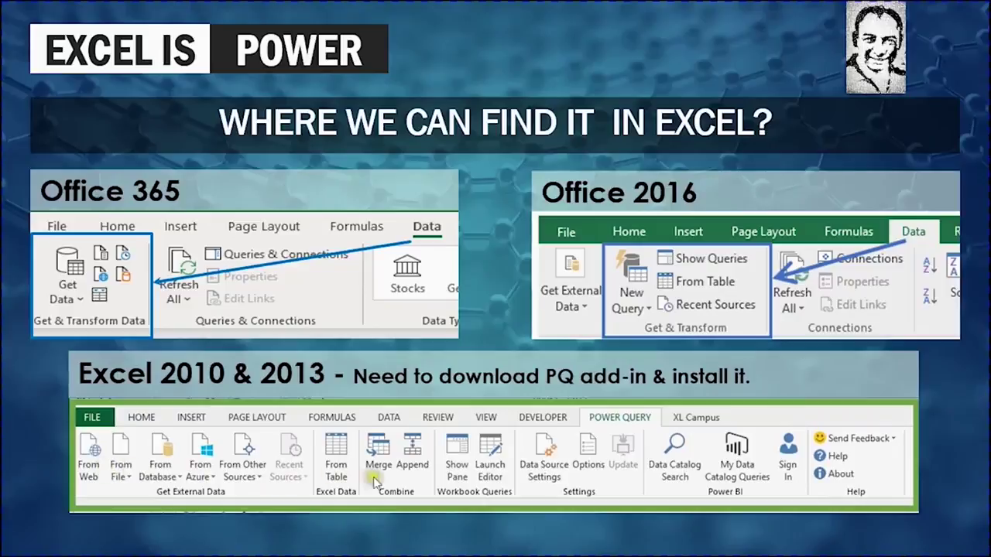
{"action": "key", "text": "Right"}
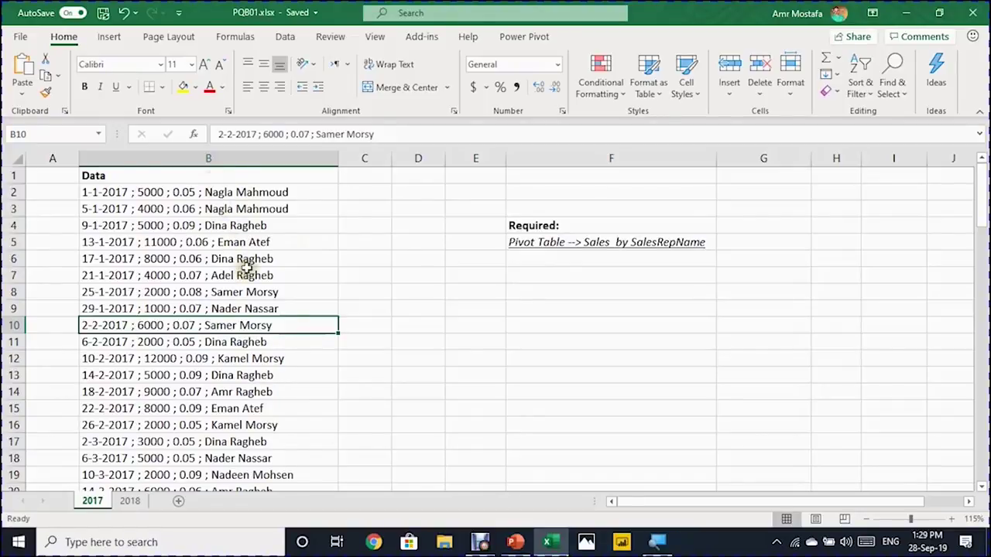
- Examine the semicolon-separated records on the 2017 and 2018 sheets and the pivot table requirement in F5
{"action": "left_click", "coordinate": [144, 192]}
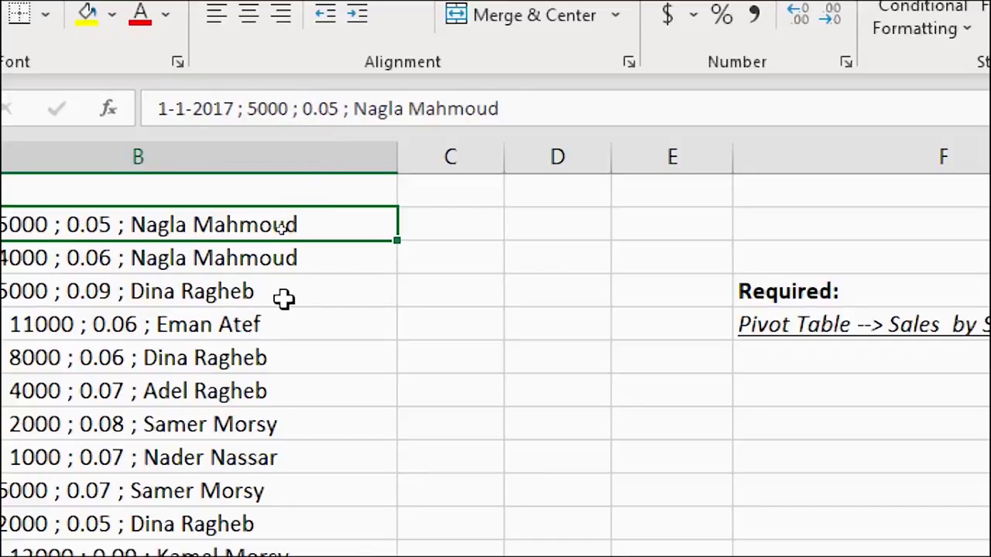
{"action": "key", "text": "alt"}
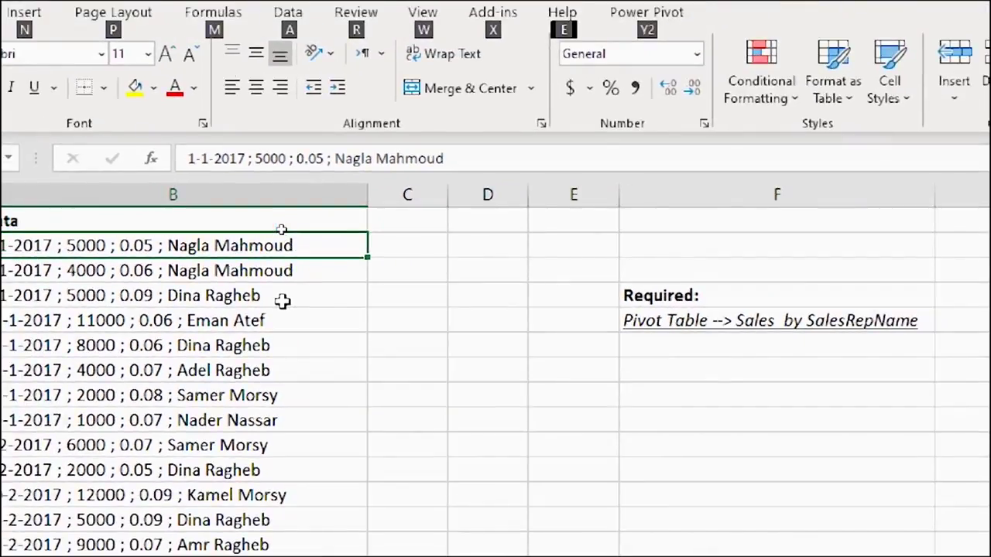
{"action": "left_click", "coordinate": [690, 322]}
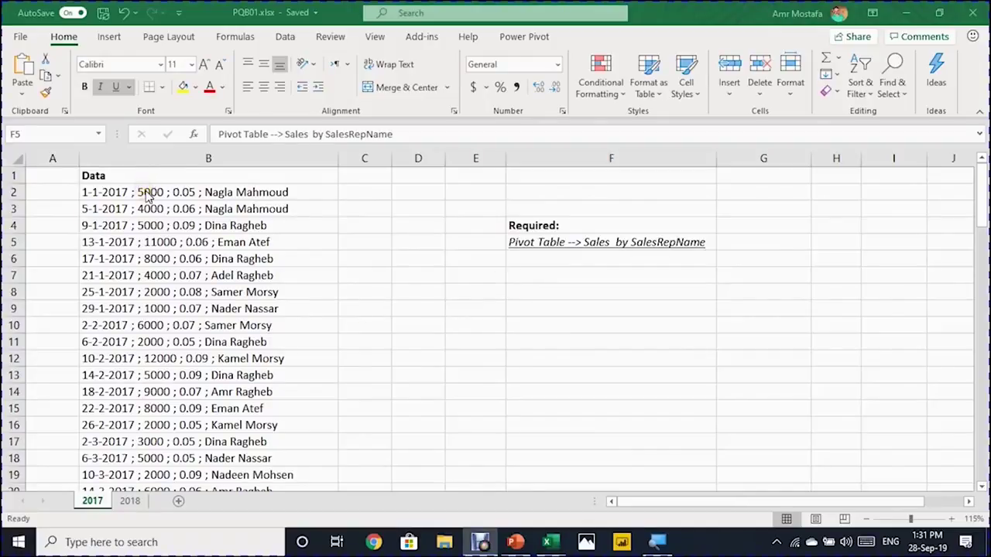
{"action": "left_click", "coordinate": [128, 506]}
{"action": "left_click", "coordinate": [129, 501]}
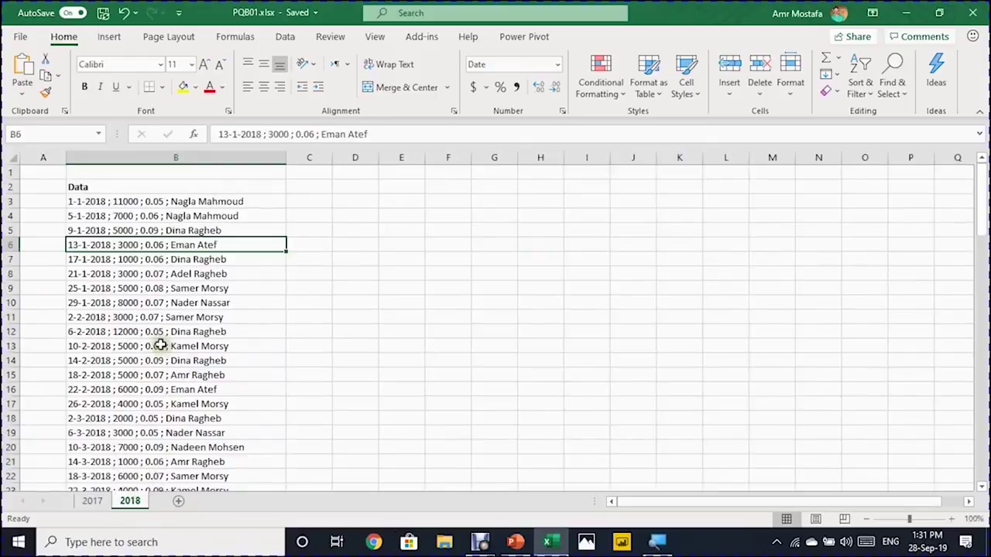
{"action": "left_click", "coordinate": [93, 501]}
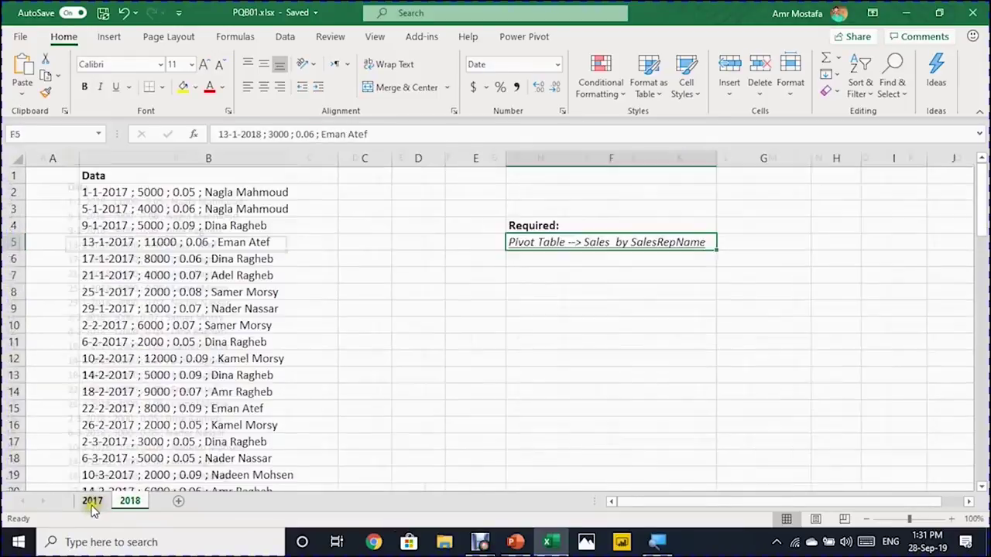
- Convert the data range B1:B93 on the 2017 sheet into a table with headers
{"action": "key", "text": "alt+a"}
{"action": "left_click", "coordinate": [158, 276]}
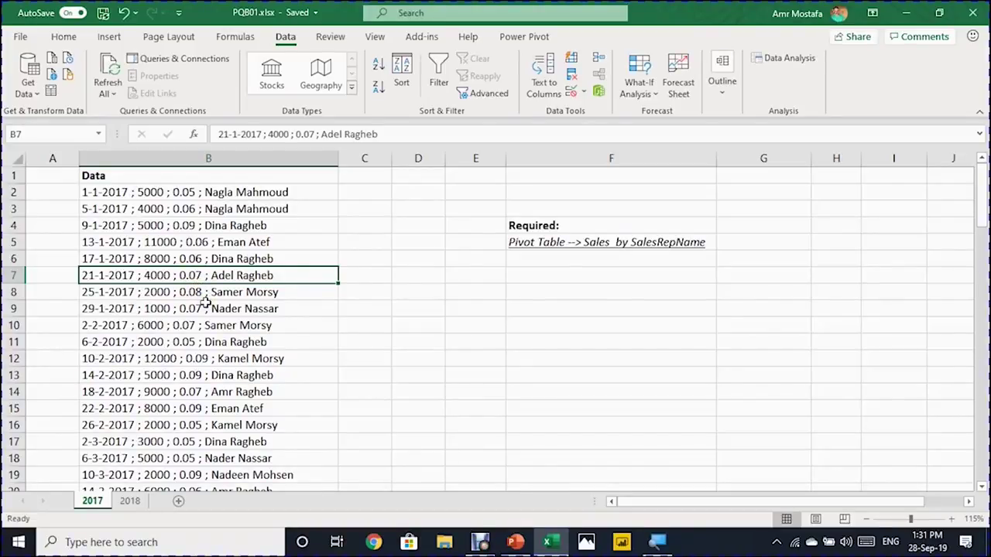
{"action": "key", "text": "ctrl+t"}
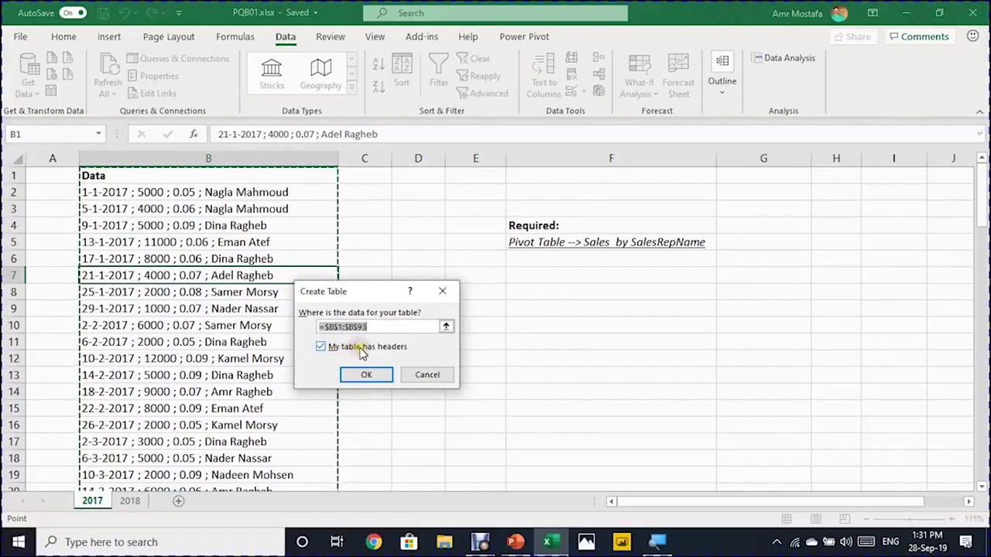
{"action": "left_click", "coordinate": [370, 374]}
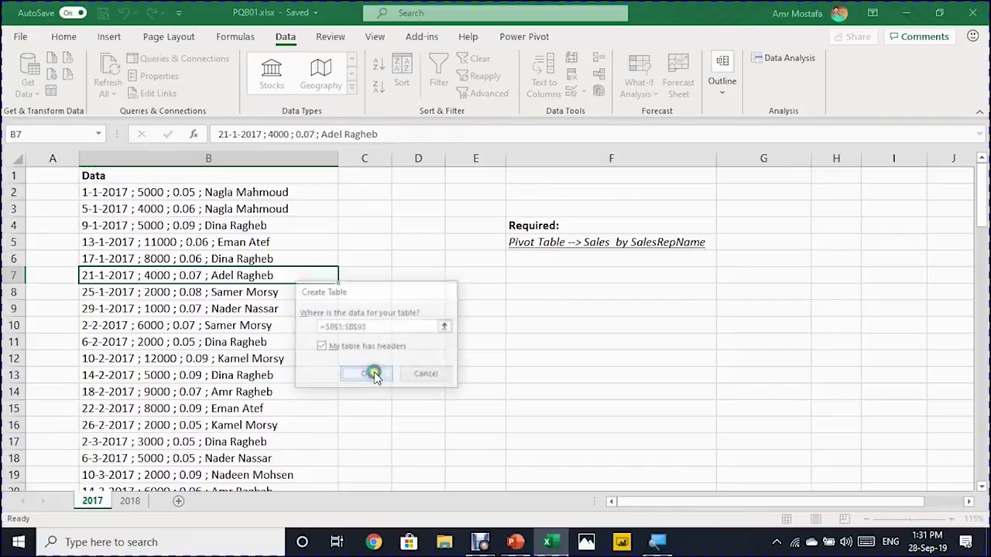
- Rename the new table on the 2017 sheet as Sales
{"action": "left_click", "coordinate": [213, 243]}
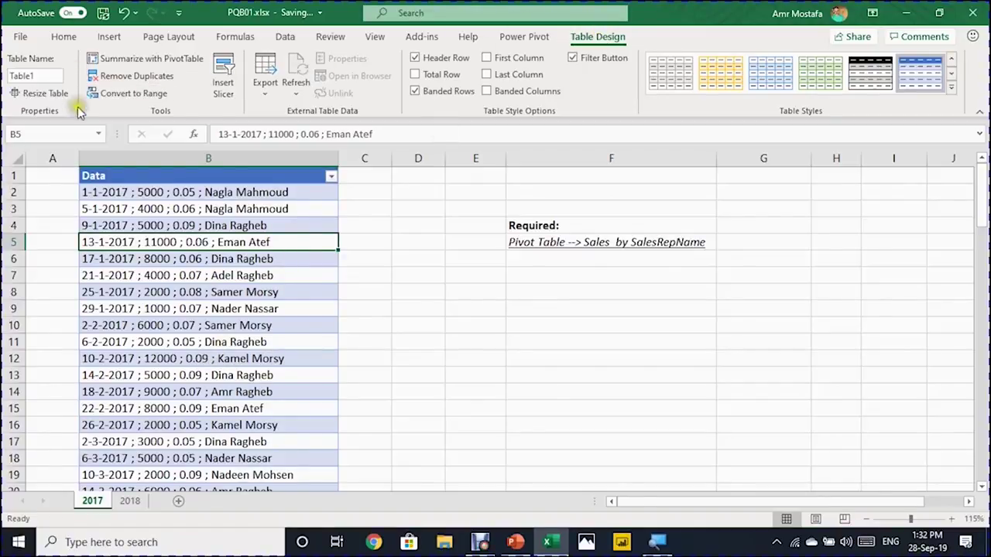
{"action": "left_click", "coordinate": [35, 75]}
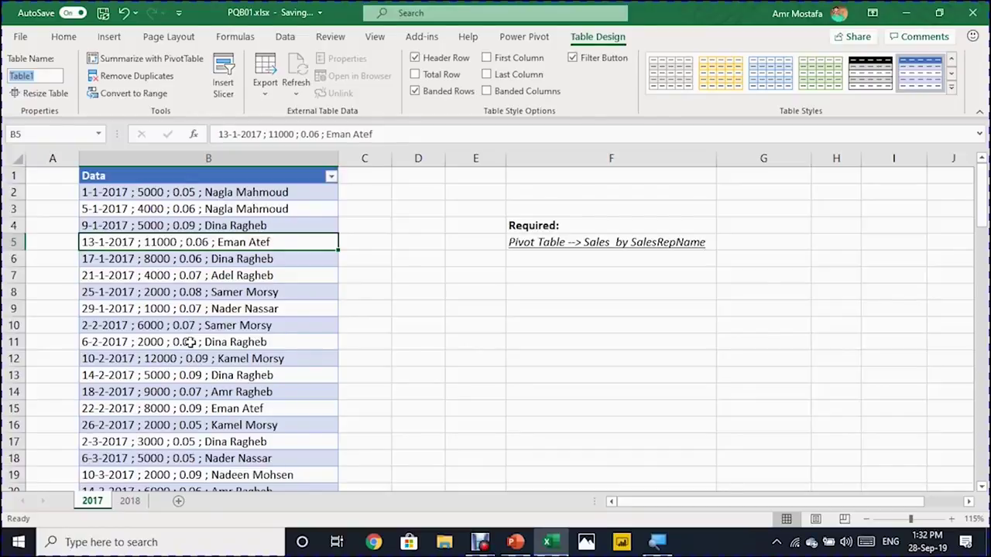
{"action": "type", "text": "sALE"}
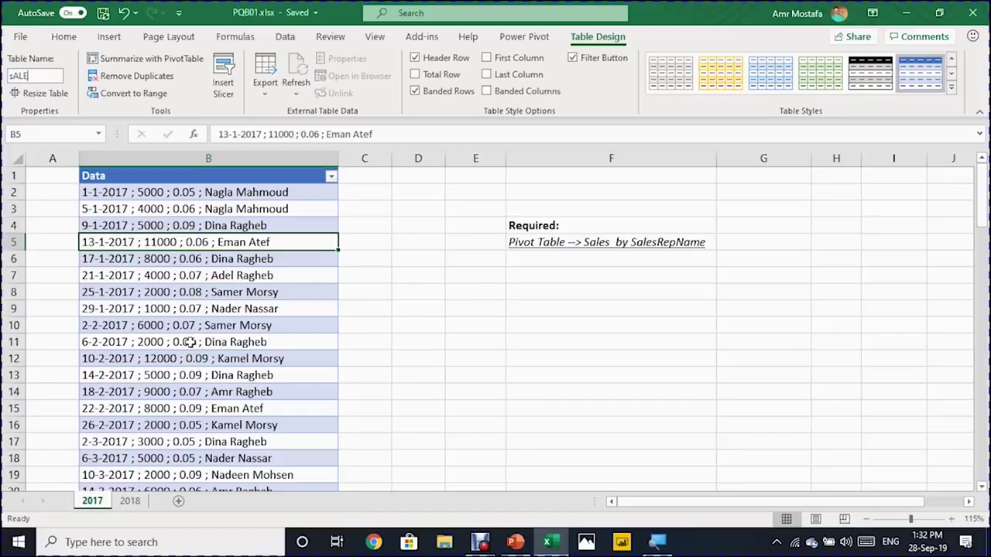
{"action": "key", "text": "Return"}
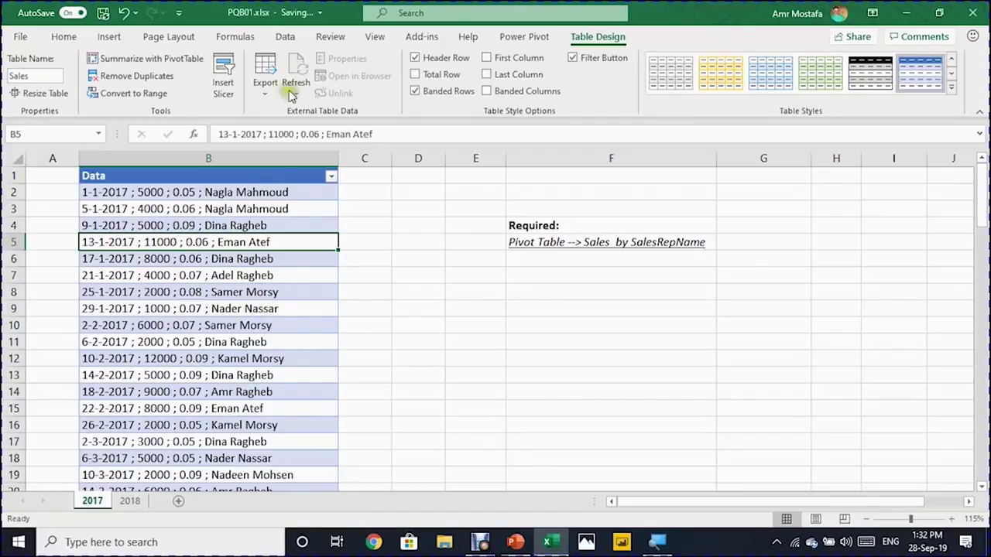
- Create a query from the Sales table and open it in the Power Query Editor
{"action": "left_click", "coordinate": [288, 37]}
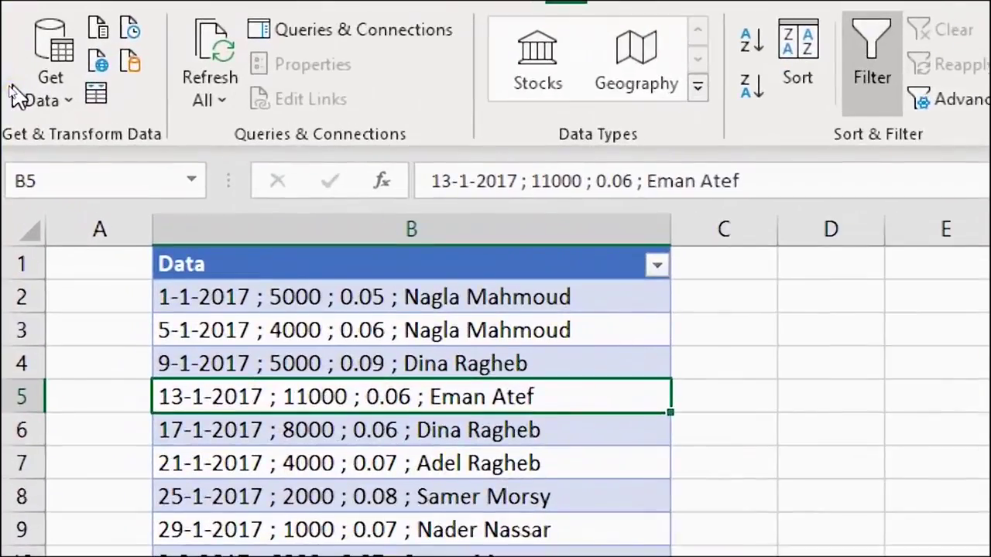
{"action": "key", "text": "alt"}
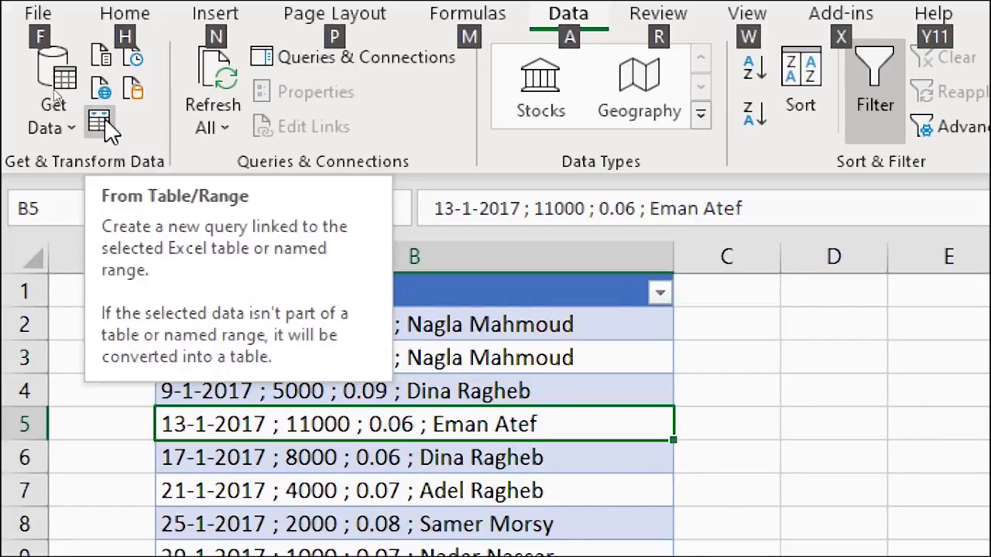
{"action": "key", "text": "Escape"}
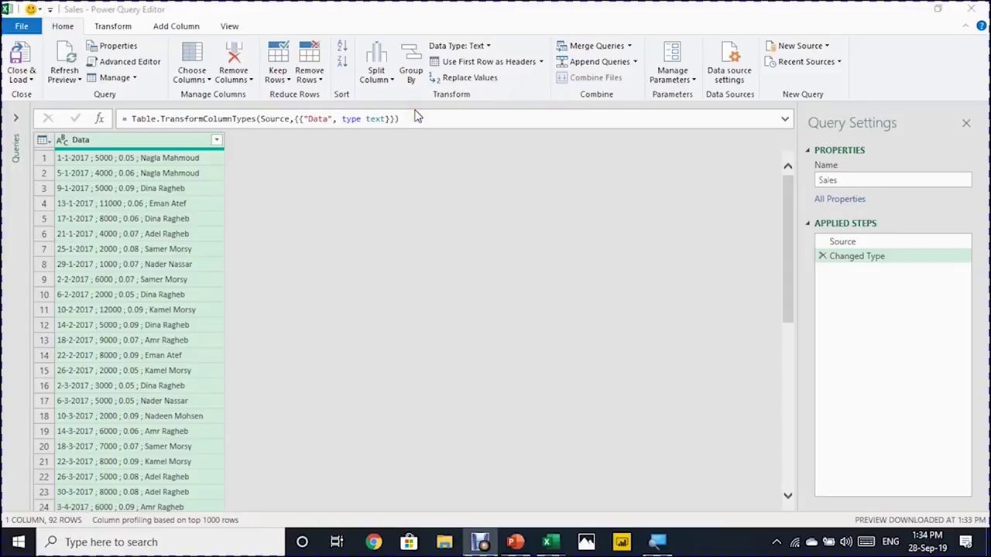
- Expand the list of queries beside the data preview
{"action": "left_click", "coordinate": [14, 119]}
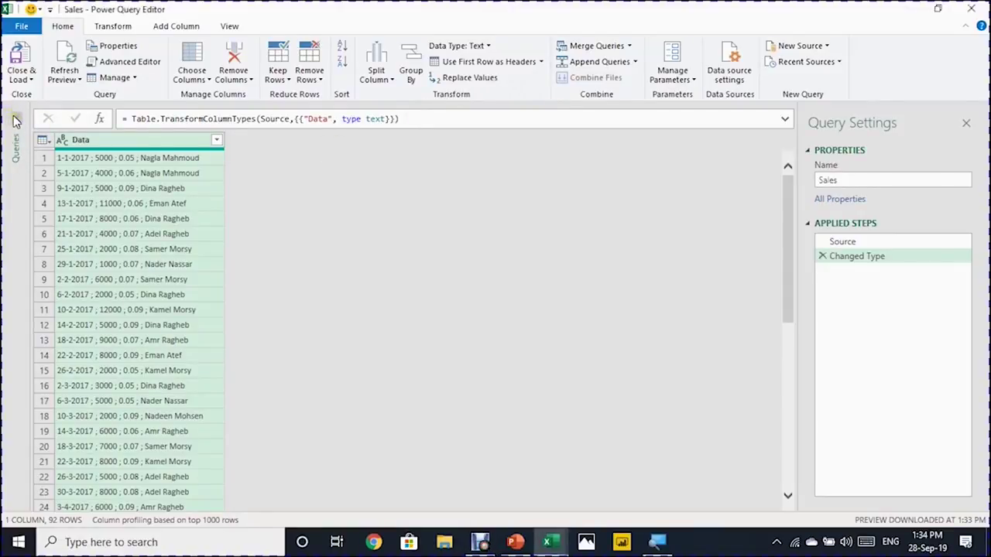
{"action": "left_click", "coordinate": [14, 119]}
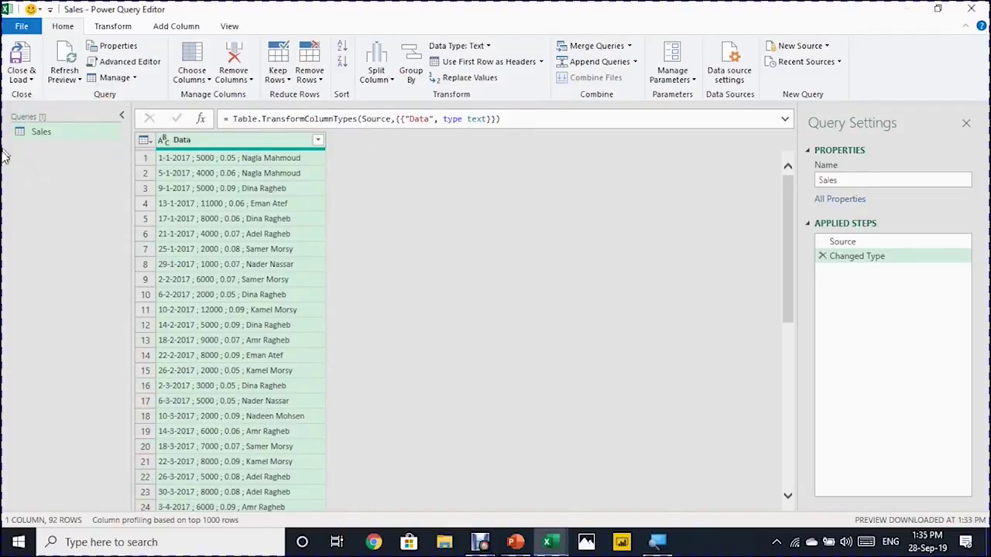
{"action": "left_click", "coordinate": [31, 160]}
{"action": "left_click", "coordinate": [31, 360]}
- Rename the query as Sales&SalesRep
{"action": "left_click", "coordinate": [836, 179]}
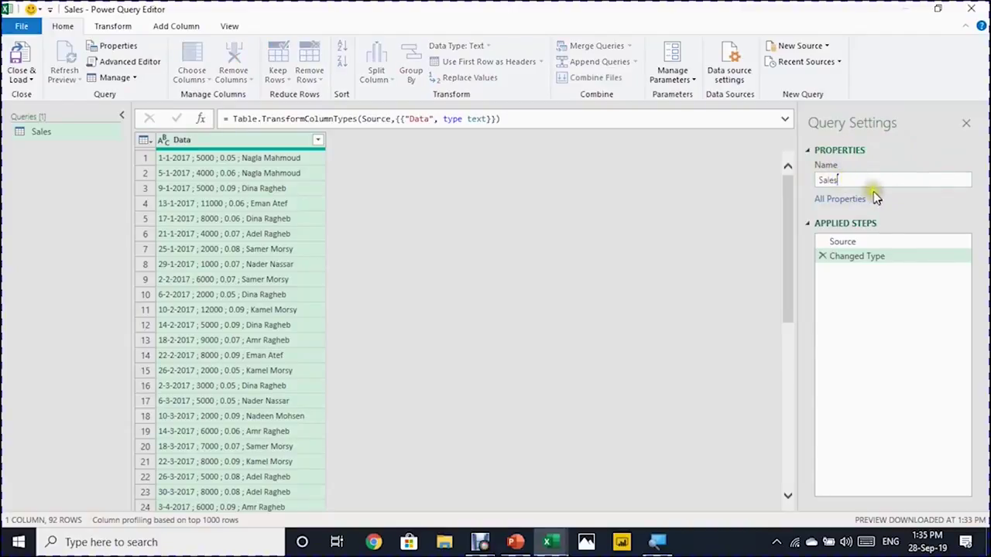
{"action": "double_click", "coordinate": [835, 180]}
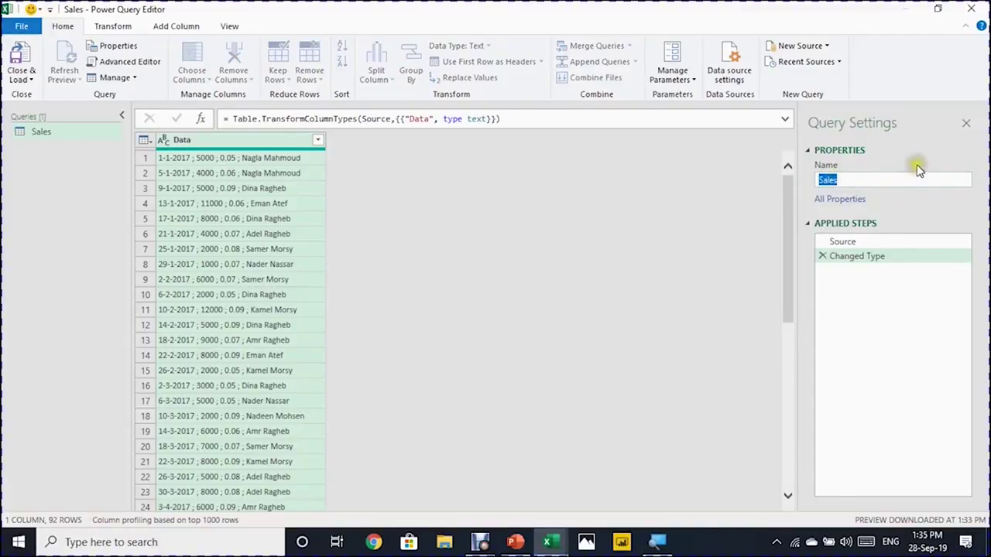
{"action": "type", "text": "Sale"}
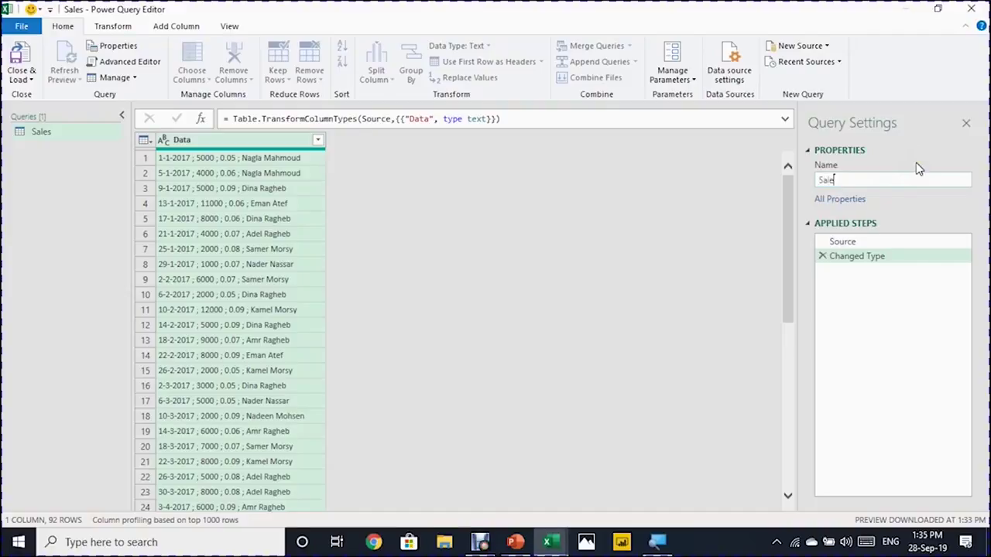
{"action": "type", "text": "s&SalesRep"}
{"action": "key", "text": "Return"}
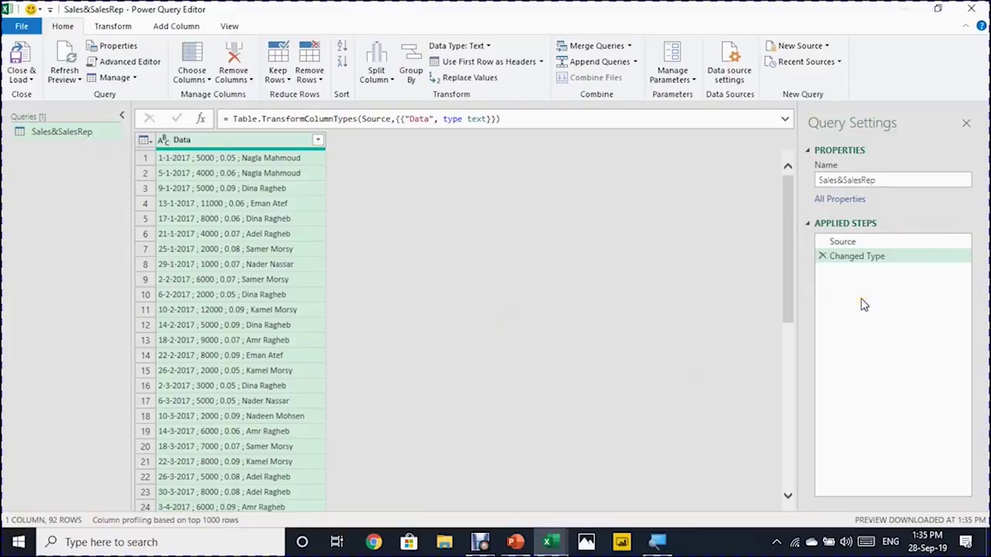
- Examine the formulas of the Source and Changed Type steps and the query's full code in the Advanced Editor
{"action": "left_click", "coordinate": [855, 240]}
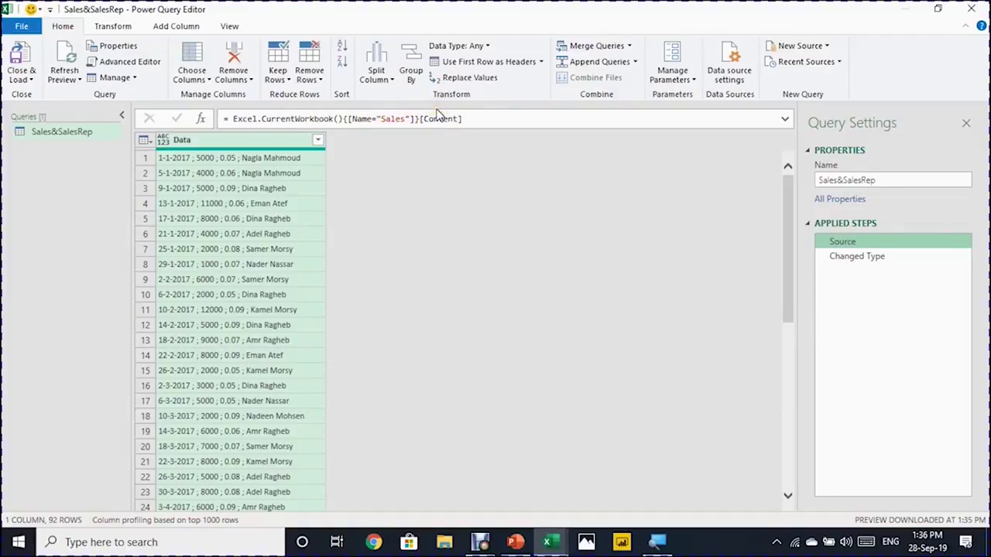
{"action": "key", "text": "Down"}
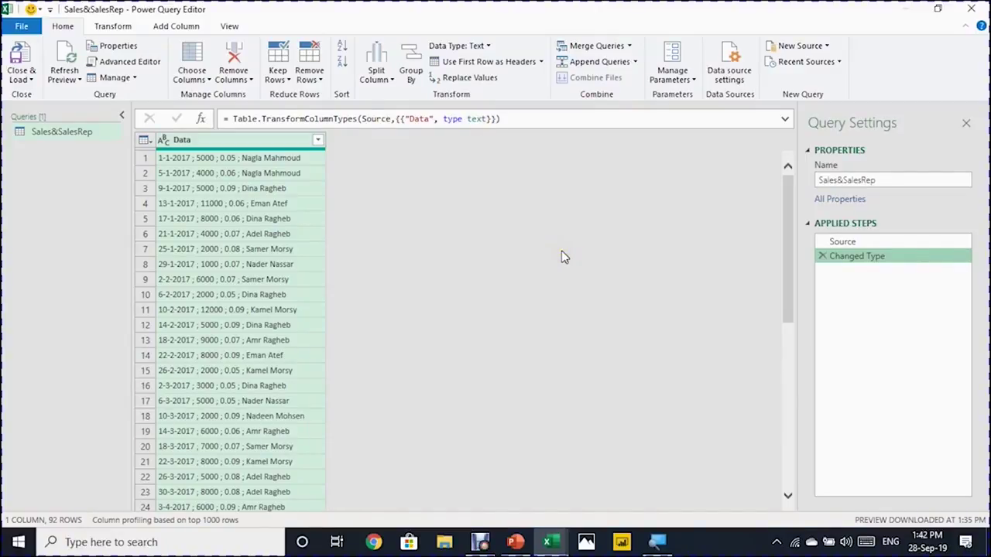
{"action": "left_click", "coordinate": [240, 28]}
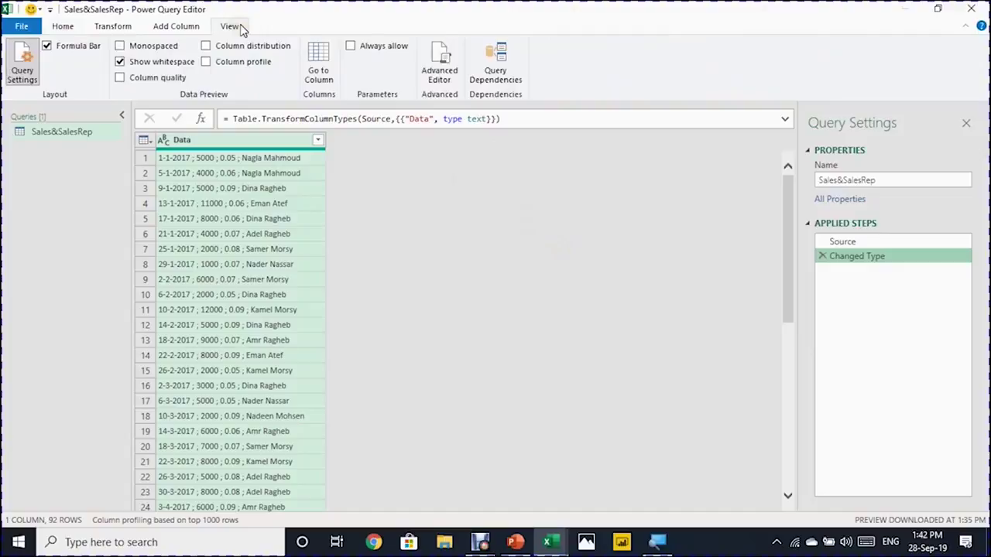
{"action": "left_click", "coordinate": [440, 62]}
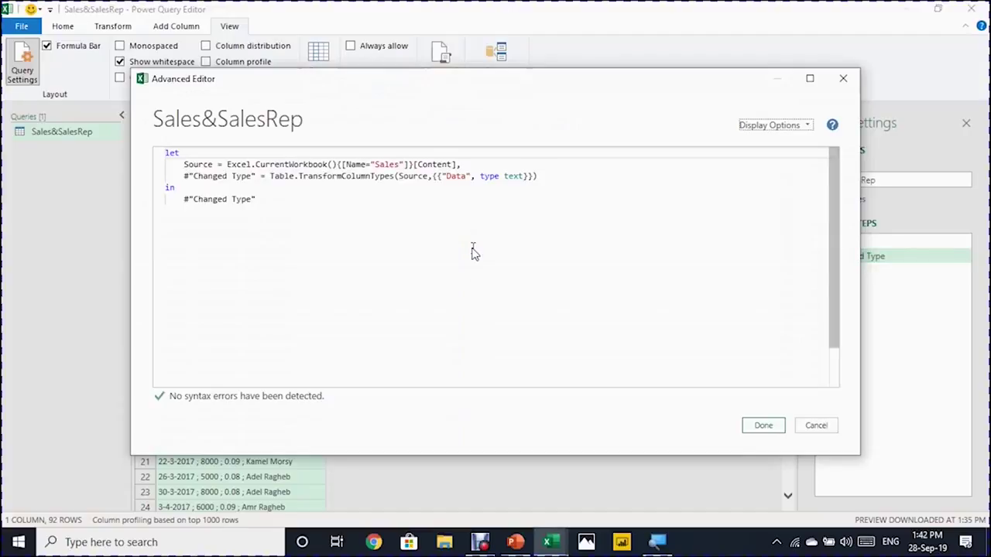
{"action": "left_click_drag", "start_coordinate": [281, 198], "coordinate": [153, 153]}
{"action": "left_click", "coordinate": [360, 254]}
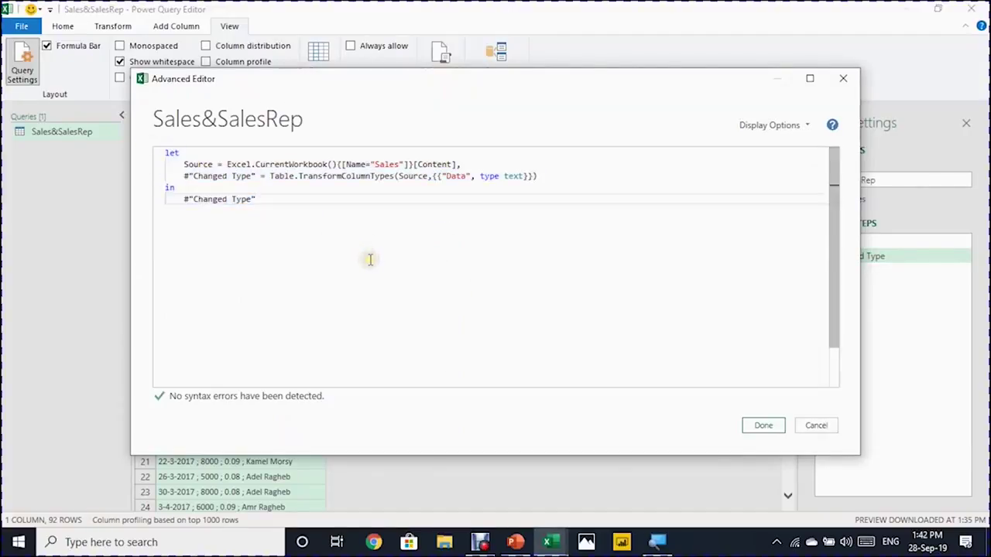
{"action": "left_click", "coordinate": [763, 425]}
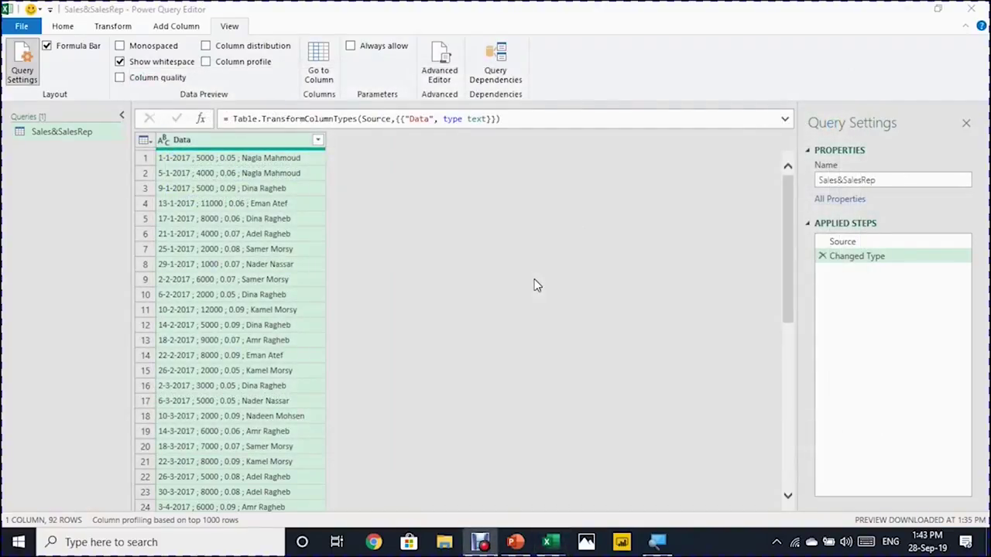
- Delete the Changed Type step from the query
{"action": "left_click", "coordinate": [874, 257]}
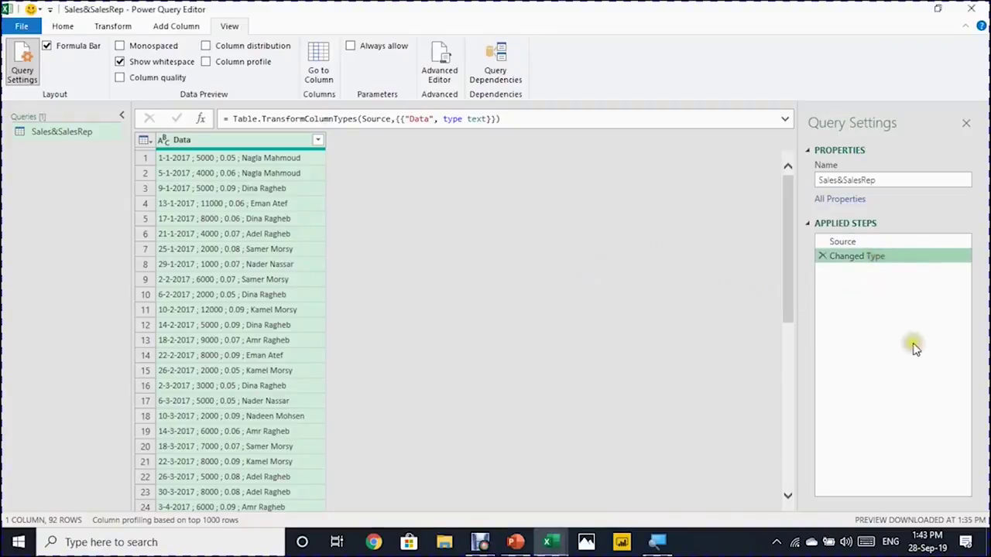
{"action": "left_click", "coordinate": [823, 257]}
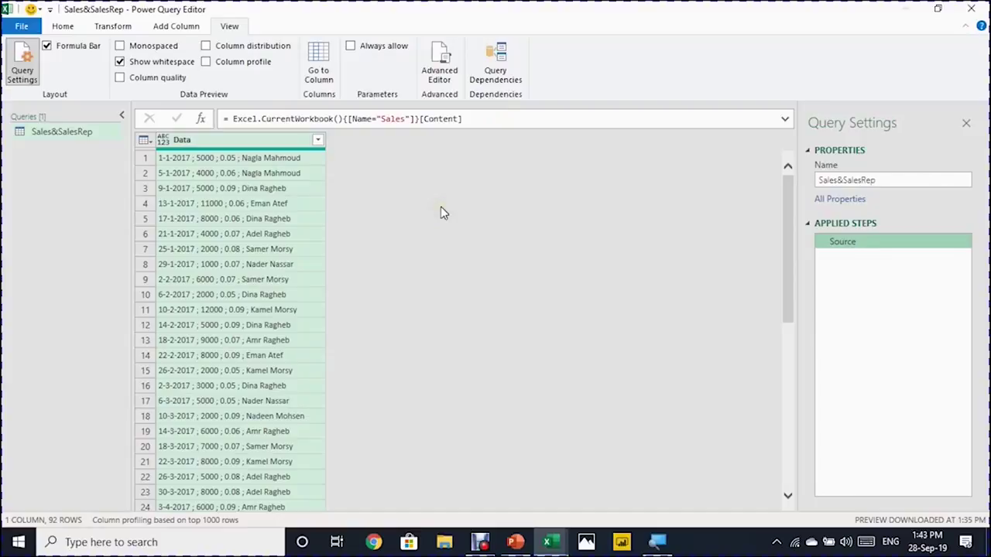
- Split the Data column by a custom semicolon delimiter at each occurrence of the delimiter
{"action": "left_click", "coordinate": [203, 140]}
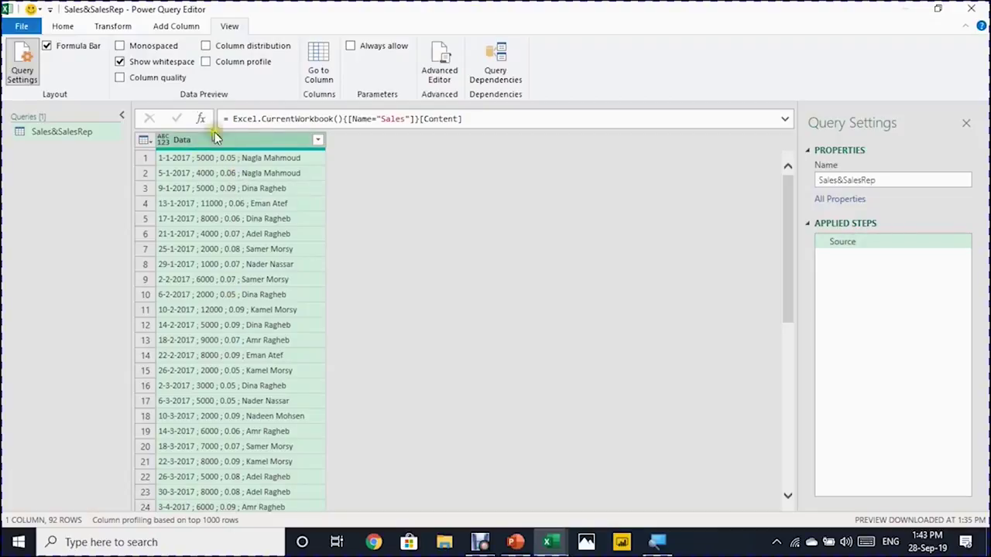
{"action": "left_click", "coordinate": [62, 27]}
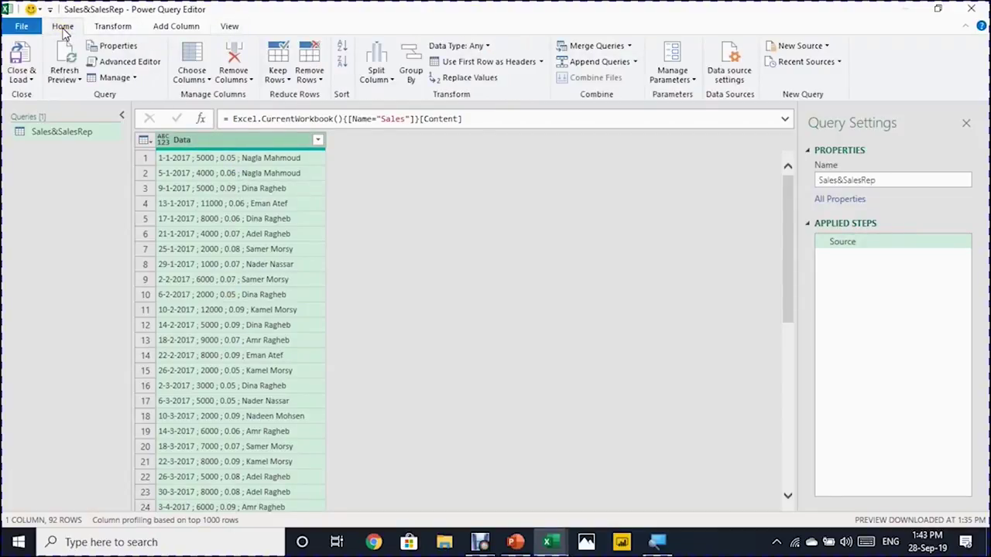
{"action": "left_click", "coordinate": [391, 81]}
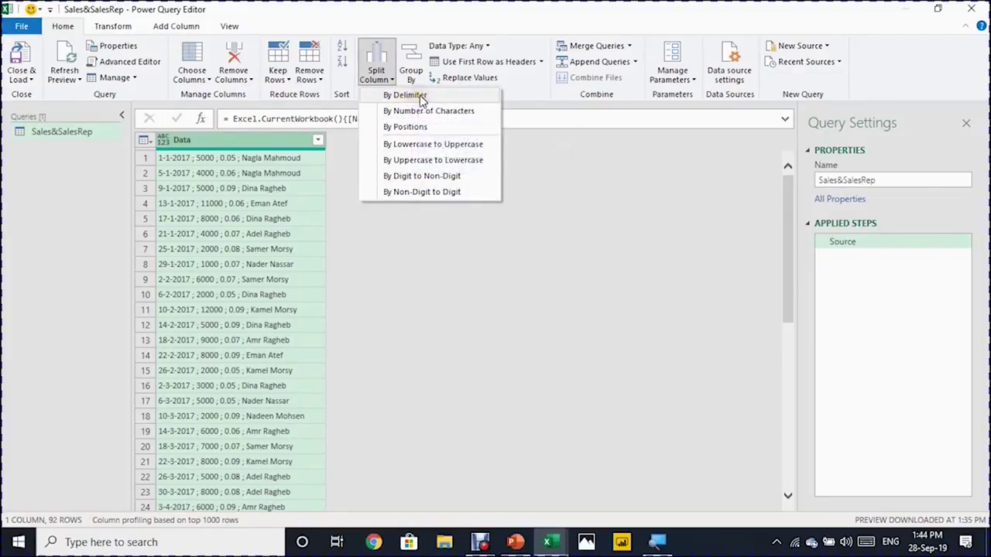
{"action": "left_click", "coordinate": [411, 96]}
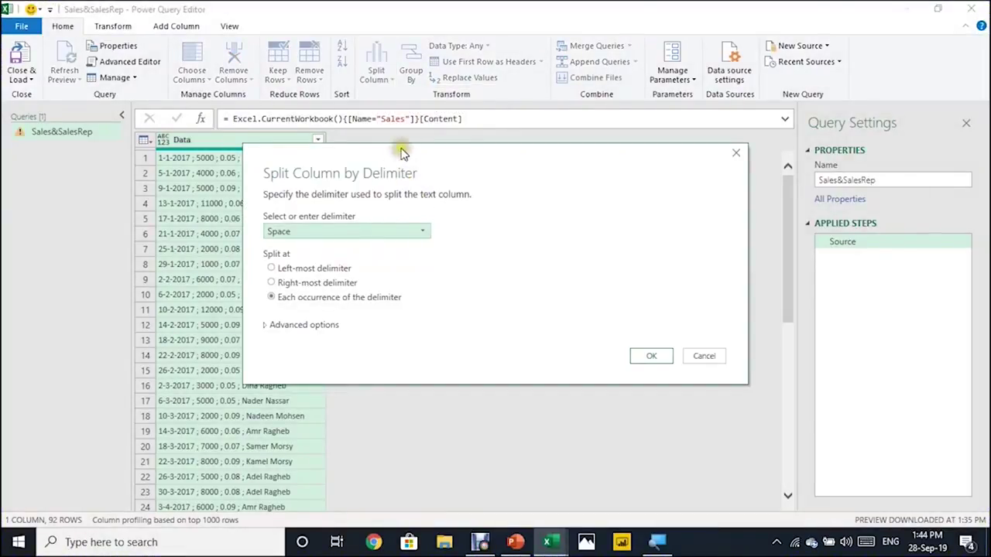
{"action": "left_click_drag", "start_coordinate": [397, 148], "coordinate": [480, 173]}
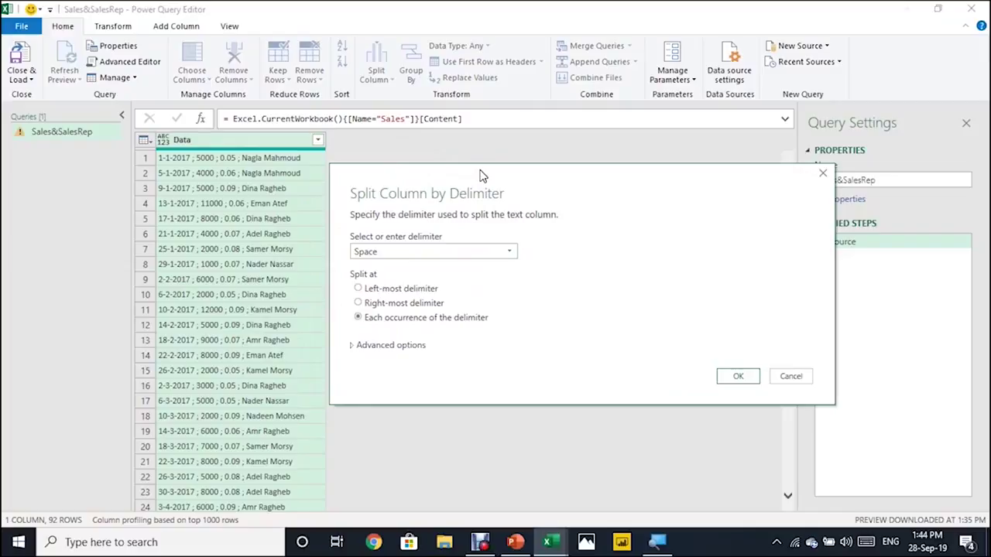
{"action": "left_click", "coordinate": [461, 254]}
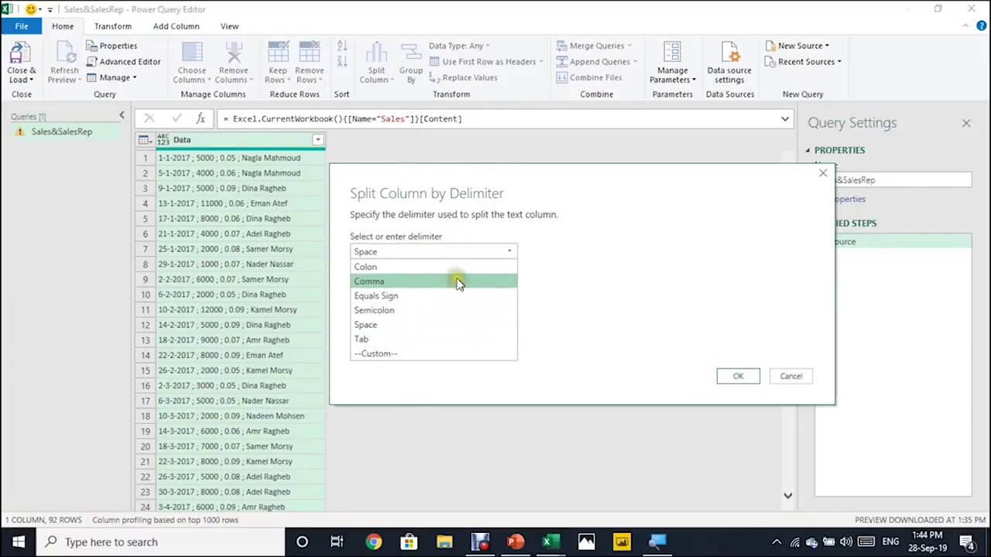
{"action": "left_click", "coordinate": [467, 356]}
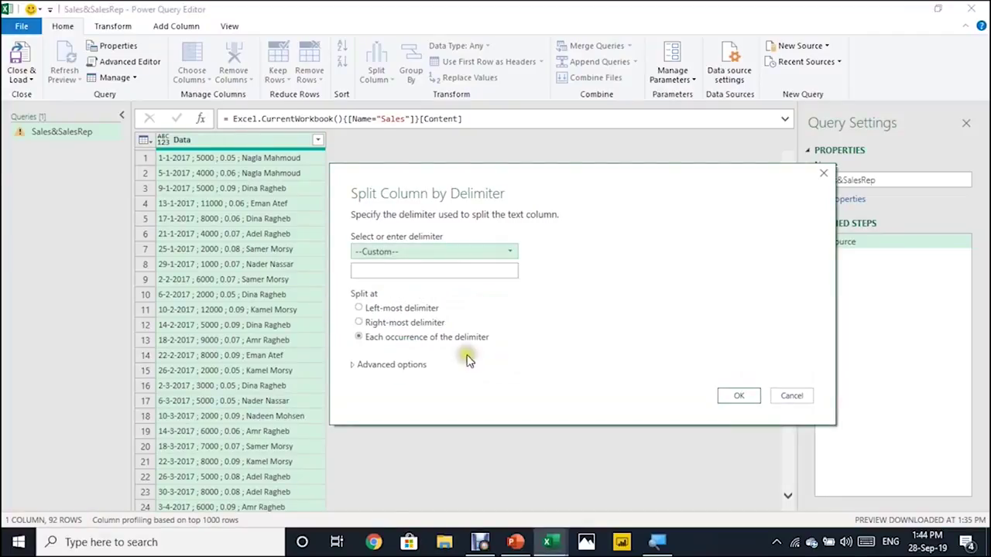
{"action": "left_click", "coordinate": [405, 273]}
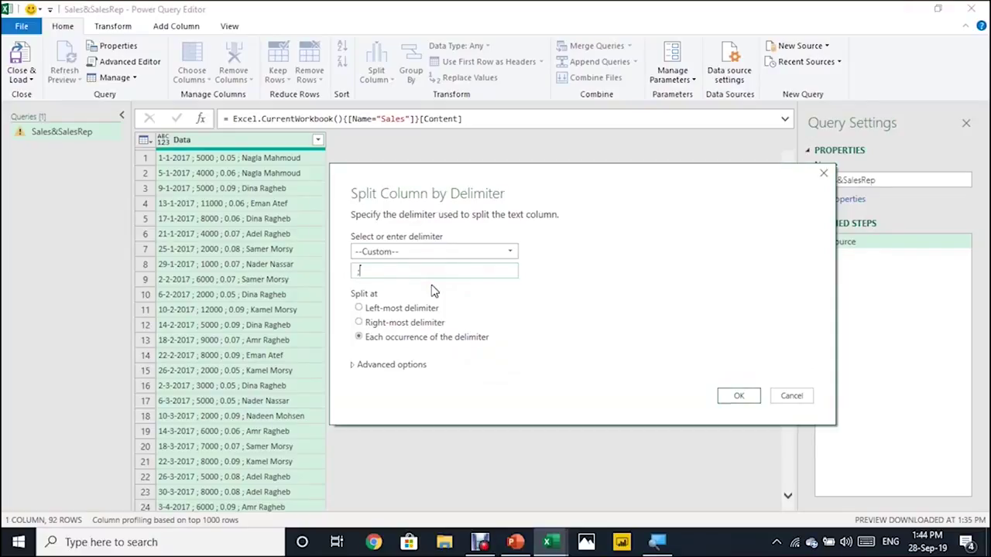
{"action": "type", "text": ";"}
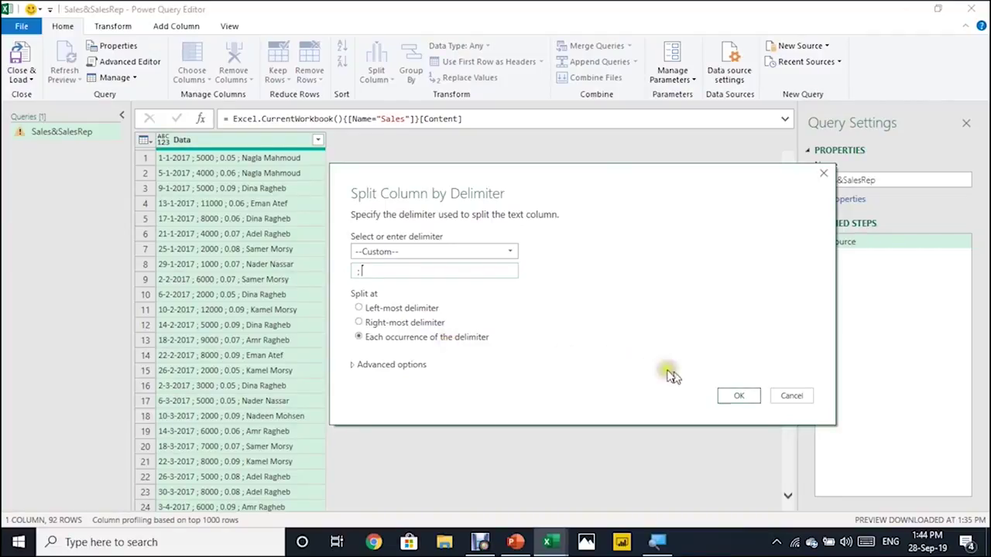
{"action": "left_click", "coordinate": [736, 399]}
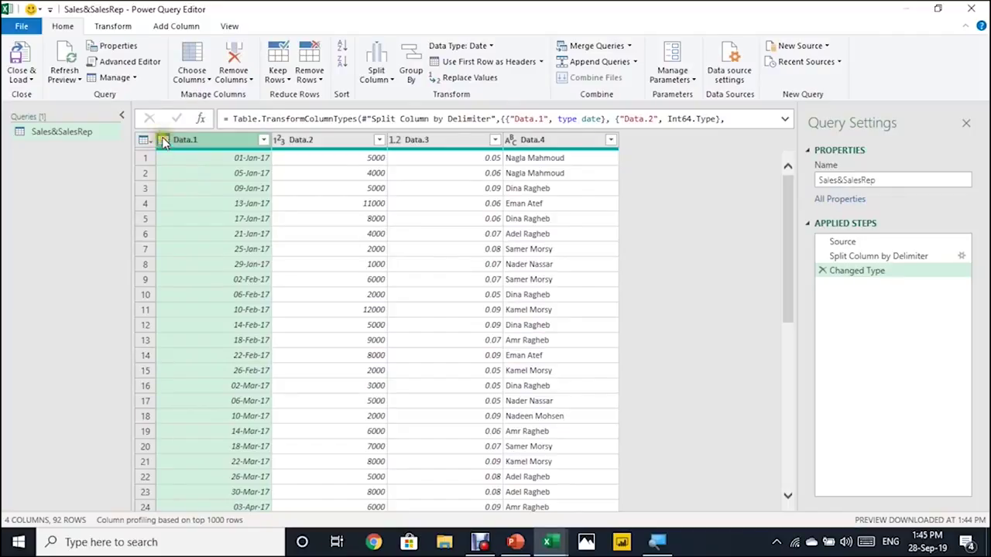
- Change the data type of the Data.2 column to Decimal Number, replacing the current type conversion
{"action": "left_click", "coordinate": [327, 142]}
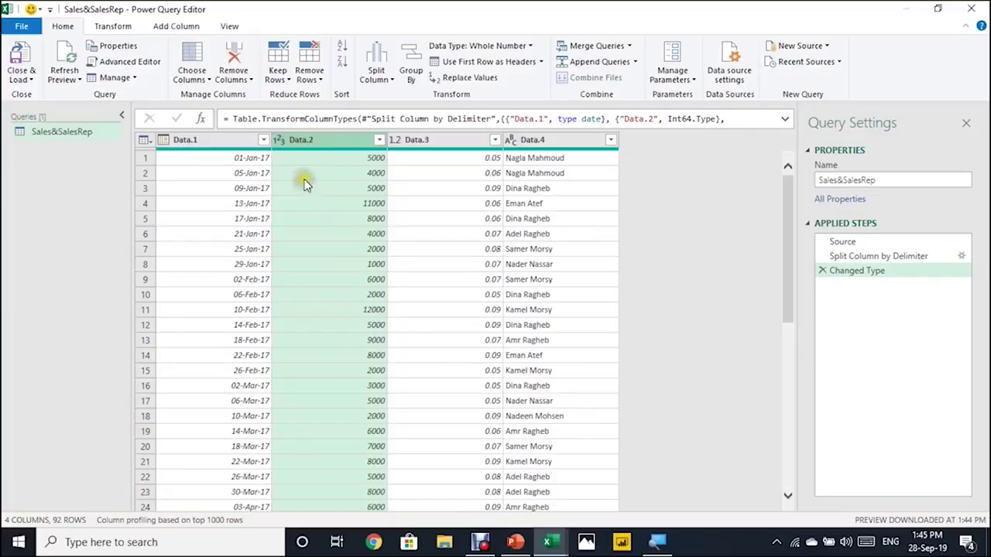
{"action": "left_click", "coordinate": [278, 140]}
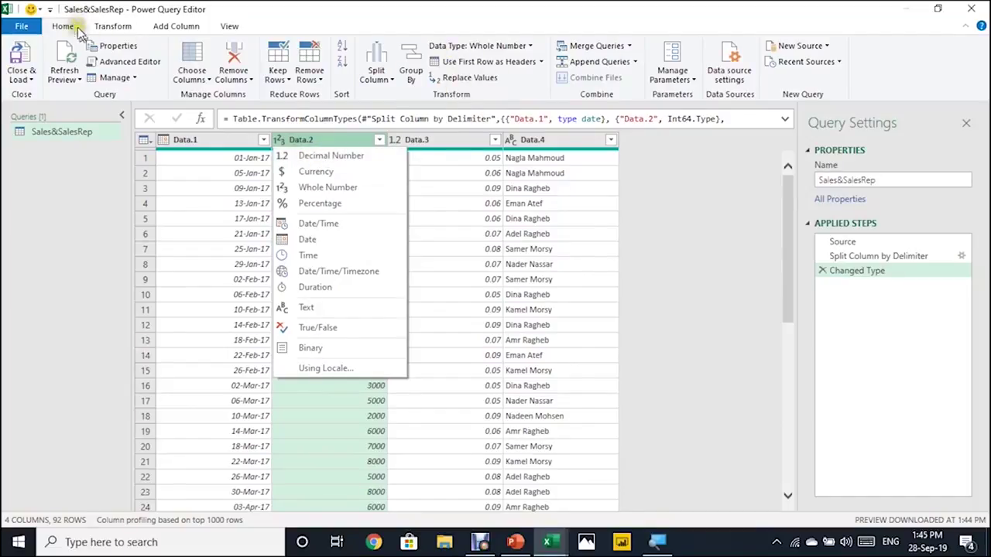
{"action": "left_click", "coordinate": [512, 46]}
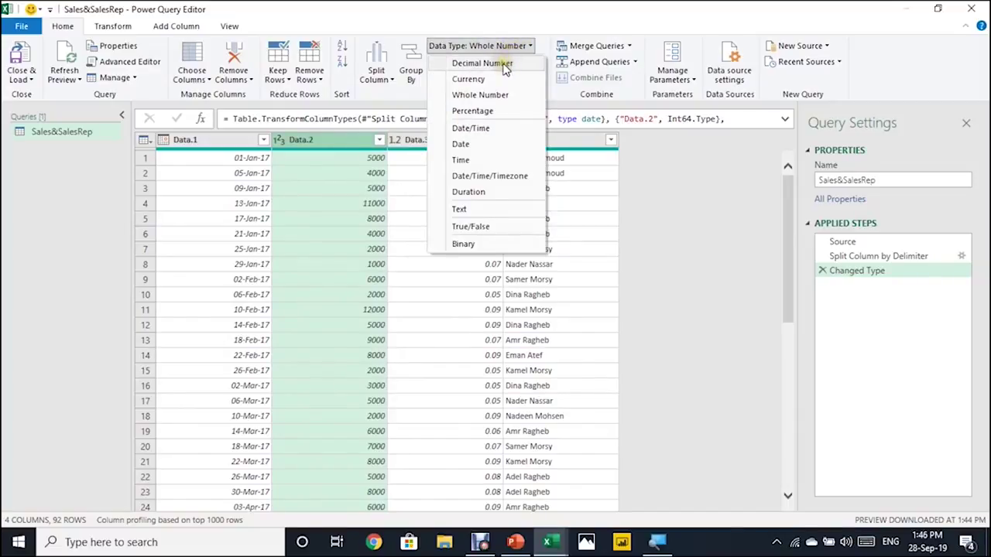
{"action": "left_click", "coordinate": [503, 65]}
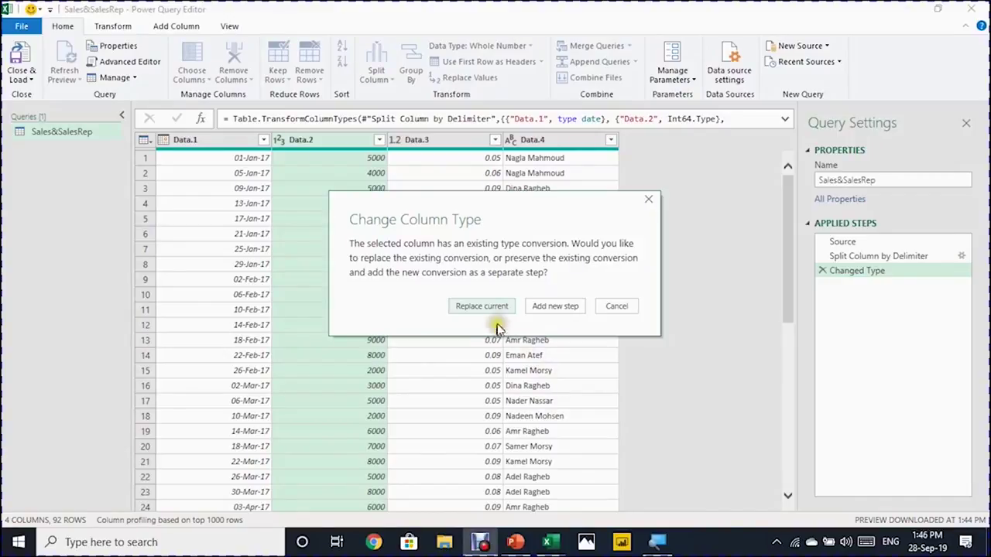
{"action": "left_click", "coordinate": [540, 313]}
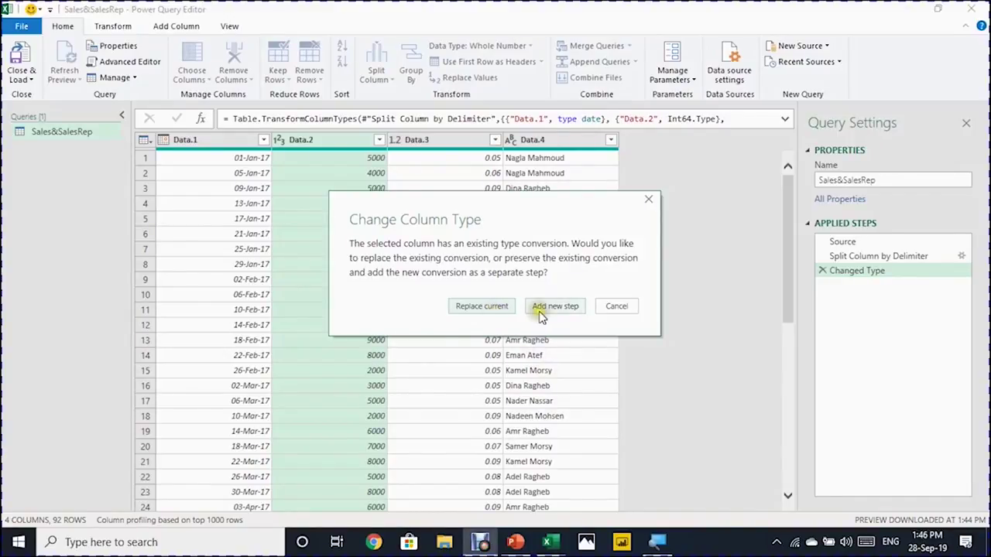
{"action": "left_click", "coordinate": [540, 313]}
{"action": "left_click", "coordinate": [496, 306]}
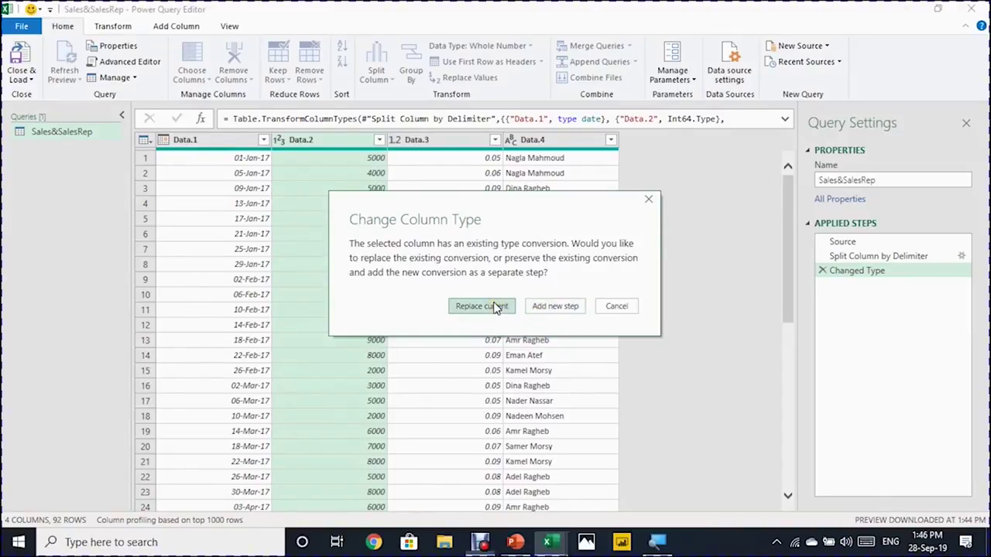
{"action": "left_click", "coordinate": [496, 307]}
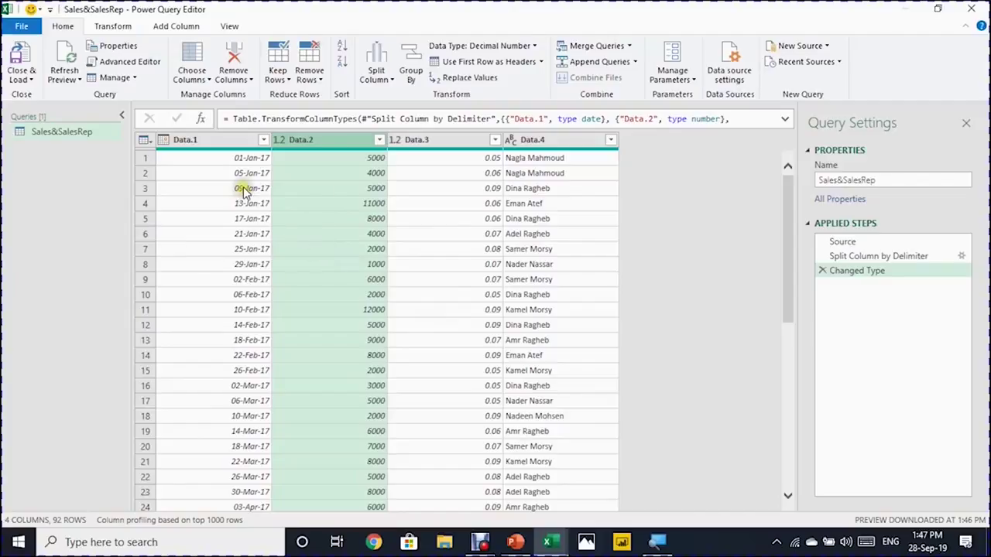
- Rename the four columns as Date, Amount, %ofCommission and NameOfSalesRep
{"action": "double_click", "coordinate": [188, 141]}
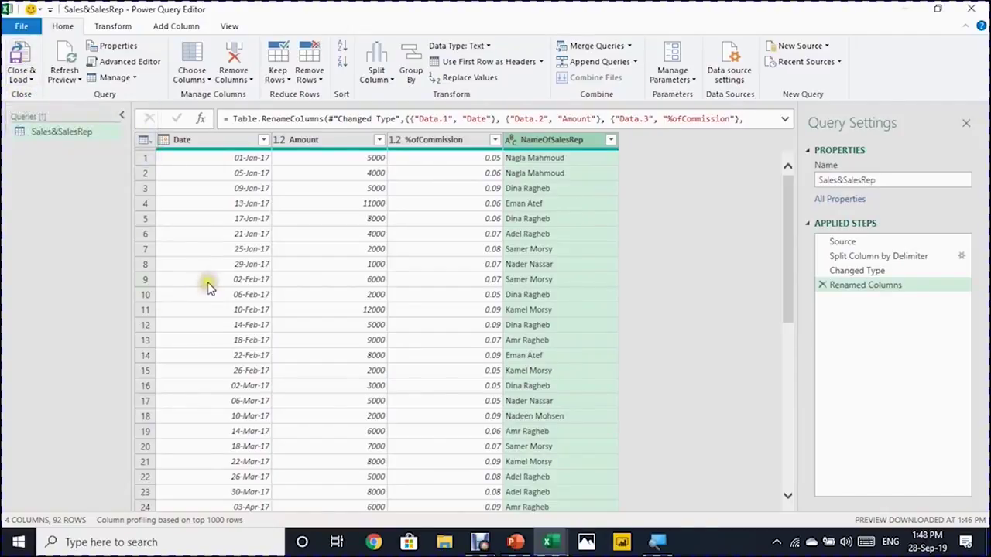
- Load the query as a table into the existing worksheet 2017 at cell F7 and check the first row of each column
{"action": "left_click", "coordinate": [31, 81]}
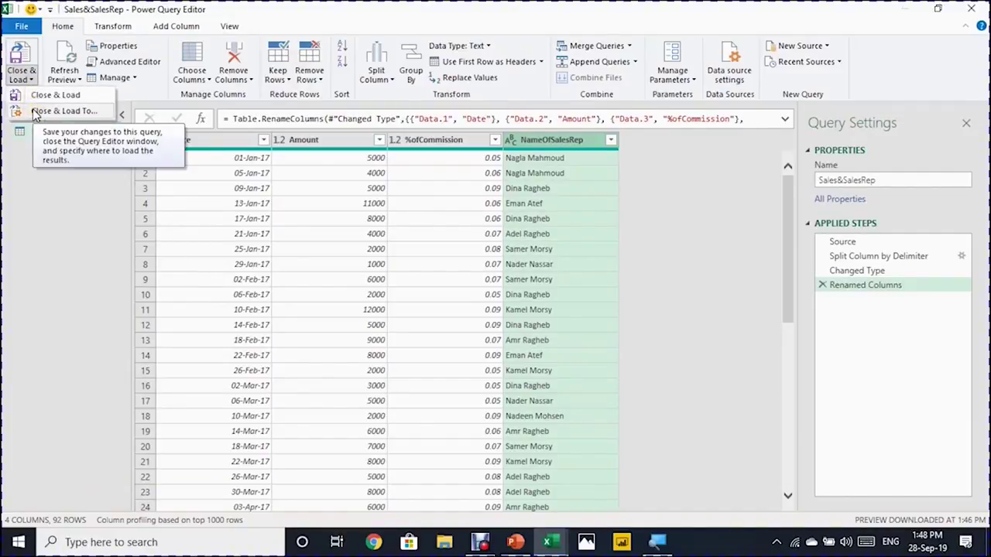
{"action": "left_click", "coordinate": [34, 112]}
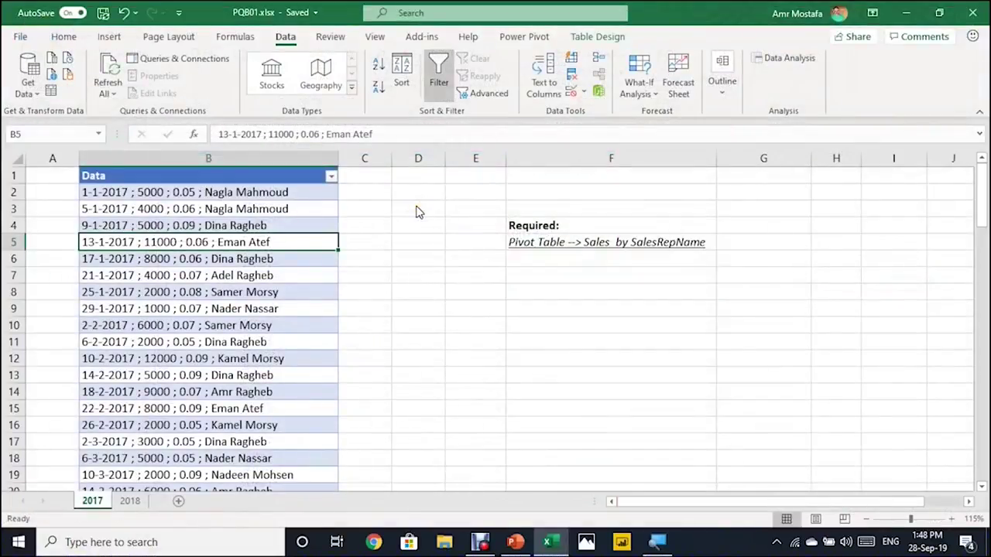
{"action": "left_click_drag", "start_coordinate": [395, 252], "coordinate": [332, 187]}
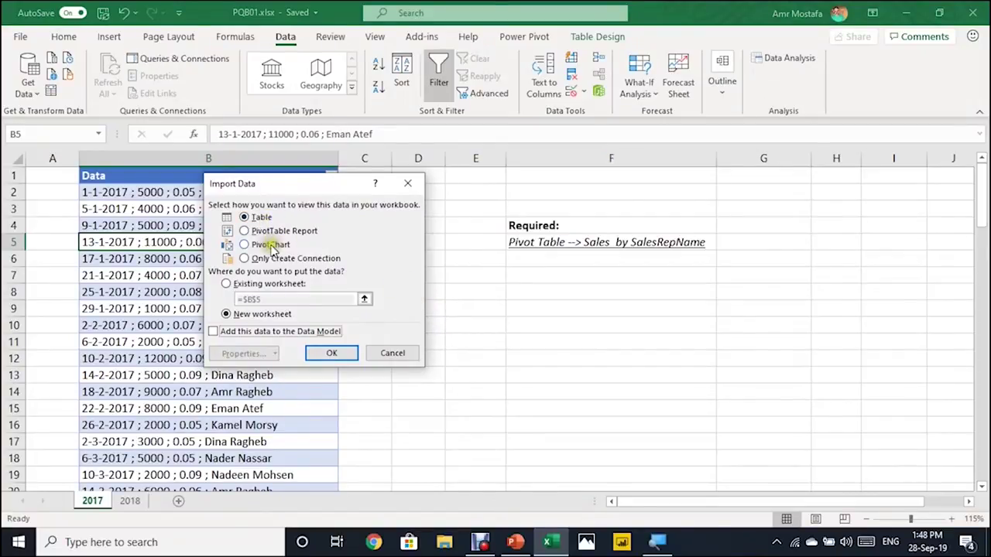
{"action": "left_click", "coordinate": [233, 283]}
{"action": "left_click", "coordinate": [537, 274]}
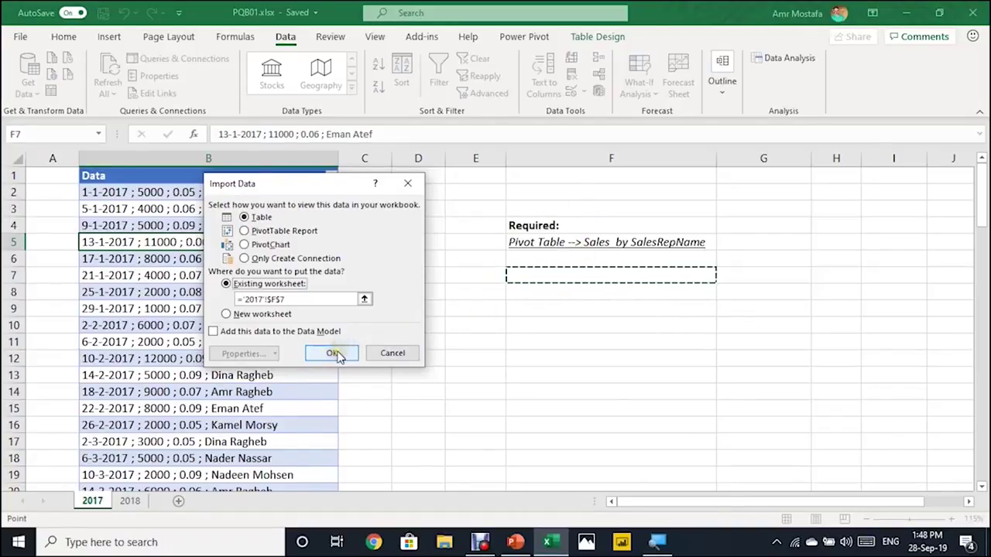
{"action": "left_click", "coordinate": [334, 354]}
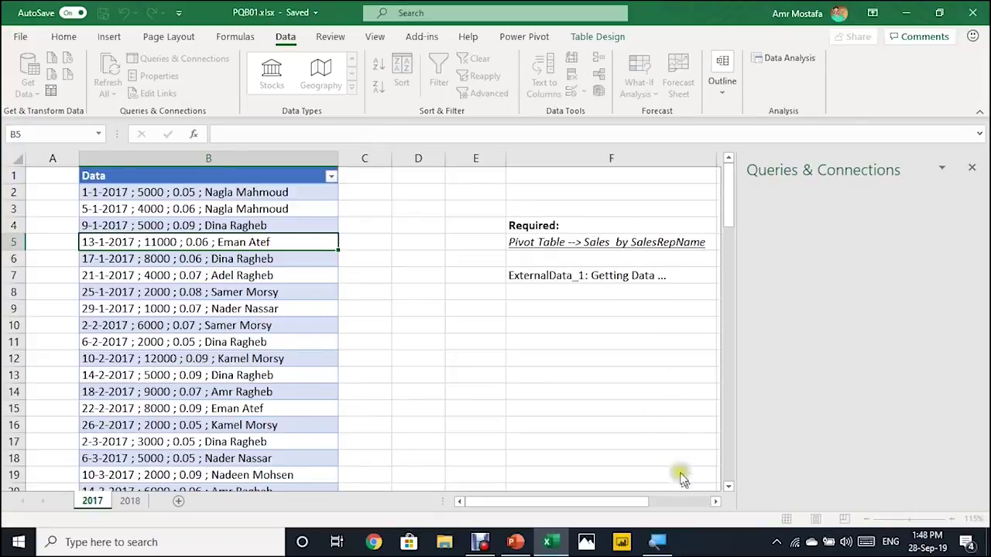
{"action": "left_click", "coordinate": [716, 502]}
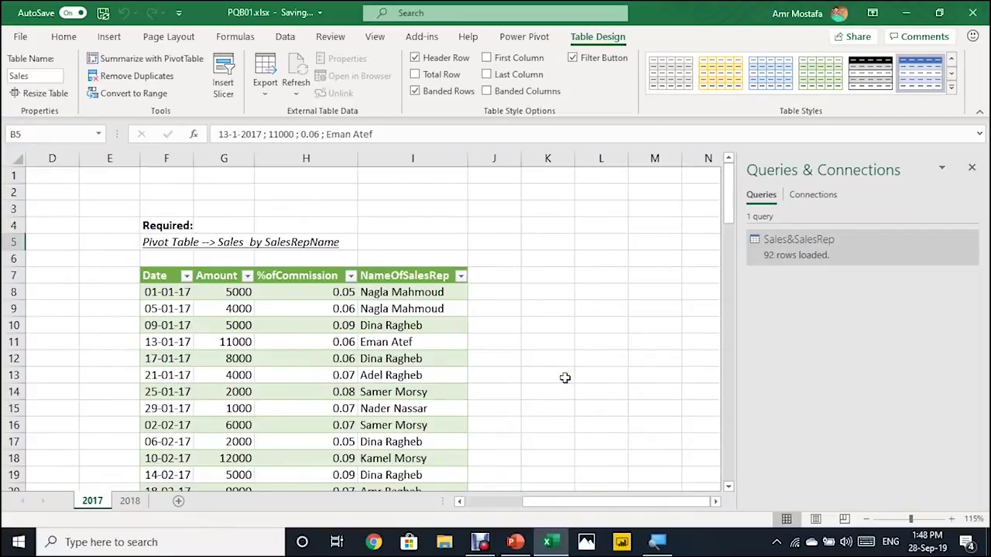
{"action": "left_click", "coordinate": [166, 292]}
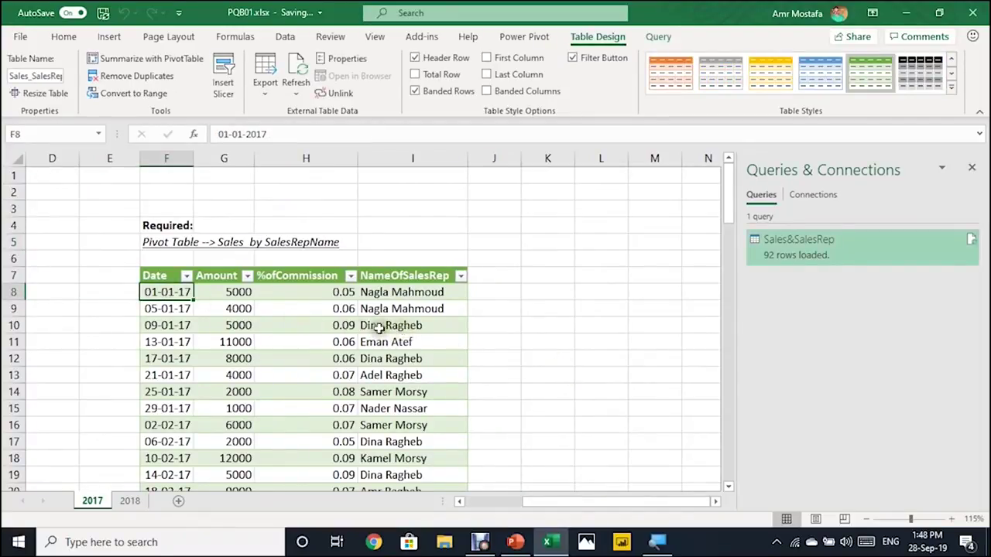
{"action": "left_click", "coordinate": [205, 292]}
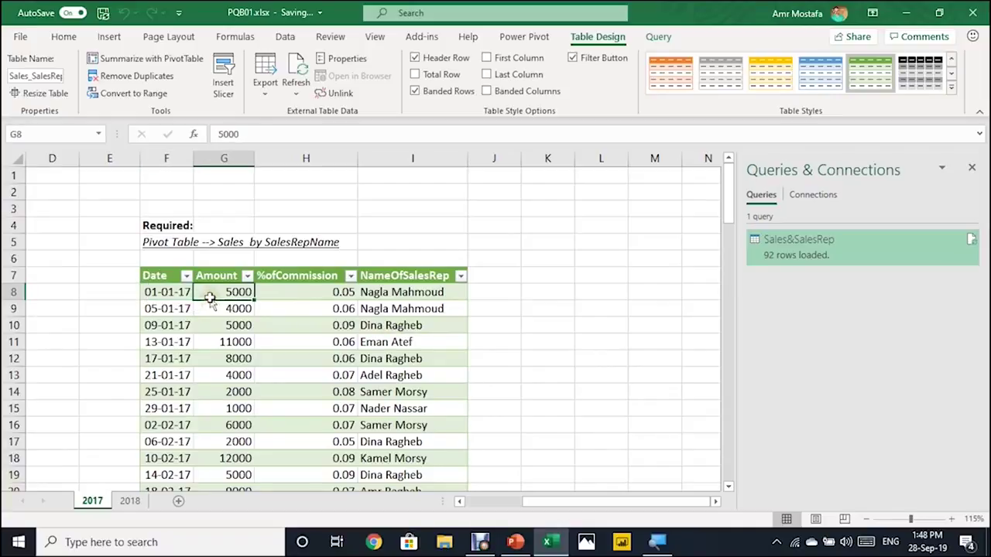
{"action": "left_click", "coordinate": [314, 290]}
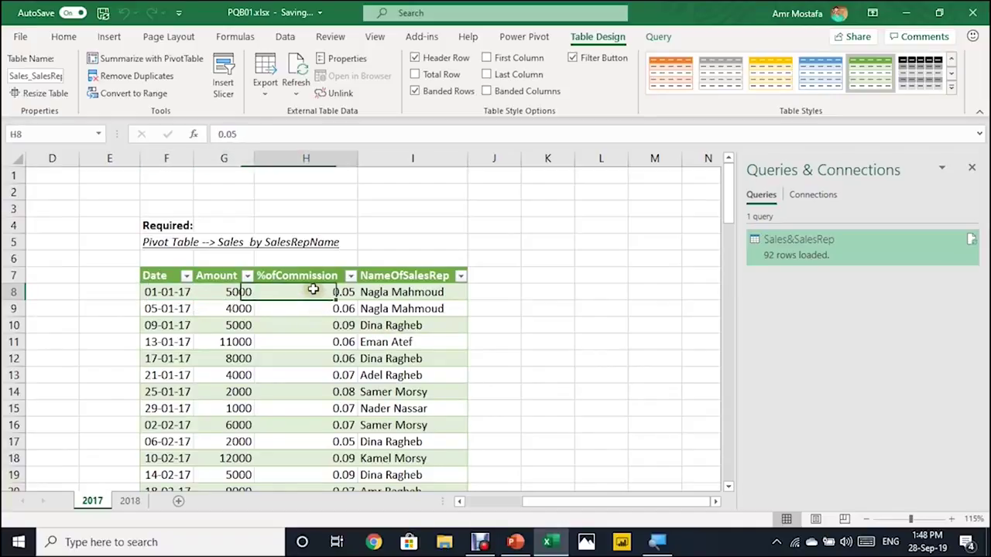
{"action": "left_click", "coordinate": [395, 292]}
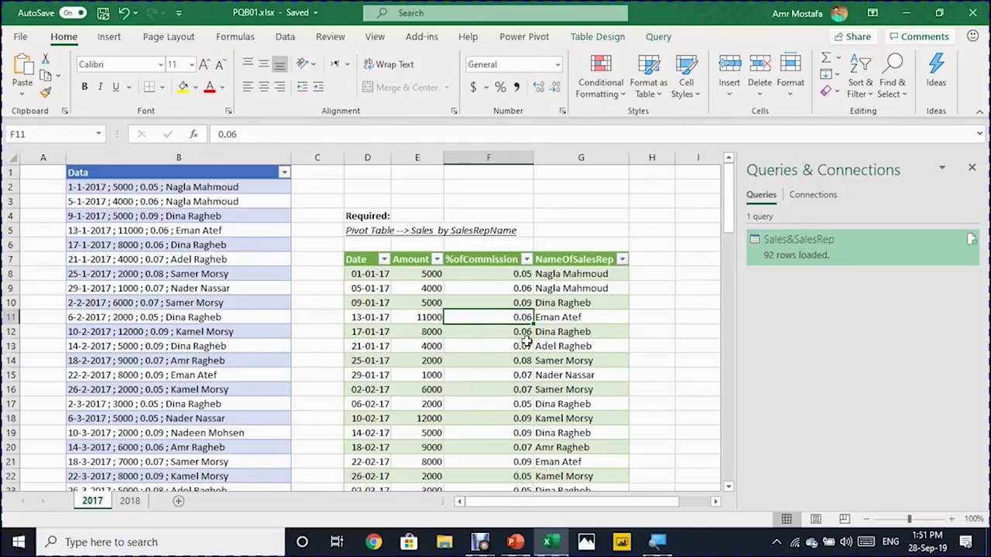
- Create a PivotTable from the Sales_SalesRep table in the existing worksheet 2017 at cell J5
{"action": "left_click", "coordinate": [592, 37]}
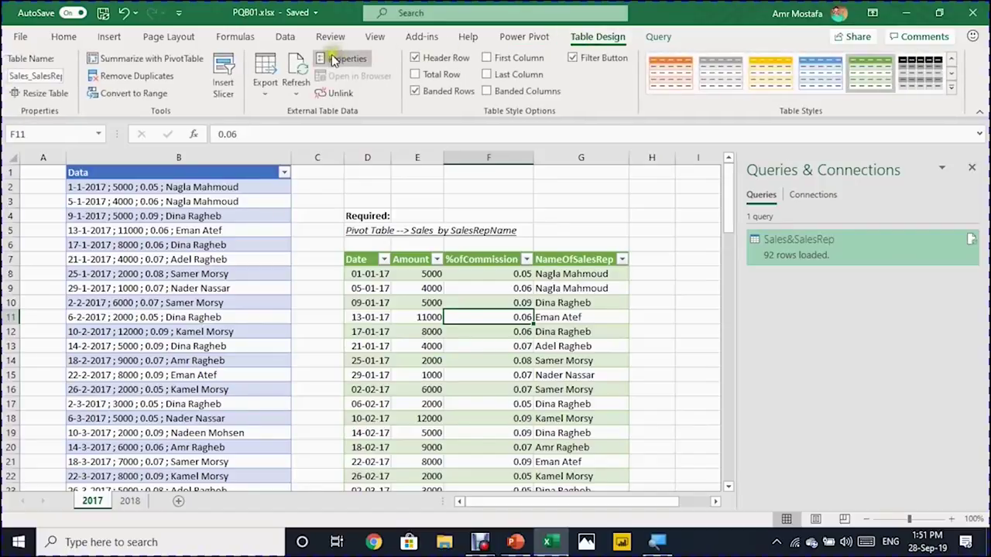
{"action": "left_click", "coordinate": [165, 58]}
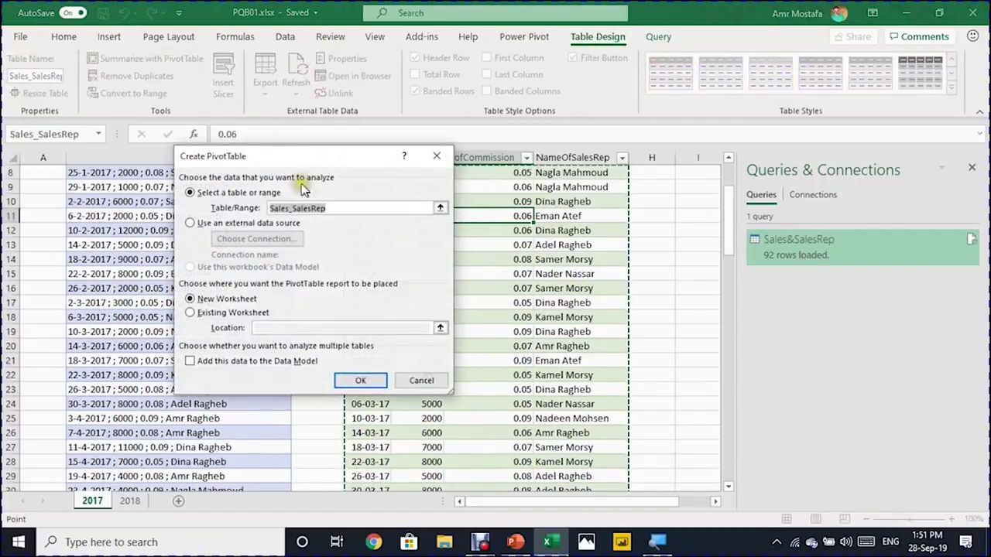
{"action": "left_click", "coordinate": [715, 502]}
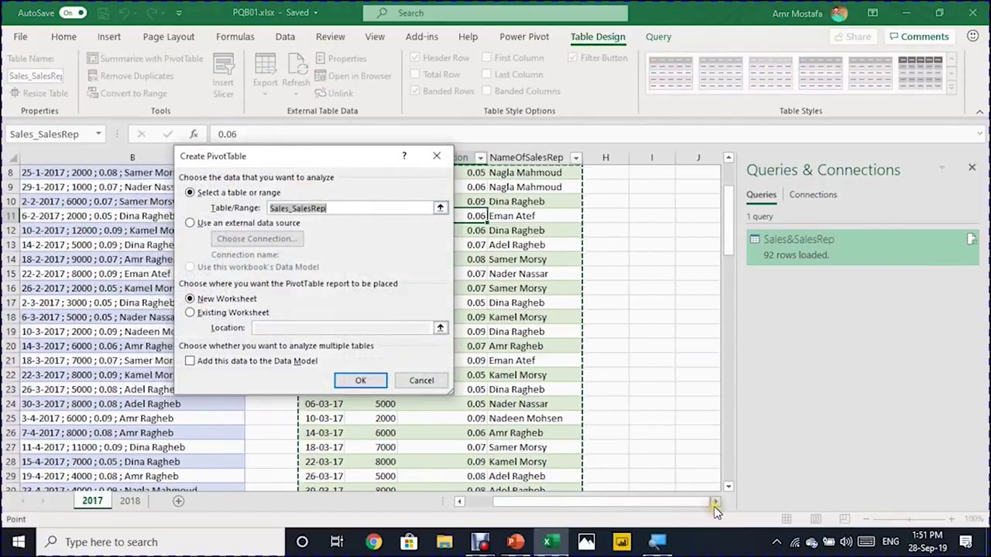
{"action": "left_click", "coordinate": [715, 502]}
{"action": "left_click", "coordinate": [192, 312]}
{"action": "scroll", "coordinate": [562, 204], "scroll_direction": "up", "scroll_amount": 3}
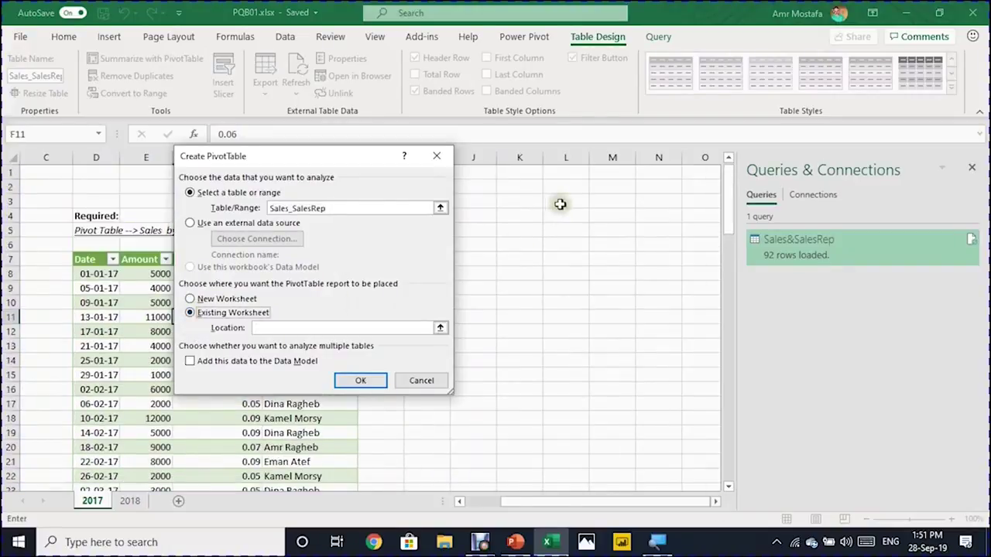
{"action": "left_click_drag", "start_coordinate": [383, 154], "coordinate": [273, 196]}
{"action": "left_click", "coordinate": [465, 229]}
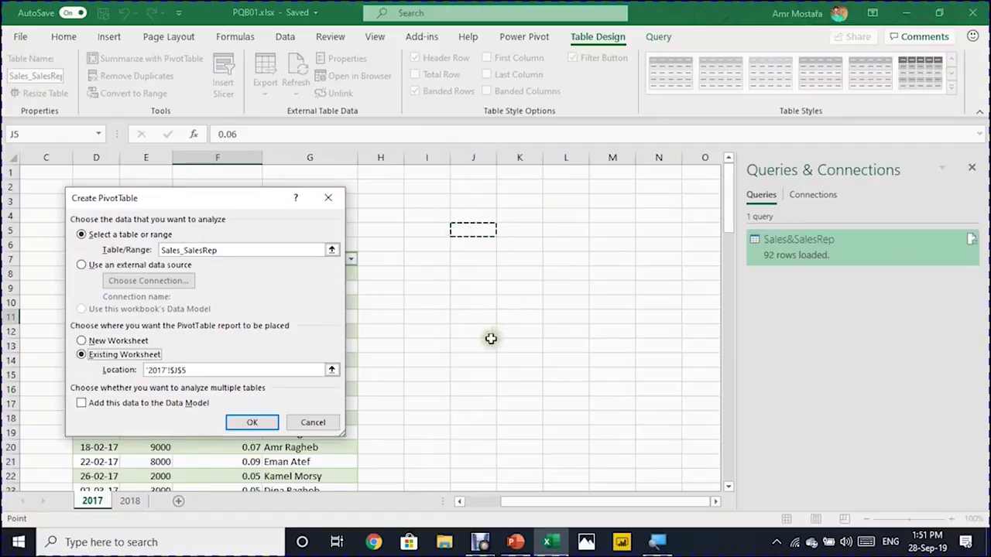
{"action": "left_click", "coordinate": [254, 422]}
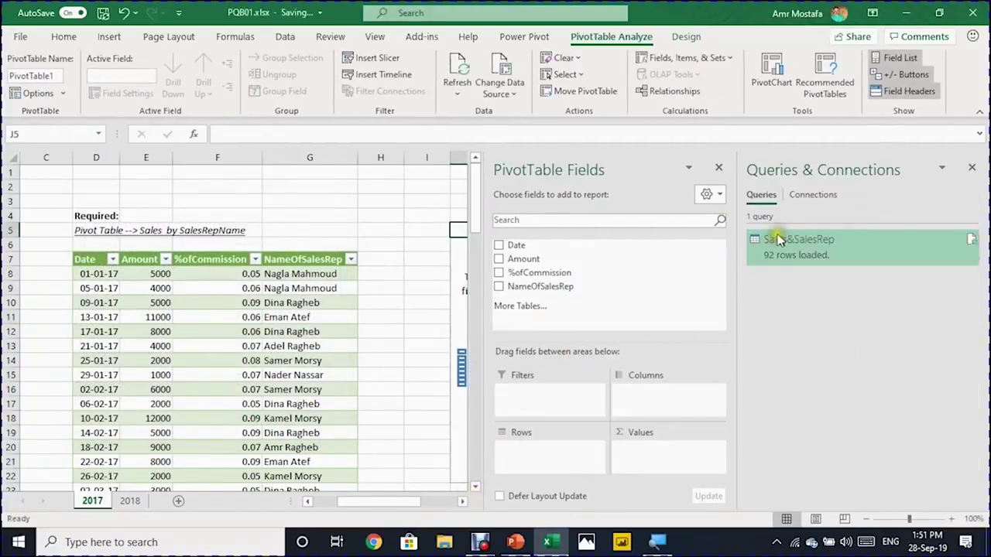
- Add Amount to the PivotTable's values, formatted as dollars without decimals, and add NameOfSalesRep to its rows
{"action": "left_click_drag", "start_coordinate": [825, 258], "coordinate": [934, 468]}
{"action": "left_click", "coordinate": [507, 245]}
{"action": "right_click", "coordinate": [507, 245]}
{"action": "left_click", "coordinate": [568, 293]}
{"action": "left_click_drag", "start_coordinate": [844, 287], "coordinate": [835, 452]}
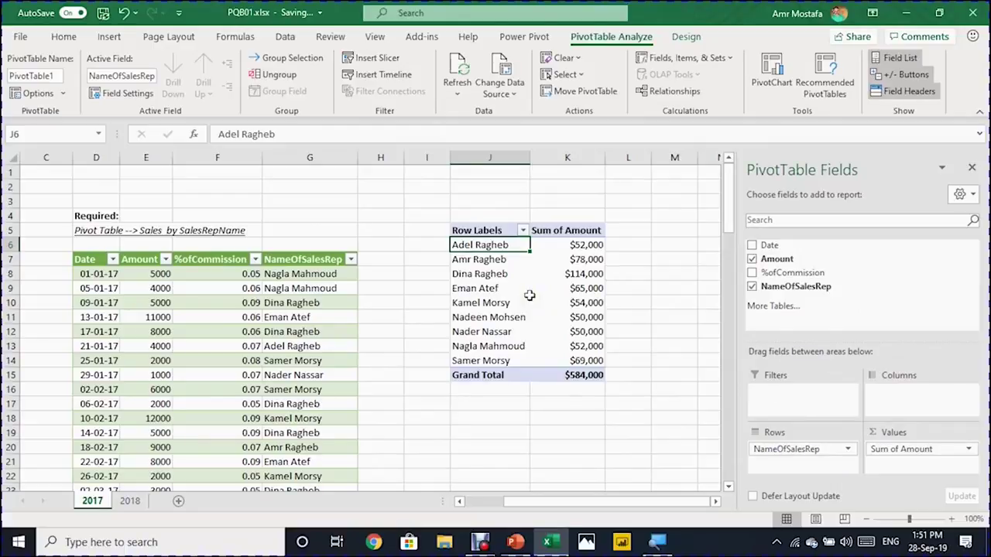
- Move the whole PivotTable so that it starts at cell I7 on sheet 2017
{"action": "left_click_drag", "start_coordinate": [479, 227], "coordinate": [577, 375]}
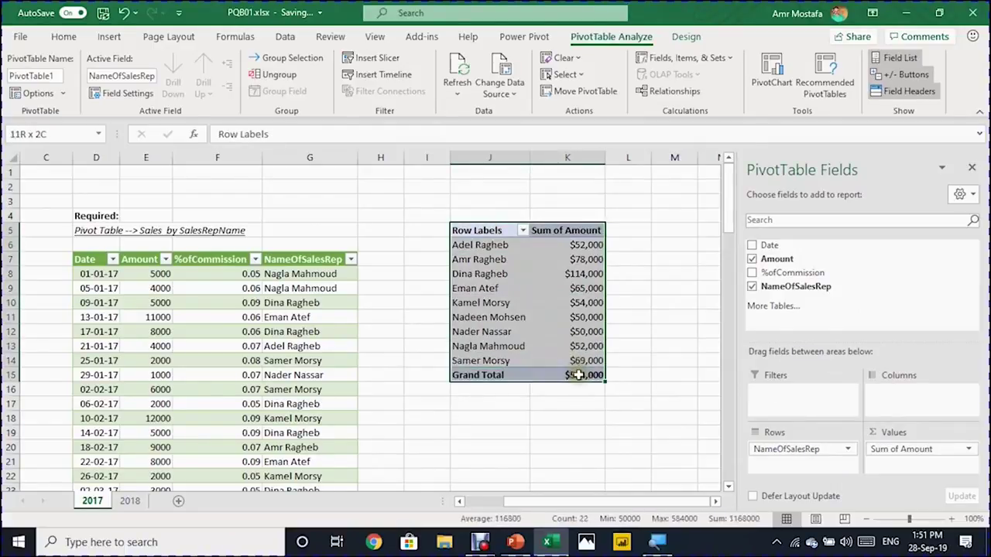
{"action": "key", "text": "ctrl+c"}
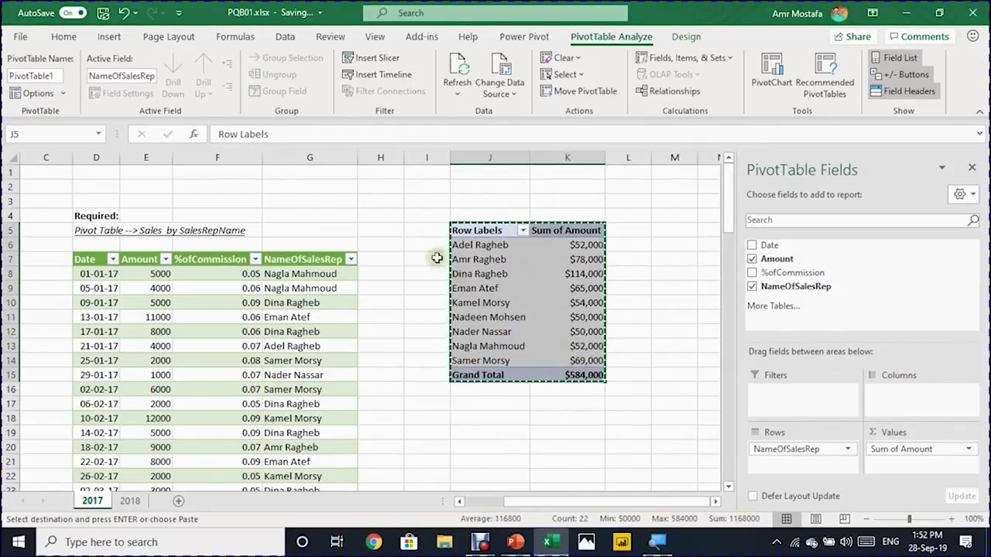
{"action": "left_click", "coordinate": [438, 259]}
{"action": "key", "text": "ctrl+v"}
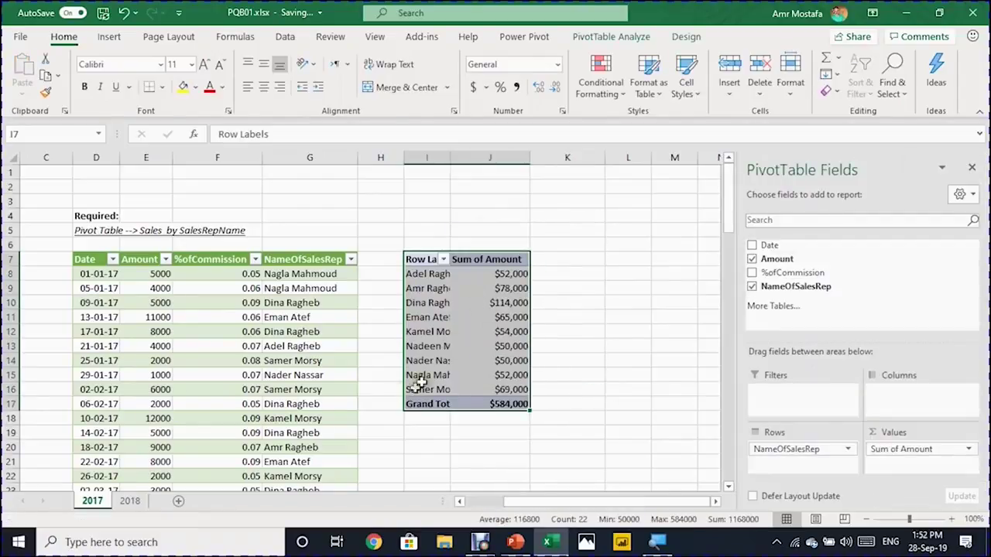
- Copy all the data rows from sheet 2018 and return to sheet 2017
{"action": "left_click", "coordinate": [130, 500]}
{"action": "left_click", "coordinate": [116, 205]}
{"action": "key", "text": "ctrl+shift+Down"}
{"action": "key", "text": "ctrl+c"}
{"action": "left_click", "coordinate": [92, 501]}
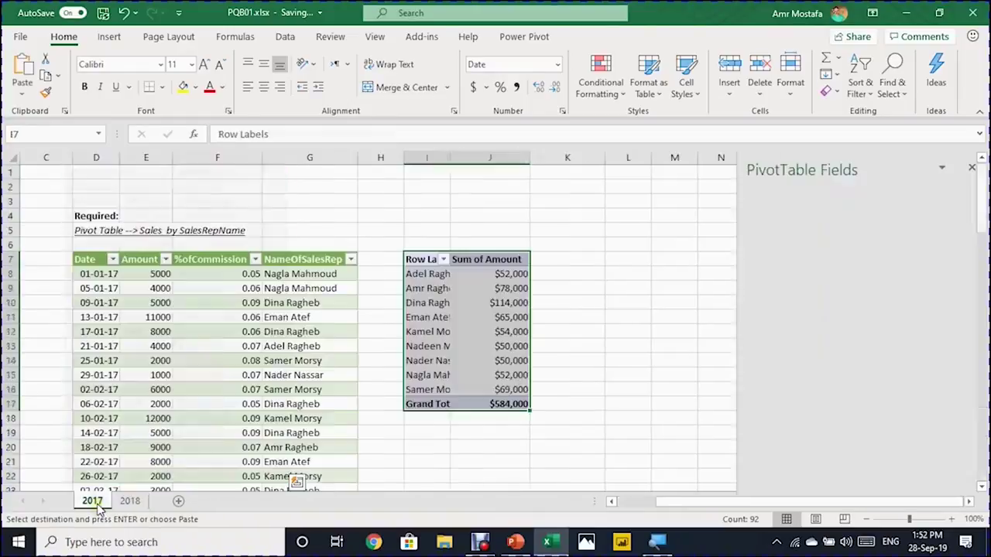
- Append the copied 2018 rows directly below the last row of the Data source table, starting at cell B94
{"action": "left_click", "coordinate": [96, 347]}
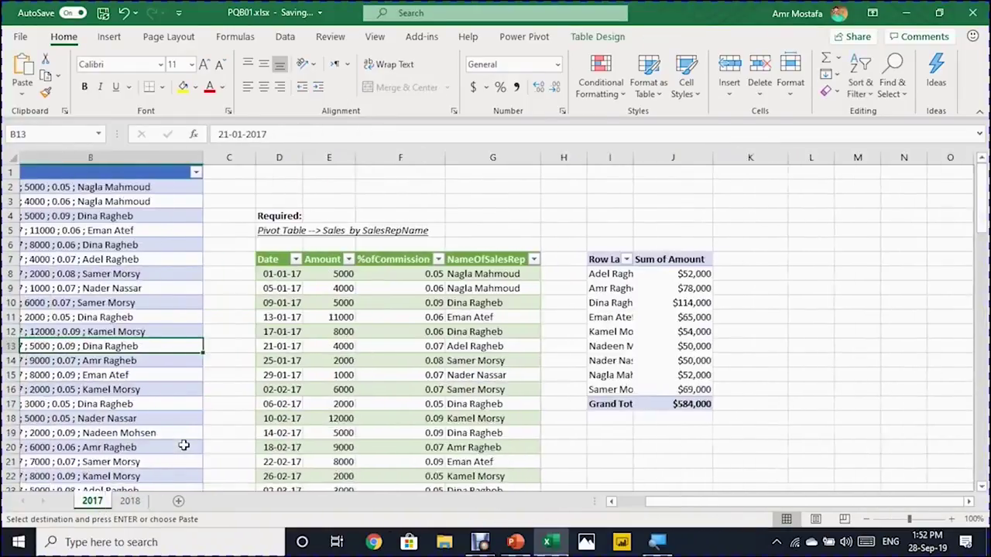
{"action": "key", "text": "Left"}
{"action": "key", "text": "Right"}
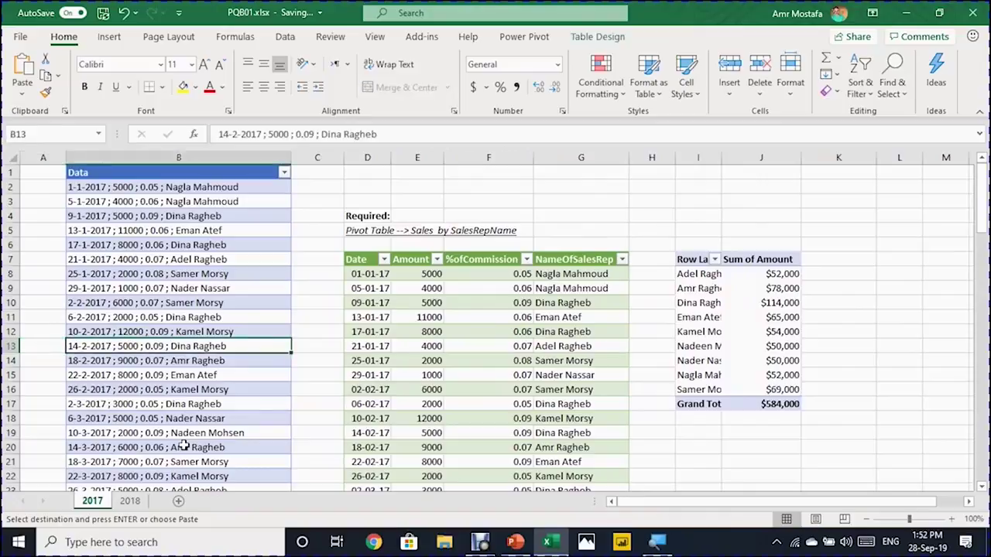
{"action": "key", "text": "ctrl+Up"}
{"action": "key", "text": "Down"}
{"action": "key", "text": "Down"}
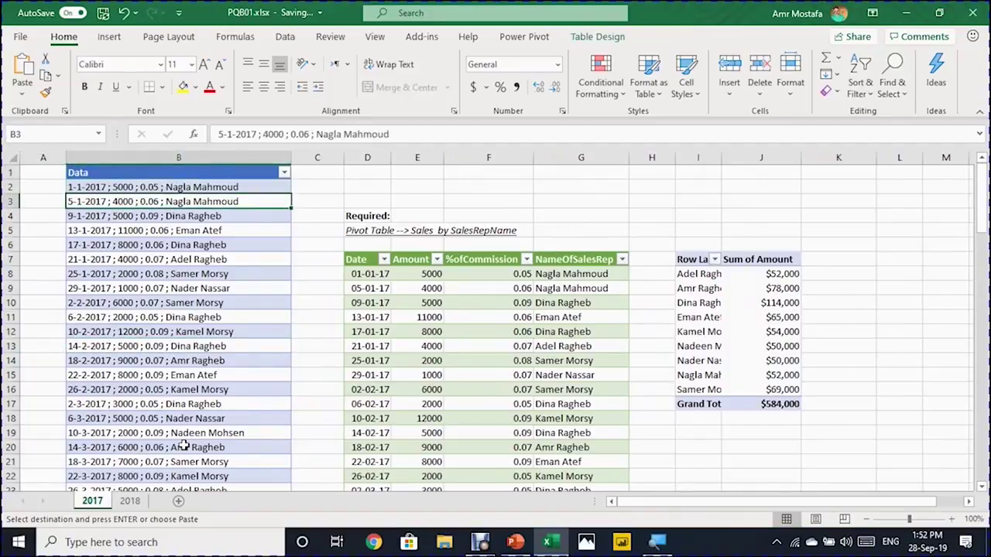
{"action": "left_click", "coordinate": [407, 319]}
{"action": "left_click", "coordinate": [207, 311]}
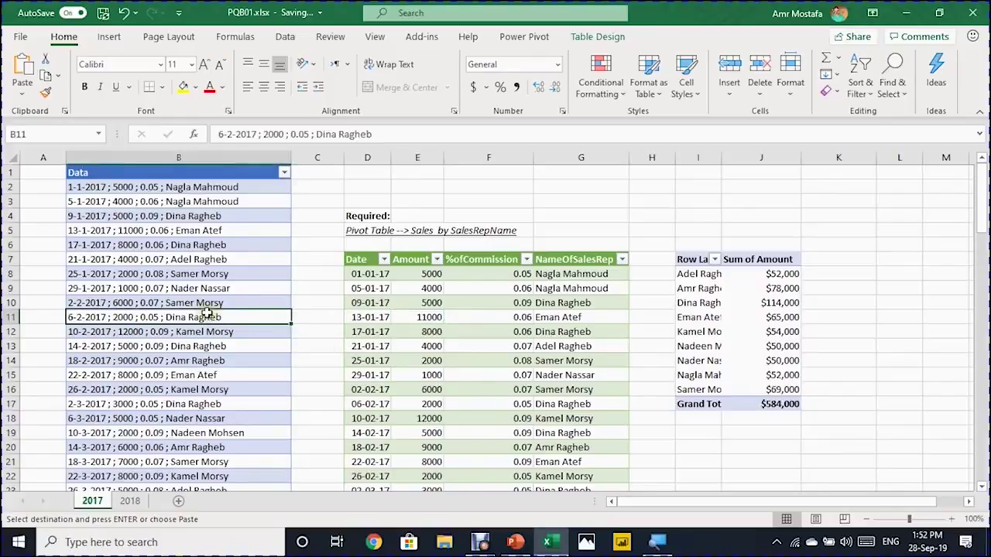
{"action": "key", "text": "ctrl+Down"}
{"action": "key", "text": "Down"}
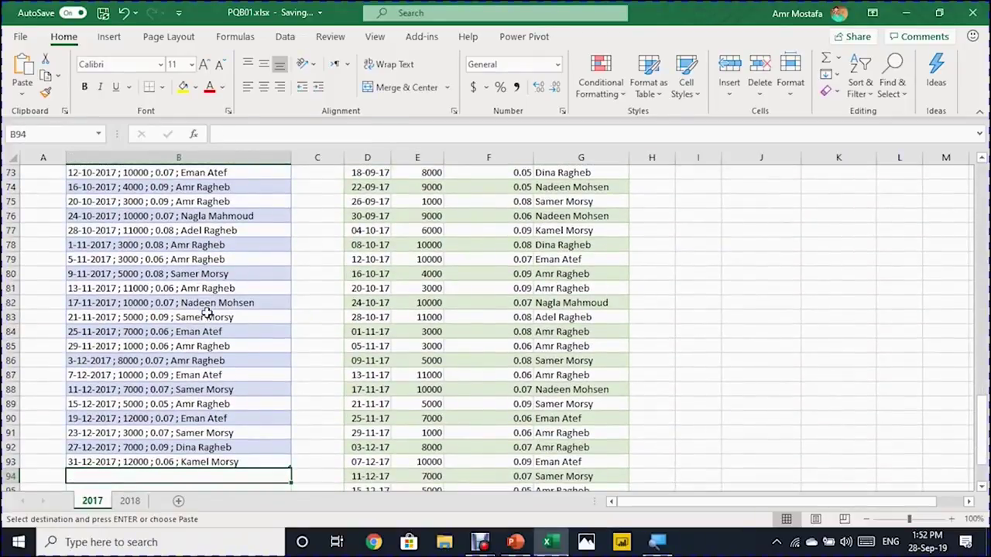
{"action": "key", "text": "ctrl+v"}
- Refresh the query output table with the Date, Amount, %ofCommission and NameOfSalesRep columns and check its last rows
{"action": "left_click", "coordinate": [203, 316]}
{"action": "scroll", "coordinate": [197, 323], "scroll_direction": "down", "scroll_amount": 5}
{"action": "scroll", "coordinate": [198, 324], "scroll_direction": "up", "scroll_amount": 20}
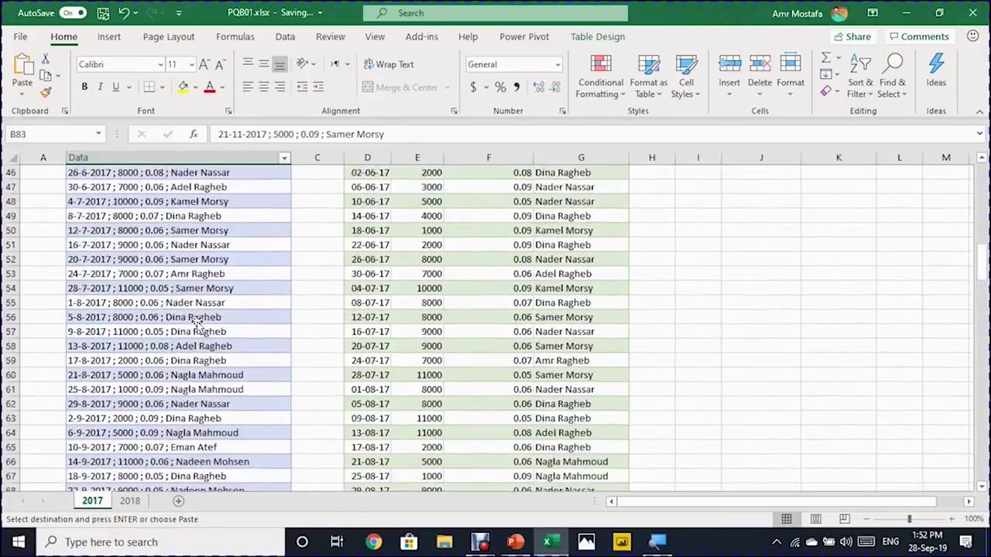
{"action": "scroll", "coordinate": [197, 320], "scroll_direction": "up", "scroll_amount": 5}
{"action": "left_click", "coordinate": [501, 257]}
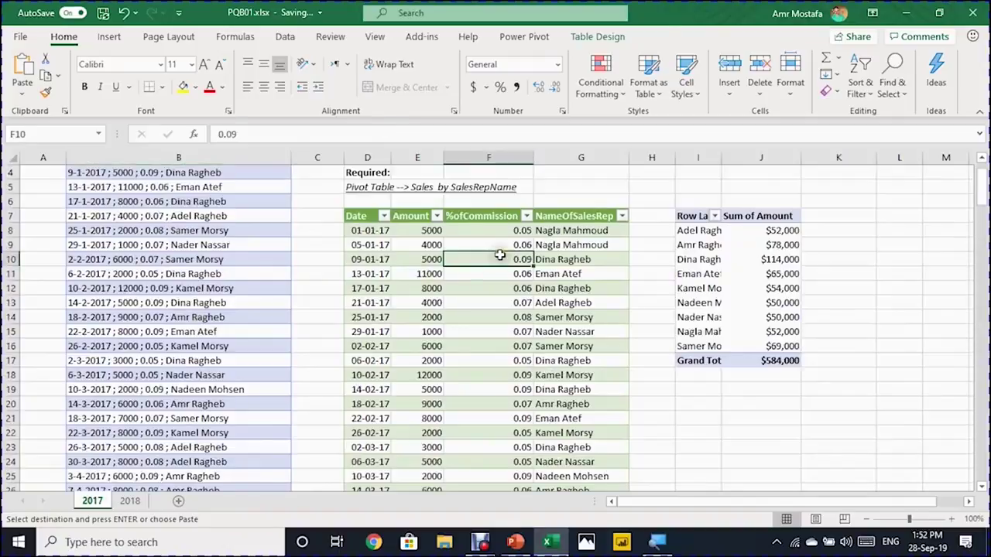
{"action": "right_click", "coordinate": [500, 256]}
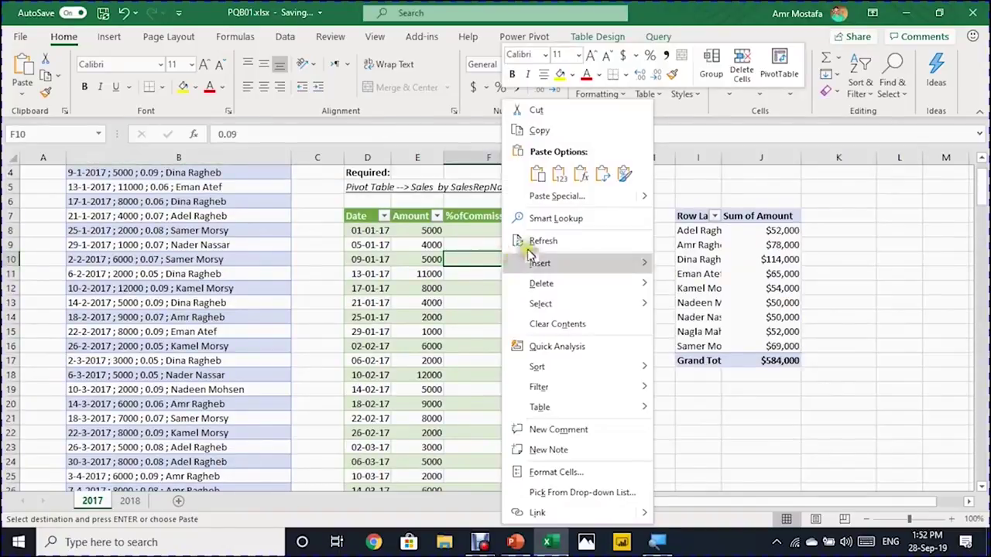
{"action": "key", "text": "Escape"}
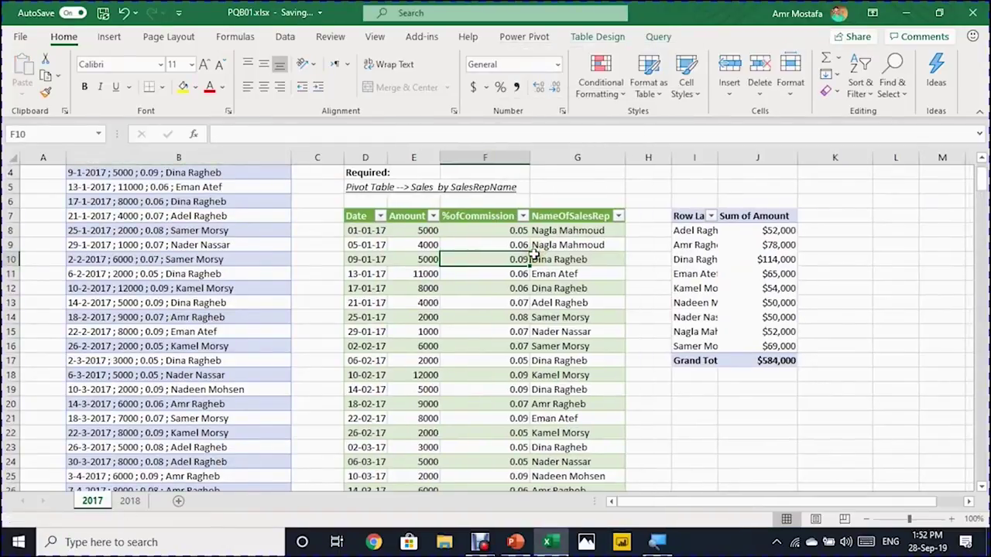
{"action": "key", "text": "Left"}
{"action": "key", "text": "Left"}
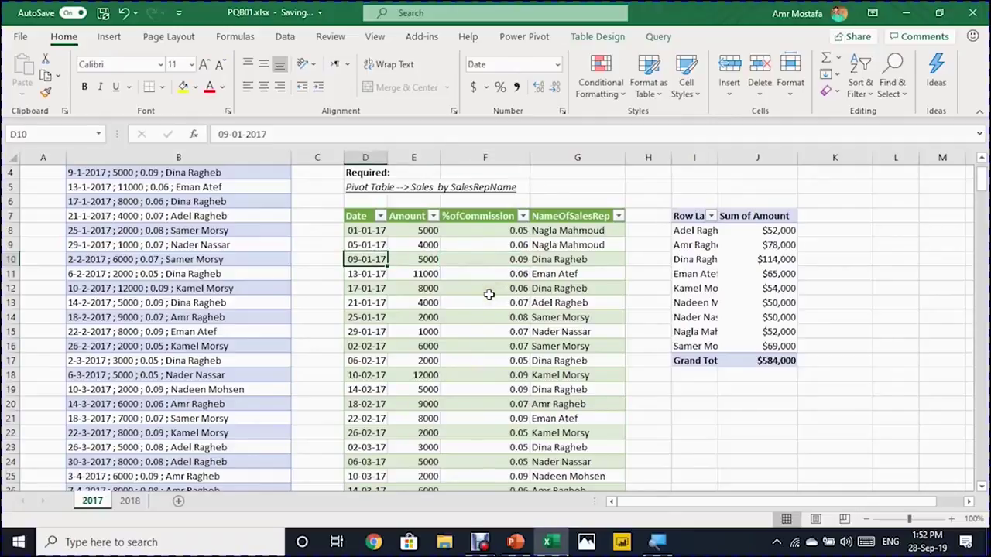
{"action": "key", "text": "ctrl+Down"}
{"action": "key", "text": "Up"}
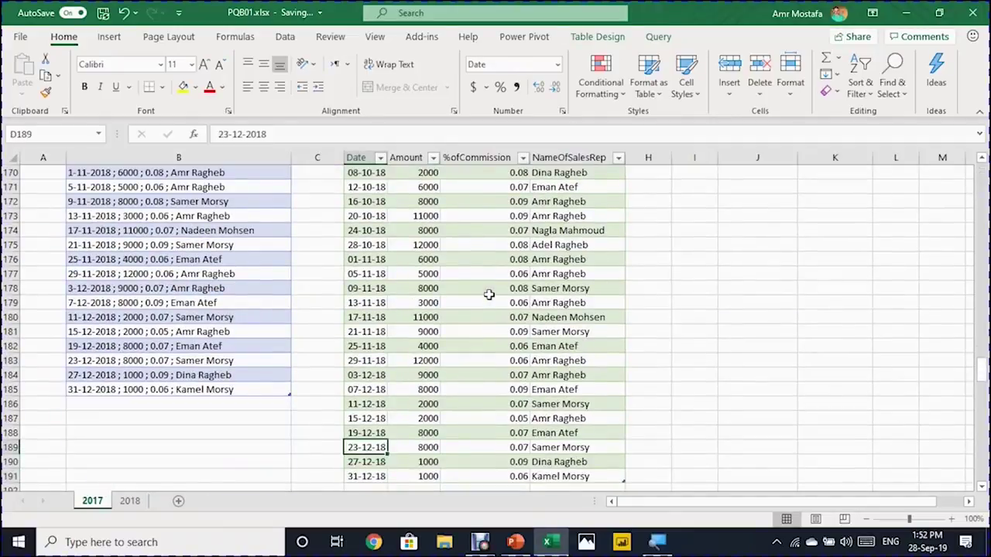
{"action": "key", "text": "ctrl+Up"}
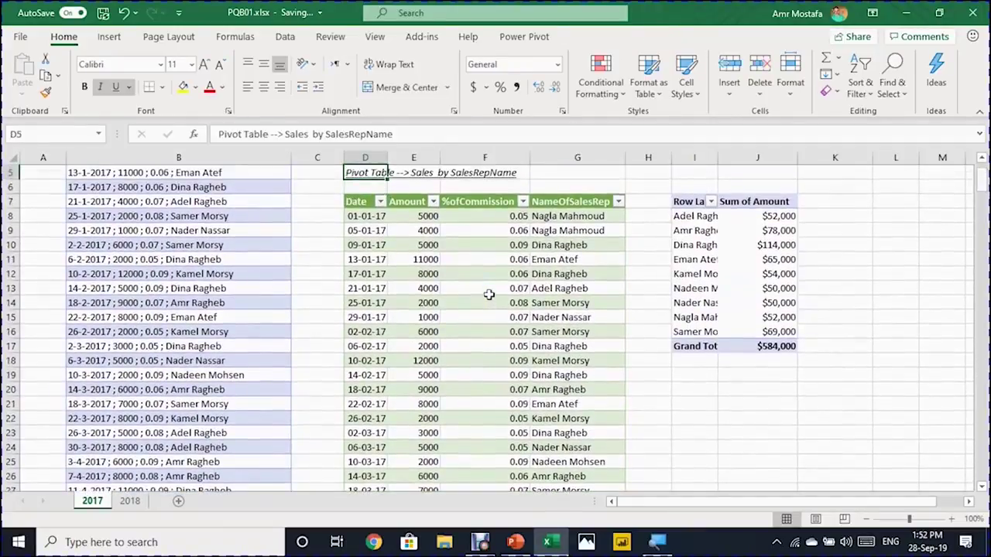
- Autofit column I to the sales representatives' names and refresh the PivotTable
{"action": "double_click", "coordinate": [718, 158]}
{"action": "left_click", "coordinate": [727, 259]}
{"action": "right_click", "coordinate": [709, 246]}
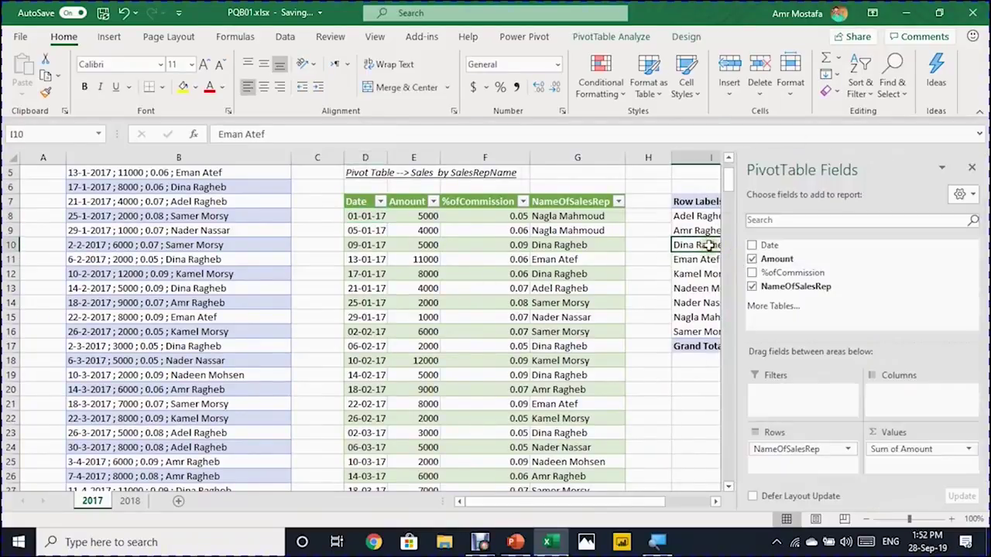
{"action": "left_click", "coordinate": [752, 277]}
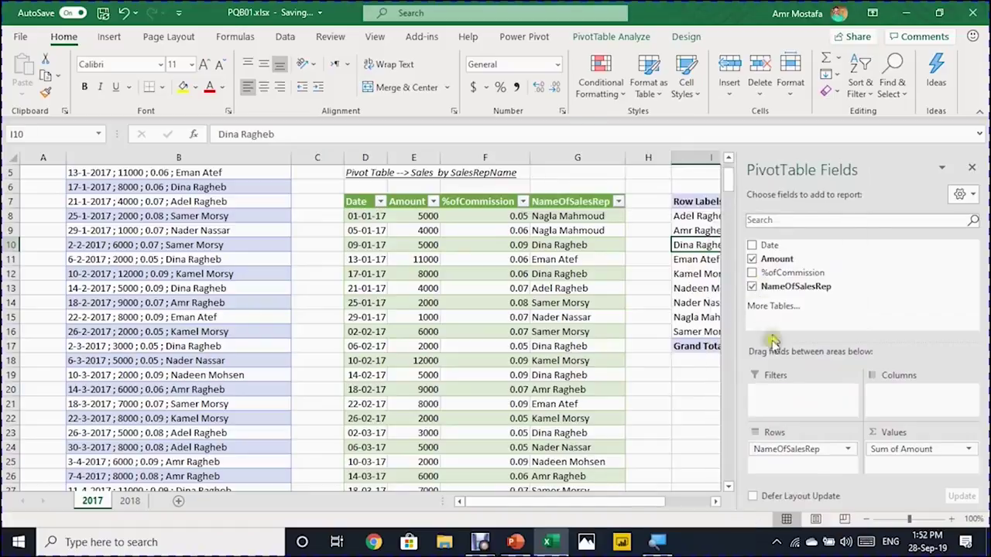
- Add the Date field to the PivotTable's columns to split the sales by year
{"action": "left_click_drag", "start_coordinate": [801, 245], "coordinate": [901, 399]}
{"action": "scroll", "coordinate": [460, 229], "scroll_direction": "right", "scroll_amount": 4}
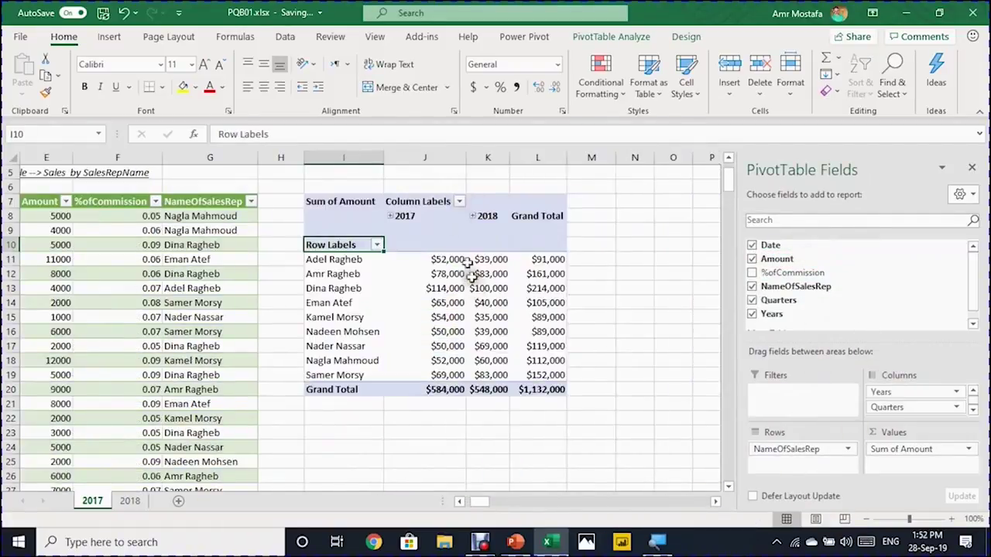
{"action": "mouse_move", "coordinate": [492, 323]}
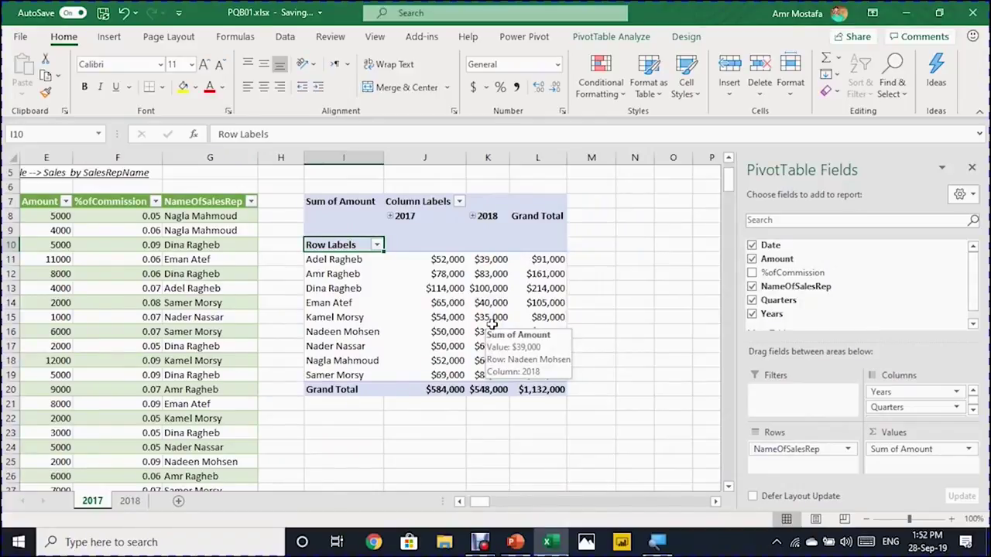
- Review the source data, the query output table and the PivotTable side by side on sheet 2017
{"action": "key", "text": "Left"}
{"action": "key", "text": "Left"}
{"action": "key", "text": "Left"}
{"action": "key", "text": "Left"}
{"action": "key", "text": "Left"}
{"action": "key", "text": "Left"}
{"action": "key", "text": "Left"}
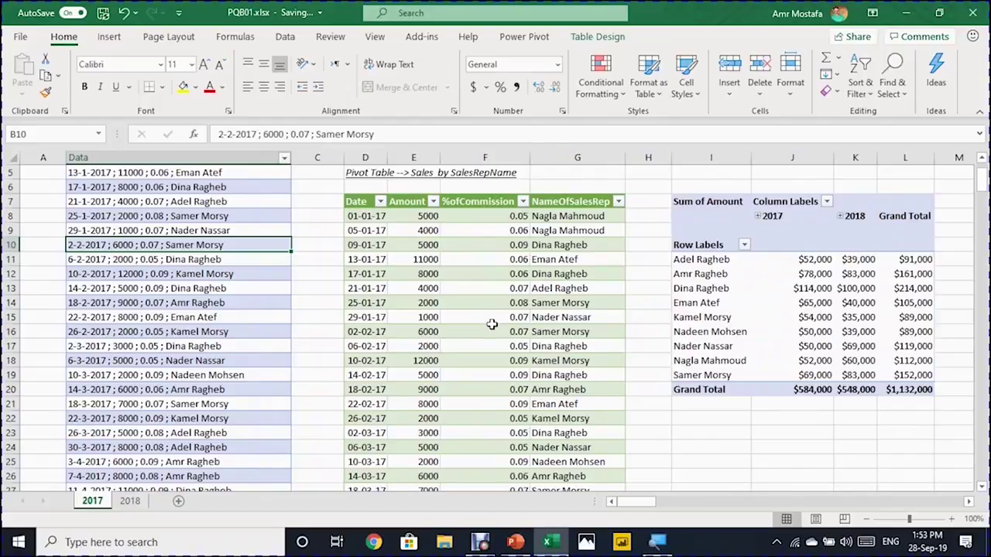
{"action": "left_click", "coordinate": [491, 272]}
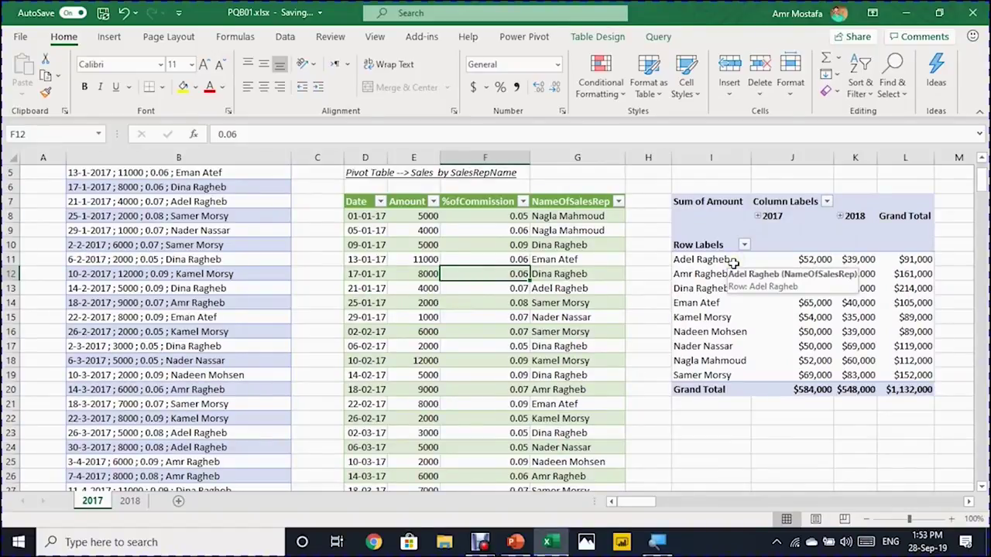
{"action": "scroll", "coordinate": [733, 263], "scroll_direction": "up", "scroll_amount": 2}
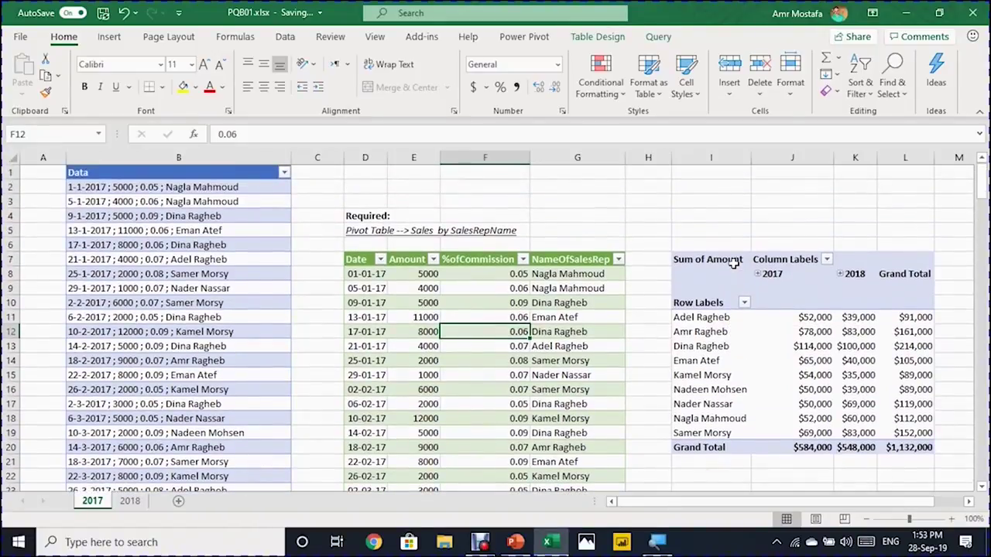
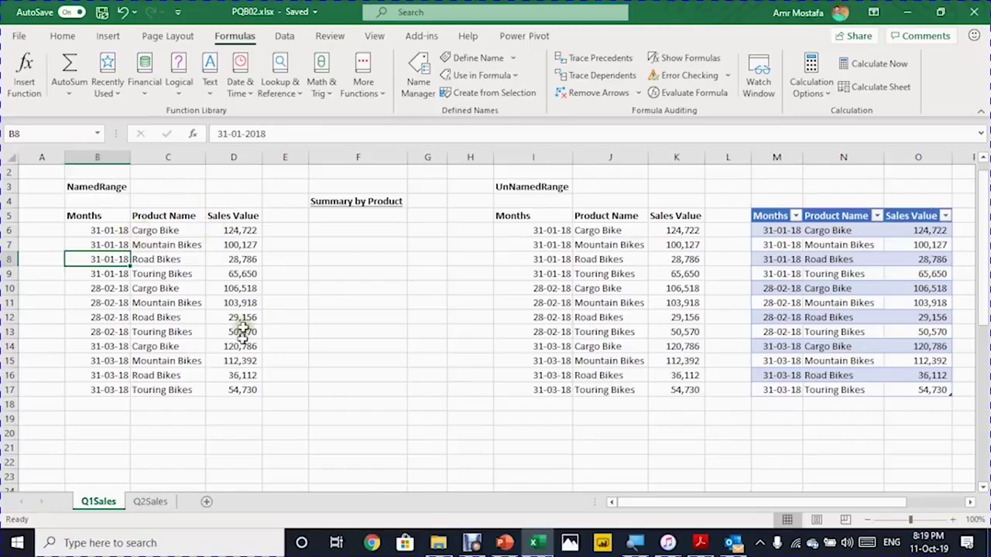
- In workbook PQB02.xlsx, select the BikesQ1 named range and the unnamed range, and check the name of the formatted table
{"action": "left_click", "coordinate": [99, 137]}
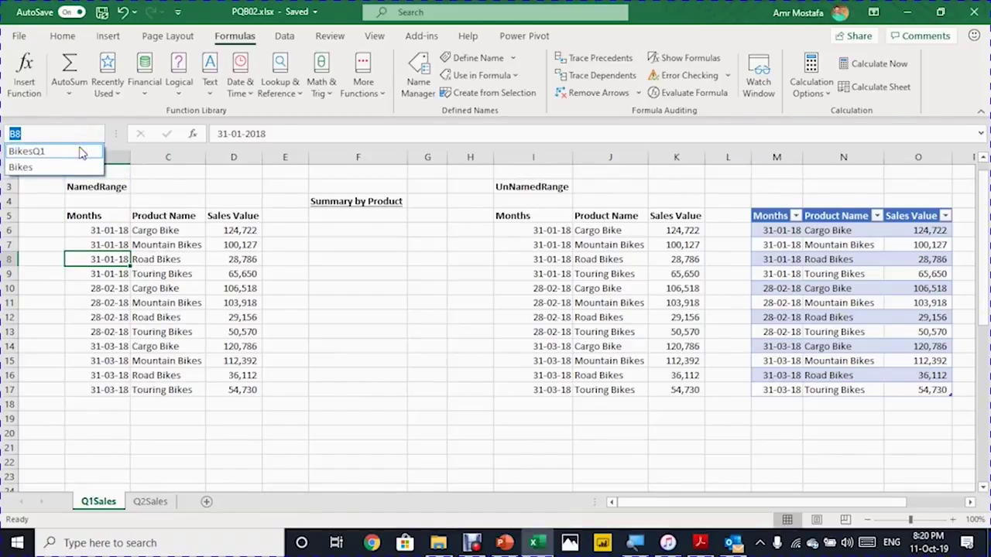
{"action": "left_click", "coordinate": [82, 152]}
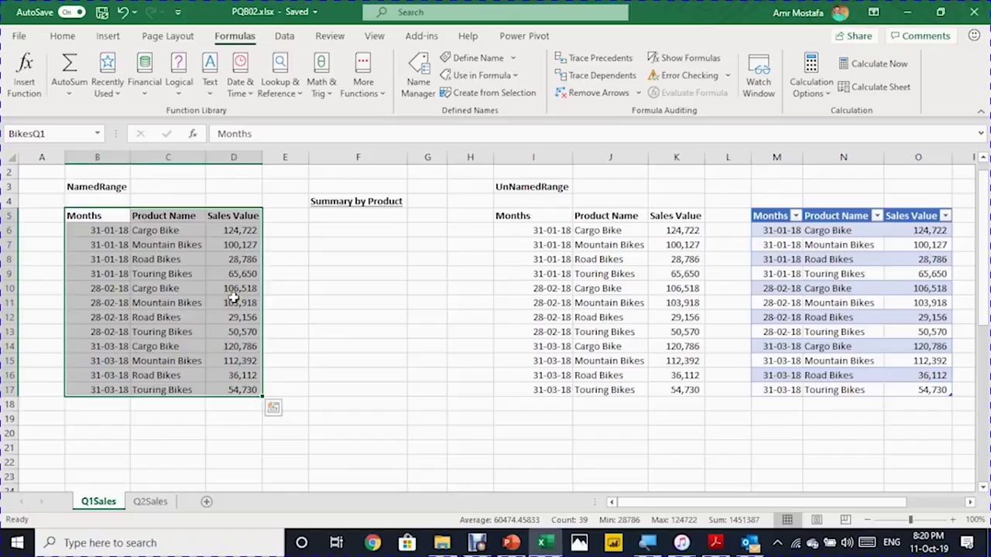
{"action": "left_click_drag", "start_coordinate": [534, 216], "coordinate": [665, 398]}
{"action": "left_click", "coordinate": [786, 276]}
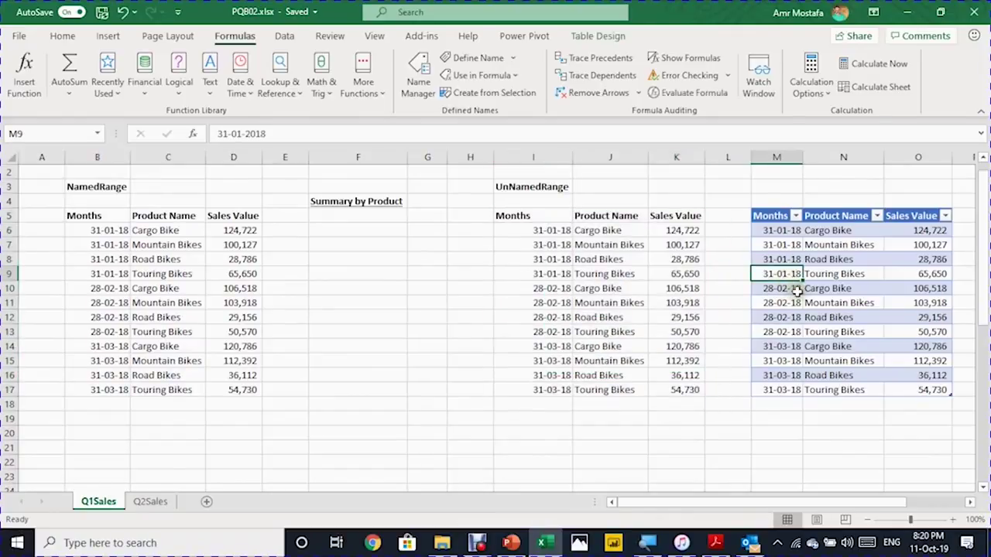
{"action": "left_click", "coordinate": [609, 42]}
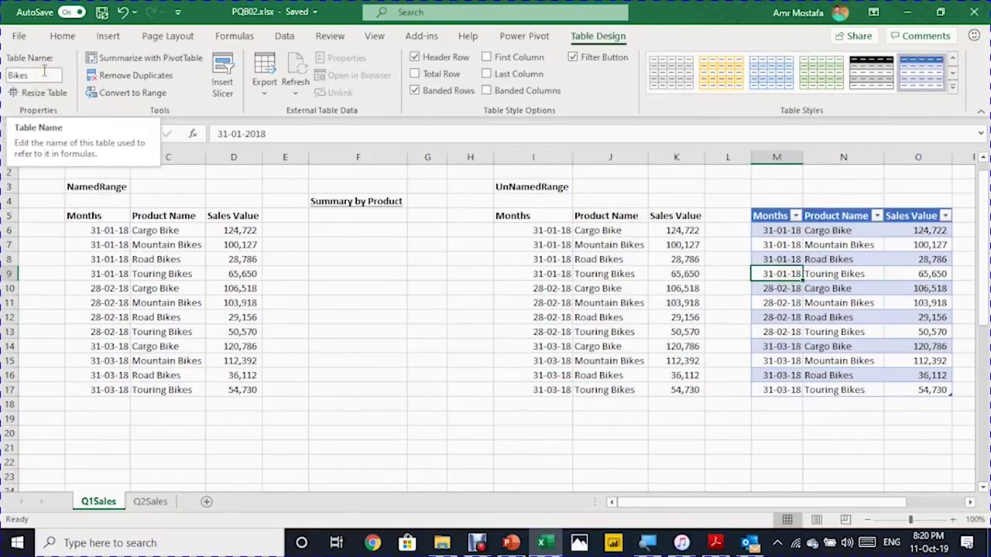
- Examine the Summary by Product heading, the product names and the Sales By Monht heading on sheet Q1Sales
{"action": "left_click", "coordinate": [108, 274]}
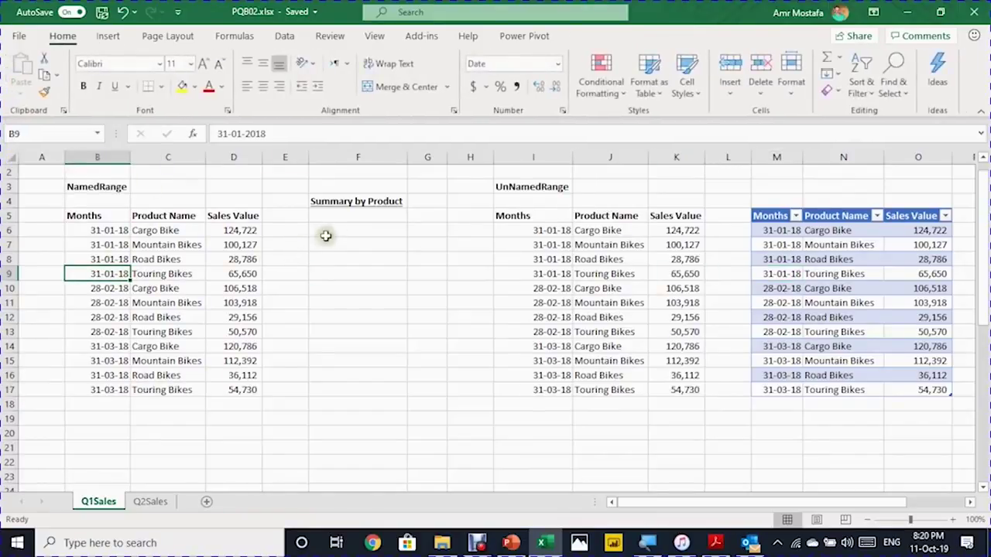
{"action": "left_click", "coordinate": [359, 202]}
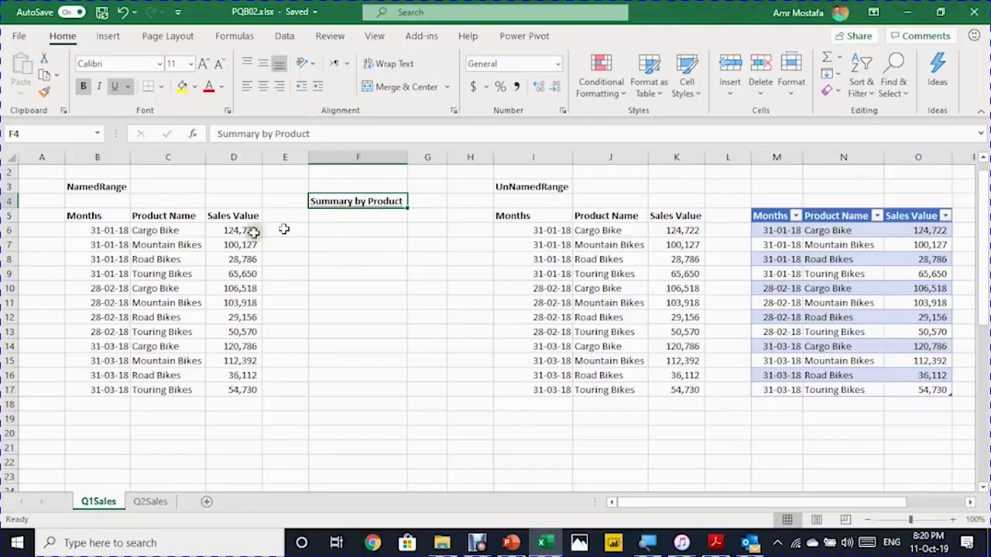
{"action": "left_click_drag", "start_coordinate": [163, 231], "coordinate": [165, 373]}
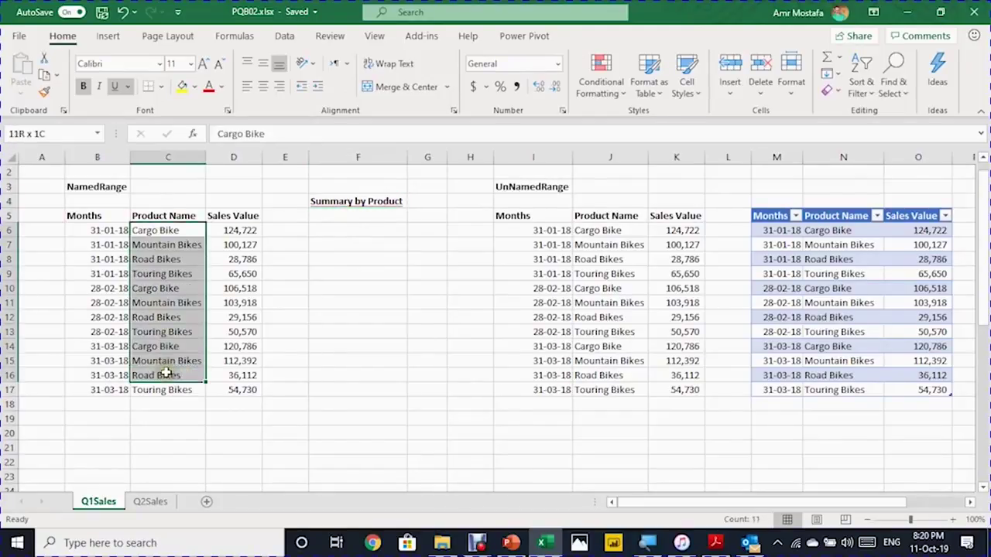
{"action": "left_click", "coordinate": [773, 274]}
{"action": "key", "text": "Right"}
{"action": "key", "text": "Right"}
{"action": "key", "text": "Right"}
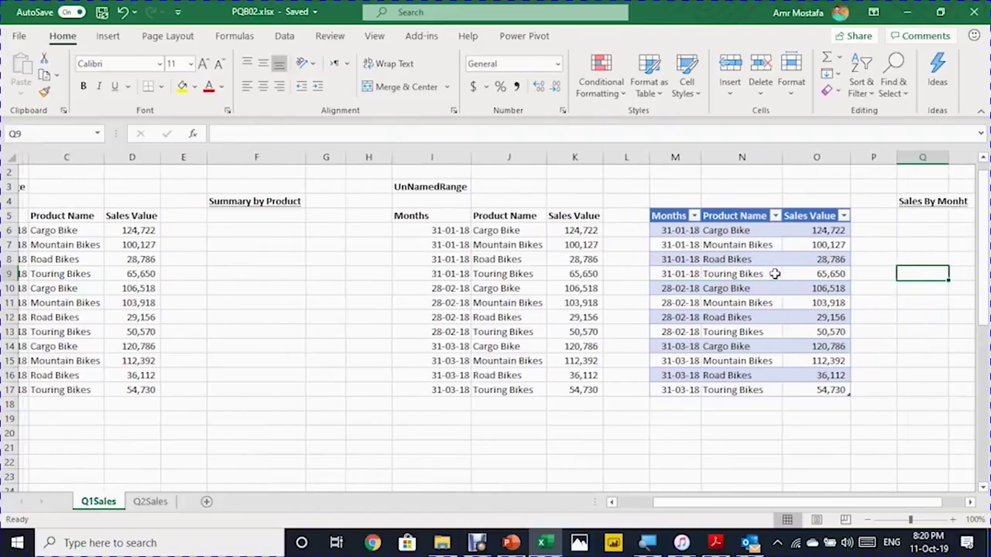
{"action": "key", "text": "Up"}
{"action": "key", "text": "Up"}
{"action": "key", "text": "Up"}
{"action": "key", "text": "Up"}
{"action": "key", "text": "Up"}
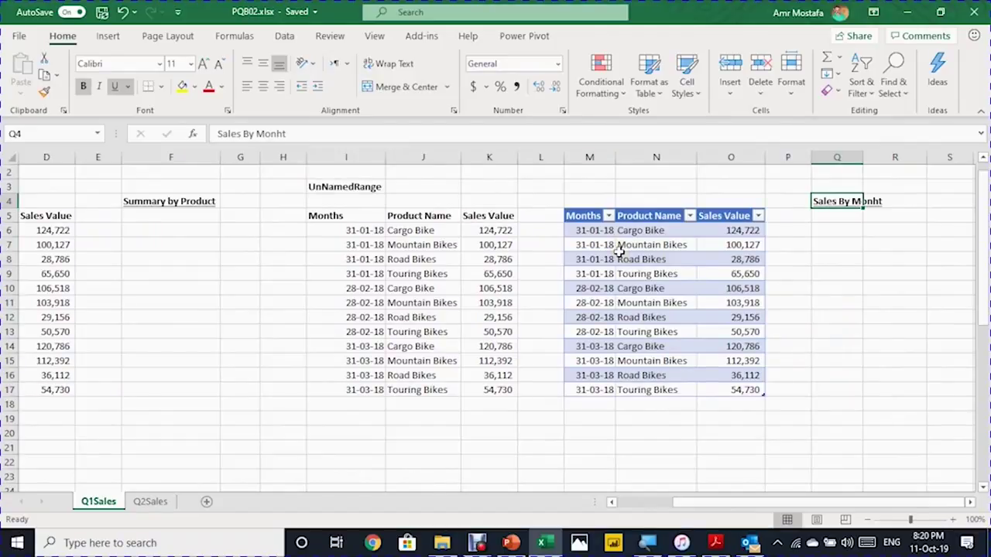
- Inspect the second-quarter data rows B3:D17 on sheet Q2Sales and return to sheet Q1Sales
{"action": "left_click", "coordinate": [150, 501]}
{"action": "left_click_drag", "start_coordinate": [86, 200], "coordinate": [204, 395]}
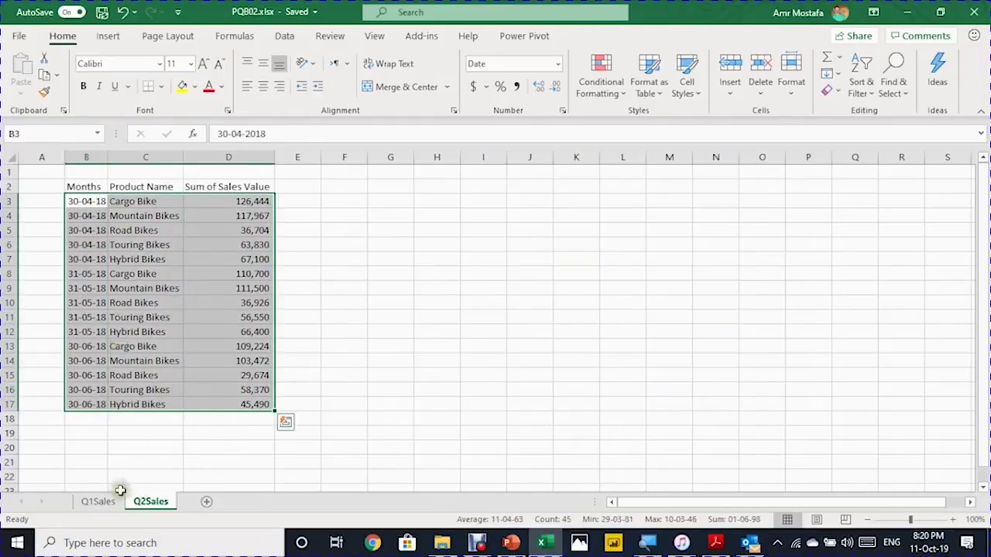
{"action": "left_click", "coordinate": [99, 501]}
{"action": "left_click", "coordinate": [67, 317]}
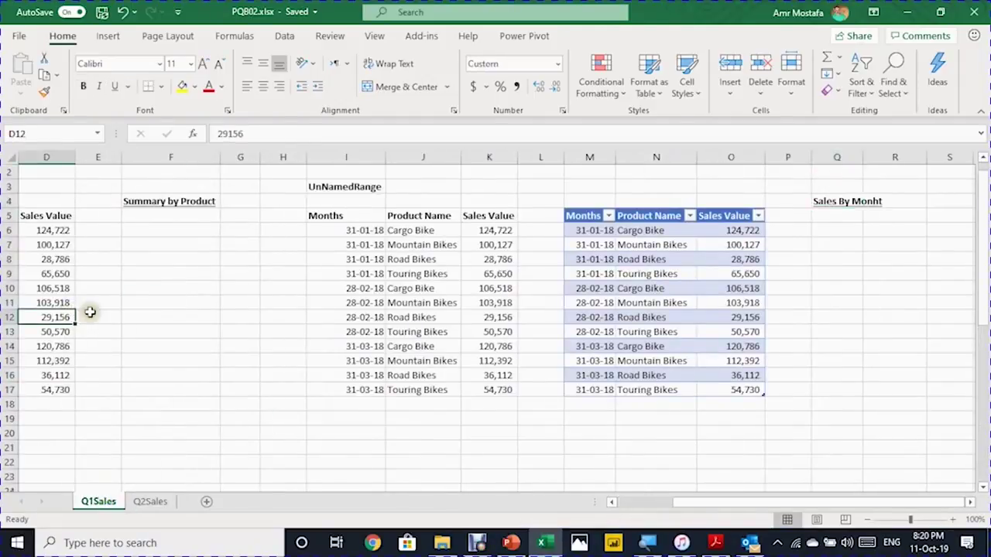
- Create a Power Query query from the BikesQ1 named range on sheet Q1Sales
{"action": "key", "text": "Left"}
{"action": "key", "text": "Left"}
{"action": "key", "text": "Left"}
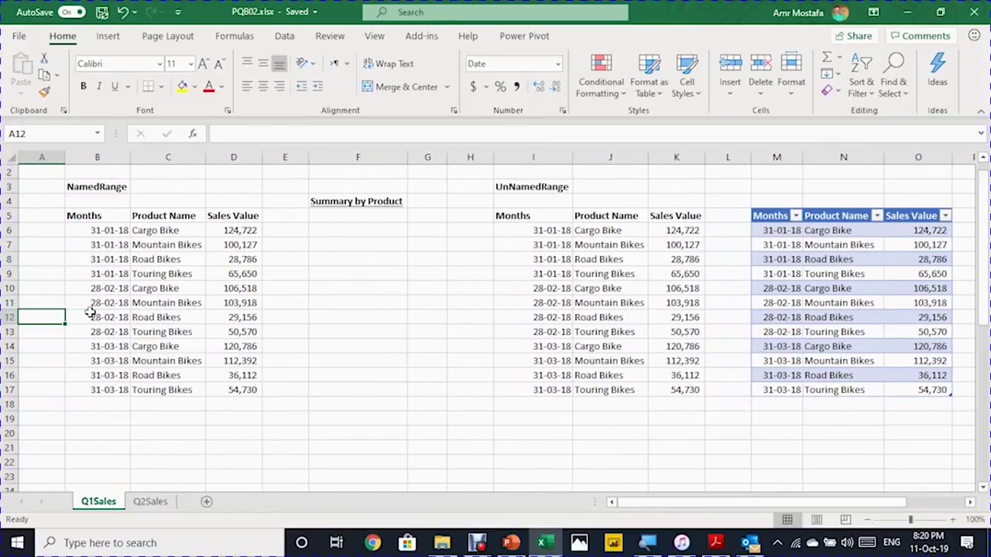
{"action": "left_click", "coordinate": [190, 242]}
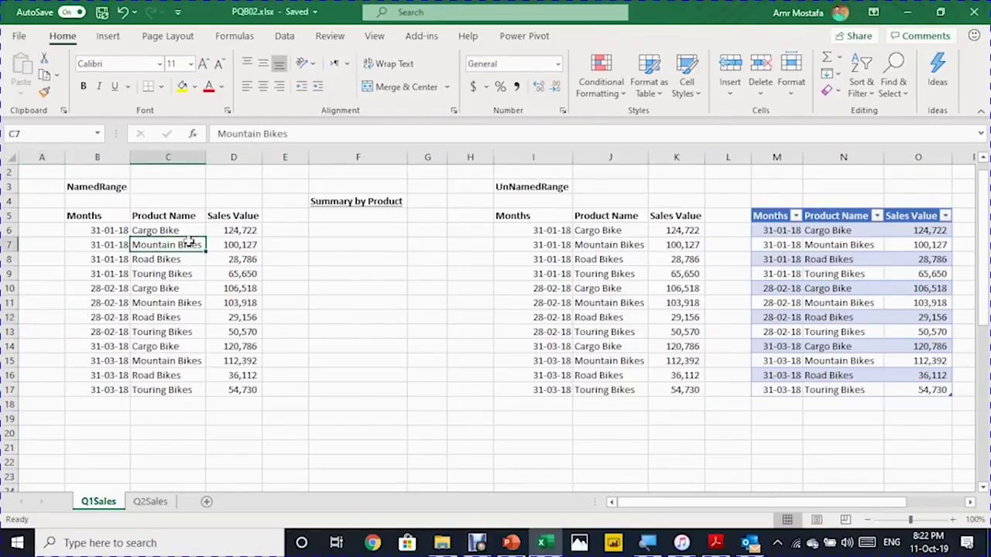
{"action": "left_click", "coordinate": [97, 133]}
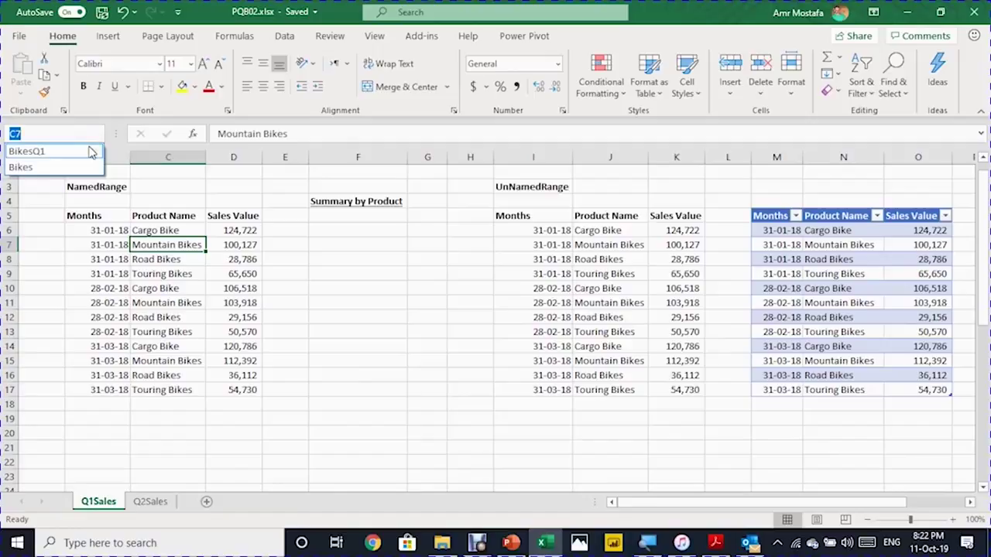
{"action": "key", "text": "Escape"}
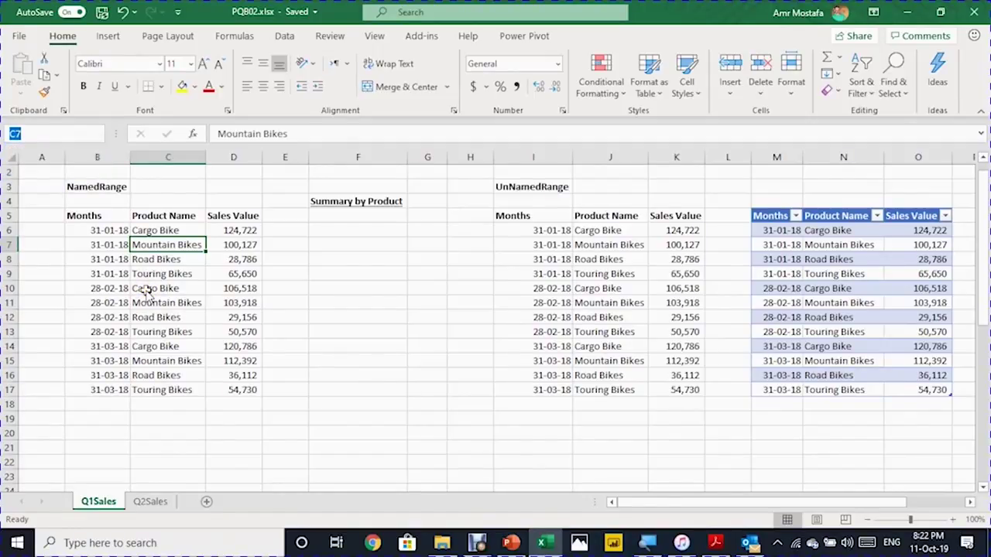
{"action": "left_click", "coordinate": [285, 38]}
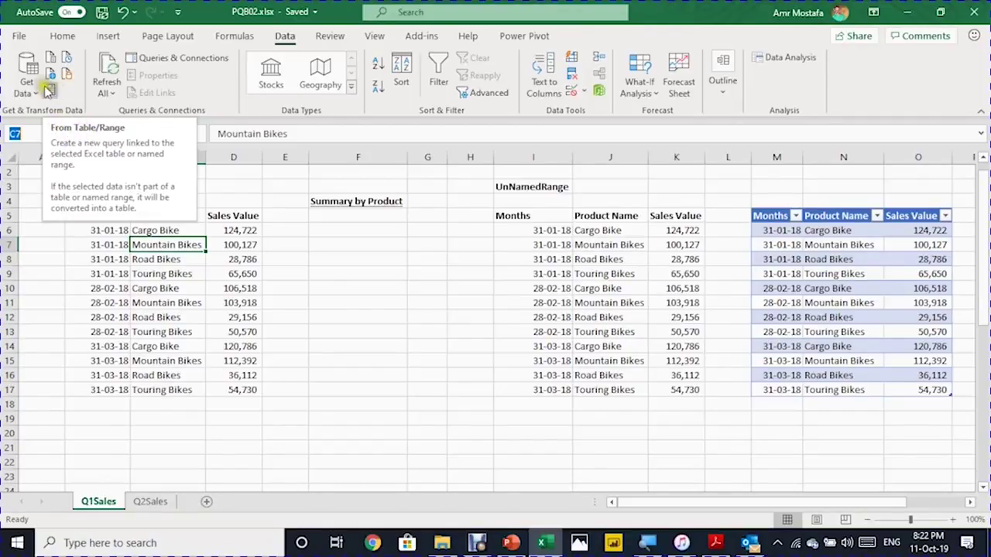
{"action": "left_click", "coordinate": [50, 92]}
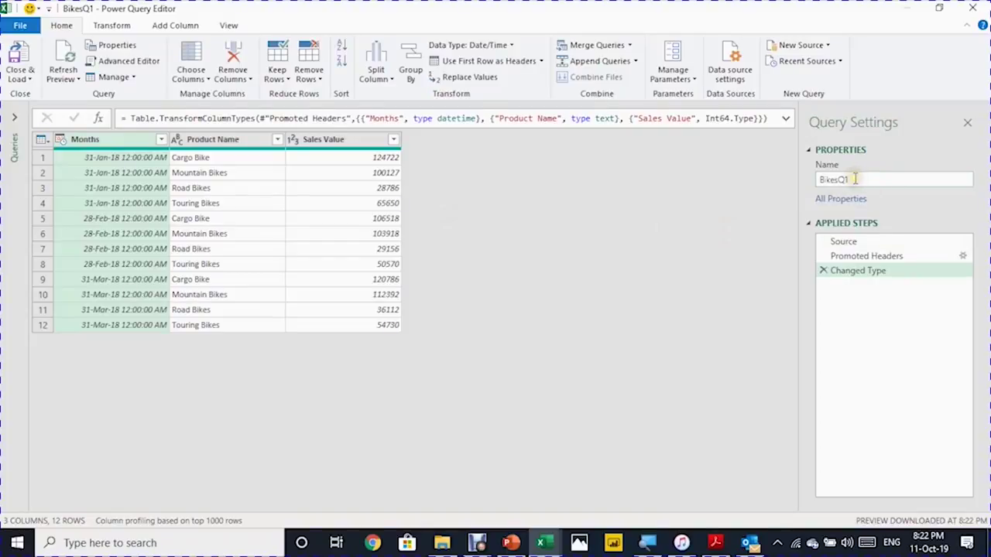
- Inspect the Source step, delete the Changed Type and Promoted Headers steps, and promote the first row to headers again
{"action": "left_click", "coordinate": [866, 240]}
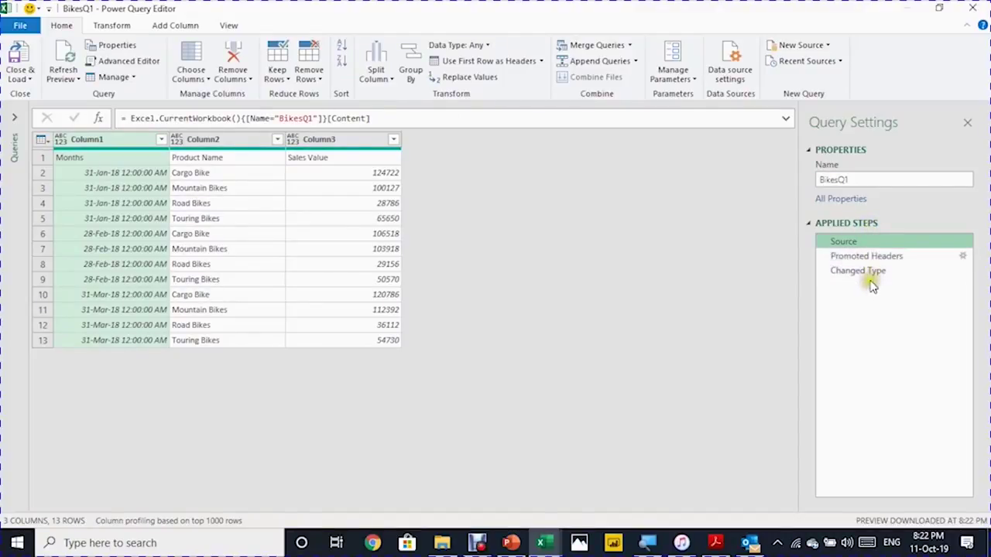
{"action": "left_click", "coordinate": [825, 272]}
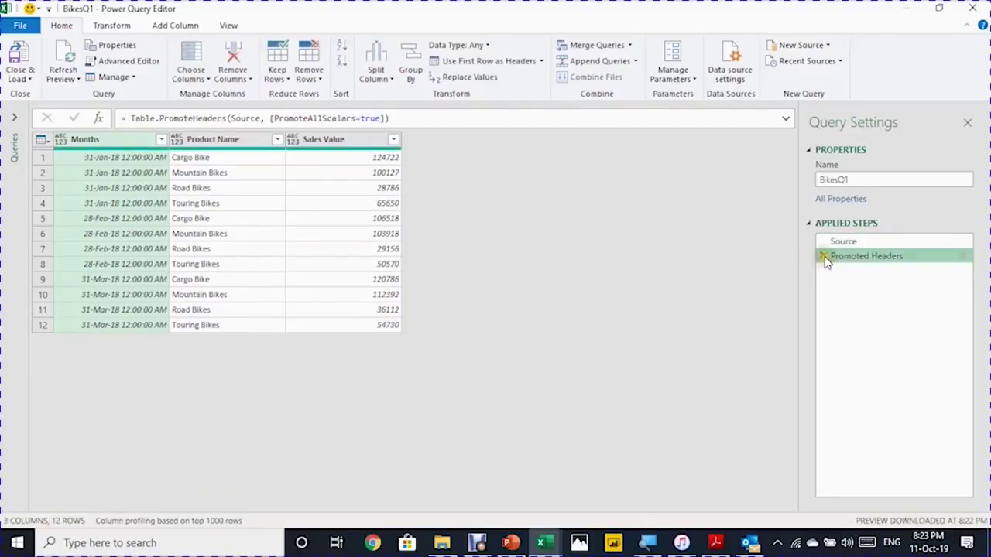
{"action": "left_click", "coordinate": [825, 258]}
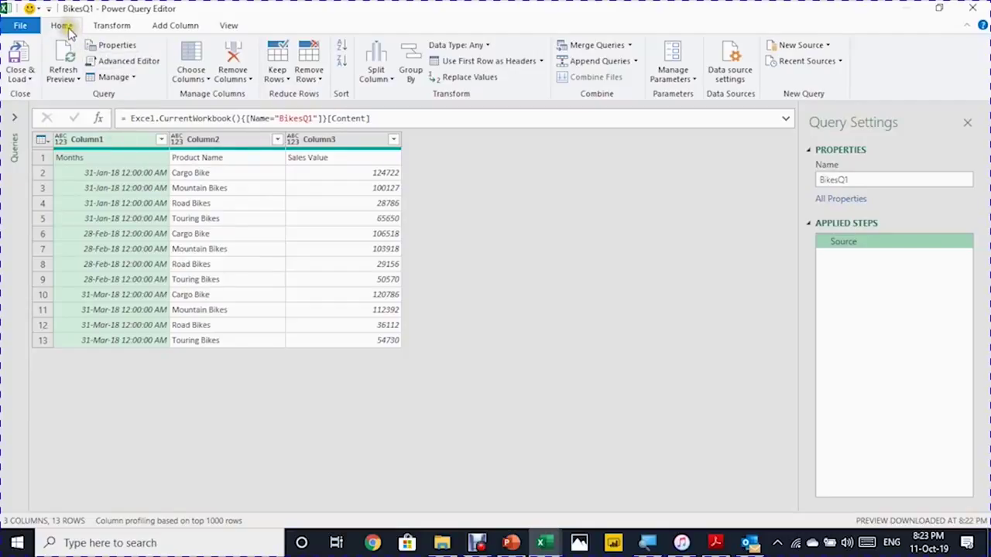
{"action": "left_click", "coordinate": [467, 67]}
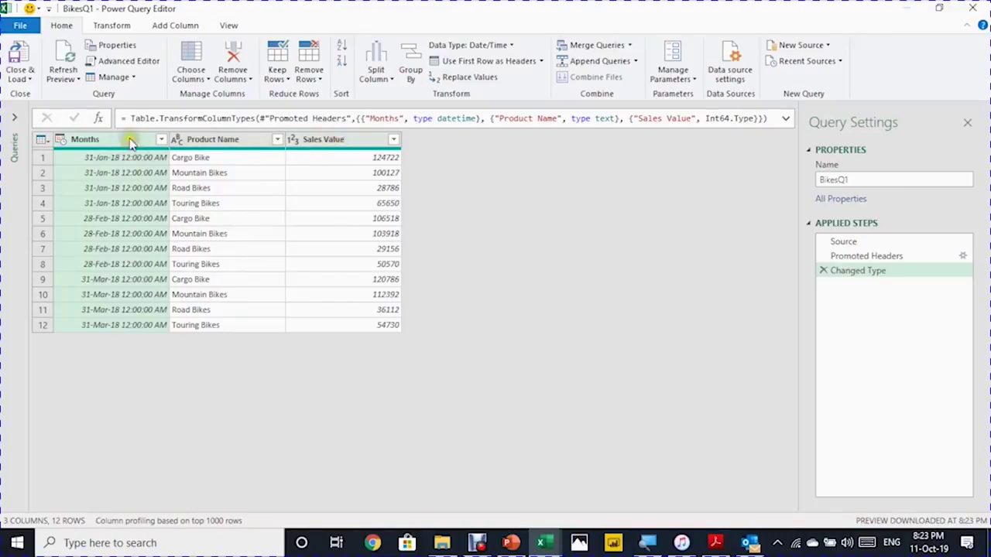
- Try removing the Months and Sales Value columns from the query, and delete the resulting Removed Columns step
{"action": "left_click", "coordinate": [234, 60]}
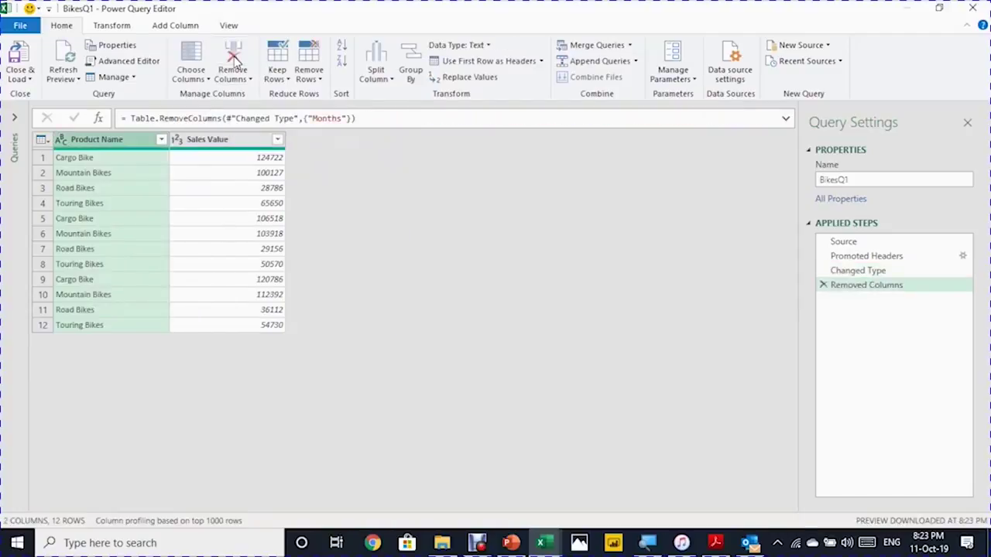
{"action": "left_click", "coordinate": [221, 142]}
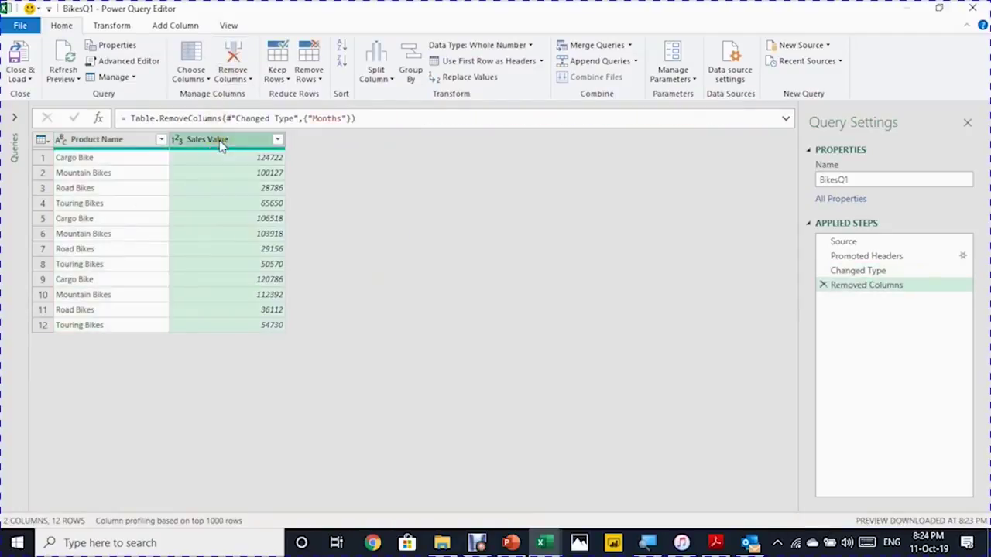
{"action": "right_click", "coordinate": [220, 141]}
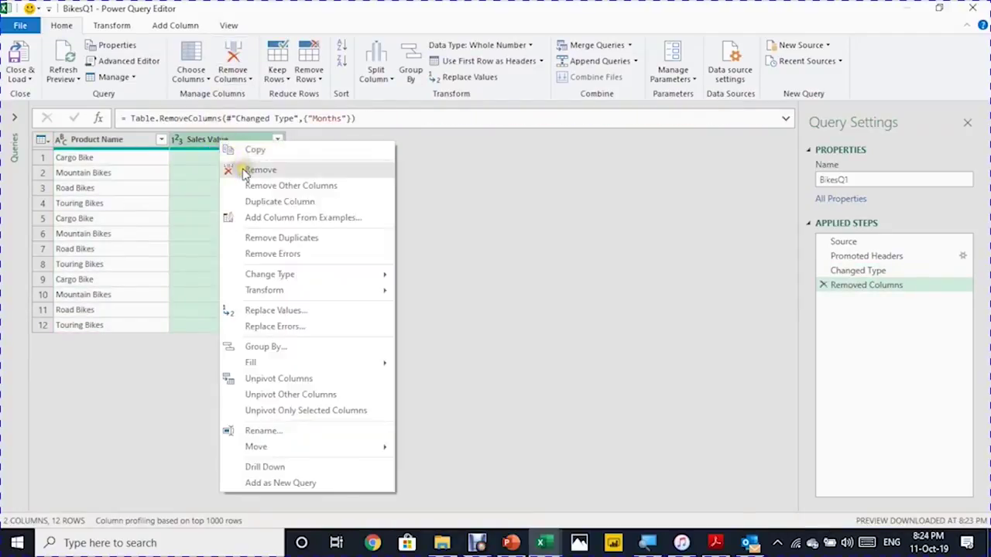
{"action": "left_click", "coordinate": [242, 169]}
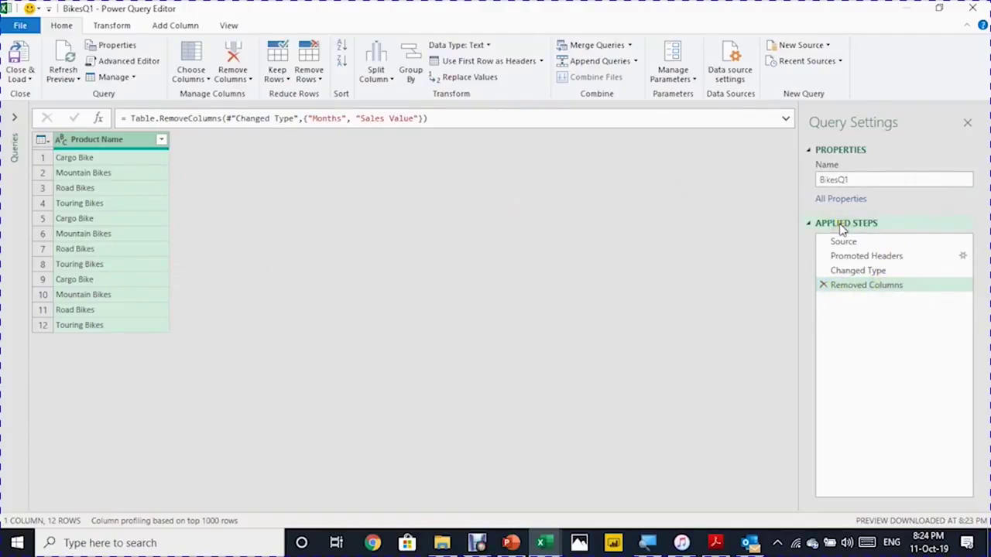
{"action": "left_click", "coordinate": [825, 285]}
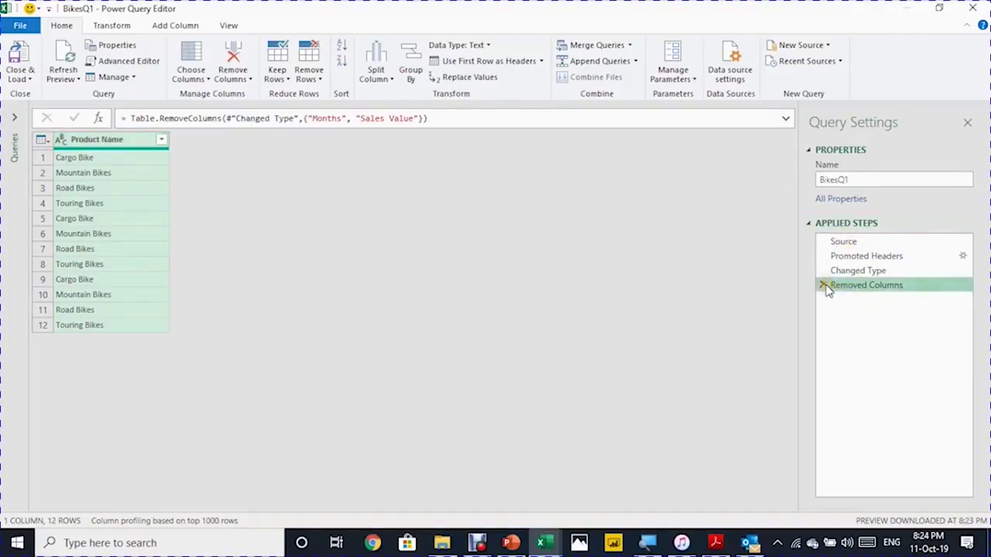
{"action": "left_click", "coordinate": [824, 286]}
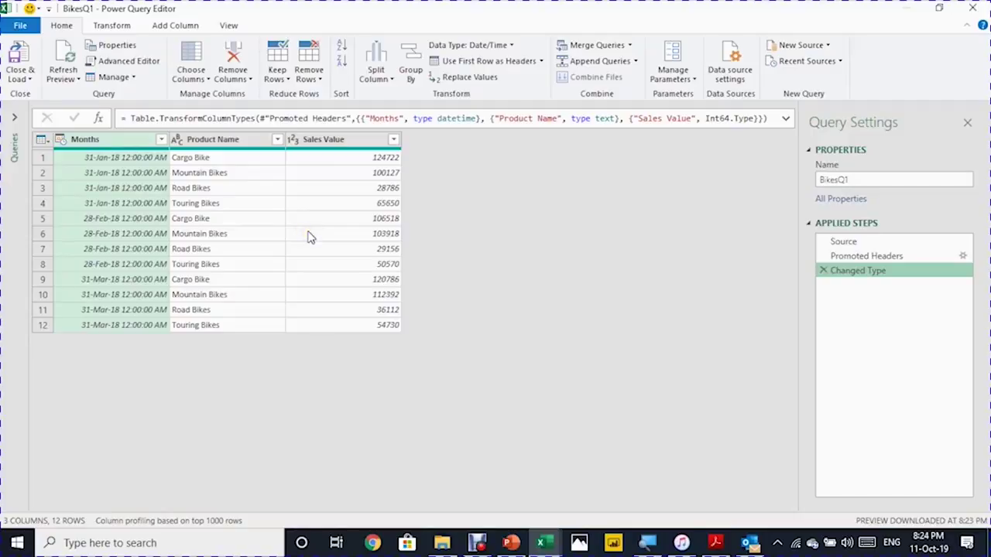
- Keep only the Product Name column in the BikesQ1 query and remove its duplicate rows
{"action": "left_click", "coordinate": [242, 144]}
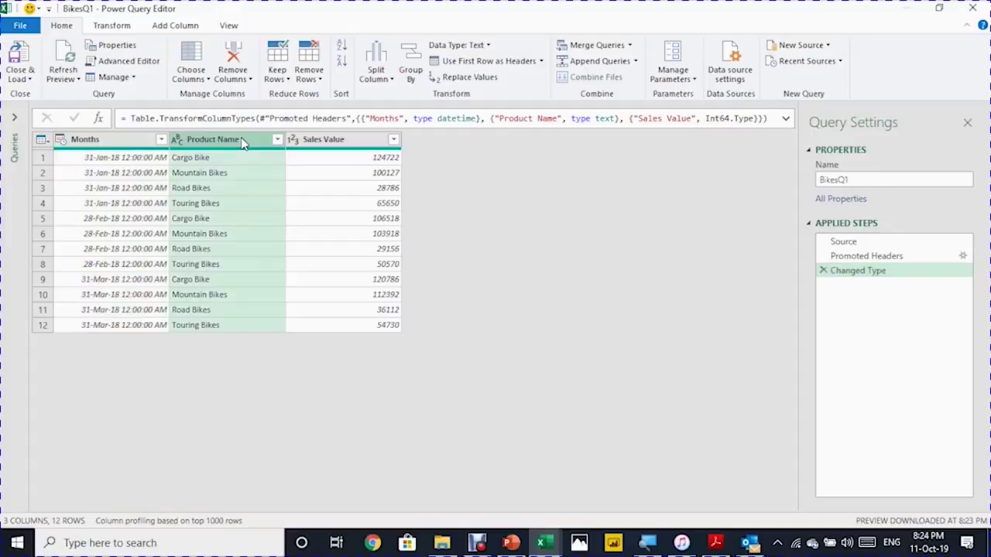
{"action": "right_click", "coordinate": [242, 144]}
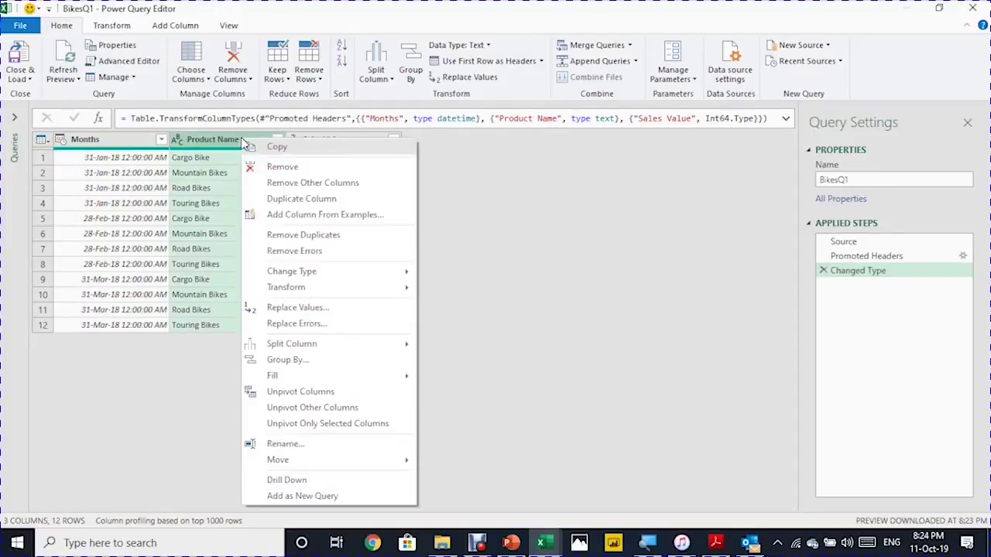
{"action": "left_click", "coordinate": [277, 186]}
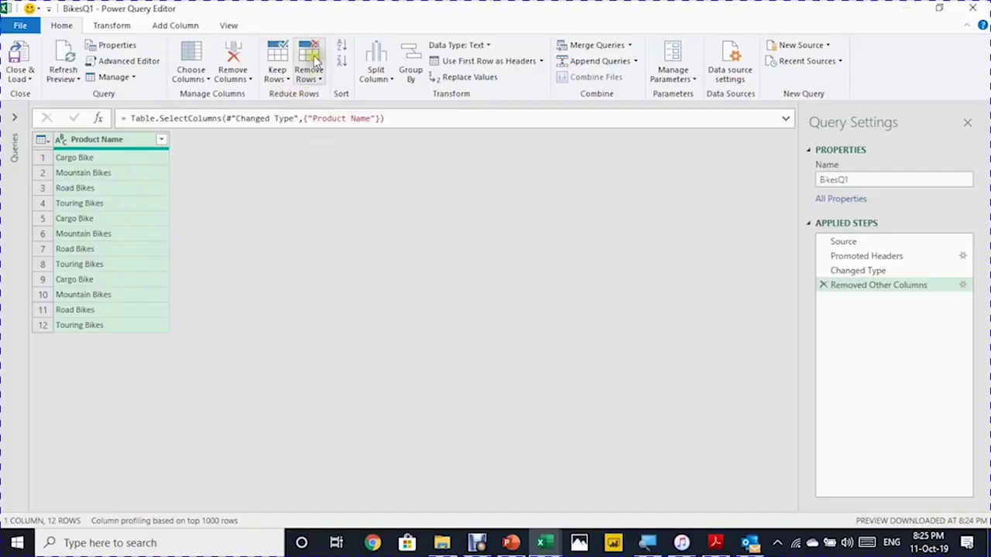
{"action": "left_click", "coordinate": [317, 80]}
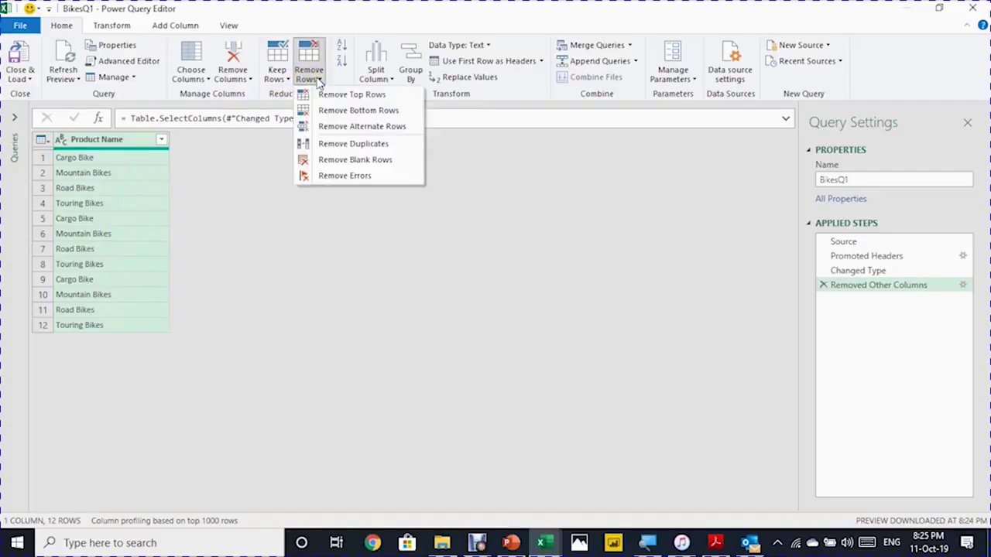
{"action": "left_click", "coordinate": [329, 145]}
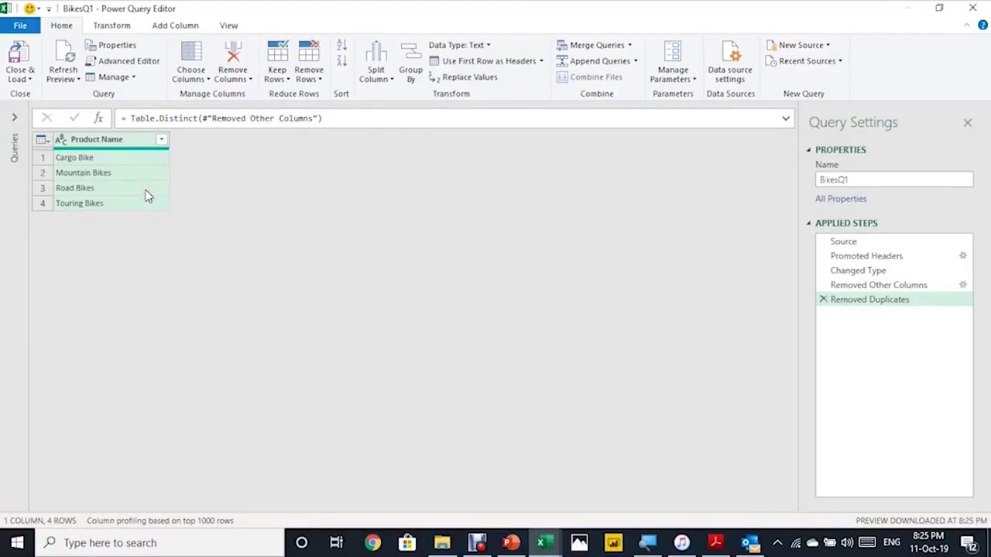
- Load the query result as a table to the existing worksheet at cell F5 of Q1Sales, under Summary by Product
{"action": "left_click", "coordinate": [28, 81]}
{"action": "left_click", "coordinate": [40, 111]}
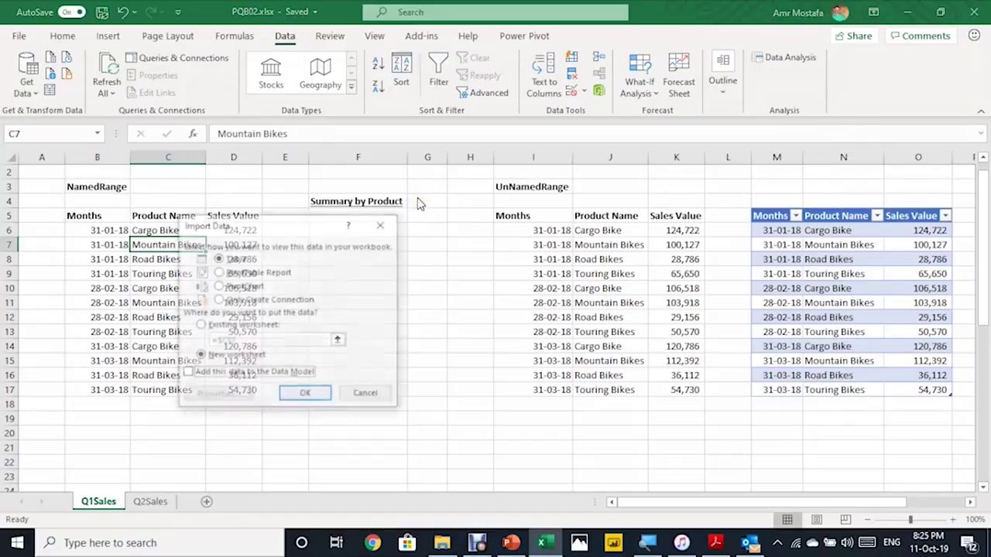
{"action": "left_click_drag", "start_coordinate": [314, 225], "coordinate": [628, 184]}
{"action": "left_click", "coordinate": [538, 282]}
{"action": "left_click", "coordinate": [366, 217]}
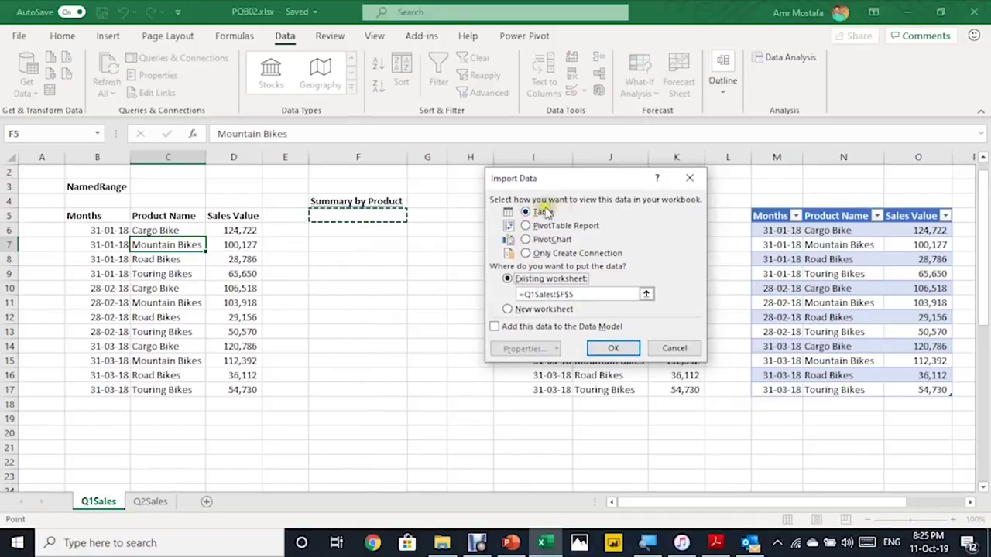
{"action": "left_click", "coordinate": [610, 347]}
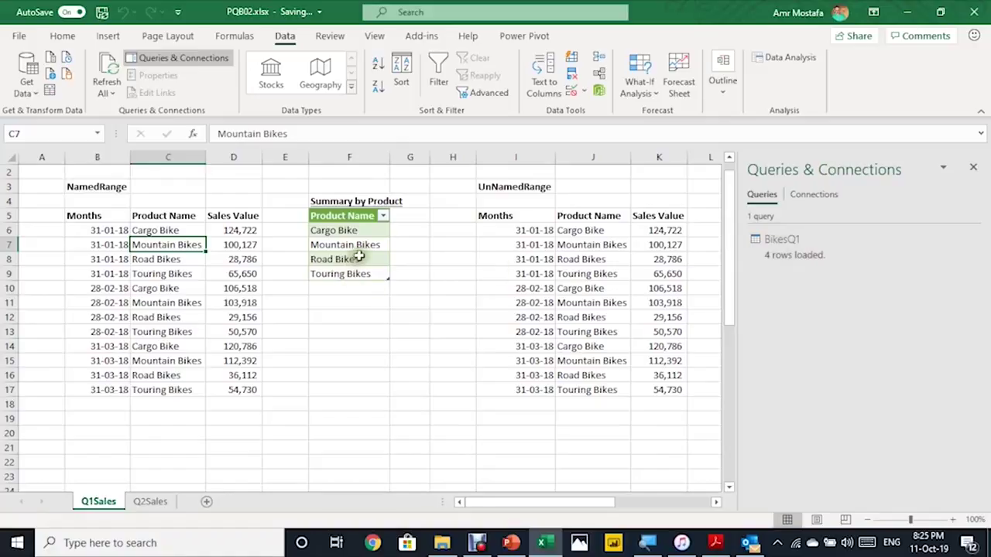
- Add a column headed Sales to the product summary table in cell G5
{"action": "left_click", "coordinate": [411, 219]}
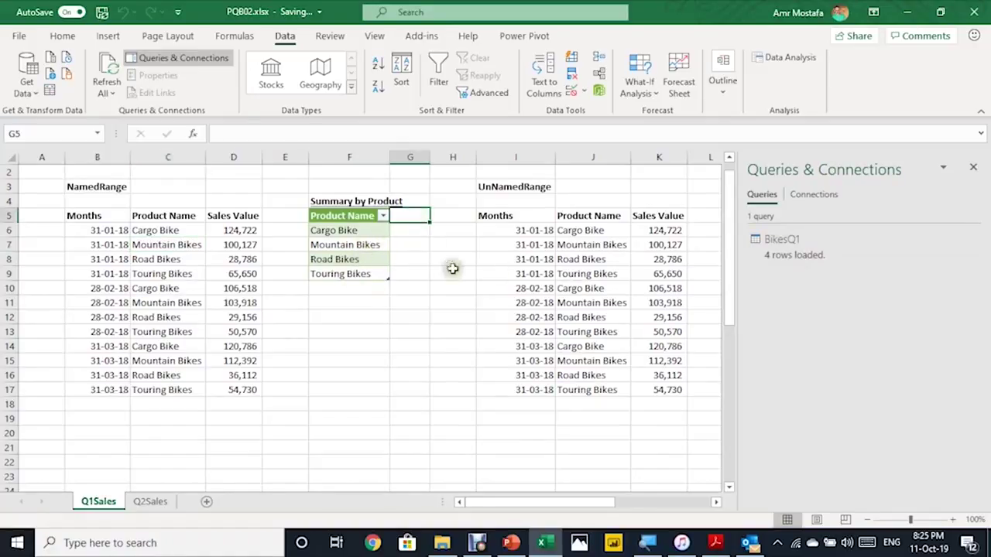
{"action": "type", "text": "Sales"}
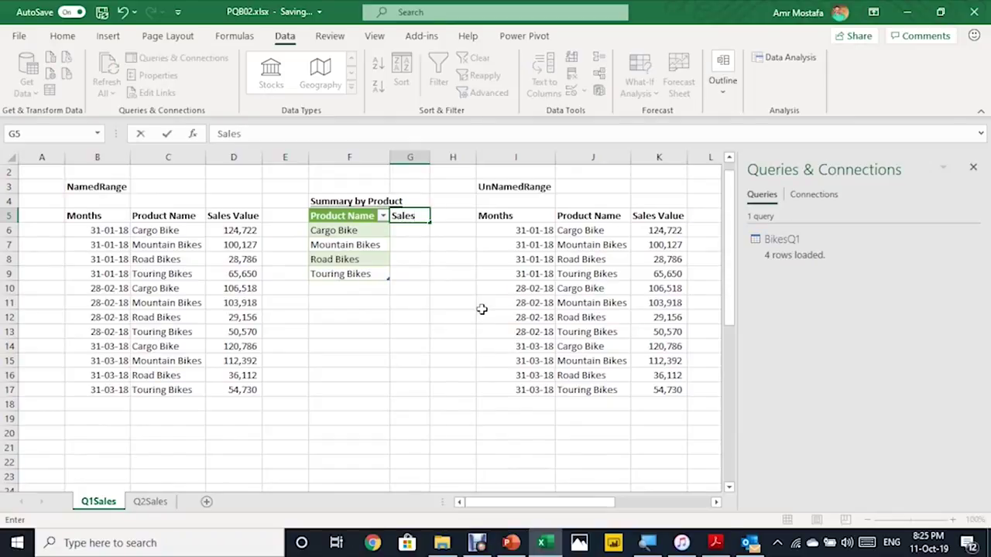
{"action": "key", "text": "Return"}
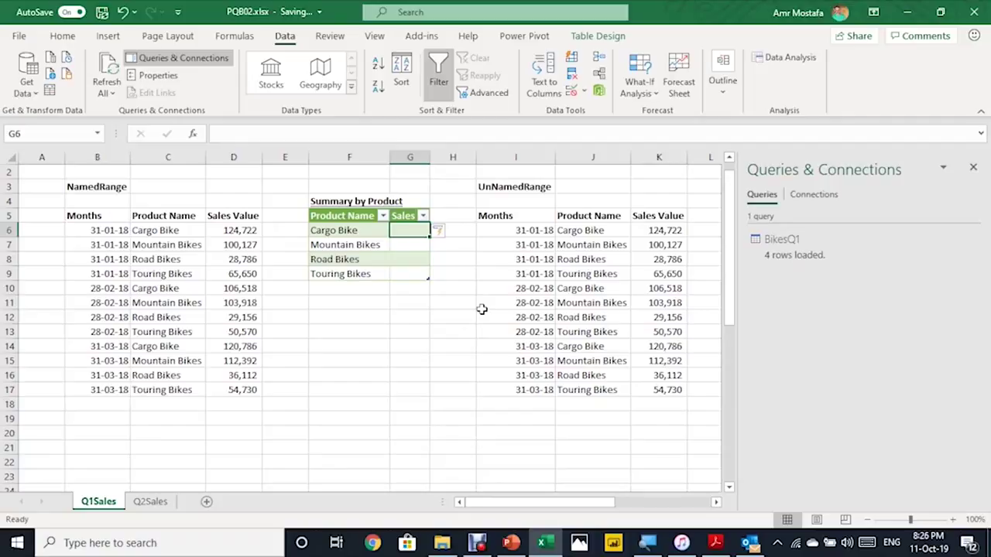
- Enter =SUMIFS($D$6:$D$17,$C$6:$C$17,[@[Product Name]]) in G6 to total the sales of Cargo Bike
{"action": "type", "text": "=suifs"}
{"action": "key", "text": "BackSpace"}
{"action": "key", "text": "BackSpace"}
{"action": "key", "text": "BackSpace"}
{"action": "type", "text": "mifs"}
{"action": "key", "text": "Tab"}
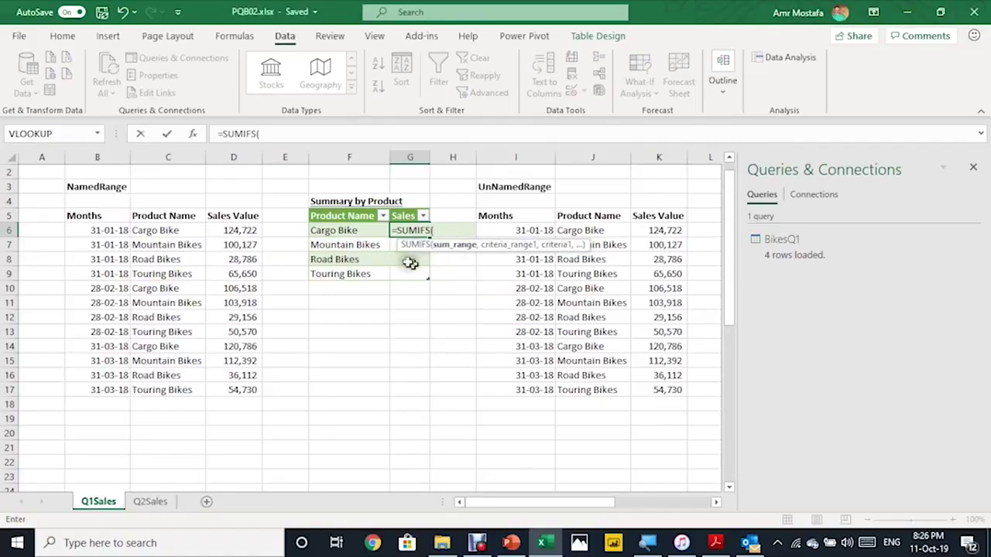
{"action": "left_click_drag", "start_coordinate": [237, 228], "coordinate": [235, 385]}
{"action": "key", "text": "F4"}
{"action": "type", "text": ","}
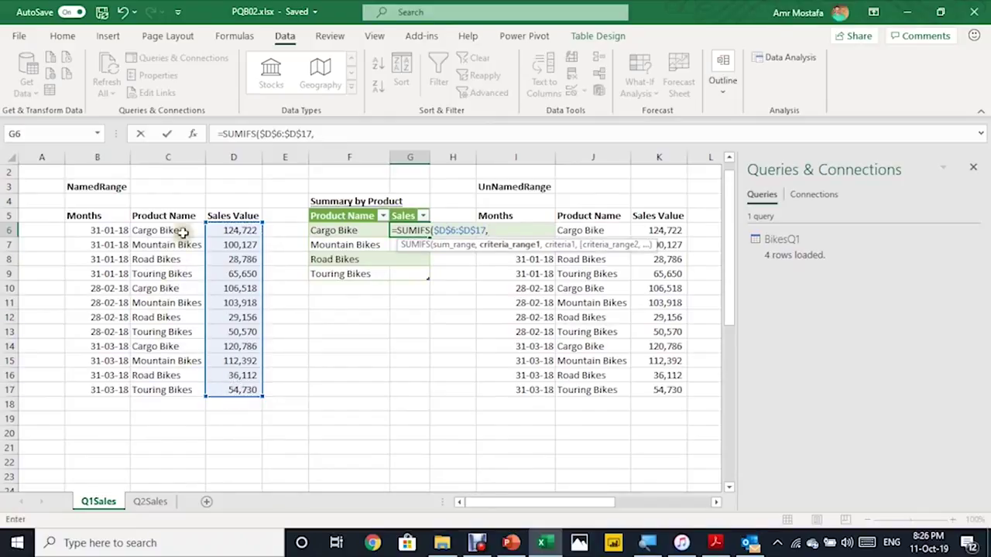
{"action": "left_click_drag", "start_coordinate": [184, 230], "coordinate": [153, 389]}
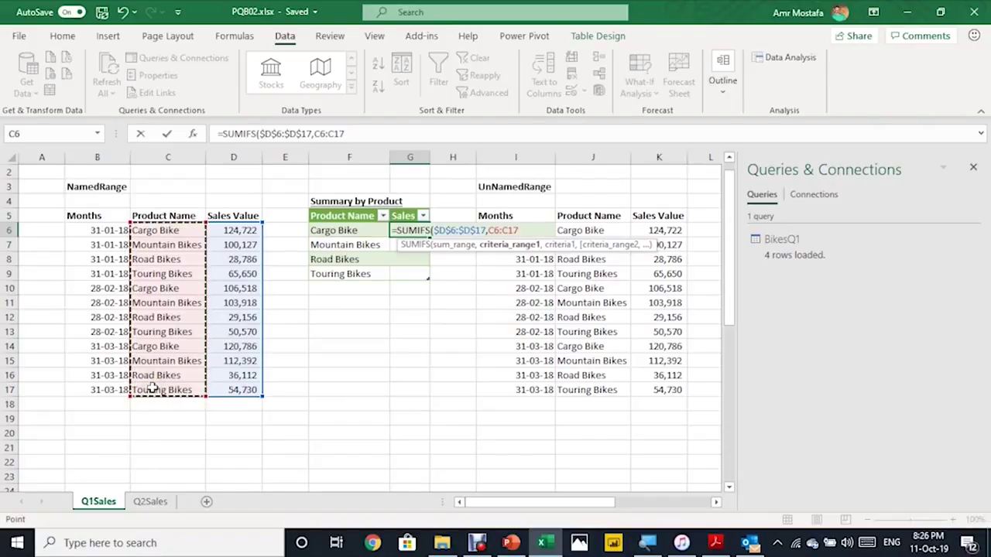
{"action": "key", "text": "F4"}
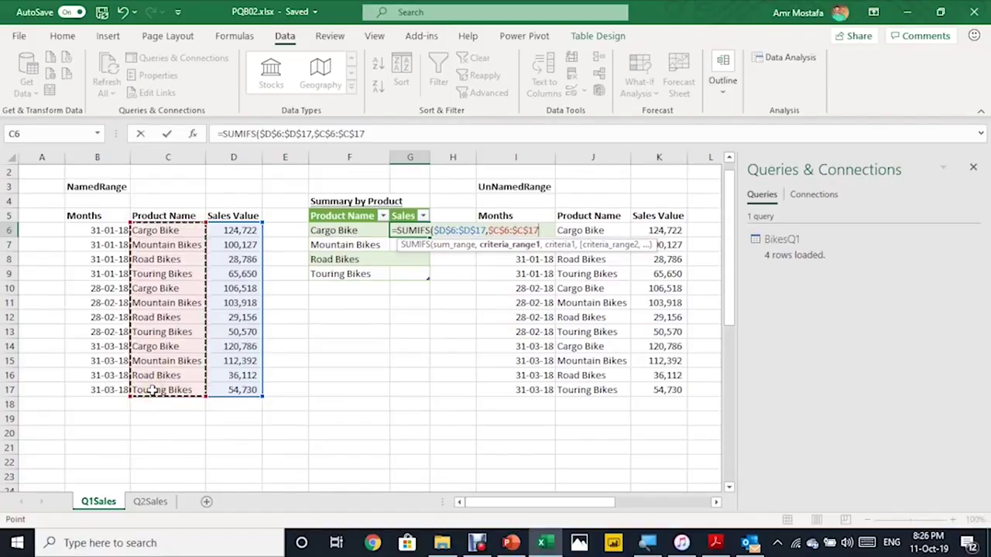
{"action": "type", "text": ","}
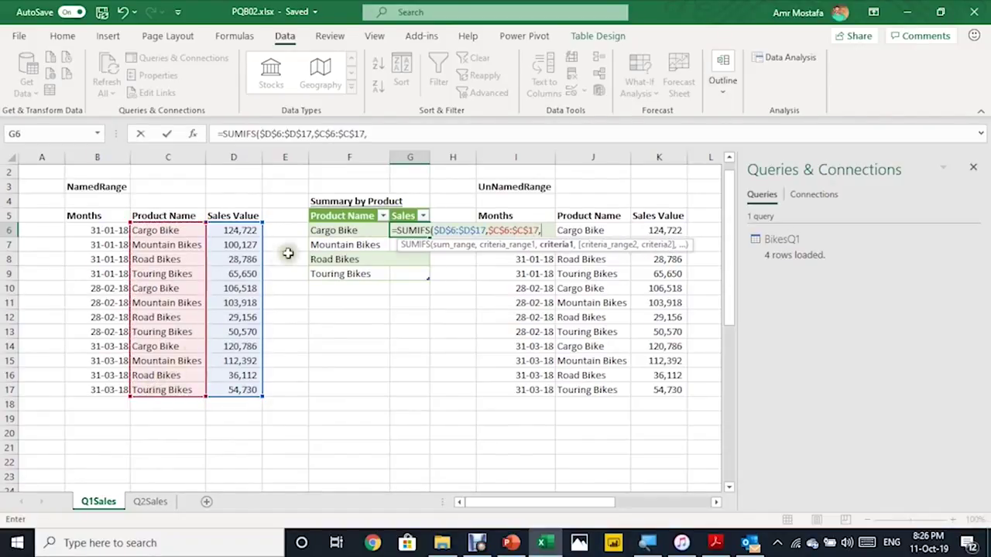
{"action": "left_click", "coordinate": [333, 228]}
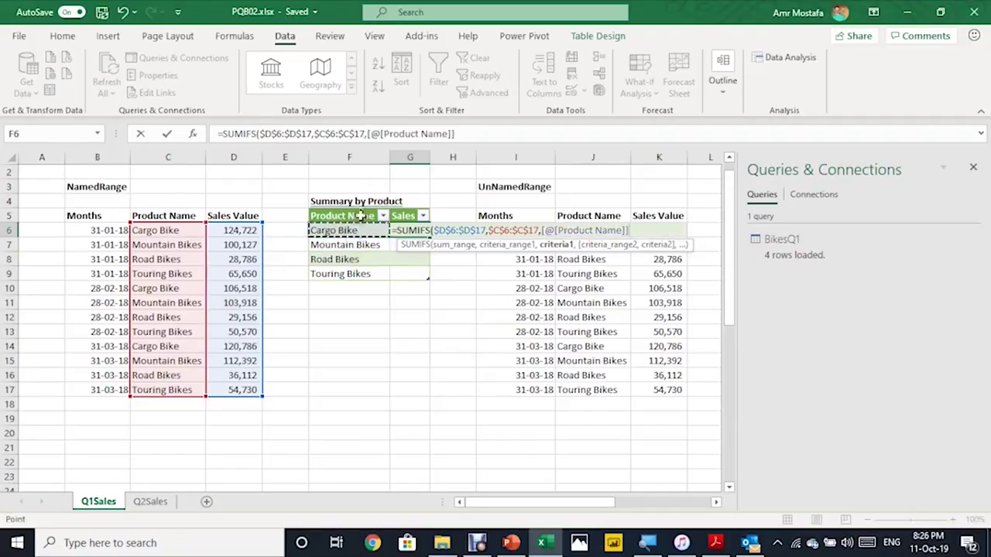
{"action": "type", "text": ")"}
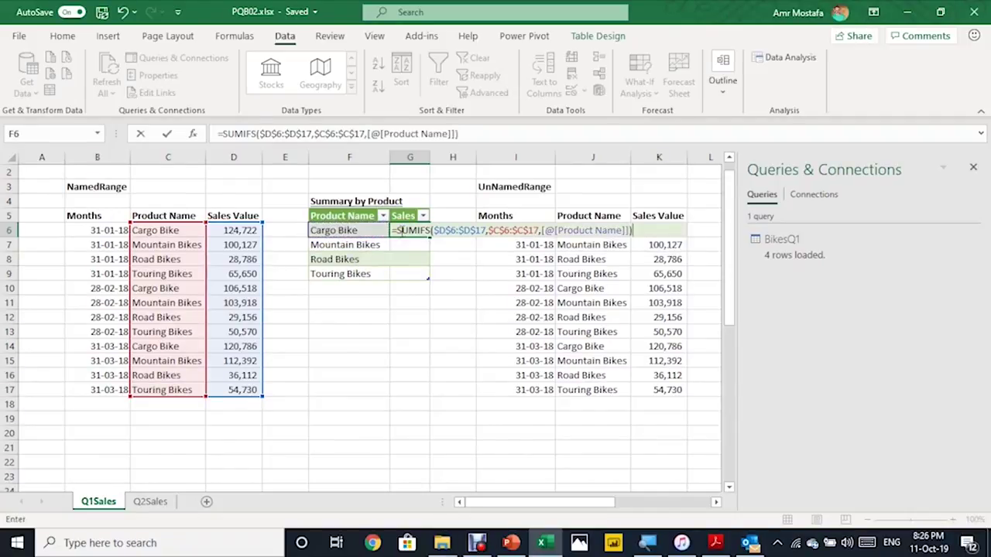
{"action": "key", "text": "Return"}
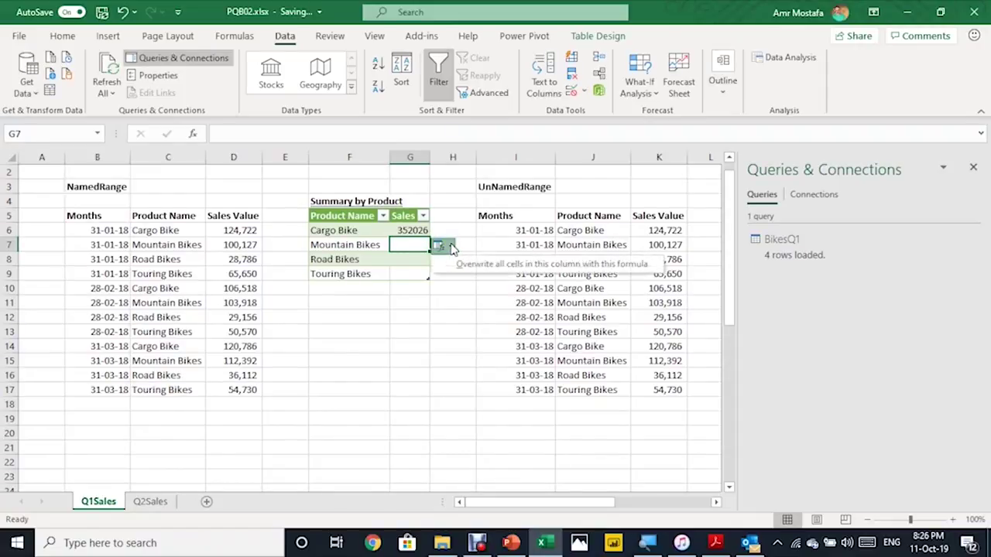
- Fill the Sales column of the product summary with the SUMIFS formula and format G6:G9 as dollar accounting values without decimals
{"action": "left_click", "coordinate": [451, 246]}
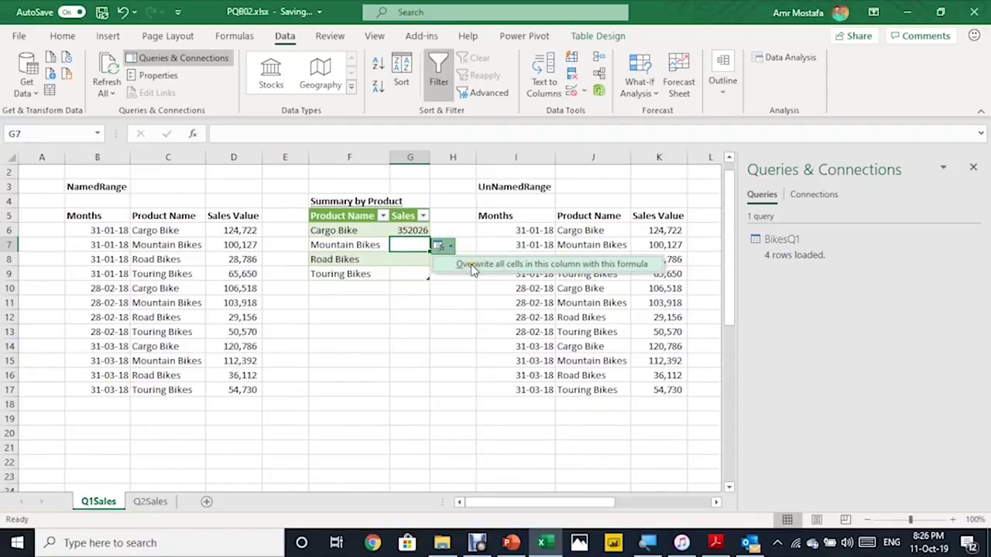
{"action": "left_click", "coordinate": [473, 267]}
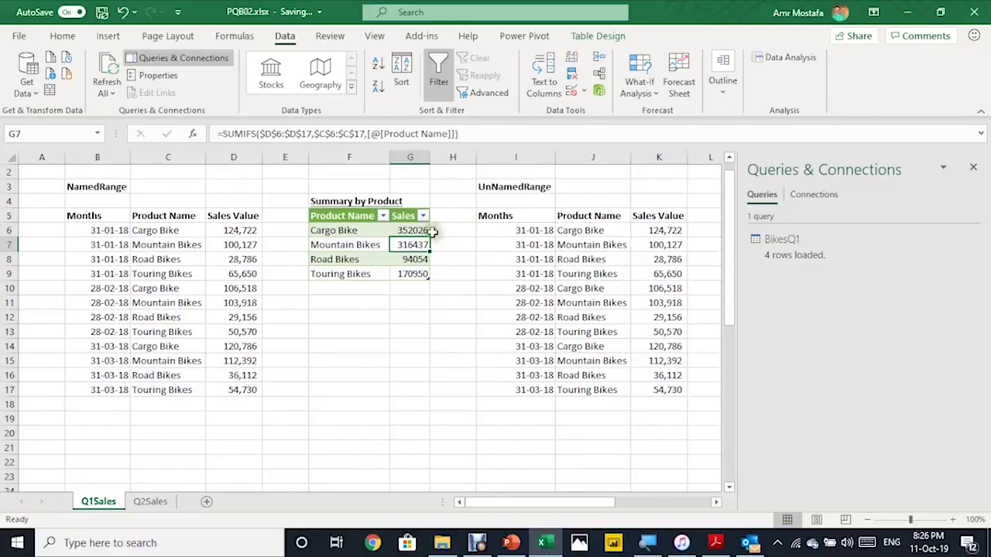
{"action": "left_click_drag", "start_coordinate": [419, 231], "coordinate": [421, 277]}
{"action": "left_click", "coordinate": [64, 36]}
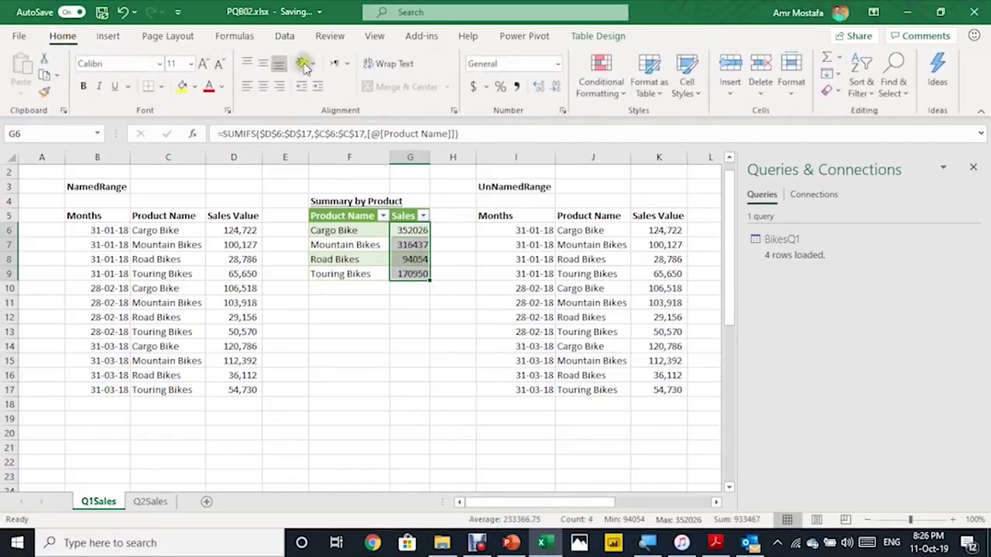
{"action": "left_click", "coordinate": [475, 86]}
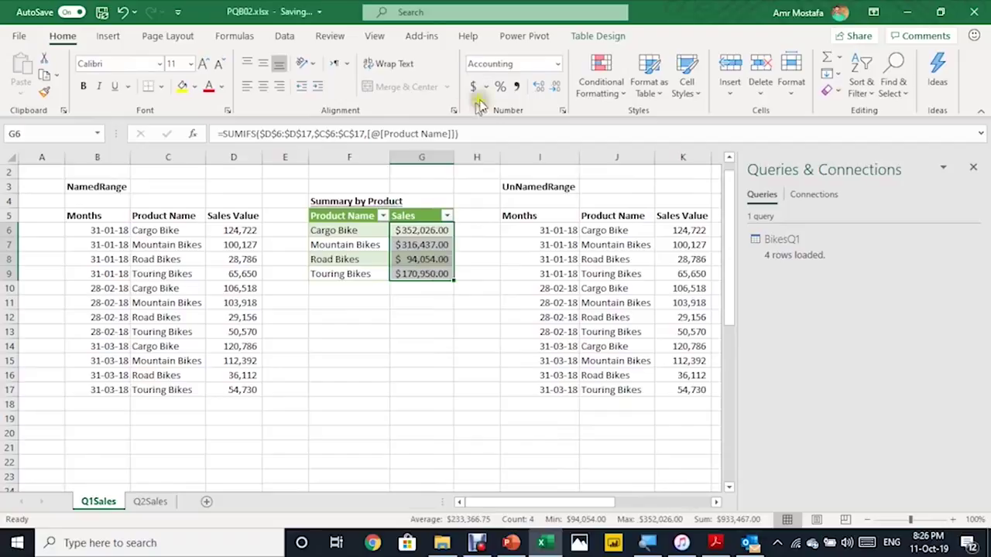
{"action": "left_click", "coordinate": [554, 87]}
{"action": "left_click", "coordinate": [554, 88]}
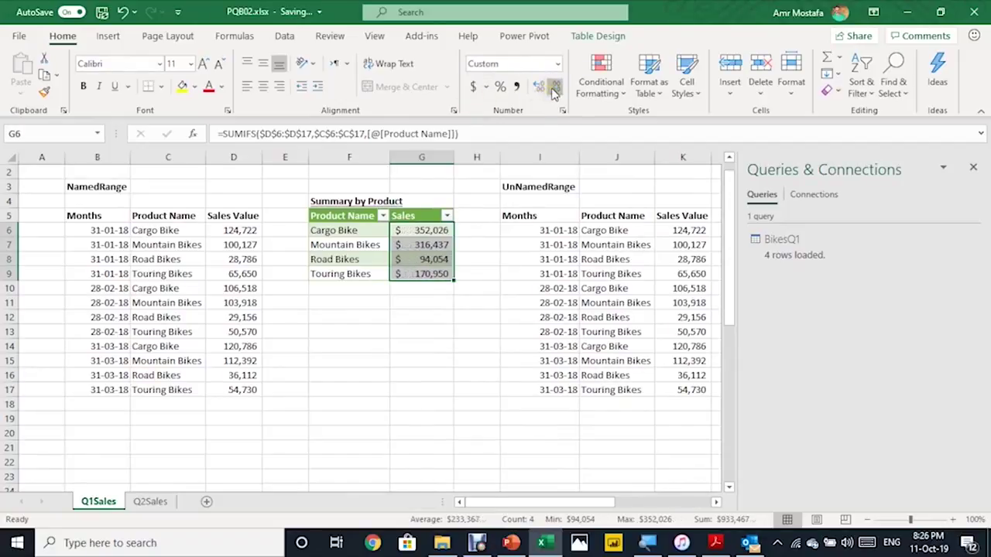
{"action": "left_click", "coordinate": [432, 231]}
{"action": "key", "text": "Left"}
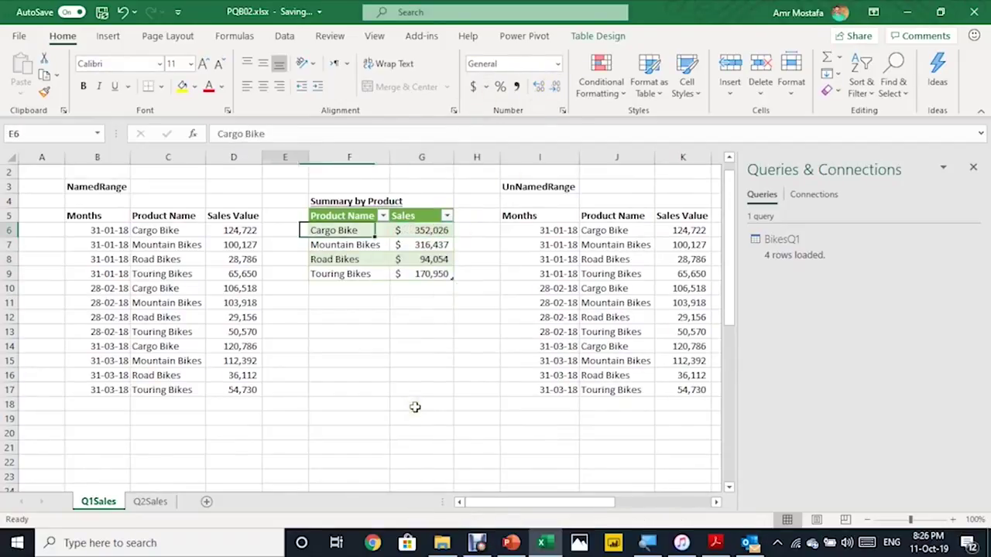
{"action": "key", "text": "Right"}
{"action": "key", "text": "Down"}
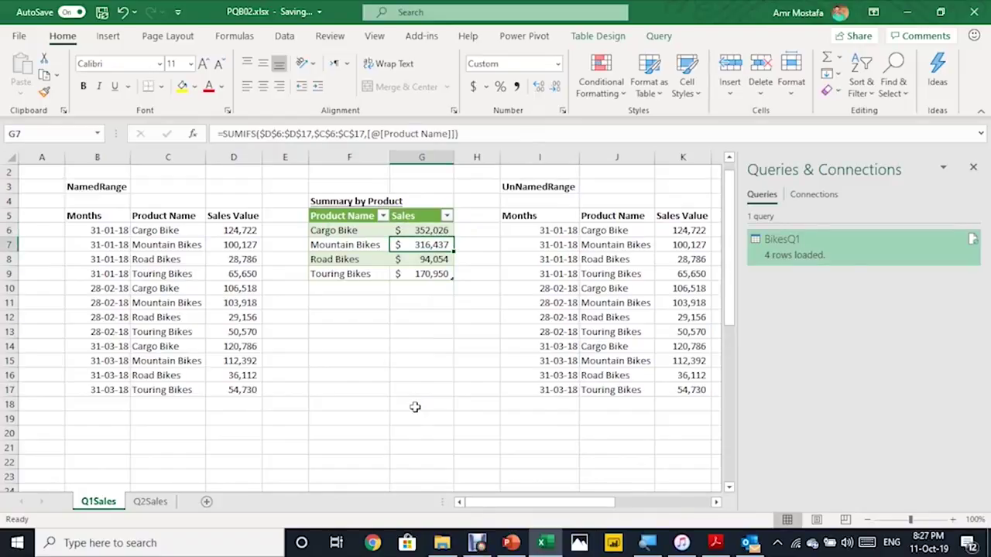
{"action": "key", "text": "Right"}
{"action": "key", "text": "Right"}
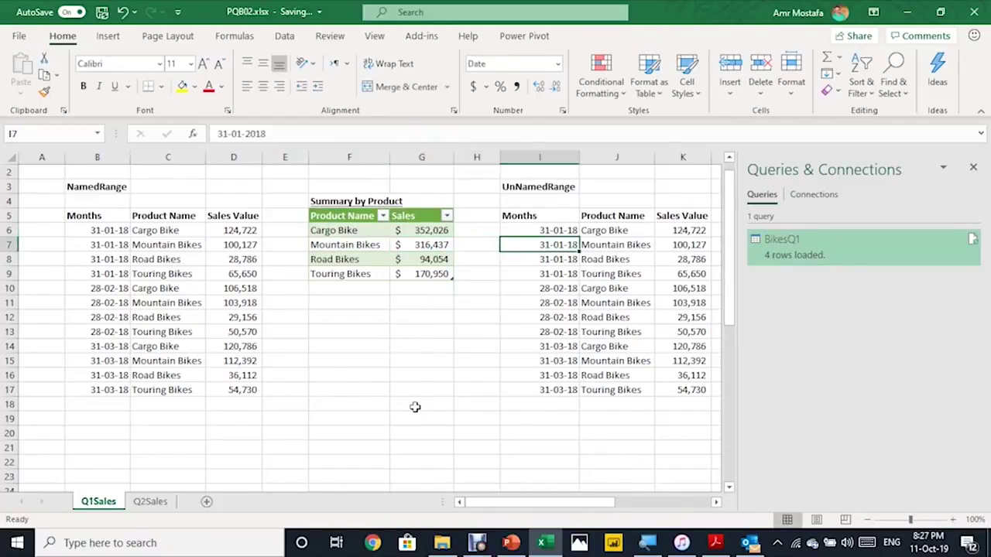
{"action": "key", "text": "Right"}
{"action": "key", "text": "Right"}
{"action": "key", "text": "Right"}
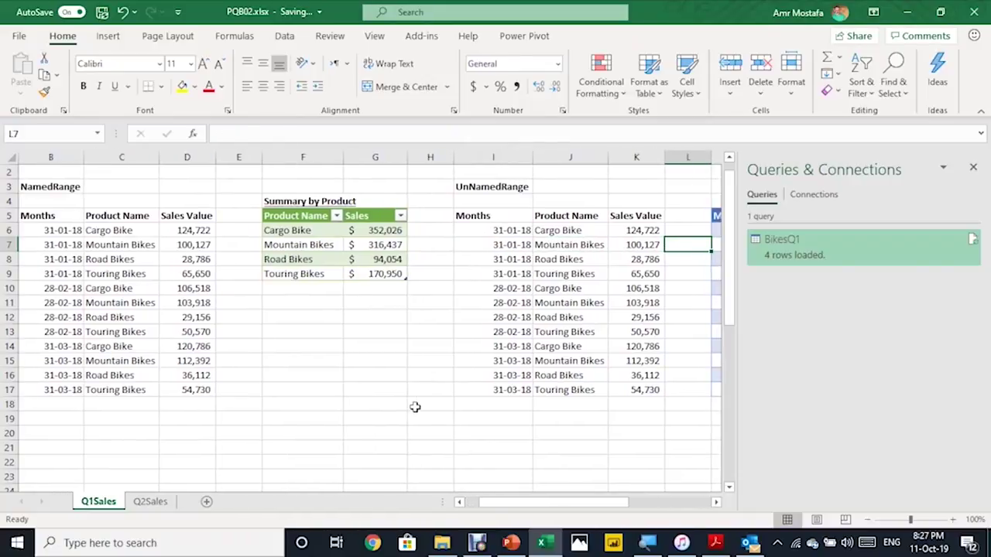
{"action": "key", "text": "Left"}
{"action": "key", "text": "Left"}
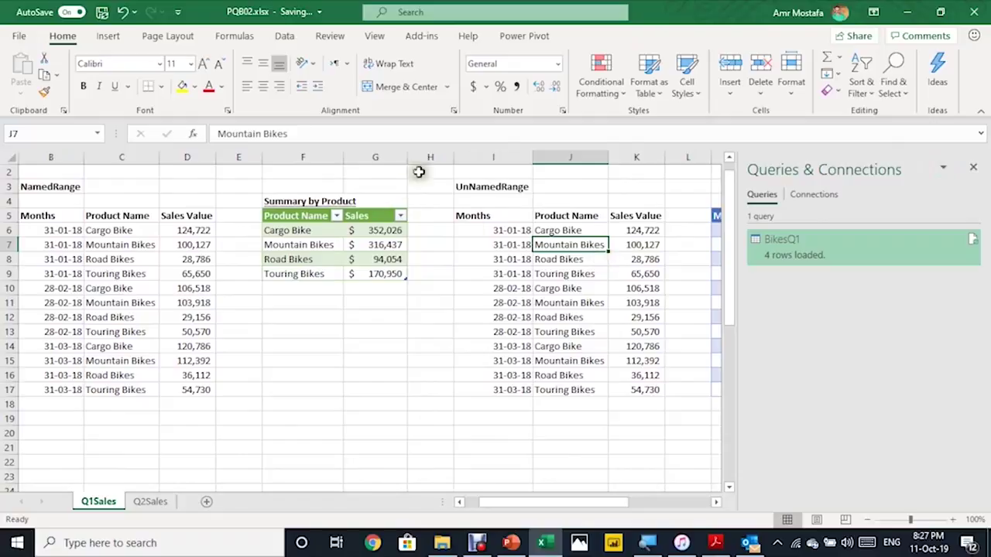
{"action": "left_click", "coordinate": [283, 36]}
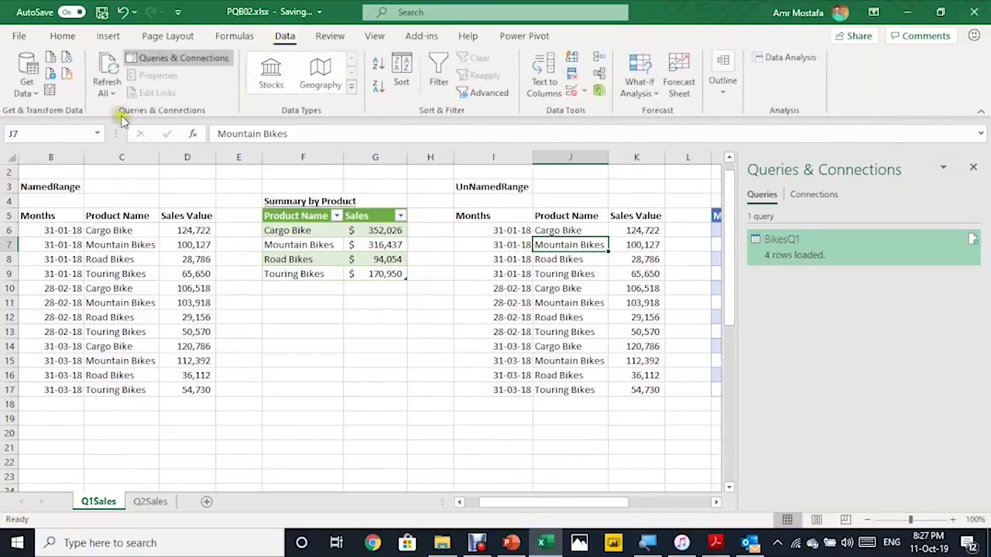
{"action": "left_click", "coordinate": [53, 91]}
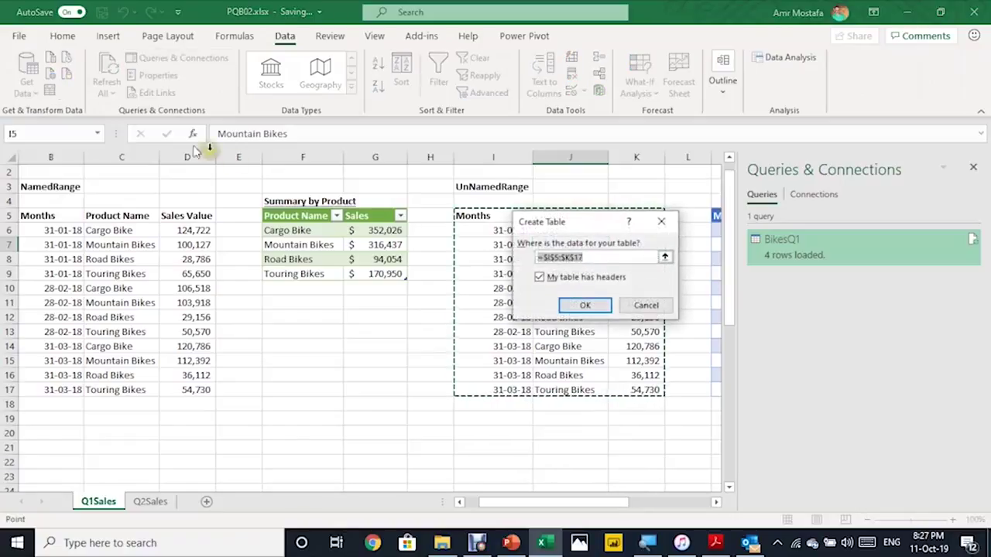
{"action": "left_click_drag", "start_coordinate": [545, 230], "coordinate": [286, 215]}
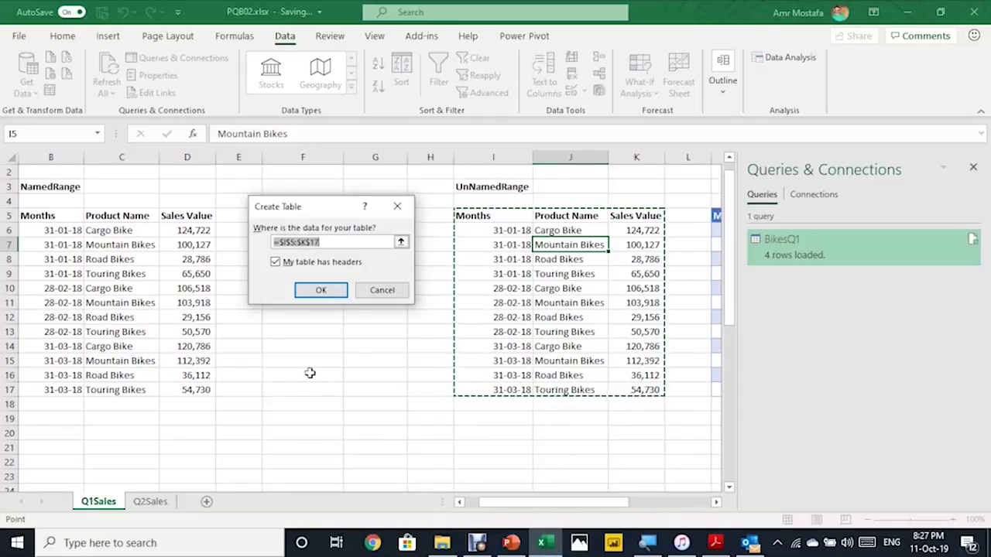
{"action": "left_click", "coordinate": [382, 290]}
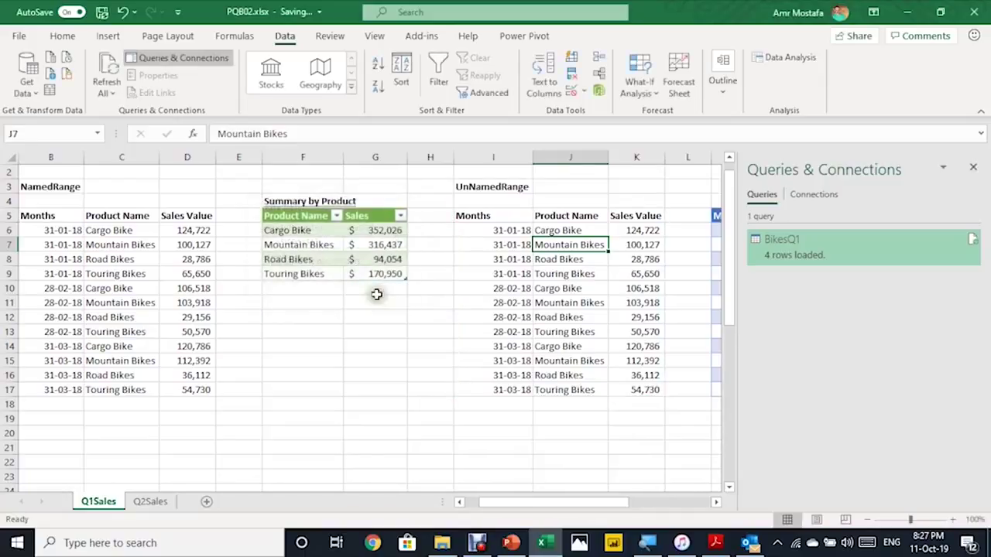
- Create a Power Query query from the Bikes table under the Table heading of Q1Sales
{"action": "left_click_drag", "start_coordinate": [487, 502], "coordinate": [560, 491]}
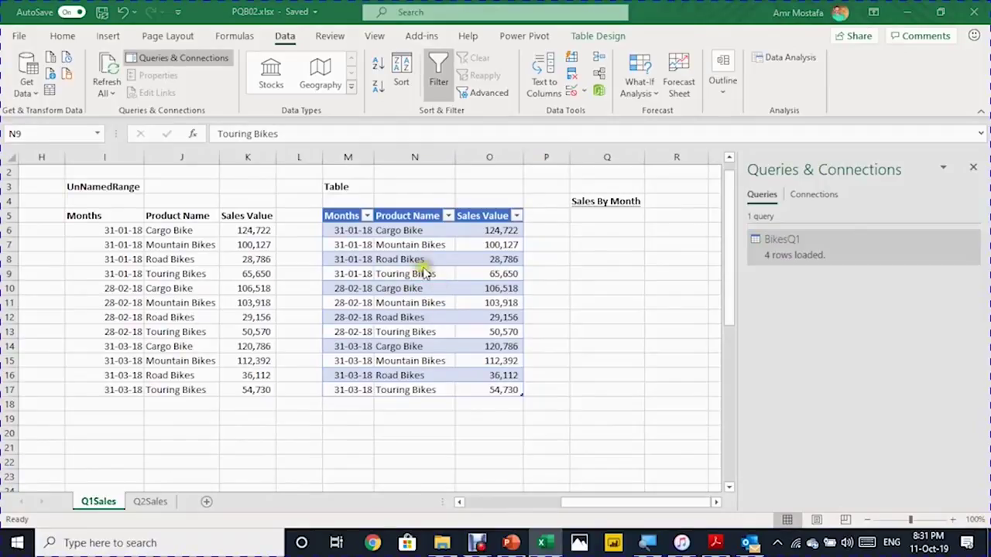
{"action": "left_click", "coordinate": [414, 274]}
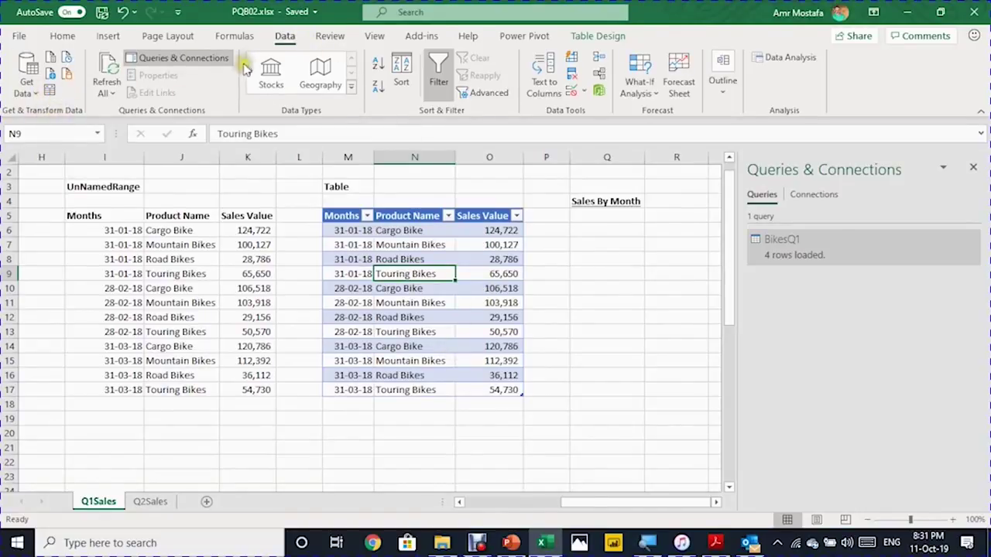
{"action": "left_click", "coordinate": [50, 92]}
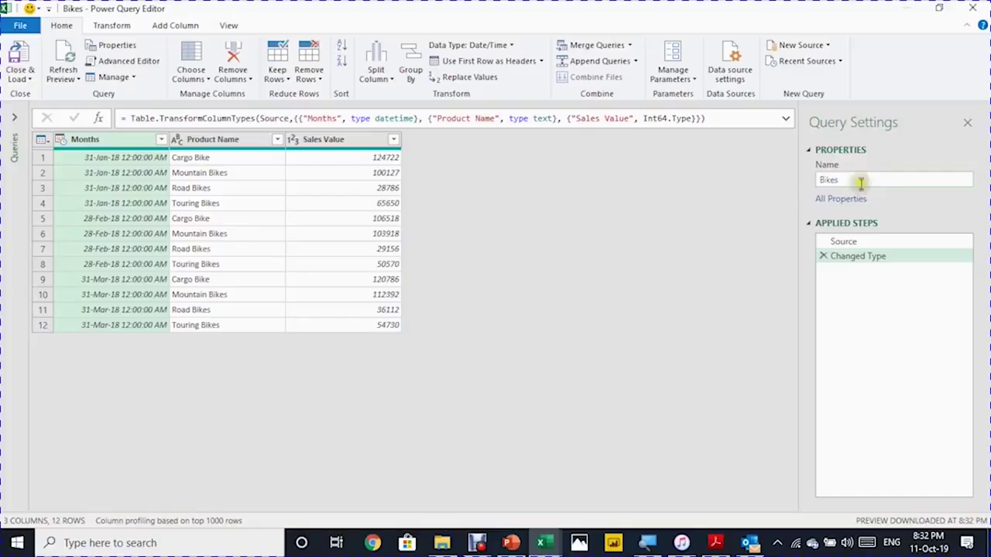
- Inspect the Source step of the Bikes query and delete its Changed Type step
{"action": "left_click", "coordinate": [865, 242]}
{"action": "left_click", "coordinate": [872, 247]}
{"action": "left_click", "coordinate": [863, 244]}
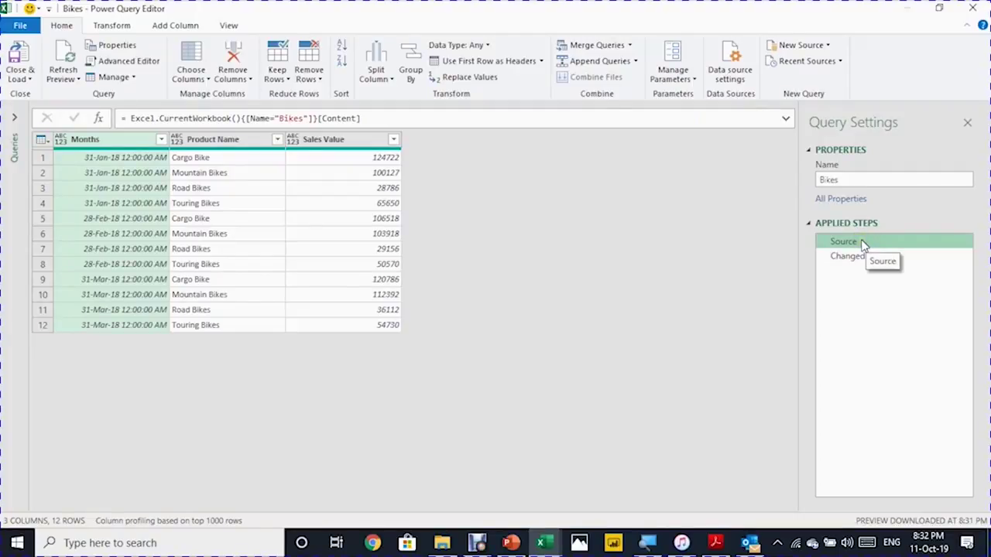
{"action": "left_click", "coordinate": [824, 258]}
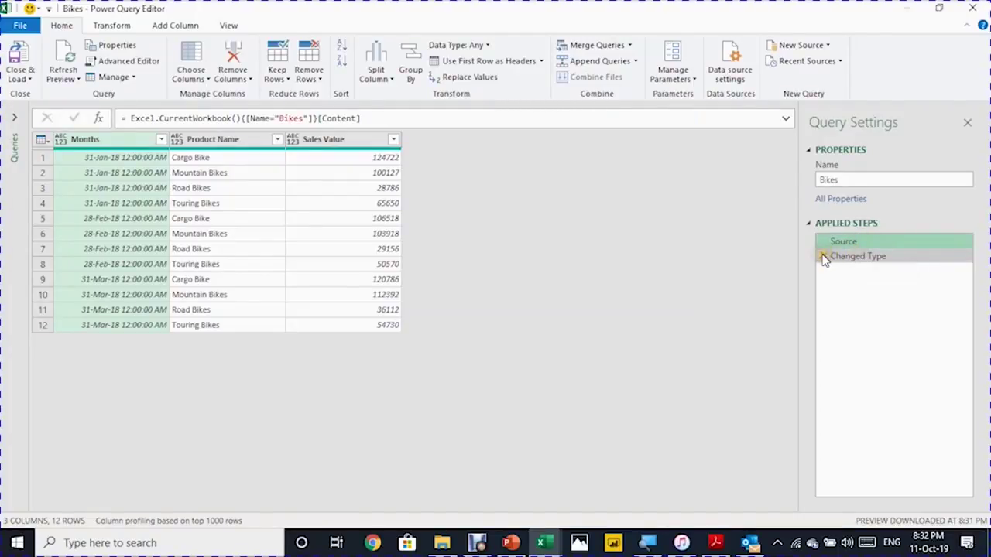
{"action": "left_click", "coordinate": [823, 258]}
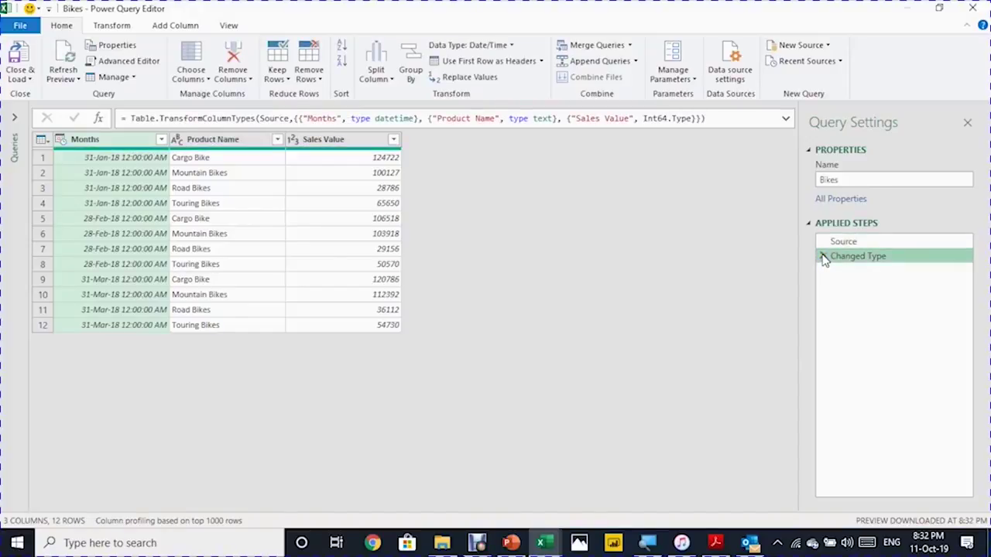
{"action": "left_click", "coordinate": [822, 257]}
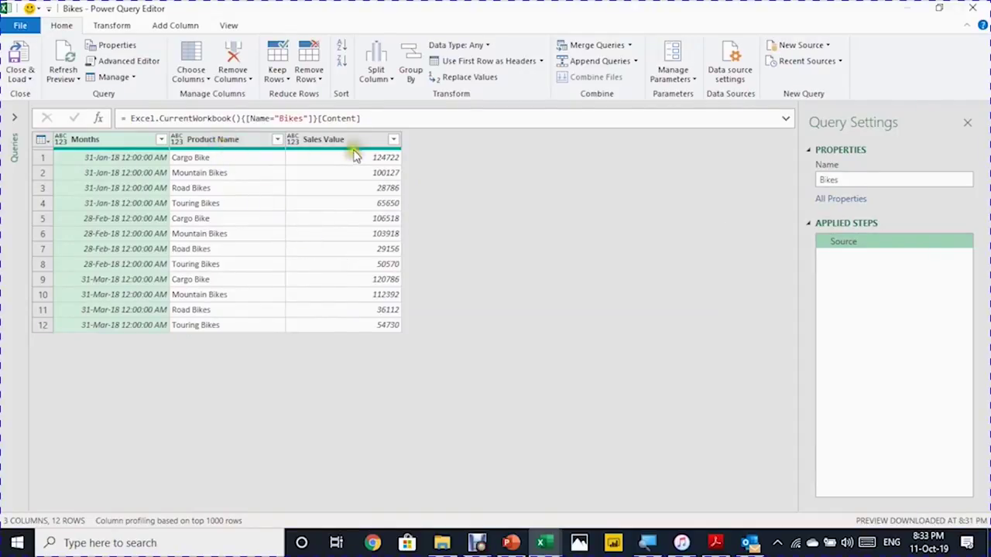
- Keep only the Months column in the Bikes query and set its data type to Date
{"action": "right_click", "coordinate": [103, 140]}
{"action": "left_click", "coordinate": [142, 187]}
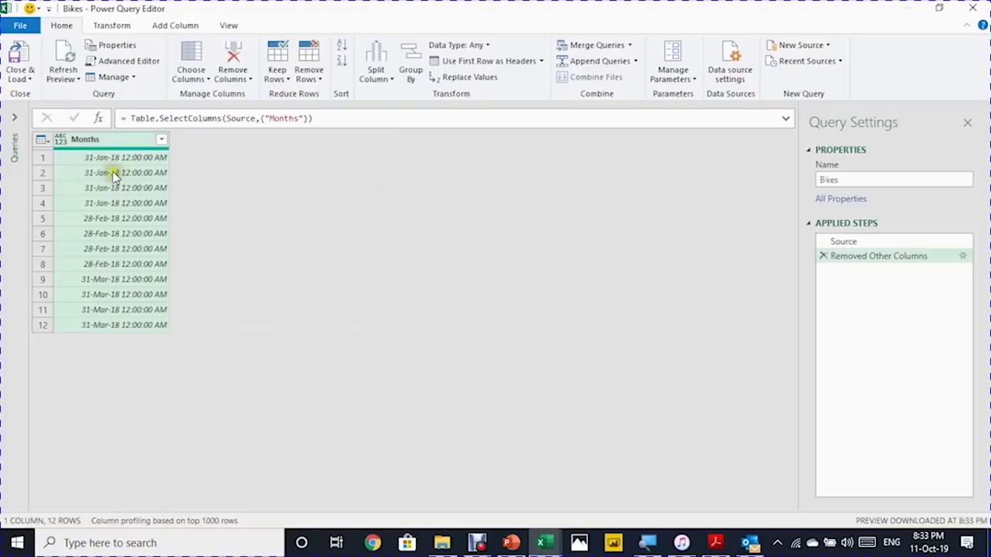
{"action": "left_click", "coordinate": [66, 144]}
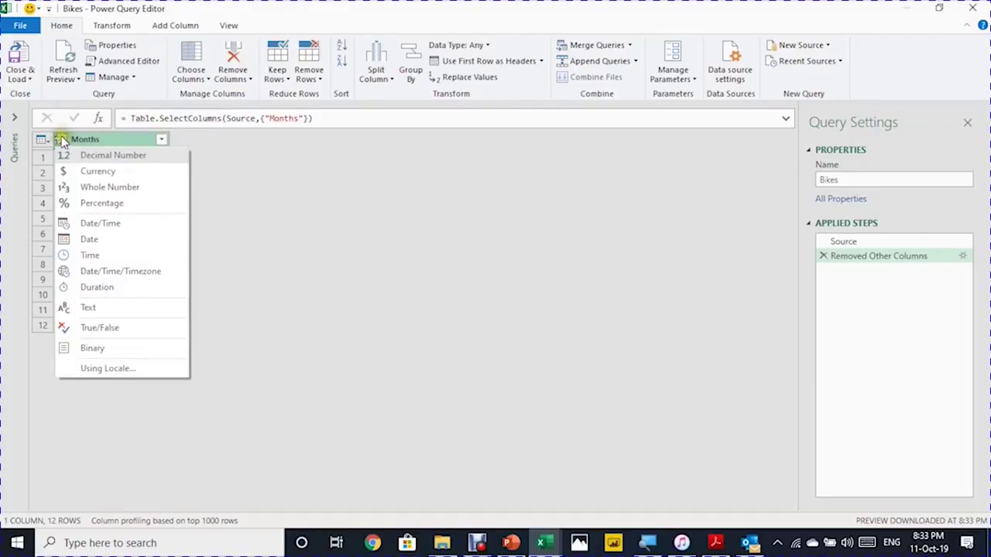
{"action": "left_click", "coordinate": [75, 238]}
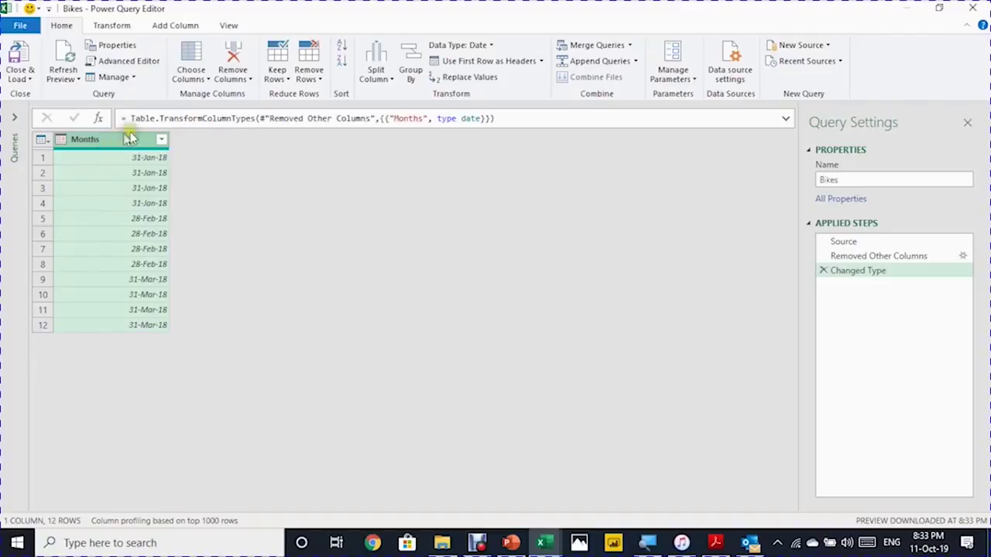
- Remove the duplicate months and load the query as a table to the existing worksheet at cell Q5 of Q1Sales, under Sales By Month
{"action": "left_click", "coordinate": [314, 77]}
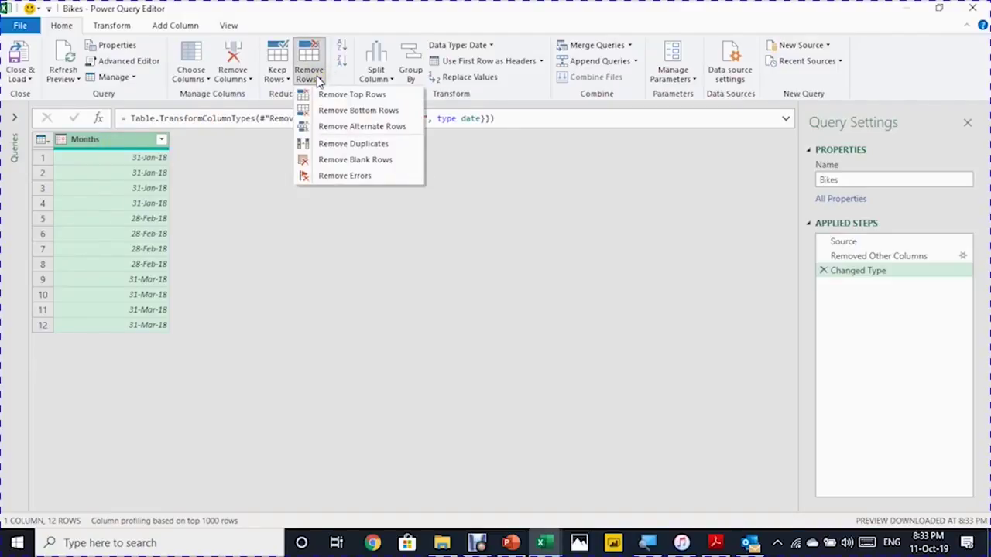
{"action": "left_click", "coordinate": [343, 146]}
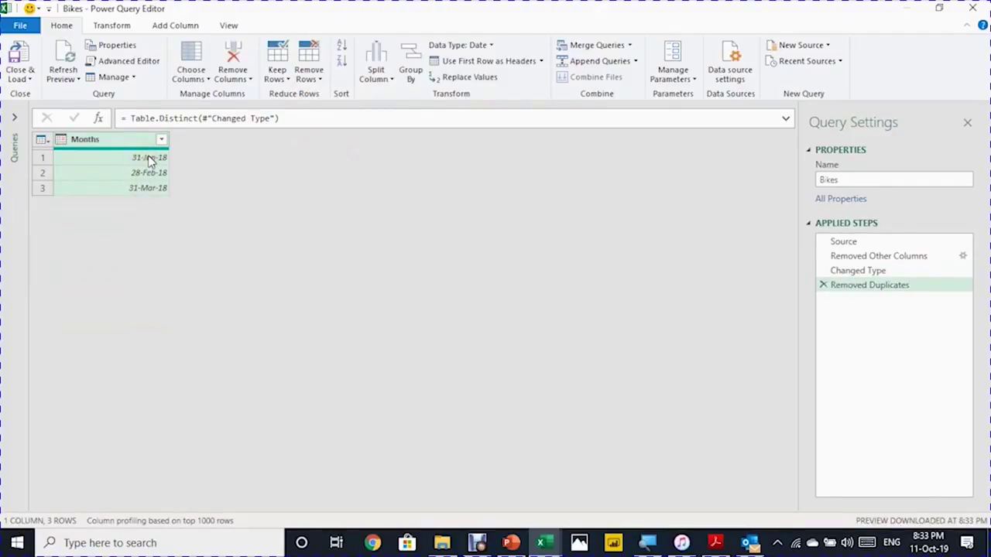
{"action": "left_click", "coordinate": [23, 80]}
{"action": "left_click", "coordinate": [39, 95]}
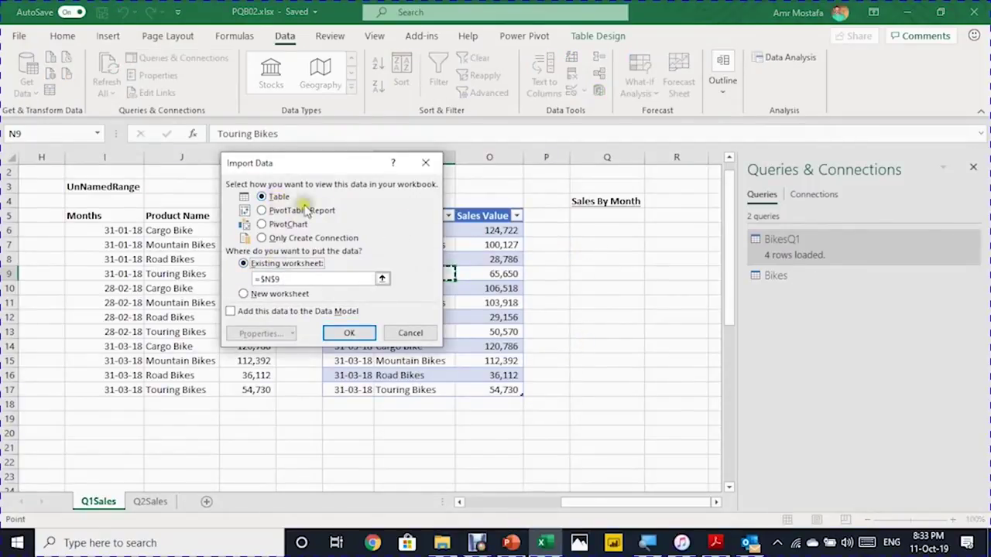
{"action": "left_click", "coordinate": [612, 215]}
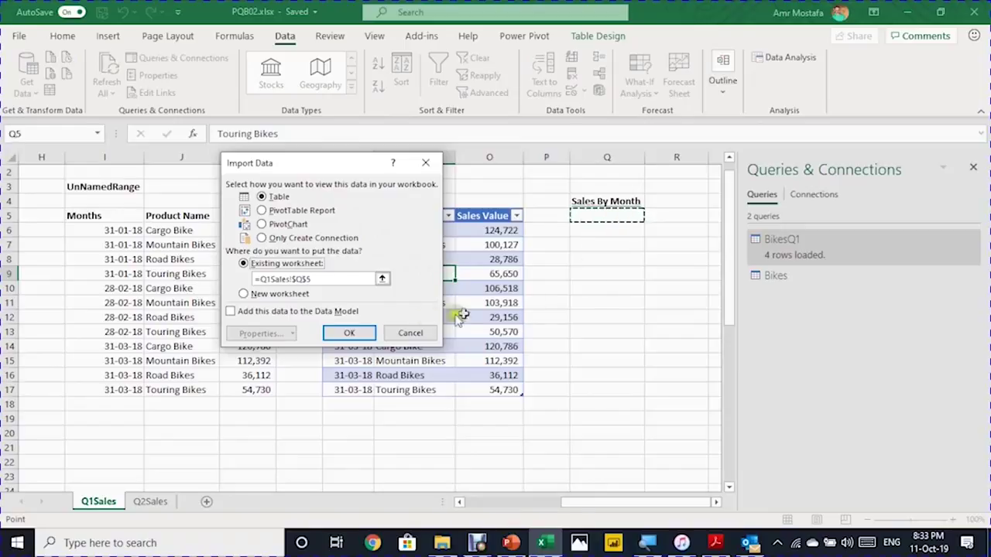
{"action": "left_click", "coordinate": [365, 331]}
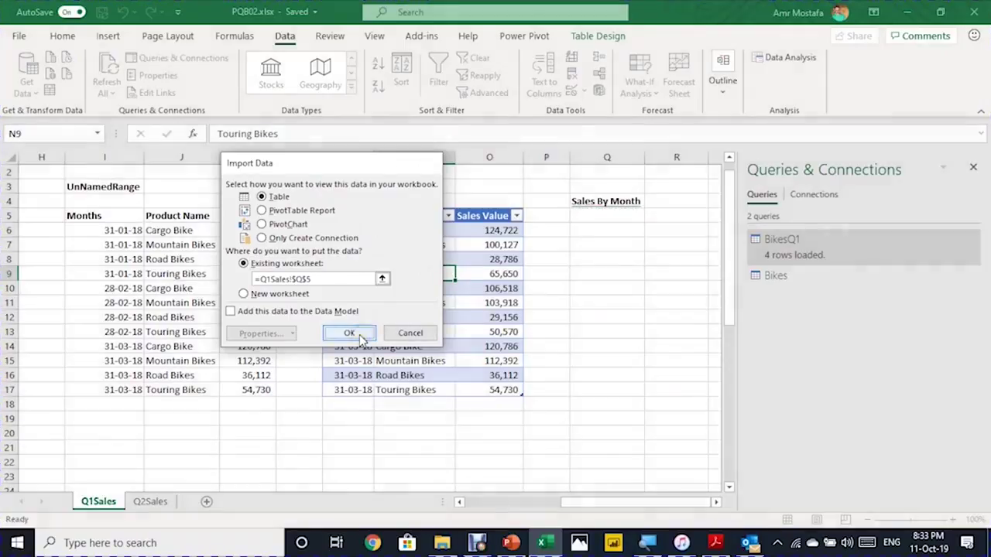
{"action": "left_click", "coordinate": [349, 334]}
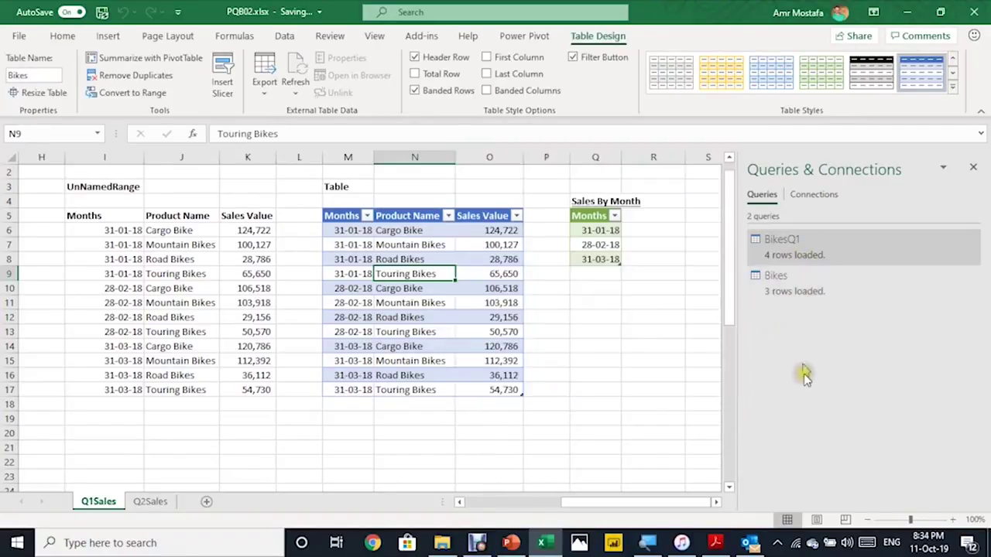
- Add a column headed Sales to the monthly summary table in cell R5
{"action": "left_click", "coordinate": [716, 501]}
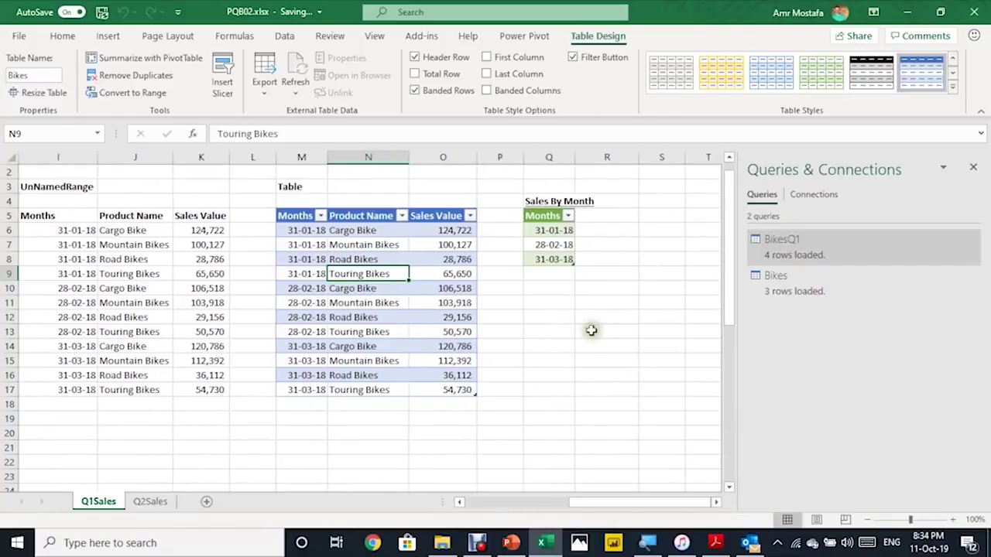
{"action": "left_click", "coordinate": [608, 217]}
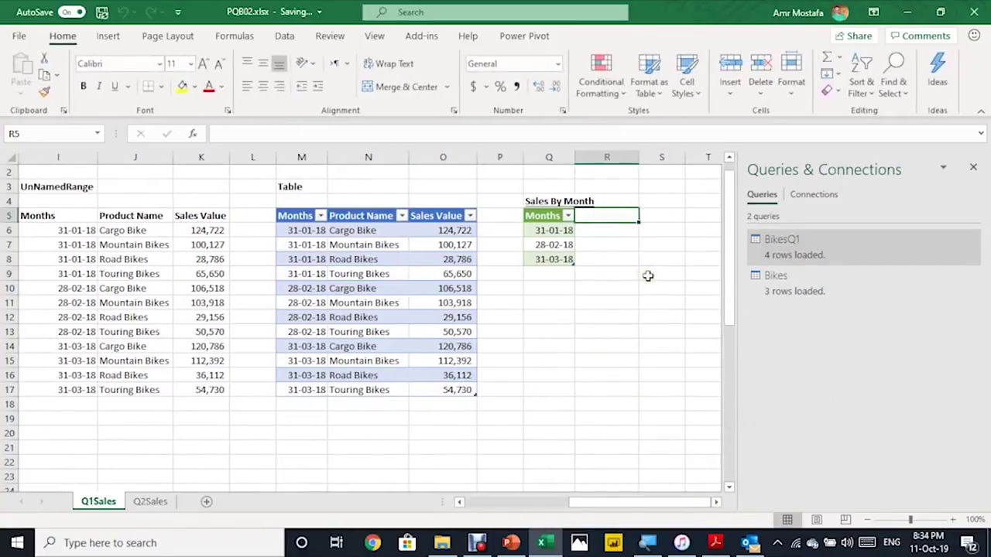
{"action": "type", "text": "Sales"}
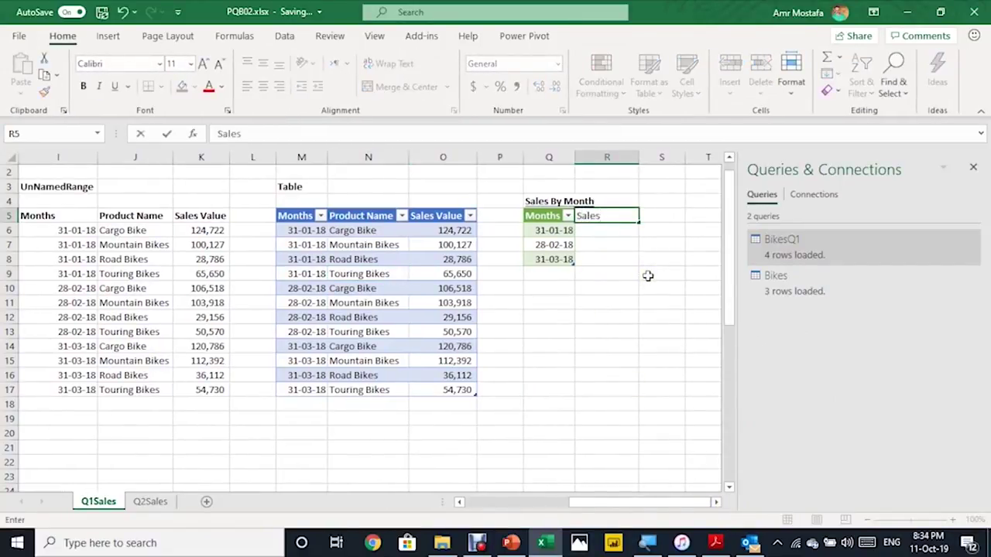
{"action": "key", "text": "Return"}
{"action": "type", "text": "=sumif"}
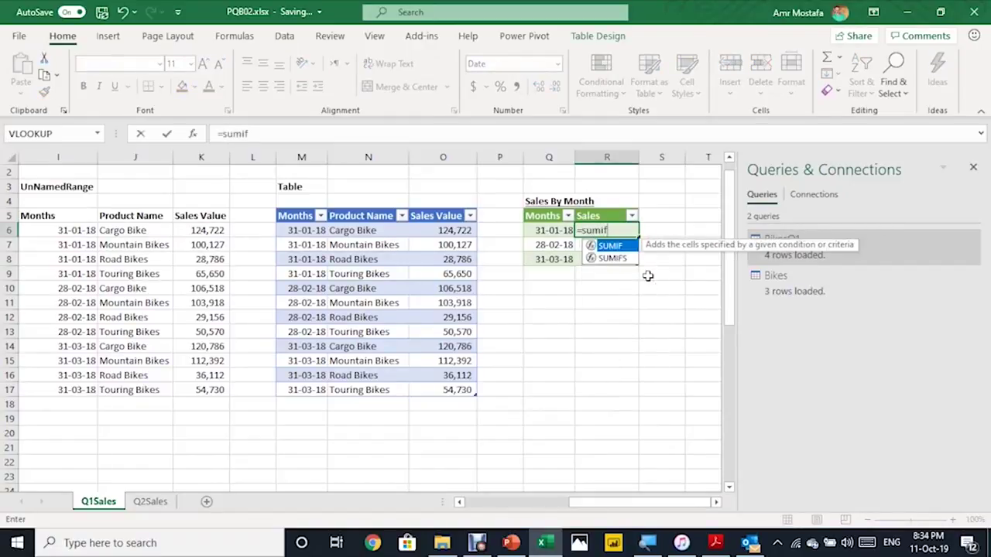
{"action": "key", "text": "Down"}
{"action": "key", "text": "Tab"}
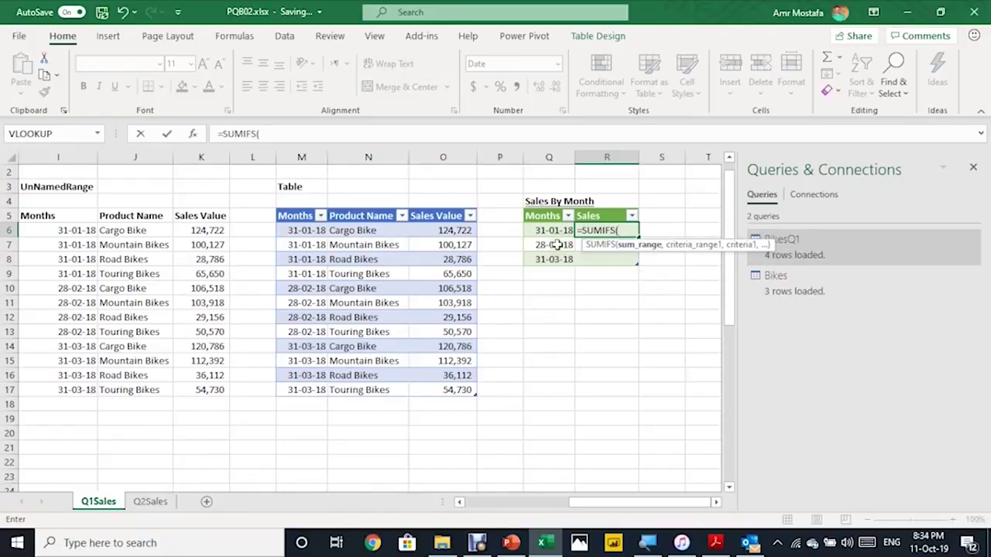
{"action": "left_click", "coordinate": [460, 205]}
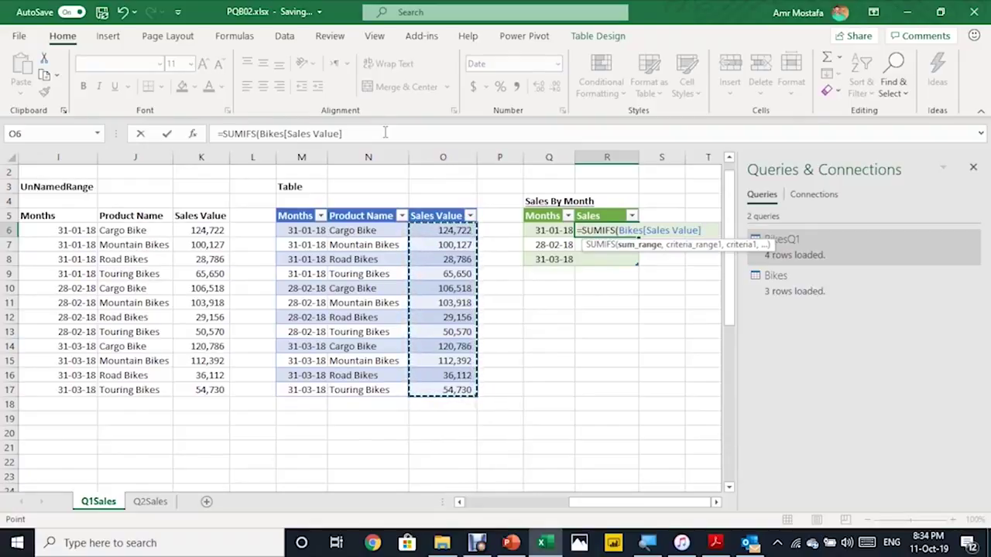
{"action": "type", "text": ","}
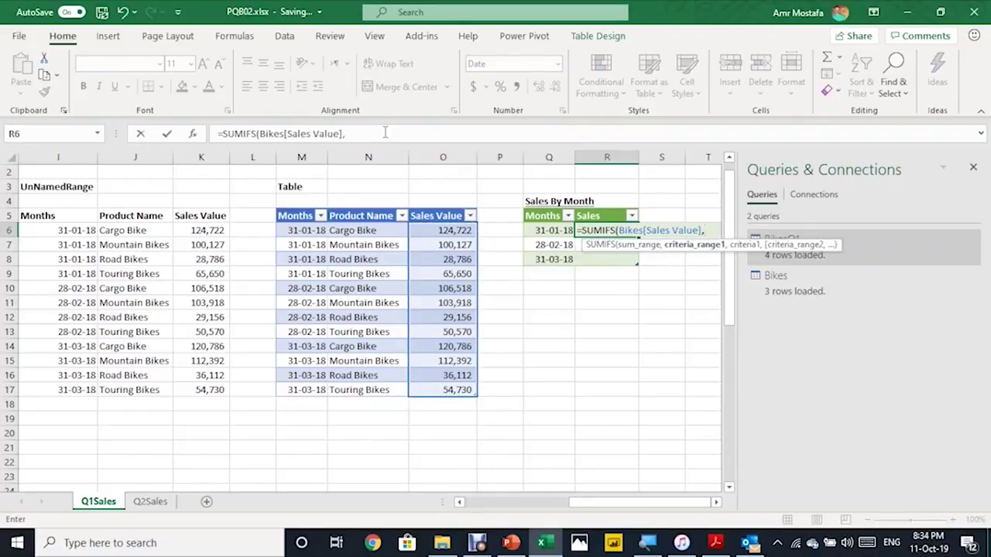
{"action": "left_click", "coordinate": [305, 206]}
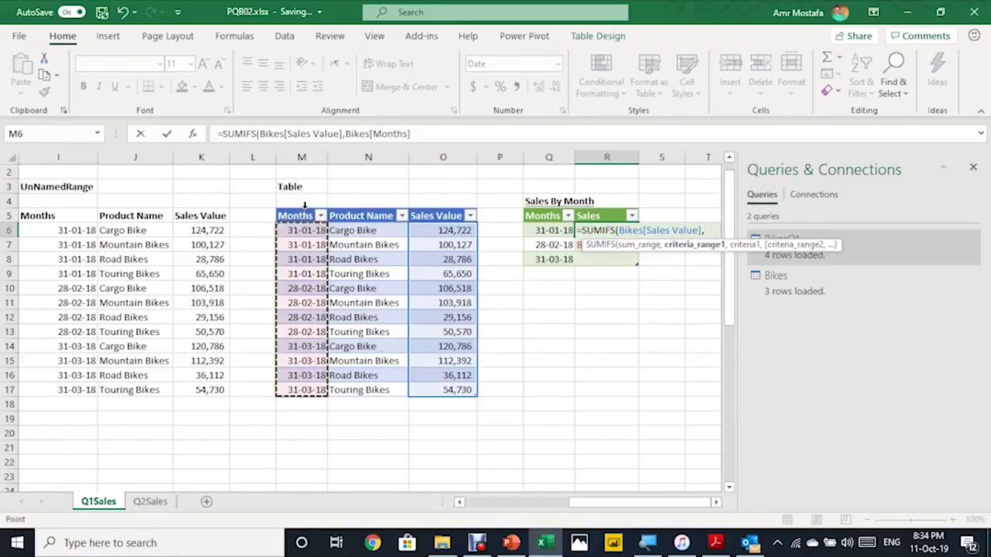
{"action": "left_click", "coordinate": [415, 136]}
{"action": "type", "text": ","}
{"action": "left_click", "coordinate": [544, 229]}
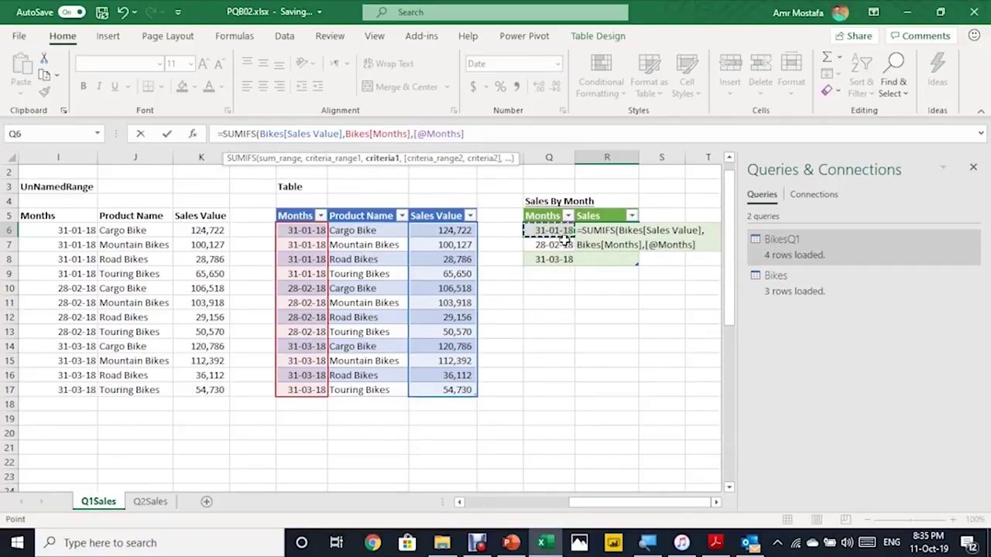
{"action": "type", "text": ")"}
{"action": "key", "text": "Return"}
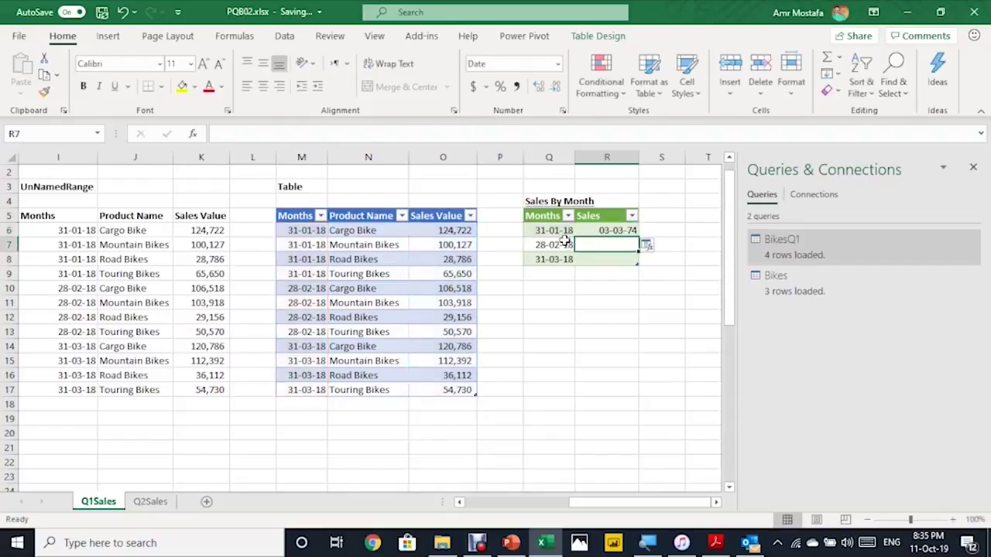
- Fill the R6 sales formula down to R8 in Accounting format and widen column R
{"action": "key", "text": "Up"}
{"action": "left_click", "coordinate": [472, 86]}
{"action": "left_click_drag", "start_coordinate": [635, 239], "coordinate": [637, 264]}
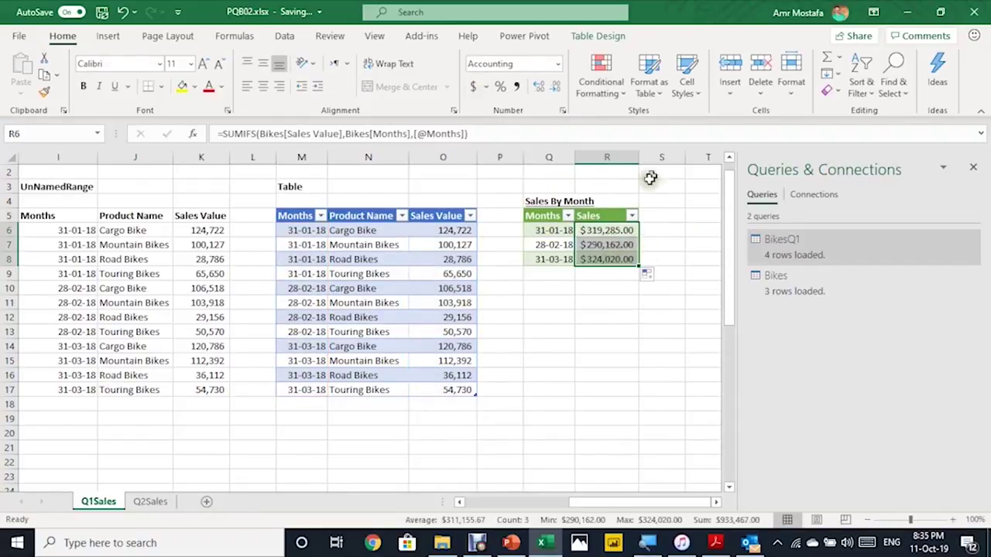
{"action": "left_click_drag", "start_coordinate": [638, 157], "coordinate": [647, 157]}
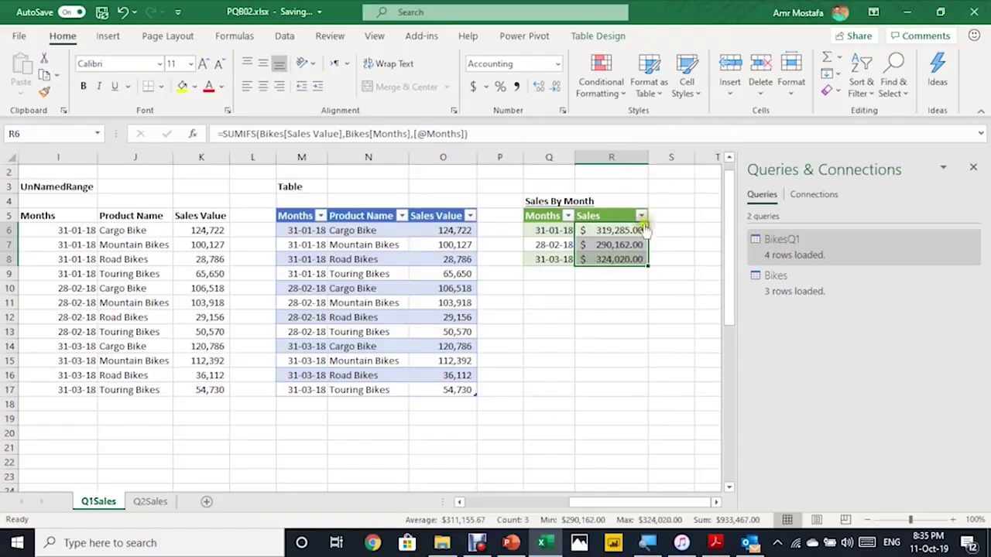
{"action": "left_click", "coordinate": [630, 233]}
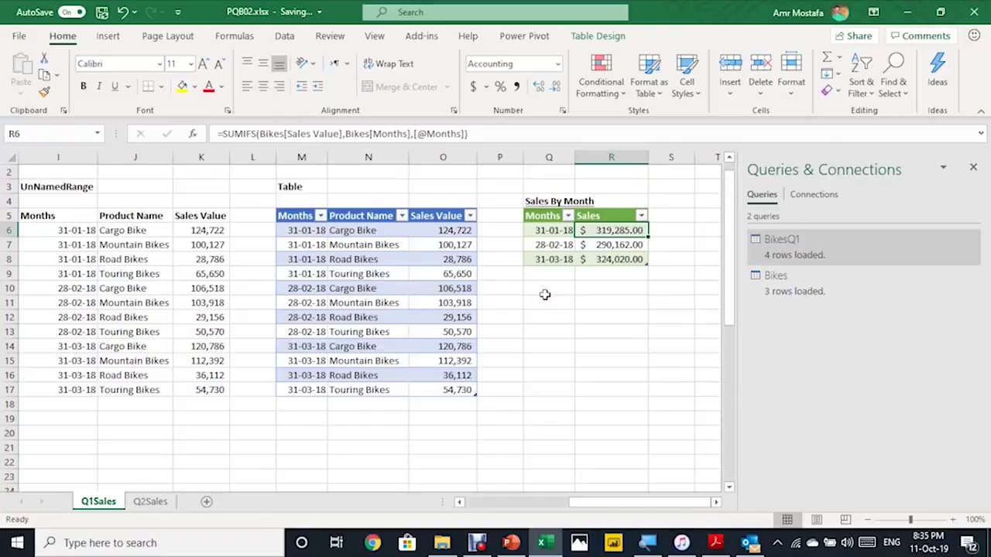
- Look over the source ranges, the Bikes table and the product and month summaries along row 6 of Q1Sales
{"action": "key", "text": "Left"}
{"action": "key", "text": "ctrl+Left"}
{"action": "key", "text": "ctrl+Left"}
{"action": "key", "text": "ctrl+Left"}
{"action": "key", "text": "ctrl+Left"}
{"action": "key", "text": "ctrl+Left"}
{"action": "key", "text": "ctrl+Left"}
{"action": "key", "text": "ctrl+Left"}
{"action": "key", "text": "ctrl+Left"}
{"action": "key", "text": "ctrl+Left"}
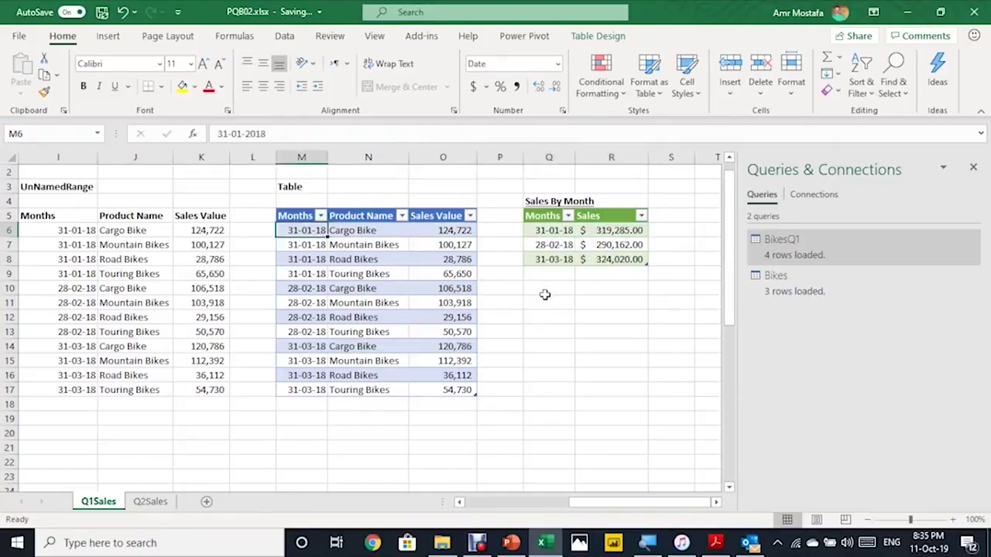
{"action": "key", "text": "Right"}
{"action": "key", "text": "Right"}
{"action": "key", "text": "Right"}
{"action": "key", "text": "Right"}
{"action": "key", "text": "Right"}
{"action": "key", "text": "Left"}
{"action": "key", "text": "Left"}
{"action": "key", "text": "Left"}
{"action": "key", "text": "Right"}
{"action": "key", "text": "ctrl+Right"}
{"action": "key", "text": "ctrl+Right"}
{"action": "key", "text": "ctrl+Right"}
{"action": "key", "text": "ctrl+Right"}
{"action": "key", "text": "ctrl+Right"}
{"action": "key", "text": "ctrl+Right"}
{"action": "key", "text": "ctrl+Right"}
{"action": "key", "text": "Right"}
{"action": "key", "text": "Right"}
{"action": "key", "text": "Left"}
{"action": "key", "text": "Left"}
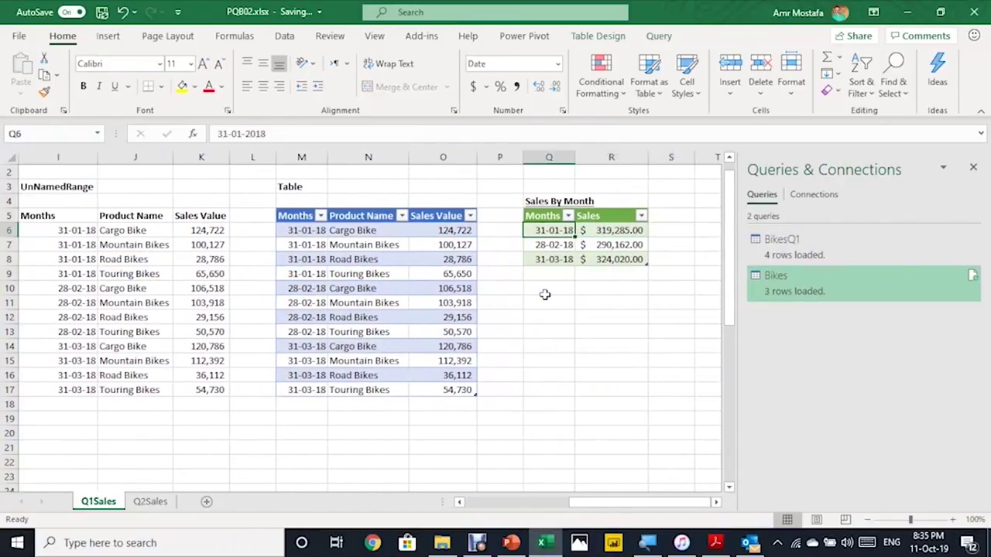
{"action": "key", "text": "ctrl+Left"}
{"action": "key", "text": "ctrl+Left"}
{"action": "key", "text": "ctrl+Left"}
{"action": "key", "text": "ctrl+Left"}
{"action": "key", "text": "ctrl+Left"}
{"action": "key", "text": "ctrl+Left"}
{"action": "key", "text": "ctrl+Left"}
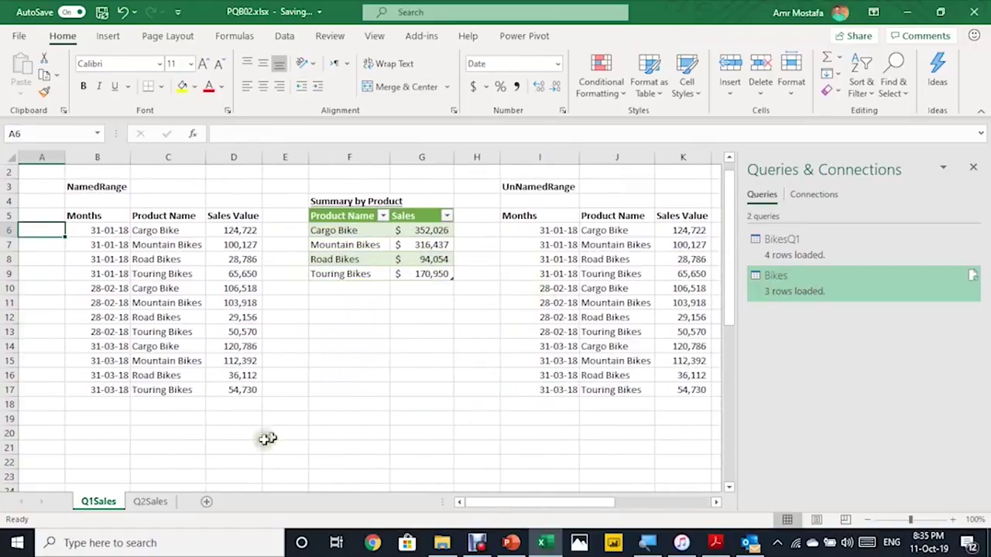
- Copy the second-quarter rows B3:D17 from Q2Sales and paste them below the NamedRange data at B18 of Q1Sales
{"action": "left_click", "coordinate": [160, 503]}
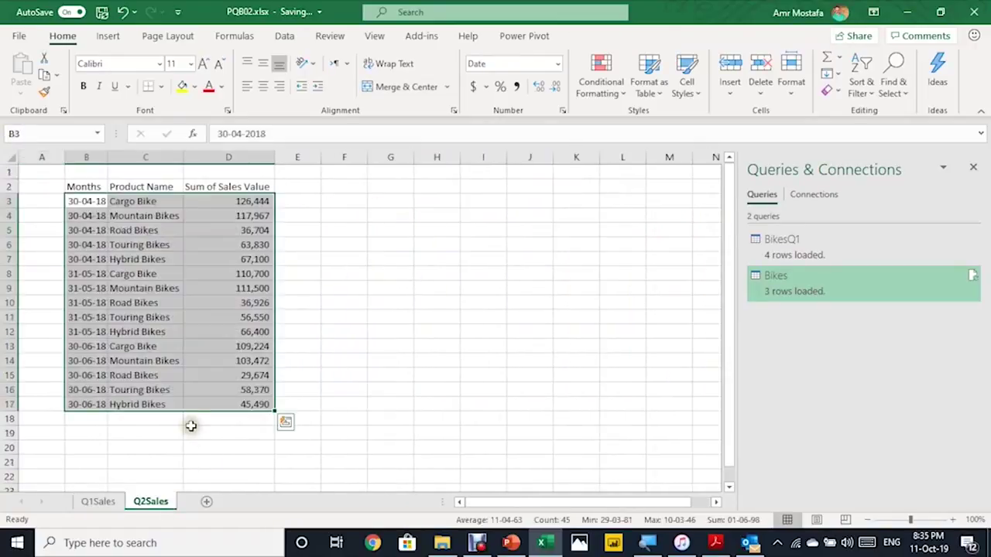
{"action": "key", "text": "ctrl+c"}
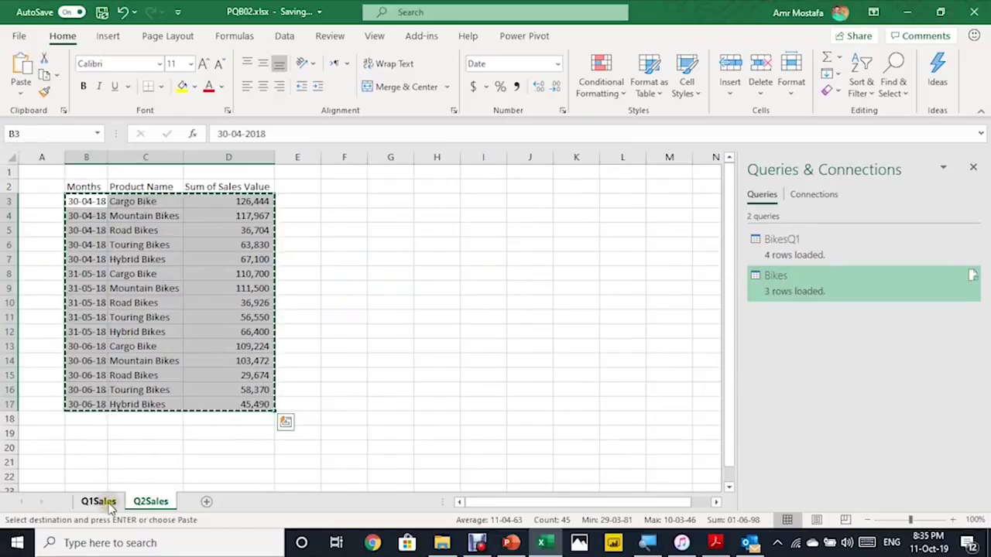
{"action": "left_click", "coordinate": [109, 500]}
{"action": "left_click", "coordinate": [108, 405]}
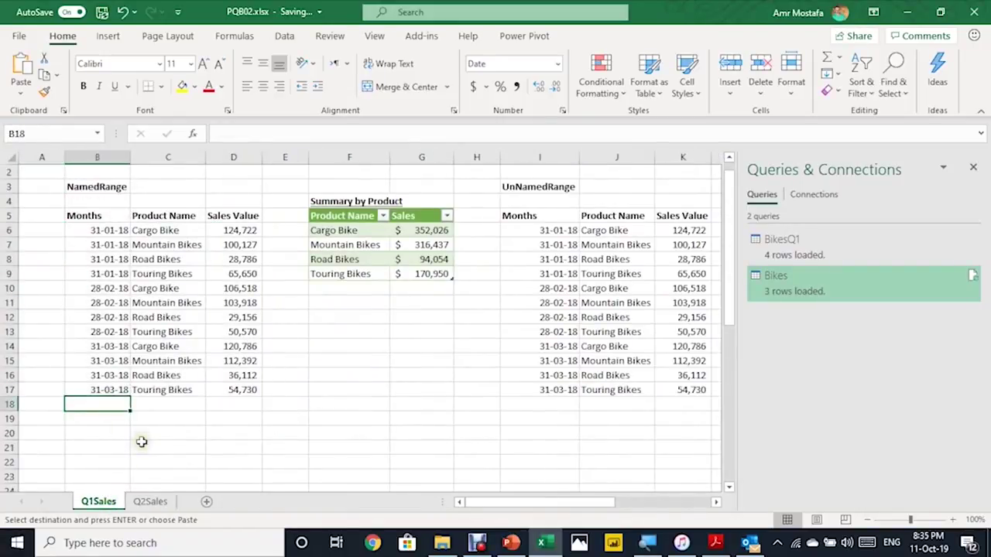
{"action": "key", "text": "ctrl+v"}
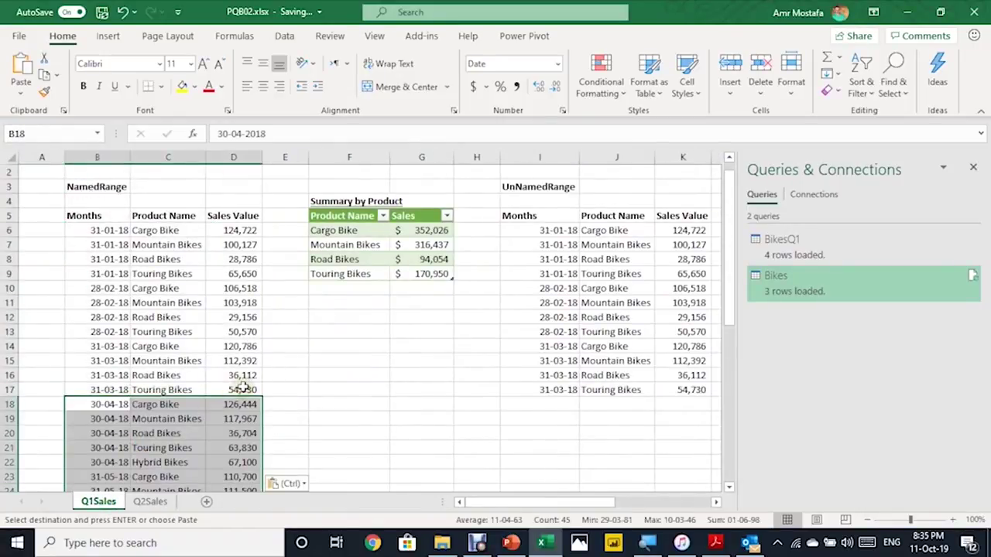
{"action": "scroll", "coordinate": [243, 386], "scroll_direction": "down", "scroll_amount": 1}
{"action": "scroll", "coordinate": [243, 386], "scroll_direction": "down", "scroll_amount": 4}
{"action": "scroll", "coordinate": [372, 325], "scroll_direction": "up", "scroll_amount": 5}
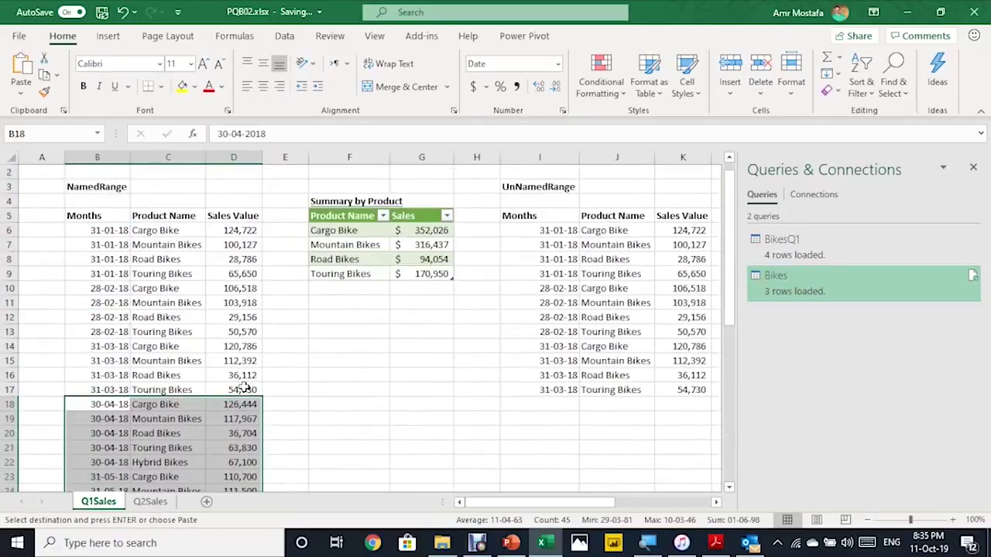
- Refresh the BikesQ1 query behind the Summary by Product table
{"action": "left_click", "coordinate": [363, 258]}
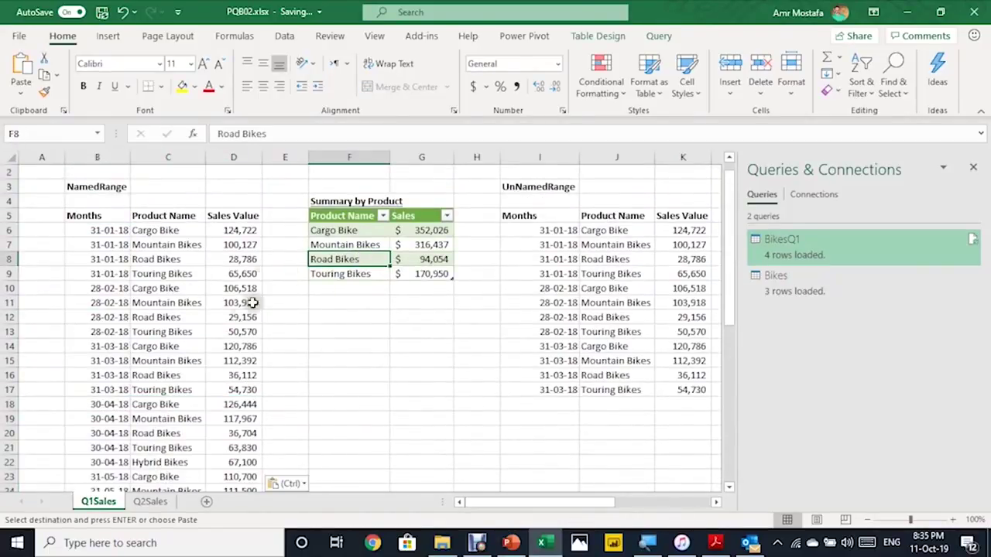
{"action": "right_click", "coordinate": [374, 258]}
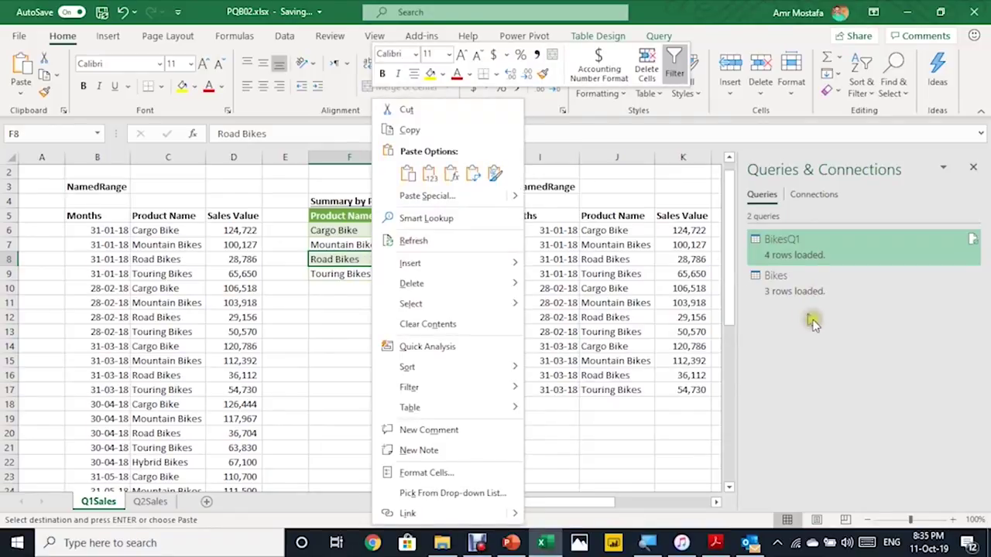
{"action": "key", "text": "Escape"}
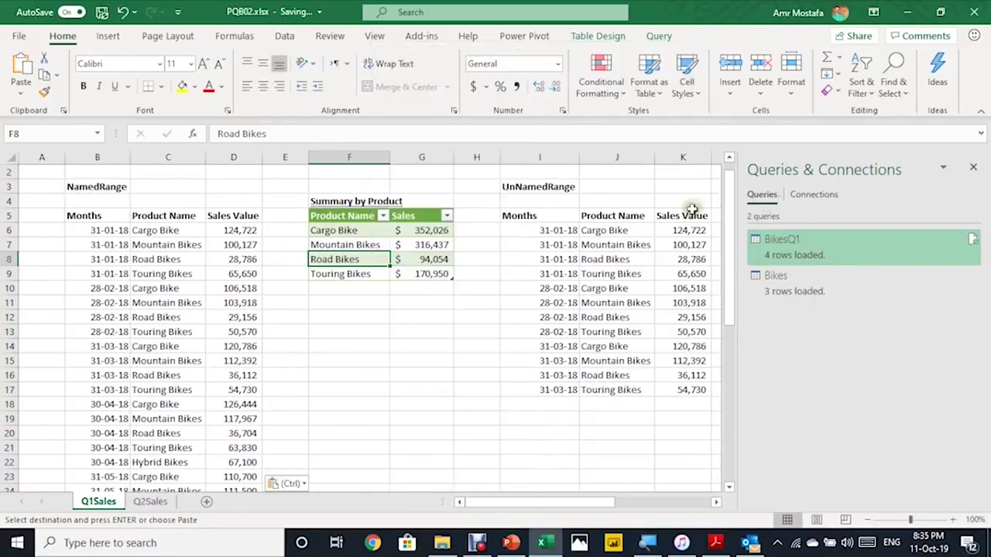
{"action": "left_click", "coordinate": [972, 241]}
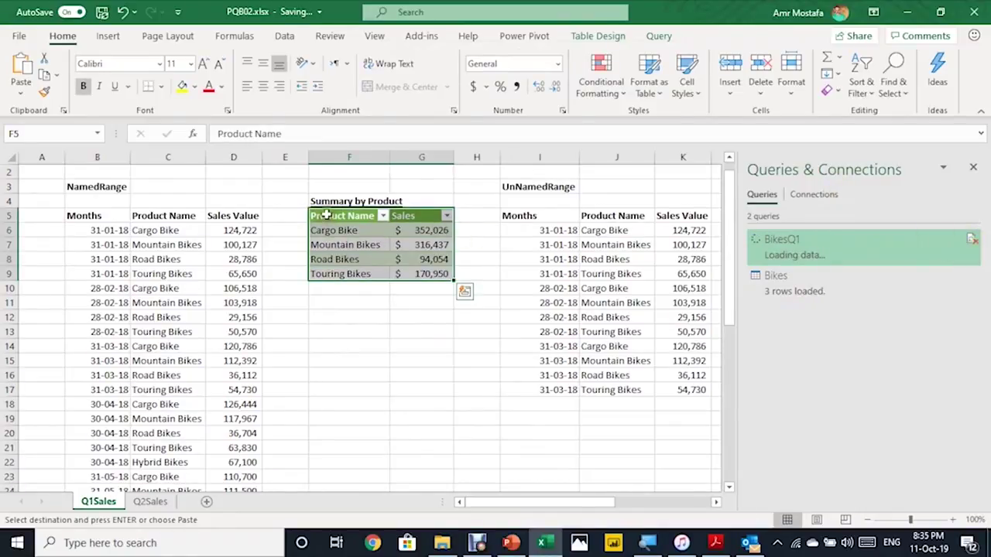
{"action": "left_click", "coordinate": [333, 259]}
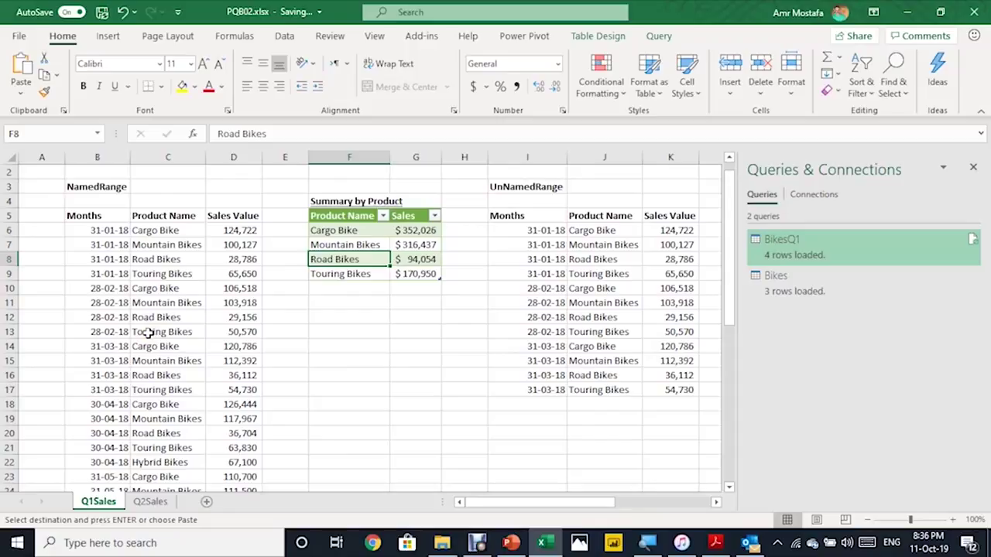
- Select the BikesQ1 named range and check which rows of the extended data it covers
{"action": "left_click", "coordinate": [97, 134]}
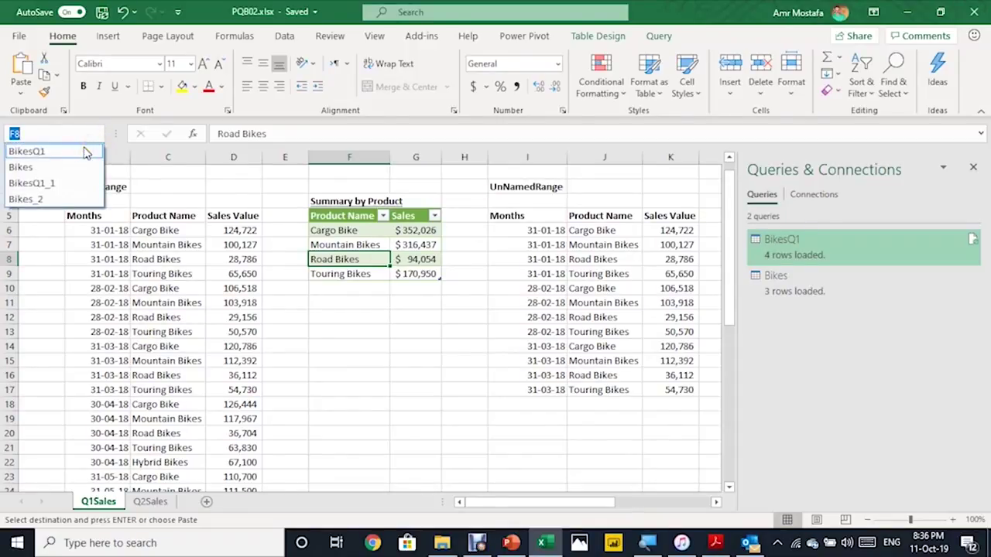
{"action": "left_click", "coordinate": [85, 152]}
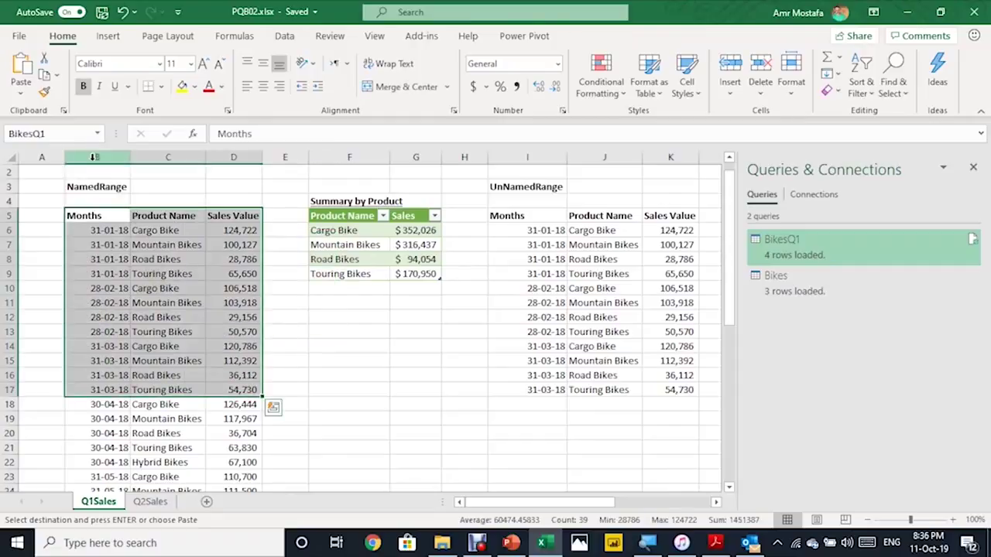
{"action": "scroll", "coordinate": [147, 382], "scroll_direction": "down", "scroll_amount": 4}
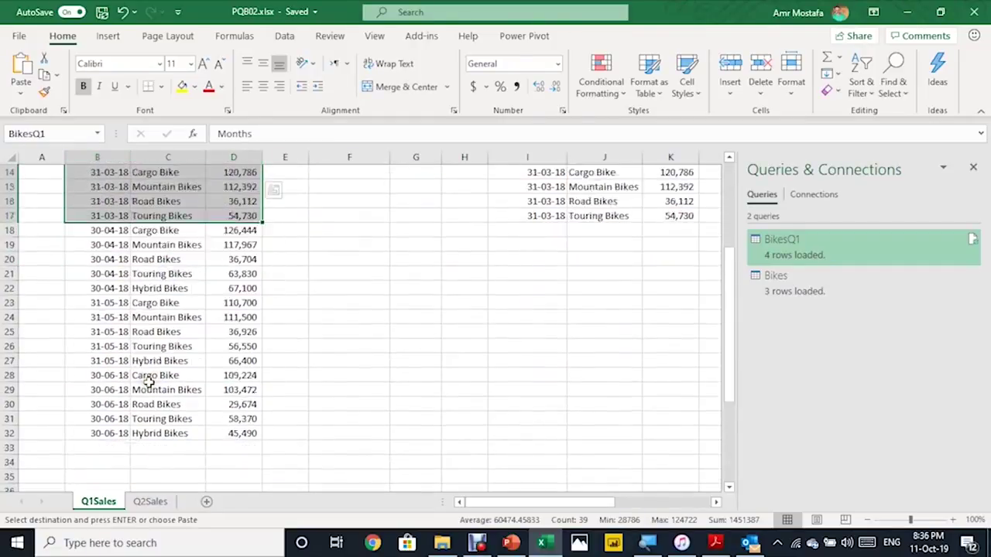
{"action": "scroll", "coordinate": [166, 278], "scroll_direction": "up", "scroll_amount": 2}
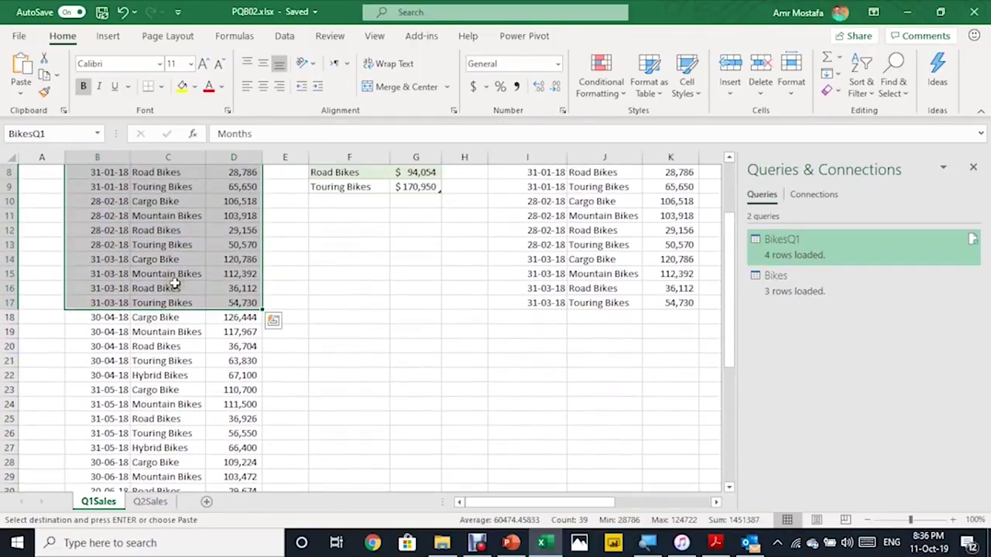
{"action": "scroll", "coordinate": [176, 283], "scroll_direction": "up", "scroll_amount": 2}
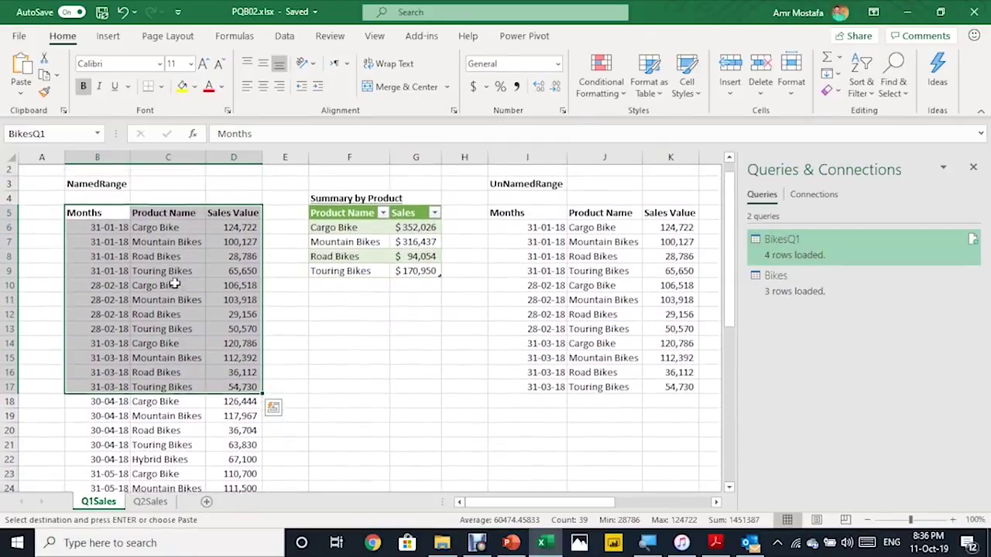
- Inspect the ranges referenced by the SUMIFS formula in cell G6 of the product summary
{"action": "left_click", "coordinate": [404, 231]}
{"action": "left_click", "coordinate": [464, 134]}
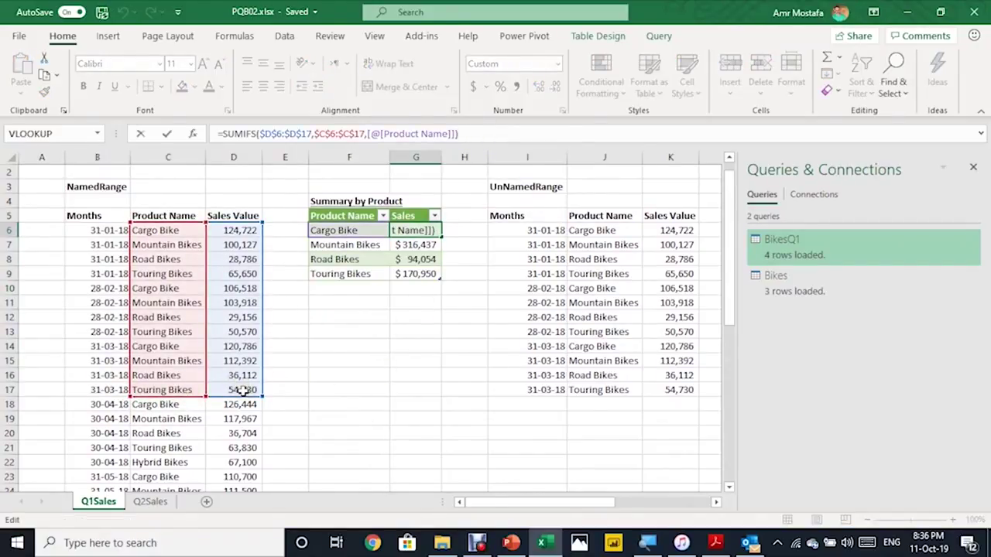
{"action": "key", "text": "Escape"}
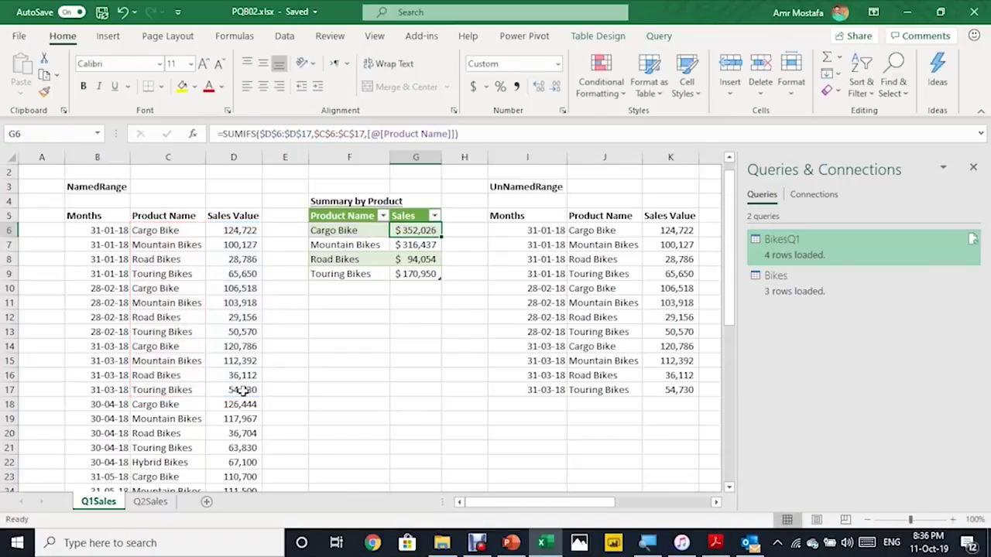
- Copy the second-quarter rows B3:D17 from Q2Sales and paste them directly below the Bikes table at M18 of Q1Sales
{"action": "left_click", "coordinate": [160, 502]}
{"action": "key", "text": "ctrl+c"}
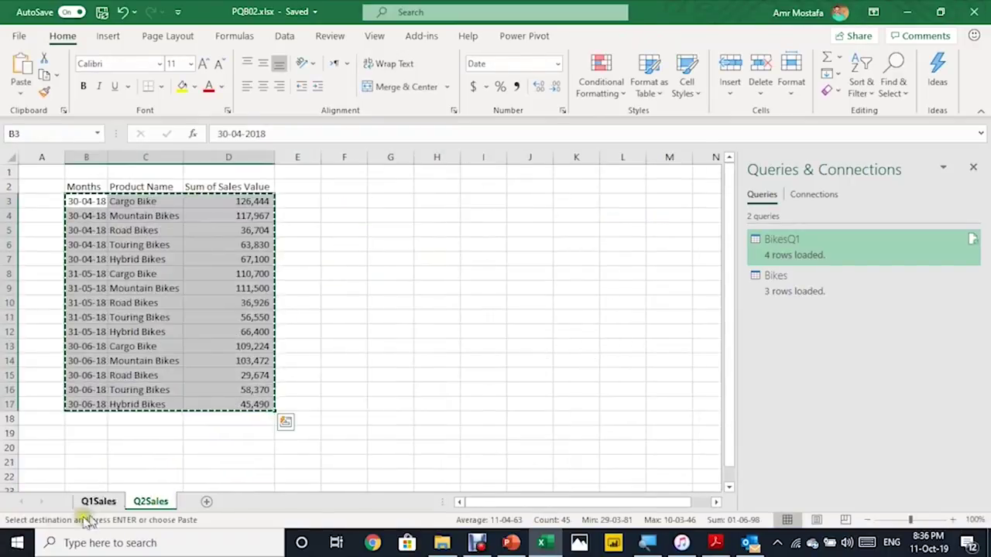
{"action": "left_click", "coordinate": [93, 502]}
{"action": "left_click_drag", "start_coordinate": [475, 504], "coordinate": [593, 500]}
{"action": "left_click", "coordinate": [358, 401]}
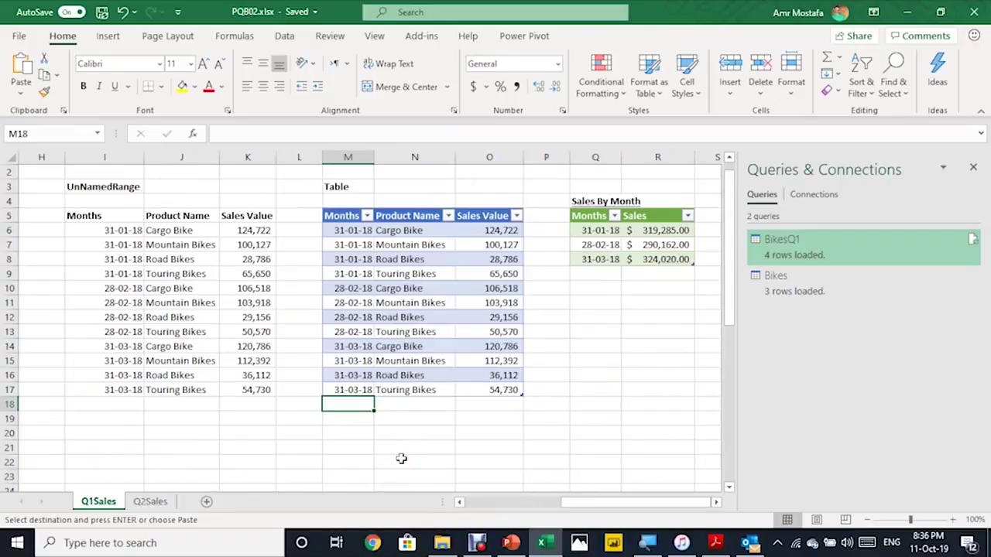
{"action": "key", "text": "ctrl+v"}
{"action": "scroll", "coordinate": [440, 422], "scroll_direction": "down", "scroll_amount": 4}
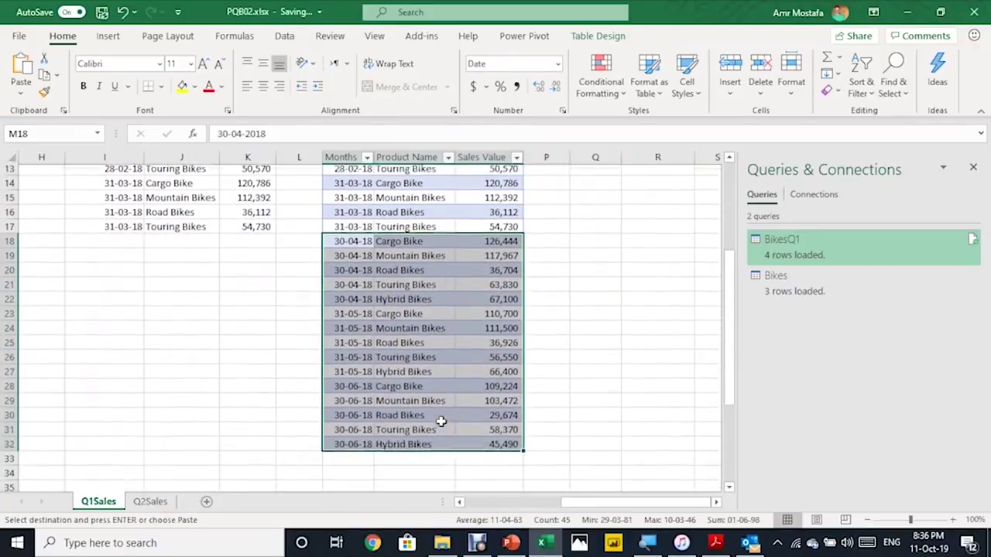
{"action": "scroll", "coordinate": [440, 418], "scroll_direction": "up", "scroll_amount": 1}
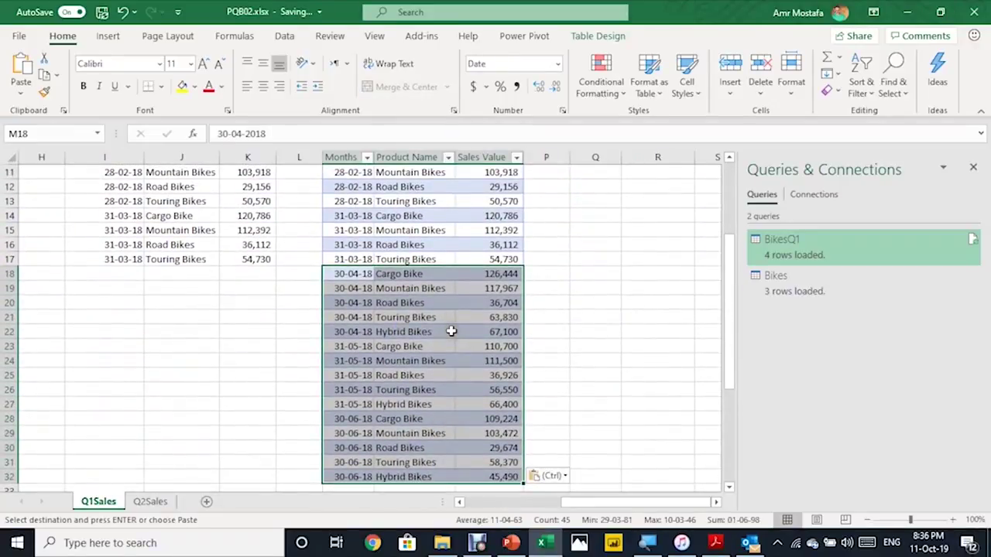
{"action": "scroll", "coordinate": [451, 331], "scroll_direction": "up", "scroll_amount": 2}
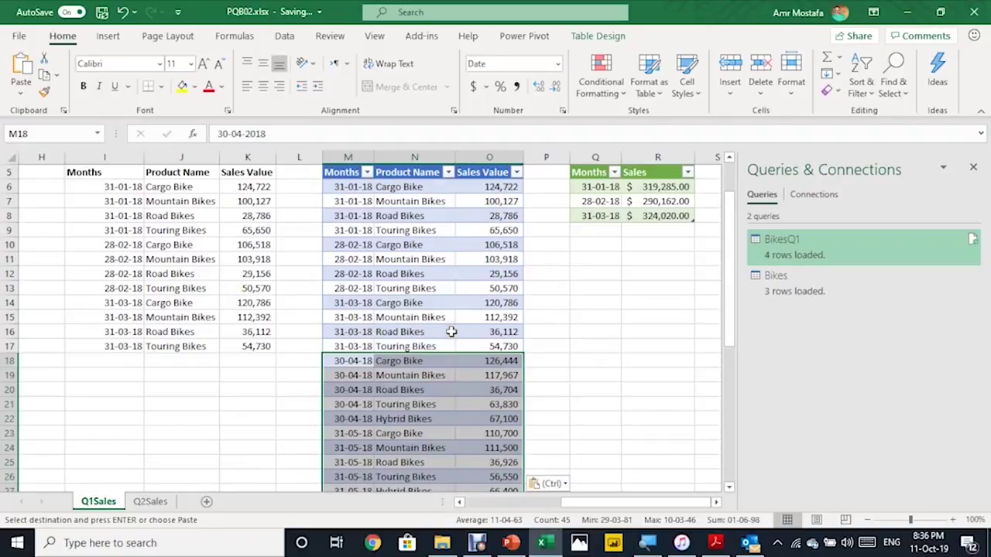
- Refresh the Bikes query behind the Sales By Month table so it picks up the added second-quarter rows
{"action": "scroll", "coordinate": [657, 197], "scroll_direction": "up", "scroll_amount": 2}
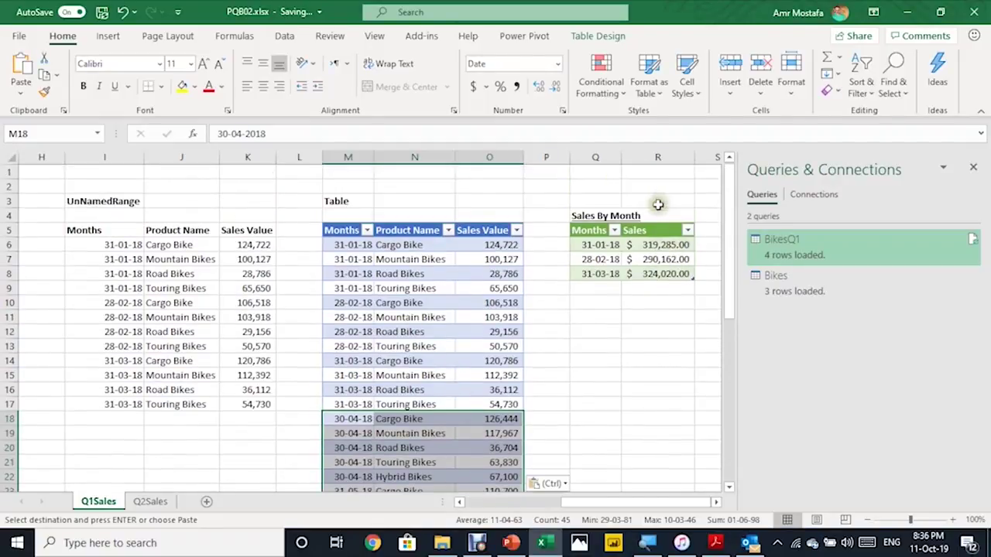
{"action": "left_click", "coordinate": [648, 261]}
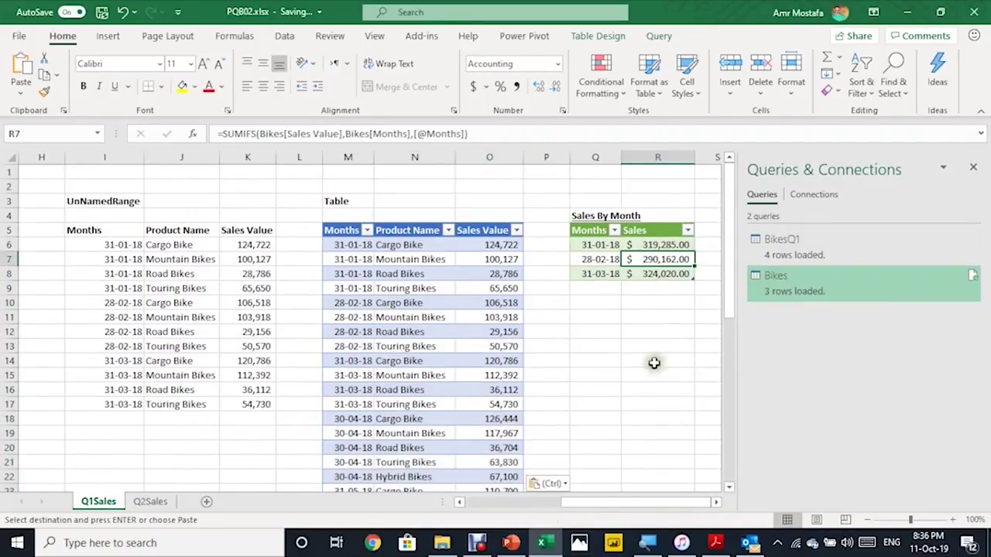
{"action": "left_click", "coordinate": [972, 277]}
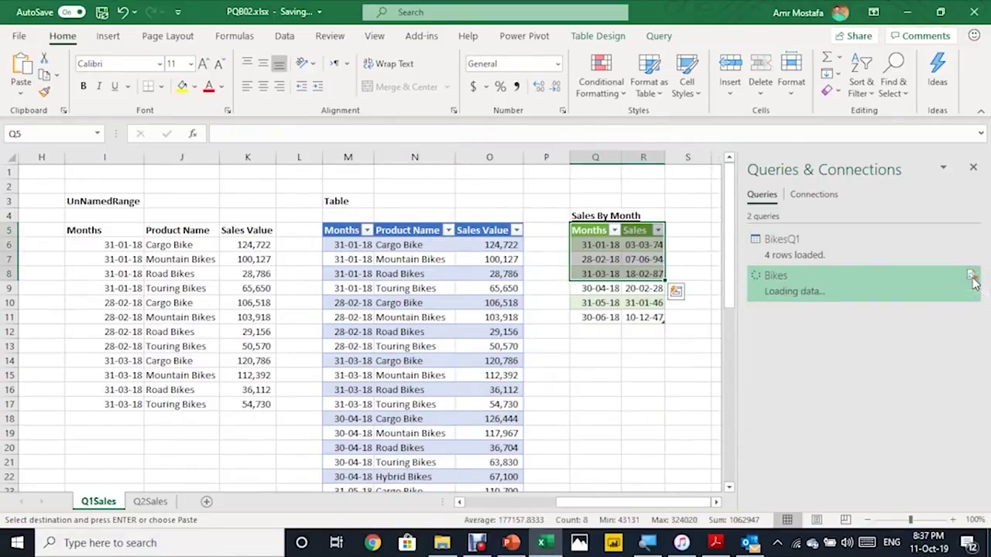
{"action": "mouse_move", "coordinate": [766, 241]}
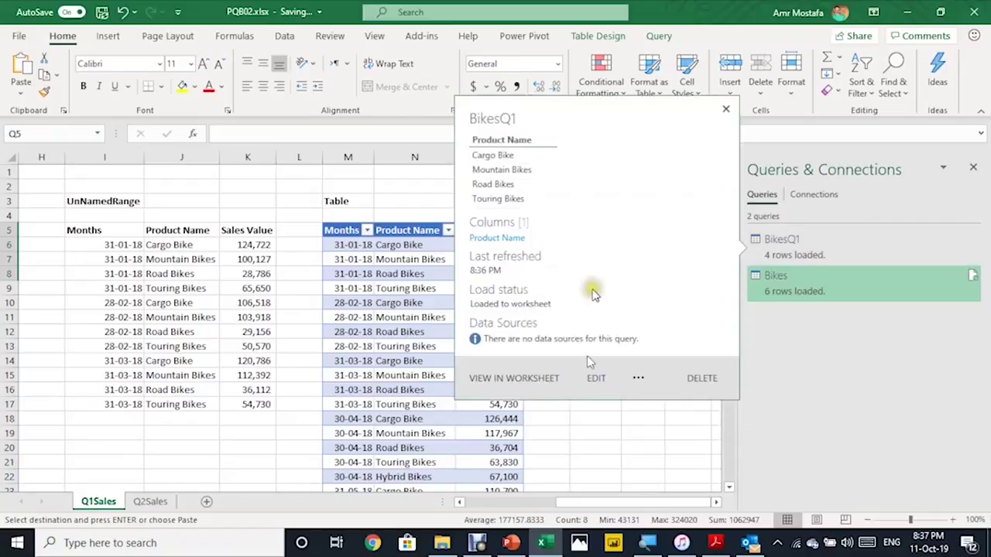
{"action": "left_click", "coordinate": [547, 460]}
- Check the months listed in the refreshed Sales By Month table and slightly widen its Sales column R
{"action": "left_click_drag", "start_coordinate": [593, 242], "coordinate": [615, 320]}
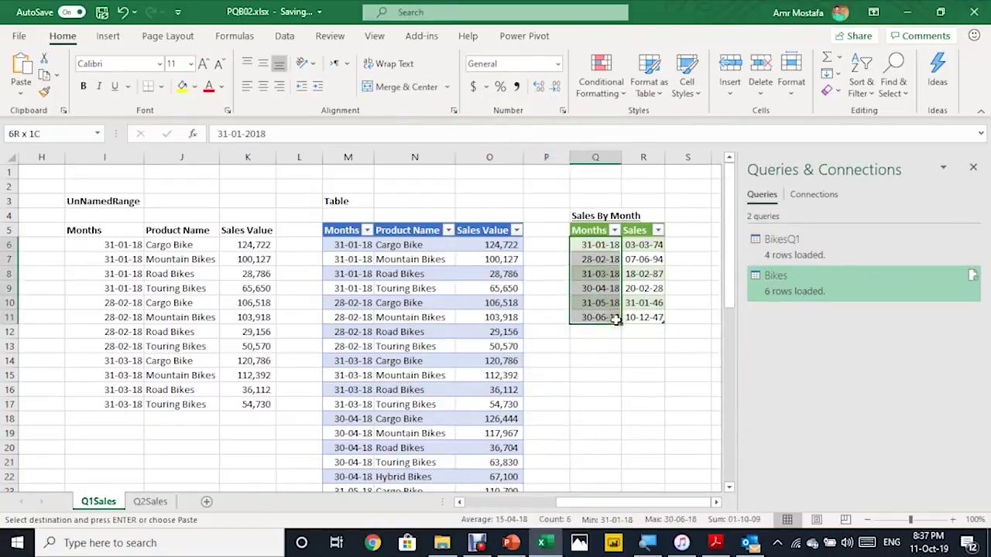
{"action": "left_click_drag", "start_coordinate": [667, 153], "coordinate": [681, 154]}
{"action": "left_click", "coordinate": [643, 376]}
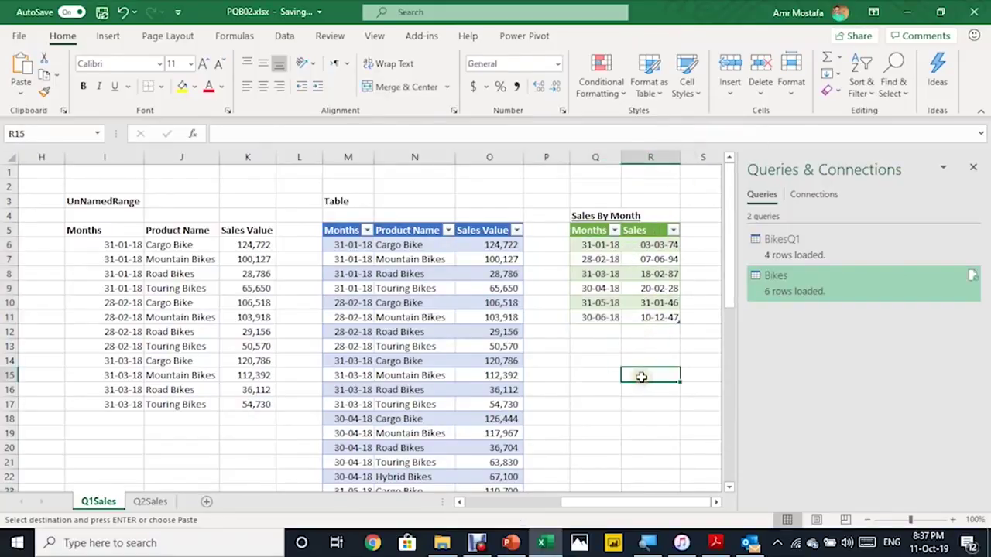
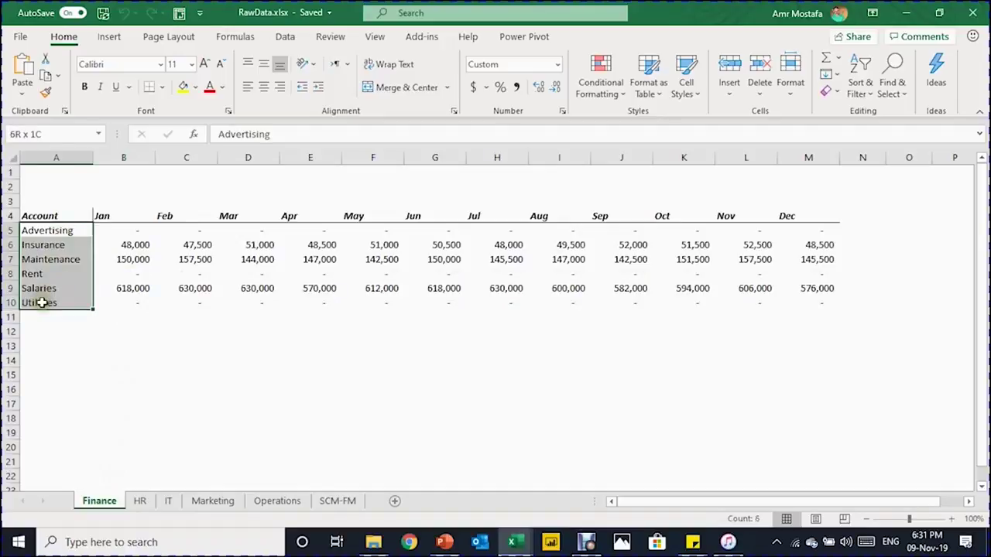
- Examine the Account and Jan to Dec headers in row 4 of the Finance sheet in RawData.xlsx
{"action": "left_click_drag", "start_coordinate": [64, 213], "coordinate": [802, 218]}
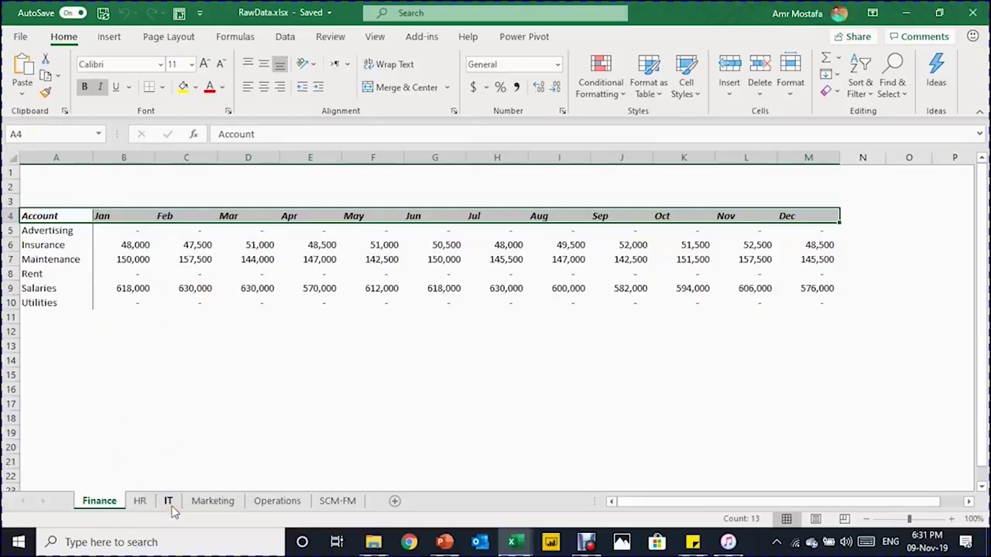
{"action": "left_click", "coordinate": [197, 304]}
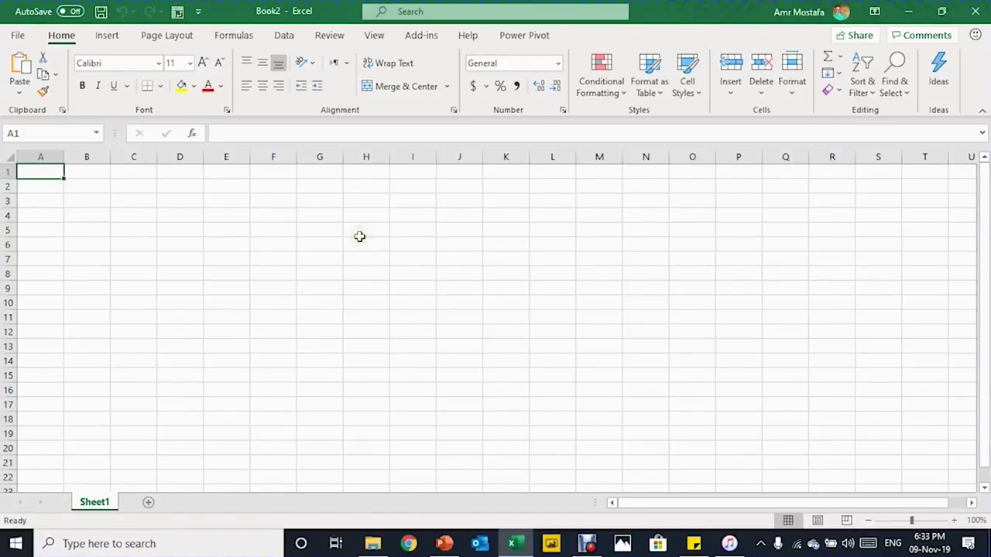
- Import the Finance sheet of RawData.xlsx from the PQB03 folder into blank workbook Book2, opening it for transformation in Power Query
{"action": "left_click", "coordinate": [180, 200]}
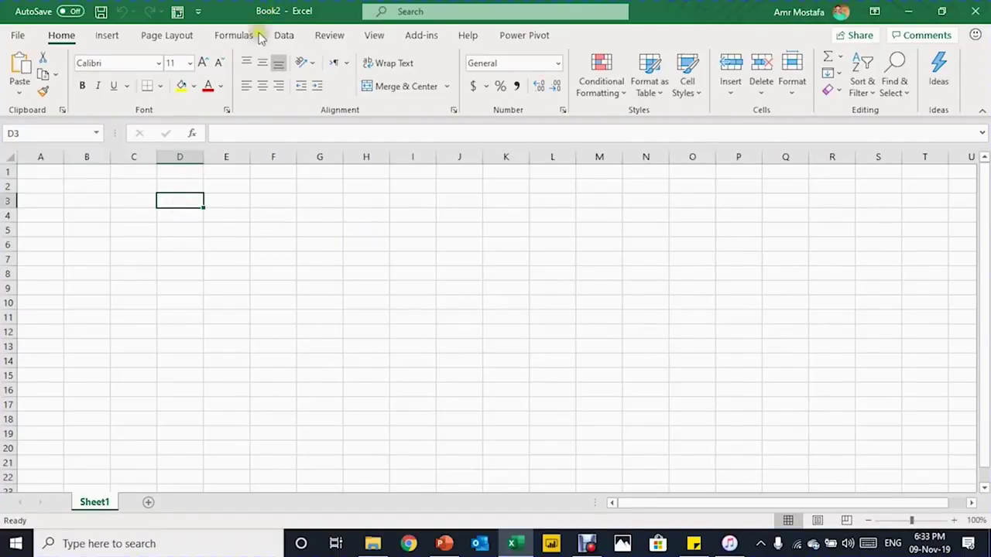
{"action": "left_click", "coordinate": [100, 195]}
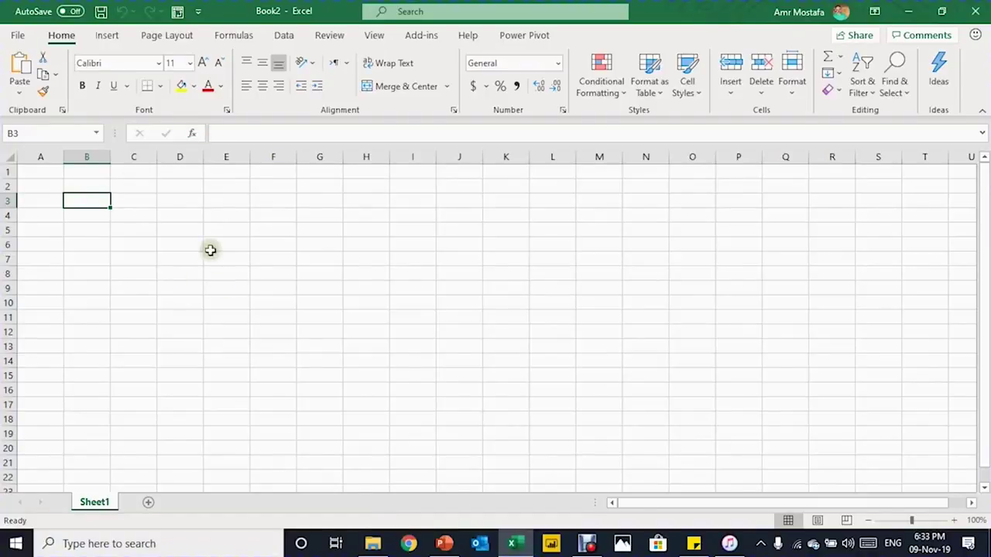
{"action": "left_click", "coordinate": [284, 36]}
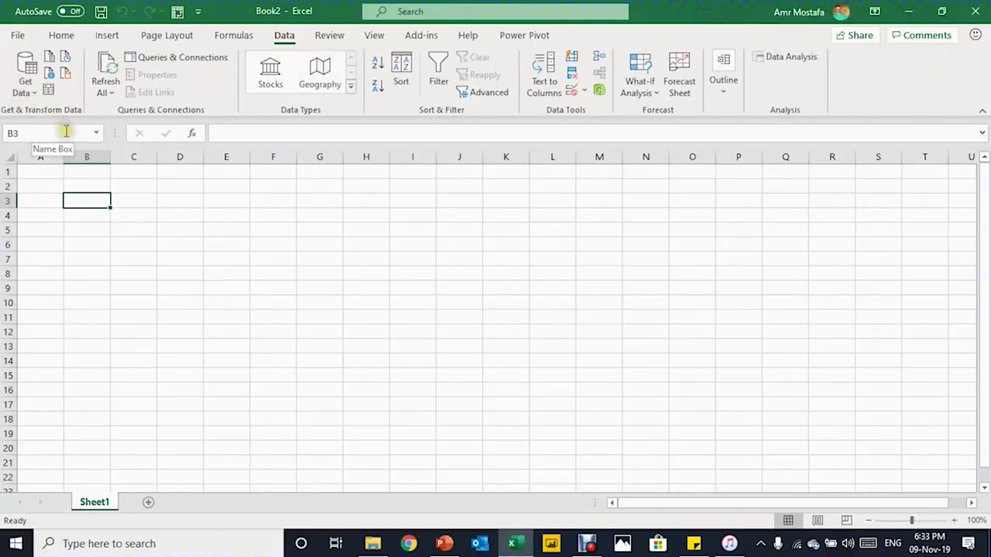
{"action": "left_click", "coordinate": [33, 90]}
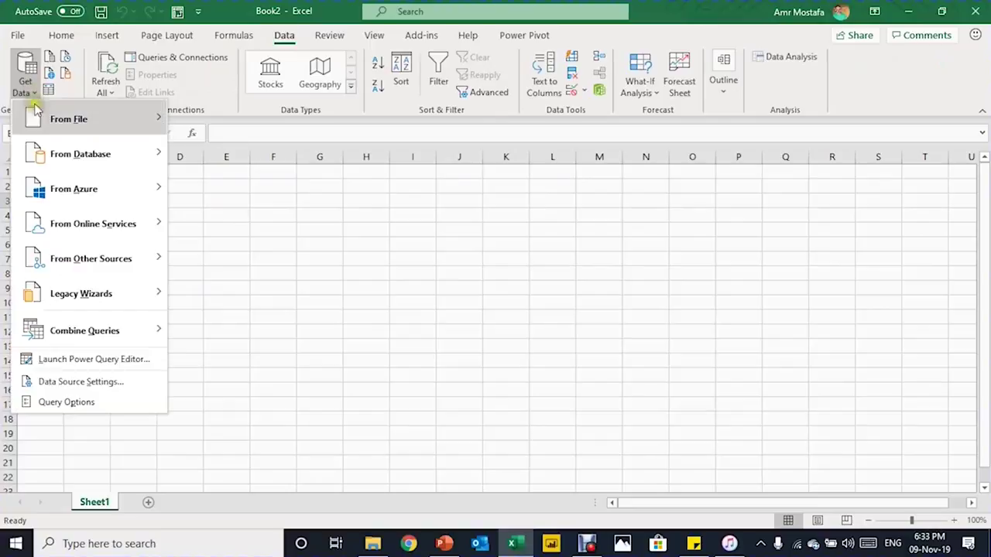
{"action": "mouse_move", "coordinate": [42, 119]}
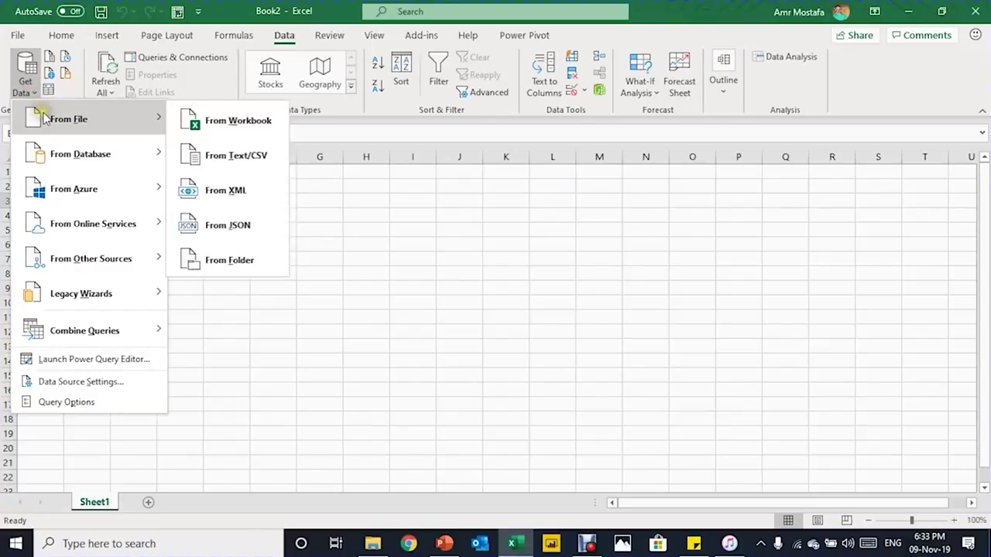
{"action": "left_click", "coordinate": [234, 122]}
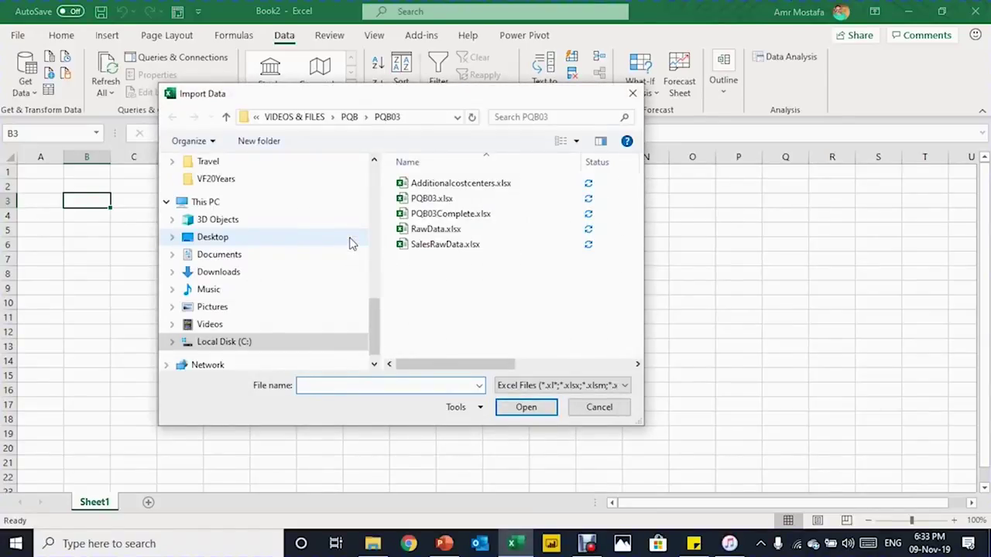
{"action": "left_click", "coordinate": [425, 230]}
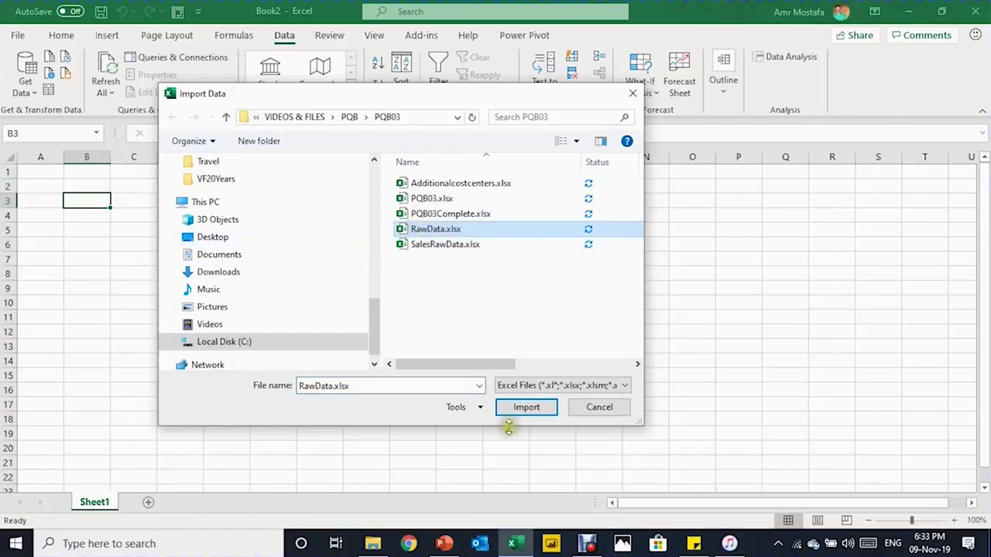
{"action": "left_click", "coordinate": [524, 409]}
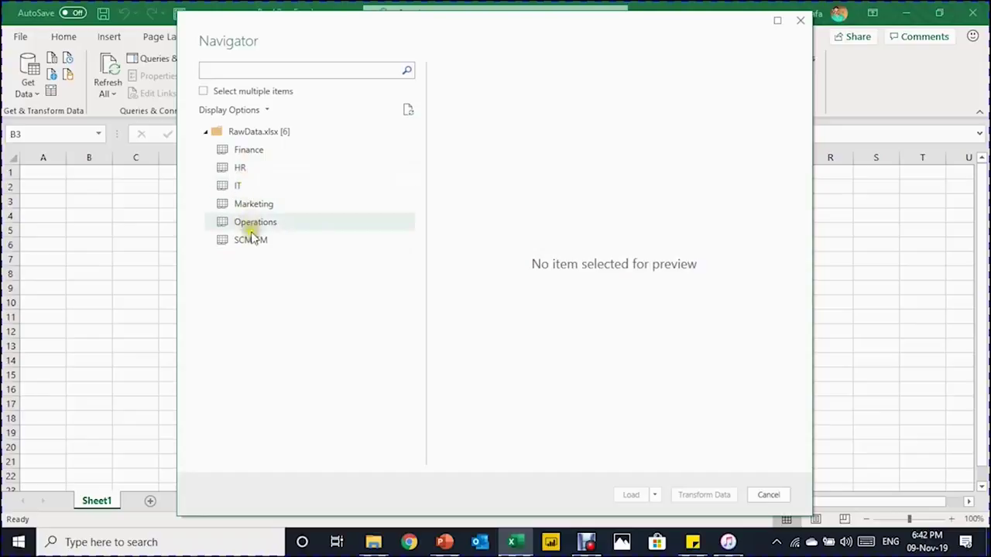
{"action": "left_click", "coordinate": [262, 155]}
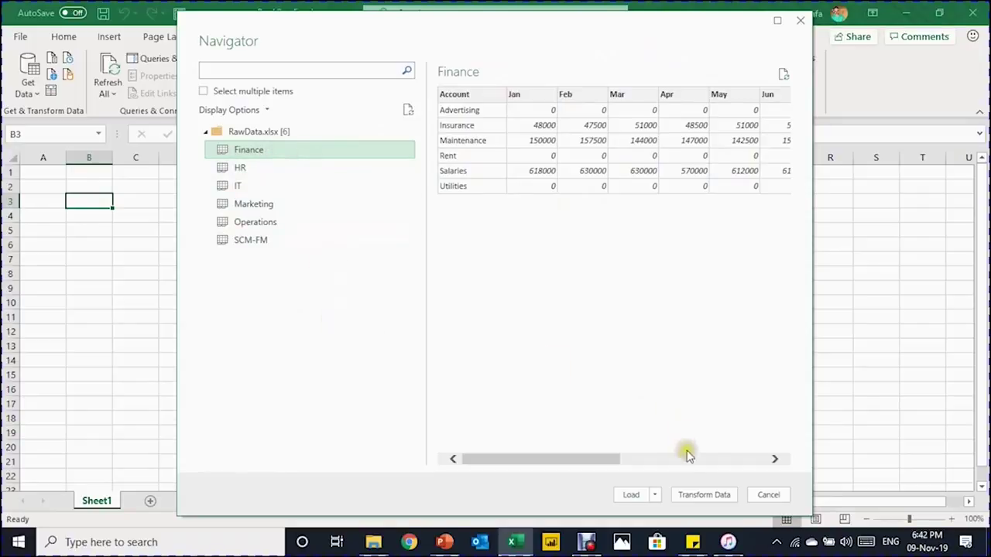
{"action": "left_click", "coordinate": [706, 500]}
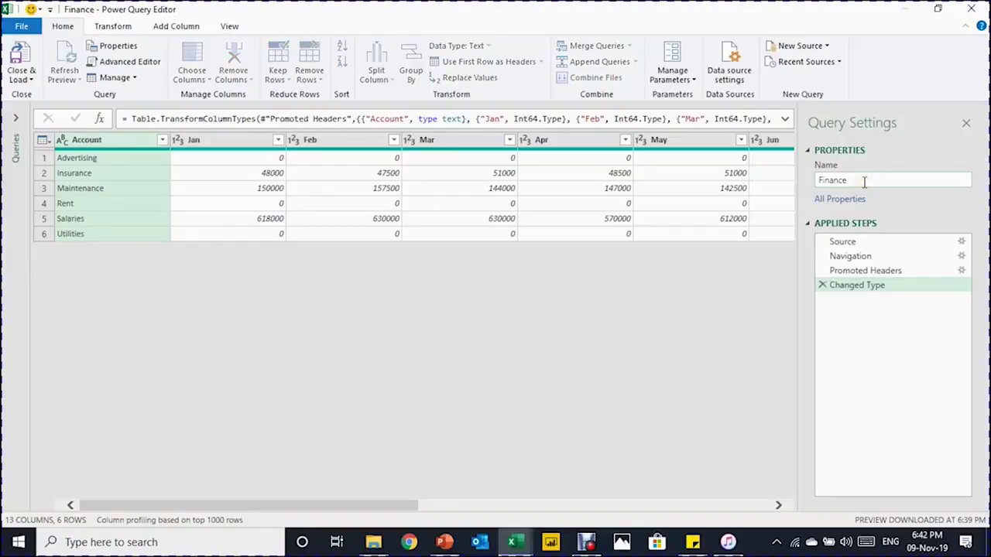
- Rename the Finance query as OPEX
{"action": "double_click", "coordinate": [865, 181]}
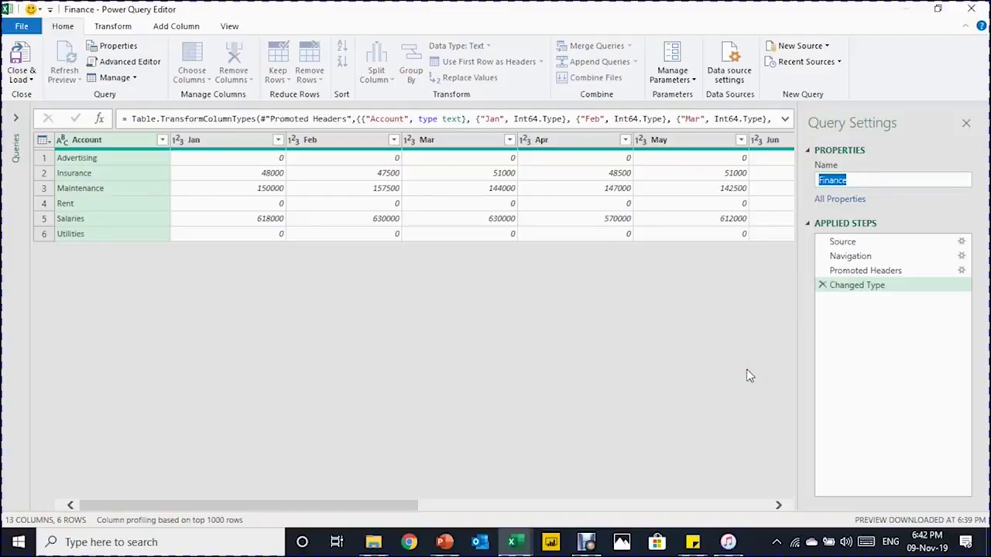
{"action": "type", "text": "OPEX"}
{"action": "key", "text": "Return"}
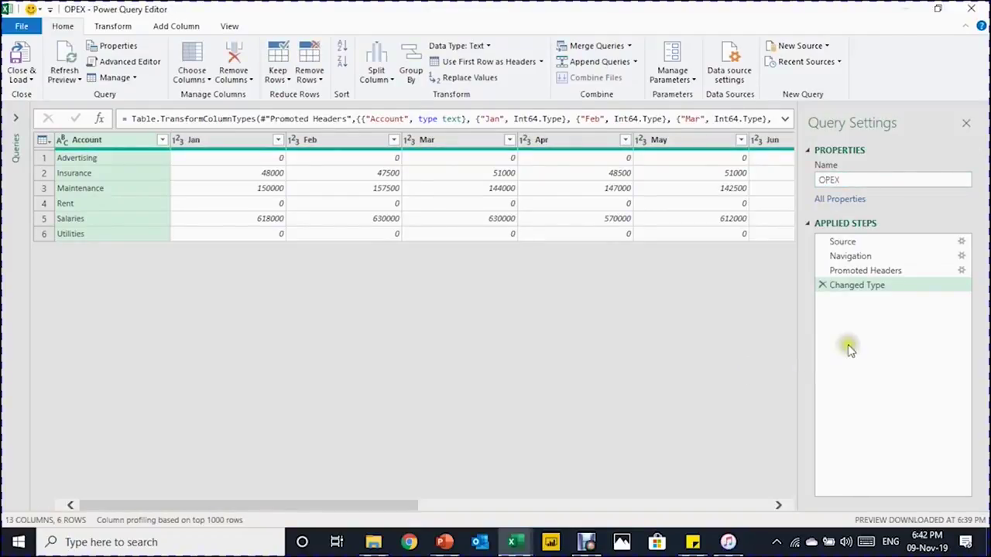
- Go back to the query's Source step and preview the nested tables of the Finance, HR, IT and Marketing sheets
{"action": "left_click", "coordinate": [881, 245]}
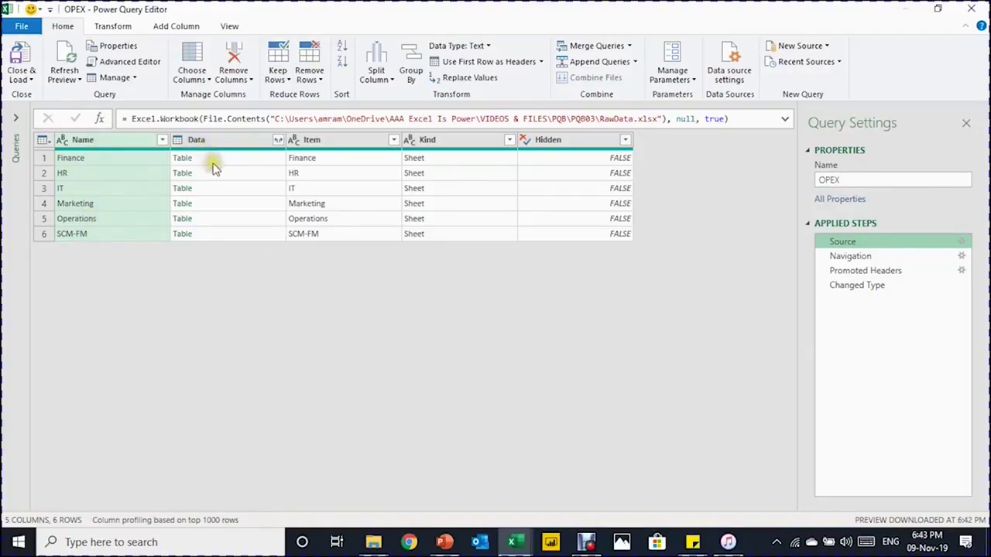
{"action": "left_click", "coordinate": [245, 166]}
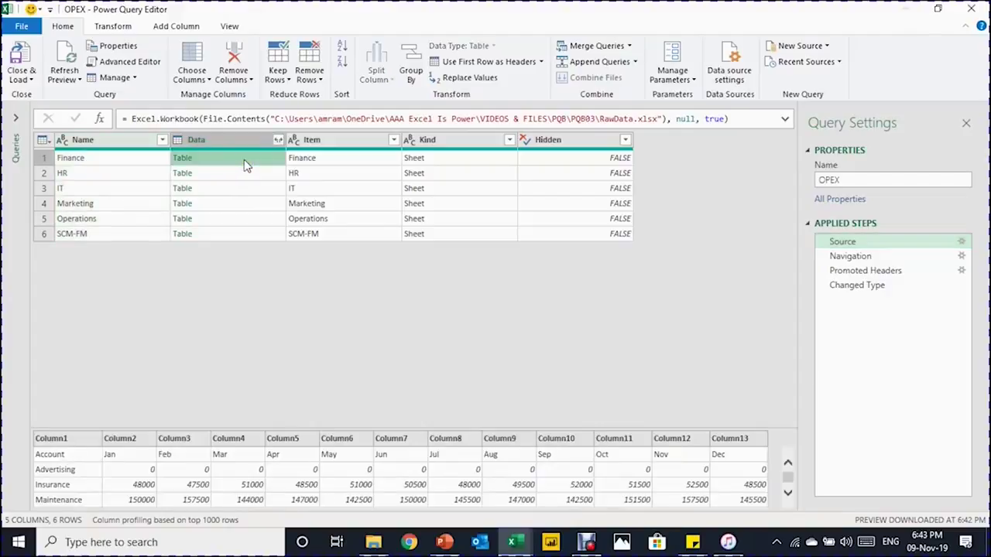
{"action": "scroll", "coordinate": [255, 452], "scroll_direction": "down", "scroll_amount": 3}
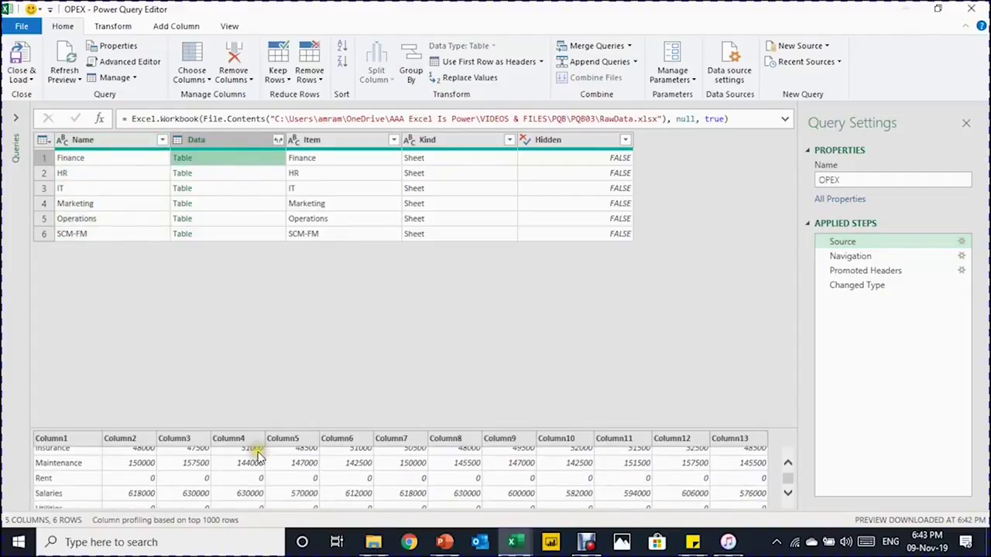
{"action": "scroll", "coordinate": [259, 457], "scroll_direction": "up", "scroll_amount": 3}
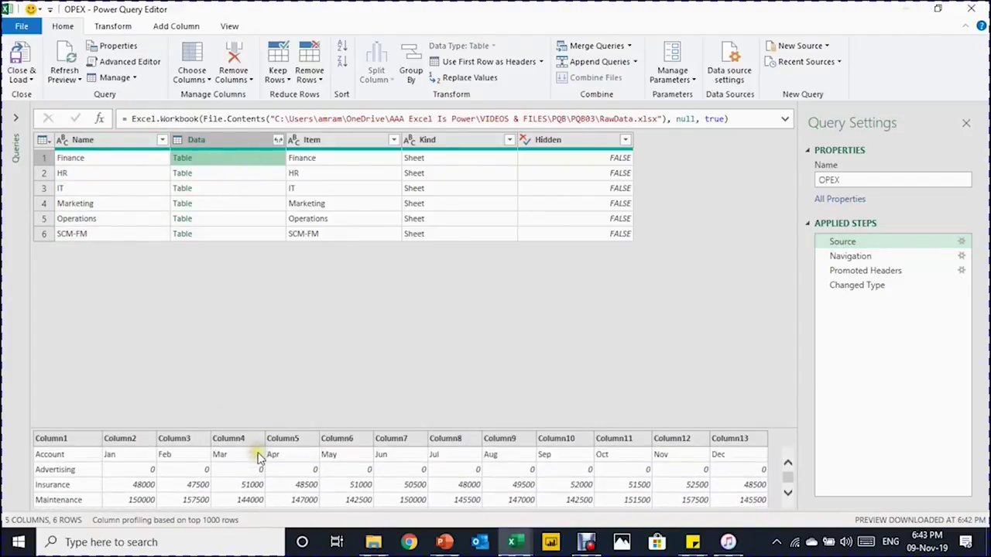
{"action": "left_click", "coordinate": [220, 178]}
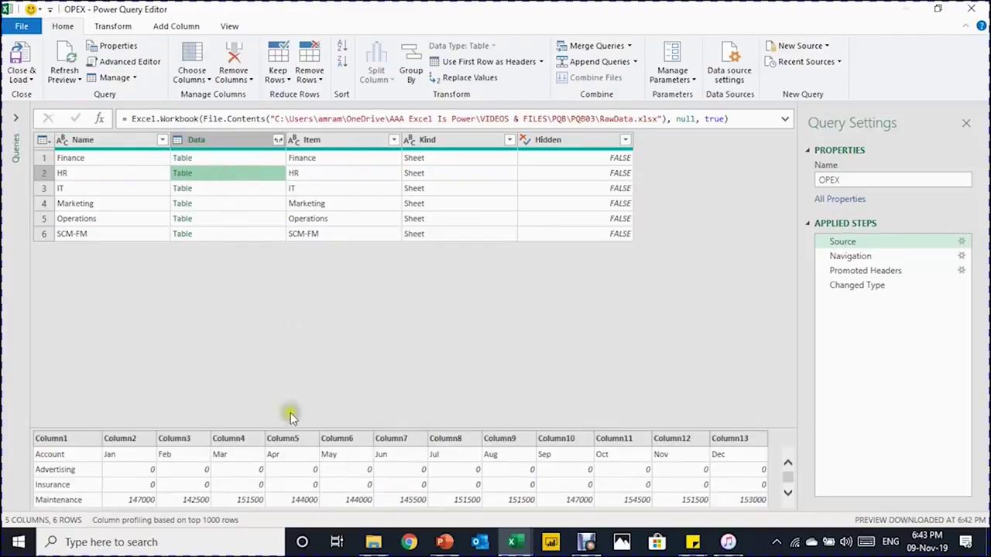
{"action": "left_click", "coordinate": [243, 188]}
{"action": "left_click", "coordinate": [244, 201]}
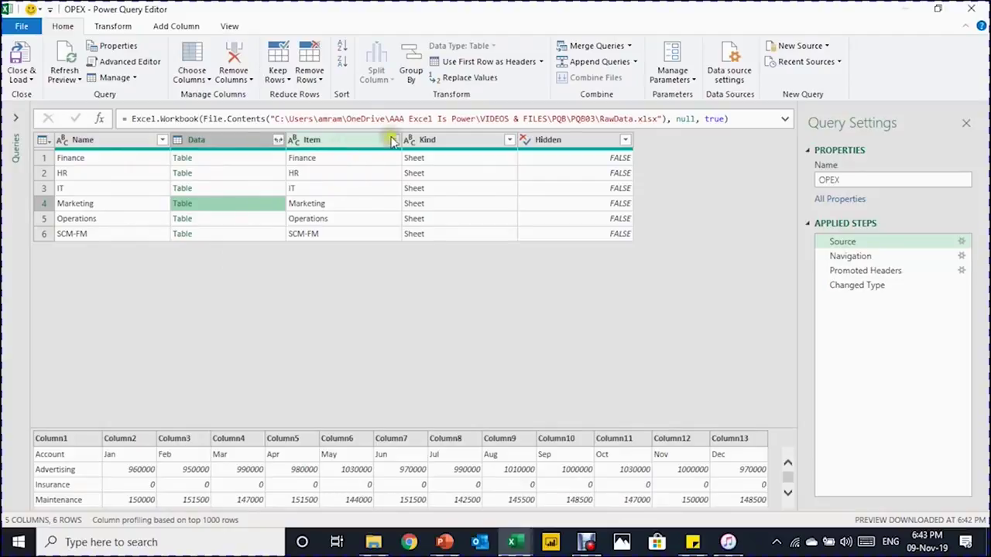
- Delete the Navigation step and all steps following it from the OPEX query
{"action": "left_click", "coordinate": [853, 261]}
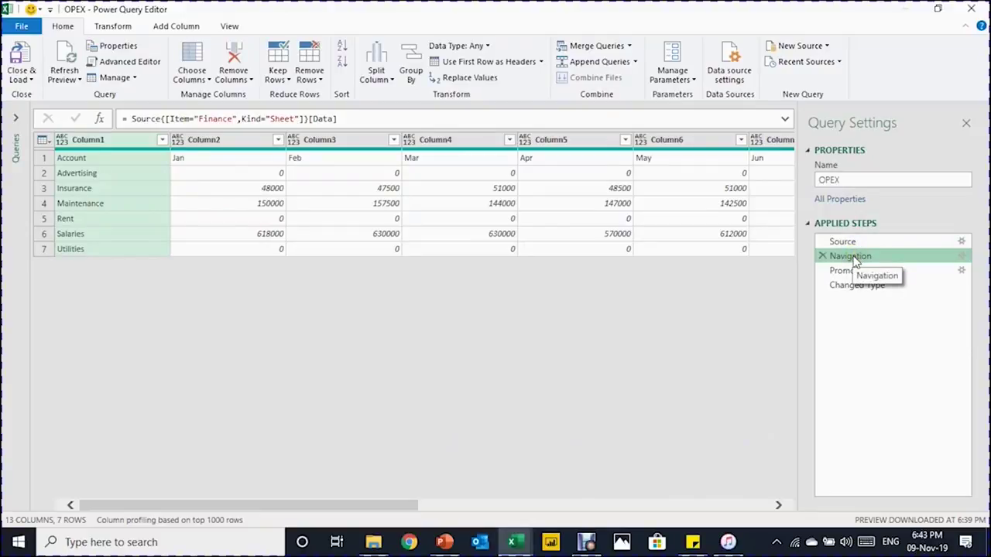
{"action": "right_click", "coordinate": [854, 260]}
{"action": "left_click", "coordinate": [889, 320]}
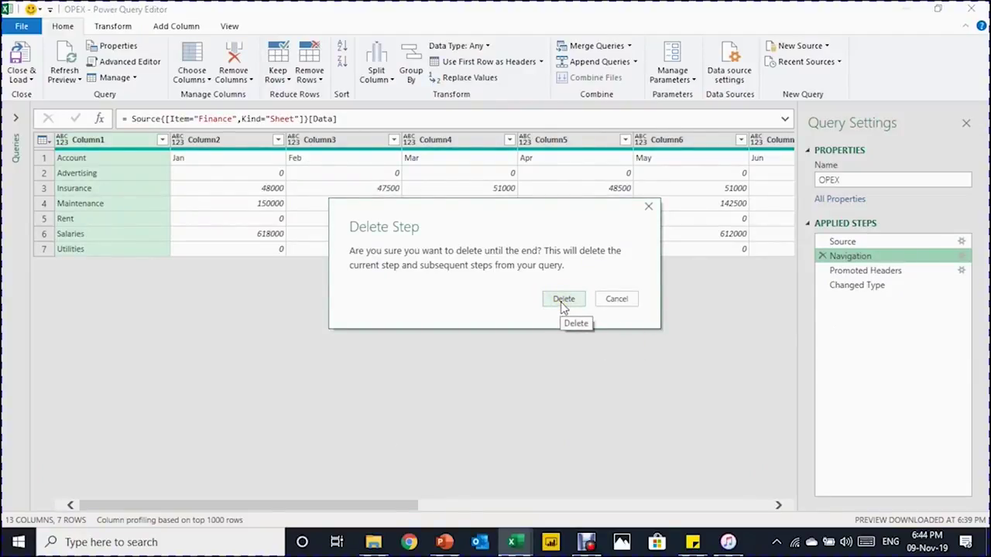
{"action": "left_click", "coordinate": [563, 300]}
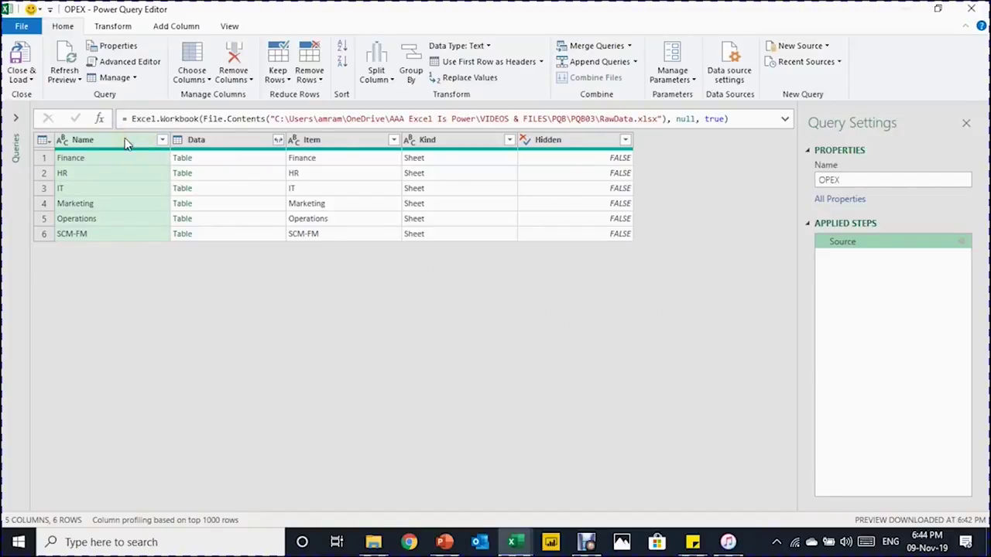
- Keep only the Name and Data columns and remove all other columns from the query
{"action": "left_click", "coordinate": [240, 145], "text": "ctrl"}
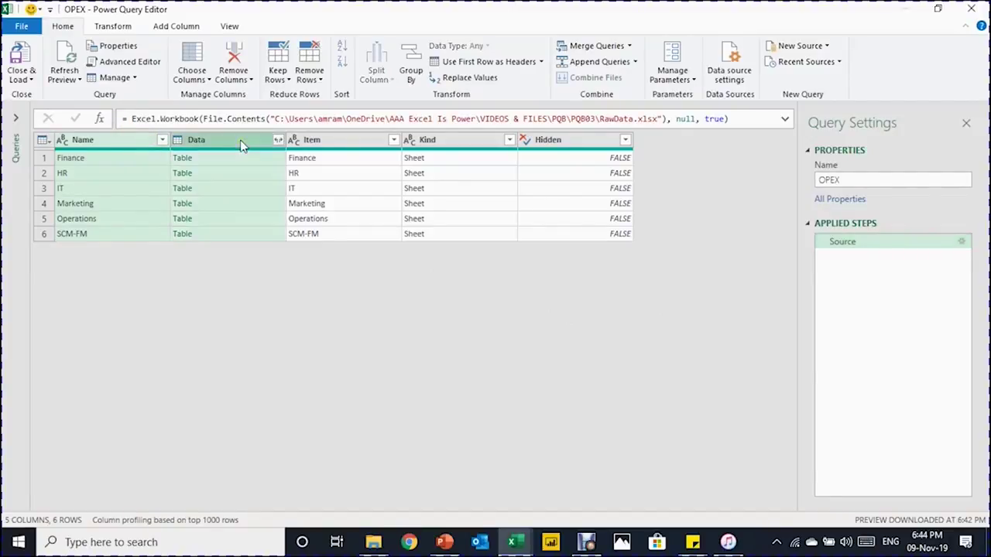
{"action": "right_click", "coordinate": [242, 144]}
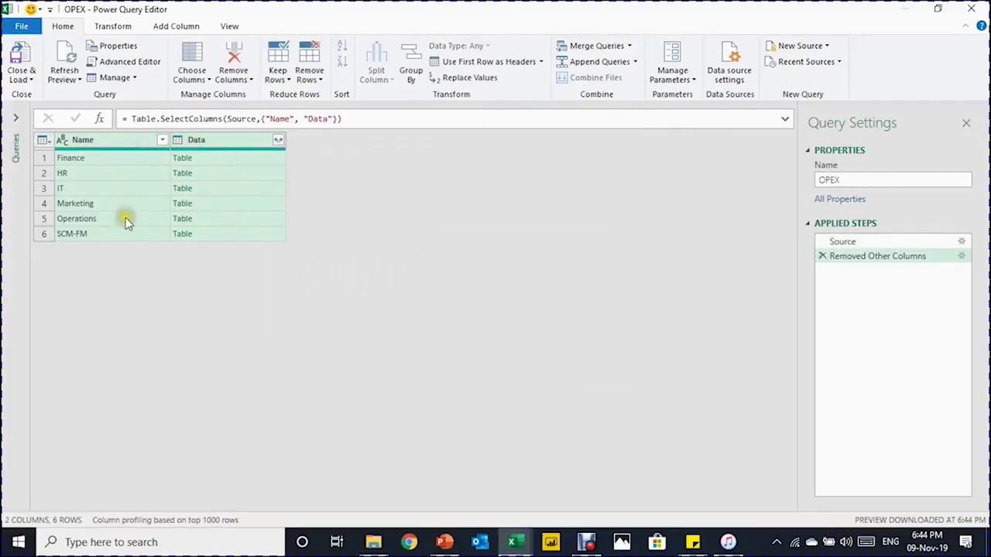
- Expand all columns of the nested Data tables without the original column name as prefix and review the combined department rows
{"action": "left_click", "coordinate": [245, 158]}
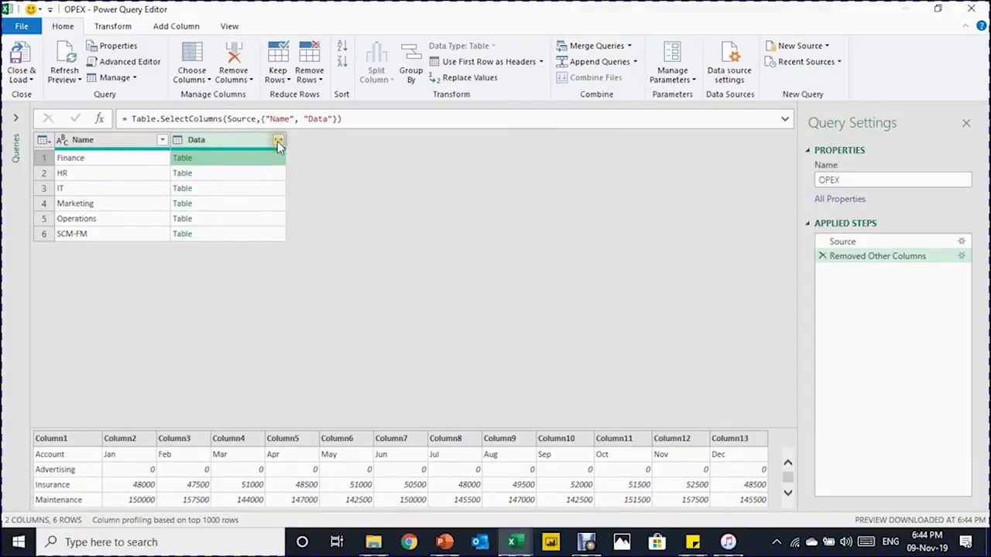
{"action": "left_click", "coordinate": [277, 141]}
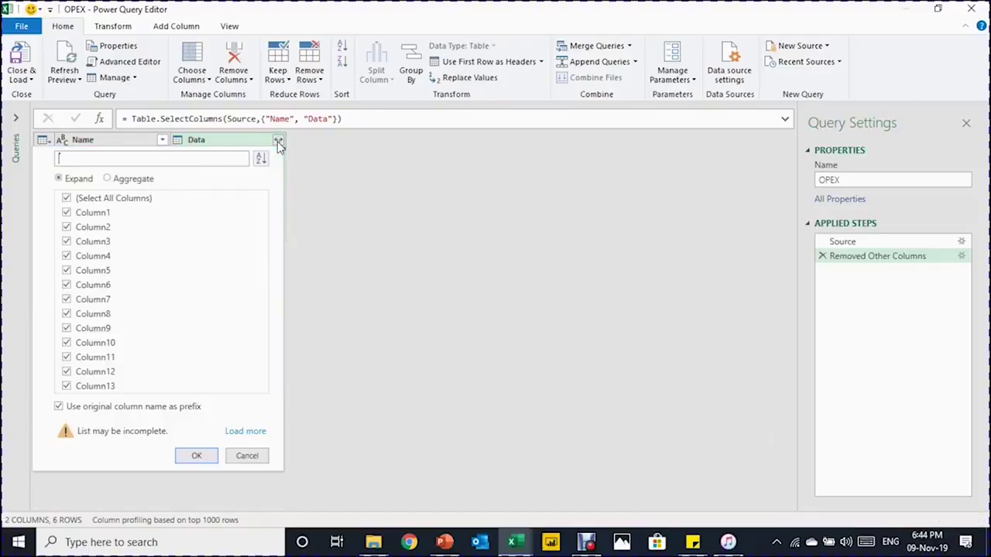
{"action": "left_click", "coordinate": [60, 406]}
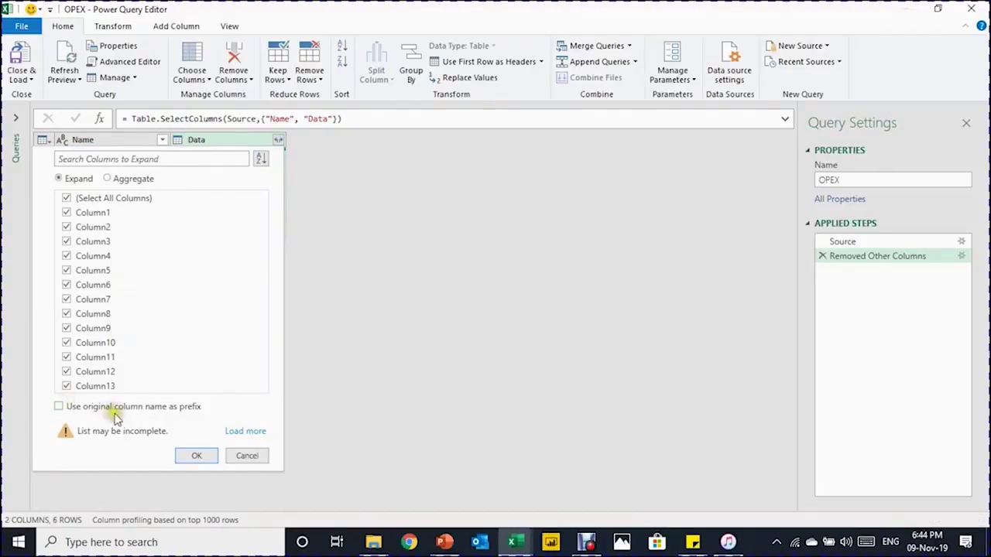
{"action": "left_click", "coordinate": [195, 454]}
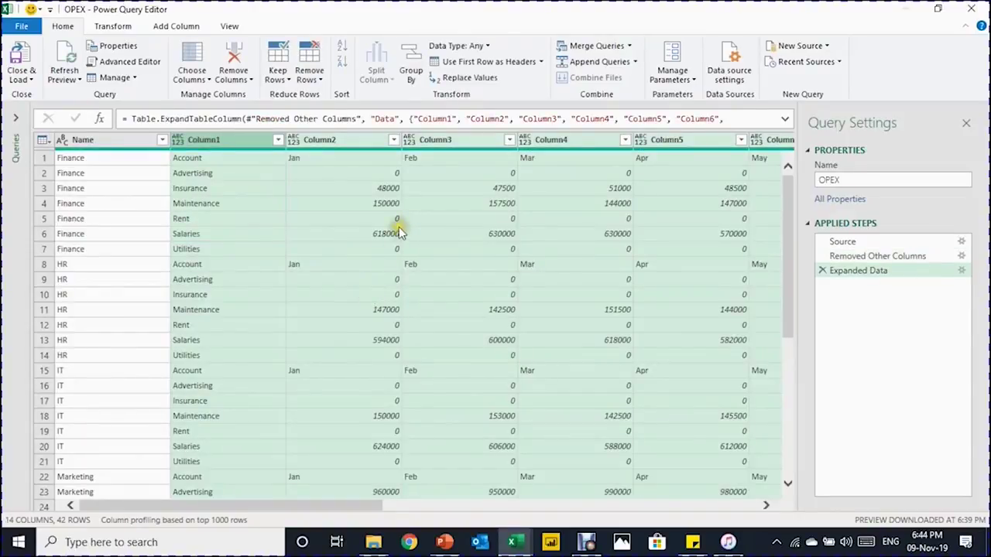
{"action": "scroll", "coordinate": [398, 228], "scroll_direction": "down", "scroll_amount": 6}
{"action": "scroll", "coordinate": [399, 229], "scroll_direction": "up", "scroll_amount": 6}
{"action": "scroll", "coordinate": [87, 291], "scroll_direction": "down", "scroll_amount": 5}
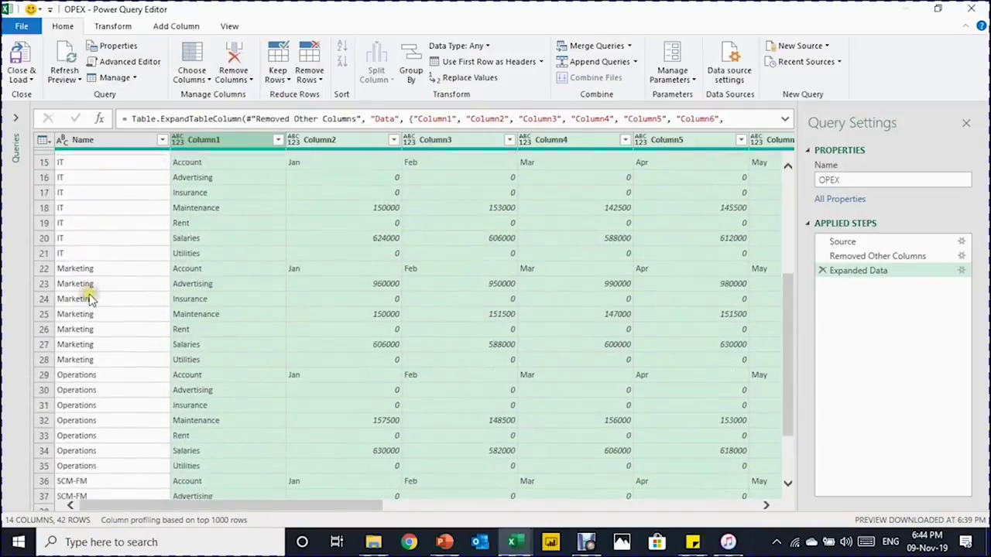
{"action": "scroll", "coordinate": [88, 301], "scroll_direction": "down", "scroll_amount": 3}
{"action": "scroll", "coordinate": [89, 298], "scroll_direction": "up", "scroll_amount": 9}
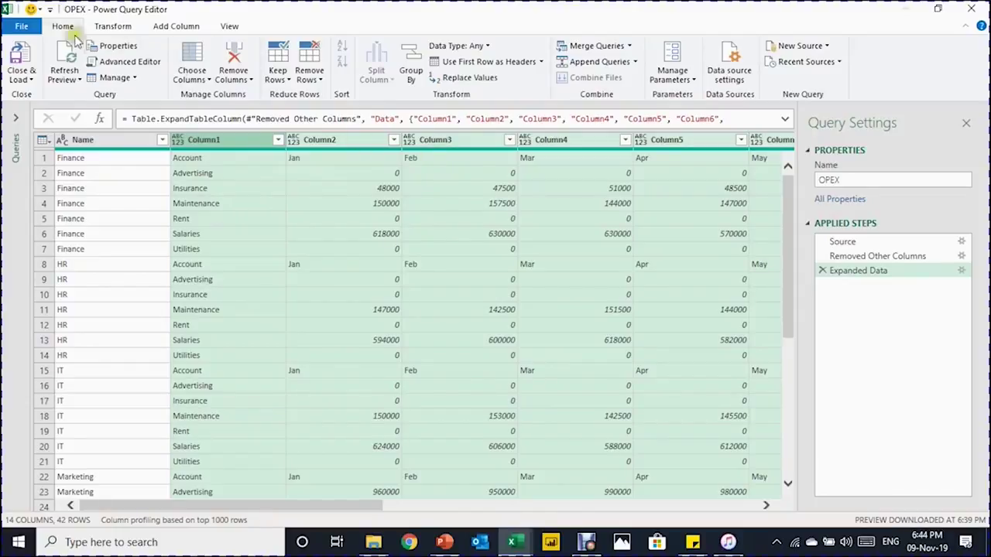
- Promote the first row to headers and rename the Finance column as CostCentre
{"action": "left_click", "coordinate": [461, 67]}
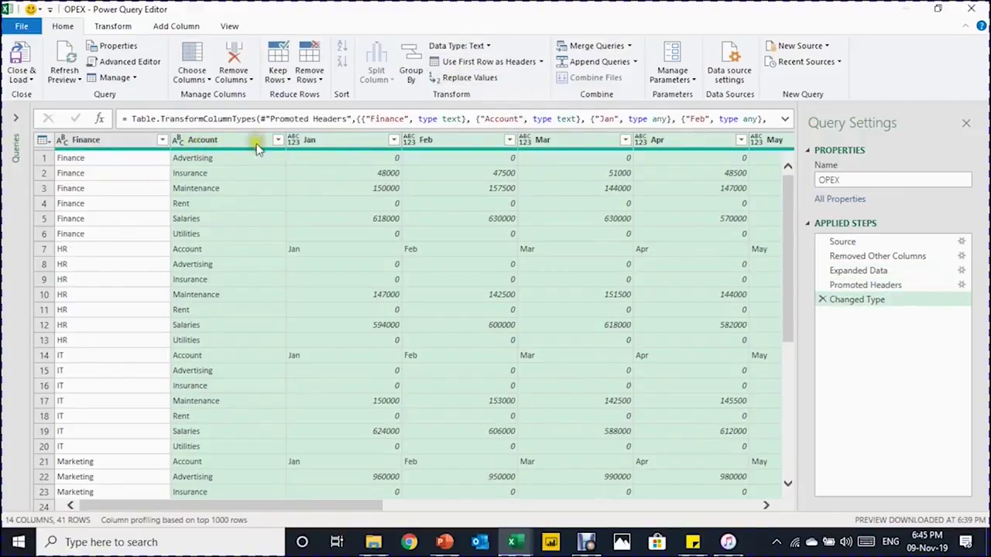
{"action": "double_click", "coordinate": [112, 142]}
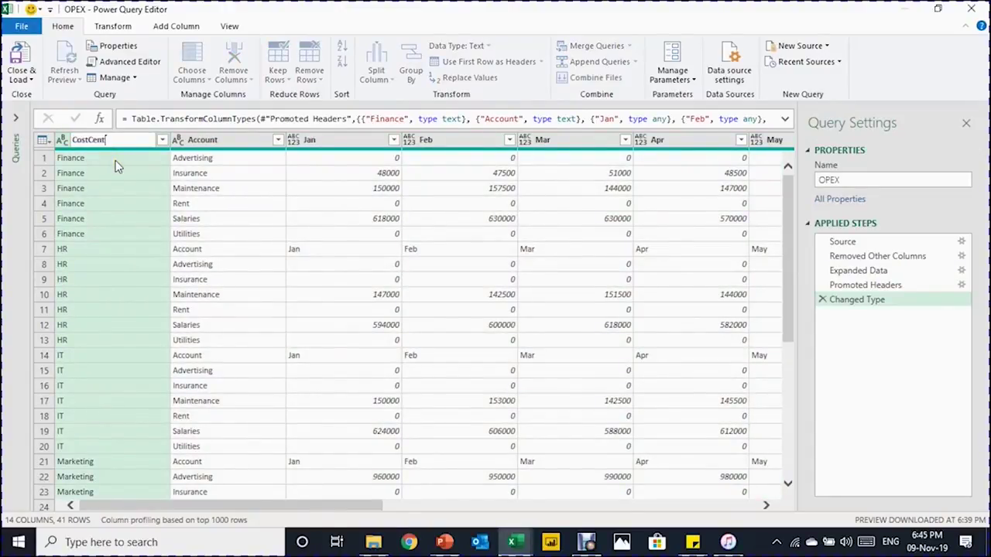
{"action": "key", "text": "Return"}
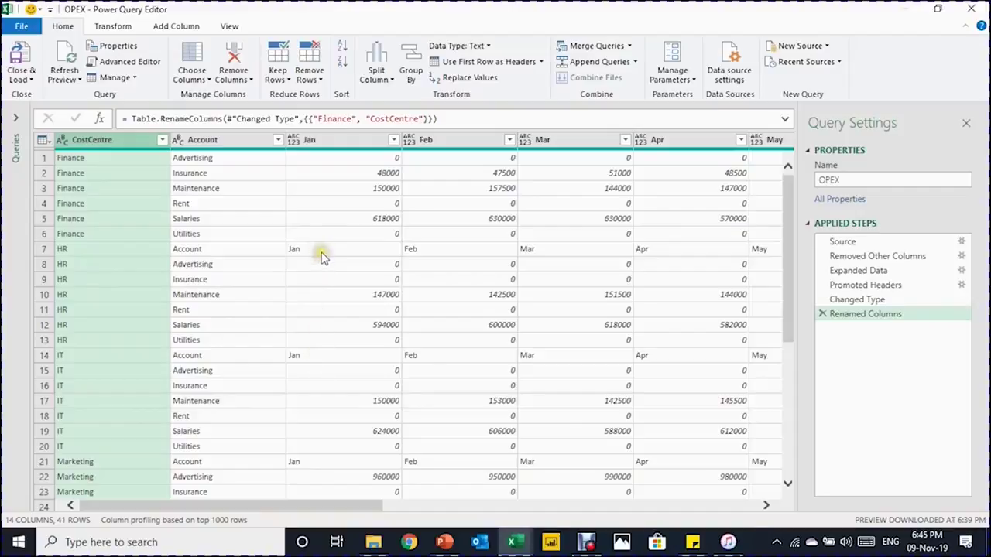
- Filter the Jan column to exclude the repeated header rows containing the text Jan
{"action": "left_click", "coordinate": [394, 140]}
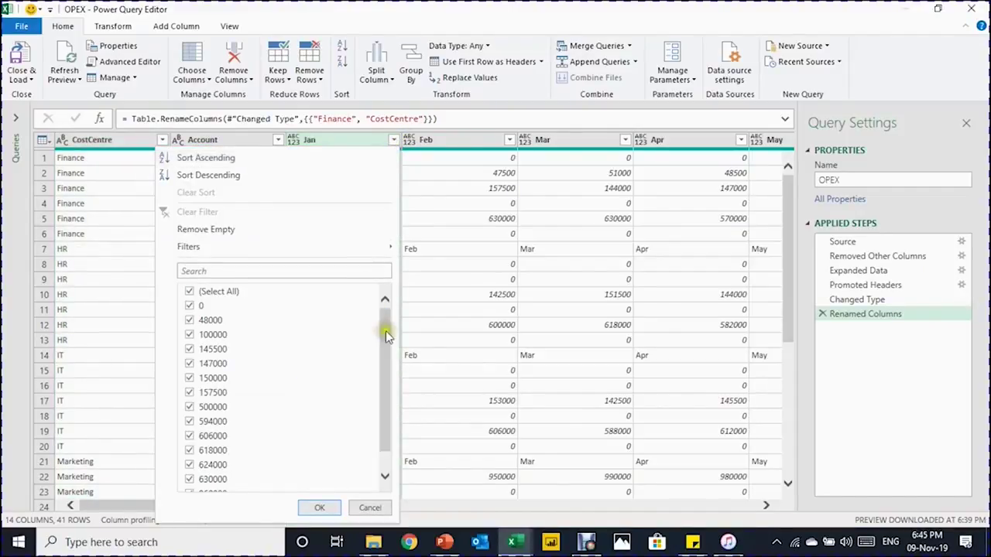
{"action": "left_click_drag", "start_coordinate": [385, 332], "coordinate": [384, 411]}
{"action": "left_click", "coordinate": [189, 484]}
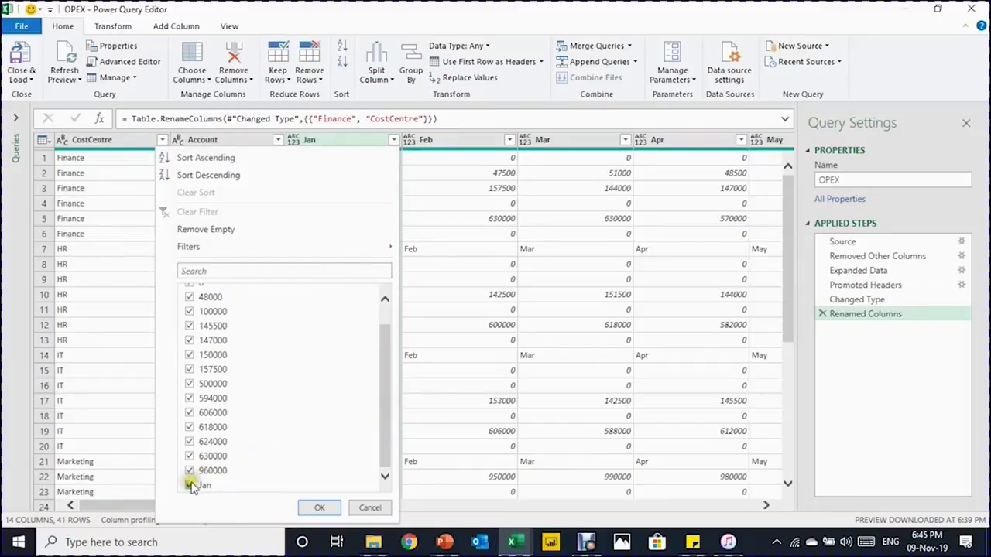
{"action": "left_click", "coordinate": [308, 513]}
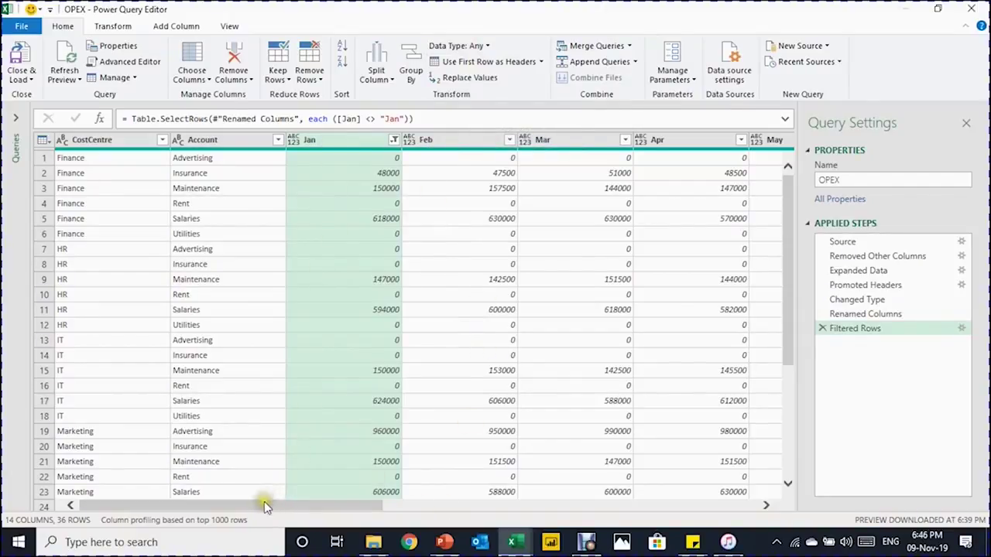
- Set the data type of all month columns from Jan to Dec to Decimal Number
{"action": "left_click_drag", "start_coordinate": [264, 502], "coordinate": [619, 495]}
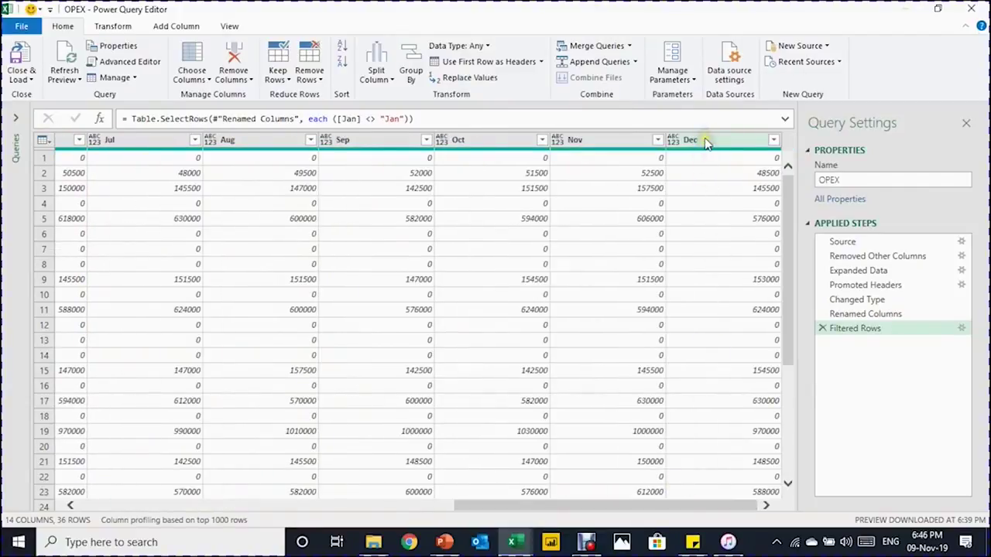
{"action": "left_click", "coordinate": [704, 142], "text": "shift"}
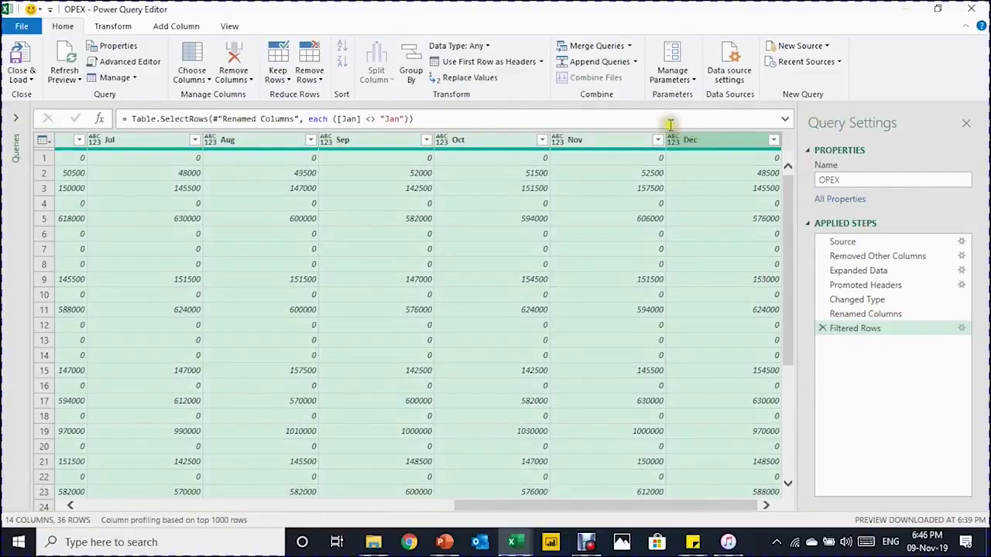
{"action": "left_click", "coordinate": [487, 47]}
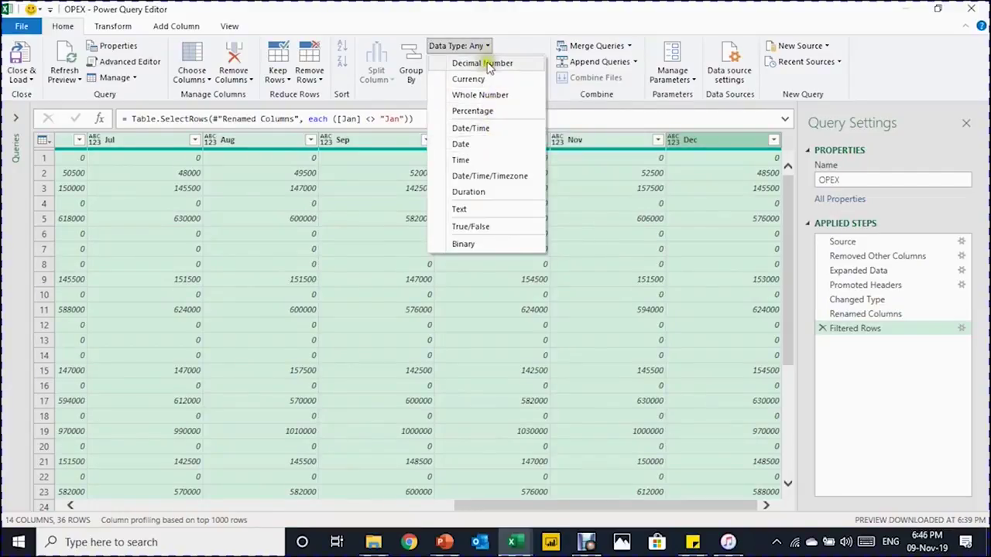
{"action": "left_click", "coordinate": [489, 63]}
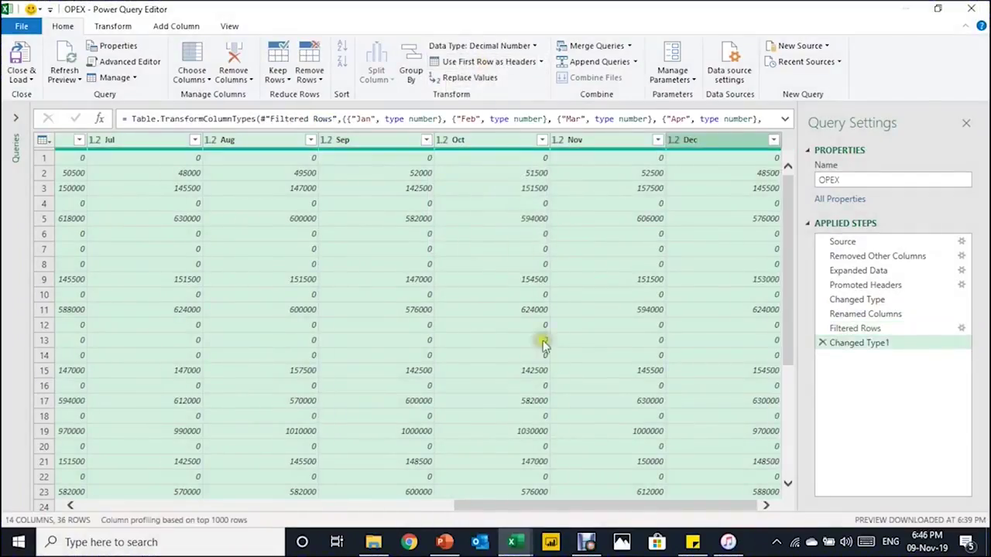
{"action": "left_click_drag", "start_coordinate": [586, 504], "coordinate": [100, 544]}
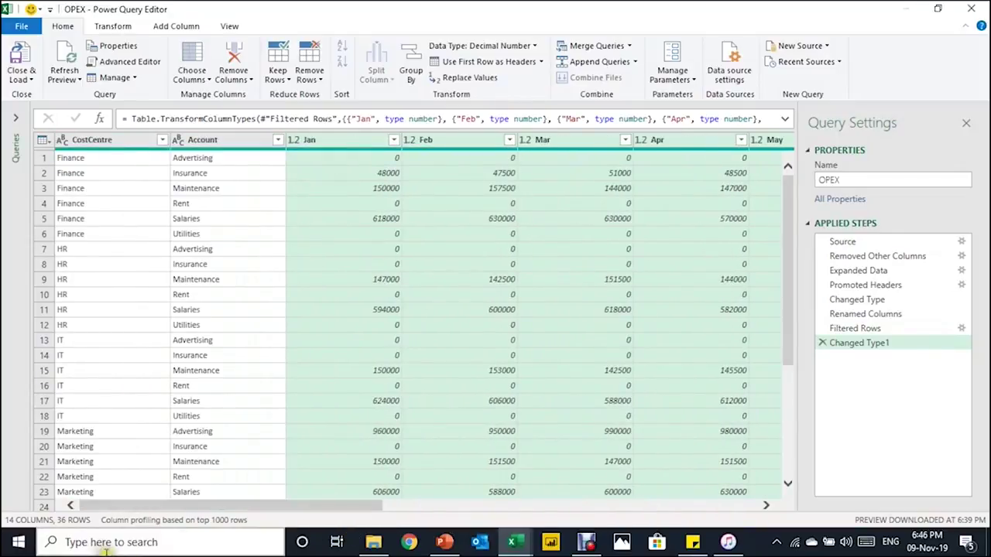
- Close the query editor and load the OPEX query as a table on a new worksheet
{"action": "left_click", "coordinate": [25, 78]}
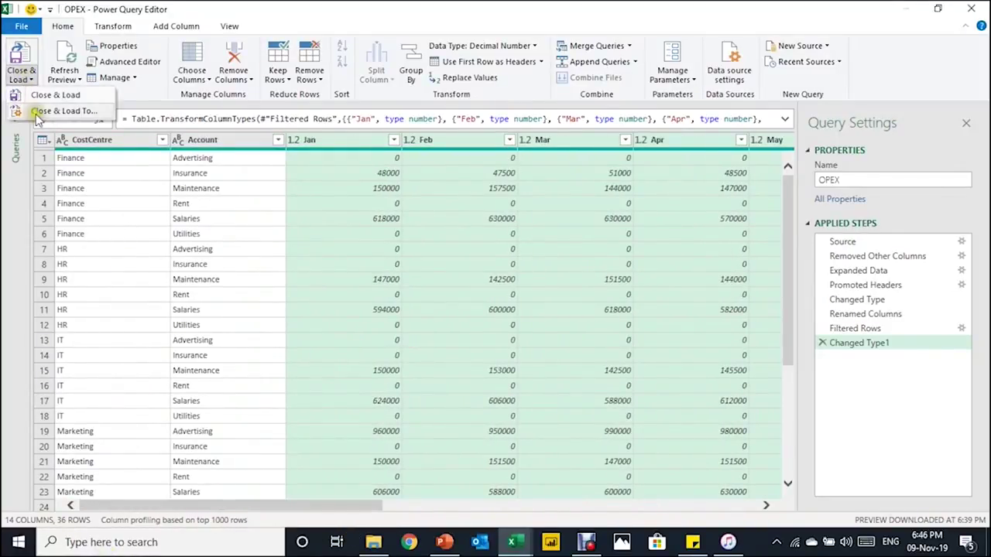
{"action": "left_click", "coordinate": [37, 112]}
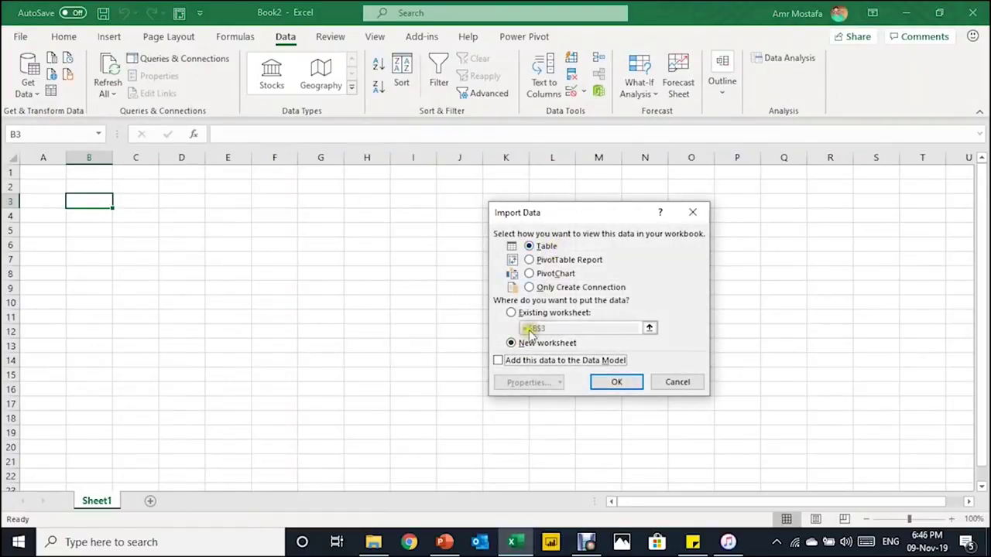
{"action": "left_click", "coordinate": [599, 385]}
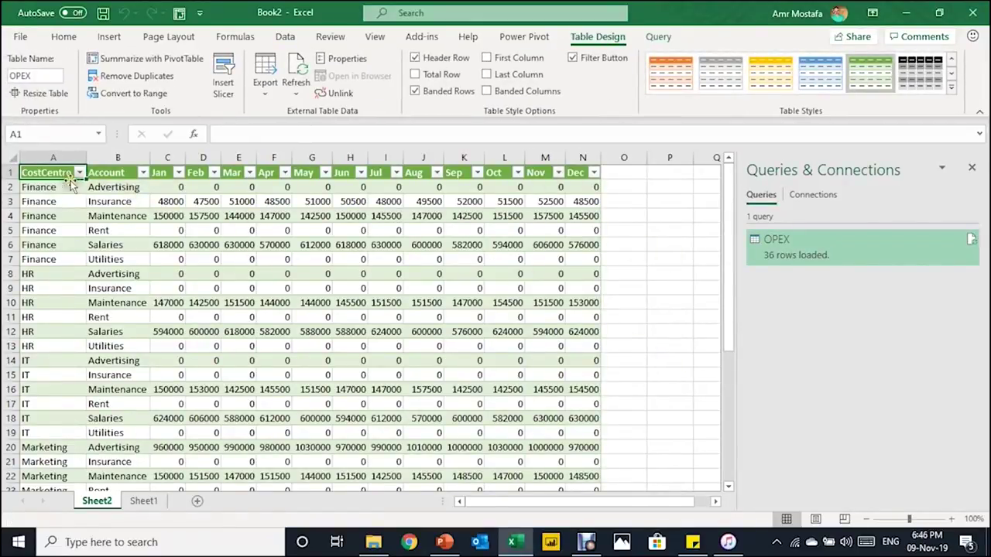
- Examine the loaded OPEX table's rows, the departments listed in the CostCentre filter and the PivotTable option
{"action": "left_click", "coordinate": [38, 216]}
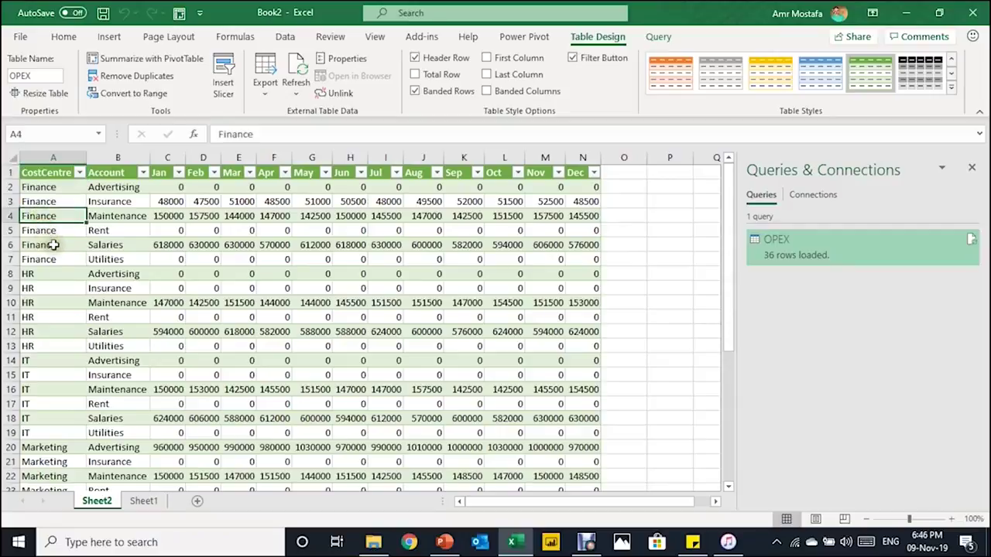
{"action": "scroll", "coordinate": [144, 221], "scroll_direction": "down", "scroll_amount": 6}
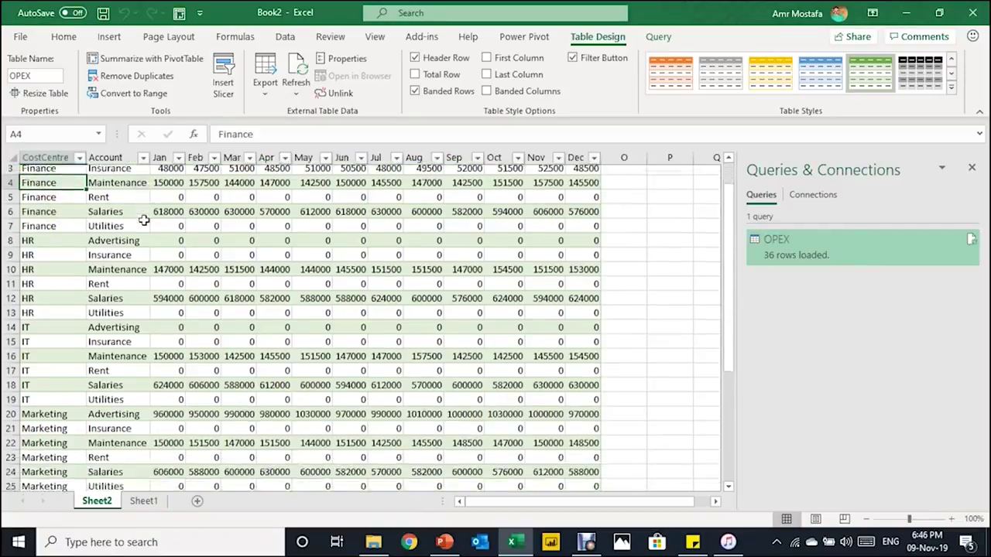
{"action": "scroll", "coordinate": [144, 221], "scroll_direction": "up", "scroll_amount": 6}
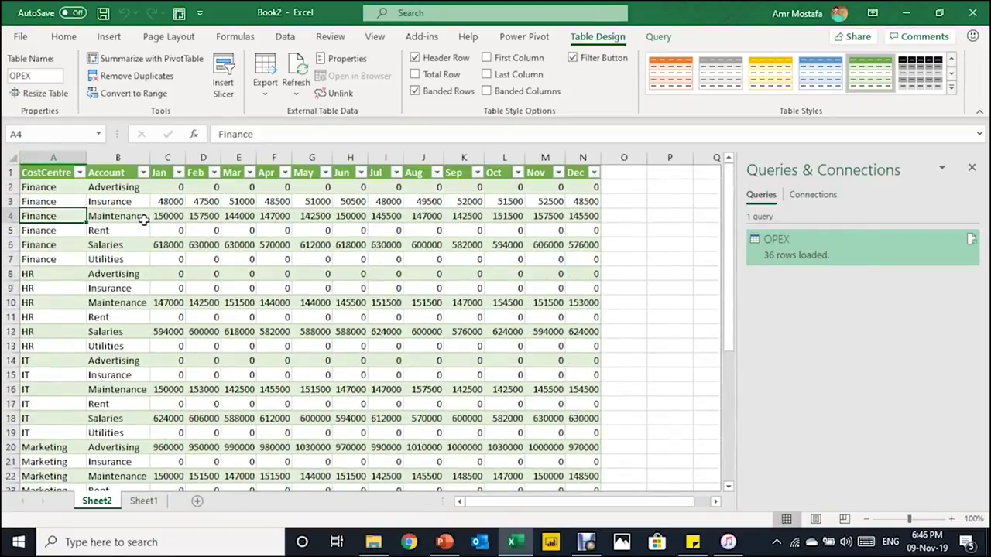
{"action": "left_click", "coordinate": [144, 216]}
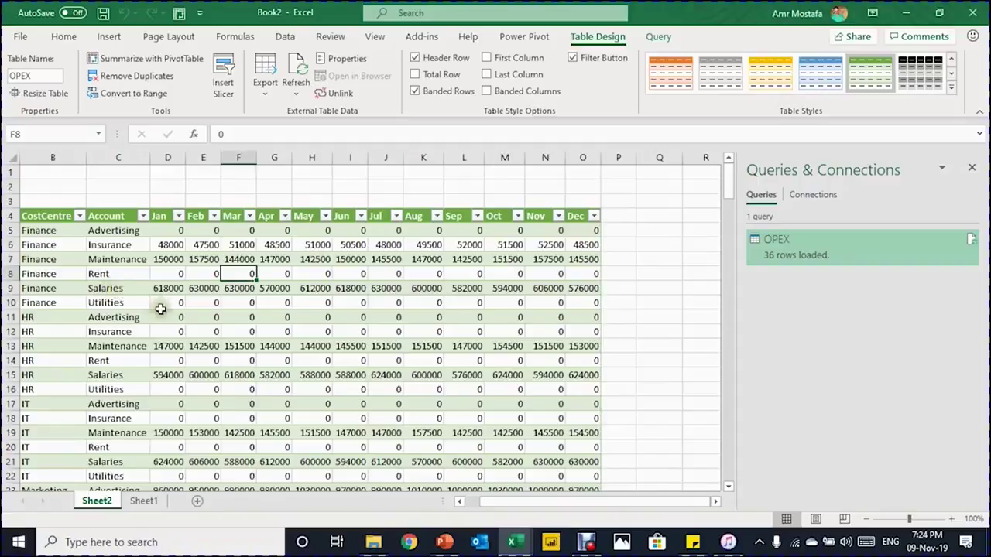
{"action": "scroll", "coordinate": [160, 309], "scroll_direction": "down", "scroll_amount": 3}
{"action": "scroll", "coordinate": [160, 310], "scroll_direction": "up", "scroll_amount": 3}
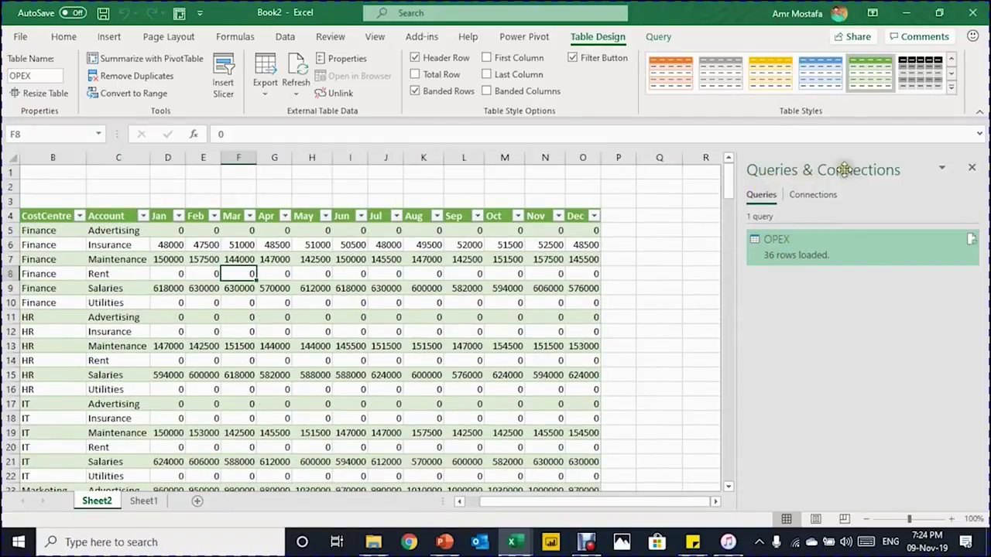
{"action": "mouse_move", "coordinate": [881, 252]}
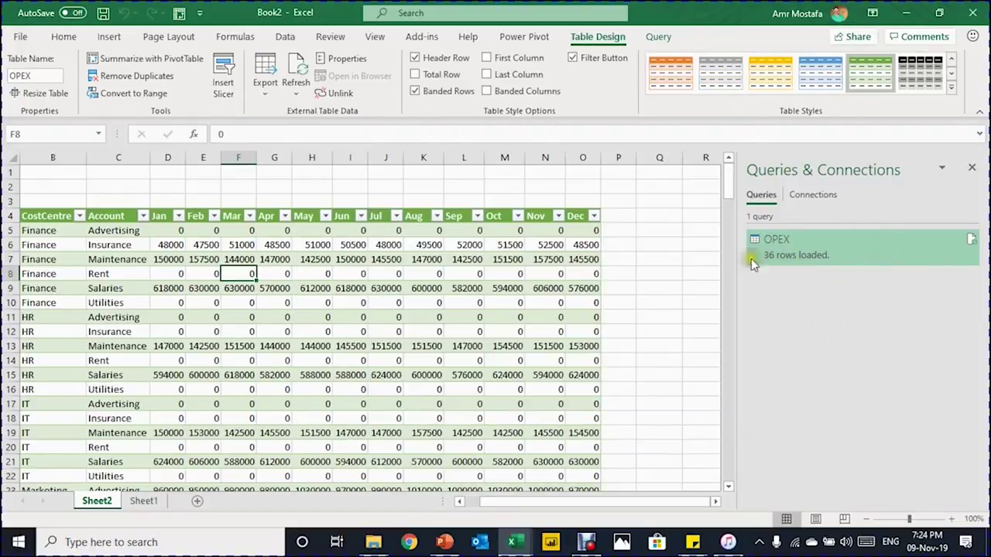
{"action": "left_click", "coordinate": [79, 215]}
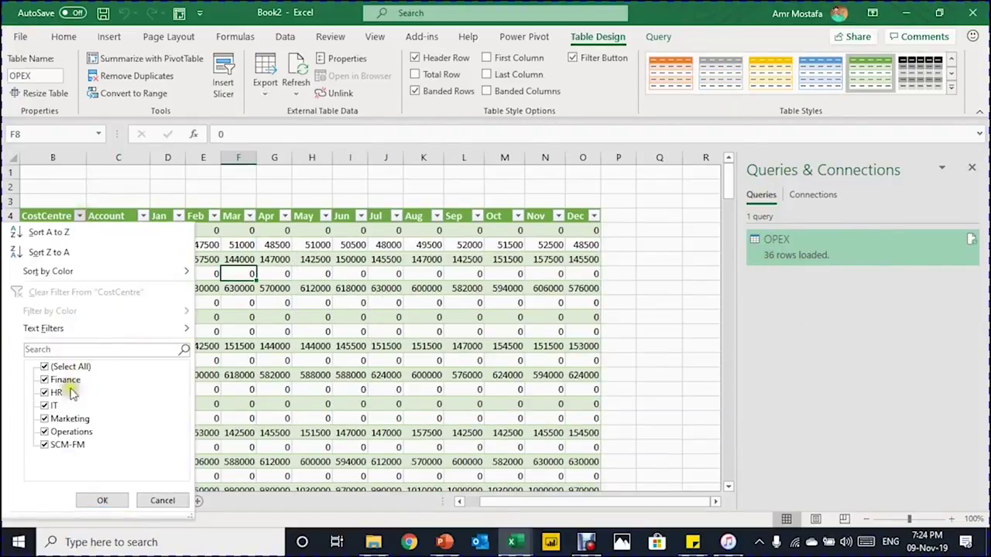
{"action": "left_click", "coordinate": [164, 499]}
{"action": "left_click", "coordinate": [199, 301]}
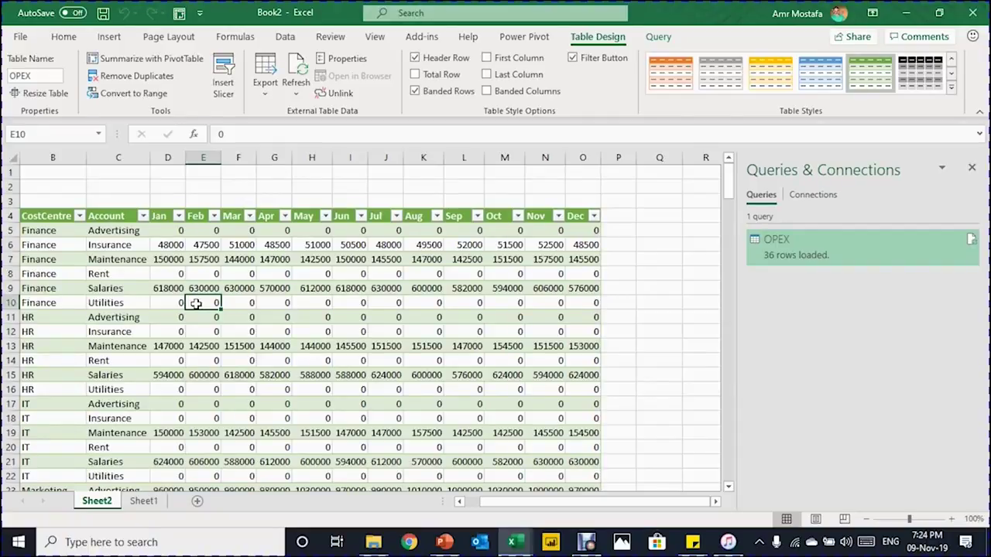
{"action": "left_click", "coordinate": [109, 37]}
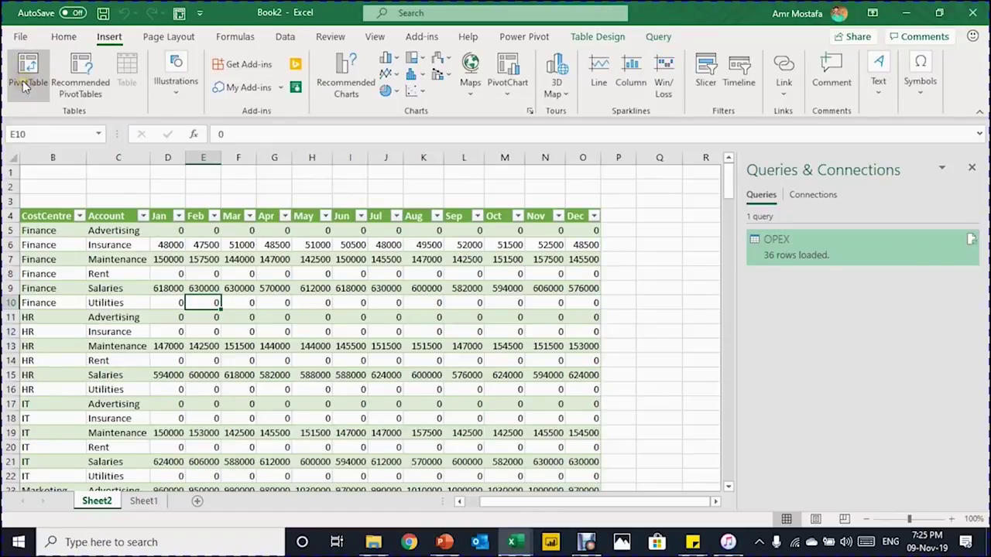
{"action": "left_click", "coordinate": [233, 317]}
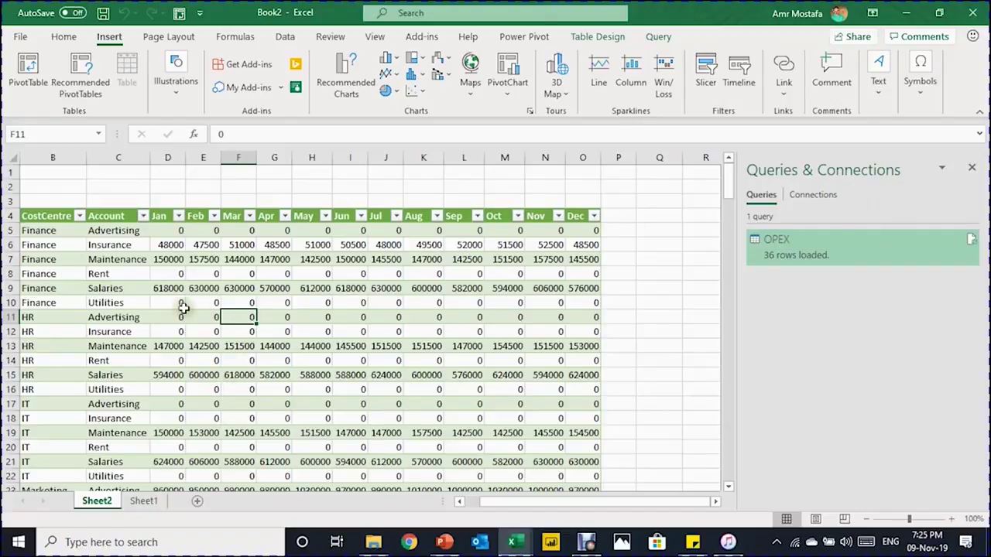
- Reopen the OPEX query for editing and unpivot all columns other than CostCentre and Account
{"action": "mouse_move", "coordinate": [813, 256]}
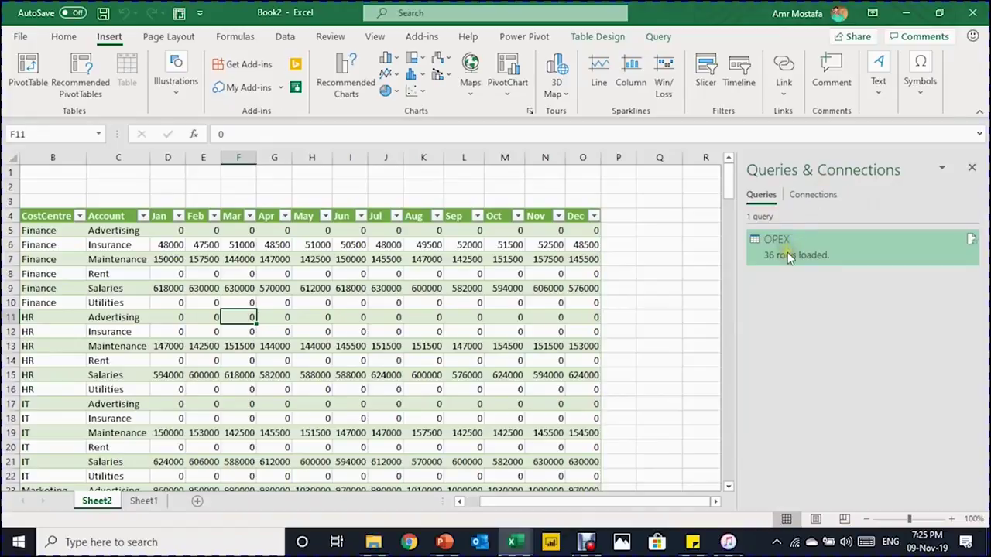
{"action": "double_click", "coordinate": [789, 258]}
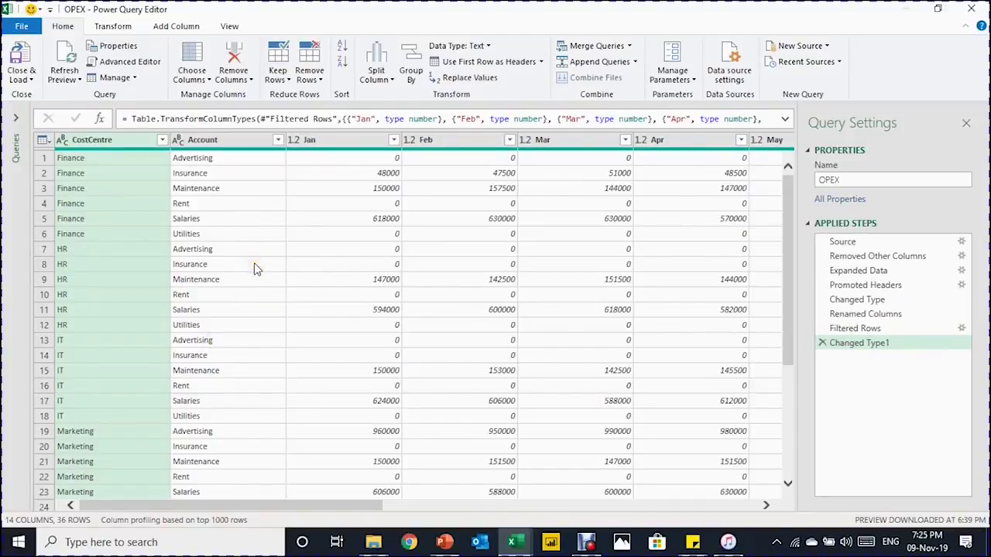
{"action": "left_click", "coordinate": [129, 26]}
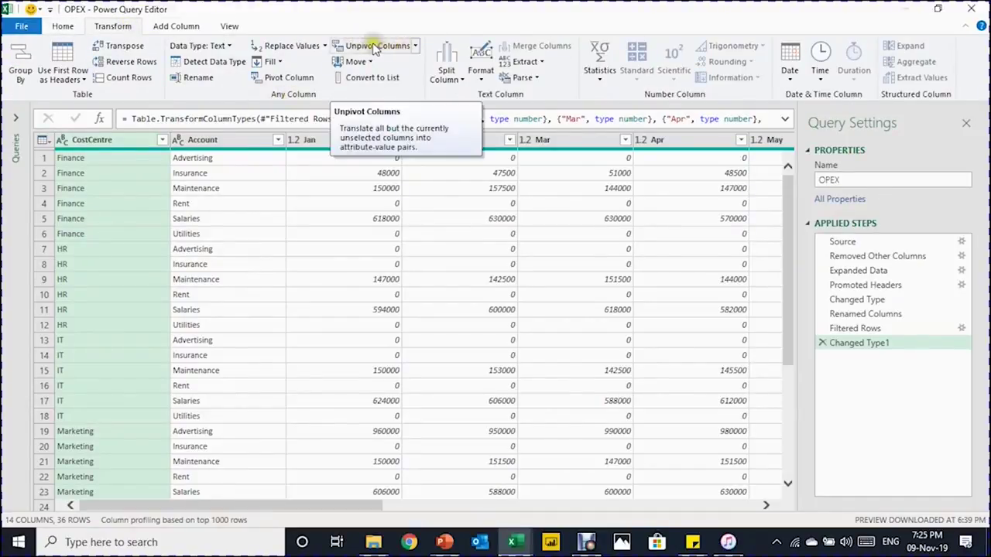
{"action": "left_click", "coordinate": [416, 48]}
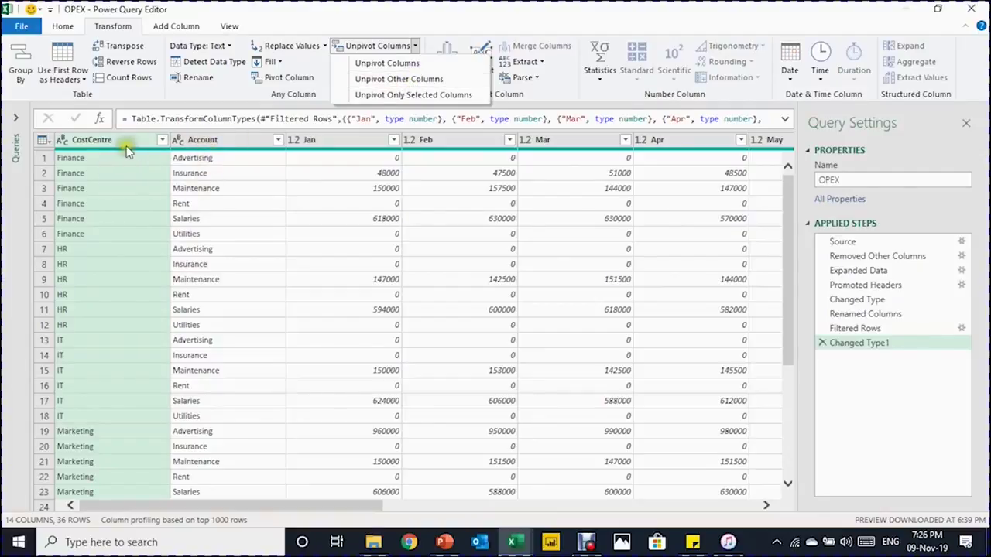
{"action": "left_click", "coordinate": [220, 147]}
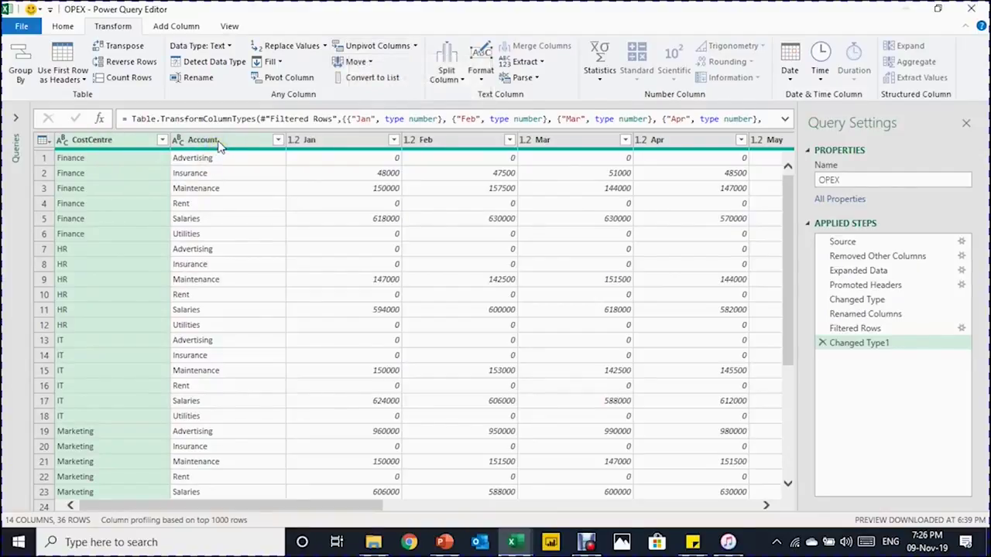
{"action": "left_click", "coordinate": [230, 143], "text": "ctrl"}
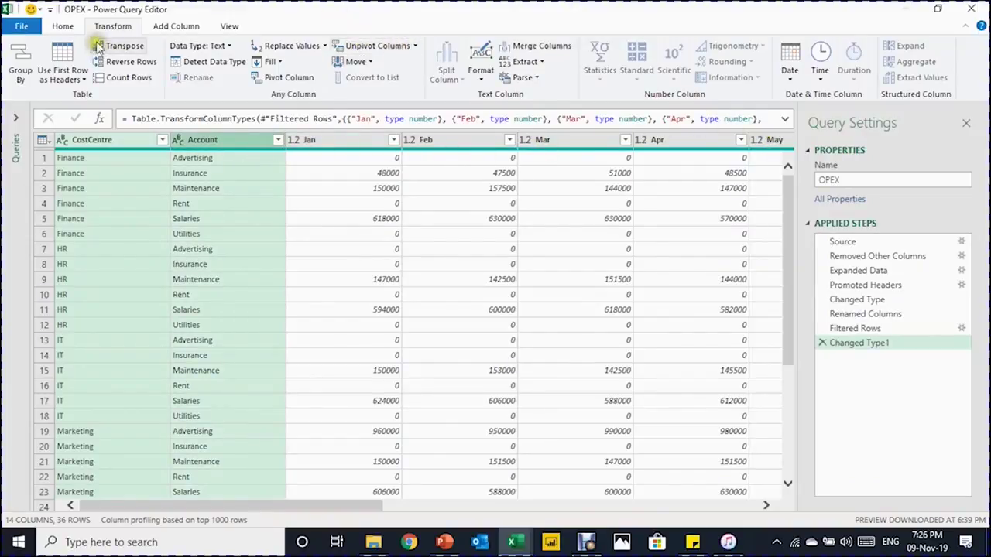
{"action": "left_click", "coordinate": [415, 46]}
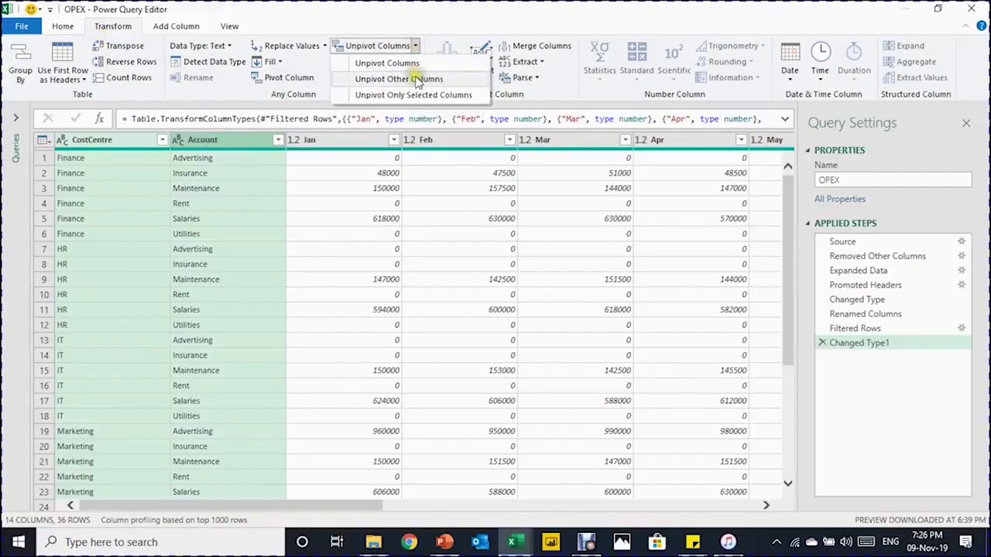
{"action": "left_click", "coordinate": [416, 79]}
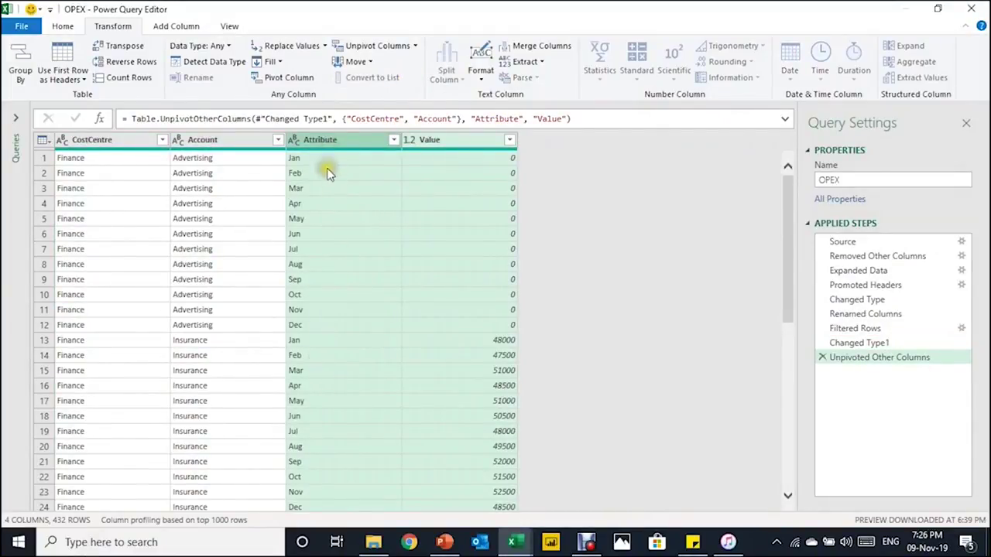
- Rename the Attribute column to Month and filter the Value column to exclude rows with 0
{"action": "double_click", "coordinate": [331, 140]}
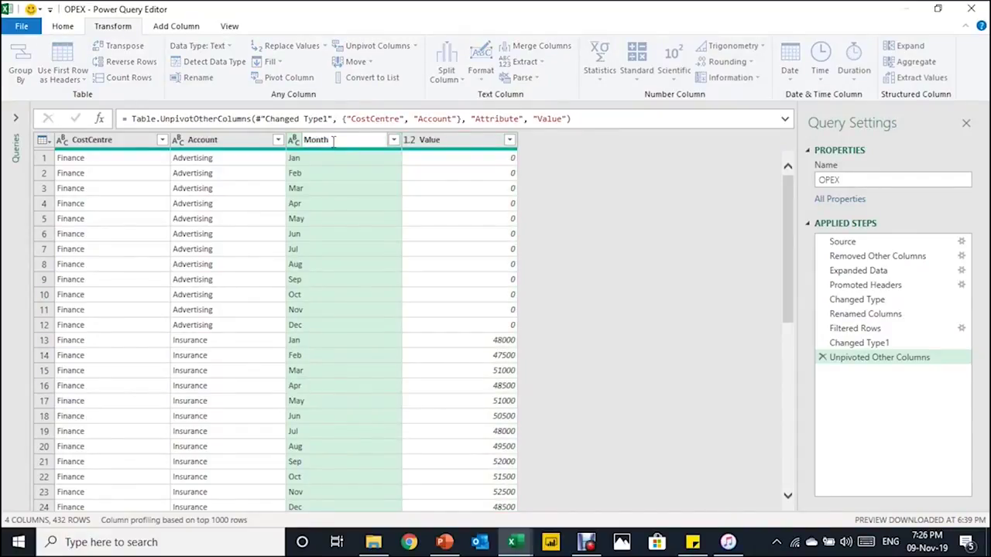
{"action": "type", "text": "Month"}
{"action": "key", "text": "Return"}
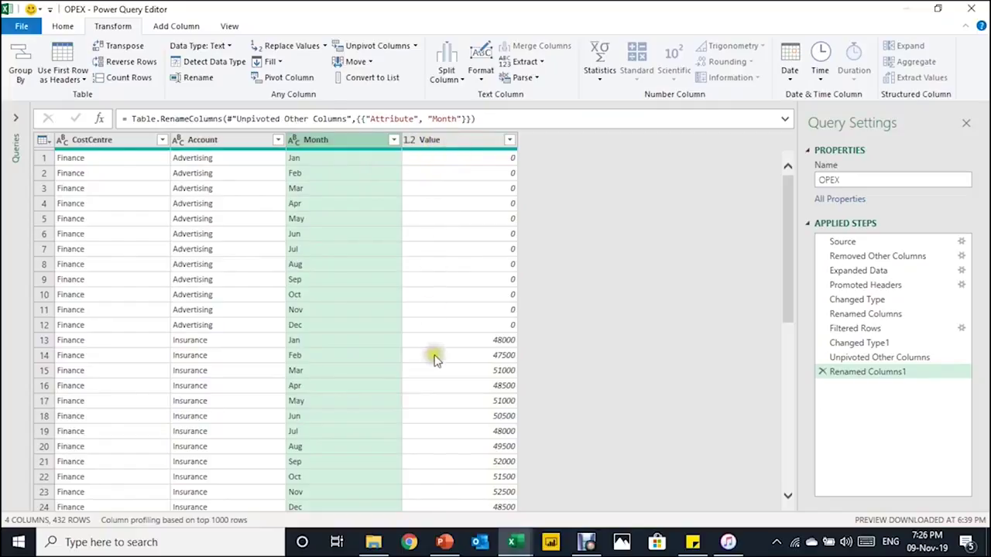
{"action": "left_click", "coordinate": [508, 140]}
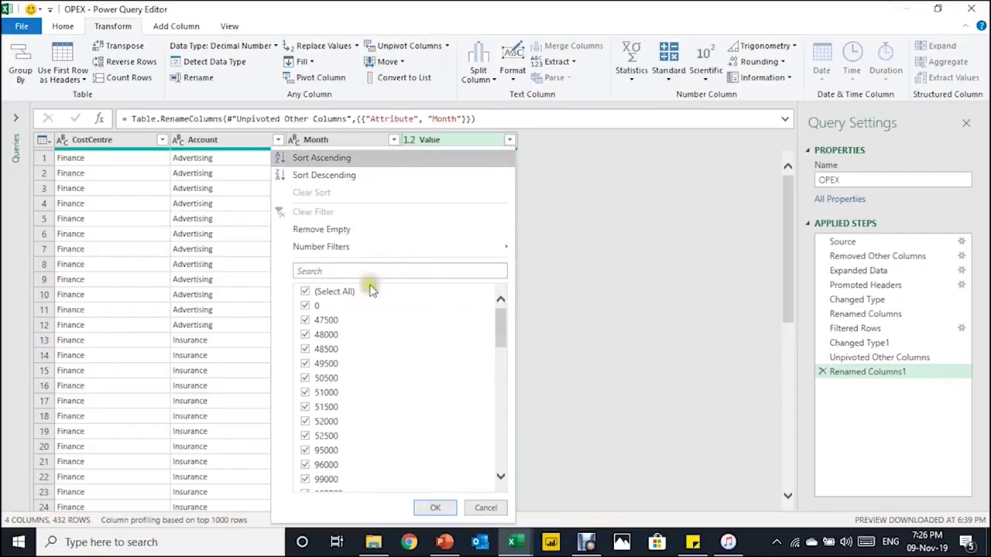
{"action": "left_click", "coordinate": [305, 308]}
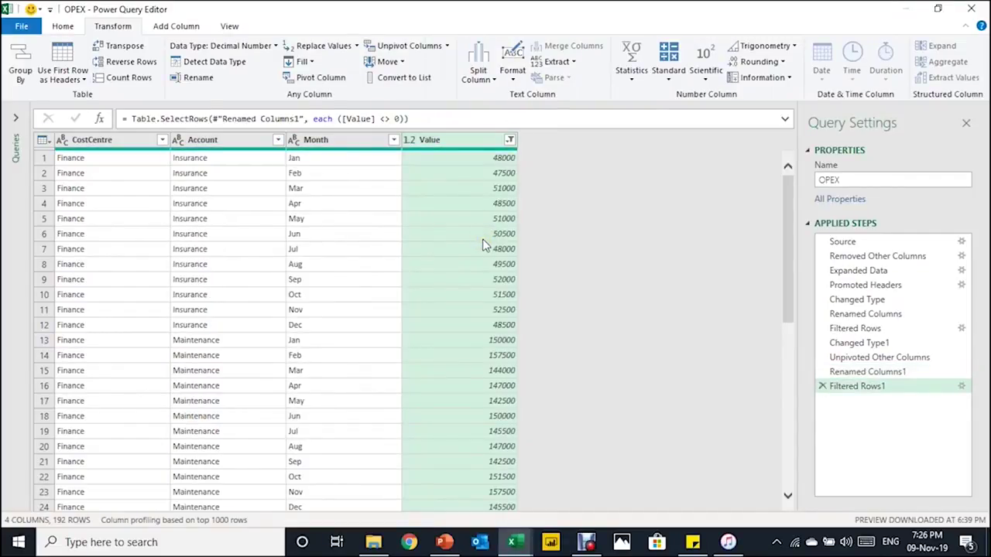
- Compare the query data at the type change, unpivot, rename and final filter stages of the applied steps
{"action": "left_click", "coordinate": [913, 358]}
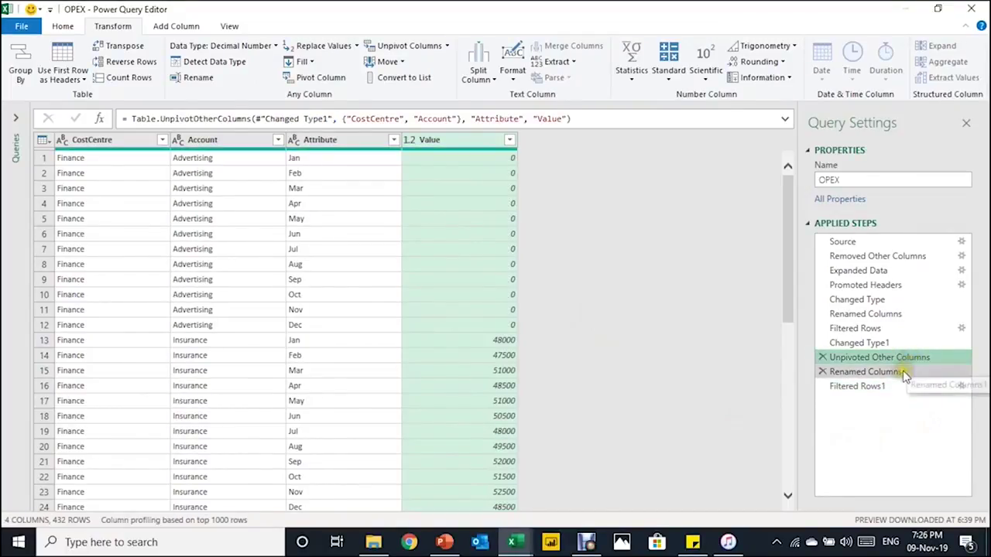
{"action": "left_click", "coordinate": [904, 373]}
{"action": "left_click", "coordinate": [893, 387]}
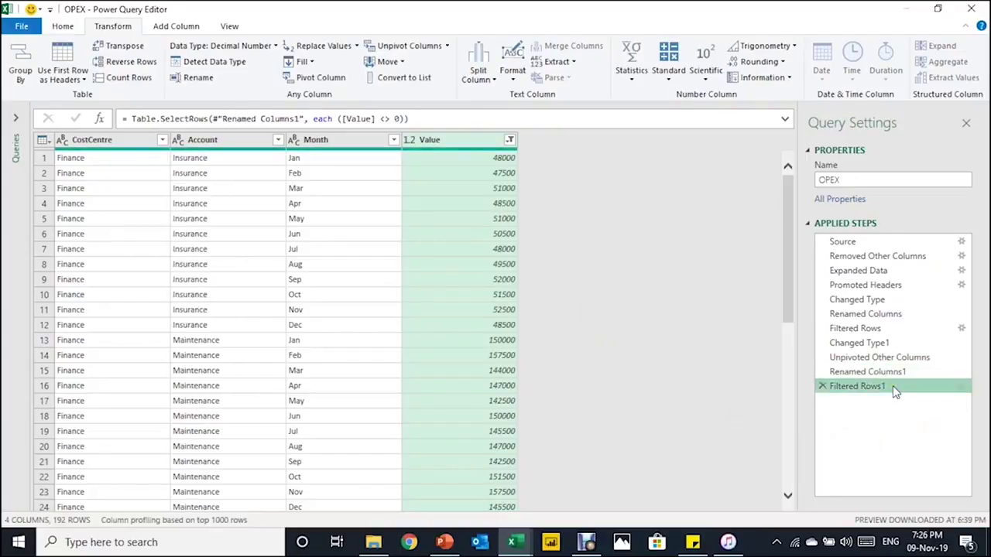
{"action": "left_click", "coordinate": [880, 343]}
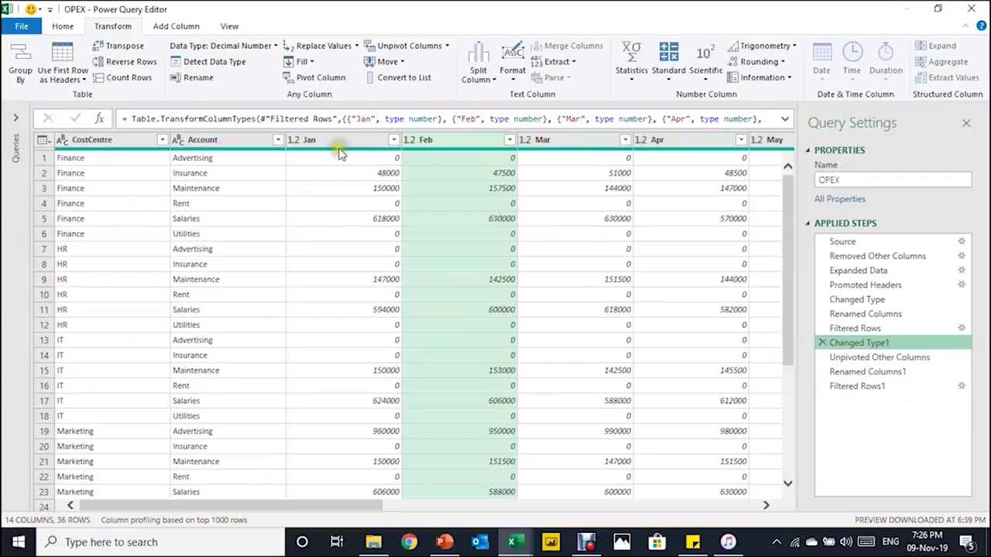
{"action": "left_click", "coordinate": [851, 357]}
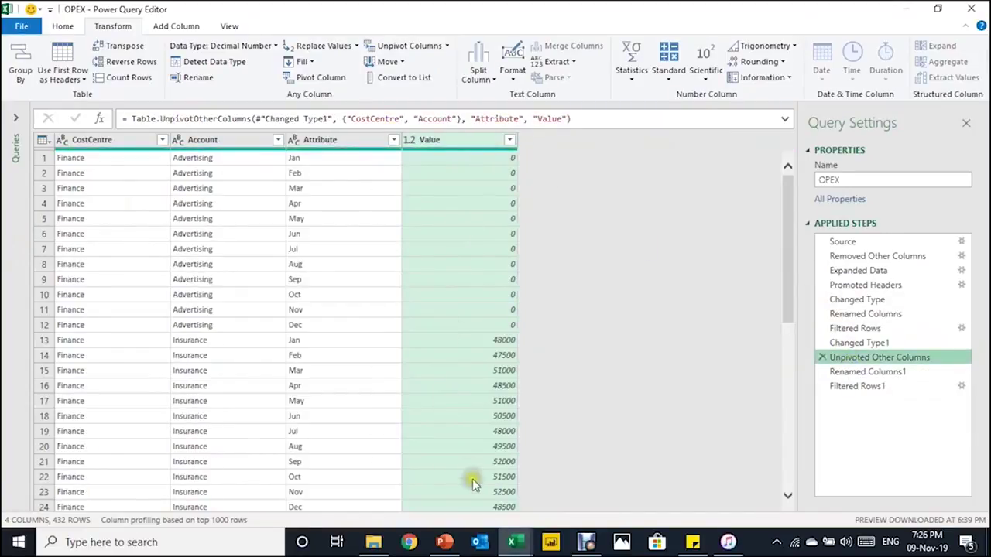
{"action": "left_click", "coordinate": [856, 389]}
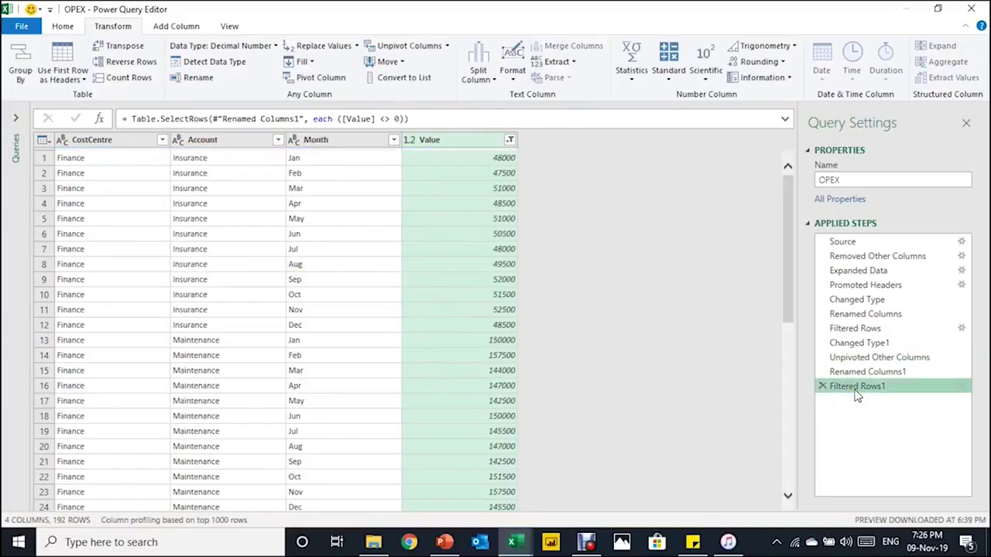
- Close the query editor, keeping the changes so the unpivoted data reloads into the OPEX table on Sheet2
{"action": "left_click", "coordinate": [972, 9]}
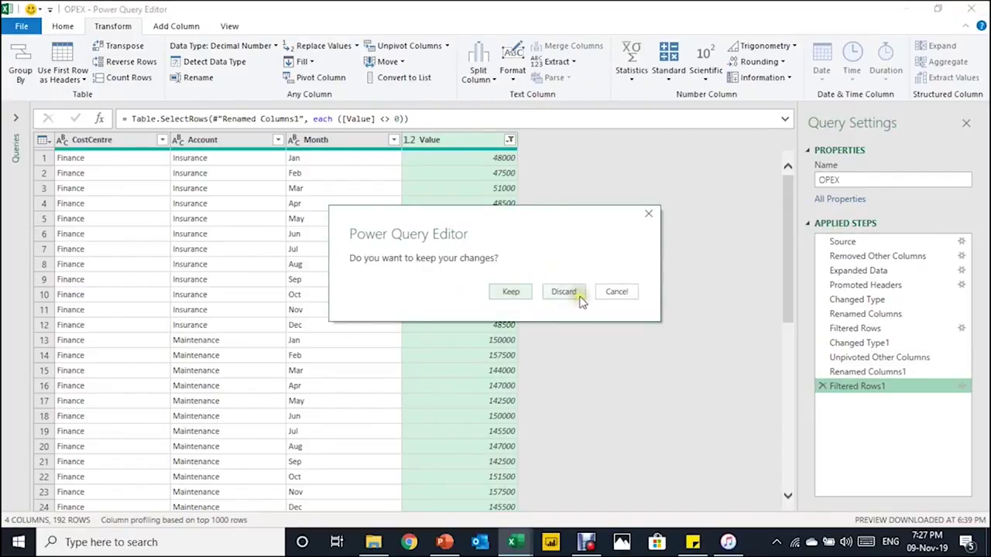
{"action": "left_click", "coordinate": [510, 294]}
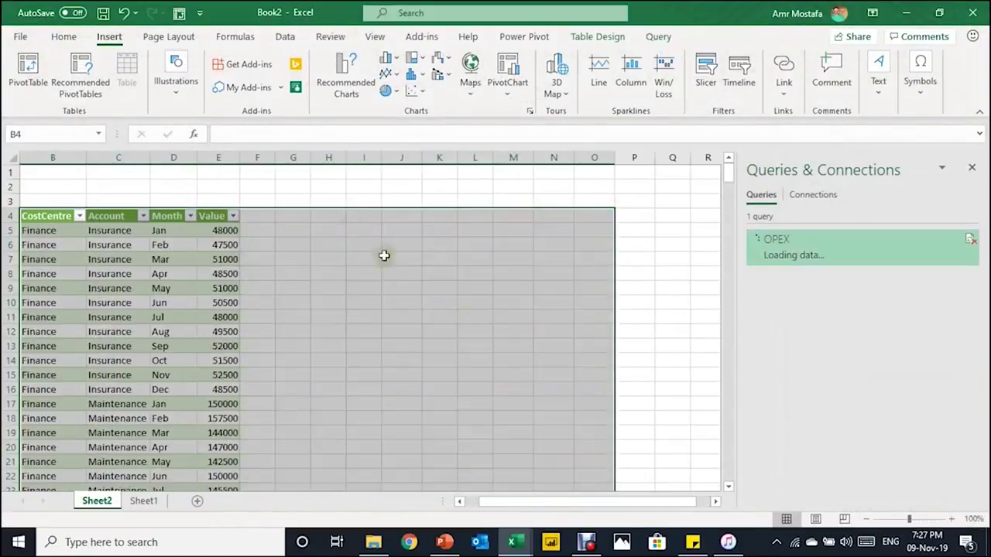
{"action": "left_click", "coordinate": [178, 259]}
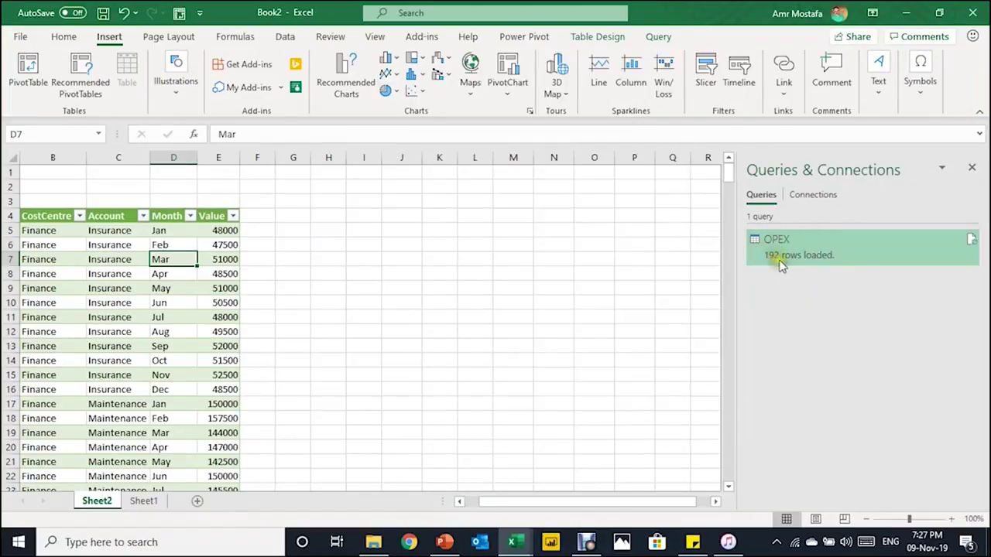
- Change the OPEX query's load destination to a PivotTable Report on the existing worksheet at $B$4, accepting deletion of the table
{"action": "mouse_move", "coordinate": [786, 264]}
{"action": "right_click", "coordinate": [823, 267]}
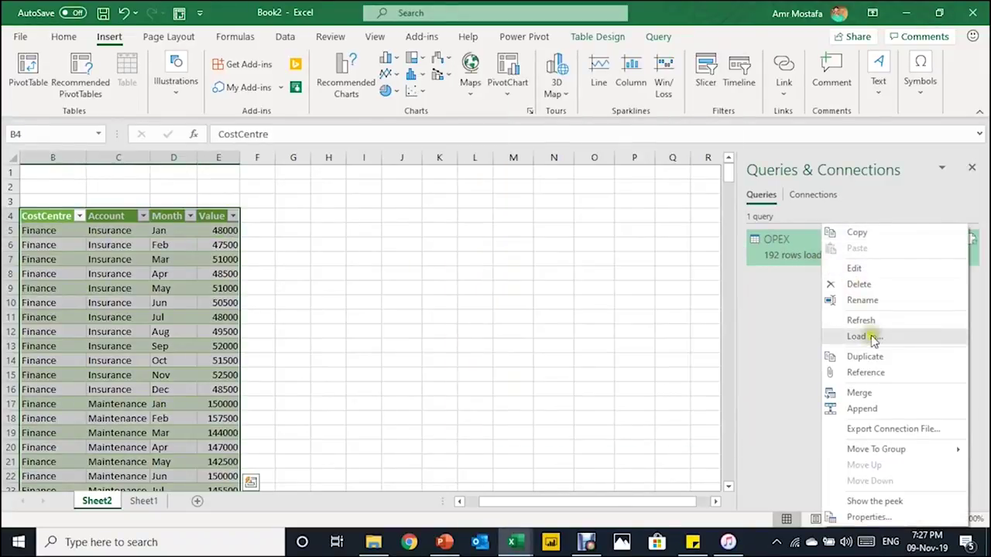
{"action": "left_click", "coordinate": [872, 338]}
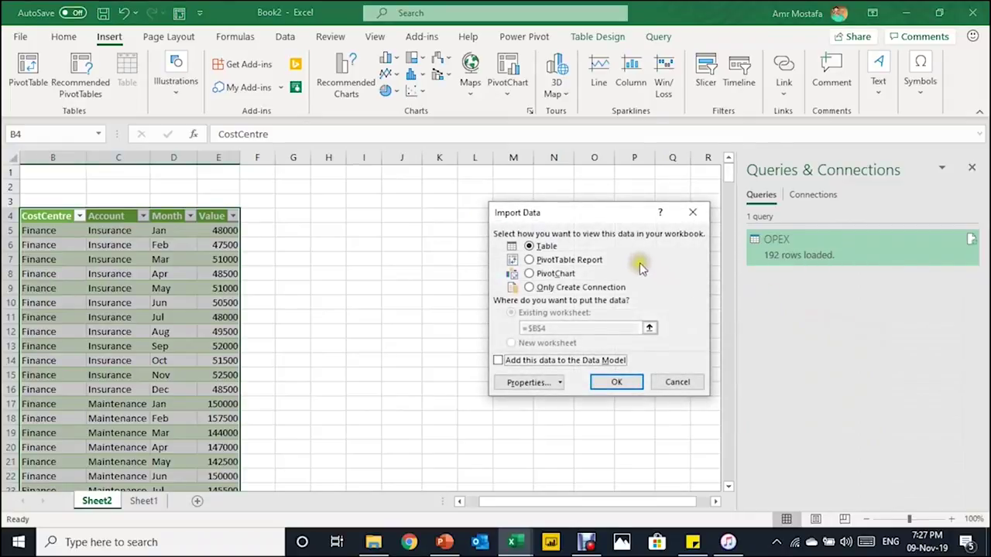
{"action": "left_click", "coordinate": [567, 260]}
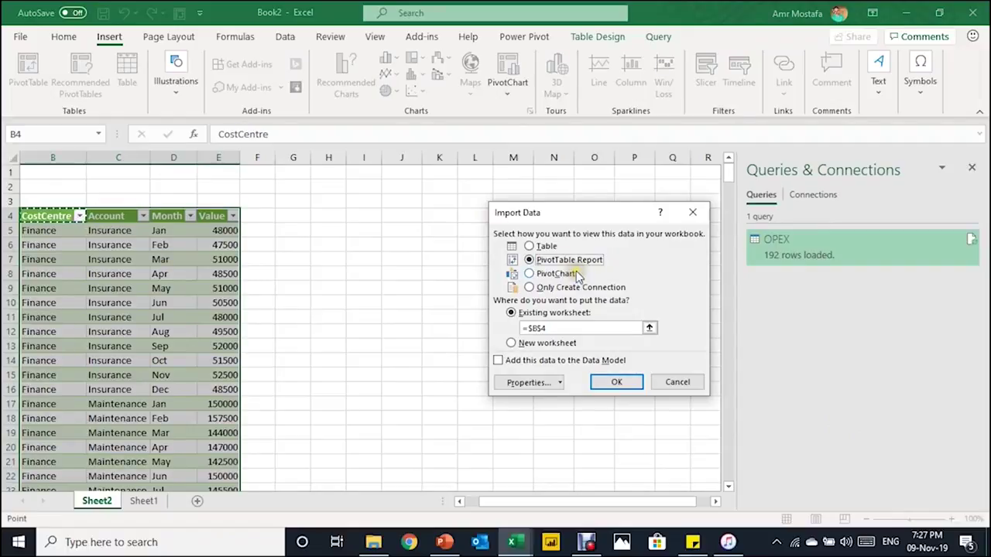
{"action": "left_click", "coordinate": [619, 381]}
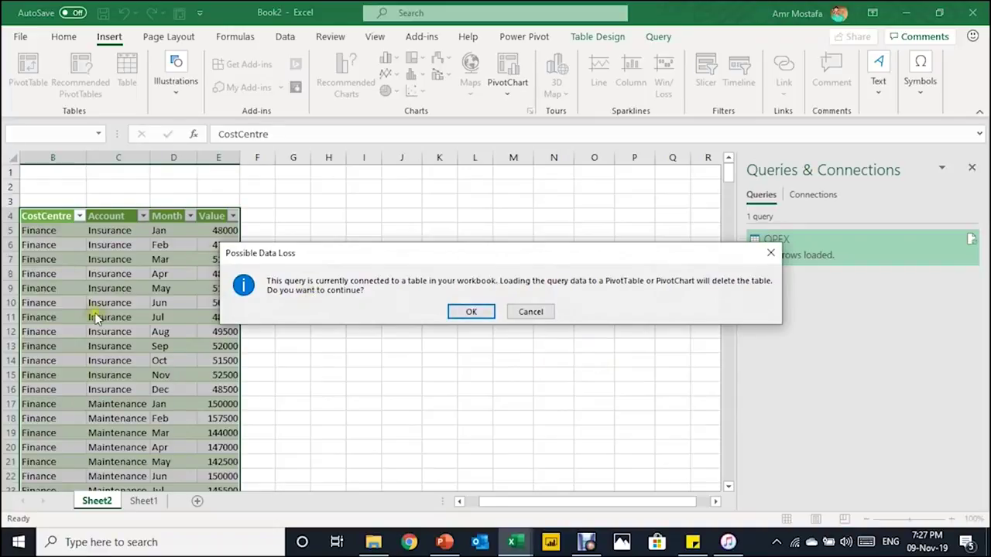
{"action": "left_click", "coordinate": [466, 311]}
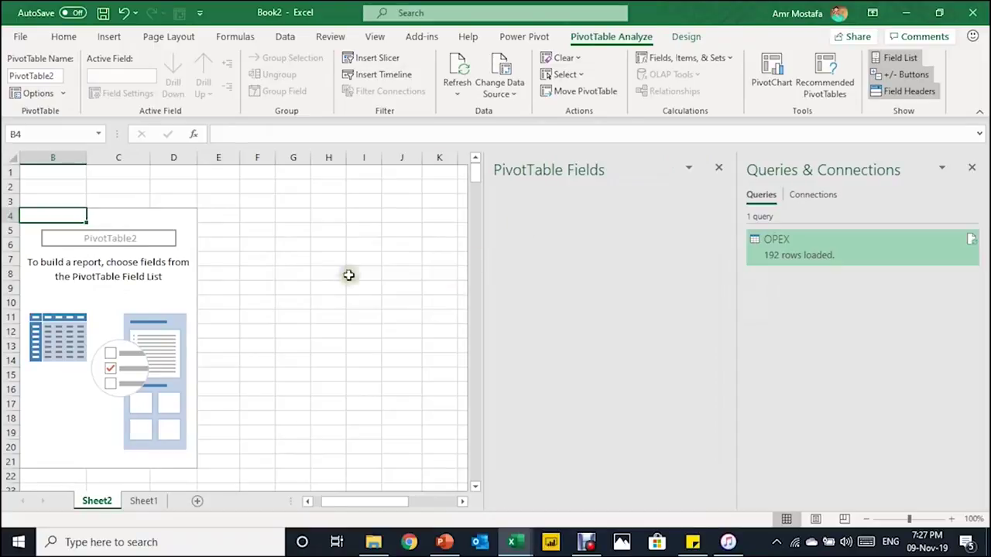
{"action": "left_click", "coordinate": [112, 300]}
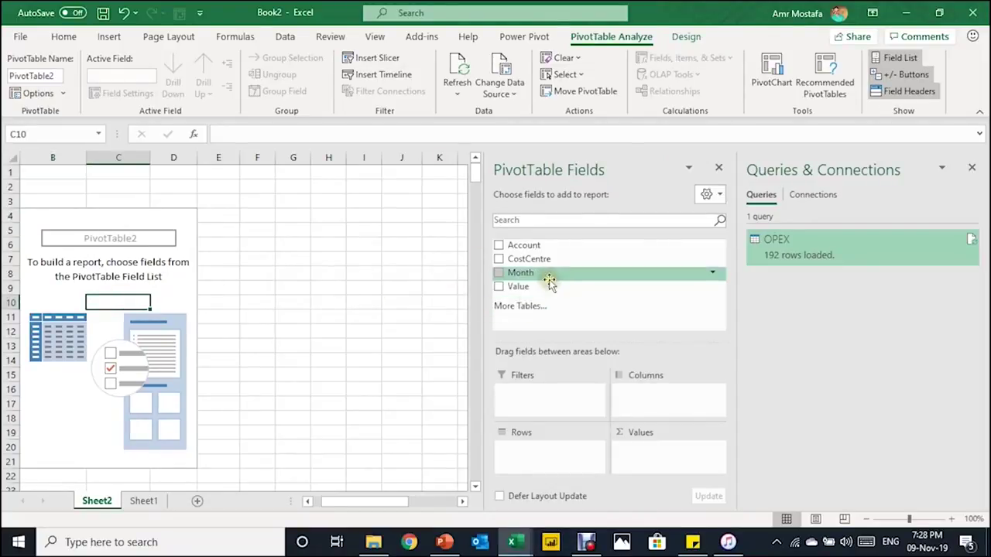
- Lay out the PivotTable with CostCentre in Rows, Value in Values and Account in Filters
{"action": "left_click_drag", "start_coordinate": [555, 261], "coordinate": [533, 451]}
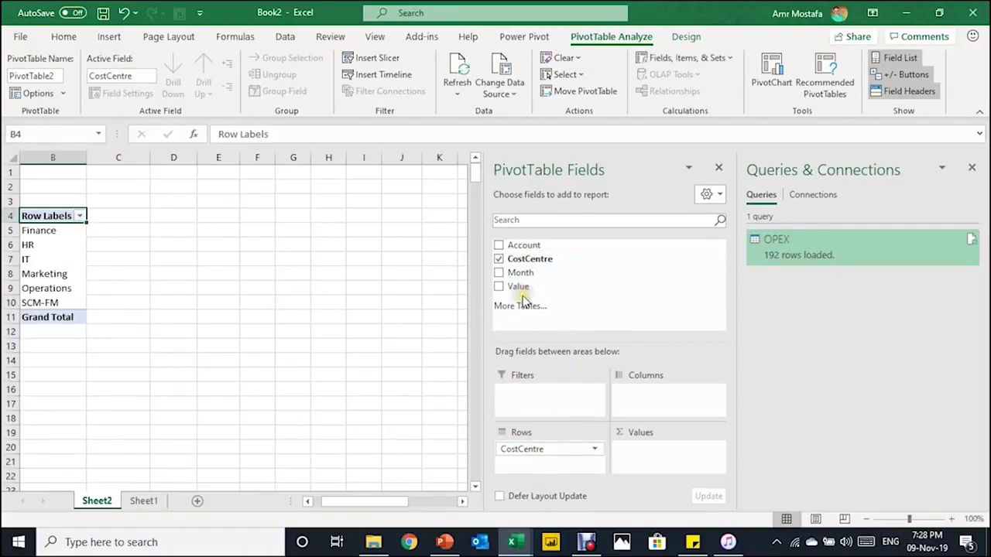
{"action": "left_click_drag", "start_coordinate": [524, 287], "coordinate": [674, 454]}
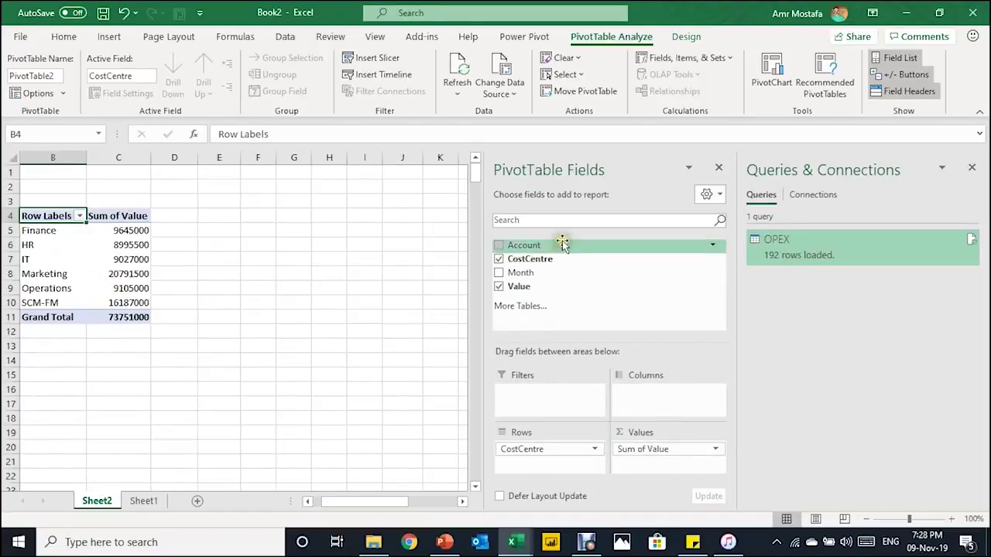
{"action": "left_click_drag", "start_coordinate": [560, 245], "coordinate": [538, 397]}
- Filter the PivotTable's Account field to Advertising, and switch it to Insurance to compare the cost centres
{"action": "left_click", "coordinate": [144, 187]}
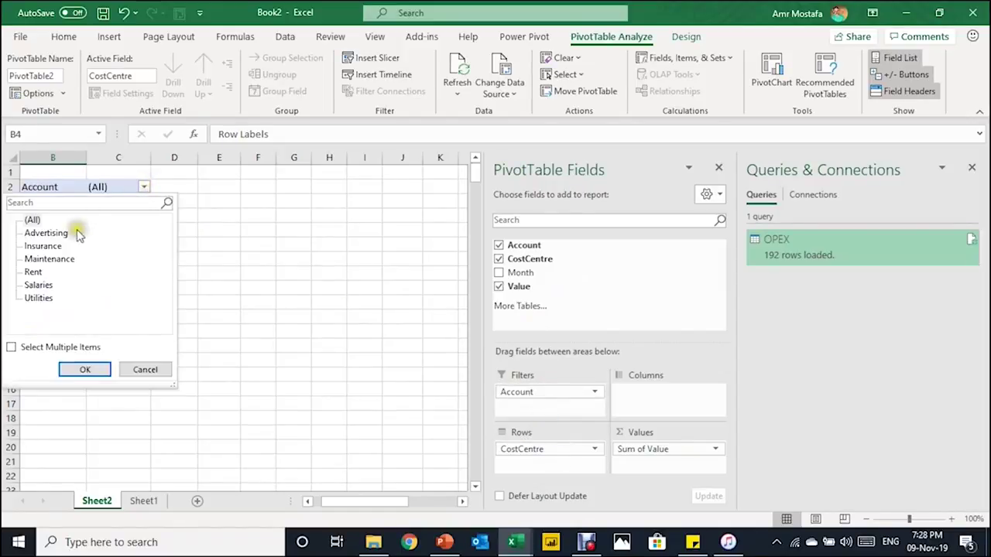
{"action": "left_click", "coordinate": [63, 232]}
{"action": "left_click", "coordinate": [82, 369]}
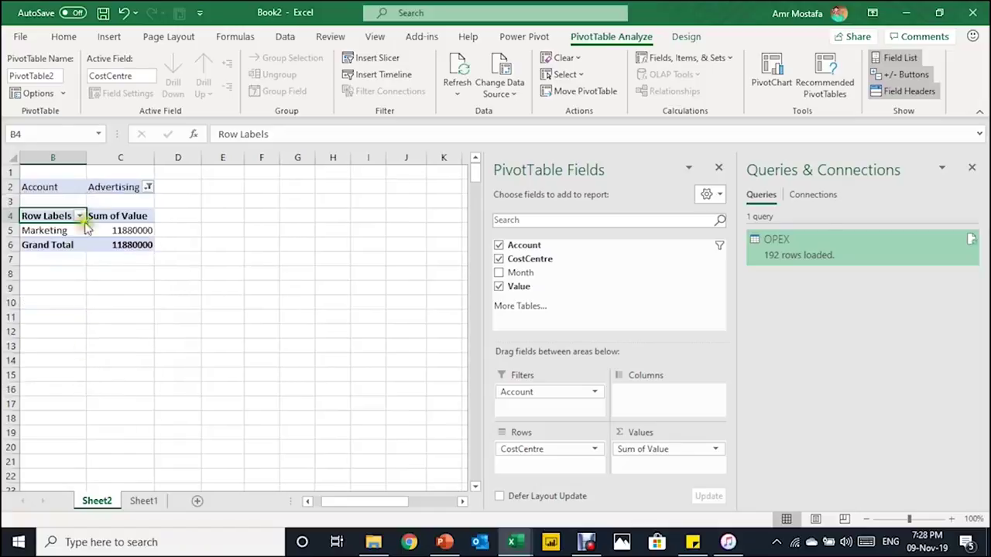
{"action": "left_click", "coordinate": [147, 187]}
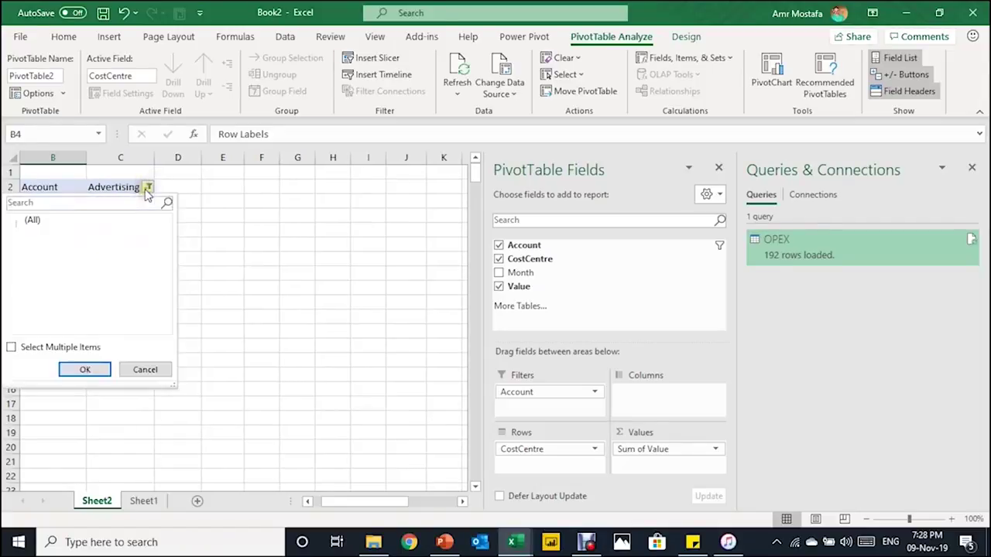
{"action": "left_click", "coordinate": [43, 246]}
{"action": "left_click", "coordinate": [83, 369]}
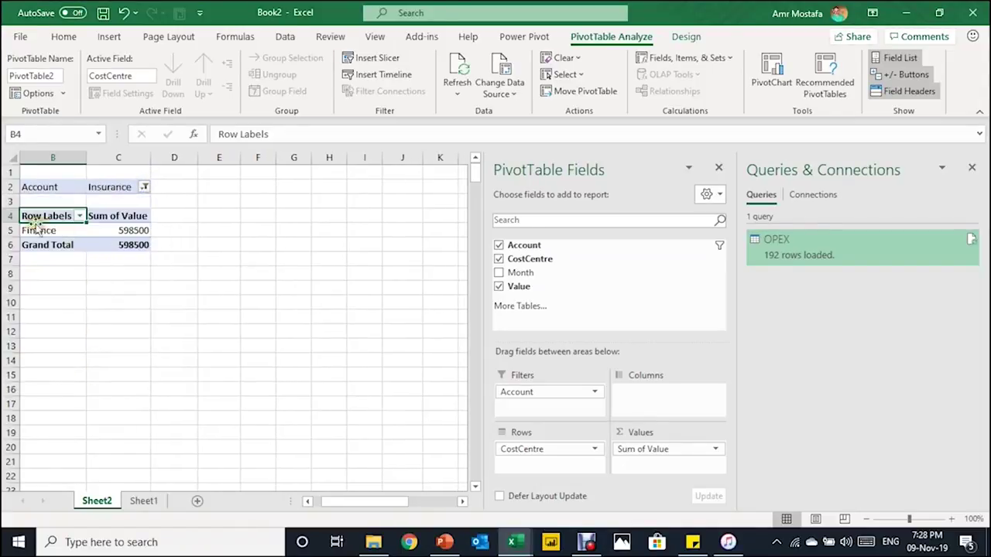
- Set the PivotTable's Account filter to Maintenance
{"action": "left_click", "coordinate": [144, 189]}
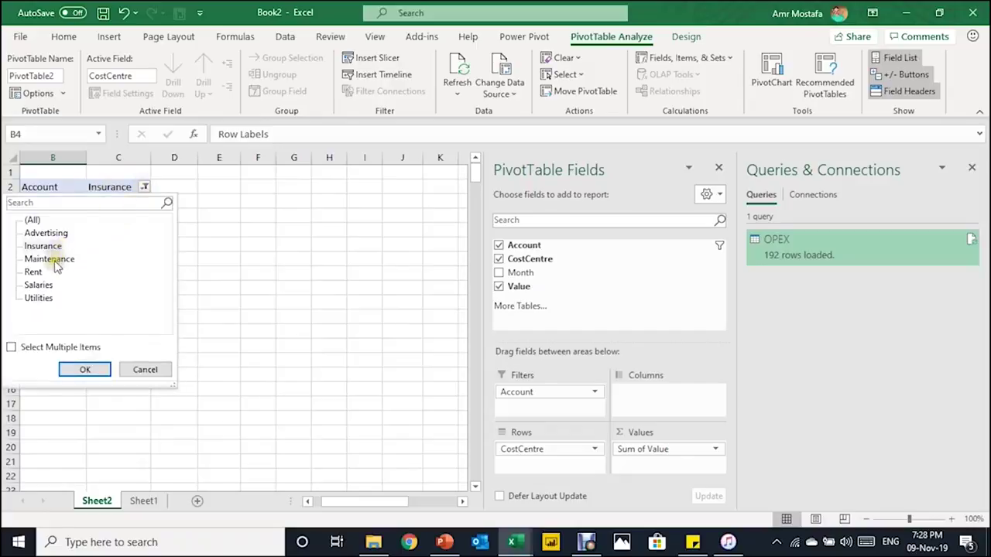
{"action": "left_click", "coordinate": [48, 259]}
{"action": "left_click", "coordinate": [83, 369]}
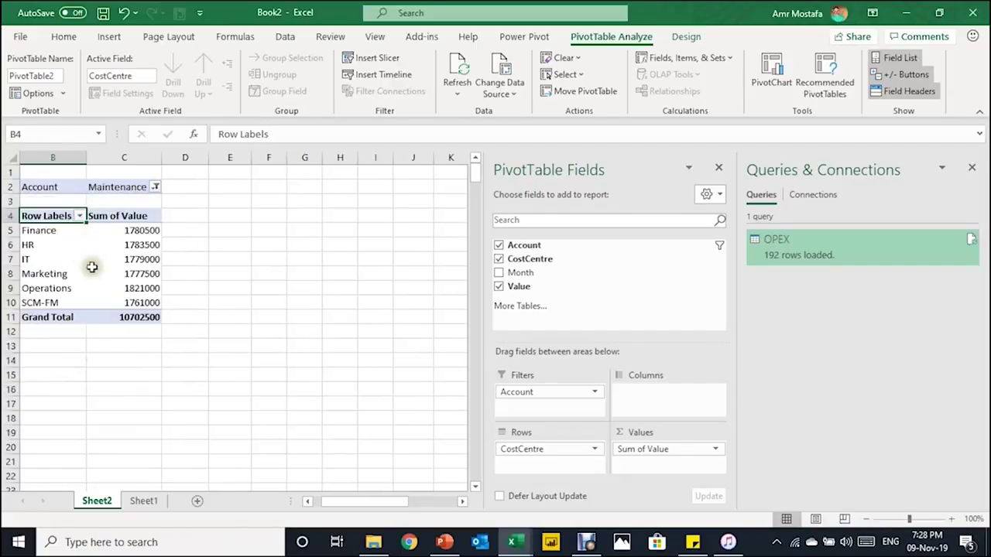
- Format the PivotTable's Sum of Value figures with thousands separators and no decimals, and close the Queries & Connections pane
{"action": "left_click", "coordinate": [143, 230]}
{"action": "right_click", "coordinate": [143, 231]}
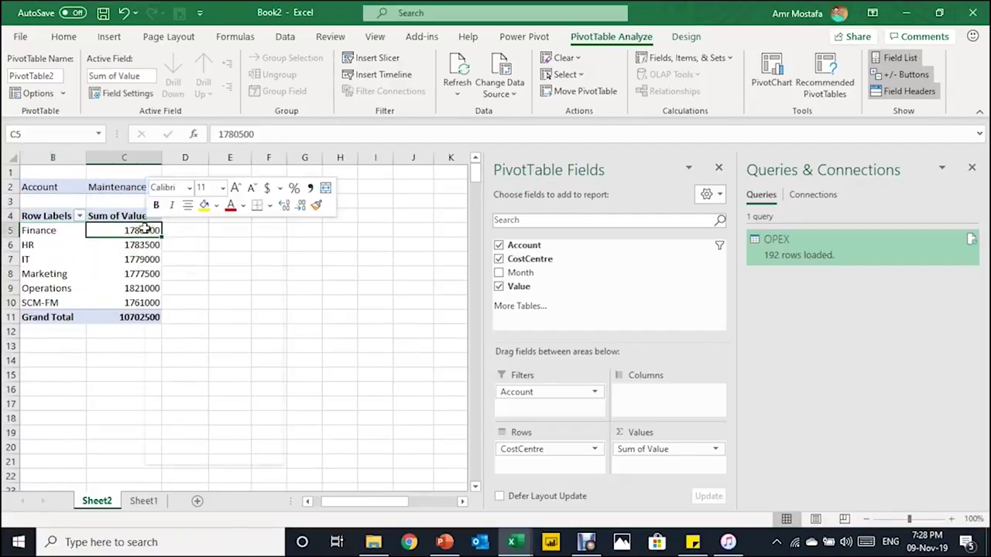
{"action": "left_click", "coordinate": [184, 281]}
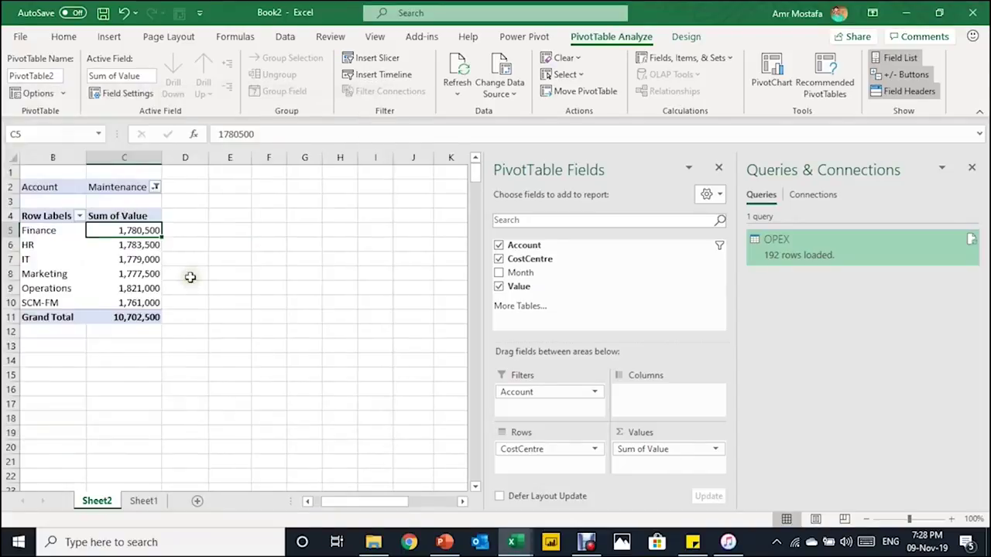
{"action": "left_click", "coordinate": [971, 167]}
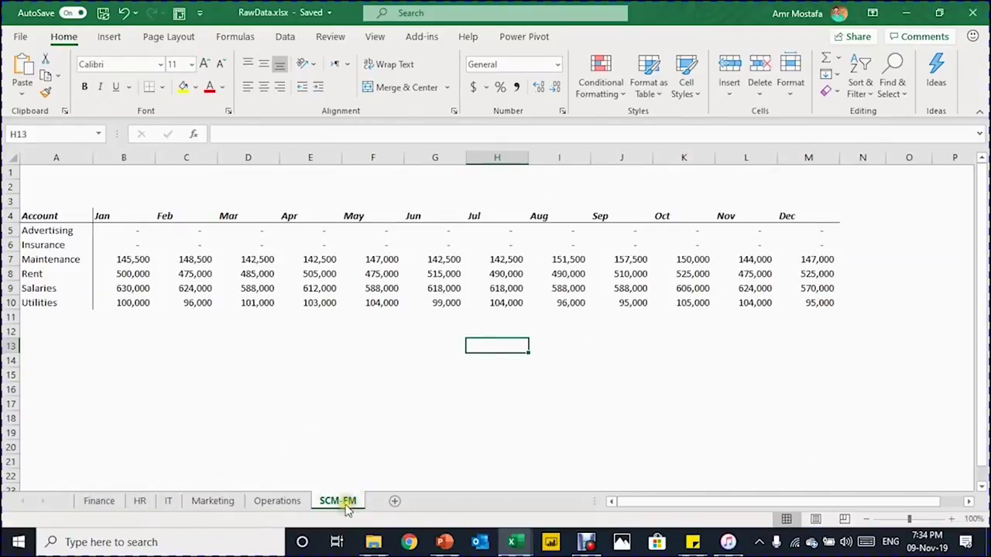
- Duplicate the SCM-FM sheet in RawData.xlsx after the existing sheets and rename the copy Sales
{"action": "left_click_drag", "start_coordinate": [346, 507], "coordinate": [380, 497]}
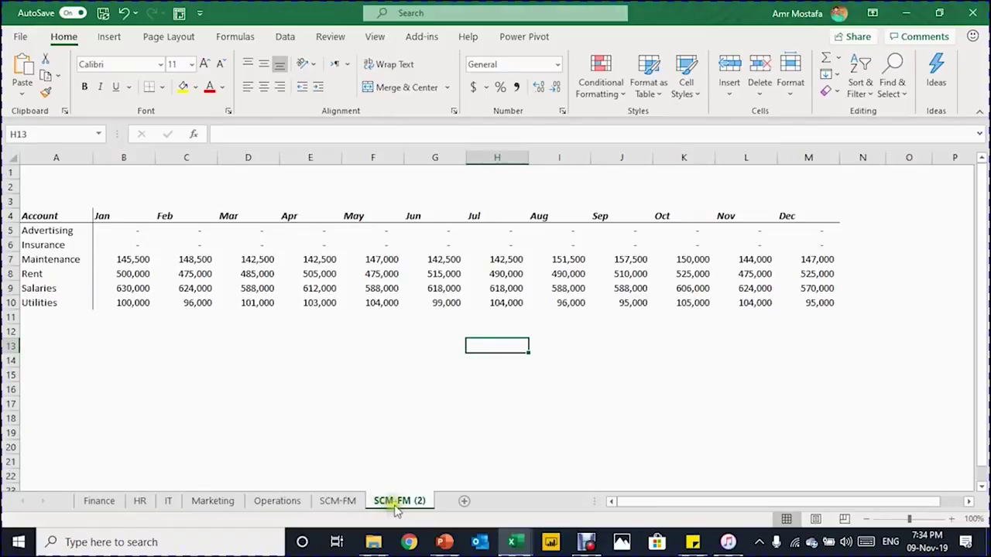
{"action": "double_click", "coordinate": [399, 500]}
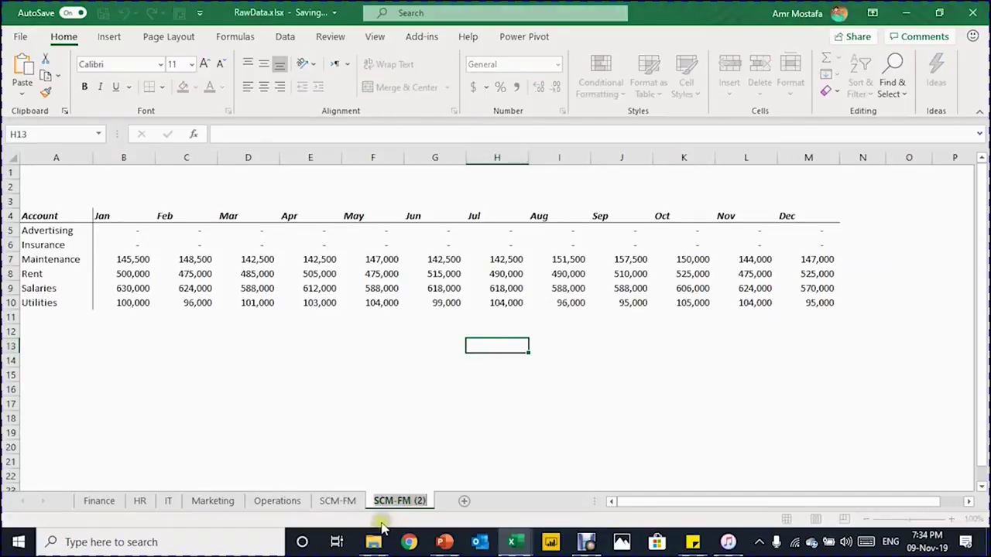
{"action": "type", "text": "Sales"}
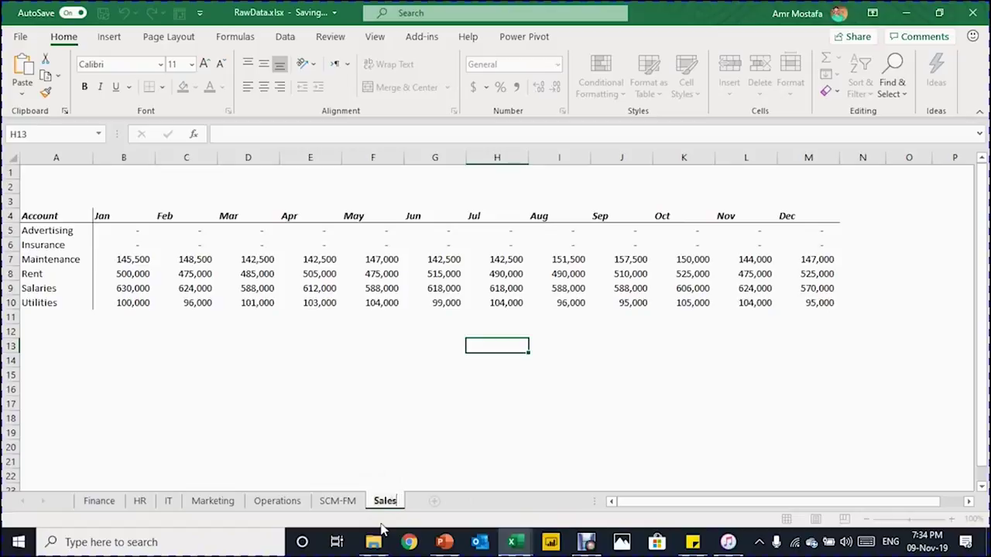
{"action": "key", "text": "Return"}
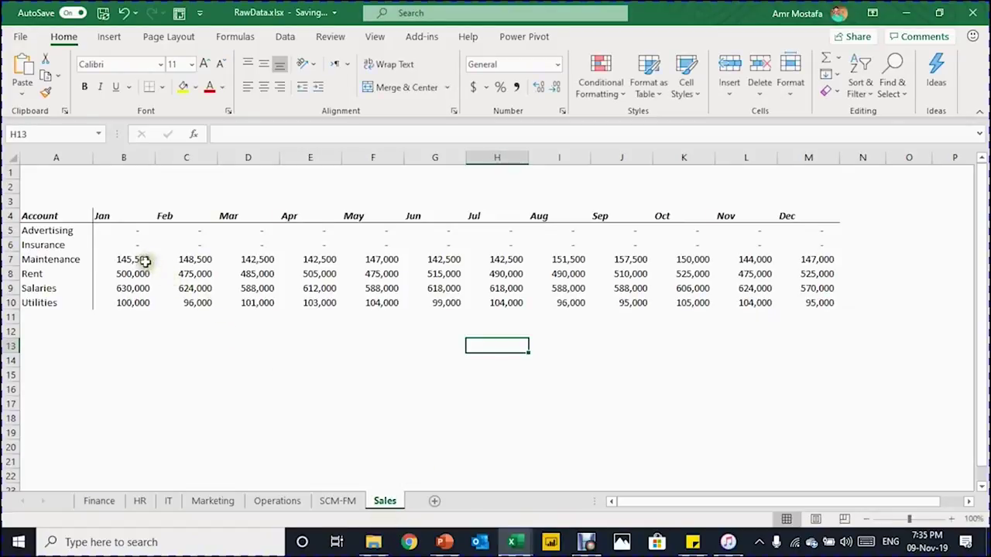
- On the Sales sheet, clear the amounts in B7:M10 and fill the Salaries row with 1,000 for Jan through Dec
{"action": "left_click_drag", "start_coordinate": [141, 261], "coordinate": [795, 305]}
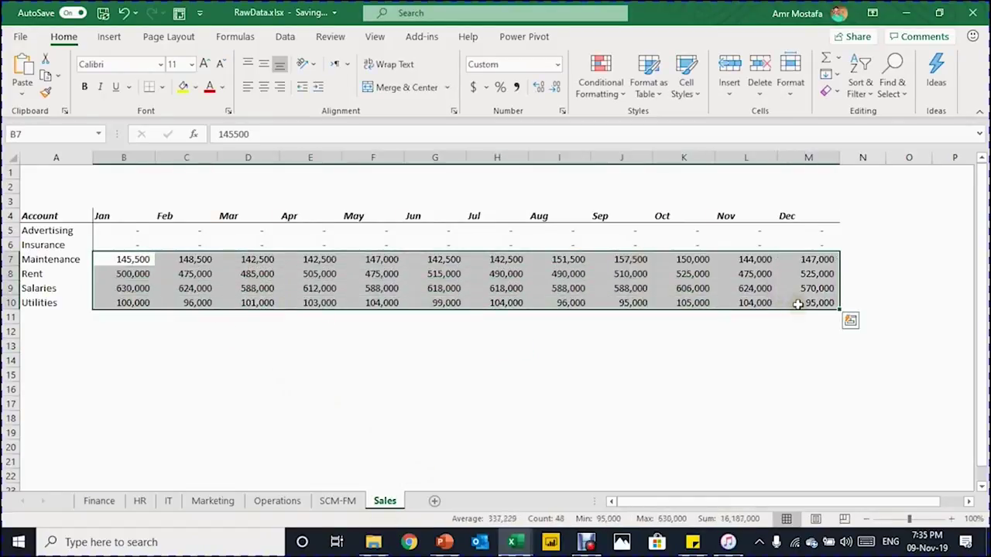
{"action": "key", "text": "Delete"}
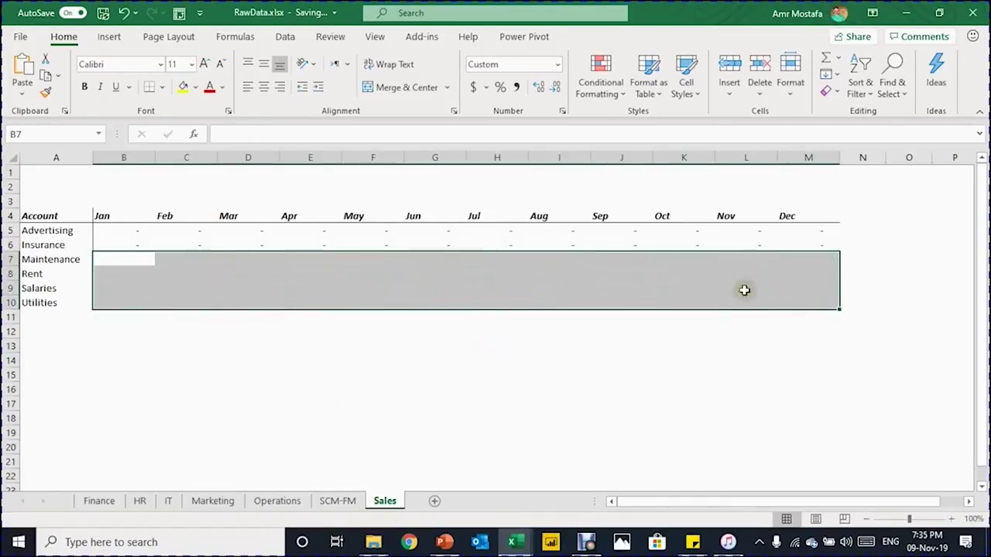
{"action": "left_click", "coordinate": [132, 290]}
{"action": "type", "text": "1,0"}
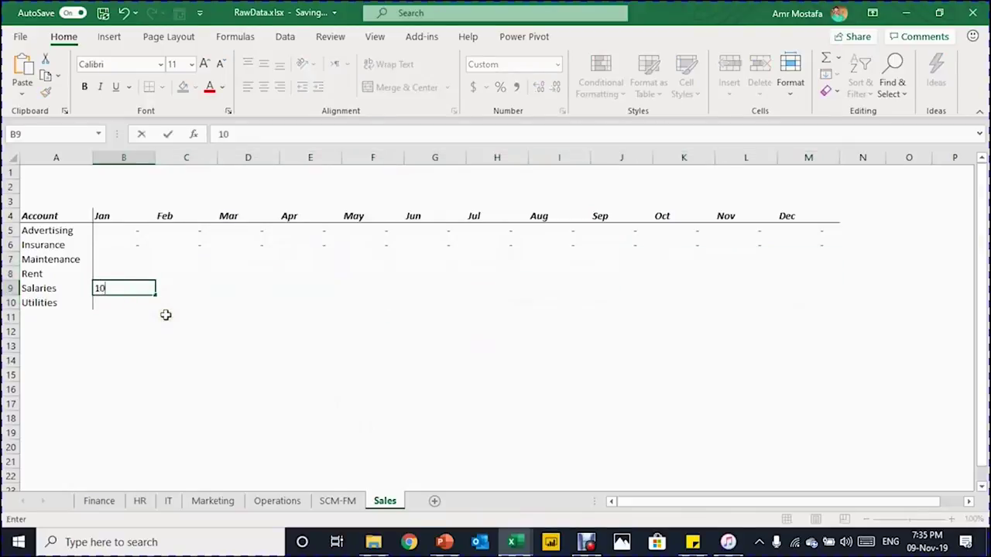
{"action": "type", "text": "00"}
{"action": "key", "text": "Return"}
{"action": "key", "text": "Up"}
{"action": "key", "text": "shift+Down"}
{"action": "key", "text": "shift+Down"}
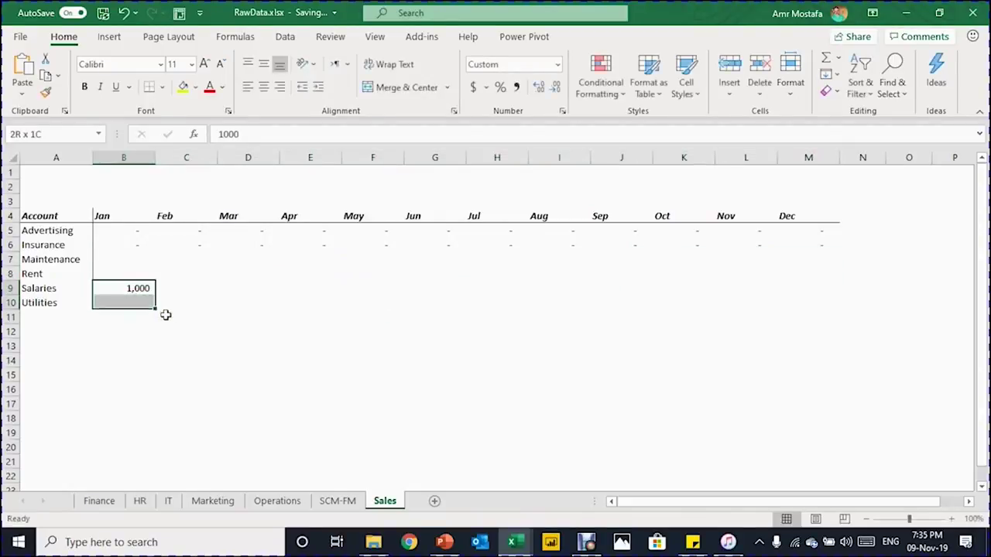
{"action": "key", "text": "shift+Up"}
{"action": "key", "text": "shift+Right"}
{"action": "key", "text": "shift+Right"}
{"action": "key", "text": "shift+Right"}
{"action": "key", "text": "shift+Right"}
{"action": "key", "text": "shift+Right"}
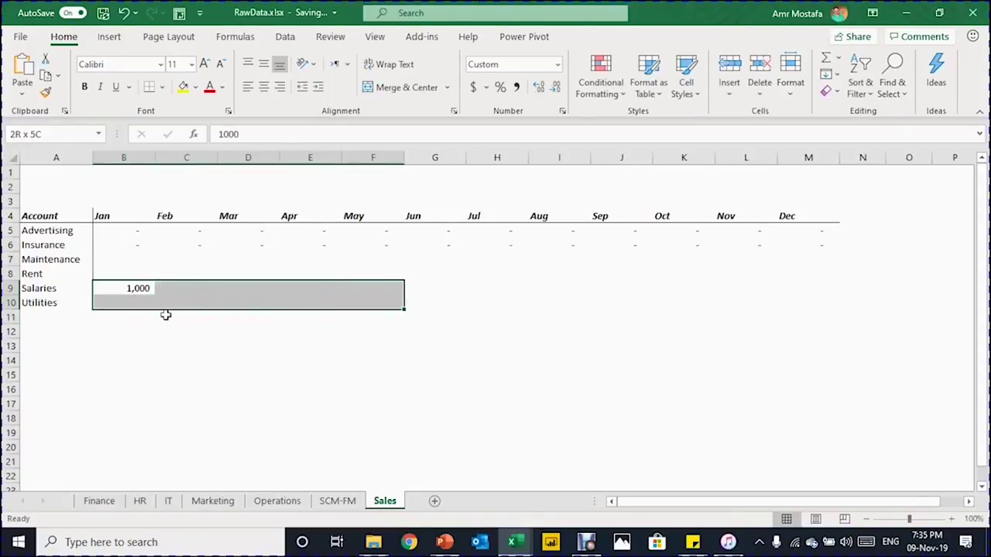
{"action": "key", "text": "shift+Right"}
{"action": "key", "text": "shift+Right"}
{"action": "key", "text": "shift+Right"}
{"action": "key", "text": "shift+Right"}
{"action": "key", "text": "shift+Right"}
{"action": "key", "text": "shift+Right"}
{"action": "key", "text": "ctrl+r"}
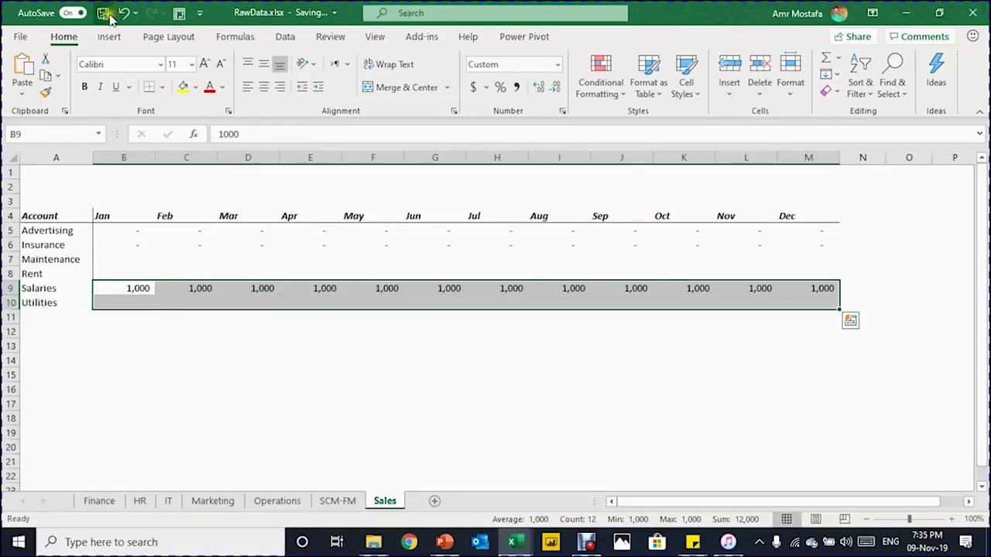
- Close RawData.xlsx and refresh the PivotTable in Book2 to bring in the Sales cost centre
{"action": "left_click", "coordinate": [975, 10]}
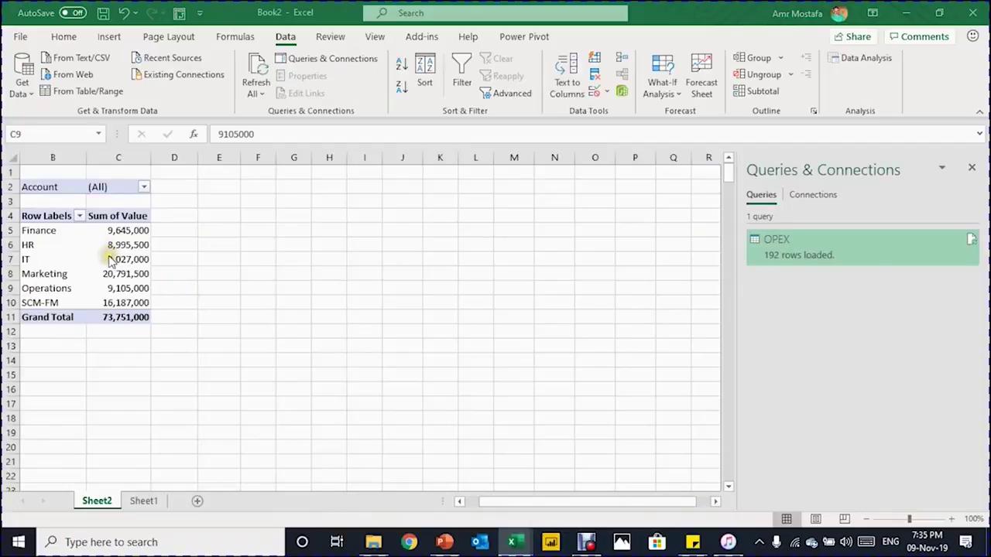
{"action": "left_click", "coordinate": [116, 260]}
{"action": "right_click", "coordinate": [121, 260]}
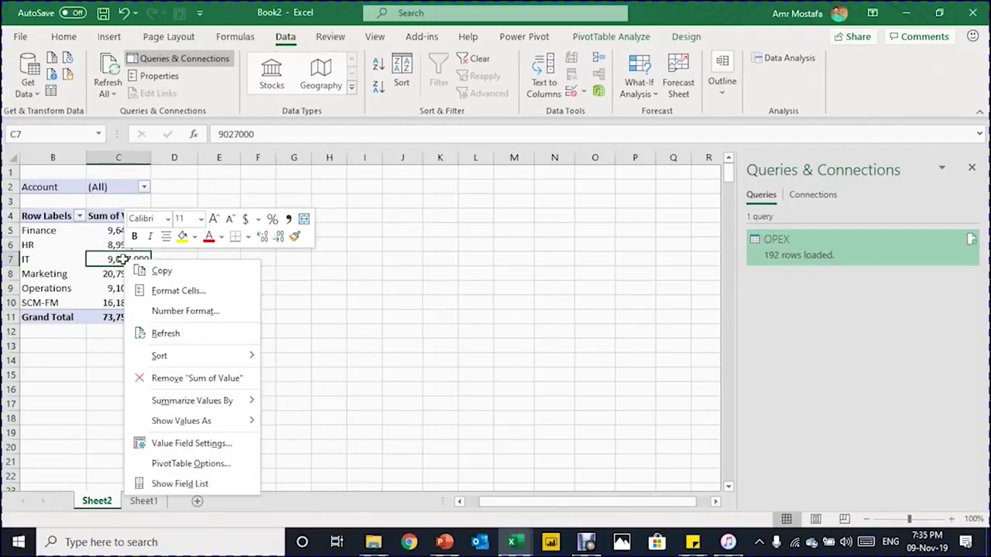
{"action": "left_click", "coordinate": [167, 333]}
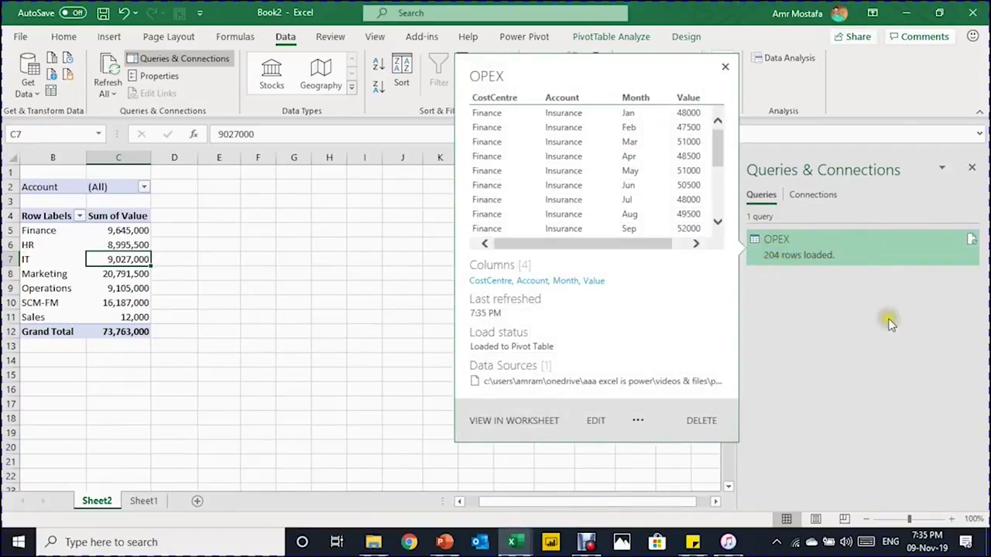
{"action": "left_click", "coordinate": [61, 317]}
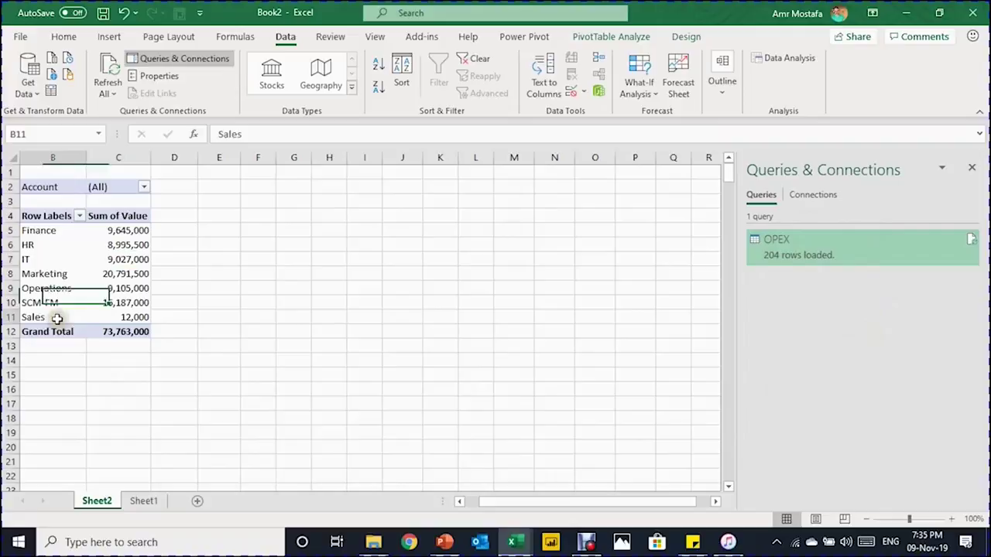
{"action": "left_click", "coordinate": [113, 317]}
{"action": "left_click", "coordinate": [49, 317]}
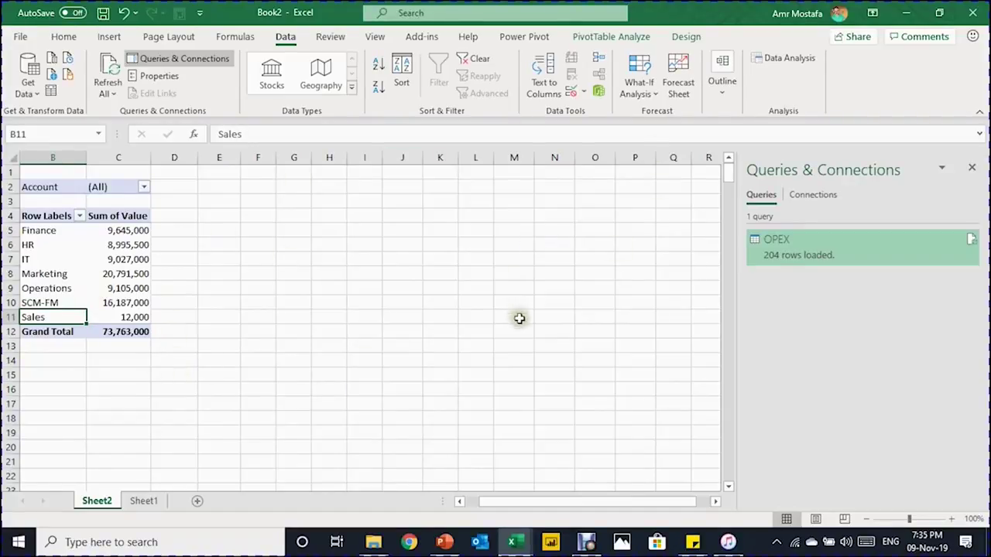
- Review the OPEX query's applied steps in the Power Query Editor, and close the editor to return to the PivotTable
{"action": "double_click", "coordinate": [855, 249]}
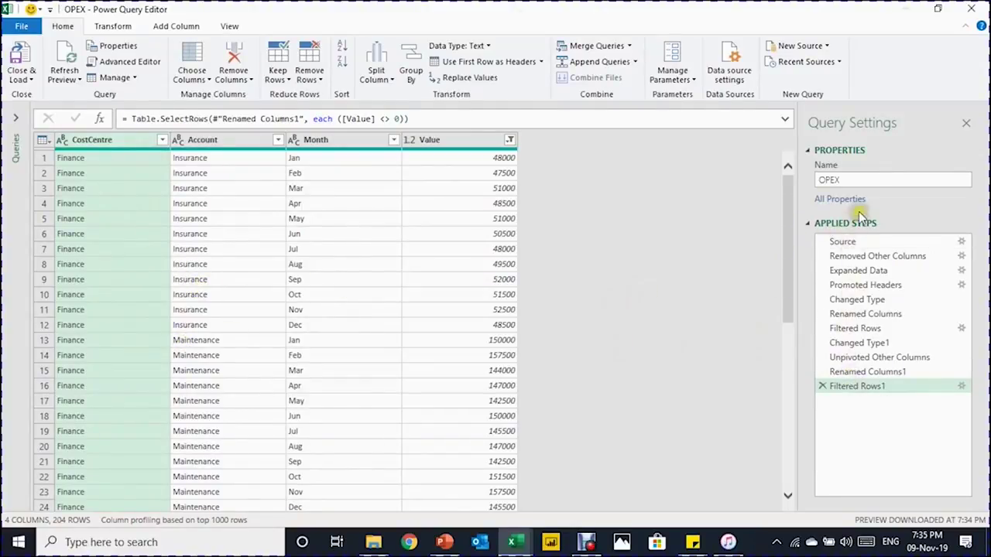
{"action": "left_click", "coordinate": [971, 9]}
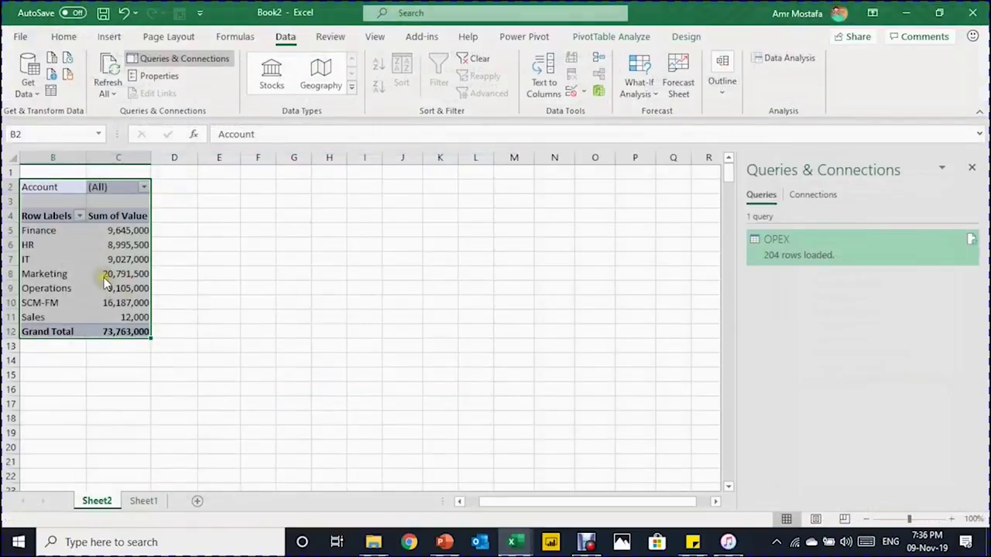
{"action": "left_click", "coordinate": [130, 277]}
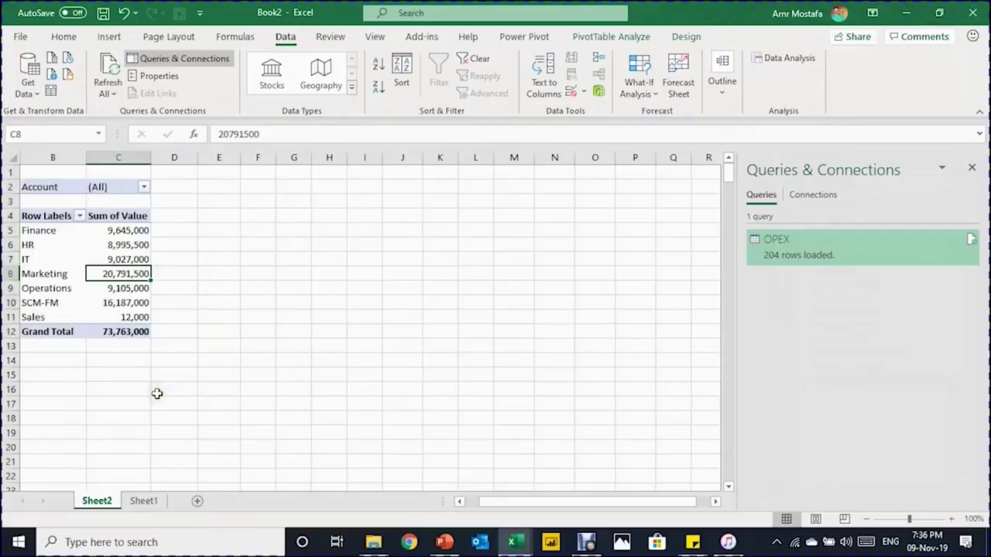
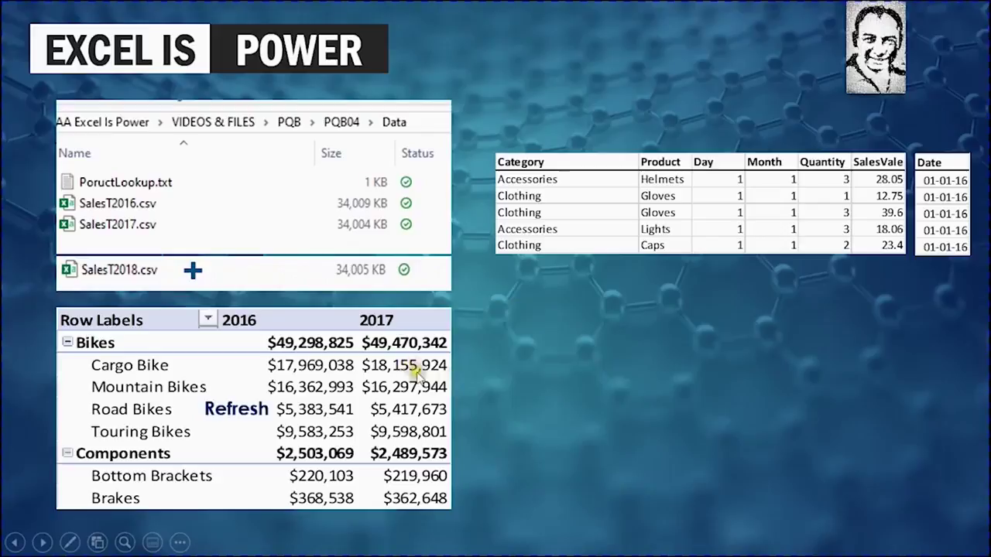
{"action": "left_click", "coordinate": [500, 407]}
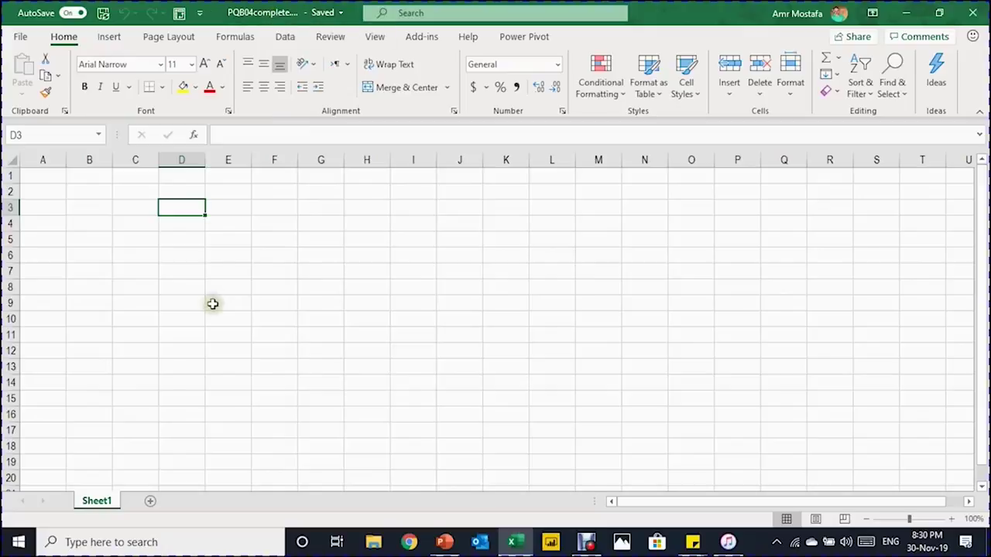
- Connect the PQB04complete workbook to the folder AAA Excel Is Power\VIDEOS & FILES\PQB\PQB04\Data and open its file list for transformation
{"action": "left_click", "coordinate": [139, 219]}
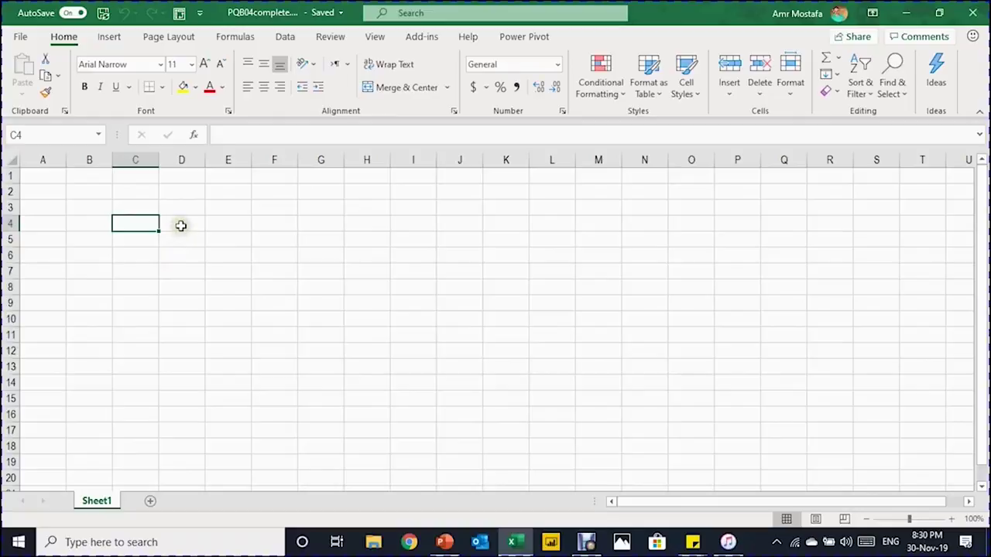
{"action": "left_click", "coordinate": [284, 37]}
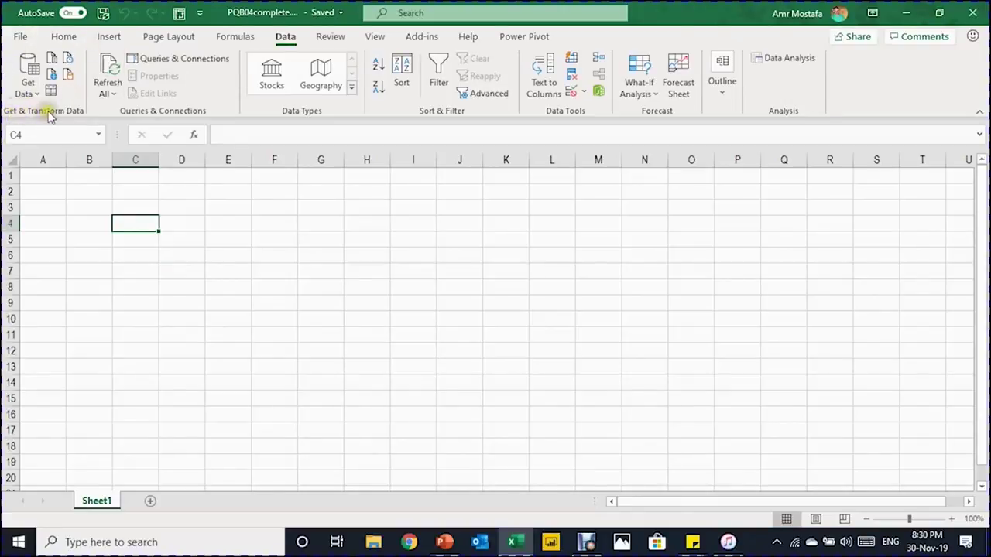
{"action": "left_click", "coordinate": [28, 84]}
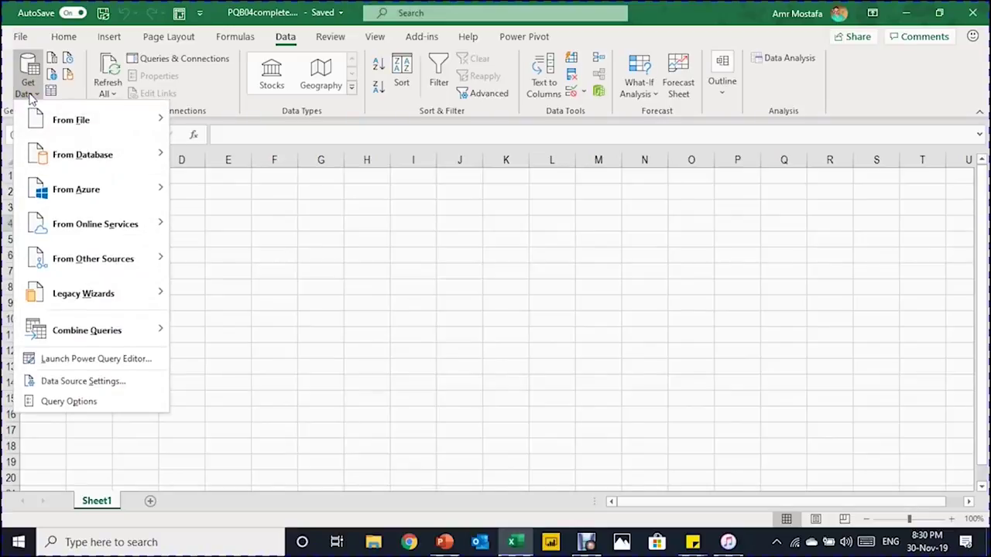
{"action": "mouse_move", "coordinate": [51, 122]}
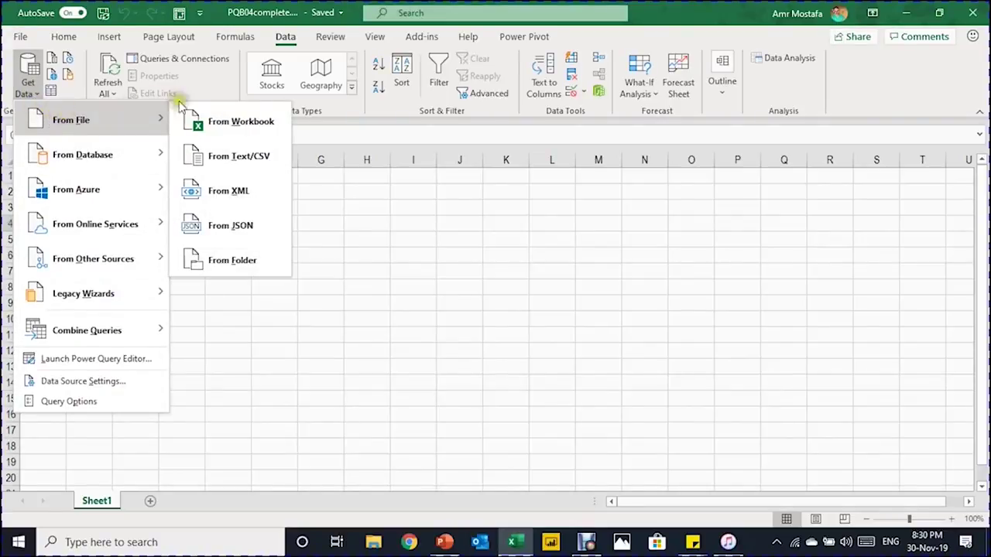
{"action": "left_click", "coordinate": [237, 271]}
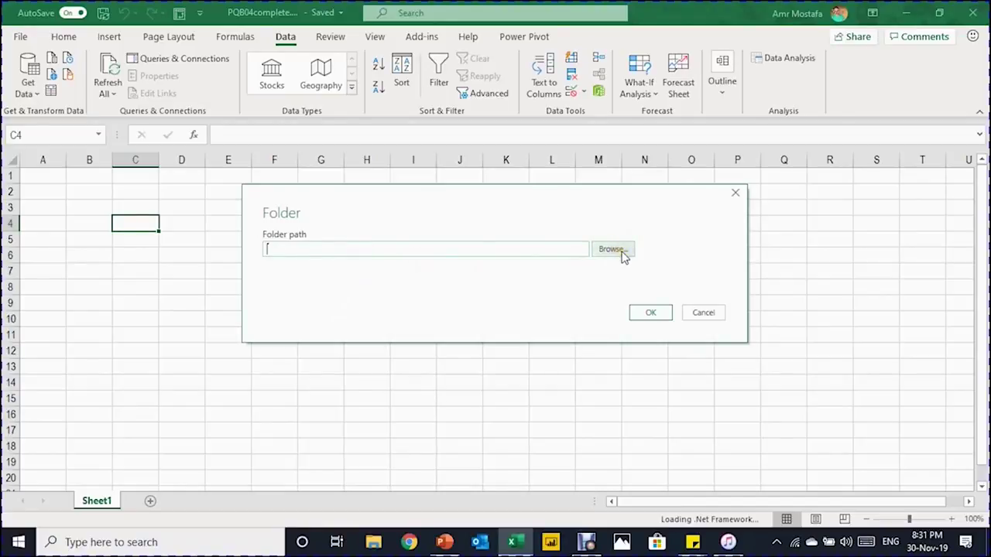
{"action": "left_click", "coordinate": [305, 246]}
{"action": "left_click", "coordinate": [269, 244]}
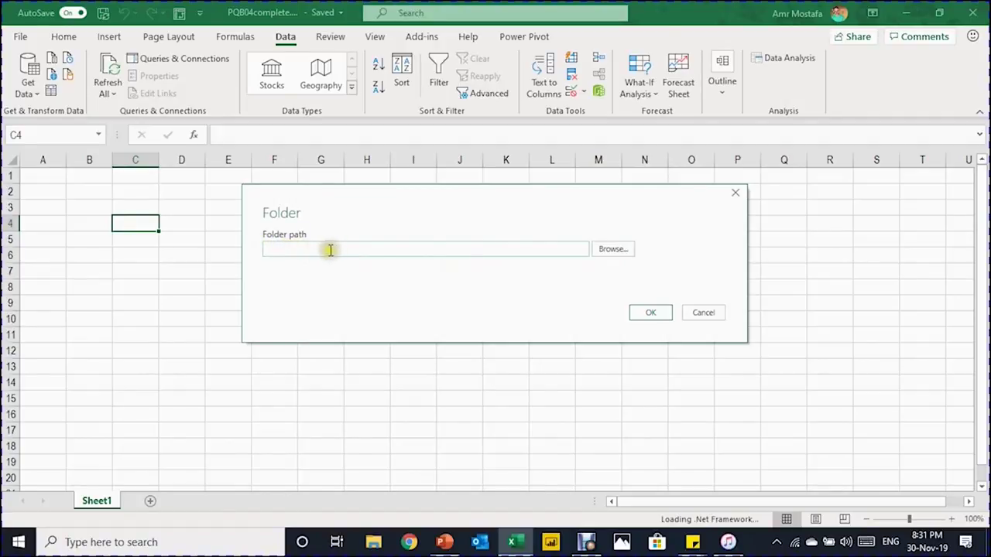
{"action": "type", "text": "C:\\Users\\amram\\OneDrive\\AAA Excel Is Power\\VIDEOS & FILES\\PQB\\PQB04\\Data"}
{"action": "left_click", "coordinate": [637, 316]}
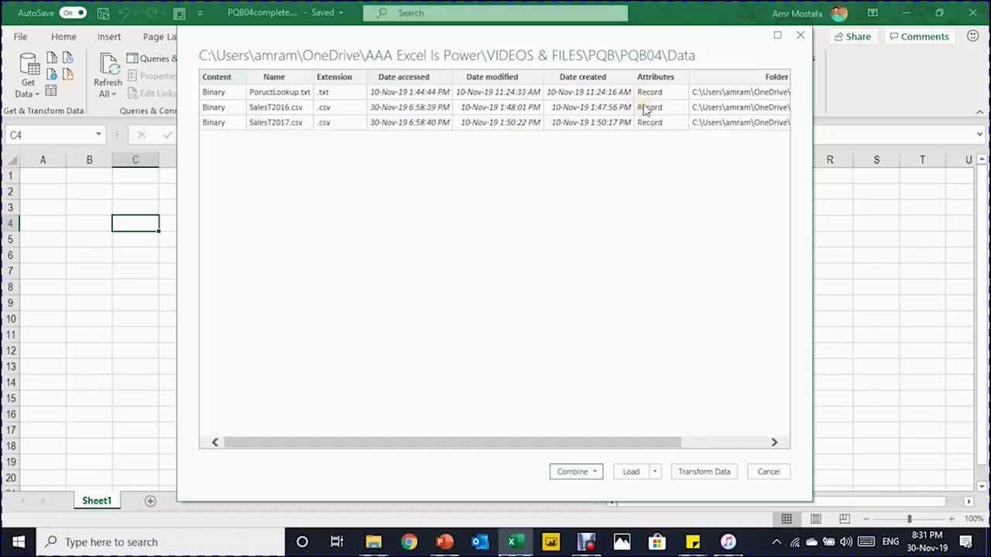
{"action": "left_click_drag", "start_coordinate": [581, 438], "coordinate": [499, 452]}
{"action": "left_click", "coordinate": [708, 479]}
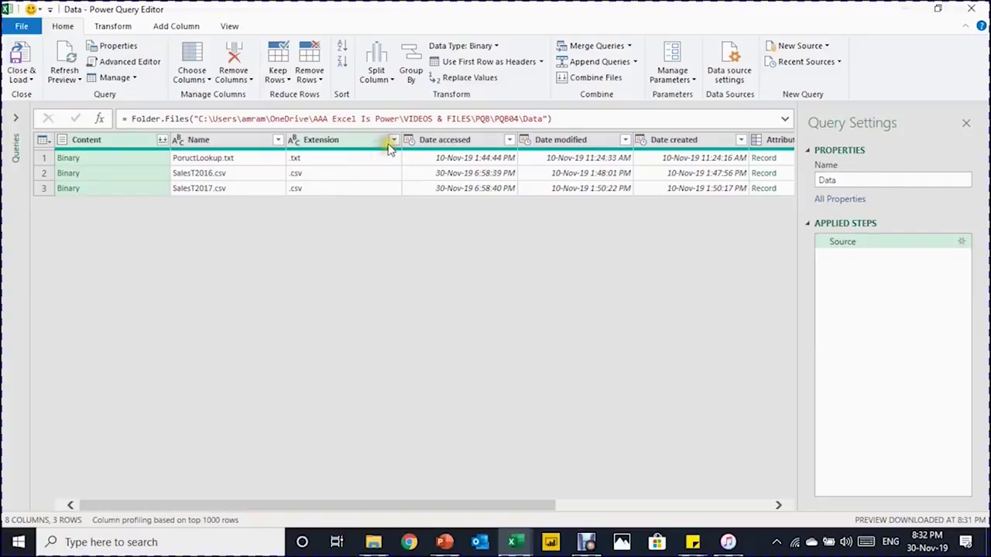
- Filter the Extension column to keep only .csv files, and select the Source step to compare the unfiltered list
{"action": "left_click", "coordinate": [338, 143]}
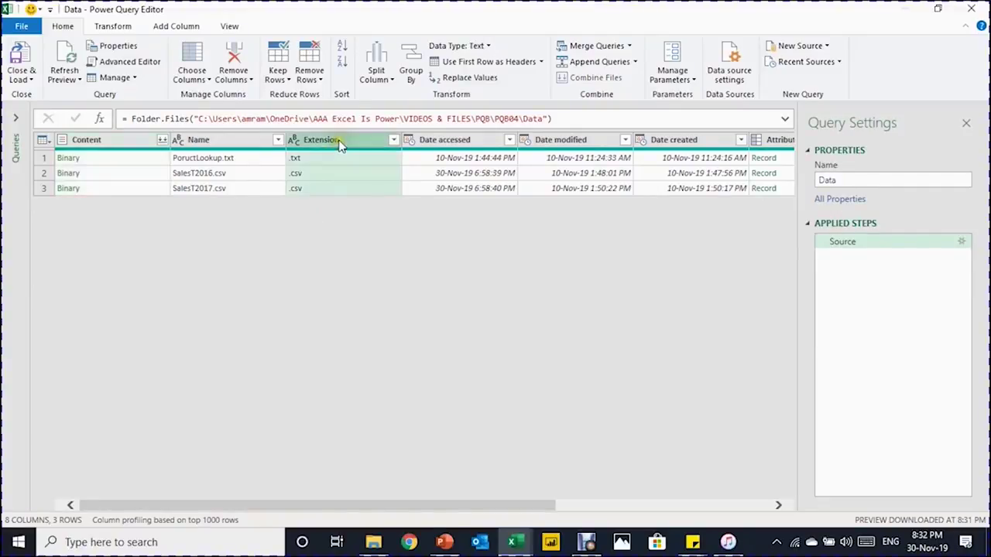
{"action": "left_click", "coordinate": [394, 140]}
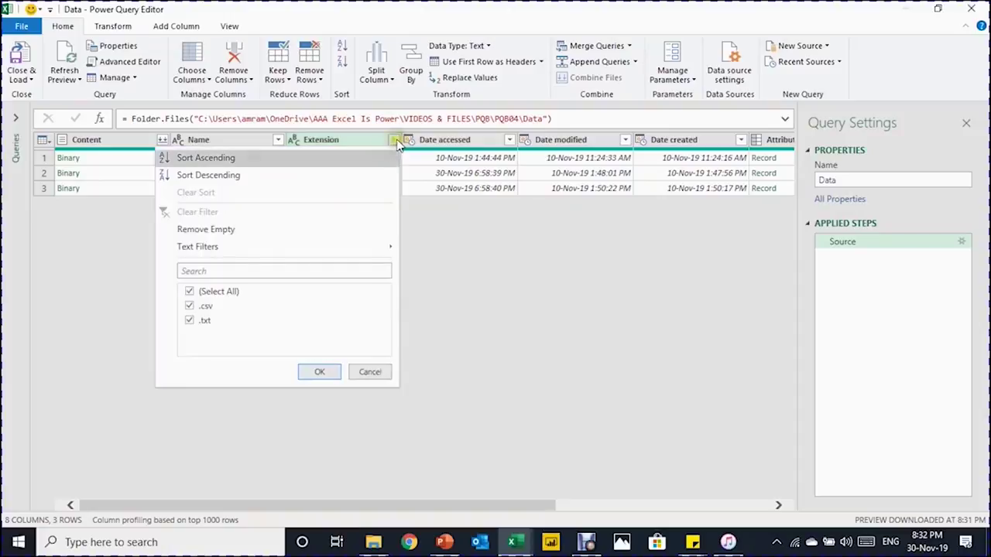
{"action": "left_click", "coordinate": [189, 321]}
{"action": "left_click", "coordinate": [317, 373]}
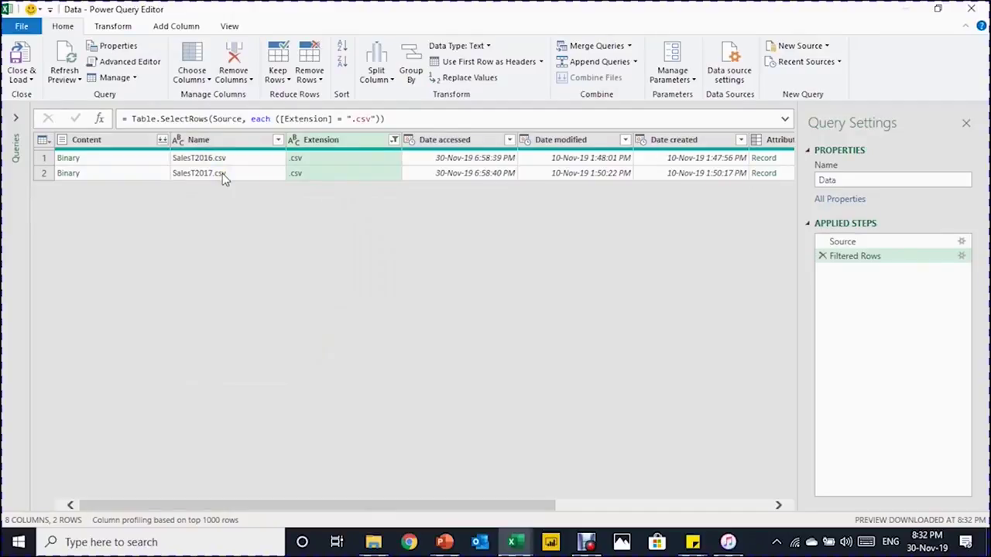
{"action": "left_click", "coordinate": [868, 246]}
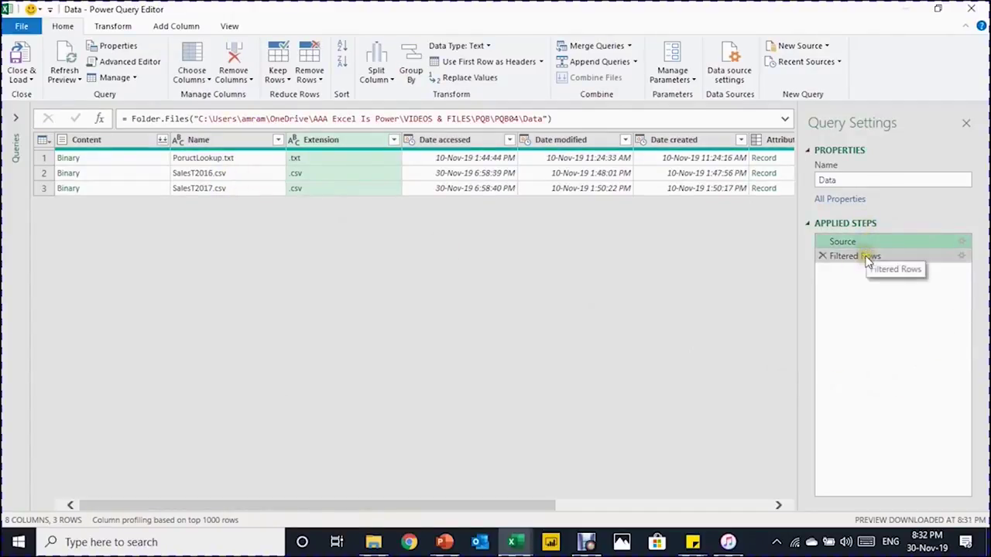
- Split the Name column after the Filtered Rows step by positions 6,10, and delete the automatic Changed Type step
{"action": "left_click", "coordinate": [867, 260]}
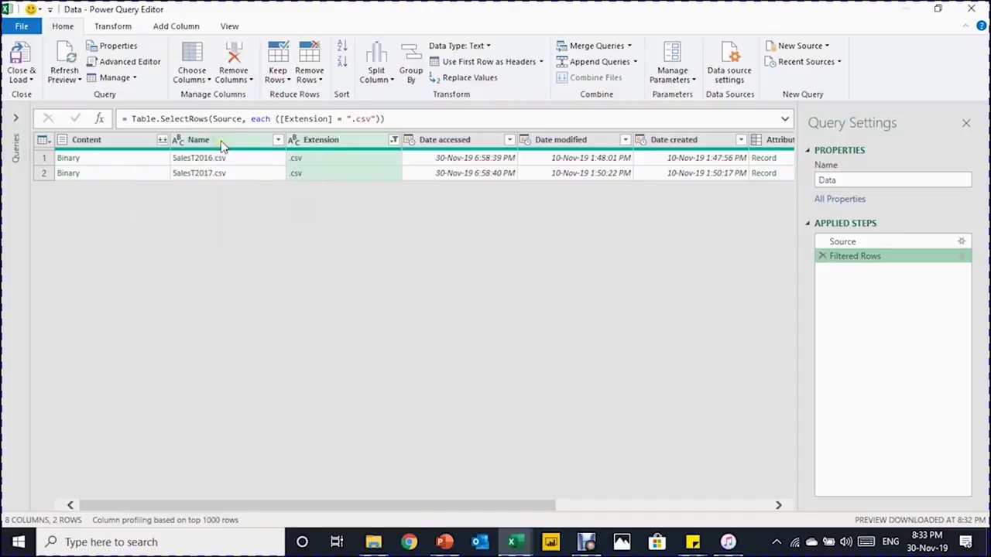
{"action": "left_click", "coordinate": [222, 146]}
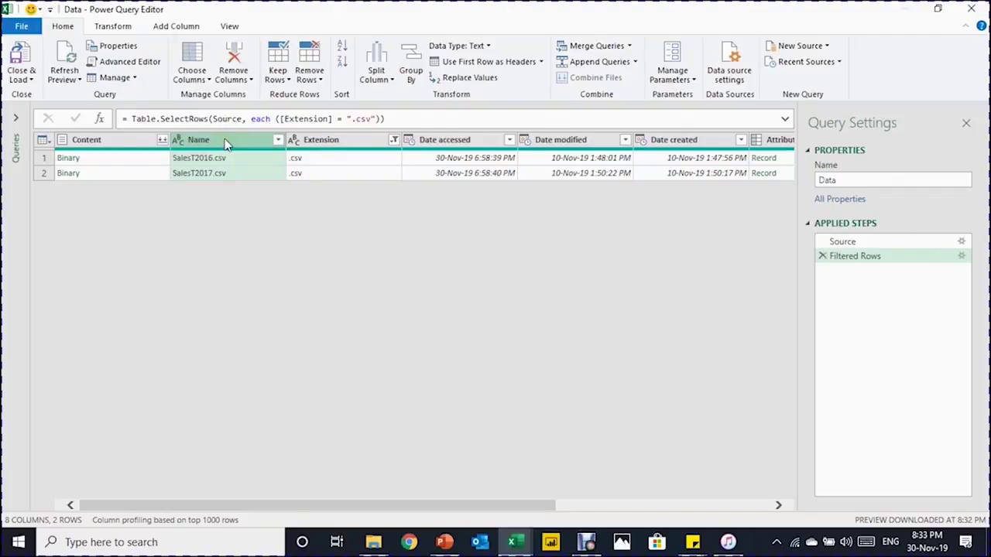
{"action": "left_click", "coordinate": [101, 27]}
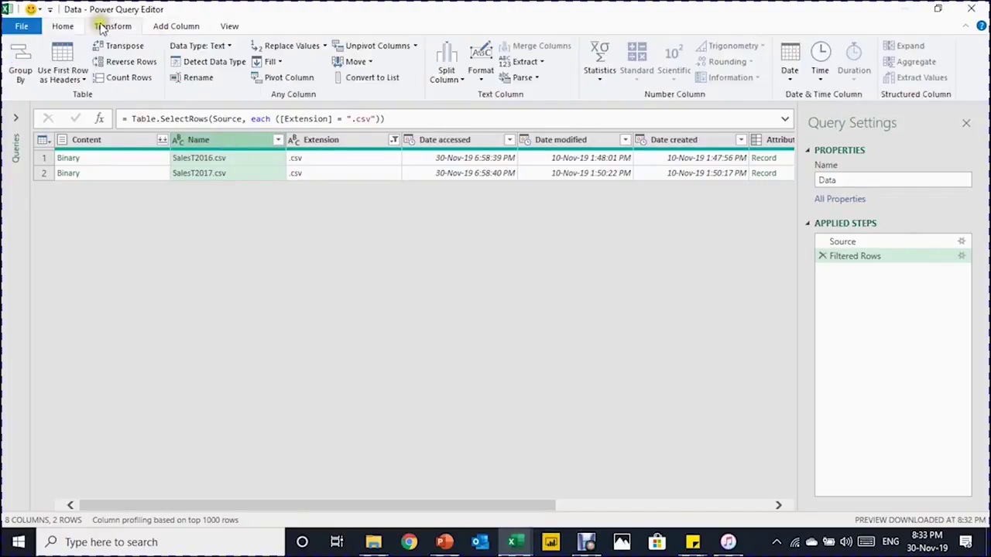
{"action": "left_click", "coordinate": [449, 80]}
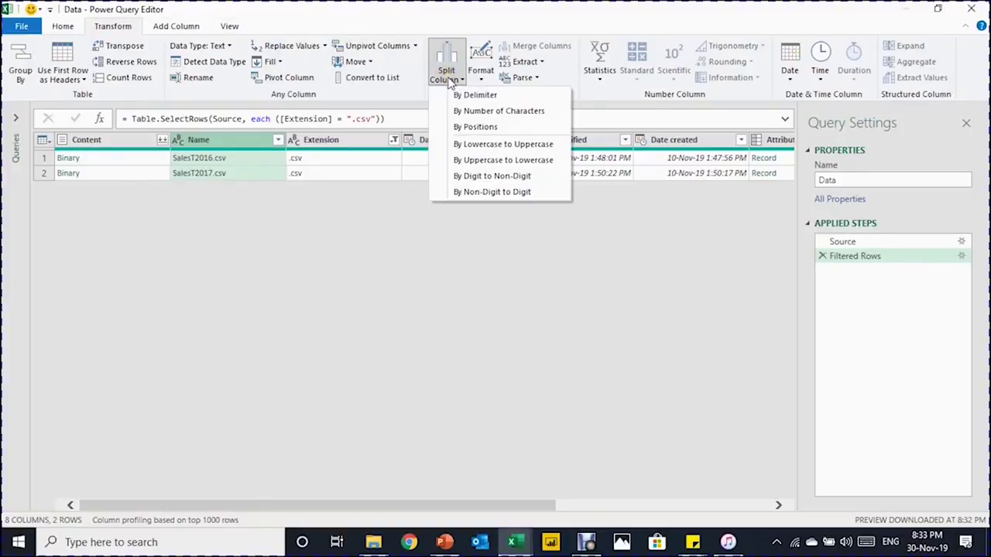
{"action": "left_click", "coordinate": [479, 128]}
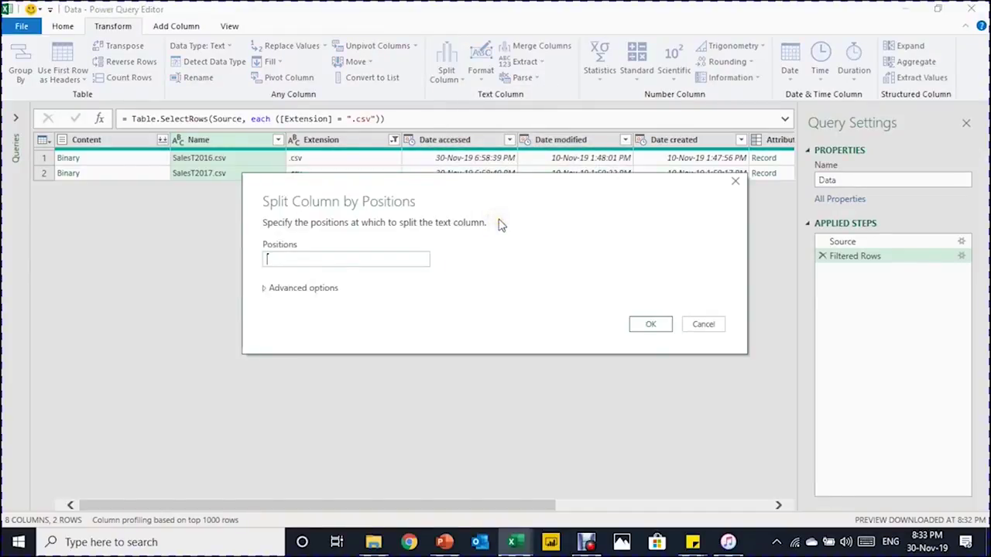
{"action": "left_click_drag", "start_coordinate": [441, 181], "coordinate": [451, 202]}
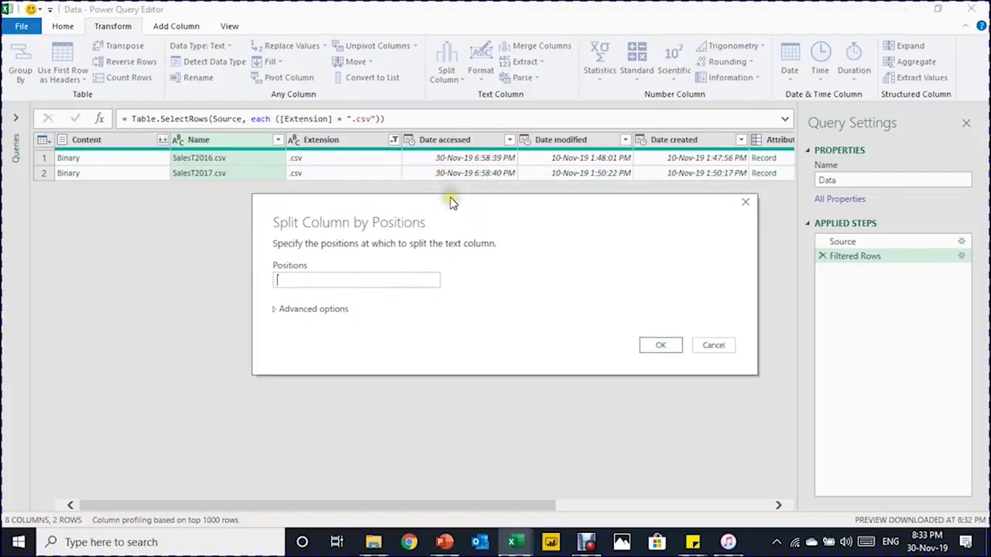
{"action": "left_click", "coordinate": [337, 279]}
{"action": "left_click", "coordinate": [359, 364]}
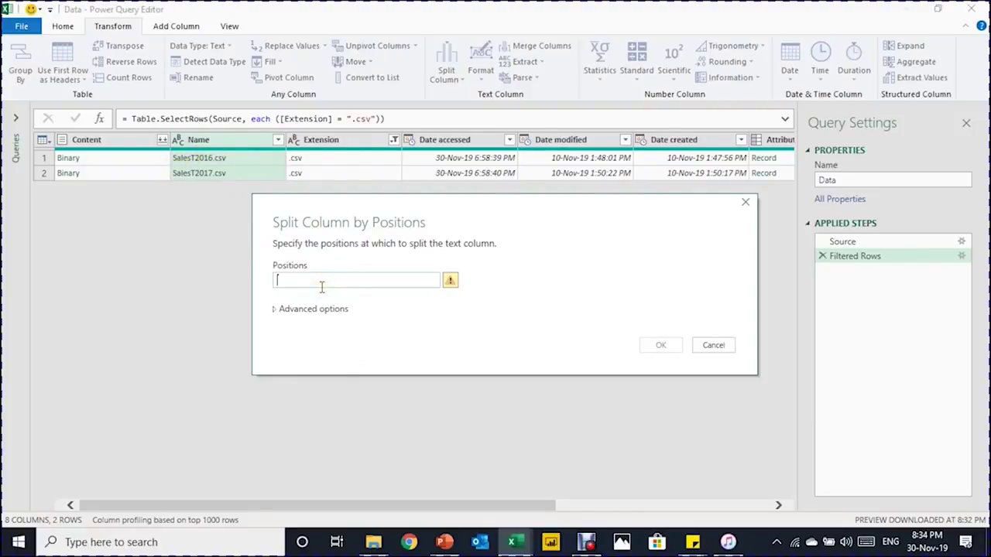
{"action": "type", "text": "6,10"}
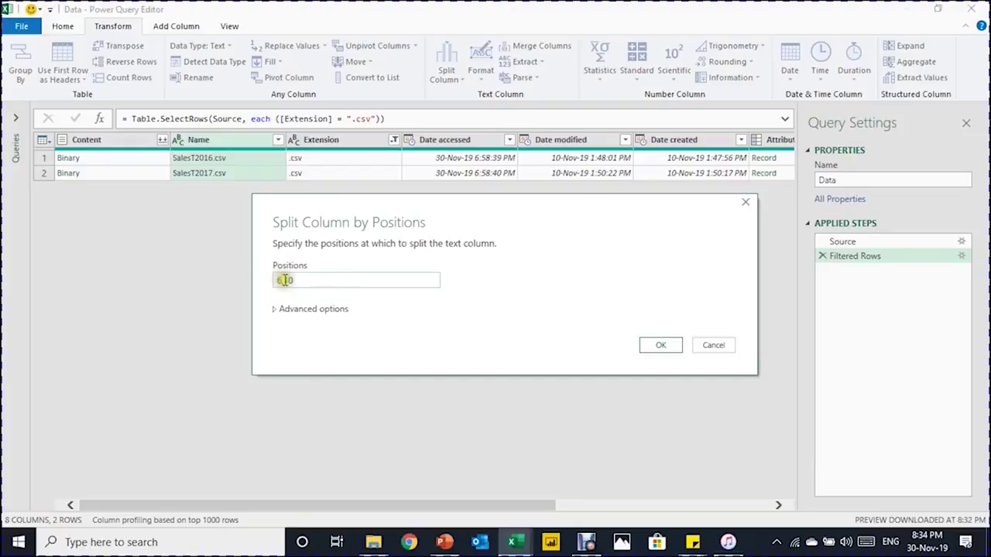
{"action": "left_click", "coordinate": [660, 345]}
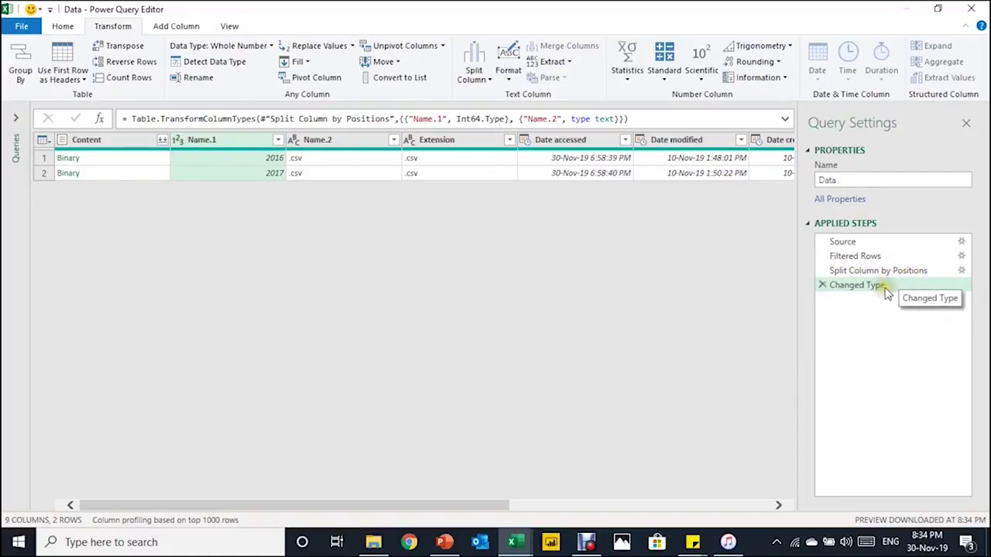
{"action": "left_click", "coordinate": [823, 286]}
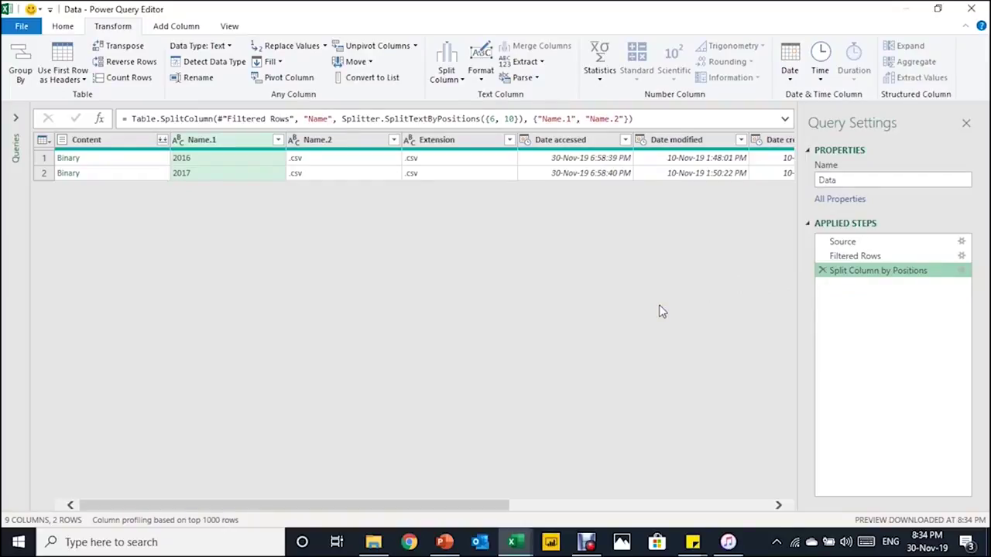
- Preview the first binary file in the Content column
{"action": "left_click", "coordinate": [512, 332]}
{"action": "left_click", "coordinate": [140, 145]}
{"action": "left_click", "coordinate": [121, 163]}
{"action": "left_click", "coordinate": [149, 162]}
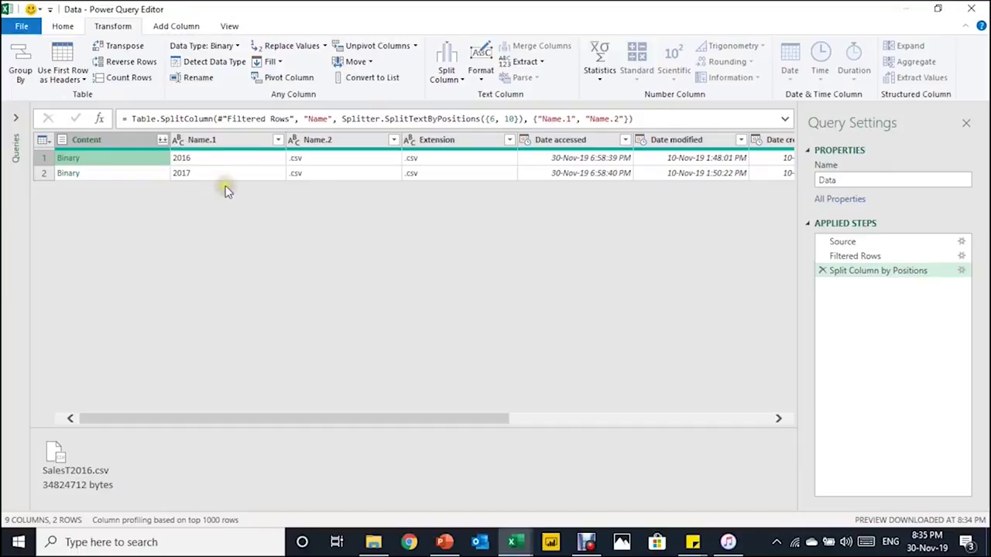
- Add a custom column named Custom with the formula Csv.Document([Content])
{"action": "left_click", "coordinate": [191, 27]}
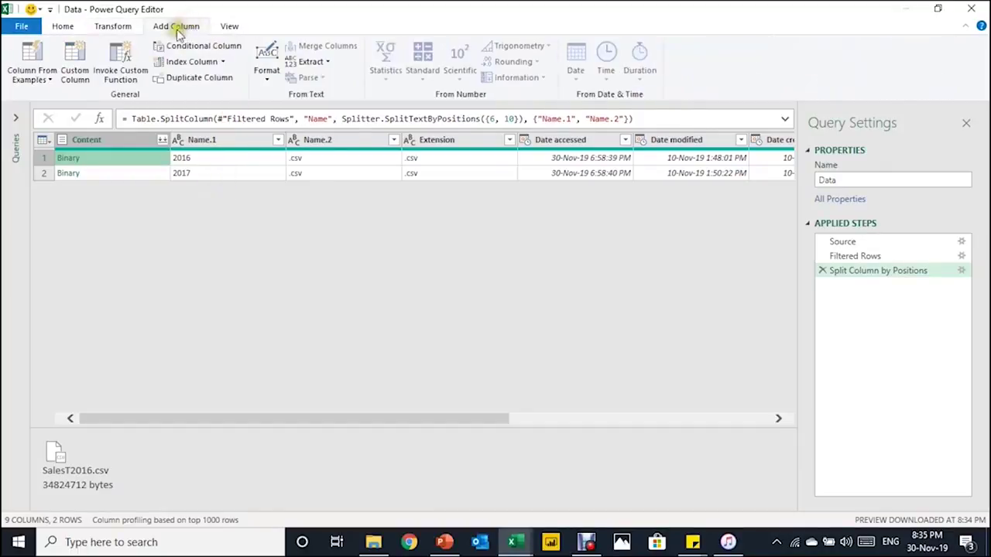
{"action": "left_click", "coordinate": [72, 81]}
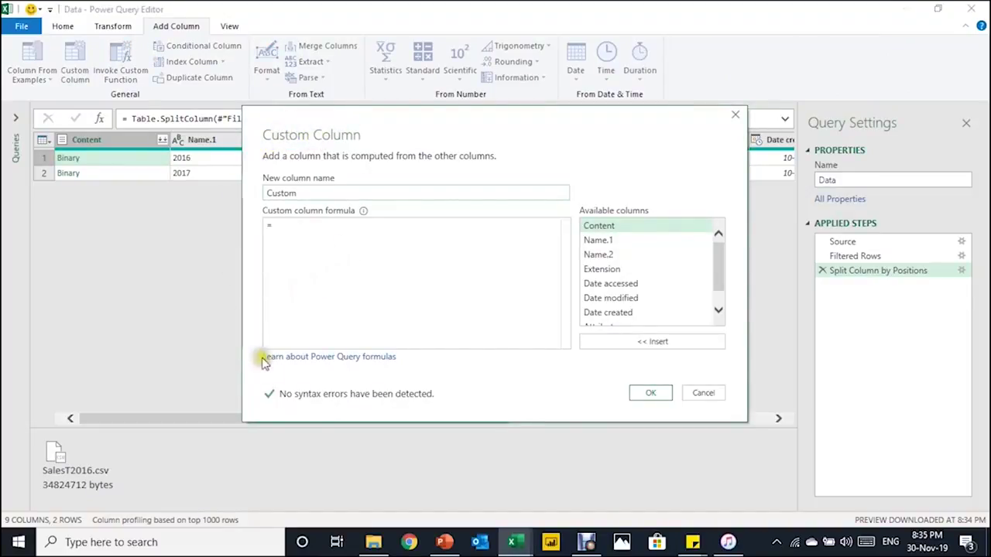
{"action": "left_click", "coordinate": [310, 193]}
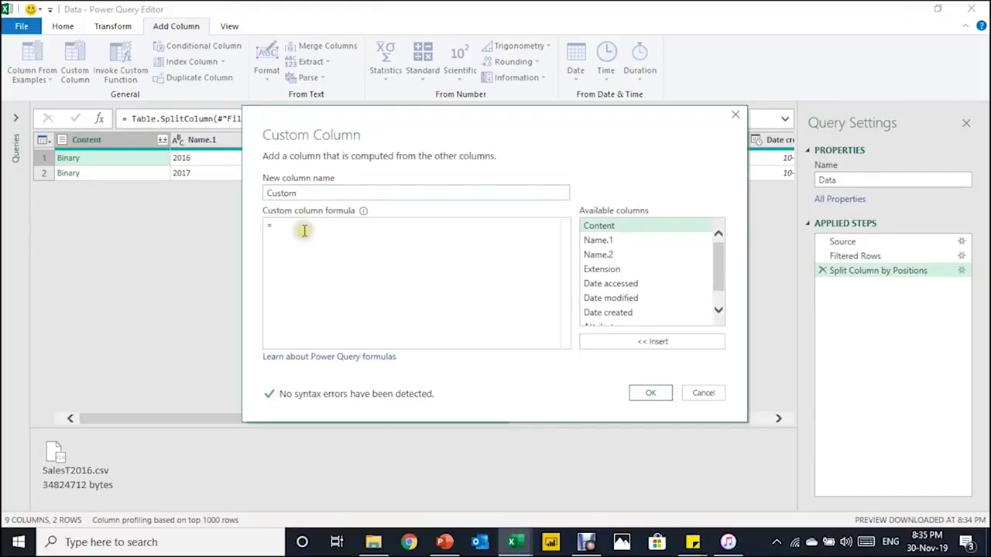
{"action": "left_click", "coordinate": [304, 226]}
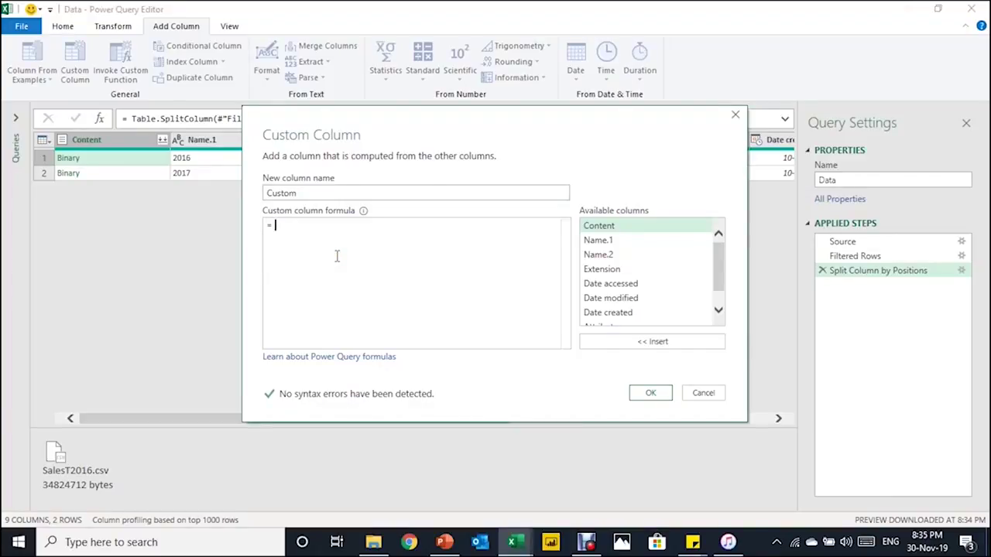
{"action": "type", "text": "Cs"}
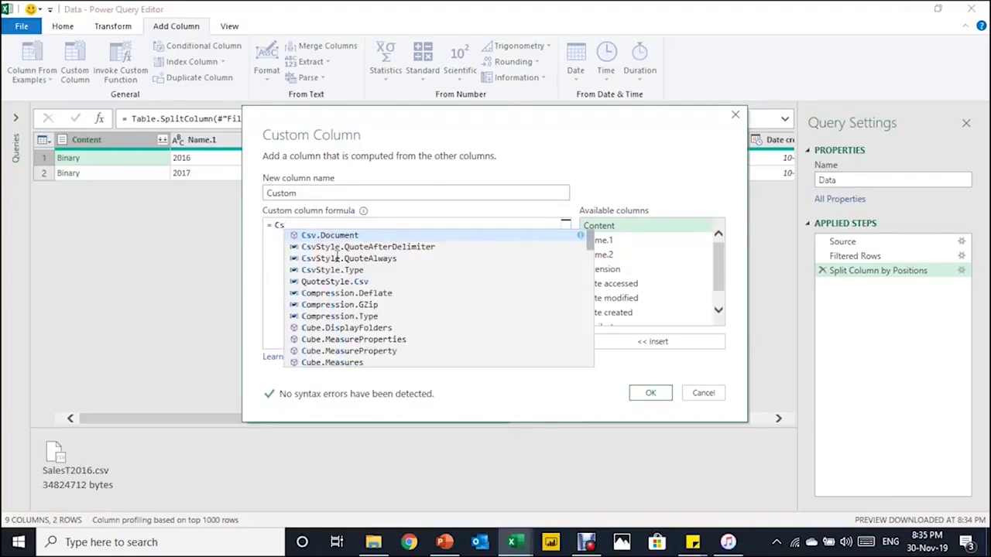
{"action": "type", "text": "v.Document"}
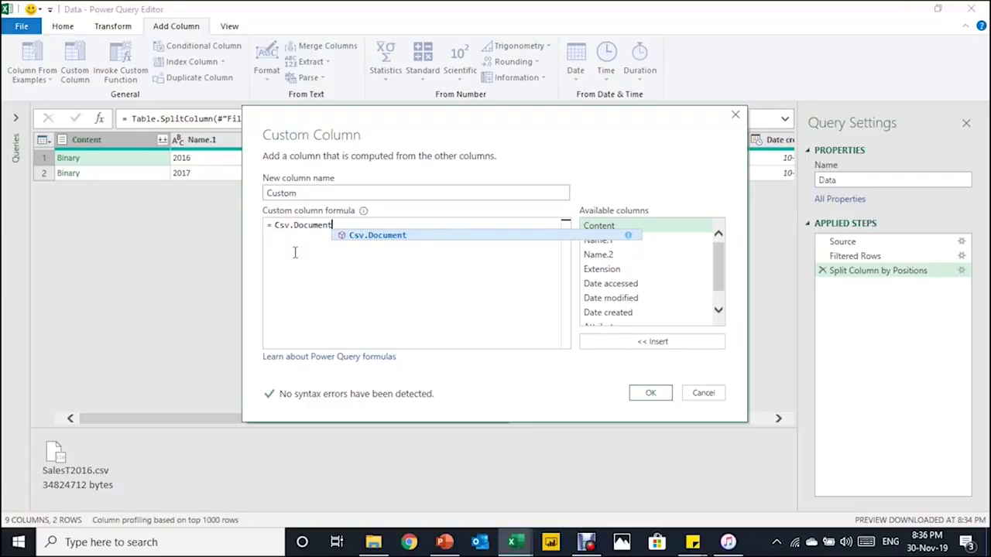
{"action": "type", "text": "("}
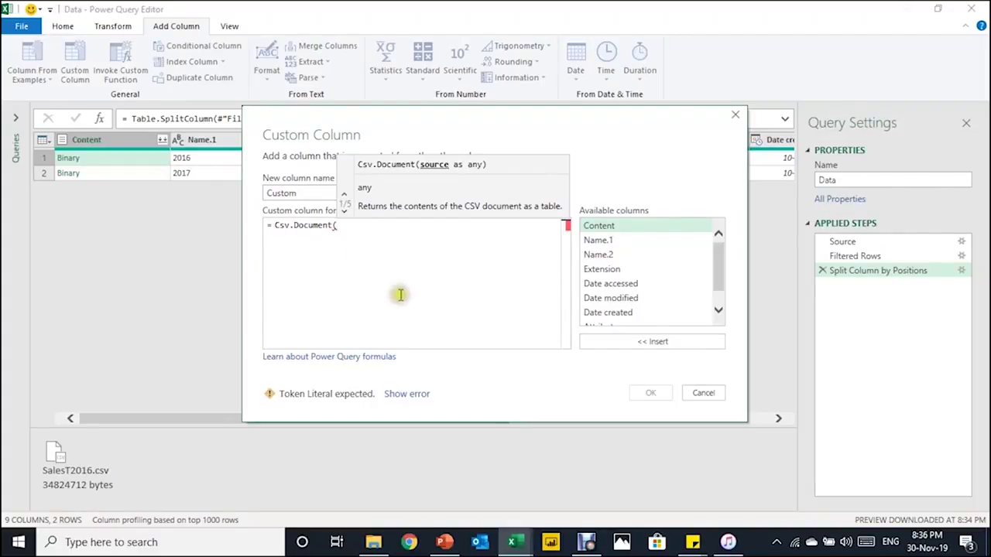
{"action": "left_click", "coordinate": [598, 241]}
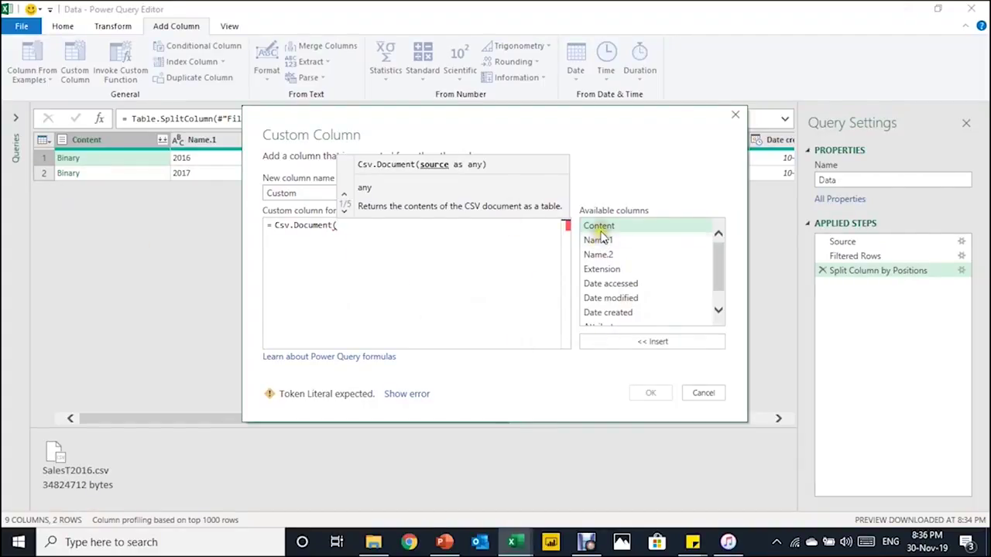
{"action": "mouse_move", "coordinate": [721, 258]}
{"action": "left_mouse_down"}
{"action": "mouse_move", "coordinate": [723, 275]}
{"action": "mouse_move", "coordinate": [718, 243]}
{"action": "left_mouse_up"}
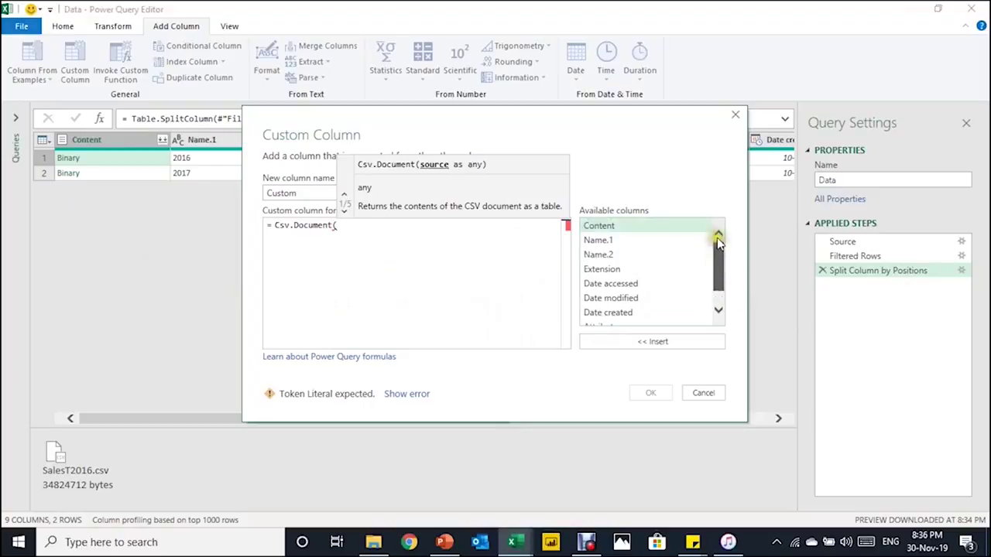
{"action": "left_click", "coordinate": [636, 225]}
{"action": "left_click", "coordinate": [664, 343]}
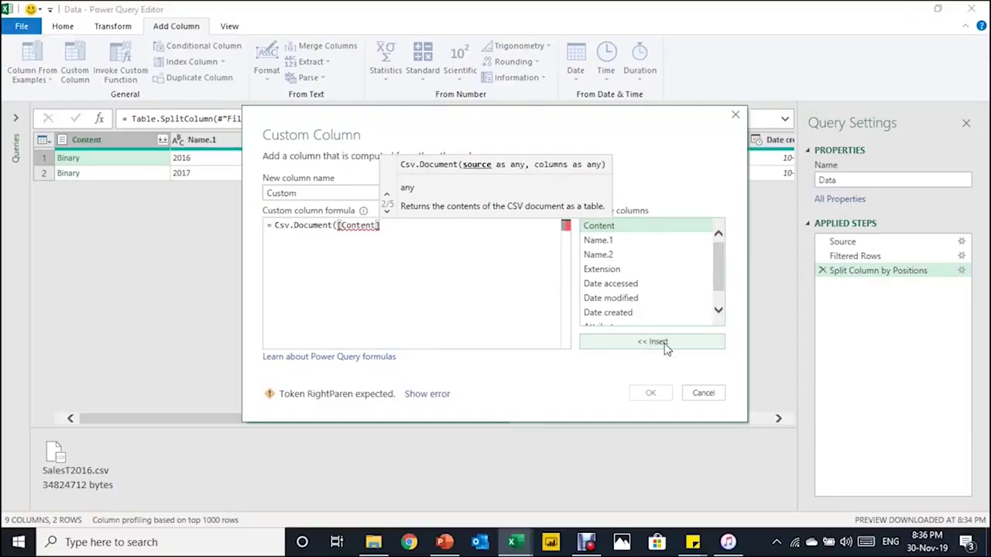
{"action": "type", "text": ")"}
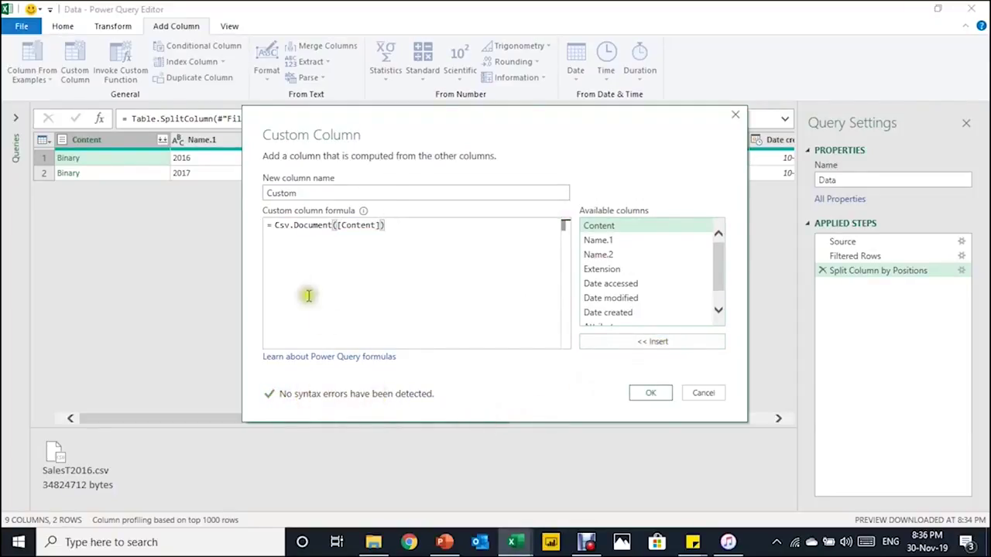
{"action": "left_click", "coordinate": [655, 396]}
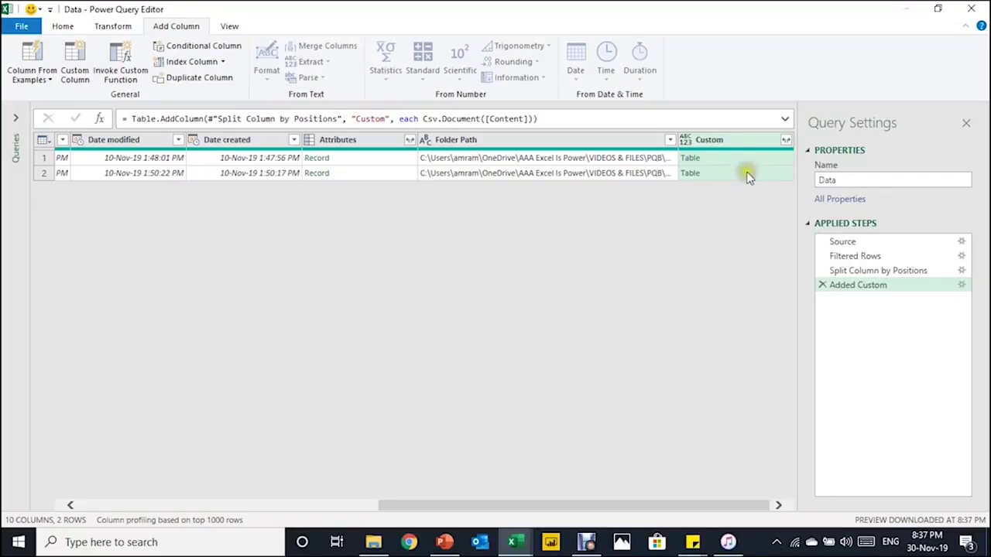
- Preview the first table in the Custom column, and remove all columns except Custom and Name.1, in that order
{"action": "left_click", "coordinate": [768, 160]}
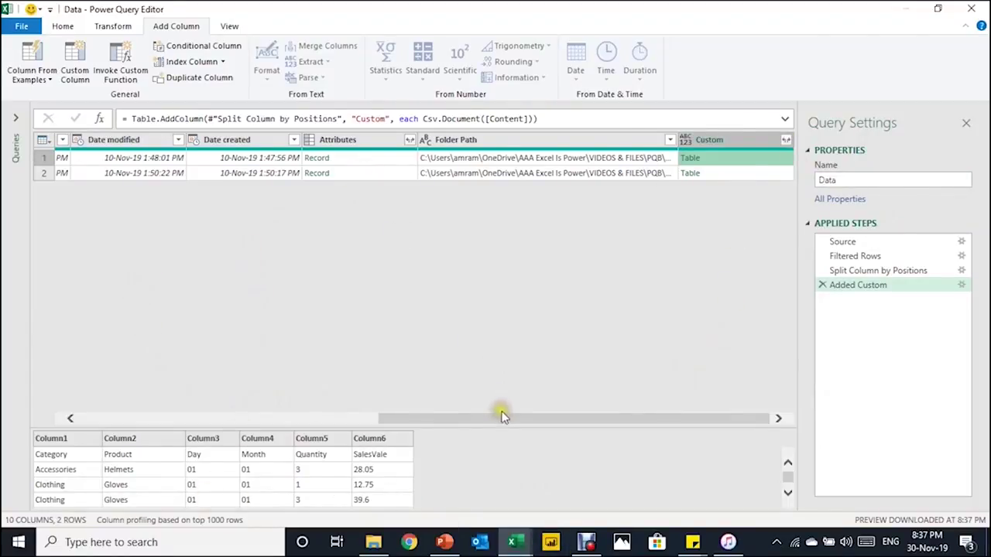
{"action": "left_click_drag", "start_coordinate": [504, 418], "coordinate": [162, 435]}
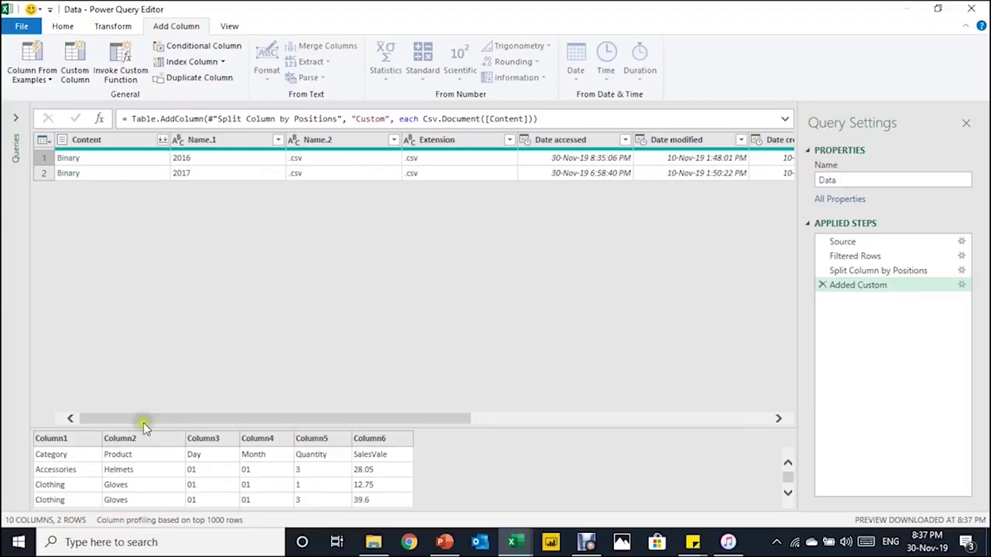
{"action": "left_click", "coordinate": [239, 136]}
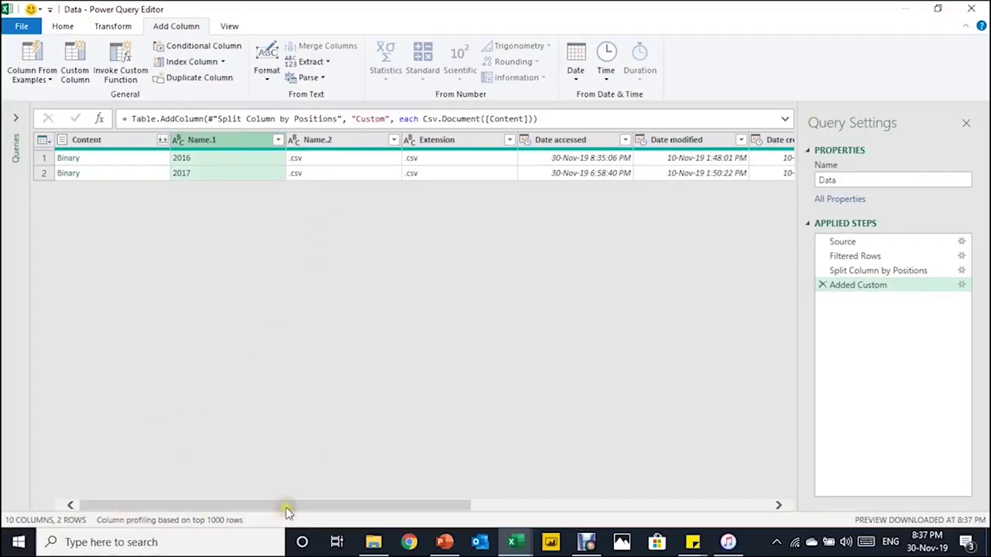
{"action": "left_click_drag", "start_coordinate": [287, 507], "coordinate": [604, 486]}
{"action": "left_click", "coordinate": [716, 141]}
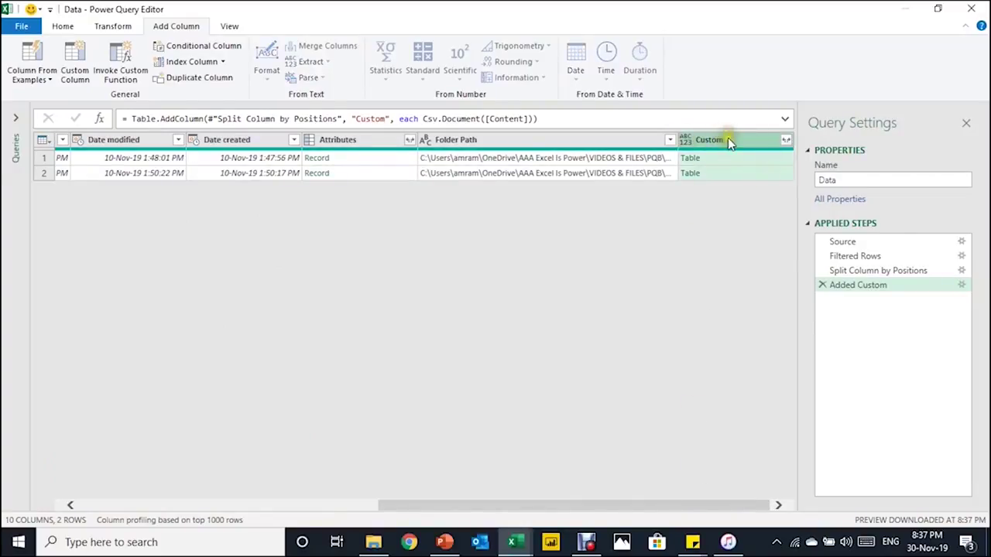
{"action": "left_click_drag", "start_coordinate": [641, 506], "coordinate": [214, 541]}
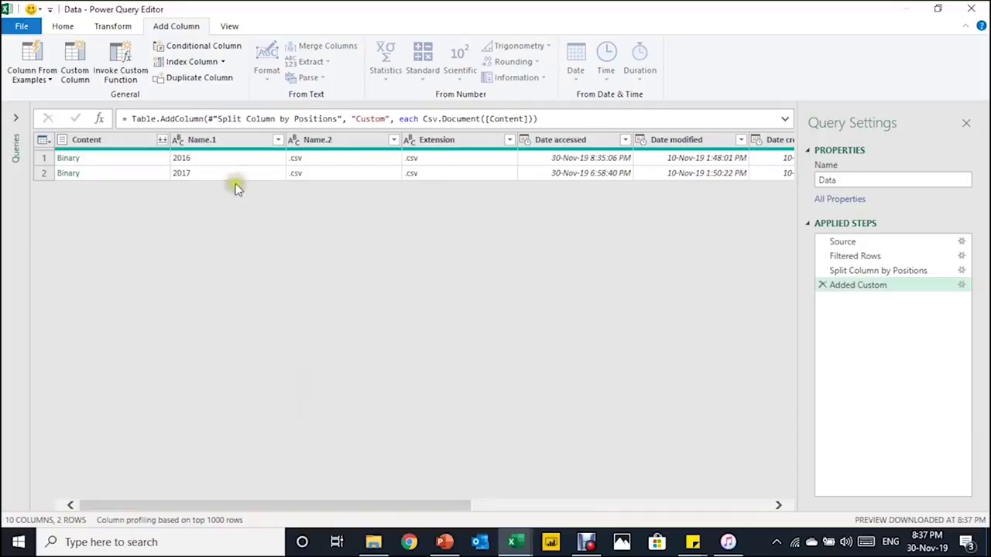
{"action": "left_click", "coordinate": [215, 141]}
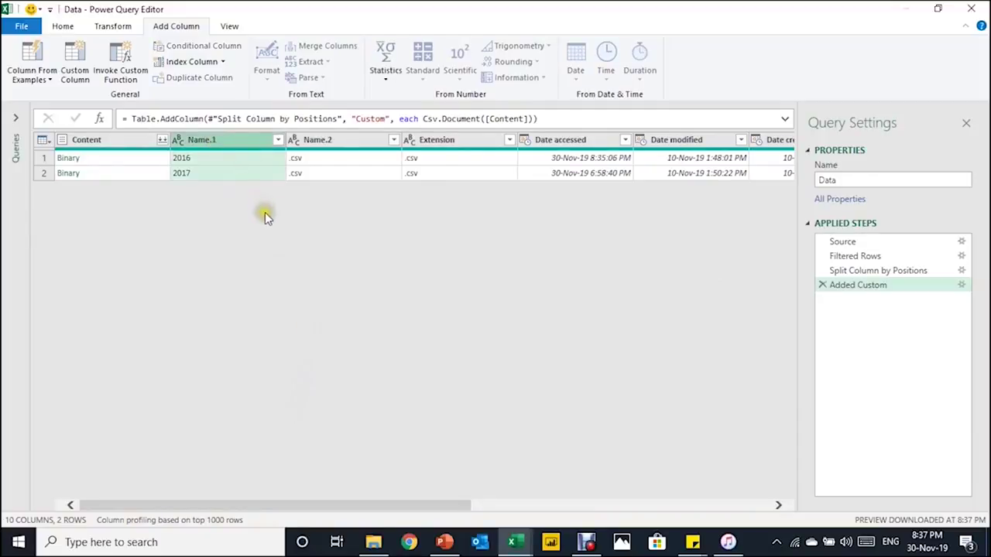
{"action": "right_click", "coordinate": [236, 146]}
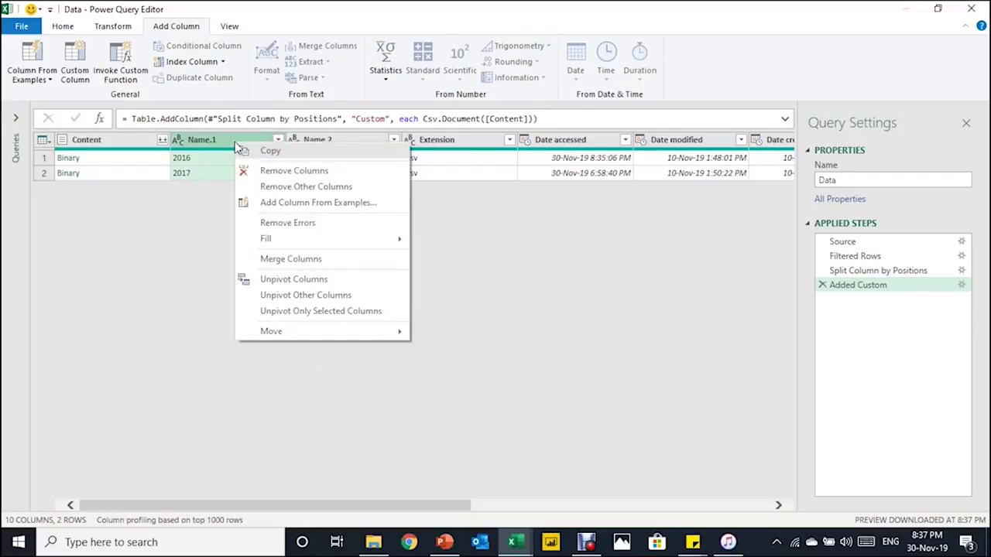
{"action": "left_click", "coordinate": [300, 186]}
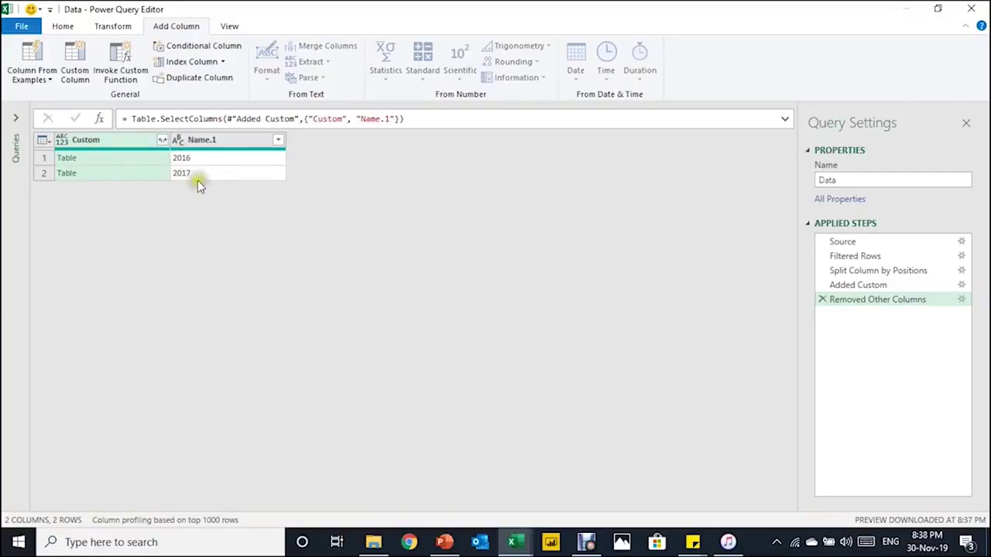
- Expand the Custom column's tables into Column1 through Column6 without the original column name as prefix
{"action": "left_click", "coordinate": [162, 141]}
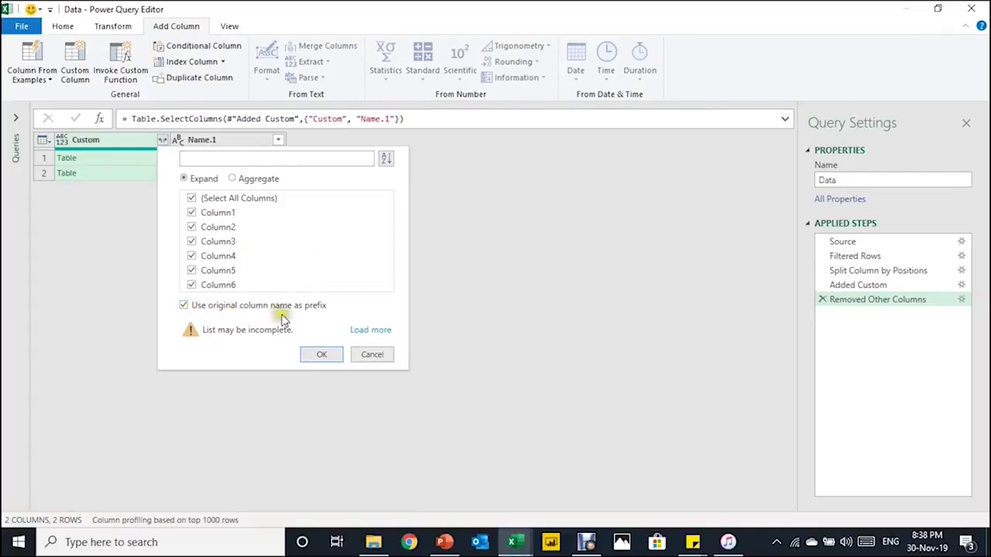
{"action": "left_click", "coordinate": [183, 305]}
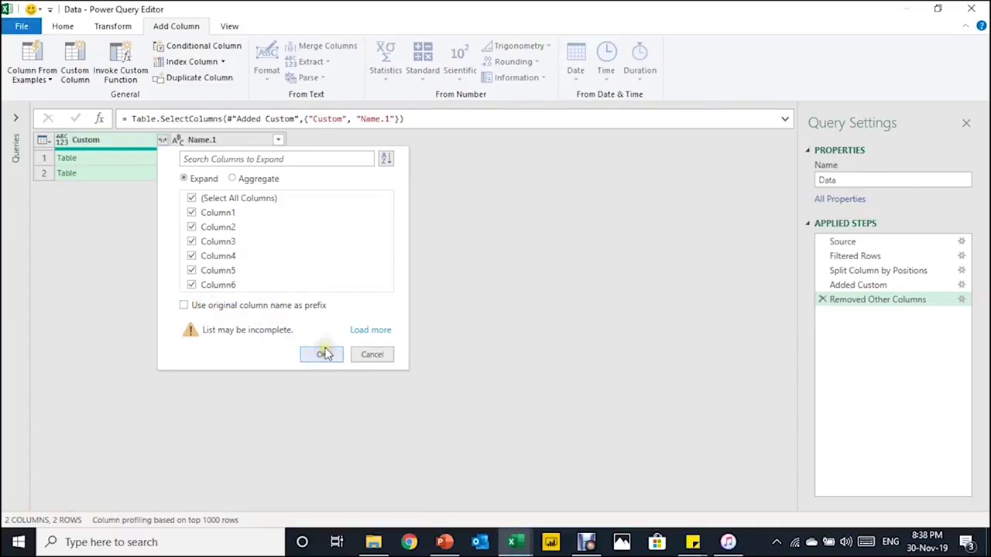
{"action": "left_click", "coordinate": [322, 354]}
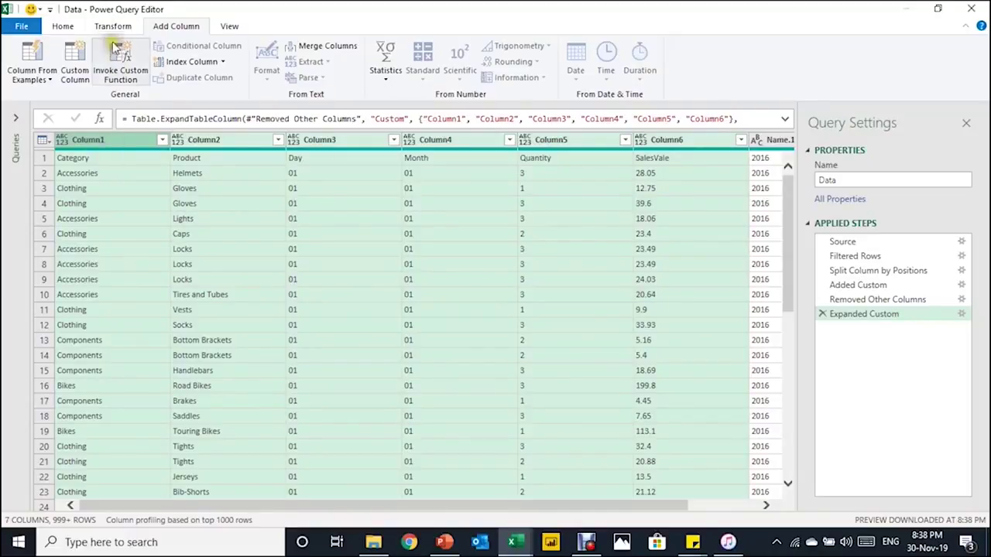
{"action": "left_click", "coordinate": [64, 26]}
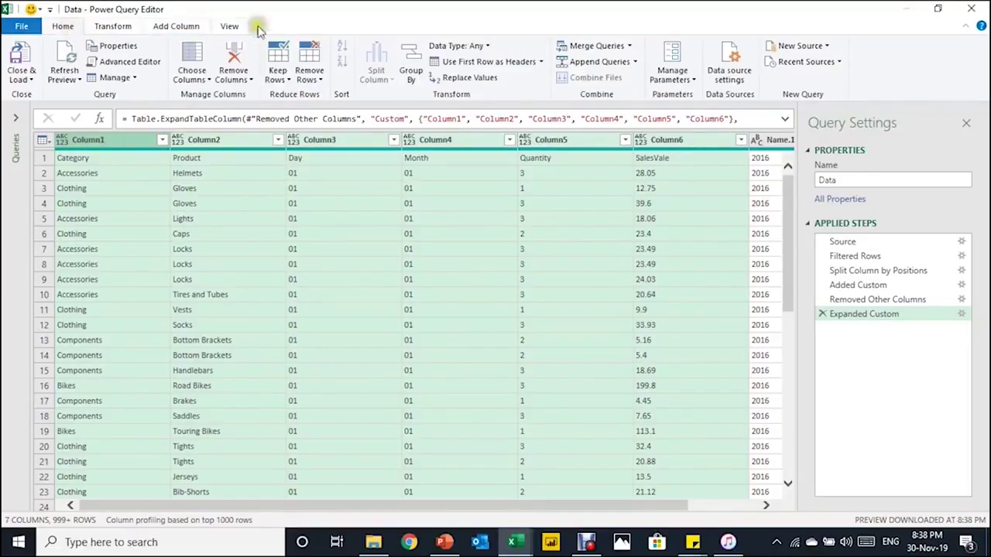
- Promote the first row of the expanded table to column headers
{"action": "left_click", "coordinate": [457, 67]}
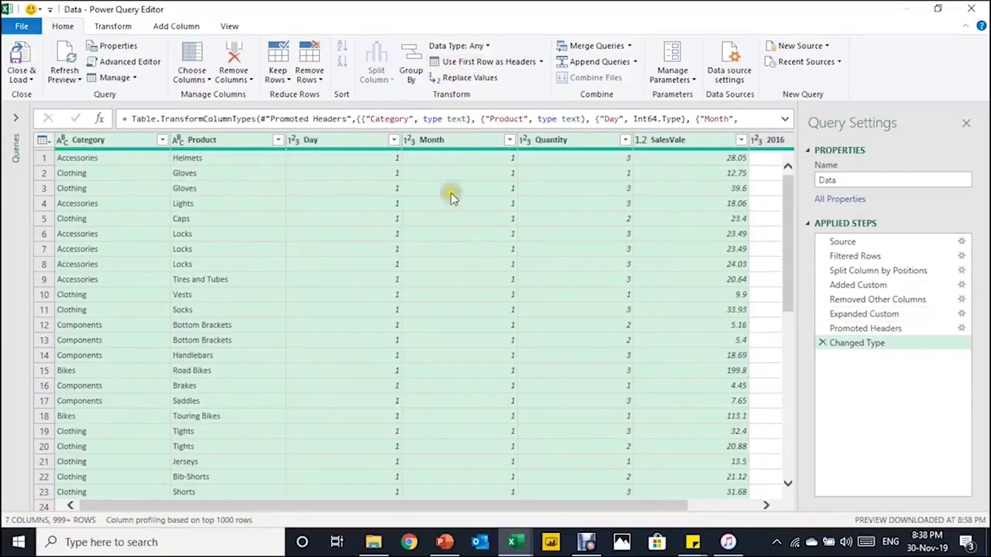
{"action": "left_click_drag", "start_coordinate": [418, 504], "coordinate": [487, 505]}
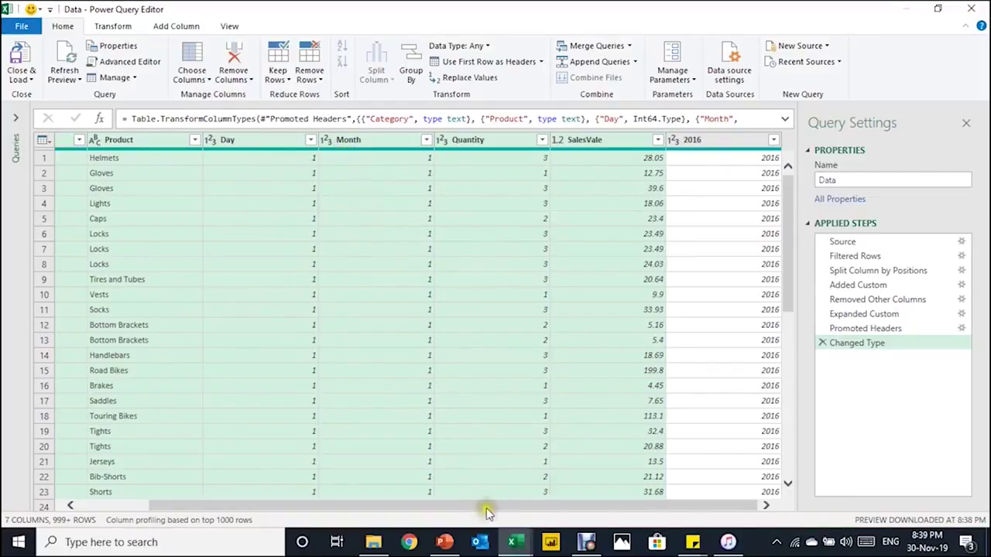
{"action": "left_click_drag", "start_coordinate": [487, 511], "coordinate": [212, 512]}
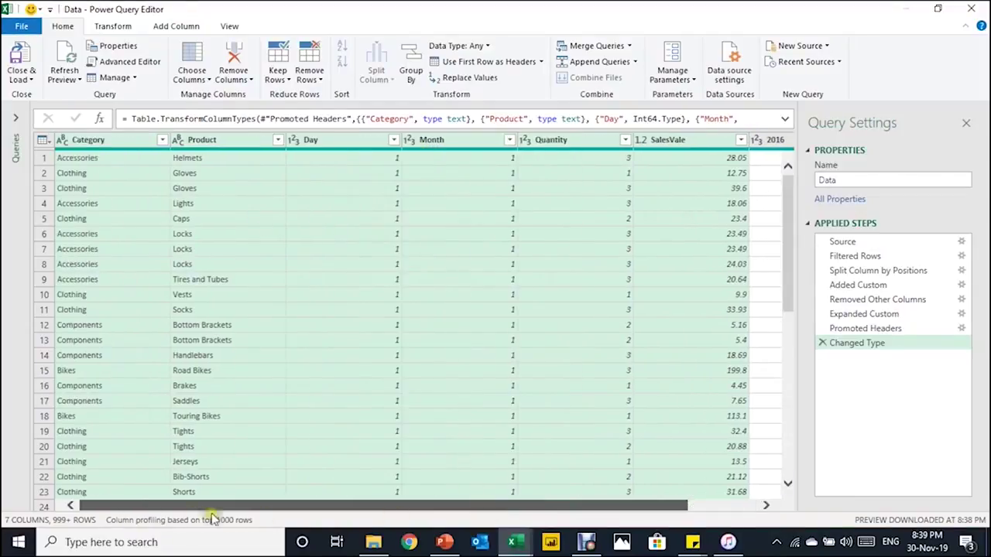
- Load the full list of Category column values and filter out the repeated header value "Category"
{"action": "left_click", "coordinate": [156, 159]}
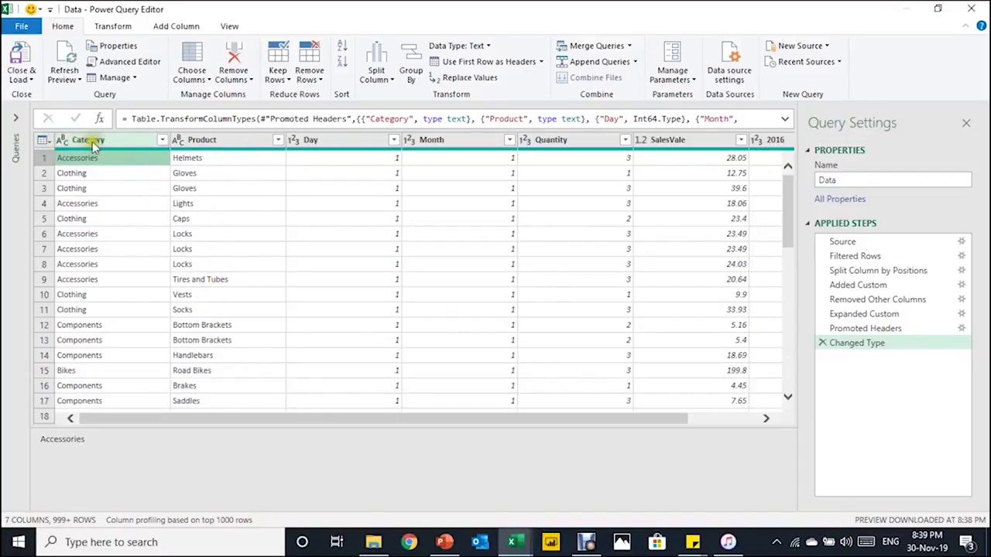
{"action": "left_click", "coordinate": [162, 140]}
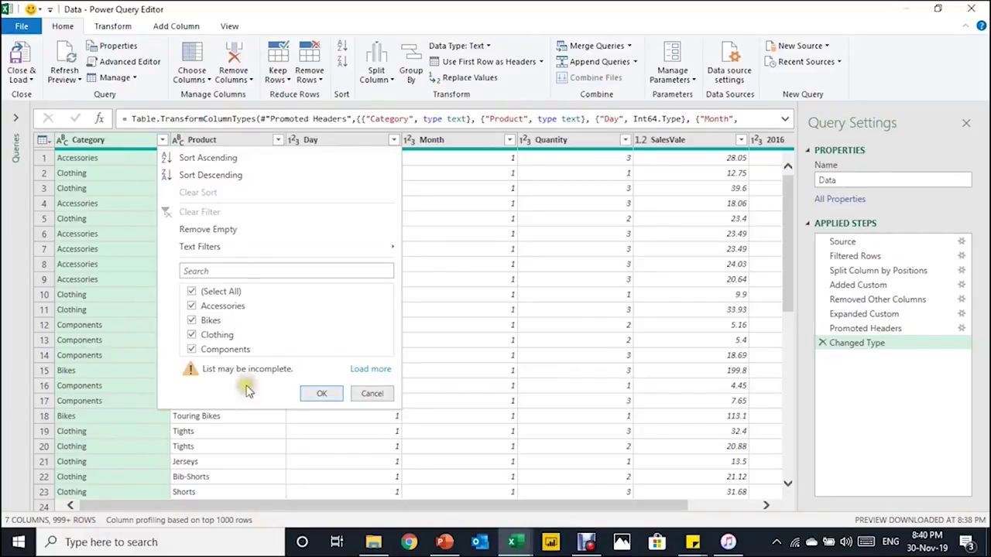
{"action": "left_click", "coordinate": [363, 369]}
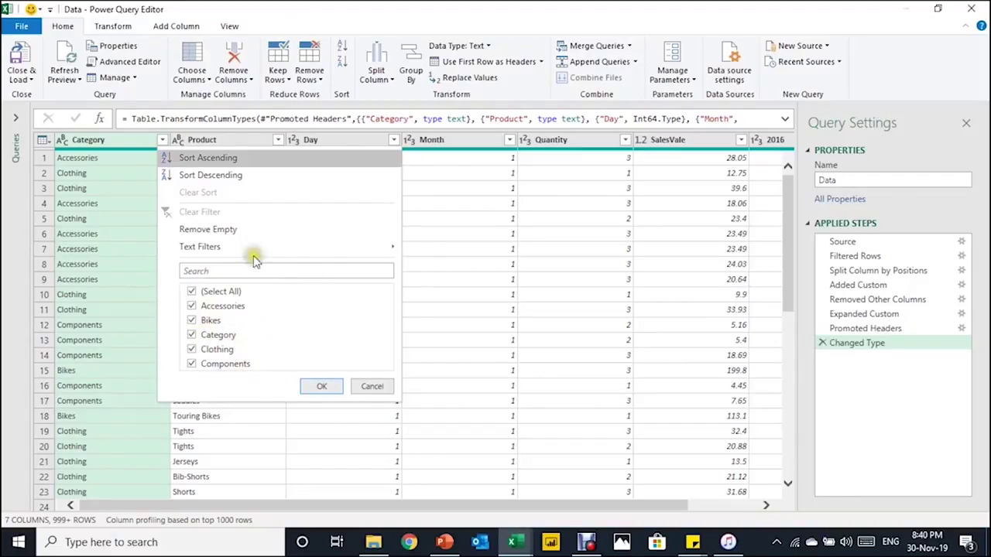
{"action": "left_click", "coordinate": [192, 339]}
{"action": "left_click", "coordinate": [323, 388]}
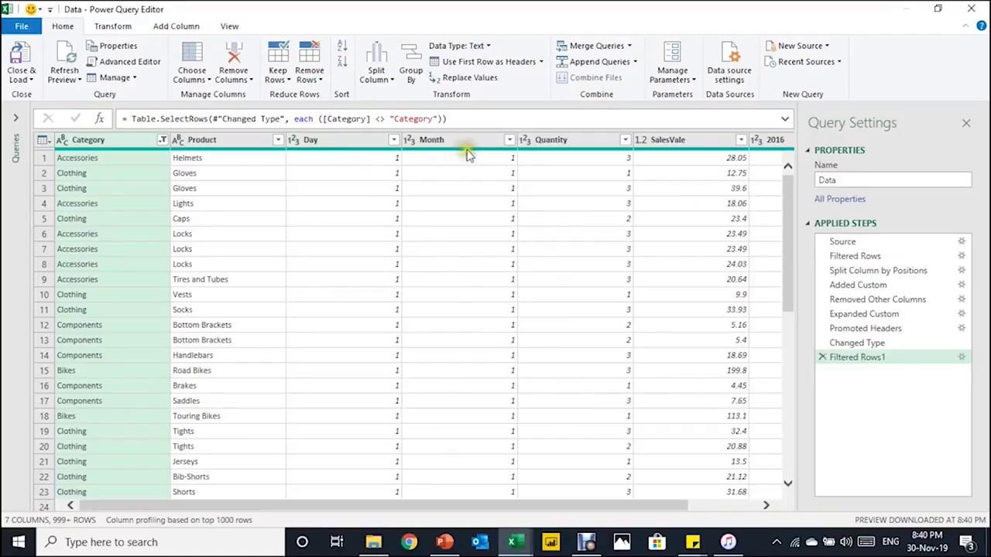
{"action": "left_click_drag", "start_coordinate": [566, 506], "coordinate": [656, 505]}
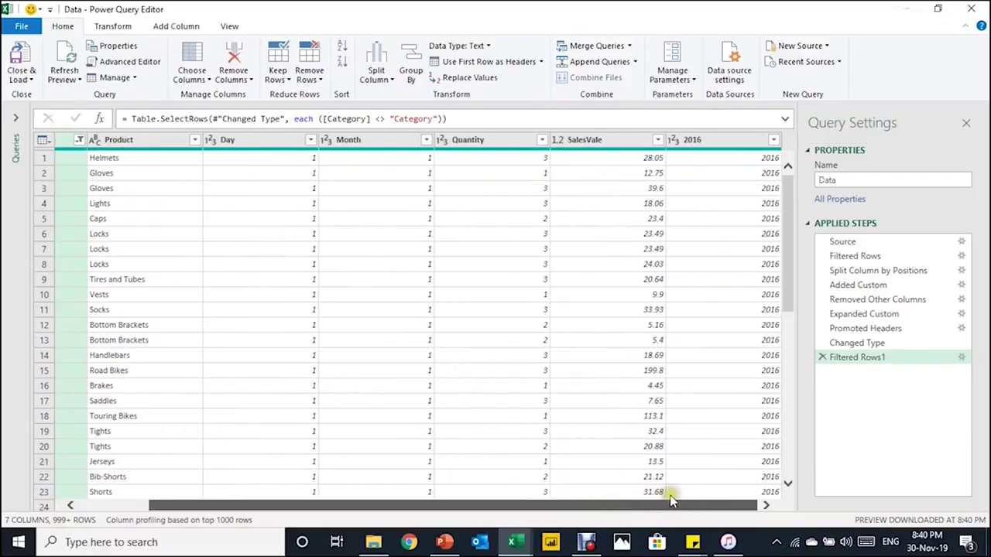
{"action": "left_click_drag", "start_coordinate": [671, 501], "coordinate": [306, 509]}
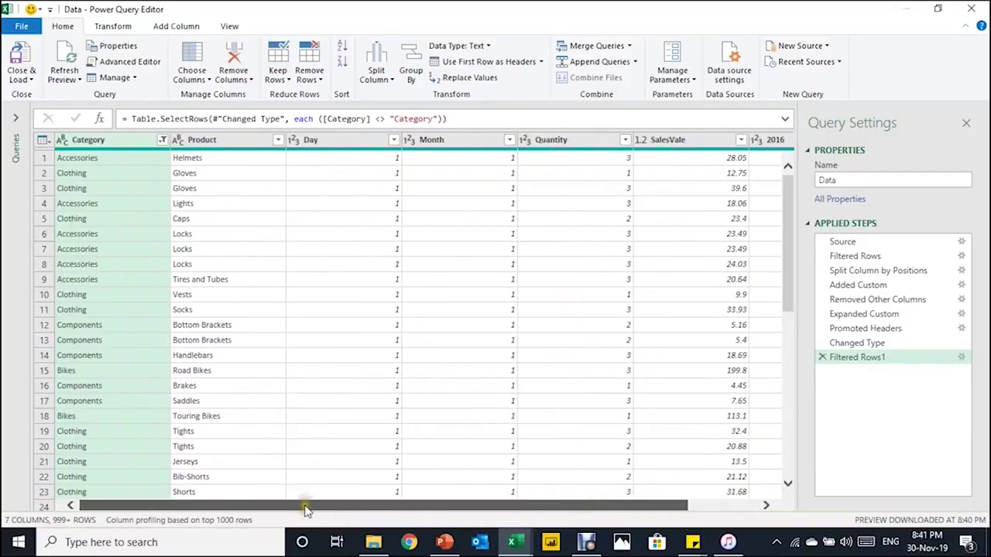
{"action": "left_click", "coordinate": [263, 338]}
{"action": "left_click", "coordinate": [261, 332]}
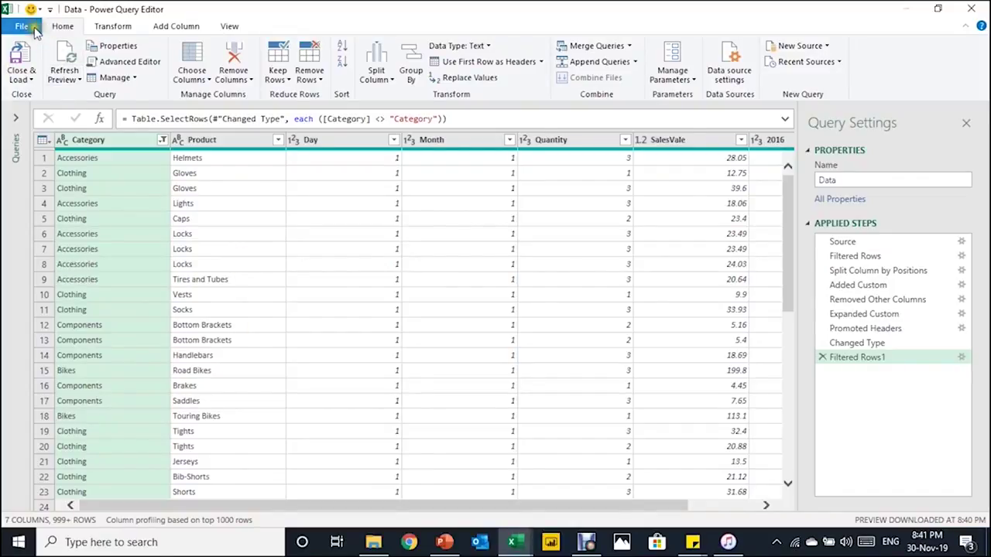
- Check the current workbook's locale in the query options' regional settings, leaving the options without changes
{"action": "left_click", "coordinate": [23, 27]}
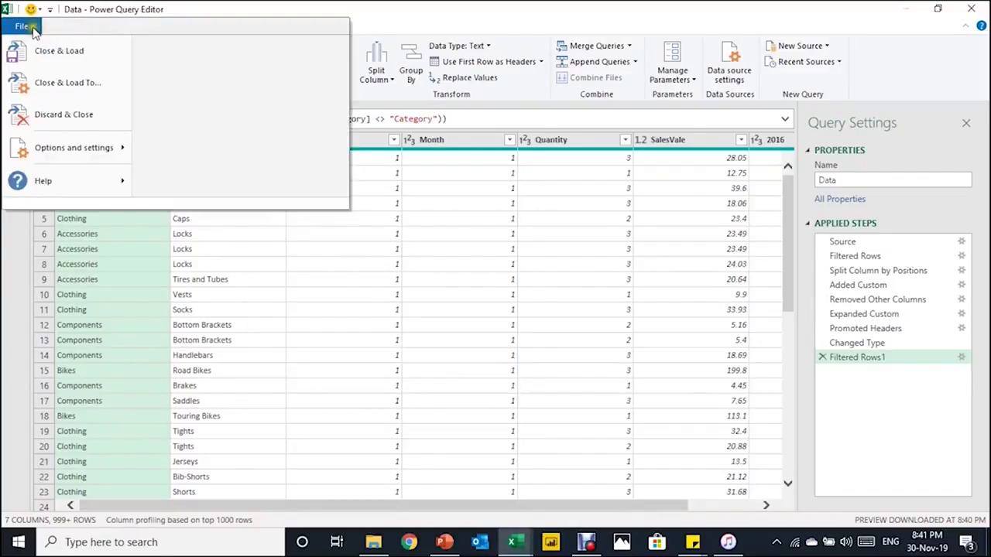
{"action": "left_click", "coordinate": [60, 150]}
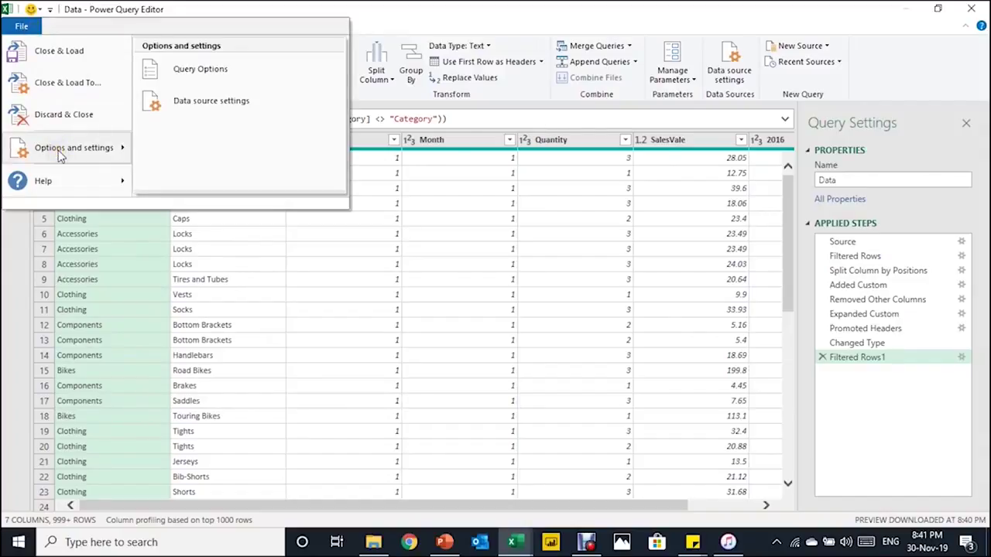
{"action": "left_click", "coordinate": [240, 68]}
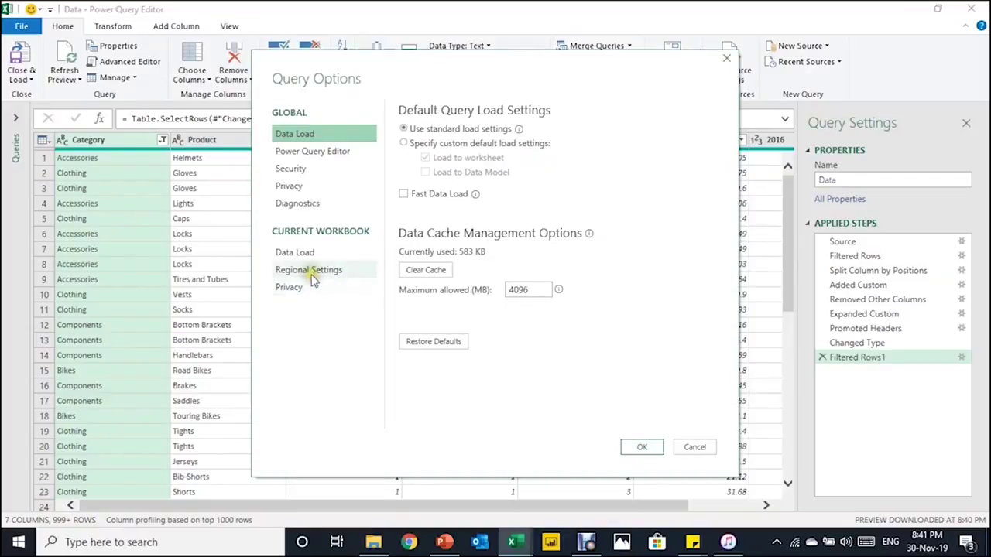
{"action": "left_click", "coordinate": [310, 271]}
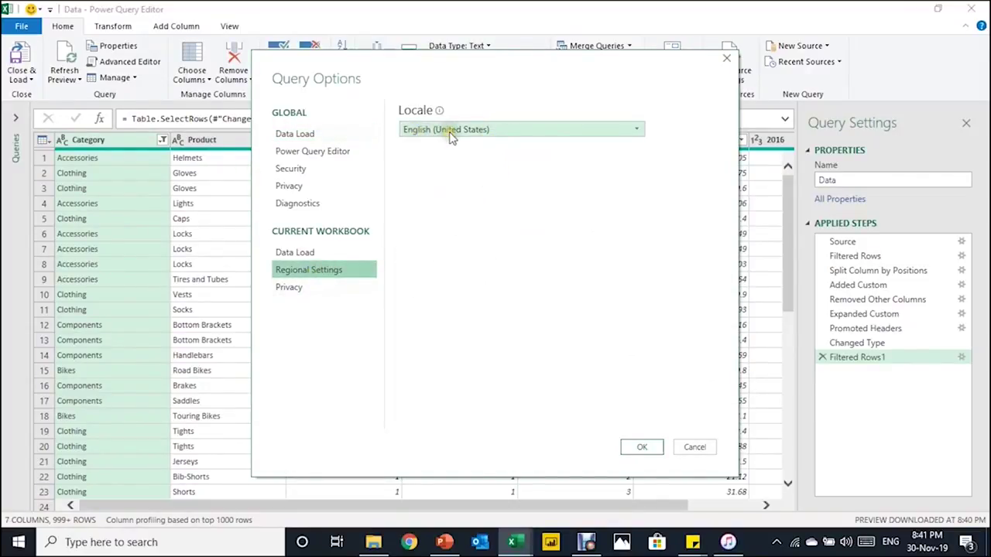
{"action": "left_click", "coordinate": [698, 445]}
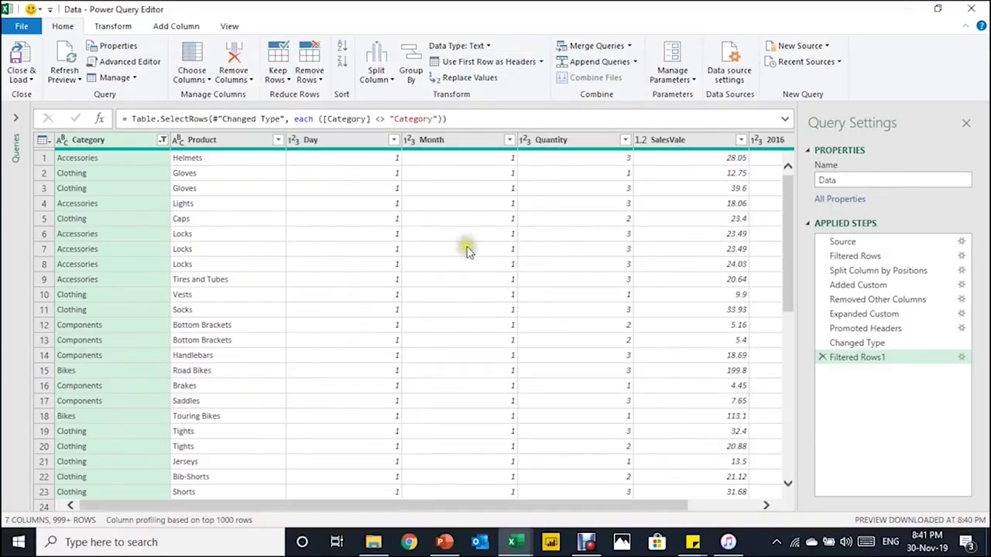
- Merge the Month, Day and 2016 columns, in that order, with the custom separator "-" and a new name for the merged column
{"action": "left_click", "coordinate": [456, 139]}
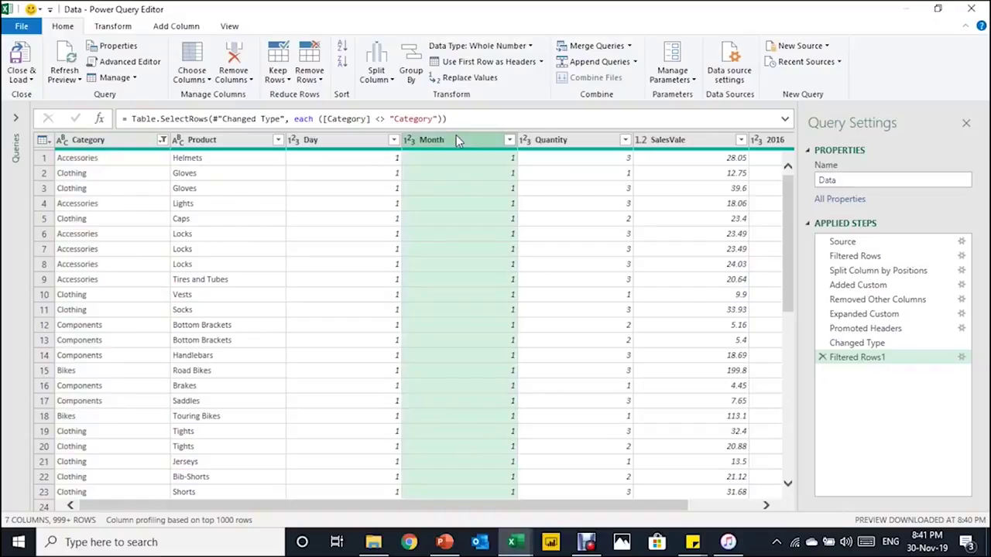
{"action": "left_click", "coordinate": [323, 144], "text": "ctrl"}
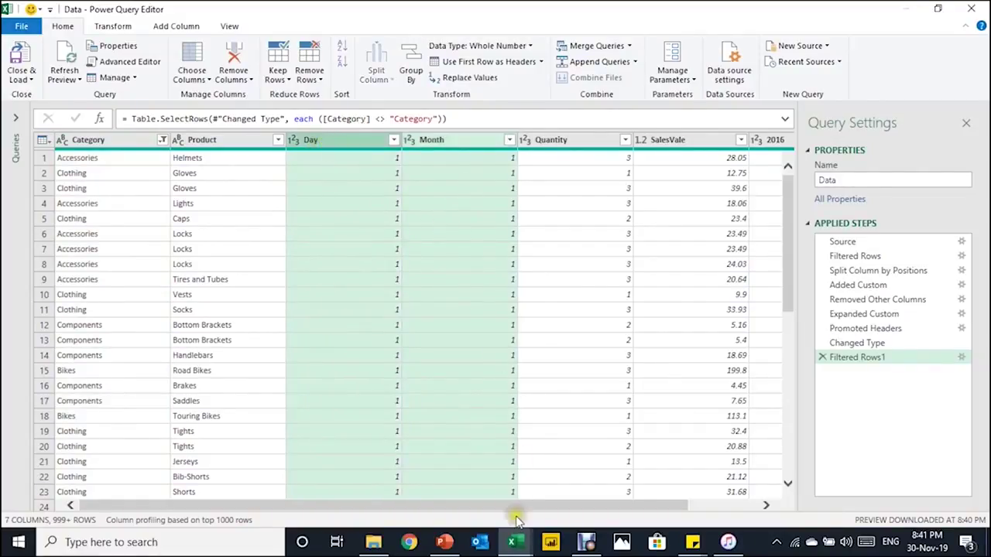
{"action": "left_click_drag", "start_coordinate": [519, 508], "coordinate": [585, 505]}
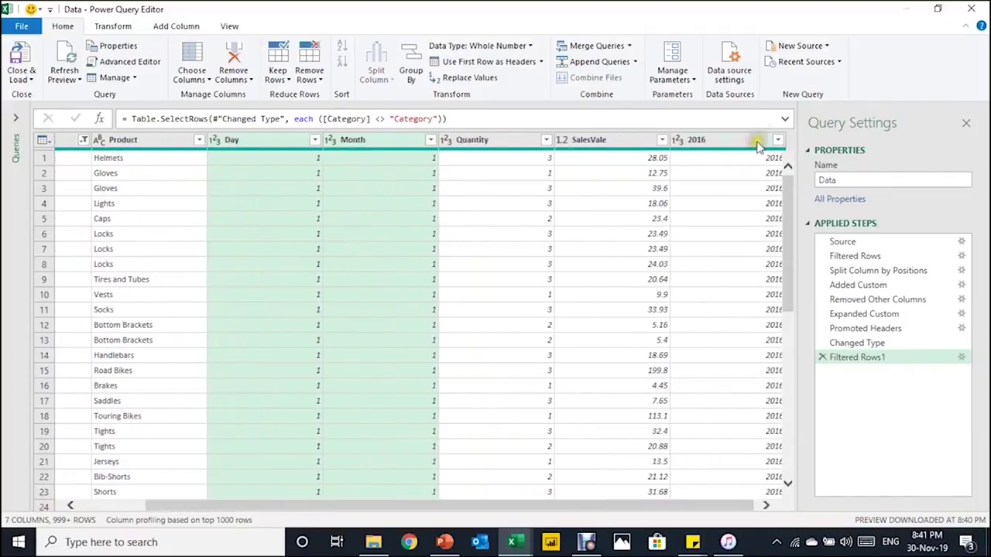
{"action": "left_click", "coordinate": [730, 139], "text": "ctrl"}
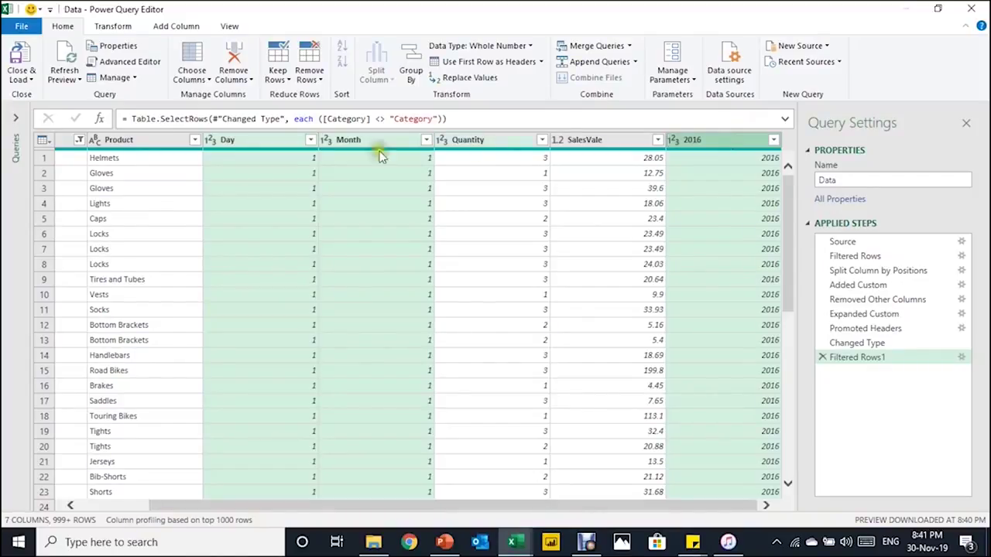
{"action": "left_click", "coordinate": [105, 28]}
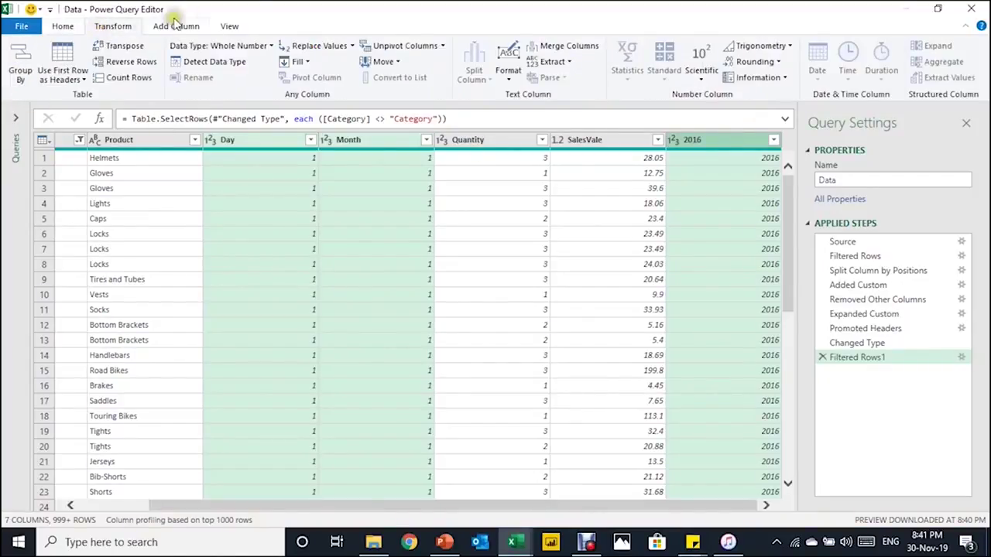
{"action": "left_click", "coordinate": [560, 46]}
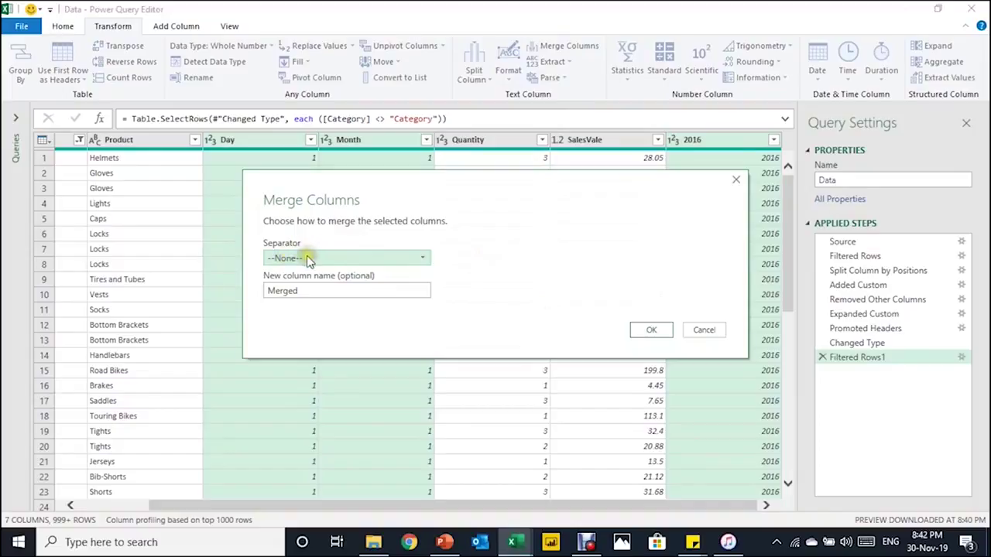
{"action": "left_click", "coordinate": [382, 263]}
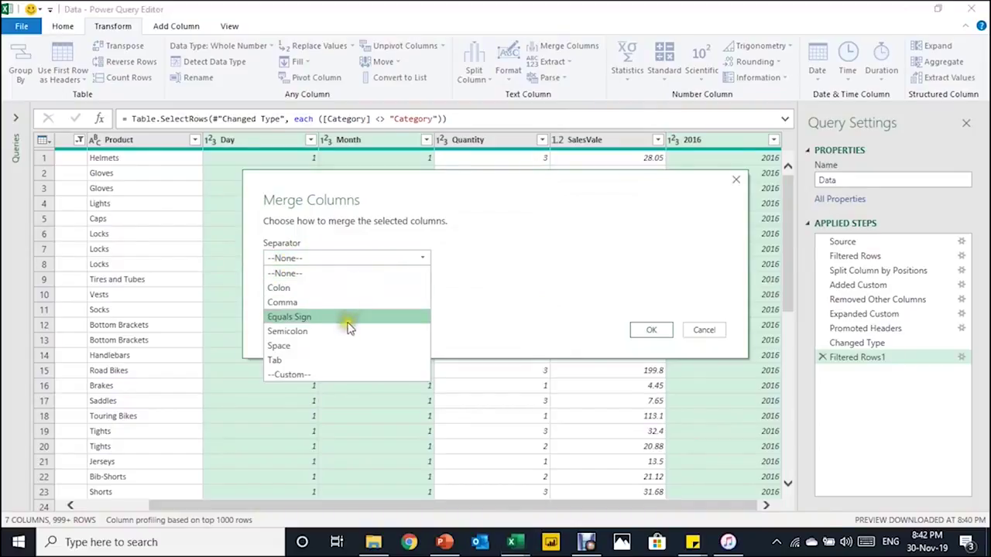
{"action": "left_click", "coordinate": [334, 375]}
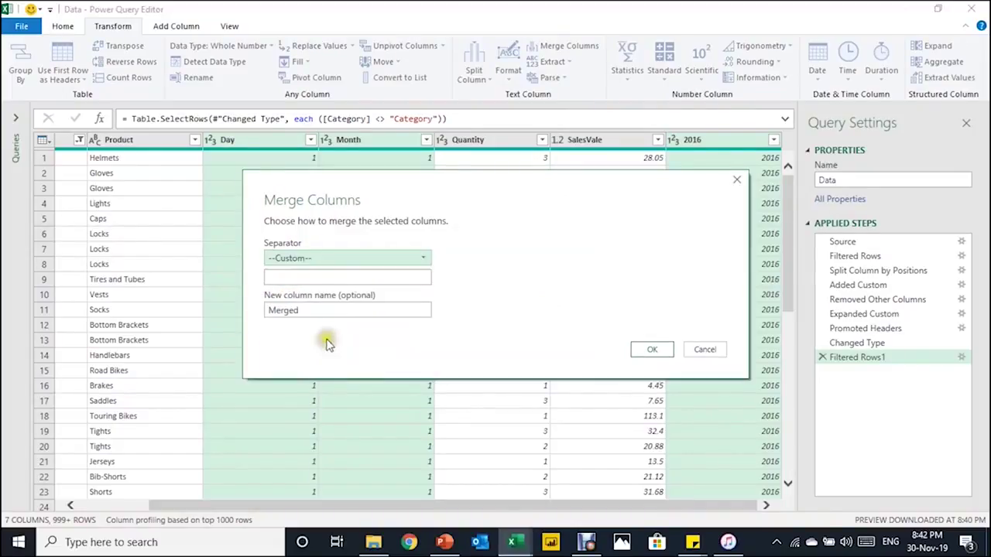
{"action": "left_click", "coordinate": [297, 276]}
{"action": "type", "text": "-"}
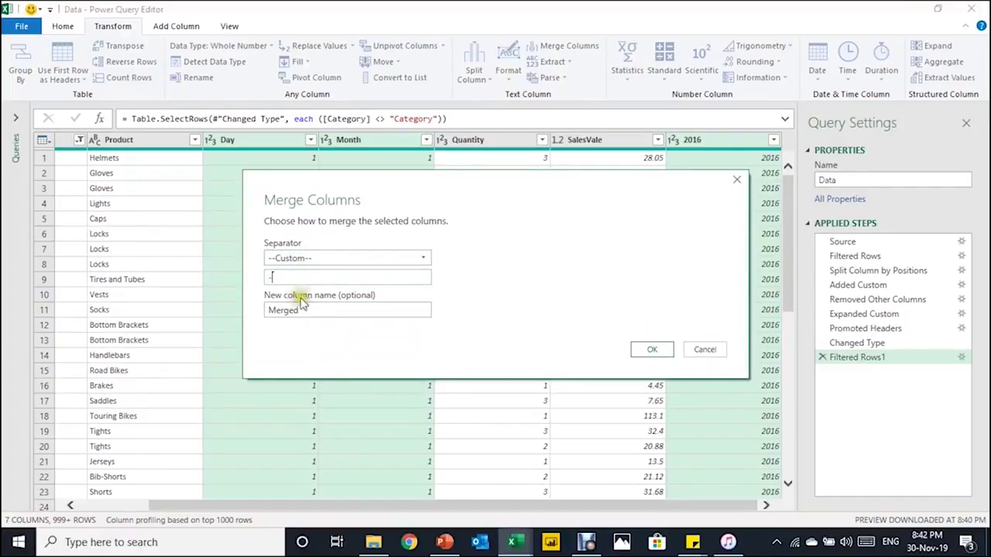
{"action": "left_click_drag", "start_coordinate": [302, 309], "coordinate": [233, 307]}
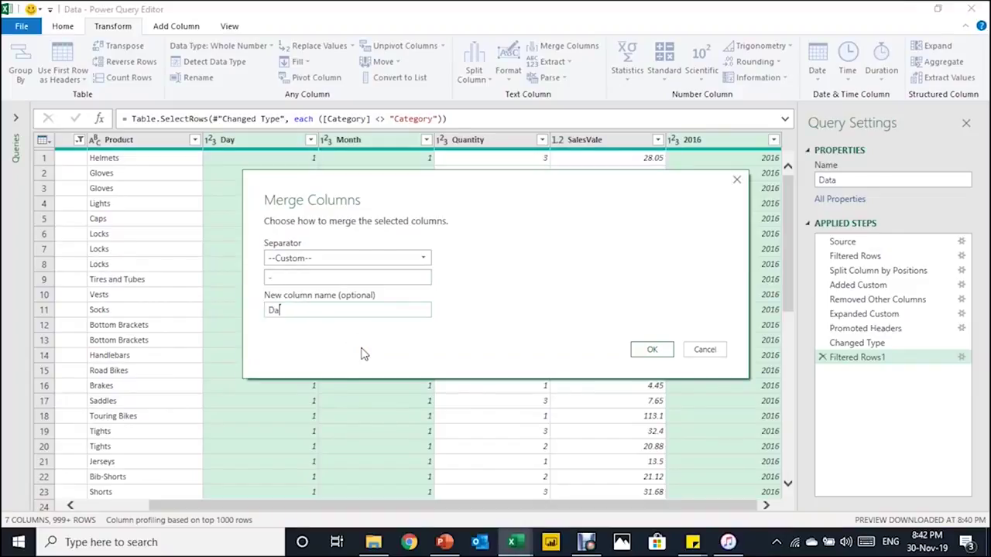
- Finish merging the Month, Day and 2016 columns into a hyphen-separated Date column and set its data type to Date
{"action": "left_click", "coordinate": [653, 350]}
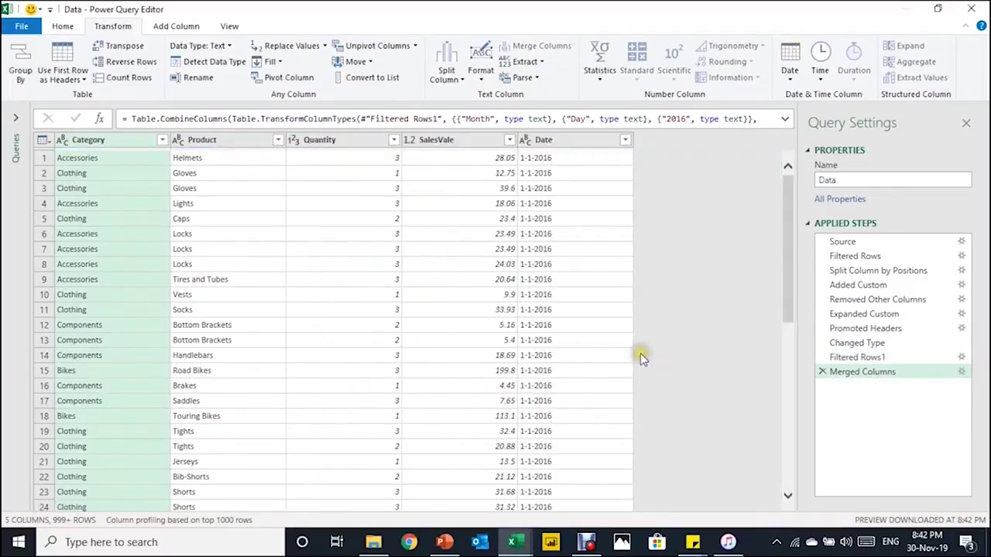
{"action": "left_click", "coordinate": [525, 140]}
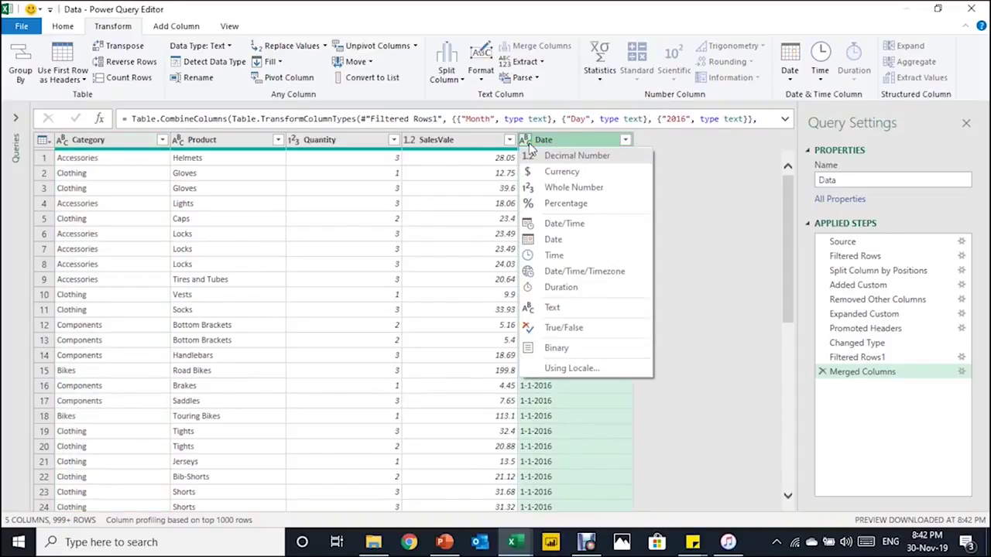
{"action": "left_click", "coordinate": [560, 240]}
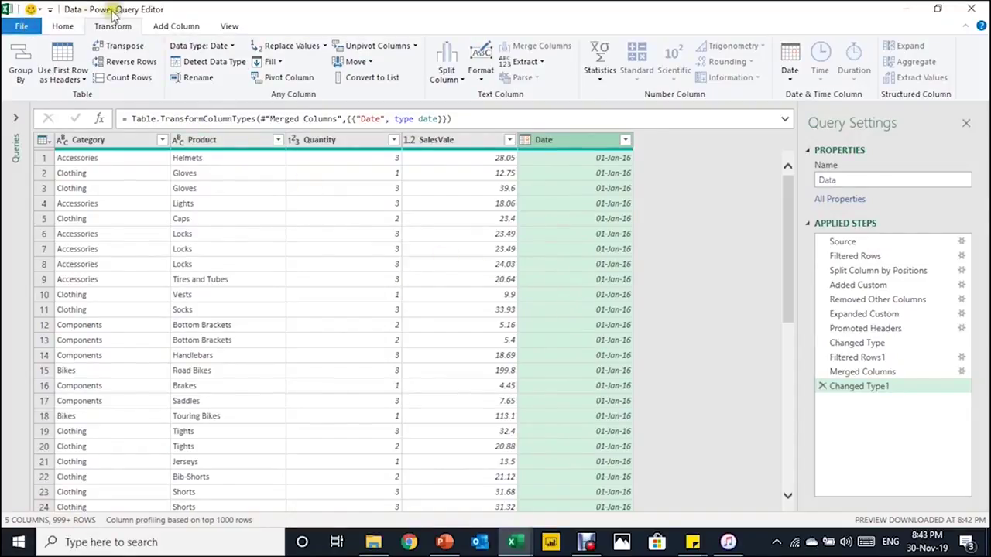
- Close the query editor and load the Data query as a PivotTable report at cell B2 of the existing Sheet1
{"action": "left_click", "coordinate": [63, 25]}
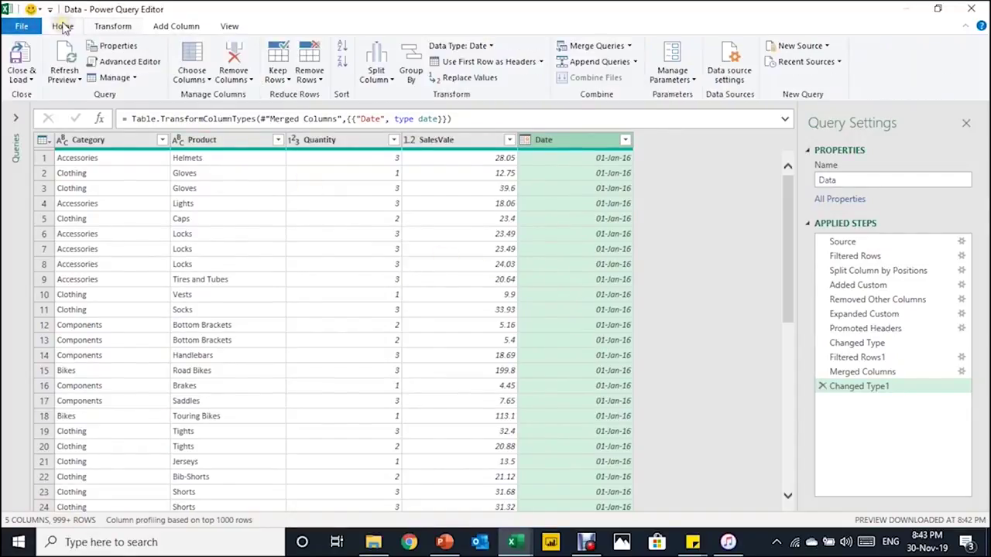
{"action": "left_click", "coordinate": [31, 81]}
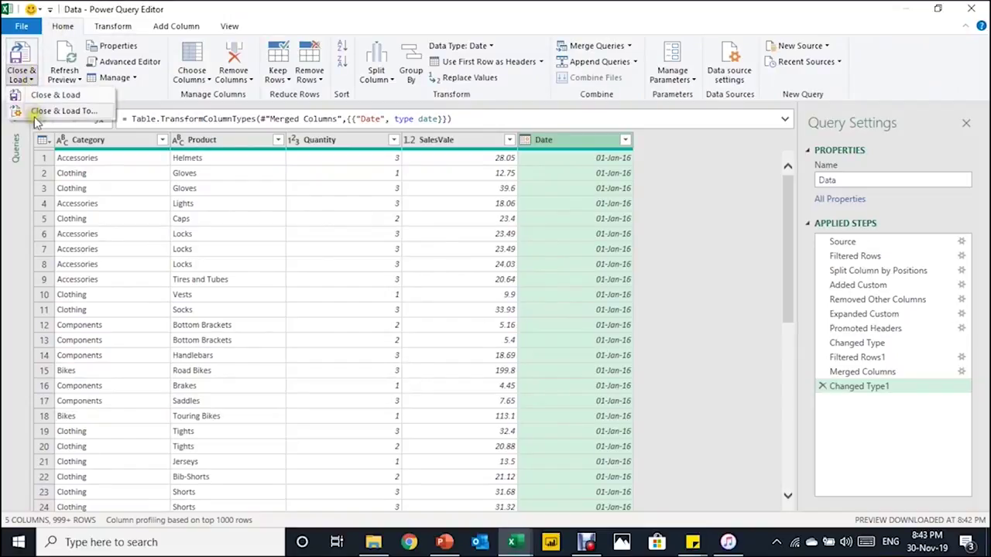
{"action": "left_click", "coordinate": [35, 117]}
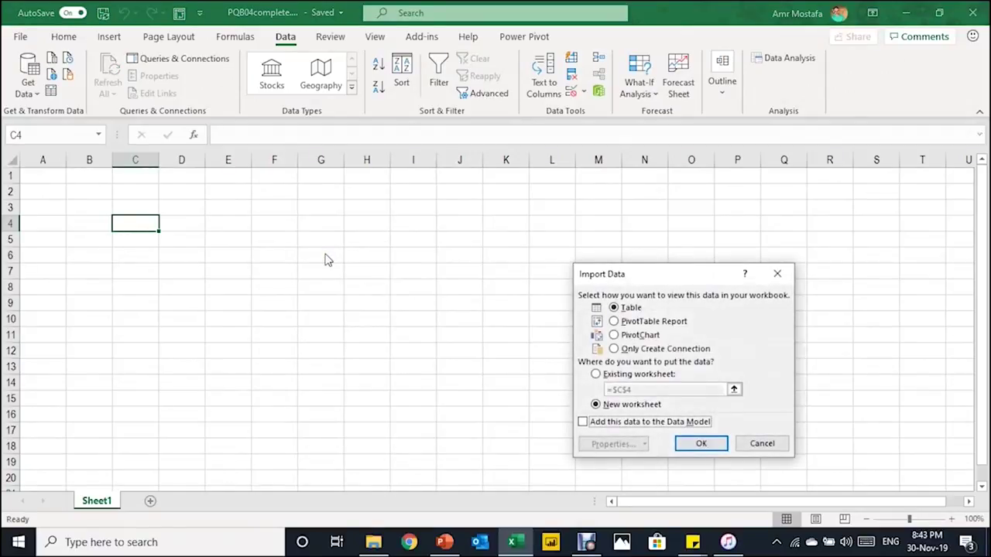
{"action": "left_click_drag", "start_coordinate": [628, 275], "coordinate": [512, 163]}
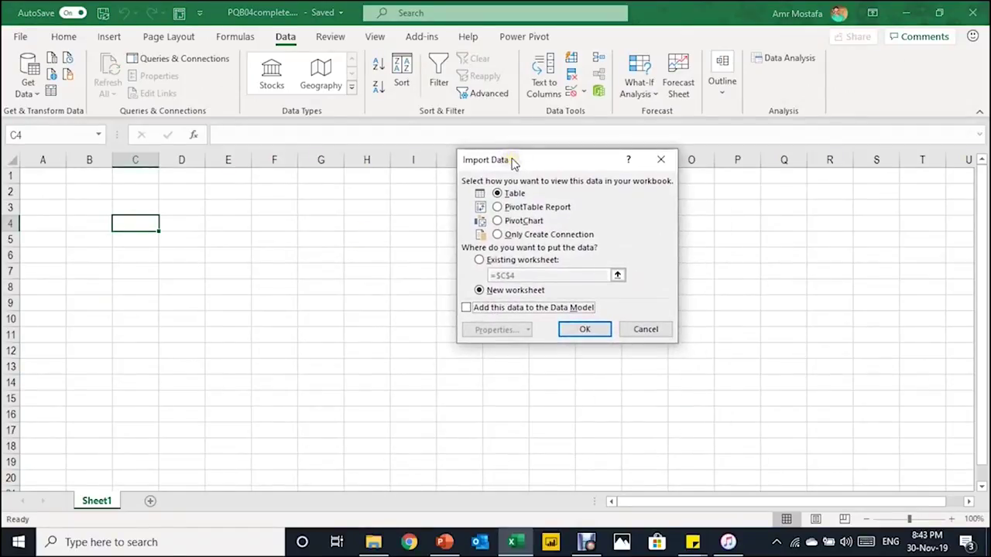
{"action": "left_click", "coordinate": [526, 207]}
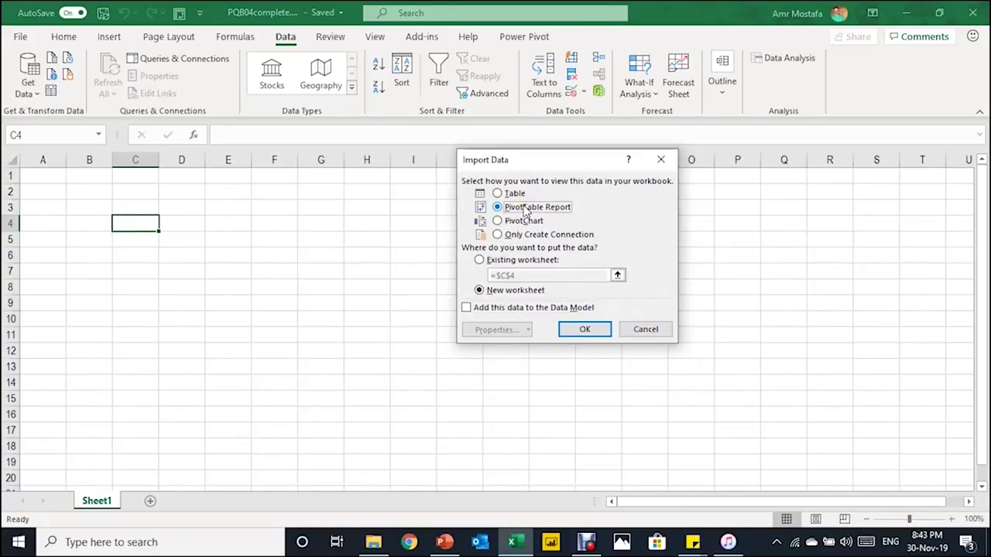
{"action": "left_click", "coordinate": [479, 262]}
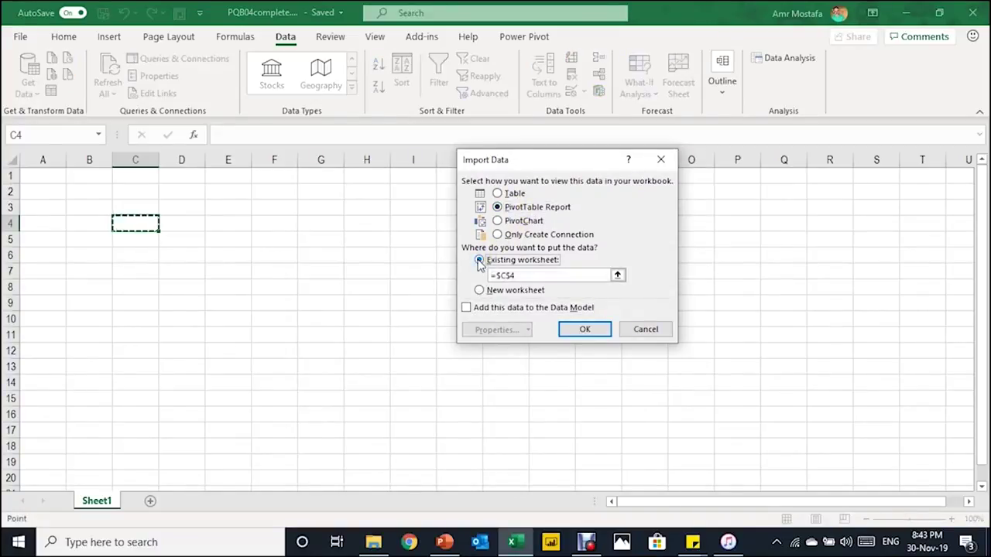
{"action": "left_click", "coordinate": [91, 192]}
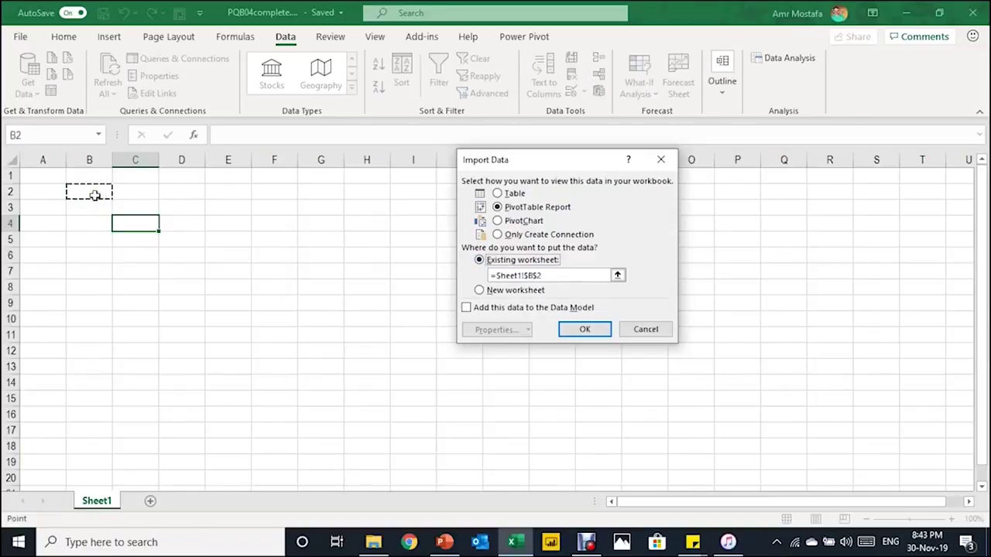
{"action": "left_click", "coordinate": [582, 330]}
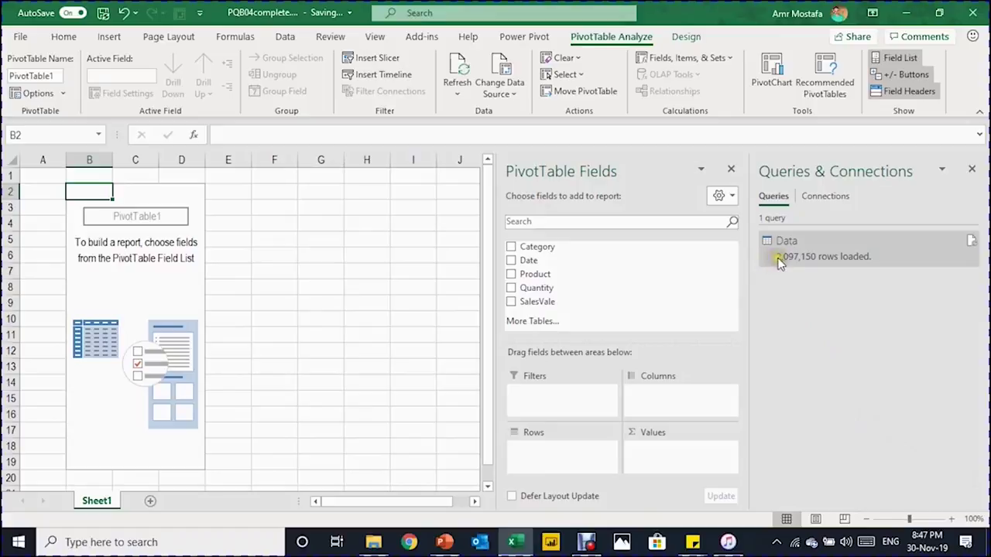
- Group the PivotTable by Date, remove the Quarters and Date fields, and place Years in the columns
{"action": "mouse_move", "coordinate": [784, 264]}
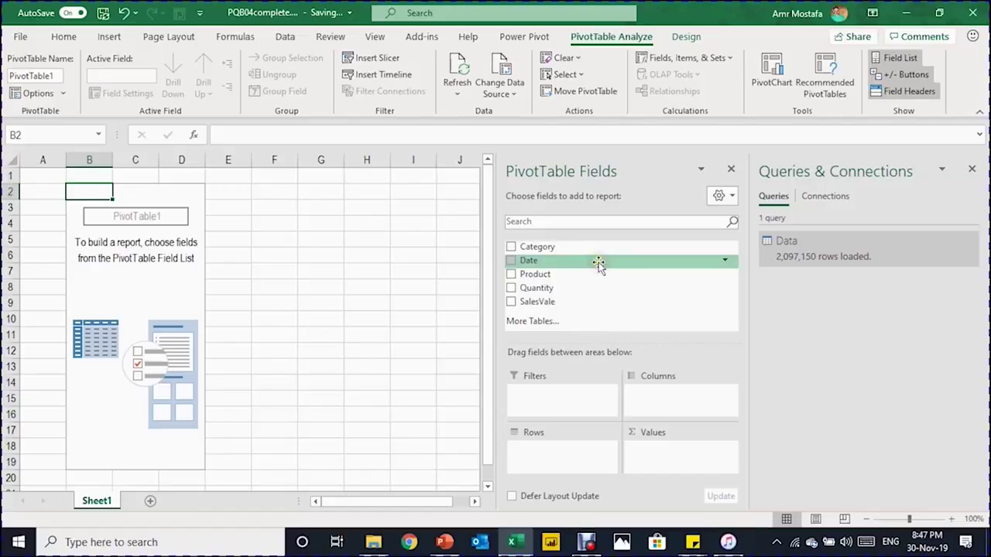
{"action": "left_click_drag", "start_coordinate": [599, 264], "coordinate": [457, 345]}
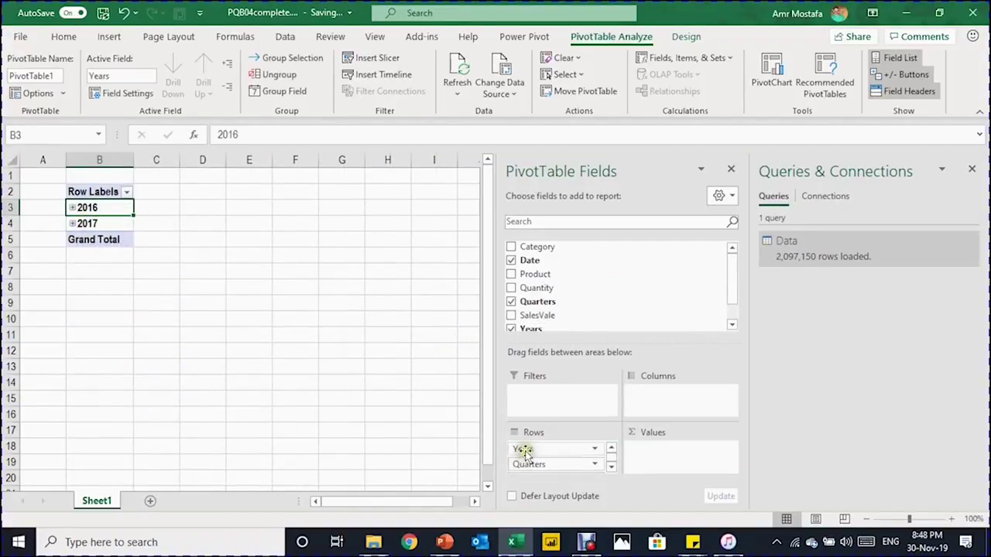
{"action": "left_click", "coordinate": [611, 468]}
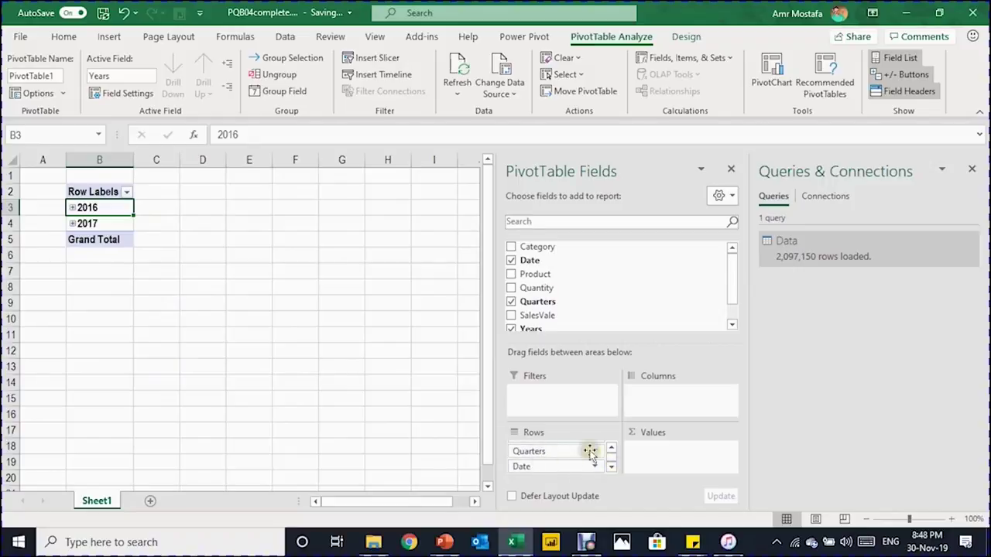
{"action": "left_click", "coordinate": [611, 451]}
{"action": "left_click_drag", "start_coordinate": [599, 462], "coordinate": [453, 373]}
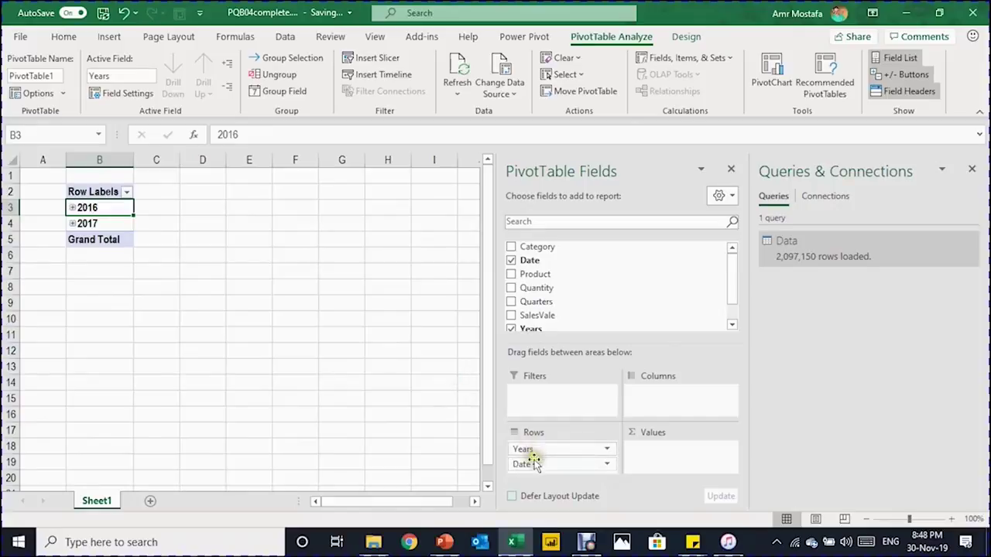
{"action": "left_click_drag", "start_coordinate": [533, 463], "coordinate": [432, 403]}
{"action": "left_click_drag", "start_coordinate": [524, 449], "coordinate": [701, 391]}
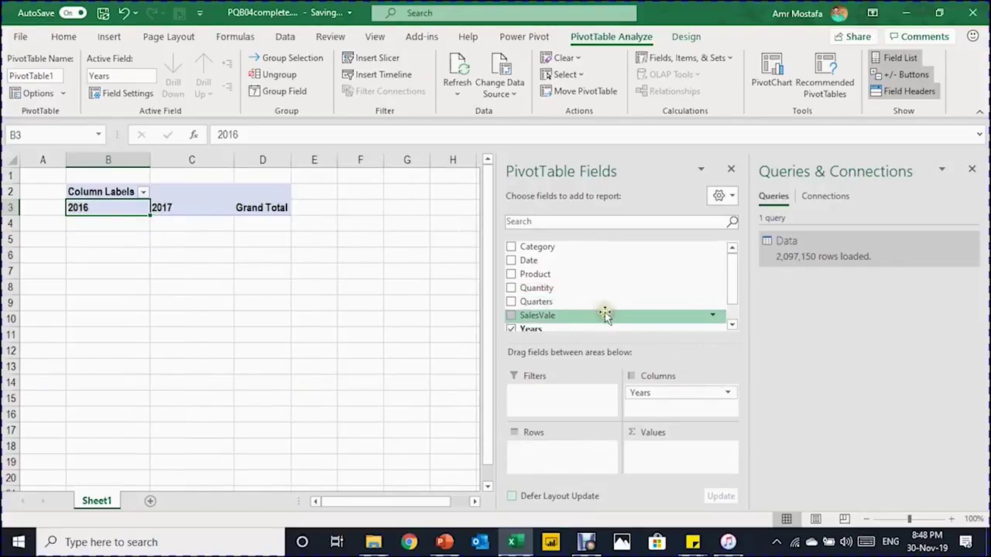
- Add SalesVale to the PivotTable values and format it as $ currency with 0 decimal places
{"action": "left_click_drag", "start_coordinate": [604, 314], "coordinate": [673, 465]}
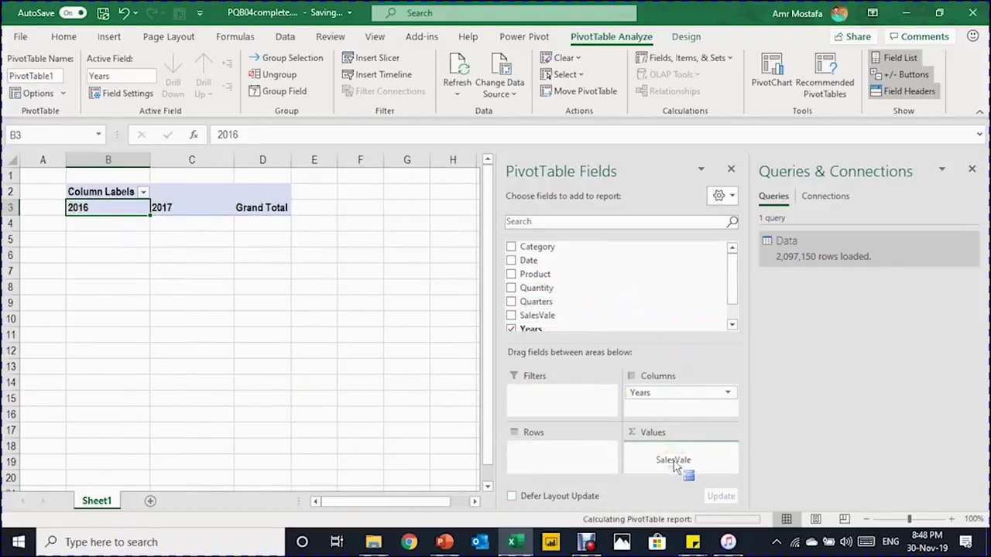
{"action": "right_click", "coordinate": [209, 224]}
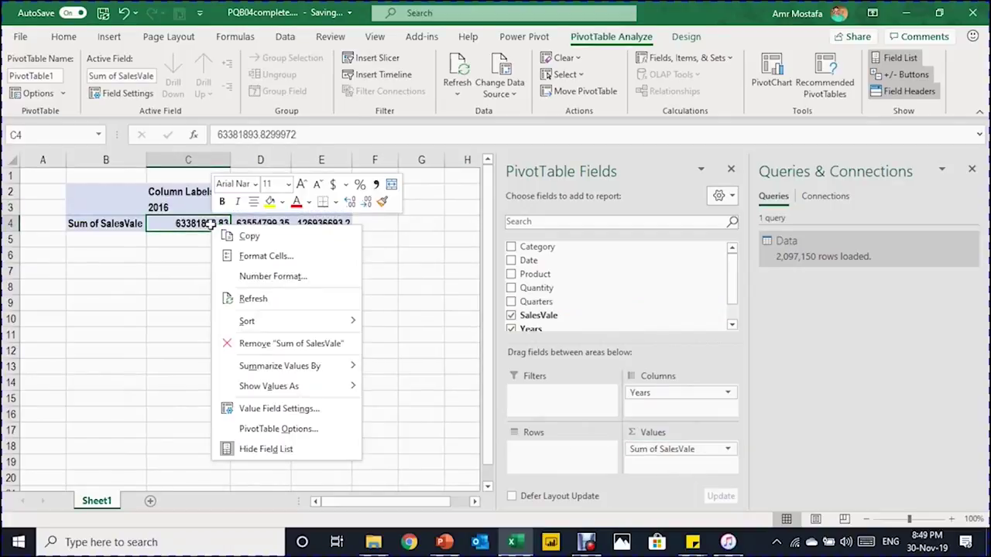
{"action": "left_click", "coordinate": [248, 276]}
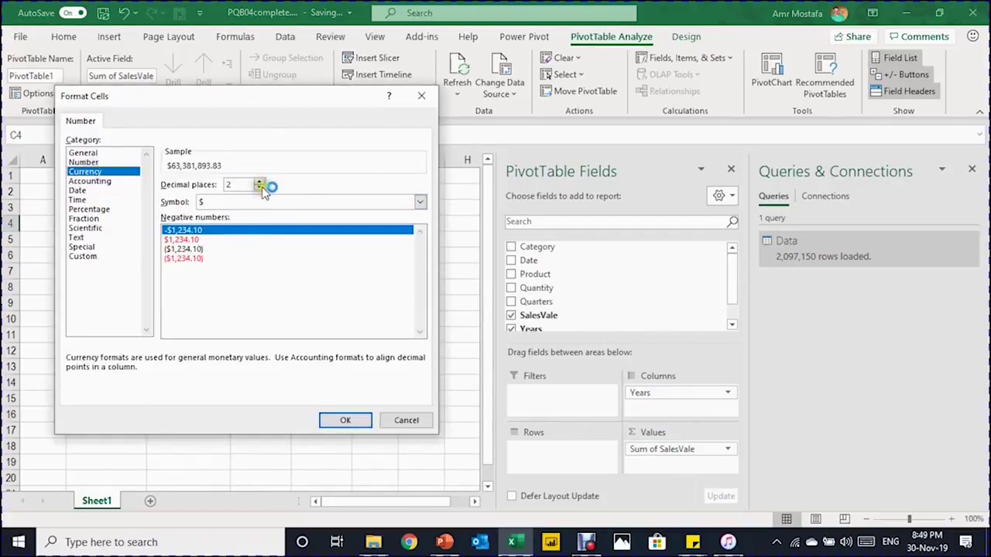
{"action": "double_click", "coordinate": [261, 188]}
{"action": "left_click", "coordinate": [344, 421]}
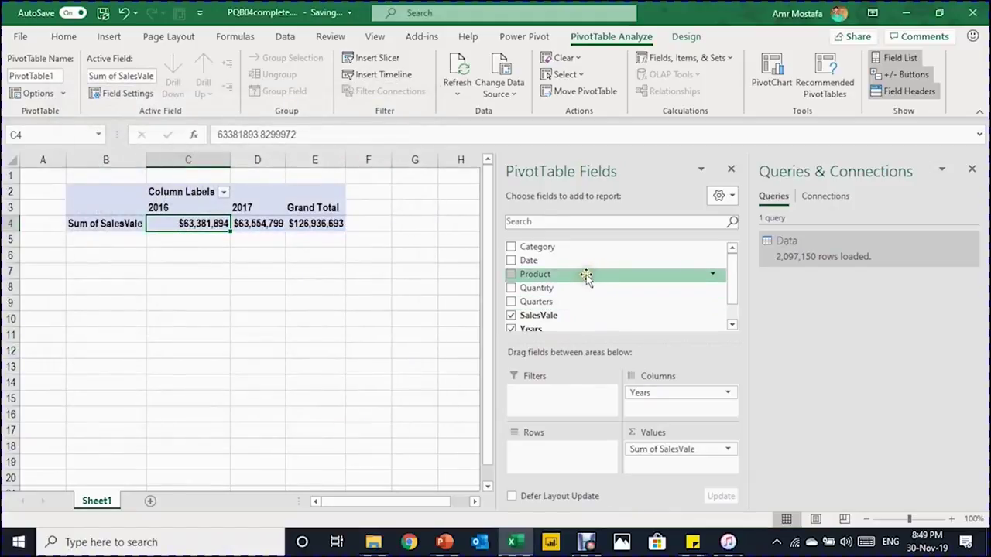
- Break the PivotTable rows down by Category with Product nested beneath, and look through the resulting report
{"action": "left_click_drag", "start_coordinate": [585, 277], "coordinate": [565, 447]}
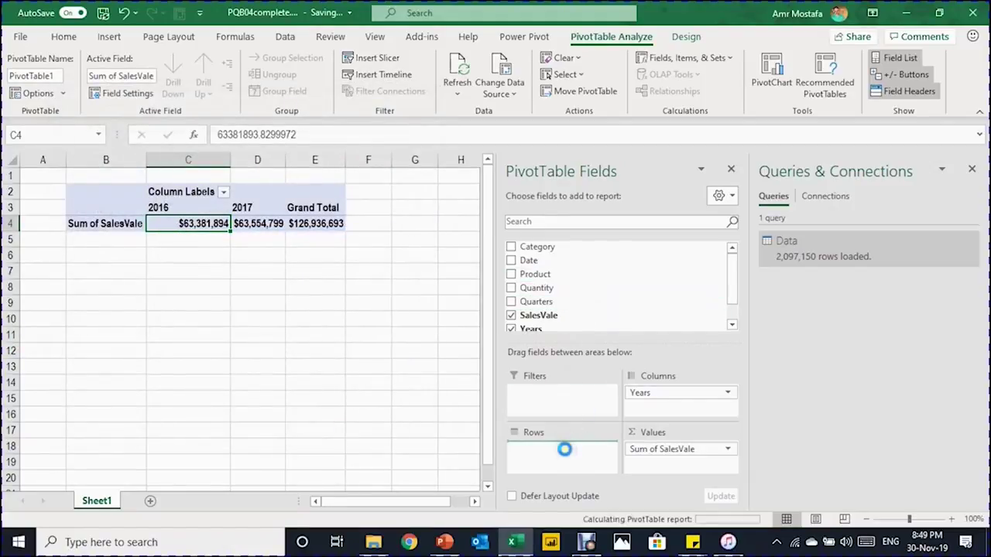
{"action": "left_click_drag", "start_coordinate": [555, 247], "coordinate": [542, 449]}
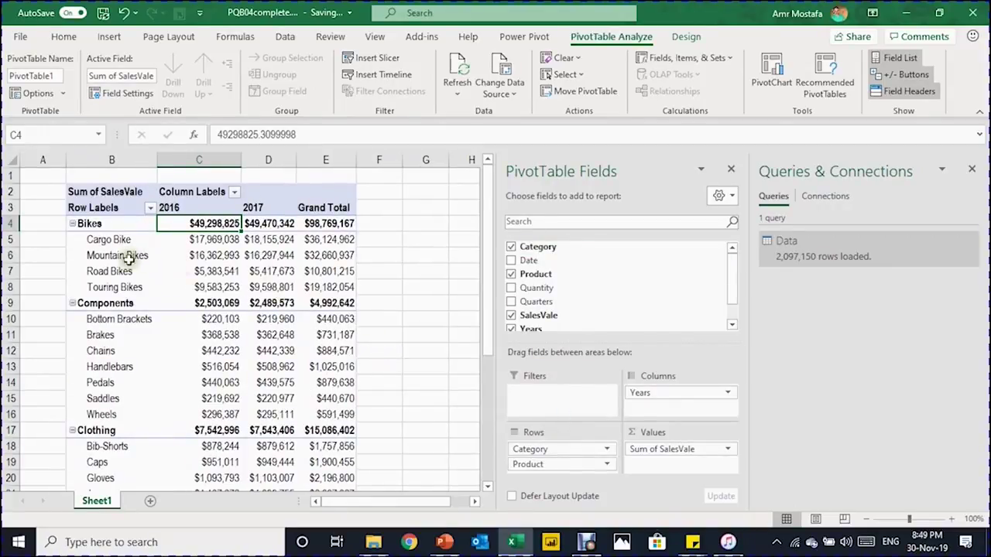
{"action": "scroll", "coordinate": [153, 323], "scroll_direction": "down", "scroll_amount": 5}
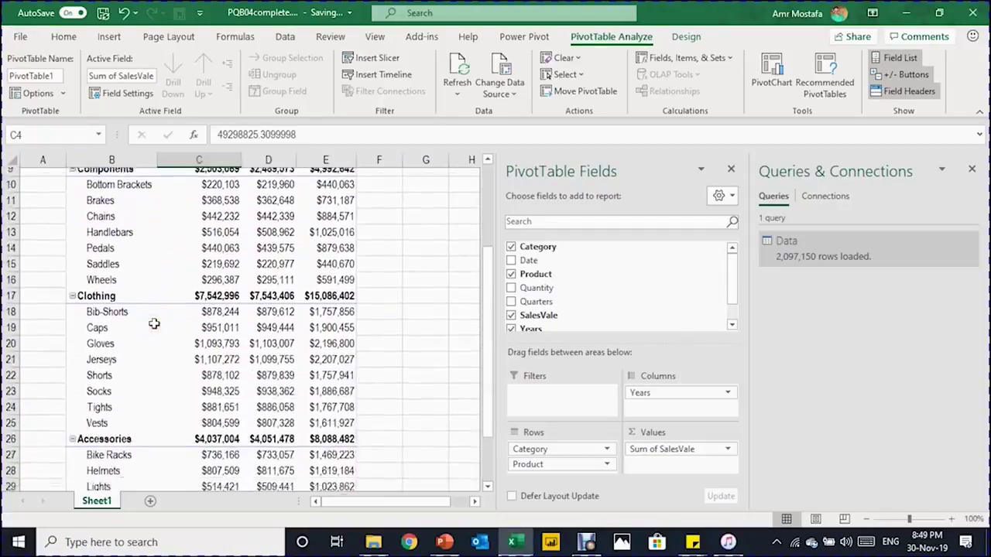
{"action": "scroll", "coordinate": [153, 324], "scroll_direction": "up", "scroll_amount": 5}
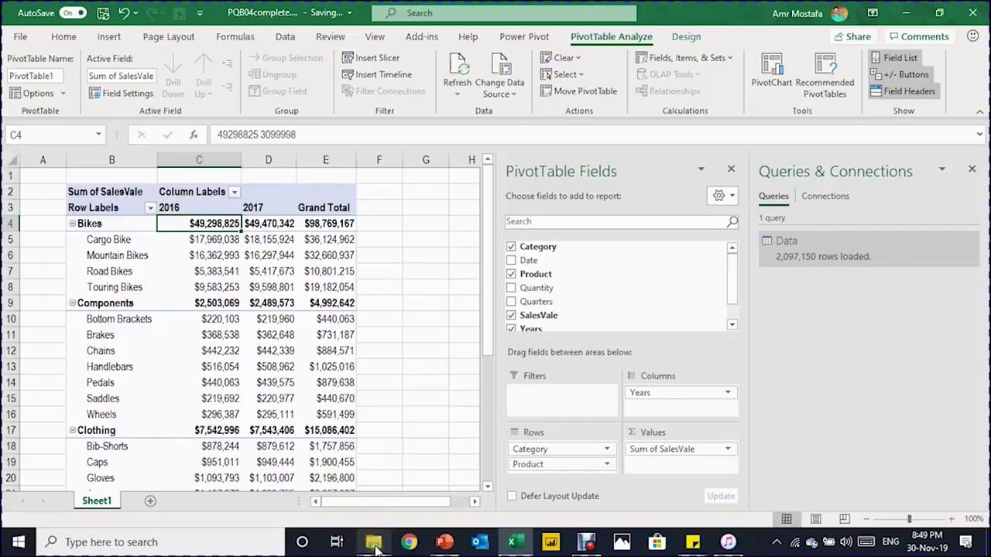
- Switch to File Explorer and copy SalesT2018.csv from the PQB04 folder into its Data subfolder
{"action": "mouse_move", "coordinate": [374, 545]}
{"action": "left_click", "coordinate": [380, 487]}
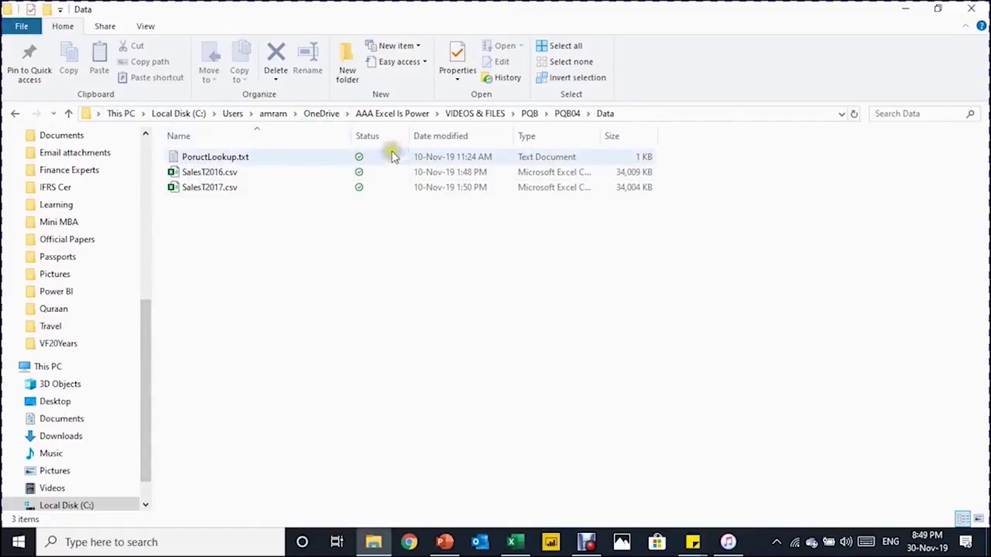
{"action": "left_click", "coordinate": [68, 113]}
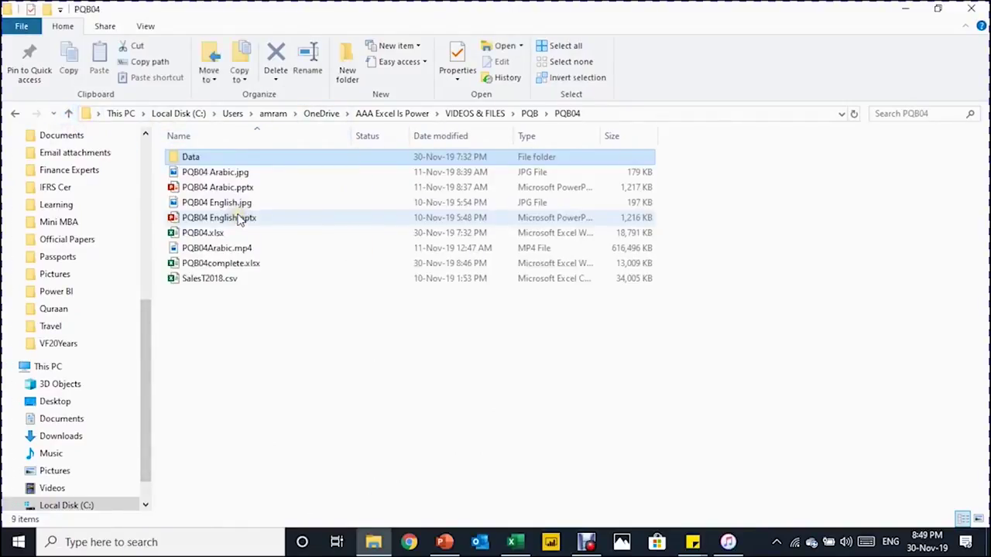
{"action": "left_click", "coordinate": [197, 280]}
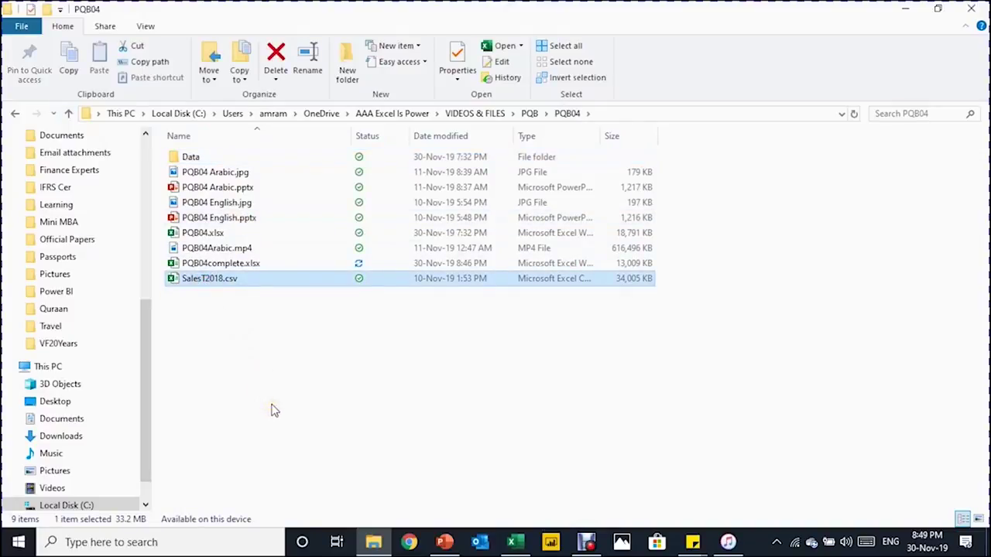
{"action": "key", "text": "ctrl+c"}
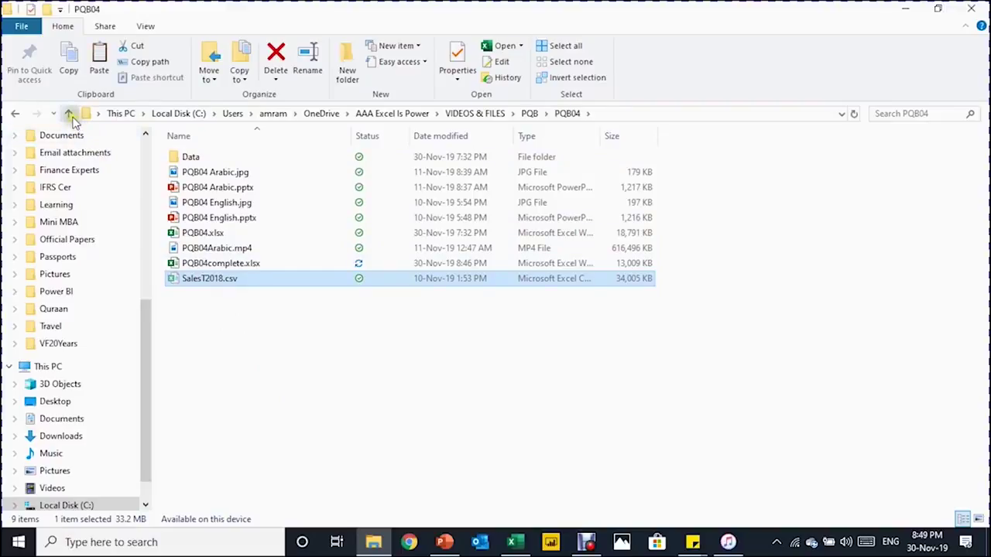
{"action": "left_click", "coordinate": [15, 113]}
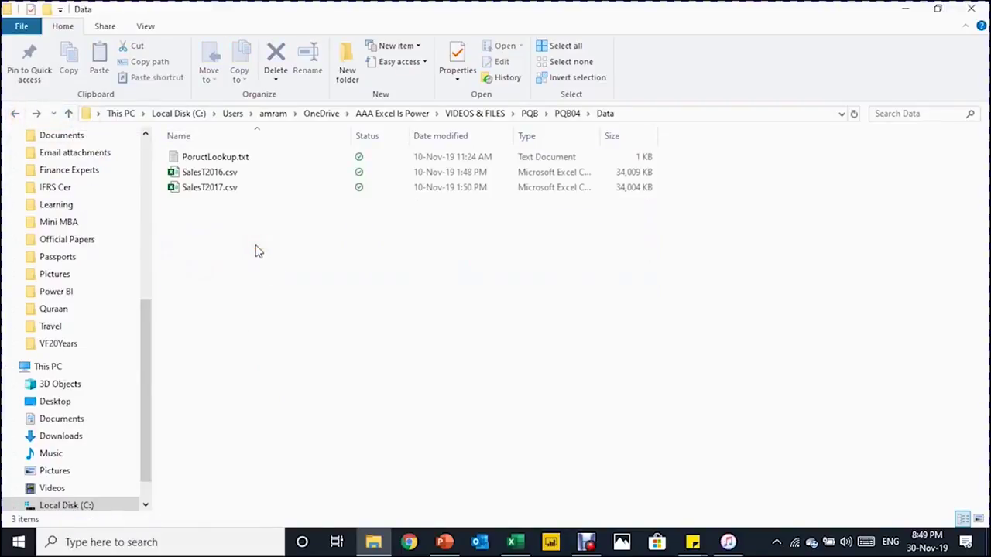
{"action": "key", "text": "ctrl+v"}
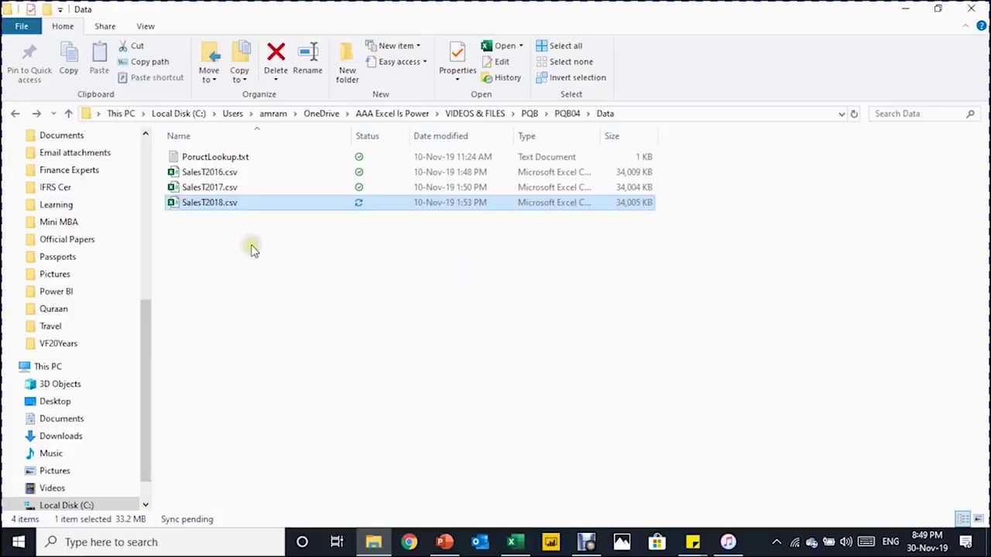
- Return to the Excel workbook, refresh all data connections to bring in the new sales file, and review the updated PivotTable
{"action": "left_click", "coordinate": [511, 540]}
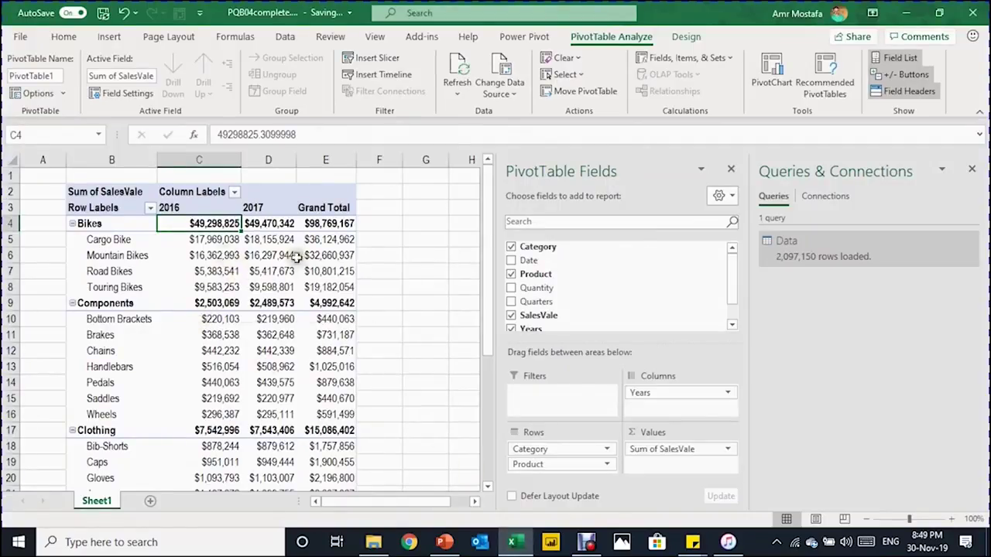
{"action": "left_click", "coordinate": [227, 266]}
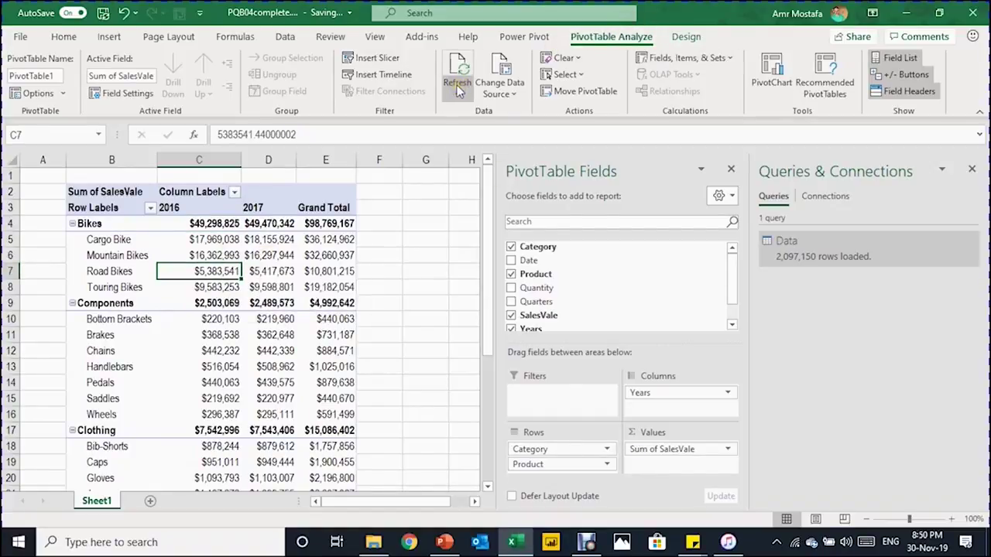
{"action": "left_click", "coordinate": [285, 37]}
{"action": "left_click", "coordinate": [103, 94]}
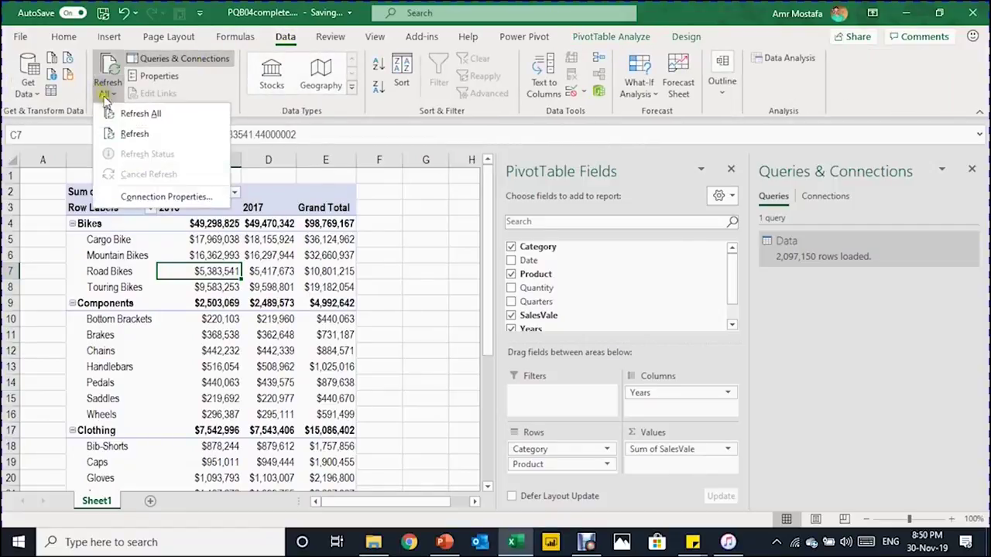
{"action": "left_click", "coordinate": [128, 110]}
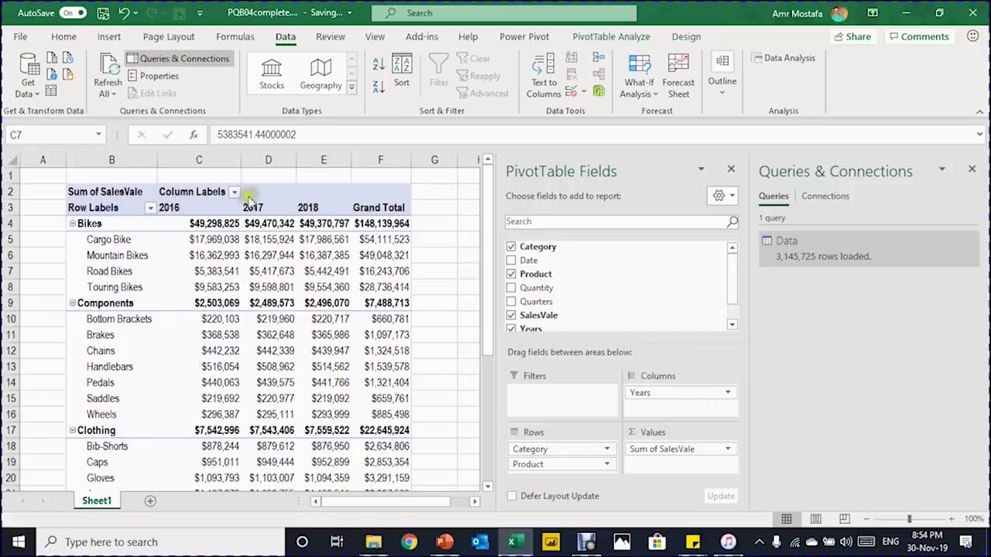
{"action": "scroll", "coordinate": [310, 283], "scroll_direction": "down", "scroll_amount": 2}
{"action": "scroll", "coordinate": [302, 287], "scroll_direction": "up", "scroll_amount": 2}
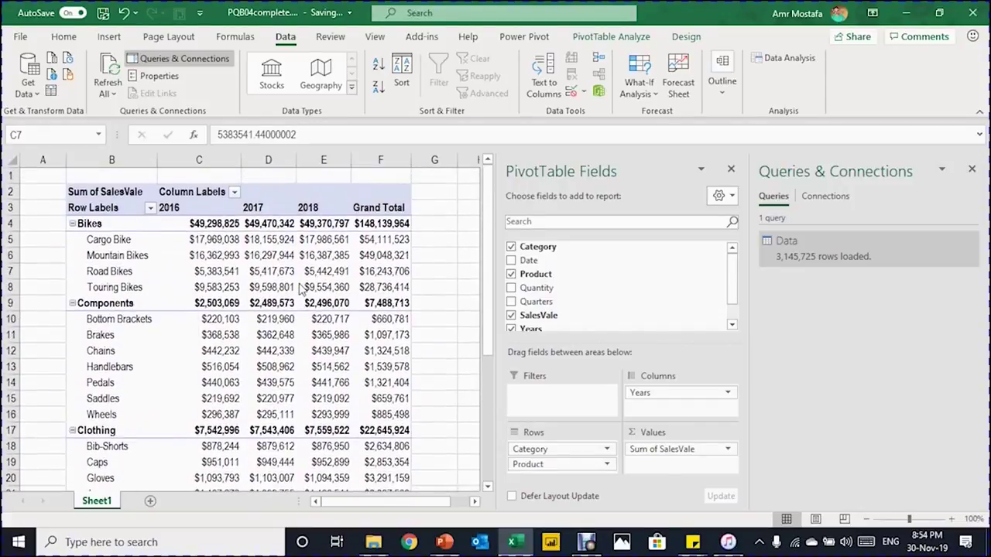
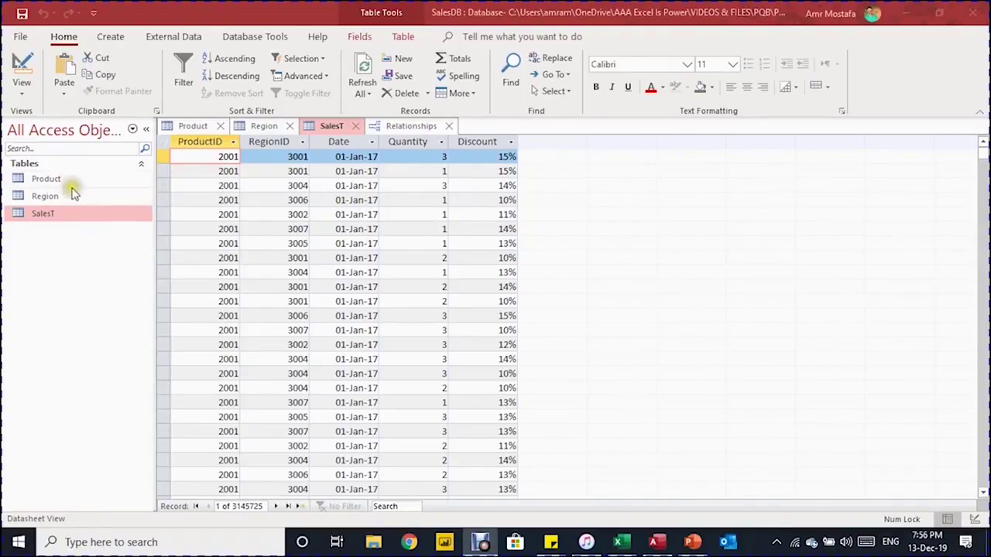
- Switch to the SalesDB database in Access and look through the Product table, the Region table and the table relationships
{"action": "double_click", "coordinate": [47, 178]}
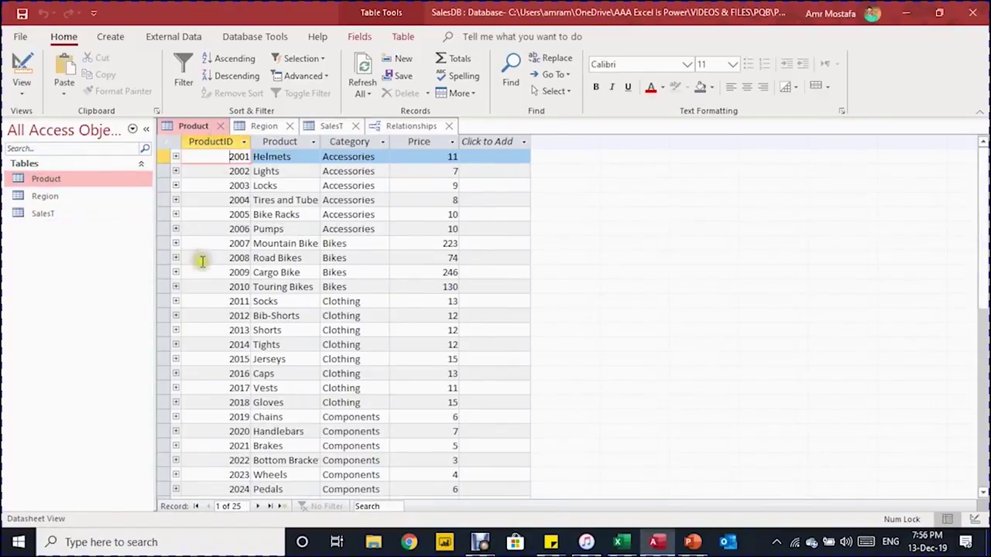
{"action": "left_click", "coordinate": [215, 156]}
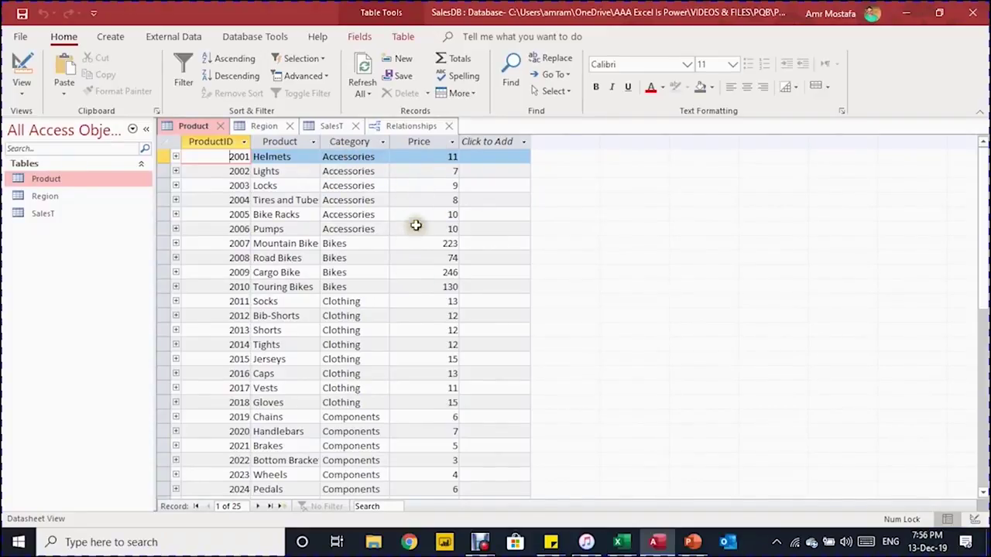
{"action": "left_click", "coordinate": [265, 127]}
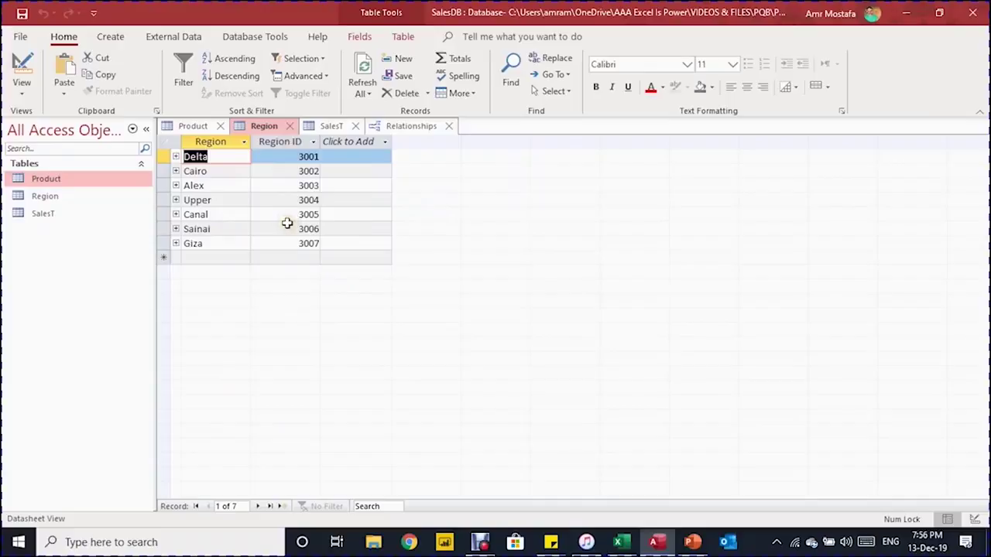
{"action": "left_click", "coordinate": [409, 127]}
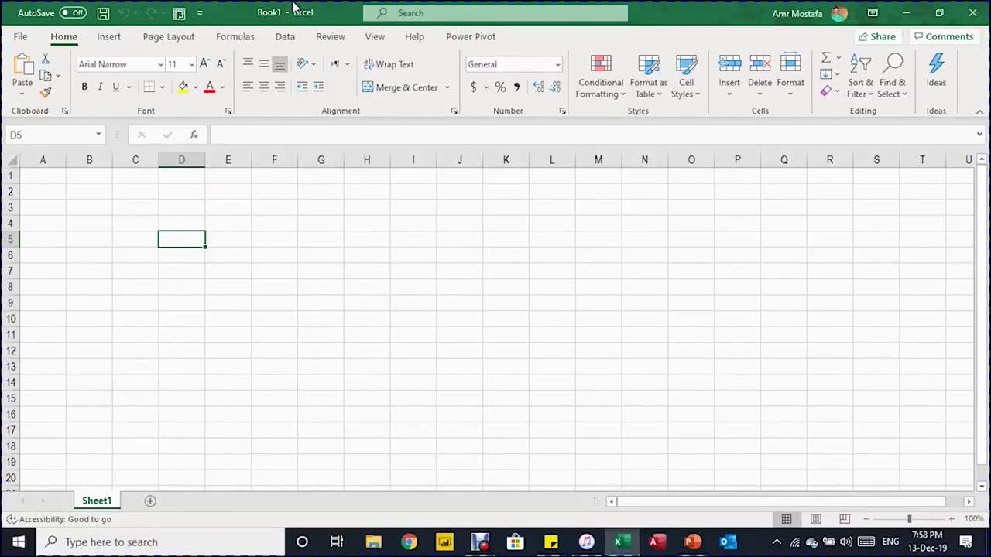
- Switch to a blank Excel workbook and connect to the Access database SalesDB.accdb in the PQB05 folder
{"action": "left_click", "coordinate": [107, 207]}
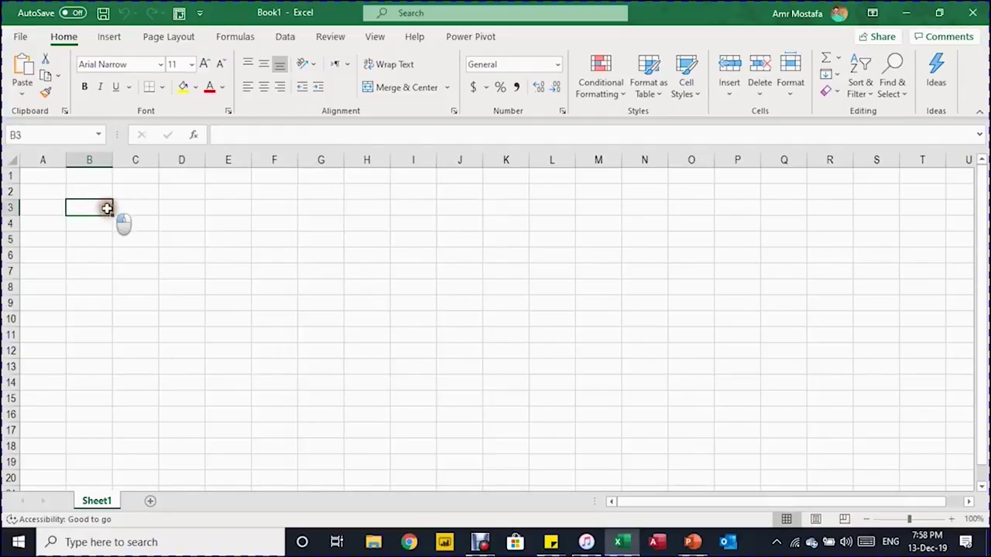
{"action": "left_click", "coordinate": [286, 38]}
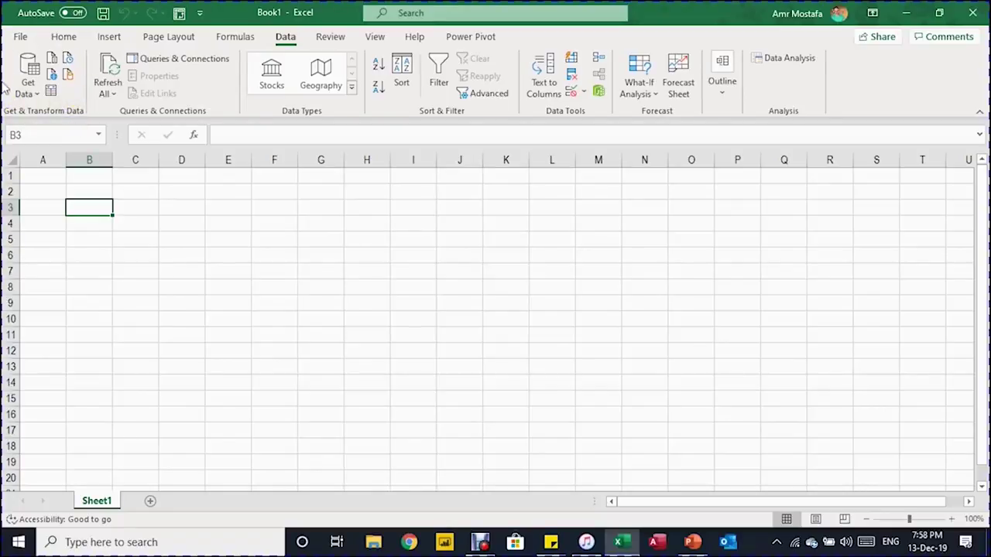
{"action": "left_click", "coordinate": [37, 90]}
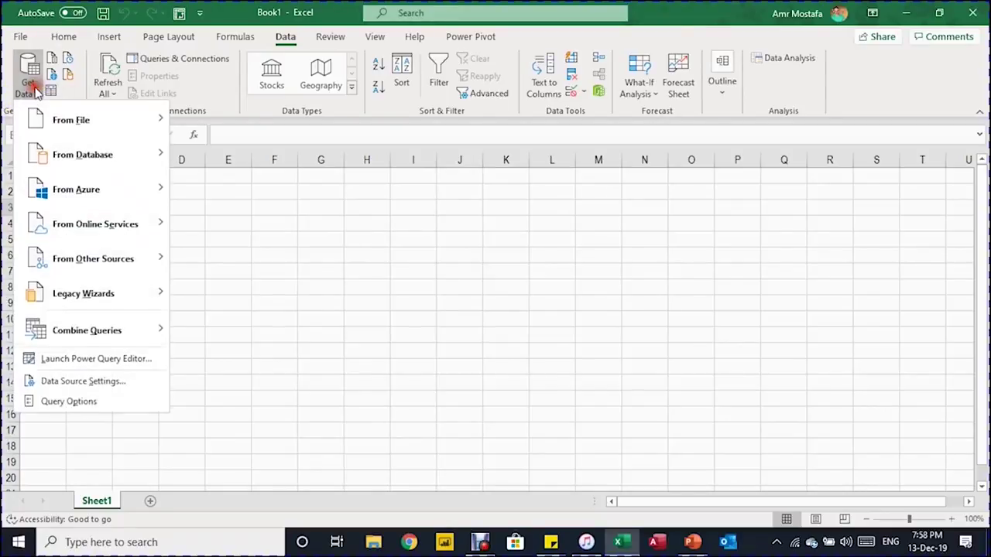
{"action": "mouse_move", "coordinate": [65, 159]}
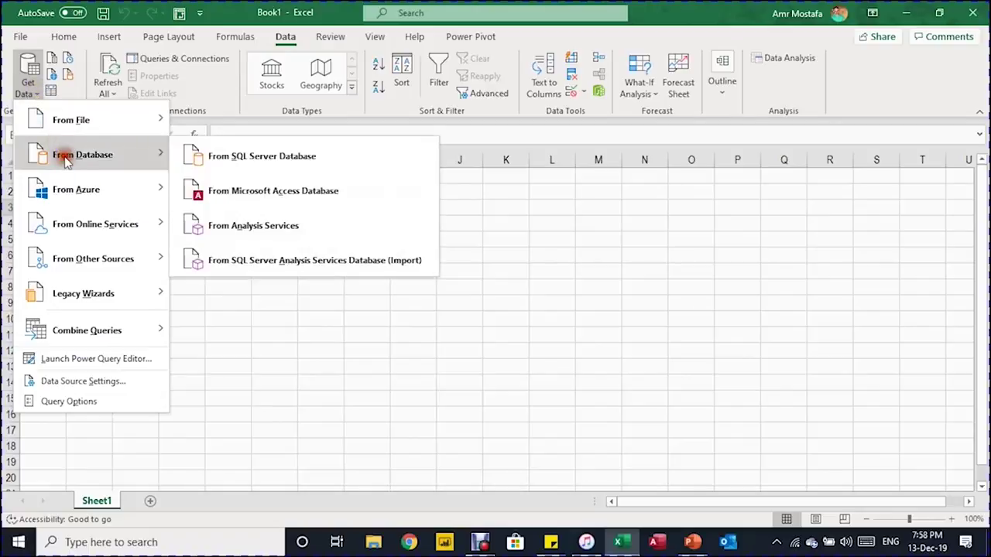
{"action": "left_click", "coordinate": [276, 199]}
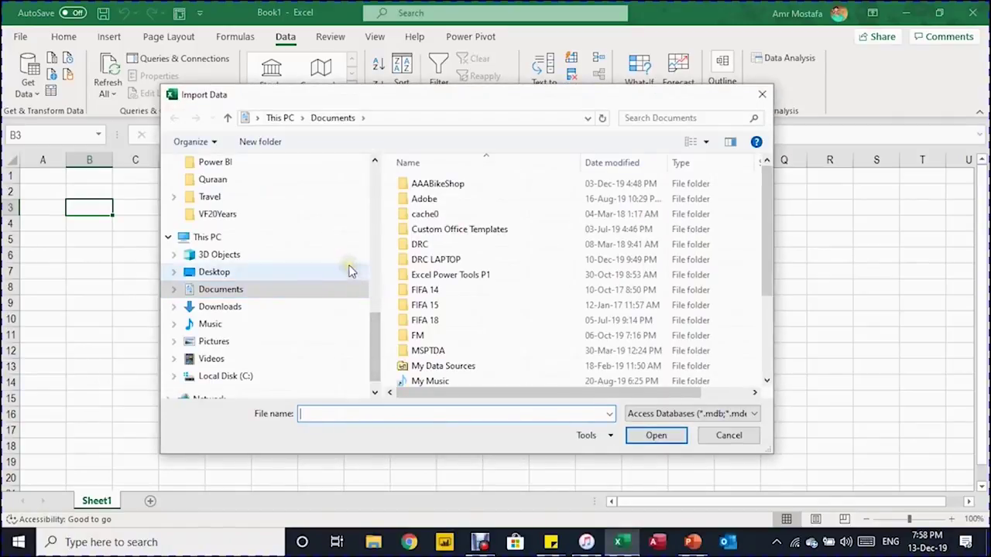
{"action": "left_click", "coordinate": [210, 214]}
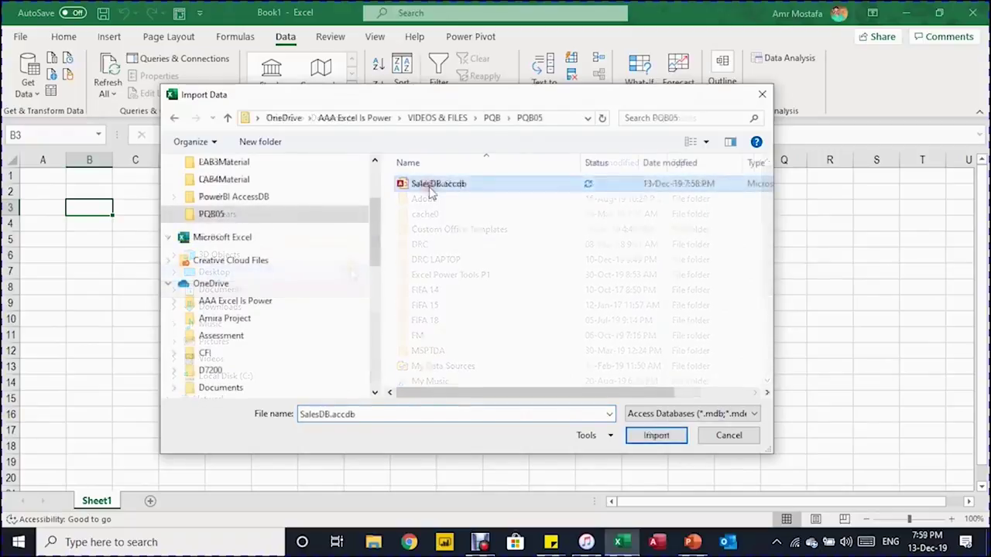
{"action": "left_click", "coordinate": [431, 185]}
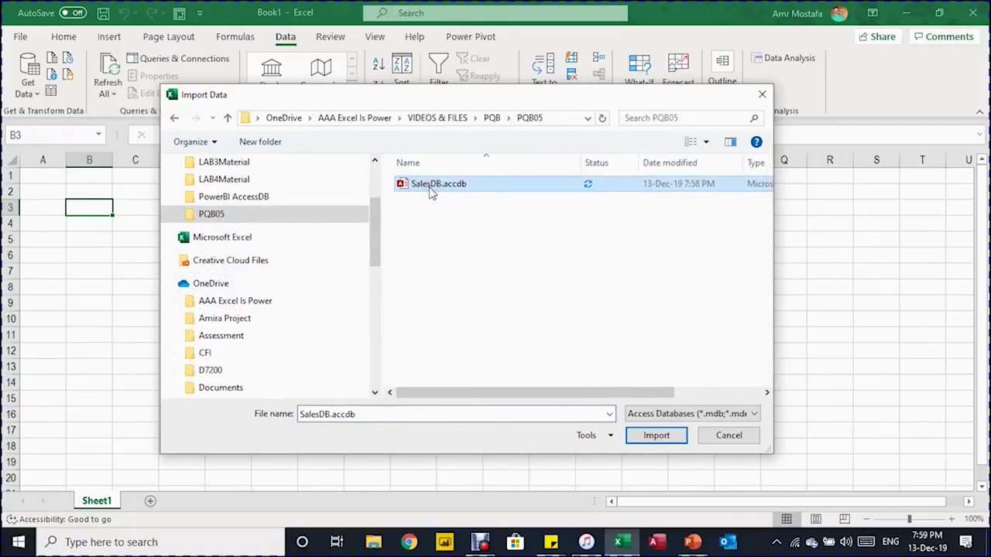
{"action": "left_click", "coordinate": [653, 438]}
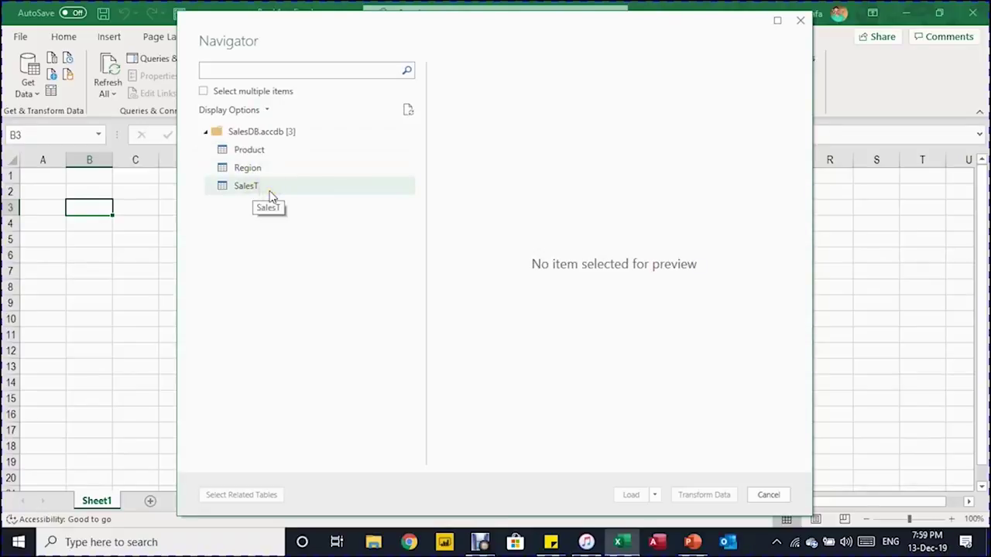
- Choose only the SalesT table from SalesDB.accdb, check its preview columns, and open it for transformation in Power Query
{"action": "left_click", "coordinate": [224, 92]}
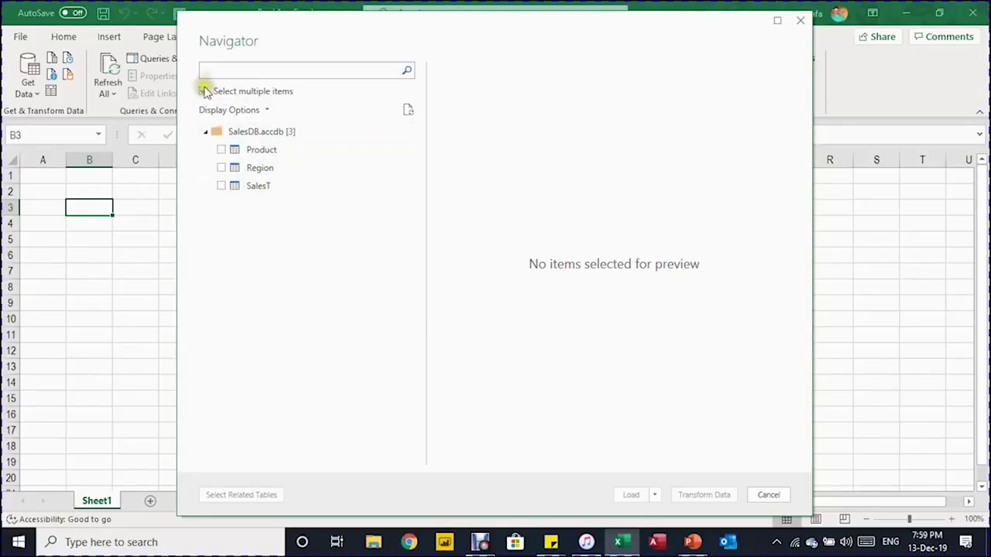
{"action": "left_click", "coordinate": [205, 92]}
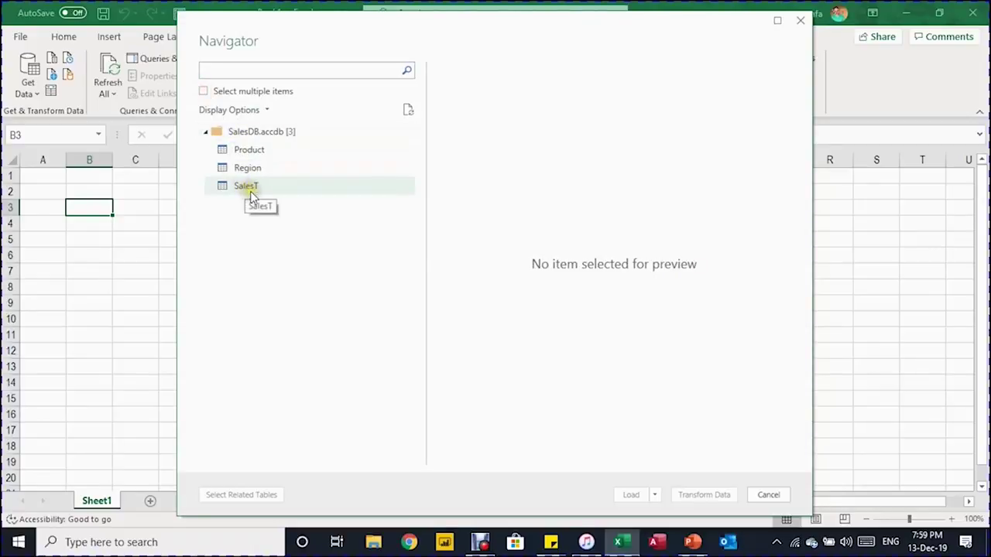
{"action": "left_click", "coordinate": [250, 188]}
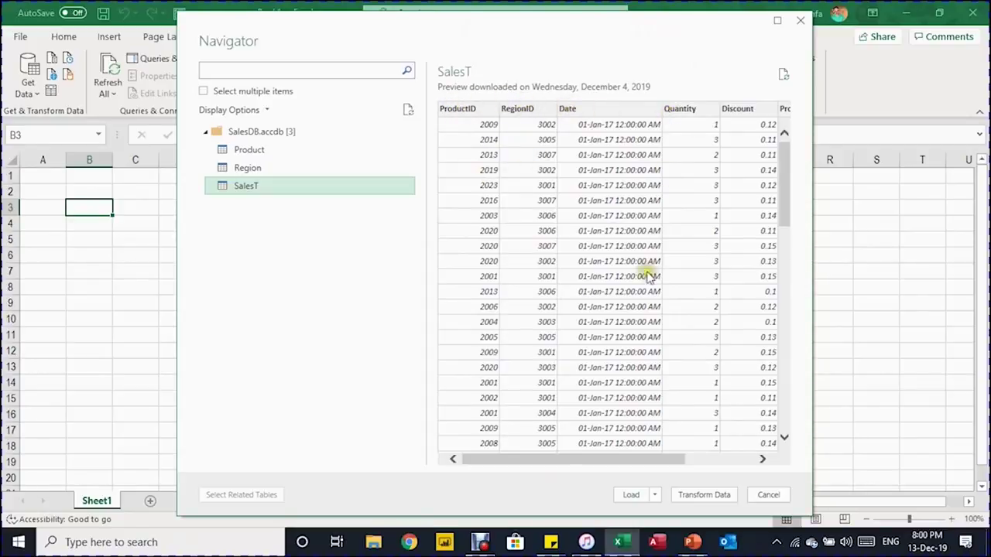
{"action": "left_click", "coordinate": [763, 459]}
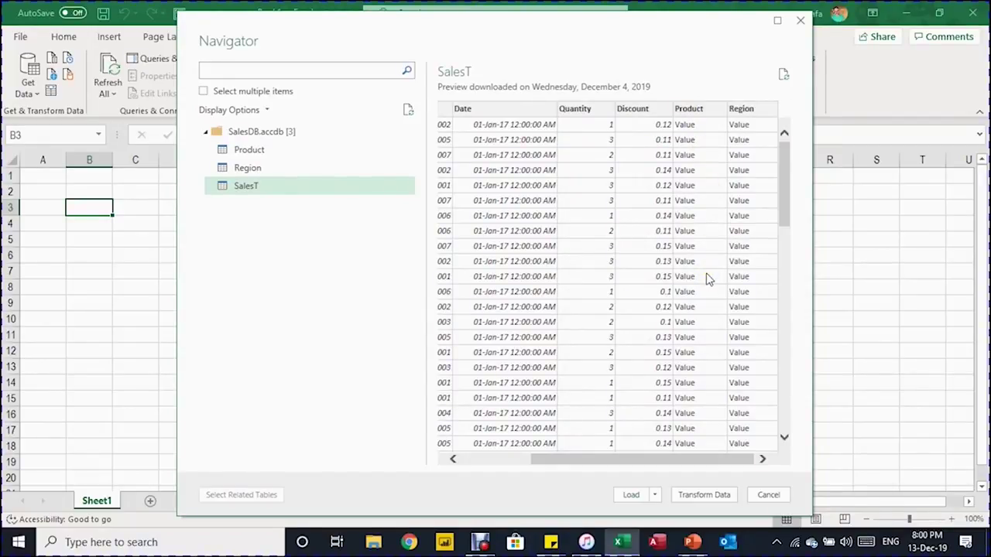
{"action": "left_click", "coordinate": [702, 496]}
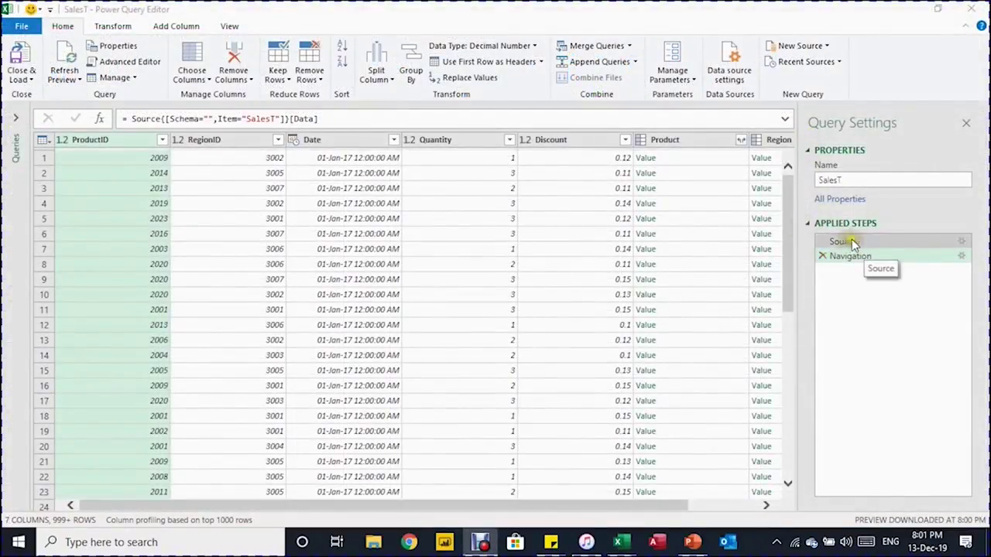
- Review the SalesT query's Source and Navigation steps and preview the first row's related Product and Region records
{"action": "left_click", "coordinate": [882, 243]}
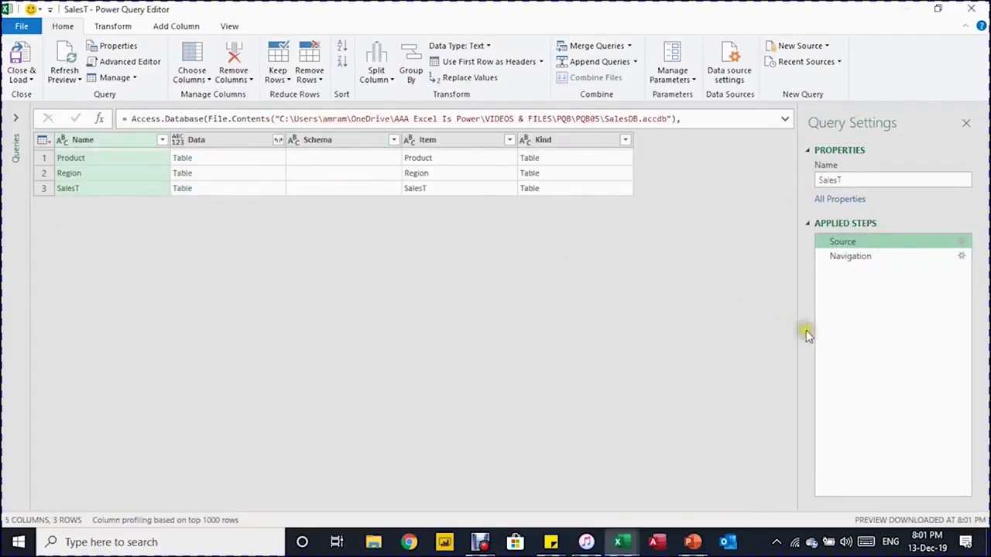
{"action": "left_click", "coordinate": [845, 263]}
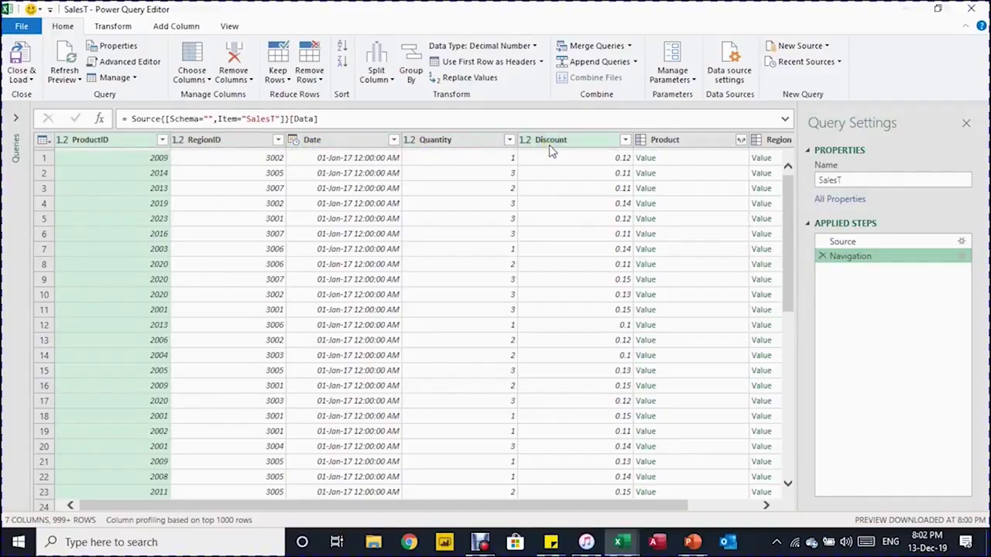
{"action": "left_click_drag", "start_coordinate": [497, 507], "coordinate": [588, 492]}
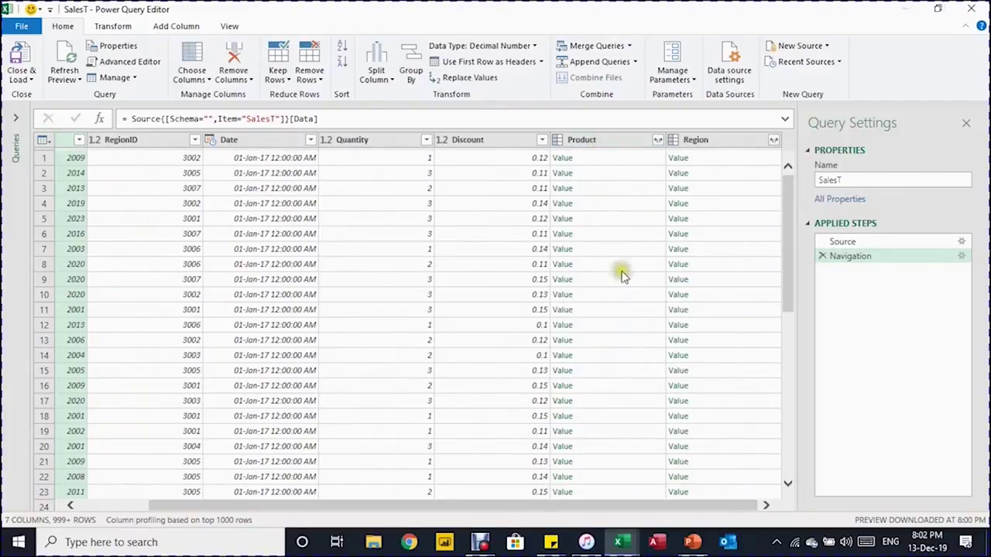
{"action": "left_click", "coordinate": [584, 146]}
{"action": "left_click", "coordinate": [765, 506]}
{"action": "left_click", "coordinate": [641, 157]}
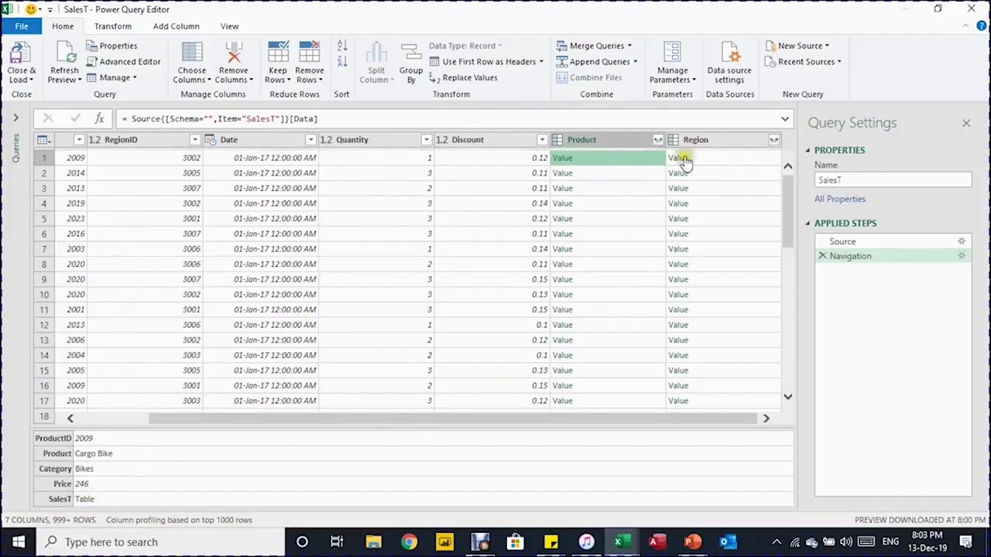
{"action": "left_click", "coordinate": [751, 158]}
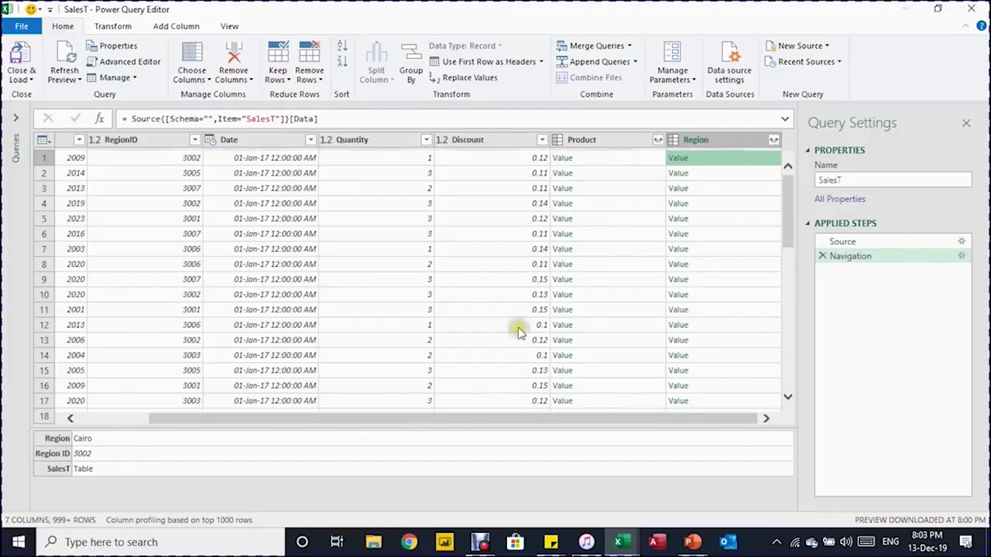
- Expand the Product record column to Product, Category and Price only, without the original column name as prefix
{"action": "left_click", "coordinate": [657, 141]}
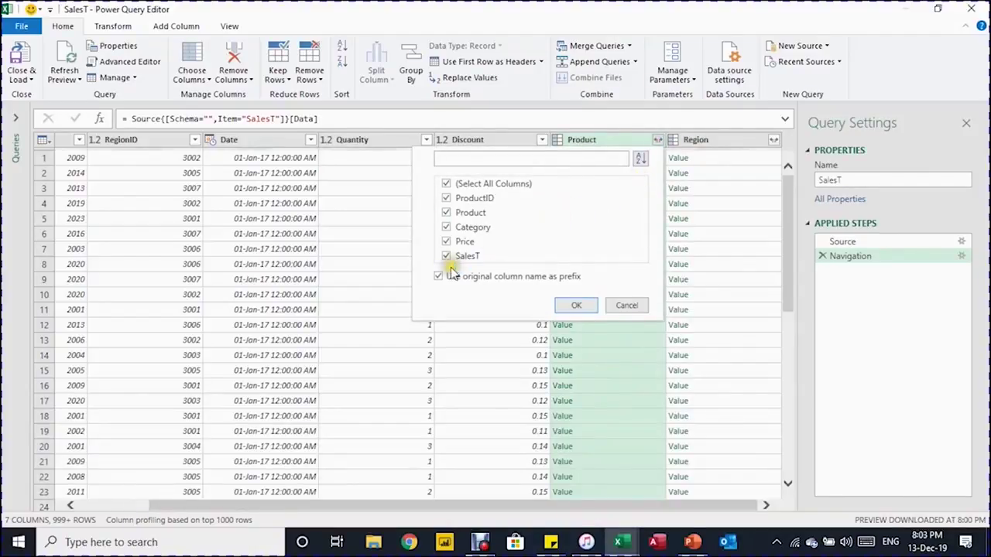
{"action": "left_click", "coordinate": [439, 278]}
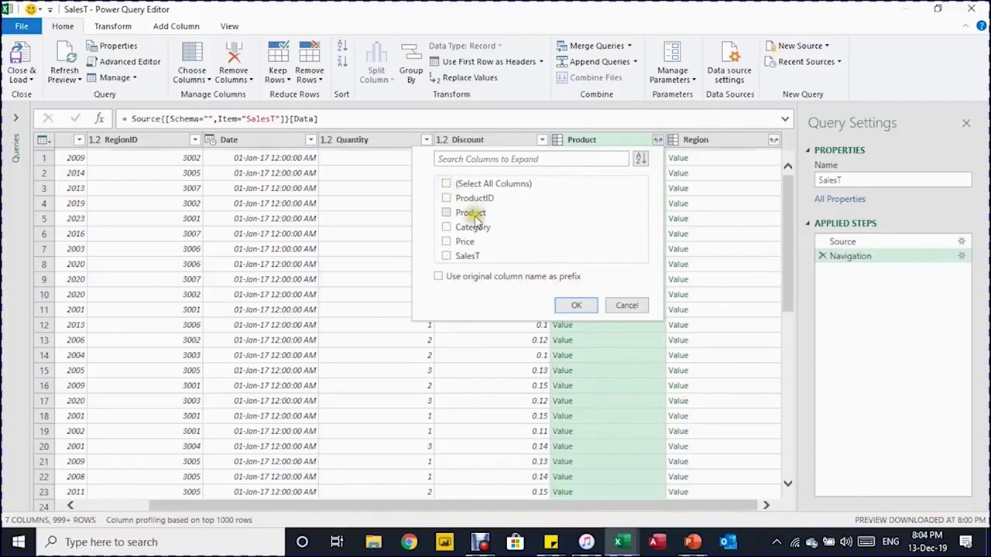
{"action": "left_click", "coordinate": [447, 214]}
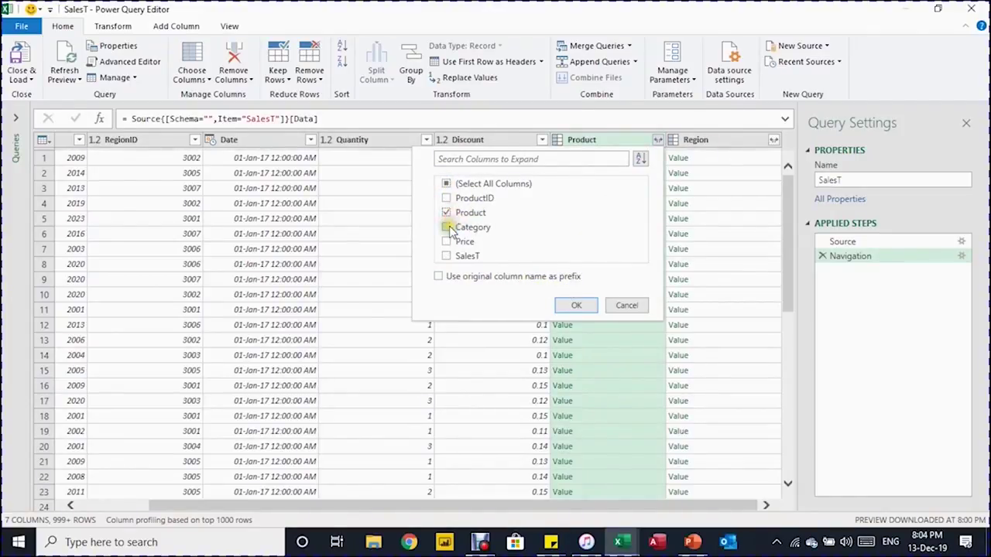
{"action": "left_click", "coordinate": [447, 228]}
{"action": "left_click", "coordinate": [447, 242]}
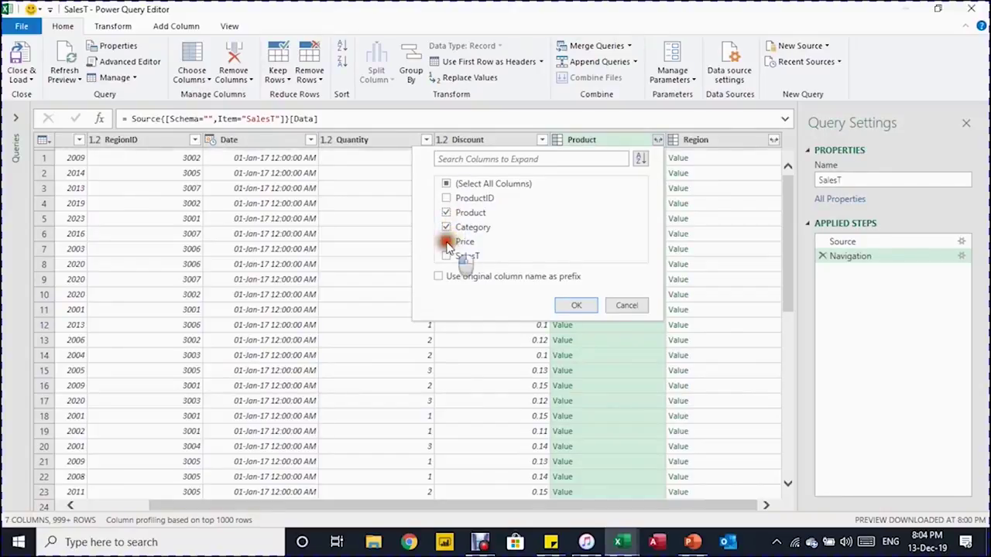
{"action": "left_click", "coordinate": [573, 306]}
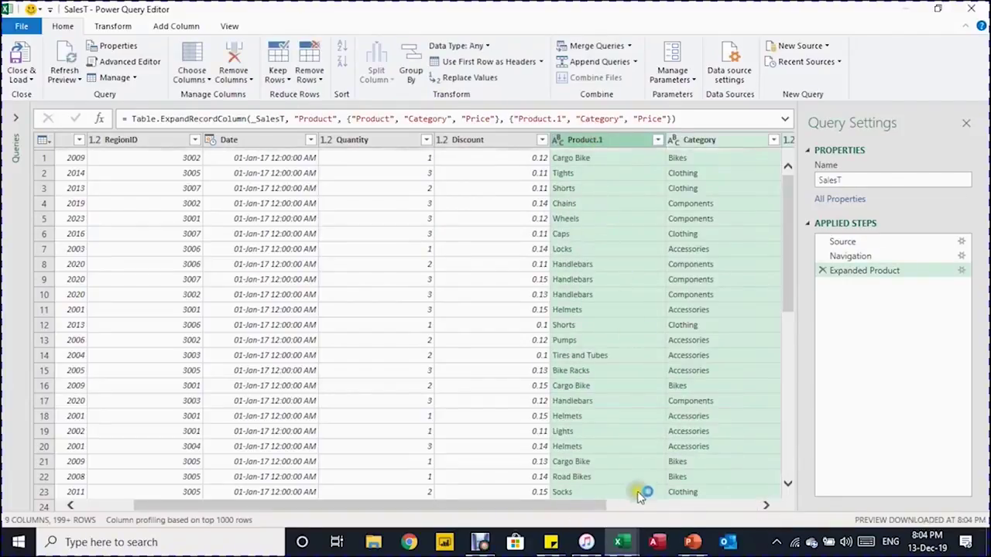
- Edit the Expanded Product step's formula so the Product.1 column is named Product
{"action": "left_click", "coordinate": [770, 507]}
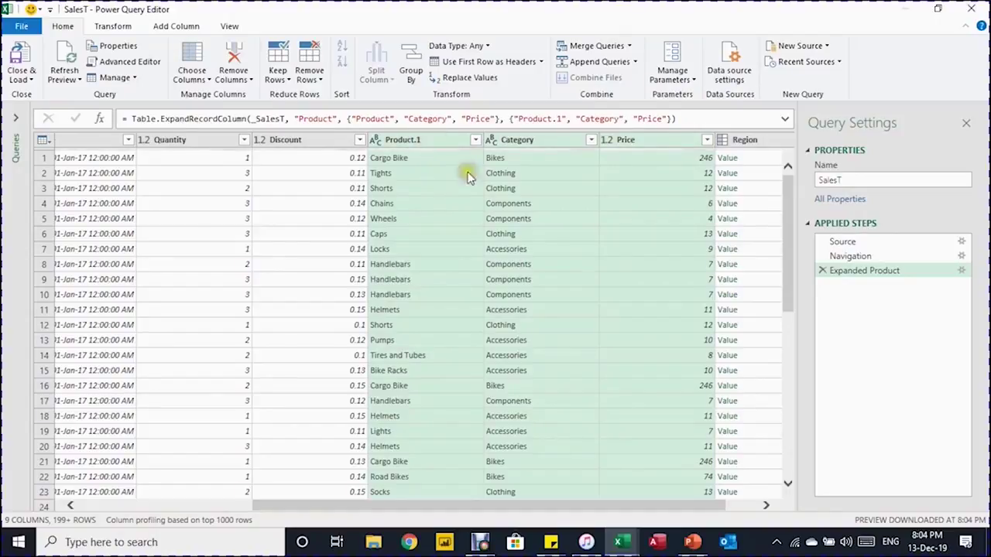
{"action": "left_click", "coordinate": [560, 118]}
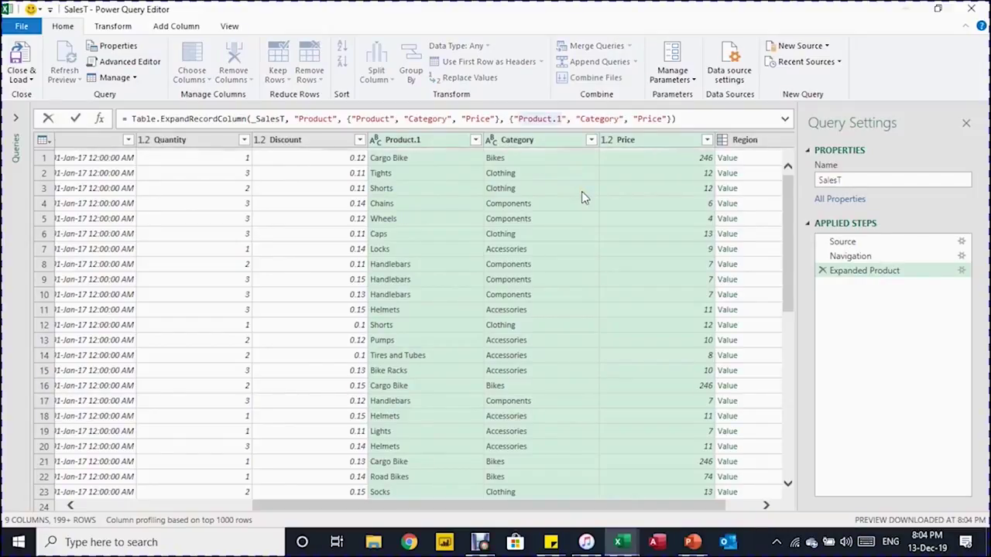
{"action": "left_click", "coordinate": [554, 119]}
{"action": "key", "text": "BackSpace"}
{"action": "key", "text": "BackSpace"}
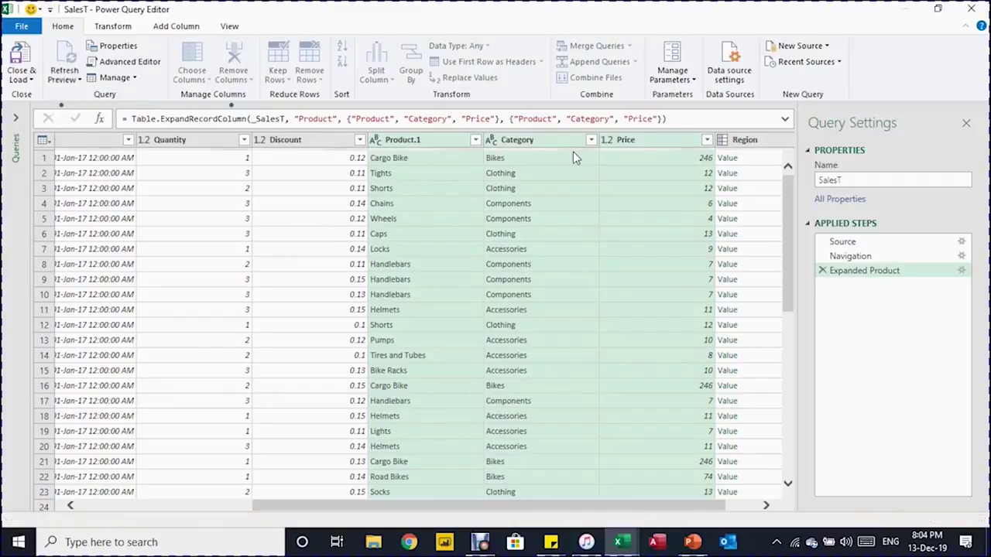
{"action": "key", "text": "Return"}
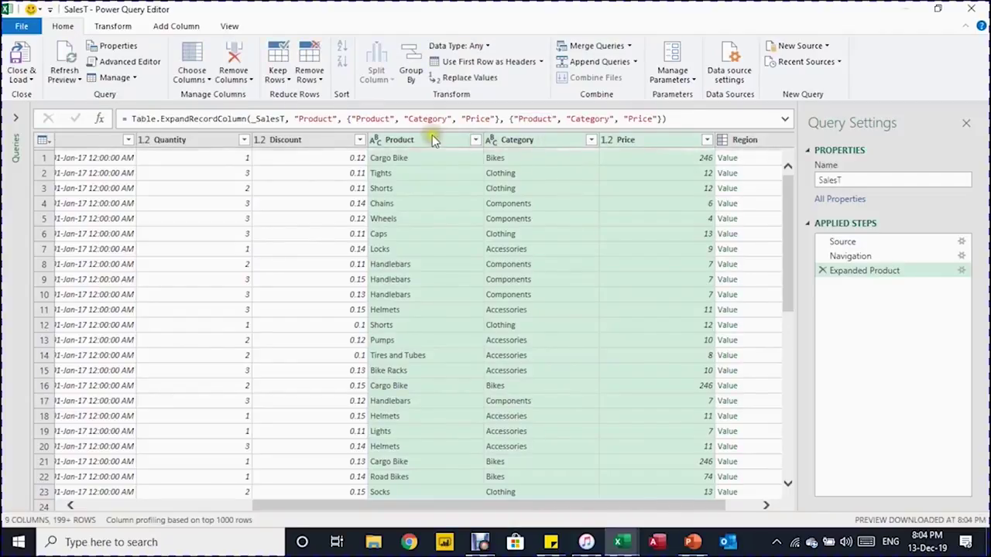
- Expand the Region record column to Region only, and edit the step's formula so the Region.1 column is named Region
{"action": "left_click", "coordinate": [766, 507]}
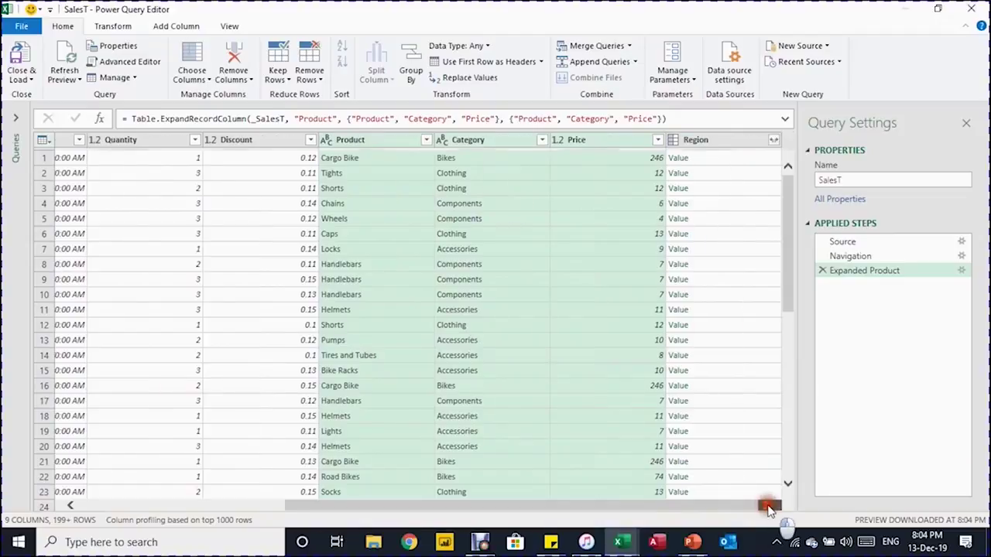
{"action": "left_click", "coordinate": [773, 143]}
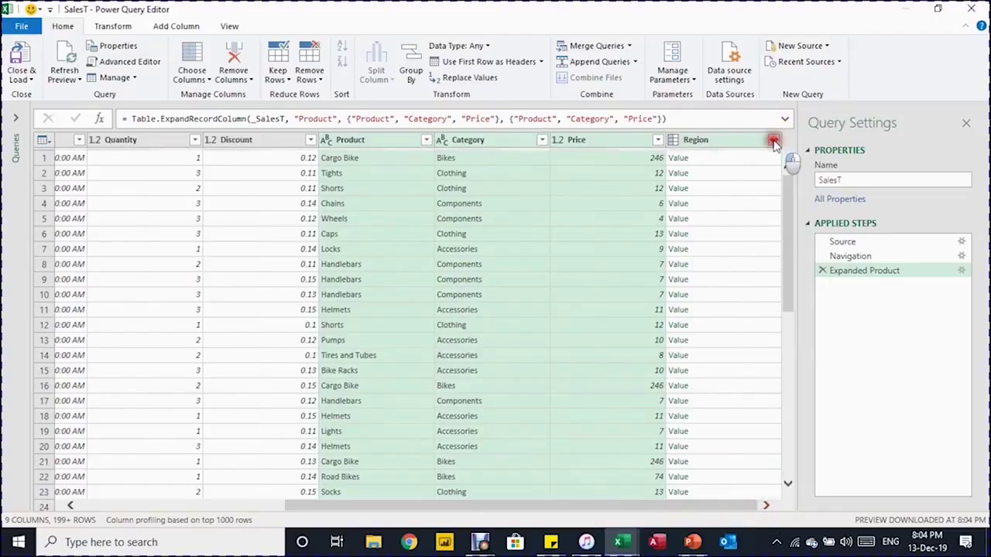
{"action": "left_click", "coordinate": [600, 186]}
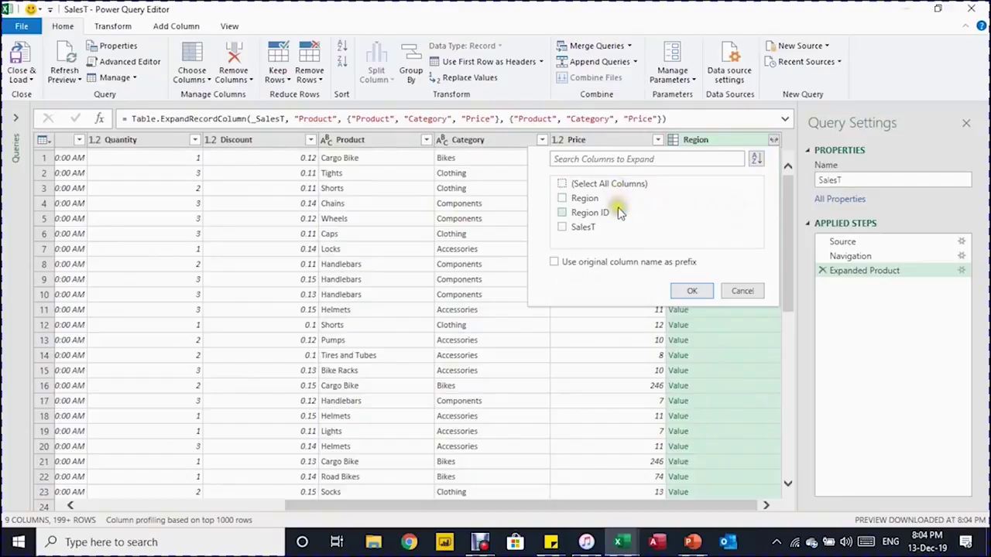
{"action": "left_click", "coordinate": [563, 198]}
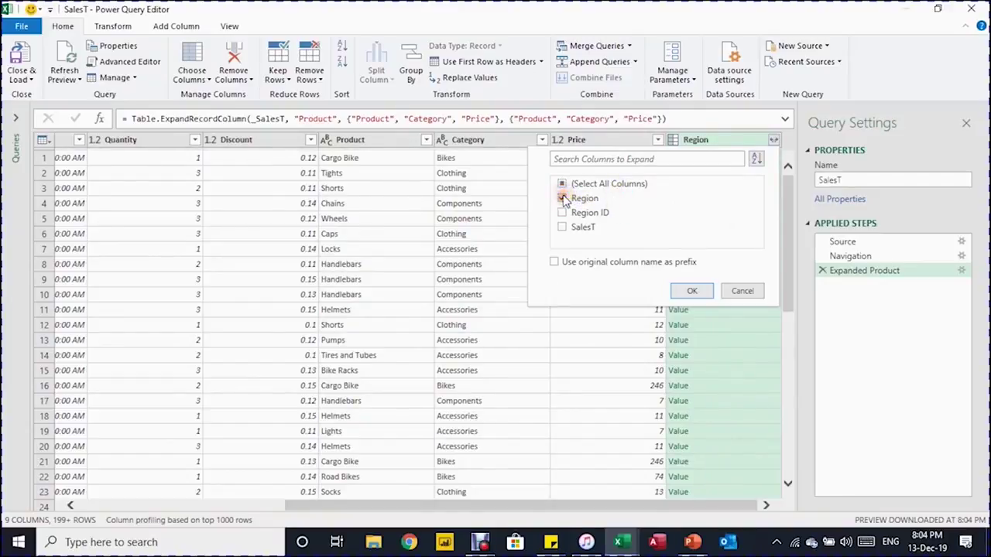
{"action": "left_click", "coordinate": [691, 293]}
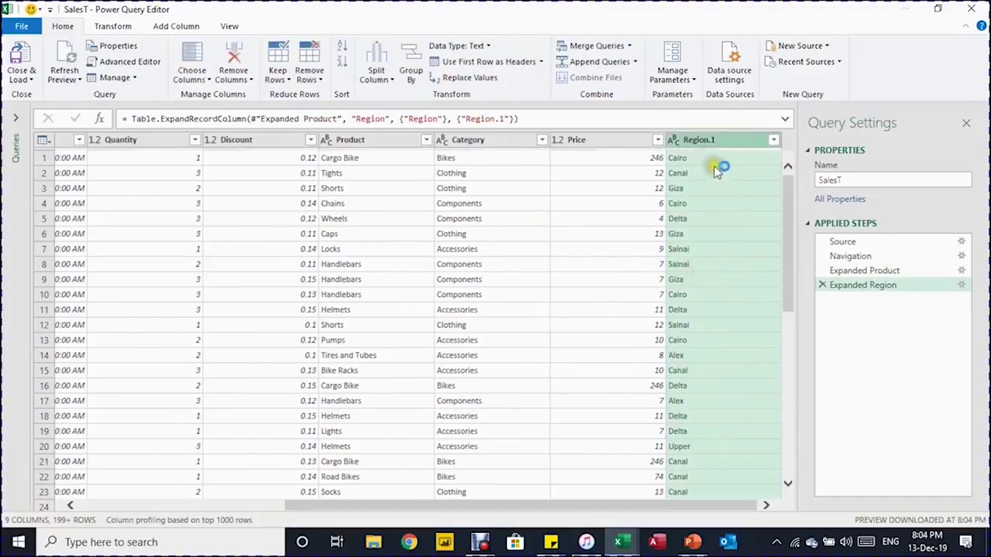
{"action": "left_click", "coordinate": [507, 117]}
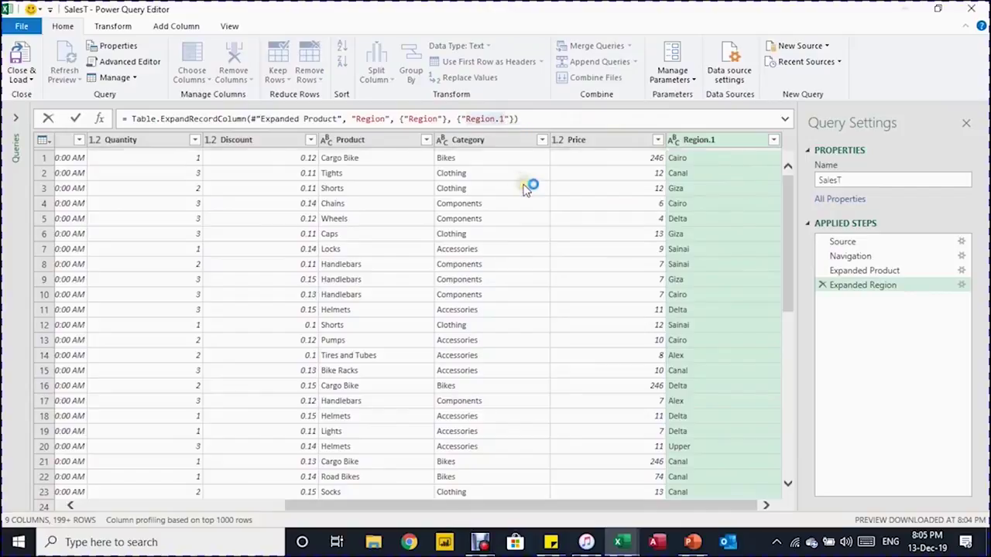
{"action": "key", "text": "BackSpace"}
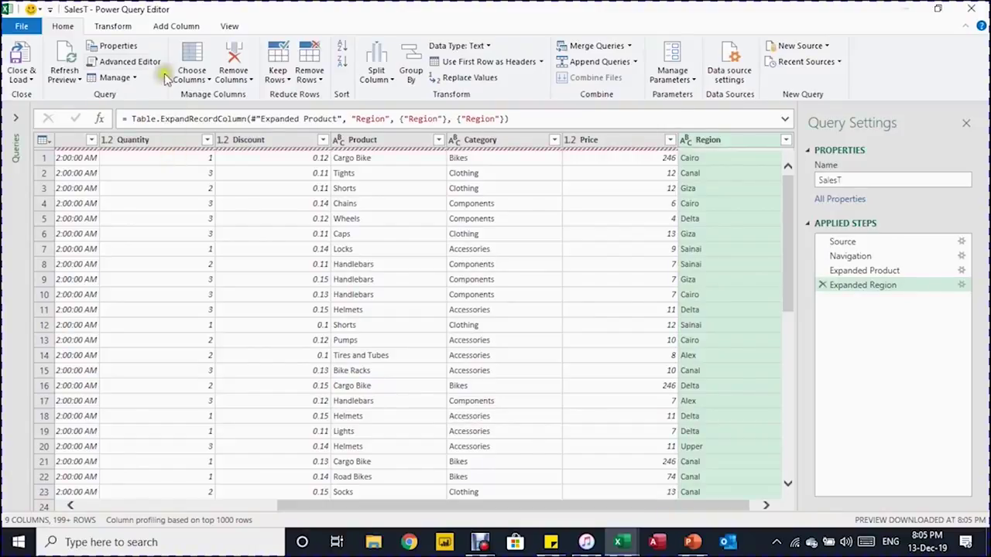
- Start a custom column in the SalesT query and name it SalesRevenue
{"action": "left_click", "coordinate": [165, 30]}
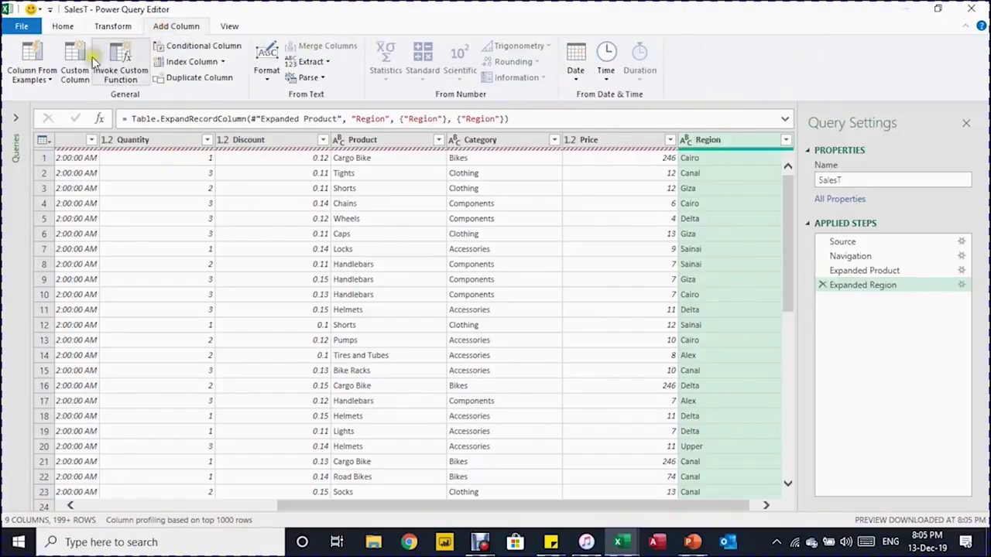
{"action": "left_click", "coordinate": [75, 71]}
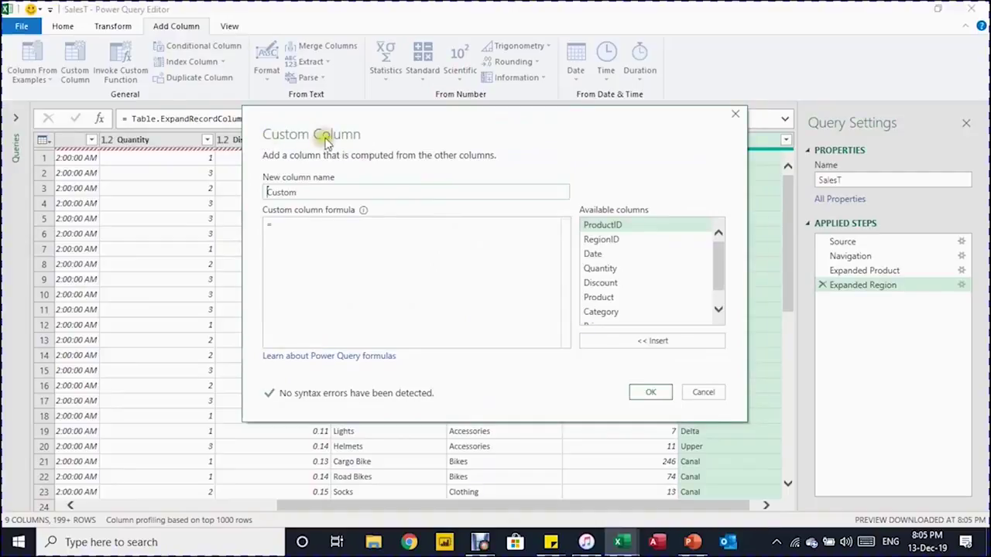
{"action": "left_click_drag", "start_coordinate": [317, 192], "coordinate": [247, 186]}
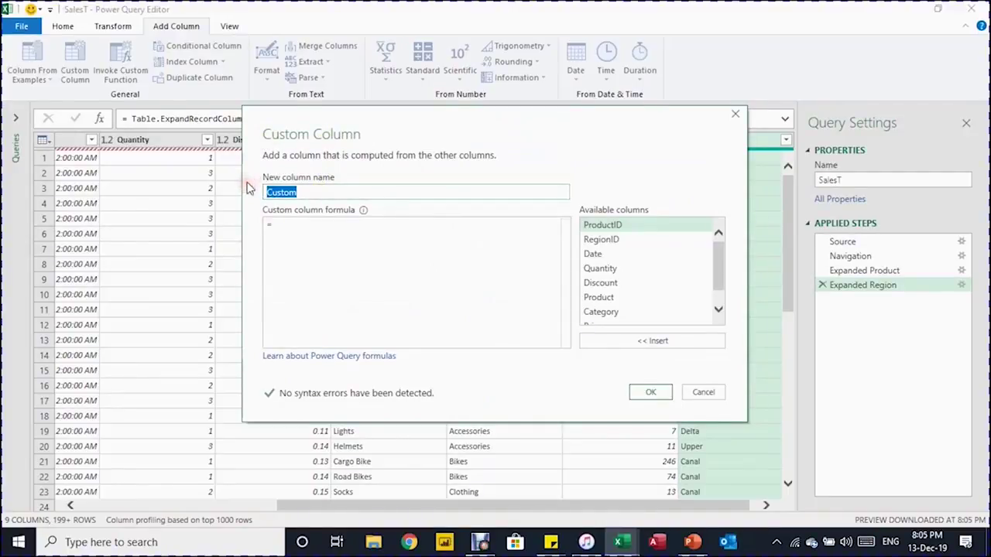
{"action": "type", "text": "Sale"}
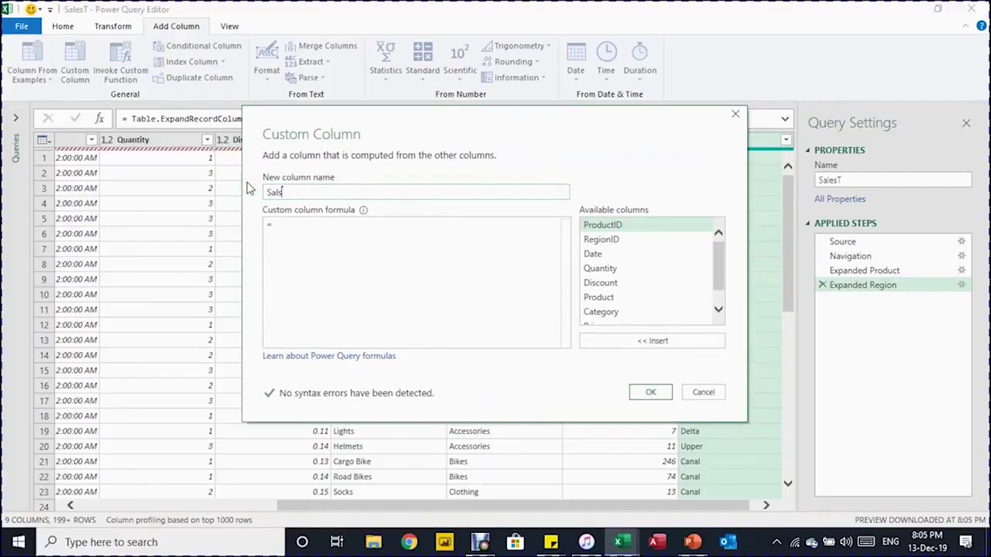
{"action": "type", "text": "sRevenue"}
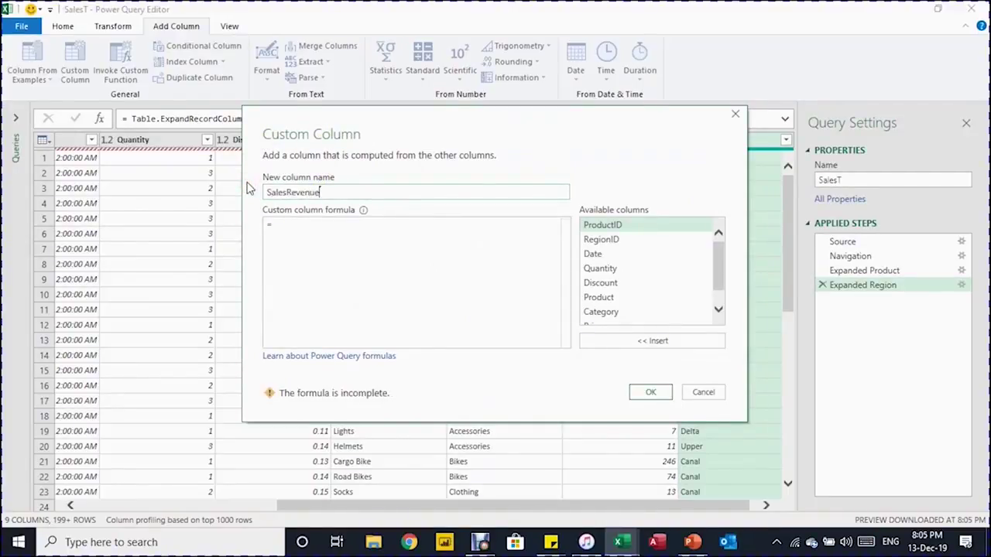
- Define the SalesRevenue custom column with the formula [Quantity]*[Price]*(1-[Discount]) and add it to the query
{"action": "left_click", "coordinate": [315, 229]}
{"action": "left_click", "coordinate": [608, 269]}
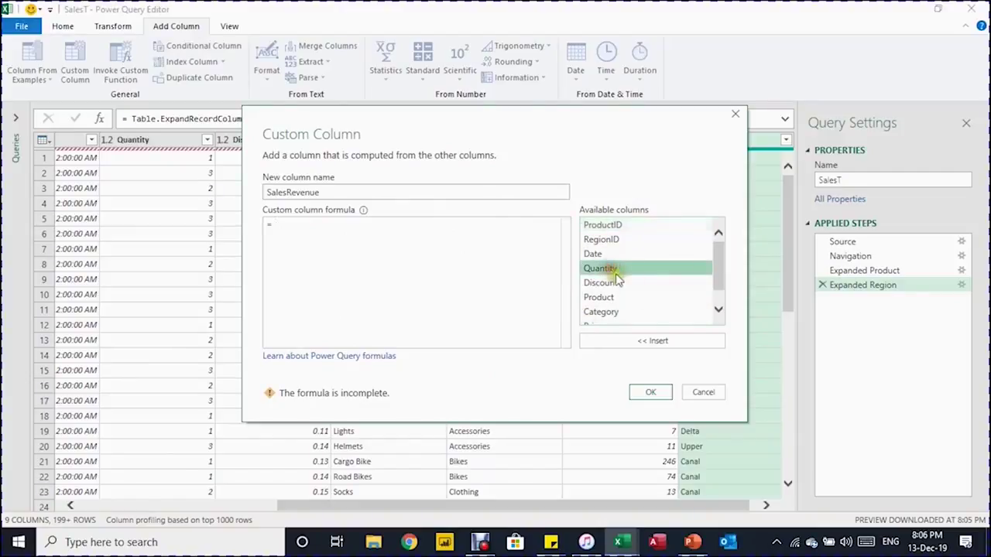
{"action": "left_click", "coordinate": [650, 341]}
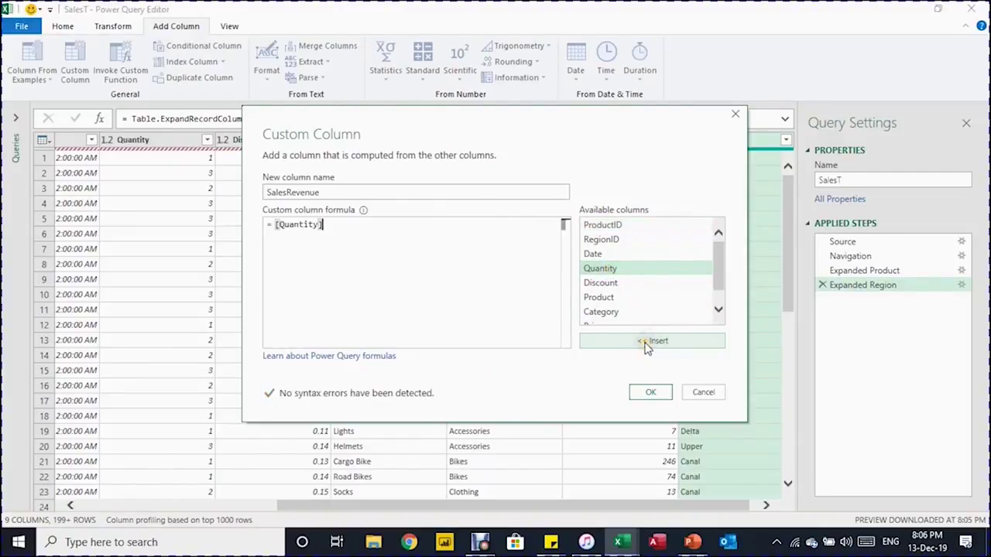
{"action": "type", "text": "*"}
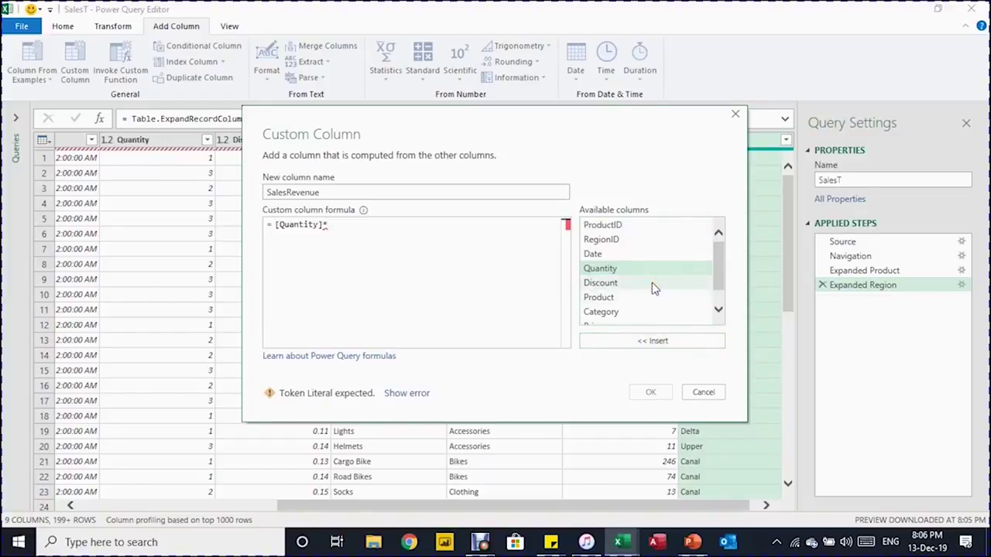
{"action": "left_click_drag", "start_coordinate": [714, 275], "coordinate": [741, 314]}
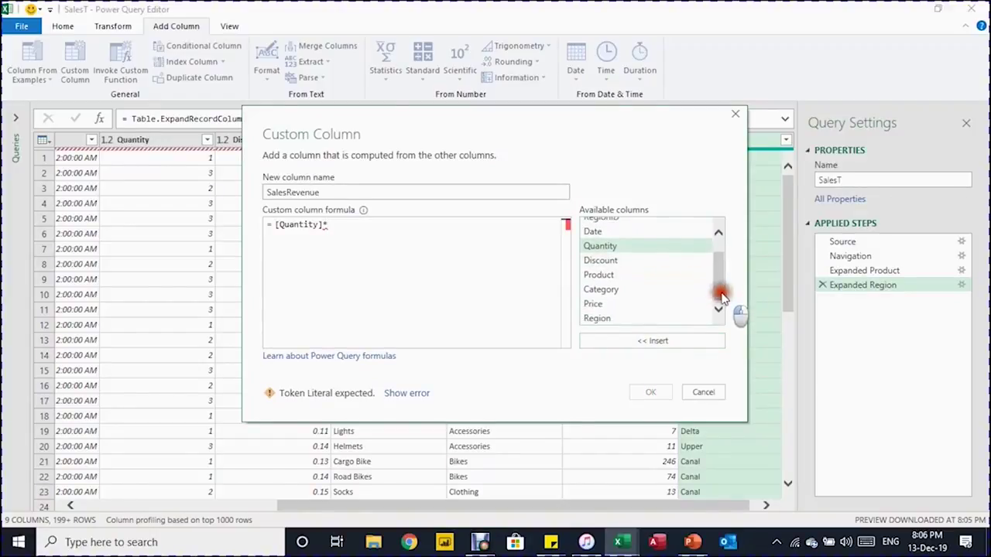
{"action": "double_click", "coordinate": [610, 306]}
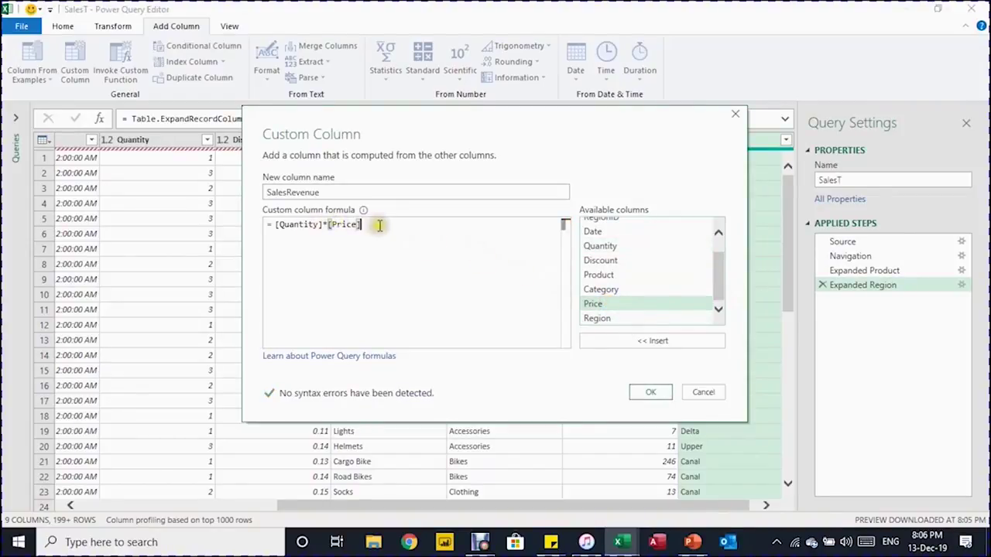
{"action": "type", "text": "*"}
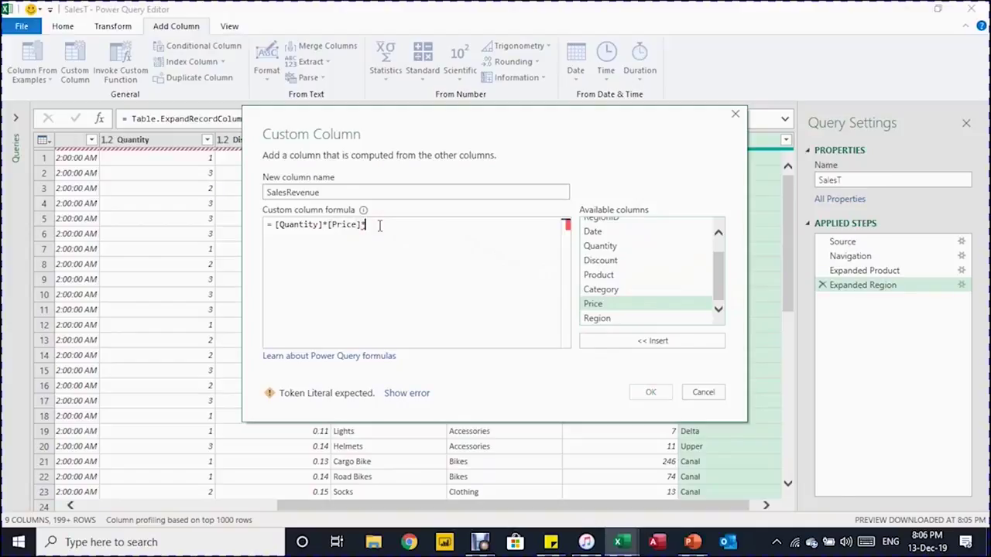
{"action": "type", "text": "(1-"}
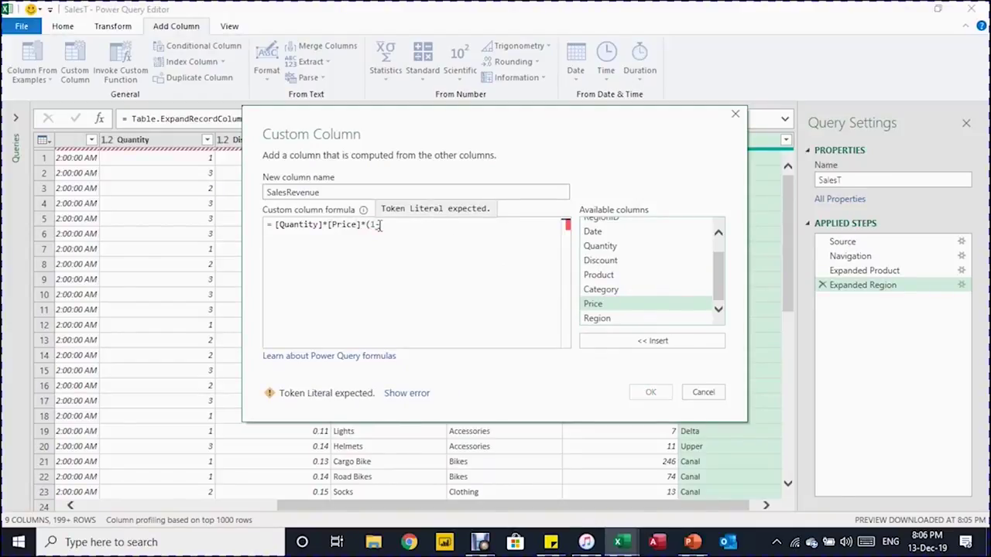
{"action": "double_click", "coordinate": [649, 263]}
{"action": "type", "text": ")"}
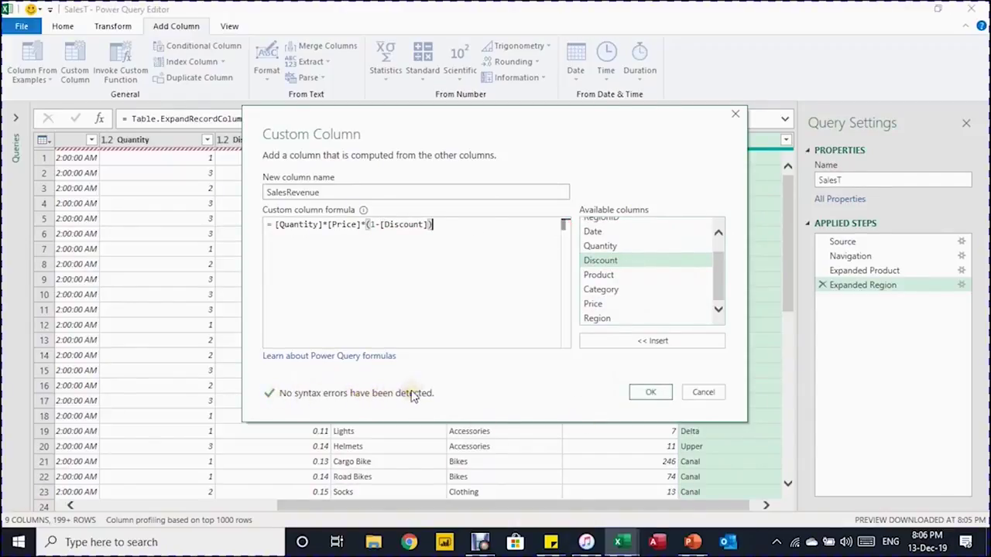
{"action": "left_click", "coordinate": [649, 393]}
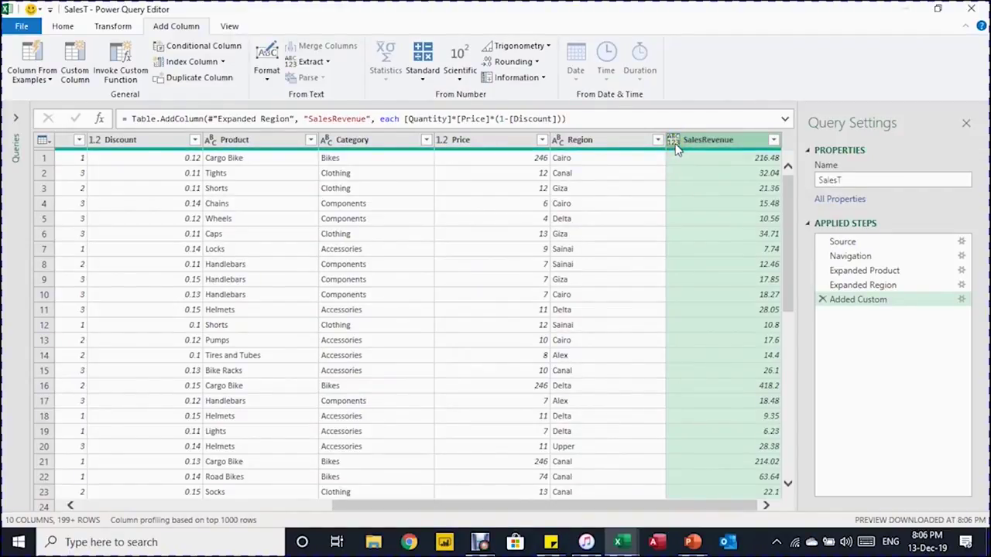
- Set the data type of the SalesRevenue column to Decimal Number
{"action": "left_click", "coordinate": [65, 26]}
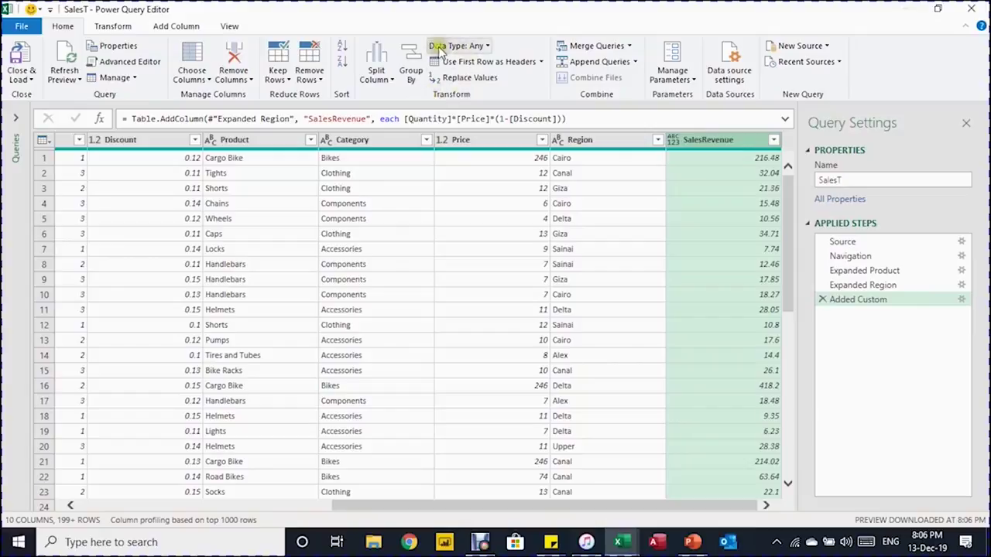
{"action": "left_click", "coordinate": [488, 46]}
{"action": "left_click", "coordinate": [474, 62]}
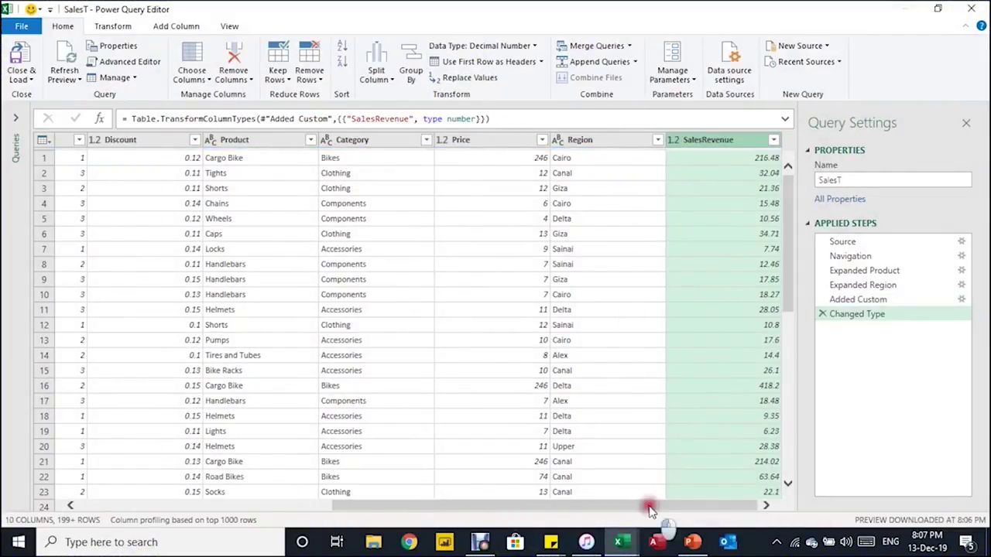
- Change the data types of the ProductID and RegionID columns to Whole Number
{"action": "left_click_drag", "start_coordinate": [649, 505], "coordinate": [393, 505]}
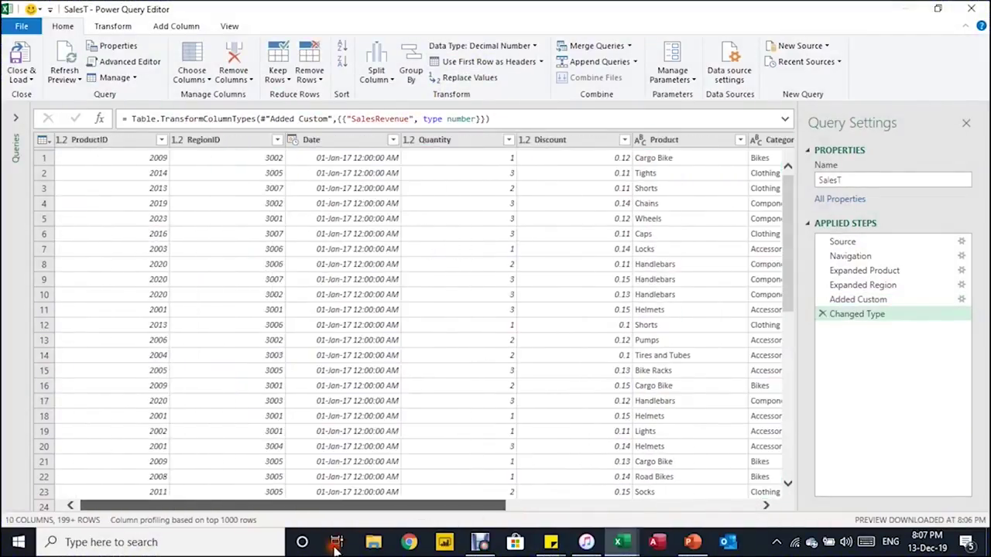
{"action": "left_click", "coordinate": [62, 140]}
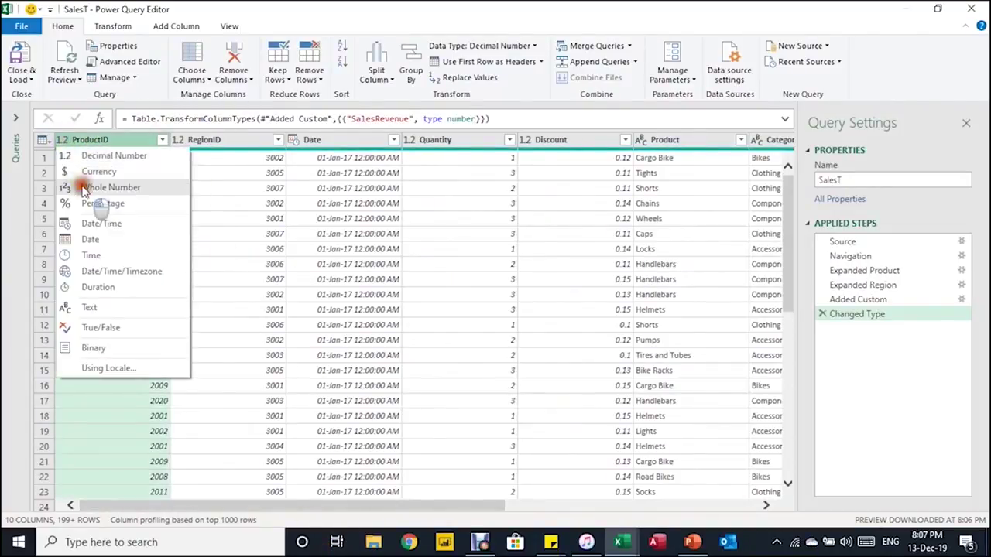
{"action": "left_click", "coordinate": [76, 186]}
{"action": "left_click", "coordinate": [177, 139]}
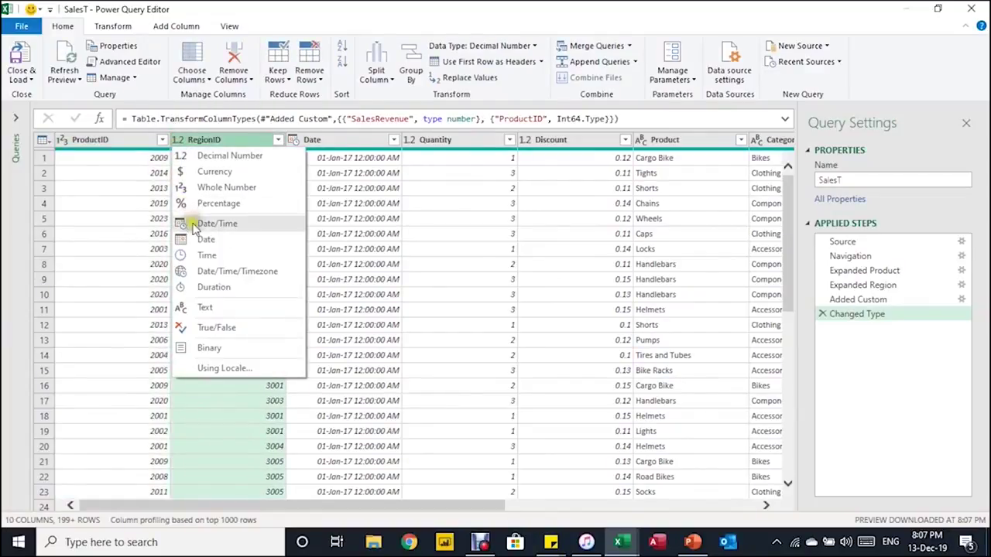
{"action": "left_click", "coordinate": [217, 188]}
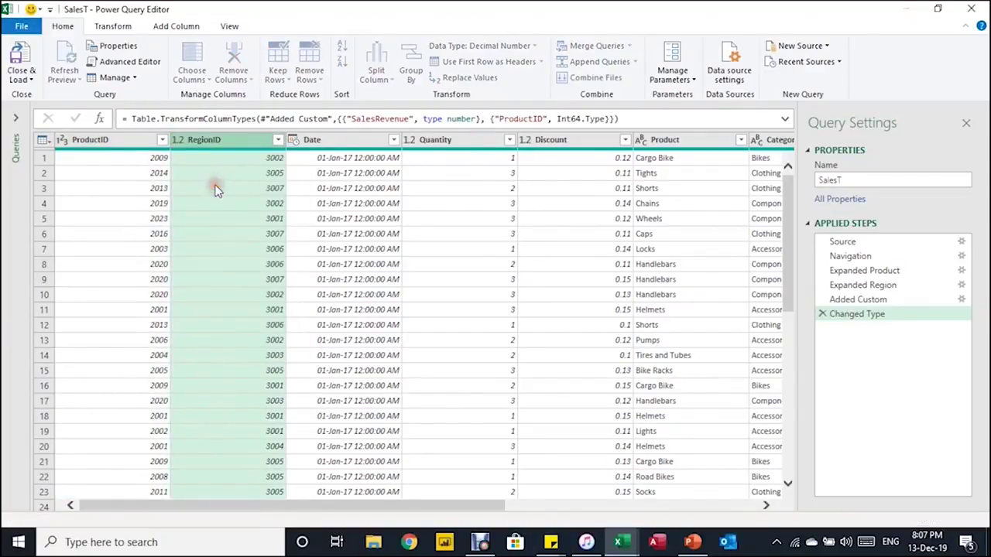
- Change the Date column's data type to Date and the Quantity column's data type to Whole Number
{"action": "left_click", "coordinate": [292, 141]}
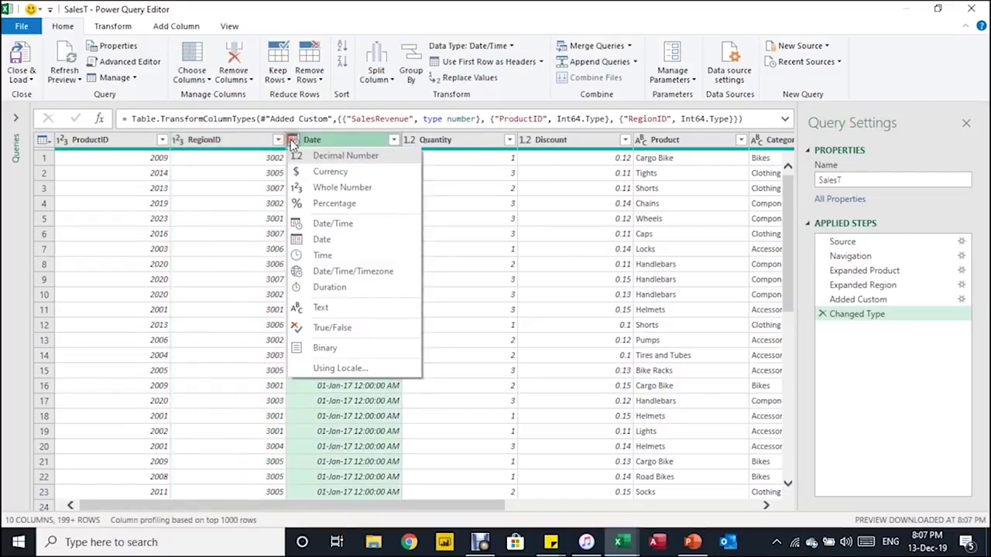
{"action": "left_click", "coordinate": [330, 239]}
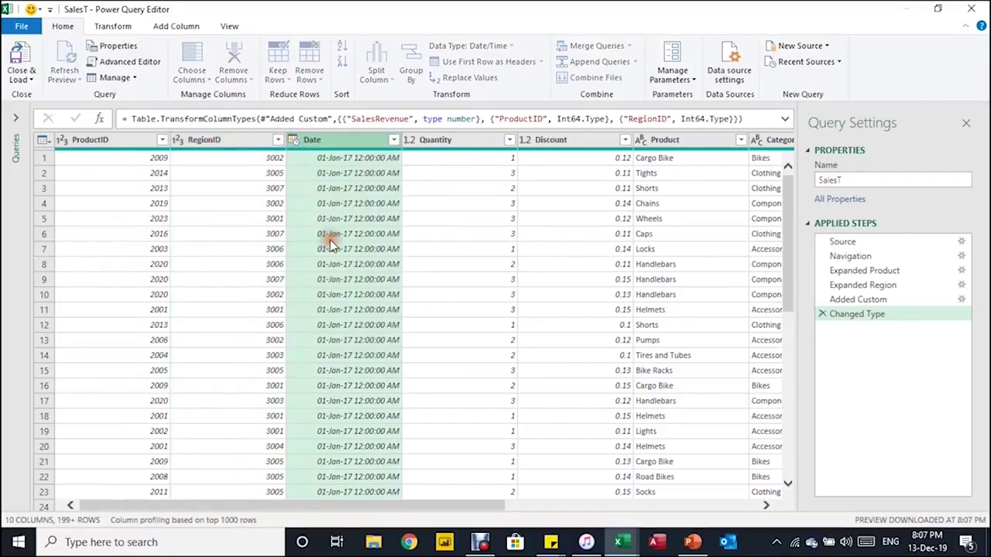
{"action": "left_click", "coordinate": [410, 140]}
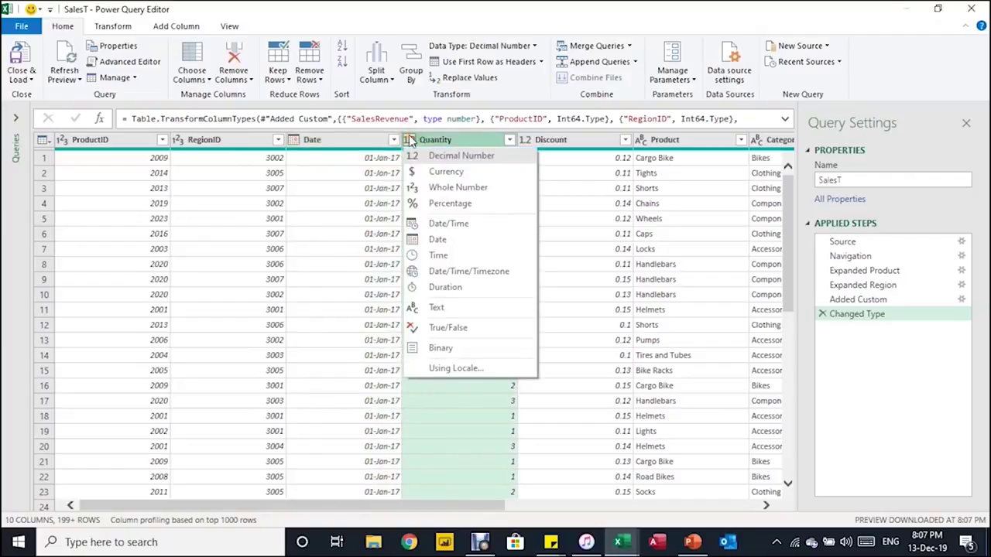
{"action": "left_click", "coordinate": [434, 189]}
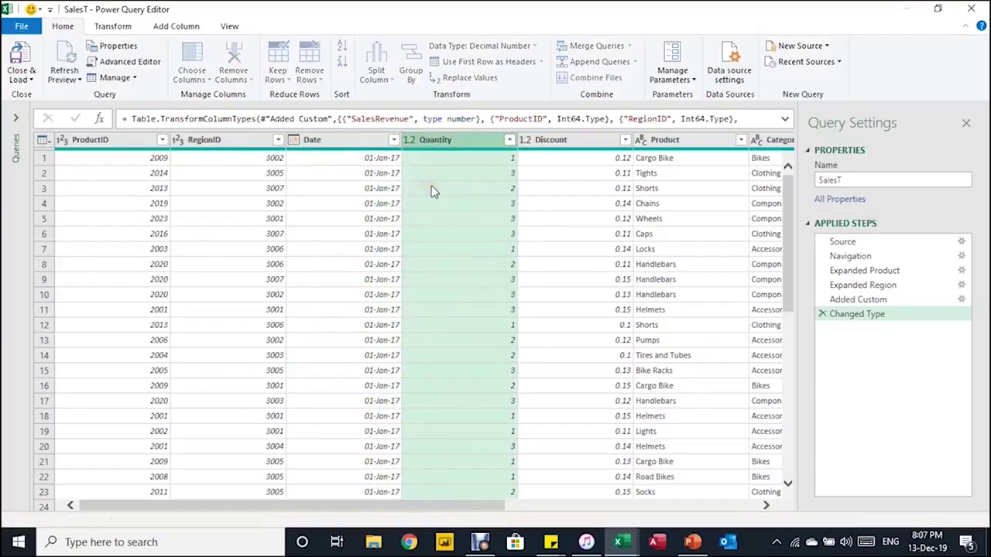
- Change the Discount column's data type to Percentage and check the data types of the remaining columns through SalesRevenue
{"action": "left_click", "coordinate": [525, 141]}
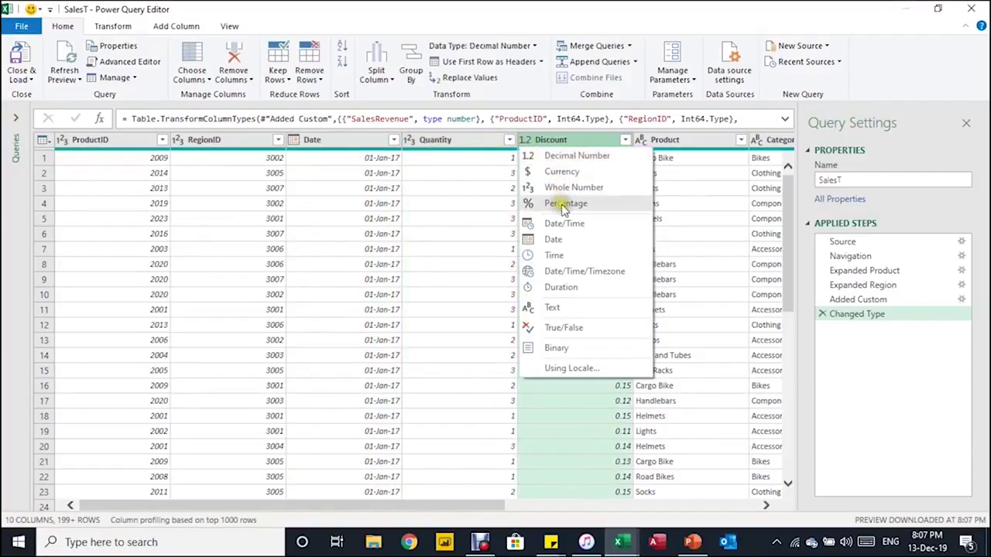
{"action": "left_click", "coordinate": [558, 202]}
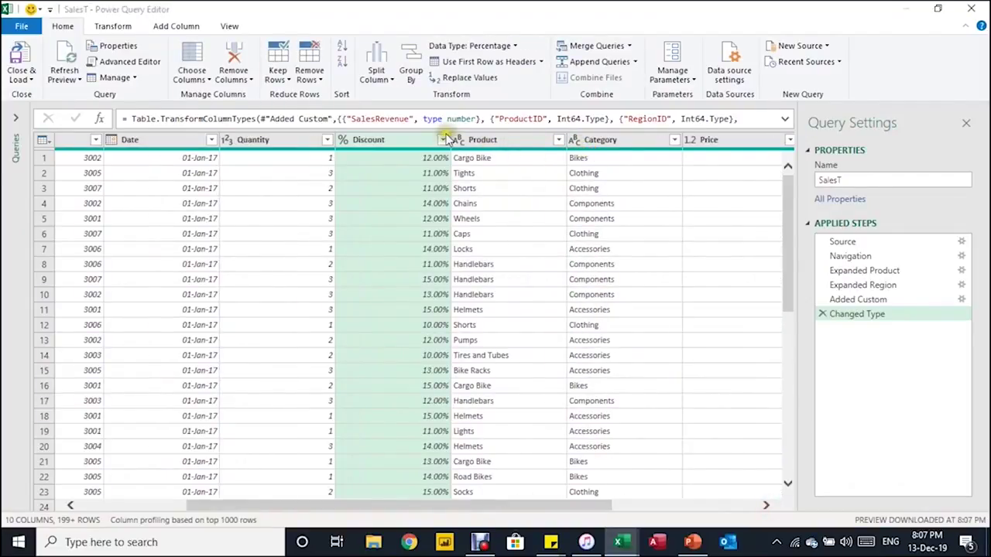
{"action": "left_click_drag", "start_coordinate": [537, 515], "coordinate": [608, 506]}
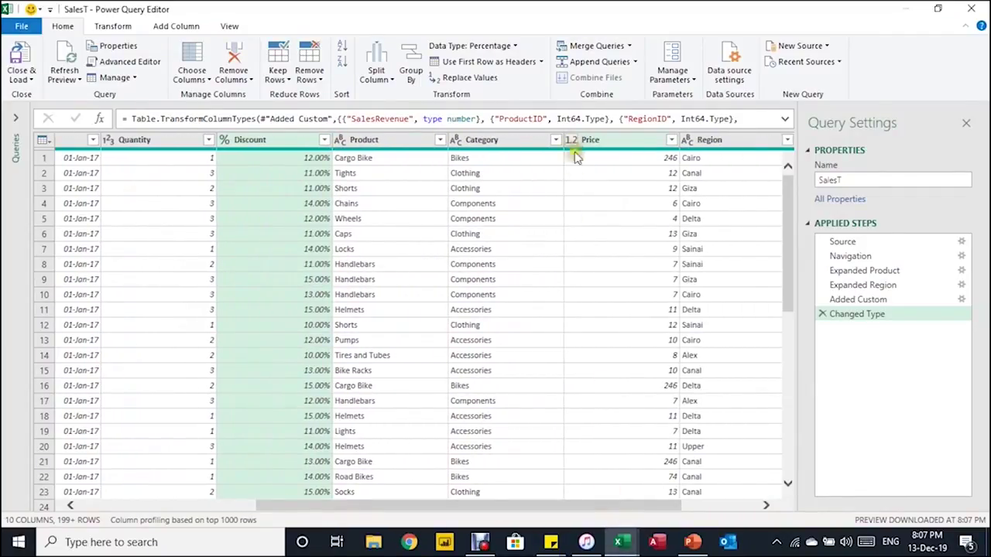
{"action": "left_click_drag", "start_coordinate": [612, 508], "coordinate": [736, 482]}
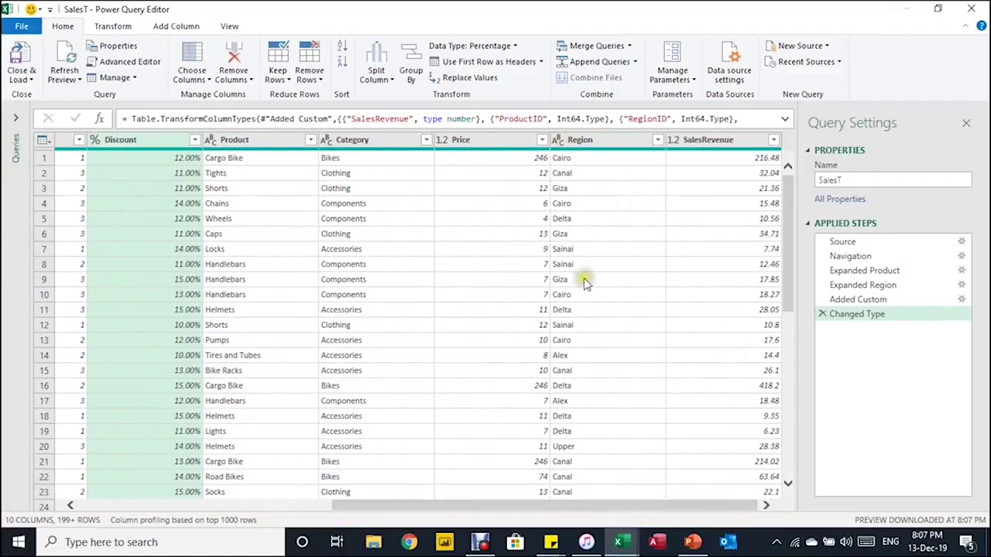
- Change the SalesRevenue column's data type to Currency
{"action": "left_click", "coordinate": [673, 141]}
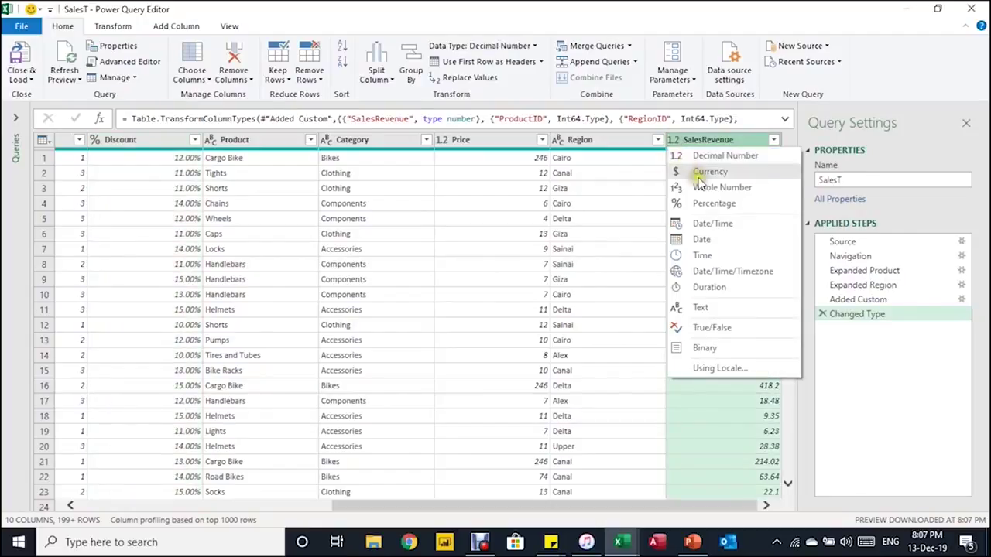
{"action": "left_click", "coordinate": [704, 174]}
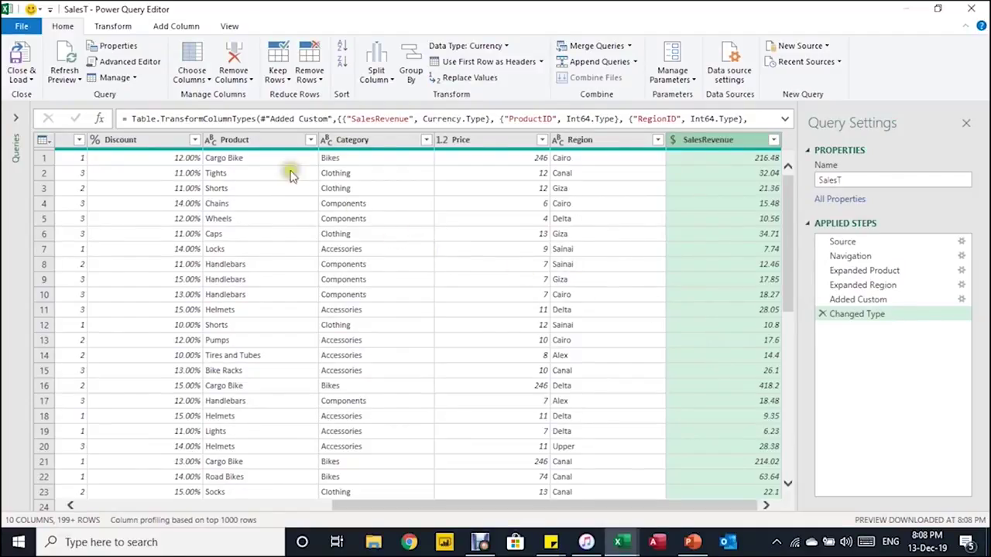
- Load the SalesT query to the workbook as a connection only and add its data to the Data Model
{"action": "left_click", "coordinate": [28, 82]}
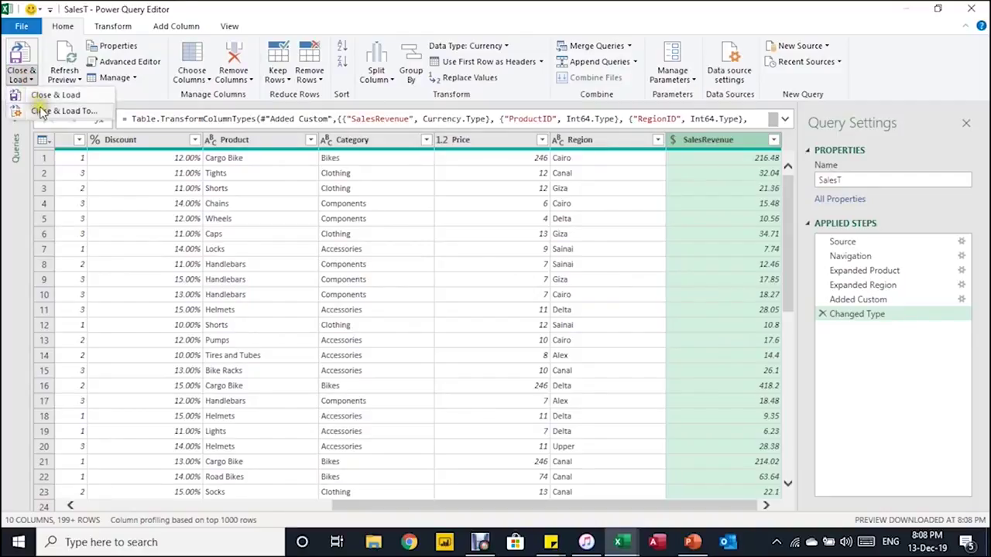
{"action": "left_click", "coordinate": [35, 96]}
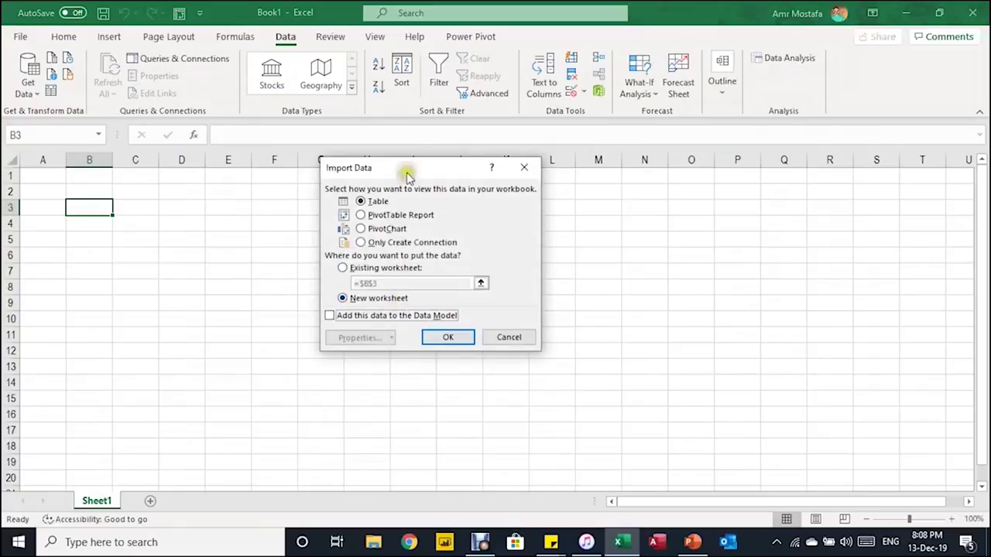
{"action": "left_click", "coordinate": [407, 169]}
{"action": "left_click_drag", "start_coordinate": [407, 169], "coordinate": [432, 178]}
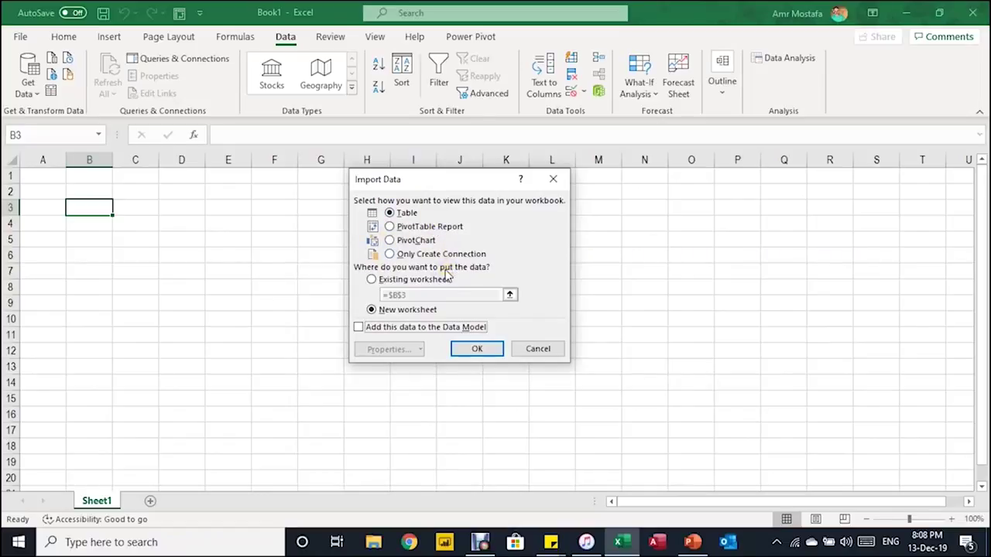
{"action": "left_click", "coordinate": [390, 253]}
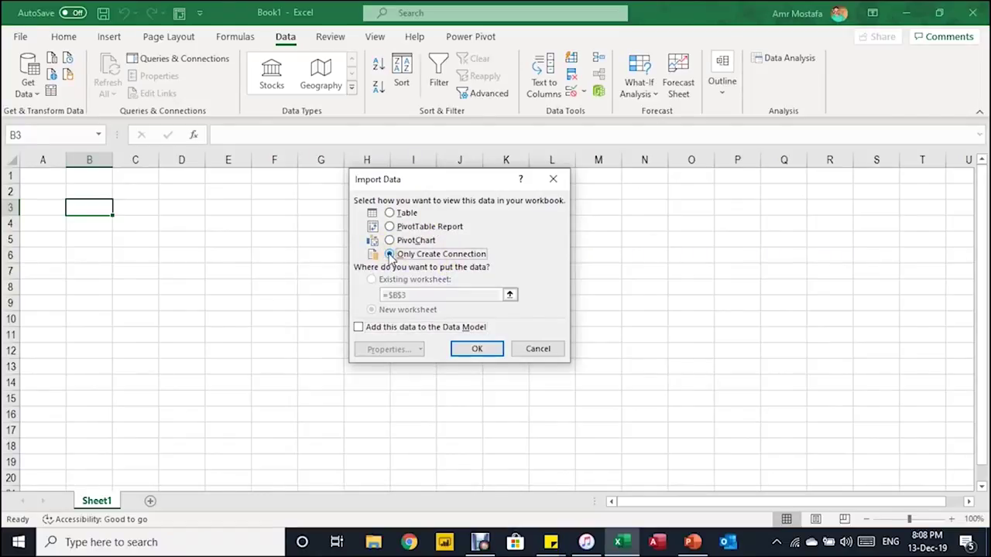
{"action": "left_click", "coordinate": [359, 327]}
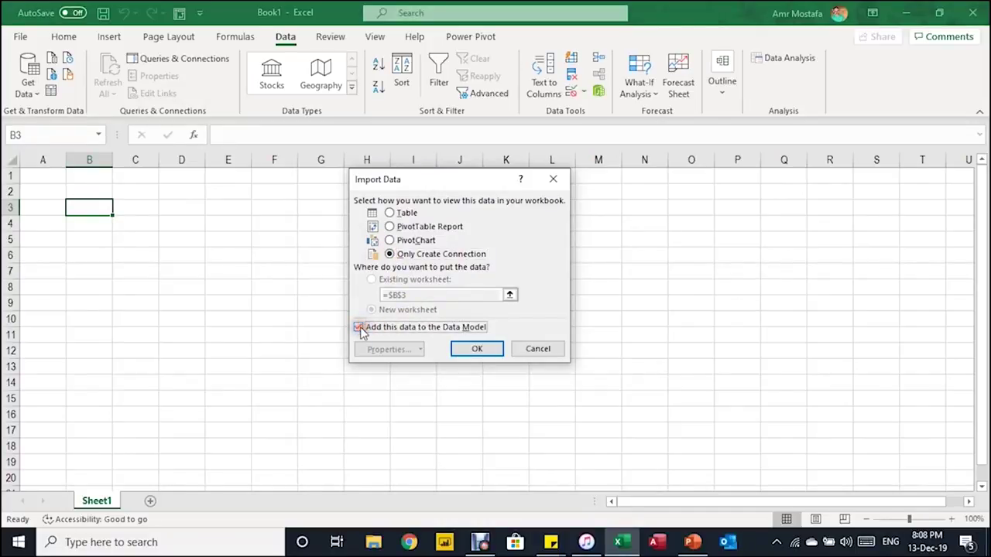
{"action": "left_click", "coordinate": [477, 350]}
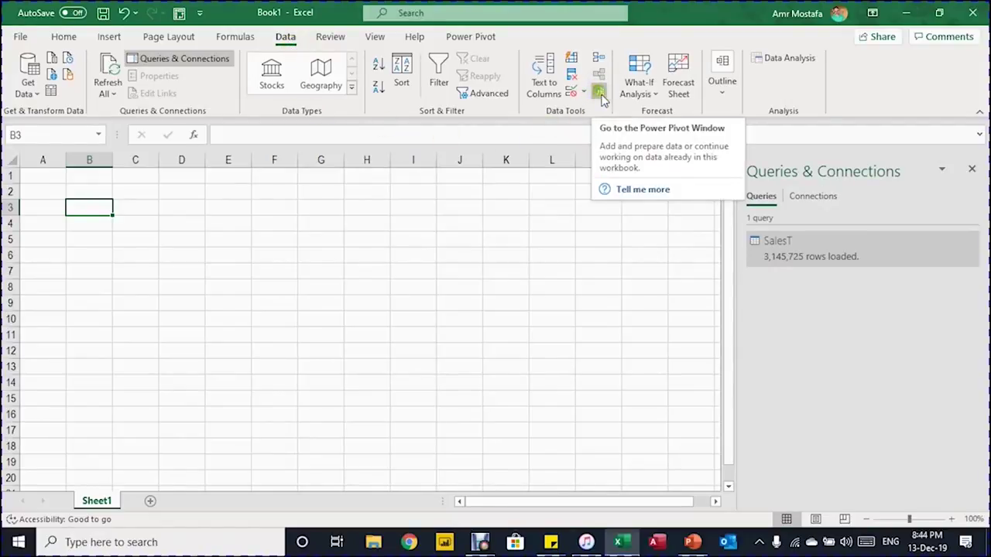
- Check in Excel's COM add-ins that Microsoft Power Pivot for Excel is enabled
{"action": "left_click", "coordinate": [474, 38]}
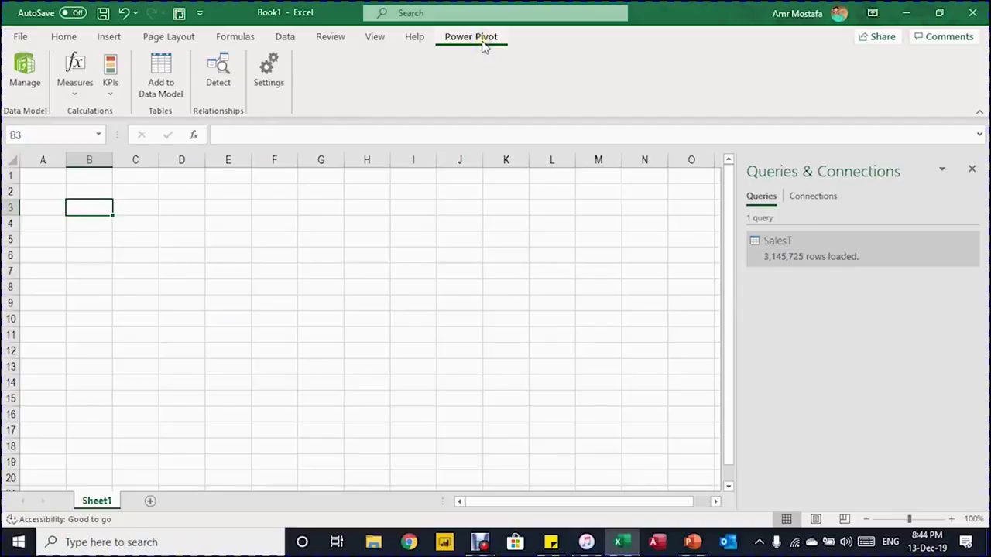
{"action": "left_click", "coordinate": [23, 36]}
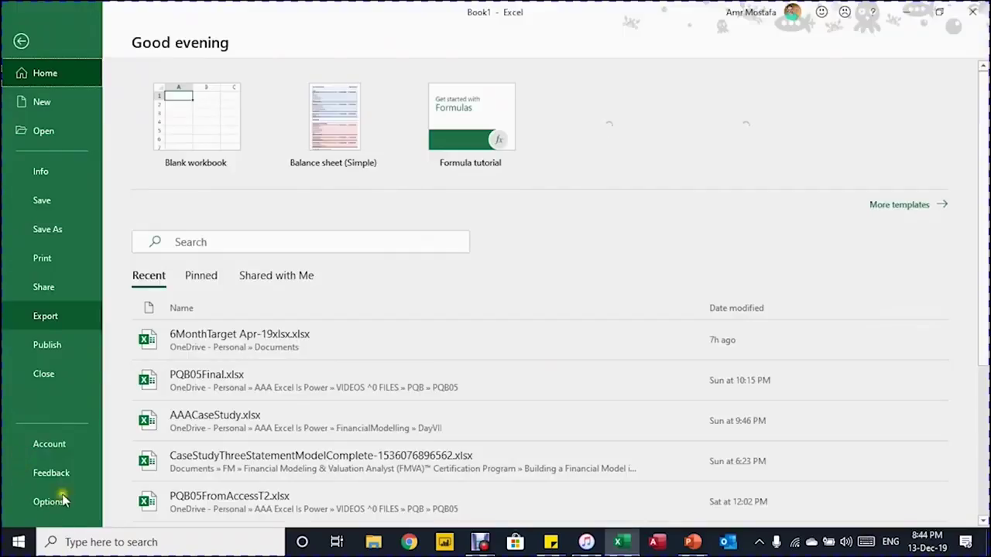
{"action": "left_click", "coordinate": [54, 503]}
{"action": "left_click", "coordinate": [244, 256]}
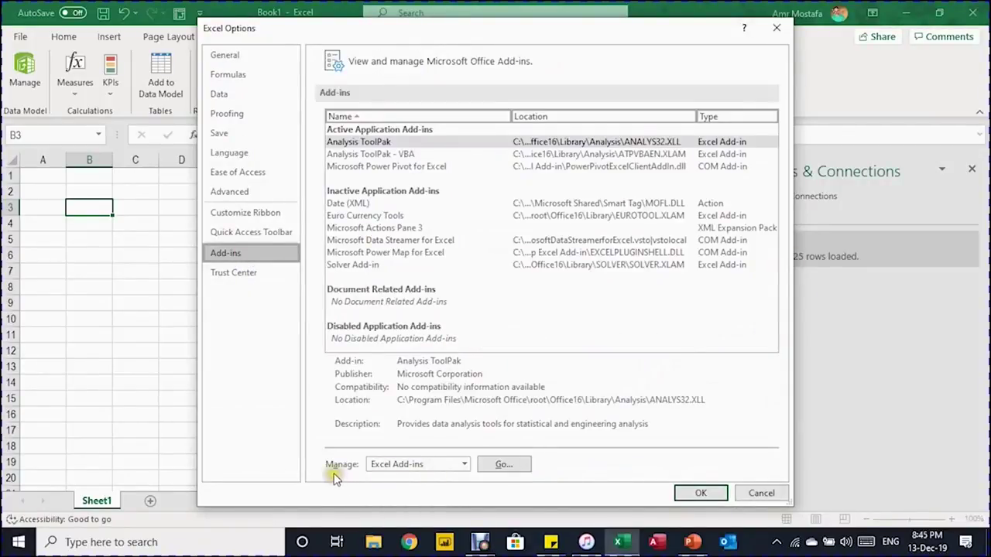
{"action": "left_click", "coordinate": [465, 464]}
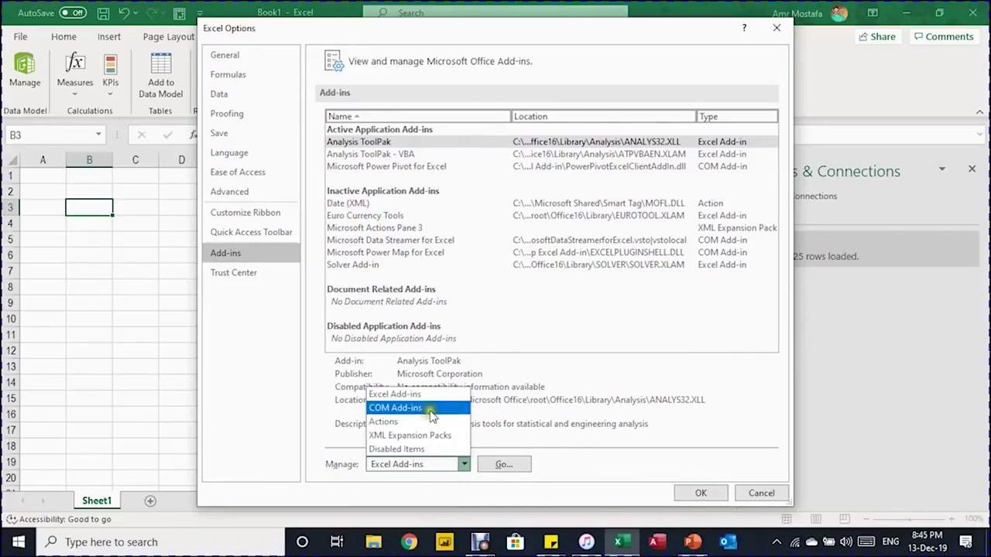
{"action": "left_click", "coordinate": [429, 407]}
{"action": "left_click", "coordinate": [497, 467]}
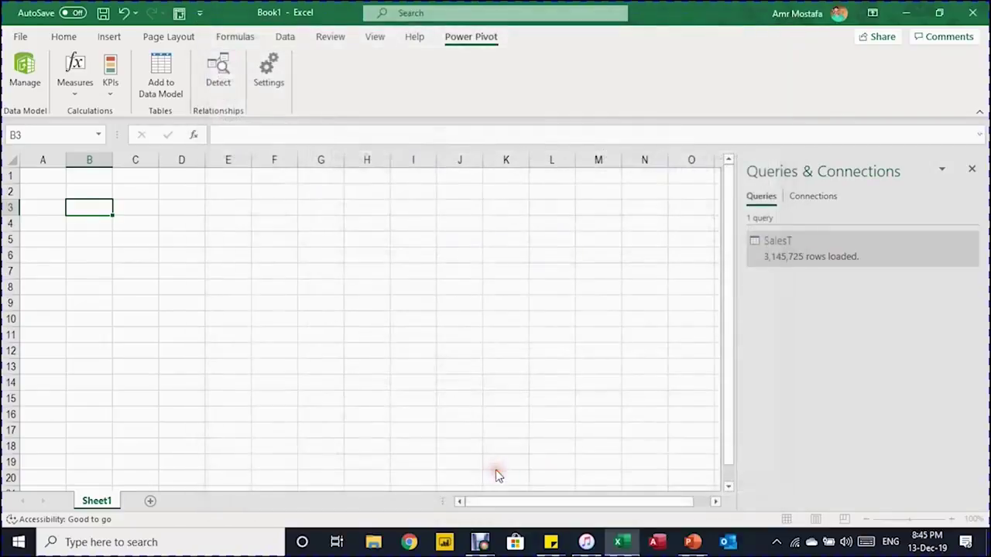
{"action": "left_click", "coordinate": [278, 239]}
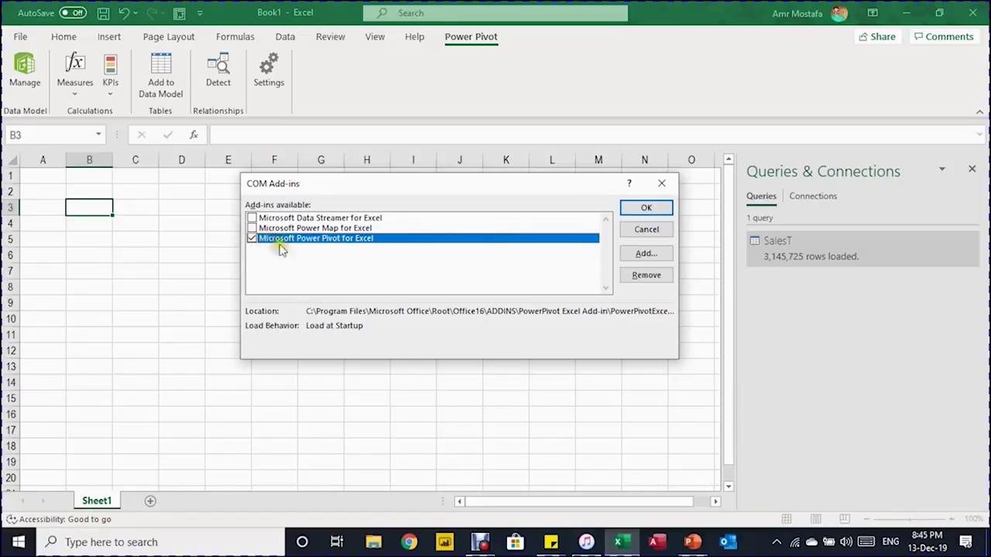
{"action": "left_click", "coordinate": [646, 208]}
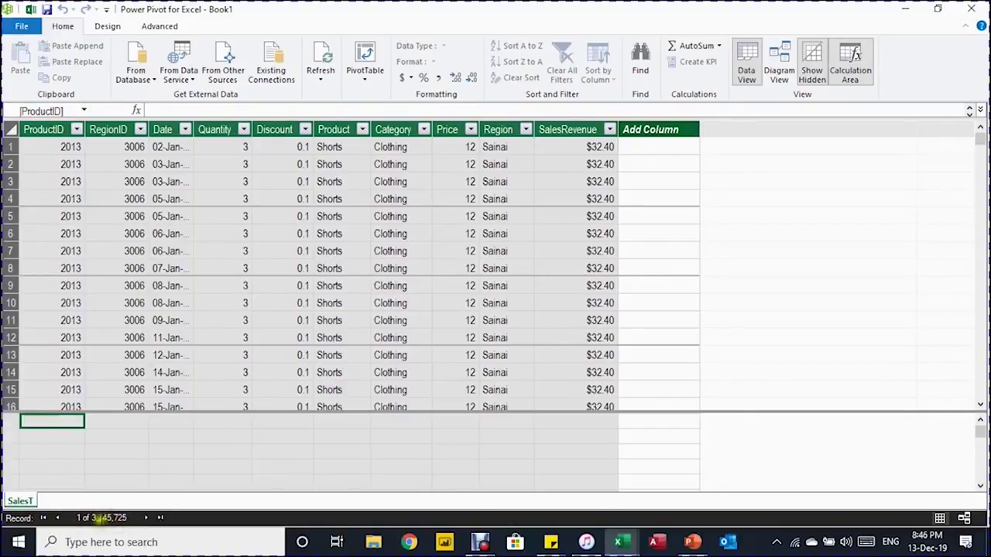
- Browse the SalesT rows in the Power Pivot window and enlarge the calculation area beneath them
{"action": "left_click", "coordinate": [435, 258]}
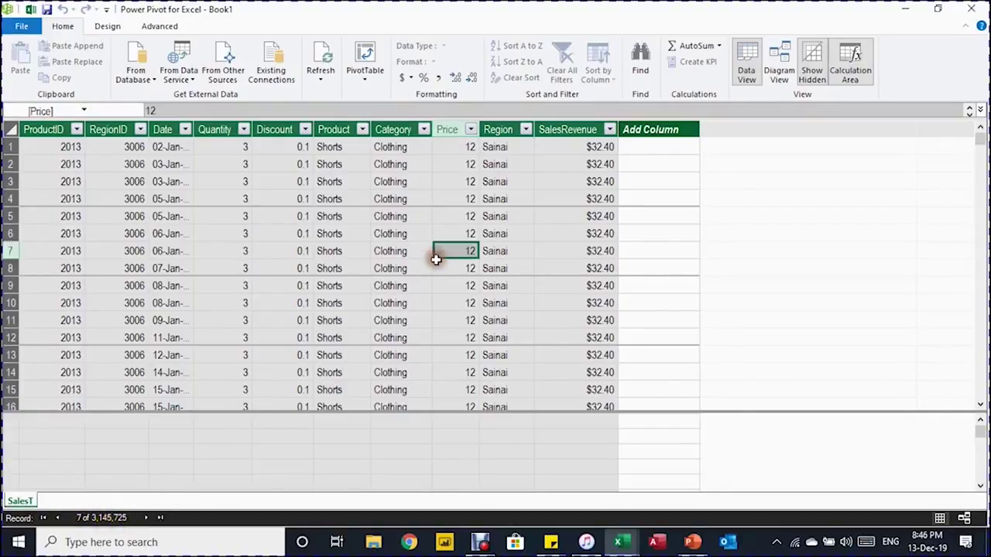
{"action": "scroll", "coordinate": [437, 261], "scroll_direction": "down", "scroll_amount": 1}
{"action": "scroll", "coordinate": [437, 261], "scroll_direction": "up", "scroll_amount": 1}
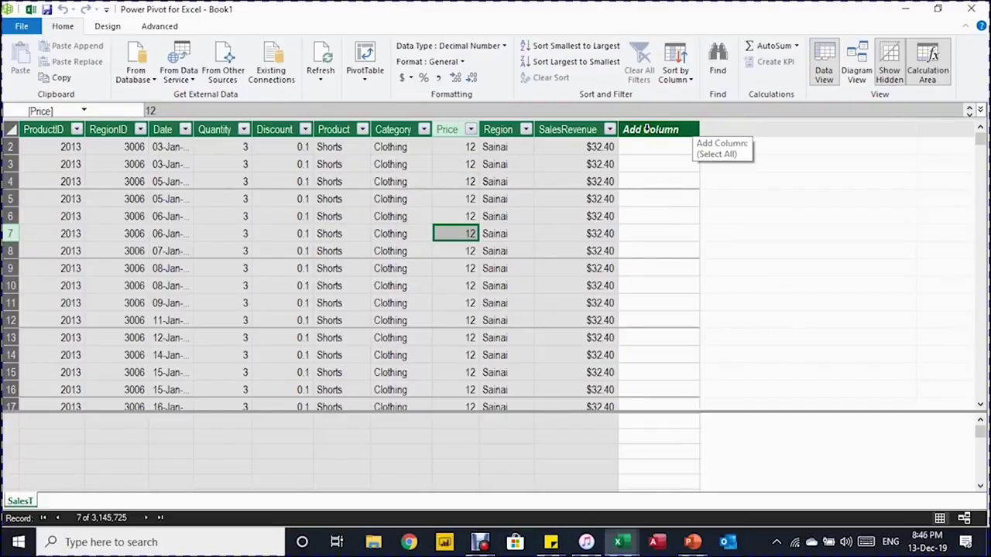
{"action": "left_click", "coordinate": [463, 437]}
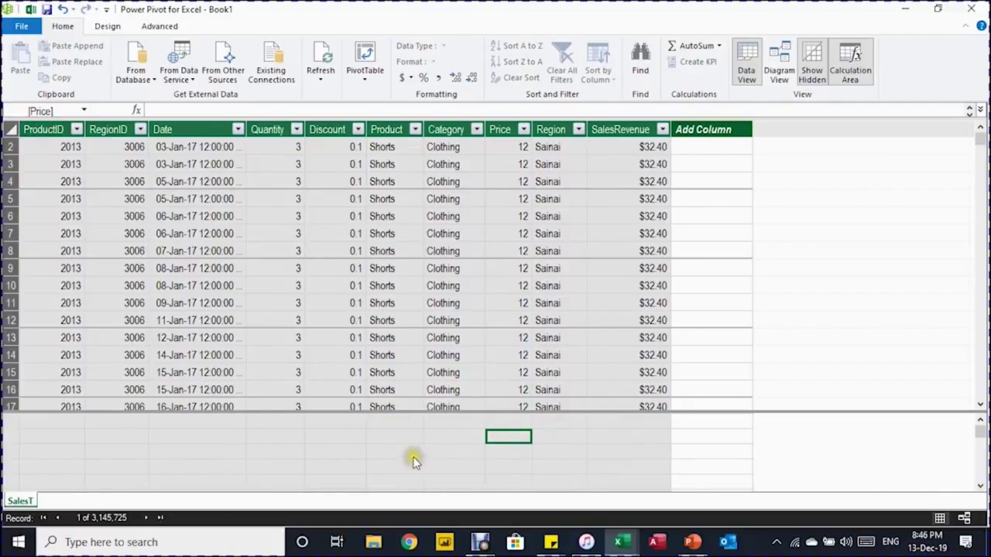
{"action": "left_click_drag", "start_coordinate": [562, 415], "coordinate": [570, 340]}
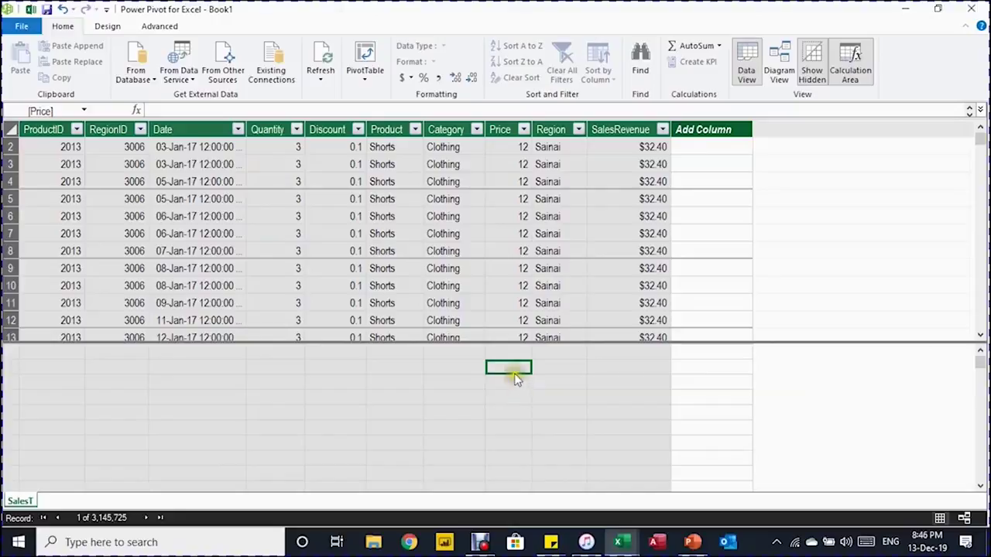
- Create the measure Total Sales Revenue:=SUM(SalesT[SalesRevenue]) in the calculation area beneath the Price column
{"action": "left_click", "coordinate": [175, 109]}
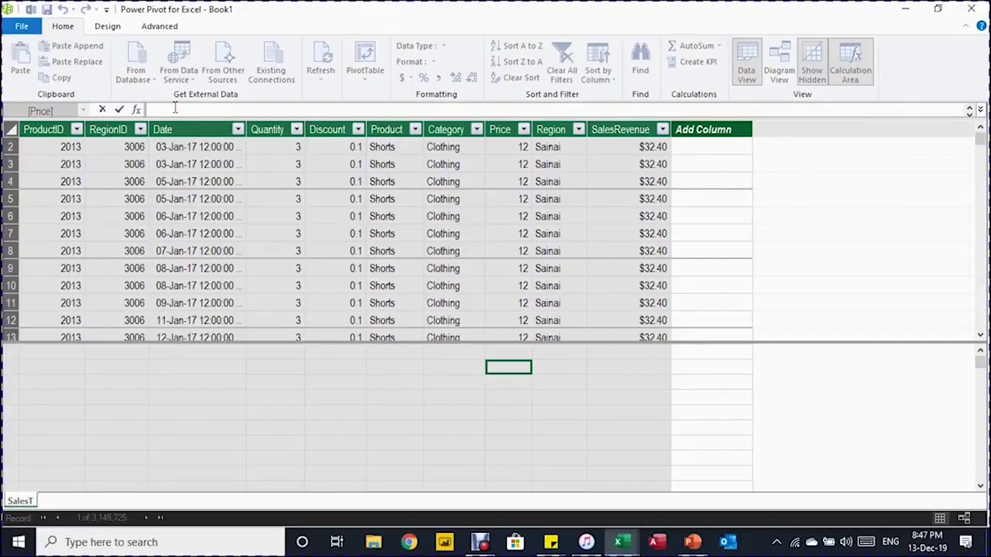
{"action": "type", "text": "Total Sales Revenue"}
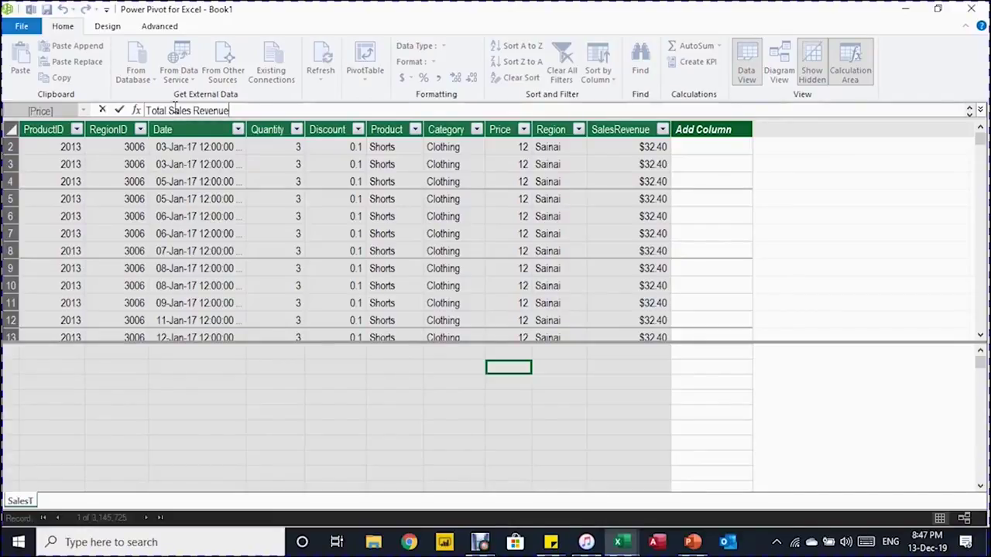
{"action": "type", "text": ": = su"}
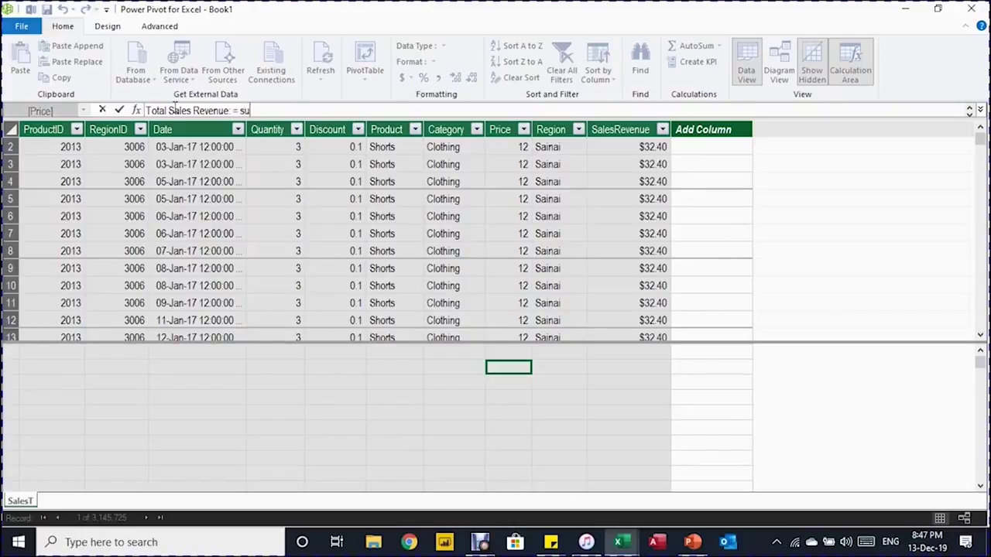
{"action": "type", "text": "m"}
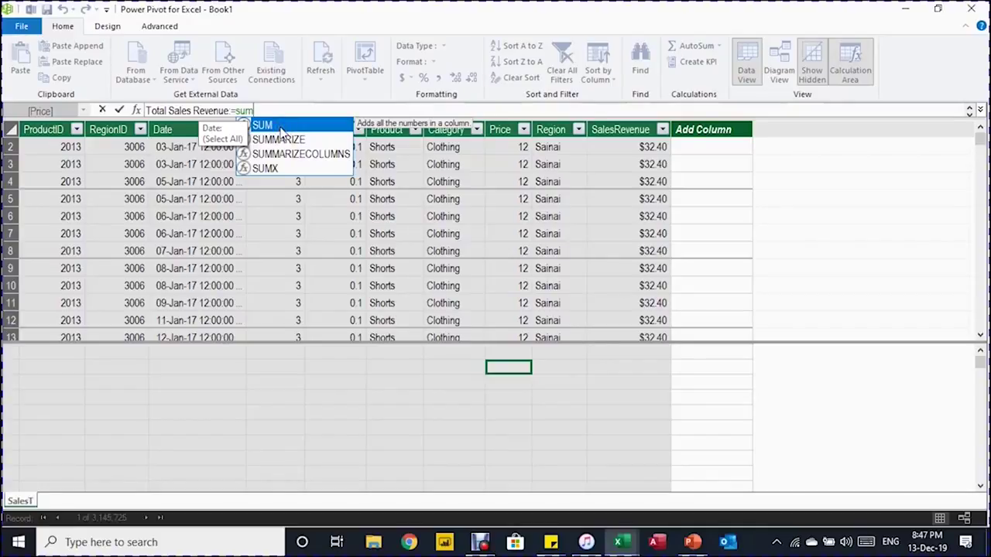
{"action": "double_click", "coordinate": [281, 127]}
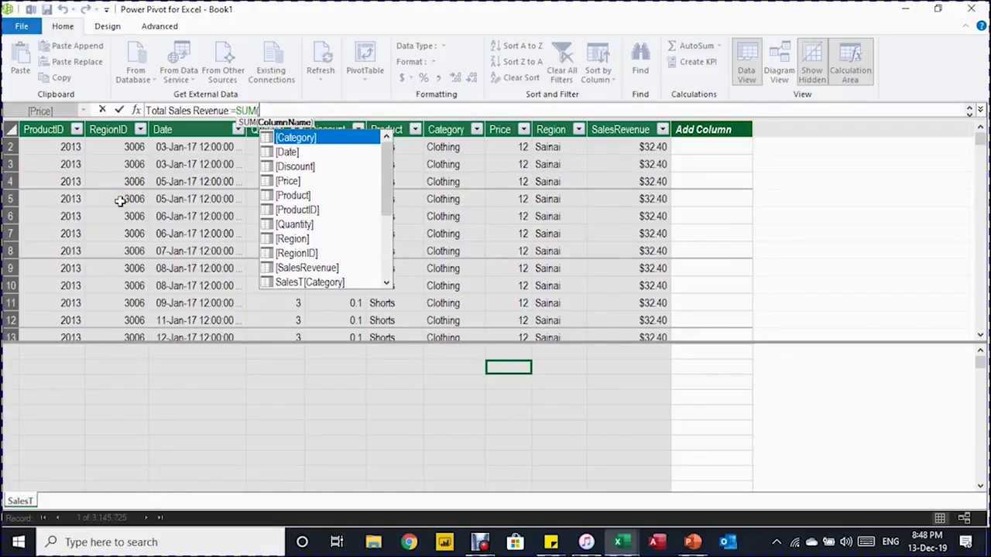
{"action": "type", "text": "sales"}
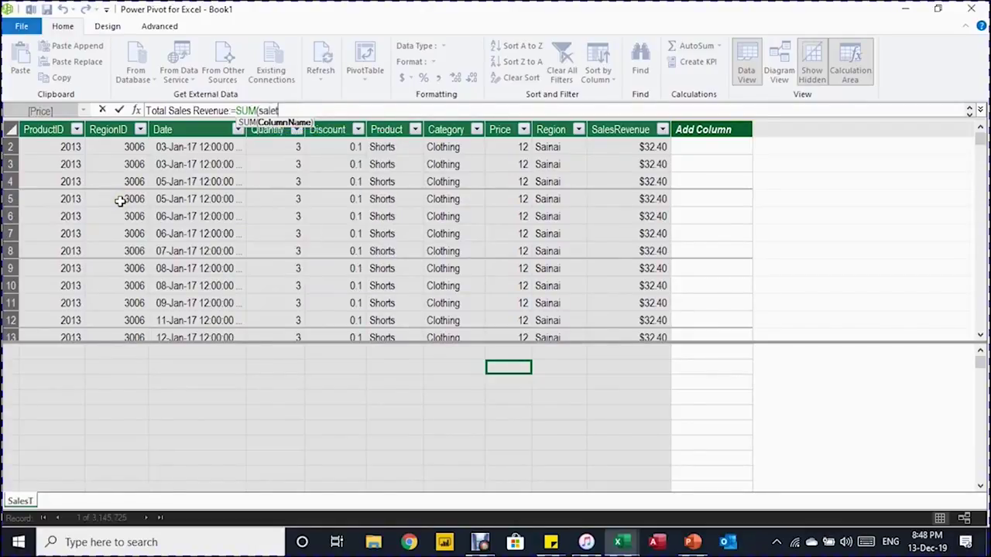
{"action": "type", "text": "t"}
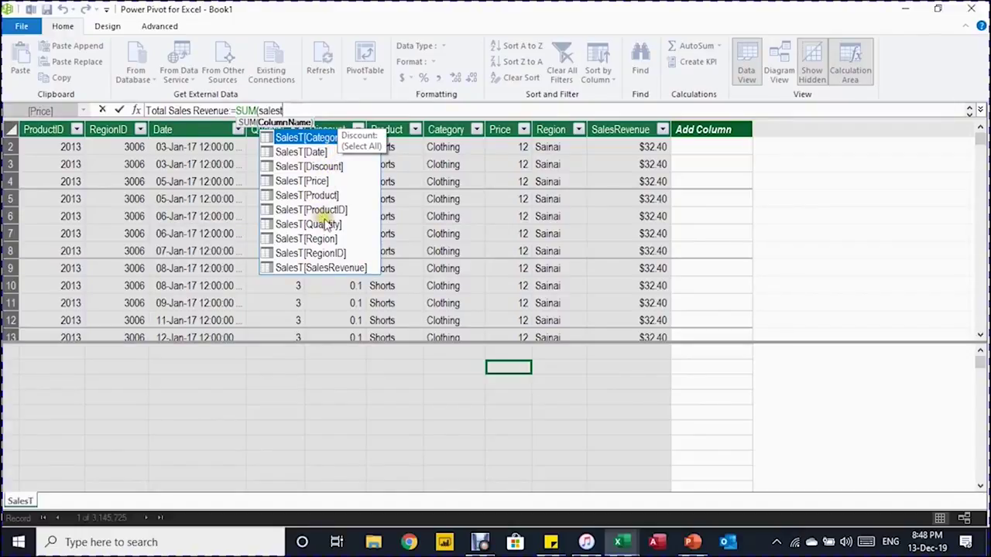
{"action": "double_click", "coordinate": [330, 268]}
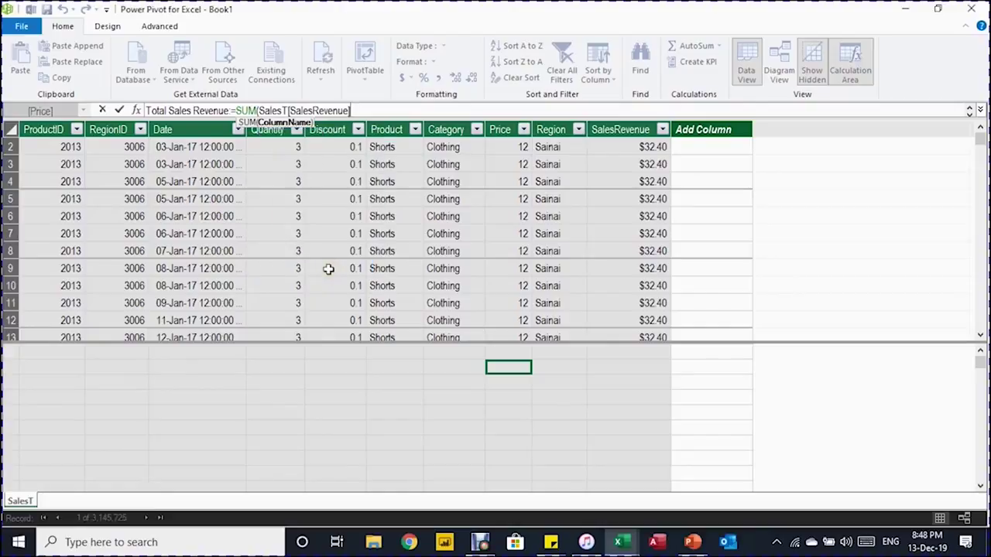
{"action": "type", "text": ")"}
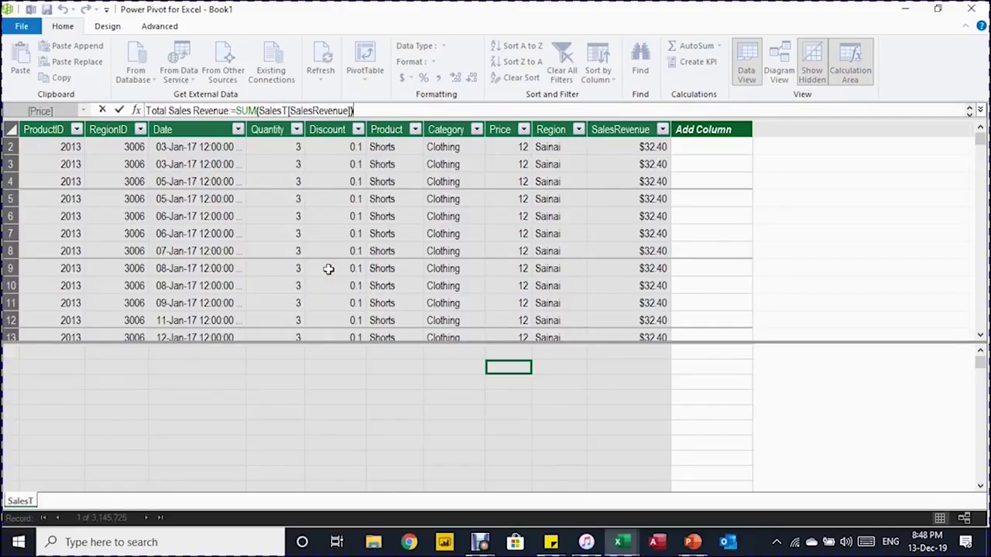
{"action": "key", "text": "Return"}
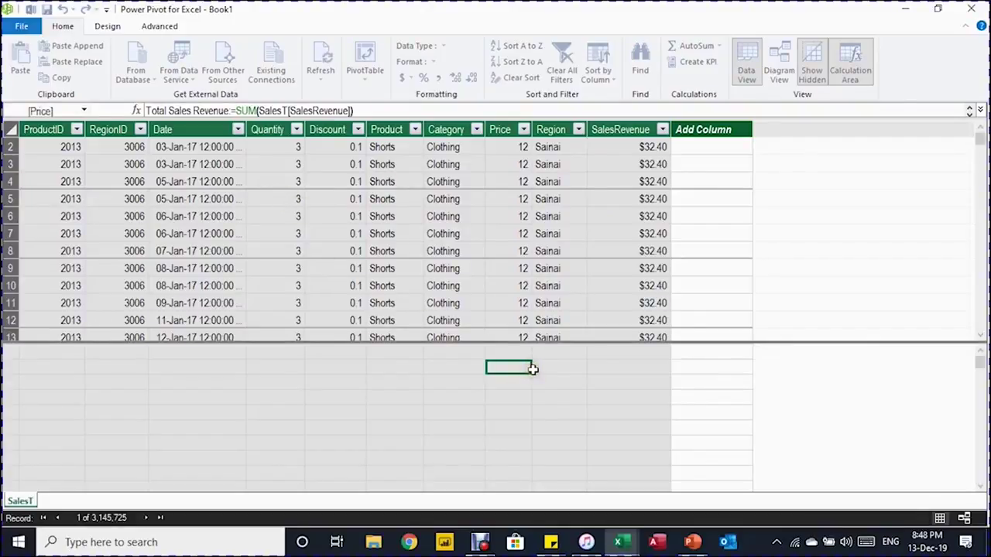
- Widen the Price column and format the Total Sales Revenue measure as $ English (United States) currency without decimal places
{"action": "left_click_drag", "start_coordinate": [587, 130], "coordinate": [647, 143]}
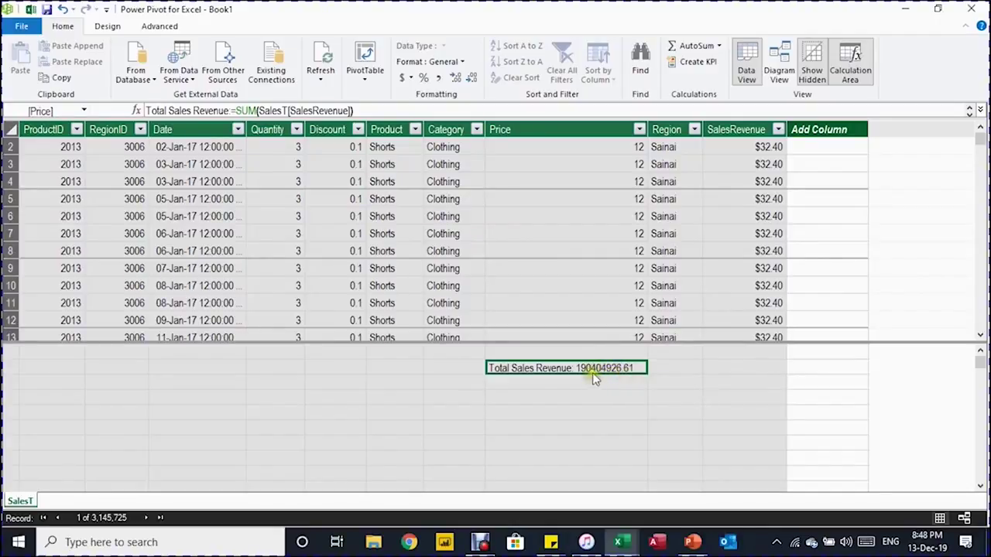
{"action": "left_click", "coordinate": [411, 79]}
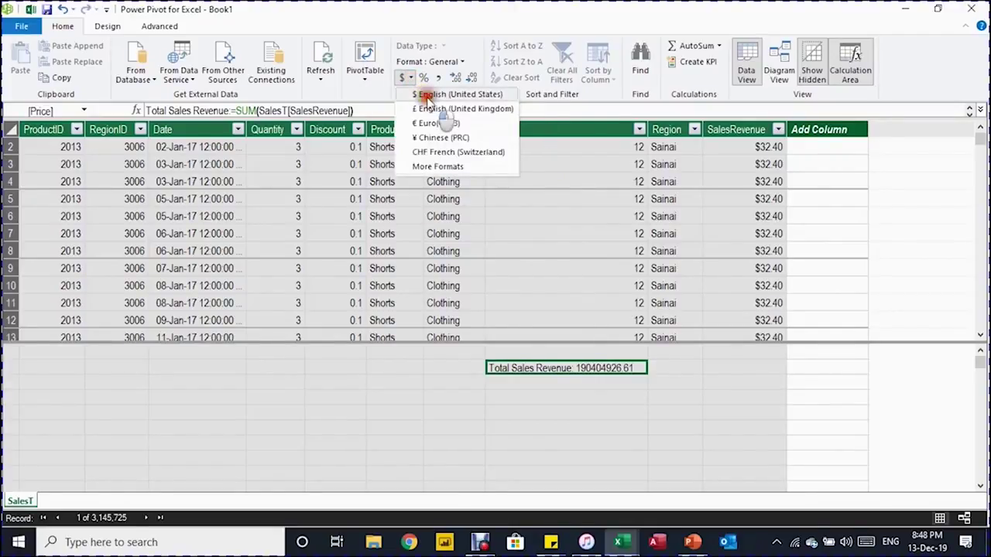
{"action": "left_click", "coordinate": [433, 95]}
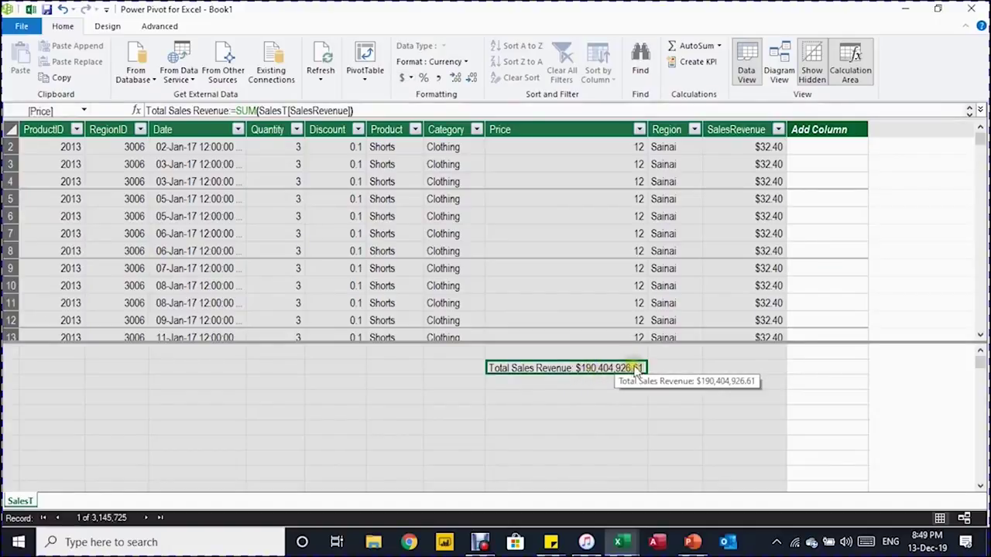
{"action": "left_click", "coordinate": [472, 78]}
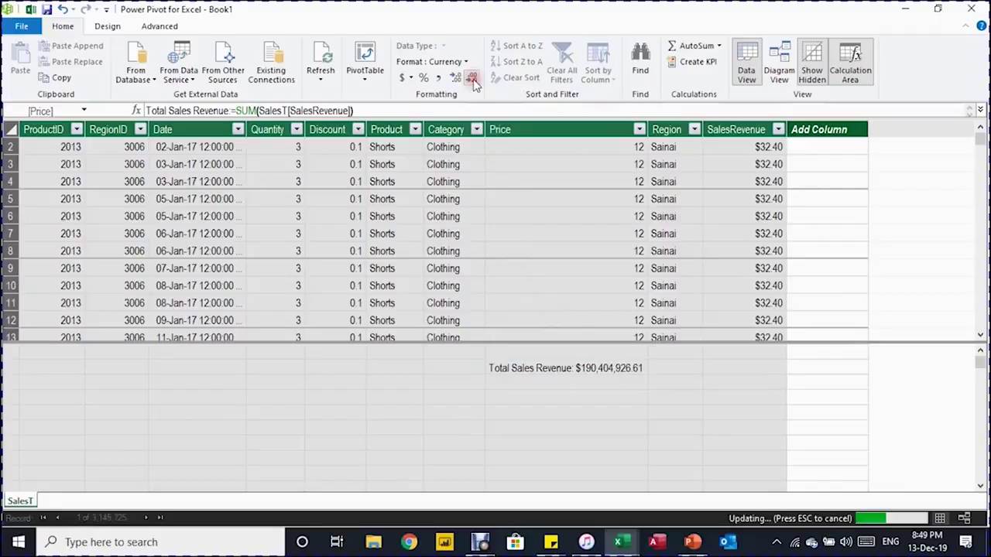
- Create the measure TotalQ:=SUM(SalesT[Quantity]) in the calculation area directly beneath Total Sales Revenue
{"action": "left_click", "coordinate": [601, 384]}
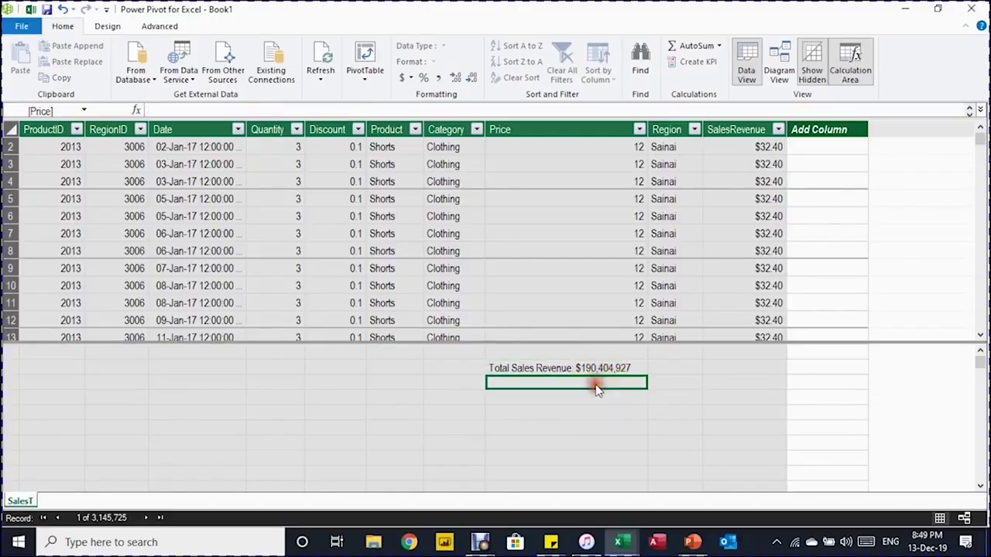
{"action": "type", "text": "T"}
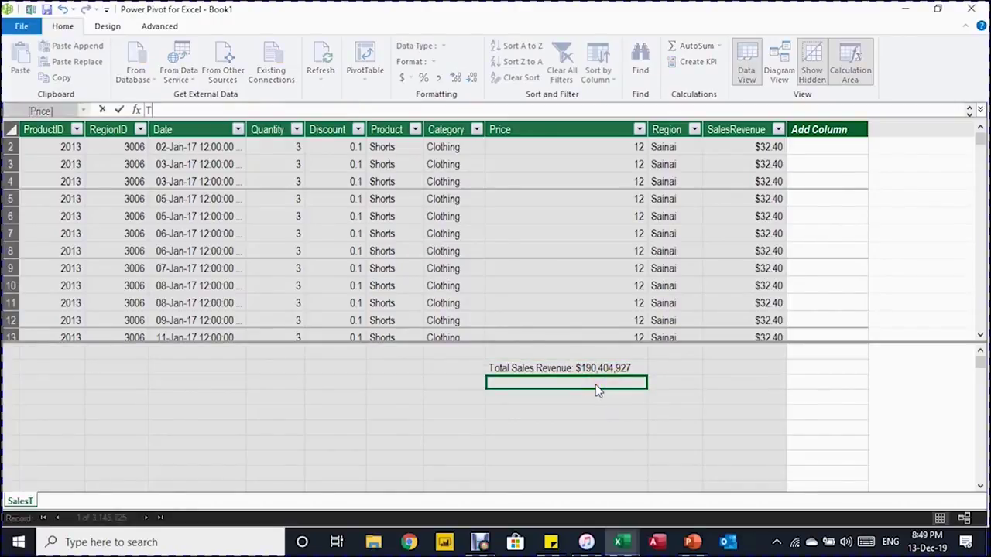
{"action": "type", "text": "otalQ:=SUM("}
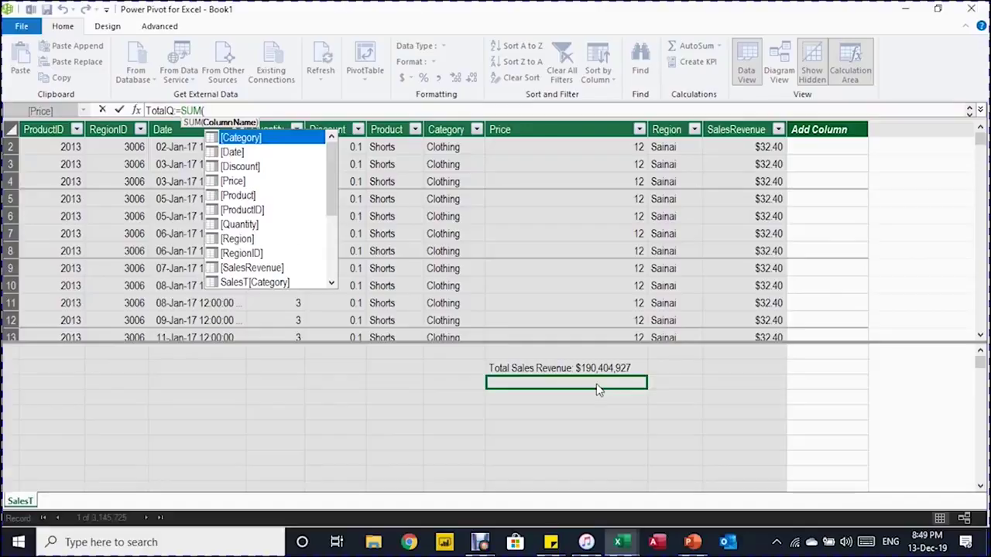
{"action": "type", "text": "sale"}
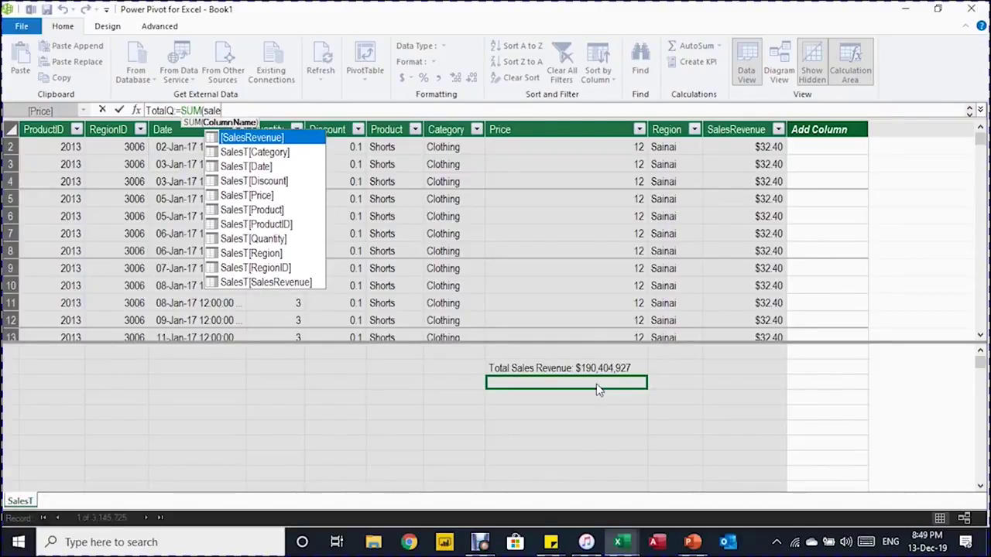
{"action": "key", "text": "Down"}
{"action": "key", "text": "Down"}
{"action": "key", "text": "Down"}
{"action": "key", "text": "Down"}
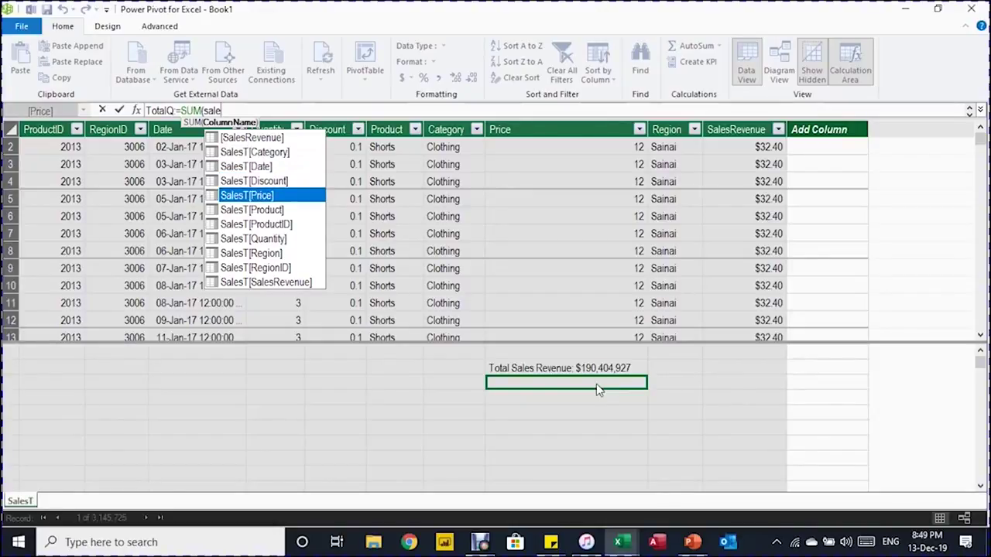
{"action": "key", "text": "Down"}
{"action": "key", "text": "Down"}
{"action": "key", "text": "Down"}
{"action": "key", "text": "Tab"}
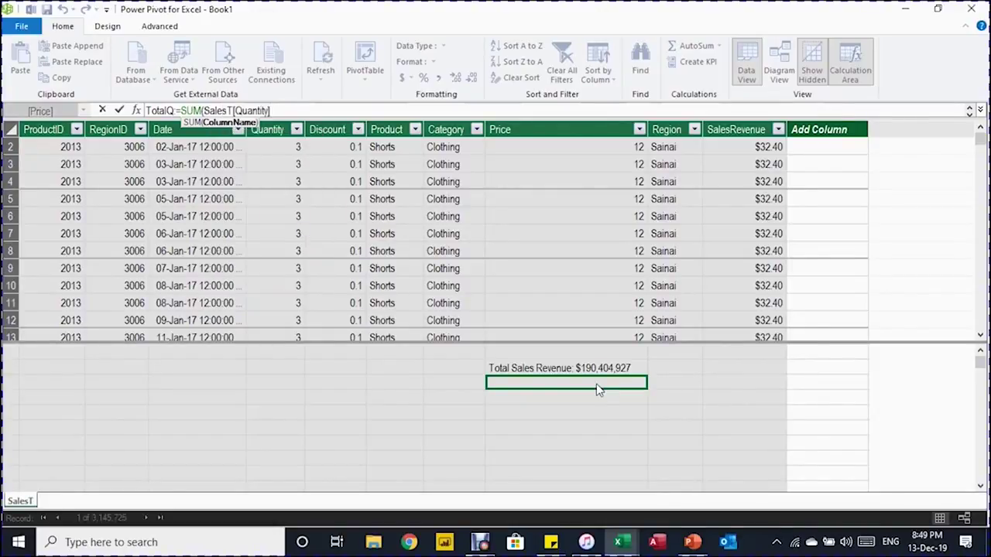
{"action": "type", "text": ")"}
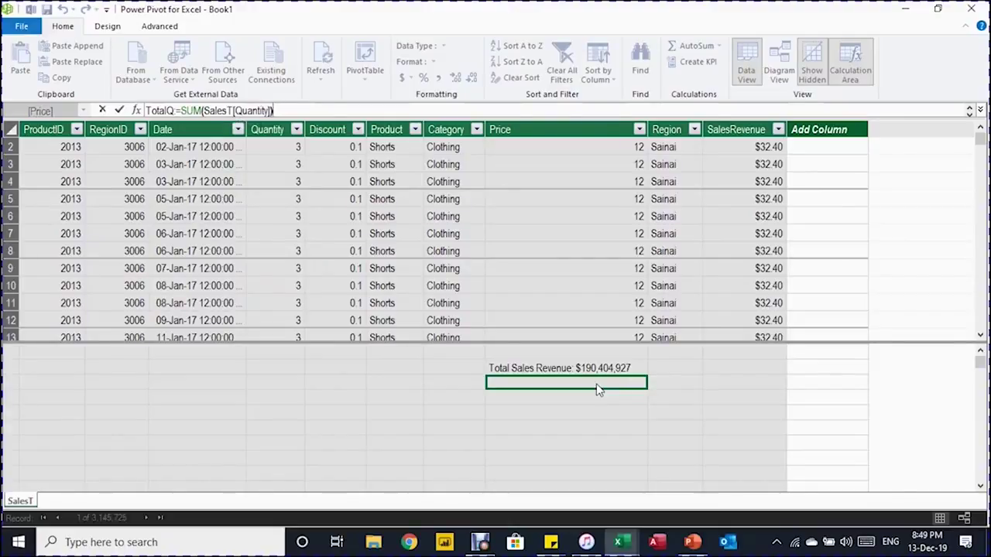
{"action": "key", "text": "Return"}
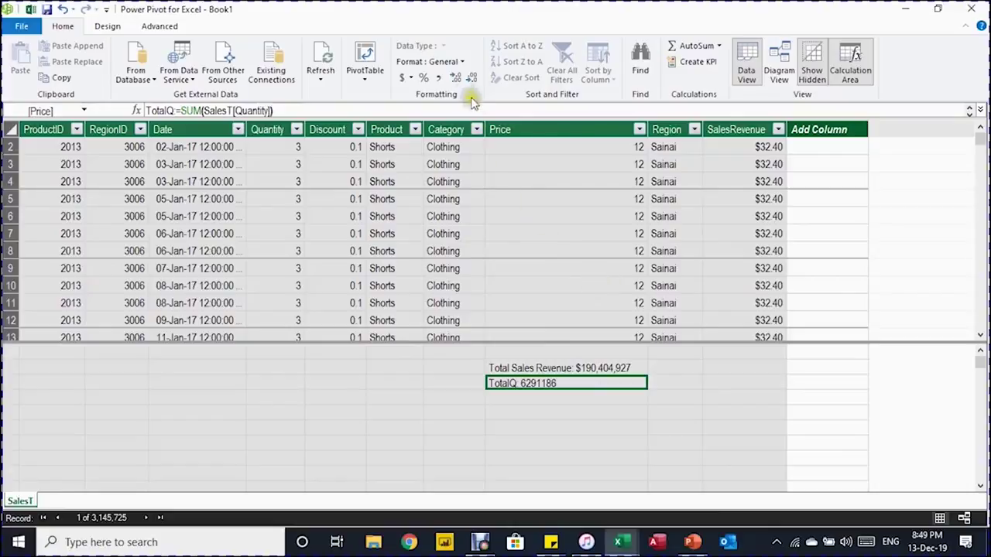
- Format the TotalQ measure with a thousands separator and no decimal places
{"action": "left_click", "coordinate": [439, 79]}
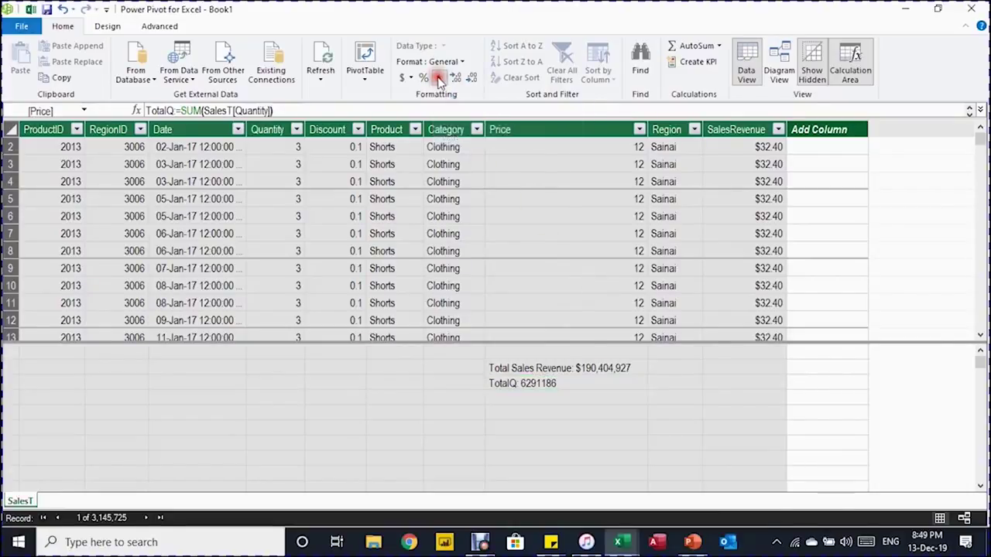
{"action": "left_click", "coordinate": [471, 78]}
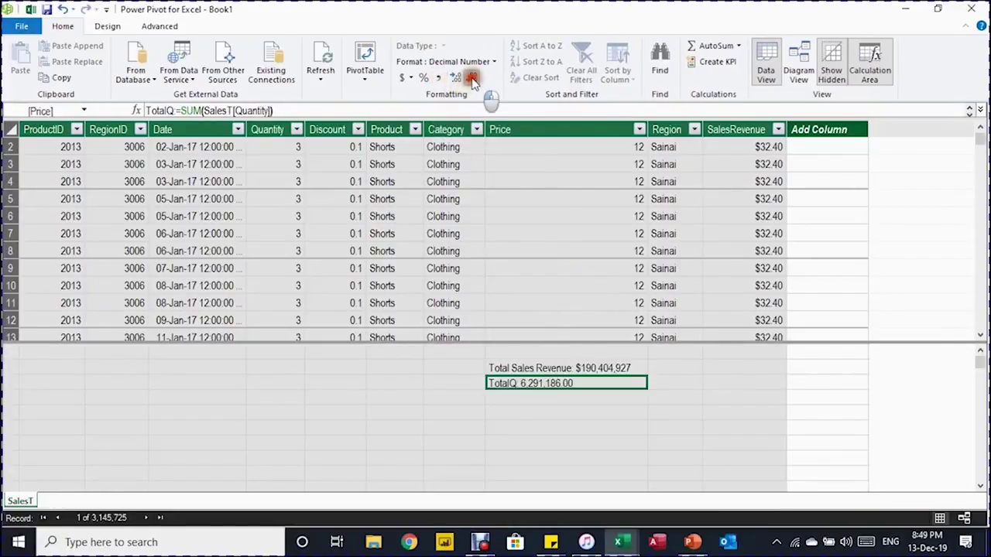
{"action": "left_click", "coordinate": [471, 78]}
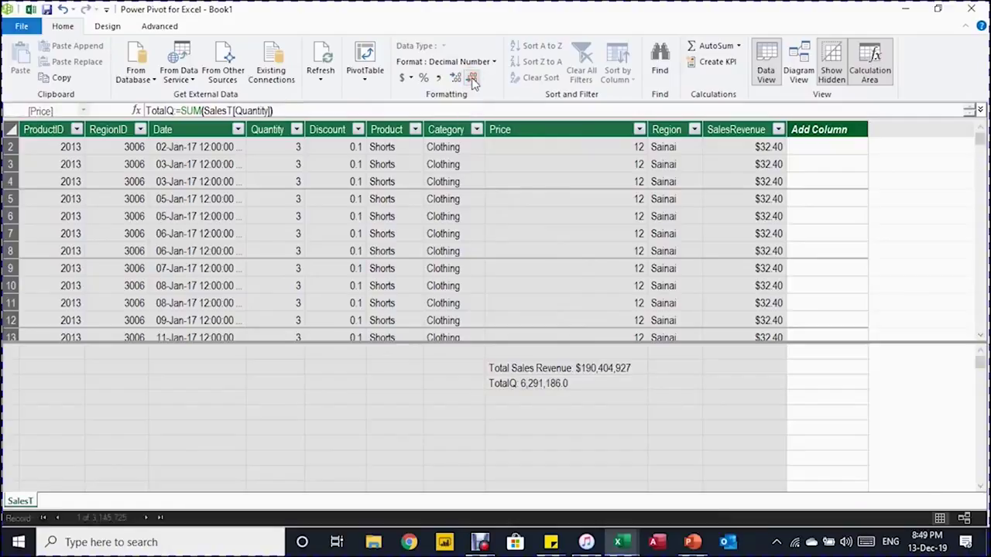
- Create the measure Average Price:=[Total Sales Revenue]/[TotalQ] in the calculation area directly beneath TotalQ
{"action": "left_click", "coordinate": [546, 399]}
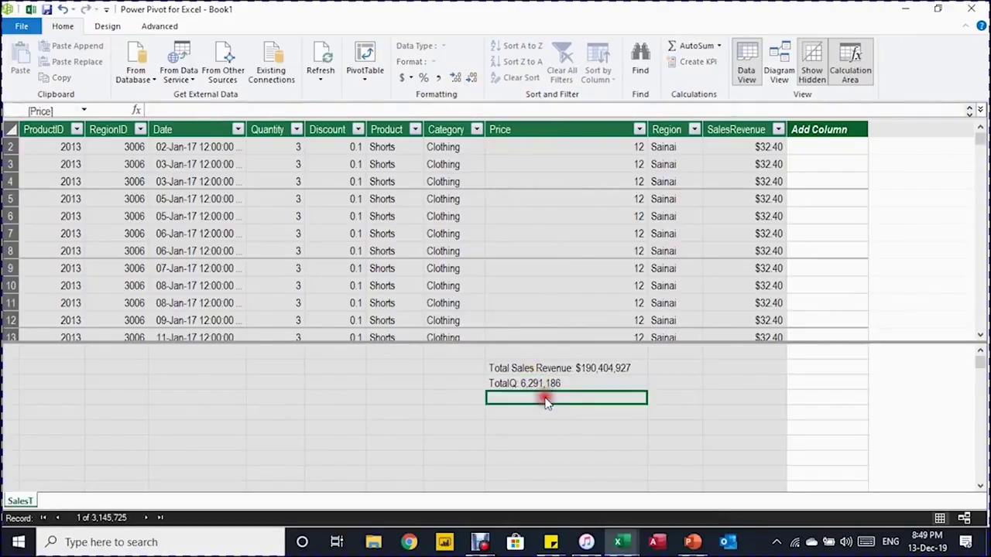
{"action": "type", "text": "Average Price:="}
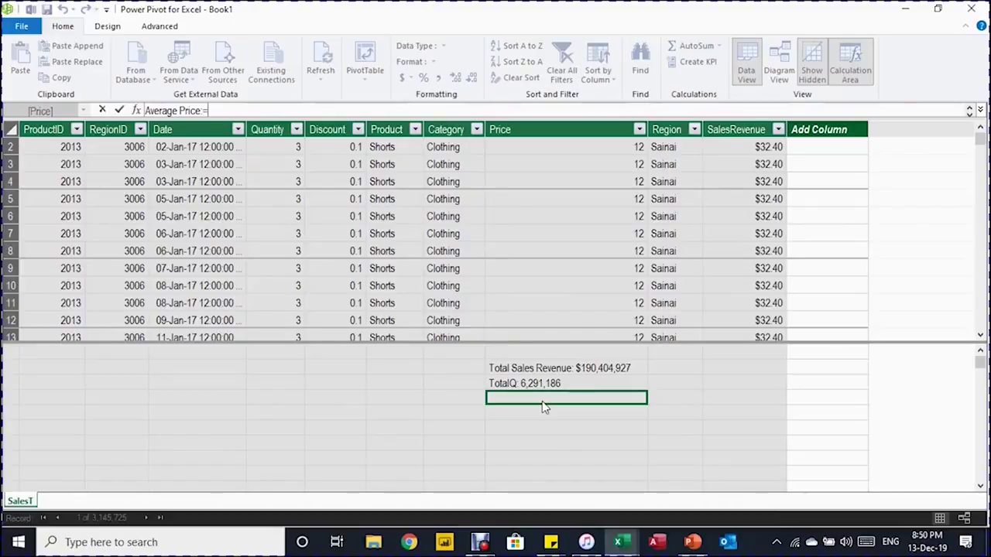
{"action": "type", "text": "["}
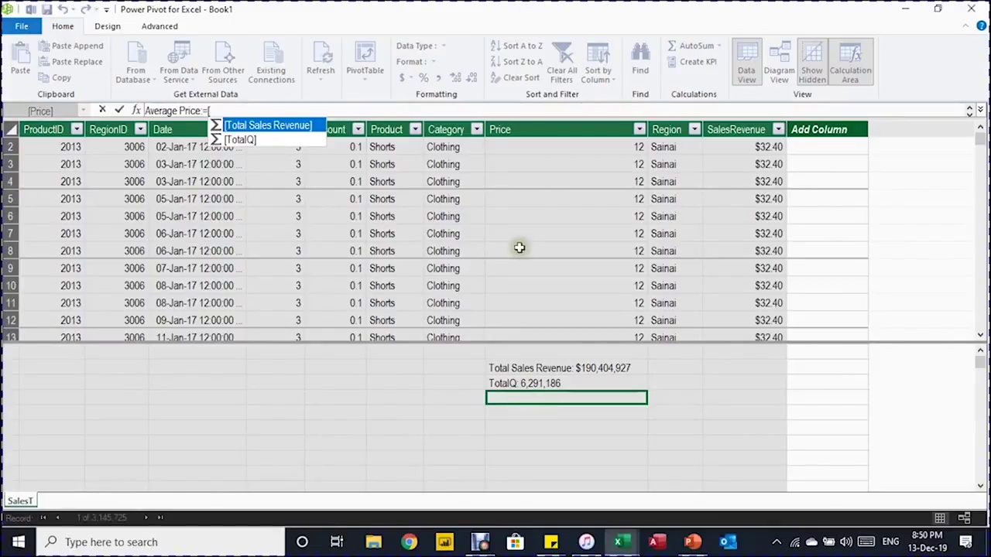
{"action": "double_click", "coordinate": [269, 125]}
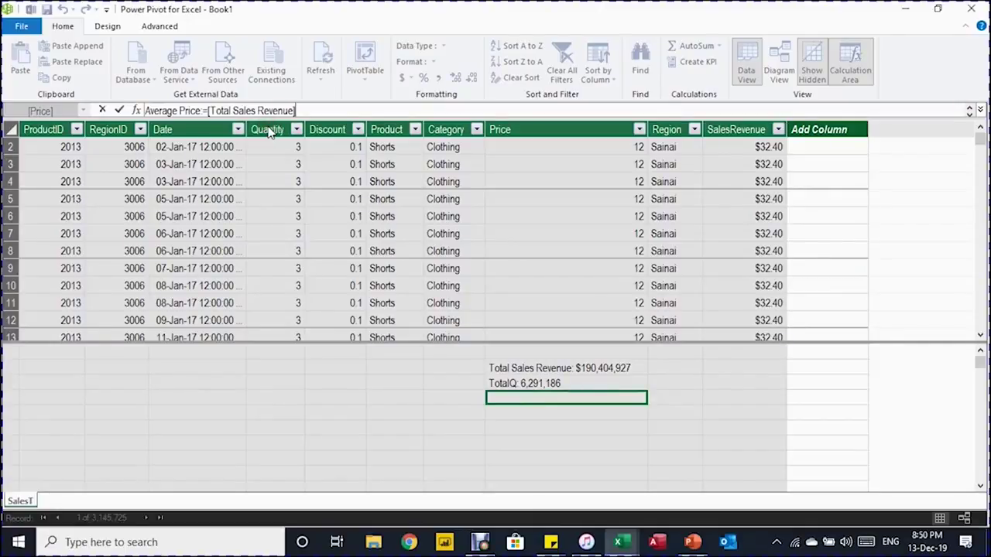
{"action": "type", "text": "/"}
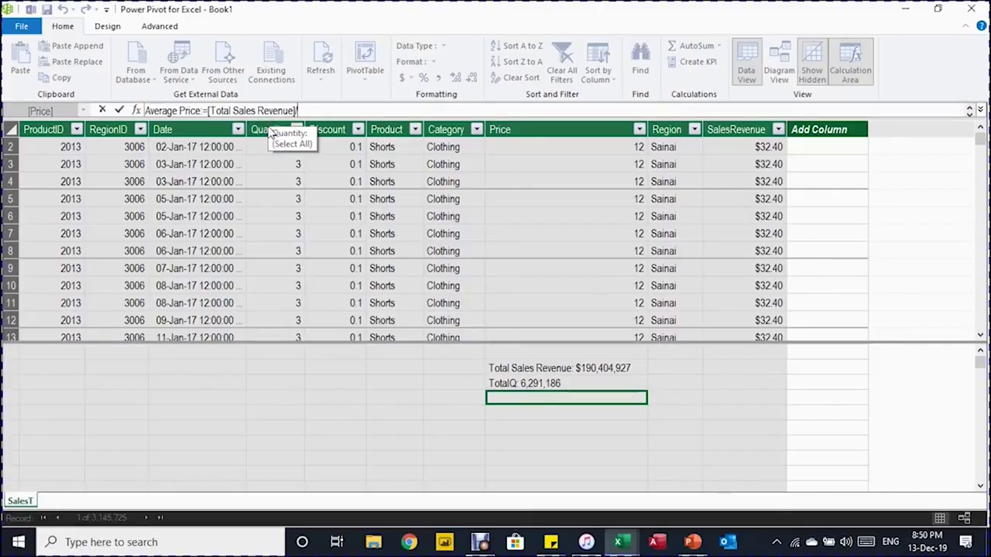
{"action": "type", "text": "["}
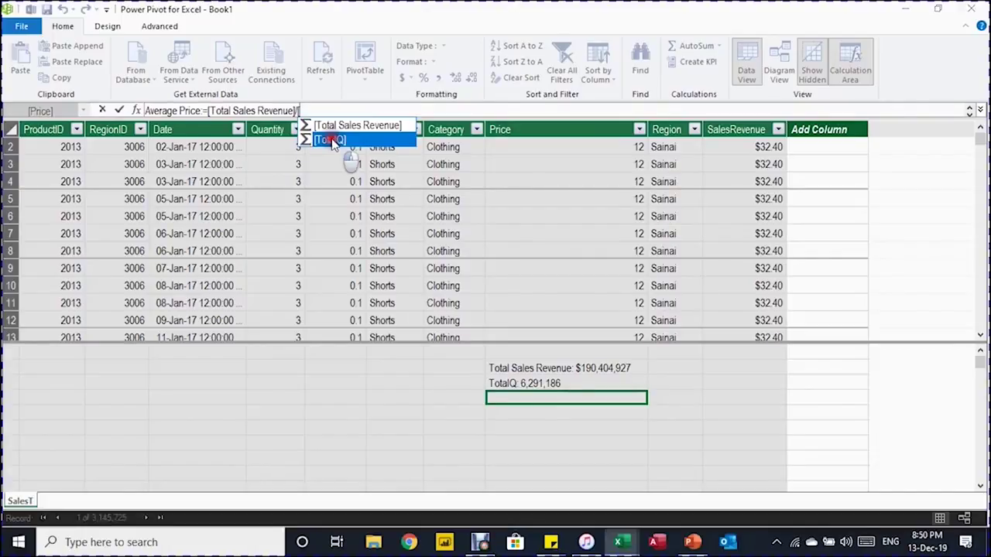
{"action": "double_click", "coordinate": [331, 140]}
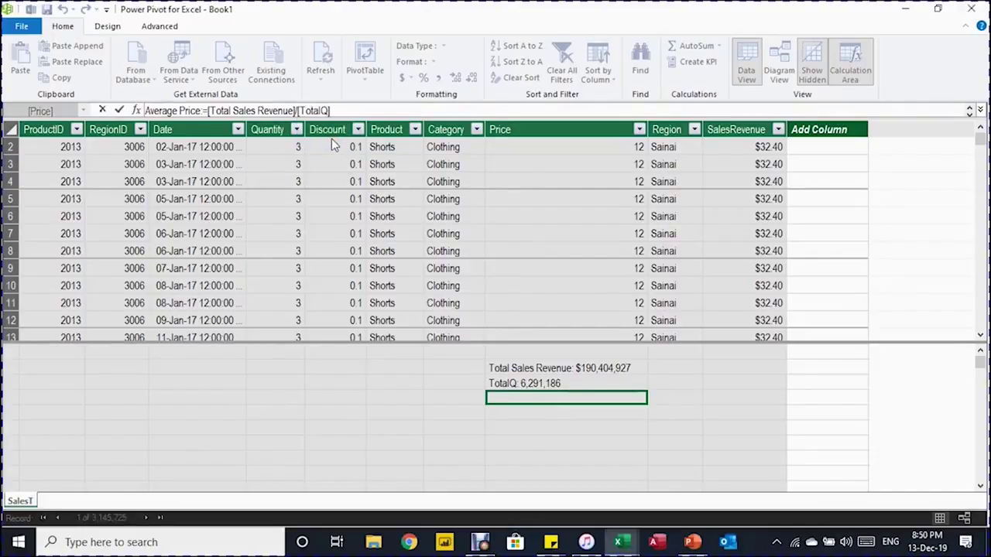
{"action": "key", "text": "Return"}
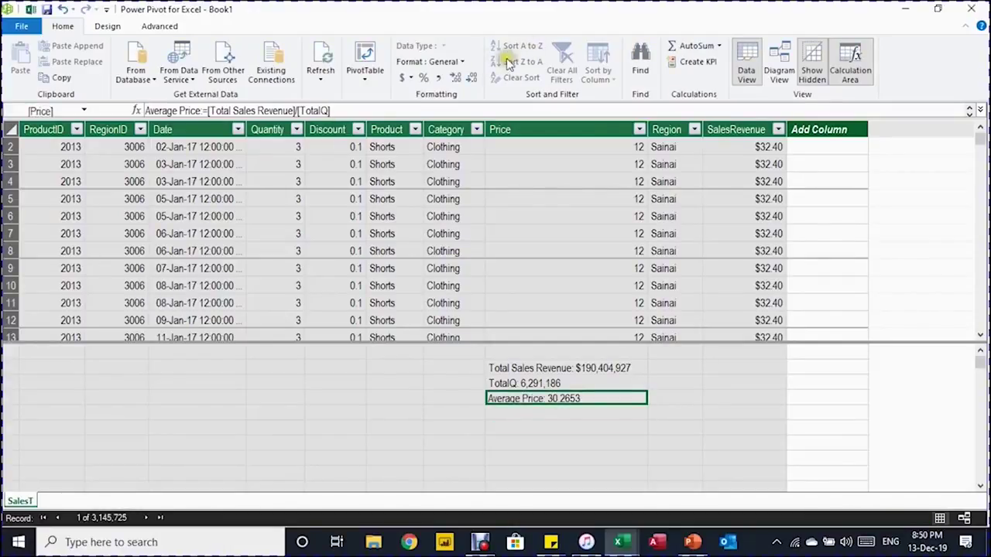
- Format the Average Price measure as a decimal number with two decimal places
{"action": "left_click", "coordinate": [472, 78]}
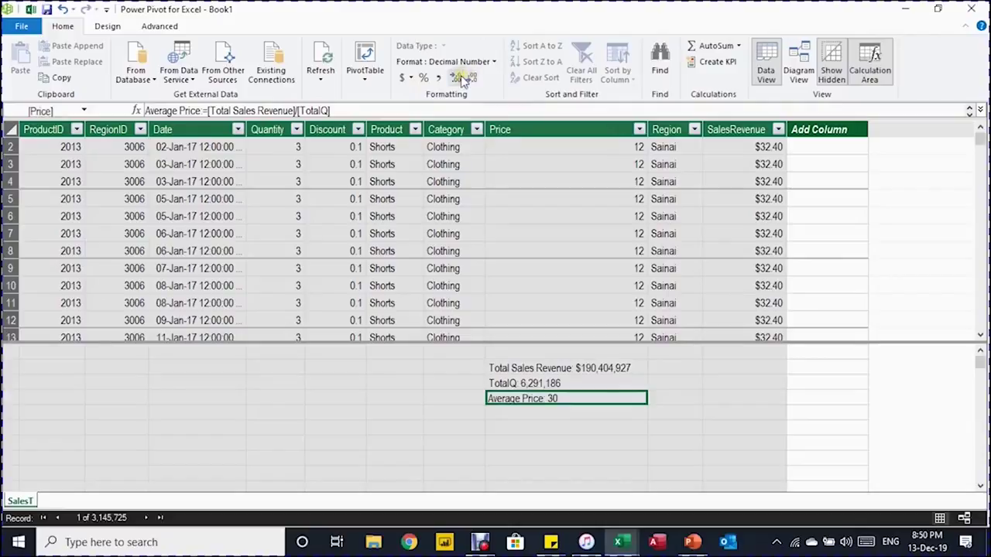
{"action": "left_click", "coordinate": [458, 78]}
{"action": "left_click", "coordinate": [459, 78]}
{"action": "left_click", "coordinate": [546, 416]}
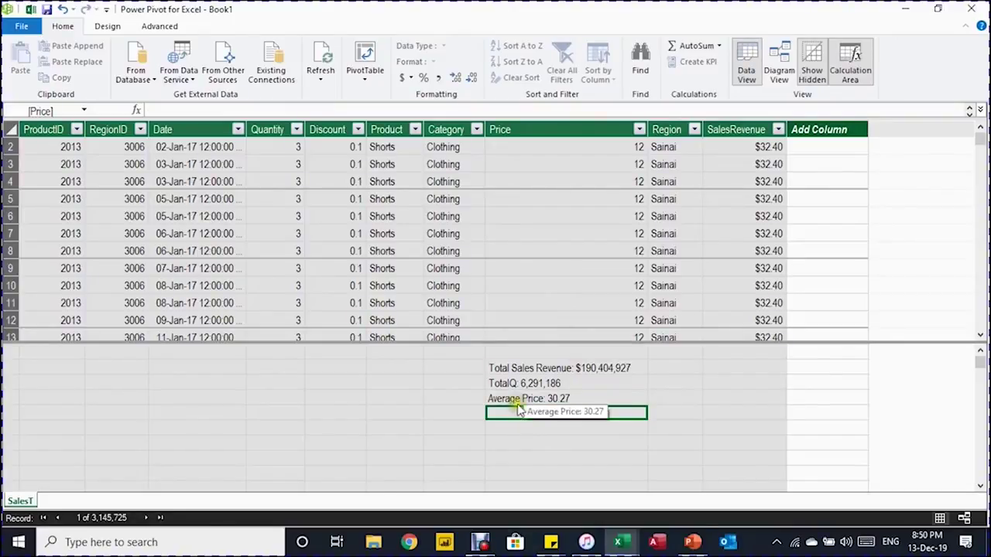
- Switch back and forth between the Book1 workbook and the Power Pivot window, and close Power Pivot to return to the workbook
{"action": "mouse_move", "coordinate": [618, 542]}
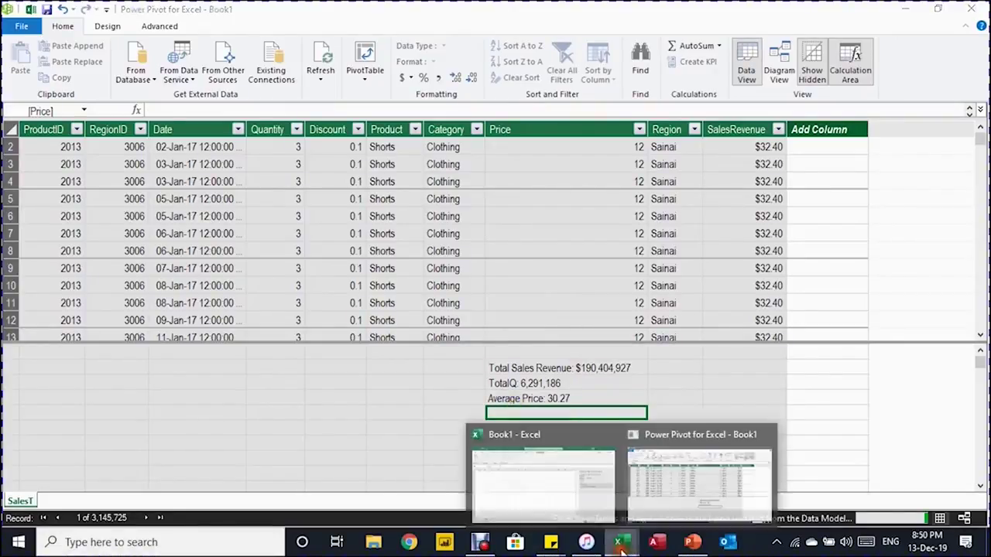
{"action": "left_click", "coordinate": [541, 492]}
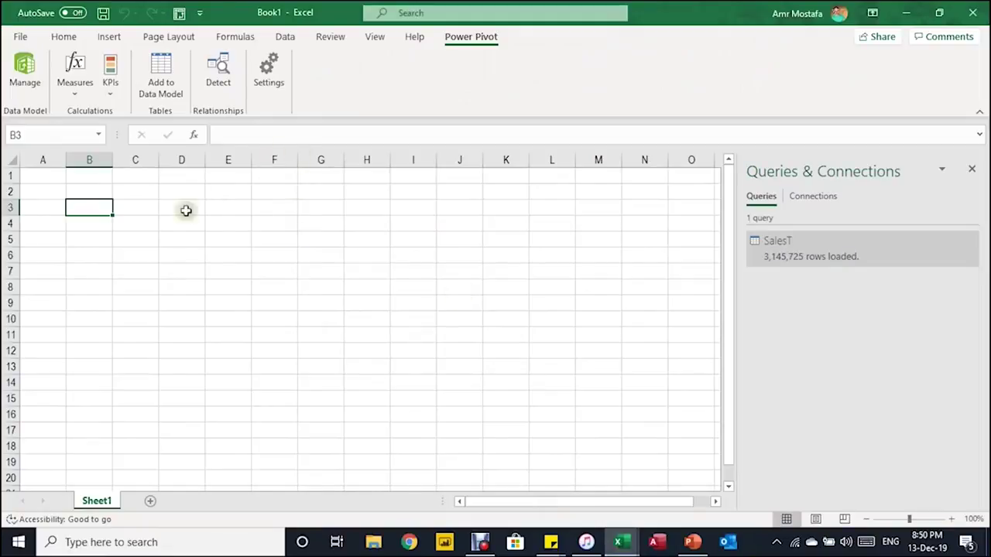
{"action": "mouse_move", "coordinate": [618, 542]}
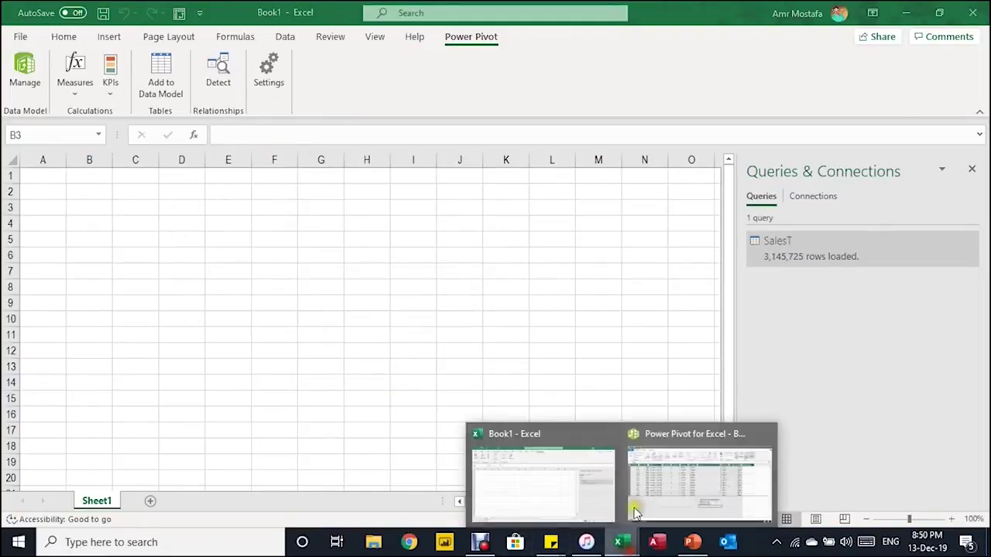
{"action": "left_click", "coordinate": [642, 484]}
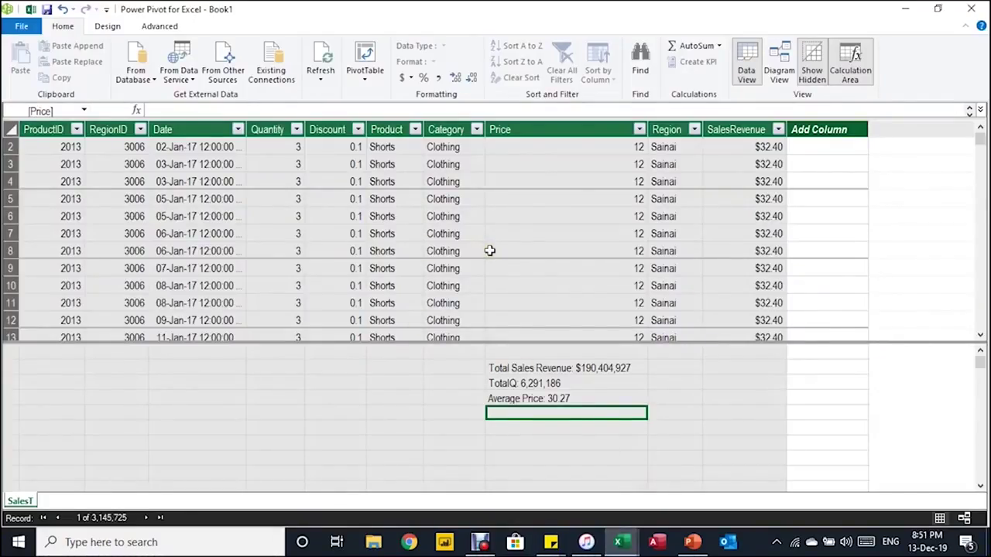
{"action": "key", "text": "alt+Tab"}
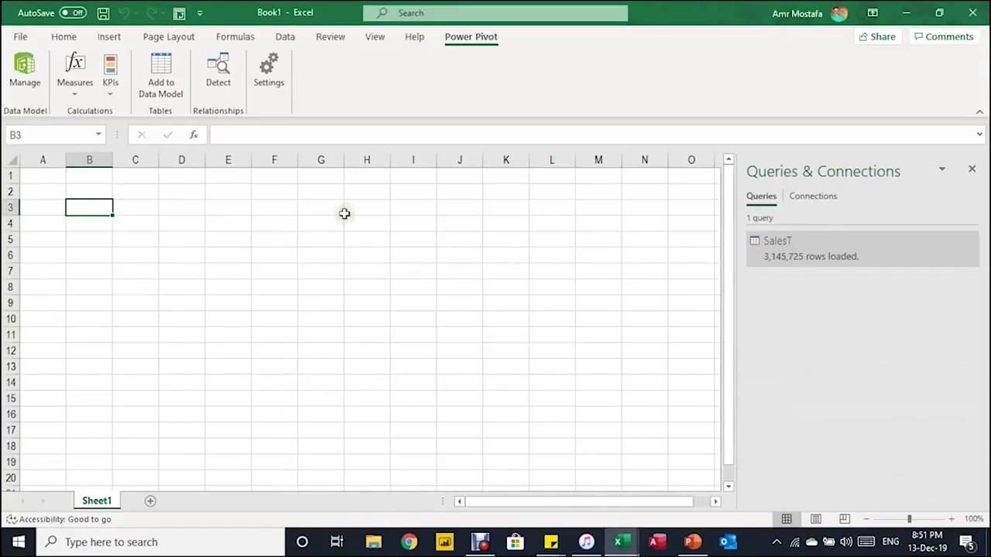
{"action": "left_click", "coordinate": [622, 546]}
{"action": "left_click", "coordinate": [681, 480]}
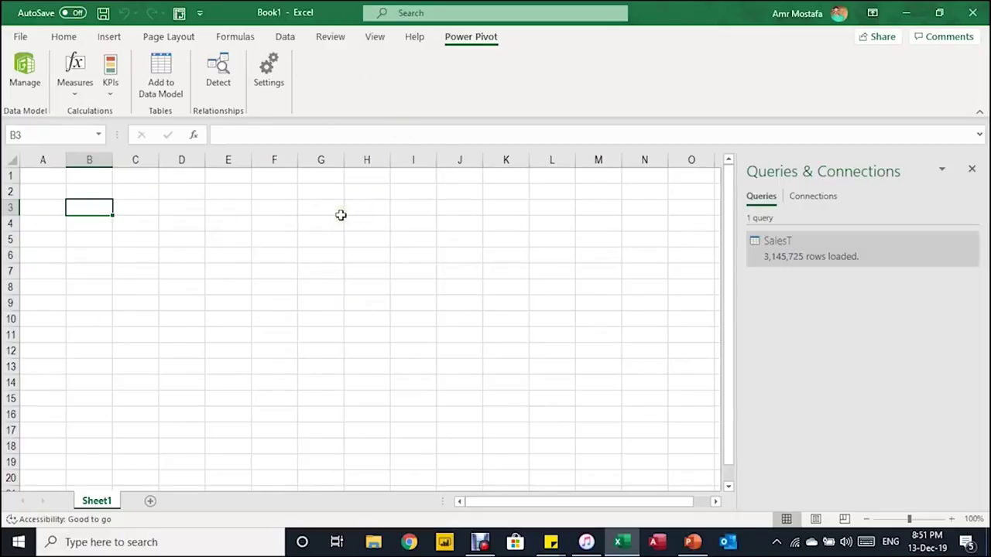
{"action": "left_click", "coordinate": [28, 83]}
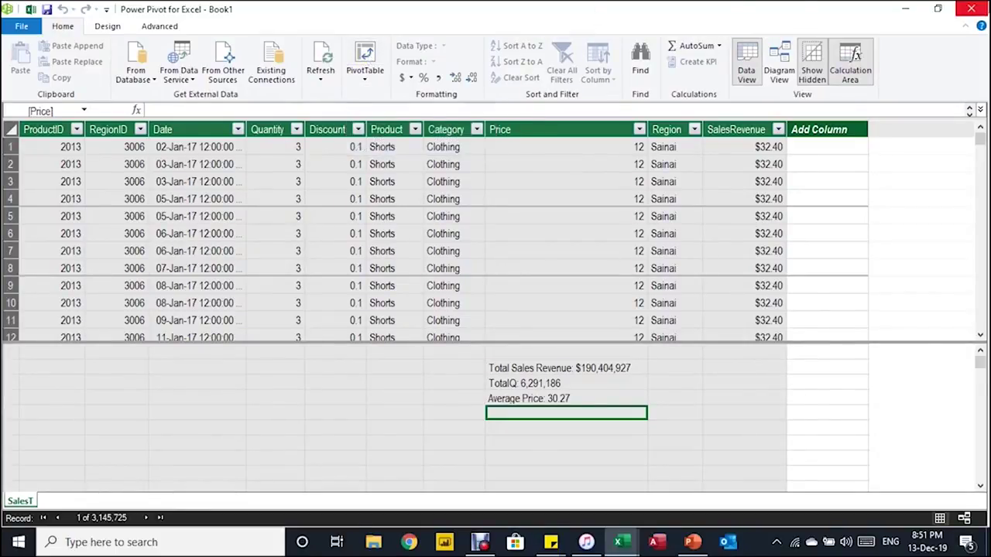
{"action": "left_click", "coordinate": [970, 9]}
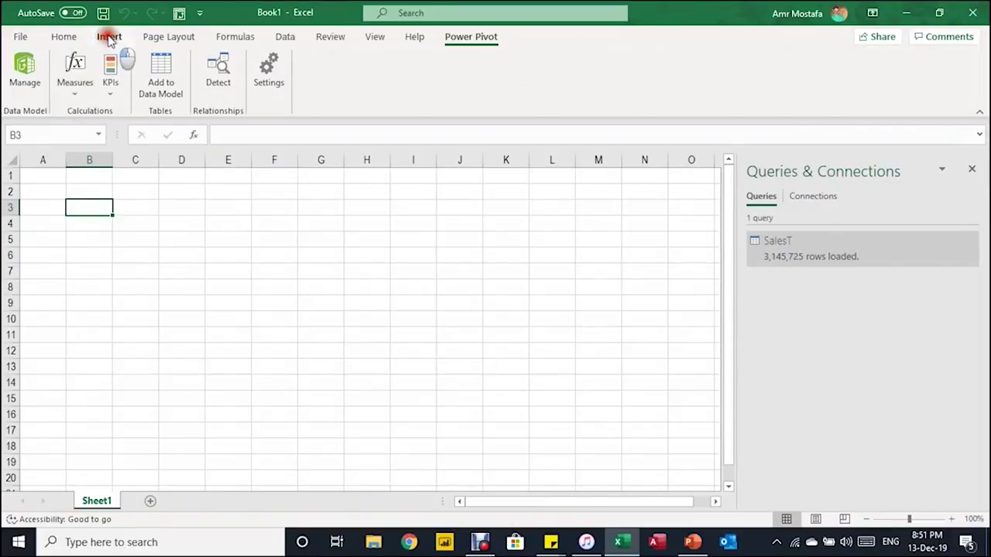
- Insert a PivotTable based on this workbook's Data Model into the existing worksheet at Sheet1!$B$3
{"action": "left_click", "coordinate": [109, 39]}
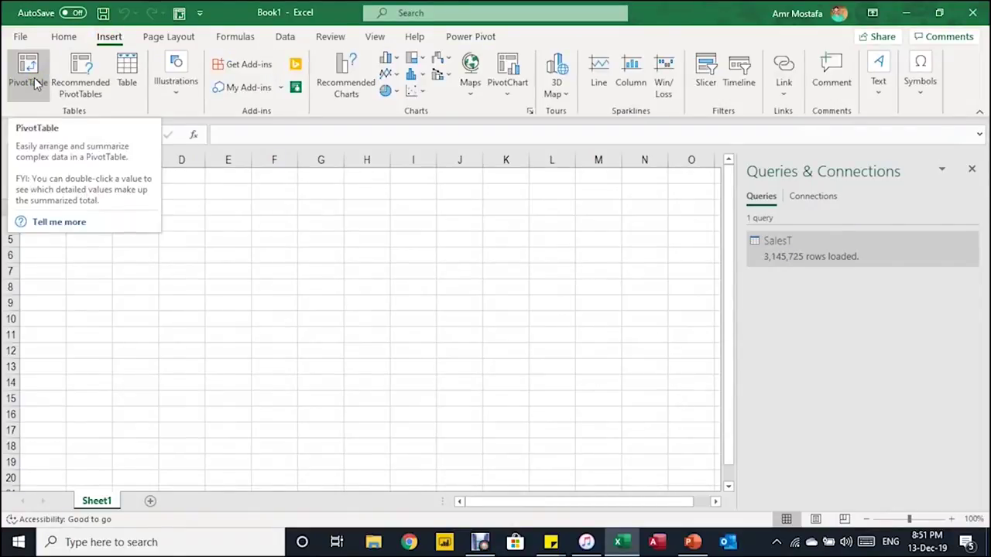
{"action": "left_click", "coordinate": [29, 73]}
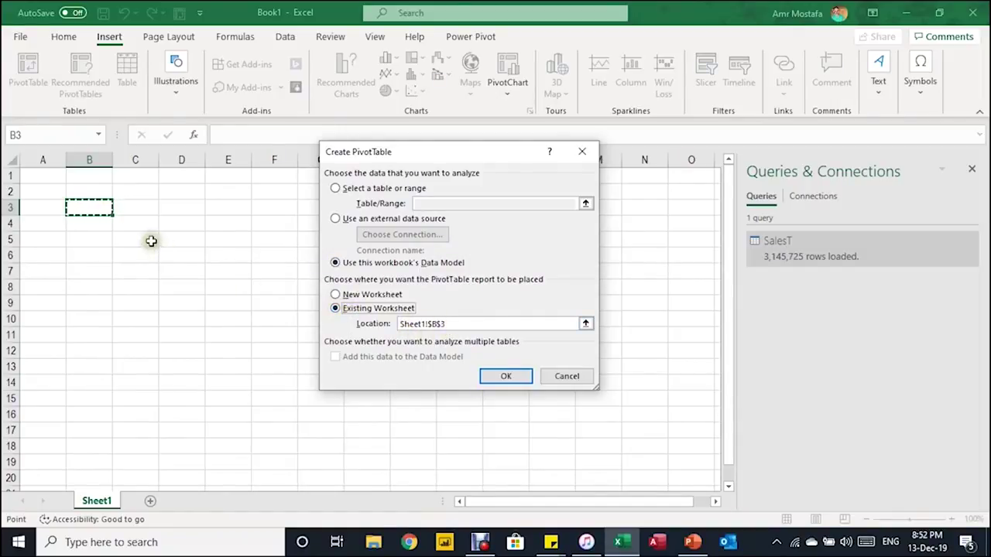
{"action": "left_click", "coordinate": [506, 377]}
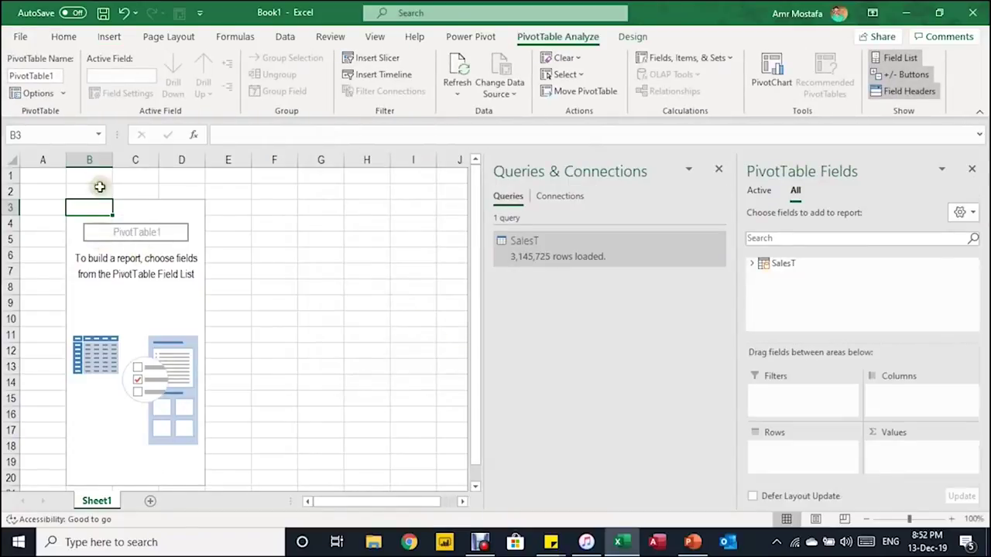
- Rename the new PivotTable as SalesReport and close the Queries & Connections pane
{"action": "left_click", "coordinate": [55, 75]}
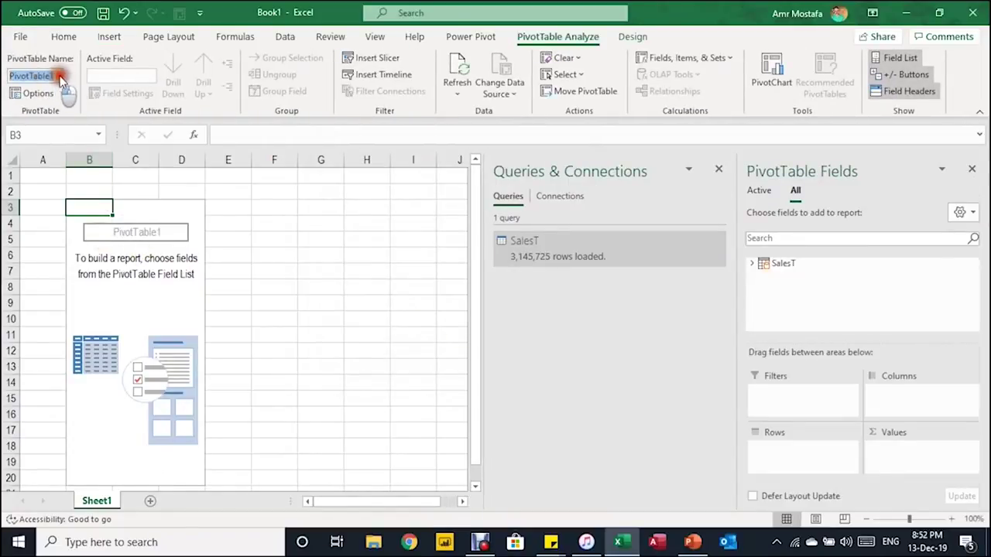
{"action": "type", "text": "SalesReport"}
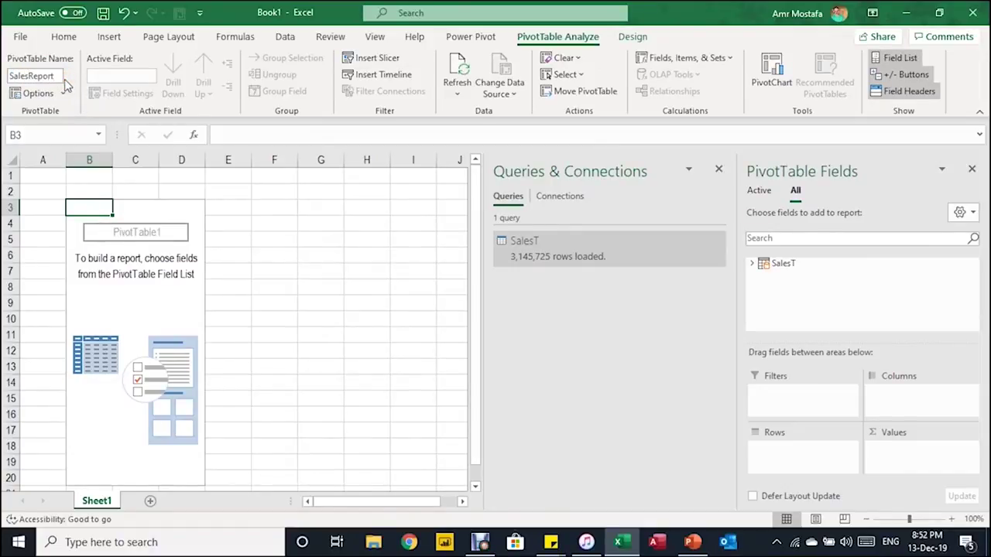
{"action": "key", "text": "Return"}
{"action": "left_click", "coordinate": [719, 168]}
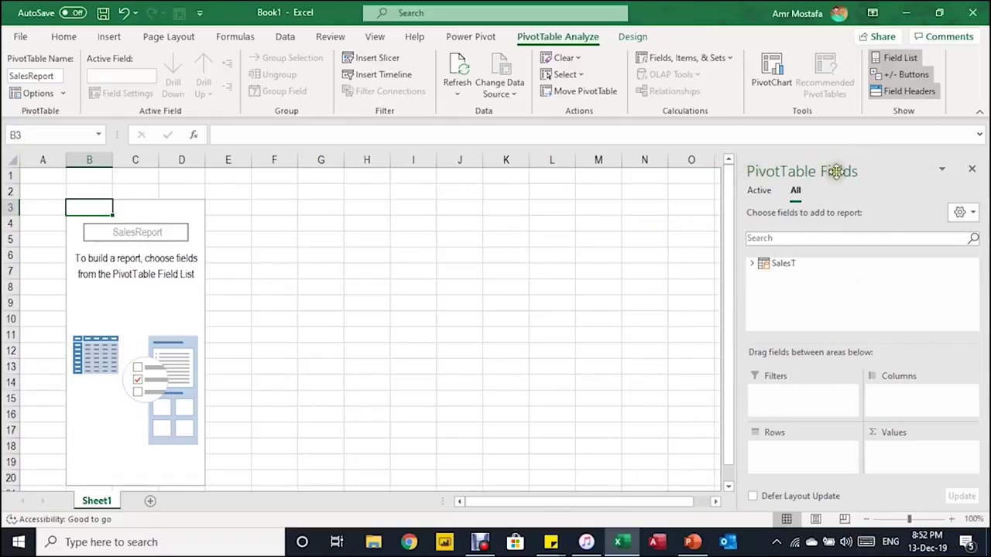
- Add the Total Sales Revenue, TotalQ and Average Price measures from SalesT to the PivotTable's values
{"action": "left_click", "coordinate": [754, 265]}
{"action": "scroll", "coordinate": [805, 286], "scroll_direction": "down", "scroll_amount": 2}
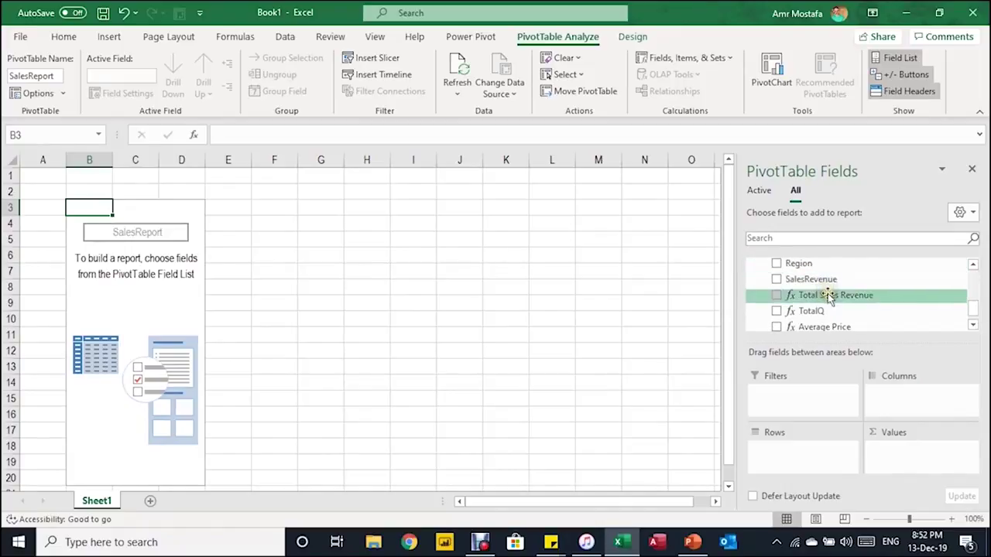
{"action": "scroll", "coordinate": [841, 293], "scroll_direction": "down", "scroll_amount": 1}
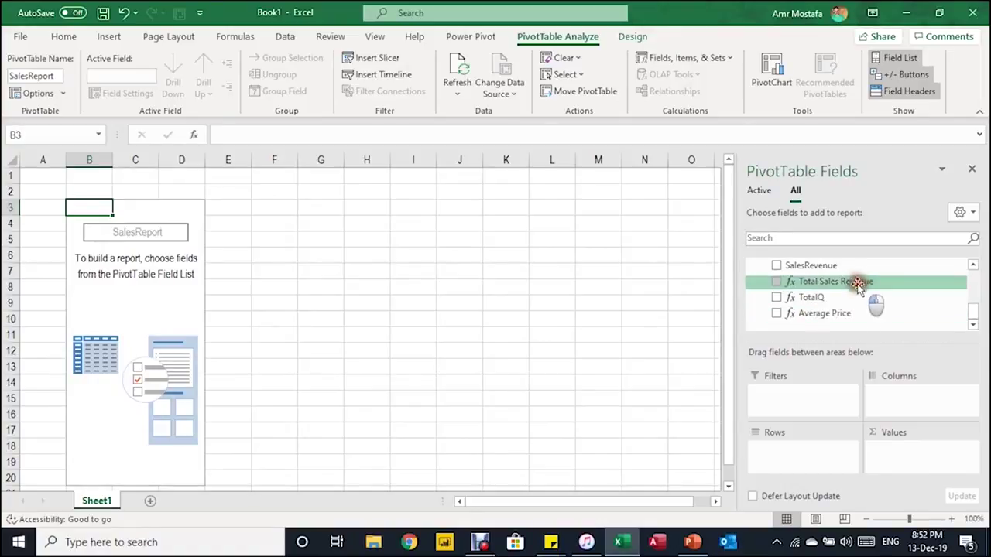
{"action": "left_click_drag", "start_coordinate": [857, 282], "coordinate": [915, 461]}
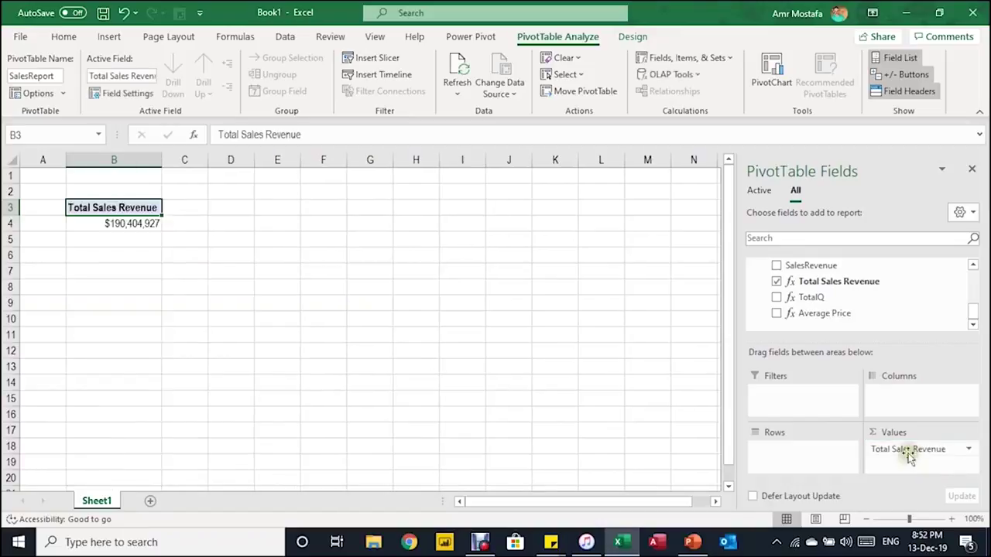
{"action": "left_click", "coordinate": [133, 224]}
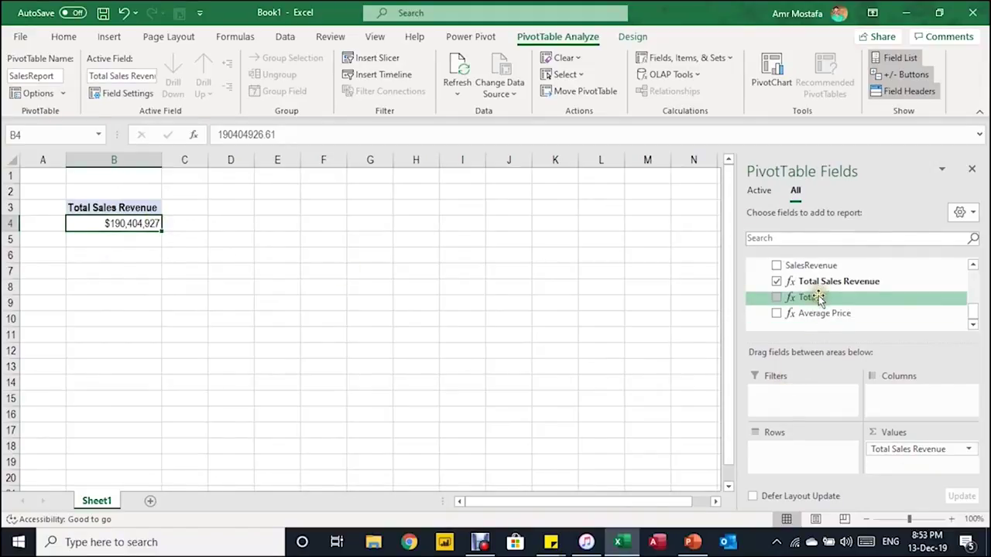
{"action": "left_click_drag", "start_coordinate": [819, 300], "coordinate": [929, 474]}
{"action": "left_click_drag", "start_coordinate": [821, 313], "coordinate": [920, 472]}
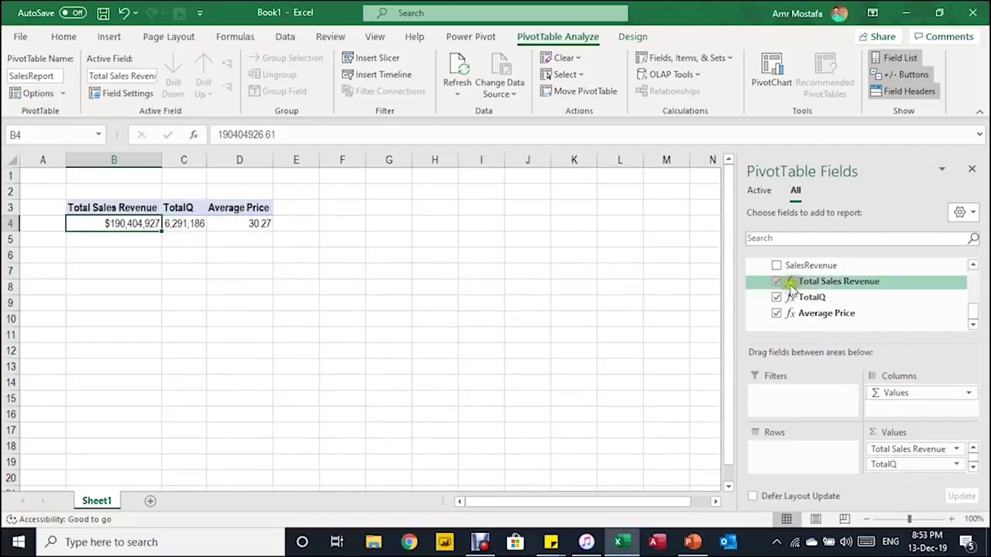
- Add the Category field to the rows of the SalesReport PivotTable
{"action": "scroll", "coordinate": [826, 287], "scroll_direction": "up", "scroll_amount": 3}
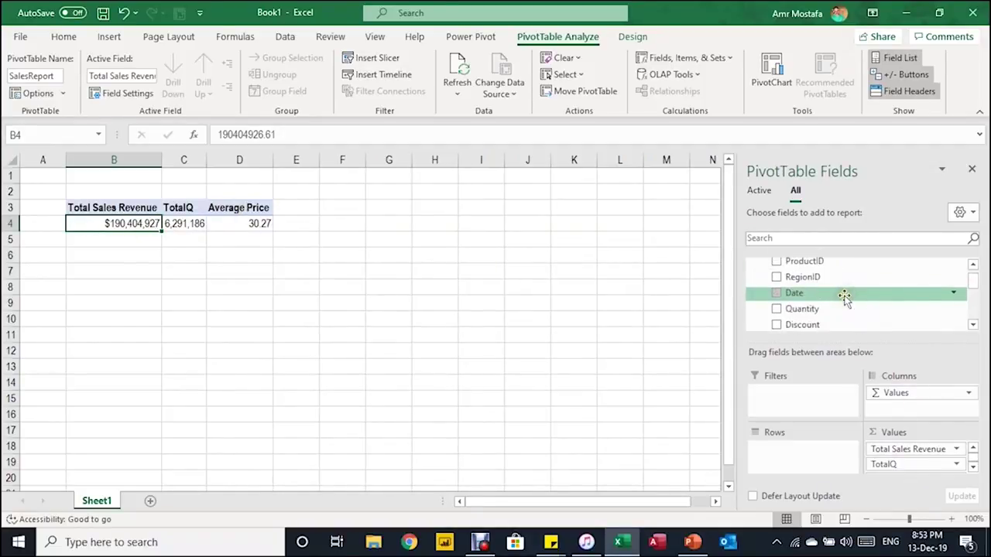
{"action": "scroll", "coordinate": [845, 298], "scroll_direction": "up", "scroll_amount": 1}
{"action": "scroll", "coordinate": [844, 298], "scroll_direction": "down", "scroll_amount": 5}
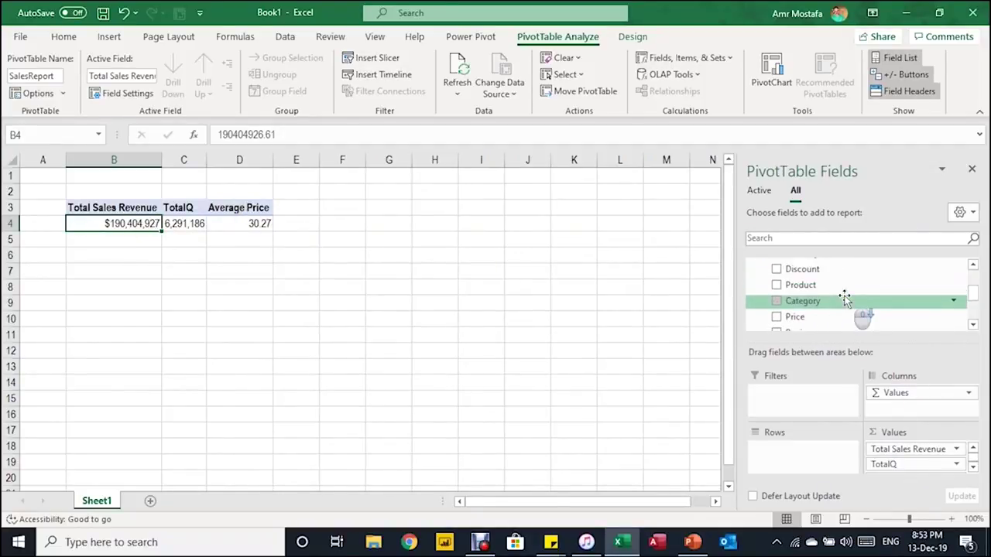
{"action": "left_click_drag", "start_coordinate": [844, 300], "coordinate": [836, 484]}
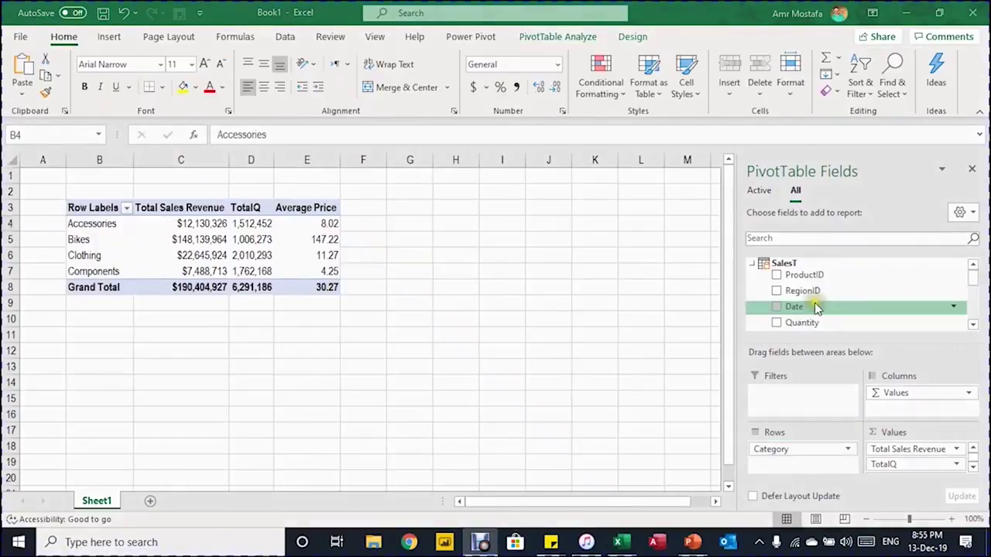
- Add Date to the PivotTable's rows above Category and group the dates by Years only
{"action": "left_click_drag", "start_coordinate": [815, 309], "coordinate": [786, 451]}
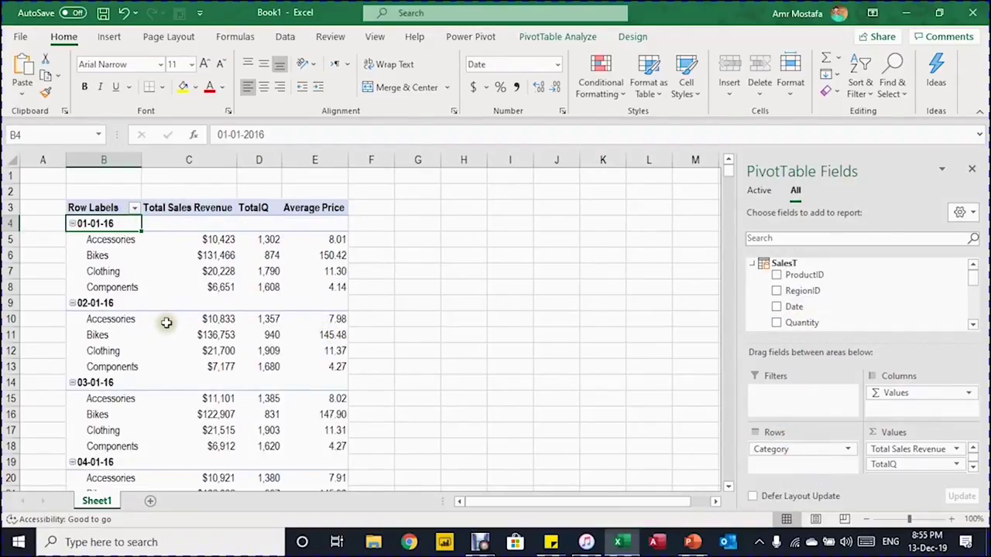
{"action": "right_click", "coordinate": [119, 223]}
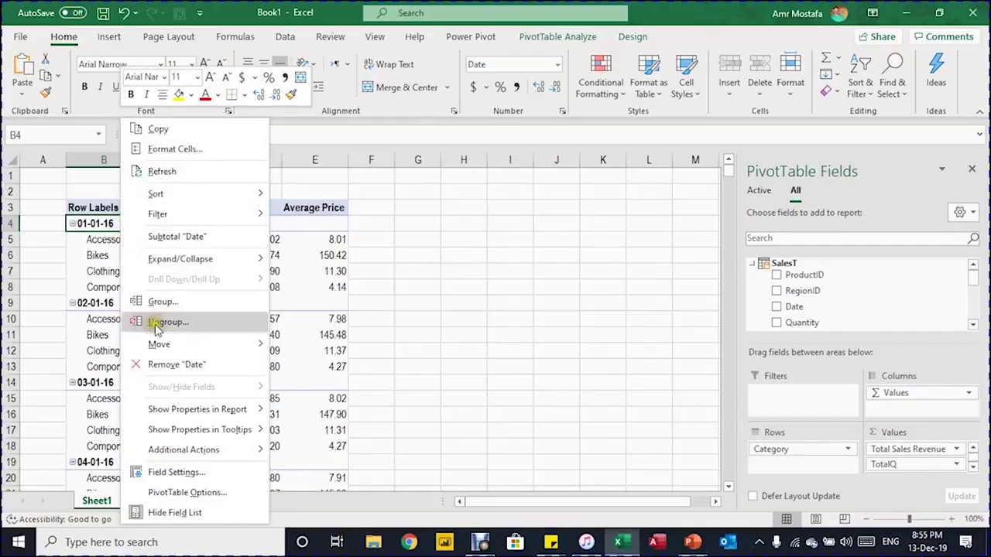
{"action": "left_click", "coordinate": [171, 303]}
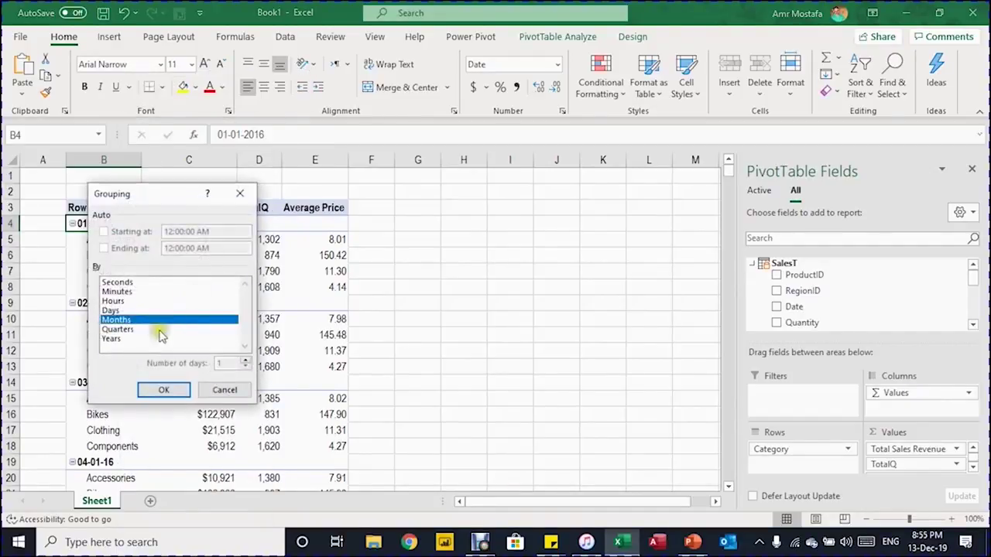
{"action": "left_click", "coordinate": [112, 338]}
{"action": "left_click", "coordinate": [131, 321]}
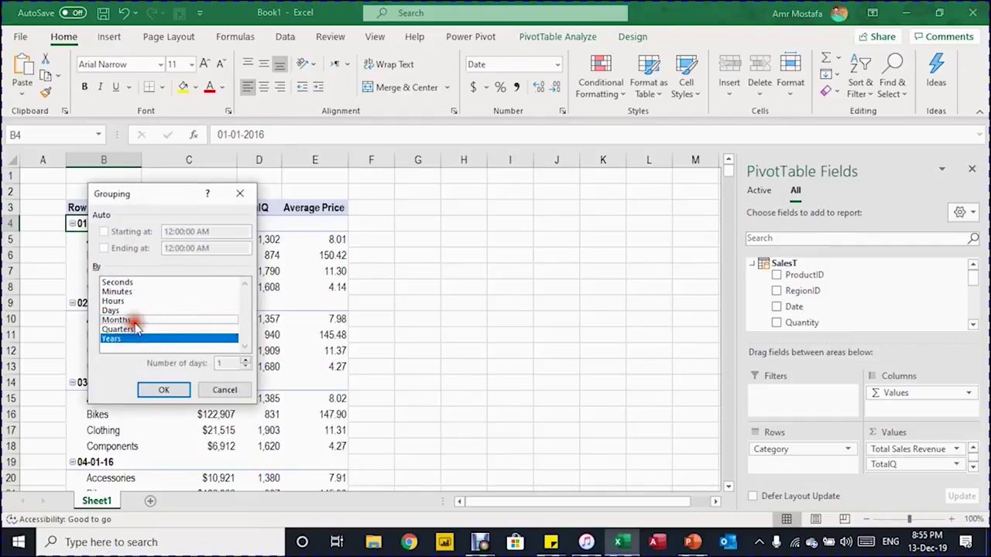
{"action": "left_click", "coordinate": [162, 389]}
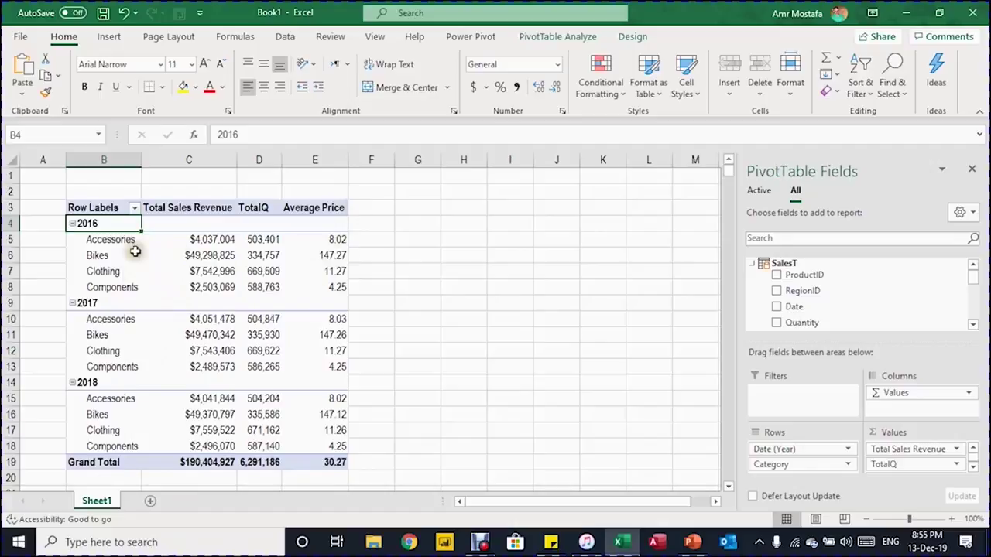
- Turn on subtotals for the year groups in the SalesReport PivotTable
{"action": "mouse_move", "coordinate": [303, 279]}
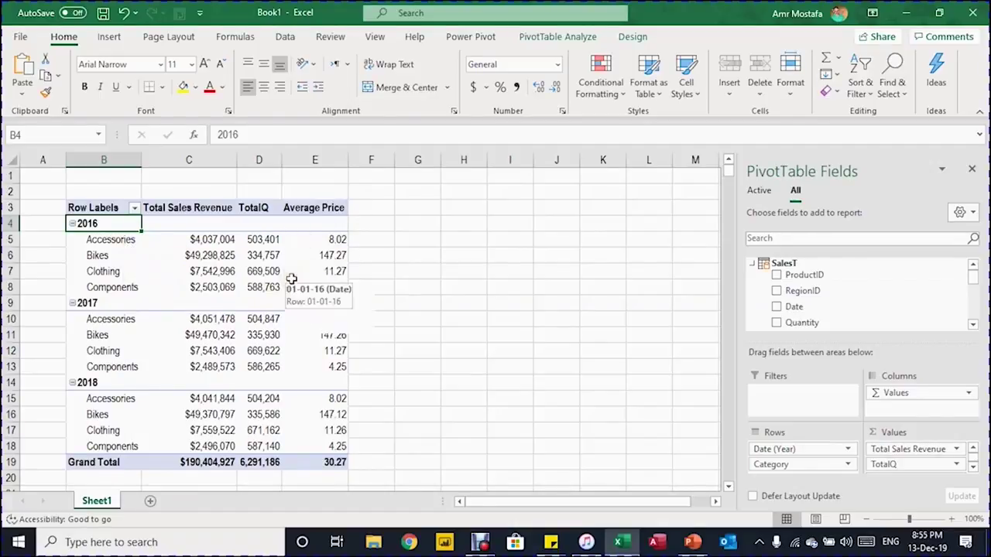
{"action": "left_click", "coordinate": [230, 237]}
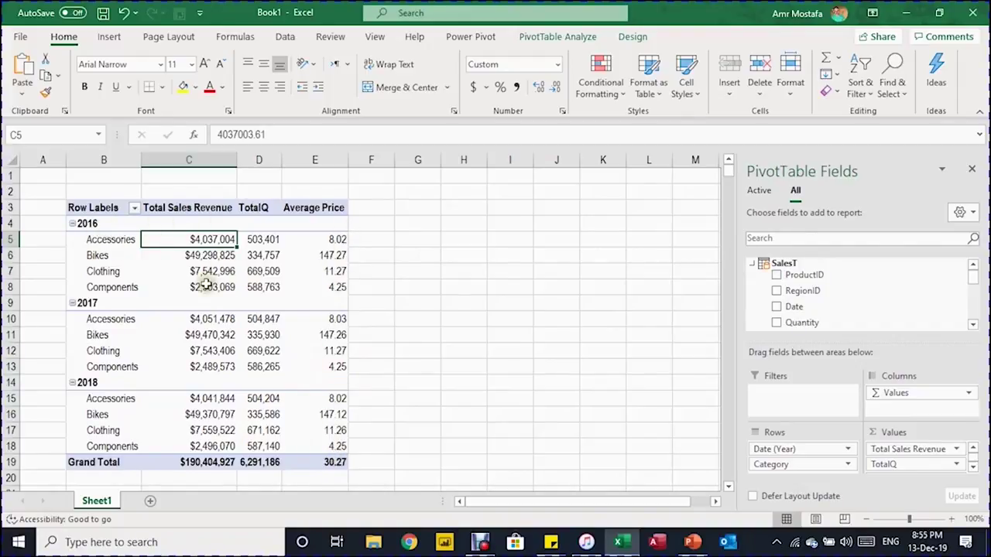
{"action": "left_click", "coordinate": [197, 225]}
{"action": "right_click", "coordinate": [197, 224]}
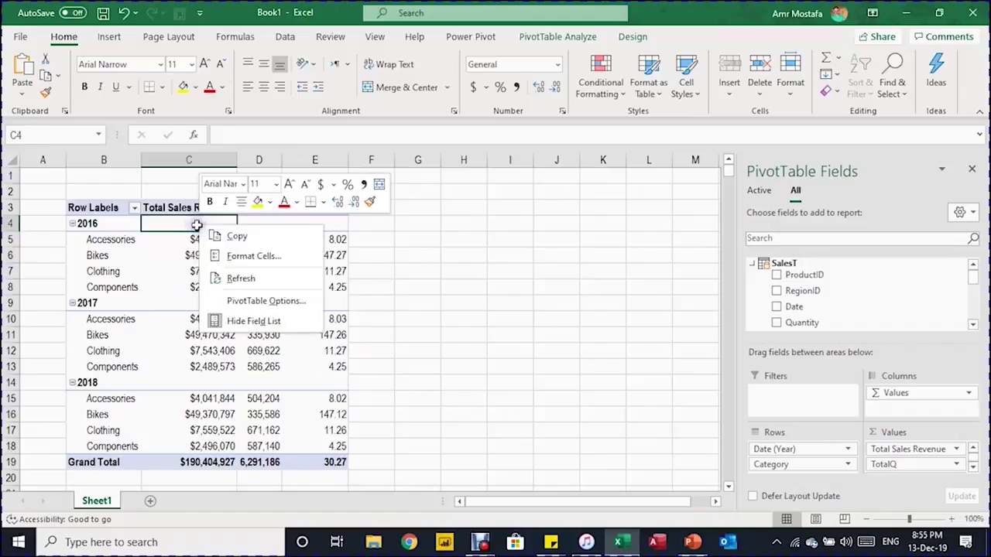
{"action": "left_click", "coordinate": [128, 223]}
{"action": "right_click", "coordinate": [127, 223]}
{"action": "left_click", "coordinate": [188, 232]}
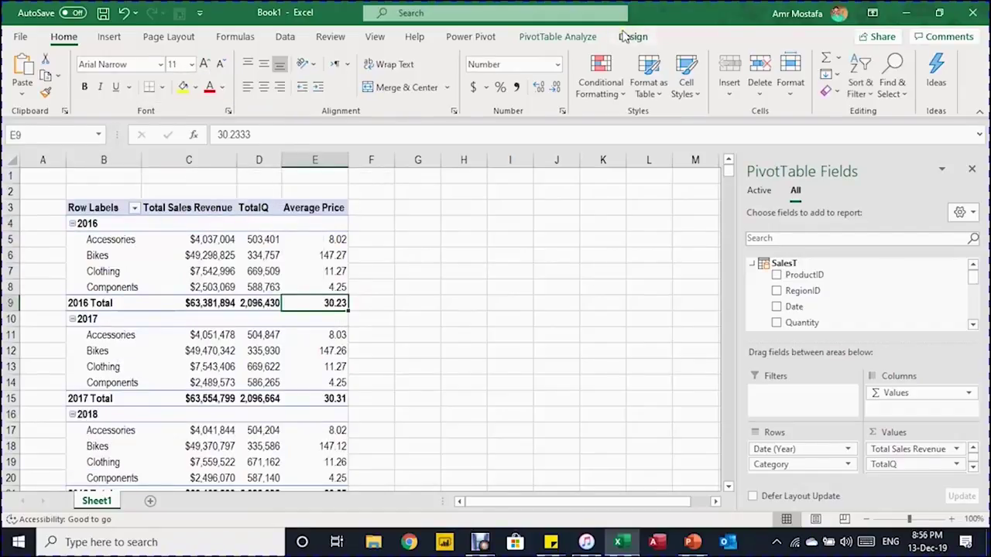
- Show the year subtotals at the top of each group, with the report layout in compact form
{"action": "left_click", "coordinate": [623, 39]}
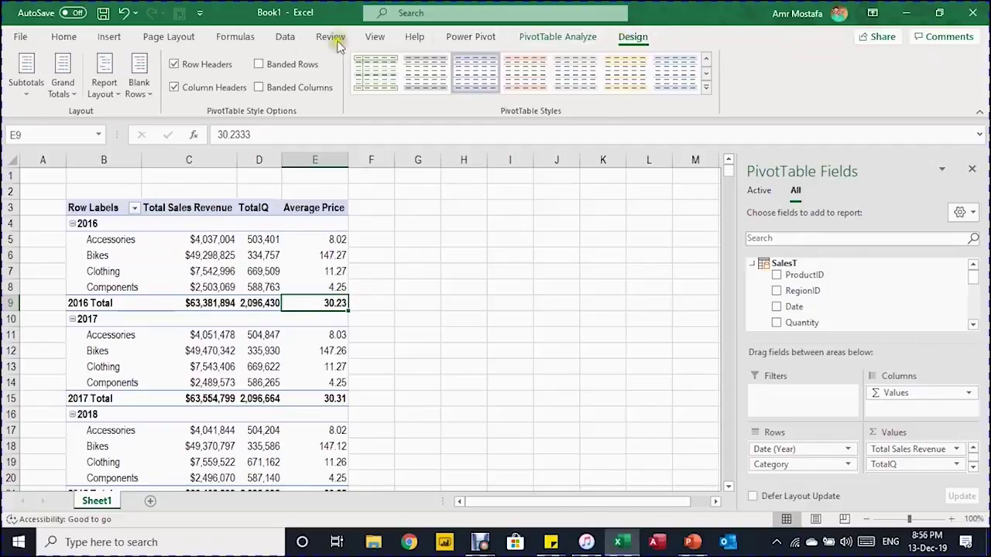
{"action": "left_click", "coordinate": [25, 83]}
{"action": "left_click", "coordinate": [99, 94]}
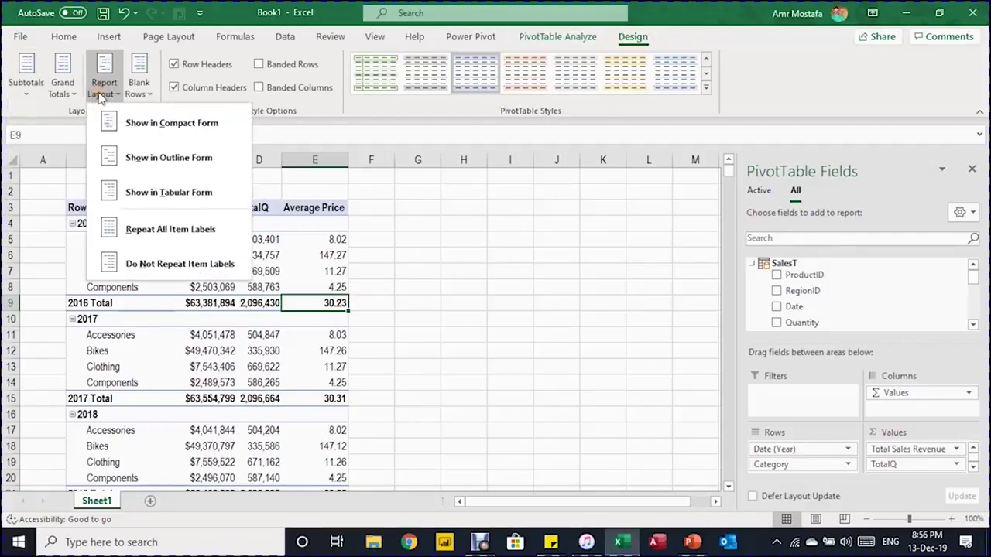
{"action": "left_click", "coordinate": [153, 125]}
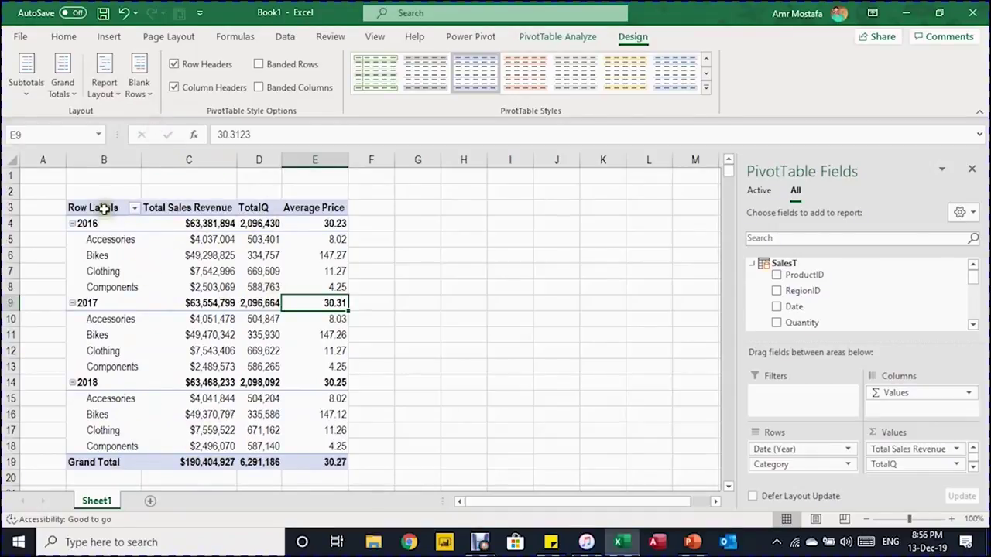
- Copy the whole SalesReport PivotTable to H3 and autofit columns H to K to the pasted report
{"action": "left_click_drag", "start_coordinate": [103, 208], "coordinate": [317, 463]}
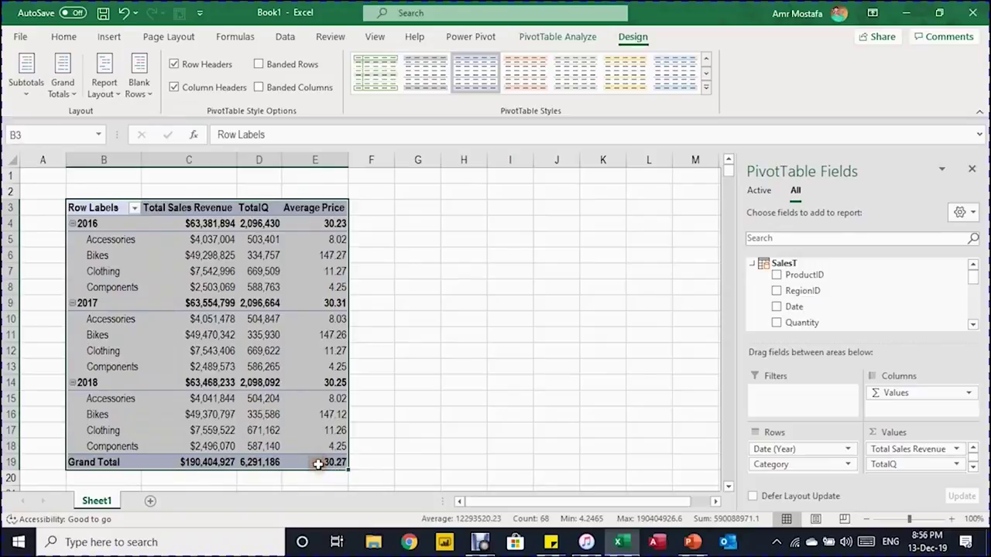
{"action": "key", "text": "ctrl+c"}
{"action": "left_click", "coordinate": [464, 207]}
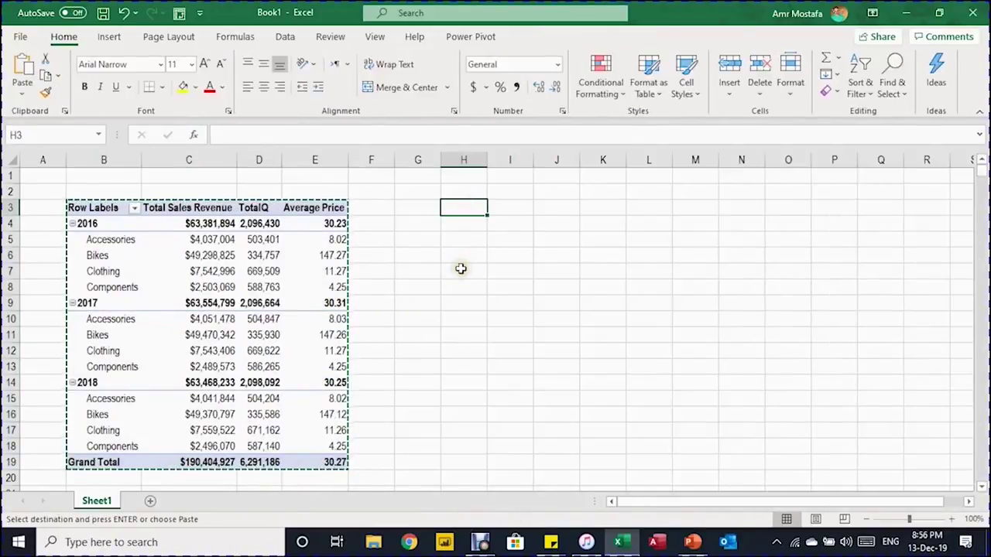
{"action": "key", "text": "ctrl+v"}
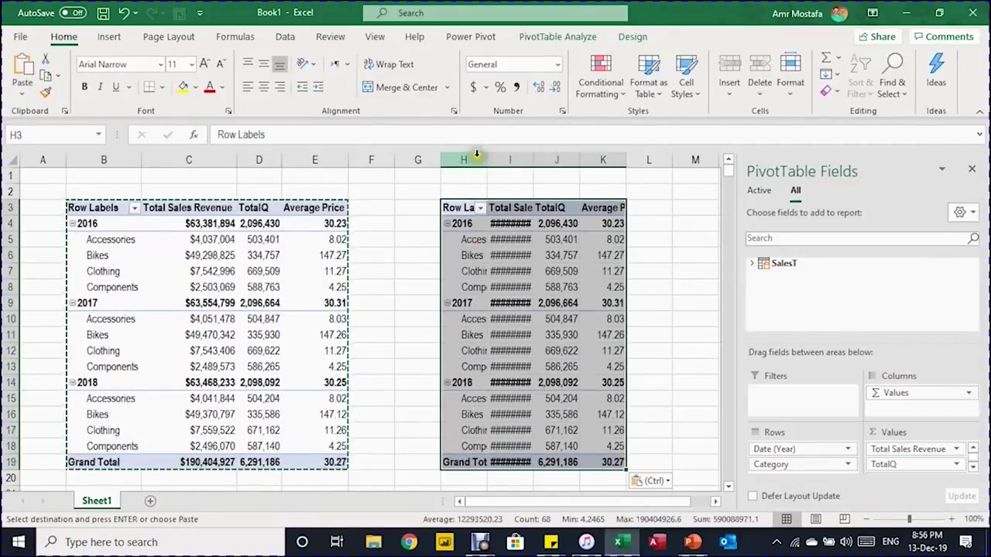
{"action": "left_click_drag", "start_coordinate": [478, 154], "coordinate": [592, 159]}
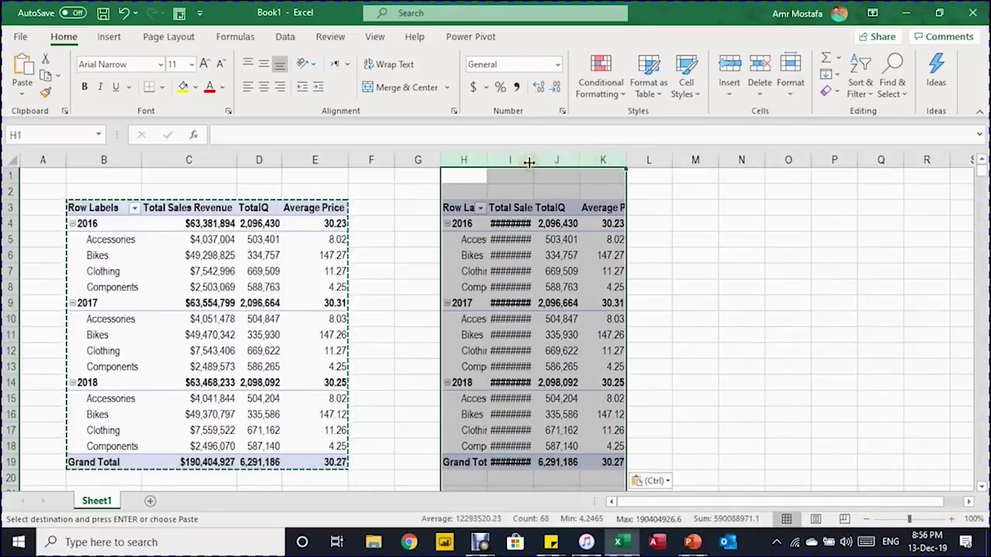
{"action": "double_click", "coordinate": [532, 161]}
{"action": "left_click", "coordinate": [527, 273]}
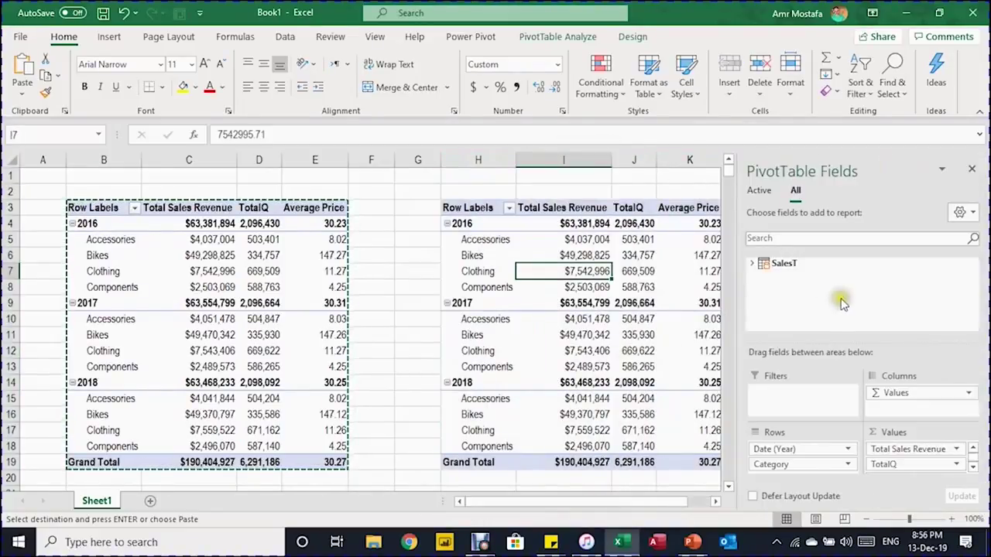
- Remove the Category field from the rows of the copied PivotTable at H3
{"action": "left_click", "coordinate": [715, 502]}
{"action": "left_click", "coordinate": [715, 501]}
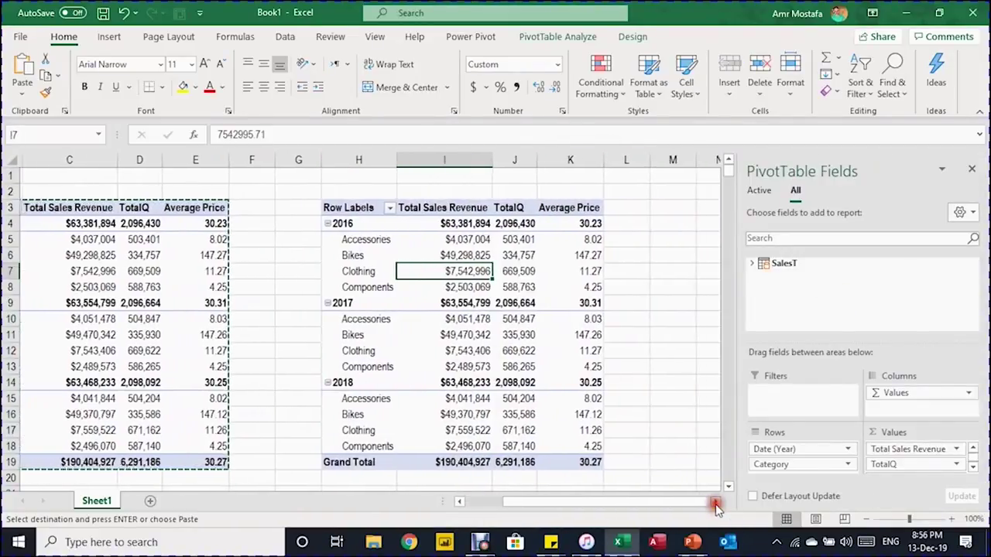
{"action": "left_click", "coordinate": [753, 265]}
{"action": "scroll", "coordinate": [824, 317], "scroll_direction": "down", "scroll_amount": 3}
{"action": "scroll", "coordinate": [819, 306], "scroll_direction": "up", "scroll_amount": 1}
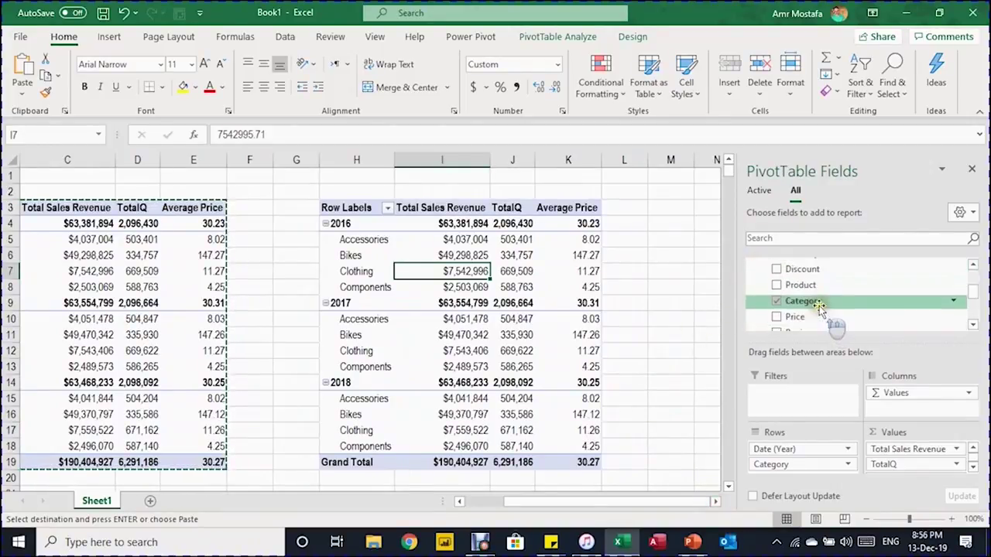
{"action": "left_click", "coordinate": [776, 301]}
- Add the Region field to the rows of the copied PivotTable, below Date (Year)
{"action": "scroll", "coordinate": [827, 290], "scroll_direction": "up", "scroll_amount": 3}
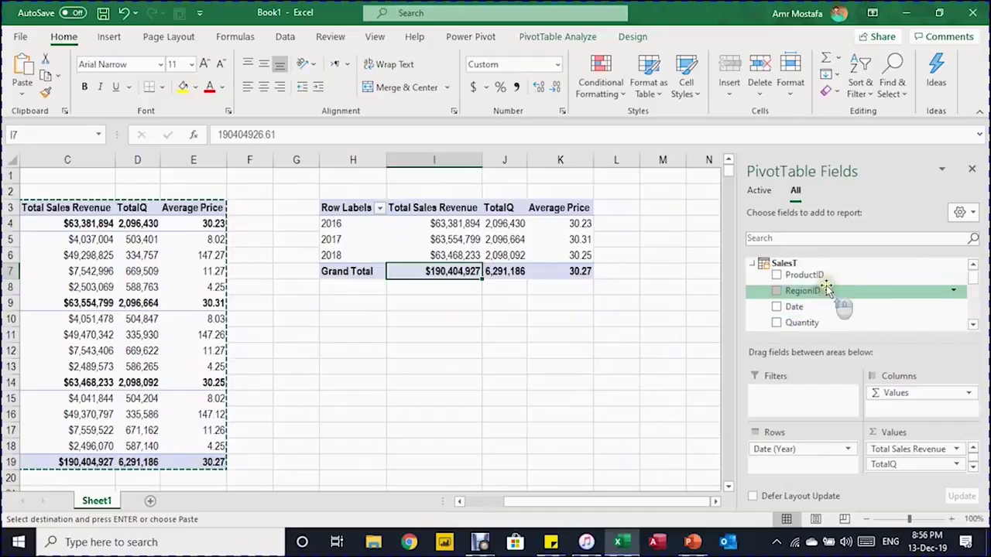
{"action": "scroll", "coordinate": [828, 291], "scroll_direction": "down", "scroll_amount": 1}
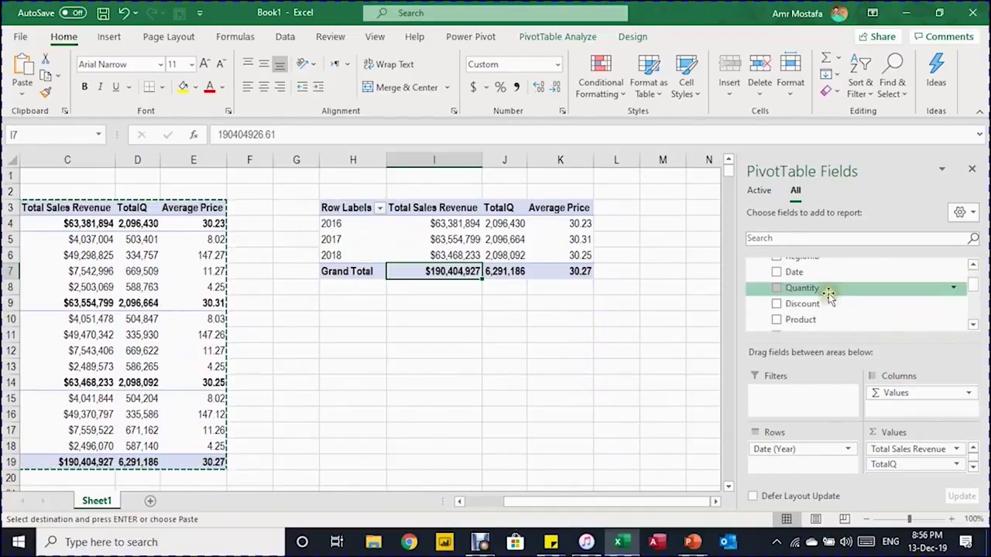
{"action": "scroll", "coordinate": [826, 298], "scroll_direction": "down", "scroll_amount": 3}
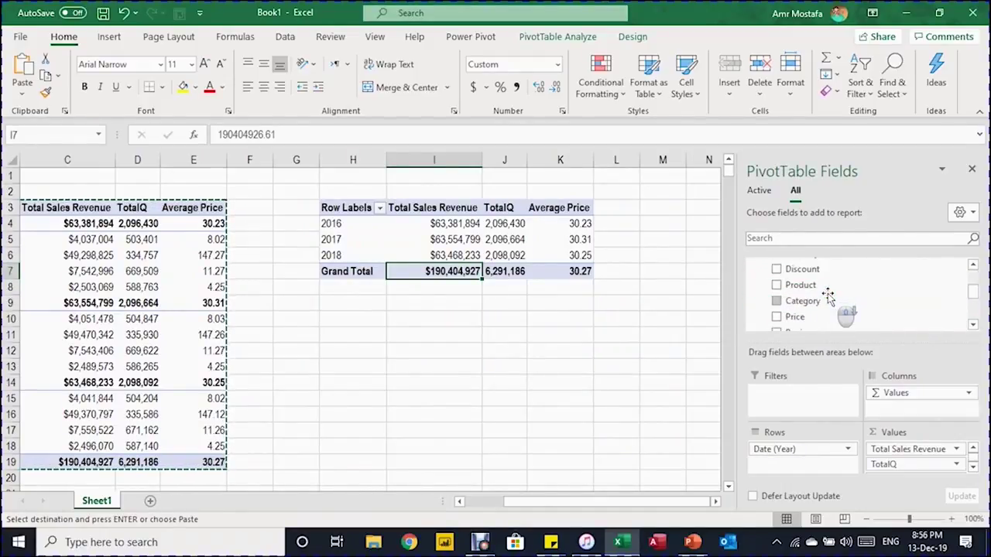
{"action": "left_click_drag", "start_coordinate": [825, 298], "coordinate": [805, 469]}
{"action": "left_click", "coordinate": [391, 286]}
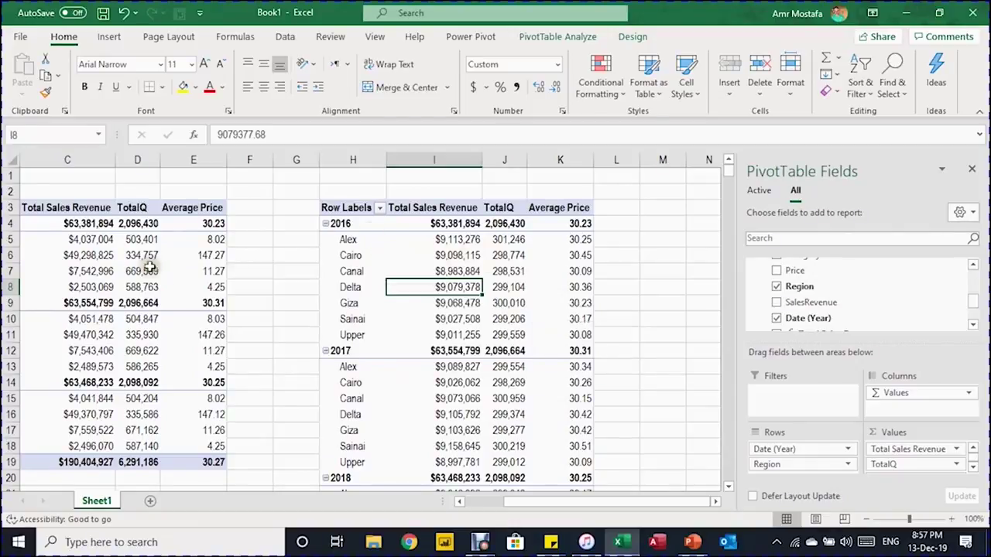
{"action": "scroll", "coordinate": [511, 495], "scroll_direction": "left", "scroll_amount": 3}
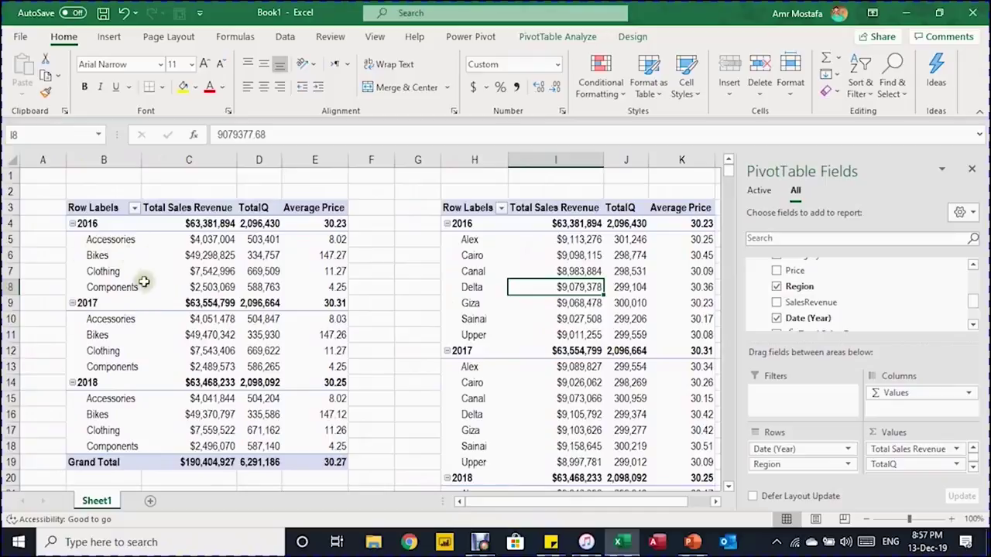
{"action": "scroll", "coordinate": [533, 261], "scroll_direction": "down", "scroll_amount": 4}
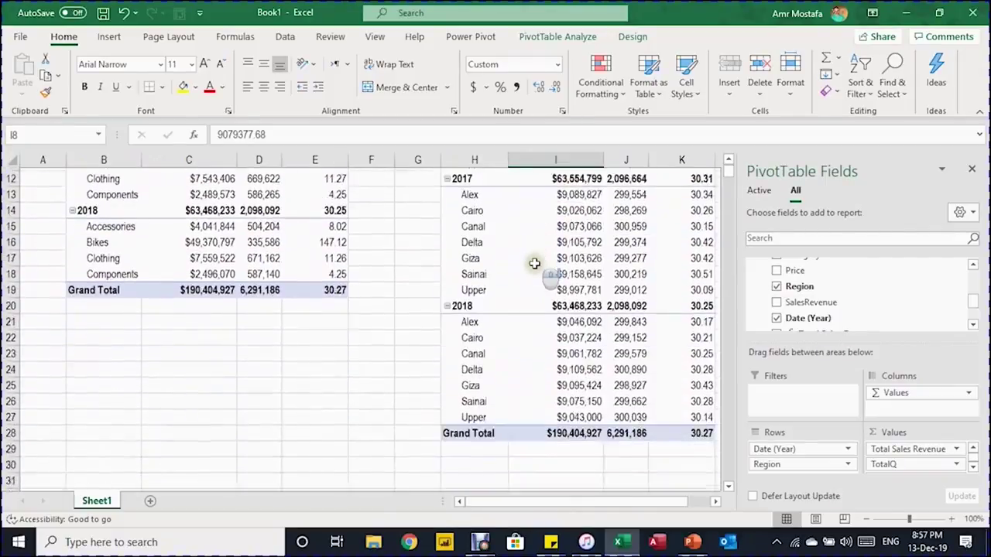
{"action": "scroll", "coordinate": [534, 264], "scroll_direction": "up", "scroll_amount": 2}
{"action": "scroll", "coordinate": [534, 264], "scroll_direction": "up", "scroll_amount": 2}
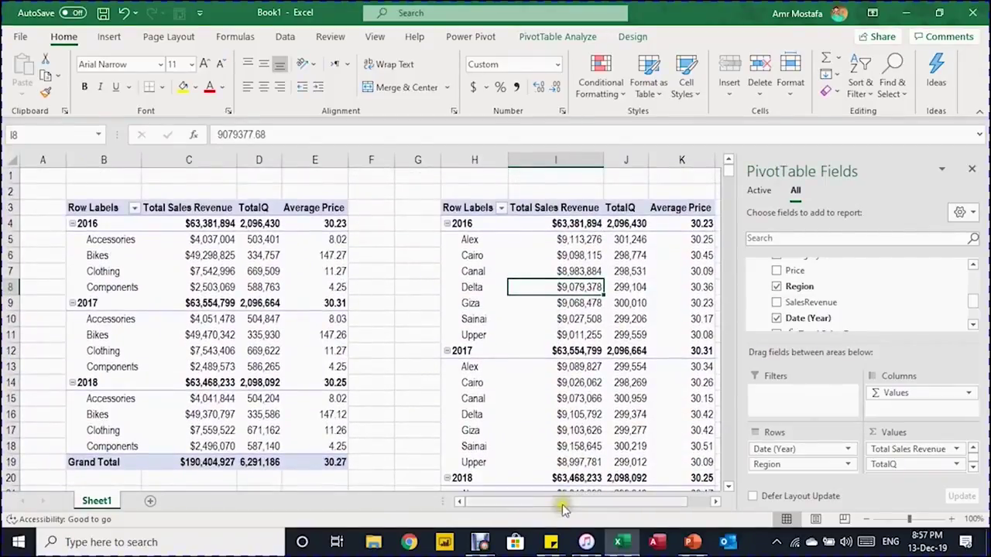
{"action": "mouse_move", "coordinate": [564, 503]}
{"action": "left_mouse_down"}
{"action": "mouse_move", "coordinate": [592, 503]}
{"action": "mouse_move", "coordinate": [557, 505]}
{"action": "left_mouse_up"}
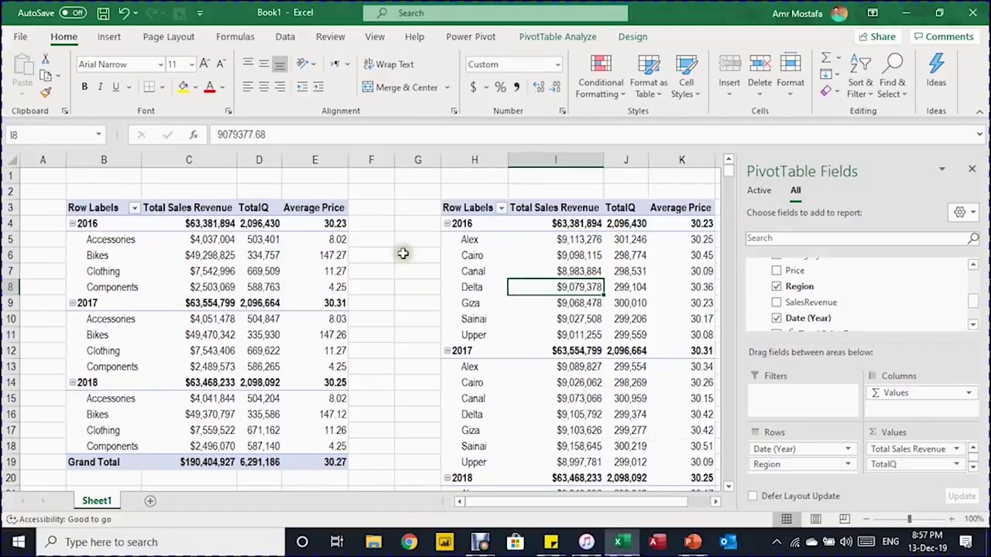
{"action": "left_click", "coordinate": [381, 210]}
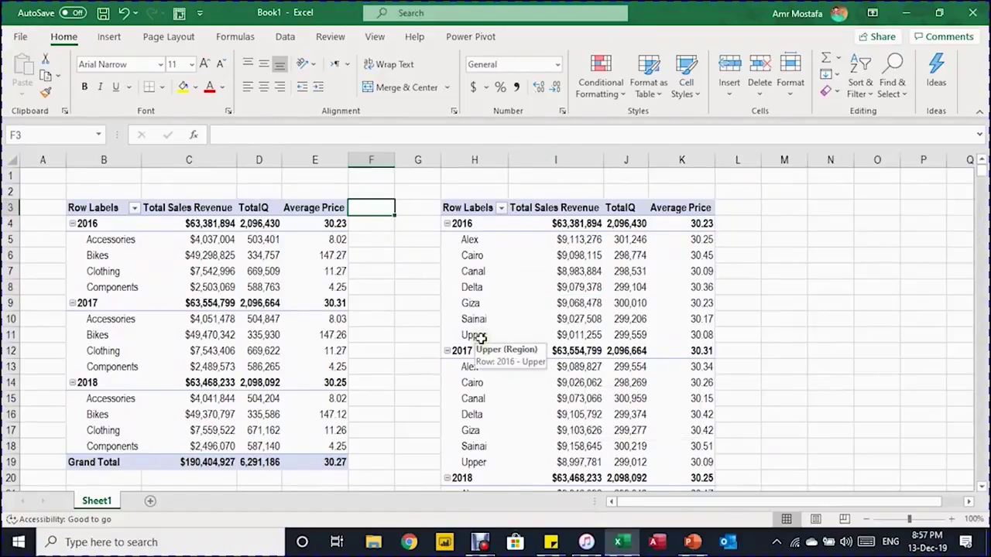
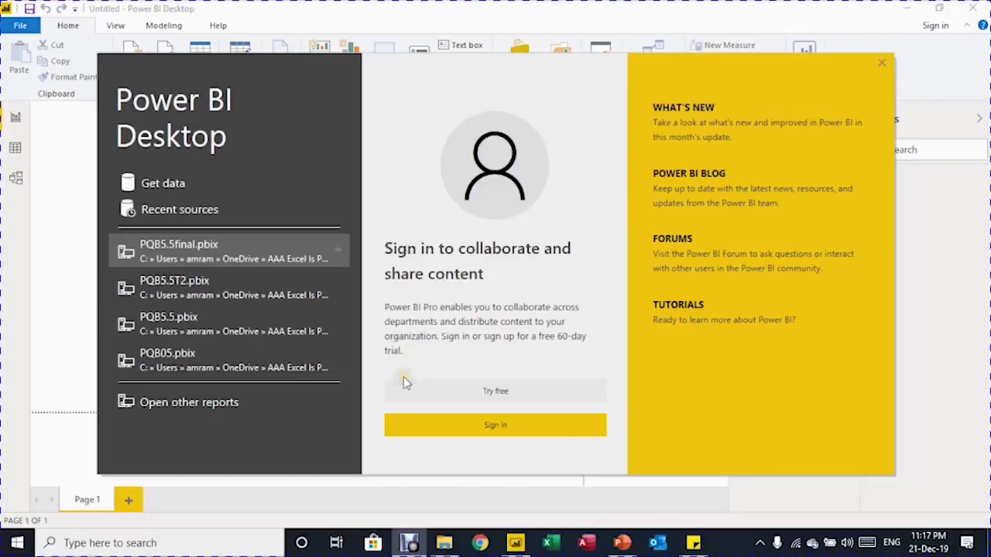
- Switch to Power BI Desktop and dismiss its start screen to reach the blank report
{"action": "left_click", "coordinate": [479, 430]}
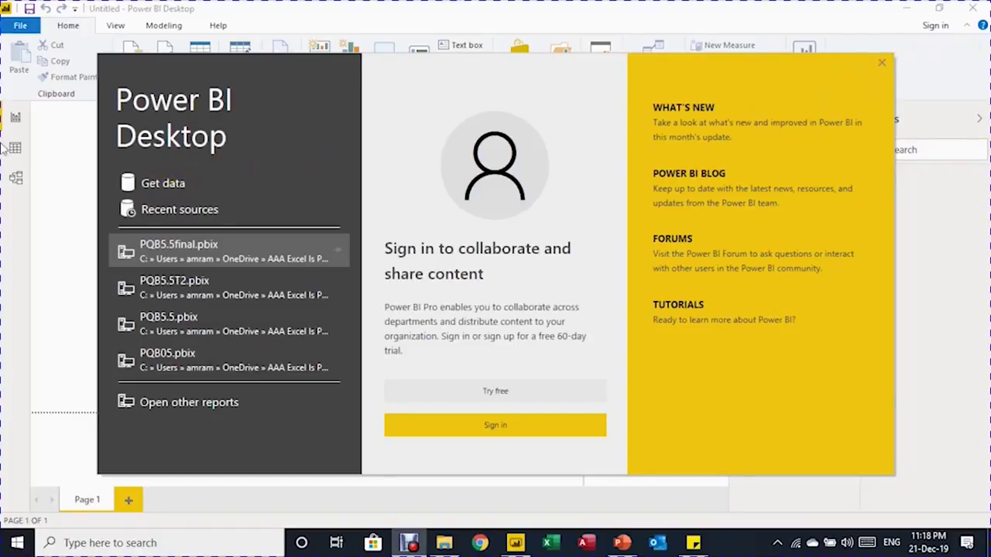
{"action": "key", "text": "Escape"}
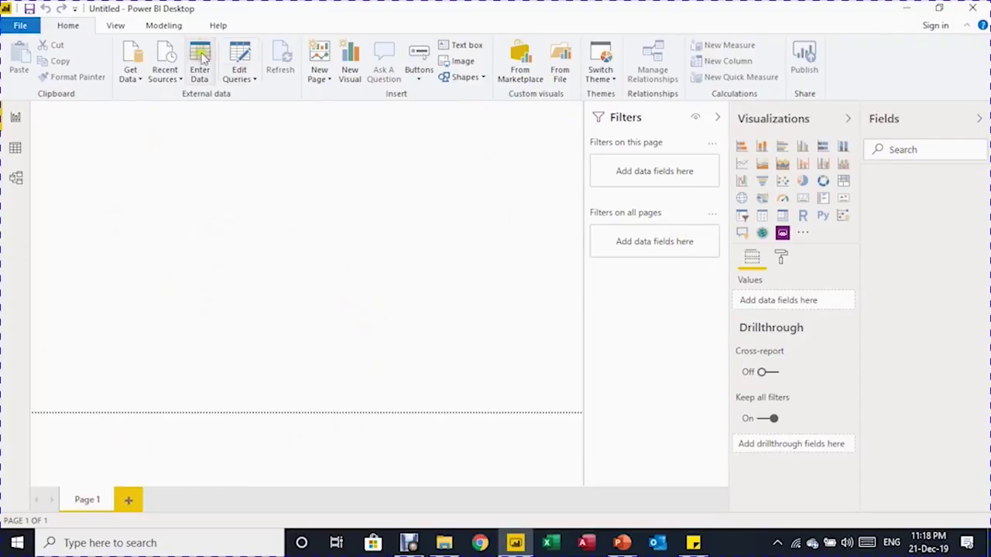
{"action": "left_click", "coordinate": [85, 26]}
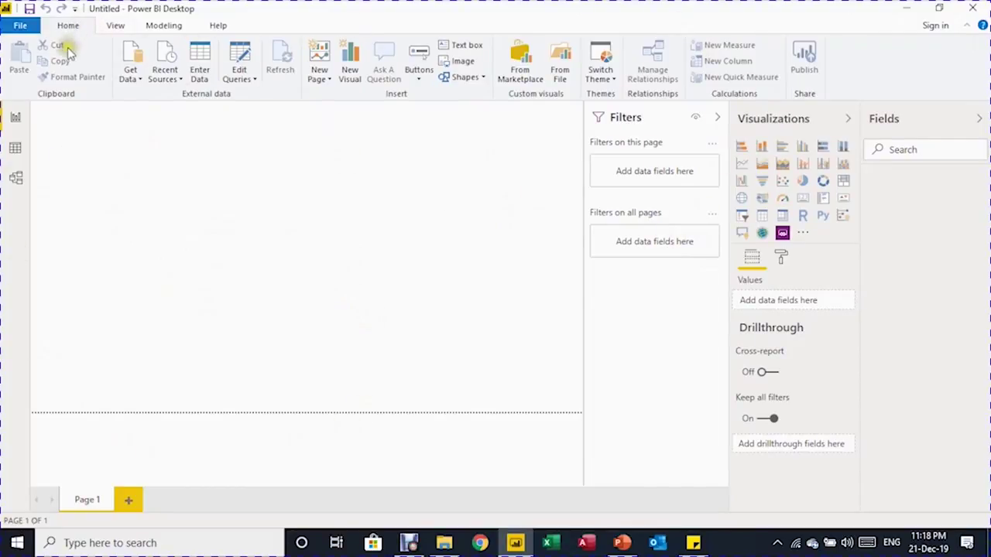
- Connect to the Access database file SalesDB.accdb in the PQB05.5 folder as the data source
{"action": "left_click", "coordinate": [132, 80]}
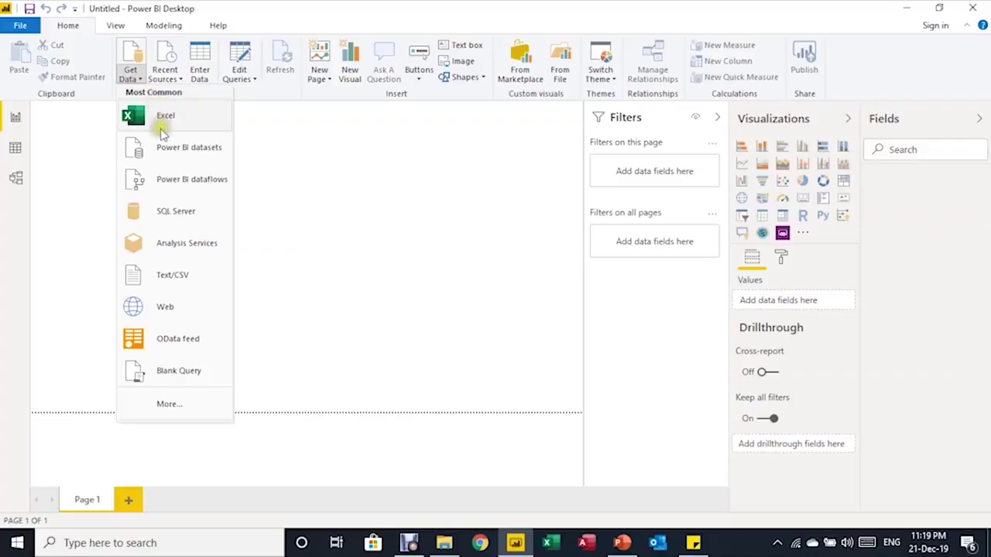
{"action": "left_click", "coordinate": [184, 410]}
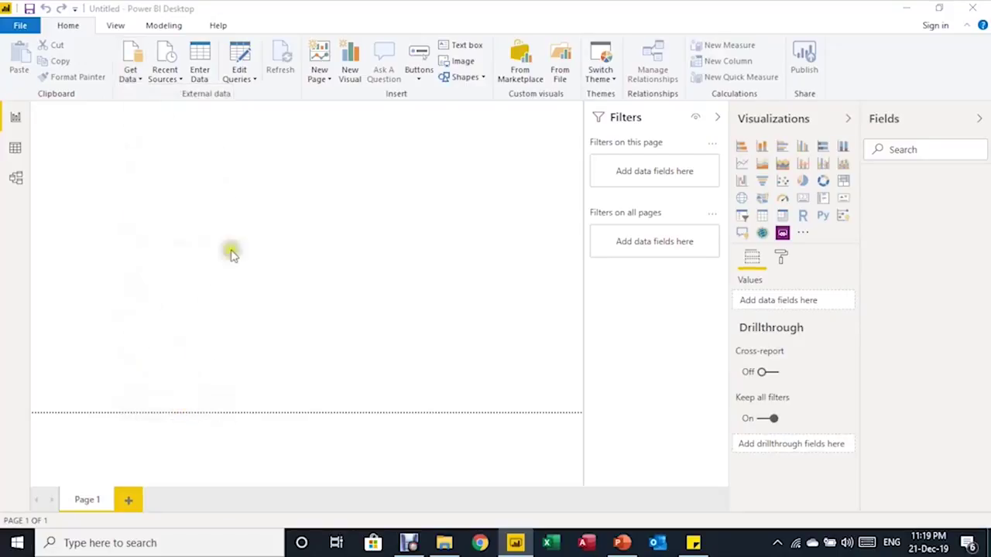
{"action": "left_click", "coordinate": [477, 283]}
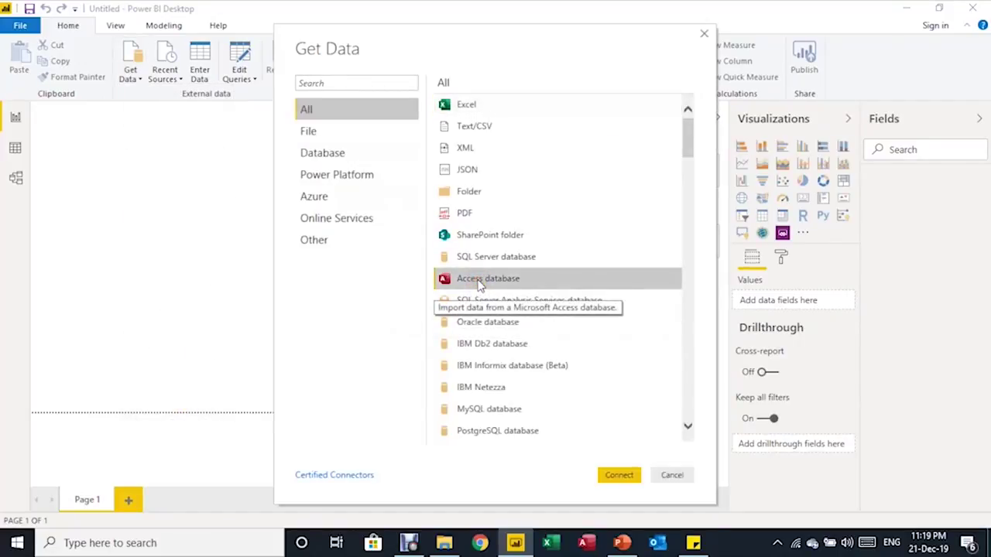
{"action": "left_click", "coordinate": [615, 479]}
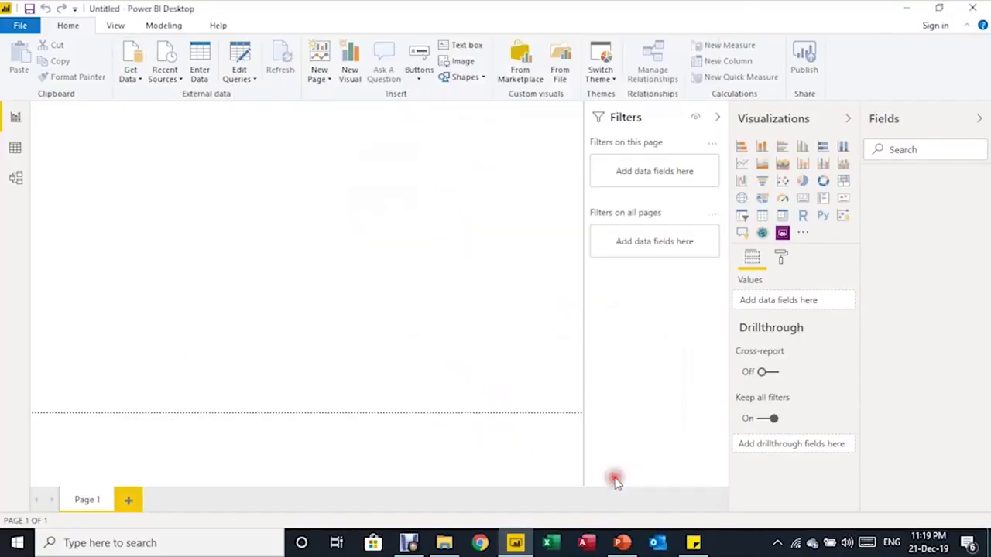
{"action": "left_click", "coordinate": [221, 106]}
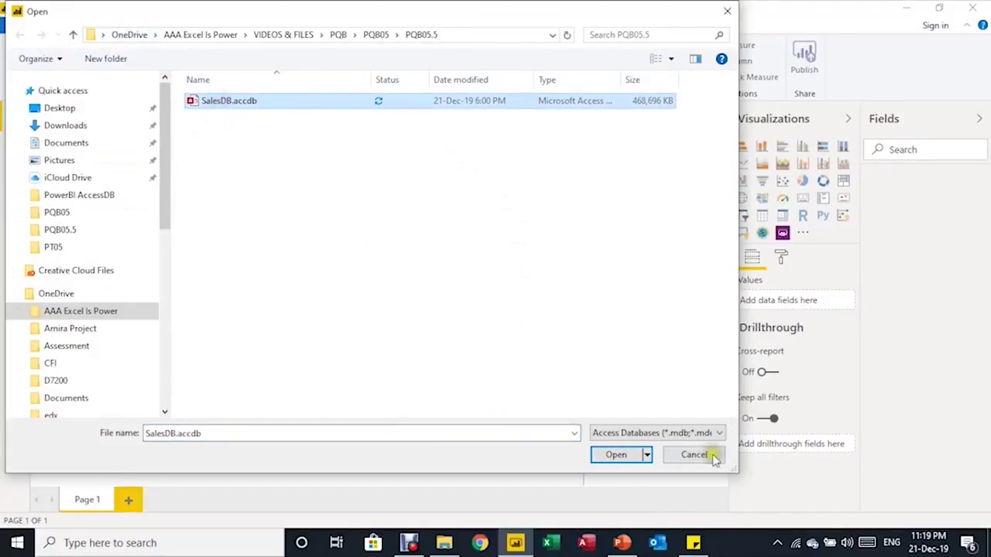
{"action": "left_click", "coordinate": [624, 455]}
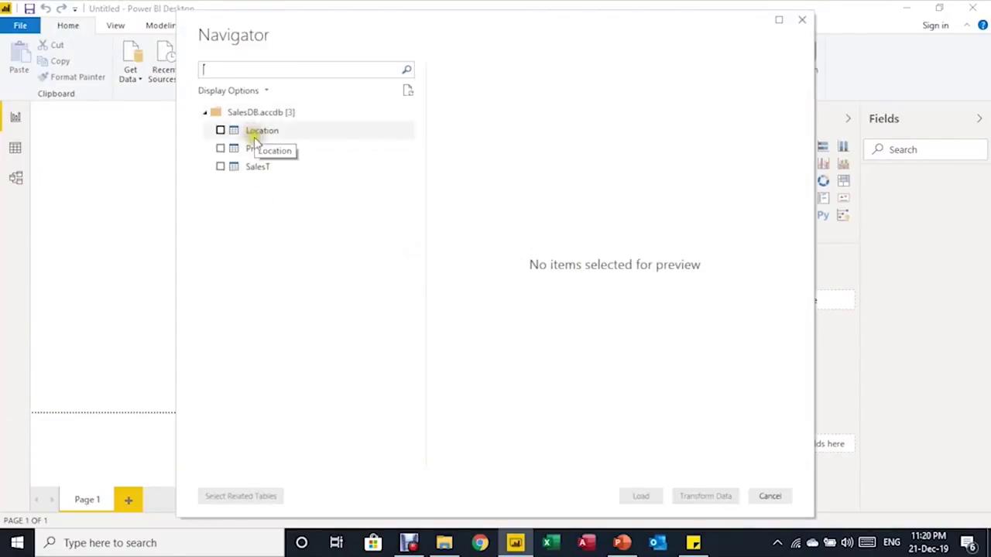
- Open the SalesT table in the Power Query Editor for transforming and review its Source and Navigation steps
{"action": "left_click", "coordinate": [220, 167]}
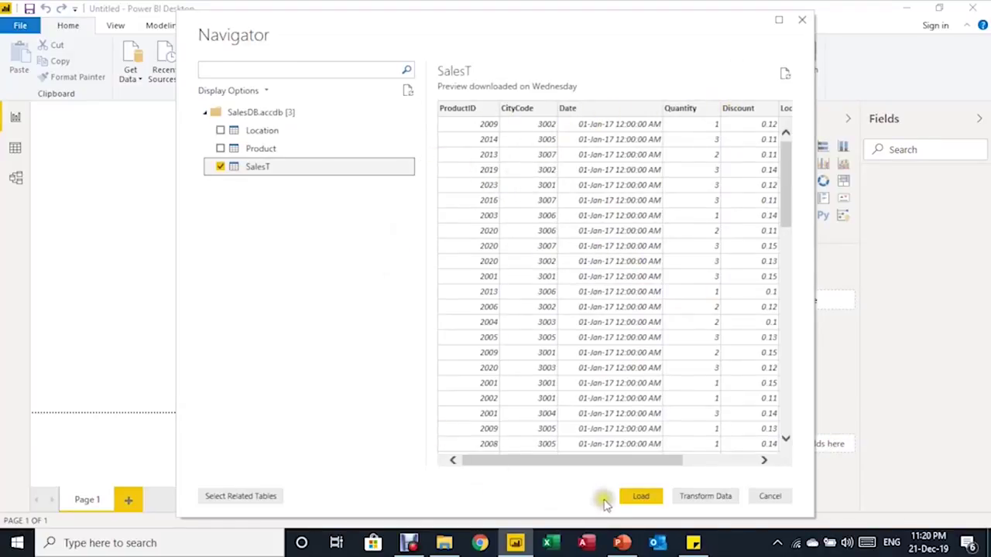
{"action": "left_click", "coordinate": [641, 498]}
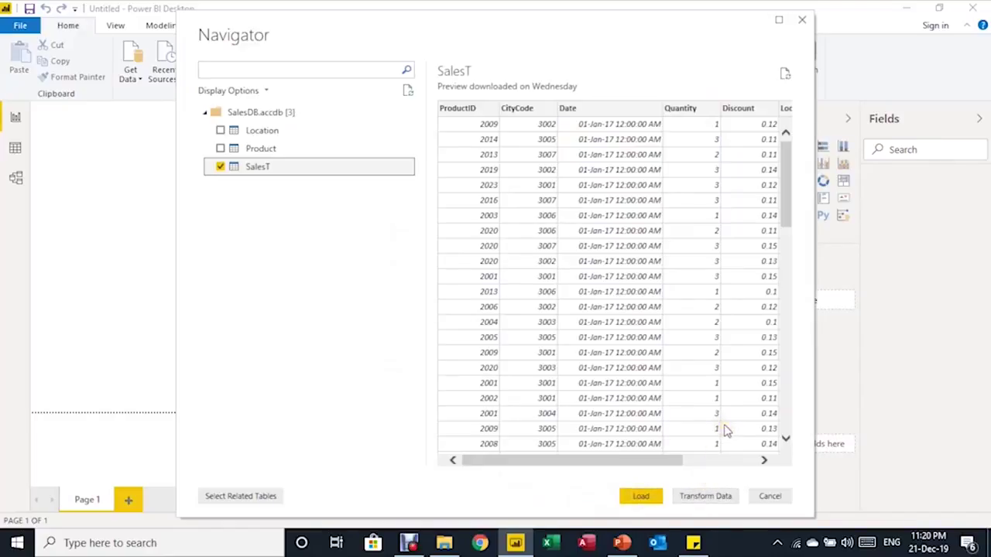
{"action": "left_click", "coordinate": [707, 498]}
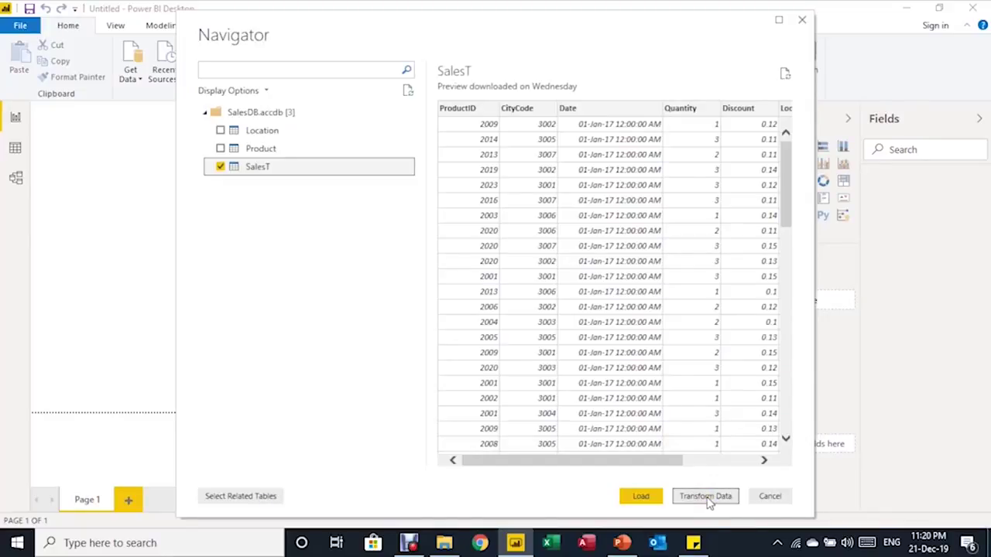
{"action": "left_click", "coordinate": [707, 499]}
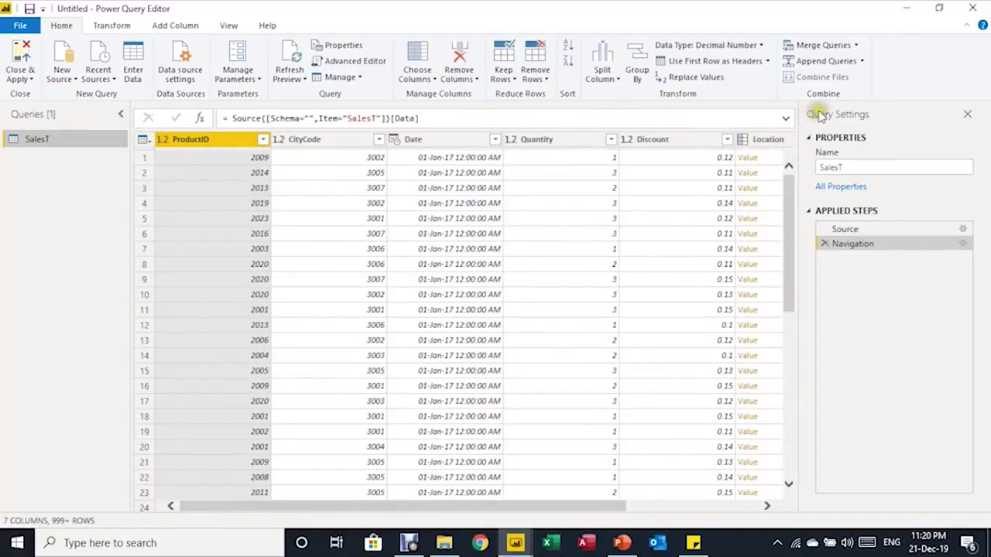
{"action": "left_click", "coordinate": [861, 229]}
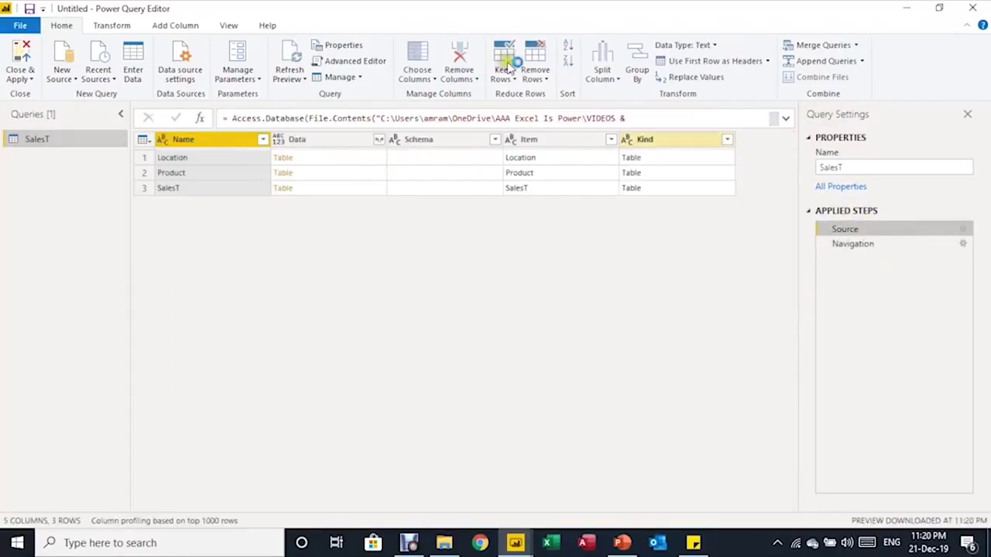
{"action": "left_click", "coordinate": [852, 243]}
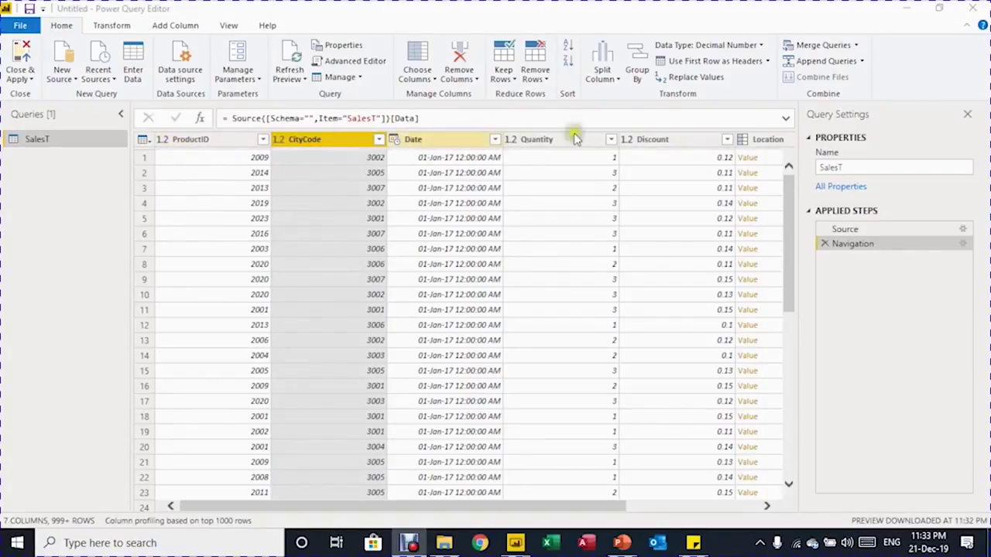
- Expand the Location column to bring in only City, without the original column name as prefix
{"action": "left_click_drag", "start_coordinate": [586, 503], "coordinate": [740, 503]}
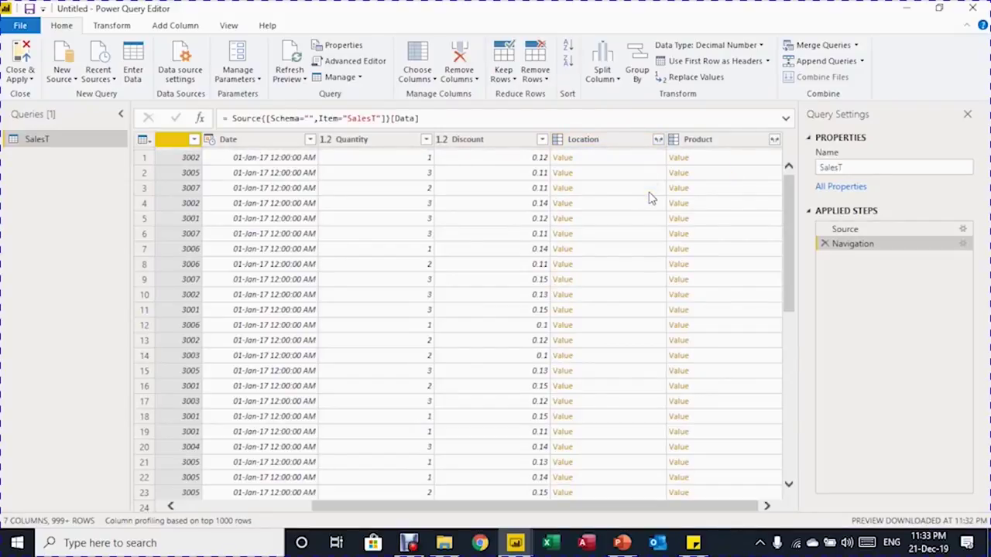
{"action": "left_click", "coordinate": [659, 144]}
{"action": "left_click", "coordinate": [658, 141]}
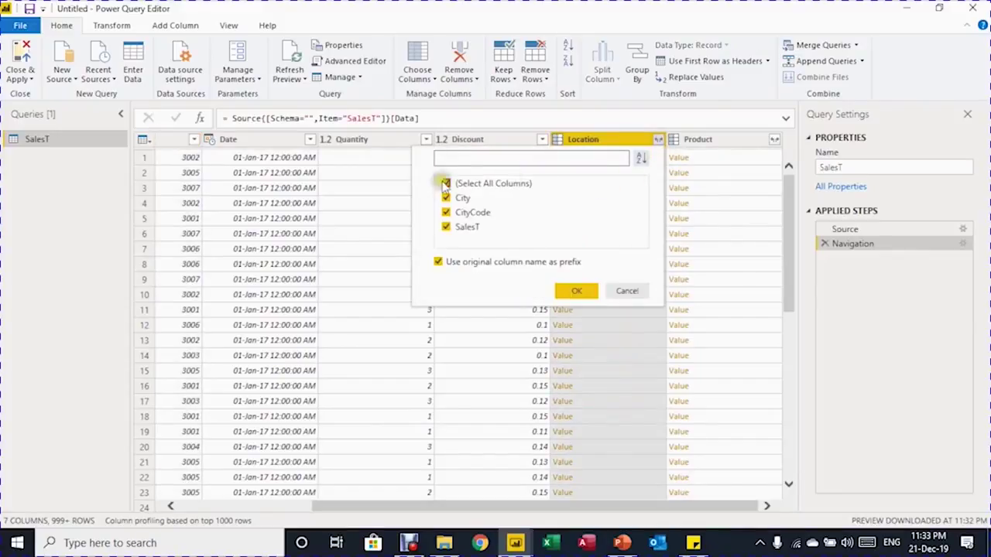
{"action": "left_click", "coordinate": [438, 262]}
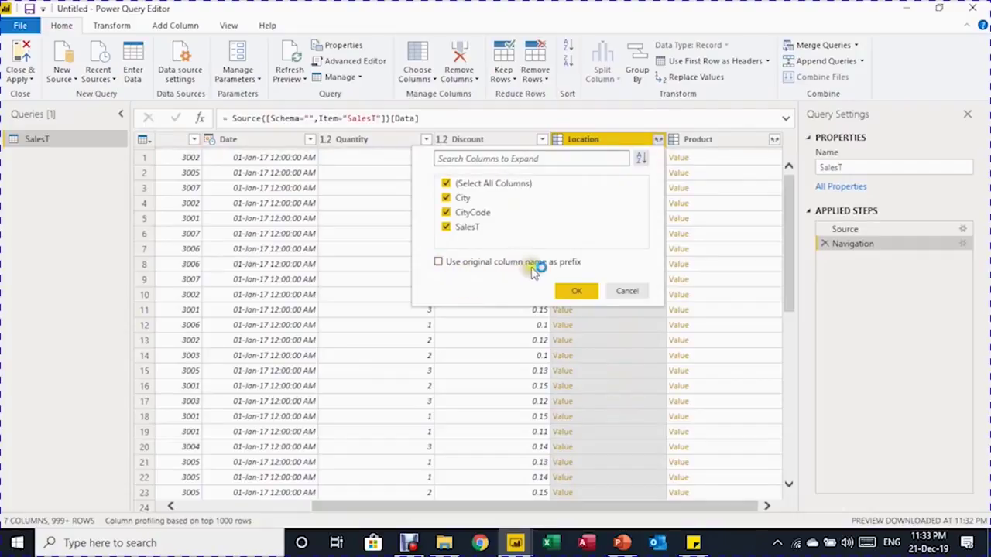
{"action": "left_click", "coordinate": [447, 183]}
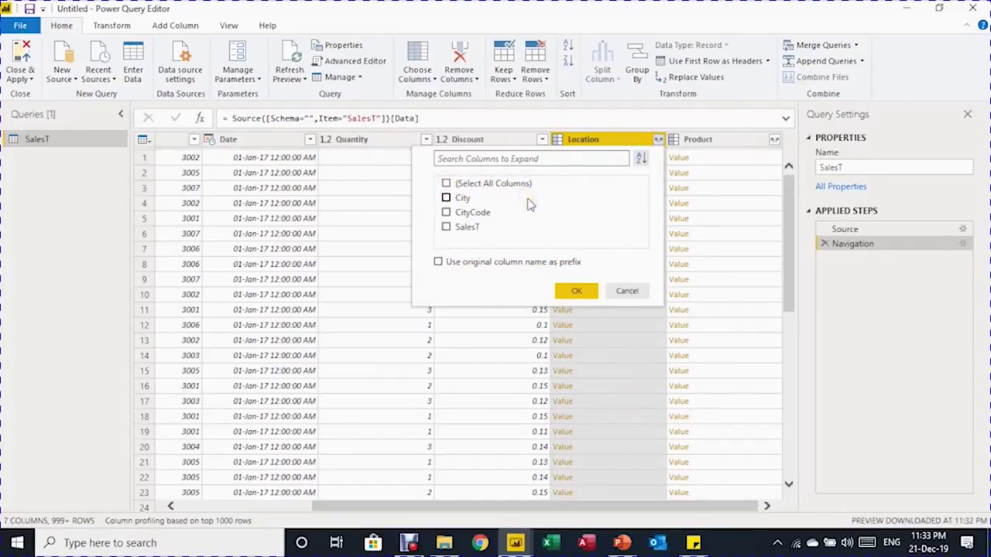
{"action": "left_click", "coordinate": [447, 198]}
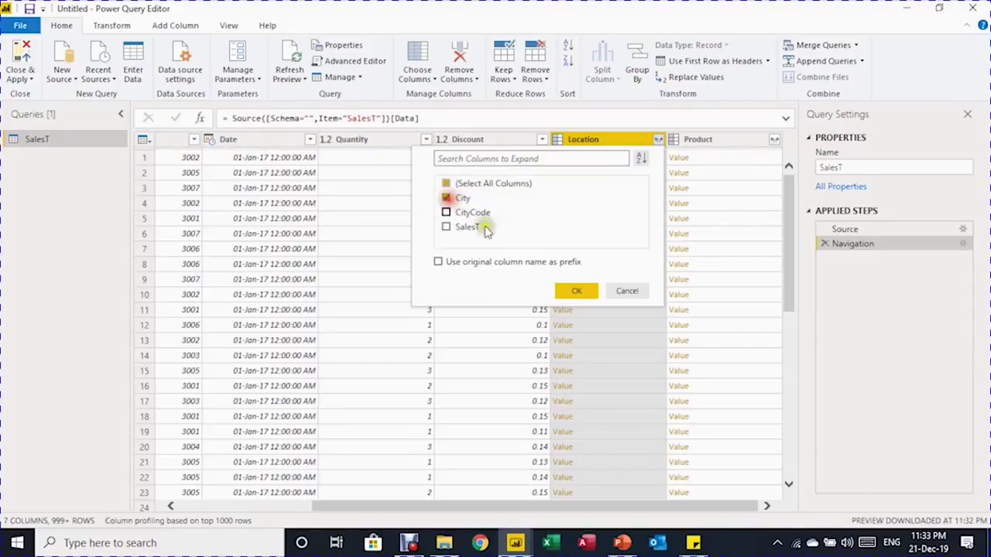
{"action": "left_click", "coordinate": [574, 292]}
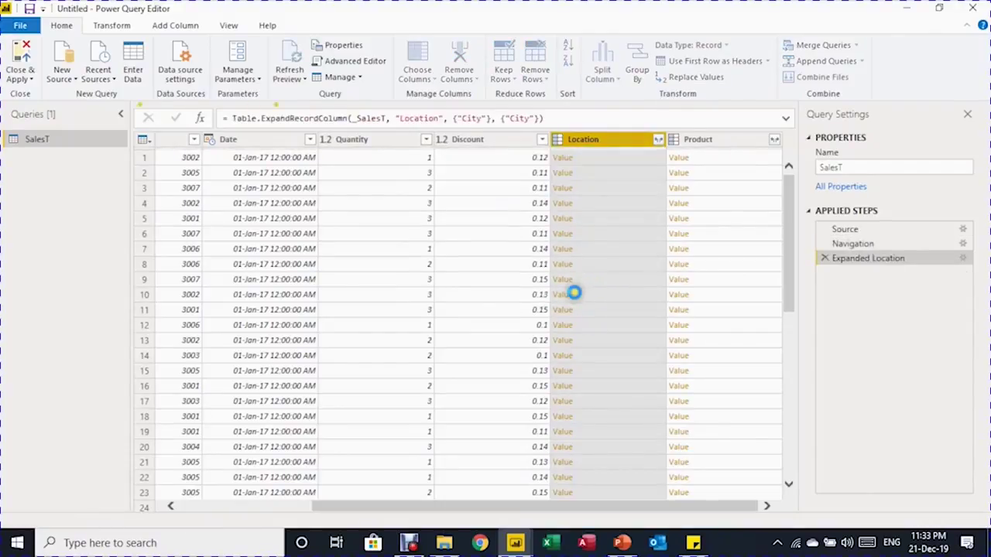
- Expand the Product column to bring in ProductName, Category and Price, without the original column name as prefix
{"action": "left_click", "coordinate": [774, 139]}
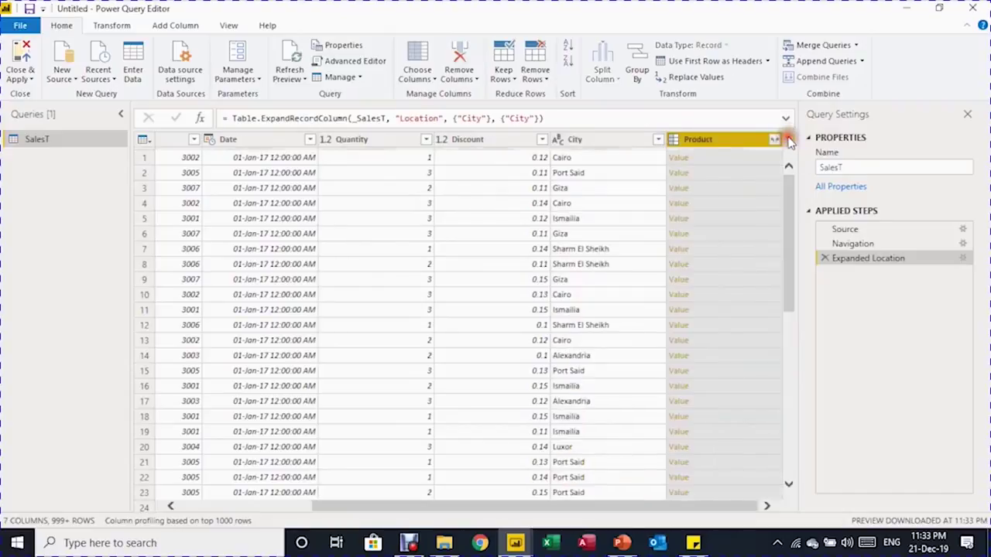
{"action": "left_click", "coordinate": [775, 139]}
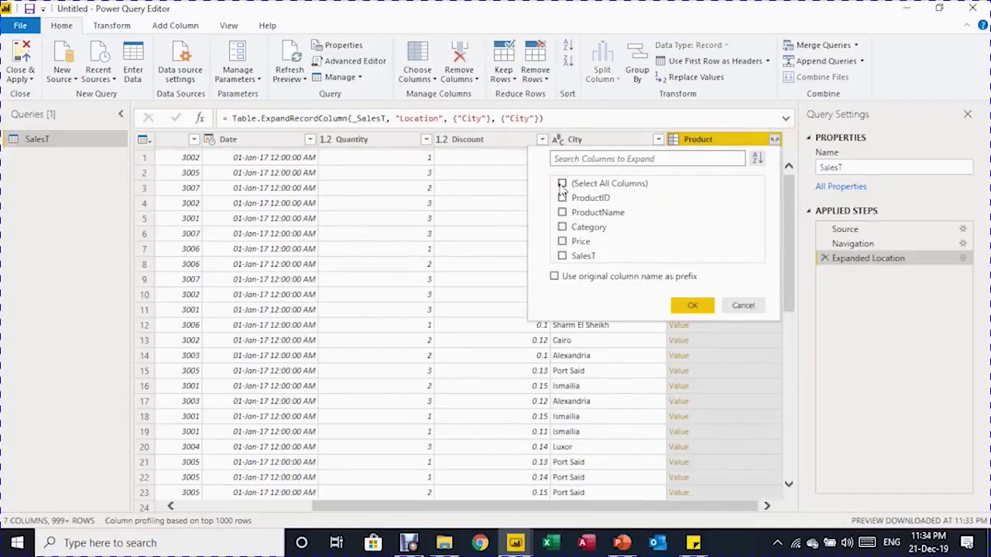
{"action": "left_click", "coordinate": [562, 213]}
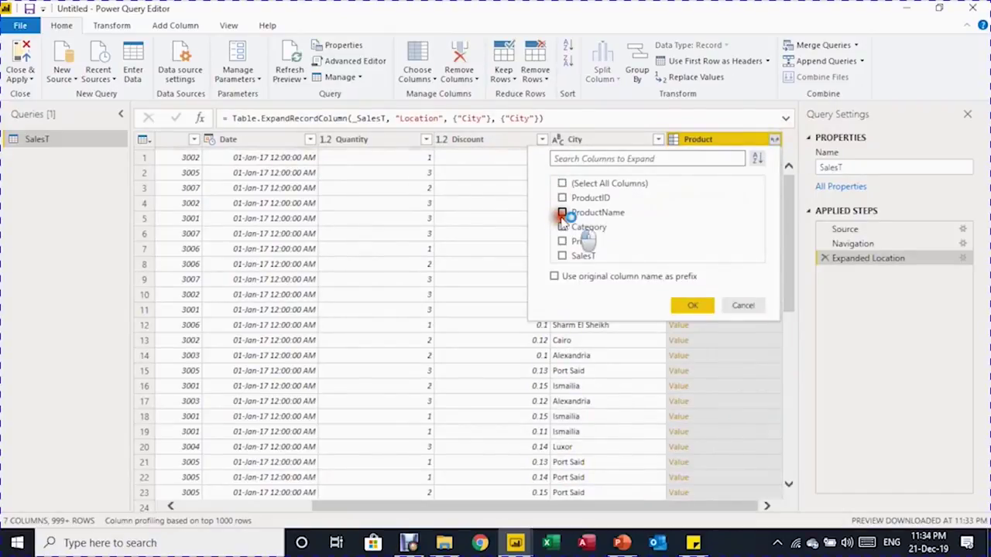
{"action": "left_click", "coordinate": [563, 227]}
{"action": "left_click", "coordinate": [562, 241]}
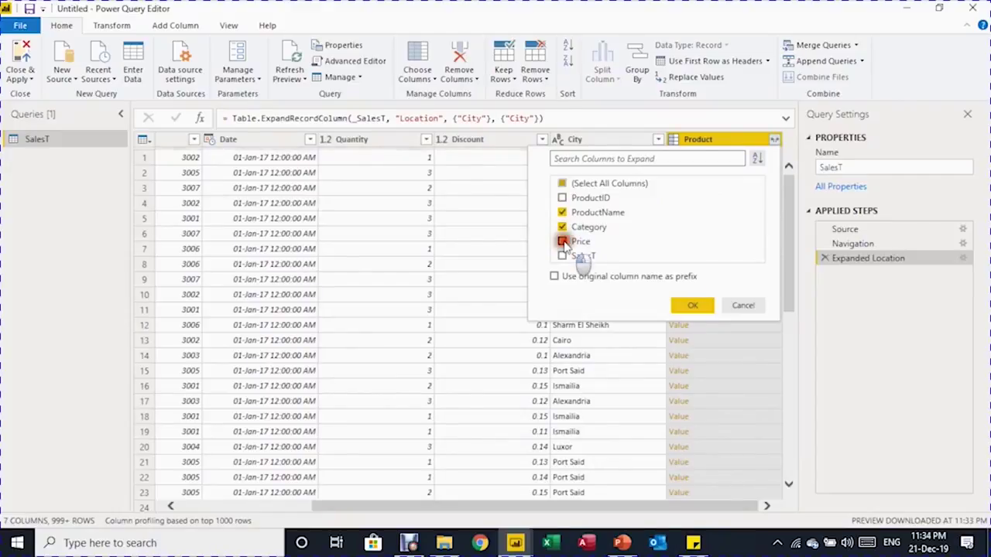
{"action": "left_click", "coordinate": [688, 306]}
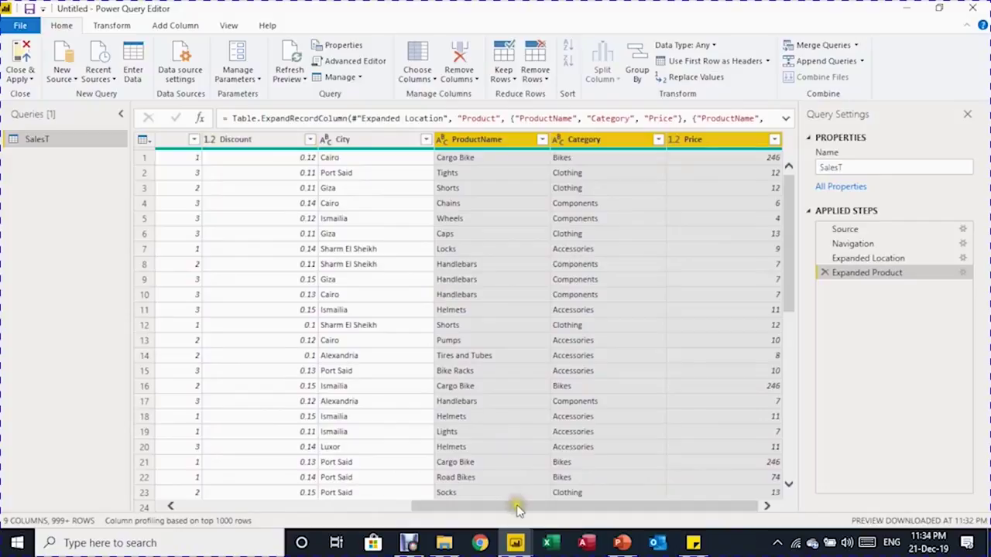
- Start a custom column in the SalesT query and name it SalesValue
{"action": "left_click_drag", "start_coordinate": [516, 509], "coordinate": [465, 508]}
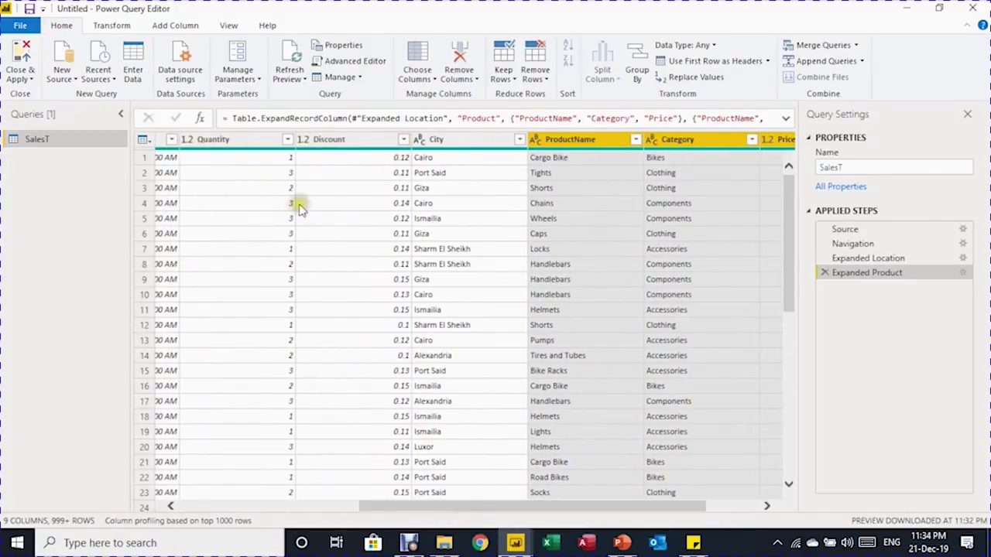
{"action": "left_click_drag", "start_coordinate": [412, 509], "coordinate": [596, 498]}
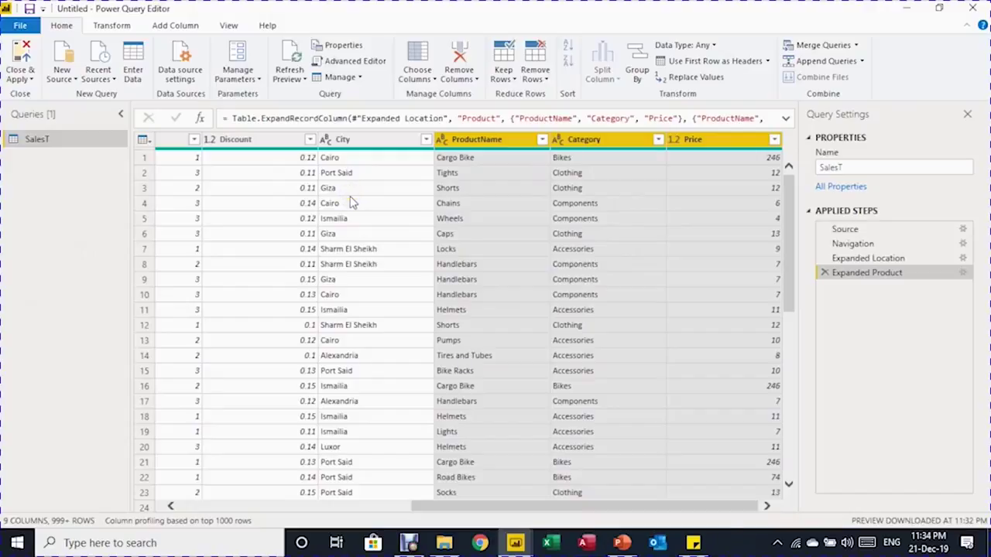
{"action": "left_click", "coordinate": [176, 25]}
{"action": "left_click", "coordinate": [73, 62]}
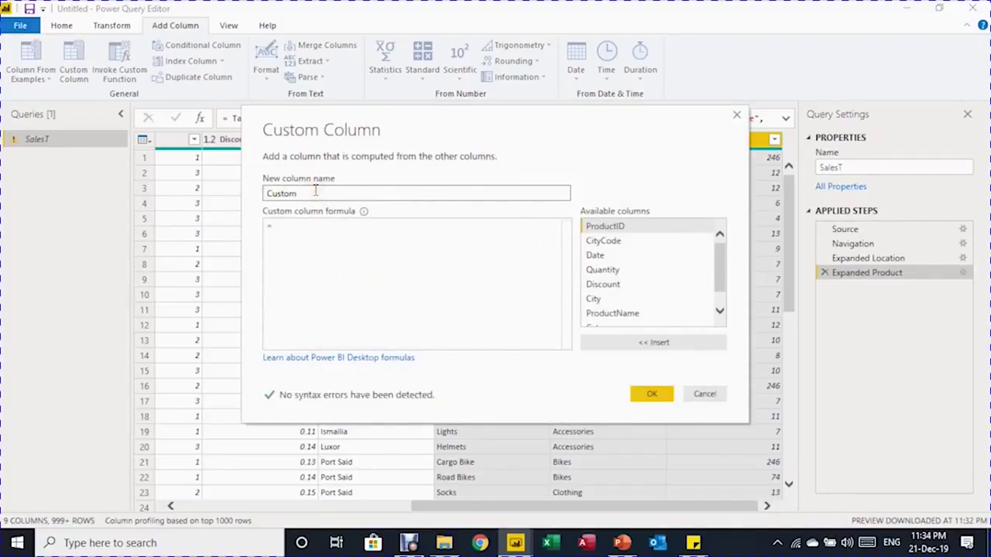
{"action": "left_click_drag", "start_coordinate": [313, 192], "coordinate": [258, 192]}
{"action": "key", "text": "Tab"}
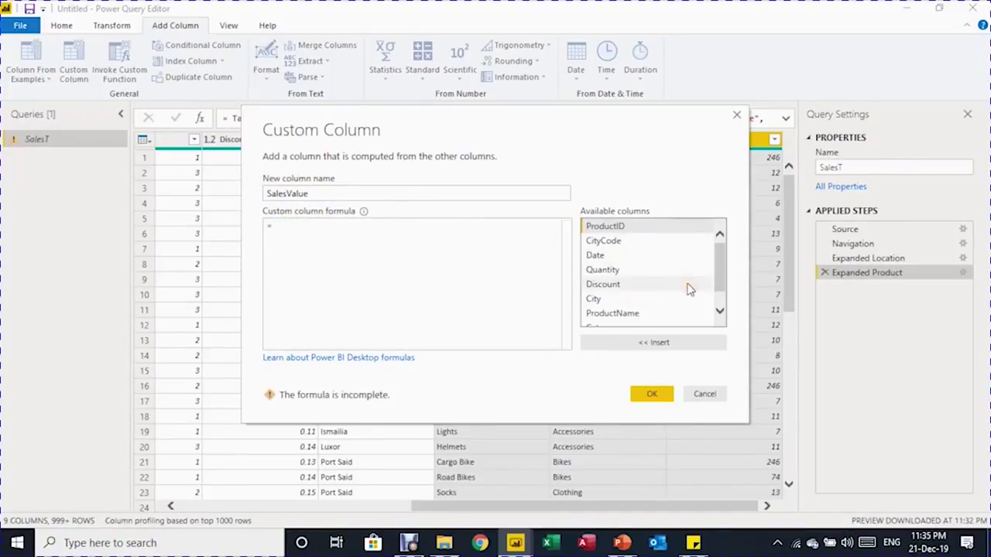
- Define the SalesValue column with the formula [Quantity]*[Price]*(1-[Discount]) and add it to the query
{"action": "double_click", "coordinate": [602, 270]}
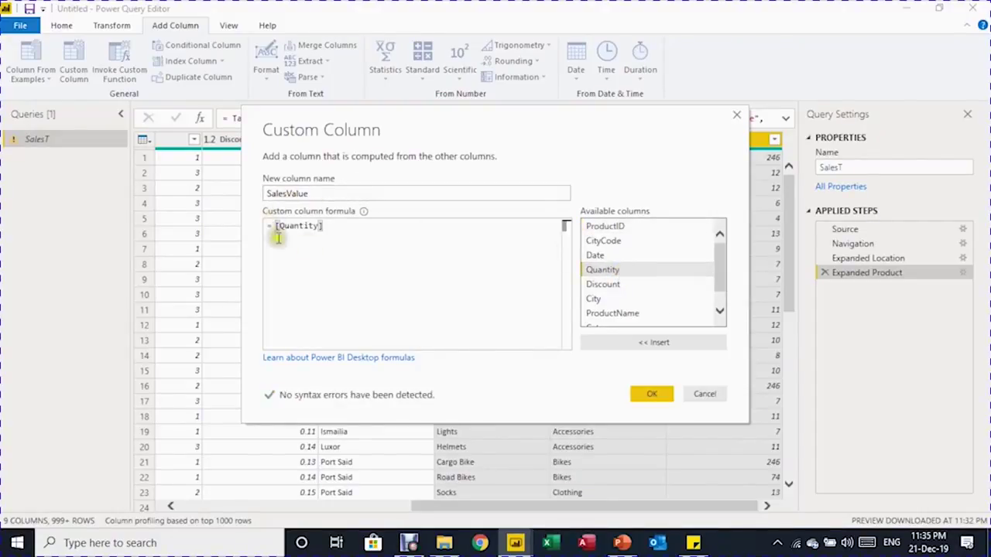
{"action": "left_click", "coordinate": [339, 224]}
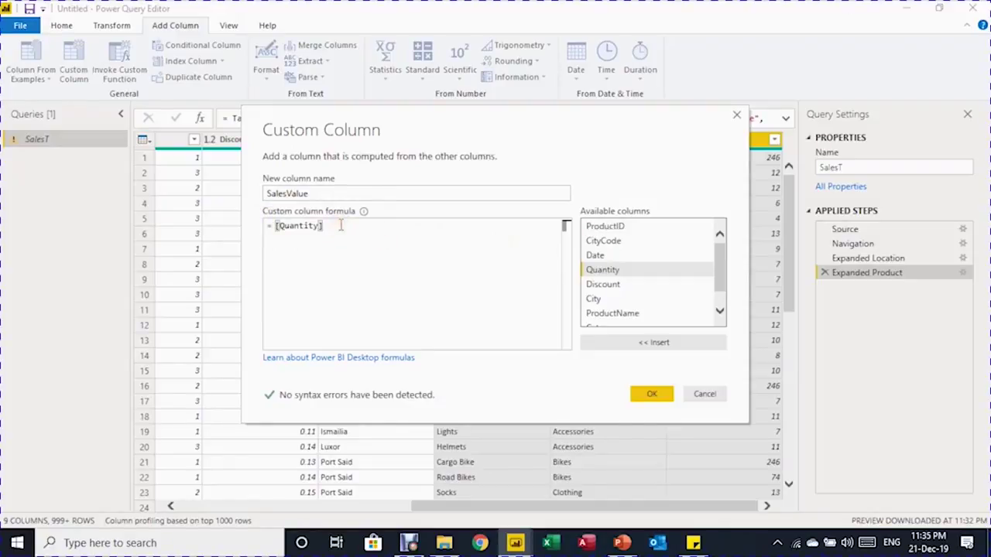
{"action": "type", "text": "*"}
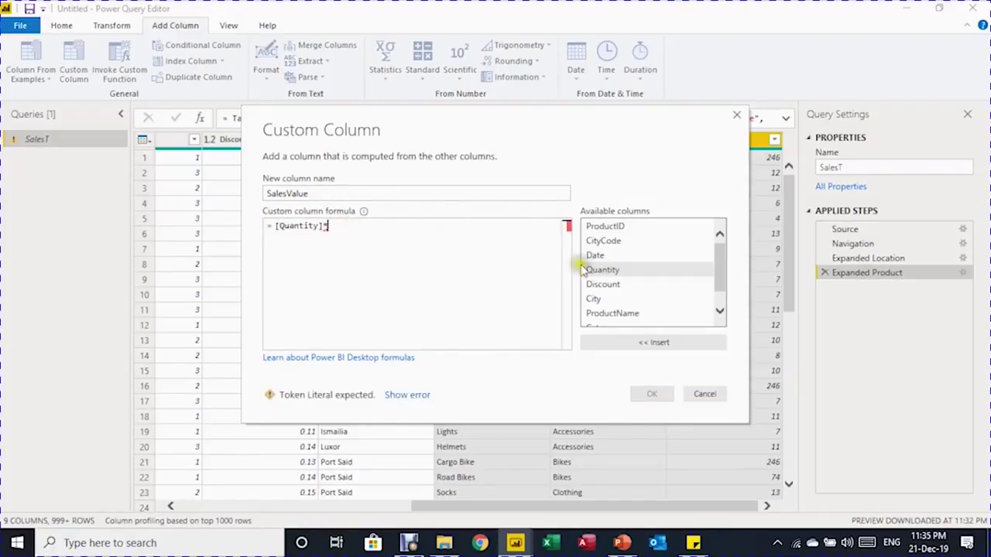
{"action": "left_click_drag", "start_coordinate": [715, 262], "coordinate": [712, 301]}
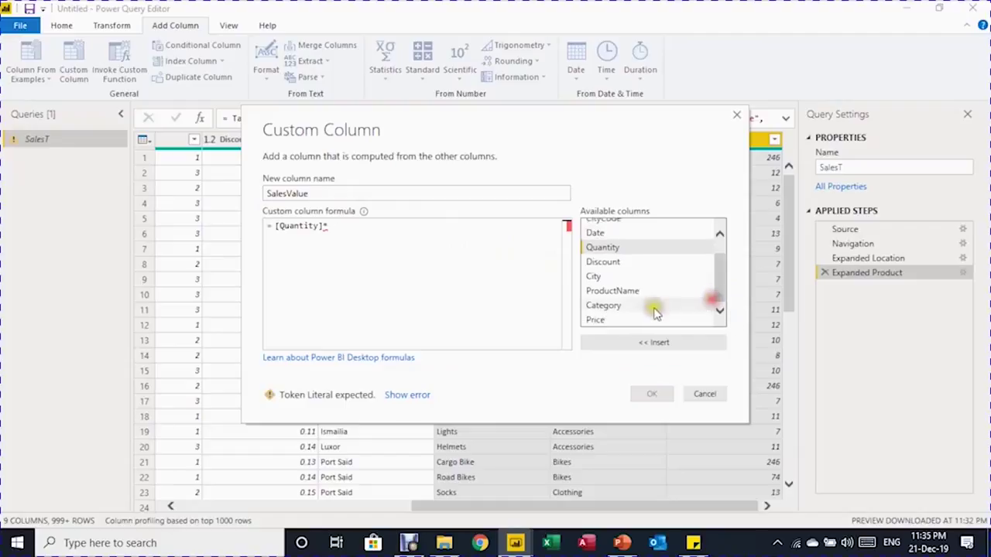
{"action": "double_click", "coordinate": [619, 321]}
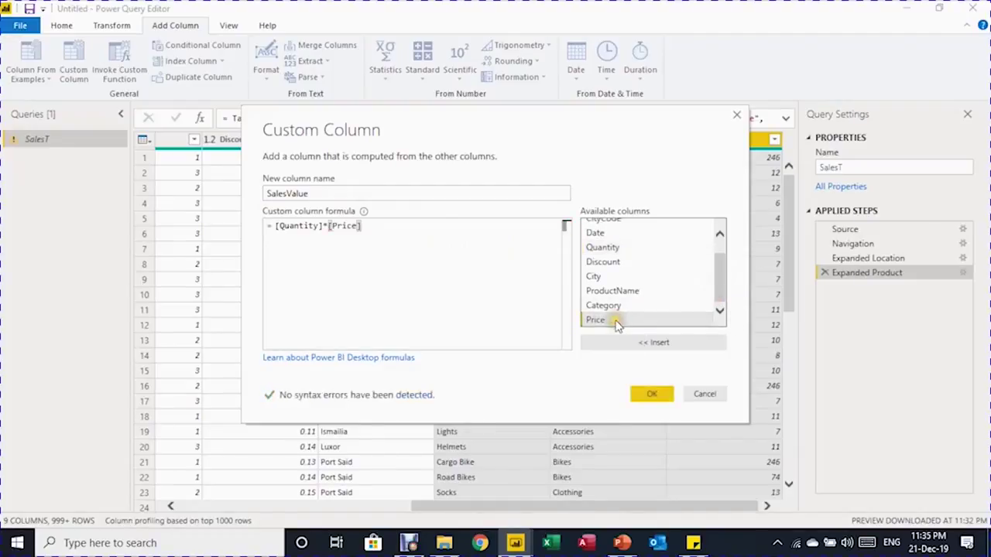
{"action": "type", "text": "*"}
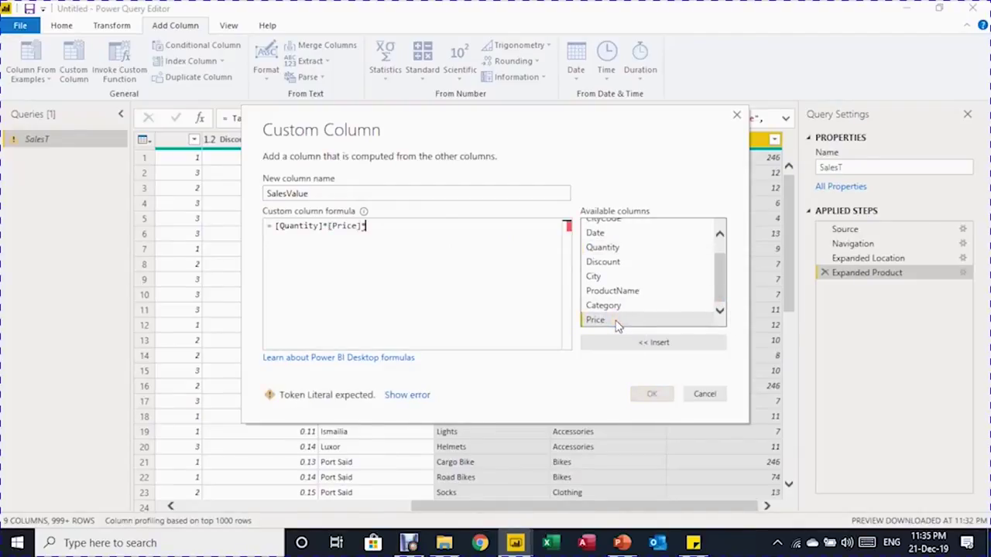
{"action": "type", "text": "(1-"}
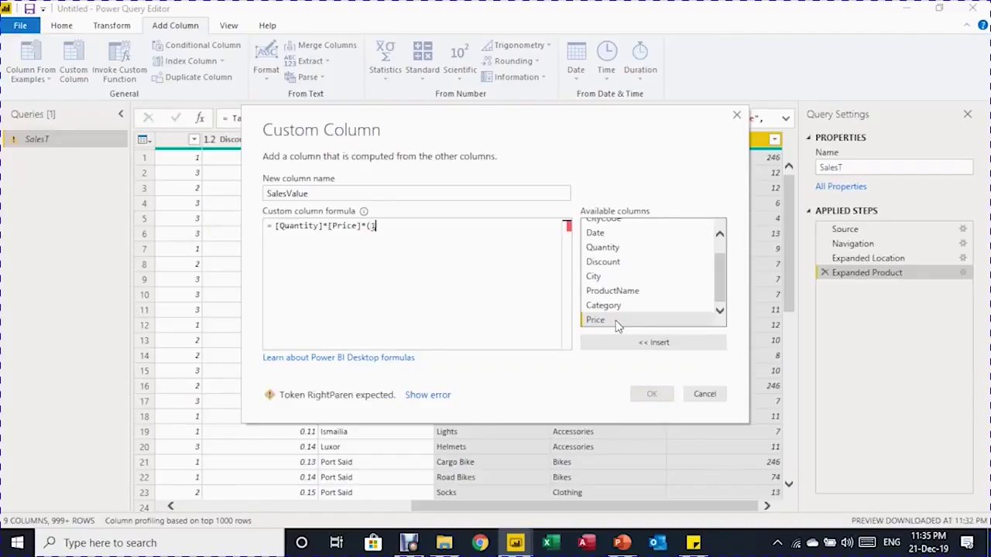
{"action": "left_click", "coordinate": [620, 262]}
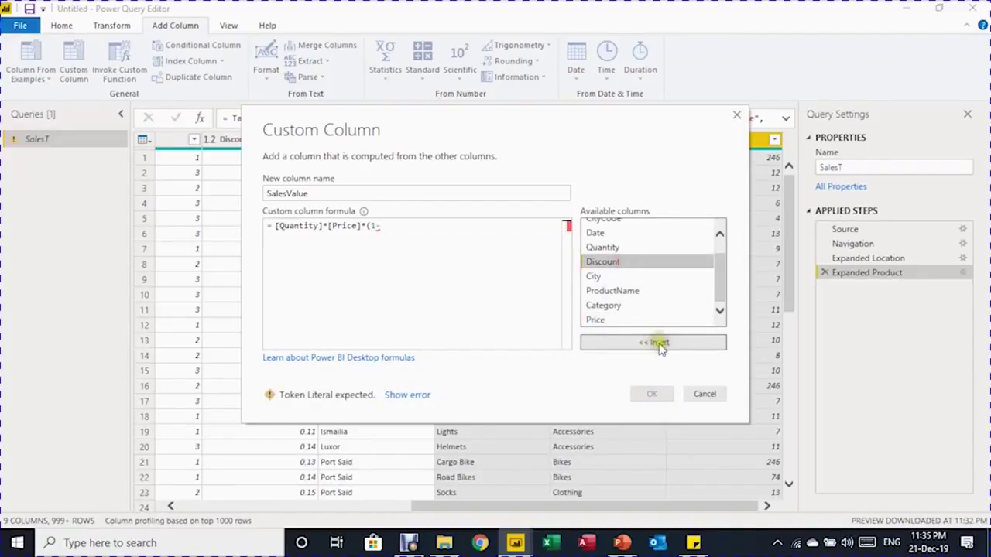
{"action": "double_click", "coordinate": [623, 263]}
{"action": "type", "text": ")"}
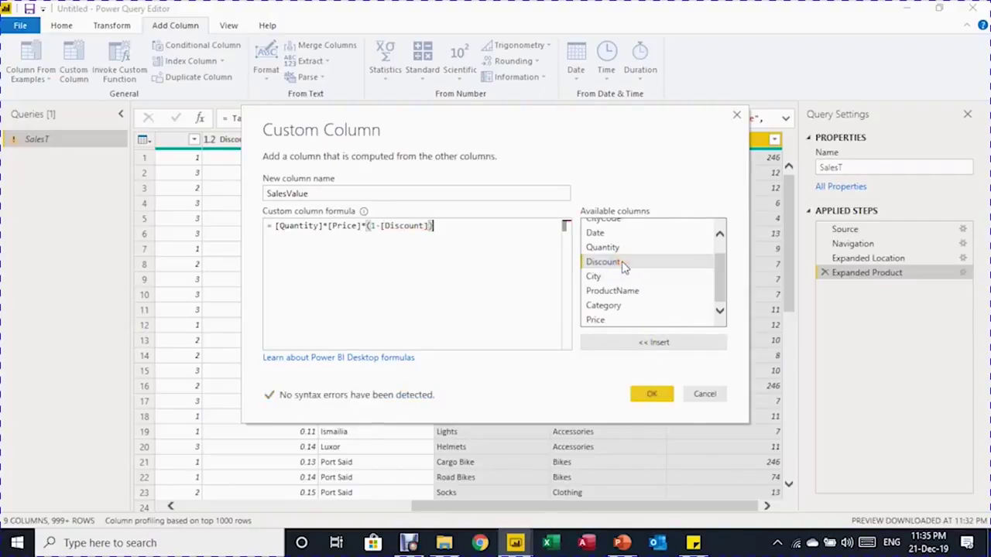
{"action": "left_click", "coordinate": [650, 394]}
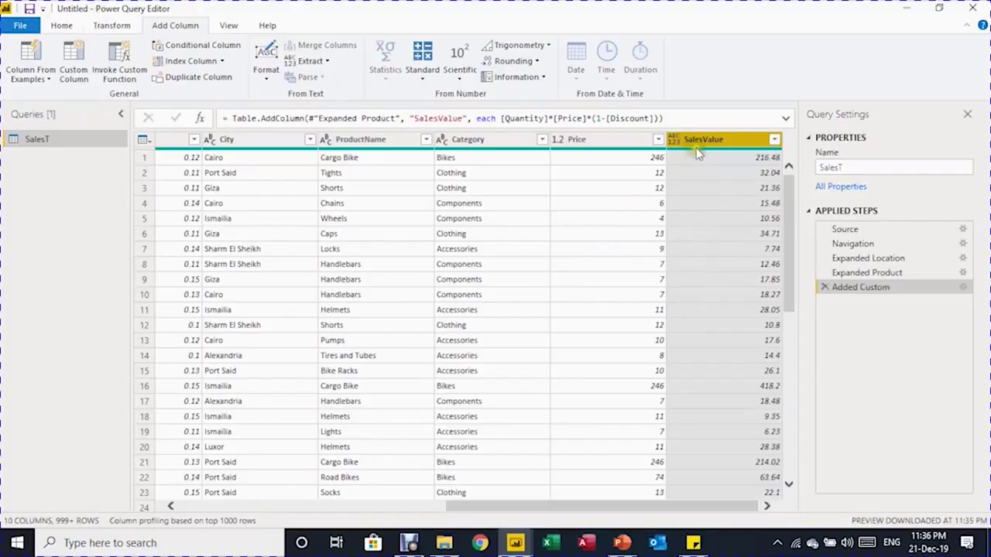
- Set the data type of SalesValue to Fixed decimal number and of Discount to Percentage
{"action": "left_click", "coordinate": [58, 26]}
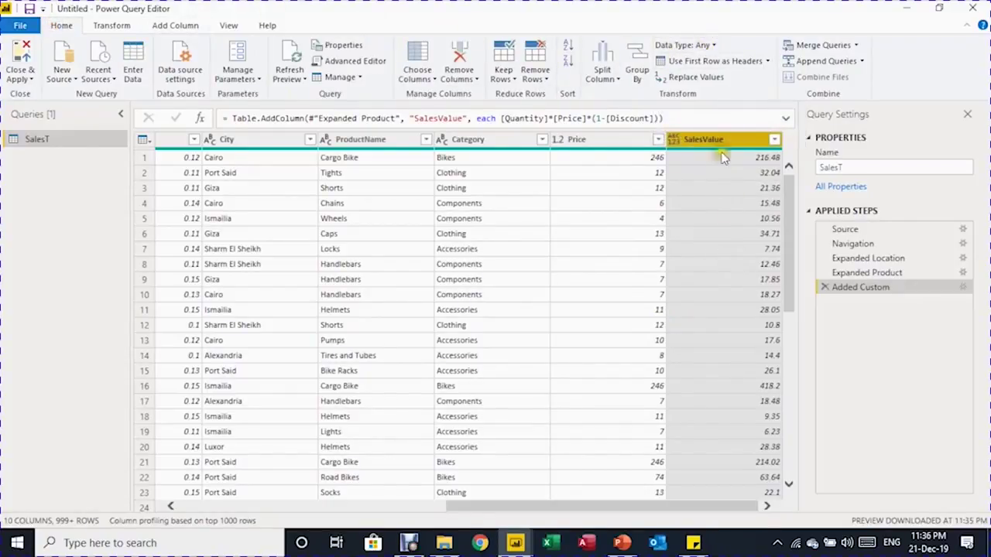
{"action": "left_click", "coordinate": [714, 47]}
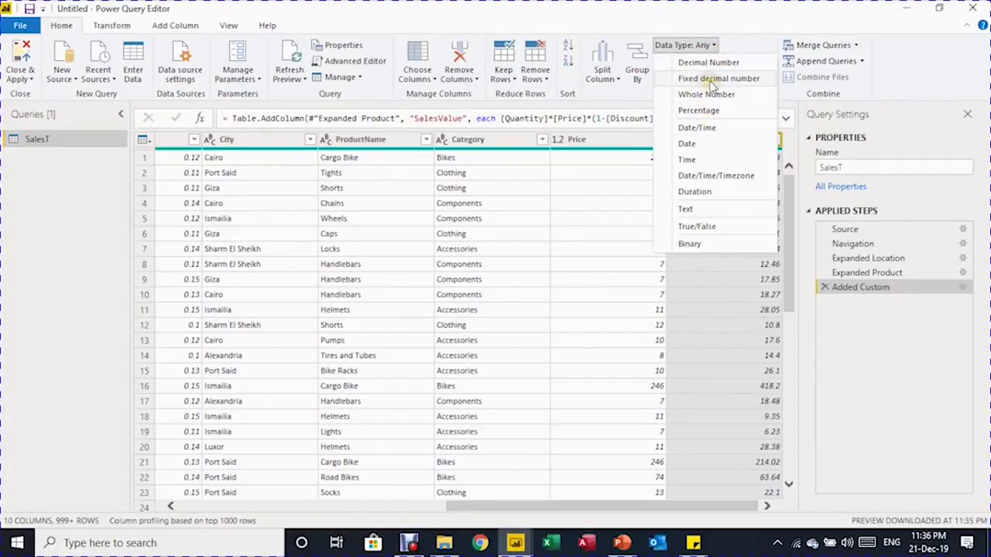
{"action": "left_click", "coordinate": [711, 80]}
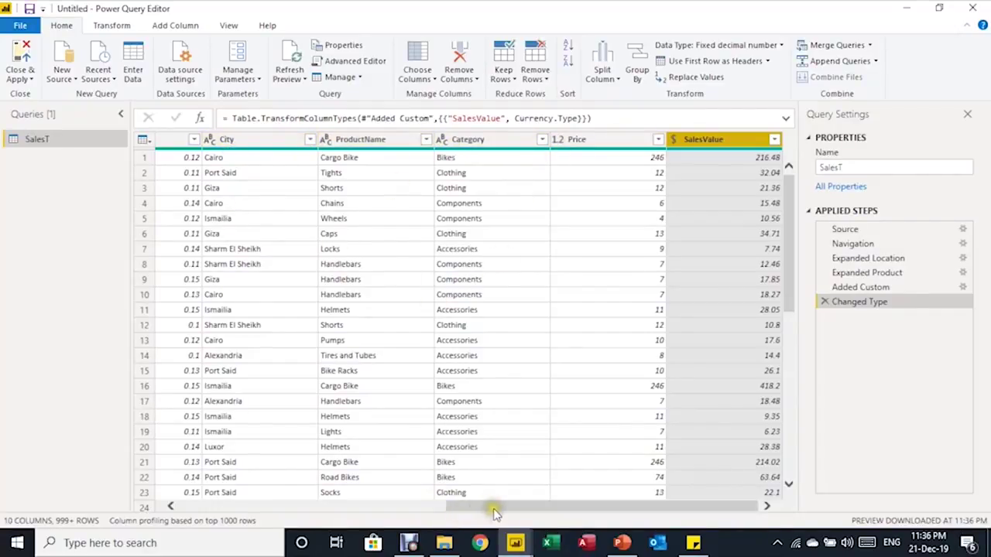
{"action": "left_click_drag", "start_coordinate": [499, 510], "coordinate": [327, 507]}
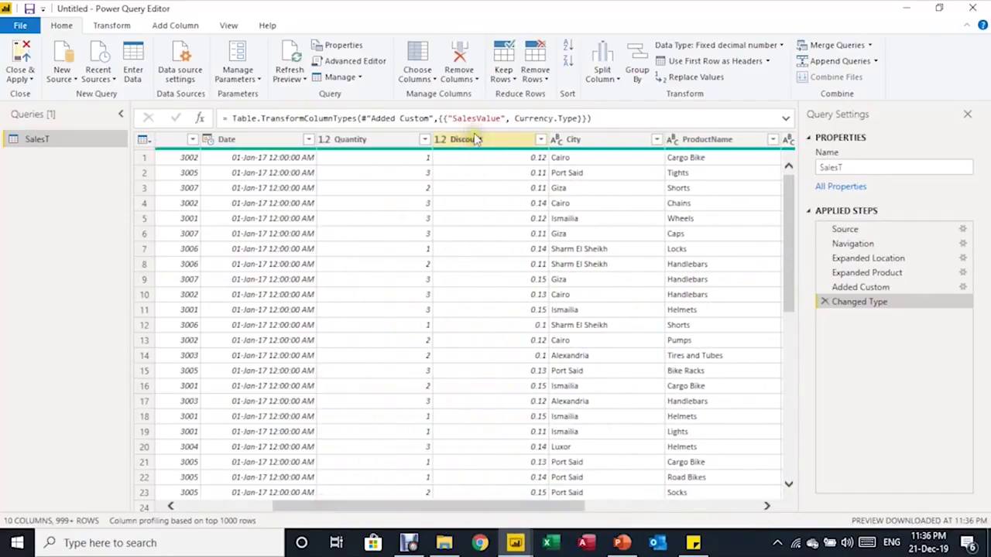
{"action": "left_click", "coordinate": [441, 140]}
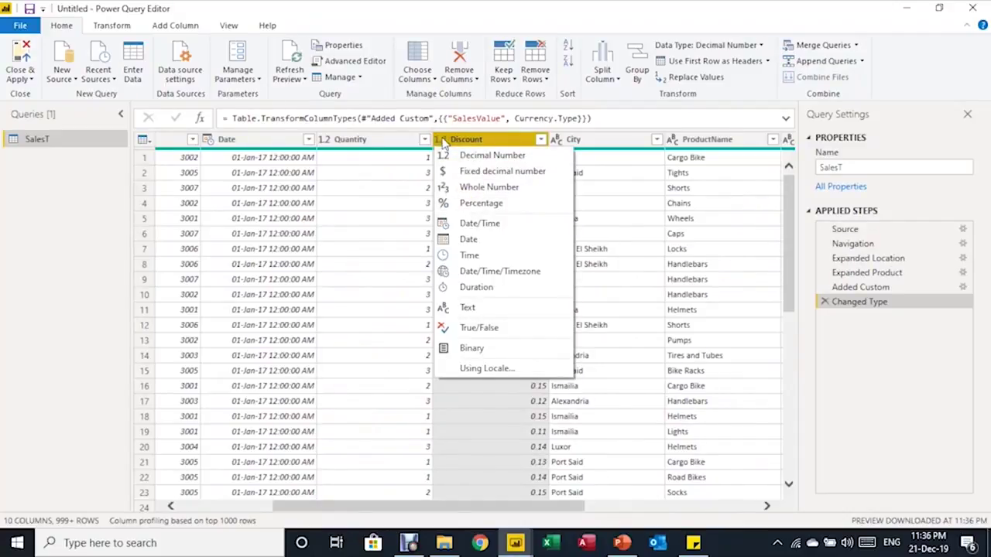
{"action": "left_click", "coordinate": [460, 203]}
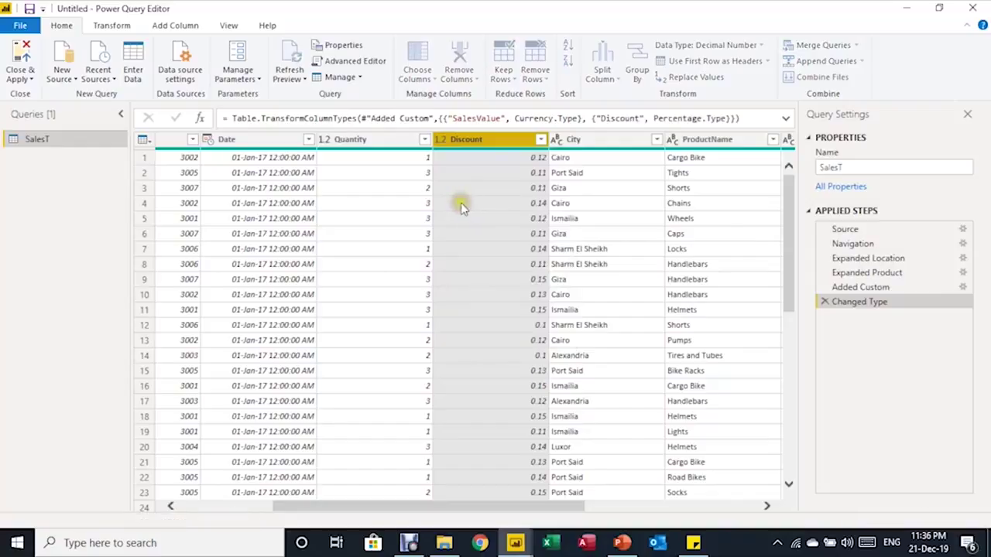
- Set the data type of Quantity, CityCode and ProductID to Whole Number, and of the Date column to Date
{"action": "left_click", "coordinate": [359, 141]}
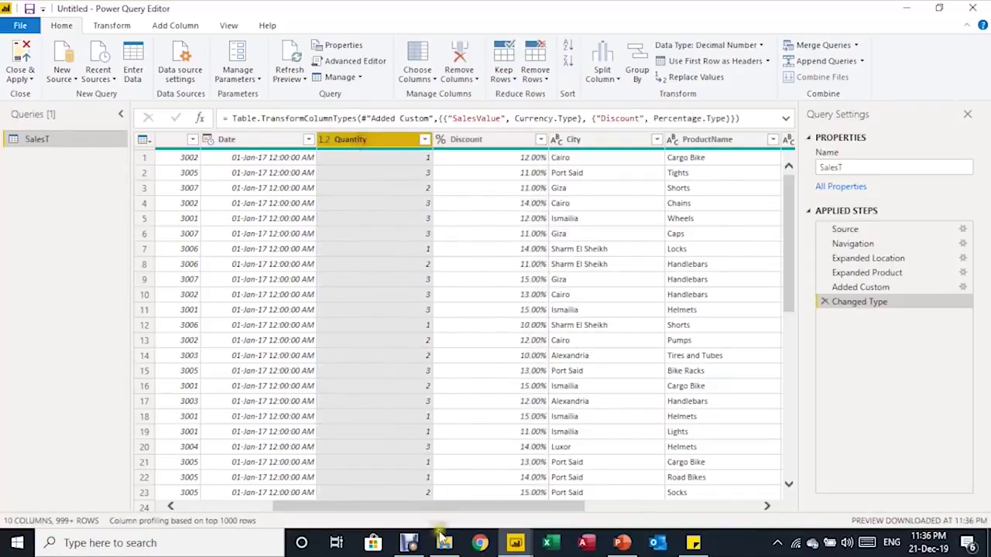
{"action": "left_click_drag", "start_coordinate": [455, 511], "coordinate": [312, 506]}
{"action": "left_click", "coordinate": [334, 140], "text": "ctrl"}
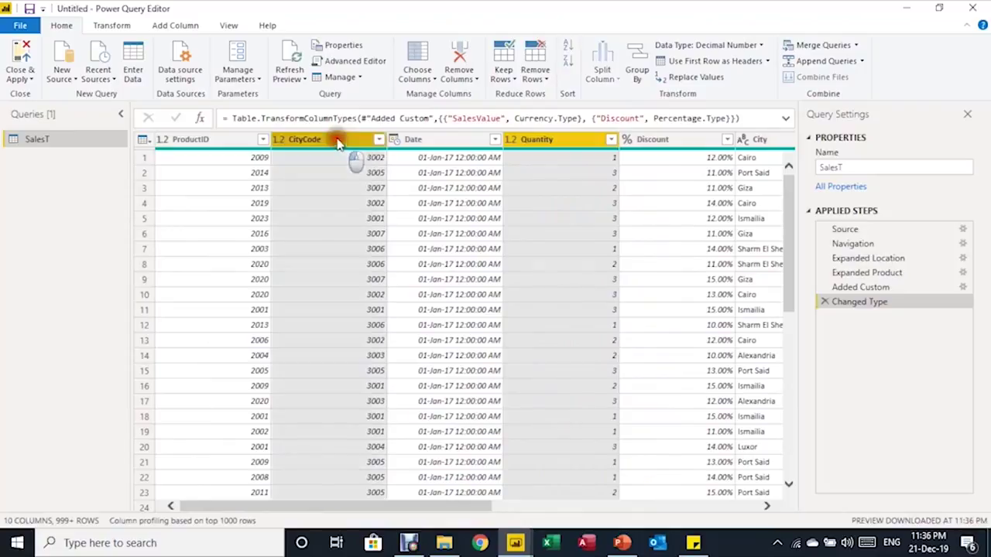
{"action": "left_click", "coordinate": [195, 142], "text": "ctrl"}
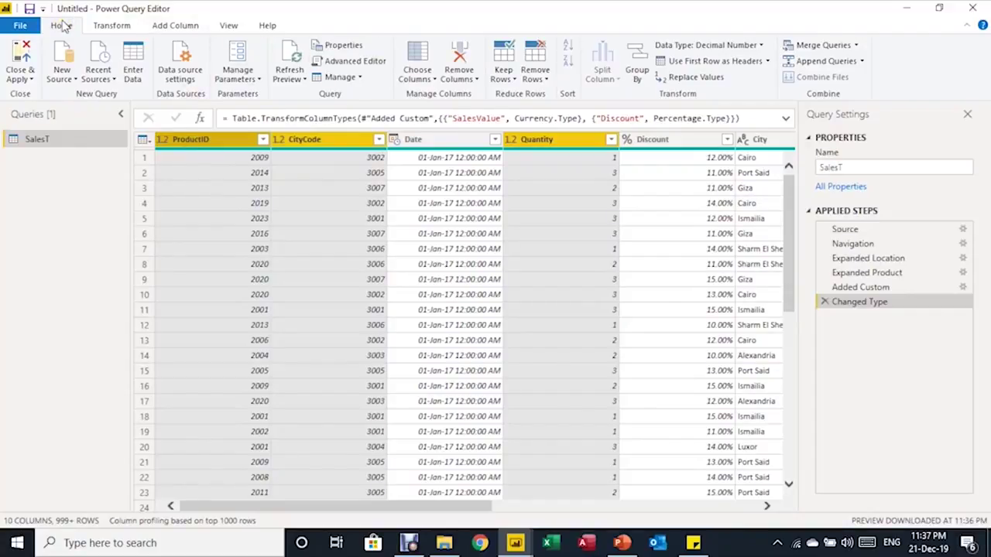
{"action": "left_click", "coordinate": [763, 47]}
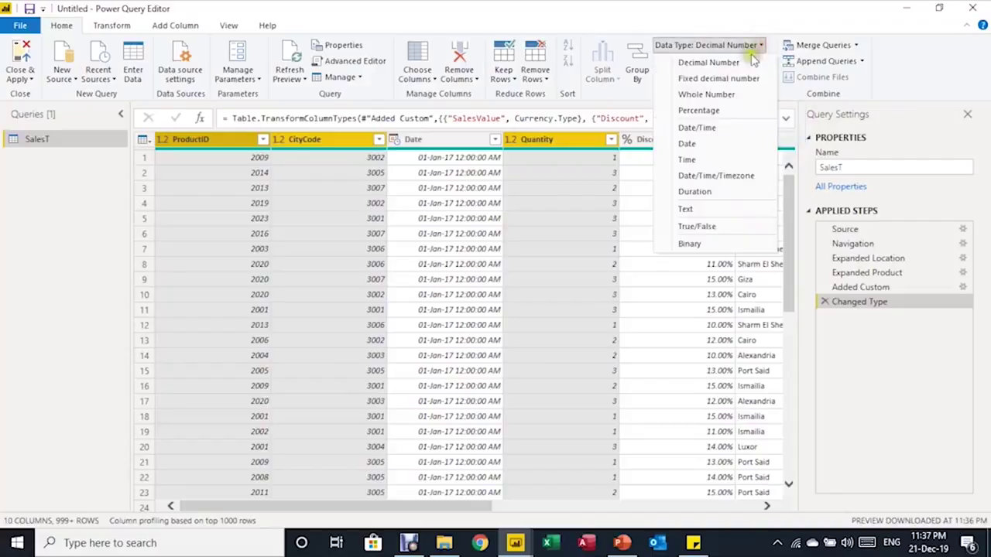
{"action": "left_click", "coordinate": [718, 95]}
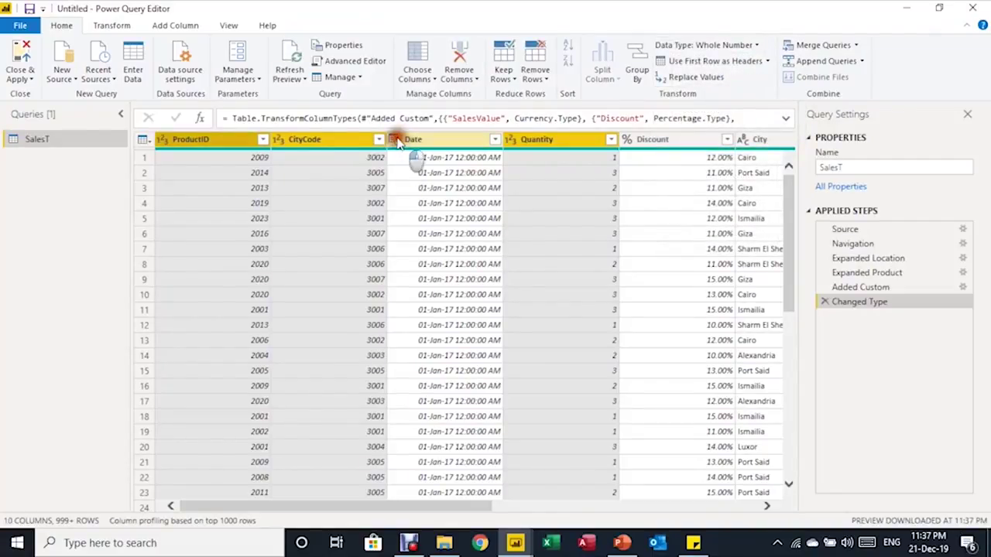
{"action": "left_click", "coordinate": [396, 140]}
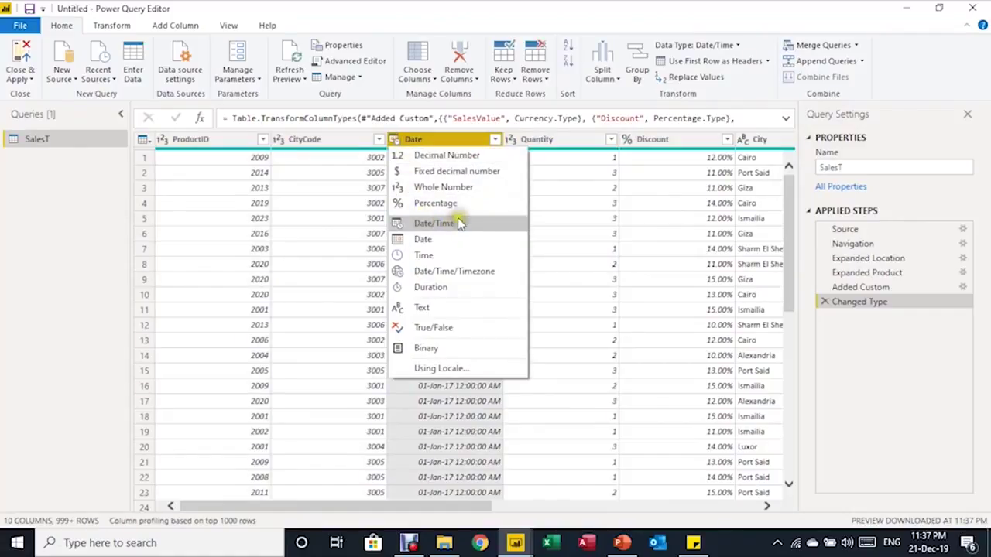
{"action": "left_click", "coordinate": [422, 241]}
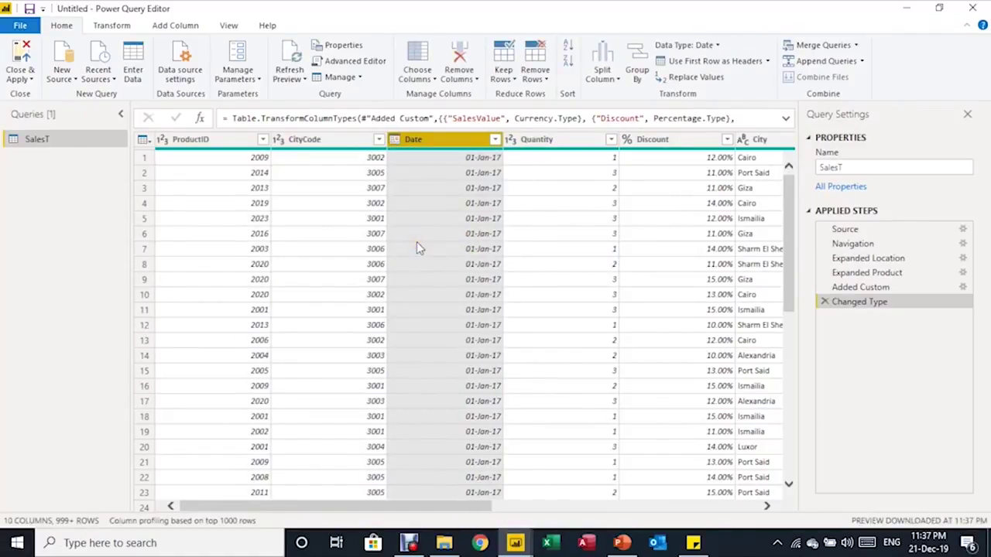
- Apply the pending SalesT query changes and close the Power Query Editor
{"action": "left_click_drag", "start_coordinate": [376, 505], "coordinate": [701, 475]}
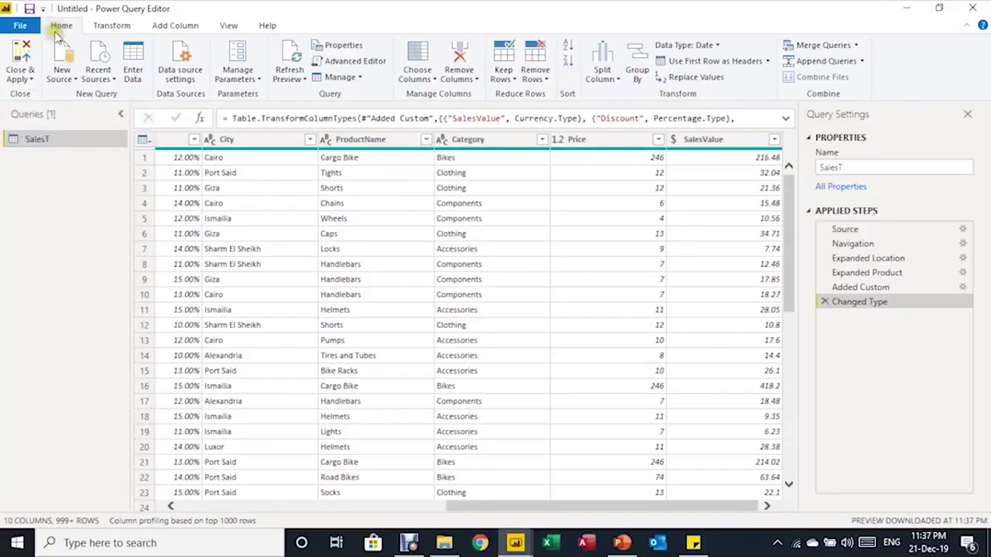
{"action": "left_click", "coordinate": [23, 66]}
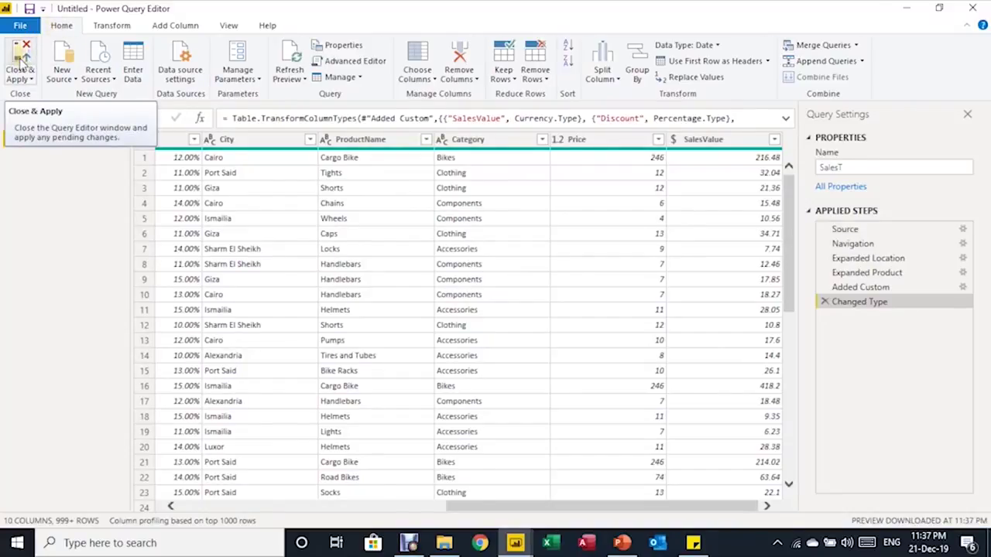
{"action": "left_click", "coordinate": [22, 63]}
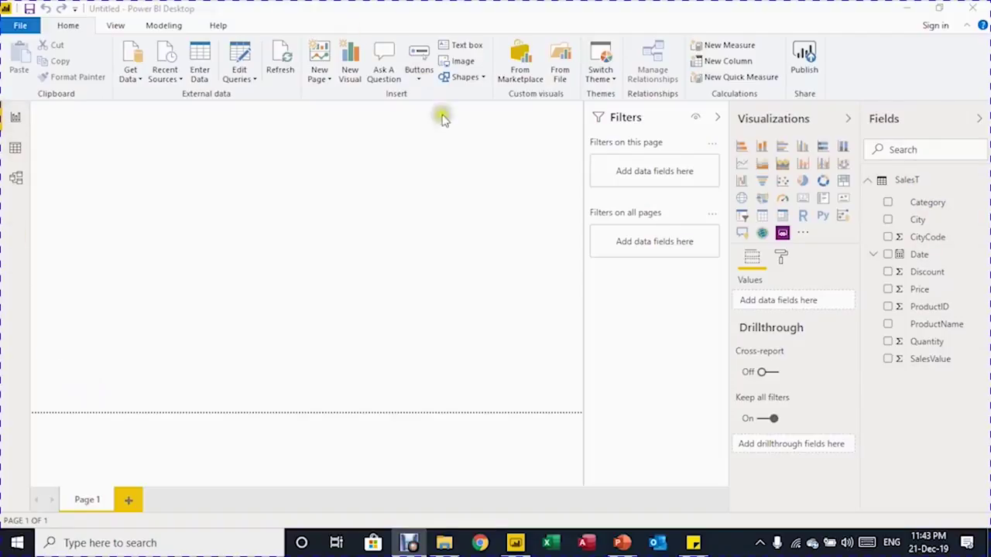
{"action": "left_click", "coordinate": [453, 269]}
{"action": "left_click", "coordinate": [21, 133]}
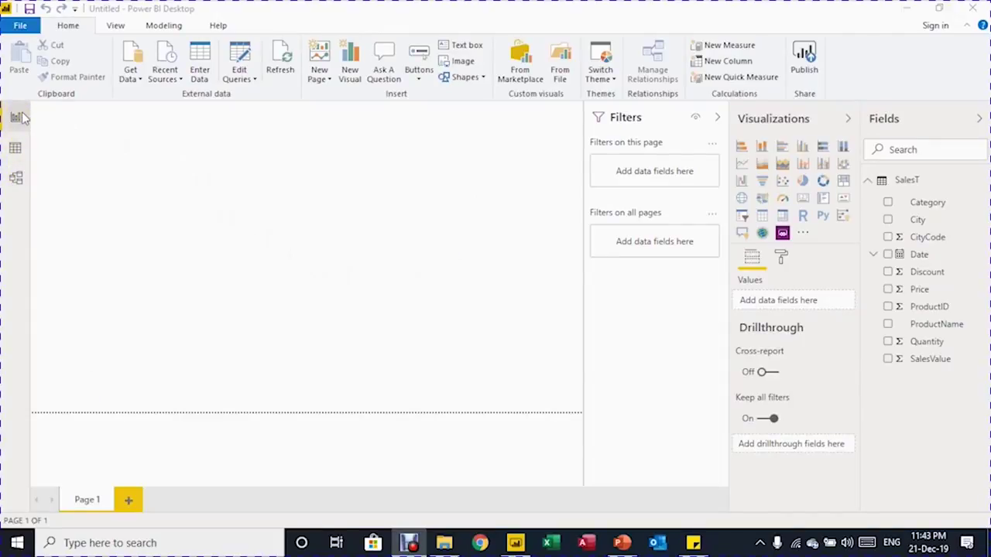
{"action": "left_click", "coordinate": [25, 117]}
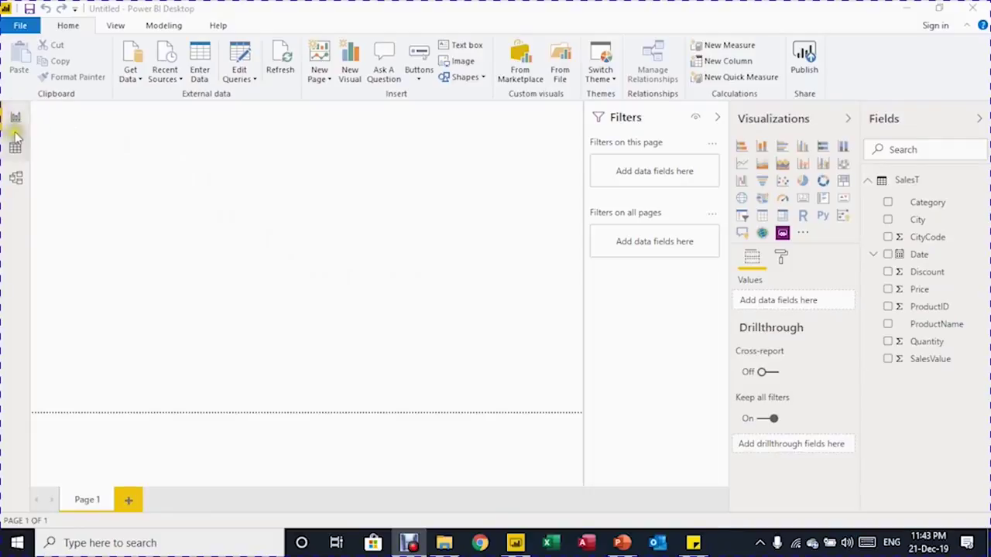
{"action": "left_click", "coordinate": [27, 114]}
{"action": "left_click", "coordinate": [25, 117]}
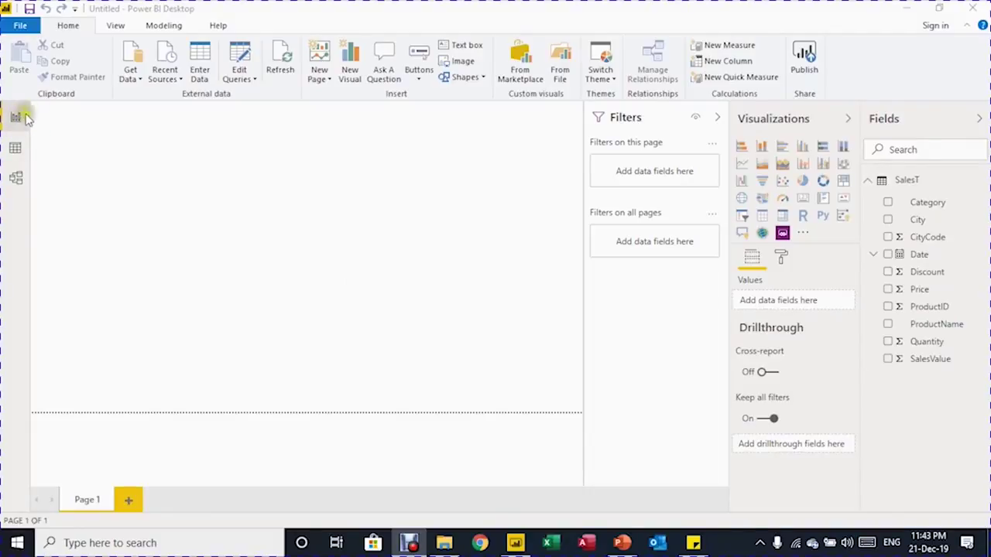
{"action": "left_click", "coordinate": [26, 116]}
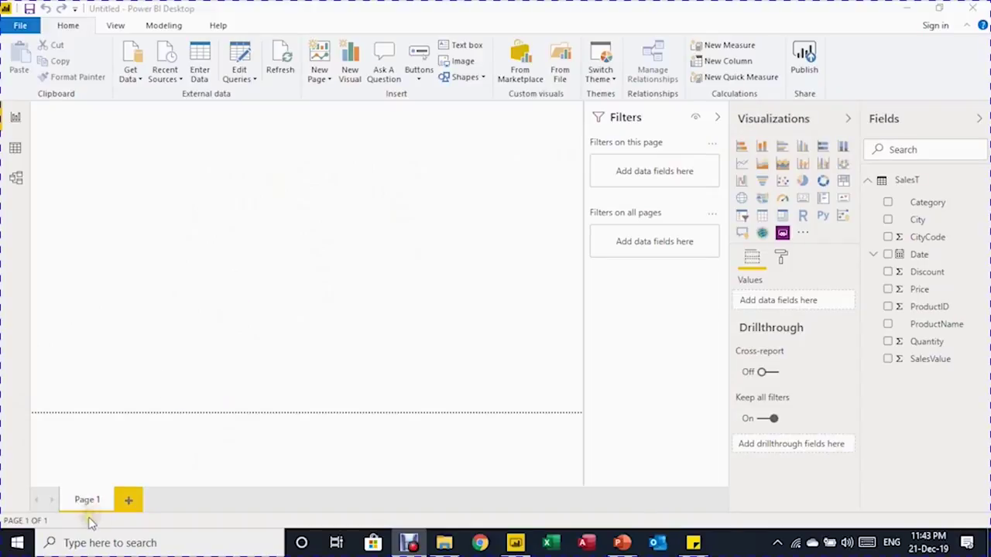
- Add two blank report pages and delete both again
{"action": "left_click", "coordinate": [130, 499]}
{"action": "left_click", "coordinate": [186, 500]}
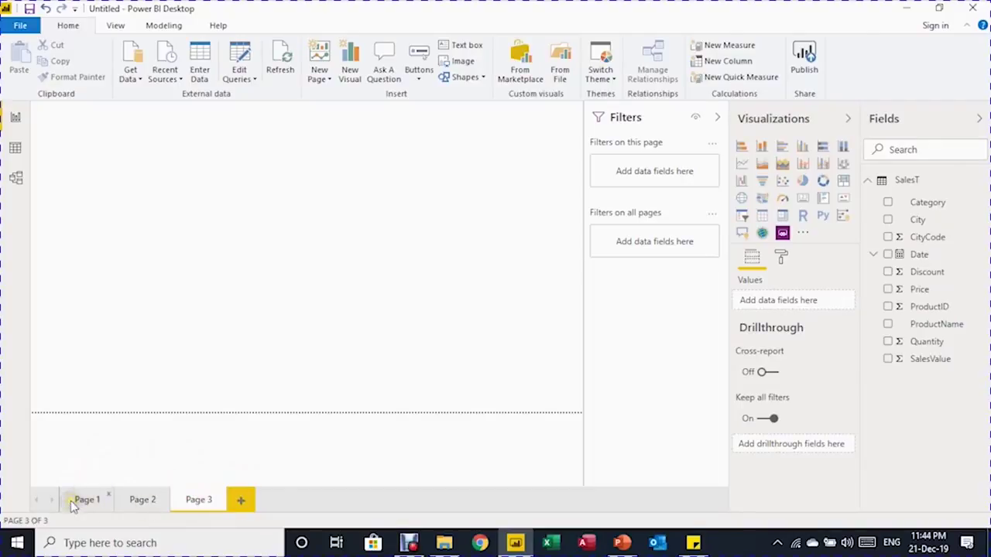
{"action": "left_click", "coordinate": [221, 499]}
{"action": "left_click", "coordinate": [561, 301]}
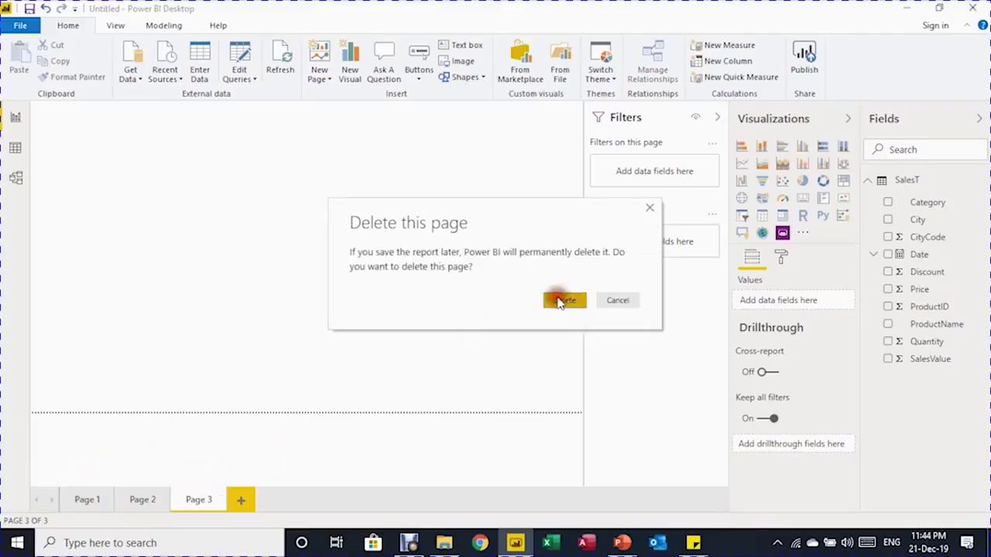
{"action": "left_click", "coordinate": [159, 495]}
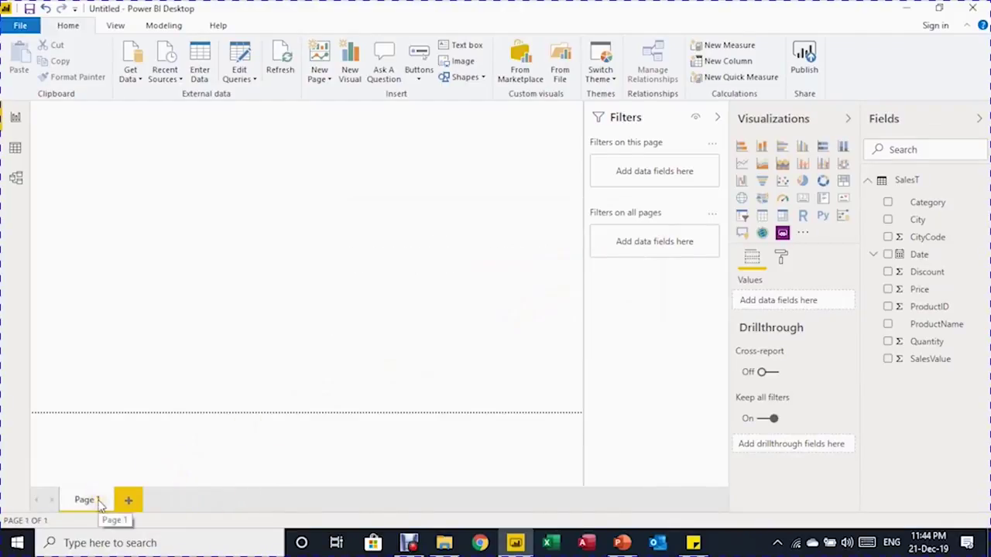
- Rename the report page Page 1 as Salesreport
{"action": "double_click", "coordinate": [99, 503]}
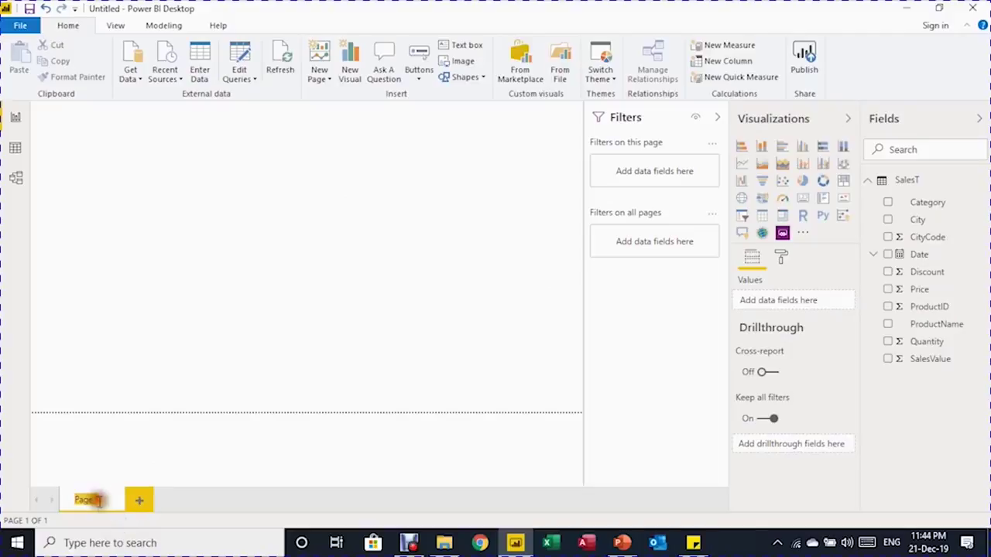
{"action": "type", "text": "Sales"}
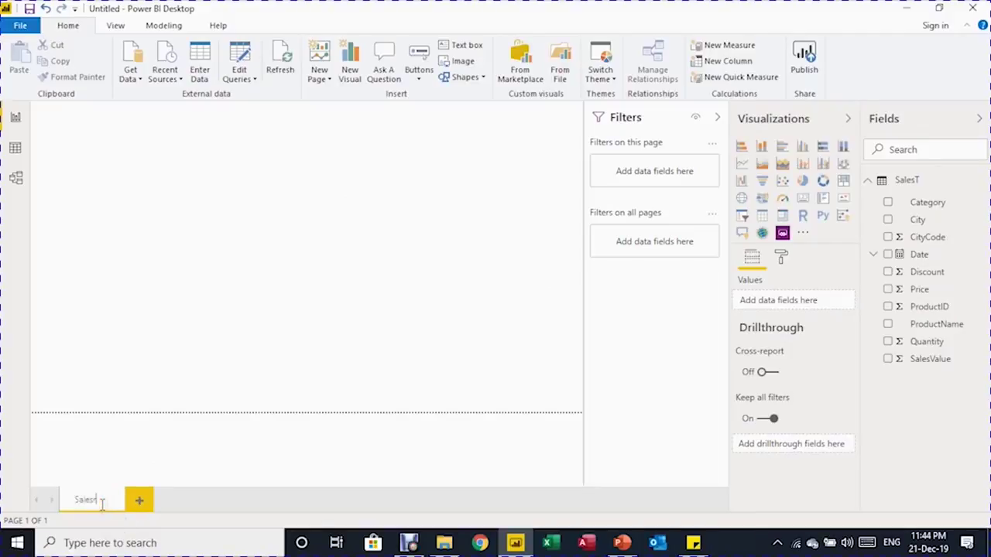
{"action": "type", "text": "report"}
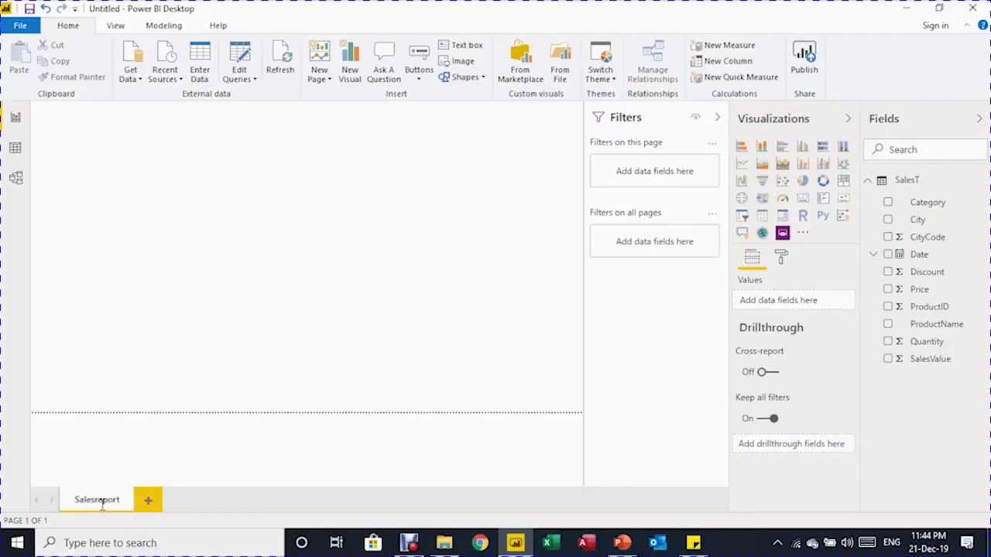
{"action": "left_click", "coordinate": [57, 426]}
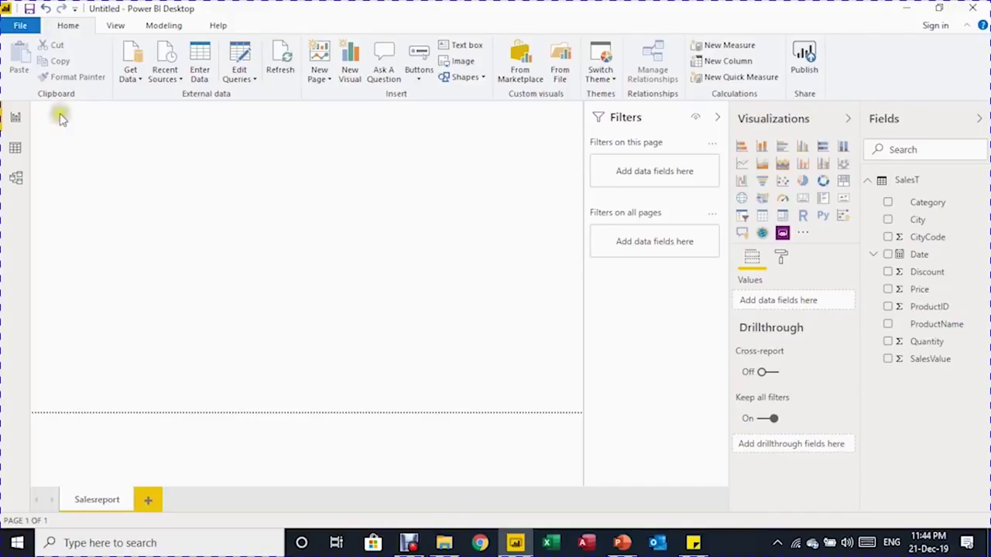
- Show the SalesT table data and add the measure TotalSales = SUM(SalesT[SalesValue])
{"action": "left_click", "coordinate": [16, 148]}
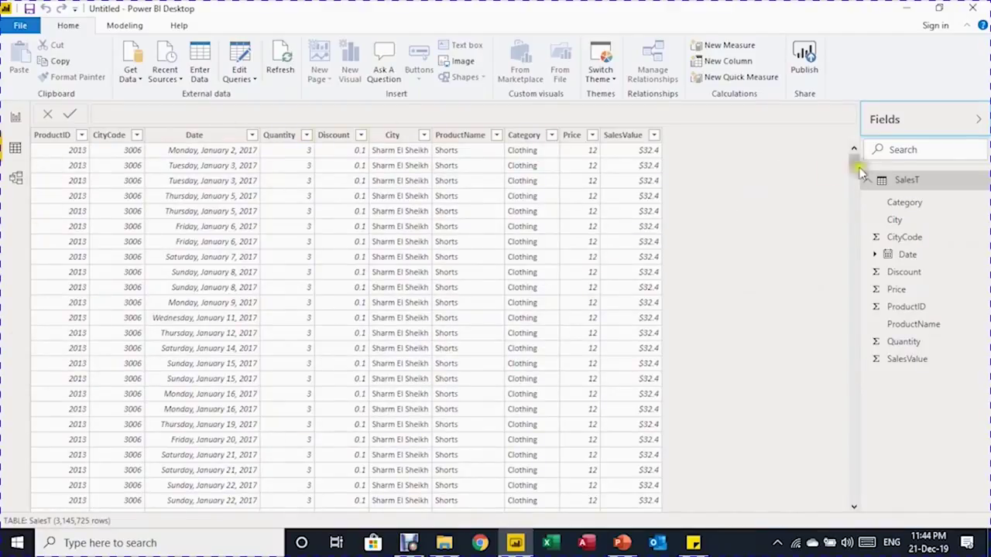
{"action": "left_click_drag", "start_coordinate": [856, 159], "coordinate": [864, 137]}
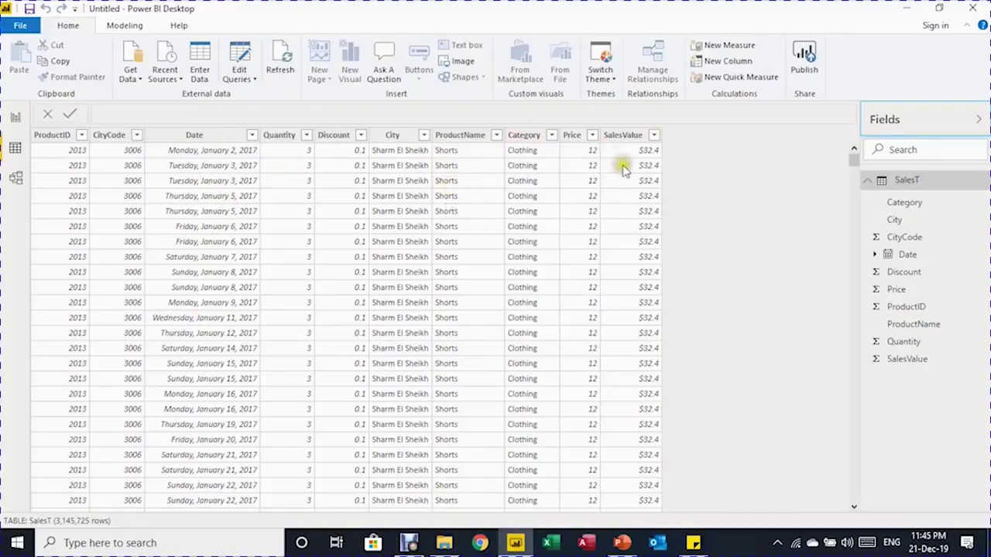
{"action": "left_click", "coordinate": [137, 27]}
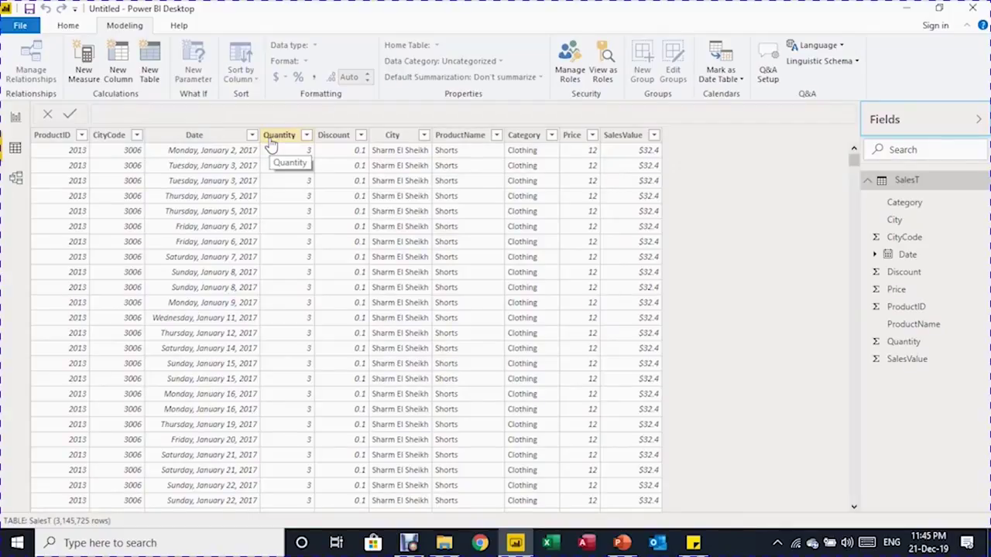
{"action": "left_click", "coordinate": [52, 135]}
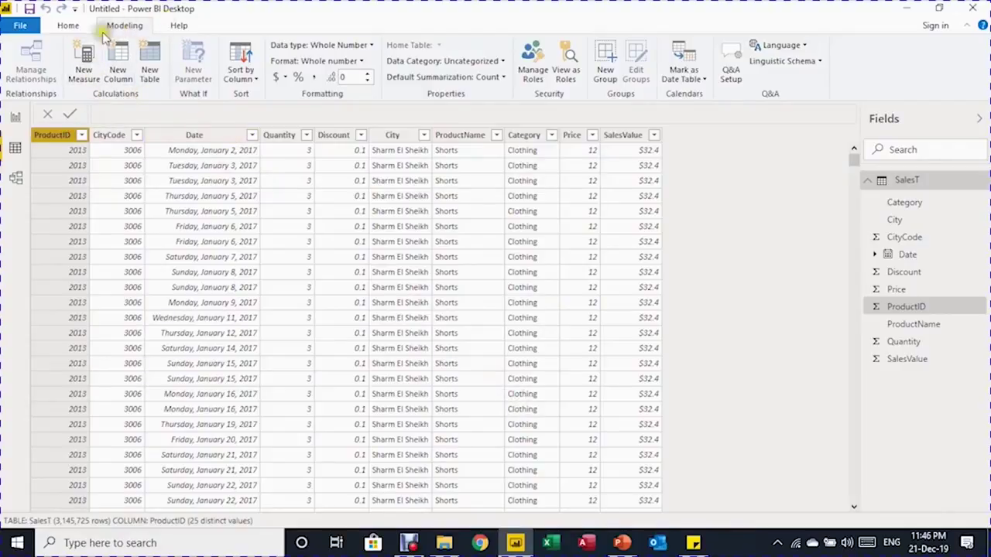
{"action": "left_click", "coordinate": [87, 68]}
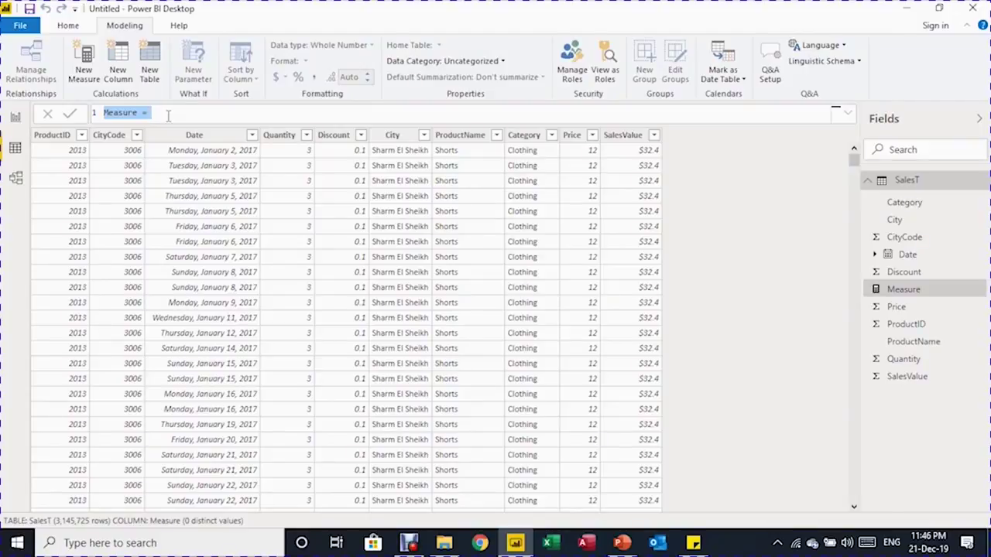
{"action": "type", "text": "TotalSales=s"}
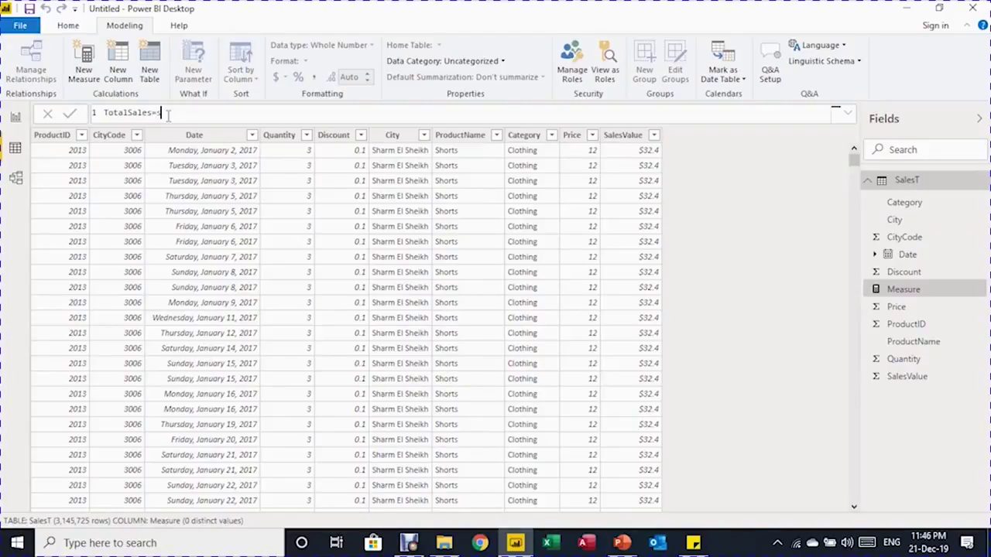
{"action": "type", "text": "um"}
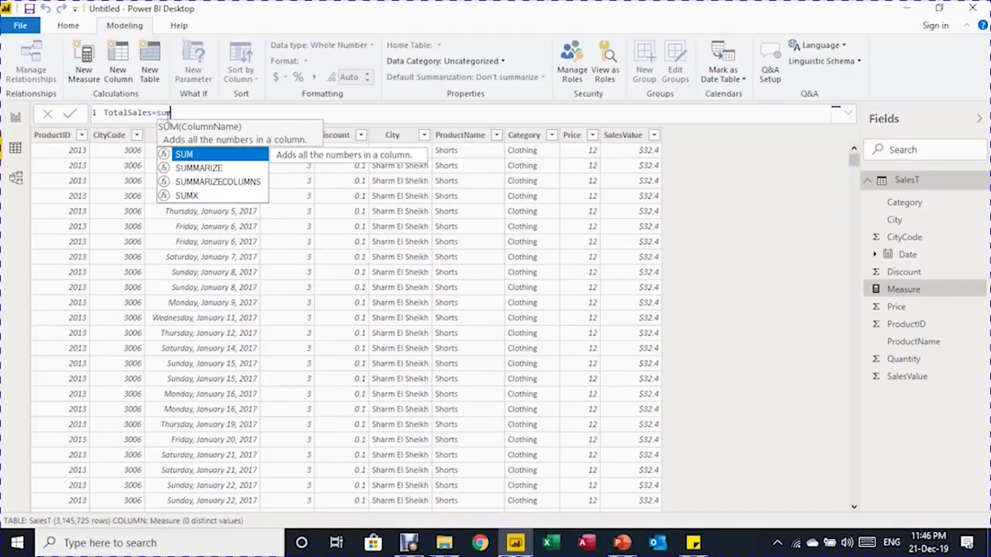
{"action": "left_click", "coordinate": [218, 157]}
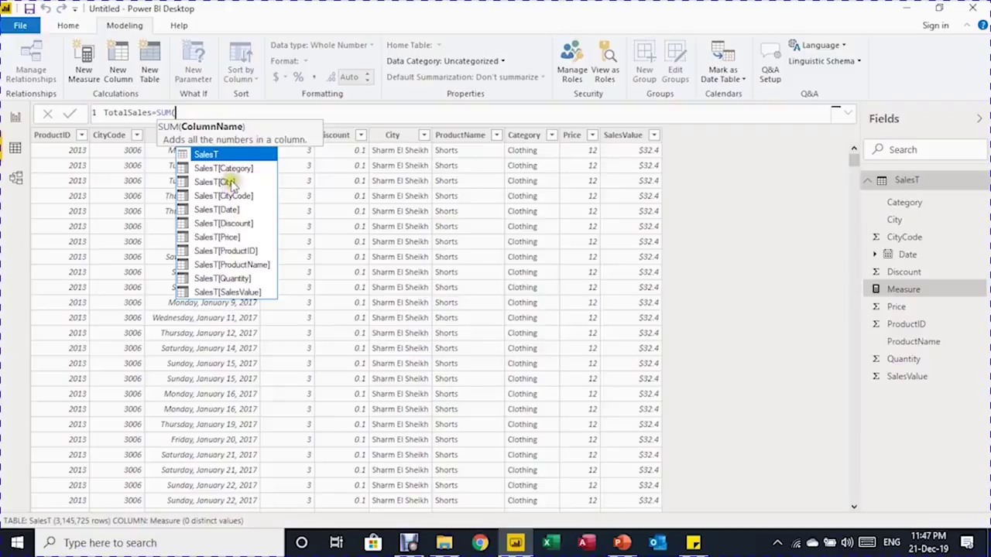
{"action": "double_click", "coordinate": [251, 292]}
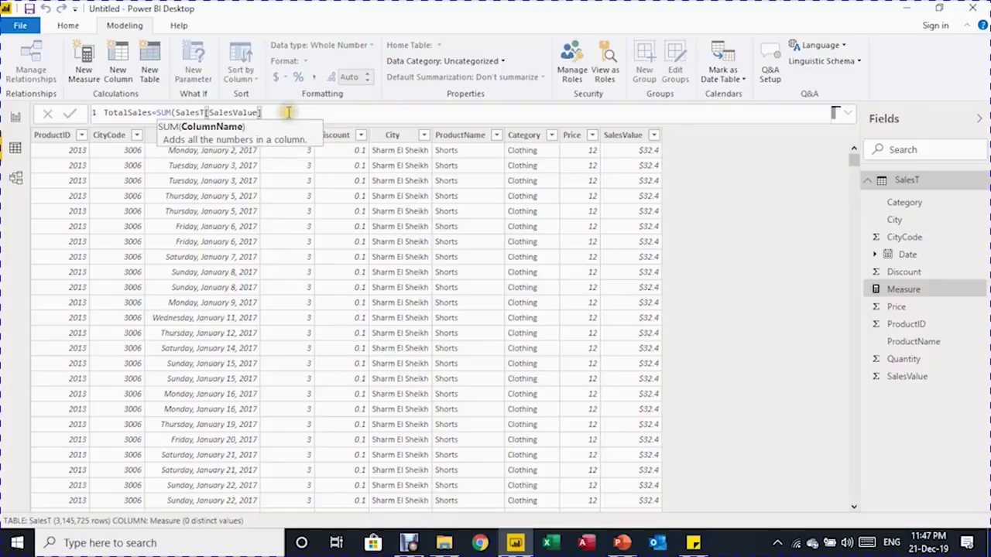
{"action": "type", "text": ")"}
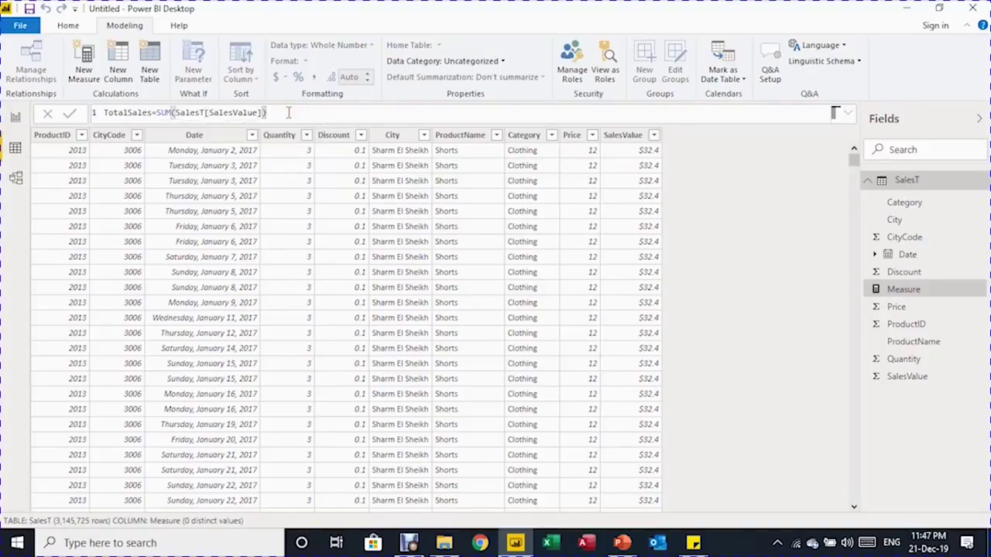
{"action": "key", "text": "Return"}
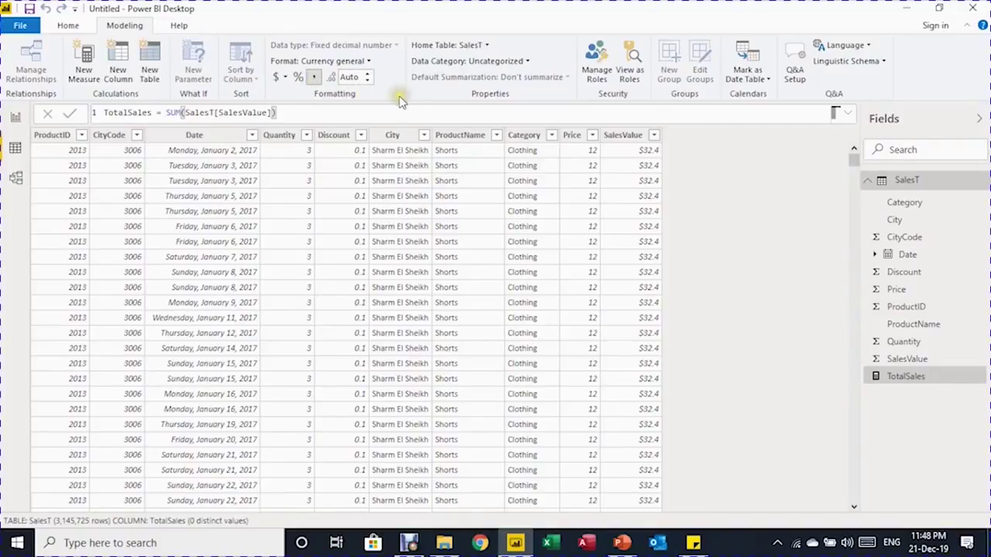
- Format the TotalSales measure as £ English (United Kingdom) currency with 0 decimal places
{"action": "left_click", "coordinate": [286, 77]}
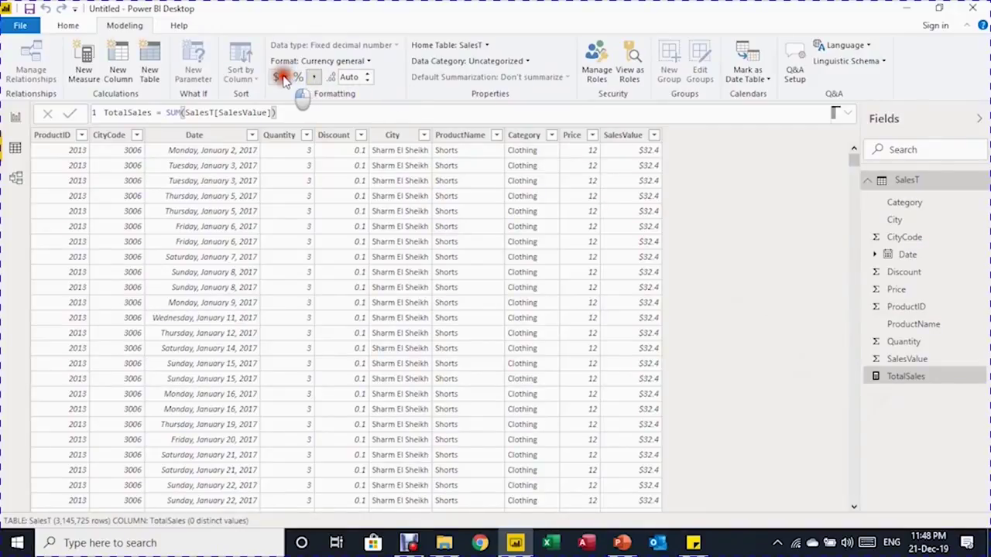
{"action": "left_click", "coordinate": [321, 177]}
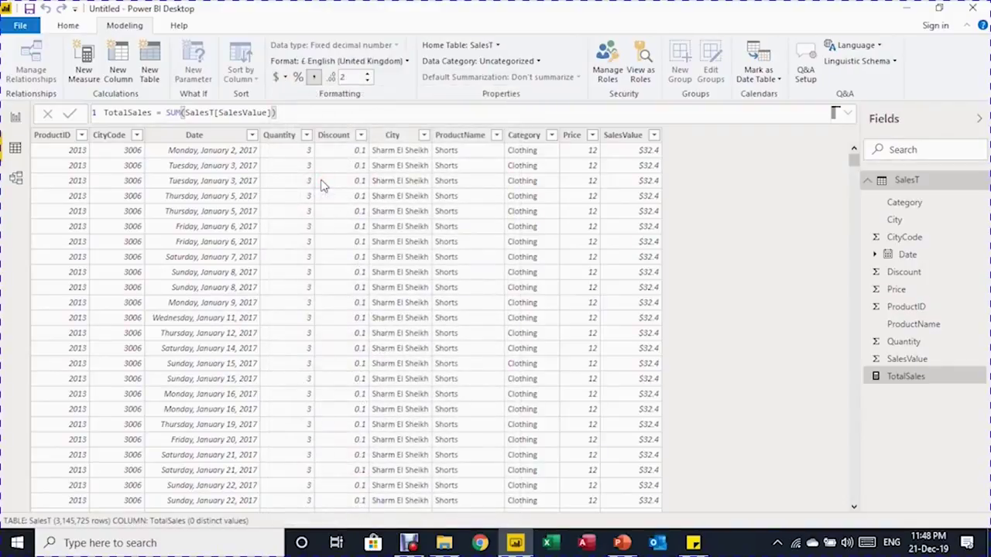
{"action": "left_click", "coordinate": [368, 80]}
{"action": "left_click", "coordinate": [368, 81]}
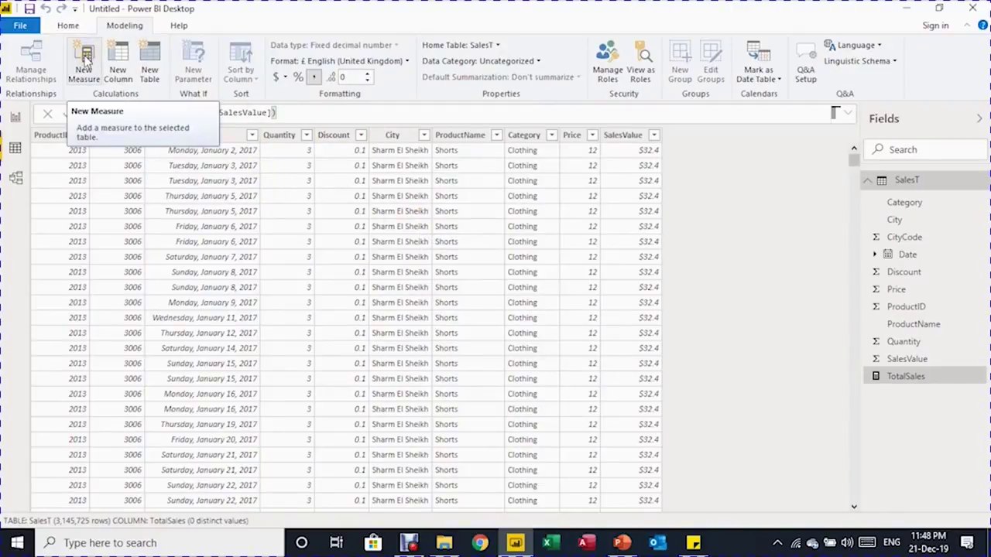
- Add a second measure to SalesT, TotalQuantity = SUM(SalesT[Quantity])
{"action": "left_click", "coordinate": [85, 58]}
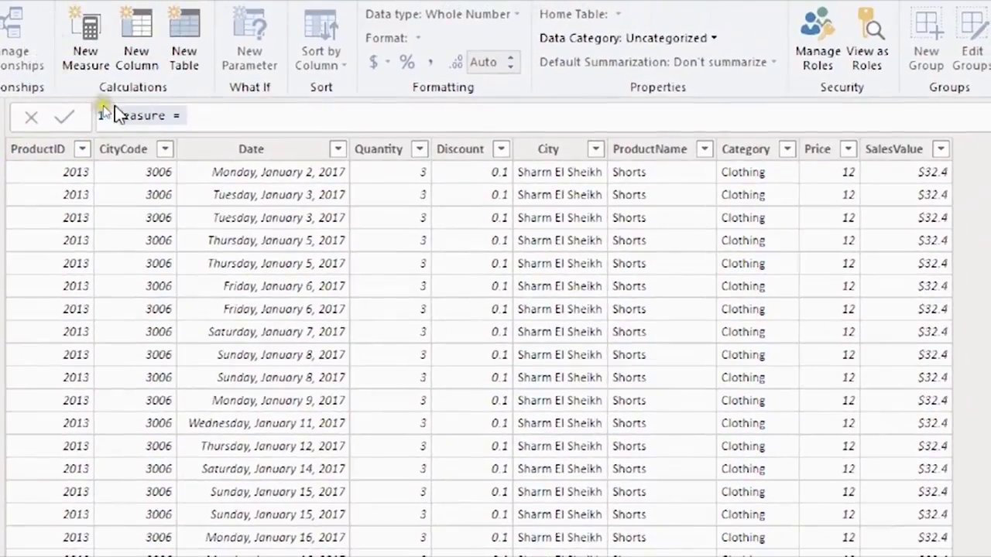
{"action": "left_click", "coordinate": [119, 95]}
{"action": "double_click", "coordinate": [127, 114]}
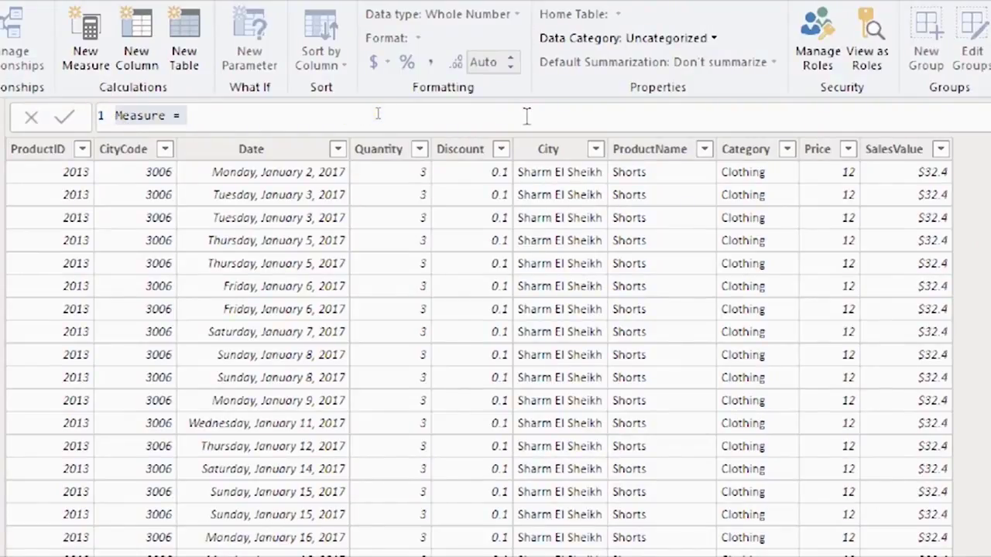
{"action": "type", "text": "Total Qu"}
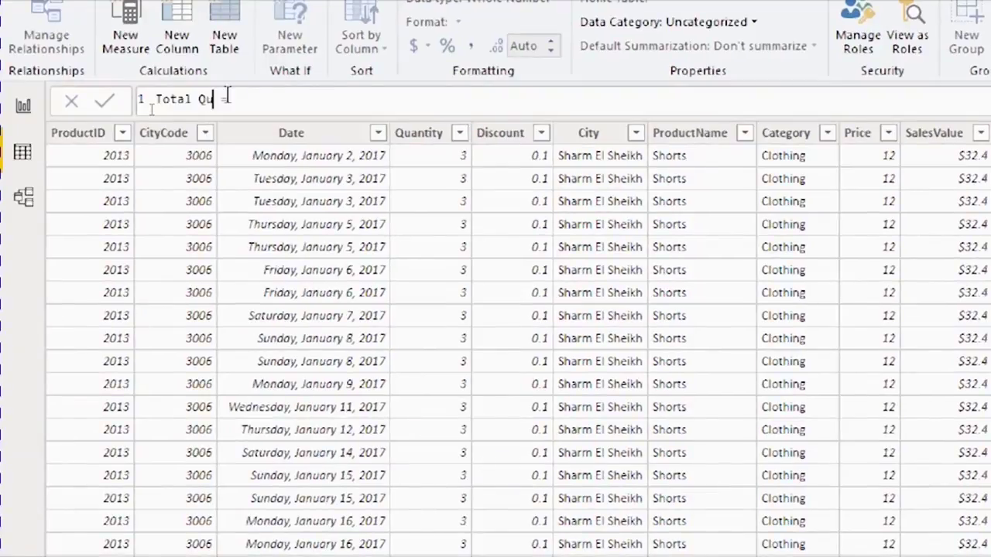
{"action": "type", "text": "antity"}
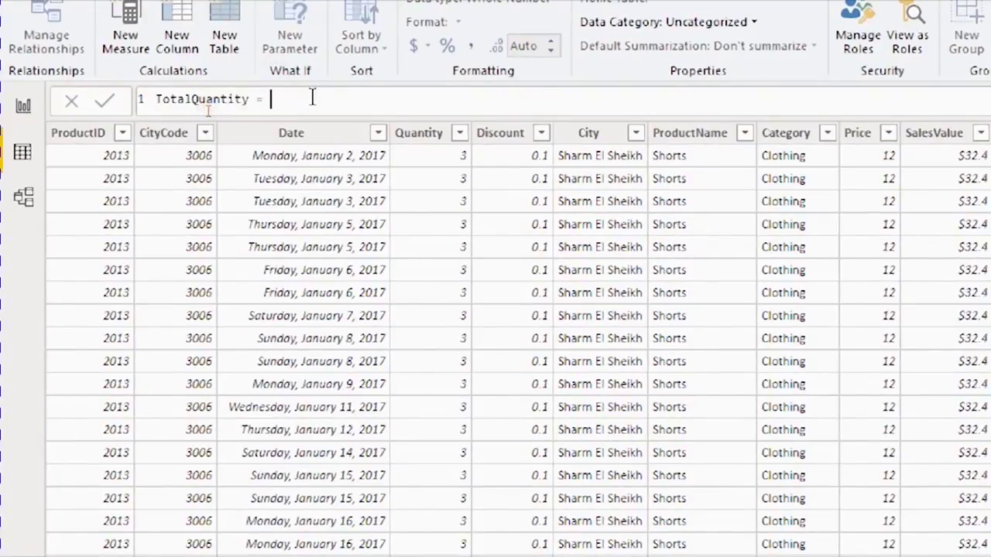
{"action": "type", "text": "sum"}
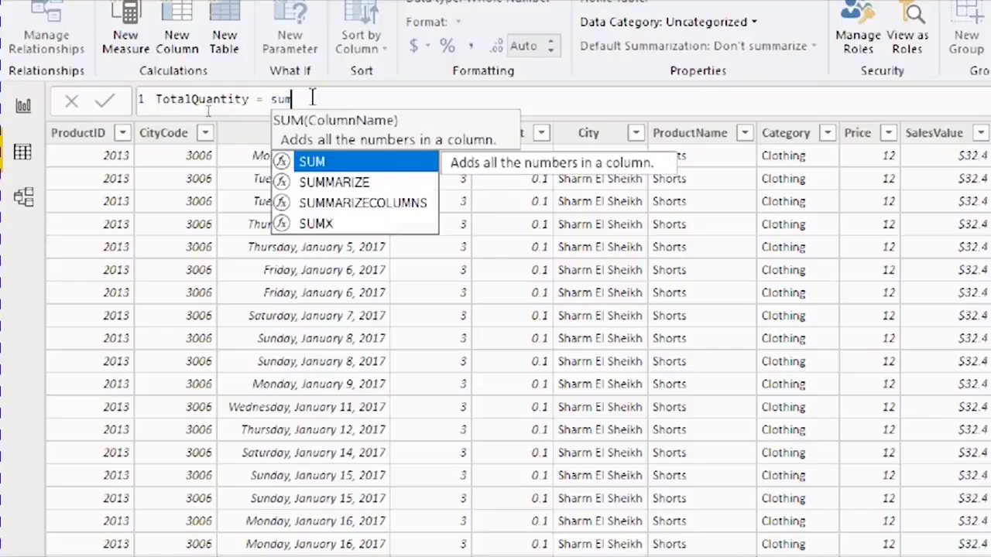
{"action": "key", "text": "Tab"}
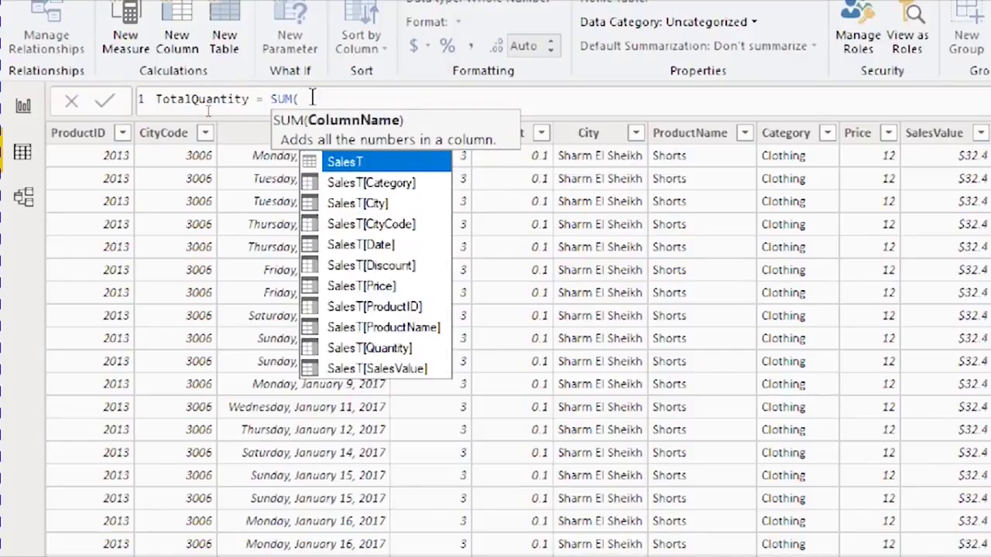
{"action": "type", "text": "salest[q"}
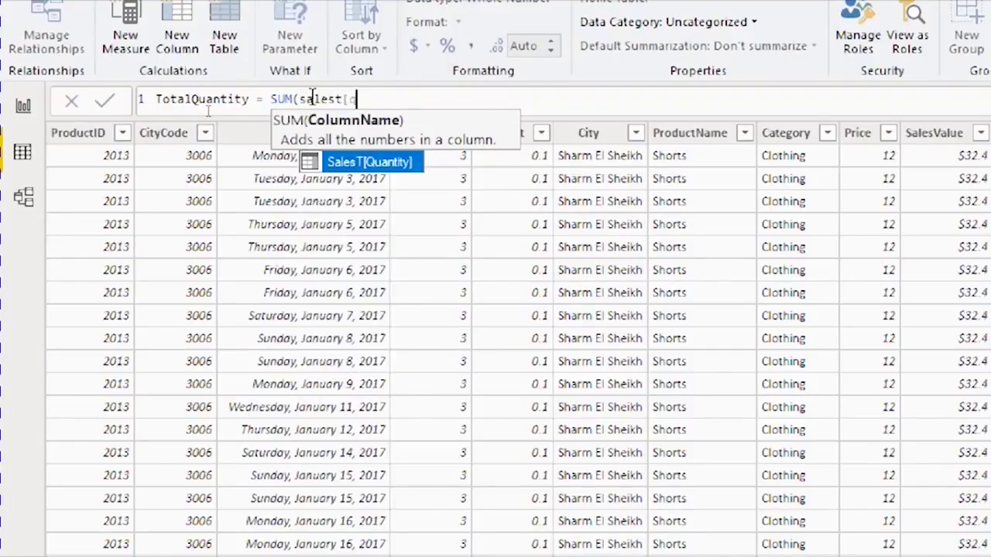
{"action": "key", "text": "Tab"}
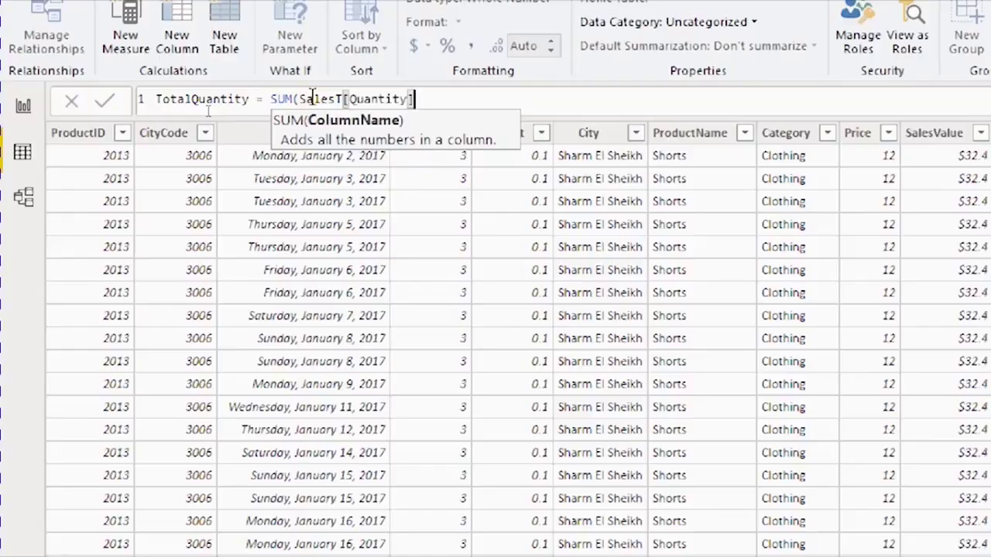
{"action": "type", "text": ")"}
{"action": "left_click", "coordinate": [314, 98]}
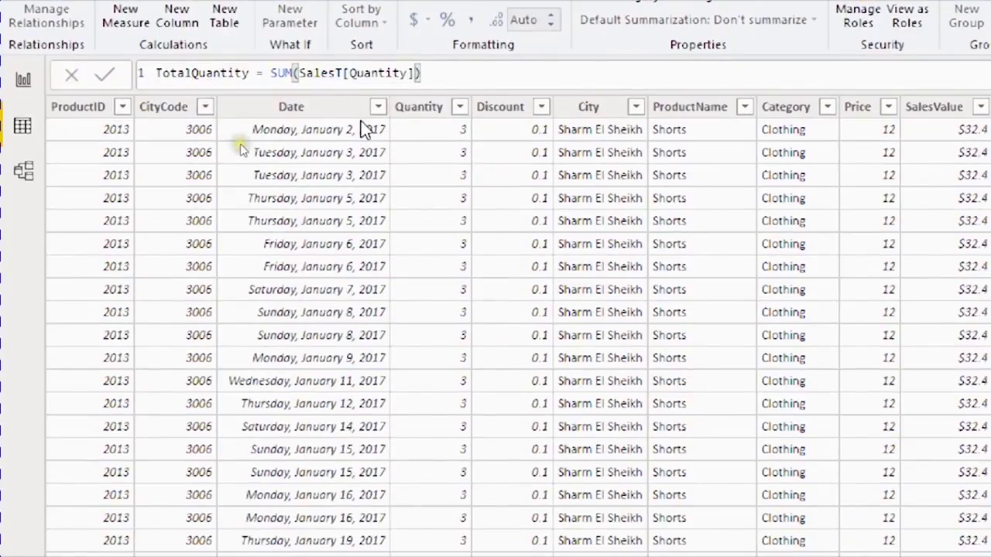
{"action": "left_click", "coordinate": [275, 133]}
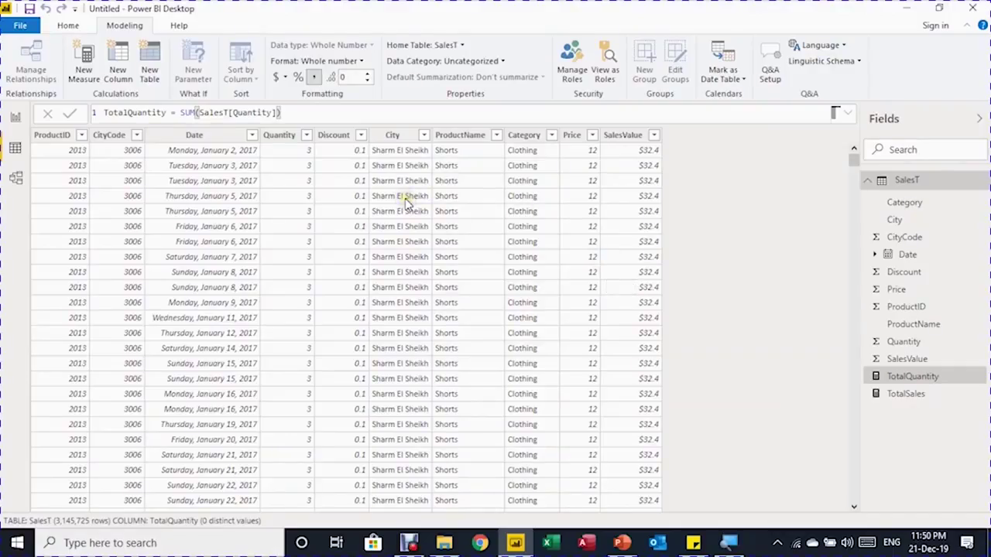
- Add a third measure to SalesT, AvgPrice = [TotalSales]/[TotalQuantity]
{"action": "left_click", "coordinate": [86, 68]}
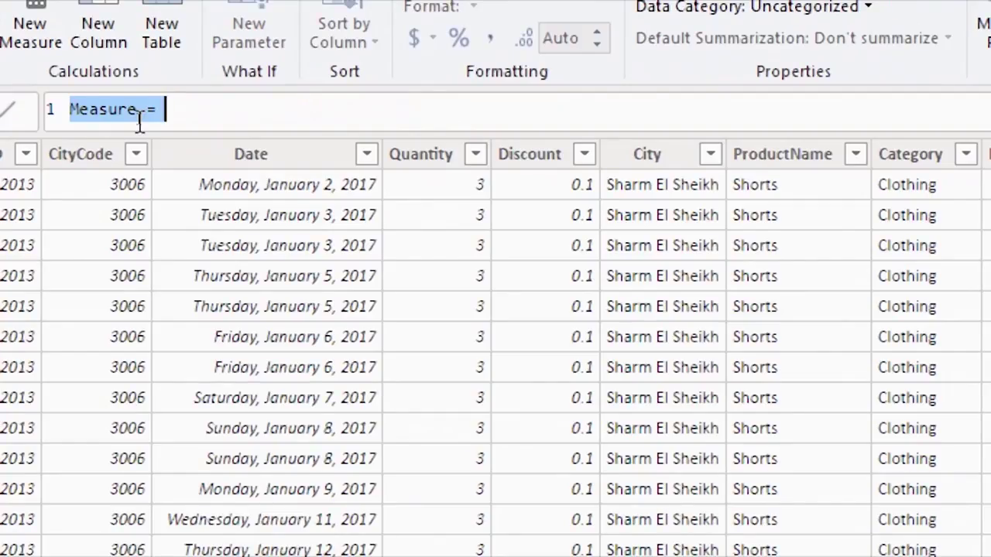
{"action": "type", "text": "AvgPric"}
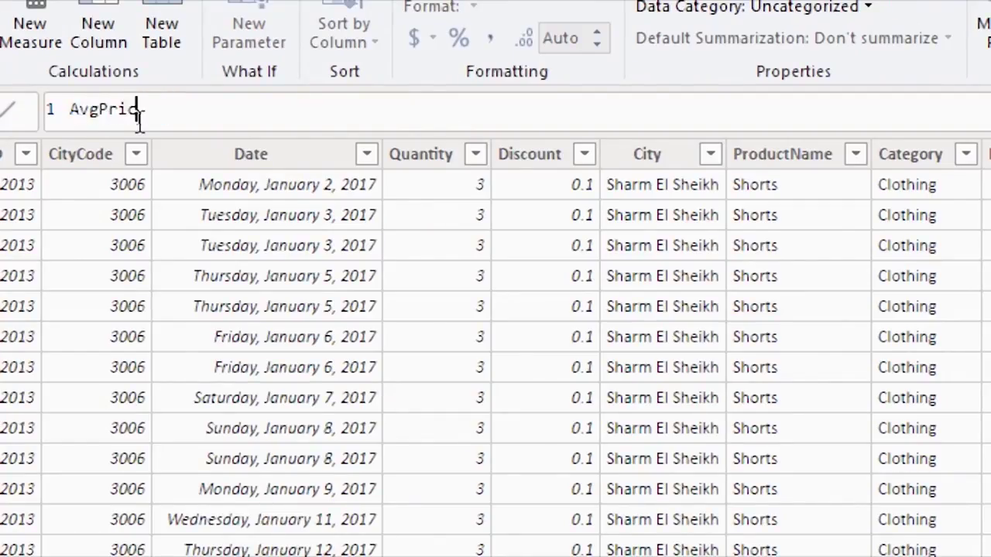
{"action": "type", "text": "e =-"}
{"action": "type", "text": "["}
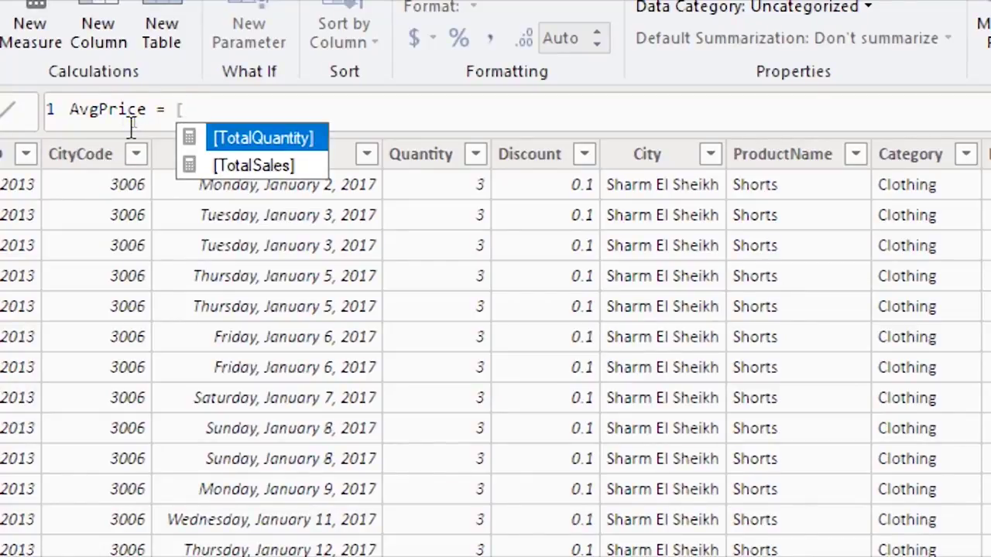
{"action": "key", "text": "Down"}
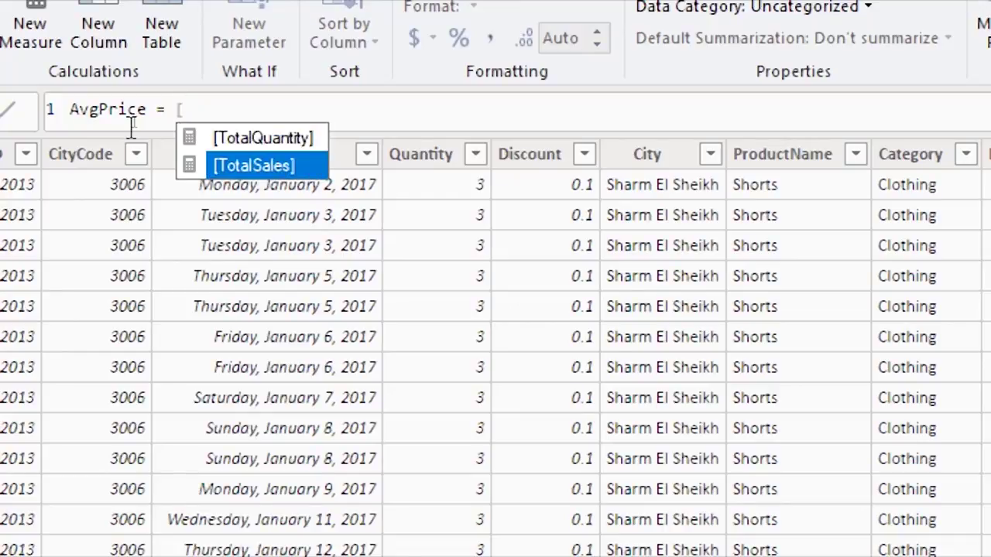
{"action": "key", "text": "Up"}
{"action": "key", "text": "Down"}
{"action": "key", "text": "Tab"}
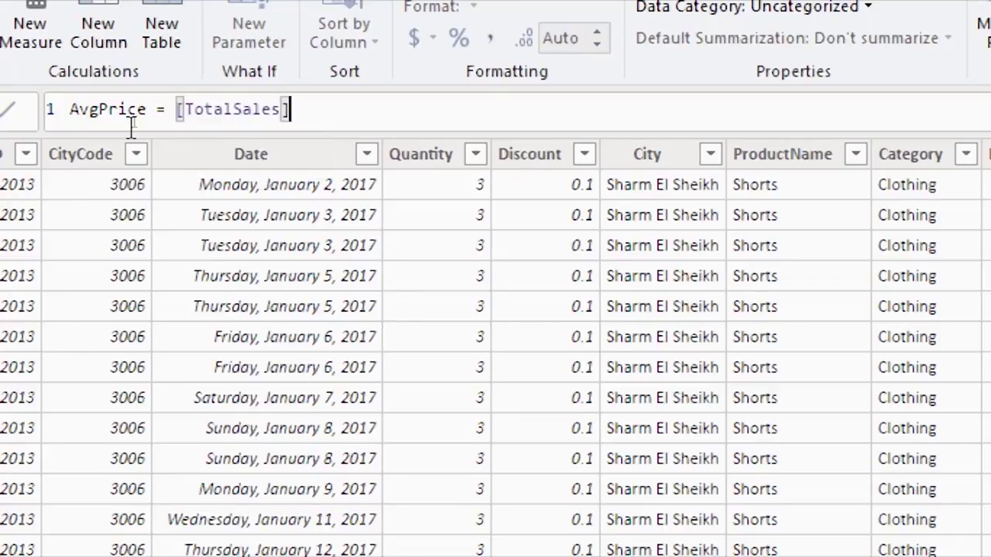
{"action": "type", "text": "/"}
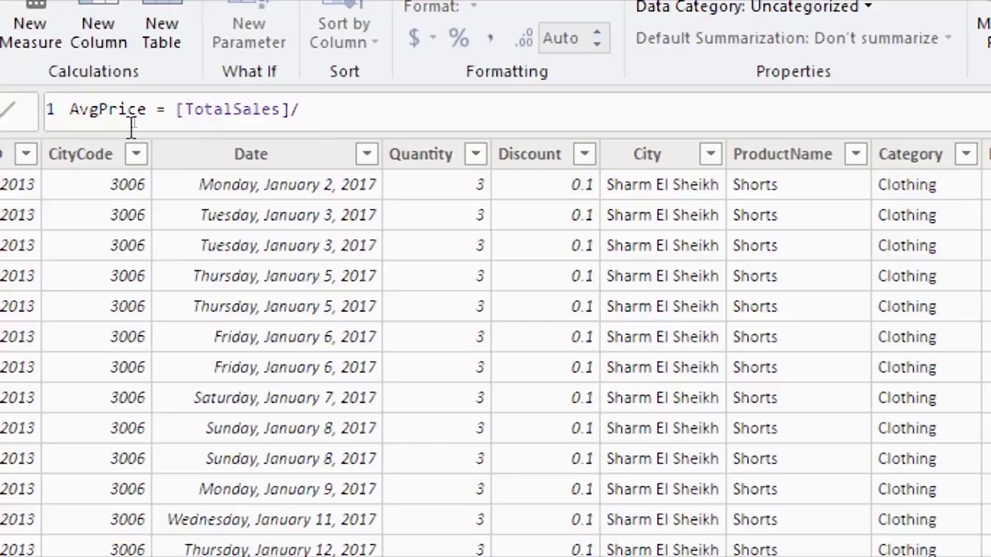
{"action": "type", "text": "["}
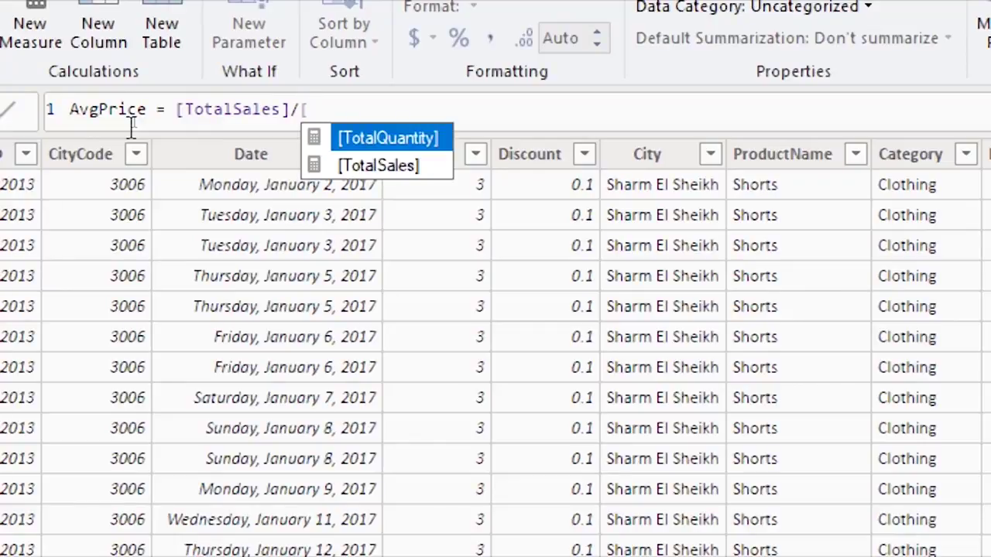
{"action": "key", "text": "Tab"}
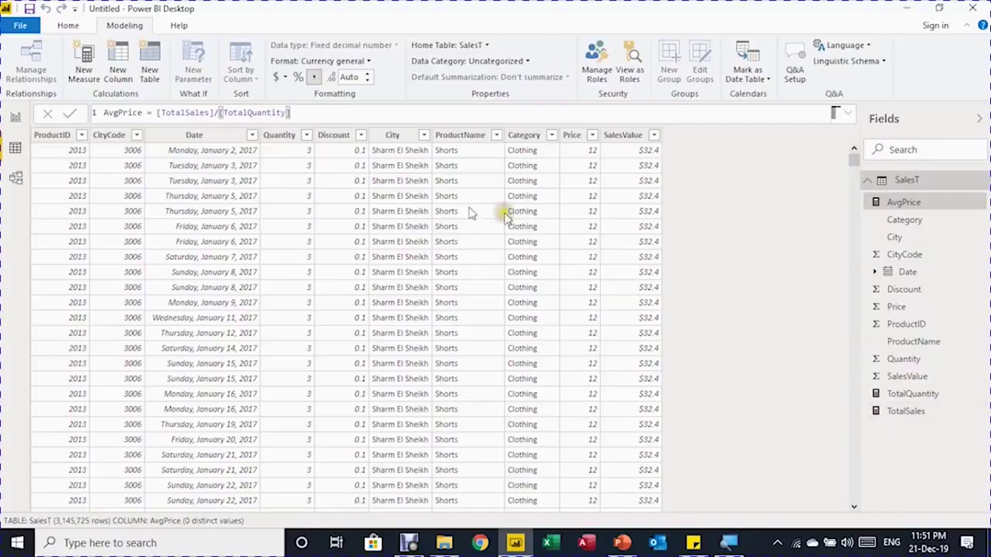
- Show the data model and reposition and enlarge the SalesT table so all its fields and measures are listed
{"action": "left_click", "coordinate": [15, 179]}
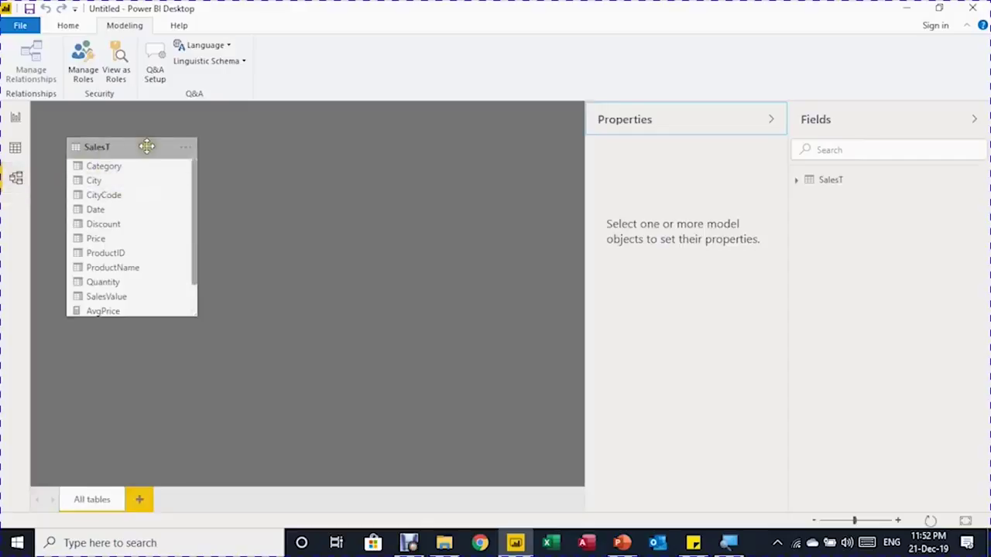
{"action": "left_click_drag", "start_coordinate": [147, 147], "coordinate": [178, 145]}
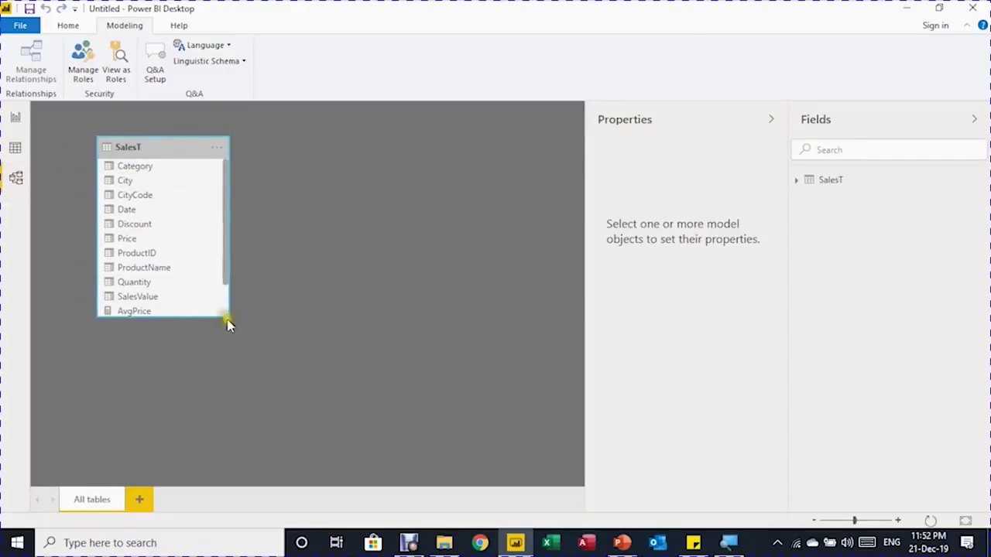
{"action": "left_click_drag", "start_coordinate": [226, 314], "coordinate": [235, 385]}
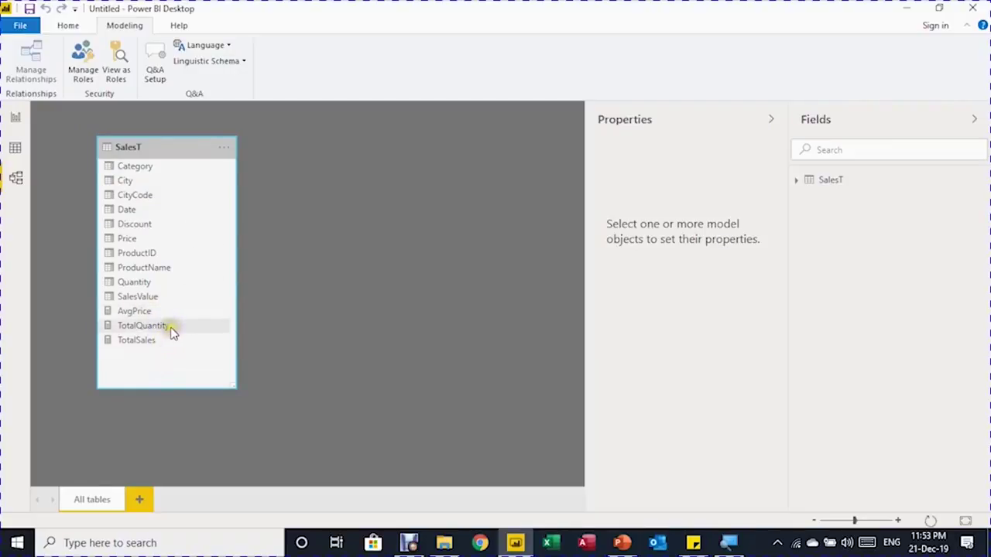
- Hide the ProductID field of SalesT in report view
{"action": "left_click", "coordinate": [153, 256]}
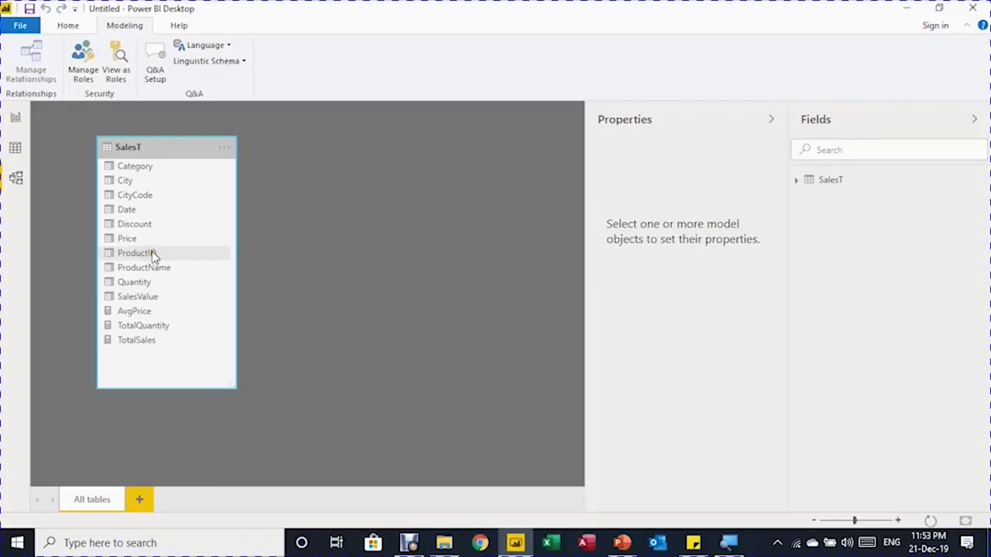
{"action": "right_click", "coordinate": [154, 256]}
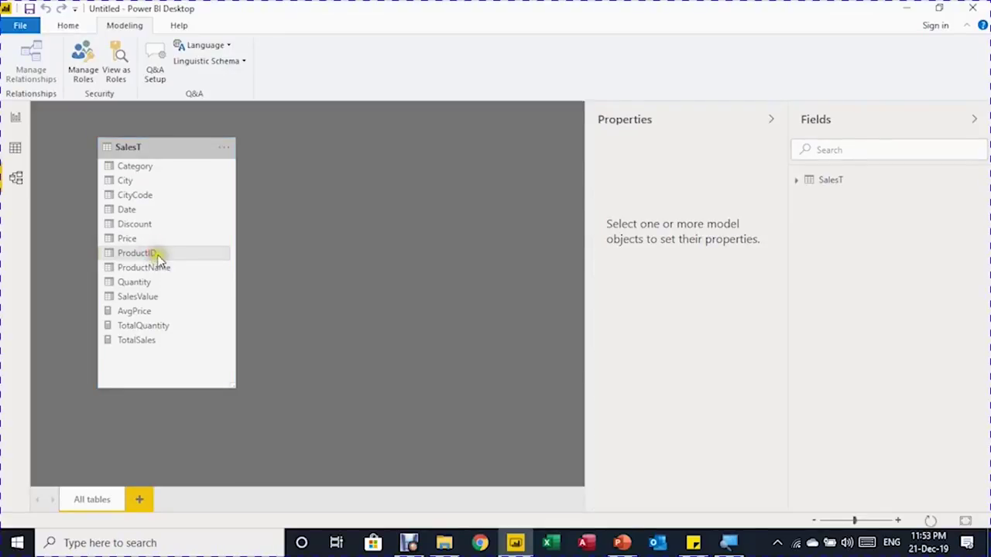
{"action": "right_click", "coordinate": [158, 256]}
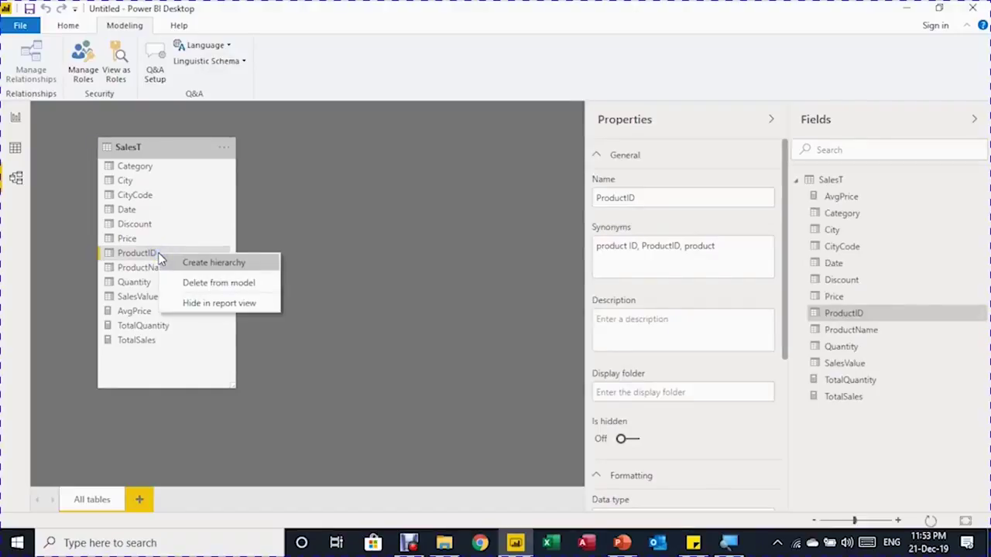
{"action": "left_click", "coordinate": [207, 311]}
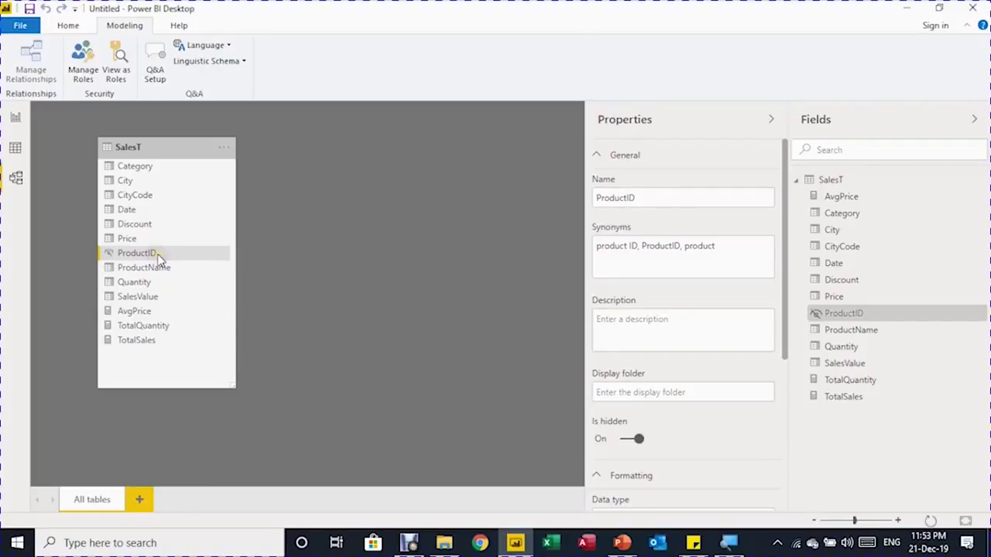
- Hide the CityCode, Discount, Price, Quantity and SalesValue fields of SalesT together in report view
{"action": "left_click", "coordinate": [153, 198]}
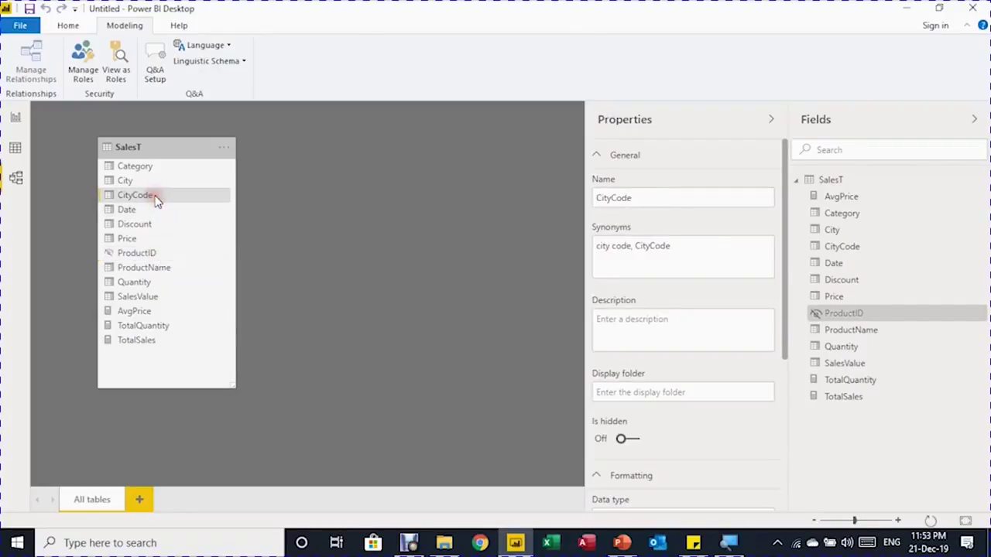
{"action": "left_click", "coordinate": [184, 238], "text": "ctrl"}
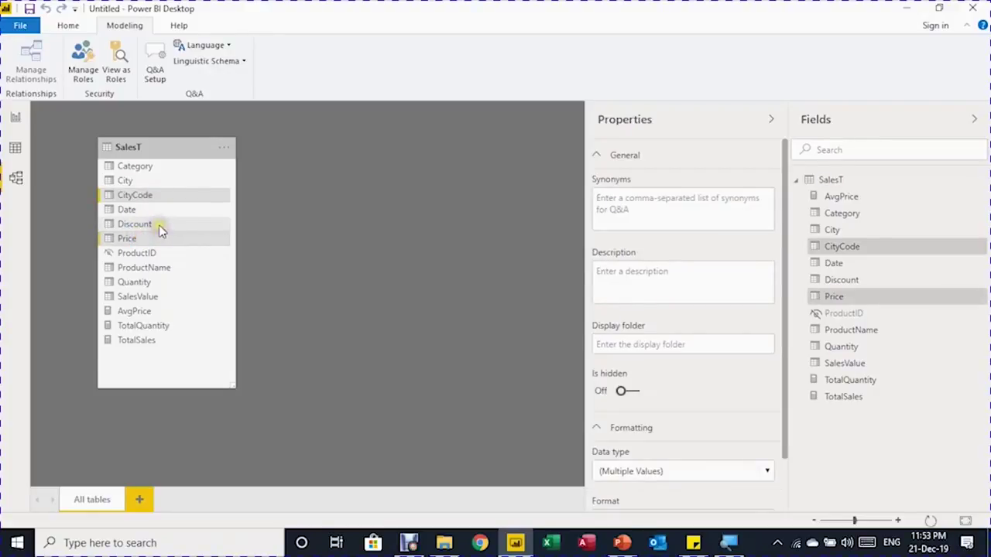
{"action": "left_click", "coordinate": [159, 223], "text": "ctrl"}
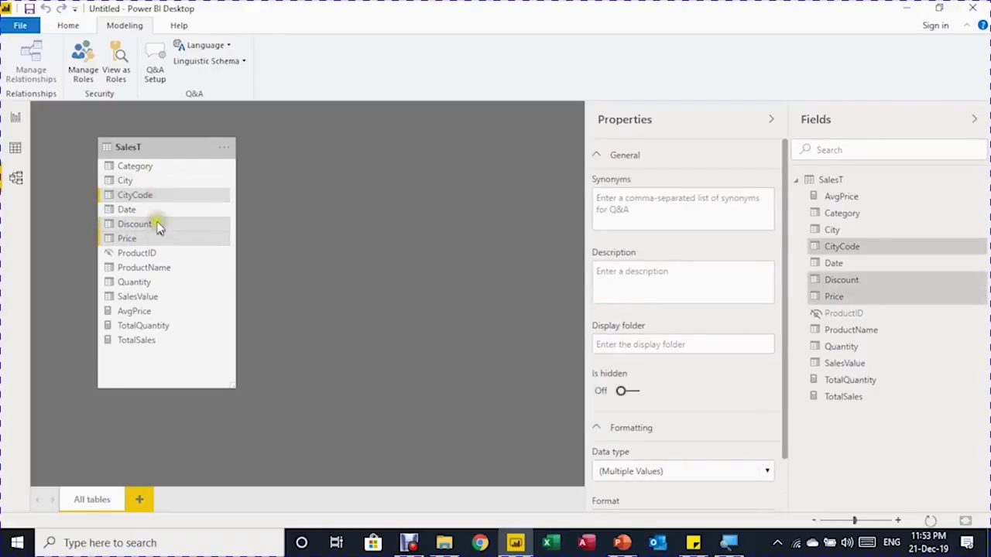
{"action": "left_click", "coordinate": [145, 283], "text": "ctrl"}
{"action": "left_click", "coordinate": [152, 298], "text": "ctrl"}
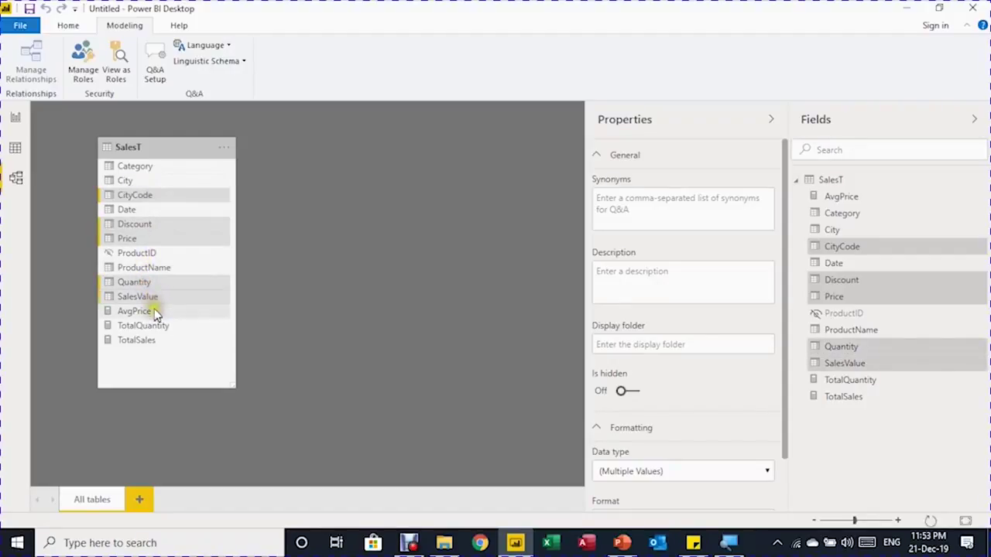
{"action": "right_click", "coordinate": [160, 195]}
{"action": "left_click", "coordinate": [205, 246]}
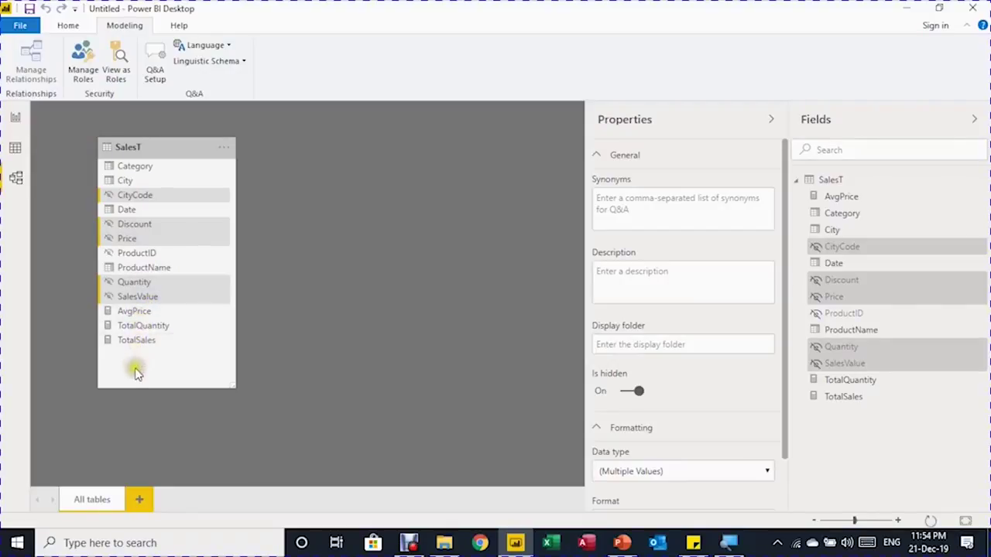
- Return to the Salesreport page with the filters collapsed and expand the Date field's hierarchy to show its levels
{"action": "left_click", "coordinate": [15, 117]}
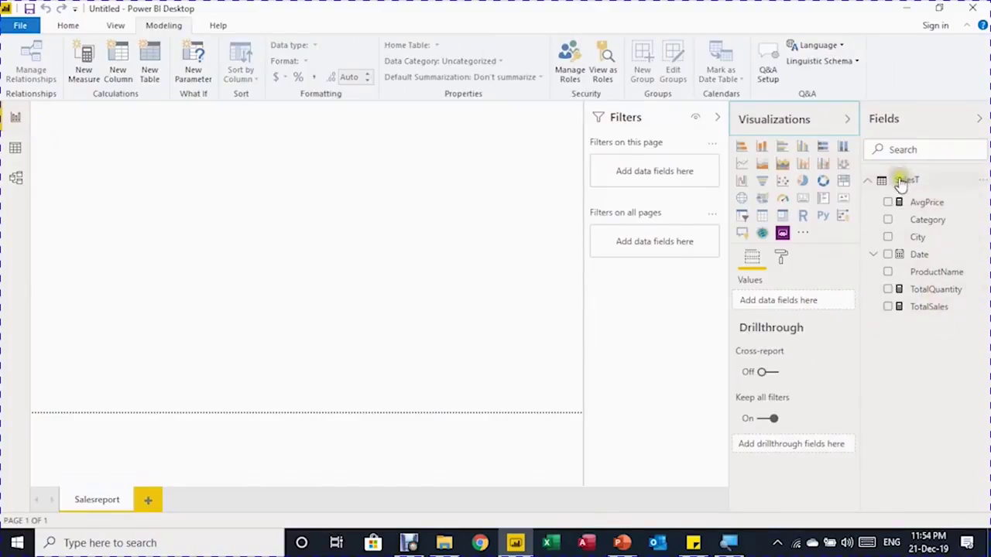
{"action": "left_click", "coordinate": [717, 117]}
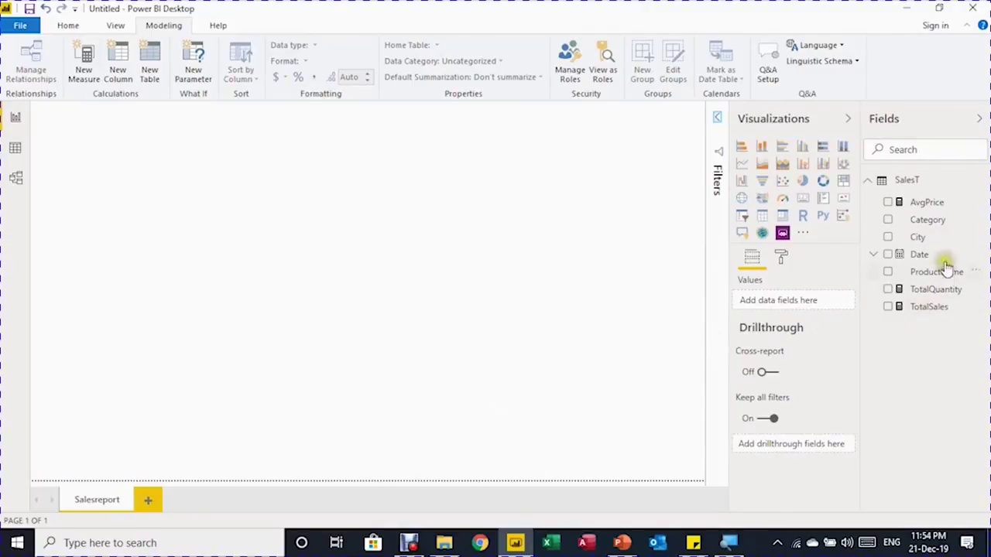
{"action": "left_click", "coordinate": [874, 257]}
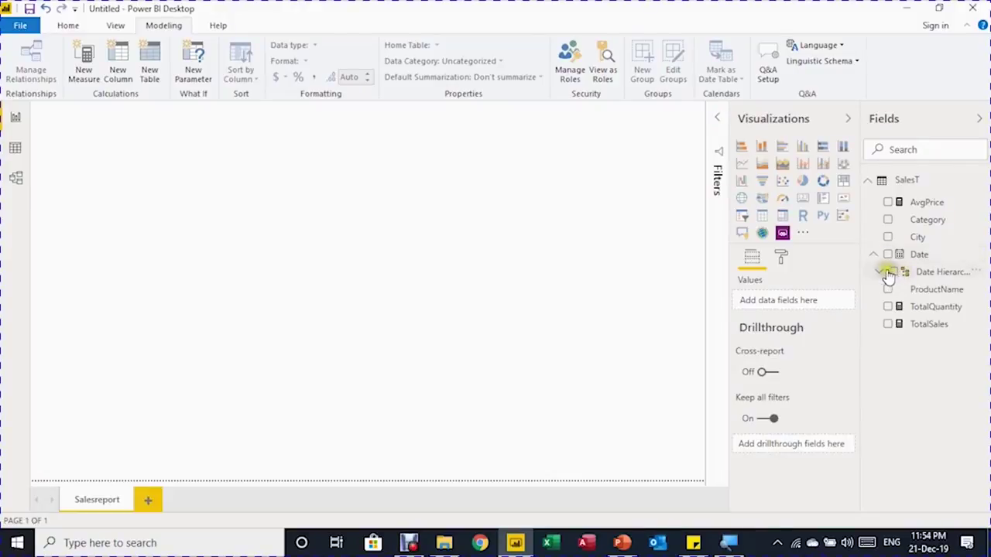
{"action": "left_click", "coordinate": [881, 273]}
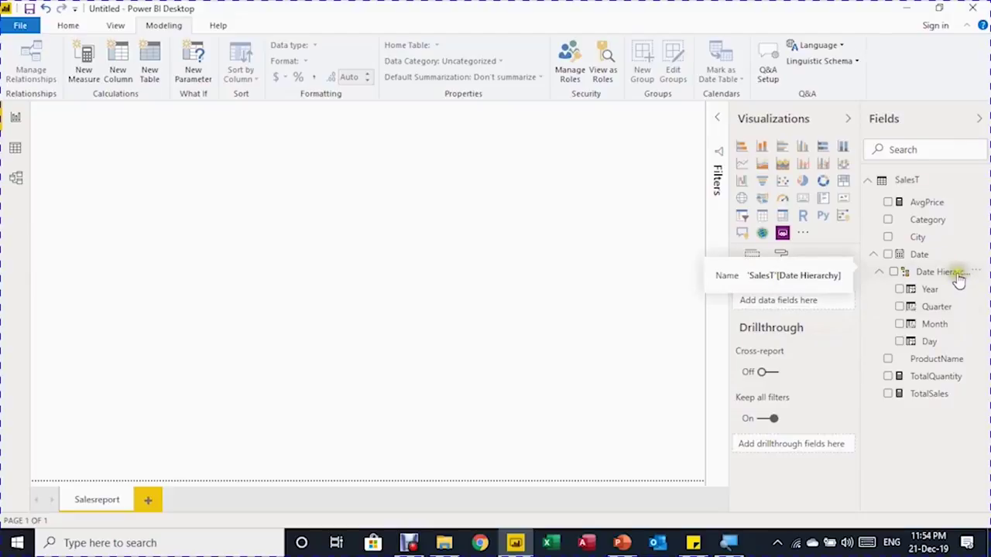
{"action": "left_click", "coordinate": [894, 272]}
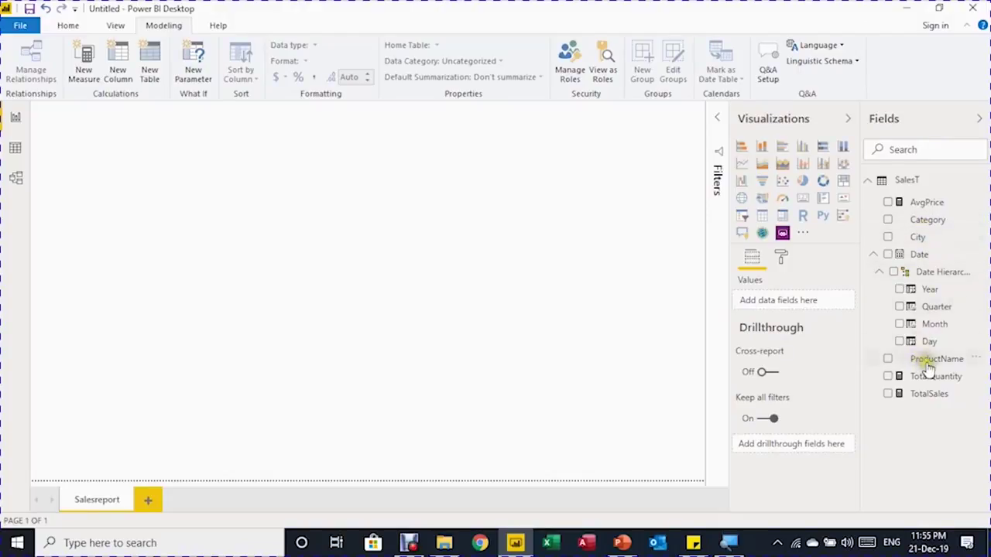
- Create a new hierarchy from the Category field of SalesT
{"action": "left_click", "coordinate": [935, 224]}
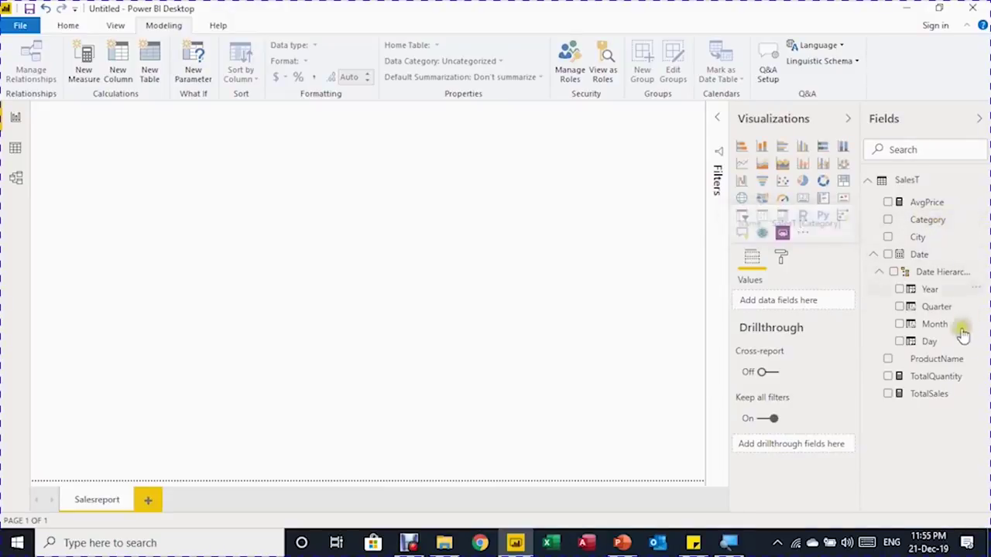
{"action": "left_click", "coordinate": [938, 362]}
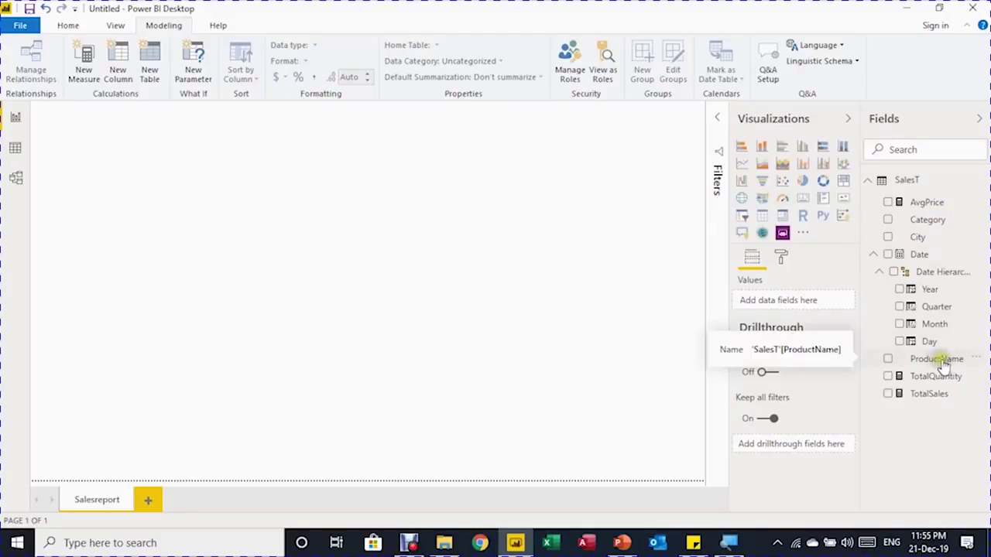
{"action": "left_click", "coordinate": [958, 229]}
{"action": "left_click", "coordinate": [932, 220]}
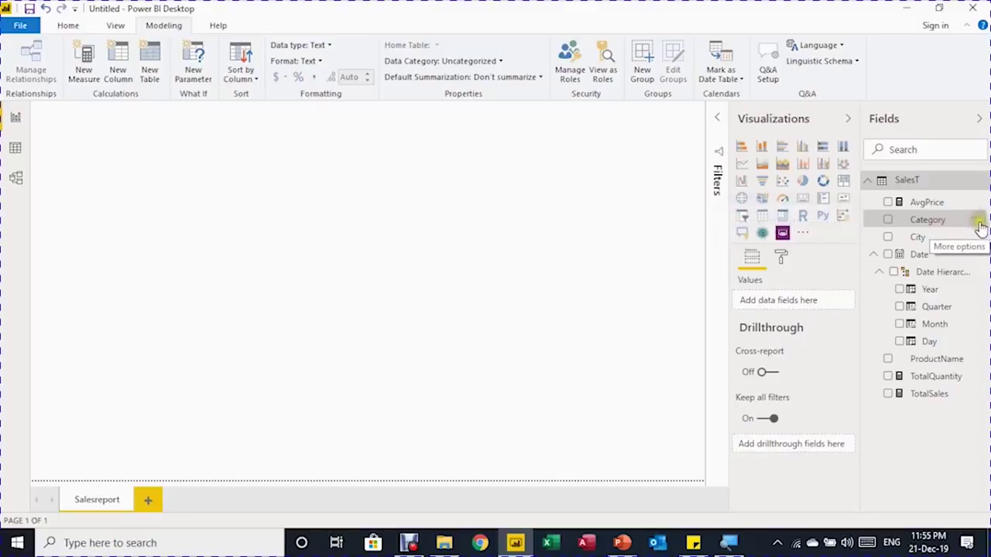
{"action": "left_click", "coordinate": [976, 221]}
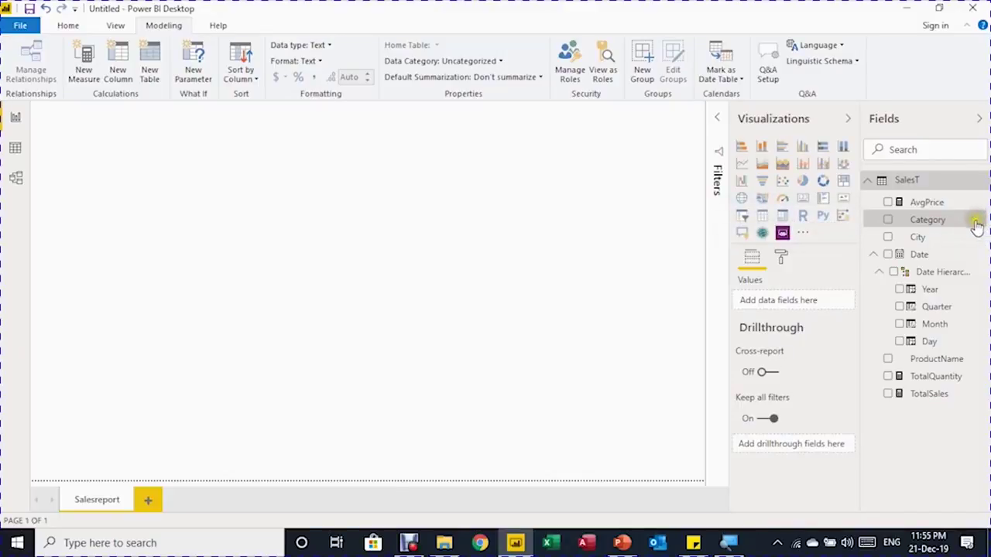
{"action": "left_click", "coordinate": [977, 223]}
{"action": "left_click", "coordinate": [978, 222]}
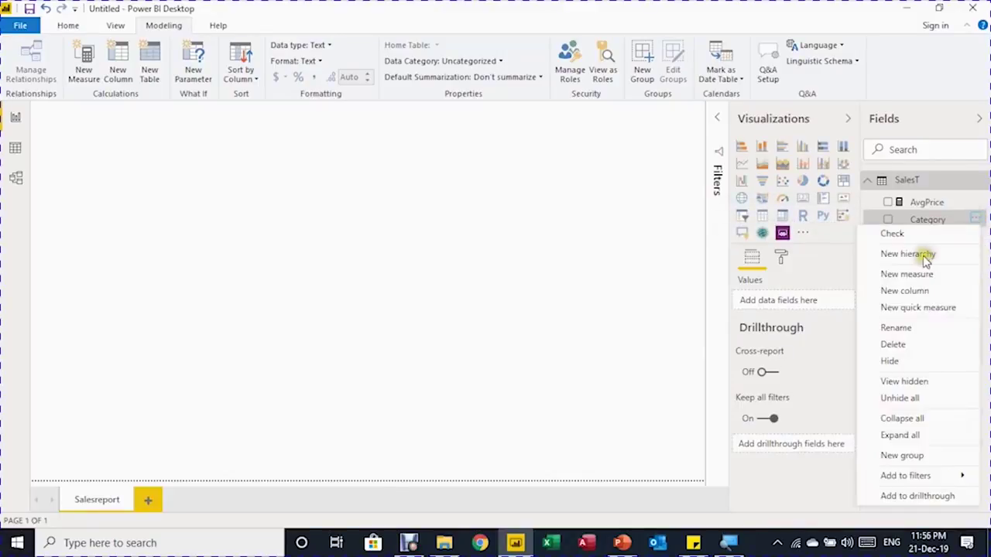
{"action": "left_click", "coordinate": [922, 257]}
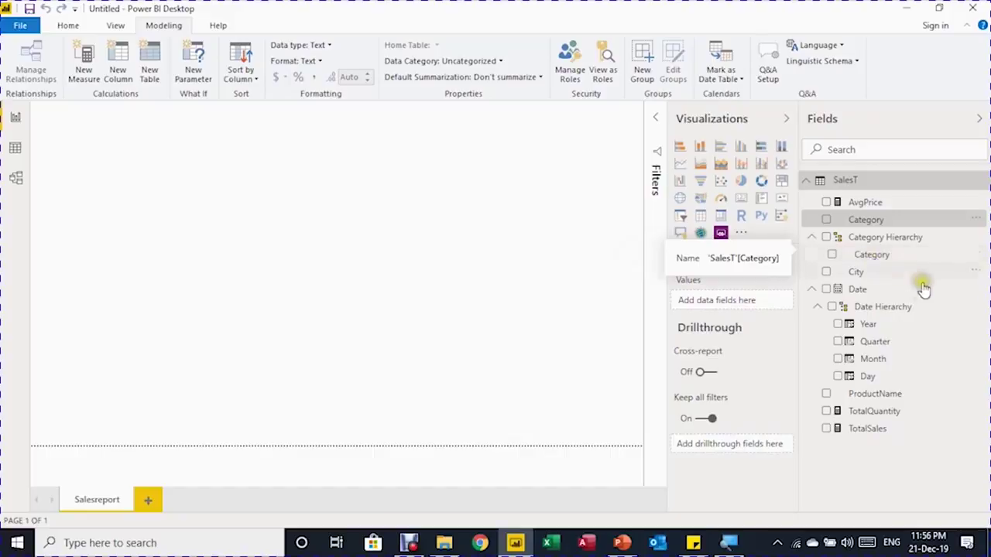
- Add the ProductName field to the Category Hierarchy and widen the visualizations area slightly
{"action": "left_click", "coordinate": [978, 397]}
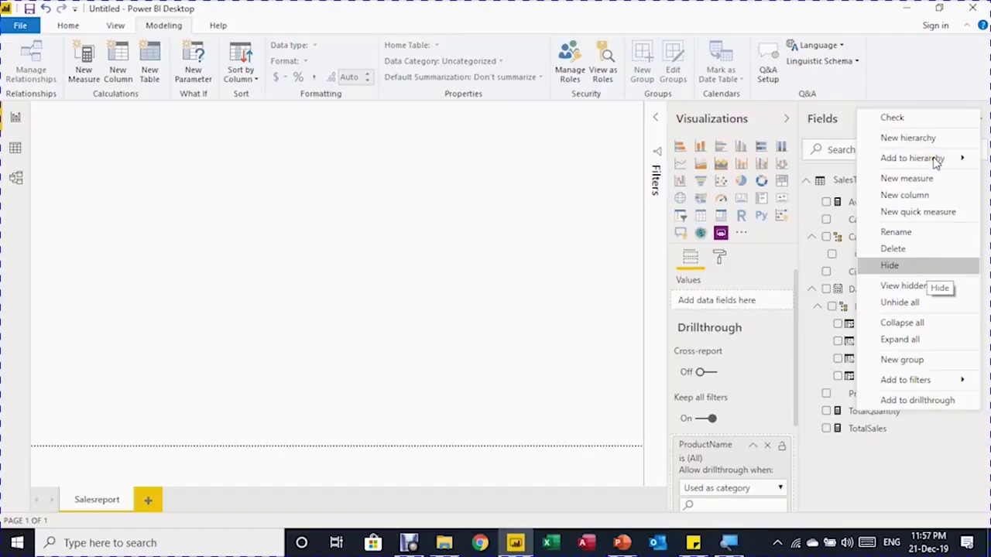
{"action": "mouse_move", "coordinate": [936, 161]}
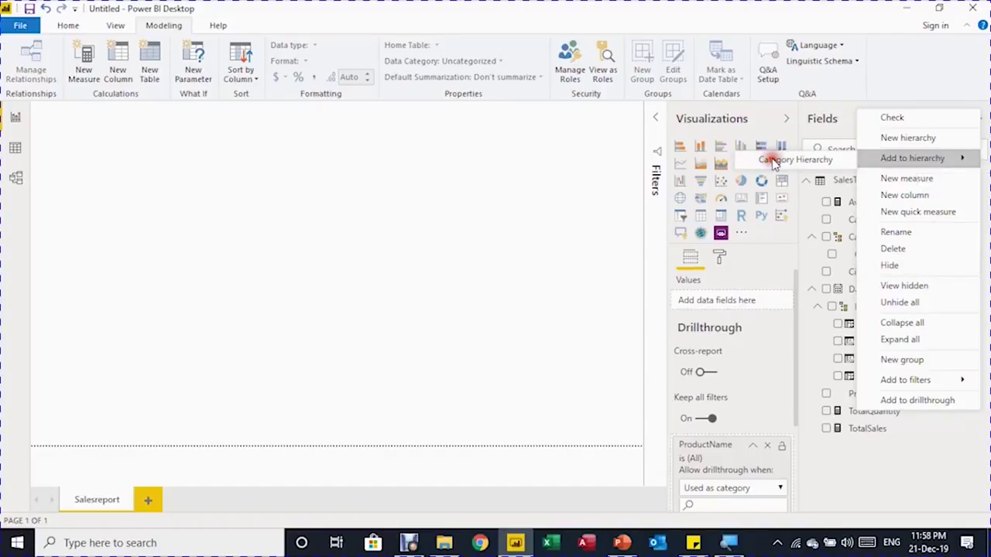
{"action": "left_click", "coordinate": [774, 161]}
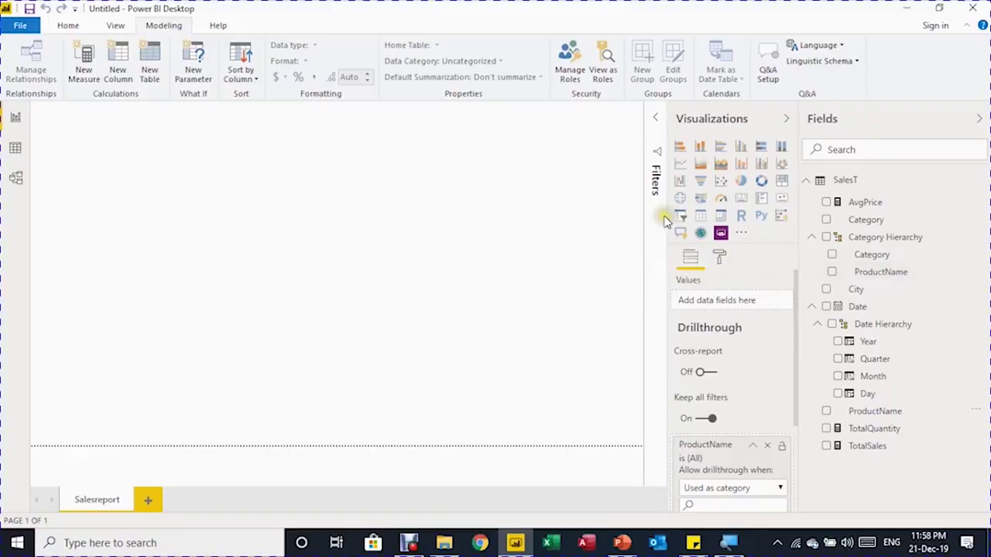
{"action": "left_click_drag", "start_coordinate": [667, 218], "coordinate": [643, 212]}
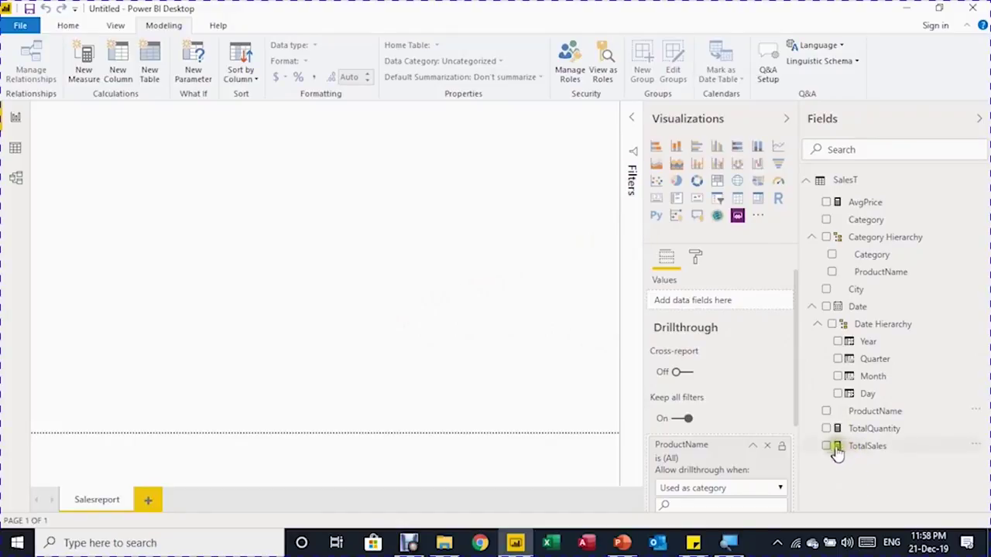
- Create a column chart of the TotalSales measure on the empty Salesreport page and enlarge it slightly
{"action": "left_click_drag", "start_coordinate": [855, 455], "coordinate": [500, 321]}
{"action": "left_click_drag", "start_coordinate": [263, 246], "coordinate": [234, 245]}
{"action": "left_click", "coordinate": [234, 246]}
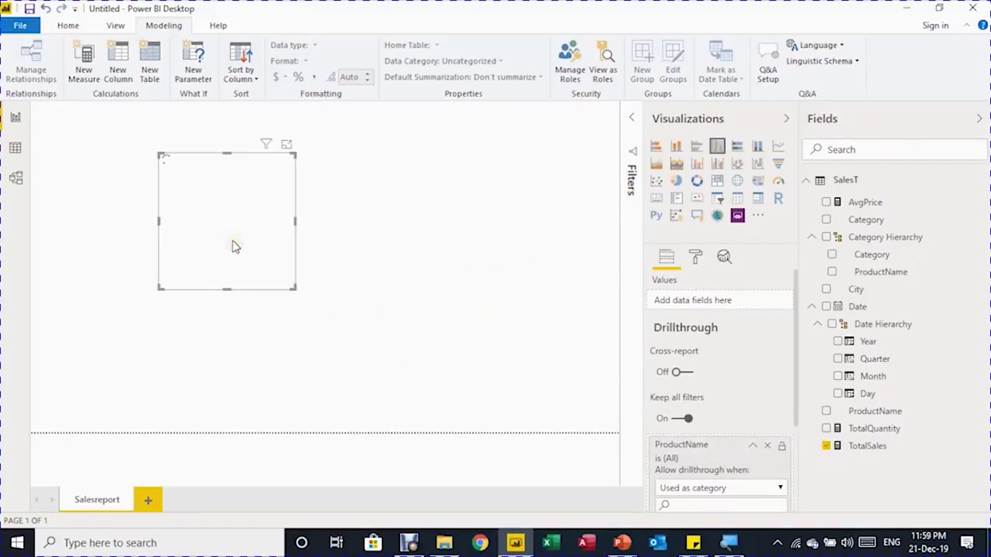
{"action": "left_click", "coordinate": [229, 245]}
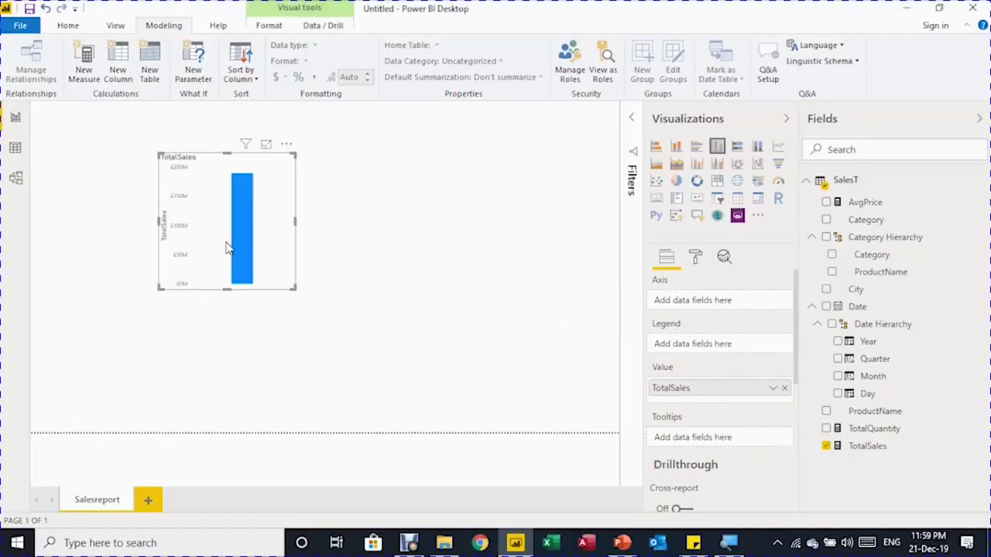
{"action": "left_click", "coordinate": [292, 286]}
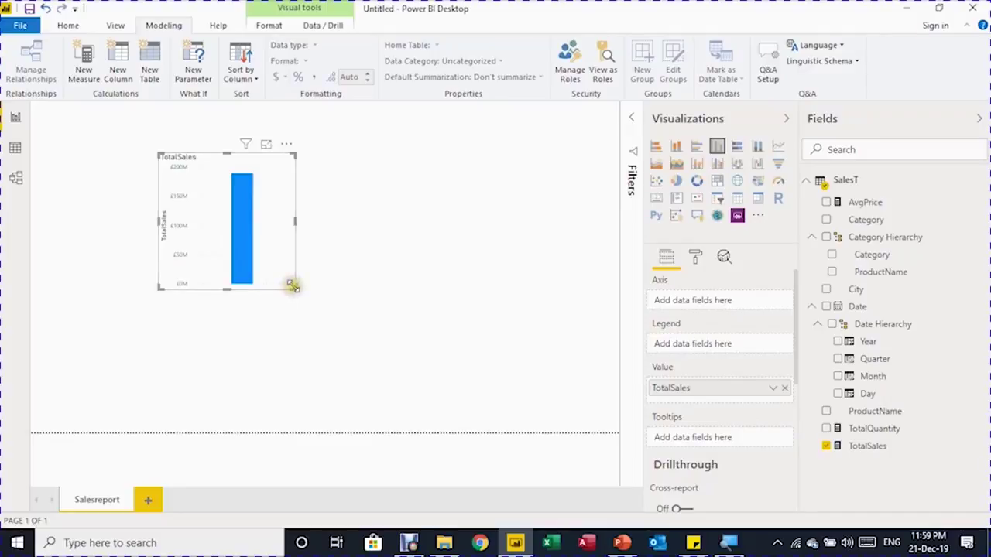
{"action": "left_click_drag", "start_coordinate": [292, 286], "coordinate": [324, 327]}
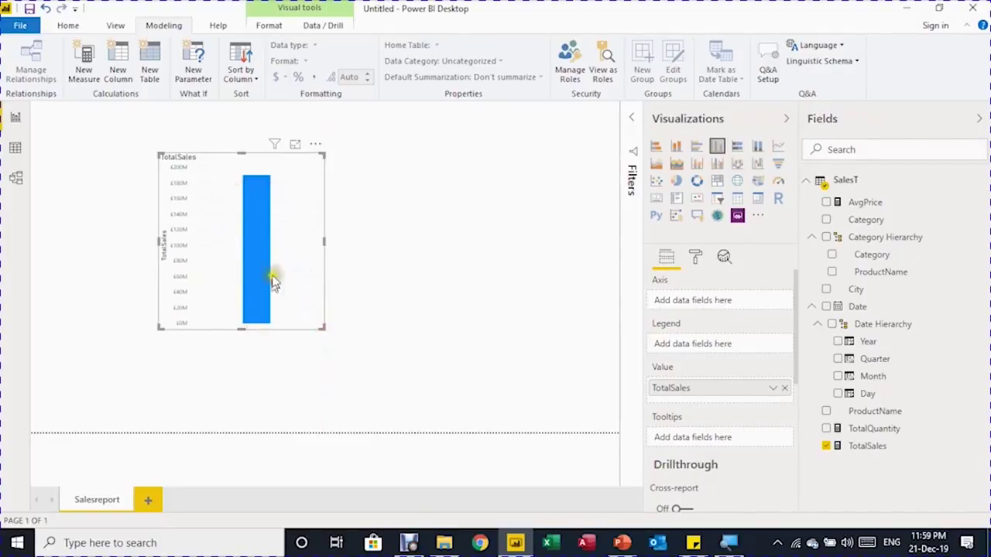
- Convert the TotalSales chart to a matrix, then place it in the page's lower-left corner and enlarge it up to near the page top
{"action": "mouse_move", "coordinate": [260, 182]}
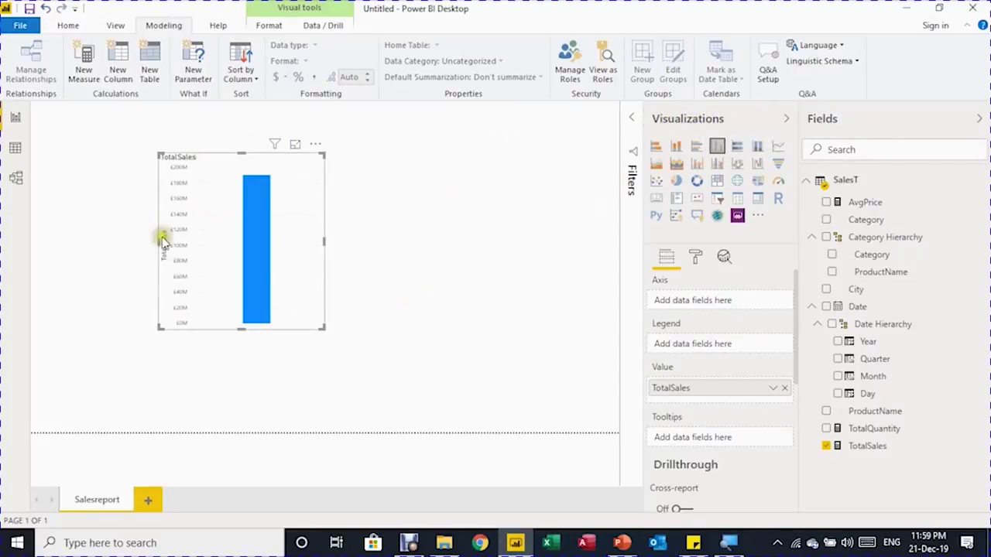
{"action": "left_click", "coordinate": [758, 200]}
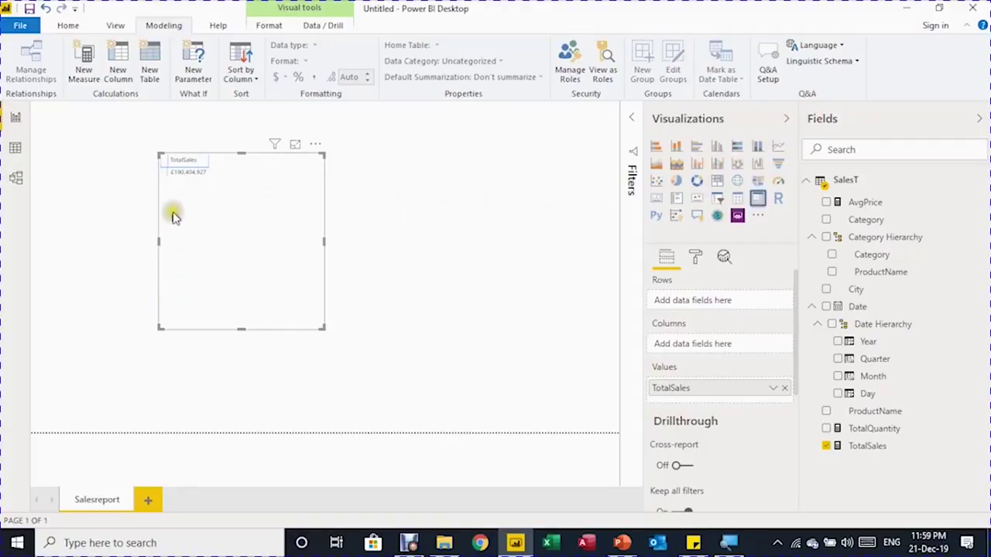
{"action": "left_click_drag", "start_coordinate": [162, 193], "coordinate": [26, 309]}
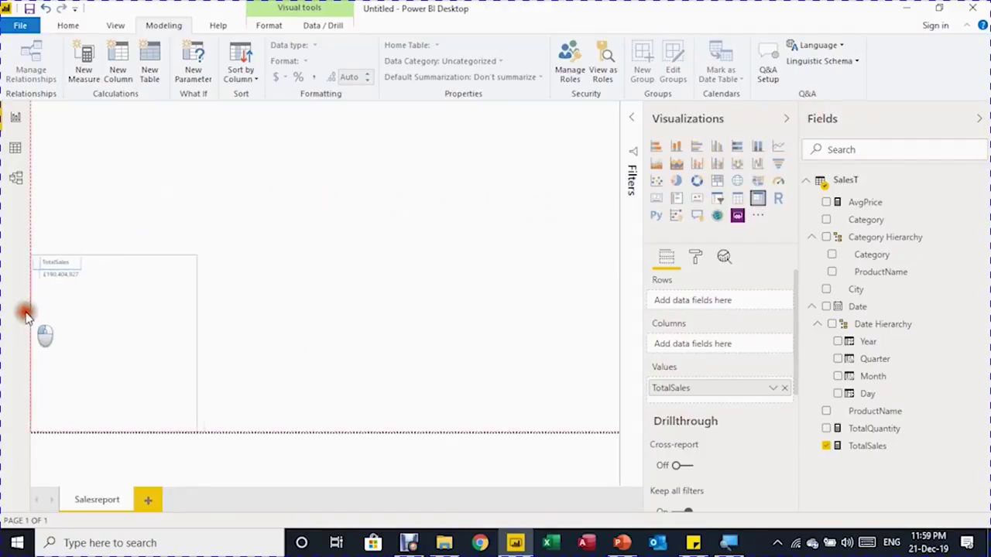
{"action": "left_click_drag", "start_coordinate": [198, 255], "coordinate": [278, 146]}
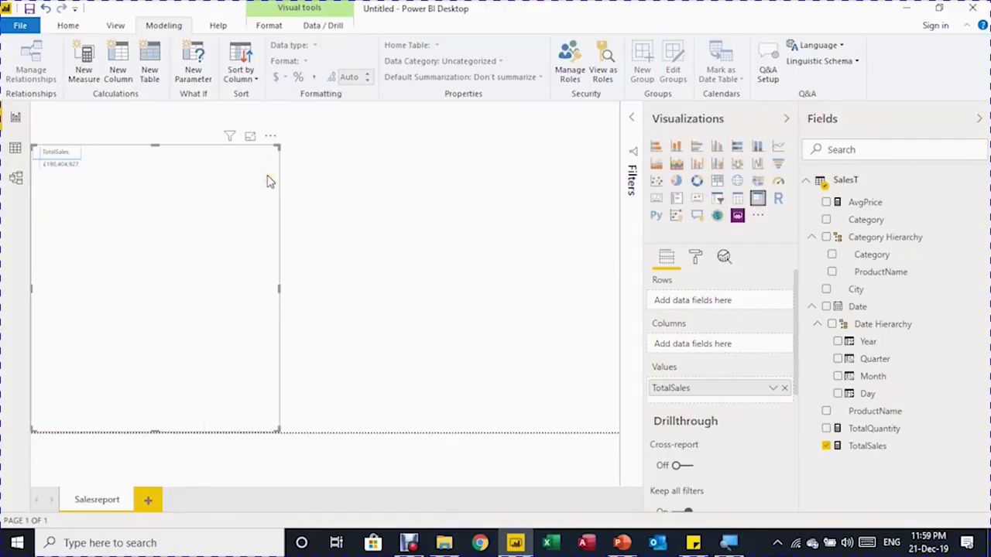
- Show the TotalSales matrix in focus mode and add the Category Hierarchy as its rows
{"action": "left_click", "coordinate": [250, 136]}
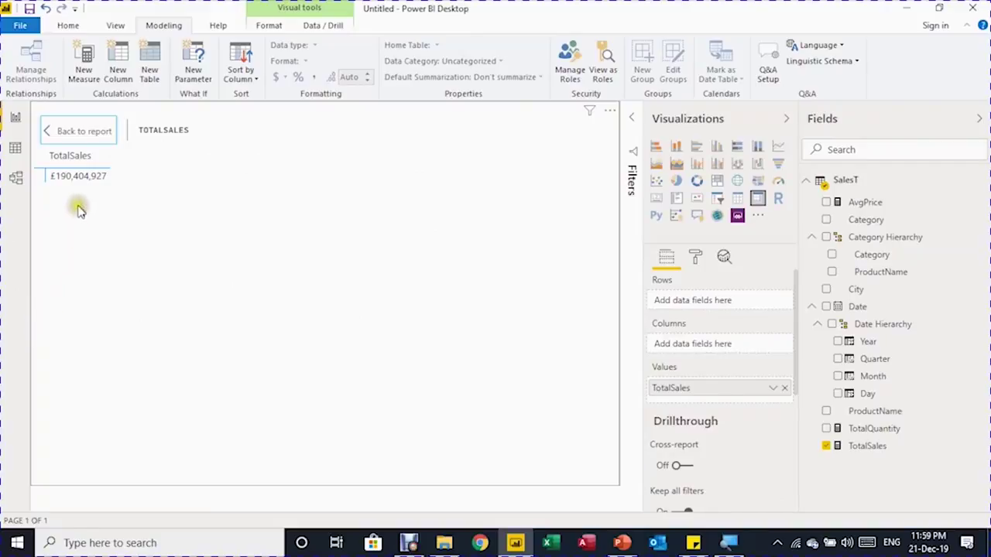
{"action": "left_click", "coordinate": [71, 177]}
{"action": "left_click", "coordinate": [70, 180]}
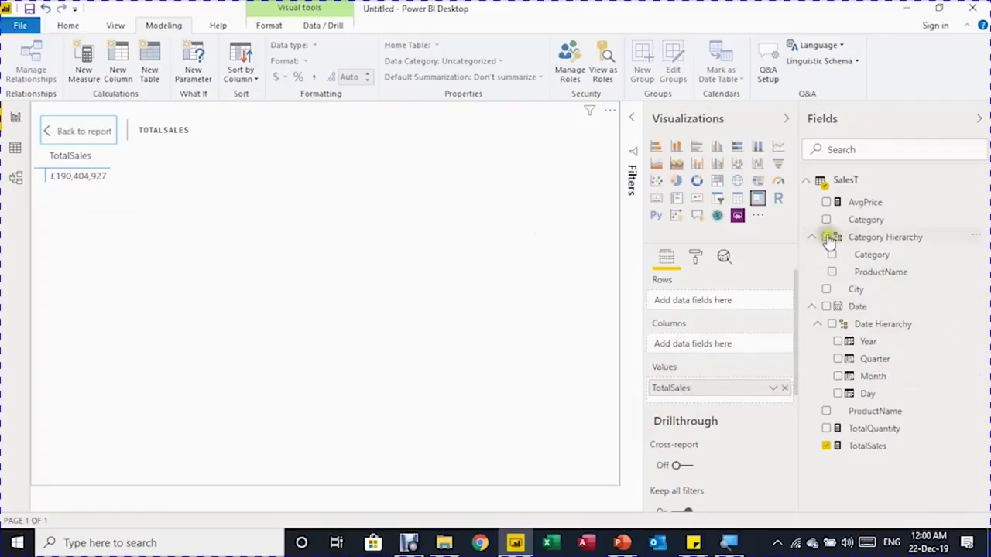
{"action": "left_click", "coordinate": [867, 242]}
{"action": "left_click_drag", "start_coordinate": [867, 241], "coordinate": [91, 192]}
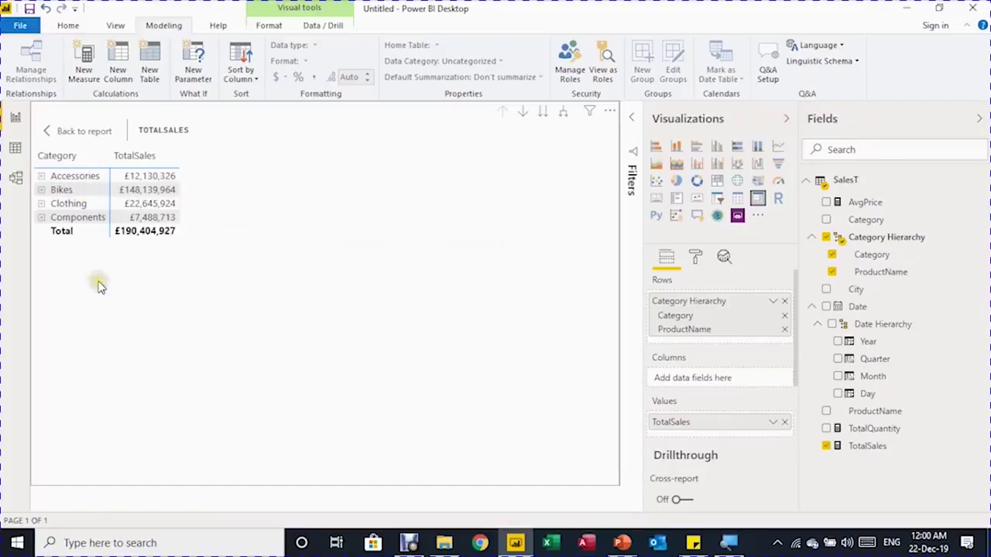
- Expand the Accessories, Bikes, Clothing and Components categories in the matrix to list their products
{"action": "left_click_drag", "start_coordinate": [87, 179], "coordinate": [86, 190]}
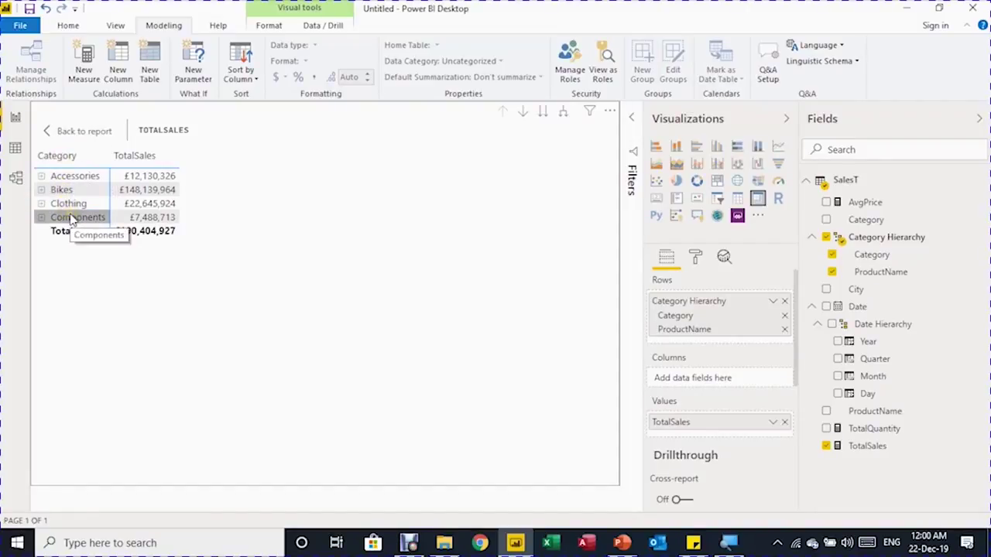
{"action": "left_click", "coordinate": [42, 177]}
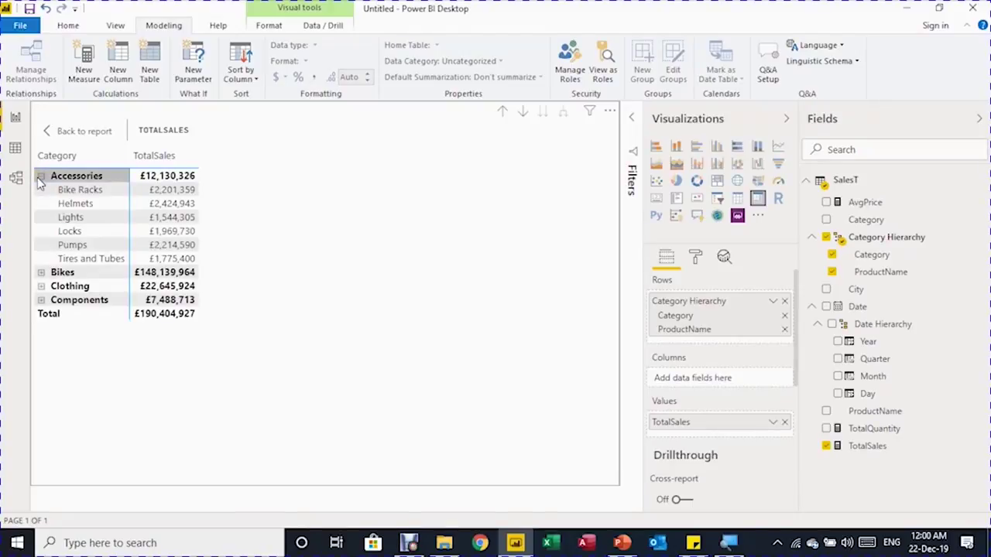
{"action": "left_click", "coordinate": [41, 273]}
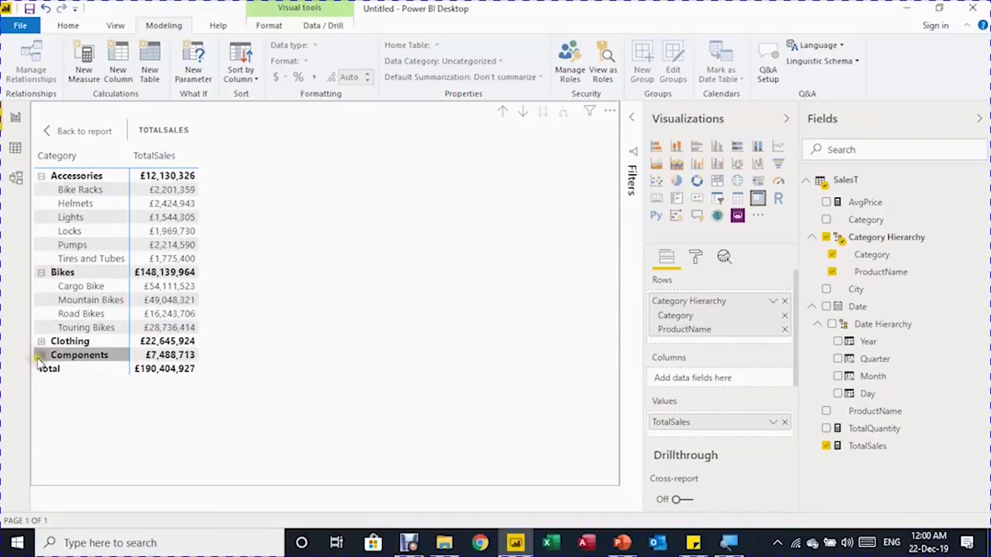
{"action": "left_click", "coordinate": [38, 357]}
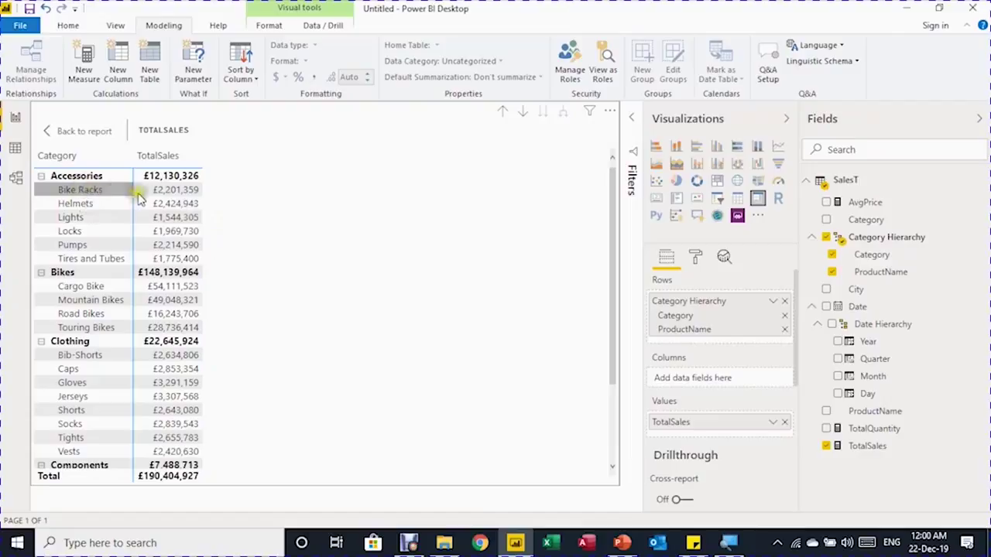
{"action": "left_click_drag", "start_coordinate": [151, 204], "coordinate": [140, 287]}
{"action": "scroll", "coordinate": [139, 285], "scroll_direction": "down", "scroll_amount": 3}
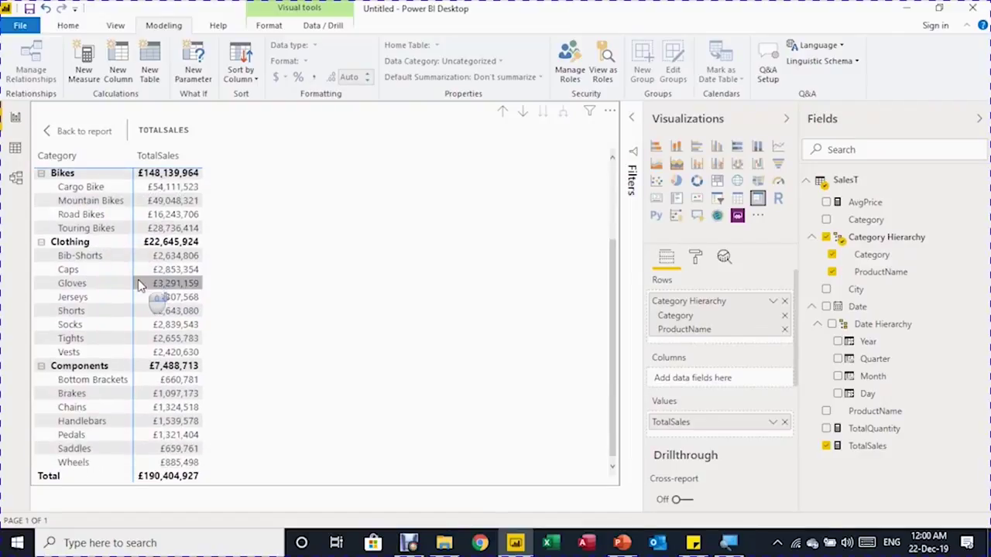
{"action": "scroll", "coordinate": [139, 285], "scroll_direction": "up", "scroll_amount": 3}
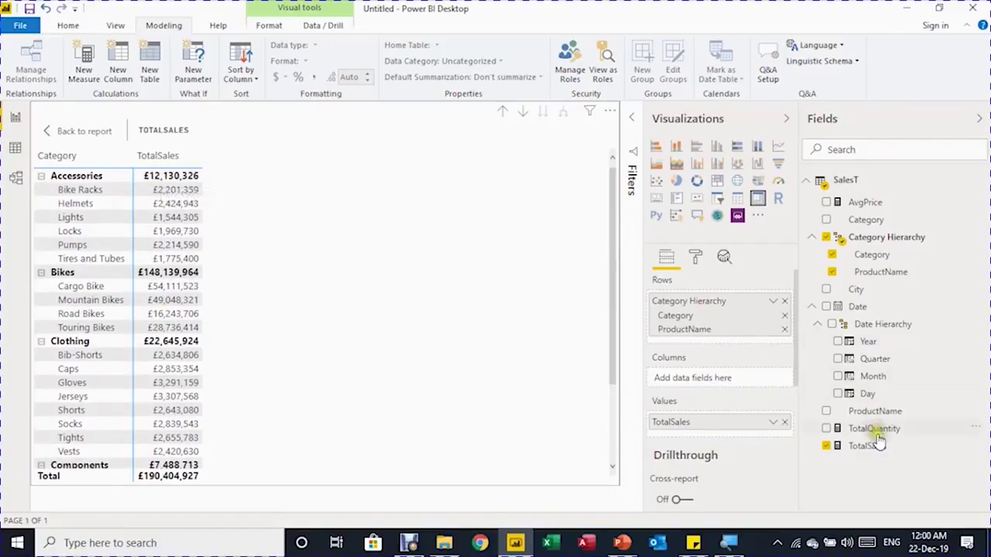
- Add the TotalQuantity and AvgPrice measures to the matrix values
{"action": "left_click_drag", "start_coordinate": [877, 434], "coordinate": [217, 259]}
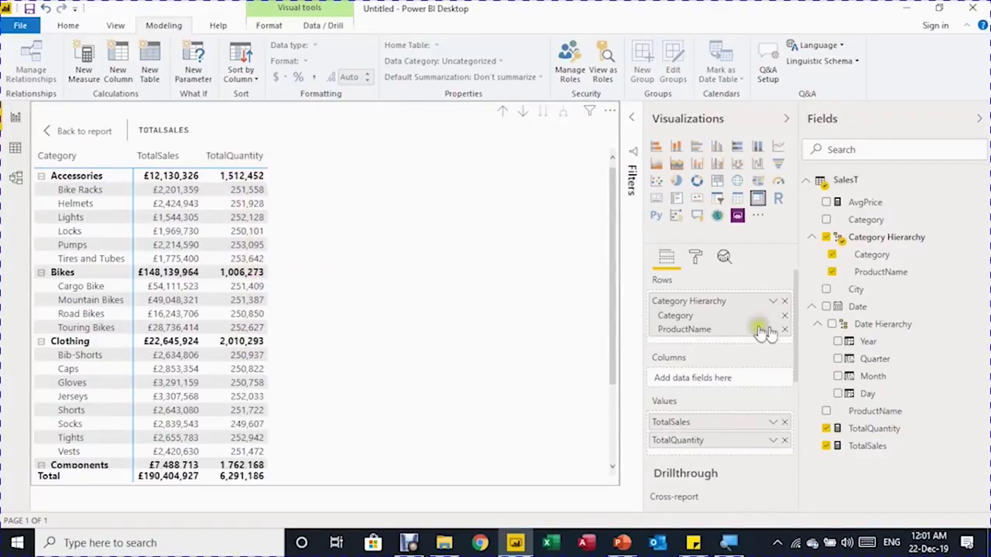
{"action": "left_click_drag", "start_coordinate": [848, 206], "coordinate": [293, 224]}
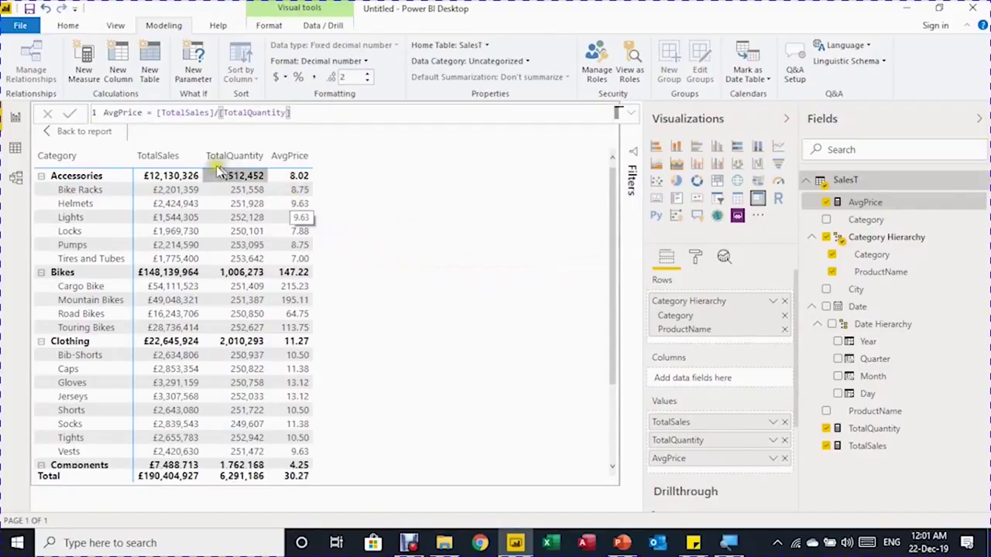
- Leave focus mode and narrow the matrix on the report page to fit its columns
{"action": "left_click", "coordinate": [68, 131]}
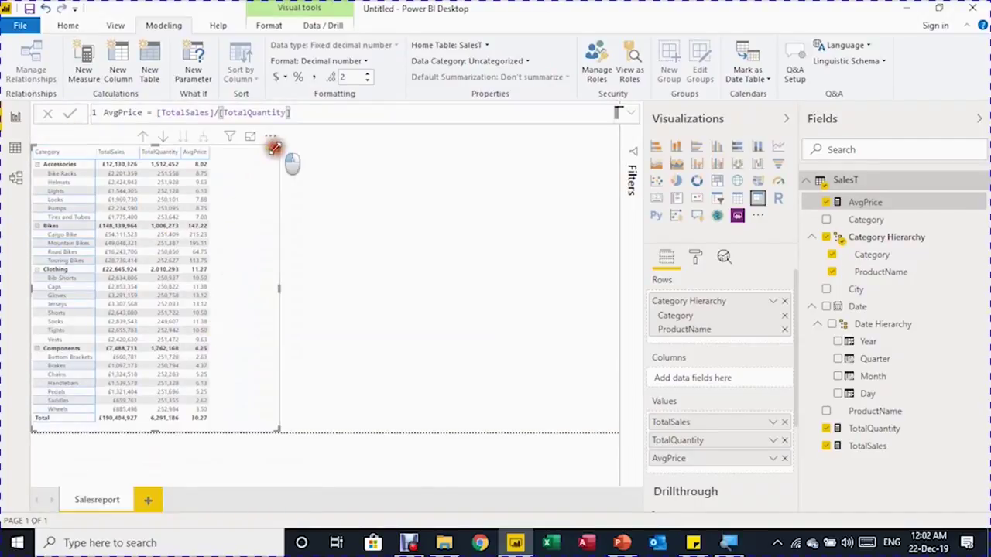
{"action": "left_click_drag", "start_coordinate": [275, 147], "coordinate": [273, 163]}
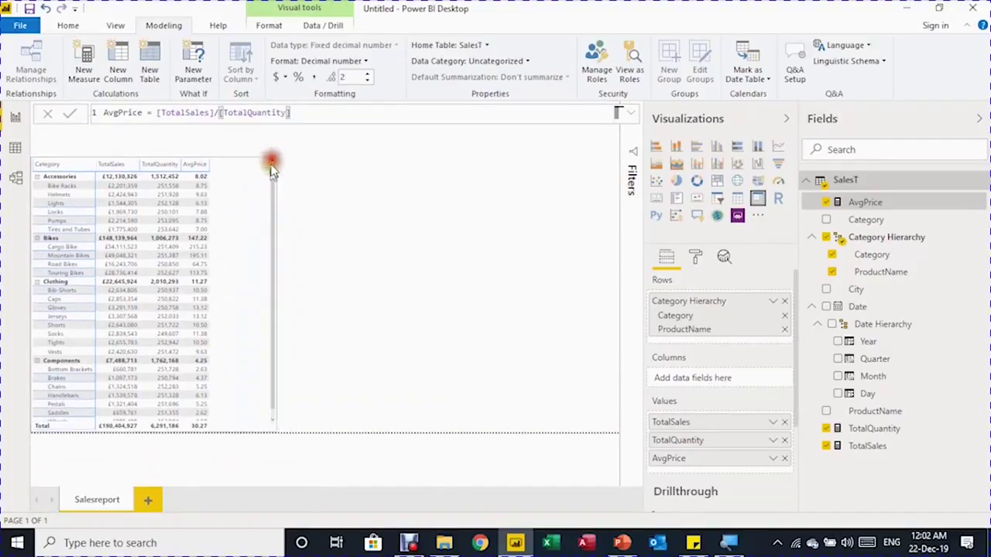
{"action": "left_click", "coordinate": [306, 210]}
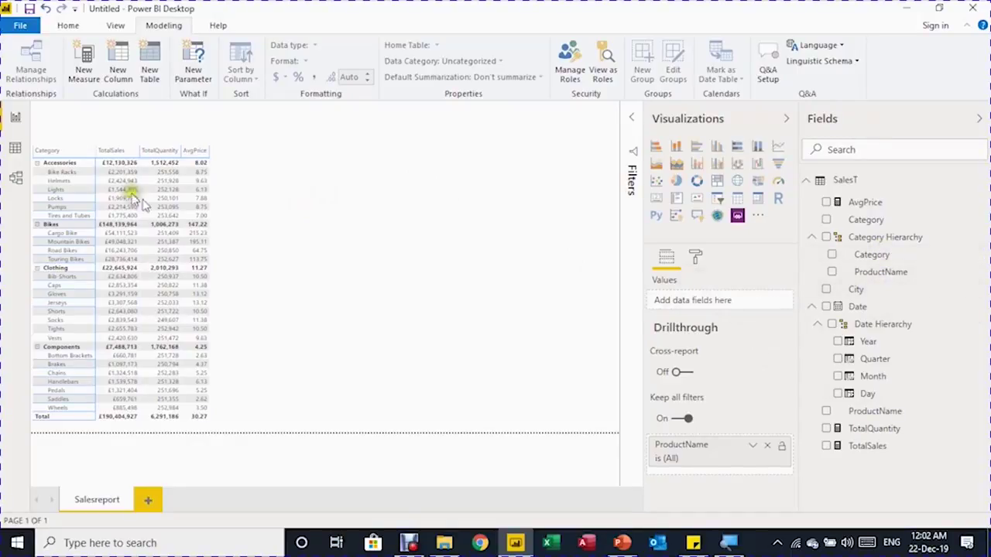
- Check which cities the City column of SalesT contains in the data view, and return to the report
{"action": "left_click", "coordinate": [16, 149]}
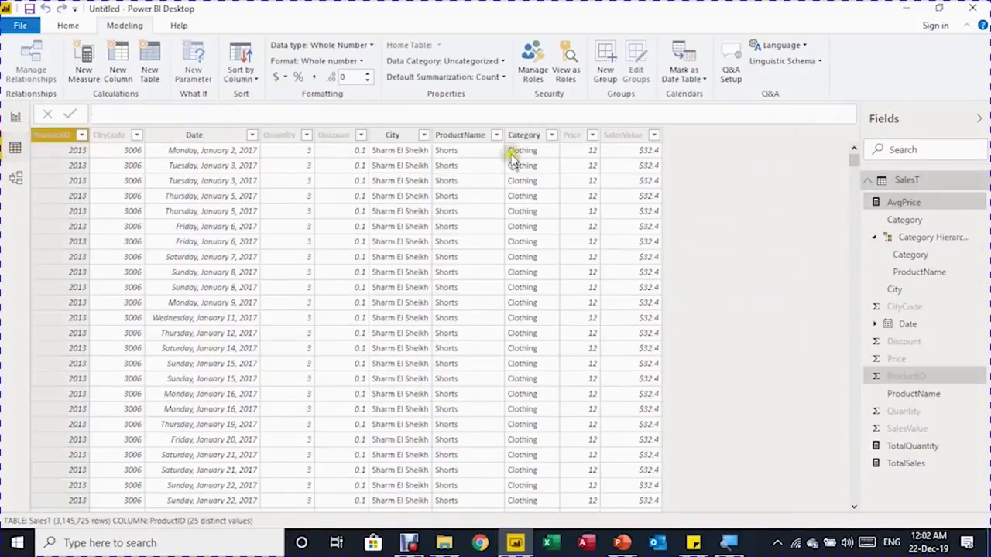
{"action": "left_click", "coordinate": [424, 135]}
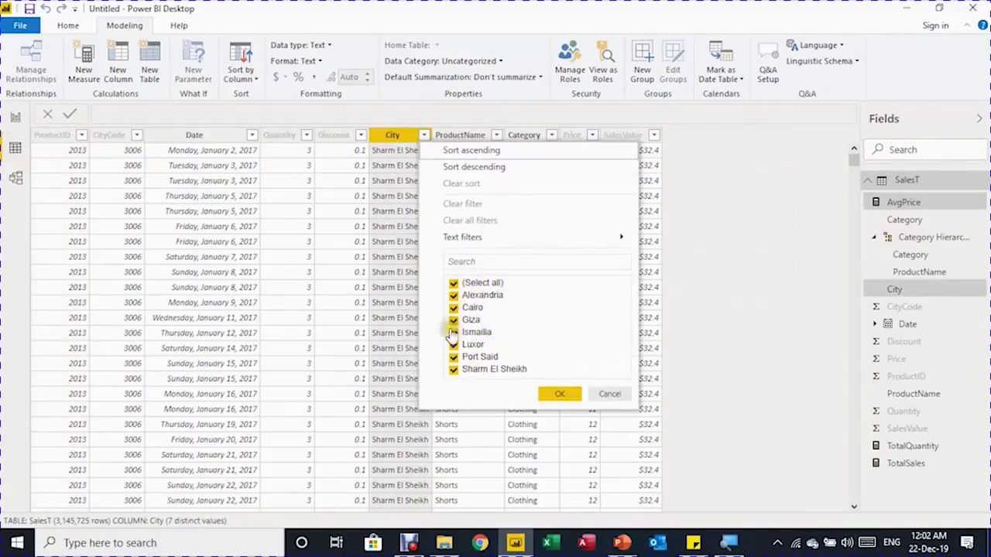
{"action": "left_click", "coordinate": [607, 398]}
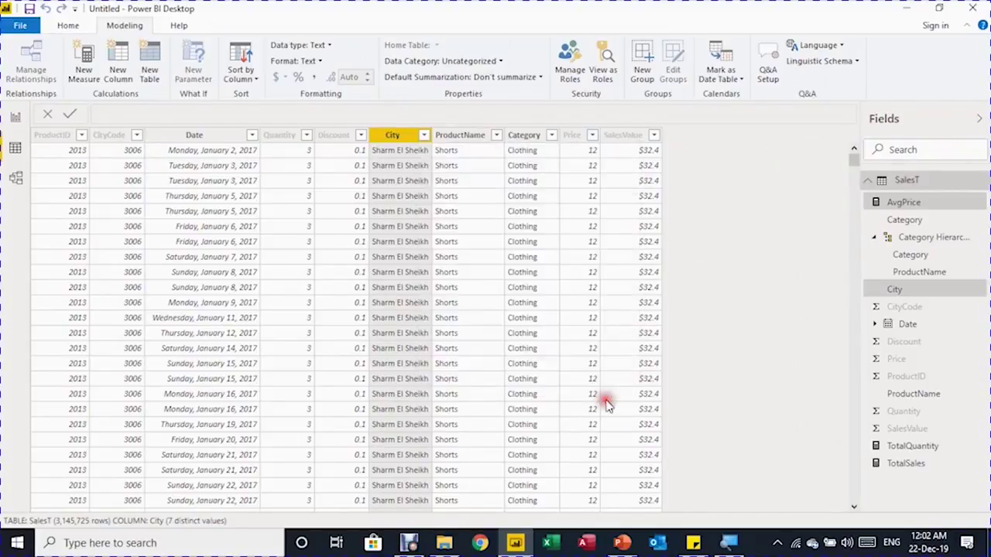
{"action": "left_click", "coordinate": [17, 117]}
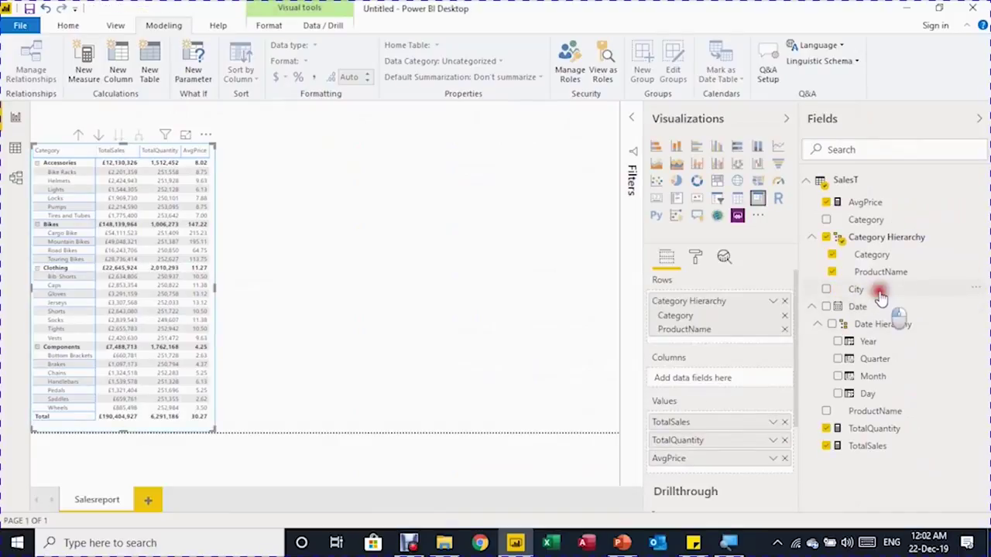
- Create a map of the City field on the page and resize it to sit directly beside the matrix
{"action": "left_click_drag", "start_coordinate": [880, 296], "coordinate": [422, 249]}
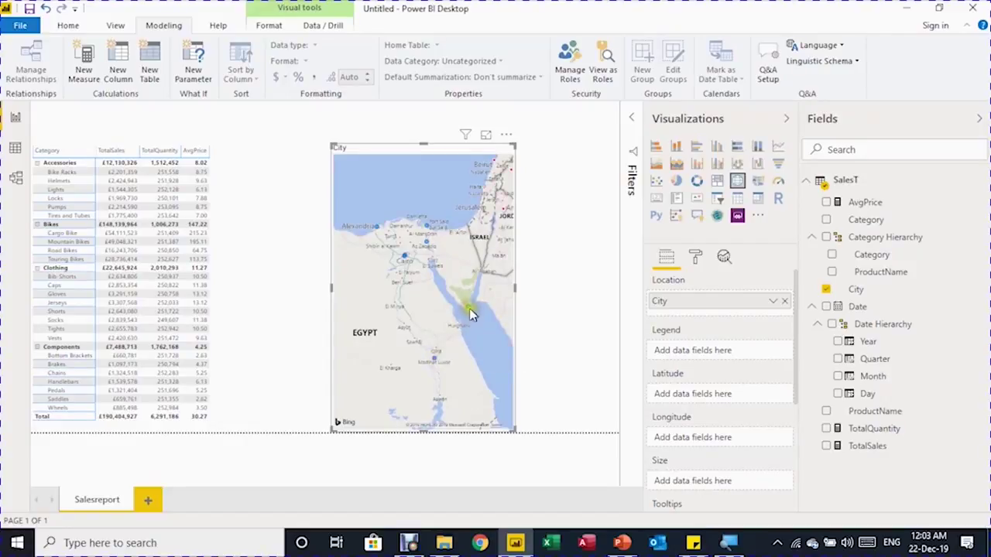
{"action": "mouse_move", "coordinate": [409, 258]}
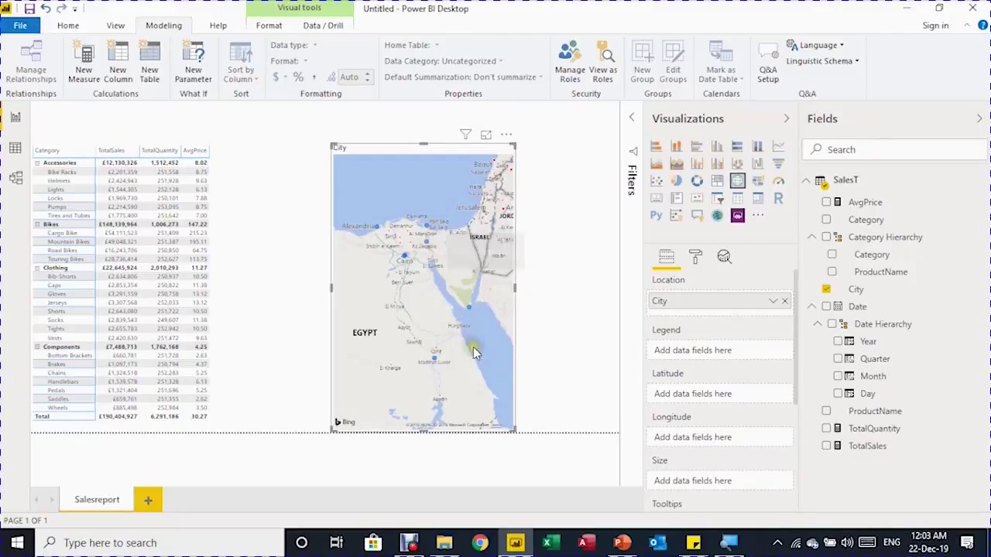
{"action": "left_click_drag", "start_coordinate": [330, 286], "coordinate": [215, 281]}
{"action": "left_click_drag", "start_coordinate": [515, 144], "coordinate": [403, 255]}
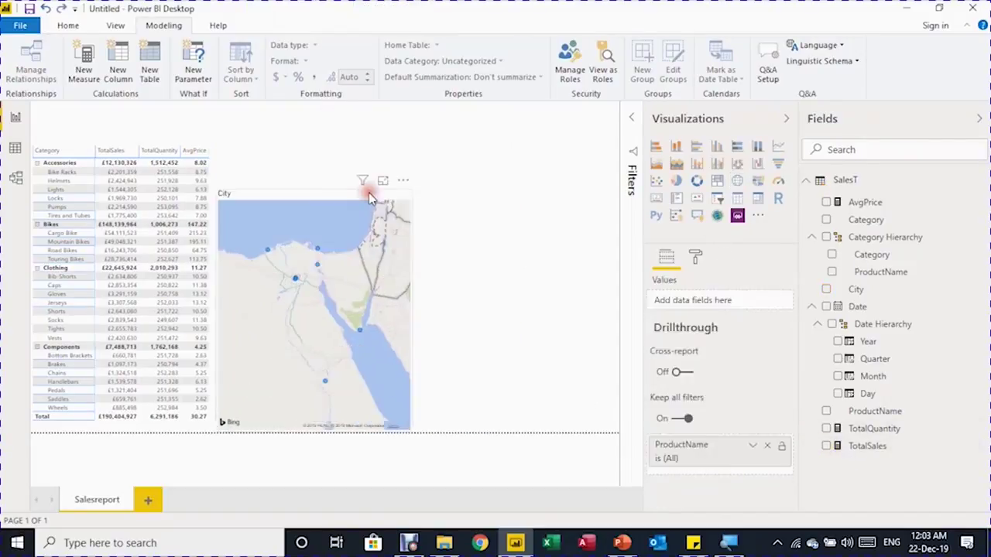
{"action": "left_click", "coordinate": [370, 198]}
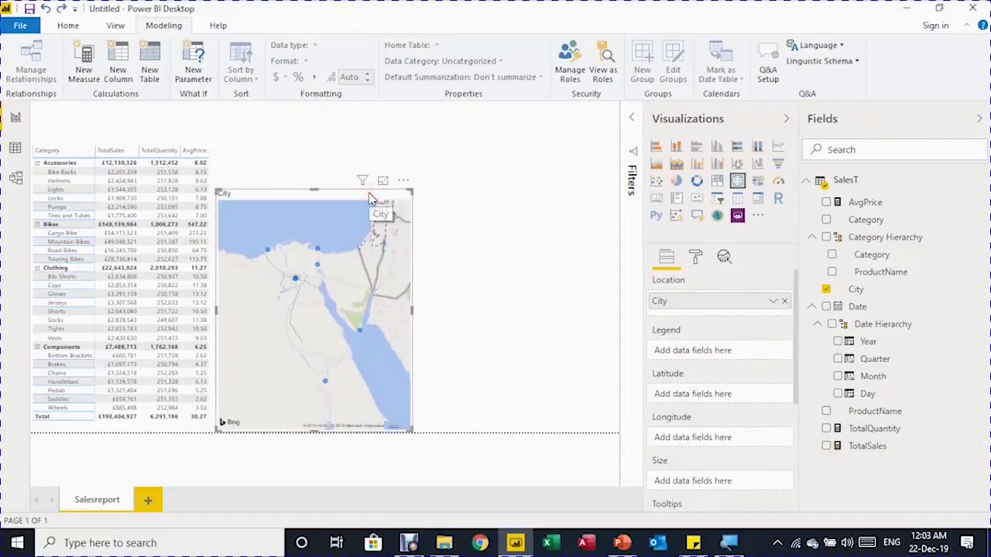
- Size the map's city bubbles by TotalSales and sort the matrix by TotalSales in descending order
{"action": "left_click", "coordinate": [825, 446]}
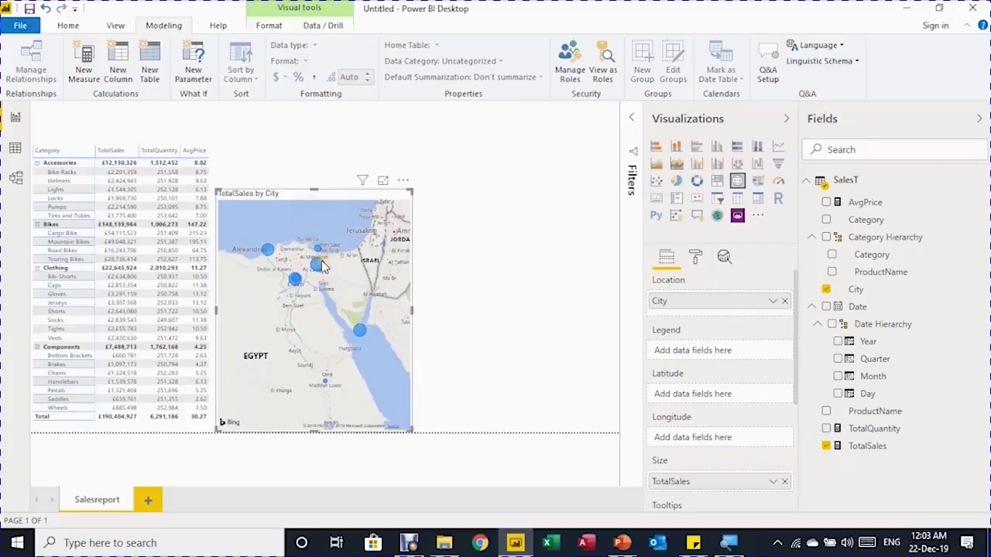
{"action": "mouse_move", "coordinate": [323, 266]}
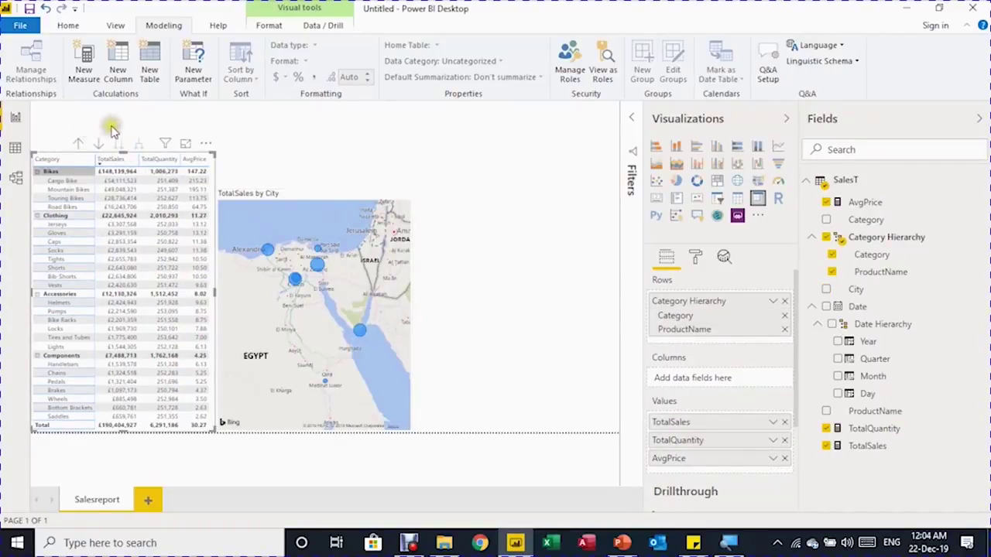
{"action": "left_click", "coordinate": [257, 128]}
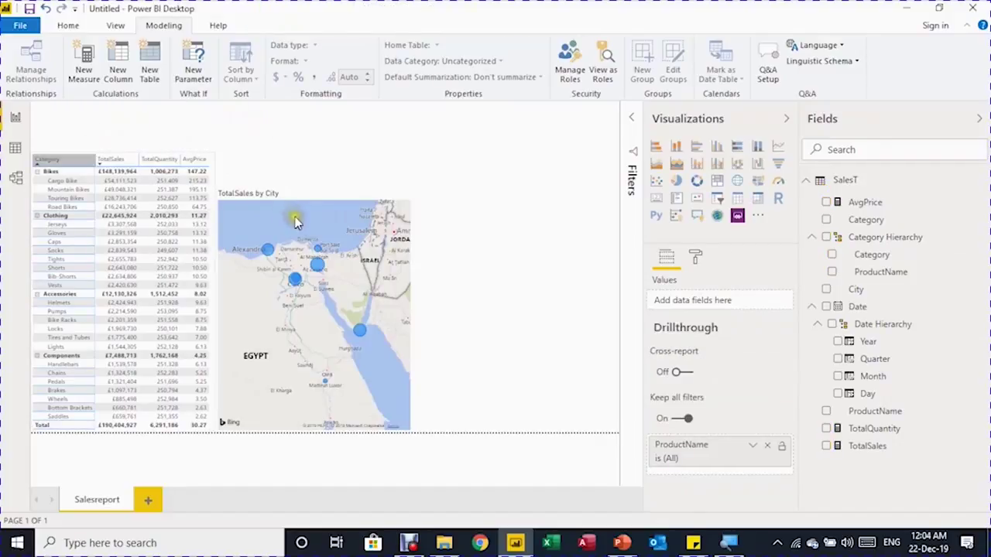
{"action": "mouse_move", "coordinate": [356, 329]}
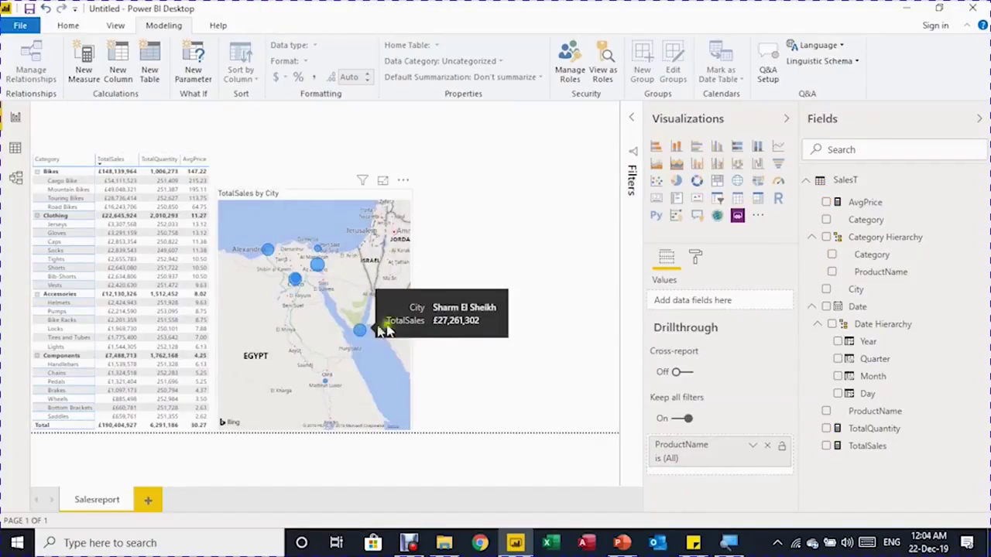
{"action": "left_click", "coordinate": [527, 352]}
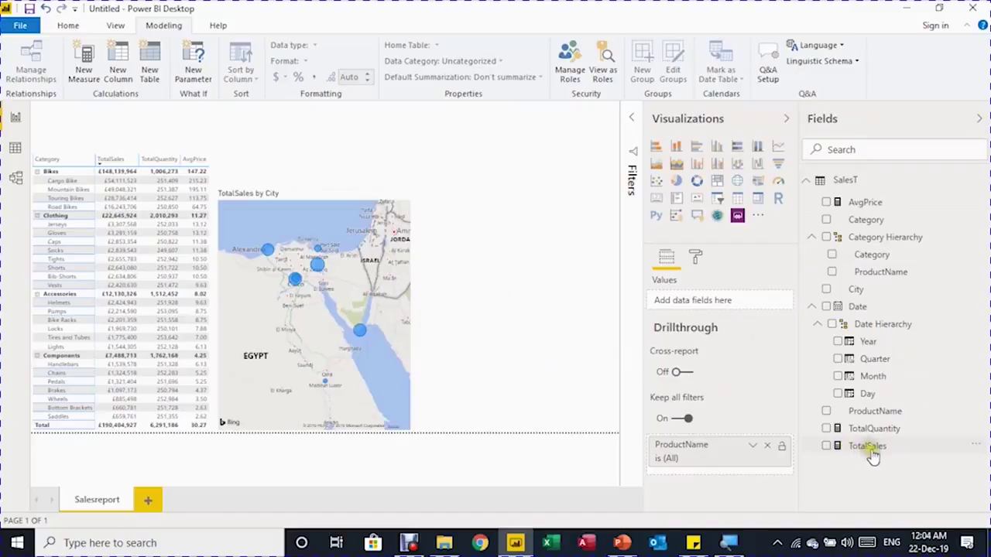
- Create a stacked bar chart of TotalSales by Category Hierarchy beside the city map
{"action": "left_click_drag", "start_coordinate": [868, 446], "coordinate": [501, 304]}
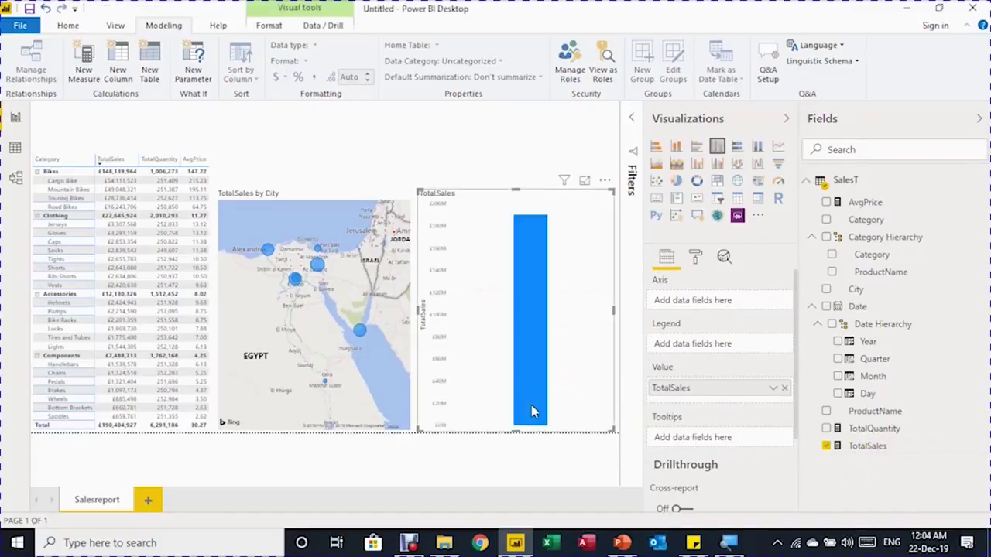
{"action": "left_click", "coordinate": [532, 410]}
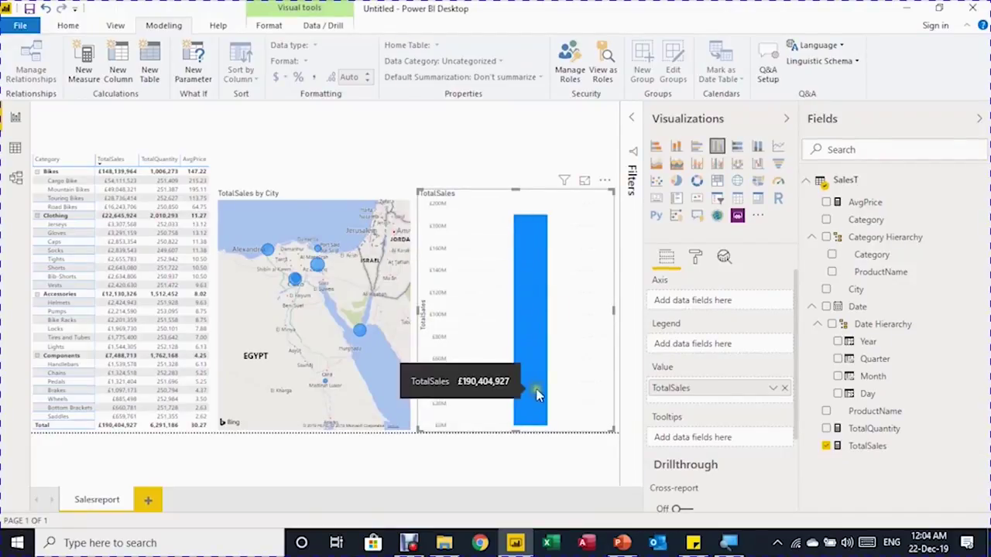
{"action": "left_click", "coordinate": [655, 147]}
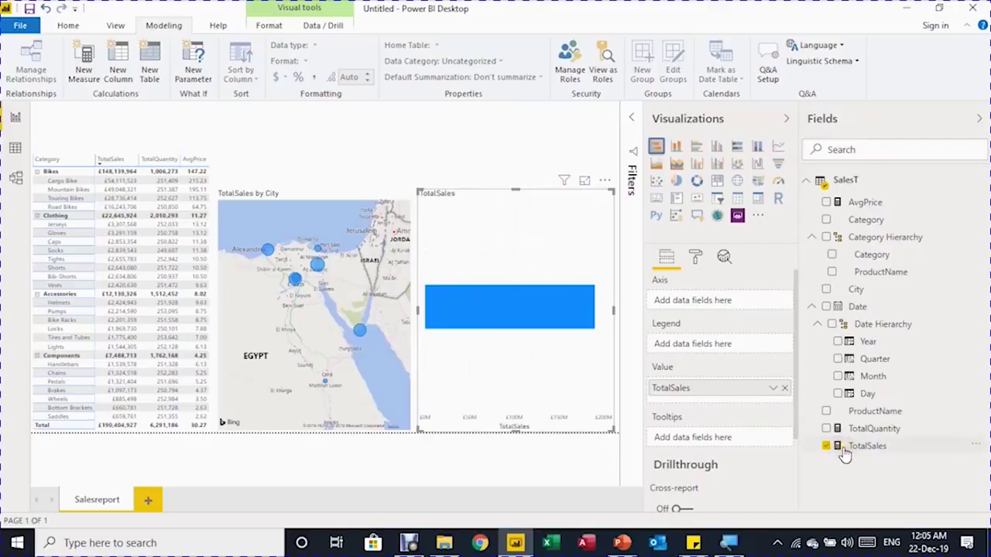
{"action": "left_click_drag", "start_coordinate": [851, 237], "coordinate": [500, 268]}
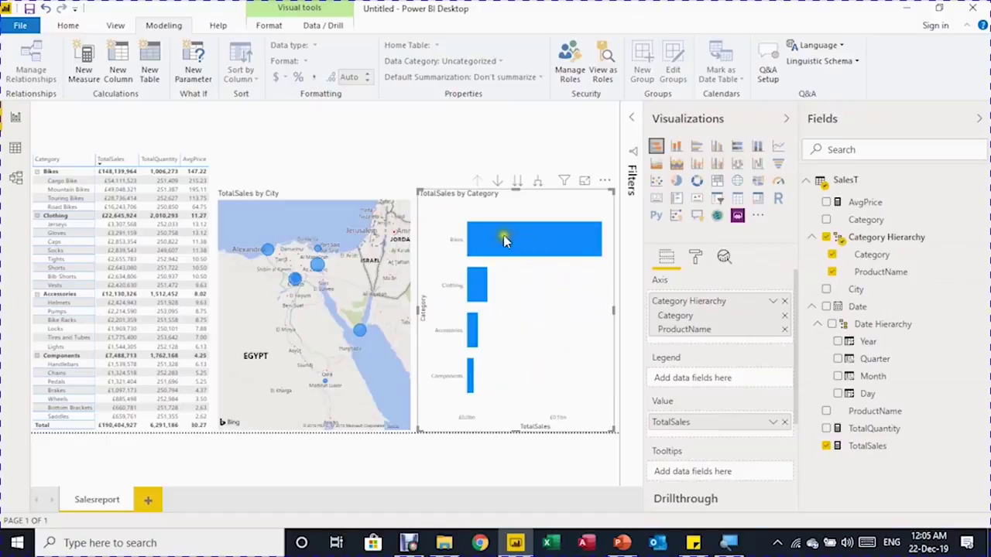
{"action": "mouse_move", "coordinate": [503, 243]}
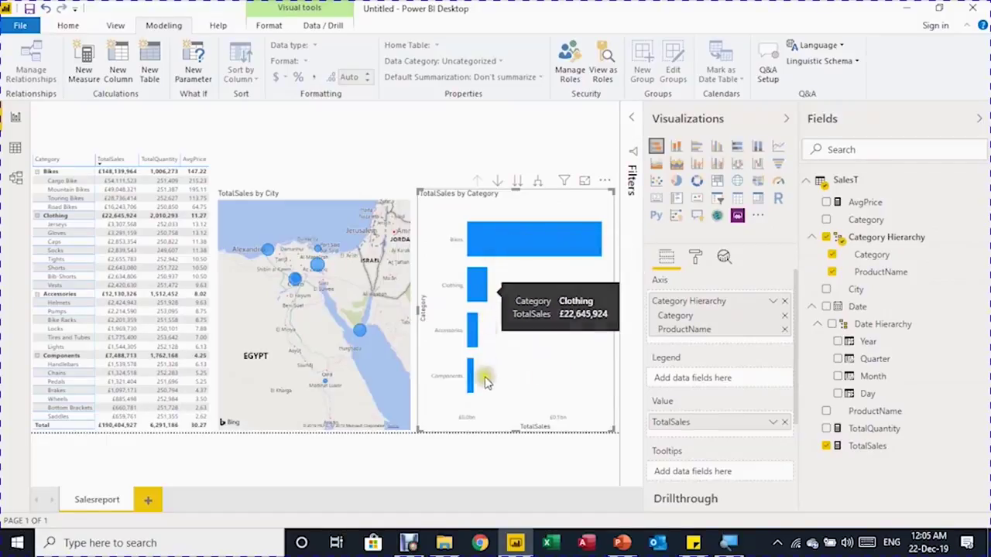
{"action": "left_click", "coordinate": [498, 281]}
{"action": "mouse_move", "coordinate": [493, 239]}
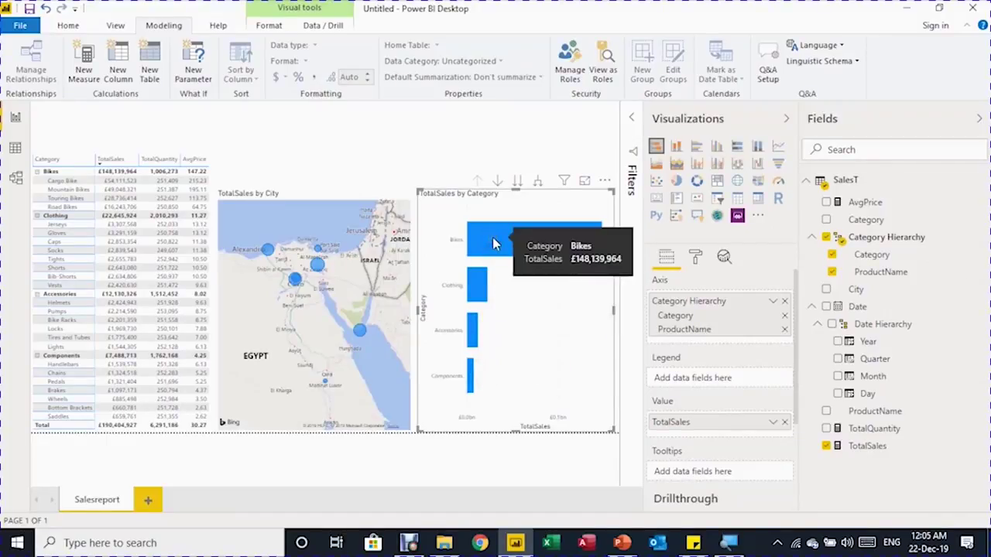
- Expand the whole bar chart down one level to category and product name, and drill back up to categories
{"action": "left_click", "coordinate": [541, 183]}
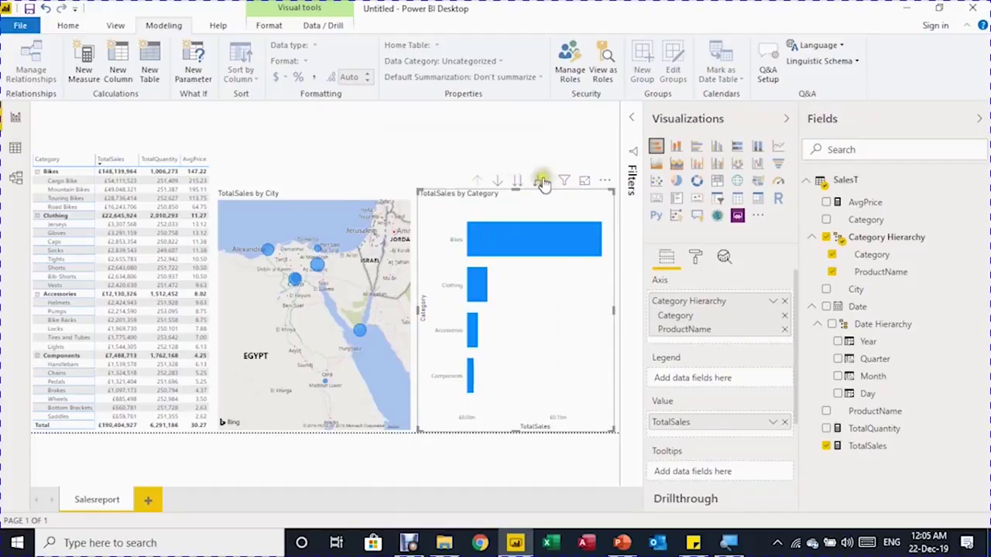
{"action": "left_click", "coordinate": [541, 183]}
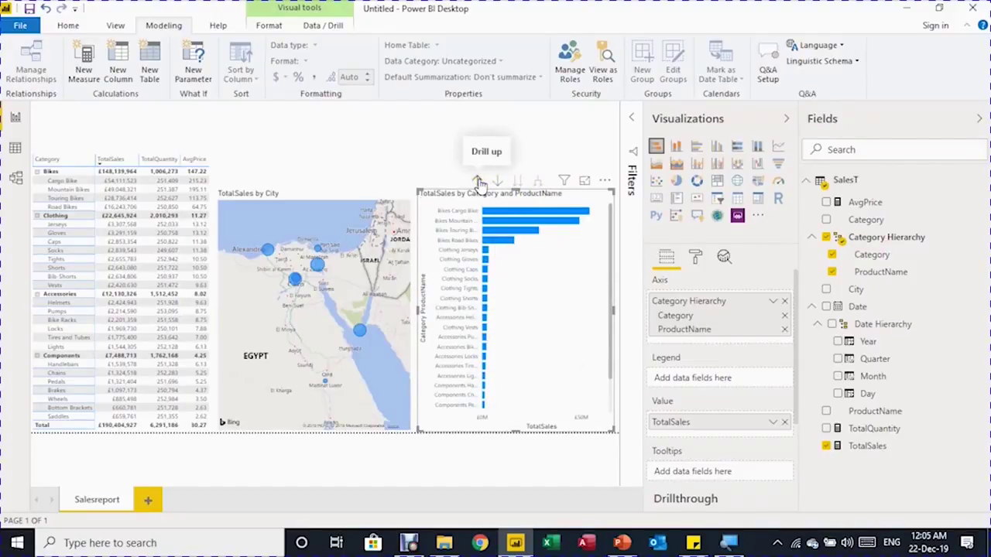
{"action": "left_click", "coordinate": [477, 181]}
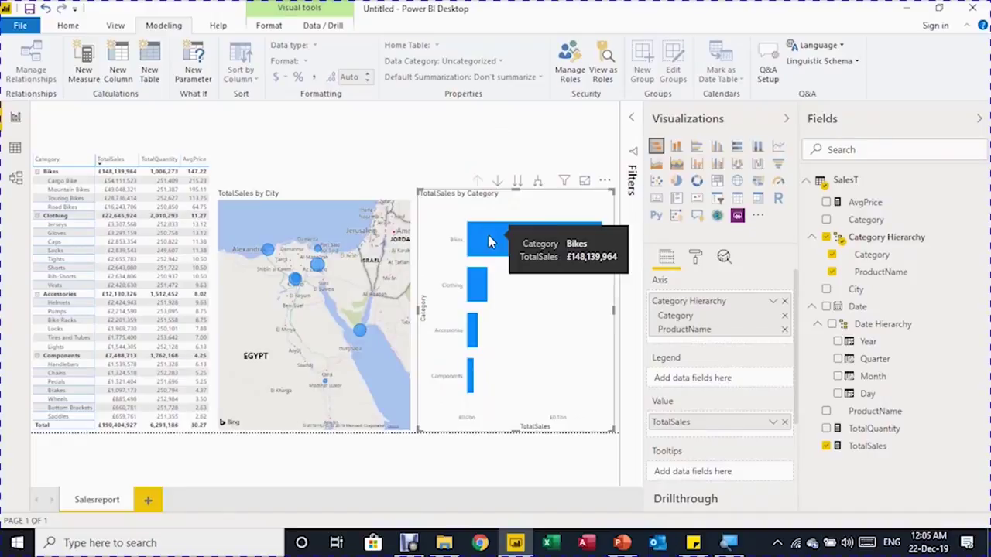
- Turn on drill-down mode for the bar chart, drill into the Bikes category and return to the category level
{"action": "left_click", "coordinate": [499, 182]}
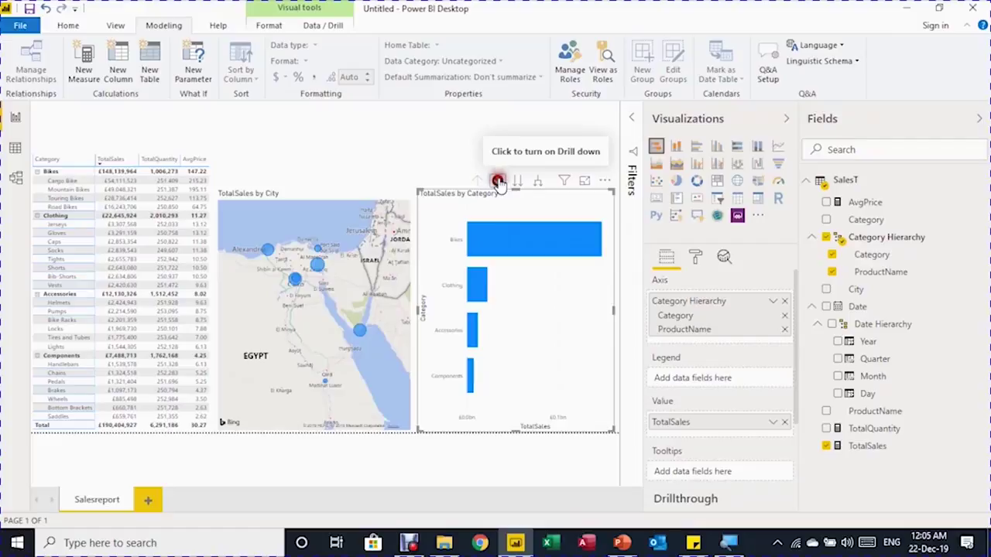
{"action": "left_click", "coordinate": [518, 247]}
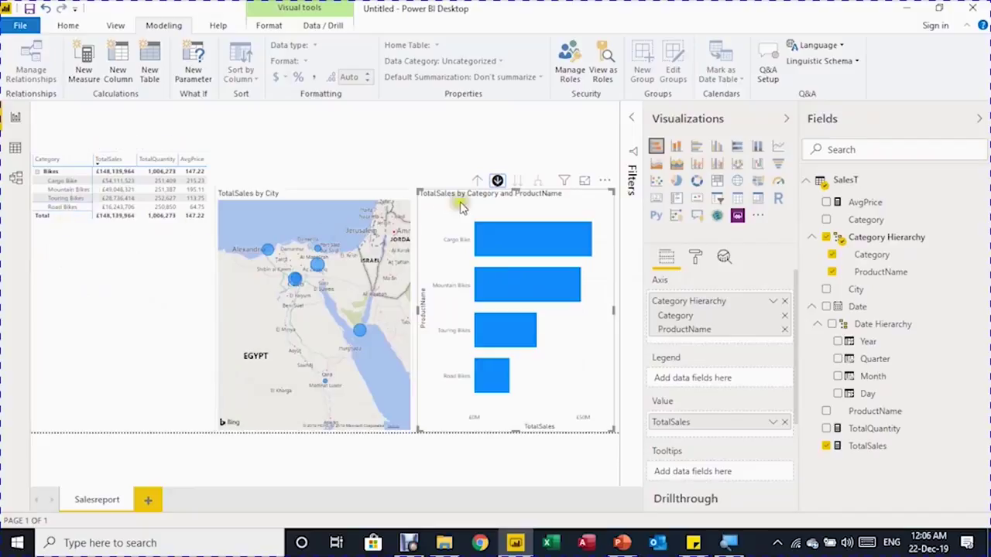
{"action": "left_click", "coordinate": [477, 181]}
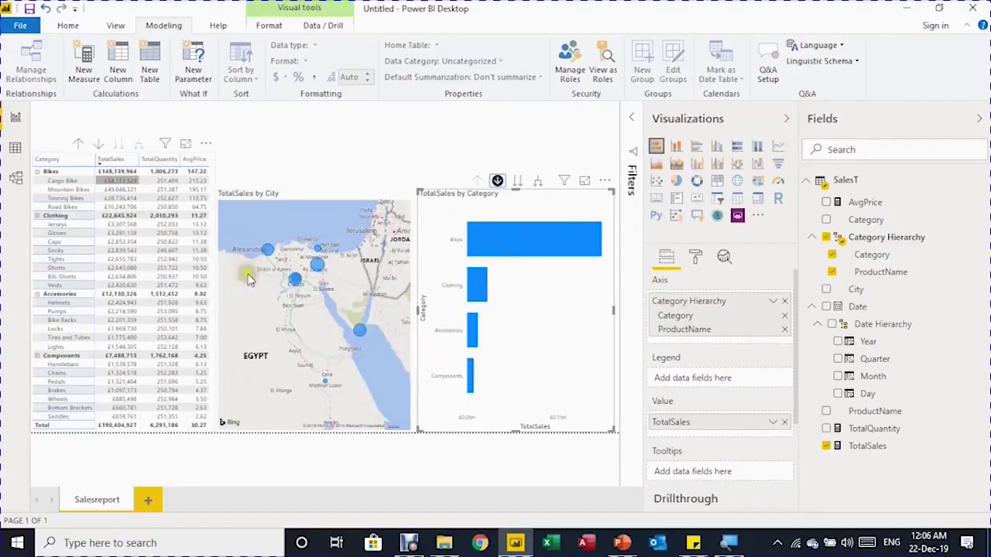
- Test cross-filtering between the visuals by selecting and clearing Alexandria on the map and Mountain Bikes in the matrix
{"action": "left_click", "coordinate": [269, 250]}
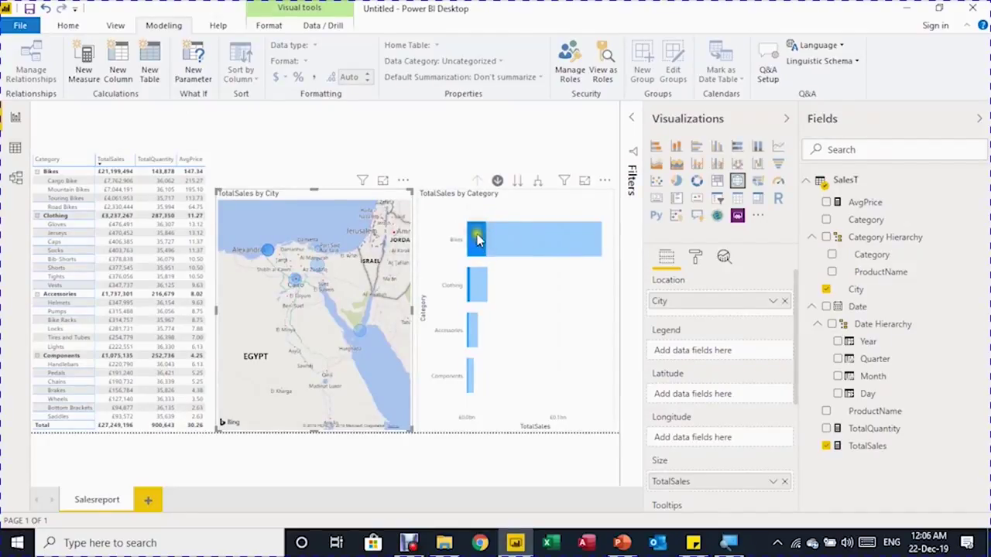
{"action": "left_click", "coordinate": [268, 256]}
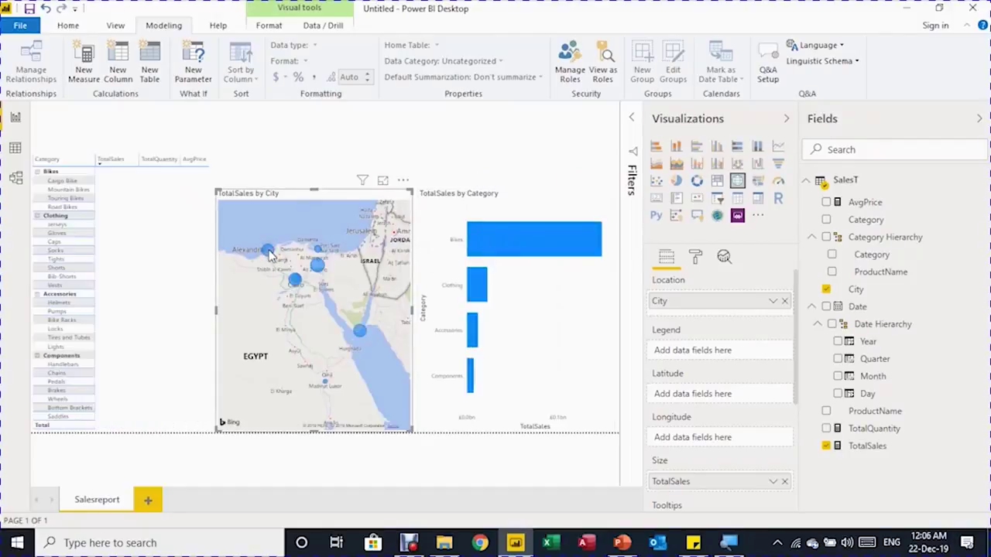
{"action": "mouse_move", "coordinate": [268, 253]}
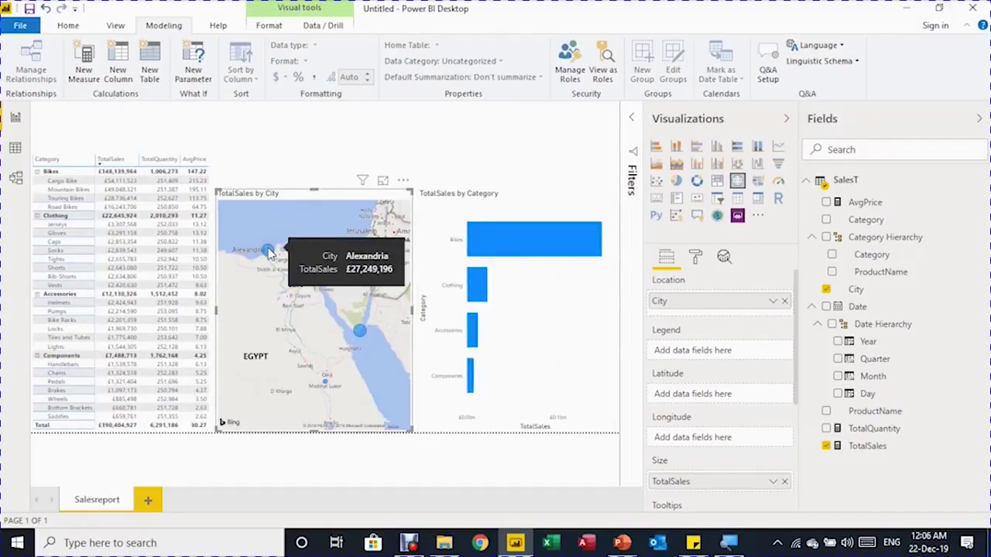
{"action": "left_click", "coordinate": [75, 192]}
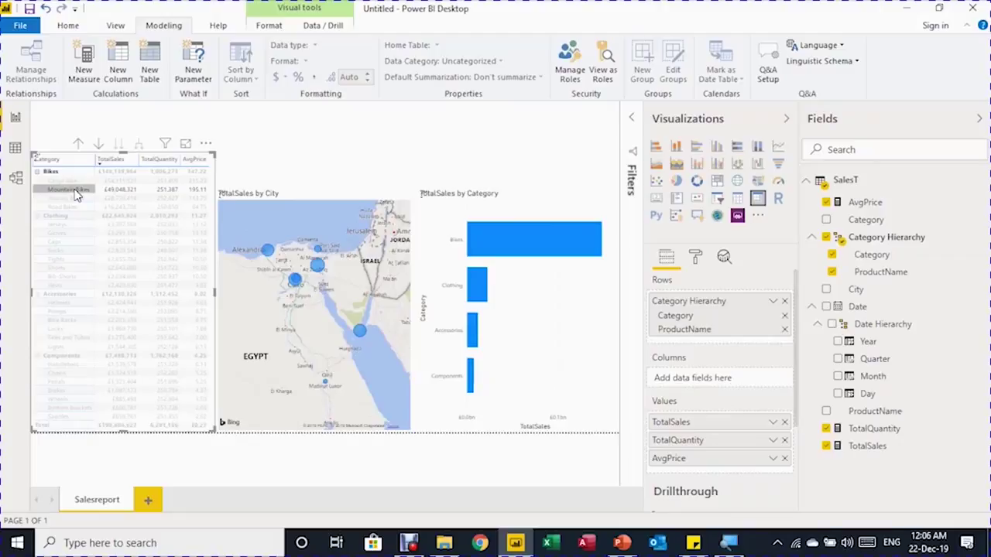
{"action": "left_click", "coordinate": [75, 193]}
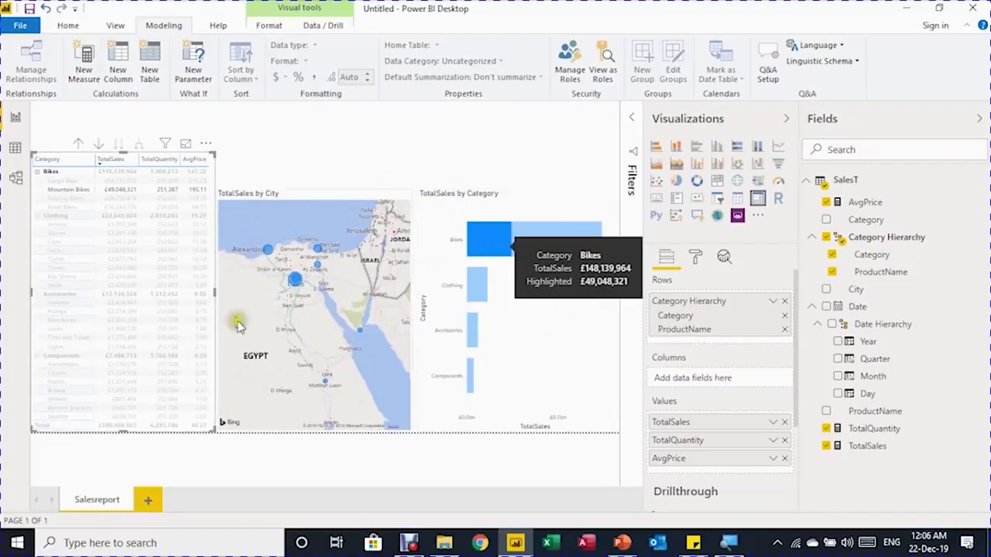
{"action": "left_click", "coordinate": [81, 190]}
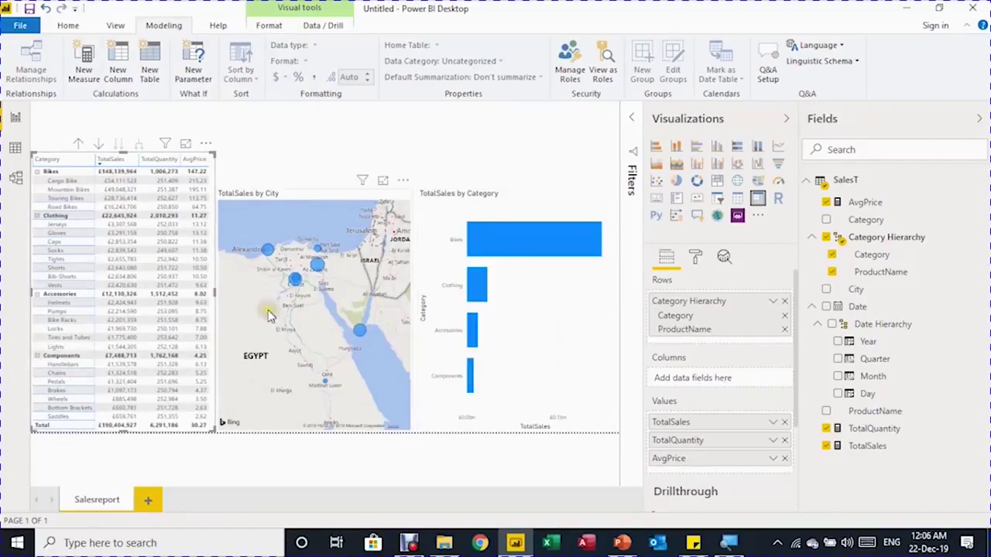
- Insert a text box on the report page containing the title "AAA BIkes - Sales Report"
{"action": "left_click", "coordinate": [243, 307]}
{"action": "left_click", "coordinate": [68, 27]}
{"action": "left_click", "coordinate": [466, 46]}
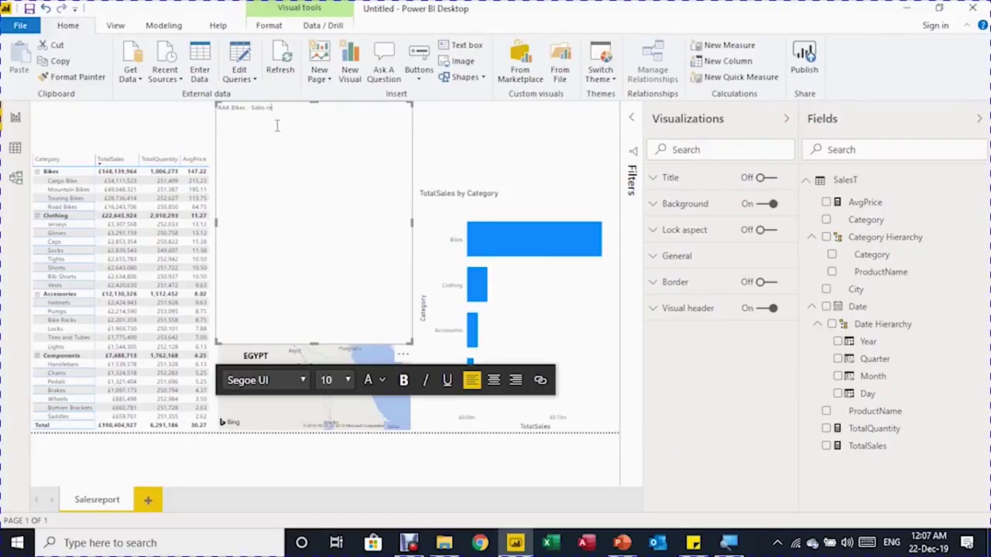
{"action": "type", "text": "port"}
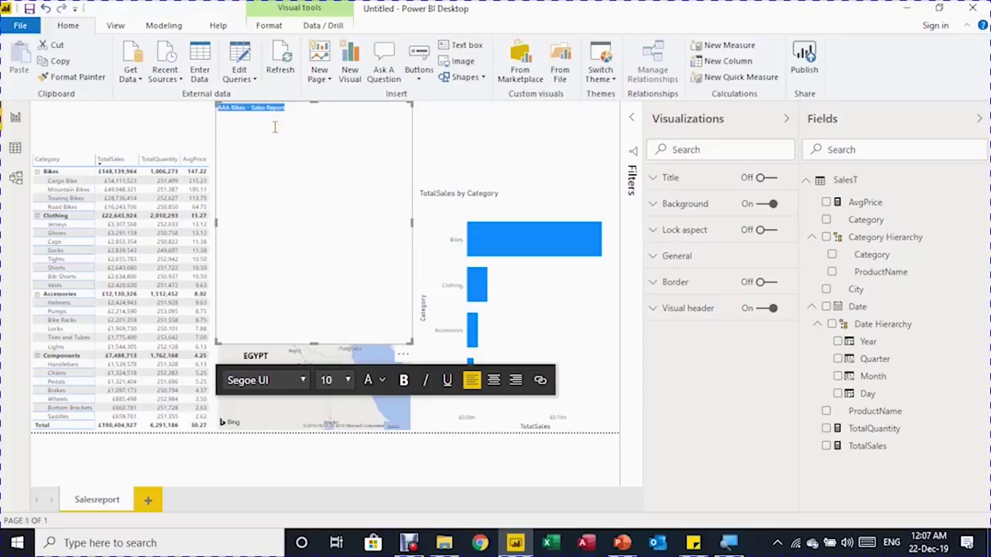
- Format the title text in size 40, italic and centred
{"action": "left_click", "coordinate": [347, 380]}
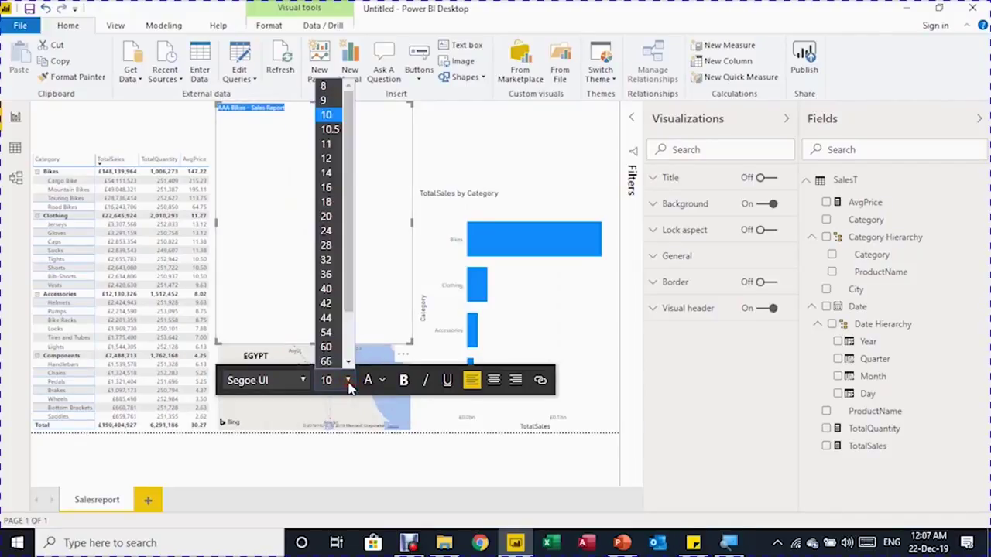
{"action": "left_click", "coordinate": [334, 288]}
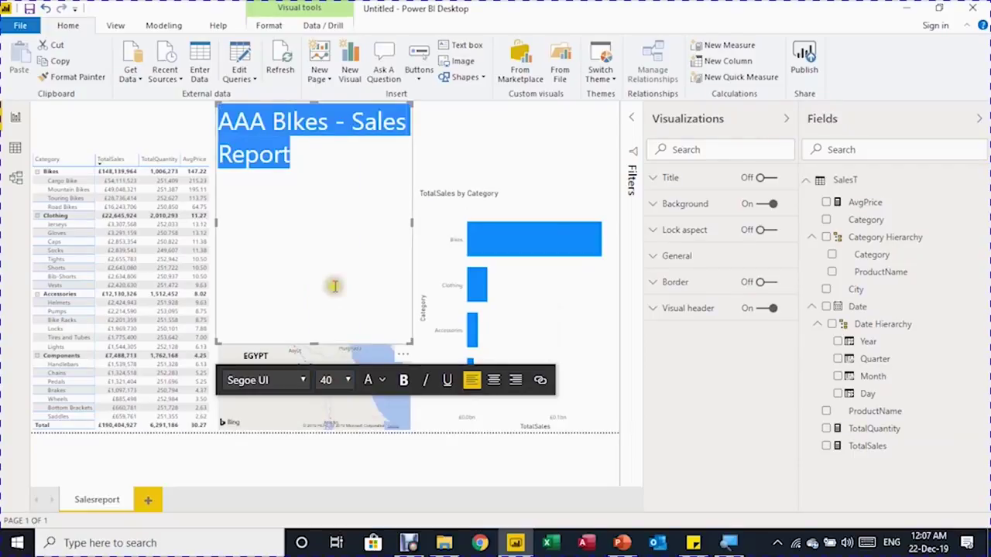
{"action": "left_click", "coordinate": [424, 392]}
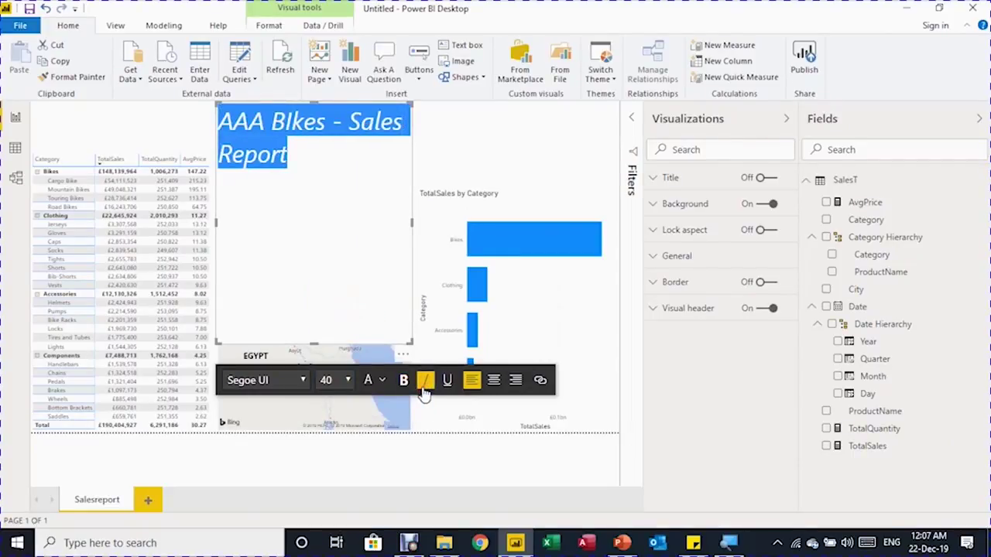
{"action": "left_click", "coordinate": [493, 380]}
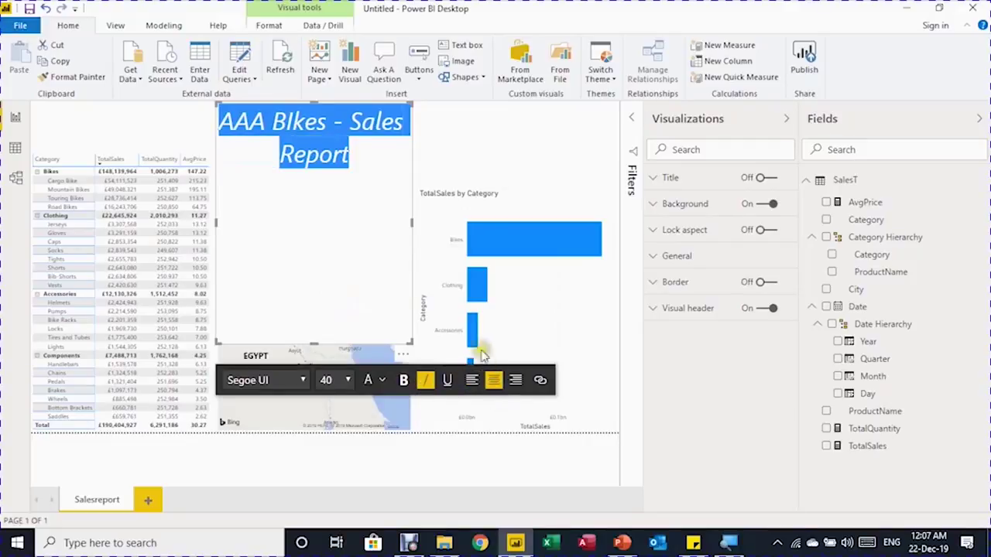
- Resize the title text box into a shallow full-width banner above the visuals and correct its text to "AAA Bikes - Sales Report"
{"action": "left_click_drag", "start_coordinate": [314, 343], "coordinate": [313, 149]}
{"action": "left_click_drag", "start_coordinate": [414, 131], "coordinate": [626, 137]}
{"action": "left_click", "coordinate": [372, 127]}
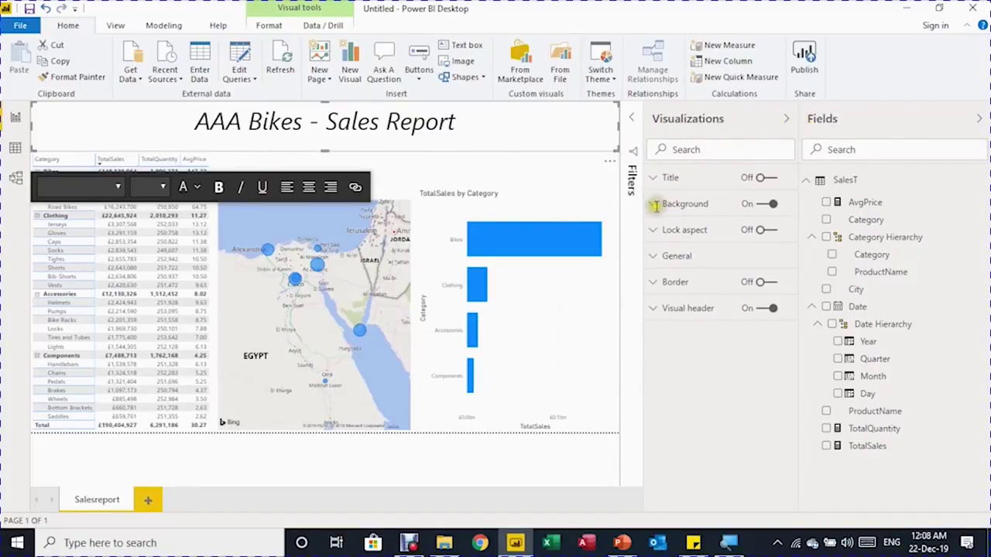
- Open the background colour choices for the title text box
{"action": "left_click", "coordinate": [651, 204]}
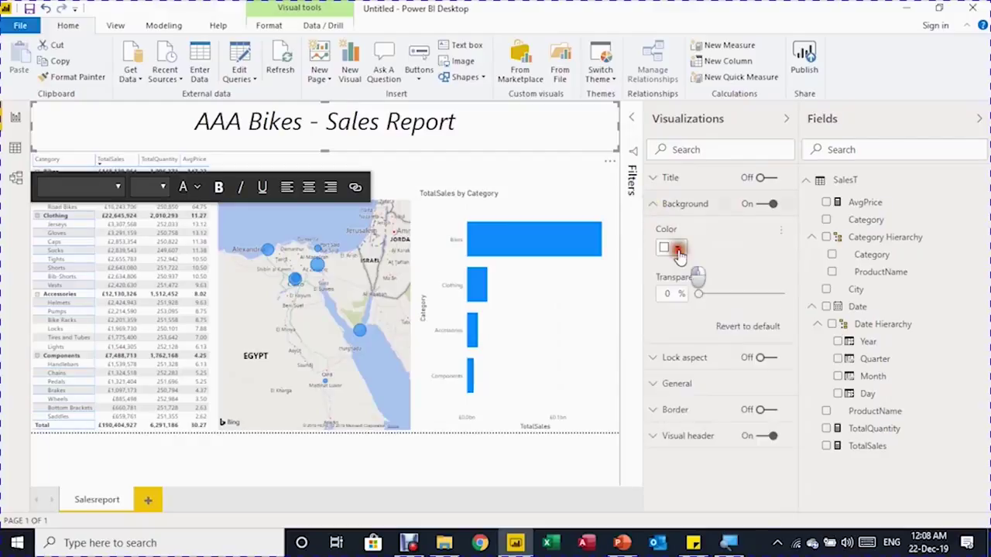
{"action": "left_click", "coordinate": [678, 248]}
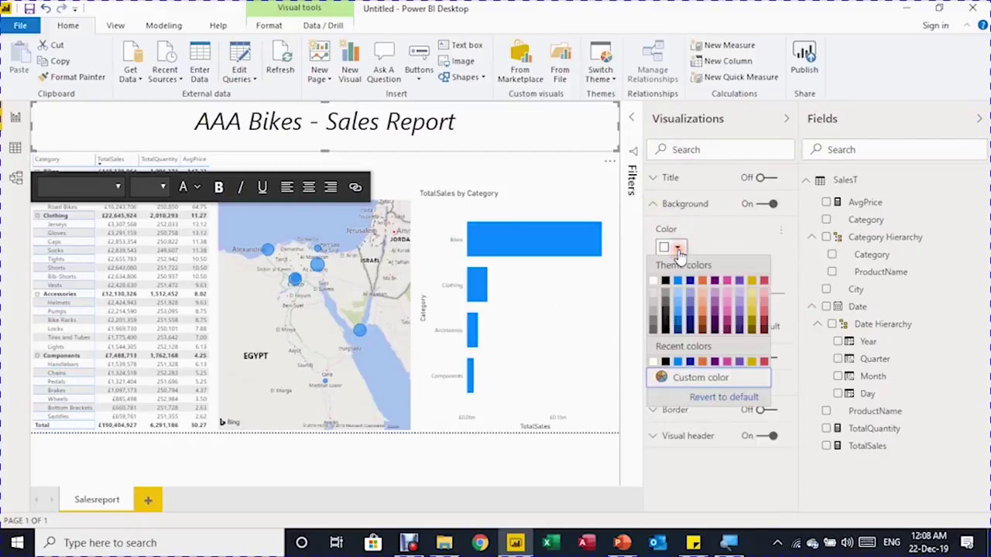
- Set the background of the report title text box to the light grey theme colour and deselect it
{"action": "left_click", "coordinate": [653, 301]}
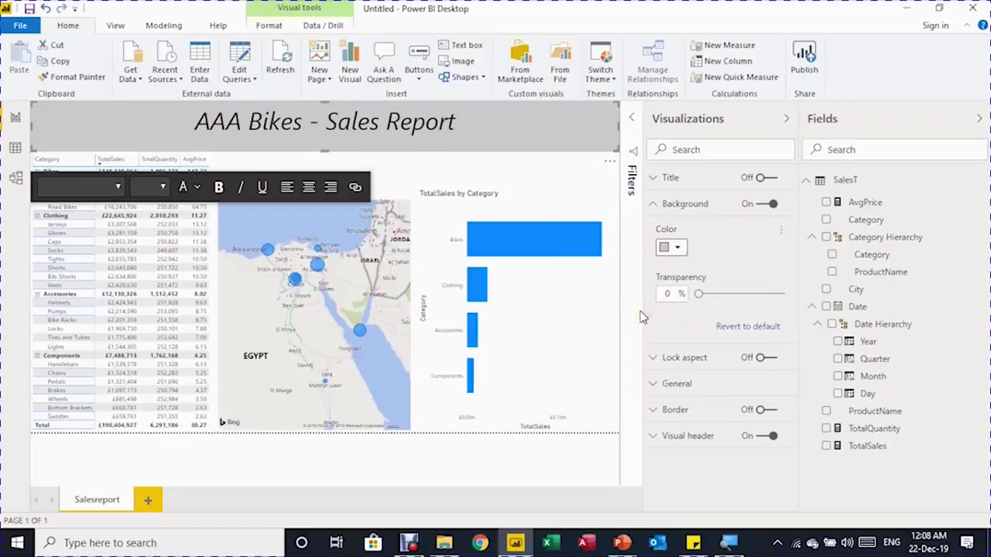
{"action": "left_click", "coordinate": [537, 170]}
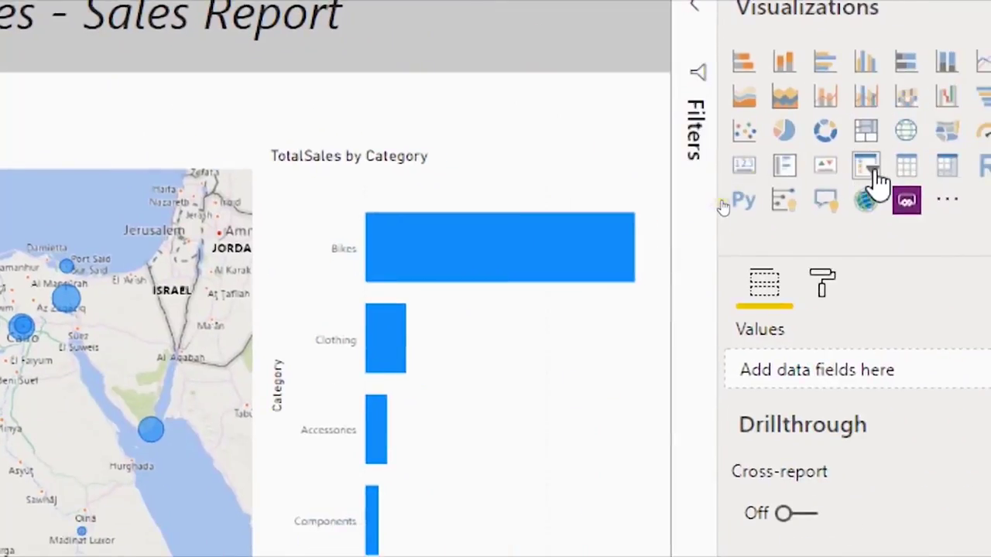
- Add a slicer on Year from the Date Hierarchy, move it over the bar chart and show it as a List
{"action": "left_click", "coordinate": [876, 176]}
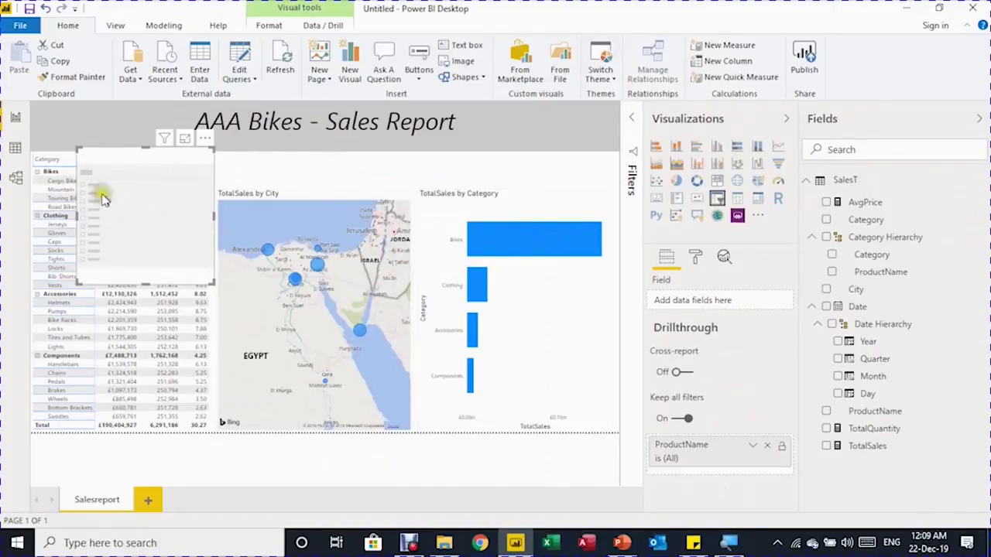
{"action": "left_click", "coordinate": [851, 342]}
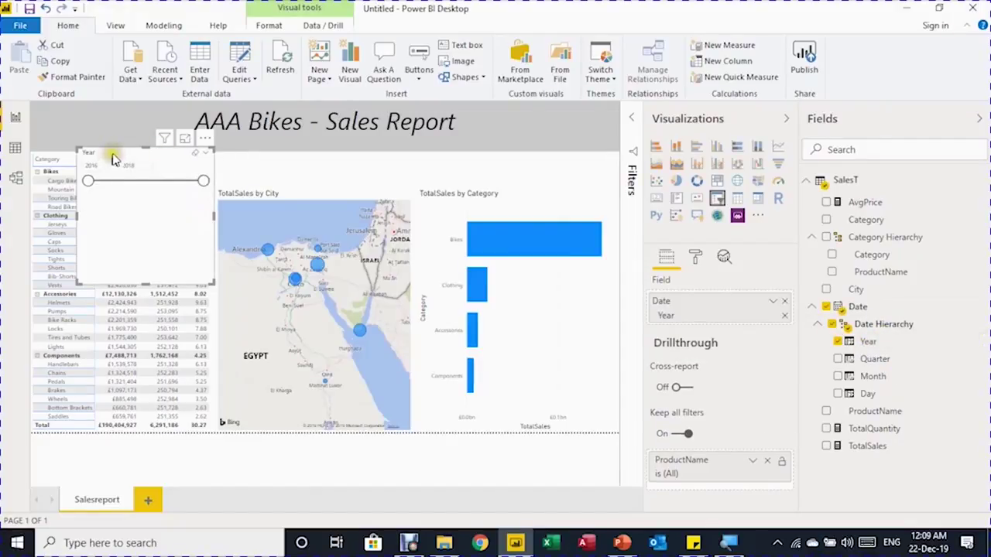
{"action": "left_click_drag", "start_coordinate": [112, 157], "coordinate": [436, 176]}
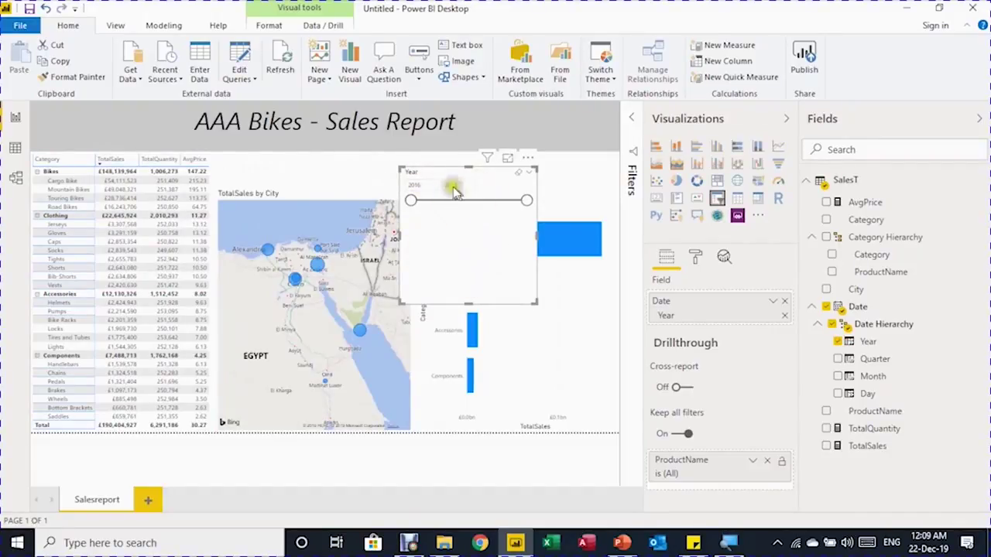
{"action": "left_click", "coordinate": [530, 174]}
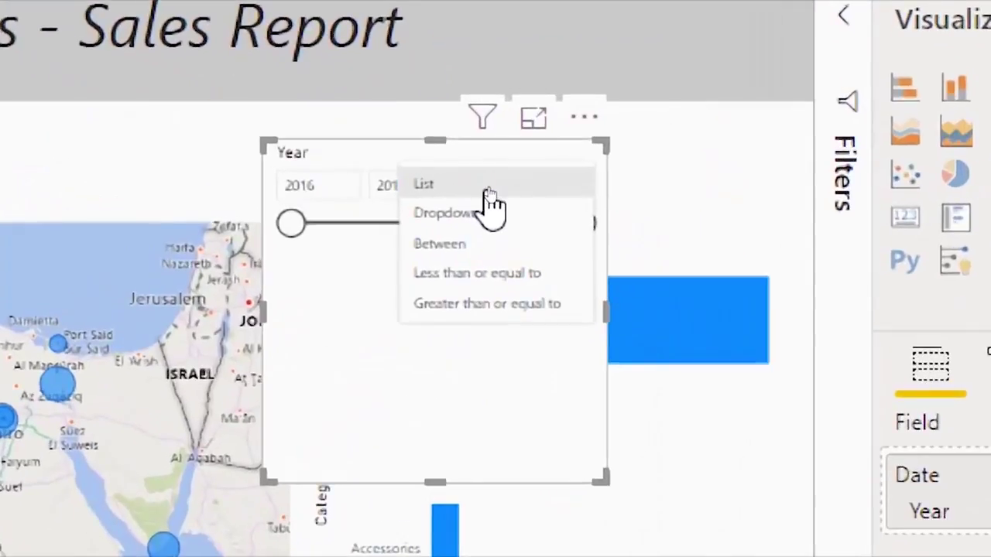
{"action": "left_click", "coordinate": [489, 193]}
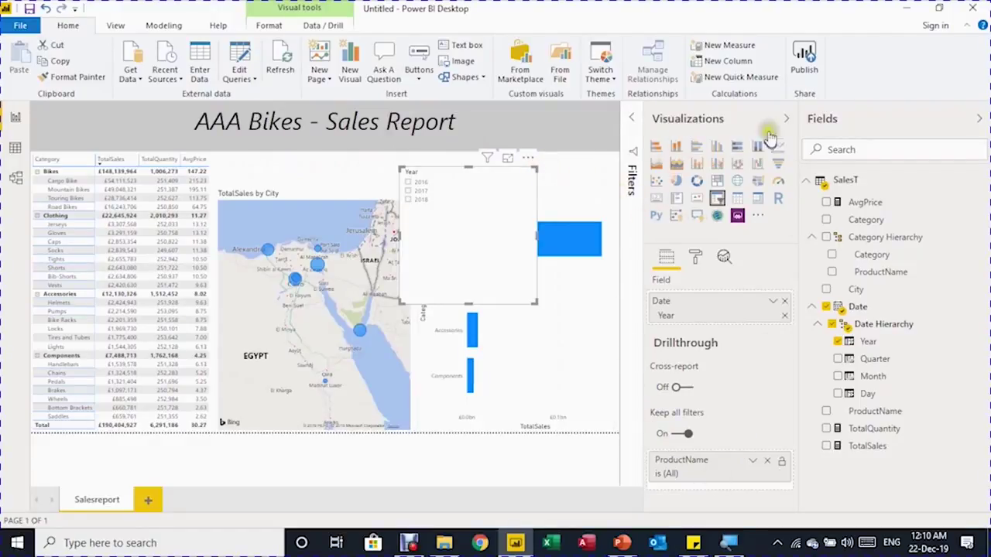
- Set the Year slicer's orientation to Horizontal and fit it as a strip above the map and the bar chart
{"action": "left_click", "coordinate": [696, 259]}
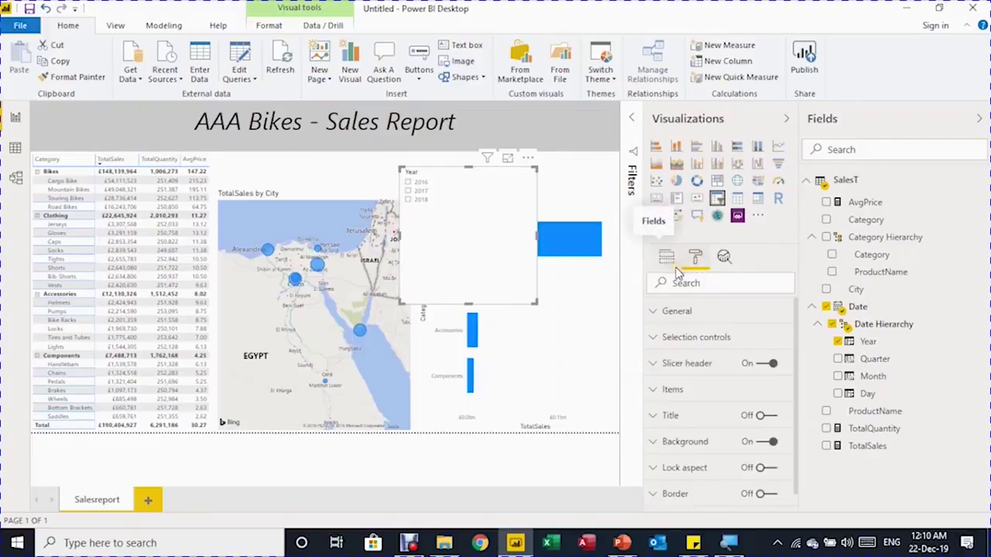
{"action": "left_click", "coordinate": [651, 312]}
{"action": "scroll", "coordinate": [697, 356], "scroll_direction": "down", "scroll_amount": 1}
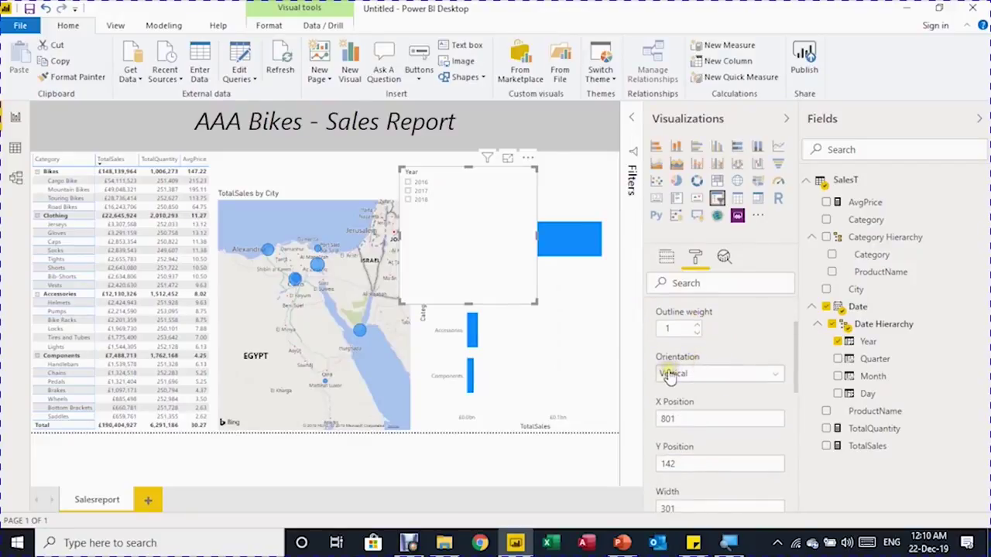
{"action": "left_click", "coordinate": [716, 372]}
{"action": "left_click", "coordinate": [712, 406]}
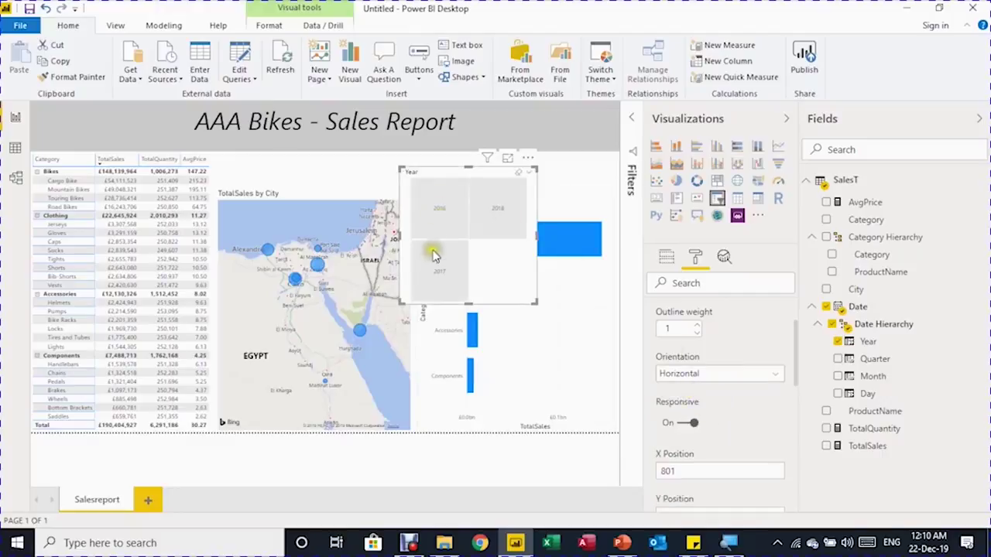
{"action": "left_click_drag", "start_coordinate": [402, 242], "coordinate": [209, 195]}
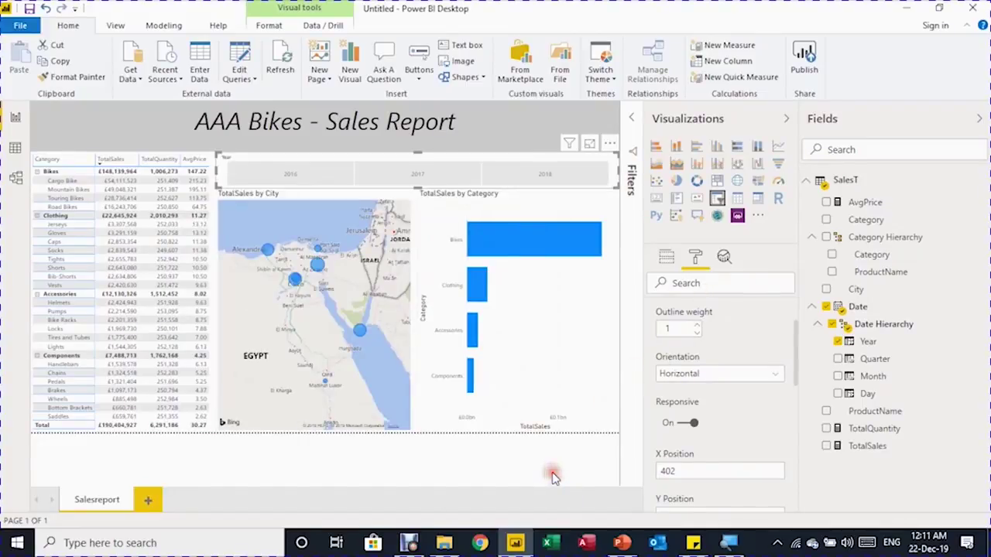
{"action": "key", "text": "Escape"}
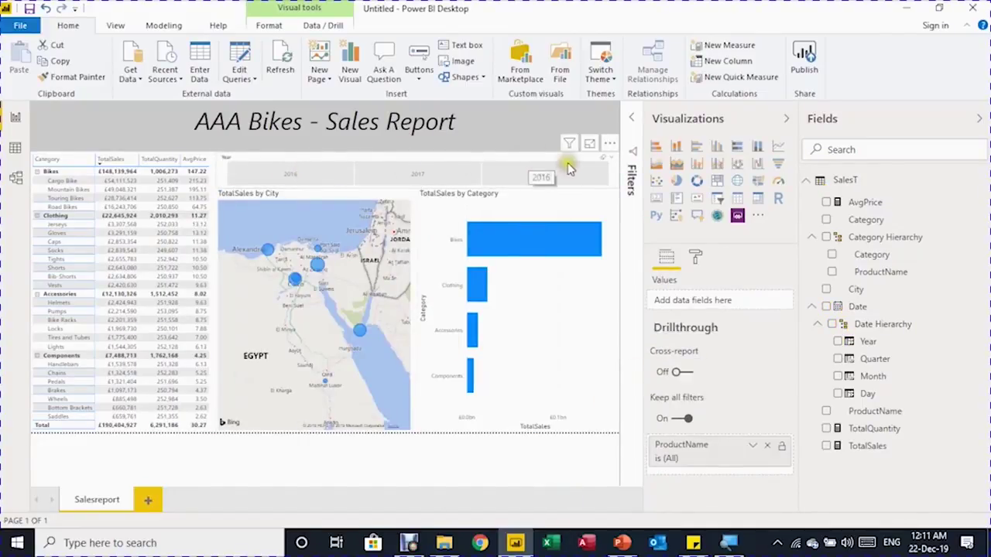
- Filter the report to 2016 with the Year slicer, drill down into the Bikes bar and examine the product sales
{"action": "left_click", "coordinate": [308, 177]}
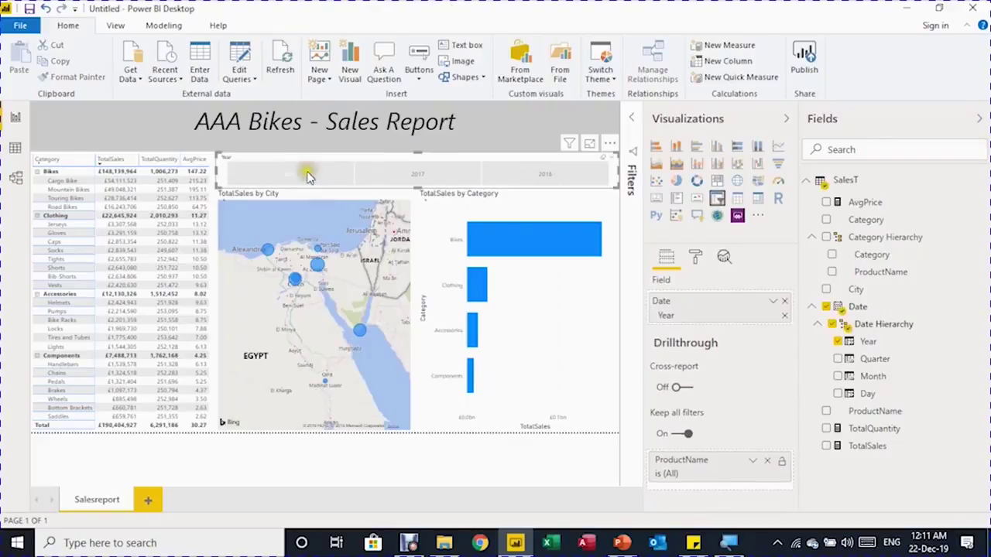
{"action": "left_click", "coordinate": [290, 173]}
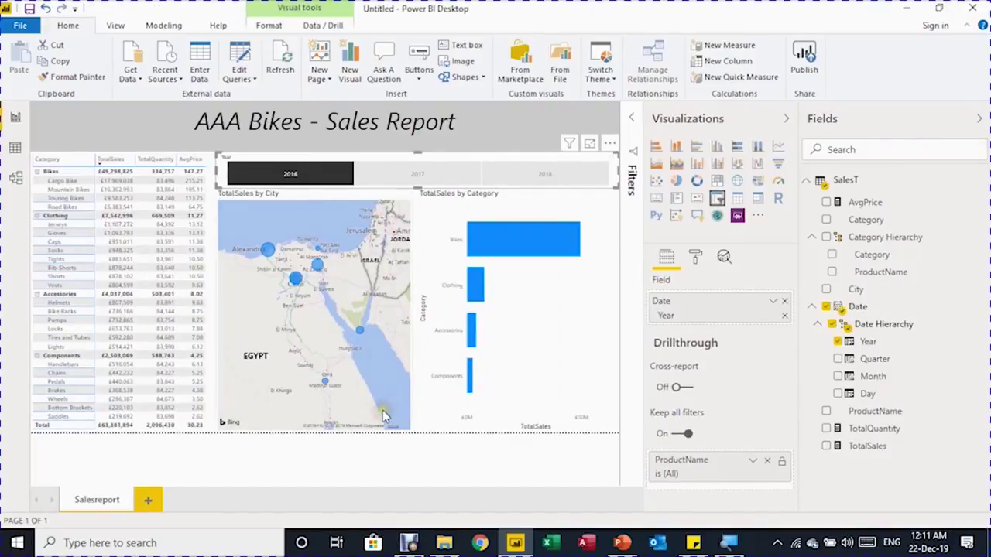
{"action": "left_click", "coordinate": [516, 235]}
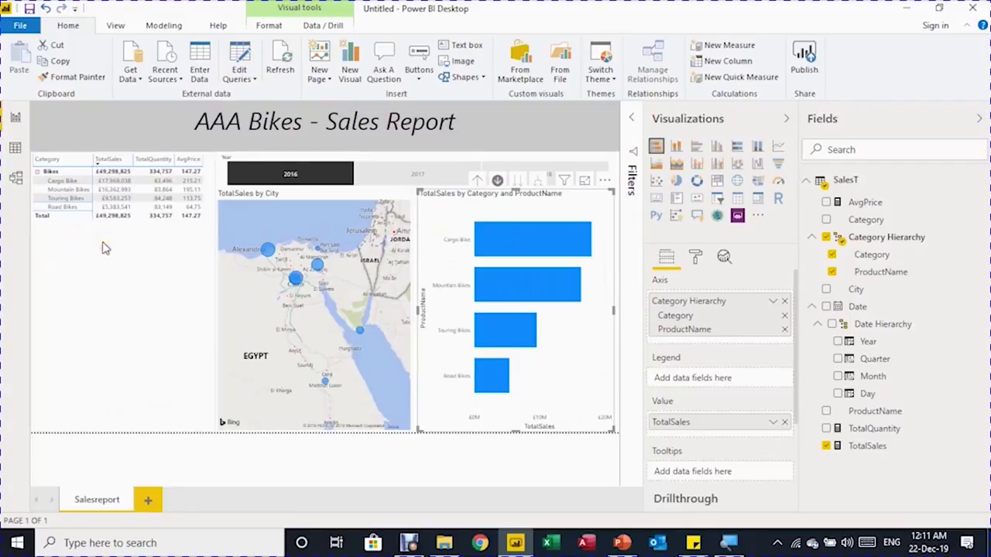
{"action": "mouse_move", "coordinate": [270, 257]}
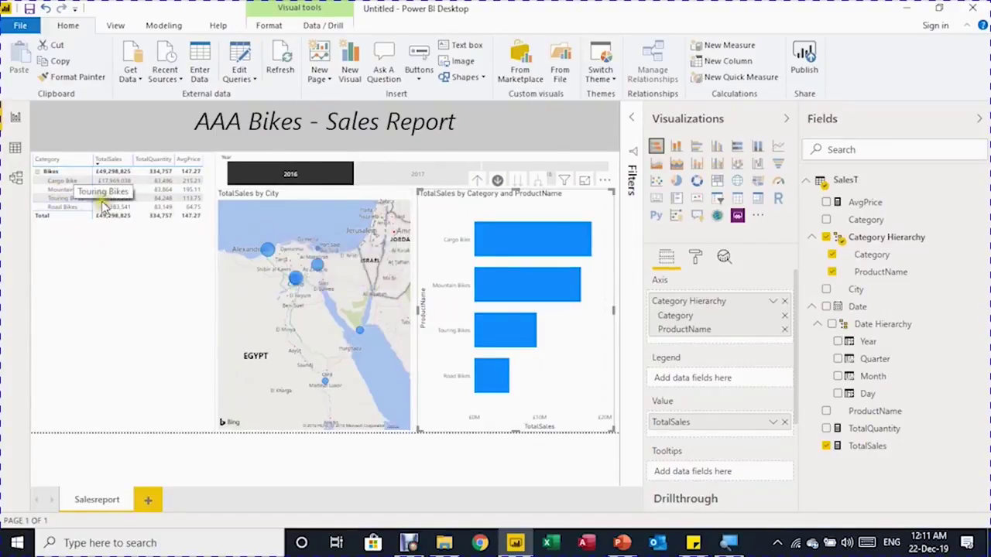
{"action": "mouse_move", "coordinate": [576, 277]}
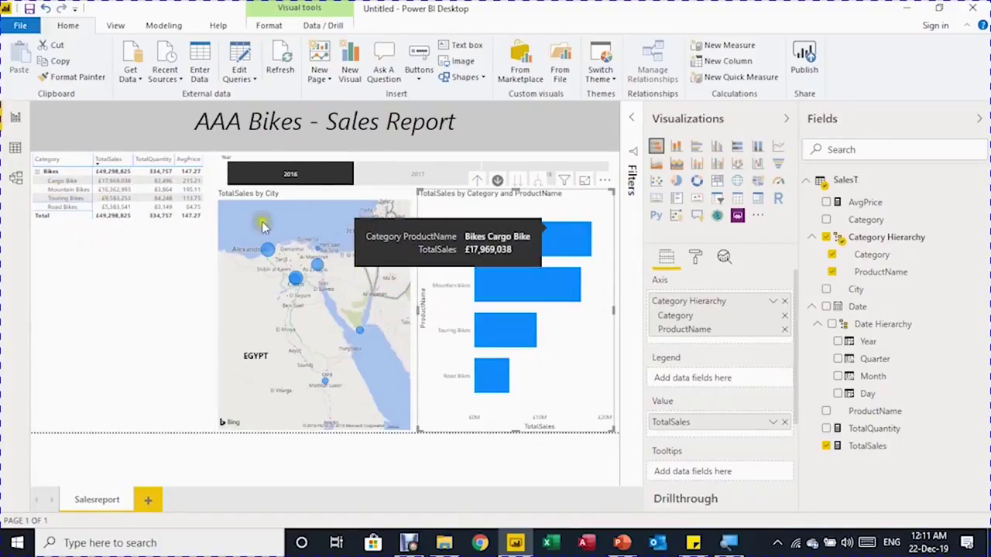
- Clear the 2016 filter, view the Bikes figures filtered to 2018, and clear the year selection again
{"action": "left_click", "coordinate": [525, 170]}
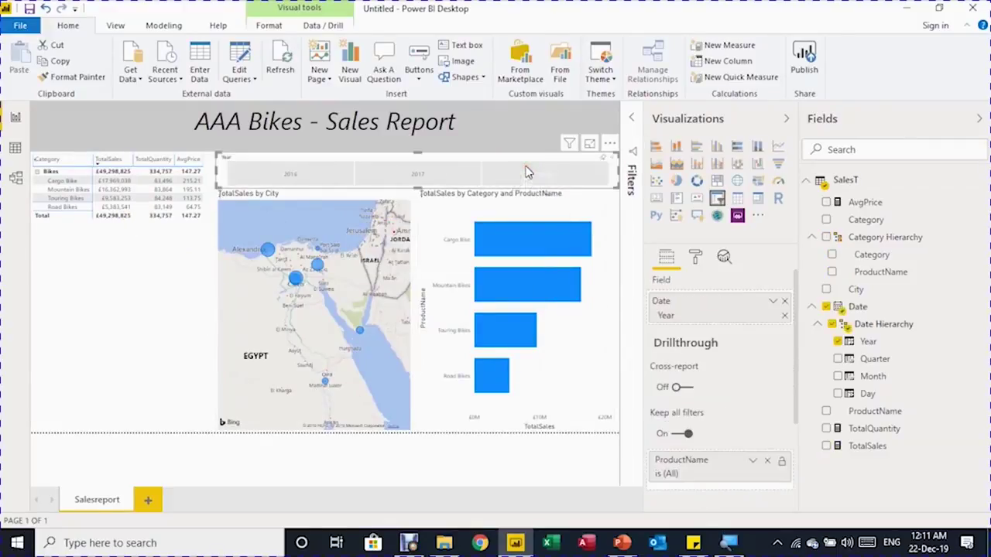
{"action": "left_click", "coordinate": [550, 178]}
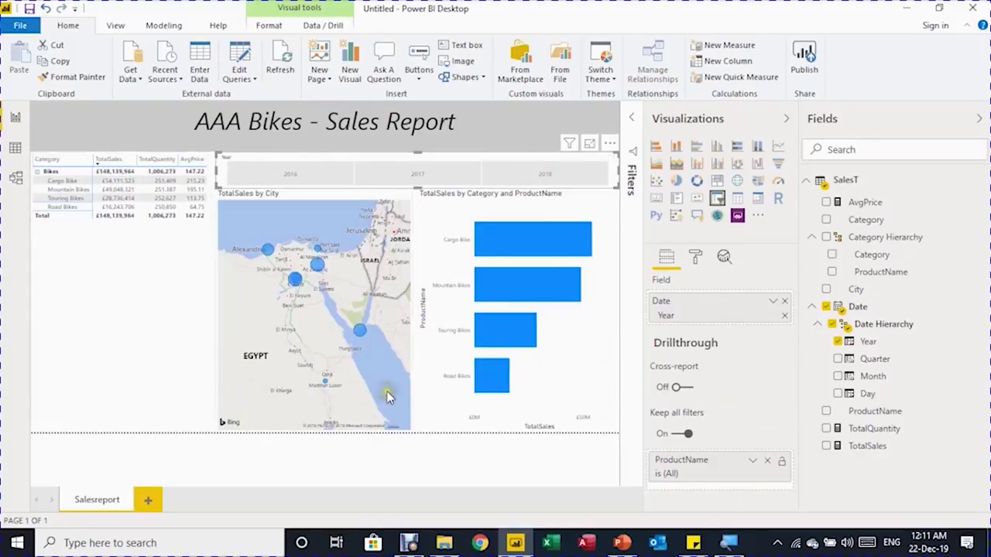
{"action": "left_click", "coordinate": [563, 167]}
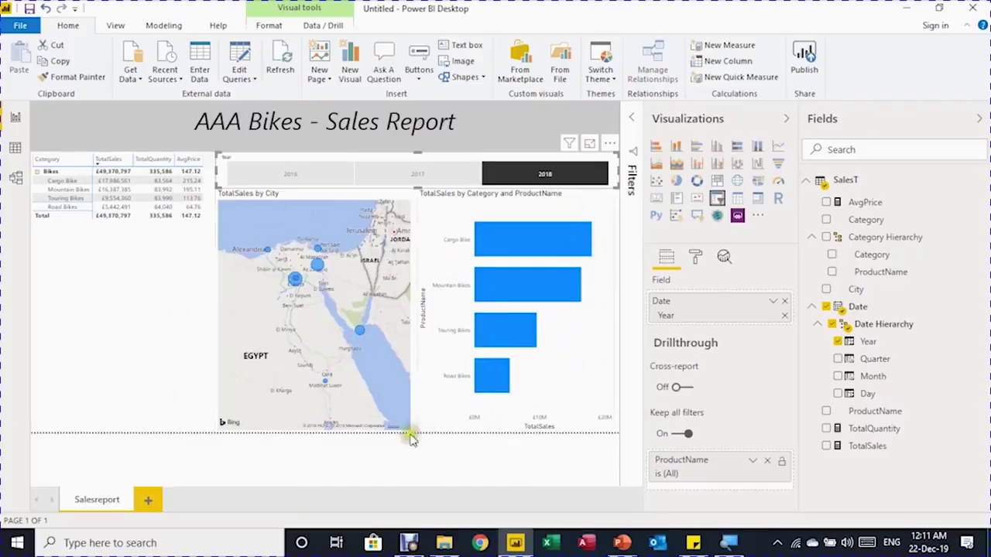
{"action": "left_click", "coordinate": [544, 175]}
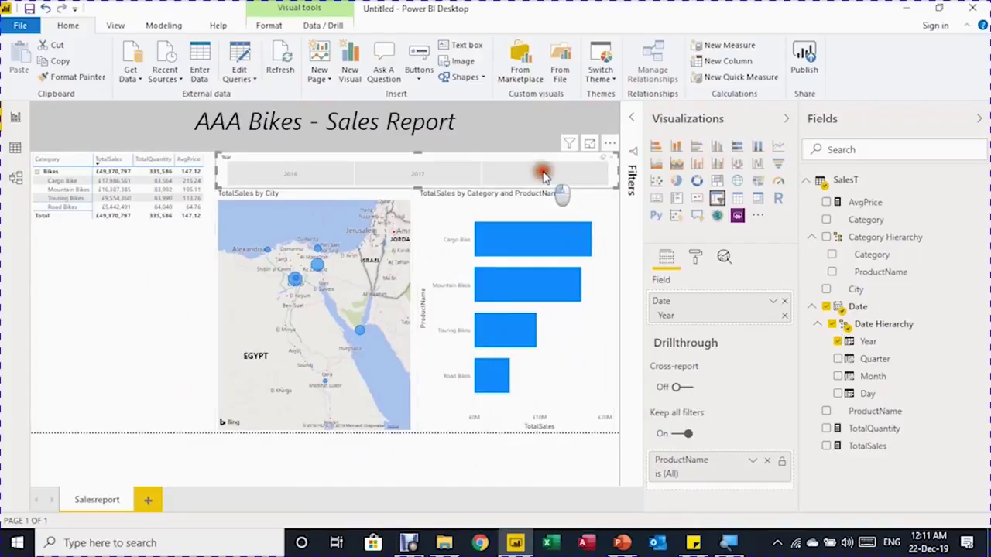
- Collapse the Visualizations and Fields panes and the ribbon, and drill the bar chart back up to the Category level
{"action": "left_click", "coordinate": [787, 120]}
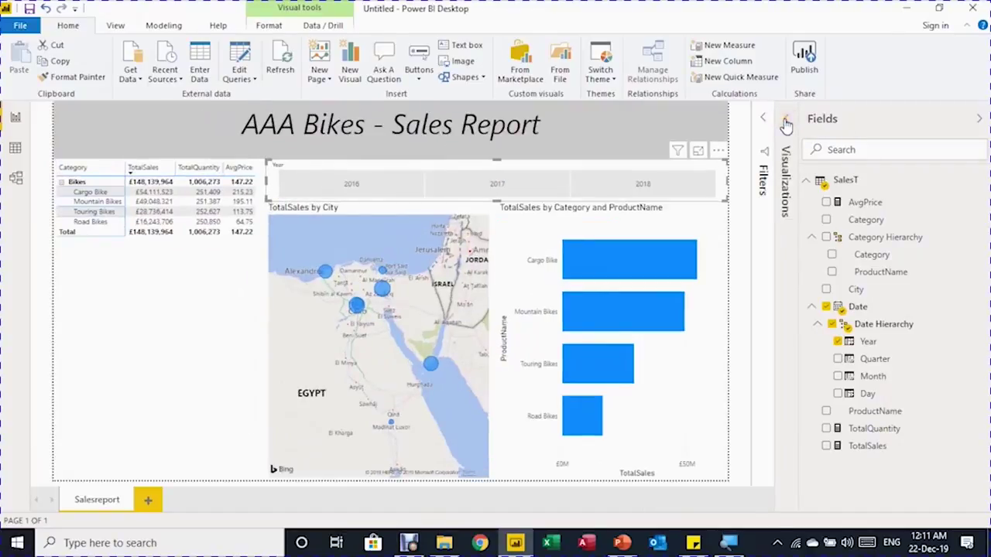
{"action": "left_click", "coordinate": [982, 120]}
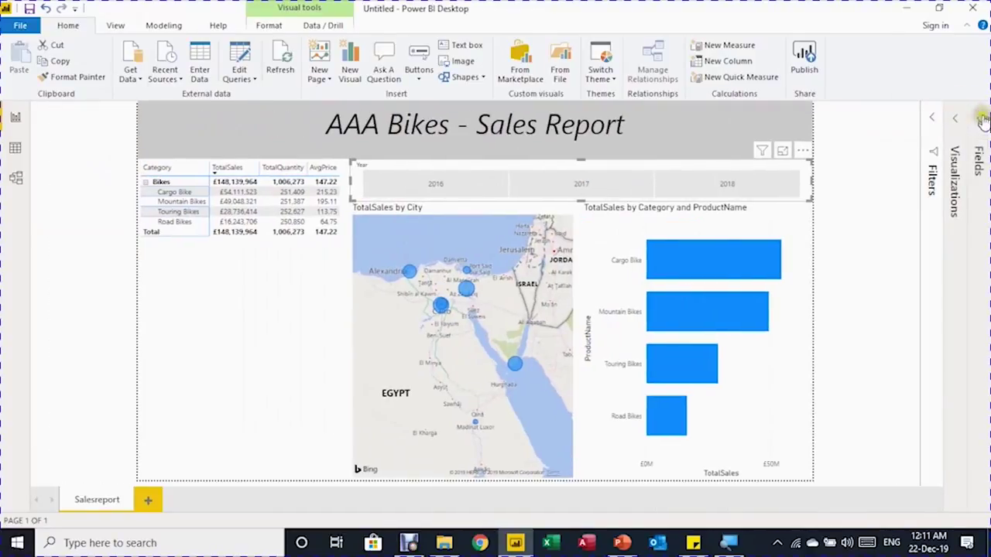
{"action": "left_click", "coordinate": [969, 27]}
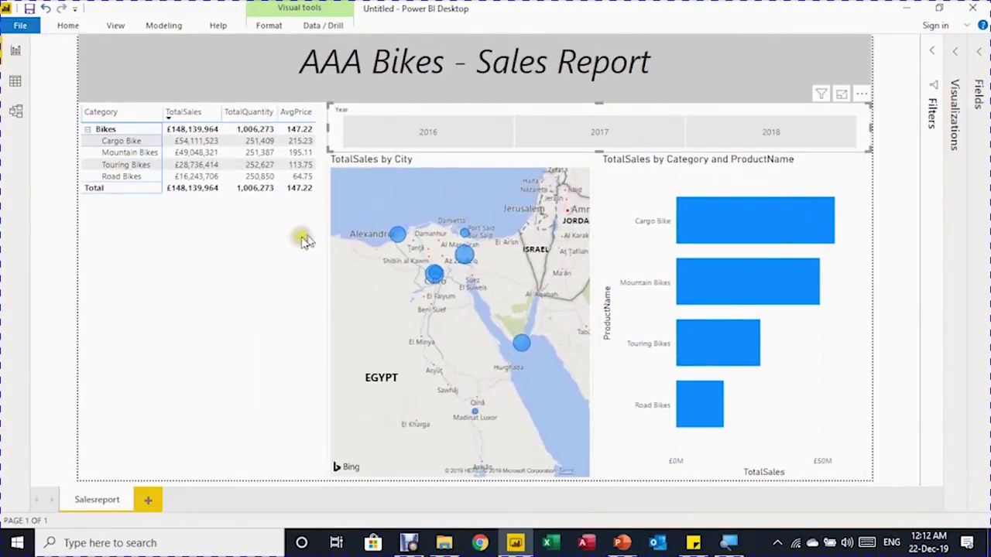
{"action": "left_click", "coordinate": [708, 292]}
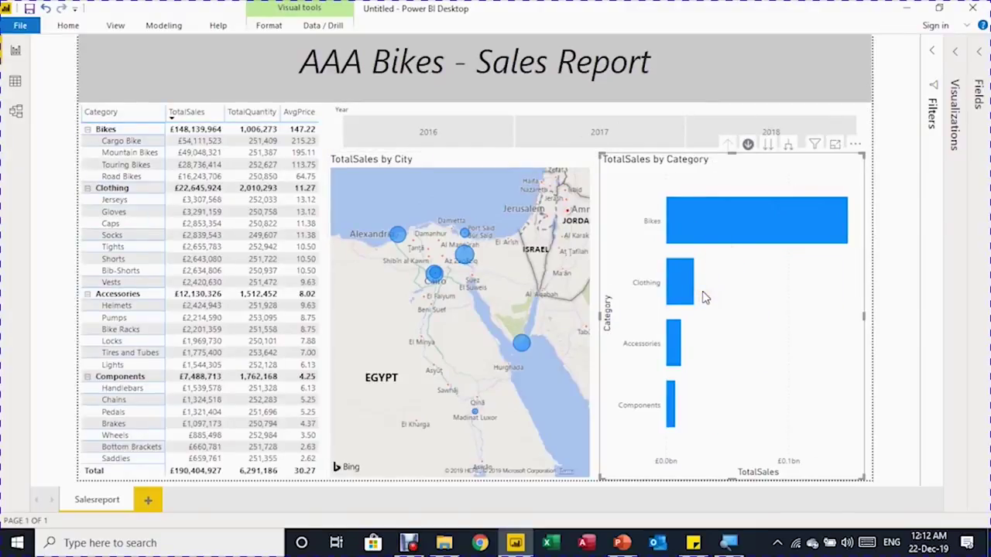
{"action": "left_click", "coordinate": [902, 97]}
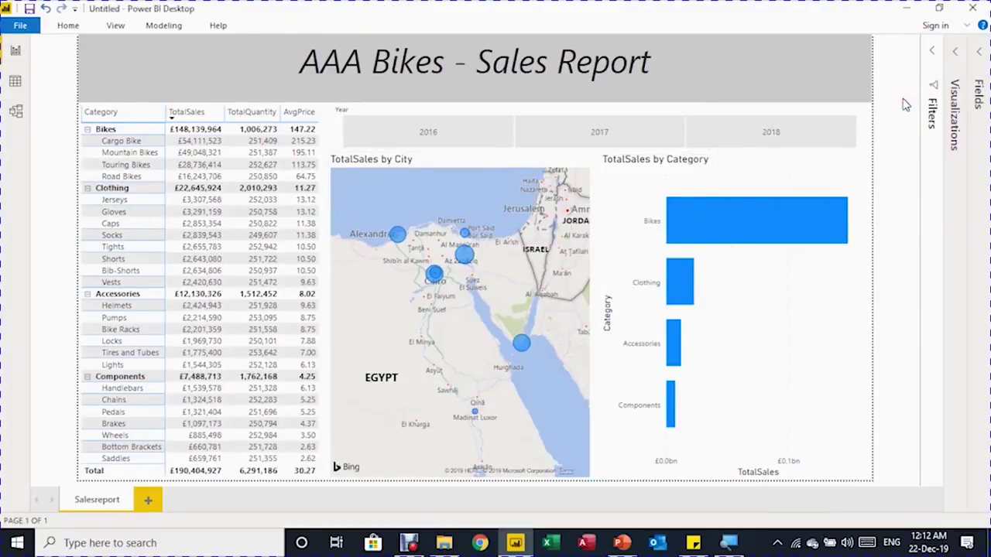
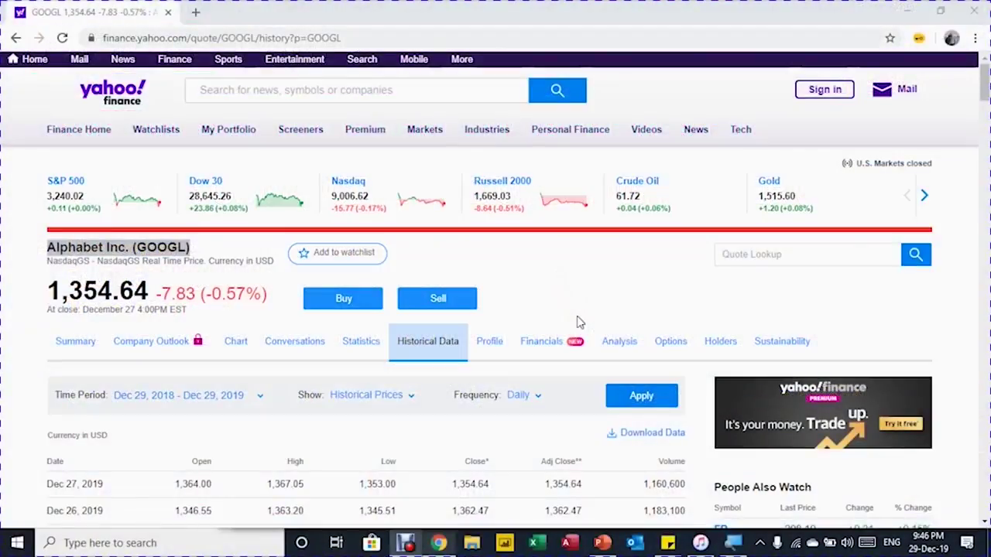
- Examine the daily historical prices of Alphabet Inc. (GOOGL) on Yahoo Finance in the browser
{"action": "left_click", "coordinate": [573, 320]}
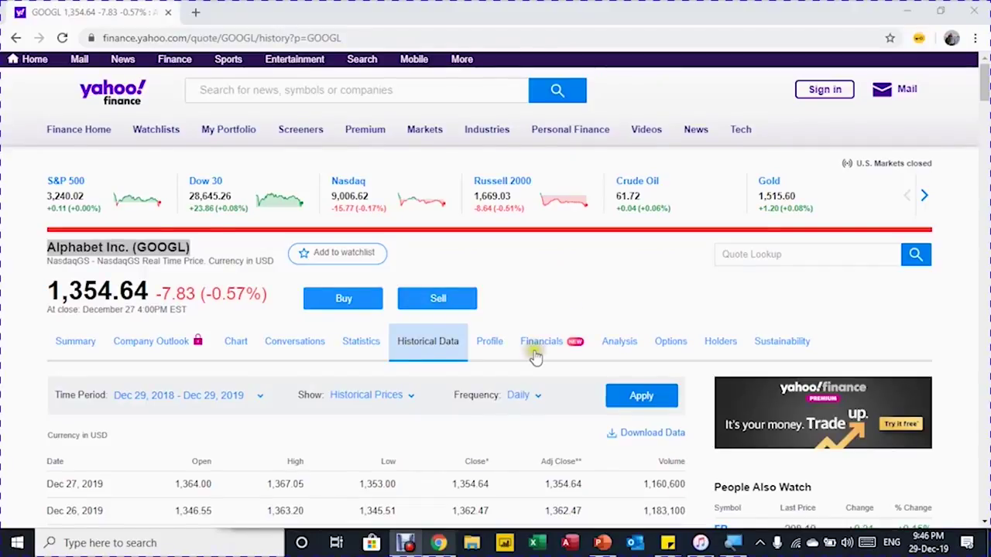
{"action": "left_click", "coordinate": [83, 133]}
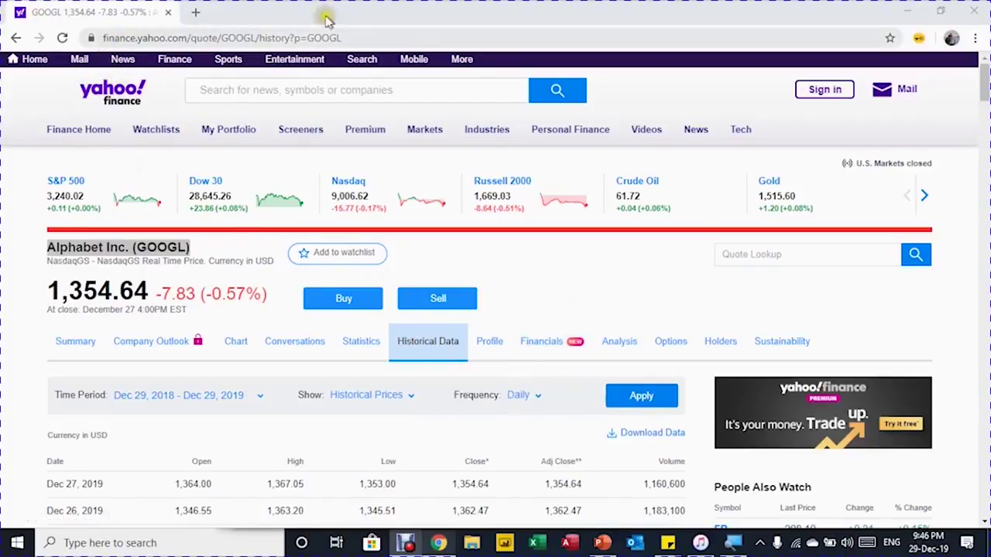
{"action": "left_click", "coordinate": [371, 34]}
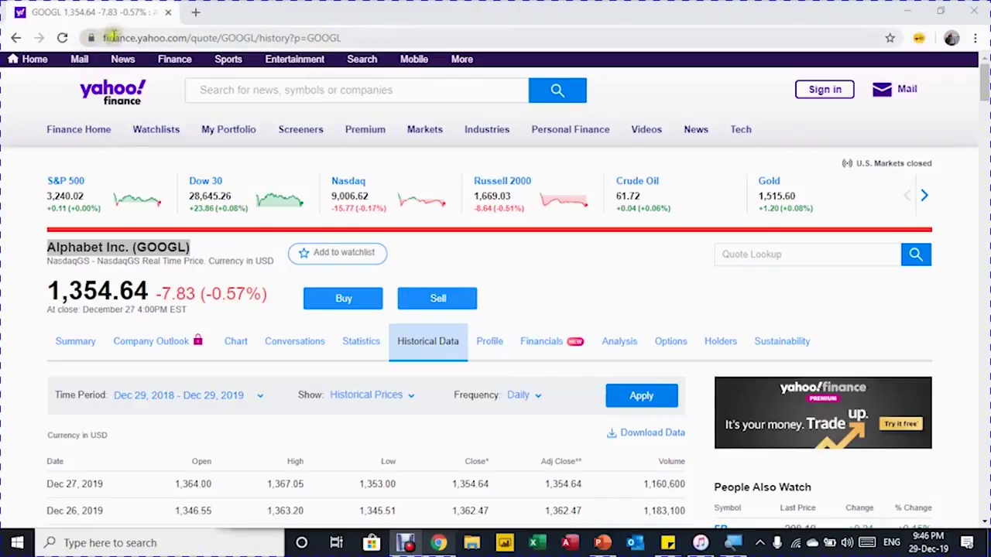
{"action": "scroll", "coordinate": [340, 352], "scroll_direction": "down", "scroll_amount": 3}
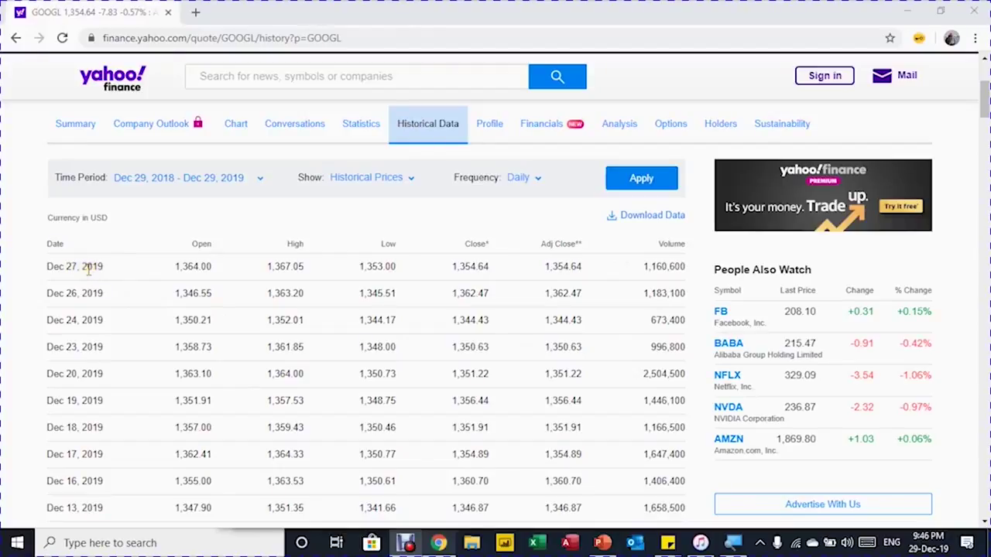
{"action": "scroll", "coordinate": [97, 314], "scroll_direction": "down", "scroll_amount": 3}
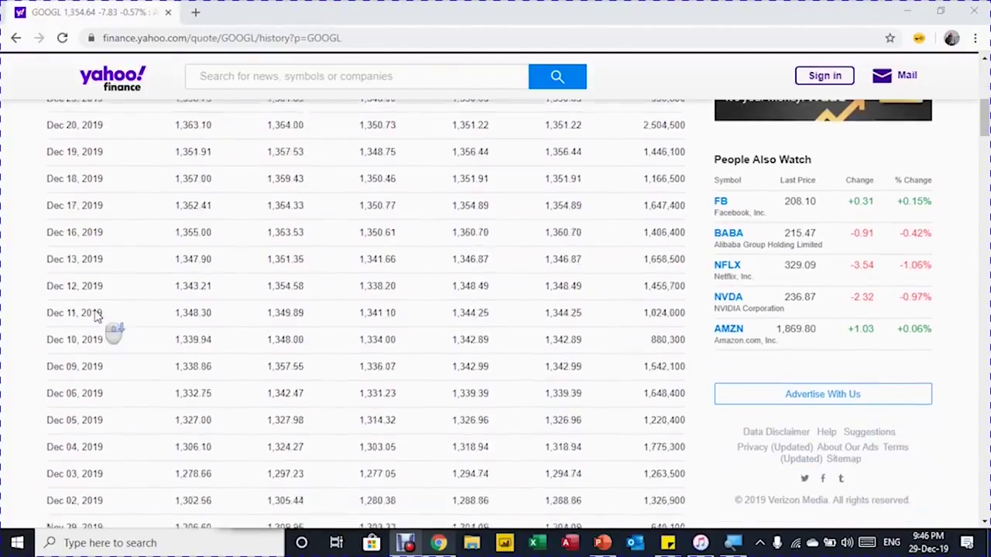
{"action": "scroll", "coordinate": [97, 315], "scroll_direction": "up", "scroll_amount": 1}
{"action": "scroll", "coordinate": [97, 314], "scroll_direction": "up", "scroll_amount": 2}
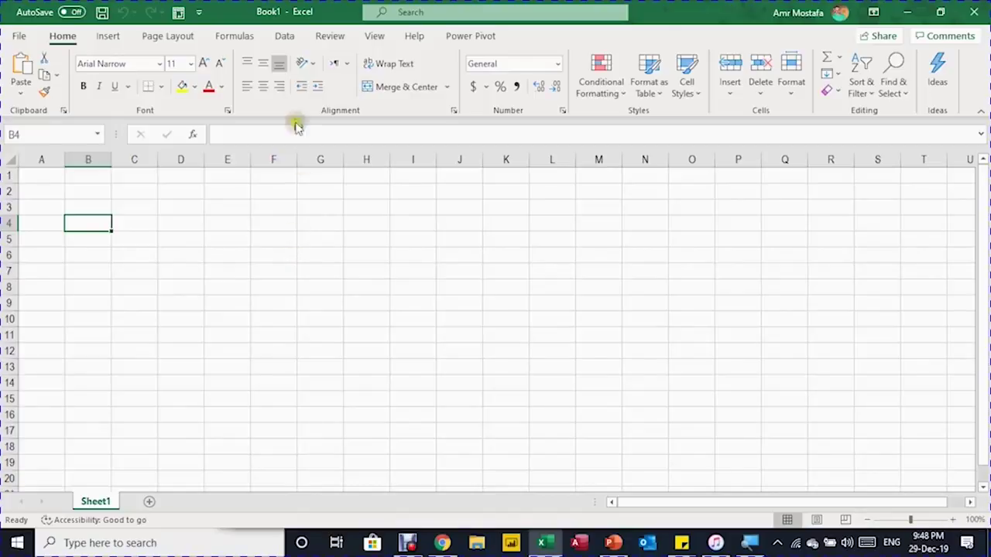
{"action": "left_click", "coordinate": [286, 37]}
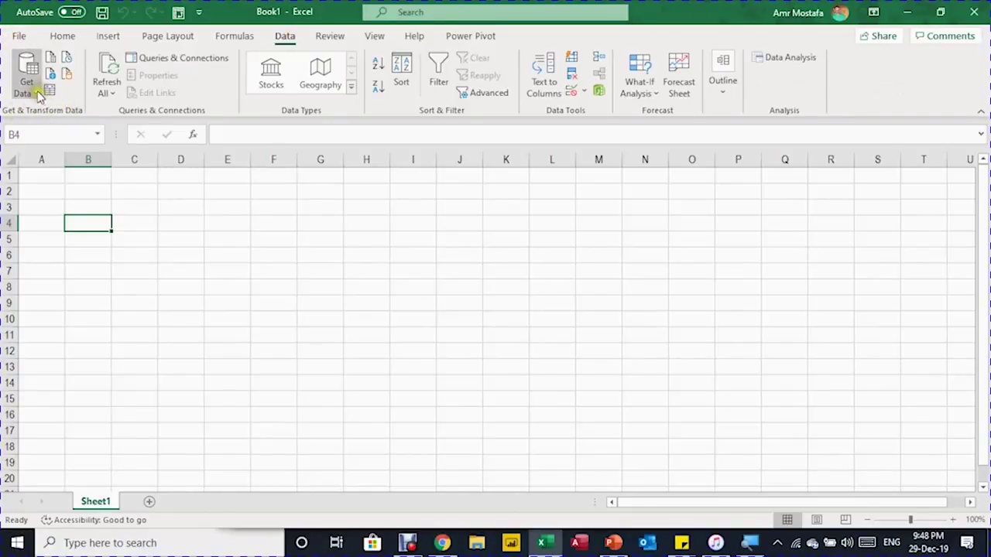
{"action": "left_click", "coordinate": [35, 91]}
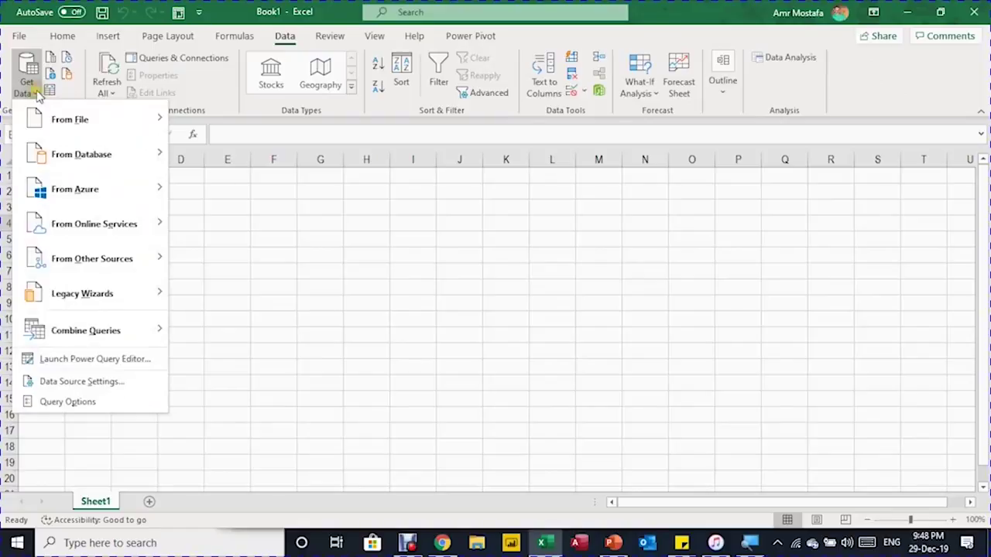
{"action": "mouse_move", "coordinate": [41, 263]}
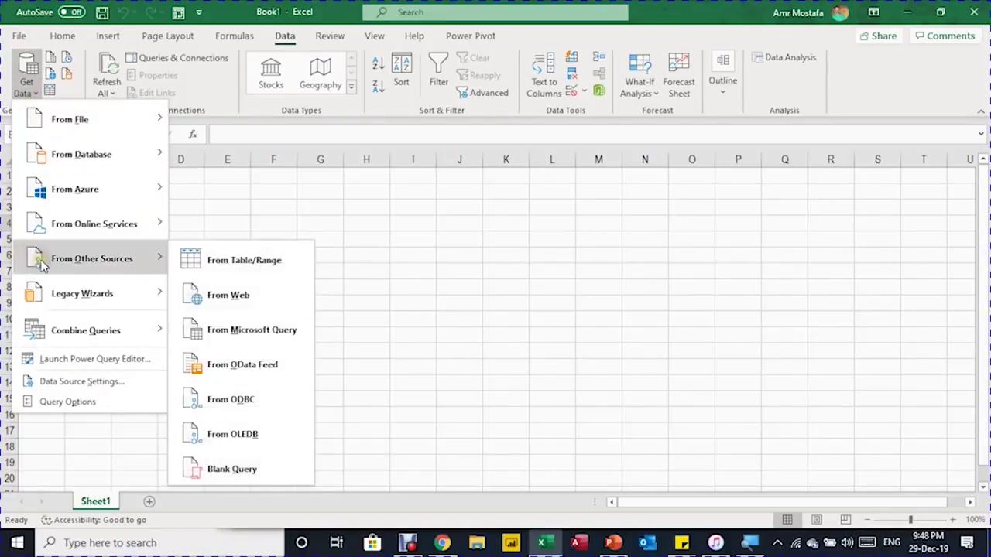
{"action": "left_click", "coordinate": [240, 302]}
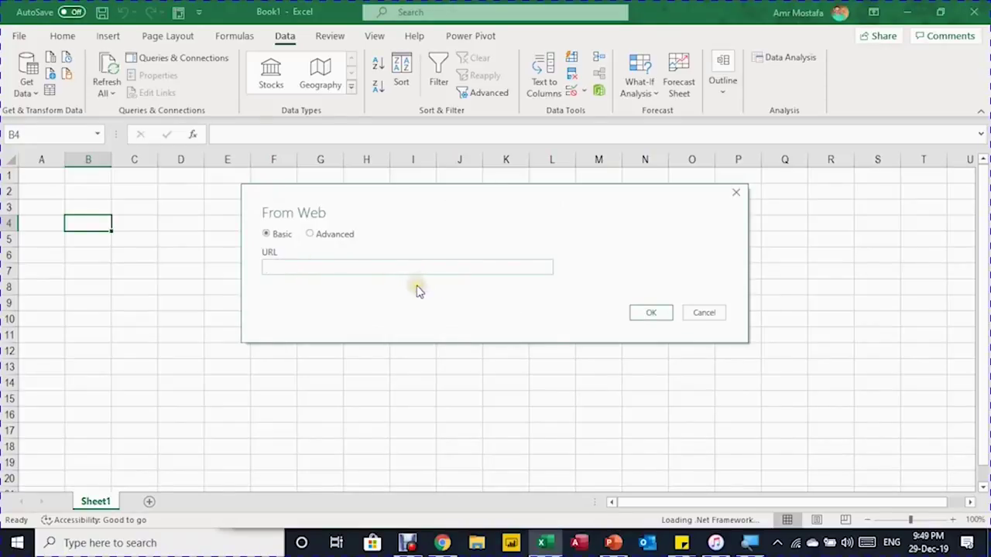
{"action": "type", "text": "https://finance.yahoo.com/quote/GOOGL/history?p=GOOGL"}
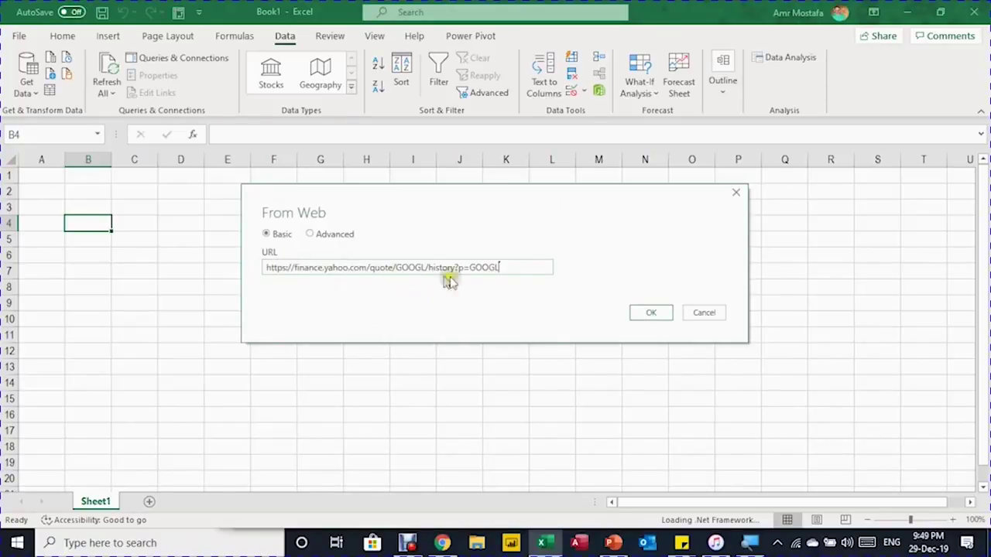
{"action": "left_click", "coordinate": [654, 317]}
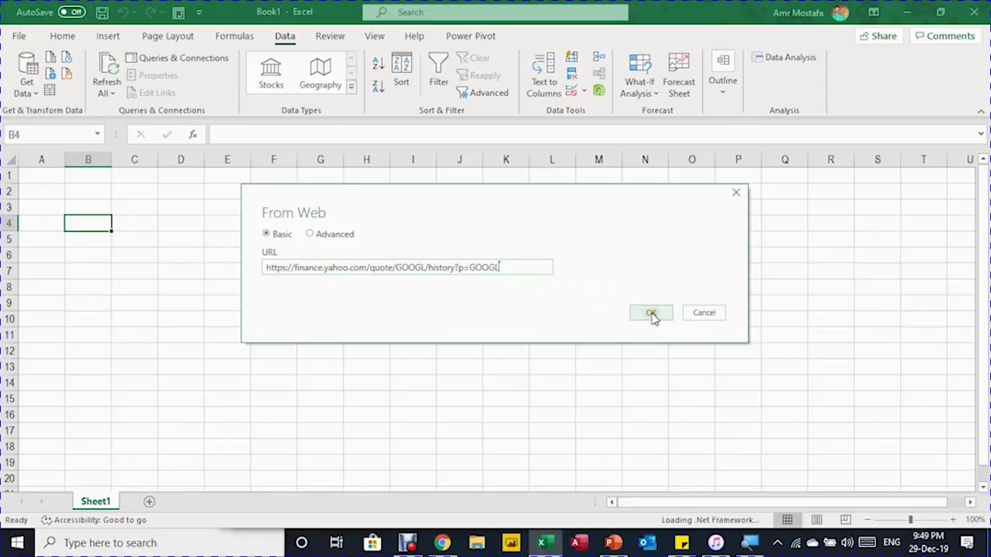
{"action": "left_click", "coordinate": [653, 316]}
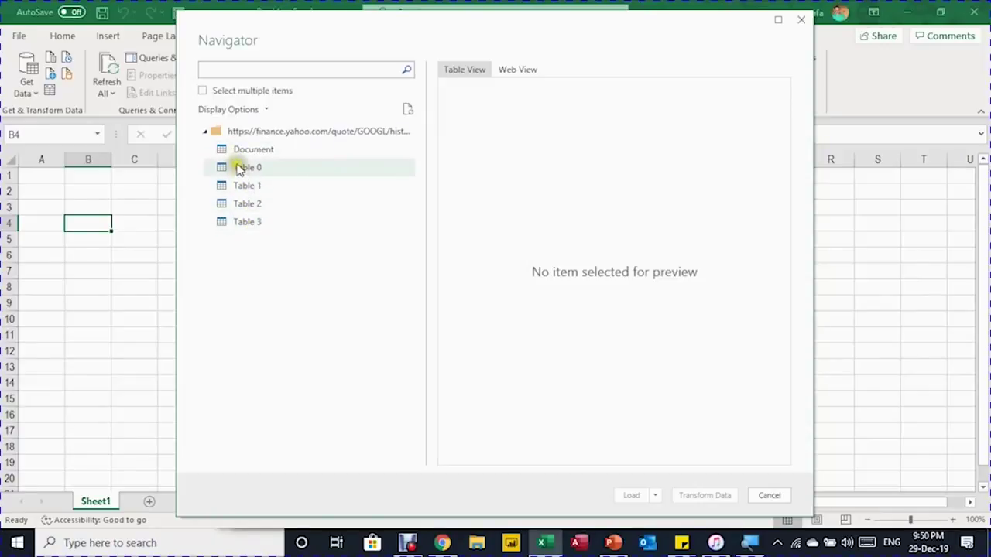
- Preview Table 2 as a table and as a web page, and open it for transformation in the Power Query Editor
{"action": "left_click", "coordinate": [252, 204]}
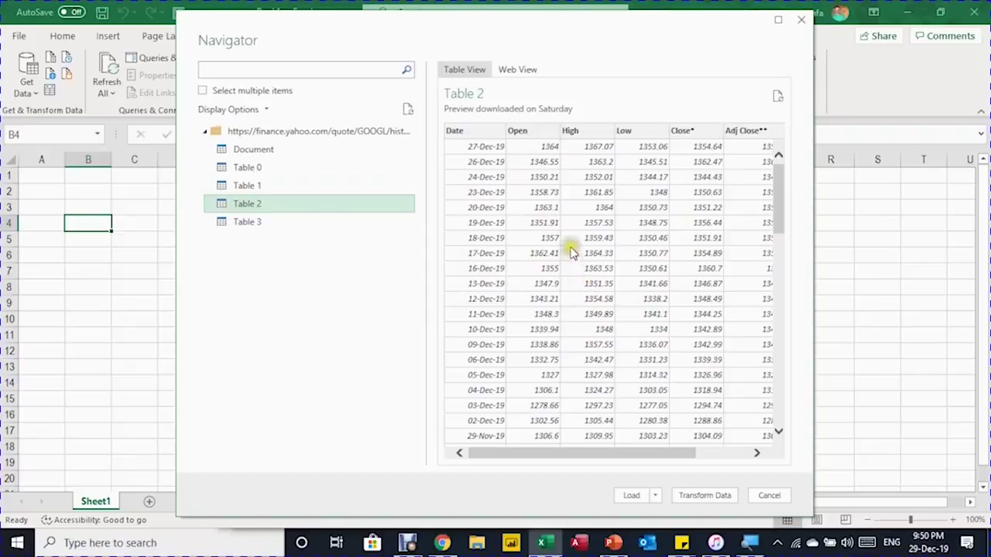
{"action": "left_click", "coordinate": [511, 70]}
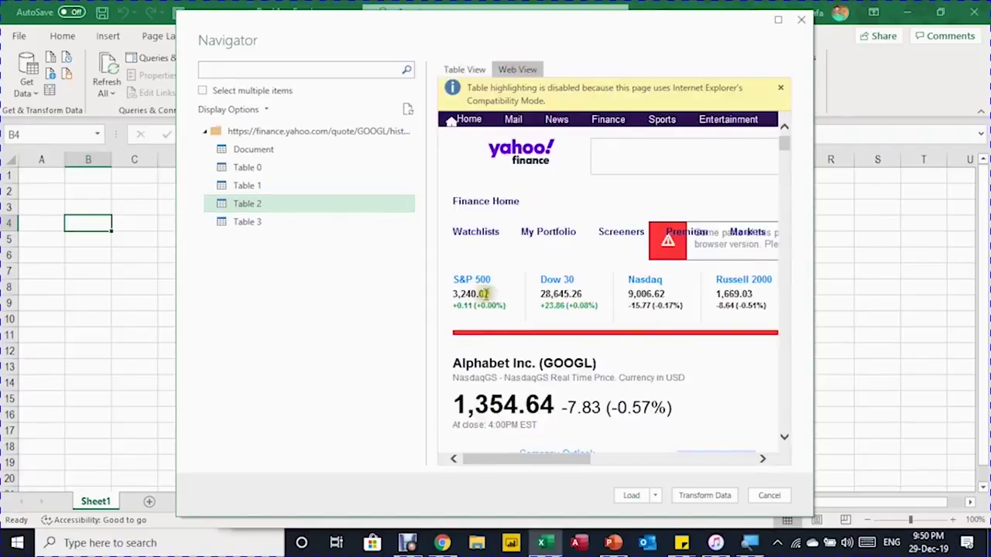
{"action": "scroll", "coordinate": [553, 277], "scroll_direction": "down", "scroll_amount": 1}
{"action": "scroll", "coordinate": [554, 277], "scroll_direction": "down", "scroll_amount": 5}
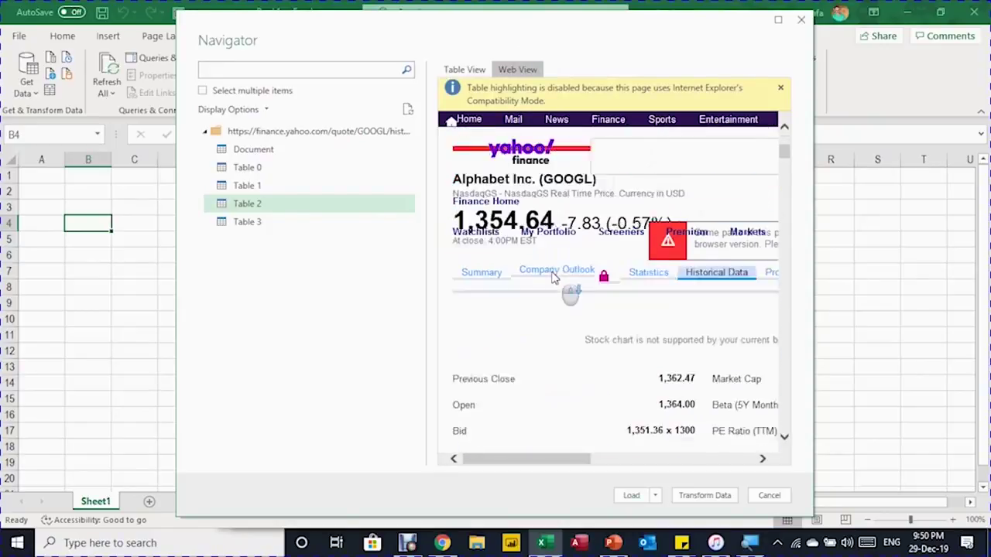
{"action": "scroll", "coordinate": [553, 277], "scroll_direction": "down", "scroll_amount": 2}
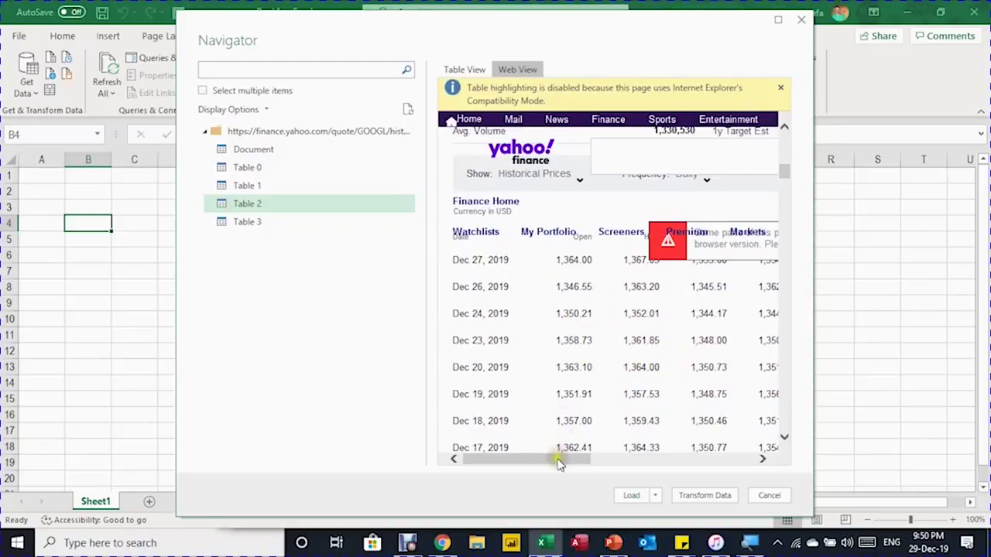
{"action": "mouse_move", "coordinate": [559, 462]}
{"action": "left_mouse_down"}
{"action": "mouse_move", "coordinate": [641, 457]}
{"action": "mouse_move", "coordinate": [563, 465]}
{"action": "left_mouse_up"}
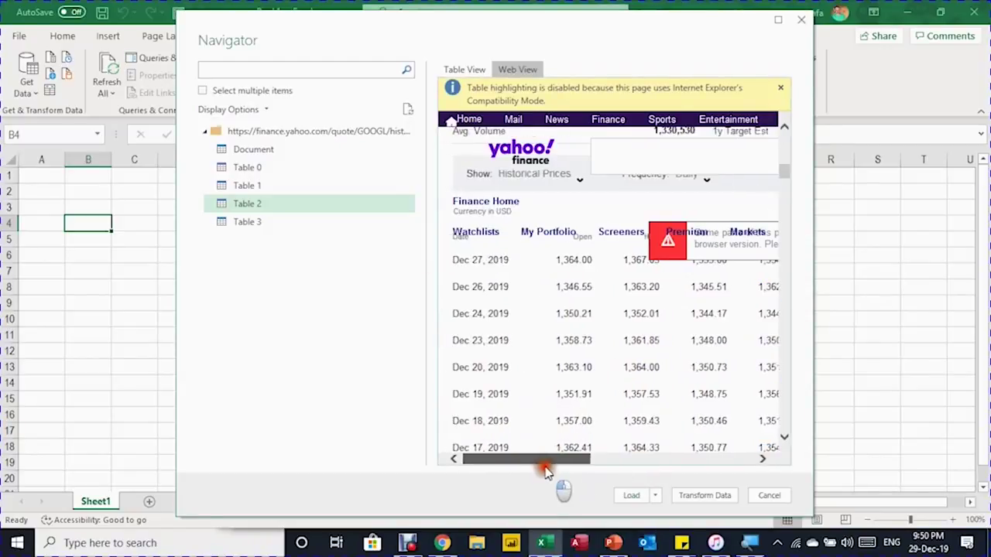
{"action": "left_click", "coordinate": [466, 72]}
{"action": "left_click_drag", "start_coordinate": [601, 452], "coordinate": [513, 465]}
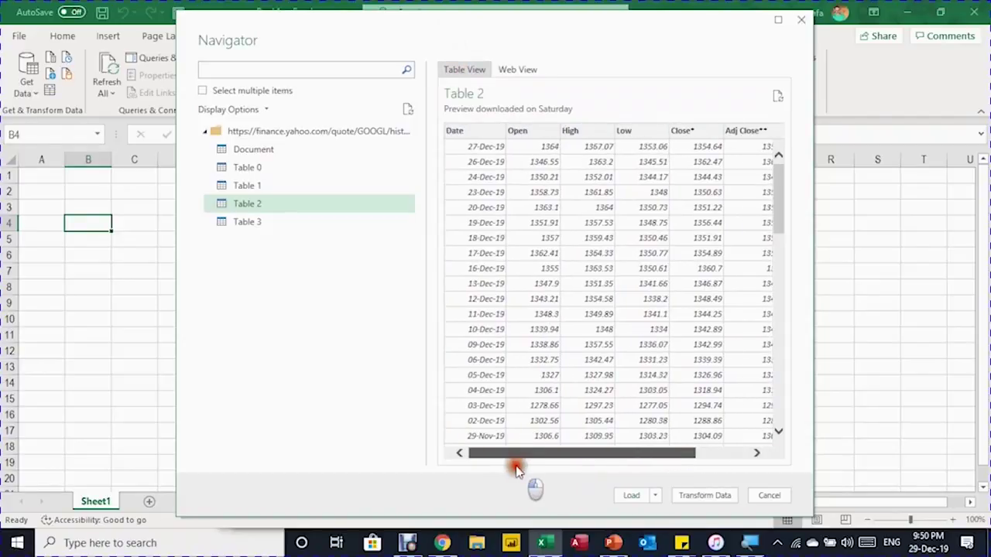
{"action": "left_click", "coordinate": [706, 498]}
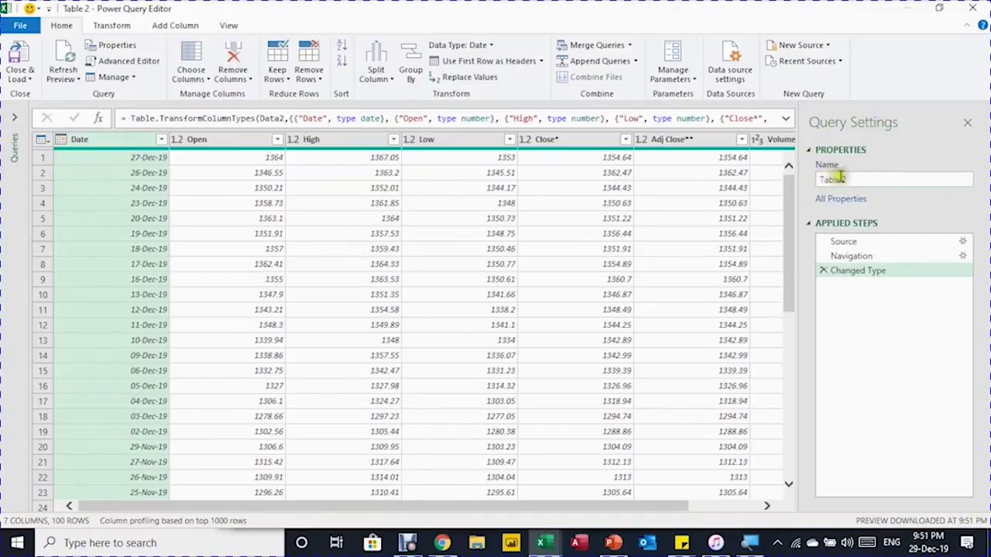
- Rename the query as GoogleSharePrice
{"action": "left_click", "coordinate": [858, 179]}
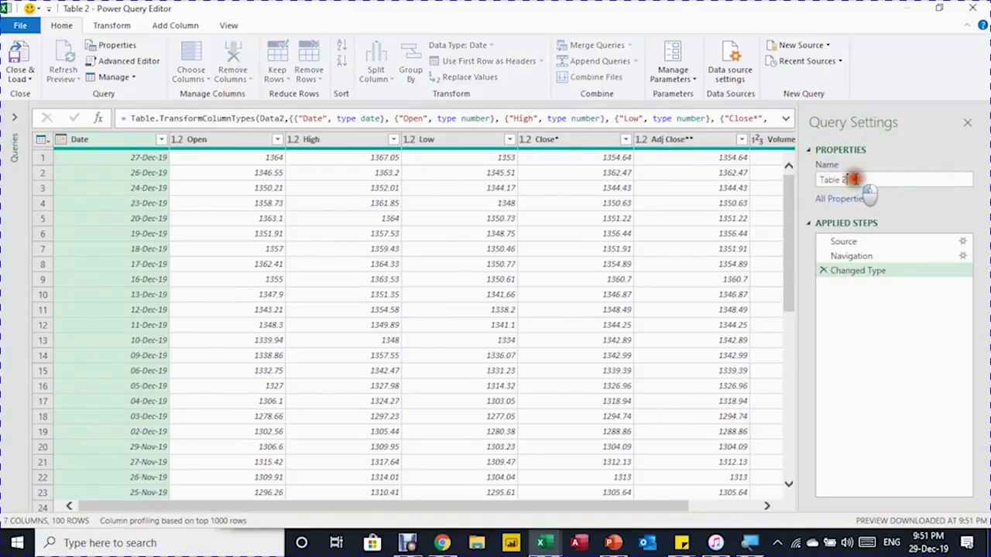
{"action": "left_click_drag", "start_coordinate": [857, 179], "coordinate": [829, 177]}
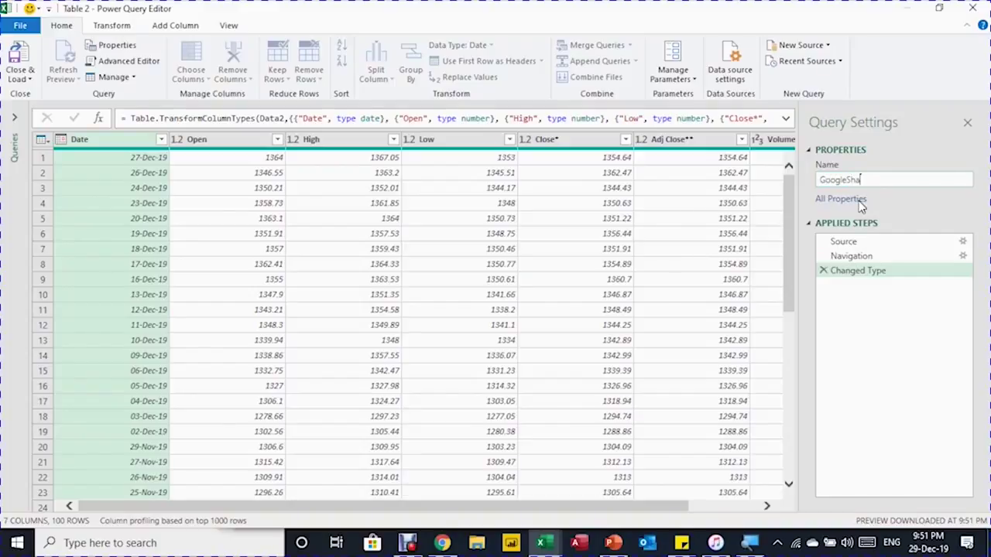
{"action": "key", "text": "Return"}
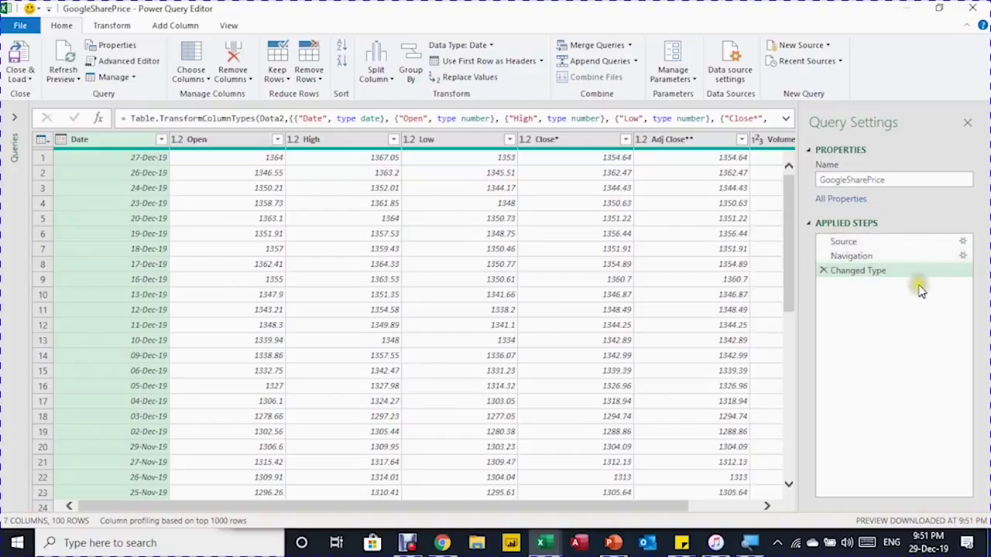
- Review the Source, Navigation and Changed Type steps of the query and examine the columns from Date to Volume
{"action": "left_click_drag", "start_coordinate": [901, 243], "coordinate": [903, 246]}
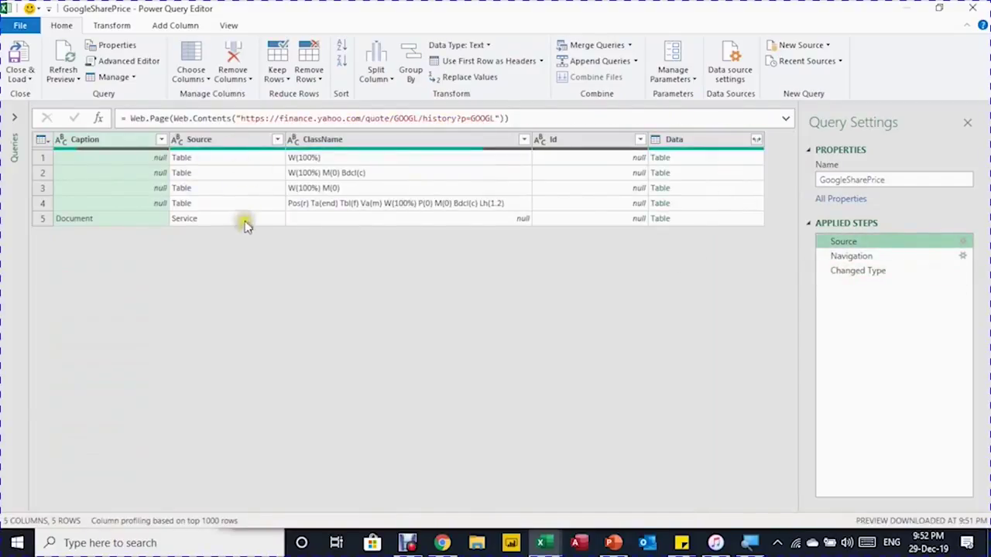
{"action": "left_click", "coordinate": [881, 257]}
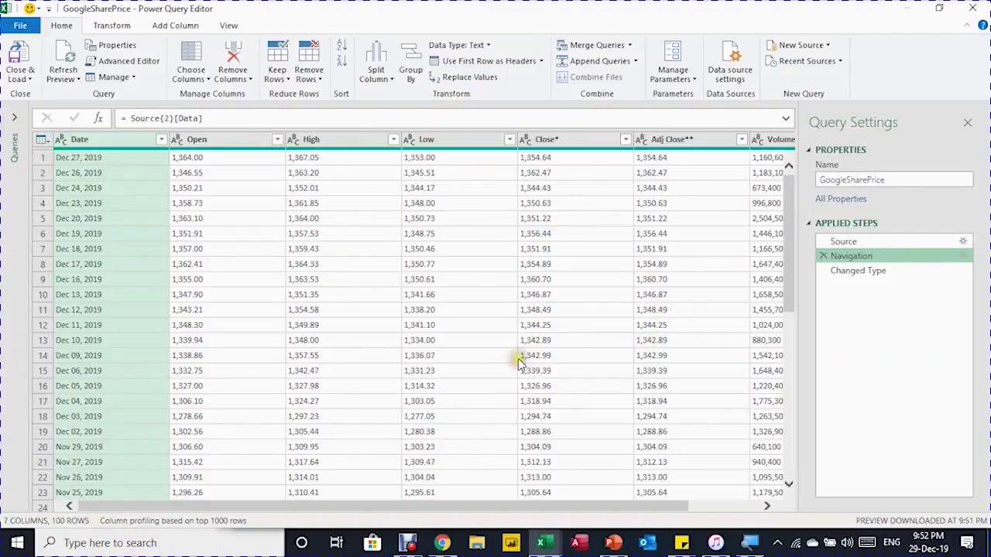
{"action": "left_click", "coordinate": [851, 273]}
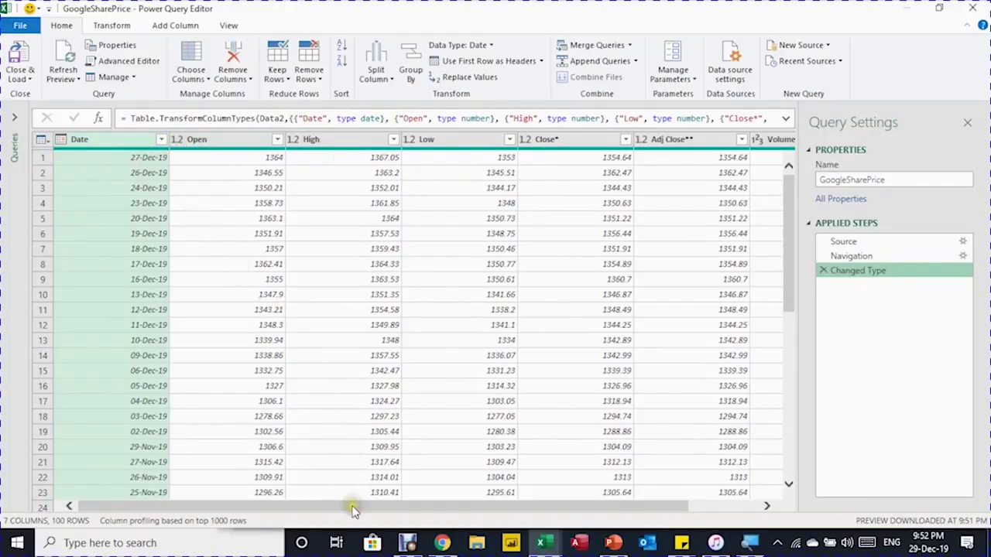
{"action": "left_click_drag", "start_coordinate": [353, 511], "coordinate": [271, 475]}
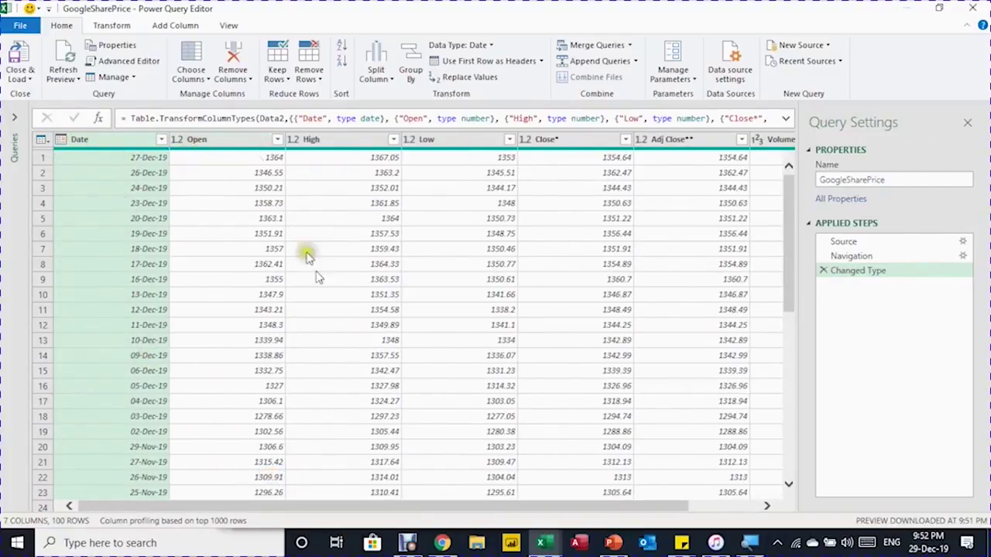
{"action": "left_click_drag", "start_coordinate": [409, 509], "coordinate": [536, 513]}
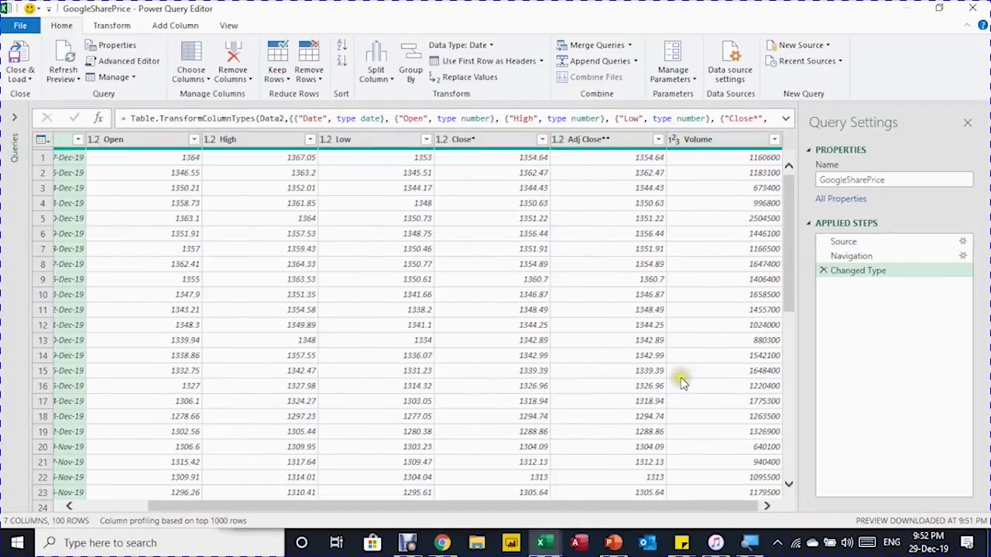
{"action": "left_click_drag", "start_coordinate": [672, 509], "coordinate": [504, 504]}
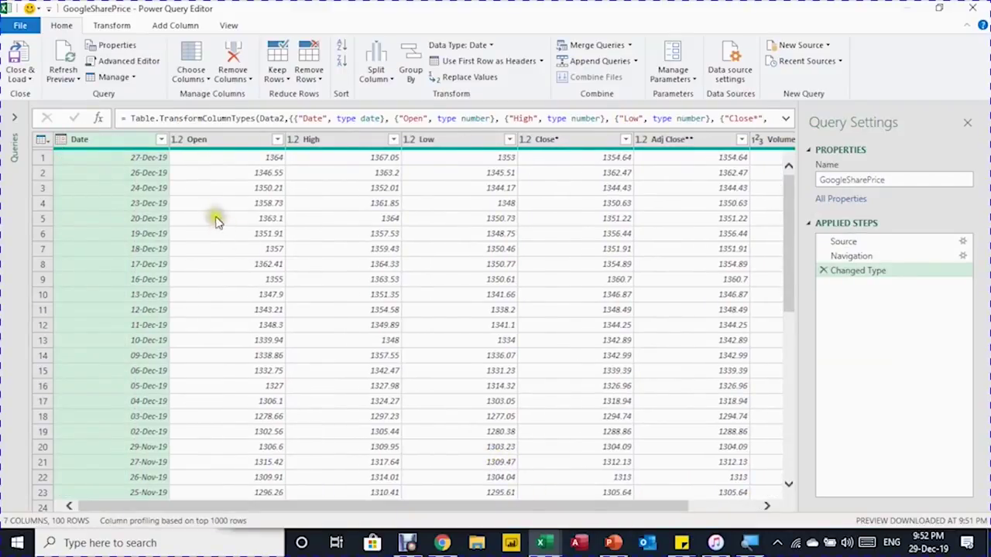
- Sort the share price rows by the Date column in ascending order
{"action": "left_click", "coordinate": [161, 141]}
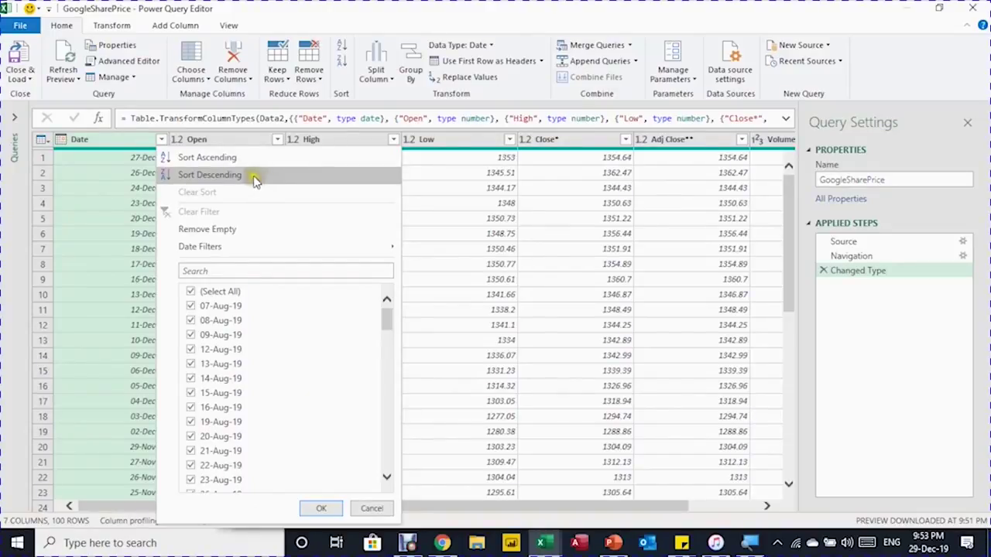
{"action": "left_click", "coordinate": [227, 159]}
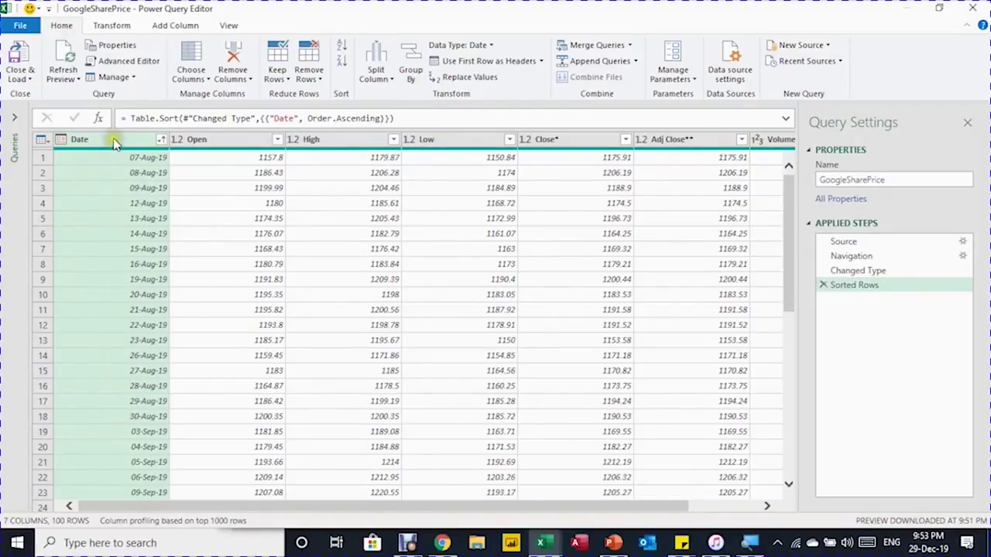
- Add a column with the name of the month from Date and make it the first column of the table
{"action": "left_click", "coordinate": [177, 25]}
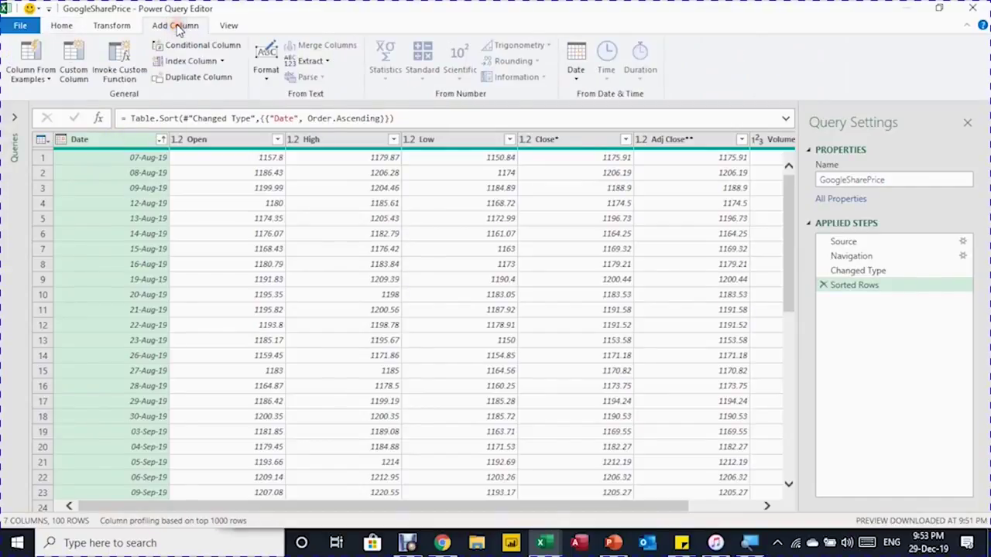
{"action": "left_click", "coordinate": [578, 78]}
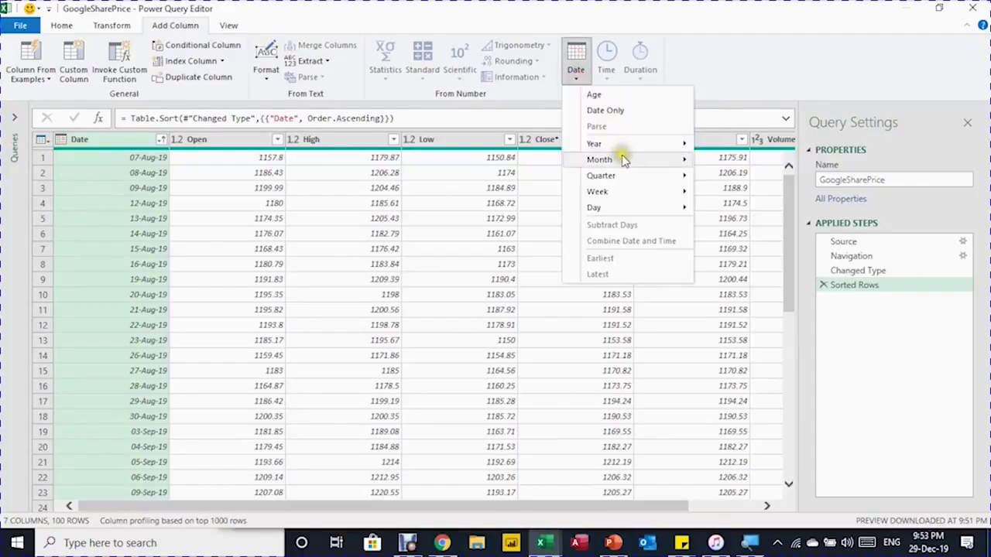
{"action": "mouse_move", "coordinate": [616, 165]}
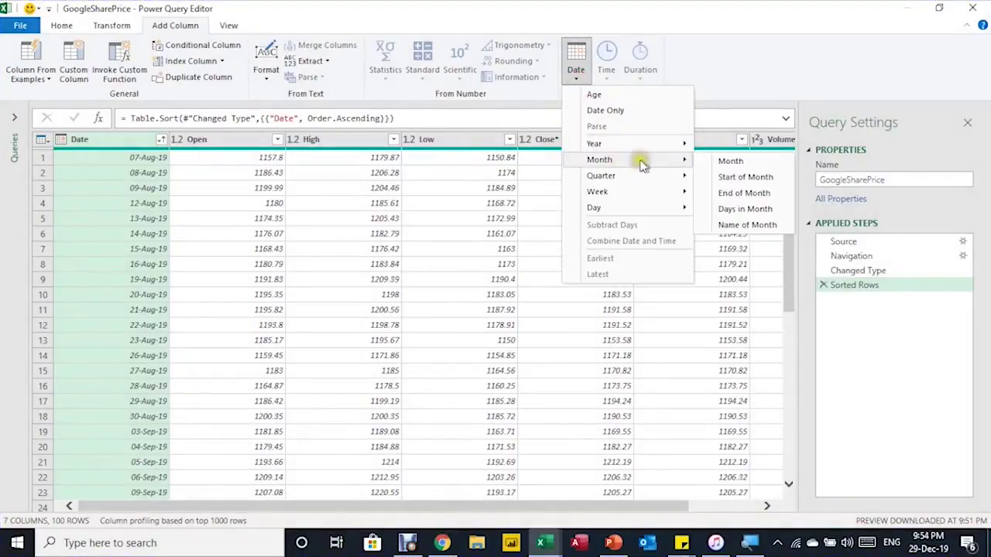
{"action": "left_click", "coordinate": [748, 225]}
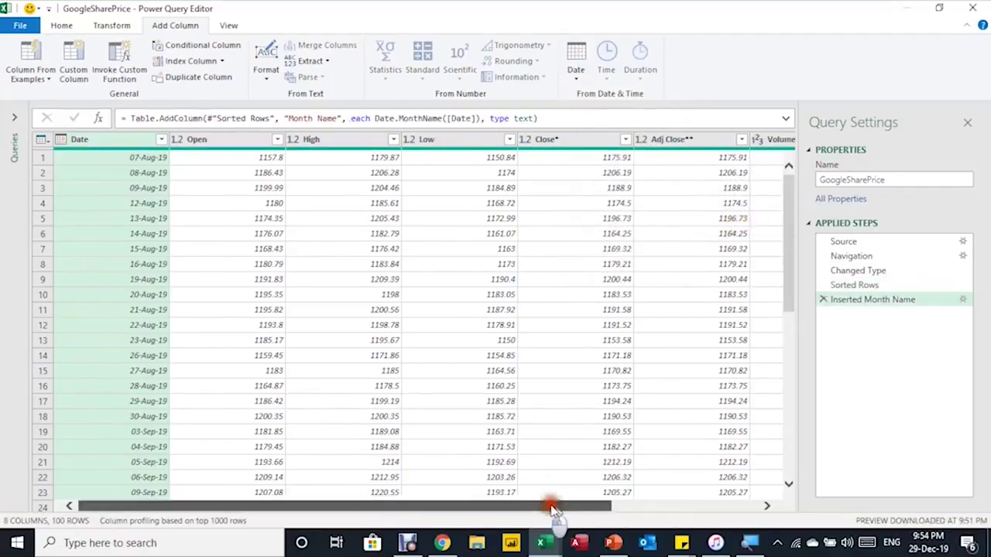
{"action": "left_click_drag", "start_coordinate": [548, 505], "coordinate": [748, 506]}
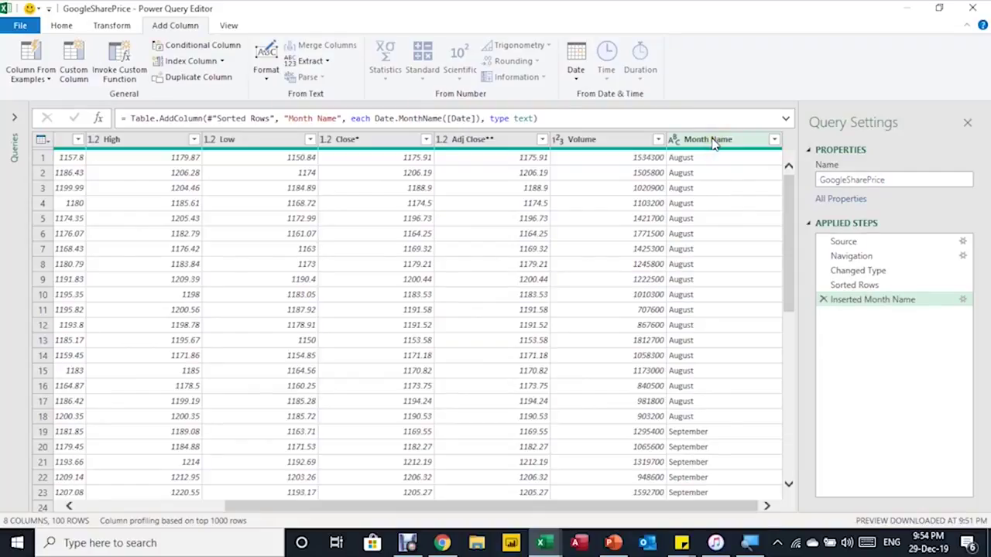
{"action": "left_click_drag", "start_coordinate": [718, 140], "coordinate": [47, 140]}
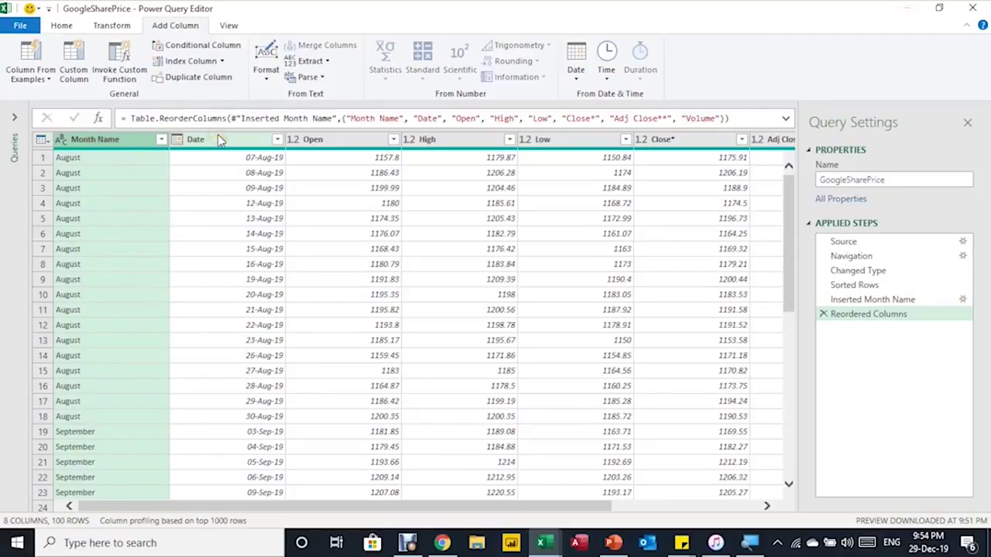
- Remove the Close* column from the query, keeping Adj Close**
{"action": "left_click_drag", "start_coordinate": [413, 505], "coordinate": [525, 511]}
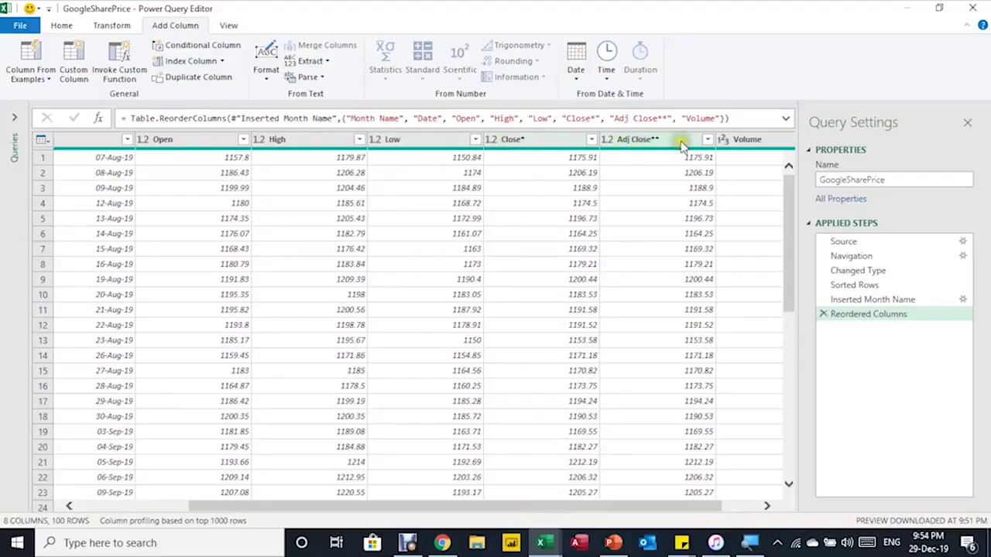
{"action": "left_click", "coordinate": [524, 140]}
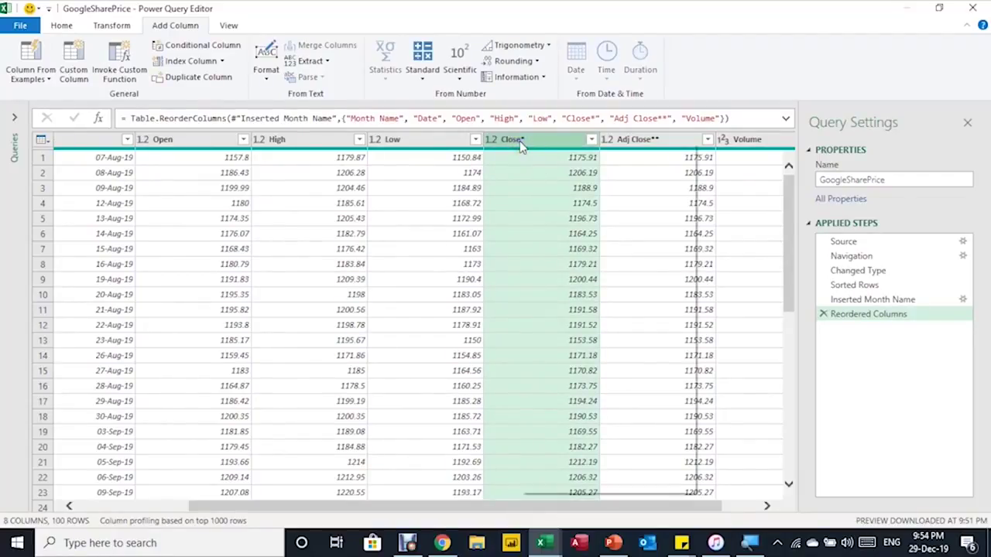
{"action": "right_click", "coordinate": [520, 140]}
{"action": "left_click", "coordinate": [560, 171]}
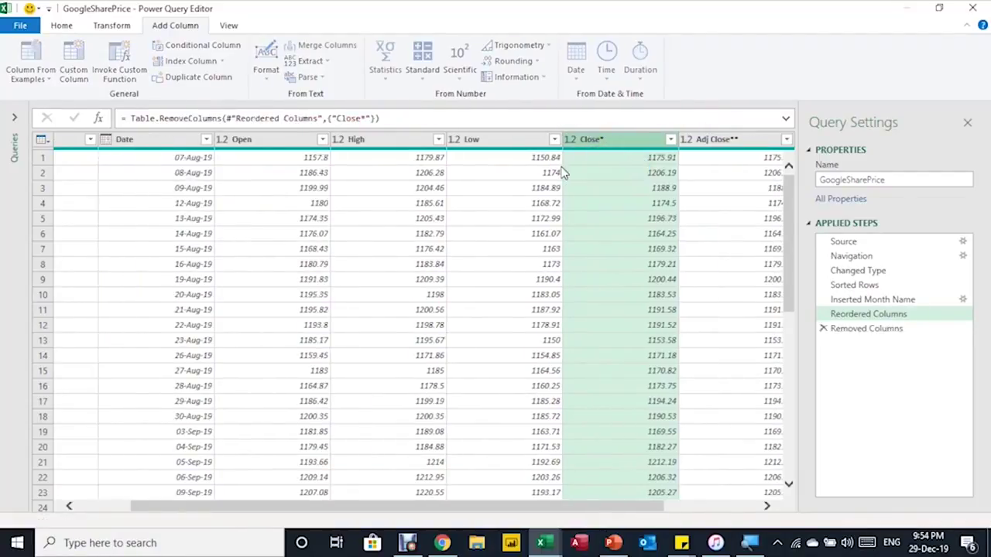
{"action": "left_click_drag", "start_coordinate": [504, 505], "coordinate": [596, 505]}
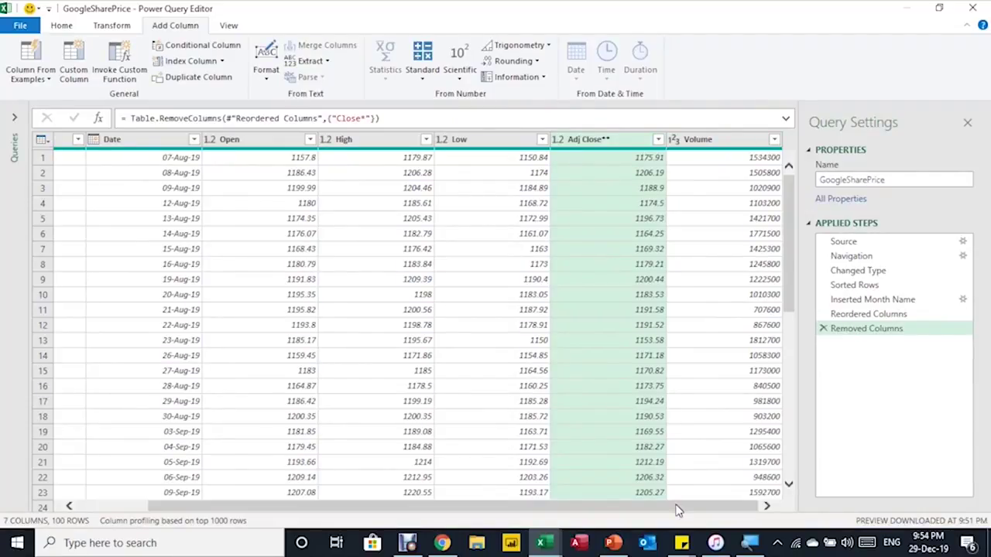
- Move the Volume column between Date and Open in the GoogleSharePrice query
{"action": "left_click", "coordinate": [691, 146]}
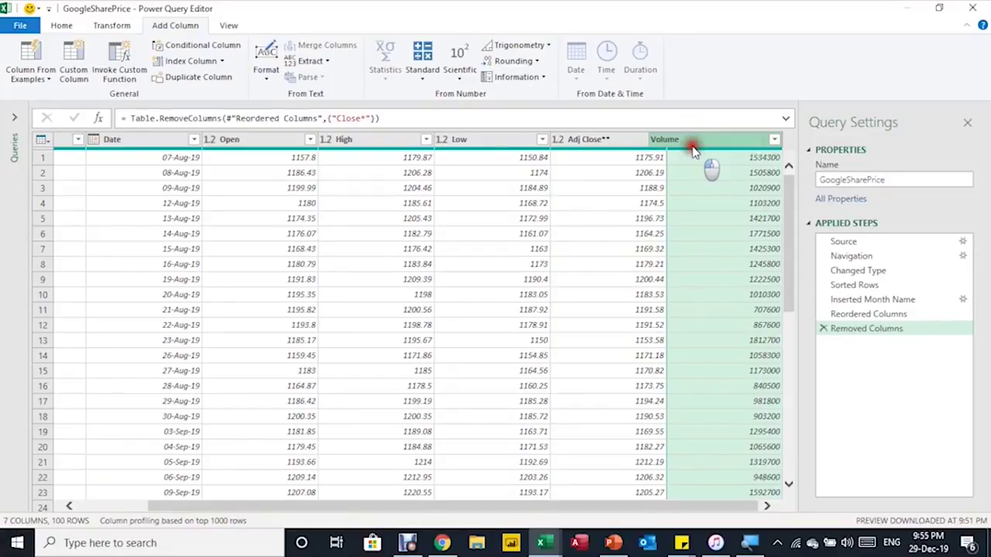
{"action": "left_click_drag", "start_coordinate": [691, 151], "coordinate": [204, 164]}
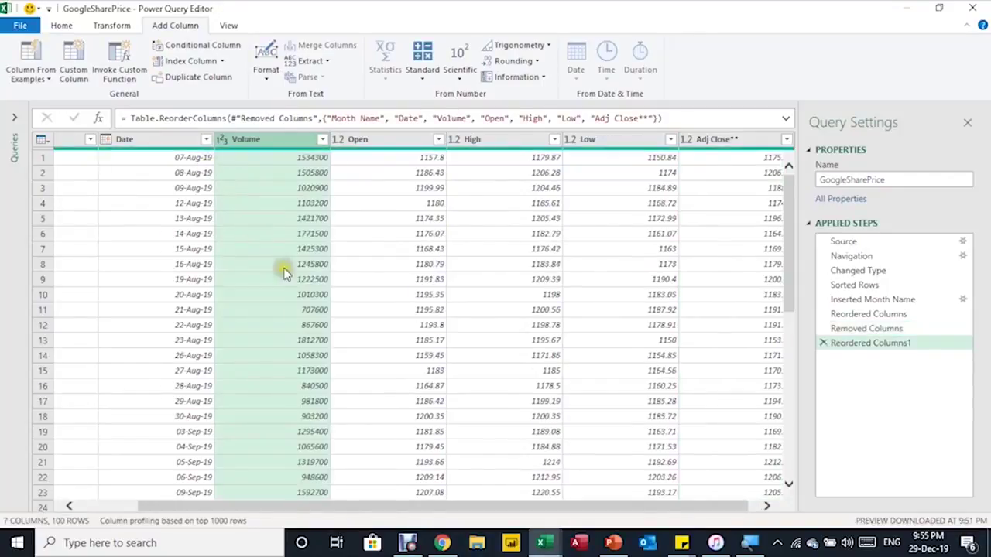
{"action": "left_click_drag", "start_coordinate": [225, 504], "coordinate": [107, 478]}
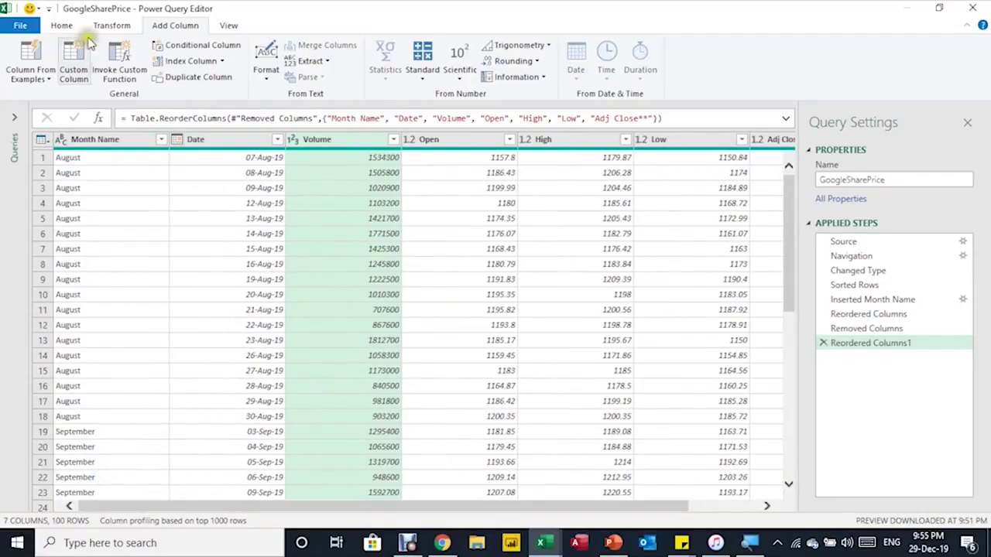
- Close the query editor and load the query as a table into the existing worksheet, starting at cell A15 of Sheet1
{"action": "left_click", "coordinate": [62, 25]}
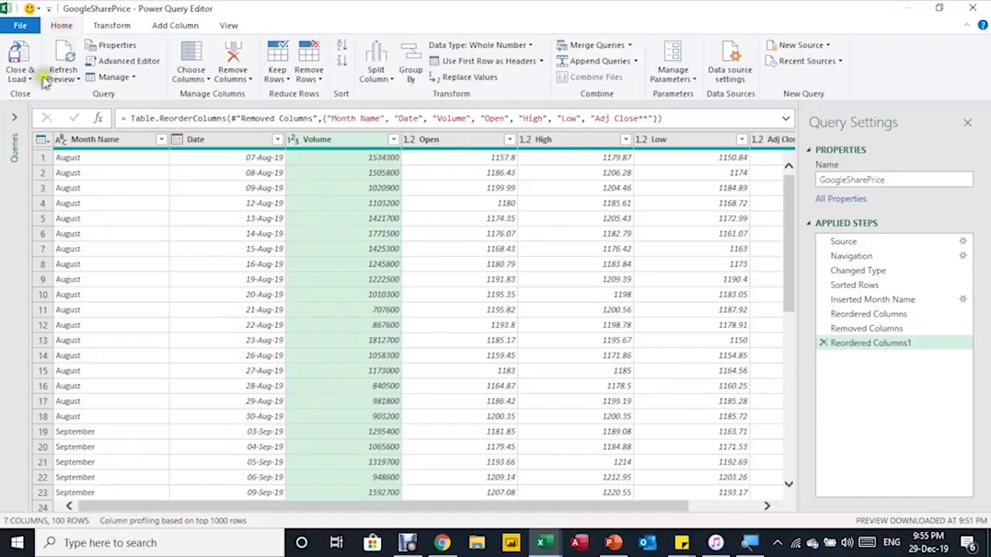
{"action": "left_click", "coordinate": [19, 80]}
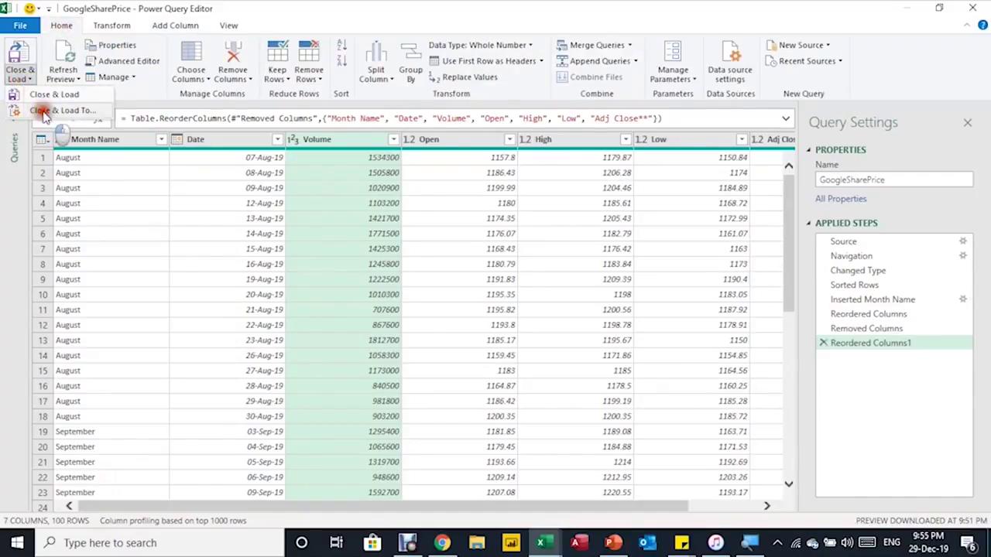
{"action": "left_click", "coordinate": [42, 110]}
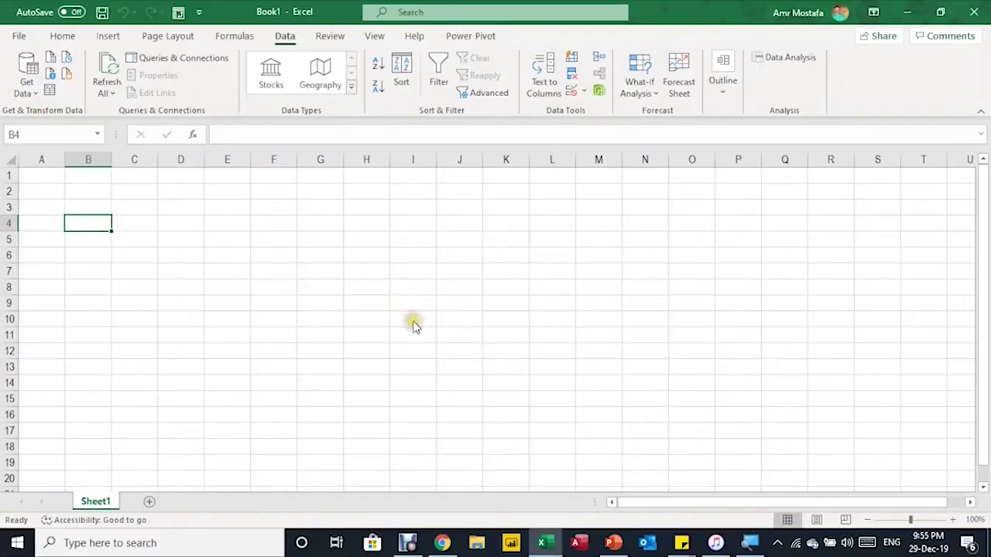
{"action": "left_click_drag", "start_coordinate": [360, 157], "coordinate": [407, 165]}
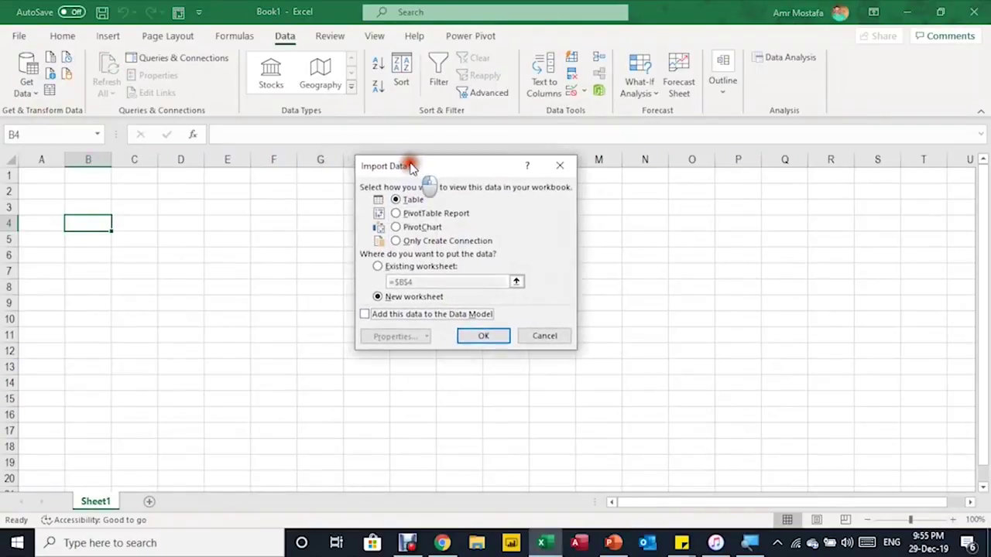
{"action": "left_click", "coordinate": [378, 266]}
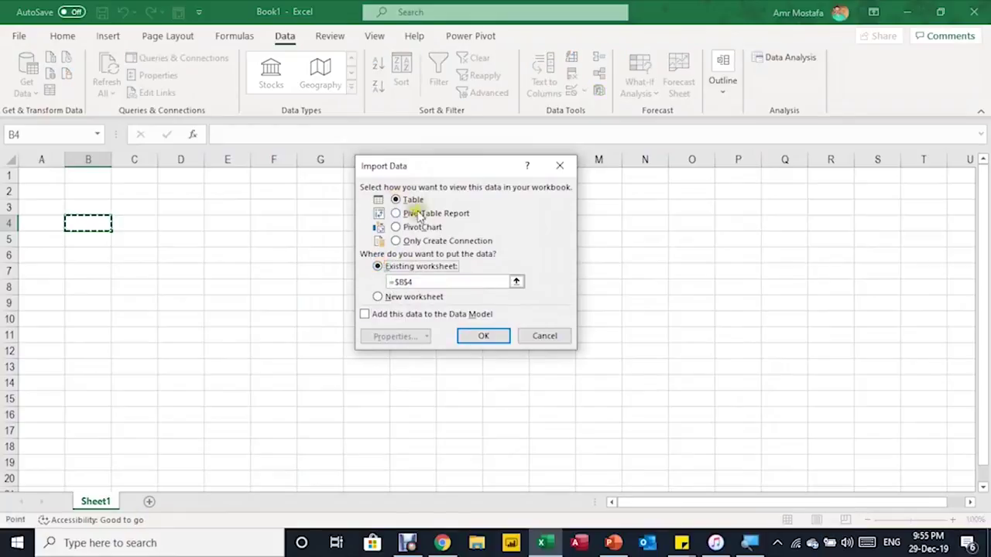
{"action": "left_click", "coordinate": [46, 401]}
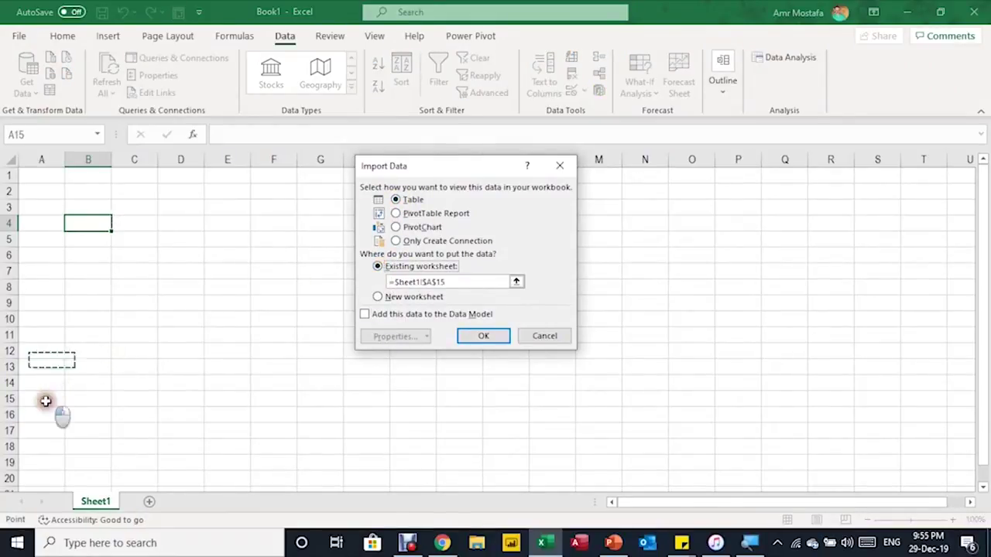
{"action": "left_click", "coordinate": [483, 336]}
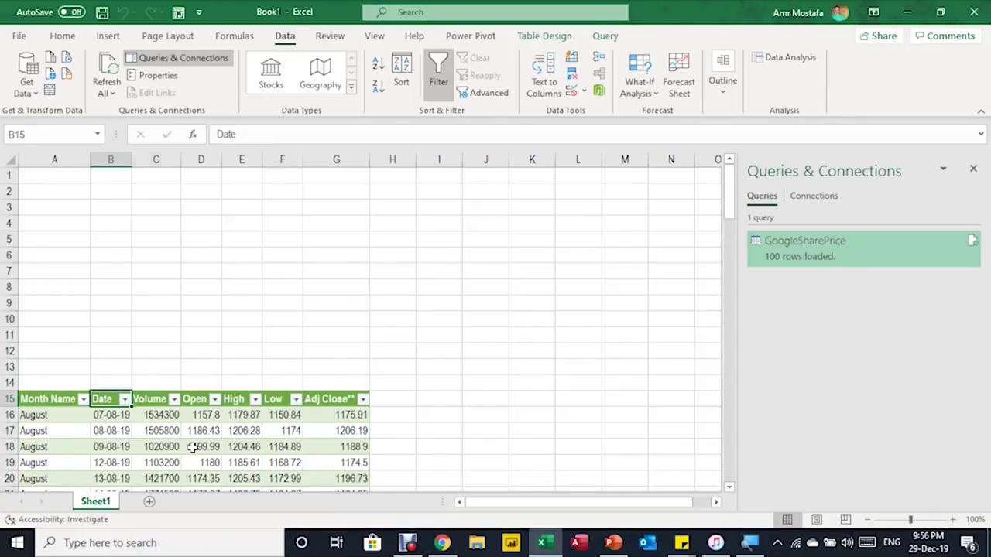
- Insert a Volume-Open-High-Low-Close stock chart from the table's Date to Adj Close** columns and place it above the table
{"action": "key", "text": "shift+Right"}
{"action": "key", "text": "shift+Right"}
{"action": "key", "text": "shift+Right"}
{"action": "key", "text": "shift+Right"}
{"action": "key", "text": "shift+Right"}
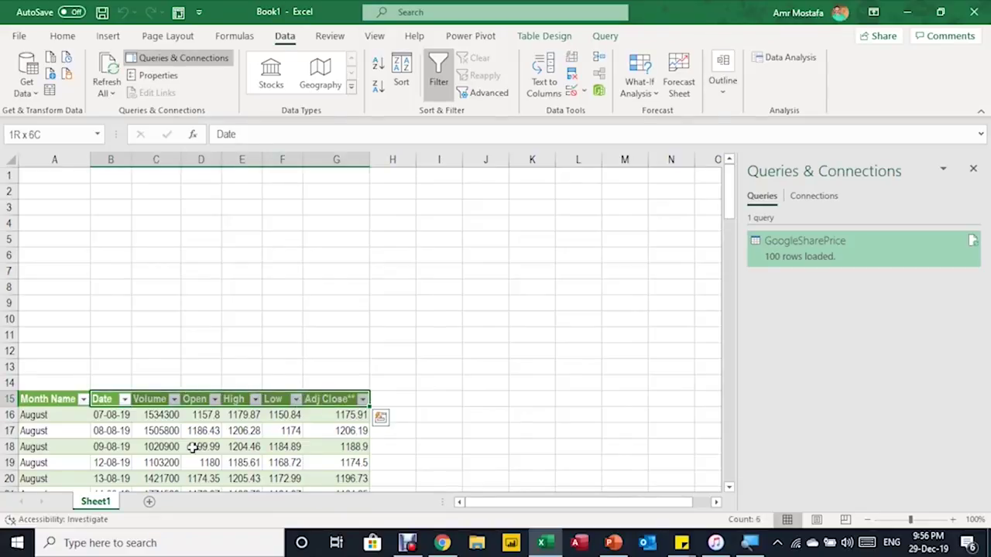
{"action": "key", "text": "ctrl+shift+Down"}
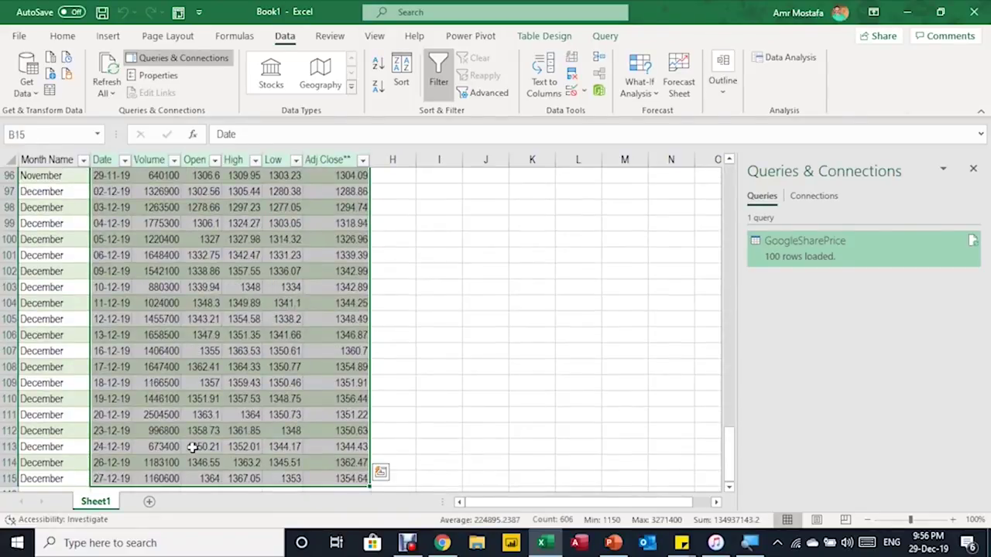
{"action": "left_click_drag", "start_coordinate": [734, 456], "coordinate": [710, 164]}
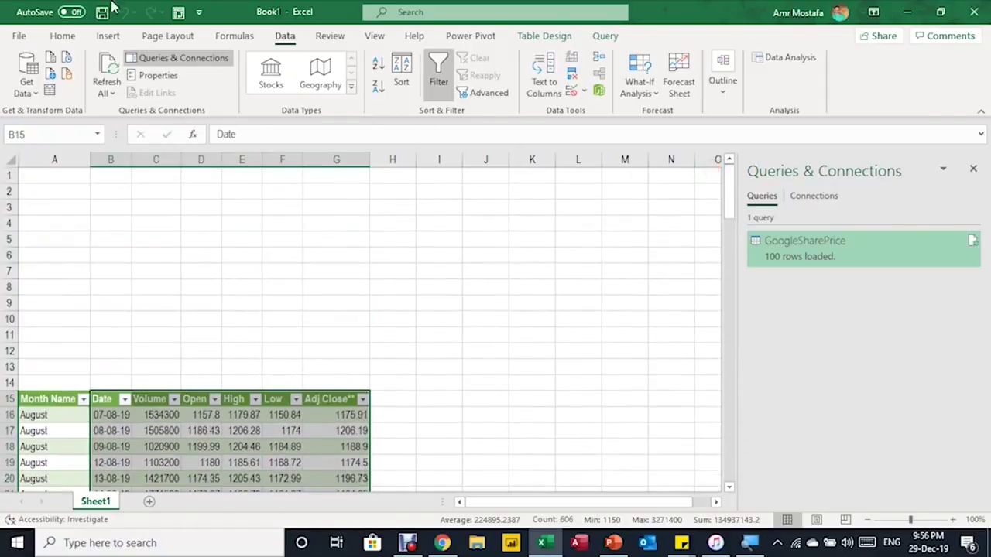
{"action": "left_click", "coordinate": [110, 37]}
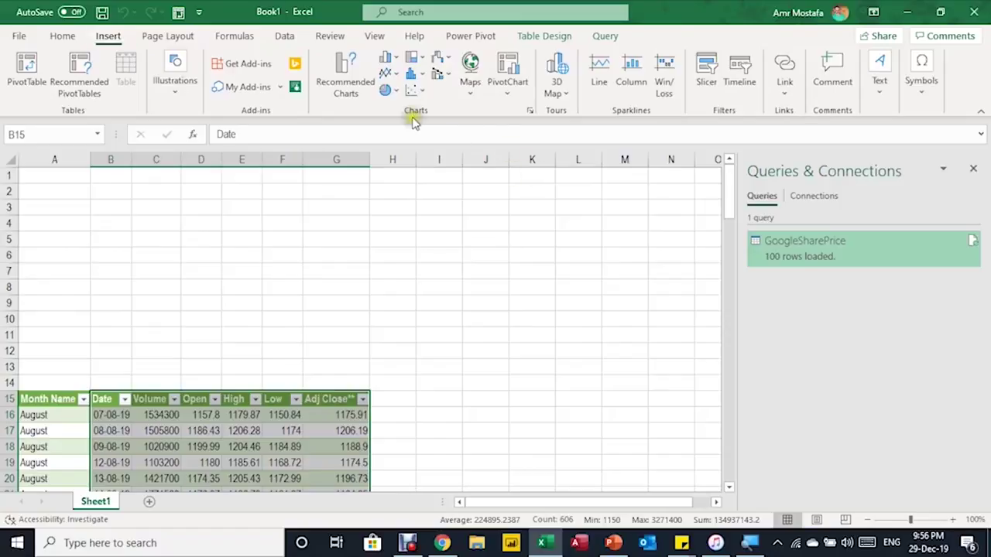
{"action": "left_click", "coordinate": [448, 65]}
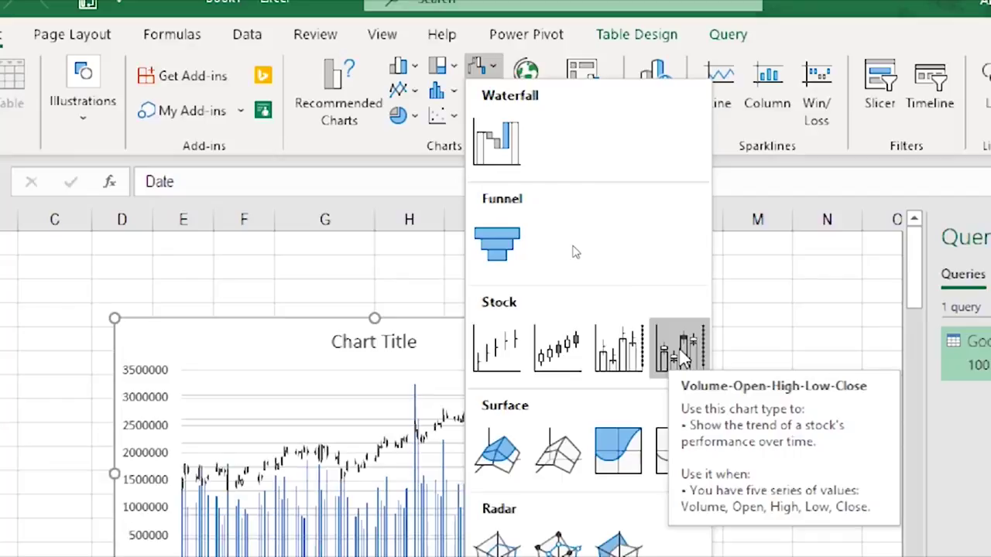
{"action": "left_click", "coordinate": [681, 356]}
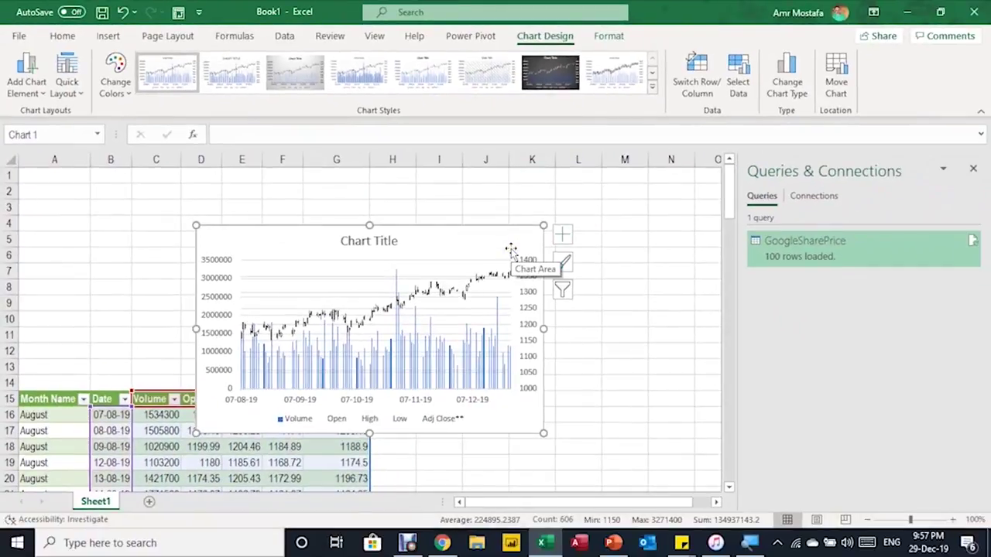
{"action": "left_click", "coordinate": [562, 234]}
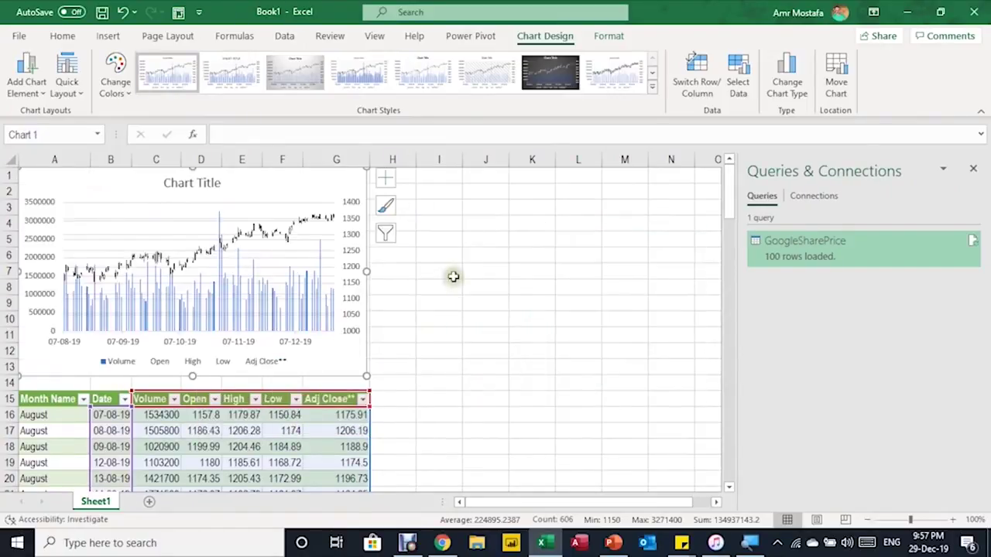
{"action": "left_click", "coordinate": [453, 273]}
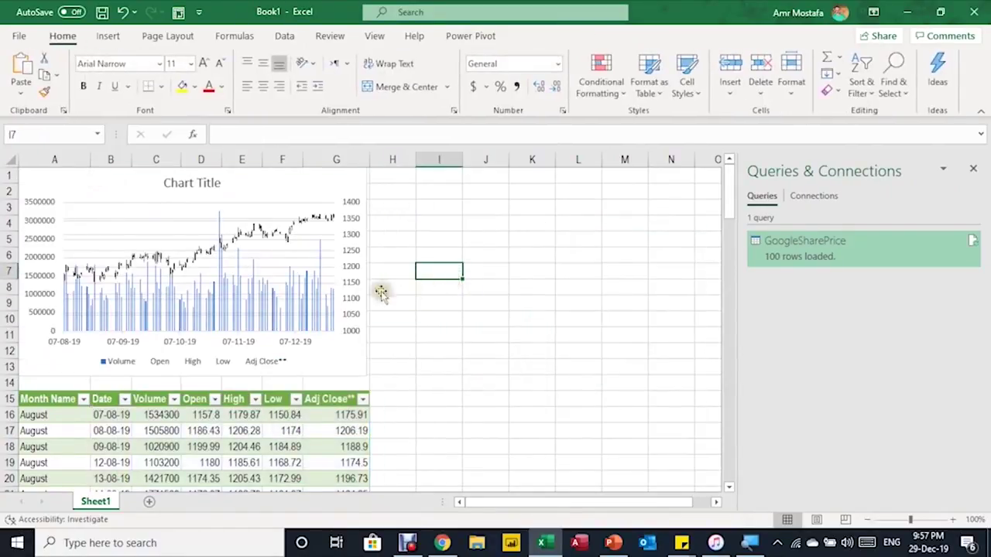
- Insert a Month Name slicer for the share price table and place it beside the stock chart
{"action": "left_click", "coordinate": [73, 431]}
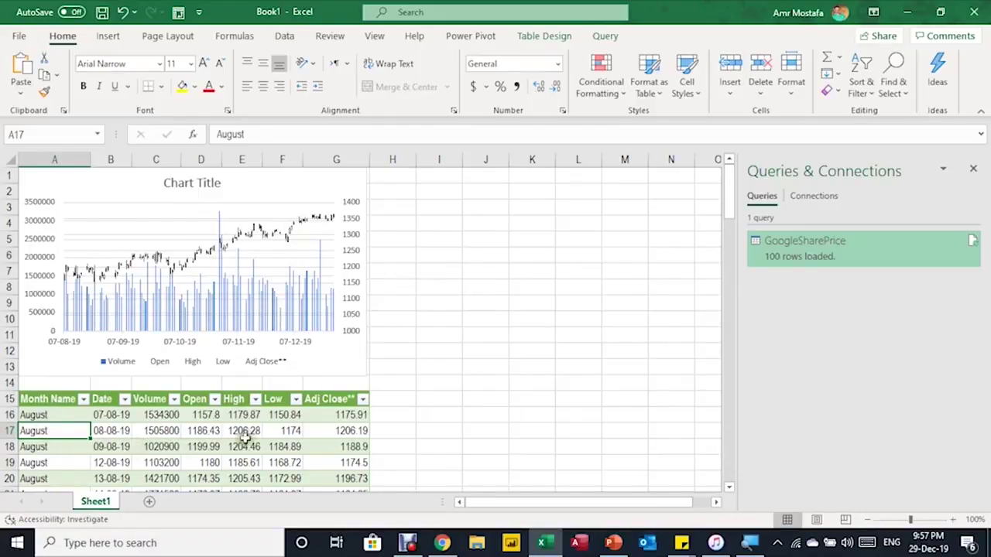
{"action": "left_click", "coordinate": [548, 37]}
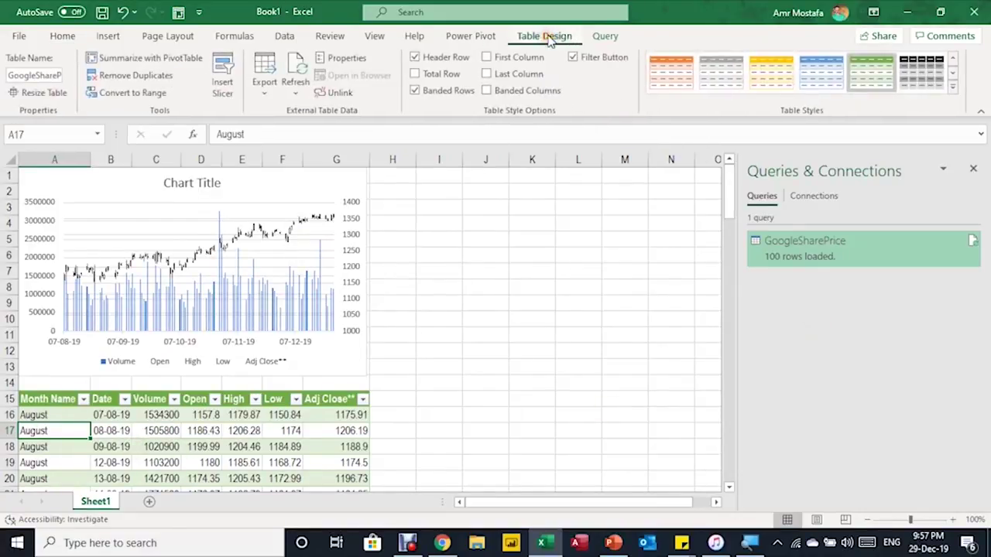
{"action": "left_click", "coordinate": [230, 80]}
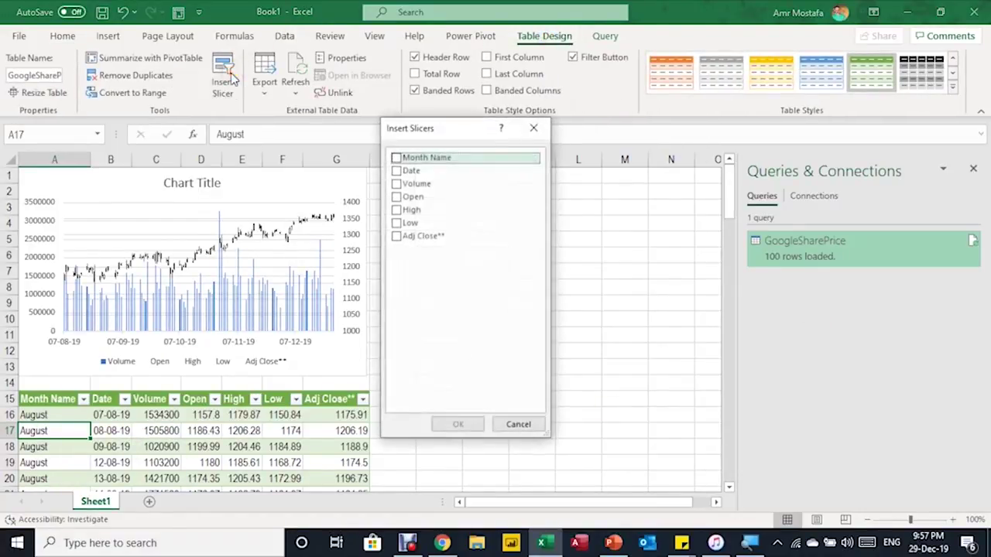
{"action": "left_click", "coordinate": [396, 158]}
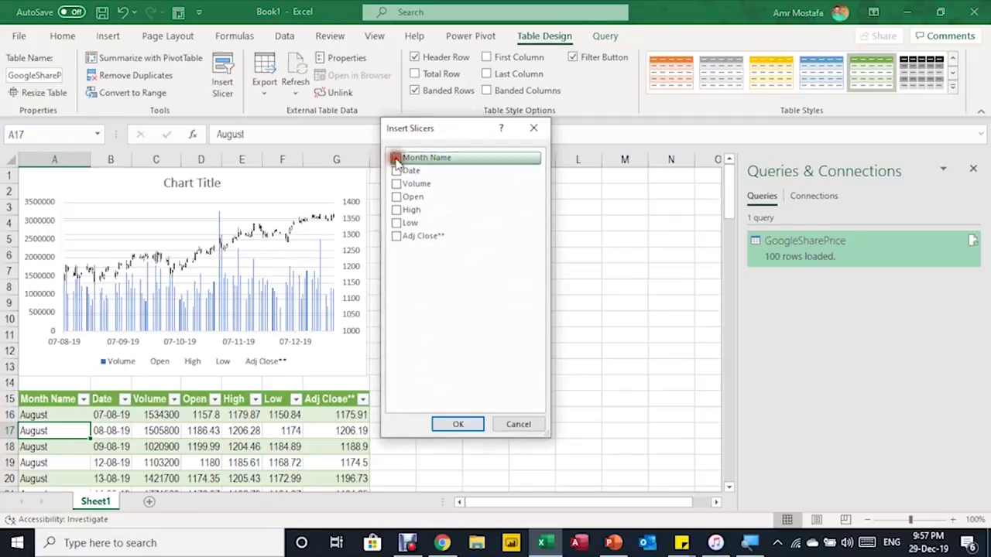
{"action": "left_click", "coordinate": [472, 424]}
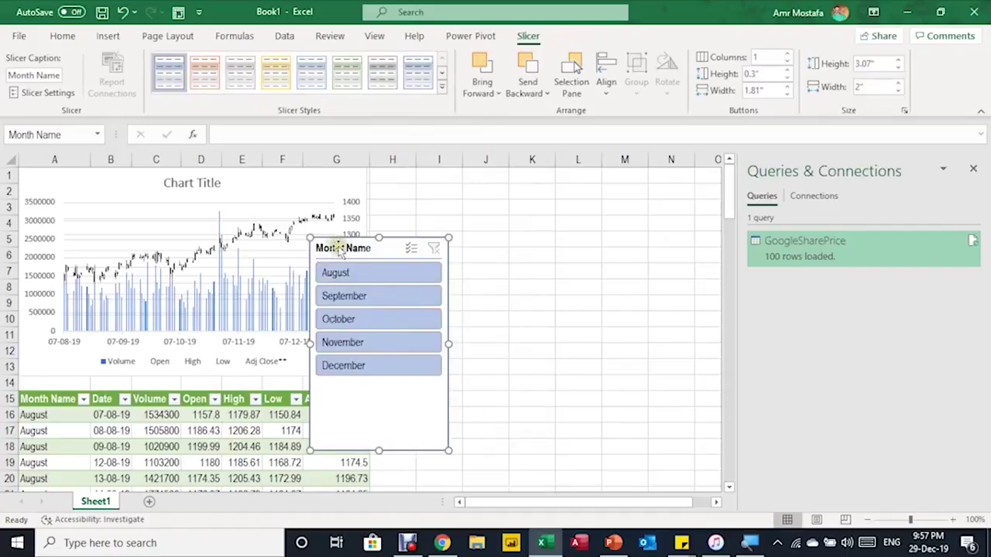
{"action": "left_click_drag", "start_coordinate": [343, 246], "coordinate": [439, 180]}
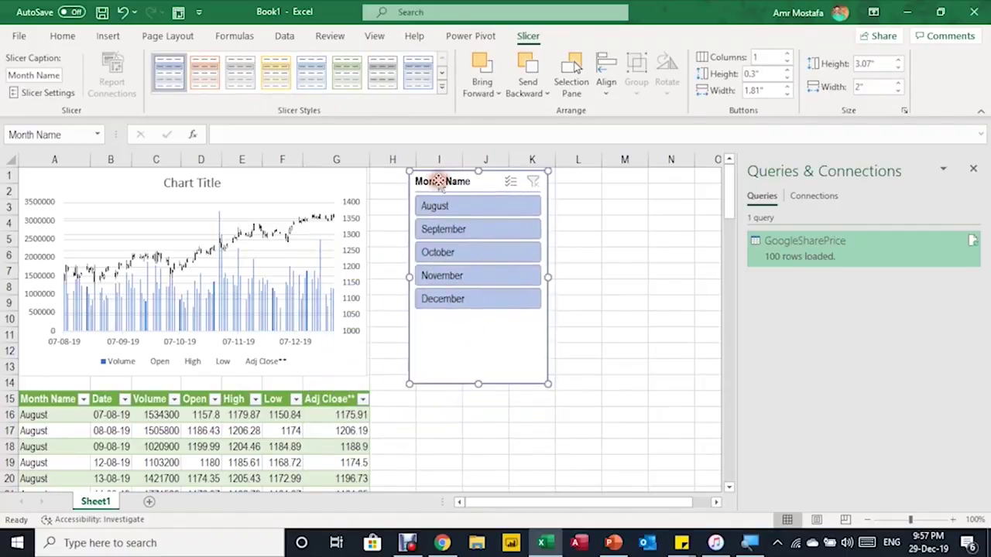
- Try out the Month Name slicer by filtering to August and to December, and clear its filter
{"action": "left_click", "coordinate": [462, 208]}
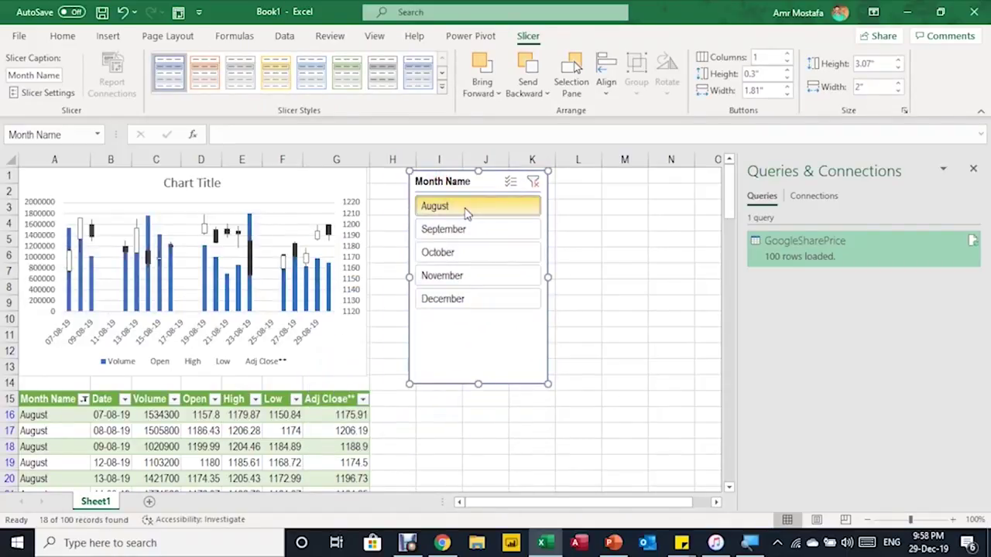
{"action": "left_click", "coordinate": [269, 427]}
{"action": "scroll", "coordinate": [283, 431], "scroll_direction": "down", "scroll_amount": 3}
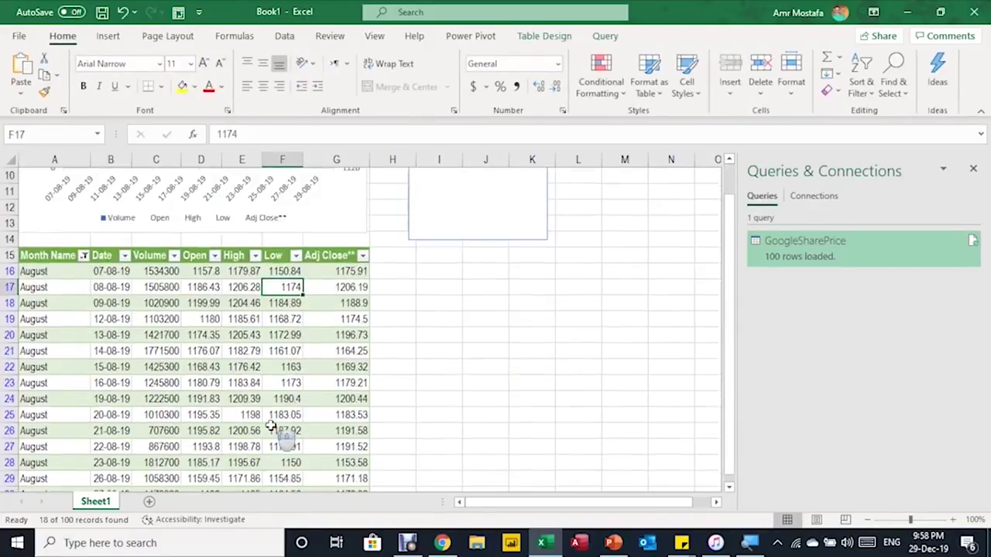
{"action": "scroll", "coordinate": [283, 431], "scroll_direction": "up", "scroll_amount": 3}
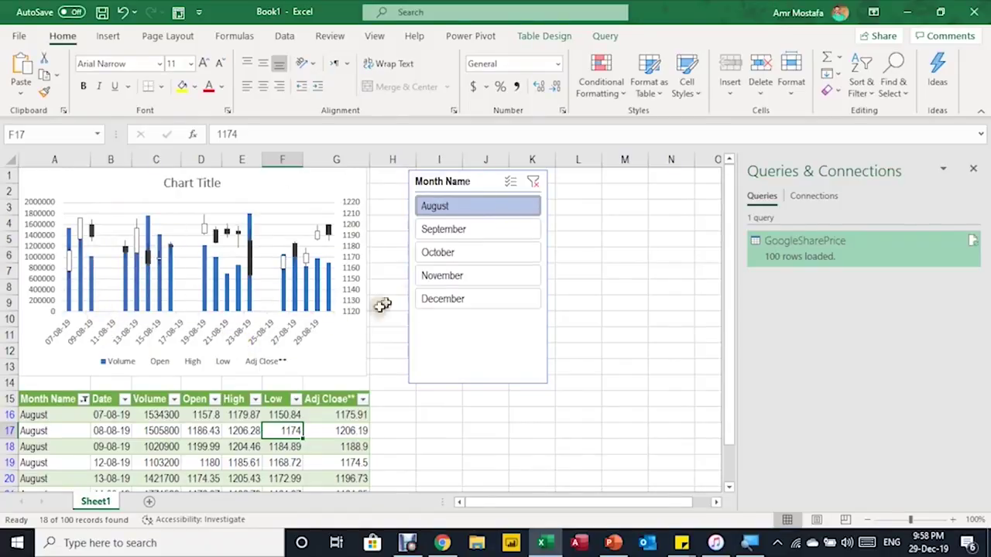
{"action": "left_click", "coordinate": [438, 303]}
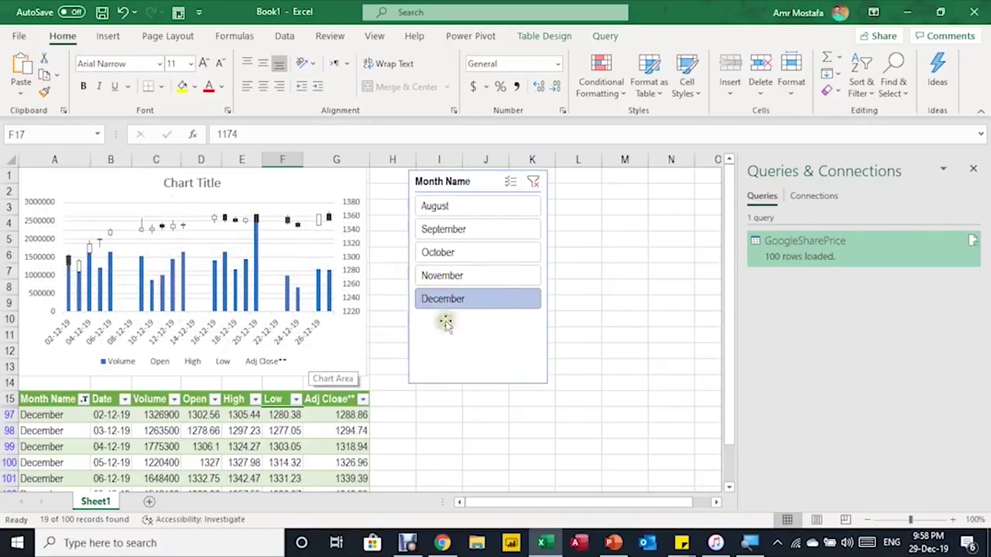
{"action": "left_click", "coordinate": [533, 183]}
- Set the stock chart's title to Google and move the Month Name slicer closer to the chart
{"action": "left_click", "coordinate": [201, 183]}
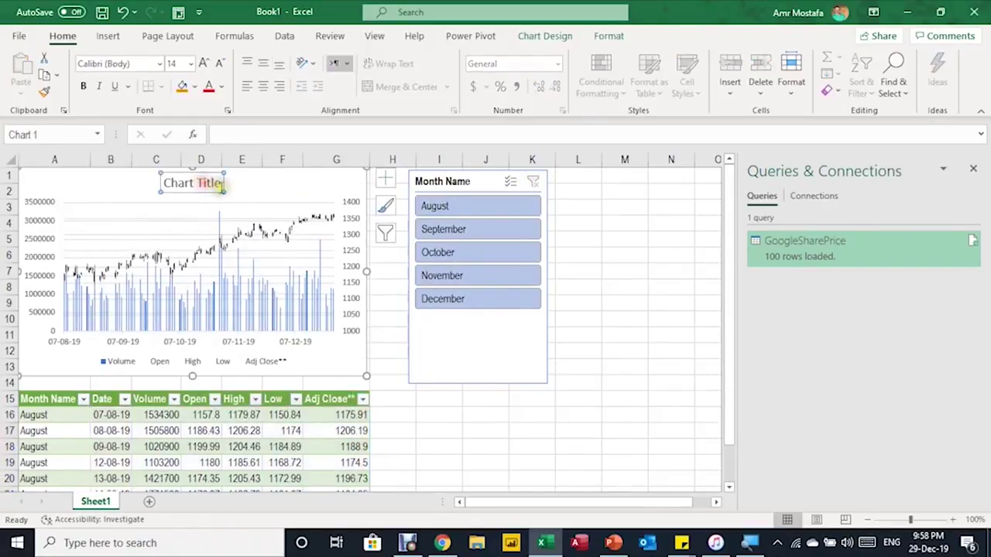
{"action": "triple_click", "coordinate": [207, 186]}
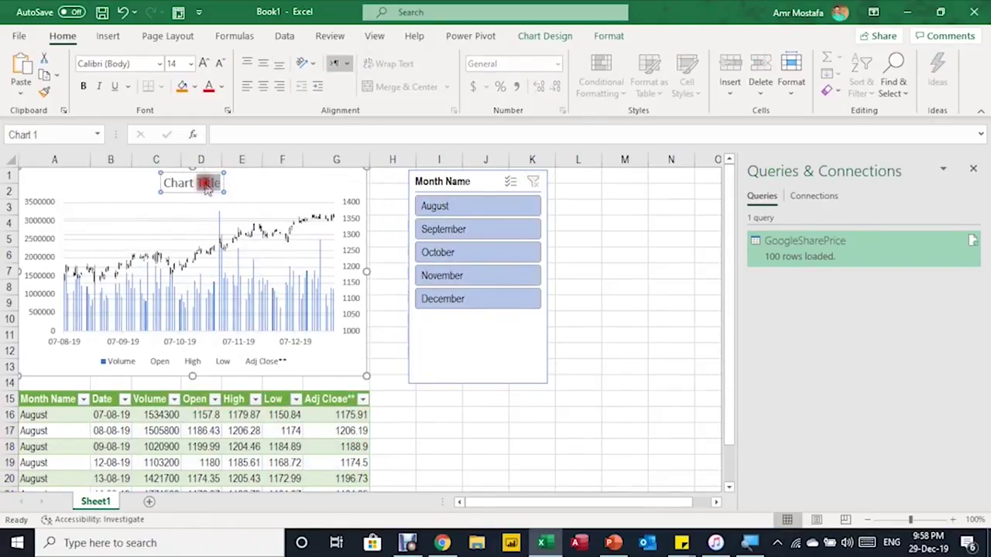
{"action": "type", "text": "Google"}
{"action": "key", "text": "Escape"}
{"action": "key", "text": "Escape"}
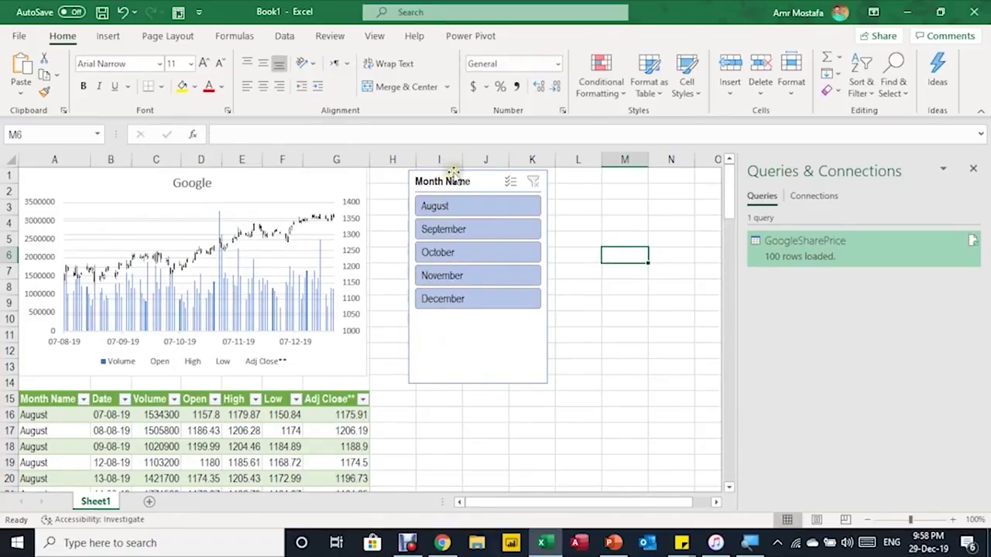
{"action": "left_click_drag", "start_coordinate": [453, 172], "coordinate": [421, 170]}
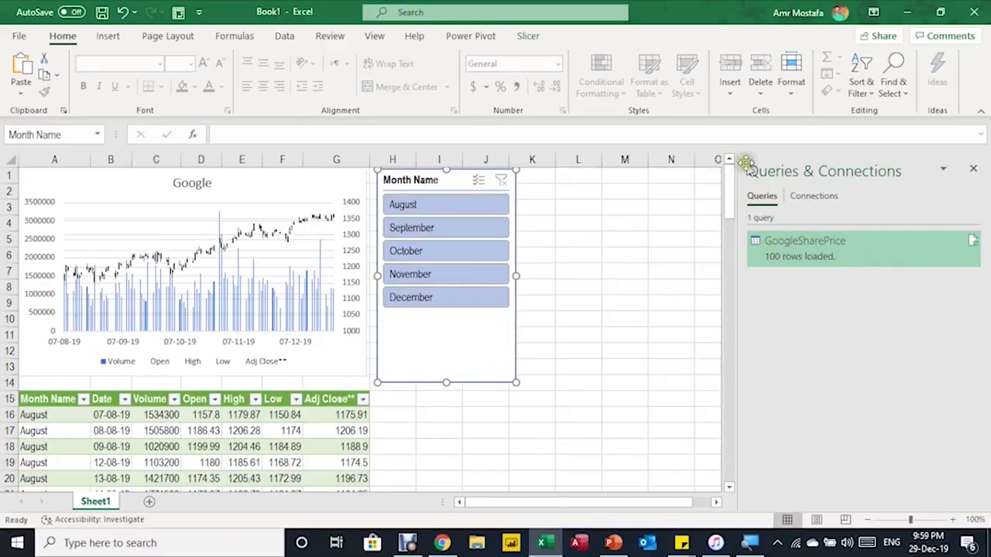
- Duplicate the GoogleSharePrice query and show the list of queries in the query editor
{"action": "right_click", "coordinate": [835, 254]}
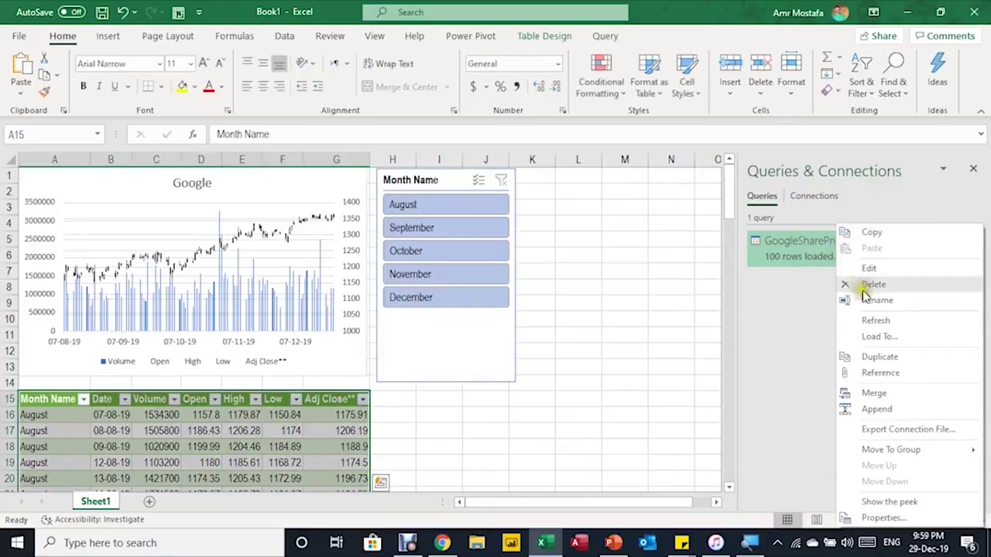
{"action": "left_click", "coordinate": [879, 360]}
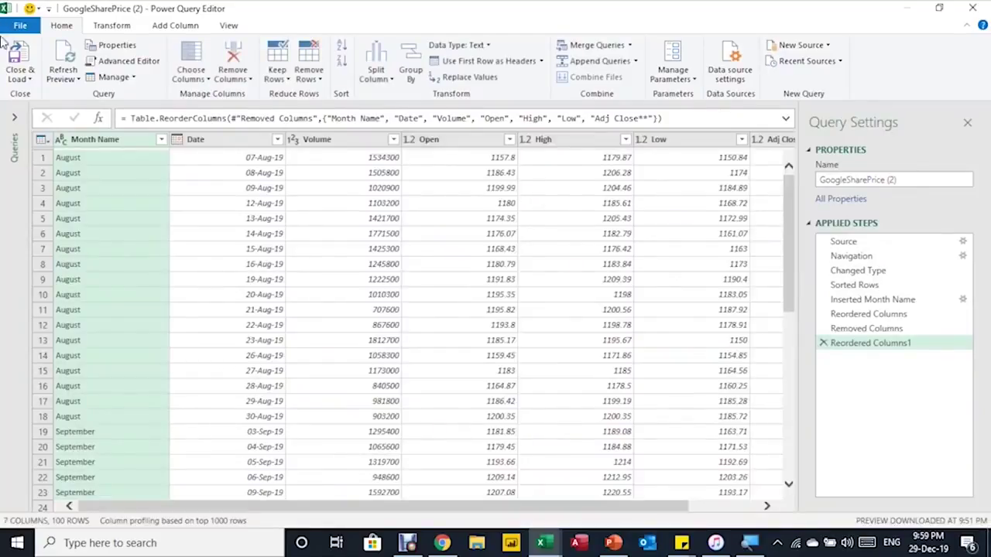
{"action": "left_click", "coordinate": [25, 116]}
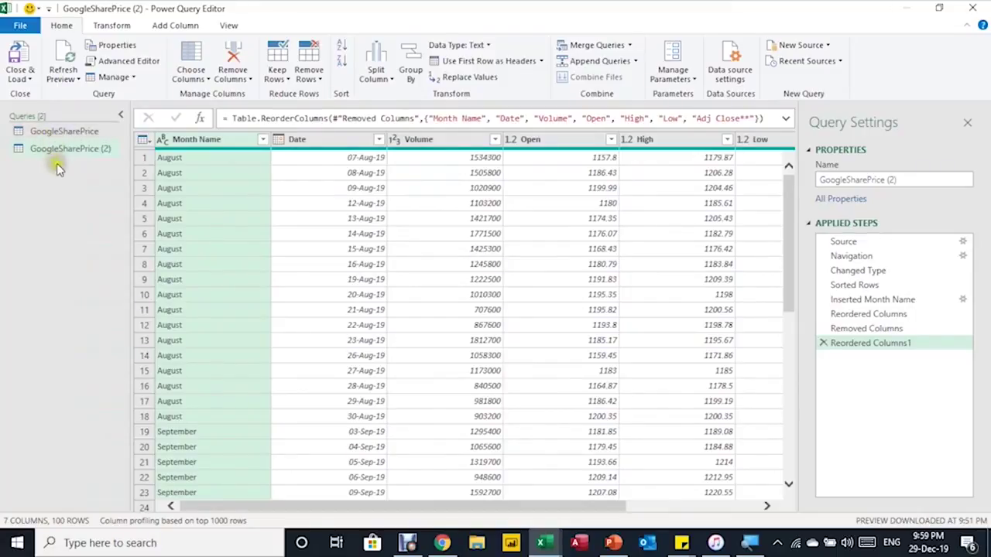
{"action": "left_click", "coordinate": [902, 180]}
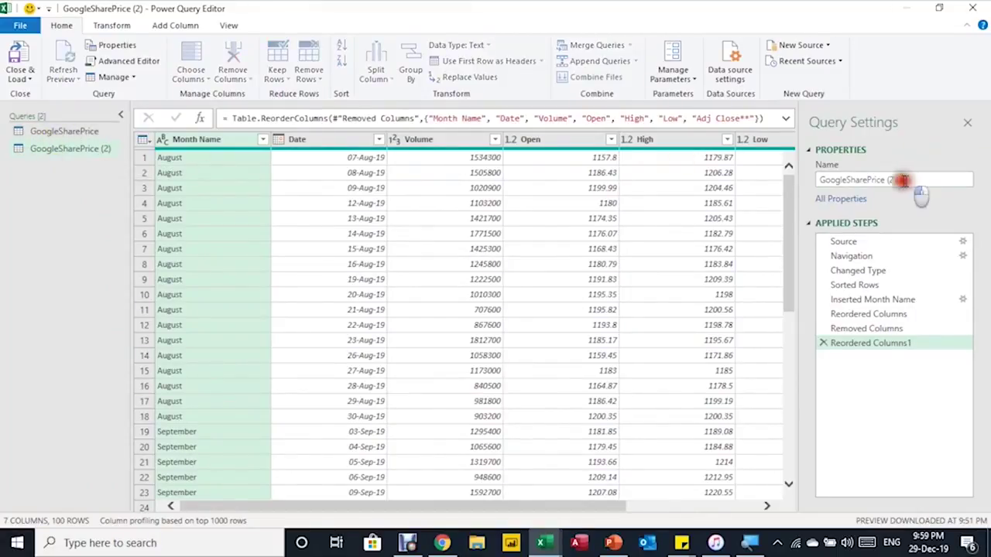
{"action": "left_click", "coordinate": [898, 179]}
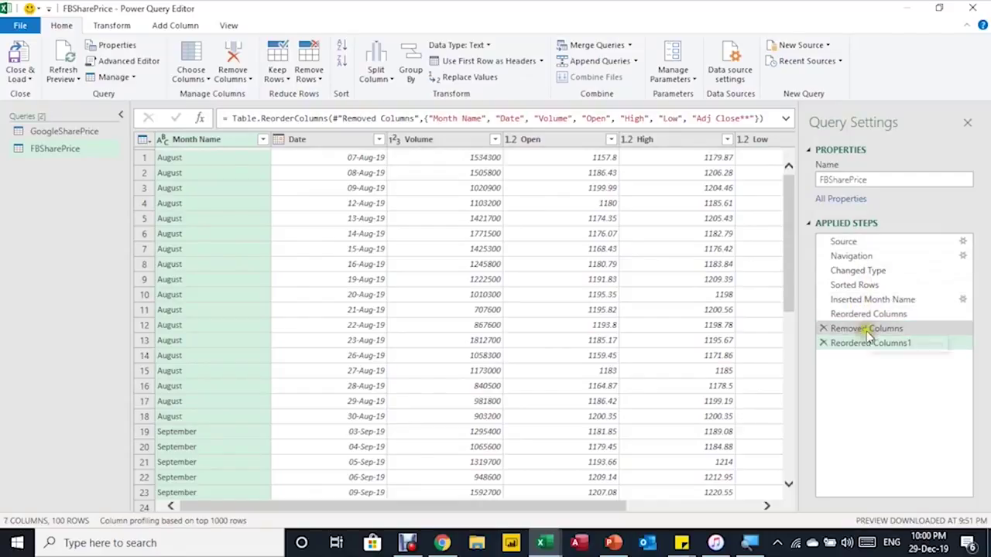
{"action": "left_click", "coordinate": [875, 245]}
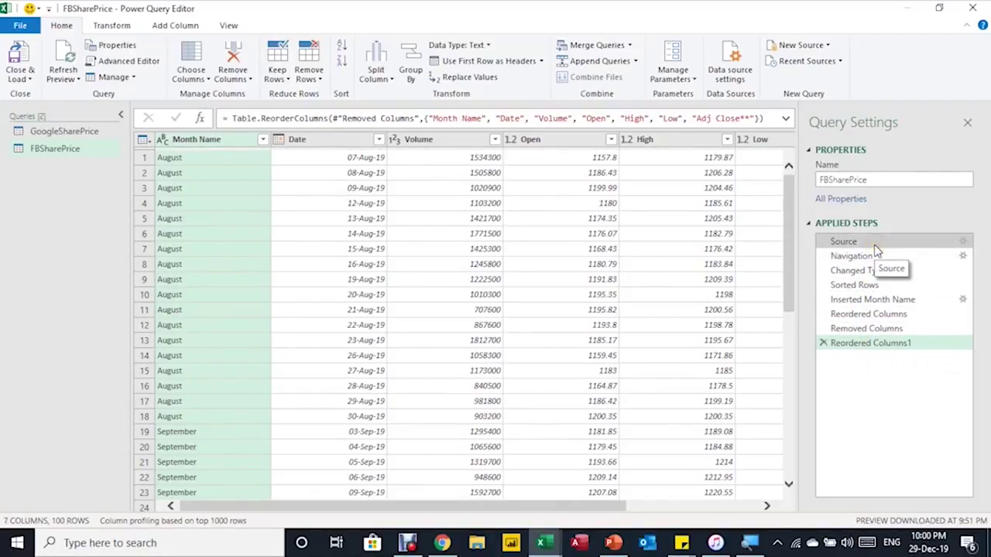
{"action": "left_click", "coordinate": [875, 245]}
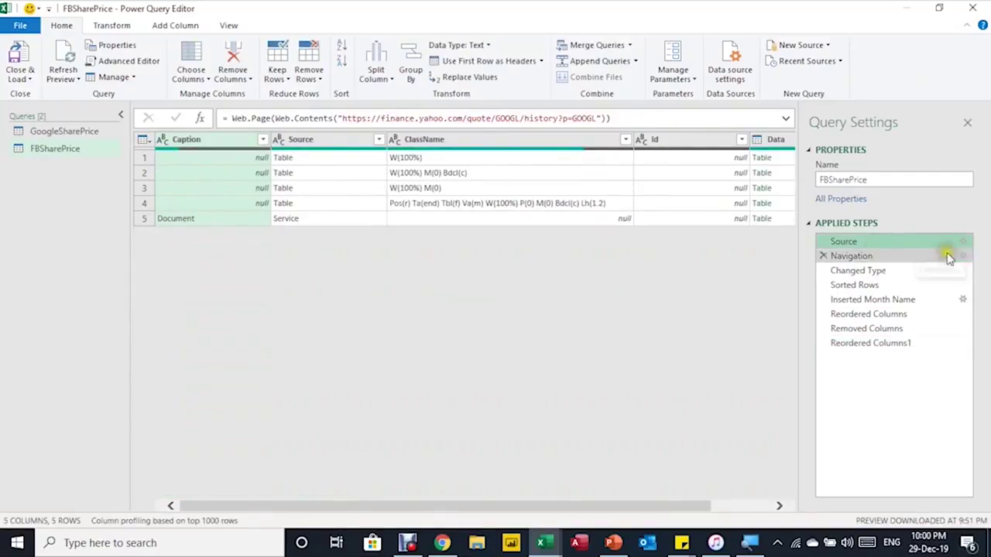
{"action": "left_click", "coordinate": [968, 243]}
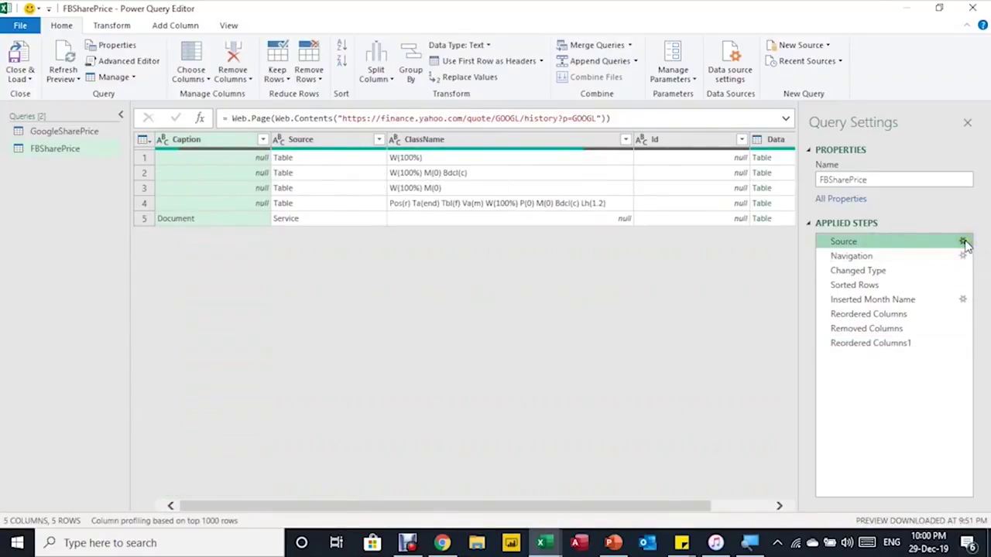
{"action": "left_click", "coordinate": [963, 242]}
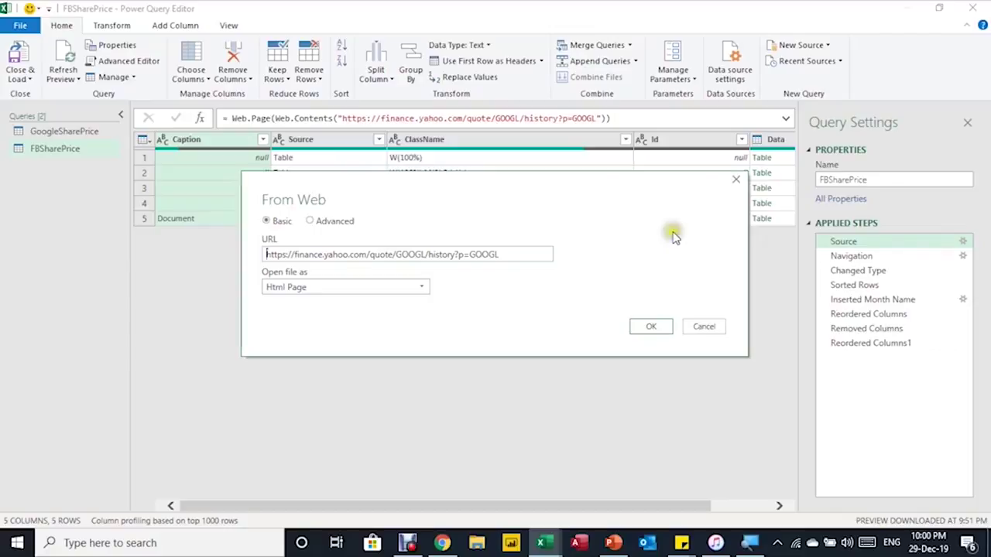
{"action": "left_click", "coordinate": [658, 224]}
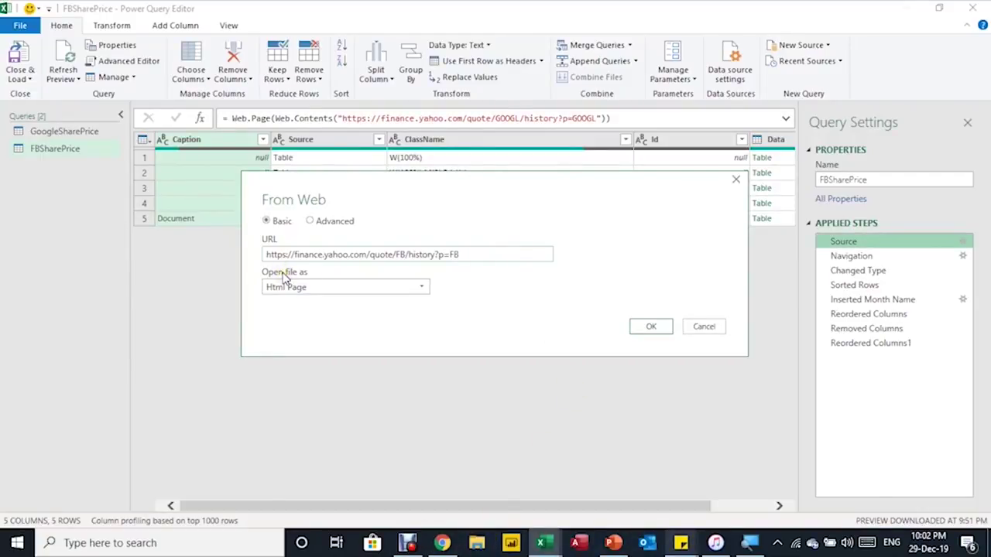
{"action": "left_click", "coordinate": [647, 327]}
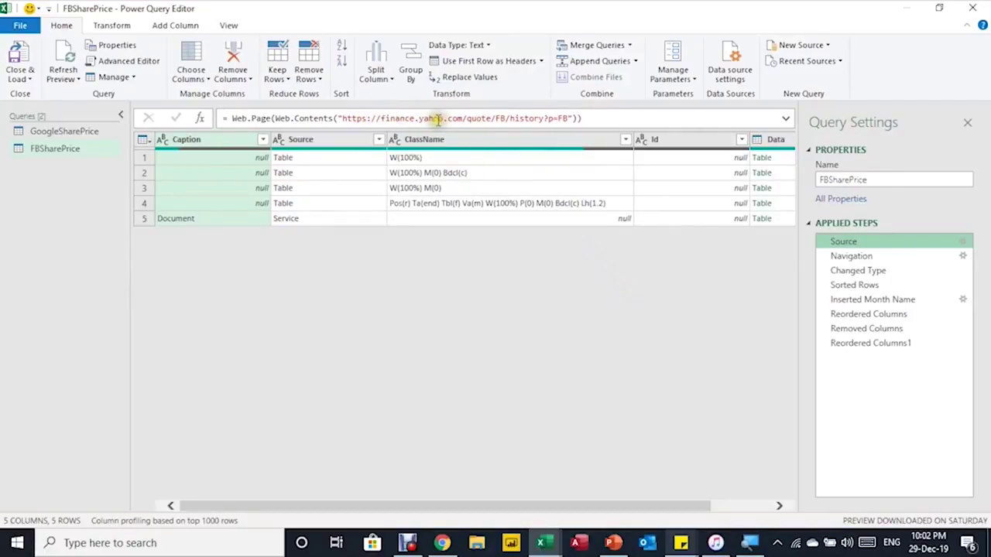
{"action": "left_click", "coordinate": [859, 344]}
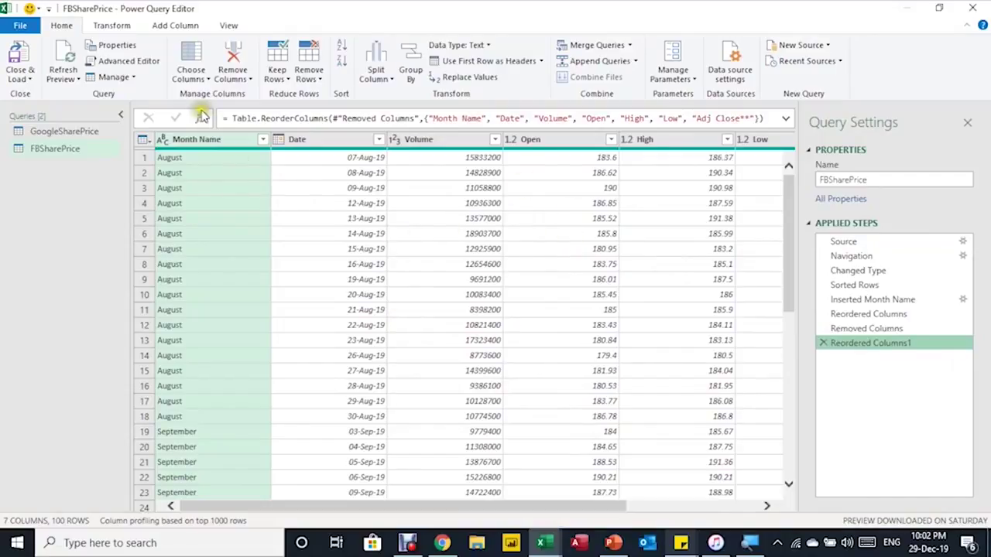
- Load the FBSharePrice query as a table into the existing worksheet, starting at cell I15
{"action": "left_click", "coordinate": [22, 75]}
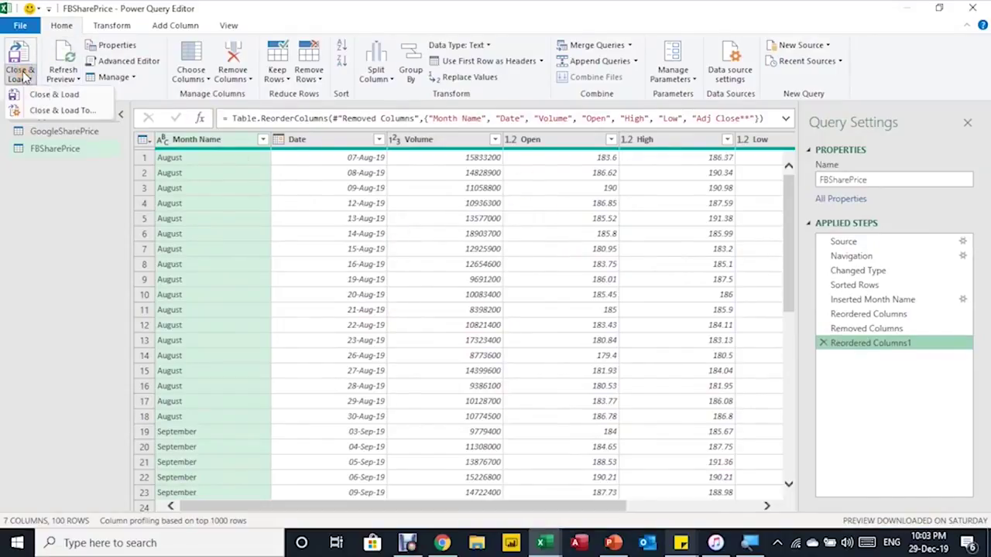
{"action": "left_click", "coordinate": [34, 114]}
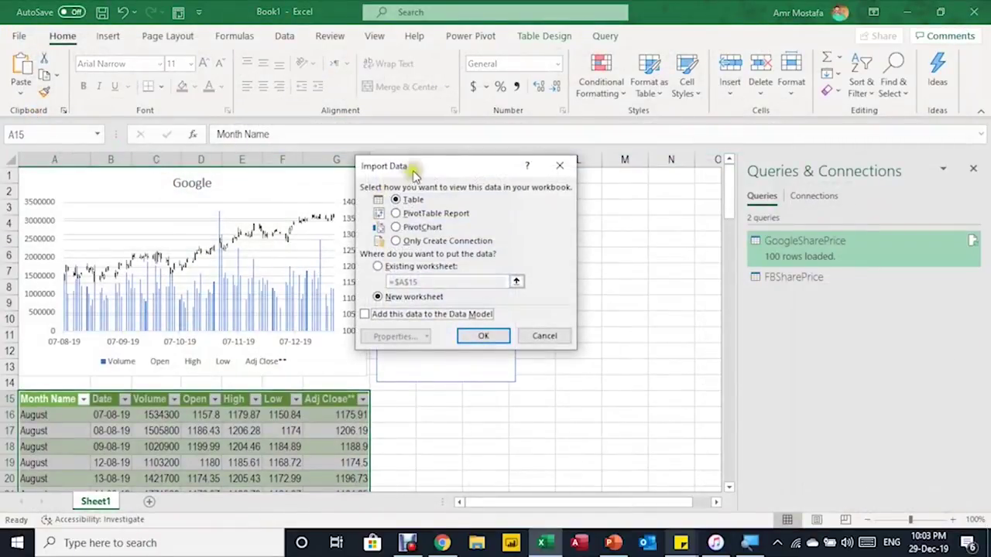
{"action": "left_click_drag", "start_coordinate": [426, 170], "coordinate": [603, 137]}
{"action": "left_click", "coordinate": [574, 234]}
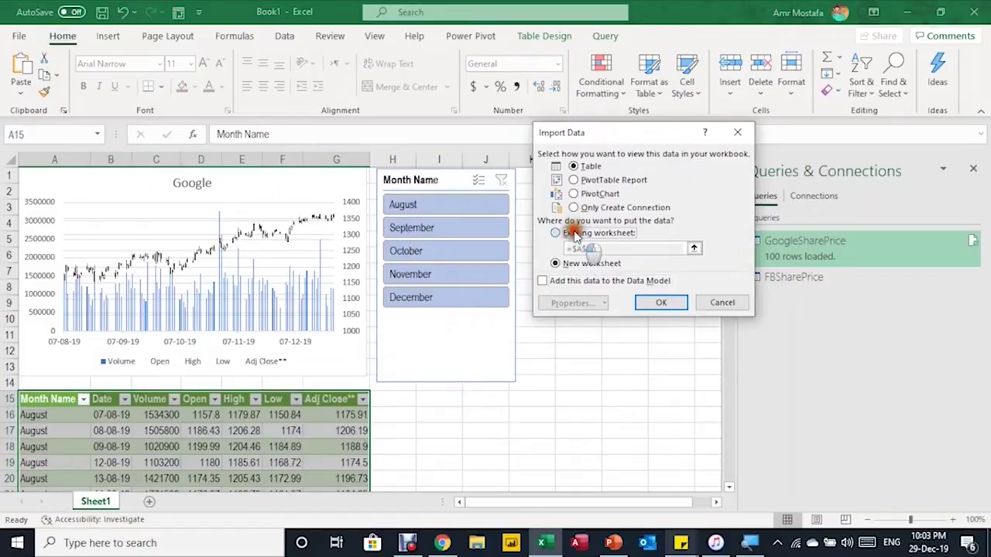
{"action": "left_click", "coordinate": [440, 401]}
{"action": "left_click", "coordinate": [661, 301]}
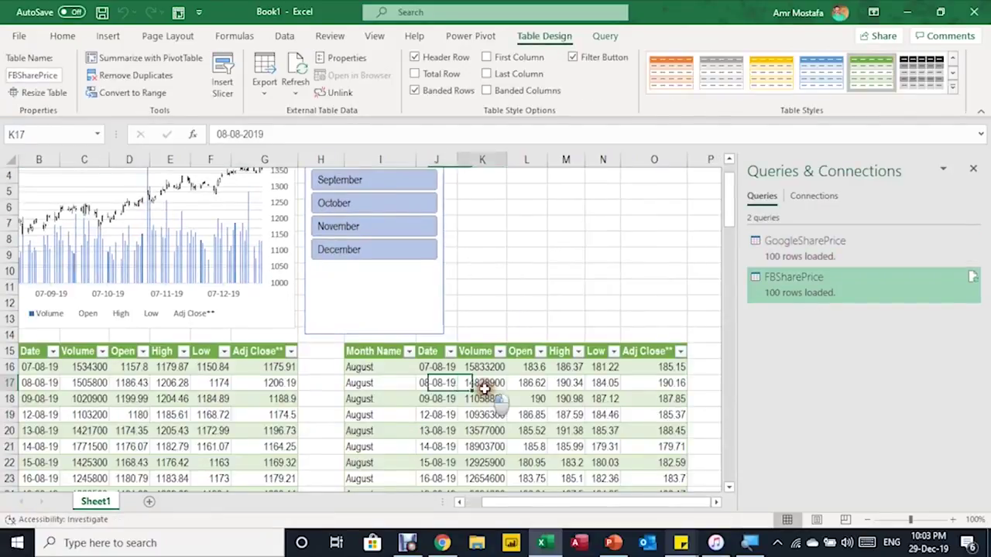
- Jump to the last row of the Facebook share price table to check its most recent date
{"action": "left_click", "coordinate": [481, 383]}
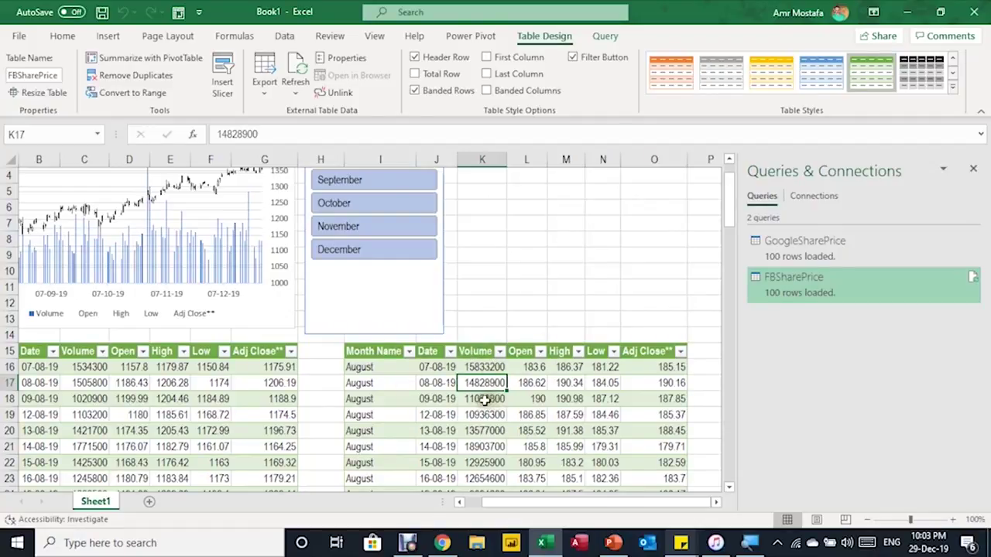
{"action": "scroll", "coordinate": [484, 399], "scroll_direction": "up", "scroll_amount": 1}
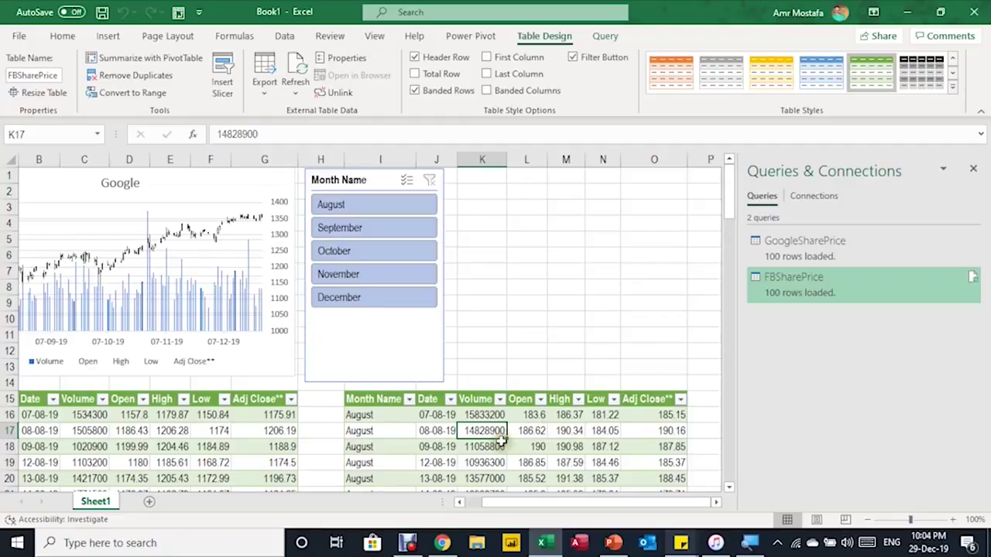
{"action": "double_click", "coordinate": [501, 439]}
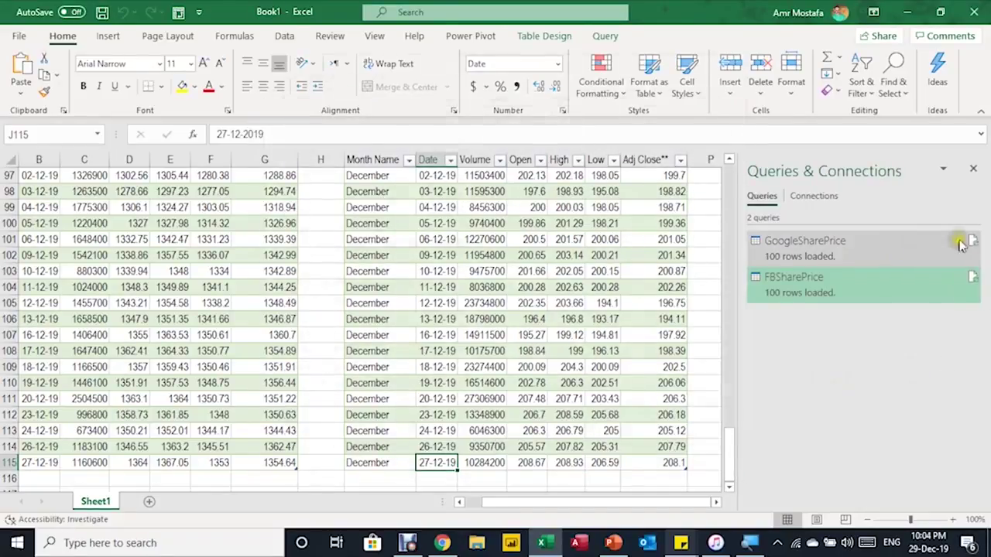
{"action": "mouse_move", "coordinate": [960, 245]}
- Look at the Refresh and Refresh All options available for the Google share price table without running them
{"action": "left_click", "coordinate": [121, 271]}
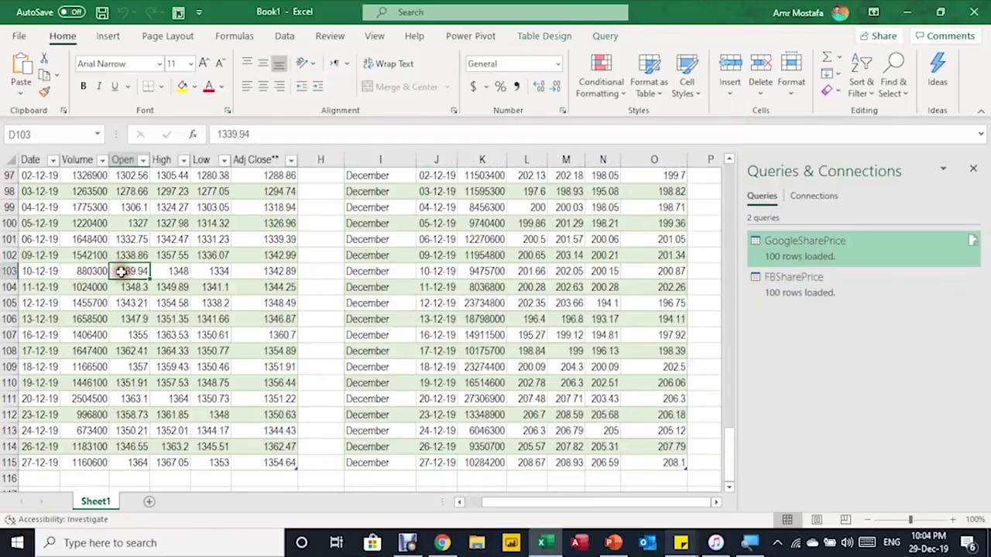
{"action": "right_click", "coordinate": [123, 273]}
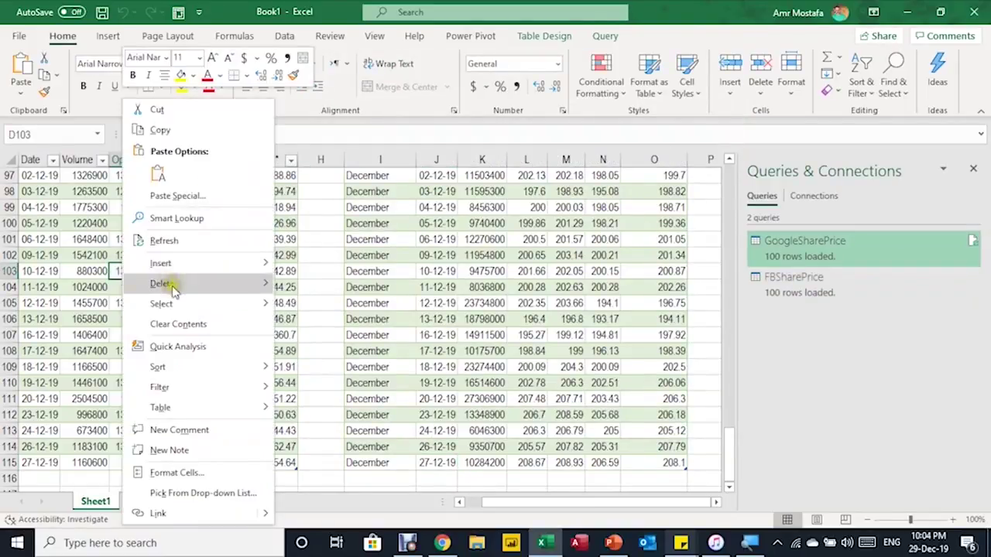
{"action": "left_click", "coordinate": [514, 225]}
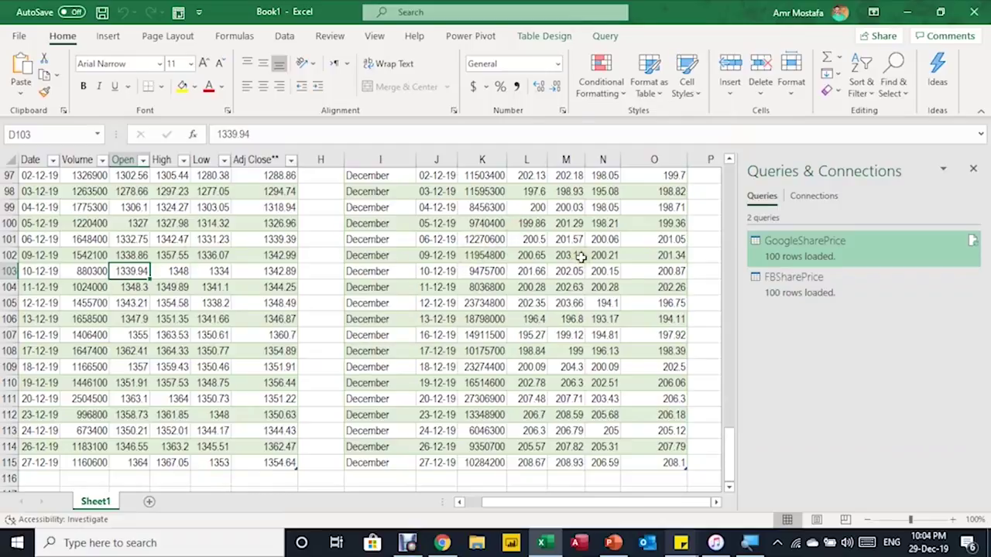
{"action": "left_click", "coordinate": [285, 35]}
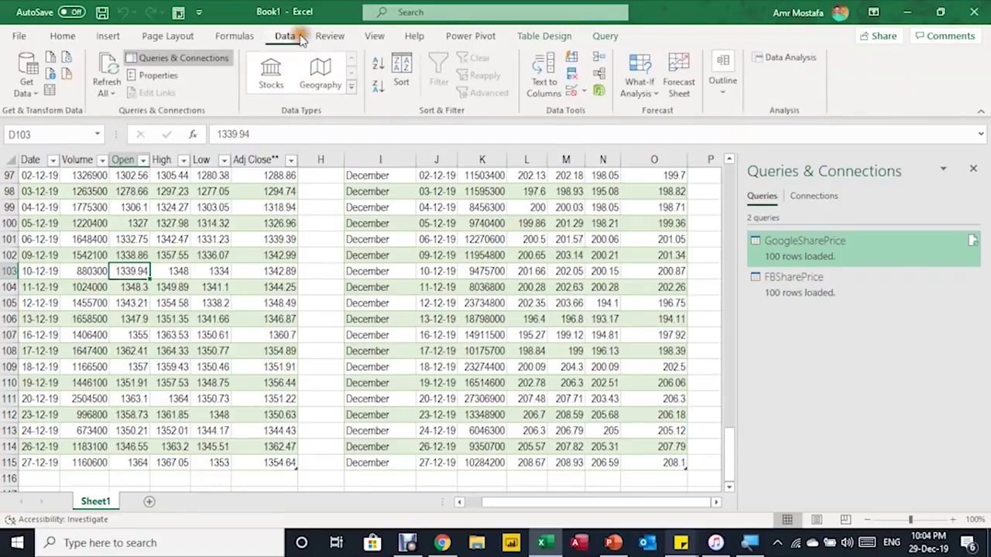
{"action": "left_click", "coordinate": [107, 89]}
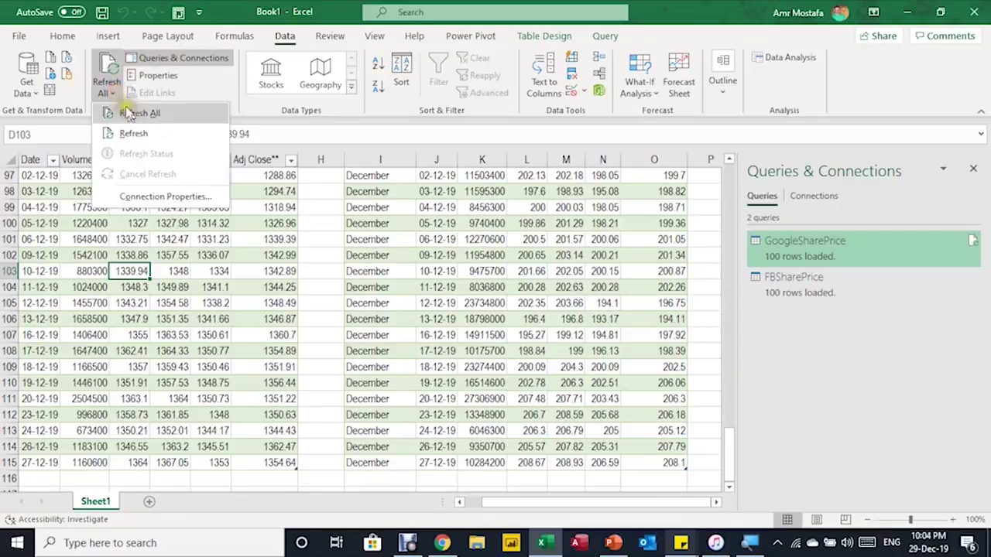
{"action": "left_click", "coordinate": [306, 280]}
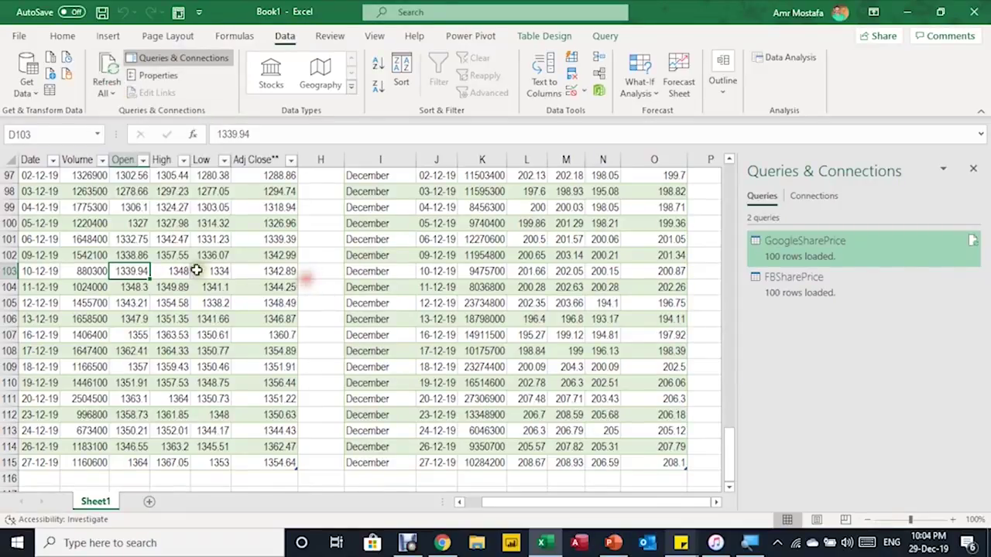
{"action": "left_click", "coordinate": [193, 269]}
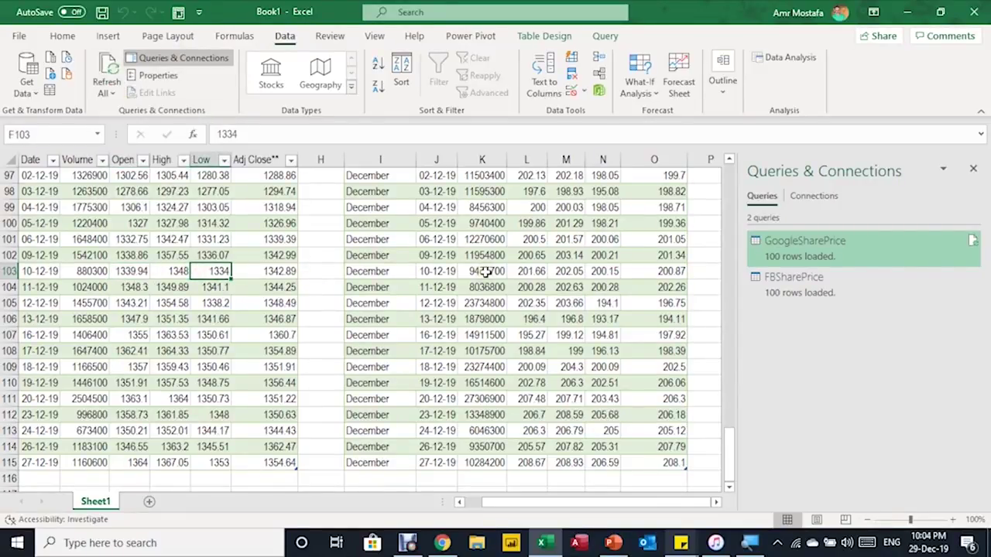
{"action": "scroll", "coordinate": [483, 271], "scroll_direction": "up", "scroll_amount": 20}
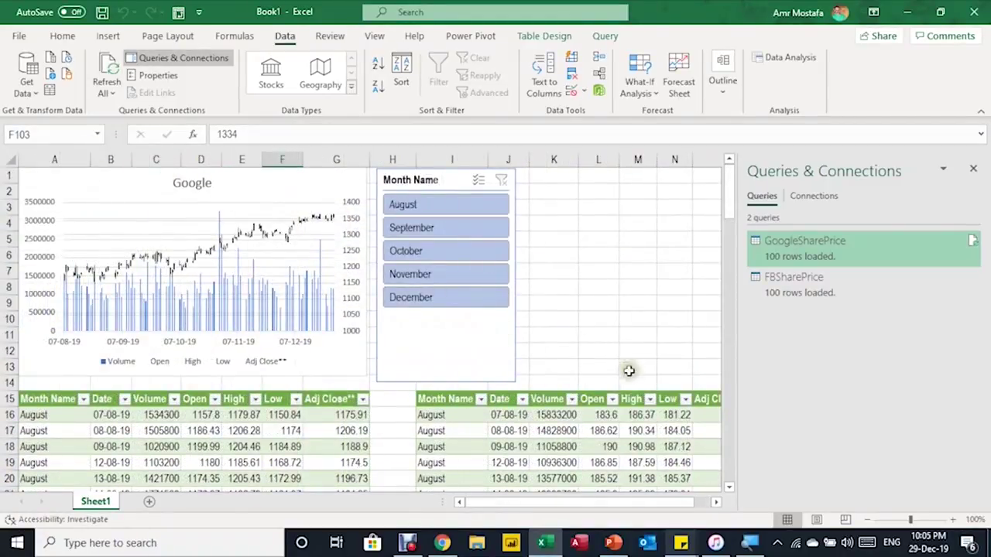
{"action": "scroll", "coordinate": [546, 431], "scroll_direction": "down", "scroll_amount": 3}
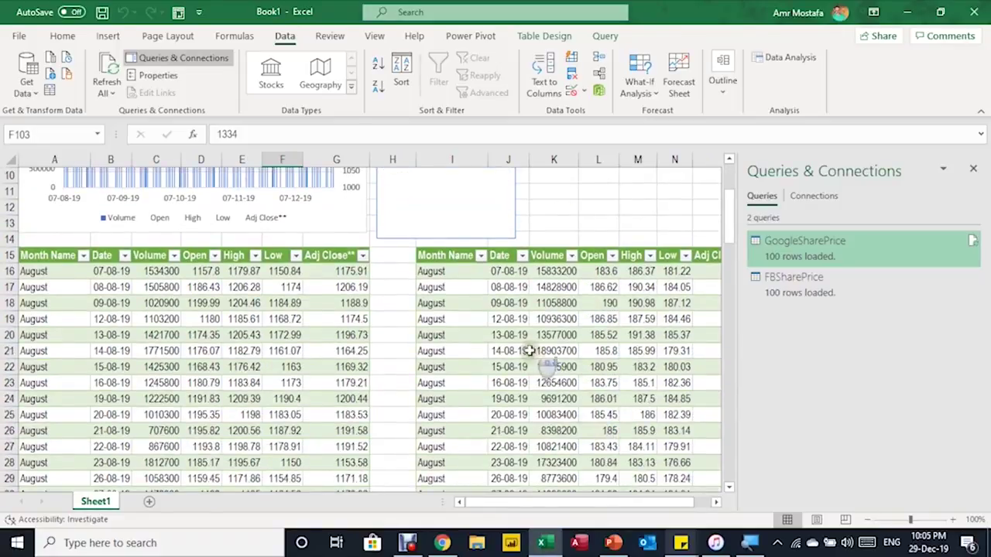
{"action": "left_click", "coordinate": [517, 318]}
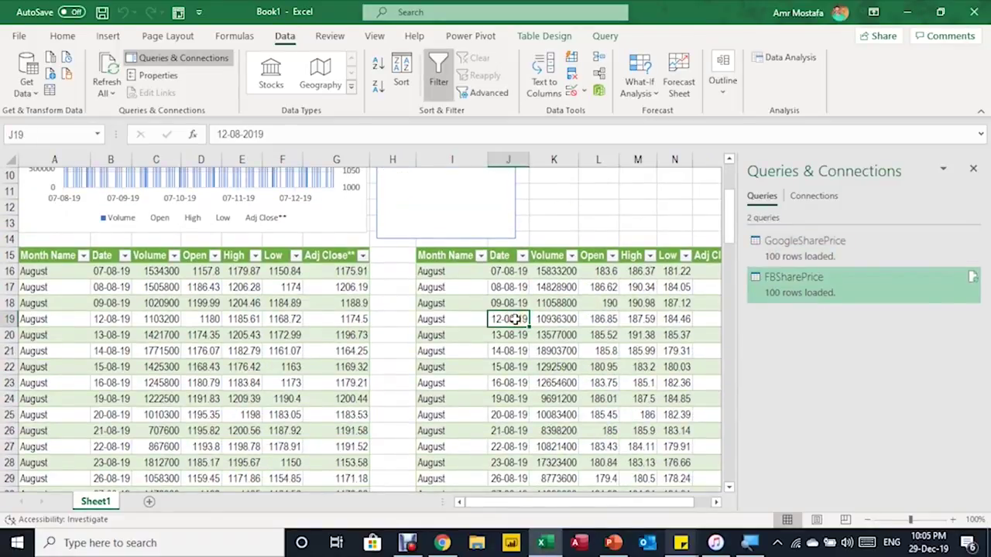
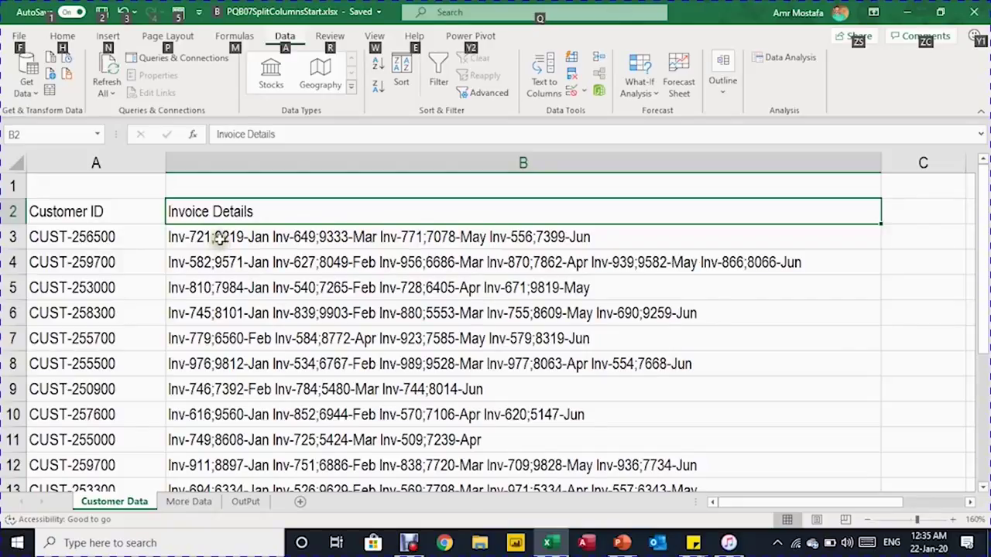
- Examine how the Invoice Details entries are structured for each customer on the Customer Data sheet
{"action": "left_click", "coordinate": [221, 238]}
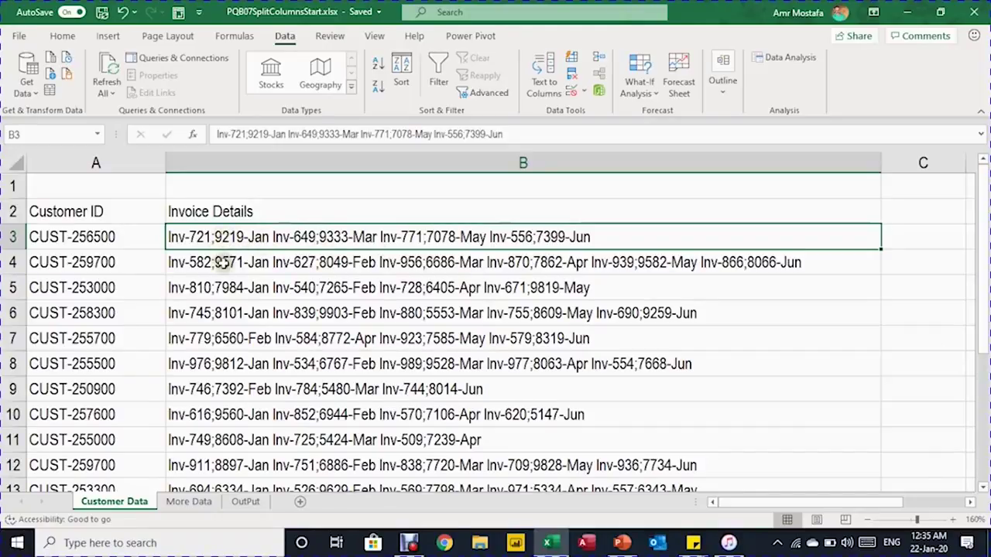
{"action": "left_click", "coordinate": [211, 263]}
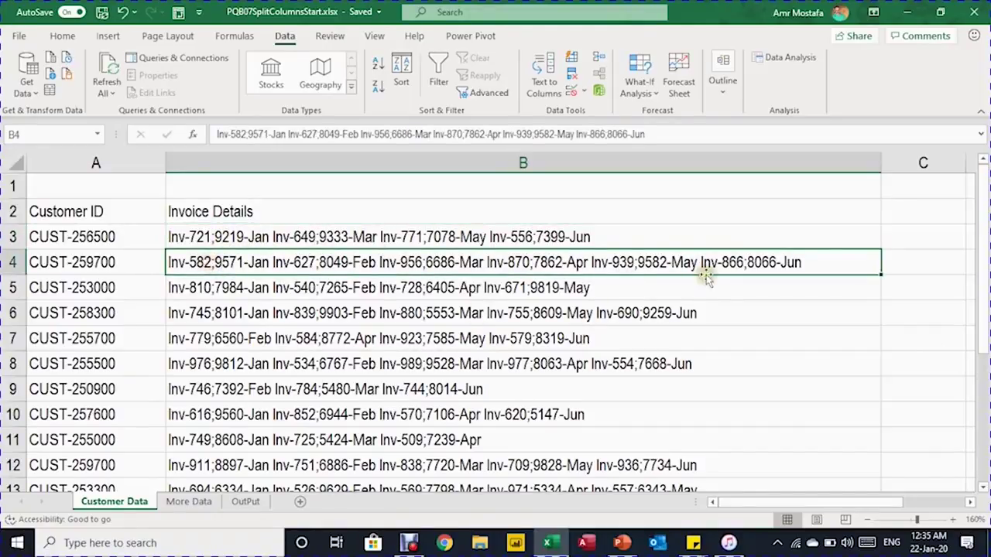
{"action": "left_click", "coordinate": [627, 312]}
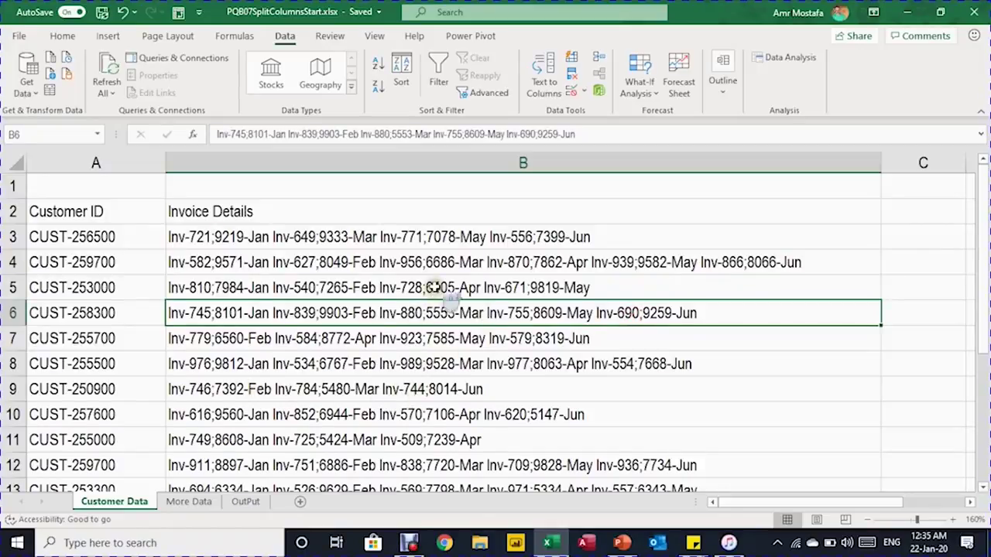
{"action": "scroll", "coordinate": [445, 291], "scroll_direction": "down", "scroll_amount": 1}
{"action": "scroll", "coordinate": [434, 286], "scroll_direction": "up", "scroll_amount": 1}
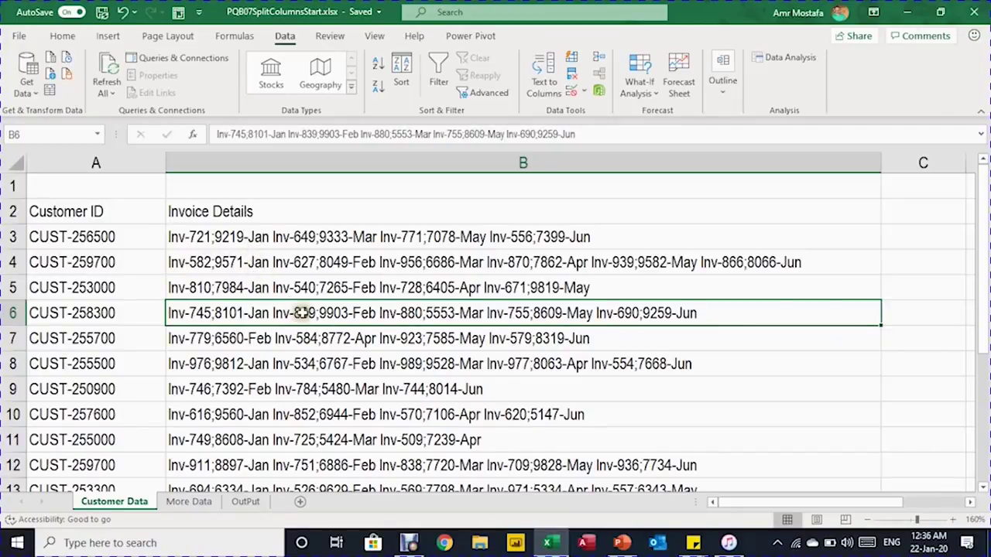
{"action": "scroll", "coordinate": [304, 312], "scroll_direction": "down", "scroll_amount": 1}
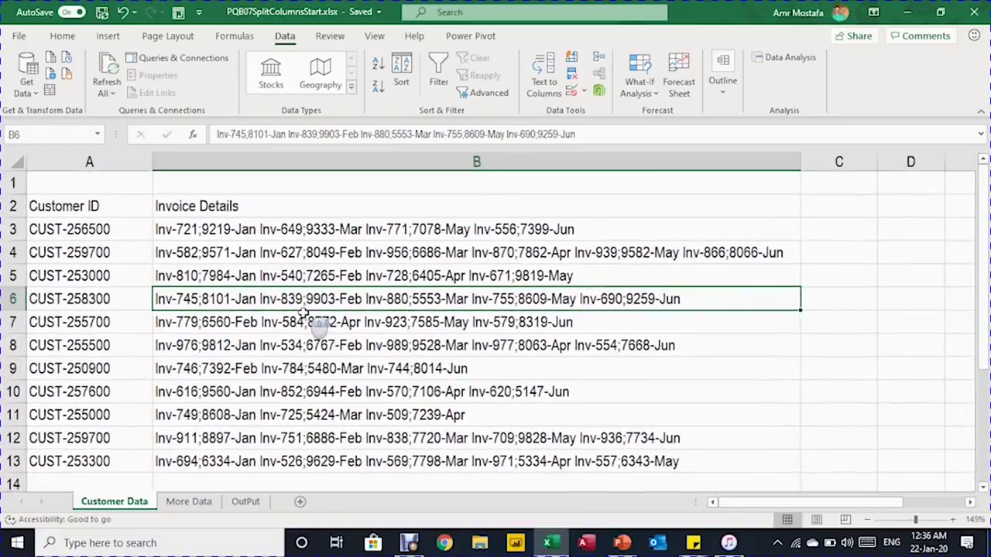
{"action": "scroll", "coordinate": [304, 312], "scroll_direction": "down", "scroll_amount": 1}
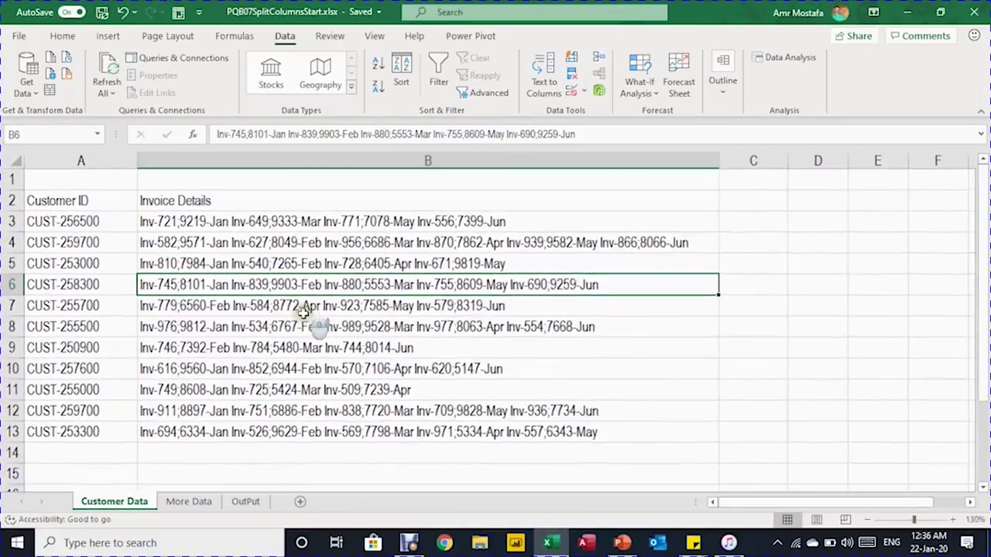
- Convert the customer invoice data in A2:B13 into a table, using its first row as headers
{"action": "left_click", "coordinate": [270, 244]}
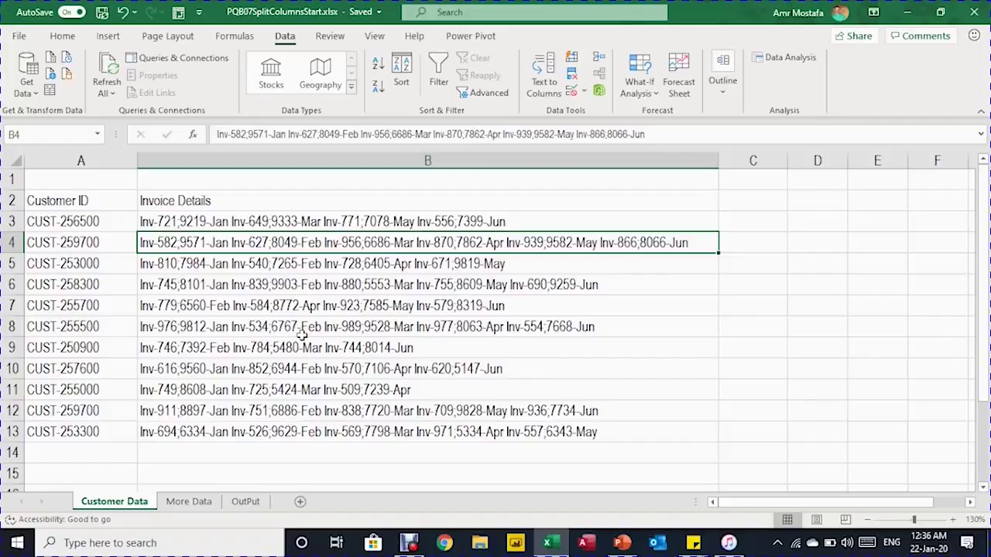
{"action": "key", "text": "ctrl+t"}
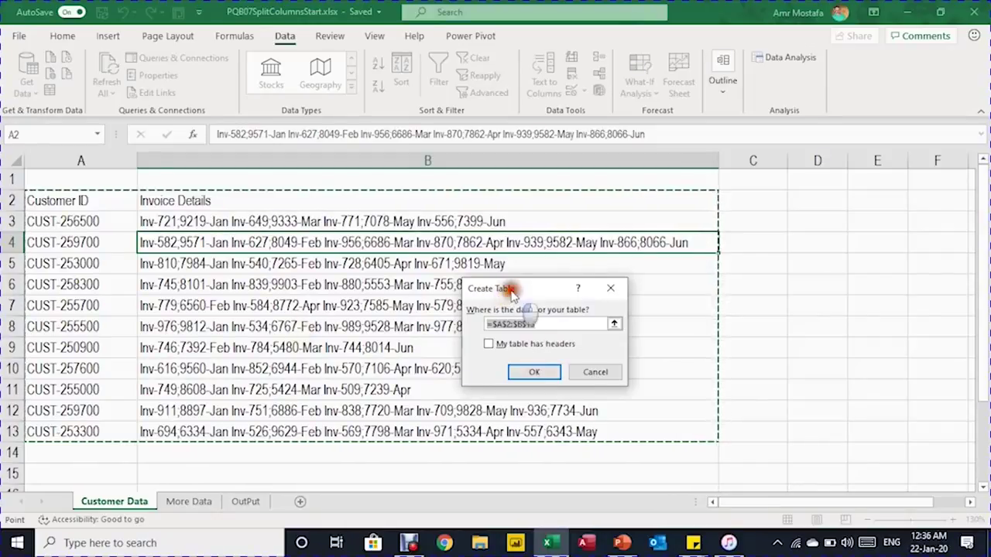
{"action": "left_click_drag", "start_coordinate": [504, 289], "coordinate": [309, 240]}
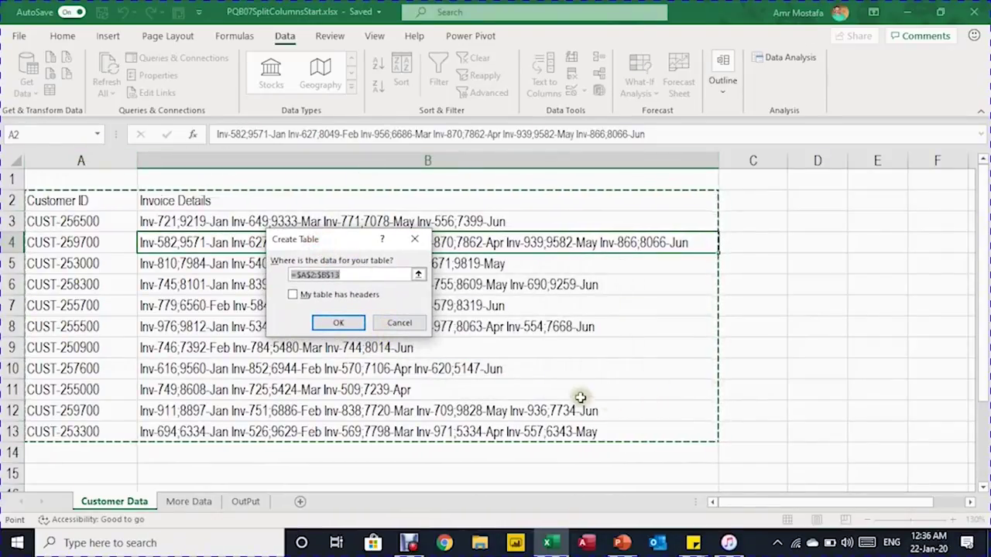
{"action": "left_click", "coordinate": [293, 294]}
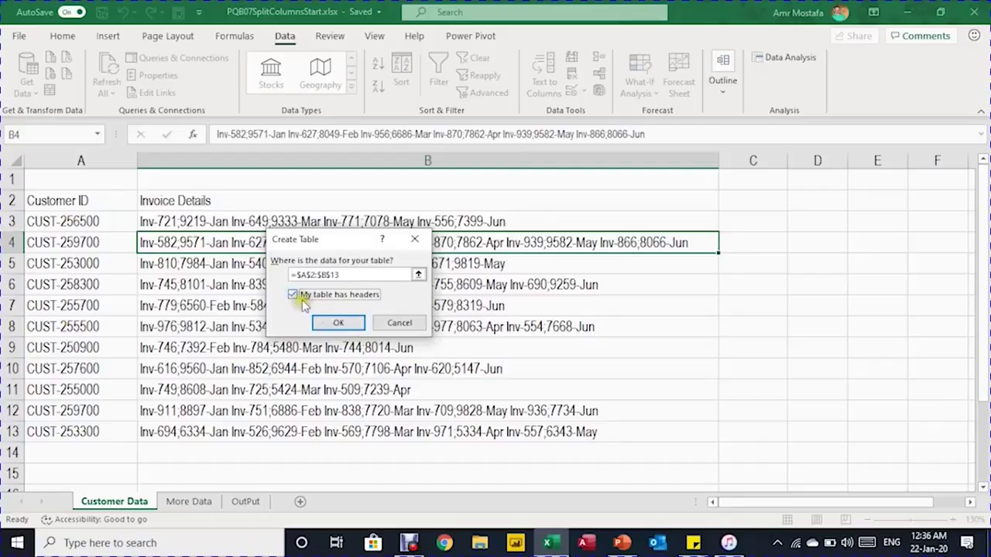
{"action": "left_click", "coordinate": [341, 324]}
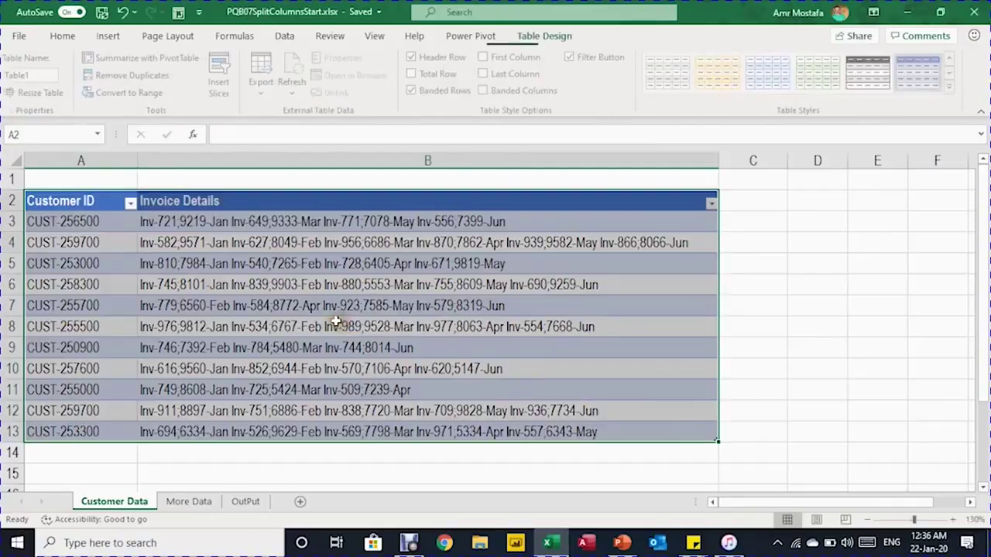
- Name the customer invoice table Input
{"action": "left_click", "coordinate": [295, 265]}
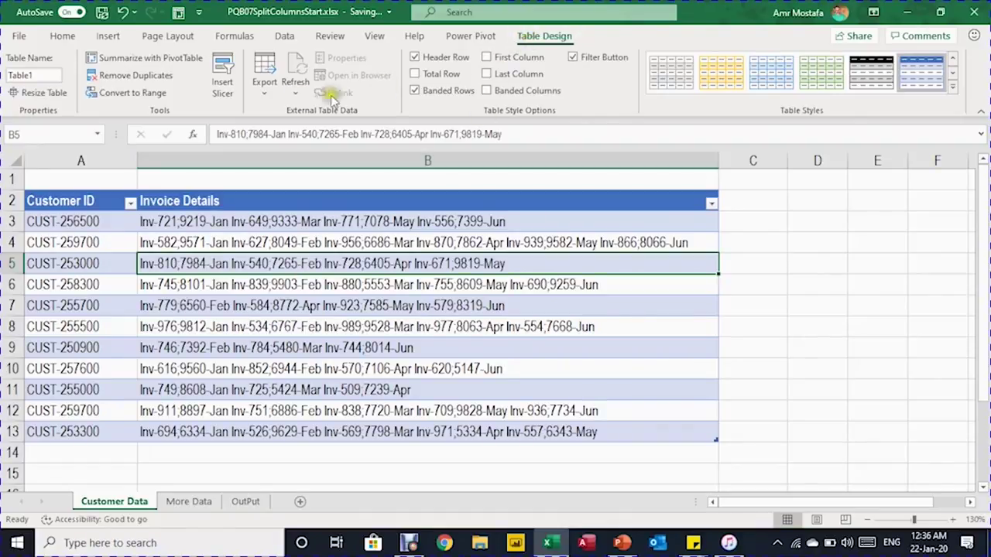
{"action": "left_click", "coordinate": [33, 75]}
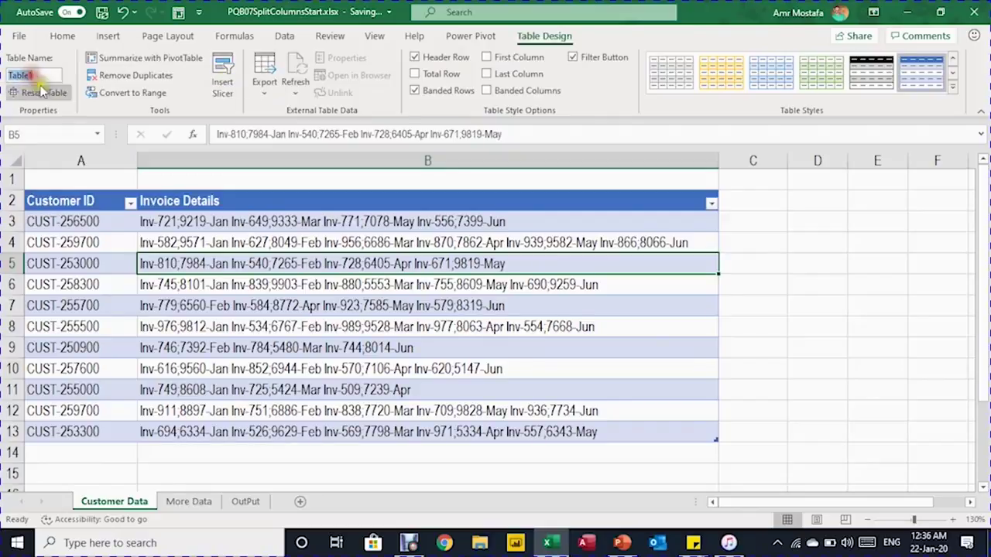
{"action": "type", "text": "Input"}
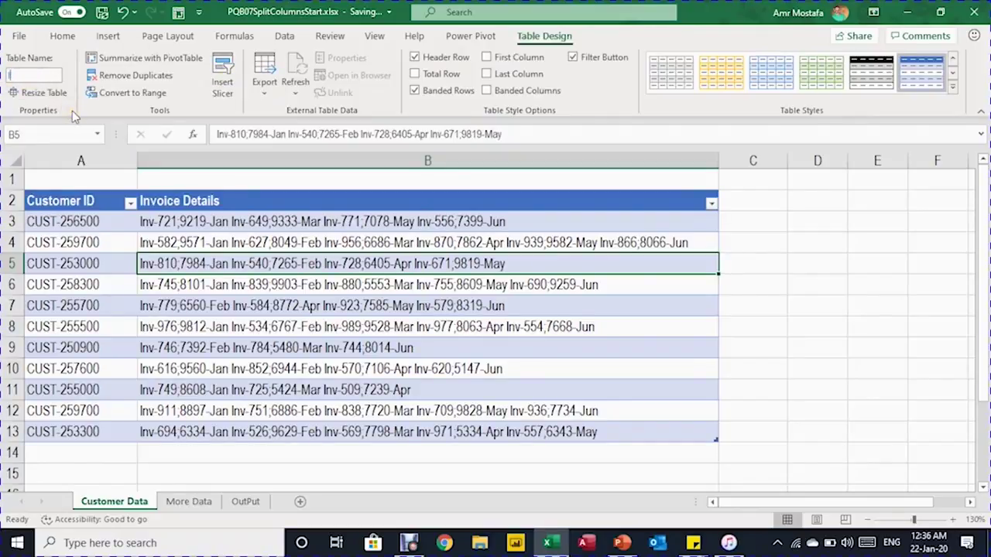
{"action": "key", "text": "Return"}
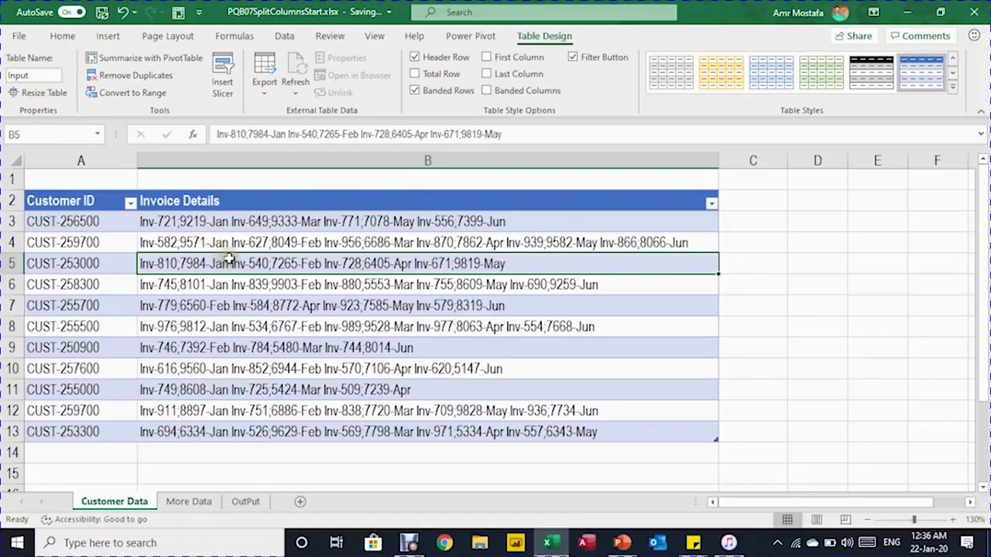
- Create a Power Query query from the Input table and name the query Output
{"action": "left_click", "coordinate": [284, 37]}
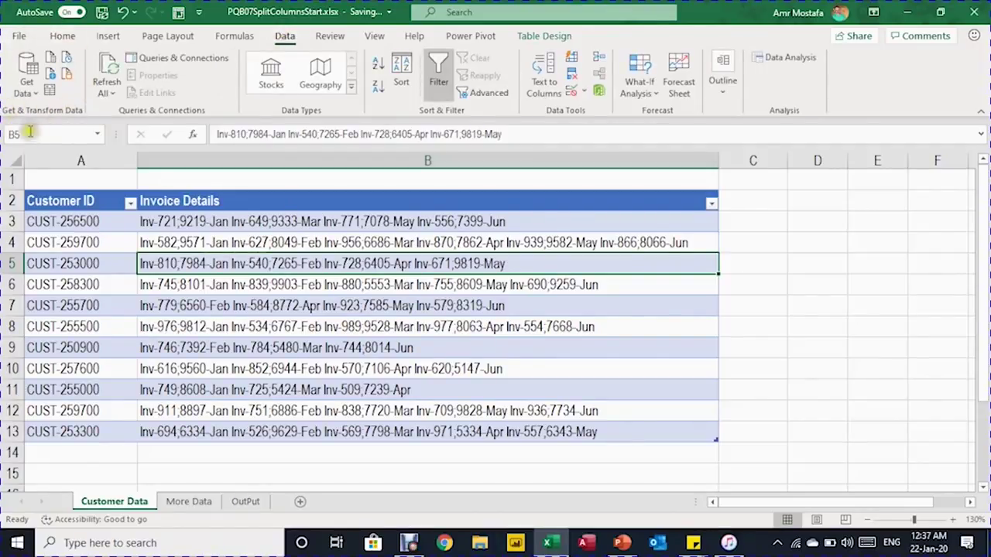
{"action": "left_click", "coordinate": [50, 91]}
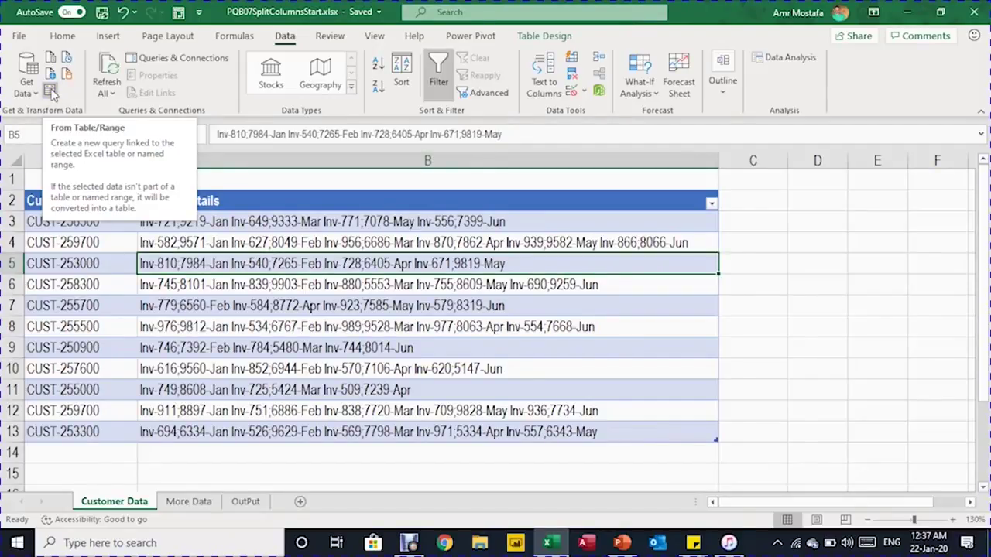
{"action": "left_click", "coordinate": [50, 91]}
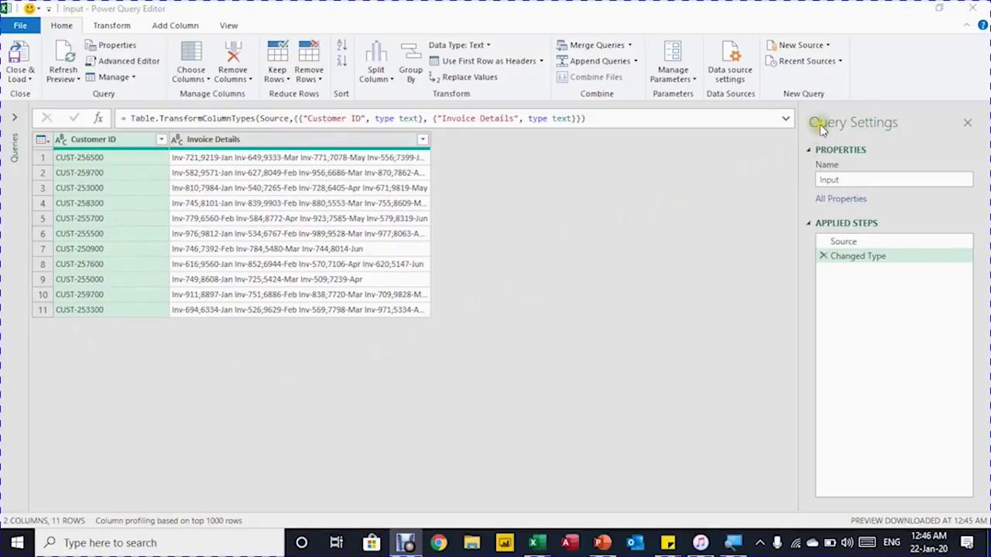
{"action": "left_click", "coordinate": [849, 180]}
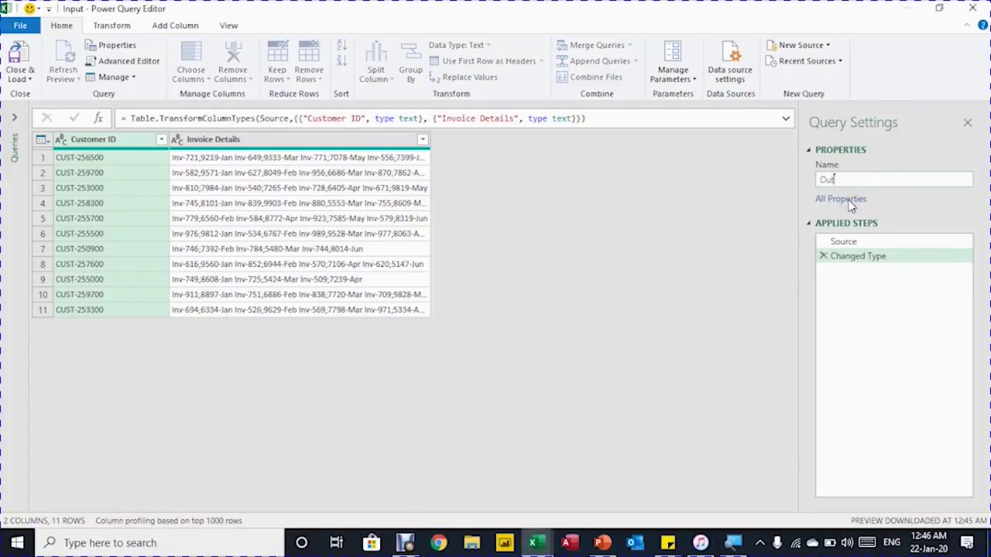
{"action": "type", "text": "Output"}
{"action": "key", "text": "Return"}
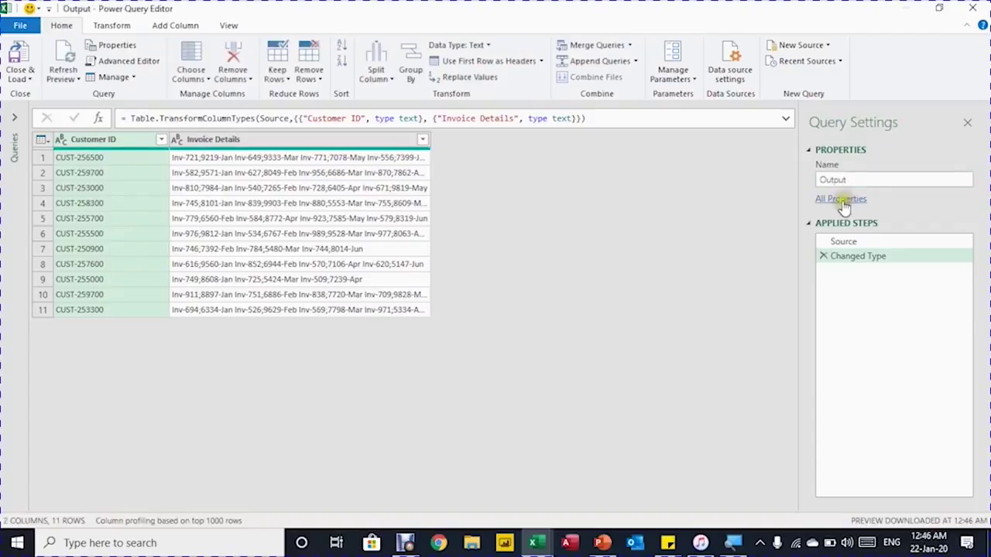
- Review the table reference in the Source step's formula, and delete the Changed Type step from the Output query
{"action": "left_click", "coordinate": [912, 242]}
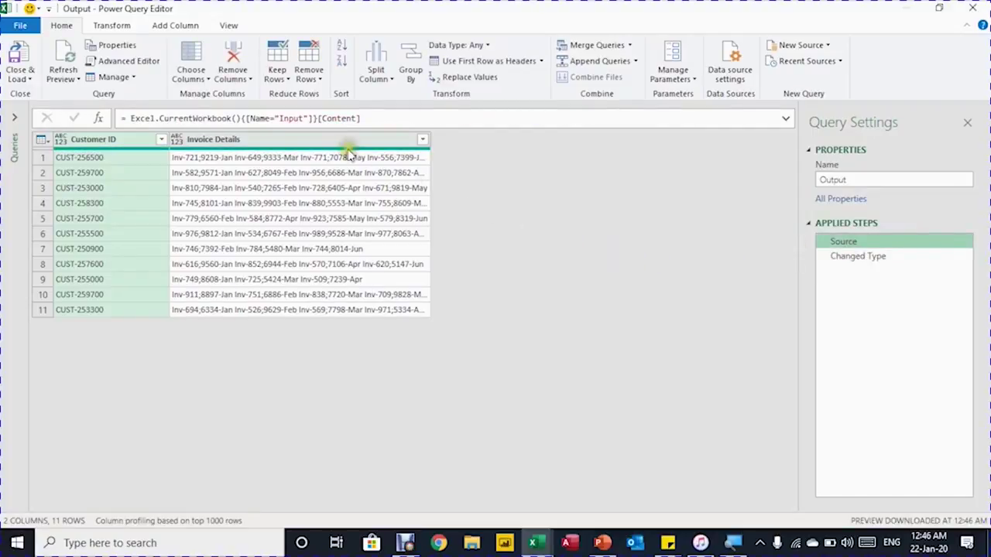
{"action": "left_click_drag", "start_coordinate": [292, 118], "coordinate": [304, 117]}
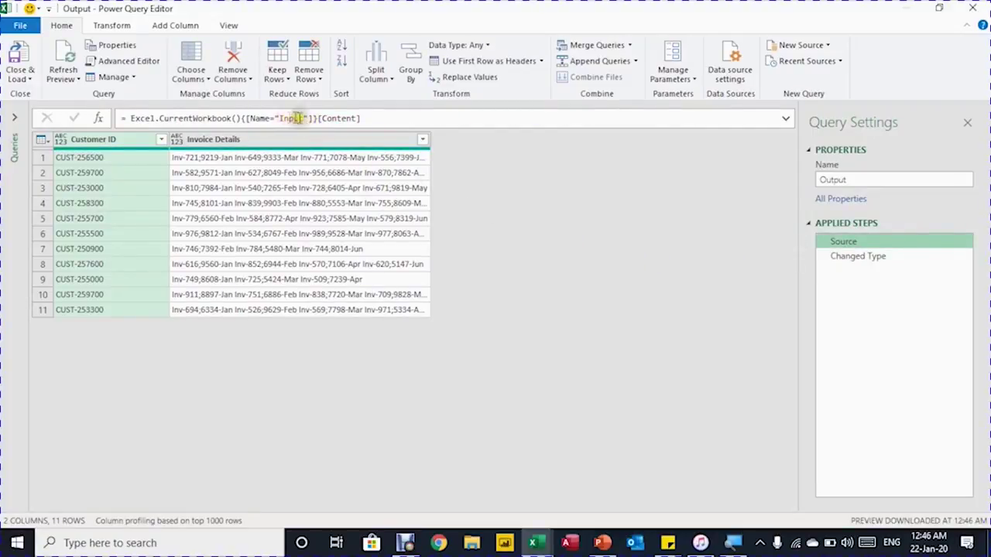
{"action": "left_click", "coordinate": [907, 257]}
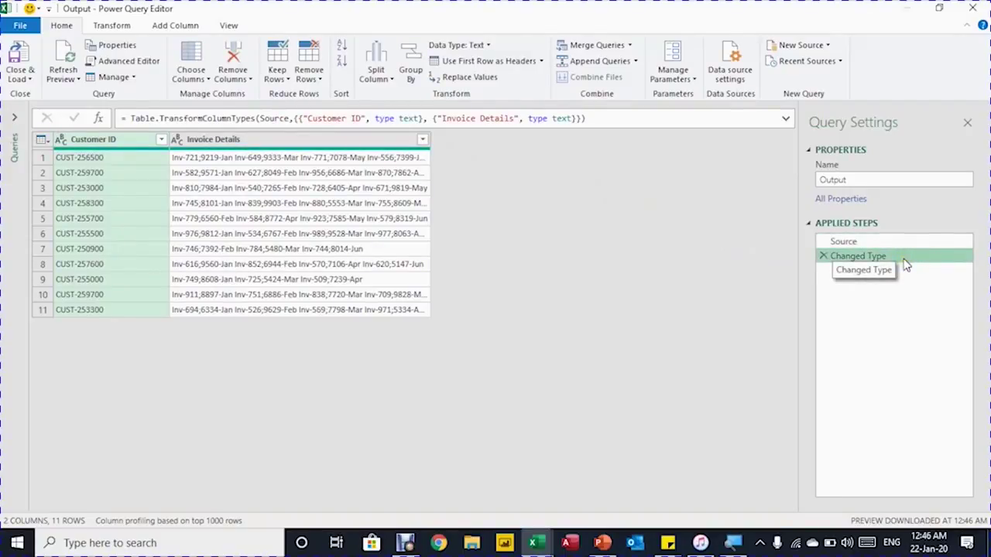
{"action": "left_click", "coordinate": [823, 257]}
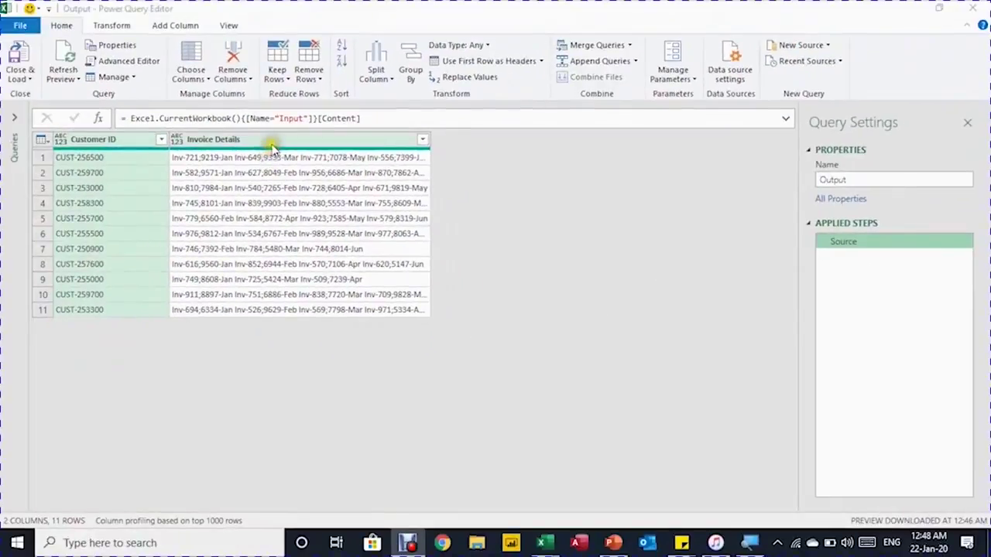
- Split the Invoice Details column by delimiter at each occurrence of a space, splitting into rows
{"action": "left_click", "coordinate": [267, 127]}
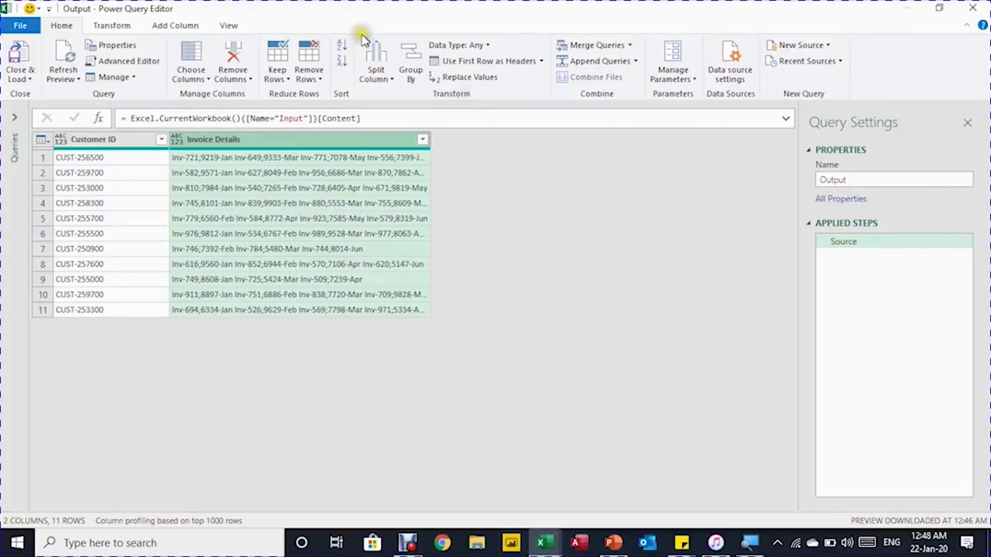
{"action": "left_click", "coordinate": [385, 80]}
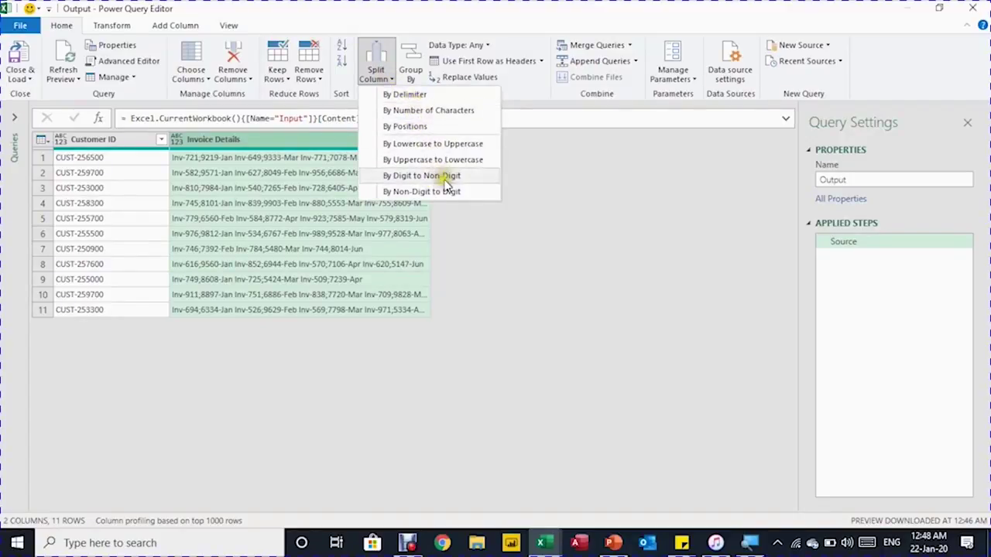
{"action": "left_click", "coordinate": [430, 96]}
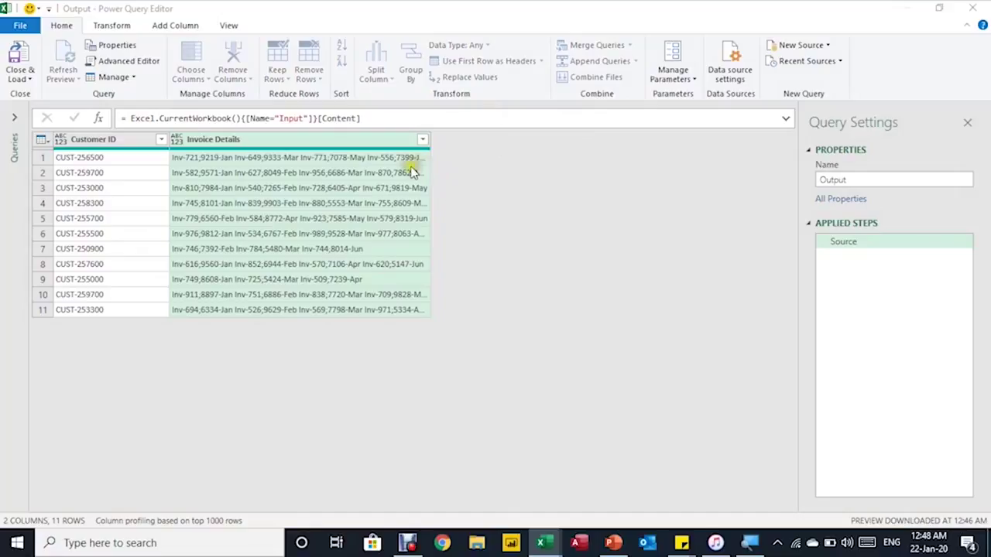
{"action": "left_click_drag", "start_coordinate": [369, 147], "coordinate": [476, 168]}
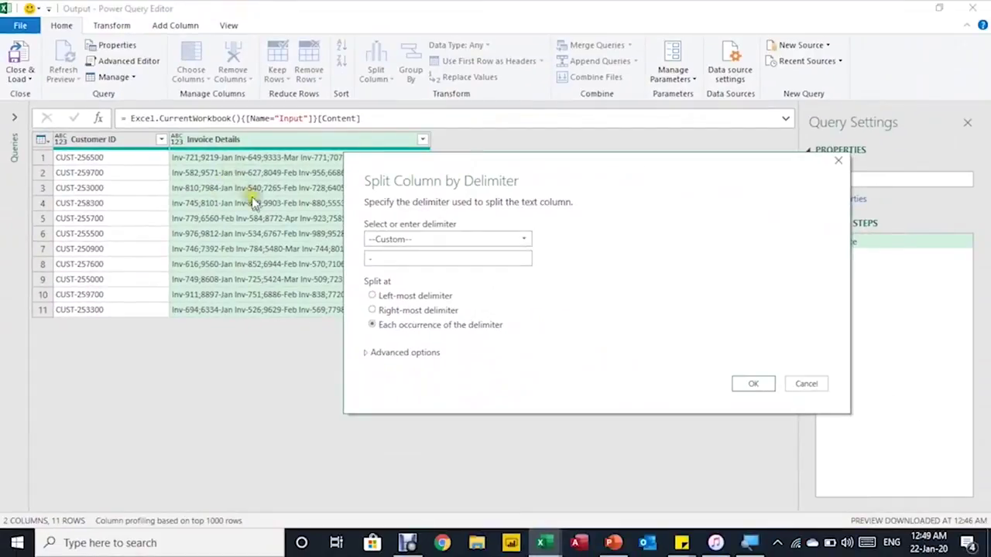
{"action": "left_click", "coordinate": [454, 241]}
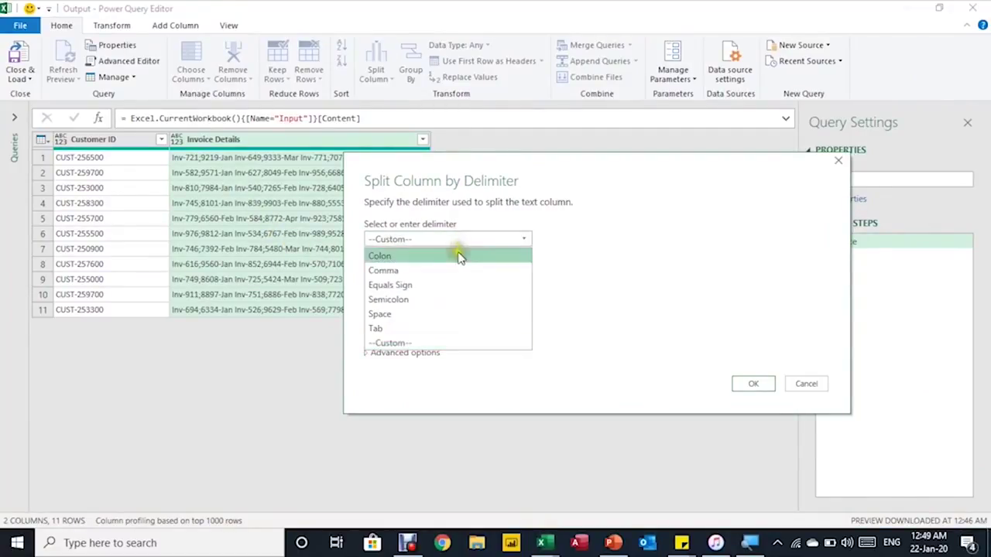
{"action": "left_click", "coordinate": [471, 314]}
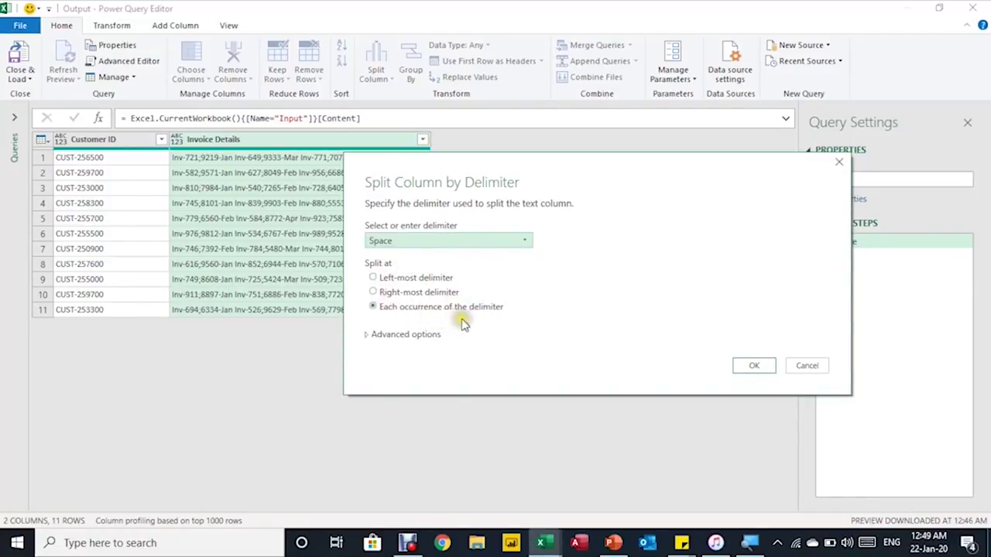
{"action": "left_click_drag", "start_coordinate": [480, 165], "coordinate": [595, 179]}
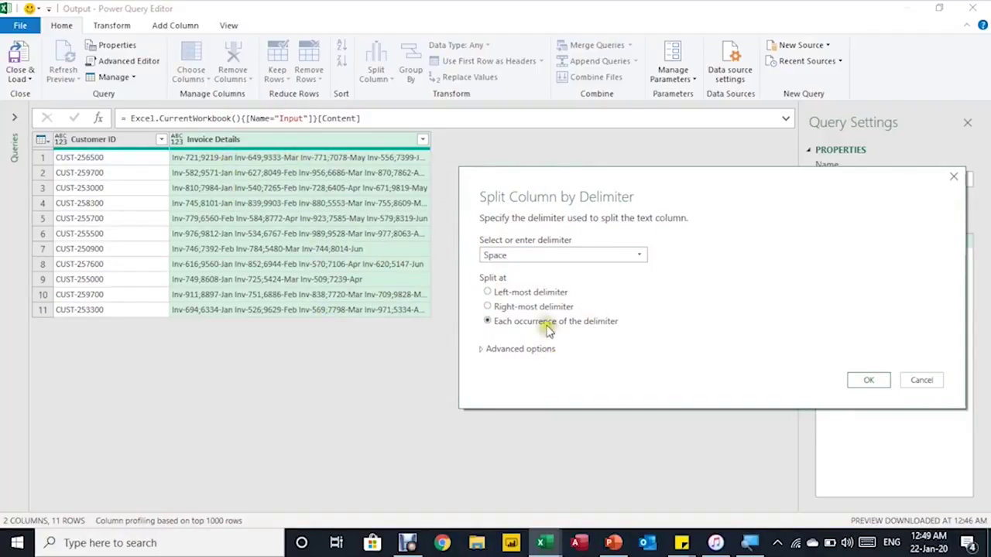
{"action": "left_click", "coordinate": [483, 350]}
{"action": "left_click_drag", "start_coordinate": [550, 177], "coordinate": [474, 104]}
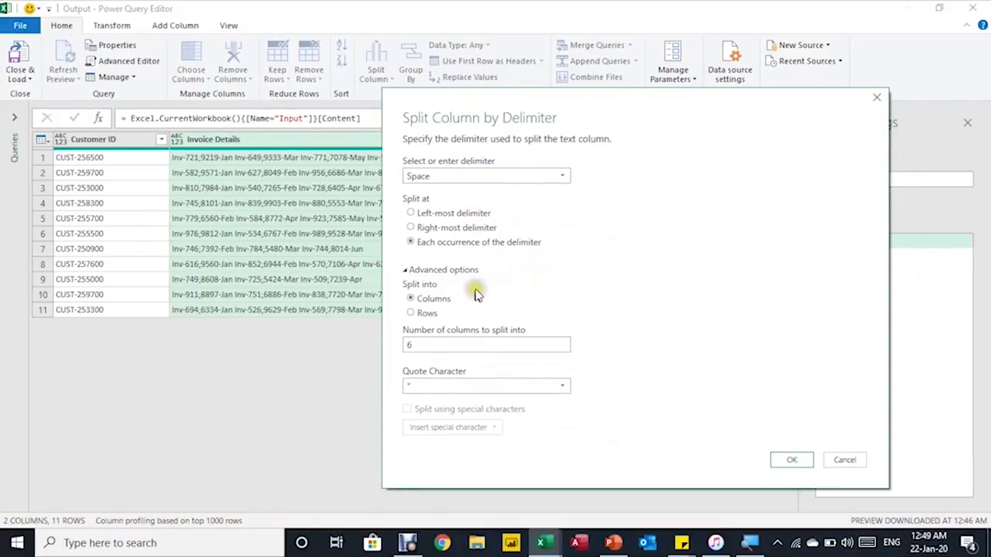
{"action": "left_click", "coordinate": [411, 314]}
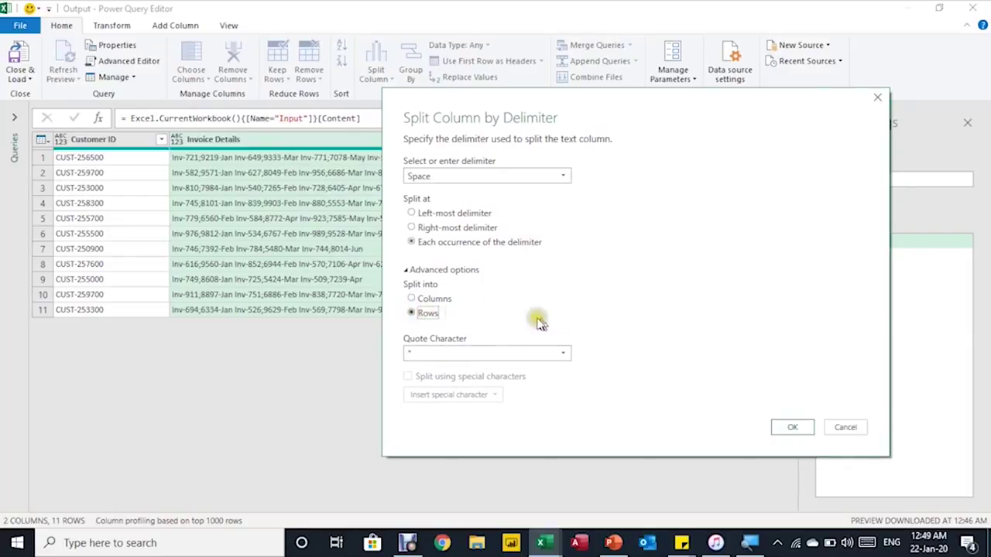
{"action": "left_click", "coordinate": [793, 428]}
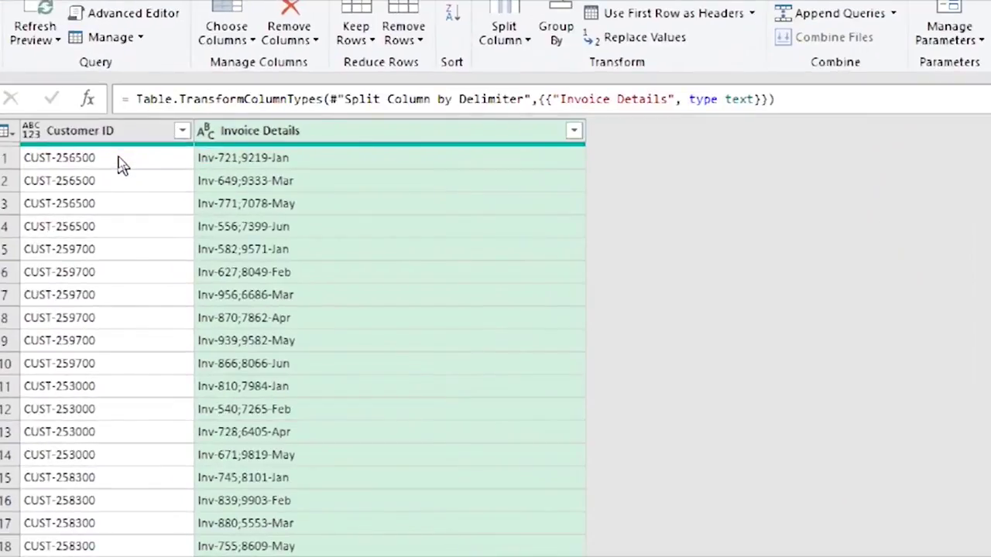
- Delete the Changed Type step that follows the Split Column by Delimiter step
{"action": "left_click", "coordinate": [120, 161]}
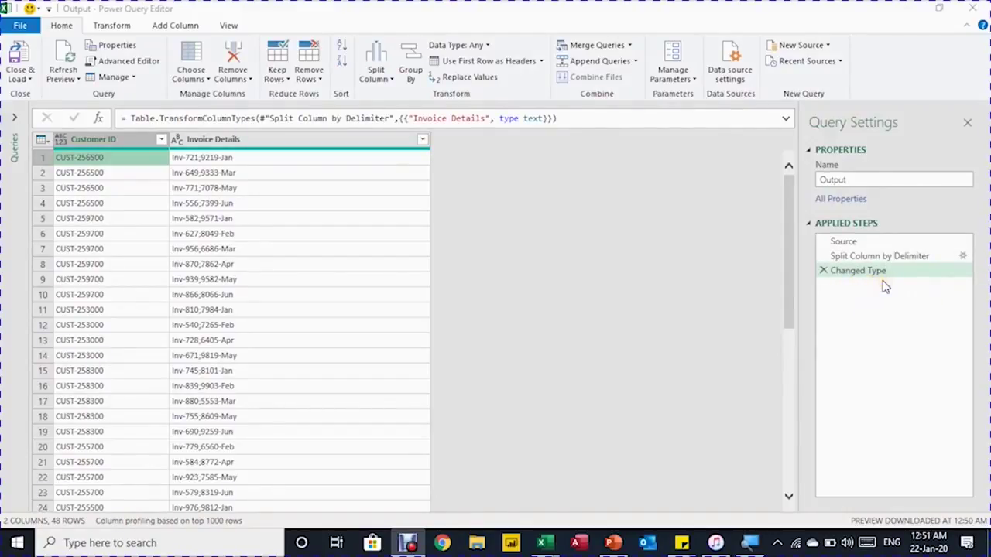
{"action": "left_click", "coordinate": [914, 299]}
{"action": "left_click", "coordinate": [823, 272]}
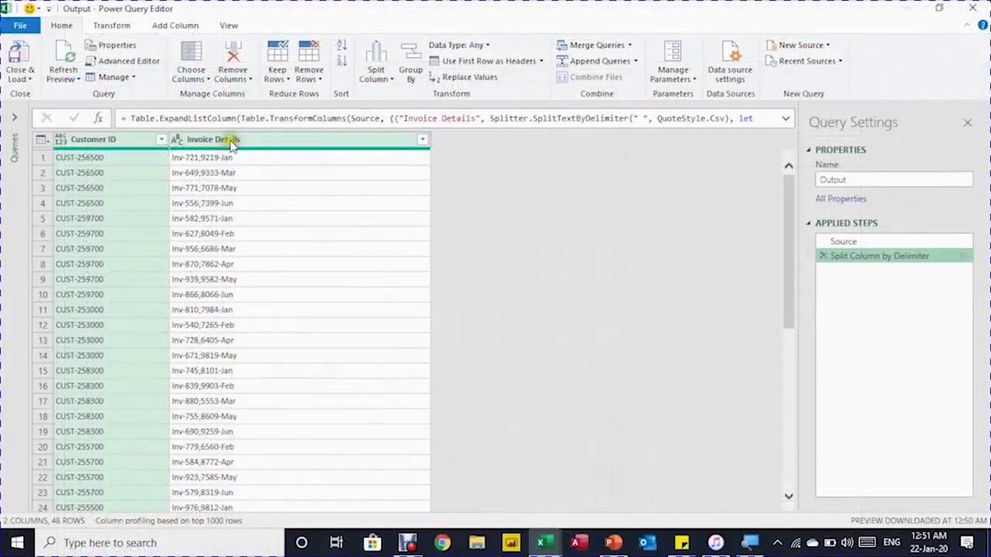
- Split the Invoice Details column by delimiter at each occurrence of a semicolon
{"action": "left_click", "coordinate": [236, 141]}
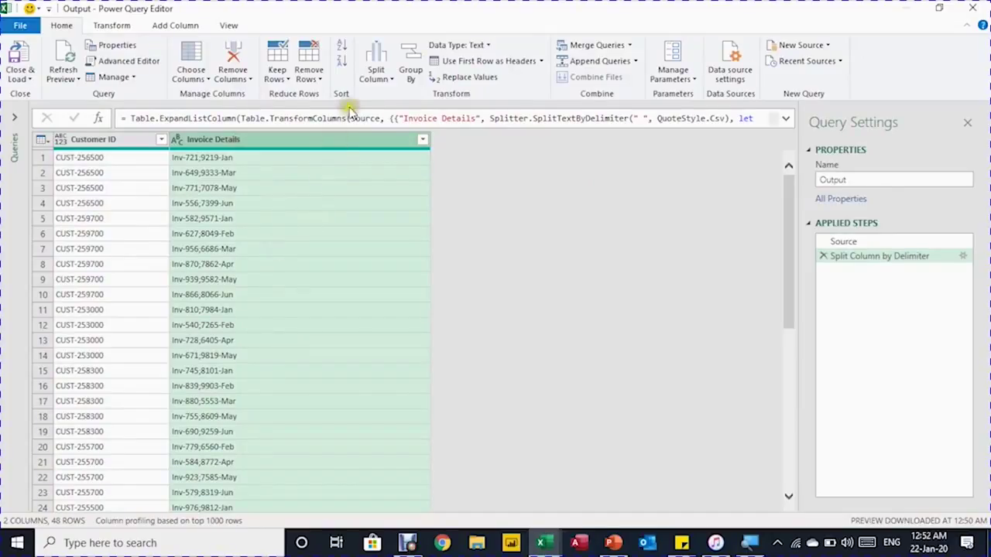
{"action": "left_click", "coordinate": [379, 80]}
{"action": "left_click", "coordinate": [393, 94]}
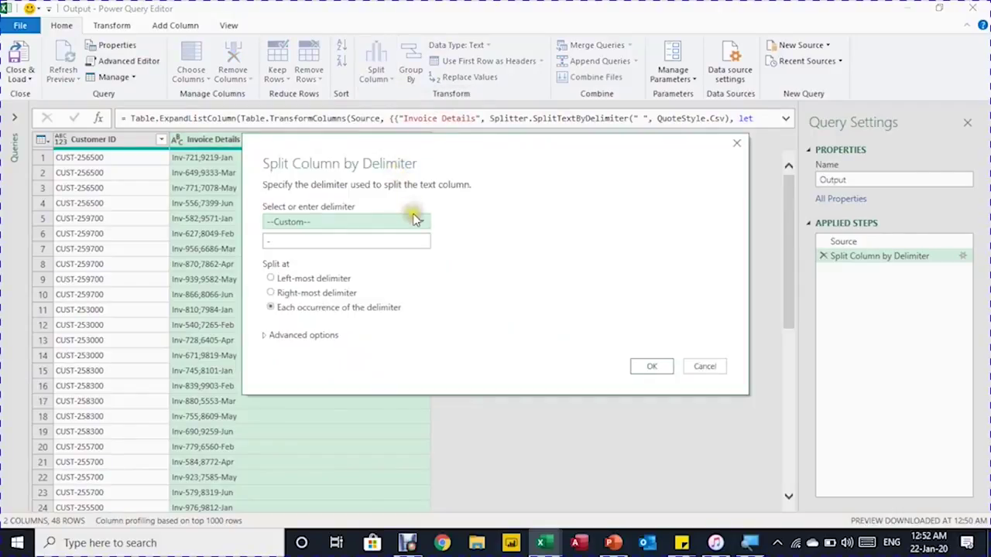
{"action": "left_click", "coordinate": [415, 221]}
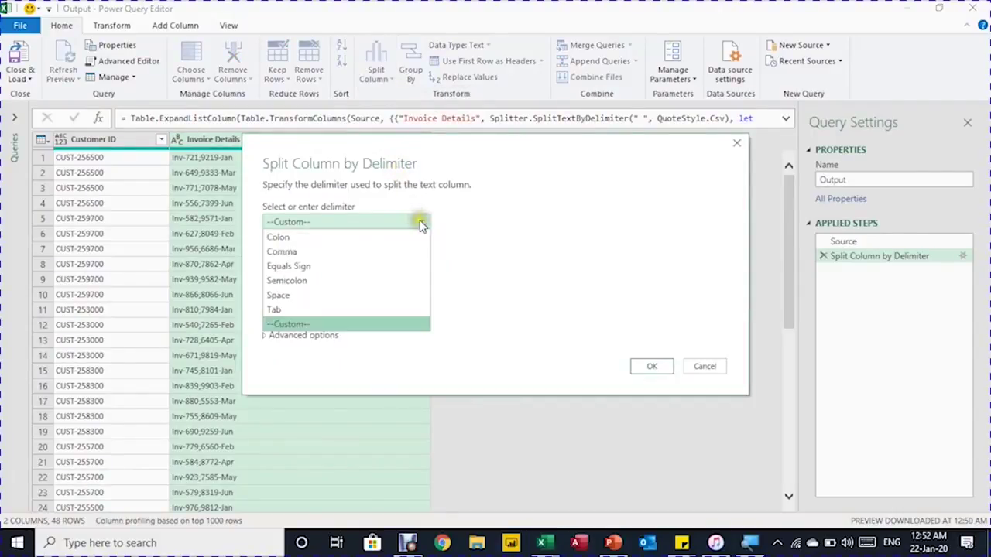
{"action": "left_click", "coordinate": [333, 282]}
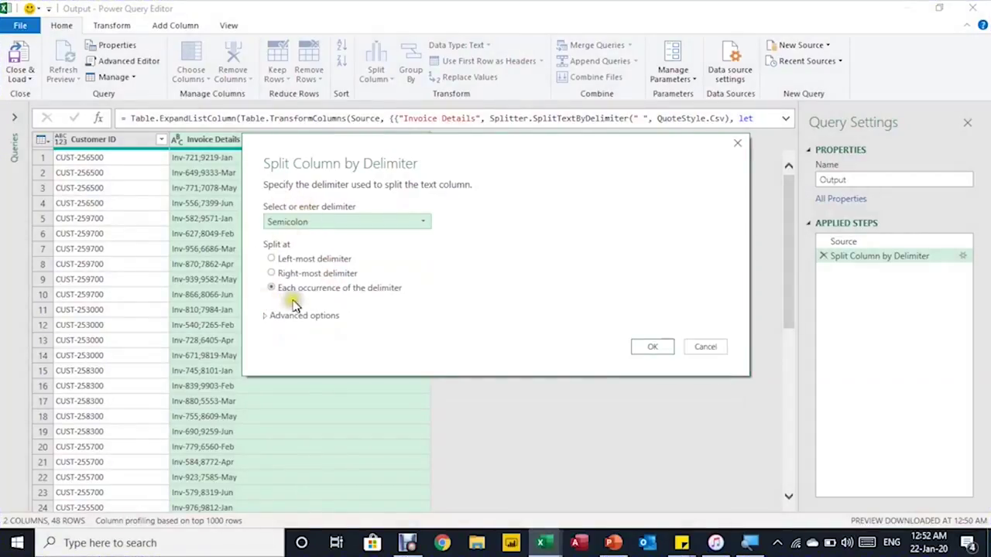
{"action": "left_click", "coordinate": [652, 348]}
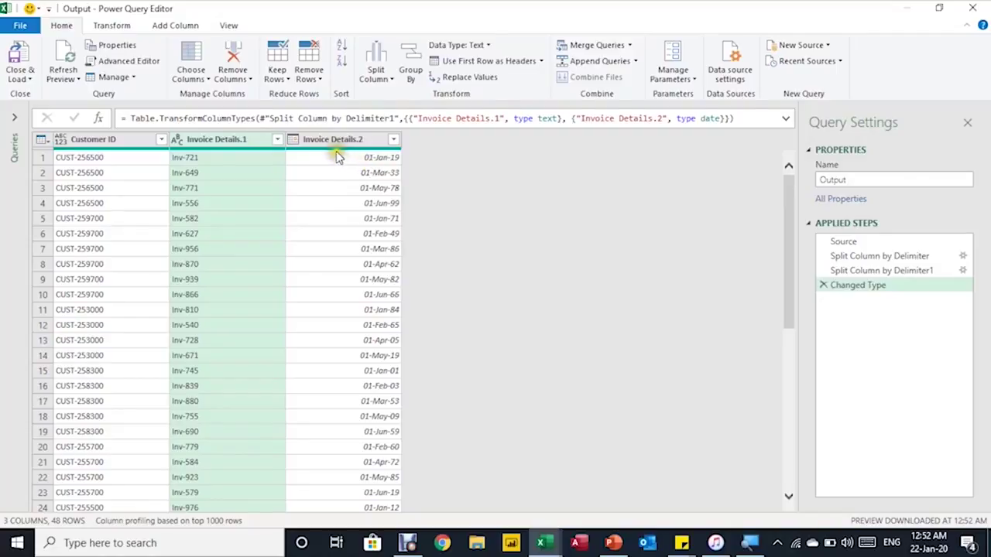
- Delete the latest Changed Type step and split the Invoice Details.2 column by digit to non-digit
{"action": "left_click", "coordinate": [825, 286]}
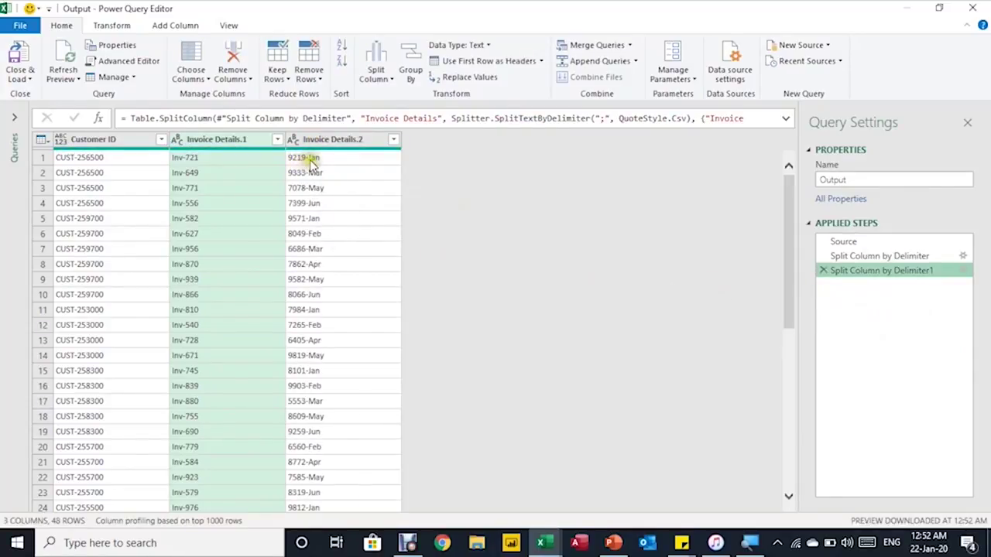
{"action": "left_click", "coordinate": [356, 140]}
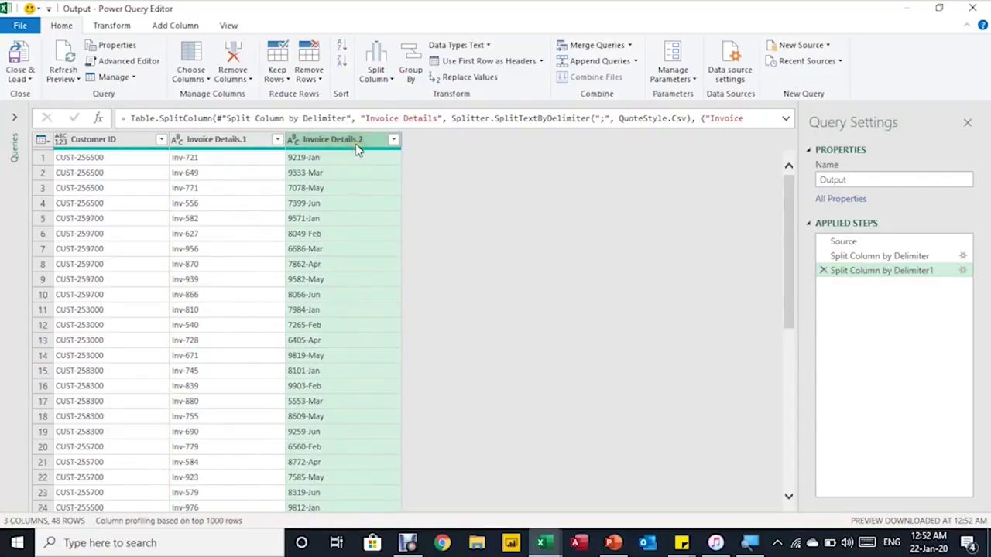
{"action": "left_click", "coordinate": [376, 75]}
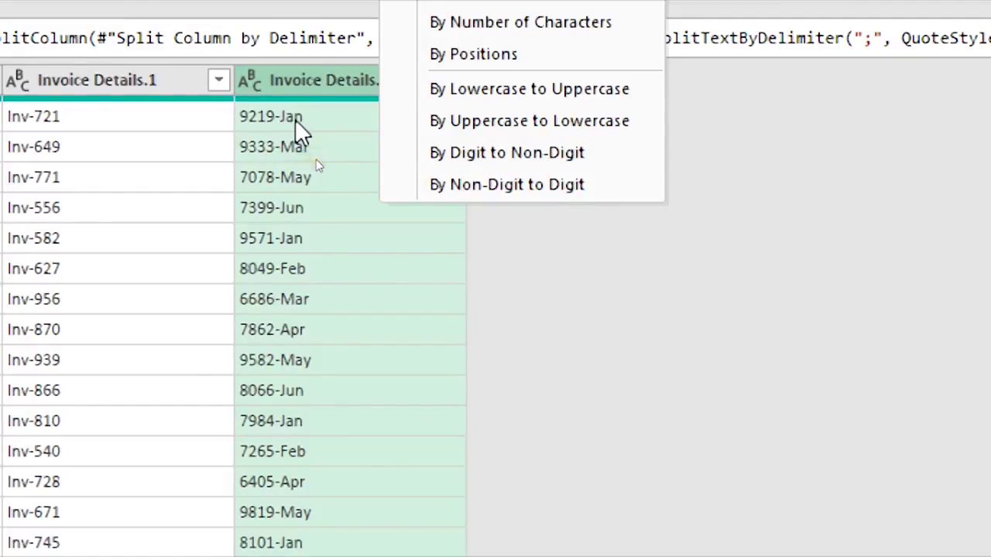
{"action": "left_click", "coordinate": [511, 155]}
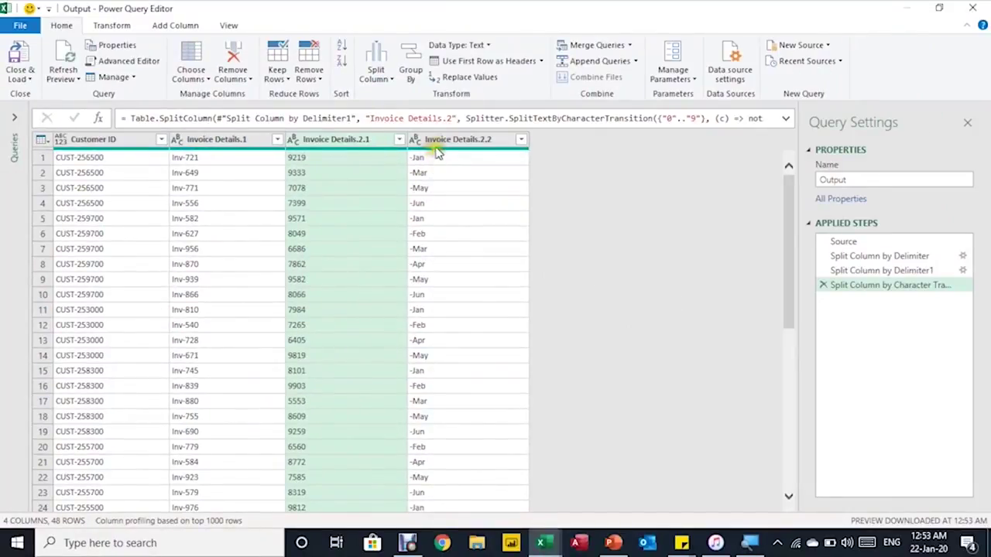
- Split the Invoice Details.2.2 column by 1 character, once, as far left as possible, and remove the column holding only hyphens
{"action": "left_click", "coordinate": [443, 139]}
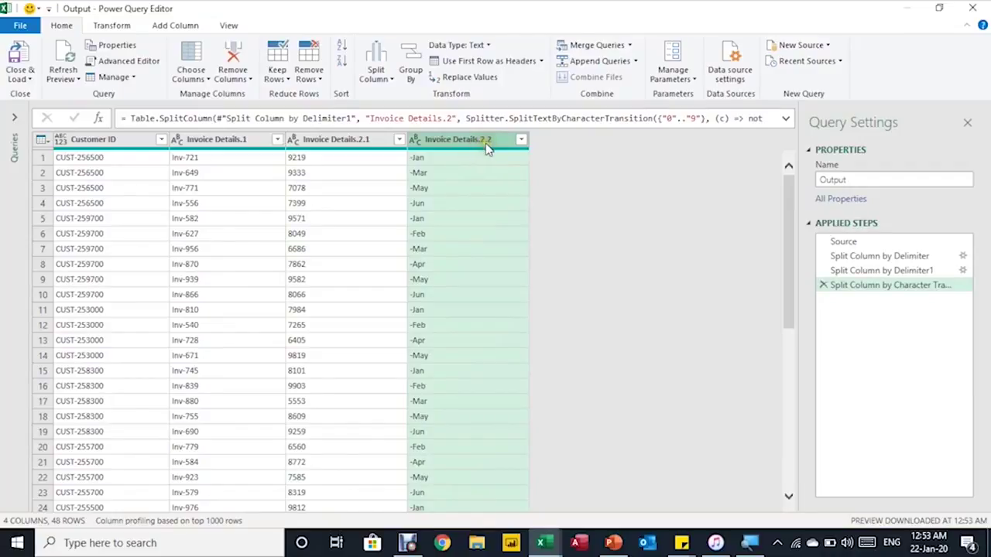
{"action": "left_click", "coordinate": [375, 70]}
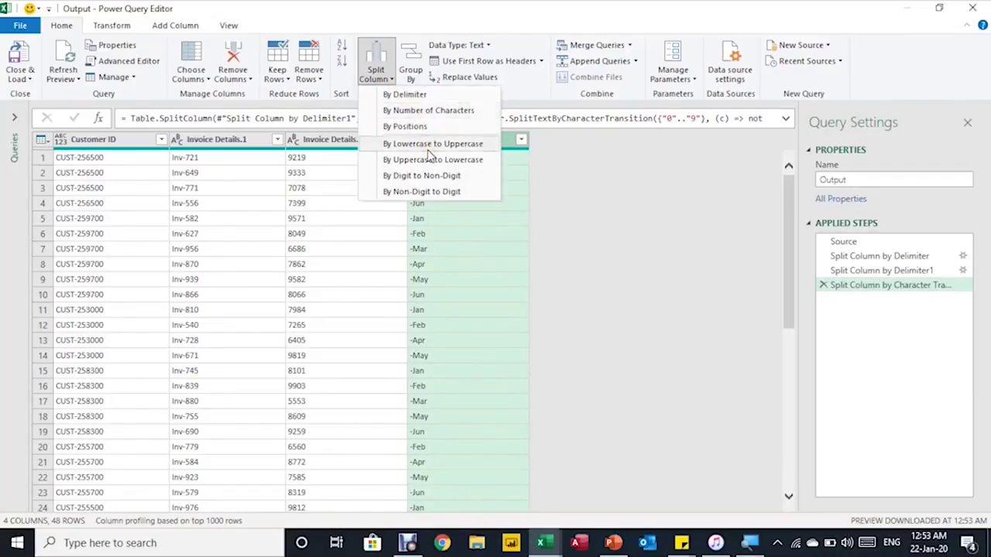
{"action": "left_click", "coordinate": [431, 110]}
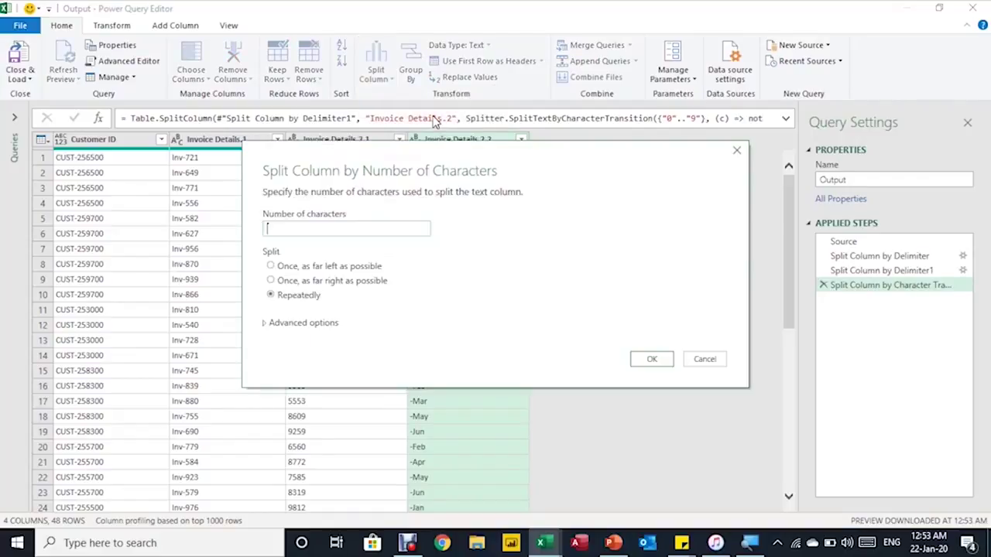
{"action": "left_click_drag", "start_coordinate": [396, 153], "coordinate": [418, 199]}
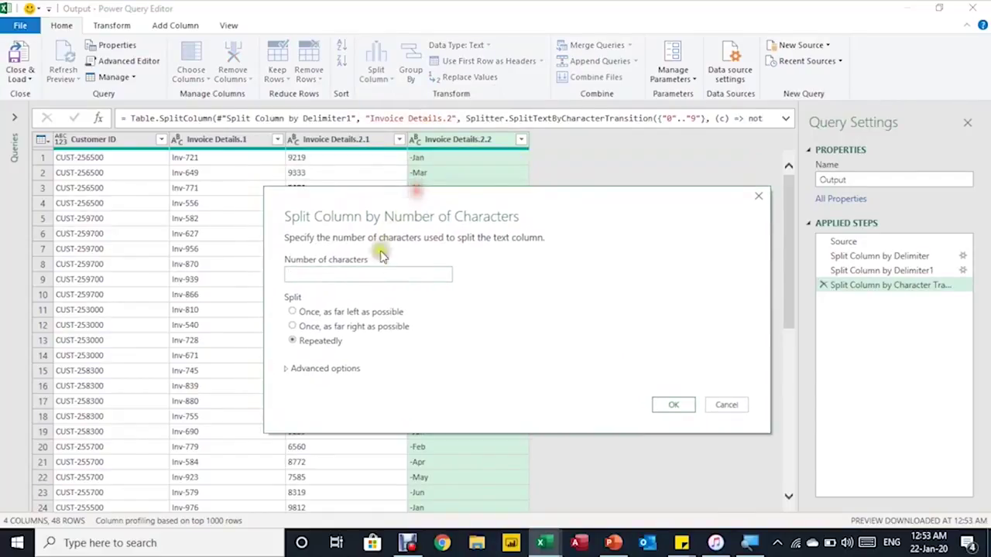
{"action": "left_click", "coordinate": [318, 276]}
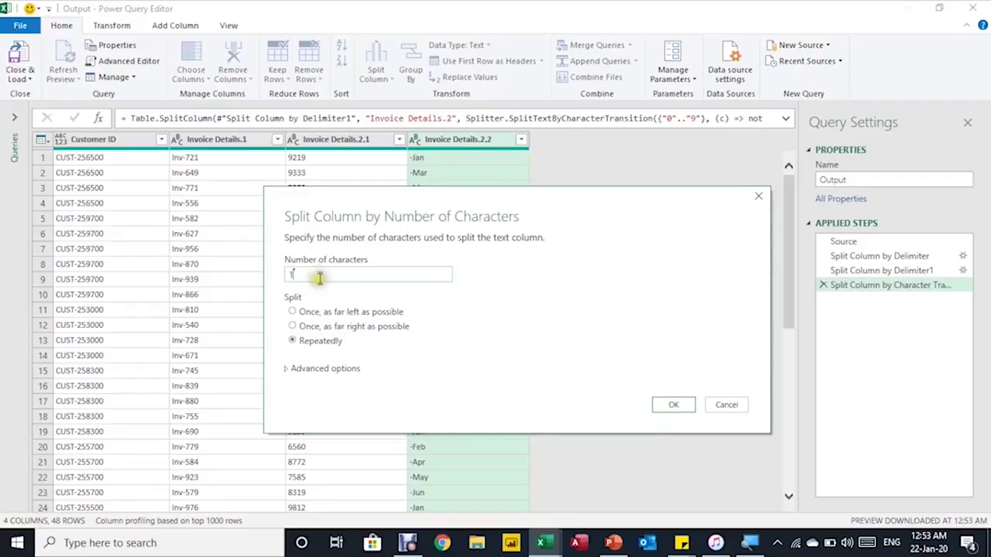
{"action": "left_click", "coordinate": [330, 311]}
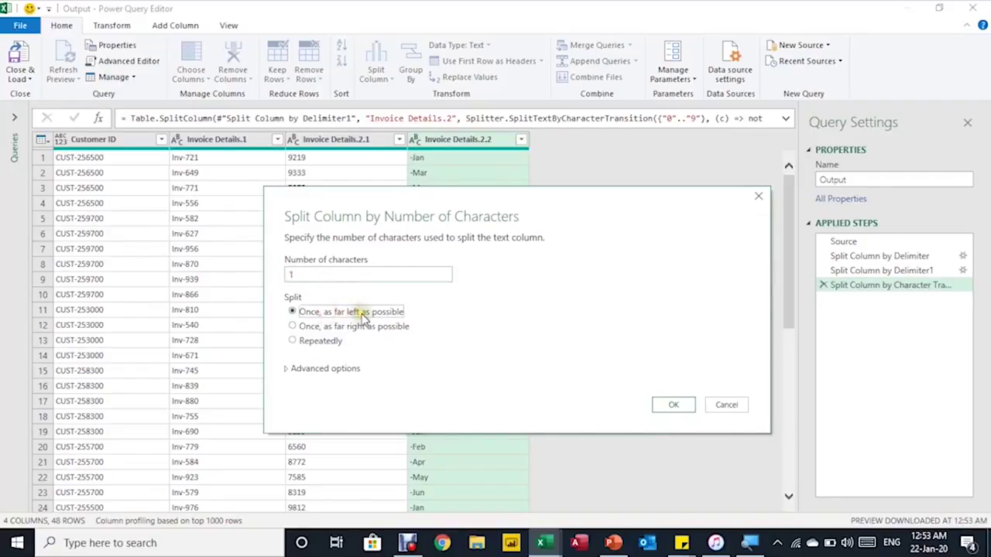
{"action": "left_click", "coordinate": [673, 408]}
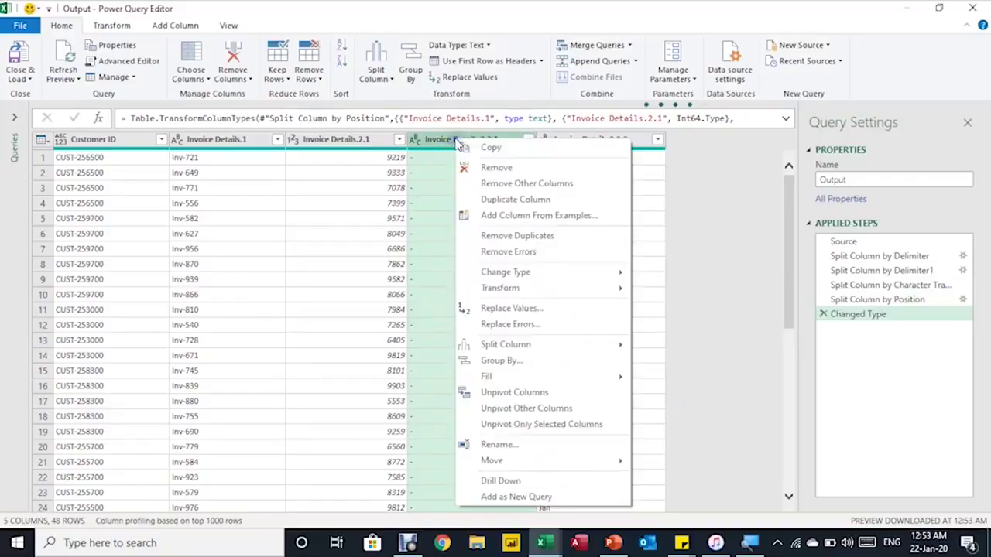
{"action": "right_click", "coordinate": [459, 145]}
{"action": "left_click", "coordinate": [495, 167]}
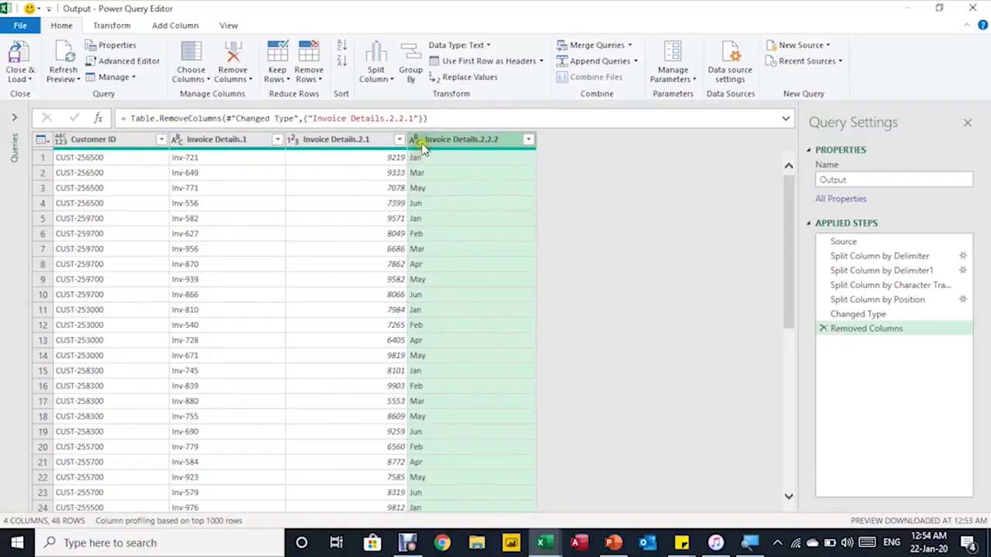
- Set the Invoice Details.2.1 column's data type to Decimal Number and the Customer ID column's to Text
{"action": "left_click", "coordinate": [295, 141]}
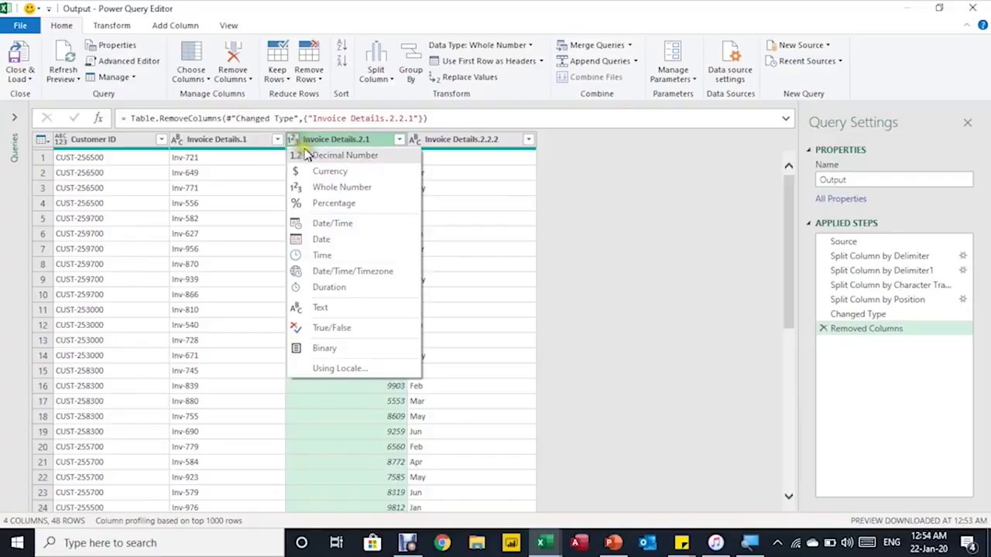
{"action": "left_click", "coordinate": [305, 155]}
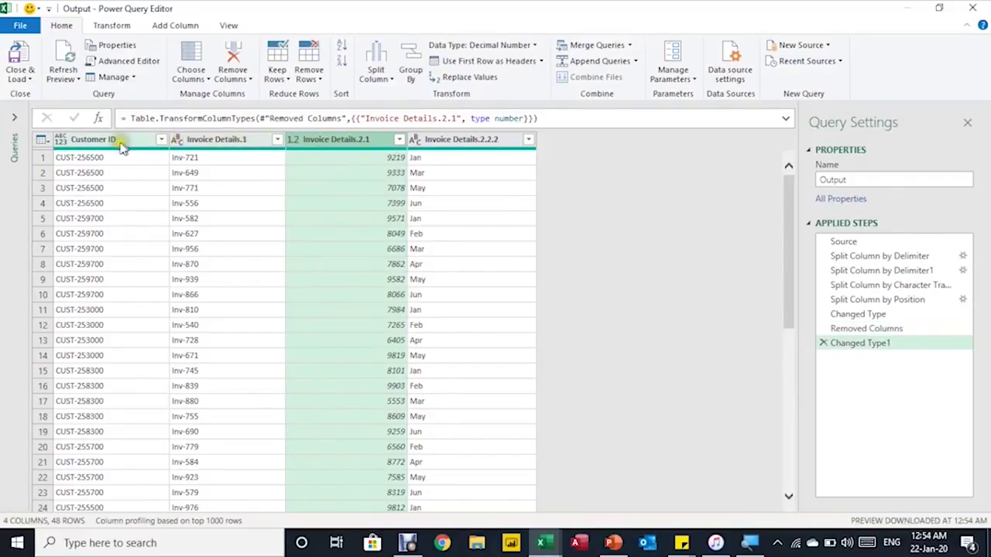
{"action": "left_click", "coordinate": [60, 140]}
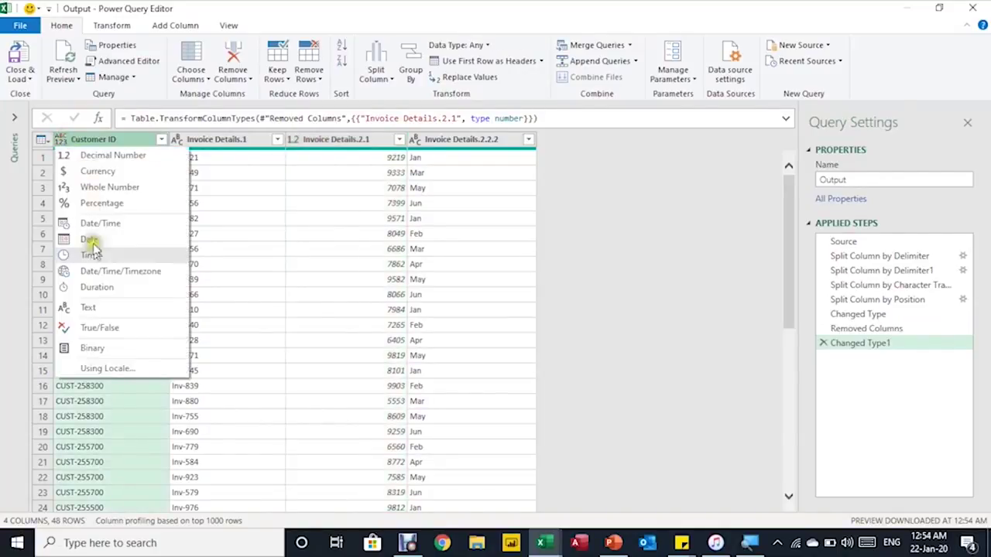
{"action": "left_click", "coordinate": [108, 309]}
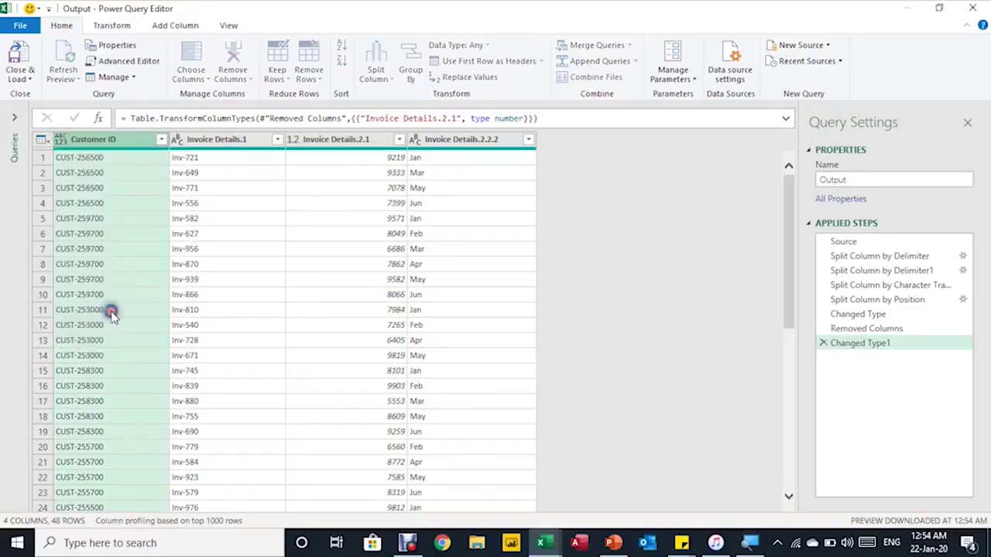
- Rename the three Invoice Details columns as Invoice Number, Amount and Month
{"action": "double_click", "coordinate": [223, 143]}
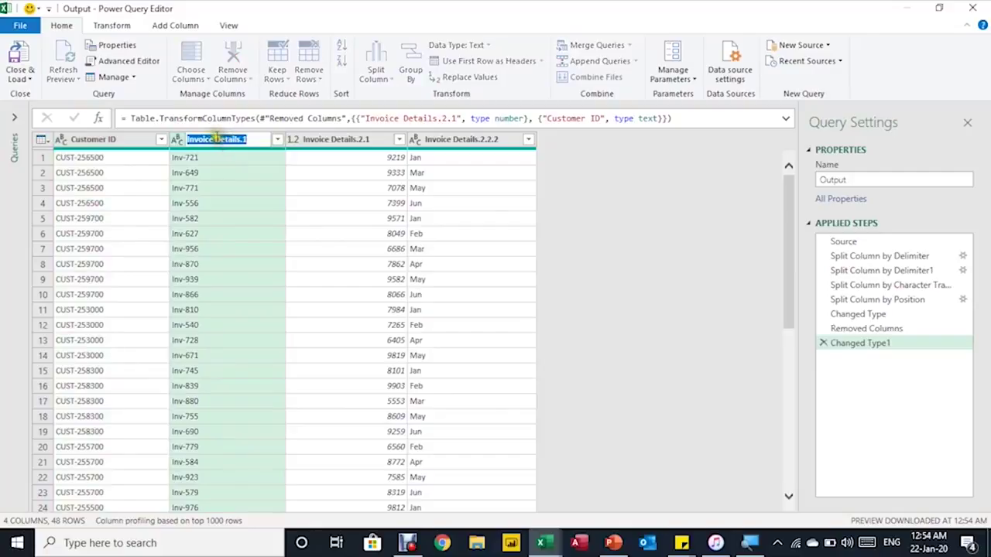
{"action": "left_click", "coordinate": [253, 139]}
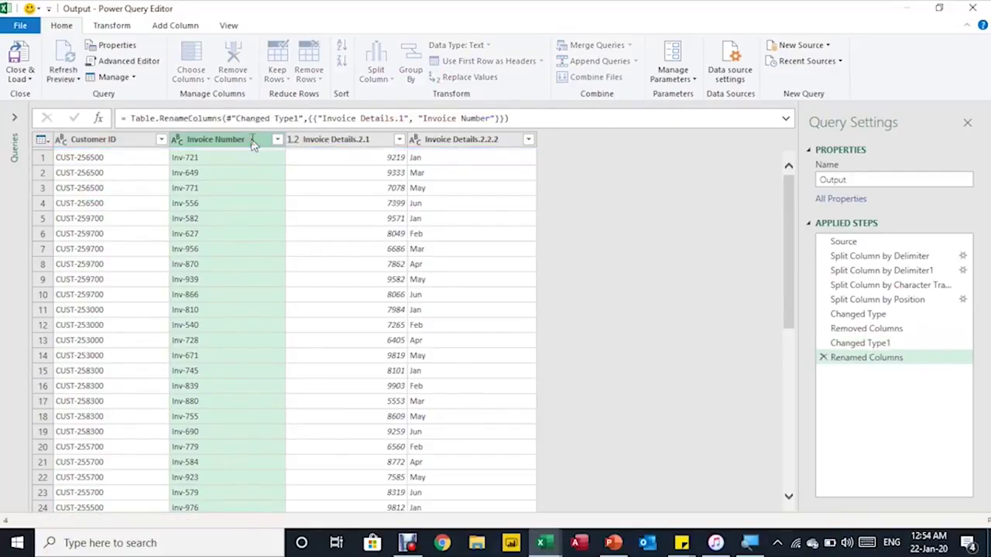
{"action": "double_click", "coordinate": [336, 144]}
{"action": "type", "text": "Amount"}
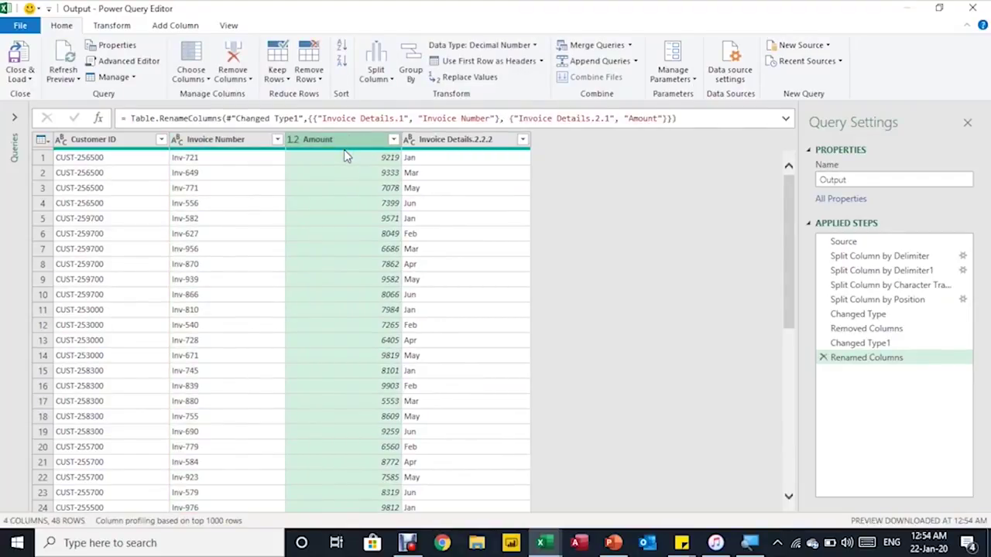
{"action": "double_click", "coordinate": [455, 140]}
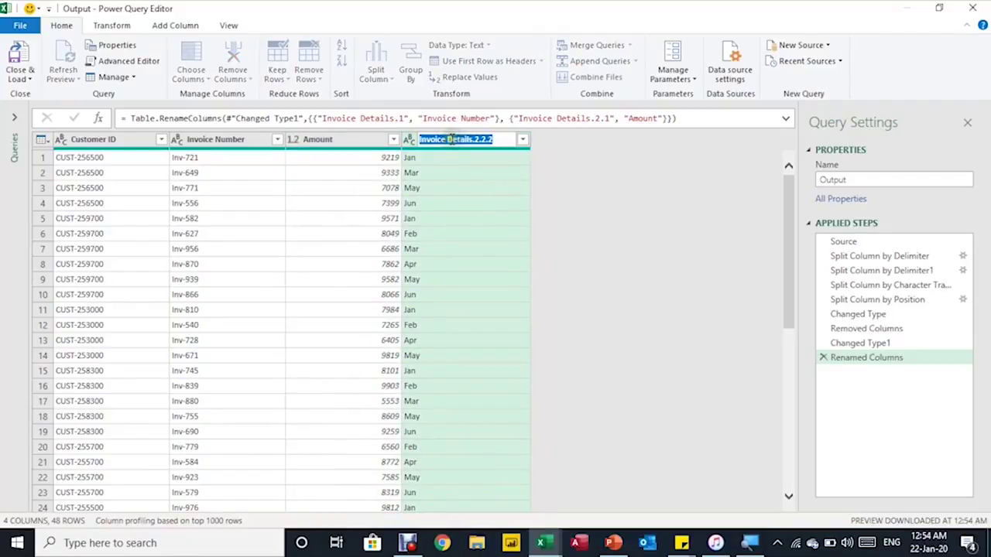
{"action": "type", "text": "M"}
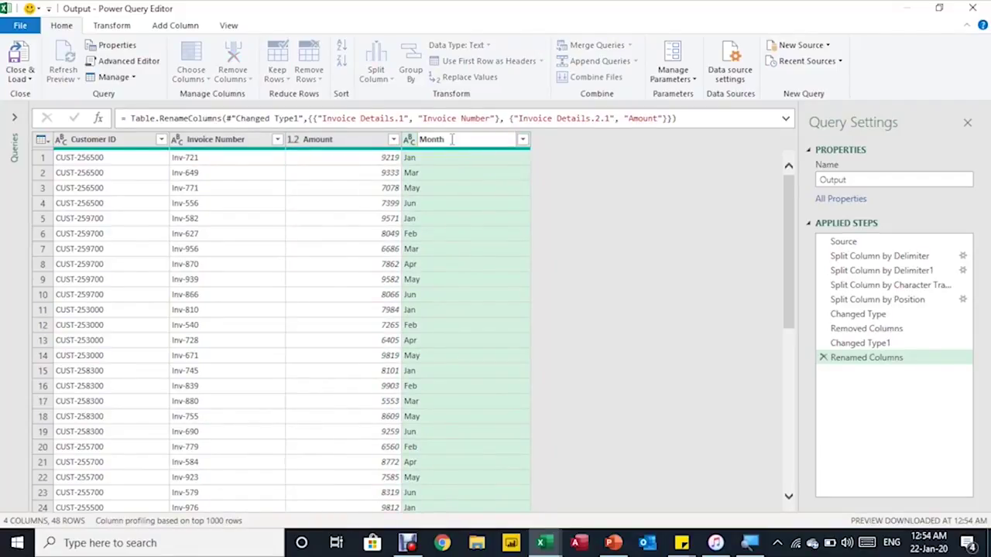
{"action": "type", "text": "onth"}
{"action": "key", "text": "Return"}
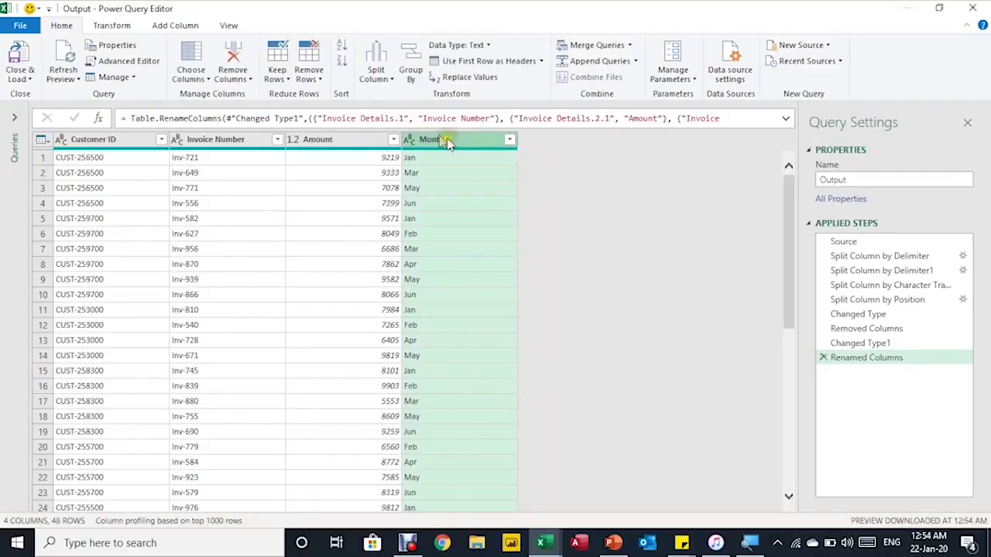
- Close the query editor and load the Output query as a table into the existing OutPut worksheet at cell A1
{"action": "left_click", "coordinate": [23, 78]}
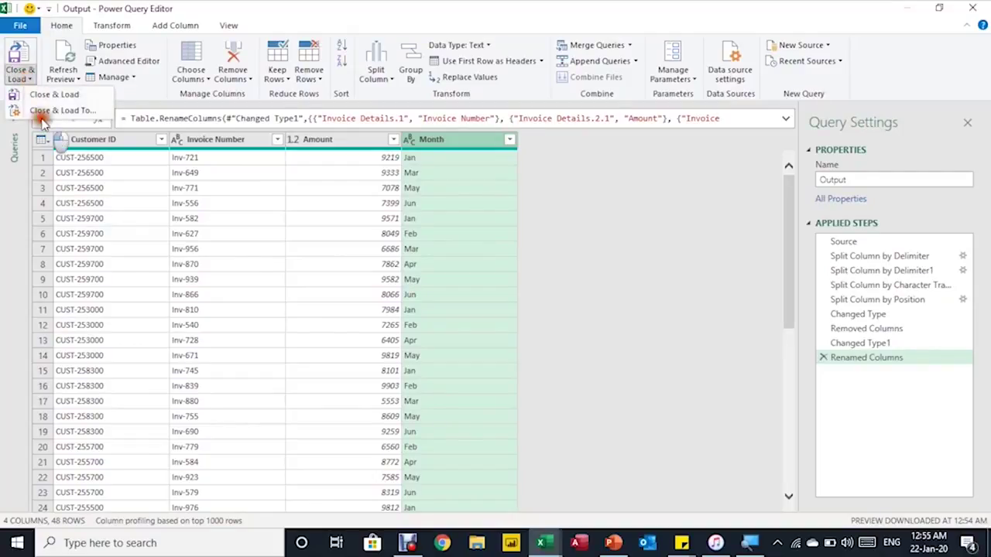
{"action": "left_click", "coordinate": [47, 112]}
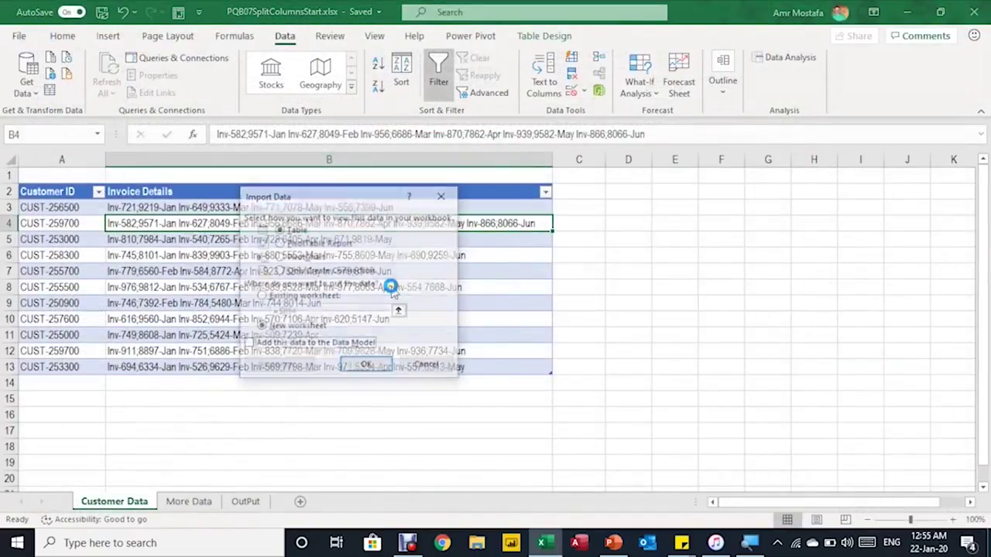
{"action": "left_click_drag", "start_coordinate": [353, 195], "coordinate": [420, 188]}
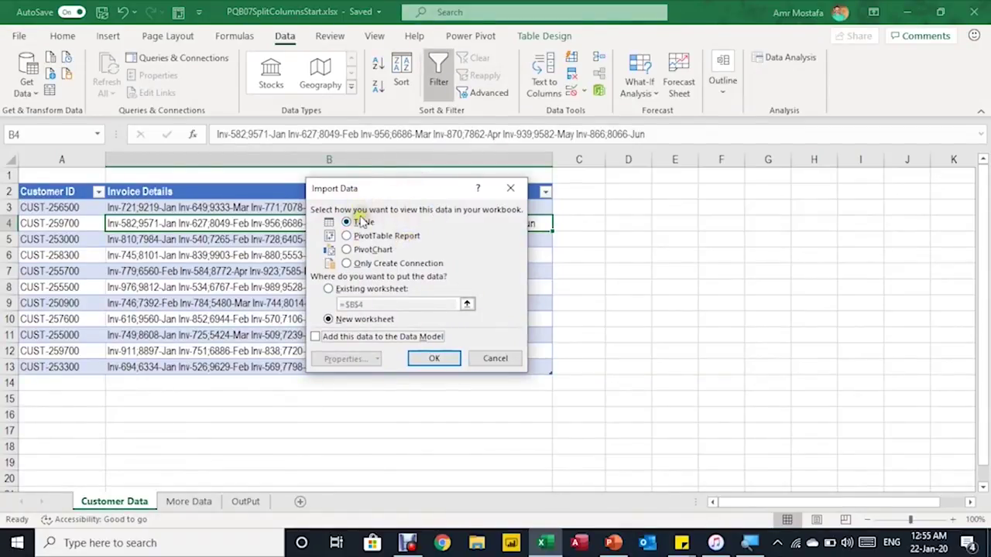
{"action": "left_click", "coordinate": [328, 288]}
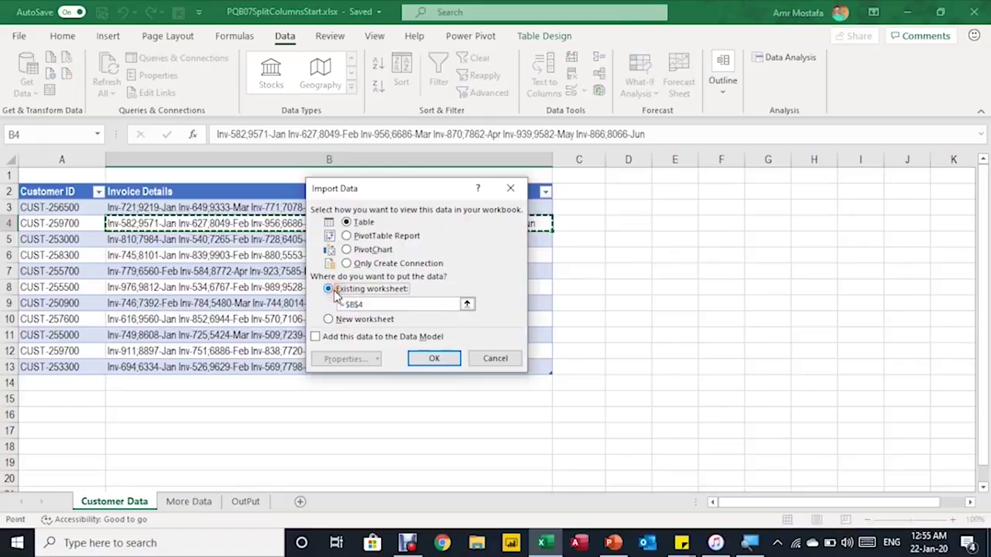
{"action": "left_click", "coordinate": [467, 304]}
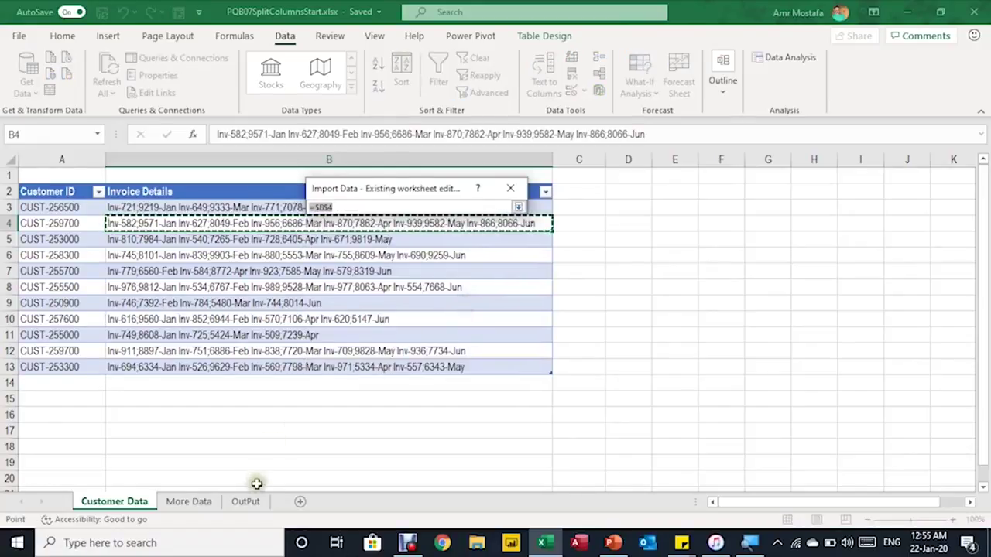
{"action": "left_click", "coordinate": [246, 502]}
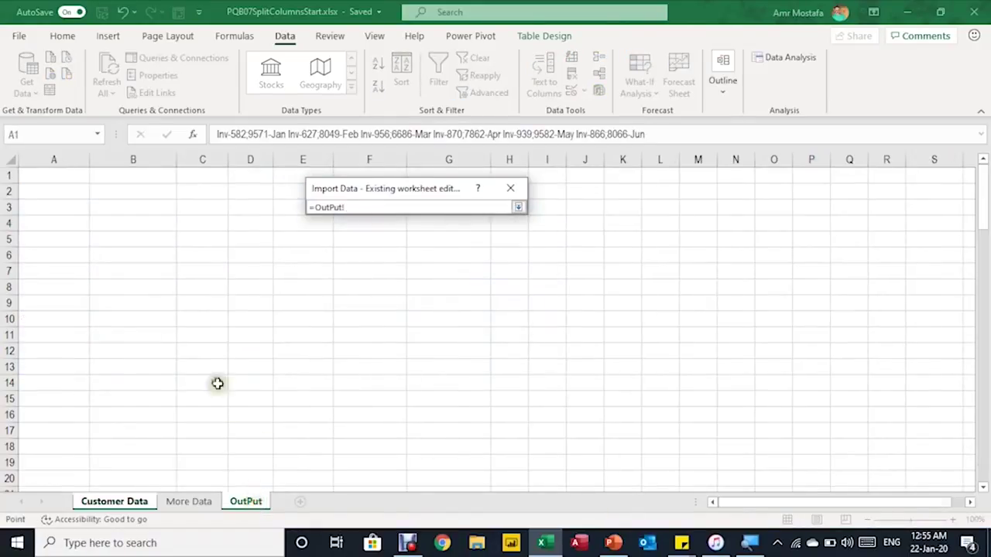
{"action": "left_click", "coordinate": [52, 176]}
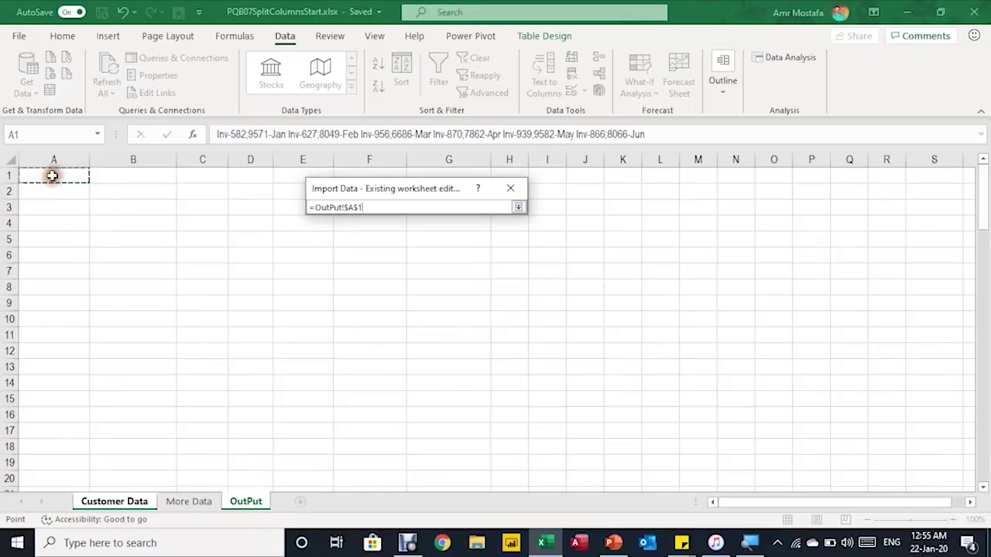
{"action": "left_click", "coordinate": [517, 208]}
{"action": "left_click", "coordinate": [445, 358]}
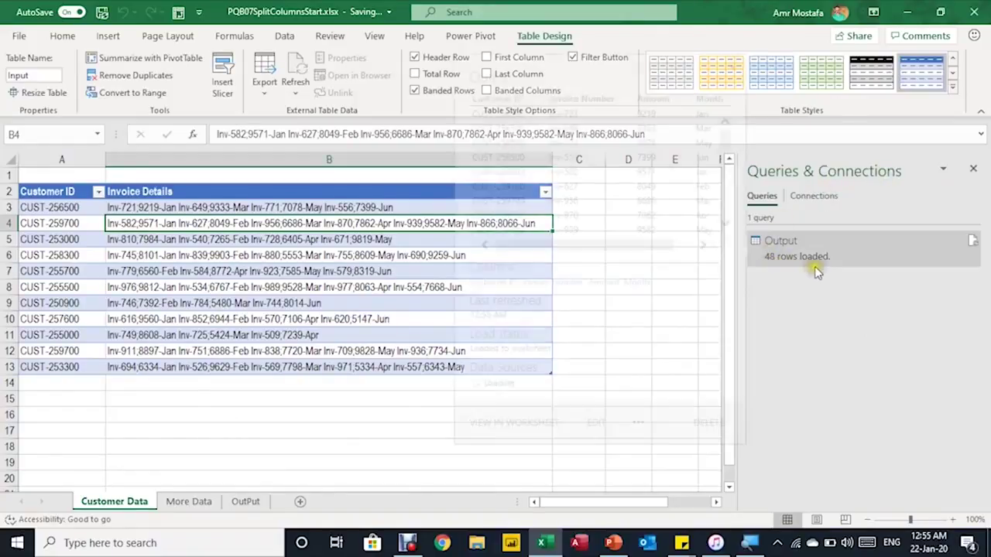
- Insert a PivotTable based on the Output table into the existing OutPut worksheet at cell F2
{"action": "left_click", "coordinate": [248, 499]}
{"action": "left_click", "coordinate": [100, 207]}
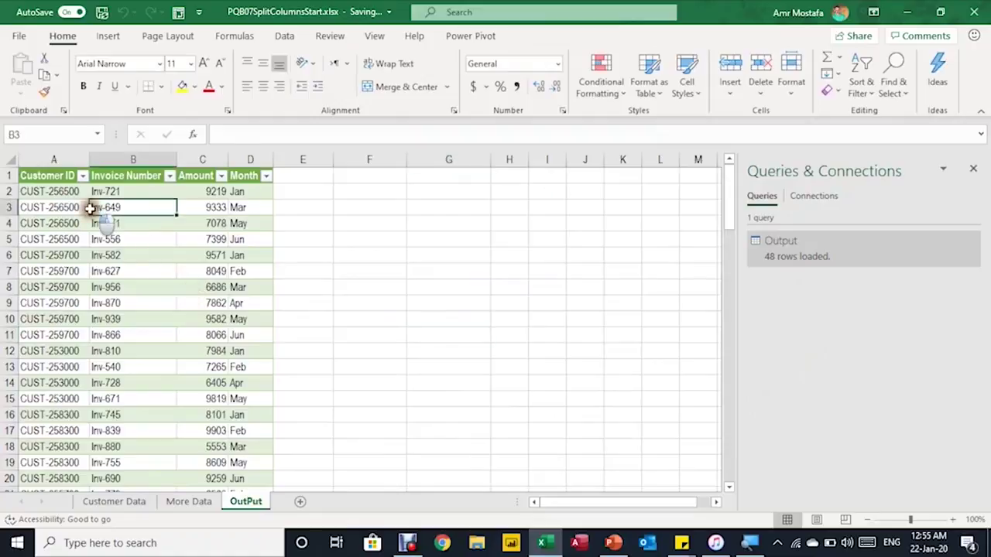
{"action": "scroll", "coordinate": [133, 225], "scroll_direction": "down", "scroll_amount": 6}
{"action": "scroll", "coordinate": [134, 226], "scroll_direction": "up", "scroll_amount": 6}
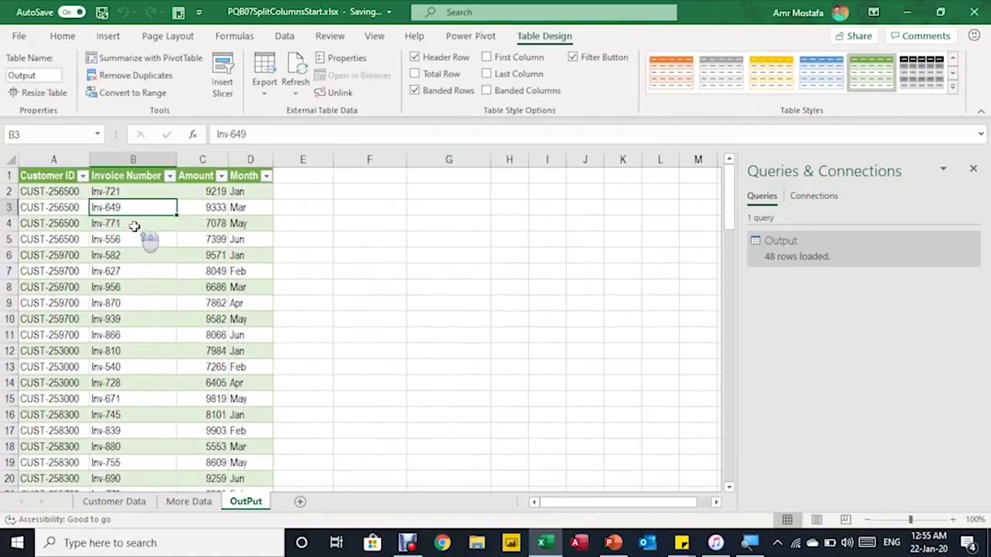
{"action": "left_click", "coordinate": [137, 287]}
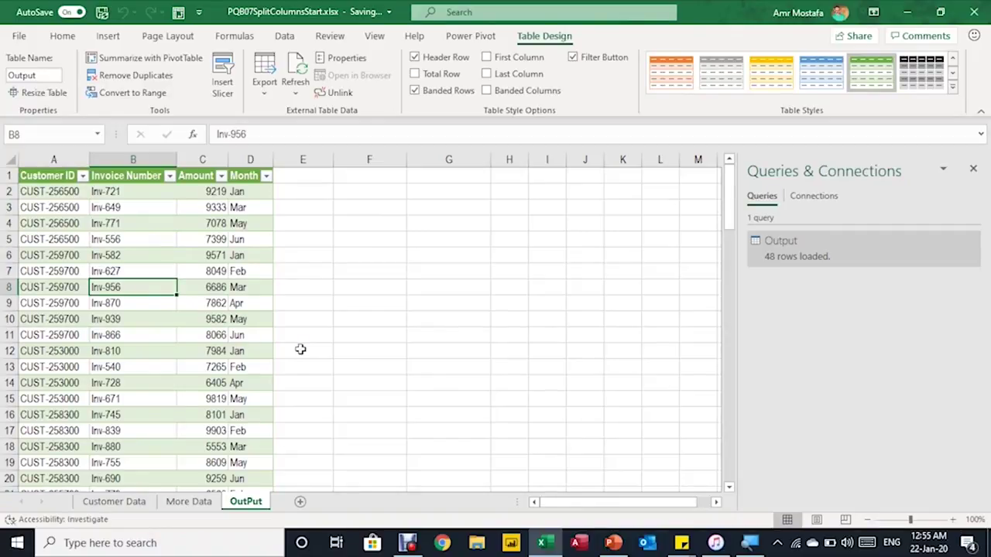
{"action": "key", "text": "alt+n"}
{"action": "key", "text": "v"}
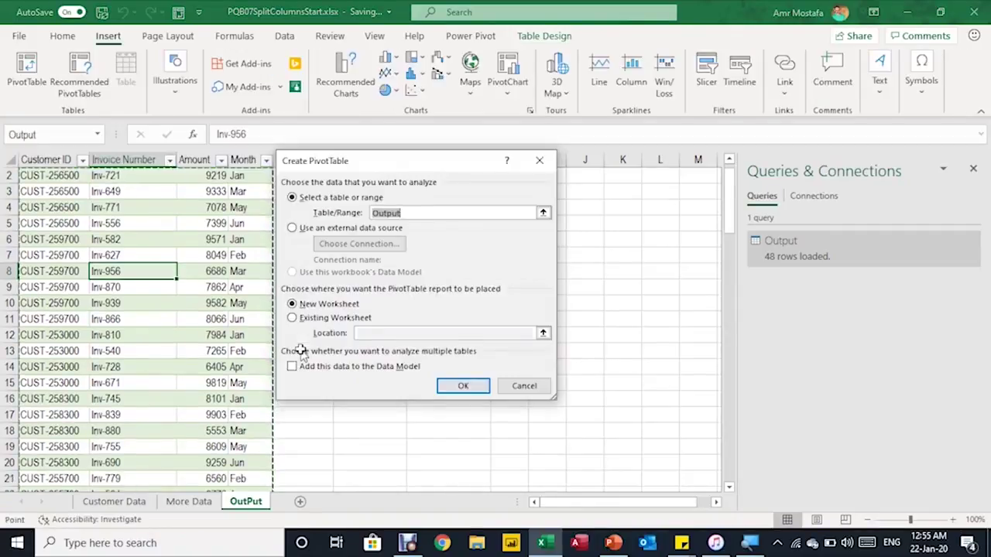
{"action": "left_click_drag", "start_coordinate": [402, 165], "coordinate": [589, 184]}
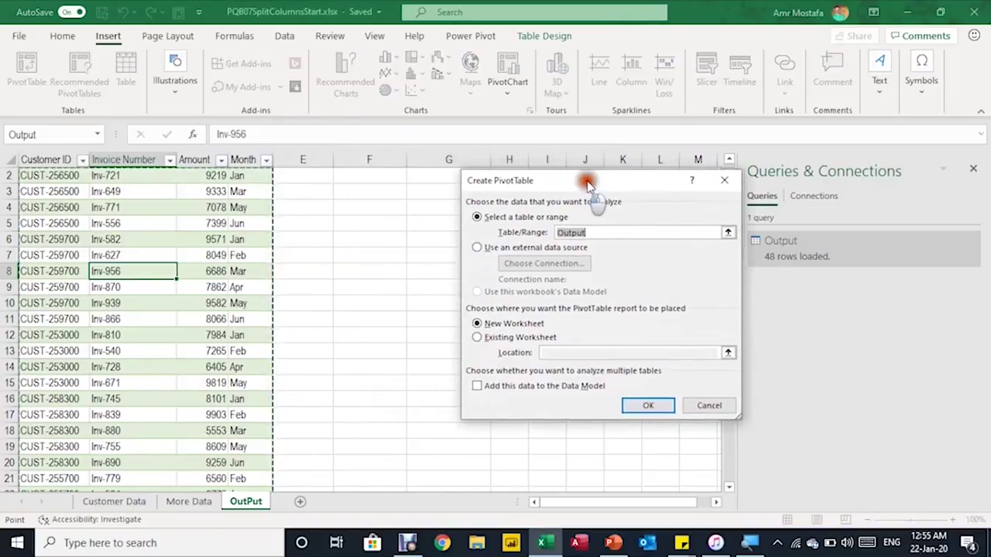
{"action": "left_click", "coordinate": [481, 337]}
{"action": "scroll", "coordinate": [398, 220], "scroll_direction": "up", "scroll_amount": 1}
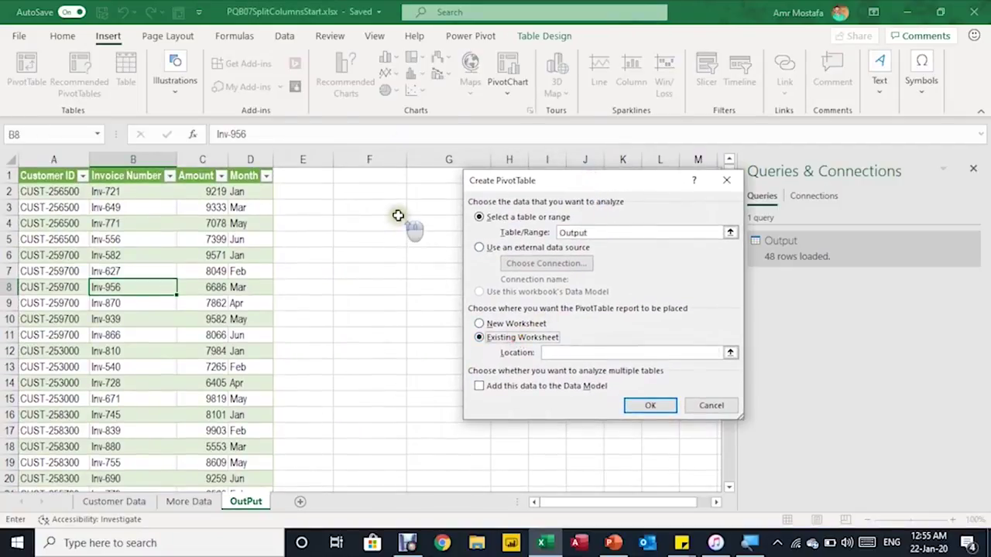
{"action": "left_click", "coordinate": [379, 192]}
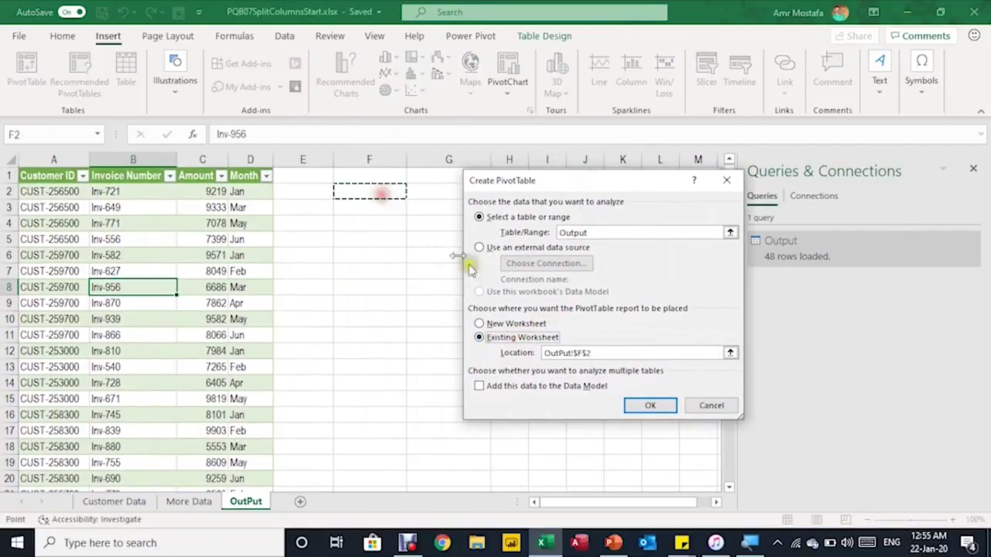
{"action": "left_click", "coordinate": [652, 409]}
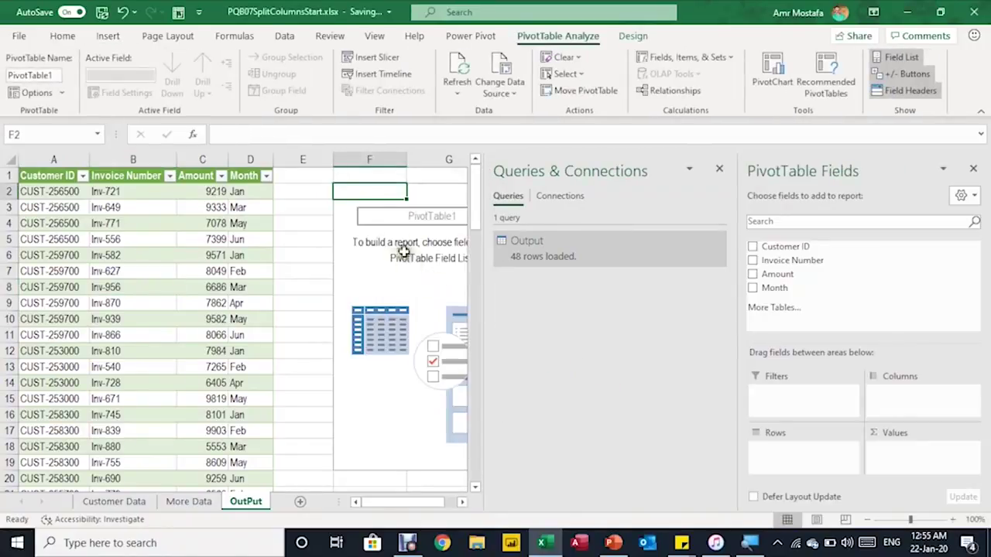
- Name the PivotTable invoice report and add the Amount field to its values
{"action": "left_click", "coordinate": [717, 172]}
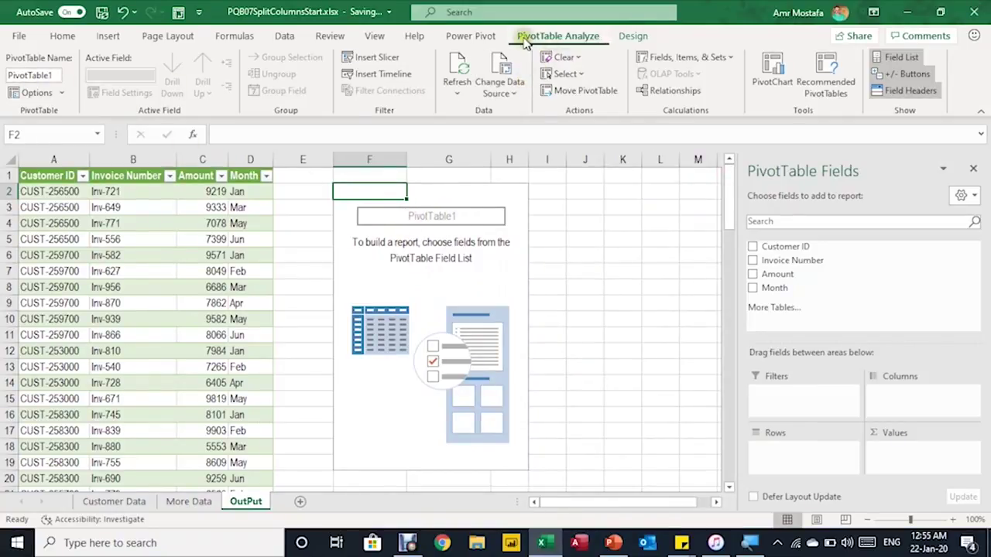
{"action": "left_click", "coordinate": [52, 75]}
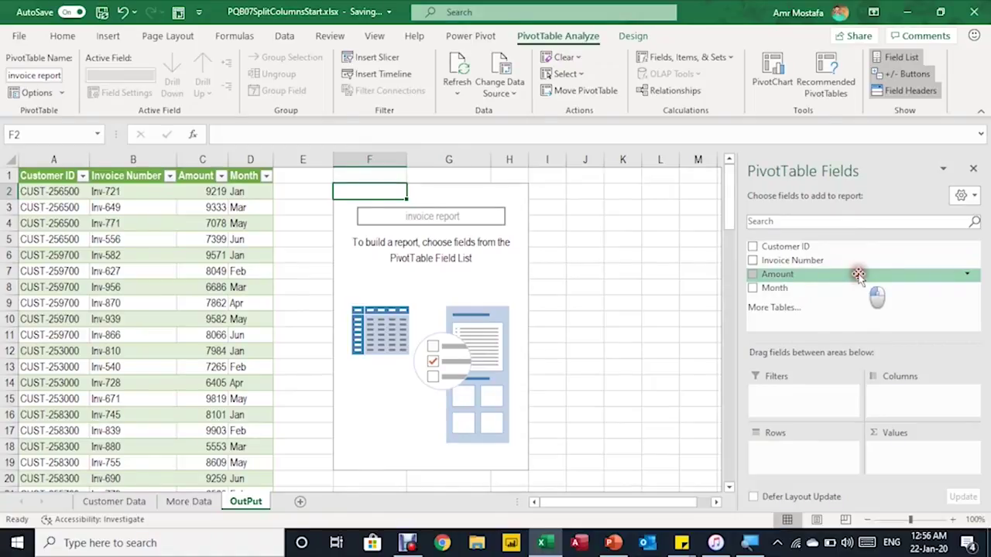
{"action": "left_click_drag", "start_coordinate": [858, 275], "coordinate": [951, 451]}
- Format the Sum of Amount values as Currency with the $ symbol and zero decimal places
{"action": "left_click", "coordinate": [374, 205]}
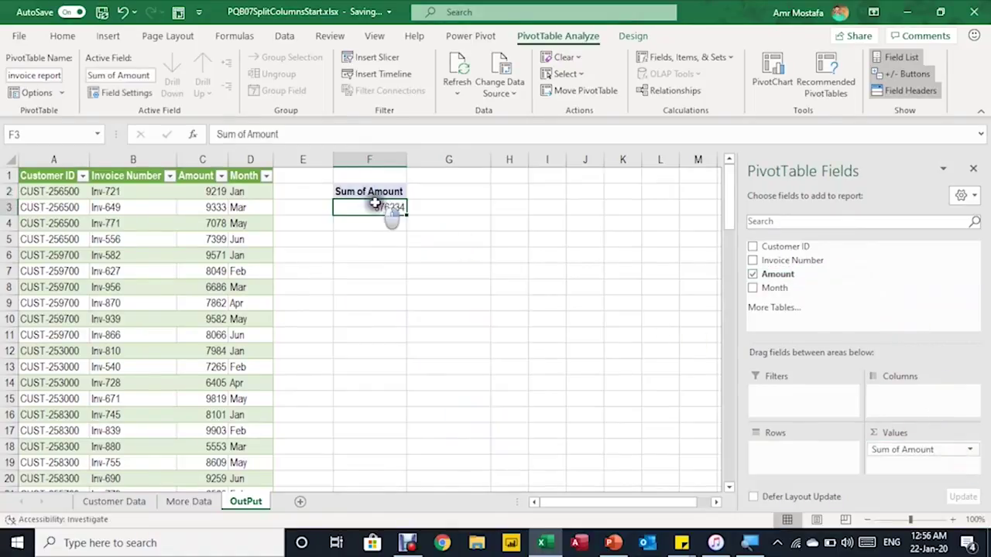
{"action": "right_click", "coordinate": [375, 205]}
{"action": "left_click", "coordinate": [427, 256]}
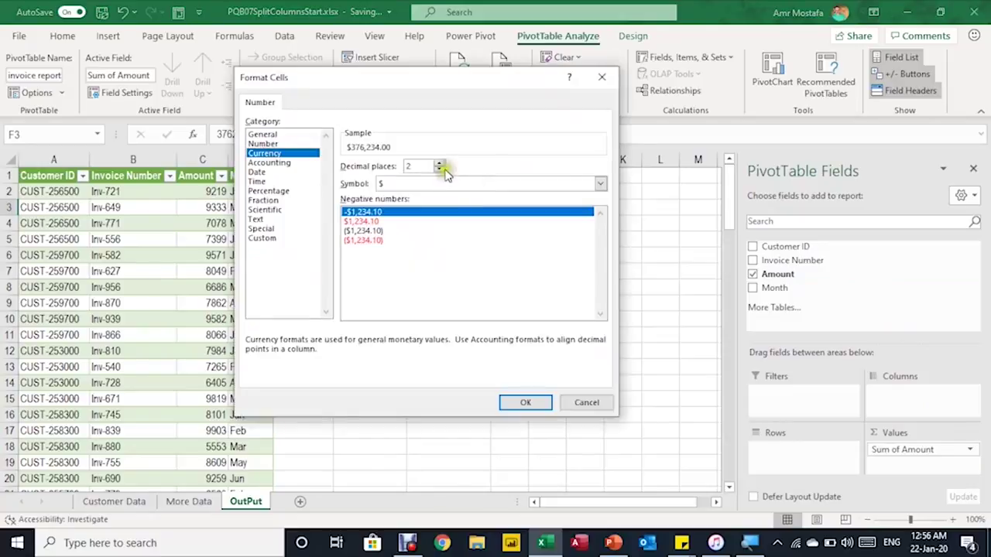
{"action": "left_click", "coordinate": [439, 169]}
{"action": "left_click", "coordinate": [439, 169]}
{"action": "left_click", "coordinate": [534, 398]}
- Lay out the PivotTable with Month in the columns and Customer ID followed by Invoice Number in the rows
{"action": "left_click_drag", "start_coordinate": [774, 287], "coordinate": [915, 394]}
{"action": "left_click_drag", "start_coordinate": [785, 246], "coordinate": [828, 453]}
{"action": "left_click_drag", "start_coordinate": [805, 260], "coordinate": [839, 465]}
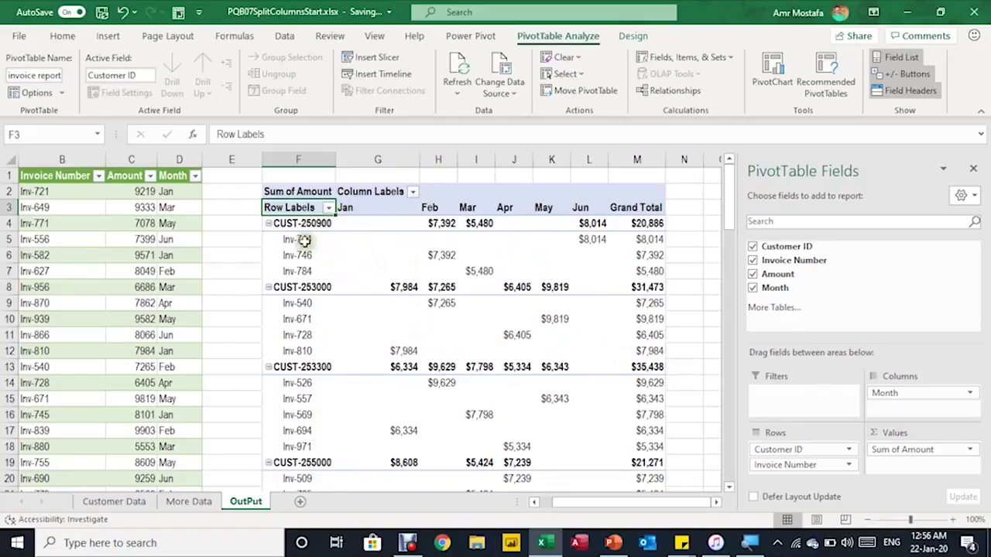
{"action": "scroll", "coordinate": [316, 340], "scroll_direction": "down", "scroll_amount": 3}
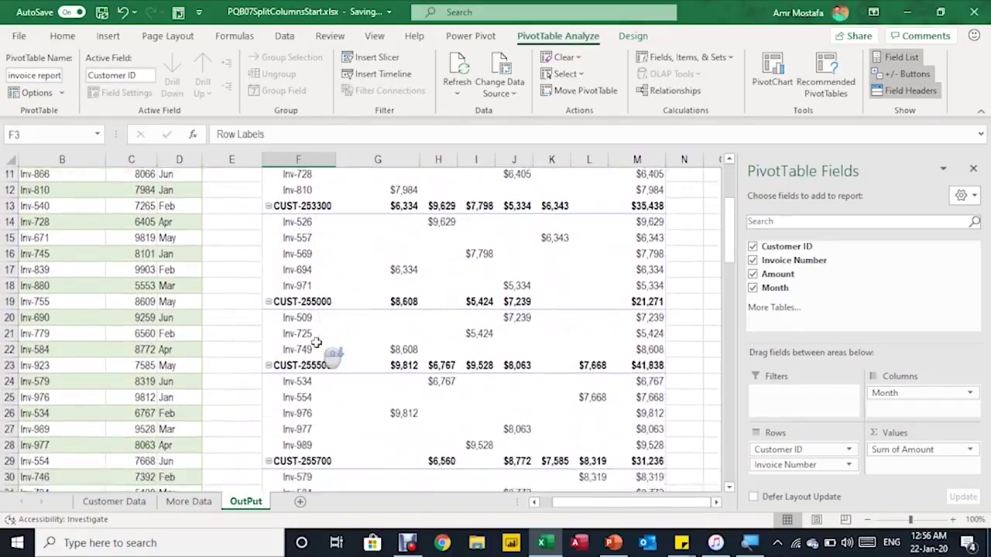
{"action": "scroll", "coordinate": [316, 343], "scroll_direction": "down", "scroll_amount": 7}
{"action": "scroll", "coordinate": [316, 343], "scroll_direction": "up", "scroll_amount": 10}
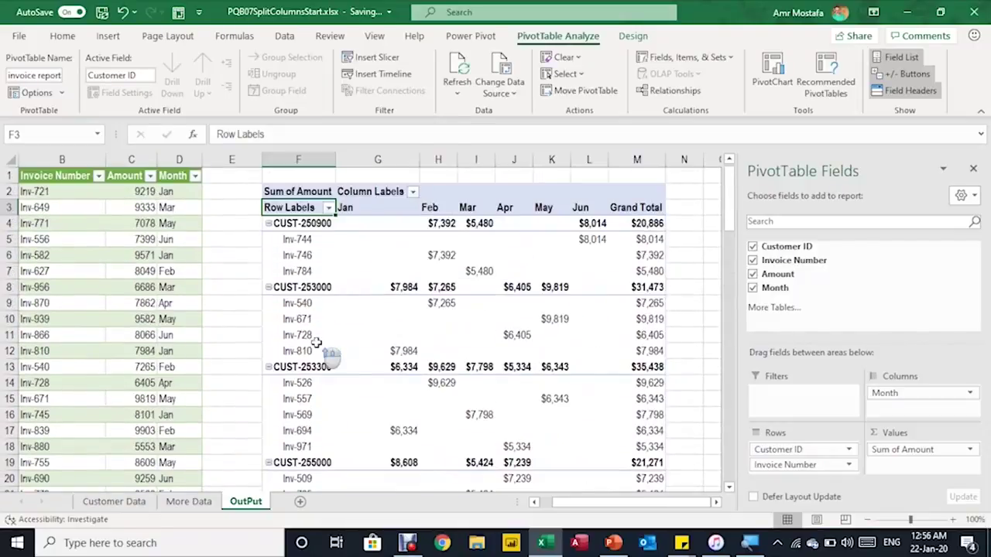
{"action": "left_click", "coordinate": [344, 252]}
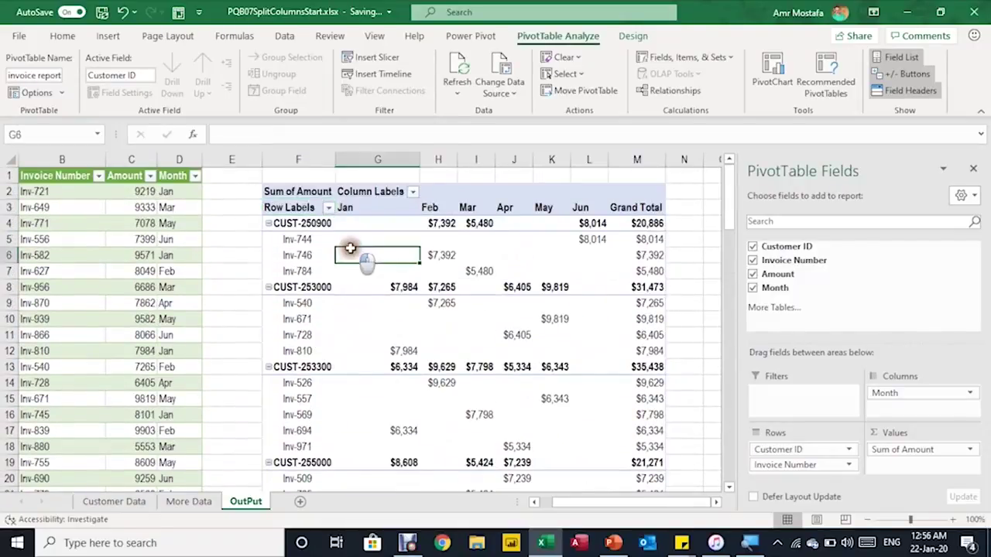
- Copy A1:B11 from the More Data sheet and append it to the Customer Data table at cell A14
{"action": "left_click", "coordinate": [133, 502]}
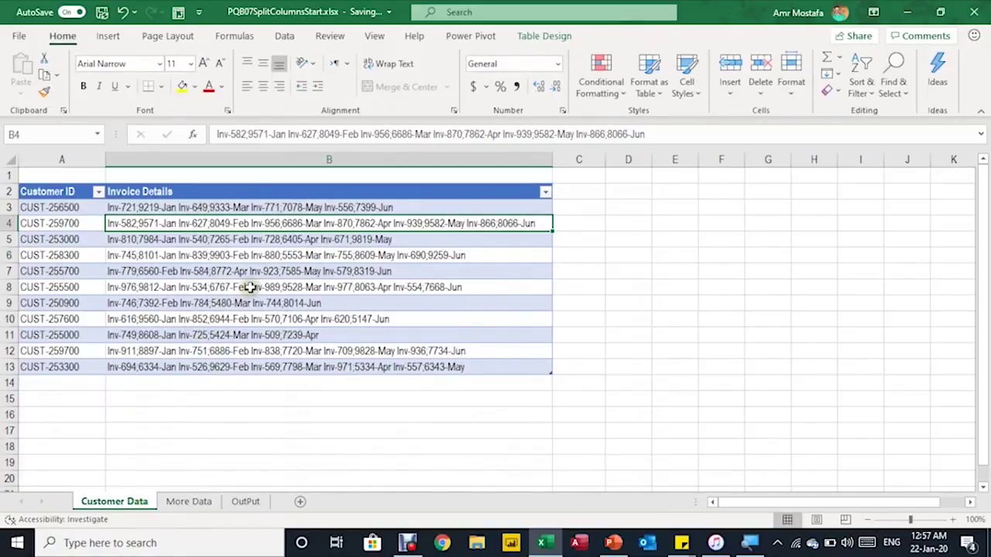
{"action": "left_click", "coordinate": [190, 503]}
{"action": "left_click", "coordinate": [281, 222]}
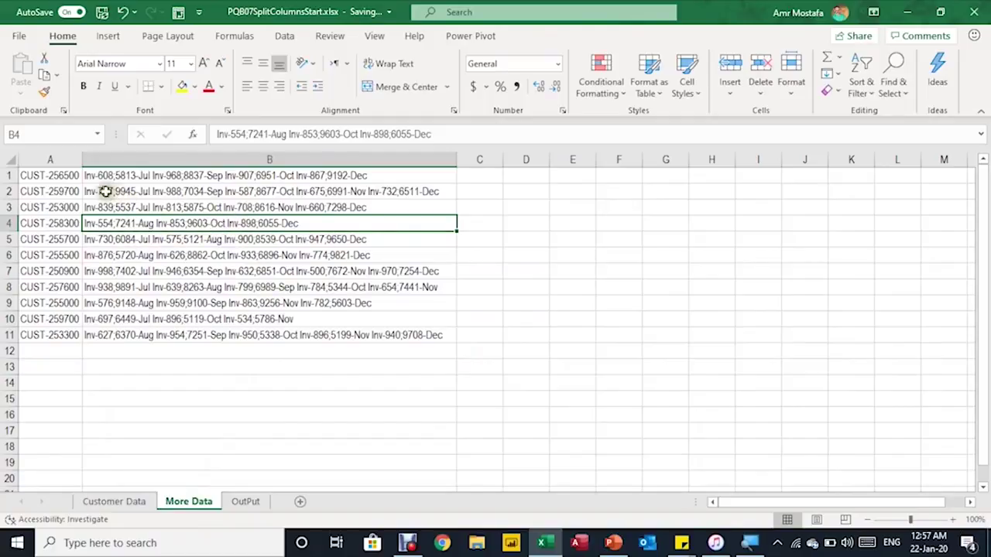
{"action": "left_click_drag", "start_coordinate": [71, 176], "coordinate": [305, 334]}
{"action": "key", "text": "ctrl+c"}
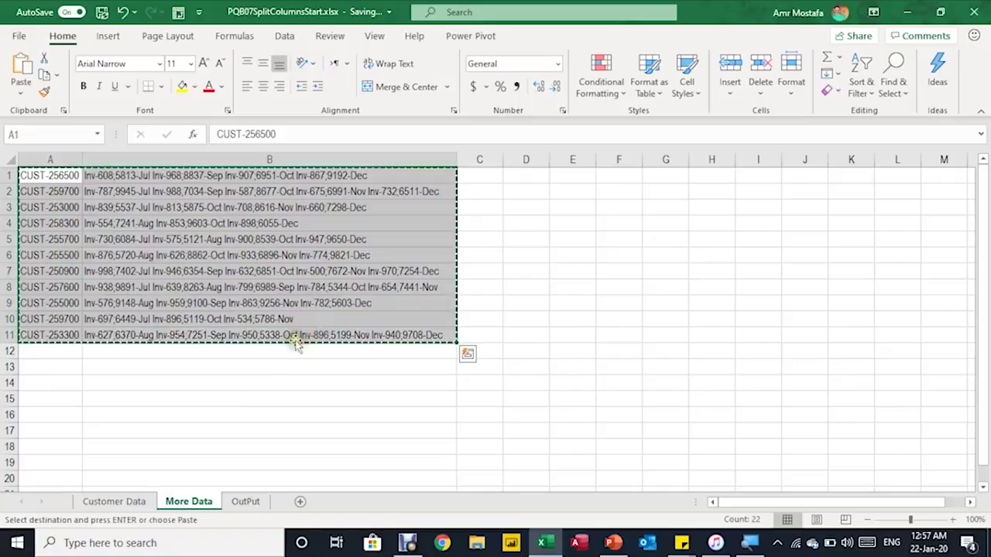
{"action": "left_click", "coordinate": [116, 503]}
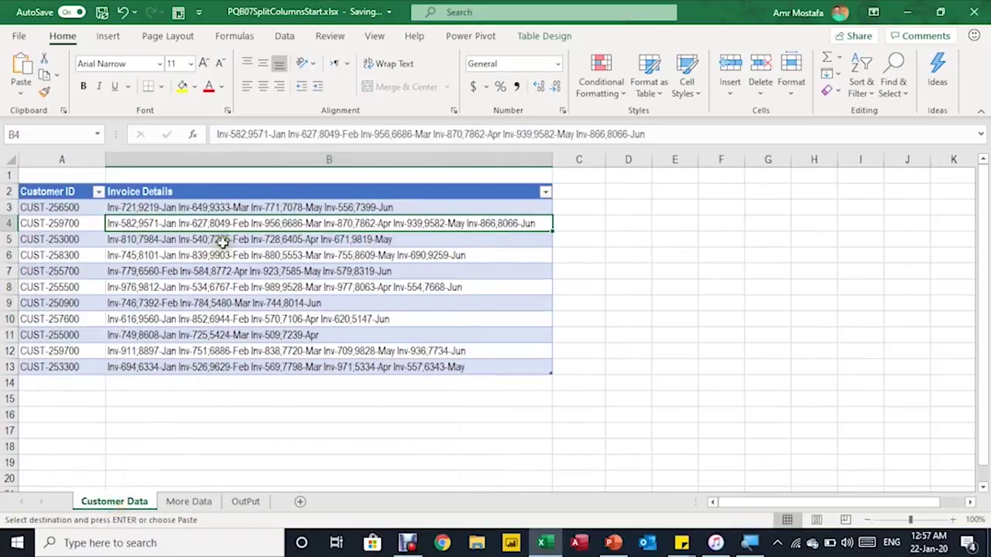
{"action": "left_click", "coordinate": [57, 387]}
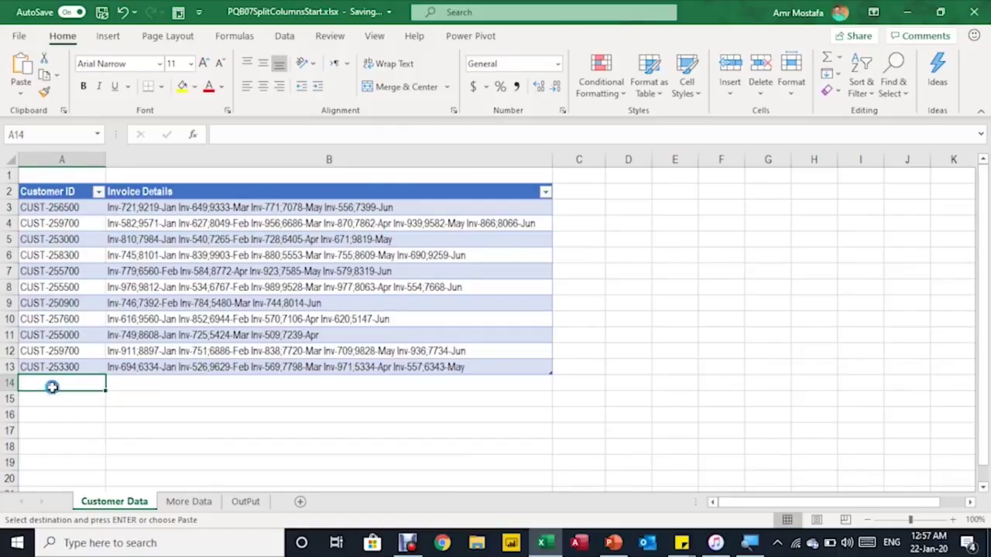
{"action": "key", "text": "ctrl+v"}
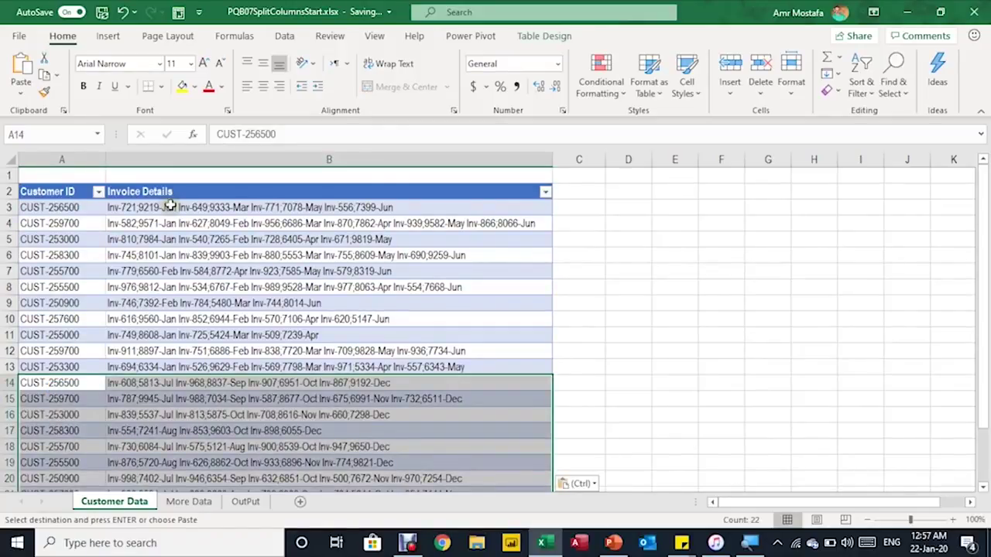
{"action": "left_click", "coordinate": [163, 255]}
{"action": "scroll", "coordinate": [166, 256], "scroll_direction": "down", "scroll_amount": 4}
{"action": "scroll", "coordinate": [167, 256], "scroll_direction": "up", "scroll_amount": 4}
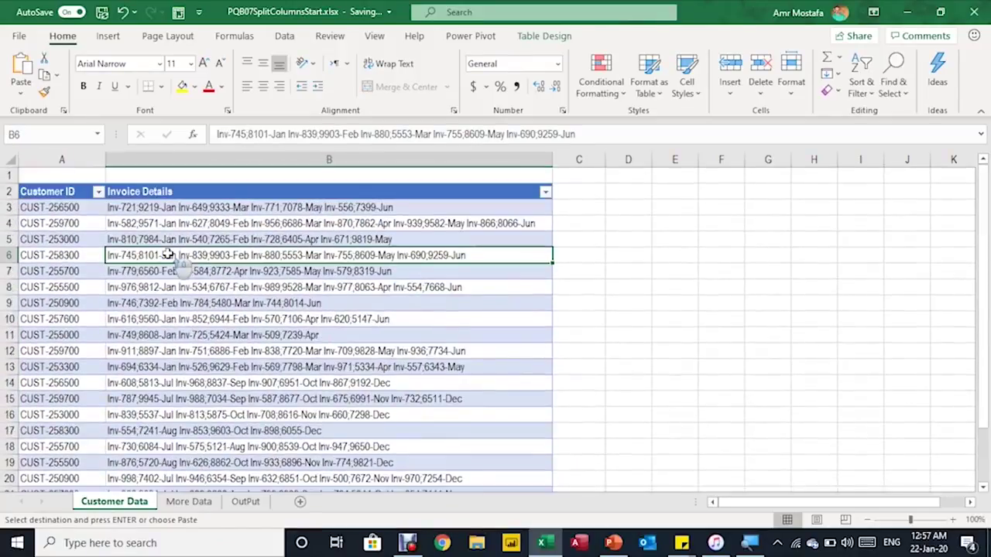
- Refresh the Output query table on the OutPut sheet, checking the Month column's filter list before and after
{"action": "left_click", "coordinate": [246, 502]}
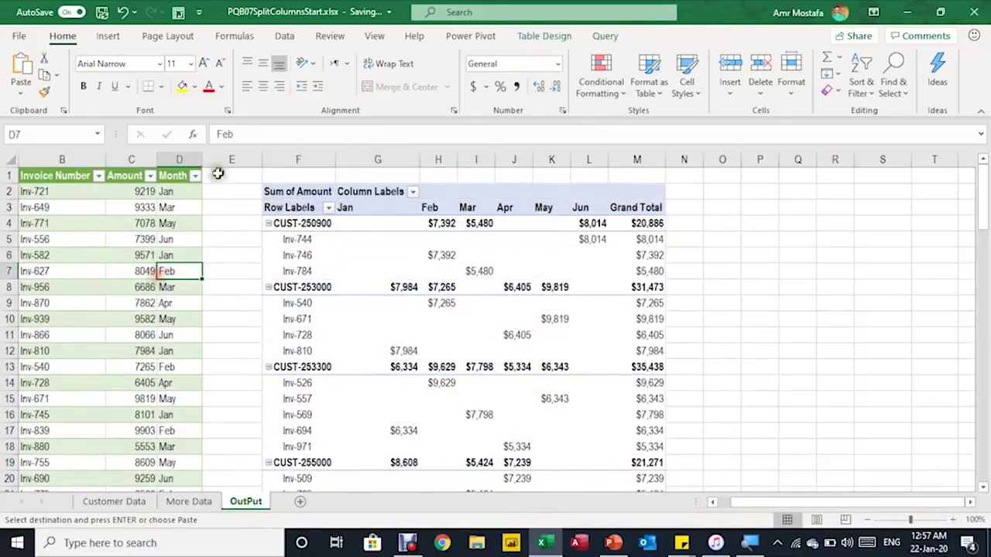
{"action": "left_click", "coordinate": [199, 177]}
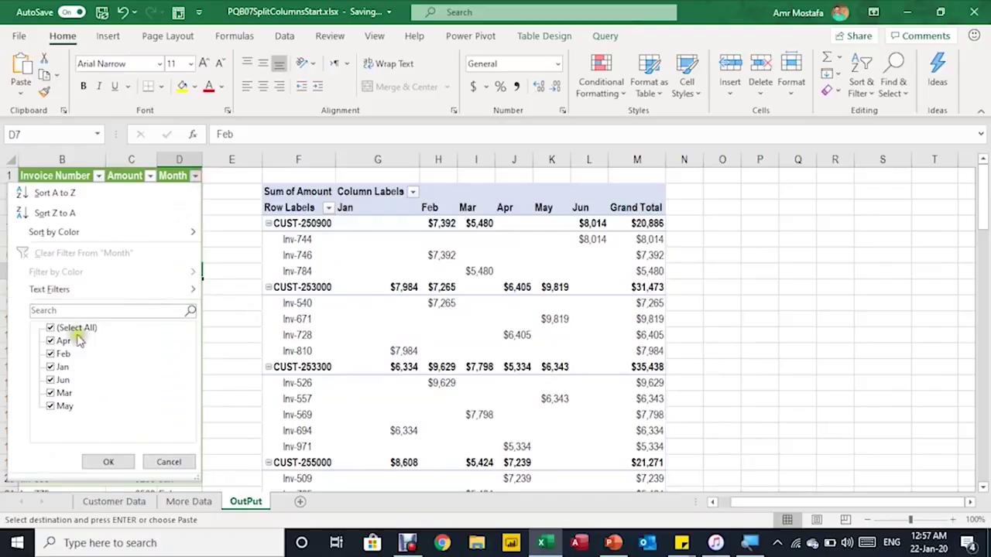
{"action": "left_click", "coordinate": [156, 467]}
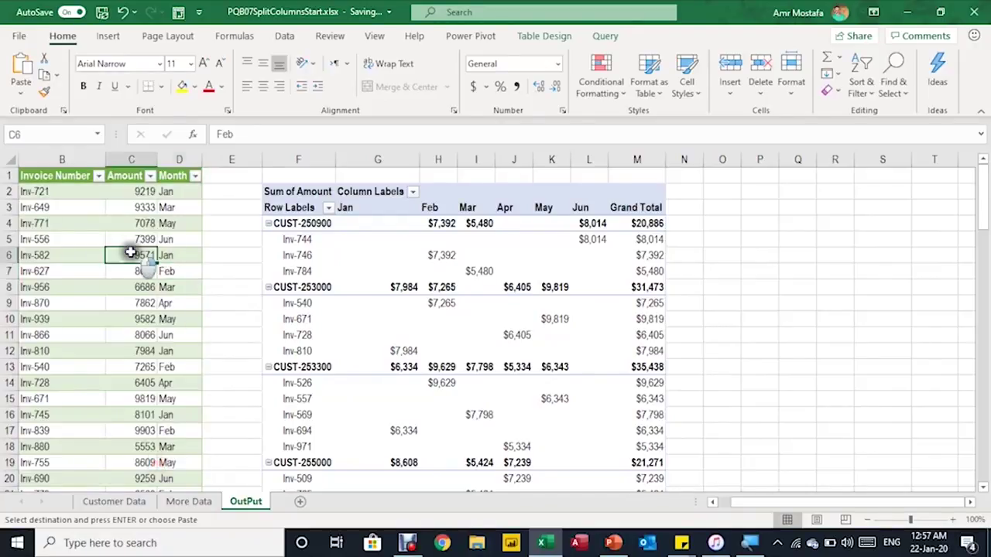
{"action": "right_click", "coordinate": [130, 253]}
{"action": "key", "text": "Escape"}
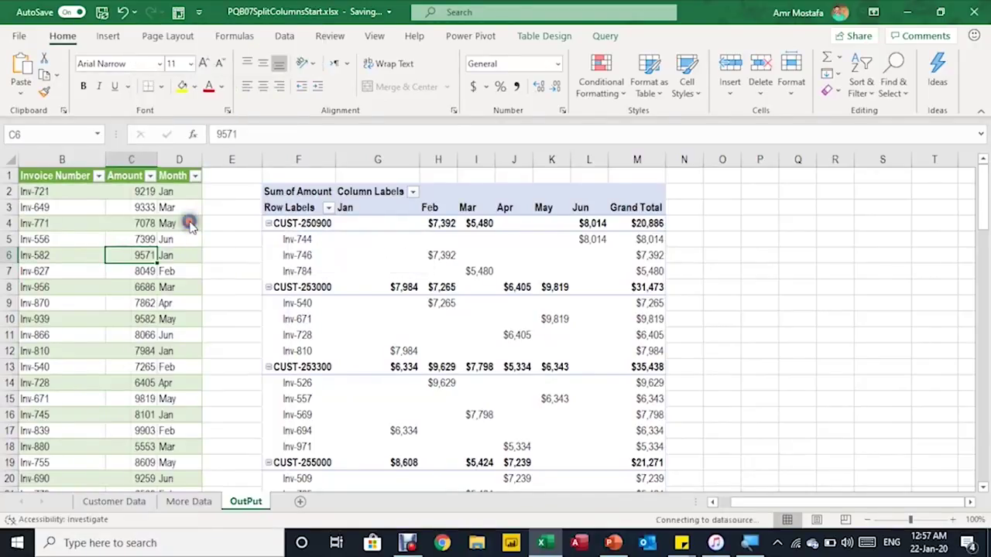
{"action": "left_click", "coordinate": [195, 178]}
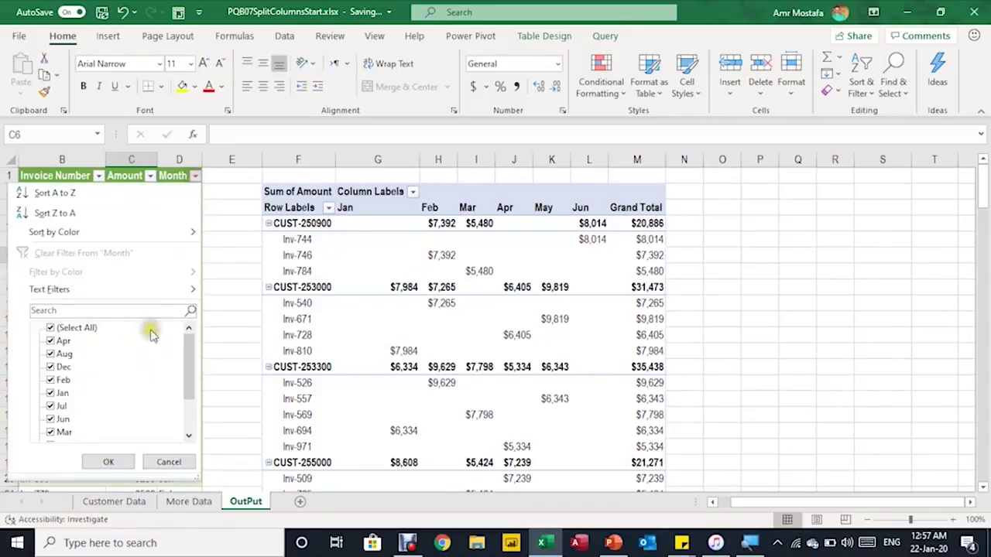
{"action": "left_click_drag", "start_coordinate": [186, 347], "coordinate": [206, 325]}
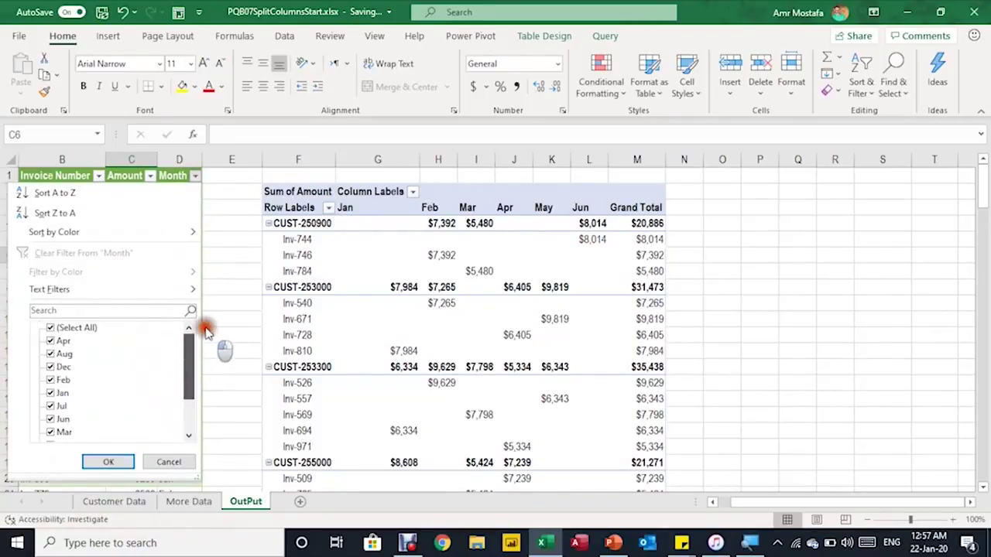
{"action": "left_click", "coordinate": [428, 223]}
- Refresh the PivotTable and sort its month columns in calendar order from Jan to Dec
{"action": "left_click", "coordinate": [435, 259]}
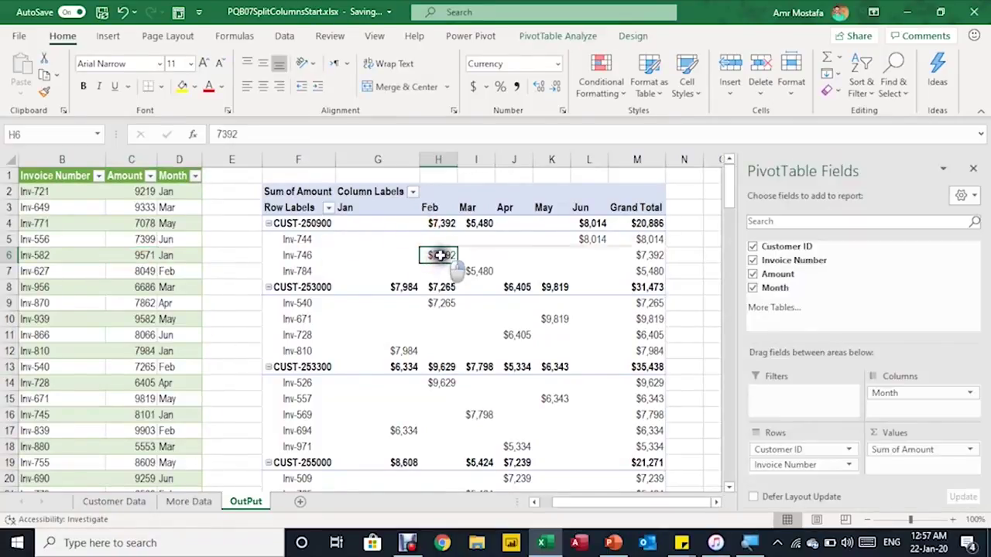
{"action": "right_click", "coordinate": [440, 257]}
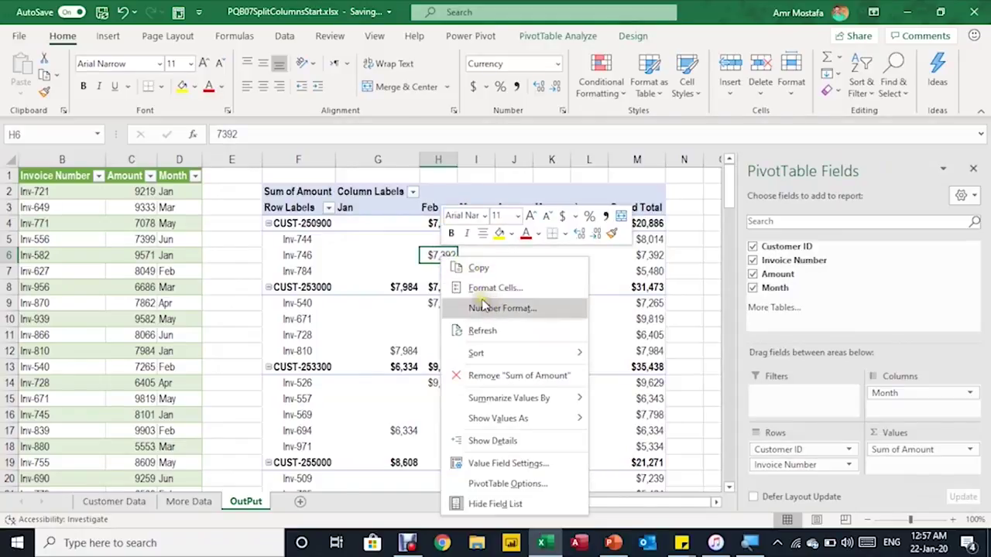
{"action": "key", "text": "Escape"}
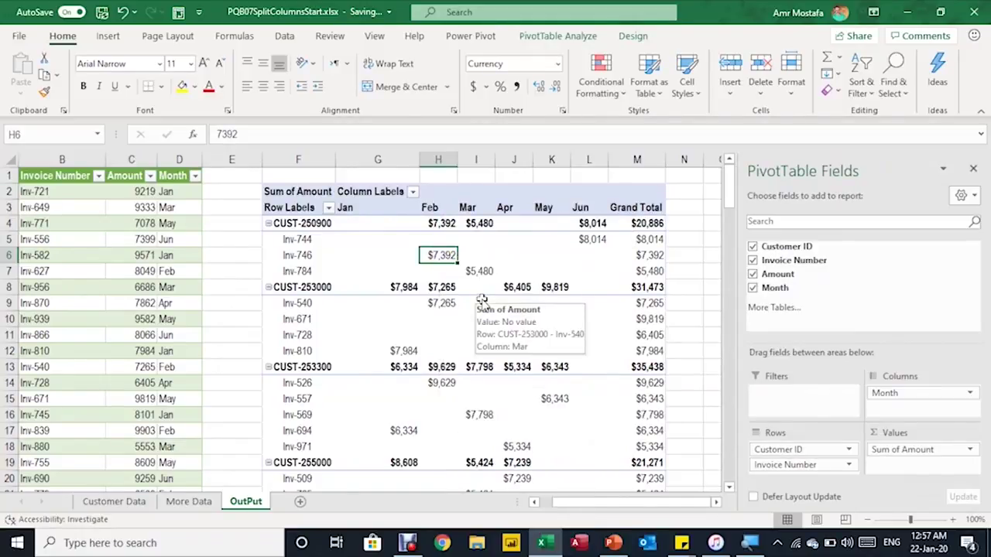
{"action": "left_click", "coordinate": [715, 503]}
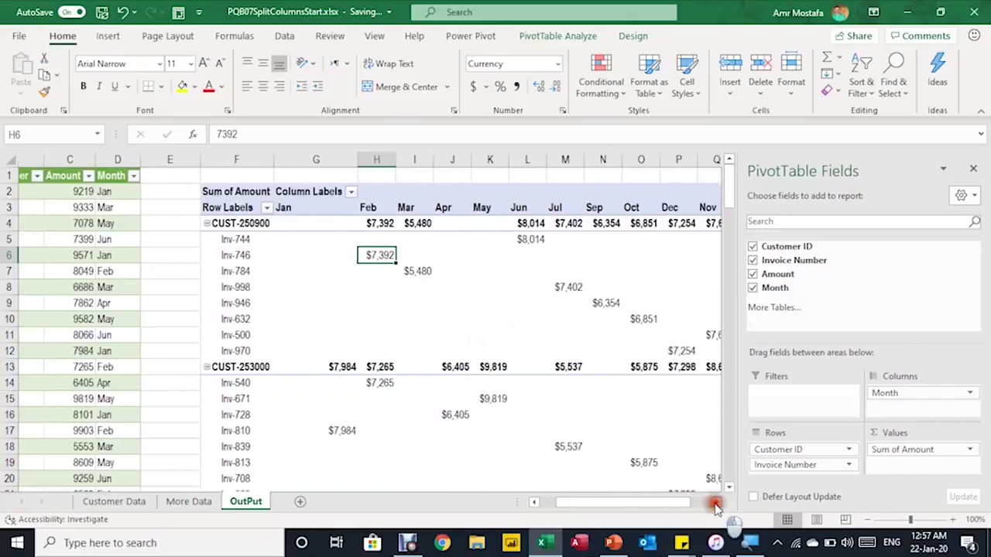
{"action": "left_click", "coordinate": [716, 503]}
{"action": "left_click", "coordinate": [716, 503]}
{"action": "left_click", "coordinate": [716, 502]}
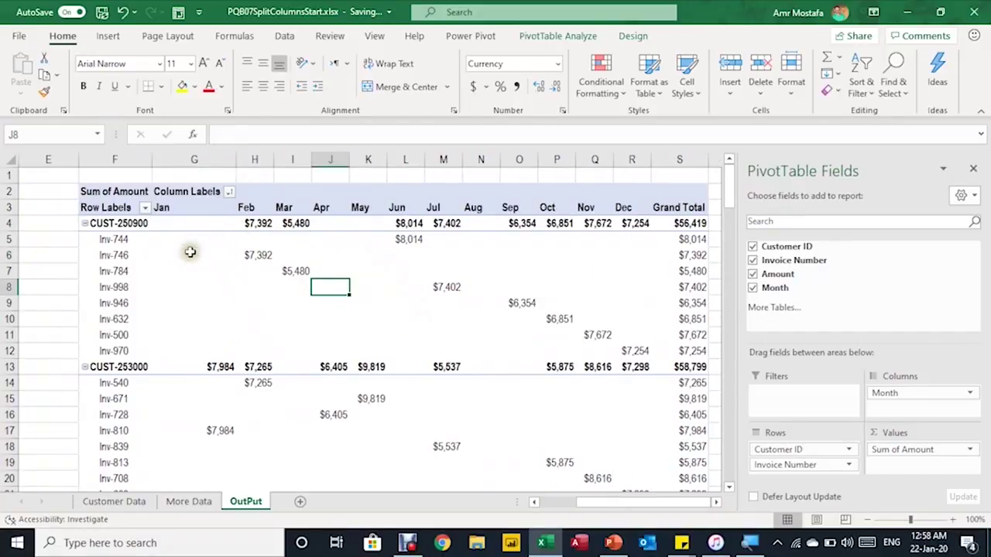
{"action": "mouse_move", "coordinate": [190, 254]}
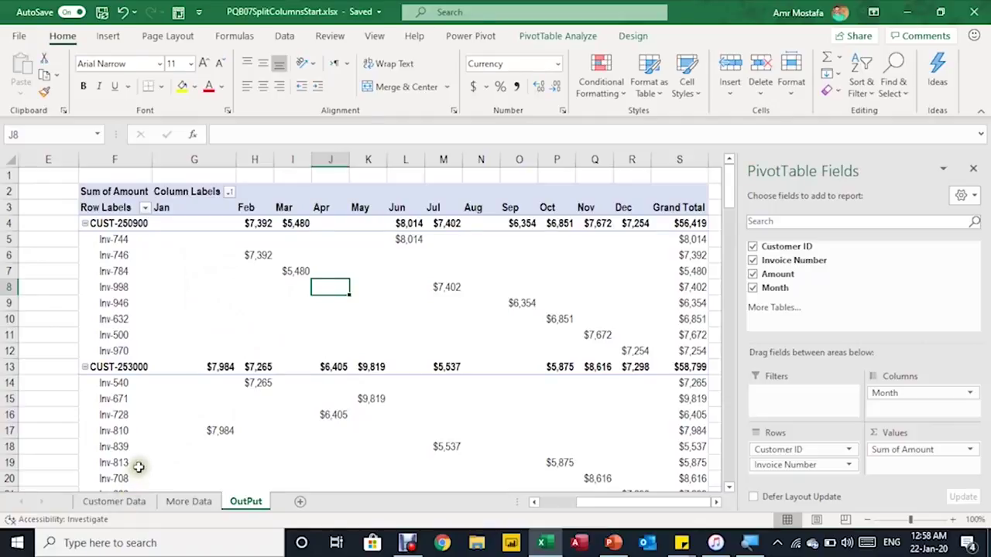
{"action": "mouse_move", "coordinate": [279, 407]}
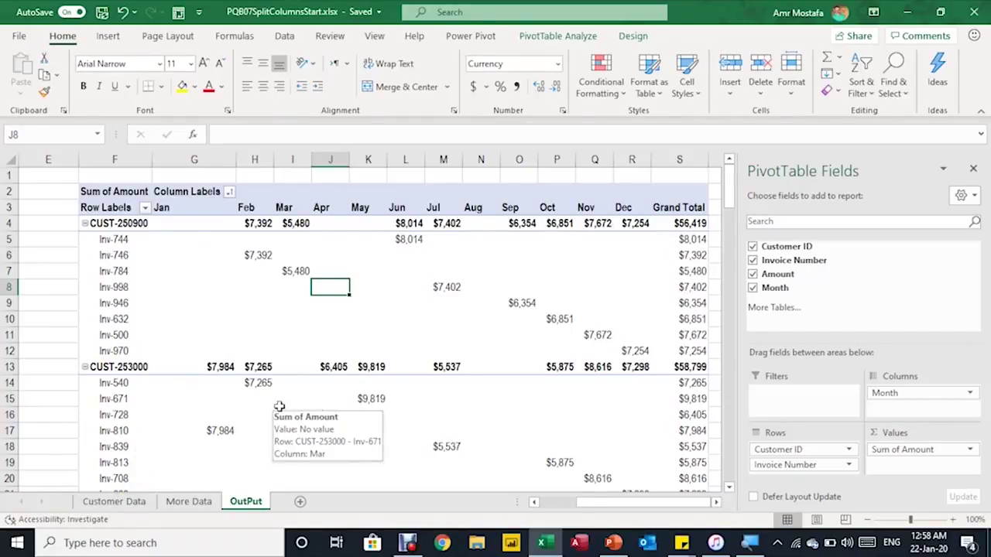
{"action": "scroll", "coordinate": [376, 361], "scroll_direction": "down", "scroll_amount": 4}
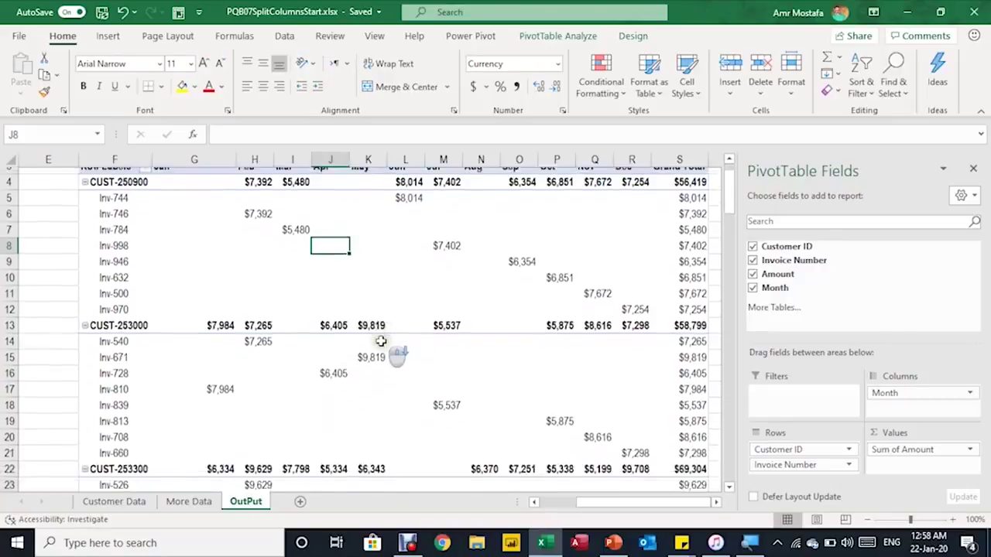
{"action": "scroll", "coordinate": [391, 352], "scroll_direction": "up", "scroll_amount": 2}
{"action": "mouse_move", "coordinate": [398, 350]}
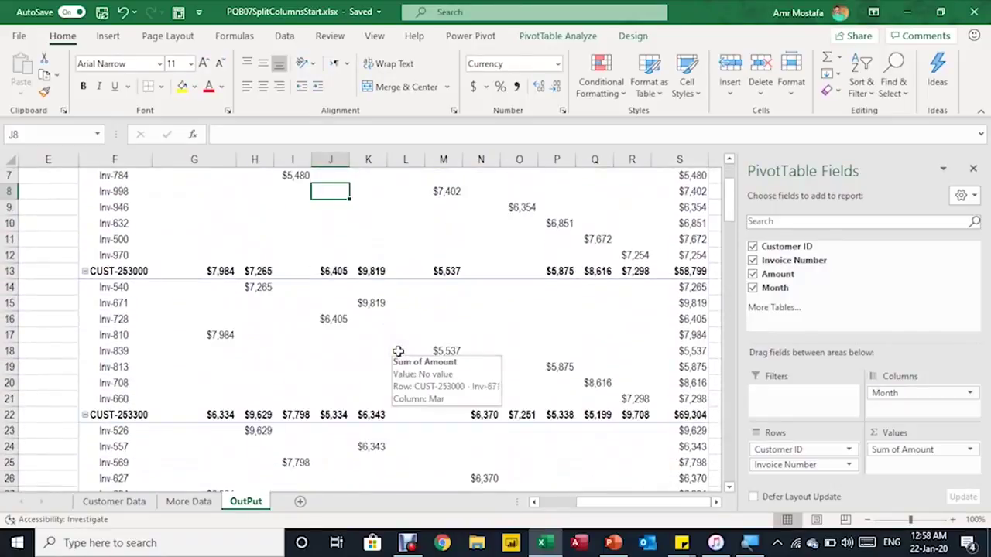
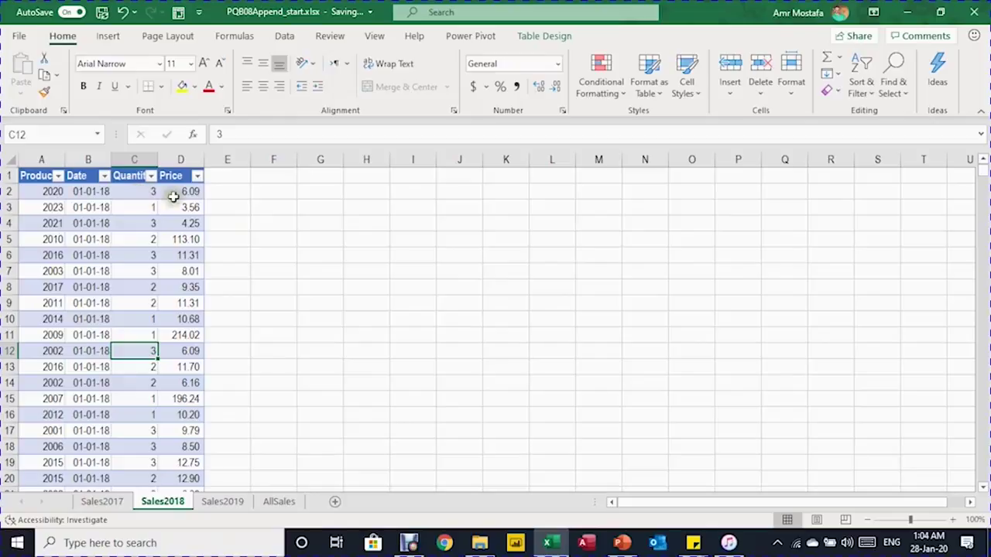
- Review the Sales2019, AllSales and Sales2017 sheets of PQB08Append_start.xlsx and check the name of the 2017 sales table
{"action": "left_click", "coordinate": [222, 501]}
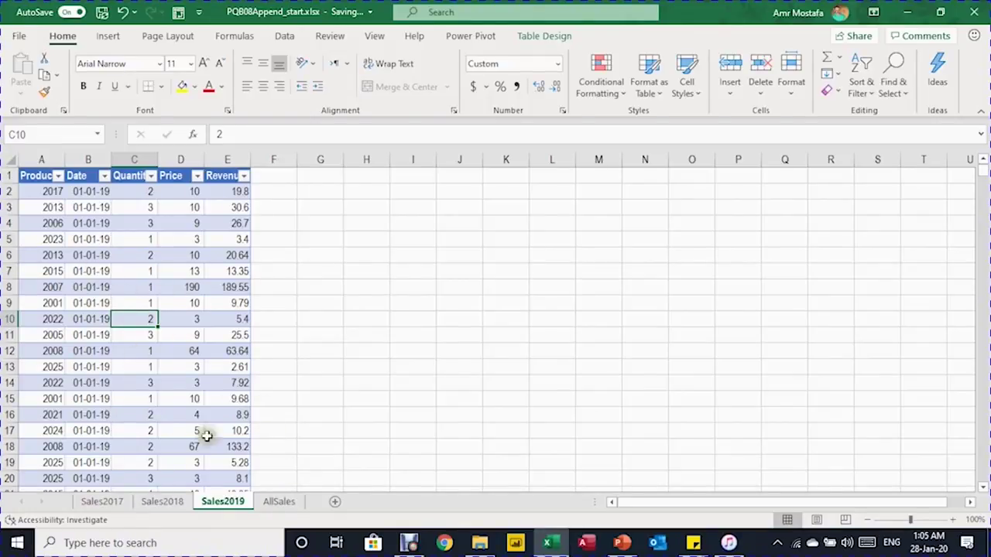
{"action": "left_click", "coordinate": [278, 503]}
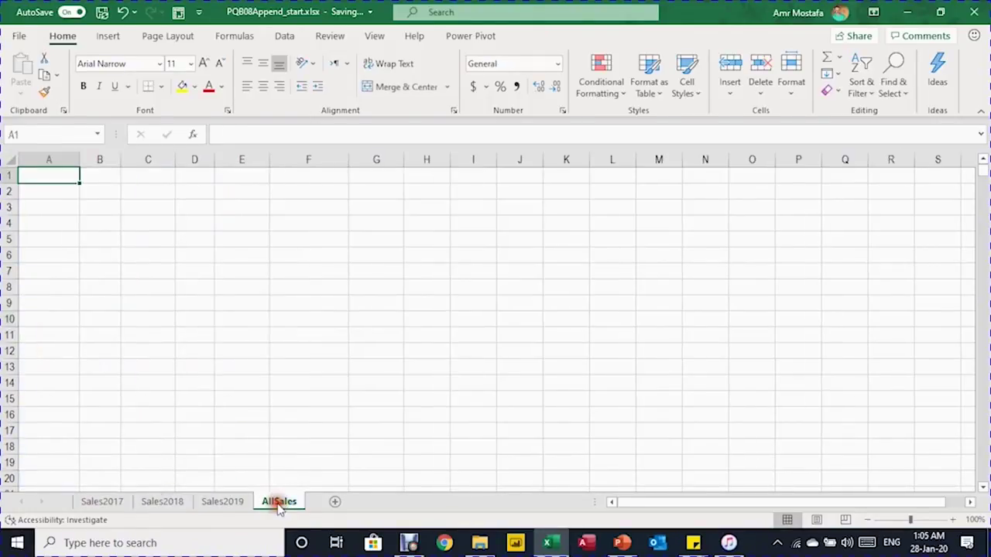
{"action": "left_click", "coordinate": [107, 500]}
{"action": "left_click", "coordinate": [121, 236]}
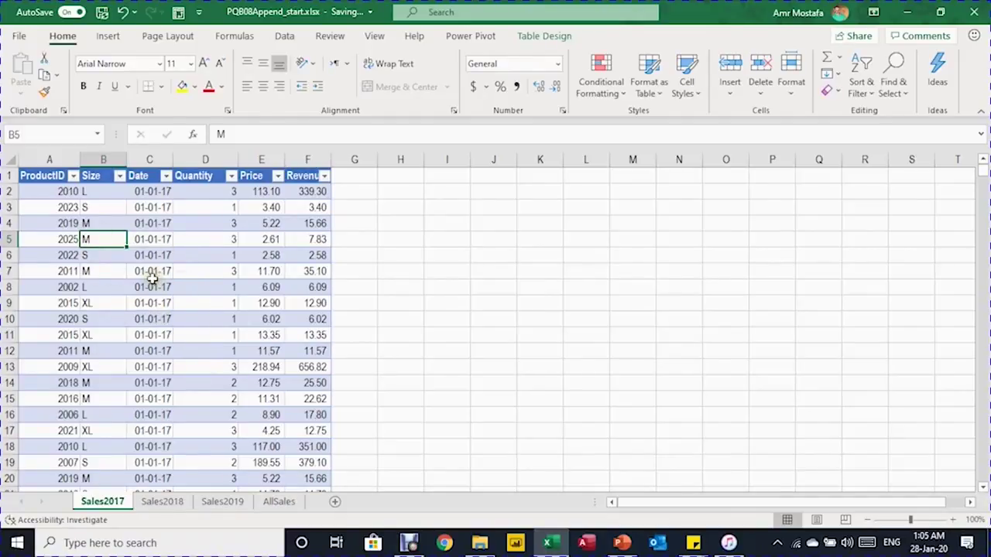
{"action": "left_click", "coordinate": [532, 35]}
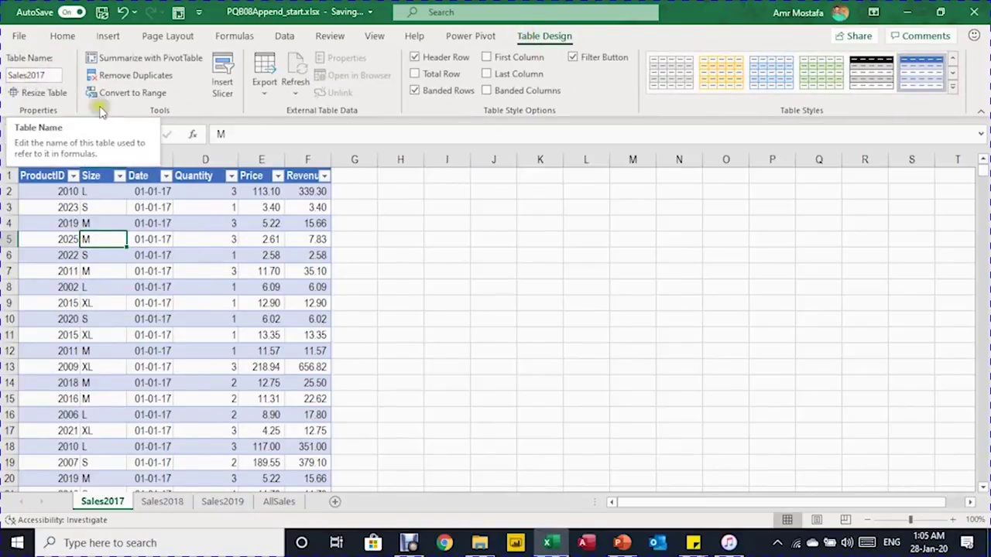
- Bring the Sales2017 table into Power Query and change its Date column to the Date type, replacing the current conversion
{"action": "left_click", "coordinate": [284, 37]}
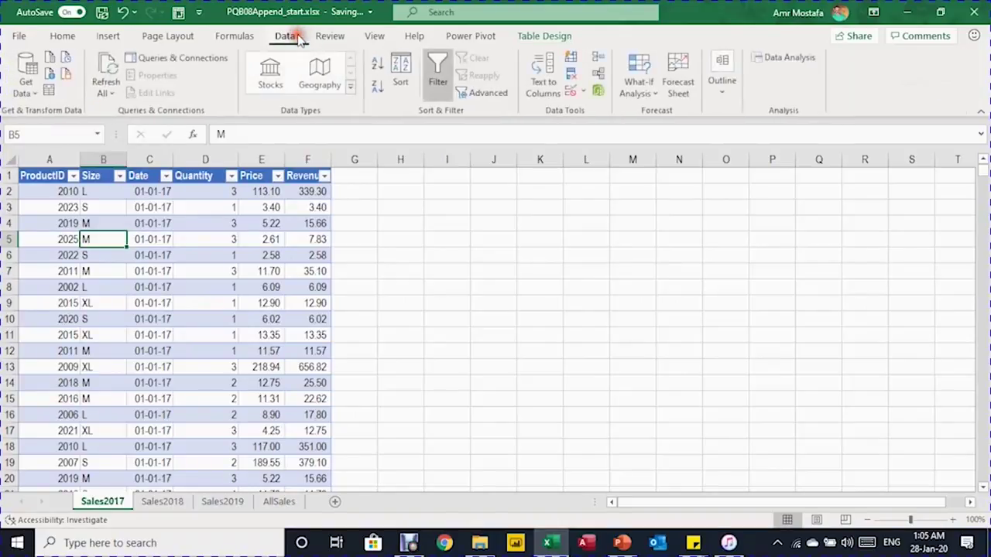
{"action": "left_click", "coordinate": [49, 91]}
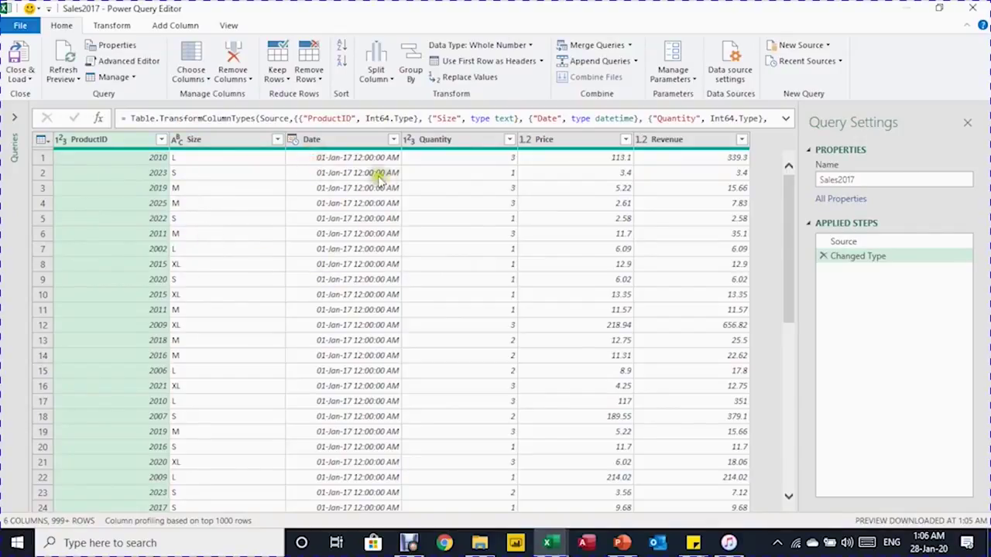
{"action": "left_click", "coordinate": [292, 140]}
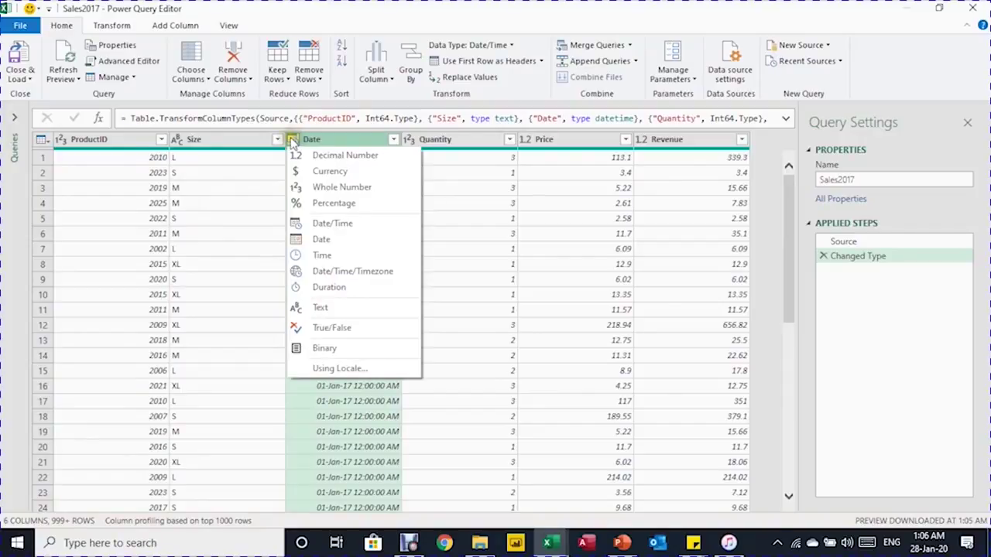
{"action": "left_click", "coordinate": [333, 242]}
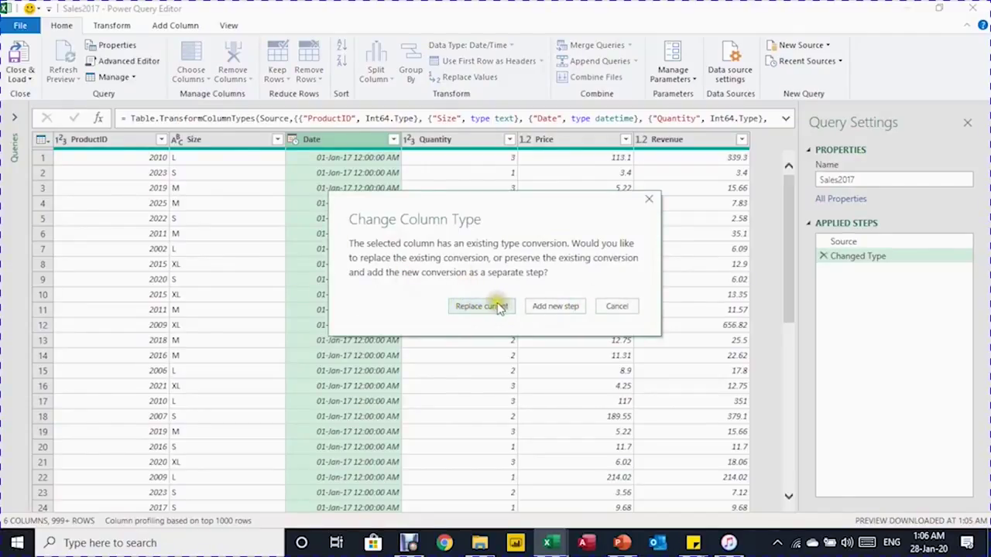
{"action": "left_click", "coordinate": [496, 307]}
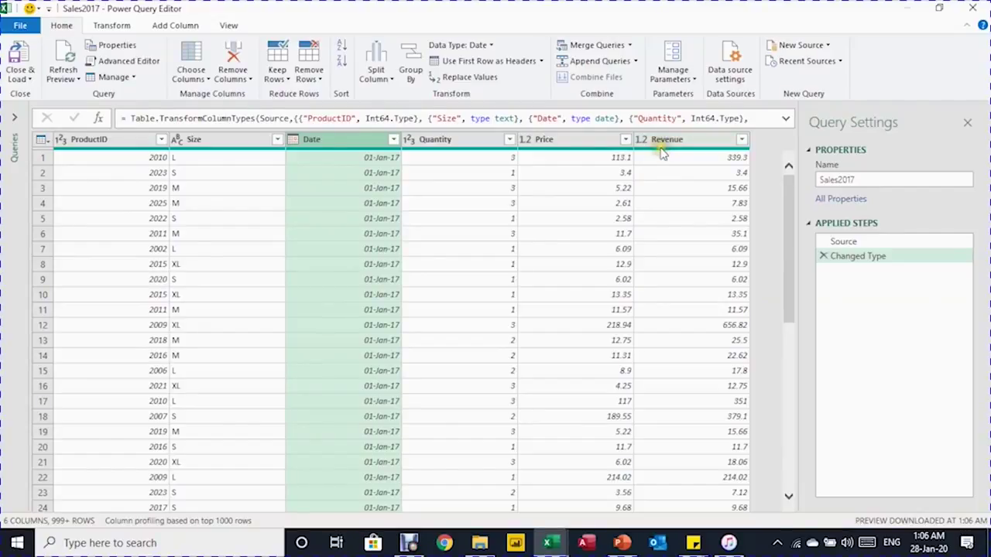
- Close the editor and load the Sales2017 query to the workbook as a connection only
{"action": "left_click", "coordinate": [23, 82]}
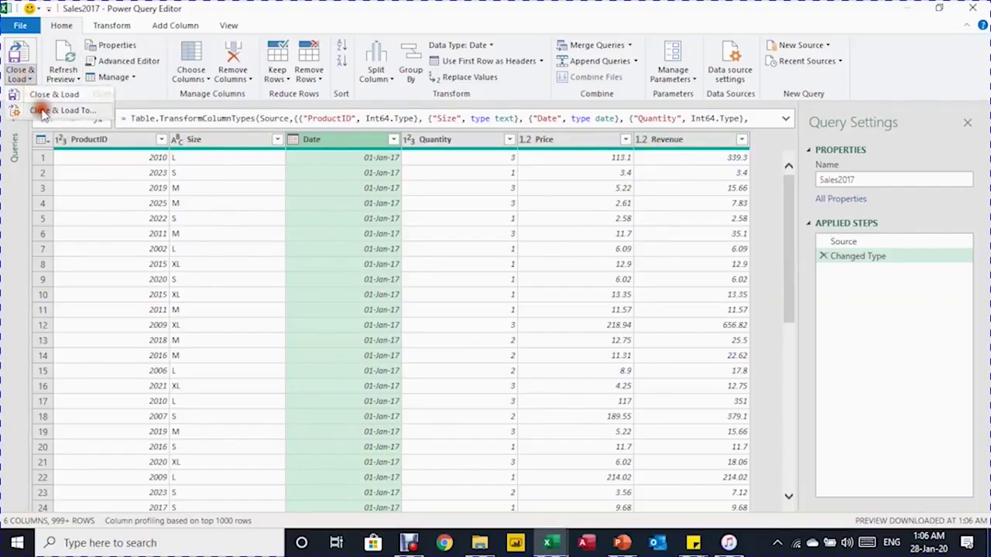
{"action": "left_click", "coordinate": [43, 113]}
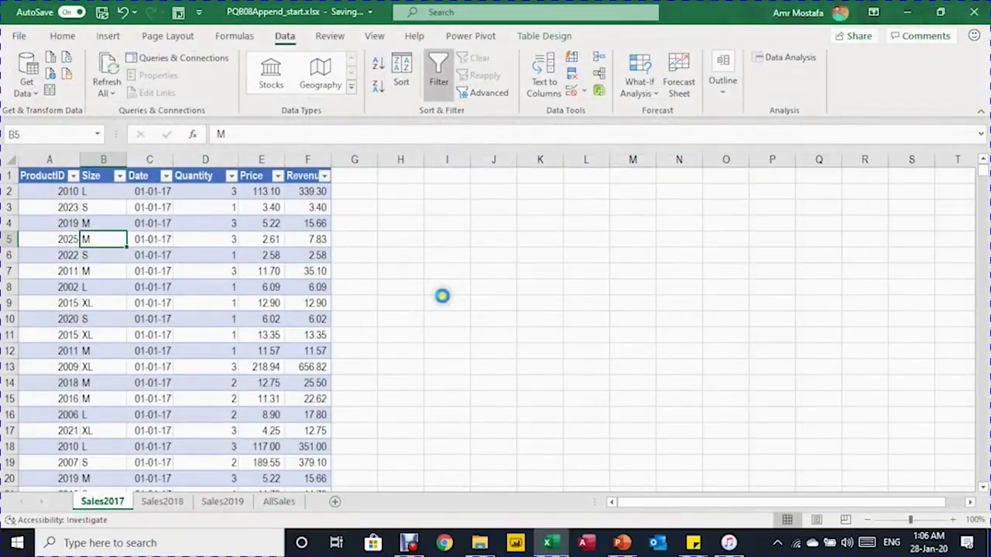
{"action": "left_click_drag", "start_coordinate": [537, 164], "coordinate": [445, 166]}
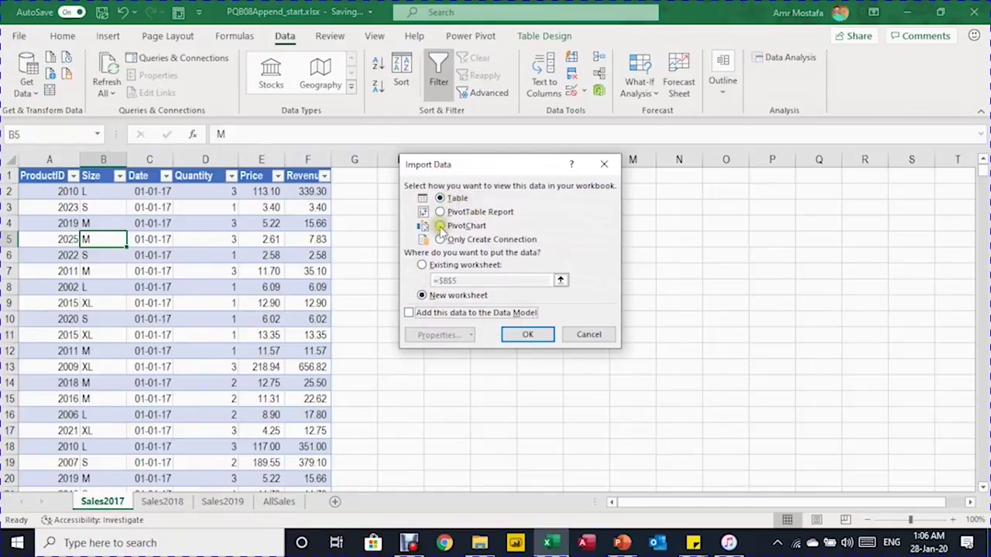
{"action": "left_click", "coordinate": [459, 242]}
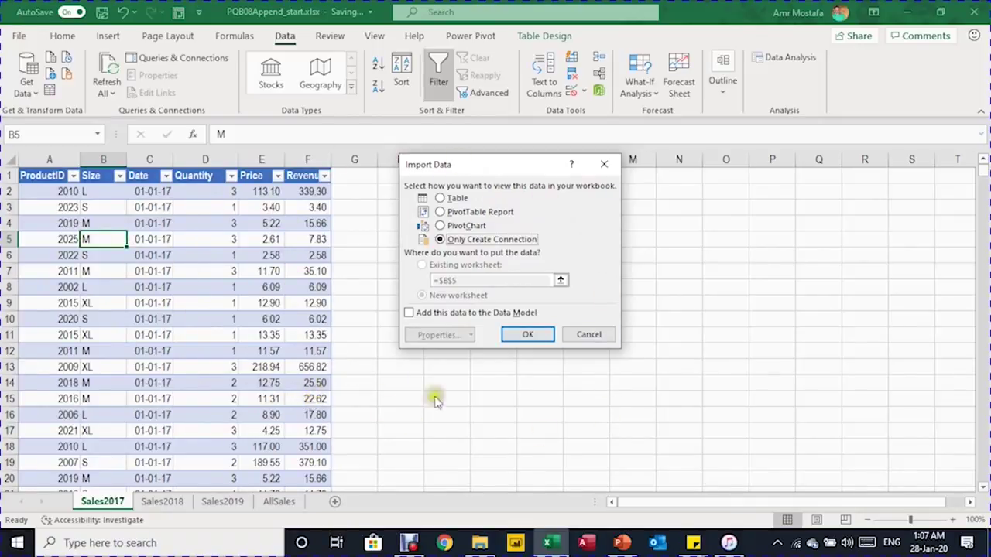
{"action": "left_click", "coordinate": [530, 336]}
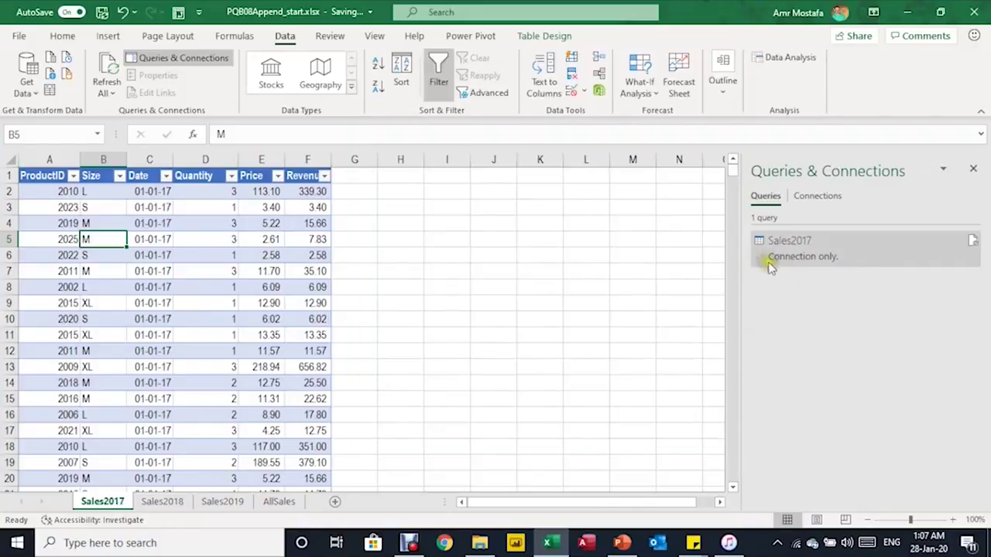
{"action": "mouse_move", "coordinate": [768, 263]}
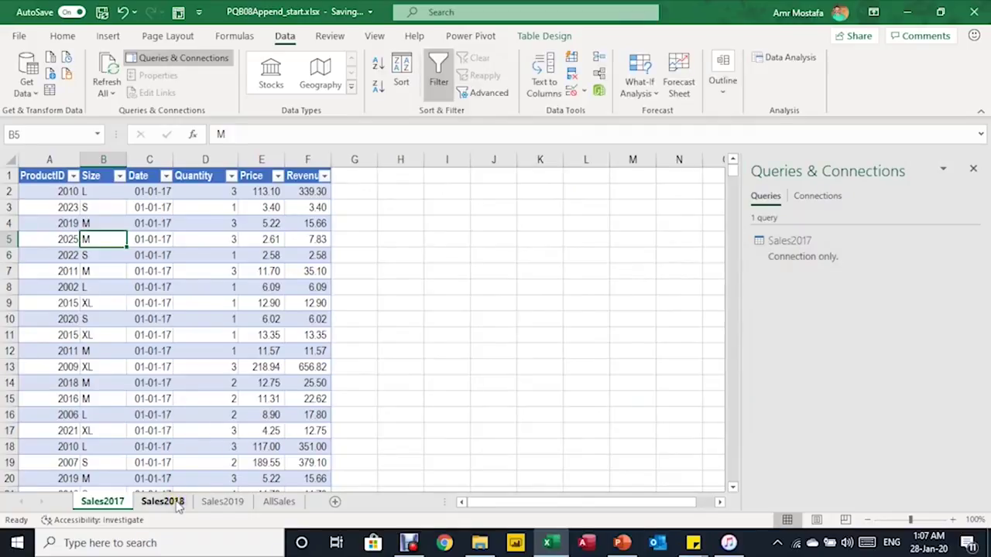
- Bring the Sales2018 table into Power Query and set its Date column to the Date type, replacing the current conversion
{"action": "left_click", "coordinate": [163, 502]}
{"action": "left_click", "coordinate": [127, 320]}
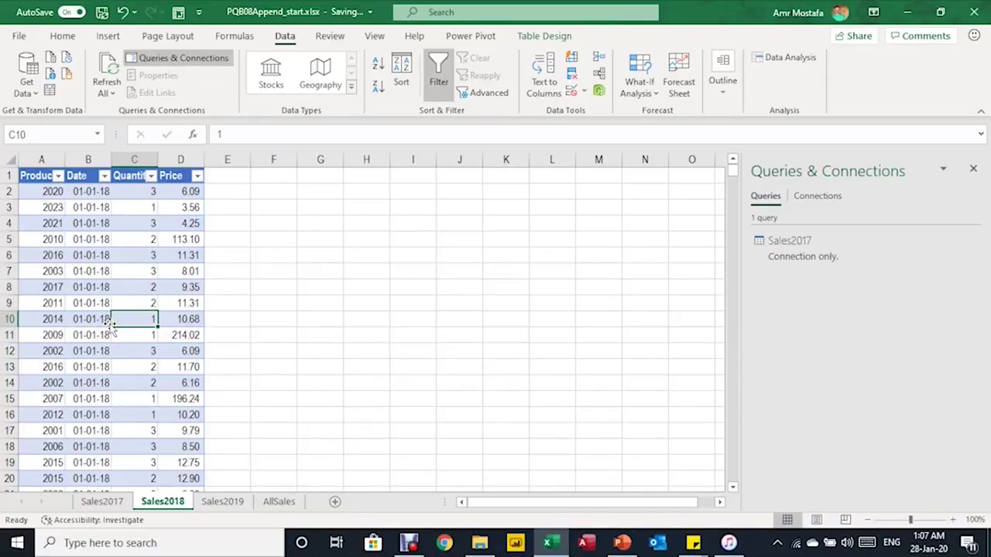
{"action": "key", "text": "alt"}
{"action": "key", "text": "a"}
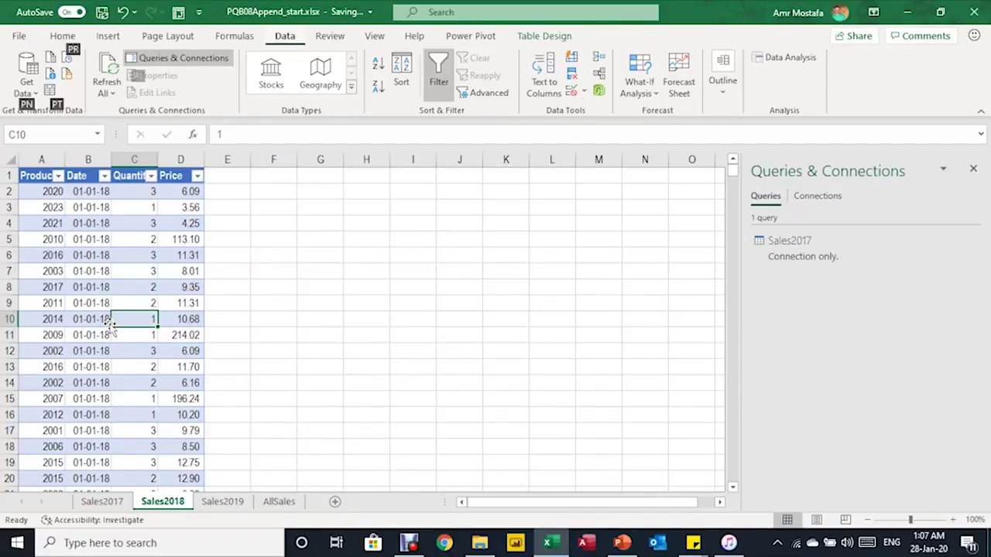
{"action": "key", "text": "p"}
{"action": "key", "text": "t"}
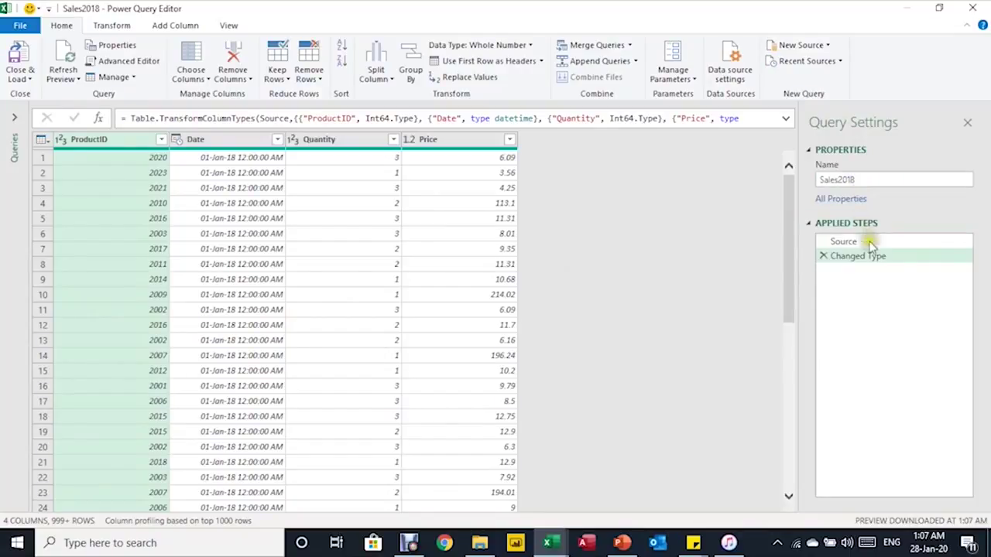
{"action": "left_click", "coordinate": [177, 140]}
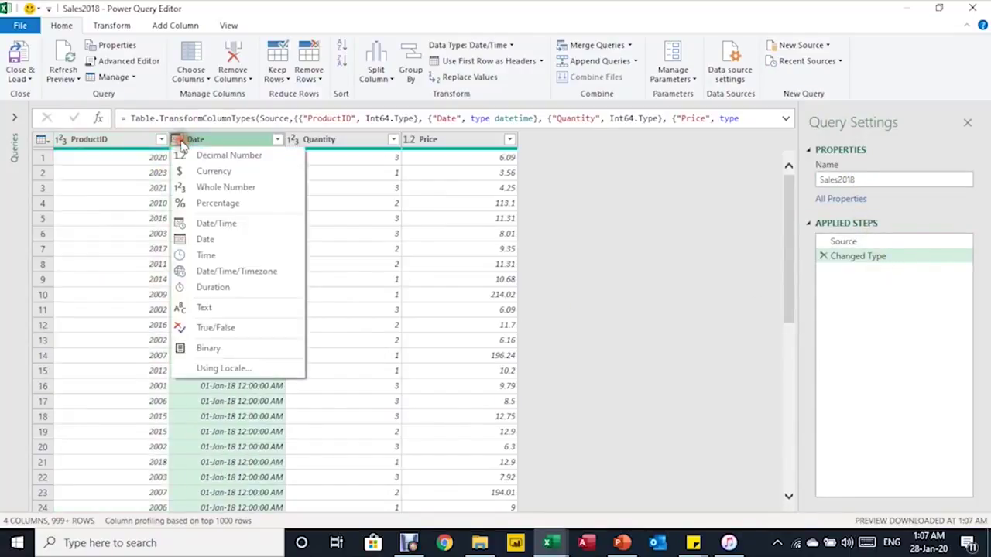
{"action": "left_click", "coordinate": [230, 242]}
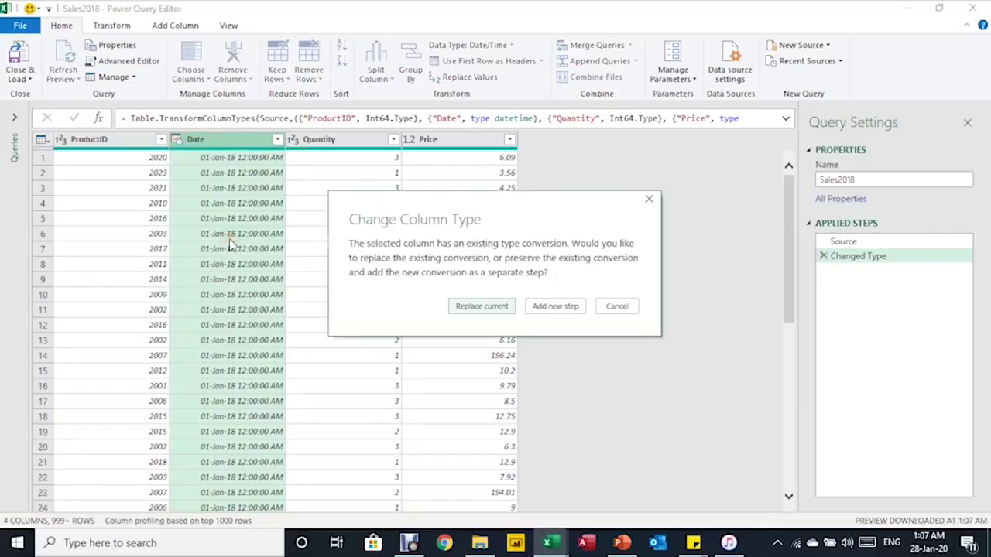
{"action": "left_click", "coordinate": [482, 308]}
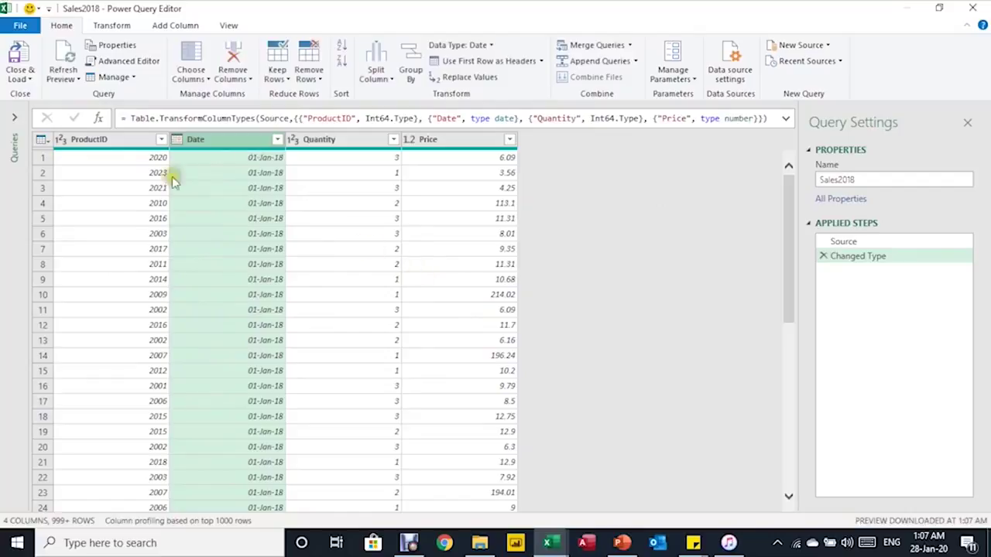
- Close the editor and load the Sales2018 query to the workbook as a connection only
{"action": "left_click", "coordinate": [19, 77]}
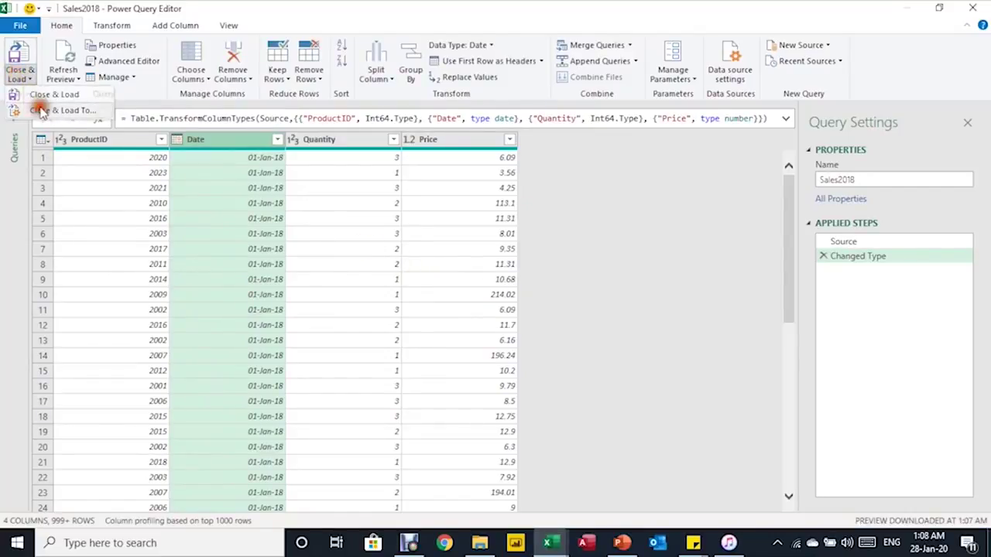
{"action": "left_click", "coordinate": [27, 94]}
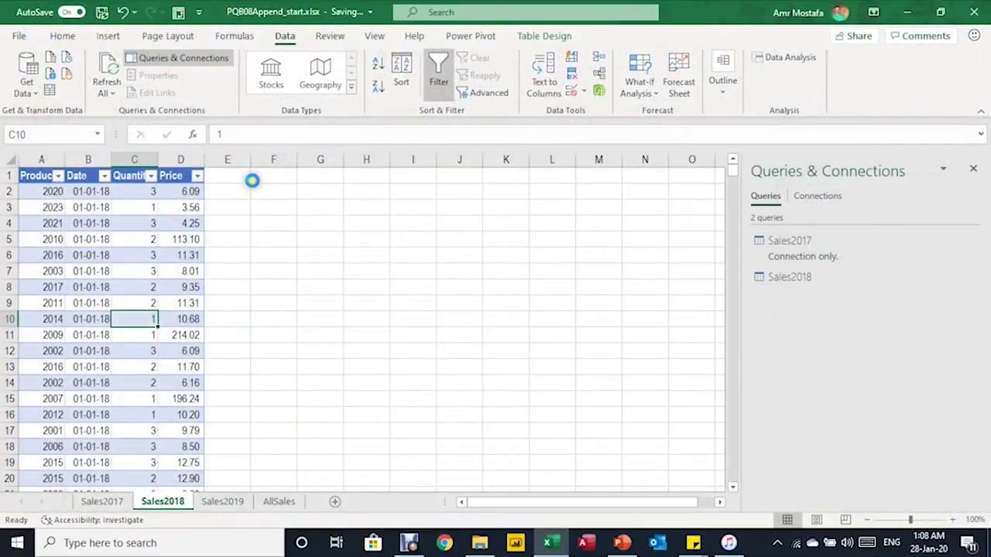
{"action": "left_click", "coordinate": [466, 238]}
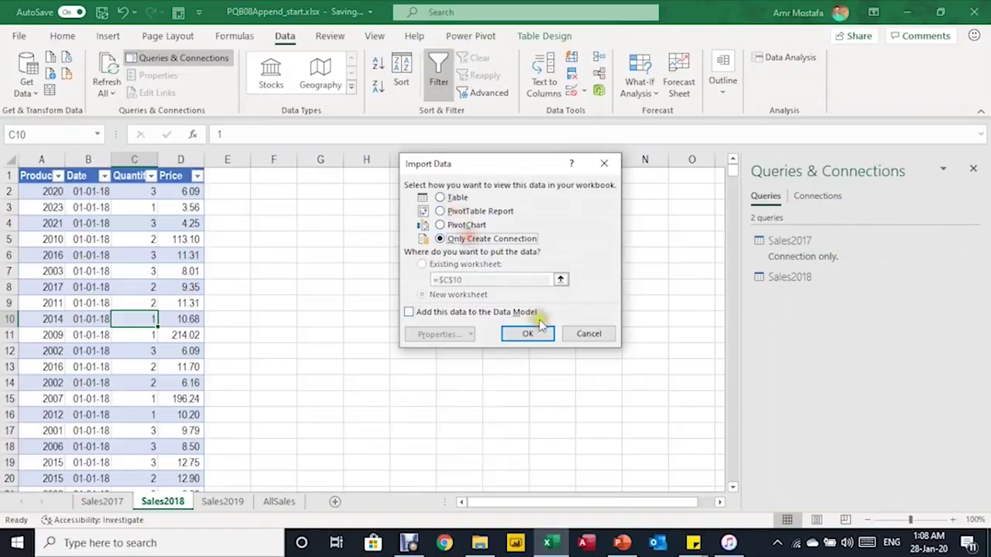
{"action": "left_click", "coordinate": [542, 334]}
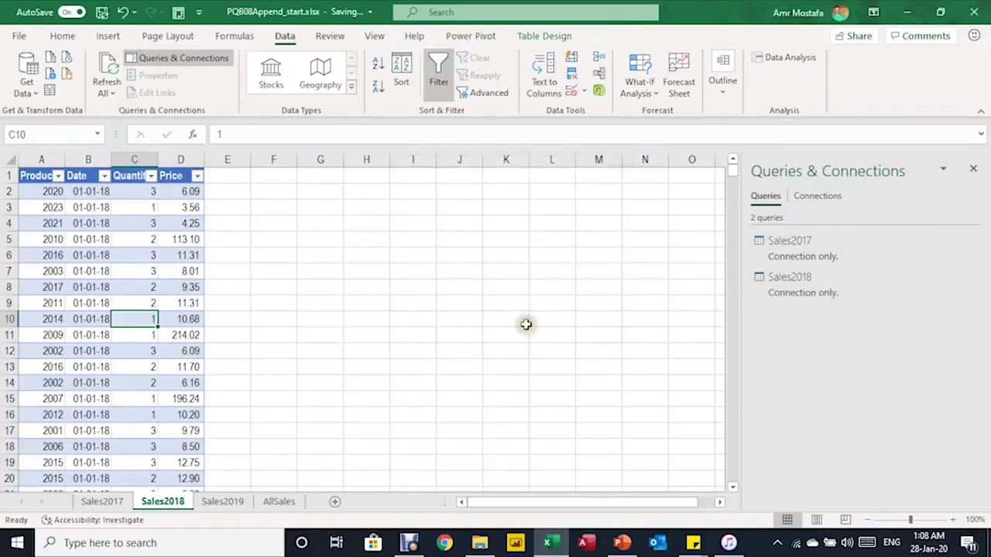
{"action": "left_click", "coordinate": [813, 283]}
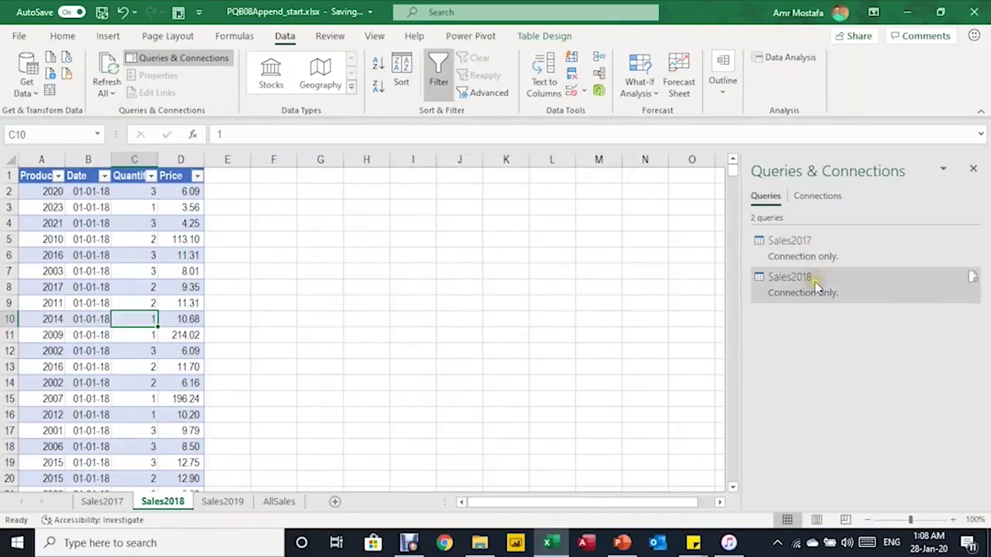
- Bring the Sales2019 table into Power Query and convert its Date column to the Date type, replacing the current conversion
{"action": "left_click", "coordinate": [220, 501]}
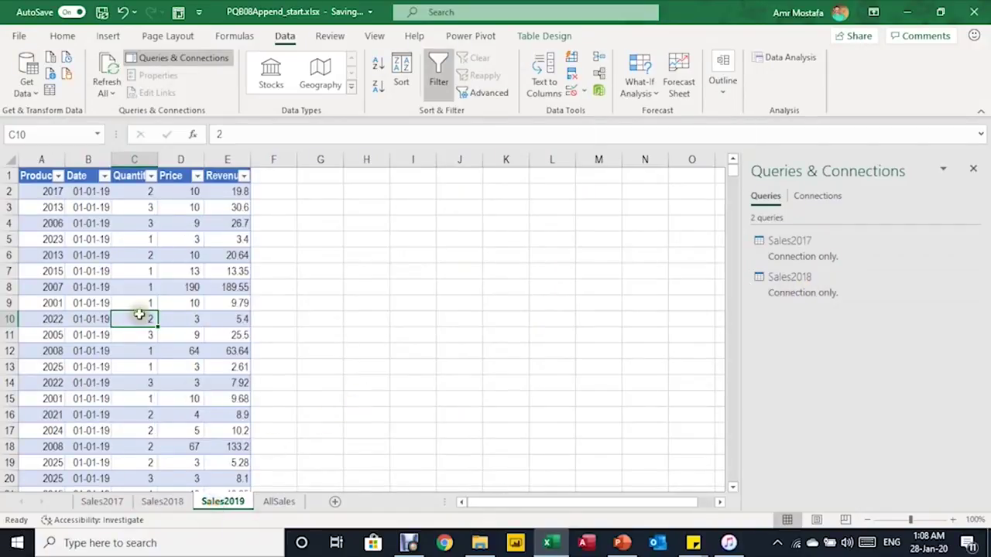
{"action": "key", "text": "alt+a"}
{"action": "key", "text": "p"}
{"action": "key", "text": "t"}
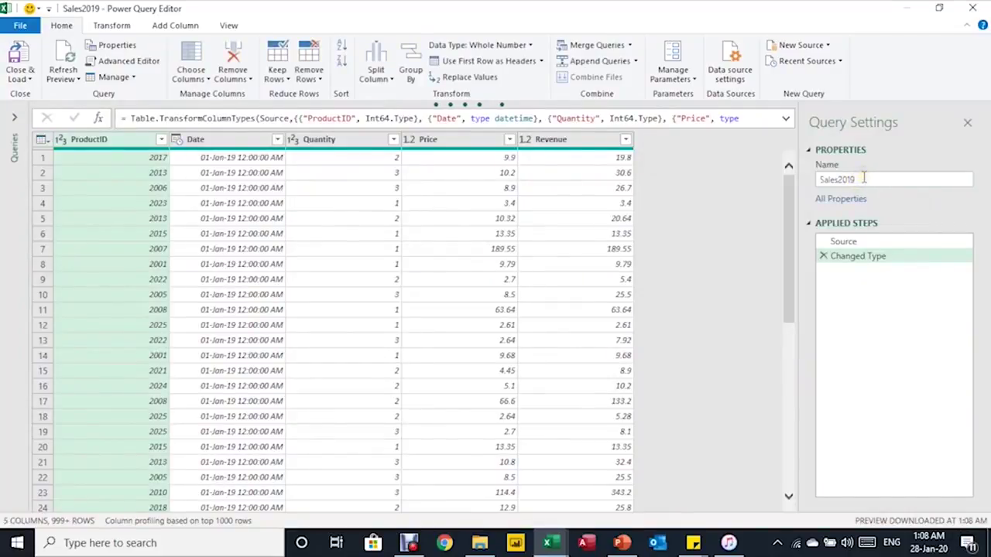
{"action": "left_click", "coordinate": [176, 139]}
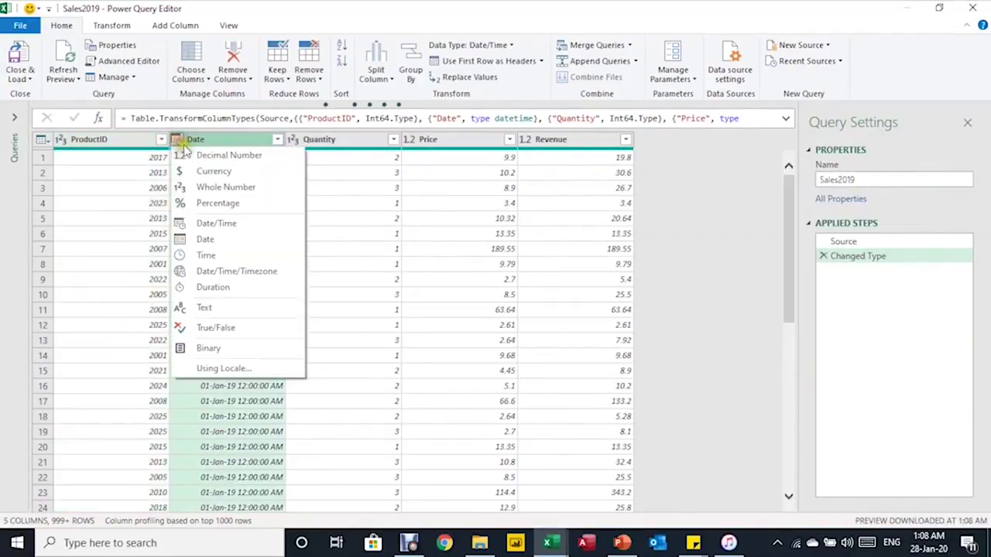
{"action": "left_click", "coordinate": [232, 223]}
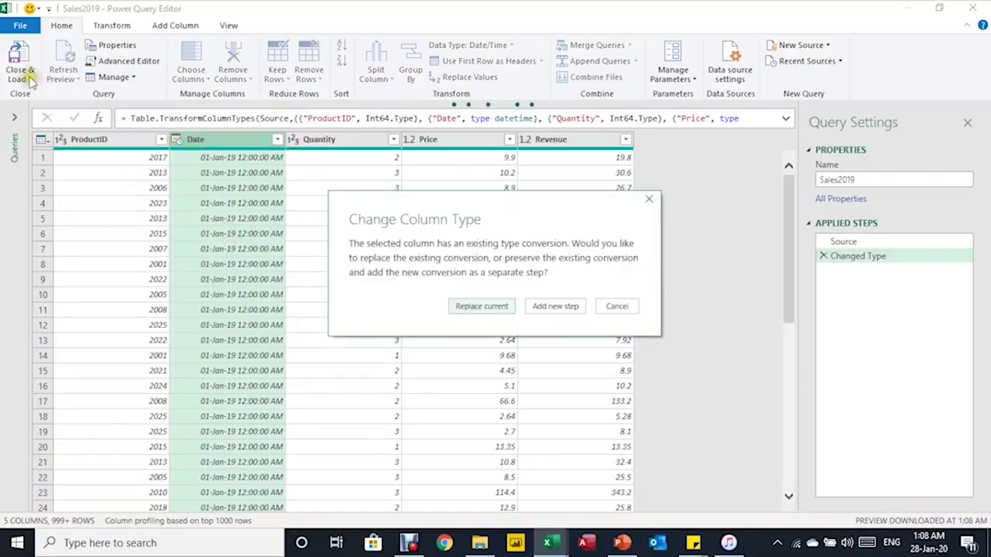
{"action": "left_click", "coordinate": [468, 309]}
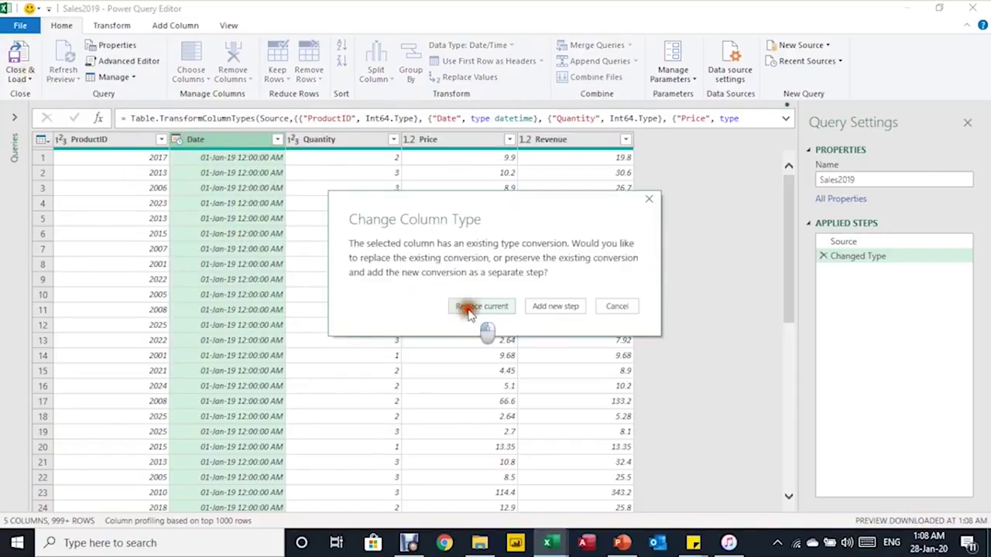
- Close the editor and load the Sales2019 query to the workbook as a connection only
{"action": "left_click", "coordinate": [21, 81]}
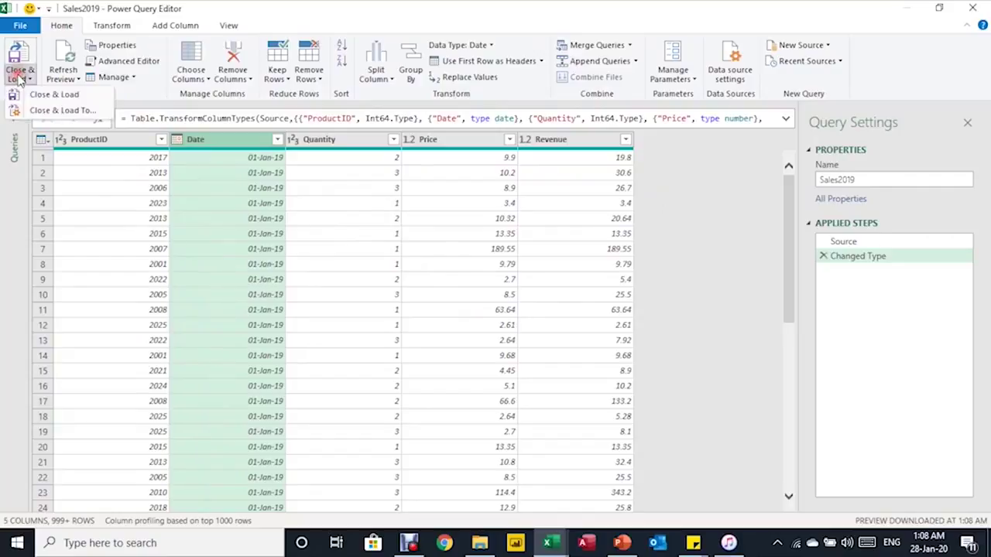
{"action": "left_click", "coordinate": [35, 96]}
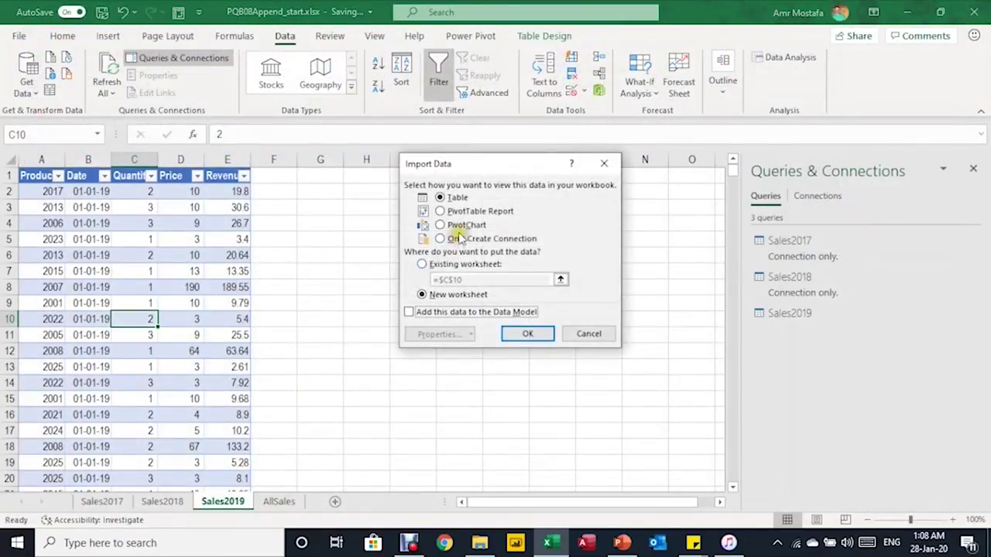
{"action": "left_click", "coordinate": [461, 240]}
{"action": "left_click", "coordinate": [536, 333]}
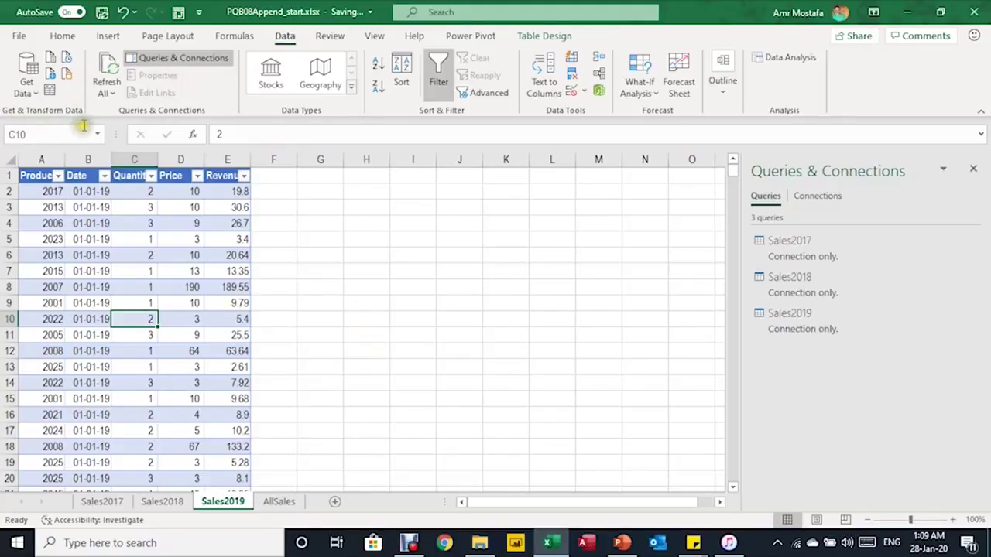
- Create an append query that combines three or more tables, adding Sales2017, Sales2018 and Sales2019 in that order
{"action": "left_click", "coordinate": [33, 93]}
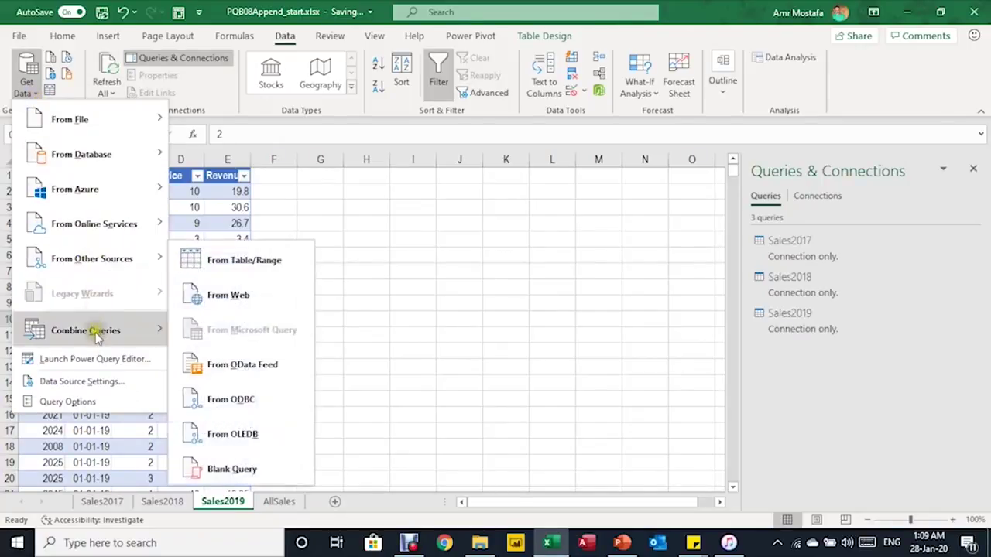
{"action": "mouse_move", "coordinate": [98, 333]}
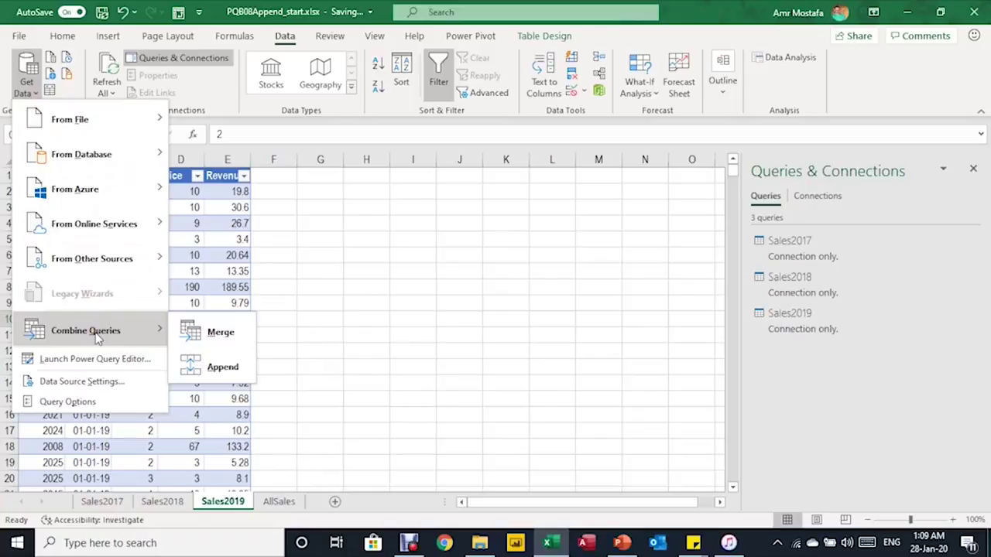
{"action": "left_click", "coordinate": [222, 367]}
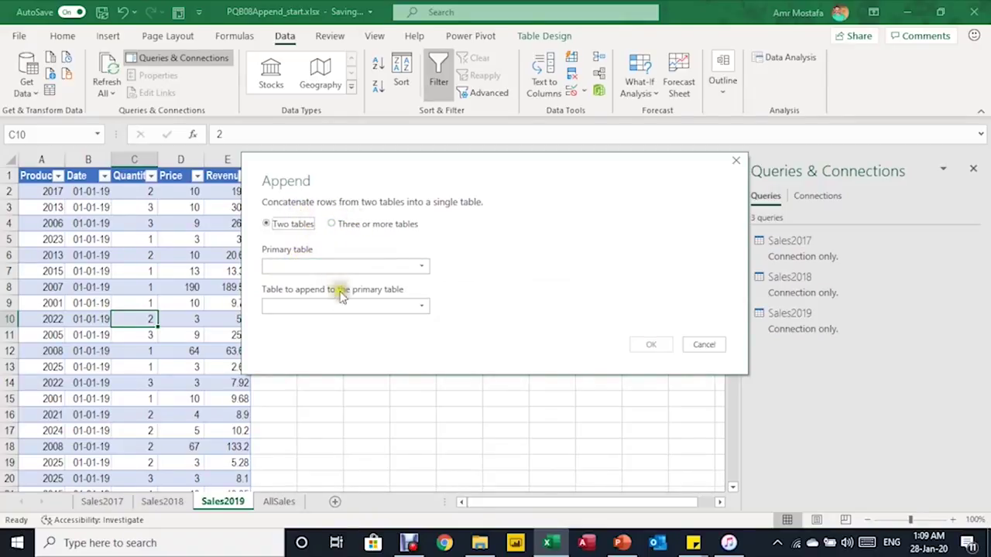
{"action": "left_click", "coordinate": [333, 224]}
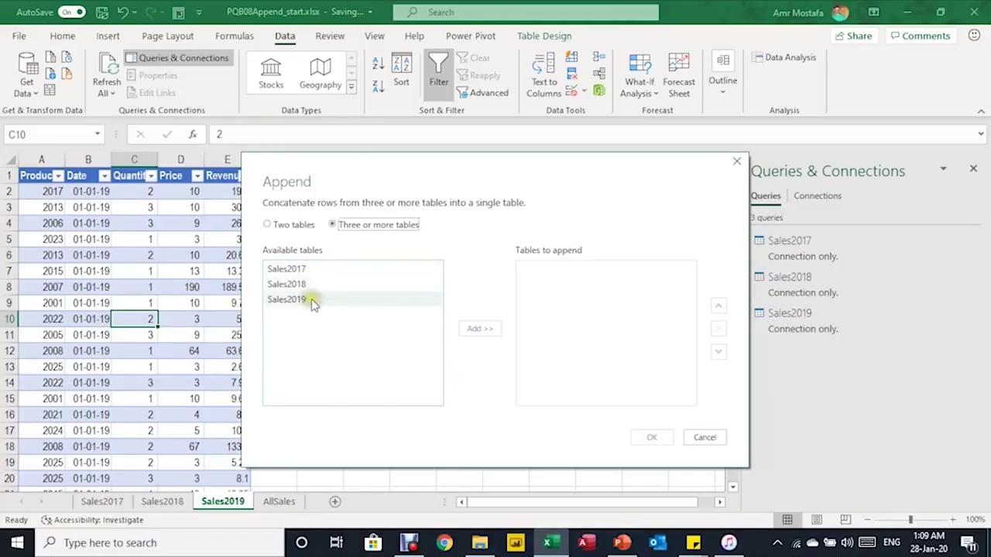
{"action": "left_click", "coordinate": [353, 310]}
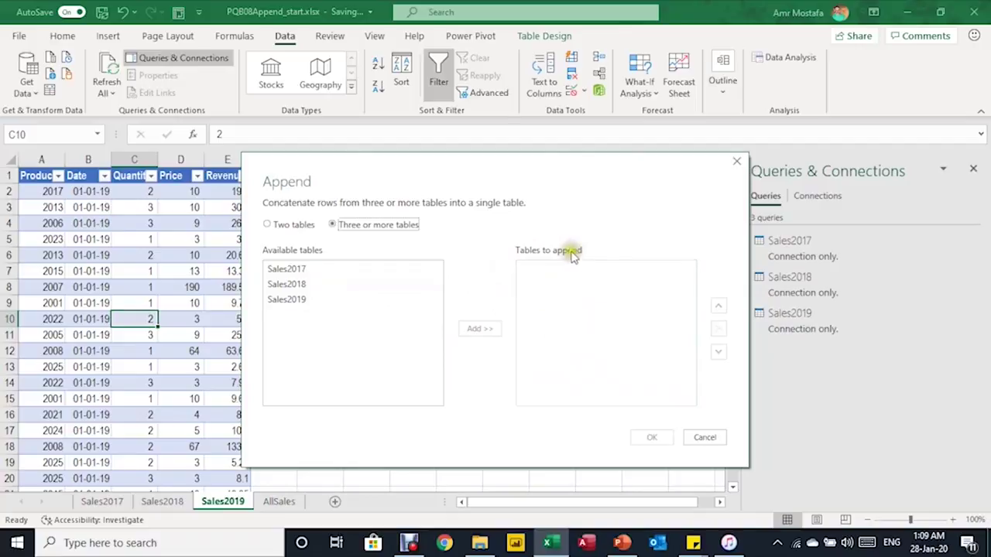
{"action": "left_click", "coordinate": [331, 270]}
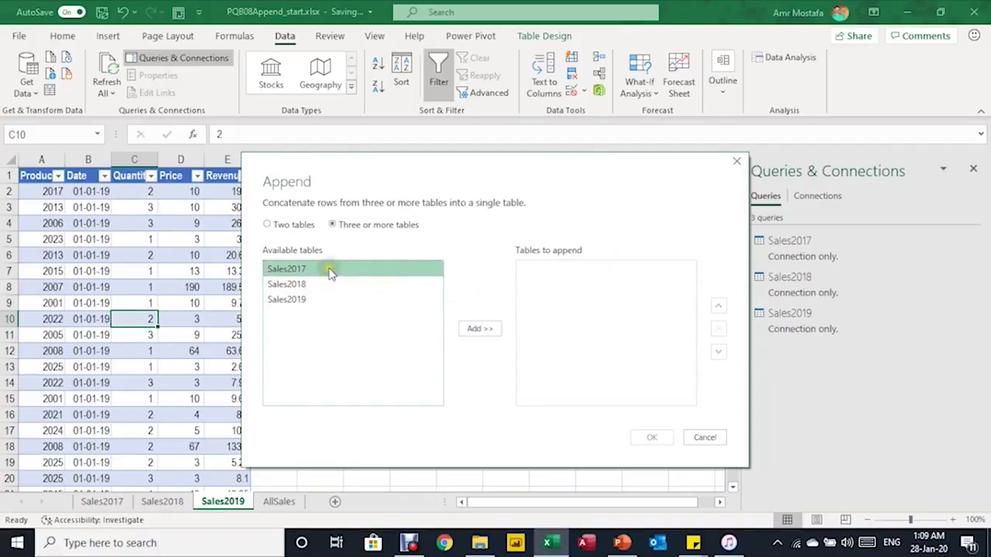
{"action": "left_click", "coordinate": [322, 299], "text": "shift"}
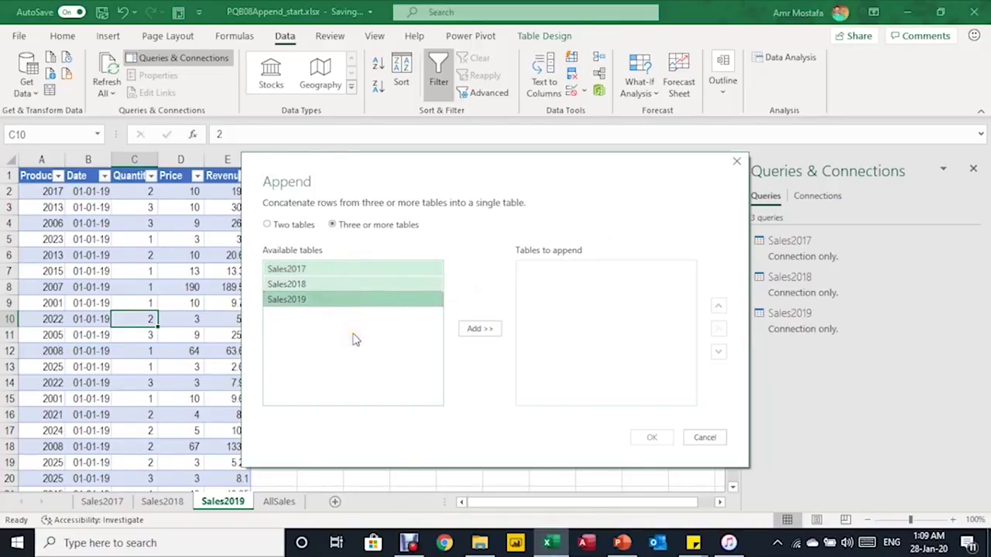
{"action": "left_click", "coordinate": [472, 329]}
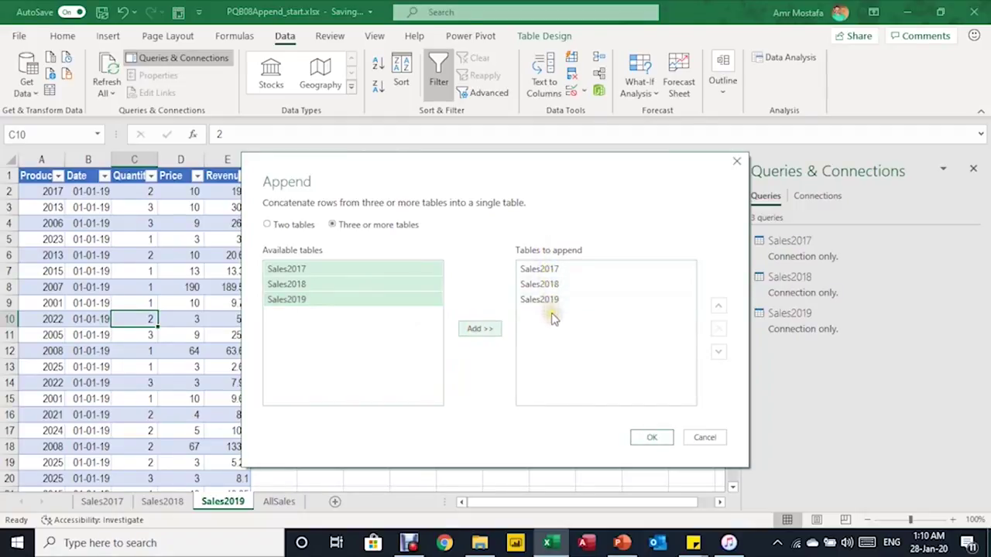
{"action": "left_click", "coordinate": [650, 437]}
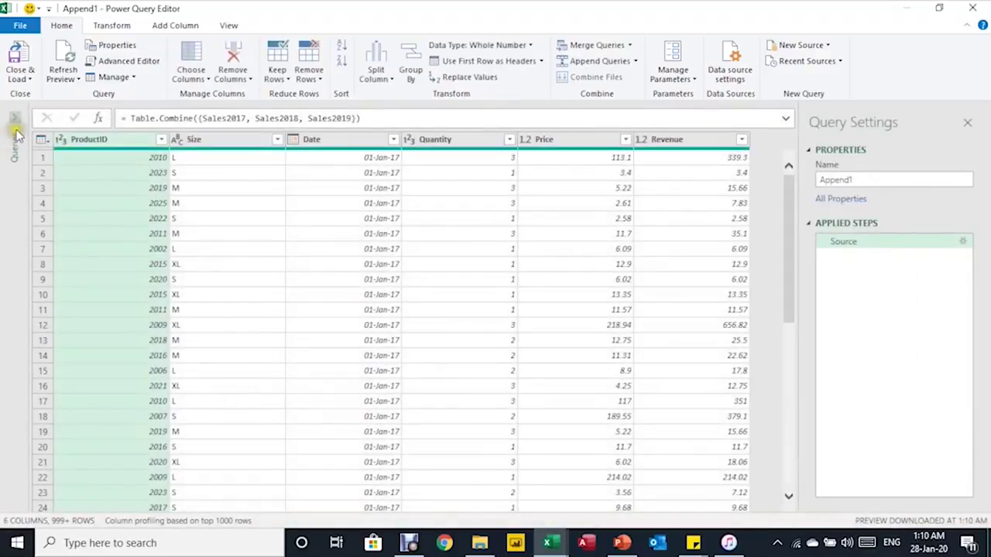
- Show the list of queries and rename the appended query AllSales
{"action": "left_click", "coordinate": [15, 121]}
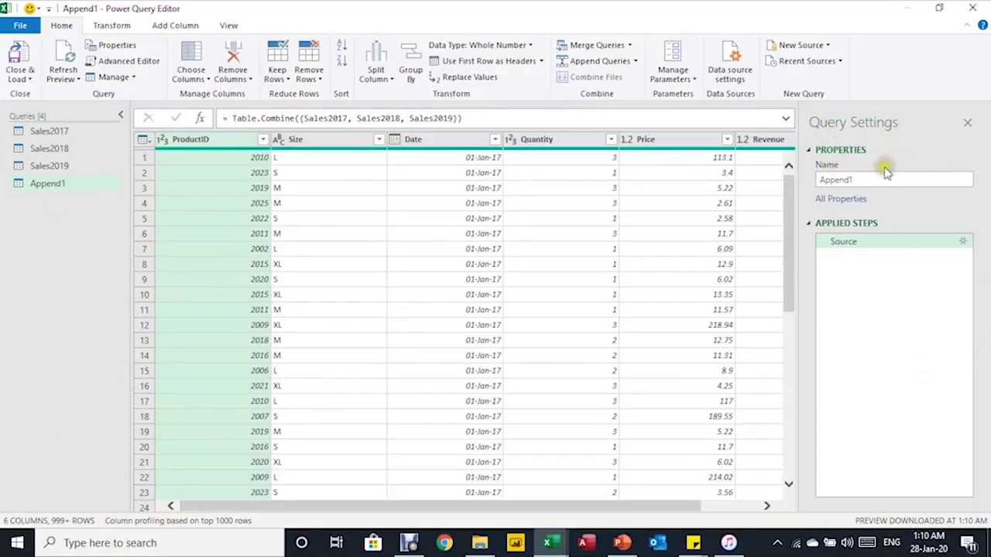
{"action": "left_click_drag", "start_coordinate": [873, 178], "coordinate": [814, 169]}
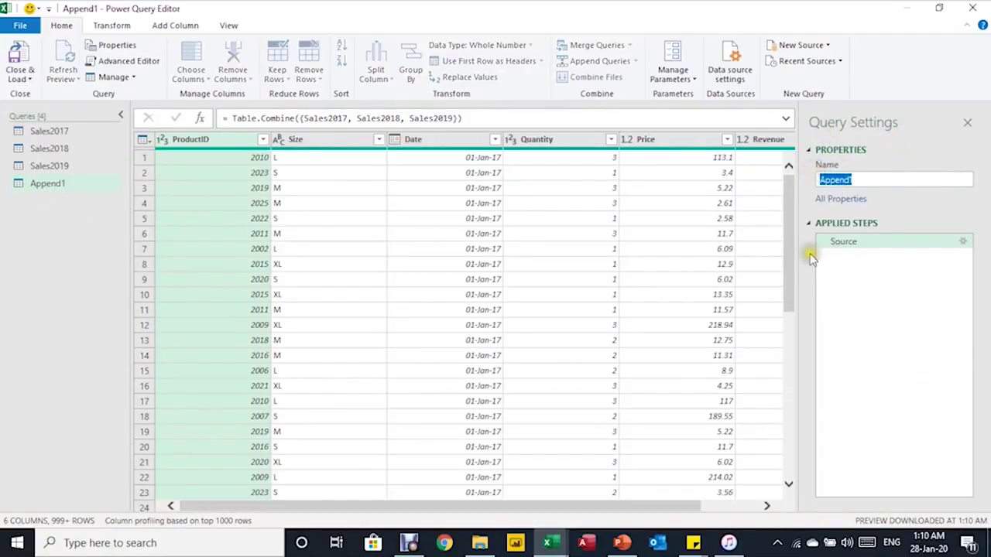
{"action": "type", "text": "All"}
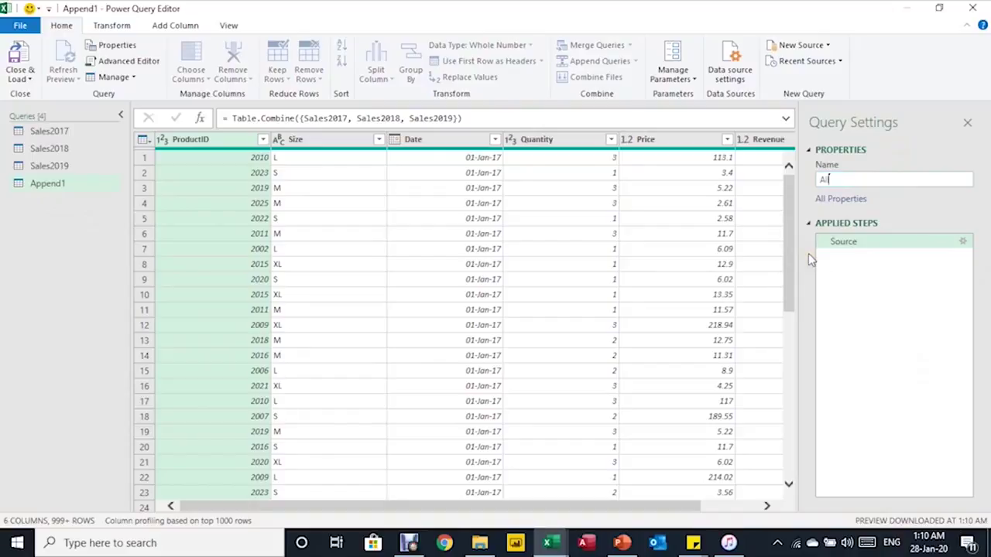
{"action": "type", "text": "Sales"}
{"action": "key", "text": "Return"}
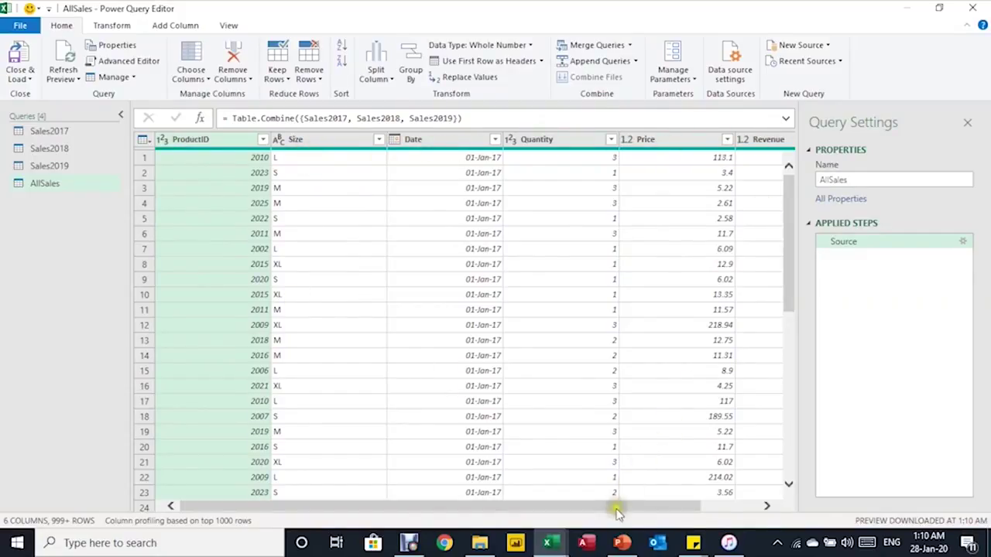
- Load the complete list of Size filter values and check it for null entries
{"action": "left_click_drag", "start_coordinate": [614, 505], "coordinate": [703, 505]}
{"action": "left_click", "coordinate": [372, 284]}
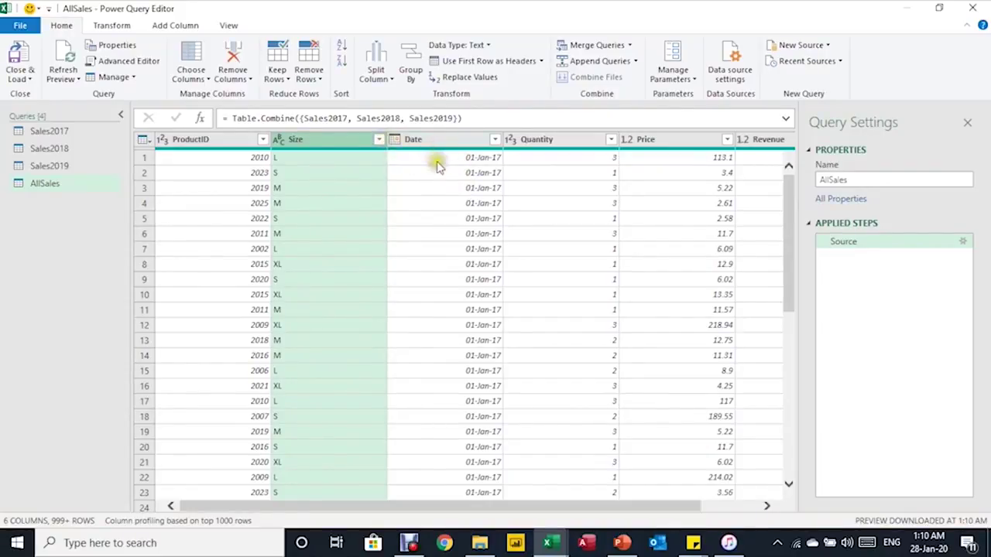
{"action": "left_click", "coordinate": [378, 139]}
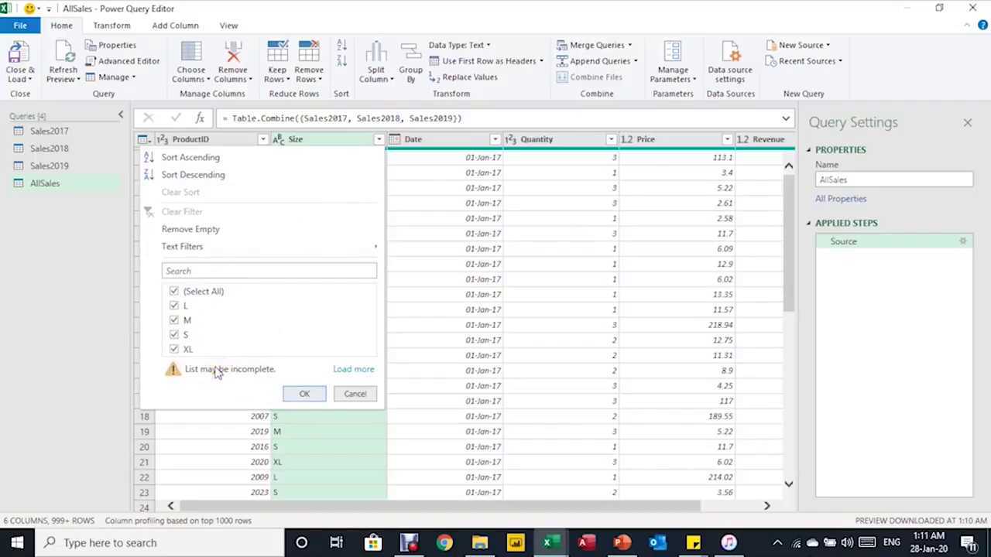
{"action": "left_click", "coordinate": [352, 370]}
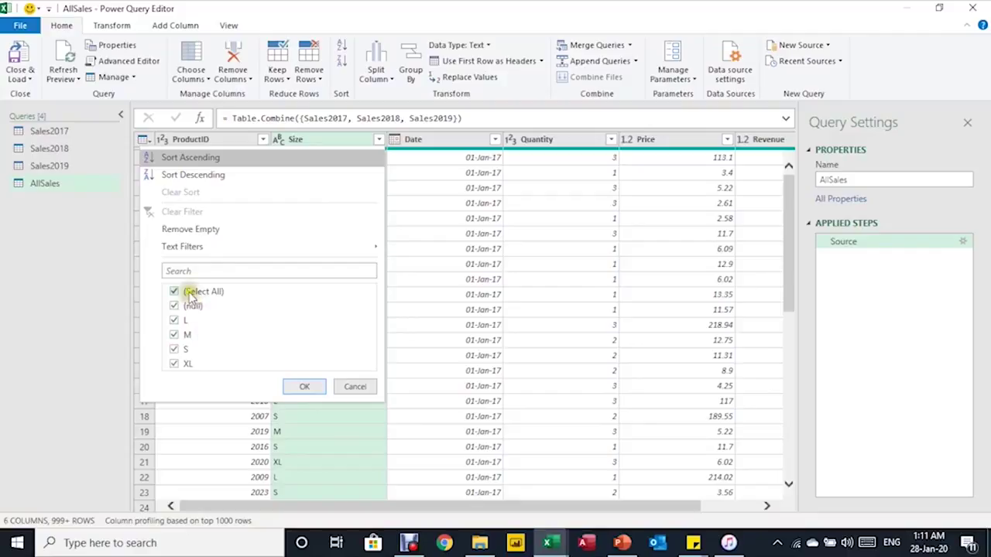
{"action": "left_click", "coordinate": [173, 291]}
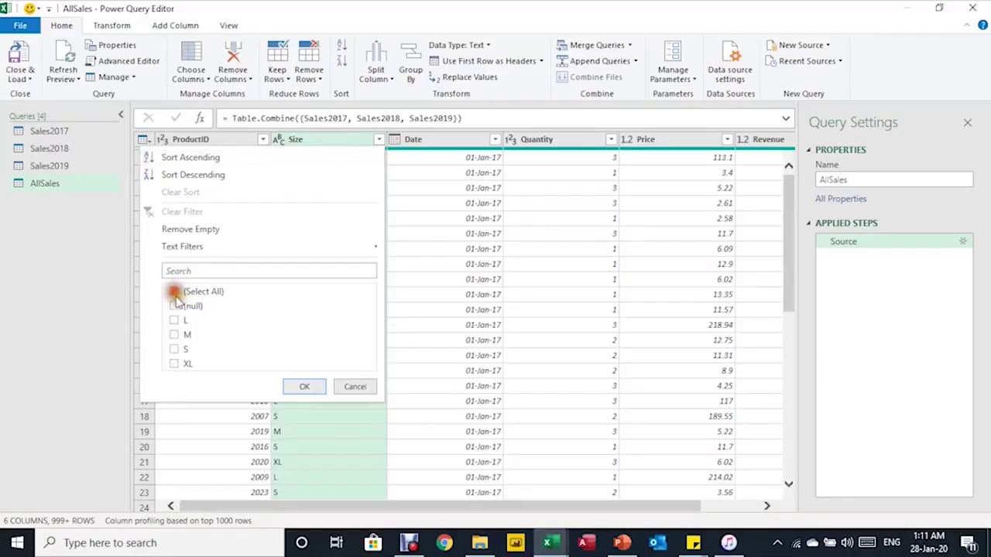
{"action": "left_click", "coordinate": [174, 306]}
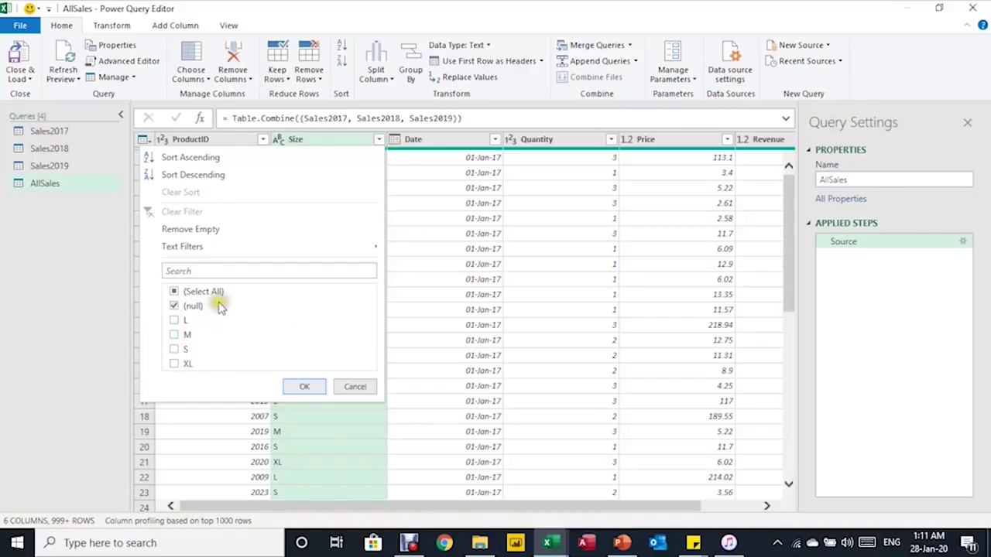
- Filter the Revenue column to null values only to inspect those rows, and delete the resulting Filtered Rows step
{"action": "left_click_drag", "start_coordinate": [487, 506], "coordinate": [553, 503]}
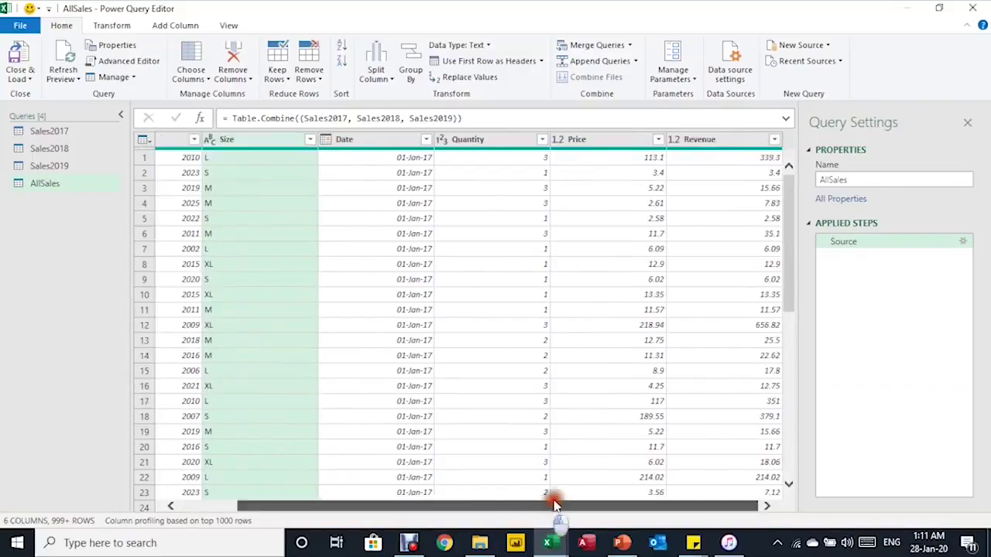
{"action": "left_click", "coordinate": [775, 140]}
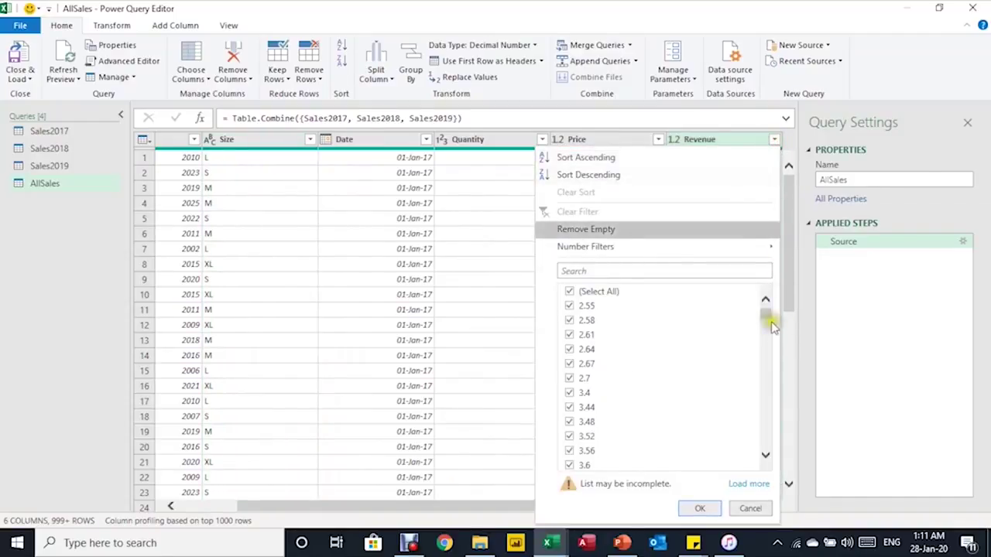
{"action": "left_click_drag", "start_coordinate": [767, 313], "coordinate": [767, 362]}
{"action": "left_click", "coordinate": [739, 484]}
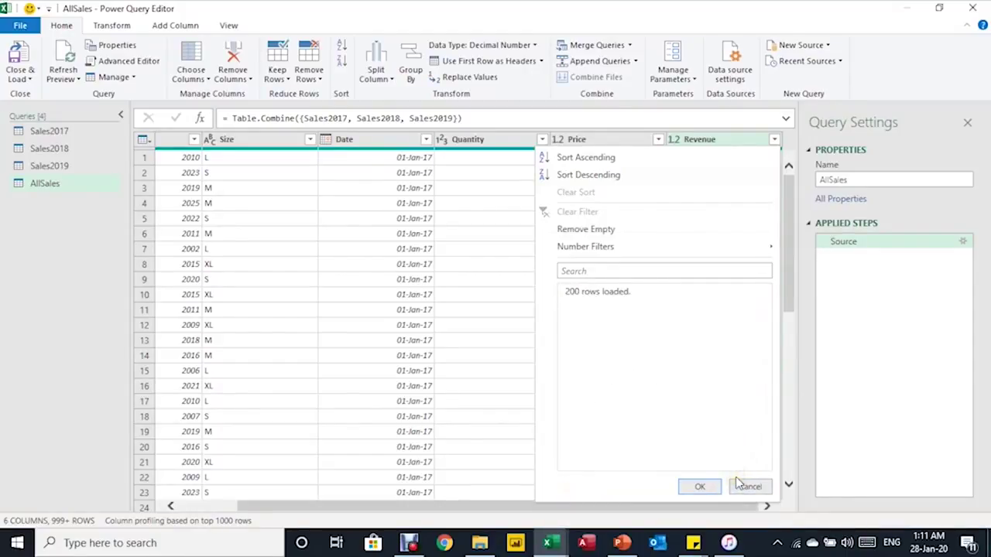
{"action": "left_click", "coordinate": [591, 293]}
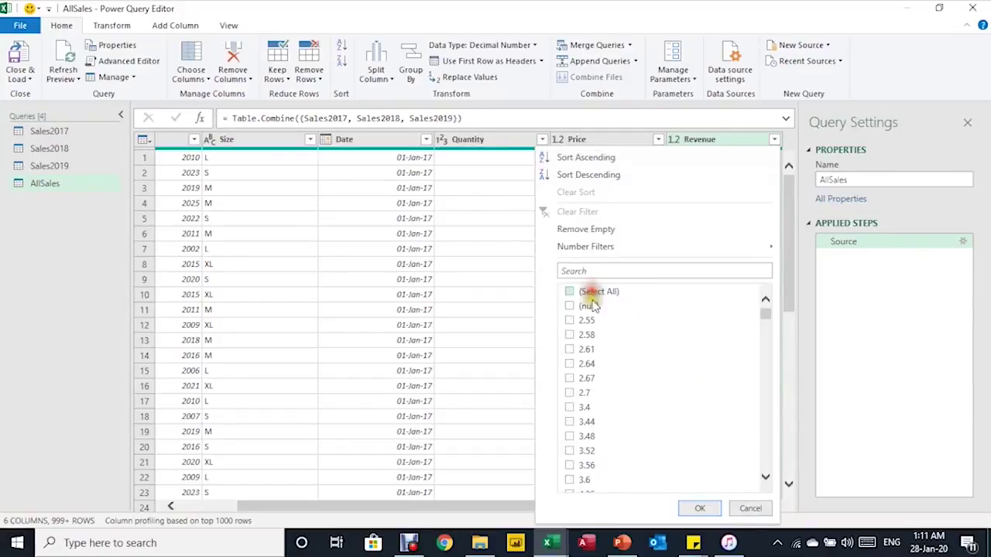
{"action": "left_click", "coordinate": [591, 306]}
{"action": "left_click", "coordinate": [698, 508]}
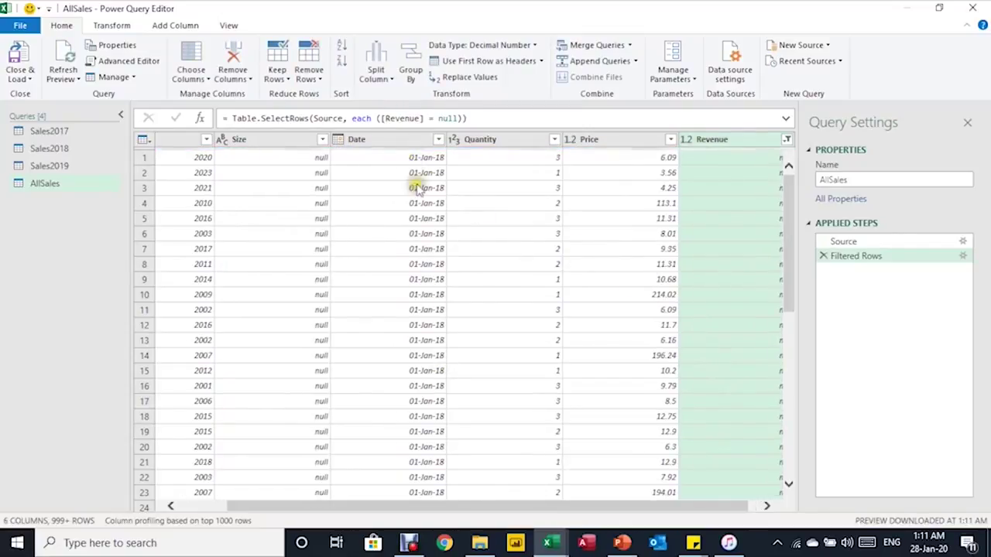
{"action": "left_click_drag", "start_coordinate": [645, 505], "coordinate": [657, 505]}
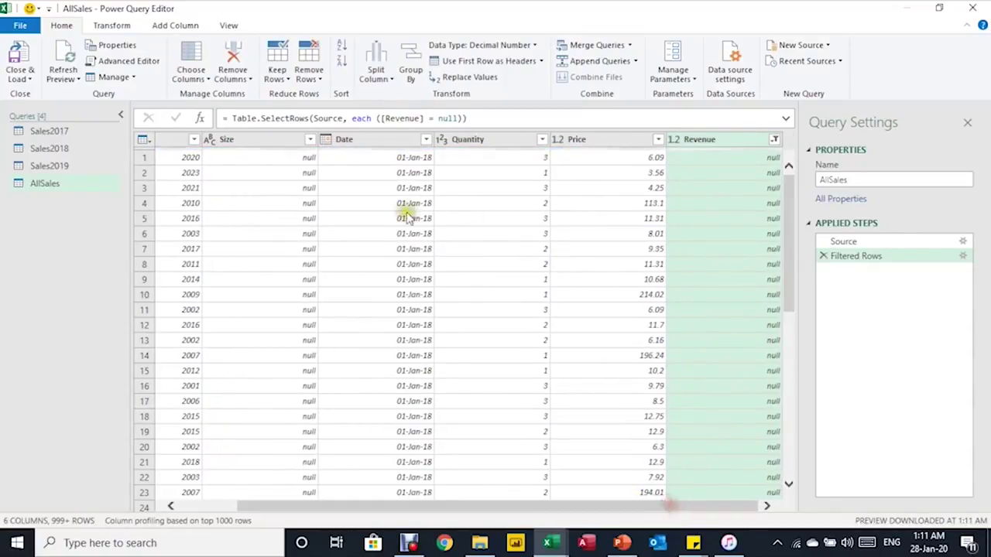
{"action": "left_click", "coordinate": [823, 257]}
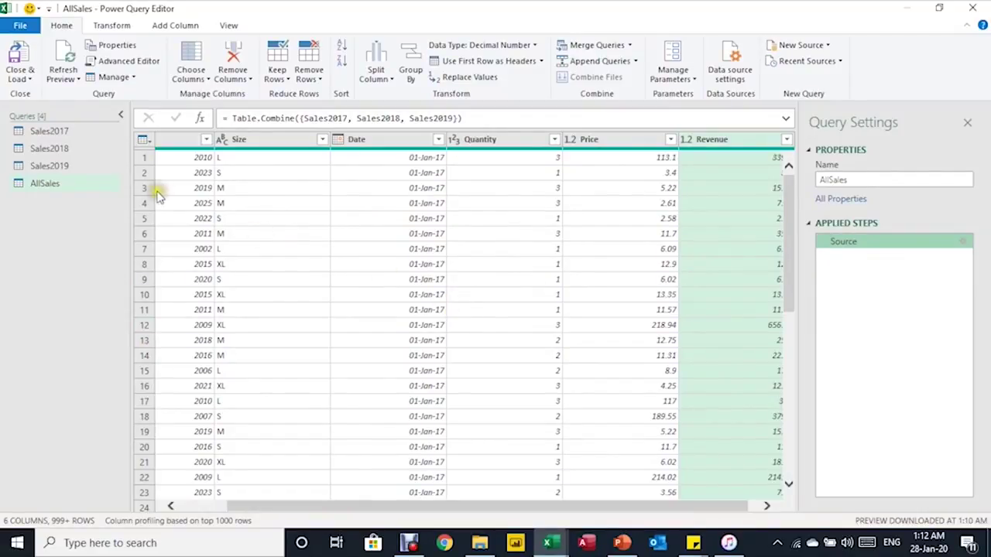
- Close the editor and load the AllSales query as a table at cell A1 of the existing AllSales worksheet, and open that sheet
{"action": "left_click", "coordinate": [120, 115]}
{"action": "left_click", "coordinate": [31, 80]}
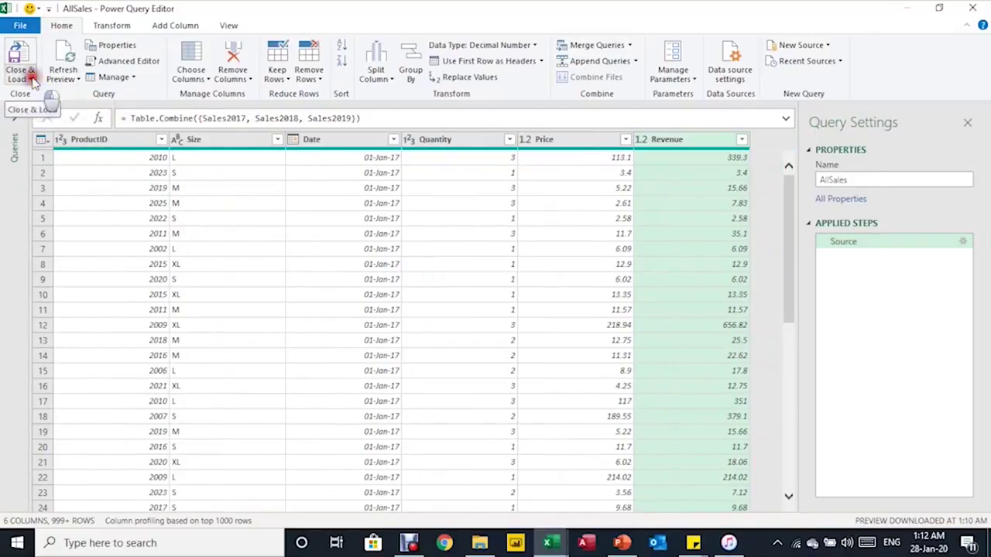
{"action": "left_click", "coordinate": [50, 112]}
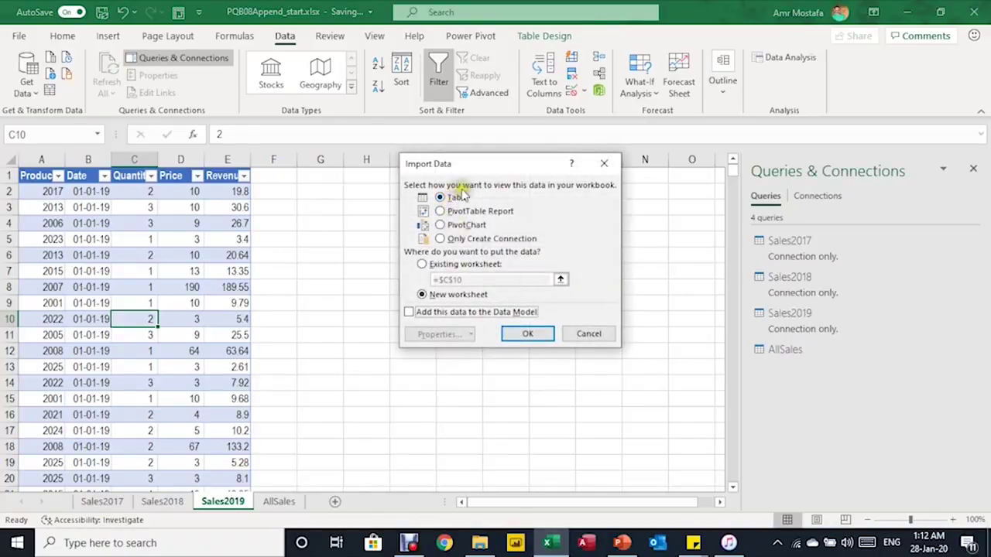
{"action": "left_click", "coordinate": [422, 264]}
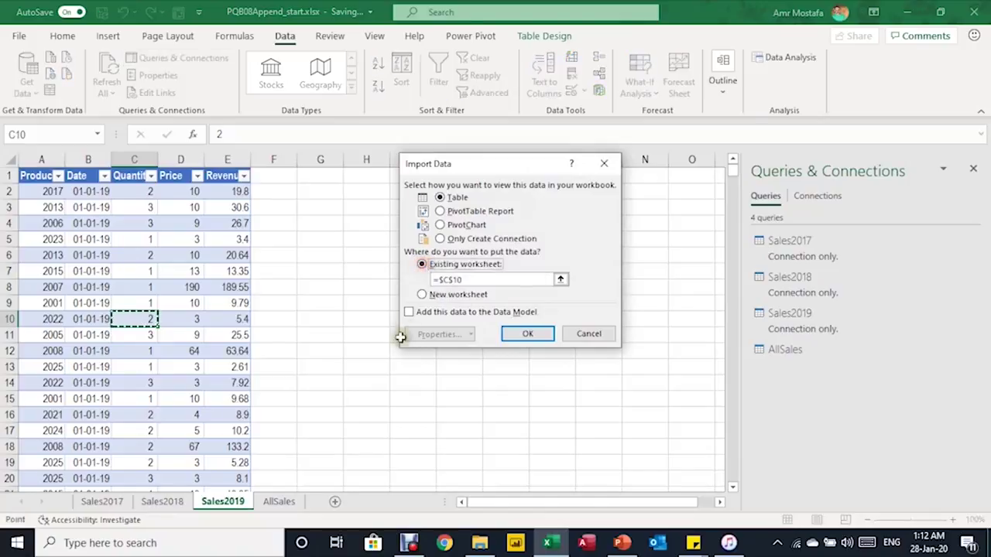
{"action": "left_click", "coordinate": [288, 502]}
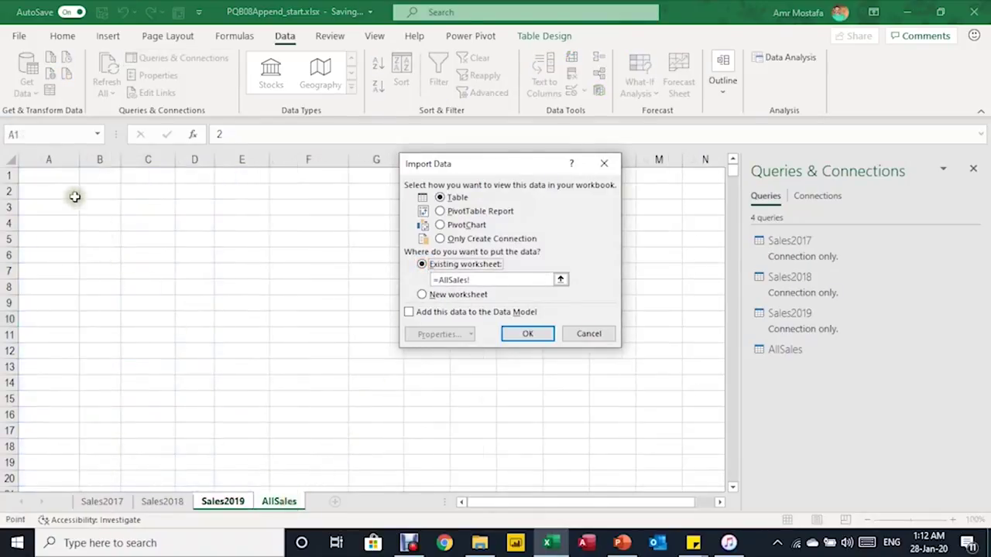
{"action": "left_click", "coordinate": [49, 176]}
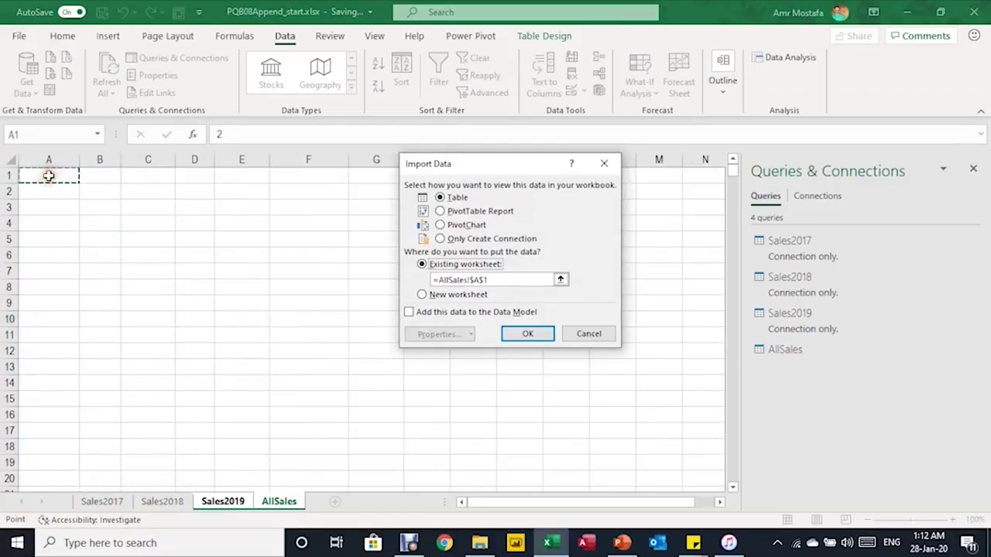
{"action": "left_click", "coordinate": [527, 334]}
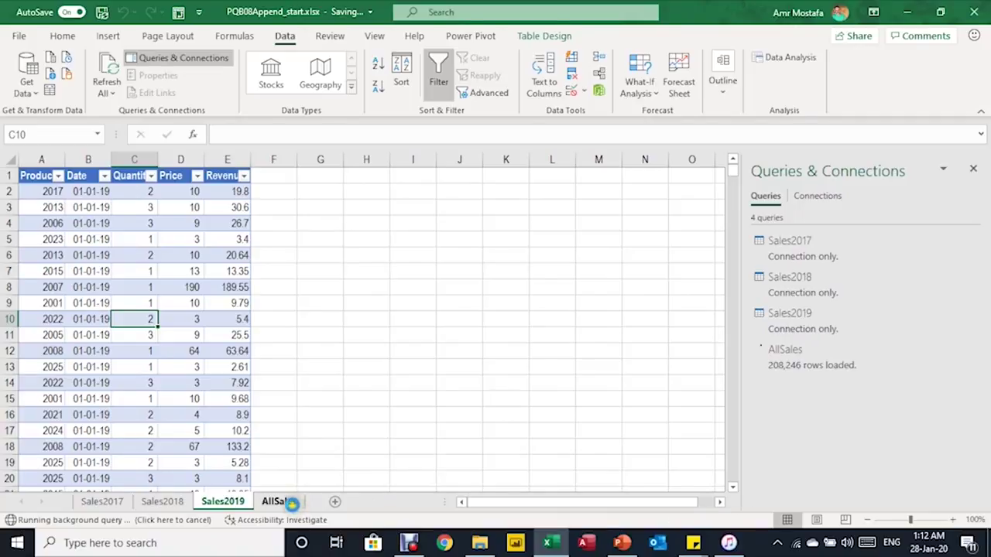
{"action": "left_click", "coordinate": [291, 502]}
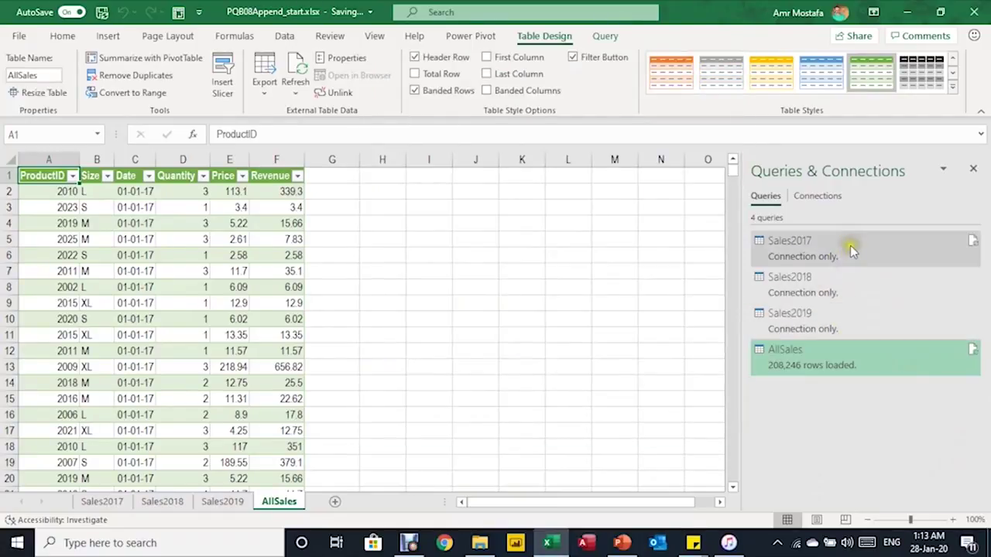
- Open the Sales2017 query in the editor and remove its Size column
{"action": "left_click", "coordinate": [849, 249]}
{"action": "double_click", "coordinate": [849, 251]}
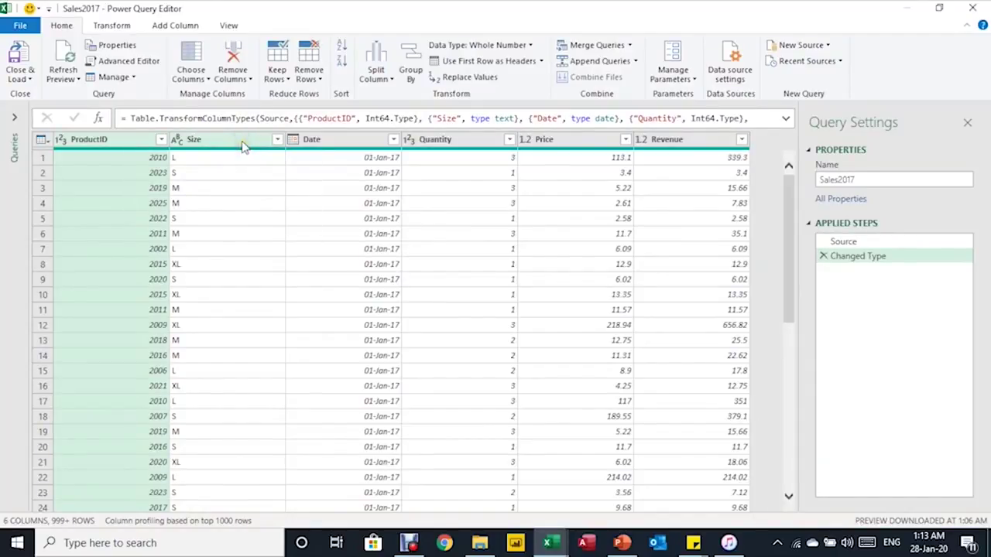
{"action": "left_click", "coordinate": [243, 140]}
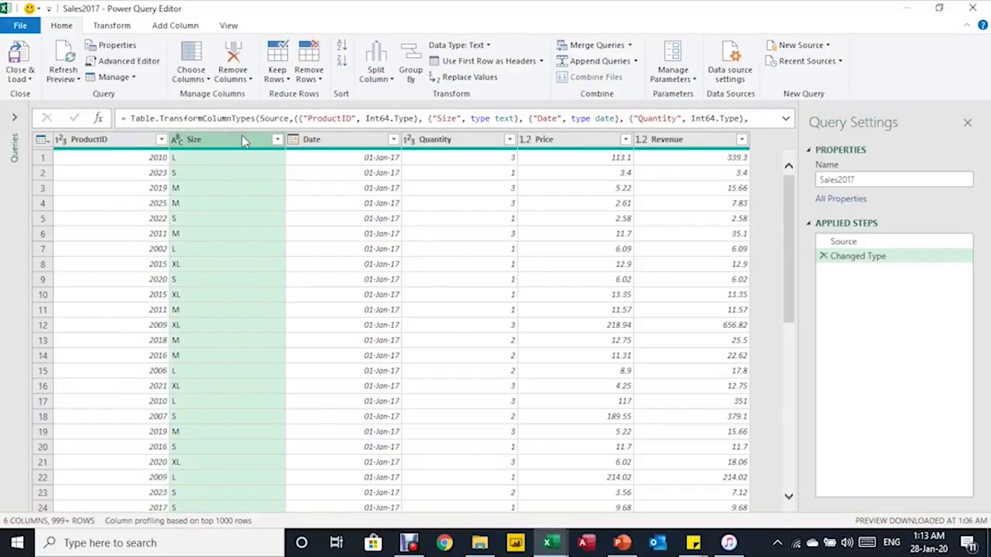
{"action": "right_click", "coordinate": [242, 139]}
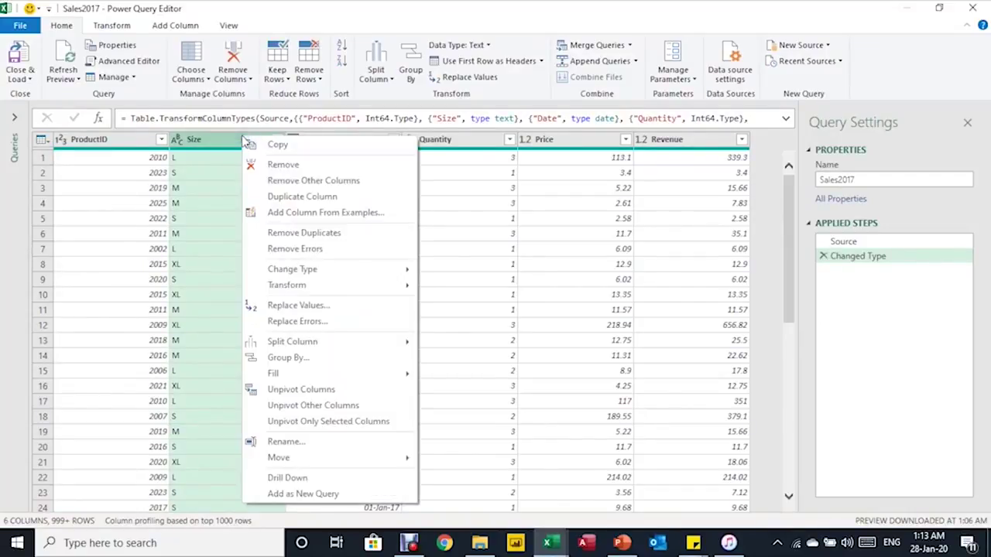
{"action": "left_click", "coordinate": [279, 164]}
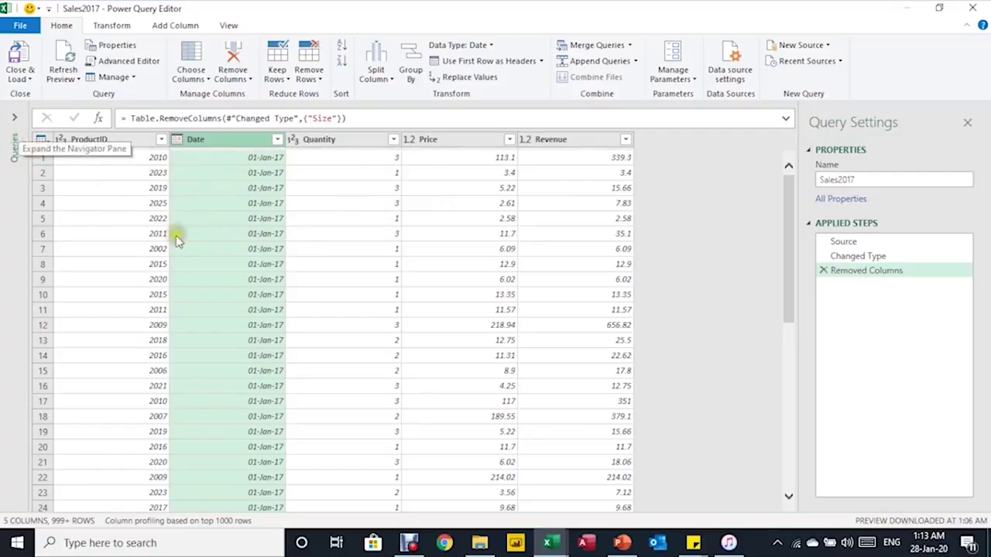
- Show the list of queries and, in Sales2018, add a column that multiplies Quantity by Price
{"action": "left_click", "coordinate": [14, 118]}
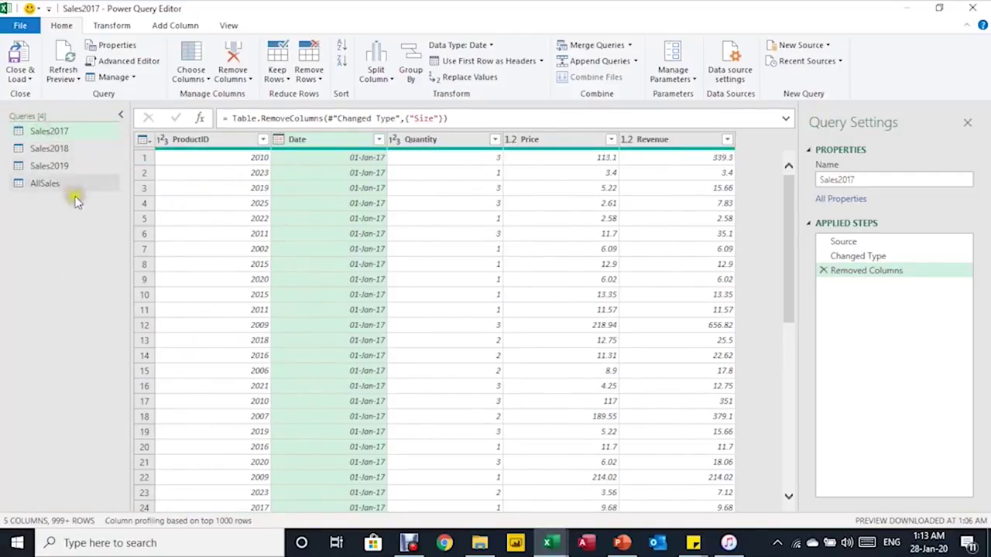
{"action": "left_click", "coordinate": [54, 150]}
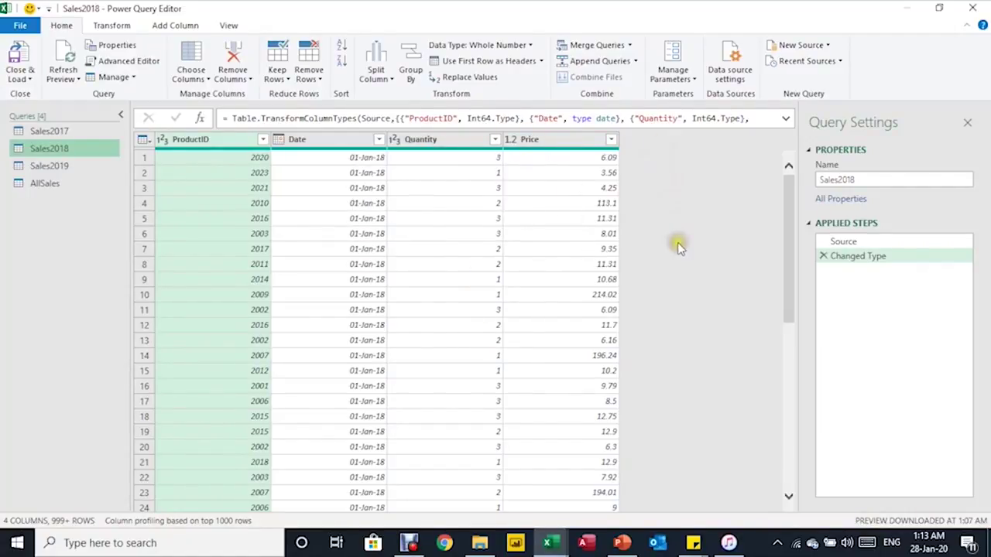
{"action": "left_click", "coordinate": [197, 25]}
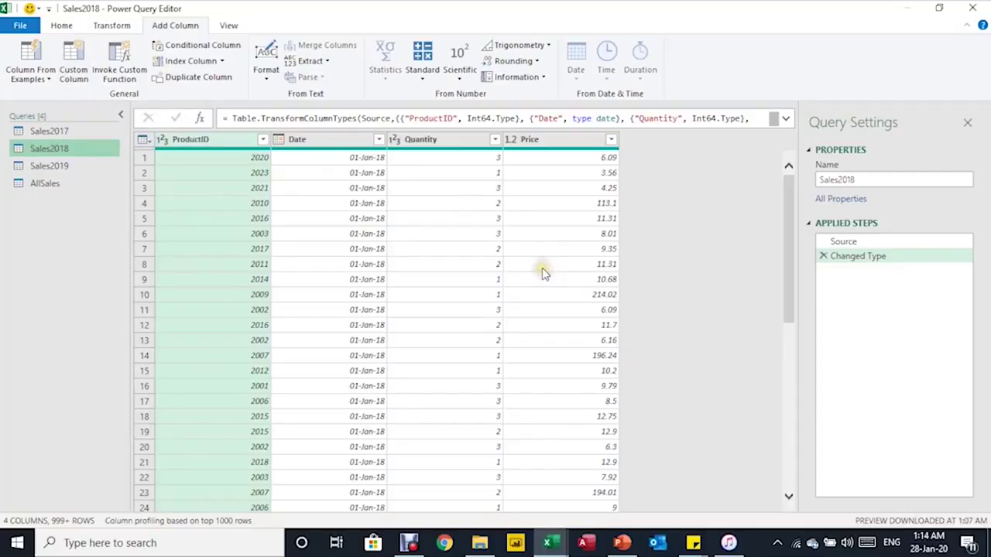
{"action": "left_click", "coordinate": [443, 143]}
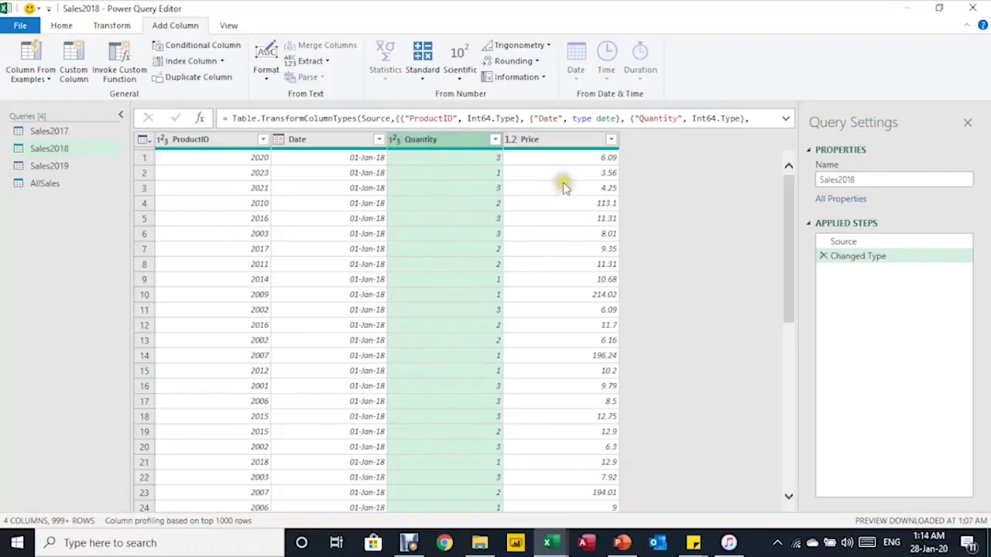
{"action": "left_click", "coordinate": [548, 145], "text": "ctrl"}
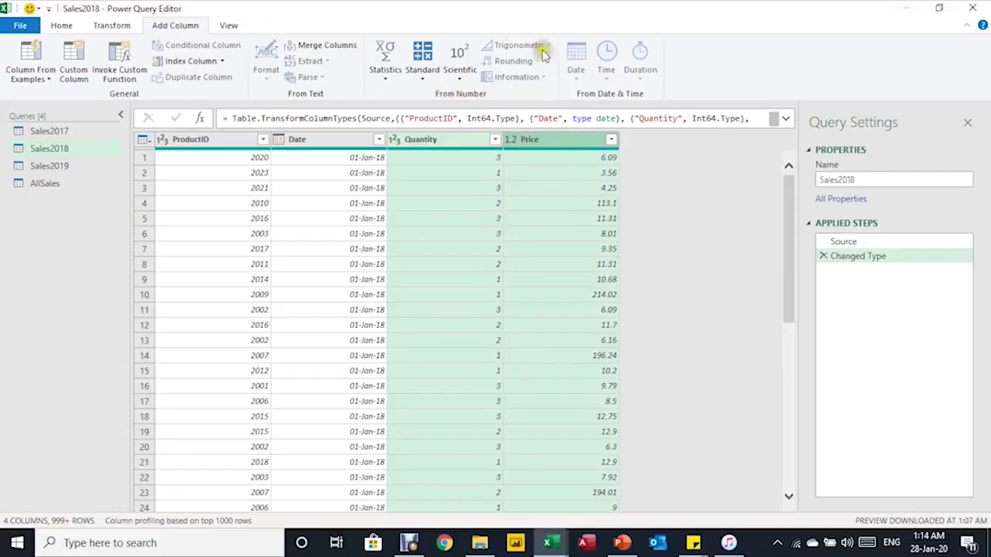
{"action": "left_click", "coordinate": [424, 75]}
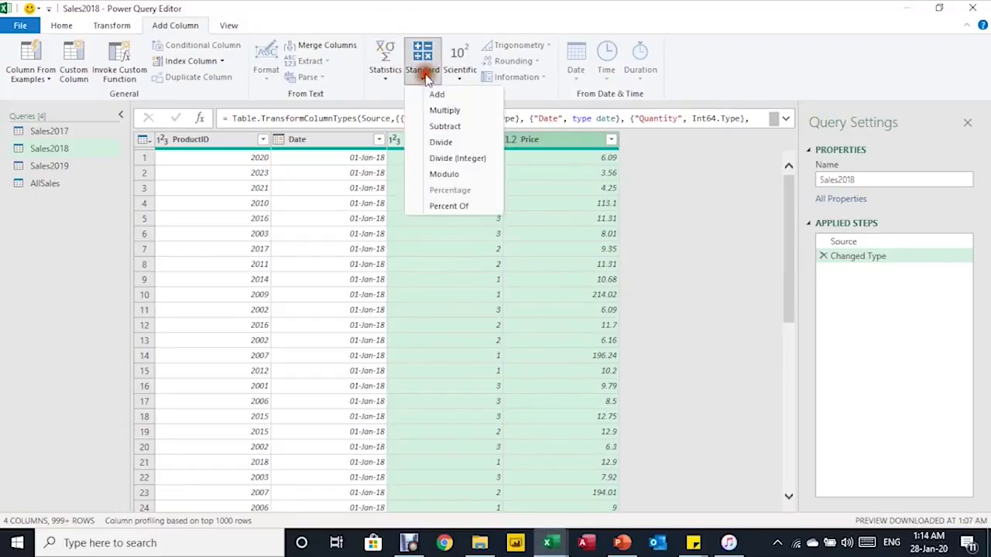
{"action": "left_click", "coordinate": [444, 113]}
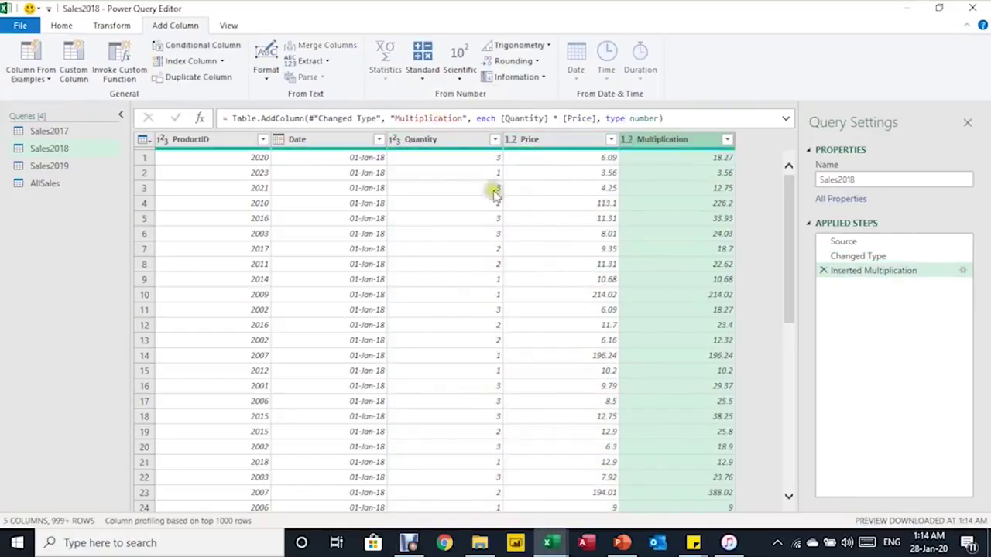
{"action": "left_click", "coordinate": [682, 159]}
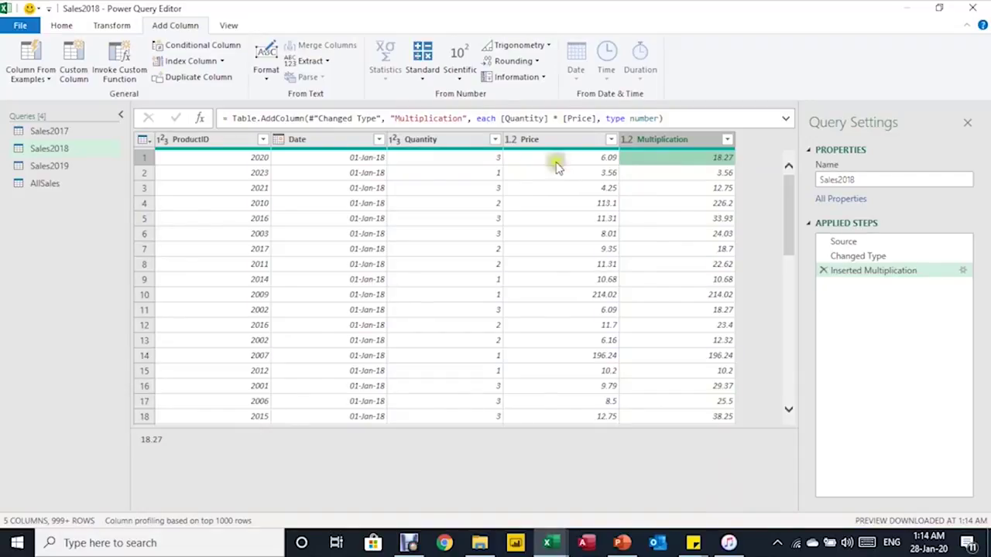
- From the Sales2019 query, close the editor keeping the changes, and refresh the AllSales query
{"action": "left_click", "coordinate": [43, 166]}
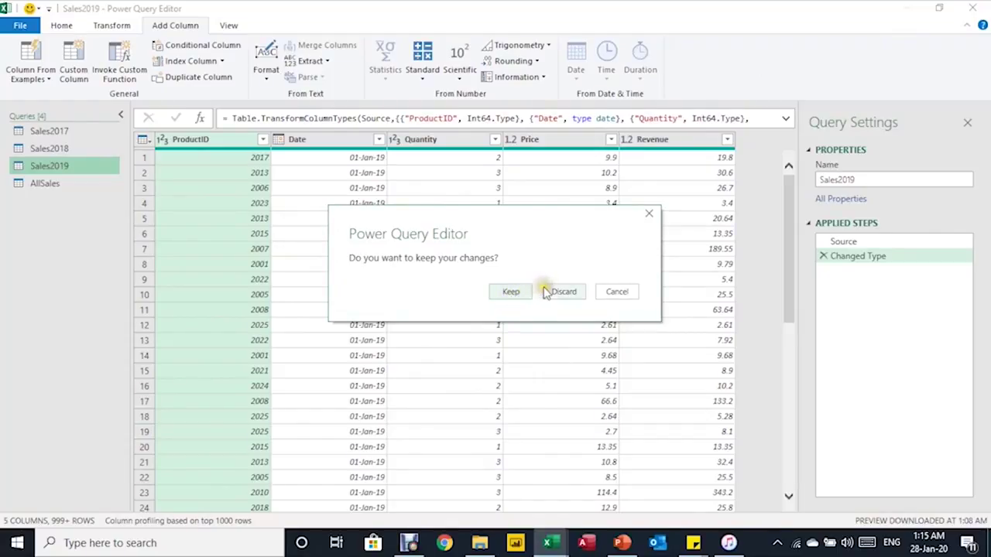
{"action": "left_click", "coordinate": [511, 294]}
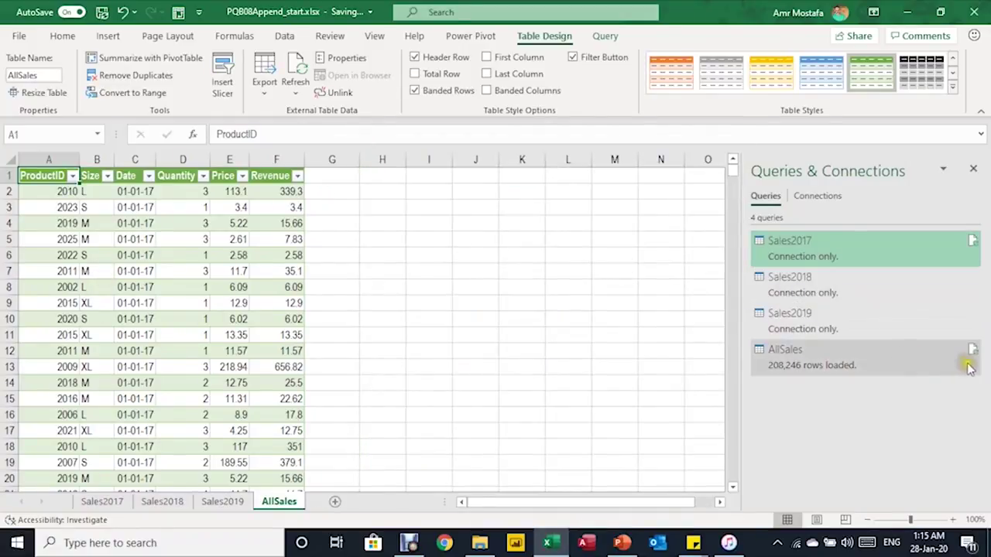
{"action": "mouse_move", "coordinate": [973, 362]}
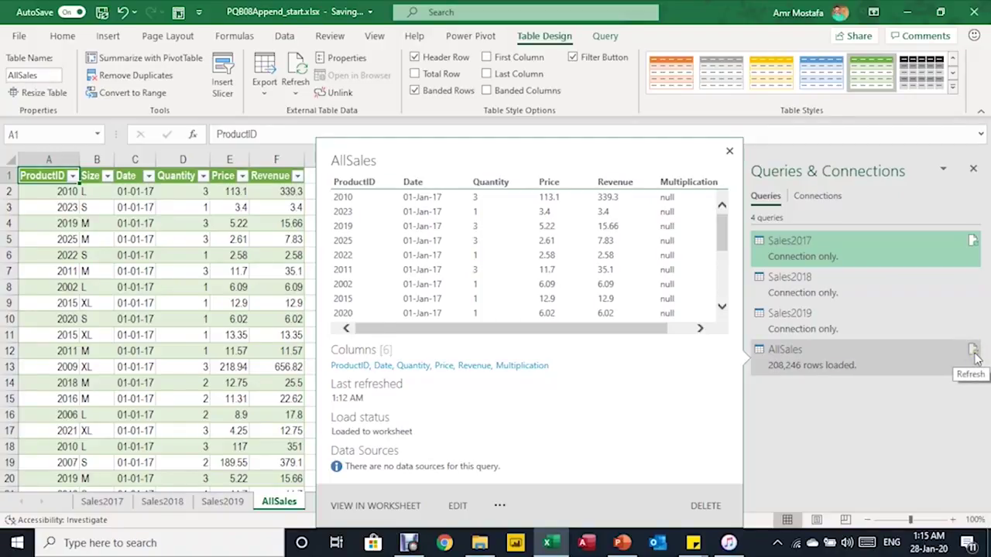
{"action": "left_click", "coordinate": [974, 352]}
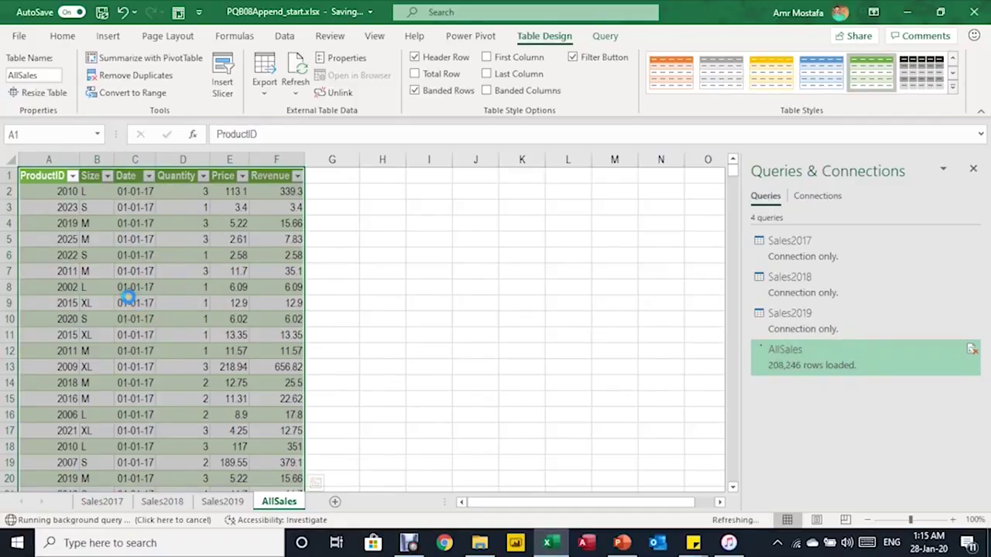
{"action": "left_click", "coordinate": [120, 286]}
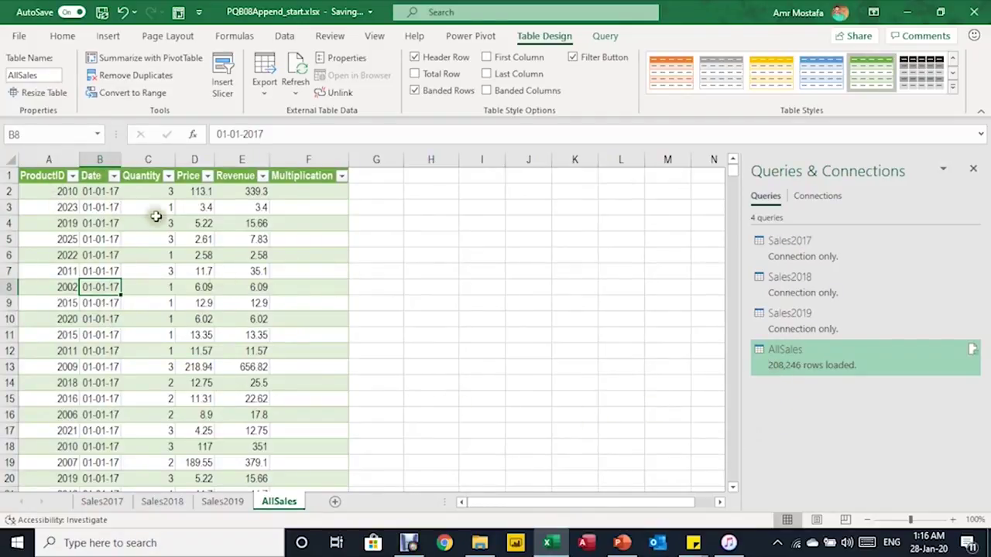
{"action": "left_click", "coordinate": [246, 191]}
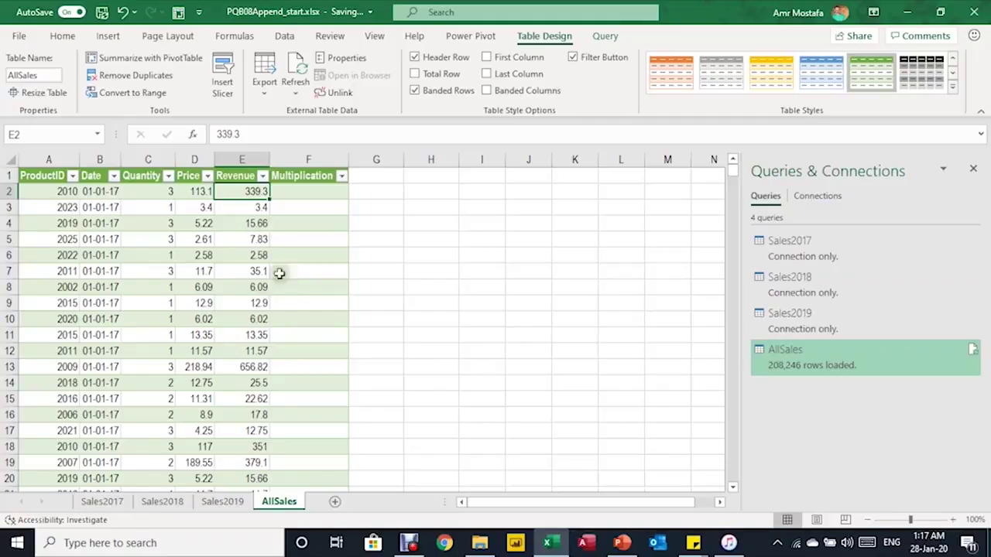
- Rename the calculated Quantity-times-Price column of the Sales2018 query to Revenue, and close and load the query
{"action": "left_click", "coordinate": [855, 291]}
{"action": "double_click", "coordinate": [854, 288]}
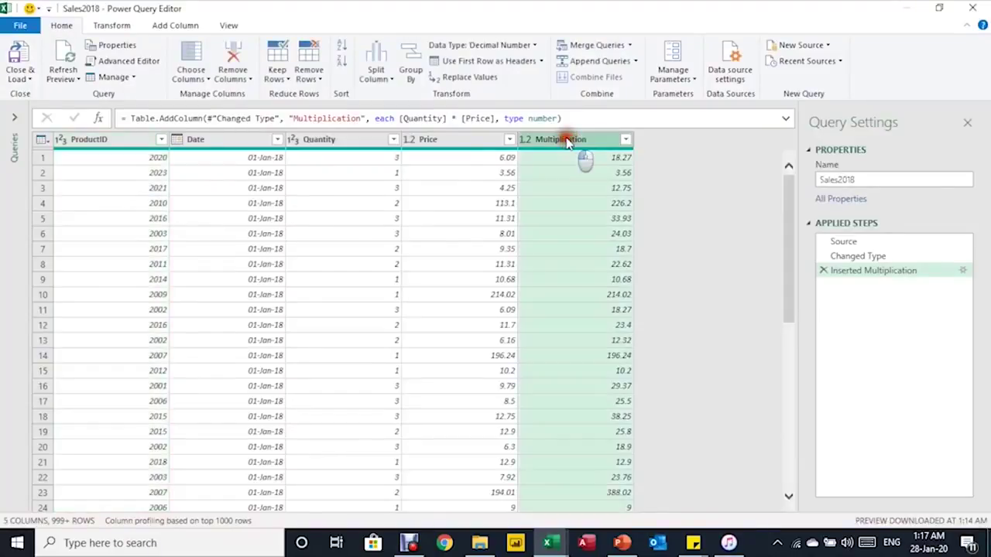
{"action": "double_click", "coordinate": [569, 139]}
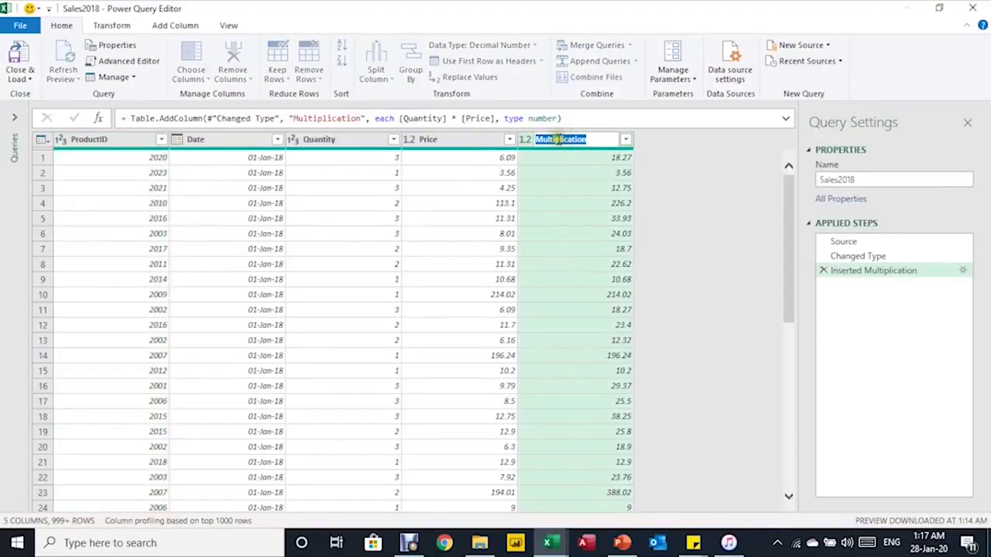
{"action": "type", "text": "Rev"}
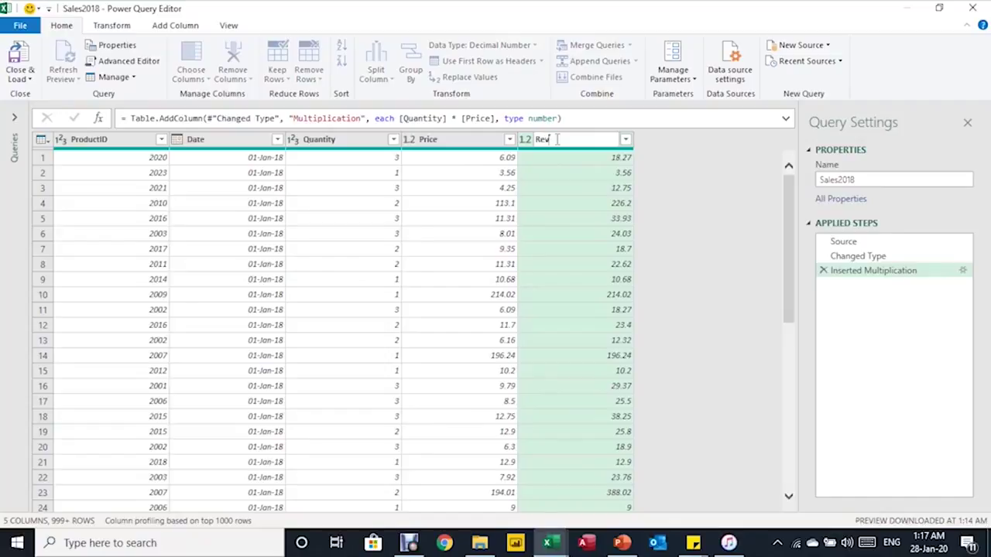
{"action": "type", "text": "enue"}
{"action": "key", "text": "Return"}
{"action": "left_click", "coordinate": [20, 78]}
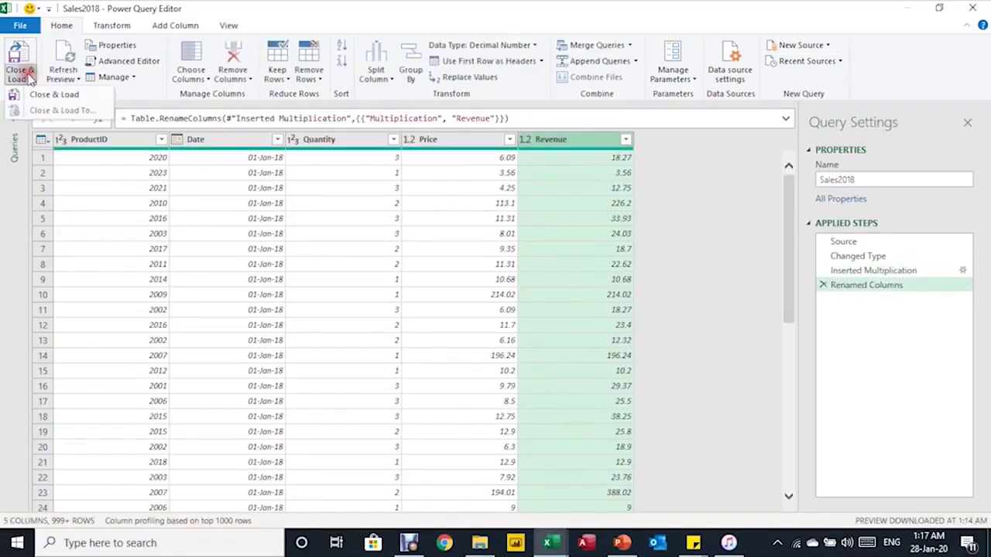
{"action": "left_click", "coordinate": [46, 94]}
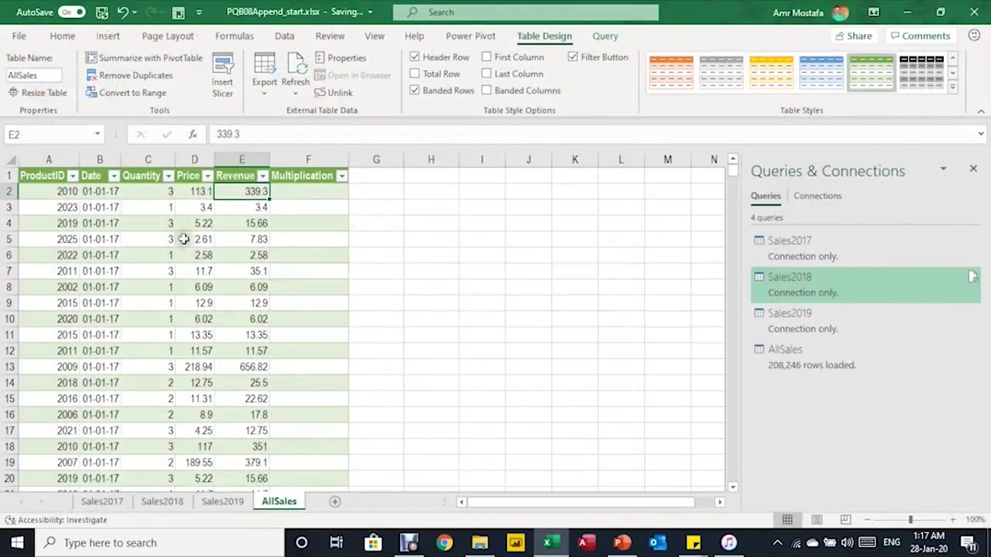
- Refresh the AllSales table on the worksheet to bring in the column change from Sales2018
{"action": "mouse_move", "coordinate": [864, 369]}
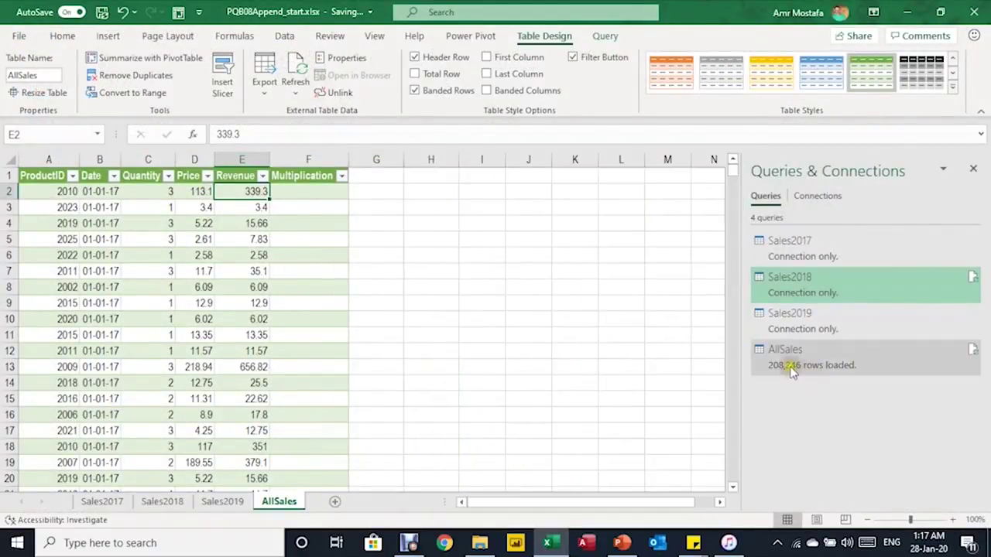
{"action": "left_click", "coordinate": [234, 271]}
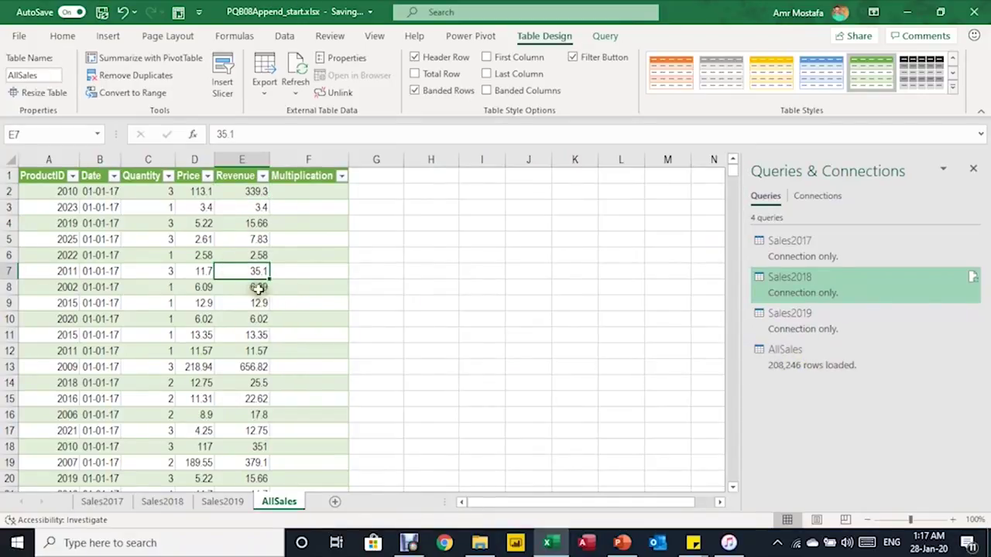
{"action": "left_click_drag", "start_coordinate": [261, 280], "coordinate": [249, 277]}
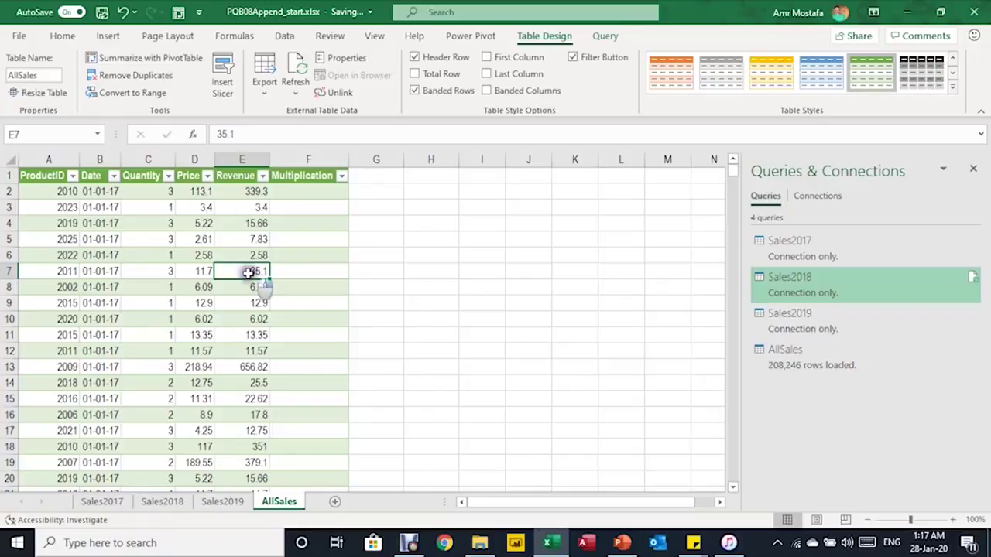
{"action": "right_click", "coordinate": [249, 276]}
{"action": "left_click", "coordinate": [306, 218]}
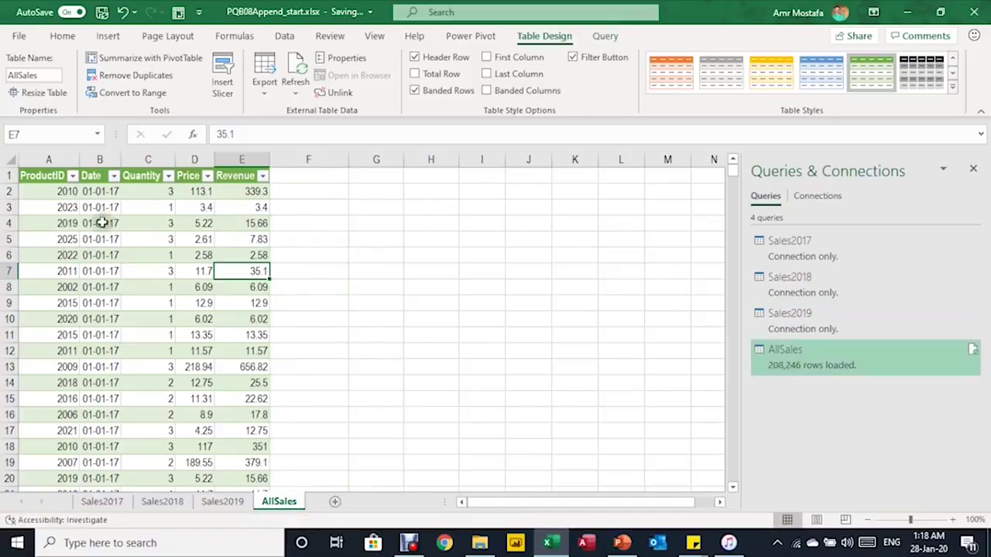
- Check the Revenue column's filter values through the end of the list for blanks, leaving the table unfiltered
{"action": "left_click", "coordinate": [255, 207]}
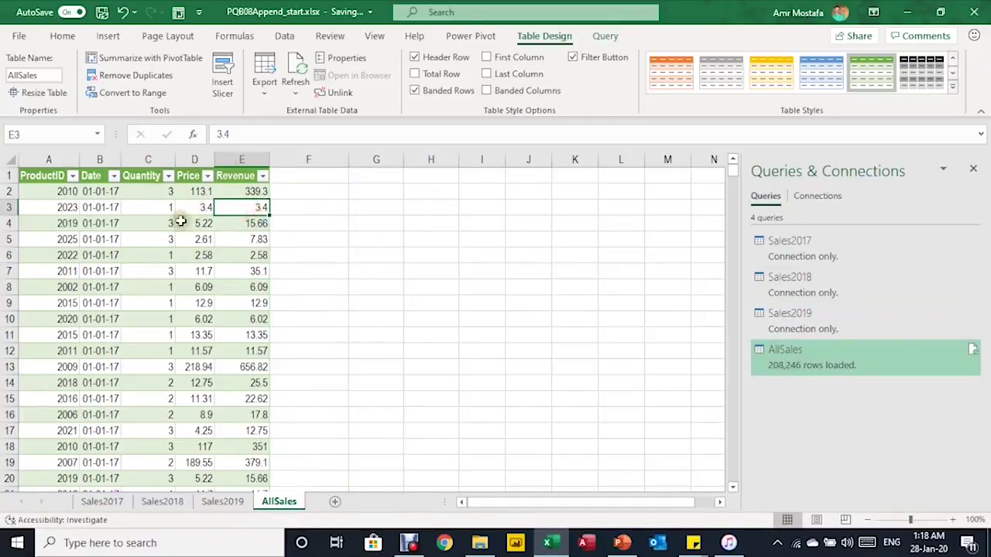
{"action": "left_click", "coordinate": [265, 177]}
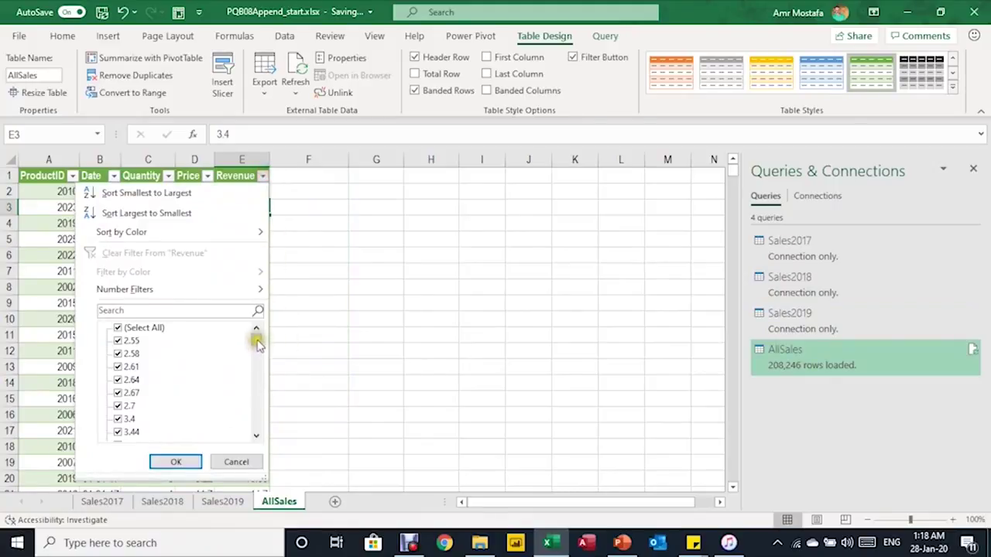
{"action": "left_click_drag", "start_coordinate": [256, 338], "coordinate": [284, 449]}
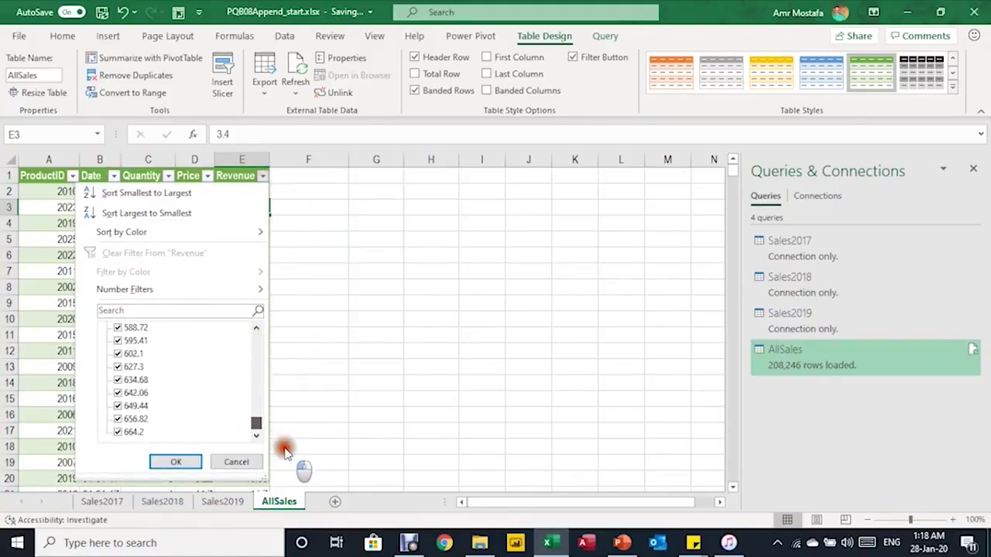
{"action": "left_click", "coordinate": [244, 461]}
{"action": "left_click", "coordinate": [163, 251]}
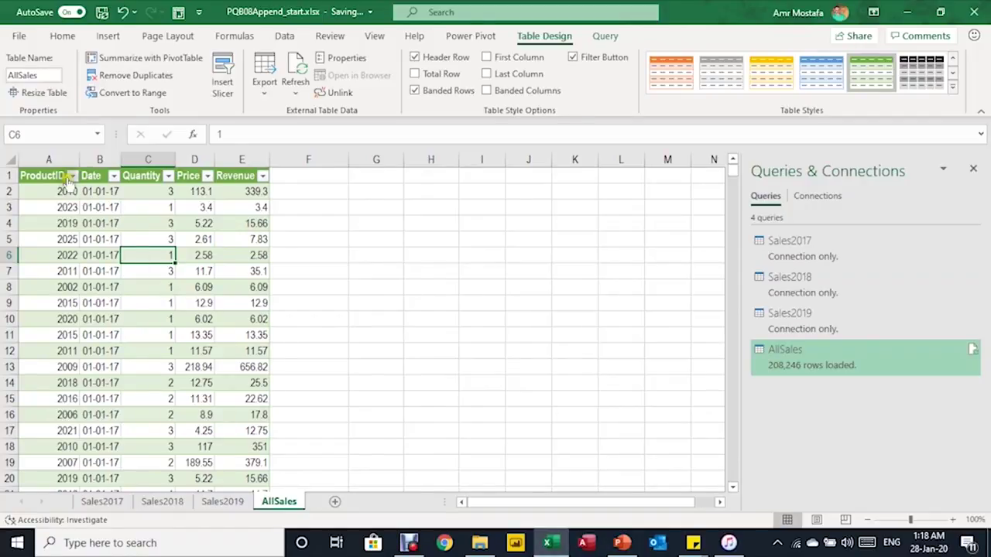
{"action": "left_click", "coordinate": [46, 194]}
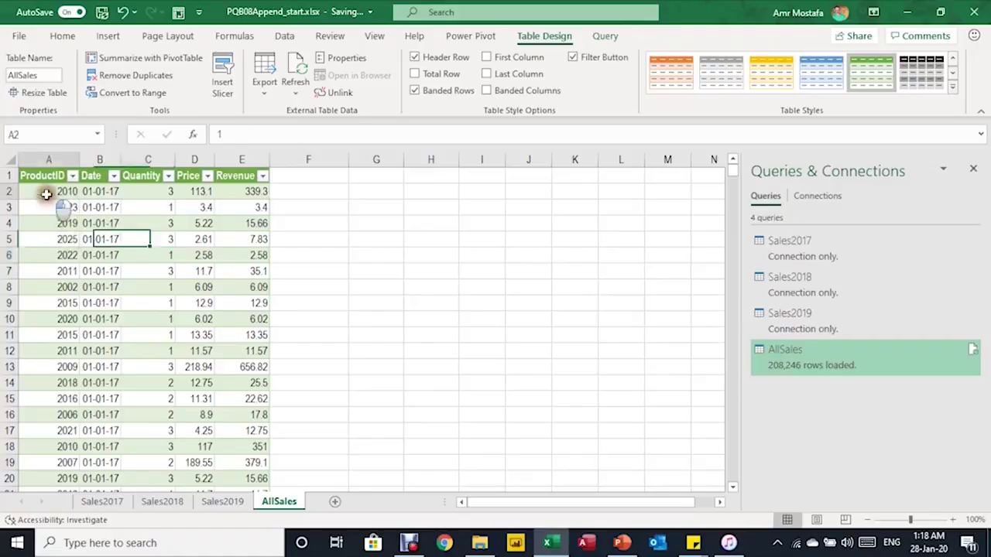
{"action": "left_click", "coordinate": [50, 236]}
{"action": "left_click", "coordinate": [65, 302]}
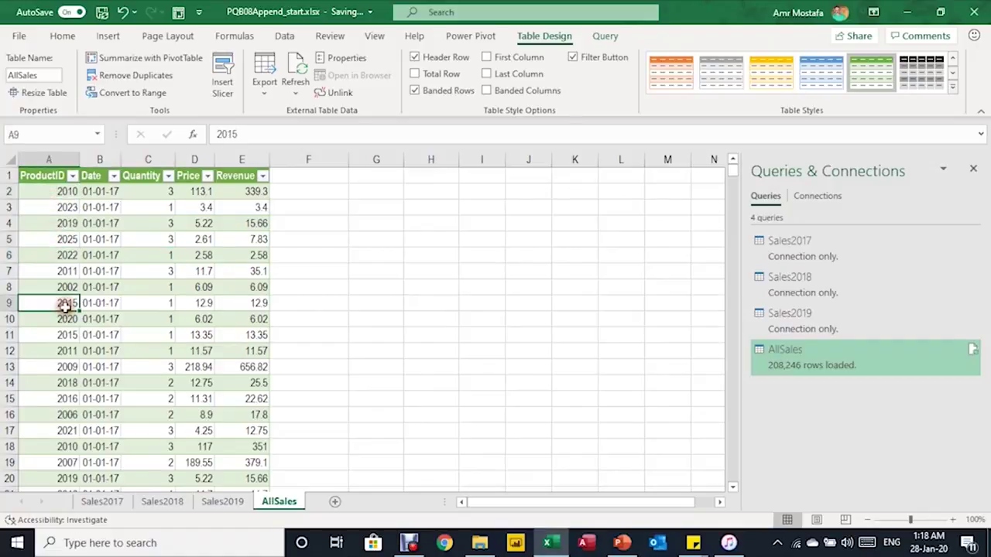
{"action": "left_click", "coordinate": [48, 223]}
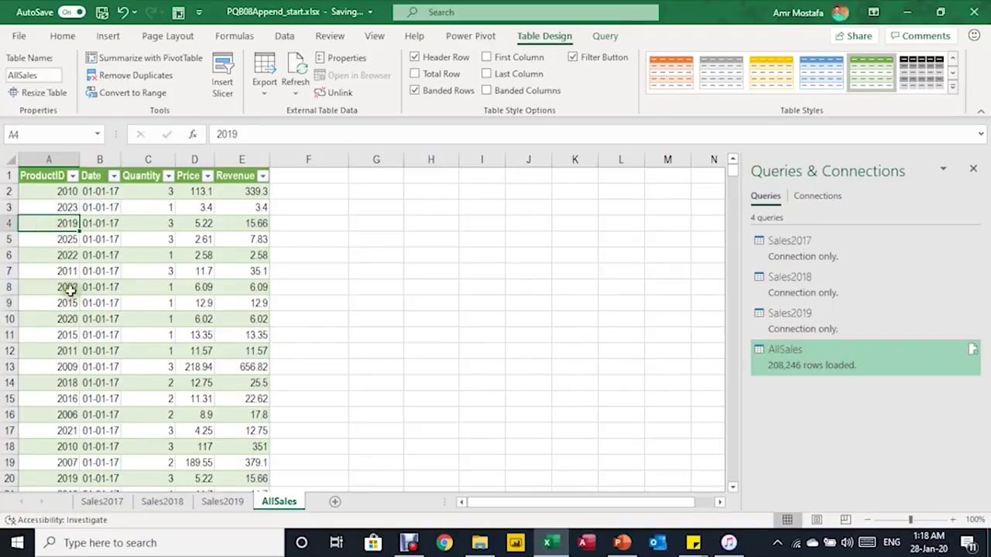
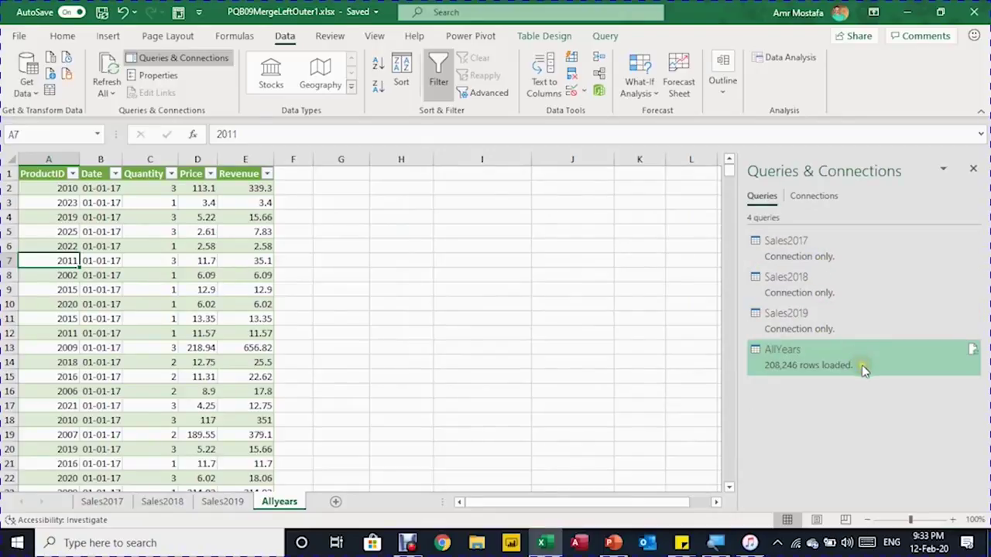
- Compare the columns of the Sales2017, Sales2018 and Sales2019 sheets with those of the combined Allyears table
{"action": "mouse_move", "coordinate": [788, 370]}
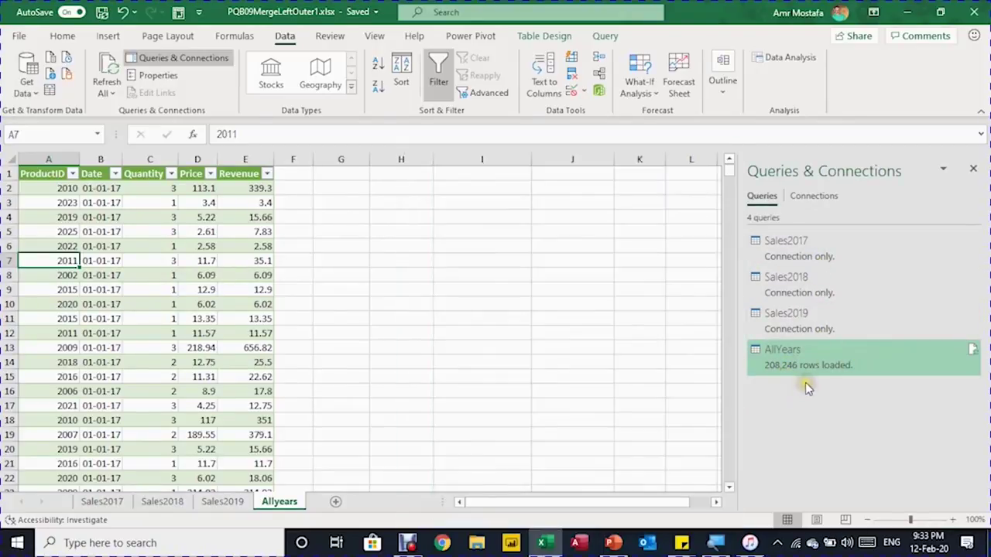
{"action": "key", "text": "Right"}
{"action": "key", "text": "Right"}
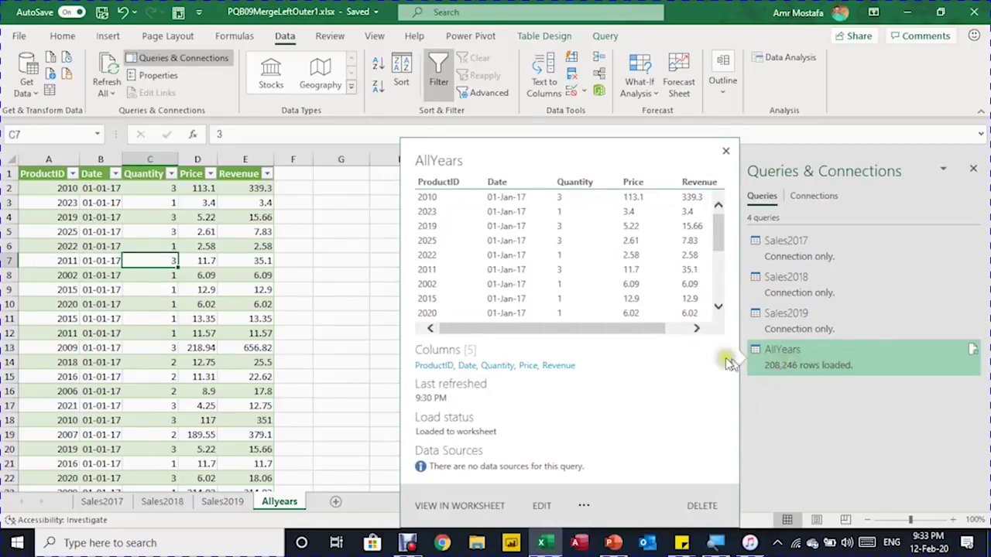
{"action": "left_click", "coordinate": [112, 258]}
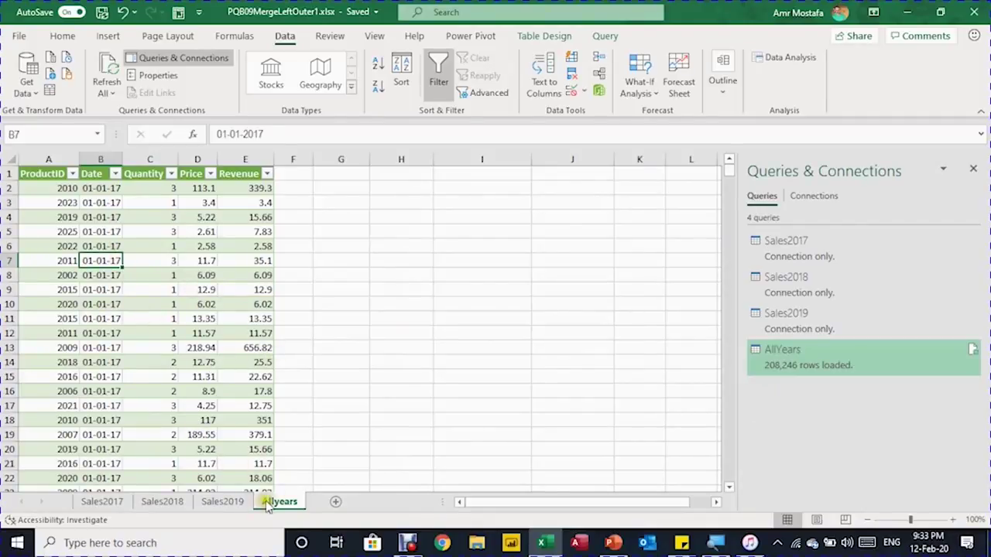
{"action": "left_click", "coordinate": [108, 501]}
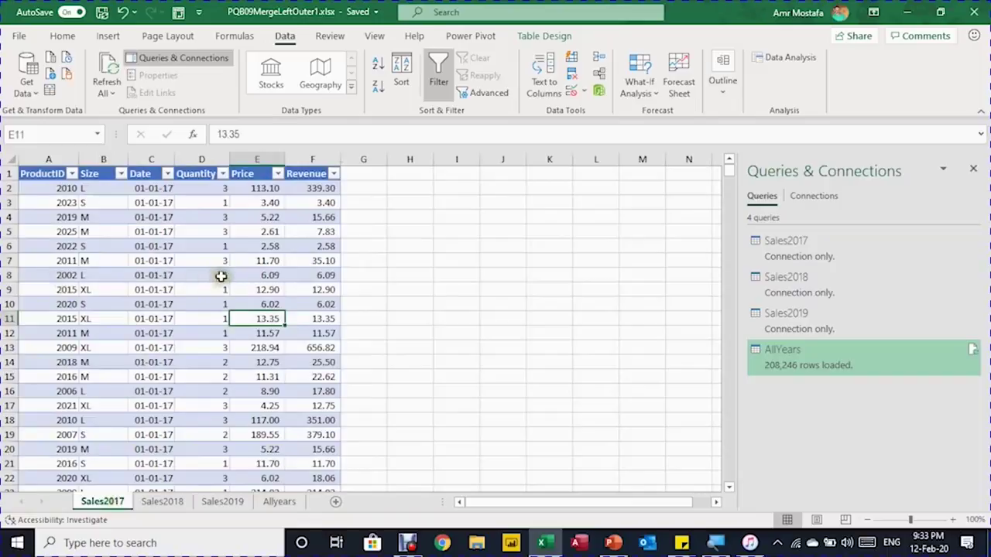
{"action": "left_click", "coordinate": [162, 502]}
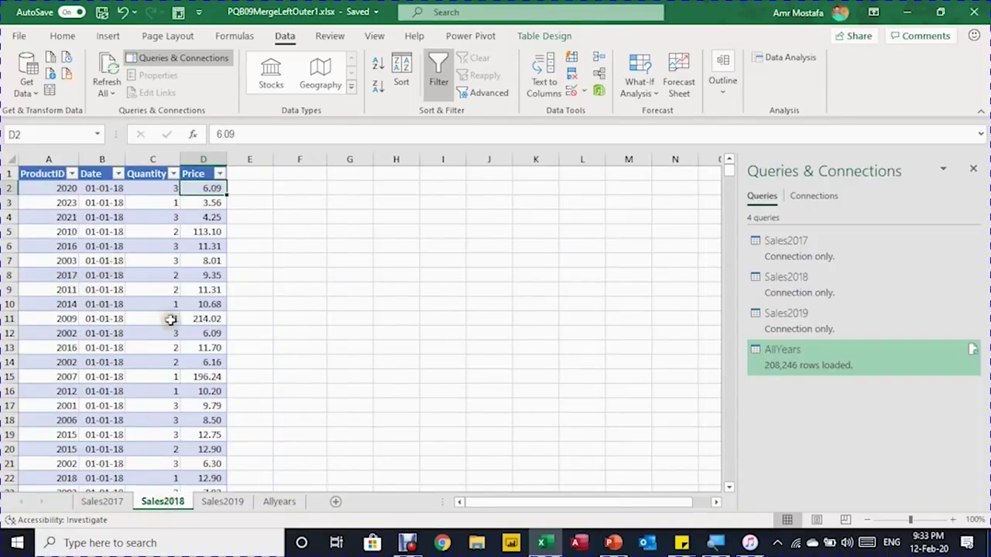
{"action": "left_click", "coordinate": [222, 501]}
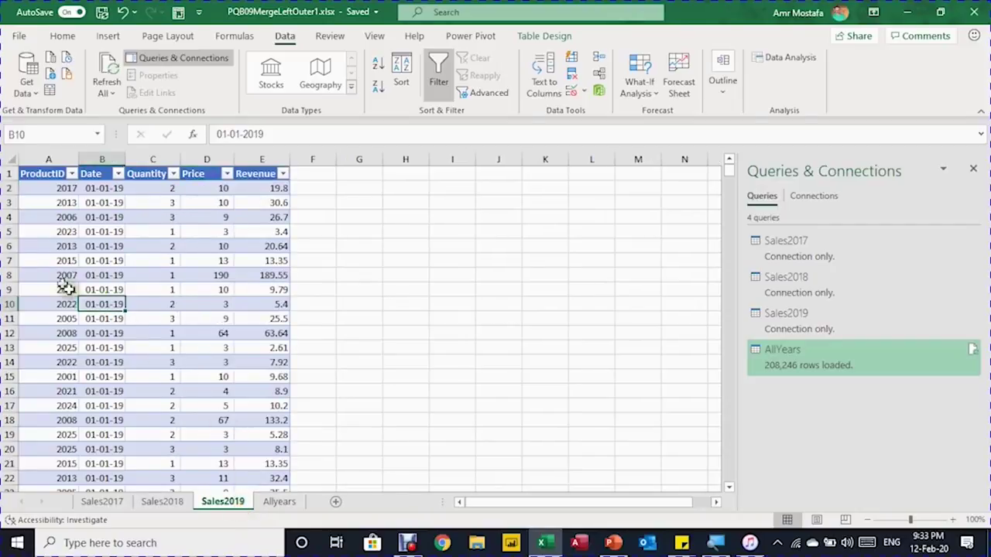
{"action": "left_click", "coordinate": [166, 502]}
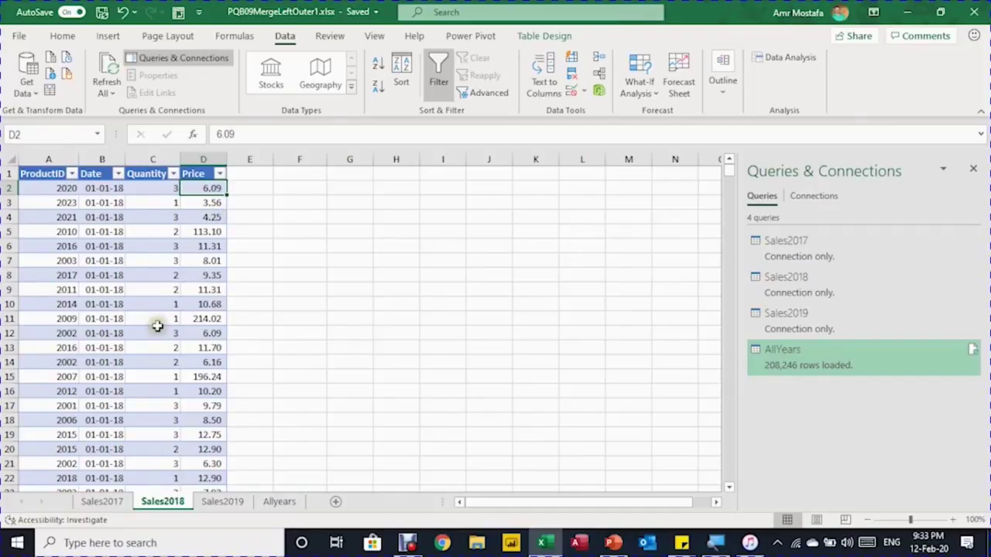
{"action": "left_click", "coordinate": [274, 501]}
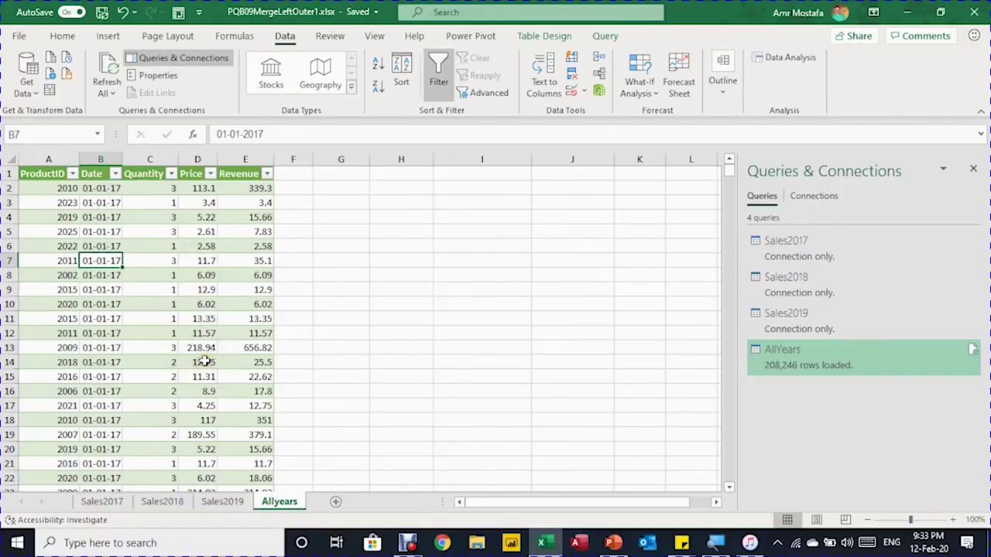
{"action": "key", "text": "Left"}
{"action": "key", "text": "Up"}
{"action": "key", "text": "Up"}
{"action": "key", "text": "Up"}
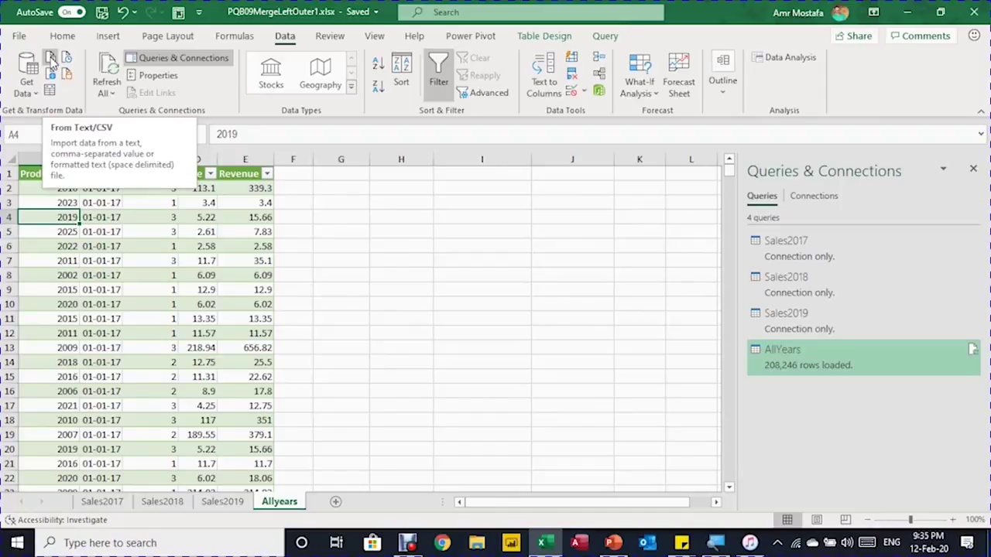
- Import the Product Lookup.csv text file as a new query and bring it into the query editor for transformation
{"action": "left_click", "coordinate": [31, 91]}
{"action": "mouse_move", "coordinate": [58, 122]}
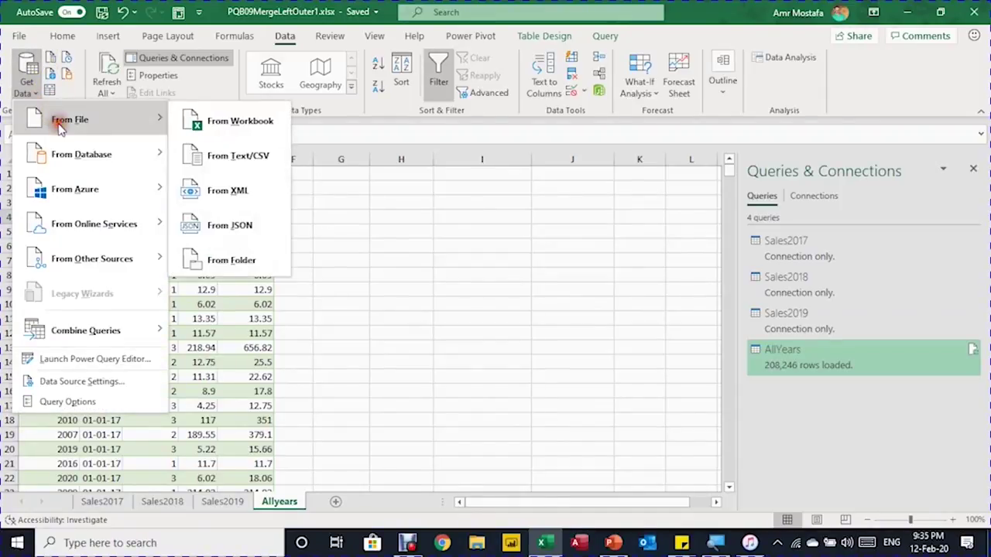
{"action": "left_click", "coordinate": [241, 161]}
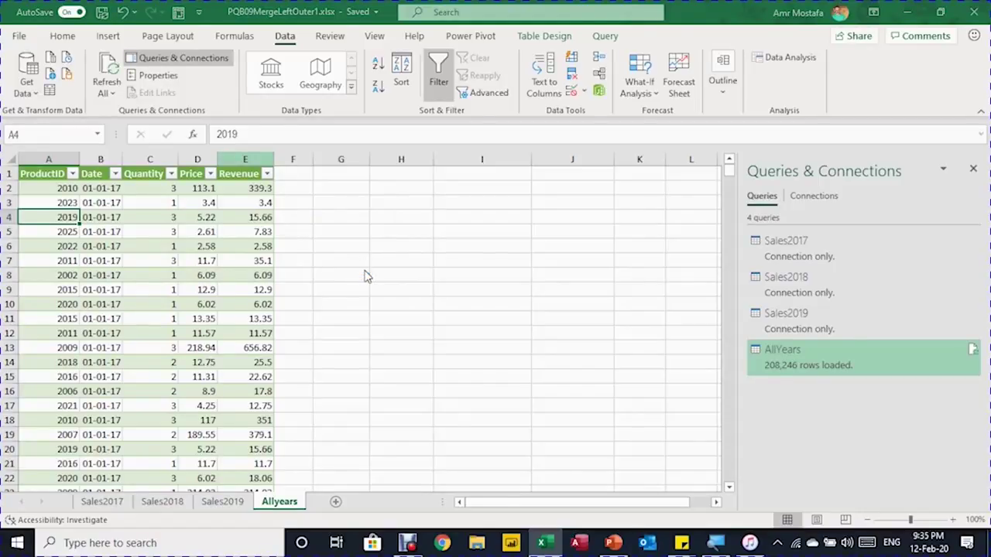
{"action": "left_click", "coordinate": [437, 186]}
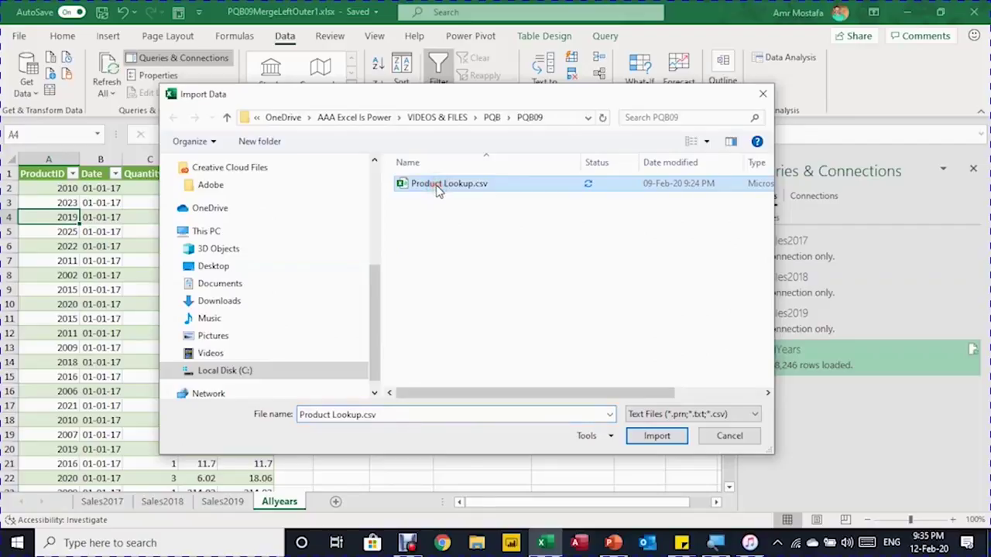
{"action": "left_click", "coordinate": [664, 437]}
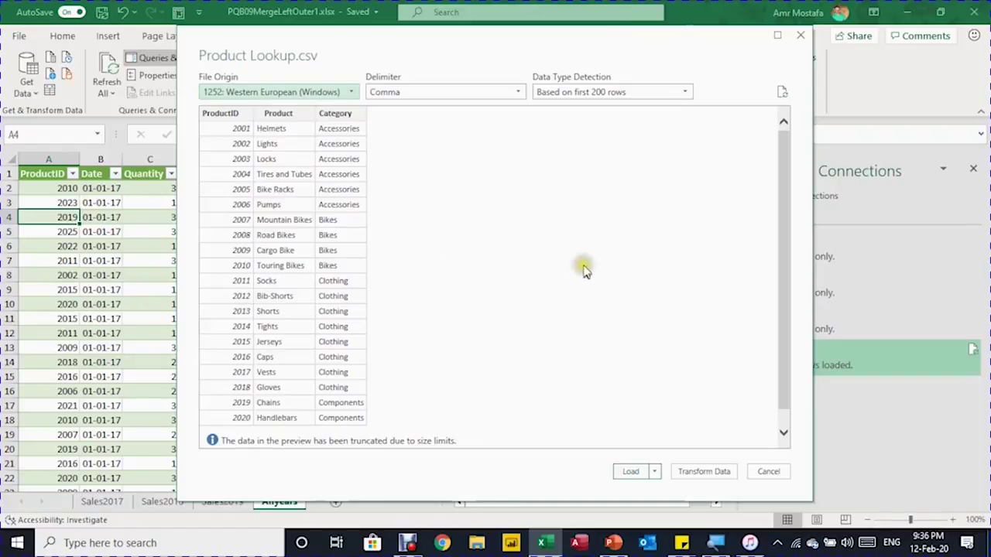
{"action": "left_click", "coordinate": [702, 472]}
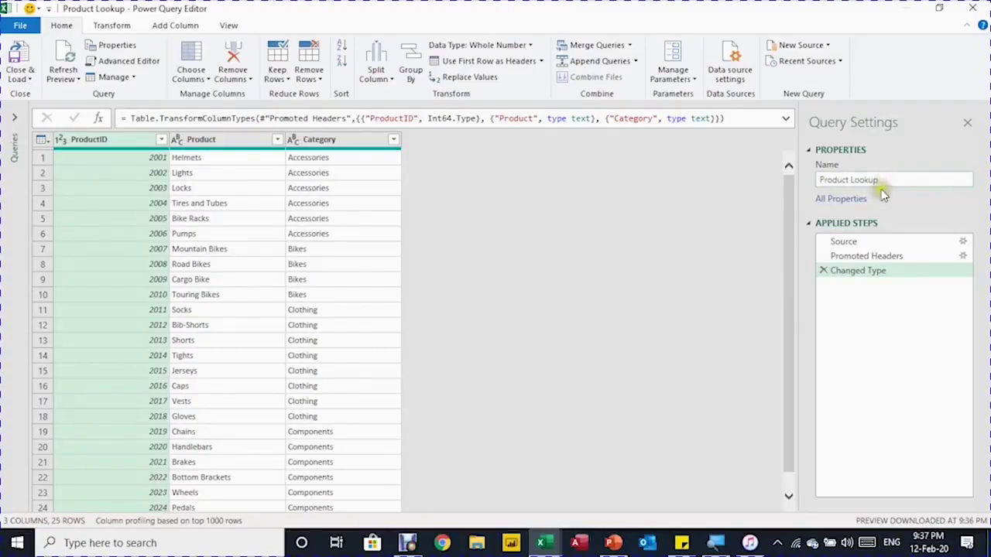
- Review the applied steps of the Product Lookup query from Source to Changed Type, and load it as a connection only
{"action": "left_click_drag", "start_coordinate": [868, 243], "coordinate": [869, 246]}
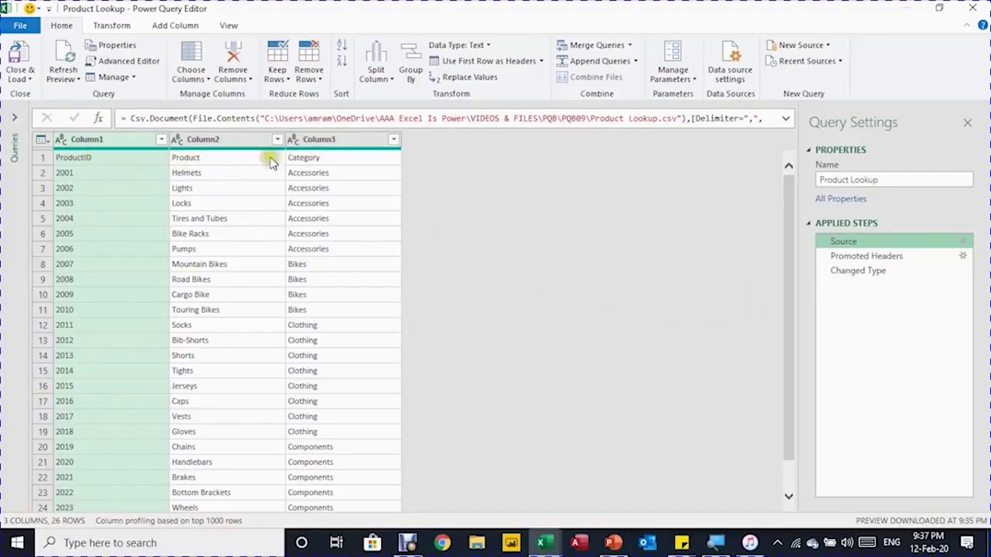
{"action": "left_click", "coordinate": [891, 258]}
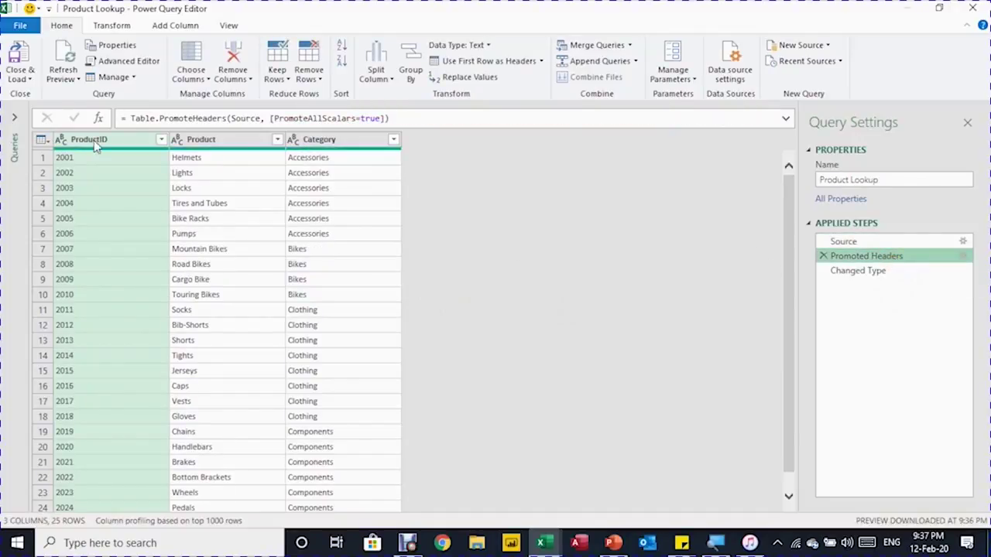
{"action": "left_click", "coordinate": [882, 273]}
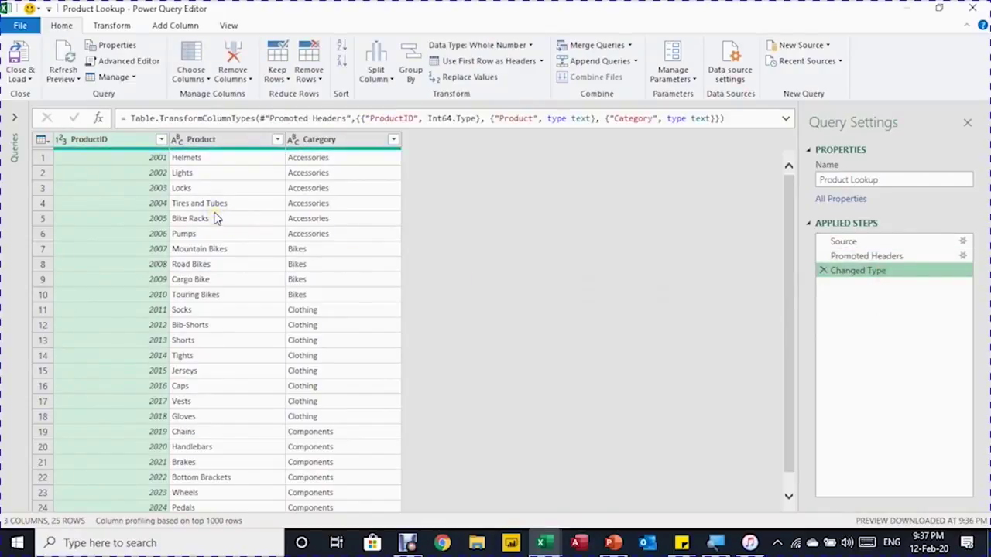
{"action": "left_click", "coordinate": [69, 143]}
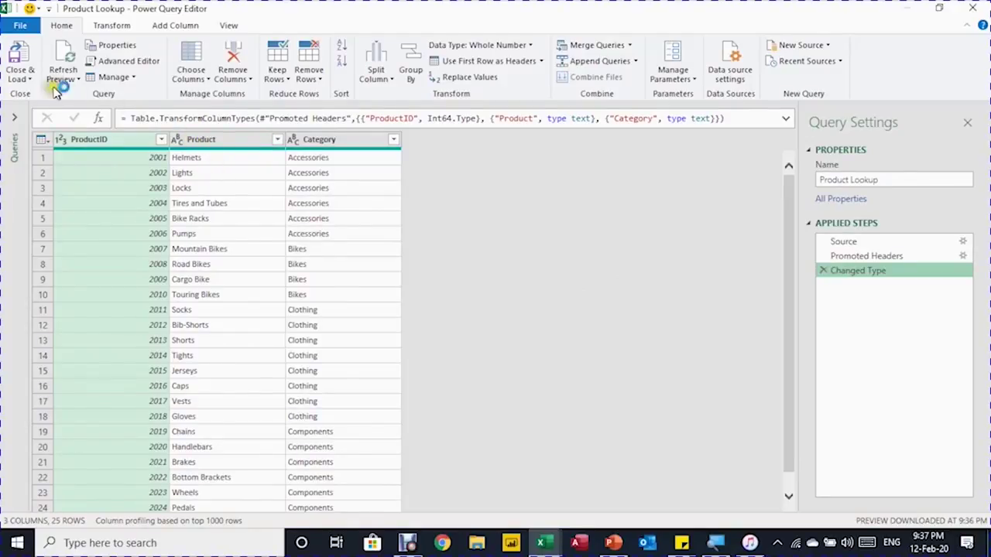
{"action": "left_click", "coordinate": [20, 78]}
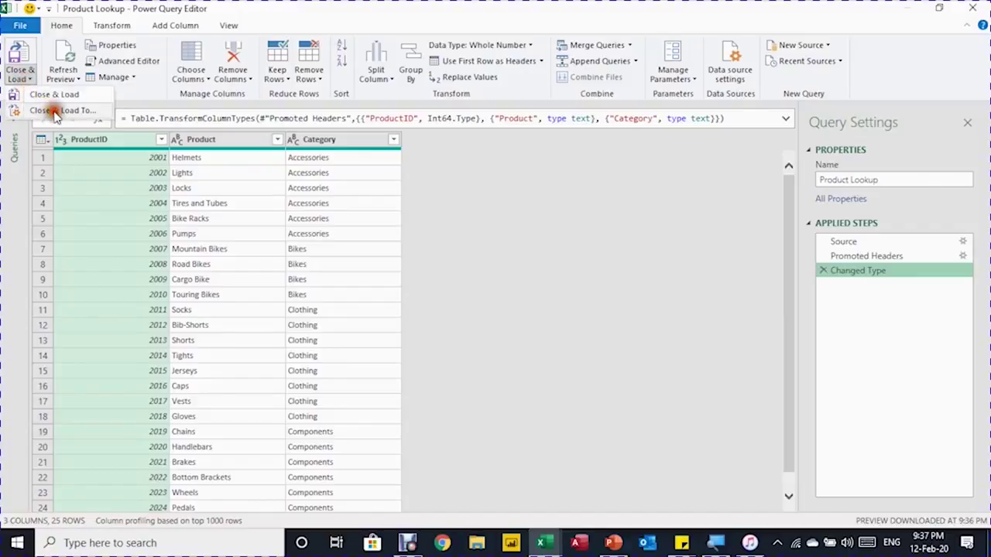
{"action": "left_click", "coordinate": [48, 111]}
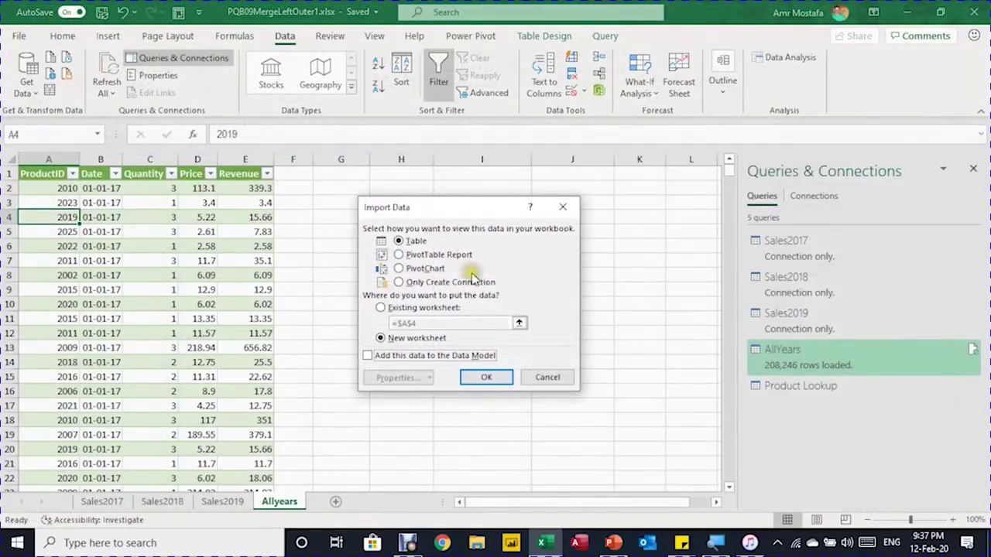
{"action": "left_click", "coordinate": [426, 283]}
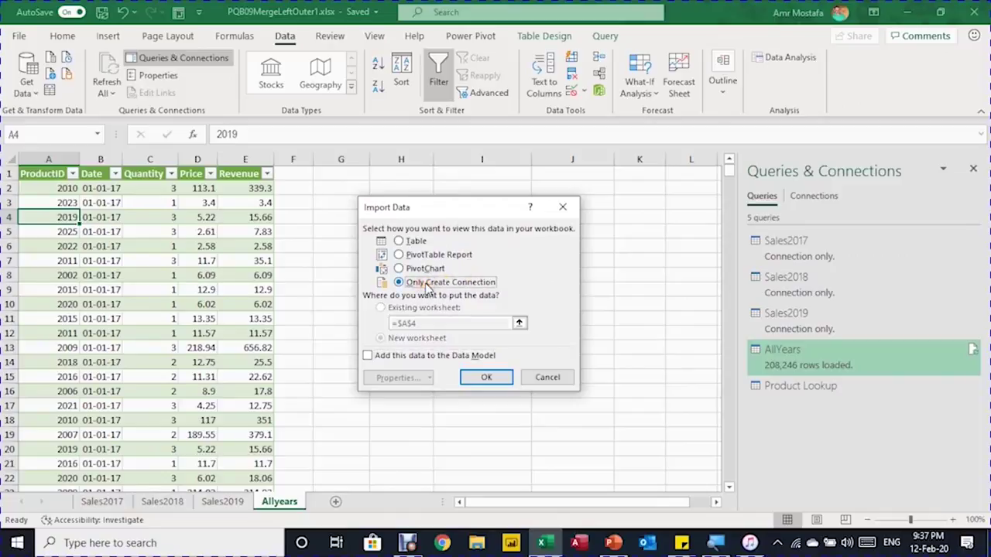
{"action": "left_click", "coordinate": [495, 376]}
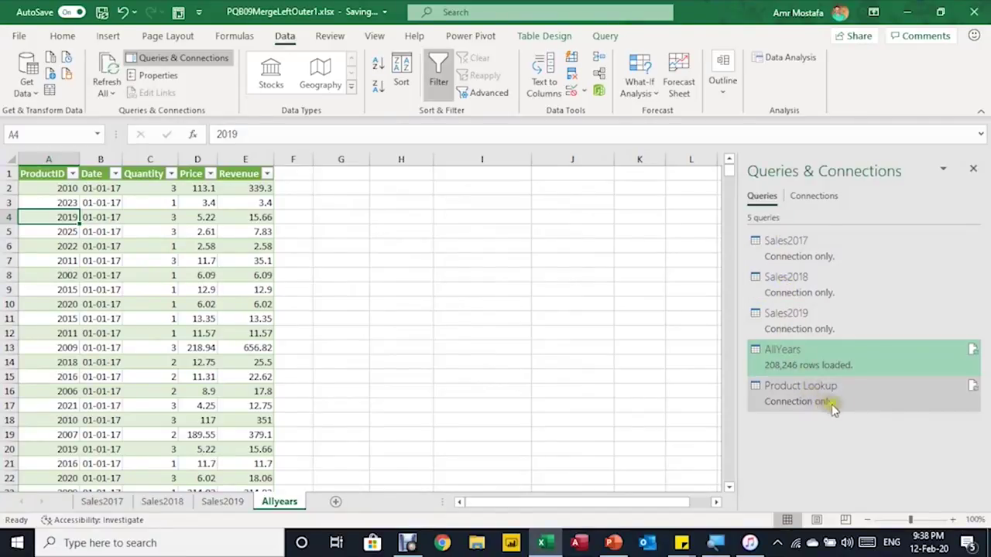
{"action": "mouse_move", "coordinate": [903, 404]}
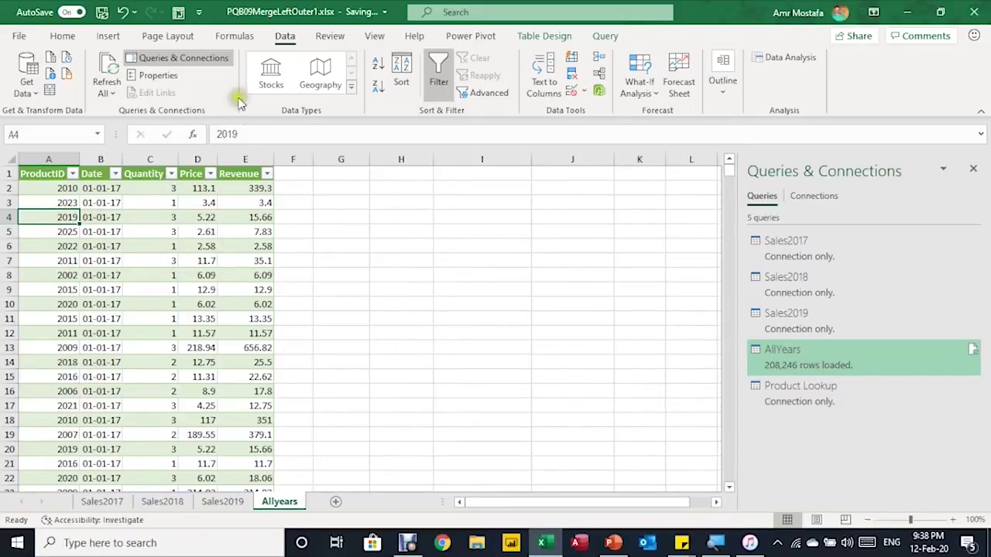
{"action": "left_click", "coordinate": [23, 91]}
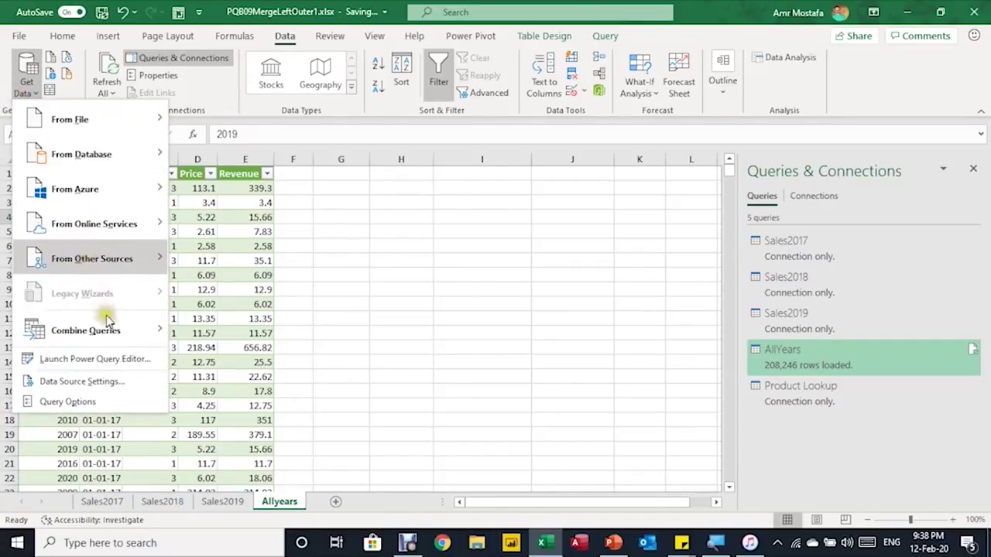
{"action": "mouse_move", "coordinate": [110, 333]}
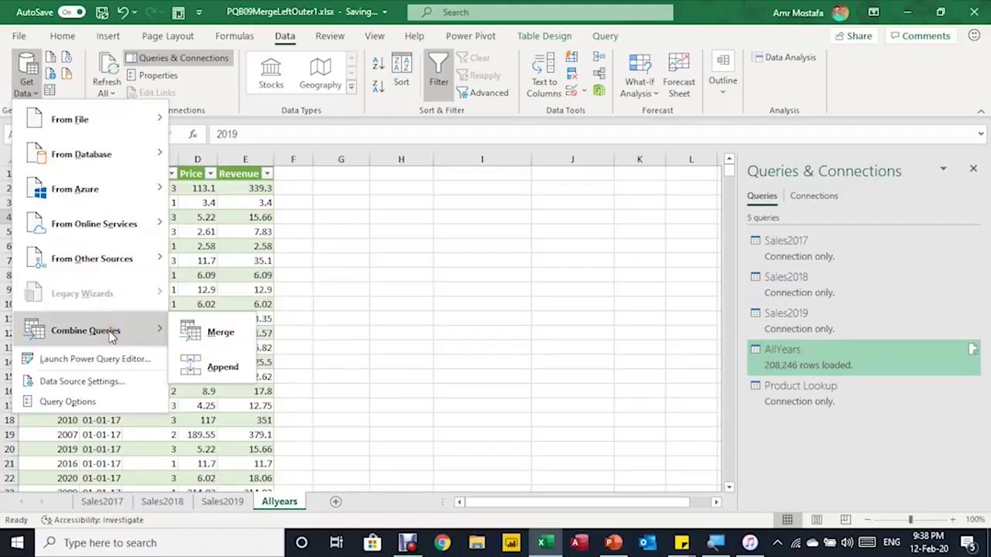
{"action": "left_click", "coordinate": [216, 339]}
{"action": "left_click", "coordinate": [216, 339]}
{"action": "left_click", "coordinate": [229, 280]}
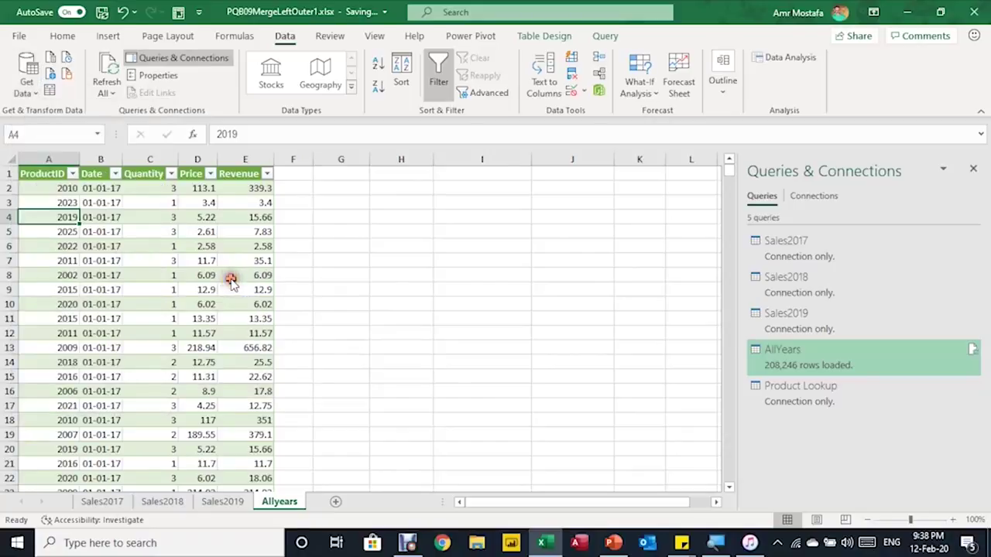
{"action": "mouse_move", "coordinate": [825, 399]}
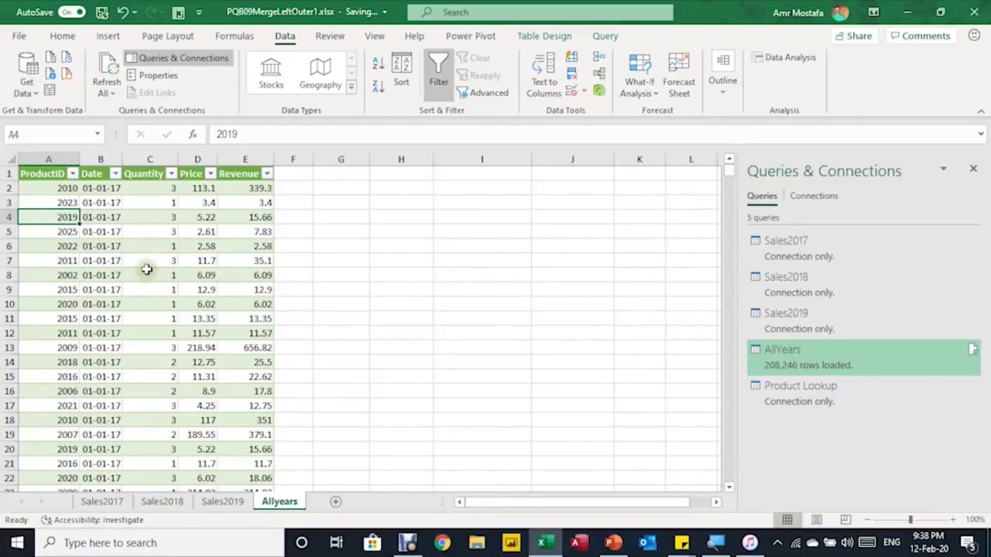
- Open the AllYears query for editing and set up a merge with Product Lookup using the Left Outer join kind
{"action": "left_click", "coordinate": [812, 364]}
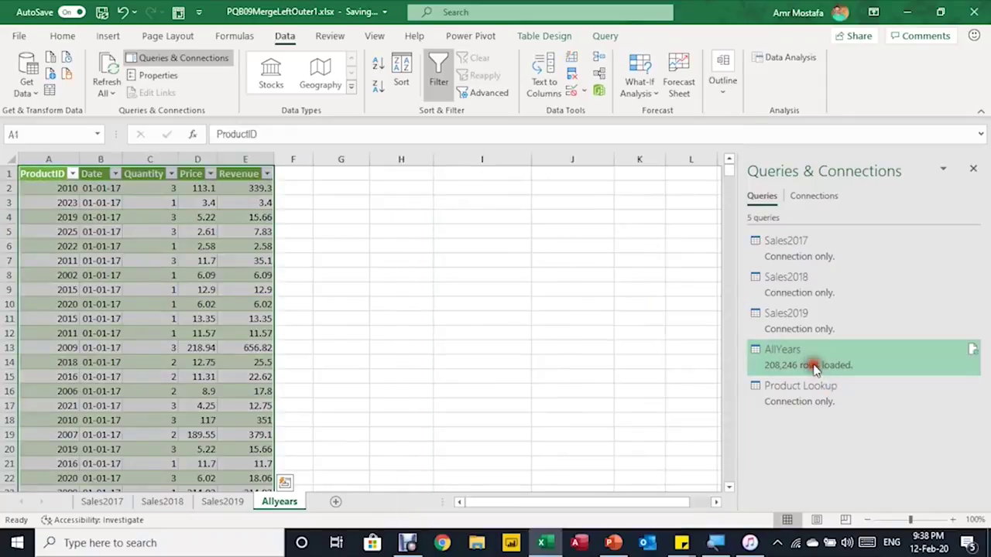
{"action": "double_click", "coordinate": [806, 356]}
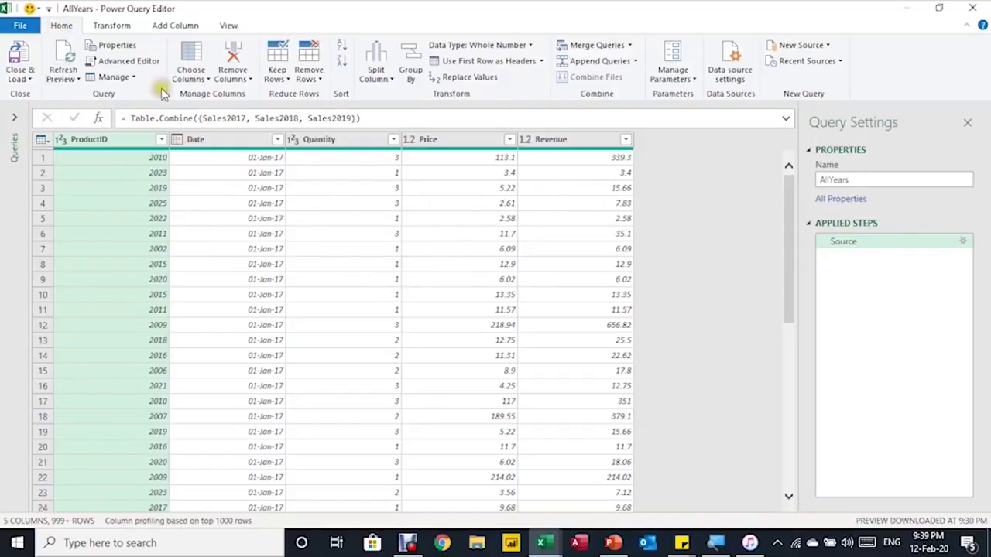
{"action": "left_click", "coordinate": [597, 48]}
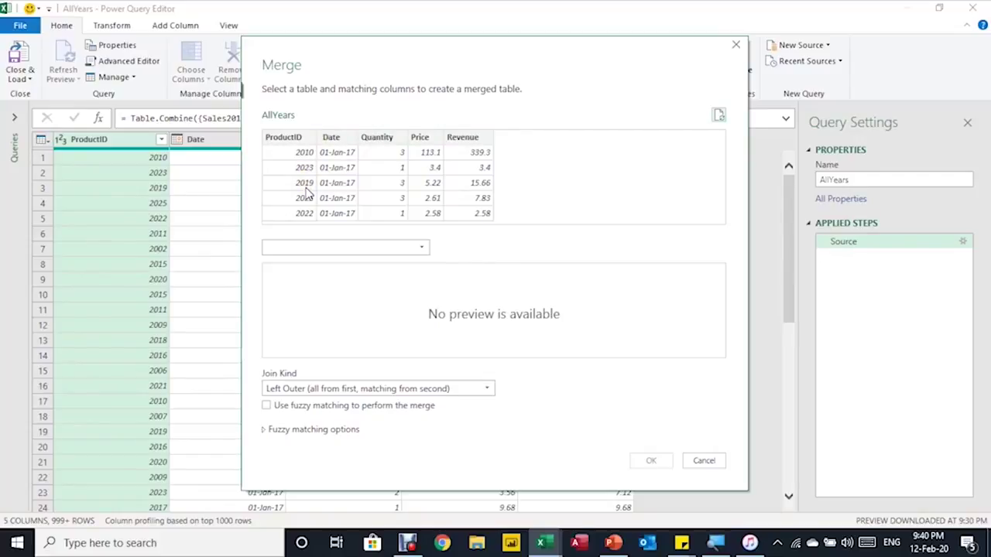
{"action": "left_click", "coordinate": [346, 249]}
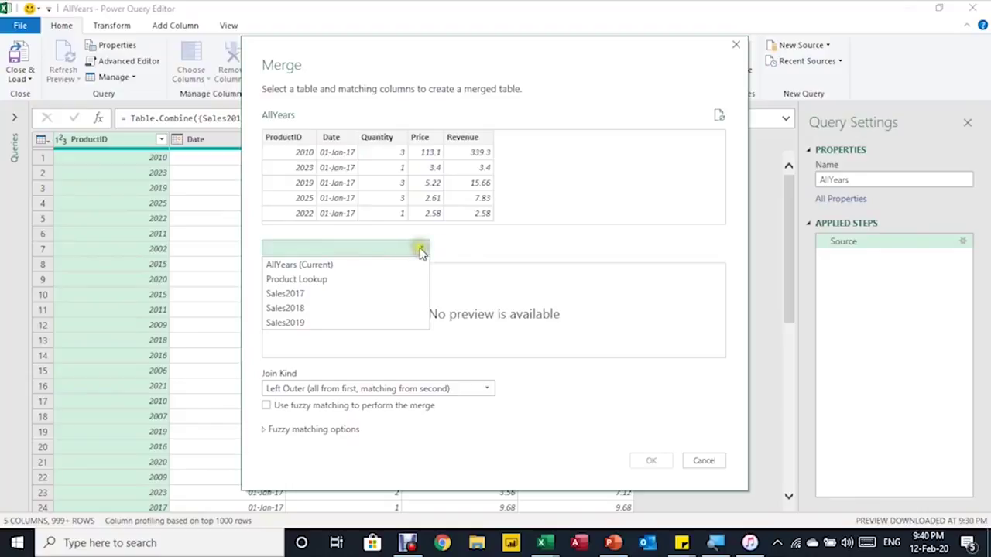
{"action": "left_click", "coordinate": [351, 280]}
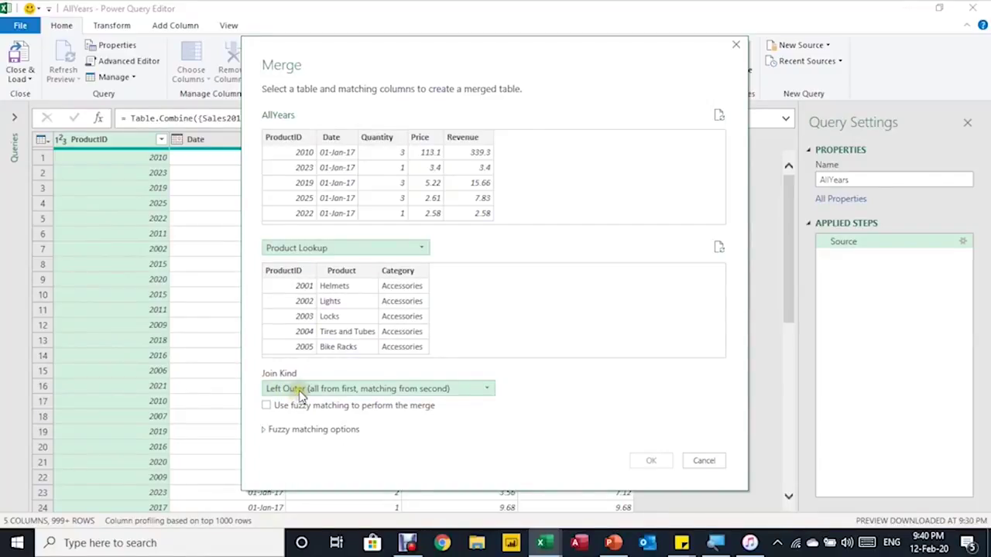
{"action": "left_click", "coordinate": [486, 389]}
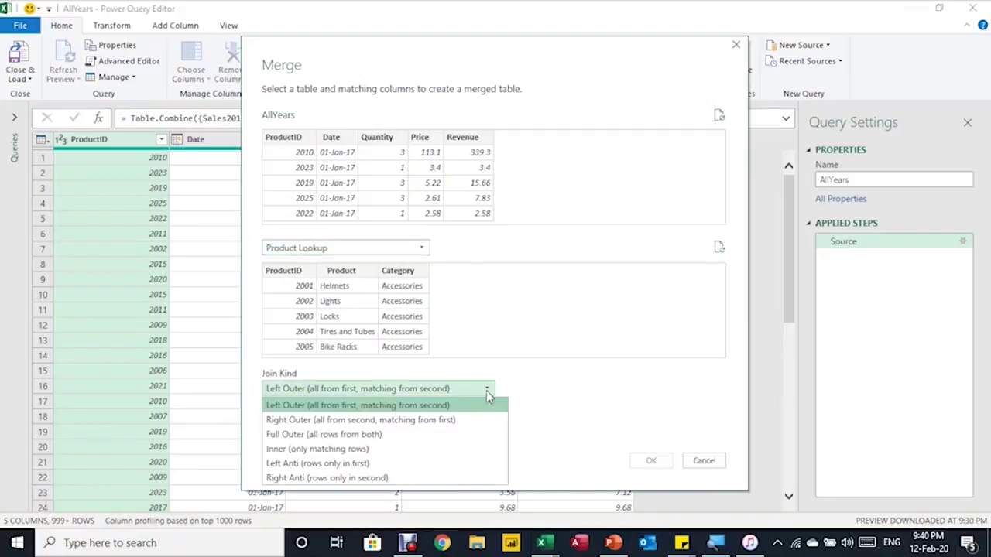
{"action": "left_click", "coordinate": [403, 408]}
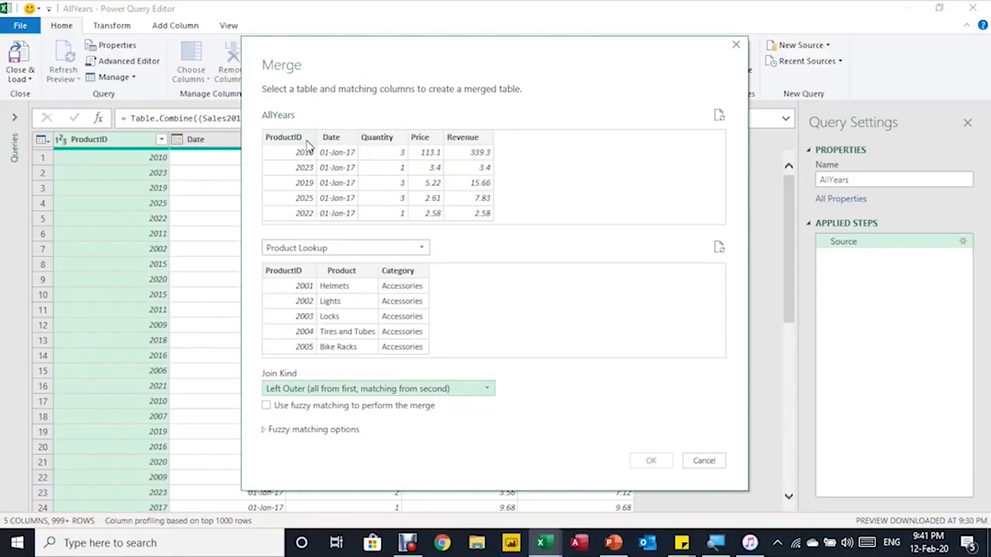
- Match the AllYears and Product Lookup tables on their ProductID columns and complete the left outer merge
{"action": "left_click", "coordinate": [308, 143]}
{"action": "left_click", "coordinate": [307, 143]}
{"action": "left_click", "coordinate": [306, 143]}
{"action": "left_click", "coordinate": [295, 139]}
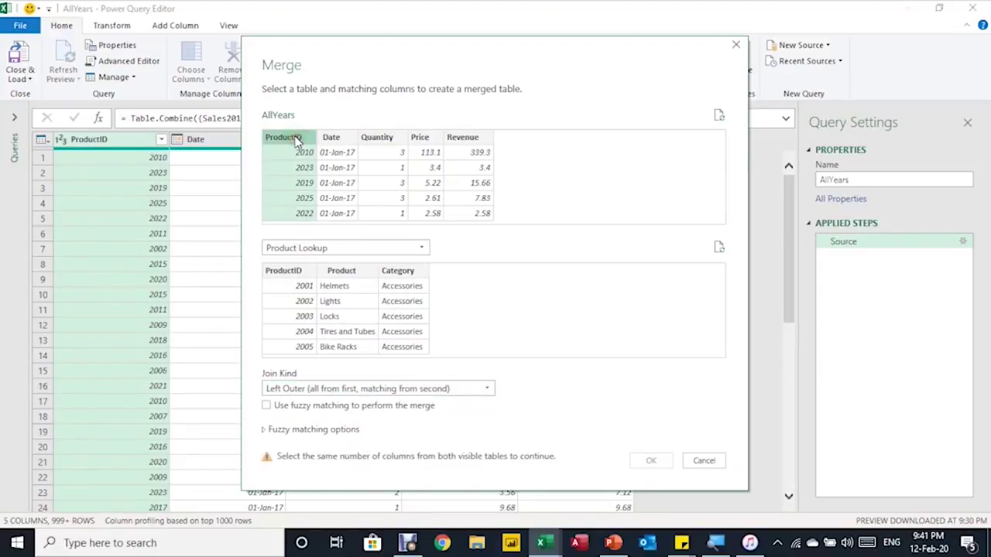
{"action": "left_click", "coordinate": [295, 277]}
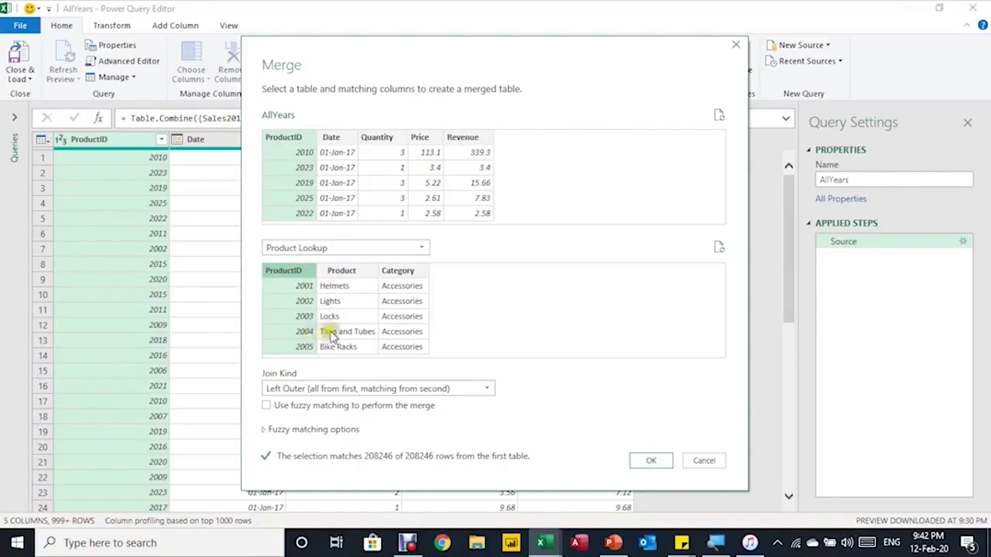
{"action": "left_click", "coordinate": [650, 459]}
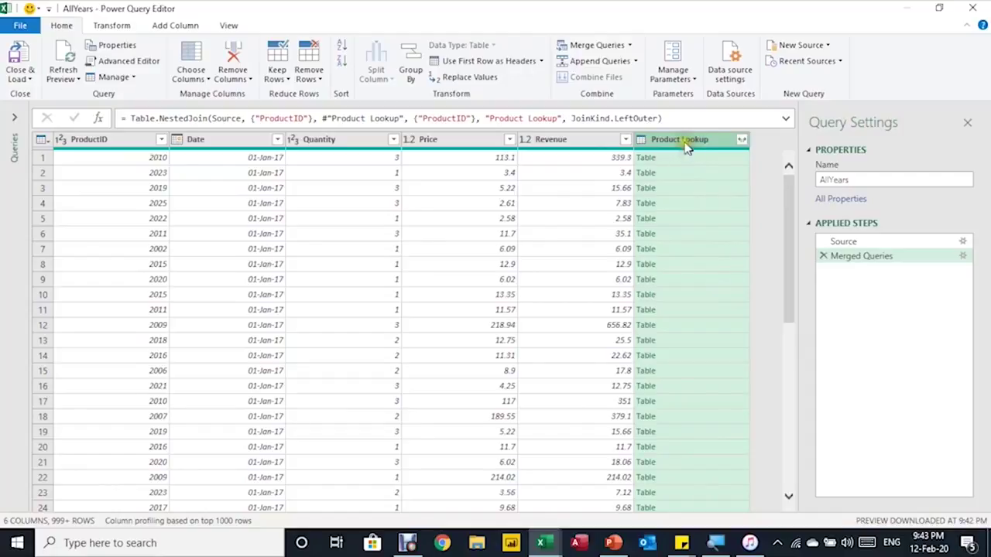
- Preview the nested tables in the first two rows, and expand only Product and Category from Product Lookup without the original name prefix
{"action": "left_click", "coordinate": [682, 161]}
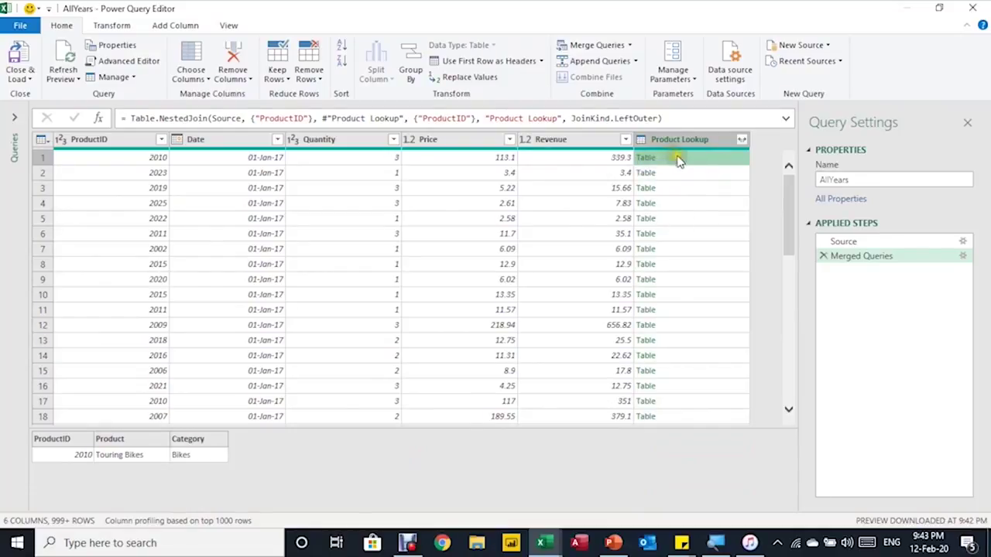
{"action": "left_click", "coordinate": [715, 175]}
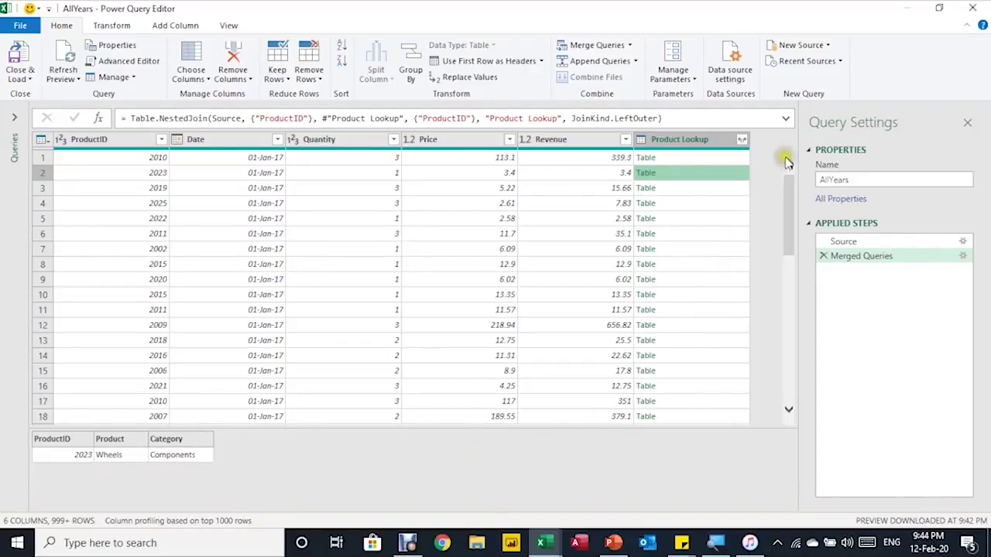
{"action": "left_click", "coordinate": [742, 141]}
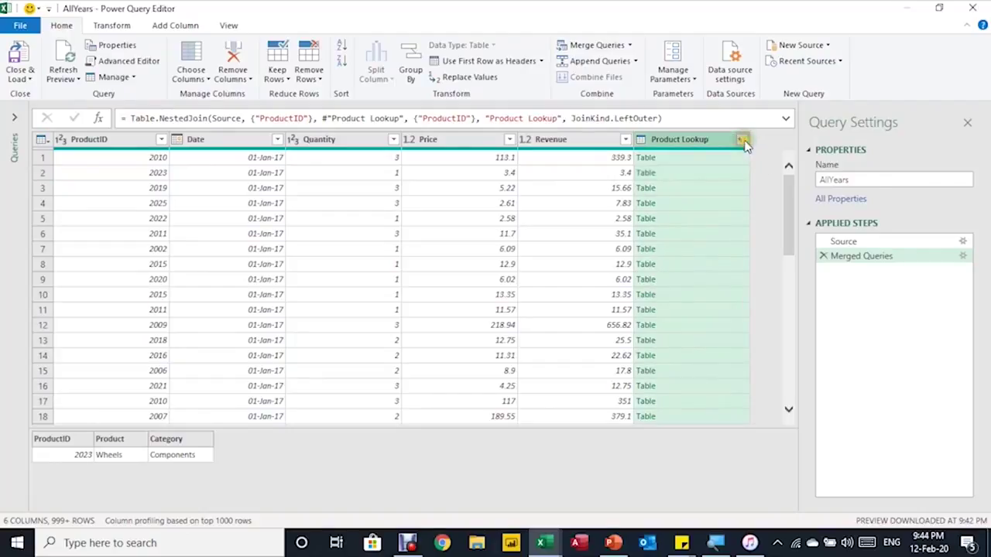
{"action": "left_click", "coordinate": [743, 143]}
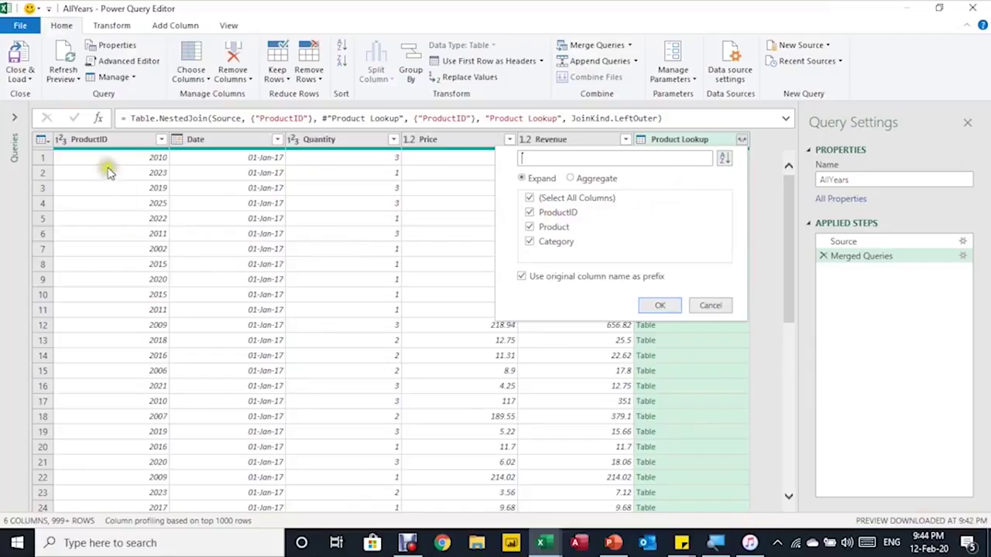
{"action": "left_click", "coordinate": [529, 212]}
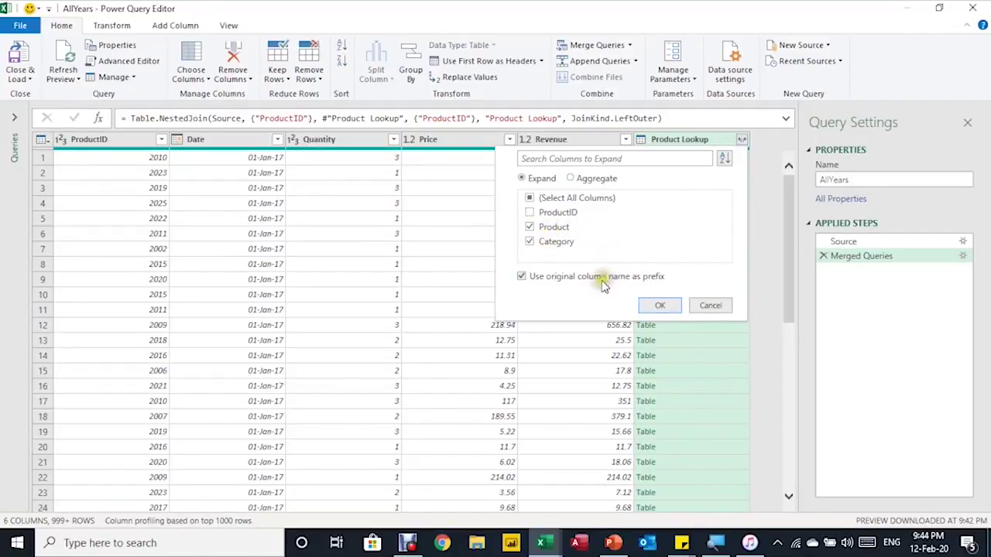
{"action": "left_click", "coordinate": [520, 276]}
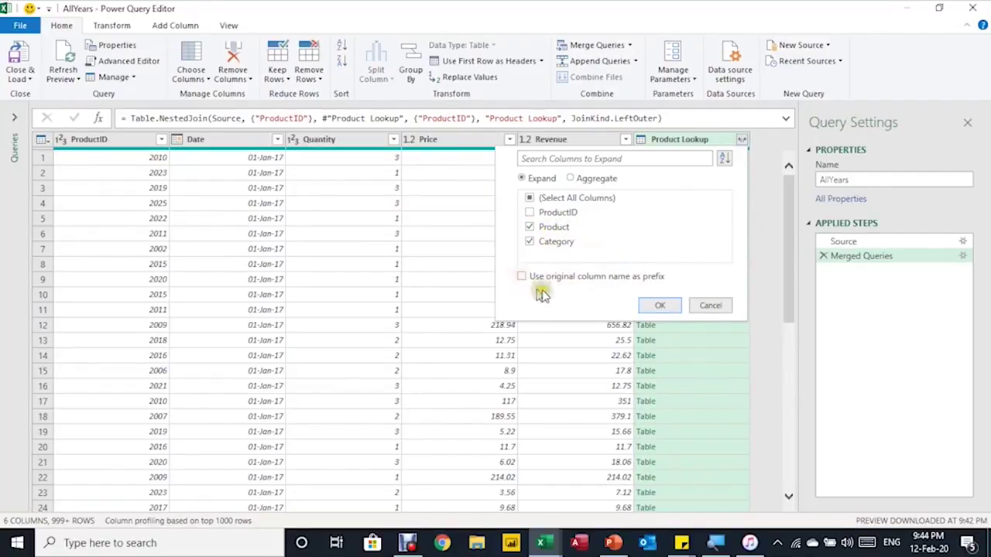
{"action": "left_click", "coordinate": [660, 307]}
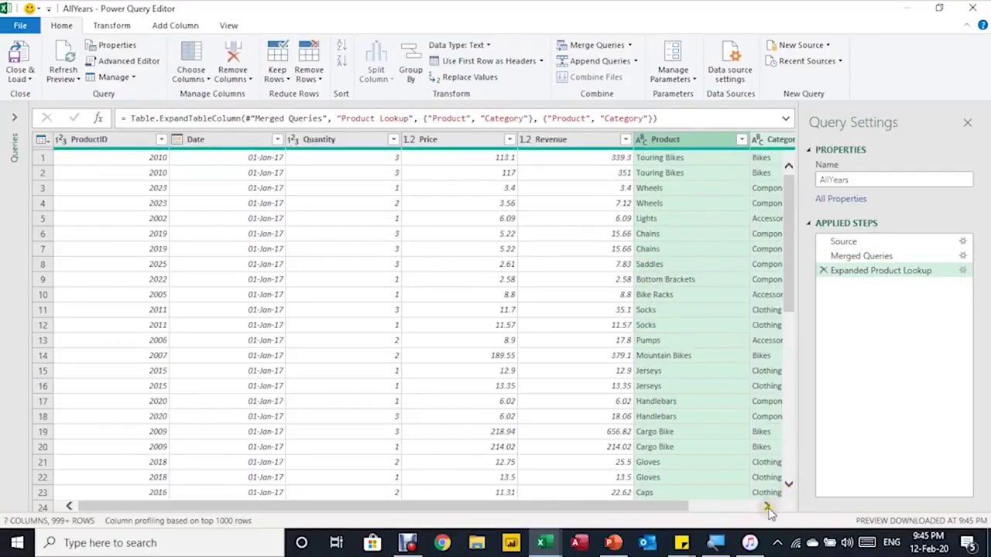
- Check the expanded Product and Category columns, and remove the ProductID column from the AllYears query
{"action": "left_click", "coordinate": [768, 507]}
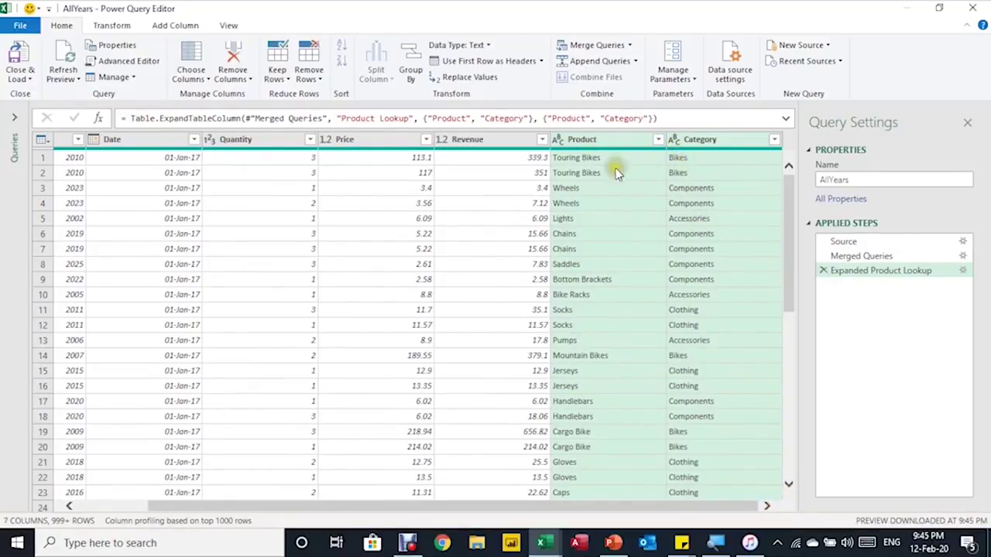
{"action": "left_click_drag", "start_coordinate": [634, 506], "coordinate": [464, 502]}
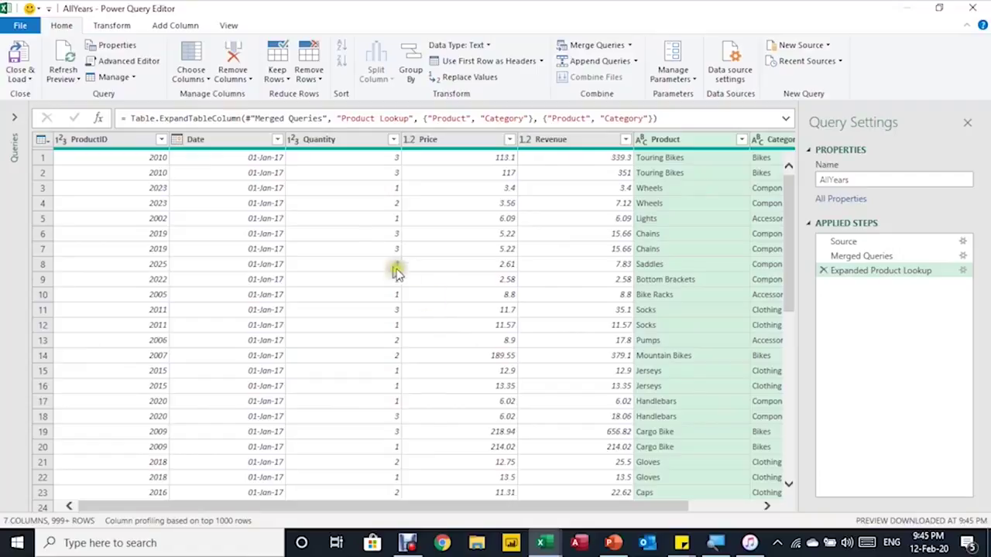
{"action": "left_click", "coordinate": [92, 140]}
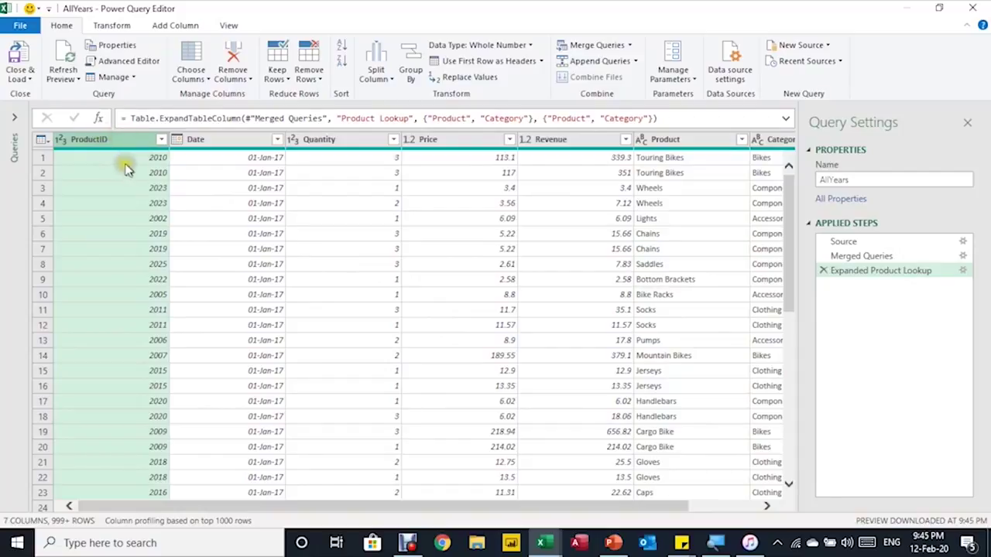
{"action": "left_click", "coordinate": [232, 58]}
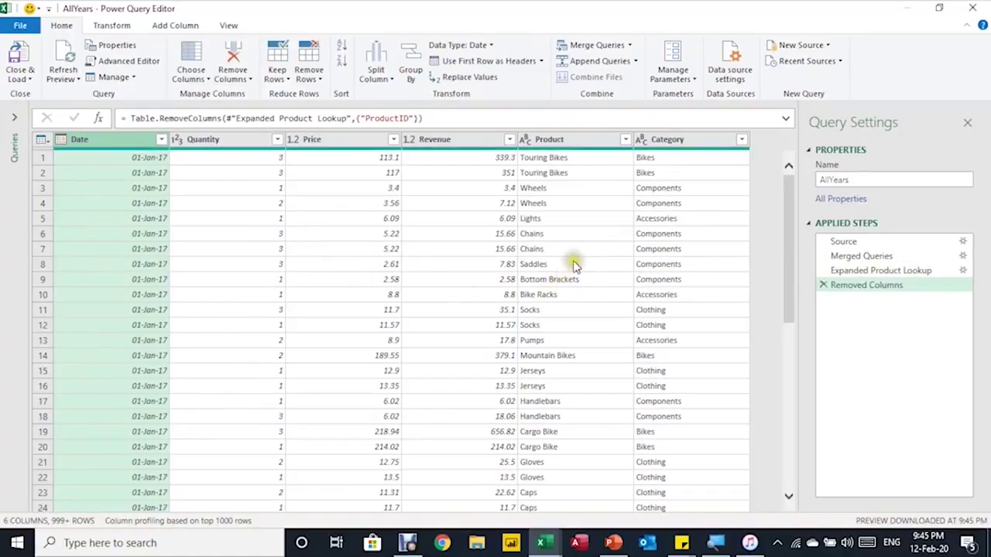
- Move the Category and Product columns together to the front of the table, ahead of Date, with Category first
{"action": "left_click", "coordinate": [699, 144]}
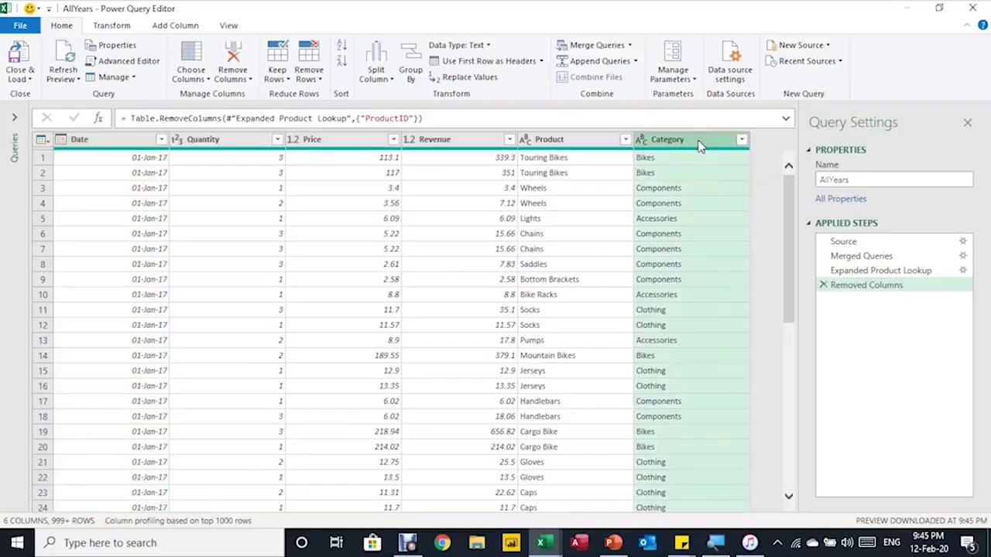
{"action": "left_click", "coordinate": [567, 140], "text": "ctrl"}
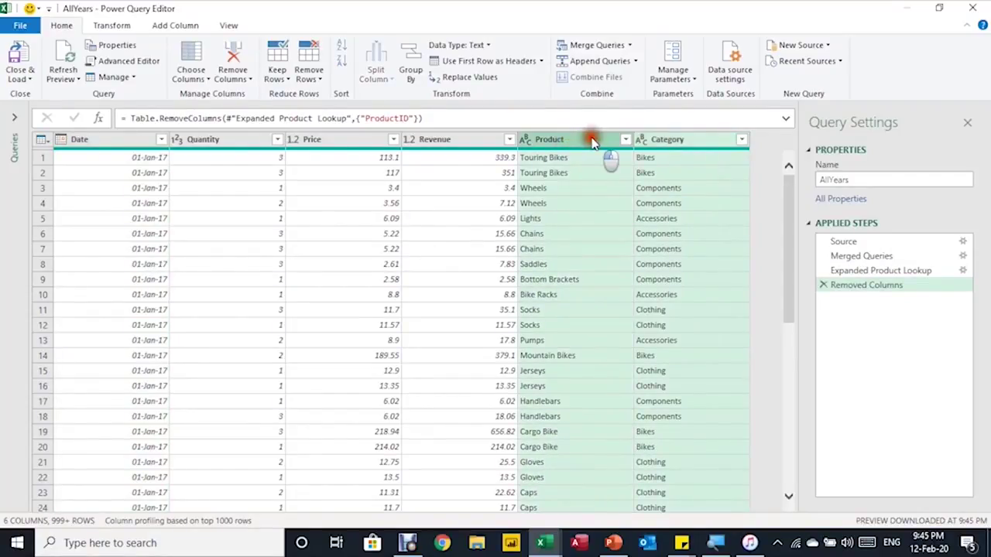
{"action": "left_click_drag", "start_coordinate": [592, 144], "coordinate": [48, 175]}
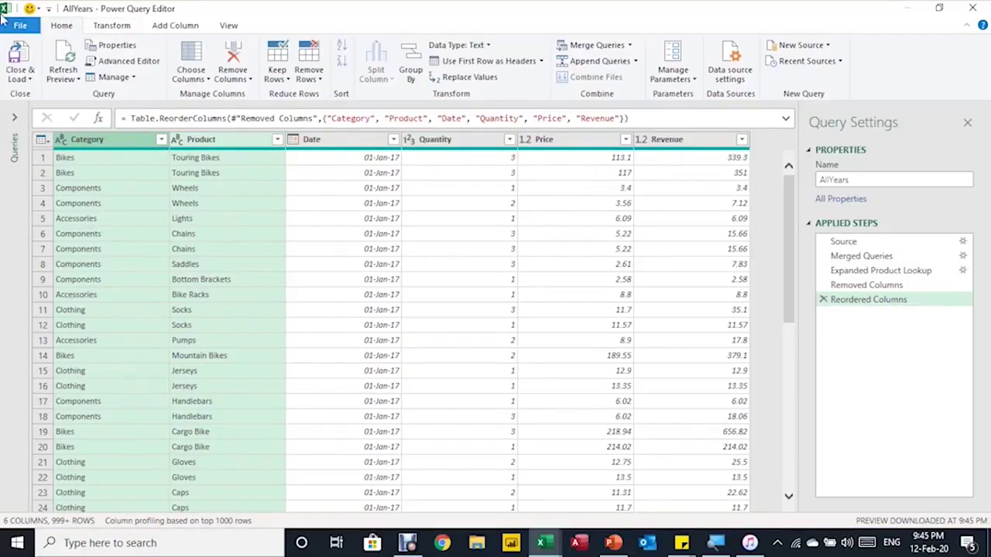
{"action": "left_click", "coordinate": [11, 79]}
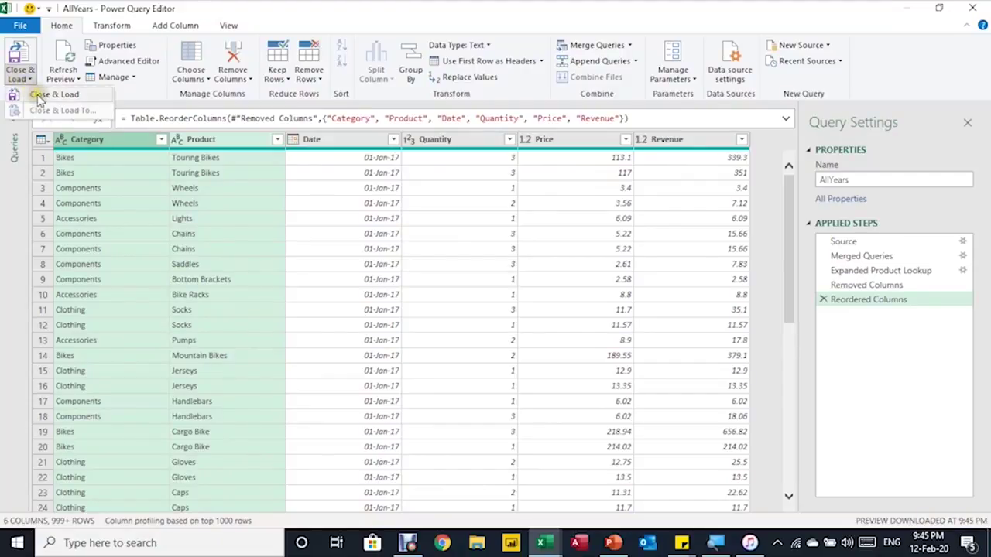
{"action": "key", "text": "Escape"}
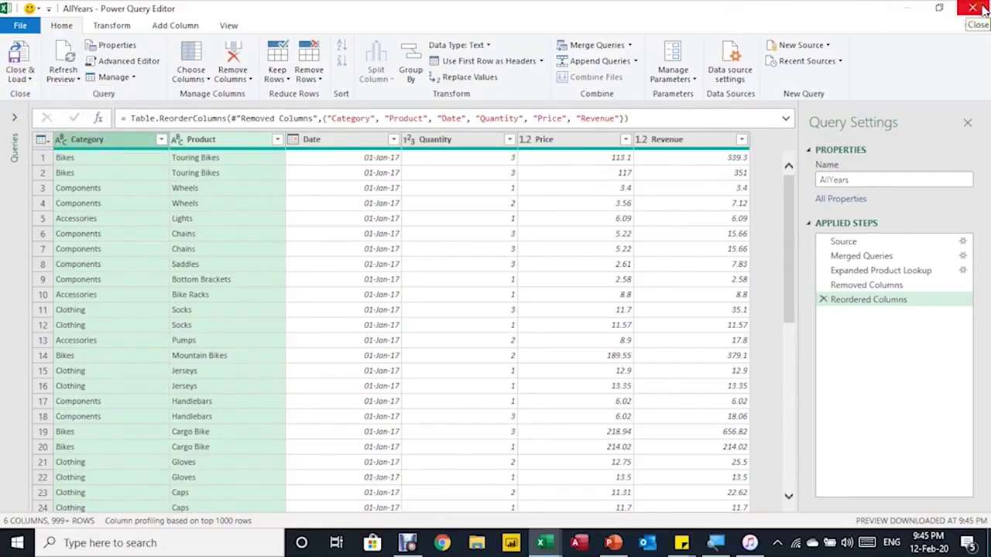
- Close the Power Query Editor keeping the changes so the AllYears query reloads into the Allyears sheet
{"action": "key", "text": "alt+F4"}
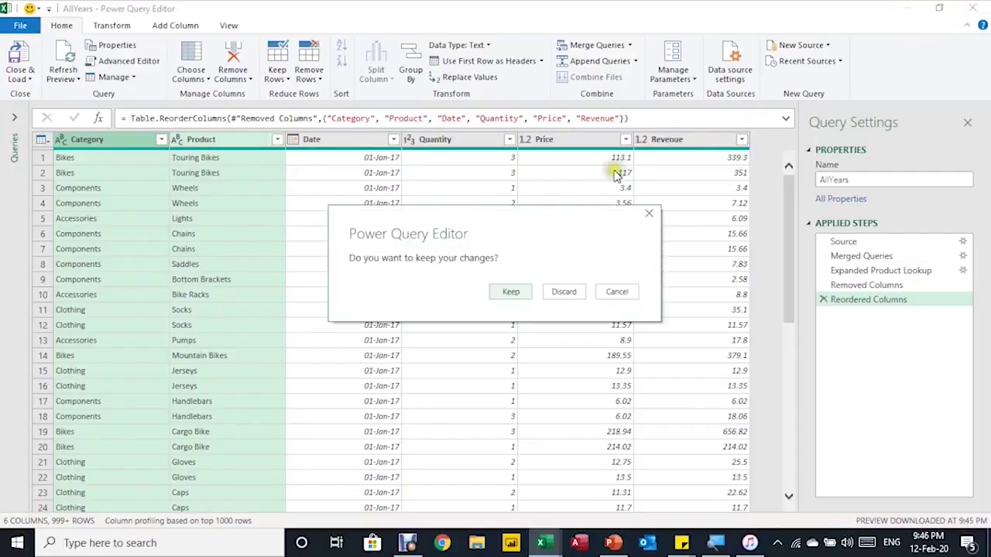
{"action": "left_click", "coordinate": [511, 292]}
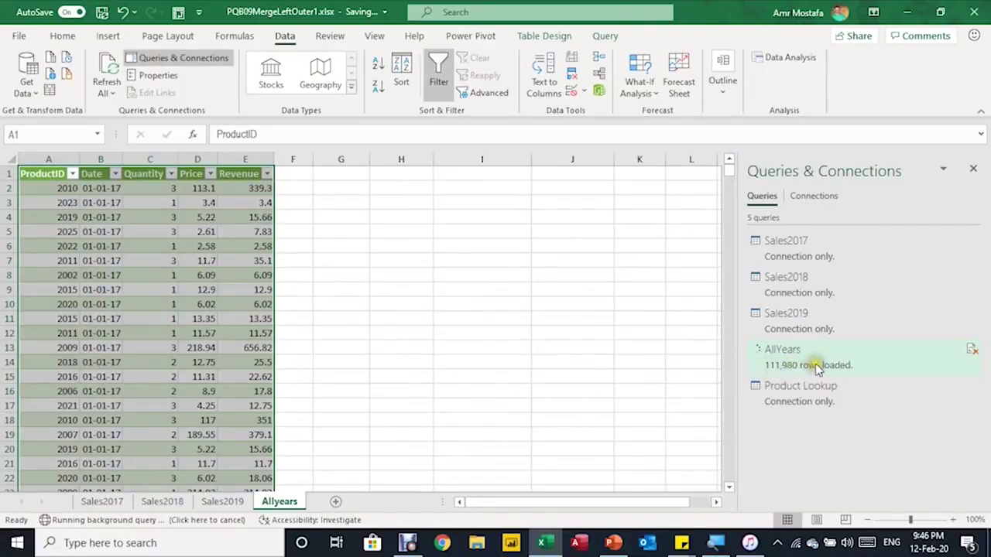
{"action": "left_click", "coordinate": [116, 246]}
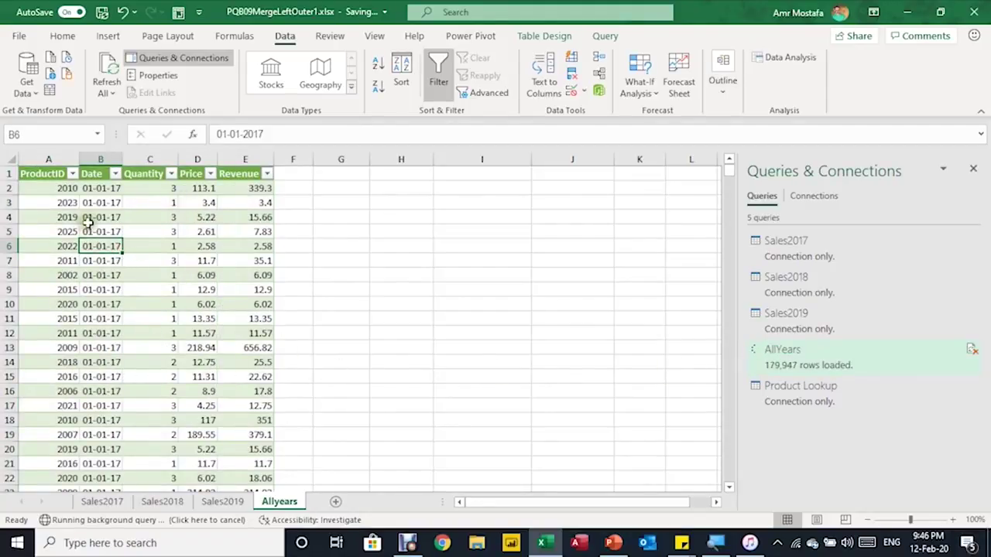
{"action": "left_click", "coordinate": [829, 363]}
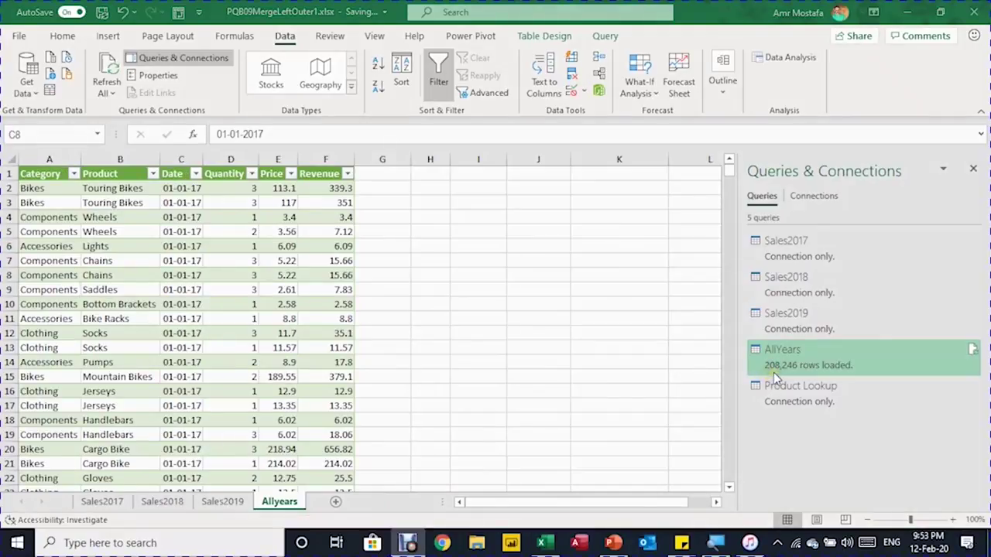
- Create a PivotTable from the AllYears table on the existing Allyears worksheet at cell H4
{"action": "left_click", "coordinate": [175, 249]}
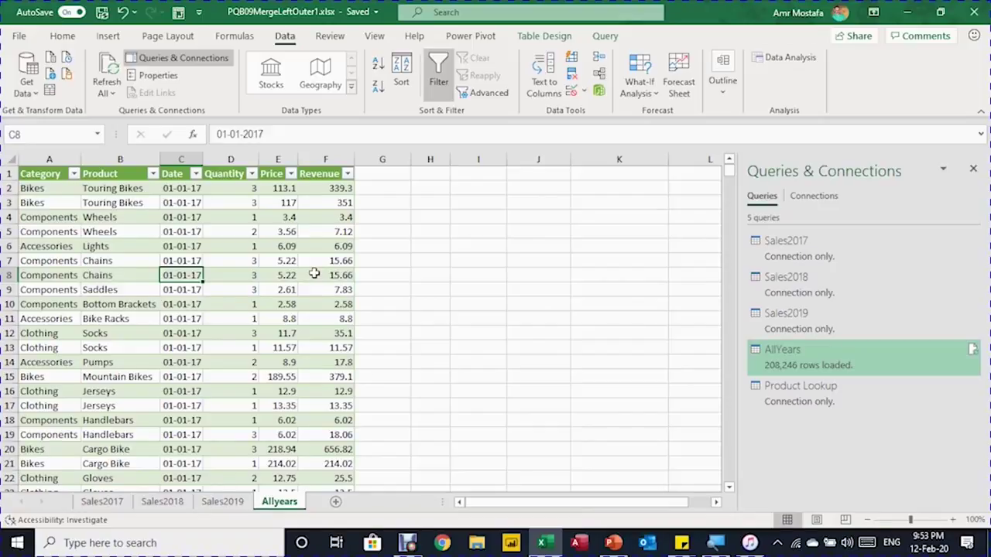
{"action": "key", "text": "alt+n"}
{"action": "key", "text": "v"}
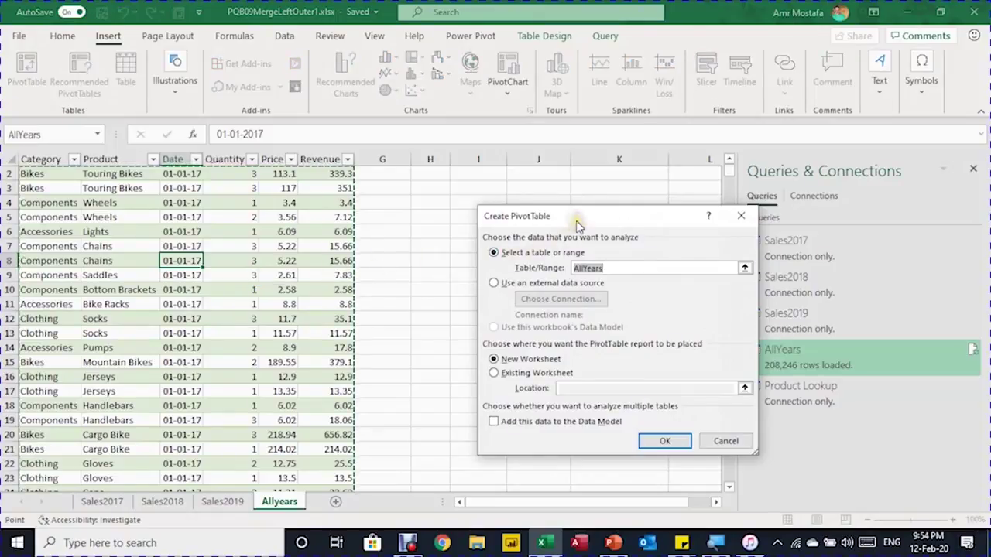
{"action": "left_click_drag", "start_coordinate": [575, 221], "coordinate": [497, 198]}
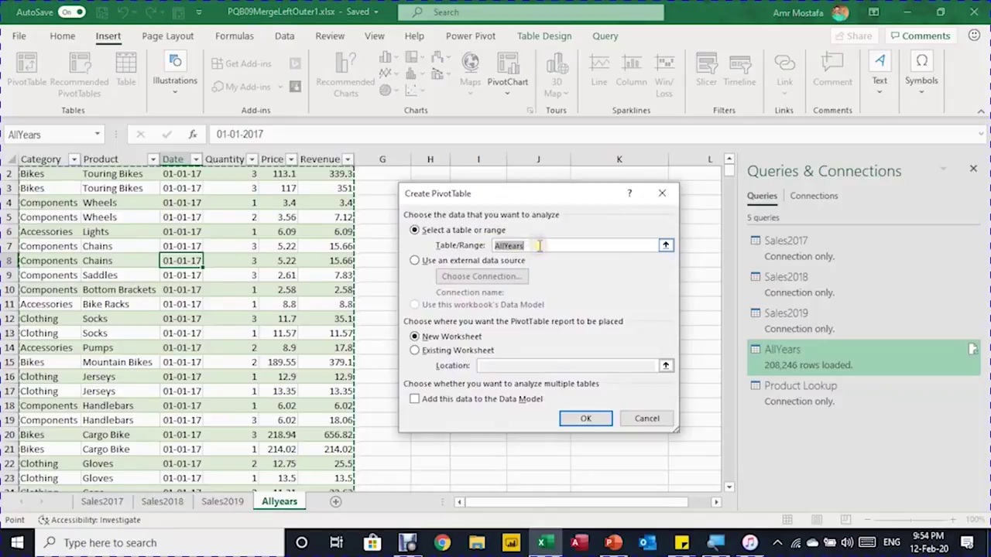
{"action": "left_click_drag", "start_coordinate": [449, 192], "coordinate": [457, 207]}
{"action": "left_click", "coordinate": [503, 367]}
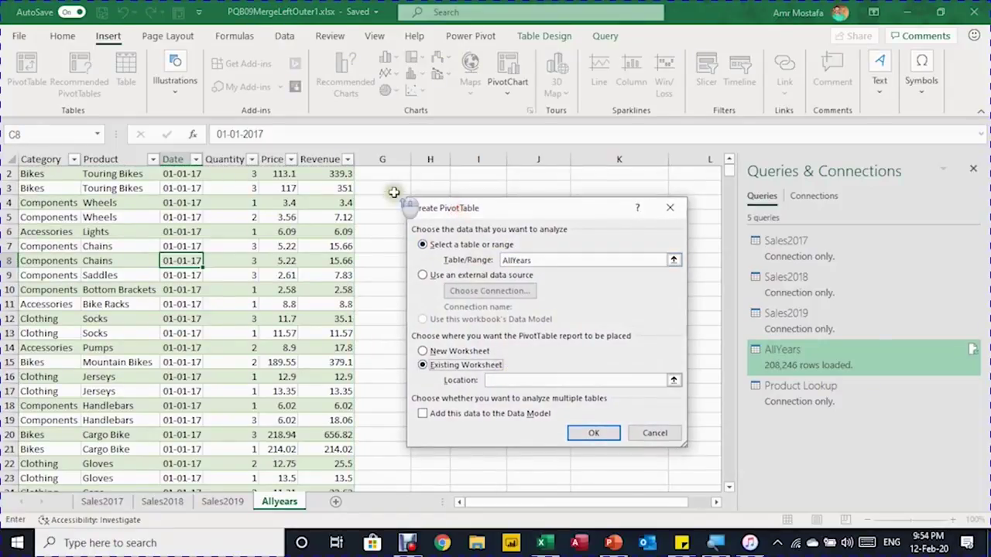
{"action": "scroll", "coordinate": [390, 191], "scroll_direction": "up", "scroll_amount": 1}
{"action": "left_click_drag", "start_coordinate": [446, 206], "coordinate": [519, 246]}
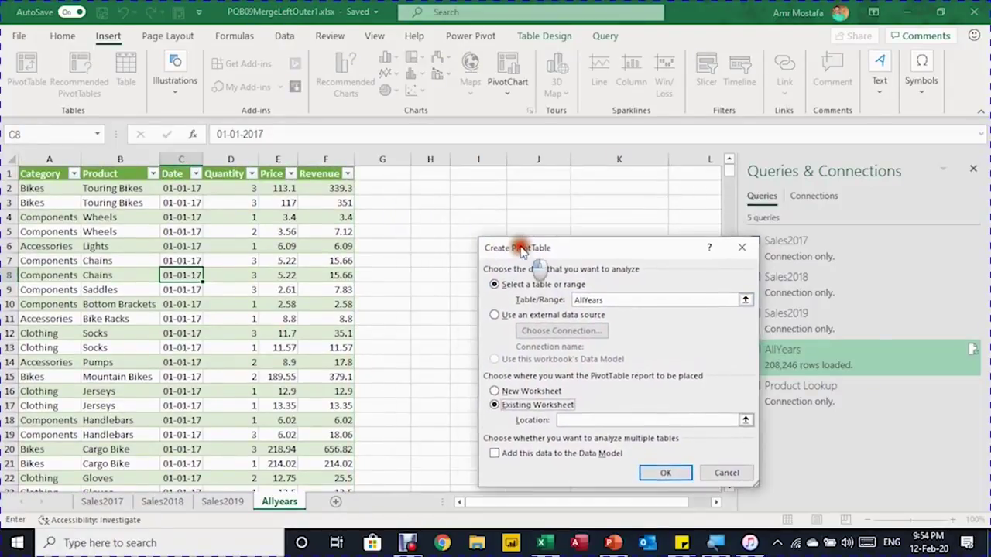
{"action": "left_click", "coordinate": [431, 221]}
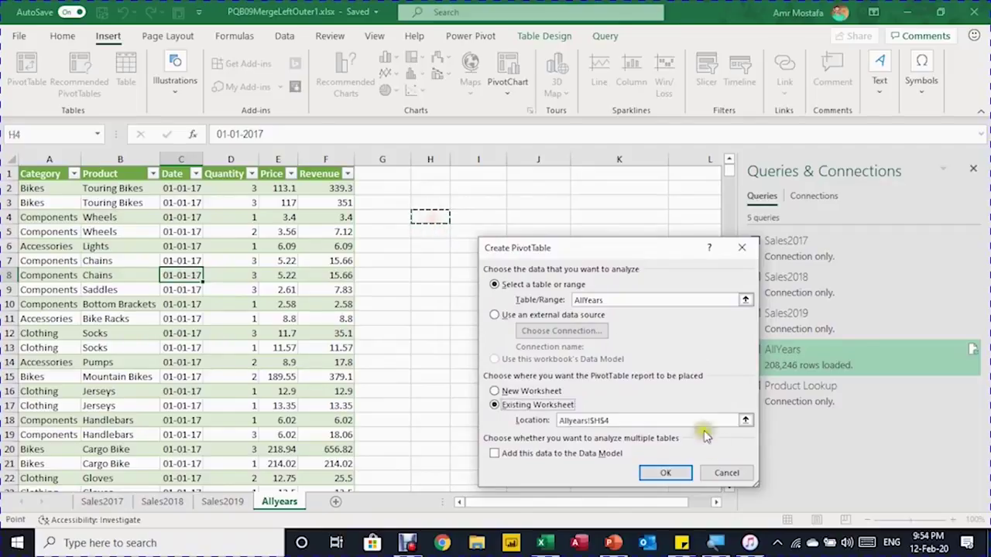
{"action": "left_click", "coordinate": [673, 473]}
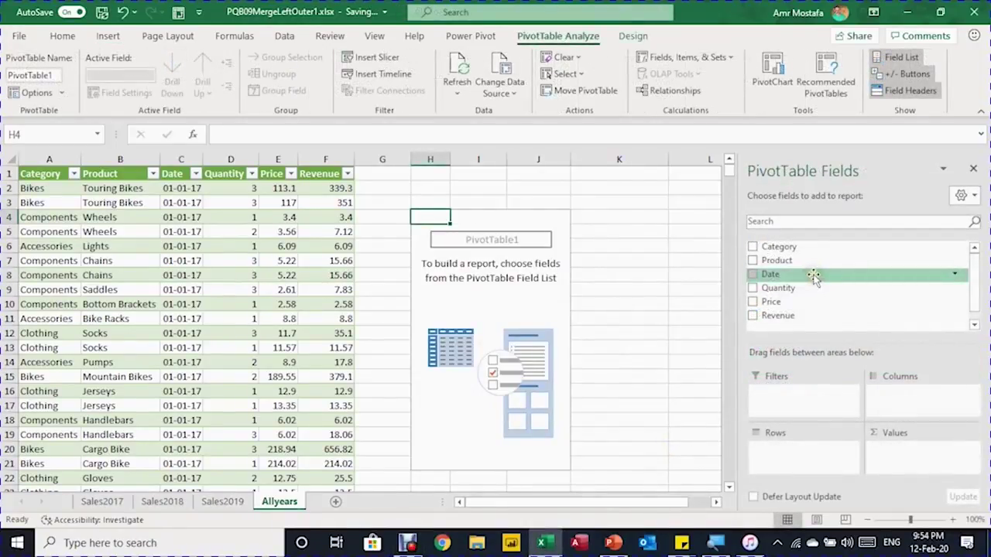
- Add Date to the PivotTable, keep only its Years grouping, and place Years in the columns
{"action": "left_click_drag", "start_coordinate": [813, 278], "coordinate": [807, 442]}
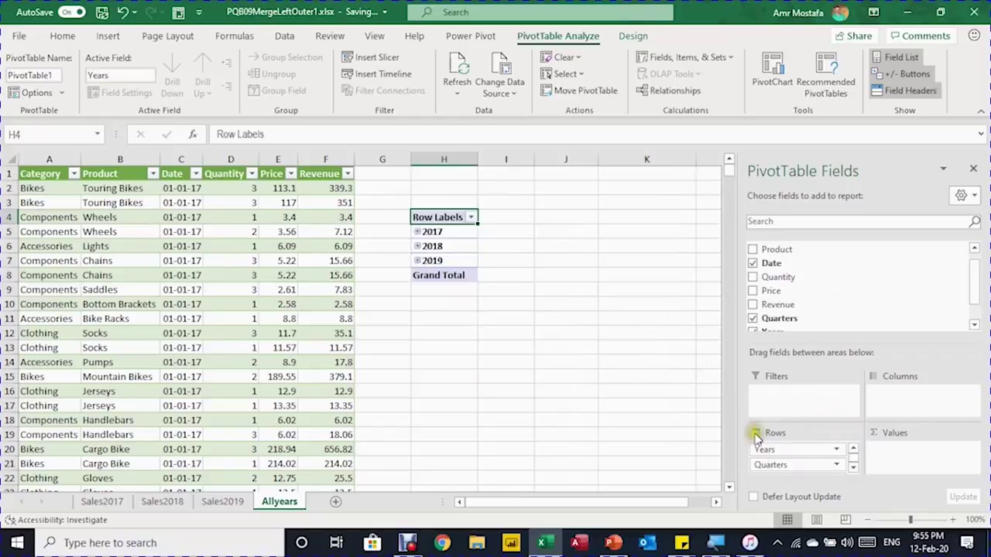
{"action": "left_click_drag", "start_coordinate": [773, 450], "coordinate": [697, 453]}
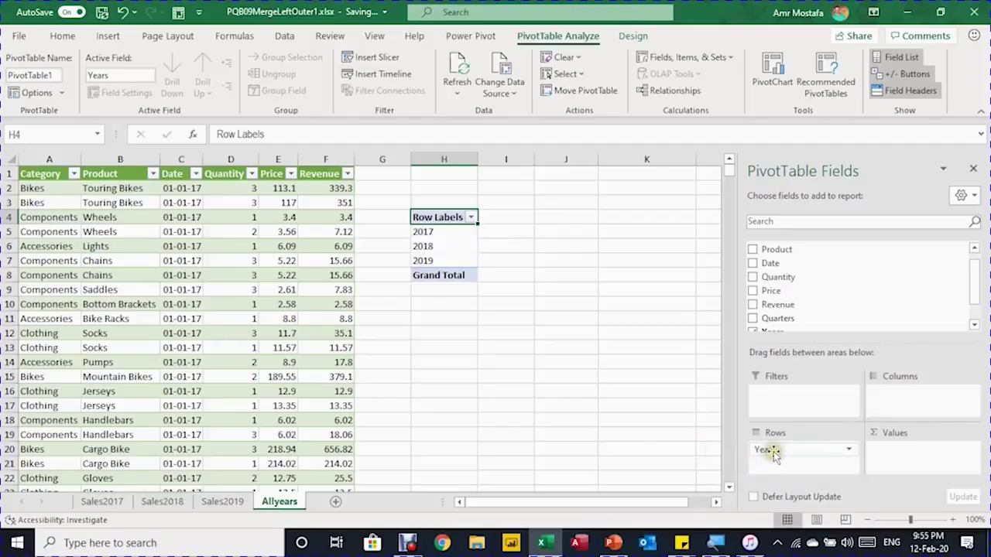
{"action": "left_click_drag", "start_coordinate": [777, 451], "coordinate": [886, 418]}
- Sum Revenue as the PivotTable values and format them as Currency with the $ symbol and 0 decimal places
{"action": "scroll", "coordinate": [859, 308], "scroll_direction": "down", "scroll_amount": 1}
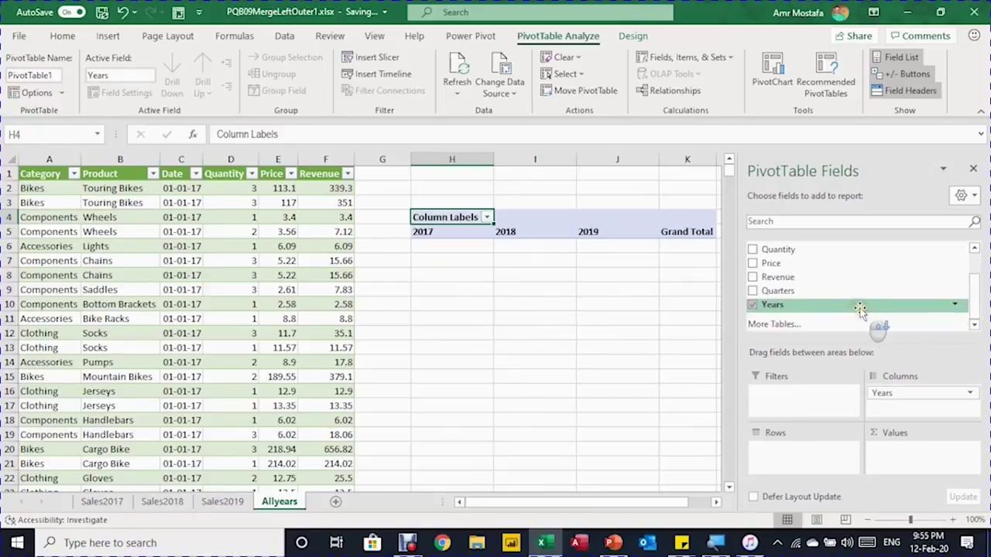
{"action": "left_click_drag", "start_coordinate": [828, 277], "coordinate": [925, 453]}
{"action": "left_click", "coordinate": [473, 246]}
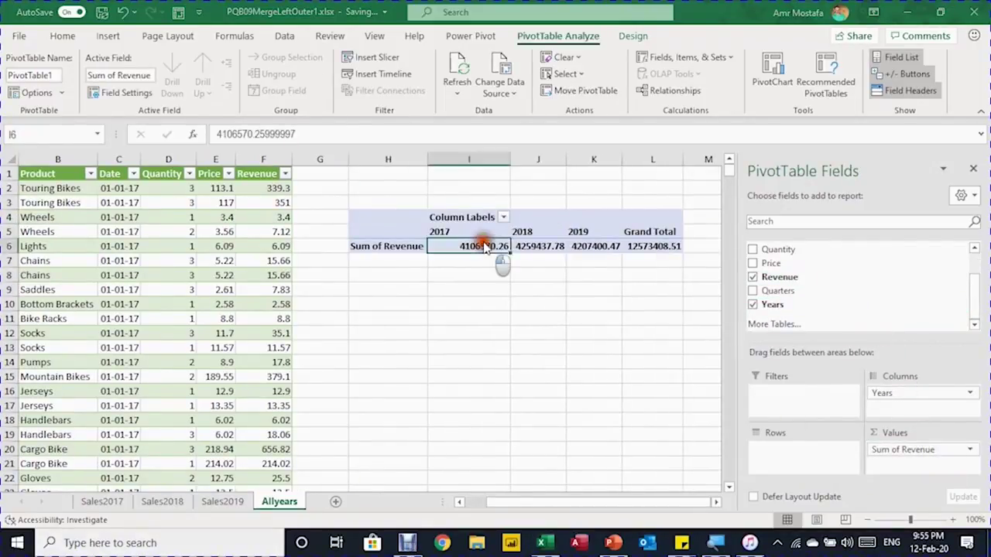
{"action": "right_click", "coordinate": [484, 246]}
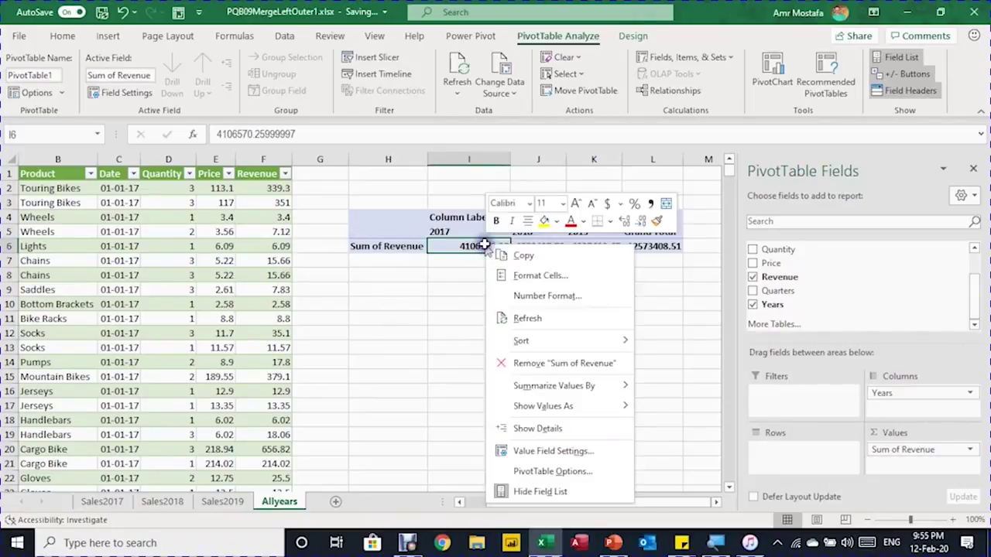
{"action": "left_click", "coordinate": [548, 293]}
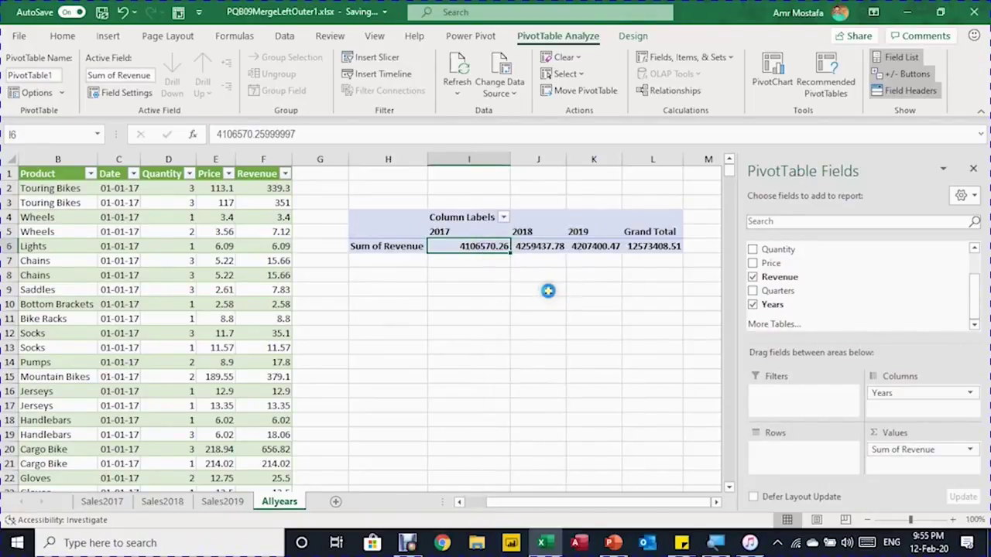
{"action": "left_click", "coordinate": [566, 214]}
{"action": "left_click", "coordinate": [567, 214]}
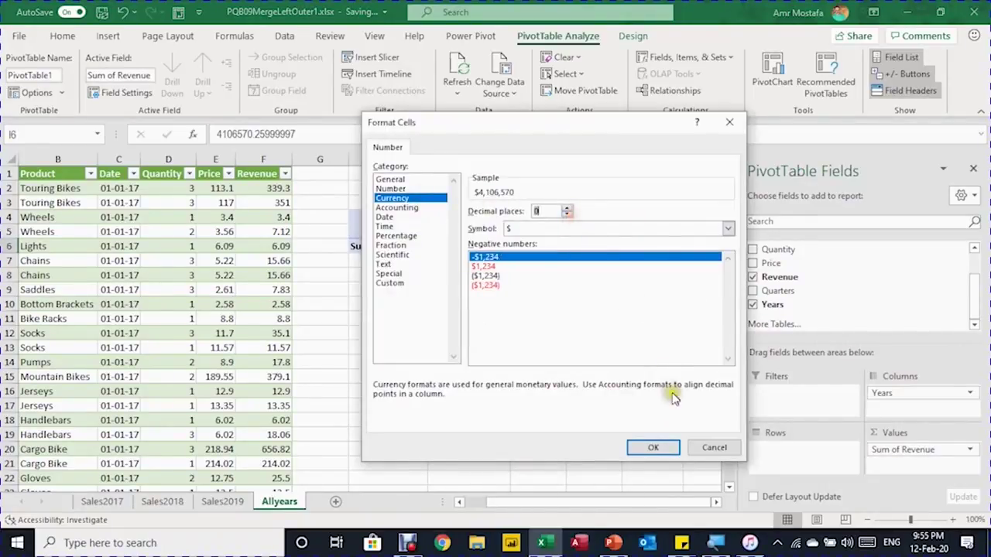
{"action": "left_click", "coordinate": [650, 447]}
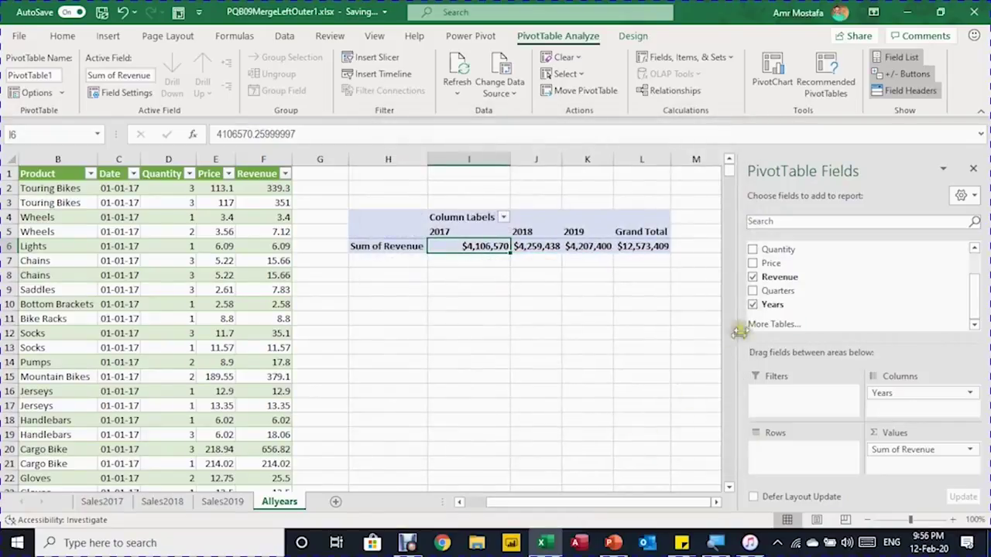
- Add Category and then Product beneath it to the PivotTable rows
{"action": "scroll", "coordinate": [807, 287], "scroll_direction": "up", "scroll_amount": 3}
{"action": "left_click_drag", "start_coordinate": [788, 248], "coordinate": [822, 451]}
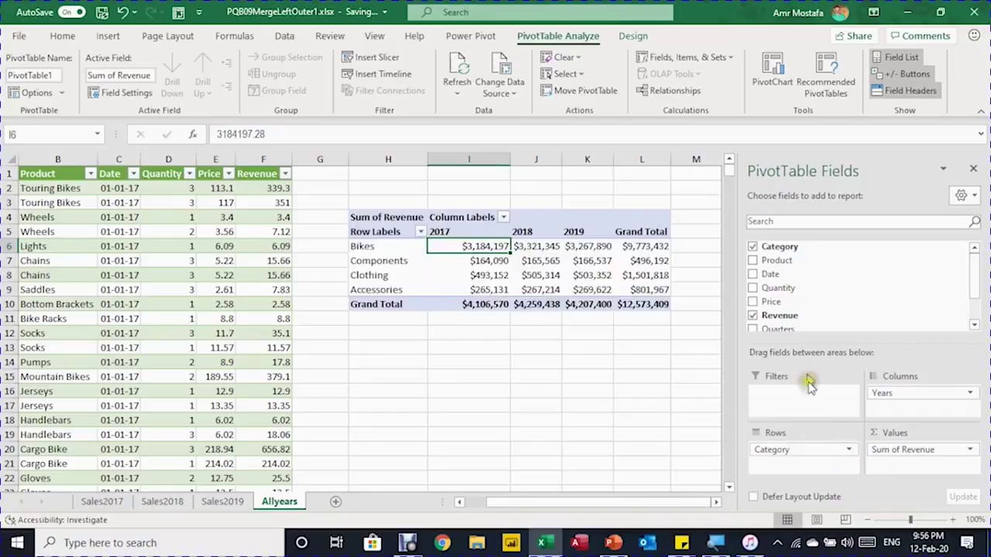
{"action": "left_click_drag", "start_coordinate": [776, 260], "coordinate": [822, 463]}
{"action": "left_click", "coordinate": [495, 275]}
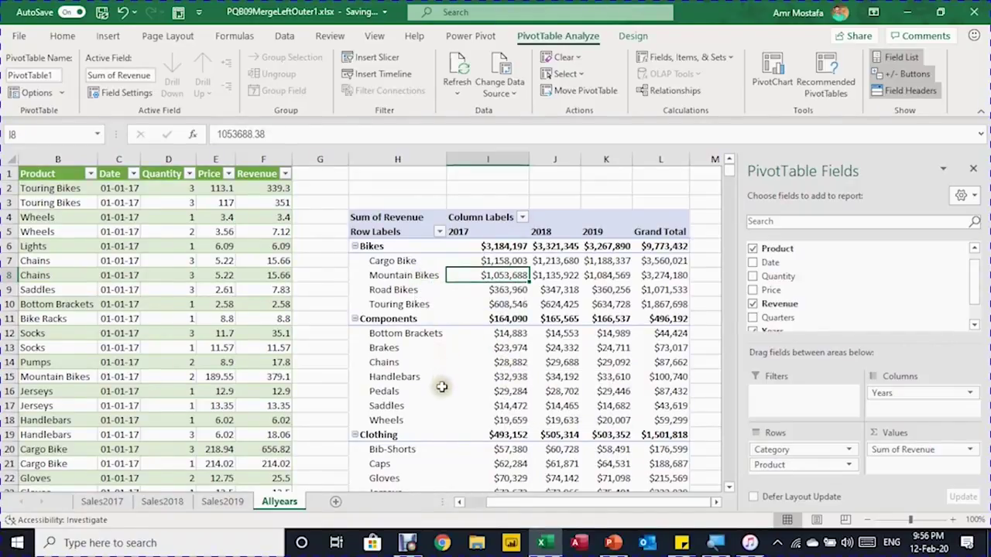
- Examine the source table alongside the PivotTable's yearly revenue by category and product
{"action": "scroll", "coordinate": [364, 258], "scroll_direction": "left", "scroll_amount": 1}
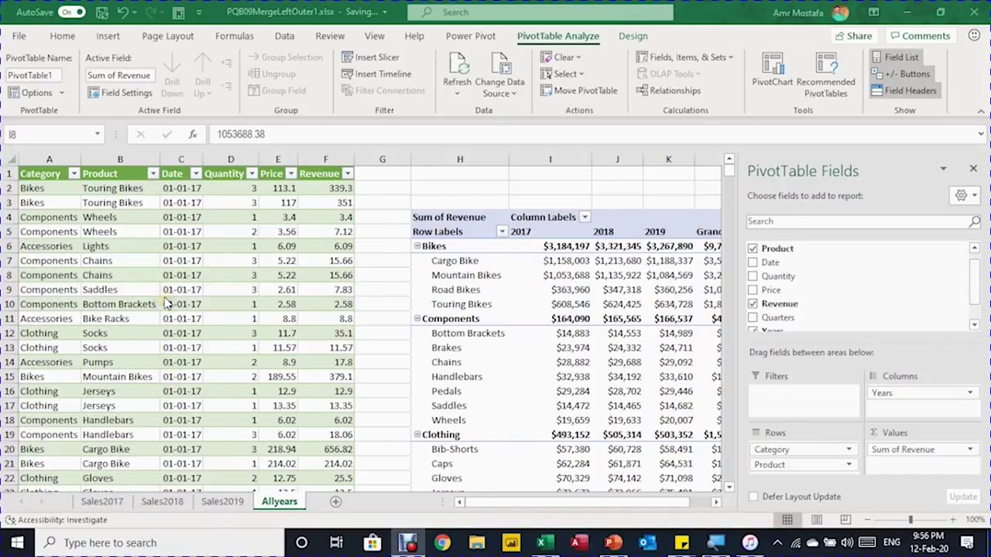
{"action": "left_click", "coordinate": [520, 502]}
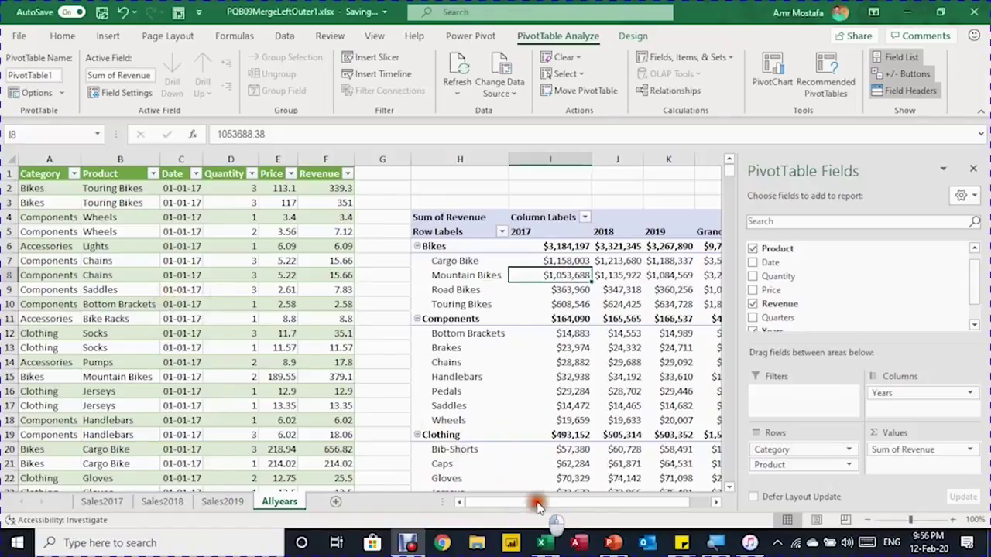
{"action": "scroll", "coordinate": [612, 495], "scroll_direction": "right", "scroll_amount": 1}
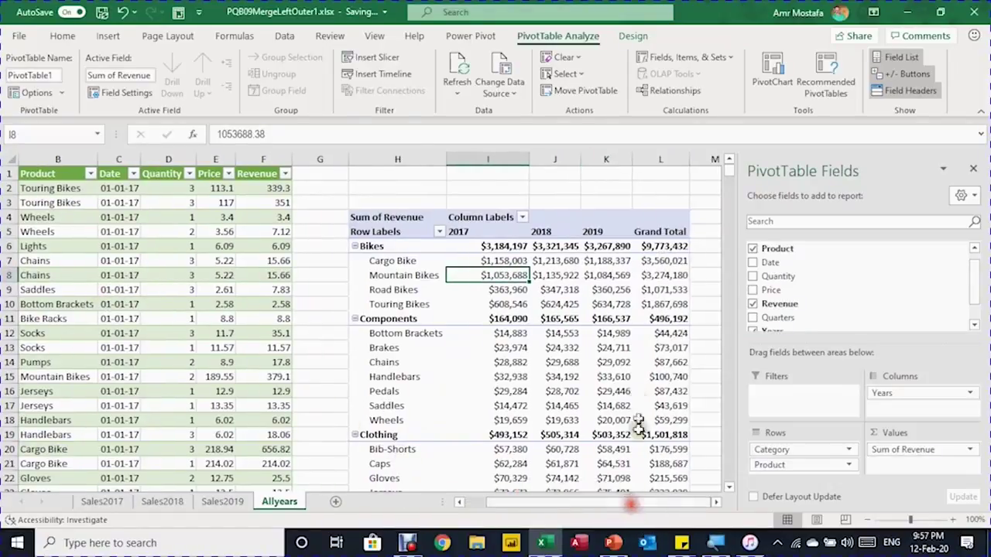
{"action": "scroll", "coordinate": [612, 372], "scroll_direction": "down", "scroll_amount": 1}
{"action": "scroll", "coordinate": [599, 336], "scroll_direction": "down", "scroll_amount": 5}
{"action": "scroll", "coordinate": [598, 335], "scroll_direction": "up", "scroll_amount": 6}
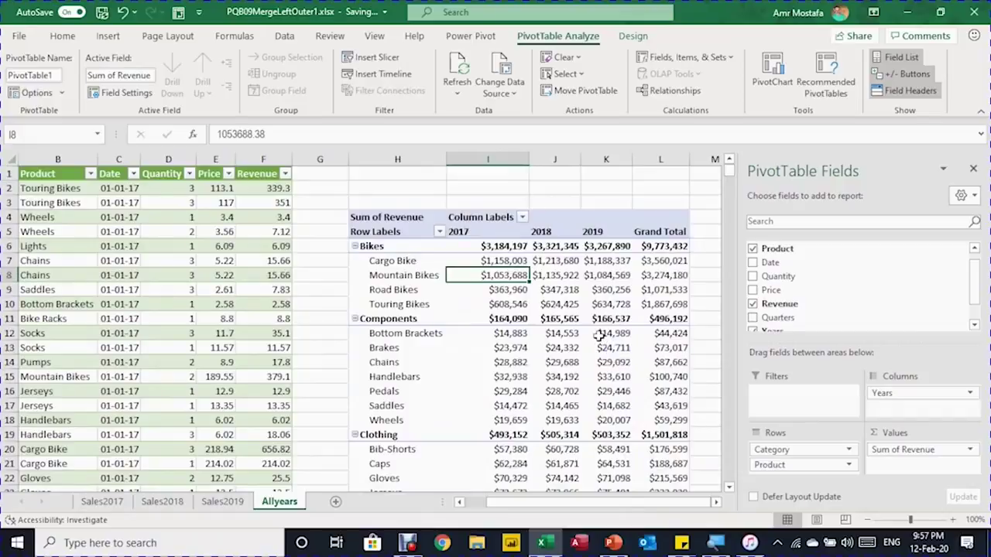
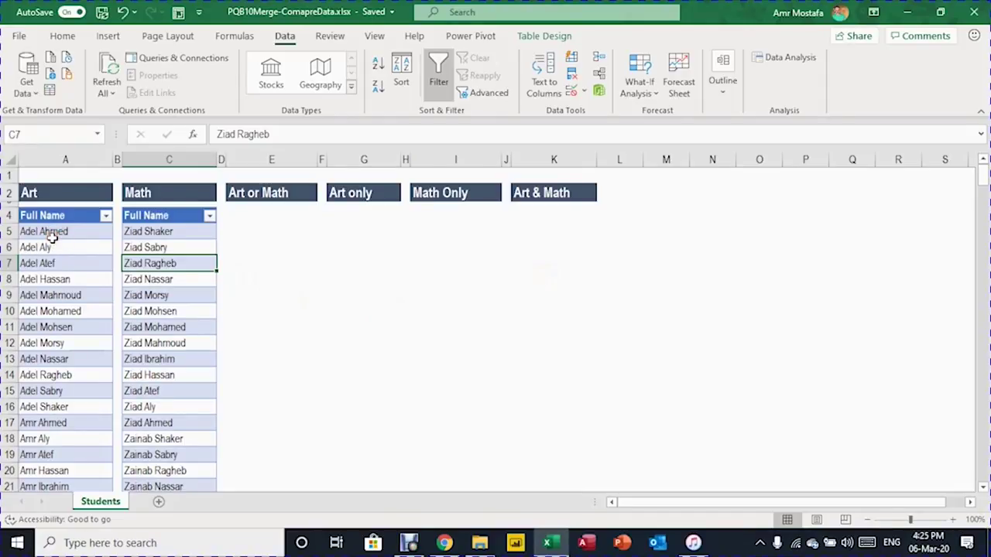
- Review the Art and Math student name lists on the Students sheet from the first to the last entry
{"action": "left_click", "coordinate": [51, 232]}
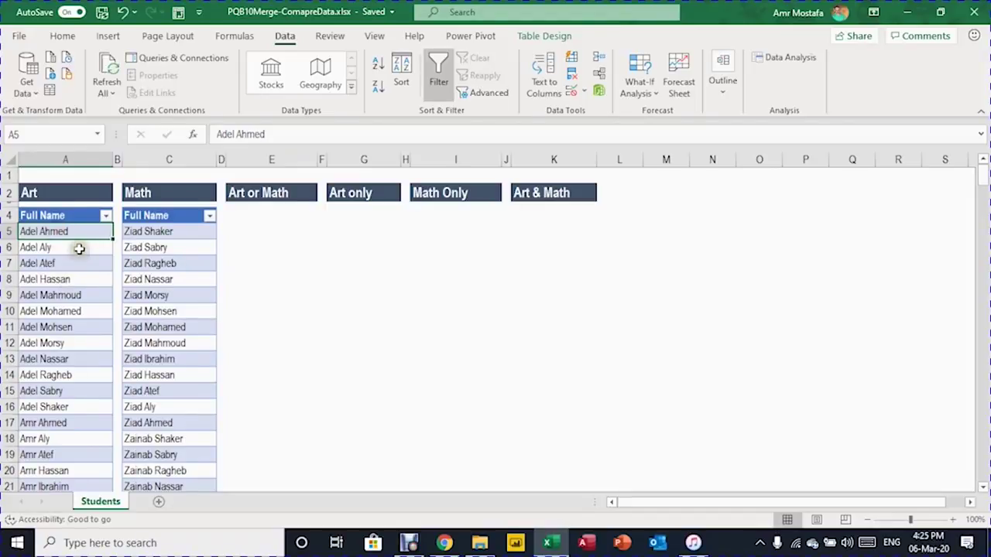
{"action": "left_click", "coordinate": [44, 192]}
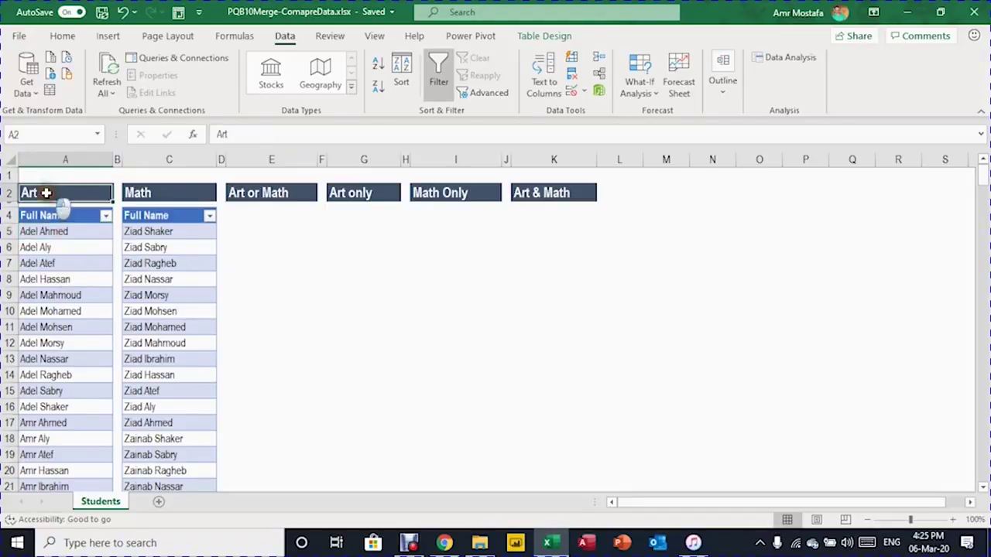
{"action": "left_click", "coordinate": [163, 232]}
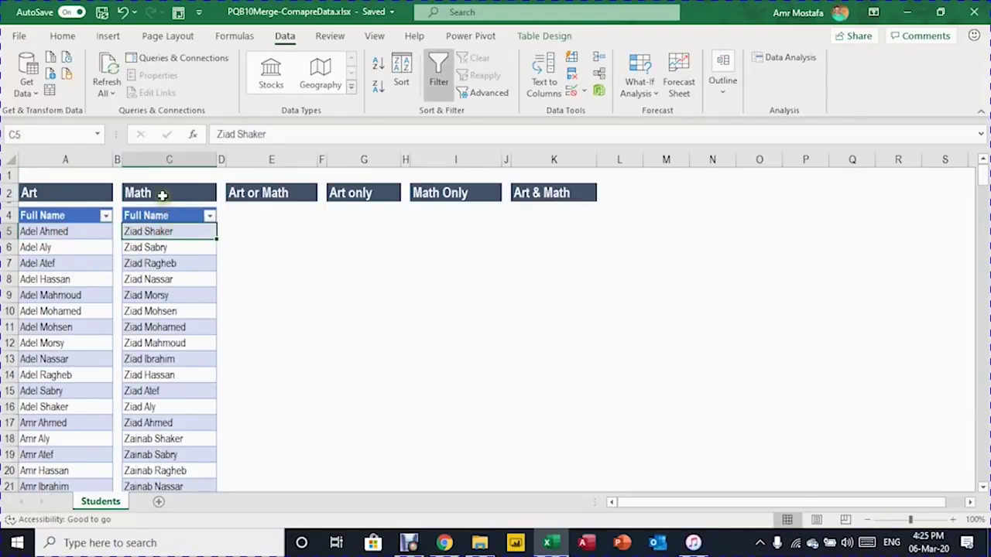
{"action": "left_click", "coordinate": [46, 231]}
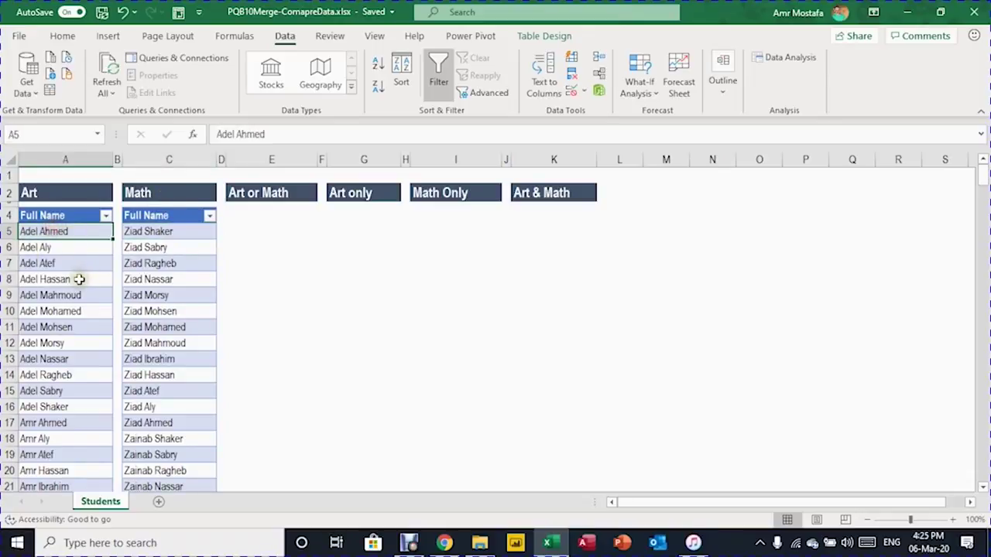
{"action": "key", "text": "ctrl+Down"}
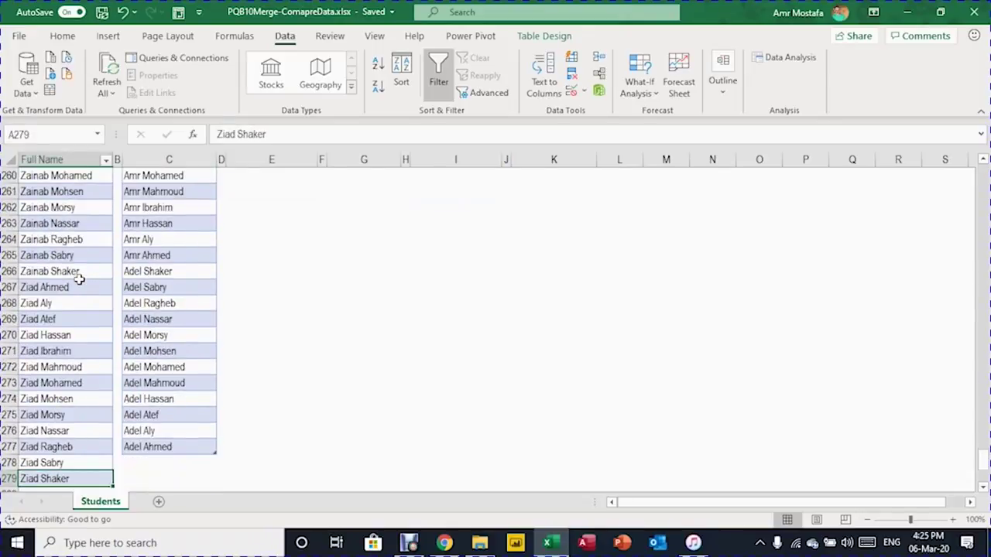
{"action": "key", "text": "Up"}
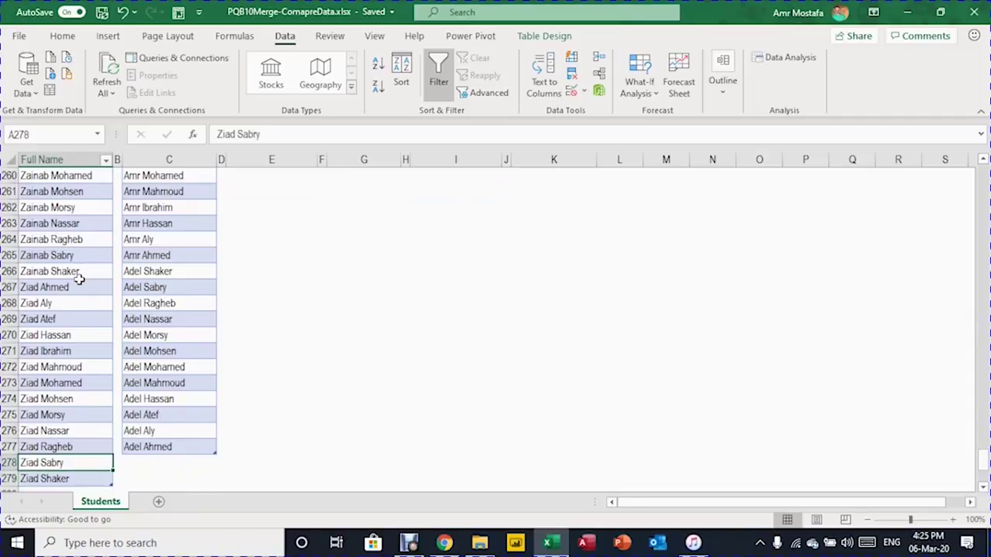
{"action": "key", "text": "ctrl+Up"}
{"action": "key", "text": "Down"}
{"action": "key", "text": "Right"}
{"action": "key", "text": "Right"}
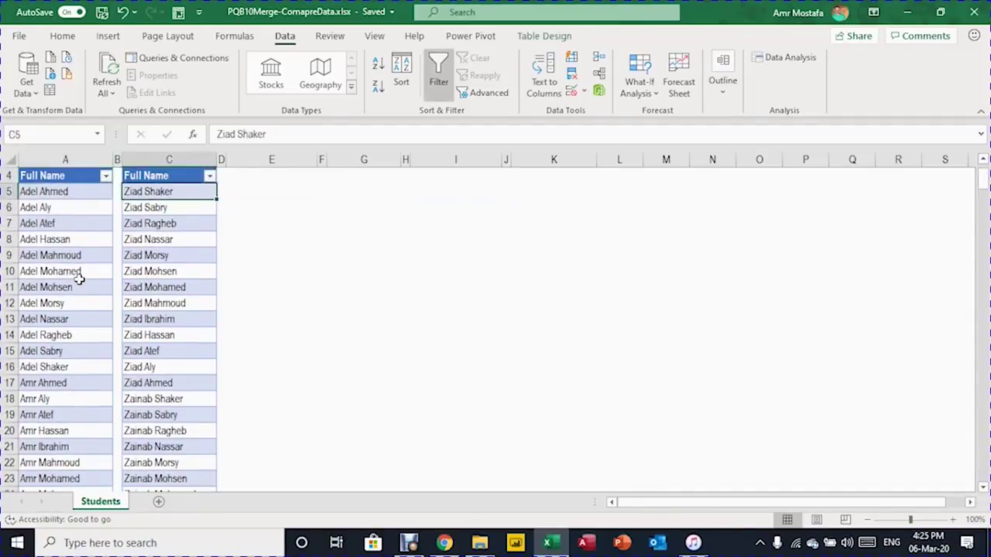
{"action": "key", "text": "ctrl+Down"}
{"action": "key", "text": "ctrl+Up"}
{"action": "key", "text": "ctrl+Up"}
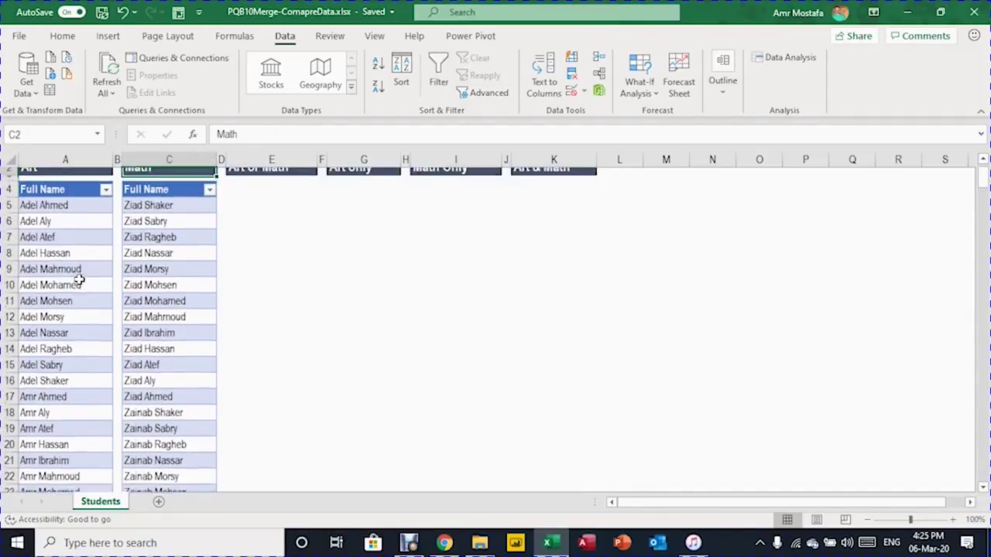
{"action": "key", "text": "Down"}
{"action": "key", "text": "Down"}
{"action": "key", "text": "Down"}
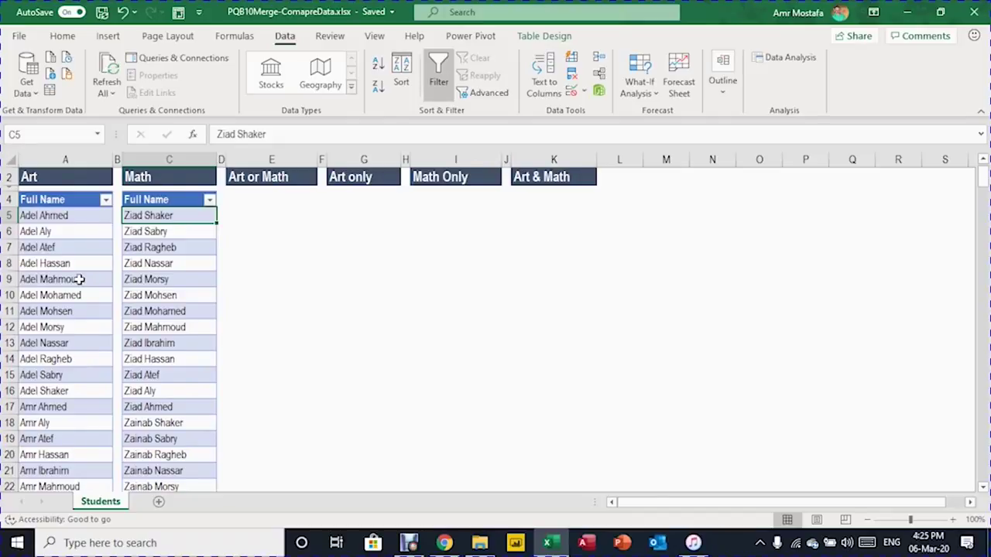
- Review the Art or Math, Art only, Math Only and Art & Math result headings and the empty cells beneath them
{"action": "key", "text": "ctrl+Up"}
{"action": "key", "text": "ctrl+Up"}
{"action": "key", "text": "ctrl+Up"}
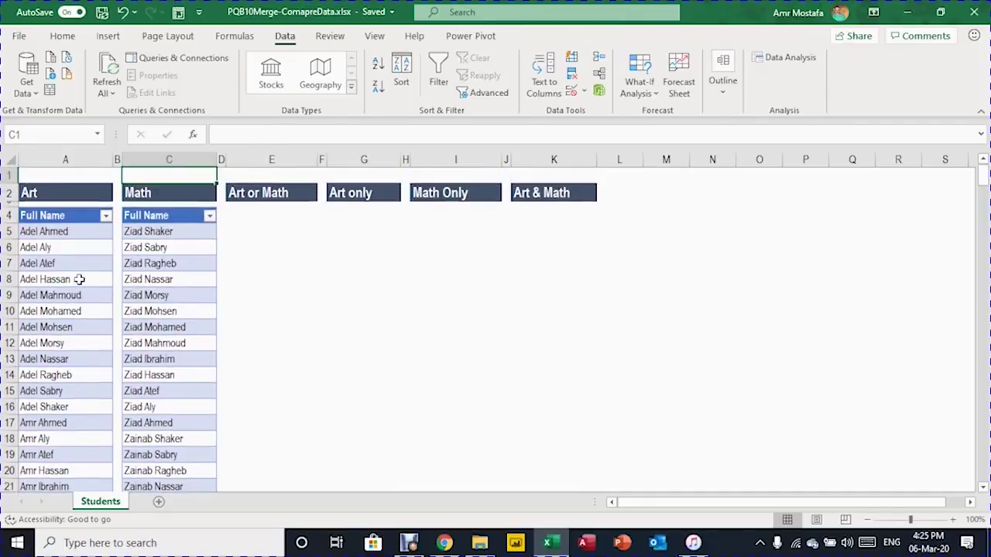
{"action": "key", "text": "Down"}
{"action": "key", "text": "Right"}
{"action": "key", "text": "Right"}
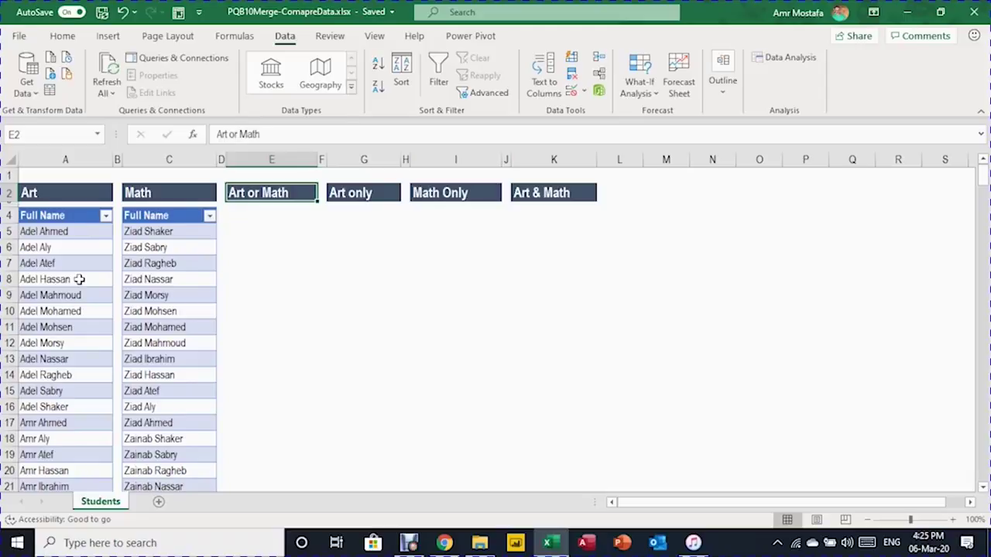
{"action": "key", "text": "Down"}
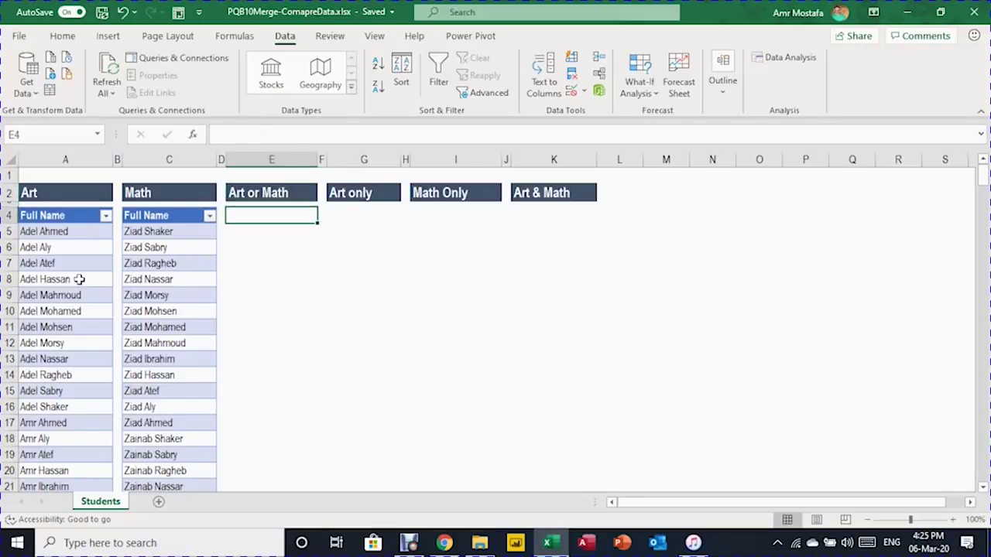
{"action": "key", "text": "Right"}
{"action": "key", "text": "Right"}
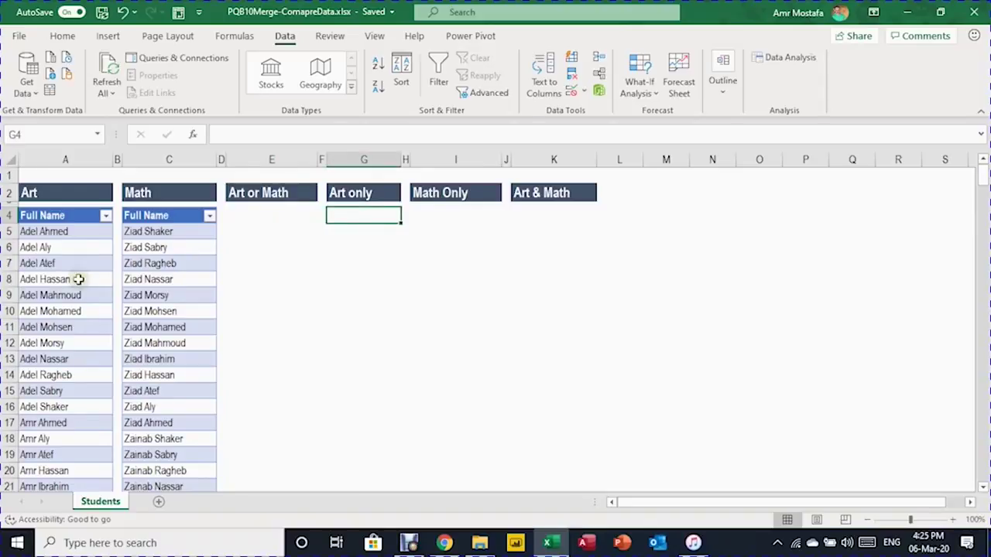
{"action": "key", "text": "Right"}
{"action": "key", "text": "Right"}
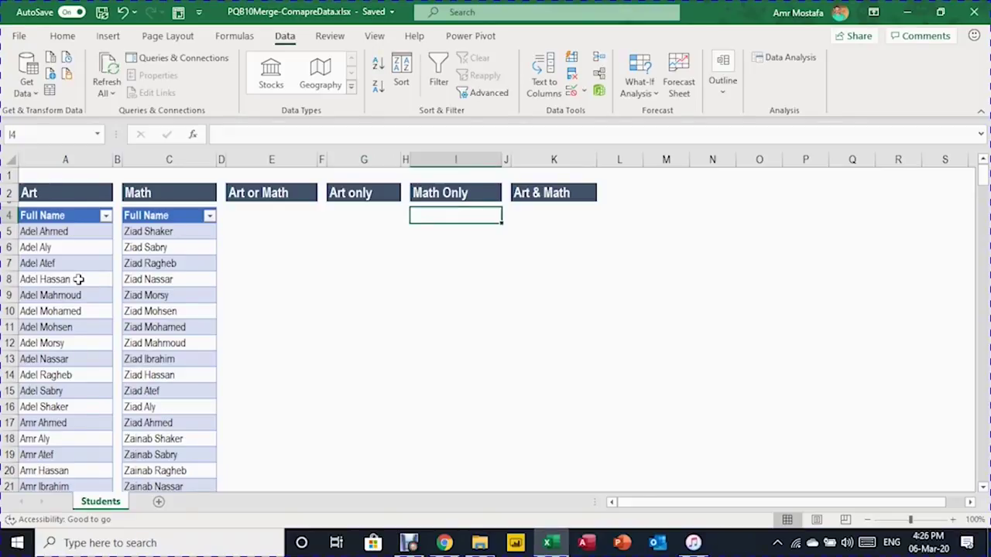
{"action": "key", "text": "Right"}
{"action": "key", "text": "Right"}
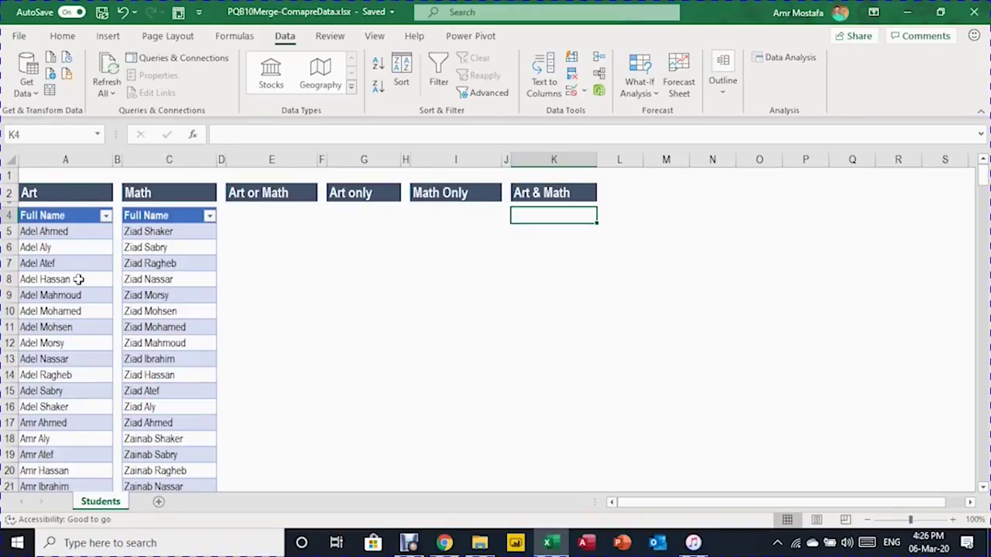
{"action": "key", "text": "Left"}
{"action": "key", "text": "Left"}
{"action": "key", "text": "Left"}
{"action": "key", "text": "Left"}
{"action": "key", "text": "Left"}
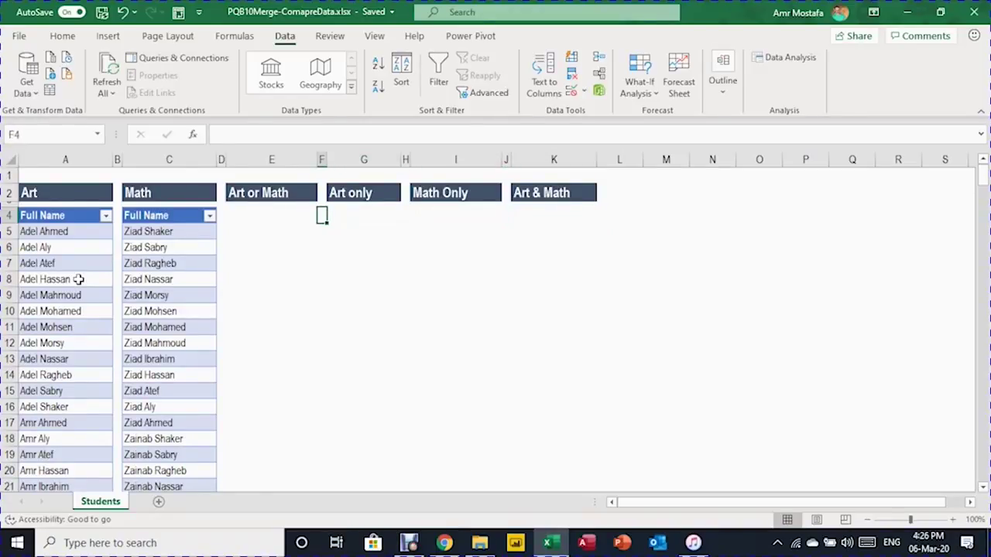
{"action": "key", "text": "Left"}
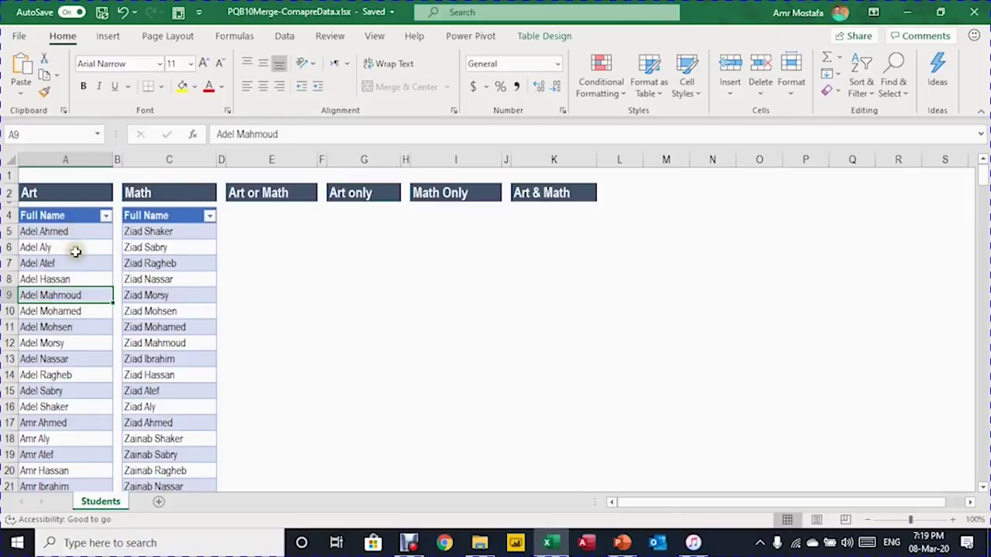
- Bring the Art table into Power Query Editor and inspect its Source and Changed Type steps
{"action": "left_click", "coordinate": [284, 36]}
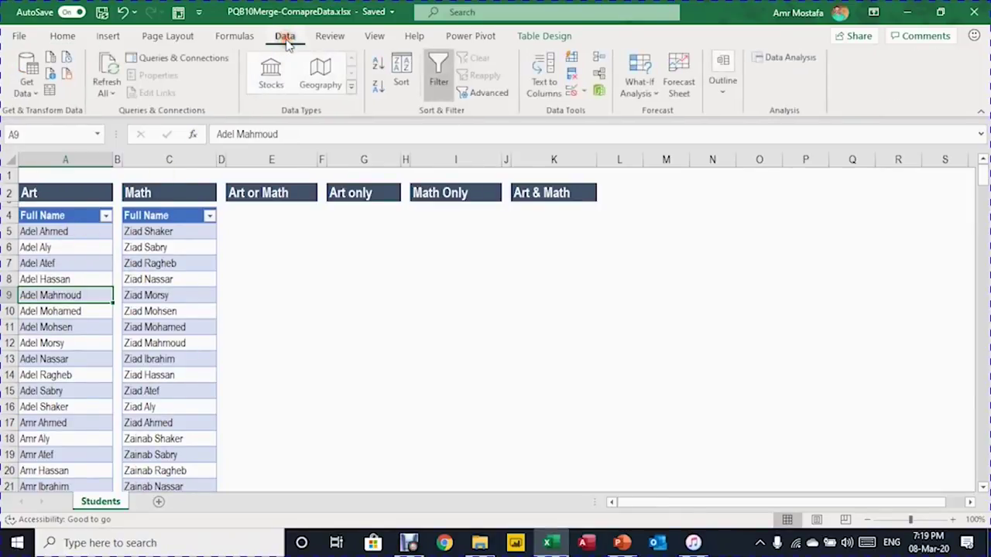
{"action": "left_click", "coordinate": [51, 91]}
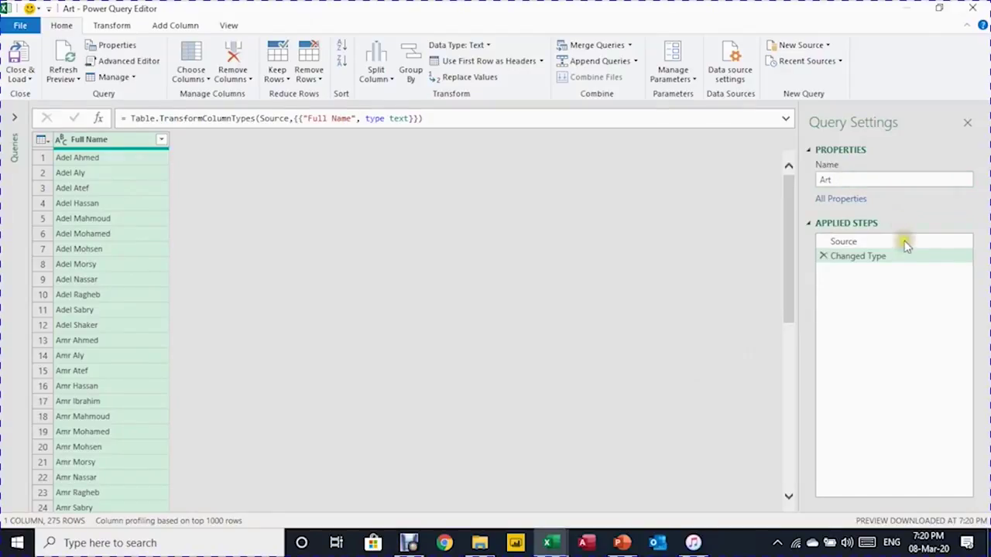
{"action": "left_click", "coordinate": [871, 243]}
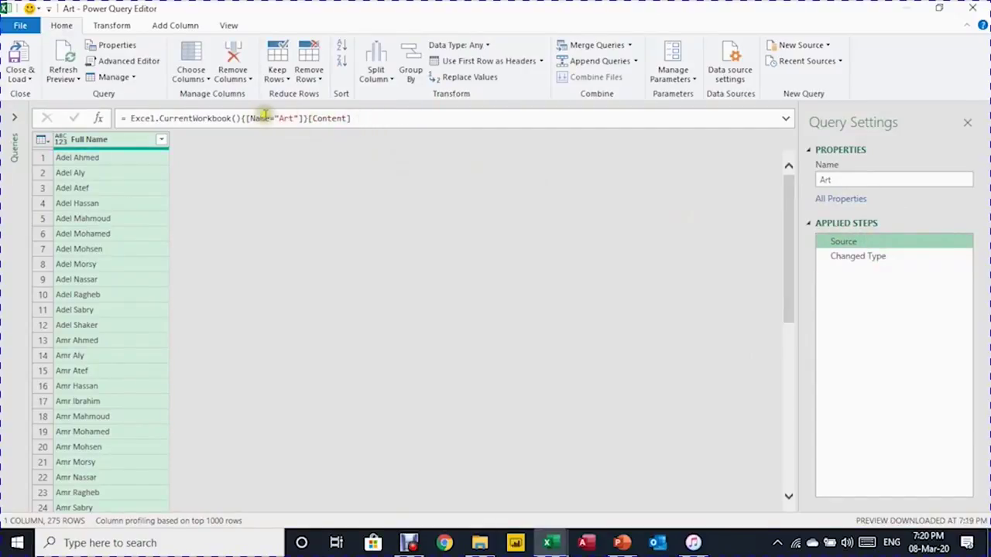
{"action": "left_click", "coordinate": [865, 258]}
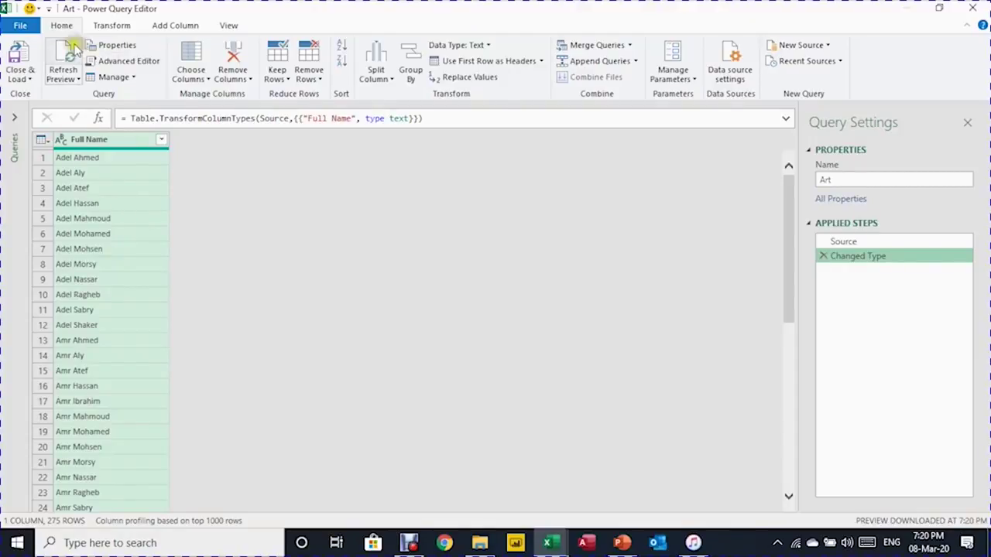
- Load the Art query to the workbook as a connection only and check its preview
{"action": "left_click", "coordinate": [26, 78]}
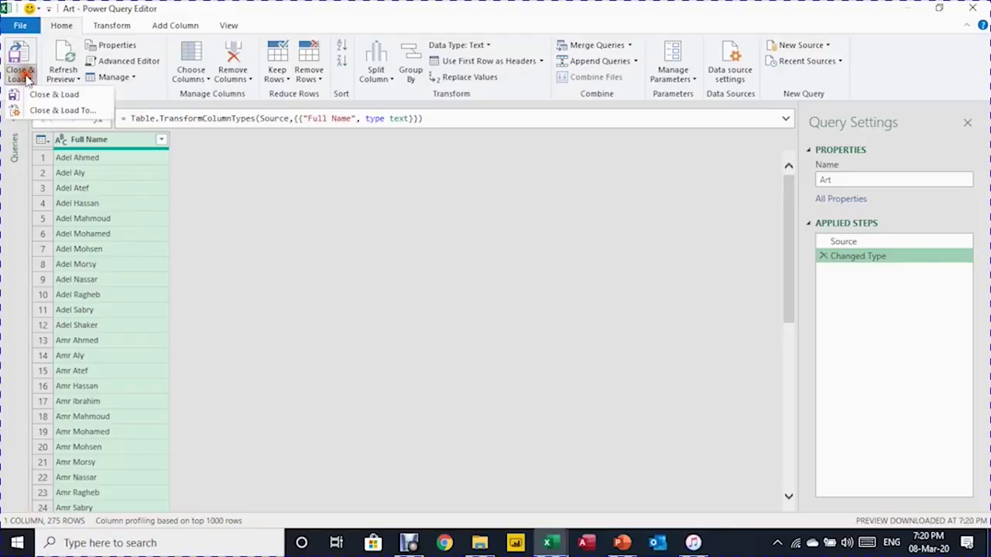
{"action": "left_click", "coordinate": [45, 111]}
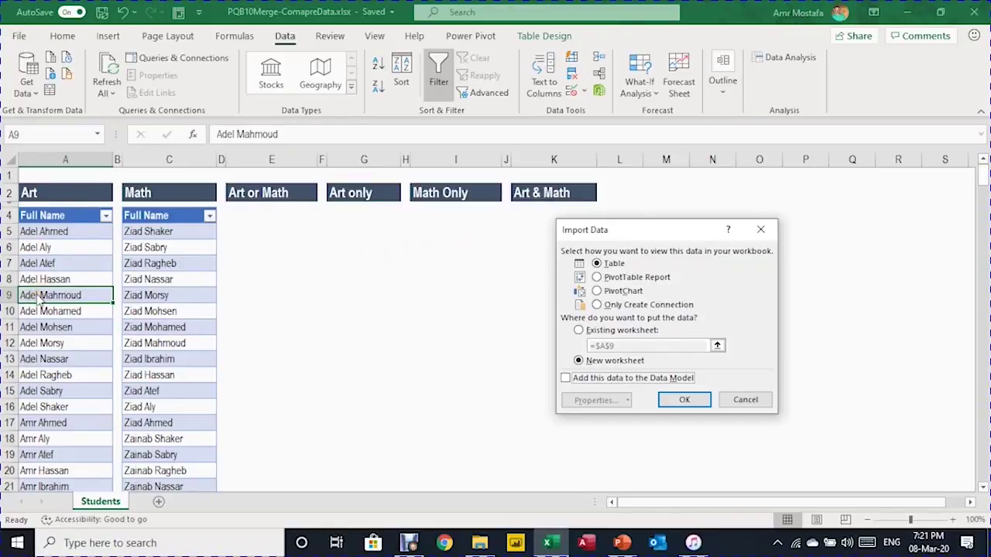
{"action": "left_click", "coordinate": [619, 305]}
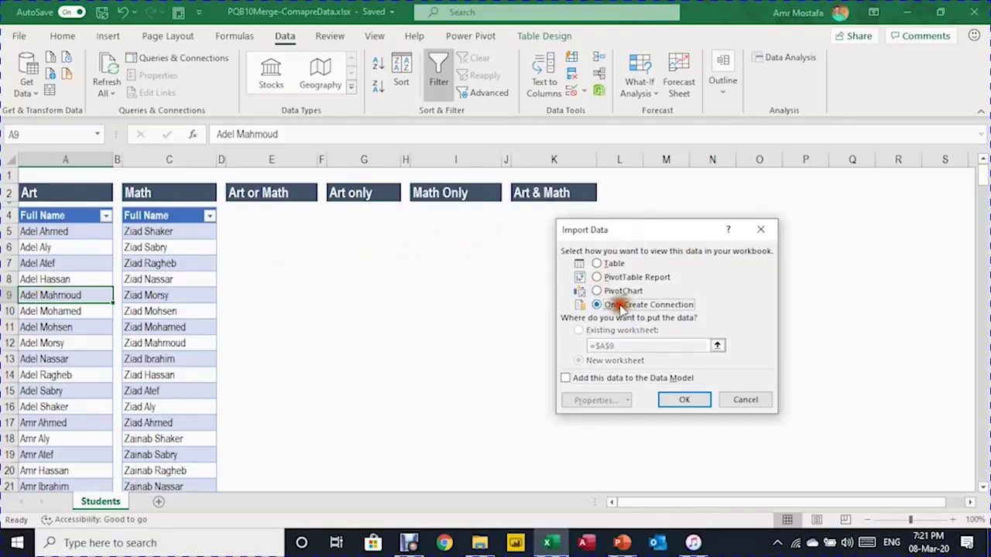
{"action": "left_click", "coordinate": [690, 403]}
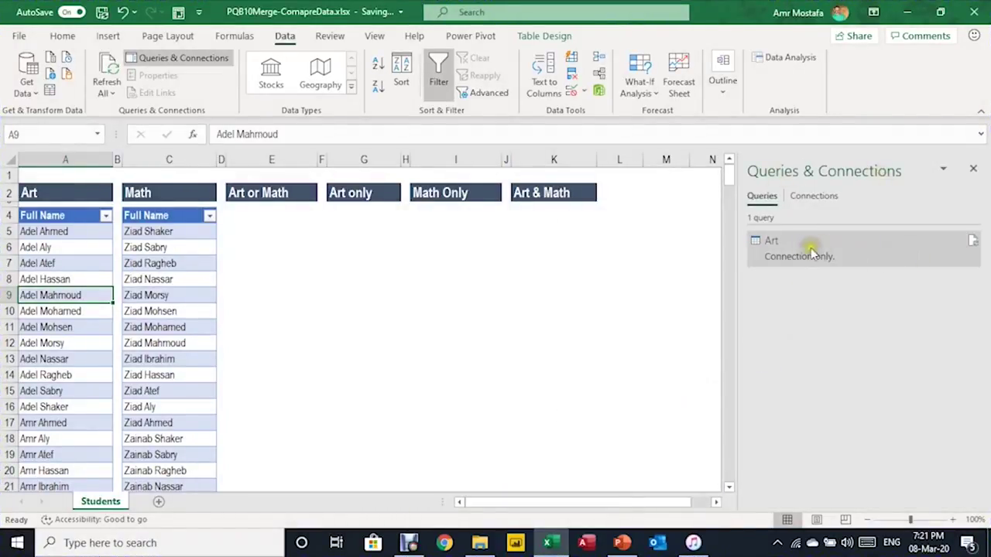
{"action": "mouse_move", "coordinate": [868, 251]}
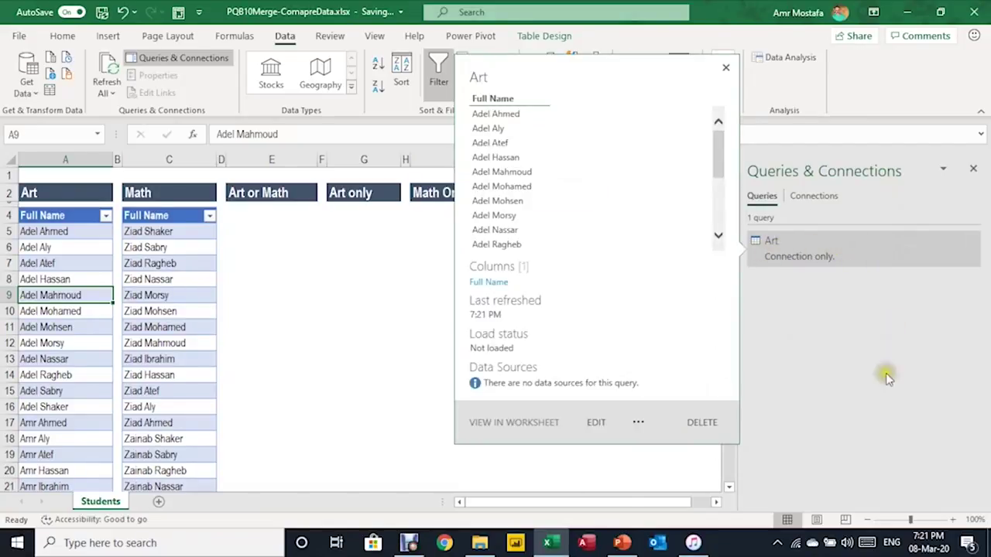
{"action": "left_click", "coordinate": [789, 254]}
{"action": "mouse_move", "coordinate": [768, 257]}
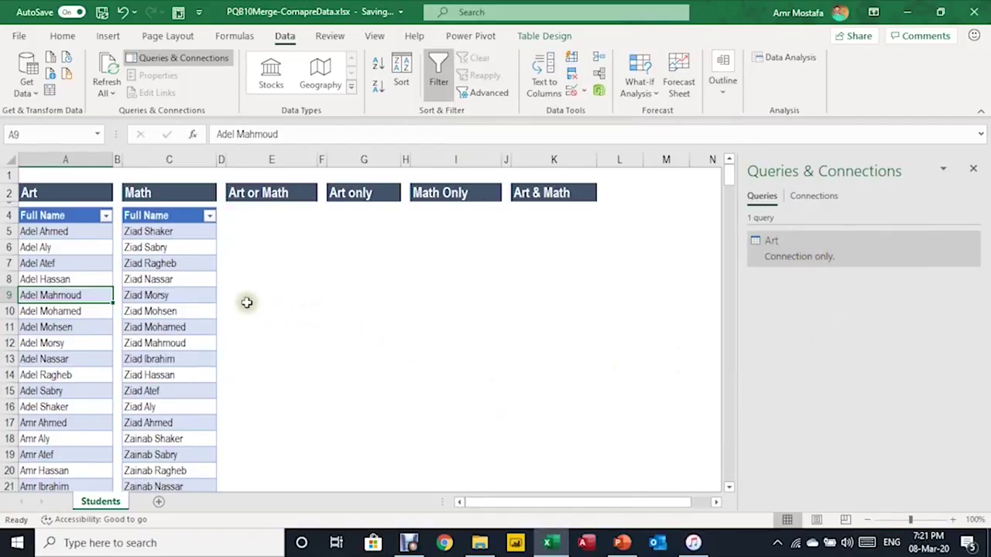
- Bring the Math table into Power Query Editor and check its query name and applied steps
{"action": "left_click", "coordinate": [165, 299]}
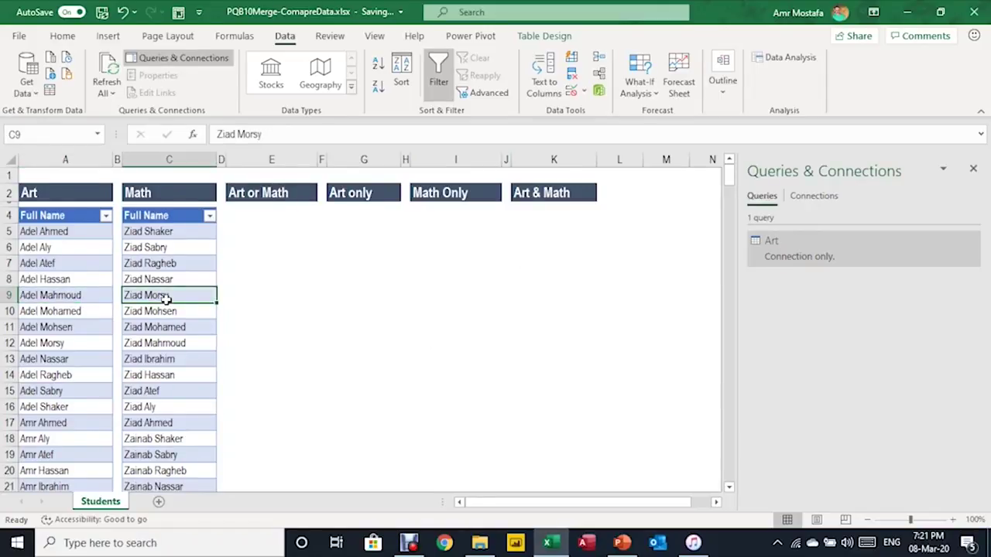
{"action": "key", "text": "alt+a"}
{"action": "key", "text": "p"}
{"action": "key", "text": "t"}
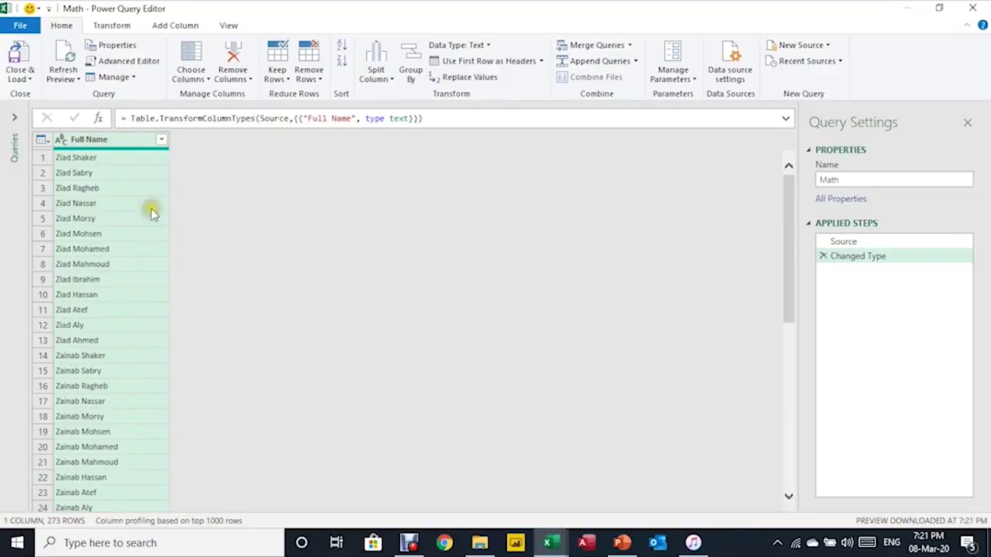
{"action": "left_click", "coordinate": [833, 176]}
{"action": "left_click", "coordinate": [864, 232]}
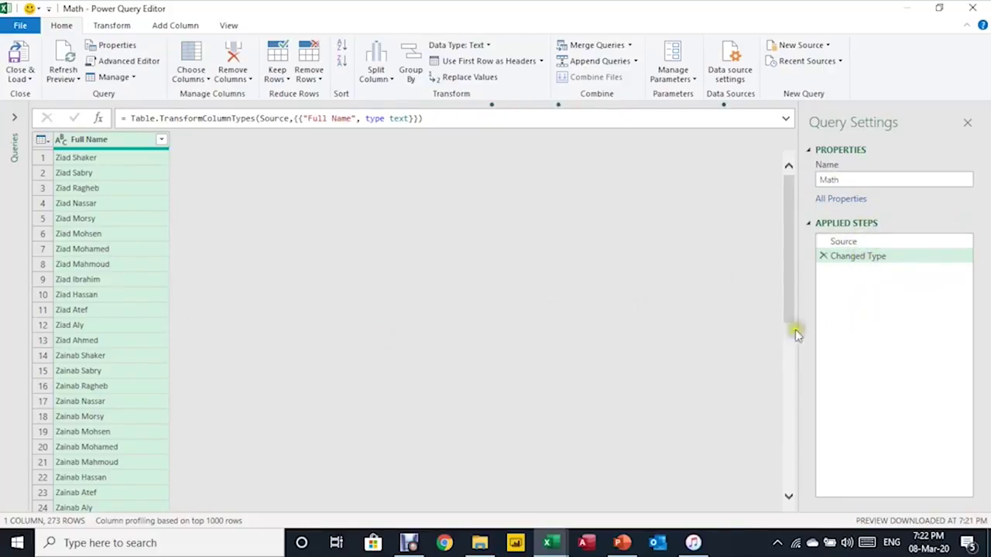
- Load the Math query to the workbook as a connection only
{"action": "left_click", "coordinate": [20, 73]}
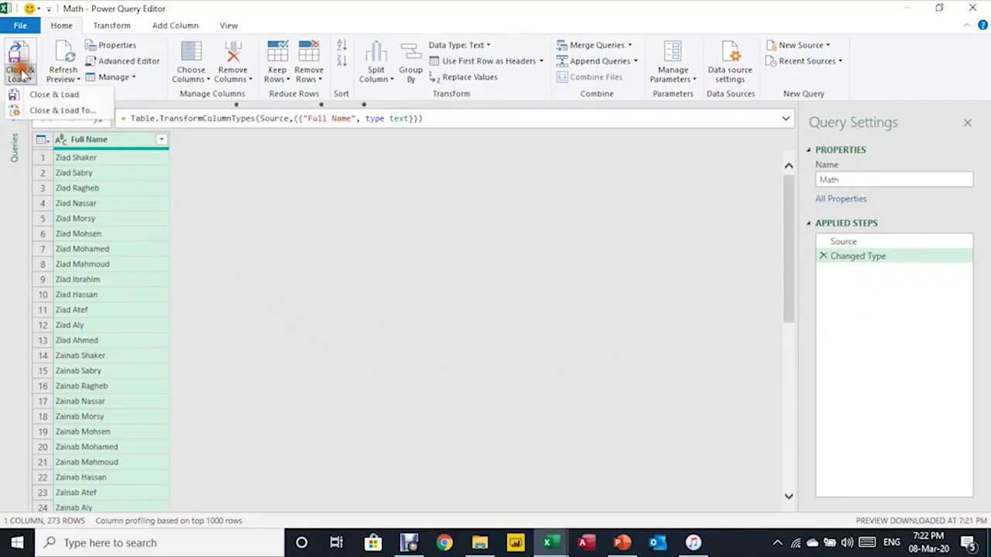
{"action": "left_click", "coordinate": [35, 109]}
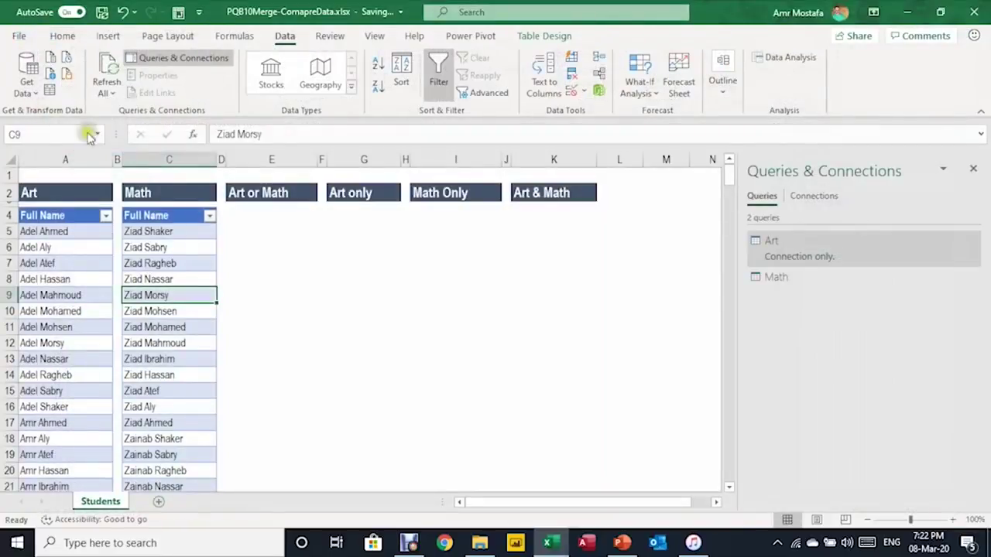
{"action": "left_click", "coordinate": [592, 230]}
{"action": "left_click_drag", "start_coordinate": [592, 231], "coordinate": [529, 209]}
{"action": "left_click", "coordinate": [549, 284]}
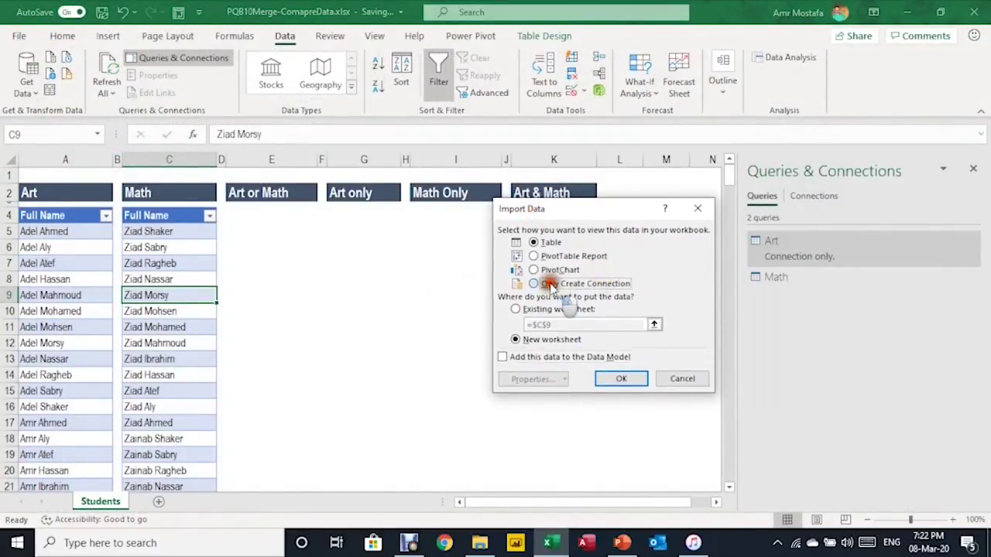
{"action": "left_click", "coordinate": [620, 378]}
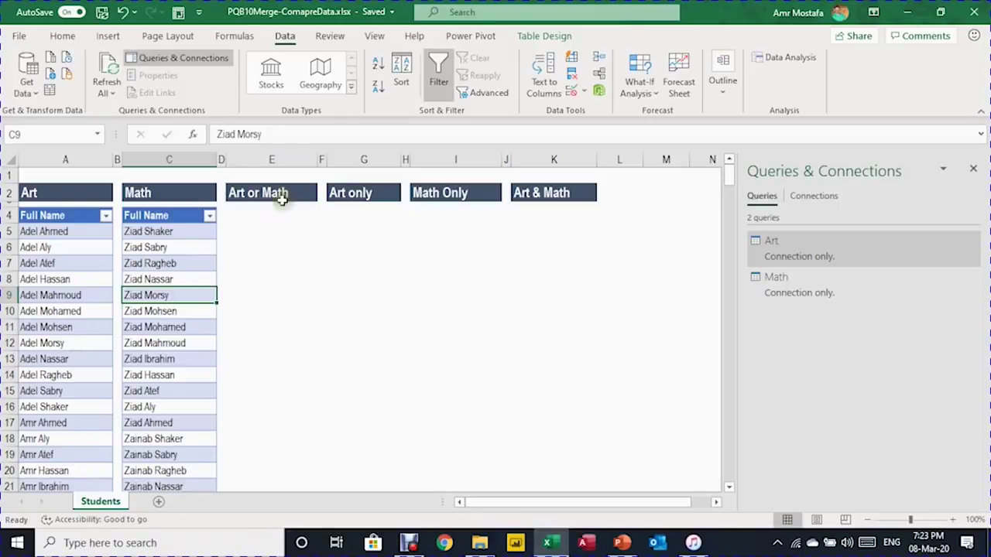
- Set up a query merge with Art as the first table and Math as the second, matching their Full Name columns
{"action": "left_click", "coordinate": [88, 92]}
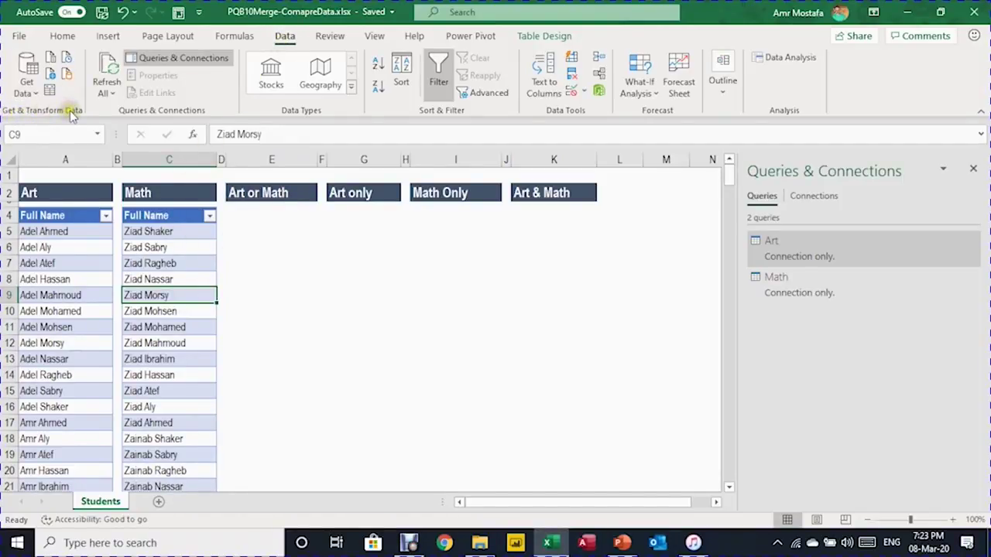
{"action": "left_click", "coordinate": [28, 89]}
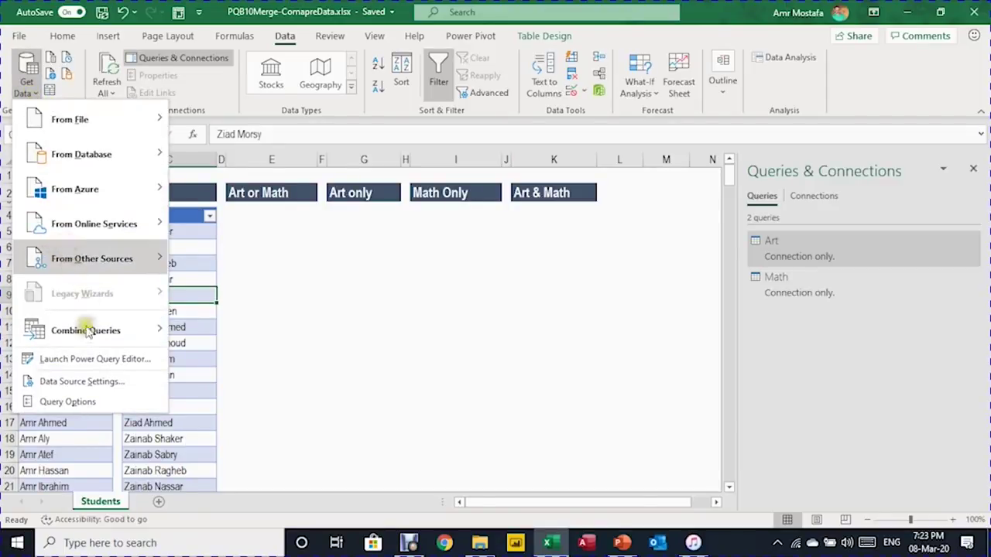
{"action": "mouse_move", "coordinate": [89, 338]}
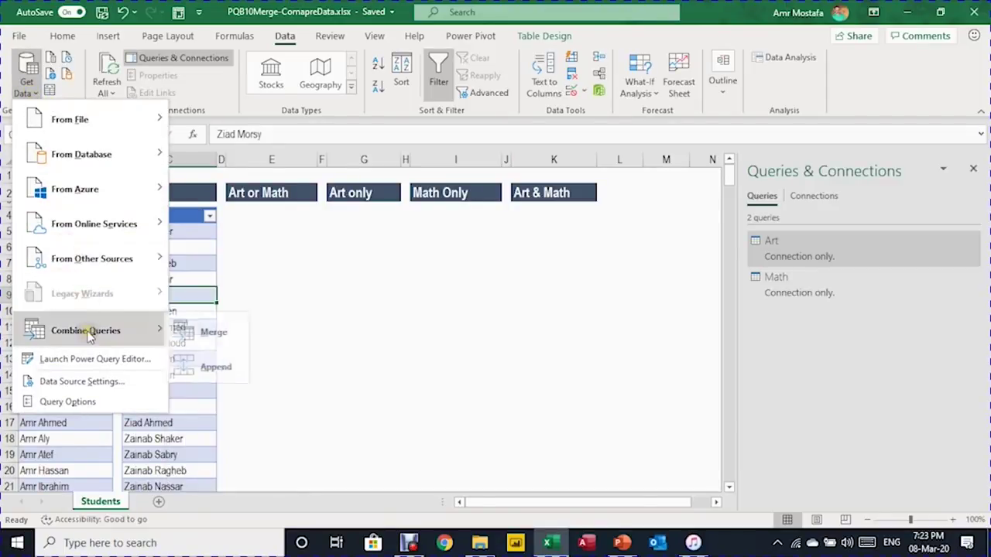
{"action": "left_click", "coordinate": [227, 338]}
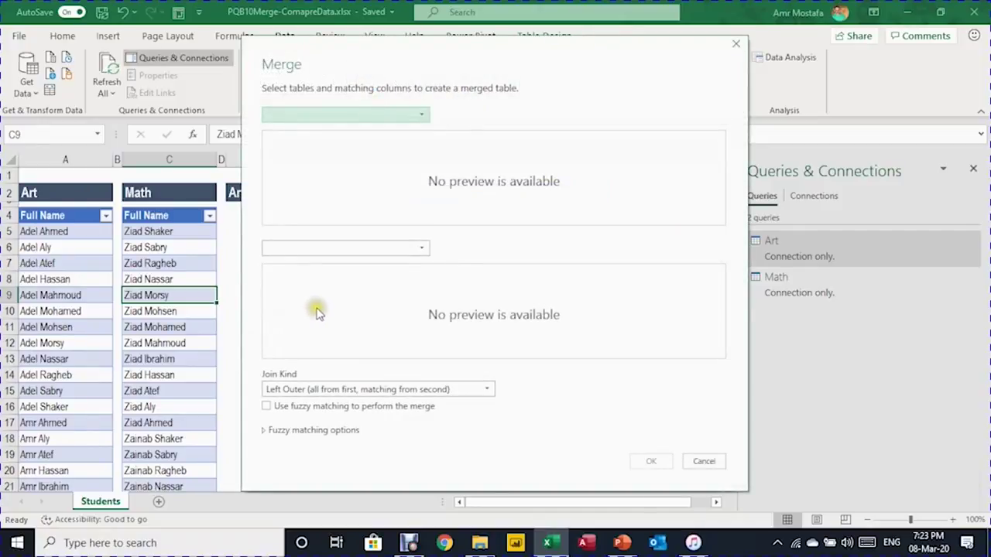
{"action": "left_click", "coordinate": [422, 116]}
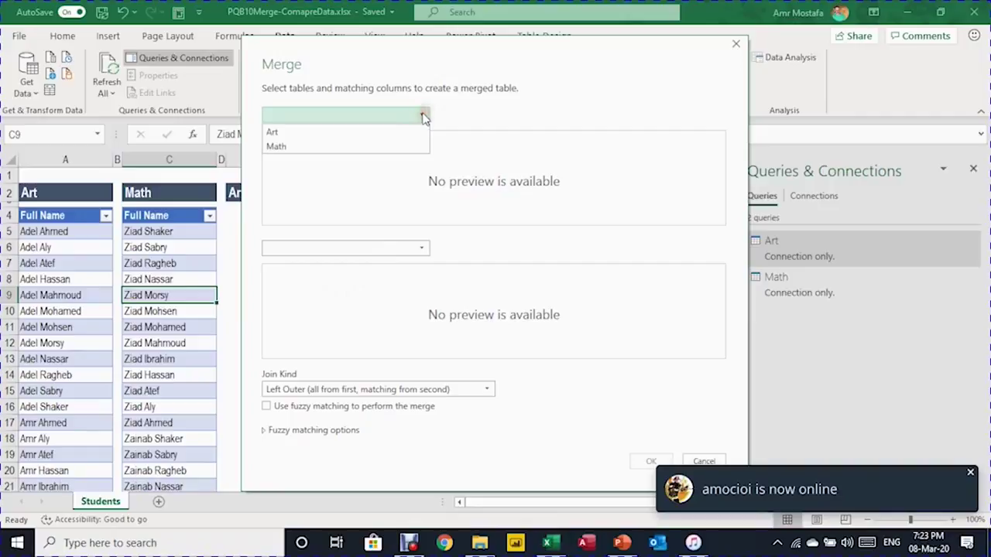
{"action": "left_click", "coordinate": [363, 134]}
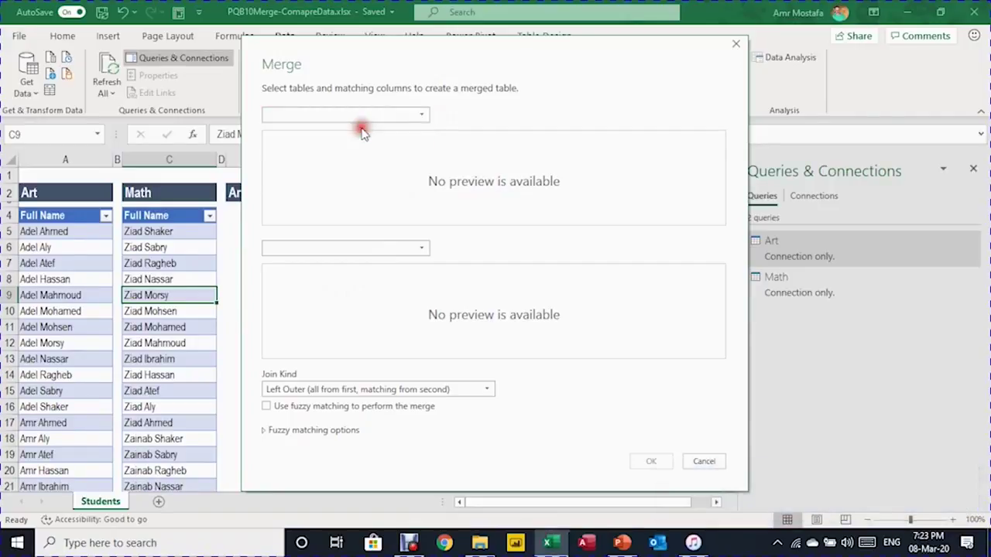
{"action": "left_click", "coordinate": [372, 247]}
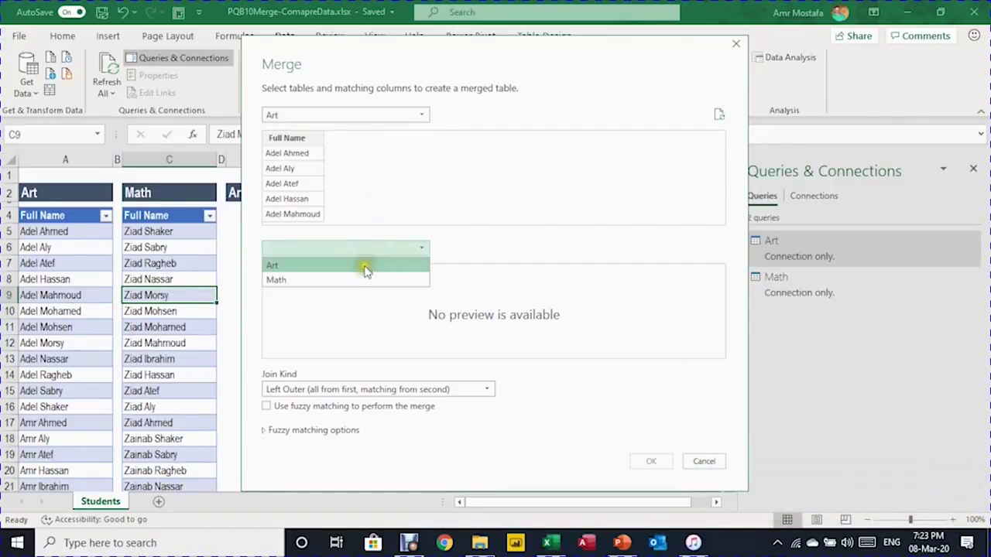
{"action": "left_click", "coordinate": [362, 279]}
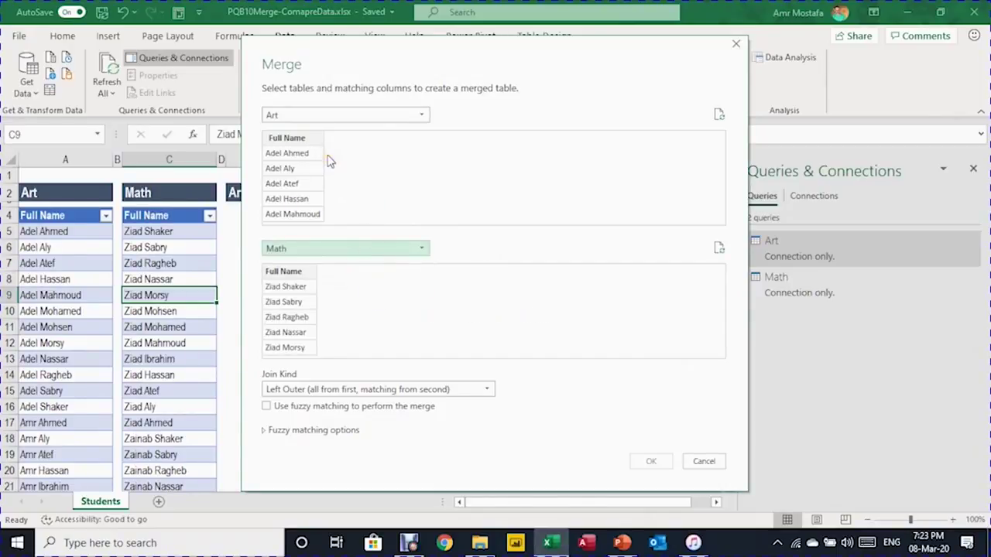
{"action": "left_click", "coordinate": [296, 141]}
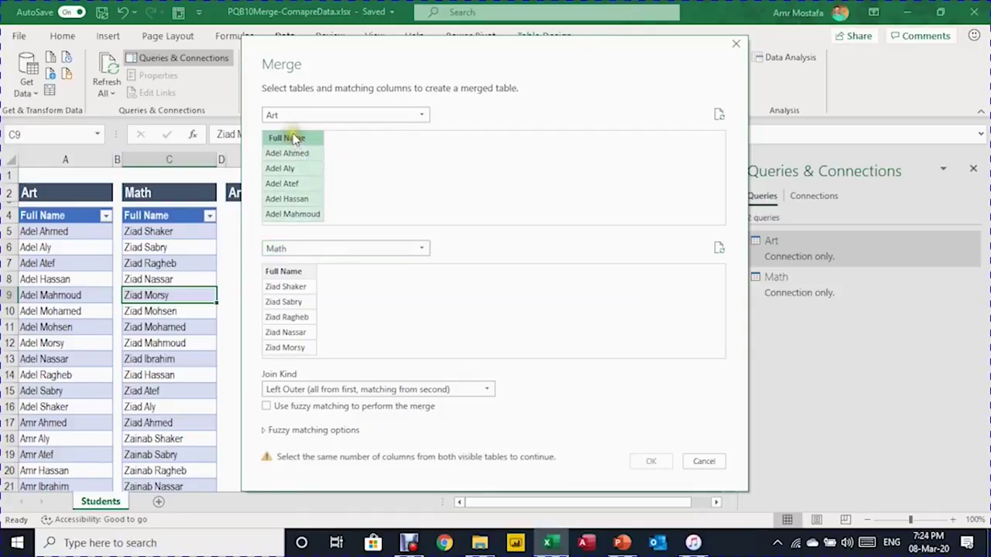
{"action": "left_click", "coordinate": [293, 272]}
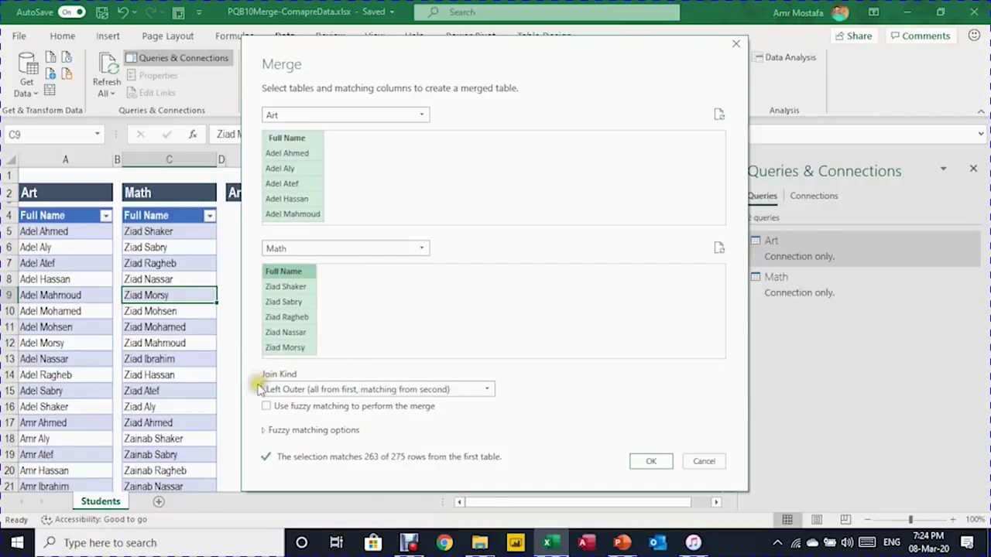
- Set the join kind to Full Outer (all rows from both) and create the merge of Art and Math
{"action": "left_click", "coordinate": [353, 390]}
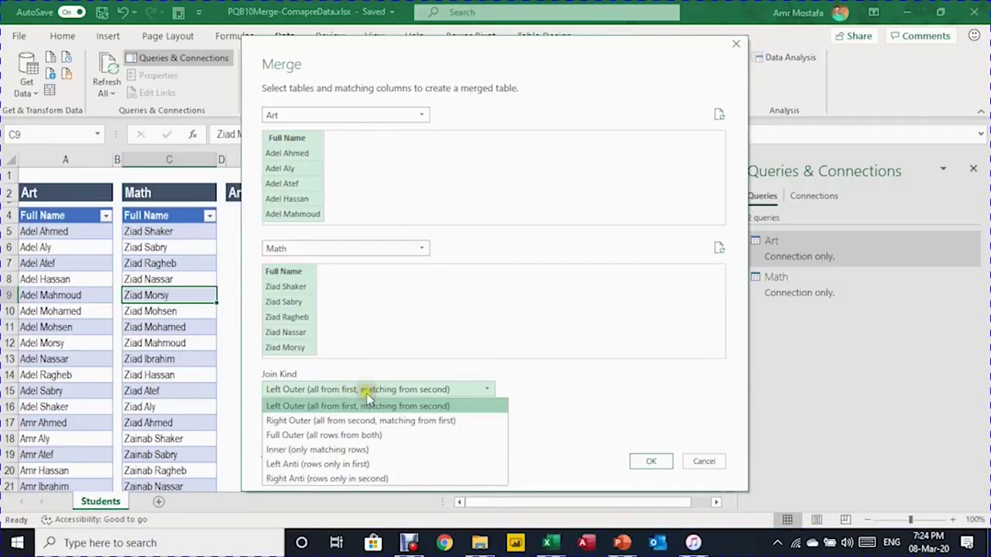
{"action": "left_click", "coordinate": [292, 437]}
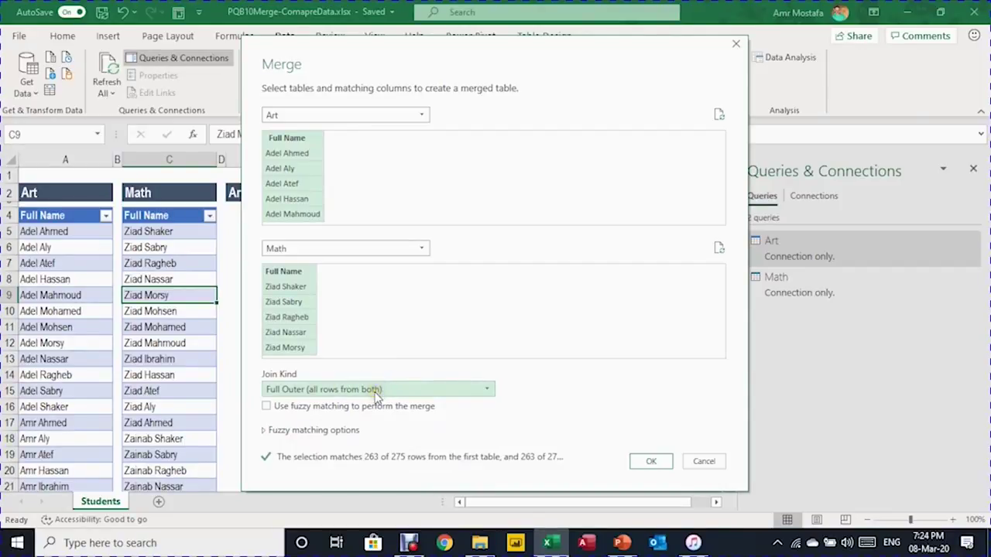
{"action": "left_click", "coordinate": [648, 462]}
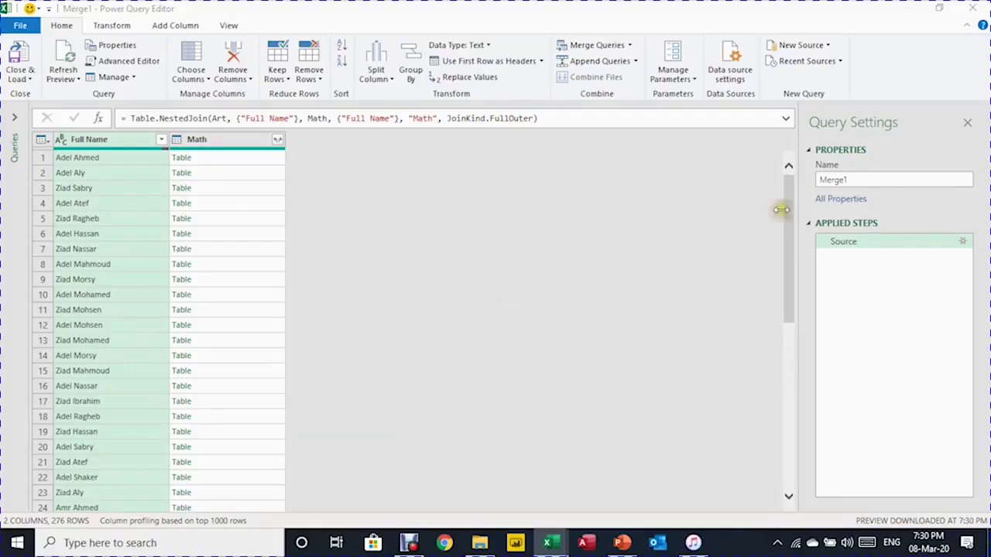
- Rename the merged query as ArtOrMath
{"action": "left_click", "coordinate": [854, 181]}
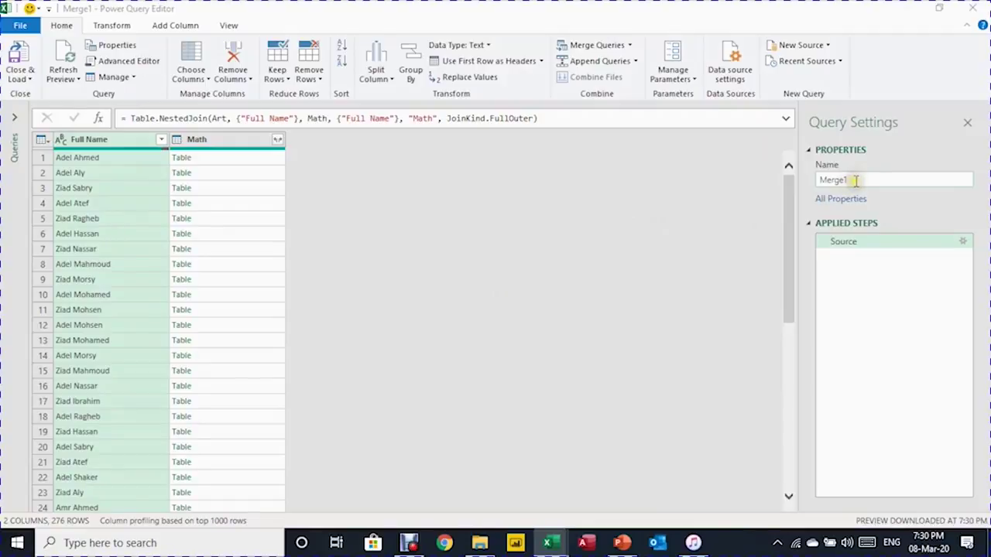
{"action": "left_click", "coordinate": [858, 180]}
{"action": "left_click_drag", "start_coordinate": [858, 180], "coordinate": [813, 178]}
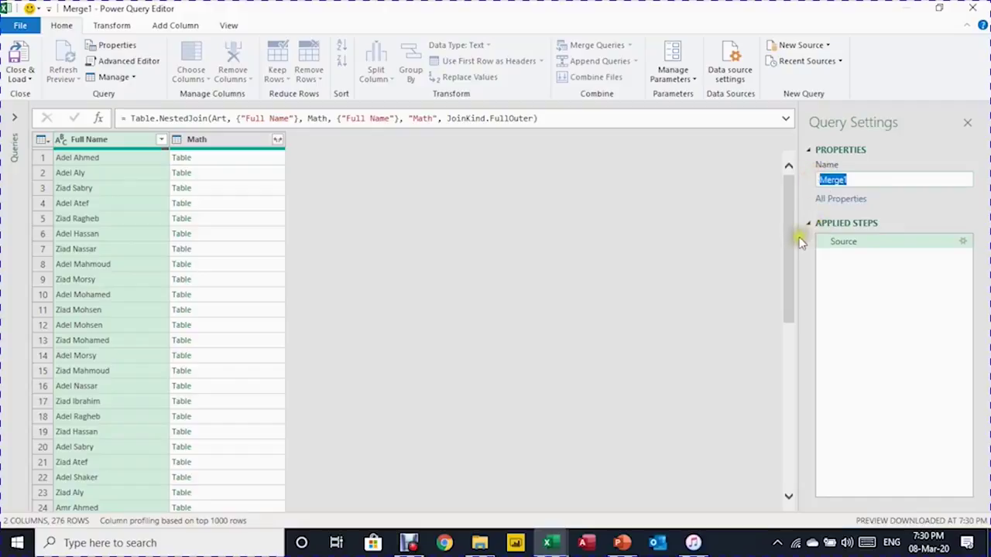
{"action": "type", "text": "Ar"}
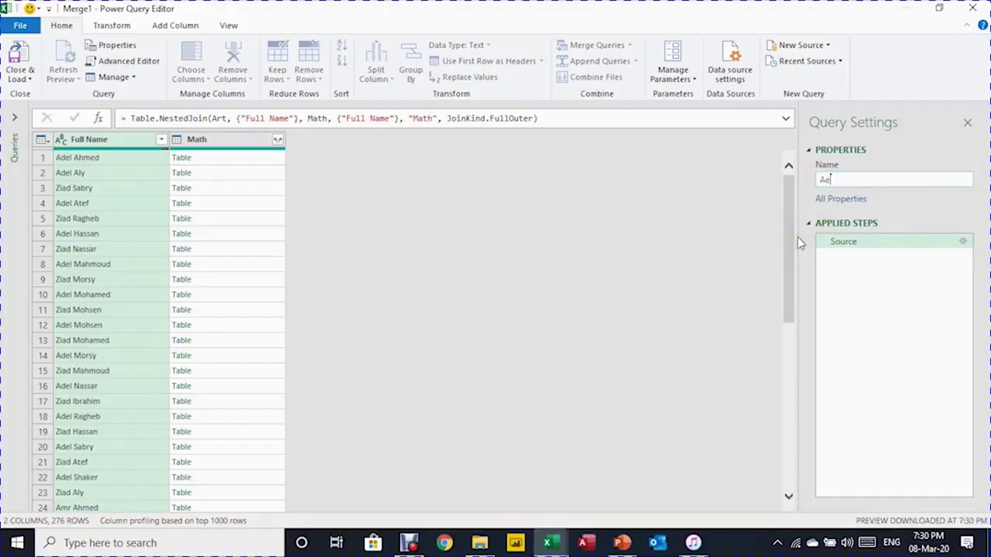
{"action": "type", "text": "tOrMath"}
{"action": "key", "text": "Return"}
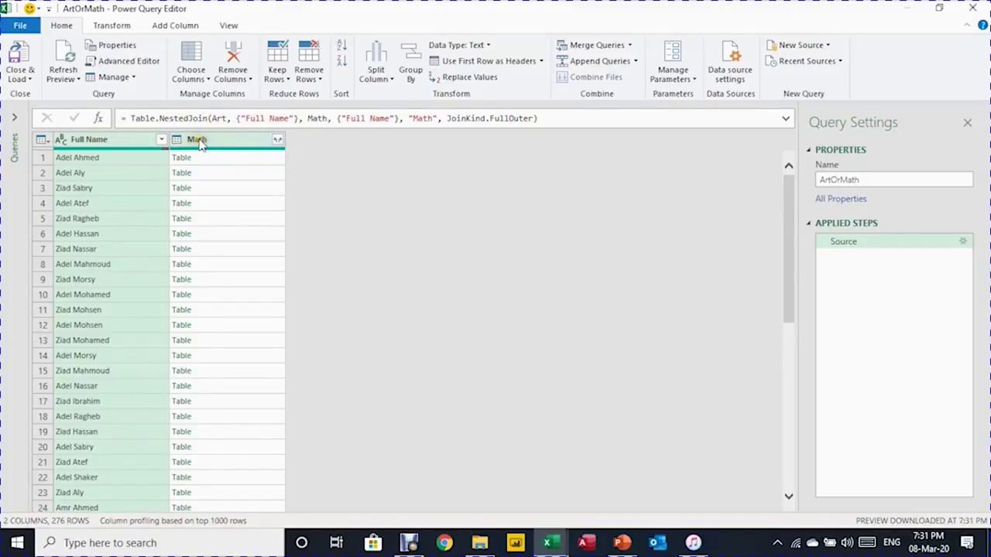
- Rename the merged query's Full Name column as Art
{"action": "double_click", "coordinate": [98, 147]}
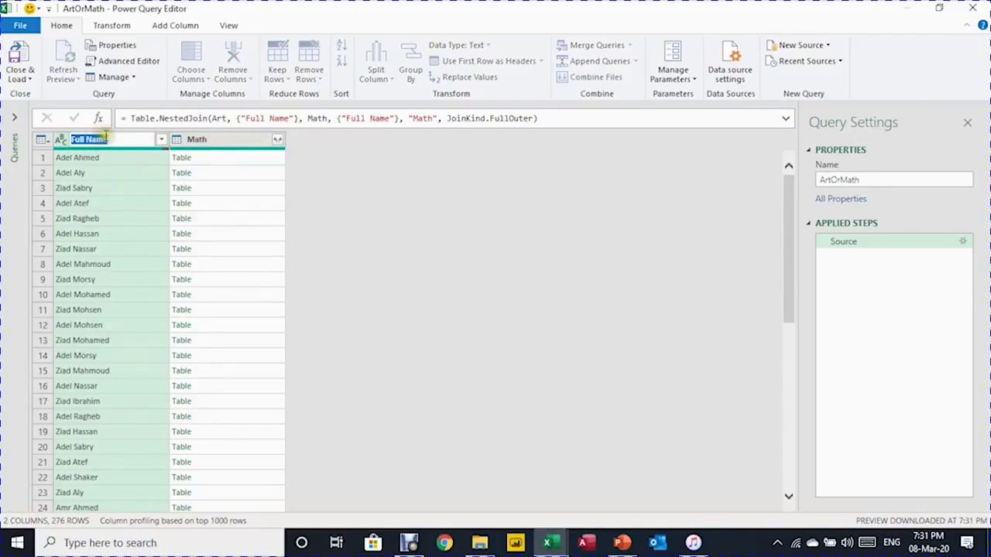
{"action": "left_click", "coordinate": [4, 8]}
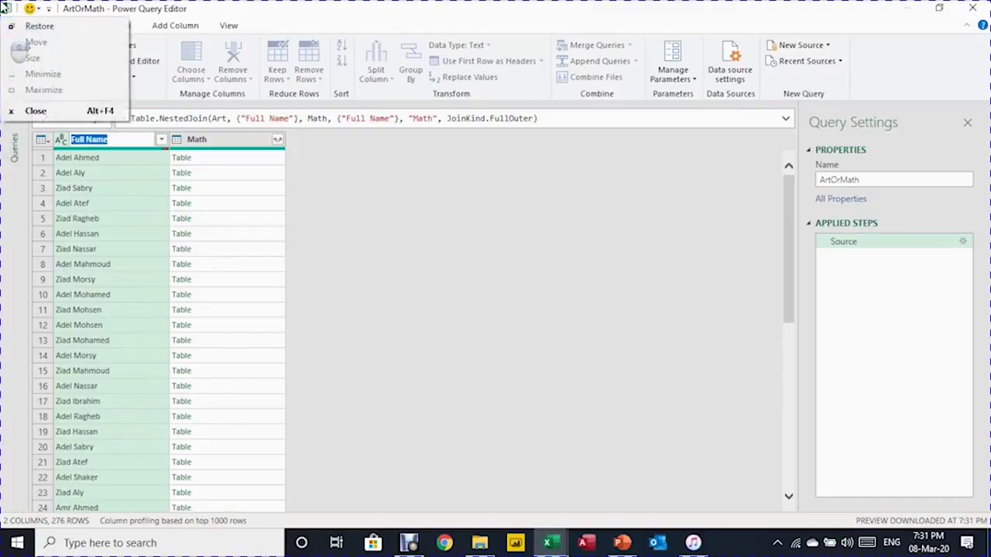
{"action": "key", "text": "Escape"}
{"action": "type", "text": "Art"}
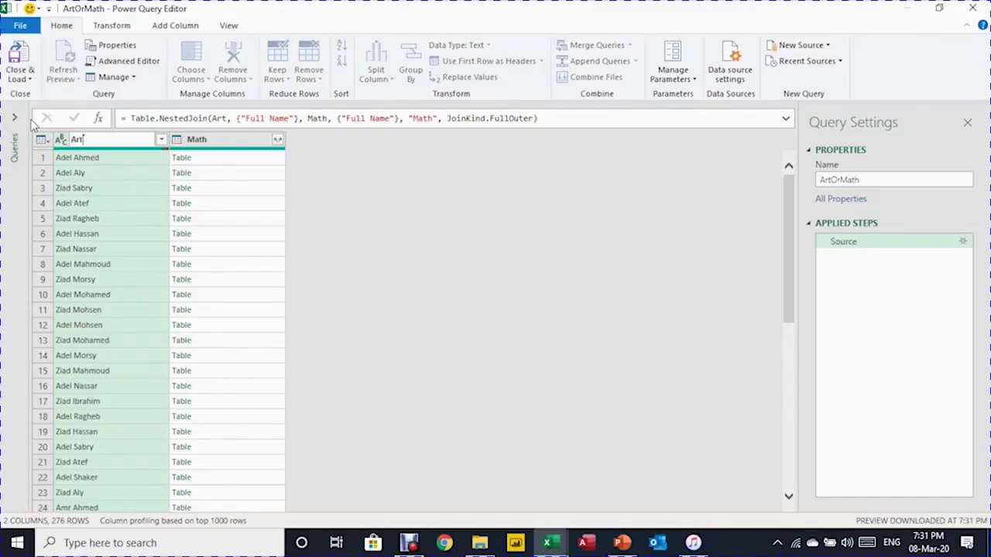
{"action": "key", "text": "Return"}
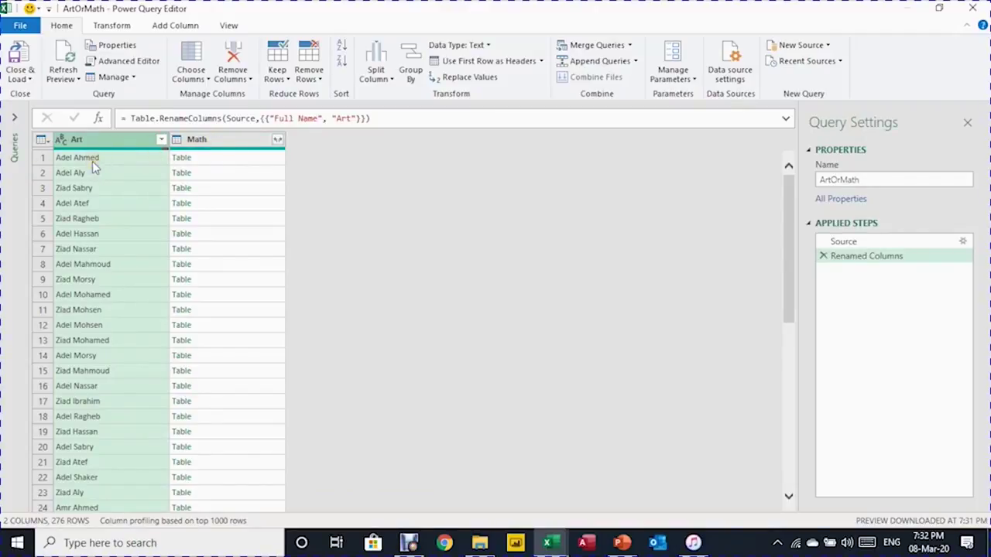
- Preview the nested table in the first row and expand the Math column to its Full Name field, without the original name as prefix
{"action": "left_click", "coordinate": [244, 169]}
{"action": "left_click", "coordinate": [244, 167]}
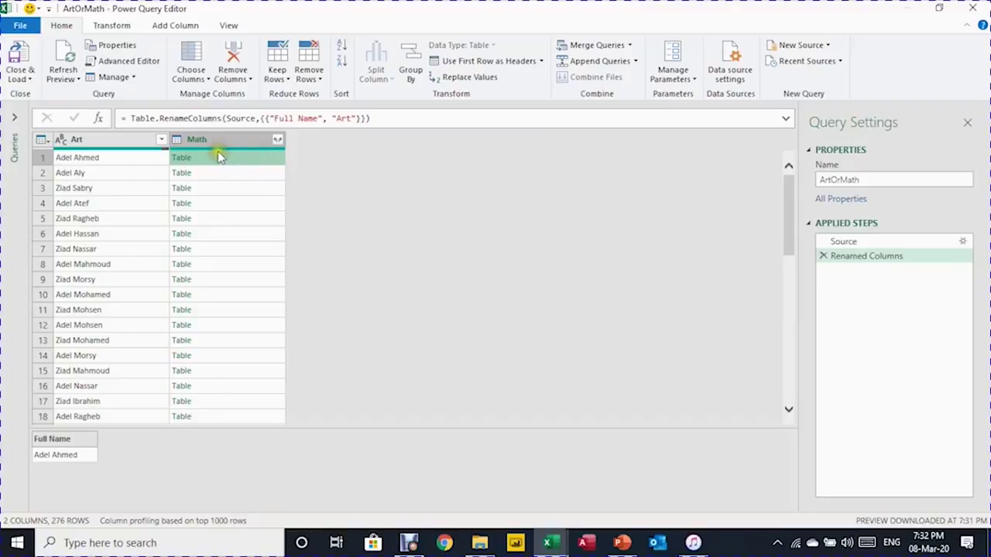
{"action": "left_click", "coordinate": [62, 456]}
{"action": "left_click", "coordinate": [276, 142]}
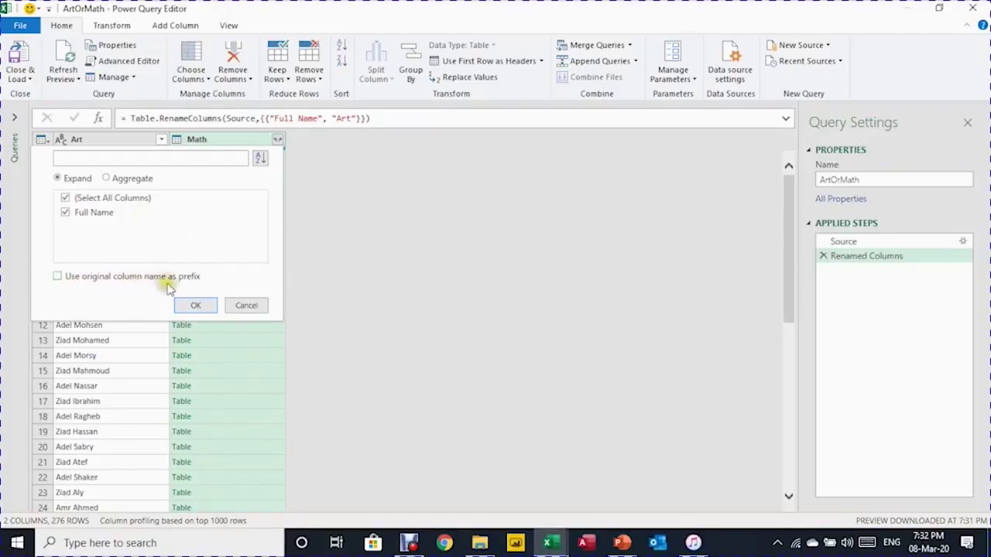
{"action": "left_click", "coordinate": [195, 305]}
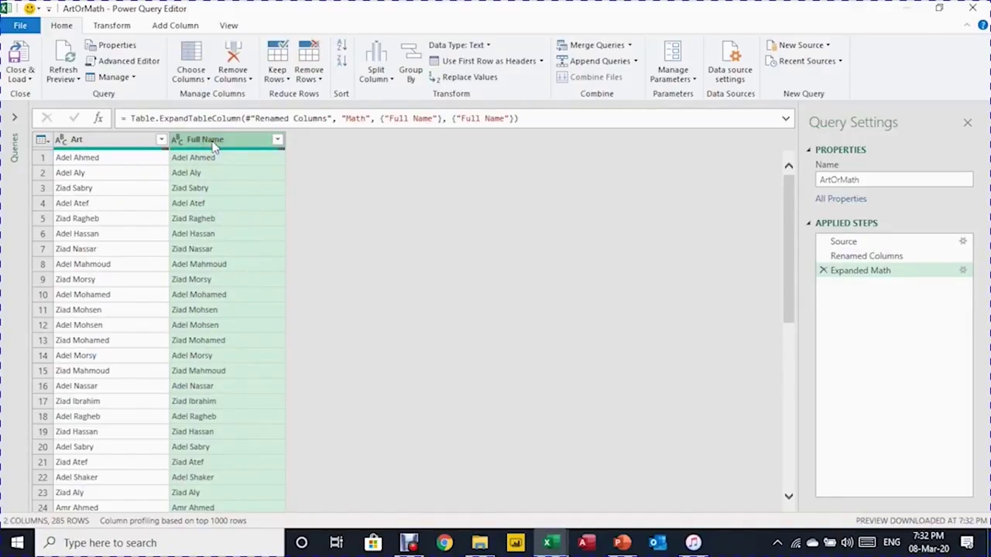
- Rename the expanded Full Name column as Math
{"action": "double_click", "coordinate": [213, 141]}
{"action": "type", "text": "Ar"}
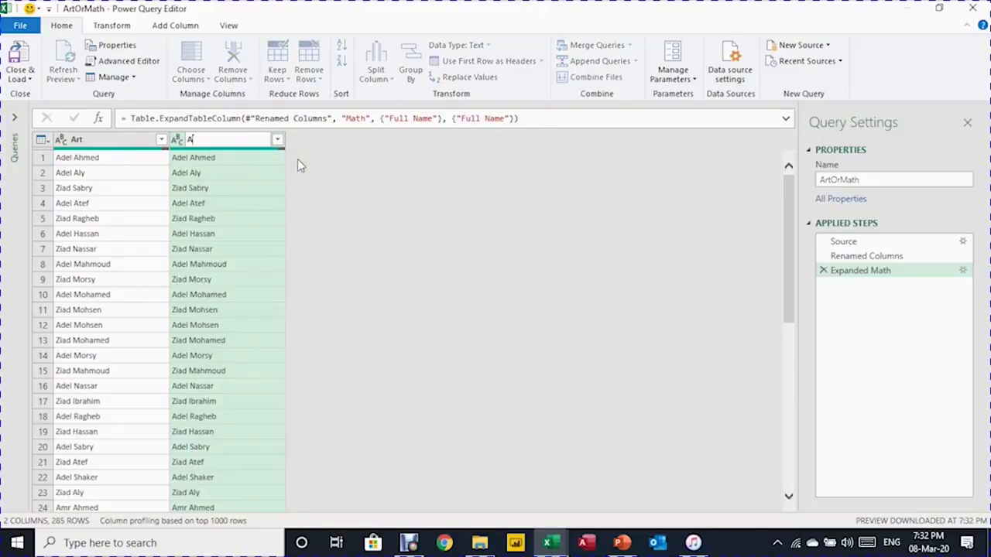
{"action": "key", "text": "BackSpace"}
{"action": "key", "text": "BackSpace"}
{"action": "type", "text": "Math"}
{"action": "key", "text": "Return"}
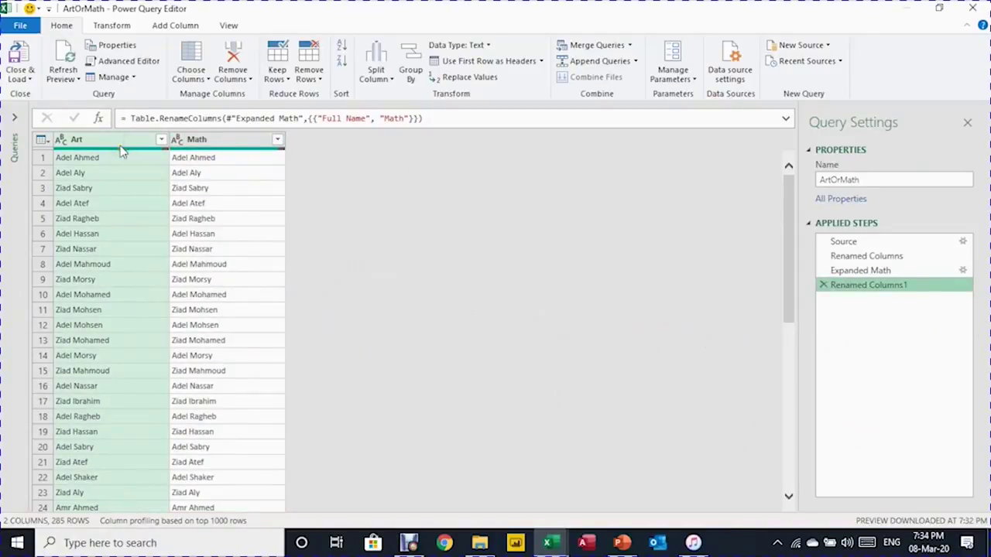
- Start a custom column named FullName and move its dialog clear of the Art and Math columns
{"action": "left_click", "coordinate": [171, 26]}
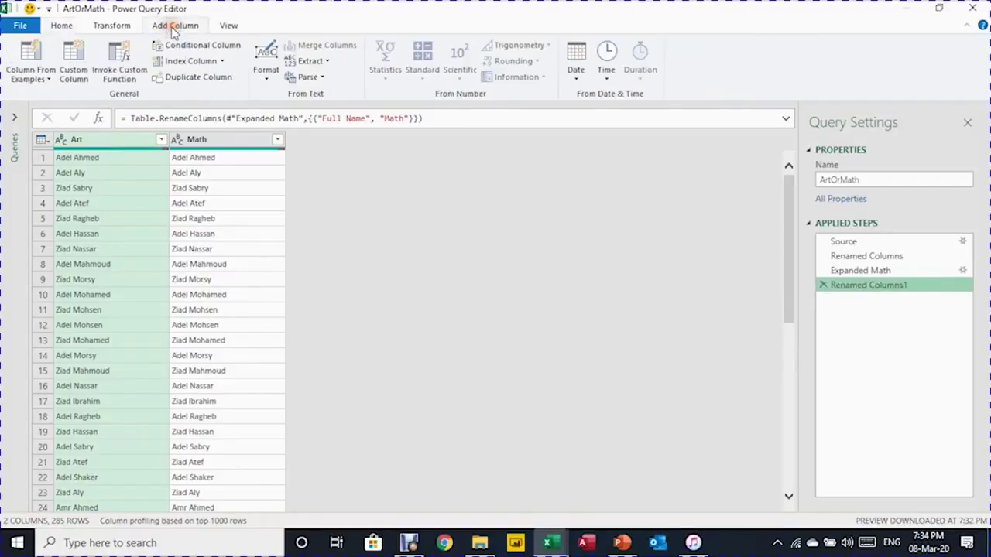
{"action": "left_click", "coordinate": [77, 84]}
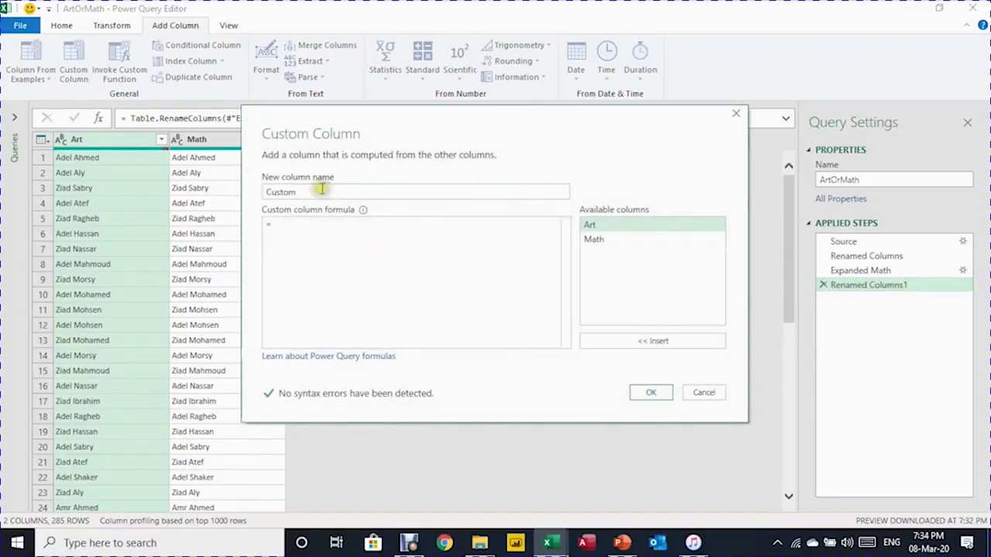
{"action": "left_click_drag", "start_coordinate": [321, 189], "coordinate": [239, 195]}
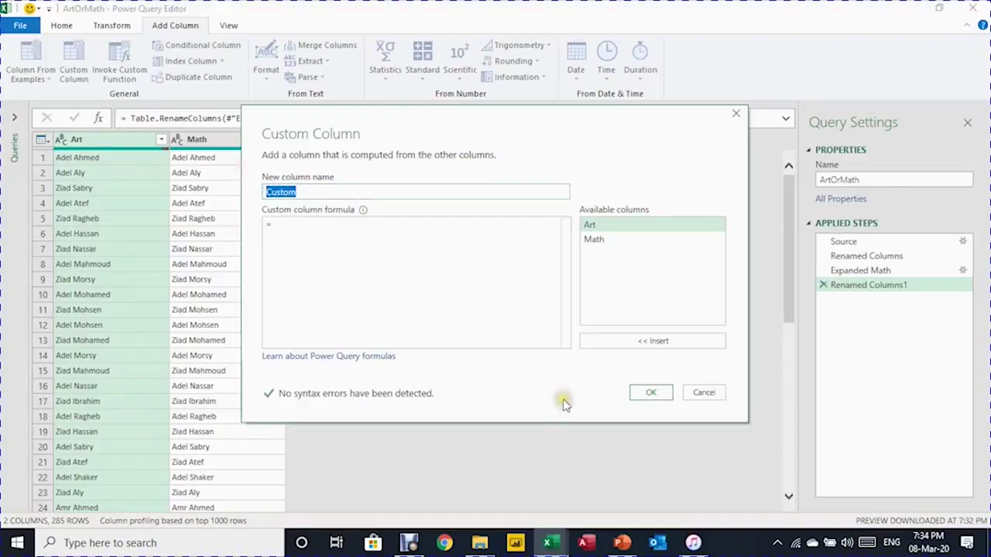
{"action": "type", "text": "FullName"}
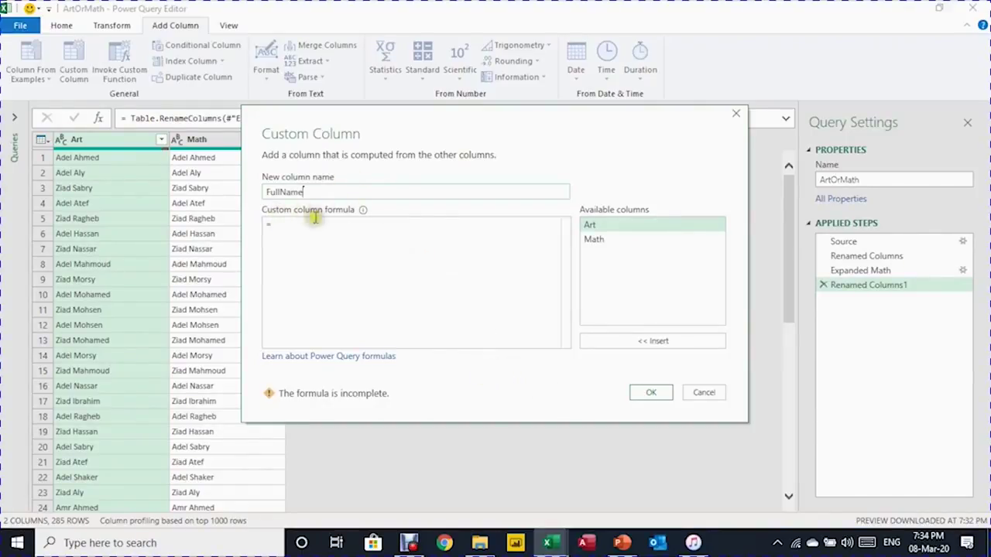
{"action": "left_click", "coordinate": [285, 225]}
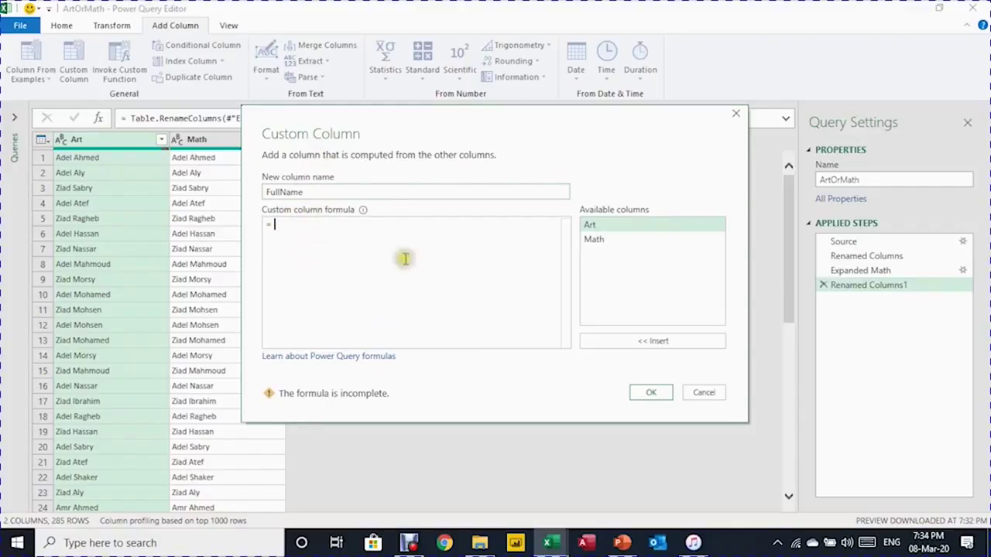
{"action": "left_click_drag", "start_coordinate": [377, 124], "coordinate": [455, 162]}
{"action": "left_click", "coordinate": [363, 264]}
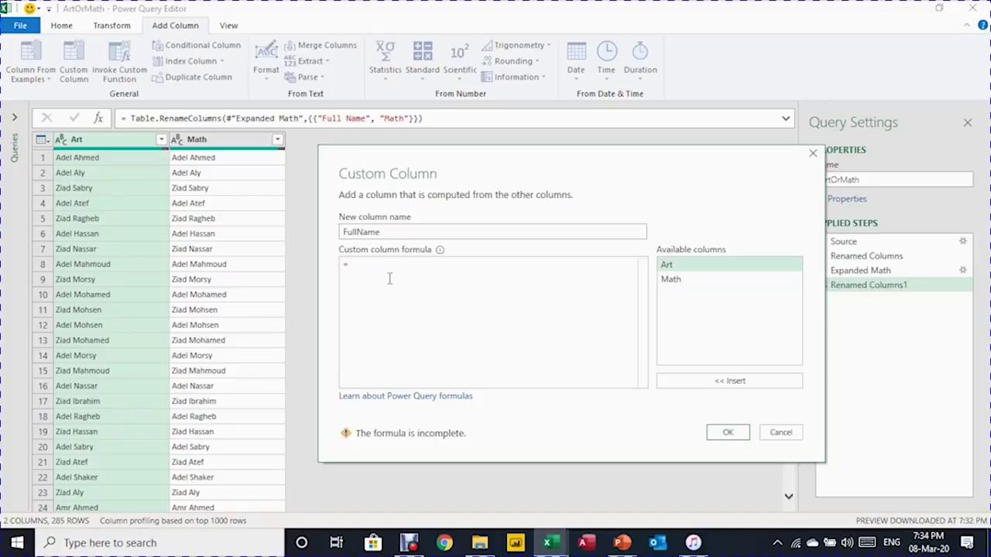
- Begin the FullName column's formula with the condition if [Art] <> null then
{"action": "type", "text": "if"}
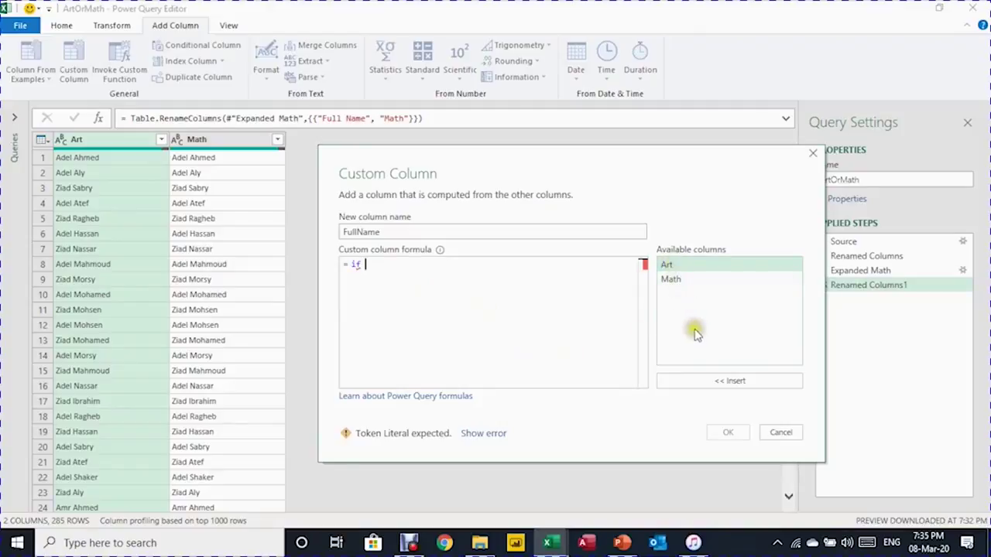
{"action": "left_click", "coordinate": [684, 266]}
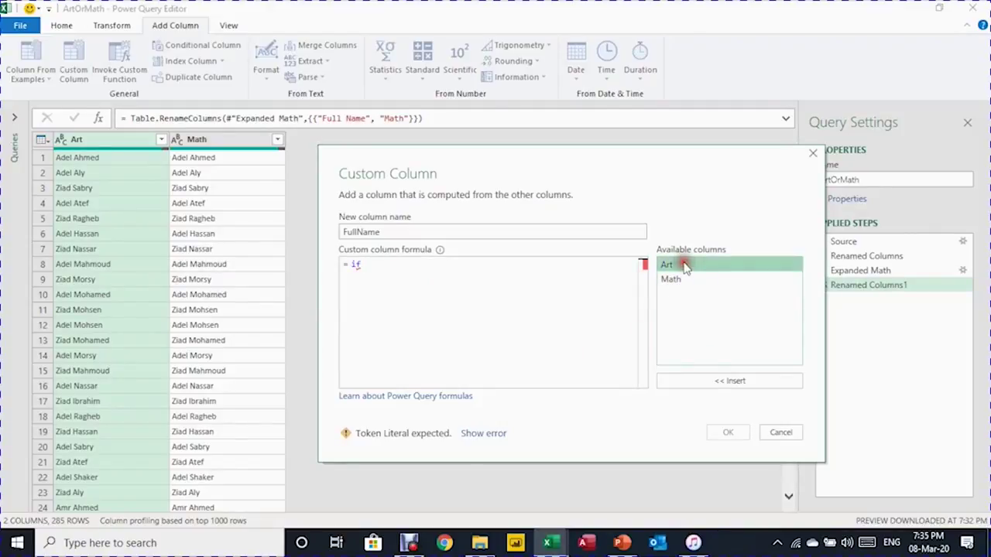
{"action": "left_click", "coordinate": [730, 382]}
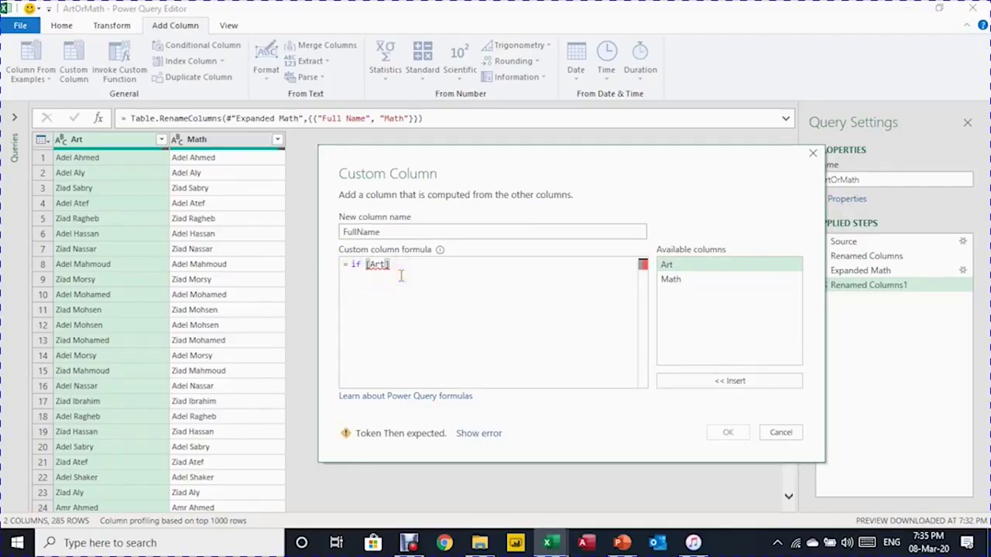
{"action": "type", "text": "<>"}
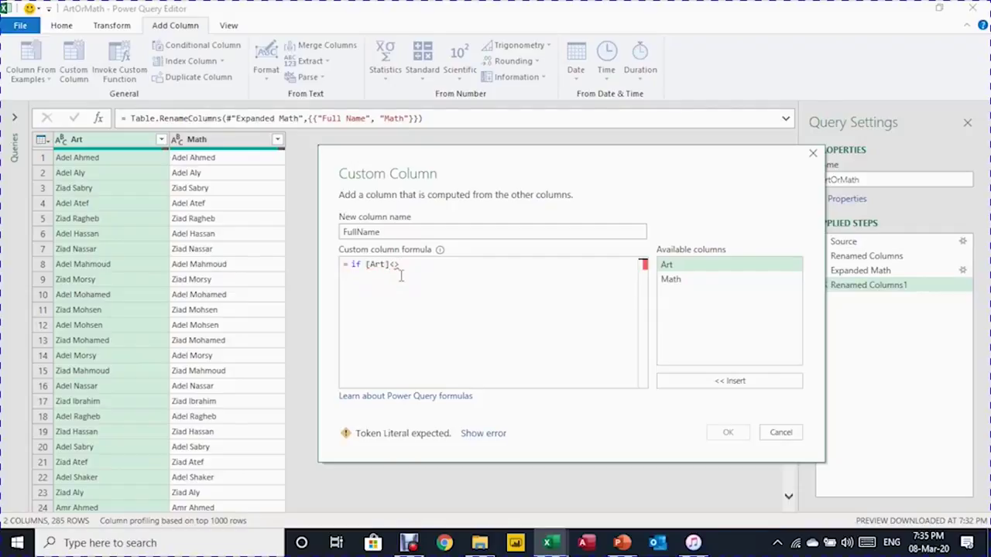
{"action": "type", "text": " null"}
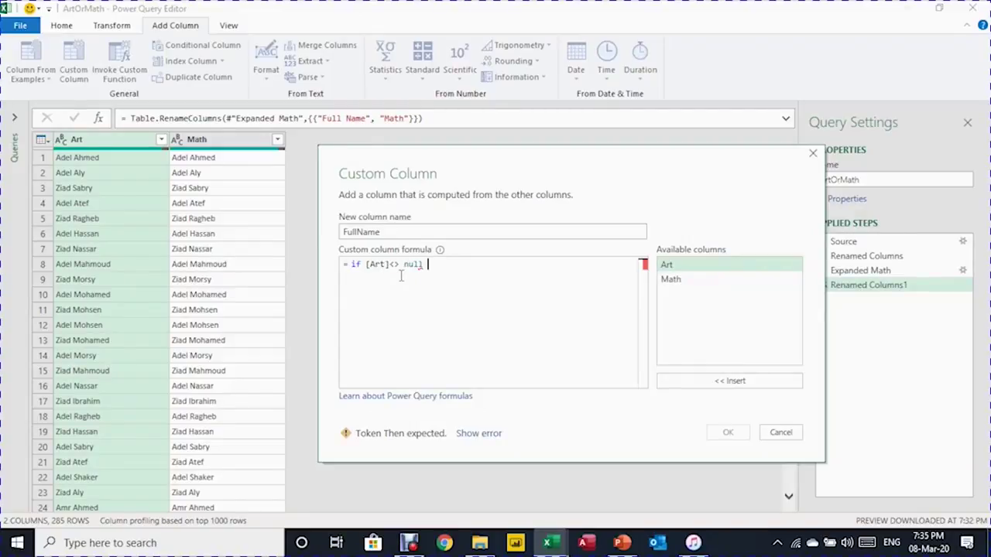
{"action": "left_click", "coordinate": [389, 264]}
{"action": "left_click", "coordinate": [522, 308]}
{"action": "type", "text": "then"}
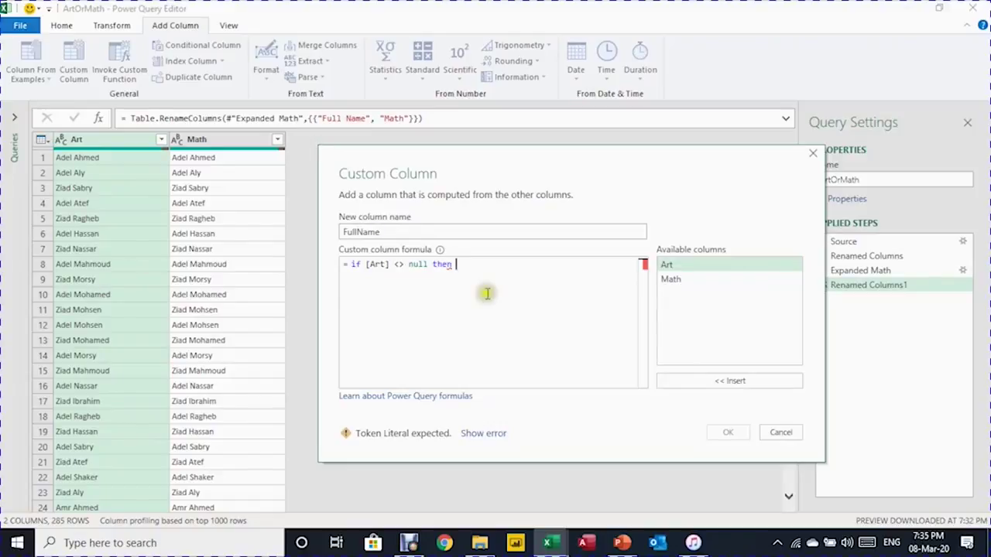
- Extend the custom column formula to return [Art] when the condition holds and [Math] otherwise
{"action": "double_click", "coordinate": [674, 265]}
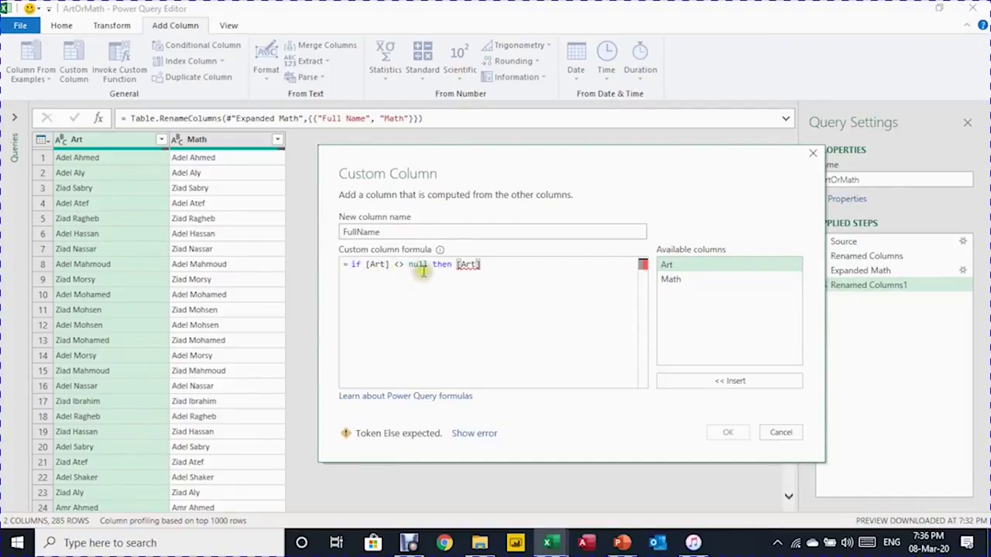
{"action": "left_click", "coordinate": [473, 264]}
{"action": "left_click", "coordinate": [496, 266]}
{"action": "type", "text": "else"}
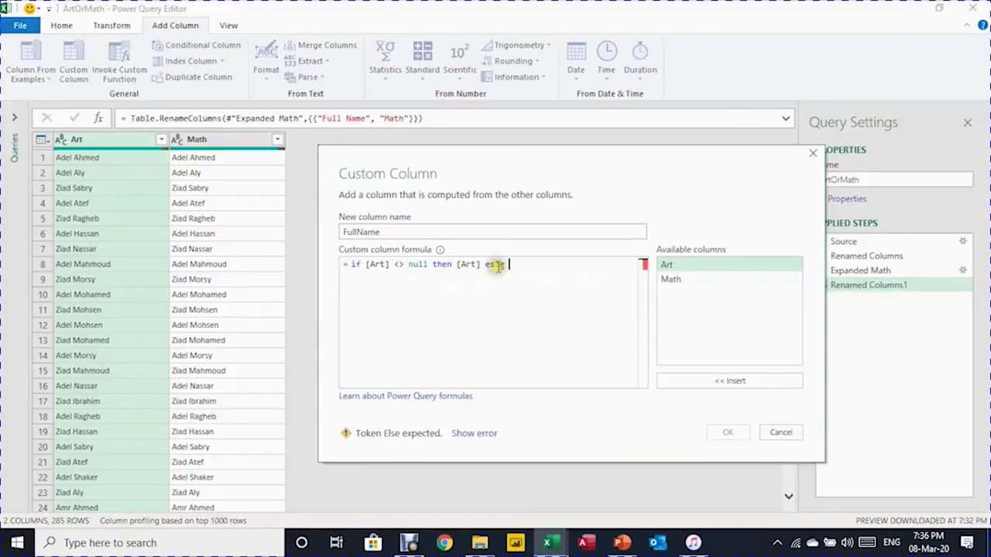
{"action": "left_click", "coordinate": [670, 268]}
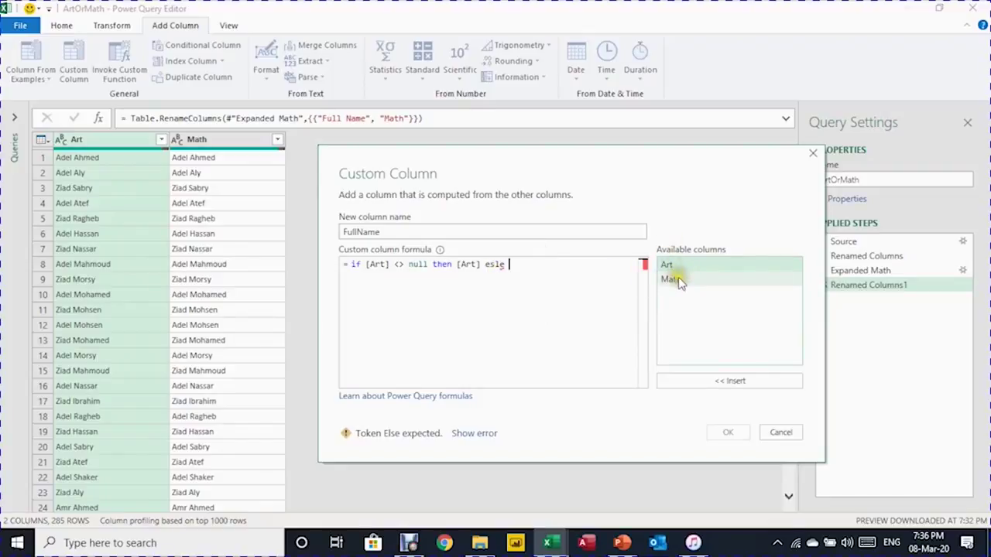
{"action": "double_click", "coordinate": [670, 279]}
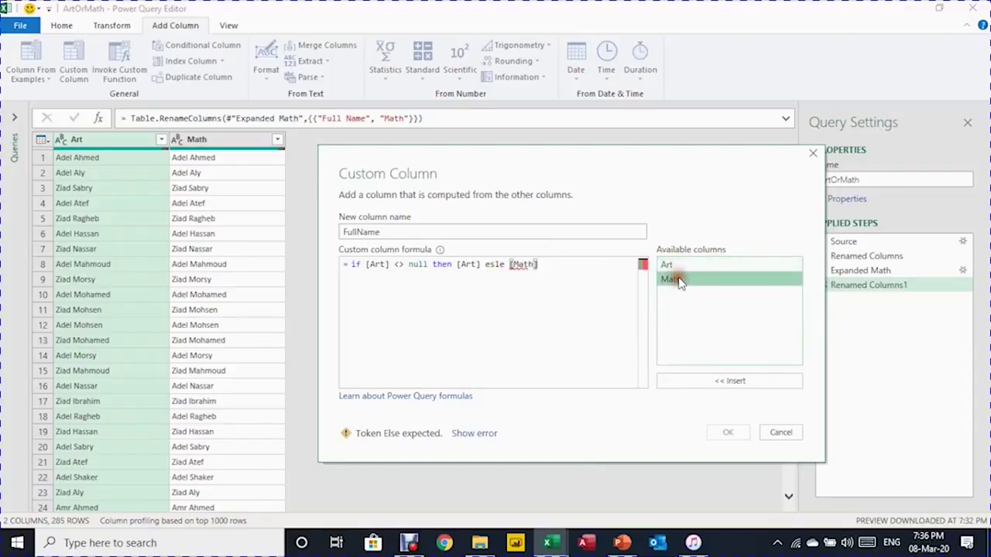
- Locate the syntax error in the custom column formula and correct the misspelled keyword to else
{"action": "left_click", "coordinate": [557, 260]}
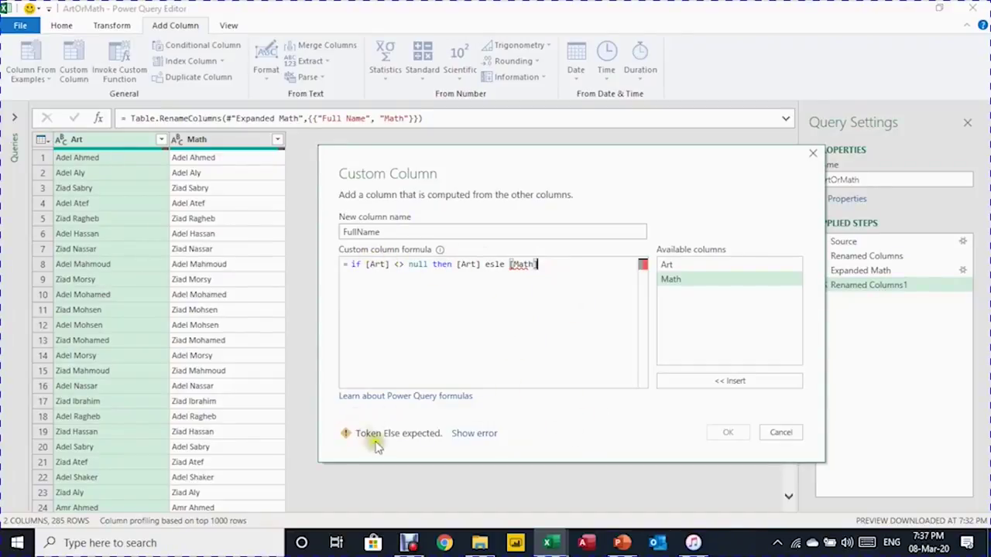
{"action": "left_click", "coordinate": [473, 434]}
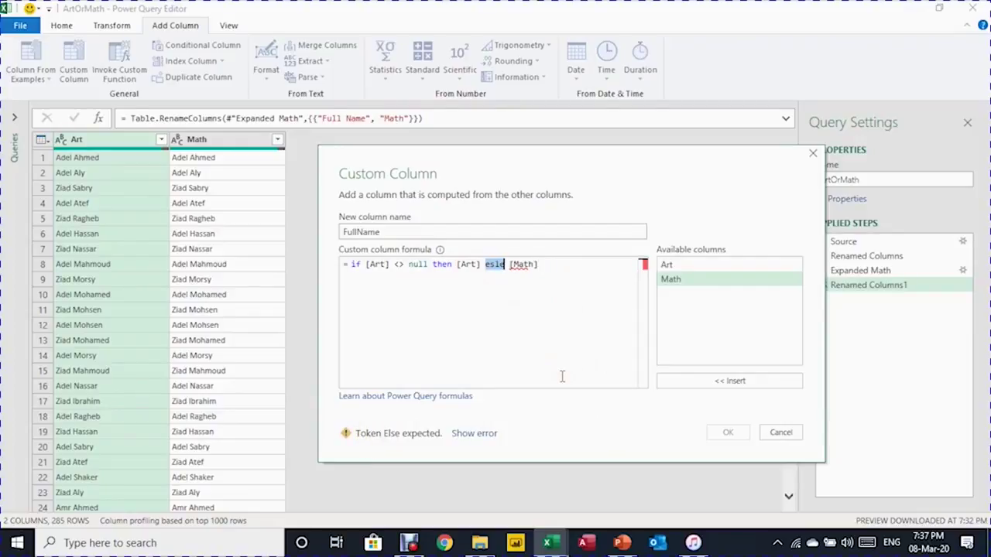
{"action": "type", "text": "else"}
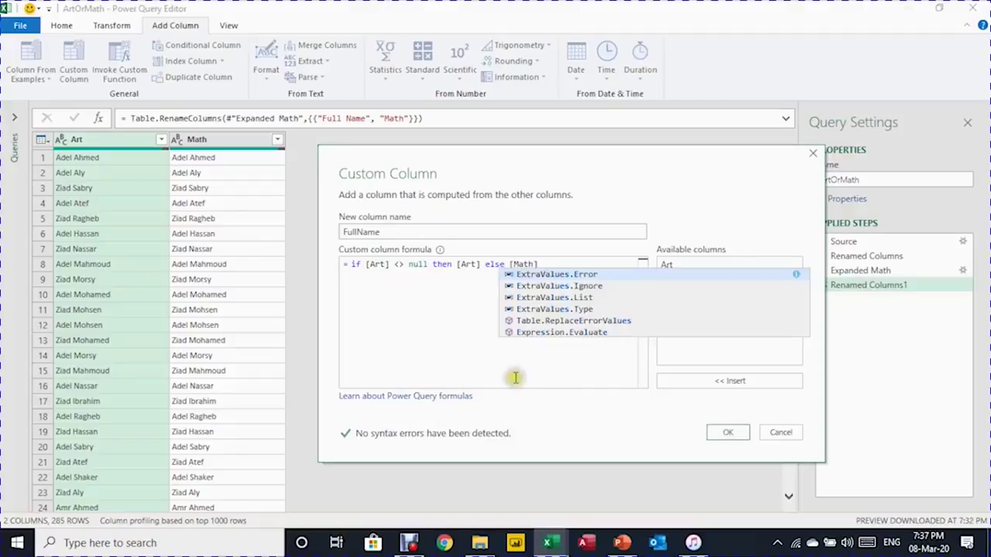
- Create the FullName custom column from the finished formula and set its data type to Text
{"action": "left_click", "coordinate": [441, 320]}
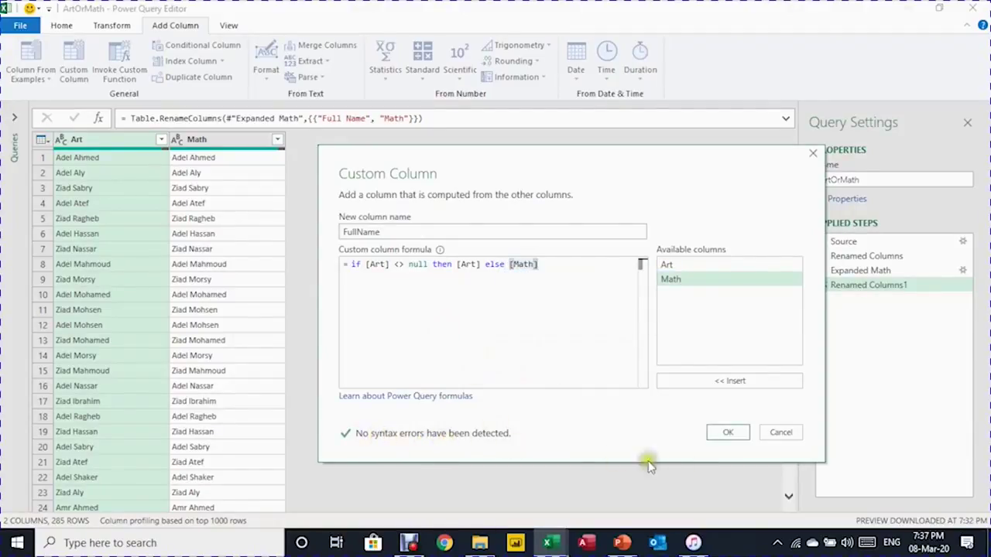
{"action": "left_click", "coordinate": [720, 433]}
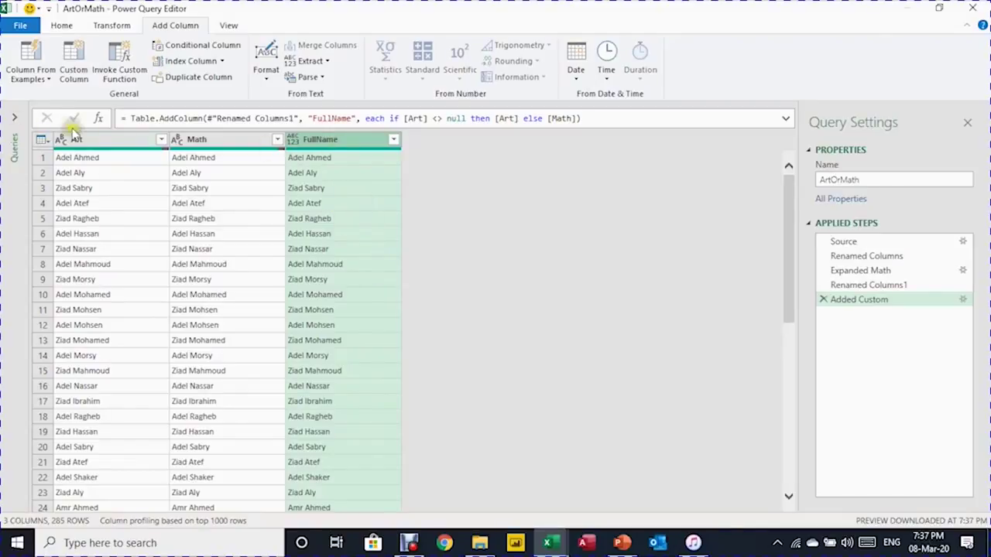
{"action": "left_click", "coordinate": [294, 141]}
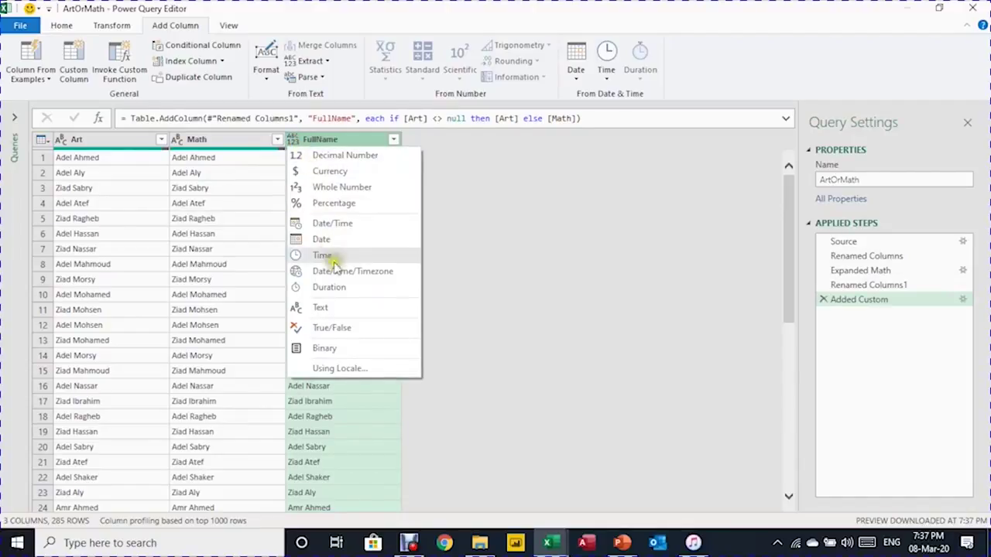
{"action": "left_click", "coordinate": [331, 306]}
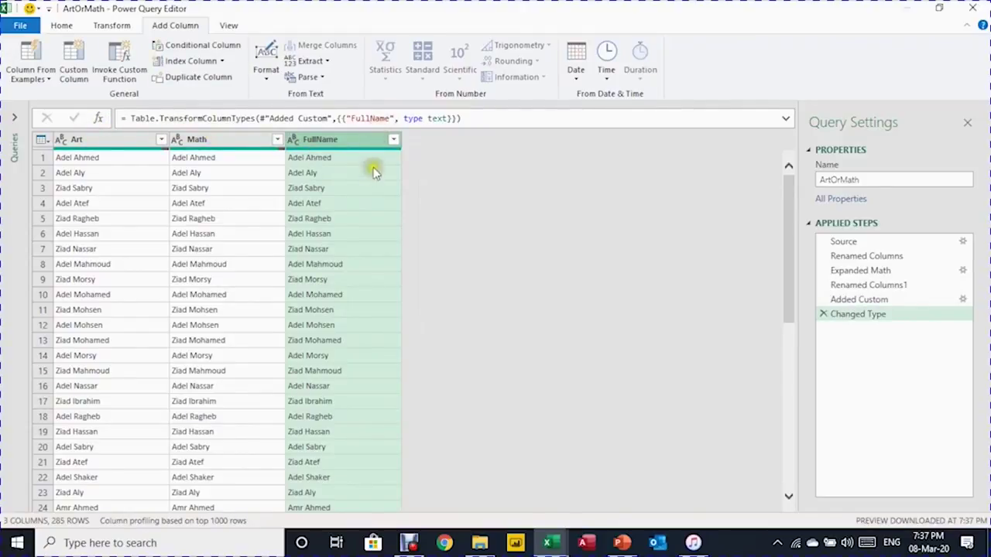
- Remove every column except FullName and load the ArtOrMath query as a table into cell E4 of the existing worksheet
{"action": "right_click", "coordinate": [326, 143]}
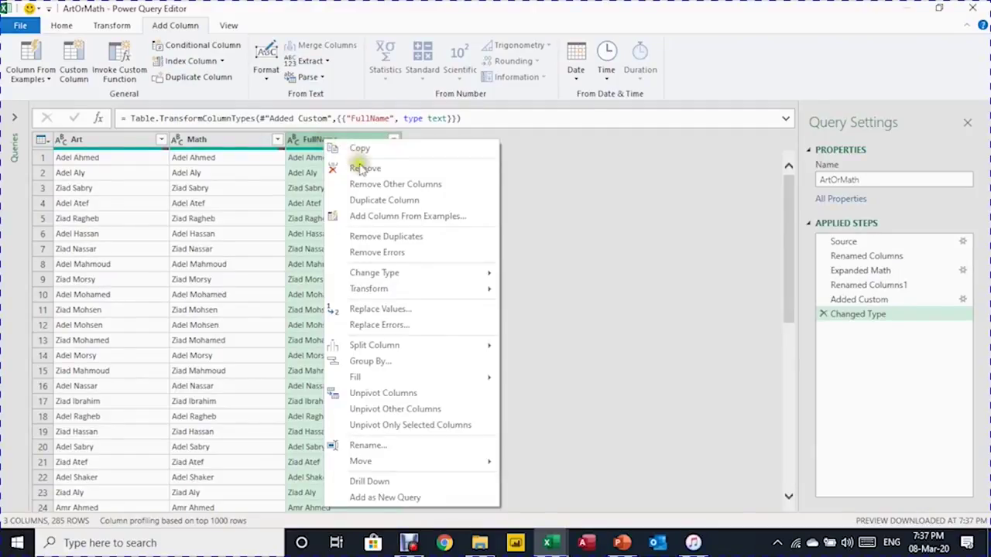
{"action": "left_click", "coordinate": [372, 184]}
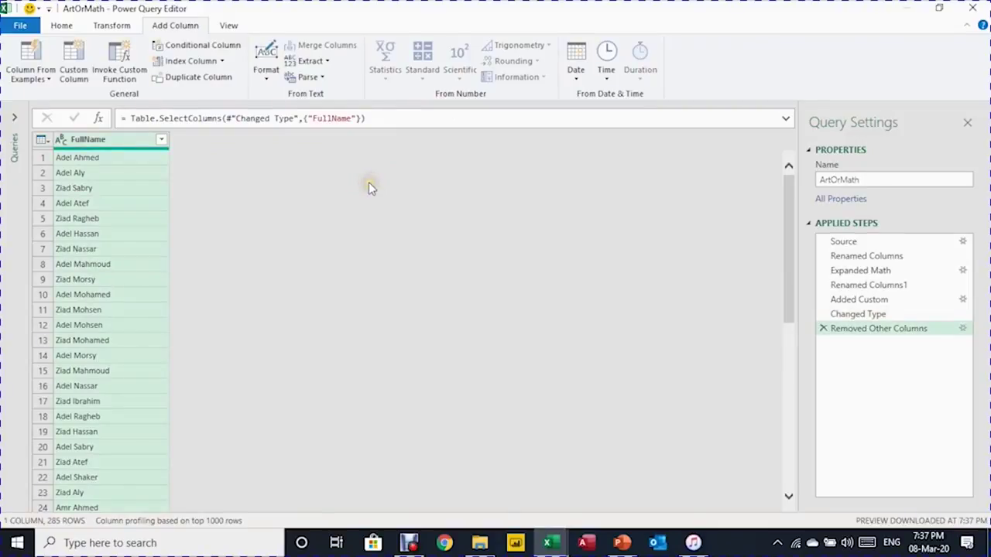
{"action": "left_click", "coordinate": [61, 24]}
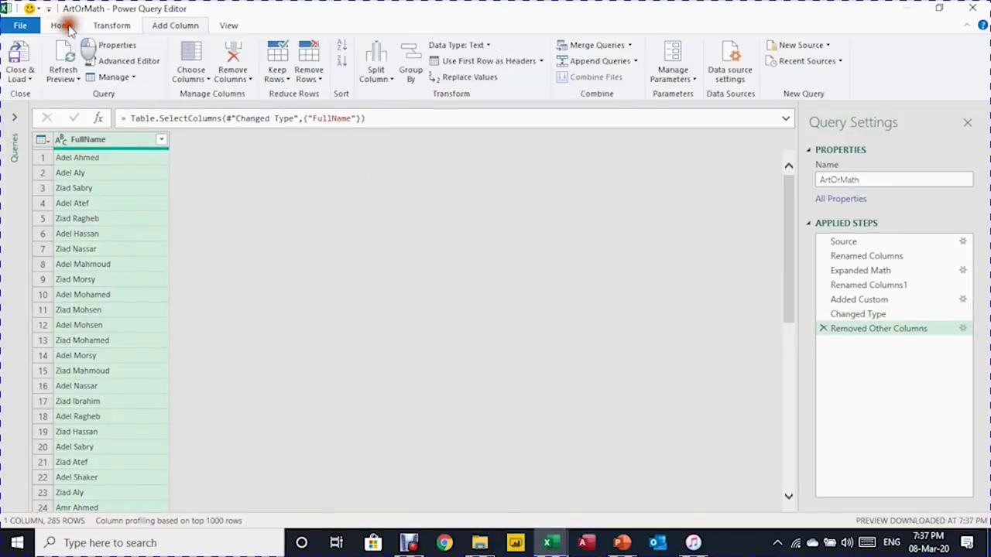
{"action": "left_click", "coordinate": [31, 77]}
{"action": "left_click", "coordinate": [54, 109]}
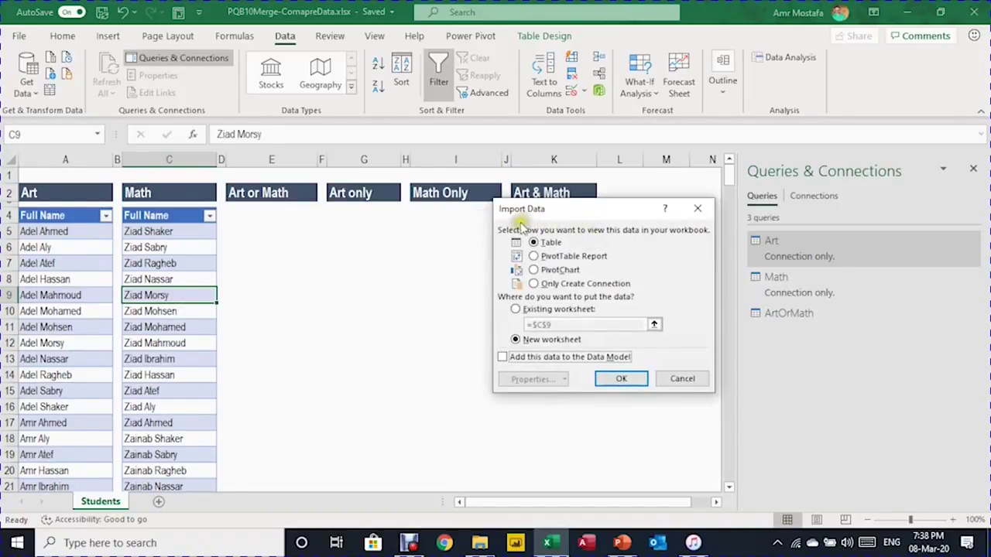
{"action": "left_click", "coordinate": [515, 309]}
{"action": "left_click", "coordinate": [272, 217]}
{"action": "left_click", "coordinate": [620, 379]}
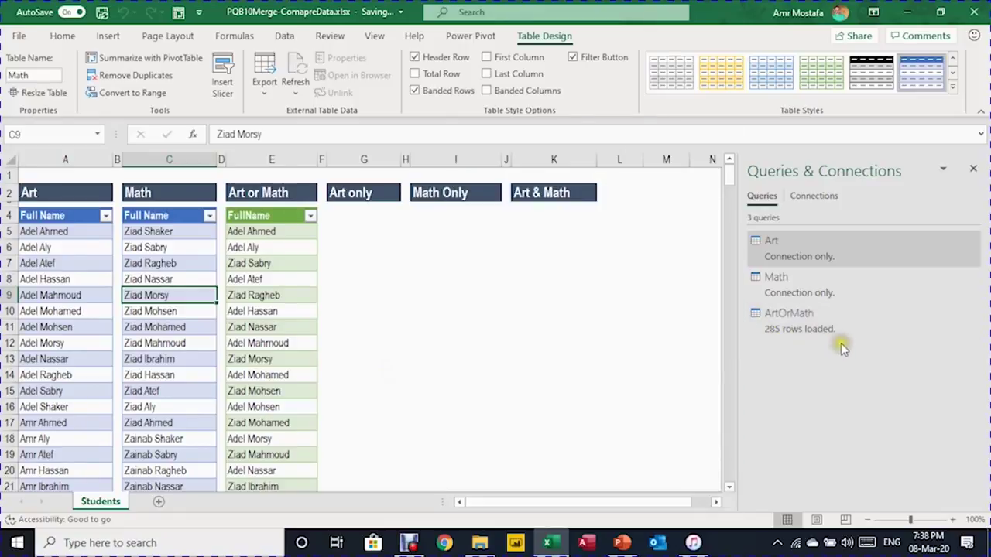
- Check the loaded Art or Math list from its first row to its last and return to the top of the sheet
{"action": "left_click", "coordinate": [267, 232]}
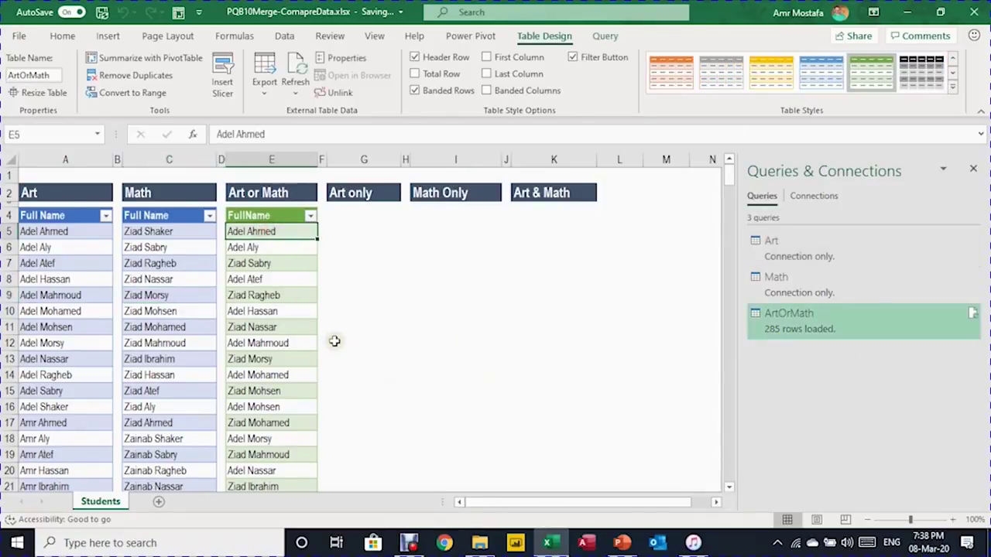
{"action": "key", "text": "ctrl+Down"}
{"action": "key", "text": "ctrl+Up"}
{"action": "key", "text": "Up"}
{"action": "key", "text": "Up"}
{"action": "key", "text": "Up"}
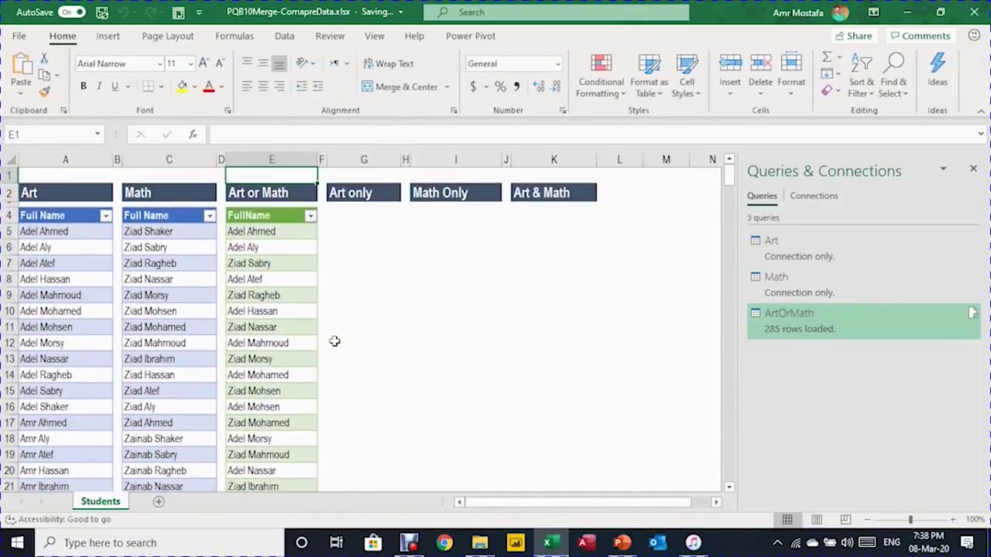
- With cell G4 selected, start a new query merge using Art as the first table and Math as the second
{"action": "left_click", "coordinate": [374, 219]}
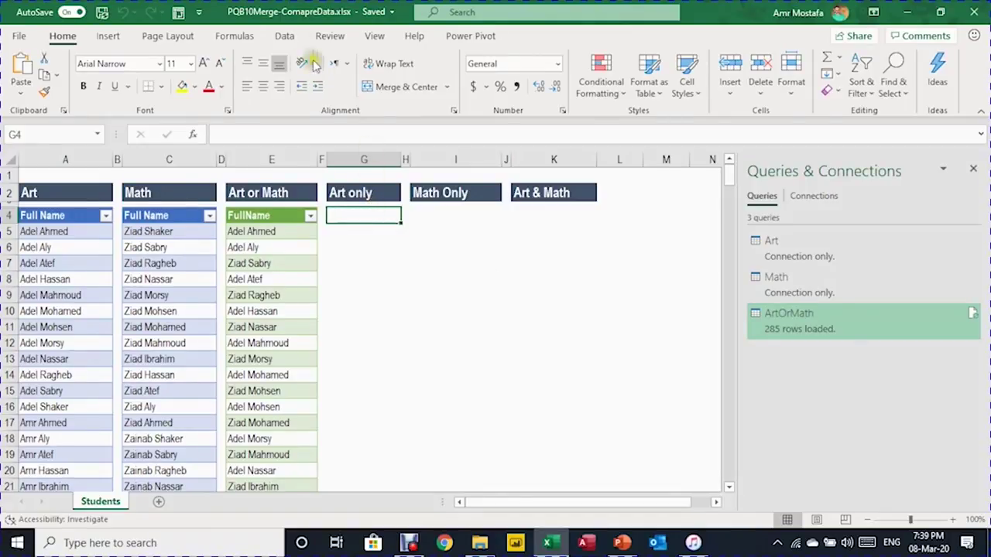
{"action": "left_click", "coordinate": [286, 37]}
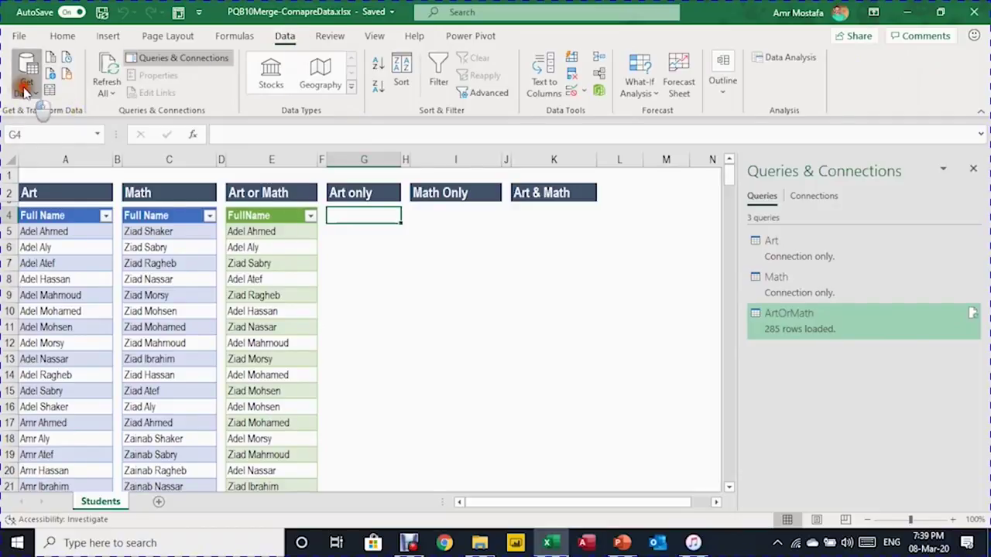
{"action": "left_click", "coordinate": [25, 86]}
{"action": "left_click", "coordinate": [132, 331]}
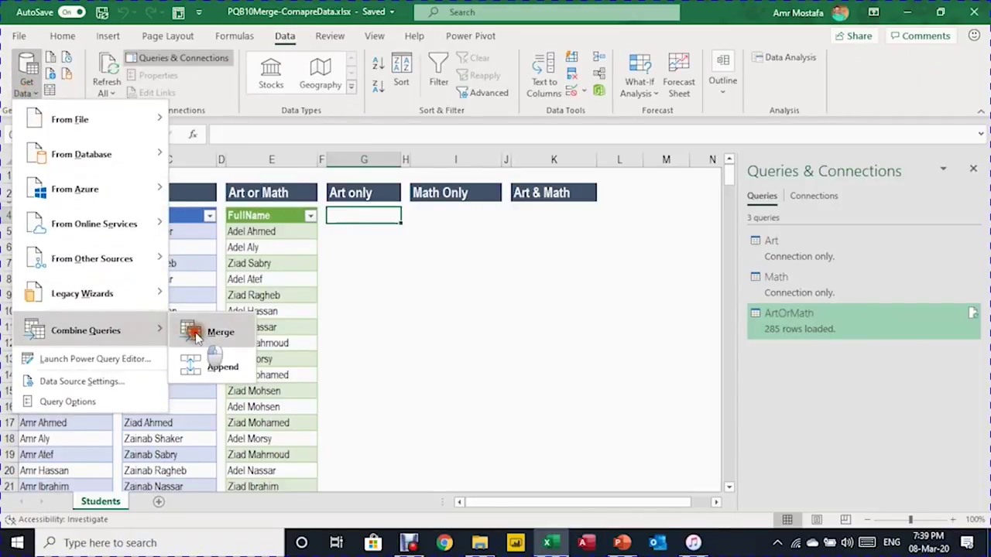
{"action": "left_click", "coordinate": [194, 331]}
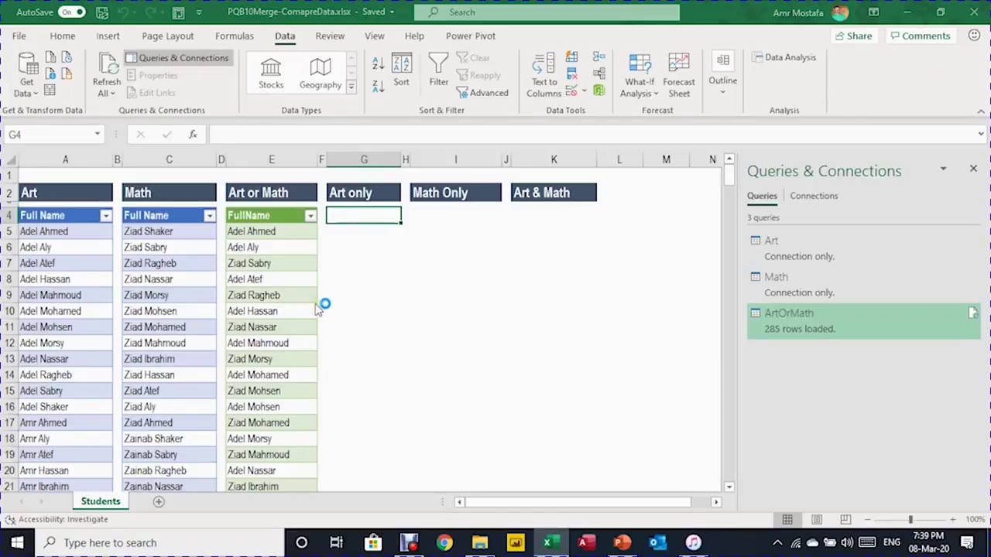
{"action": "left_click", "coordinate": [372, 116]}
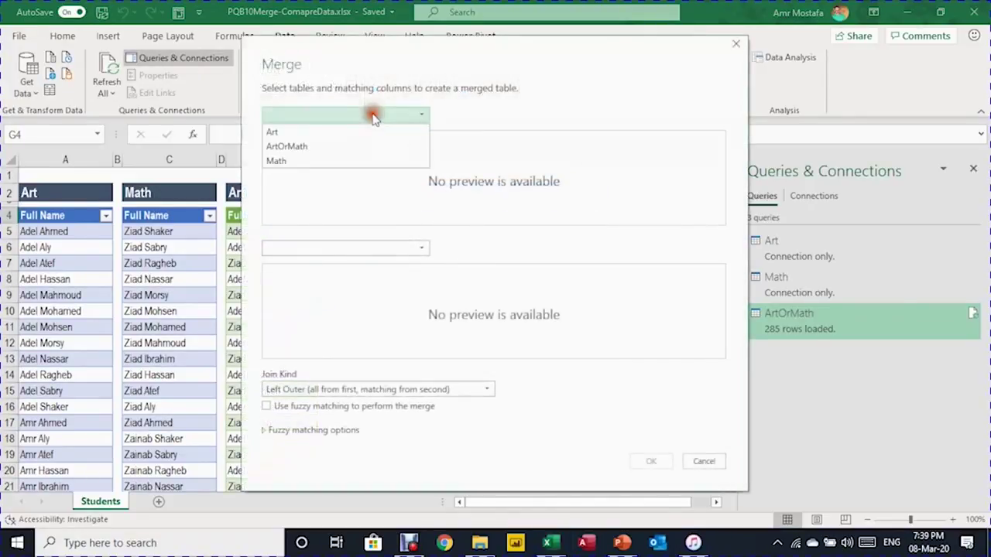
{"action": "left_click", "coordinate": [370, 133]}
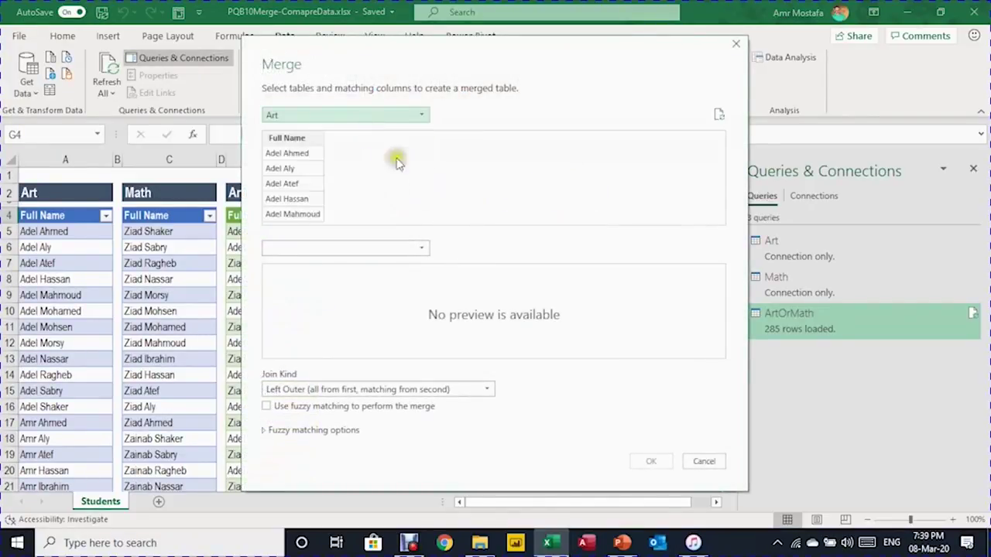
{"action": "left_click", "coordinate": [413, 248]}
{"action": "left_click", "coordinate": [401, 291]}
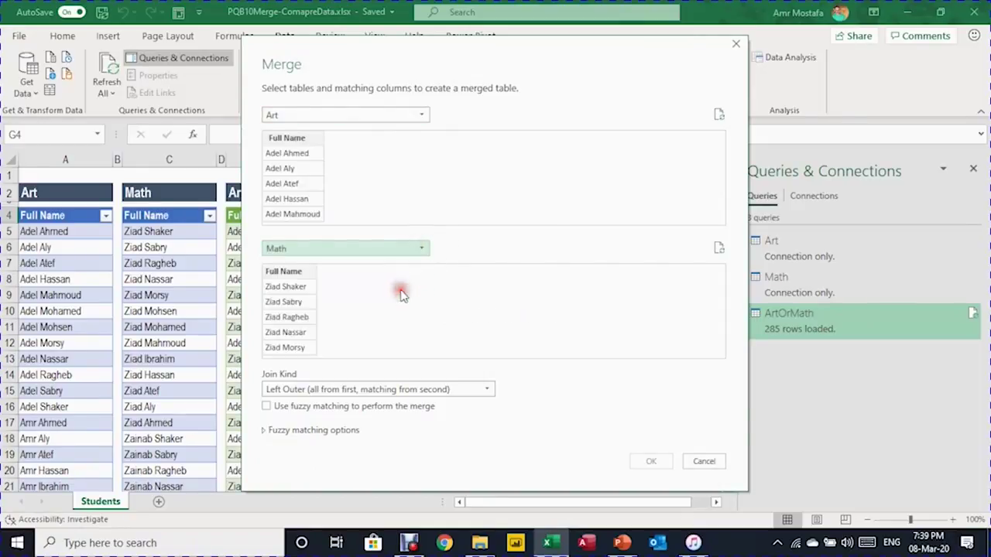
- Match both tables on their Full Name columns and merge them with a Left Anti (rows only in first) join
{"action": "left_click", "coordinate": [409, 186]}
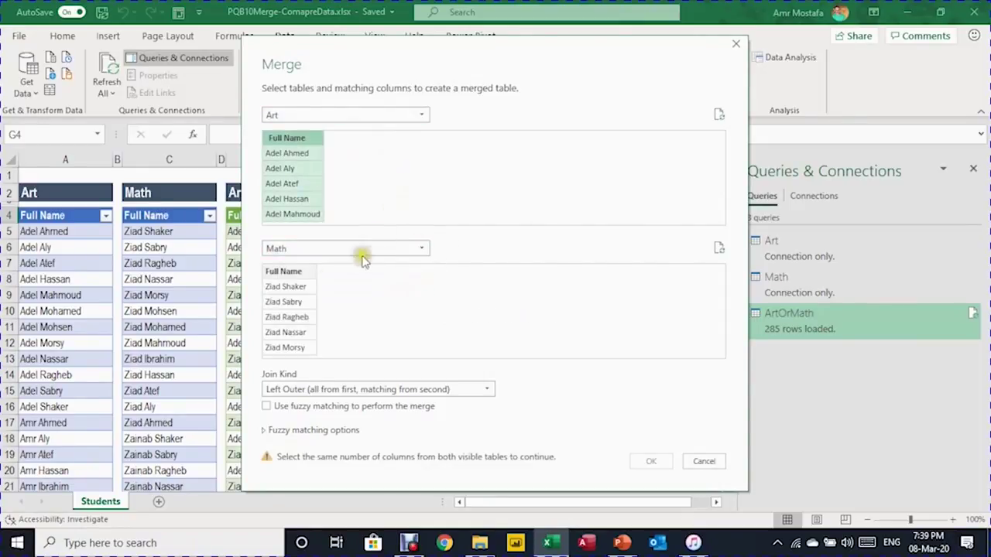
{"action": "left_click", "coordinate": [301, 271]}
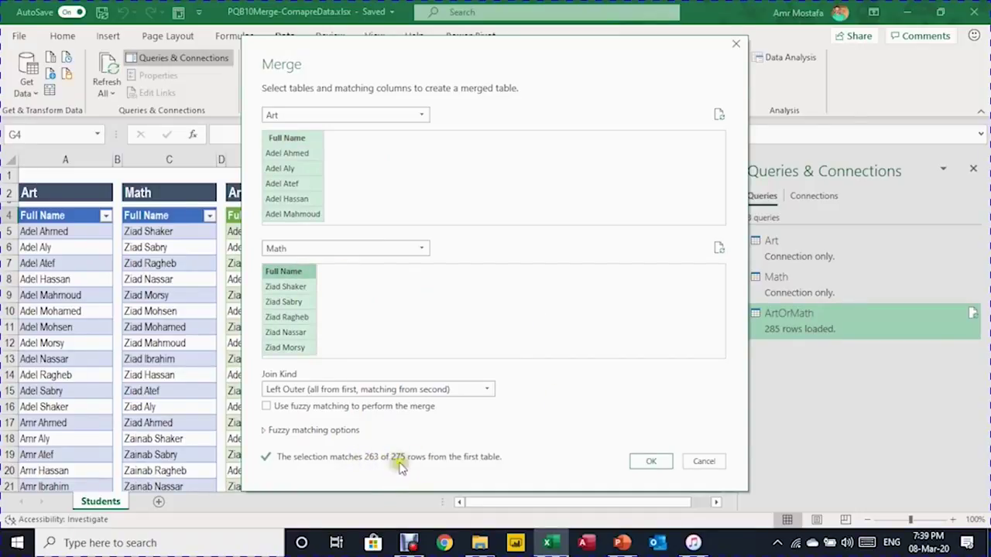
{"action": "left_click", "coordinate": [323, 391]}
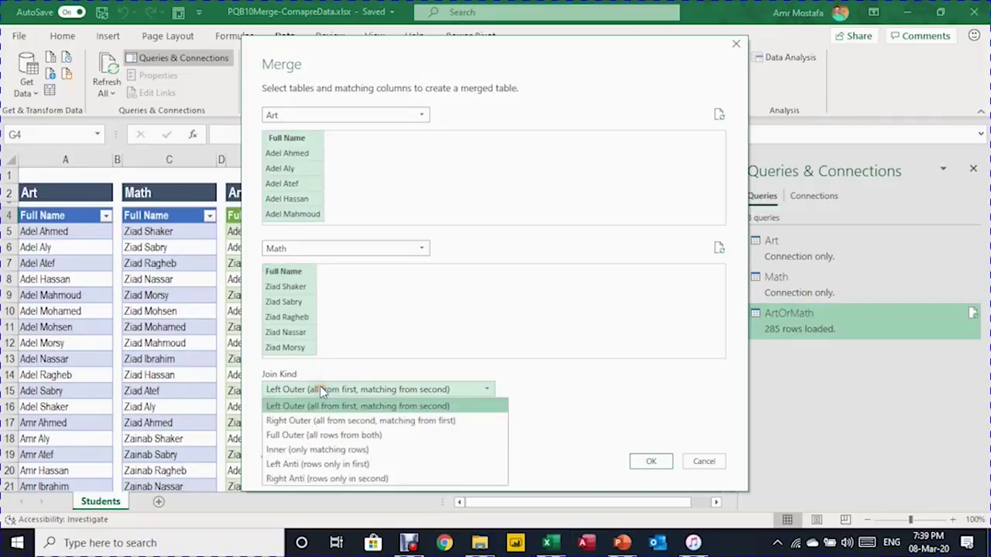
{"action": "left_click", "coordinate": [345, 464]}
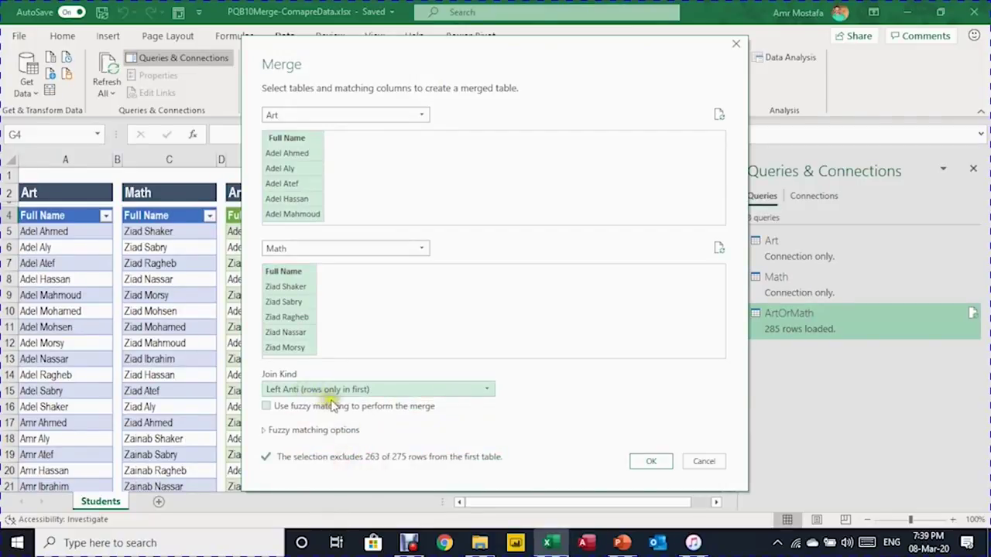
{"action": "left_click", "coordinate": [649, 462]}
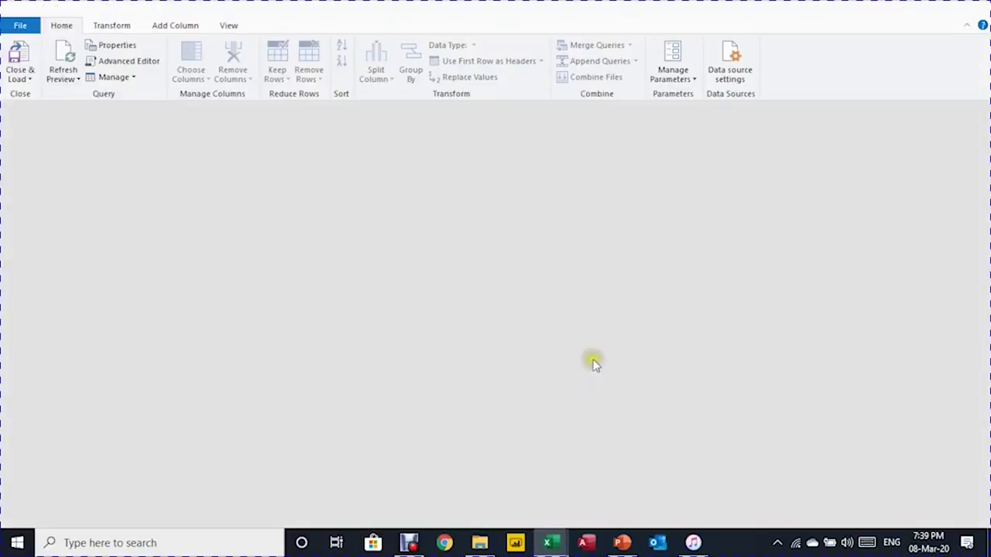
- Rename the new merge query as ArtOnly
{"action": "left_click", "coordinate": [819, 176]}
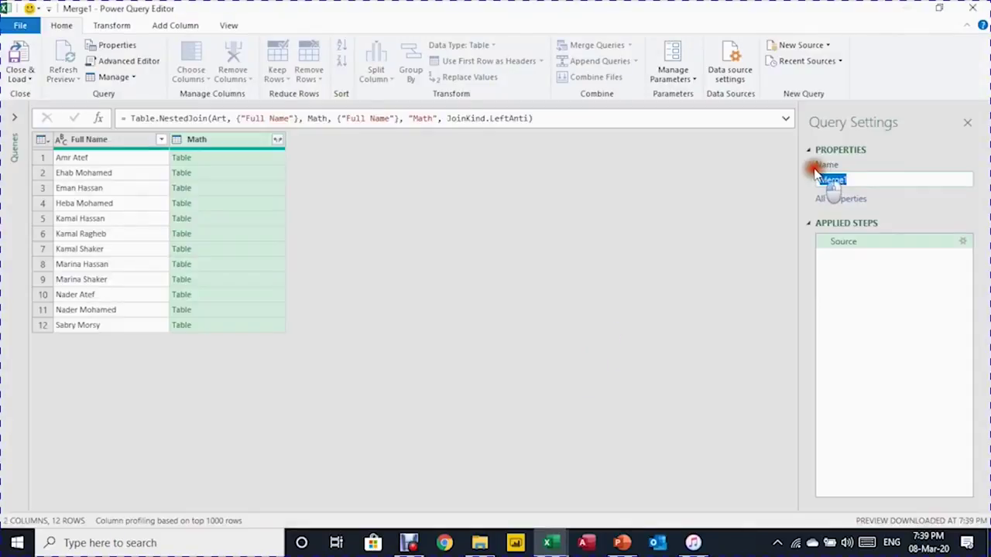
{"action": "type", "text": "AetOnly"}
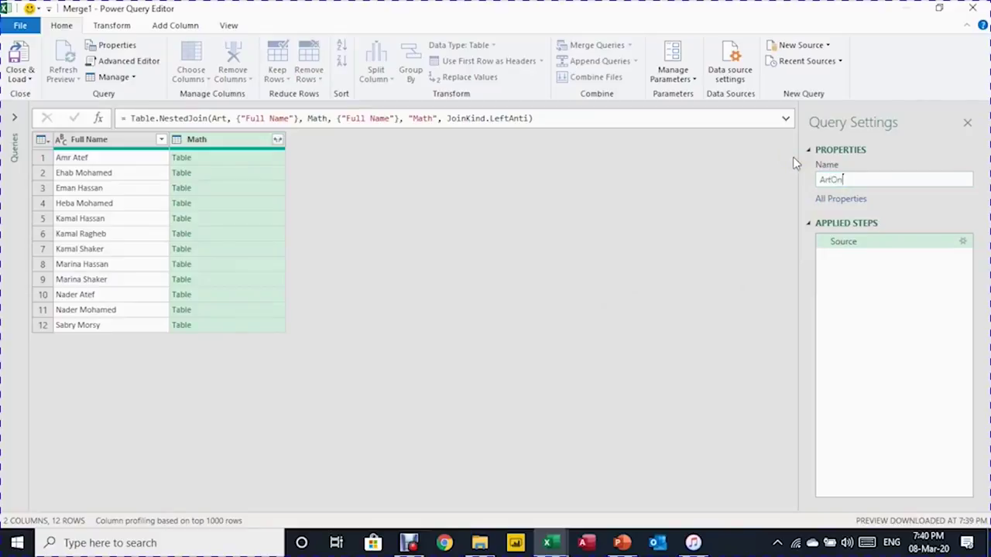
{"action": "key", "text": "Return"}
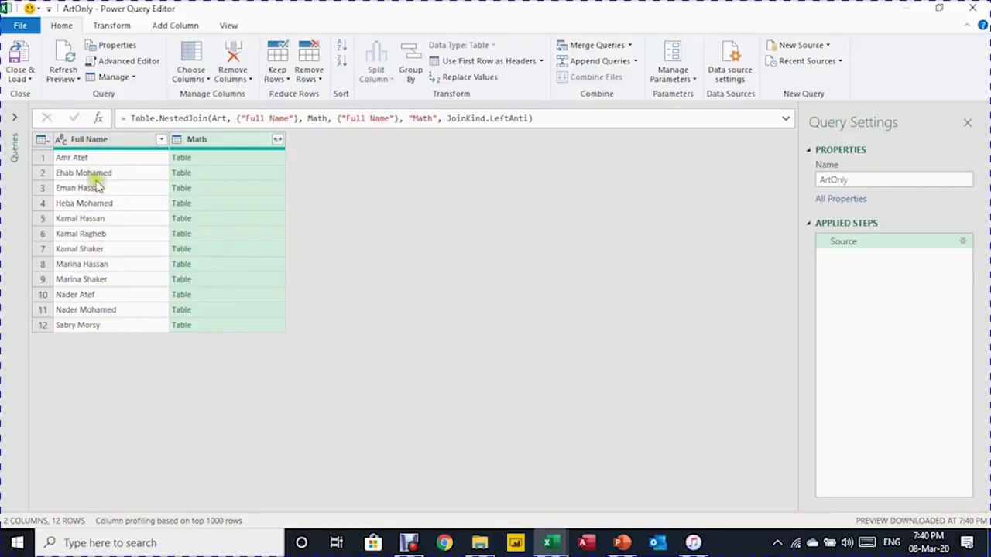
- Preview the nested Math tables of the first five rows to inspect what each contains
{"action": "left_click", "coordinate": [227, 157]}
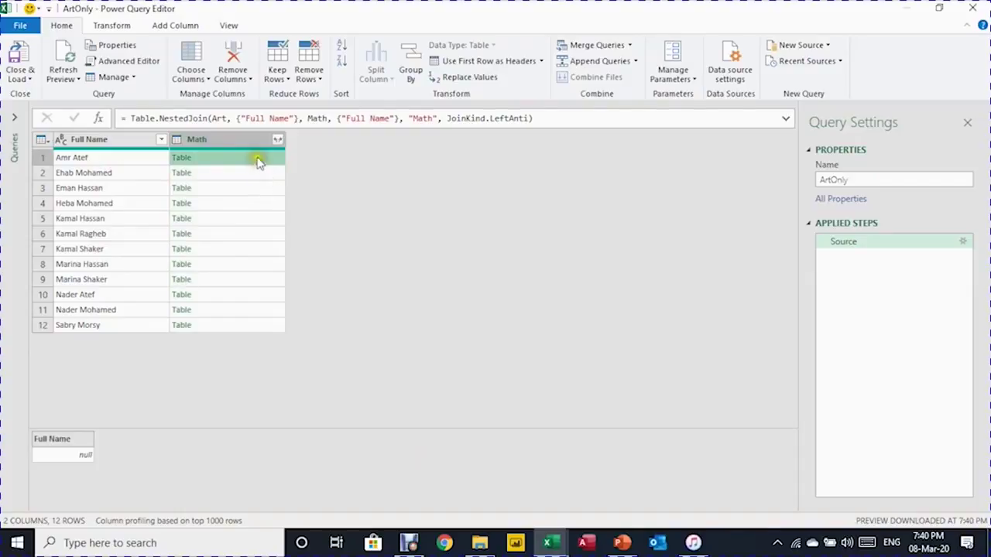
{"action": "left_click", "coordinate": [253, 172]}
{"action": "left_click", "coordinate": [260, 191]}
{"action": "left_click", "coordinate": [258, 204]}
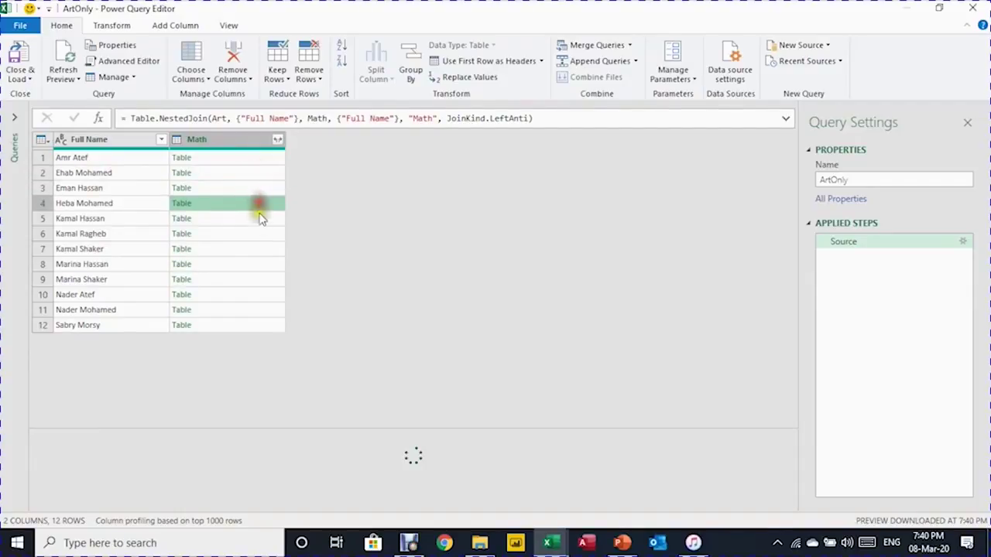
{"action": "left_click", "coordinate": [260, 219]}
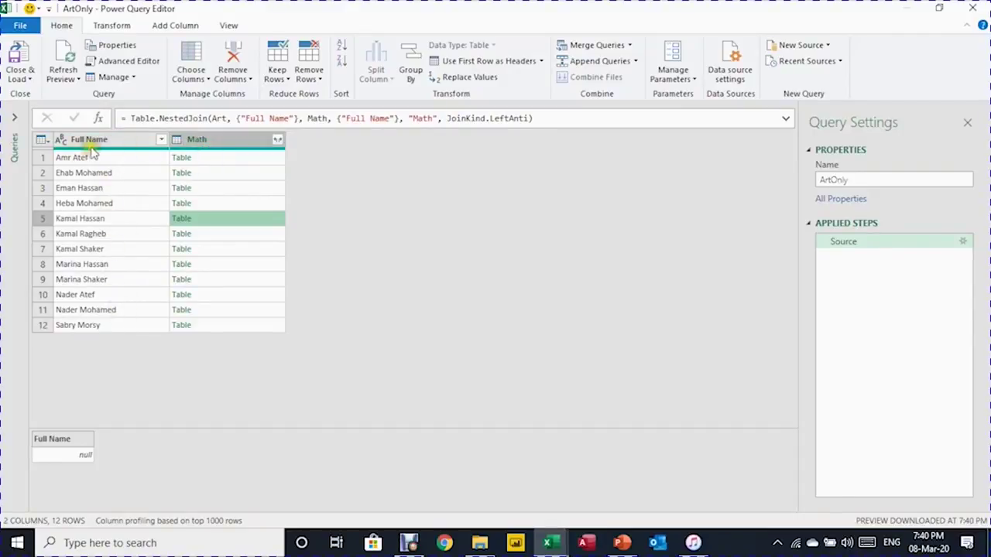
- Remove the Math column and load the ArtOnly query as a table into cell G4 of the existing worksheet
{"action": "left_click", "coordinate": [227, 144]}
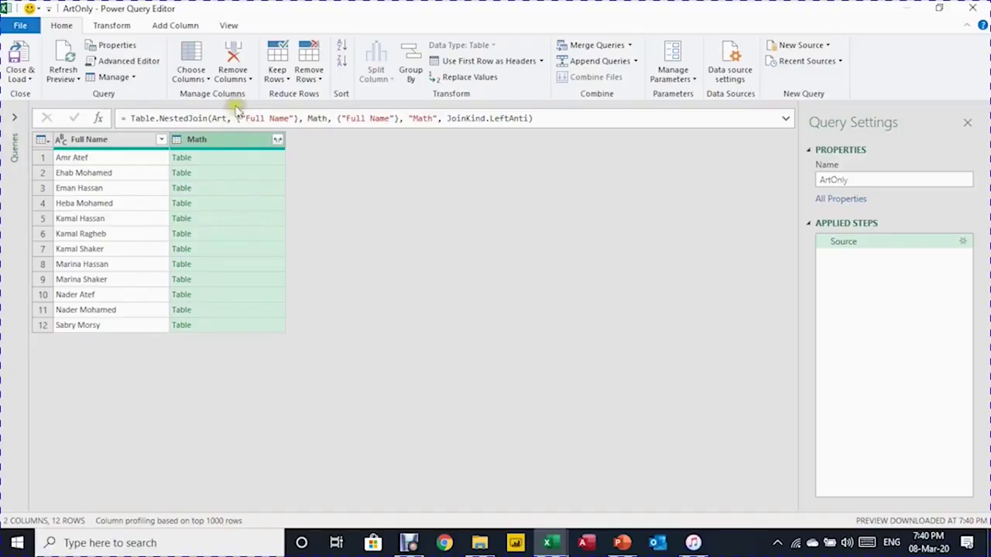
{"action": "left_click", "coordinate": [231, 63]}
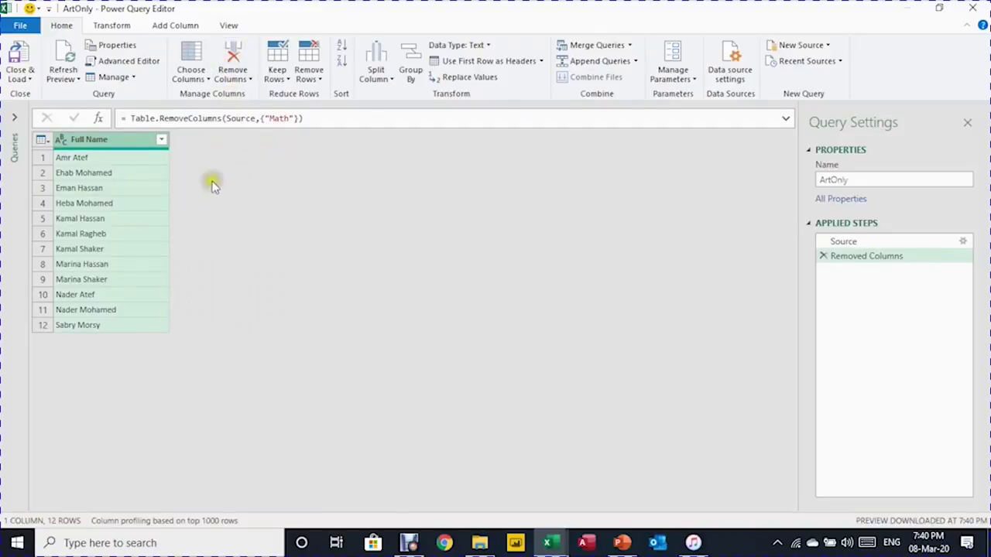
{"action": "left_click", "coordinate": [20, 74]}
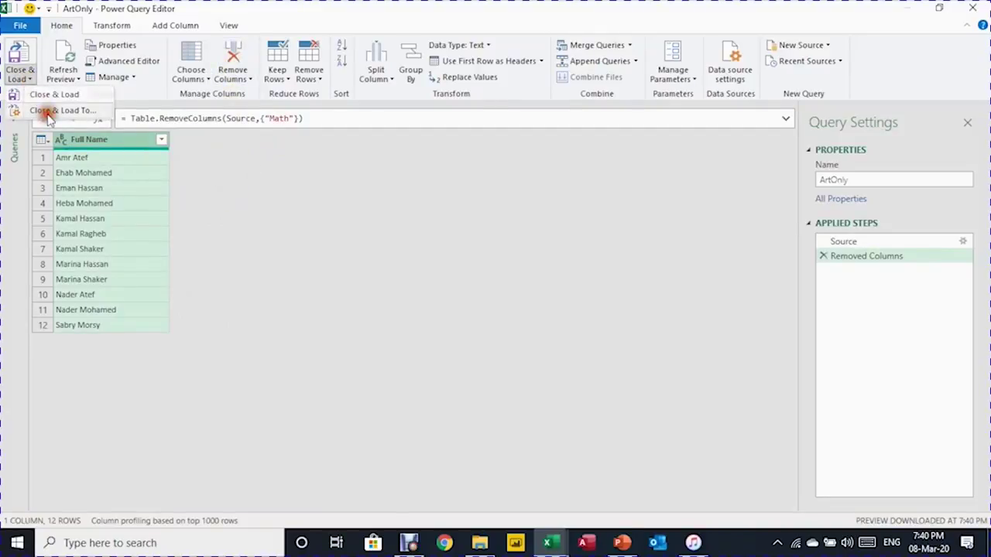
{"action": "left_click", "coordinate": [48, 113]}
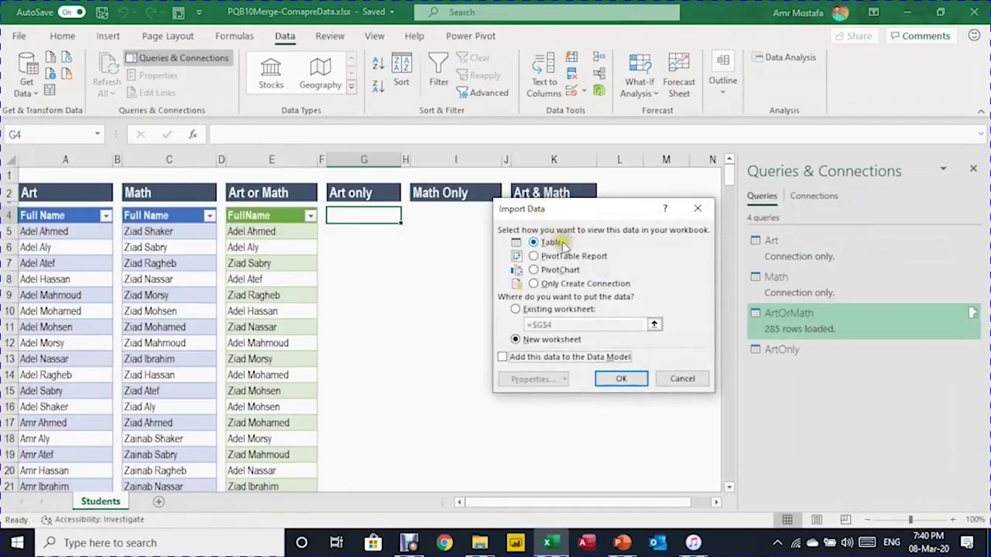
{"action": "left_click", "coordinate": [517, 309]}
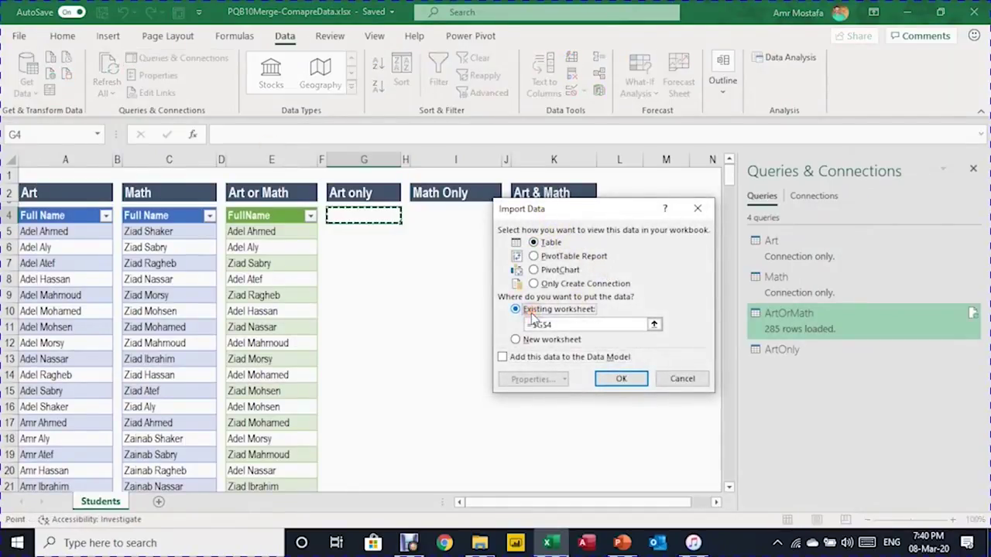
{"action": "left_click", "coordinate": [626, 379]}
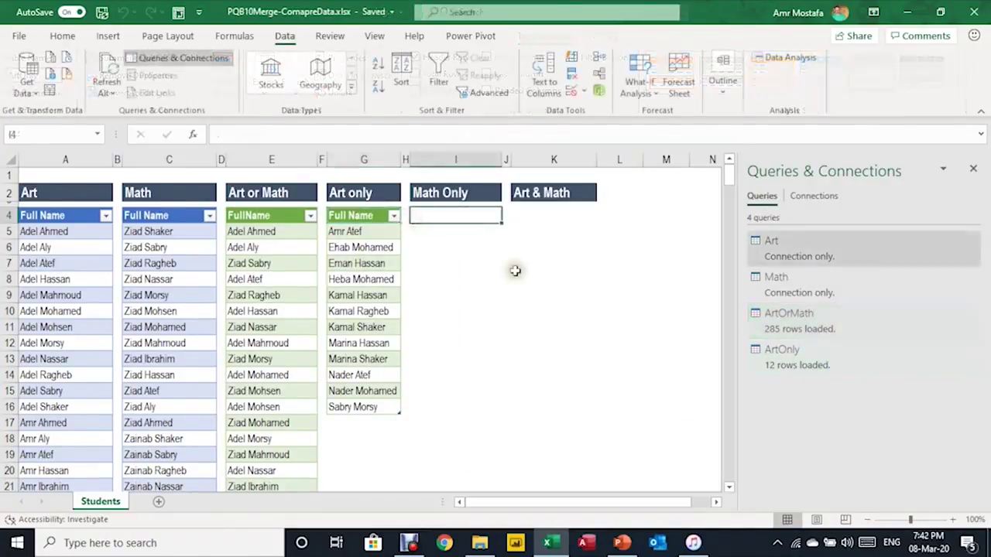
- From cell I4 under Math Only, start a new query merge with Art as the first table and Math as the second
{"action": "left_click", "coordinate": [453, 216]}
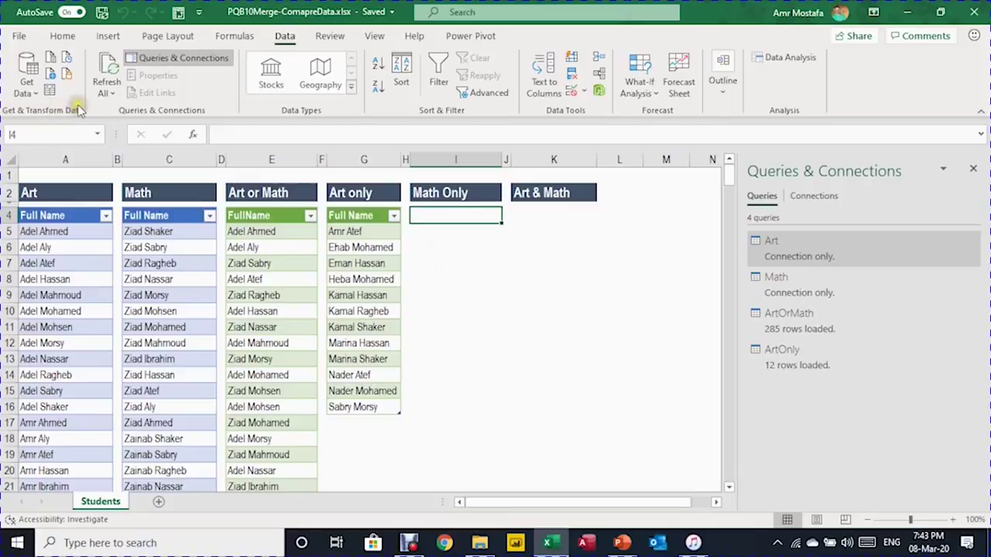
{"action": "left_click", "coordinate": [26, 92]}
{"action": "mouse_move", "coordinate": [111, 337]}
{"action": "left_click", "coordinate": [209, 333]}
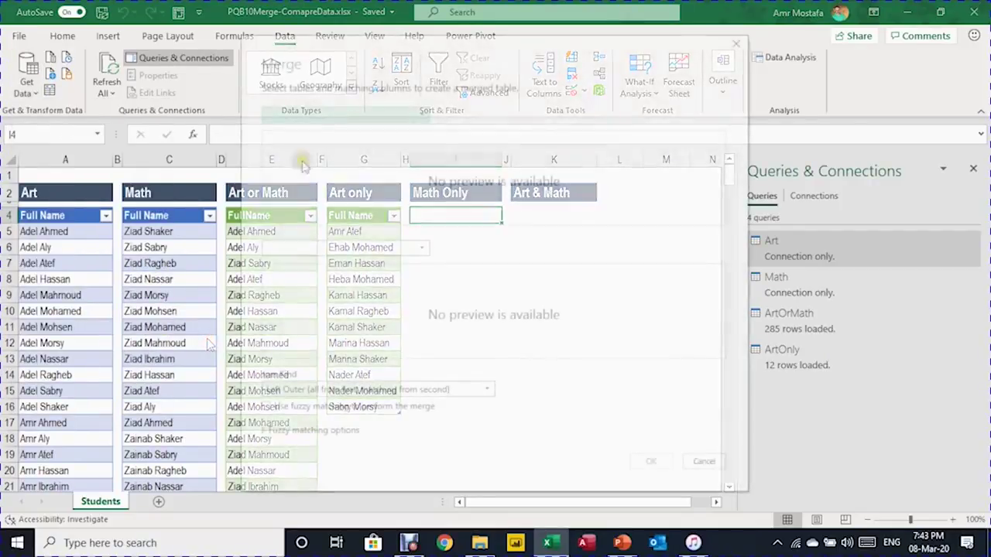
{"action": "left_click", "coordinate": [329, 117]}
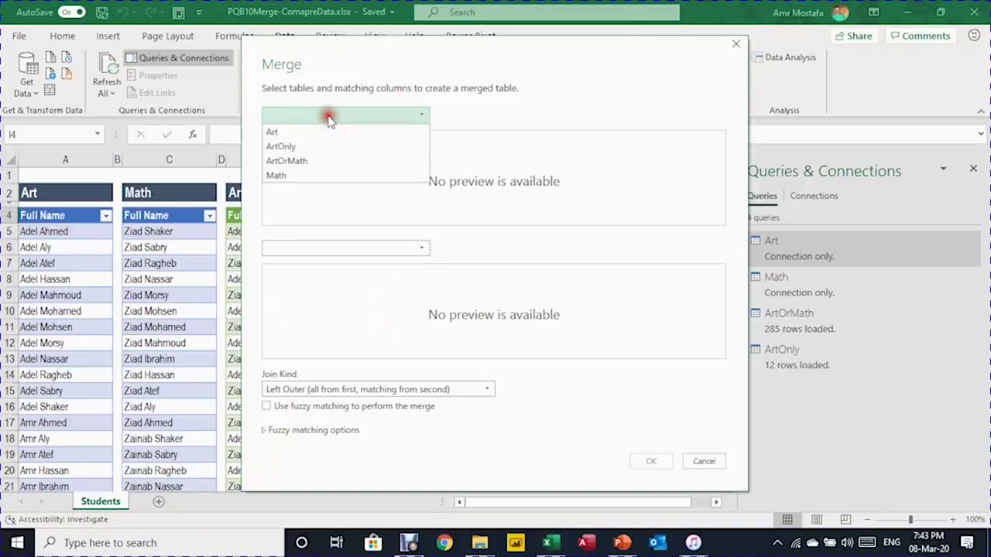
{"action": "left_click", "coordinate": [319, 133]}
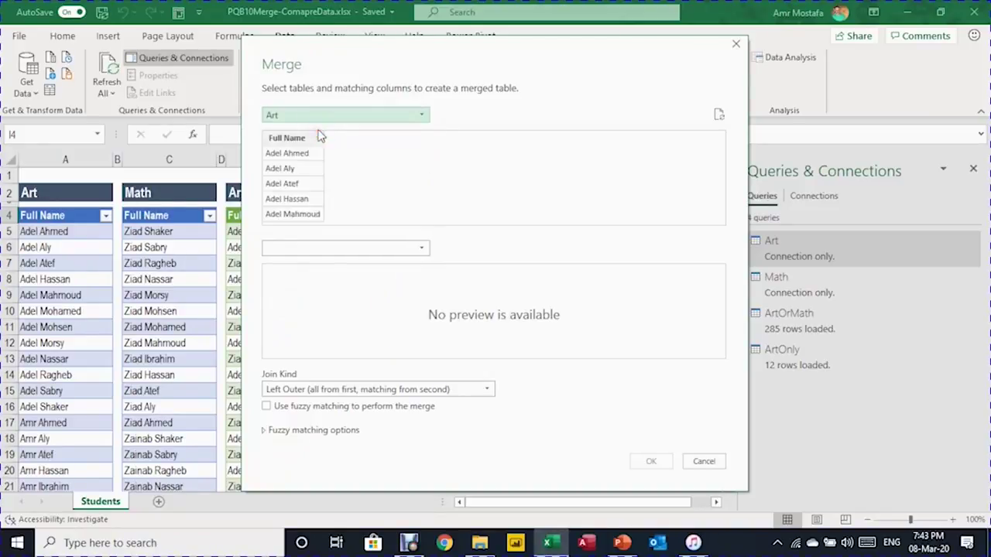
{"action": "left_click", "coordinate": [376, 248]}
{"action": "left_click", "coordinate": [363, 309]}
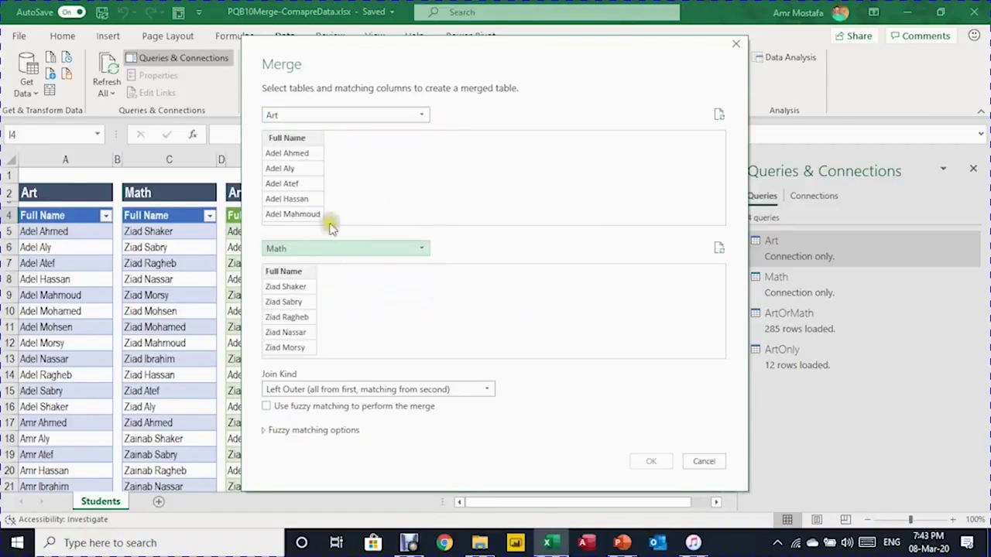
- Match the two tables on their Full Name columns and merge them with a Right Anti (rows only in second) join
{"action": "left_click", "coordinate": [291, 139]}
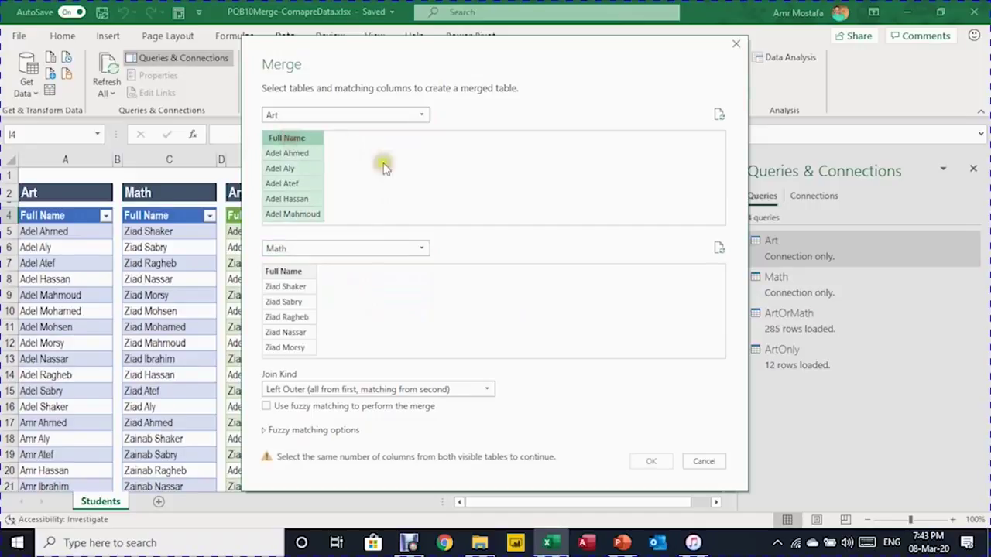
{"action": "left_click", "coordinate": [291, 273]}
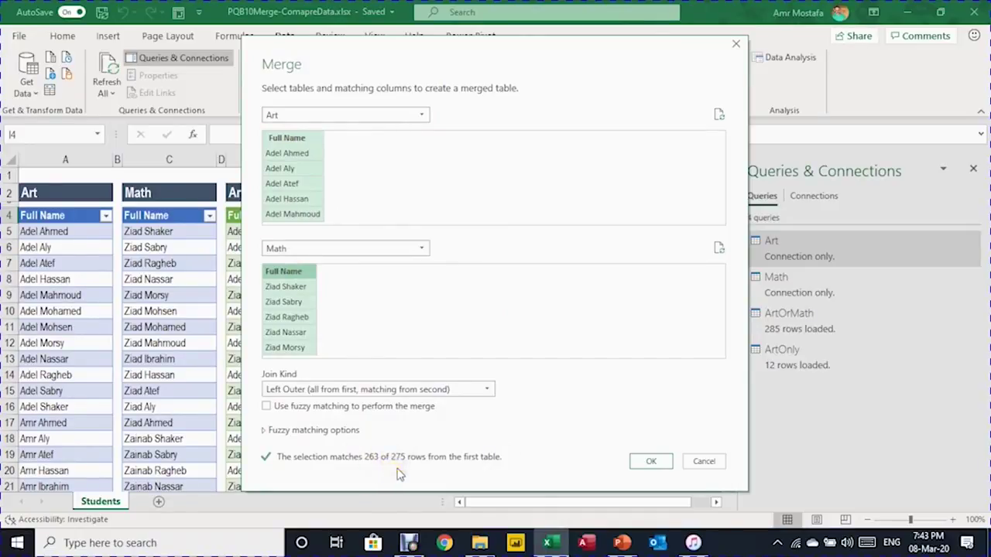
{"action": "left_click", "coordinate": [294, 391]}
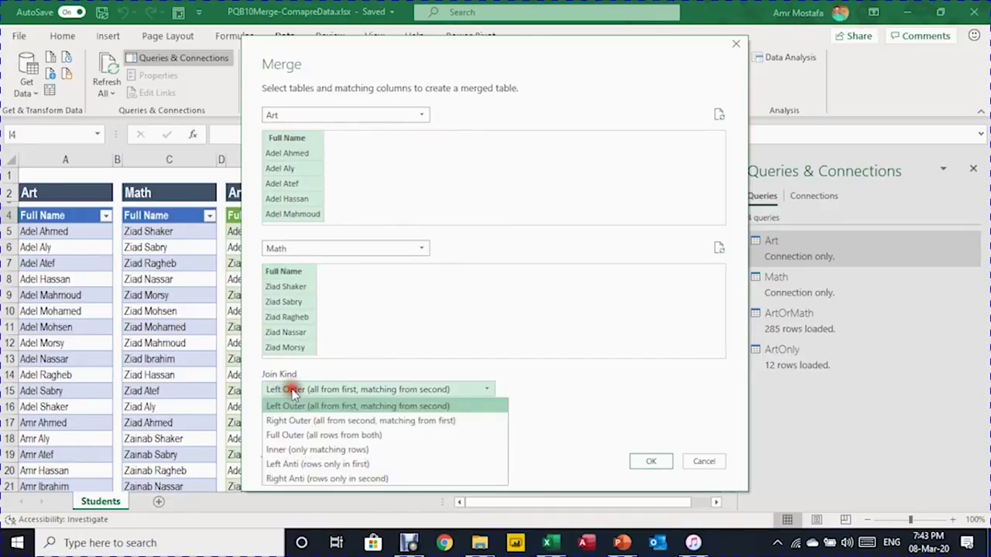
{"action": "left_click", "coordinate": [323, 479]}
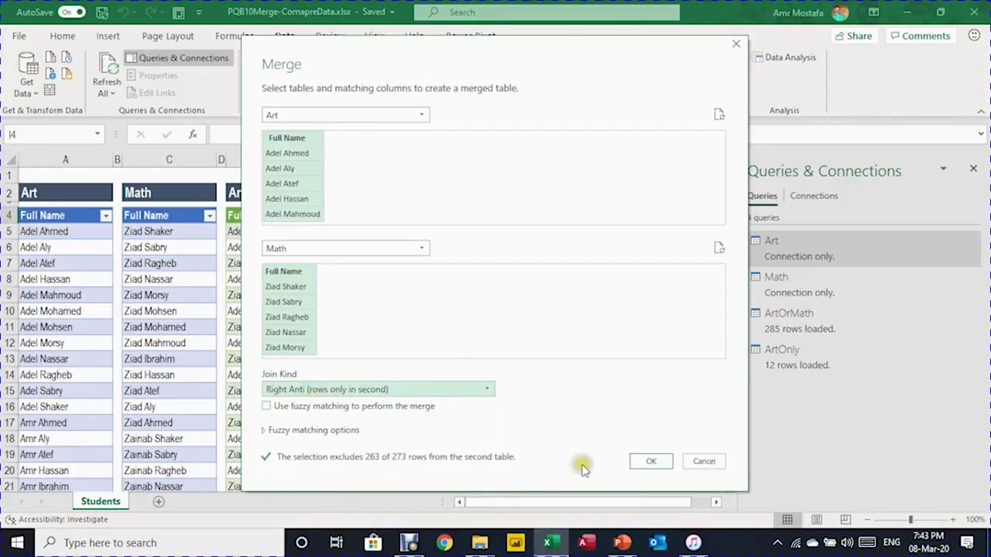
{"action": "left_click", "coordinate": [646, 462]}
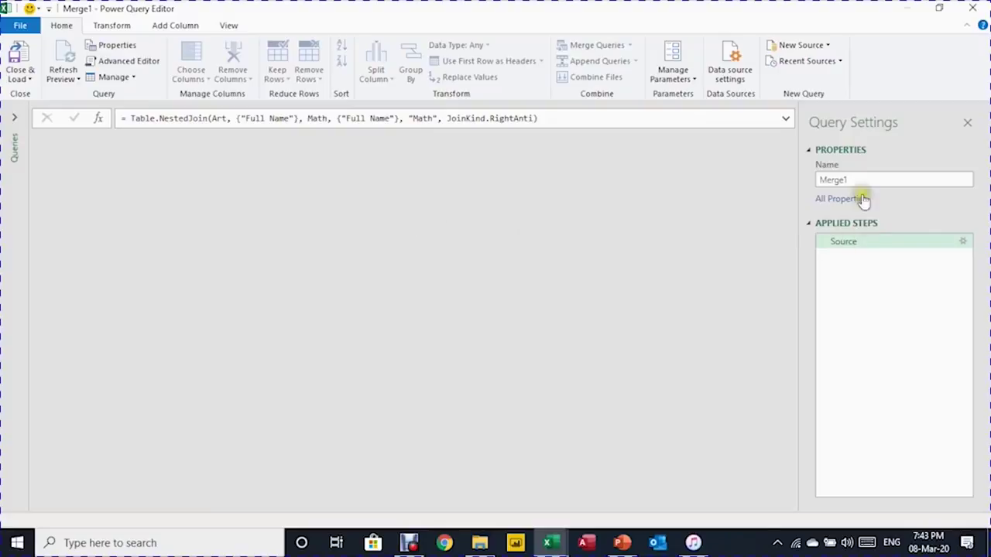
- Rename the new merge query as MathOnly
{"action": "double_click", "coordinate": [854, 180]}
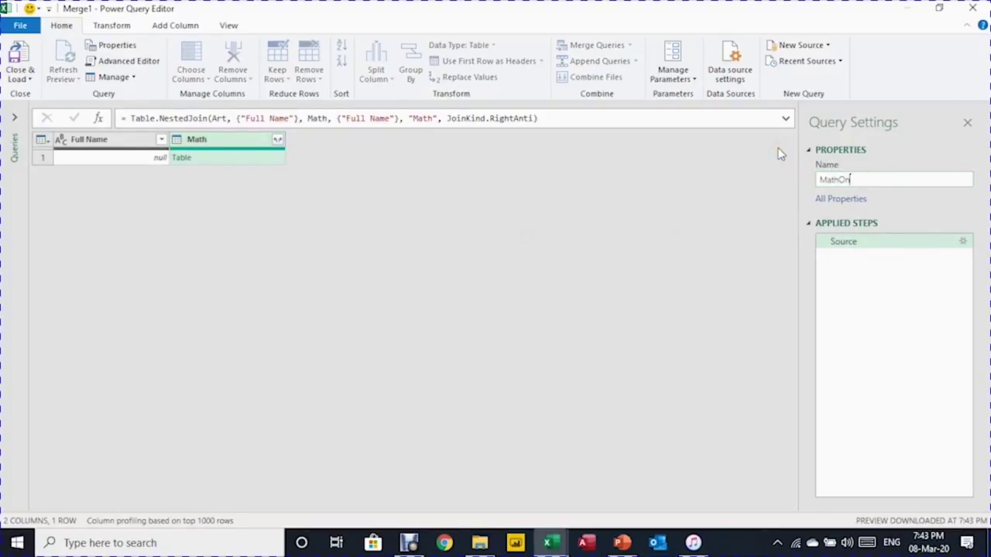
{"action": "type", "text": "MathOnly"}
{"action": "key", "text": "Return"}
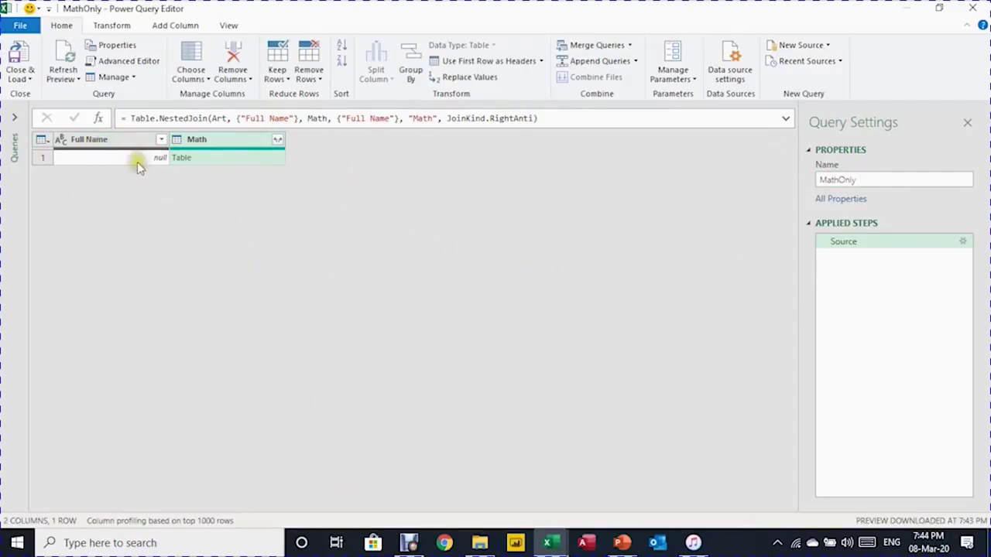
- Preview the Full Name cell and the nested Math table of the single merged row to examine their contents
{"action": "left_click", "coordinate": [114, 159]}
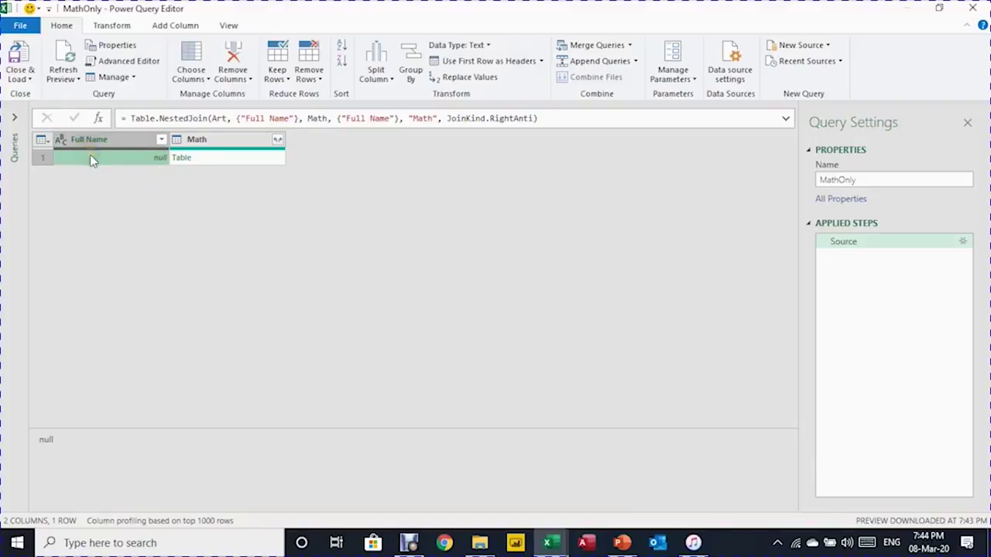
{"action": "left_click", "coordinate": [258, 163]}
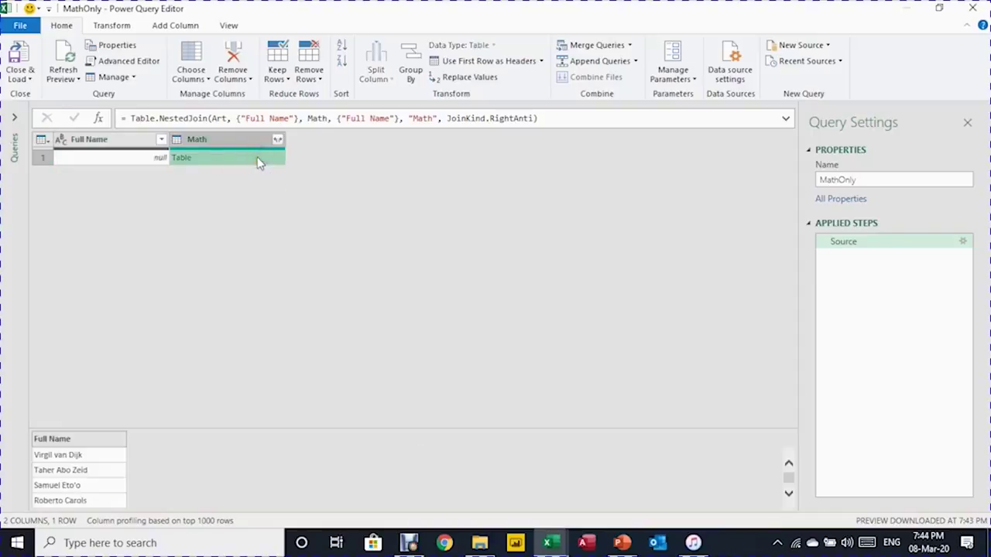
{"action": "scroll", "coordinate": [194, 472], "scroll_direction": "down", "scroll_amount": 4}
{"action": "scroll", "coordinate": [190, 476], "scroll_direction": "up", "scroll_amount": 4}
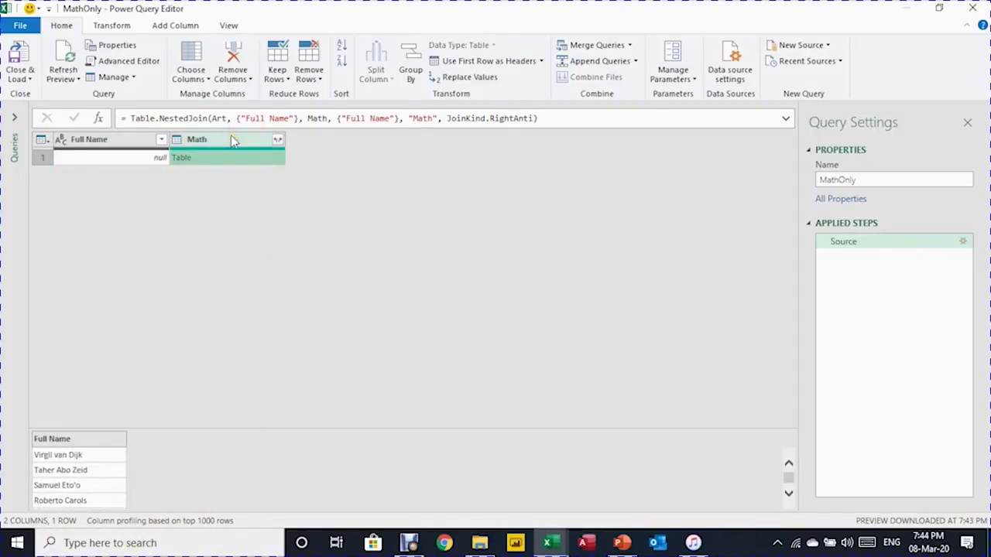
- Remove the Full Name column and expand the Math column's Full Name field without the original column name as prefix
{"action": "left_click", "coordinate": [120, 147]}
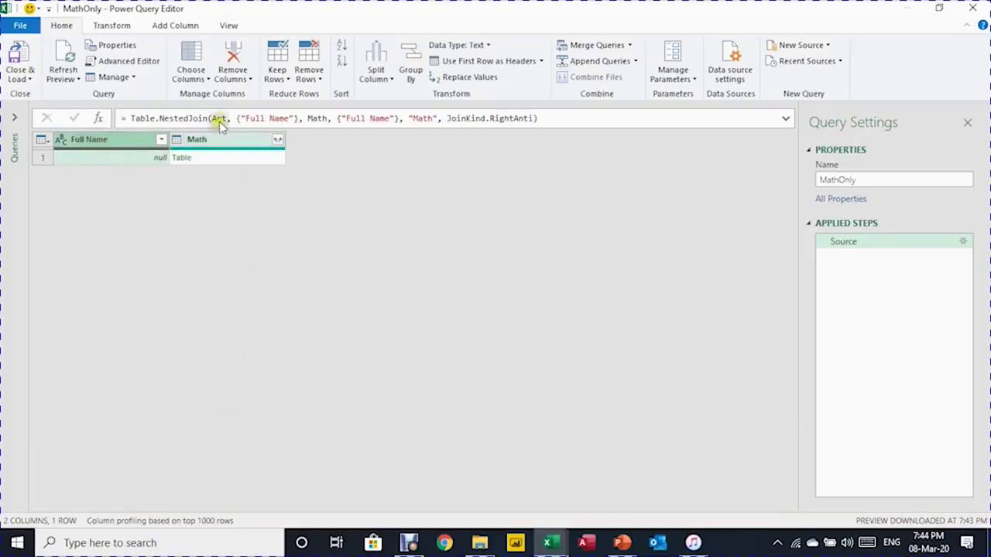
{"action": "left_click", "coordinate": [230, 61]}
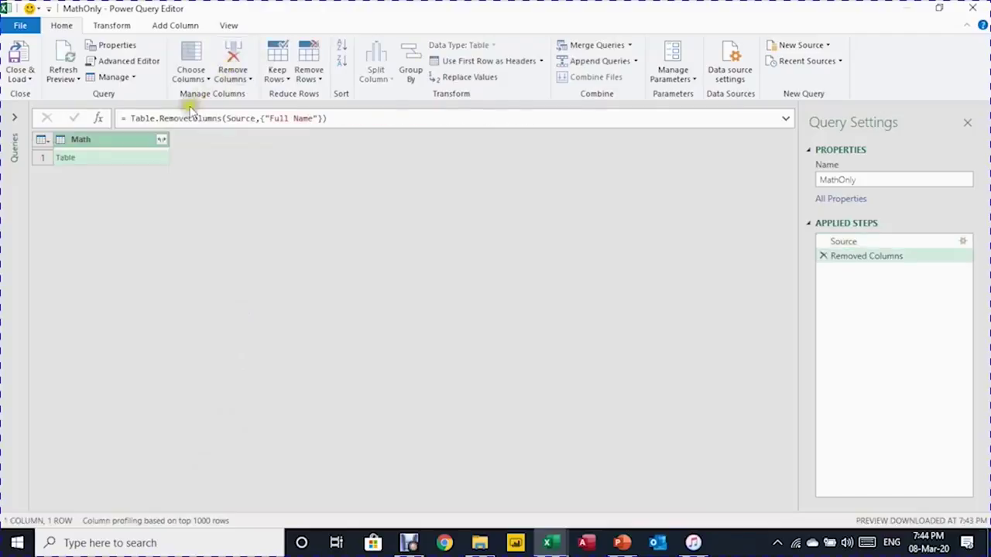
{"action": "left_click", "coordinate": [161, 140]}
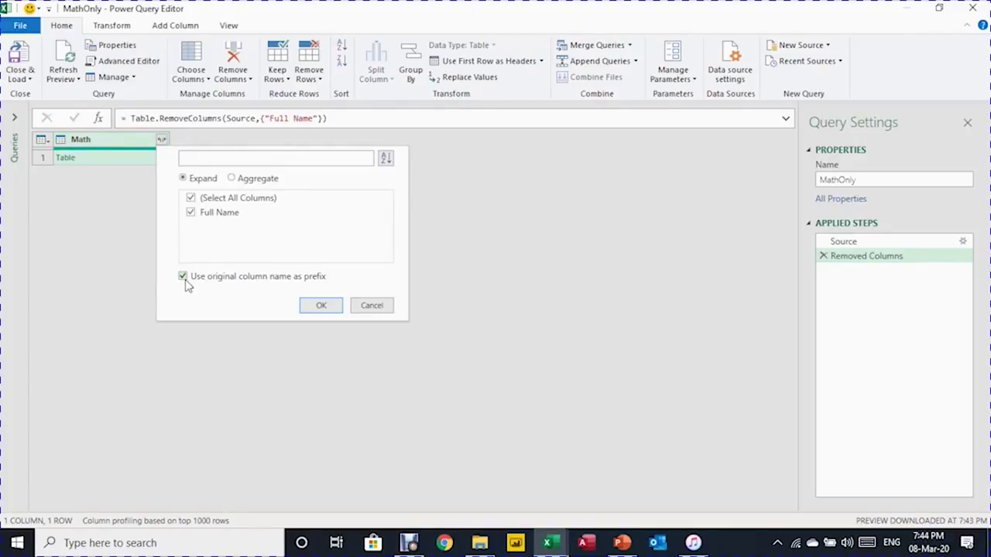
{"action": "left_click", "coordinate": [183, 277]}
{"action": "left_click", "coordinate": [331, 306]}
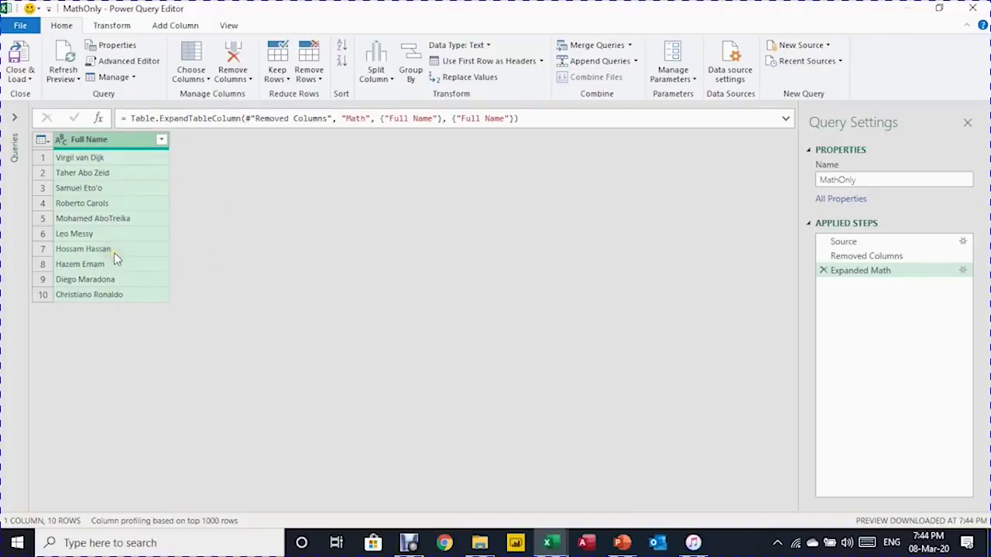
- Load the MathOnly query as a table into cell I4 of the existing worksheet
{"action": "left_click", "coordinate": [20, 78]}
{"action": "left_click", "coordinate": [39, 113]}
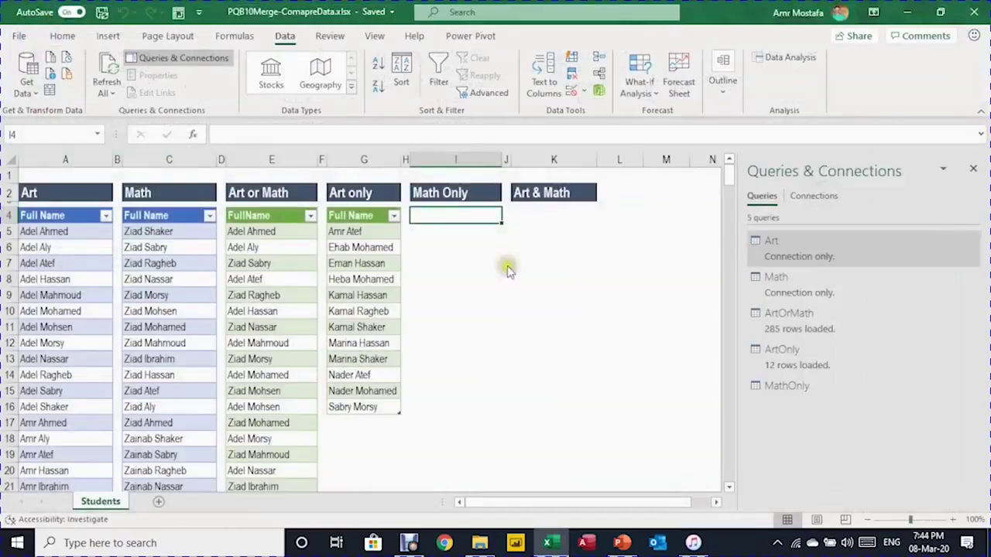
{"action": "left_click_drag", "start_coordinate": [564, 205], "coordinate": [609, 229]}
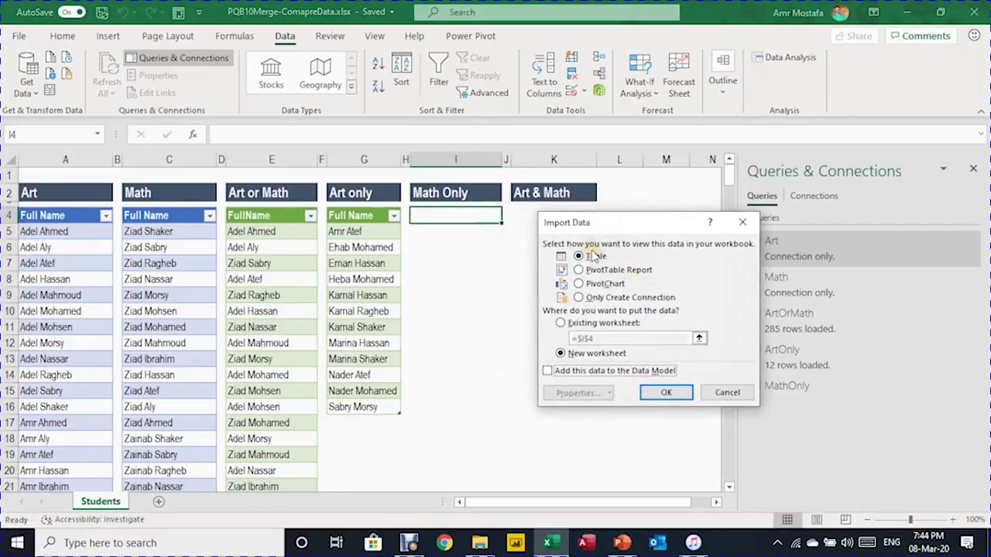
{"action": "left_click", "coordinate": [561, 324]}
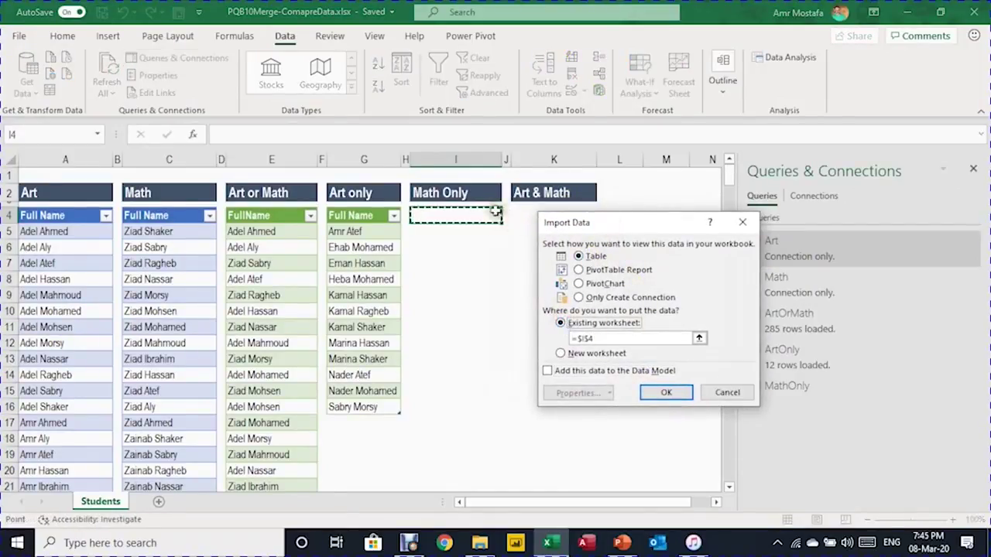
{"action": "left_click", "coordinate": [663, 394]}
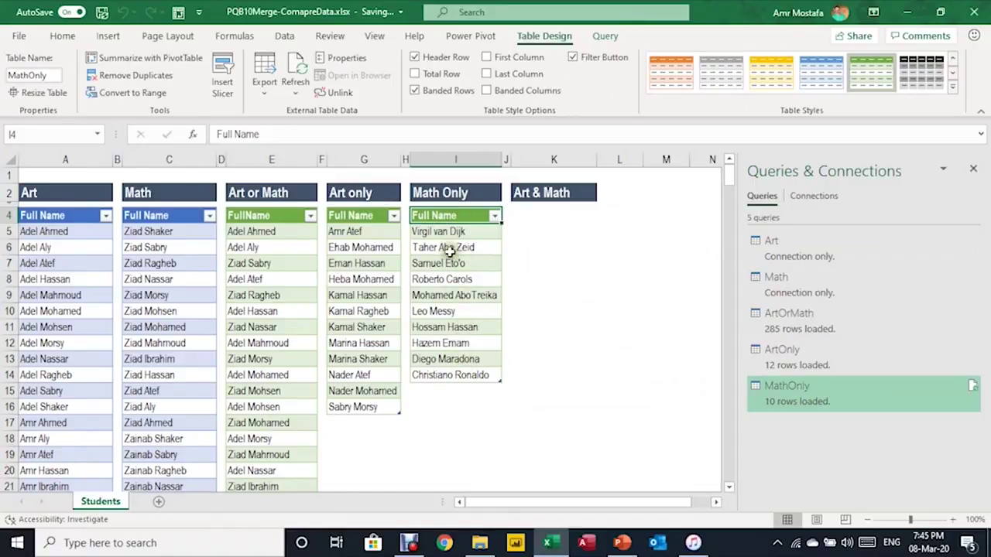
- From cell K4 under Art & Math, start another query merge with Art as the first table and Math as the second
{"action": "left_click", "coordinate": [550, 217]}
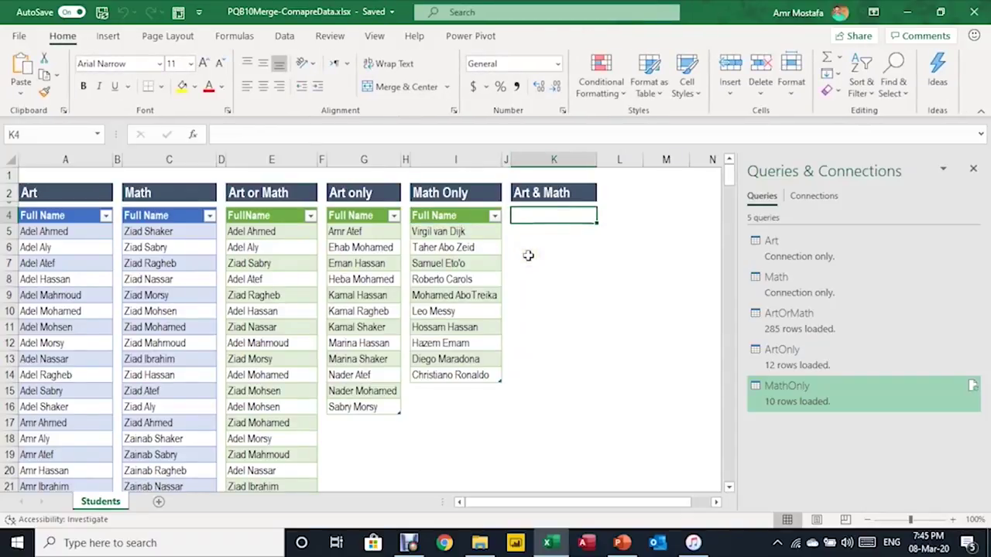
{"action": "left_click", "coordinate": [285, 37]}
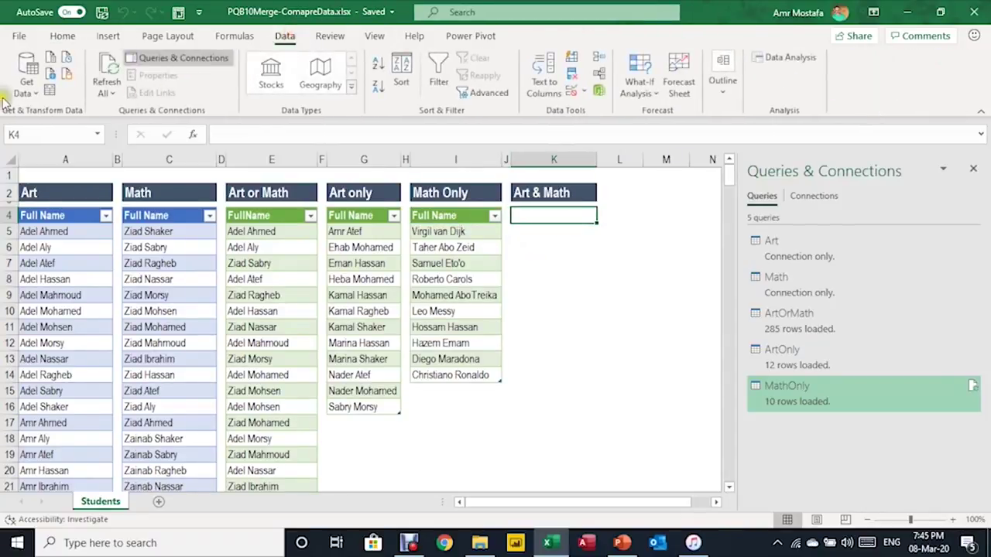
{"action": "left_click", "coordinate": [29, 89]}
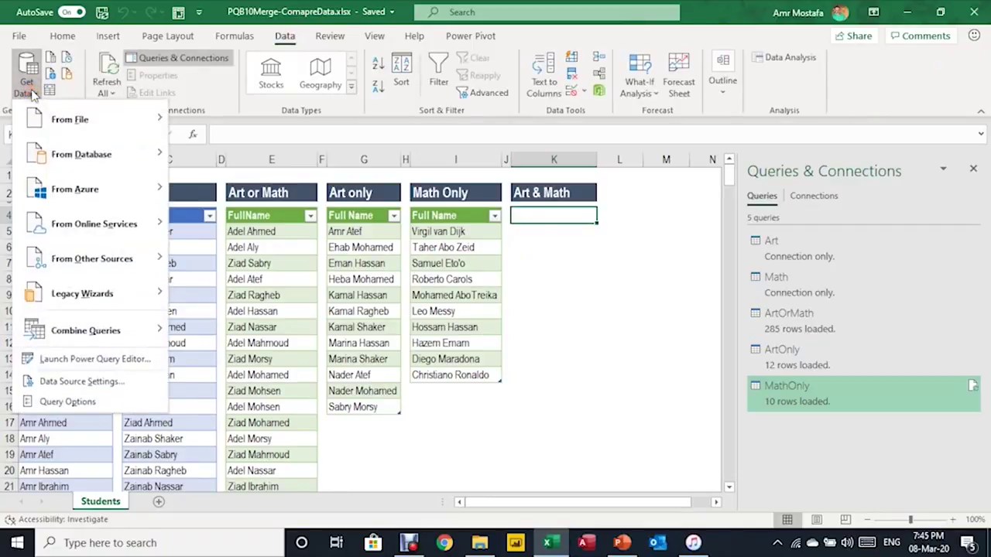
{"action": "mouse_move", "coordinate": [111, 329]}
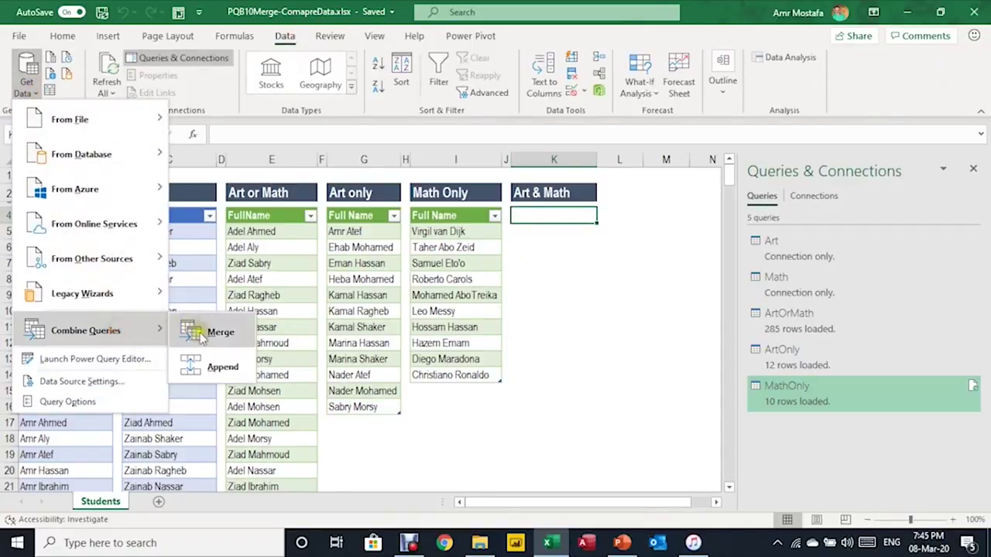
{"action": "left_click", "coordinate": [211, 332]}
{"action": "left_click", "coordinate": [319, 114]}
{"action": "left_click", "coordinate": [313, 133]}
{"action": "left_click", "coordinate": [346, 247]}
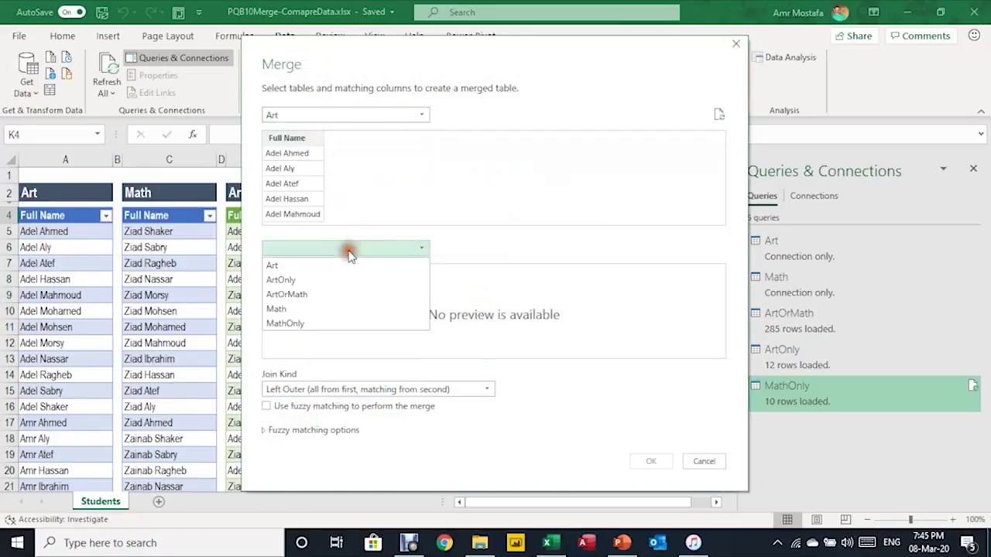
{"action": "left_click", "coordinate": [335, 309]}
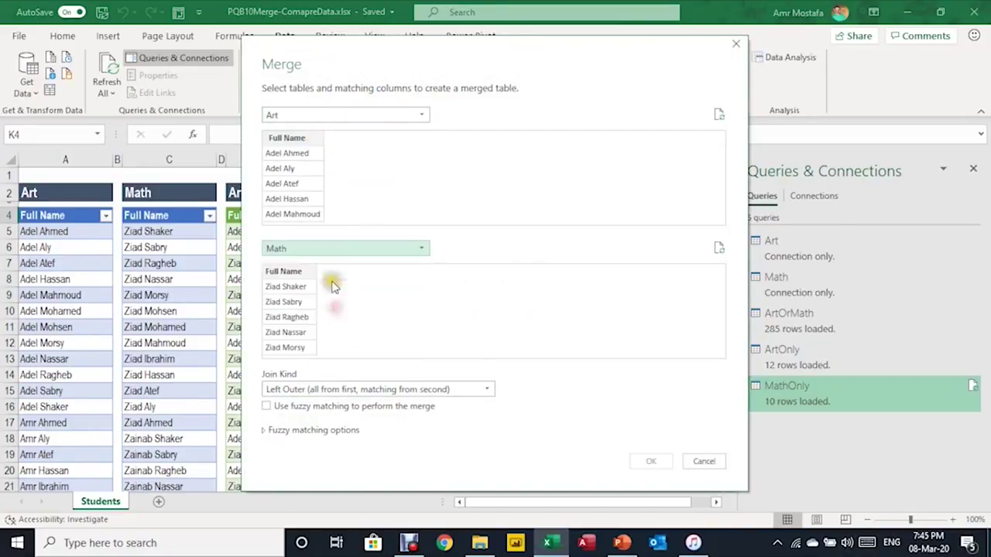
- Match both Full Name columns and merge the Art and Math tables with an Inner (only matching rows) join
{"action": "left_click", "coordinate": [287, 140]}
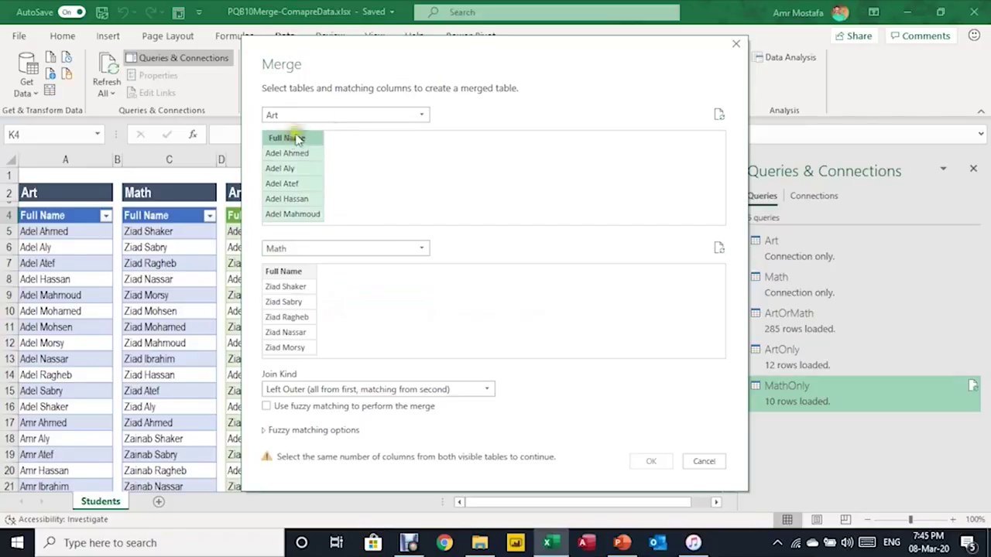
{"action": "left_click", "coordinate": [297, 272]}
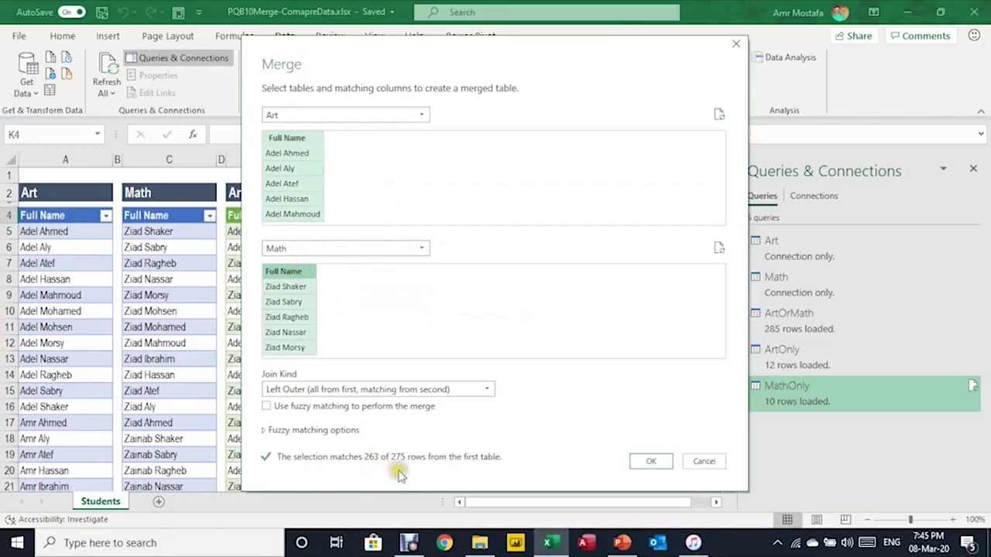
{"action": "left_click", "coordinate": [283, 390]}
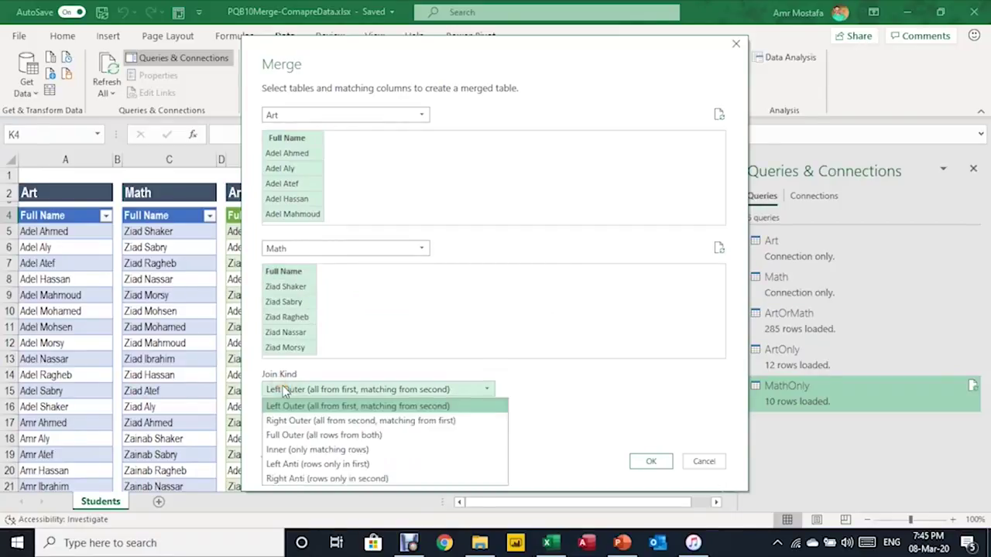
{"action": "left_click", "coordinate": [316, 449]}
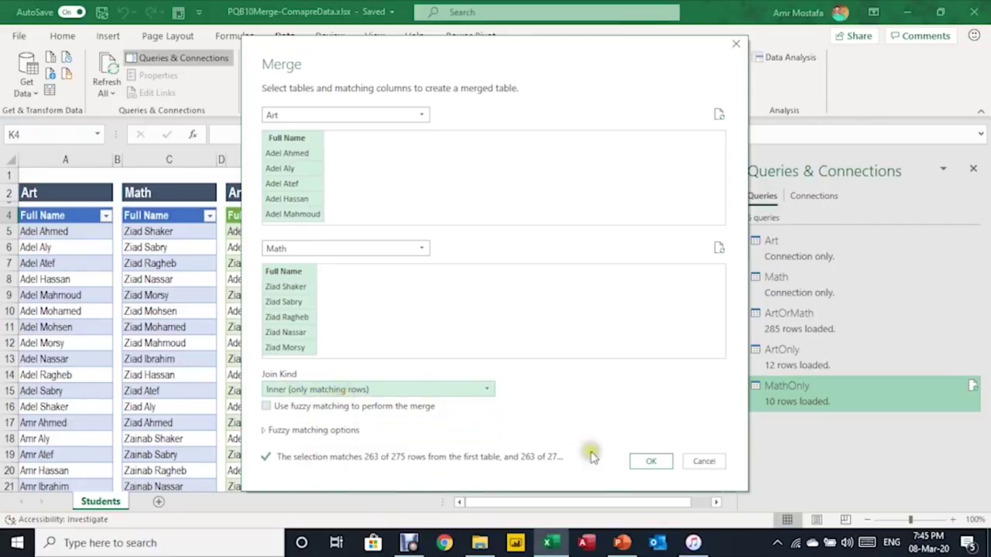
{"action": "left_click", "coordinate": [649, 463]}
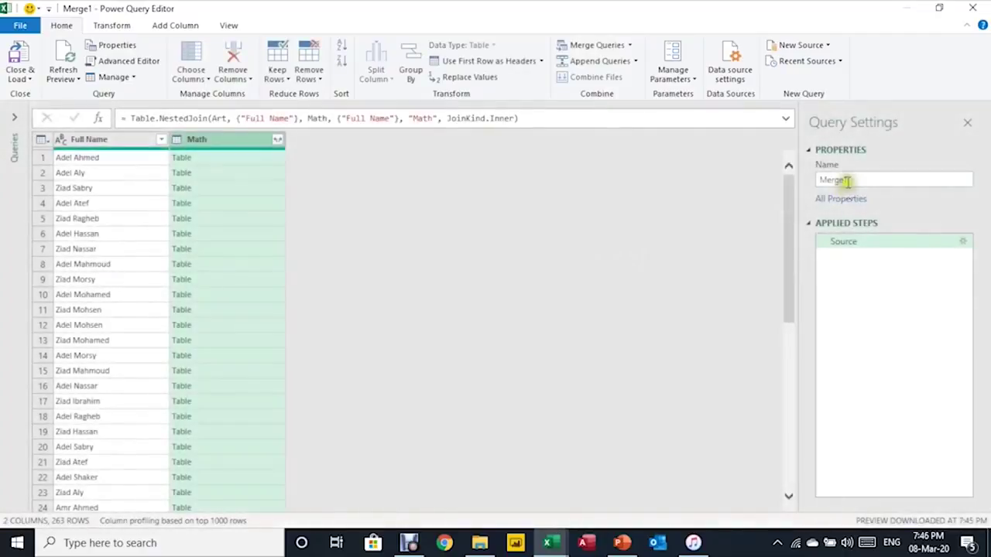
- Rename the merged query as Art&Math
{"action": "left_click", "coordinate": [848, 181]}
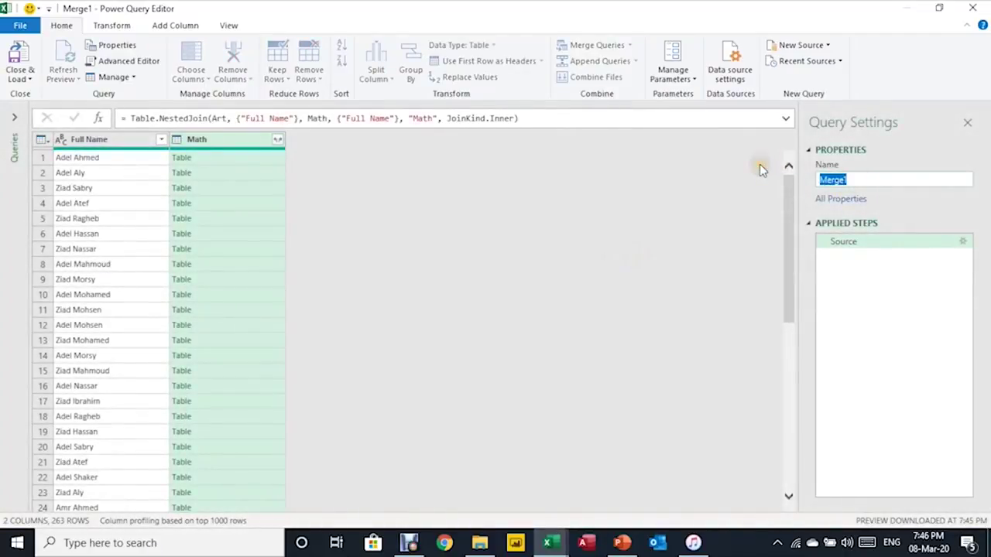
{"action": "type", "text": "Art&Math"}
{"action": "key", "text": "Return"}
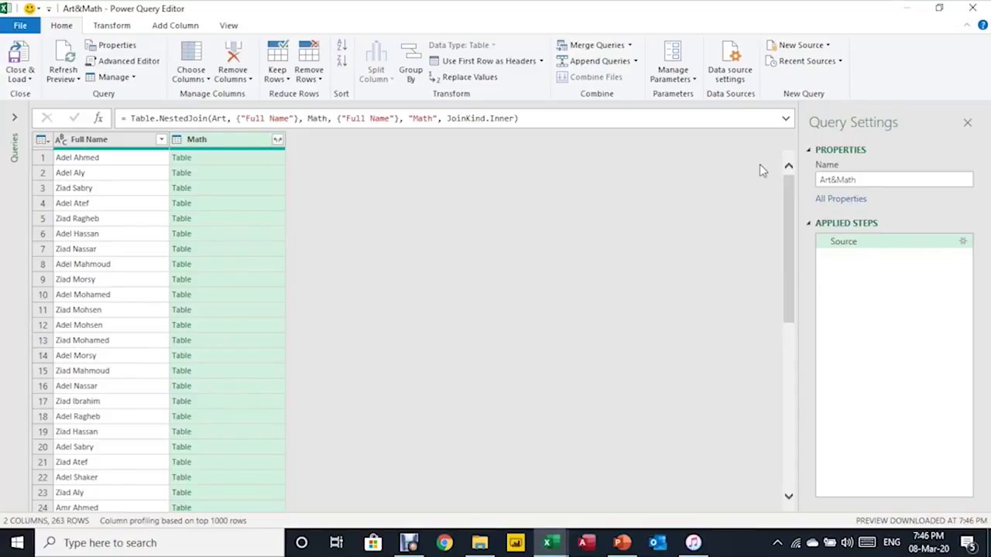
- Expand the Math column's Full Name field without using the original column name as prefix
{"action": "left_click", "coordinate": [140, 220]}
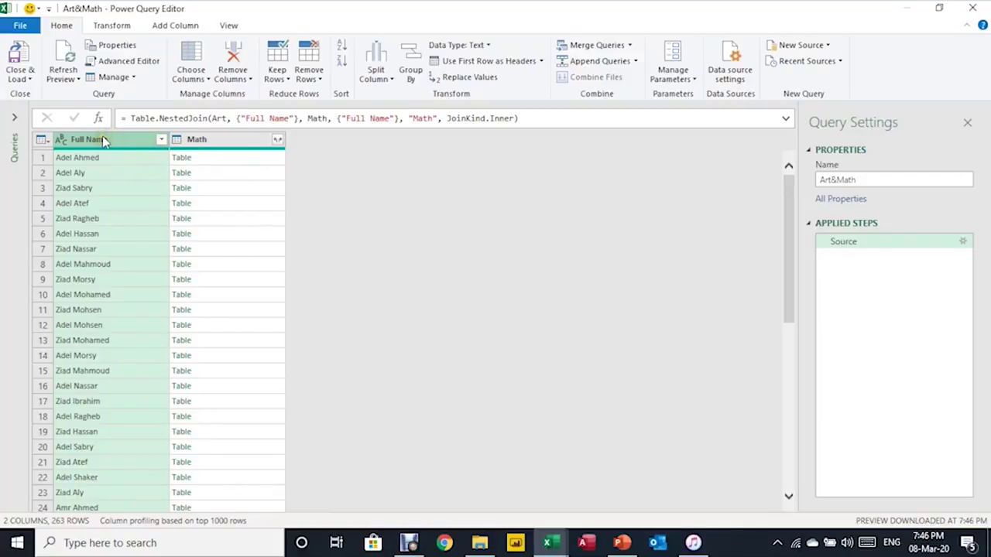
{"action": "left_click", "coordinate": [279, 141]}
{"action": "left_click", "coordinate": [82, 199]}
{"action": "left_click", "coordinate": [67, 212]}
{"action": "left_click", "coordinate": [58, 277]}
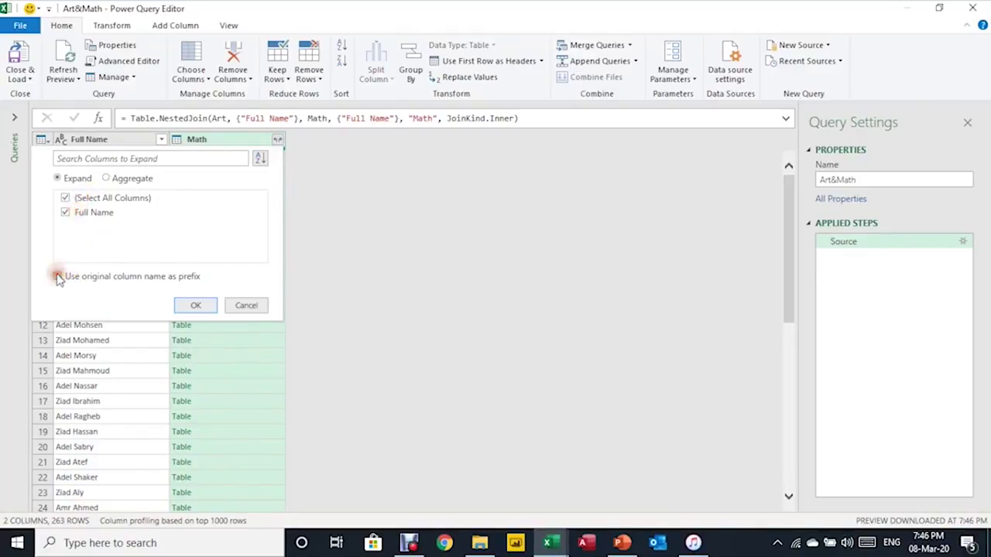
{"action": "left_click", "coordinate": [195, 306]}
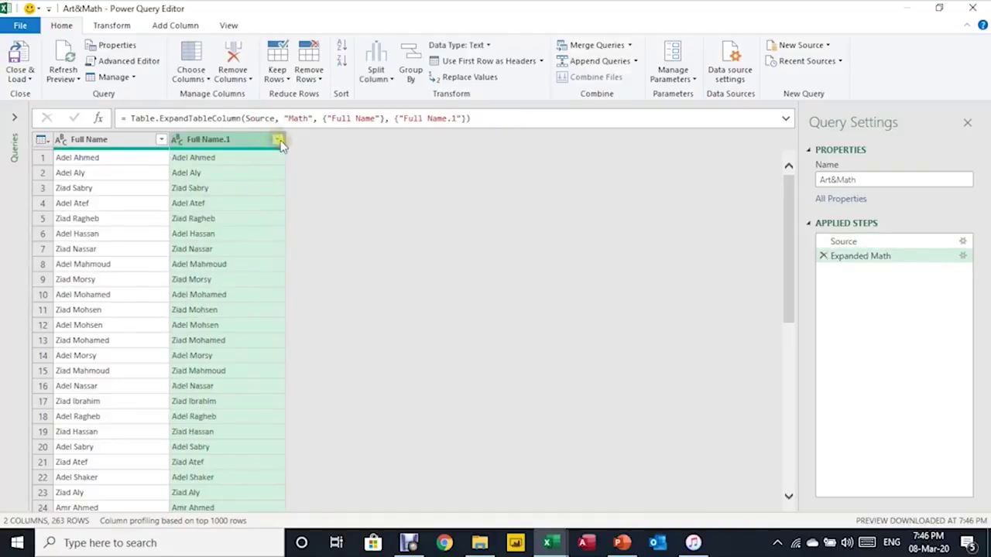
{"action": "left_click", "coordinate": [277, 140]}
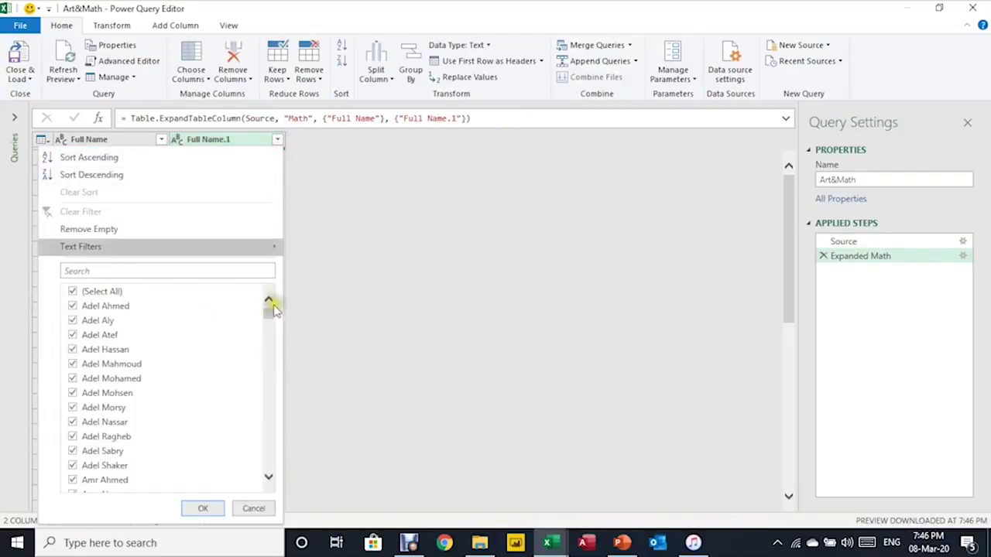
{"action": "left_click", "coordinate": [122, 140]}
{"action": "left_click", "coordinate": [161, 140]}
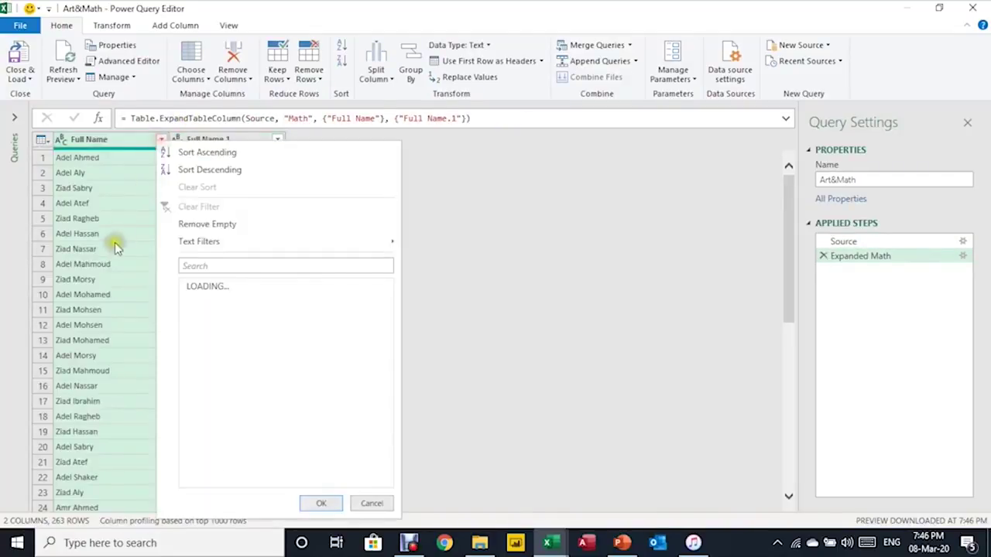
{"action": "left_click", "coordinate": [364, 508]}
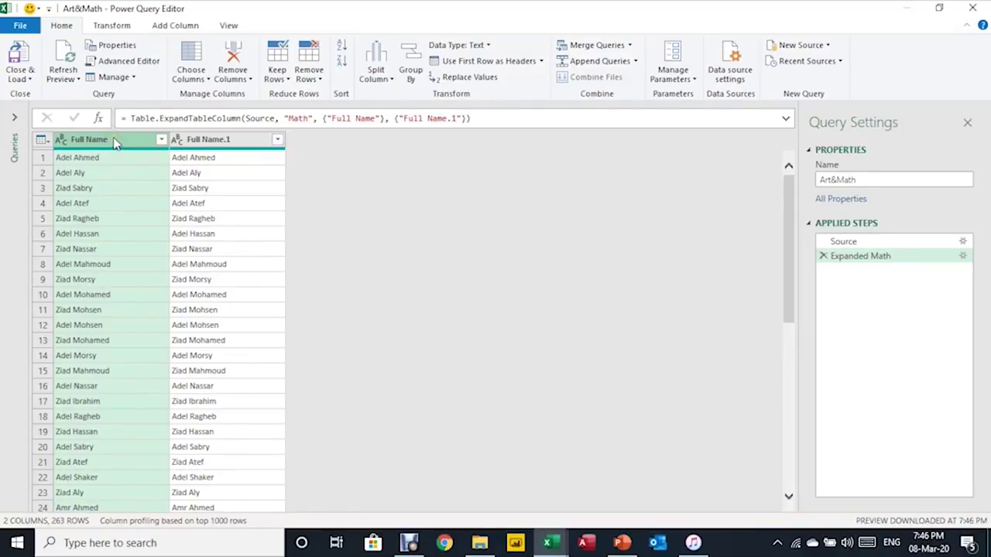
- Remove the duplicate Full Name.1 column from the Art&Math query
{"action": "left_click", "coordinate": [204, 143]}
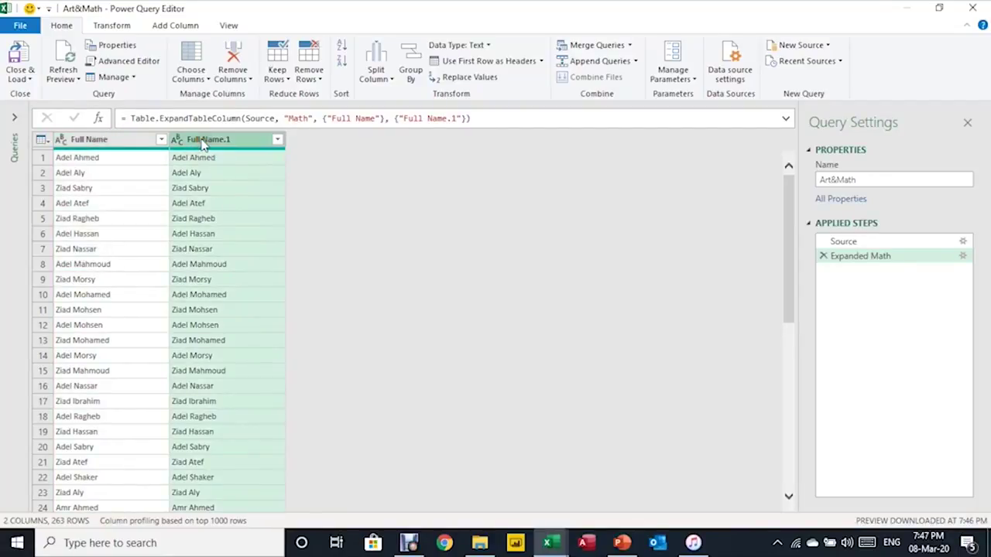
{"action": "left_click", "coordinate": [225, 53]}
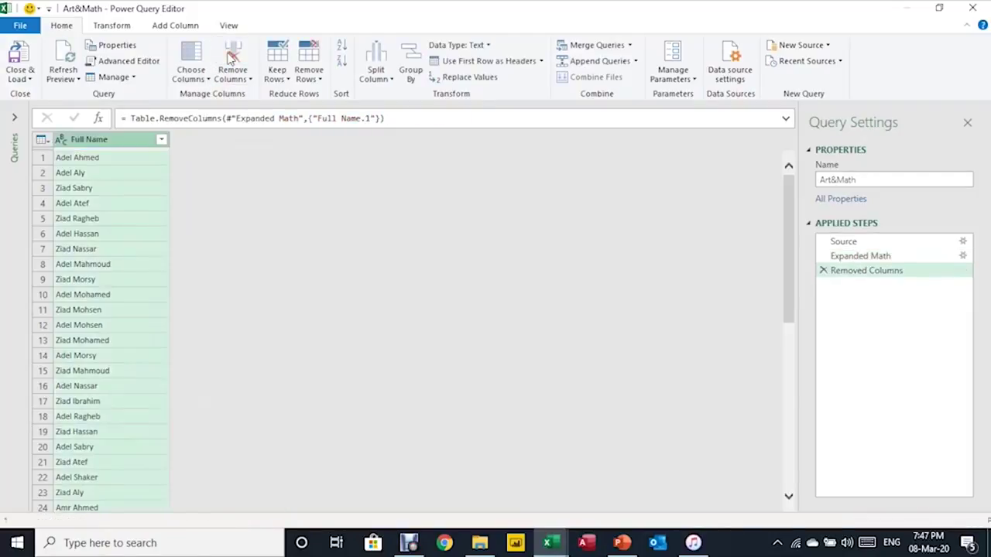
- Load the Art&Math query as a table into cell K4 of the existing worksheet
{"action": "left_click", "coordinate": [30, 82]}
{"action": "left_click", "coordinate": [48, 106]}
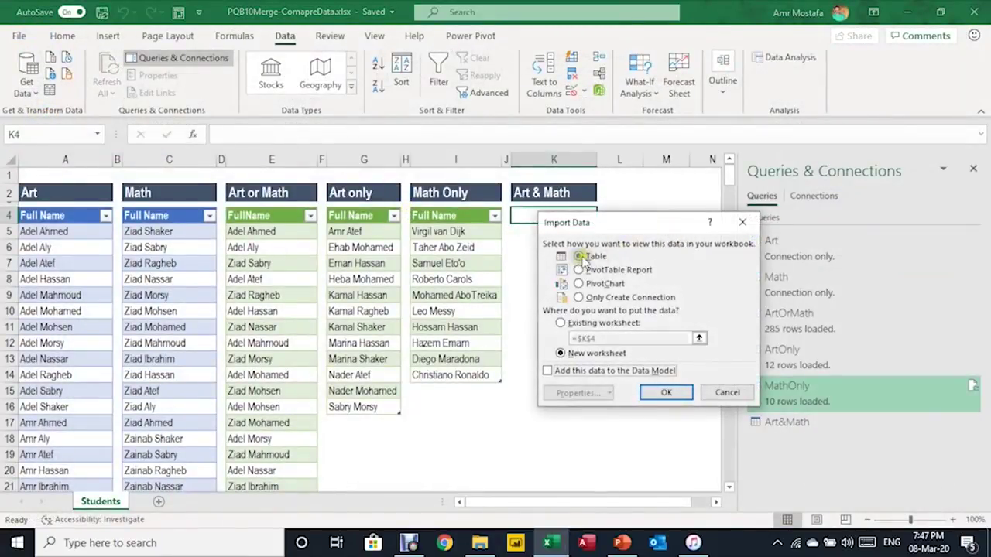
{"action": "left_click_drag", "start_coordinate": [602, 231], "coordinate": [732, 219]}
{"action": "left_click", "coordinate": [701, 311]}
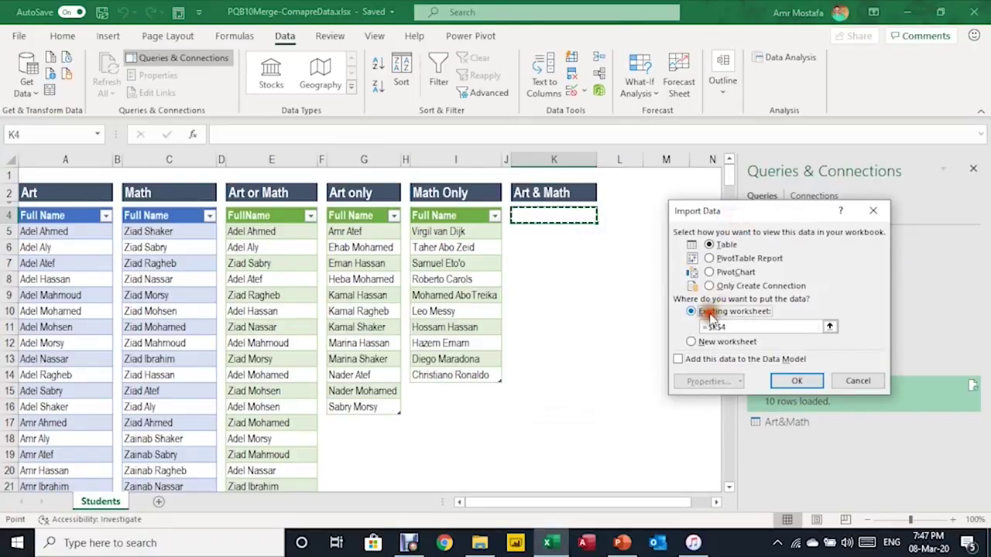
{"action": "left_click", "coordinate": [796, 382]}
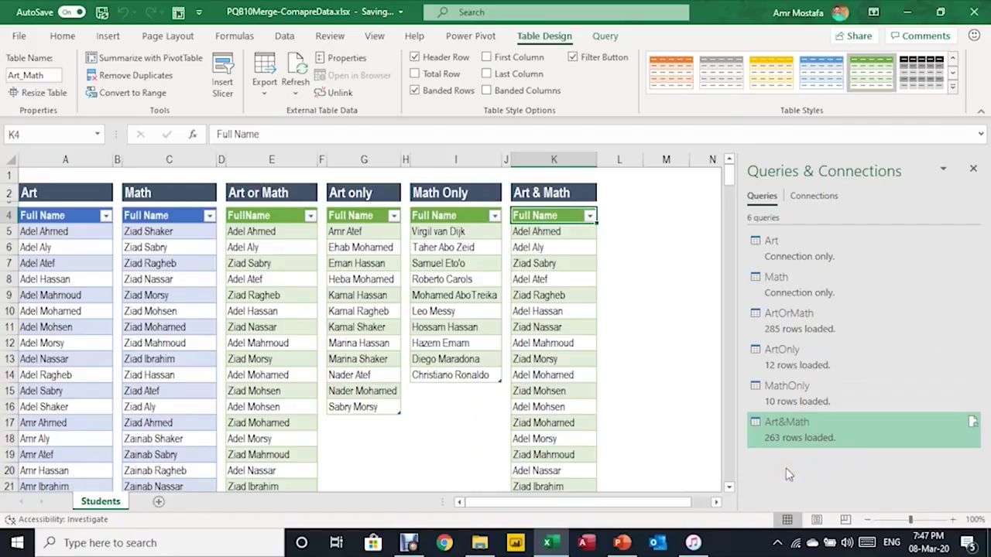
{"action": "left_click", "coordinate": [546, 232]}
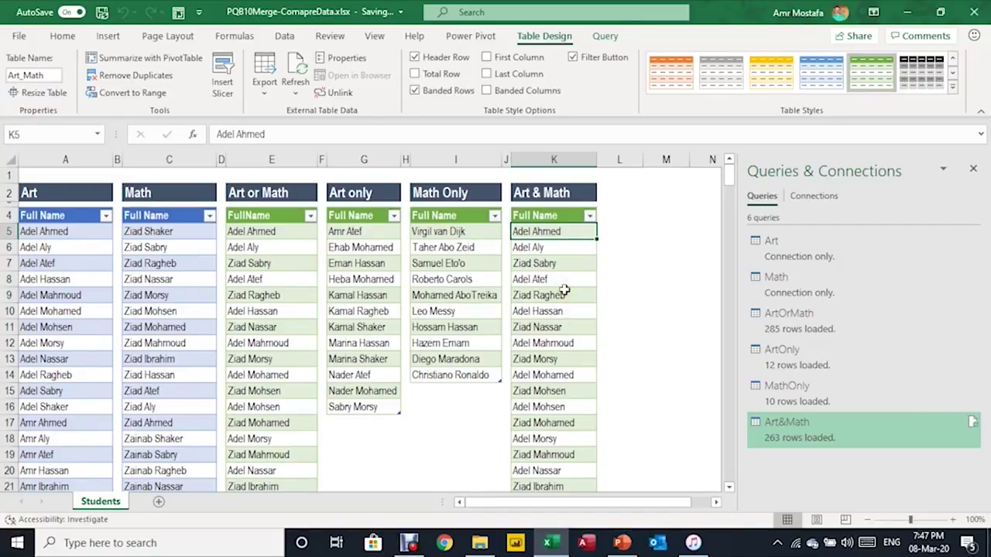
{"action": "left_click", "coordinate": [554, 248]}
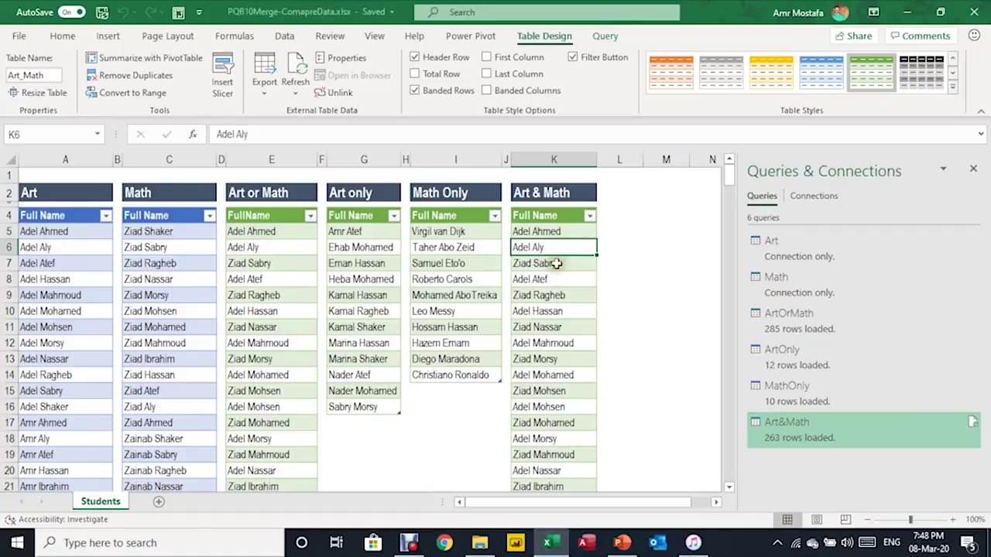
{"action": "left_click", "coordinate": [557, 264]}
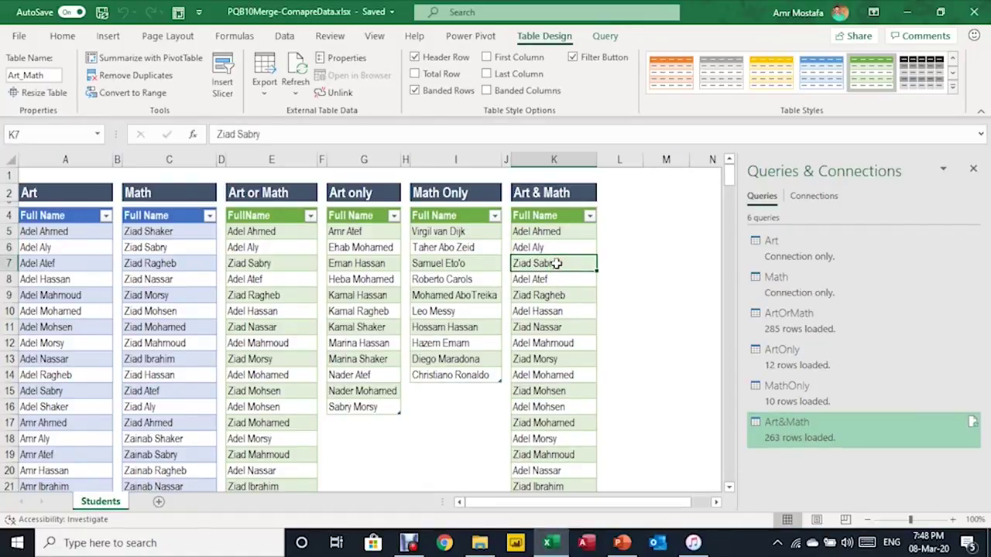
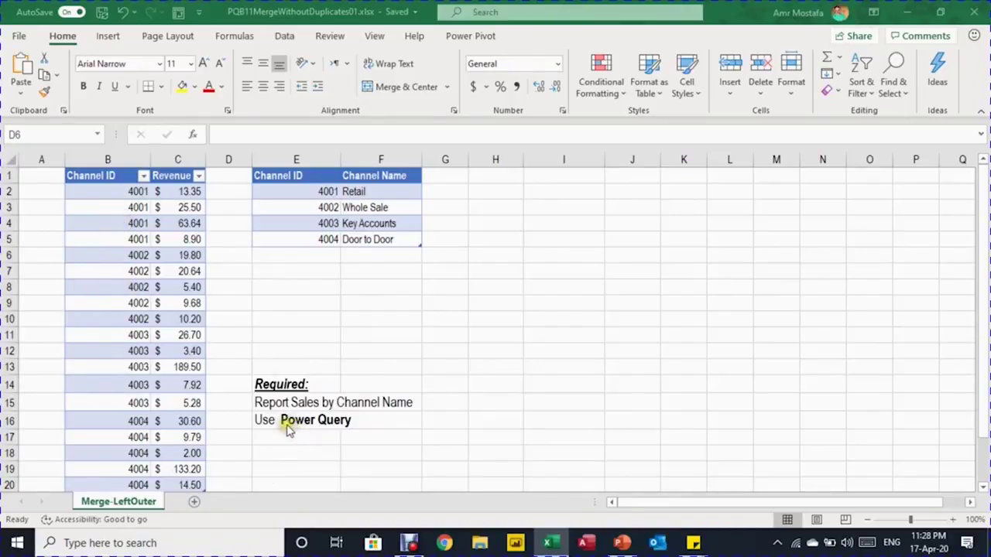
- Check the table names of the revenue table and the channel lookup table on the Merge-LeftOuter sheet
{"action": "left_click", "coordinate": [146, 262]}
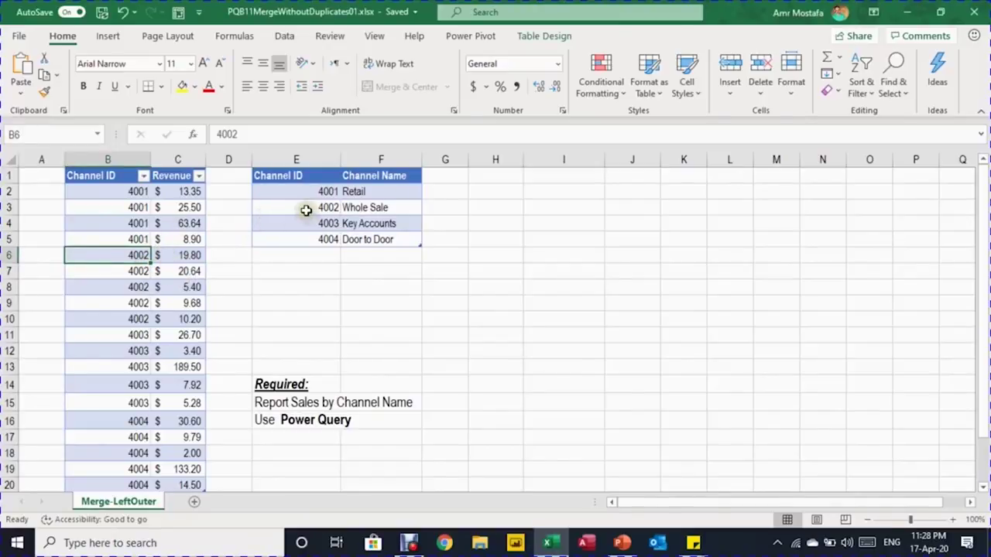
{"action": "left_click", "coordinate": [534, 40]}
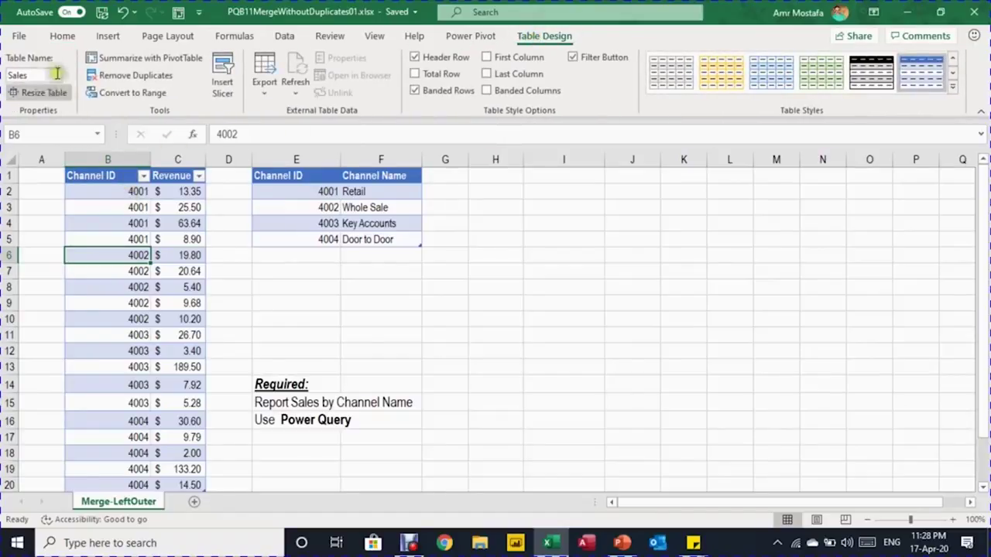
{"action": "left_click", "coordinate": [309, 224]}
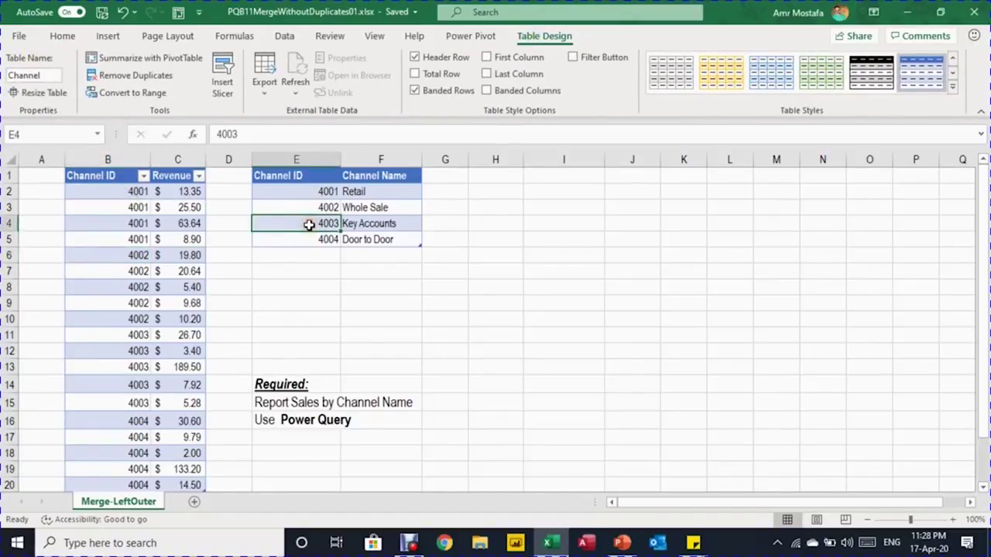
- Bring the Sales table with Channel ID and Revenue into Power Query and load it as a connection only
{"action": "left_click", "coordinate": [134, 249]}
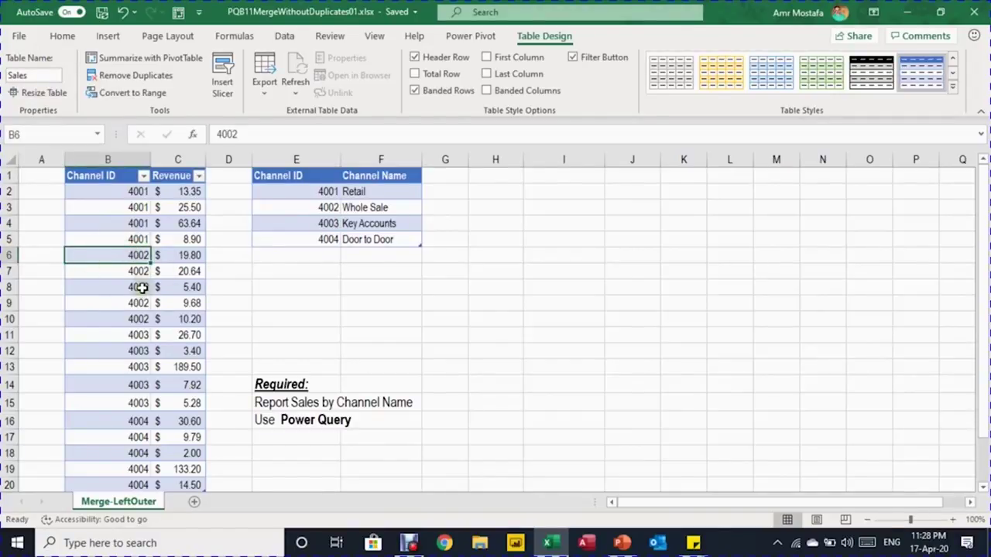
{"action": "left_click", "coordinate": [286, 36]}
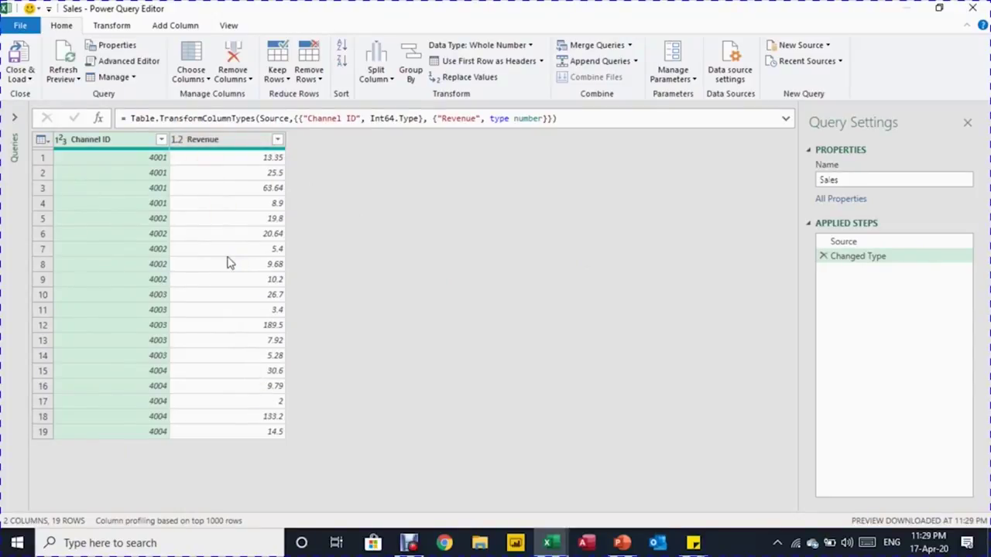
{"action": "left_click", "coordinate": [34, 85]}
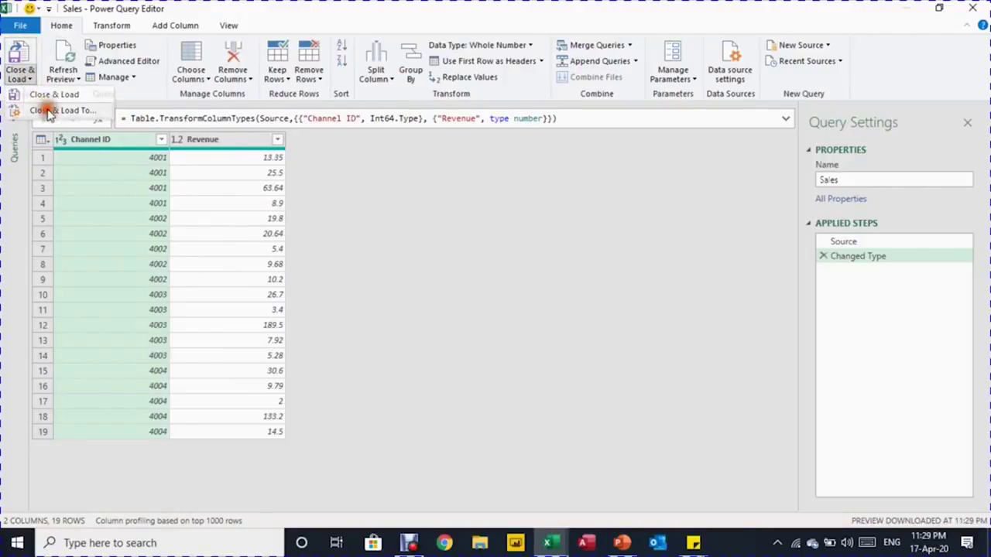
{"action": "left_click", "coordinate": [46, 112]}
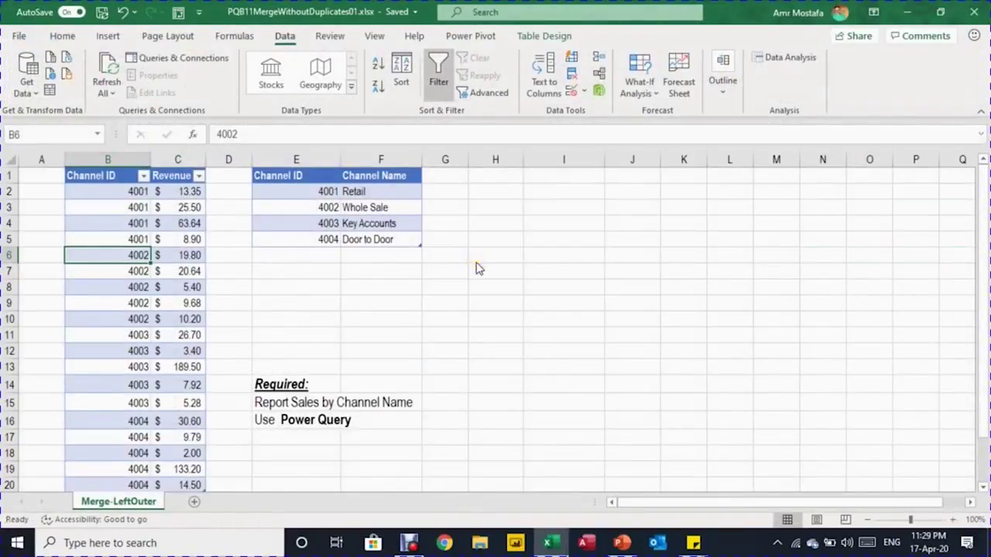
{"action": "left_click", "coordinate": [521, 373]}
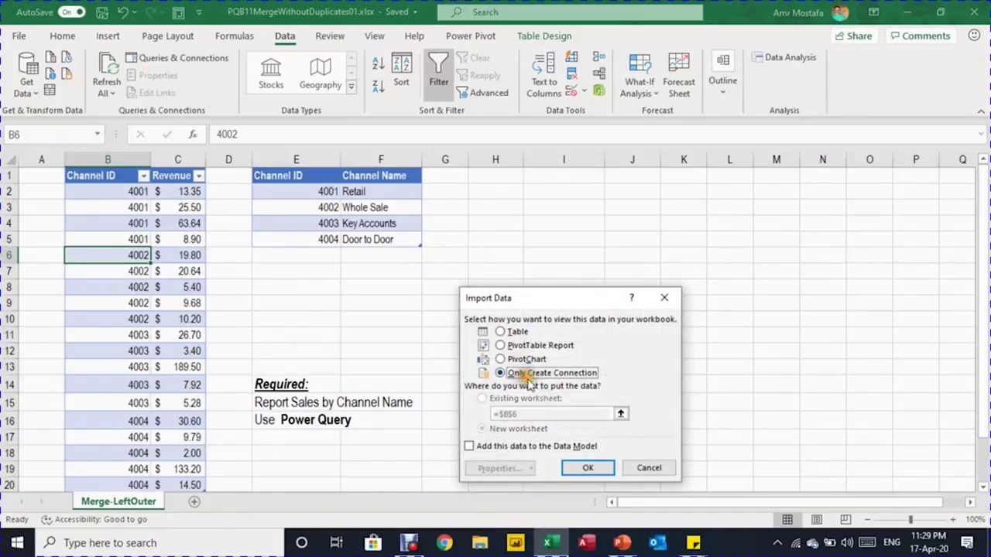
{"action": "left_click", "coordinate": [584, 469]}
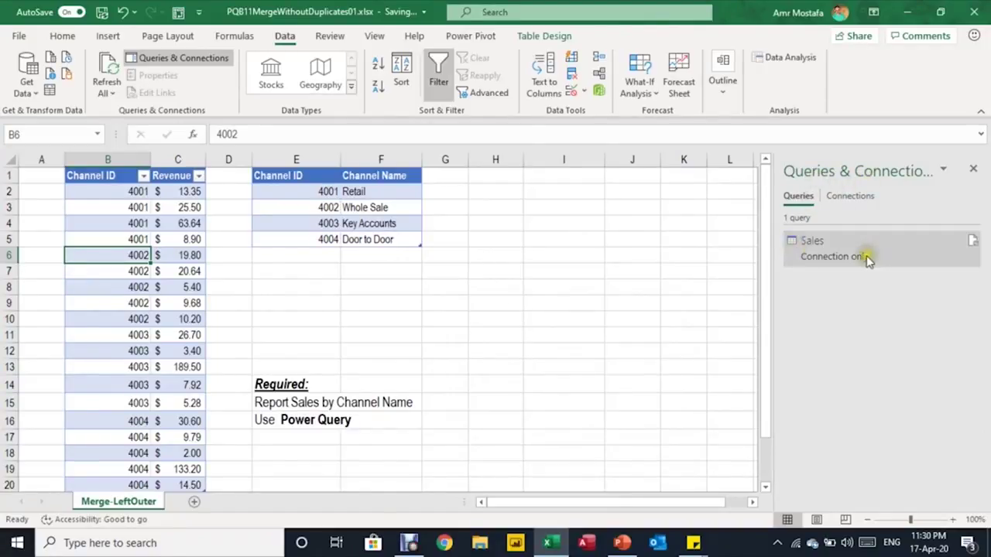
{"action": "mouse_move", "coordinate": [833, 261]}
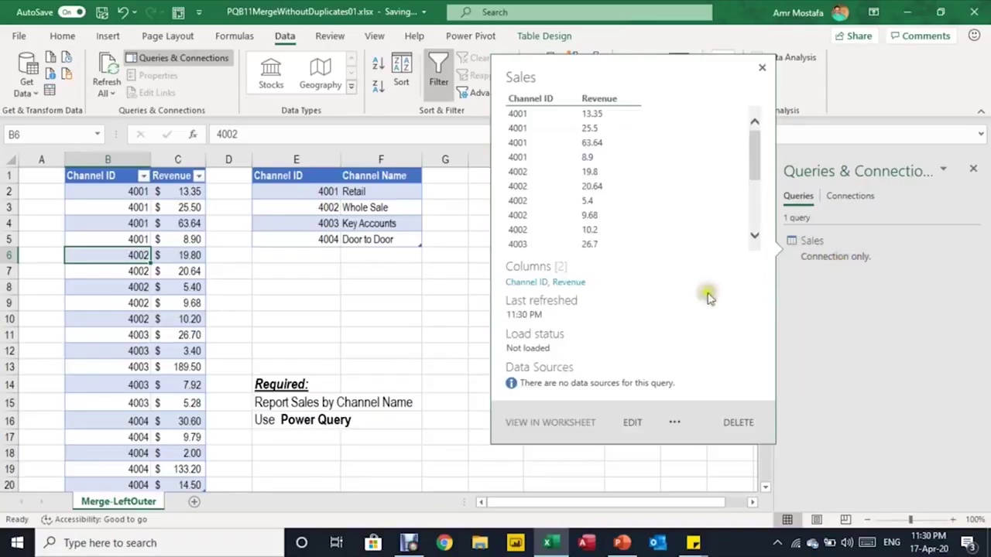
- Bring the Channel table with Channel ID and Channel Name into Power Query and load it as a connection only
{"action": "left_click", "coordinate": [325, 207]}
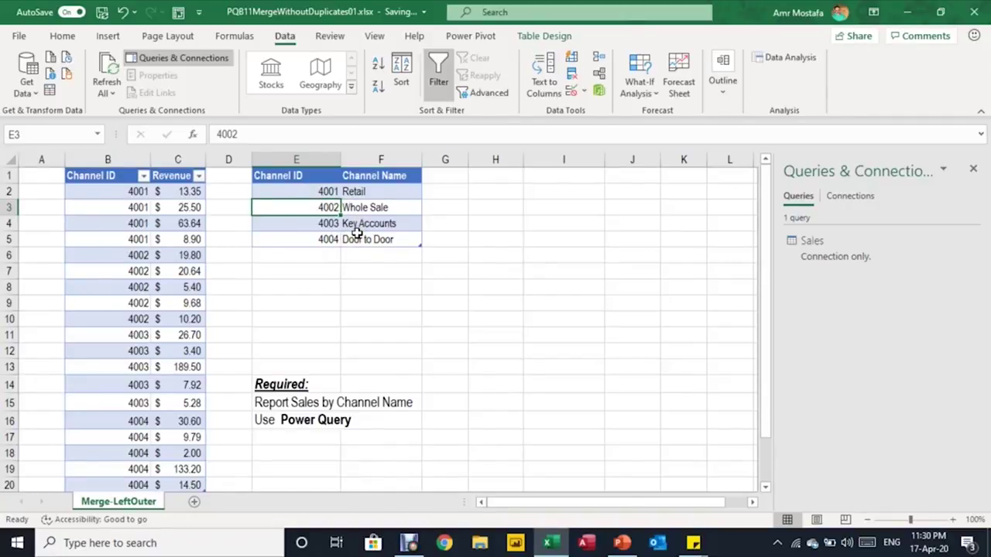
{"action": "key", "text": "alt+a"}
{"action": "key", "text": "p"}
{"action": "key", "text": "t"}
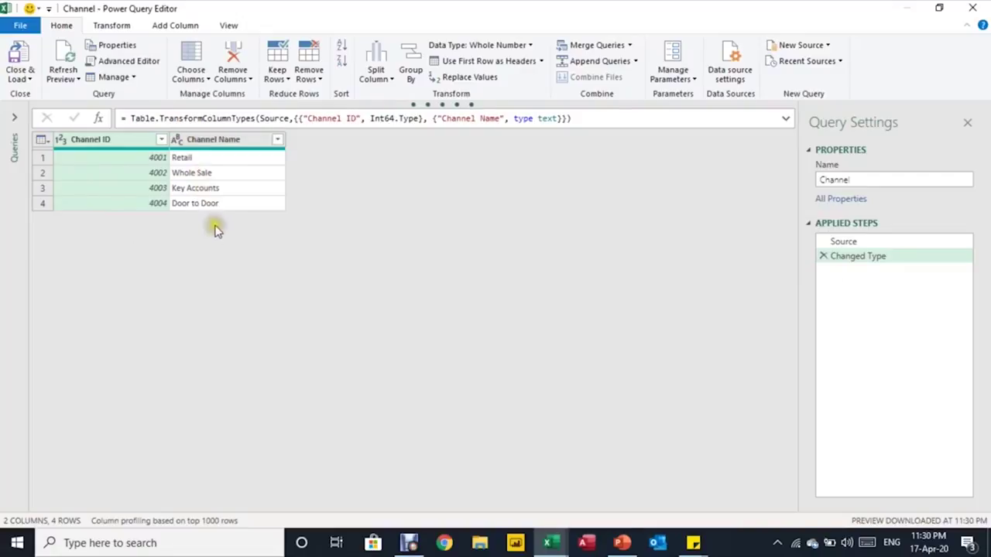
{"action": "left_click", "coordinate": [28, 79]}
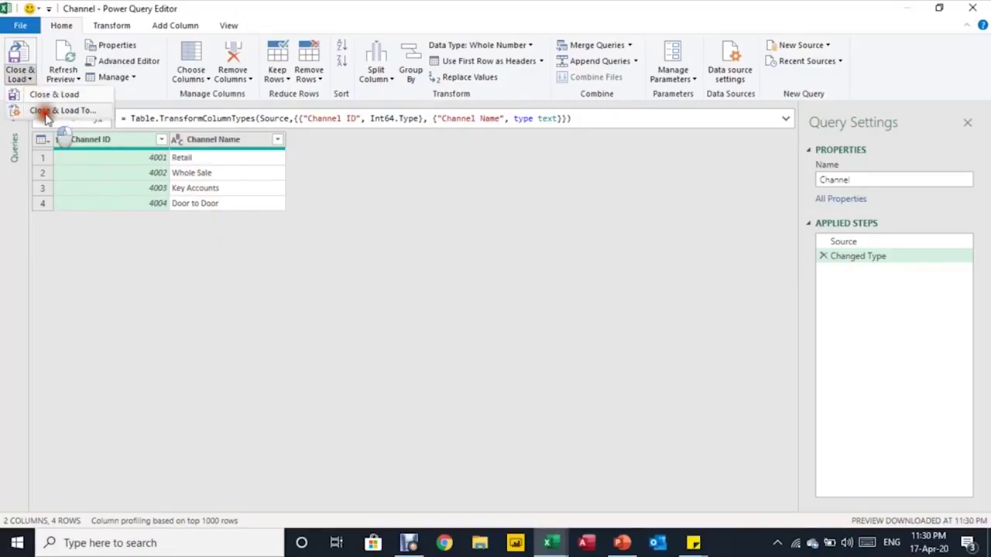
{"action": "left_click", "coordinate": [42, 110]}
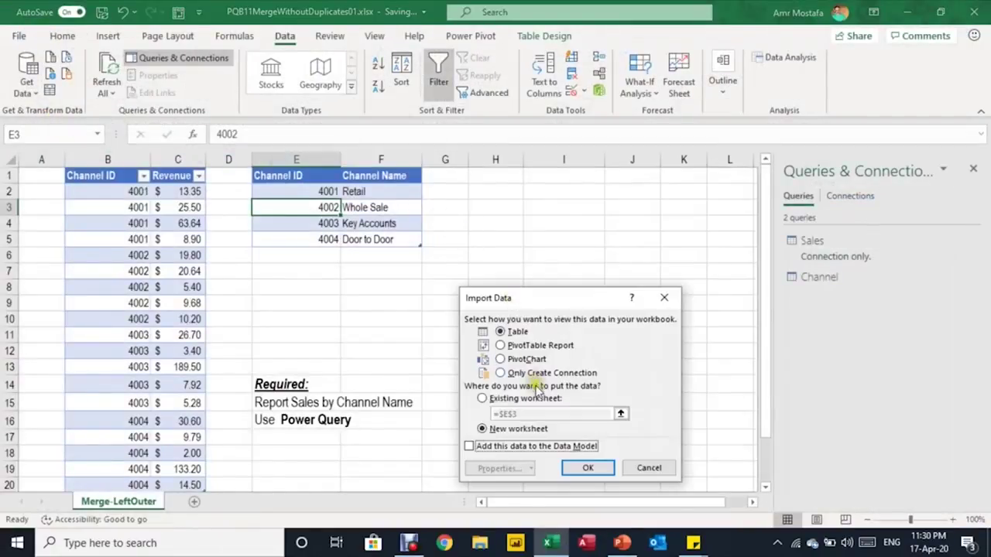
{"action": "left_click", "coordinate": [531, 375]}
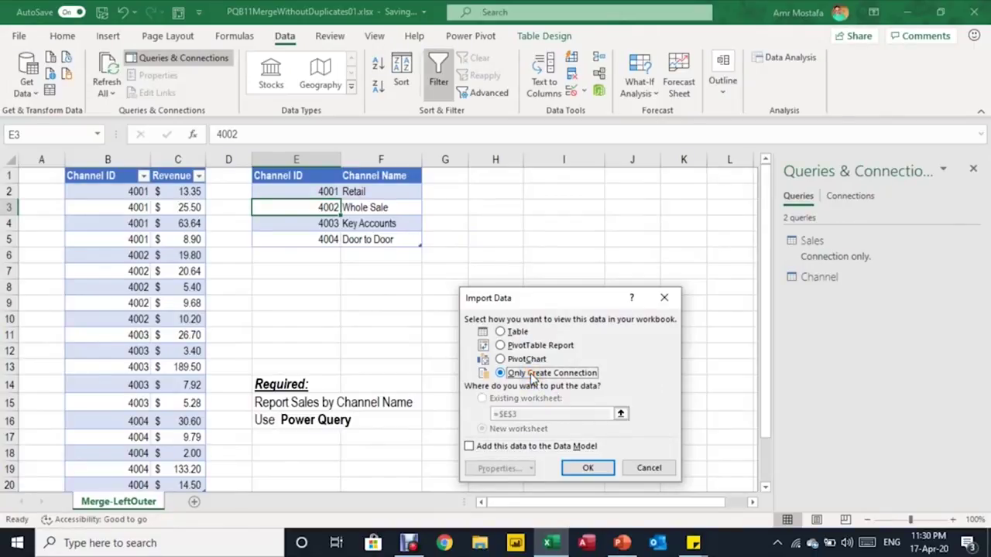
{"action": "left_click", "coordinate": [587, 469]}
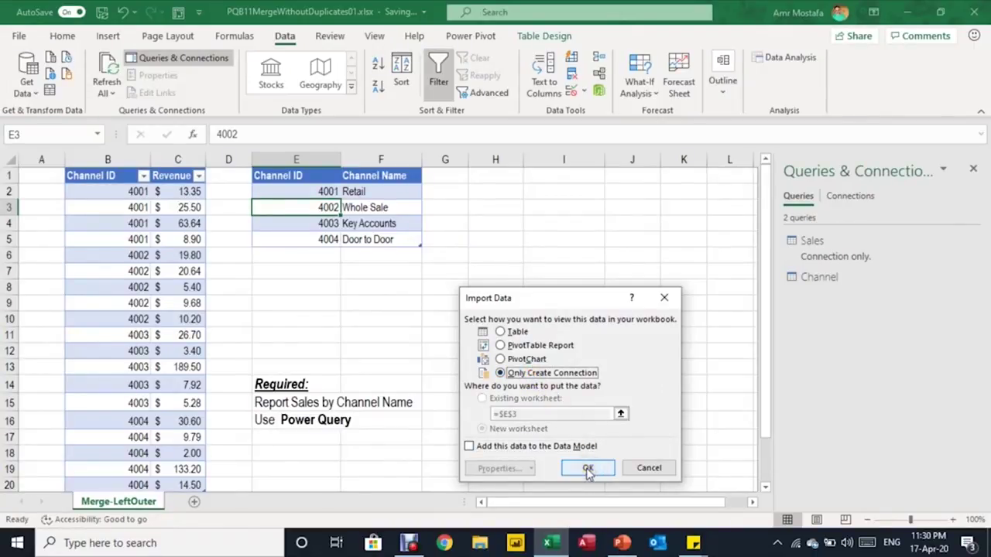
{"action": "left_click", "coordinate": [587, 469]}
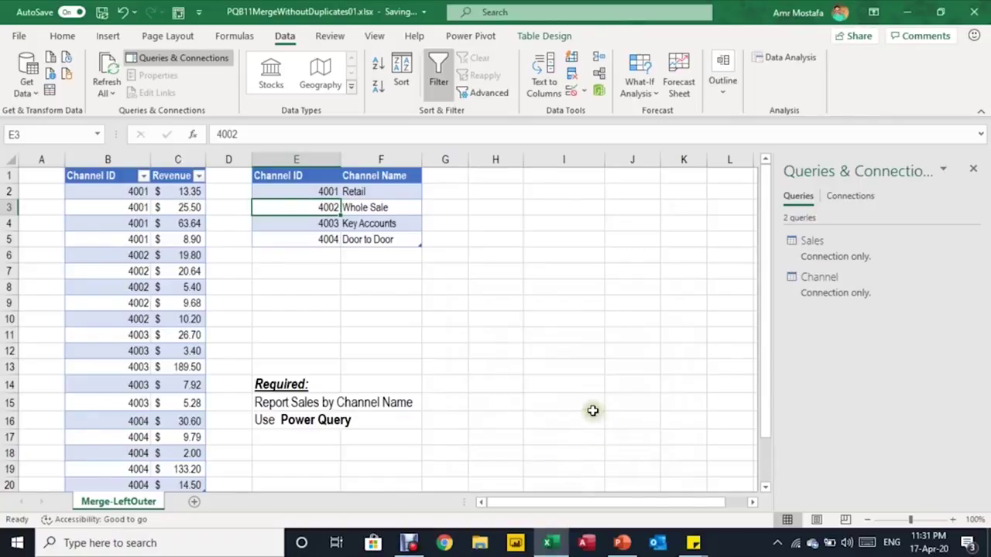
- Merge the Sales query with the Channel query on Channel ID using a Left Outer join
{"action": "double_click", "coordinate": [843, 249]}
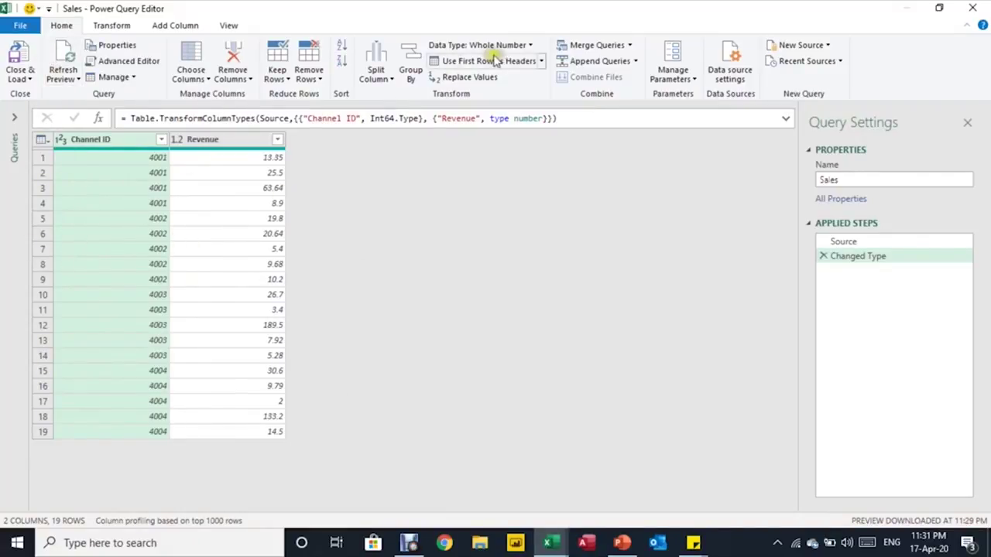
{"action": "left_click", "coordinate": [631, 47]}
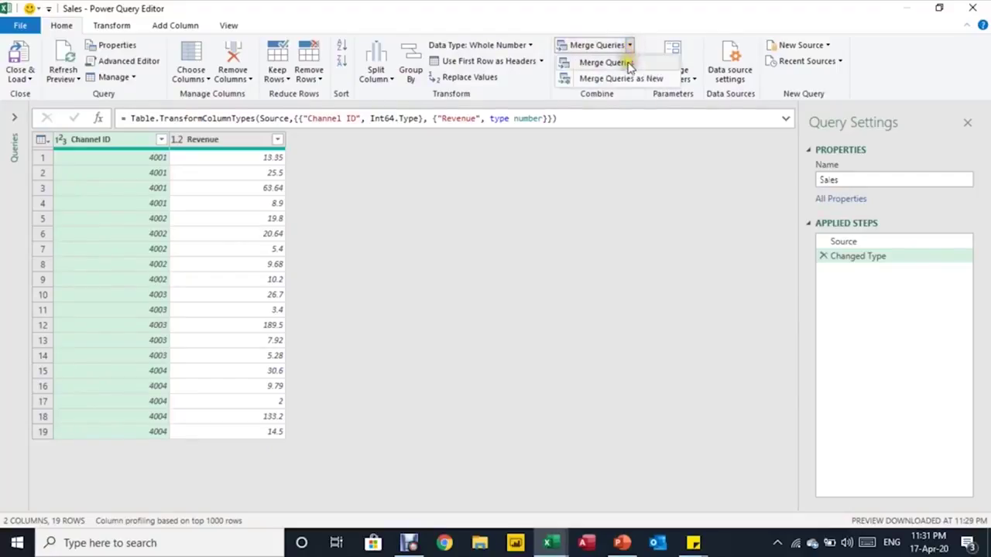
{"action": "left_click", "coordinate": [611, 63]}
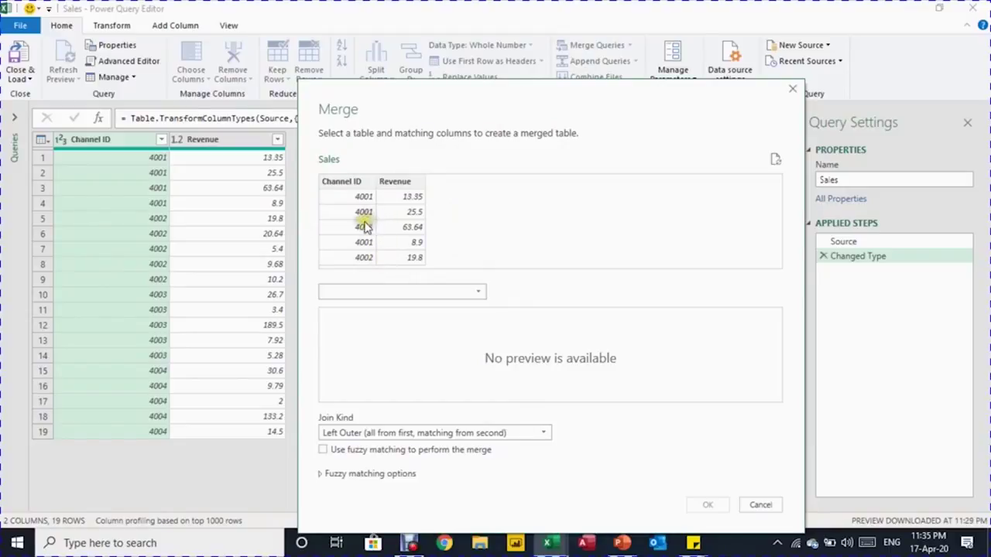
{"action": "left_click", "coordinate": [405, 297]}
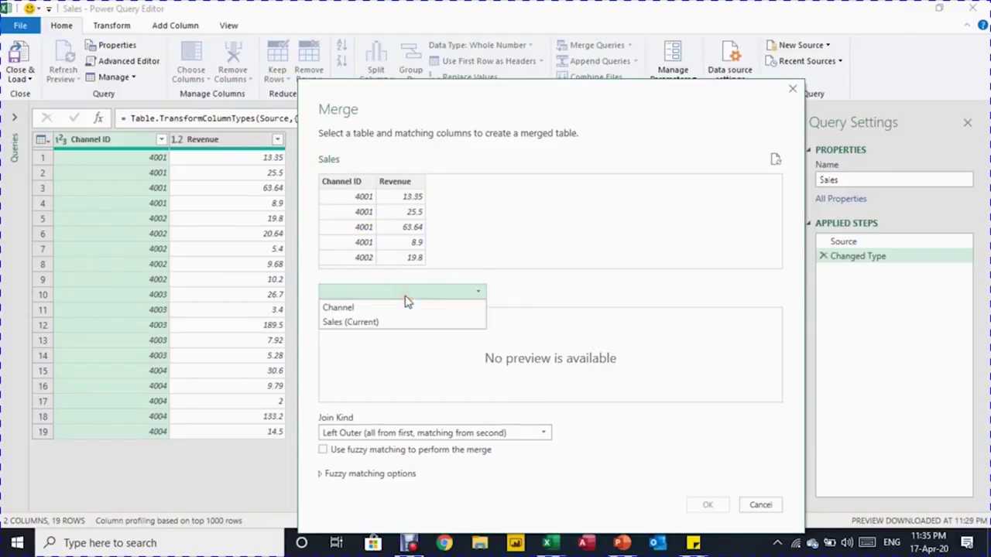
{"action": "left_click", "coordinate": [400, 308]}
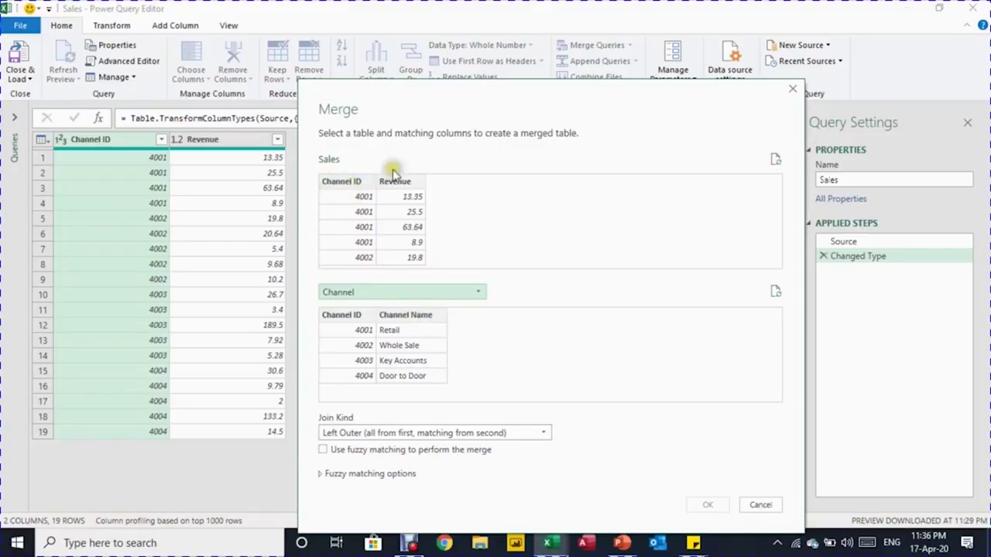
{"action": "left_click", "coordinate": [341, 185]}
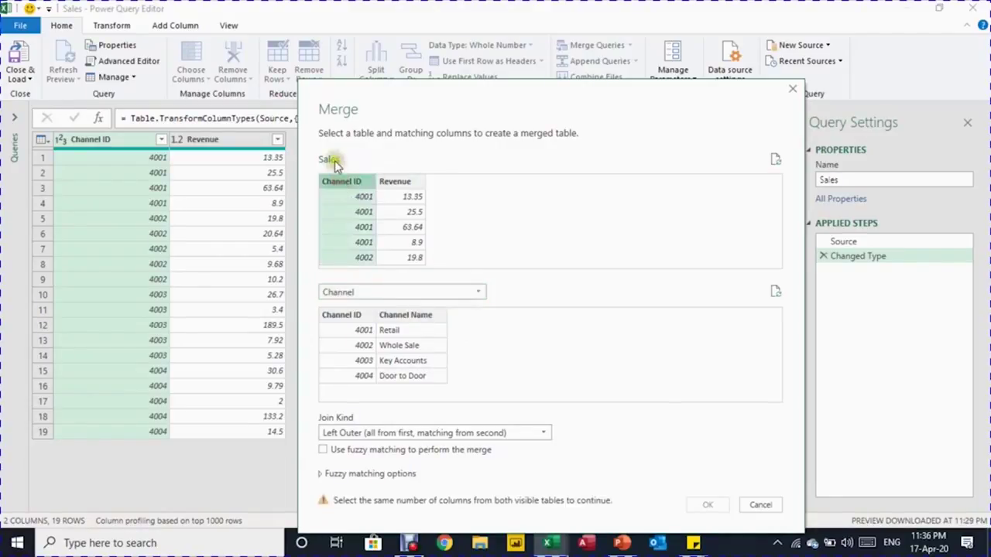
{"action": "left_click", "coordinate": [360, 316]}
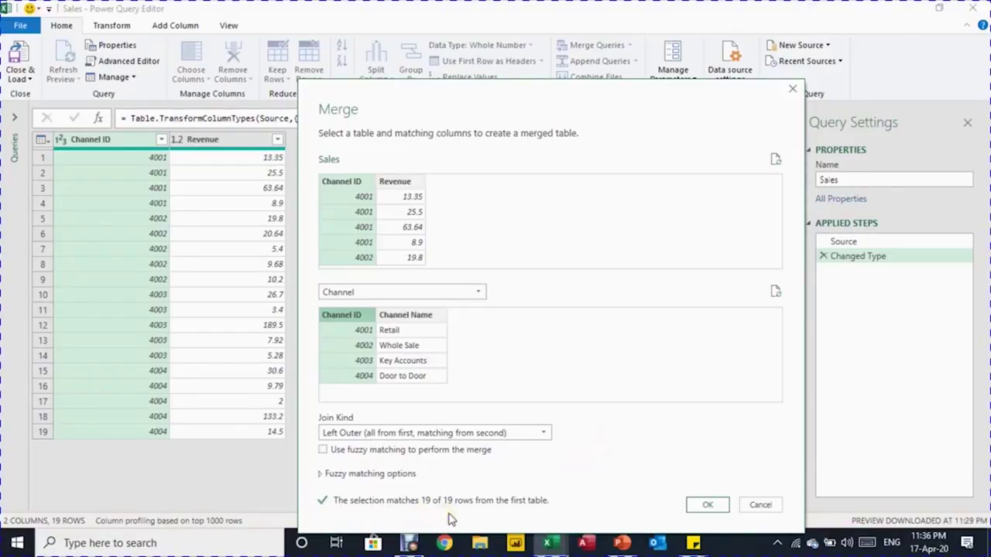
{"action": "left_click", "coordinate": [706, 507]}
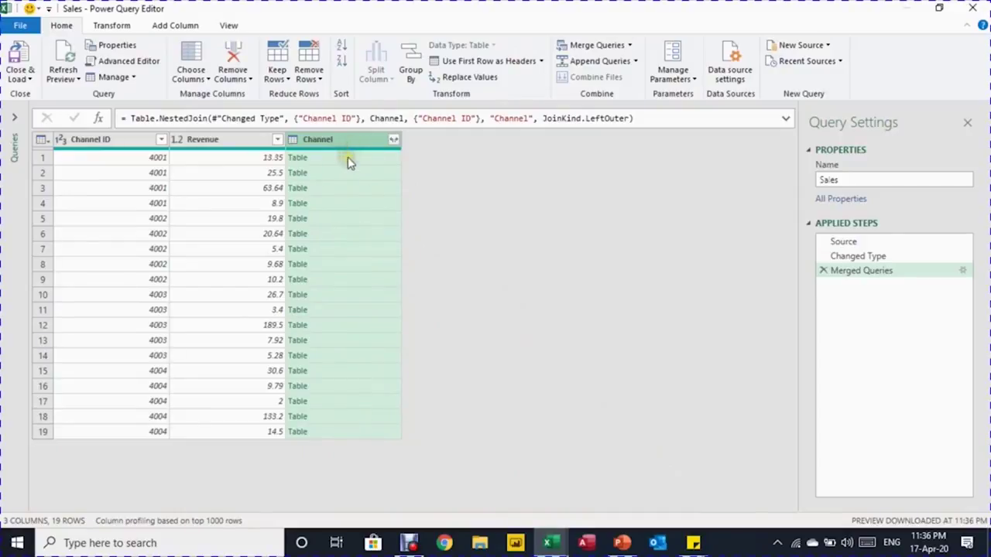
- Preview the nested Channel tables in several rows of the merged column, for channels 4001 and 4002
{"action": "left_click", "coordinate": [348, 161]}
{"action": "left_click", "coordinate": [353, 174]}
{"action": "left_click", "coordinate": [359, 192]}
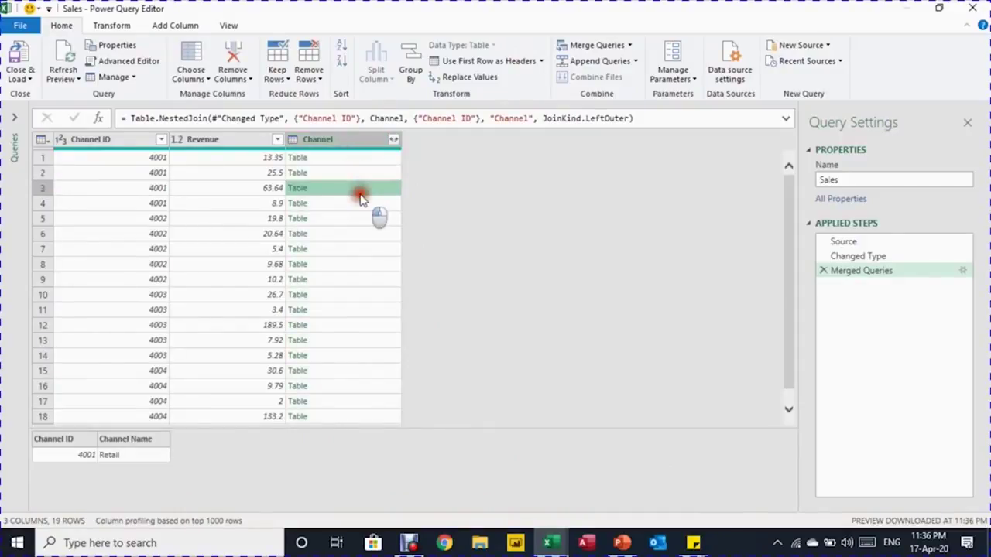
{"action": "left_click", "coordinate": [293, 158]}
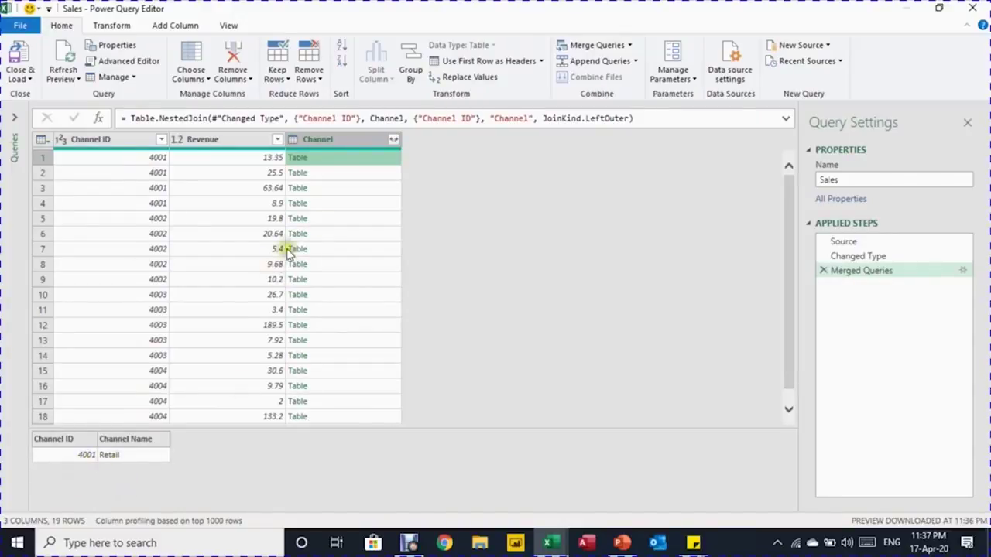
{"action": "left_click", "coordinate": [374, 202]}
{"action": "left_click", "coordinate": [379, 248]}
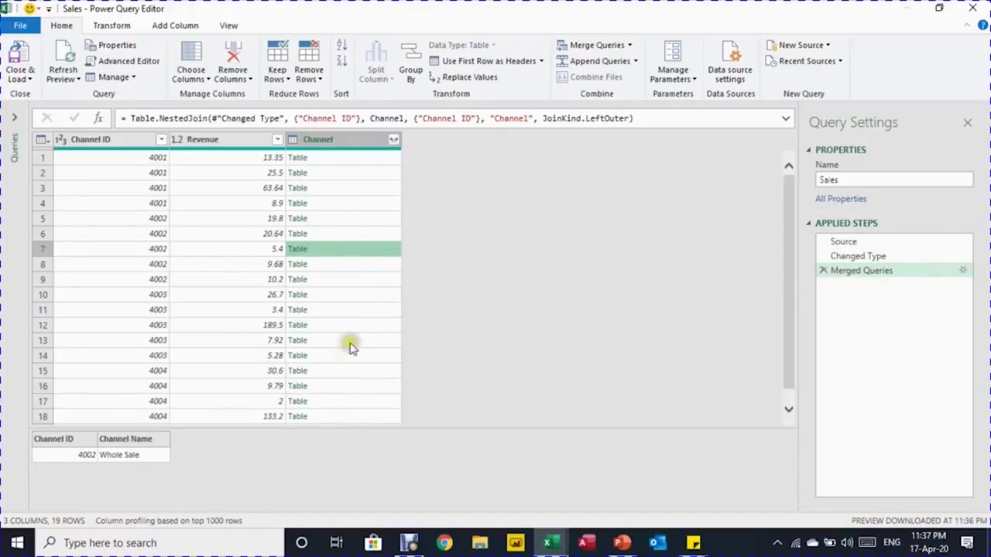
- Expand the merged Channel column to only Channel Name, without the original column name as prefix
{"action": "left_click", "coordinate": [393, 143]}
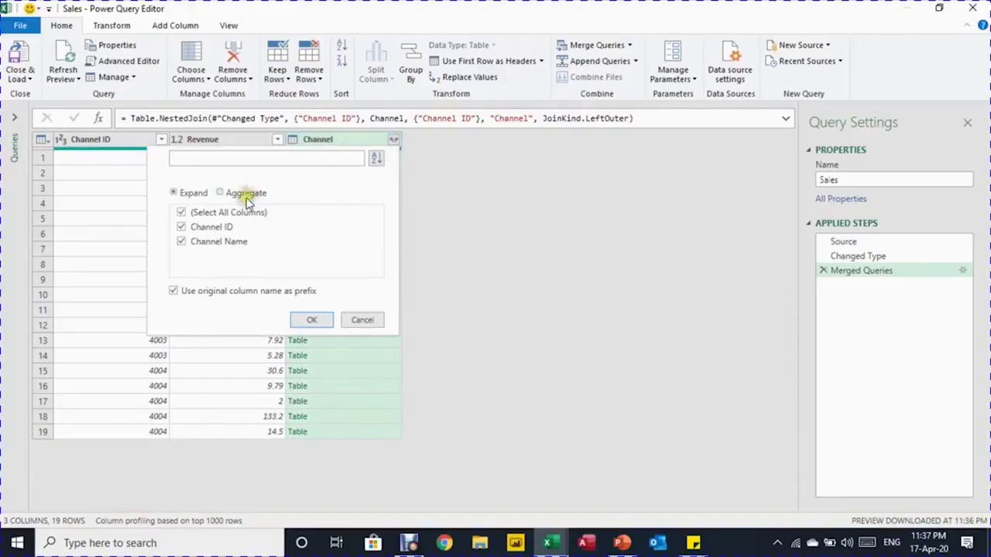
{"action": "left_click", "coordinate": [228, 213]}
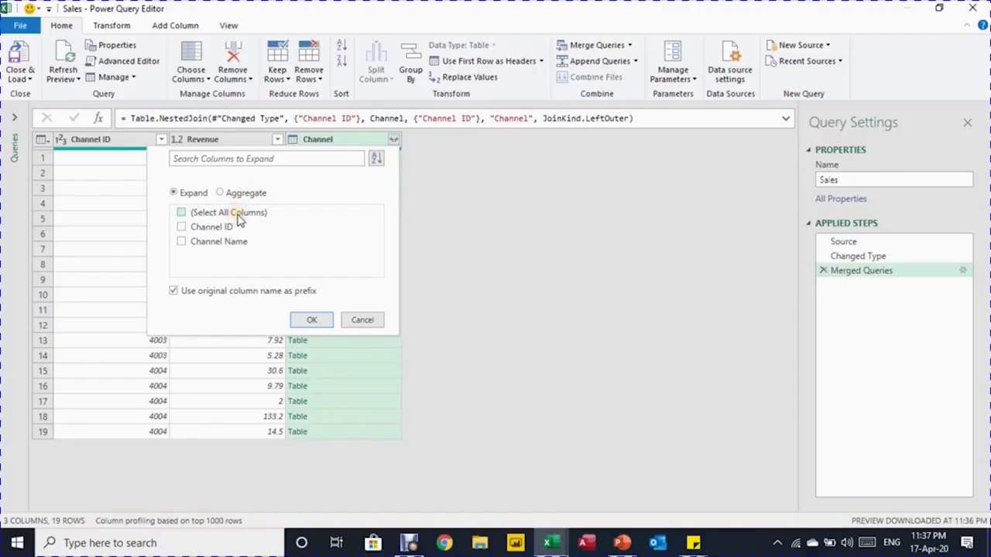
{"action": "left_click", "coordinate": [207, 246]}
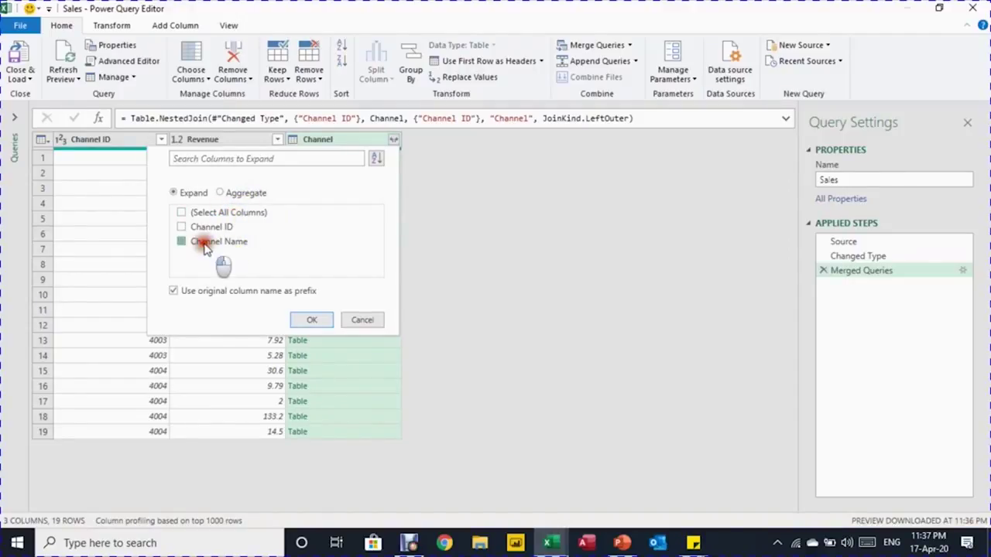
{"action": "left_click", "coordinate": [175, 293]}
{"action": "left_click", "coordinate": [312, 319]}
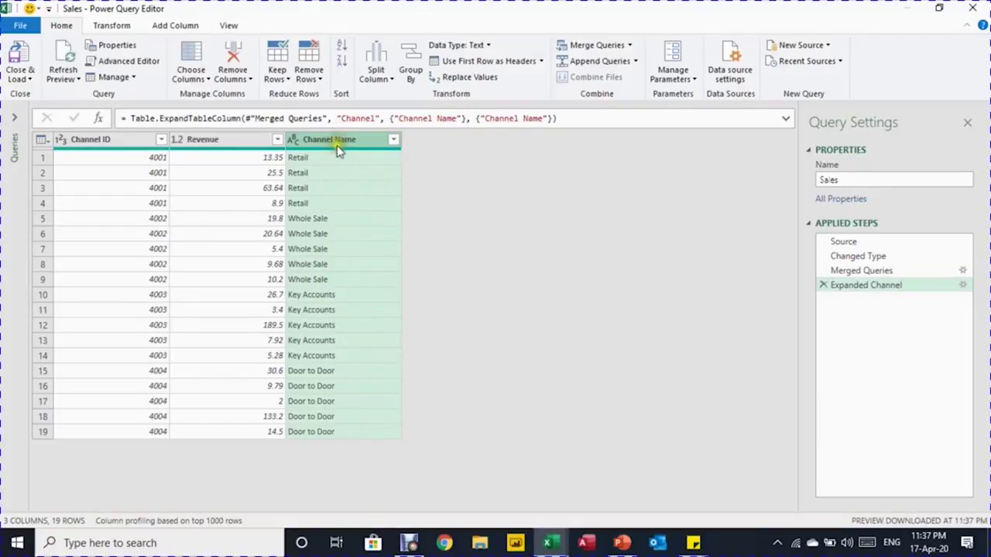
- Keep only the Channel Name and Revenue columns, in that order, and close and load the Sales query
{"action": "left_click", "coordinate": [250, 143], "text": "ctrl"}
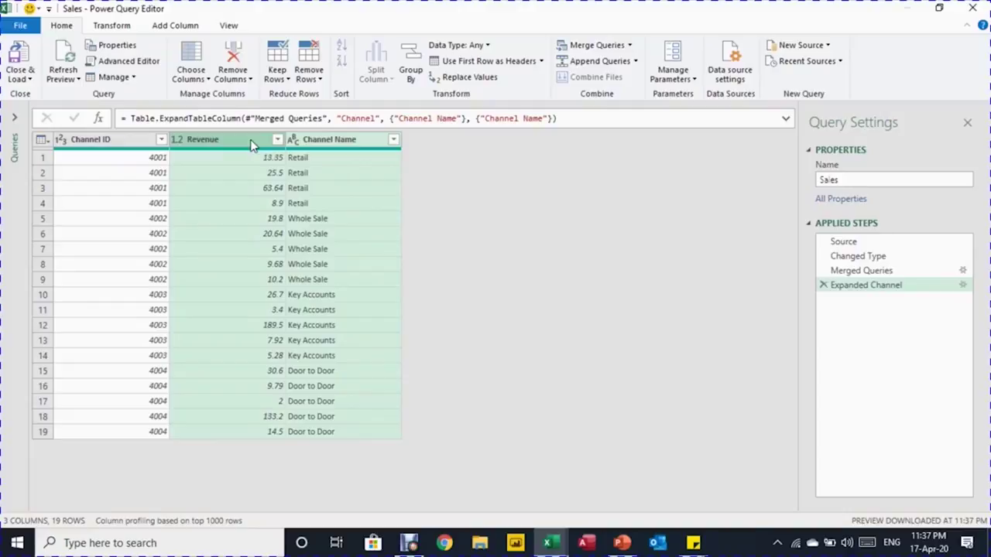
{"action": "left_click", "coordinate": [238, 82]}
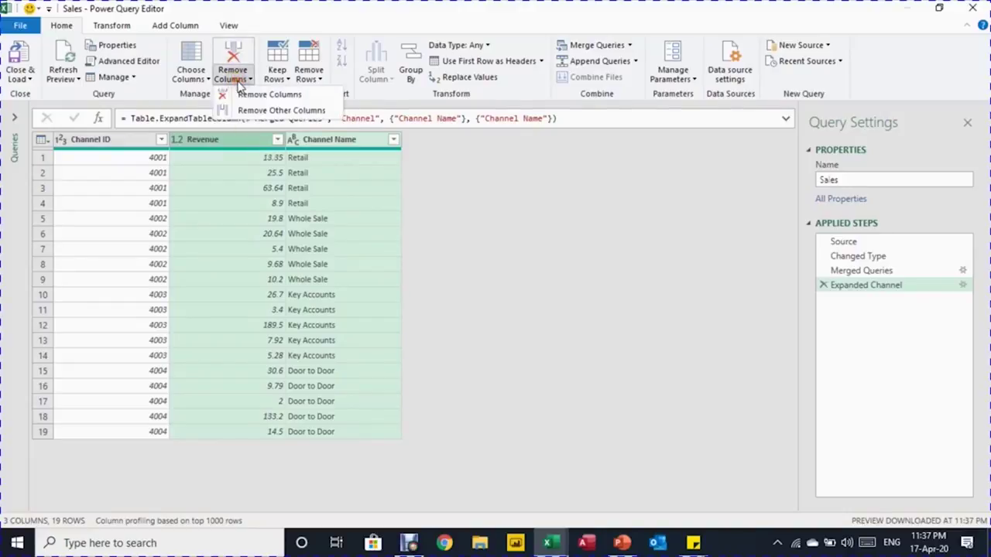
{"action": "left_click", "coordinate": [251, 110]}
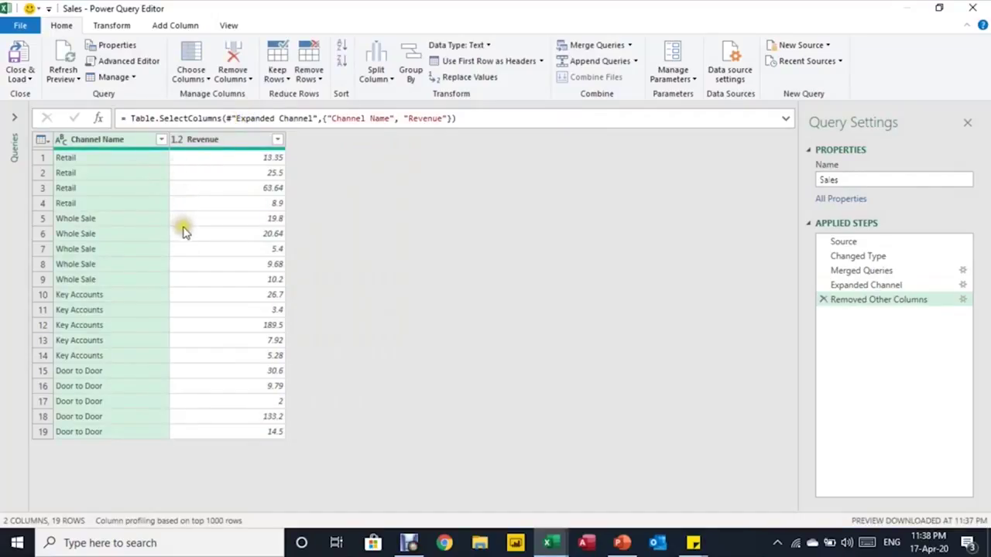
{"action": "left_click", "coordinate": [28, 77]}
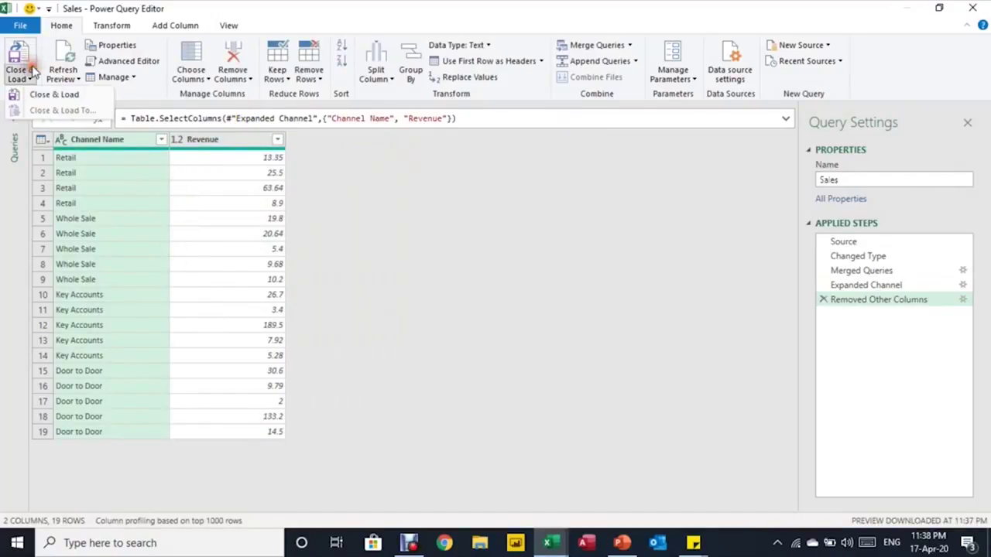
{"action": "left_click", "coordinate": [53, 96]}
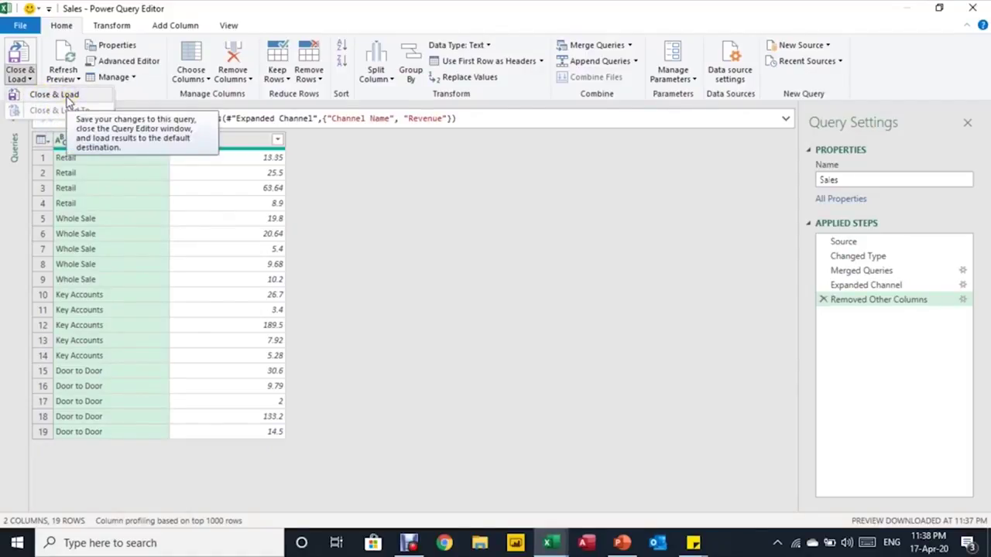
{"action": "left_click", "coordinate": [67, 99]}
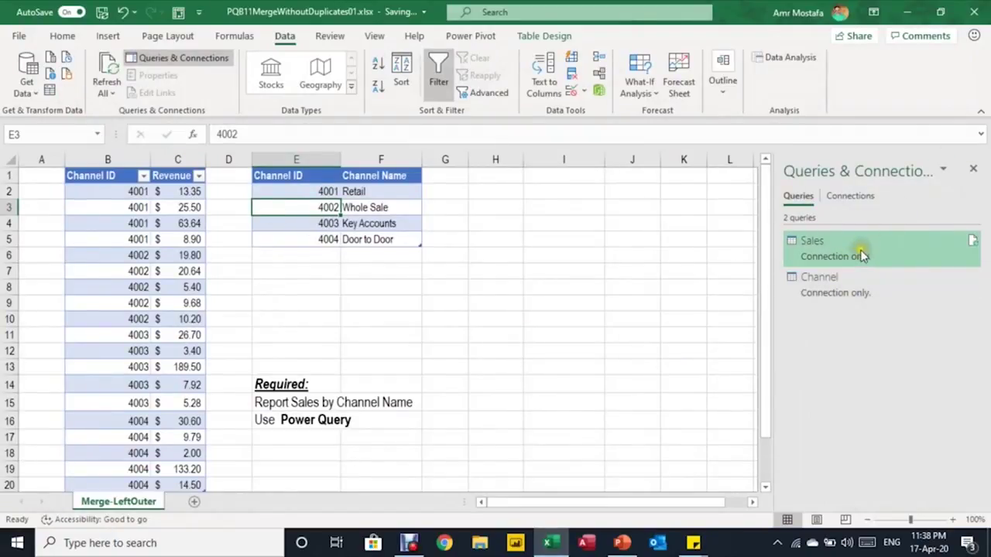
- Load the Sales query as a table into cell I1 of the existing Merge-LeftOuter worksheet and check its rows
{"action": "mouse_move", "coordinate": [853, 254]}
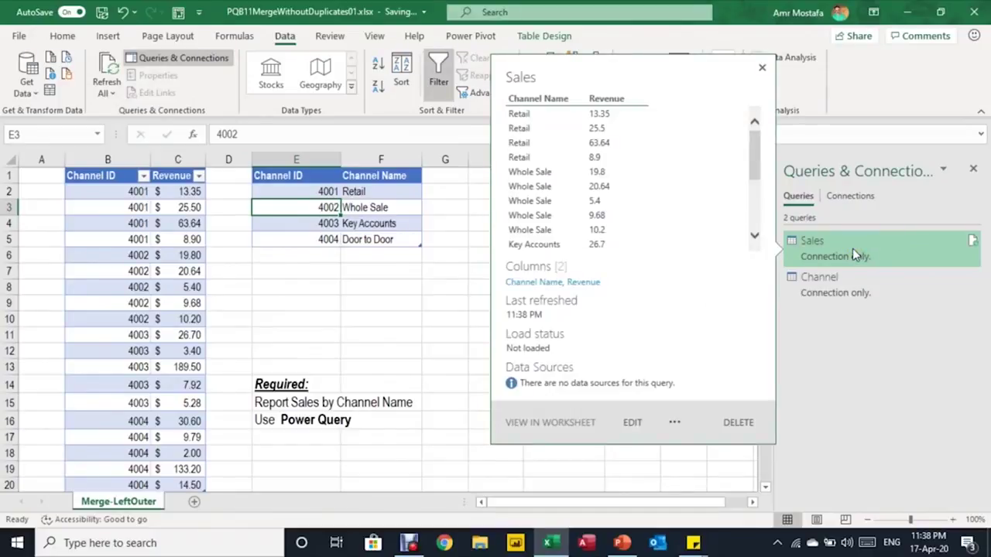
{"action": "right_click", "coordinate": [857, 256]}
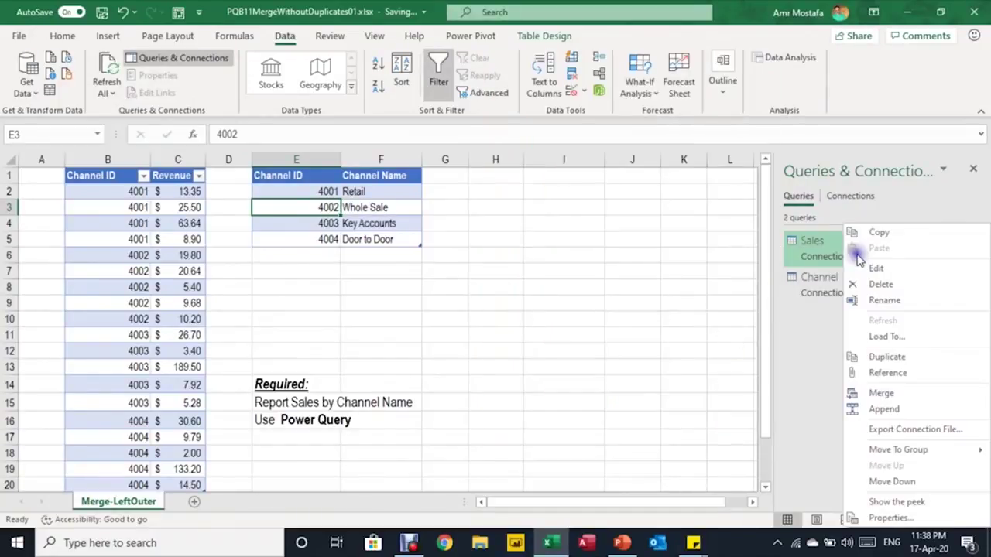
{"action": "left_click", "coordinate": [905, 343]}
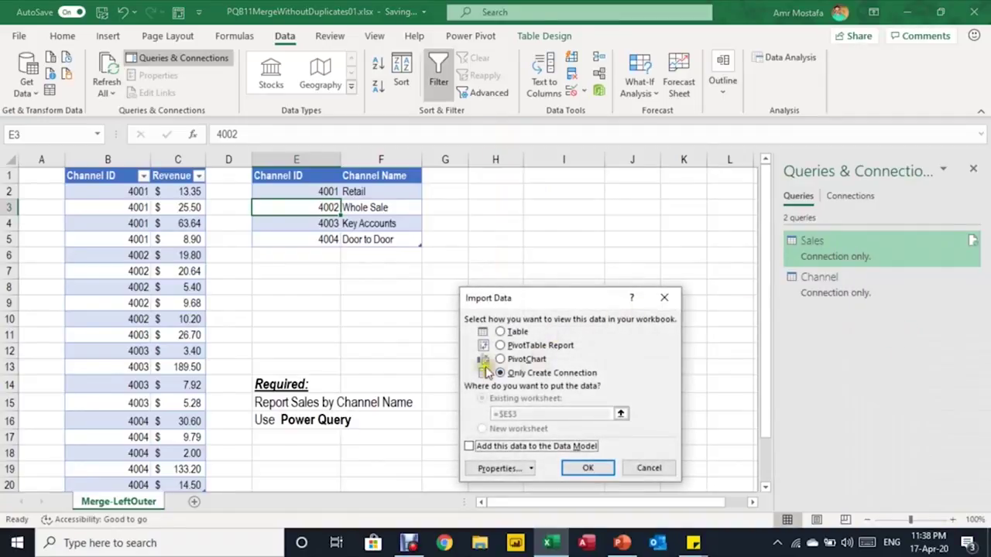
{"action": "left_click", "coordinate": [515, 331]}
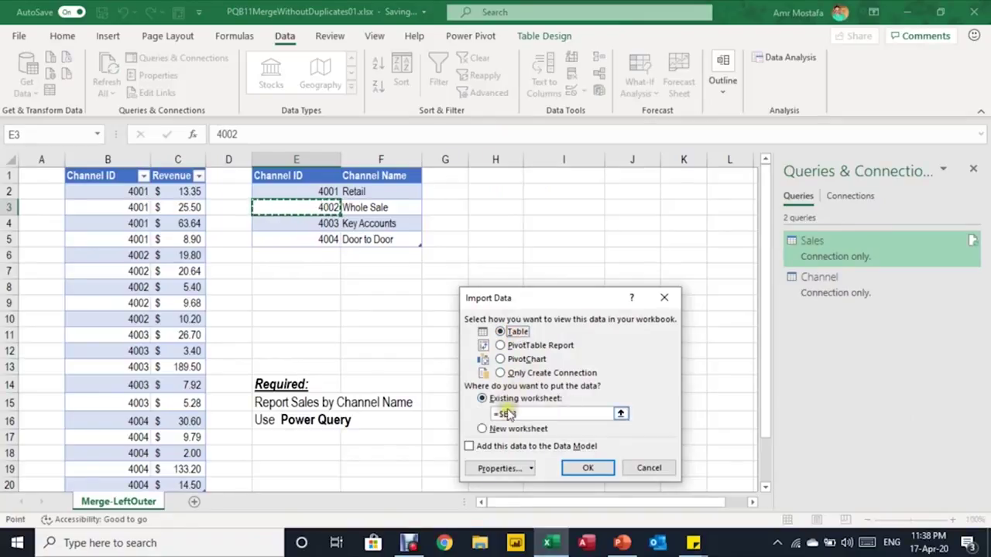
{"action": "left_click", "coordinate": [553, 178]}
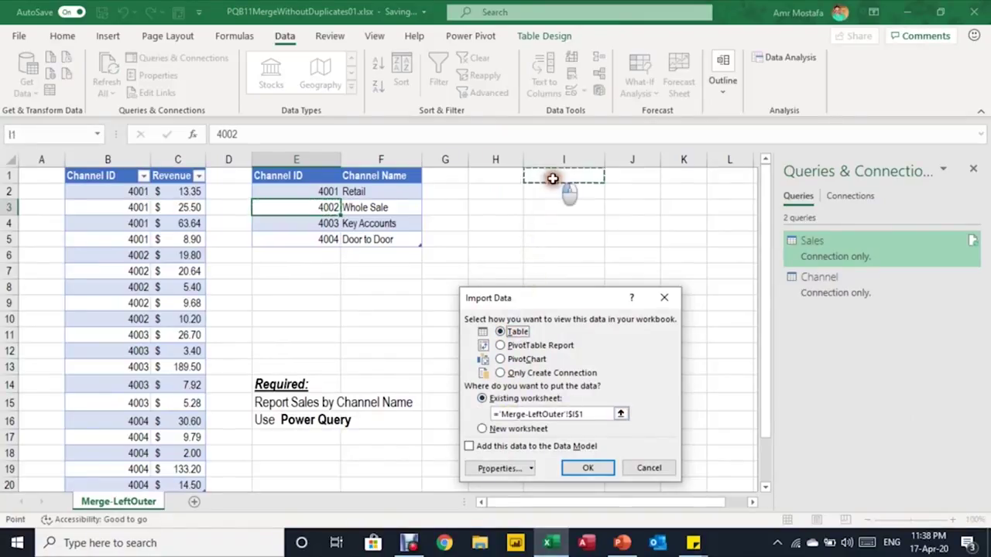
{"action": "left_click", "coordinate": [590, 469]}
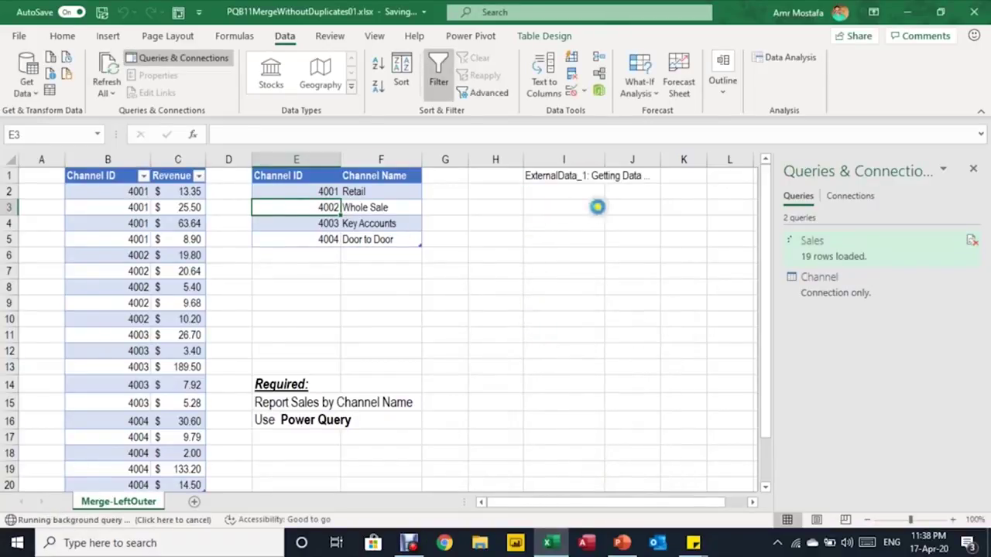
{"action": "scroll", "coordinate": [608, 299], "scroll_direction": "down", "scroll_amount": 1}
{"action": "scroll", "coordinate": [608, 298], "scroll_direction": "down", "scroll_amount": 3}
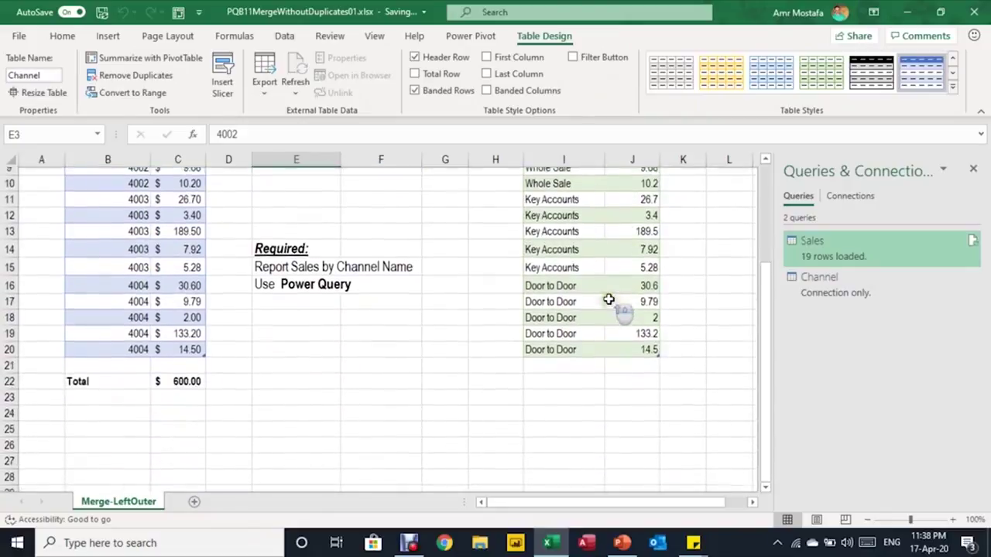
{"action": "scroll", "coordinate": [619, 308], "scroll_direction": "up", "scroll_amount": 3}
{"action": "left_click", "coordinate": [567, 191]}
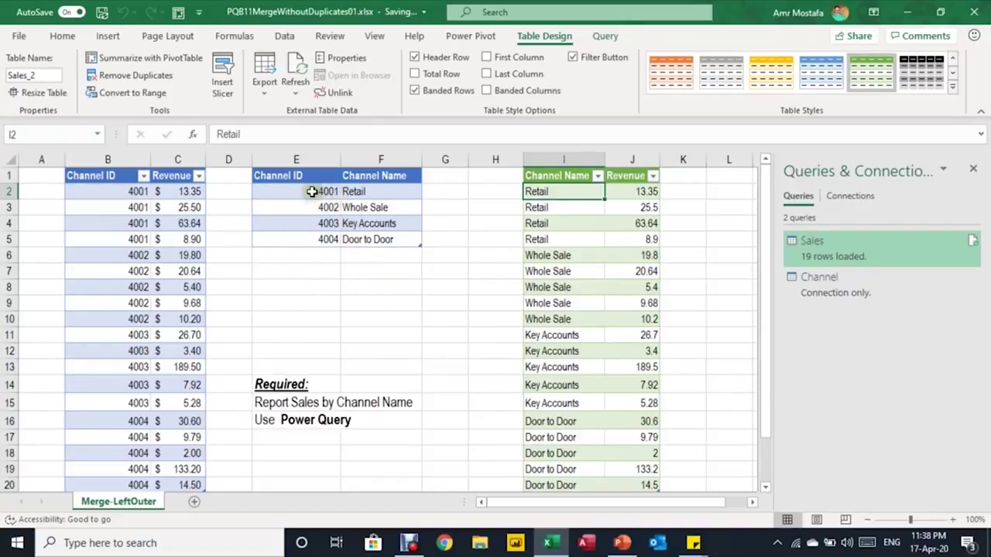
- Duplicate the 4001 Retail row of the channel lookup table into cells E6:F6 directly below it
{"action": "left_click_drag", "start_coordinate": [310, 190], "coordinate": [350, 191]}
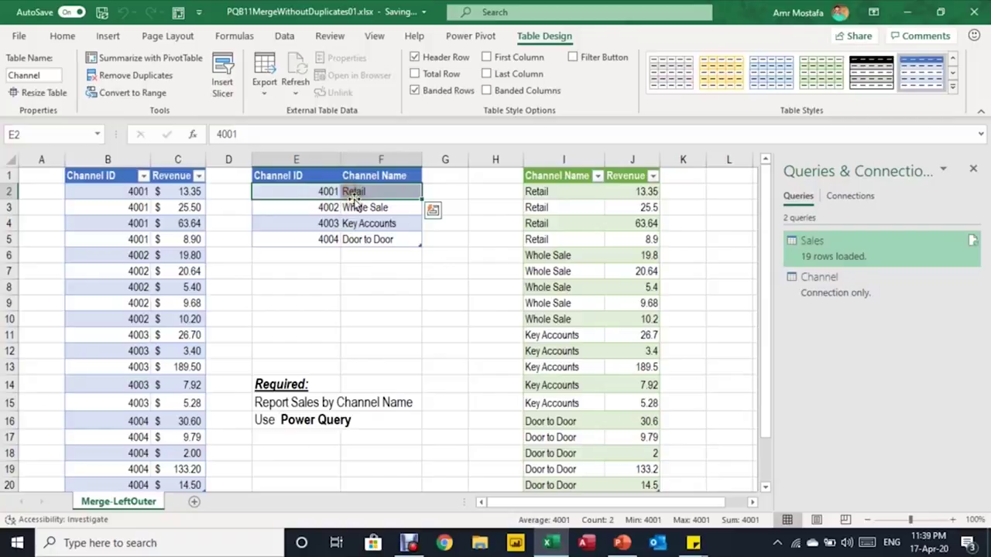
{"action": "key", "text": "ctrl+c"}
{"action": "left_click", "coordinate": [312, 256]}
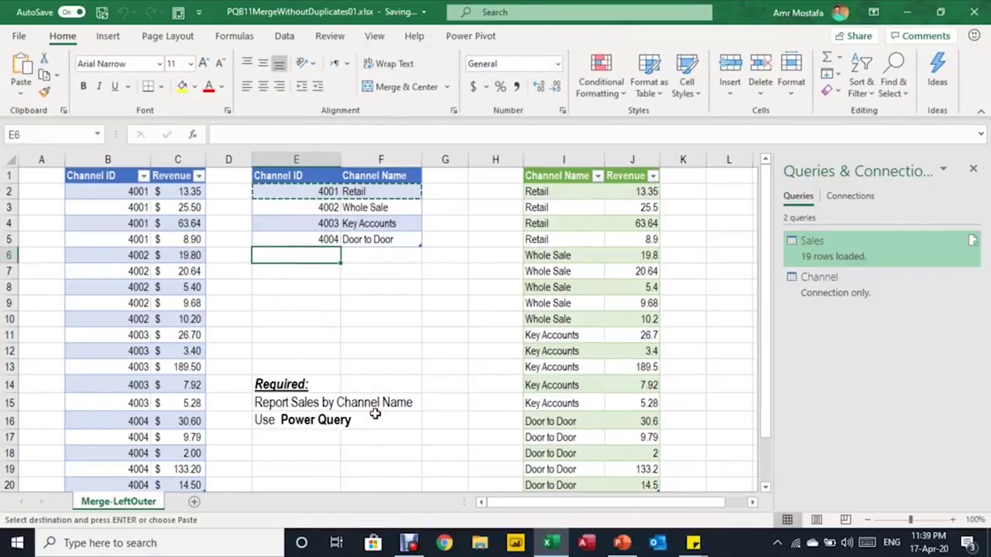
{"action": "key", "text": "ctrl+v"}
{"action": "left_click", "coordinate": [356, 304]}
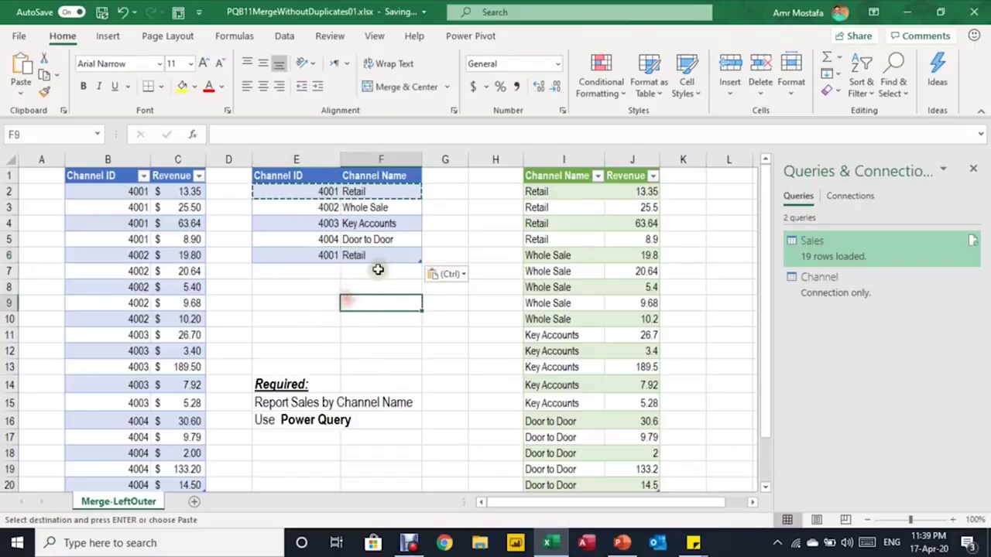
- Refresh the Sales query to update its output table with the duplicated lookup row
{"action": "left_click", "coordinate": [583, 270]}
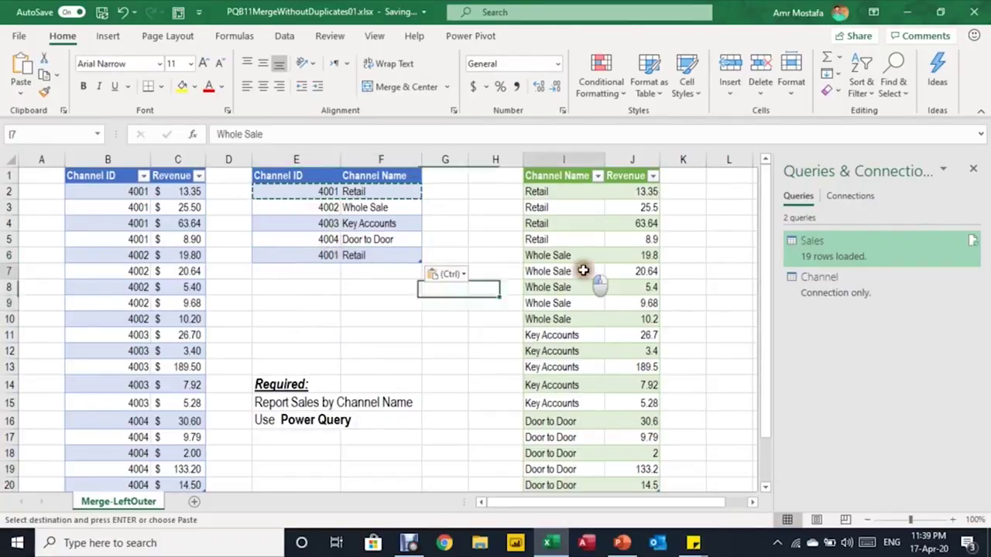
{"action": "scroll", "coordinate": [608, 305], "scroll_direction": "down", "scroll_amount": 1}
{"action": "scroll", "coordinate": [609, 304], "scroll_direction": "up", "scroll_amount": 1}
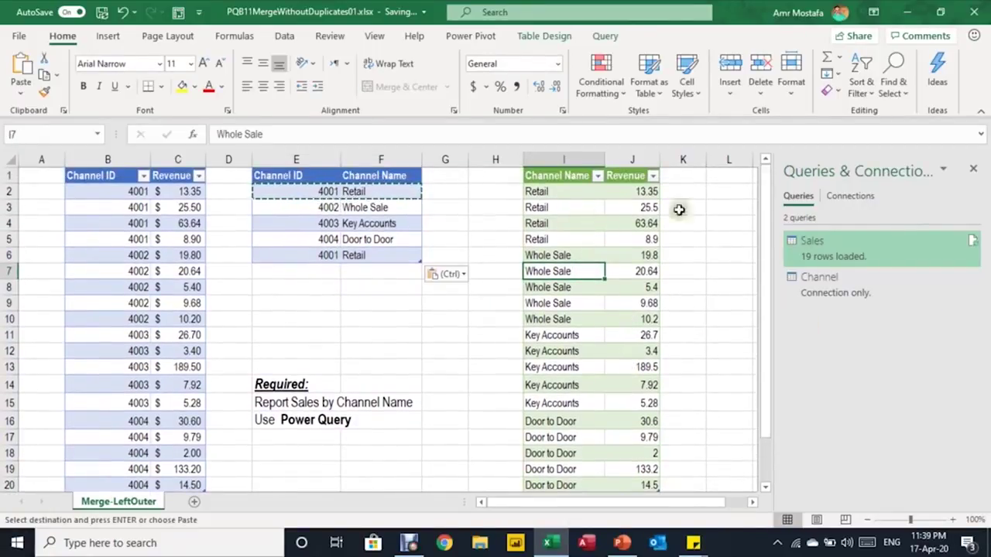
{"action": "left_click", "coordinate": [972, 242]}
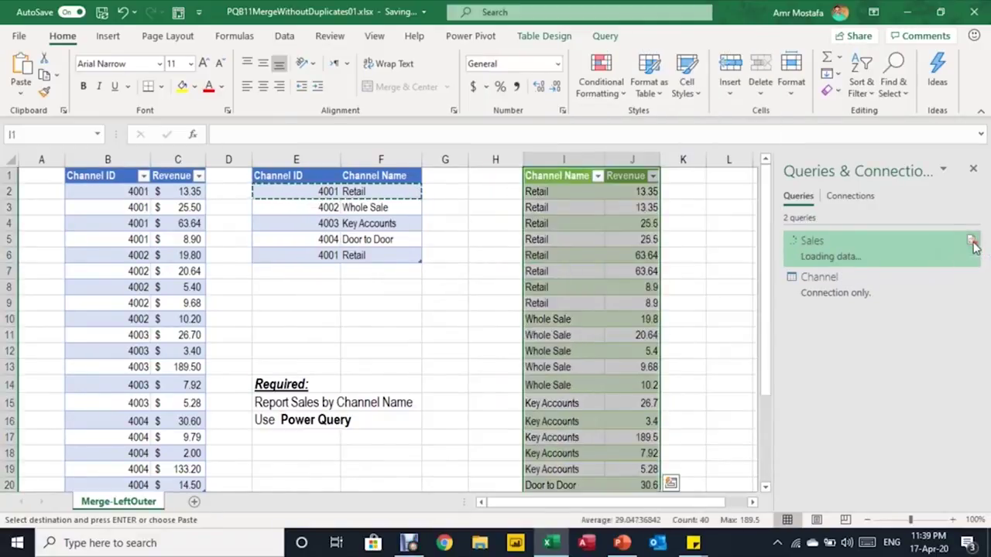
- Compare the source Sales table's total with the sum of the Revenue column in the refreshed output table
{"action": "mouse_move", "coordinate": [818, 236]}
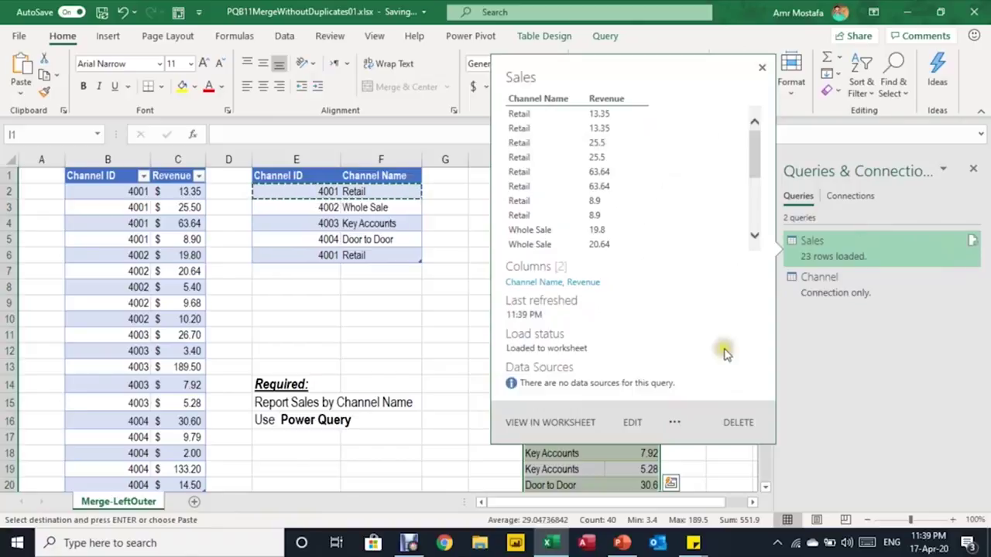
{"action": "left_click", "coordinate": [425, 291]}
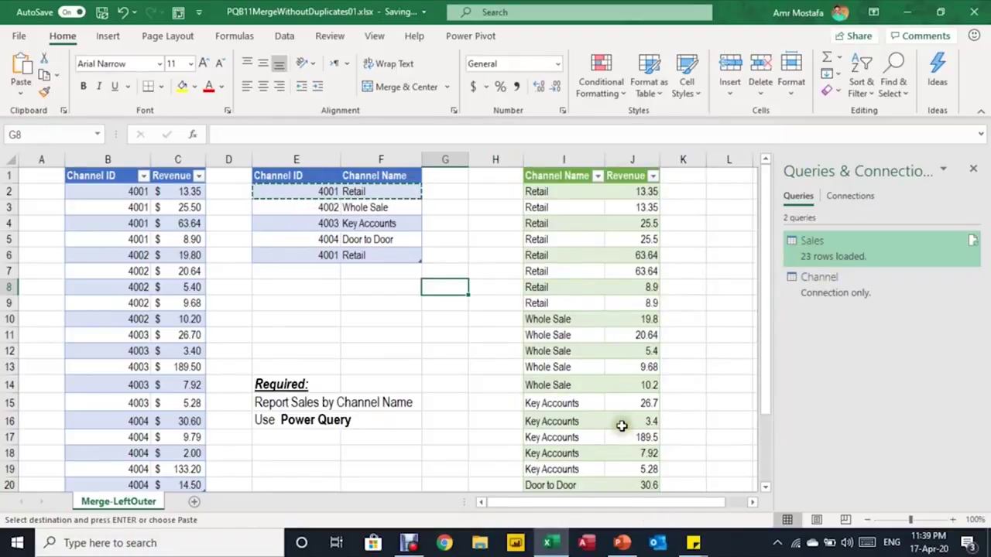
{"action": "scroll", "coordinate": [603, 387], "scroll_direction": "down", "scroll_amount": 4}
{"action": "scroll", "coordinate": [464, 379], "scroll_direction": "up", "scroll_amount": 1}
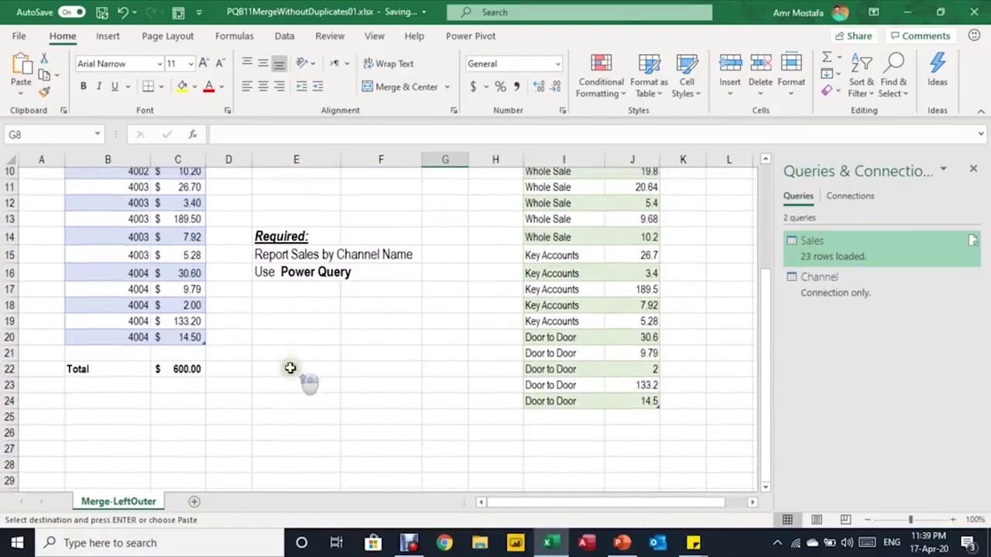
{"action": "left_click", "coordinate": [196, 373]}
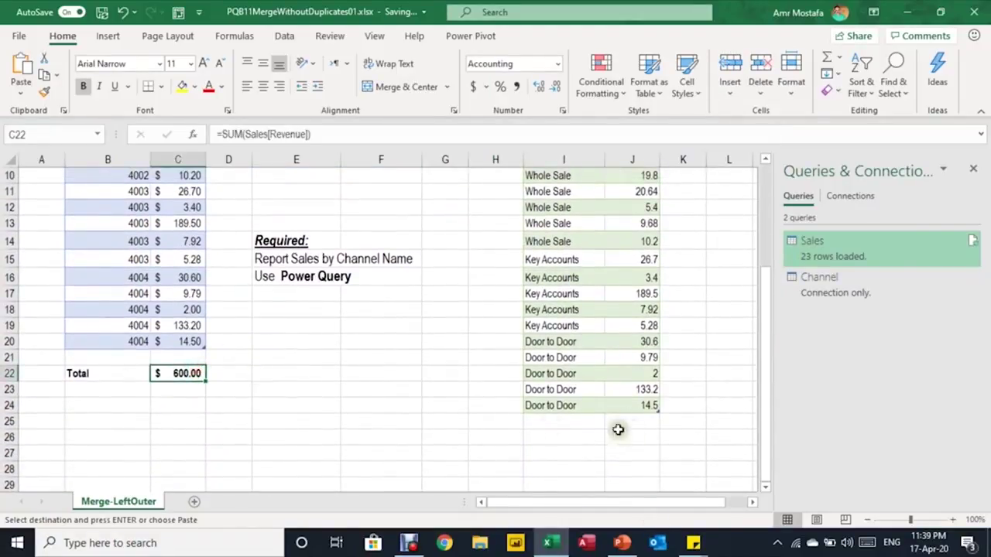
{"action": "left_click_drag", "start_coordinate": [639, 399], "coordinate": [642, 192]}
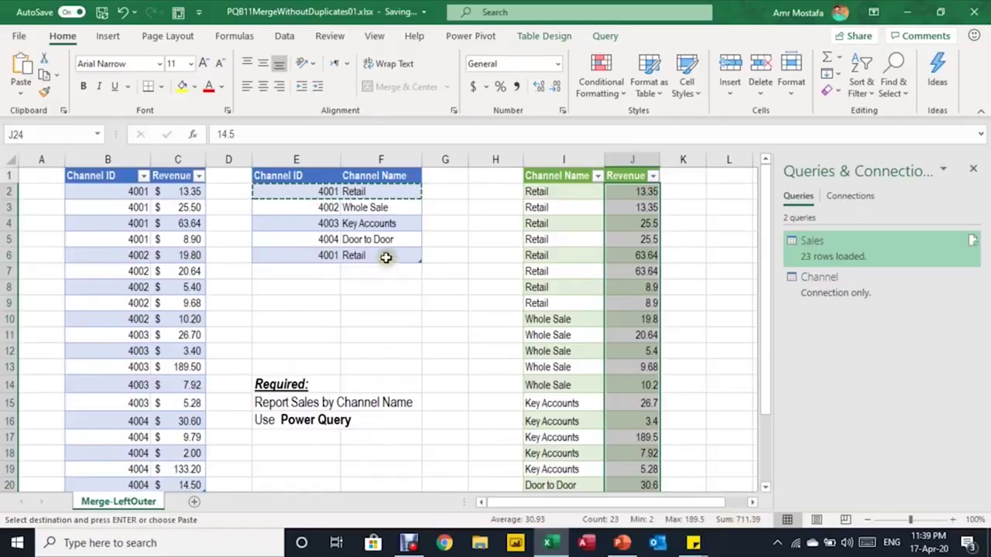
- Duplicate the 4002 Whole Sale and 4003 Key Accounts rows of the channel lookup table into cells E7:F8
{"action": "left_click_drag", "start_coordinate": [321, 205], "coordinate": [353, 218]}
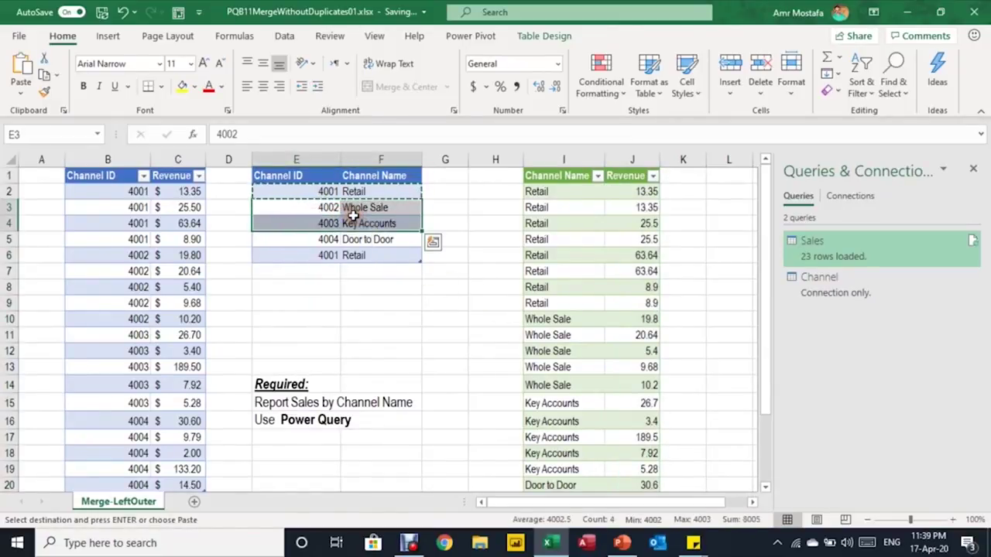
{"action": "left_click", "coordinate": [305, 272]}
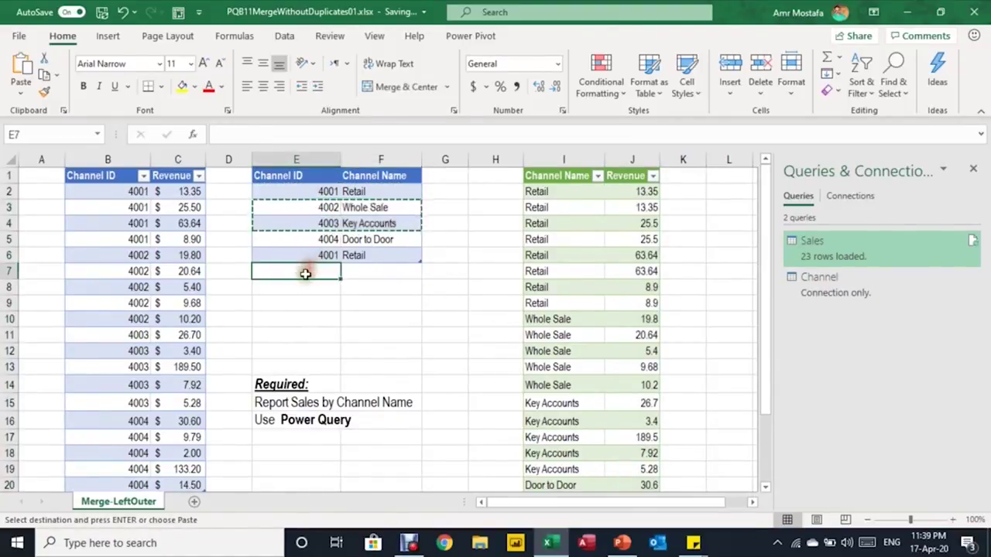
{"action": "type", "text": "4002\tWhole Sale 4003\tKey Accounts"}
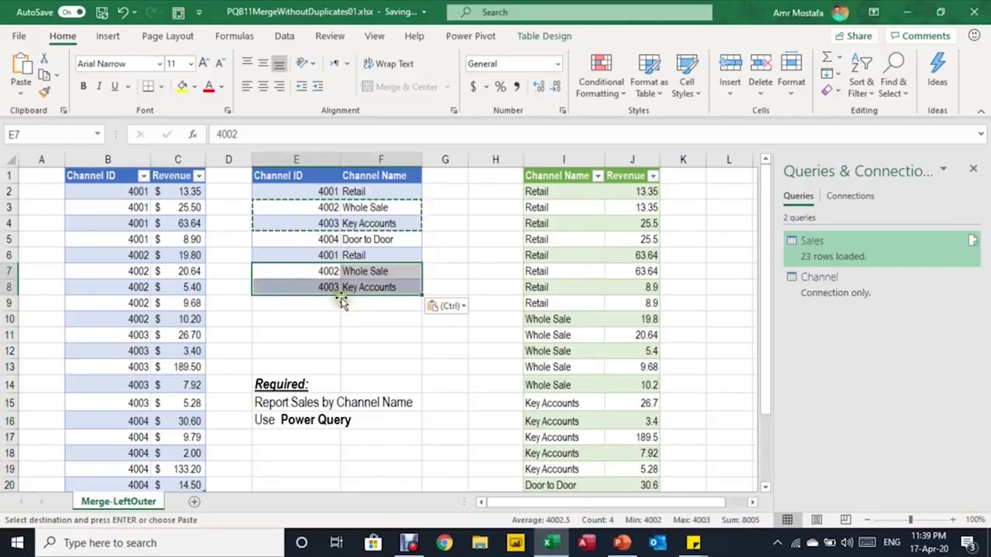
- Refresh the merged output table so it picks up the additional duplicated lookup rows
{"action": "left_click", "coordinate": [569, 245]}
{"action": "right_click", "coordinate": [569, 245]}
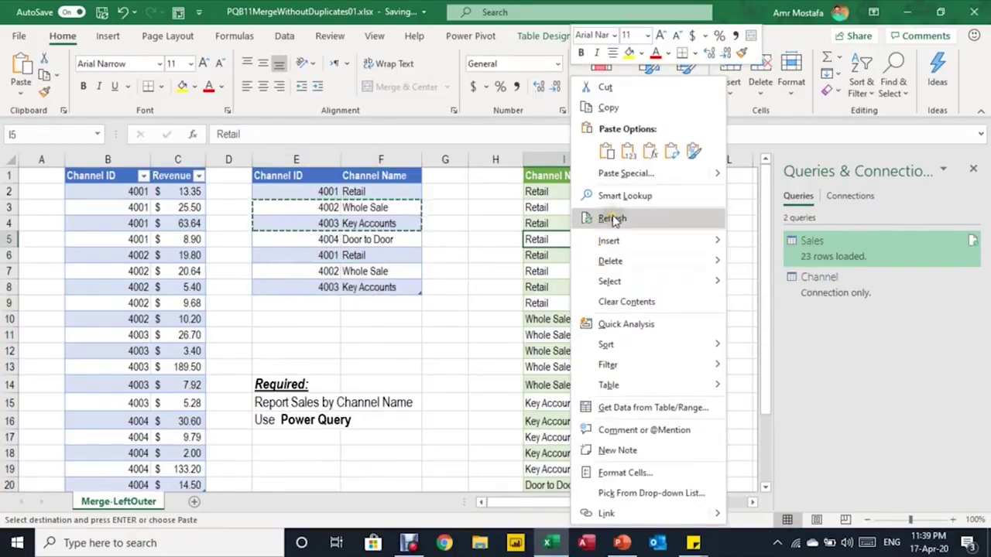
{"action": "left_click", "coordinate": [611, 219]}
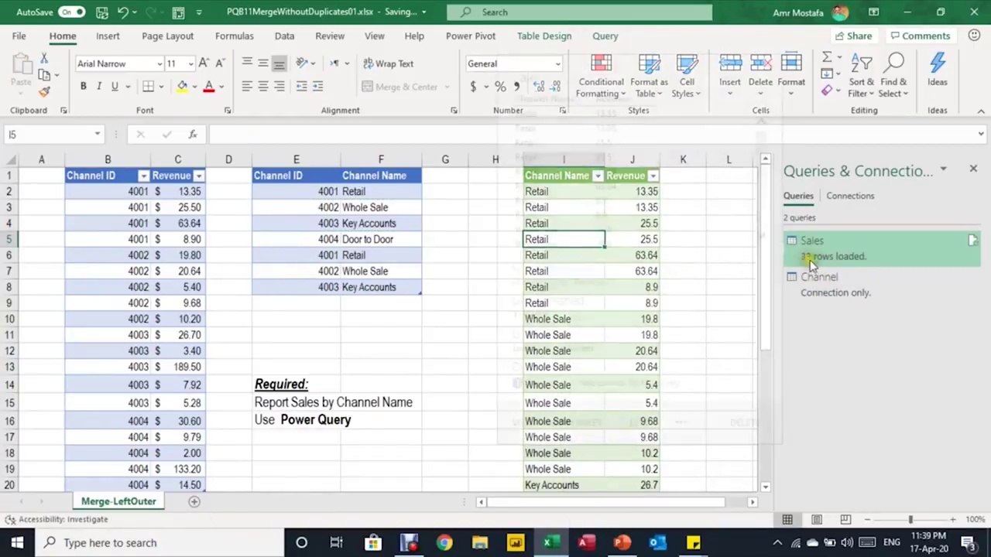
- Add a total row to the merged output table and compare its Revenue total with the source Sales total
{"action": "key", "text": "ctrl+End"}
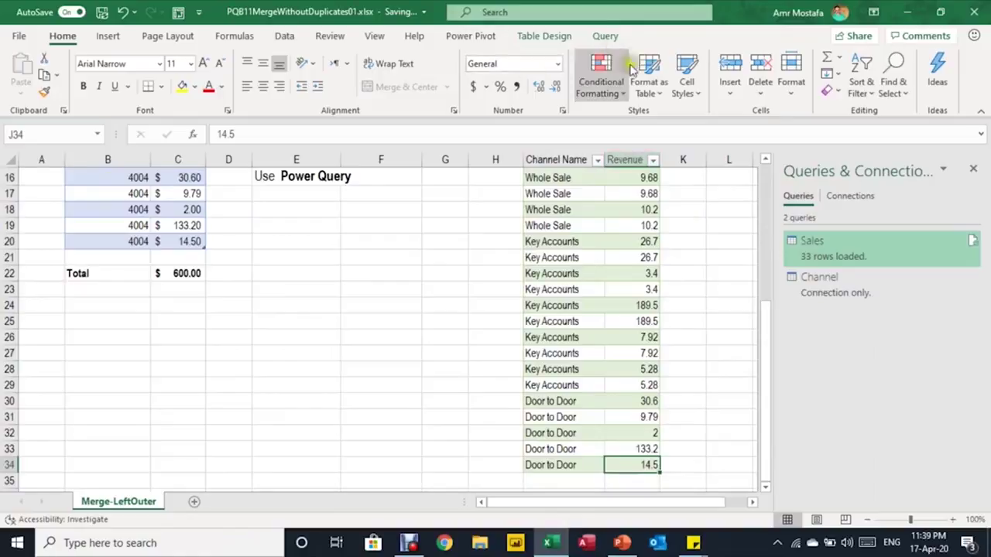
{"action": "left_click", "coordinate": [544, 35]}
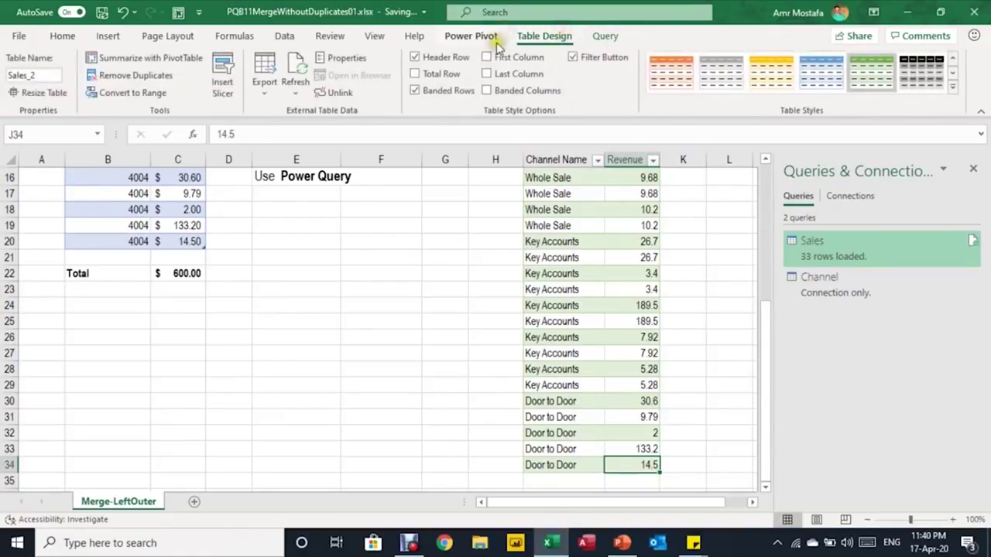
{"action": "left_click", "coordinate": [415, 74]}
{"action": "scroll", "coordinate": [714, 420], "scroll_direction": "down", "scroll_amount": 1}
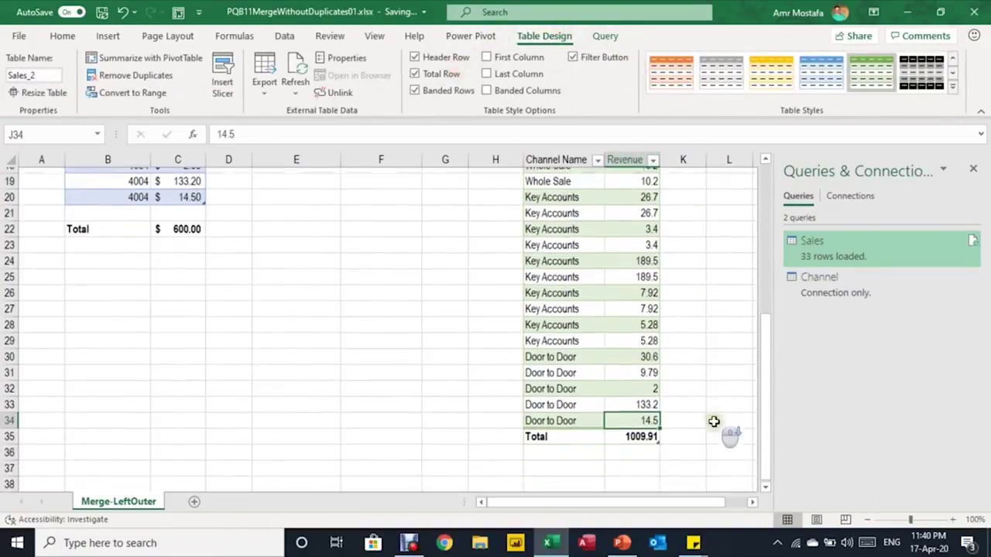
{"action": "left_click", "coordinate": [636, 435]}
{"action": "scroll", "coordinate": [670, 410], "scroll_direction": "up", "scroll_amount": 4}
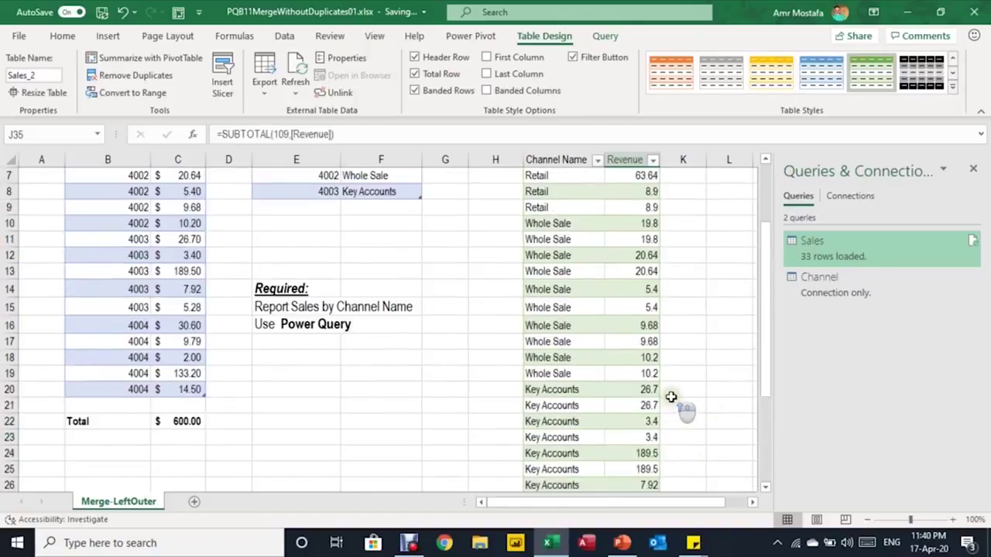
{"action": "scroll", "coordinate": [674, 399], "scroll_direction": "up", "scroll_amount": 2}
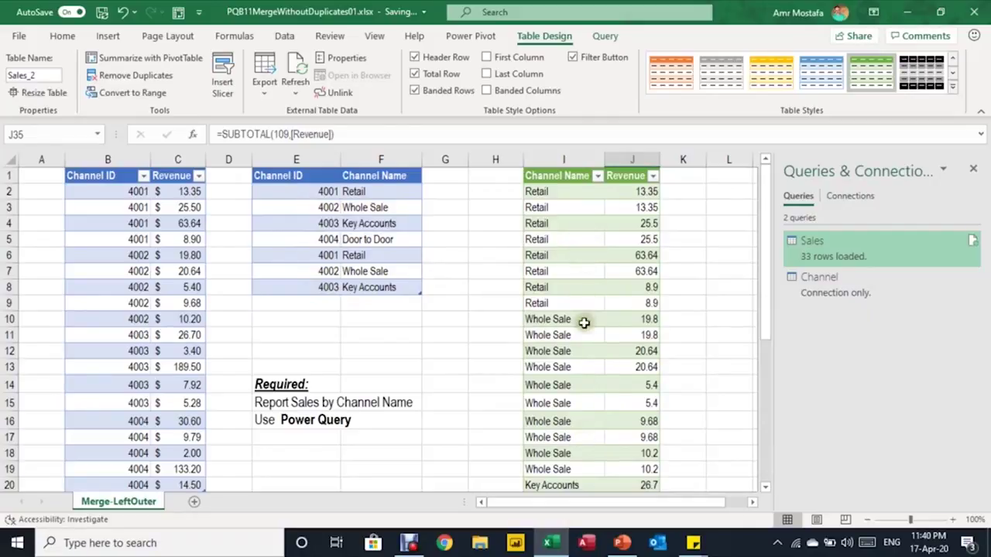
{"action": "scroll", "coordinate": [593, 340], "scroll_direction": "down", "scroll_amount": 6}
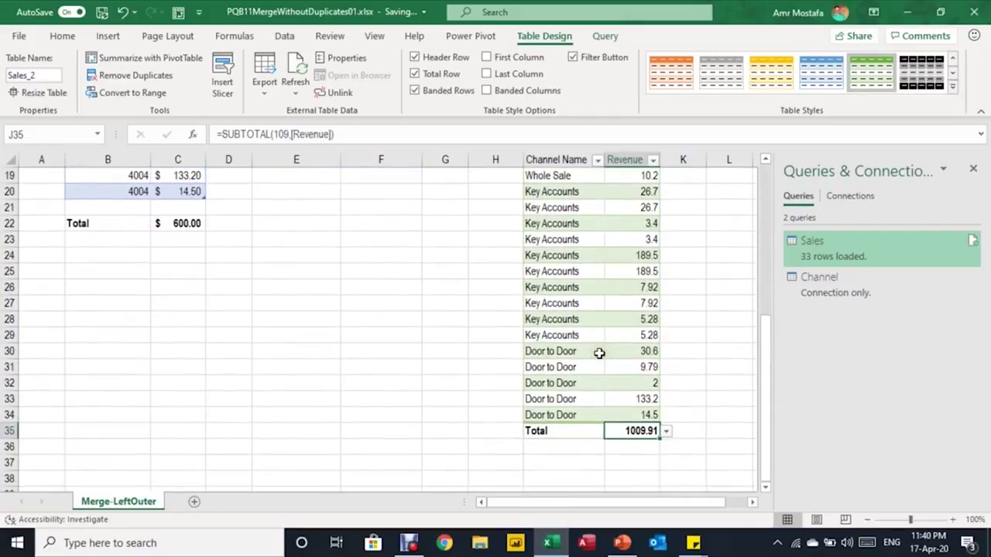
{"action": "scroll", "coordinate": [598, 354], "scroll_direction": "up", "scroll_amount": 6}
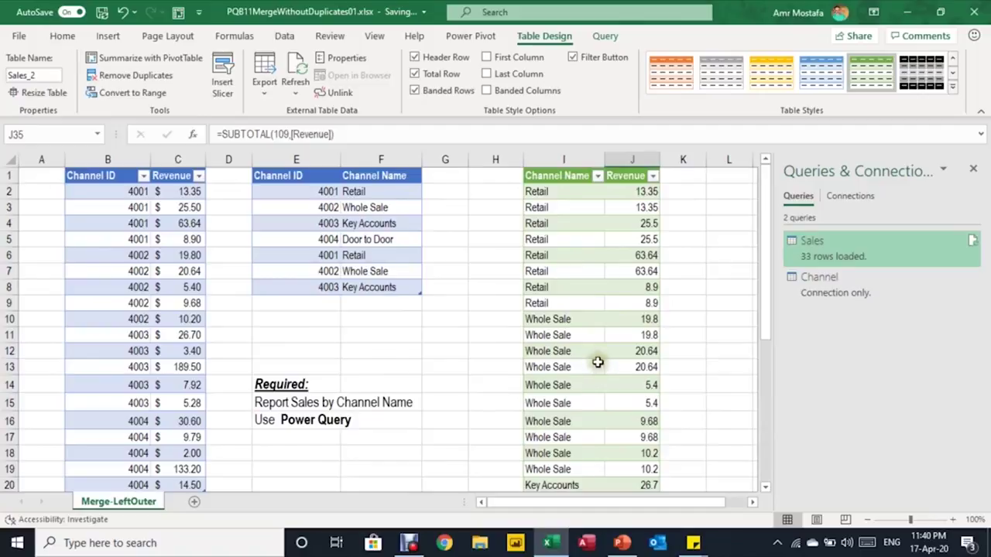
- Examine the nested Channel tables for the 4001 and 4002 rows at the Sales query's Merged Queries step, then close the editor
{"action": "double_click", "coordinate": [846, 261]}
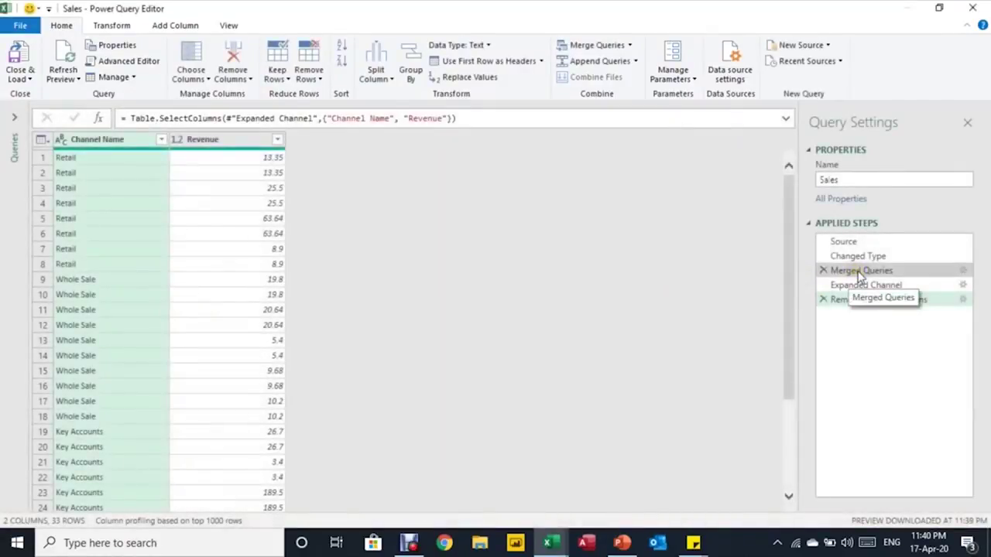
{"action": "left_click", "coordinate": [860, 271]}
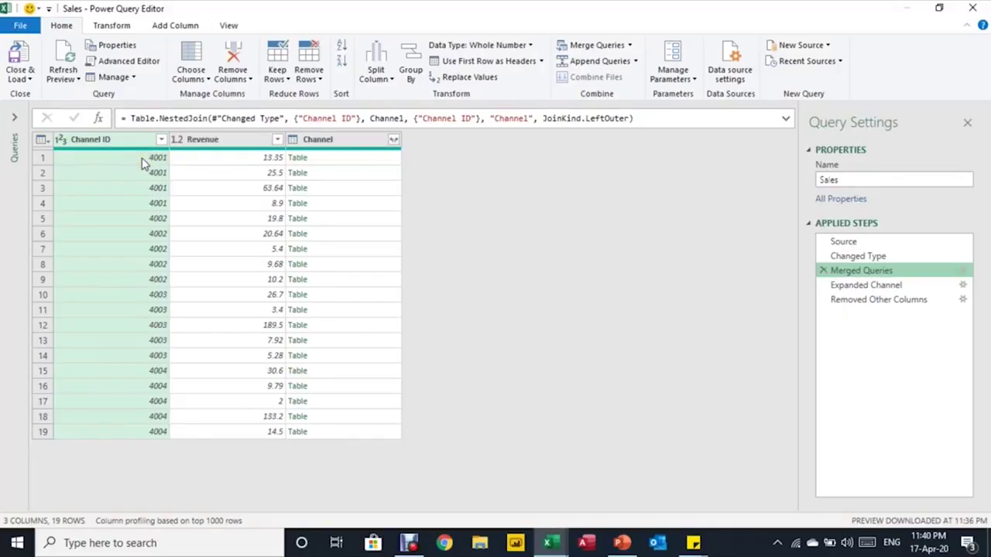
{"action": "left_click", "coordinate": [349, 162]}
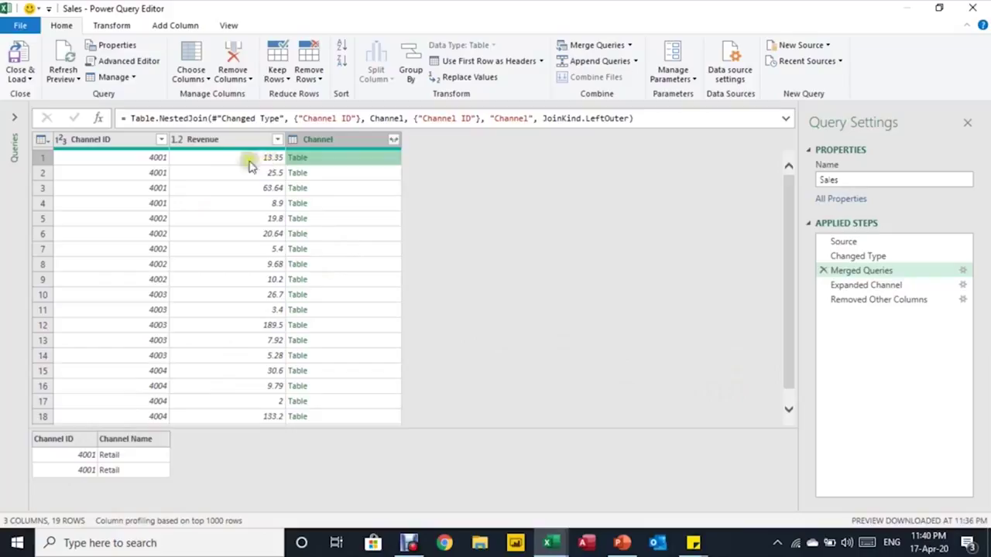
{"action": "left_click", "coordinate": [358, 174]}
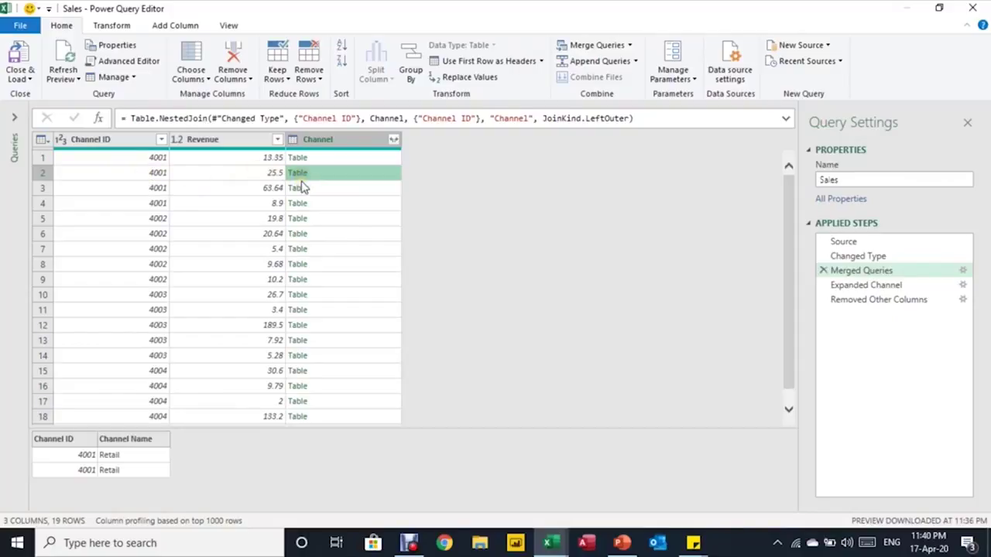
{"action": "left_click", "coordinate": [338, 204]}
{"action": "left_click", "coordinate": [344, 219]}
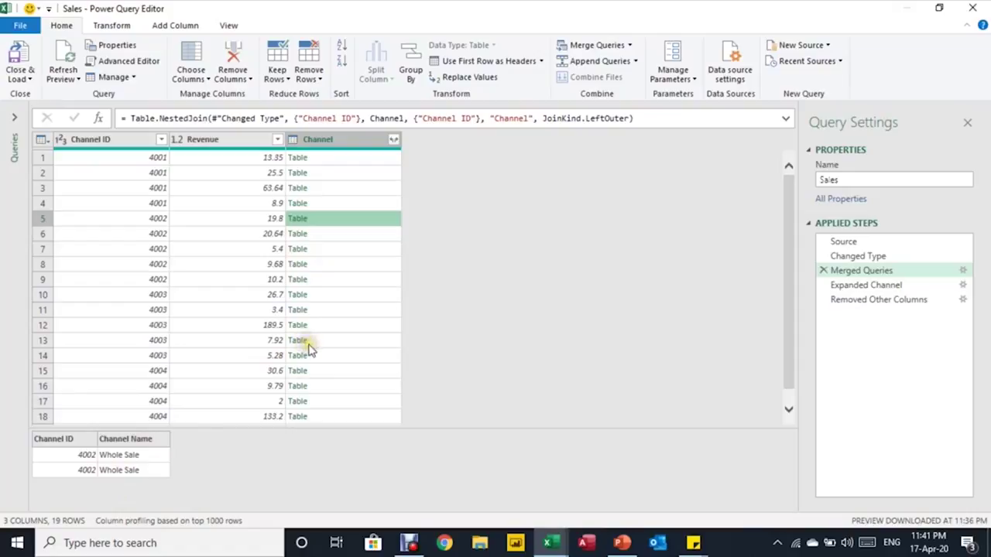
{"action": "left_click", "coordinate": [347, 233]}
{"action": "left_click", "coordinate": [355, 251]}
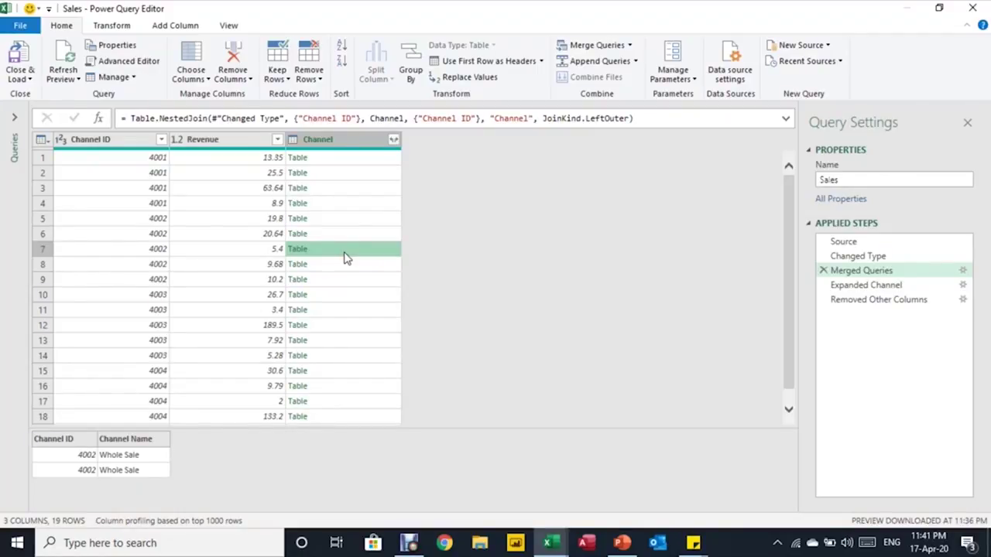
{"action": "left_click", "coordinate": [980, 8]}
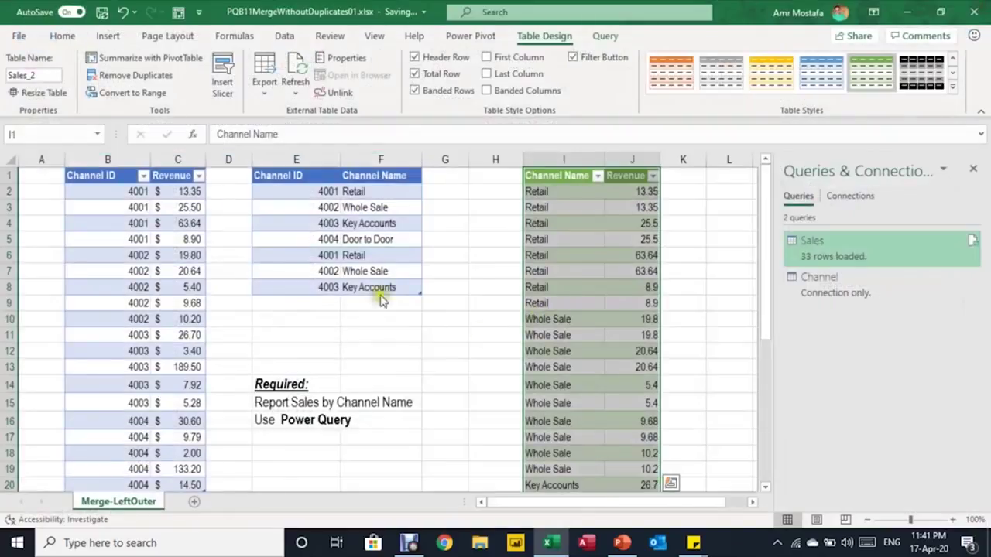
- Open the Channel query for editing and refresh its preview to bring in the duplicated lookup rows
{"action": "left_click", "coordinate": [352, 270]}
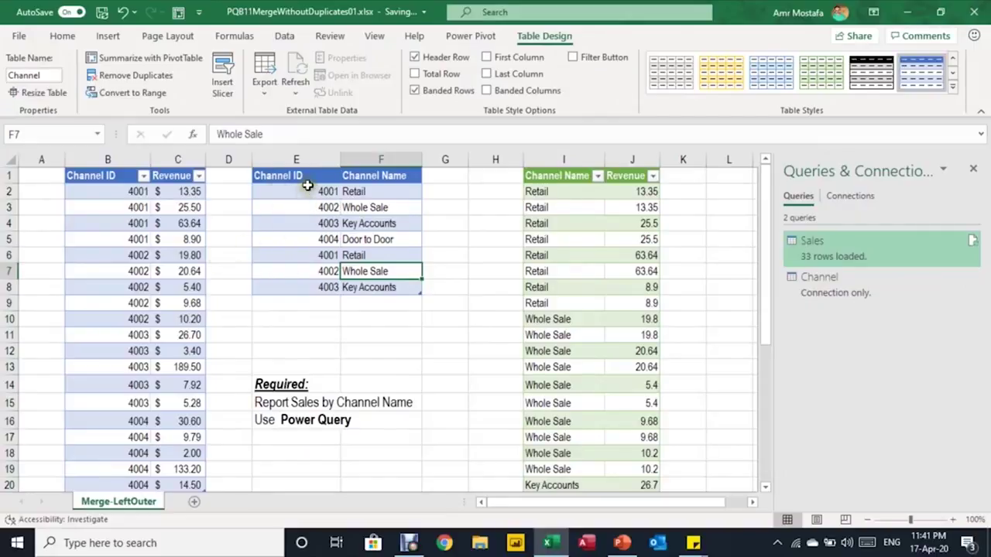
{"action": "left_click_drag", "start_coordinate": [304, 180], "coordinate": [418, 294]}
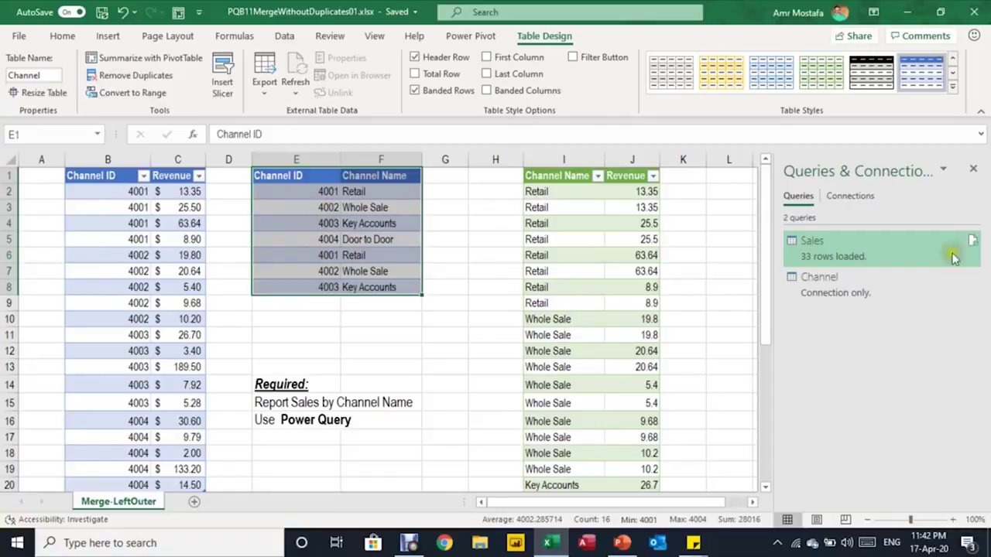
{"action": "double_click", "coordinate": [847, 300]}
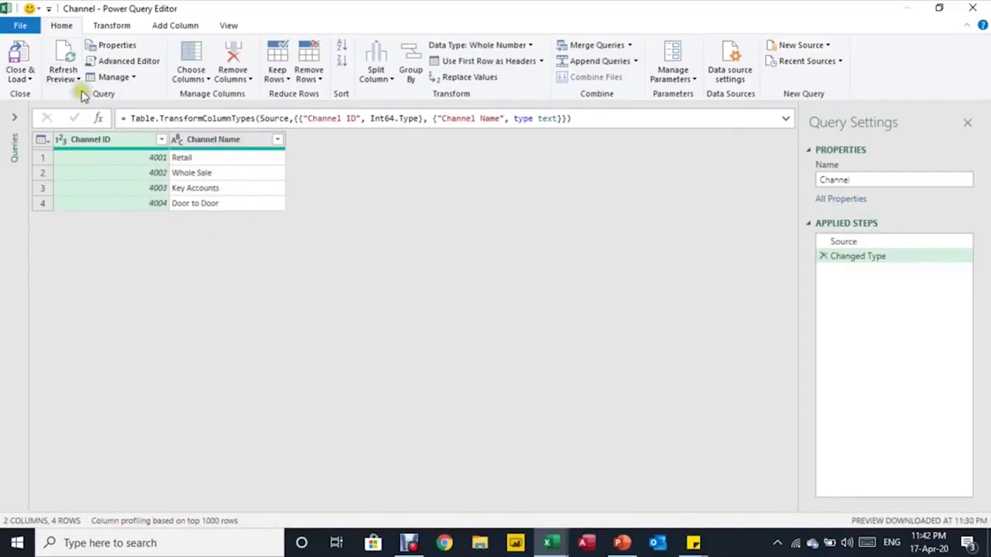
{"action": "left_click", "coordinate": [62, 57]}
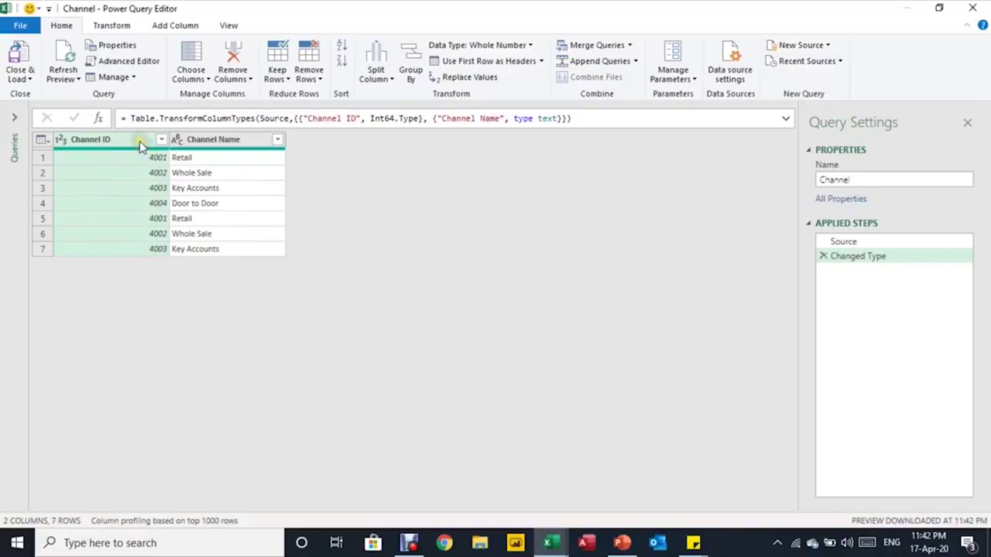
- Remove duplicate rows from the Channel query based on the Channel ID and Channel Name columns together
{"action": "left_click", "coordinate": [203, 140], "text": "ctrl"}
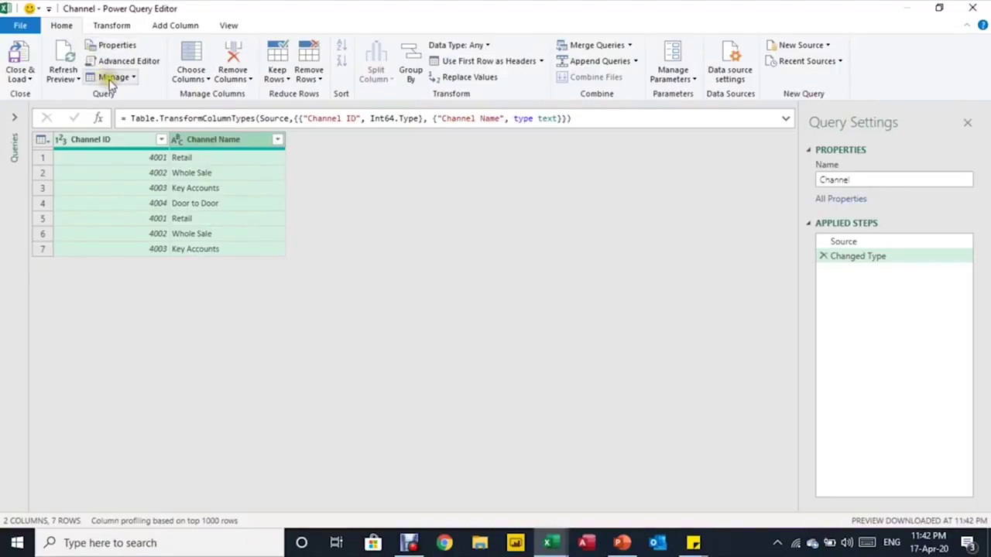
{"action": "left_click", "coordinate": [307, 80]}
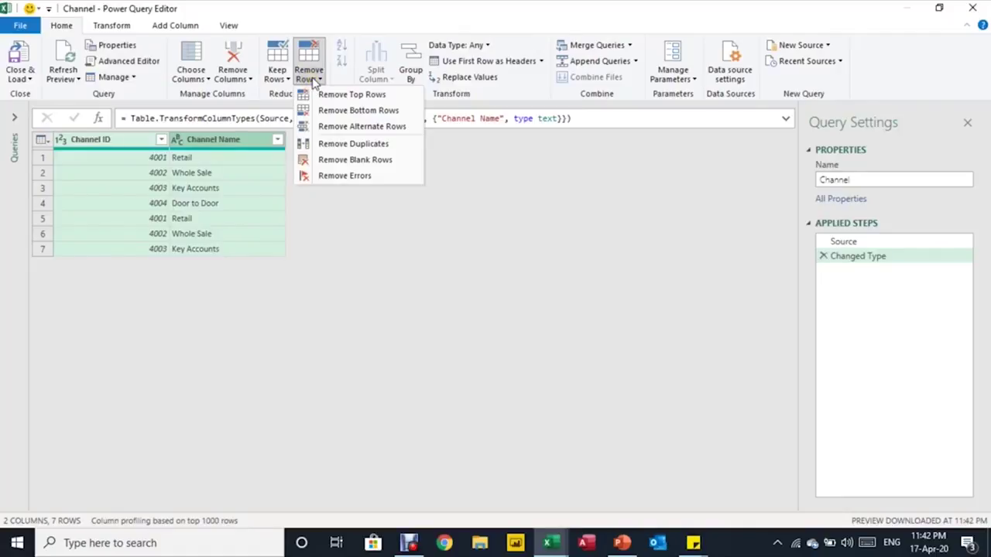
{"action": "left_click", "coordinate": [335, 147]}
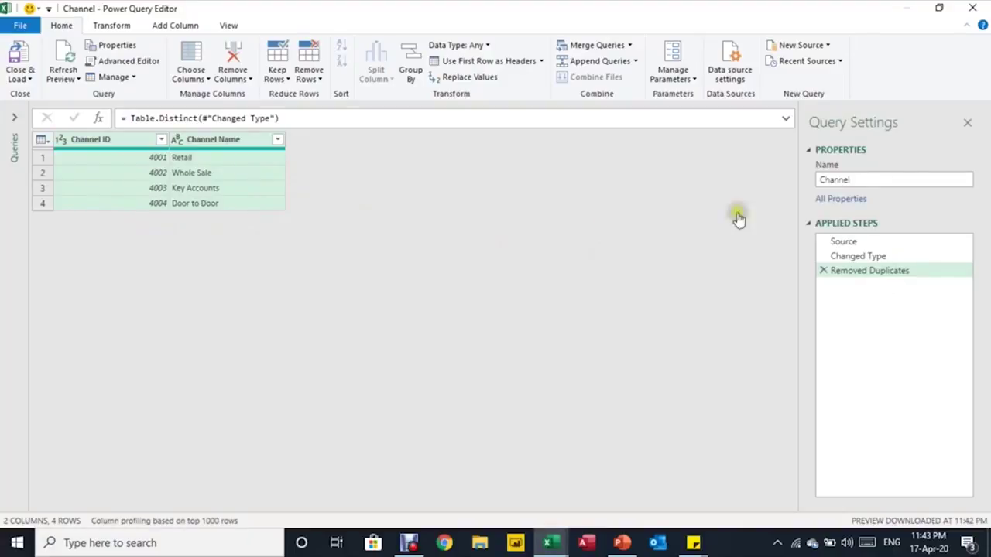
- Close the query editor keeping the Channel query changes, and refresh the Sales query's output table
{"action": "left_click", "coordinate": [977, 8]}
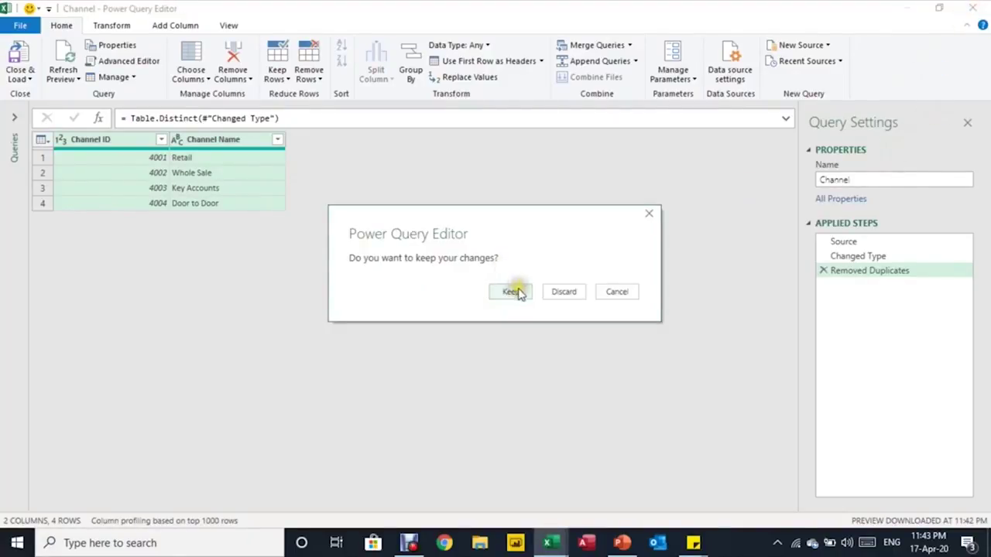
{"action": "left_click", "coordinate": [514, 291]}
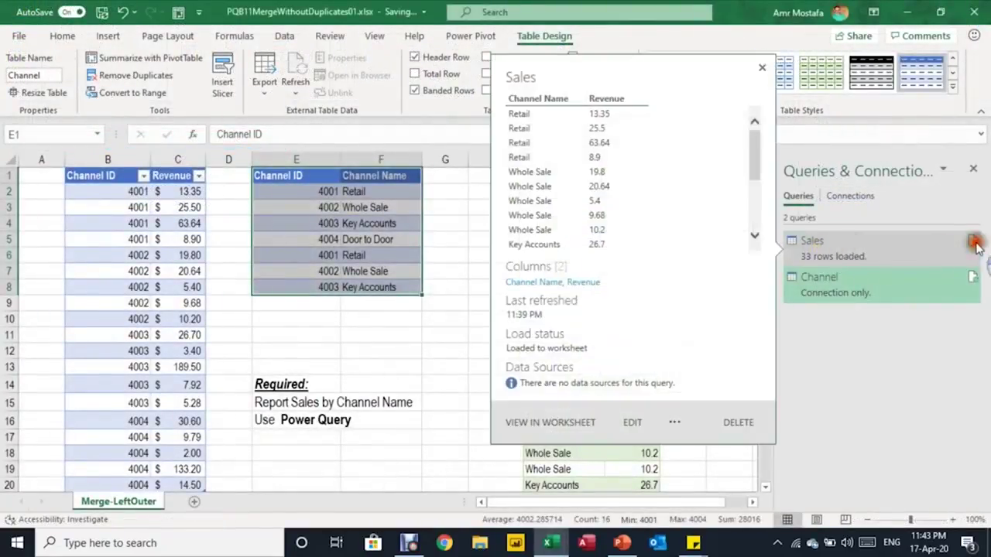
{"action": "left_click", "coordinate": [973, 243]}
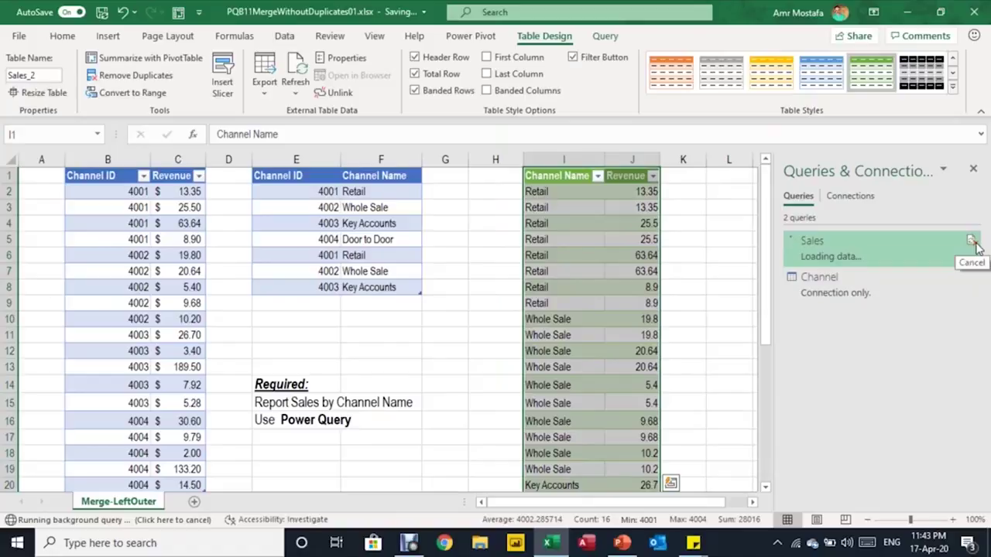
{"action": "mouse_move", "coordinate": [832, 256]}
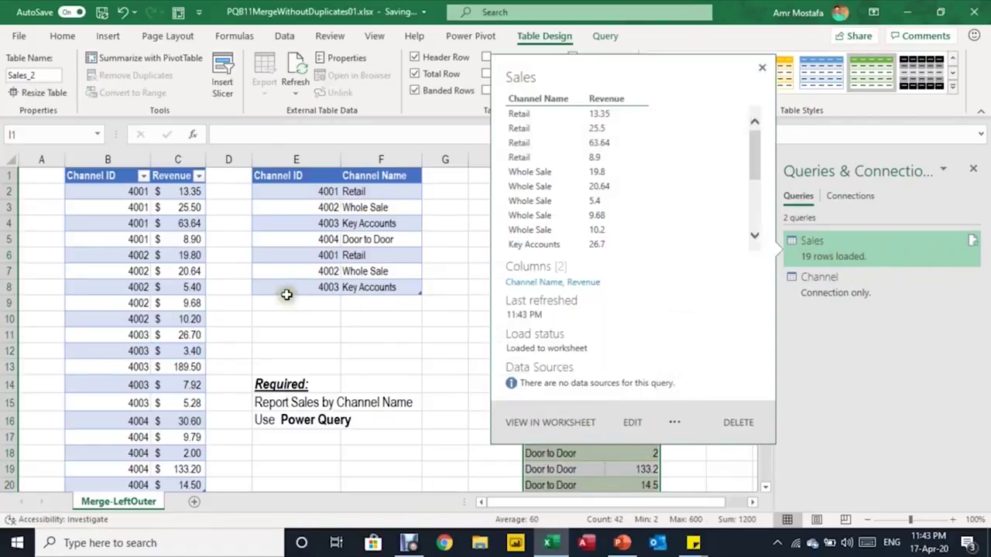
- Compare the refreshed Sales output table's total row with the source sales table's total, checking the channel rows above them
{"action": "left_click", "coordinate": [410, 349]}
{"action": "scroll", "coordinate": [503, 330], "scroll_direction": "down", "scroll_amount": 4}
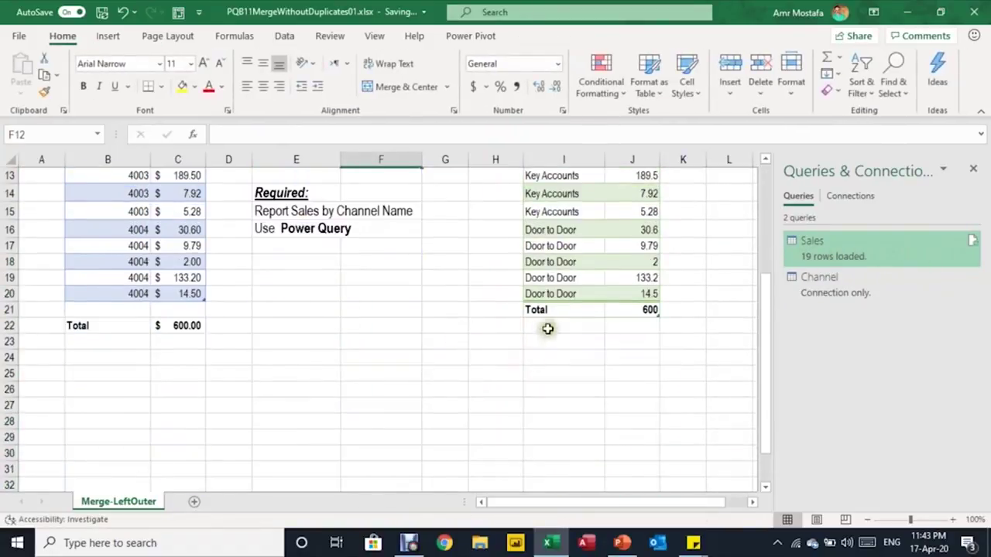
{"action": "left_click", "coordinate": [626, 309]}
{"action": "scroll", "coordinate": [645, 336], "scroll_direction": "up", "scroll_amount": 4}
{"action": "scroll", "coordinate": [542, 376], "scroll_direction": "down", "scroll_amount": 4}
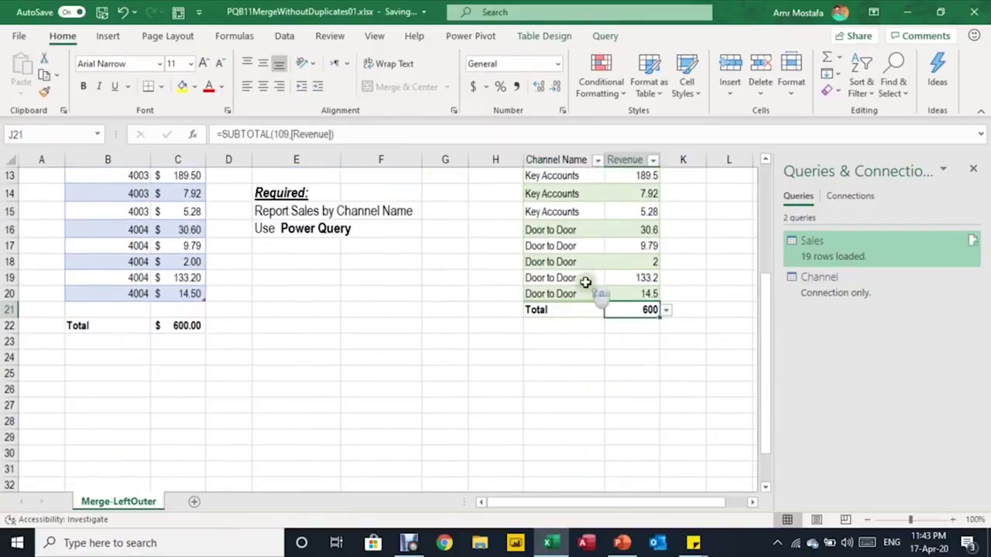
{"action": "scroll", "coordinate": [585, 282], "scroll_direction": "up", "scroll_amount": 4}
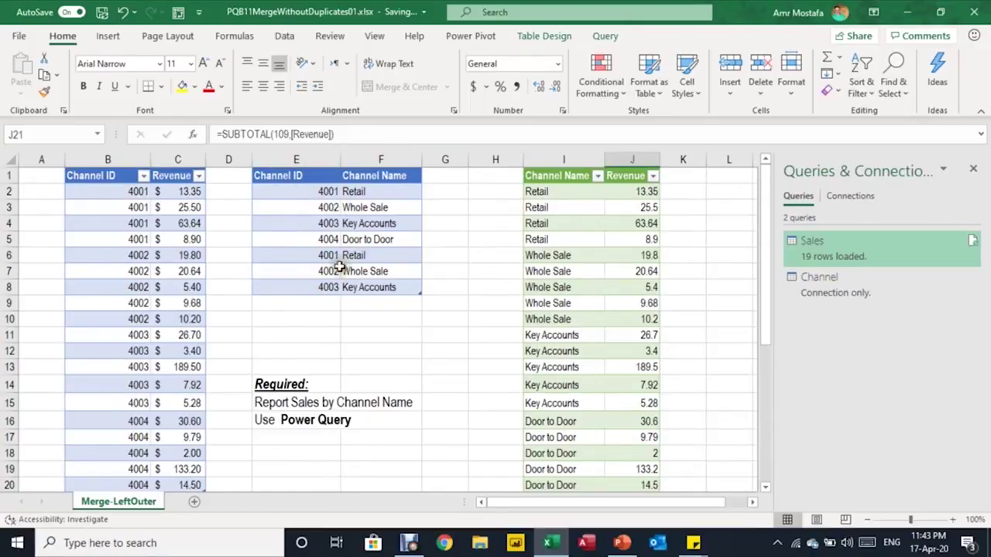
{"action": "scroll", "coordinate": [556, 250], "scroll_direction": "down", "scroll_amount": 3}
{"action": "scroll", "coordinate": [556, 252], "scroll_direction": "up", "scroll_amount": 3}
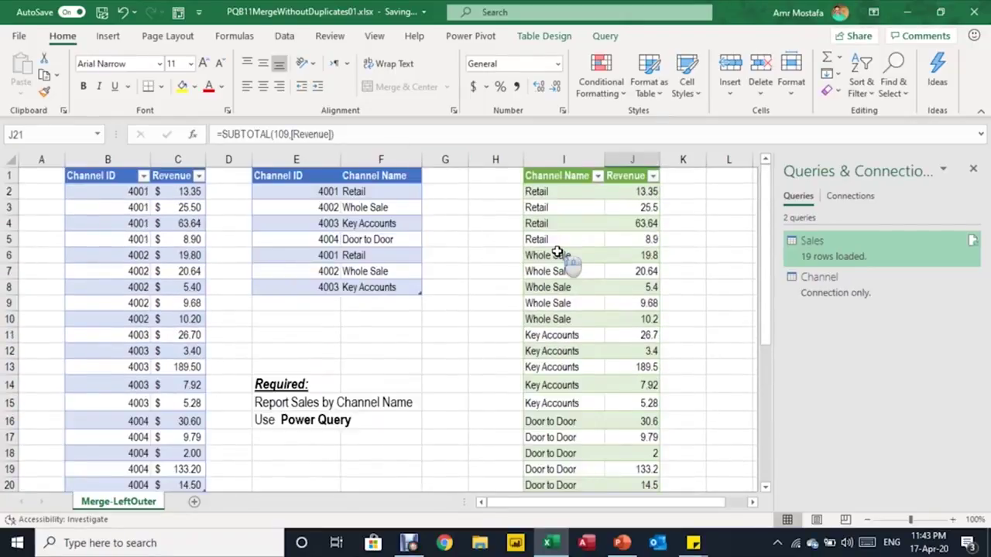
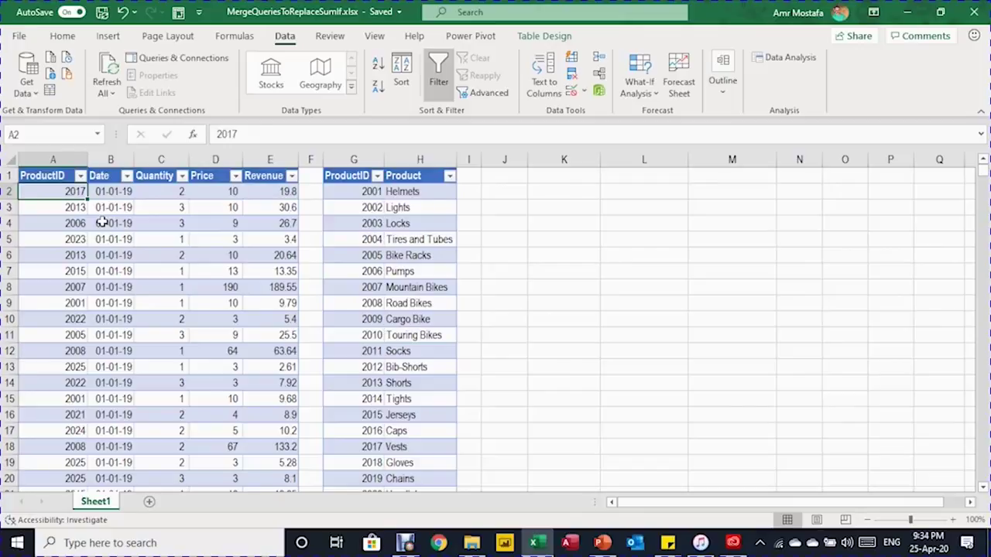
- Look through the columns of the sales table and the product lookup table on Sheet1 of MergeQueriesToReplaceSumIf.xlsx
{"action": "key", "text": "Right"}
{"action": "key", "text": "Right"}
{"action": "key", "text": "Right"}
{"action": "key", "text": "Right"}
{"action": "key", "text": "Right"}
{"action": "key", "text": "Right"}
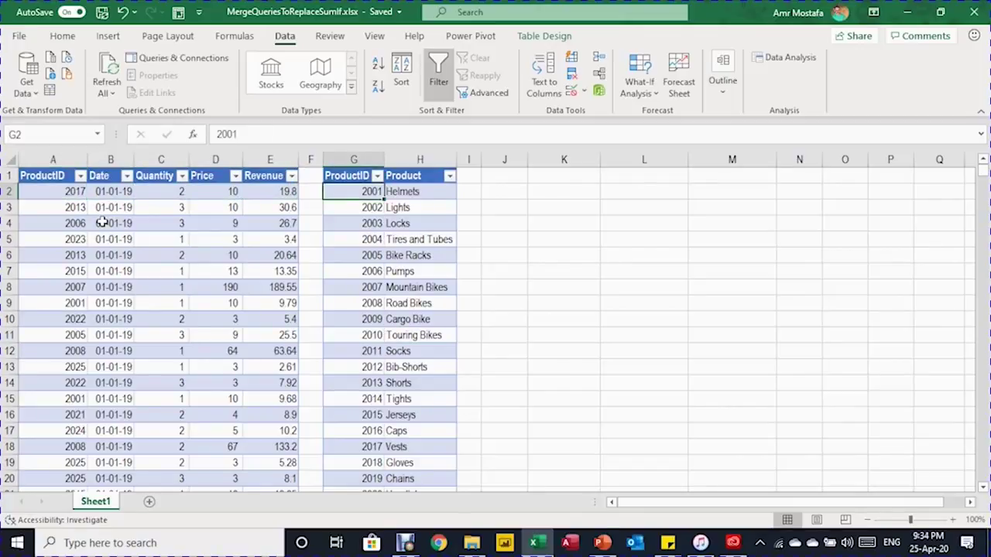
{"action": "key", "text": "Right"}
{"action": "key", "text": "ctrl+Down"}
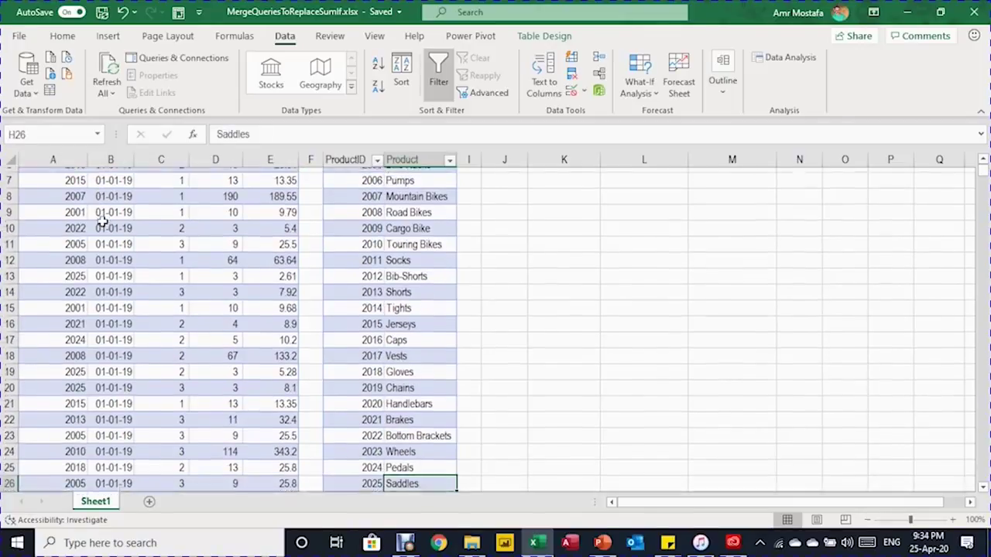
{"action": "key", "text": "Left"}
{"action": "key", "text": "Up"}
{"action": "key", "text": "Up"}
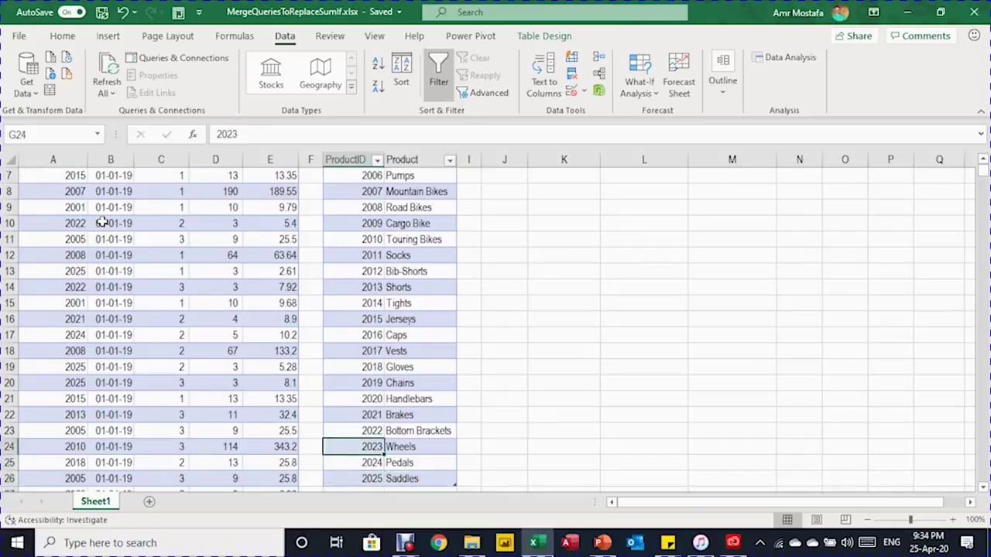
{"action": "key", "text": "ctrl+Up"}
{"action": "key", "text": "Left"}
{"action": "key", "text": "Left"}
{"action": "key", "text": "Left"}
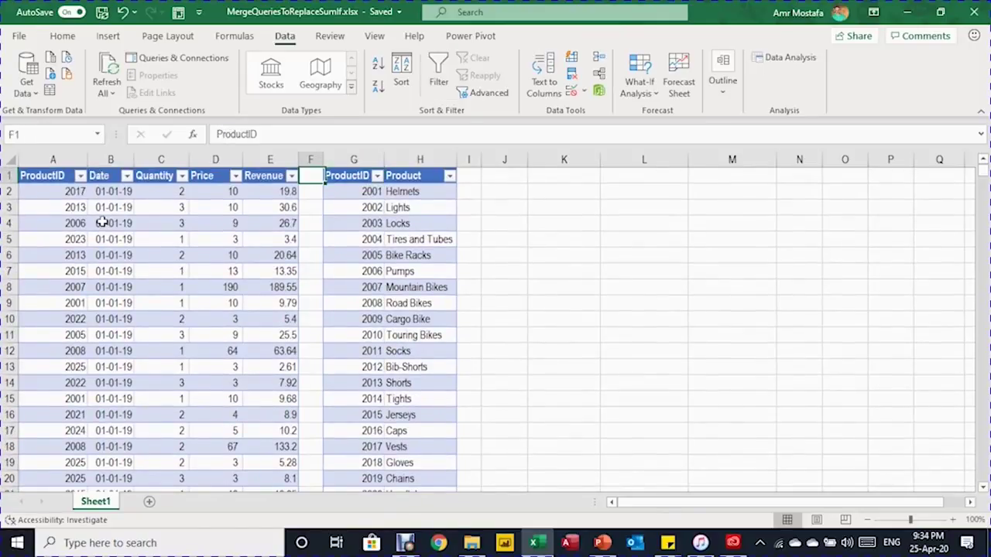
{"action": "key", "text": "Down"}
{"action": "key", "text": "Left"}
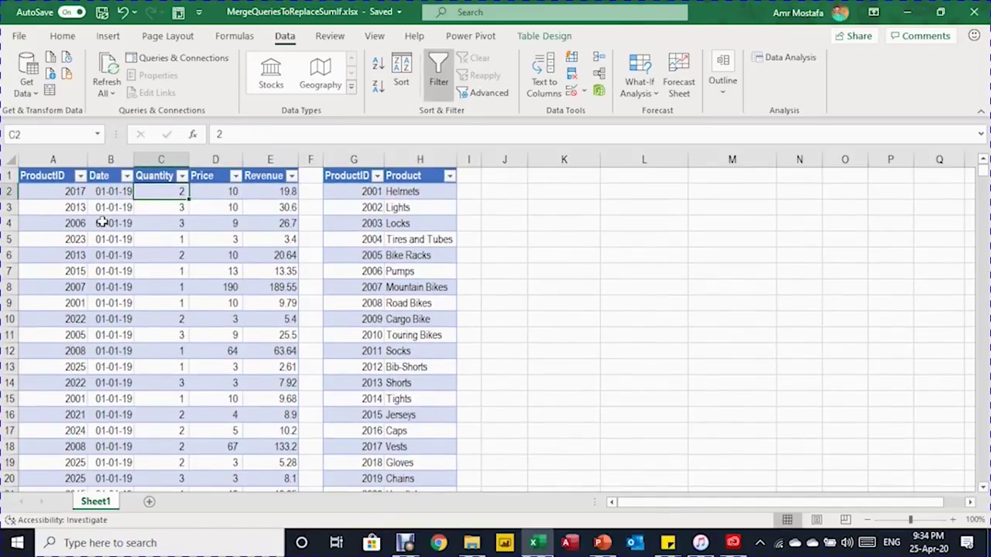
{"action": "key", "text": "Right"}
{"action": "key", "text": "Right"}
{"action": "key", "text": "Right"}
{"action": "key", "text": "Right"}
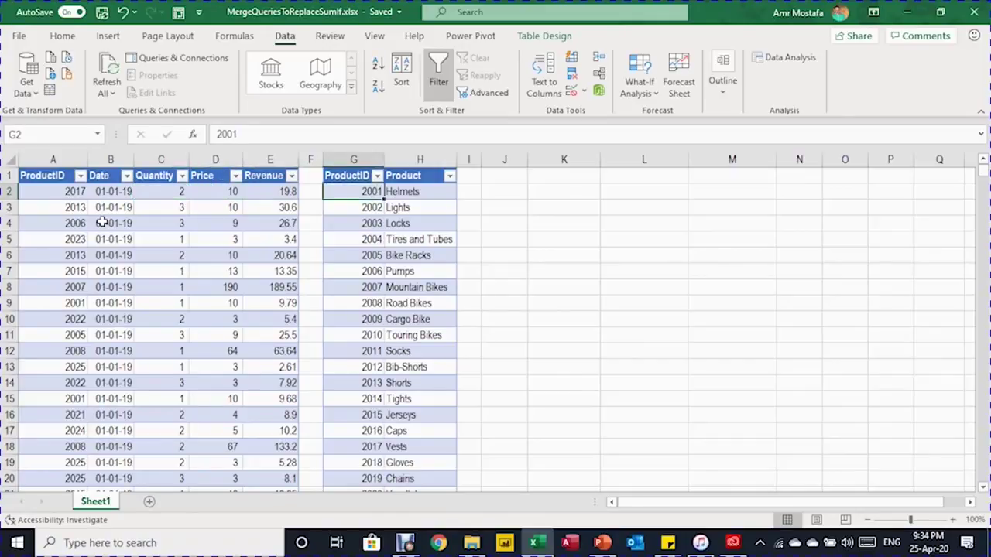
{"action": "key", "text": "Right"}
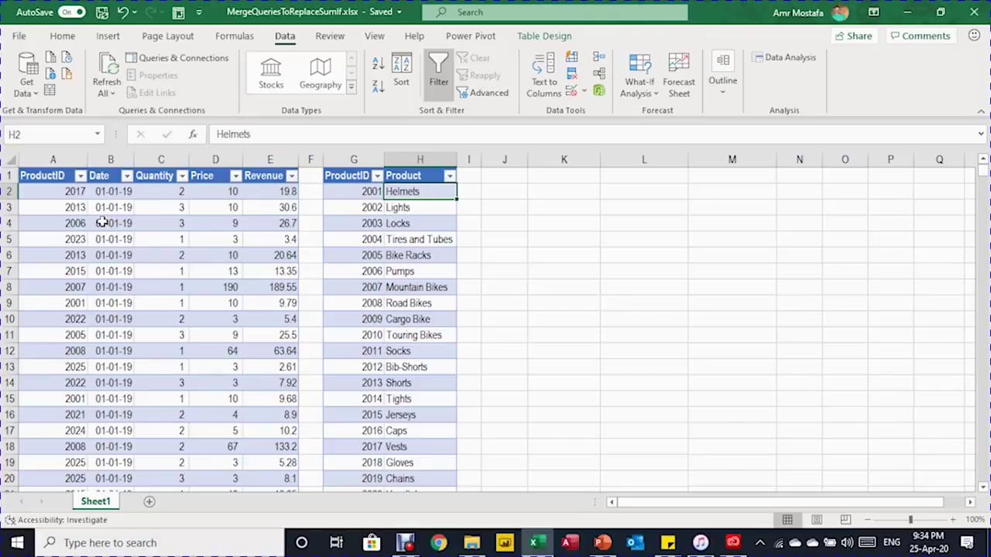
{"action": "key", "text": "Right"}
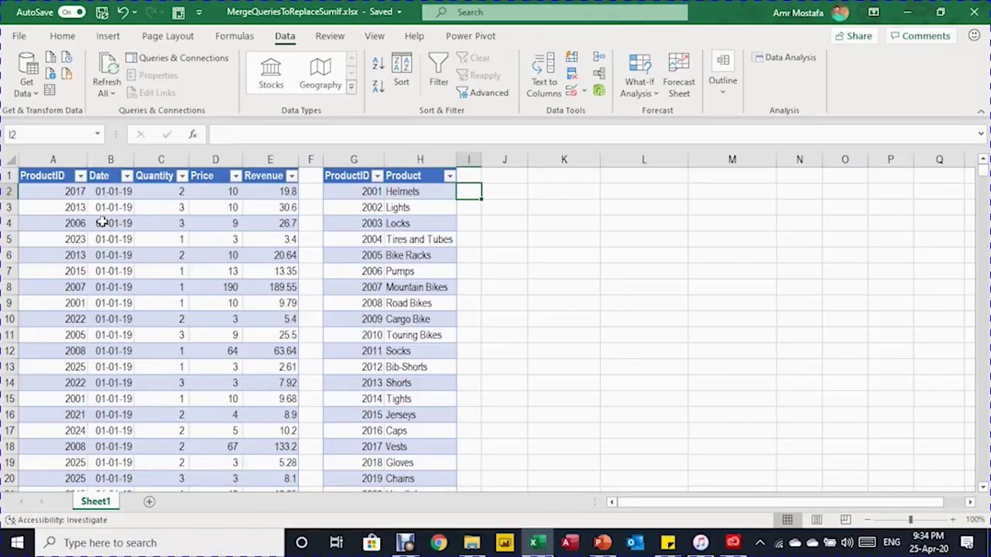
- Review the lookup table's Product column from its header through to the last product
{"action": "key", "text": "Left"}
{"action": "key", "text": "Down"}
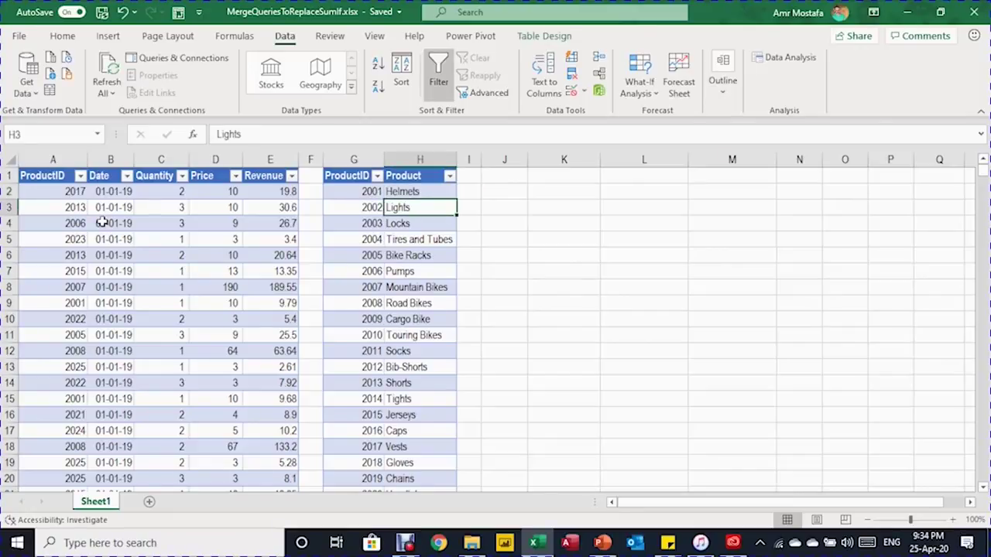
{"action": "key", "text": "Down"}
{"action": "key", "text": "Down"}
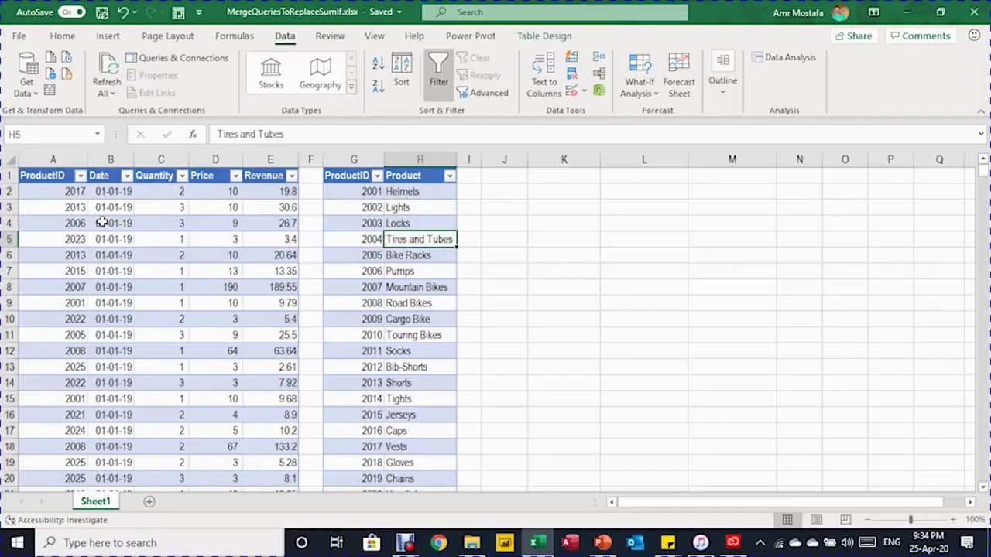
{"action": "key", "text": "ctrl+Down"}
{"action": "key", "text": "ctrl+Up"}
{"action": "key", "text": "shift+Down"}
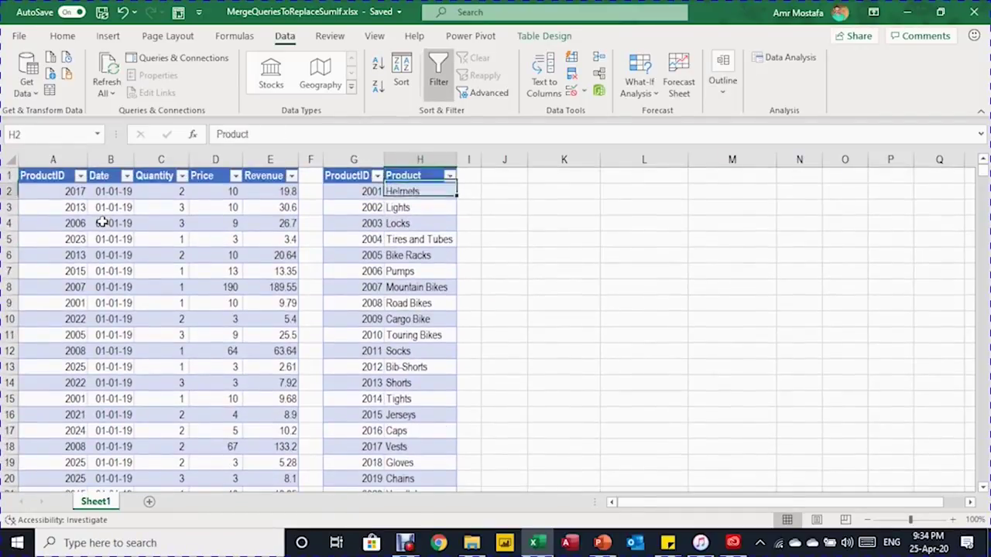
{"action": "key", "text": "Down"}
{"action": "key", "text": "ctrl+Down"}
{"action": "key", "text": "ctrl+Up"}
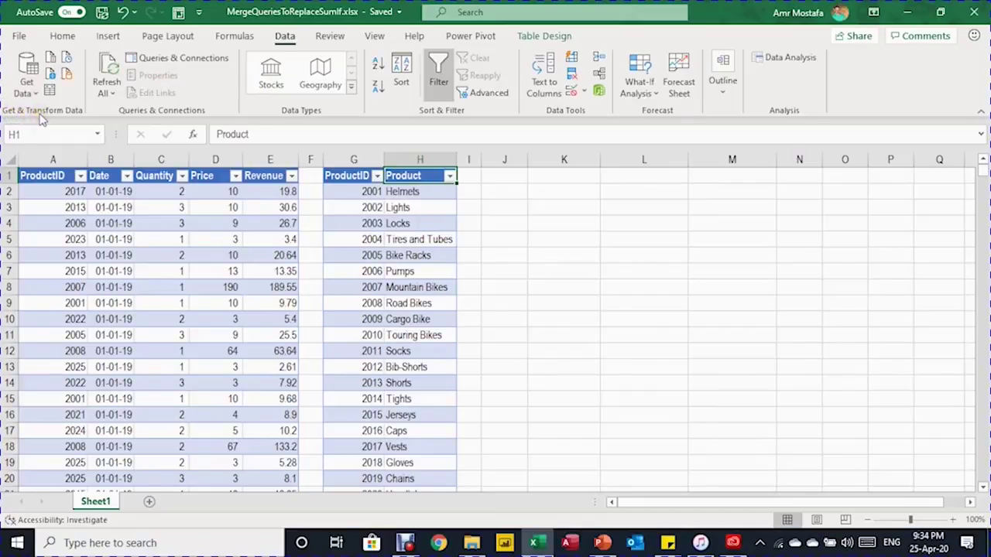
- Check the table names assigned to the sales table and the product lookup table
{"action": "left_click", "coordinate": [161, 254]}
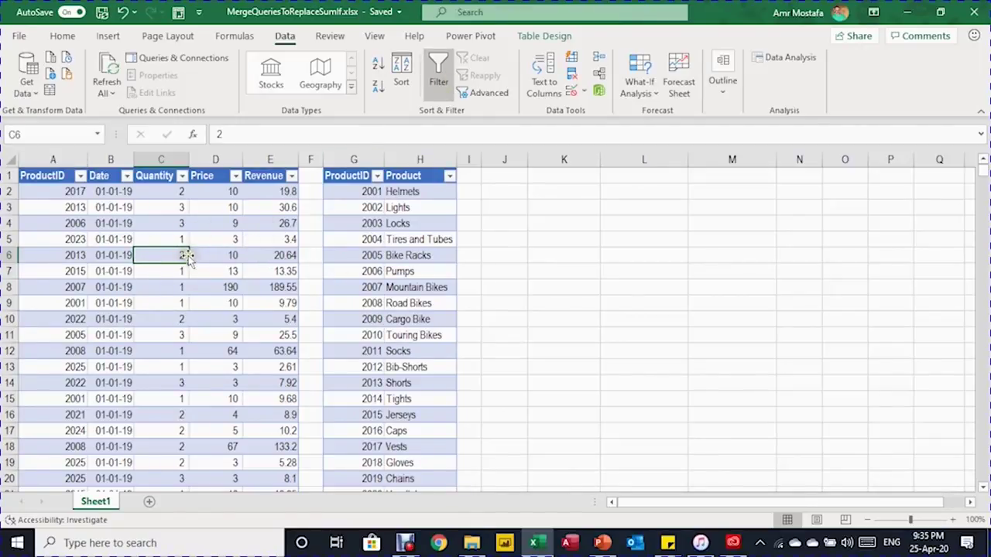
{"action": "left_click", "coordinate": [545, 36]}
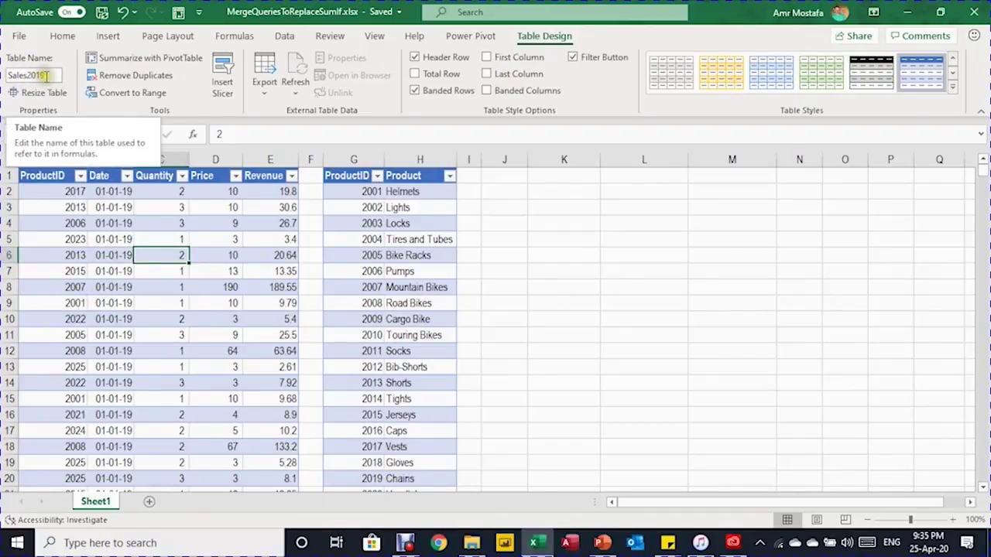
{"action": "left_click", "coordinate": [365, 239]}
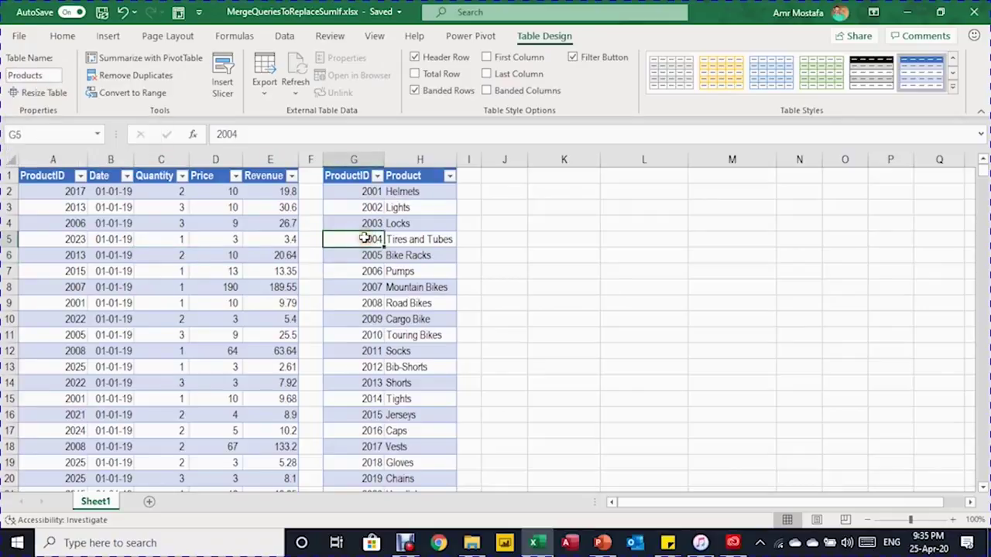
- Load the Sales2019 table into the Power Query Editor and inspect its Changed Type step
{"action": "left_click", "coordinate": [157, 239]}
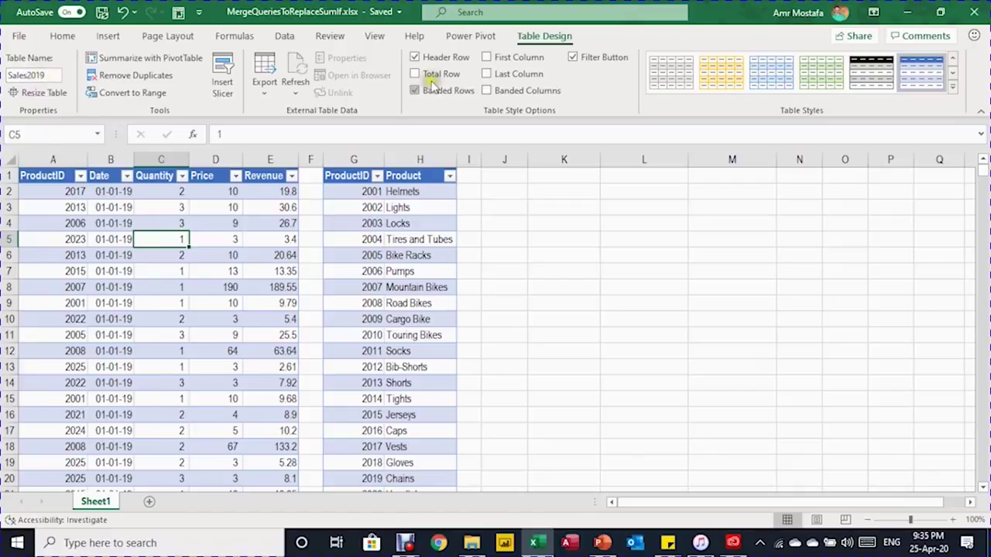
{"action": "left_click", "coordinate": [281, 35]}
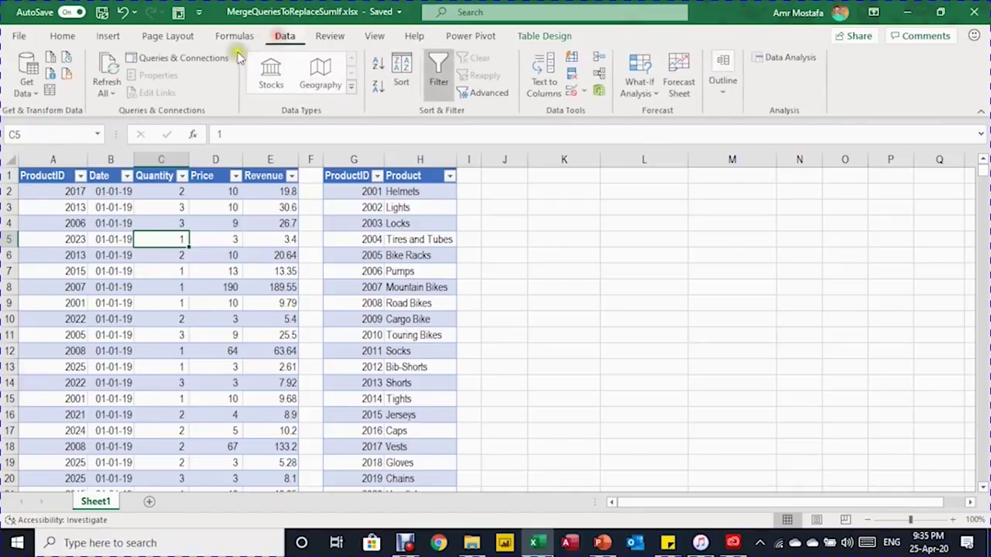
{"action": "left_click", "coordinate": [51, 92]}
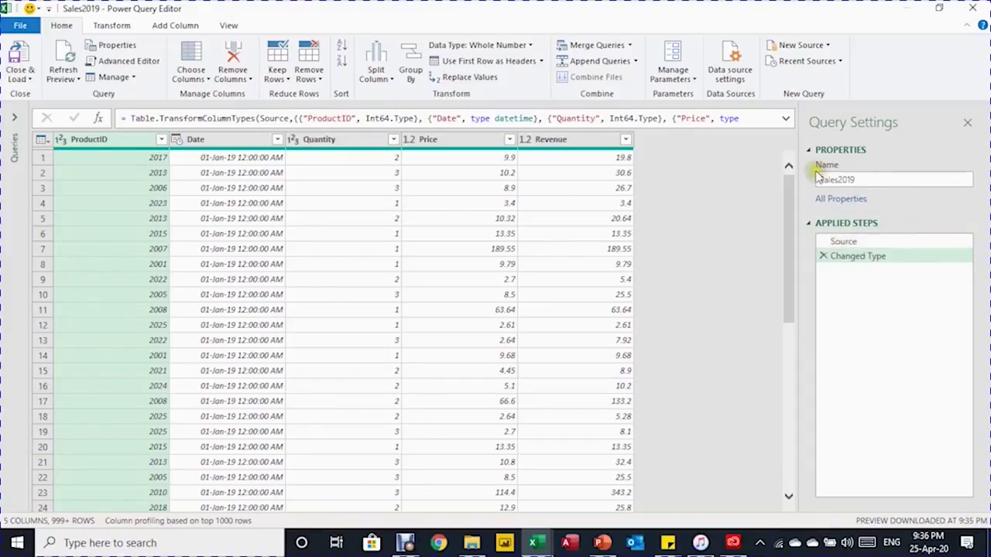
{"action": "left_click", "coordinate": [866, 263]}
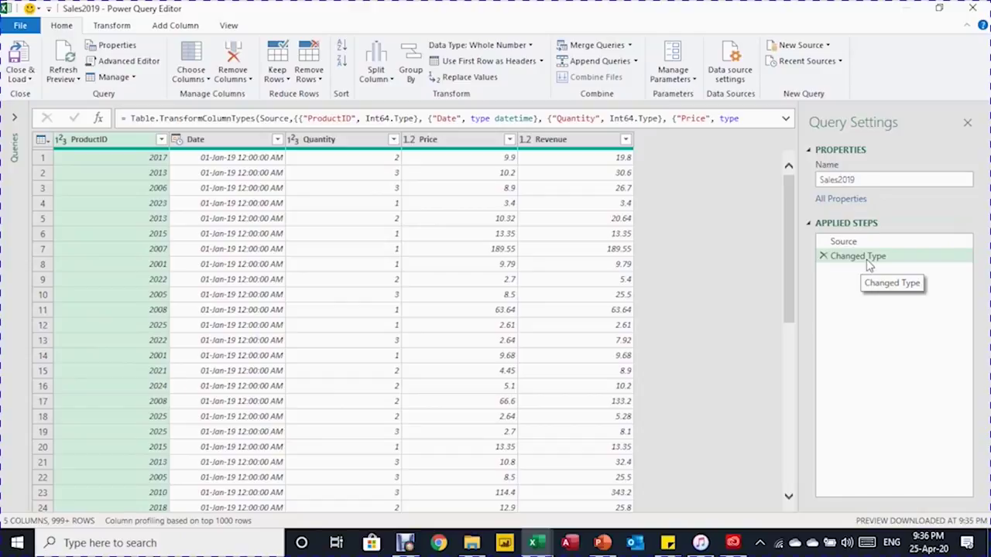
{"action": "left_click", "coordinate": [868, 263]}
{"action": "left_click", "coordinate": [867, 264]}
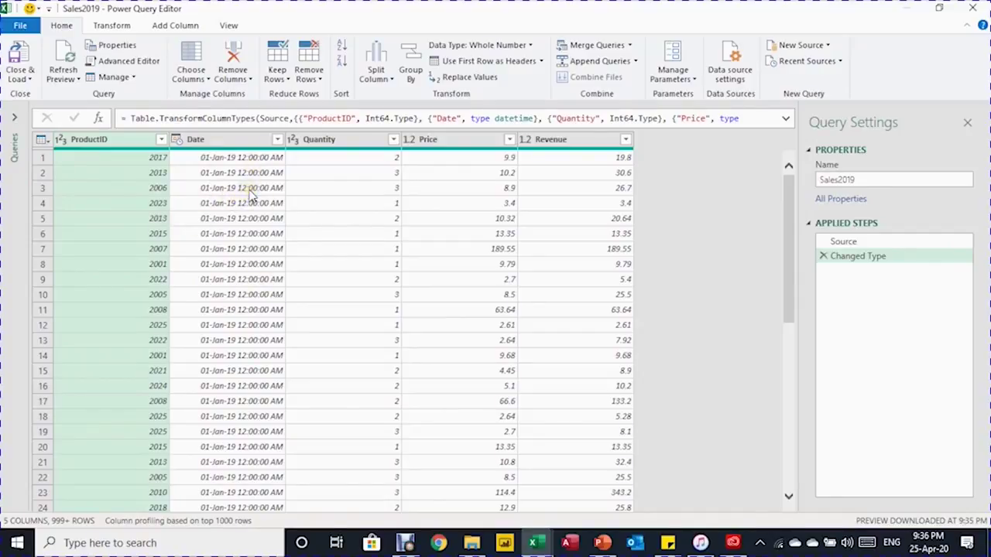
- Change the Sales2019 query's Date column type to Date, replacing the current type conversion
{"action": "left_click", "coordinate": [177, 145]}
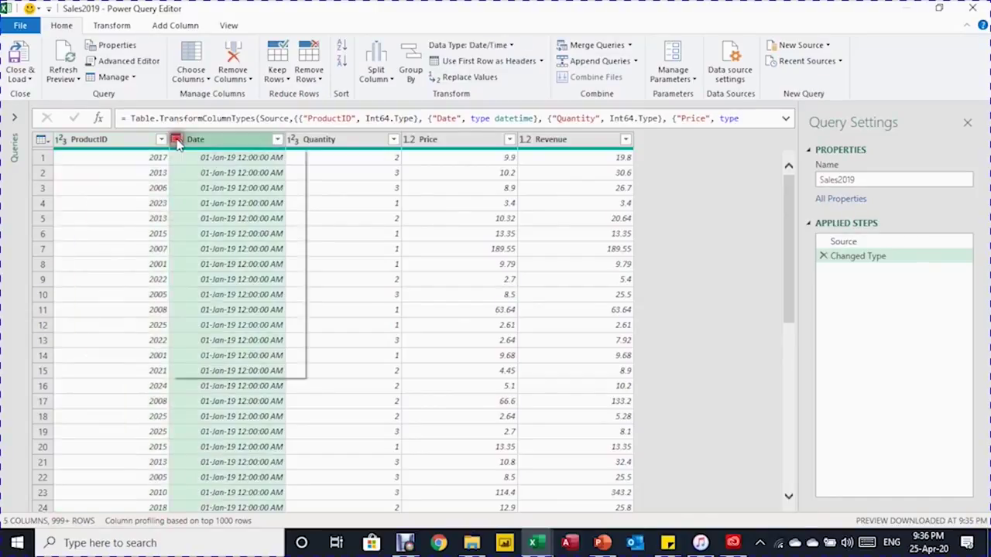
{"action": "left_click", "coordinate": [207, 242]}
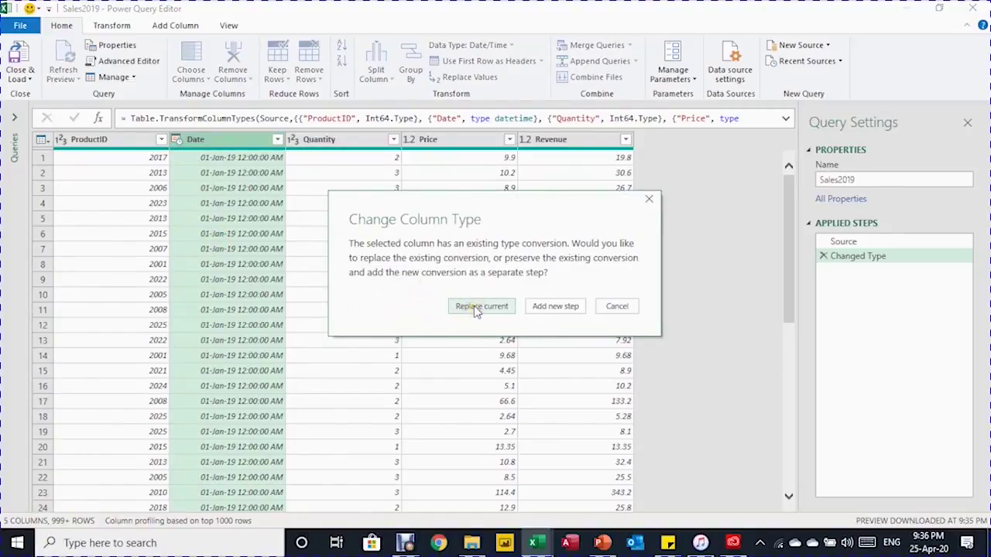
{"action": "left_click", "coordinate": [477, 307]}
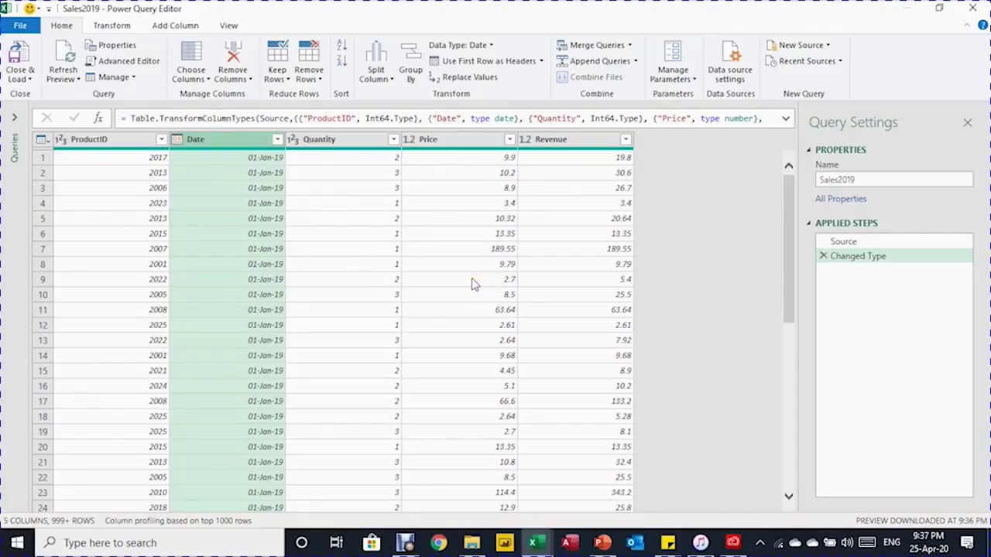
- Close the query editor and load the Sales2019 query as a connection only
{"action": "left_click", "coordinate": [25, 78]}
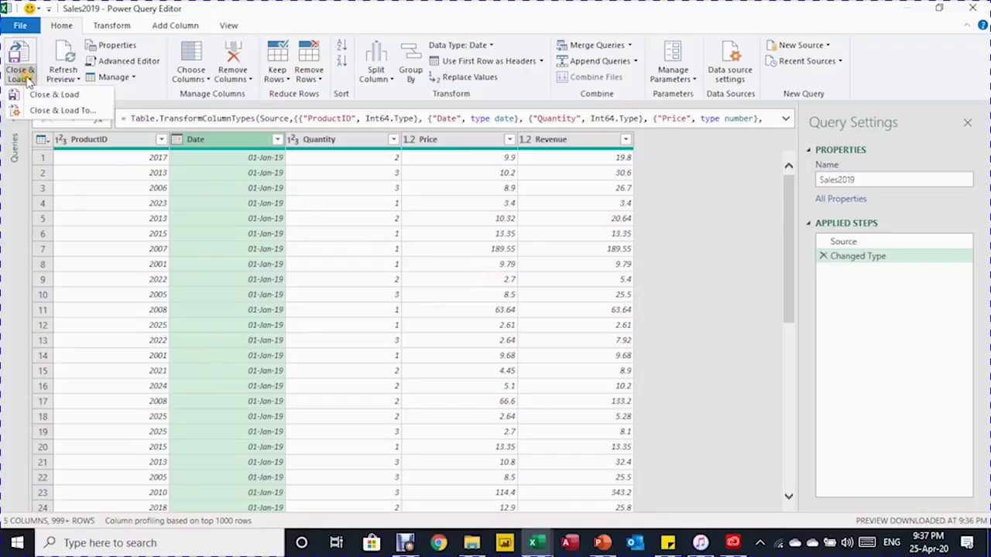
{"action": "left_click", "coordinate": [54, 94]}
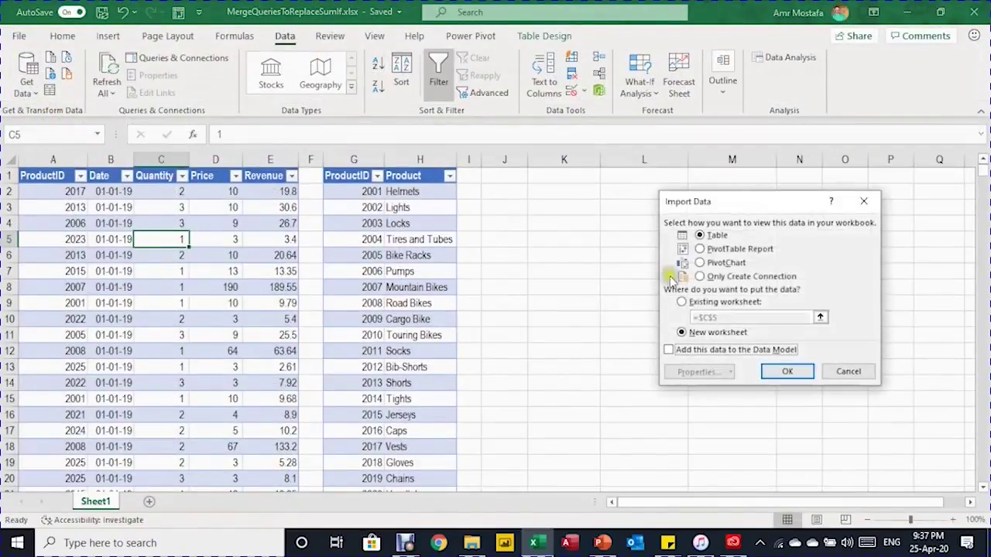
{"action": "left_click_drag", "start_coordinate": [726, 206], "coordinate": [723, 198]}
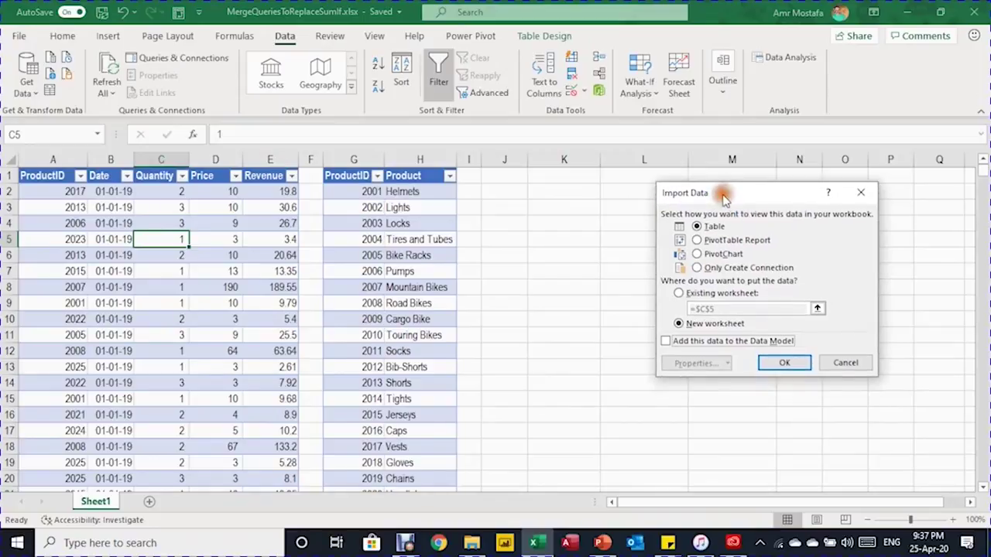
{"action": "left_click", "coordinate": [704, 268]}
{"action": "left_click", "coordinate": [784, 362]}
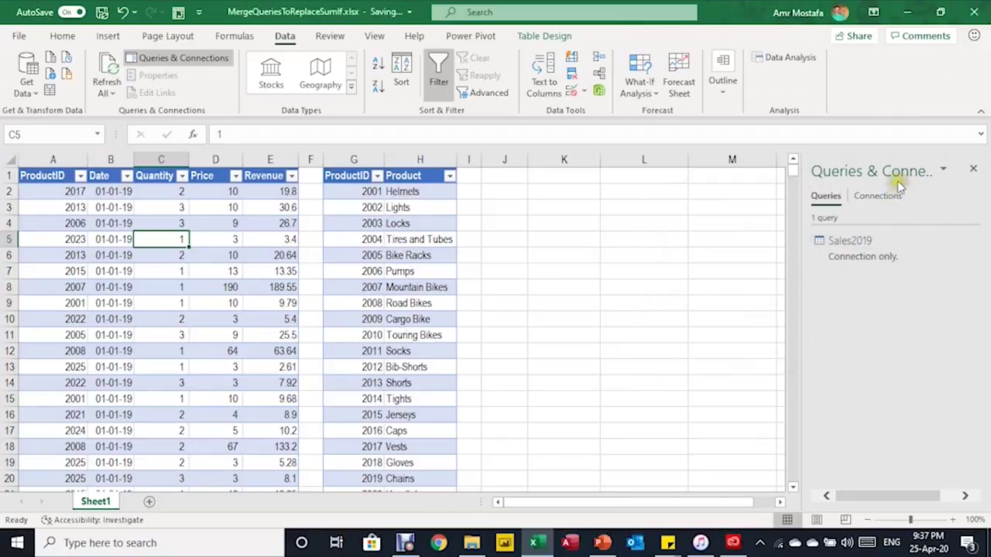
{"action": "mouse_move", "coordinate": [895, 257]}
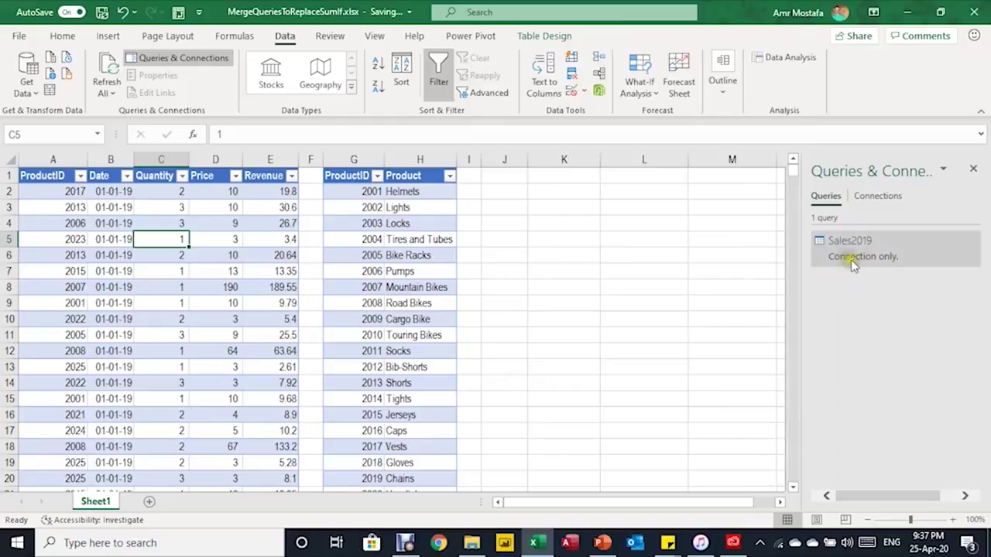
- Load the Products lookup table into the Power Query Editor
{"action": "left_click", "coordinate": [370, 221]}
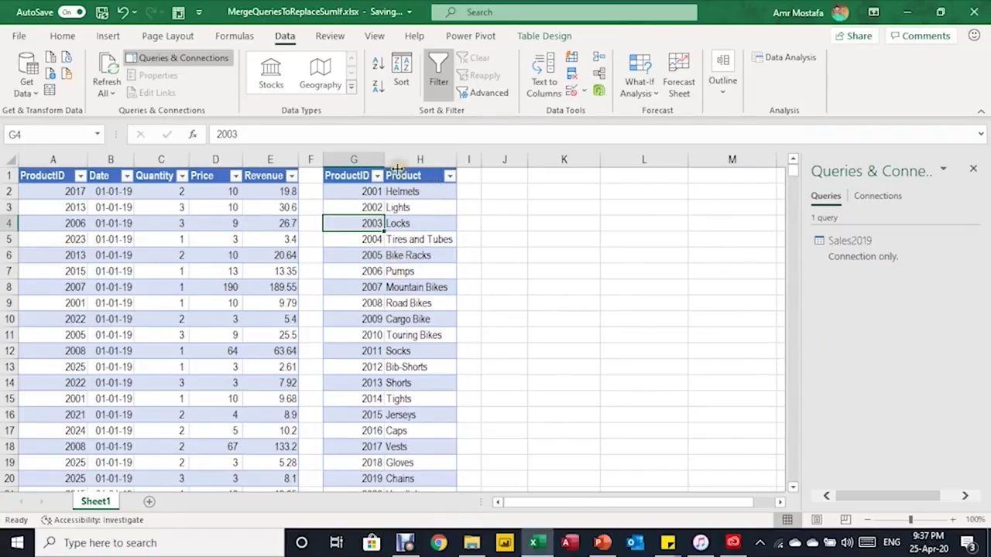
{"action": "left_click", "coordinate": [51, 92]}
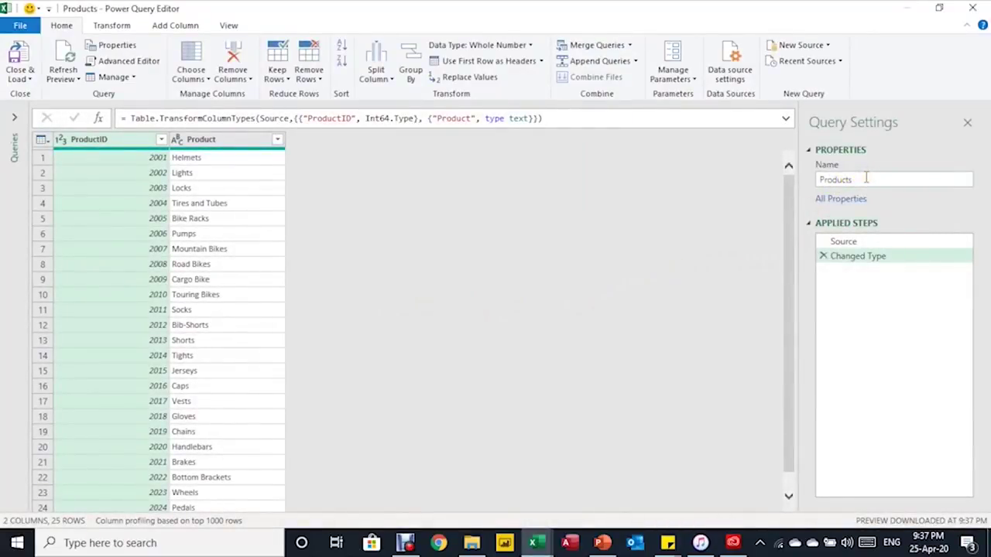
- Review the Products query's Changed Type step and look through its ProductID and Product rows
{"action": "left_click", "coordinate": [870, 256]}
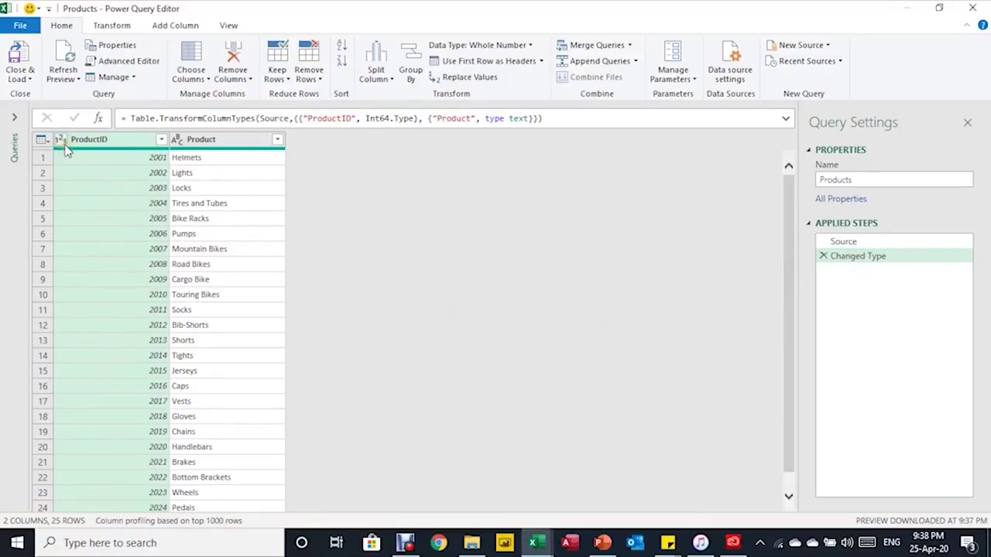
{"action": "left_click", "coordinate": [98, 151]}
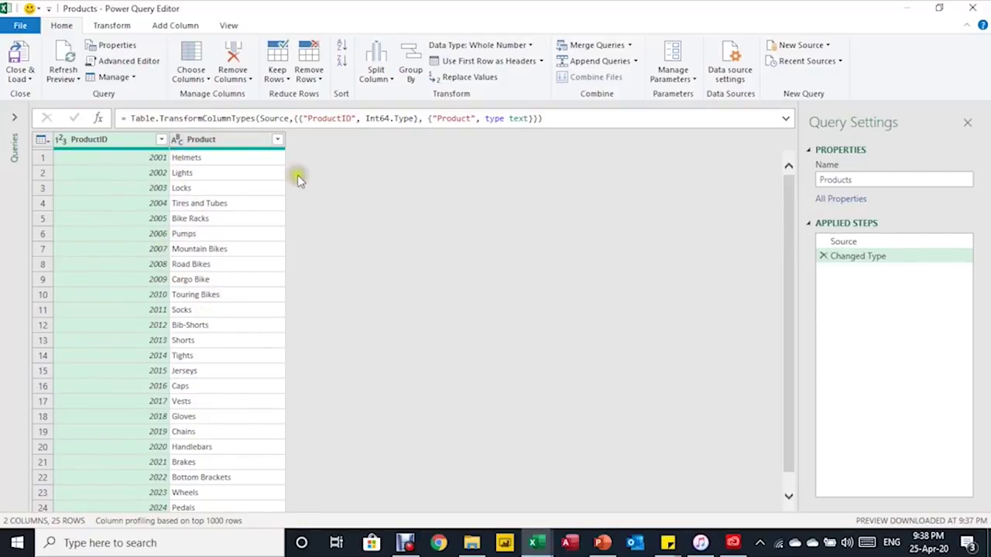
{"action": "scroll", "coordinate": [196, 260], "scroll_direction": "down", "scroll_amount": 1}
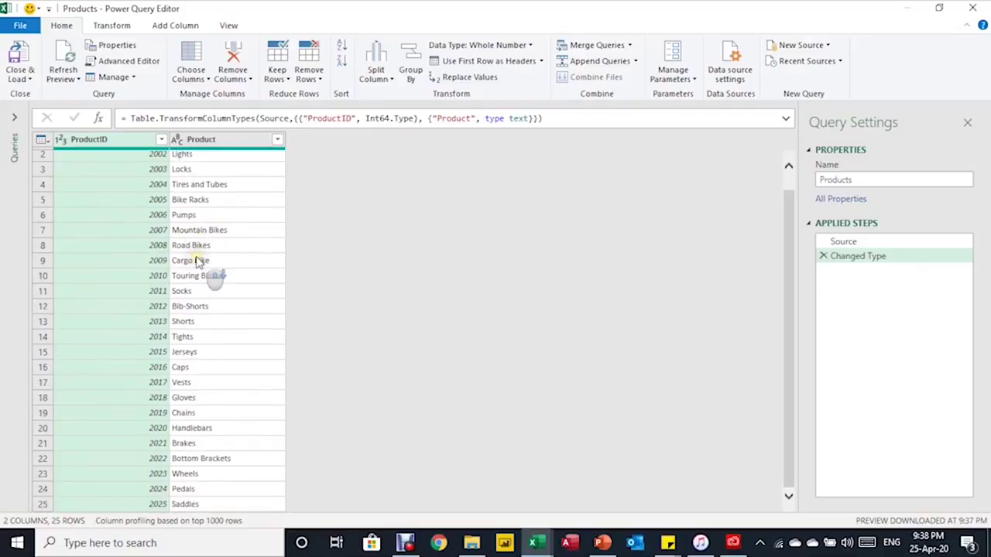
{"action": "scroll", "coordinate": [196, 260], "scroll_direction": "up", "scroll_amount": 1}
{"action": "scroll", "coordinate": [129, 170], "scroll_direction": "down", "scroll_amount": 1}
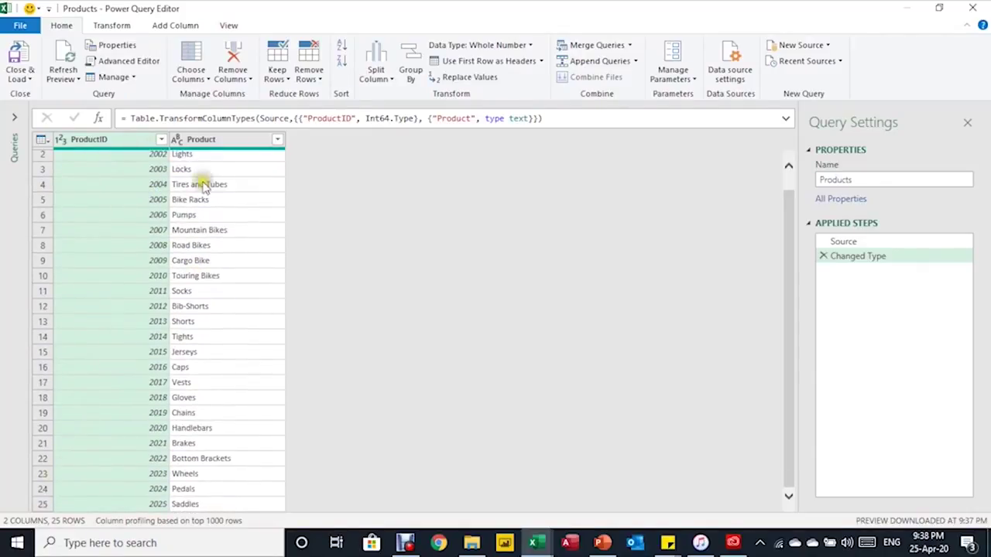
{"action": "scroll", "coordinate": [189, 175], "scroll_direction": "up", "scroll_amount": 1}
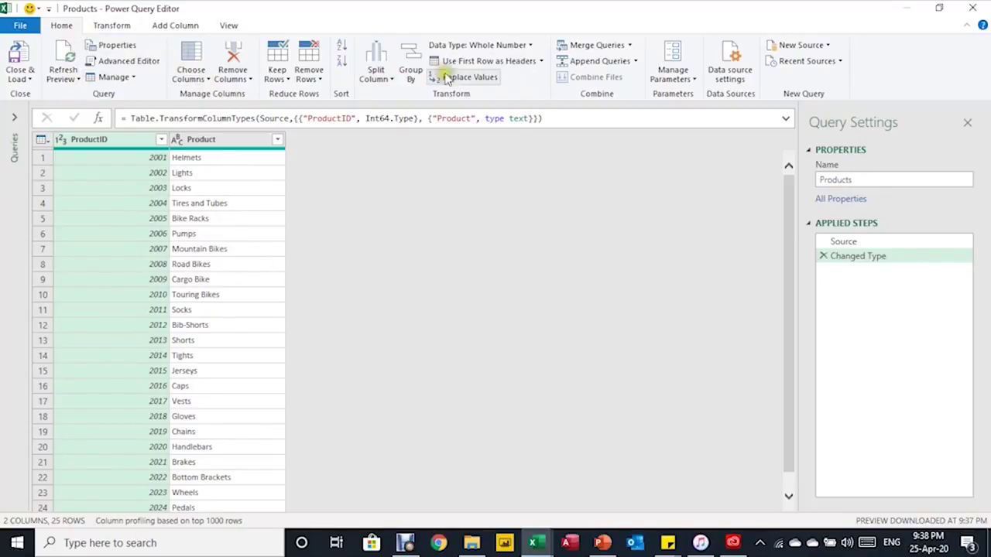
- Merge the Products query with Sales2019, matching on ProductID in both tables with a Left Outer join
{"action": "left_click", "coordinate": [590, 46]}
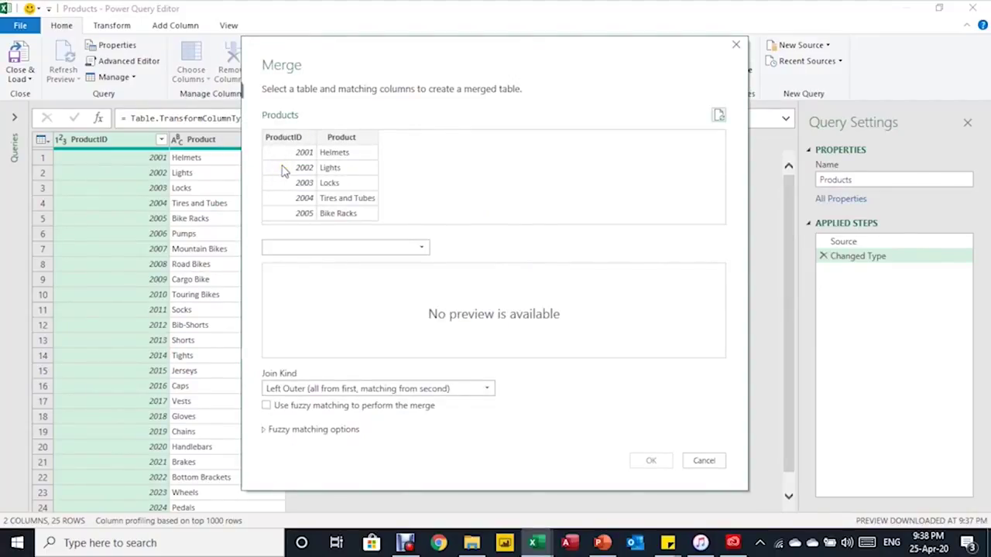
{"action": "left_click_drag", "start_coordinate": [365, 44], "coordinate": [458, 44]}
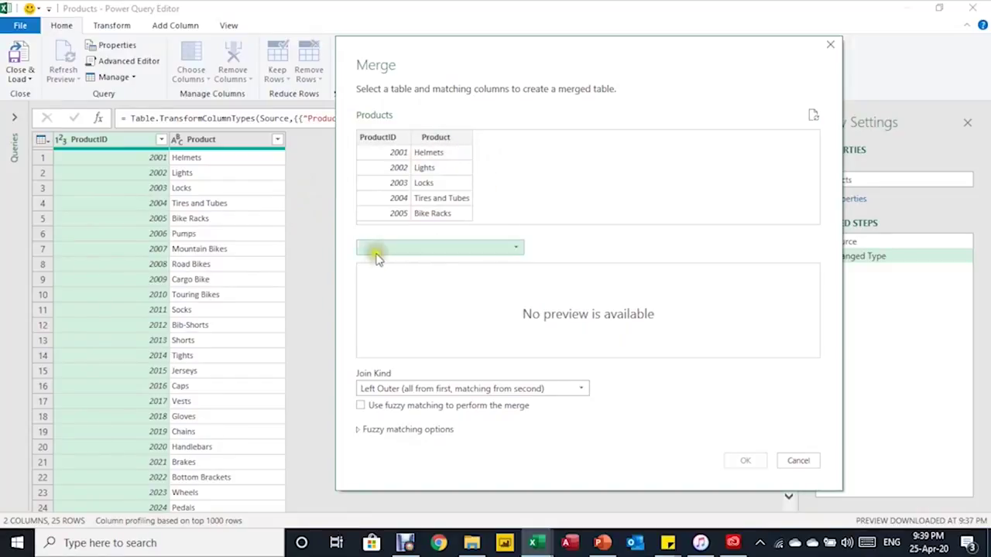
{"action": "left_click", "coordinate": [447, 248]}
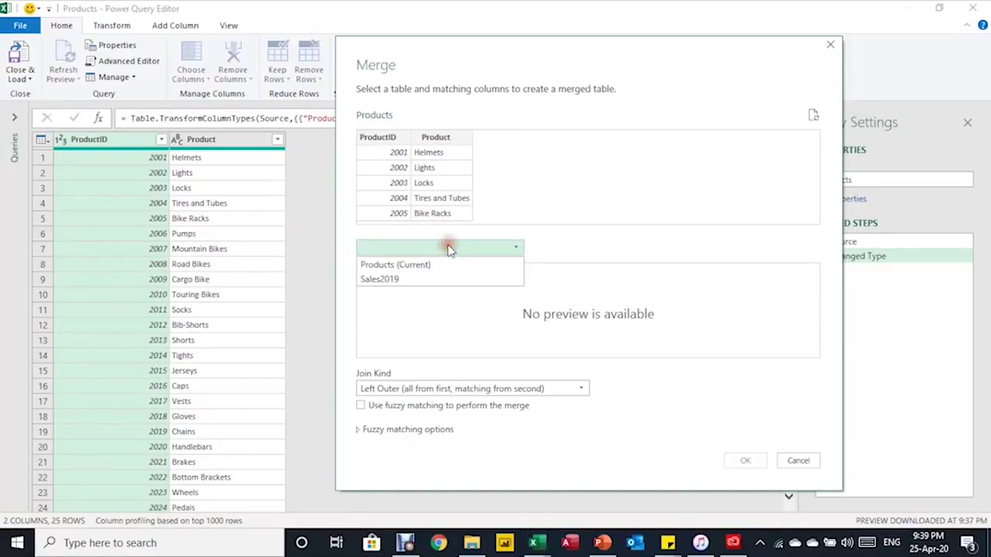
{"action": "left_click", "coordinate": [440, 278]}
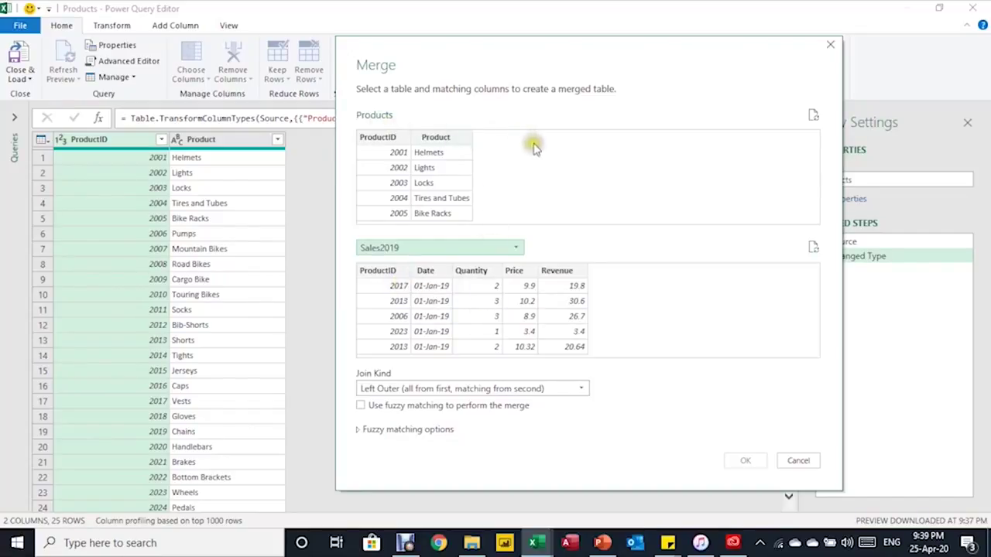
{"action": "left_click", "coordinate": [377, 138]}
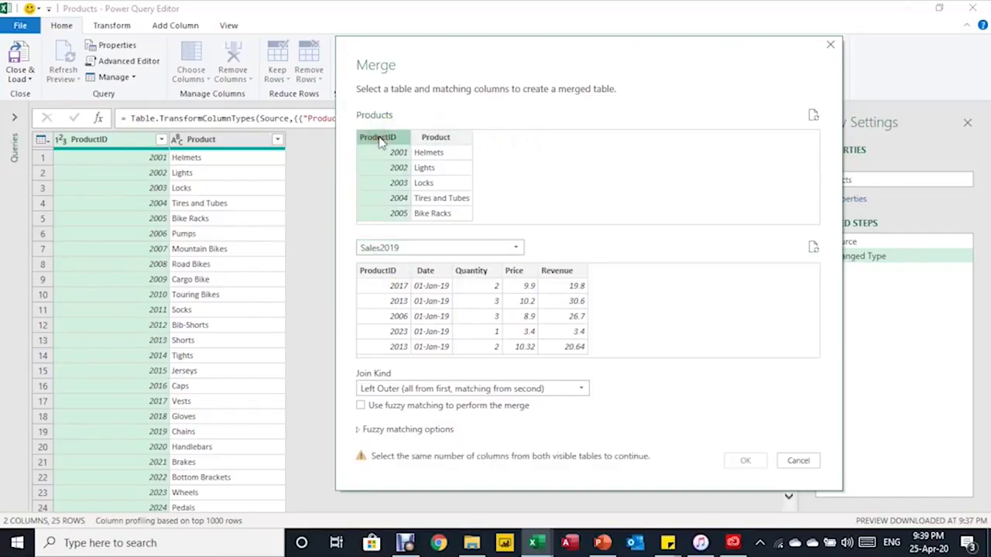
{"action": "left_click", "coordinate": [389, 273]}
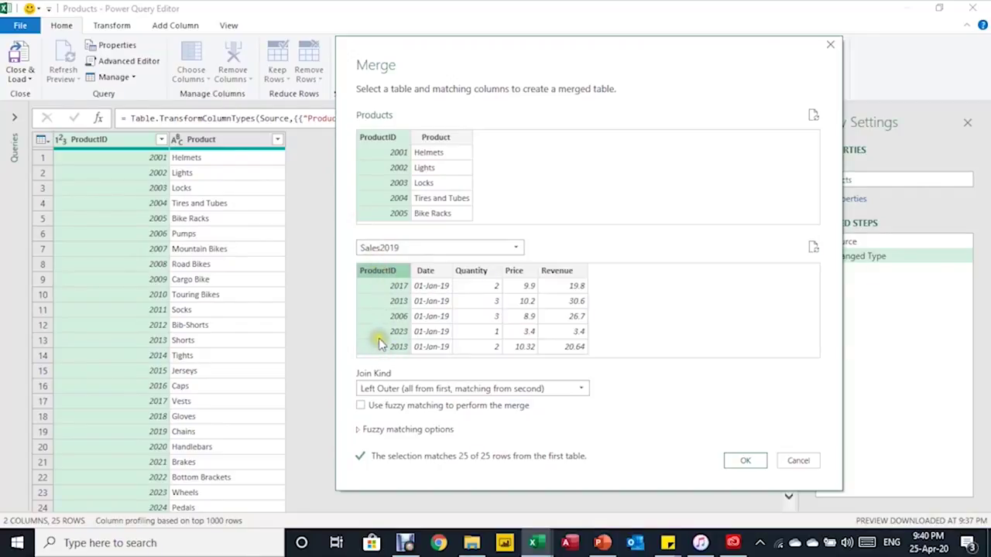
{"action": "left_click", "coordinate": [742, 462]}
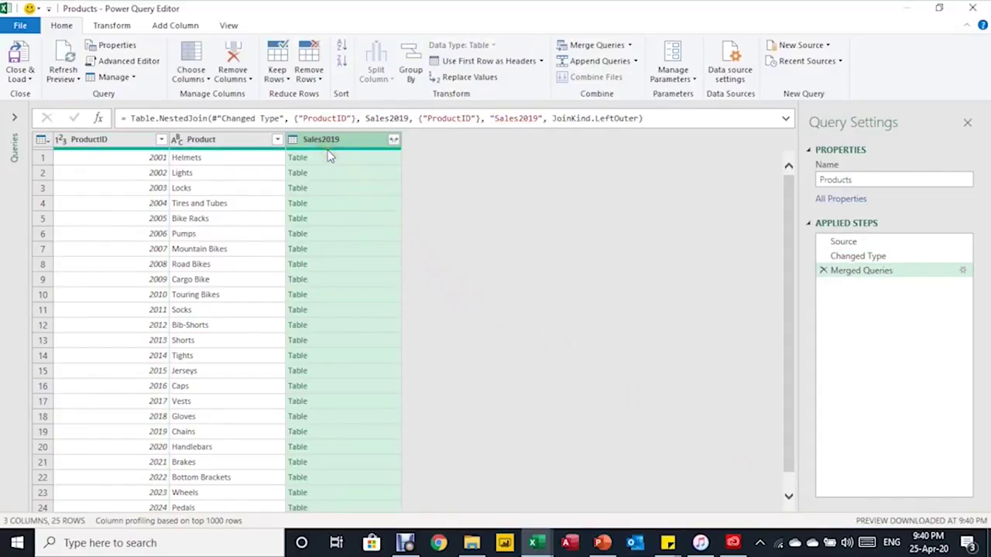
- Drill into the Helmets row's nested Sales2019 table and remove the navigation step this adds
{"action": "left_click", "coordinate": [380, 158]}
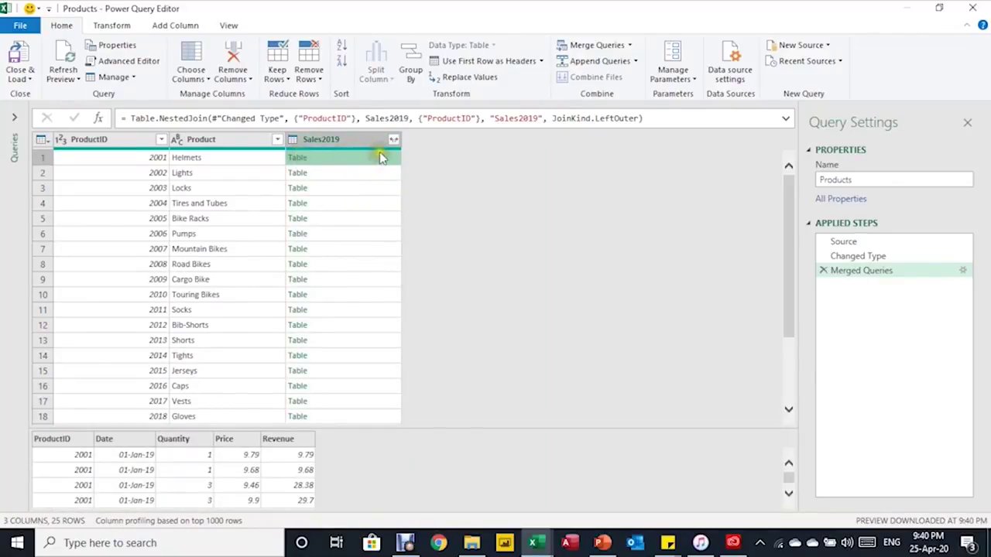
{"action": "left_click", "coordinate": [297, 159]}
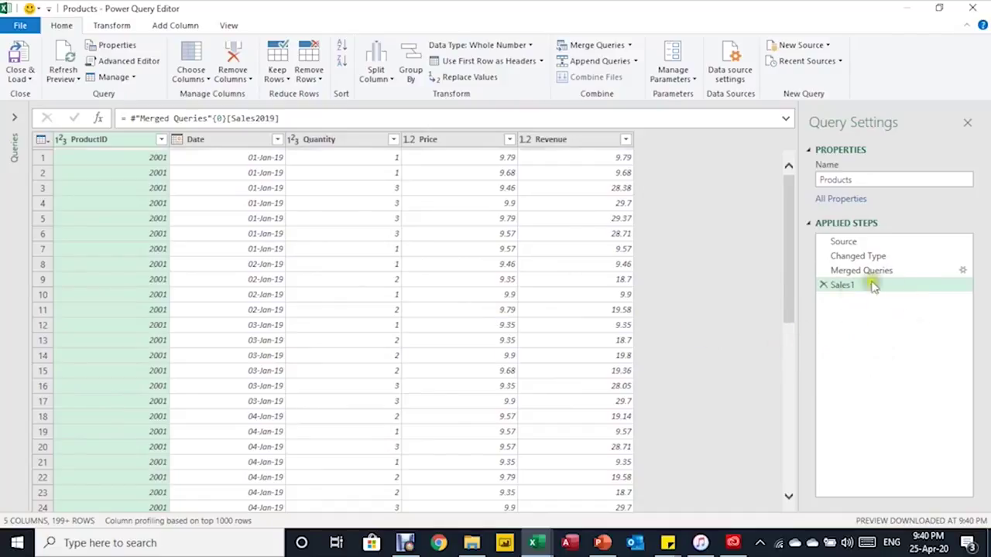
{"action": "left_click", "coordinate": [823, 285]}
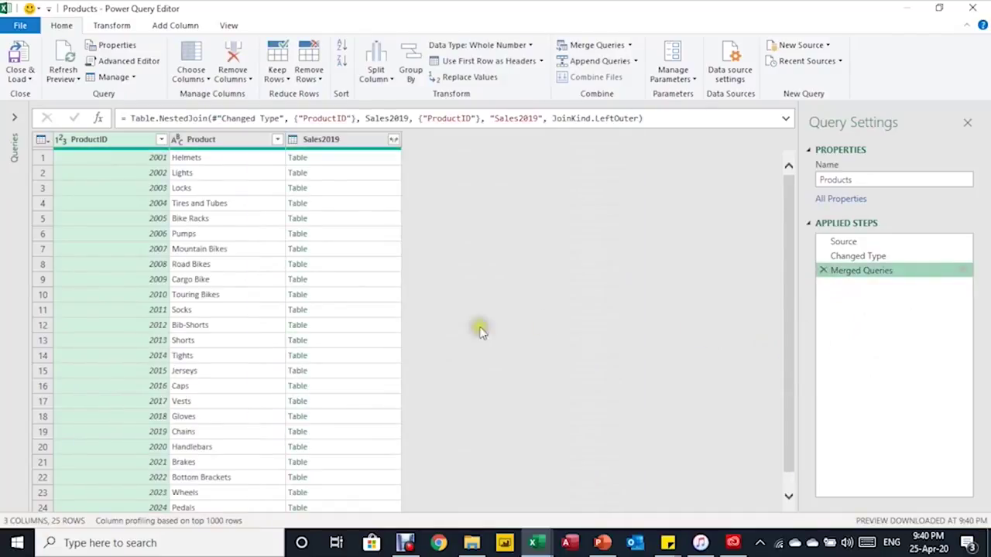
- Preview the Helmets row's nested Sales2019 table and look through its matching sales records
{"action": "left_click", "coordinate": [385, 160]}
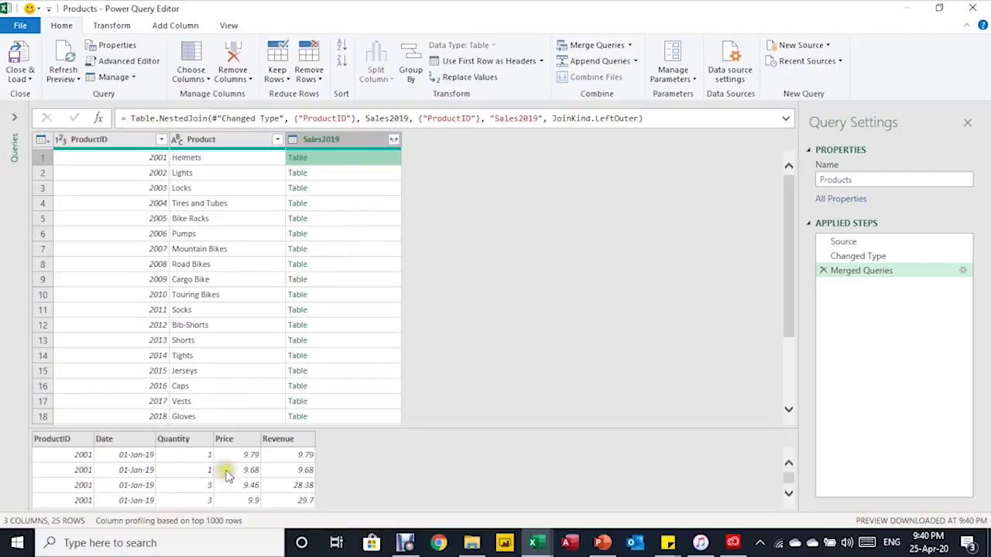
{"action": "scroll", "coordinate": [226, 475], "scroll_direction": "down", "scroll_amount": 6}
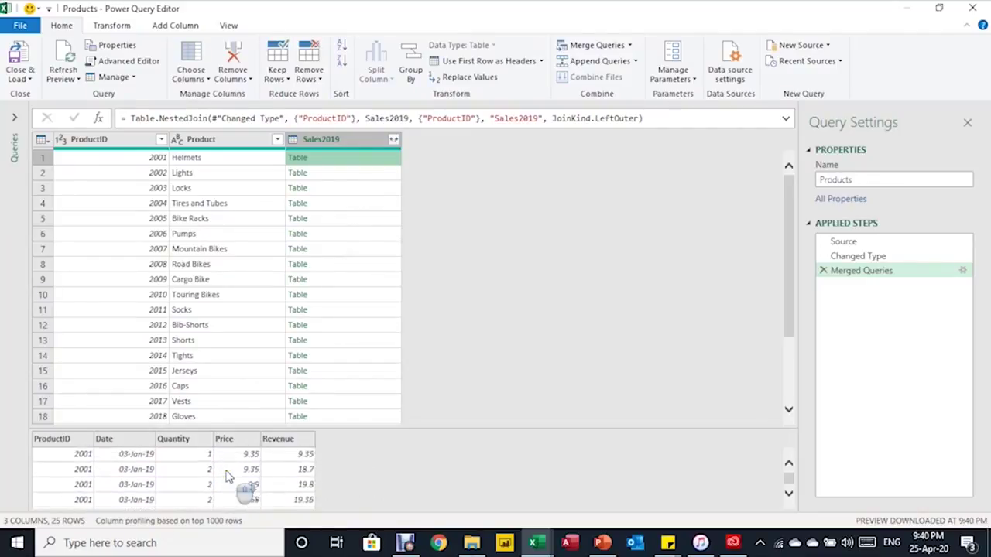
{"action": "scroll", "coordinate": [232, 480], "scroll_direction": "up", "scroll_amount": 6}
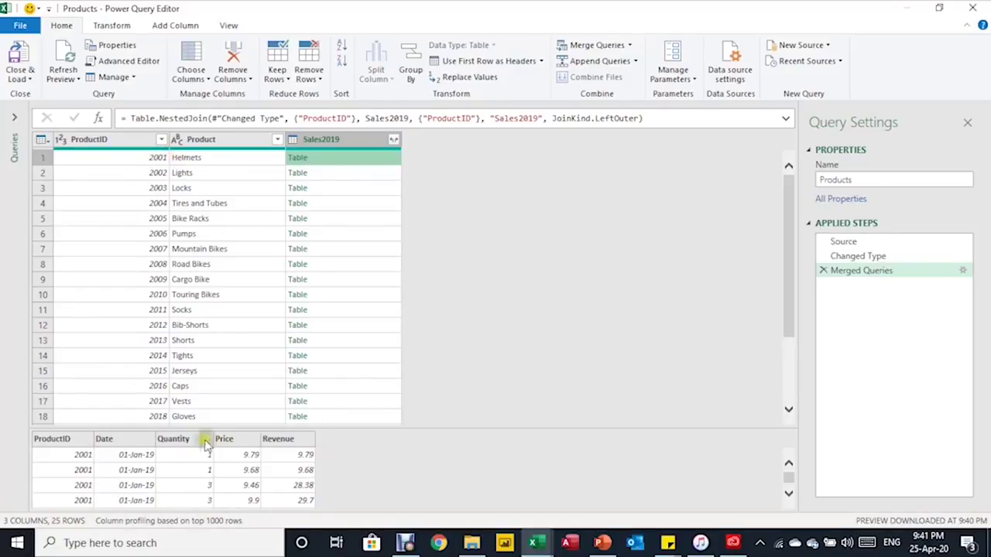
{"action": "scroll", "coordinate": [172, 476], "scroll_direction": "down", "scroll_amount": 1}
{"action": "scroll", "coordinate": [172, 476], "scroll_direction": "down", "scroll_amount": 4}
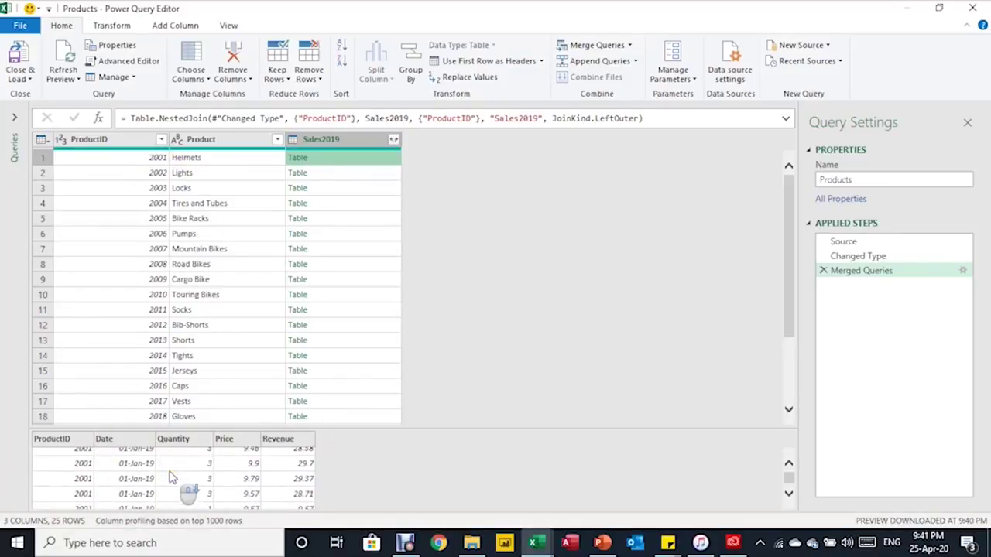
{"action": "scroll", "coordinate": [171, 476], "scroll_direction": "down", "scroll_amount": 3}
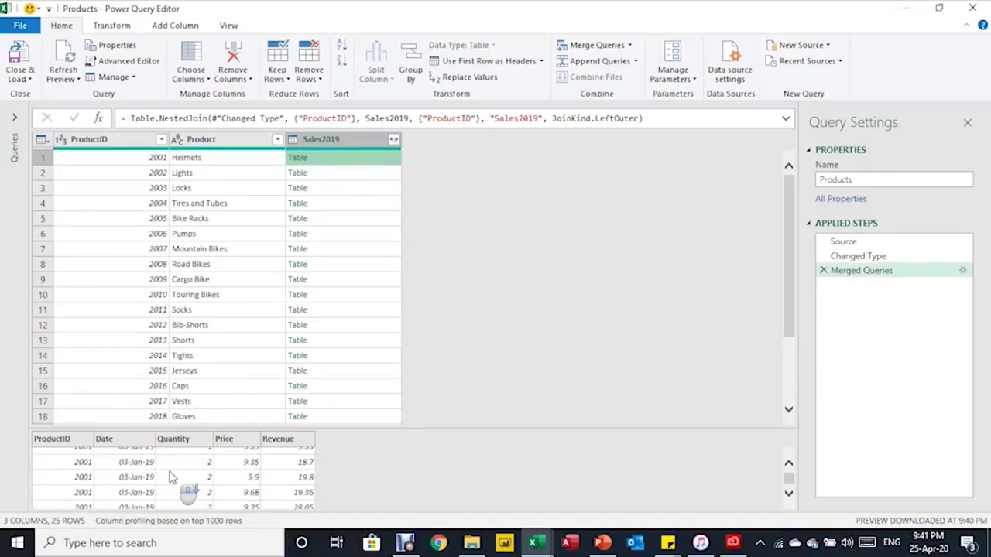
{"action": "scroll", "coordinate": [171, 476], "scroll_direction": "up", "scroll_amount": 3}
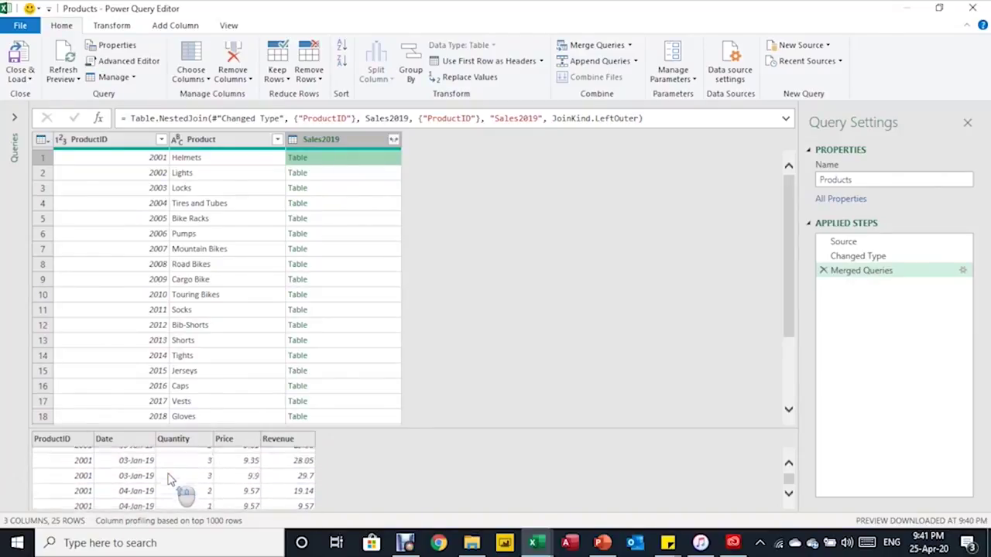
- Check the Sales2019 column's expand options and preview the nested sales records for Helmets and for Tires and Tubes
{"action": "left_click", "coordinate": [394, 139]}
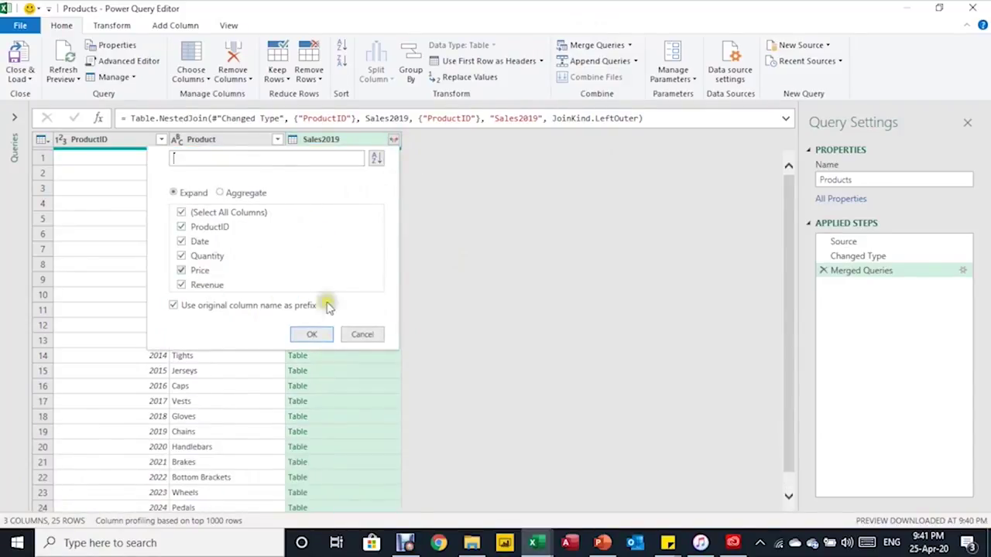
{"action": "left_click", "coordinate": [312, 334]}
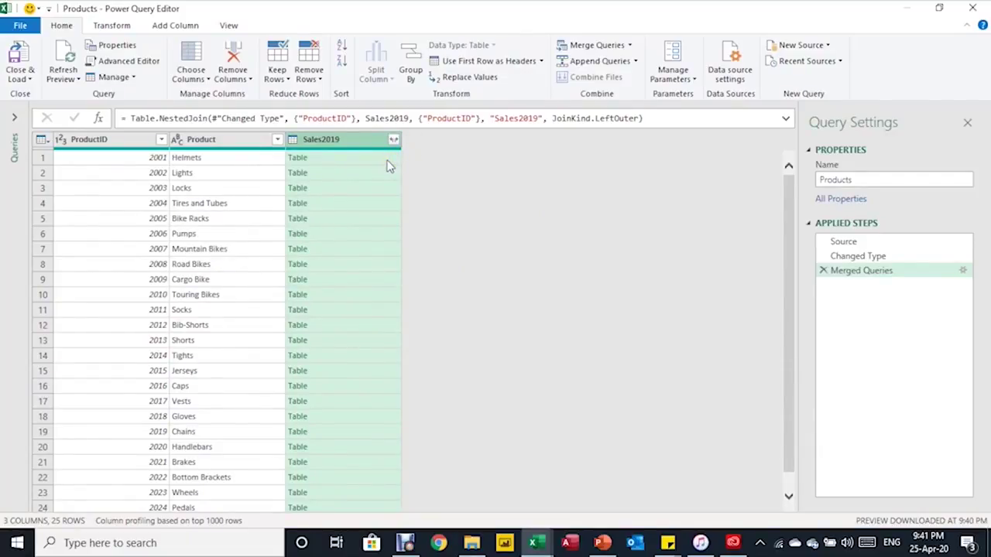
{"action": "left_click", "coordinate": [385, 165]}
{"action": "left_click", "coordinate": [378, 160]}
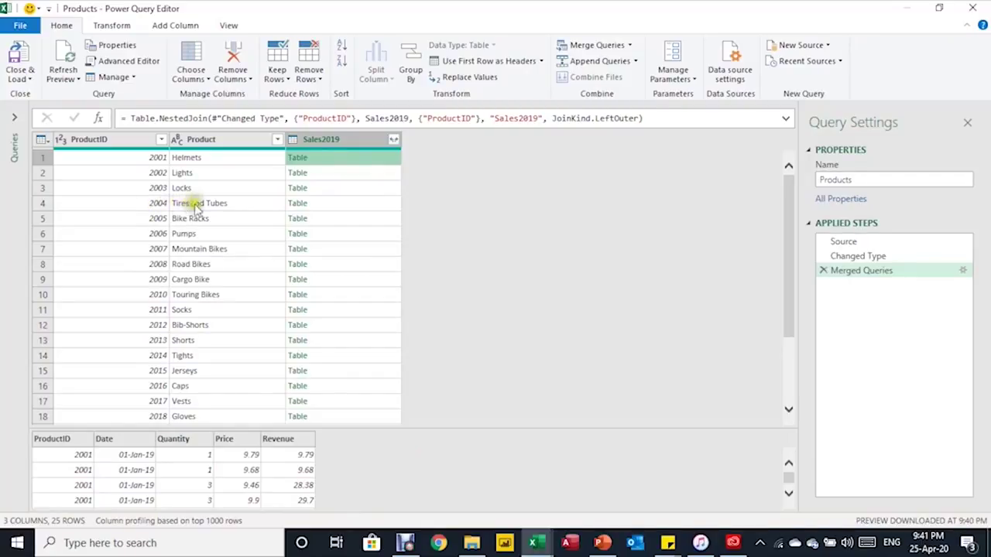
{"action": "left_click", "coordinate": [370, 203]}
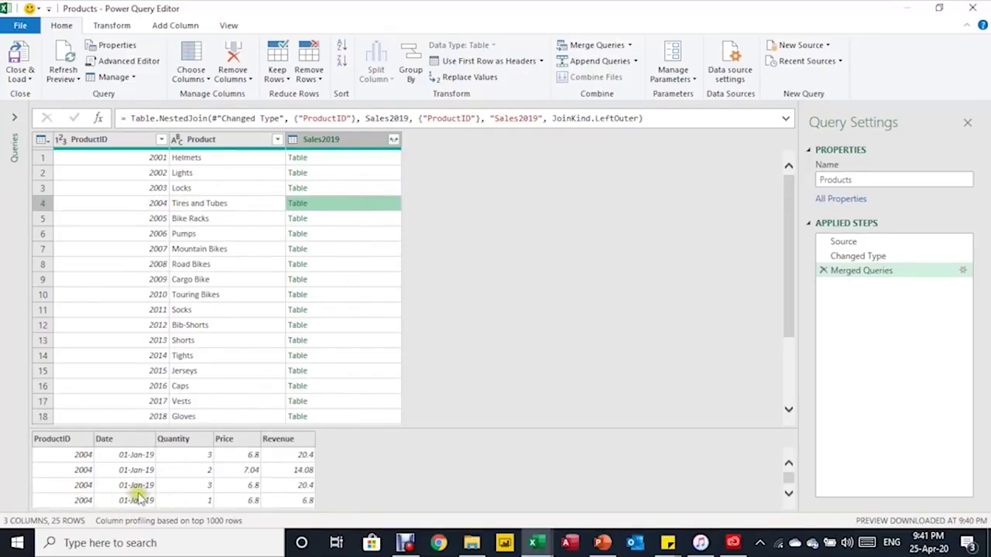
- Aggregate the Sales2019 column into Sum of Quantity and Sum of Revenue without using the original column name as prefix
{"action": "left_click", "coordinate": [393, 143]}
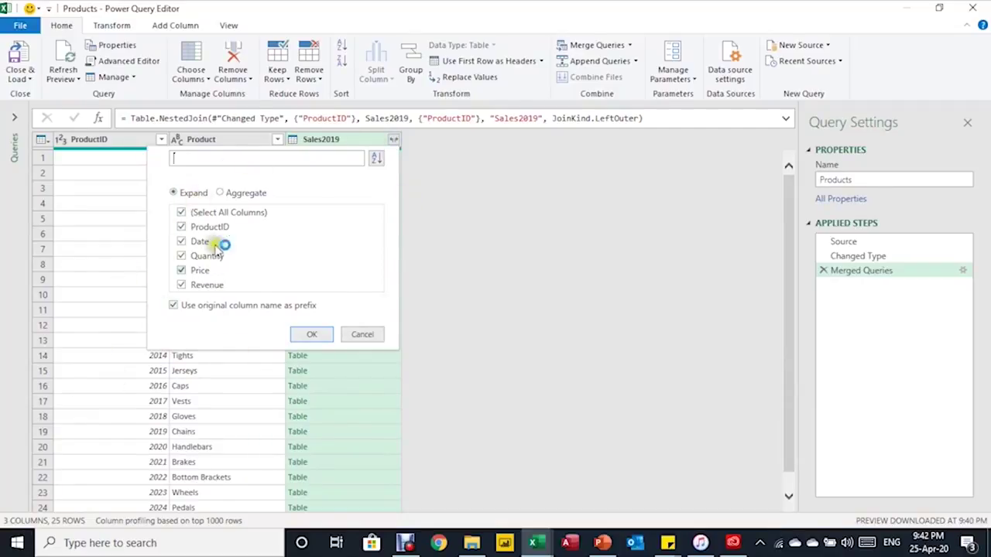
{"action": "left_click", "coordinate": [221, 193]}
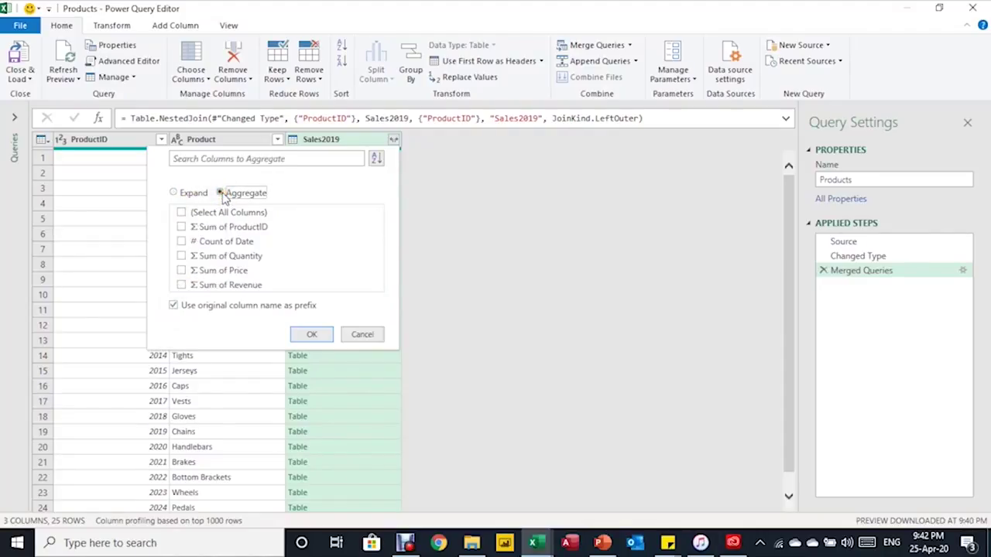
{"action": "left_click", "coordinate": [174, 305]}
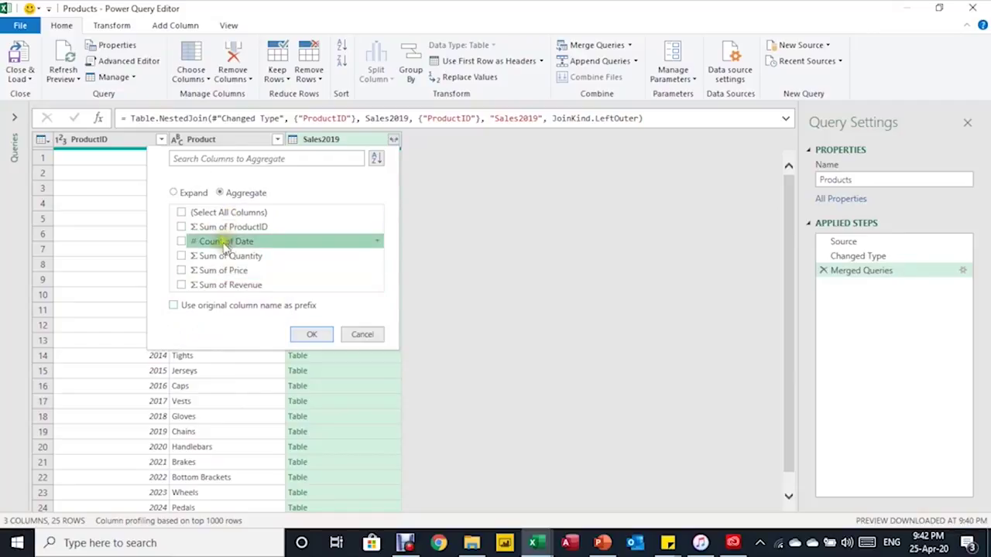
{"action": "left_click", "coordinate": [181, 286]}
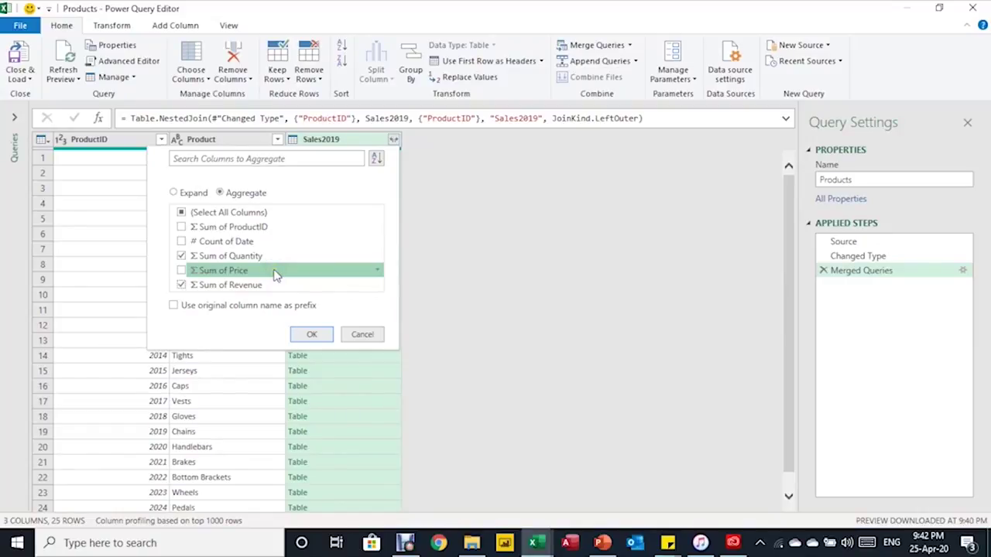
{"action": "left_click", "coordinate": [311, 333]}
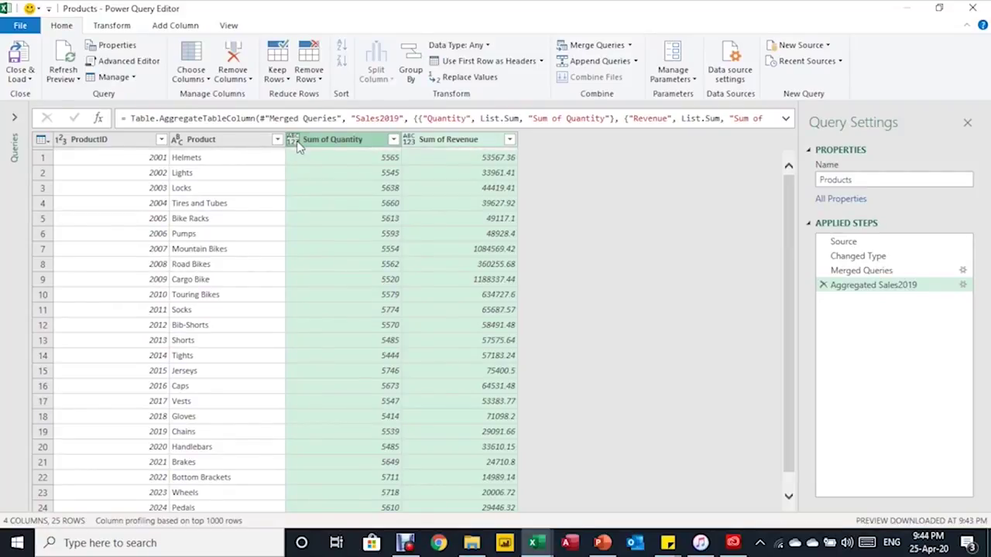
- Set the data type of Sum of Quantity to Whole Number and Sum of Revenue to Decimal Number
{"action": "left_click", "coordinate": [345, 139]}
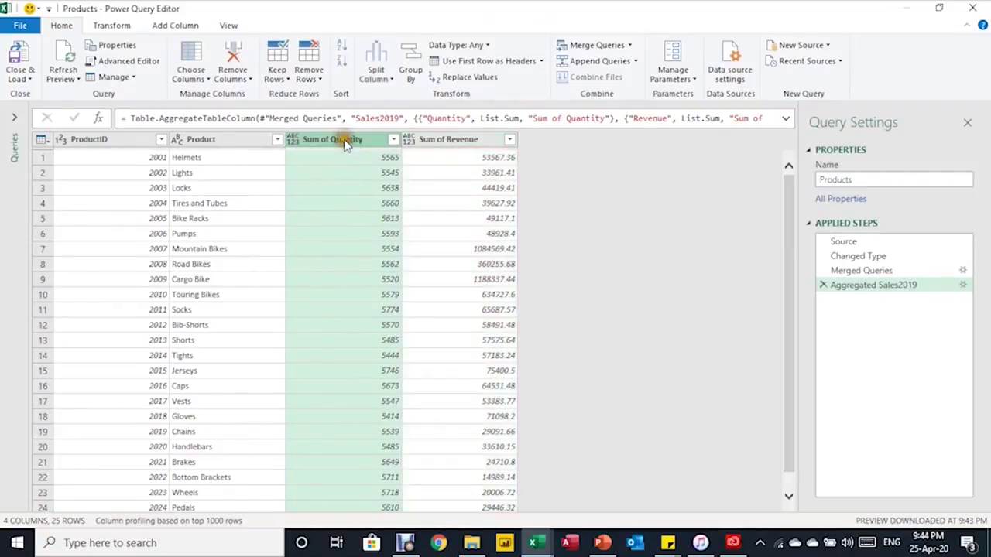
{"action": "left_click", "coordinate": [292, 140]}
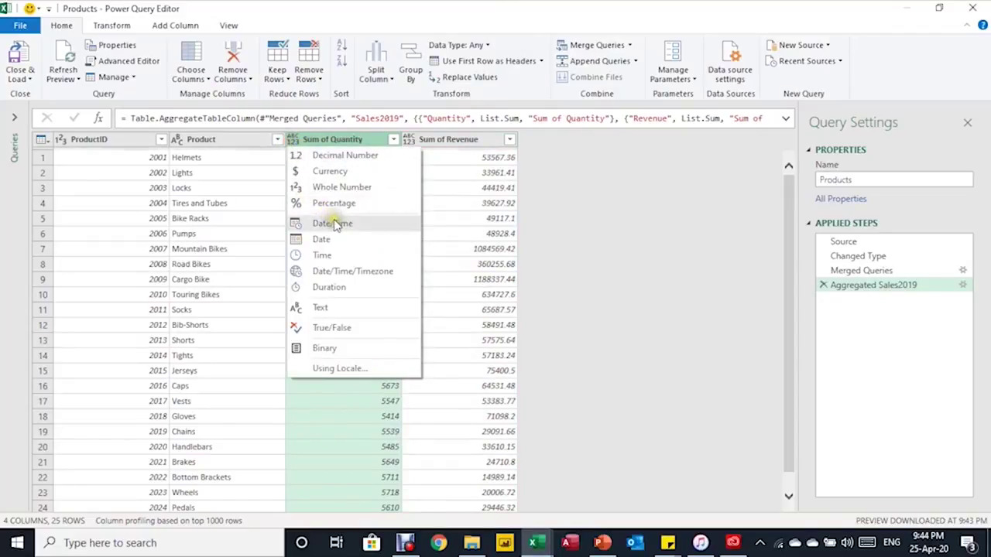
{"action": "left_click", "coordinate": [337, 188]}
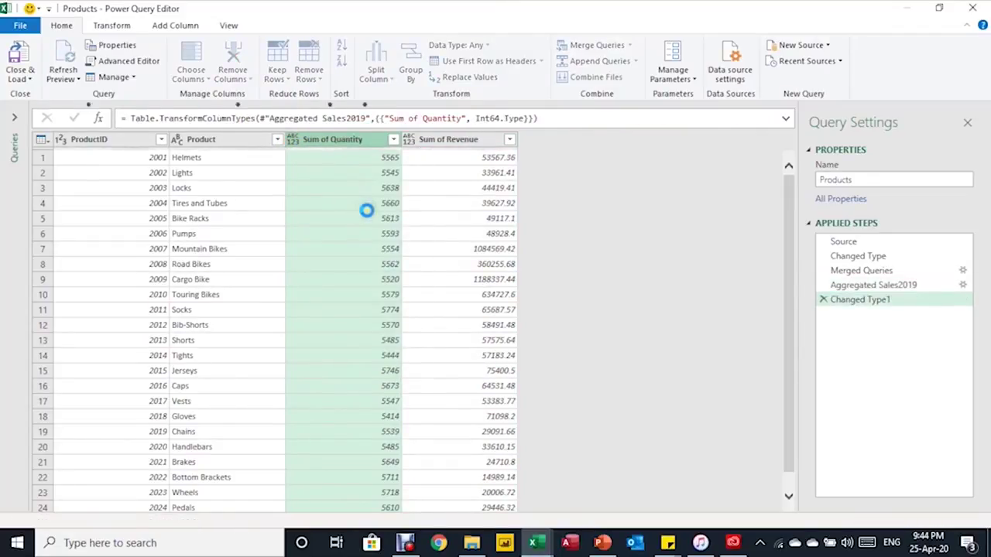
{"action": "left_click", "coordinate": [408, 140]}
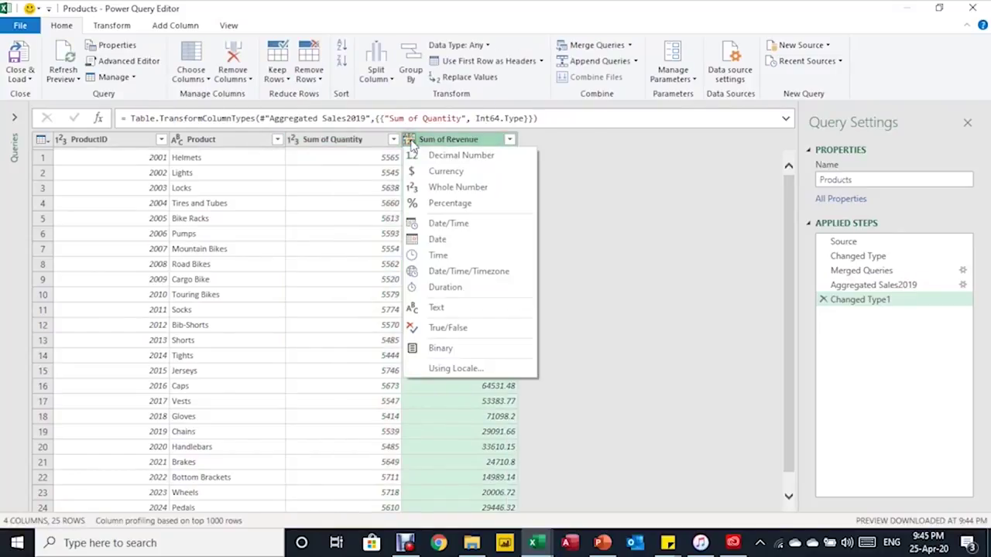
{"action": "left_click", "coordinate": [444, 157]}
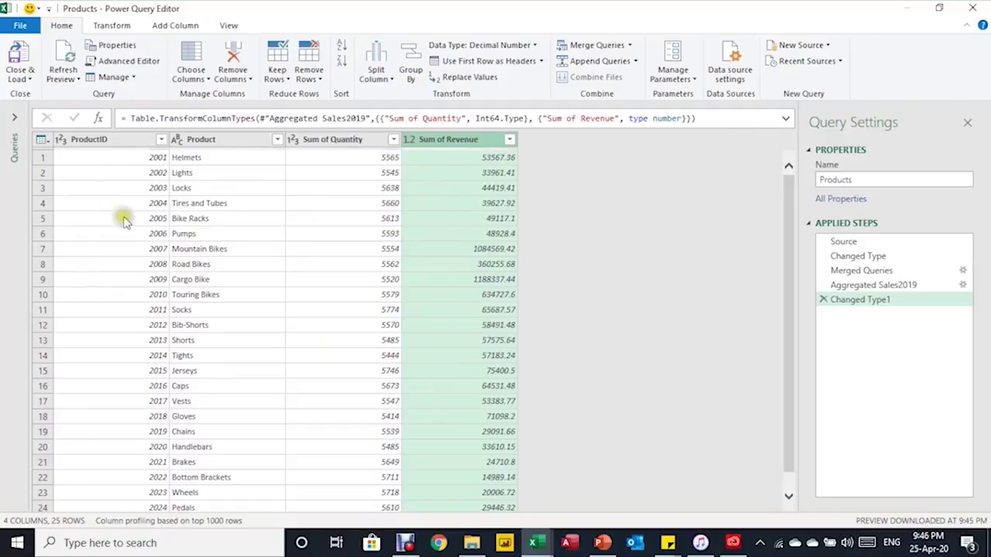
- Remove the ProductID column and load the Products query as a table to cell K1 of the existing worksheet
{"action": "left_click", "coordinate": [98, 144]}
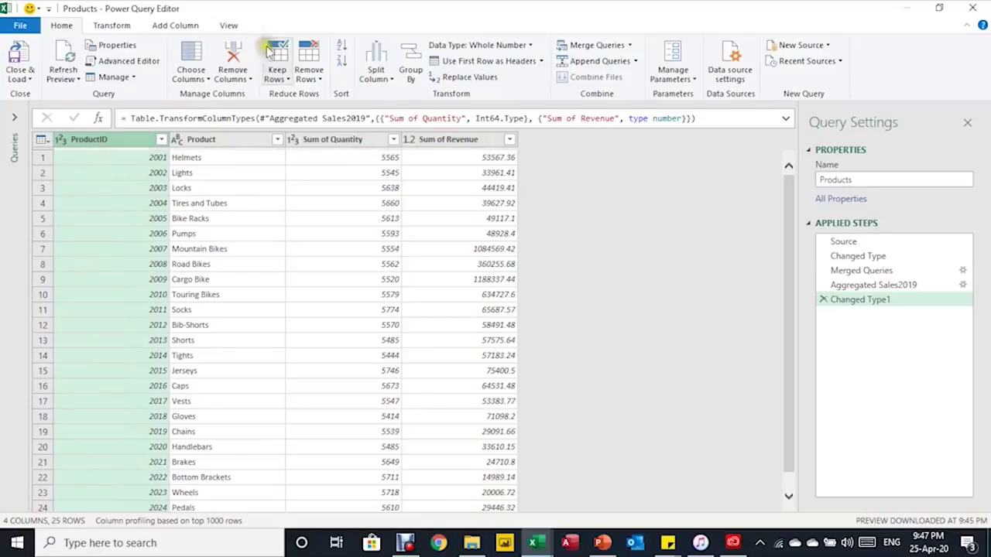
{"action": "left_click", "coordinate": [233, 60]}
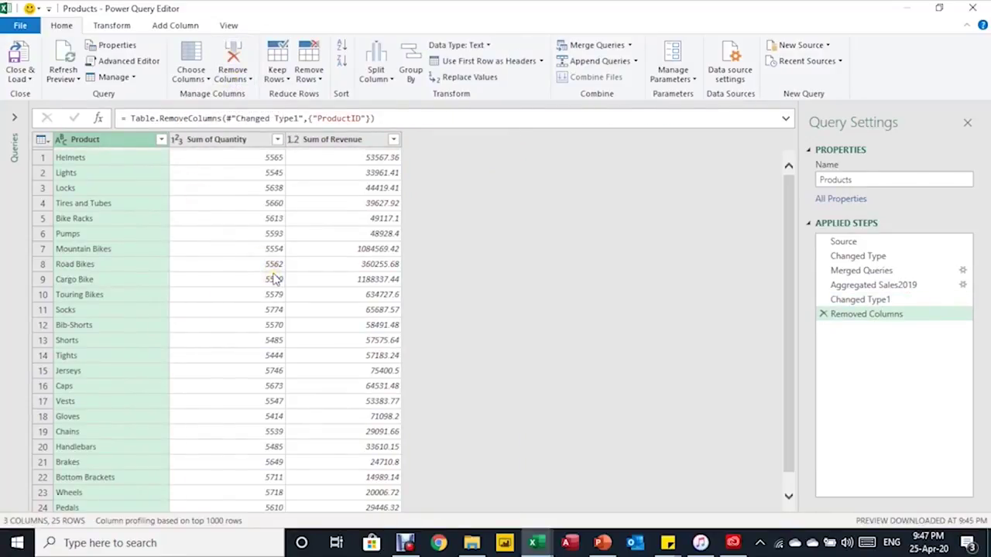
{"action": "left_click", "coordinate": [31, 77]}
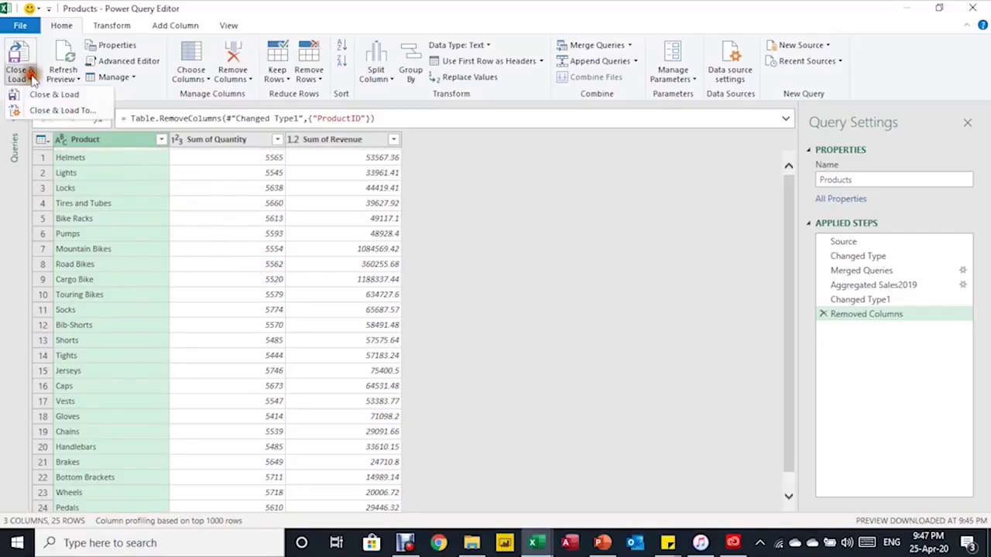
{"action": "left_click", "coordinate": [35, 94]}
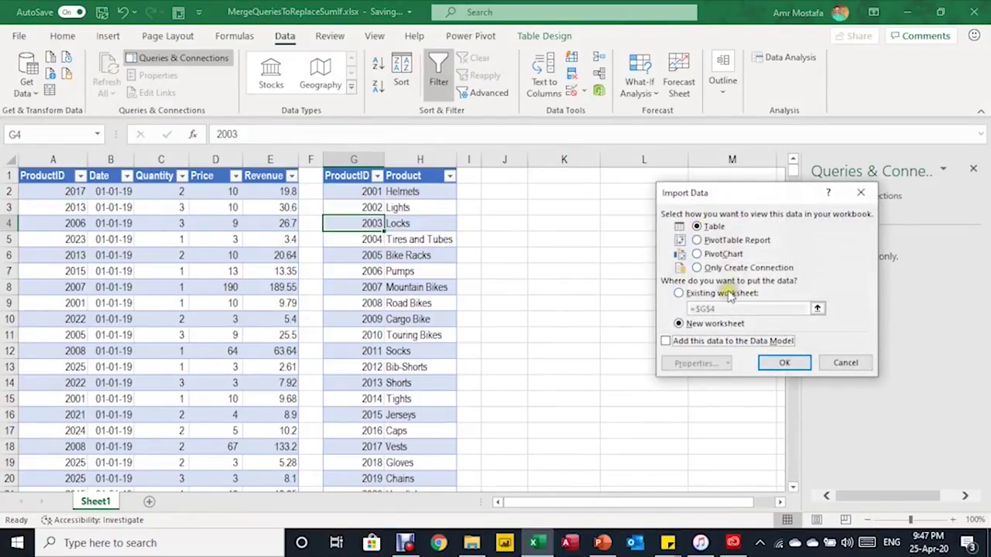
{"action": "left_click", "coordinate": [703, 292]}
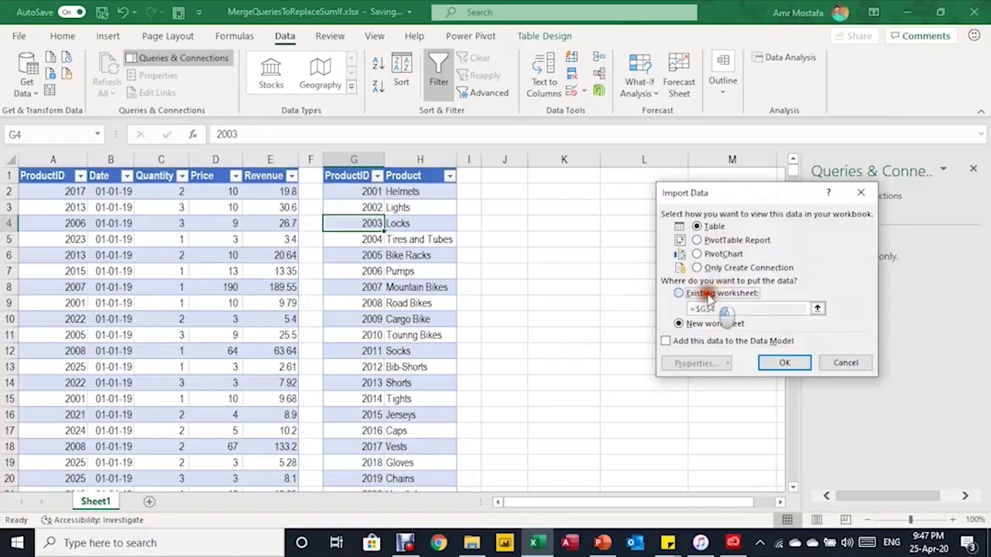
{"action": "left_click", "coordinate": [571, 177]}
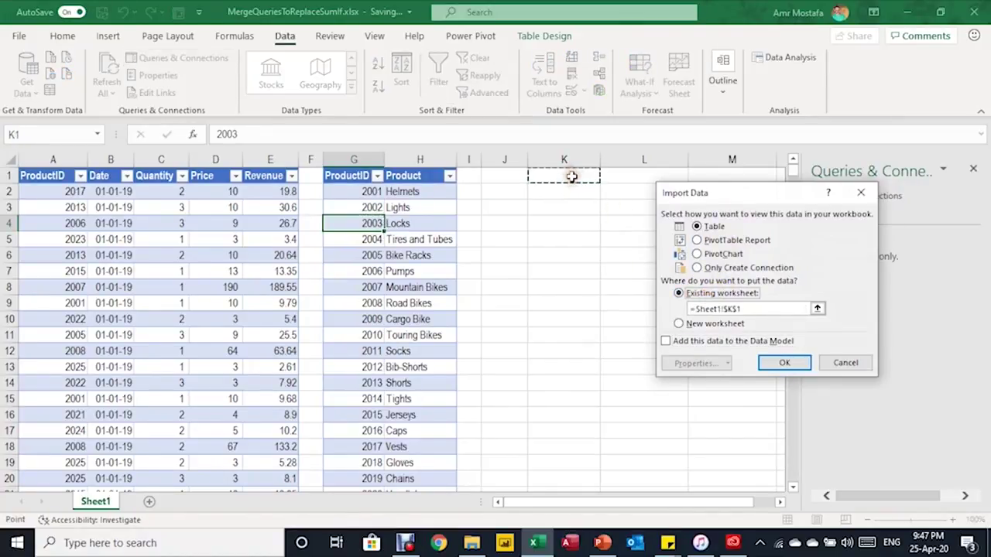
{"action": "left_click", "coordinate": [782, 362]}
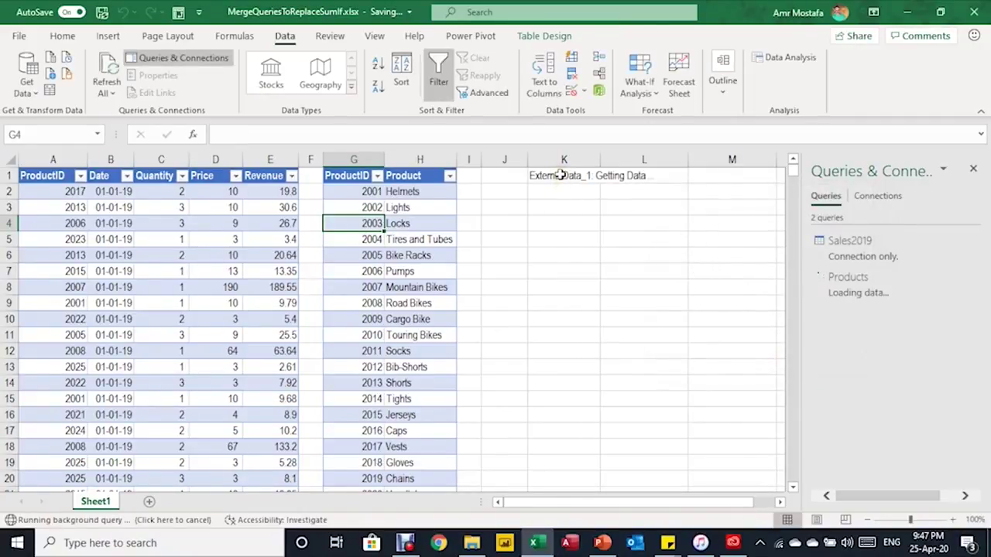
- Format the Sum of Quantity and Sum of Revenue values in the loaded table with thousands separators and no decimals
{"action": "left_click", "coordinate": [577, 302]}
{"action": "scroll", "coordinate": [672, 270], "scroll_direction": "down", "scroll_amount": 6}
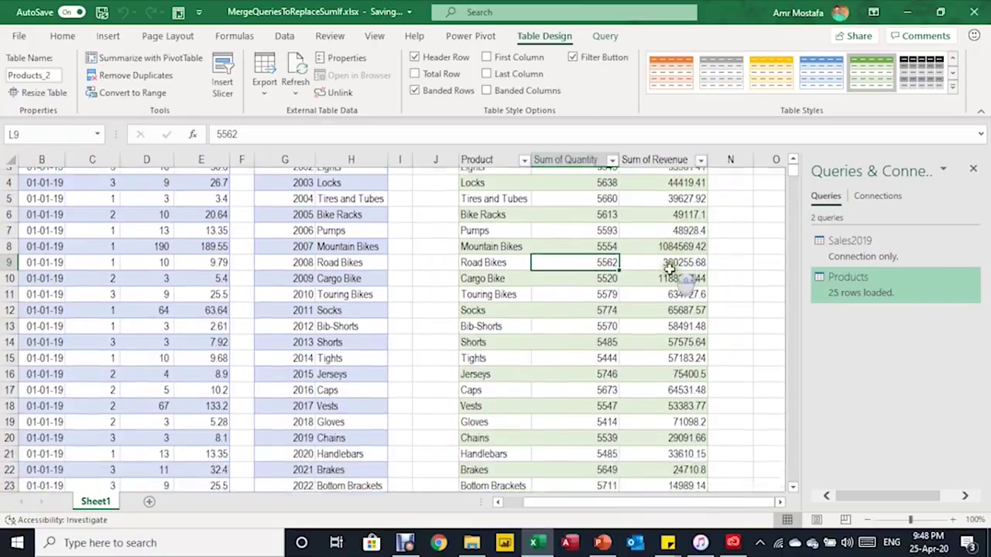
{"action": "scroll", "coordinate": [670, 270], "scroll_direction": "up", "scroll_amount": 6}
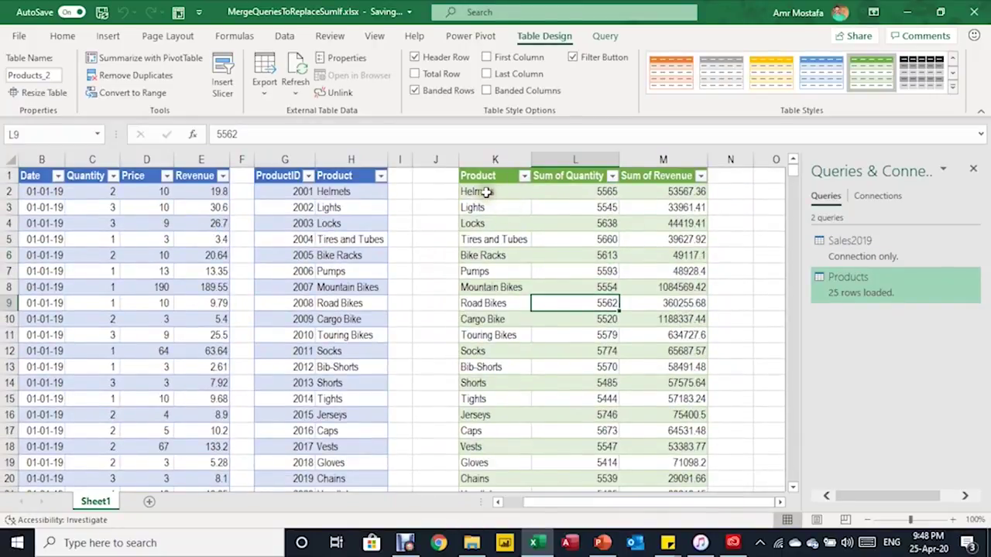
{"action": "left_click", "coordinate": [575, 194]}
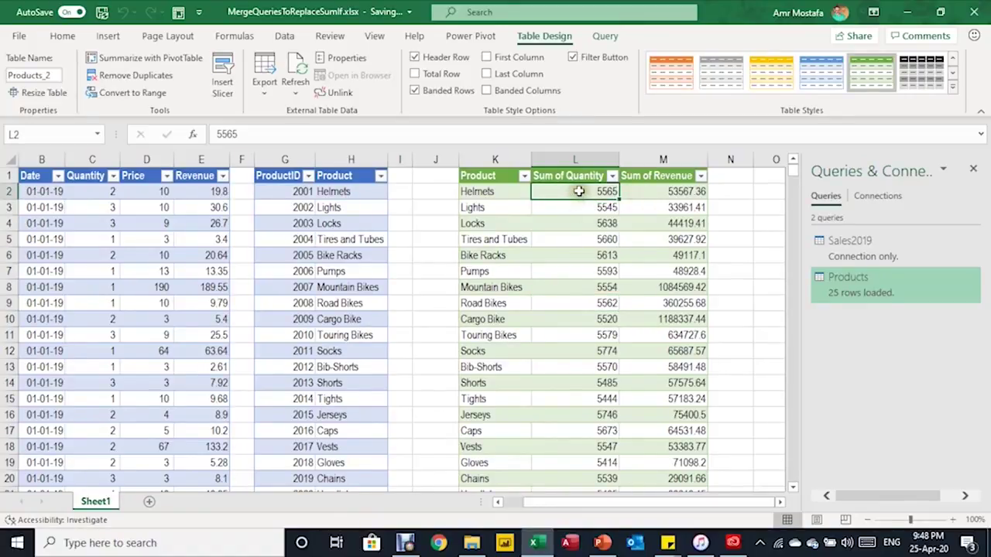
{"action": "left_click_drag", "start_coordinate": [578, 191], "coordinate": [683, 465]}
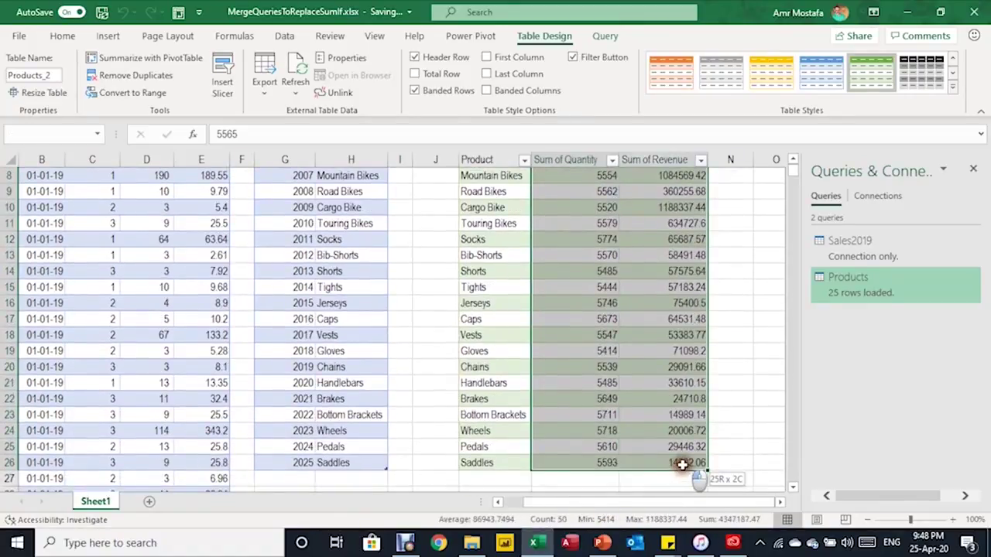
{"action": "left_click", "coordinate": [63, 35]}
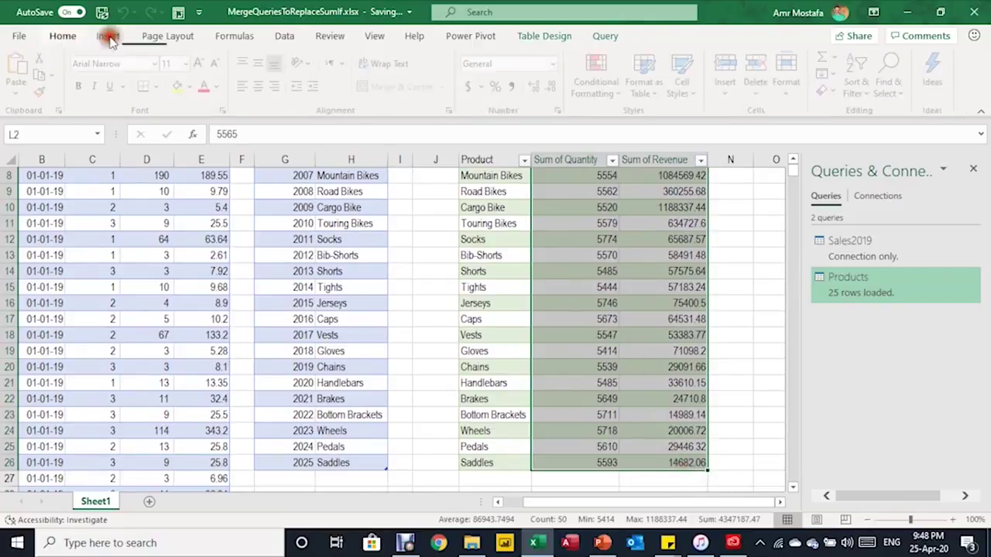
{"action": "left_click", "coordinate": [516, 87]}
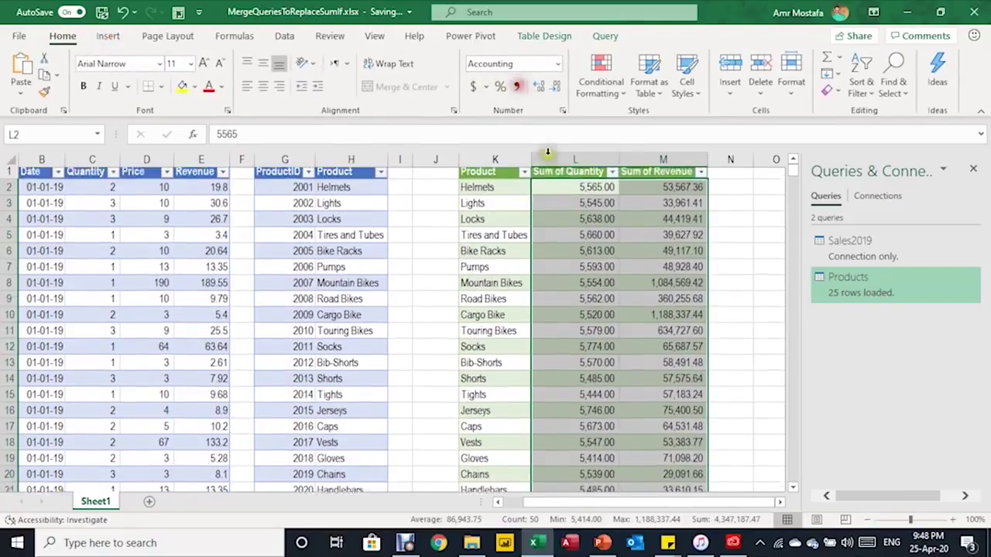
{"action": "left_click", "coordinate": [556, 86]}
{"action": "left_click", "coordinate": [556, 86]}
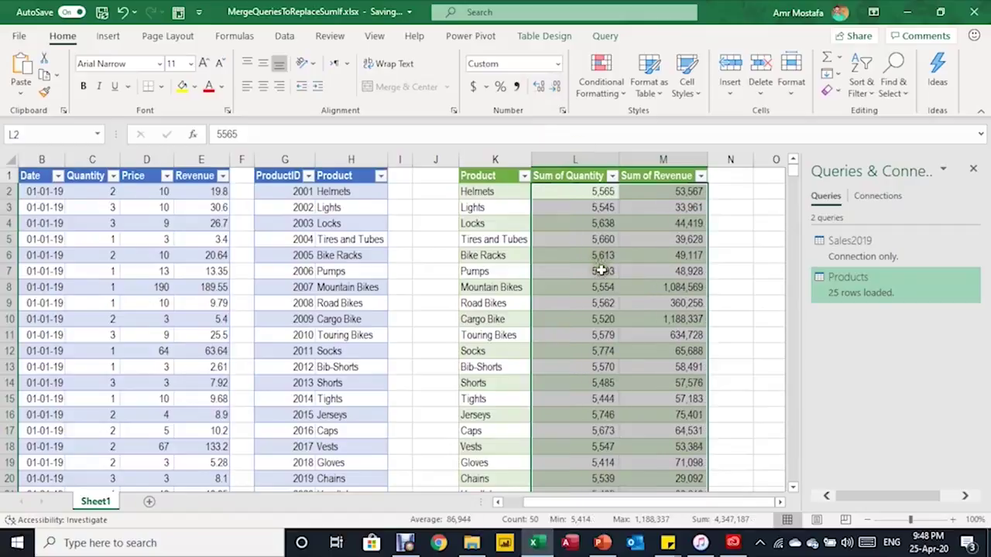
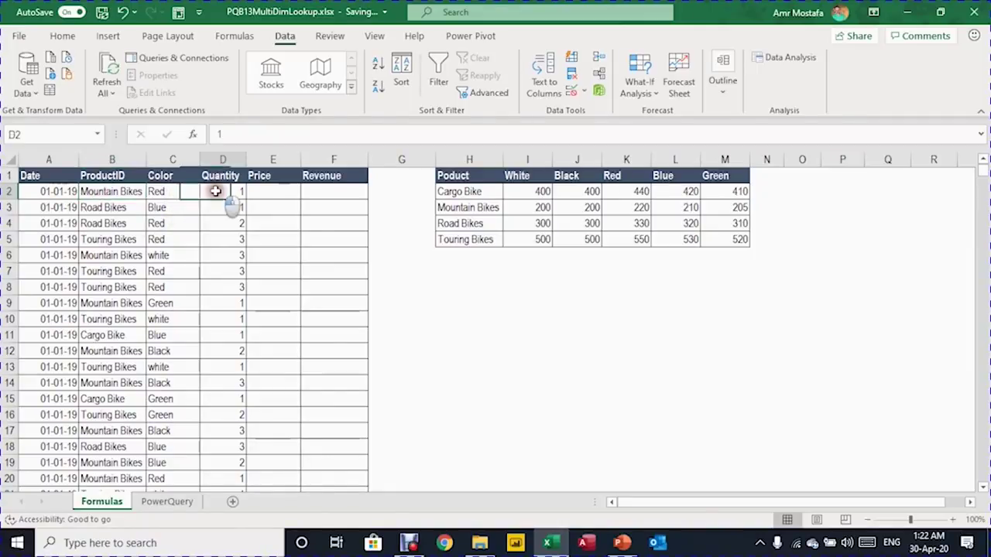
- Examine the sales table on the Formulas sheet from its first to its last row and across its columns
{"action": "left_click", "coordinate": [34, 206]}
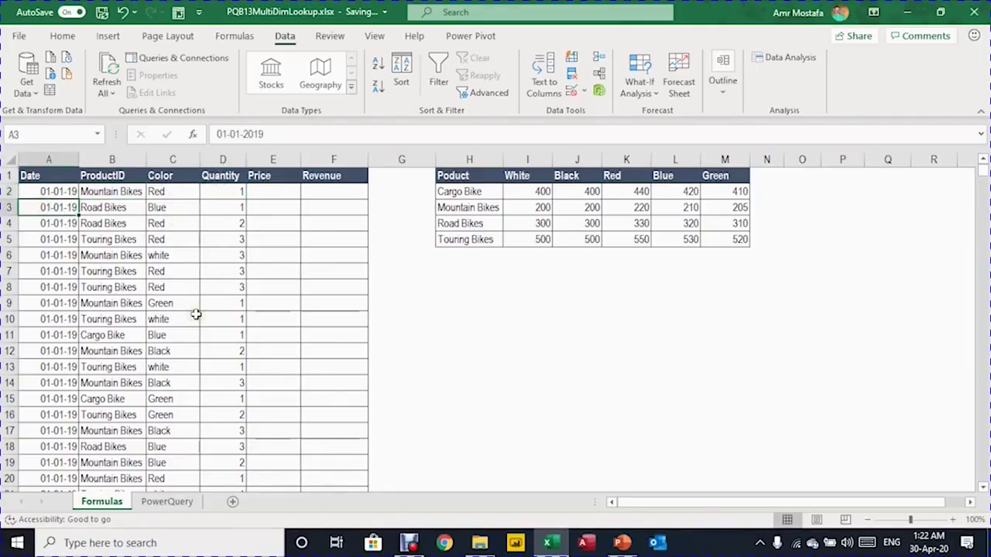
{"action": "key", "text": "ctrl+Down"}
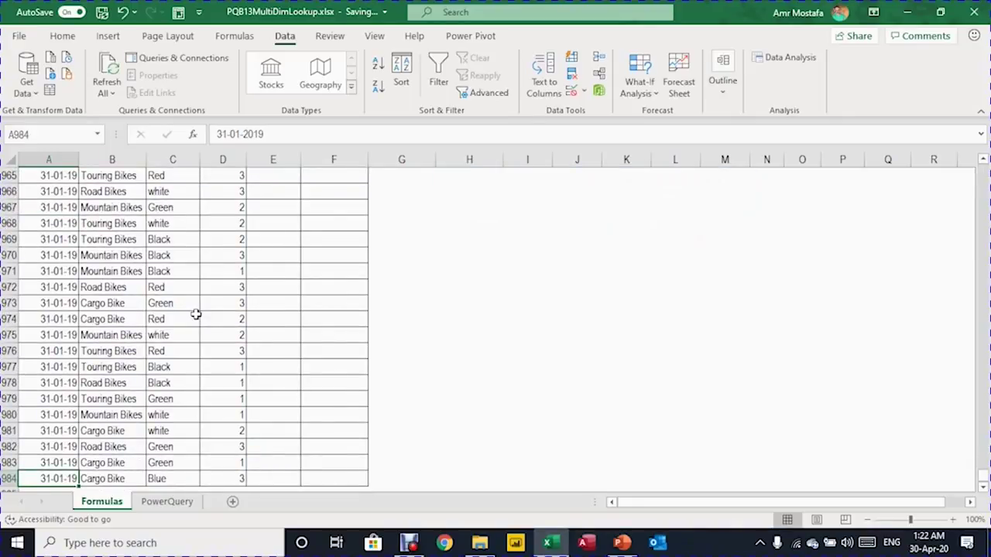
{"action": "key", "text": "ctrl+Up"}
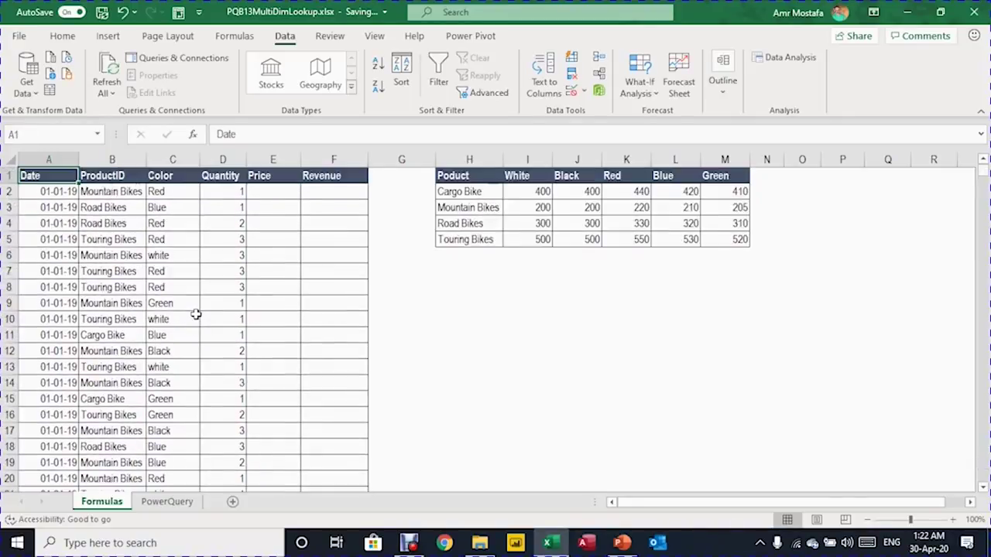
{"action": "key", "text": "Down"}
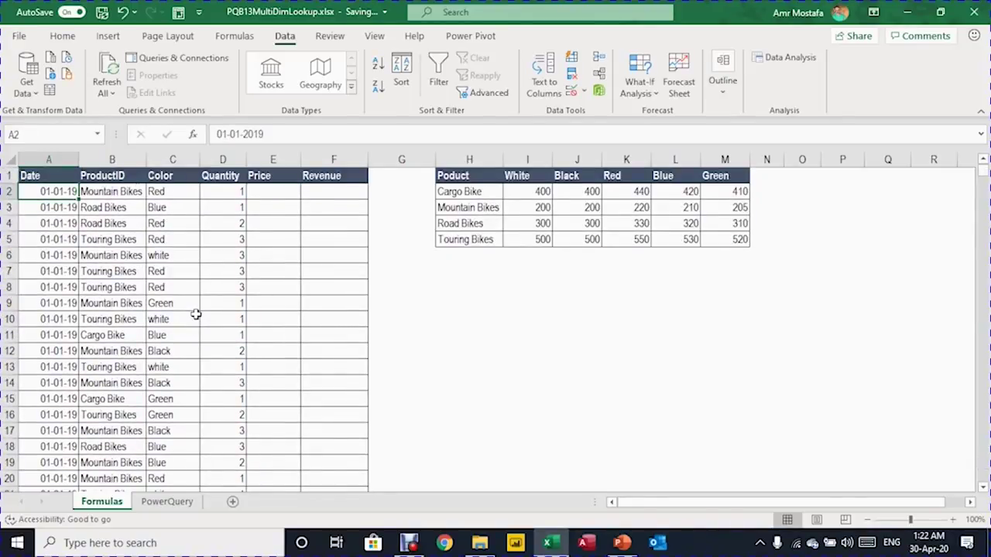
{"action": "key", "text": "Right"}
{"action": "key", "text": "Right"}
{"action": "key", "text": "Right"}
{"action": "key", "text": "Right"}
{"action": "key", "text": "Right"}
{"action": "key", "text": "Right"}
{"action": "key", "text": "Right"}
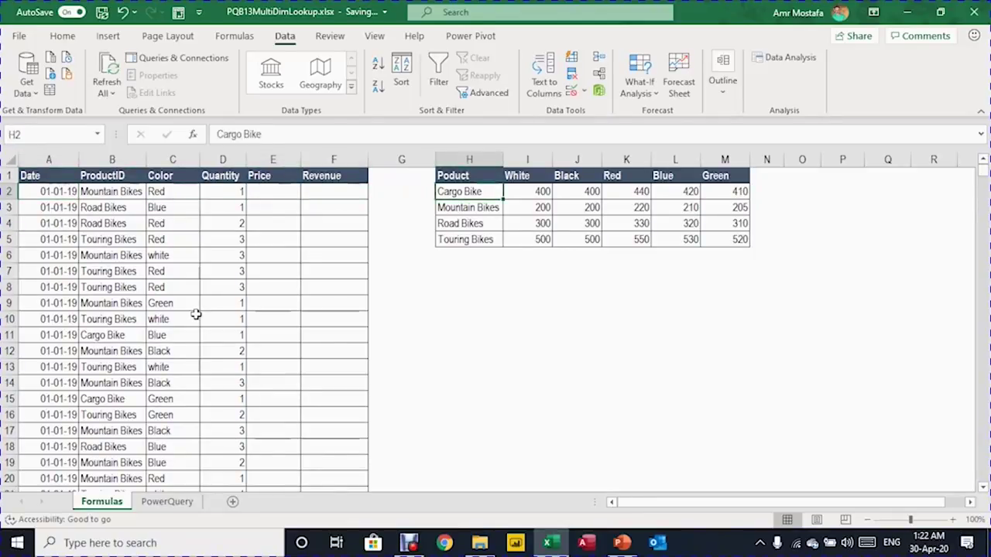
- Look through the product names in the first column of the price table
{"action": "key", "text": "Down"}
{"action": "key", "text": "Down"}
{"action": "key", "text": "Down"}
{"action": "key", "text": "Up"}
{"action": "key", "text": "Up"}
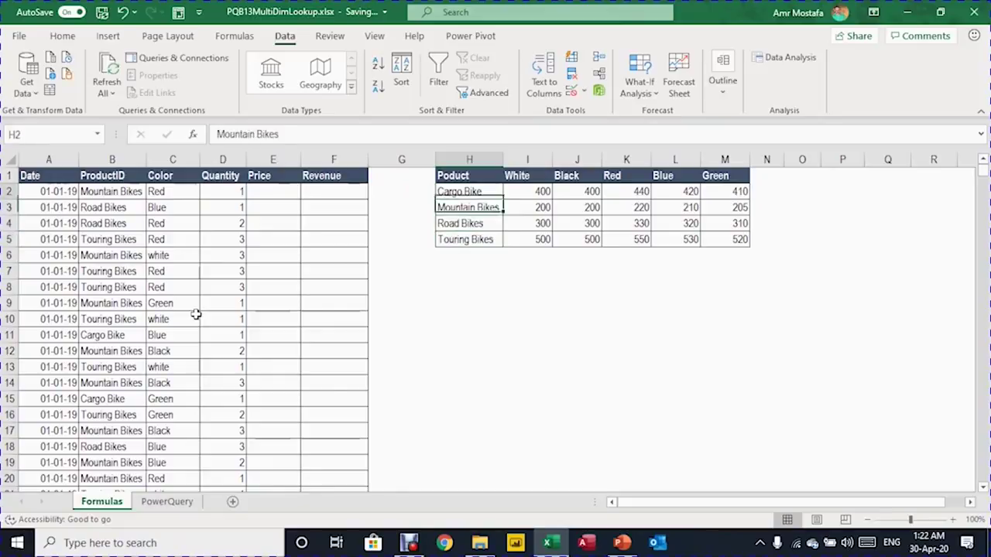
{"action": "key", "text": "Up"}
{"action": "key", "text": "Down"}
{"action": "key", "text": "Down"}
{"action": "key", "text": "Down"}
{"action": "key", "text": "Down"}
{"action": "key", "text": "Up"}
{"action": "key", "text": "Up"}
{"action": "key", "text": "Up"}
- Look through the colour headers of the price table from White to Green
{"action": "key", "text": "Right"}
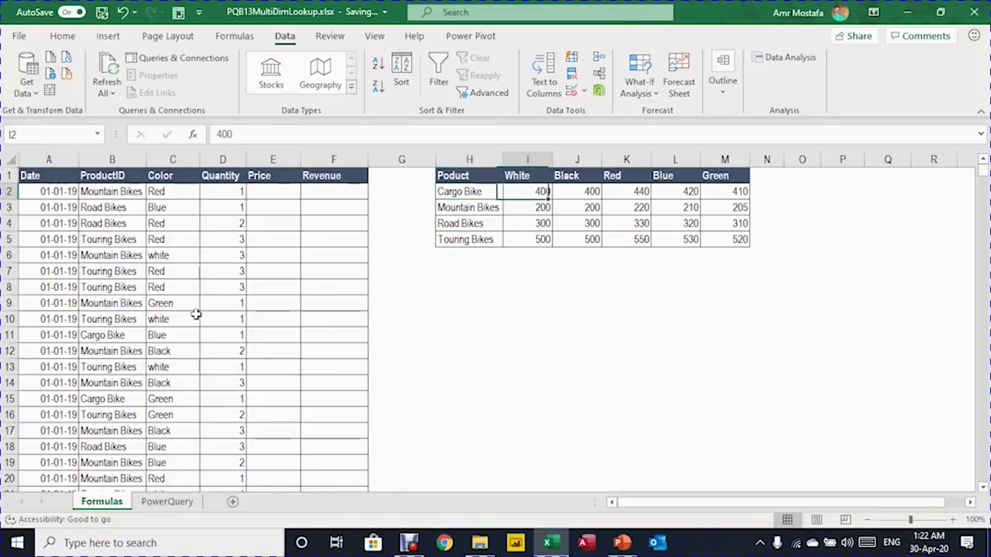
{"action": "key", "text": "Up"}
{"action": "key", "text": "Right"}
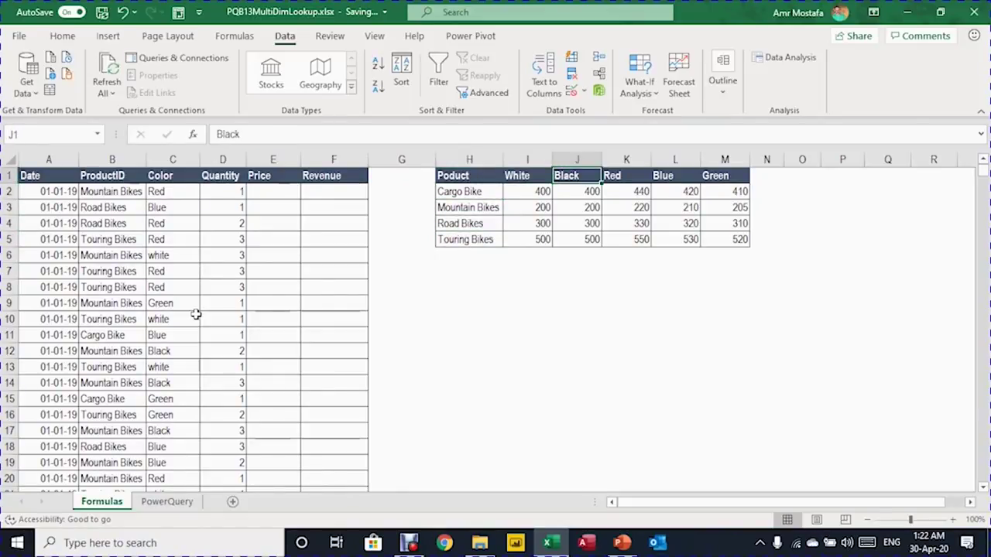
{"action": "key", "text": "Right"}
{"action": "key", "text": "Right"}
{"action": "key", "text": "Right"}
{"action": "key", "text": "Left"}
{"action": "key", "text": "Left"}
{"action": "key", "text": "Left"}
{"action": "key", "text": "Left"}
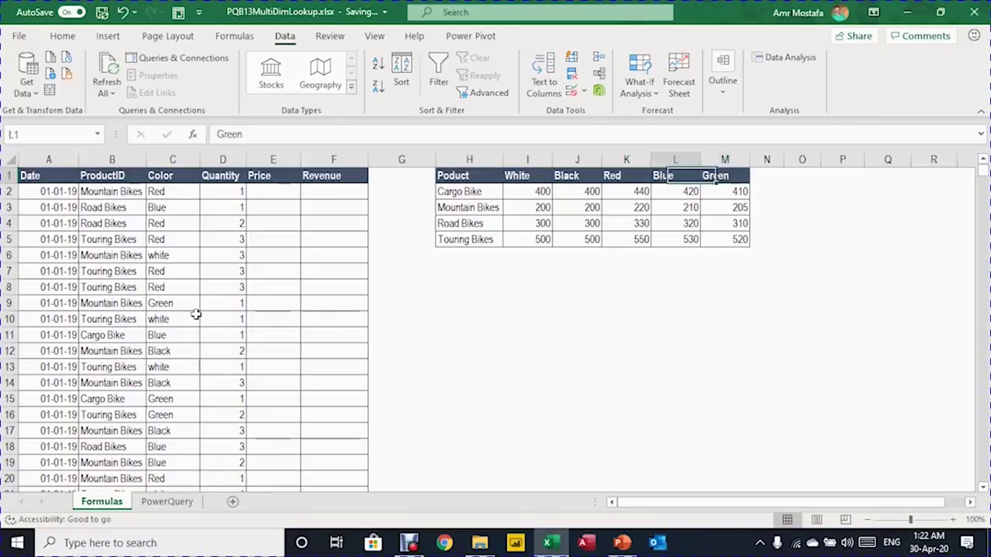
{"action": "key", "text": "Down"}
{"action": "key", "text": "Left"}
{"action": "key", "text": "Right"}
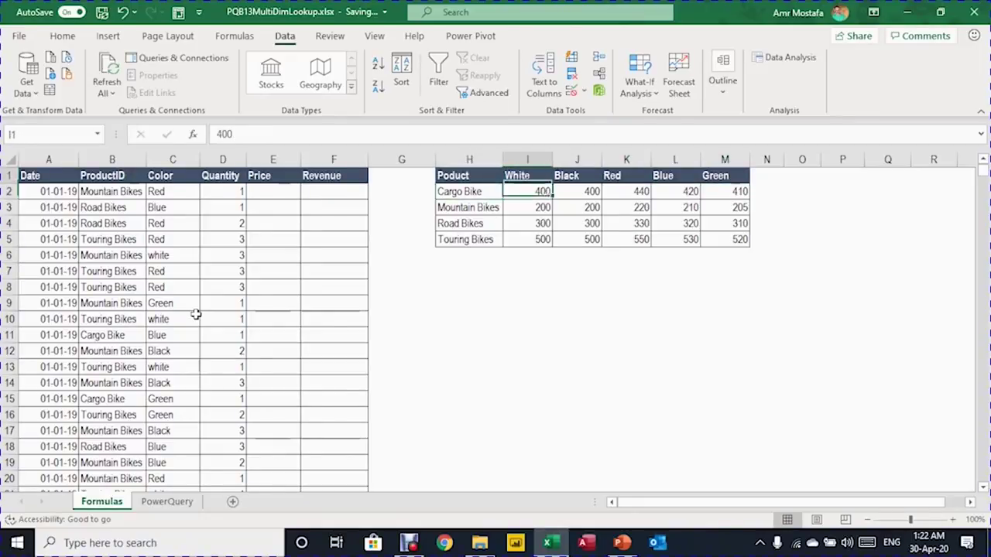
- Examine how the prices of Cargo Bike and Mountain Bikes vary by colour in the price table
{"action": "key", "text": "Down"}
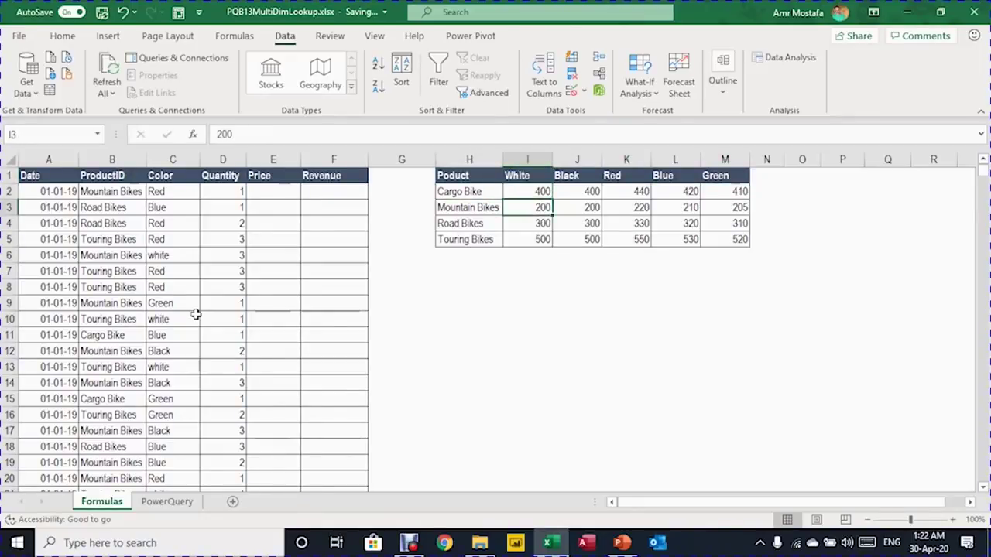
{"action": "key", "text": "Up"}
{"action": "key", "text": "Right"}
{"action": "key", "text": "Right"}
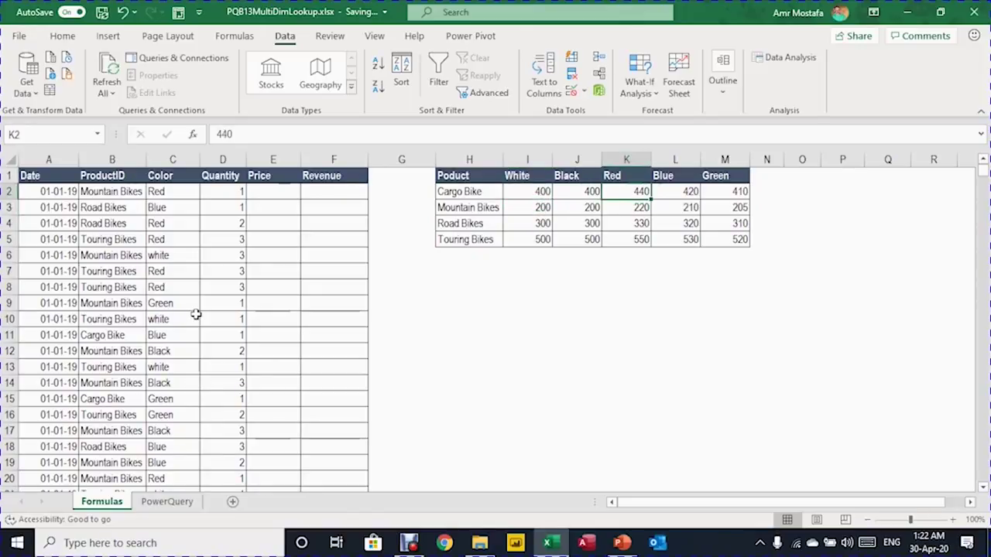
{"action": "key", "text": "Left"}
{"action": "key", "text": "Left"}
{"action": "key", "text": "Left"}
{"action": "key", "text": "Down"}
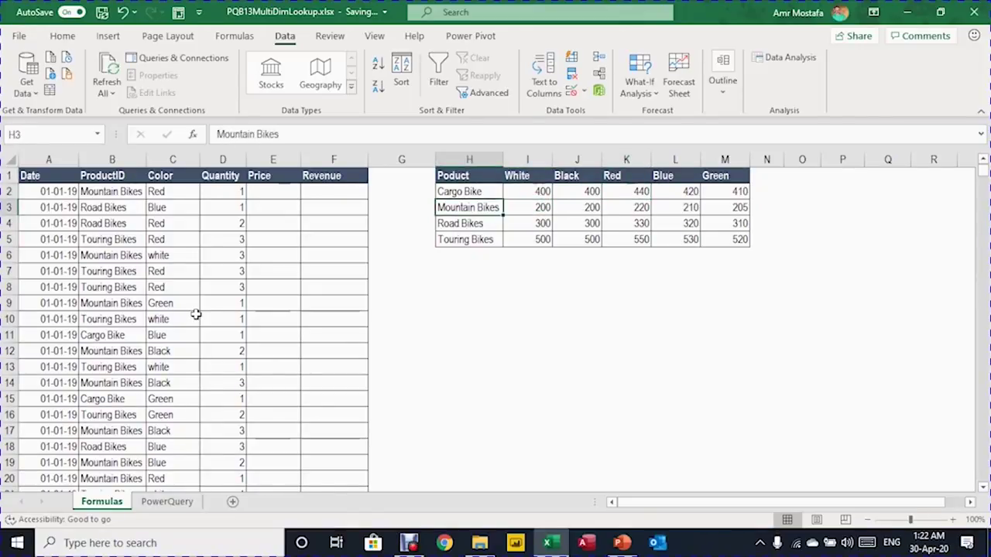
{"action": "key", "text": "Right"}
{"action": "key", "text": "Right"}
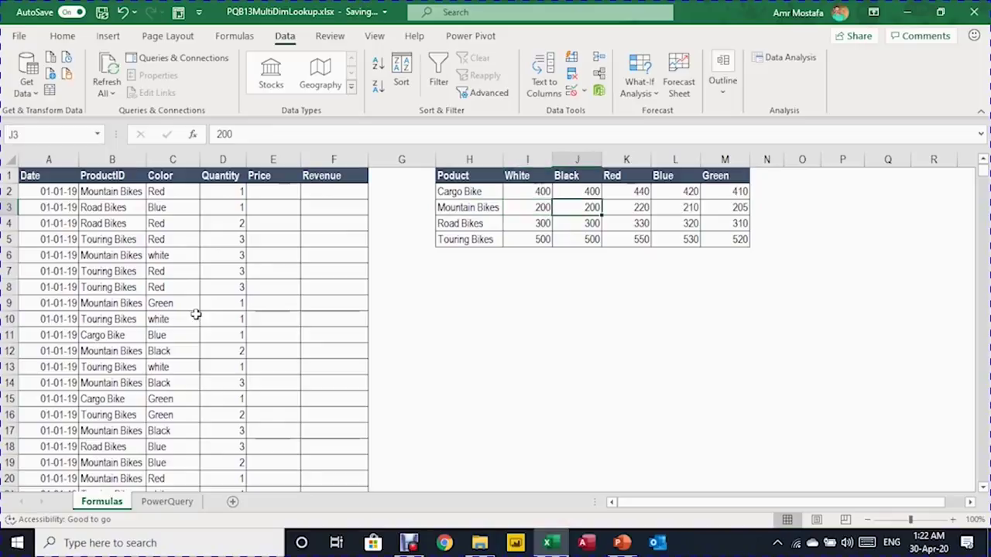
{"action": "key", "text": "Left"}
{"action": "key", "text": "Right"}
{"action": "key", "text": "Right"}
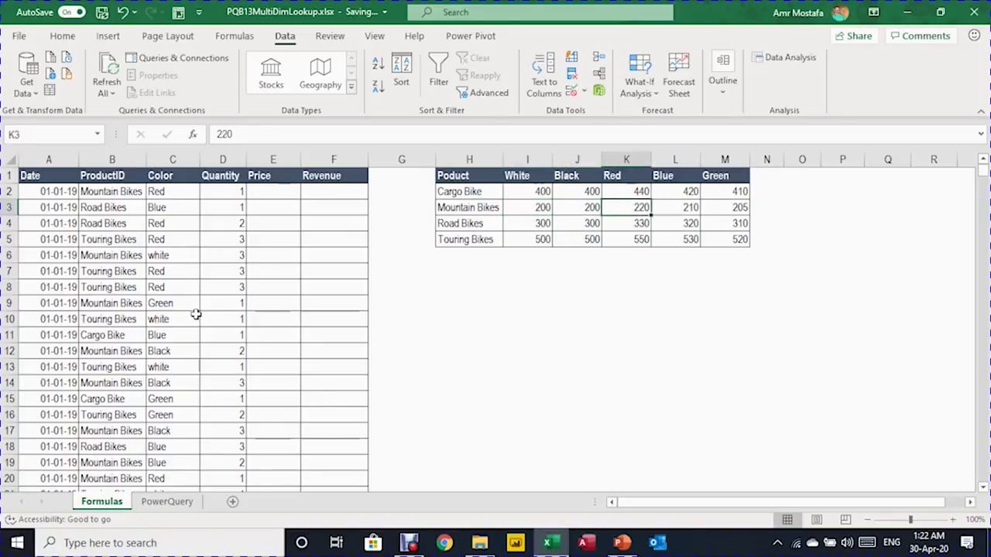
{"action": "key", "text": "Right"}
{"action": "key", "text": "Right"}
{"action": "key", "text": "Left"}
{"action": "key", "text": "Left"}
{"action": "key", "text": "Left"}
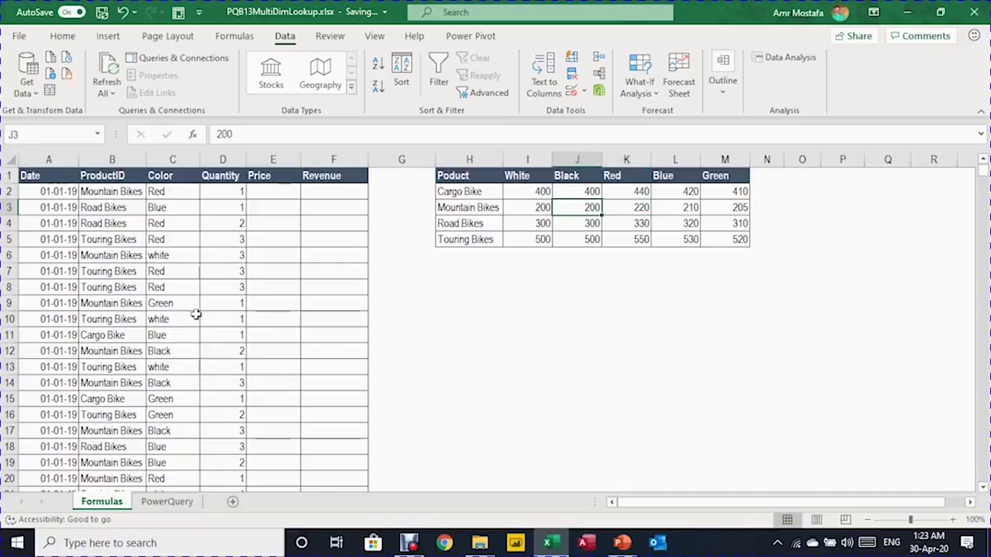
- Compare the first empty Price cells of the sales table with the prices in the product-by-colour table
{"action": "key", "text": "Left"}
{"action": "key", "text": "Left"}
{"action": "key", "text": "Left"}
{"action": "key", "text": "Left"}
{"action": "key", "text": "Left"}
{"action": "key", "text": "Up"}
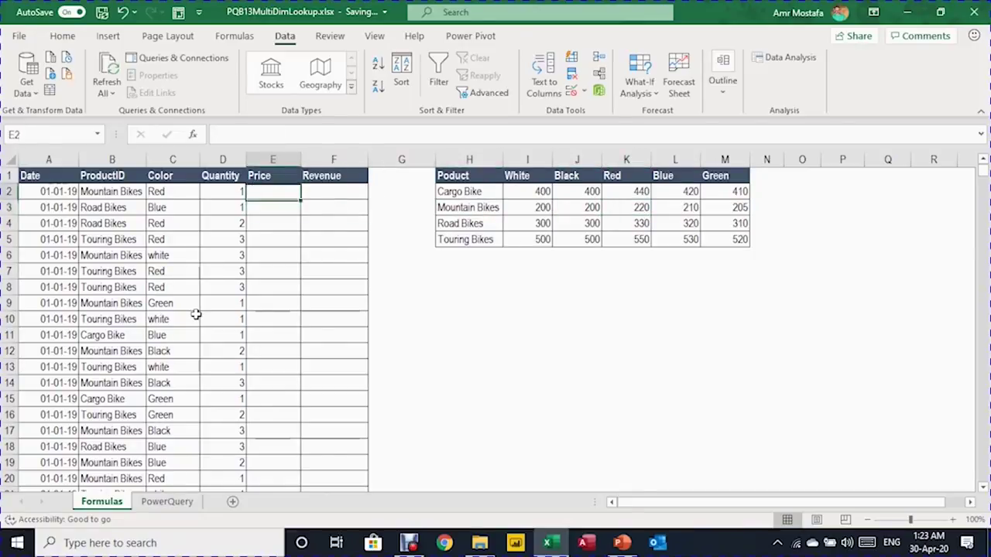
{"action": "key", "text": "Down"}
{"action": "key", "text": "Right"}
{"action": "key", "text": "Right"}
{"action": "key", "text": "Right"}
{"action": "key", "text": "Right"}
{"action": "key", "text": "Up"}
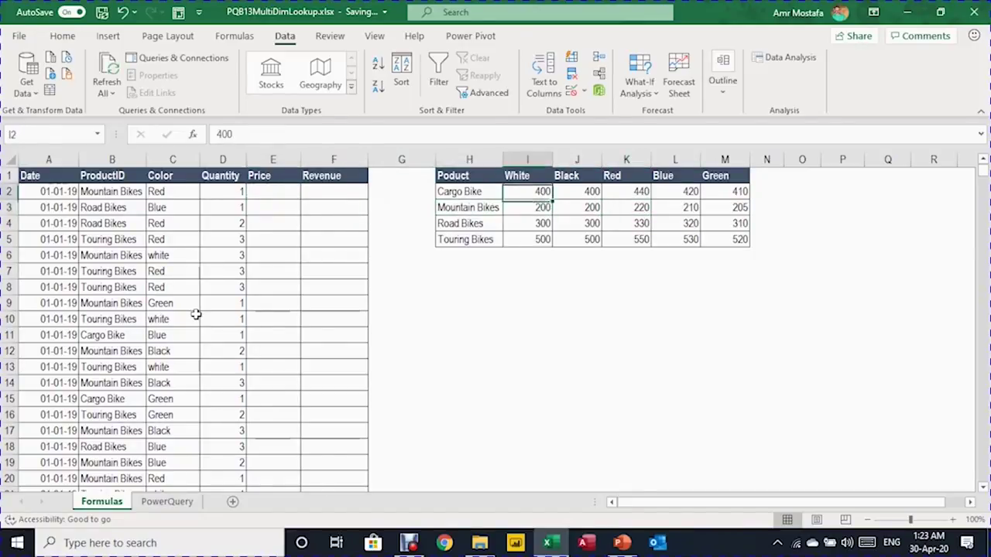
{"action": "key", "text": "Left"}
{"action": "key", "text": "Left"}
{"action": "key", "text": "Left"}
{"action": "key", "text": "Left"}
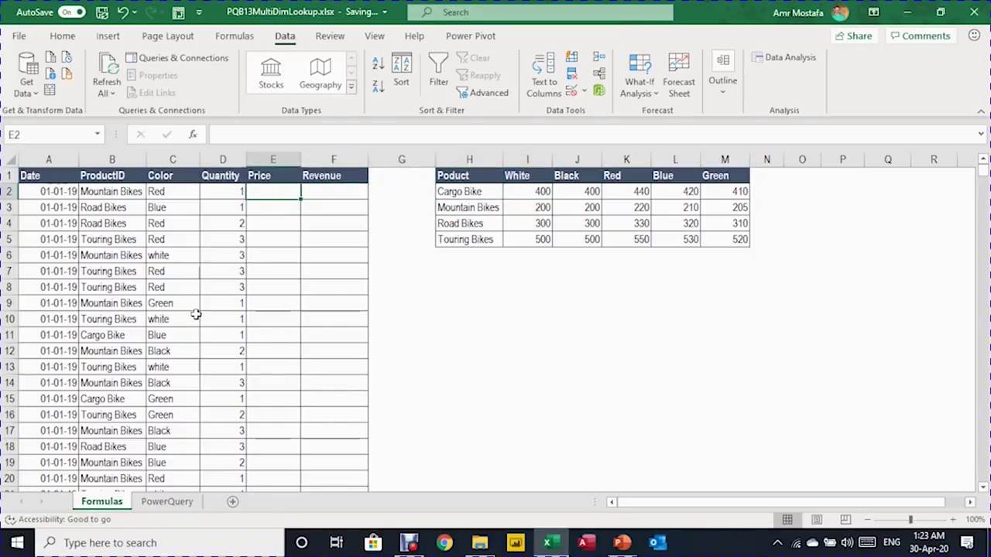
- Examine the third sales record from its product and colour across to the empty Price and Revenue cells
{"action": "key", "text": "Down"}
{"action": "key", "text": "Down"}
{"action": "key", "text": "Left"}
{"action": "key", "text": "Left"}
{"action": "key", "text": "Left"}
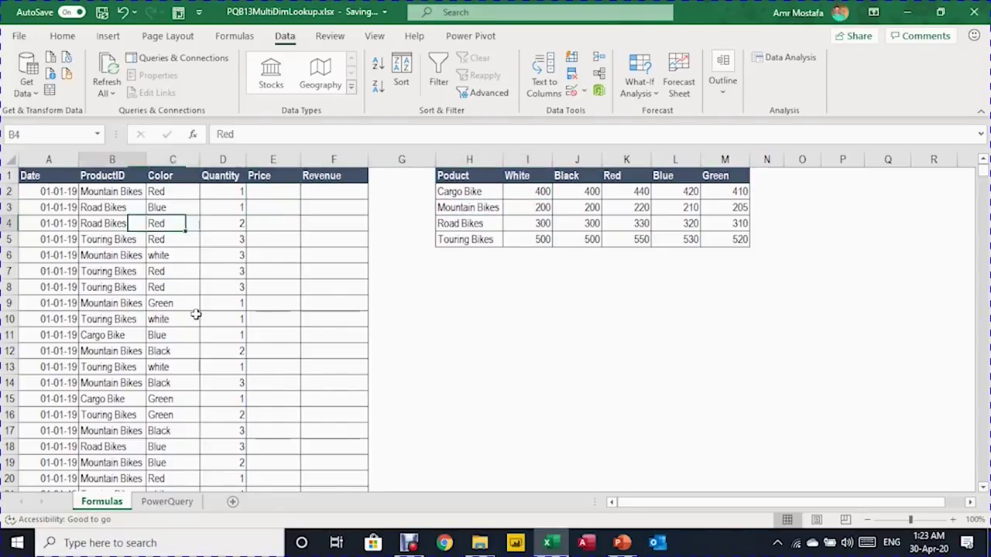
{"action": "key", "text": "Right"}
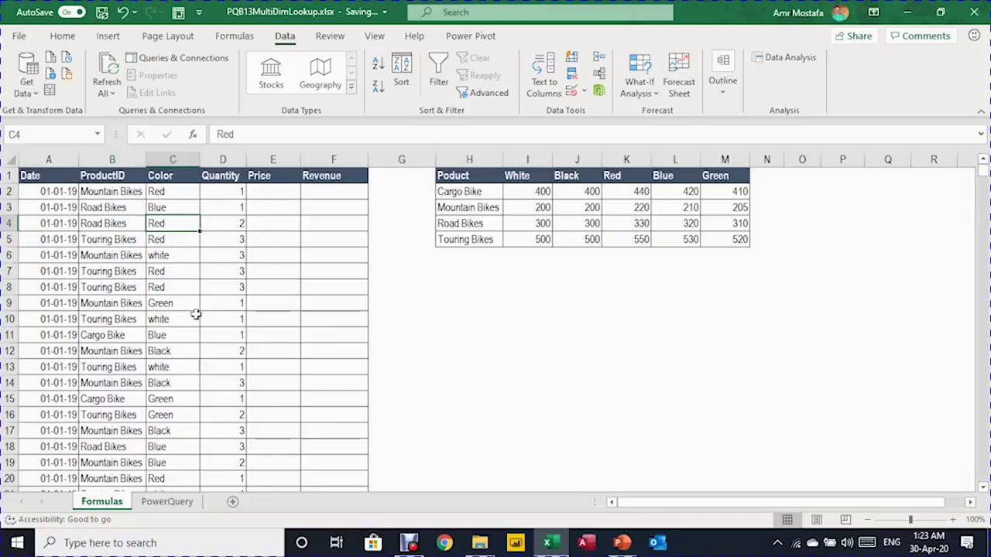
{"action": "key", "text": "Right"}
{"action": "key", "text": "Right"}
{"action": "key", "text": "Right"}
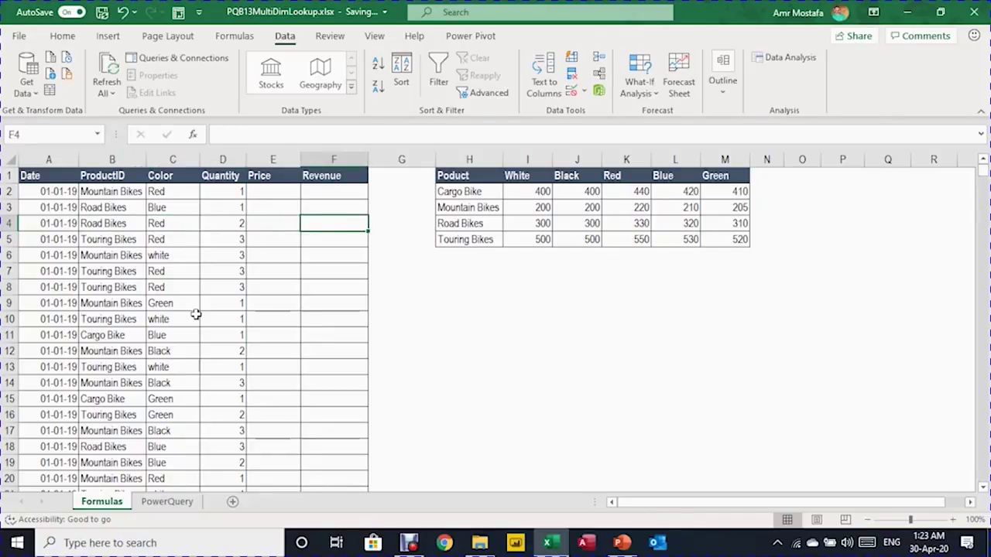
{"action": "key", "text": "Up"}
{"action": "key", "text": "Up"}
{"action": "key", "text": "Left"}
{"action": "key", "text": "Left"}
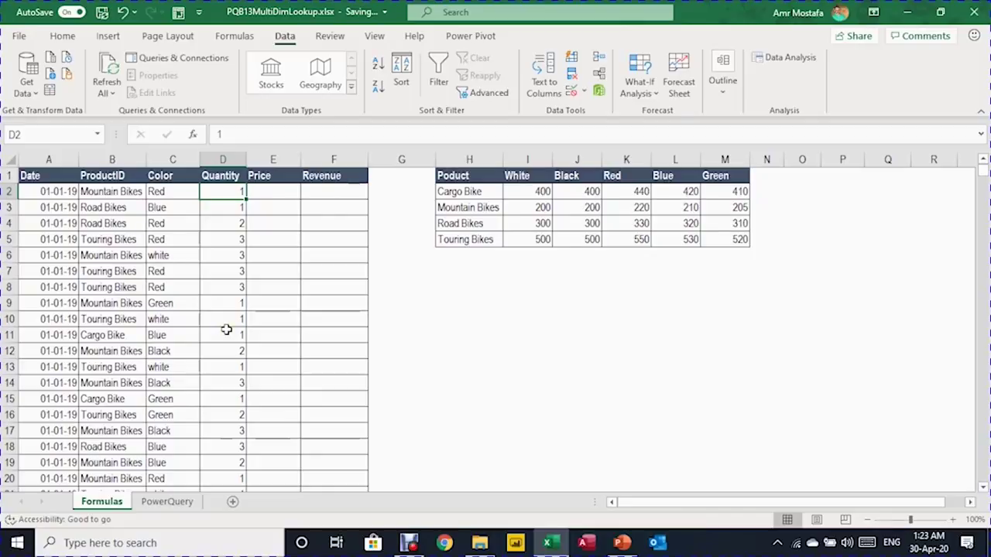
- Begin a VLOOKUP formula in Price cell E2 with the product in B2 as the lookup value
{"action": "left_click", "coordinate": [266, 195]}
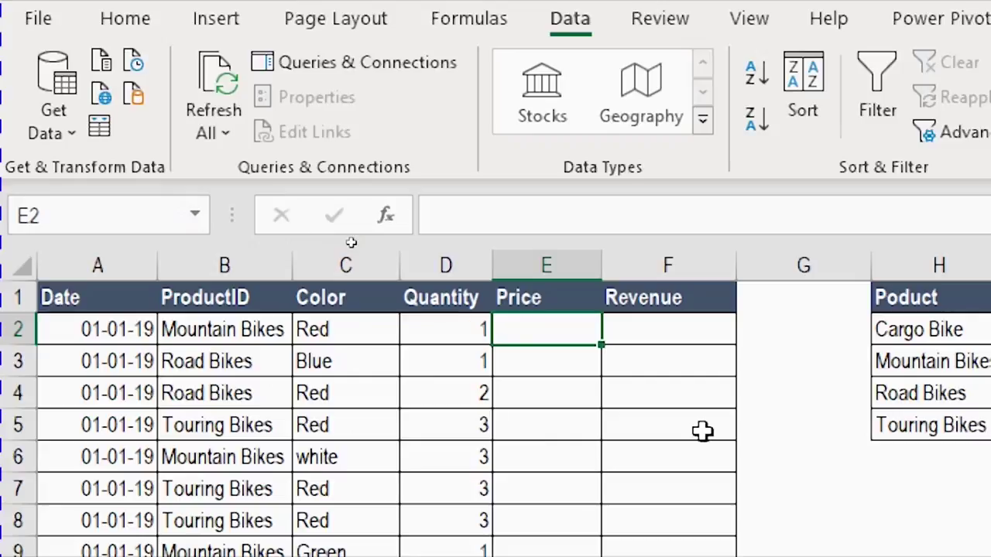
{"action": "type", "text": "="}
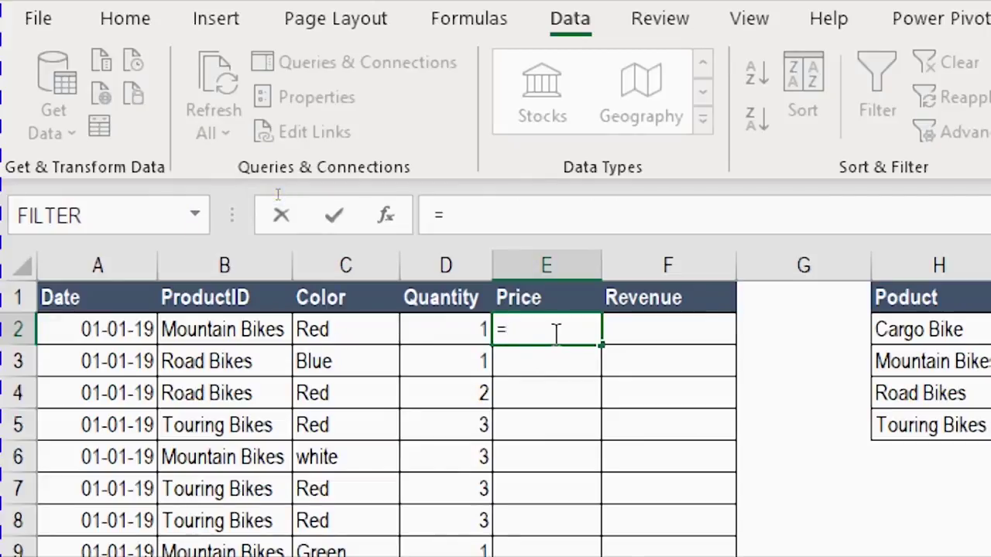
{"action": "type", "text": "vl"}
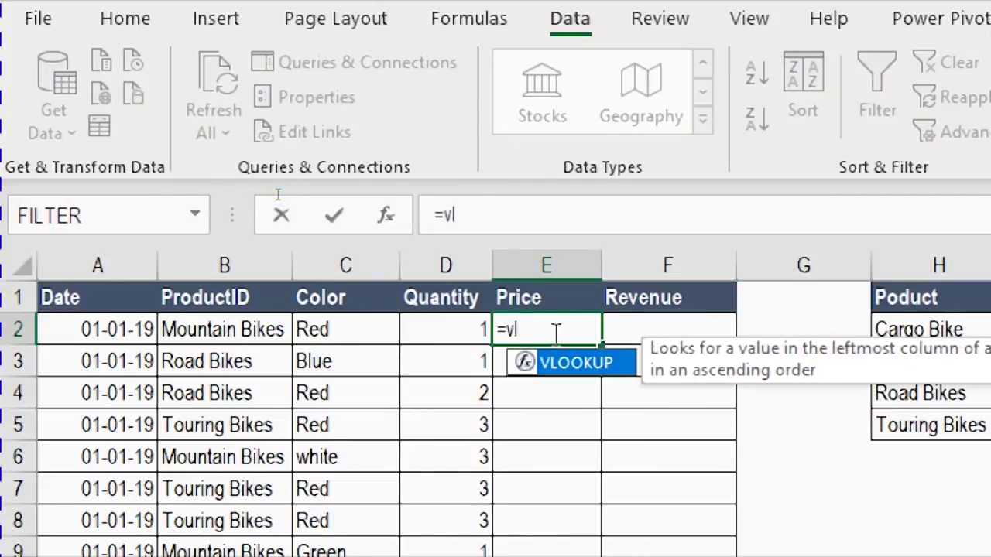
{"action": "double_click", "coordinate": [584, 363]}
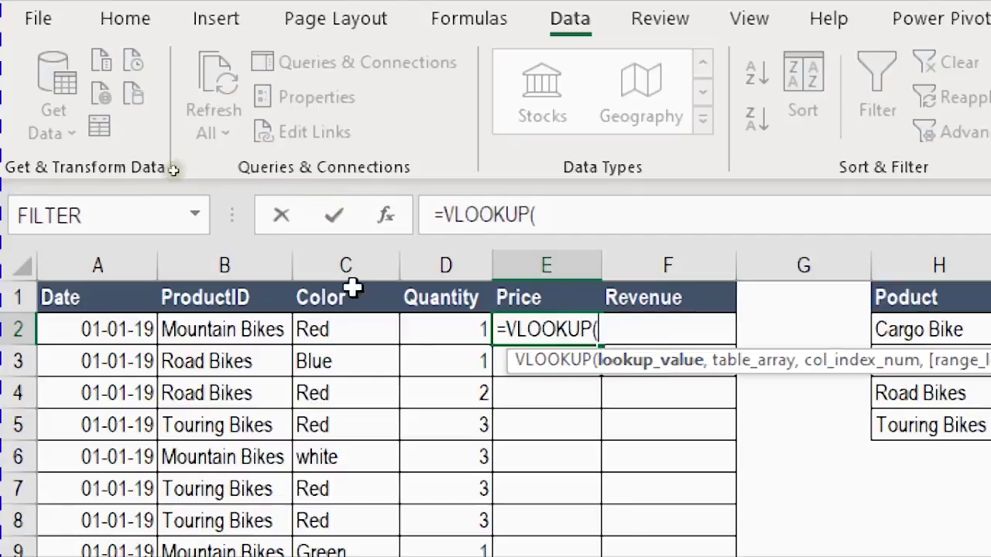
{"action": "left_click", "coordinate": [220, 332]}
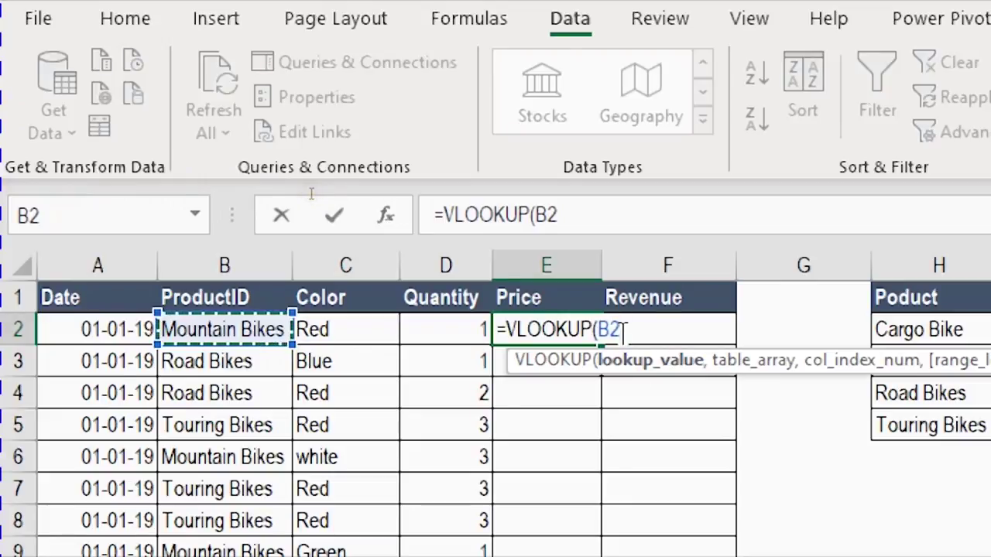
- Supply the whole price table including its headers, H1:M5, as the VLOOKUP's table array
{"action": "type", "text": ","}
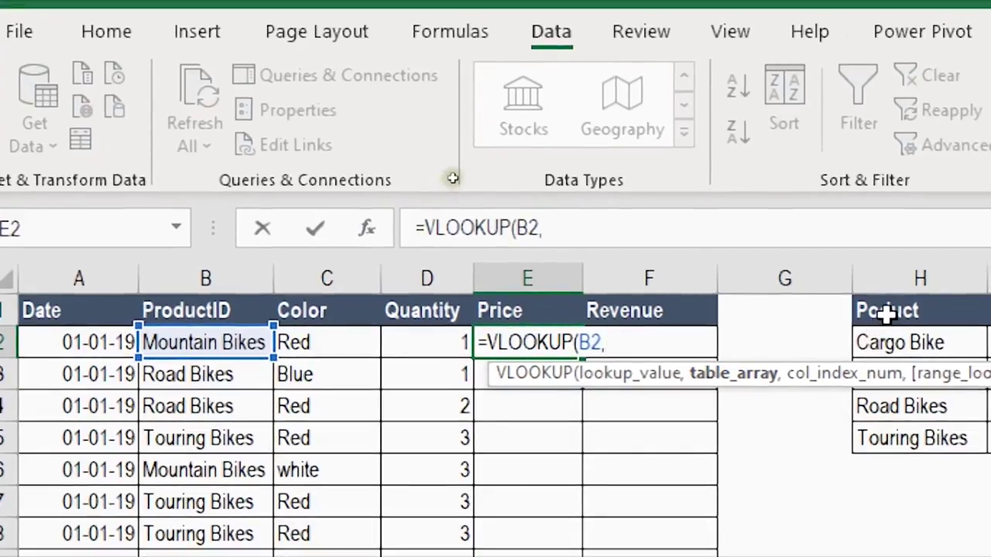
{"action": "left_click_drag", "start_coordinate": [886, 311], "coordinate": [990, 415]}
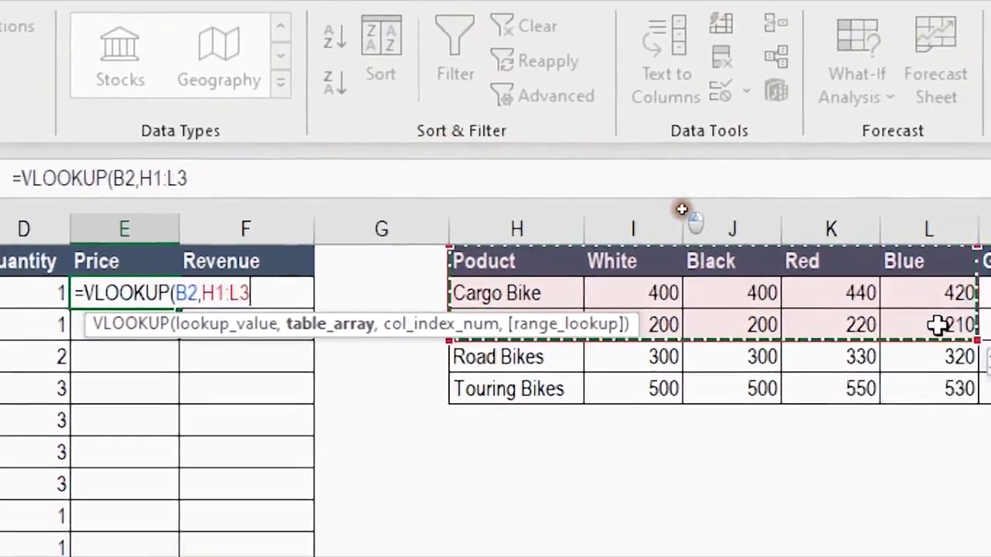
{"action": "left_click_drag", "start_coordinate": [938, 334], "coordinate": [990, 362]}
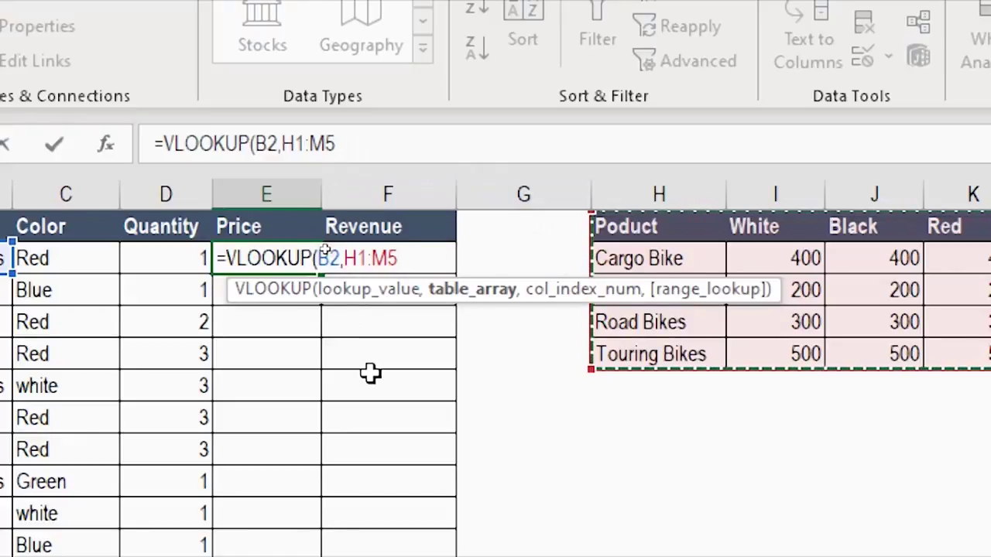
- Complete the price lookup in E2 as =VLOOKUP(B2,$H$1:$M$5,4,FALSE), with an absolute table range and exact match
{"action": "key", "text": "F4"}
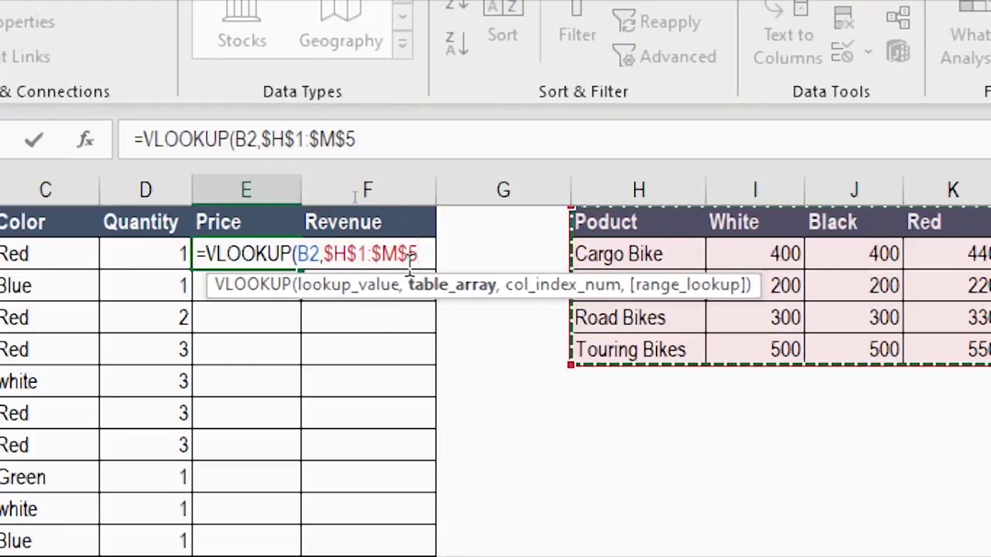
{"action": "type", "text": ",4"}
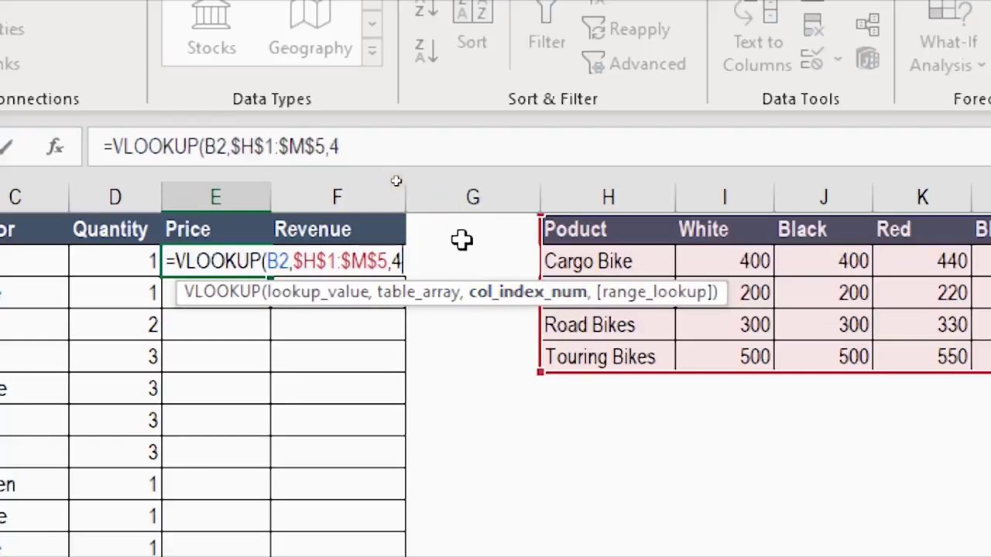
{"action": "type", "text": ","}
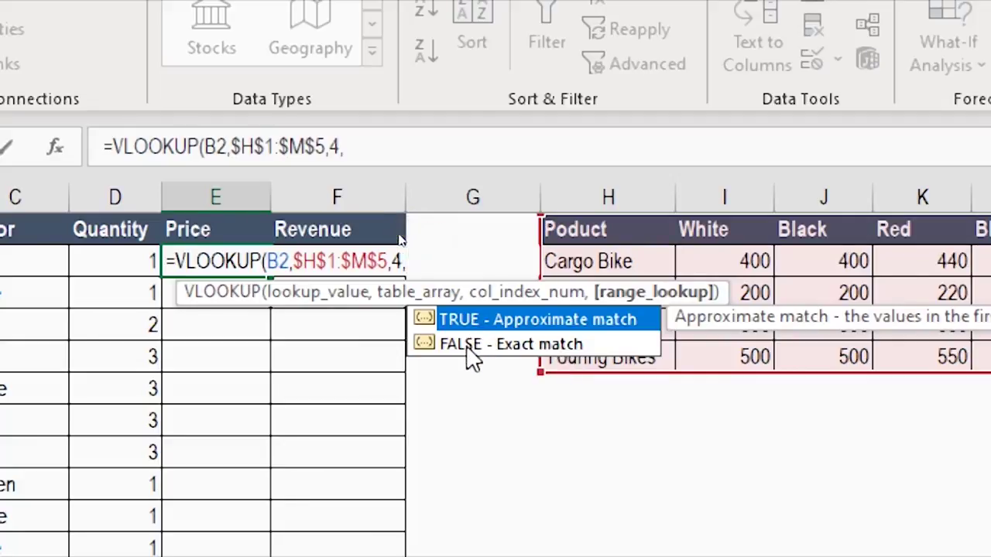
{"action": "type", "text": "fa"}
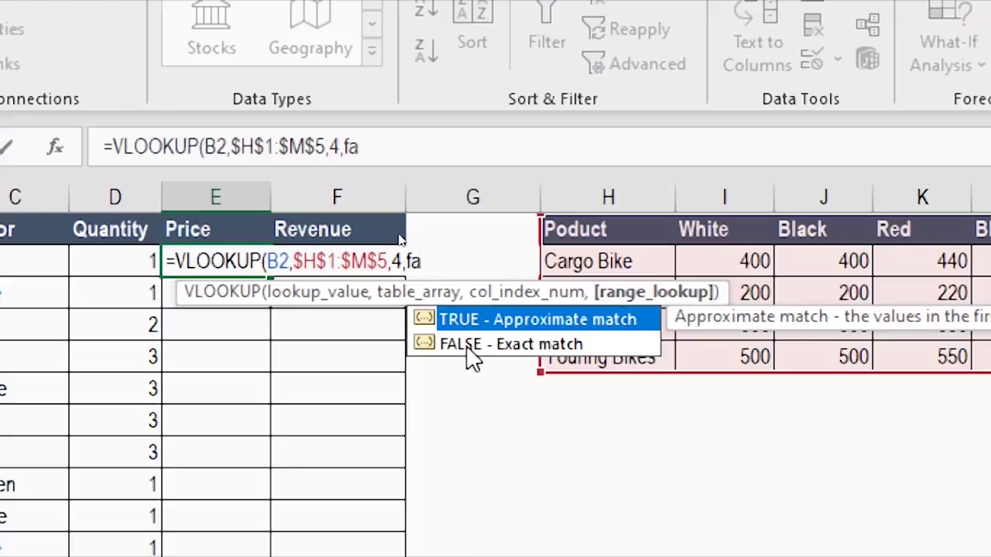
{"action": "double_click", "coordinate": [474, 345]}
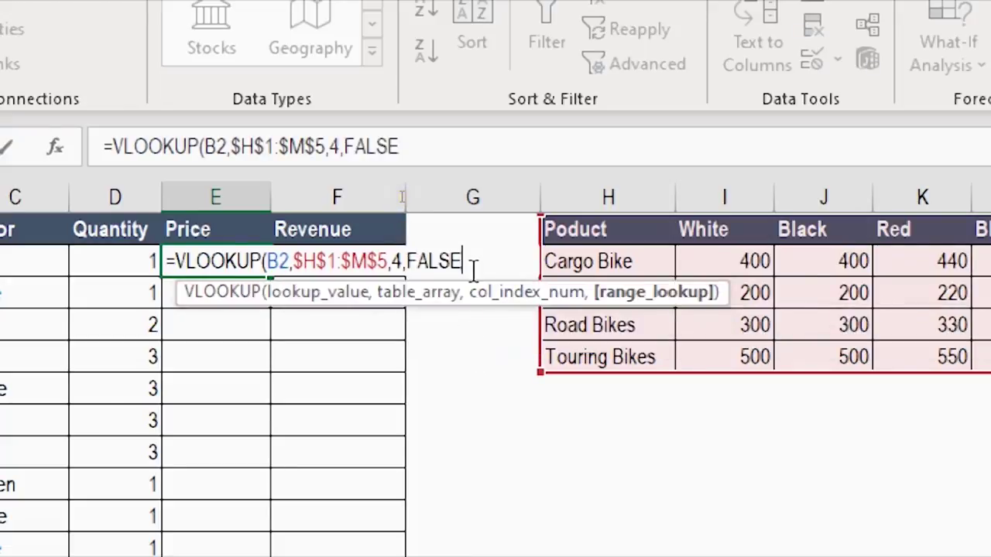
{"action": "type", "text": ")"}
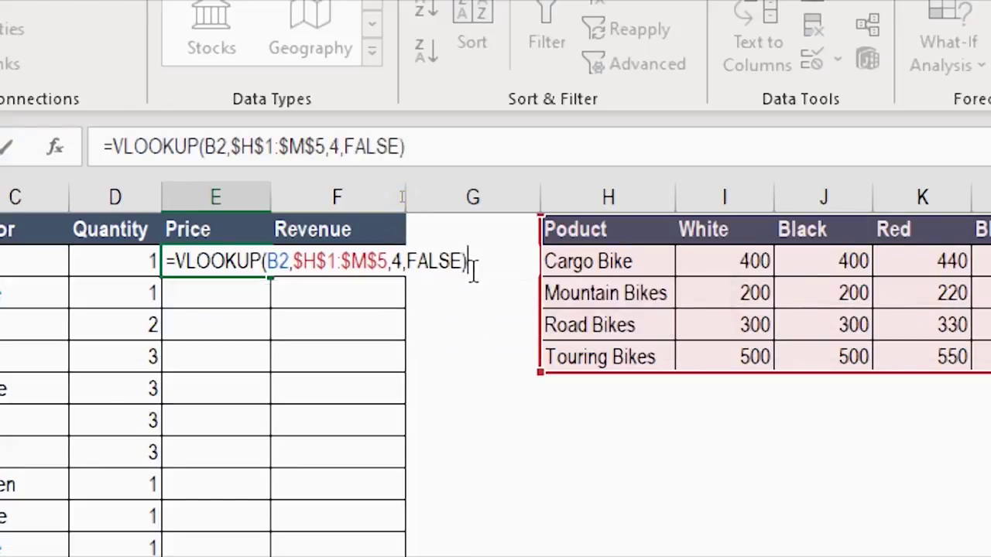
{"action": "key", "text": "Return"}
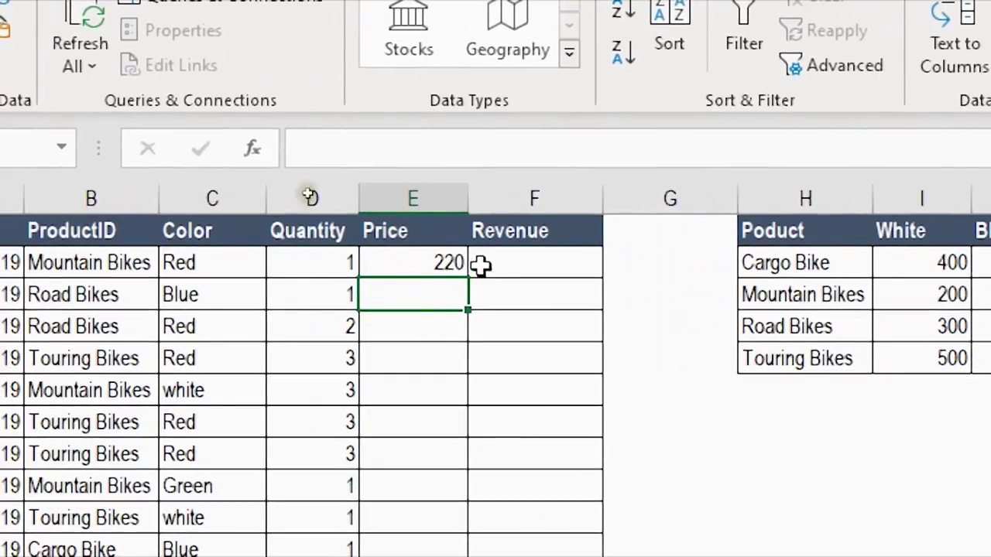
- Compare the price in E2 with the Red value in the Mountain Bikes row of the price table
{"action": "left_click", "coordinate": [319, 271]}
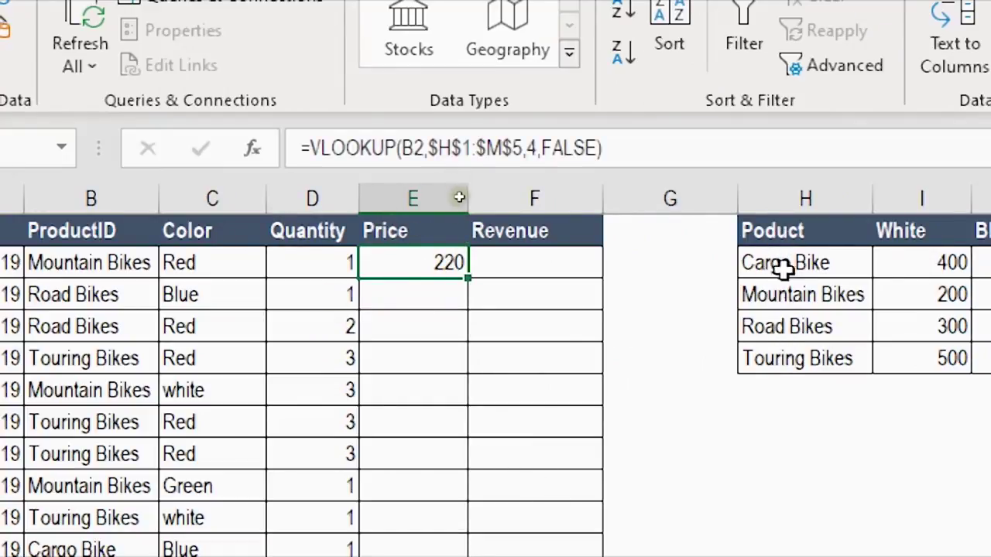
{"action": "left_click", "coordinate": [786, 299]}
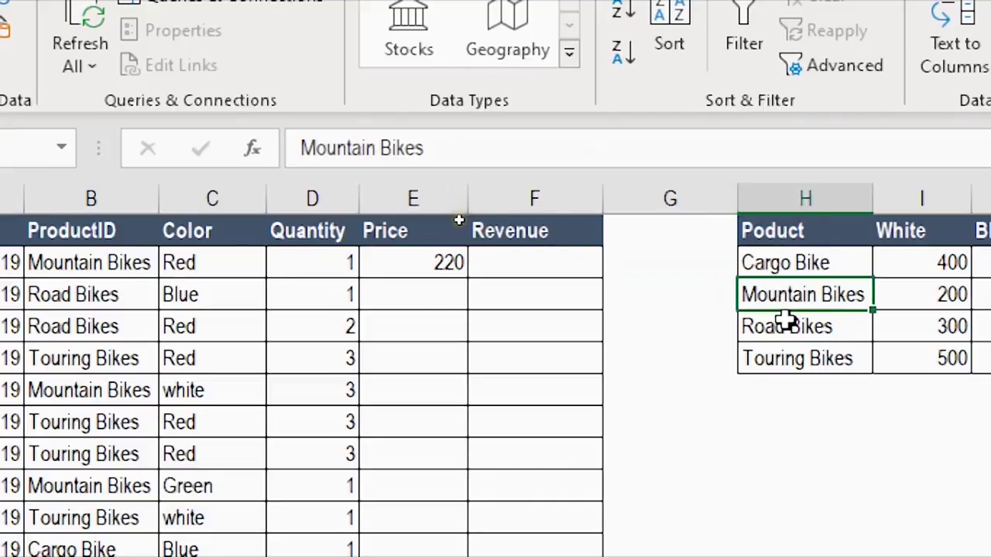
{"action": "key", "text": "Right"}
{"action": "key", "text": "Right"}
{"action": "key", "text": "Right"}
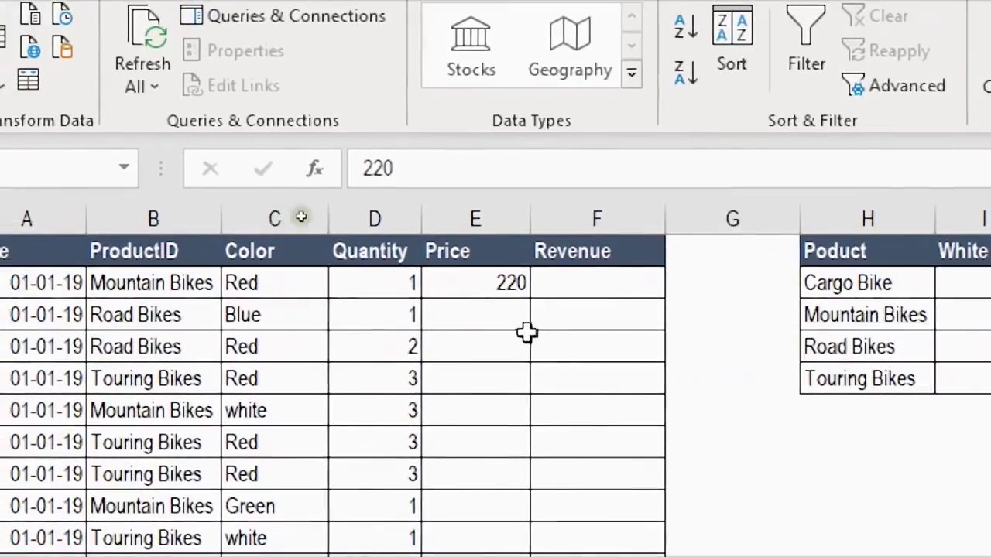
- Try filling the VLOOKUP formula from E2 down to E3 for the blue Road Bikes row, and clear the copy
{"action": "left_click", "coordinate": [354, 270]}
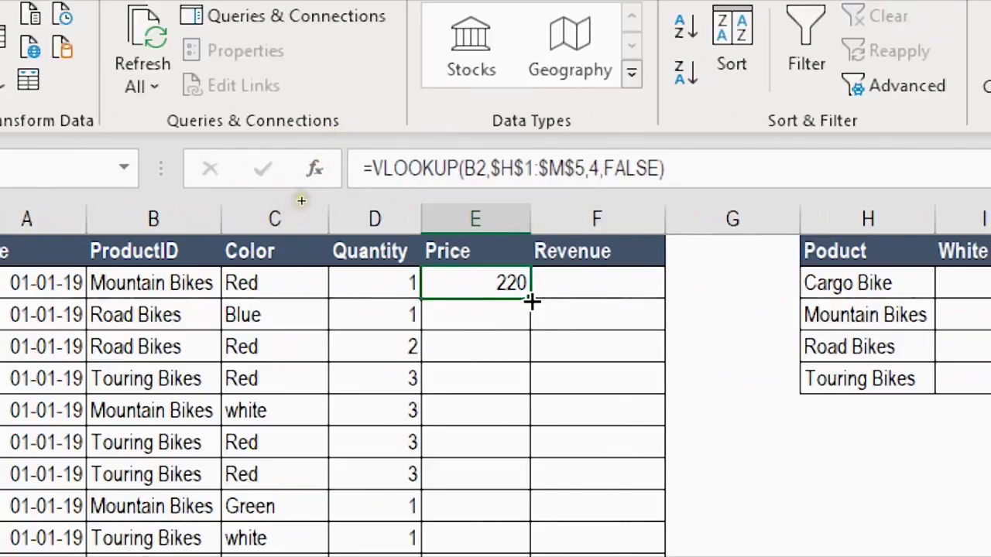
{"action": "left_click_drag", "start_coordinate": [531, 300], "coordinate": [537, 333]}
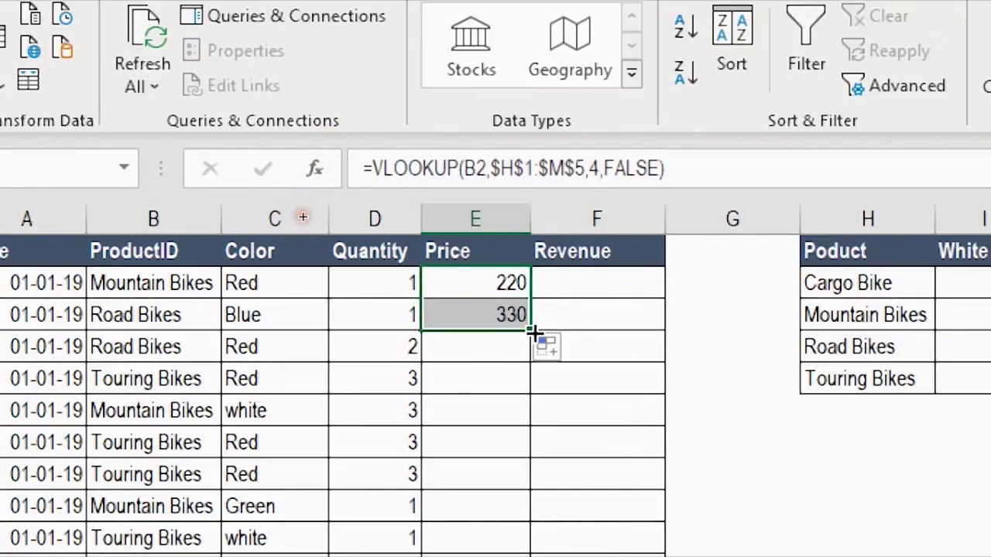
{"action": "left_click", "coordinate": [151, 313]}
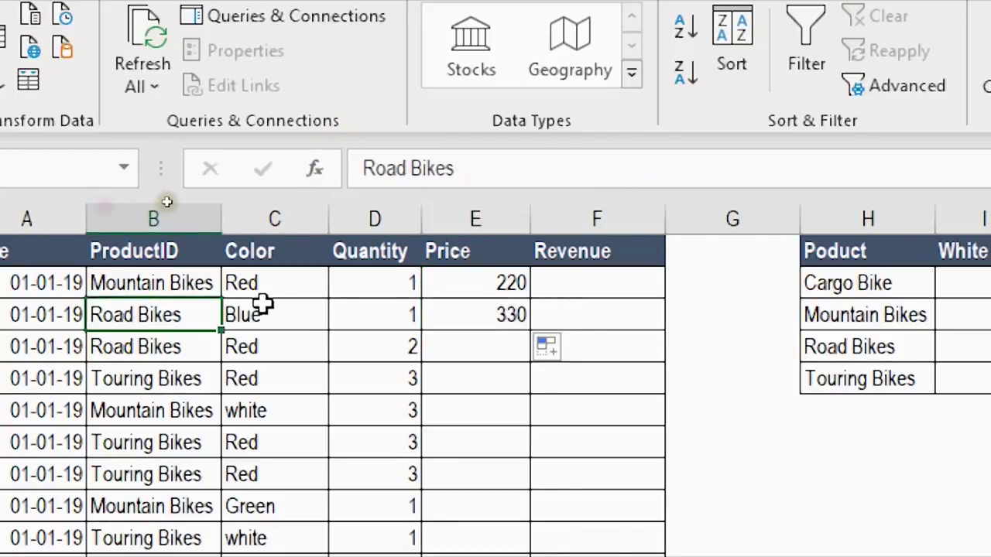
{"action": "left_click", "coordinate": [487, 317]}
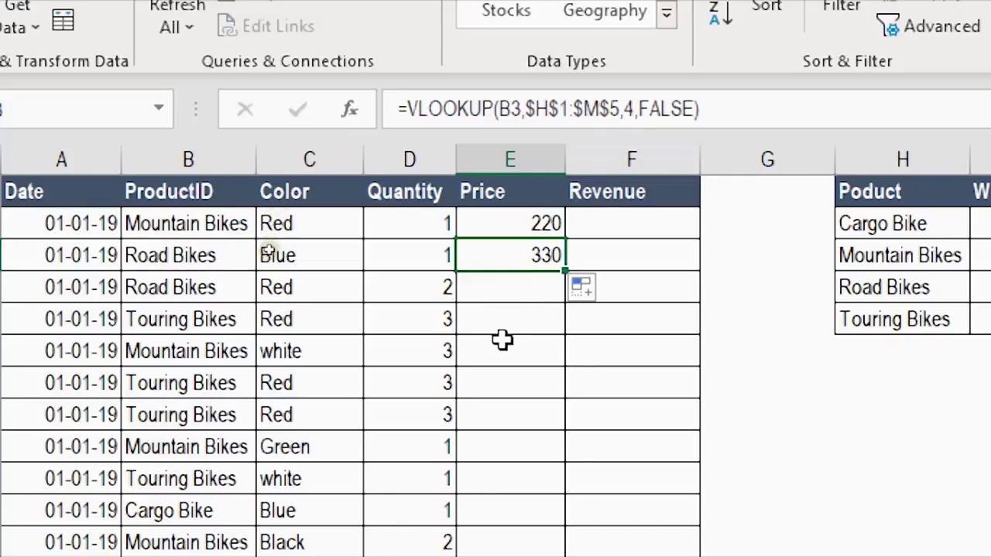
{"action": "key", "text": "Delete"}
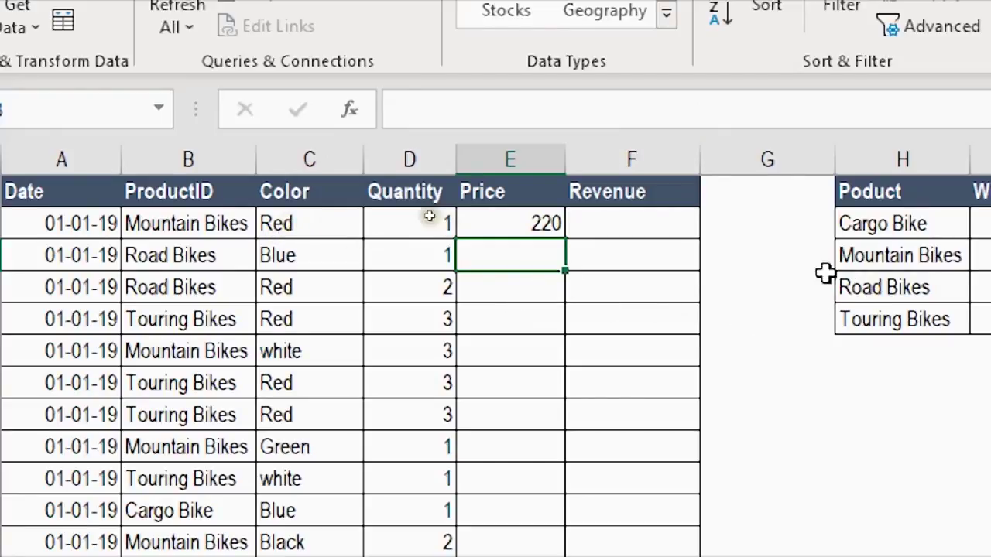
- Start a MATCH formula in E3 with the color cell C3 as its lookup value
{"action": "left_click", "coordinate": [509, 225]}
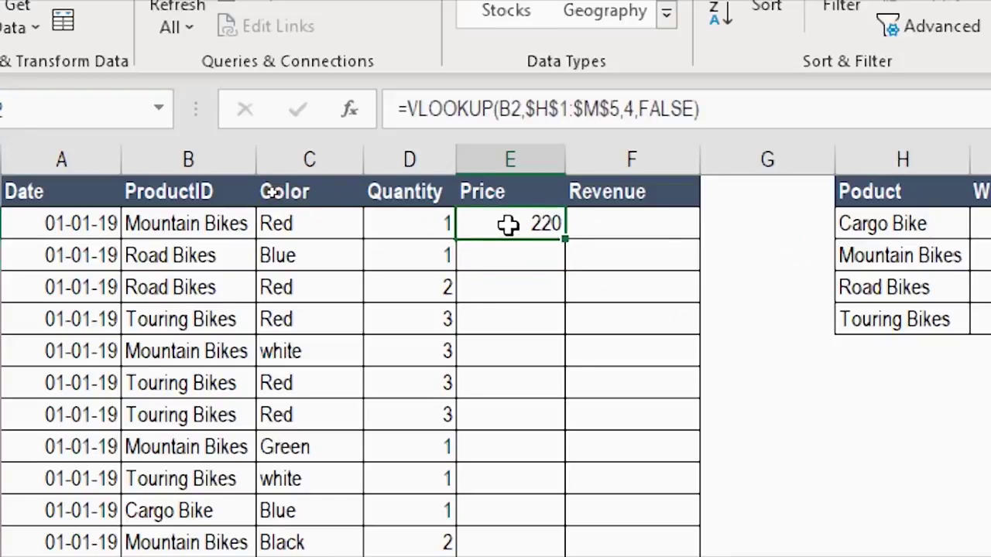
{"action": "left_click", "coordinate": [502, 260]}
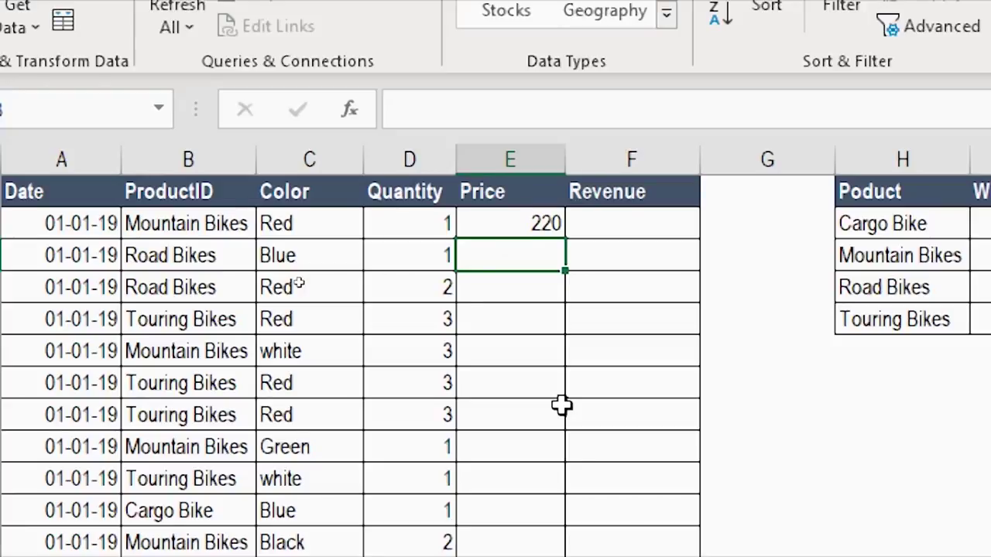
{"action": "type", "text": "="}
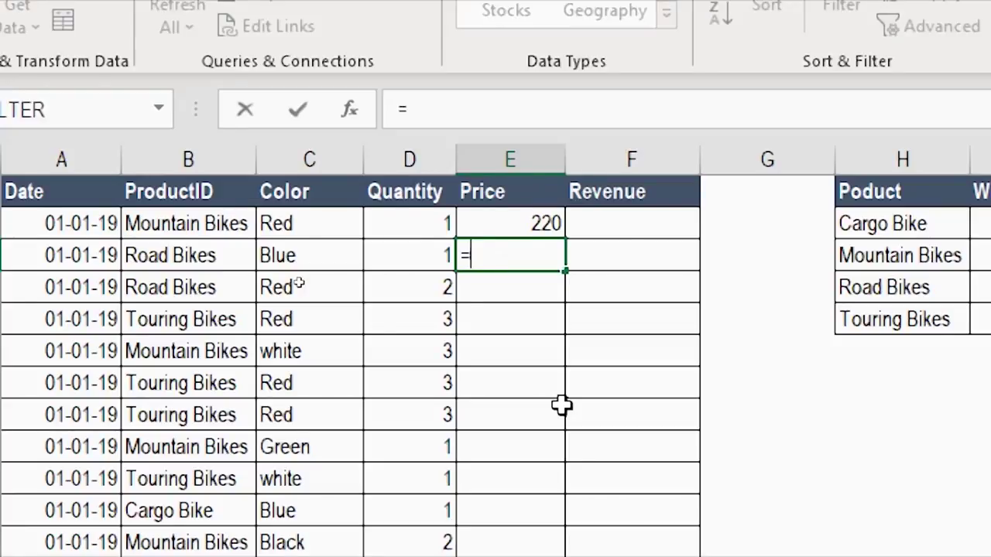
{"action": "type", "text": "mat"}
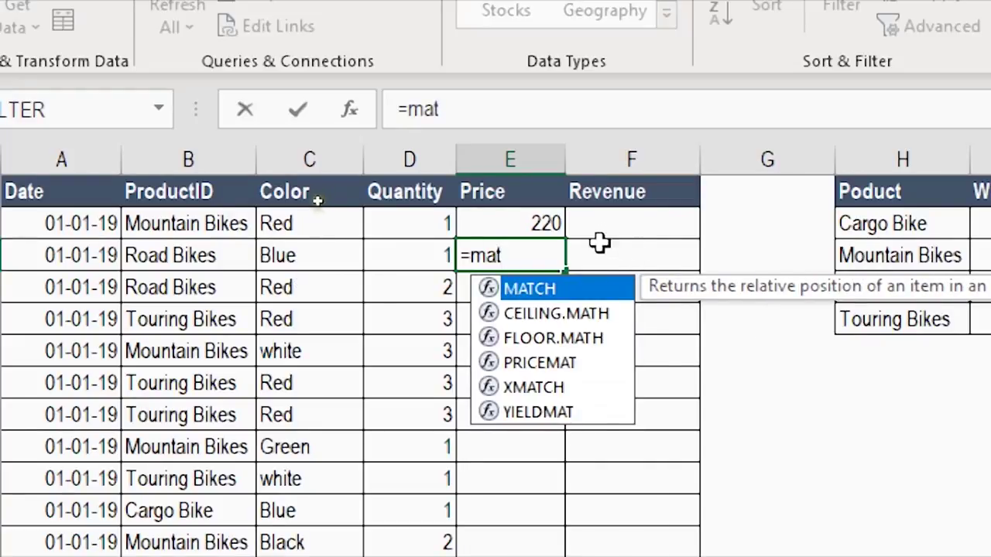
{"action": "double_click", "coordinate": [585, 288]}
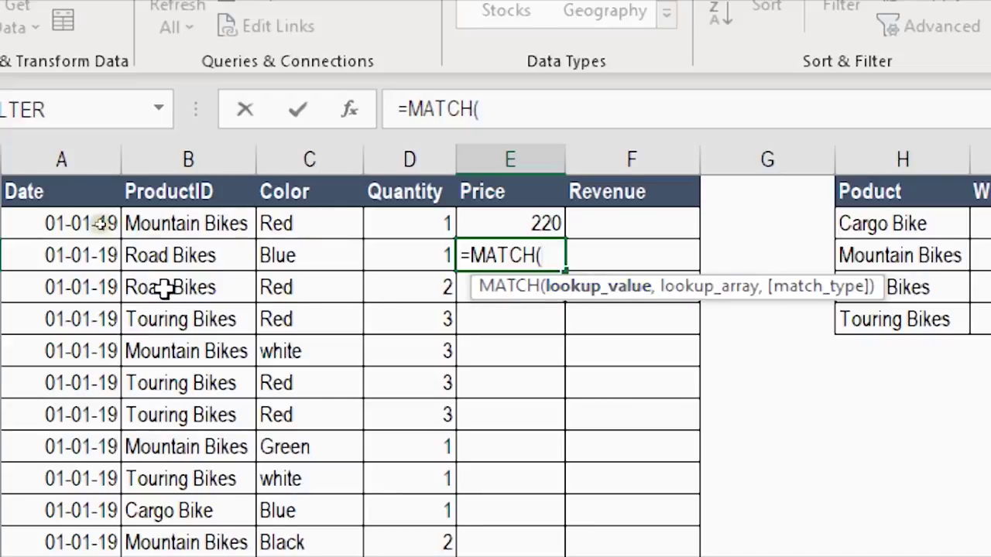
{"action": "left_click", "coordinate": [306, 254]}
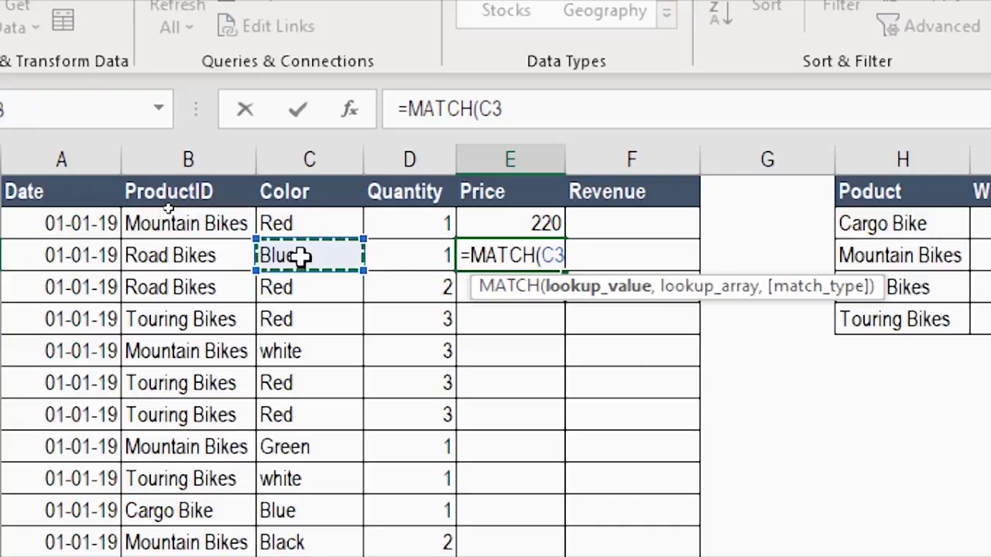
{"action": "type", "text": ","}
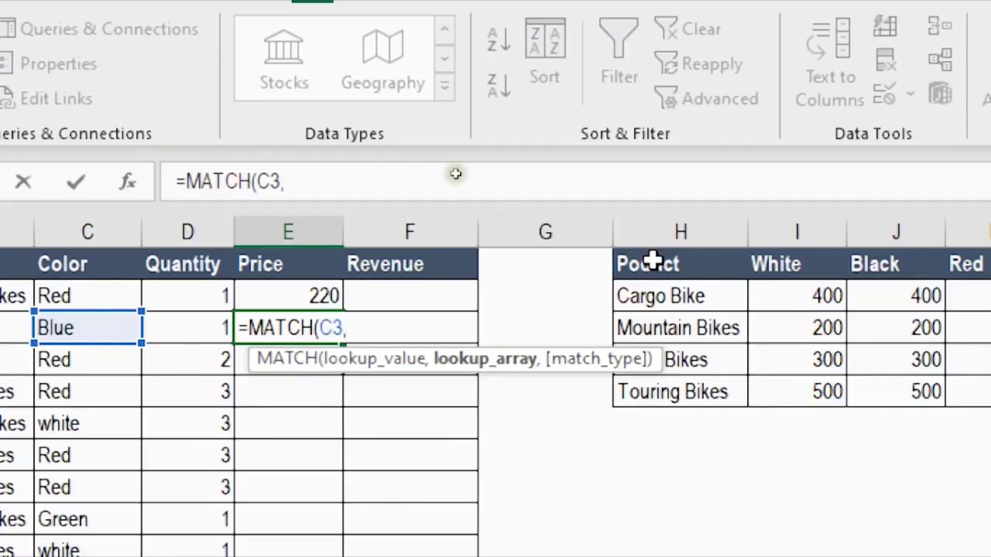
- Finish the MATCH formula in E3 with the header row $H$1:$M$1 as lookup array and match type 0
{"action": "left_click_drag", "start_coordinate": [653, 261], "coordinate": [990, 262]}
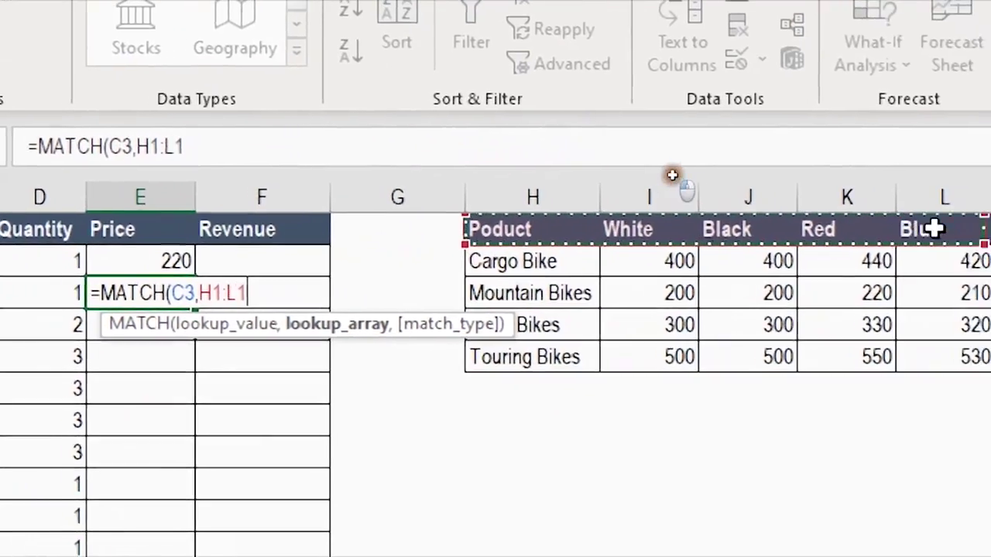
{"action": "mouse_move", "coordinate": [935, 228]}
{"action": "left_mouse_down"}
{"action": "mouse_move", "coordinate": [990, 224]}
{"action": "mouse_move", "coordinate": [924, 226]}
{"action": "mouse_move", "coordinate": [975, 228]}
{"action": "mouse_move", "coordinate": [944, 228]}
{"action": "left_mouse_up"}
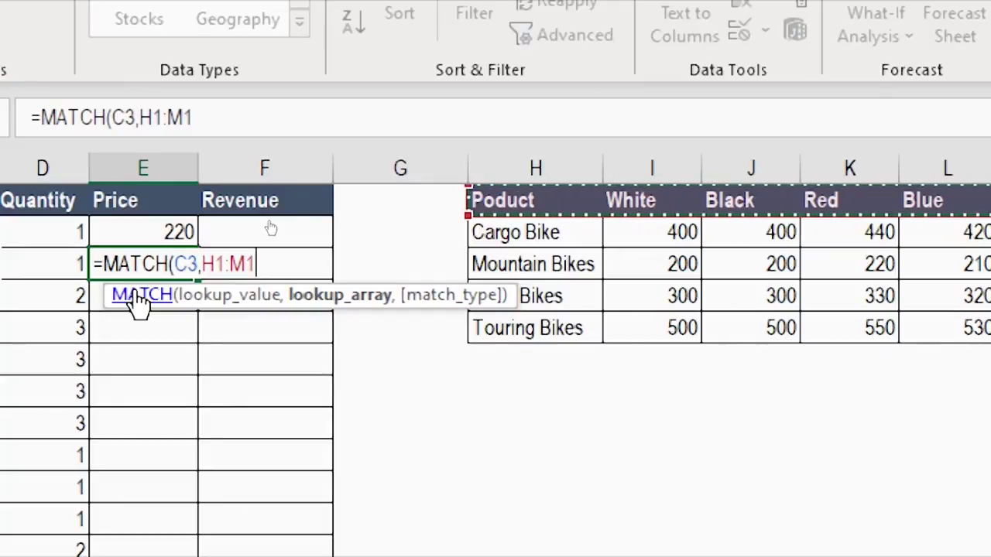
{"action": "key", "text": "F4"}
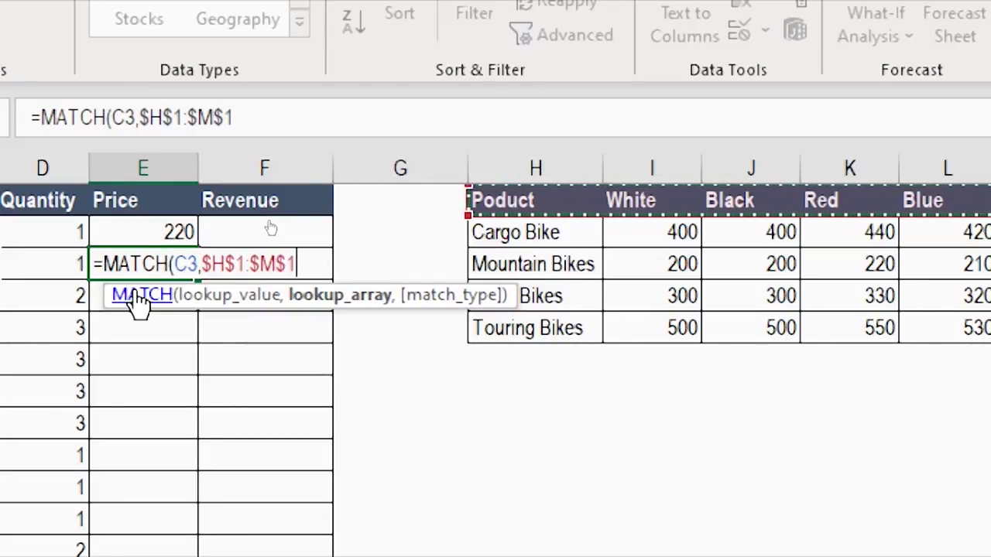
{"action": "type", "text": ",0"}
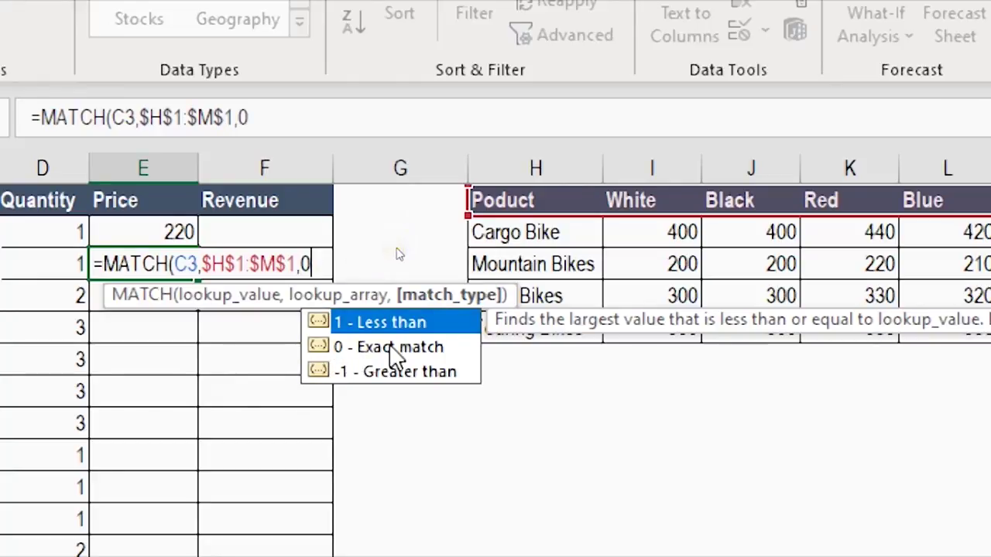
{"action": "type", "text": ")"}
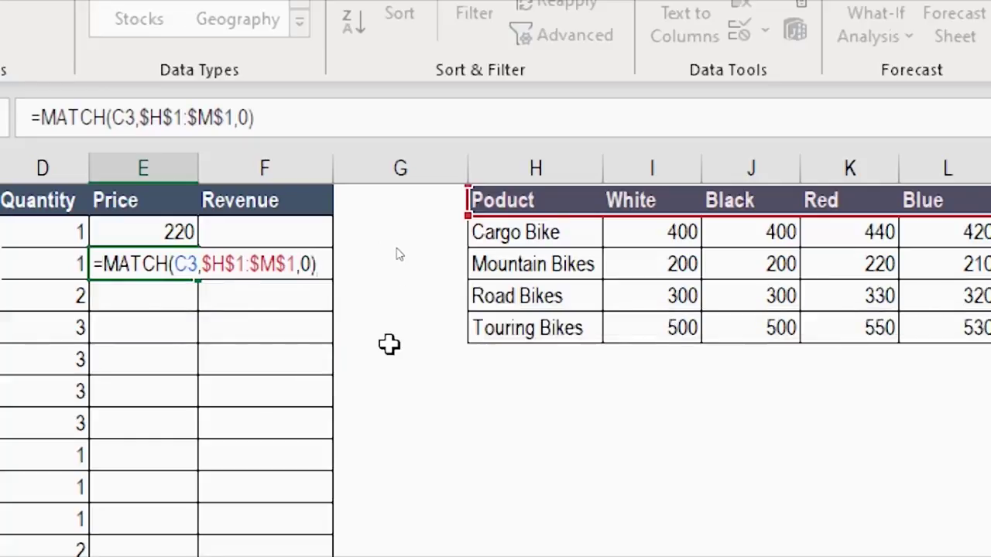
{"action": "key", "text": "Return"}
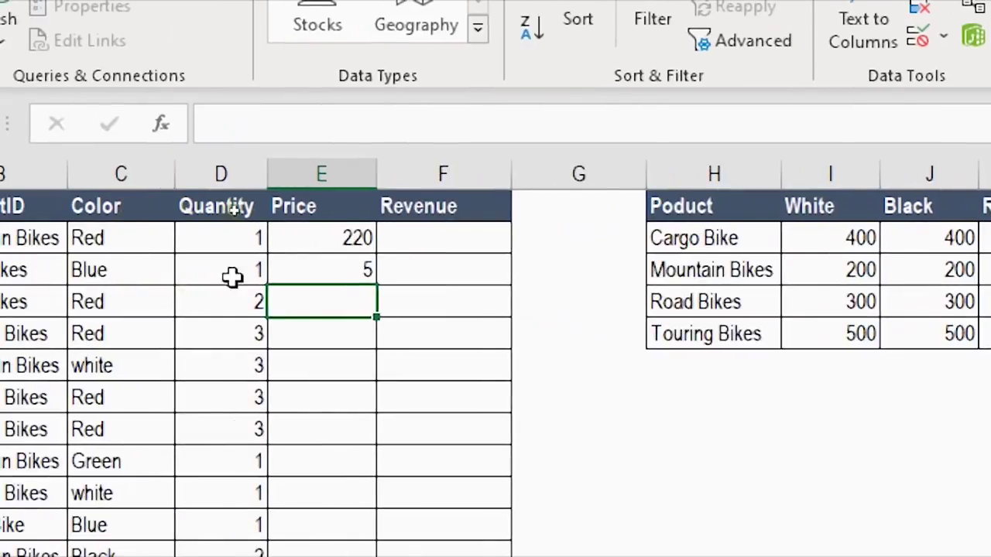
- Examine the column index argument of the VLOOKUP in E2 and the MATCH formula in E3
{"action": "key", "text": "Up"}
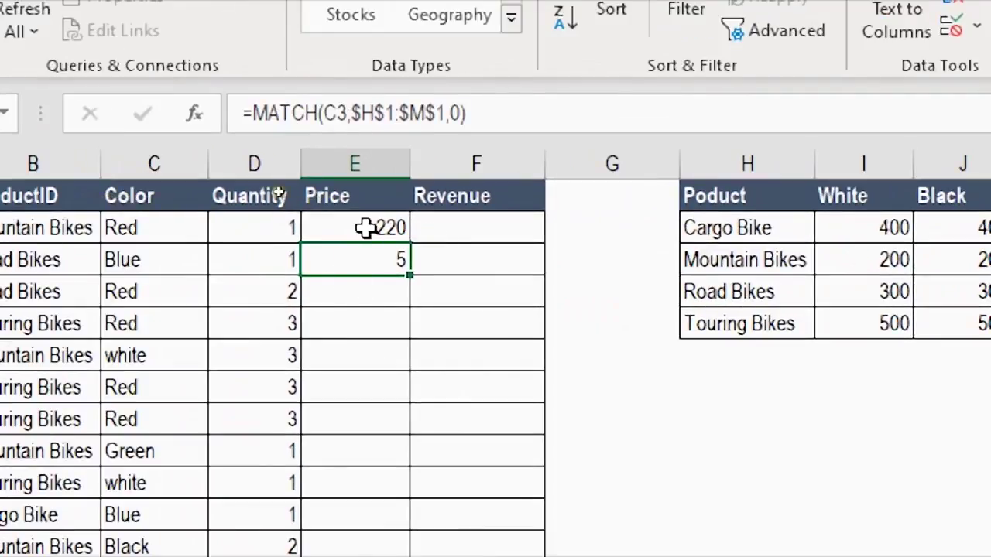
{"action": "left_click", "coordinate": [366, 227]}
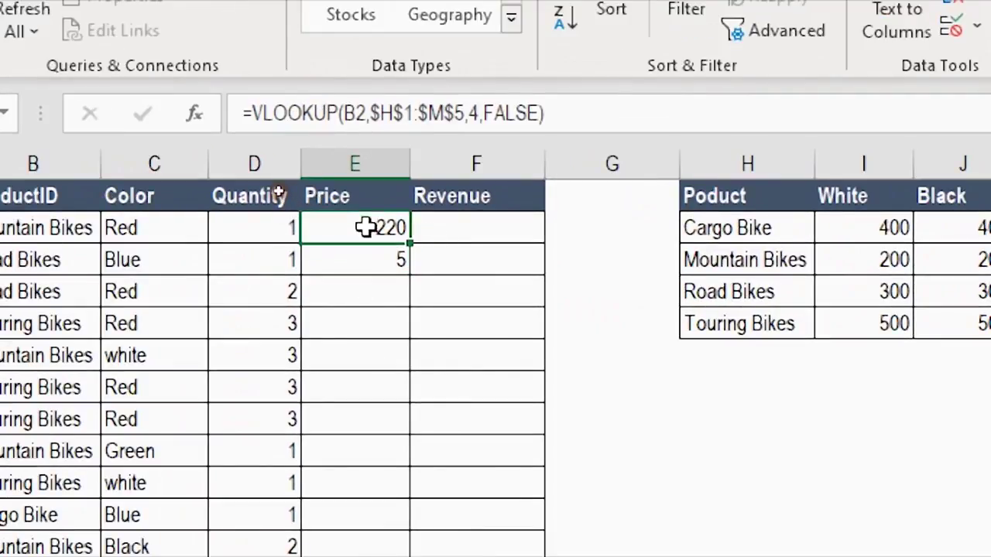
{"action": "left_click", "coordinate": [474, 116]}
{"action": "key", "text": "BackSpace"}
{"action": "type", "text": "4"}
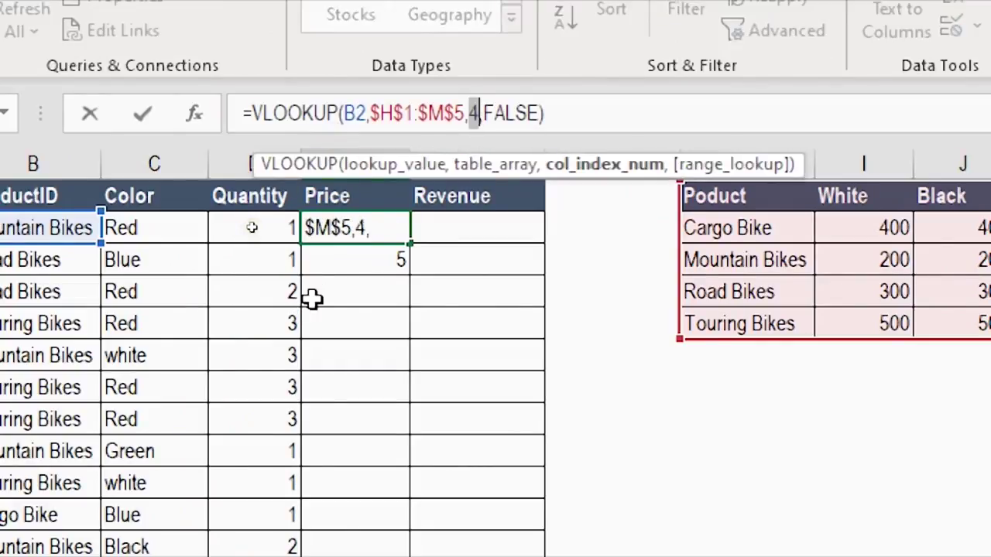
{"action": "key", "text": "ctrl+Return"}
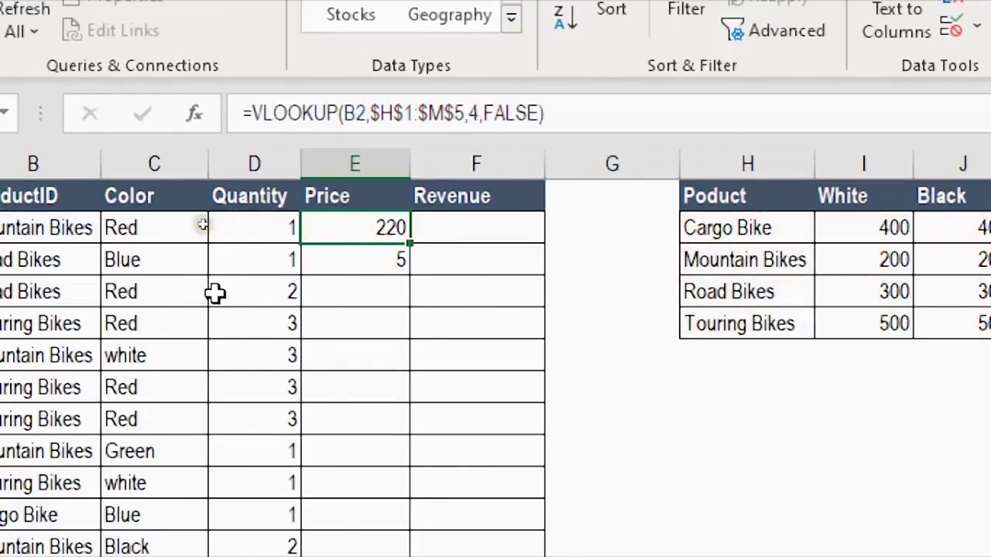
{"action": "left_click", "coordinate": [313, 262]}
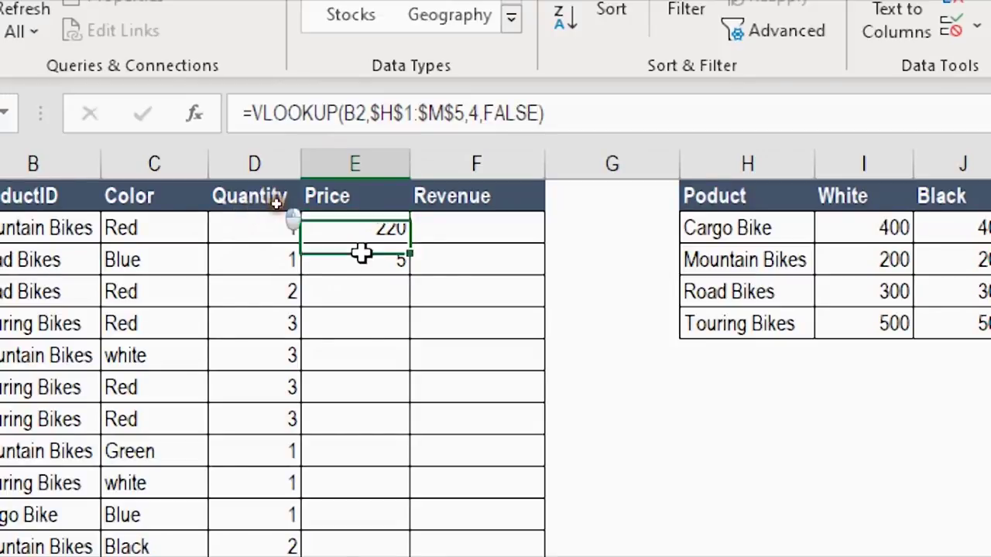
{"action": "left_click_drag", "start_coordinate": [256, 113], "coordinate": [546, 101]}
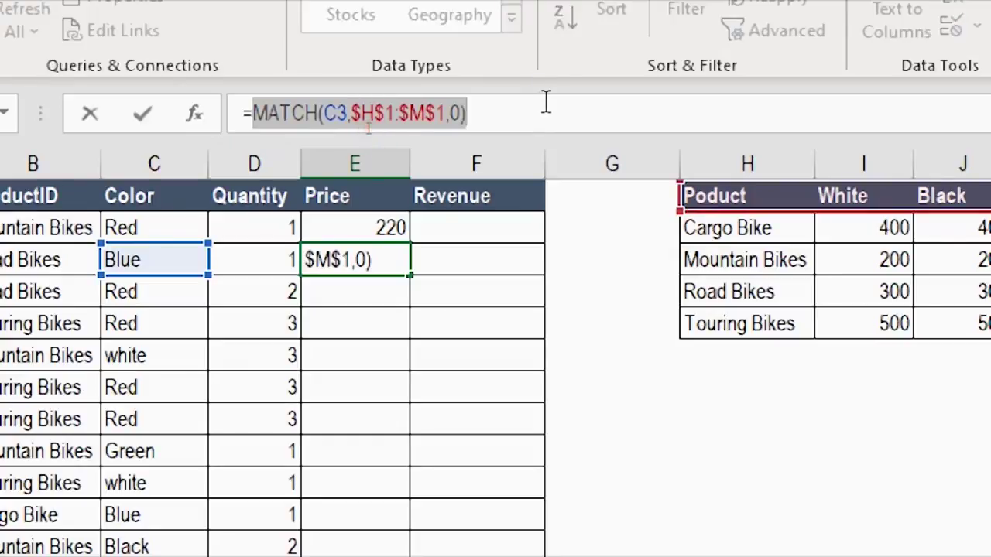
{"action": "key", "text": "Escape"}
{"action": "left_click", "coordinate": [382, 229]}
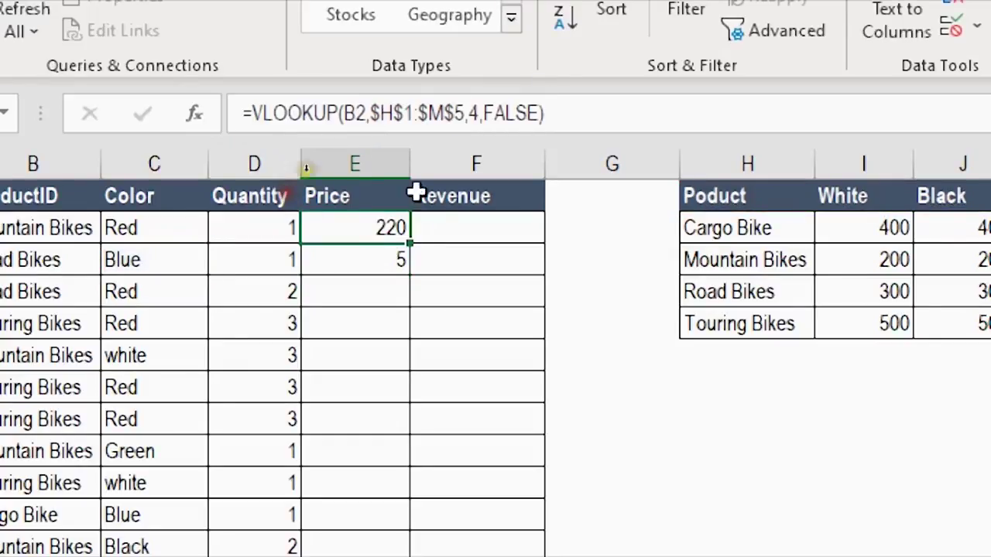
- Replace the column index 4 in E2's VLOOKUP with MATCH(C2,$H$1:$M$1,0)
{"action": "left_click", "coordinate": [473, 114]}
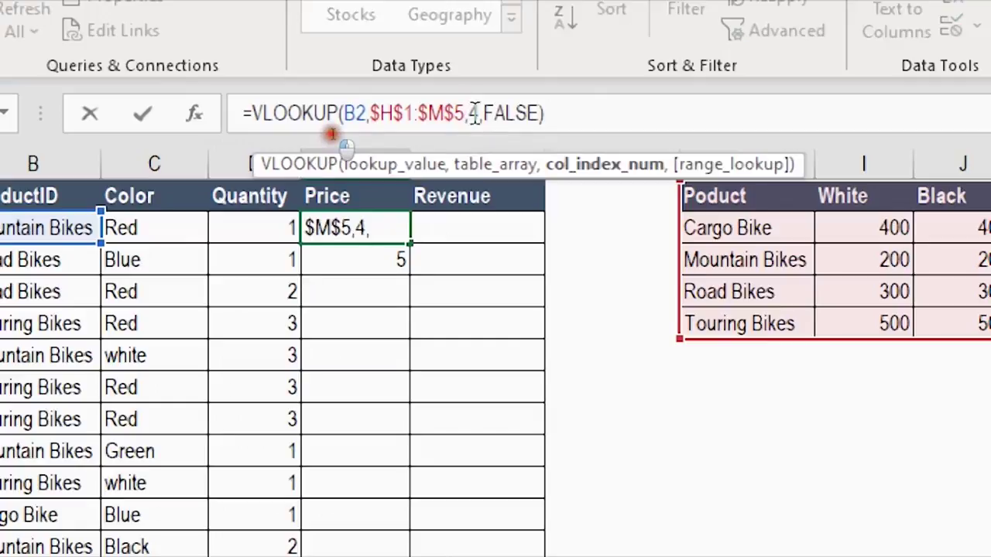
{"action": "double_click", "coordinate": [474, 113]}
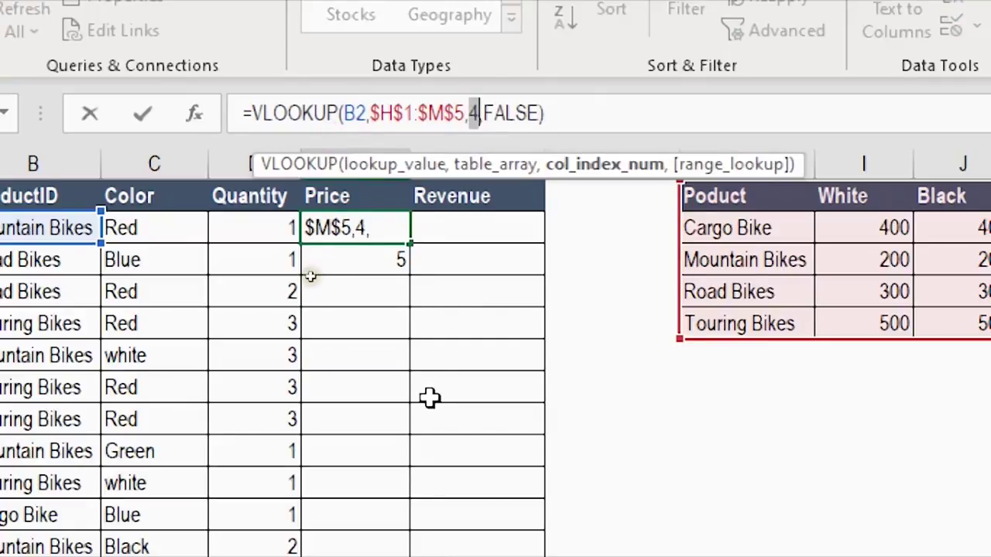
{"action": "key", "text": "ctrl+v"}
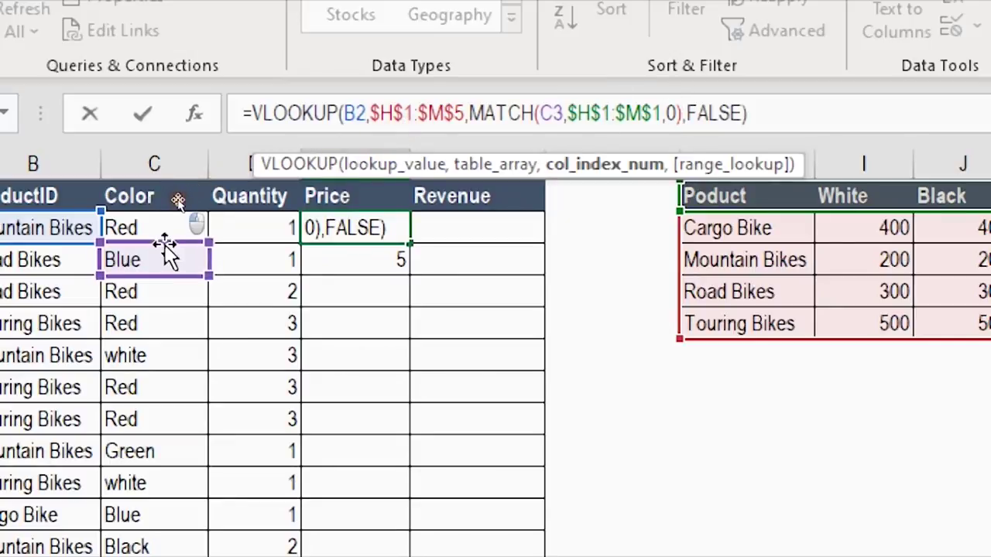
{"action": "left_click_drag", "start_coordinate": [165, 246], "coordinate": [132, 221]}
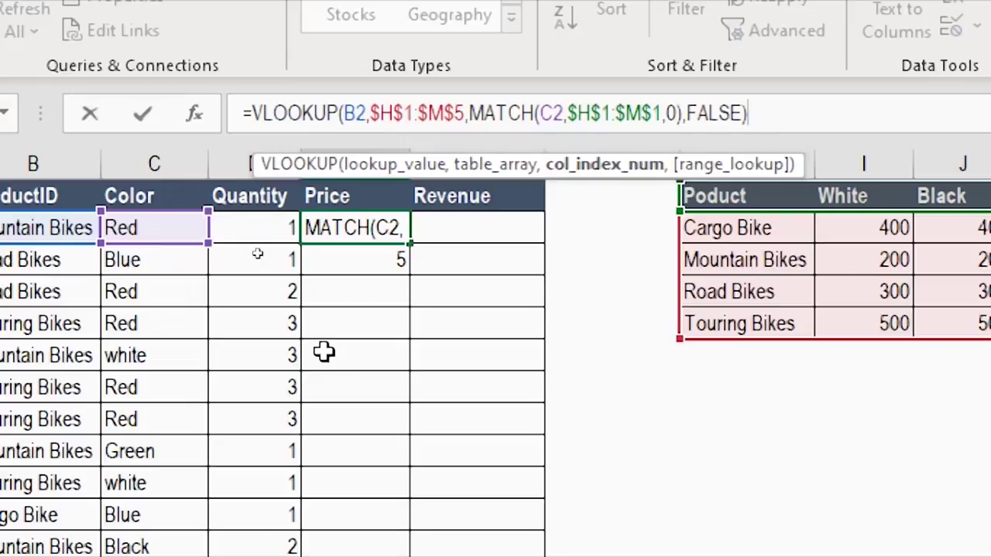
{"action": "key", "text": "Return"}
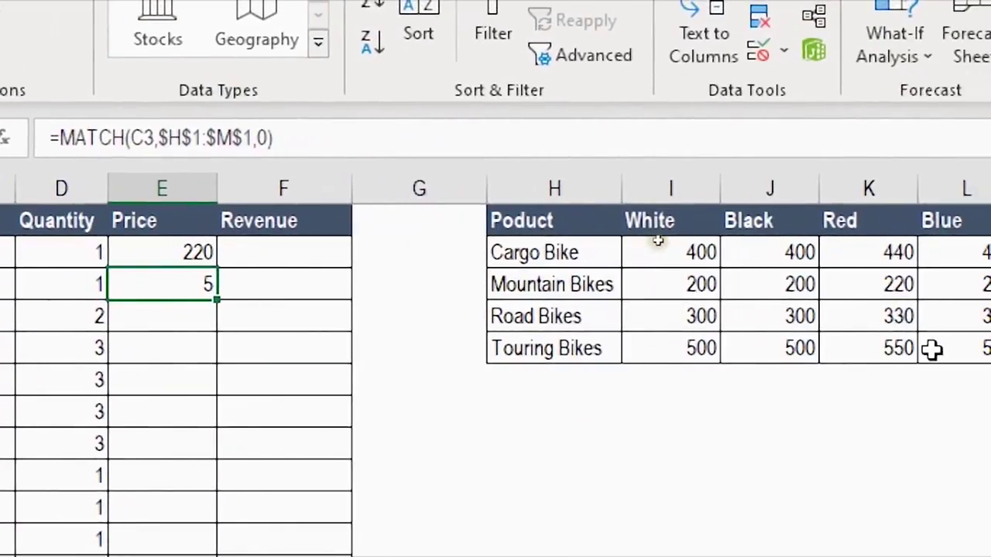
- Fill the combined VLOOKUP formula from E2 down to E3 and compare both prices with the price table
{"action": "left_click", "coordinate": [873, 279]}
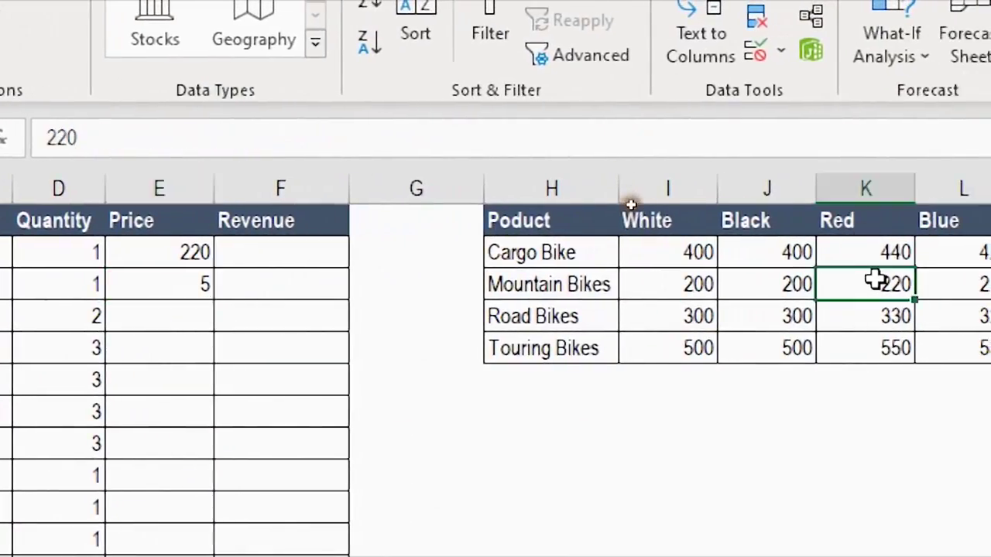
{"action": "left_click", "coordinate": [199, 253]}
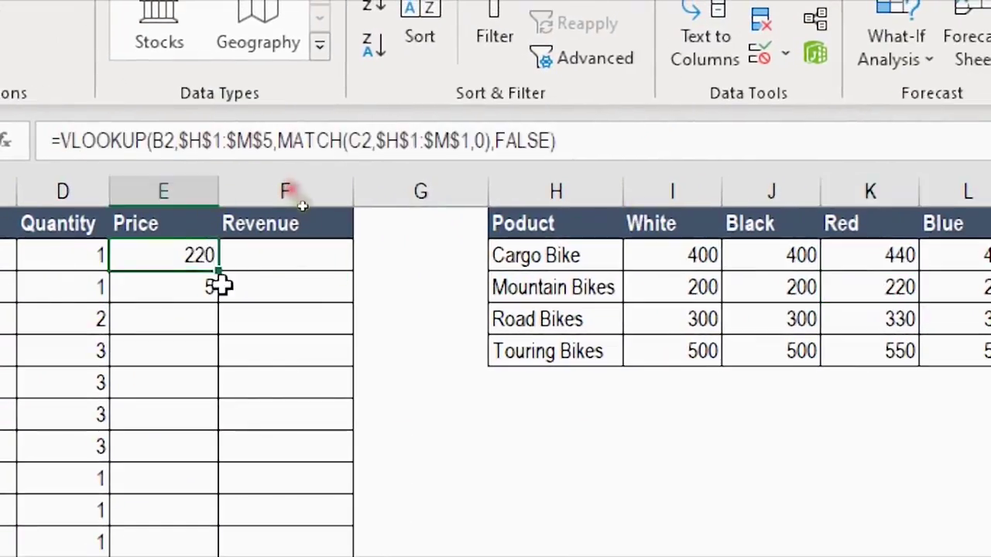
{"action": "left_click_drag", "start_coordinate": [220, 272], "coordinate": [221, 296]}
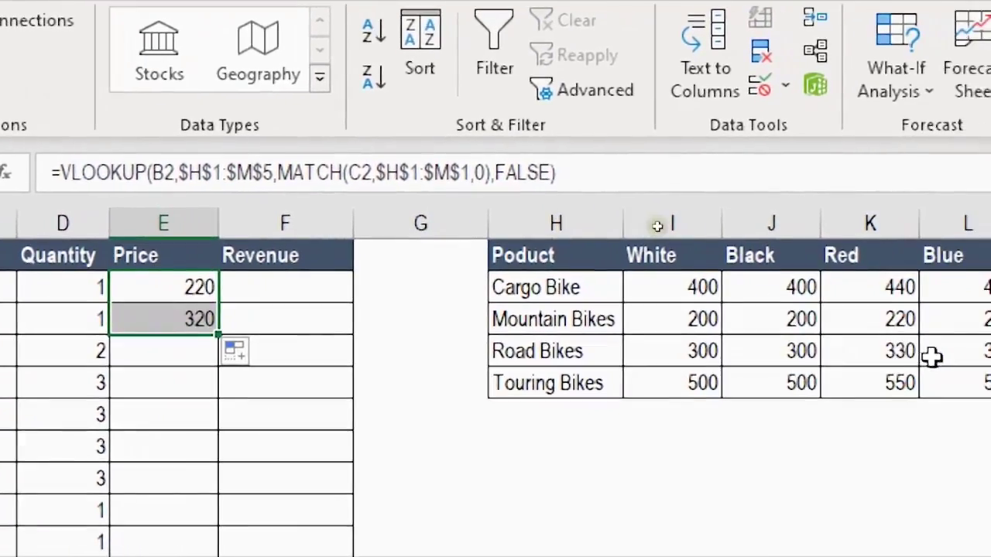
{"action": "left_click", "coordinate": [964, 357]}
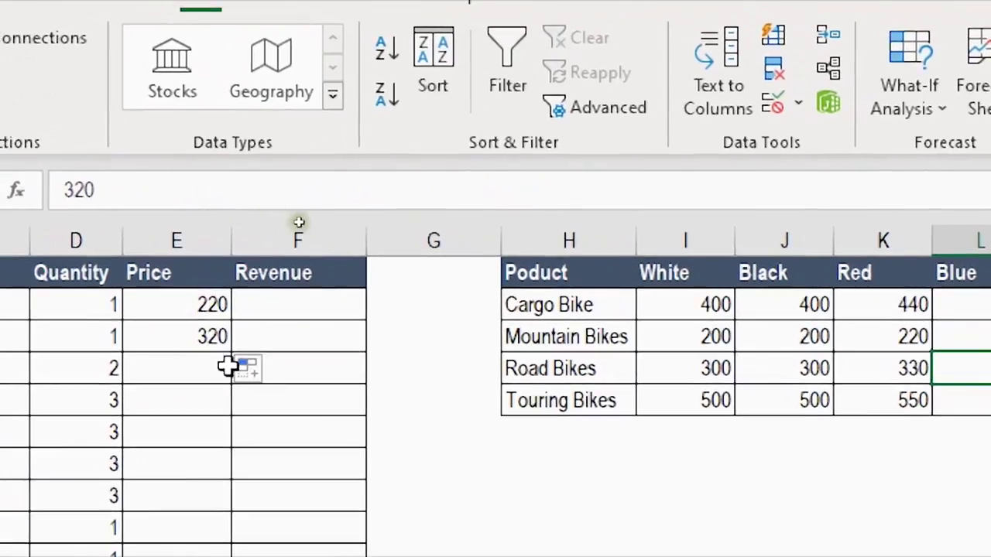
- Fill the VLOOKUP and MATCH formula from E3 down the rest of the Price column
{"action": "left_click", "coordinate": [160, 333]}
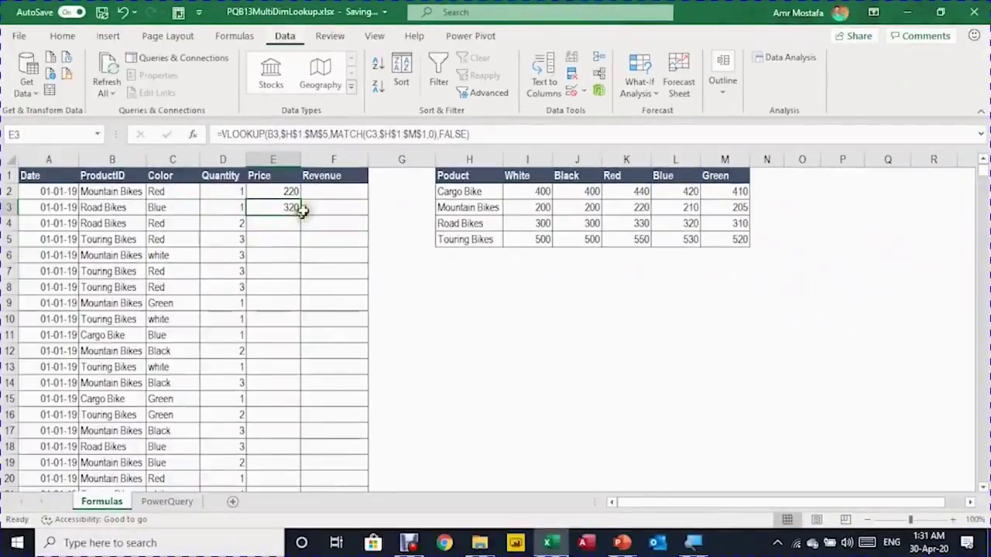
{"action": "key", "text": "alt"}
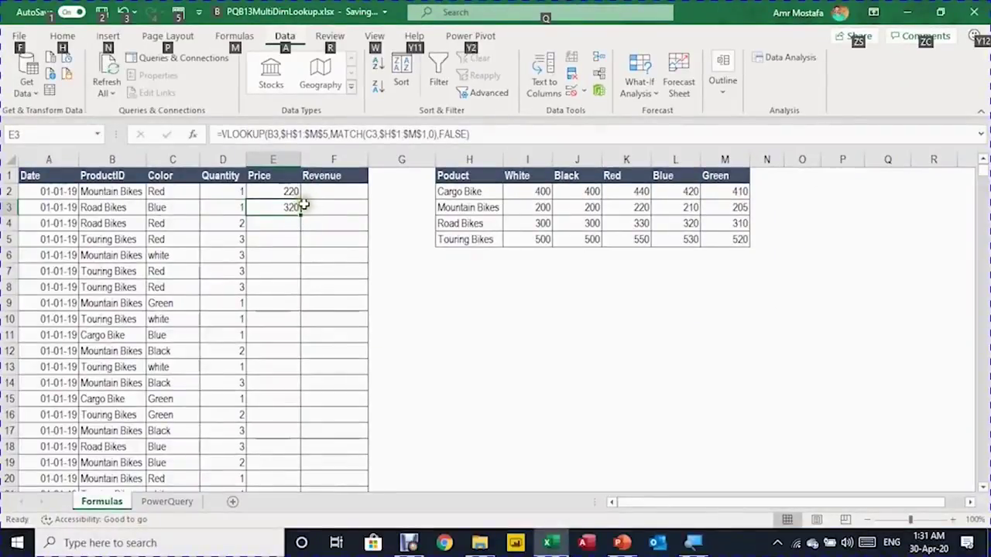
{"action": "key", "text": "alt"}
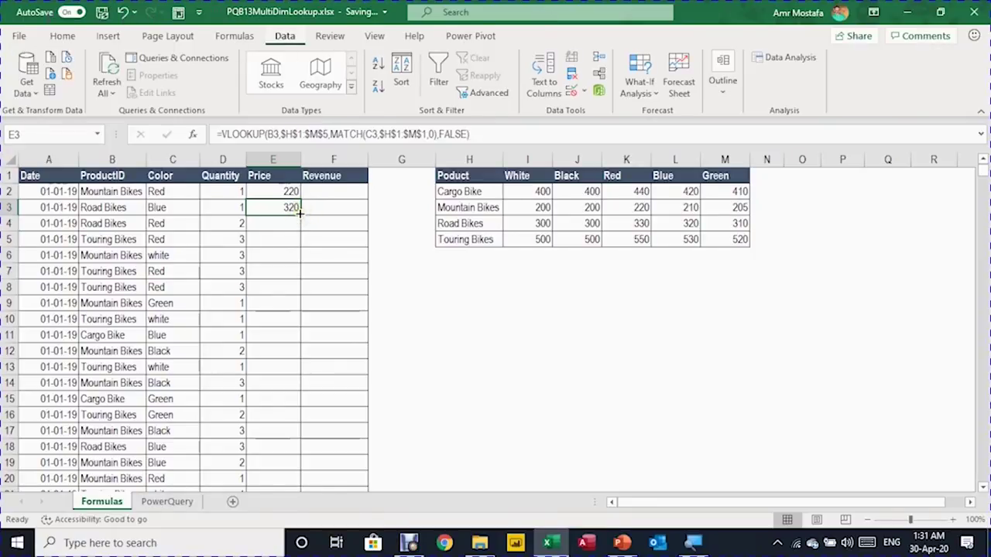
{"action": "double_click", "coordinate": [299, 213]}
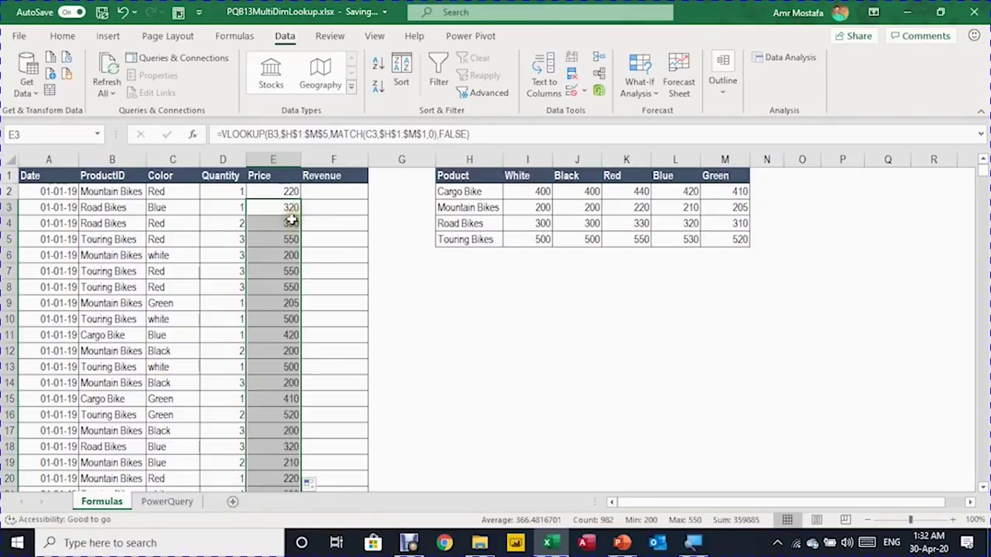
{"action": "left_click", "coordinate": [280, 222]}
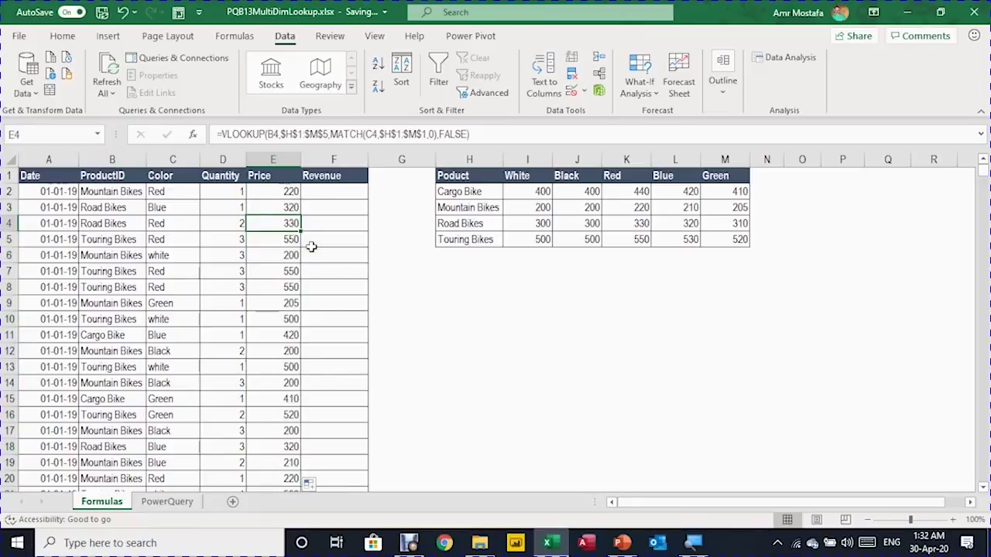
- Enter the revenue formula =D2*E2 in F2, multiplying quantity by price
{"action": "key", "text": "Up"}
{"action": "key", "text": "Up"}
{"action": "key", "text": "Right"}
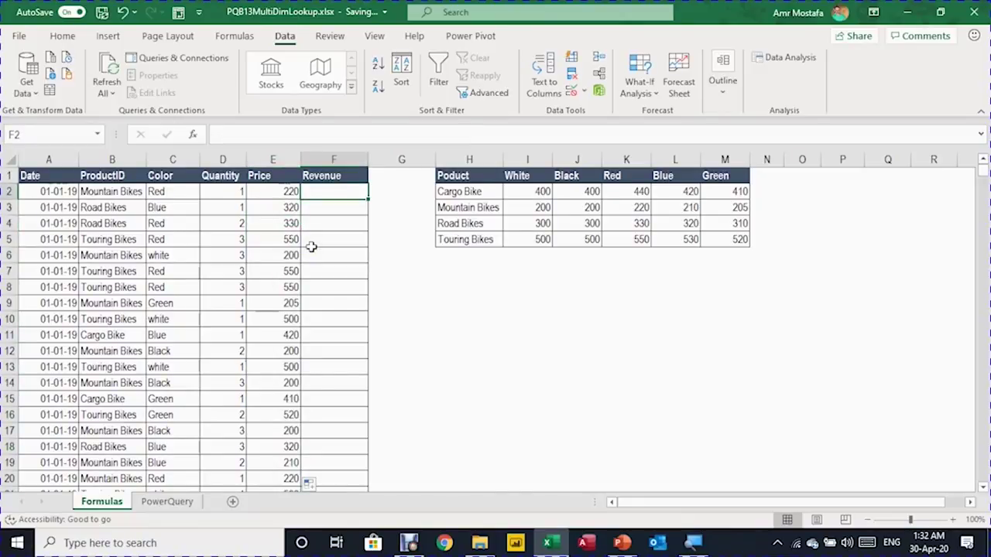
{"action": "type", "text": "="}
{"action": "key", "text": "Left"}
{"action": "key", "text": "Left"}
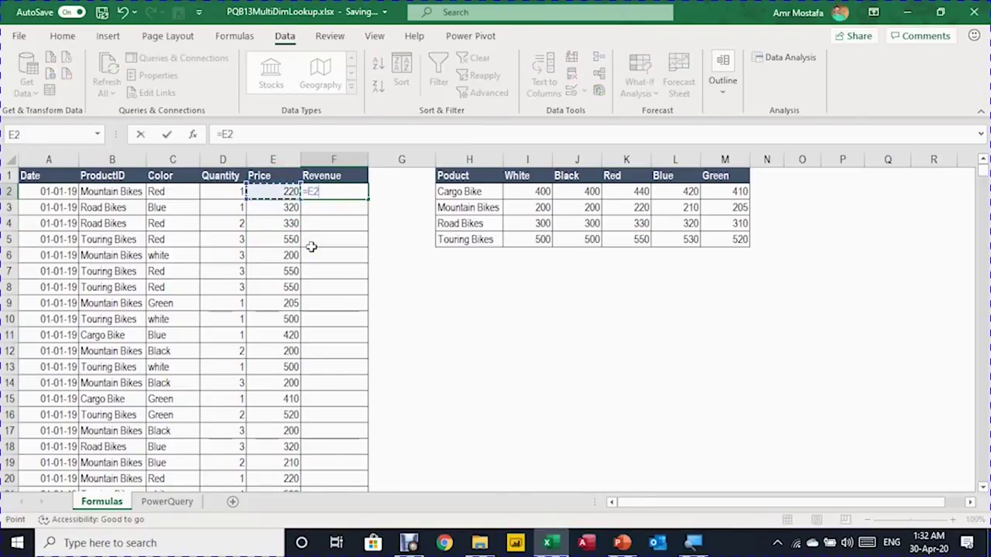
{"action": "type", "text": "*"}
{"action": "key", "text": "Left"}
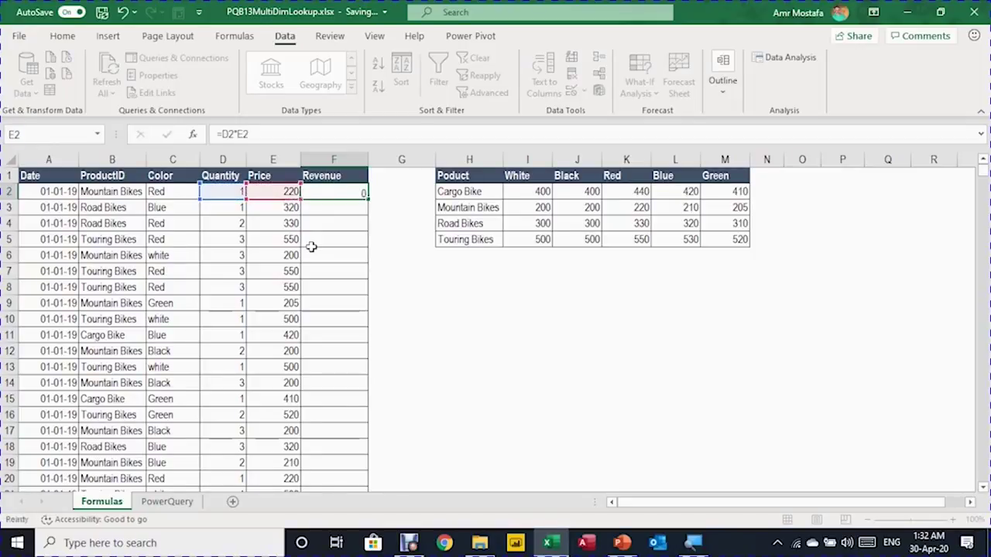
{"action": "key", "text": "Return"}
- Fill the revenue formula from F2 down to F984, the last row of the sales data
{"action": "key", "text": "Left"}
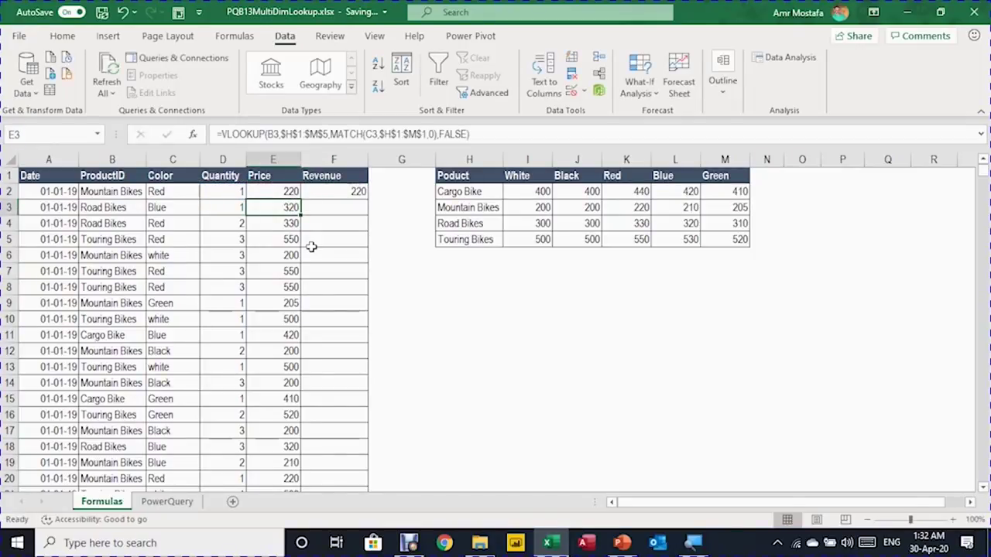
{"action": "key", "text": "ctrl+Down"}
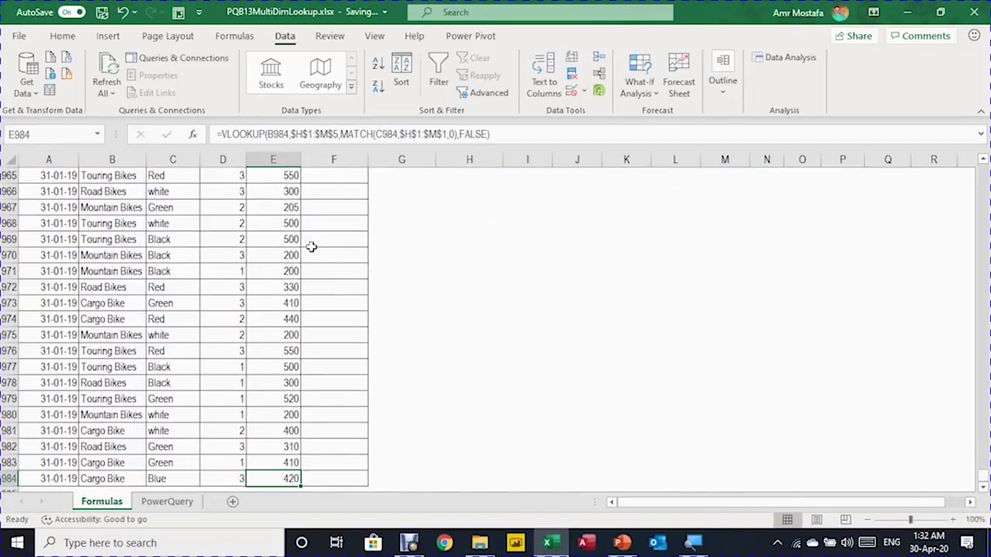
{"action": "key", "text": "Right"}
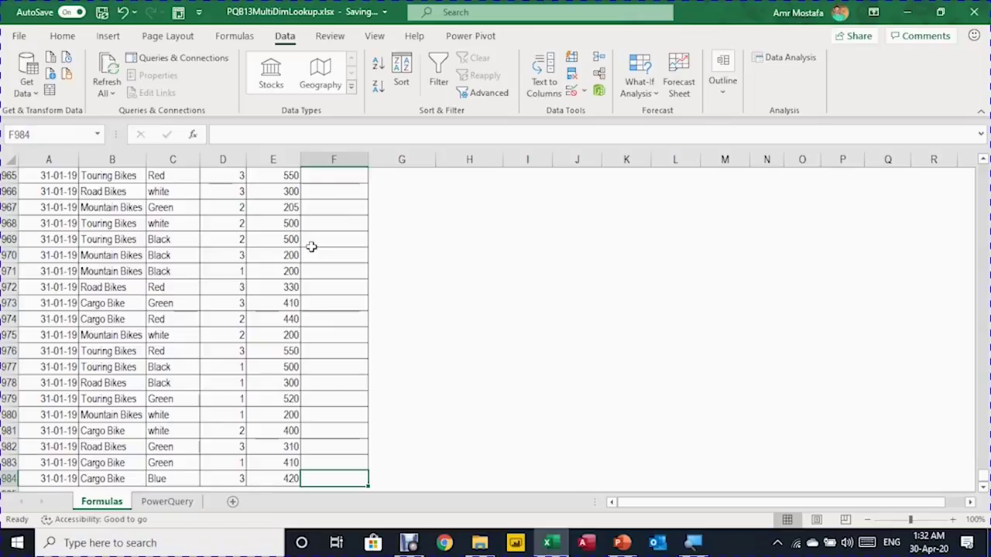
{"action": "key", "text": "ctrl+shift+Up"}
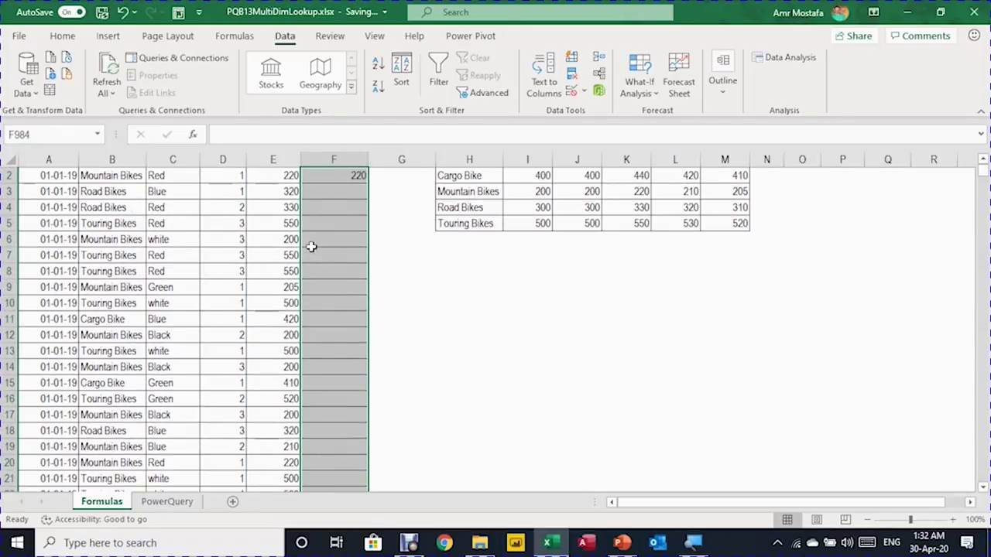
{"action": "key", "text": "ctrl+d"}
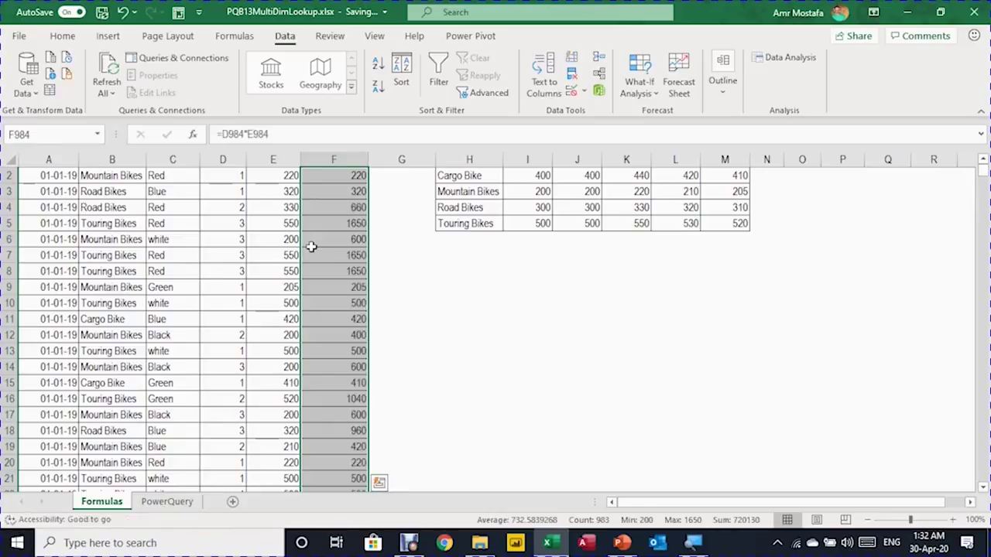
- Check the filled Revenue column from the last rows back up to the headers, ending at A1
{"action": "key", "text": "Up"}
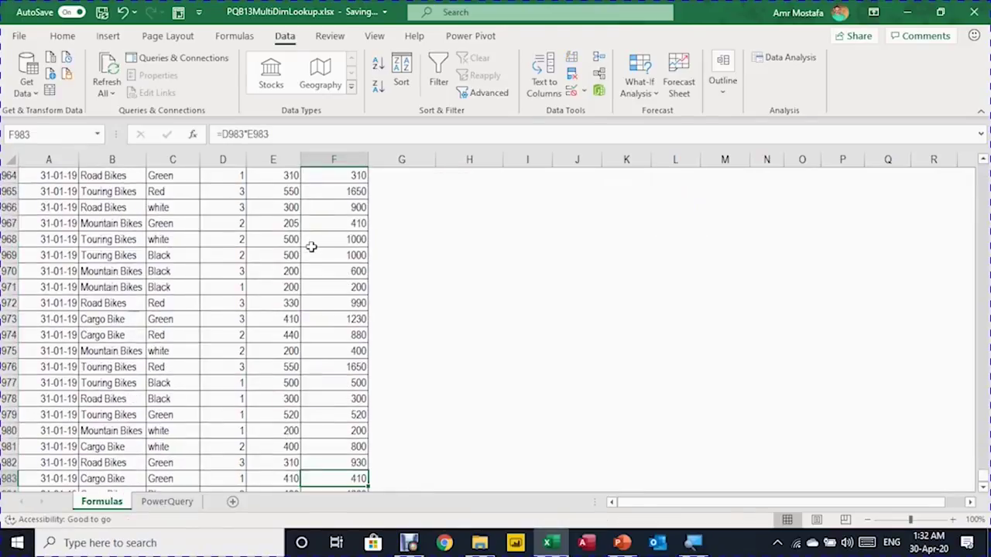
{"action": "key", "text": "ctrl+Up"}
{"action": "key", "text": "Down"}
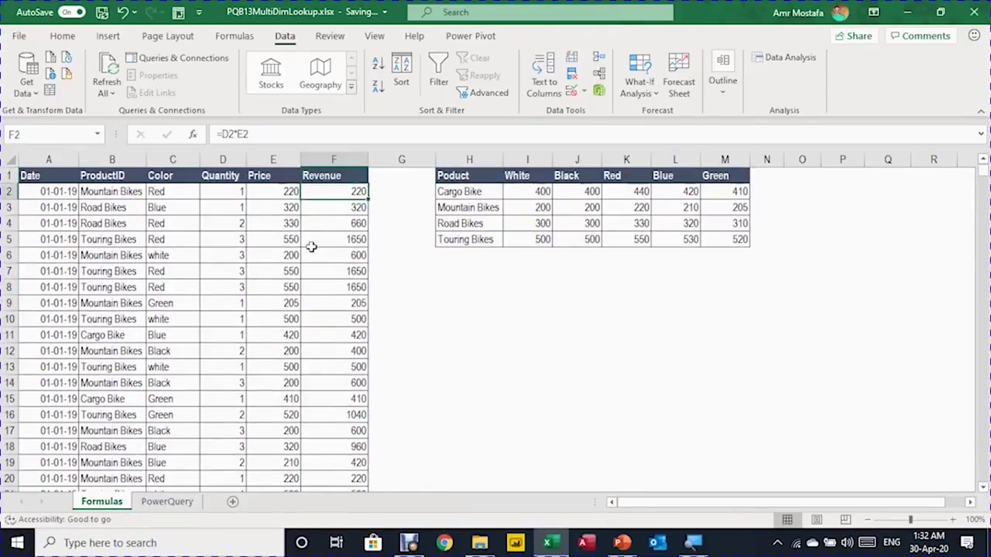
{"action": "key", "text": "Up"}
{"action": "key", "text": "Left"}
{"action": "key", "text": "Left"}
{"action": "key", "text": "Left"}
{"action": "key", "text": "Left"}
{"action": "key", "text": "Left"}
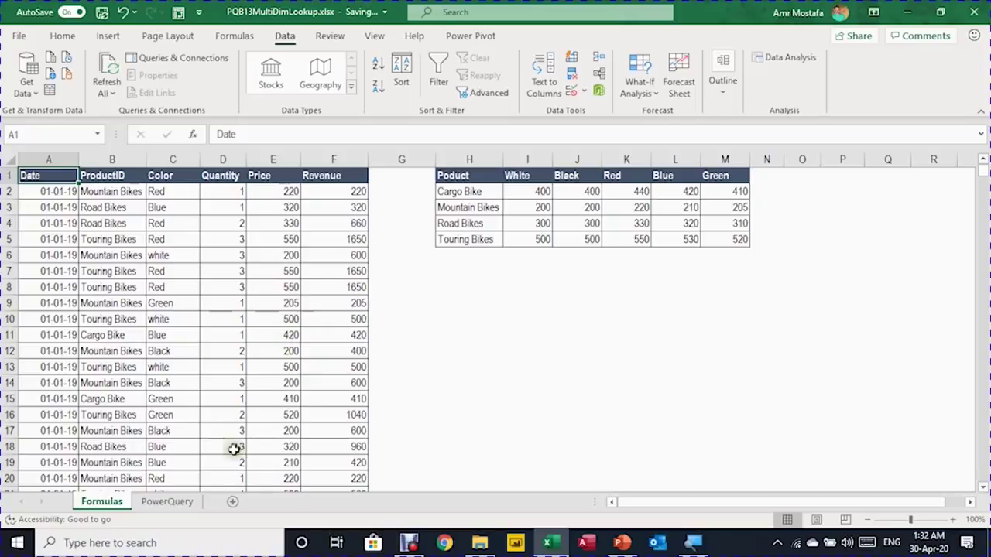
- Check the table names of the sales and price tables on the PowerQuery sheet
{"action": "left_click", "coordinate": [183, 504]}
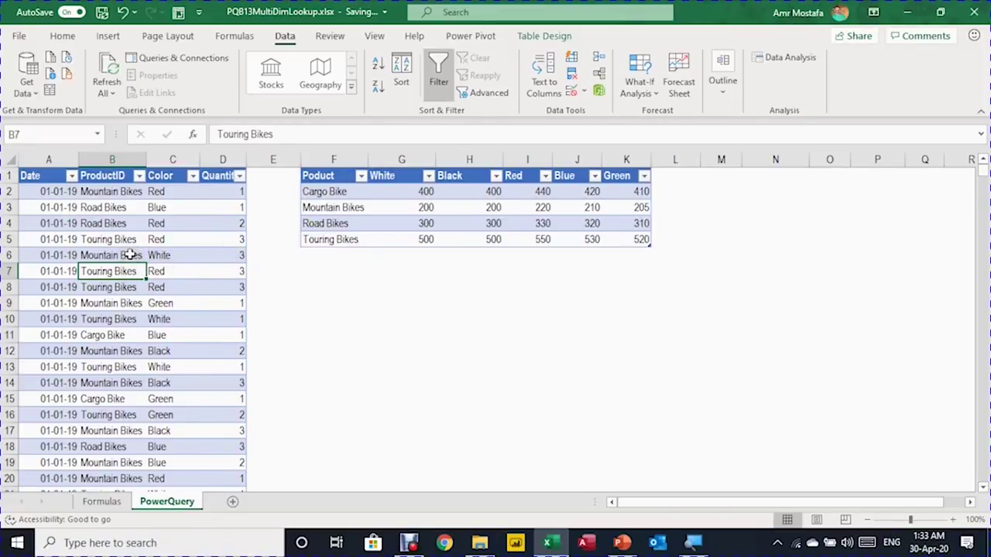
{"action": "left_click", "coordinate": [548, 35]}
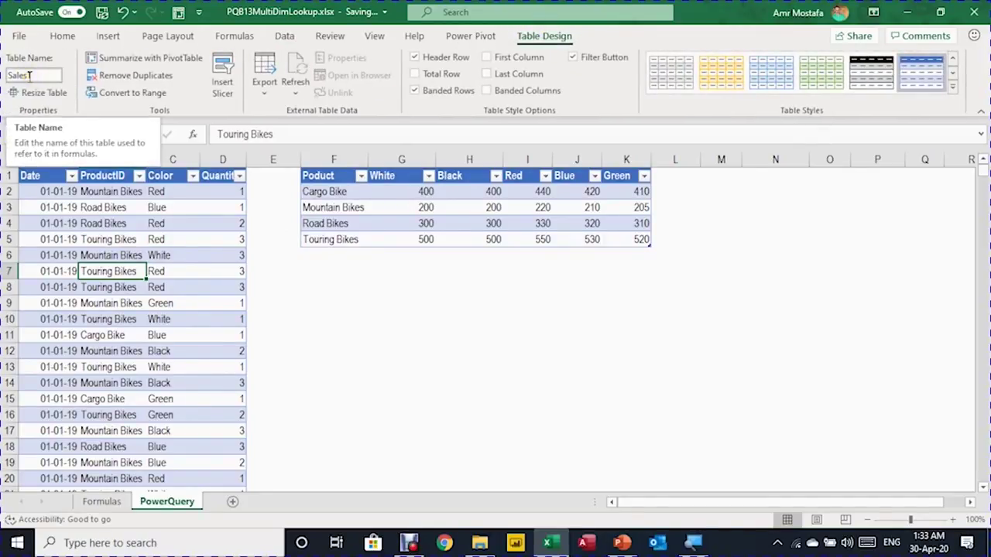
{"action": "left_click", "coordinate": [407, 222]}
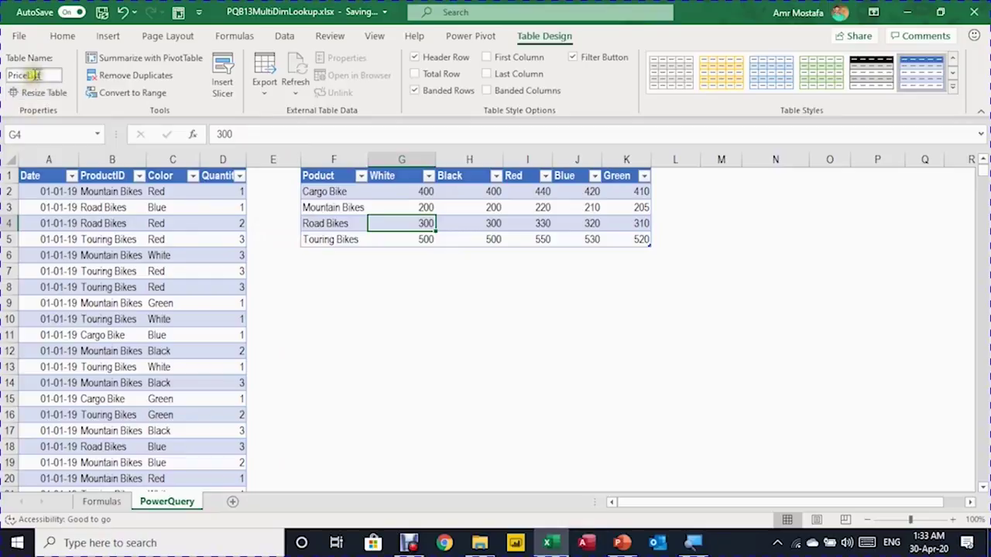
{"action": "left_click", "coordinate": [108, 254]}
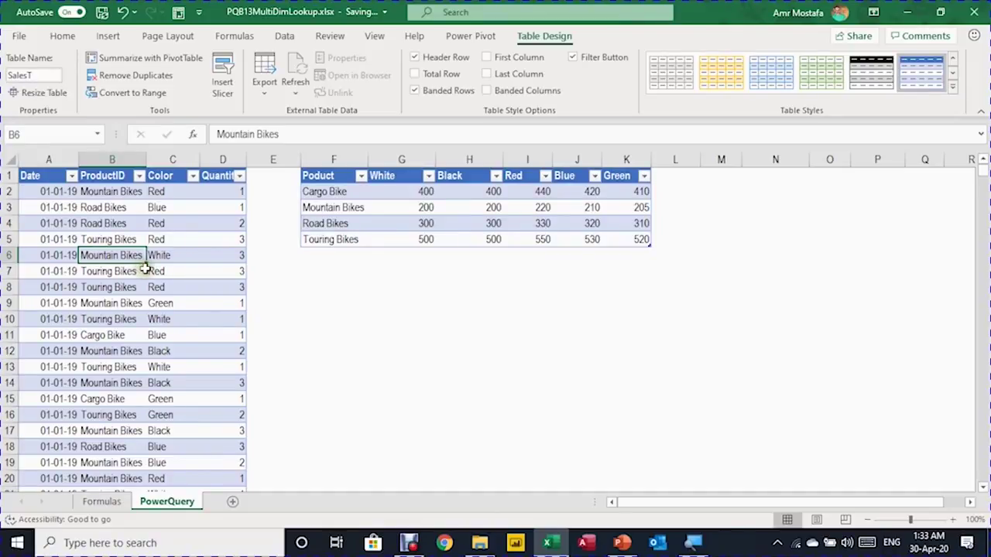
- Load the PriceList table into the Power Query Editor as a new query
{"action": "left_click", "coordinate": [433, 208]}
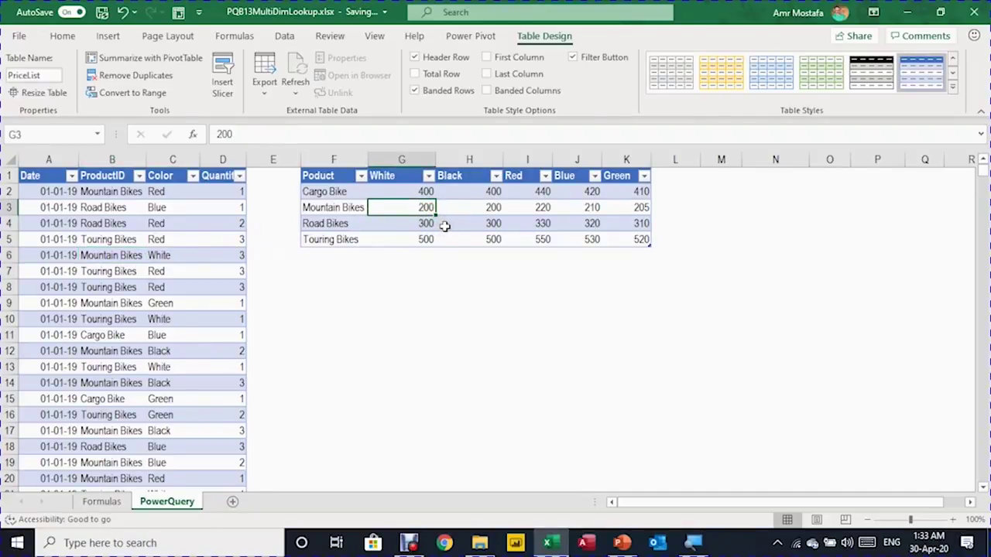
{"action": "left_click", "coordinate": [285, 36]}
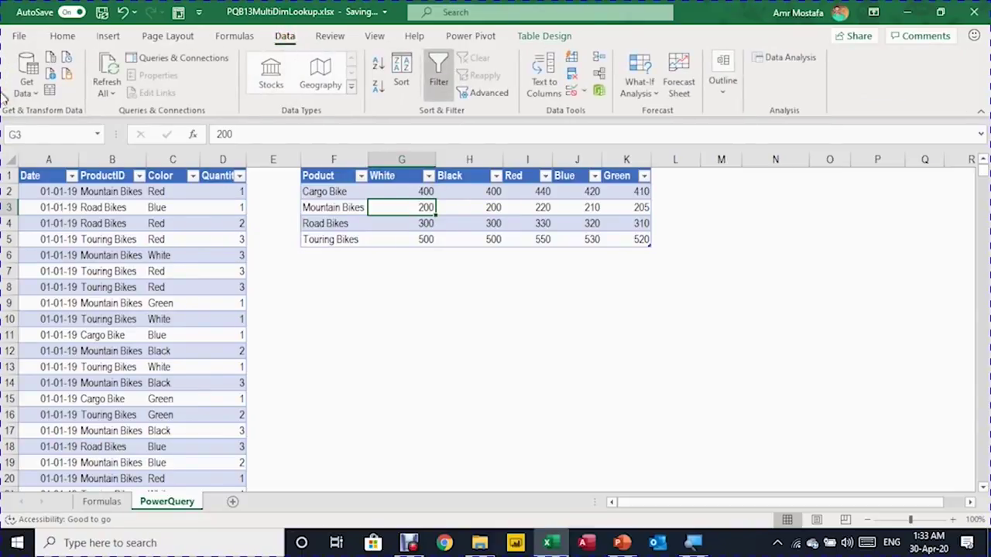
{"action": "left_click", "coordinate": [50, 91]}
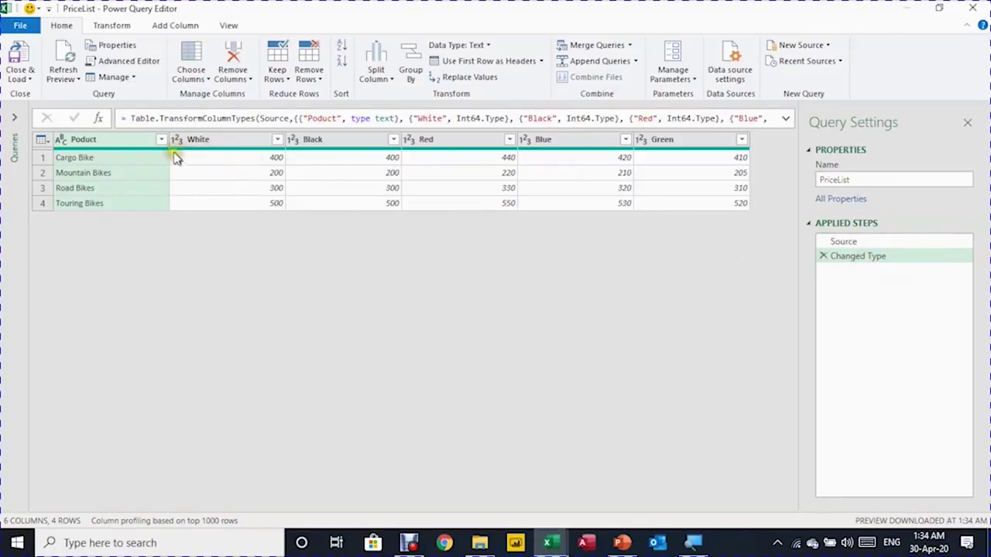
- Unpivot all columns of the PriceList query other than the Poduct column
{"action": "mouse_move", "coordinate": [160, 155]}
{"action": "left_click", "coordinate": [129, 149]}
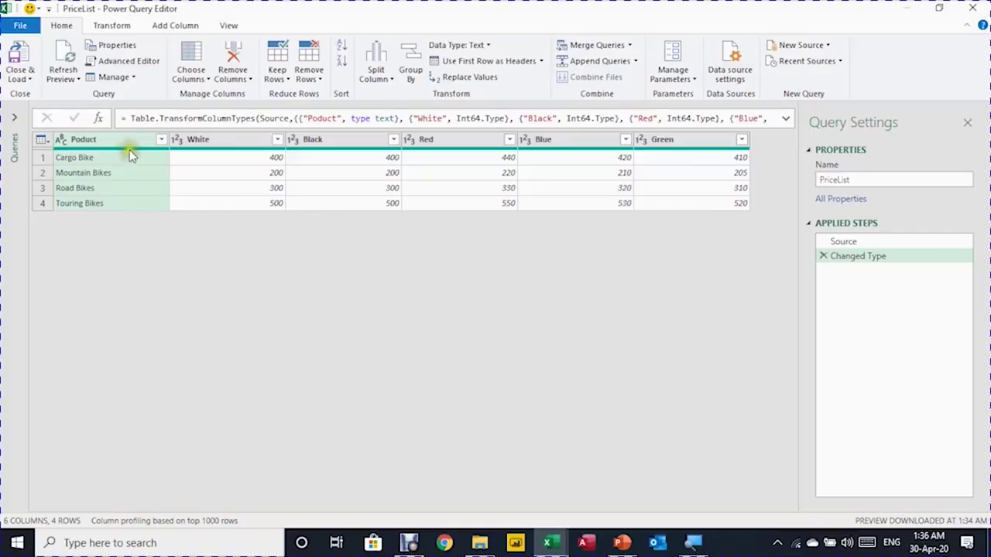
{"action": "left_click", "coordinate": [241, 148]}
{"action": "left_click", "coordinate": [114, 147]}
{"action": "left_click", "coordinate": [107, 26]}
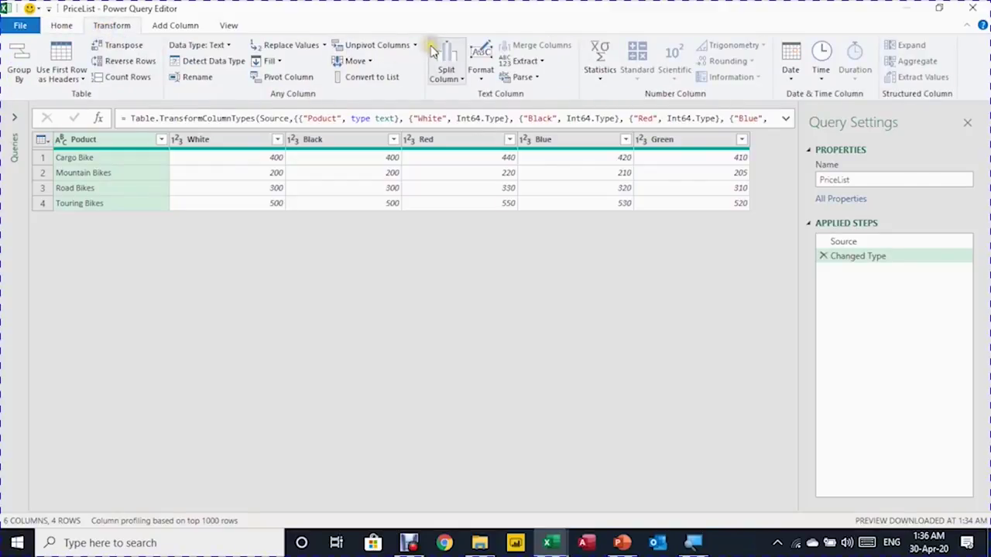
{"action": "left_click", "coordinate": [243, 140]}
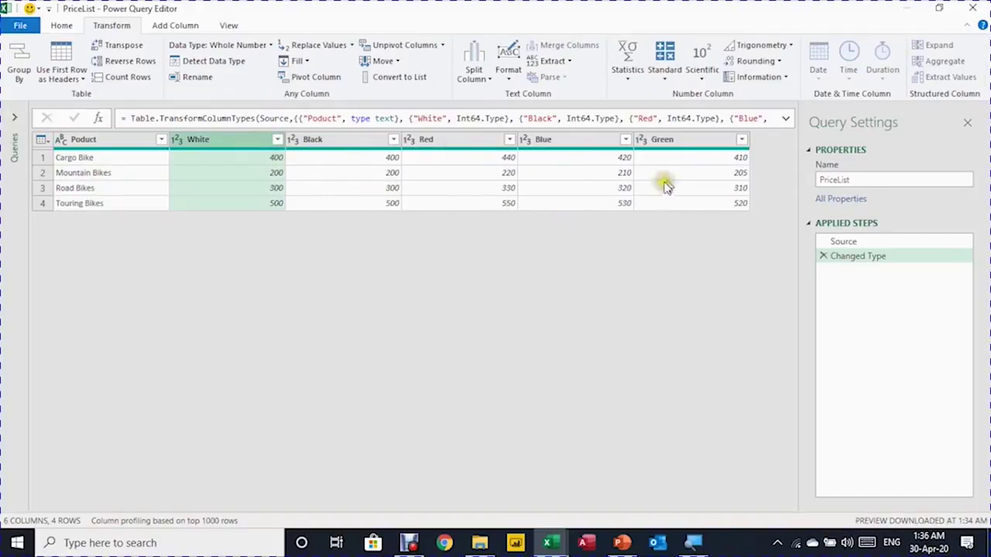
{"action": "left_click", "coordinate": [672, 140], "text": "shift"}
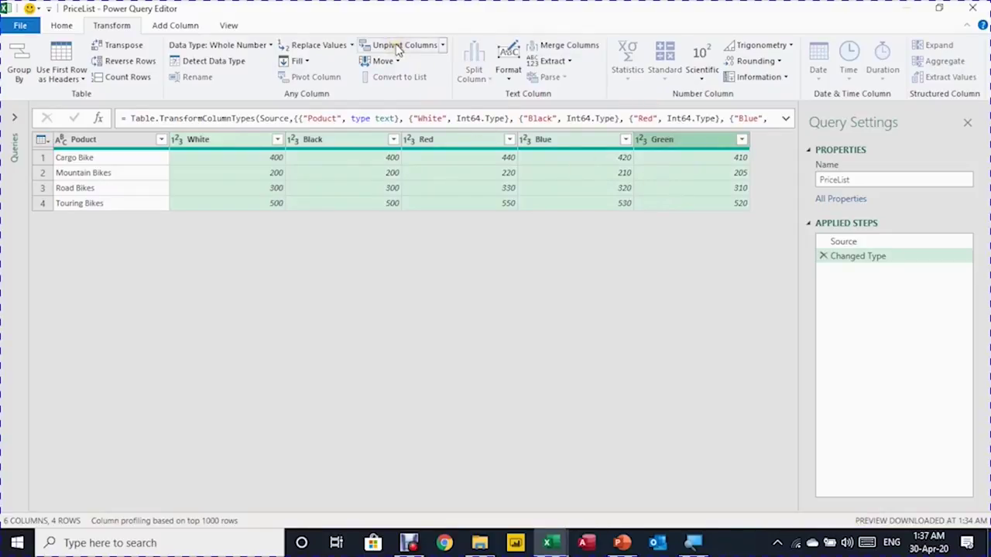
{"action": "left_click", "coordinate": [99, 139]}
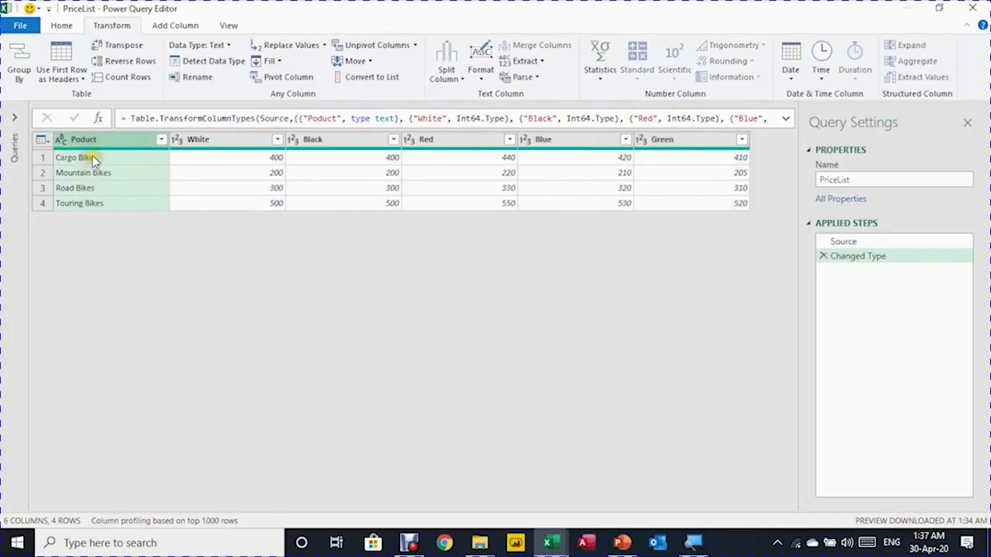
{"action": "left_click", "coordinate": [416, 45]}
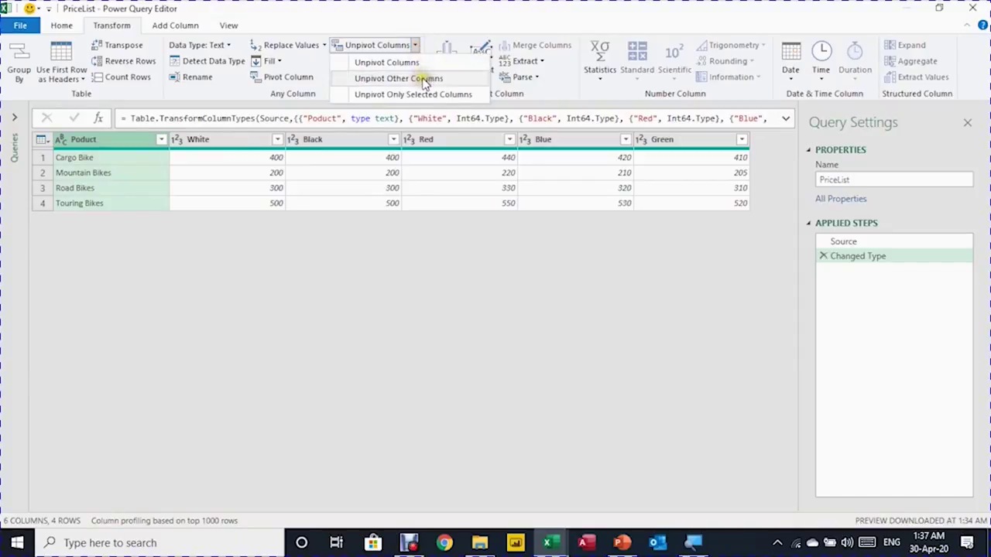
{"action": "left_click", "coordinate": [423, 81]}
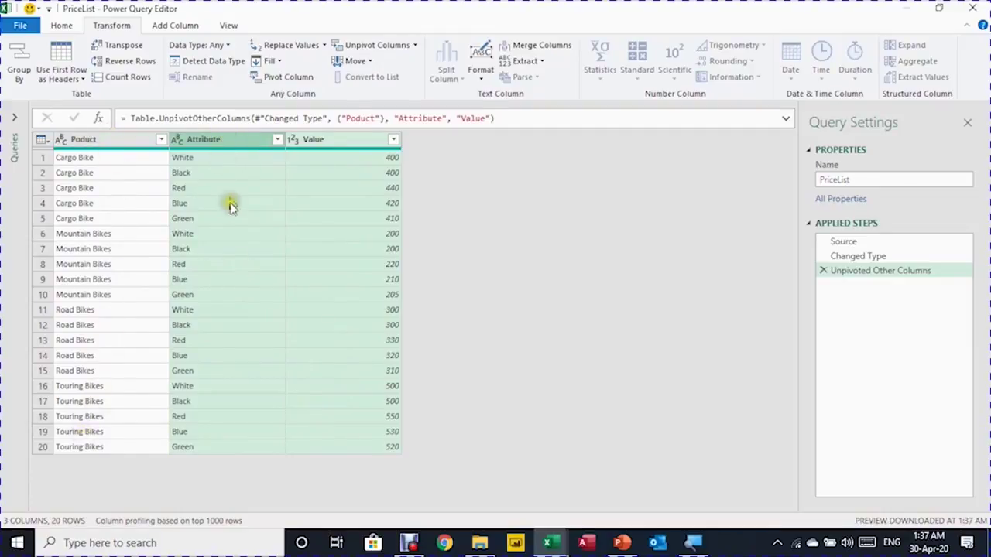
- Rename the Attribute column as Color and the Value column as Price
{"action": "double_click", "coordinate": [211, 142]}
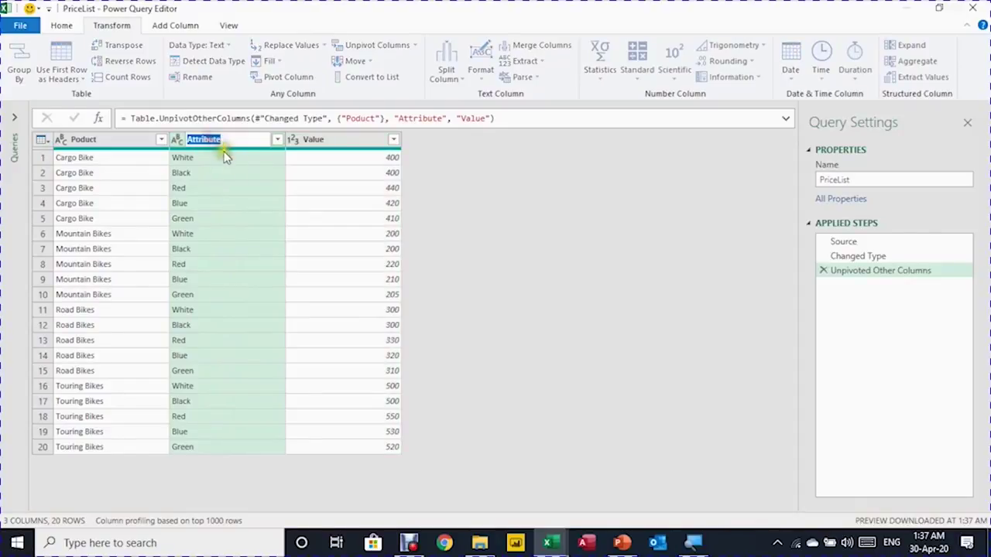
{"action": "type", "text": "Color"}
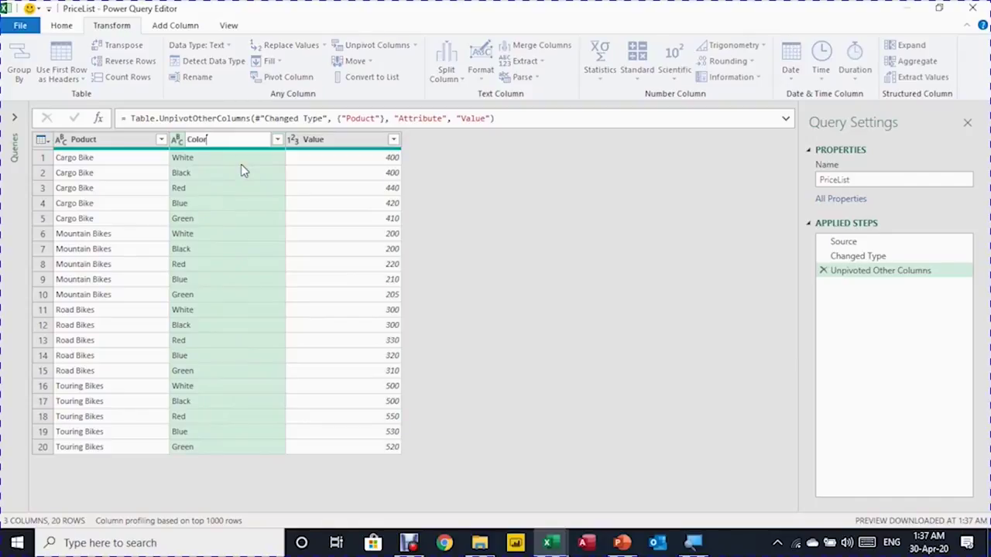
{"action": "left_click", "coordinate": [241, 165]}
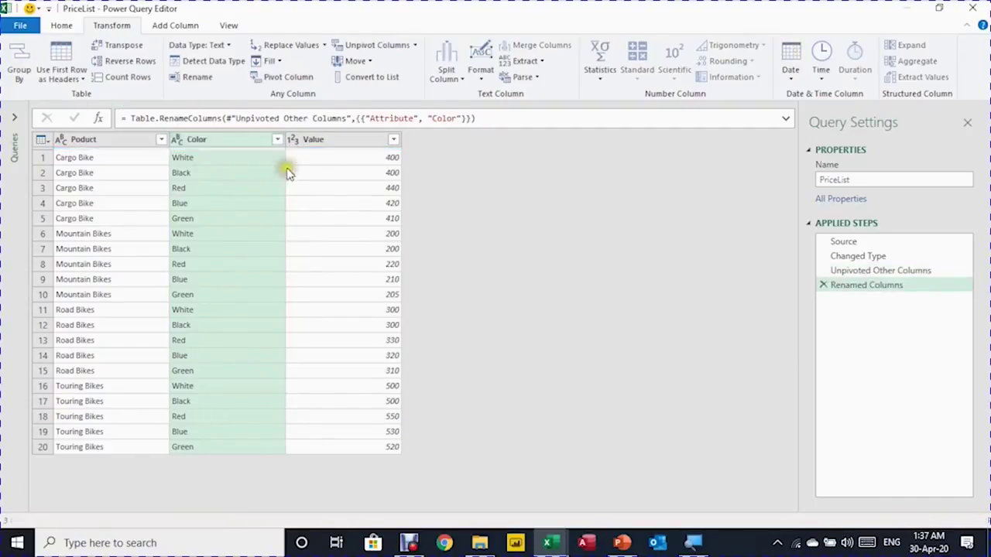
{"action": "double_click", "coordinate": [317, 139]}
{"action": "type", "text": "Price"}
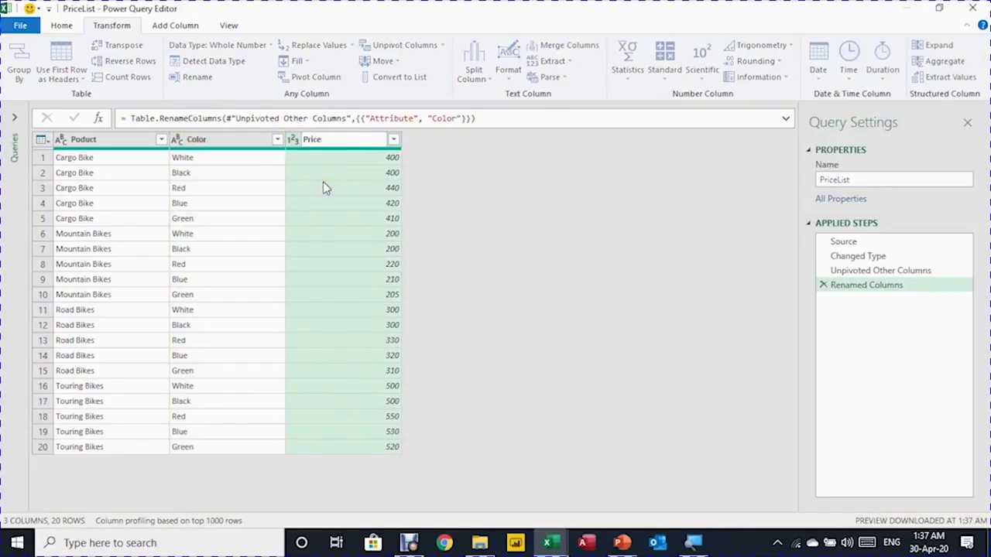
{"action": "key", "text": "Return"}
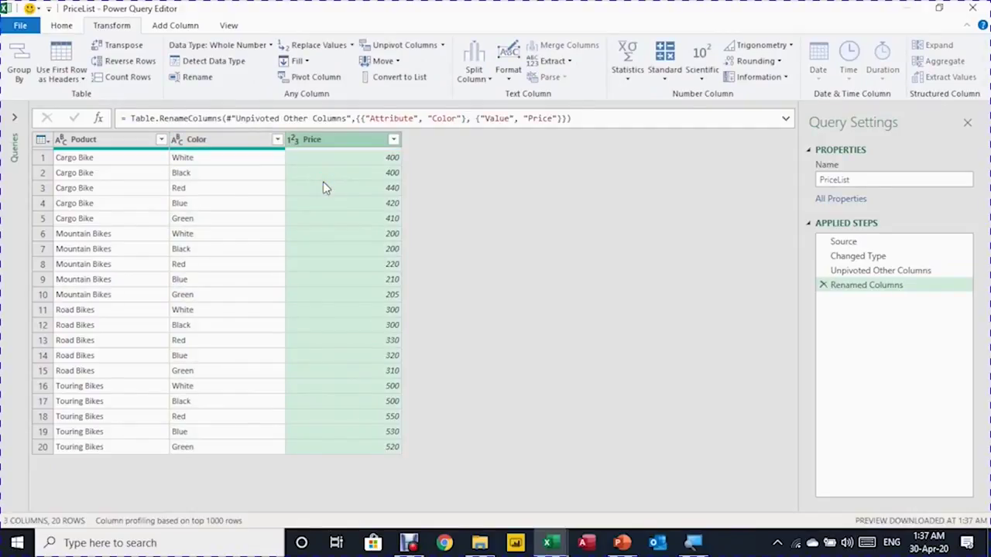
- Review the PriceList query's applied steps from Changed Type through Unpivoted Other Columns to Renamed Columns
{"action": "left_click", "coordinate": [897, 271]}
{"action": "left_click", "coordinate": [874, 259]}
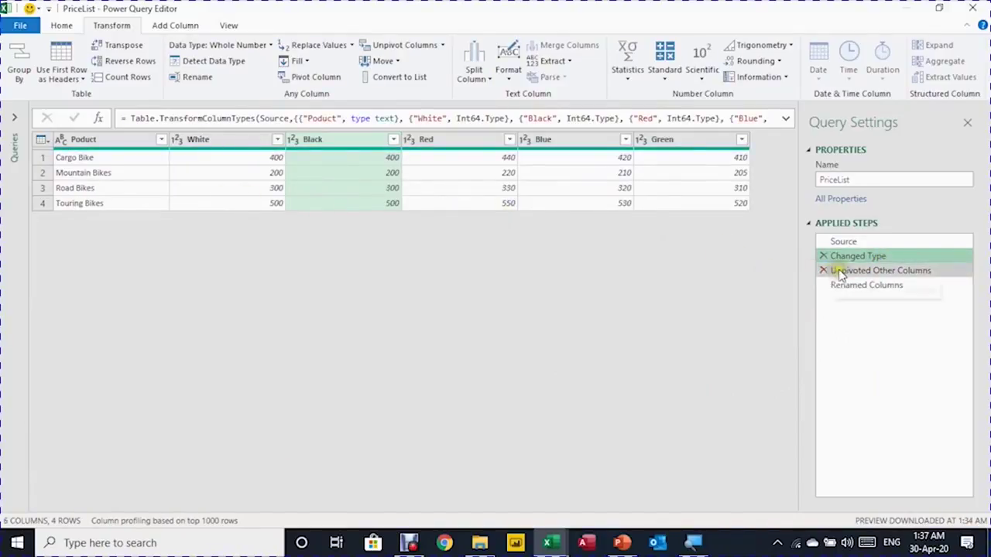
{"action": "left_click", "coordinate": [843, 272]}
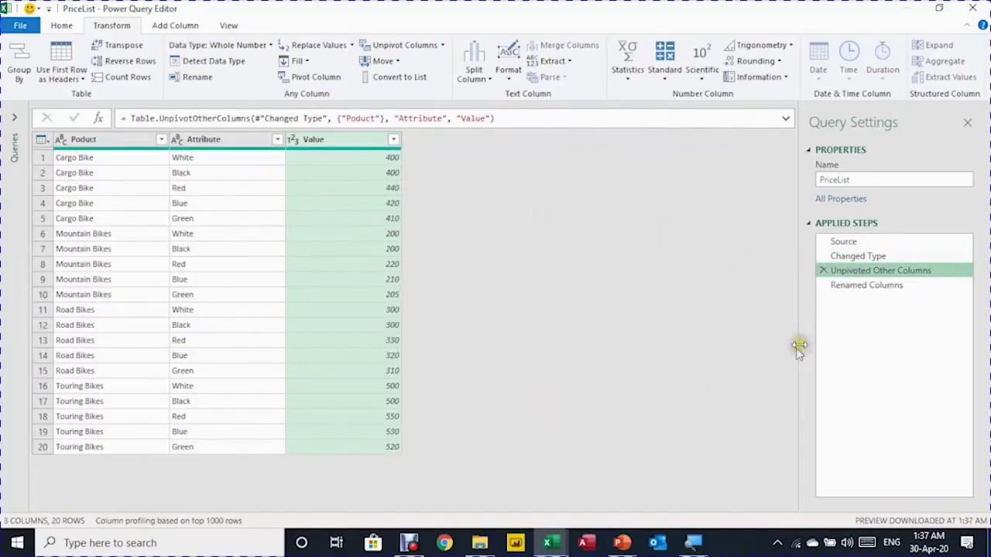
{"action": "left_click", "coordinate": [914, 285]}
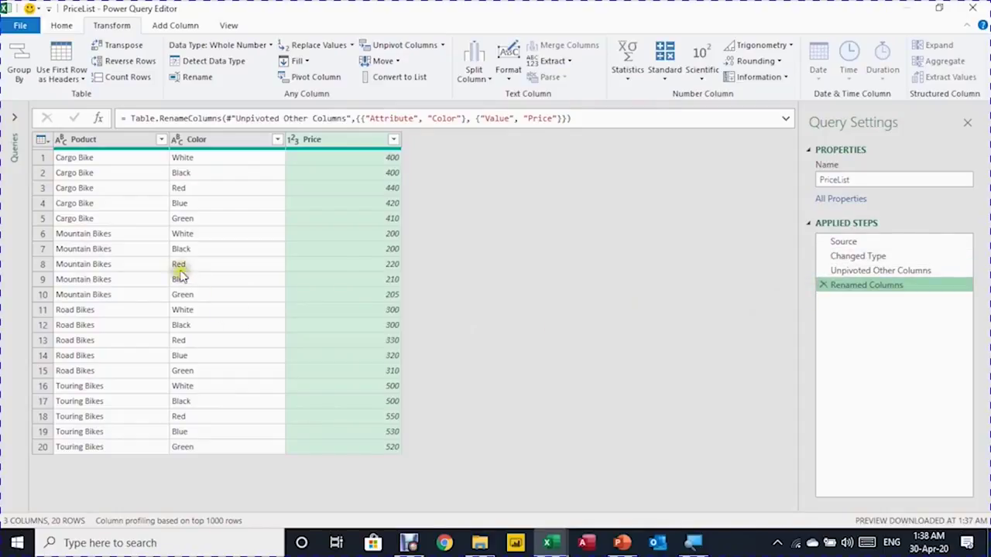
- Load the PriceList query back to the workbook as a connection only and preview its contents
{"action": "left_click", "coordinate": [158, 235]}
{"action": "left_click", "coordinate": [19, 28]}
{"action": "left_click", "coordinate": [58, 50]}
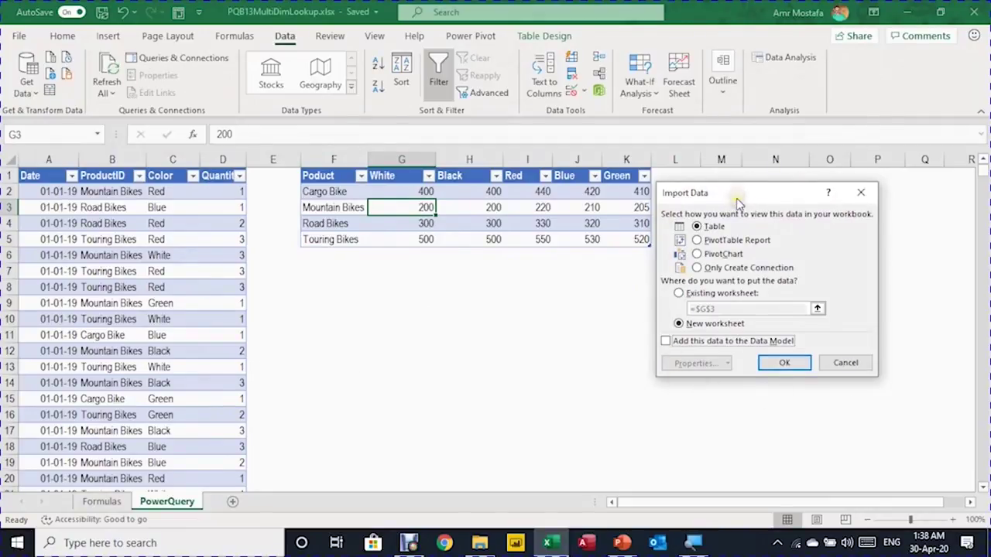
{"action": "left_click", "coordinate": [701, 268]}
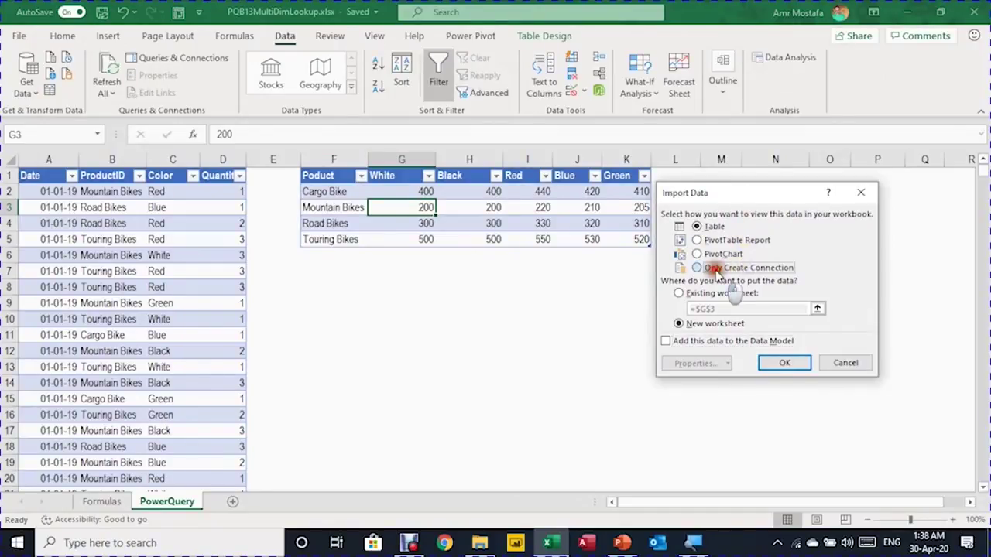
{"action": "left_click", "coordinate": [774, 371]}
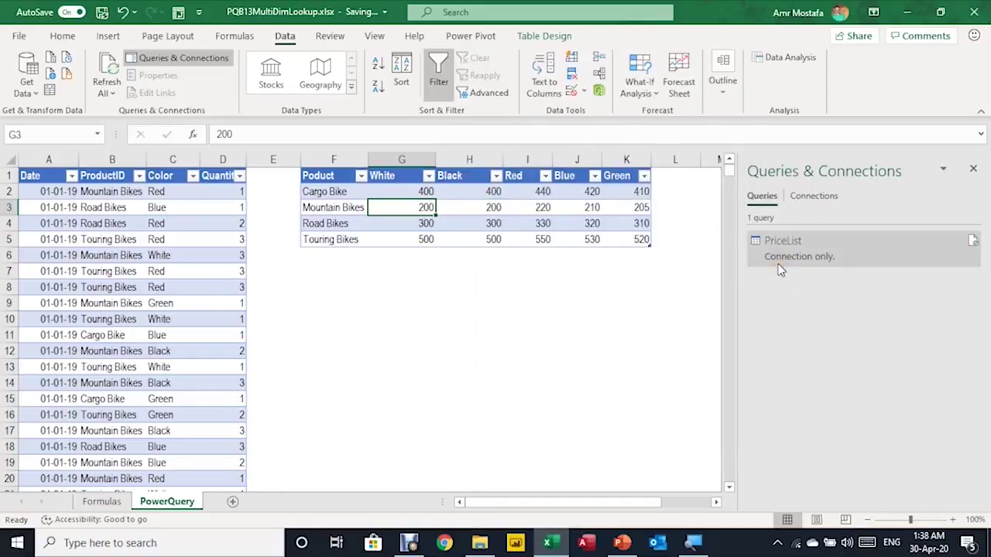
{"action": "mouse_move", "coordinate": [780, 268]}
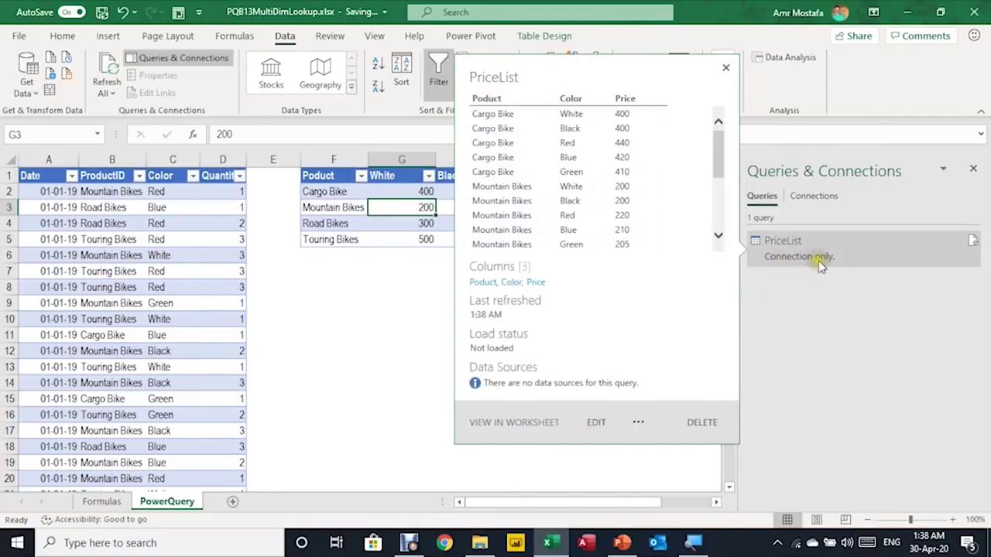
- Load the SalesT table into the Power Query Editor and set its Date column to the Date type, replacing the current conversion
{"action": "left_click", "coordinate": [125, 255]}
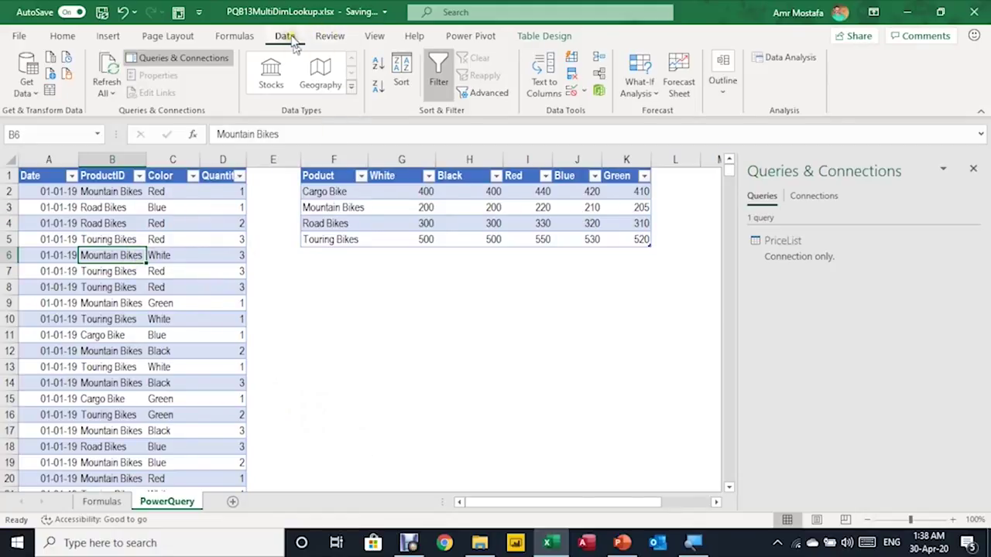
{"action": "left_click", "coordinate": [51, 92]}
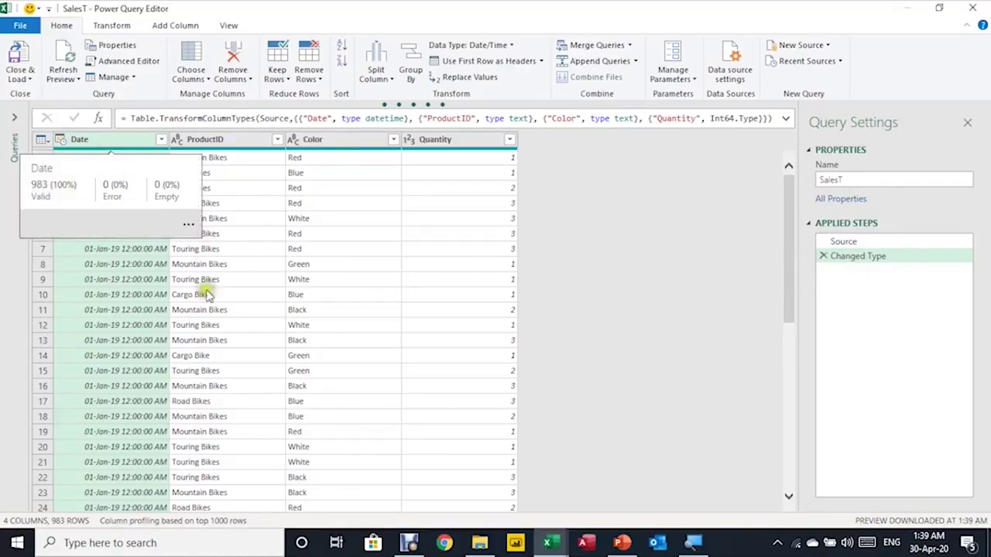
{"action": "left_click", "coordinate": [63, 144]}
{"action": "left_click", "coordinate": [87, 241]}
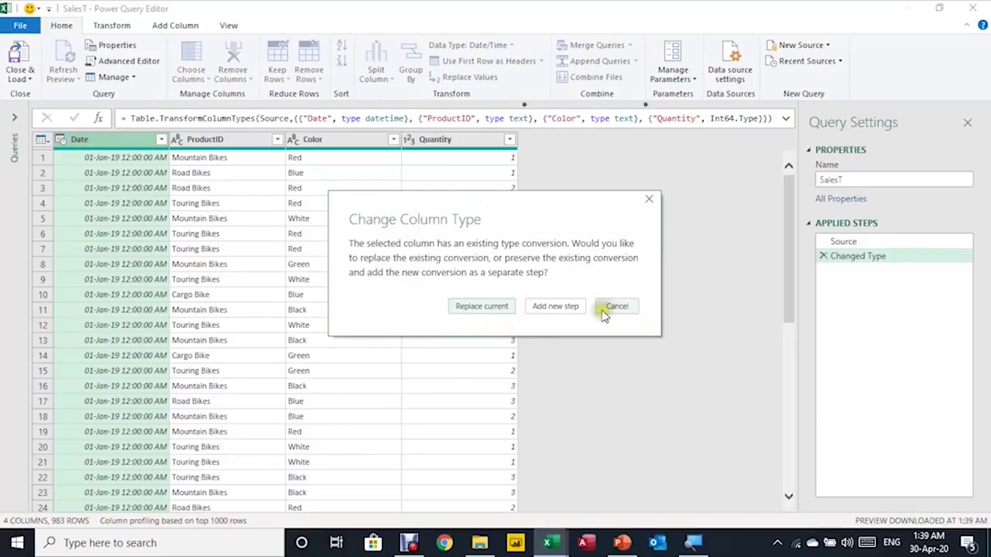
{"action": "left_click", "coordinate": [486, 307]}
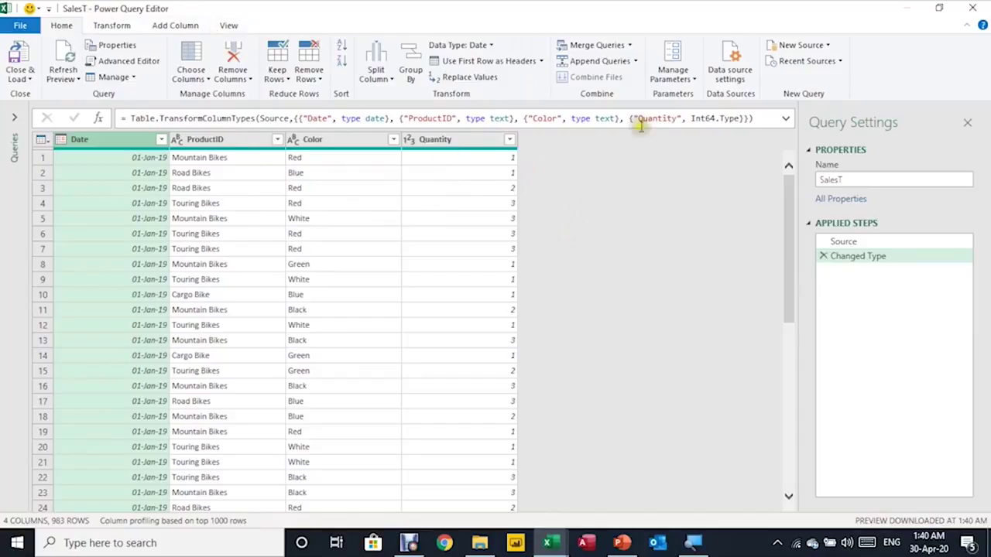
- Start merging queries within the SalesT query and choose PriceList as the second table
{"action": "left_click", "coordinate": [597, 47]}
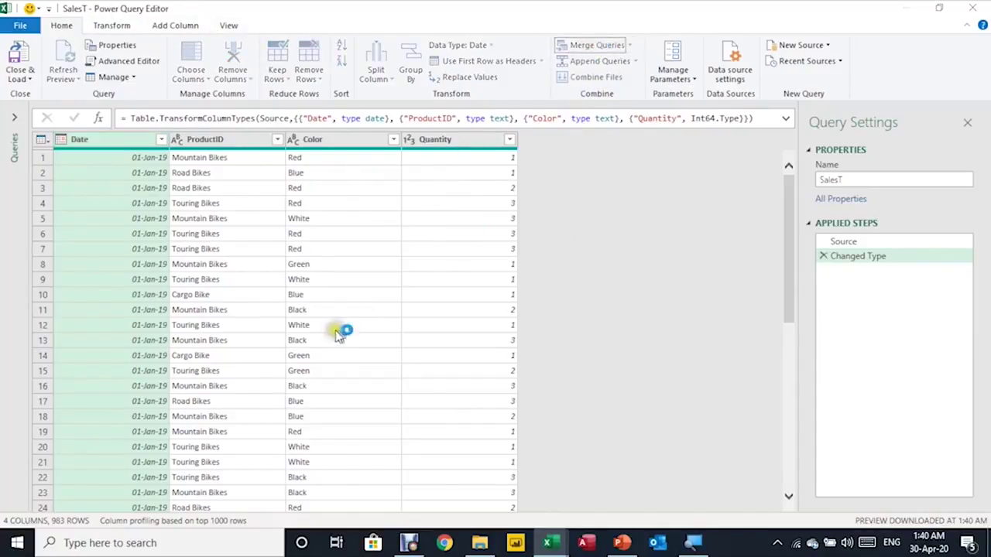
{"action": "left_click", "coordinate": [307, 354]}
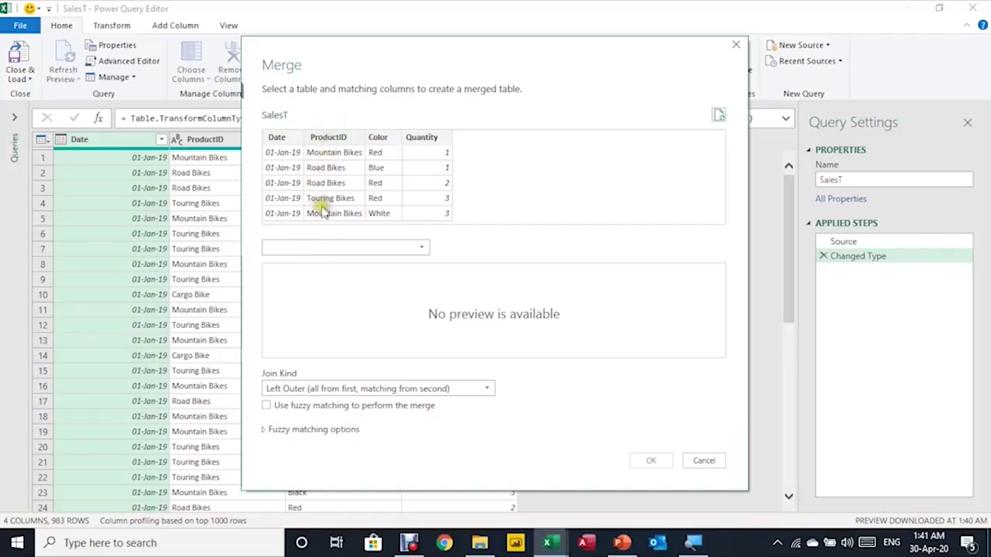
{"action": "left_click", "coordinate": [335, 249]}
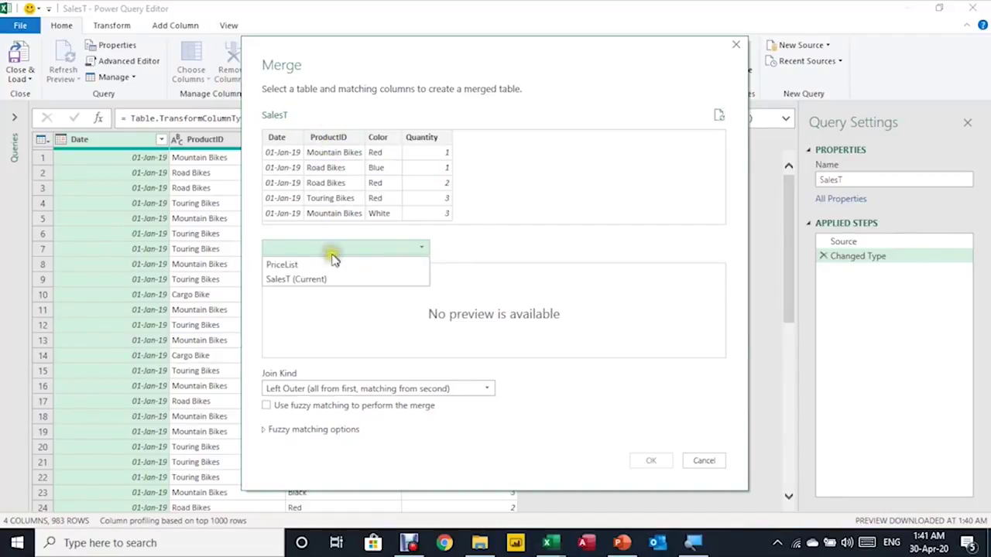
{"action": "left_click", "coordinate": [331, 267]}
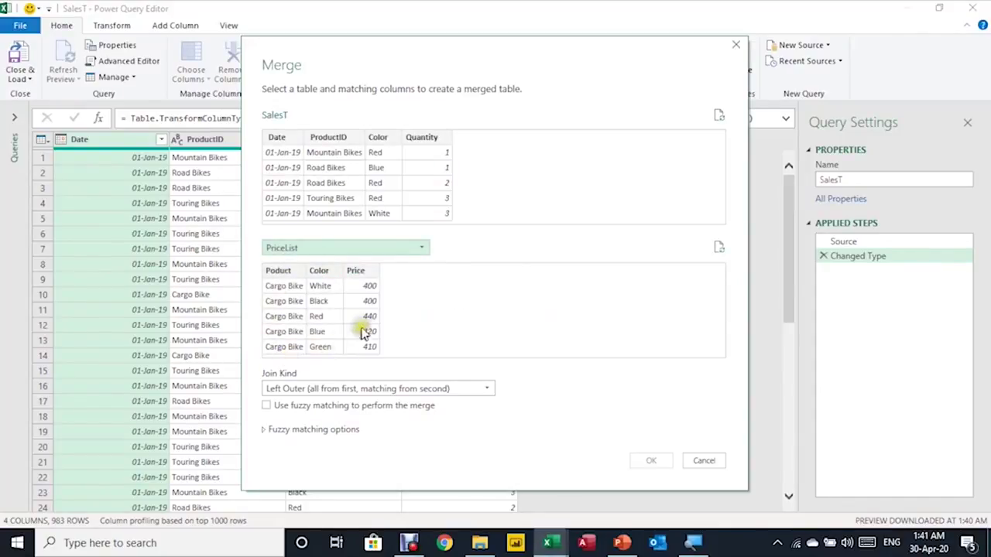
- Match SalesT's ProductID and Color with PriceList's Poduct and Color, in that order, and create the Left Outer merge
{"action": "left_click", "coordinate": [301, 286]}
{"action": "left_click", "coordinate": [339, 139]}
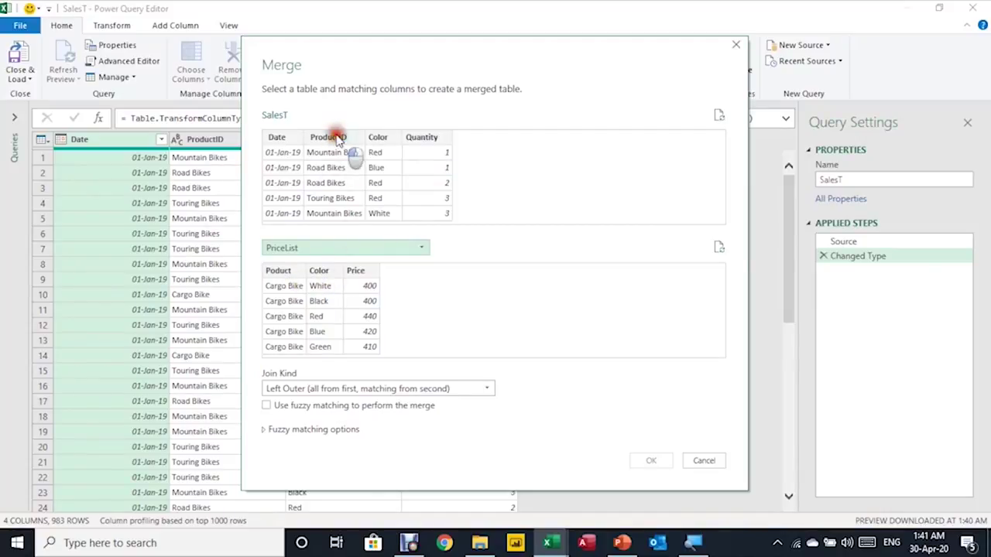
{"action": "left_click", "coordinate": [338, 140]}
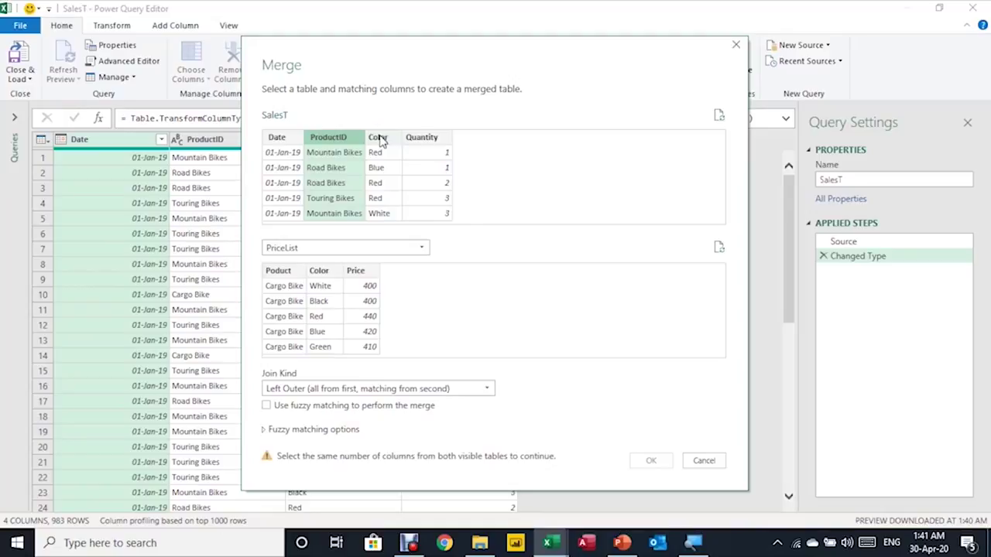
{"action": "left_click", "coordinate": [339, 141]}
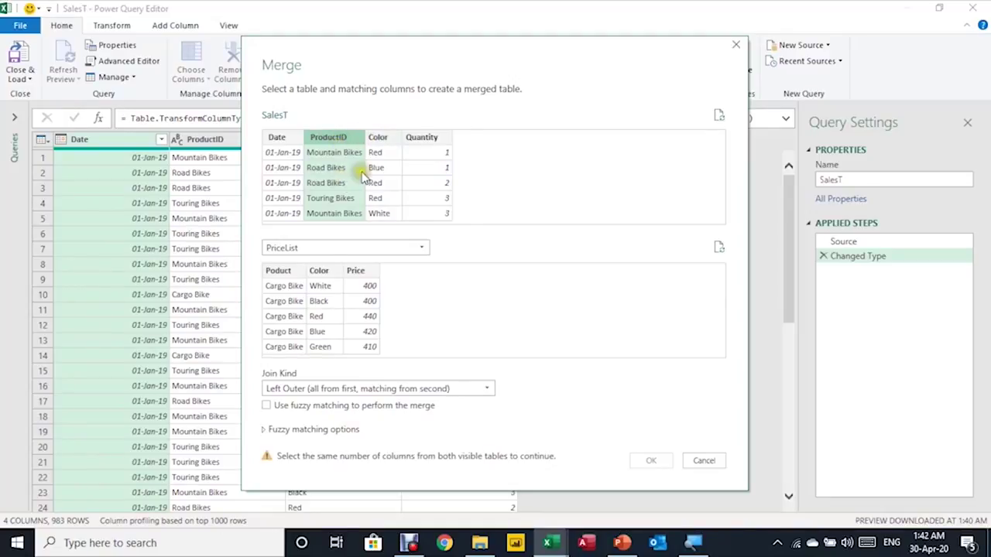
{"action": "left_click", "coordinate": [387, 141]}
{"action": "left_click", "coordinate": [387, 139], "text": "ctrl"}
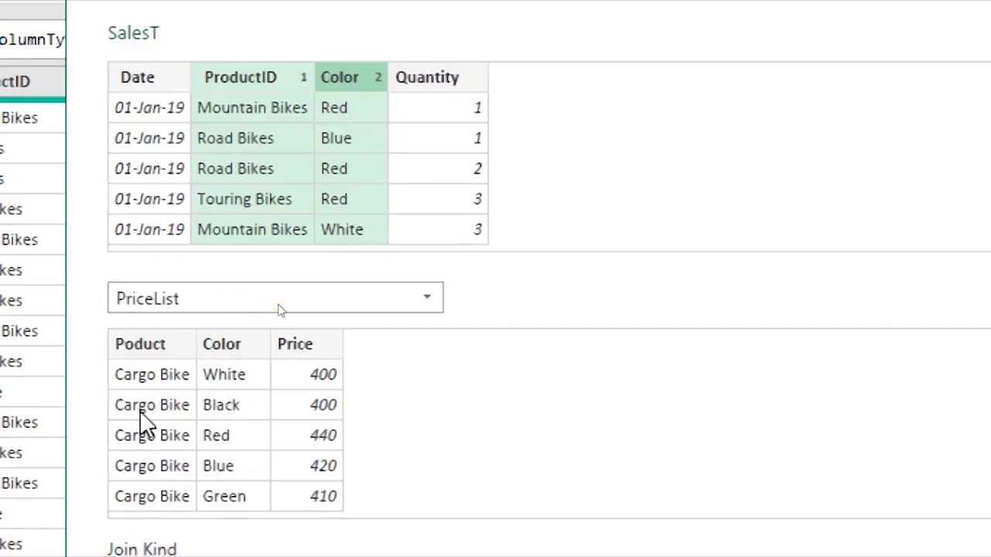
{"action": "left_click", "coordinate": [287, 267]}
{"action": "left_click", "coordinate": [159, 341]}
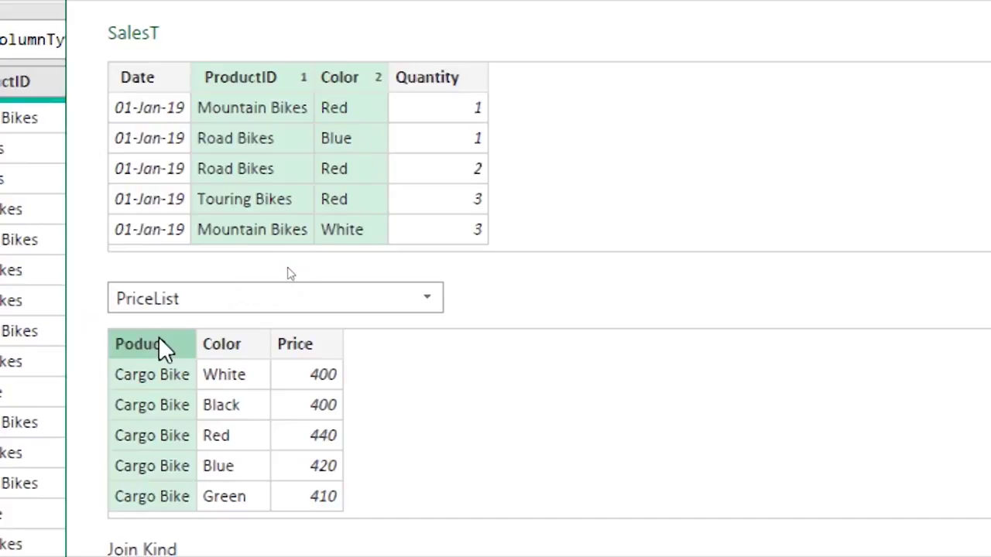
{"action": "left_click", "coordinate": [226, 349], "text": "ctrl"}
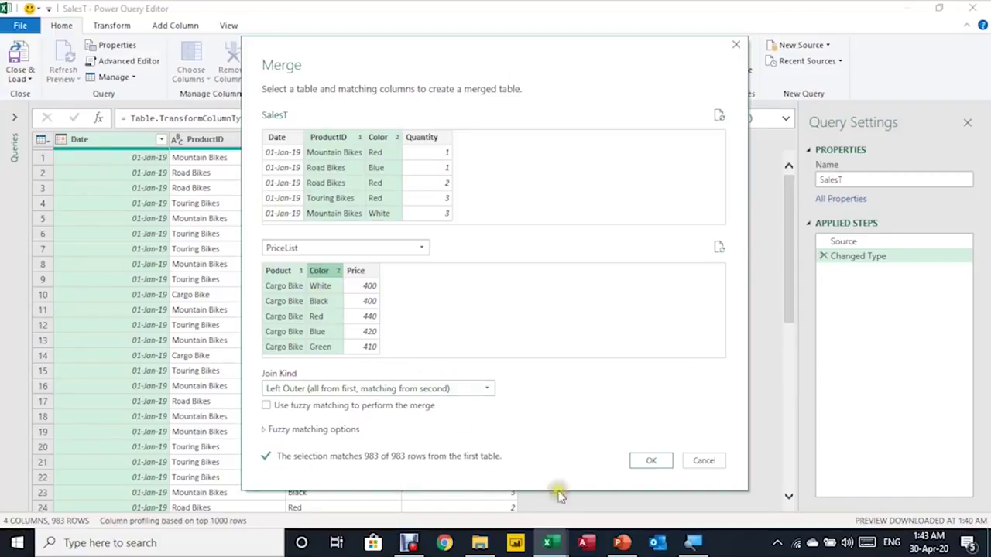
{"action": "left_click", "coordinate": [648, 462]}
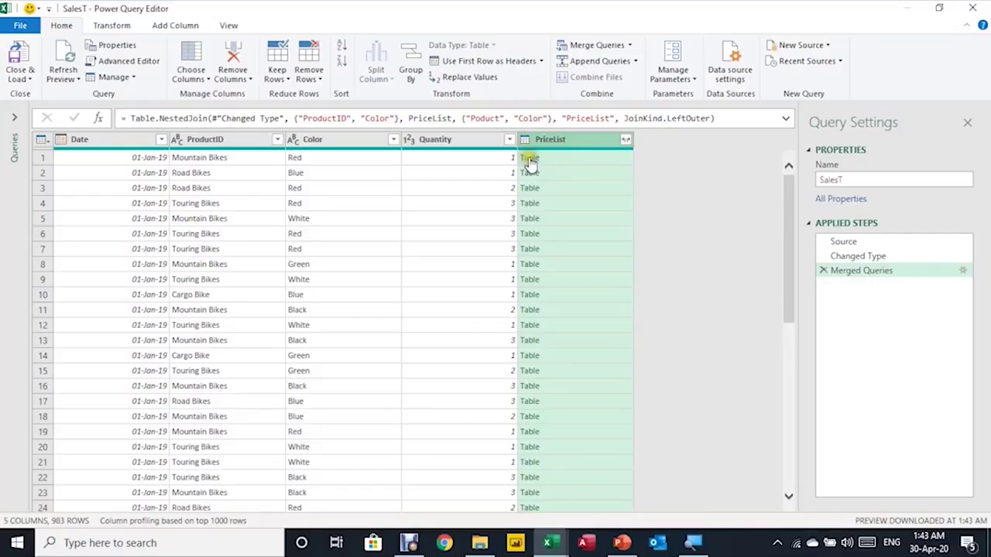
{"action": "left_click", "coordinate": [594, 167]}
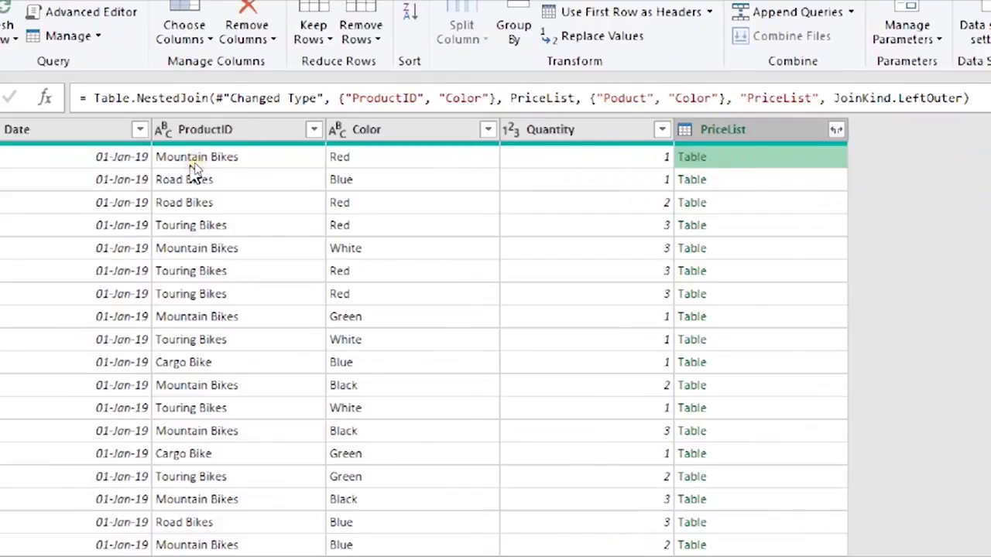
- Preview the matching price rows nested in the merged PriceList column for individual sales
{"action": "scroll", "coordinate": [230, 325], "scroll_direction": "down", "scroll_amount": 1}
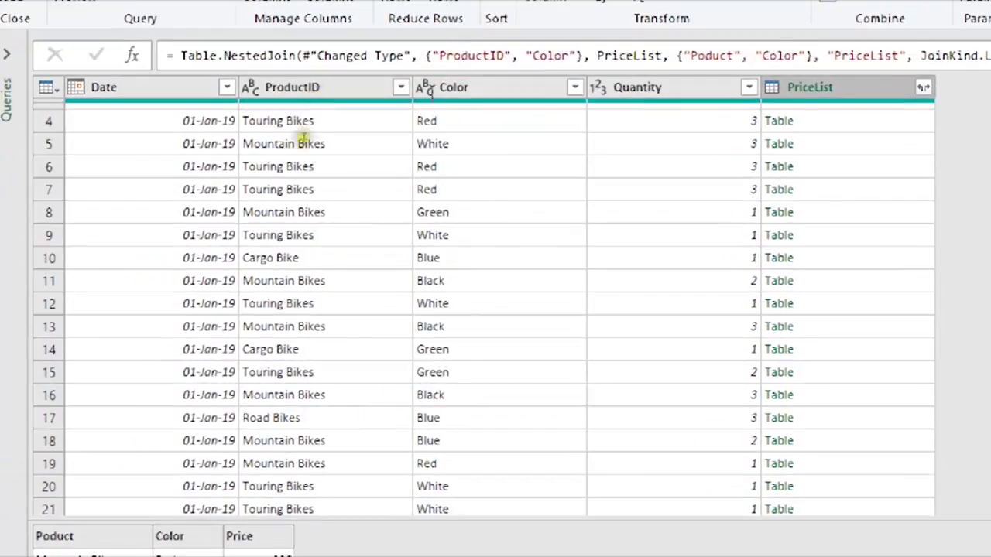
{"action": "scroll", "coordinate": [282, 84], "scroll_direction": "up", "scroll_amount": 1}
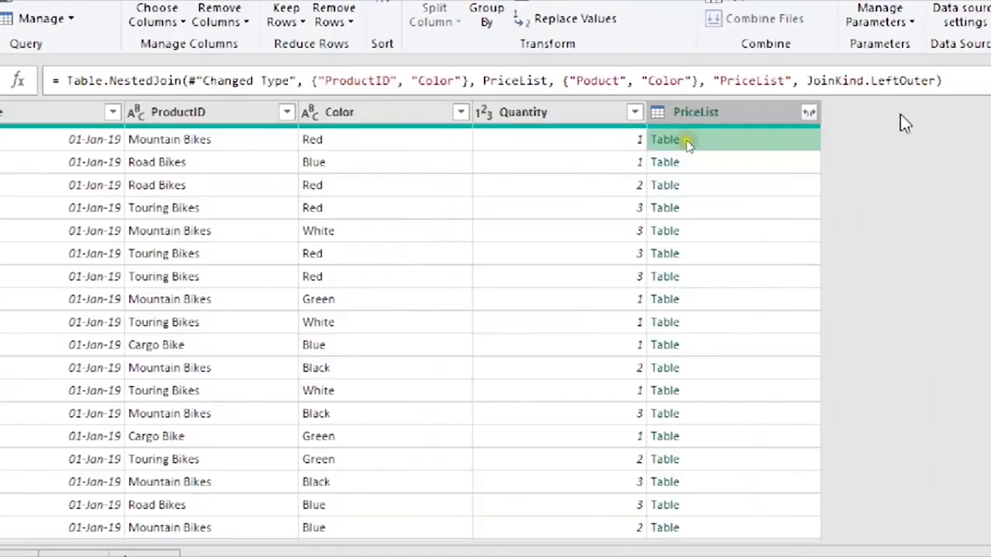
{"action": "left_click", "coordinate": [896, 141]}
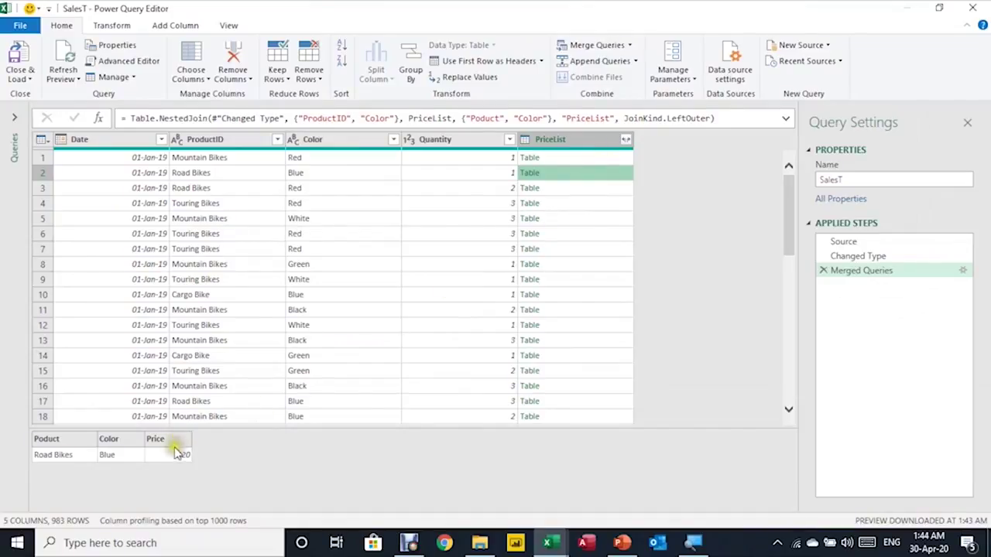
- Expand the merged PriceList column to only its Price field, without using the original column name as prefix
{"action": "left_click", "coordinate": [626, 143]}
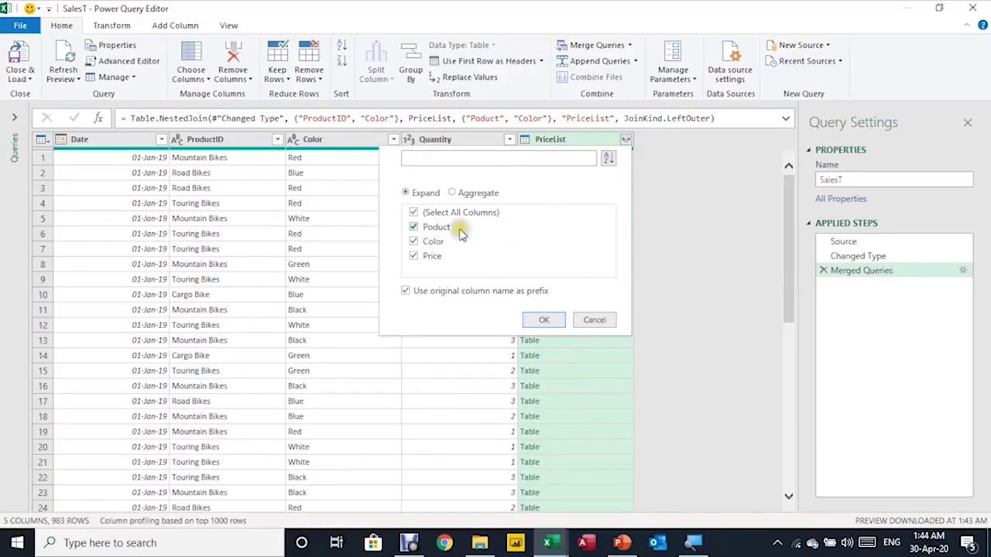
{"action": "left_click", "coordinate": [413, 228]}
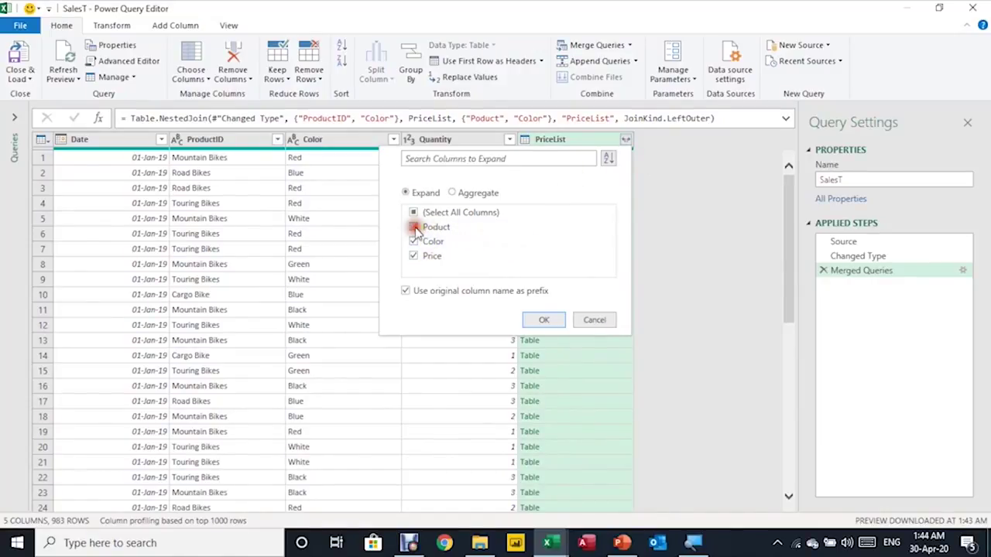
{"action": "left_click", "coordinate": [413, 242]}
{"action": "left_click", "coordinate": [414, 256]}
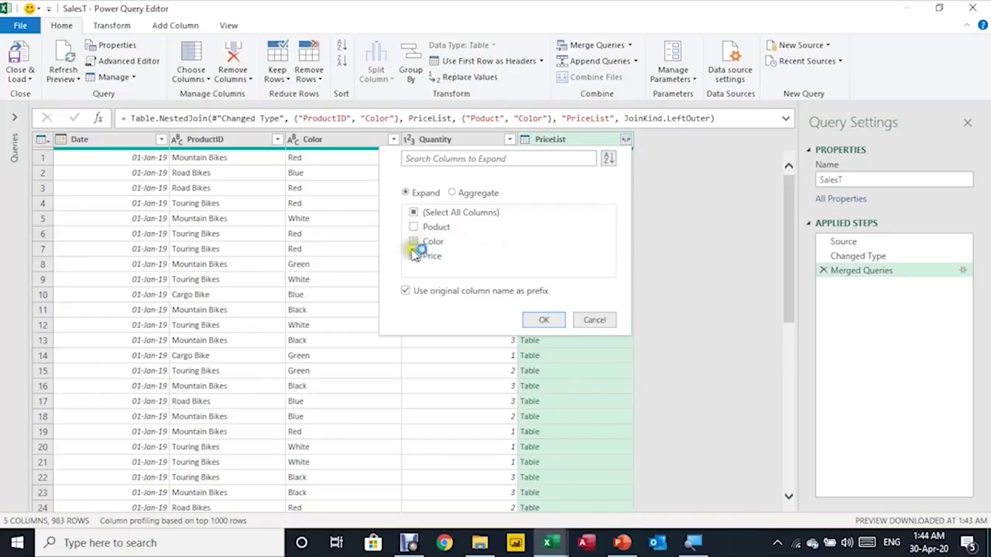
{"action": "left_click", "coordinate": [414, 256]}
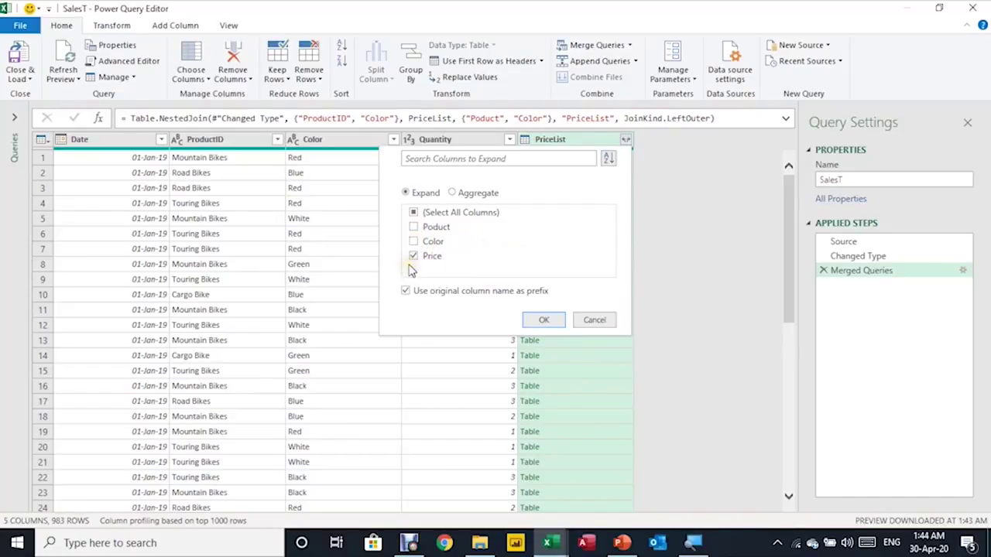
{"action": "left_click", "coordinate": [406, 292]}
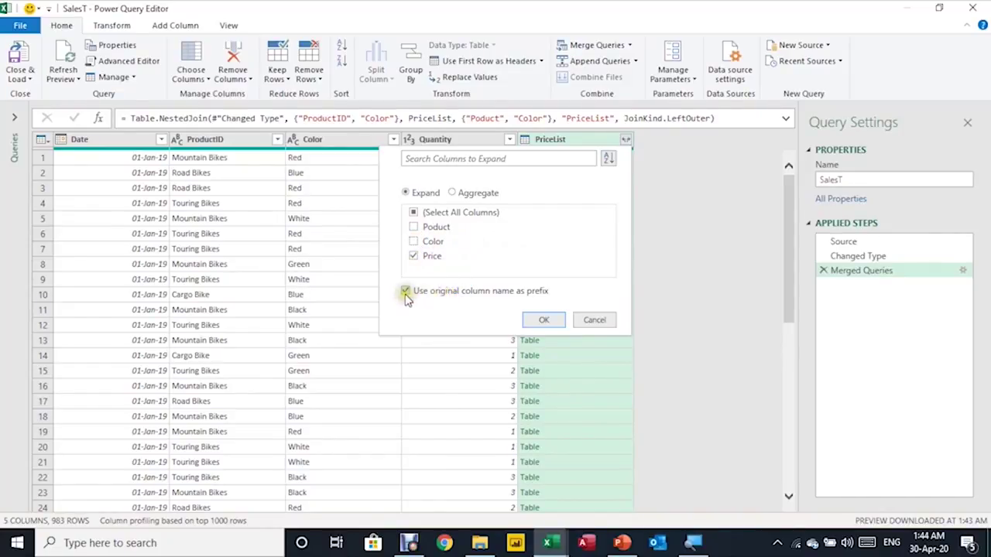
{"action": "left_click", "coordinate": [405, 292]}
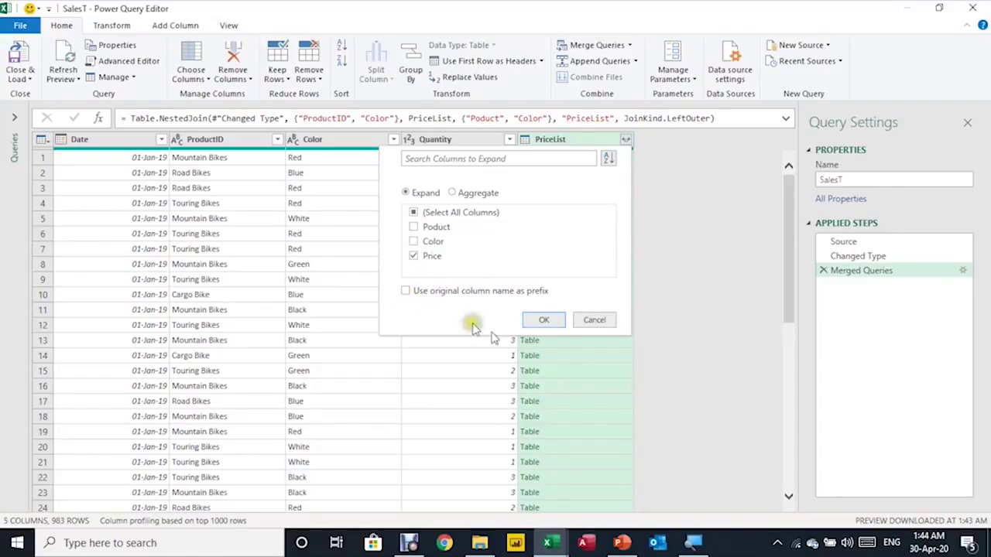
{"action": "left_click", "coordinate": [543, 321]}
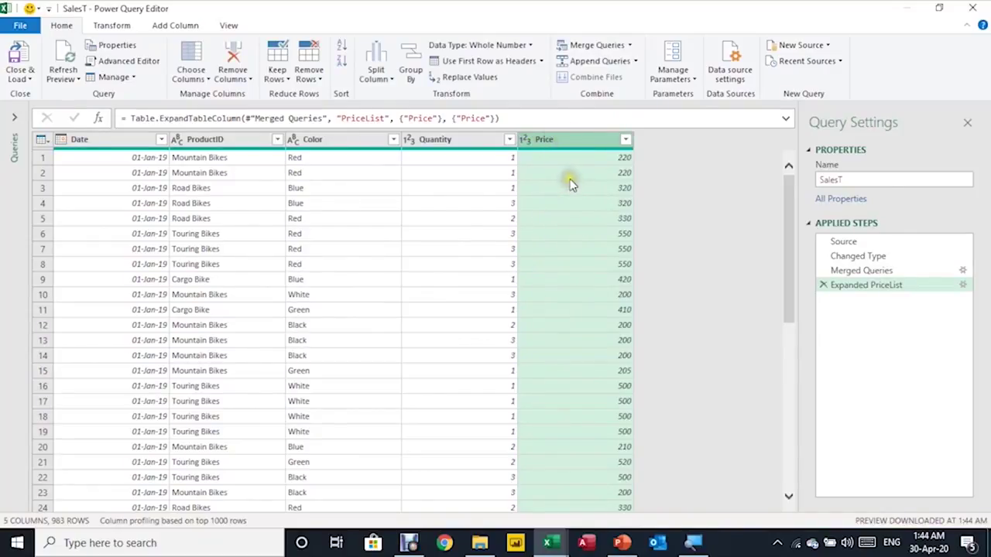
- Add a column to the SalesT query that multiplies Price by Quantity
{"action": "scroll", "coordinate": [569, 183], "scroll_direction": "down", "scroll_amount": 3}
{"action": "scroll", "coordinate": [570, 193], "scroll_direction": "down", "scroll_amount": 8}
{"action": "scroll", "coordinate": [571, 199], "scroll_direction": "up", "scroll_amount": 10}
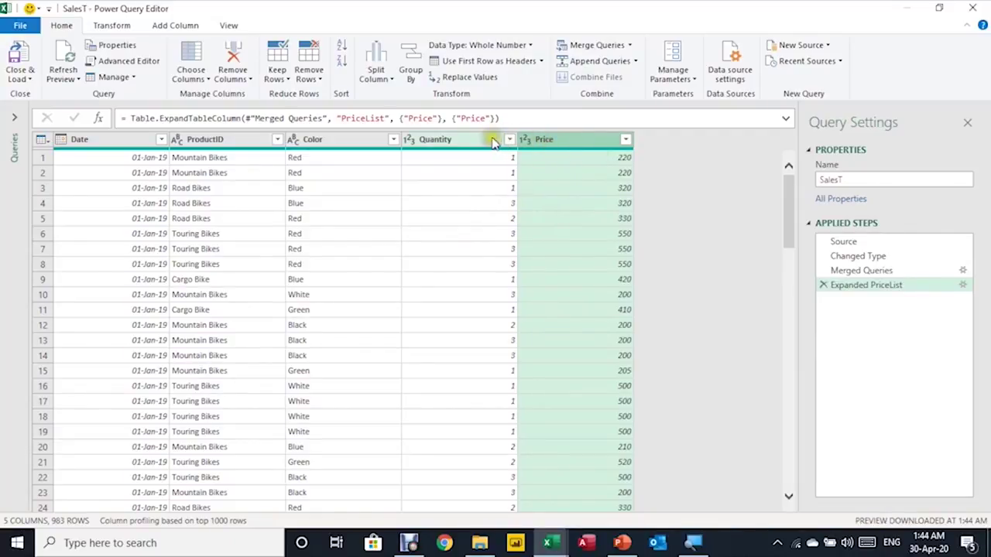
{"action": "left_click", "coordinate": [467, 142], "text": "ctrl"}
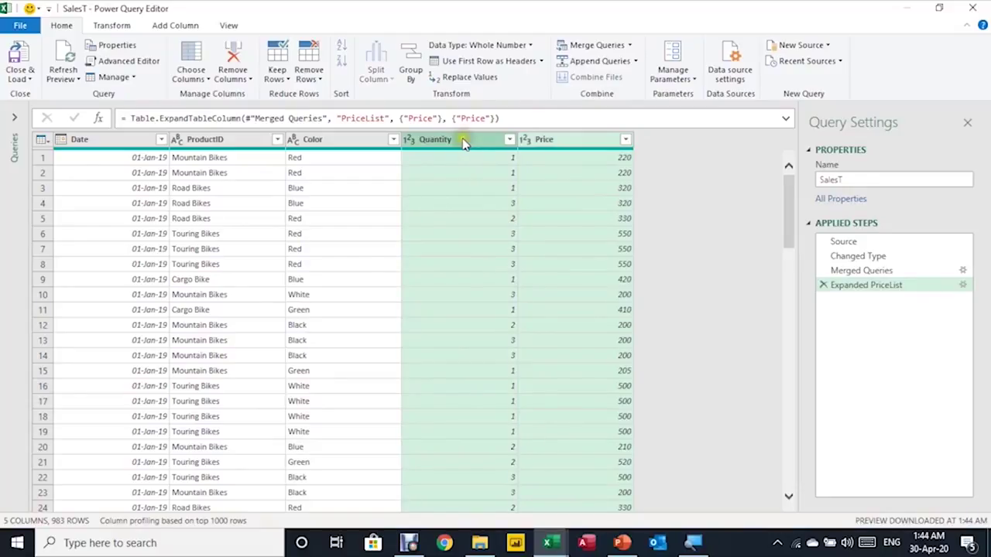
{"action": "left_click", "coordinate": [182, 27]}
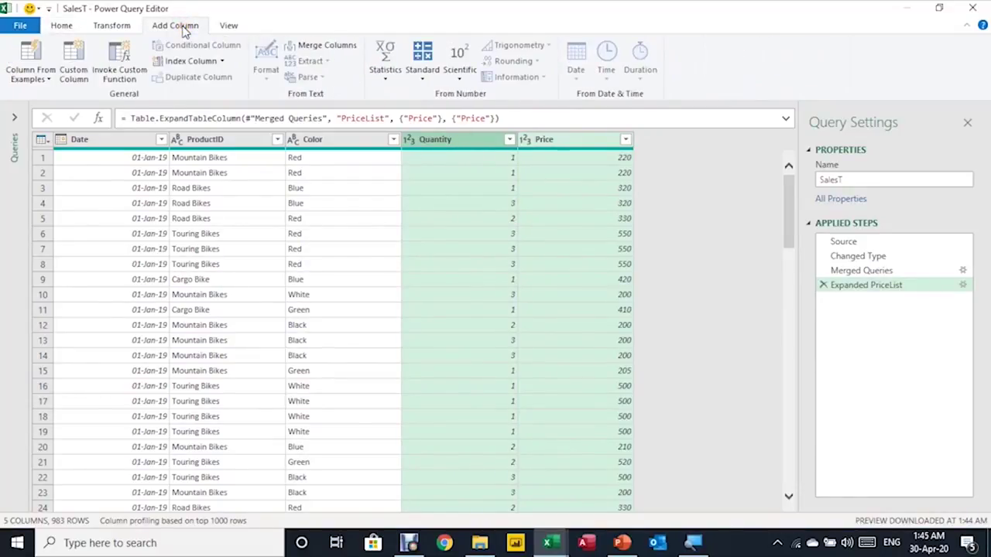
{"action": "left_click", "coordinate": [425, 83]}
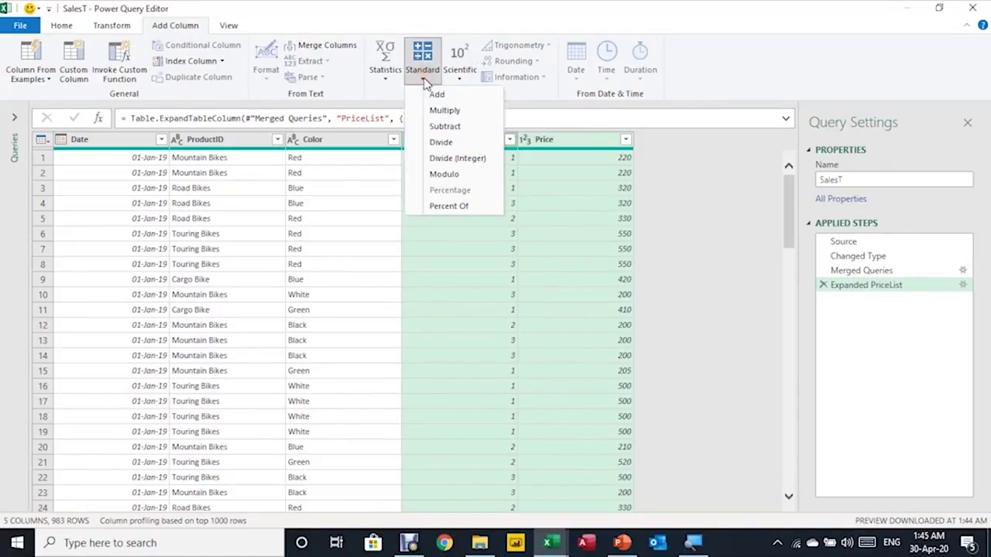
{"action": "left_click", "coordinate": [441, 111]}
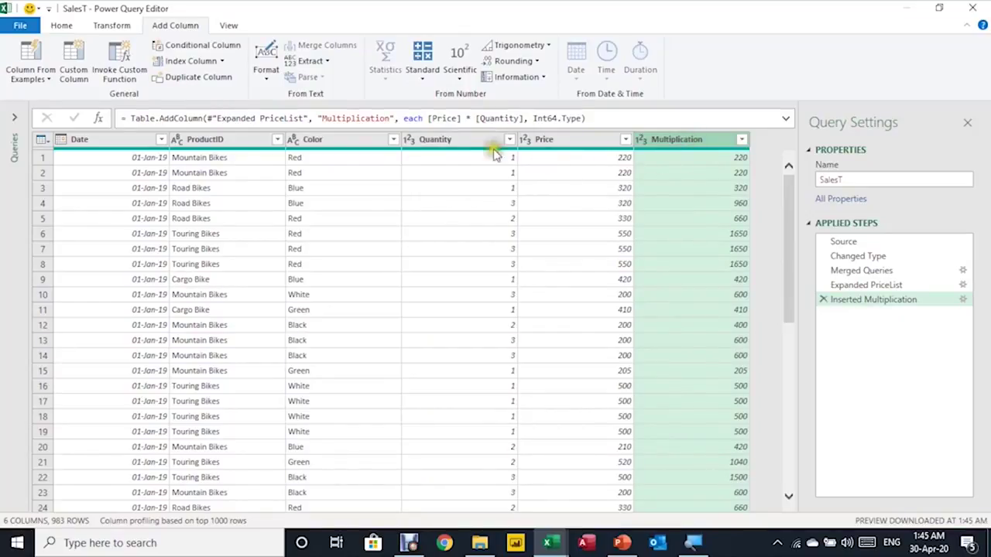
- Rename the new Multiplication column as Revenue
{"action": "double_click", "coordinate": [675, 142]}
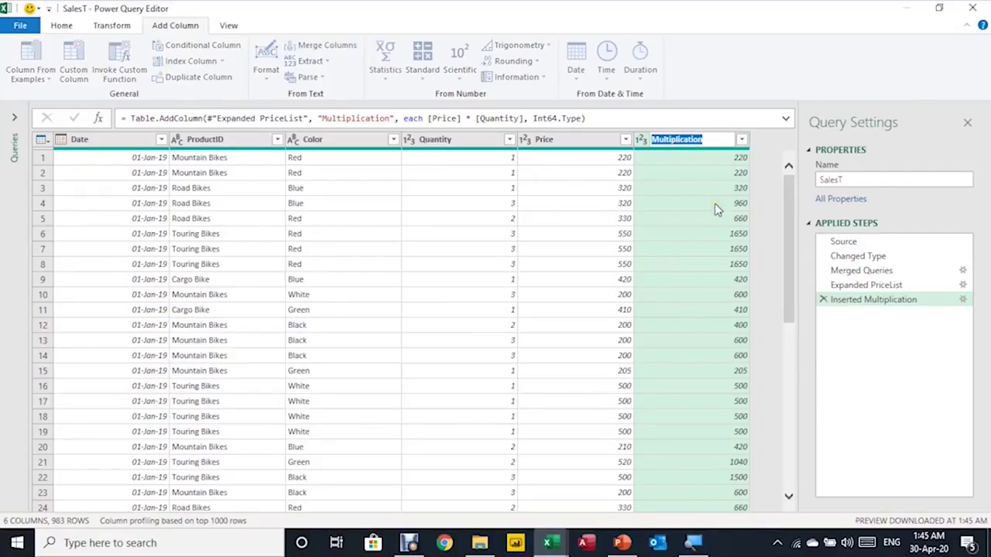
{"action": "type", "text": "Re"}
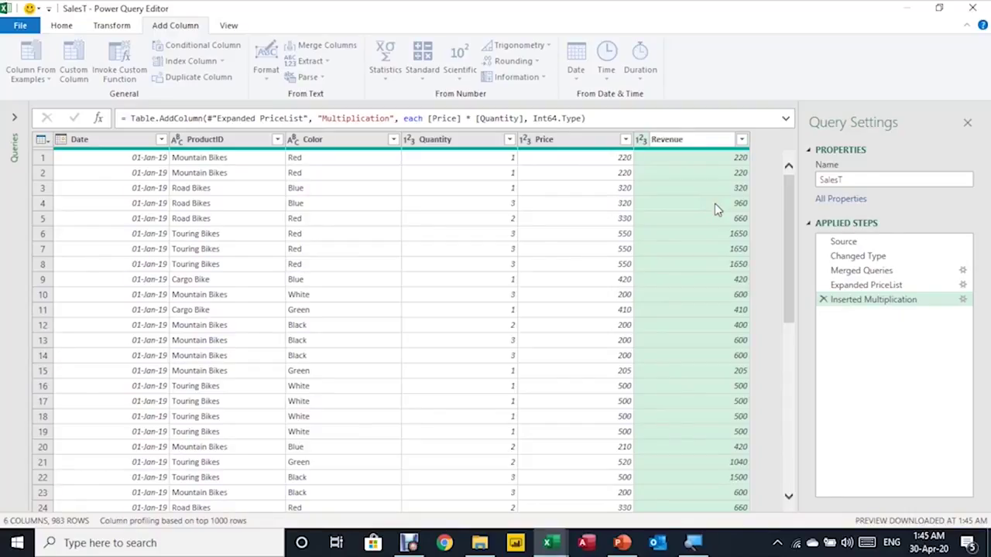
{"action": "type", "text": "venue"}
{"action": "key", "text": "Return"}
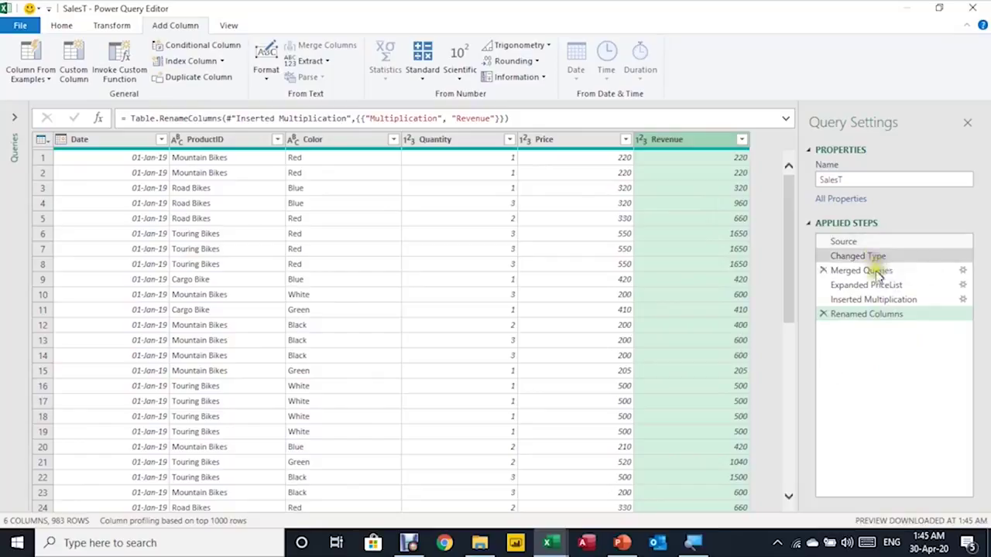
- Review the SalesT query's applied steps one by one from Source through Renamed Columns
{"action": "left_click", "coordinate": [859, 243]}
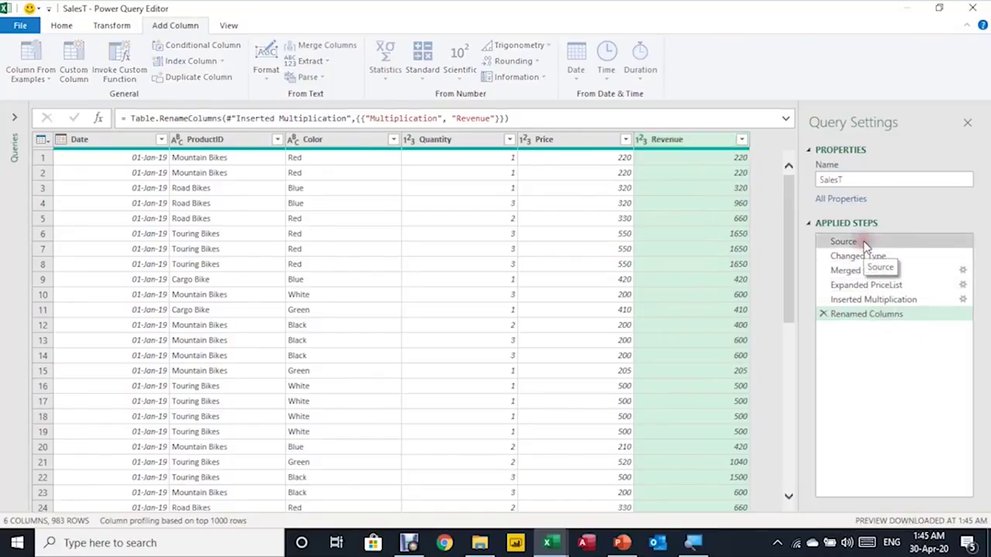
{"action": "left_click", "coordinate": [861, 258]}
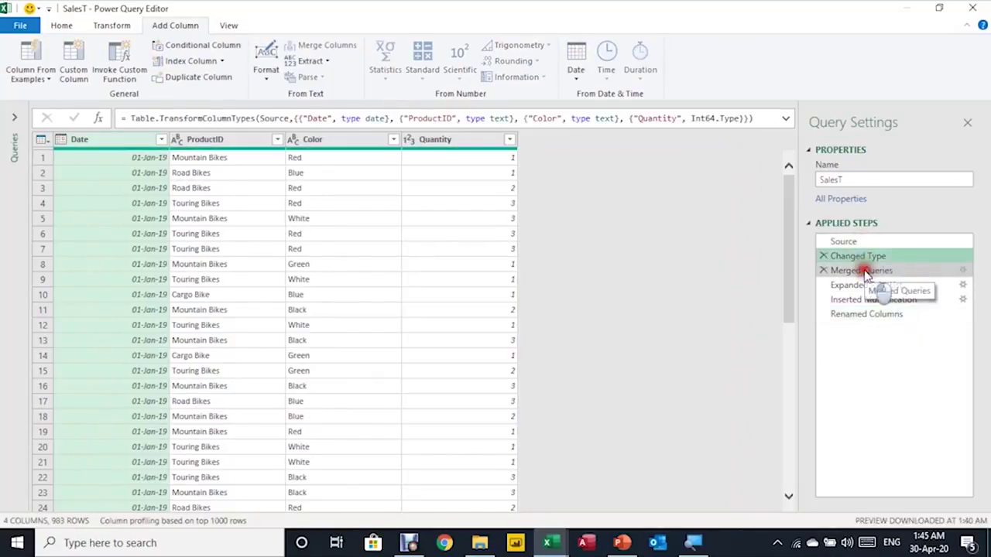
{"action": "left_click", "coordinate": [866, 271]}
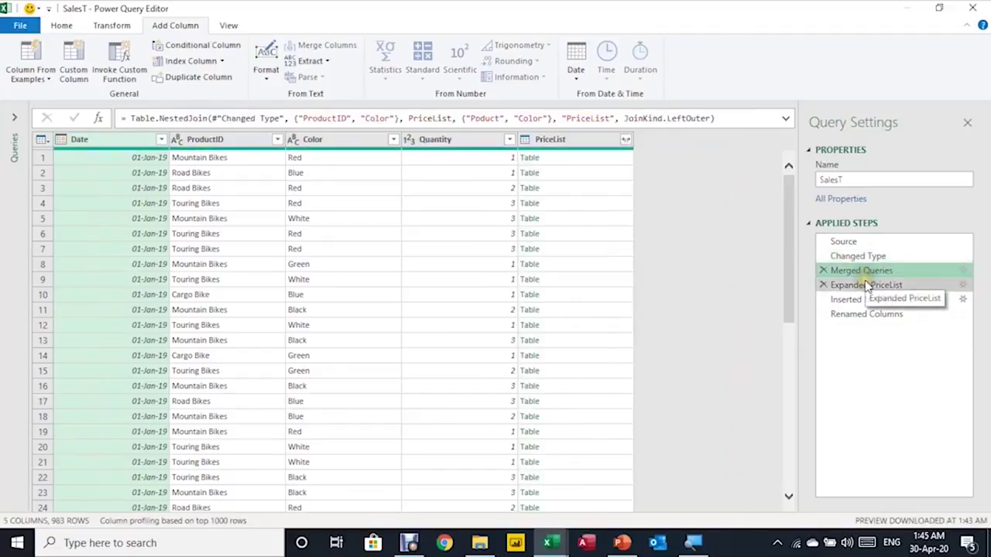
{"action": "left_click", "coordinate": [867, 285]}
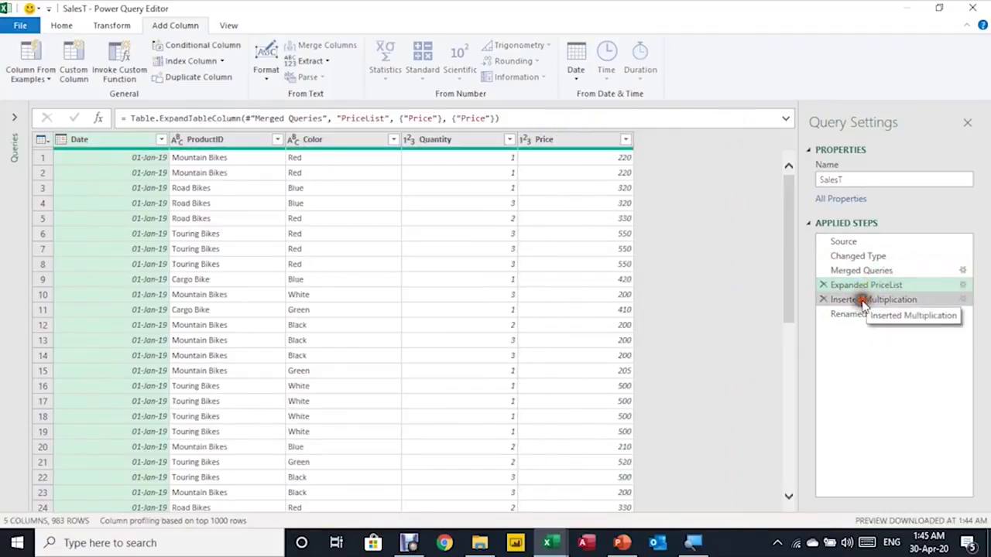
{"action": "left_click", "coordinate": [865, 302]}
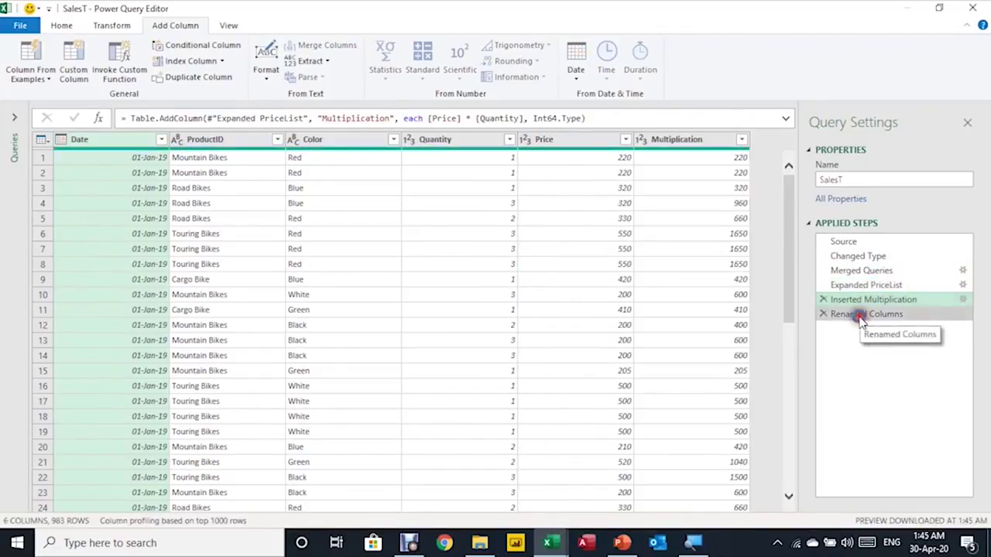
{"action": "left_click", "coordinate": [857, 319]}
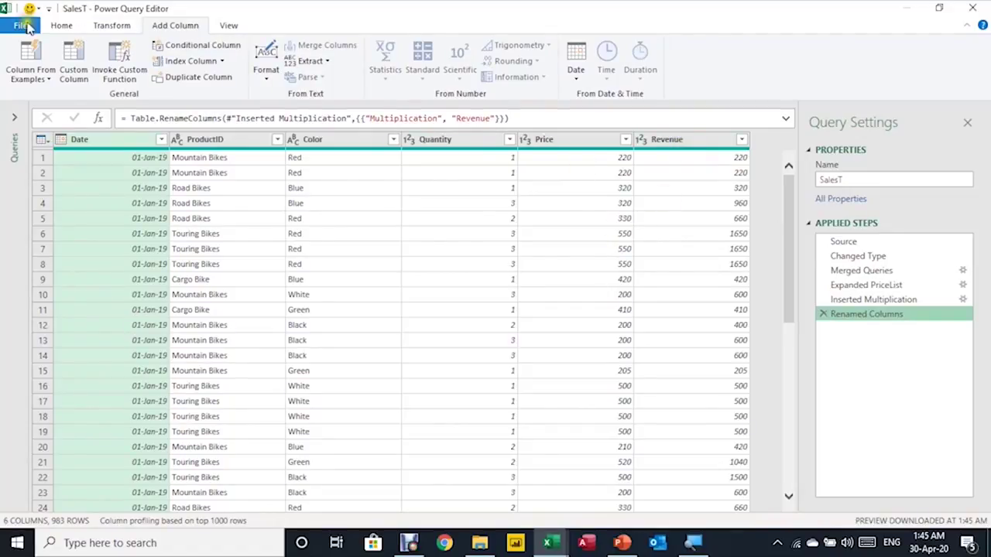
- Load the SalesT query as a table into the existing PowerQuery worksheet, starting at cell M1
{"action": "left_click", "coordinate": [60, 24]}
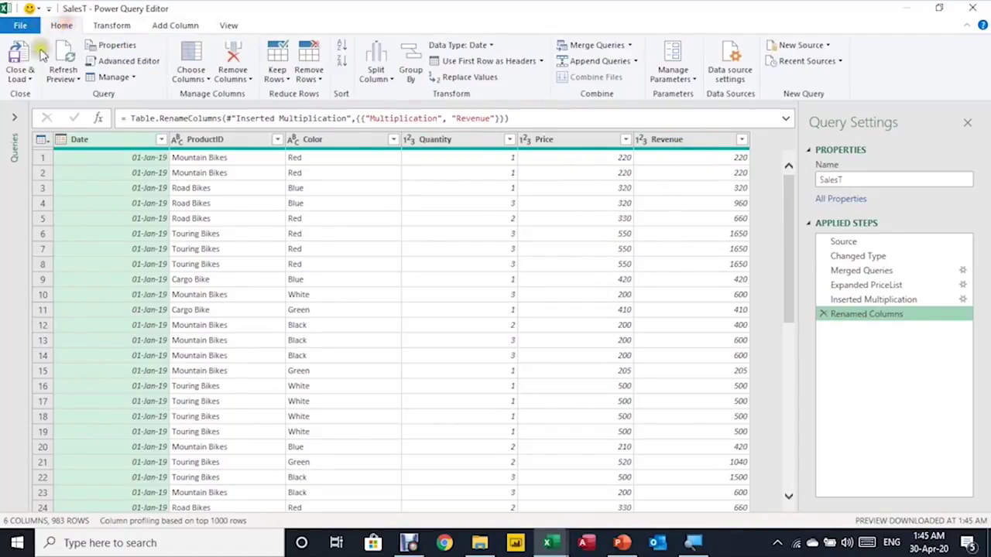
{"action": "left_click", "coordinate": [19, 77]}
{"action": "left_click", "coordinate": [35, 110]}
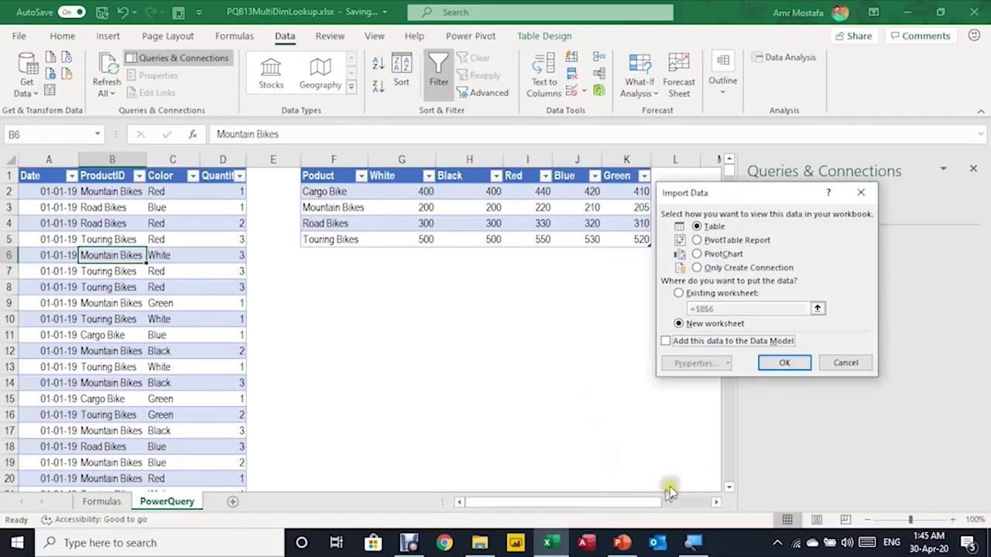
{"action": "left_click_drag", "start_coordinate": [718, 200], "coordinate": [413, 283]}
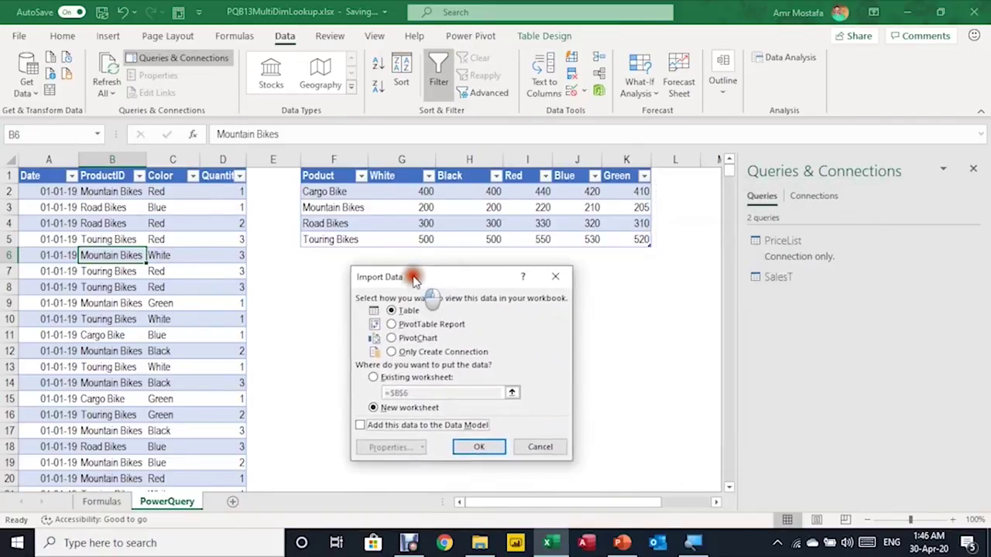
{"action": "left_click", "coordinate": [374, 377]}
{"action": "left_click", "coordinate": [688, 192]}
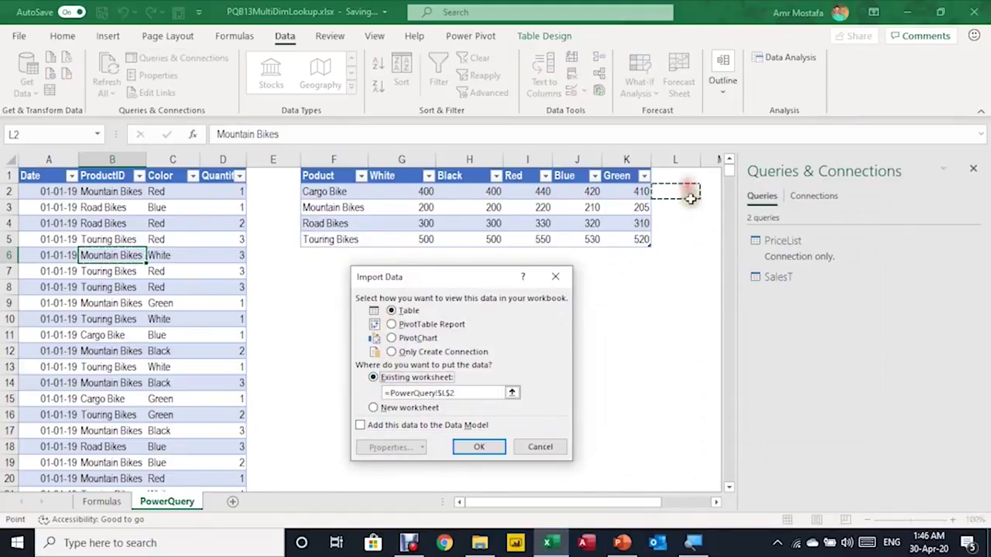
{"action": "key", "text": "Return"}
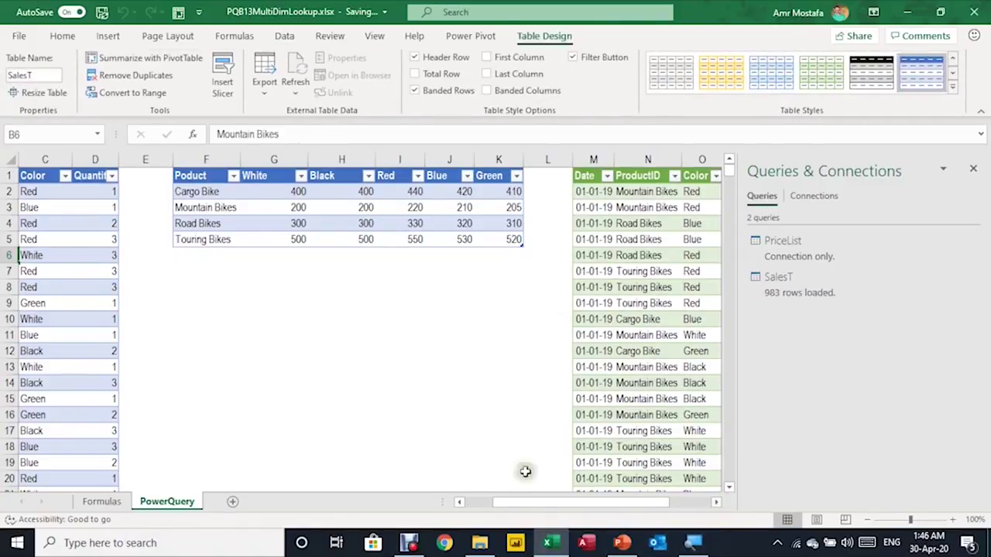
- Examine the Price and Revenue columns of the loaded table and compare it with the original price list
{"action": "left_click_drag", "start_coordinate": [558, 504], "coordinate": [663, 513]}
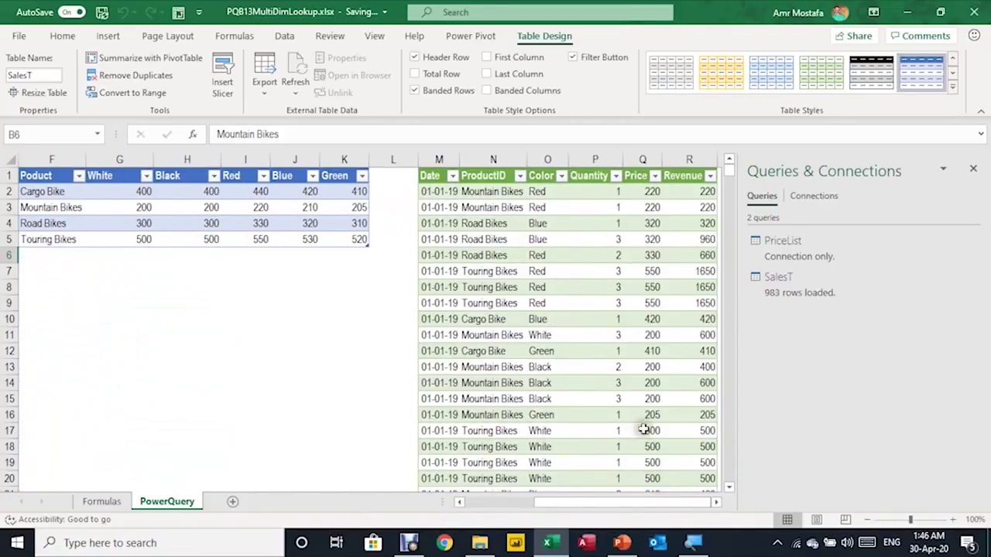
{"action": "scroll", "coordinate": [624, 333], "scroll_direction": "down", "scroll_amount": 5}
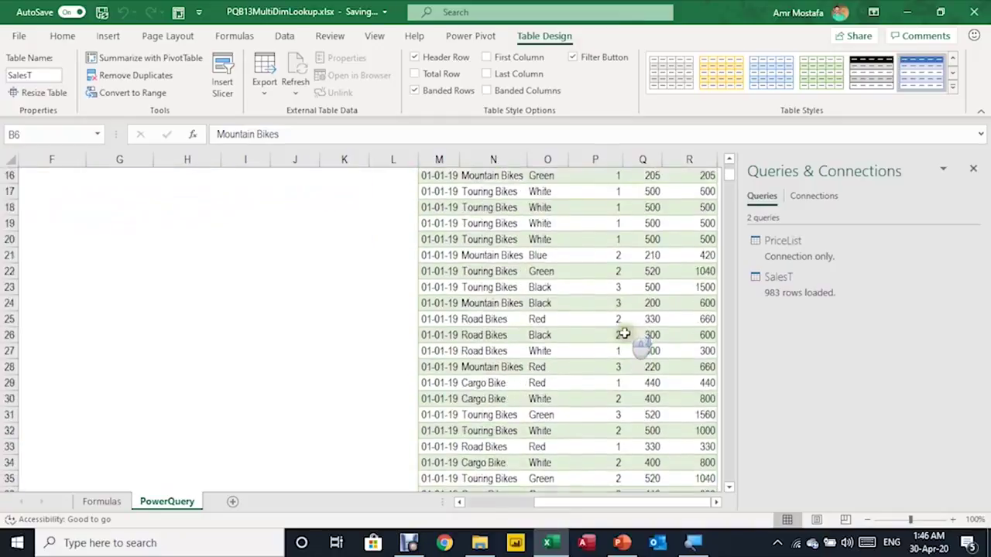
{"action": "scroll", "coordinate": [624, 333], "scroll_direction": "down", "scroll_amount": 2}
{"action": "scroll", "coordinate": [628, 337], "scroll_direction": "up", "scroll_amount": 7}
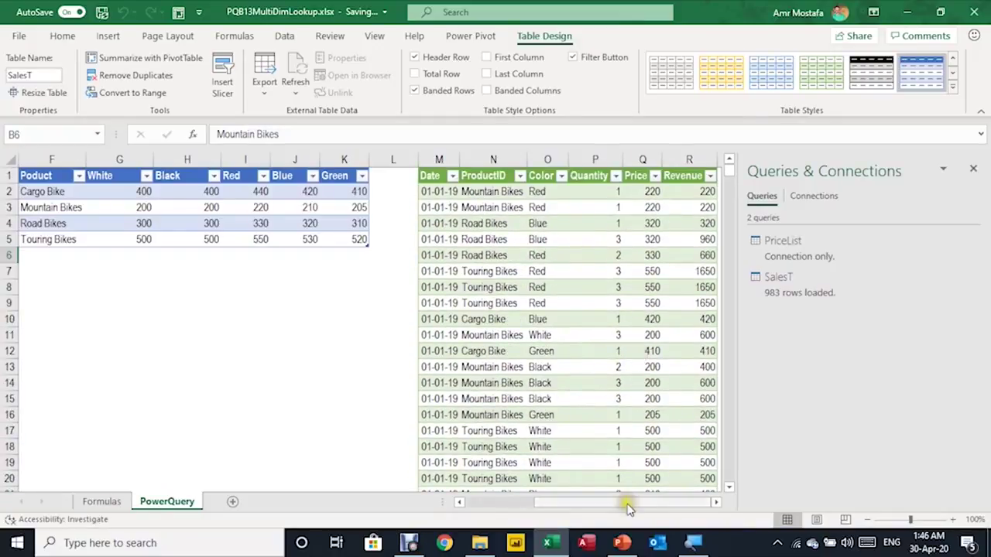
{"action": "mouse_move", "coordinate": [628, 508]}
{"action": "left_mouse_down"}
{"action": "mouse_move", "coordinate": [542, 511]}
{"action": "mouse_move", "coordinate": [628, 504]}
{"action": "left_mouse_up"}
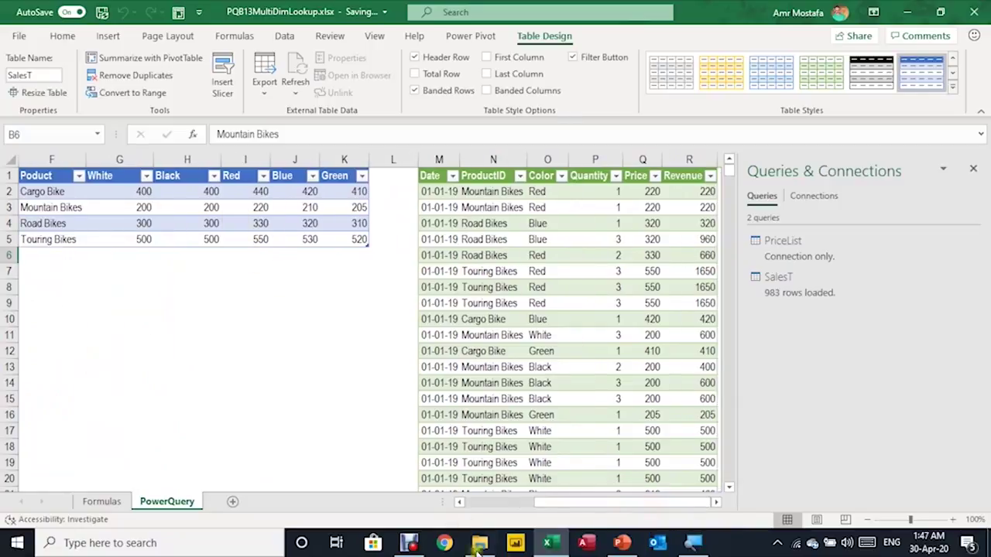
{"action": "left_click_drag", "start_coordinate": [566, 503], "coordinate": [526, 507]}
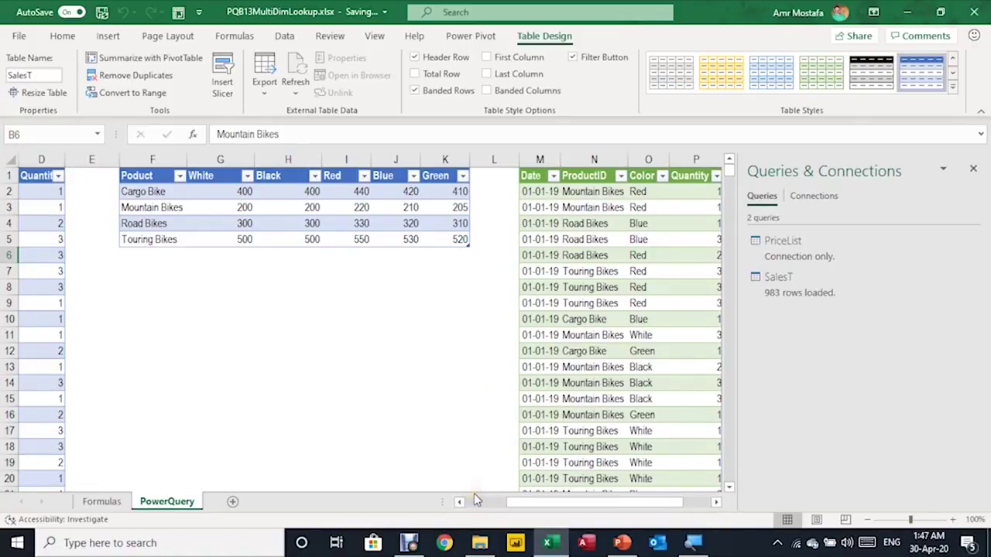
{"action": "left_click_drag", "start_coordinate": [526, 503], "coordinate": [630, 504]}
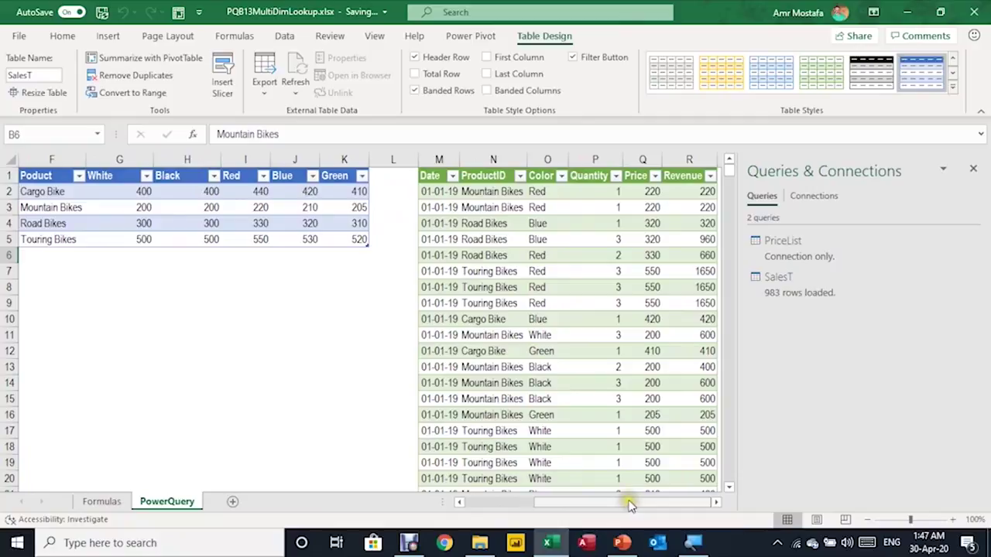
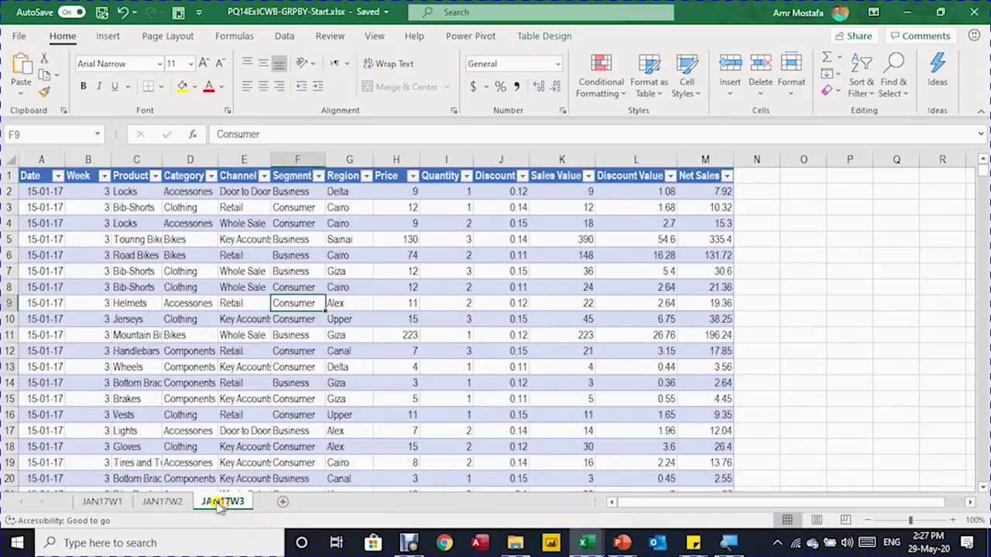
- Examine the weekly sales table on the JAN17W1 sheet of the start workbook
{"action": "left_click", "coordinate": [101, 502]}
{"action": "left_click", "coordinate": [127, 339]}
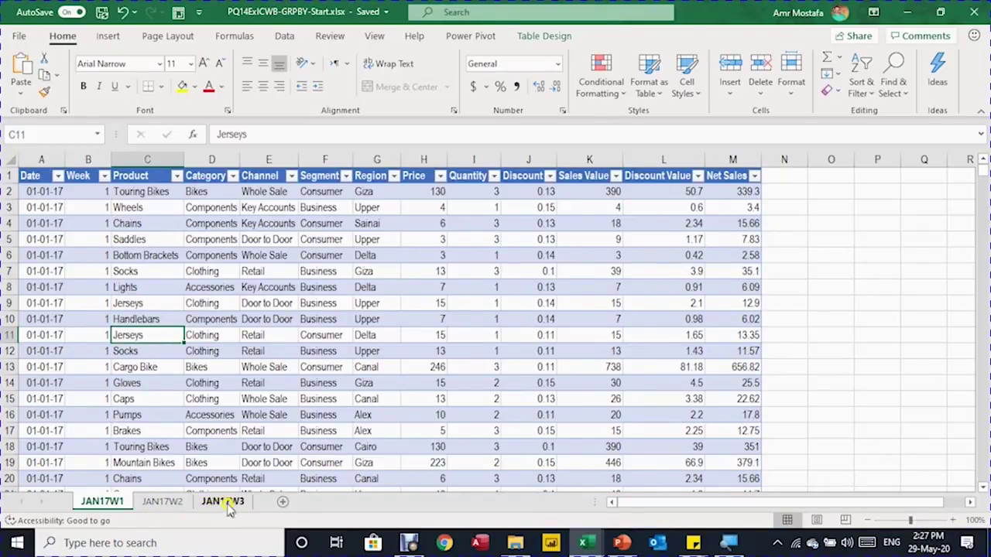
{"action": "left_click", "coordinate": [208, 288]}
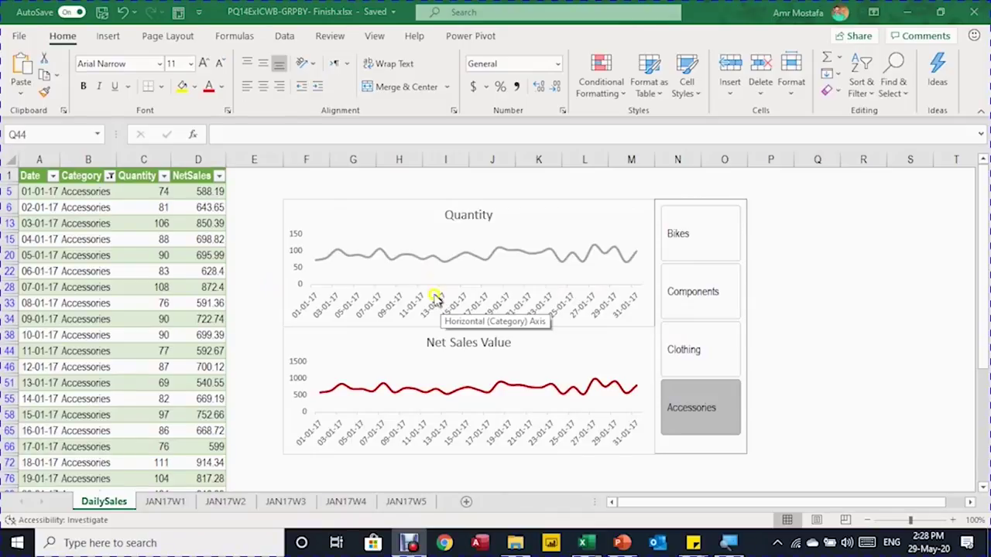
- Examine the finished DailySales table and its charts, filtering them by the Bikes category and by Components
{"action": "left_click", "coordinate": [116, 283]}
{"action": "left_click", "coordinate": [65, 260]}
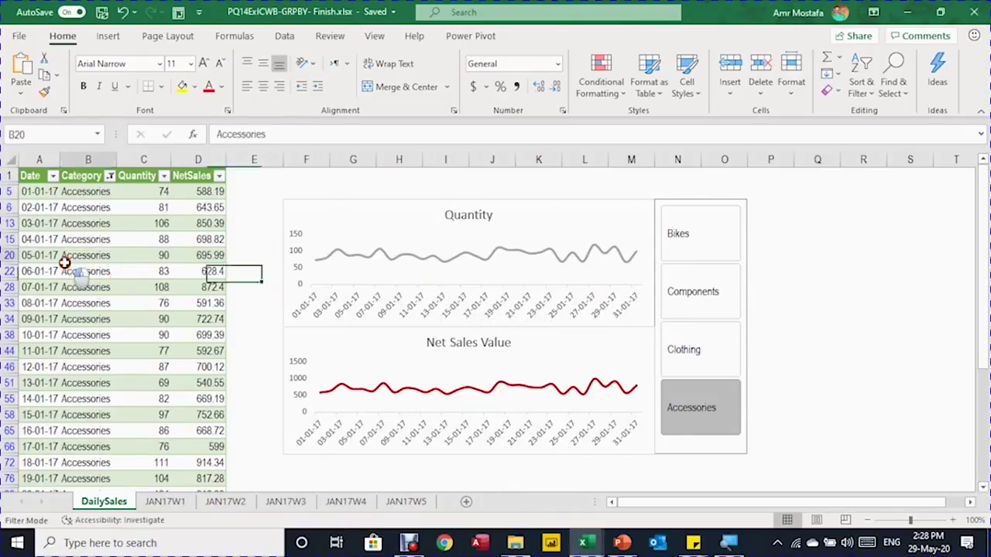
{"action": "scroll", "coordinate": [132, 288], "scroll_direction": "down", "scroll_amount": 5}
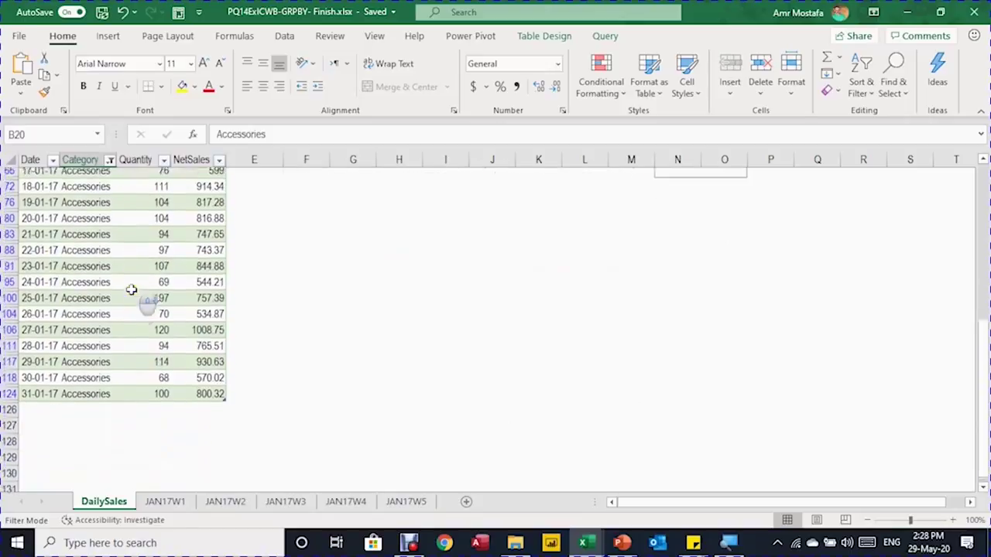
{"action": "scroll", "coordinate": [132, 289], "scroll_direction": "down", "scroll_amount": 1}
{"action": "scroll", "coordinate": [52, 382], "scroll_direction": "up", "scroll_amount": 6}
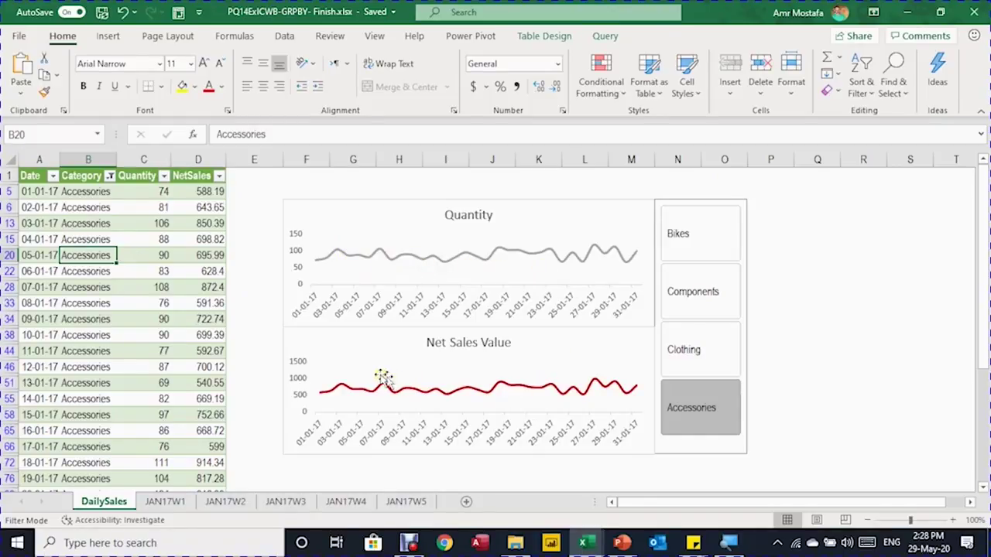
{"action": "left_click", "coordinate": [701, 252]}
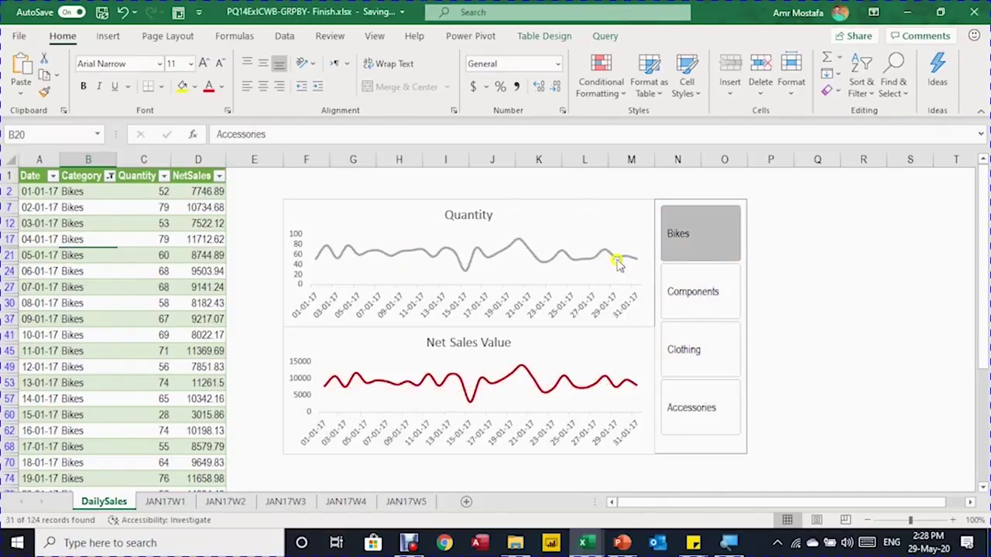
{"action": "left_click", "coordinate": [694, 307]}
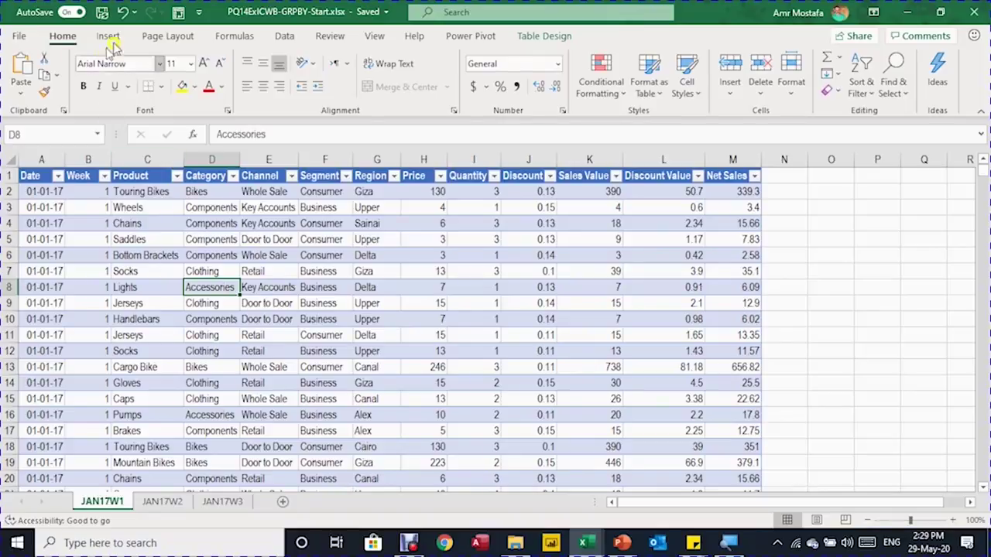
- Create a query from the JAN17W1 table in the start workbook and remove its Changed Type step
{"action": "left_click", "coordinate": [280, 36]}
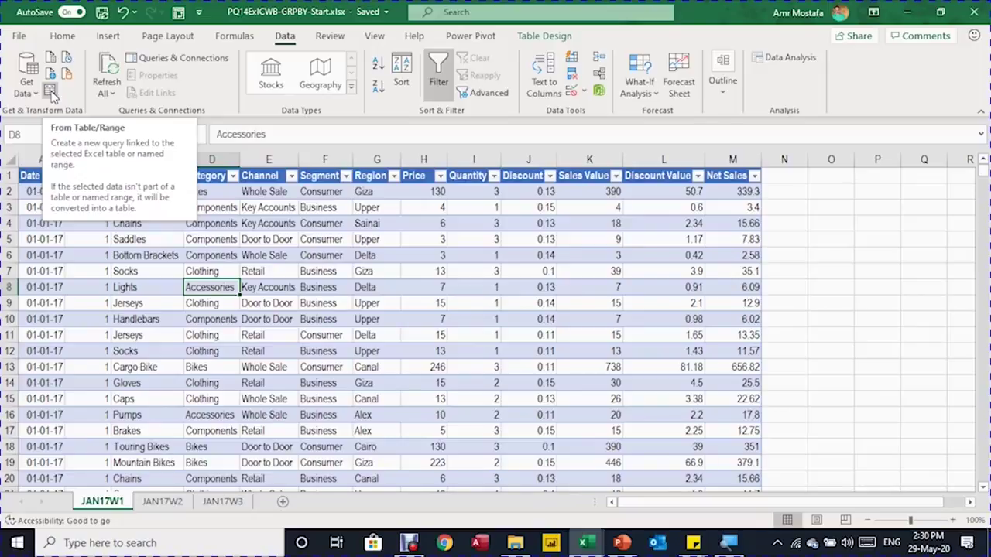
{"action": "left_click", "coordinate": [50, 91]}
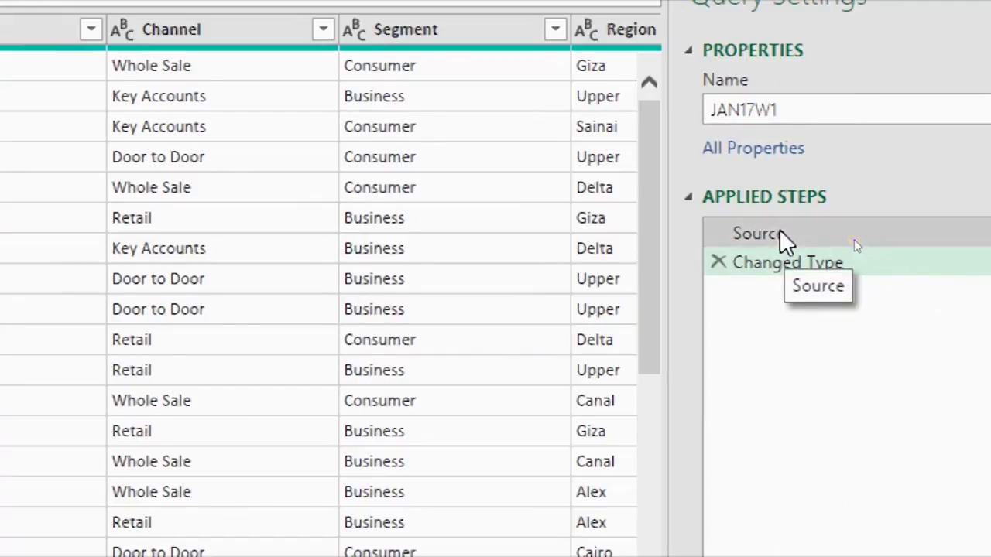
{"action": "left_click", "coordinate": [718, 263]}
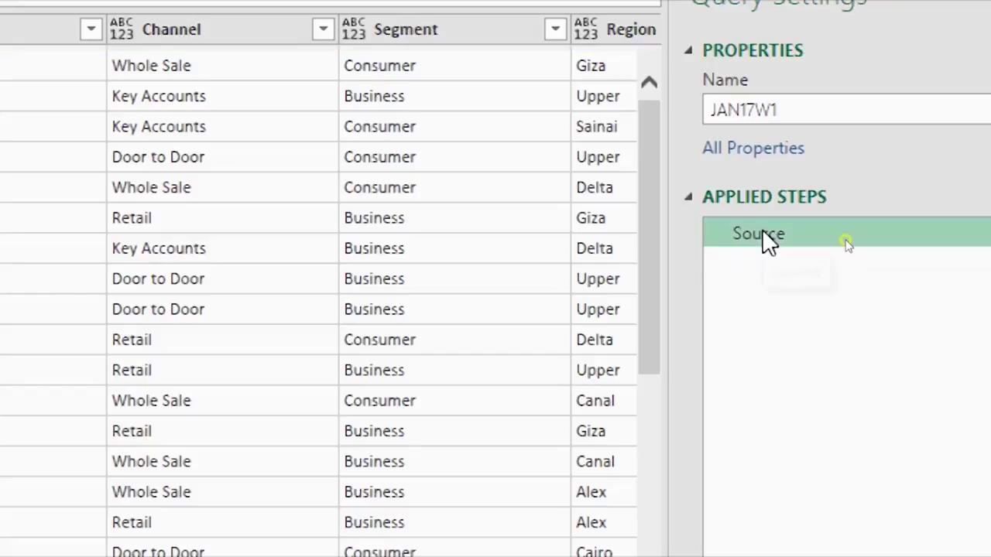
{"action": "left_click", "coordinate": [847, 245]}
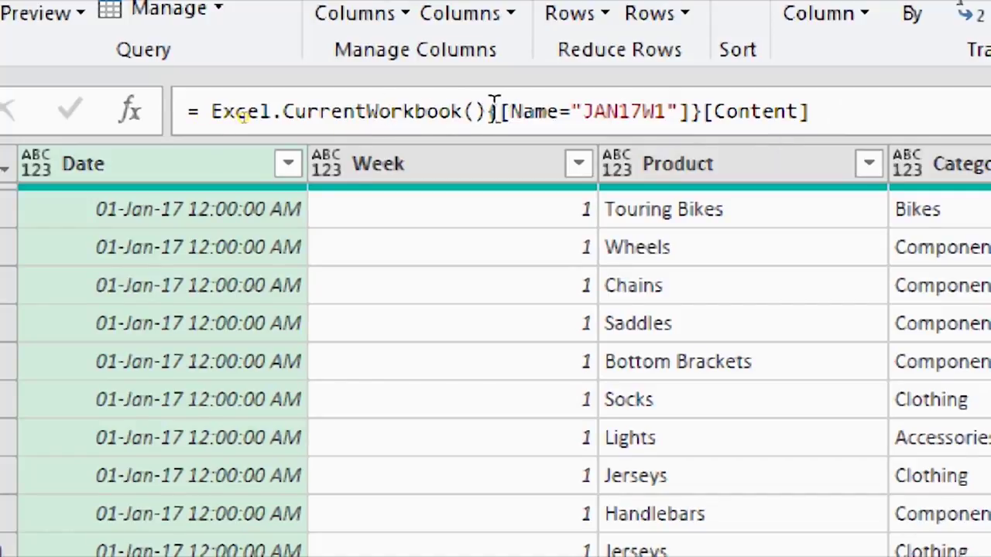
- Shorten the query's Source formula to = Excel.CurrentWorkbook() by removing the JAN17W1 name and content reference
{"action": "left_click_drag", "start_coordinate": [489, 110], "coordinate": [855, 114]}
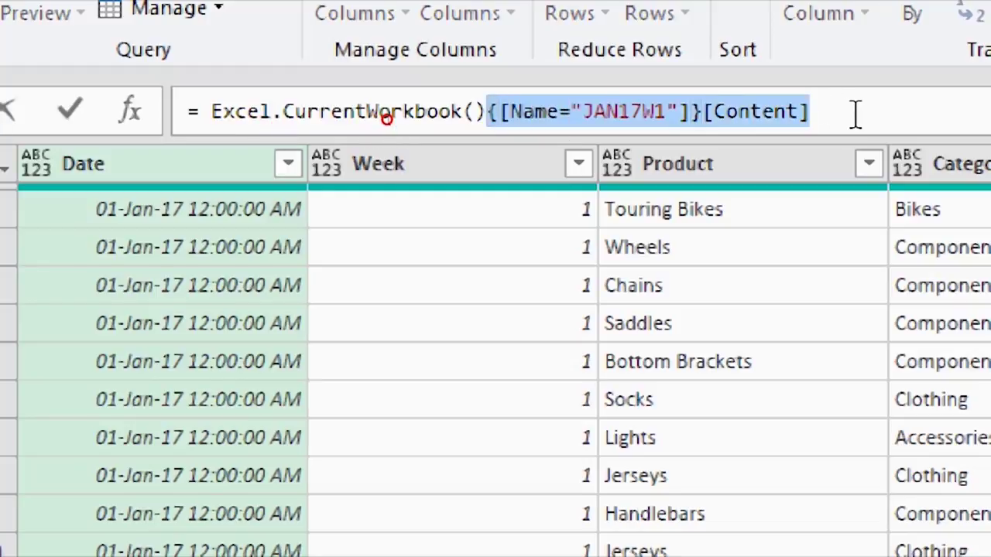
{"action": "key", "text": "Delete"}
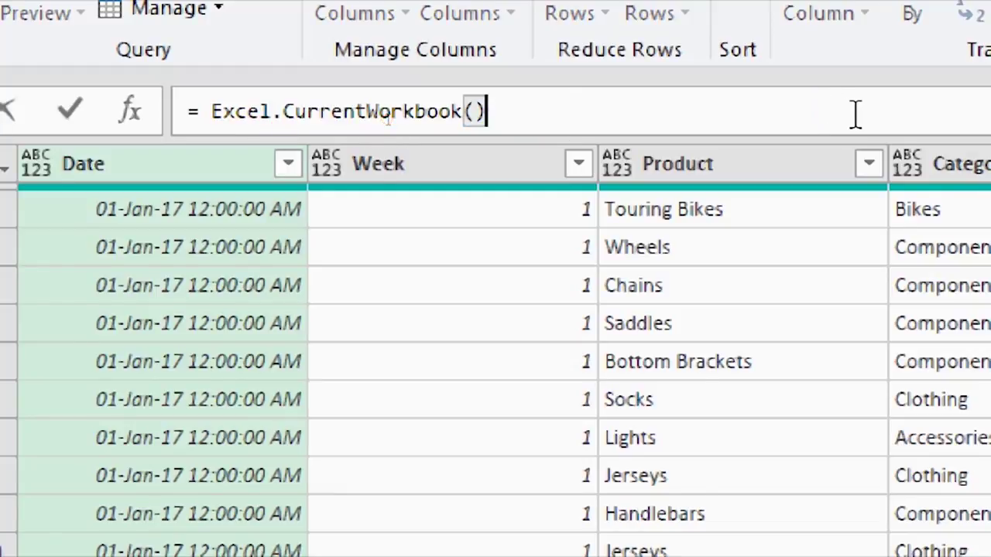
{"action": "key", "text": "Return"}
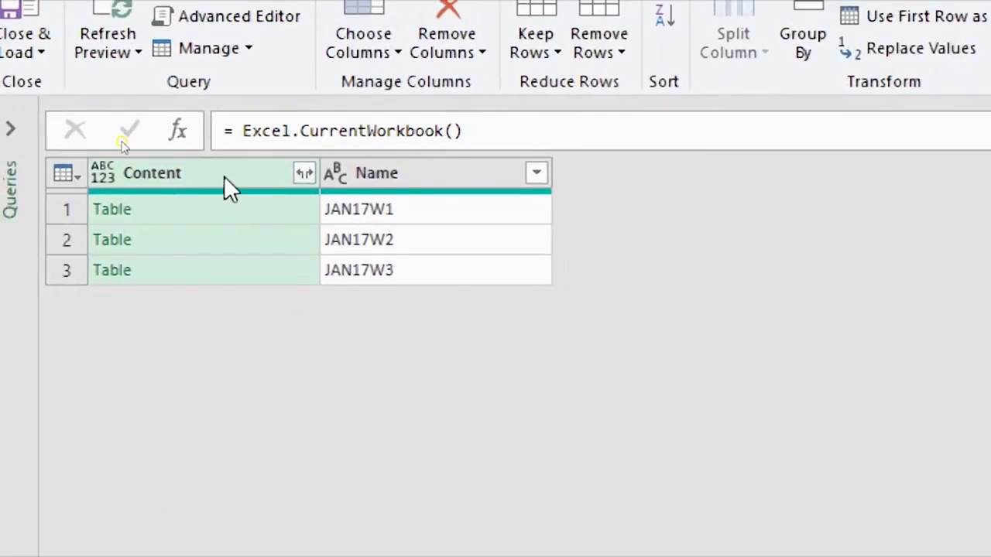
- Preview the JAN17W1, JAN17W2 and JAN17W3 tables in the enlarged preview pane, and close the editor discarding the query
{"action": "left_click", "coordinate": [225, 207]}
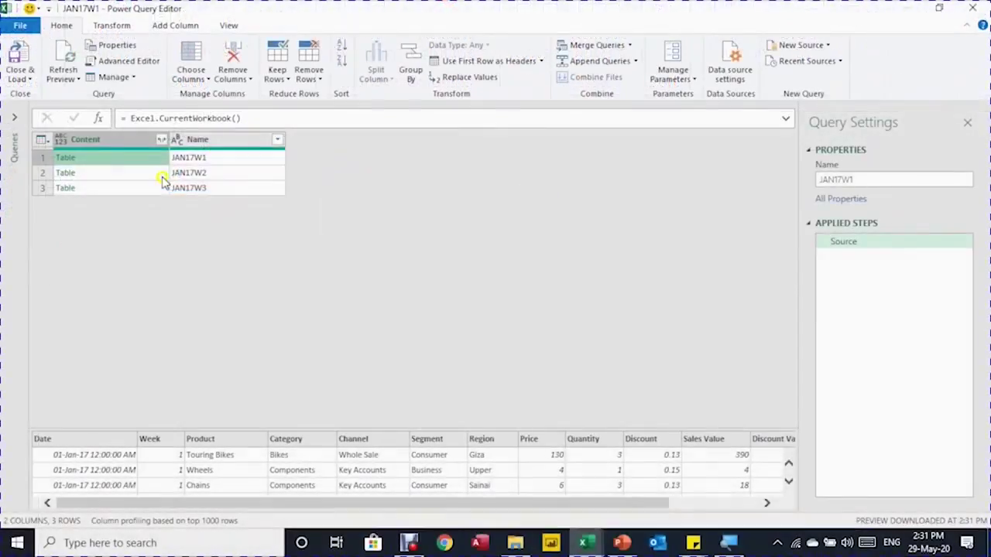
{"action": "left_click", "coordinate": [242, 204]}
{"action": "left_click_drag", "start_coordinate": [436, 430], "coordinate": [426, 328]}
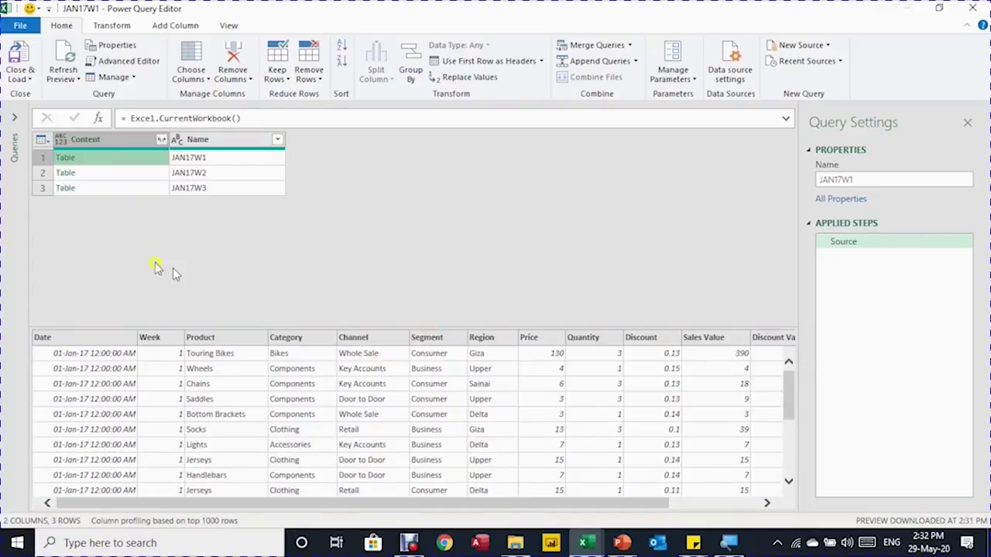
{"action": "left_click", "coordinate": [147, 177]}
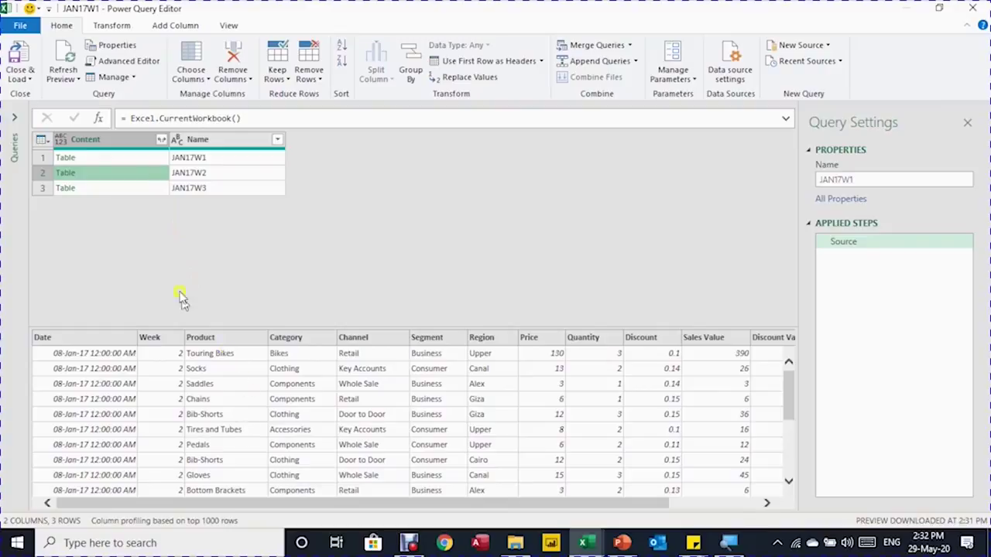
{"action": "left_click", "coordinate": [153, 194]}
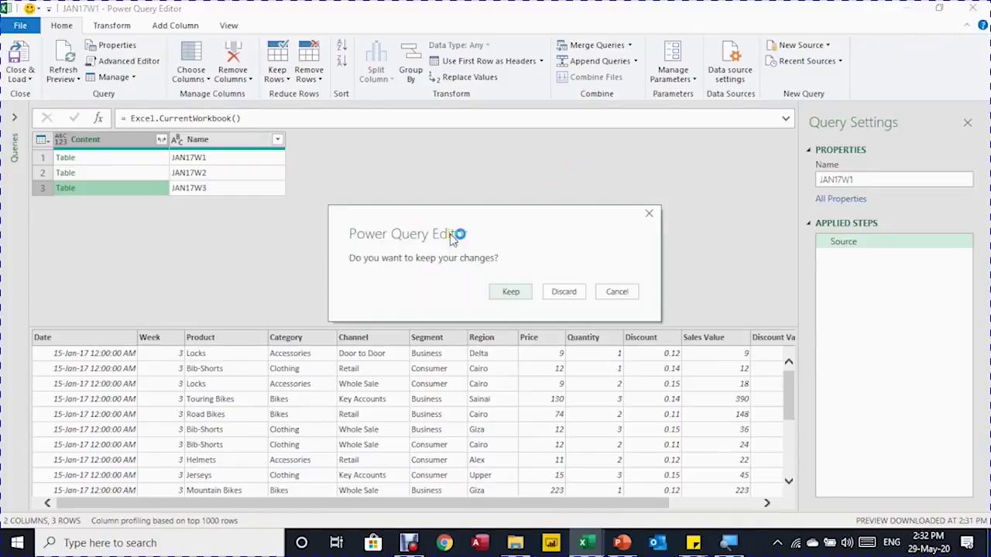
{"action": "left_click", "coordinate": [560, 294]}
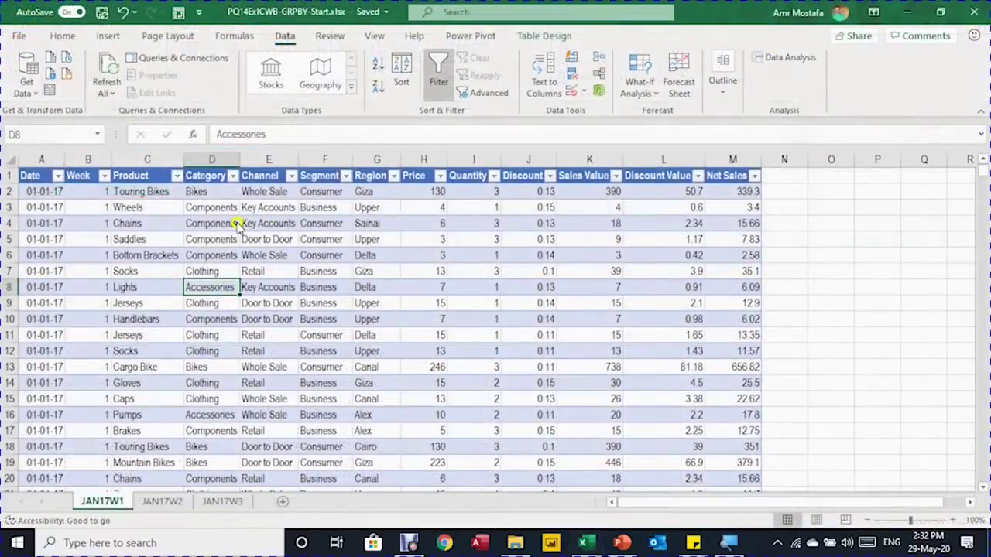
- Create a blank query and name it DailySales
{"action": "left_click", "coordinate": [216, 224]}
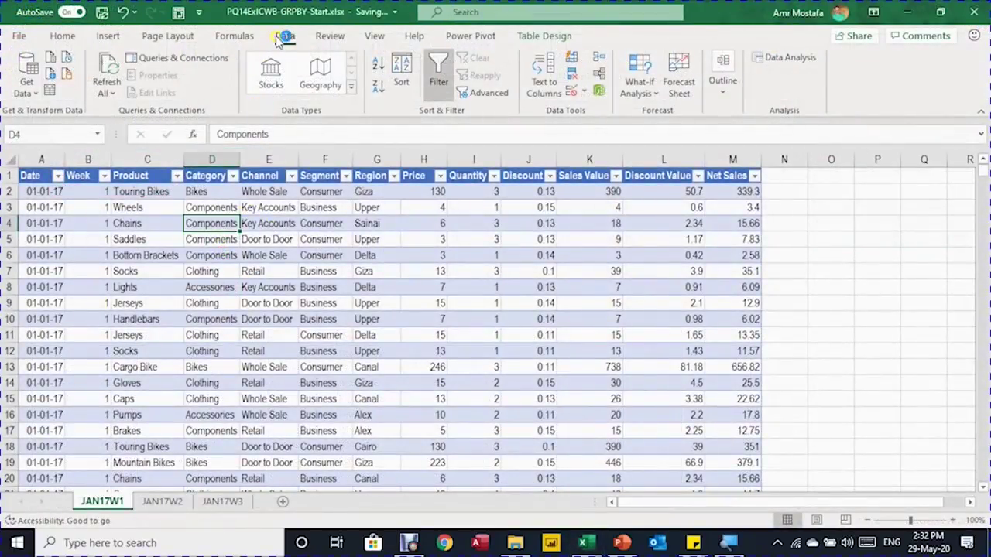
{"action": "left_click", "coordinate": [29, 93]}
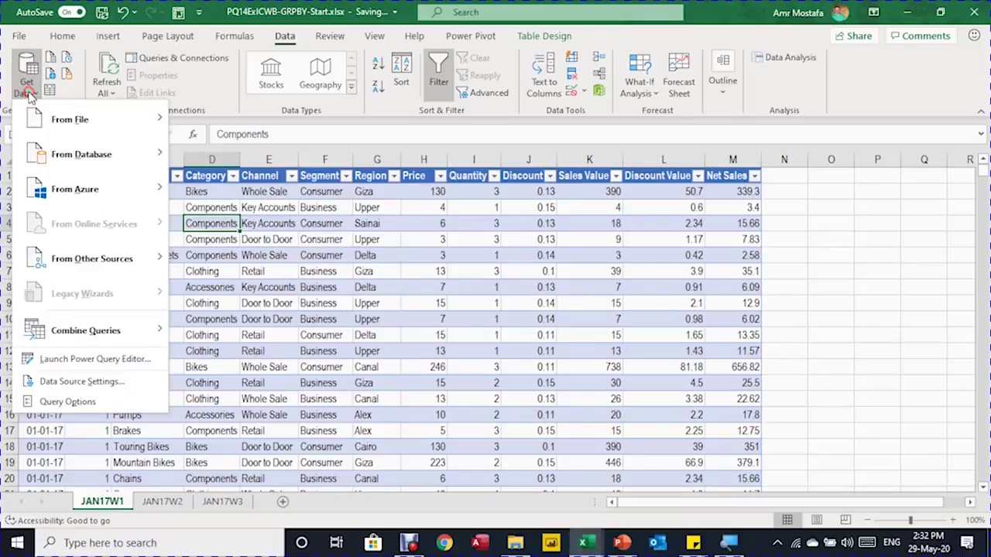
{"action": "mouse_move", "coordinate": [70, 258]}
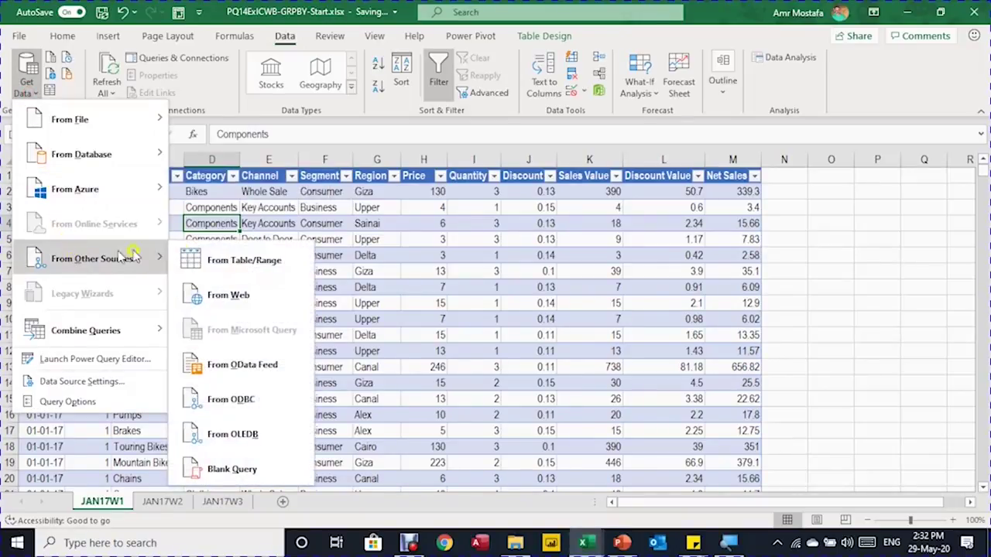
{"action": "left_click", "coordinate": [236, 470]}
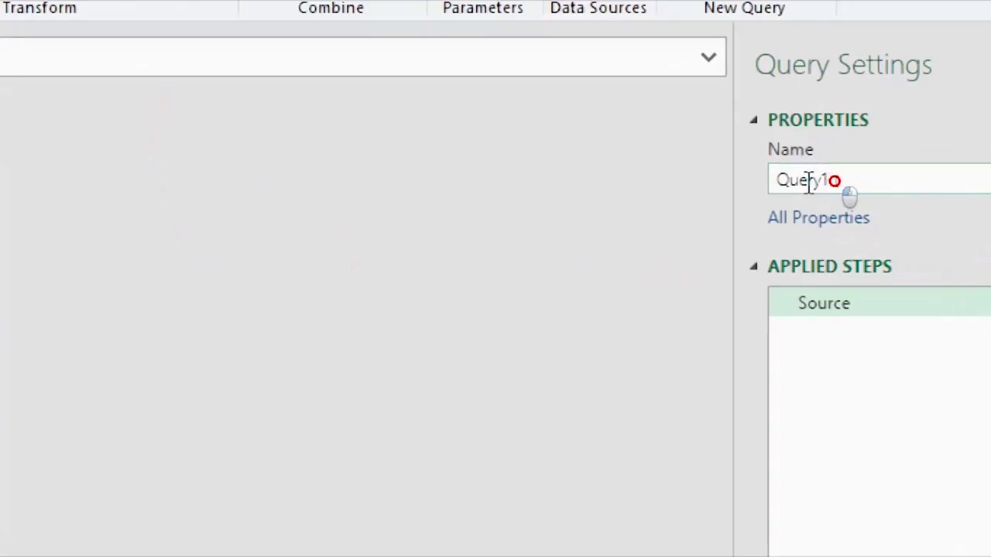
{"action": "double_click", "coordinate": [804, 181]}
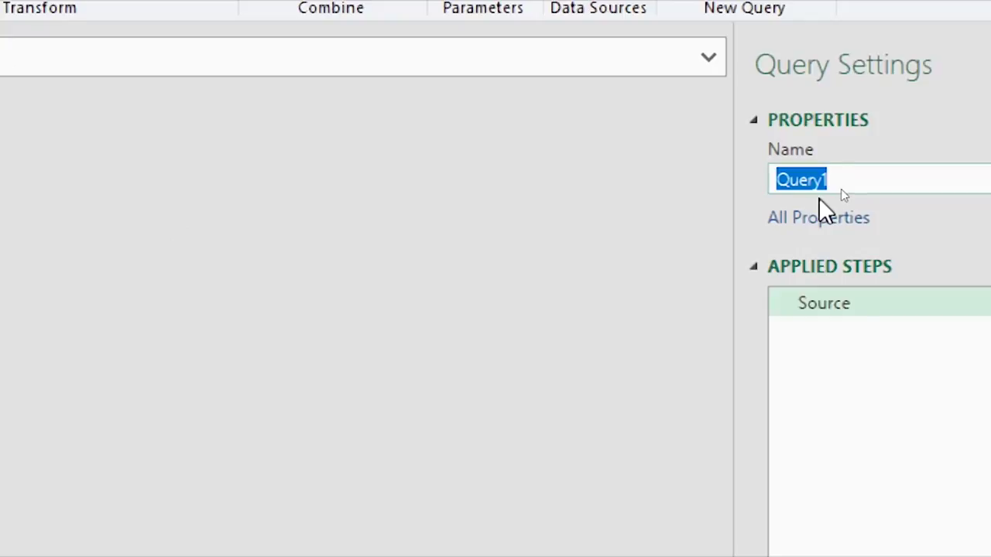
{"action": "type", "text": "DailySales"}
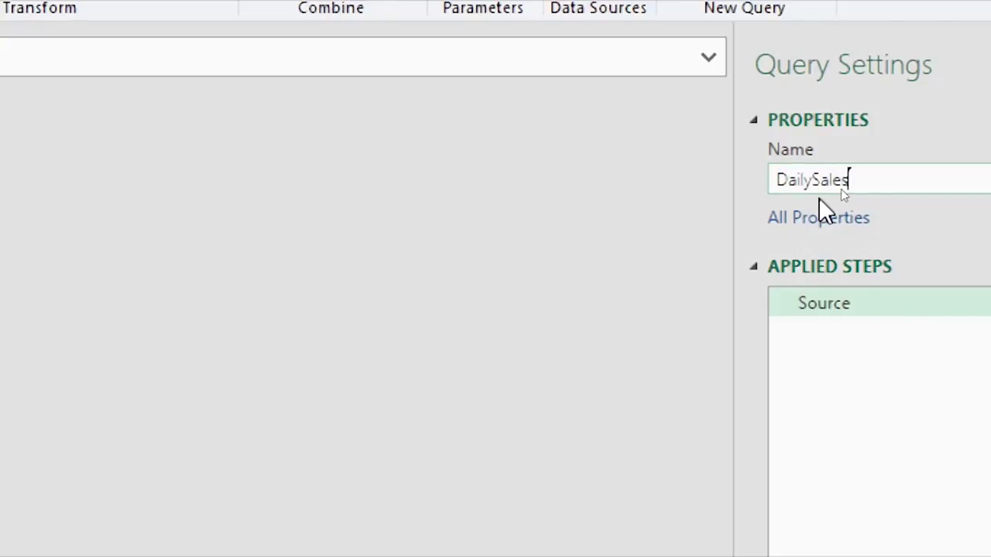
{"action": "key", "text": "Return"}
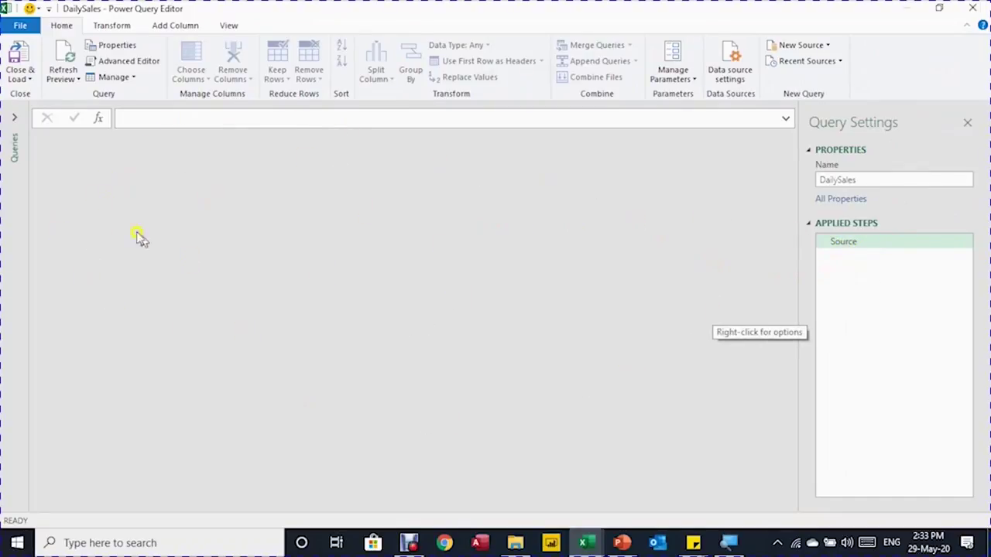
- Enter = Excel.CurrentWorkbook() as the DailySales query's source formula and preview the JAN17W1 table
{"action": "left_click", "coordinate": [142, 117]}
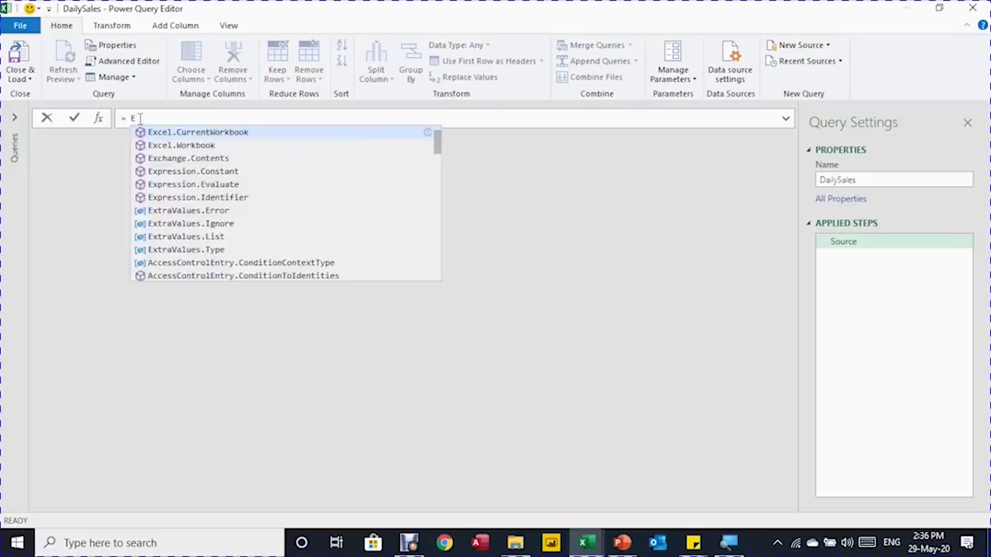
{"action": "type", "text": "xcel"}
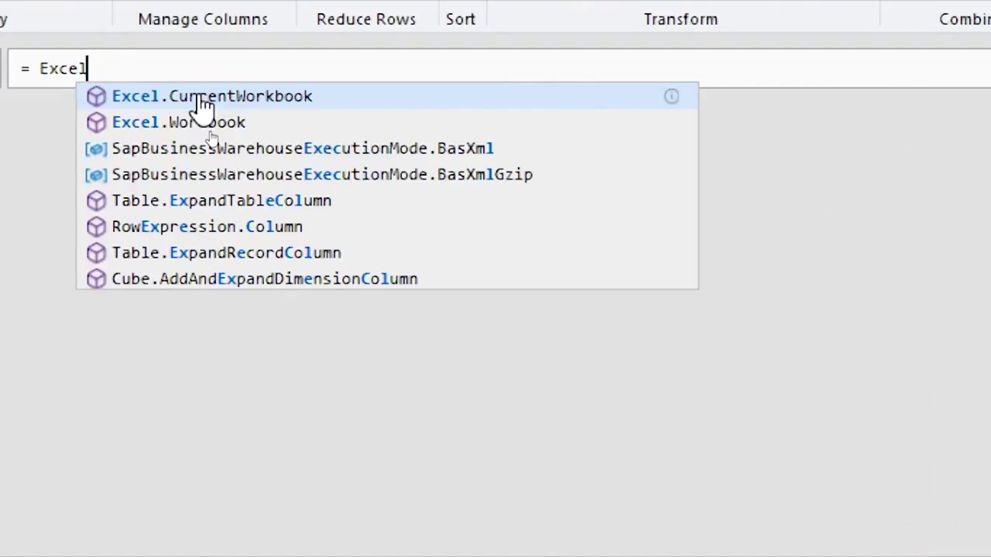
{"action": "type", "text": "."}
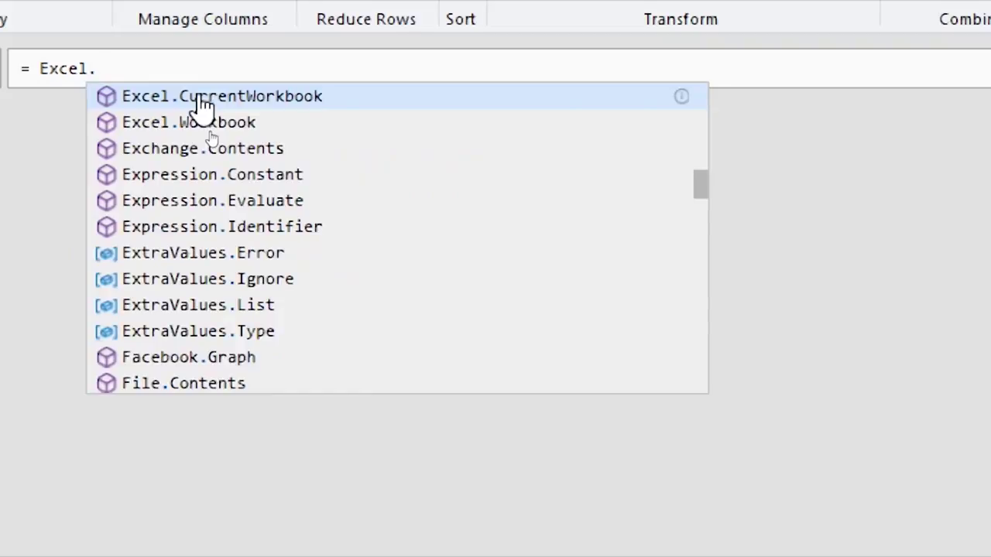
{"action": "type", "text": "C"}
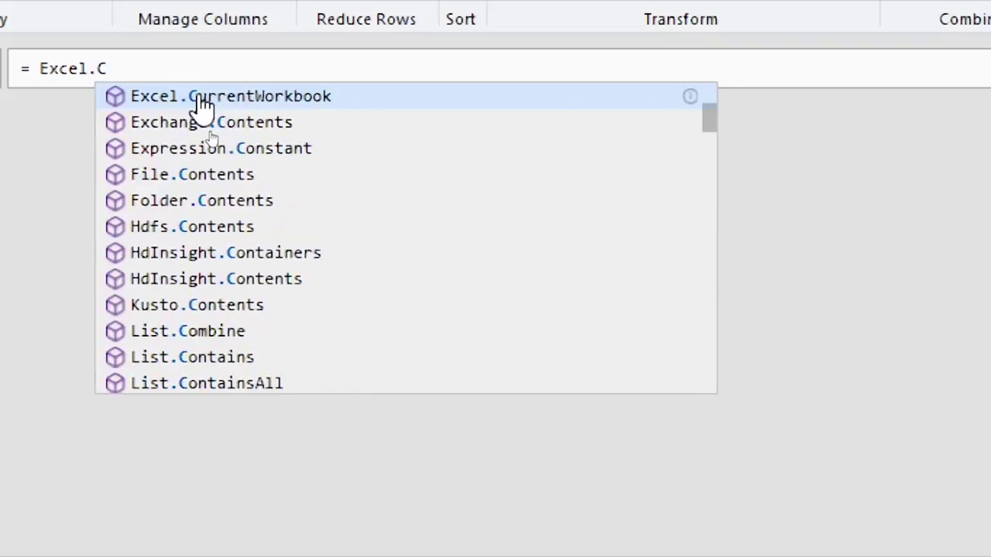
{"action": "type", "text": "urrentWor"}
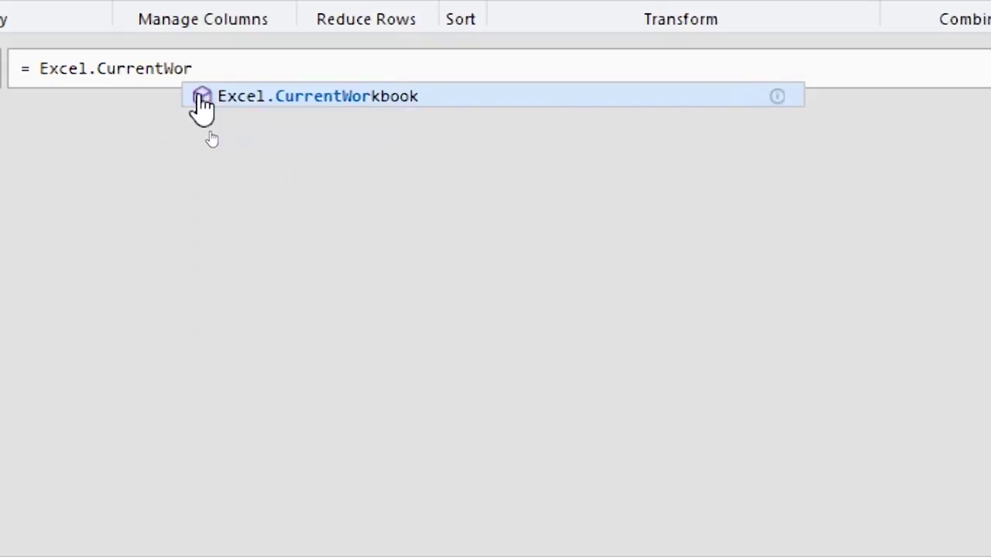
{"action": "type", "text": "kbook"}
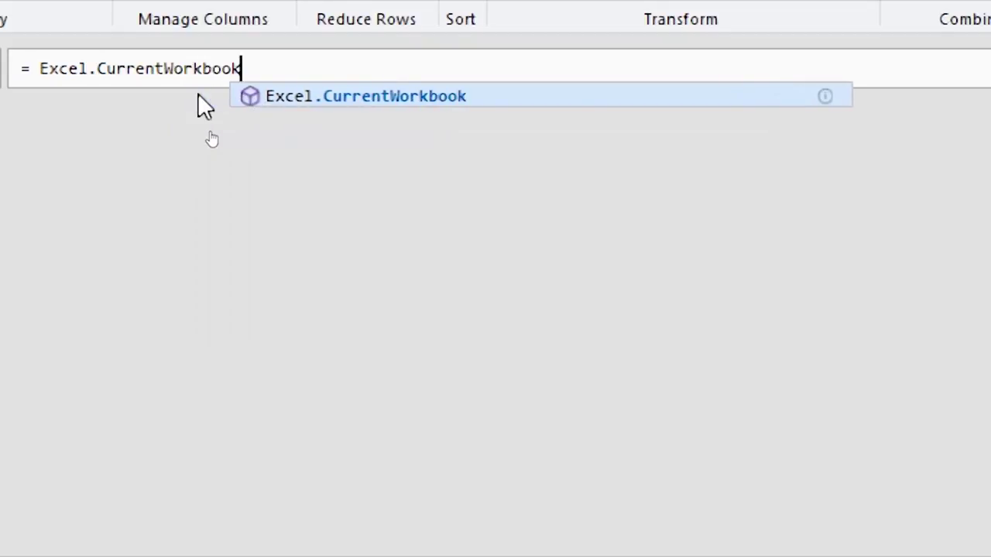
{"action": "type", "text": "()"}
{"action": "key", "text": "Return"}
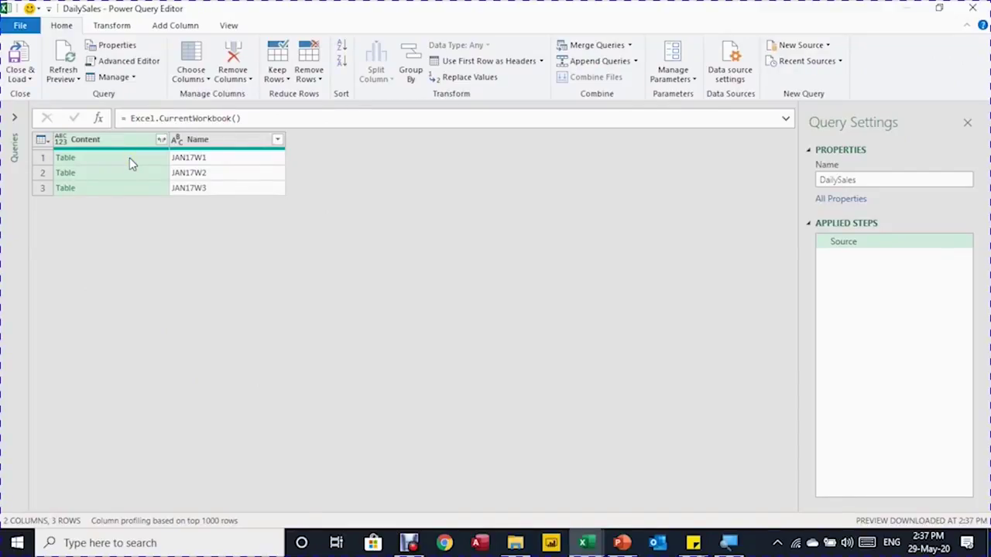
{"action": "left_click", "coordinate": [132, 157]}
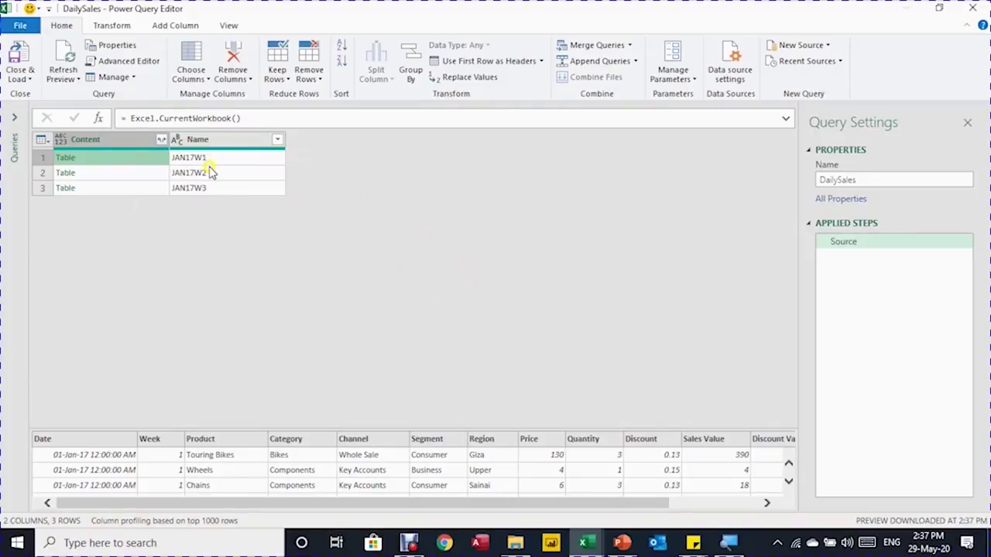
- Filter the Name column to keep only rows whose name does not equal DailySales
{"action": "left_click", "coordinate": [219, 140]}
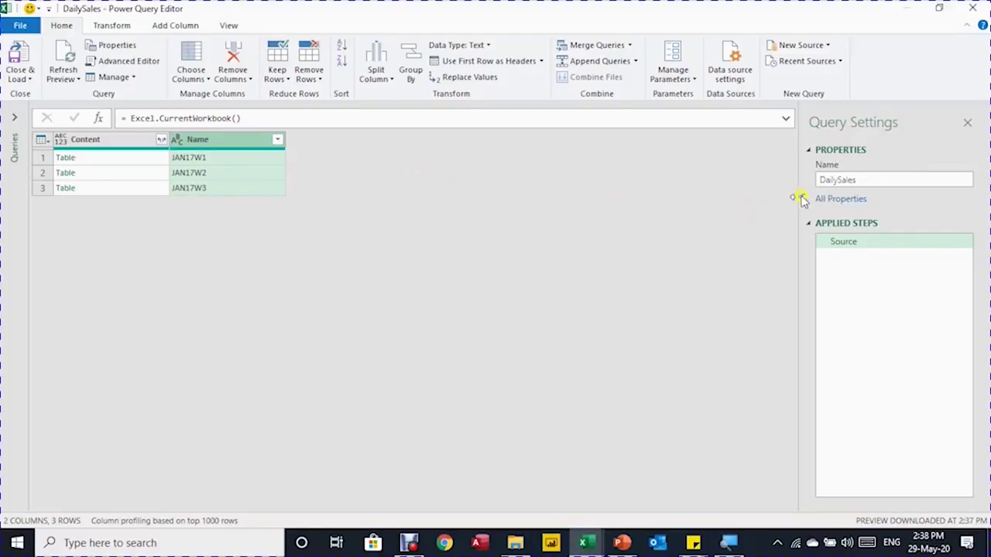
{"action": "left_click", "coordinate": [859, 180]}
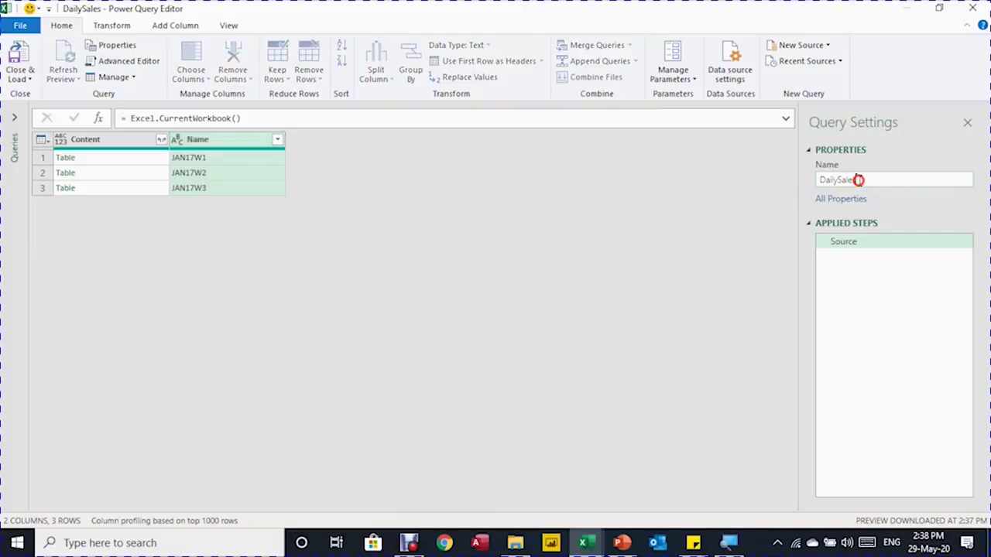
{"action": "left_click_drag", "start_coordinate": [859, 180], "coordinate": [821, 178]}
{"action": "key", "text": "ctrl+c"}
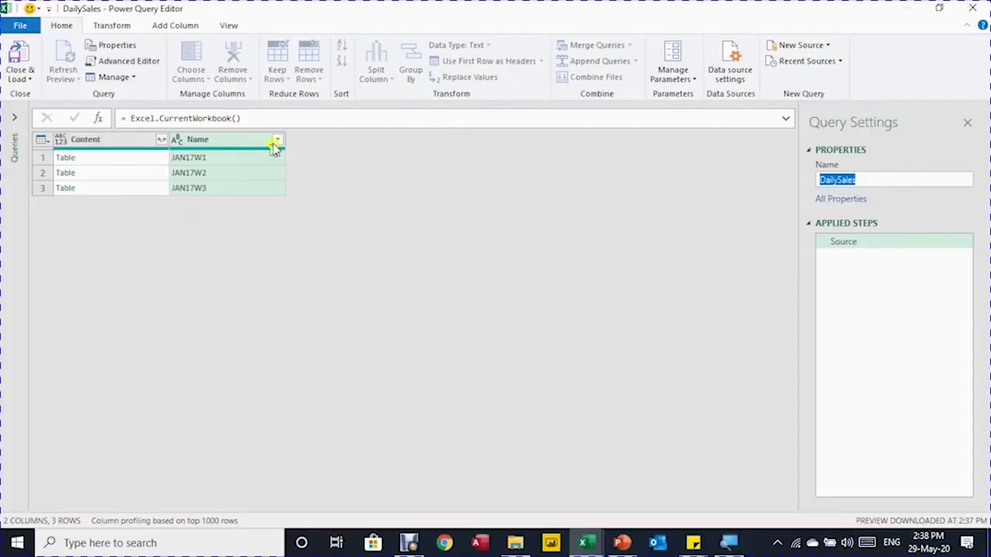
{"action": "left_click", "coordinate": [279, 144]}
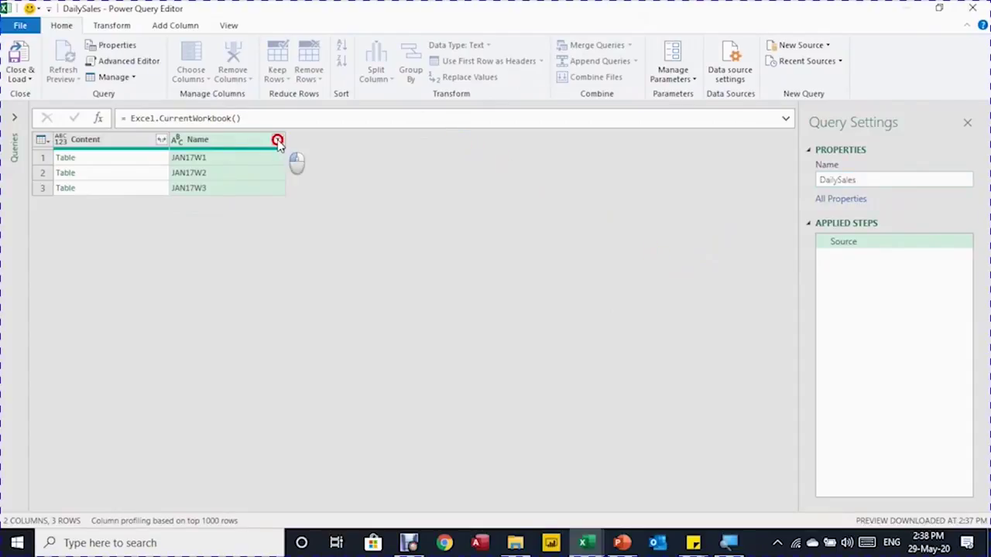
{"action": "left_click", "coordinate": [278, 144]}
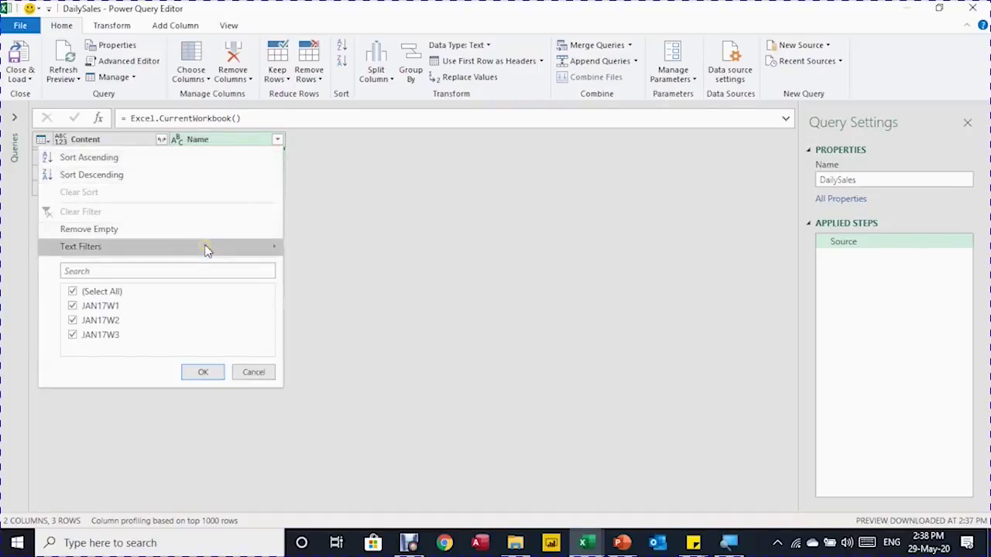
{"action": "mouse_move", "coordinate": [206, 249]}
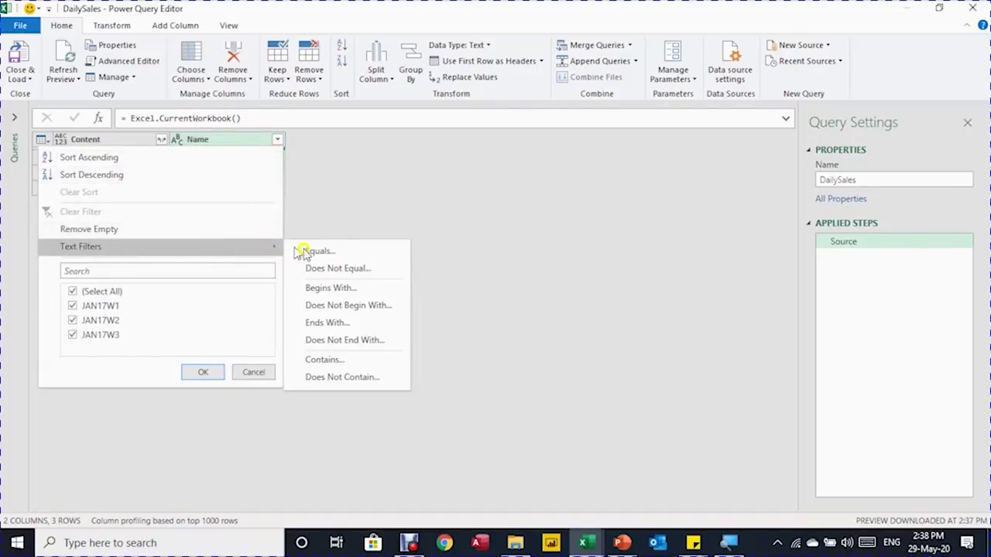
{"action": "left_click", "coordinate": [333, 269]}
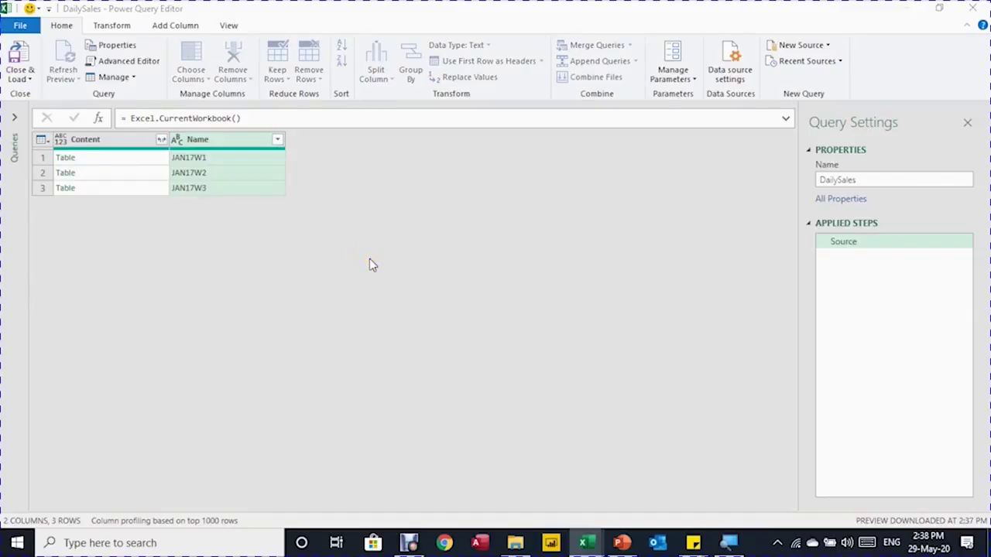
{"action": "left_click", "coordinate": [434, 264]}
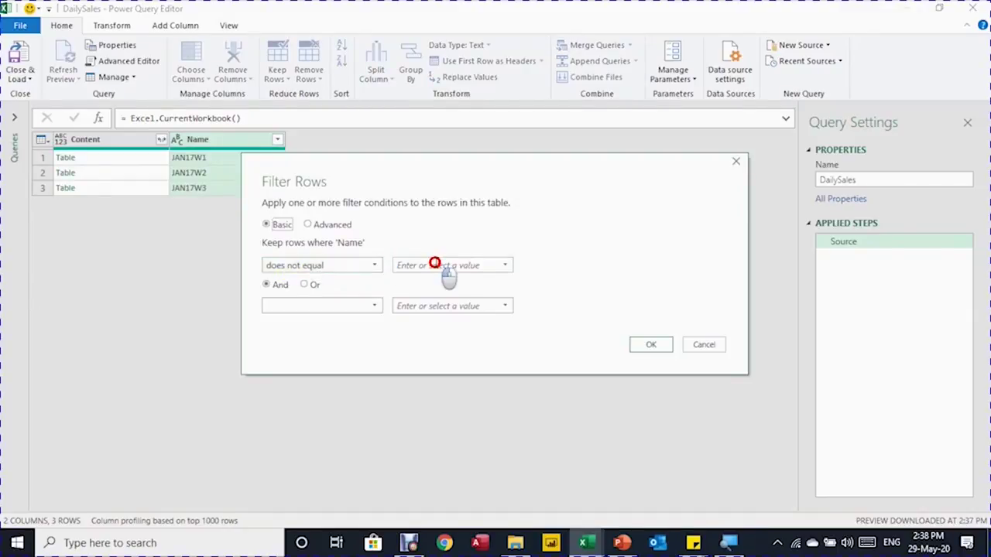
{"action": "key", "text": "ctrl+v"}
{"action": "left_click", "coordinate": [647, 344]}
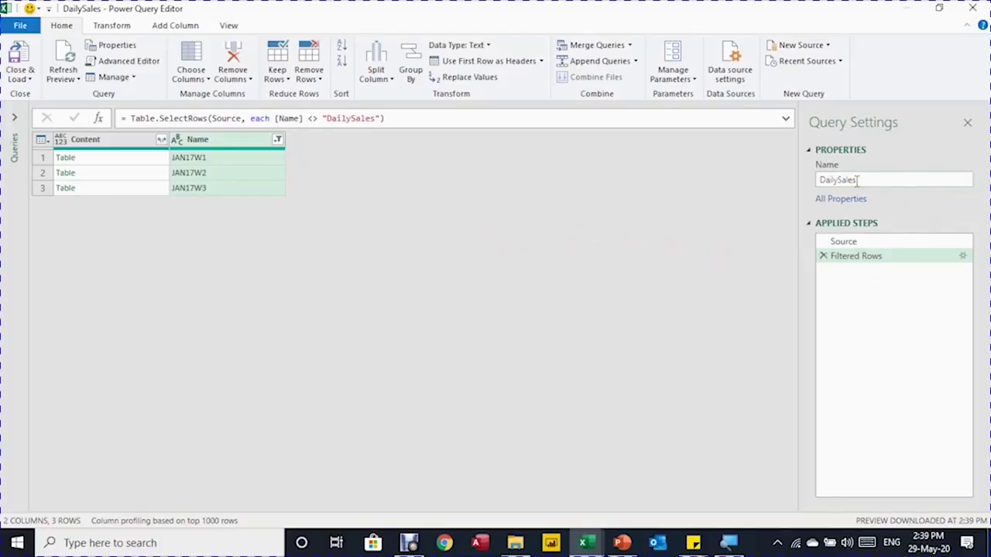
- Remove the Name column from the DailySales query
{"action": "left_click", "coordinate": [245, 158]}
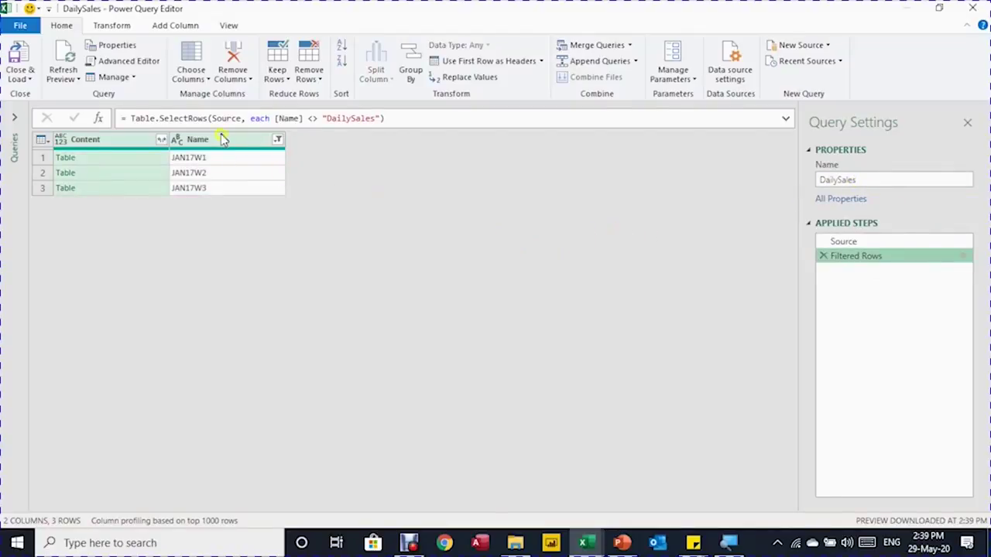
{"action": "left_click", "coordinate": [226, 138]}
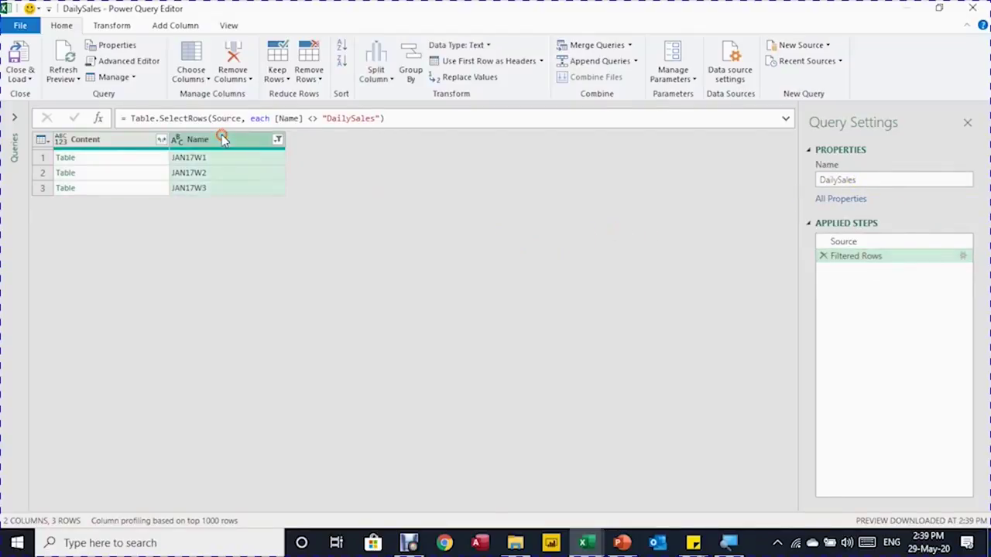
{"action": "left_click", "coordinate": [234, 59]}
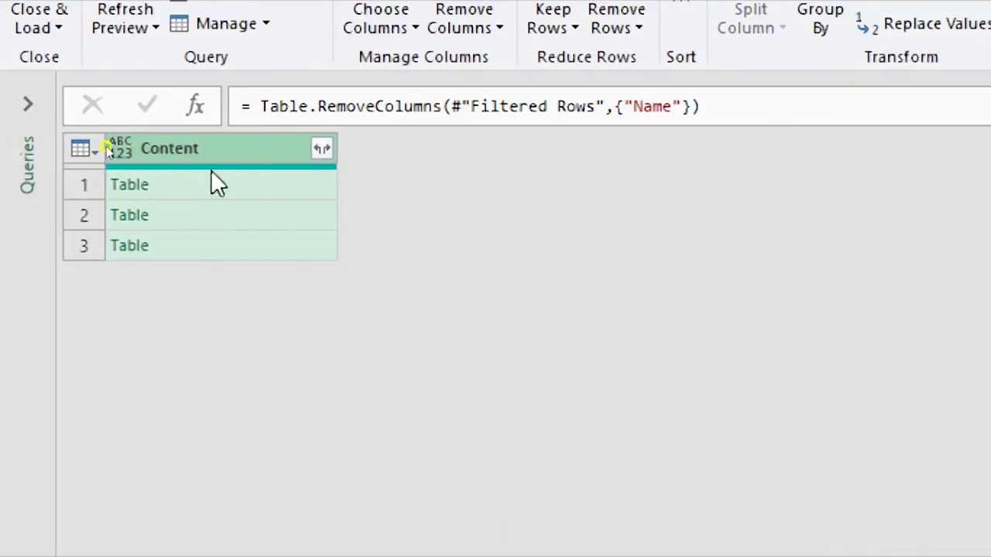
- Expand the Content column to only Date, Category, Quantity and Net Sales, without the original column name as prefix
{"action": "left_click", "coordinate": [323, 147]}
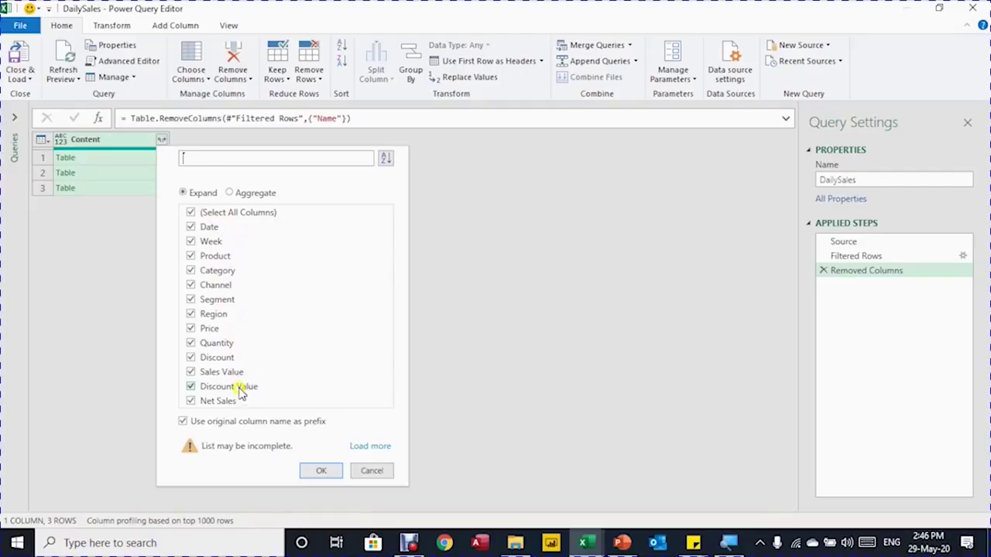
{"action": "left_click", "coordinate": [192, 212]}
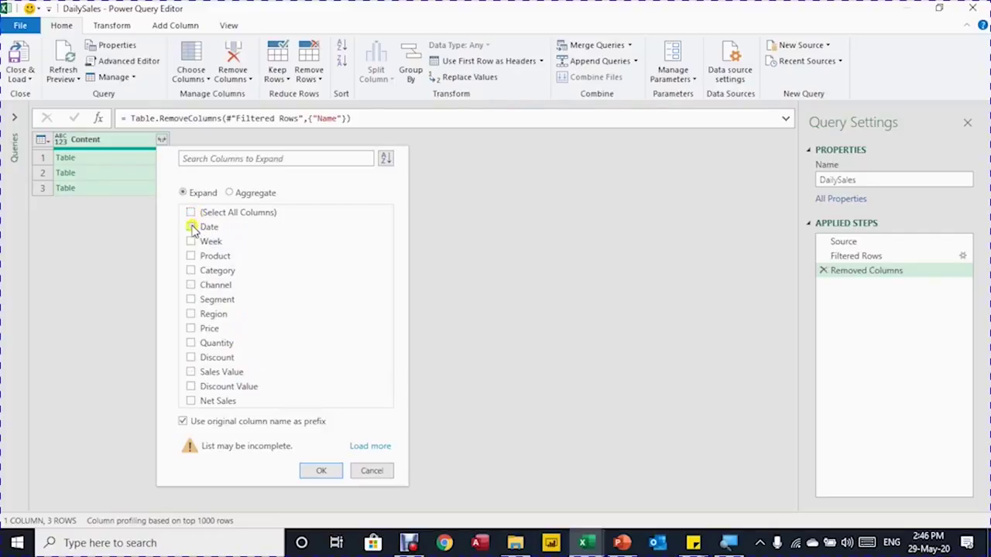
{"action": "left_click", "coordinate": [191, 226]}
{"action": "left_click", "coordinate": [216, 270]}
{"action": "left_click", "coordinate": [219, 345]}
{"action": "left_click", "coordinate": [184, 423]}
{"action": "left_click", "coordinate": [184, 423]}
{"action": "left_click", "coordinate": [320, 473]}
{"action": "left_click", "coordinate": [320, 472]}
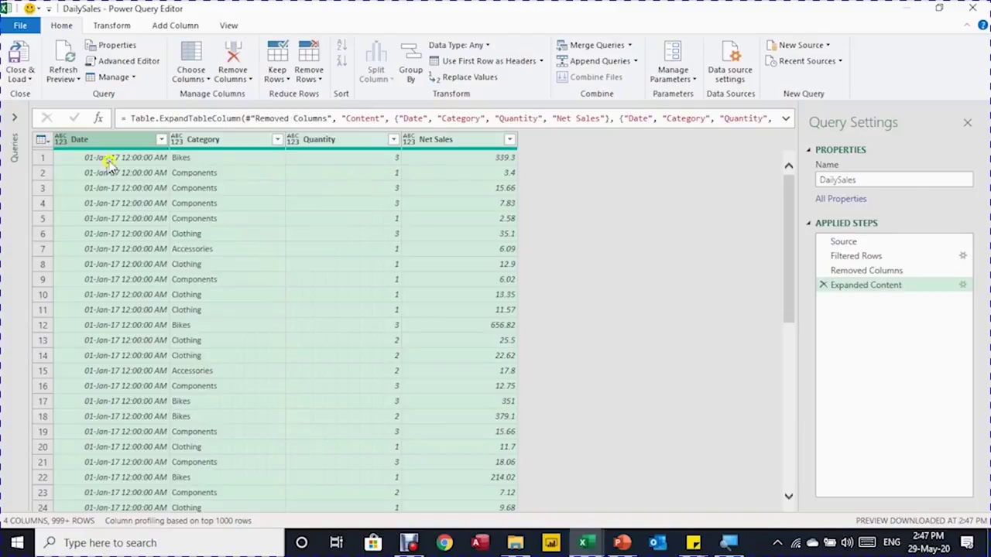
- Detect the data types of all four columns, from Date through Net Sales
{"action": "scroll", "coordinate": [239, 279], "scroll_direction": "down", "scroll_amount": 6}
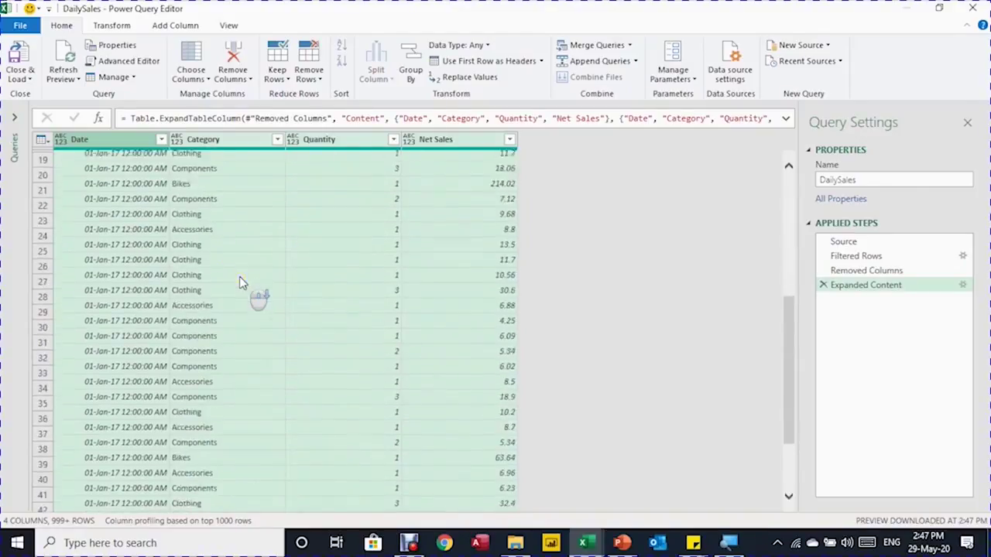
{"action": "scroll", "coordinate": [239, 279], "scroll_direction": "up", "scroll_amount": 6}
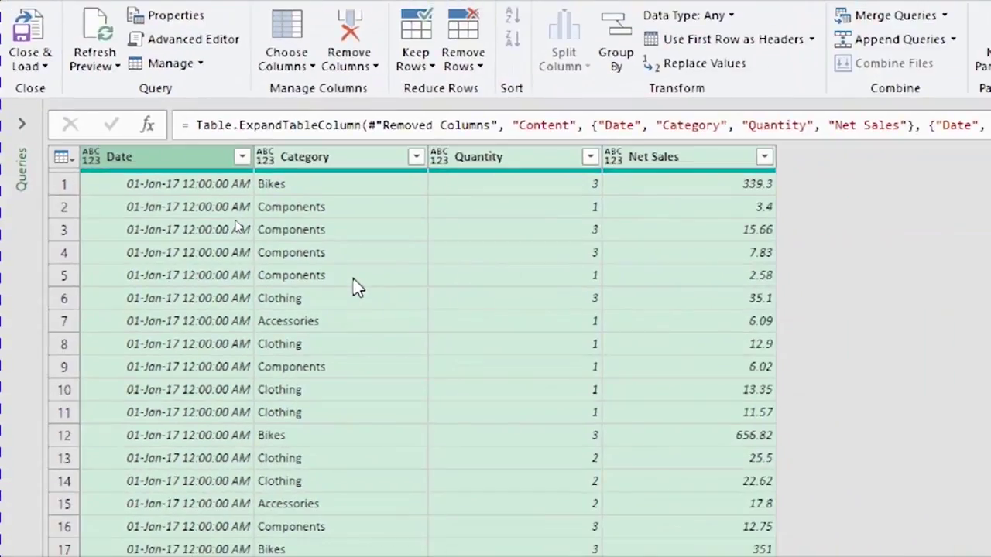
{"action": "left_click", "coordinate": [187, 161]}
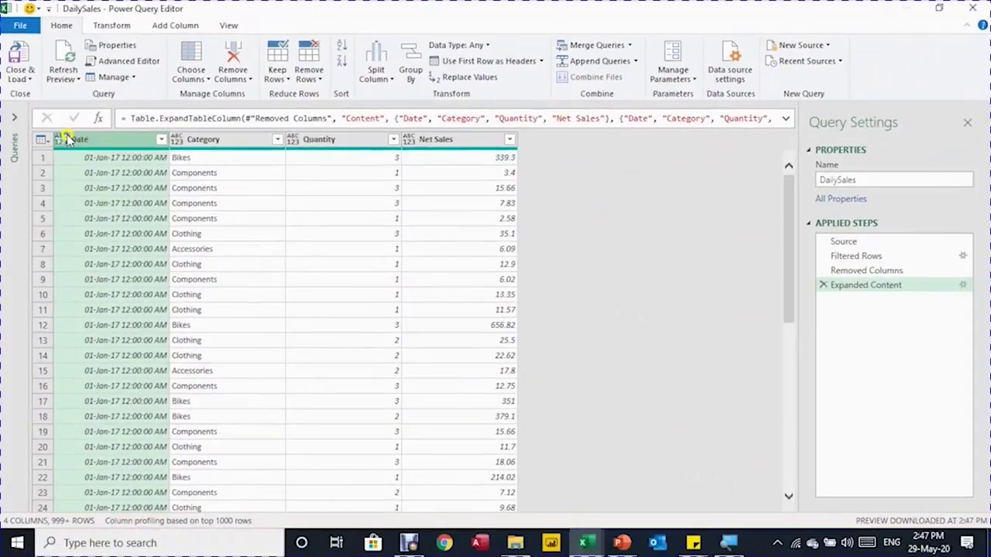
{"action": "left_click", "coordinate": [100, 154]}
{"action": "left_click", "coordinate": [238, 203]}
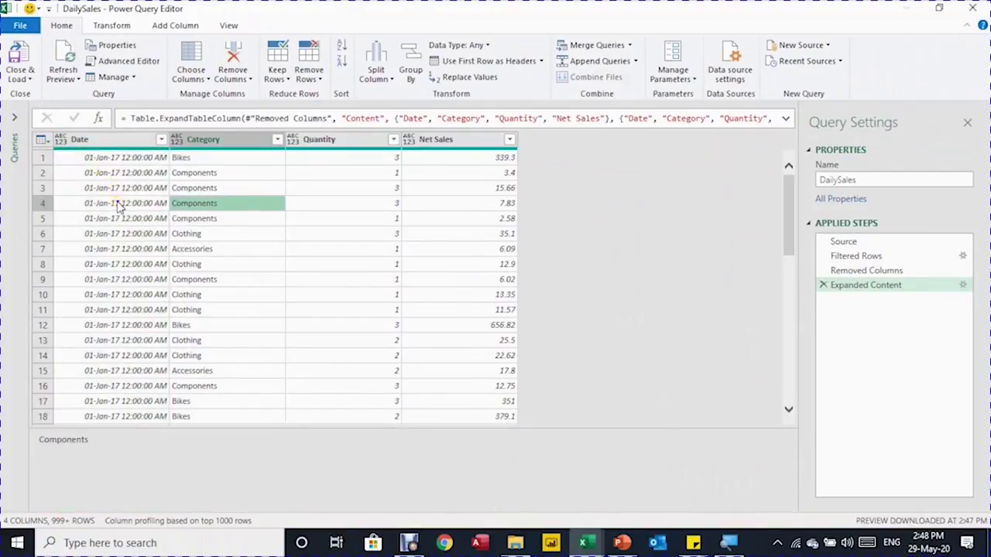
{"action": "left_click", "coordinate": [102, 141]}
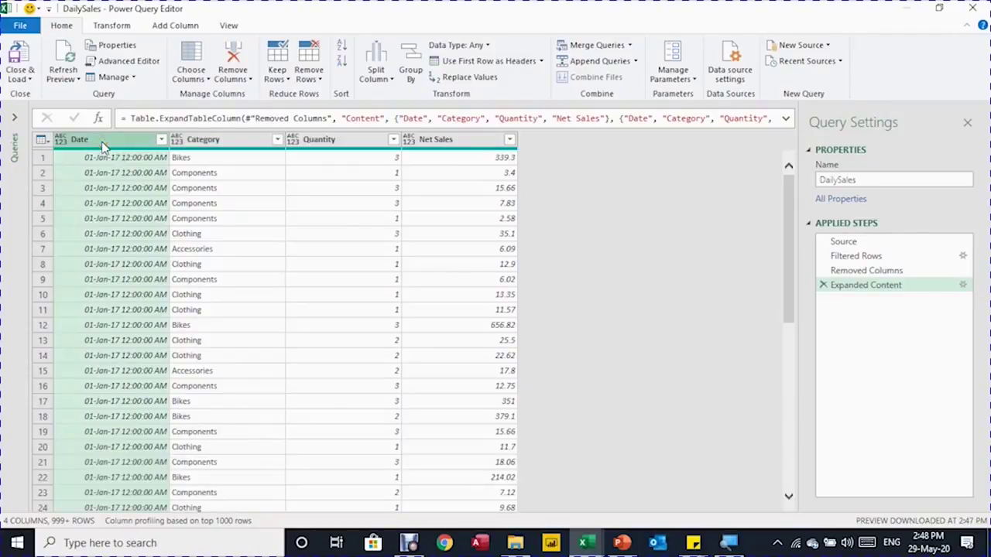
{"action": "left_click", "coordinate": [92, 142]}
{"action": "left_click", "coordinate": [447, 152], "text": "ctrl"}
{"action": "left_click", "coordinate": [448, 143], "text": "shift"}
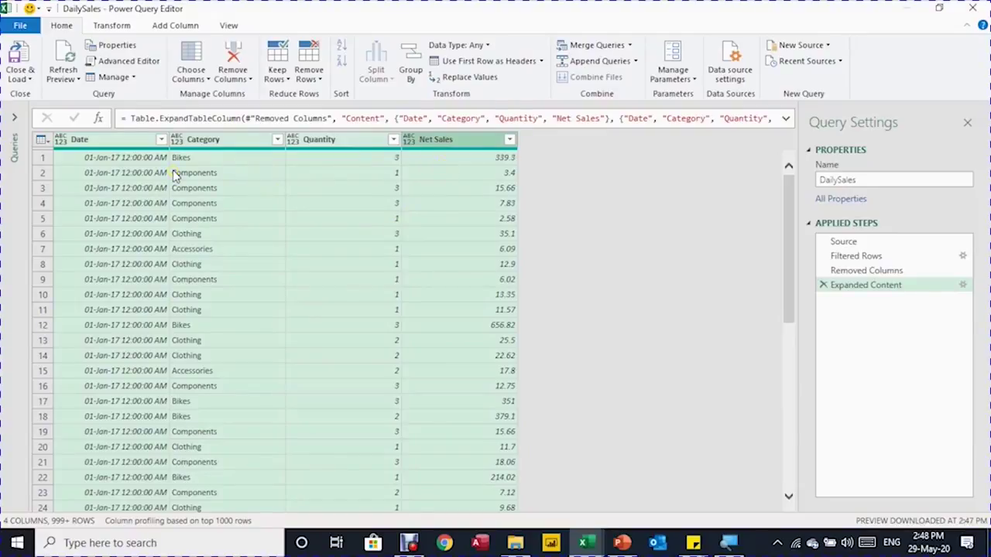
{"action": "left_click", "coordinate": [110, 27]}
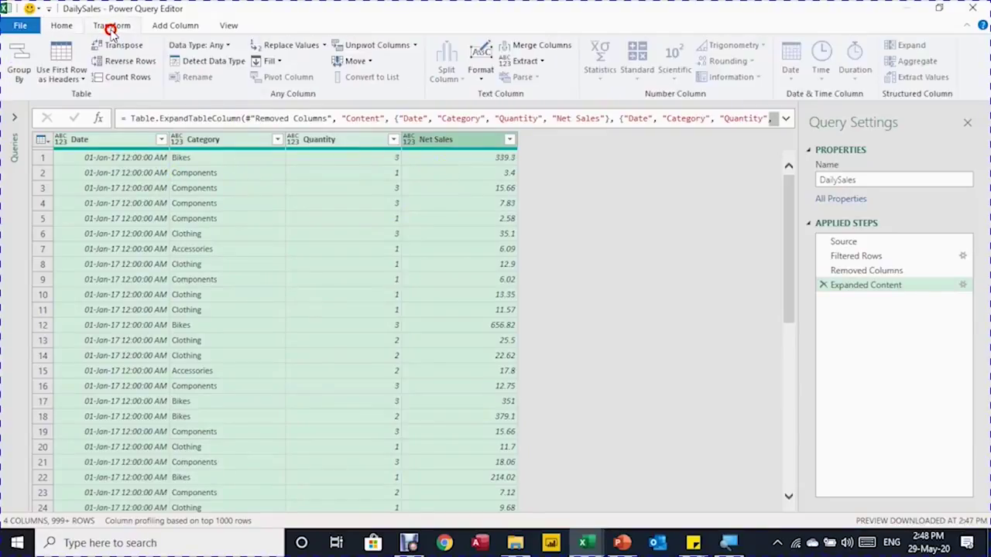
{"action": "left_click", "coordinate": [197, 67]}
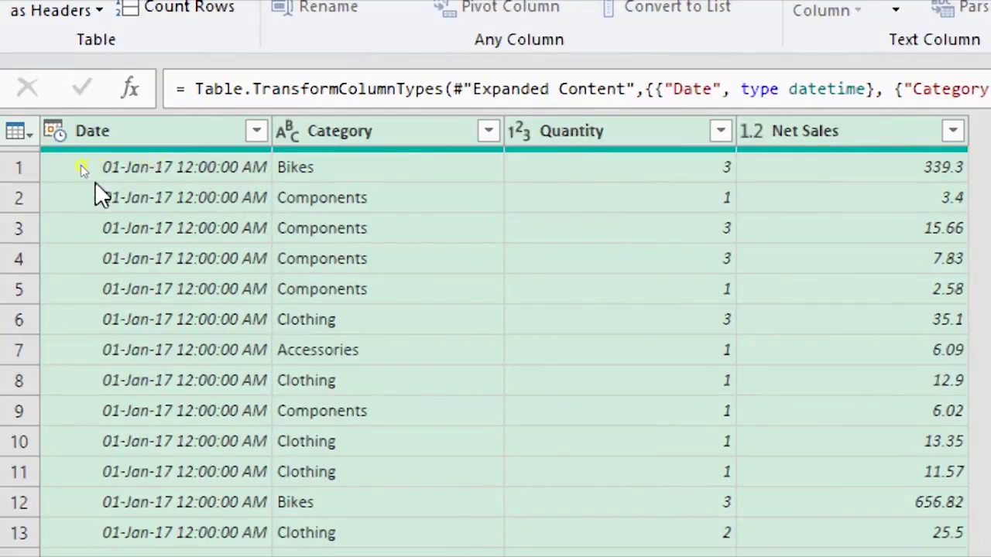
- Change the Date column's type to Date, replacing the current type conversion
{"action": "left_click", "coordinate": [57, 133]}
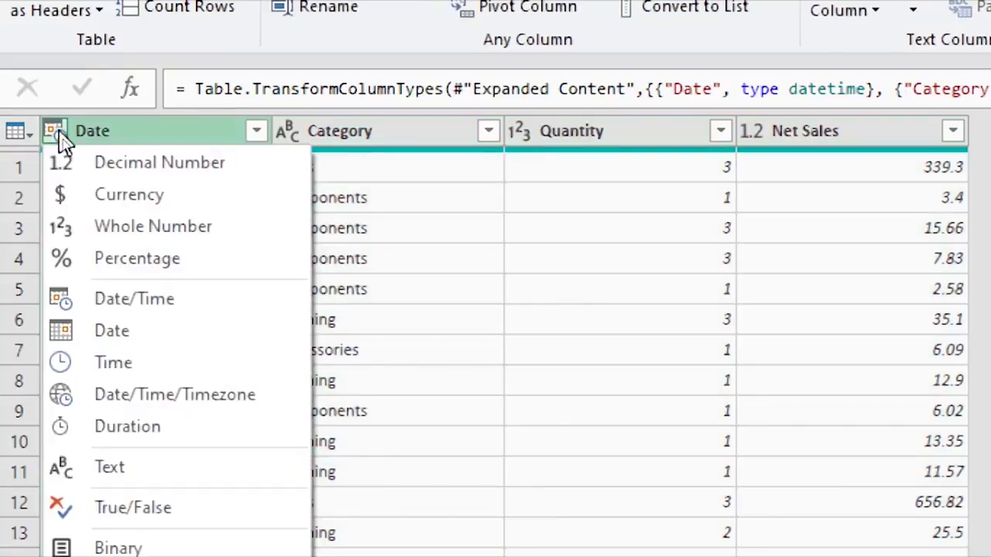
{"action": "left_click", "coordinate": [165, 342]}
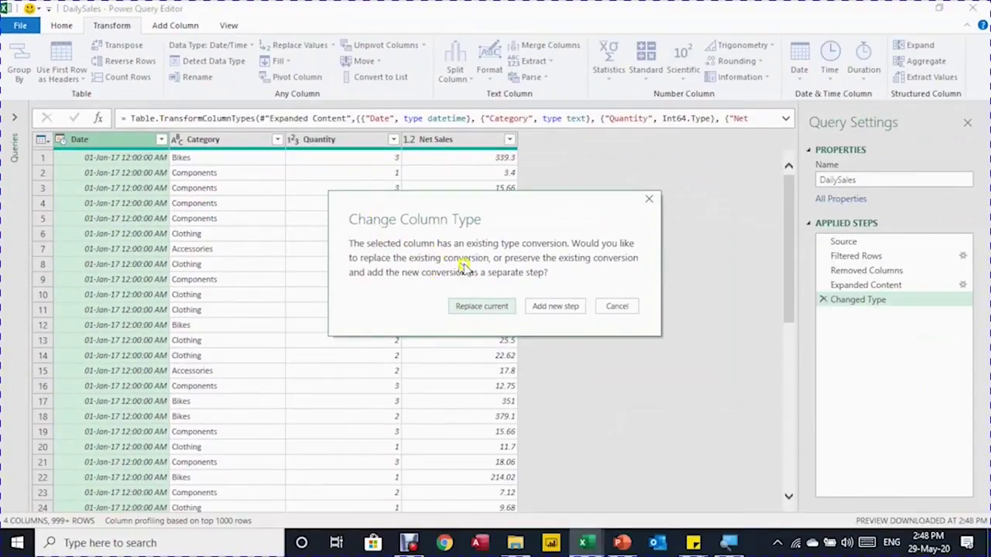
{"action": "left_click", "coordinate": [483, 307]}
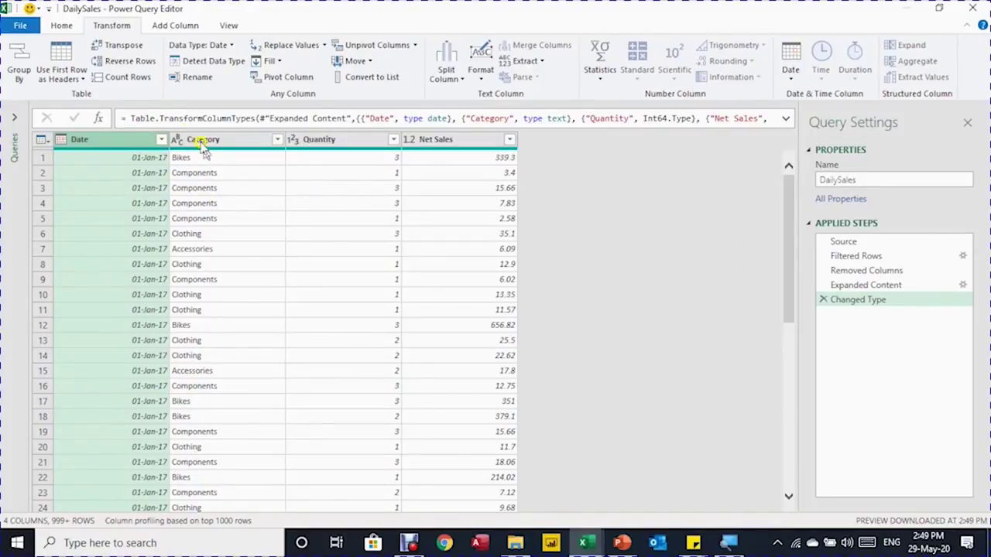
- Close the editor and load the DailySales query as a table on a new worksheet
{"action": "left_click", "coordinate": [73, 26]}
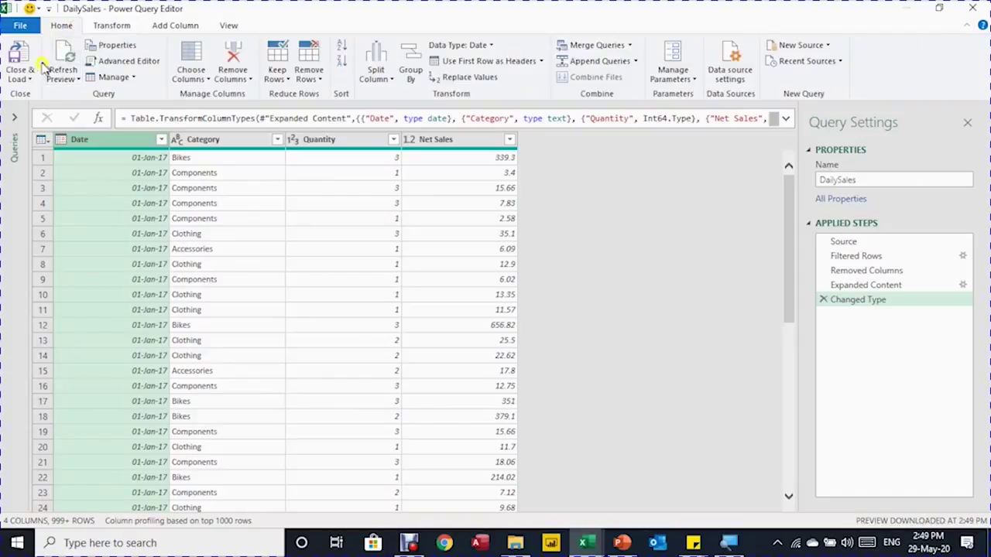
{"action": "left_click", "coordinate": [20, 77]}
{"action": "left_click", "coordinate": [48, 110]}
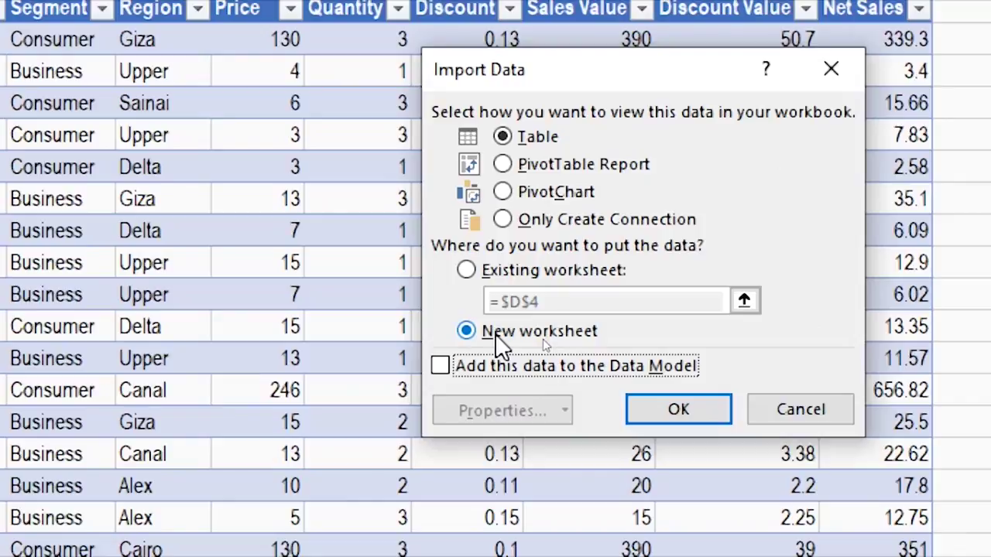
{"action": "left_click", "coordinate": [662, 412]}
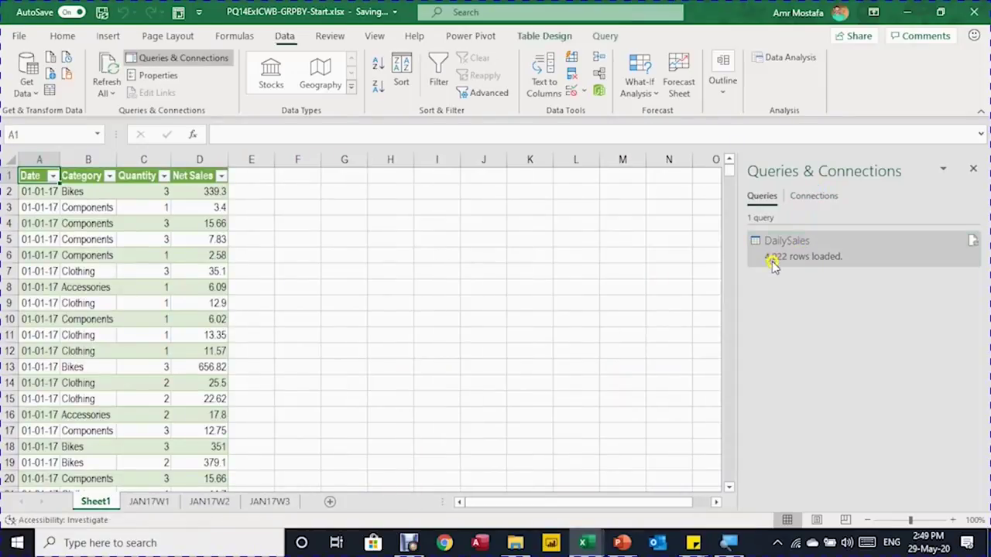
{"action": "mouse_move", "coordinate": [771, 262]}
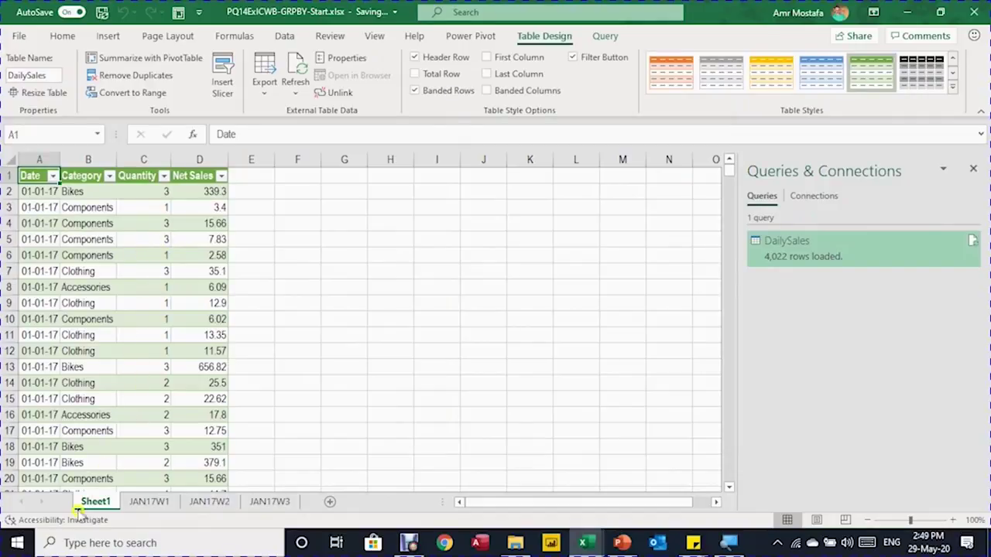
- Rename Sheet1 as DailySales, using the name copied from the loaded table
{"action": "left_click", "coordinate": [29, 74]}
{"action": "key", "text": "ctrl+c"}
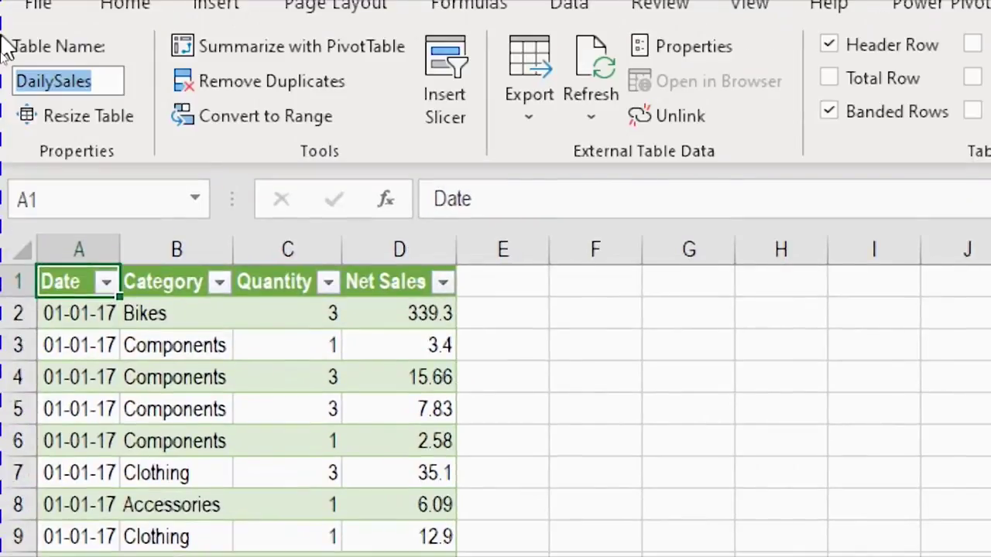
{"action": "scroll", "coordinate": [147, 352], "scroll_direction": "down", "scroll_amount": 7}
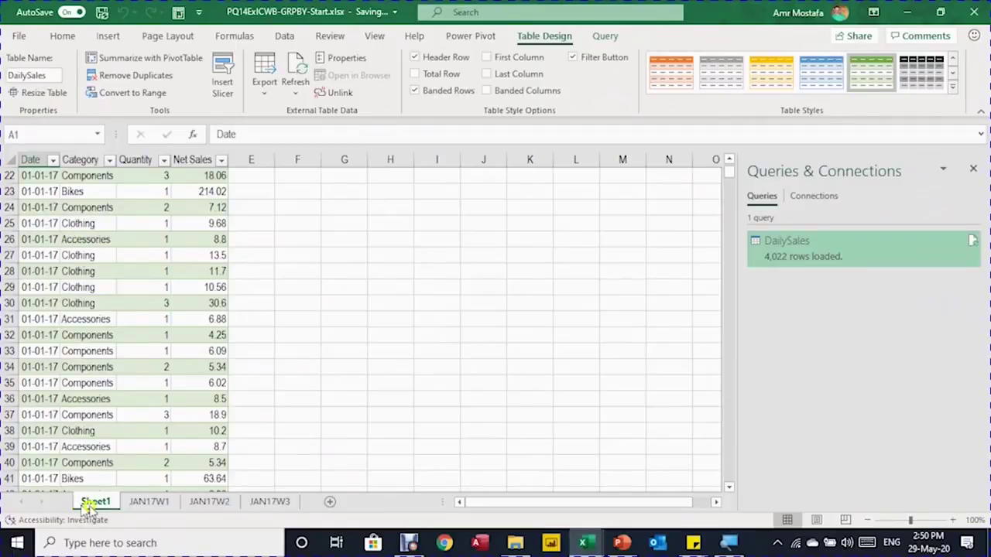
{"action": "left_click", "coordinate": [94, 503]}
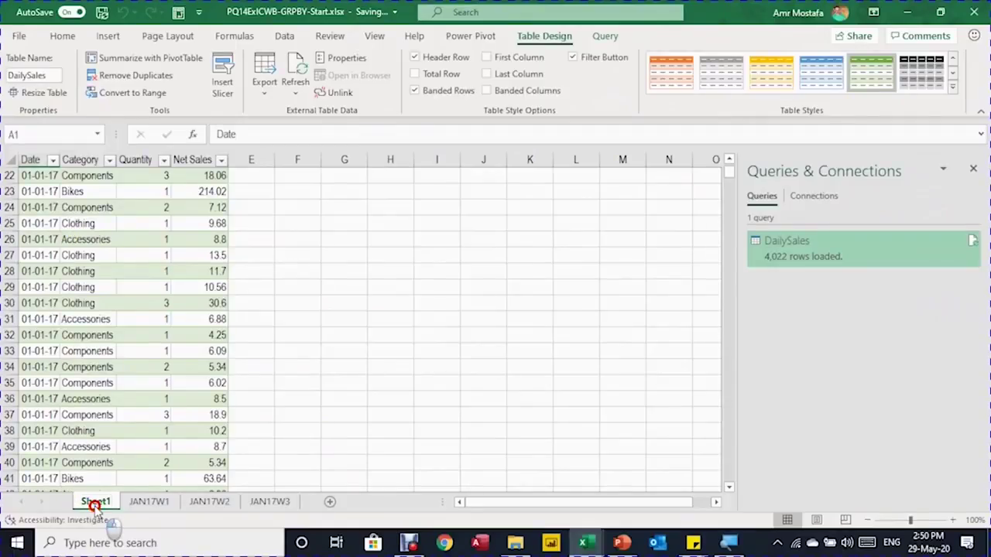
{"action": "double_click", "coordinate": [94, 503]}
{"action": "key", "text": "ctrl+v"}
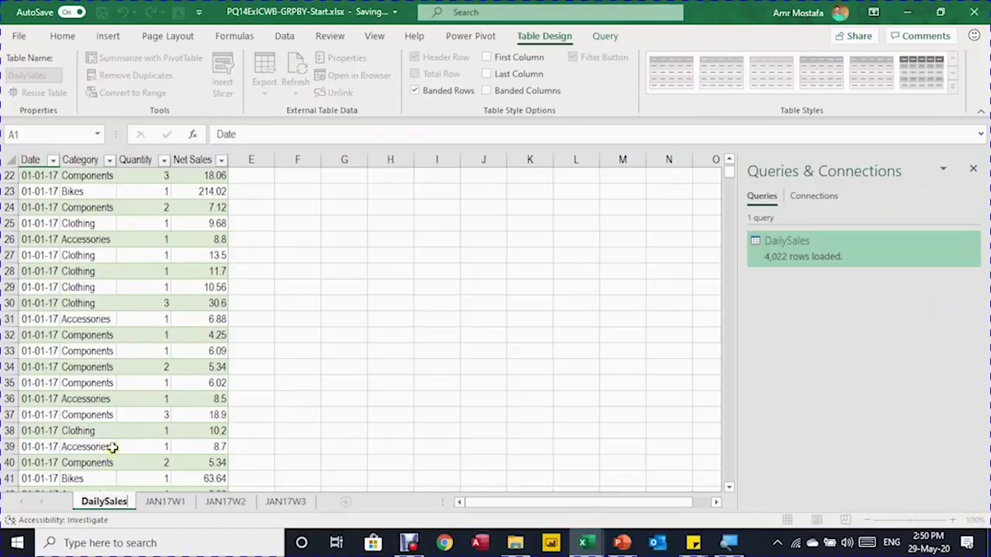
{"action": "key", "text": "Return"}
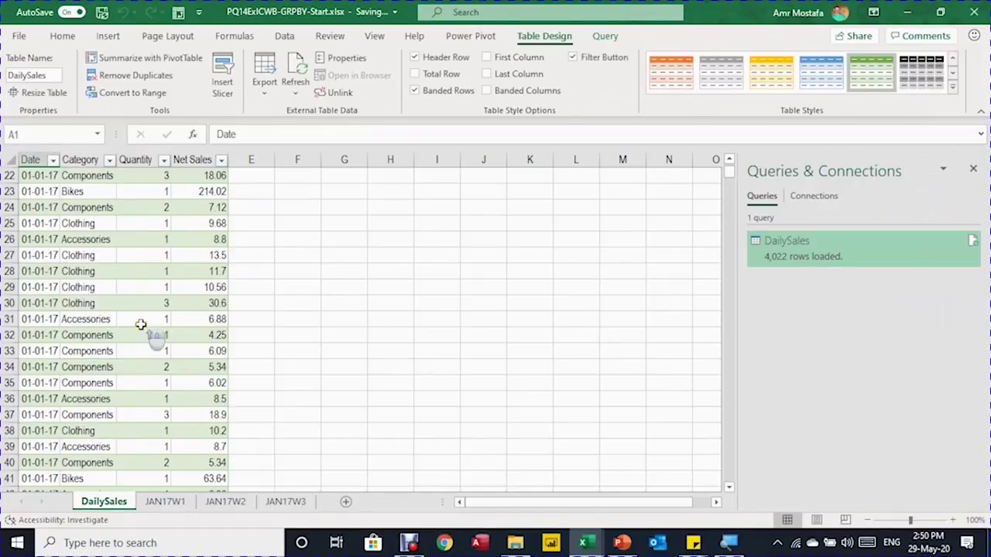
{"action": "scroll", "coordinate": [141, 325], "scroll_direction": "up", "scroll_amount": 7}
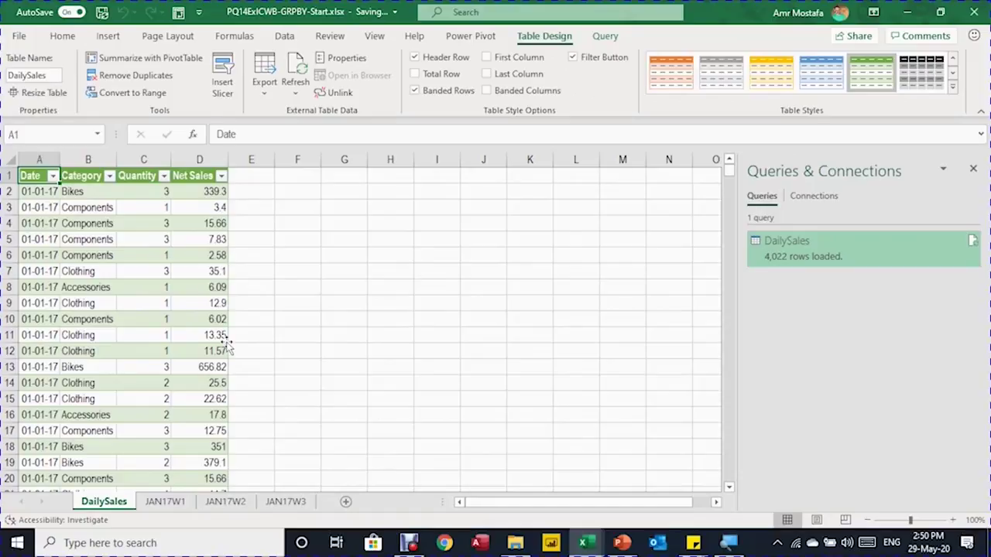
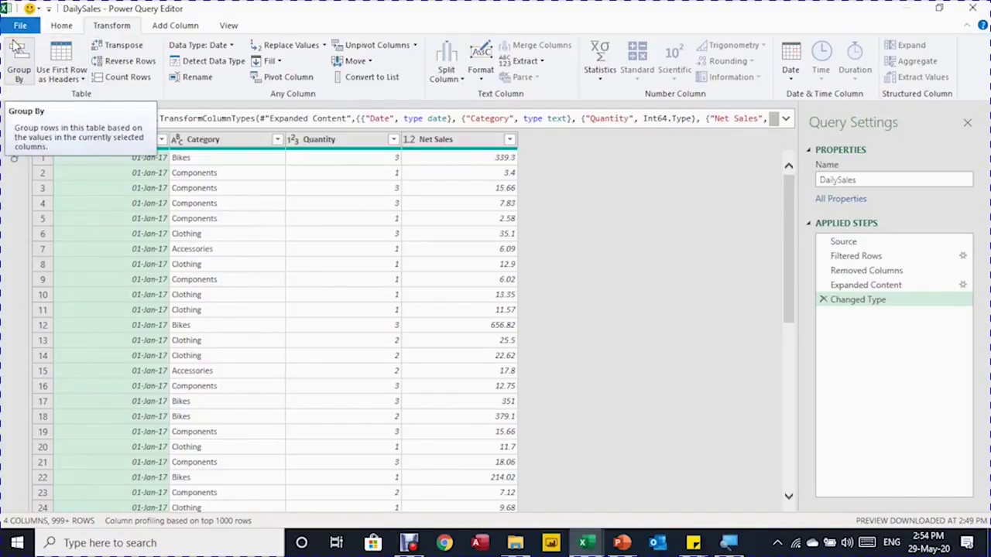
{"action": "left_click", "coordinate": [224, 203]}
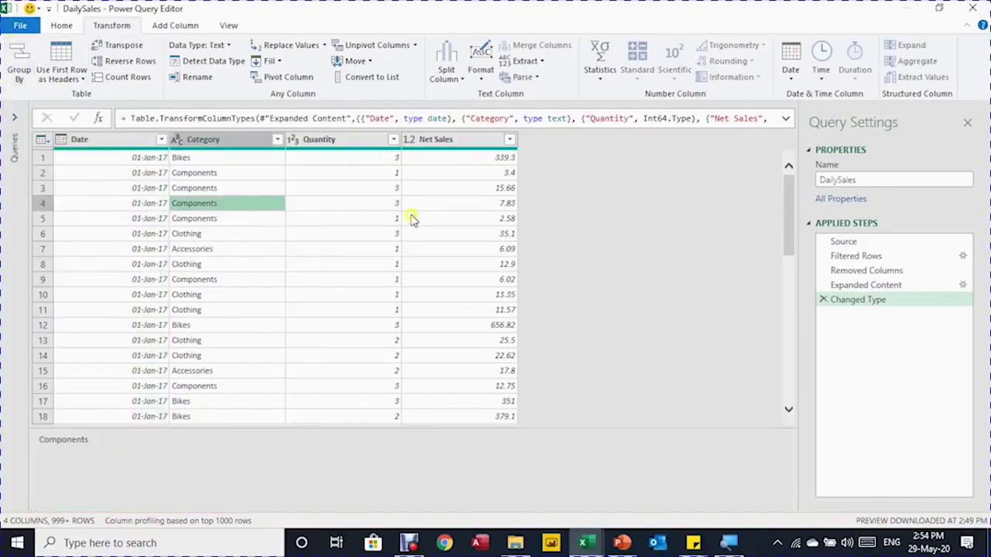
{"action": "left_click", "coordinate": [27, 68]}
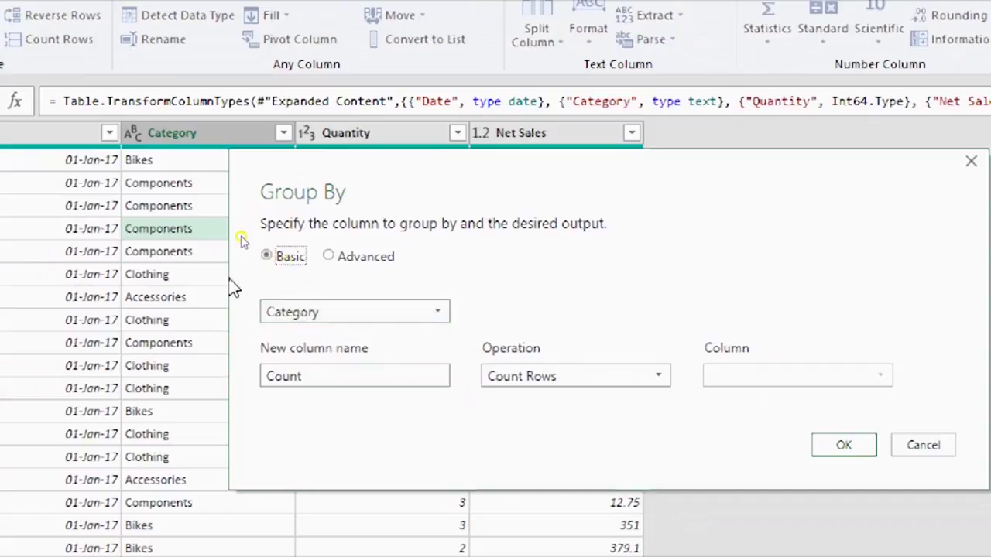
{"action": "left_click", "coordinate": [297, 262]}
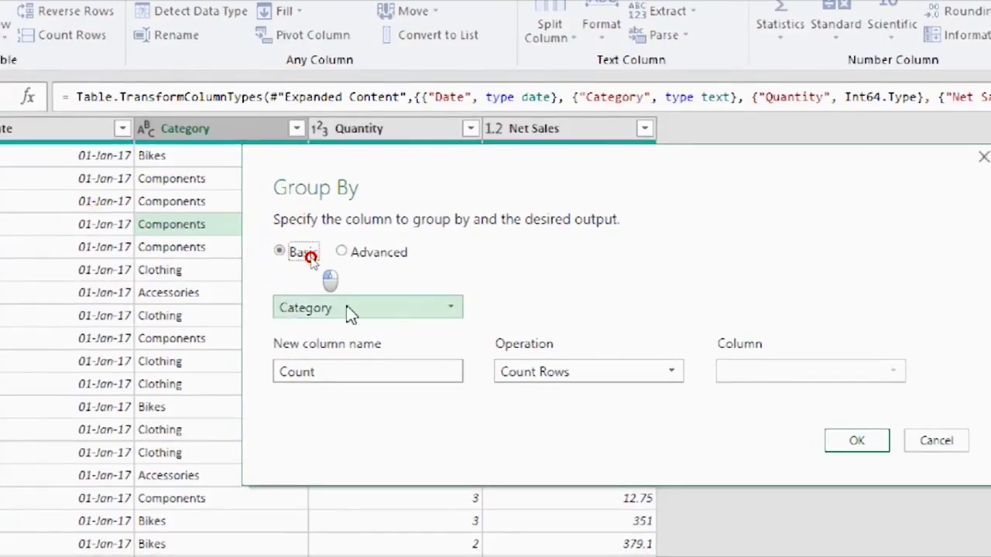
{"action": "left_click", "coordinate": [349, 312]}
{"action": "left_click", "coordinate": [437, 230]}
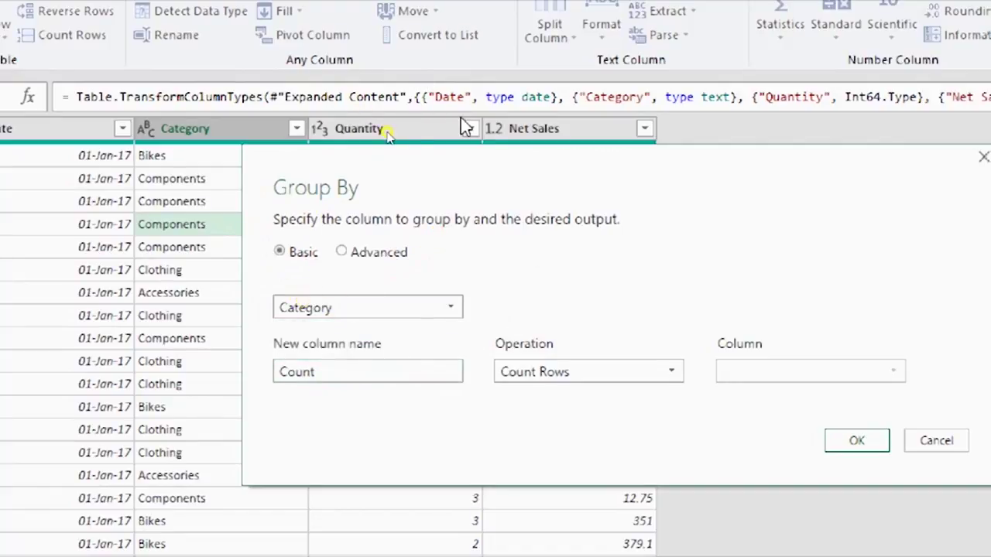
{"action": "left_click", "coordinate": [344, 252]}
{"action": "left_click", "coordinate": [343, 252]}
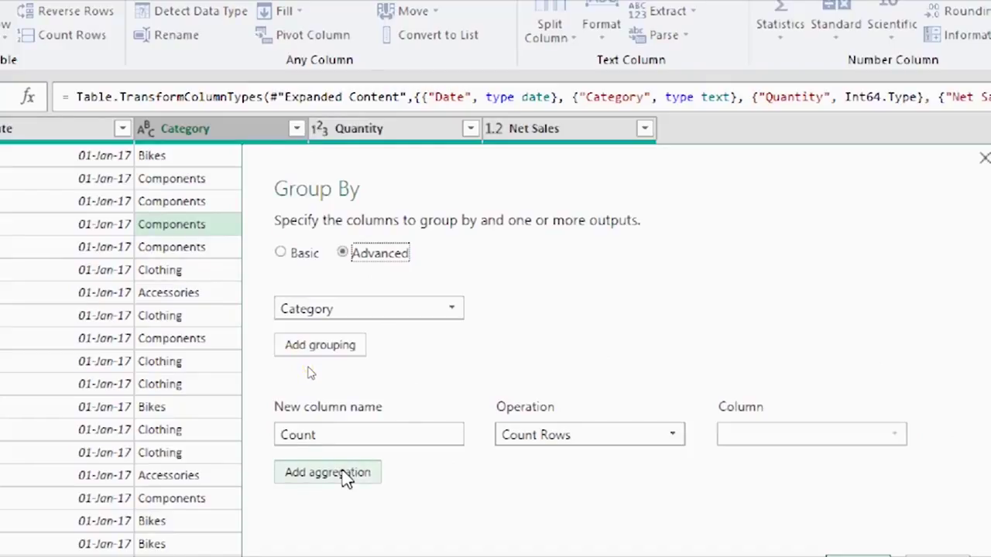
{"action": "key", "text": "Escape"}
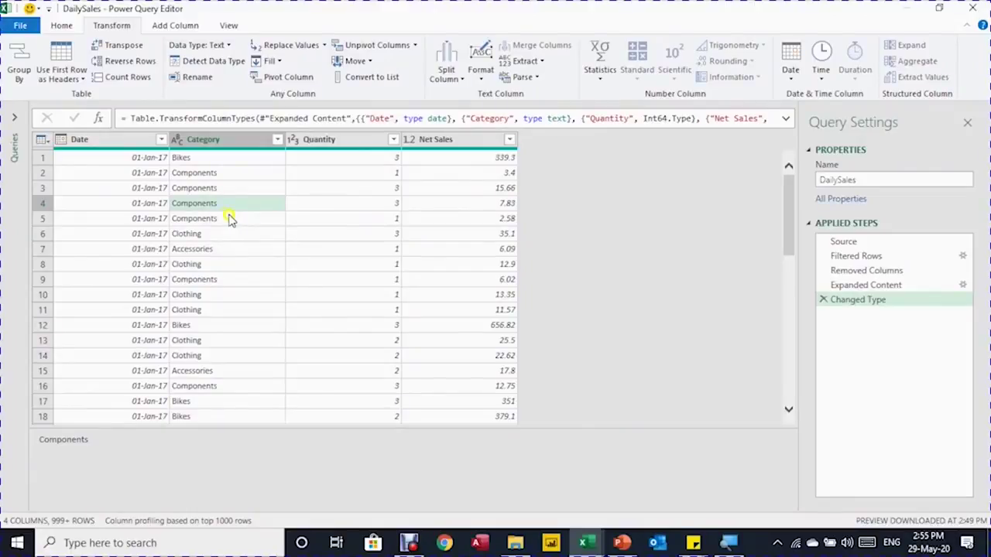
- Start a Group By on the Date and Category columns of the DailySales query
{"action": "left_click", "coordinate": [108, 167]}
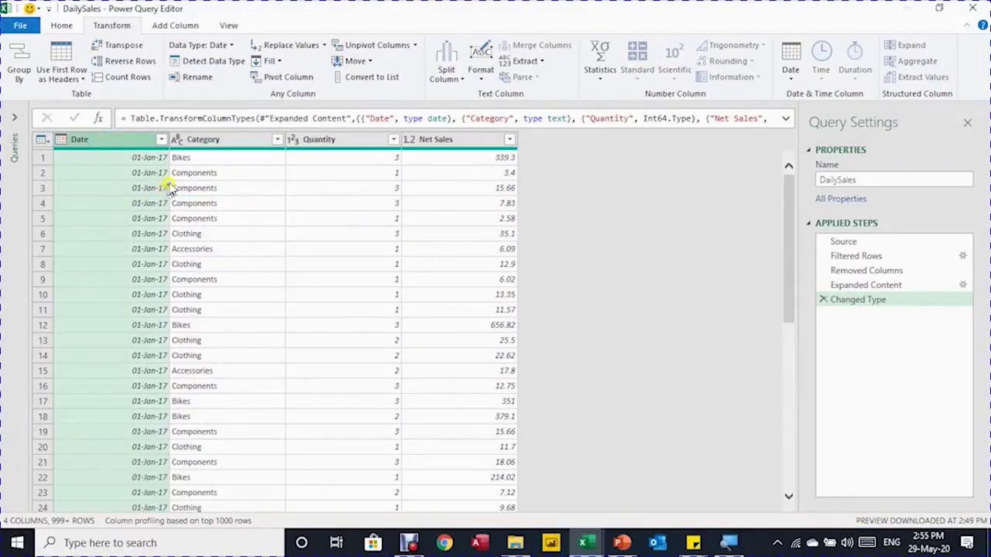
{"action": "left_click", "coordinate": [208, 141], "text": "ctrl"}
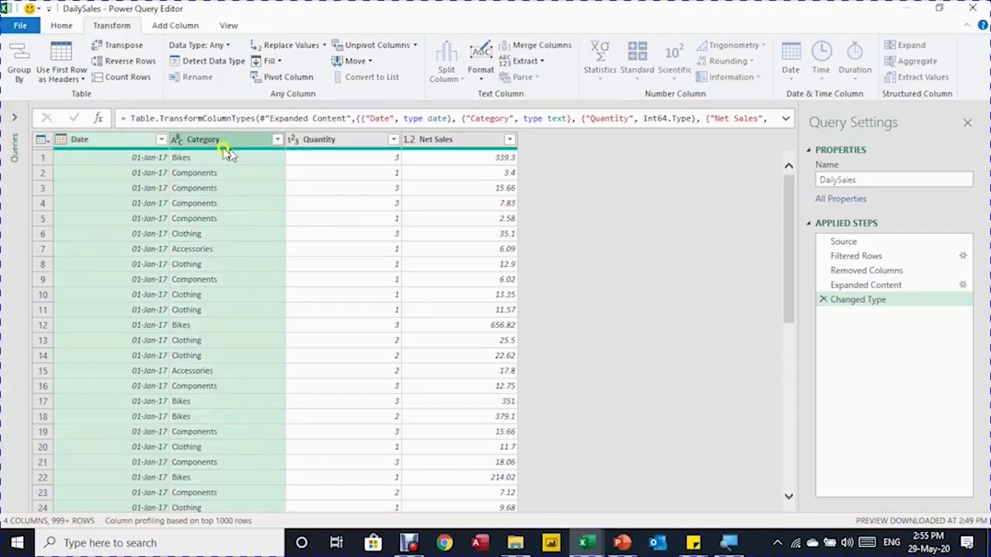
{"action": "left_click", "coordinate": [21, 61]}
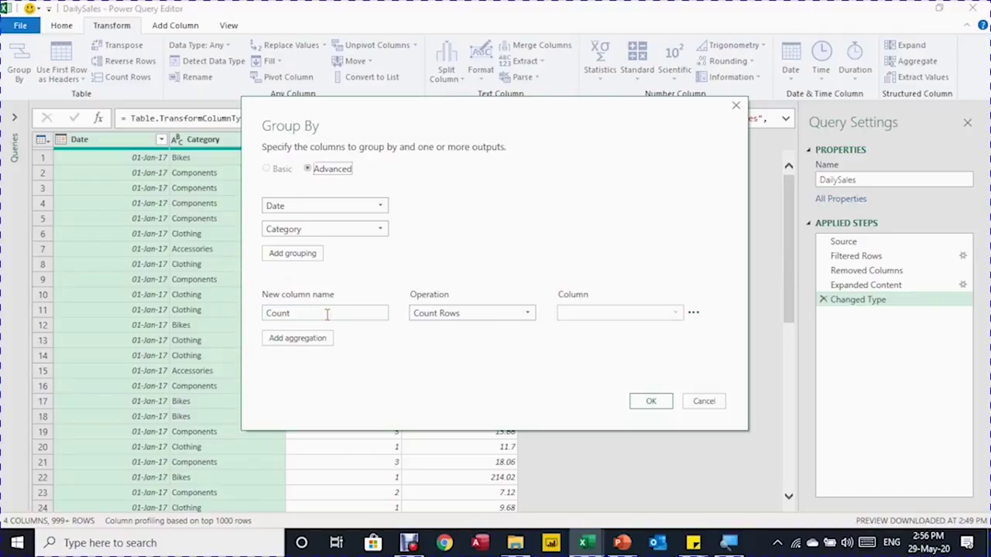
{"action": "left_click_drag", "start_coordinate": [409, 127], "coordinate": [343, 211]}
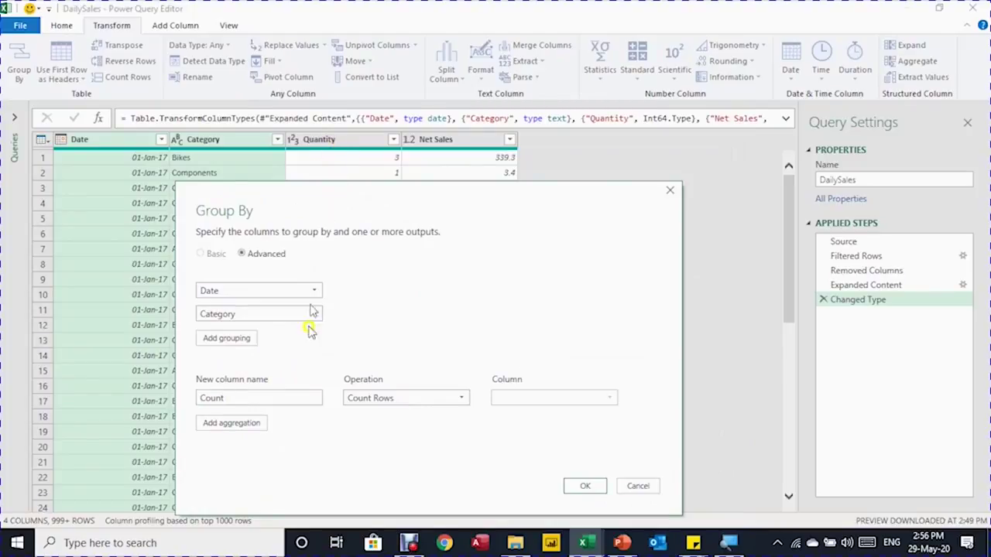
- Define the first aggregation as a new column named Quantity that sums the Quantity column
{"action": "left_click", "coordinate": [260, 403]}
{"action": "left_click_drag", "start_coordinate": [260, 403], "coordinate": [184, 395]}
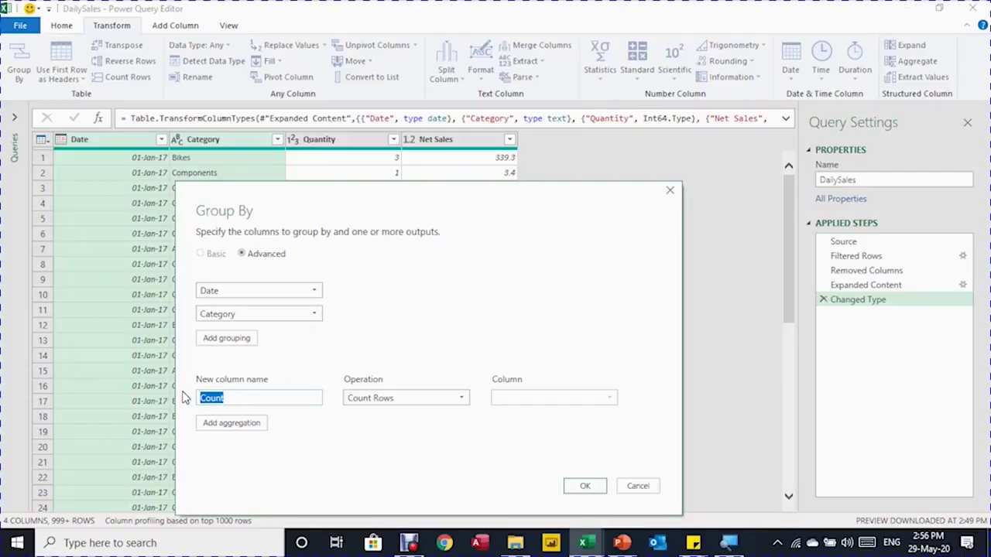
{"action": "type", "text": "Quantity"}
{"action": "left_click", "coordinate": [374, 397]}
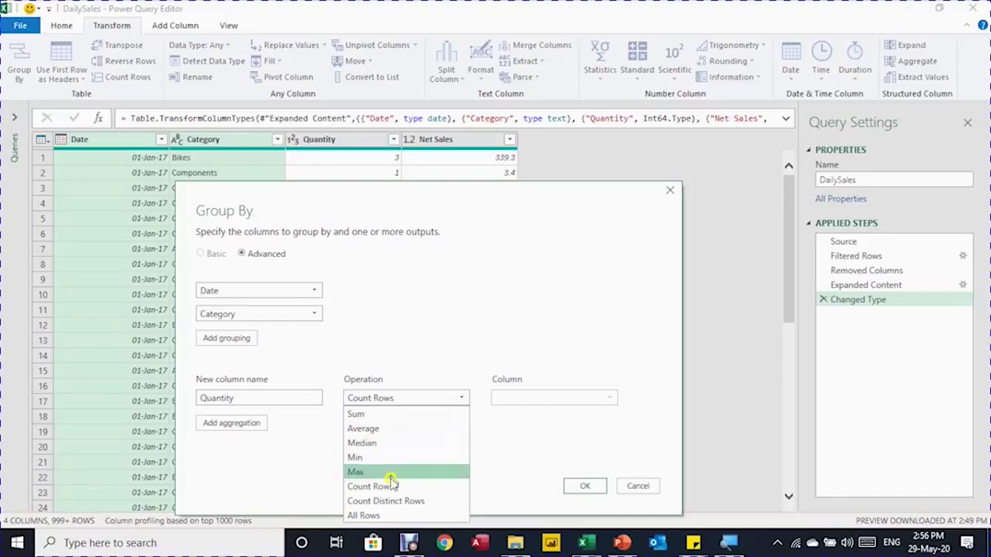
{"action": "left_click", "coordinate": [386, 418]}
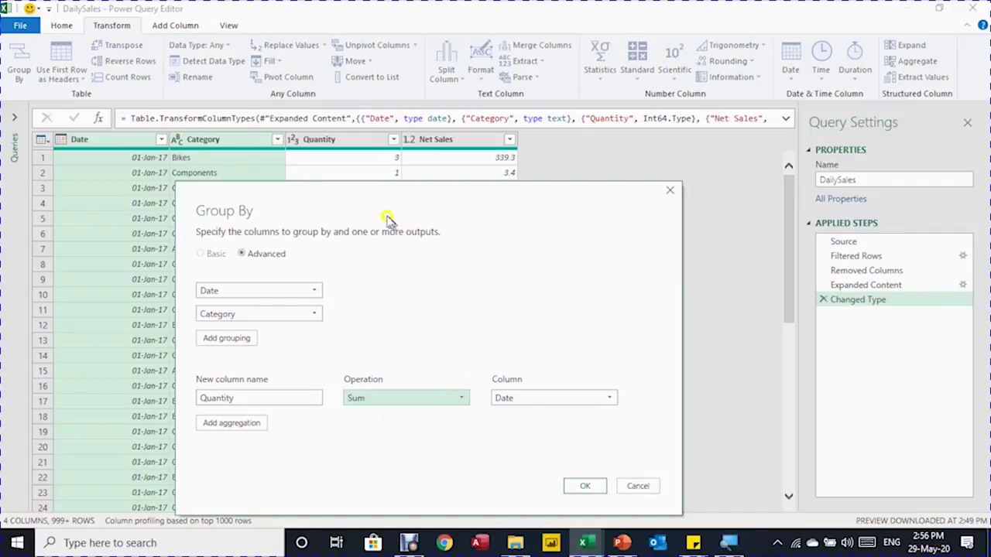
{"action": "left_click", "coordinate": [511, 399]}
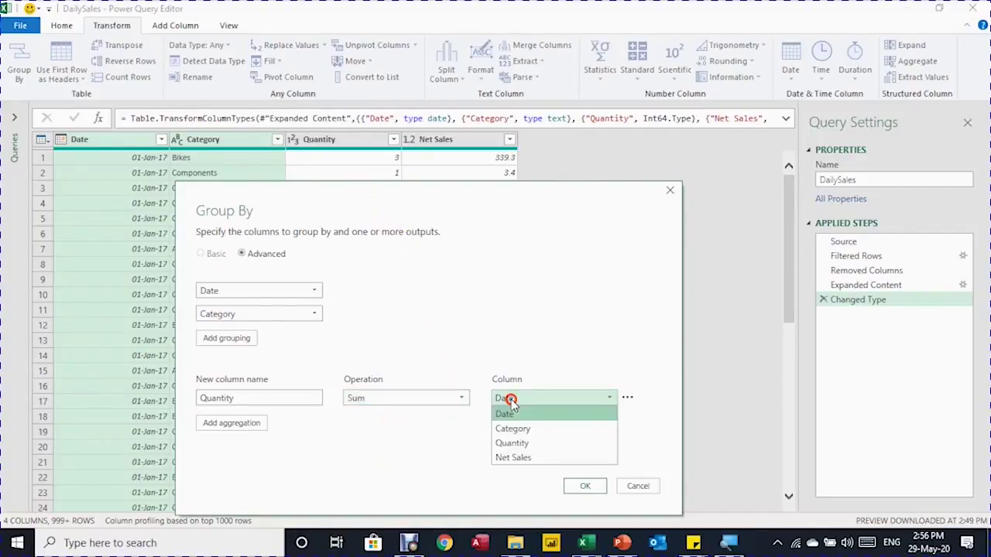
{"action": "left_click", "coordinate": [517, 443]}
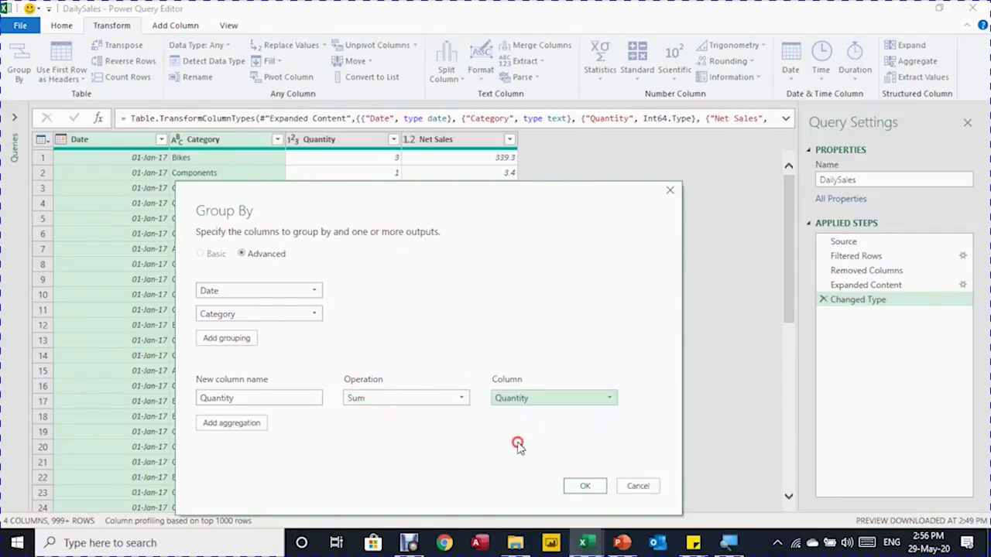
- Add a second aggregation named NetSales that sums the Net Sales column, and apply the grouping
{"action": "left_click", "coordinate": [224, 423]}
{"action": "left_click", "coordinate": [223, 424]}
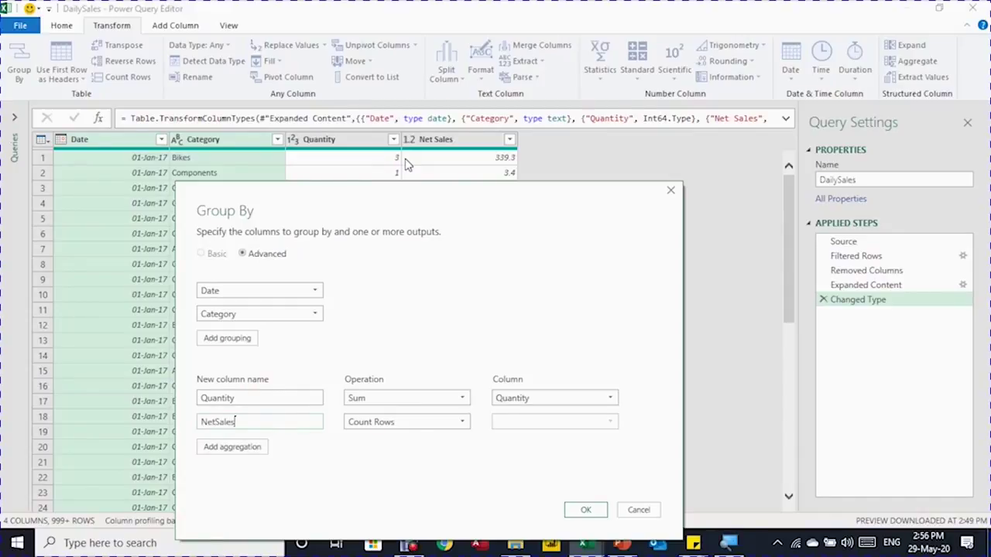
{"action": "left_click", "coordinate": [365, 422]}
{"action": "left_click", "coordinate": [361, 305]}
{"action": "left_click", "coordinate": [533, 424]}
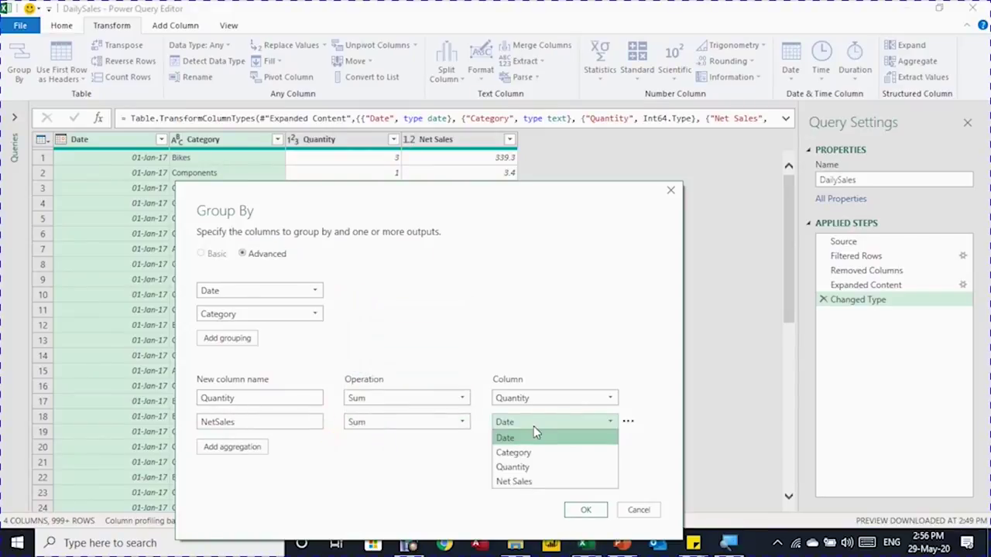
{"action": "left_click", "coordinate": [540, 483]}
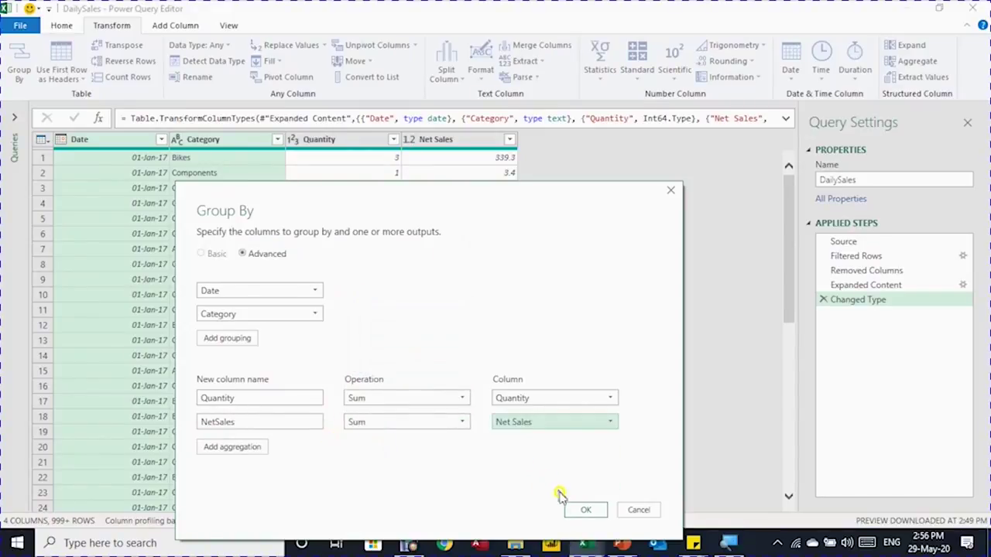
{"action": "left_click", "coordinate": [584, 510]}
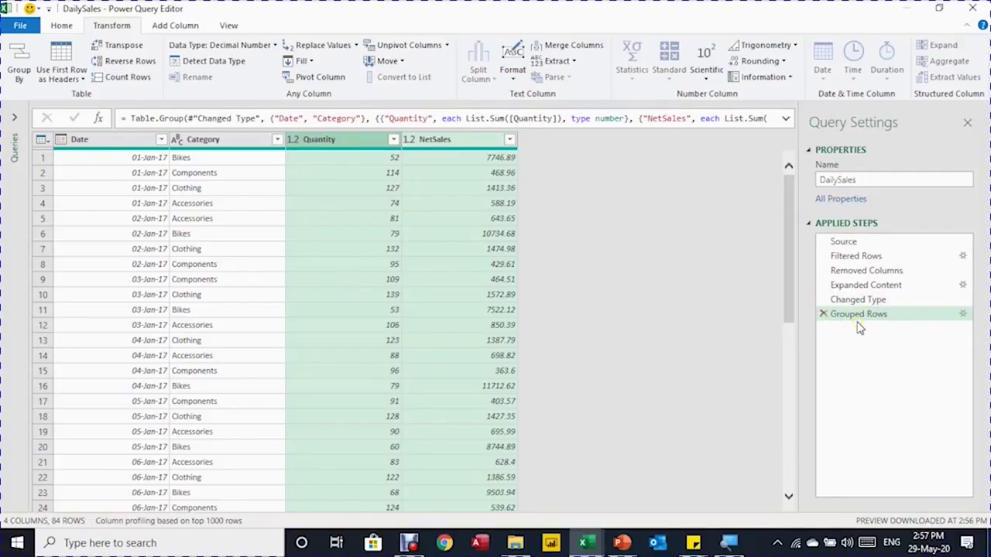
- Close the query editor, keeping the changes, to reload the DailySales table with the grouped rows
{"action": "left_click", "coordinate": [980, 8]}
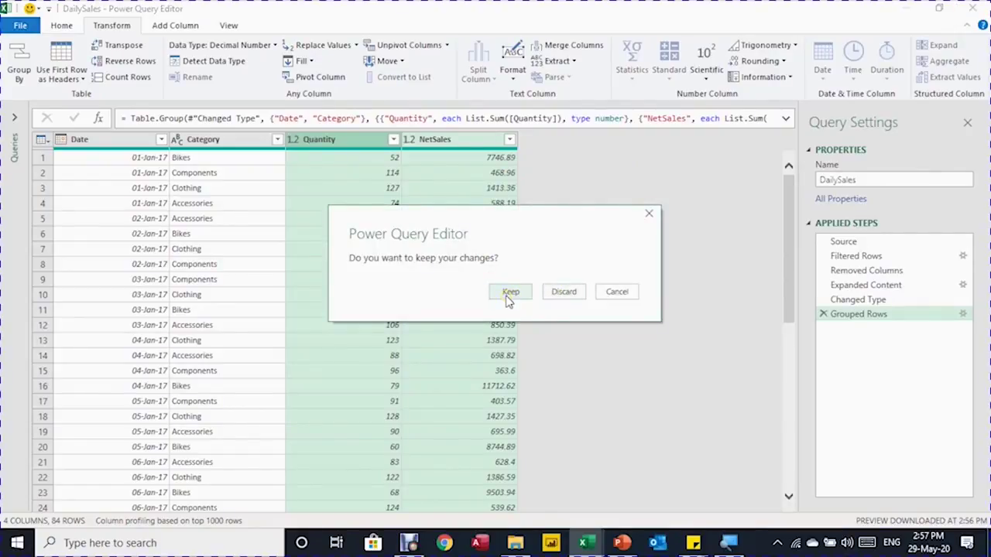
{"action": "left_click", "coordinate": [508, 294]}
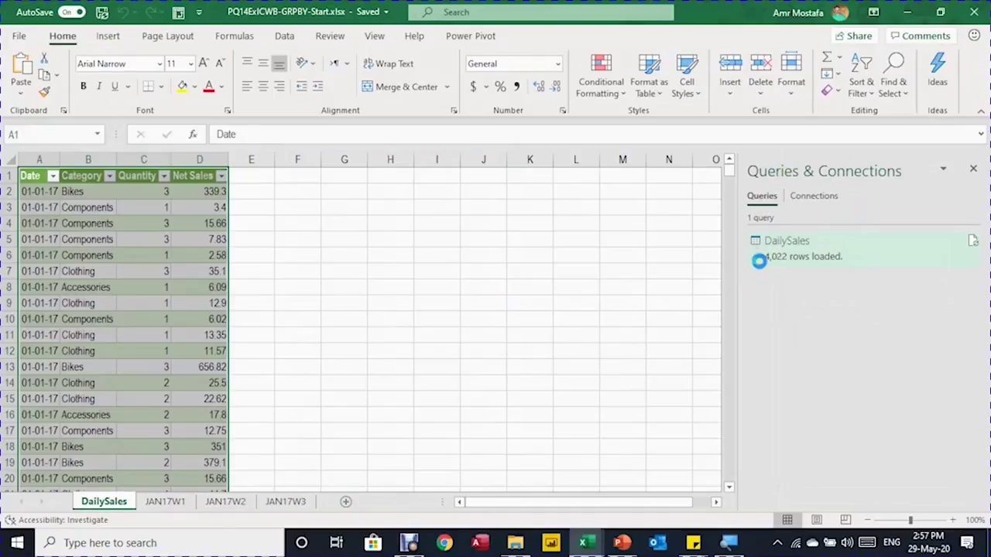
{"action": "left_click", "coordinate": [759, 257]}
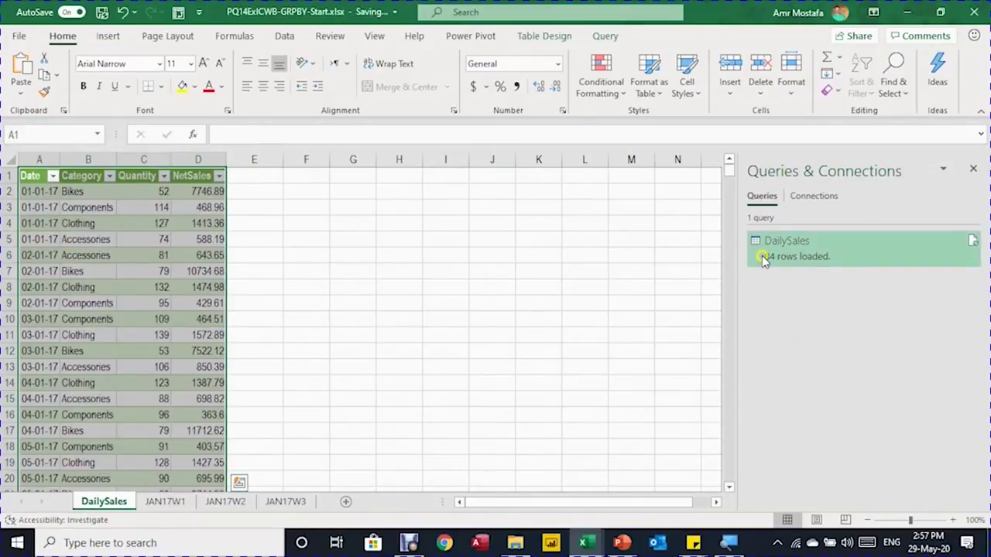
{"action": "mouse_move", "coordinate": [797, 265]}
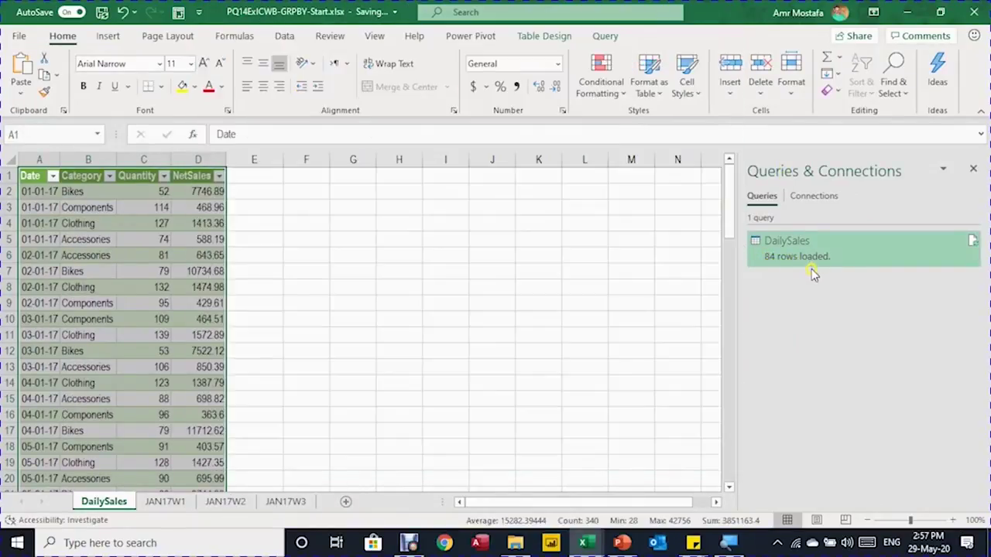
- Examine the last and first rows of the grouped DailySales table across its columns
{"action": "left_click", "coordinate": [137, 225]}
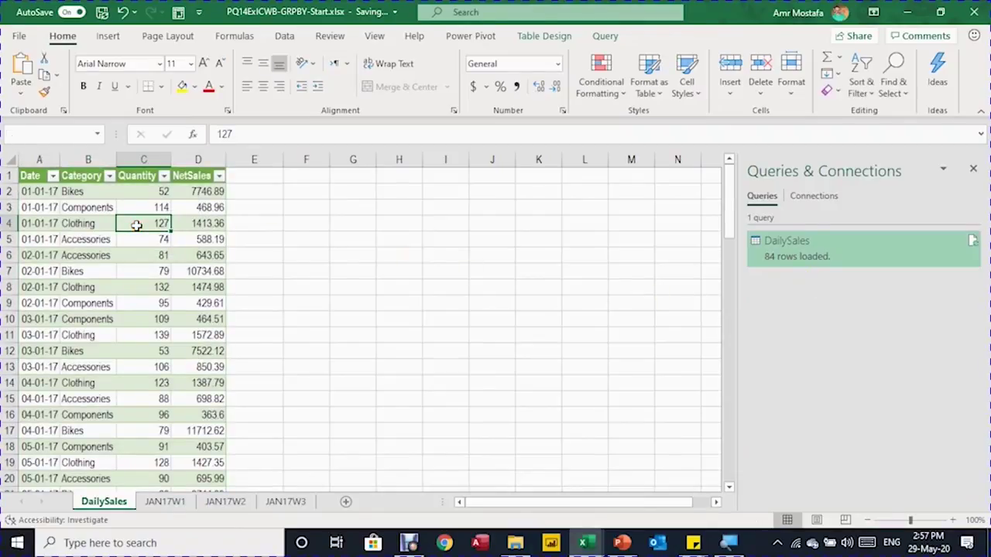
{"action": "key", "text": "ctrl+Down"}
{"action": "key", "text": "ctrl+Down"}
{"action": "key", "text": "ctrl+Up"}
{"action": "key", "text": "Up"}
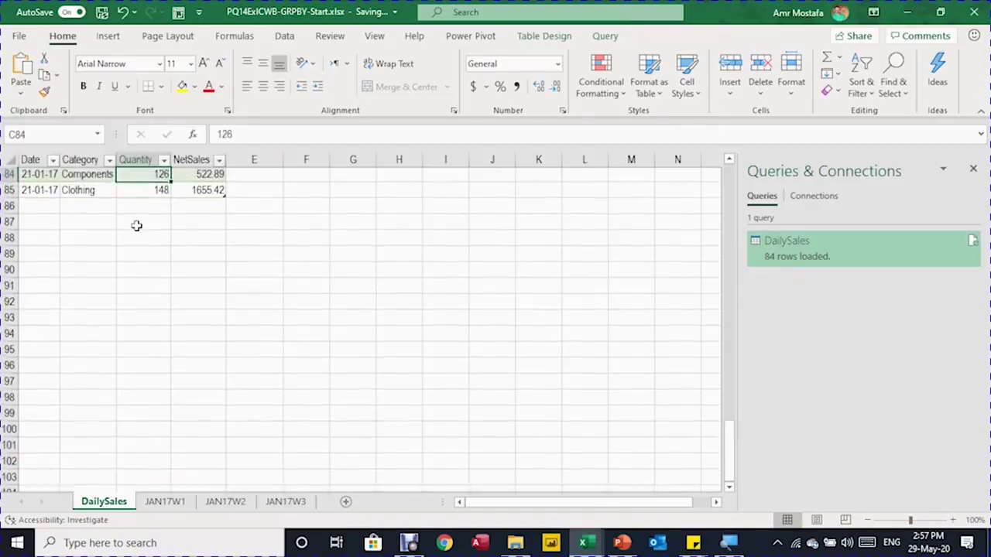
{"action": "key", "text": "ctrl+Up"}
{"action": "key", "text": "Down"}
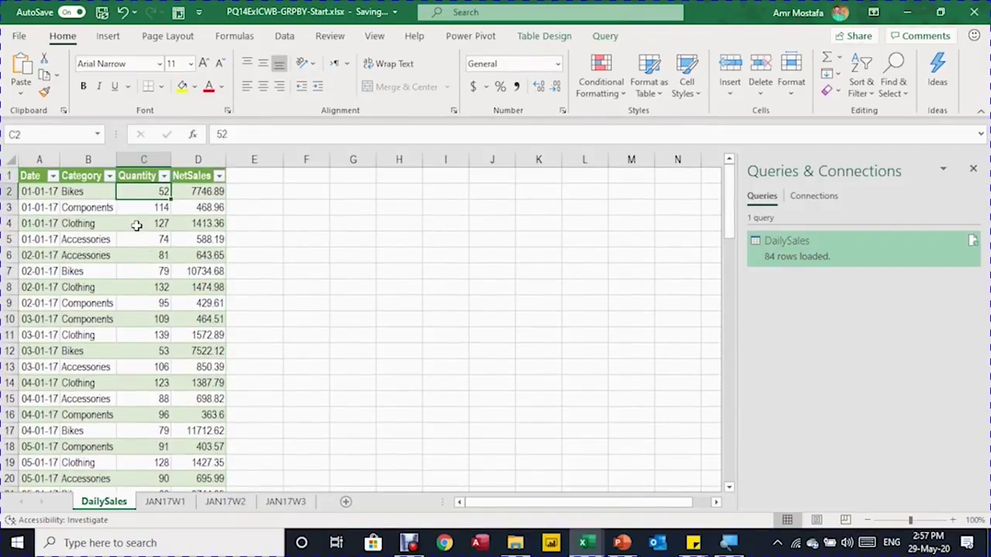
{"action": "key", "text": "Right"}
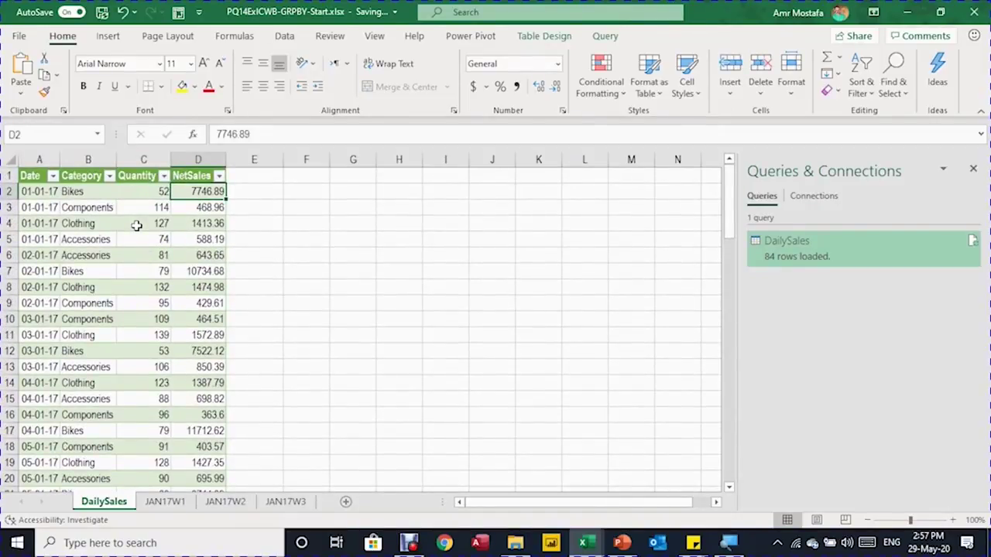
{"action": "key", "text": "Left"}
{"action": "key", "text": "Left"}
{"action": "key", "text": "Left"}
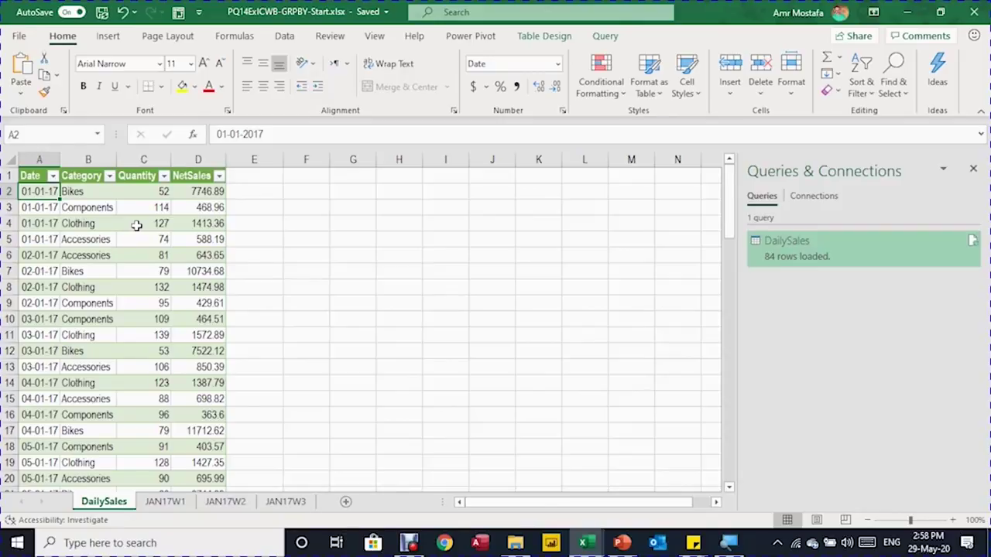
- Insert a 2-D line chart from all values in the Date and Quantity columns of the DailySales table
{"action": "key", "text": "ctrl+shift+Down"}
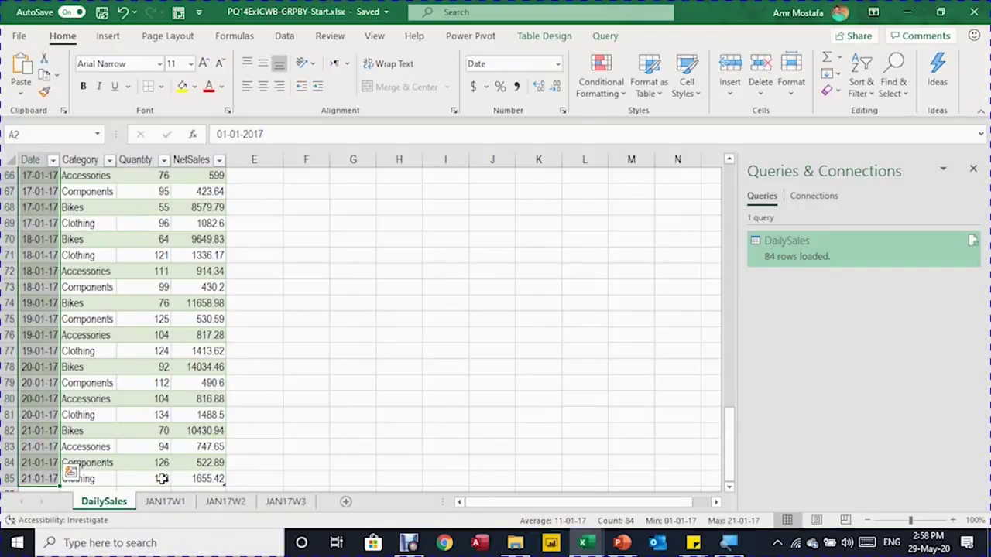
{"action": "left_click_drag", "start_coordinate": [159, 479], "coordinate": [149, 194]}
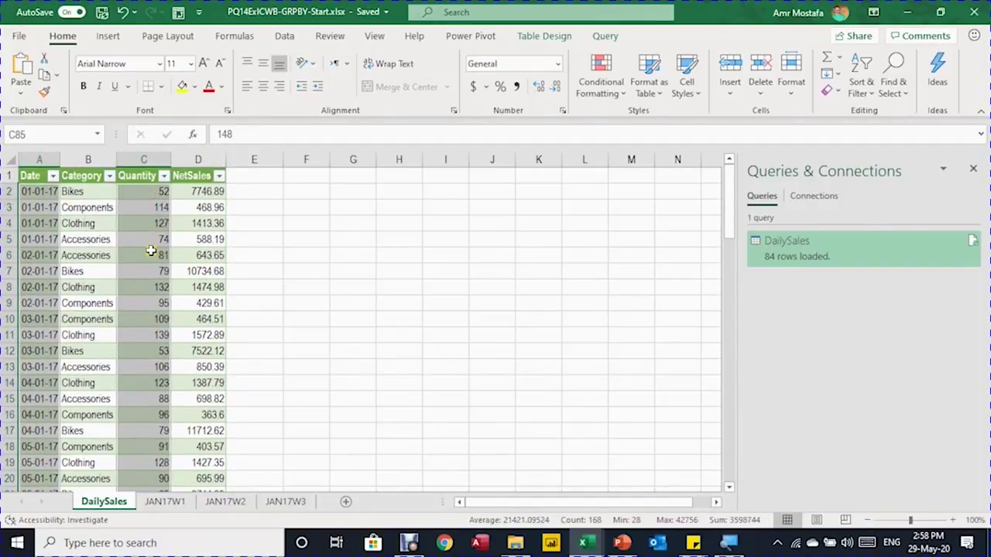
{"action": "left_click", "coordinate": [113, 39]}
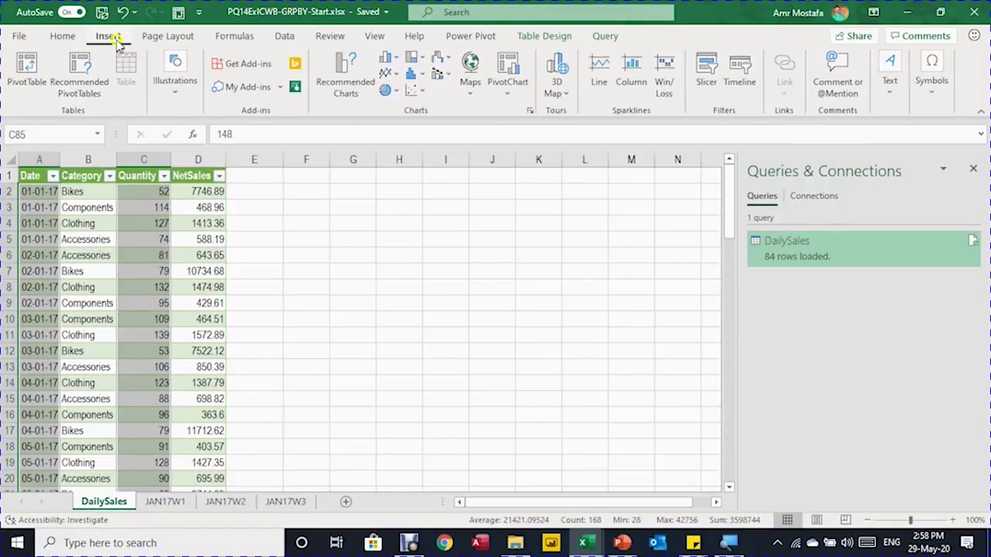
{"action": "left_click", "coordinate": [394, 73]}
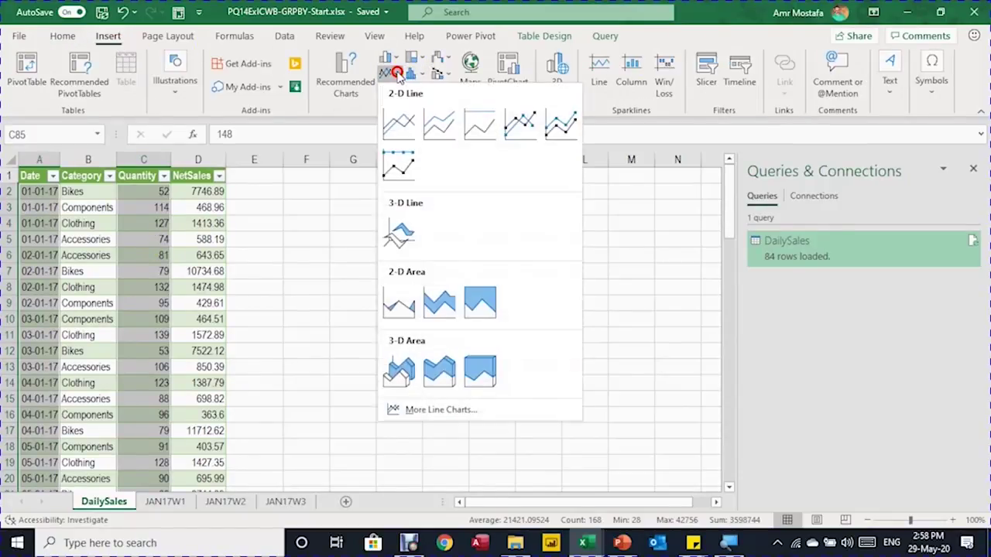
{"action": "left_click", "coordinate": [398, 125]}
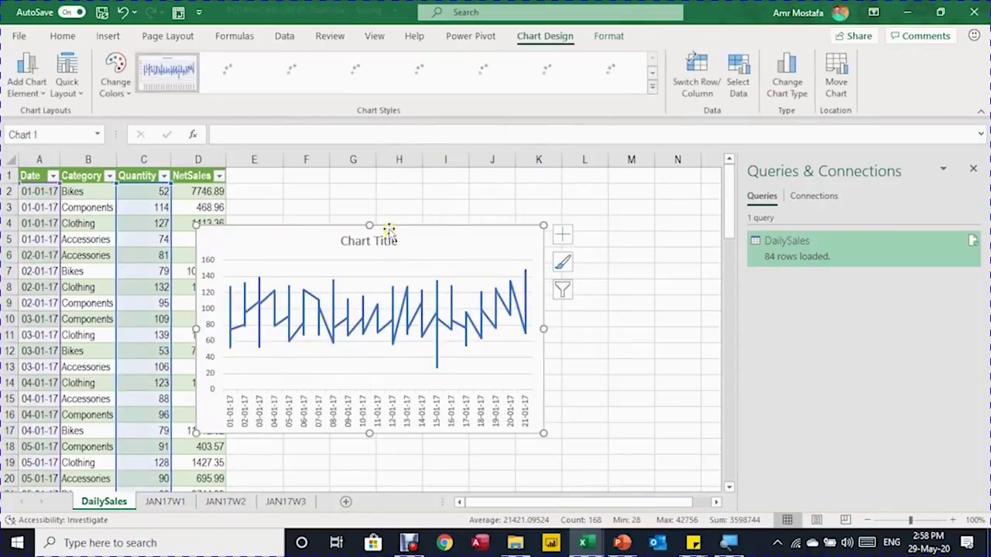
- Move the line chart clear of the table so that it starts in column F, and deselect it
{"action": "left_click_drag", "start_coordinate": [390, 228], "coordinate": [500, 201]}
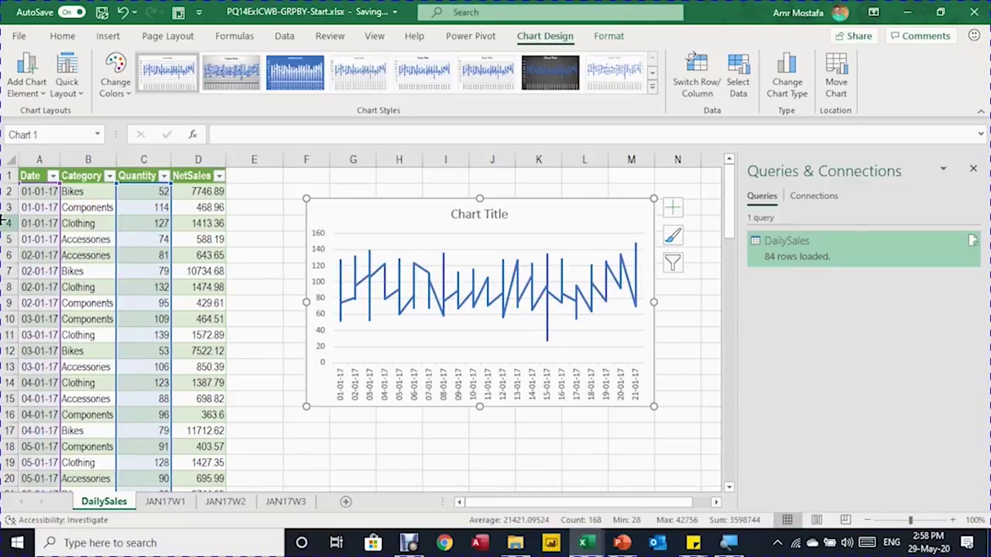
{"action": "left_click", "coordinate": [93, 195]}
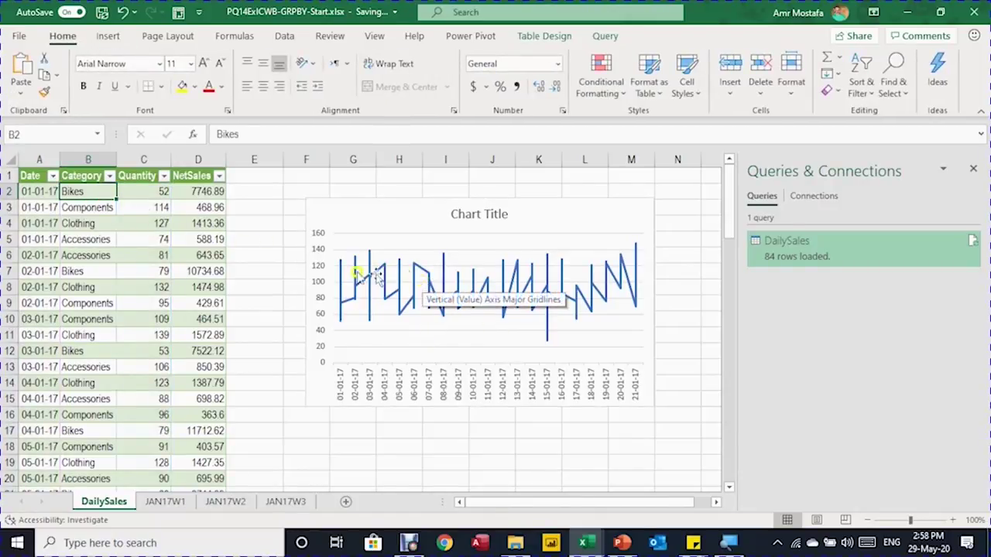
- Try filtering the table's Category column to Bikes only, and undo the filter
{"action": "left_click", "coordinate": [110, 175]}
{"action": "left_click", "coordinate": [180, 347]}
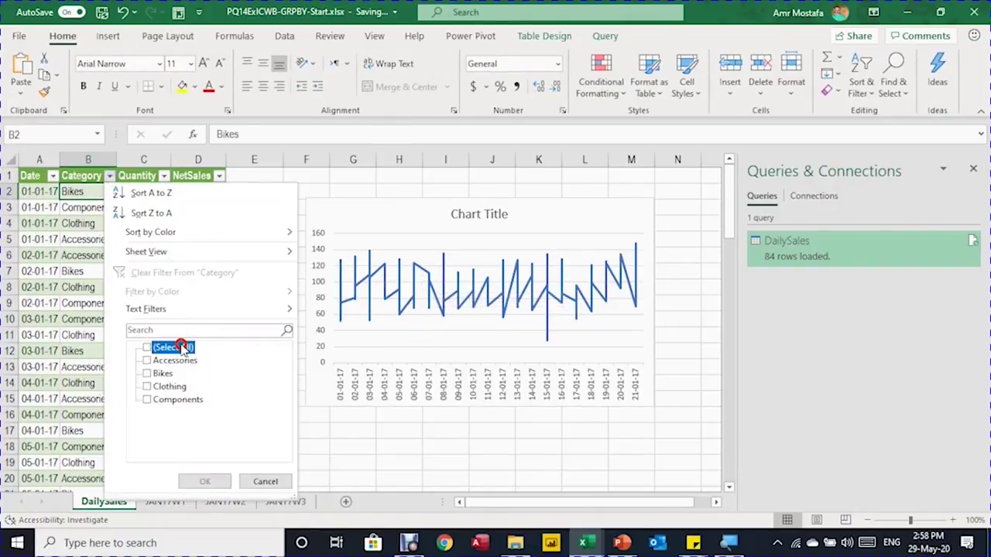
{"action": "left_click", "coordinate": [164, 374]}
{"action": "left_click", "coordinate": [210, 483]}
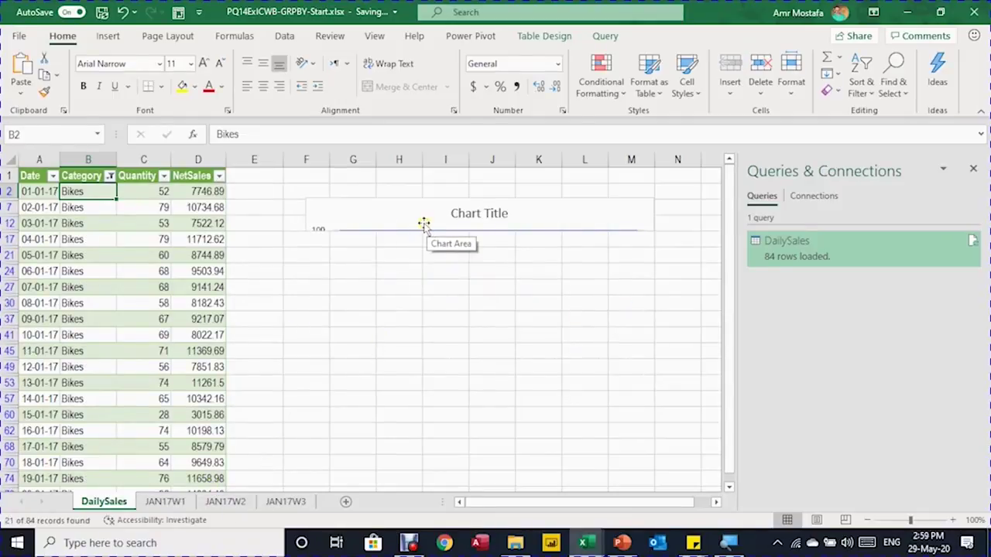
{"action": "key", "text": "ctrl+z"}
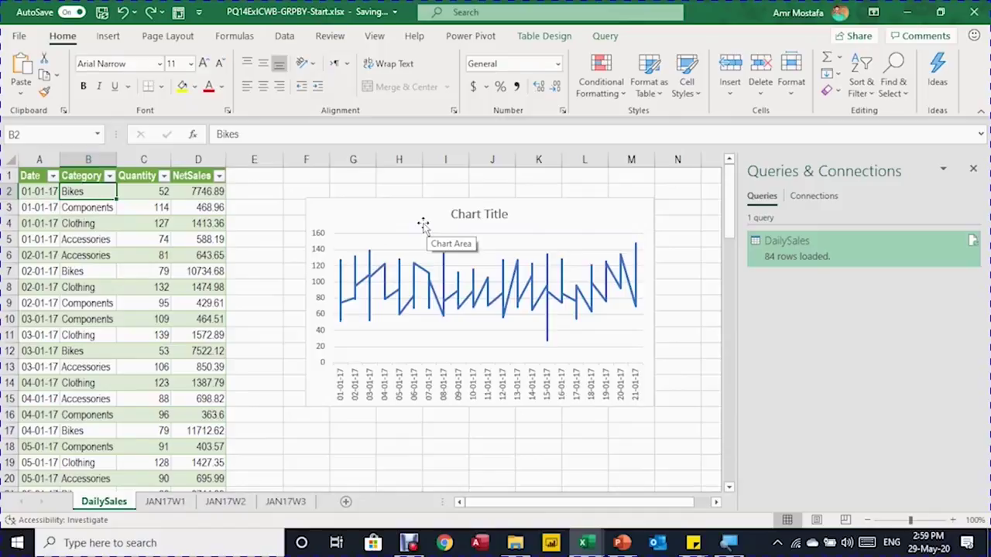
- Hide the list of queries and set the chart's properties to "Don't move or size with cells"
{"action": "left_click", "coordinate": [975, 169]}
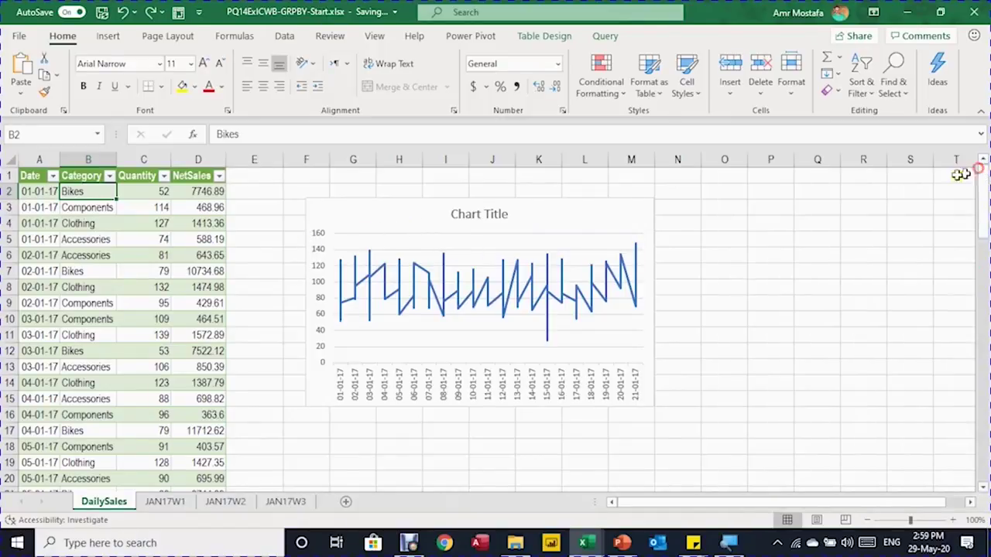
{"action": "right_click", "coordinate": [544, 219]}
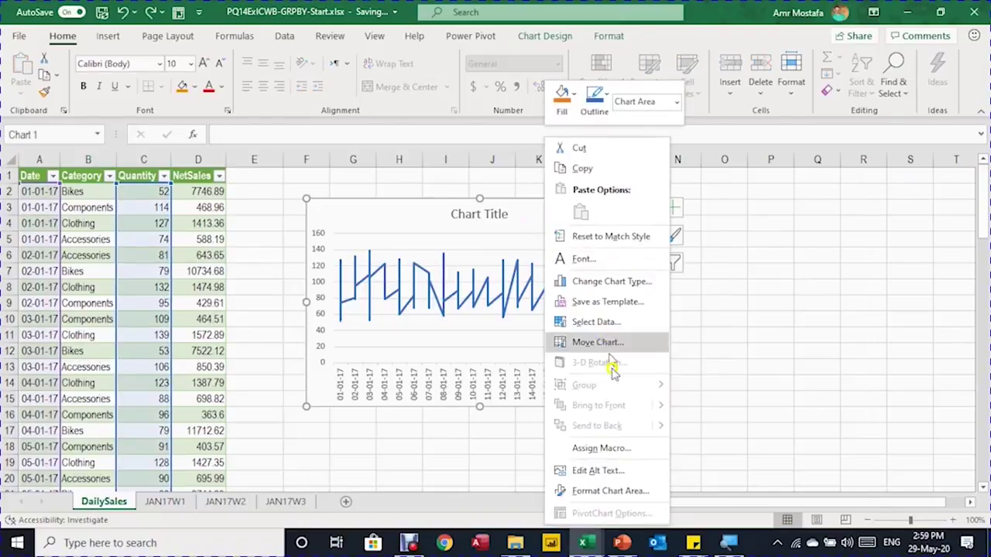
{"action": "left_click", "coordinate": [617, 491]}
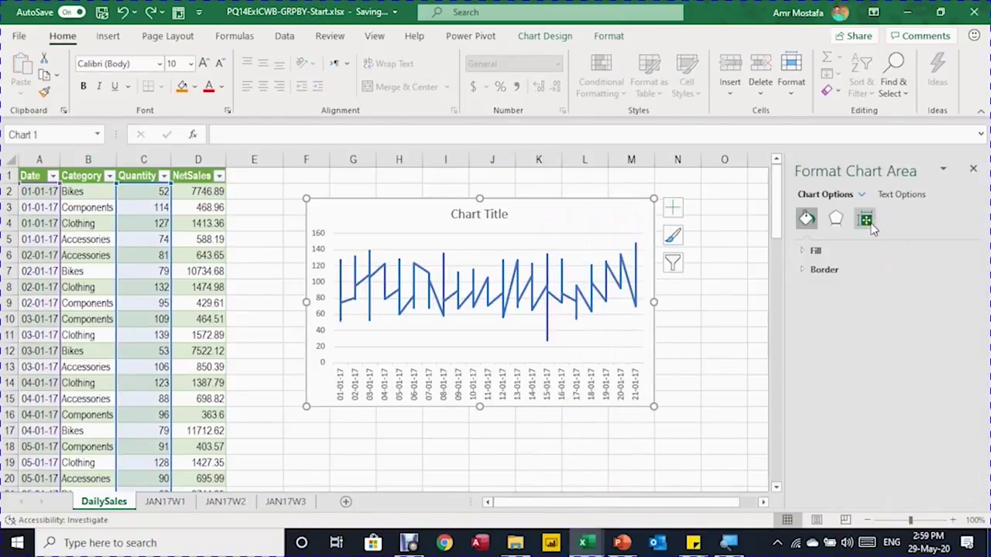
{"action": "left_click", "coordinate": [868, 222]}
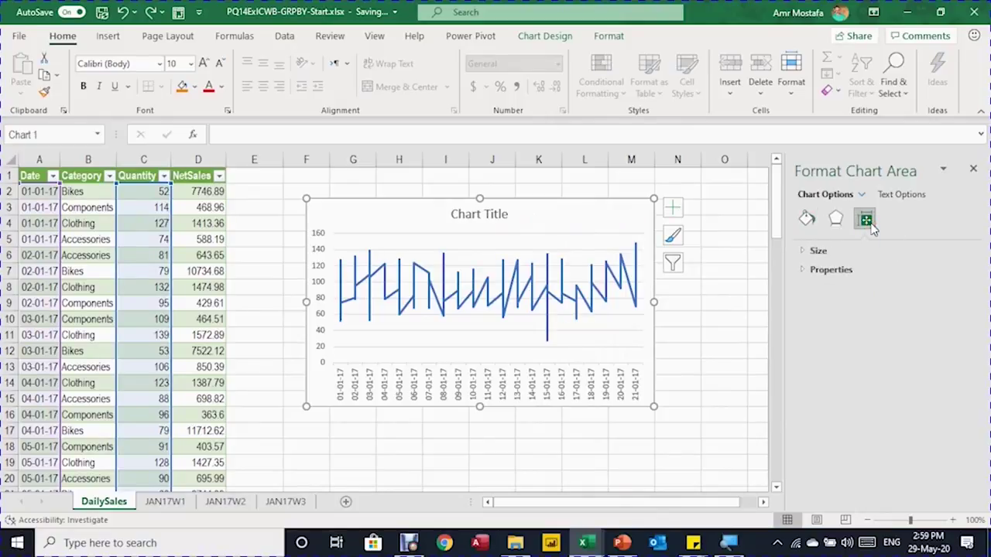
{"action": "left_click", "coordinate": [805, 270]}
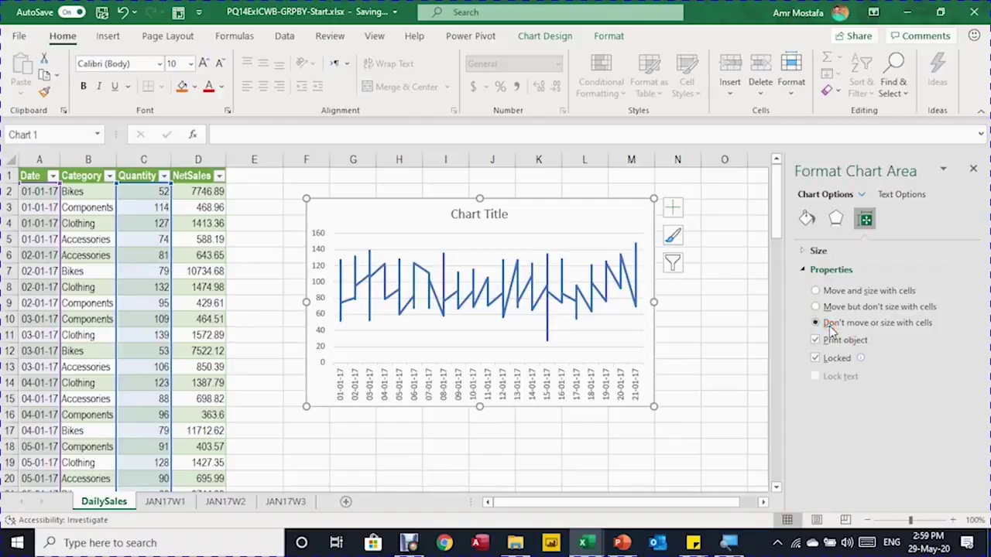
- Filter the table's Category column to show only Bikes
{"action": "left_click", "coordinate": [98, 257]}
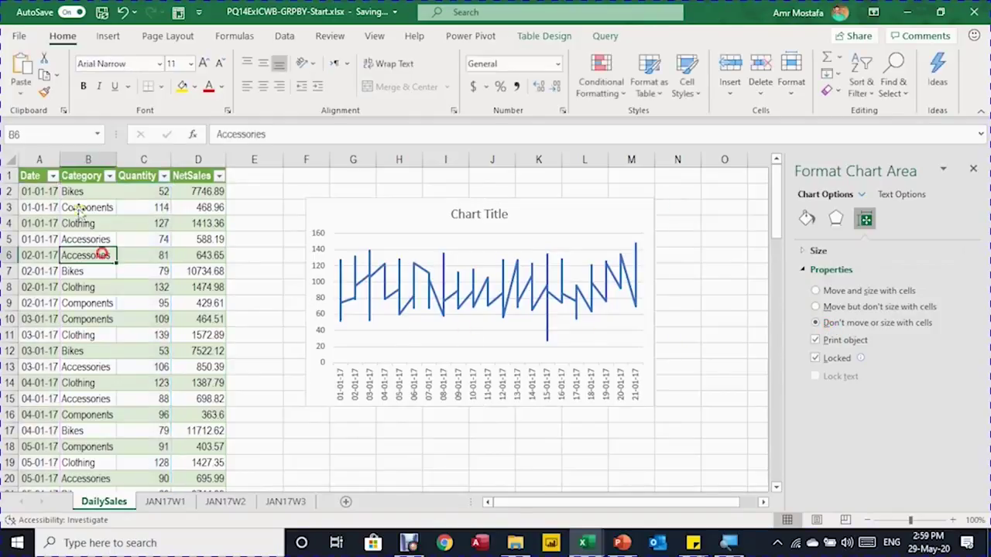
{"action": "left_click", "coordinate": [109, 176]}
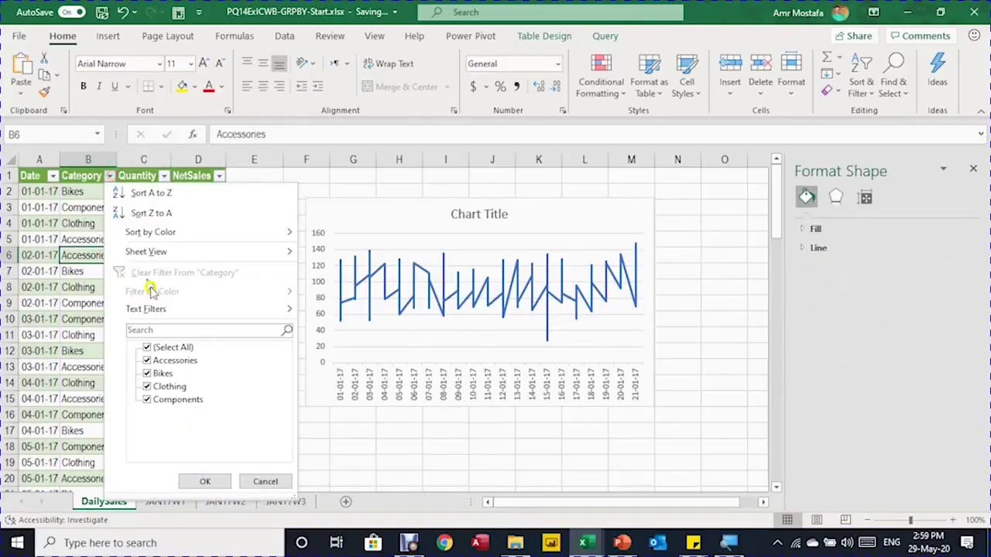
{"action": "left_click", "coordinate": [175, 349]}
{"action": "left_click", "coordinate": [167, 374]}
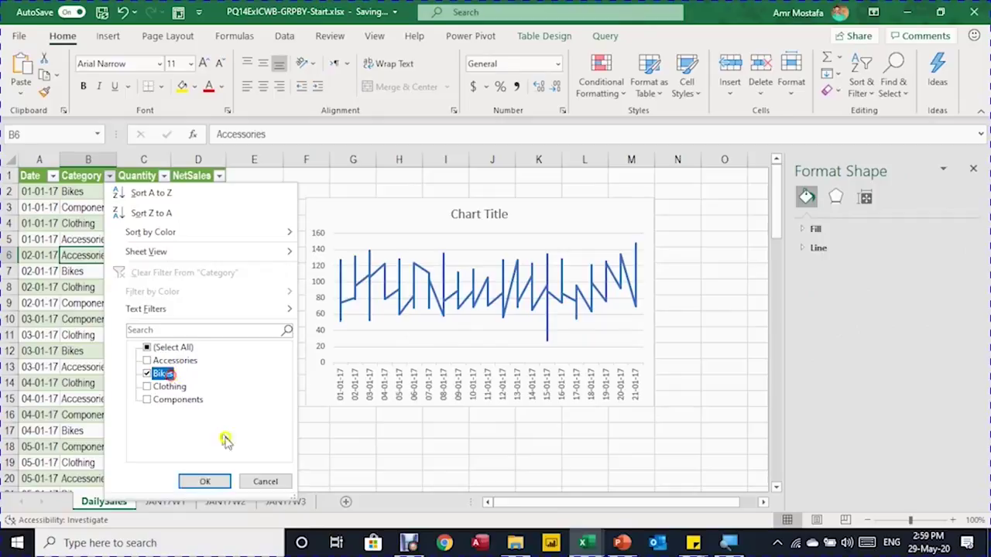
{"action": "left_click", "coordinate": [204, 481]}
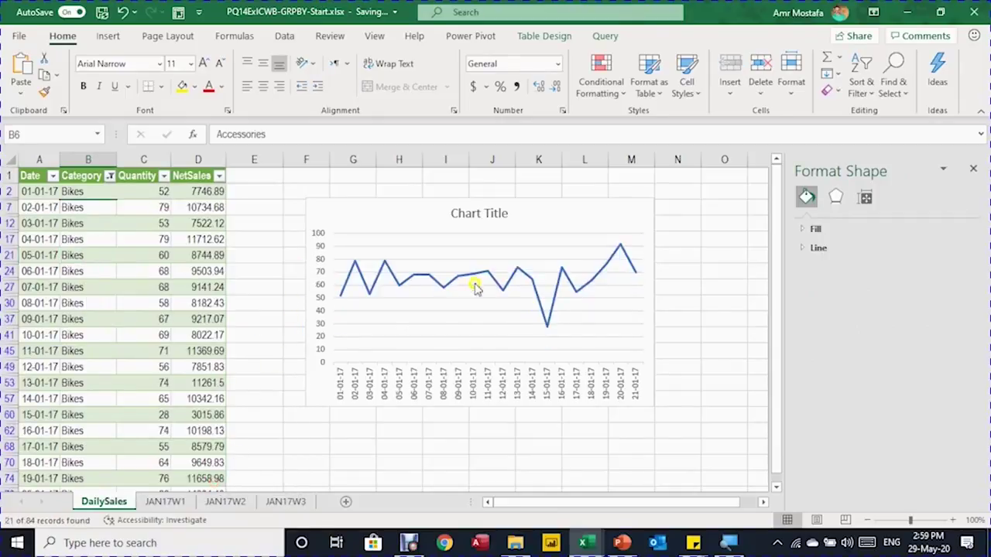
- Switch the Category filter from Bikes to Accessories only
{"action": "left_click", "coordinate": [111, 175]}
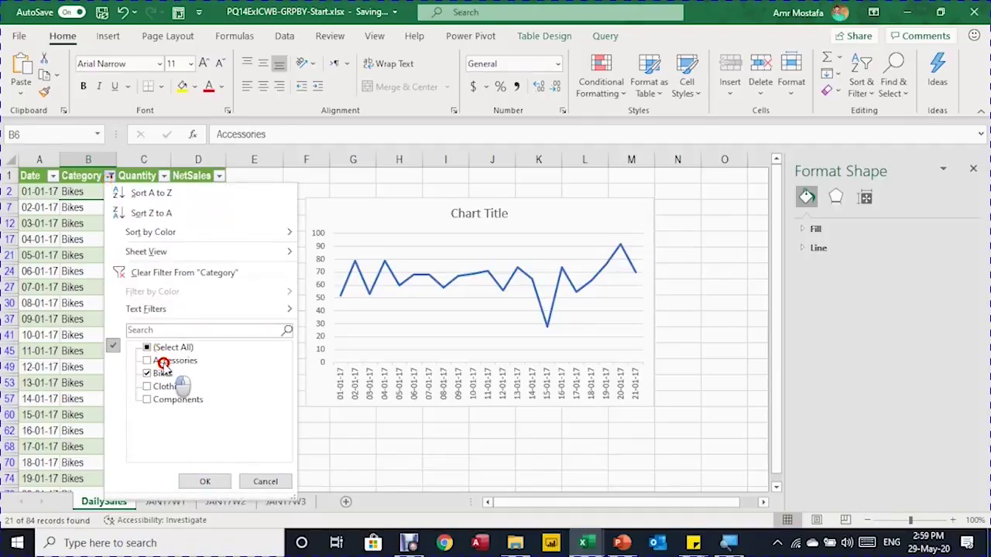
{"action": "left_click", "coordinate": [163, 363]}
{"action": "left_click", "coordinate": [155, 374]}
{"action": "left_click", "coordinate": [195, 479]}
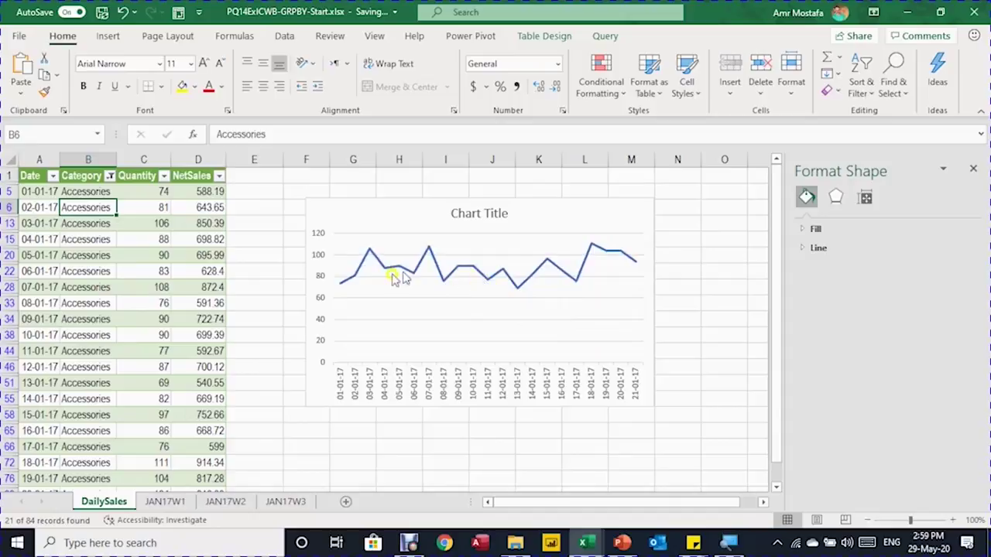
- Change the chart title to Quantity and deselect the chart
{"action": "triple_click", "coordinate": [480, 215]}
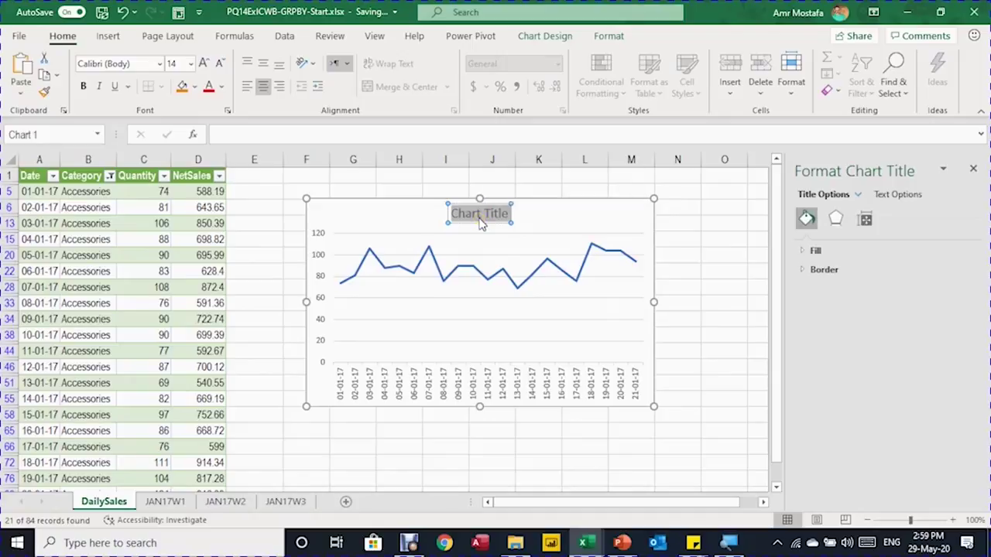
{"action": "type", "text": "Quantity"}
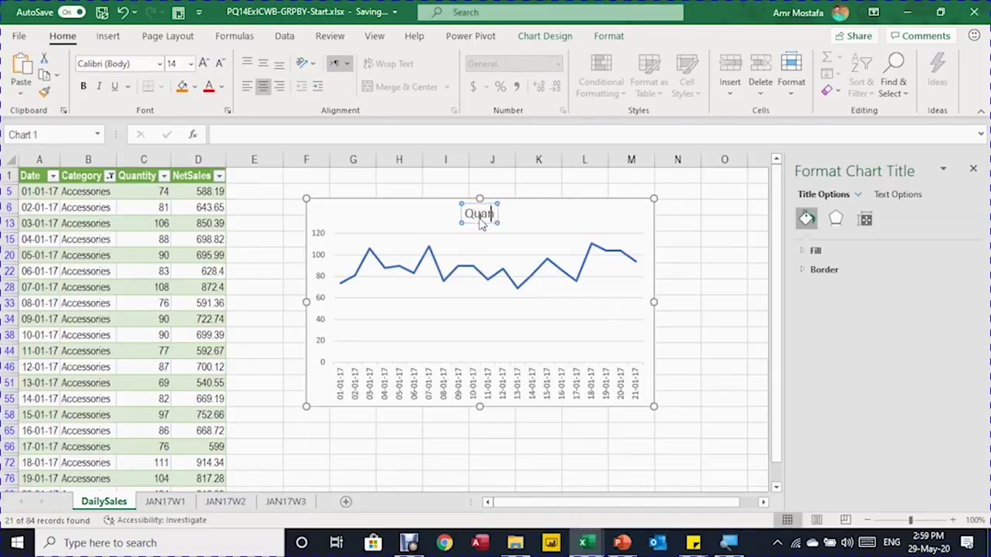
{"action": "key", "text": "Escape"}
{"action": "key", "text": "Escape"}
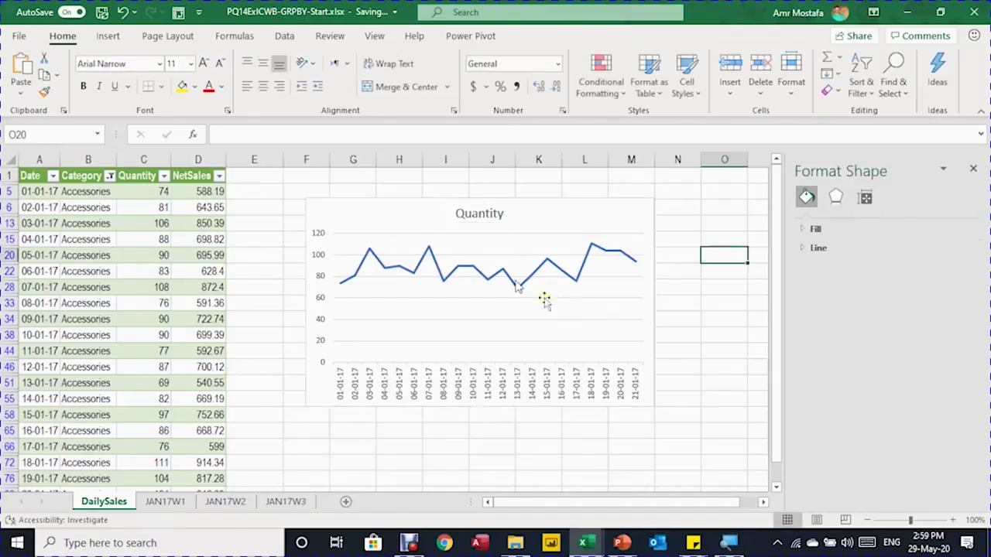
- Insert a slicer for the table's Category column and place it beside the chart, starting in column N
{"action": "left_click", "coordinate": [99, 222]}
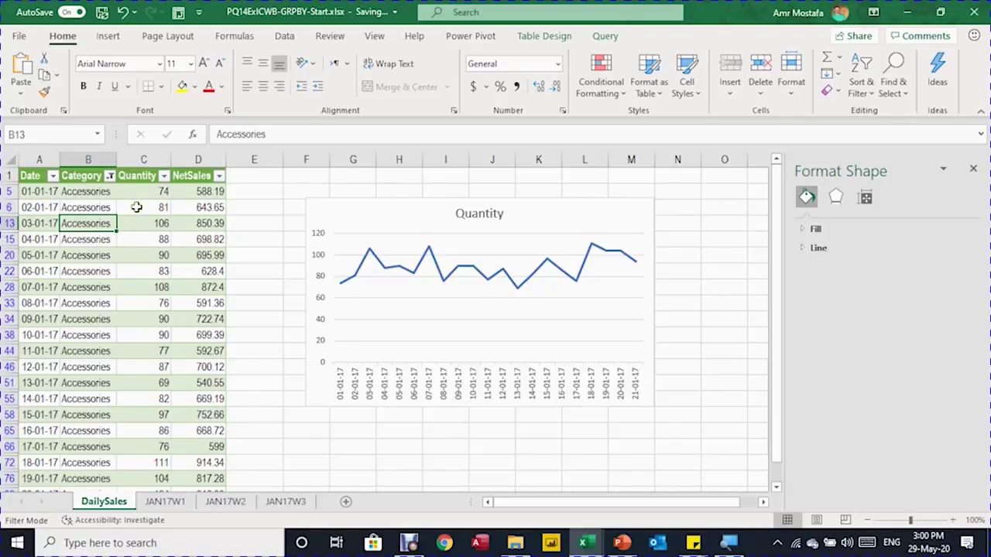
{"action": "left_click", "coordinate": [546, 35]}
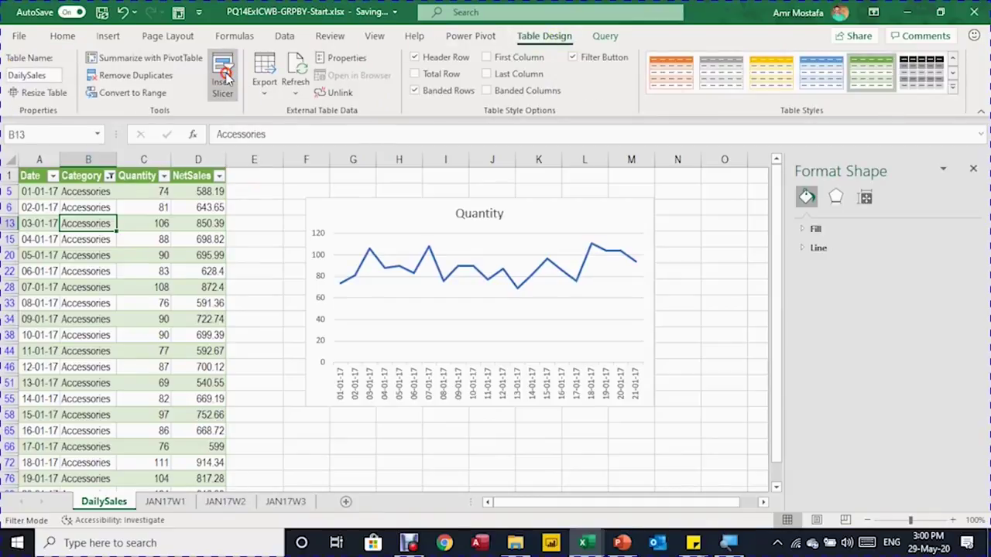
{"action": "left_click", "coordinate": [223, 77]}
{"action": "left_click_drag", "start_coordinate": [619, 169], "coordinate": [538, 149]}
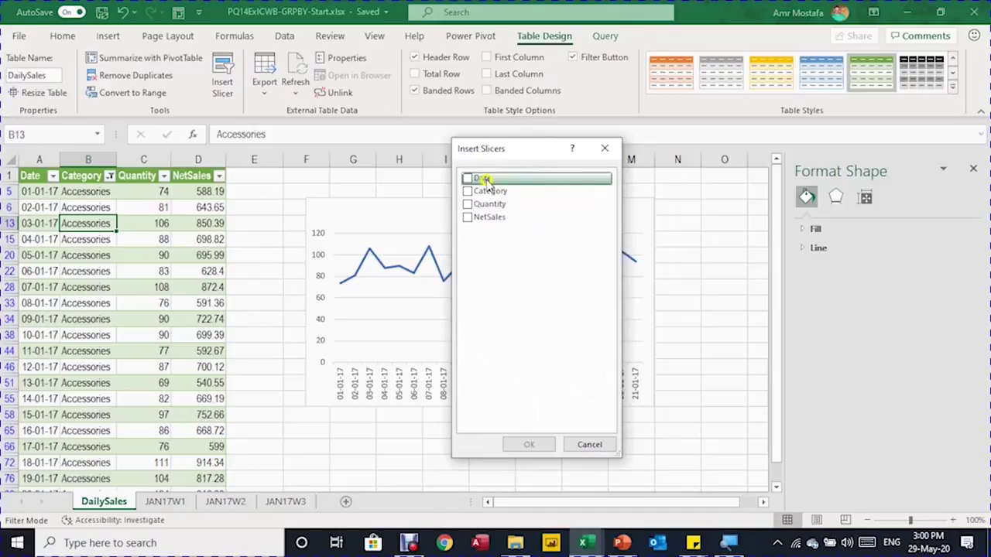
{"action": "left_click", "coordinate": [468, 191]}
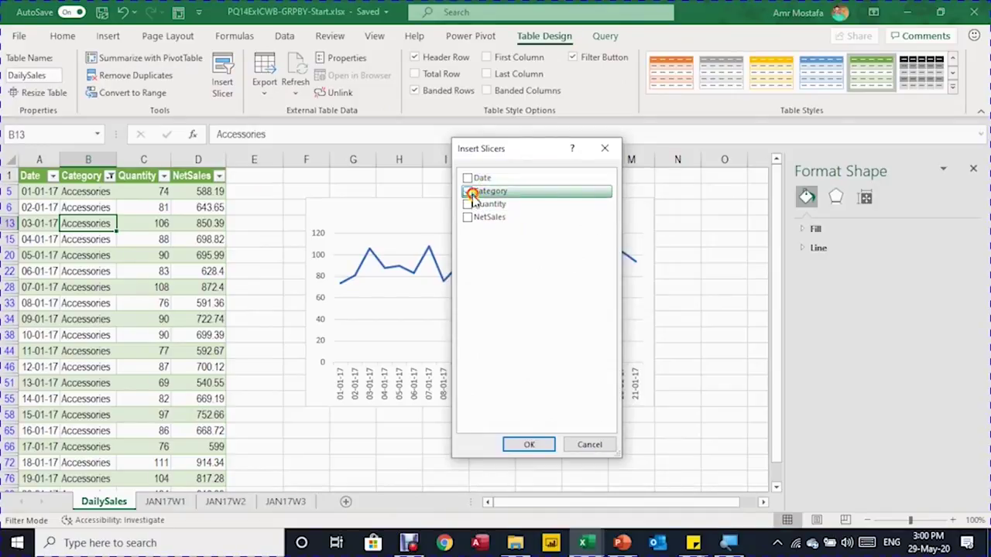
{"action": "left_click", "coordinate": [538, 446]}
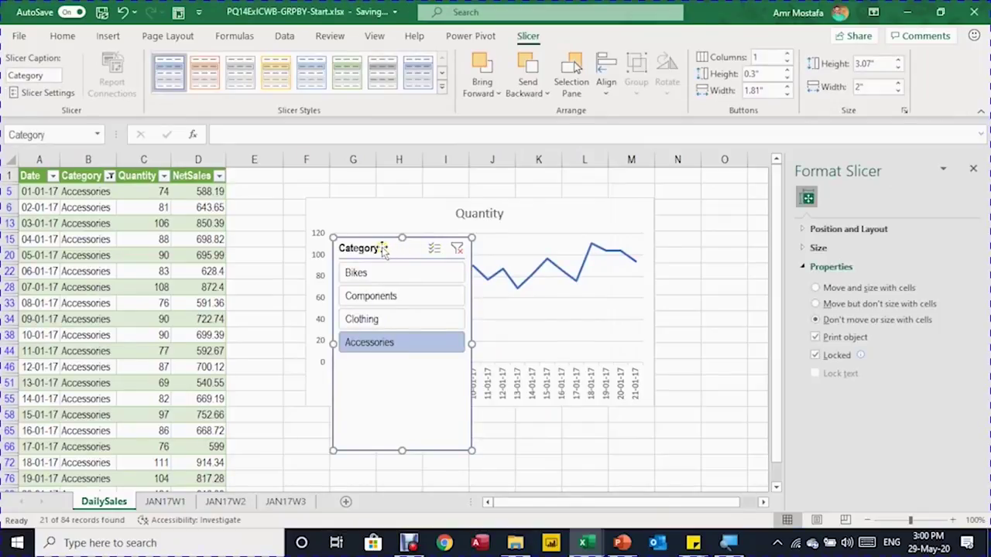
{"action": "left_click_drag", "start_coordinate": [379, 250], "coordinate": [701, 208]}
- Use the Category slicer to filter the table and chart by Bikes, Components and finally Clothing
{"action": "left_click", "coordinate": [702, 231]}
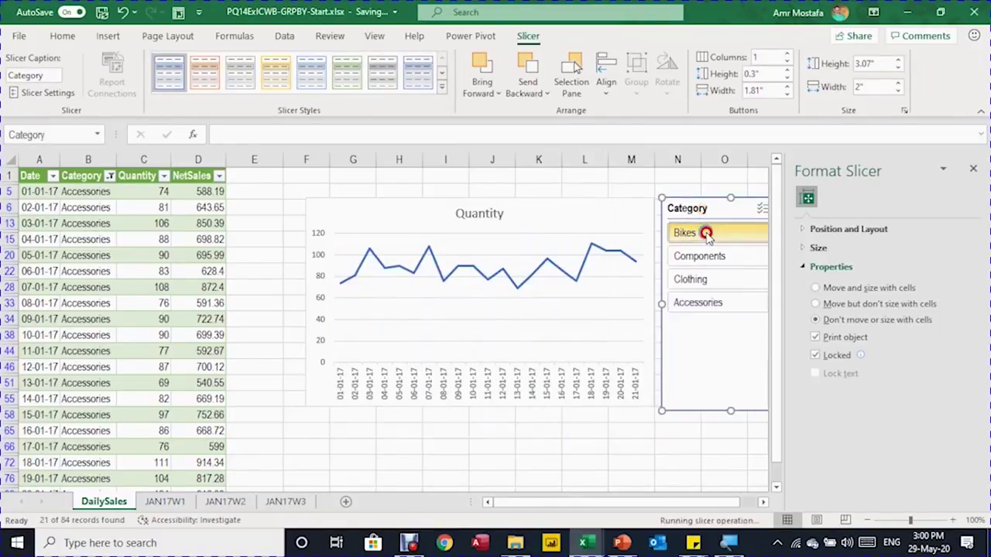
{"action": "left_click", "coordinate": [710, 261]}
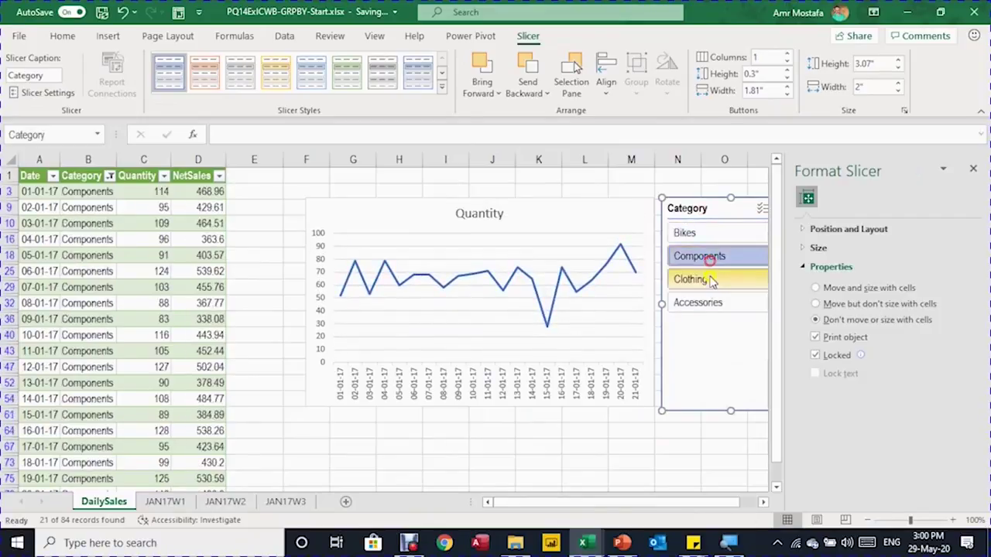
{"action": "left_click", "coordinate": [712, 281]}
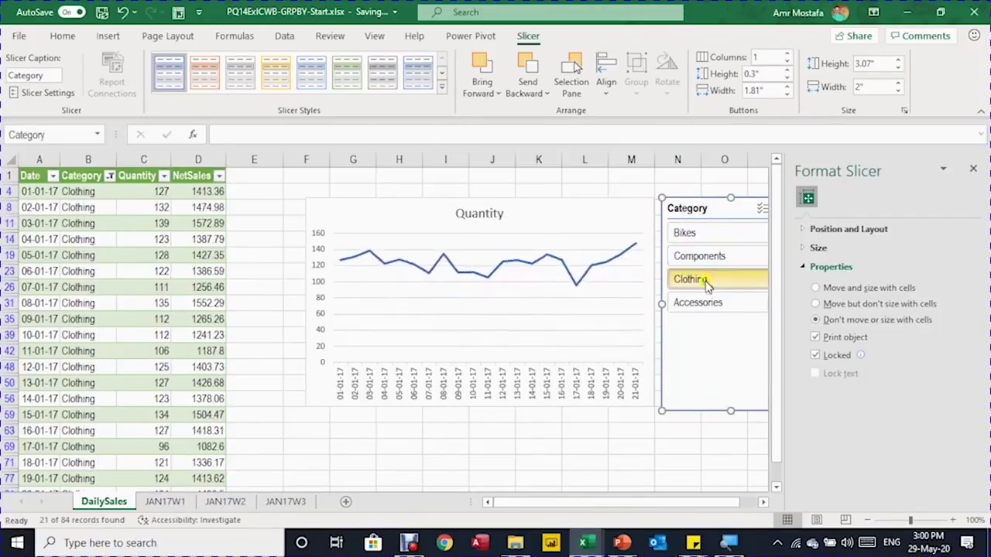
- Delete the major horizontal gridlines from the Quantity chart
{"action": "left_click", "coordinate": [763, 502]}
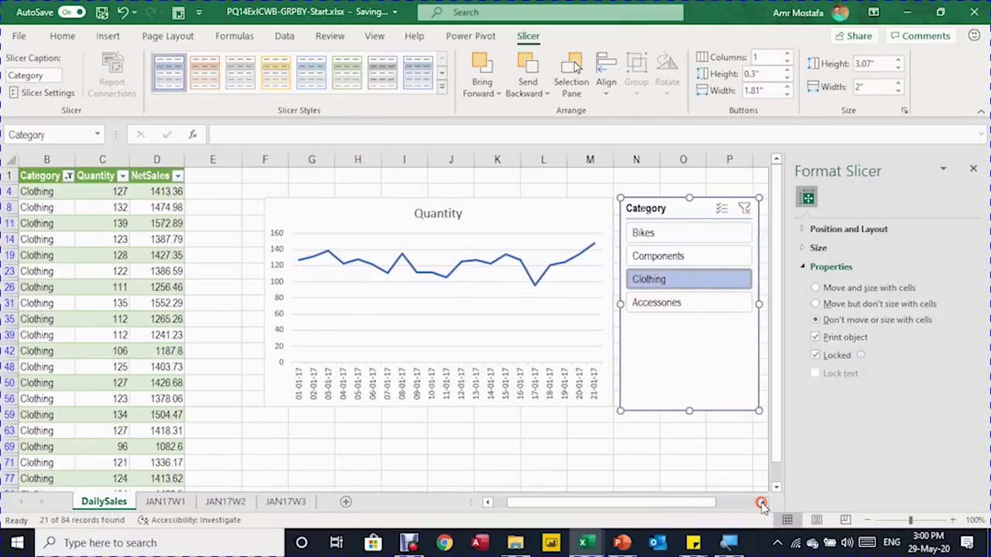
{"action": "left_click", "coordinate": [763, 502]}
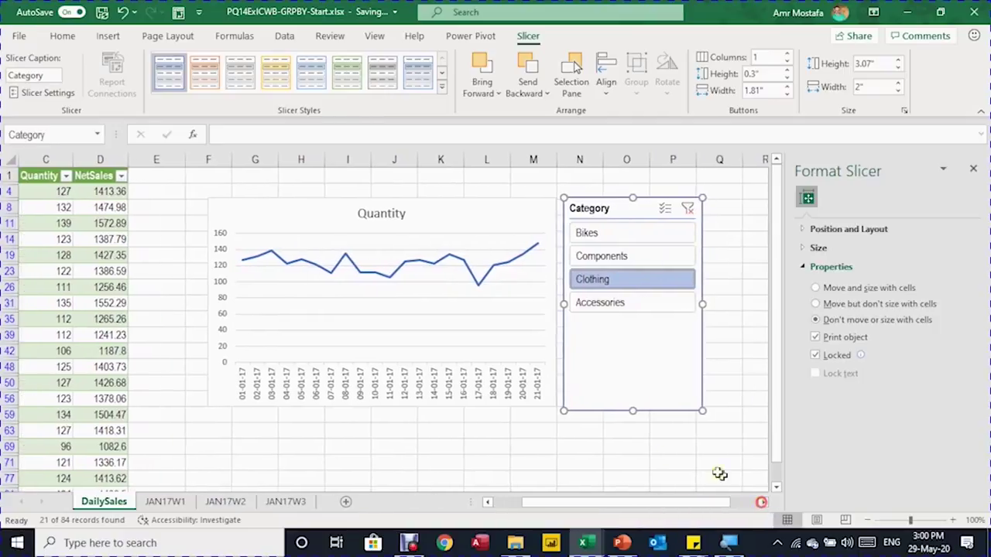
{"action": "left_click", "coordinate": [404, 296]}
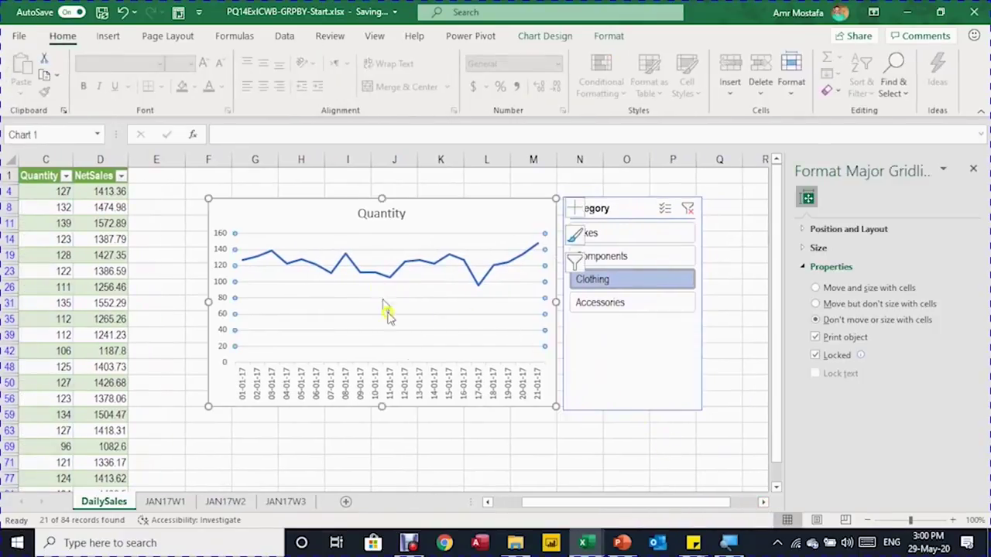
{"action": "left_click", "coordinate": [415, 358]}
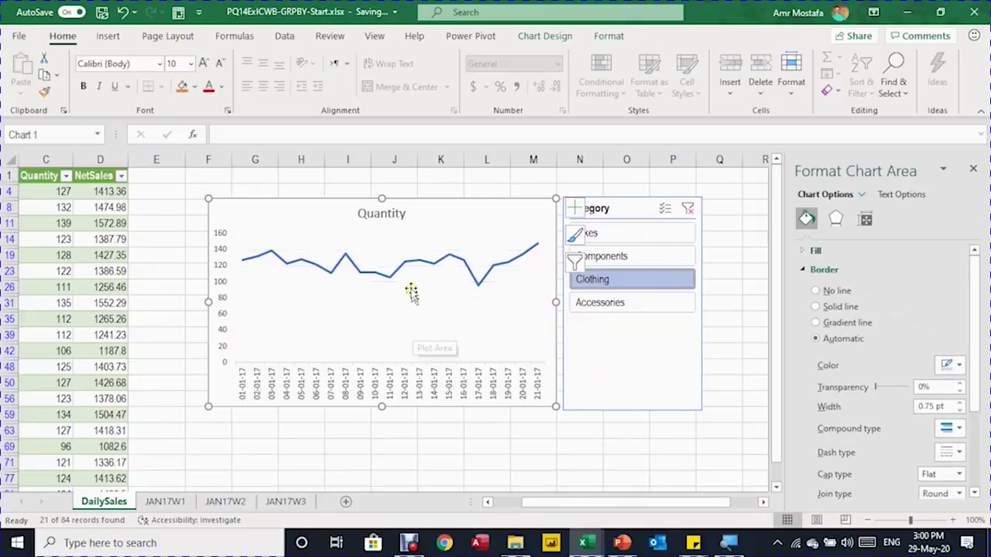
- Format the Quantity chart's data series as a smoothed line and deselect the chart
{"action": "left_click", "coordinate": [409, 262]}
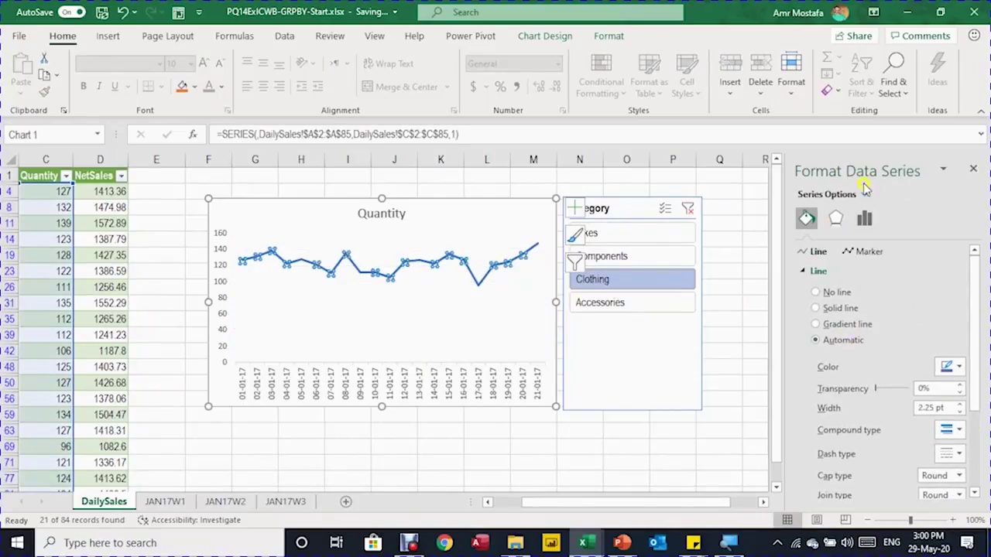
{"action": "scroll", "coordinate": [846, 370], "scroll_direction": "down", "scroll_amount": 3}
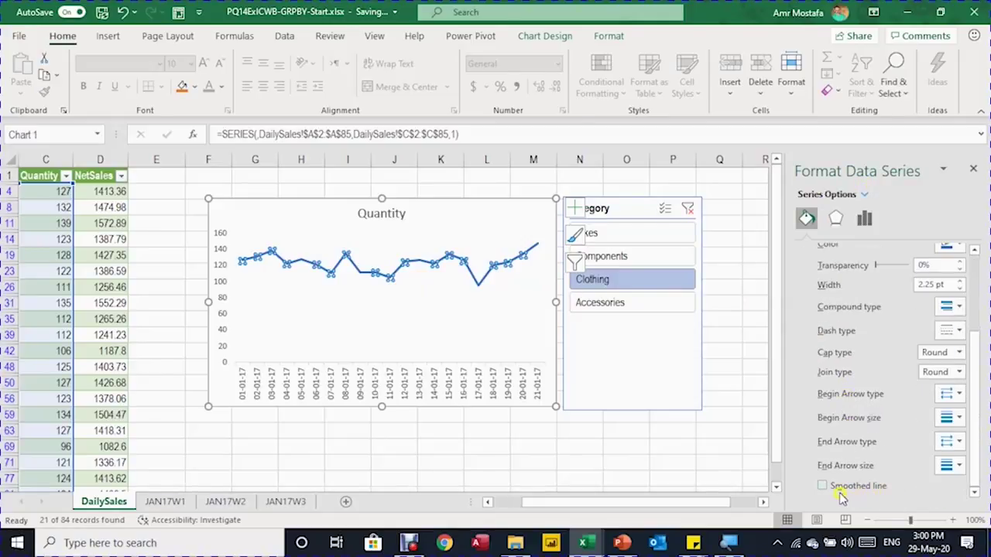
{"action": "left_click", "coordinate": [825, 486]}
{"action": "left_click", "coordinate": [495, 449]}
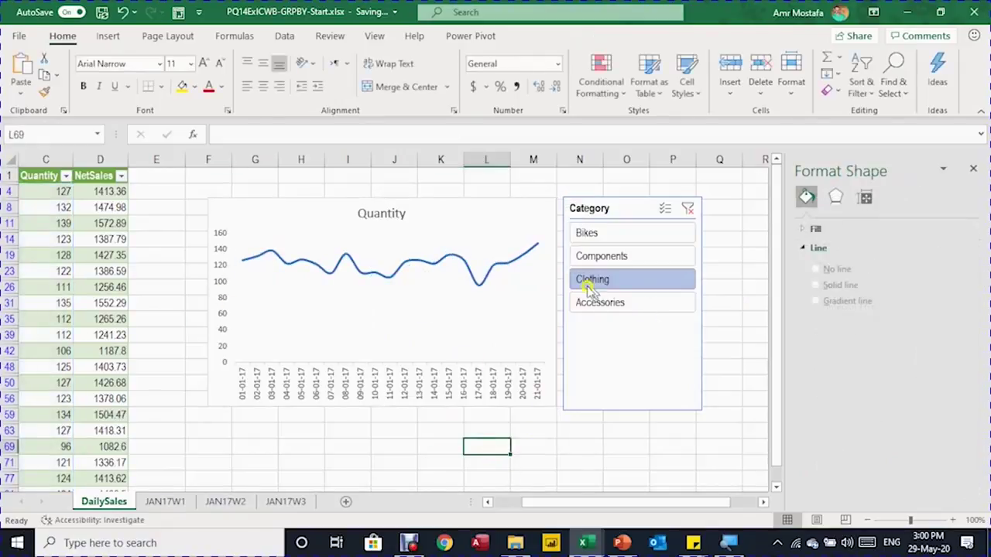
- Recolour the Quantity chart's line to a dark grey theme colour and deselect the chart
{"action": "left_click", "coordinate": [489, 271]}
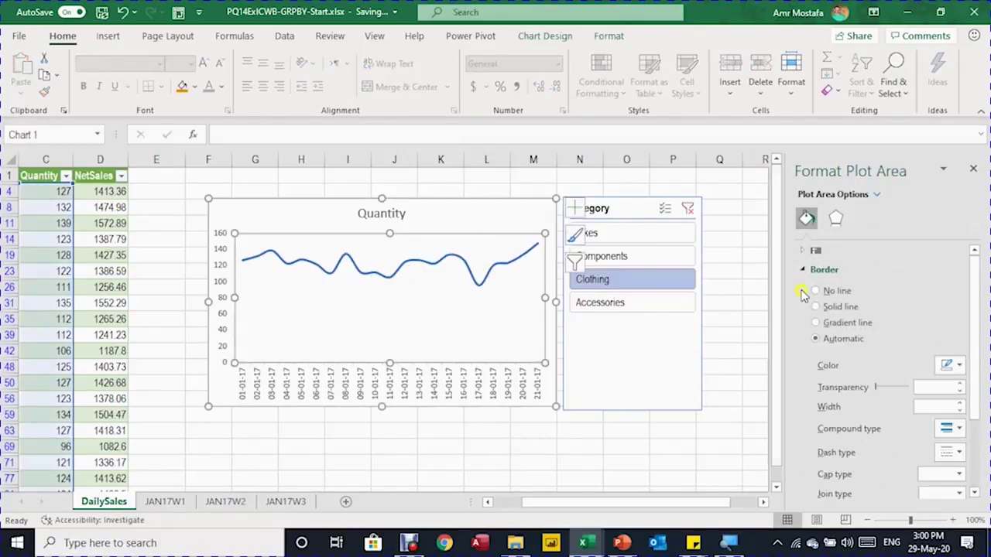
{"action": "left_click", "coordinate": [493, 266]}
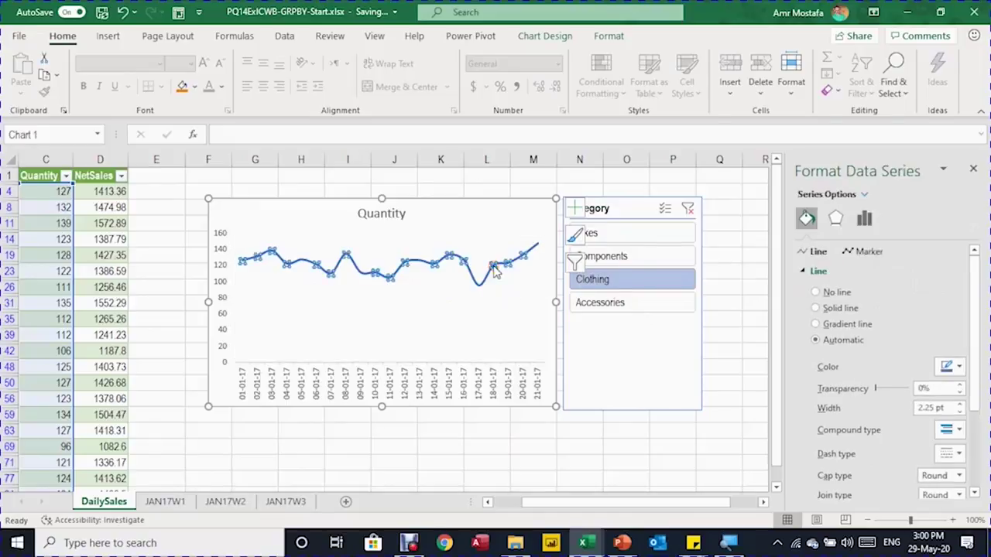
{"action": "left_click", "coordinate": [961, 367]}
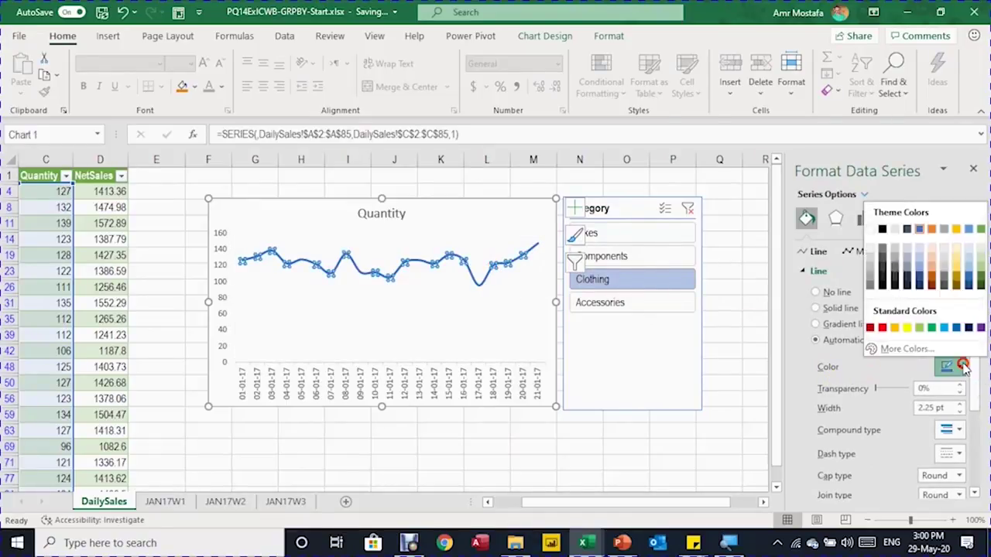
{"action": "left_click", "coordinate": [904, 265]}
{"action": "left_click", "coordinate": [609, 460]}
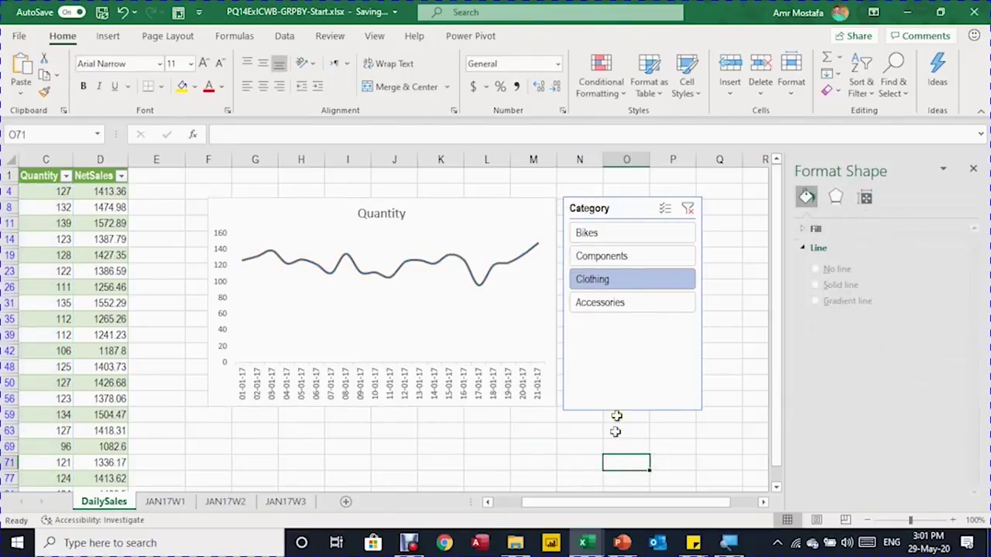
- Apply the light grey slicer style to the Category slicer
{"action": "left_click", "coordinate": [618, 208]}
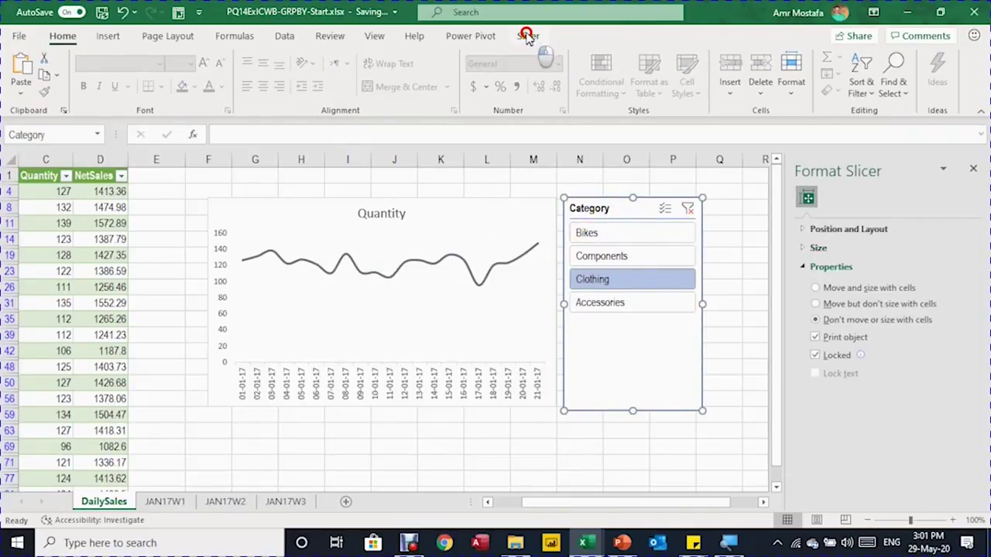
{"action": "left_click", "coordinate": [527, 36]}
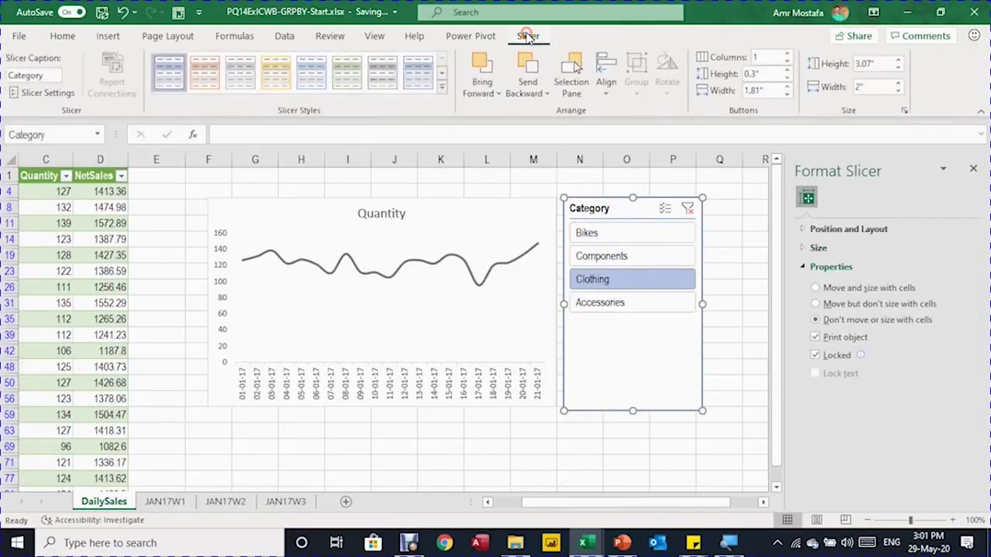
{"action": "left_click", "coordinate": [377, 87]}
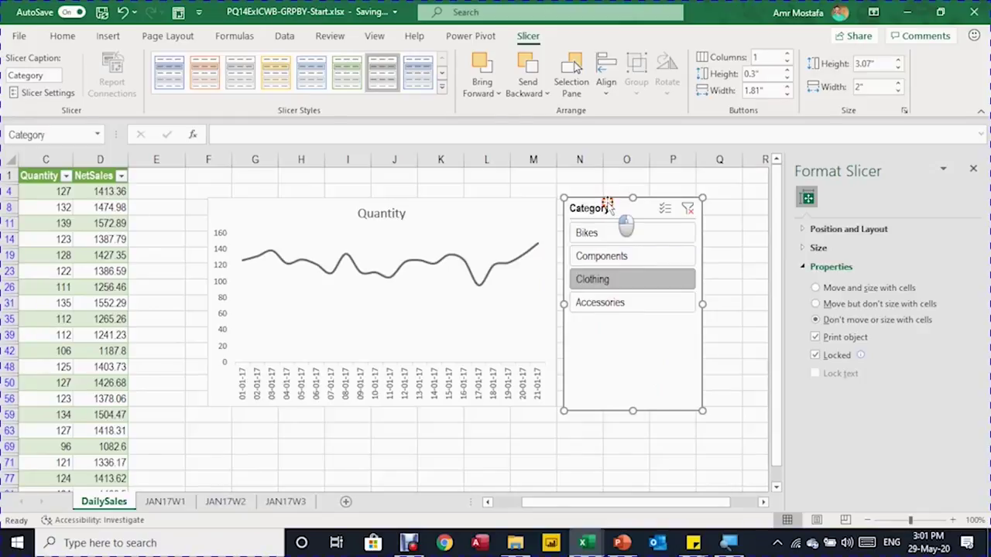
- Move the Category slicer to start at column O and resize it to 1.33" wide by 3.67" high, aligned to the cell grid
{"action": "left_click_drag", "start_coordinate": [608, 205], "coordinate": [641, 206]}
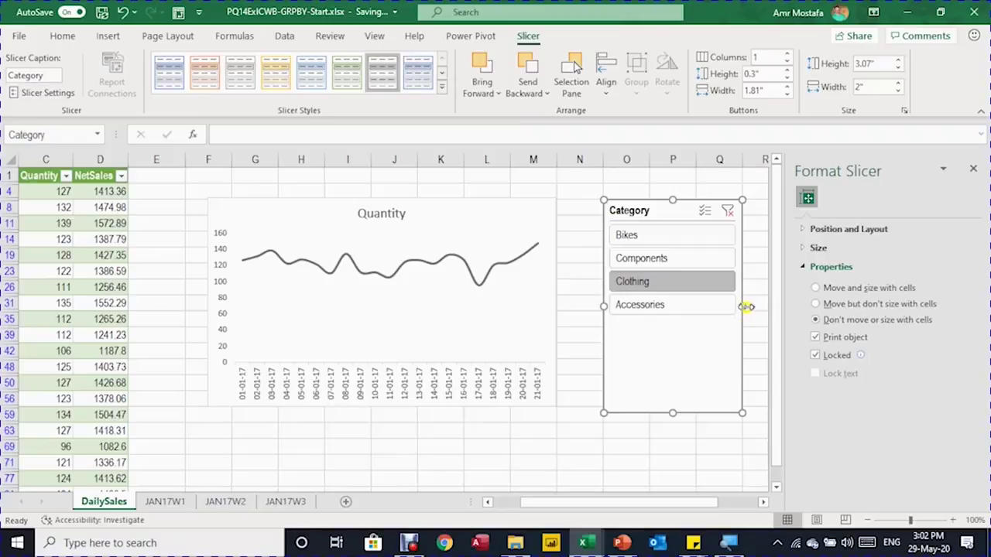
{"action": "left_click_drag", "start_coordinate": [746, 306], "coordinate": [745, 305]}
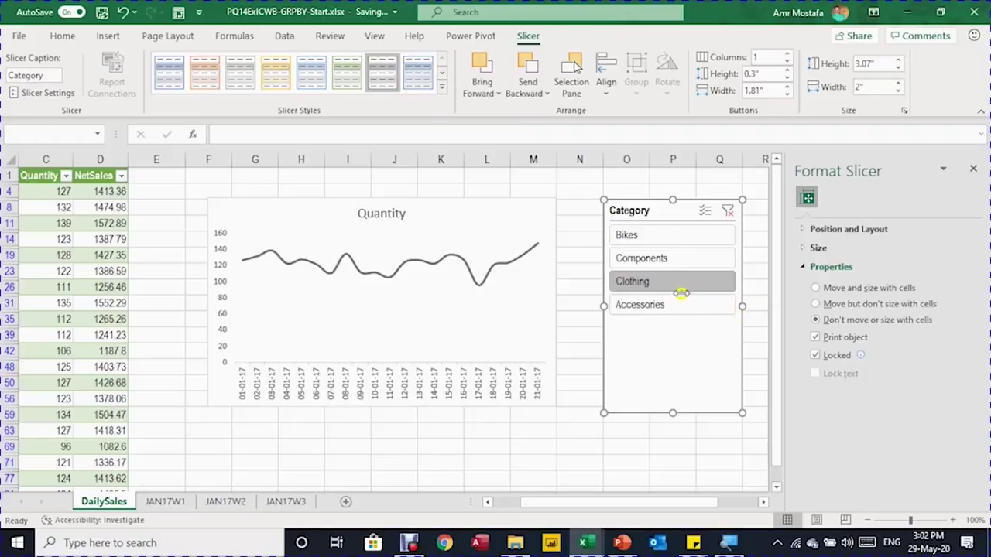
{"action": "left_click_drag", "start_coordinate": [677, 293], "coordinate": [695, 306]}
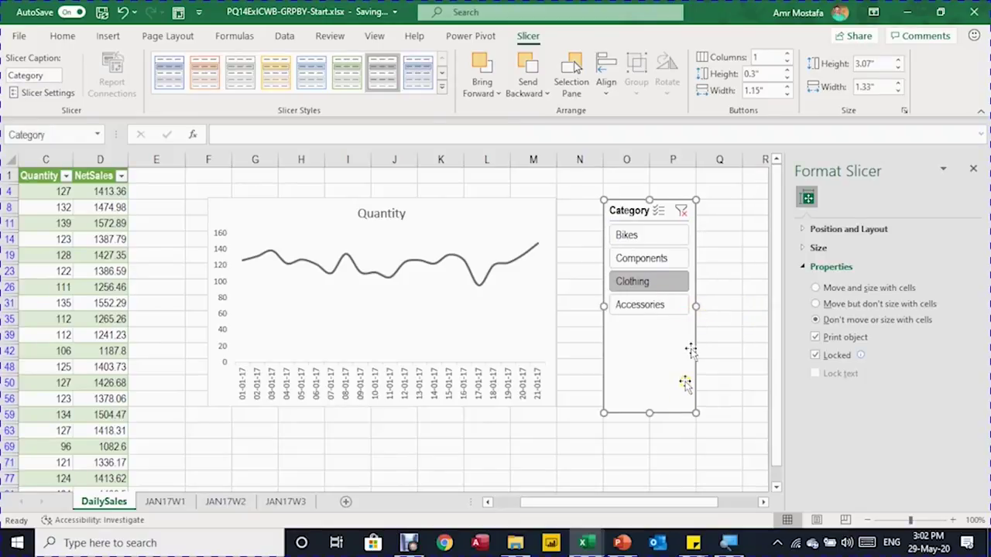
{"action": "key", "text": "alt"}
{"action": "left_click_drag", "start_coordinate": [649, 415], "coordinate": [648, 414]}
{"action": "left_click_drag", "start_coordinate": [650, 449], "coordinate": [650, 454]}
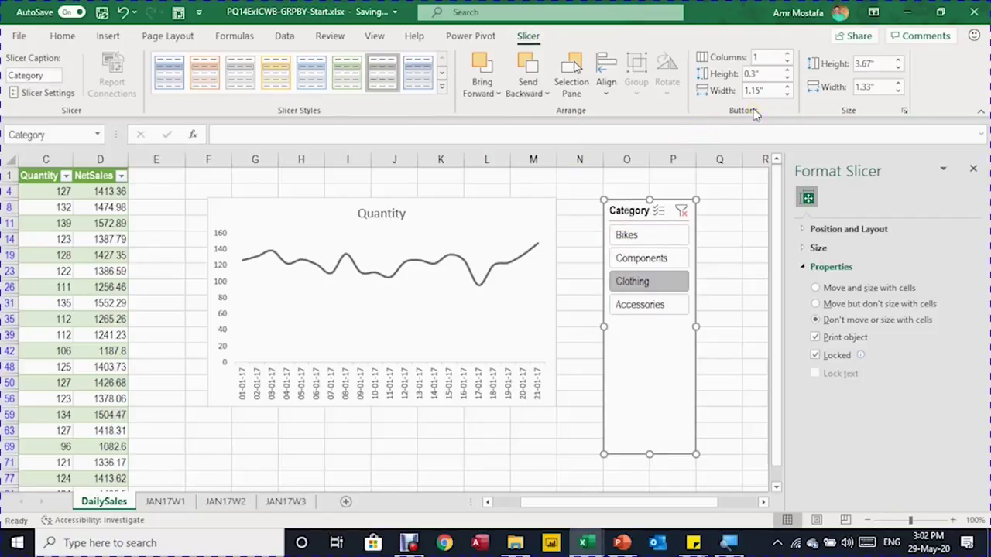
- Set the height of the Category slicer's buttons to 0.8"
{"action": "left_click", "coordinate": [788, 69]}
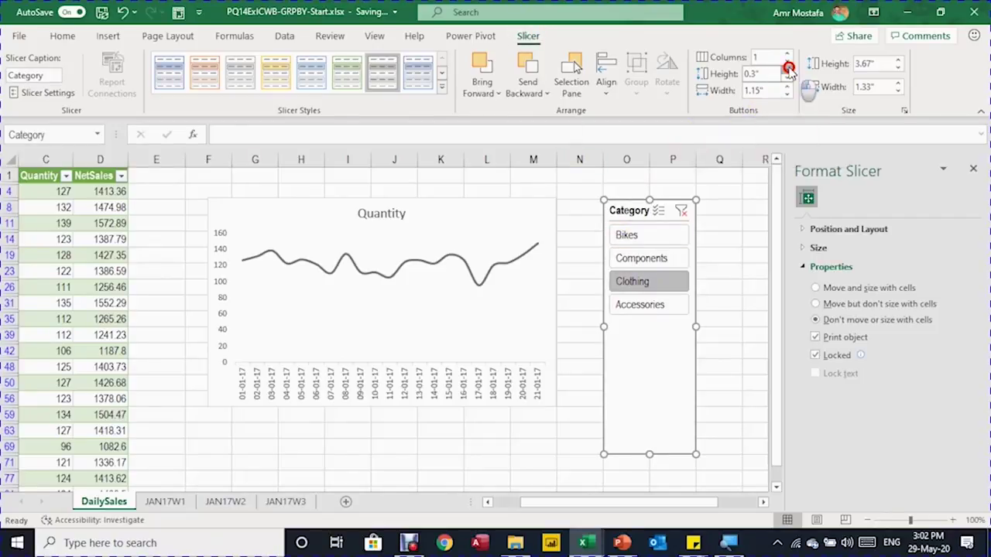
{"action": "left_click", "coordinate": [788, 69]}
{"action": "left_click", "coordinate": [788, 69]}
{"action": "left_click", "coordinate": [787, 69]}
{"action": "left_click", "coordinate": [788, 69]}
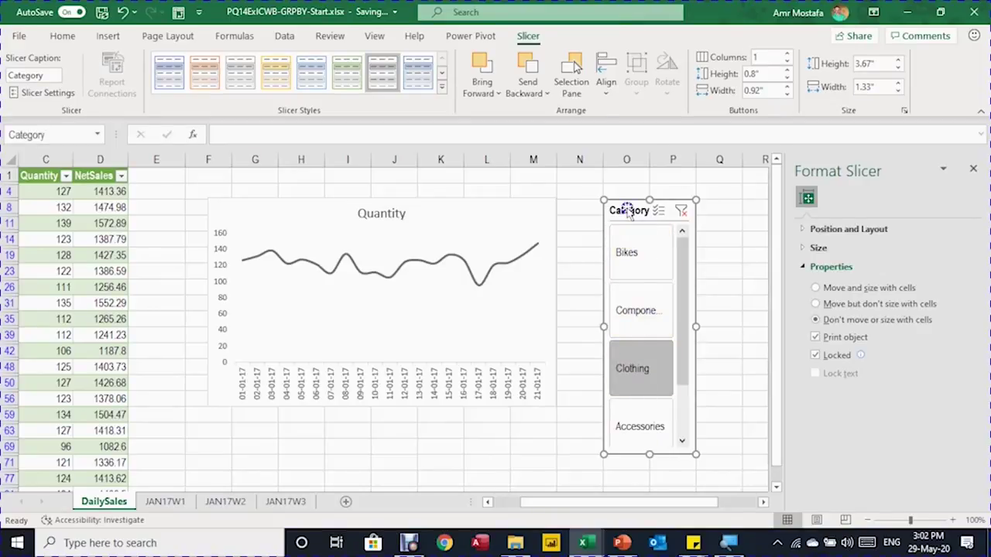
- Turn off the Category slicer's header in its slicer settings
{"action": "right_click", "coordinate": [629, 212]}
{"action": "left_click", "coordinate": [684, 514]}
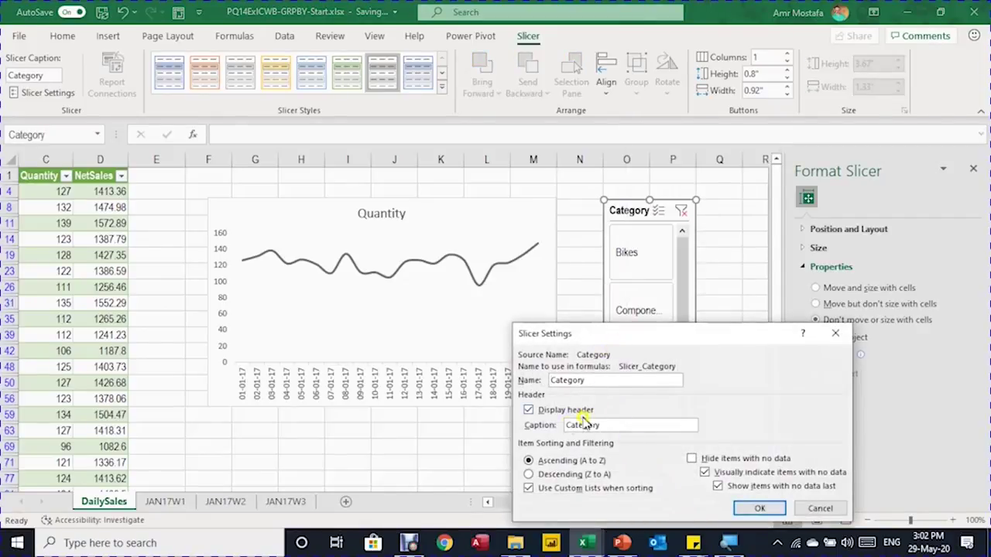
{"action": "left_click", "coordinate": [528, 409]}
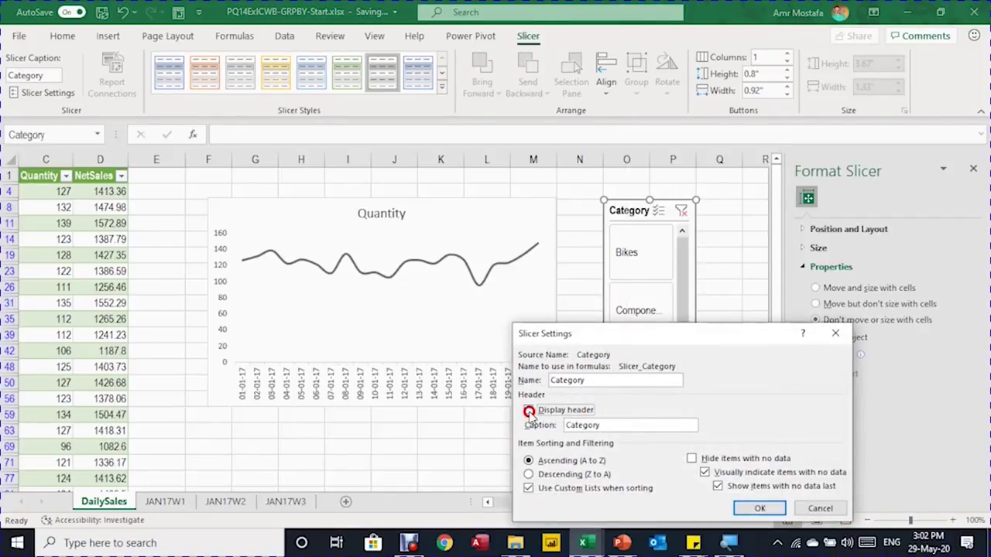
{"action": "left_click", "coordinate": [757, 508]}
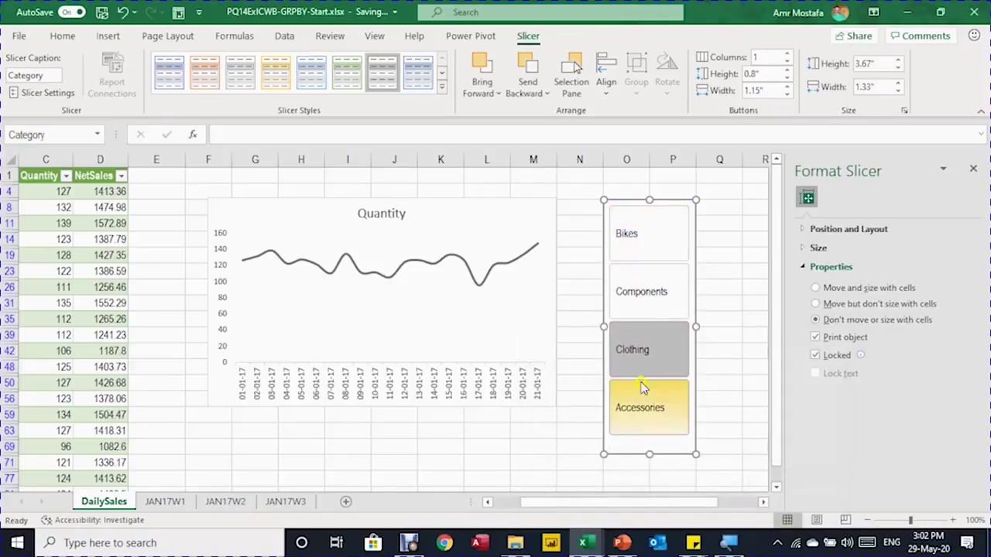
- Resize the Quantity chart to span columns F to N, meeting the slicer, and shorten it to end at row 35
{"action": "left_click", "coordinate": [473, 209]}
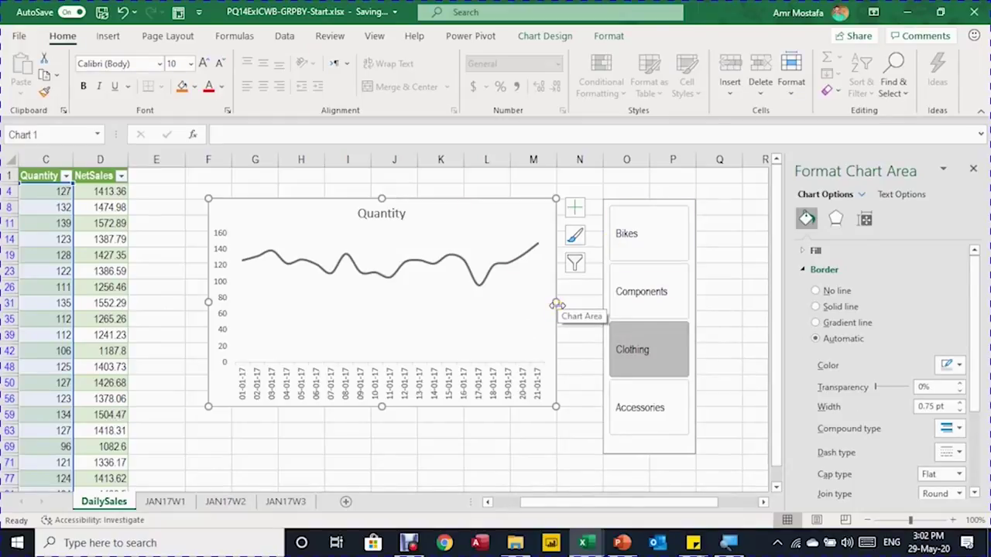
{"action": "left_click_drag", "start_coordinate": [555, 304], "coordinate": [590, 307]}
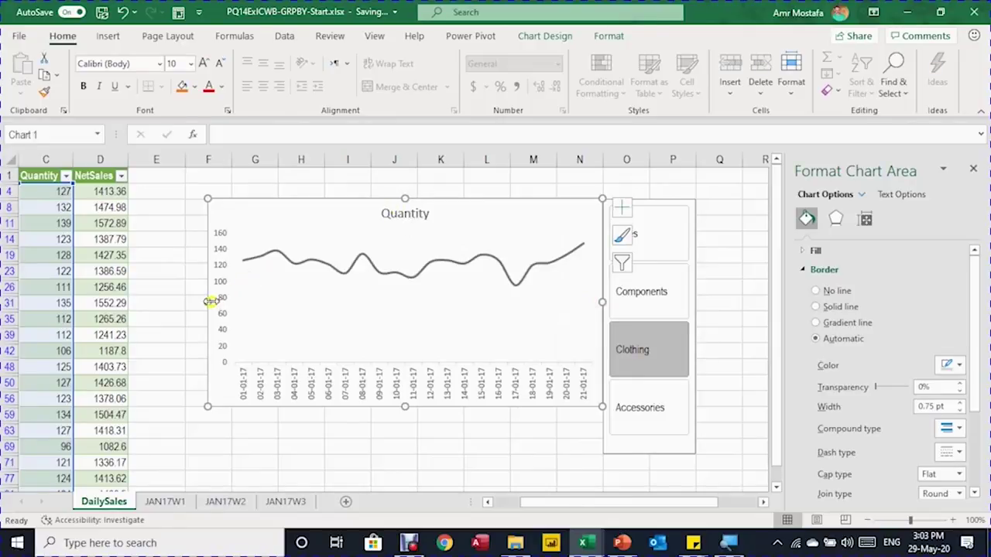
{"action": "left_click_drag", "start_coordinate": [208, 302], "coordinate": [186, 303]}
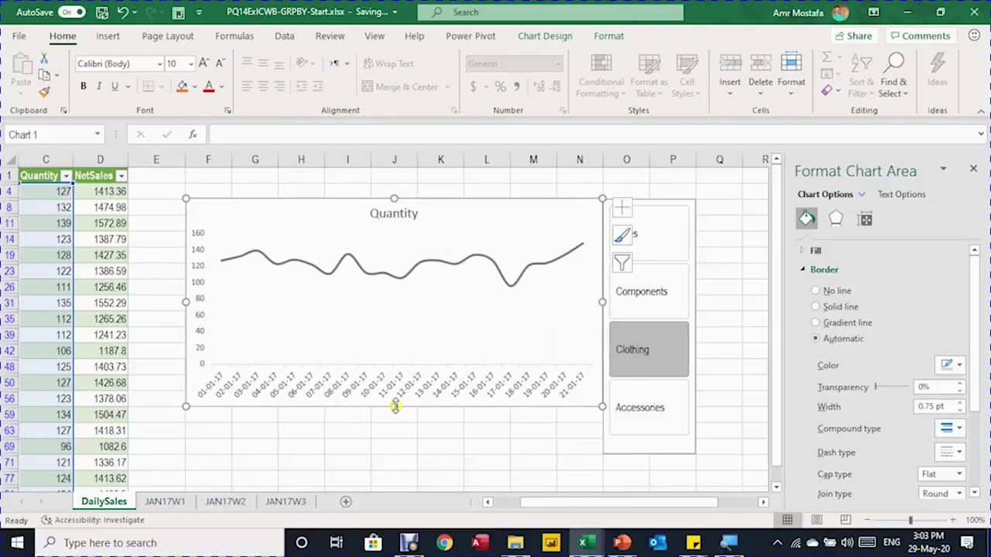
{"action": "left_click_drag", "start_coordinate": [394, 406], "coordinate": [405, 326]}
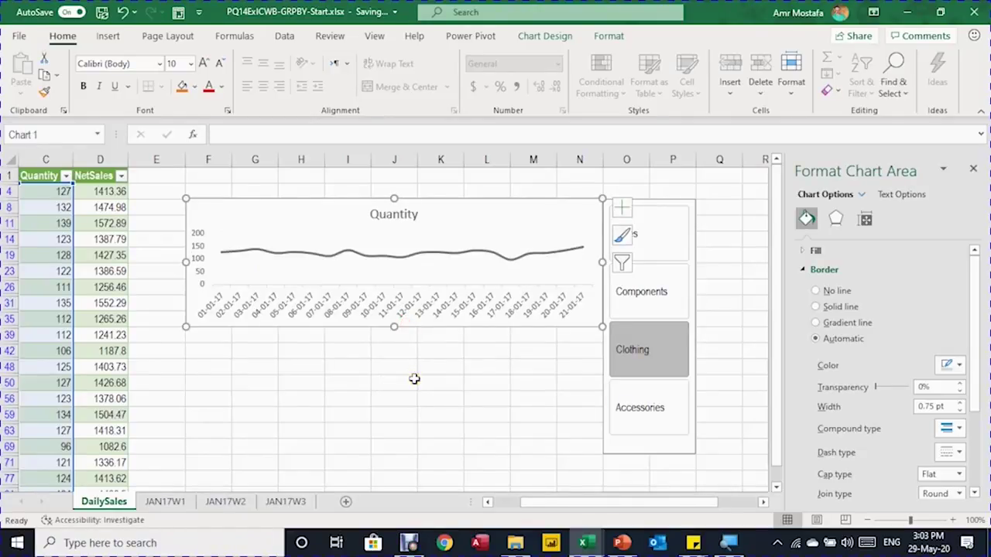
{"action": "left_click", "coordinate": [434, 403]}
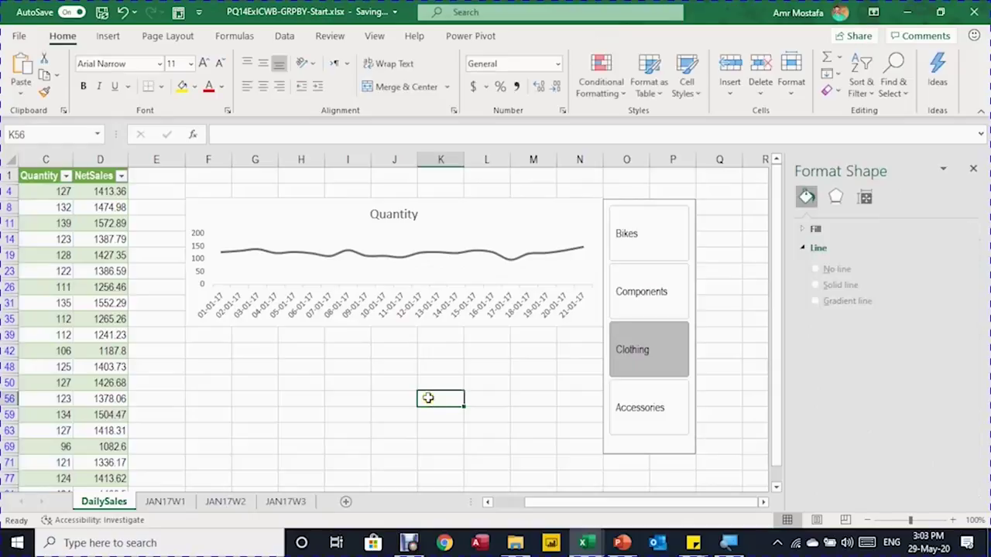
- Copy the Quantity chart and paste the duplicate directly below it, starting at cell F39
{"action": "left_click", "coordinate": [322, 201]}
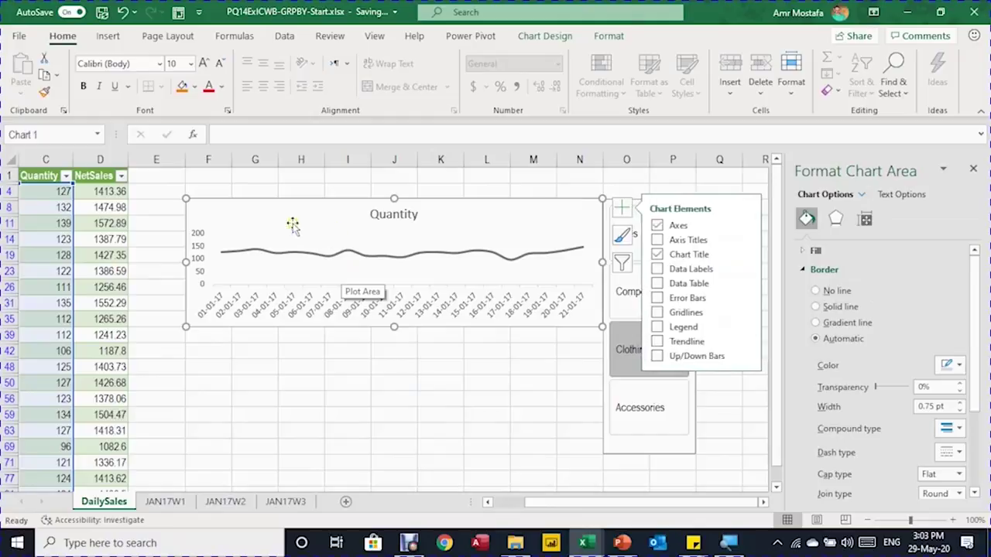
{"action": "left_click", "coordinate": [214, 335]}
{"action": "key", "text": "ctrl+v"}
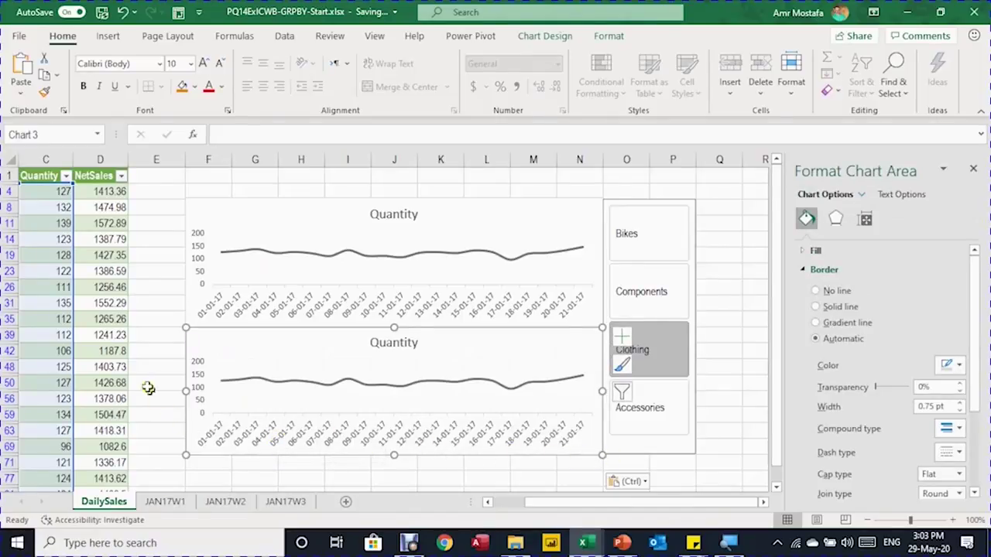
- Shift the lower chart's data range to the NetSales column and retitle the chart "Net Sales Value"
{"action": "left_click_drag", "start_coordinate": [611, 502], "coordinate": [581, 500]}
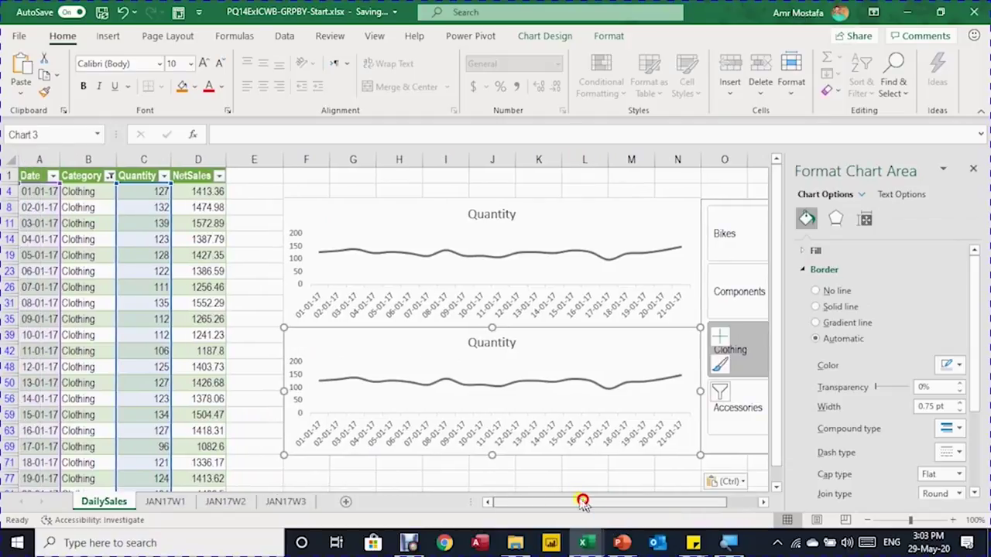
{"action": "left_click_drag", "start_coordinate": [168, 324], "coordinate": [182, 326]}
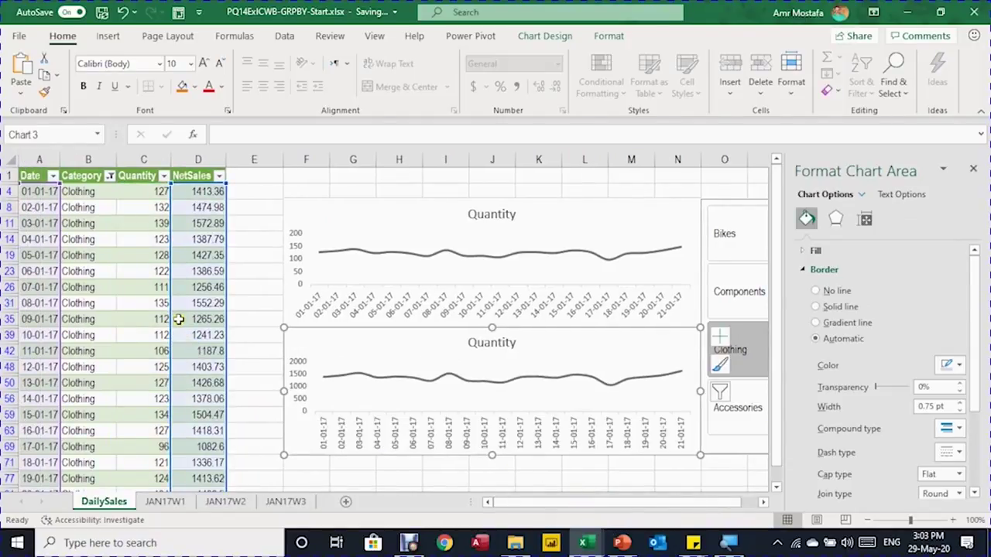
{"action": "left_click", "coordinate": [472, 343]}
{"action": "double_click", "coordinate": [500, 343]}
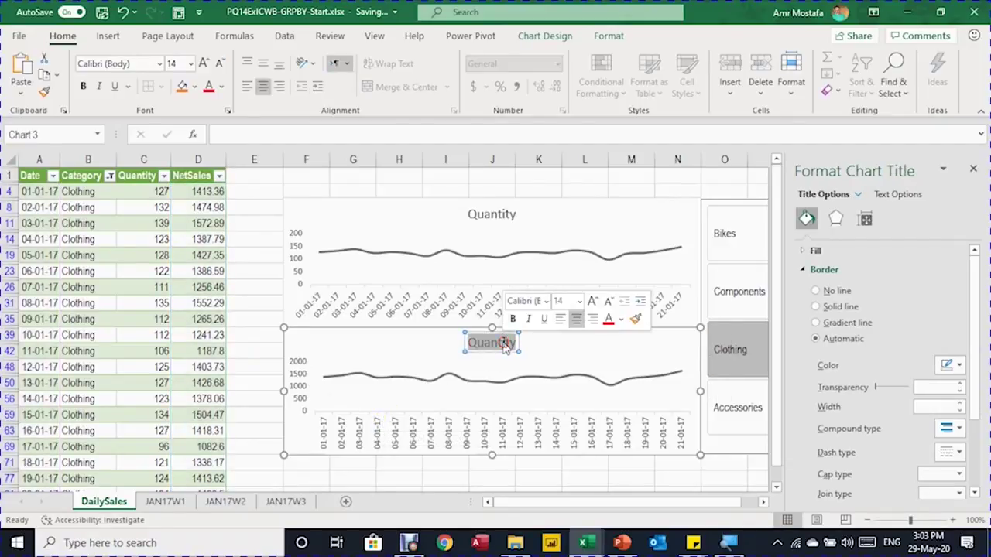
{"action": "type", "text": "Net Sa"}
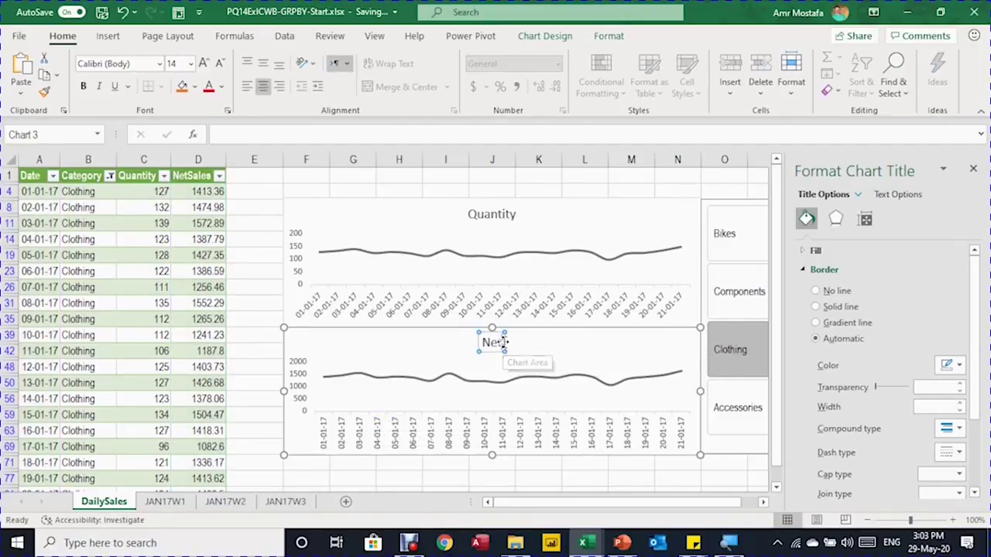
{"action": "type", "text": "les Value"}
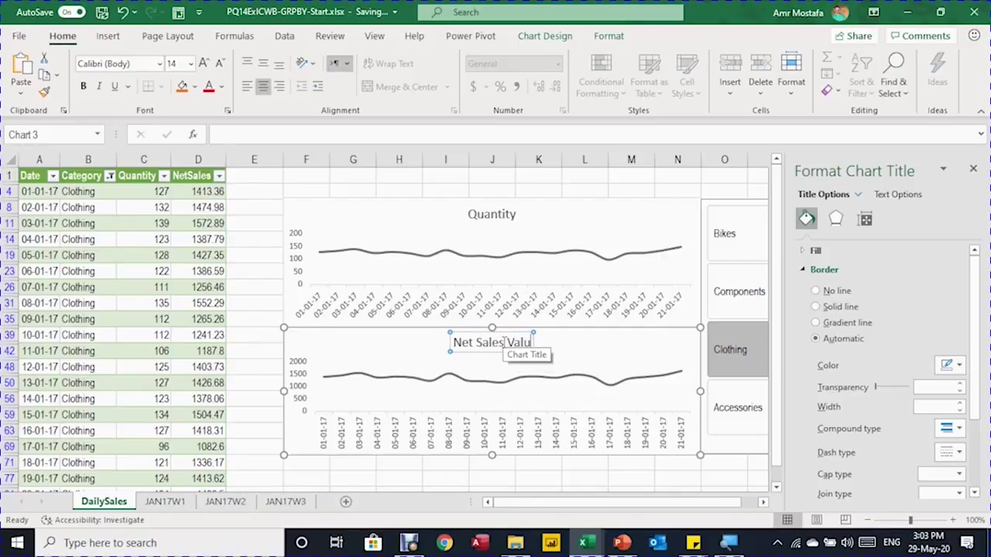
- Recolour the Net Sales Value chart's line to standard dark red and deselect the chart
{"action": "left_click", "coordinate": [468, 380]}
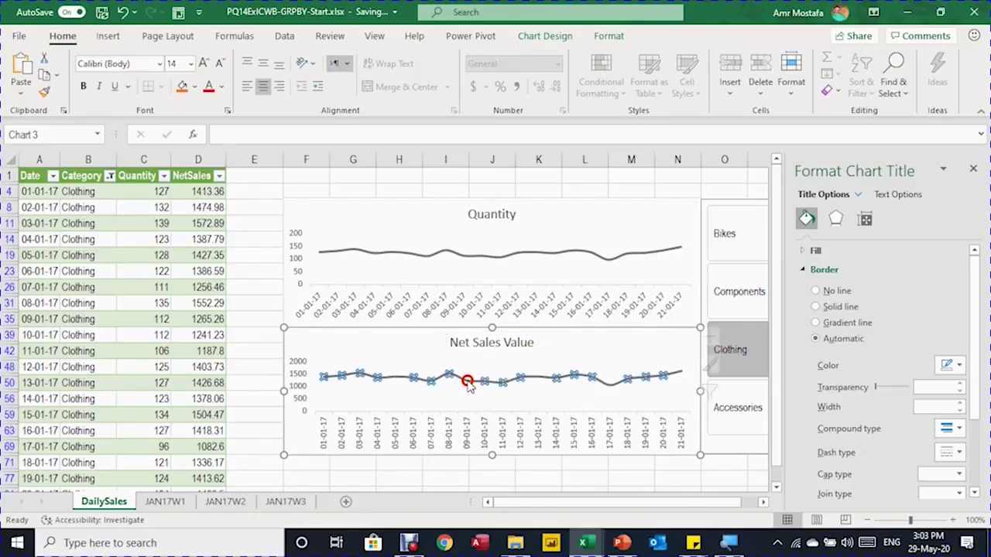
{"action": "left_click", "coordinate": [956, 368]}
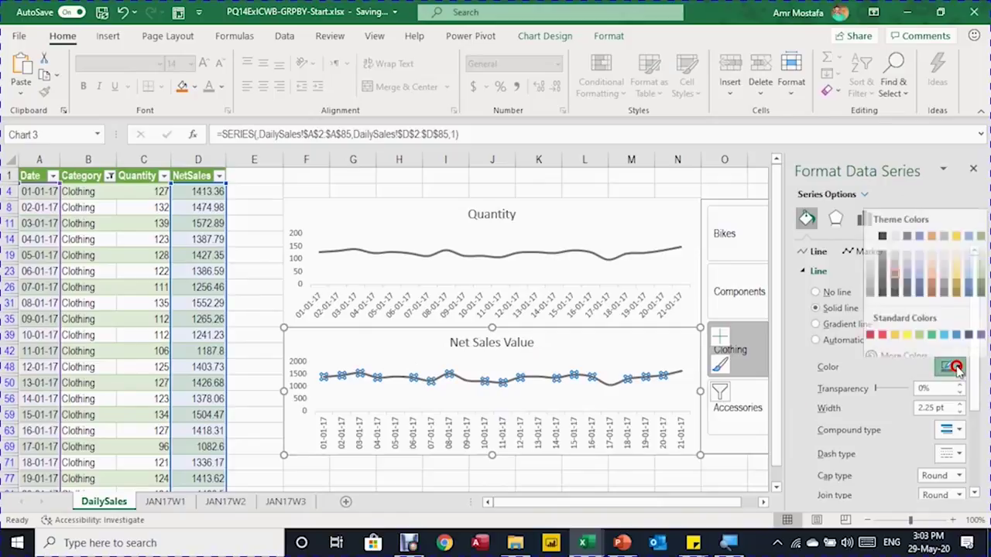
{"action": "left_click", "coordinate": [872, 329]}
{"action": "left_click", "coordinate": [650, 475]}
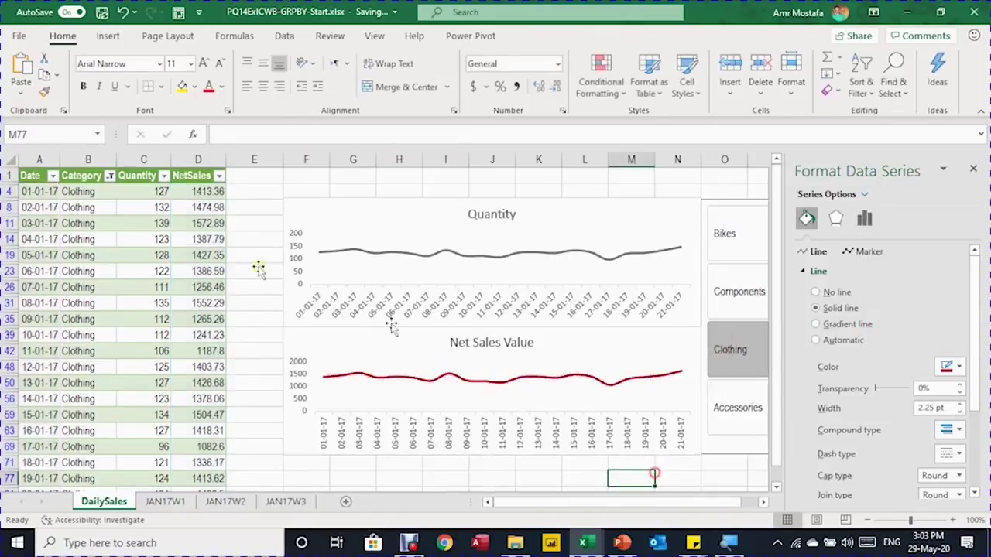
- Hide the cell gridlines on the DailySales sheet and bring both charts and the slicer into view
{"action": "left_click", "coordinate": [4, 159]}
{"action": "left_click", "coordinate": [374, 36]}
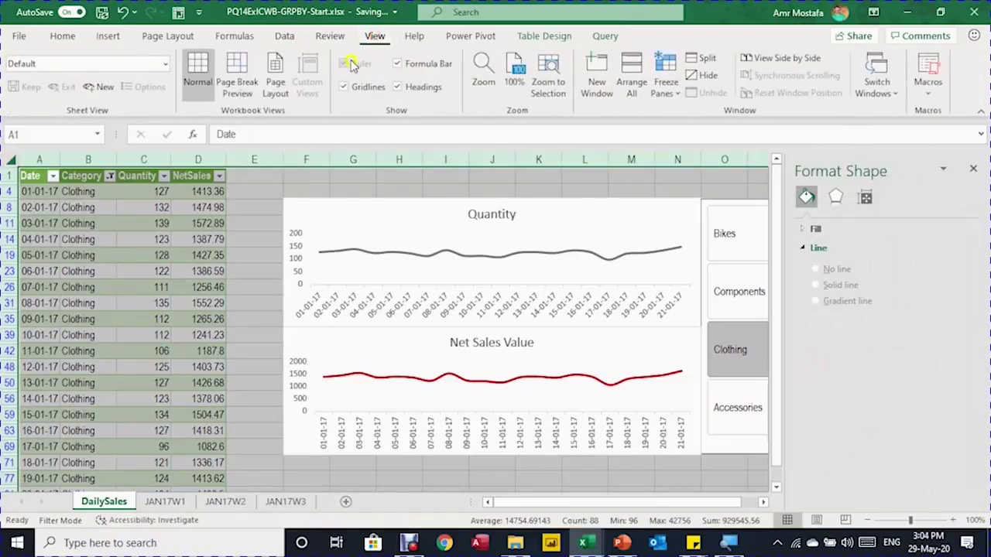
{"action": "left_click", "coordinate": [347, 86]}
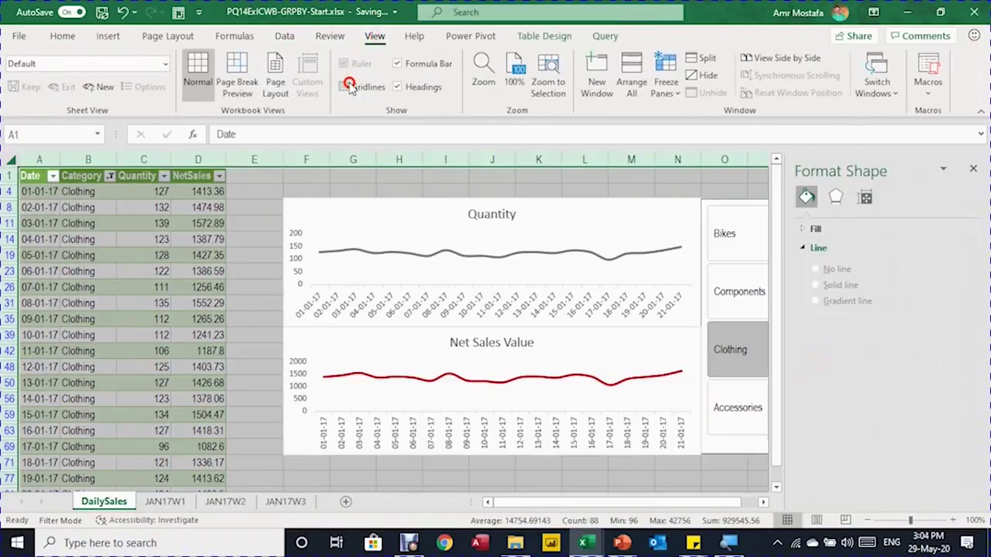
{"action": "left_click", "coordinate": [441, 190]}
{"action": "left_click", "coordinate": [763, 501]}
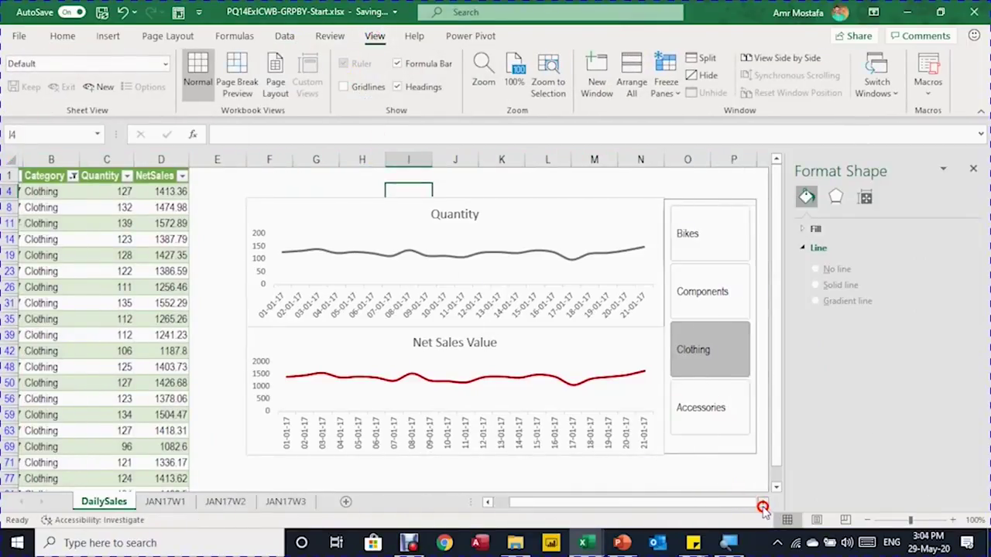
{"action": "left_click", "coordinate": [763, 501]}
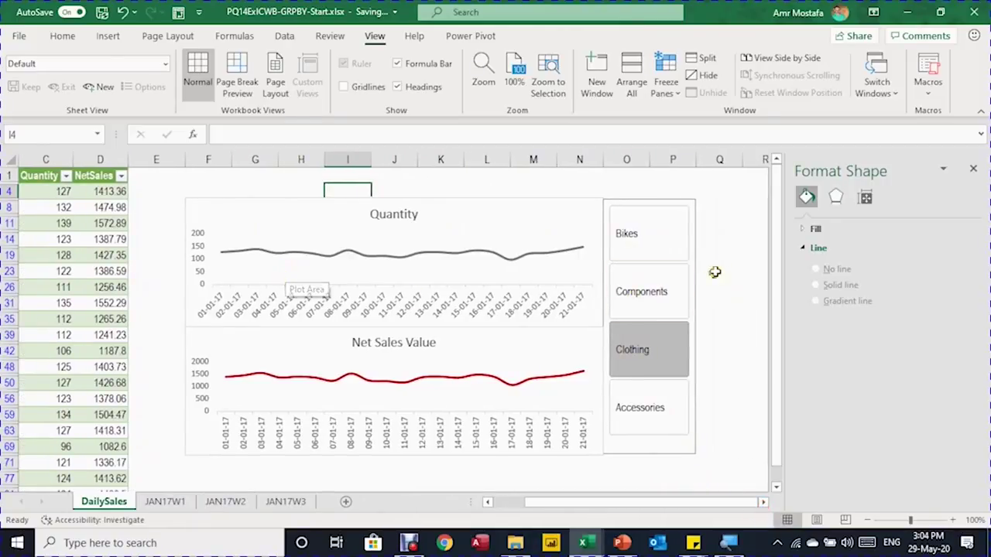
- Filter the DailySales table and both charts to Bikes using the Category slicer
{"action": "left_click", "coordinate": [671, 241]}
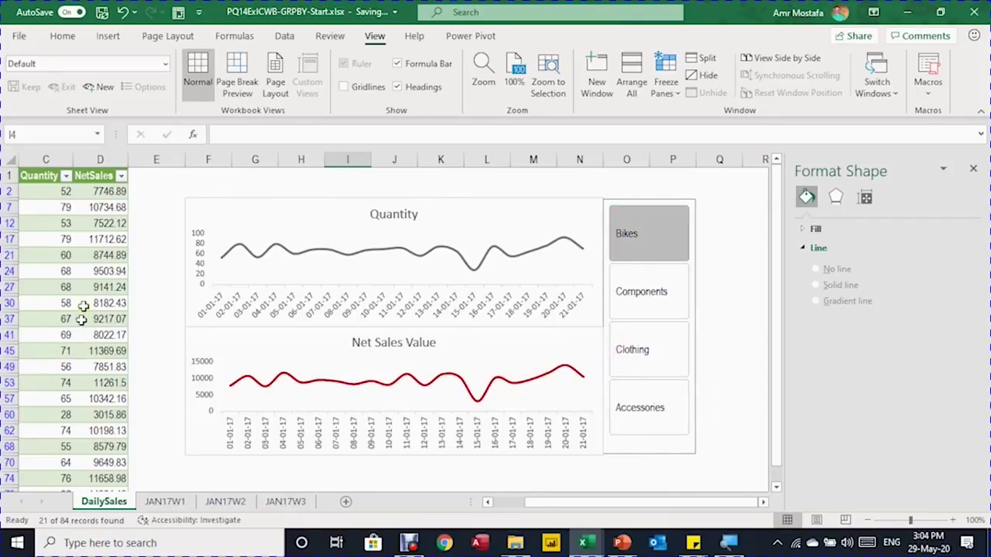
{"action": "mouse_move", "coordinate": [429, 387]}
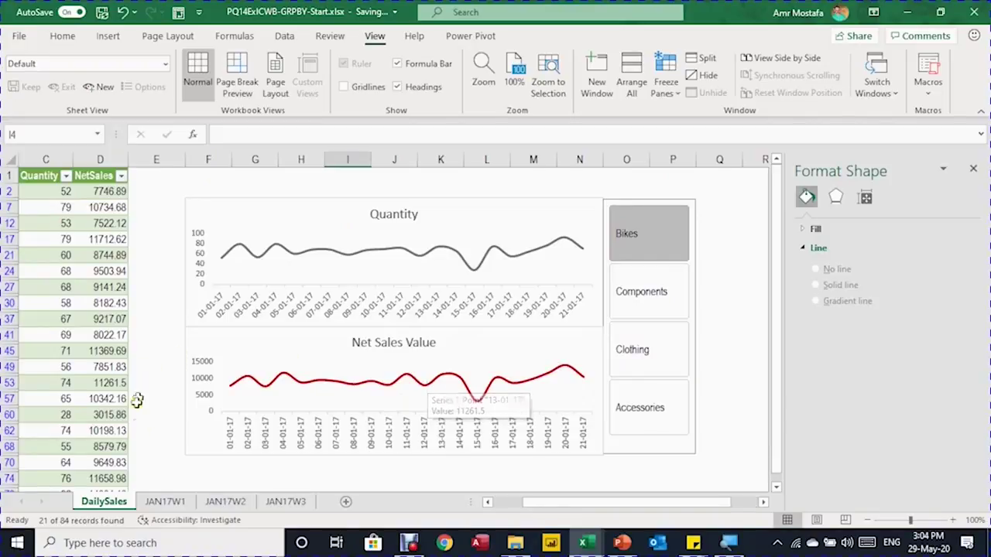
- Copy the JAN17W4 sheet from the Weekly Sales Data.xlsx workbook to the end of PQ14ExICWB-GRPBY-Start.xlsx, keeping the original
{"action": "left_click", "coordinate": [585, 546]}
{"action": "mouse_move", "coordinate": [584, 547]}
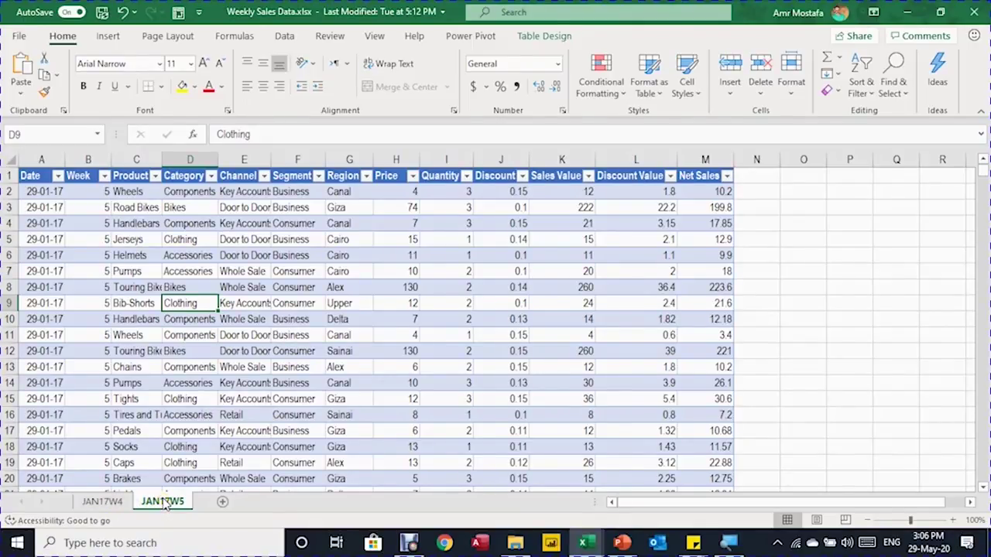
{"action": "left_click", "coordinate": [102, 501]}
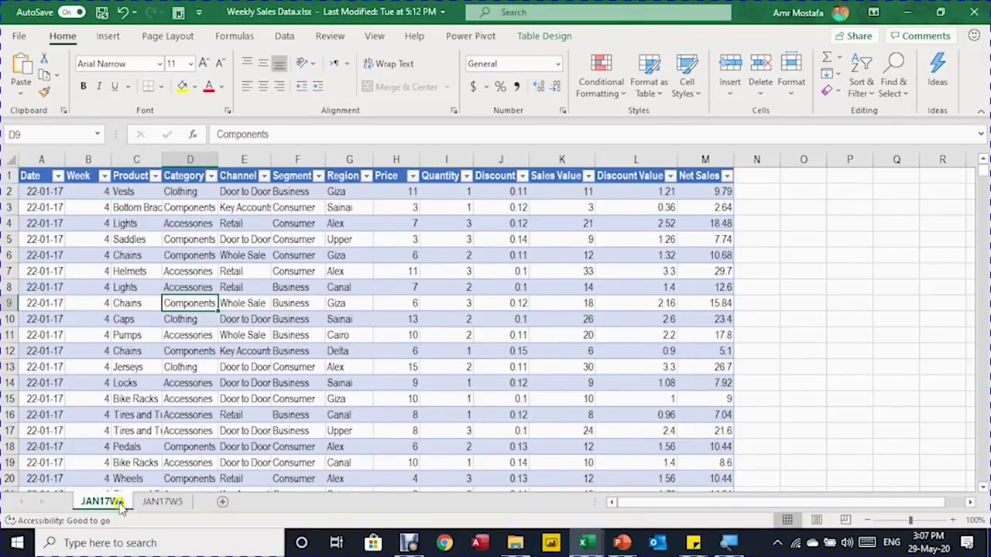
{"action": "right_click", "coordinate": [116, 503]}
{"action": "left_click", "coordinate": [159, 367]}
{"action": "left_click", "coordinate": [77, 422]}
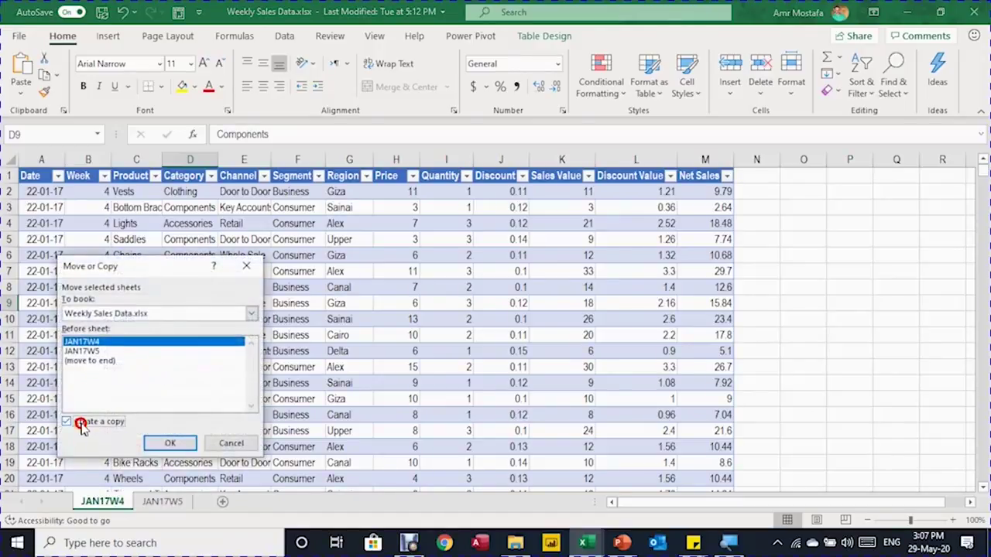
{"action": "left_click", "coordinate": [108, 310]}
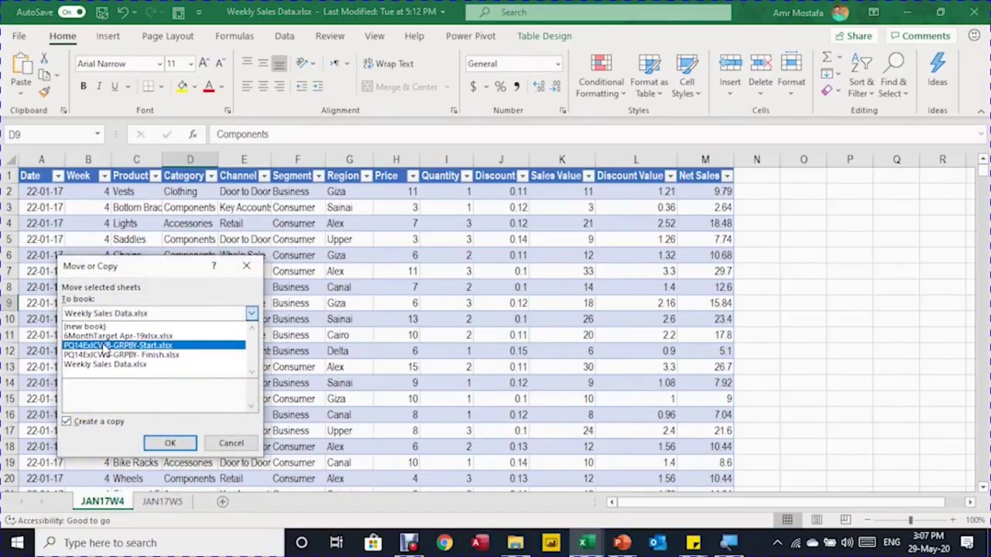
{"action": "left_click", "coordinate": [104, 346]}
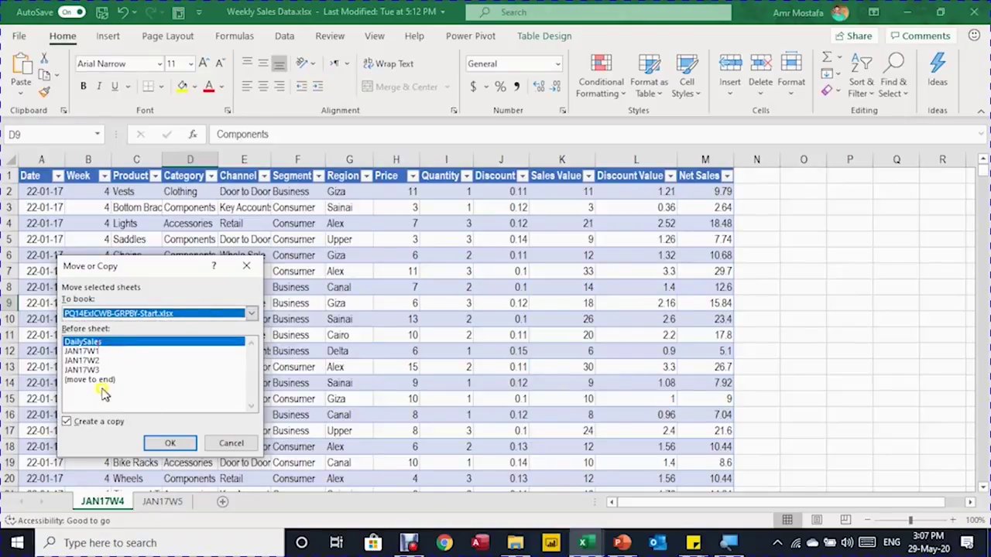
{"action": "left_click", "coordinate": [97, 380]}
{"action": "left_click", "coordinate": [170, 442]}
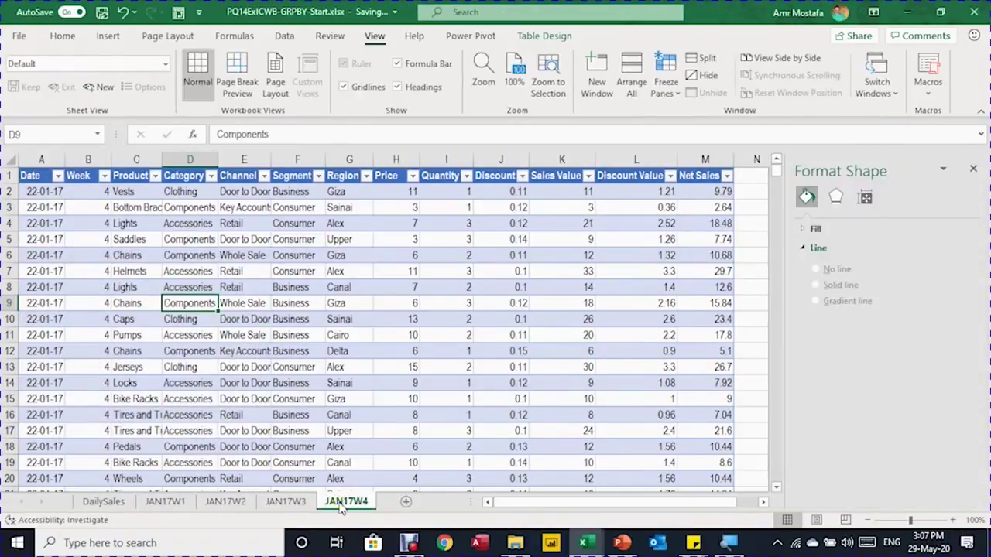
- Copy the JAN17W5 sheet from Weekly Sales Data.xlsx to the end of PQ14ExICWB-GRPBY-Start.xlsx
{"action": "key", "text": "alt+Tab"}
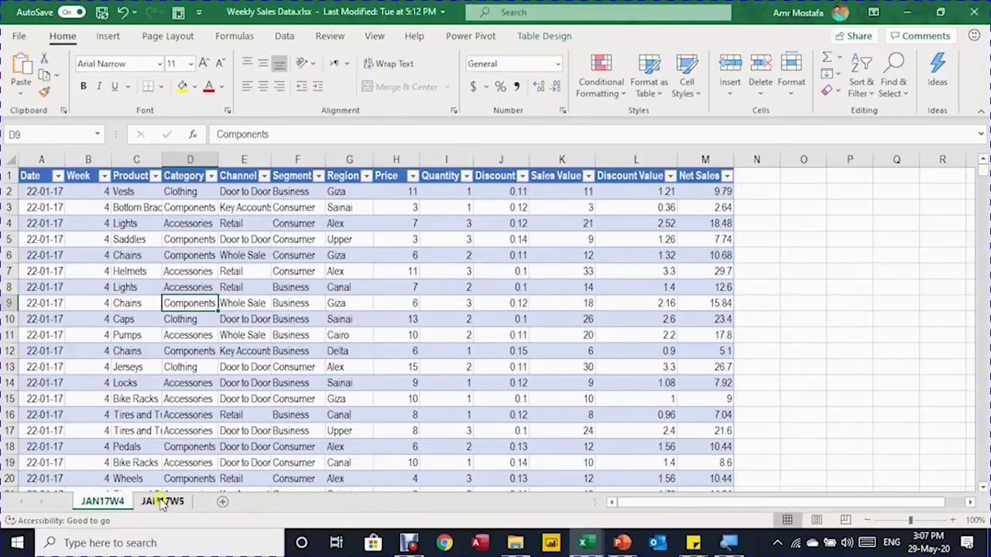
{"action": "left_click", "coordinate": [164, 502]}
{"action": "right_click", "coordinate": [164, 502]}
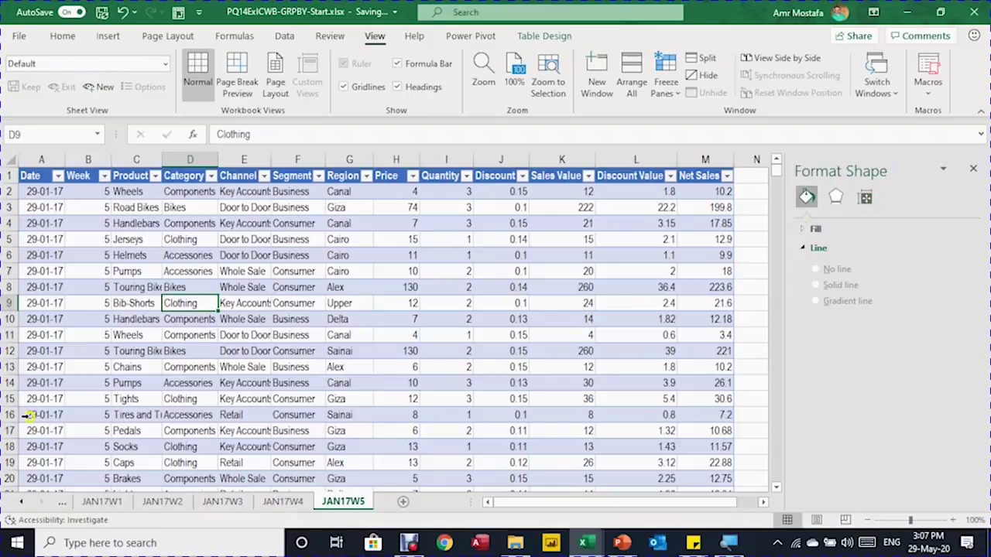
- Refresh the query table on the DailySales sheet to include the two added weekly sheets
{"action": "left_click", "coordinate": [23, 499]}
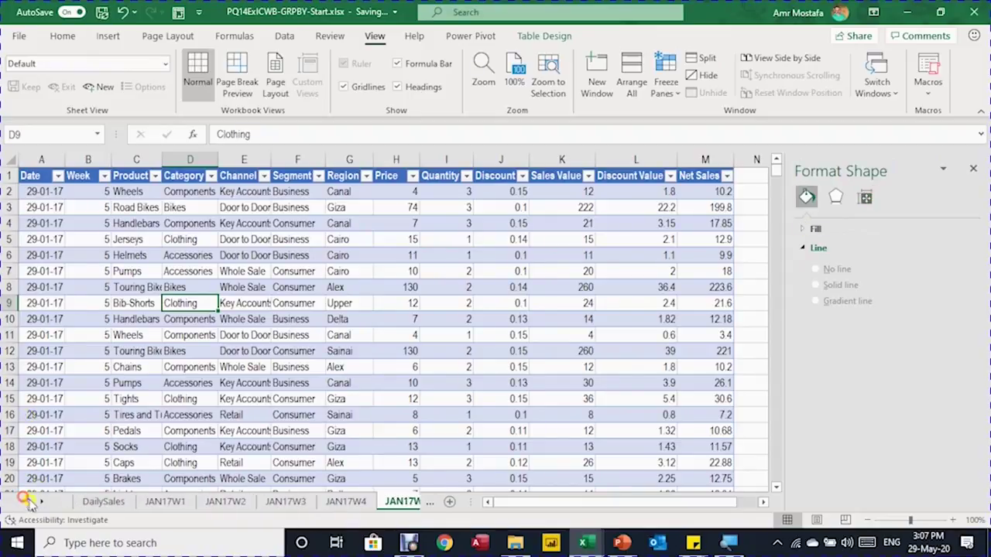
{"action": "left_click", "coordinate": [92, 502]}
{"action": "left_click", "coordinate": [92, 301]}
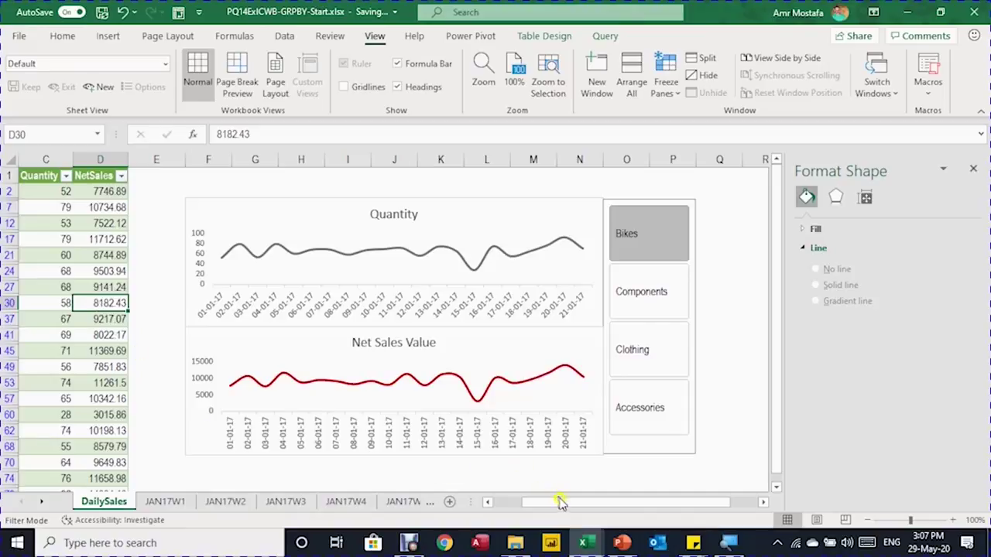
{"action": "left_click_drag", "start_coordinate": [560, 502], "coordinate": [529, 502]}
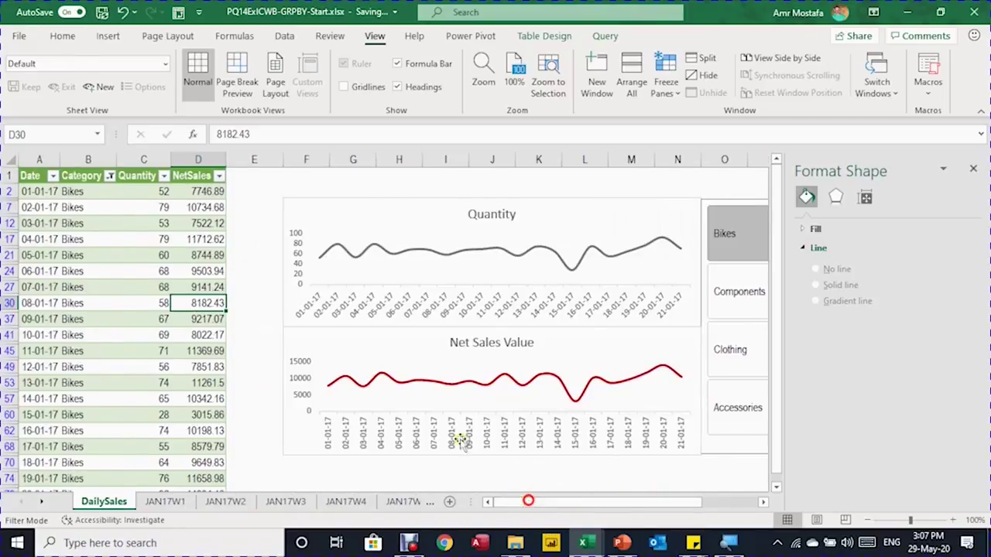
{"action": "left_click", "coordinate": [608, 34]}
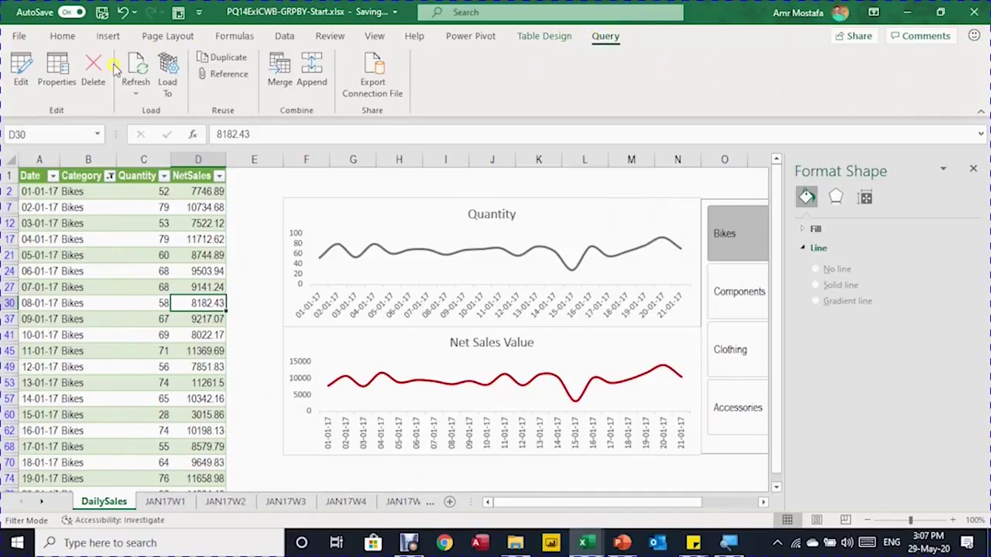
{"action": "right_click", "coordinate": [133, 288]}
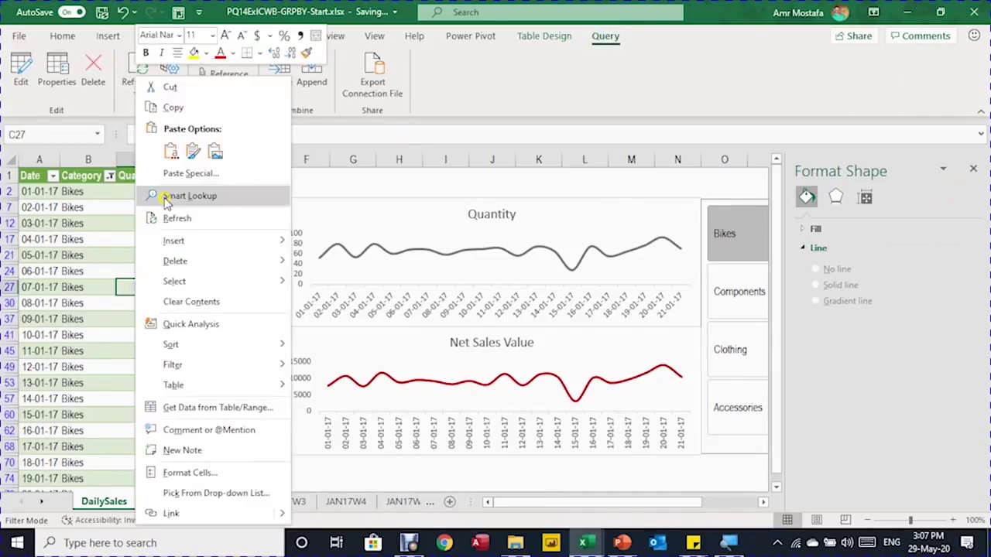
{"action": "left_click", "coordinate": [170, 218]}
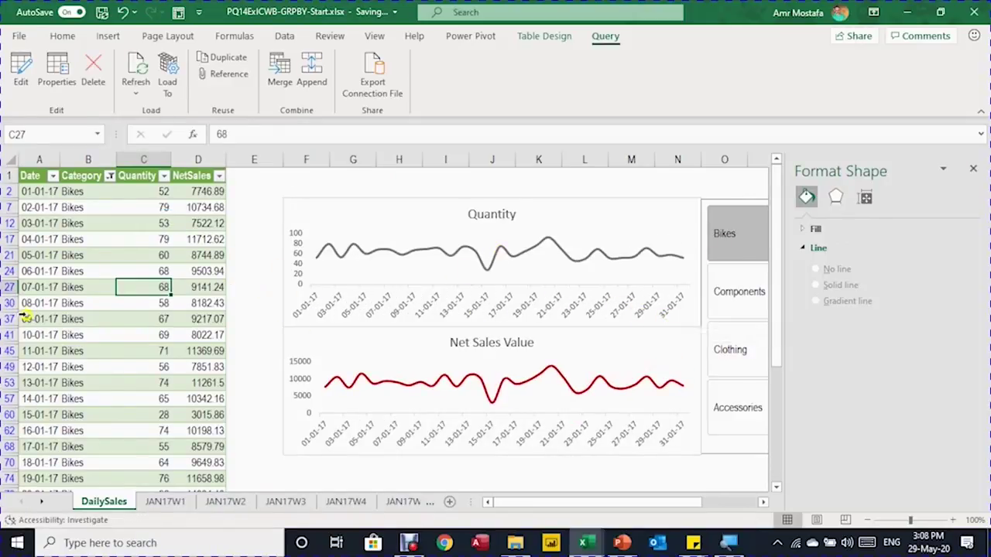
- Check the refreshed DailySales rows down to the last date and close the Format Shape pane
{"action": "scroll", "coordinate": [27, 318], "scroll_direction": "down", "scroll_amount": 5}
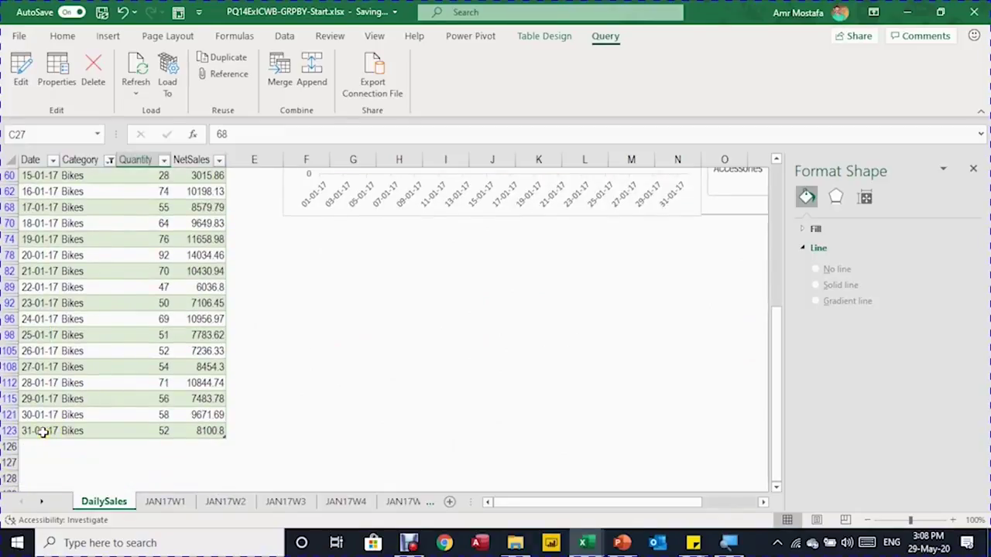
{"action": "scroll", "coordinate": [66, 395], "scroll_direction": "up", "scroll_amount": 5}
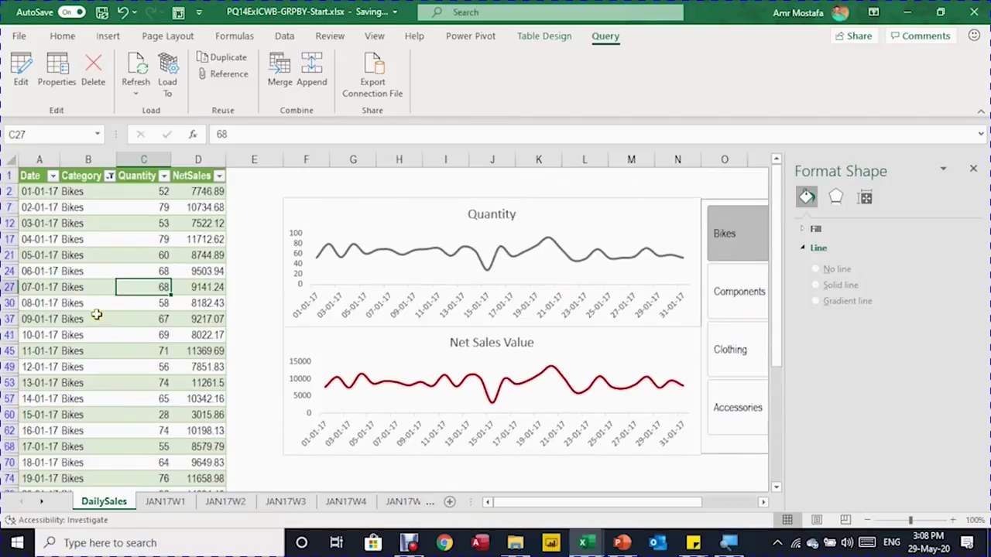
{"action": "left_click", "coordinate": [972, 172]}
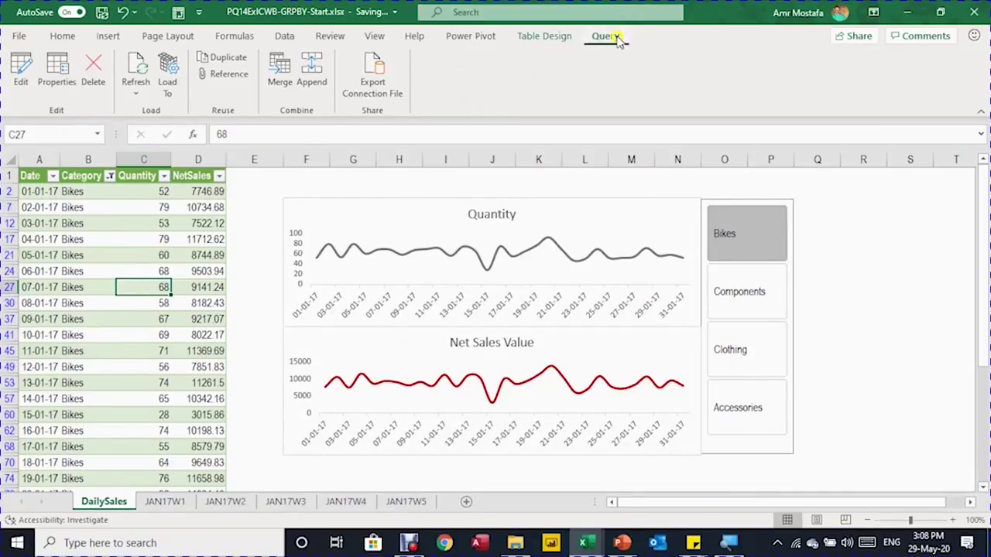
- Examine the Source and Filtered Rows steps of the DailySales query with a refreshed preview, and close the query editor
{"action": "left_click", "coordinate": [22, 72]}
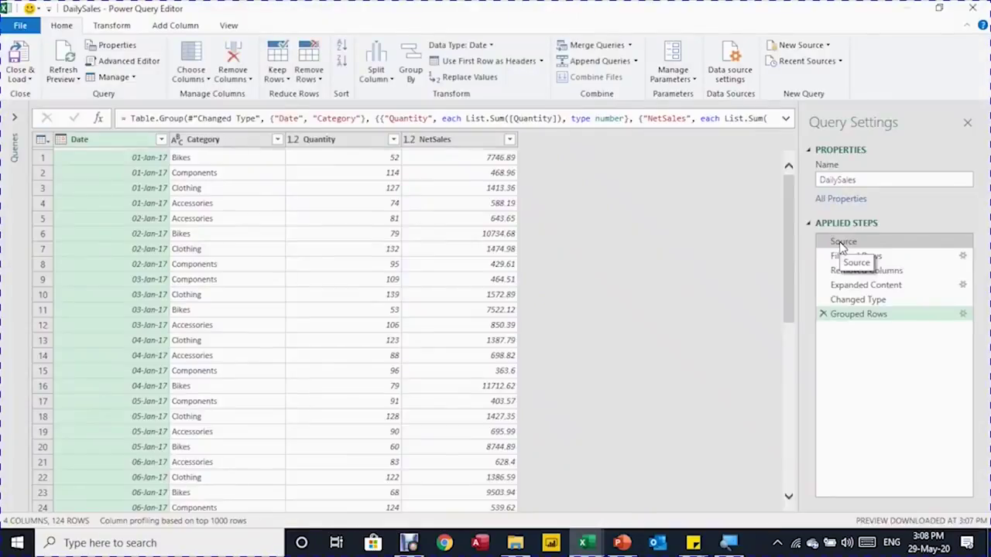
{"action": "left_click", "coordinate": [843, 243]}
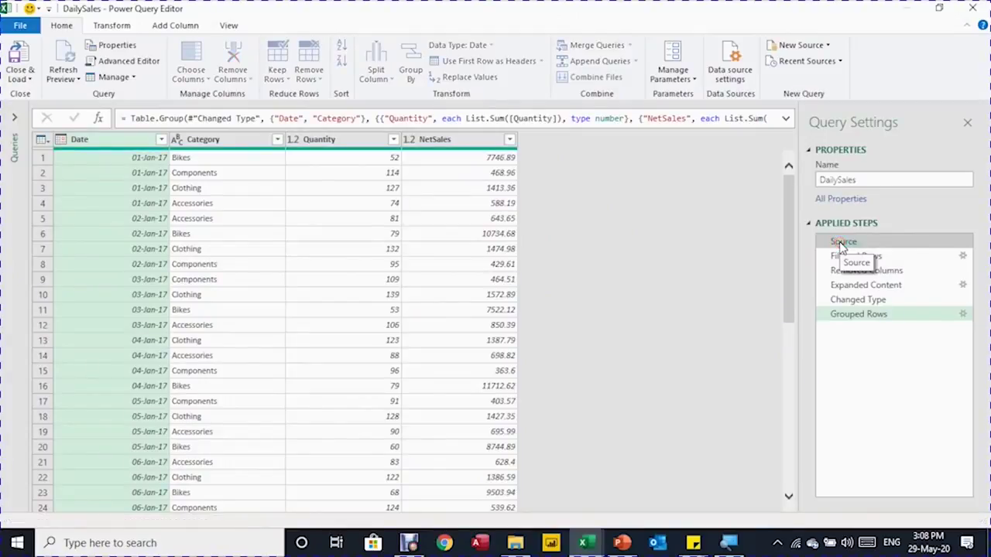
{"action": "left_click", "coordinate": [64, 66]}
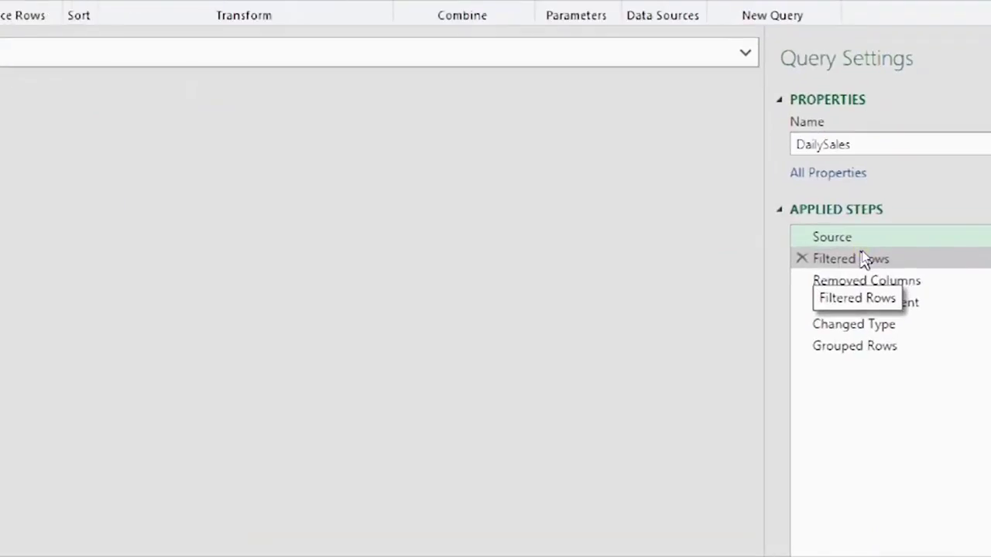
{"action": "left_click", "coordinate": [855, 263]}
{"action": "left_click", "coordinate": [855, 263]}
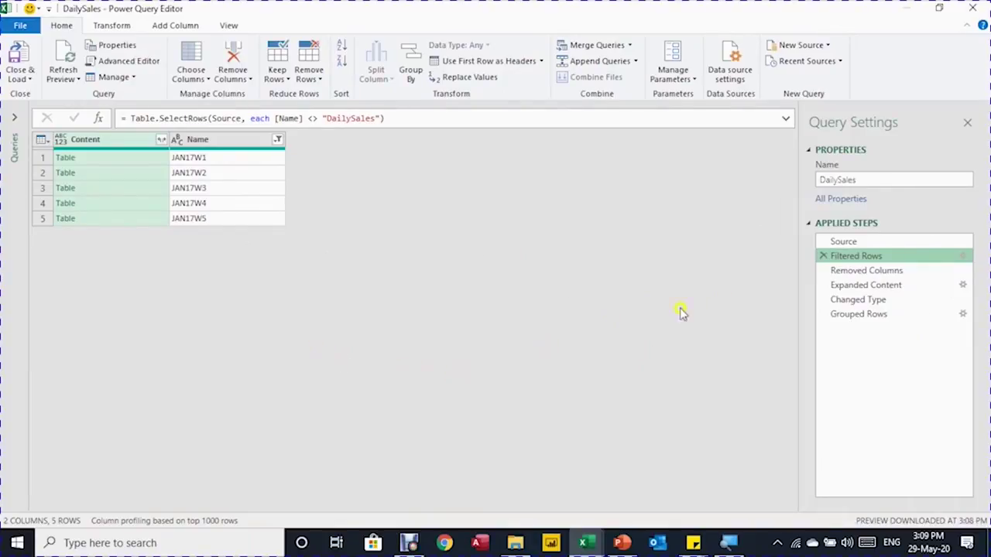
{"action": "left_click", "coordinate": [975, 7]}
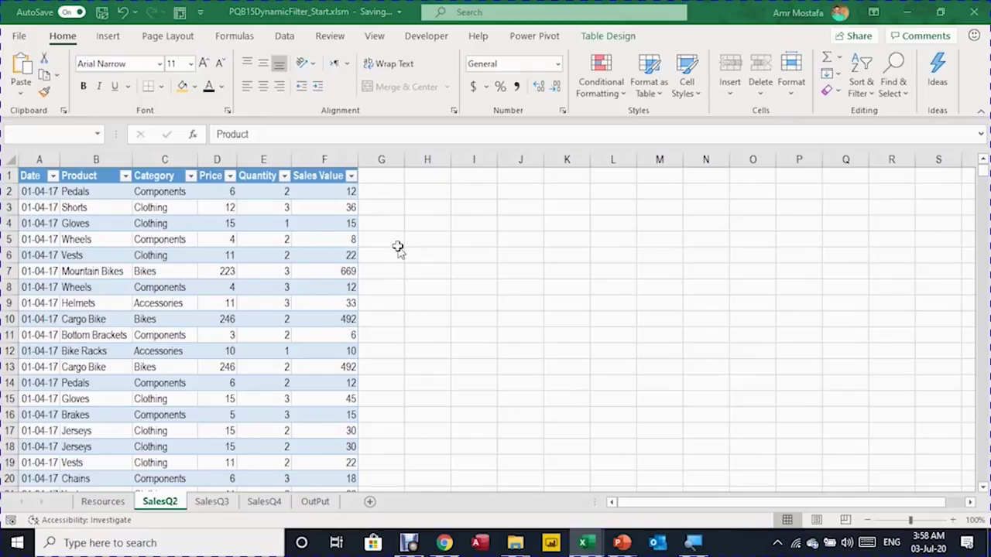
- Look over the sales table on the SalesQ2 sheet of PQB15DynamicFilter_Start.xlsm and bring up the OutPut sheet
{"action": "left_click", "coordinate": [105, 226]}
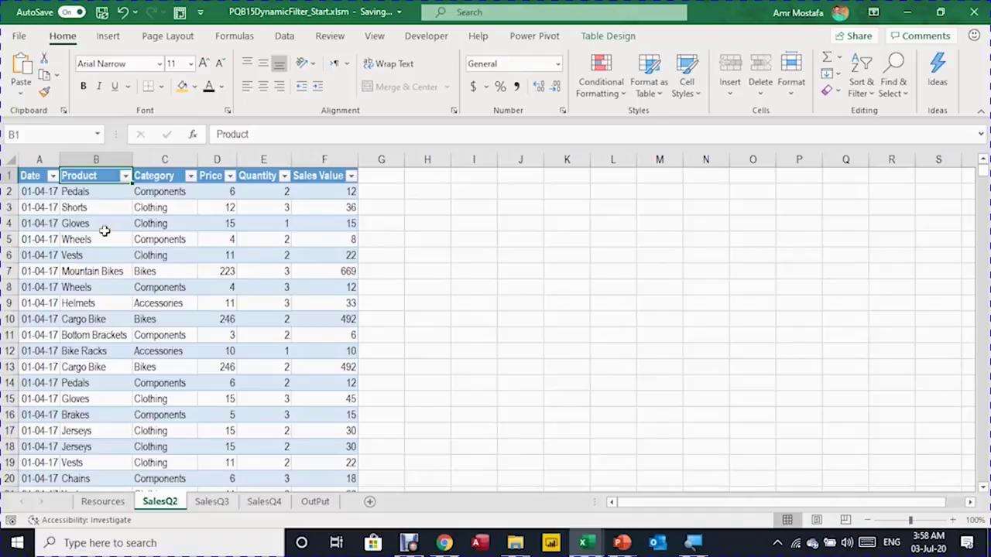
{"action": "key", "text": "ctrl+Home"}
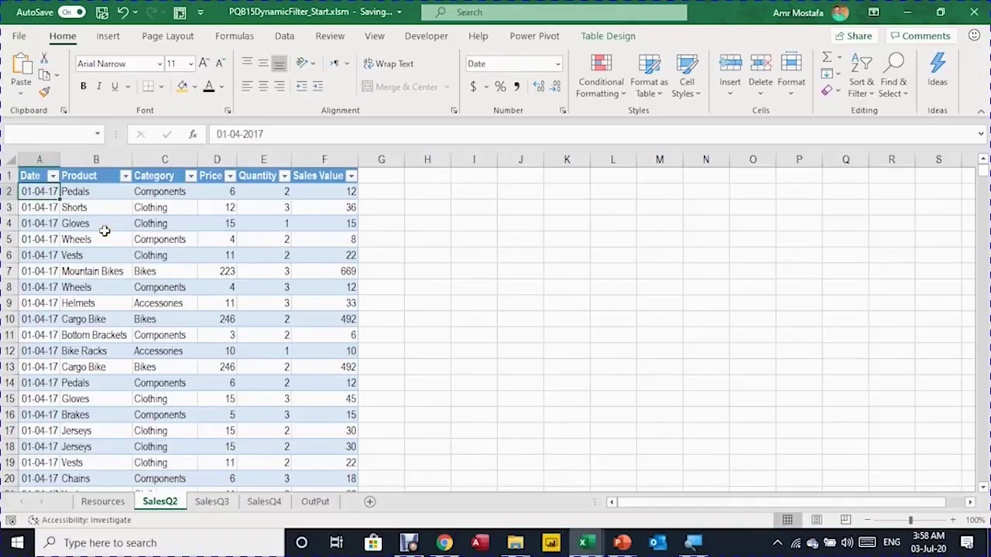
{"action": "key", "text": "Down"}
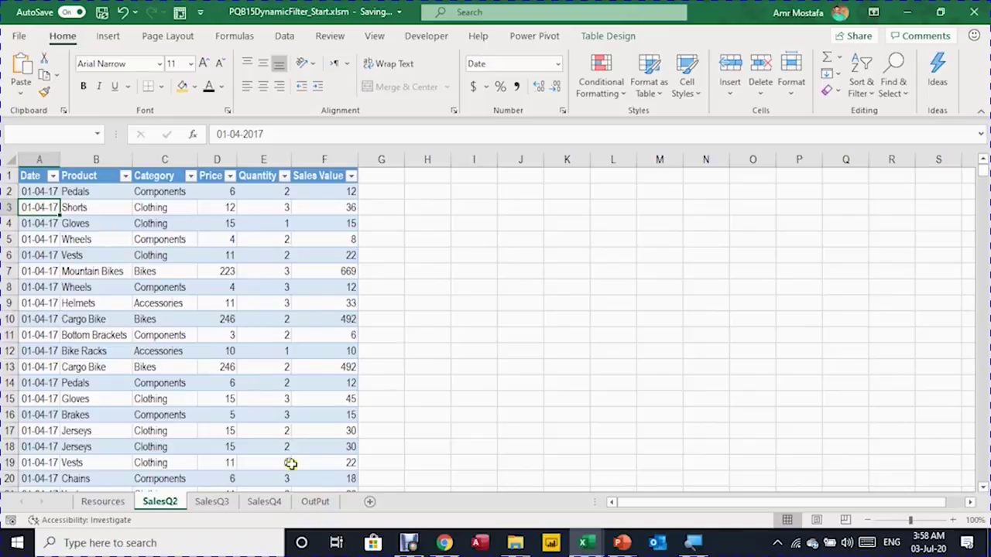
{"action": "left_click", "coordinate": [324, 501]}
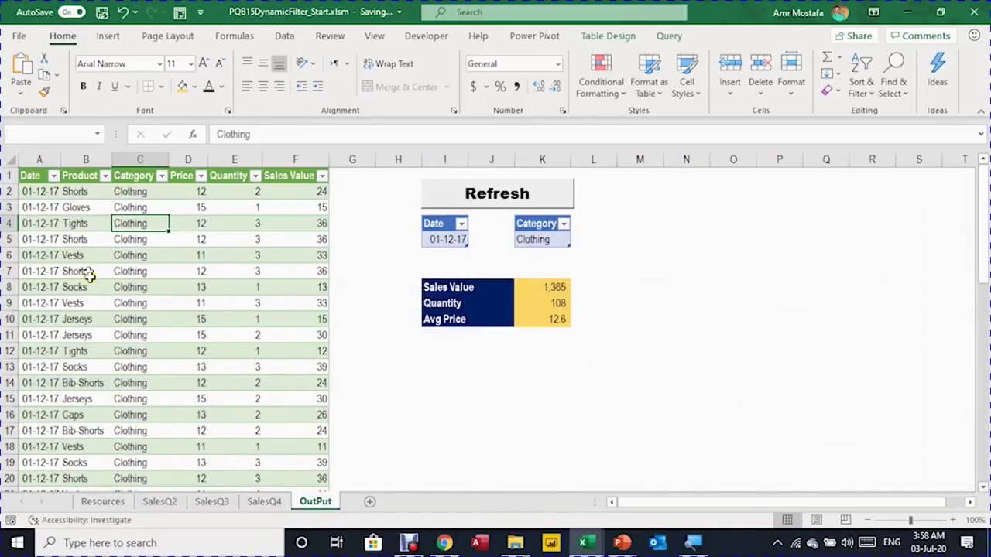
- Set the Category selection cell on the OutPut sheet to Bikes and inspect the Date selection cell and filtered table
{"action": "left_click", "coordinate": [452, 237]}
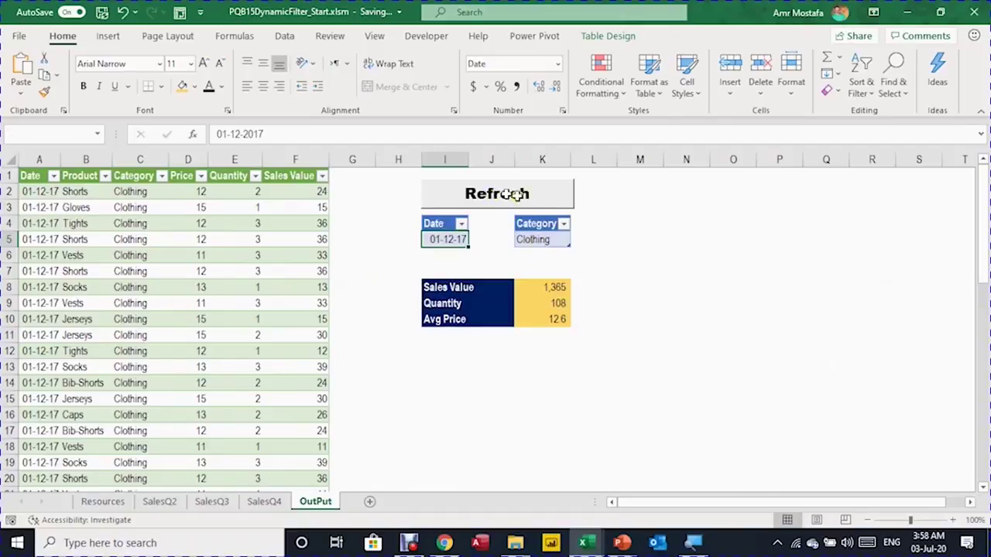
{"action": "left_click", "coordinate": [558, 240]}
{"action": "left_click", "coordinate": [577, 240]}
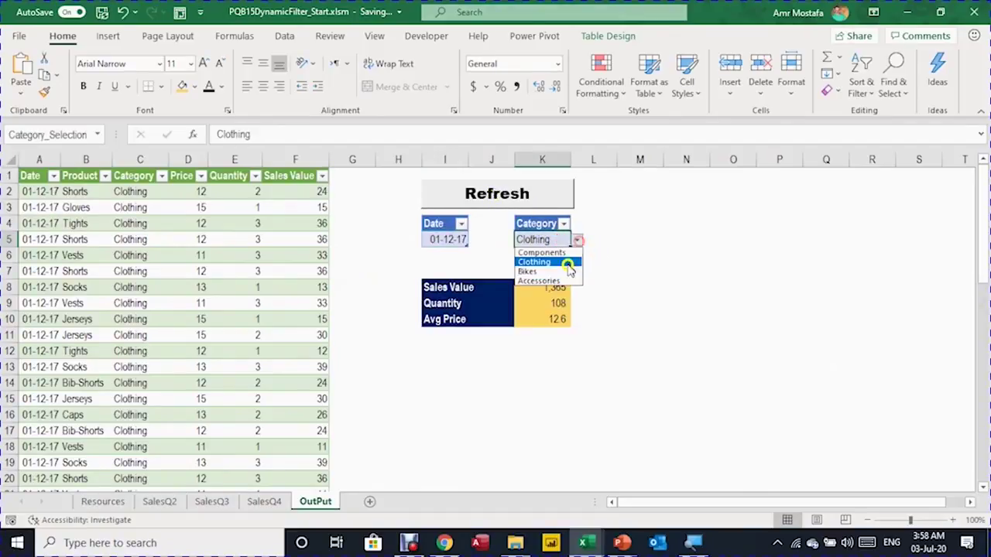
{"action": "left_click", "coordinate": [569, 266]}
{"action": "left_click", "coordinate": [462, 243]}
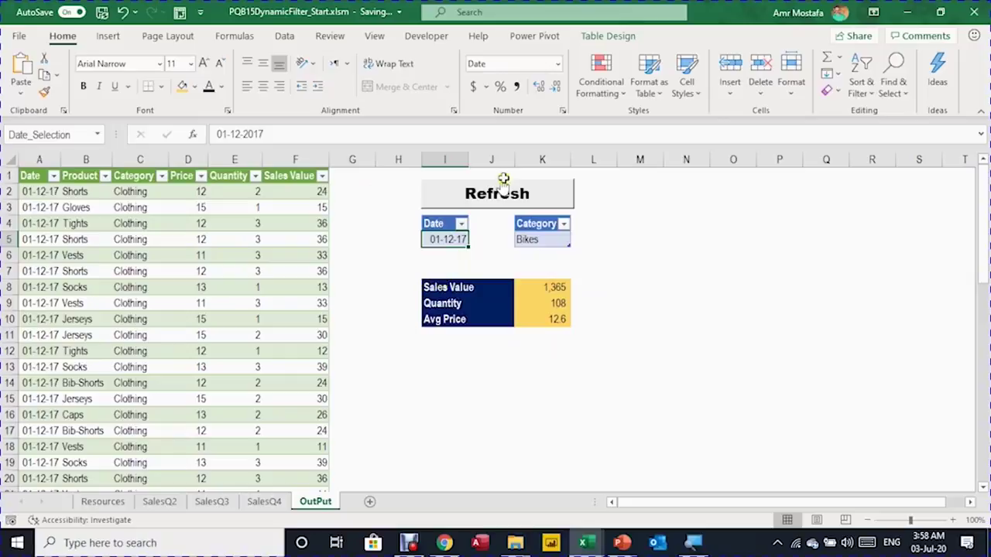
{"action": "left_click", "coordinate": [143, 275]}
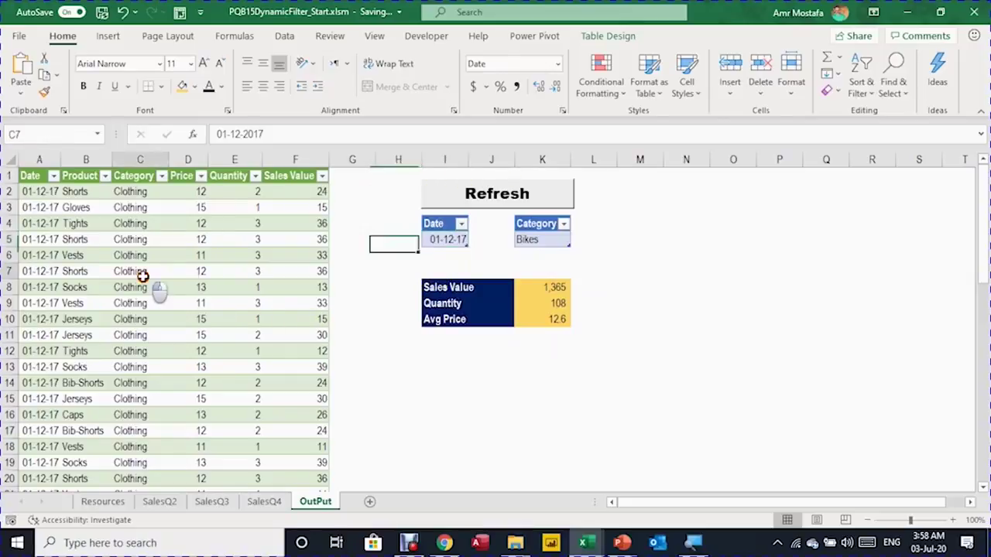
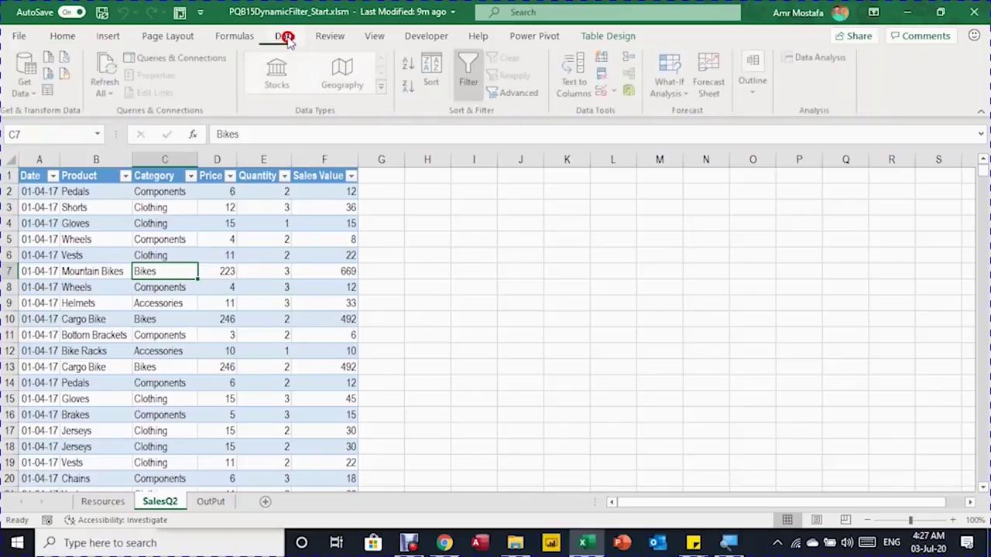
- Load the SalesQ2 sales table into a new query and rename the query FilteredReort
{"action": "left_click", "coordinate": [53, 91]}
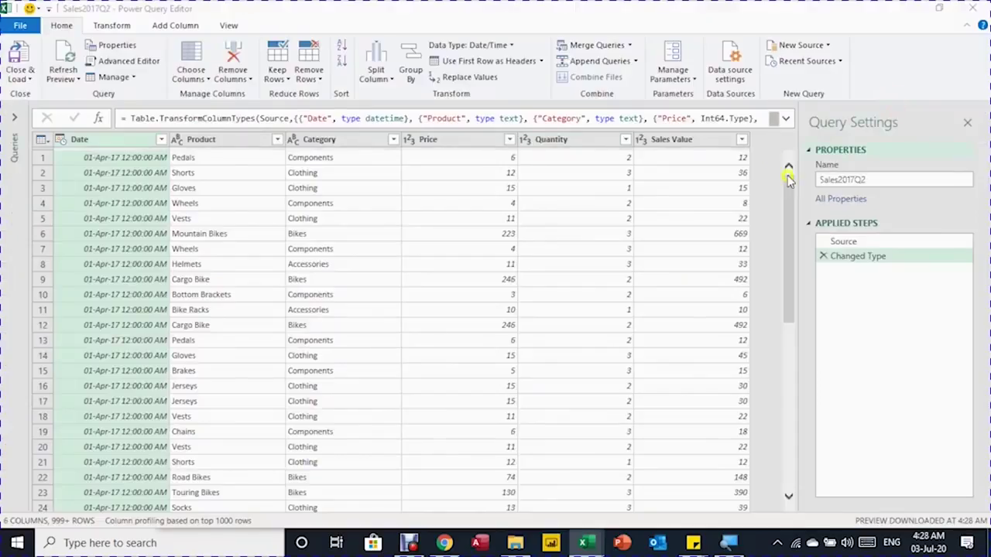
{"action": "left_click", "coordinate": [869, 181]}
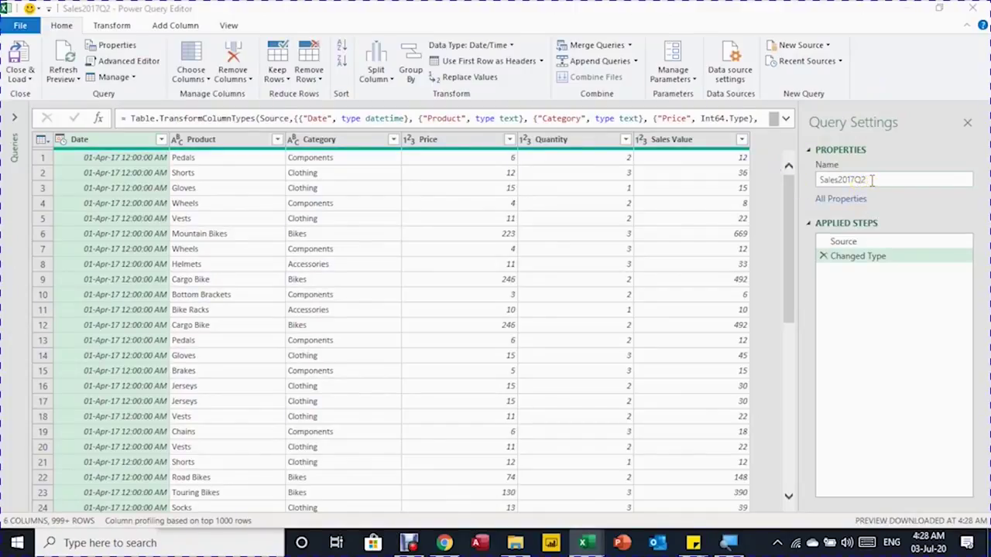
{"action": "left_click_drag", "start_coordinate": [869, 181], "coordinate": [815, 173]}
{"action": "key", "text": "BackSpace"}
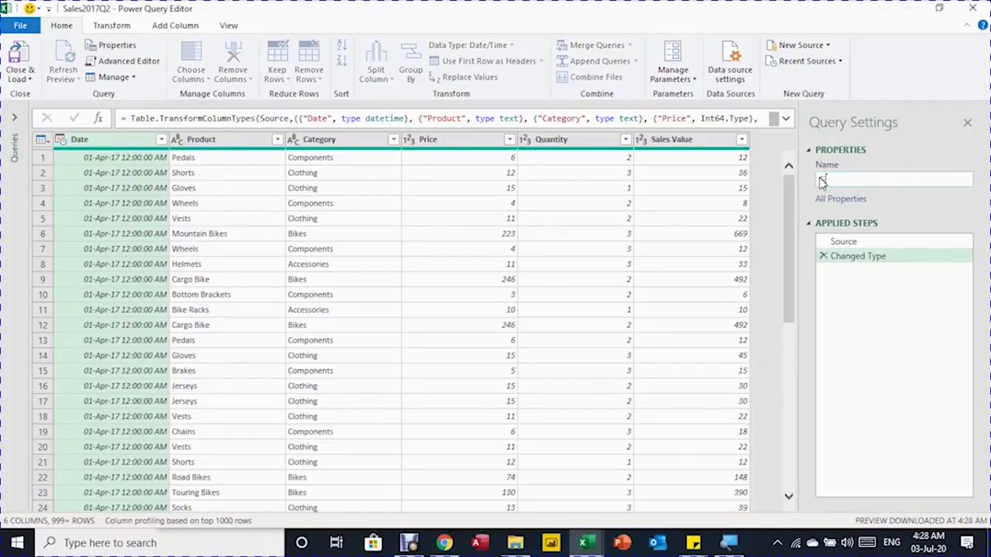
{"action": "type", "text": "FilteredReort"}
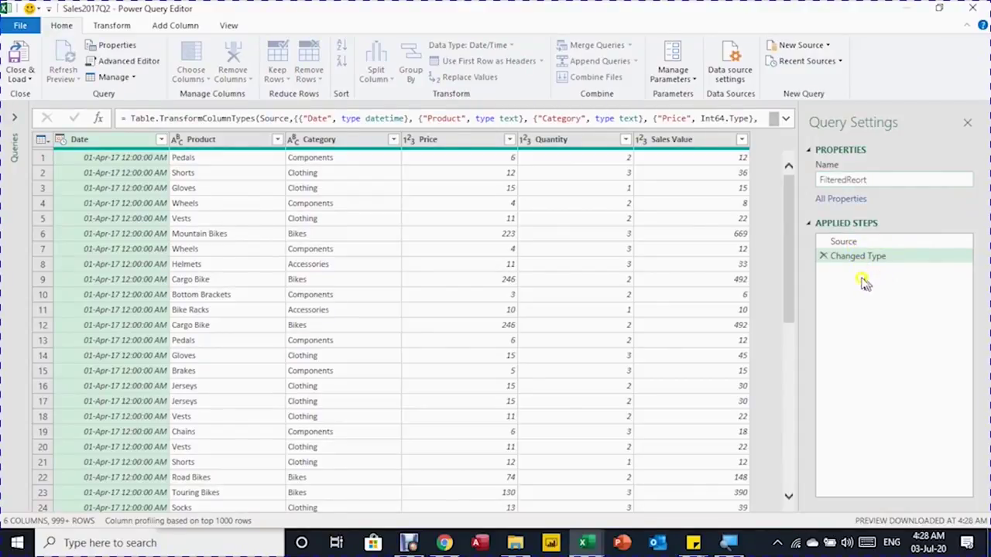
- Delete the Changed Type step and shorten the Source formula to = Excel.CurrentWorkbook()
{"action": "left_click", "coordinate": [824, 258]}
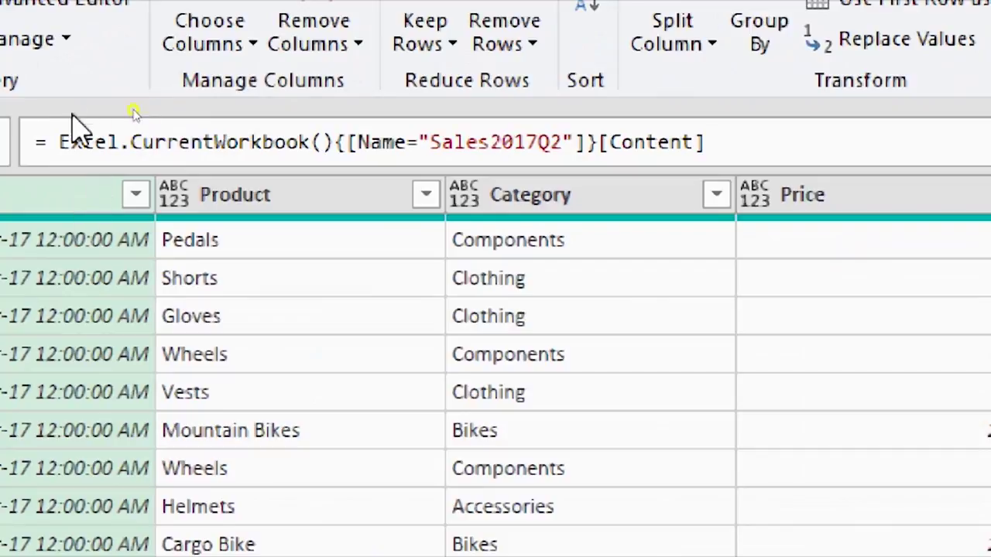
{"action": "left_click", "coordinate": [330, 144]}
{"action": "left_click", "coordinate": [341, 142]}
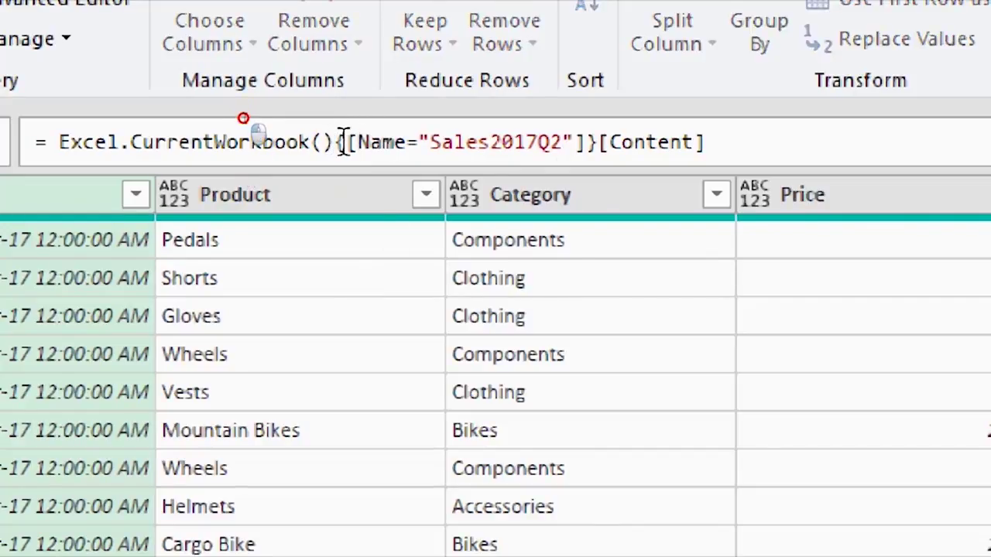
{"action": "left_click_drag", "start_coordinate": [345, 142], "coordinate": [751, 144]}
{"action": "key", "text": "BackSpace"}
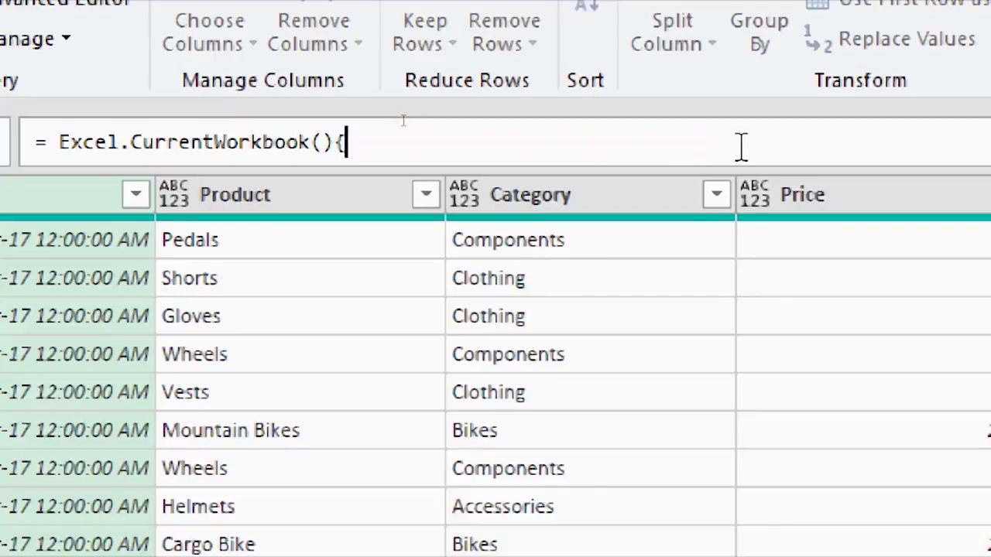
{"action": "key", "text": "BackSpace"}
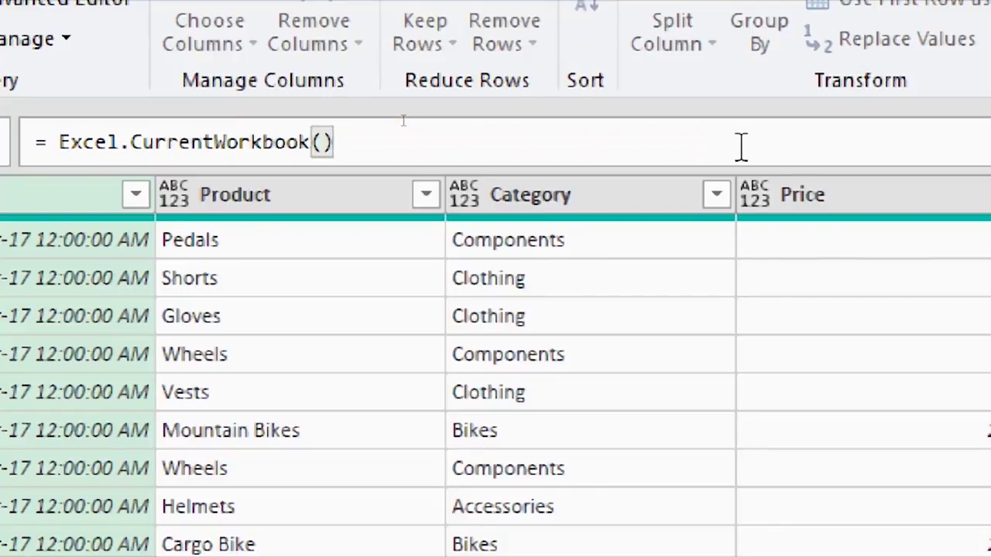
{"action": "key", "text": "Return"}
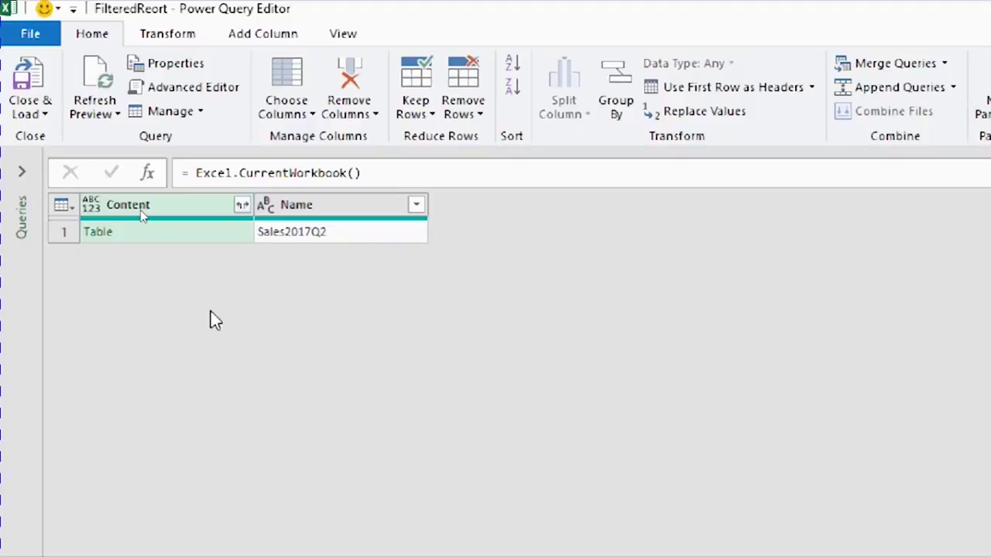
- Filter the Name column to keep only the rows that begin with Sales
{"action": "left_click", "coordinate": [418, 204]}
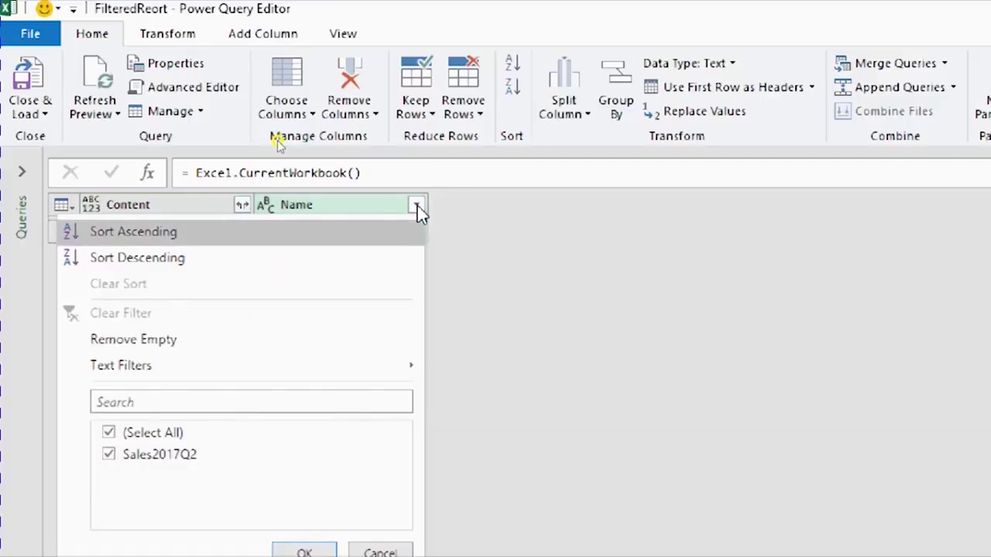
{"action": "mouse_move", "coordinate": [320, 370]}
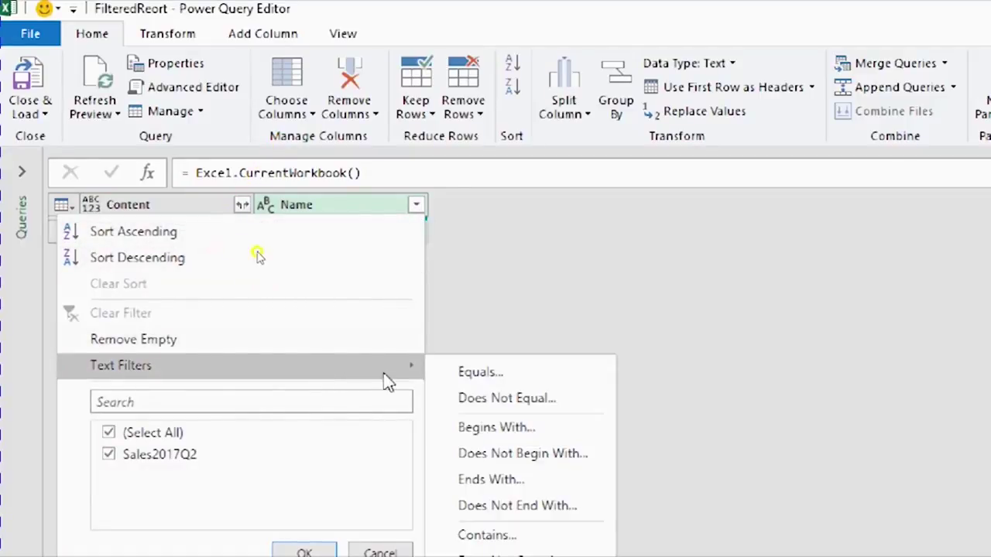
{"action": "left_click", "coordinate": [514, 430]}
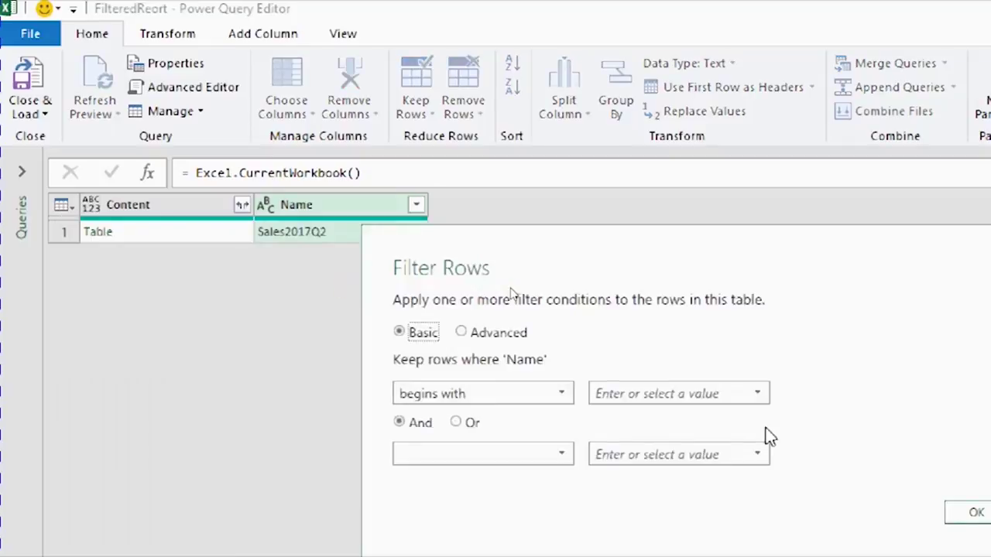
{"action": "left_click", "coordinate": [662, 393]}
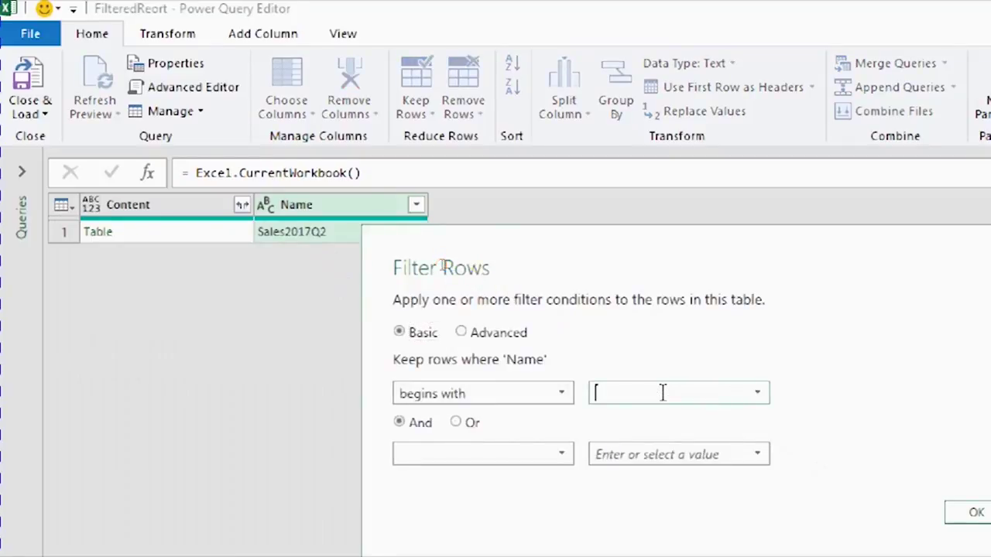
{"action": "type", "text": "Sales"}
{"action": "left_click", "coordinate": [959, 514]}
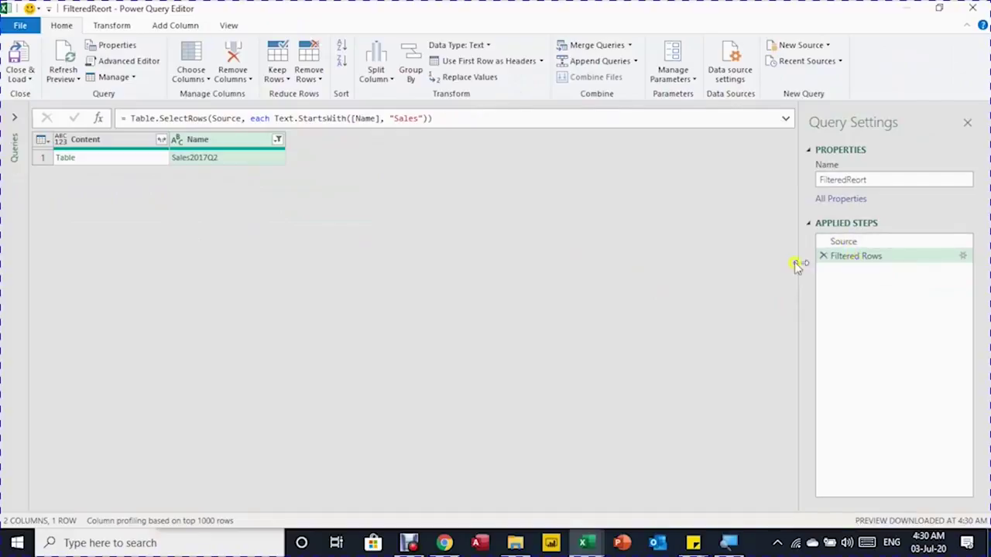
- Remove the Name column and expand all columns of the Content table without the original column name as prefix
{"action": "left_click", "coordinate": [236, 63]}
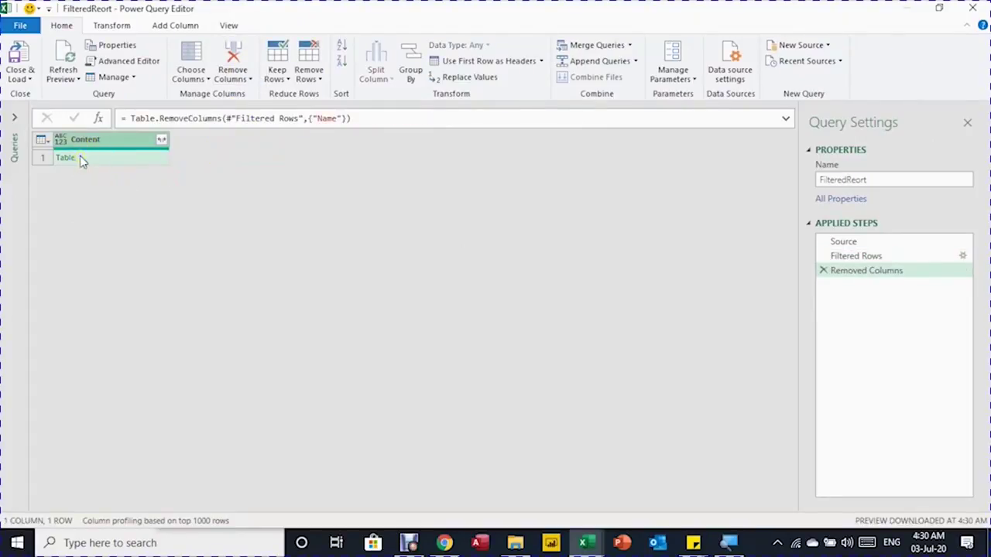
{"action": "left_click", "coordinate": [109, 162]}
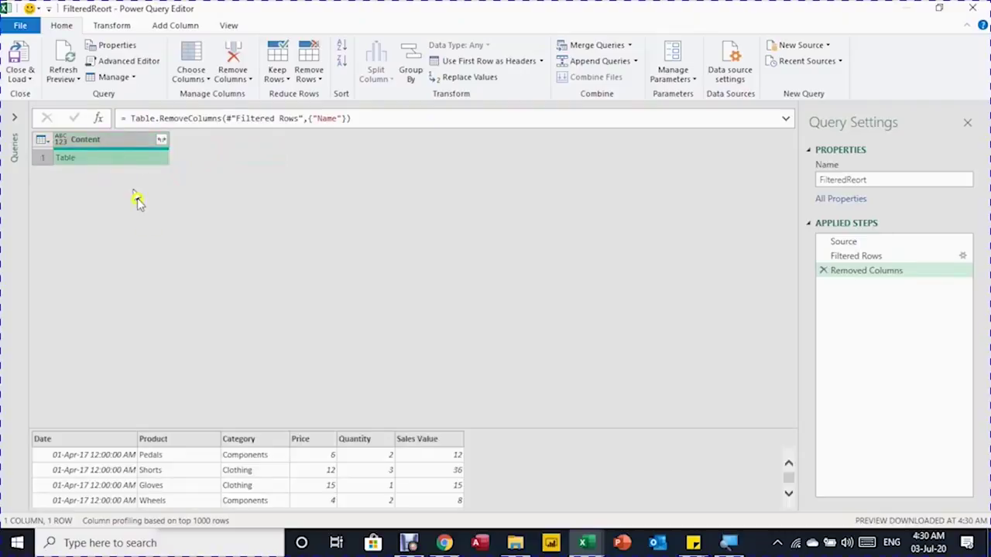
{"action": "left_click_drag", "start_coordinate": [221, 424], "coordinate": [227, 333]}
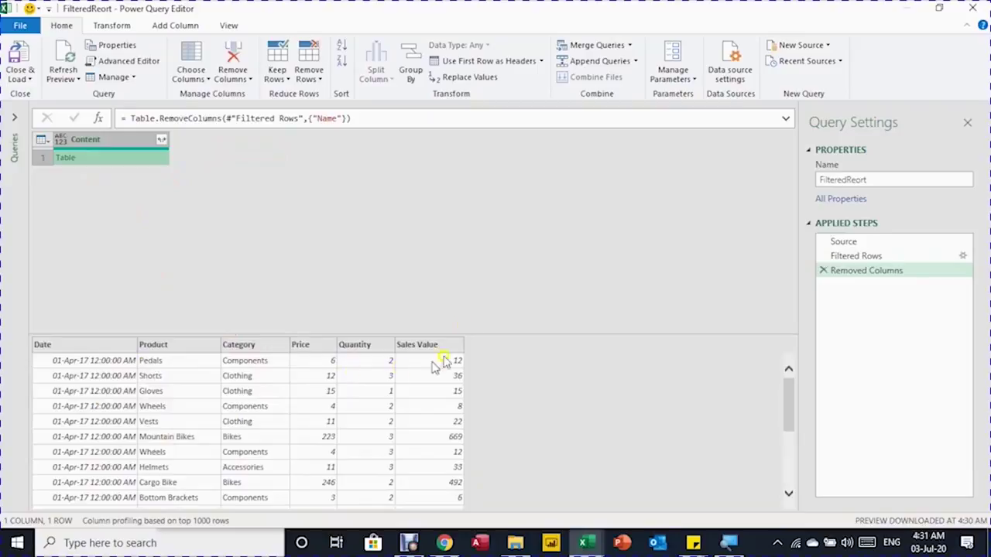
{"action": "left_click", "coordinate": [163, 144]}
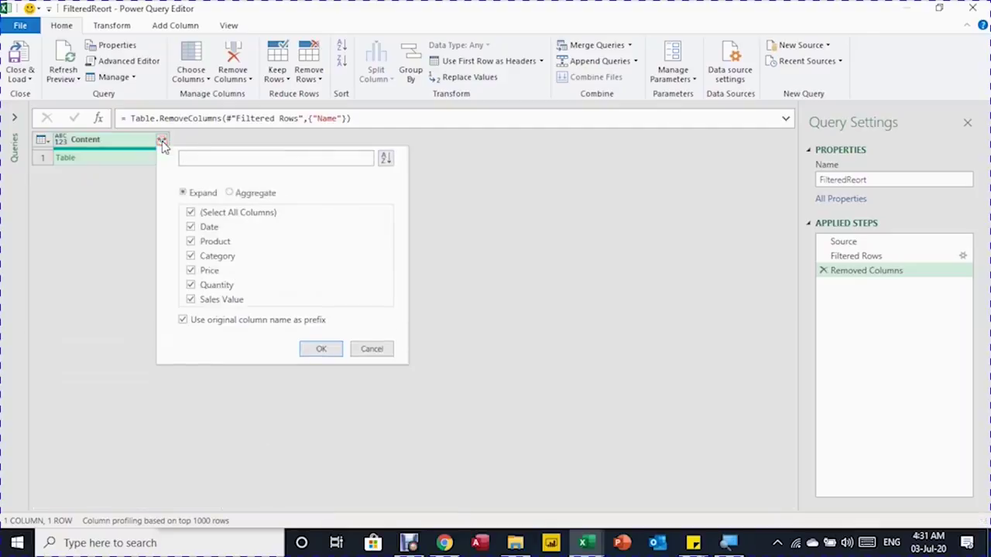
{"action": "left_click", "coordinate": [184, 319]}
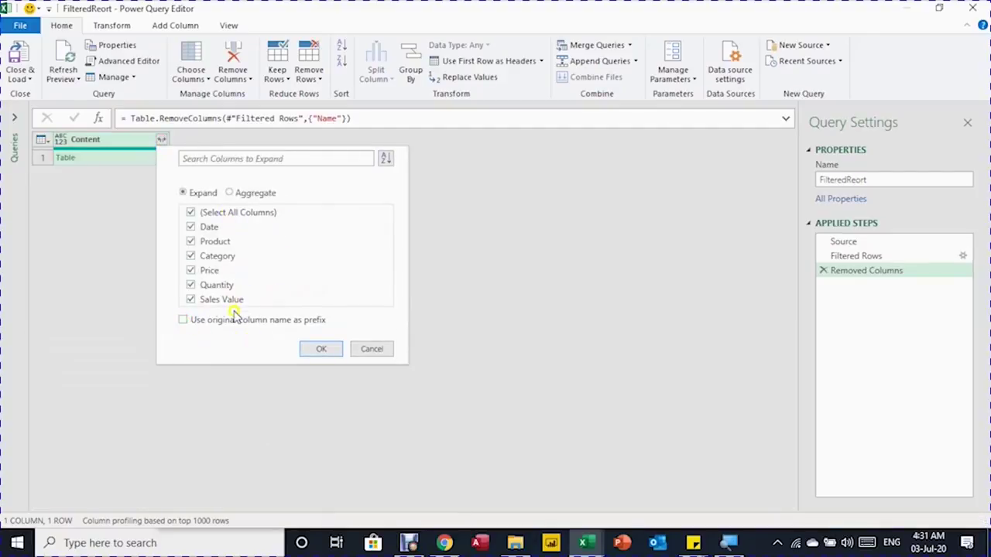
{"action": "left_click", "coordinate": [318, 349]}
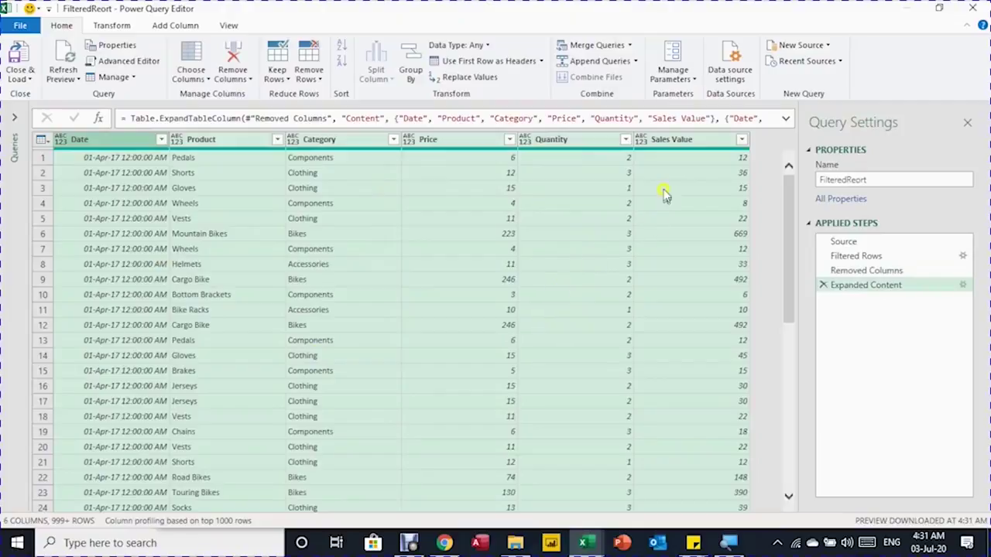
- Detect the data types of all expanded columns and change the Date column's type to Date, replacing the current conversion
{"action": "left_click", "coordinate": [110, 26]}
{"action": "left_click", "coordinate": [212, 61]}
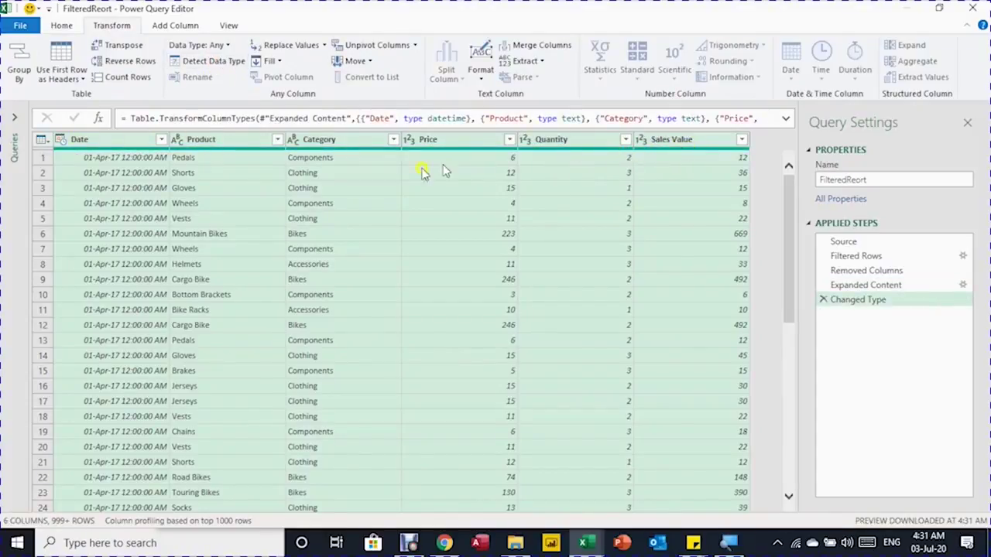
{"action": "left_click", "coordinate": [61, 140]}
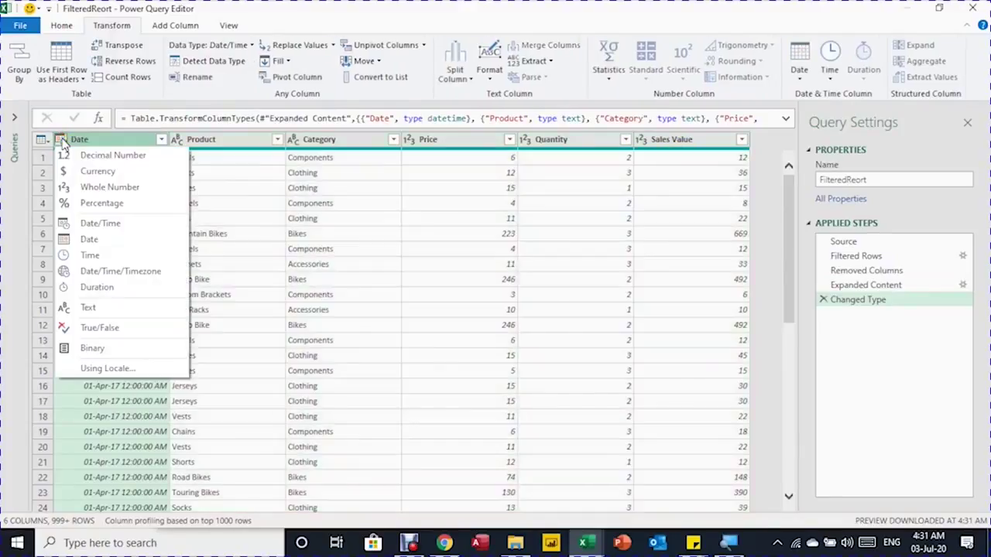
{"action": "left_click", "coordinate": [87, 239]}
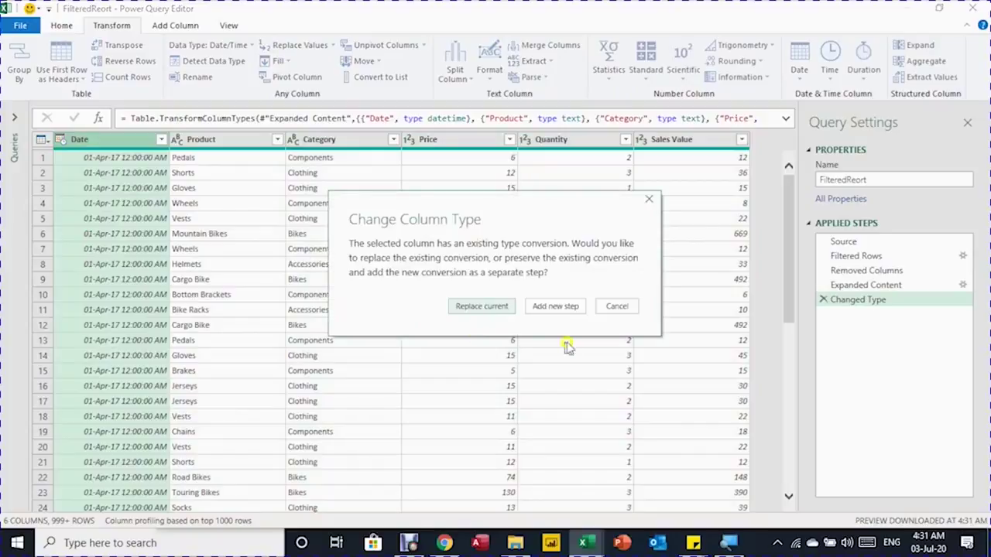
{"action": "left_click", "coordinate": [475, 308]}
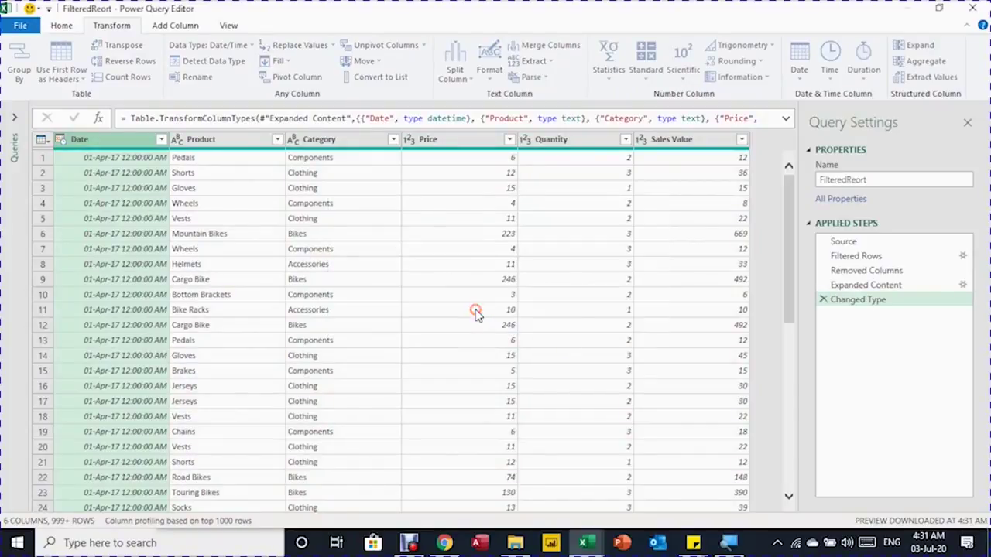
- Change the Sales Value column's type to Decimal Number, replacing the current conversion
{"action": "left_click", "coordinate": [642, 140]}
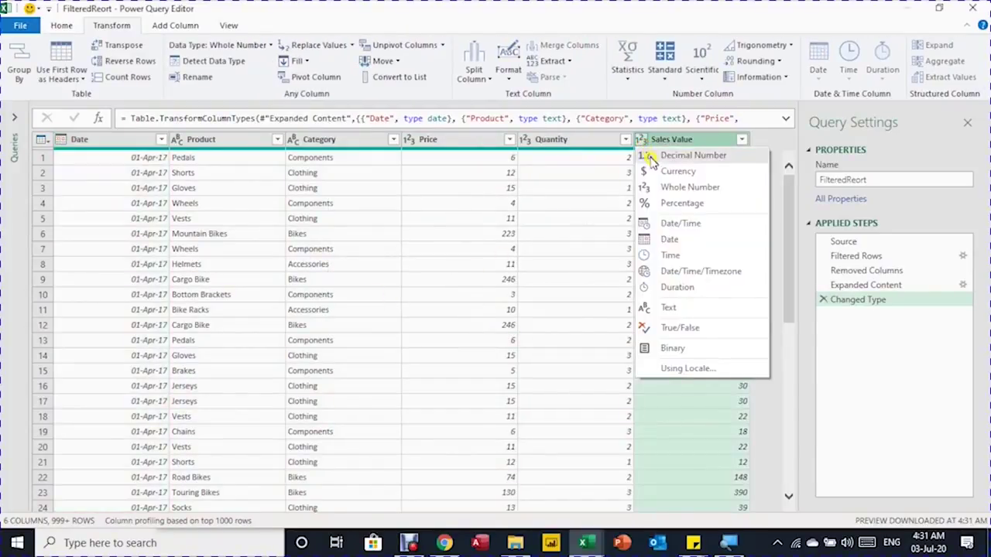
{"action": "left_click", "coordinate": [658, 186]}
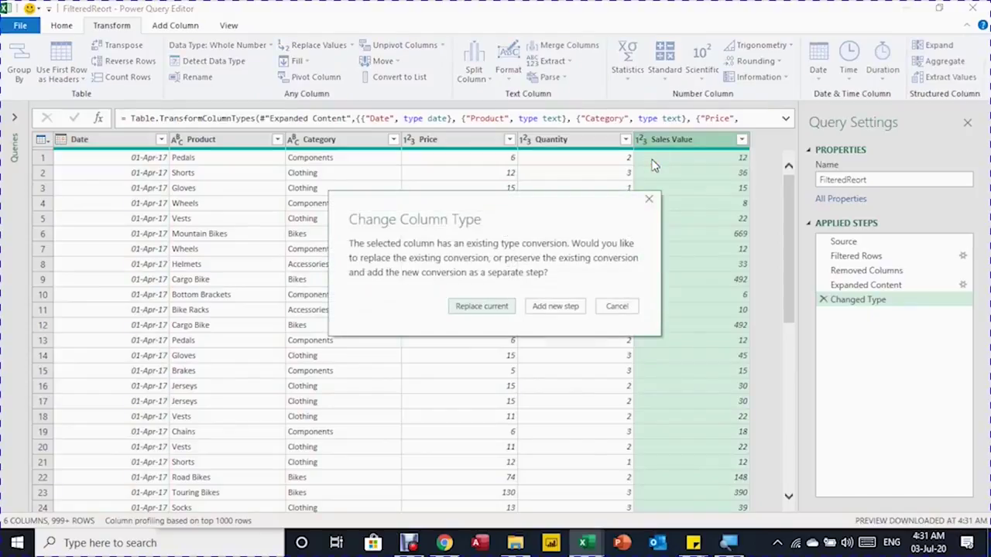
{"action": "left_click", "coordinate": [479, 308]}
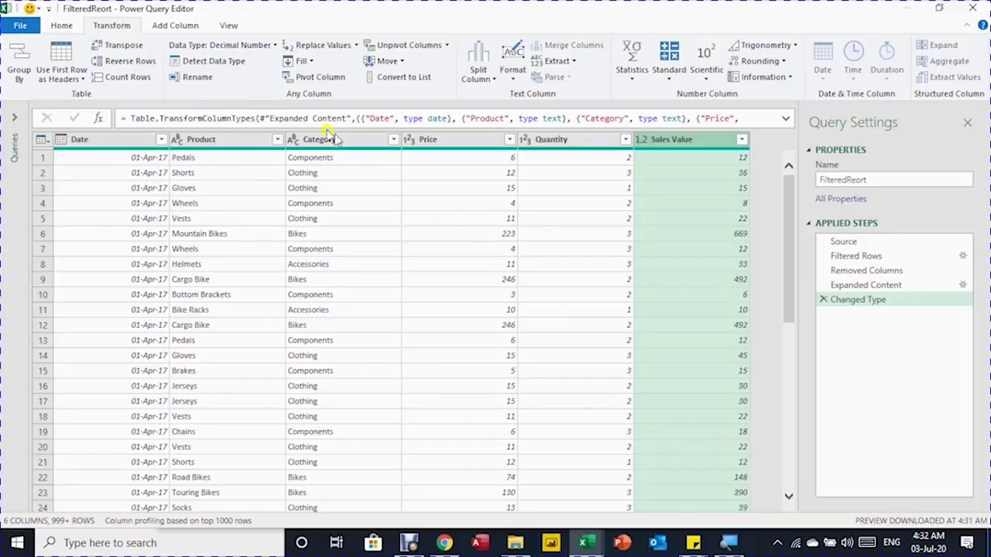
- Filter the Date column to show only 01-Apr-17
{"action": "left_click", "coordinate": [161, 141]}
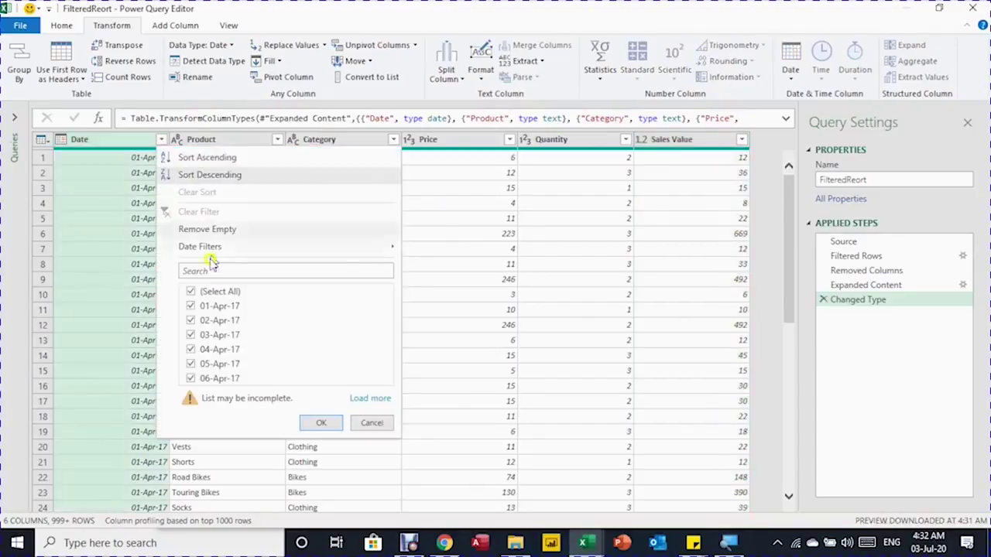
{"action": "left_click", "coordinate": [190, 291]}
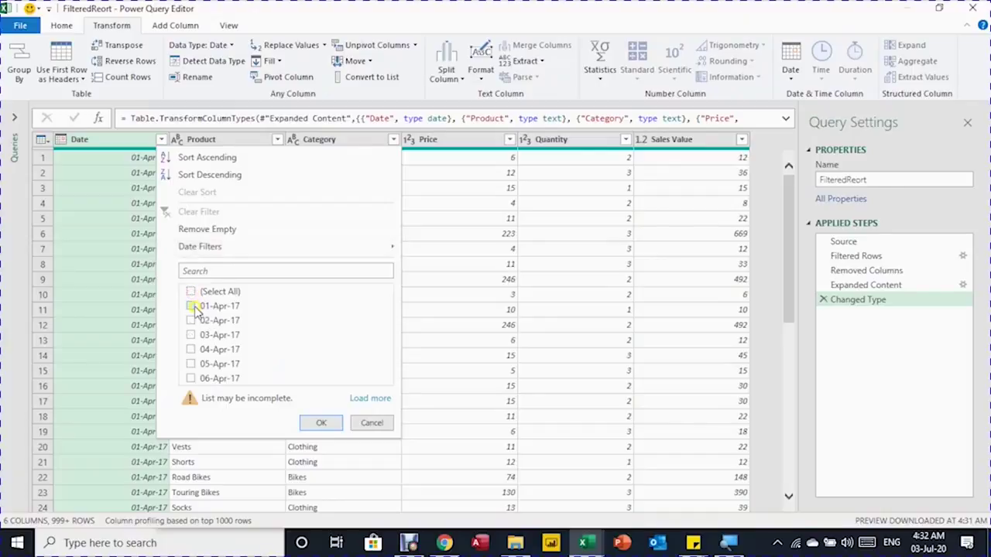
{"action": "left_click", "coordinate": [191, 307]}
{"action": "left_click", "coordinate": [313, 427]}
{"action": "left_click", "coordinate": [313, 428]}
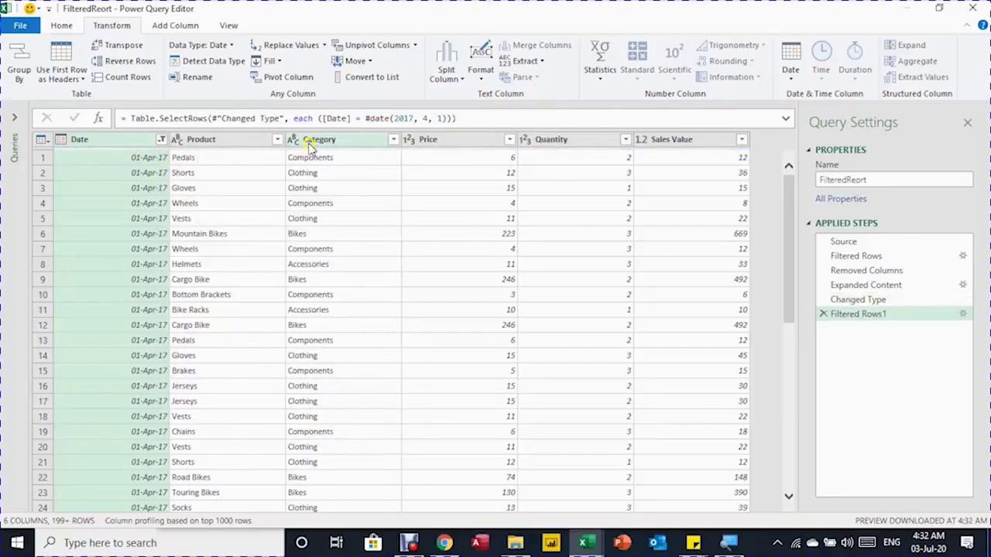
- Filter the Category column to show only Bikes
{"action": "left_click", "coordinate": [394, 140]}
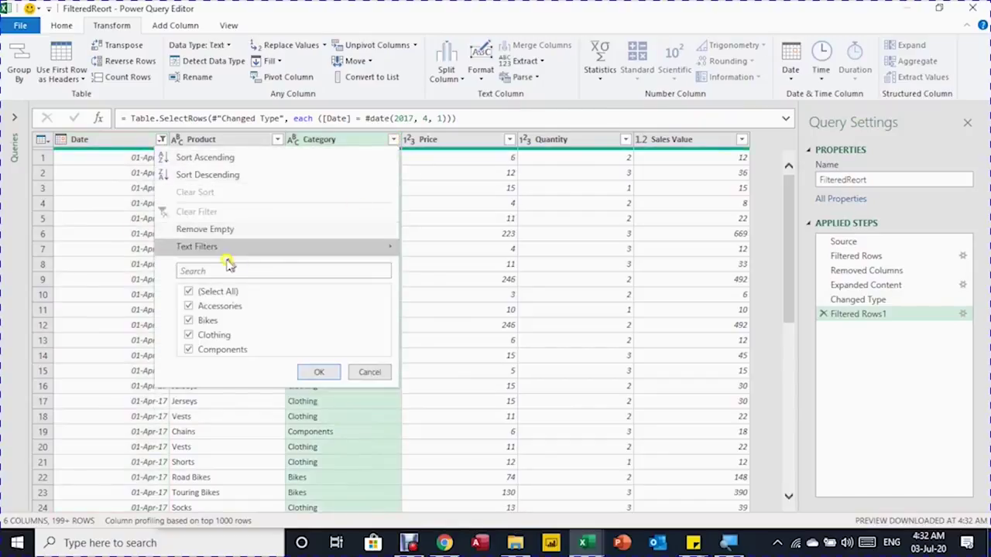
{"action": "left_click", "coordinate": [190, 291]}
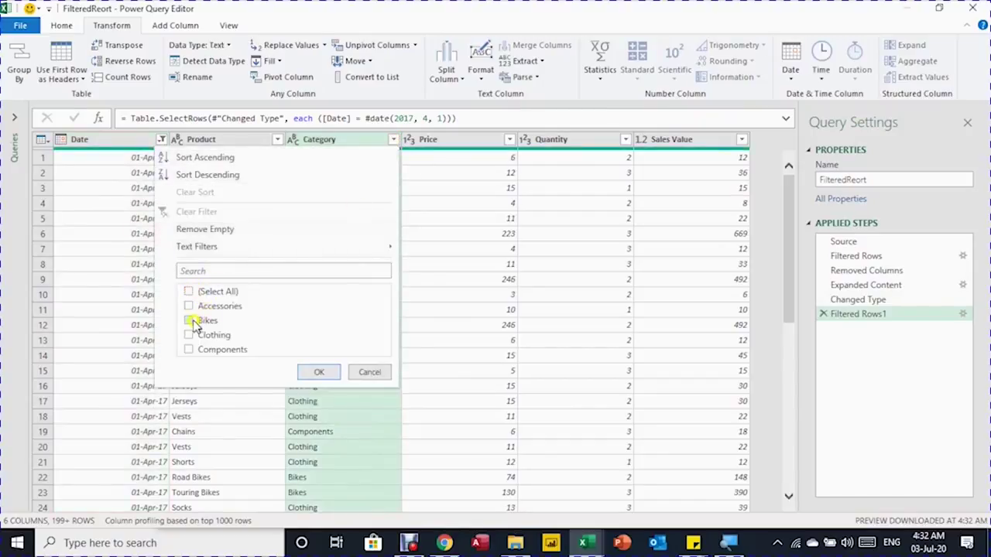
{"action": "left_click", "coordinate": [189, 319]}
{"action": "left_click", "coordinate": [317, 373]}
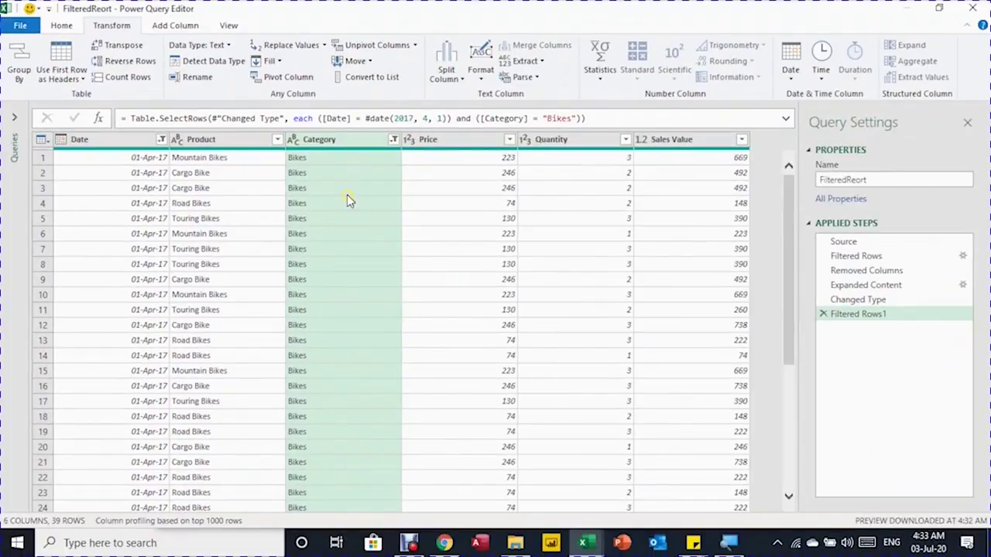
- Close the query editor and load the filtered report as a table to cell A1 of the existing OutPut sheet
{"action": "left_click", "coordinate": [64, 25]}
{"action": "left_click", "coordinate": [22, 73]}
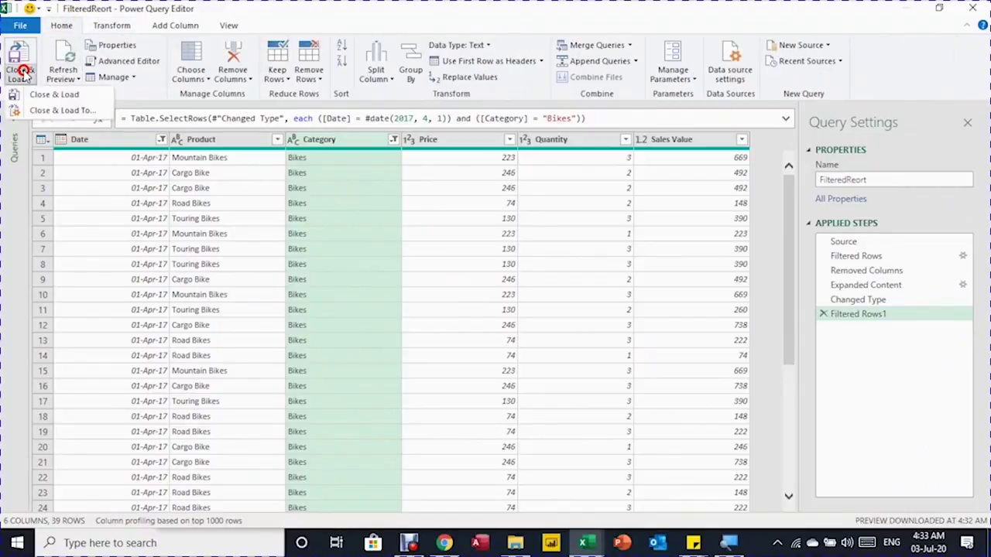
{"action": "left_click", "coordinate": [47, 93]}
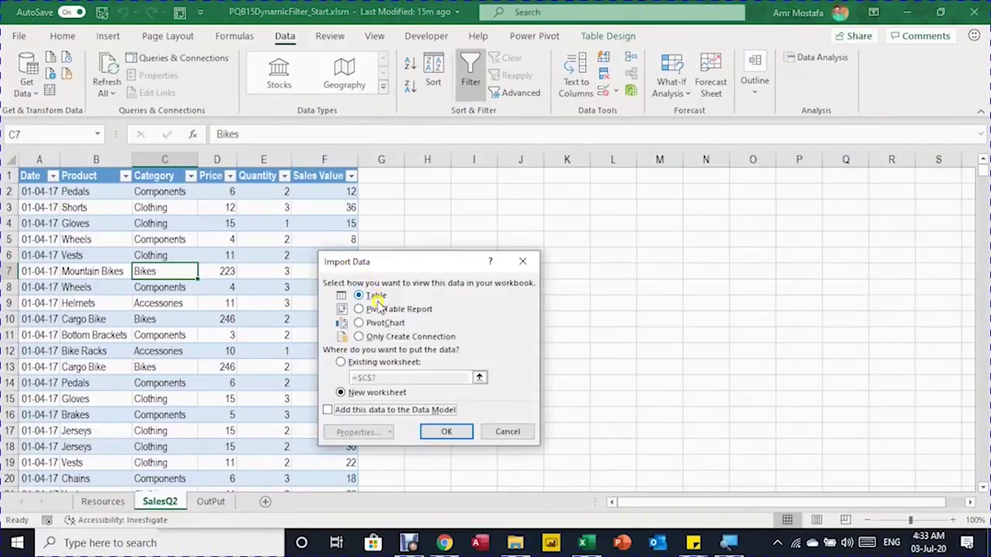
{"action": "left_click", "coordinate": [347, 362]}
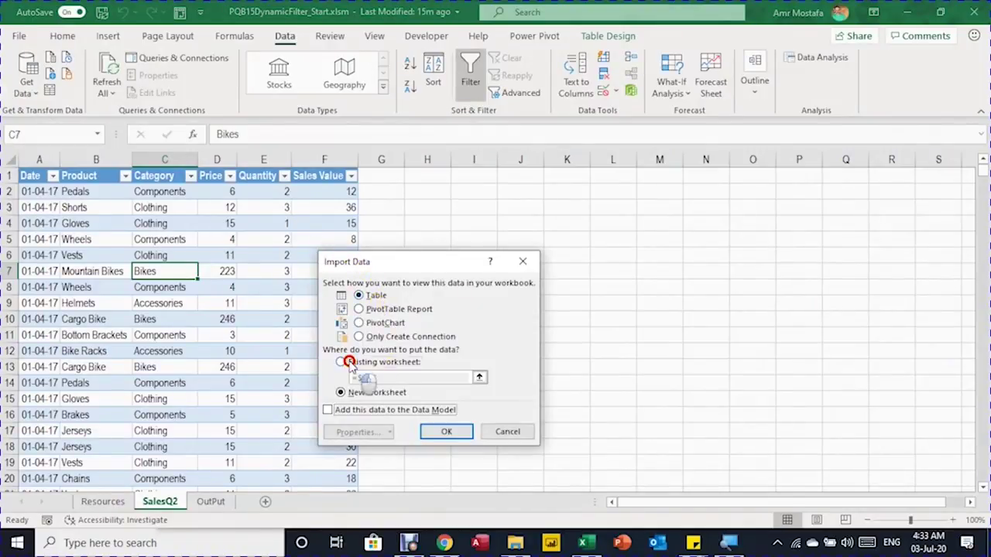
{"action": "left_click", "coordinate": [221, 502]}
{"action": "left_click", "coordinate": [42, 176]}
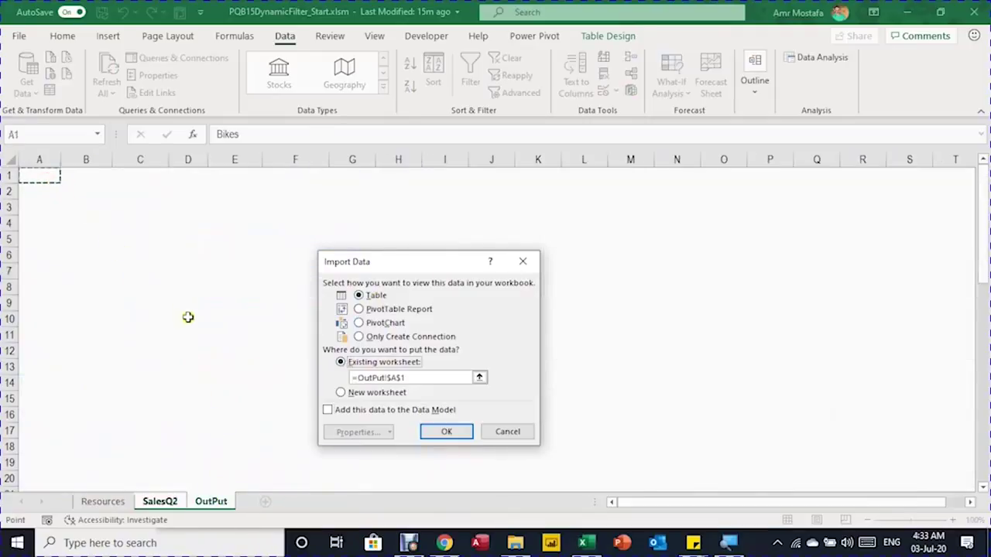
{"action": "left_click", "coordinate": [444, 431]}
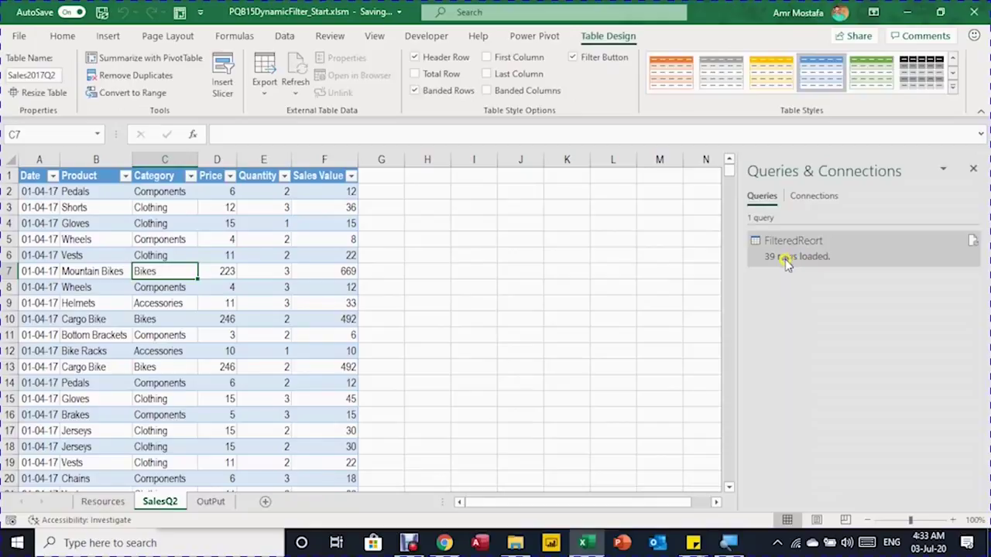
{"action": "mouse_move", "coordinate": [809, 256]}
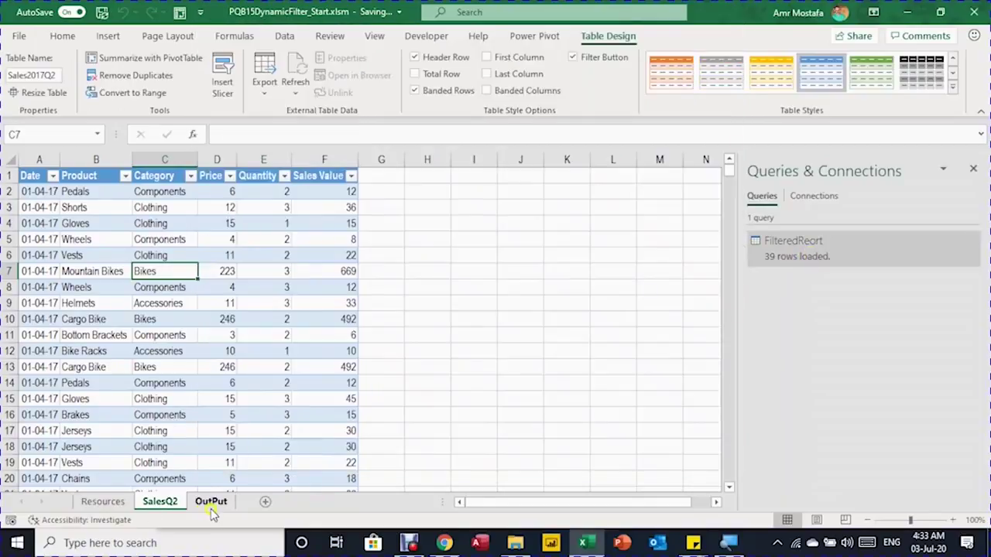
- On the OutPut sheet, enter the header Date in J9 and the date 1/4/17 beneath it in J10
{"action": "left_click", "coordinate": [210, 502]}
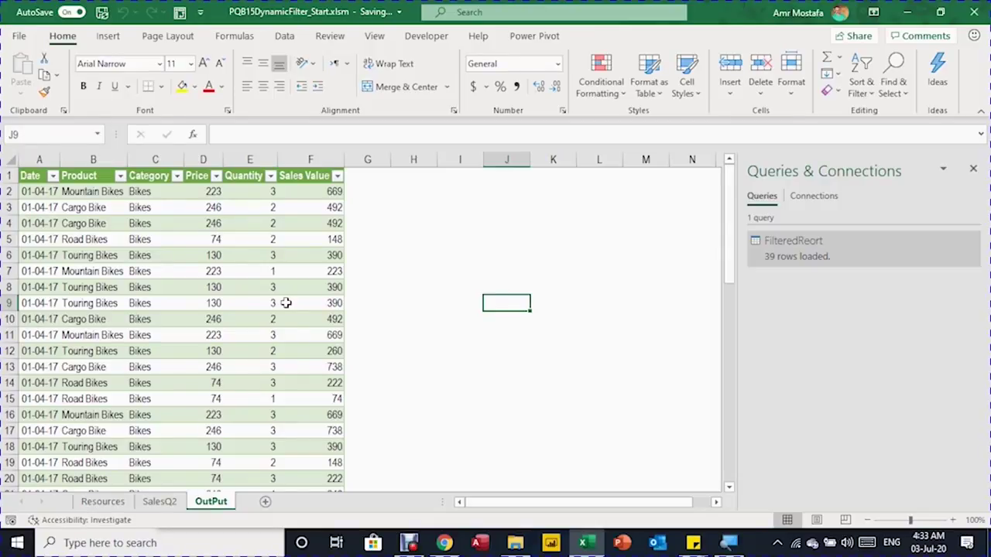
{"action": "type", "text": "Date"}
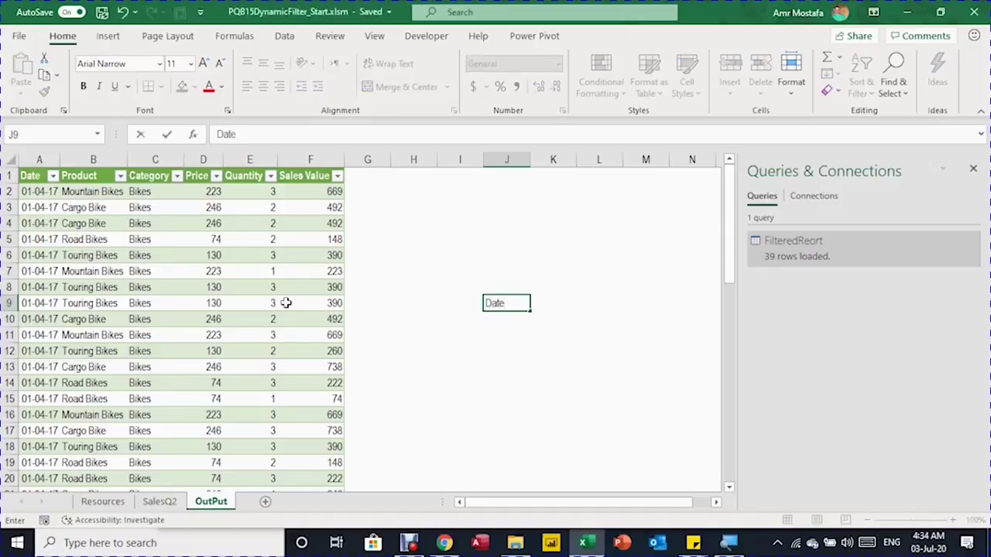
{"action": "key", "text": "Return"}
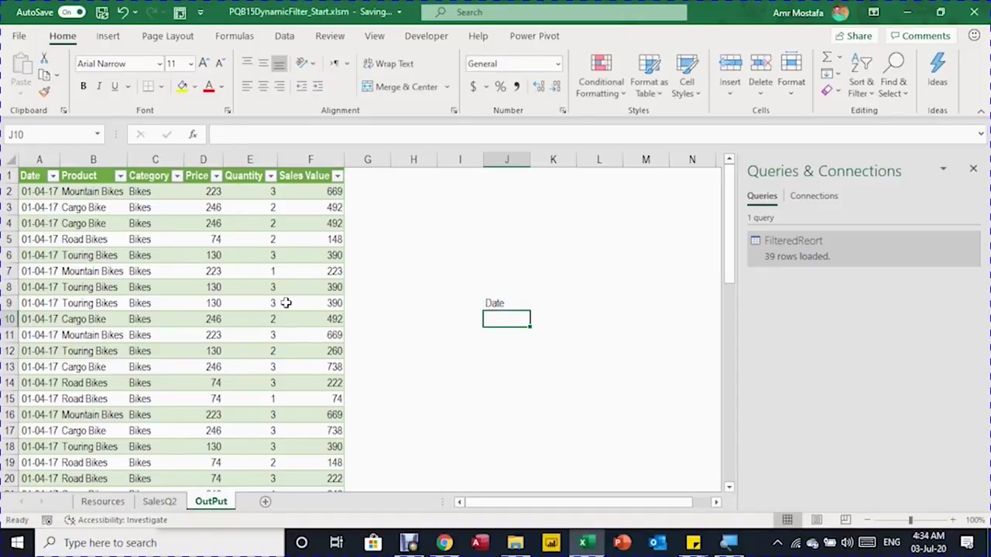
{"action": "type", "text": "1/4/17"}
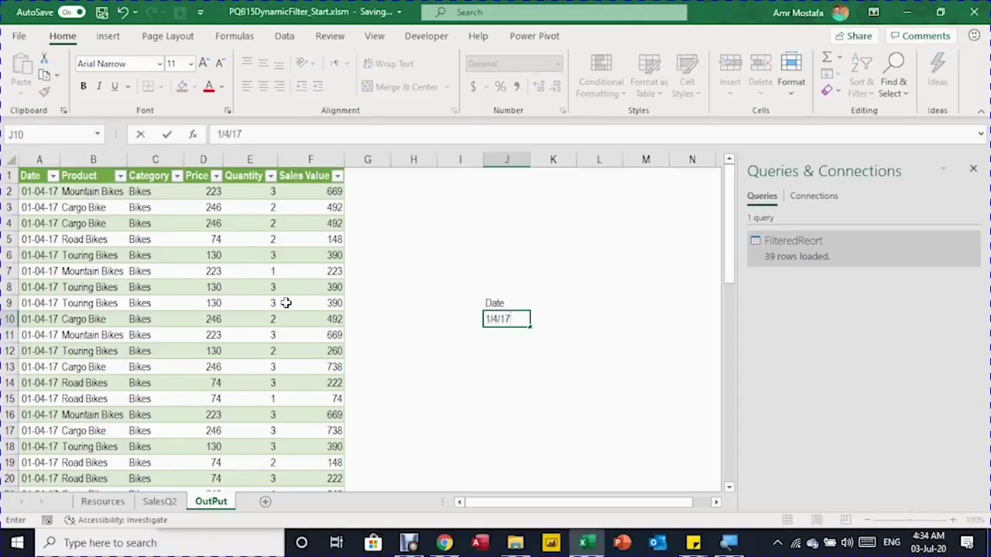
{"action": "key", "text": "Return"}
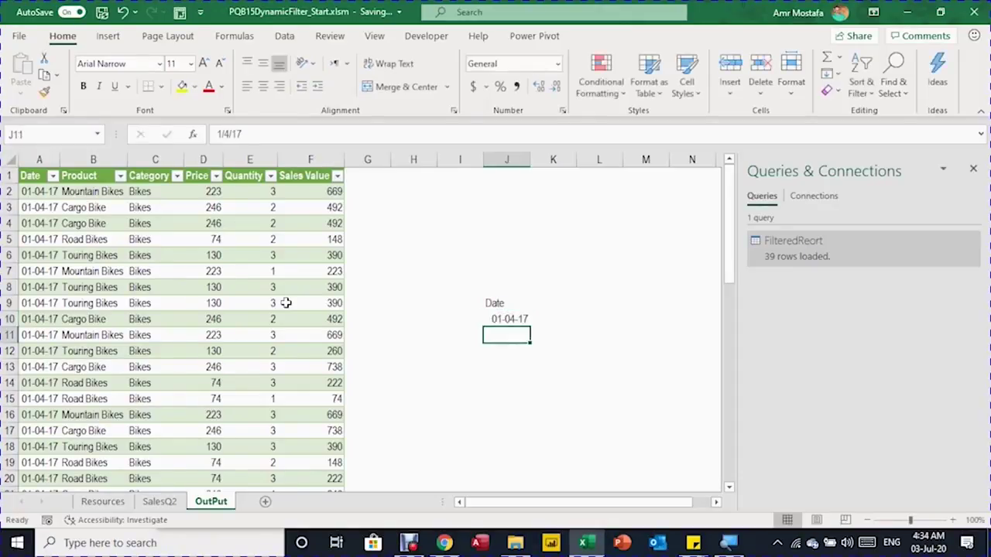
- Enter the header Category in L9 and the value Bikes beneath it in L10
{"action": "key", "text": "Up"}
{"action": "key", "text": "Up"}
{"action": "key", "text": "Right"}
{"action": "key", "text": "Right"}
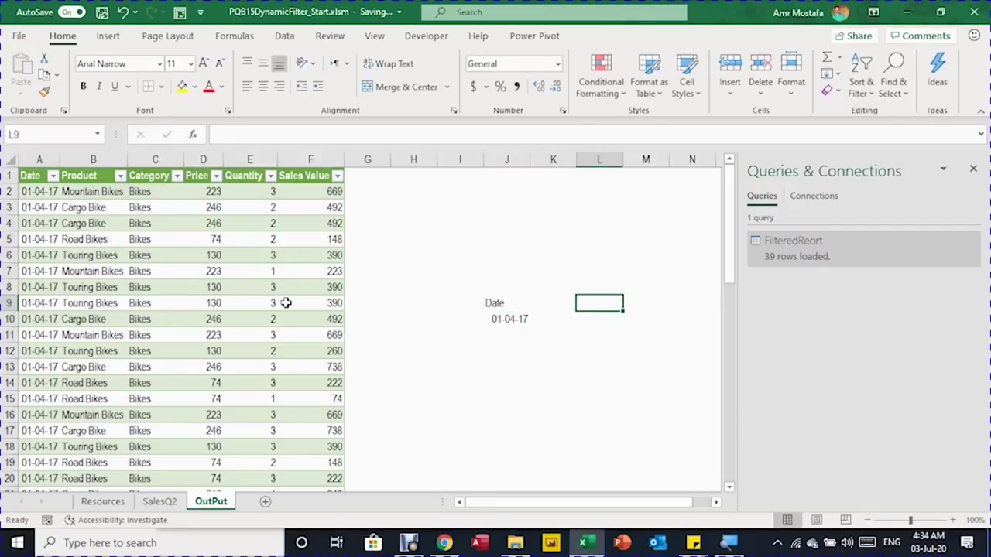
{"action": "type", "text": "Cate"}
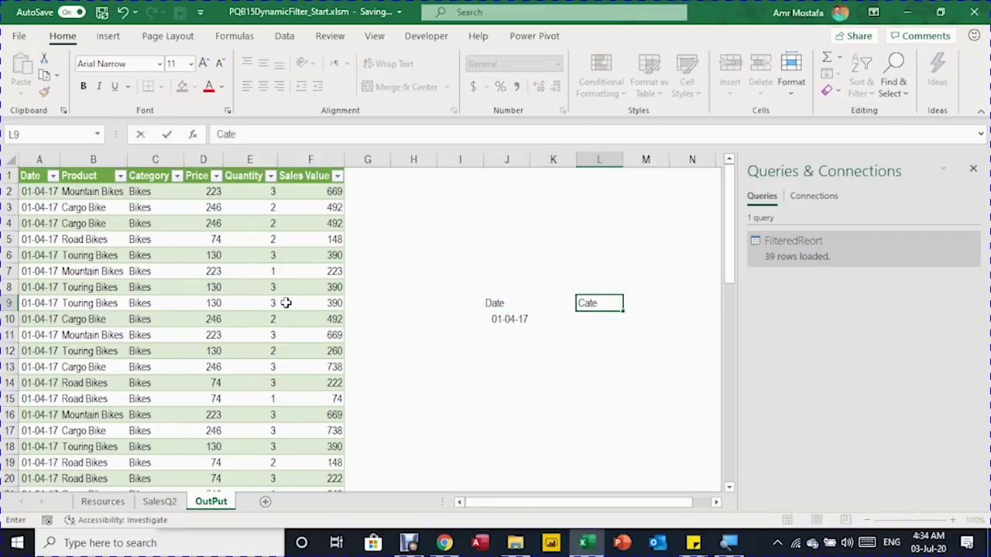
{"action": "key", "text": "BackSpace"}
{"action": "key", "text": "BackSpace"}
{"action": "type", "text": "gory"}
{"action": "key", "text": "Return"}
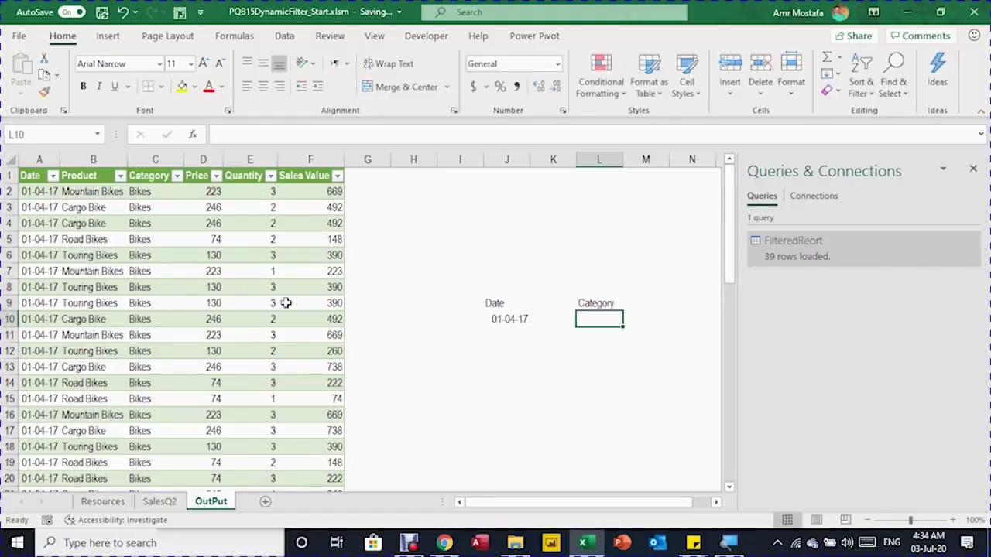
{"action": "type", "text": "Bikes"}
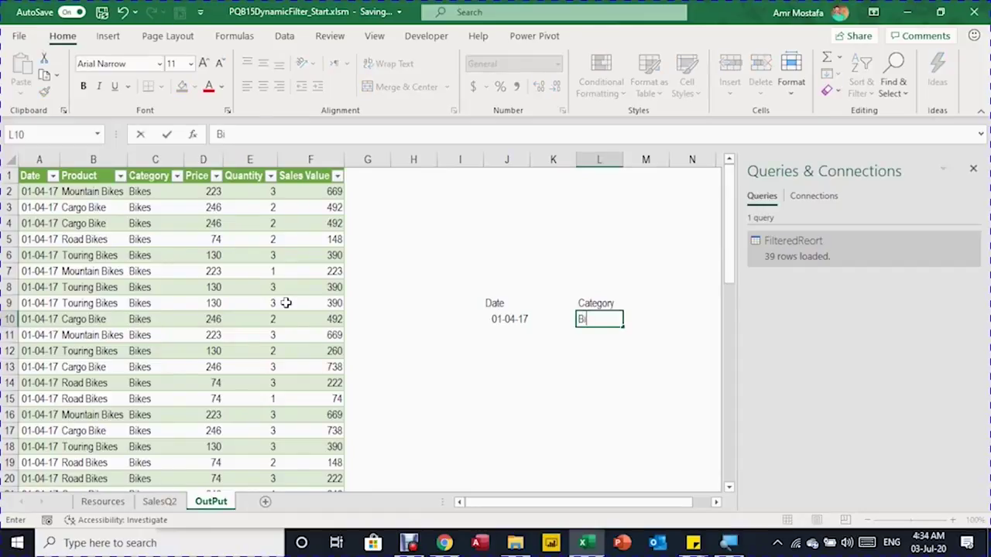
{"action": "key", "text": "Return"}
{"action": "key", "text": "Up"}
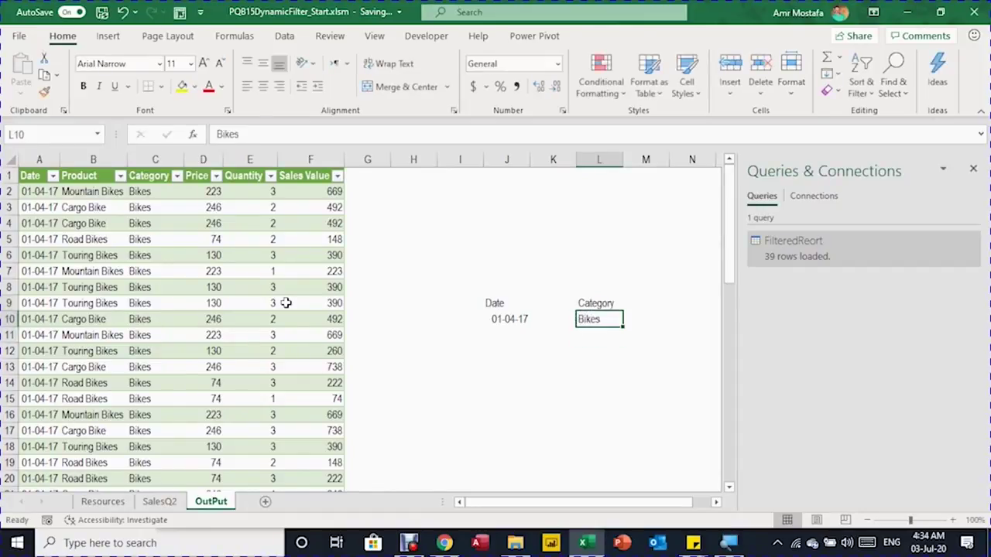
{"action": "key", "text": "Up"}
{"action": "key", "text": "Left"}
{"action": "key", "text": "Left"}
{"action": "key", "text": "Down"}
{"action": "key", "text": "Right"}
{"action": "key", "text": "Right"}
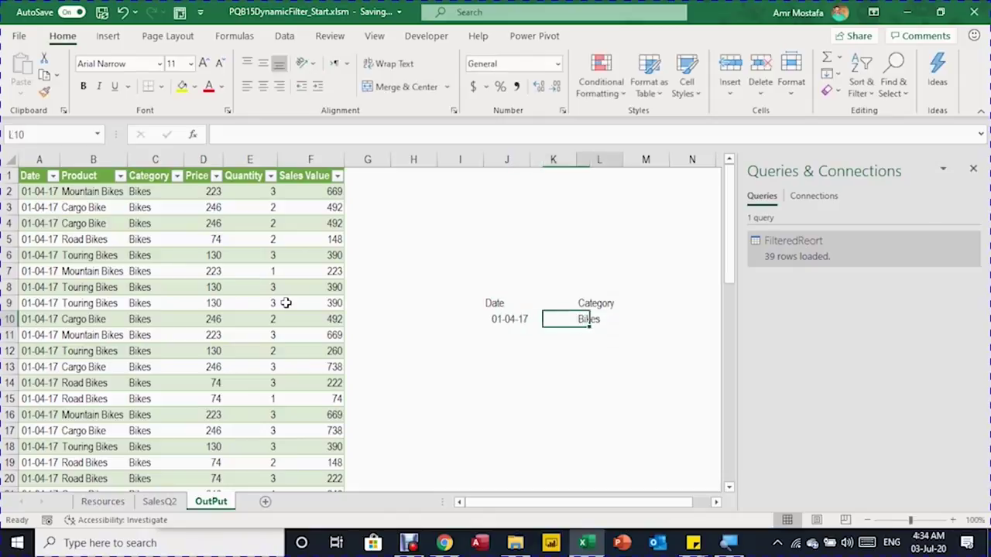
{"action": "key", "text": "Up"}
{"action": "key", "text": "Left"}
{"action": "key", "text": "Left"}
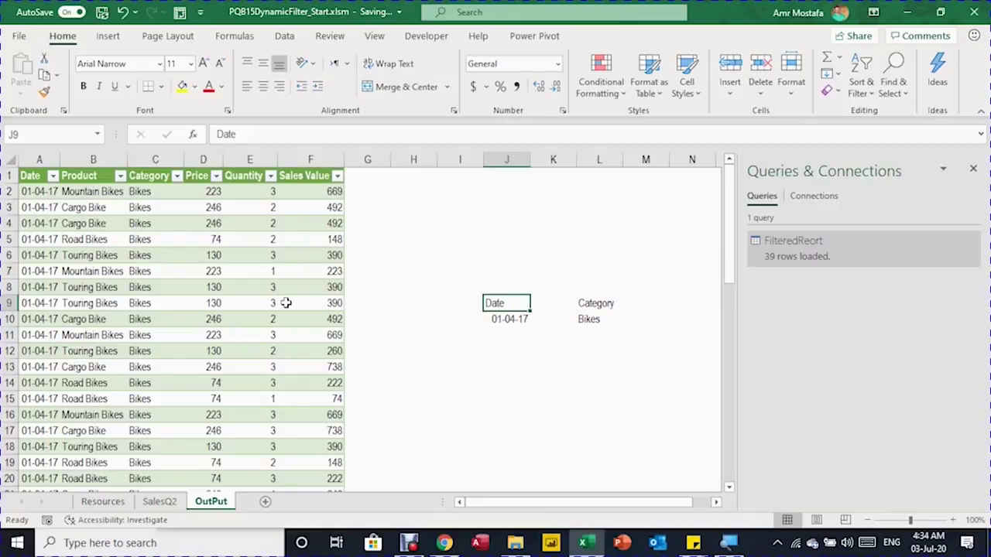
- Convert the Date cells J9:J10 into a table with headers and name it Date_input
{"action": "key", "text": "Down"}
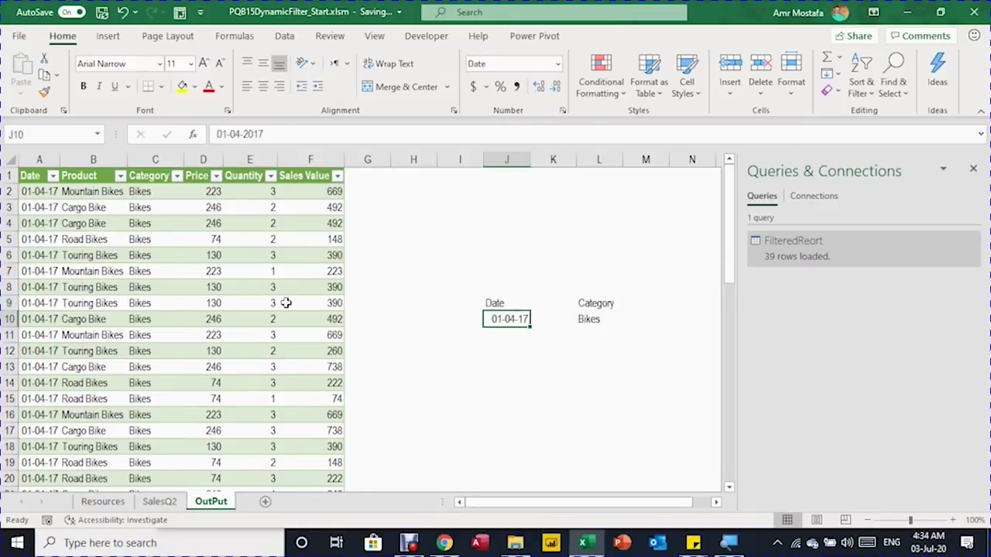
{"action": "key", "text": "Up"}
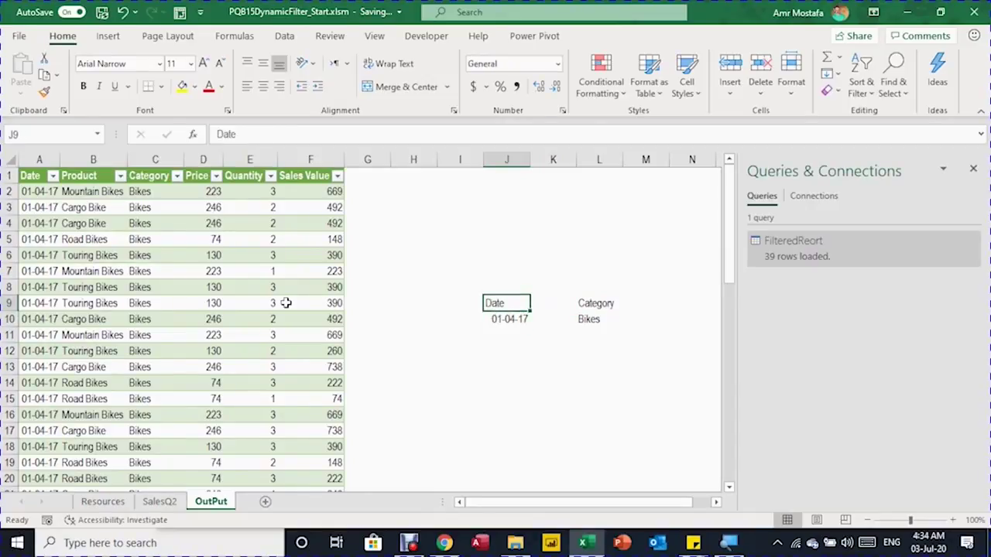
{"action": "key", "text": "ctrl+t"}
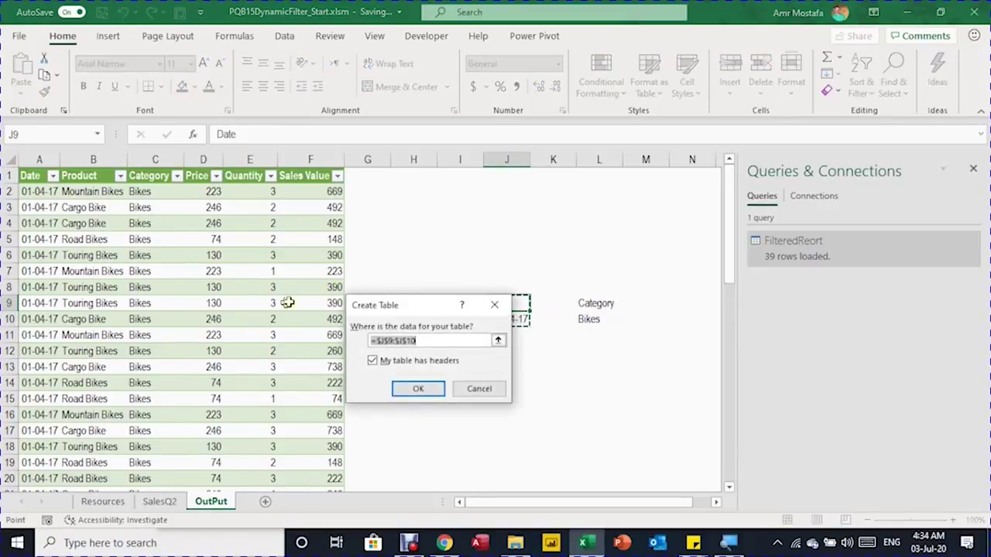
{"action": "left_click", "coordinate": [418, 390]}
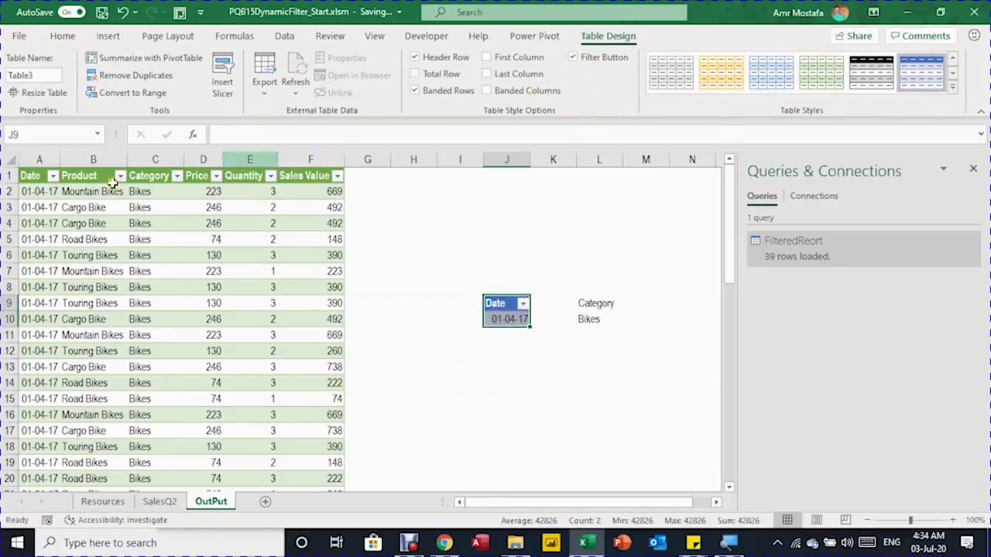
{"action": "left_click", "coordinate": [37, 73]}
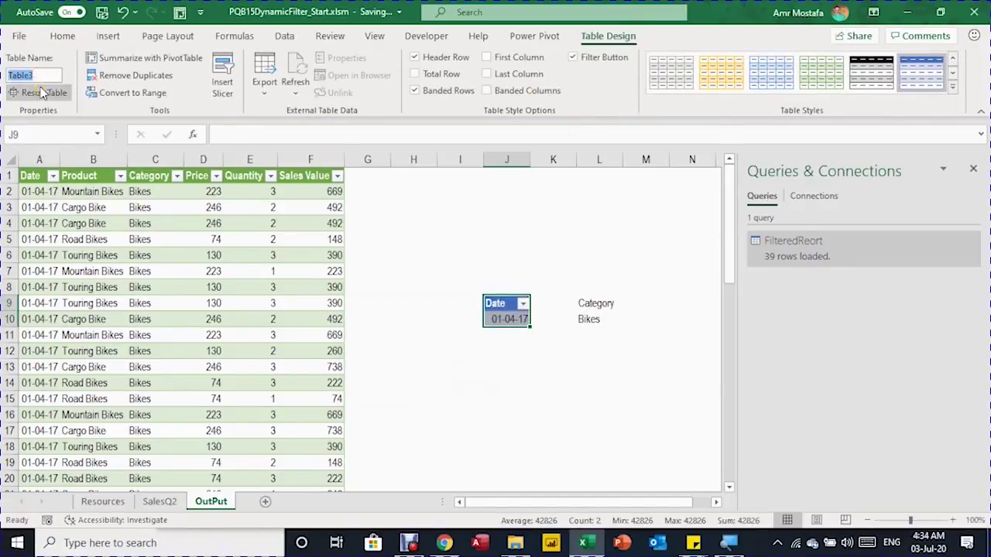
{"action": "type", "text": "Date_input"}
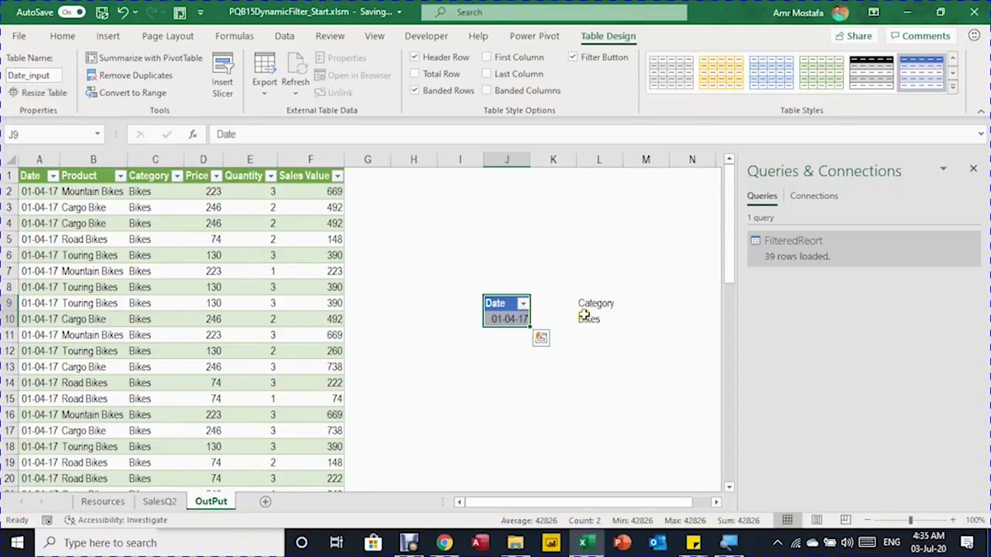
- Convert the Category header and its Bikes cell into a table and name it Category_input
{"action": "left_click", "coordinate": [588, 319]}
{"action": "key", "text": "ctrl+t"}
{"action": "key", "text": "Return"}
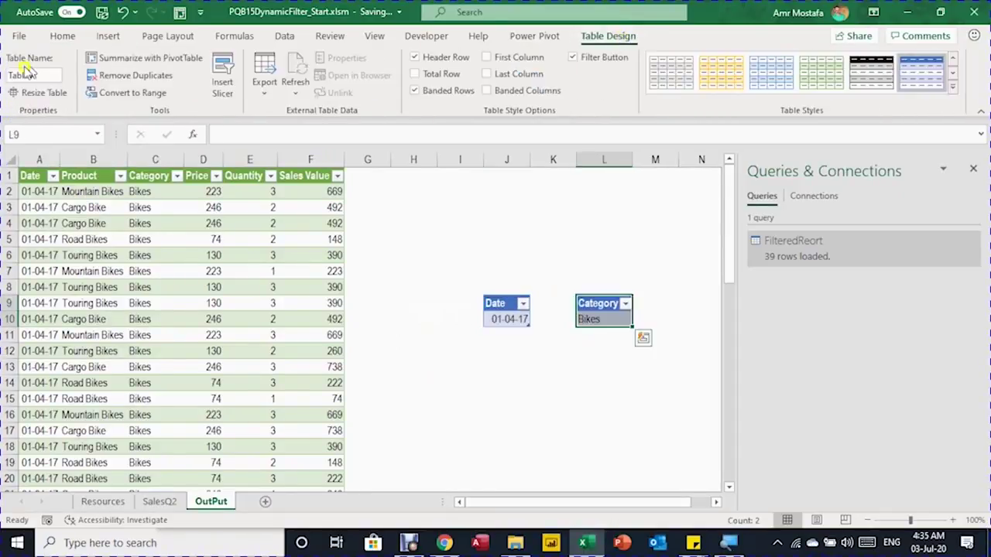
{"action": "left_click", "coordinate": [39, 75]}
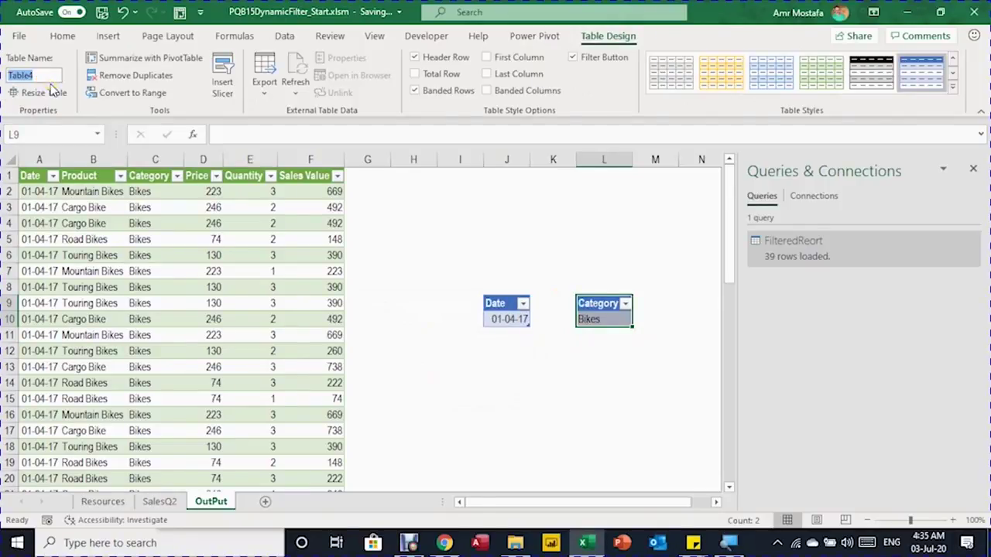
{"action": "type", "text": "Category_input"}
{"action": "key", "text": "Return"}
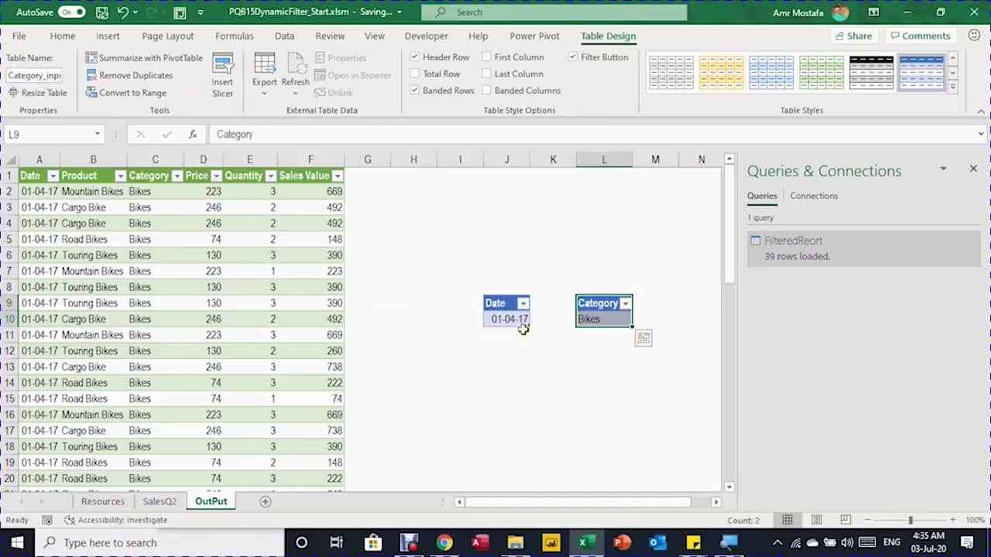
- Widen column J slightly and load the Date_input table into the Power Query Editor
{"action": "left_click_drag", "start_coordinate": [530, 160], "coordinate": [542, 160]}
{"action": "left_click", "coordinate": [526, 319]}
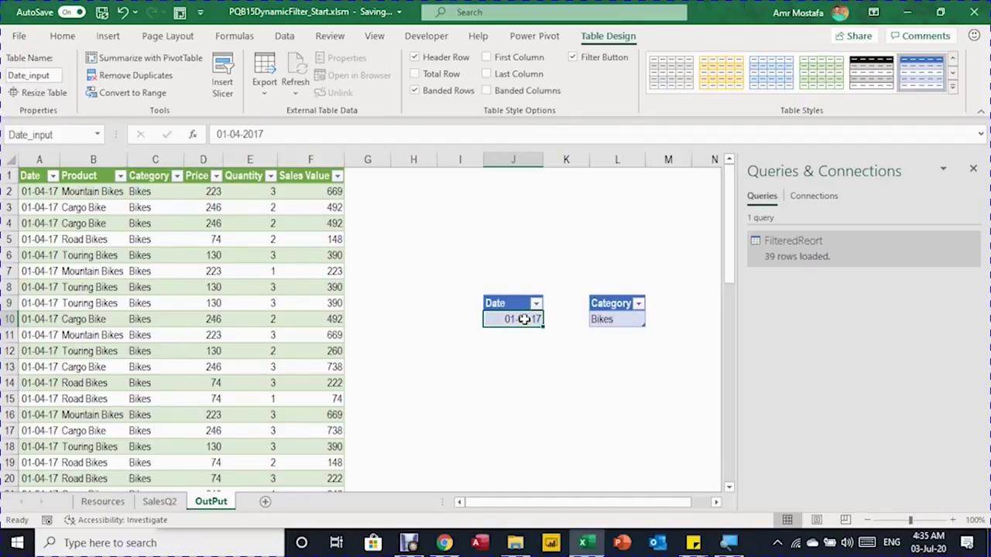
{"action": "left_click", "coordinate": [284, 36]}
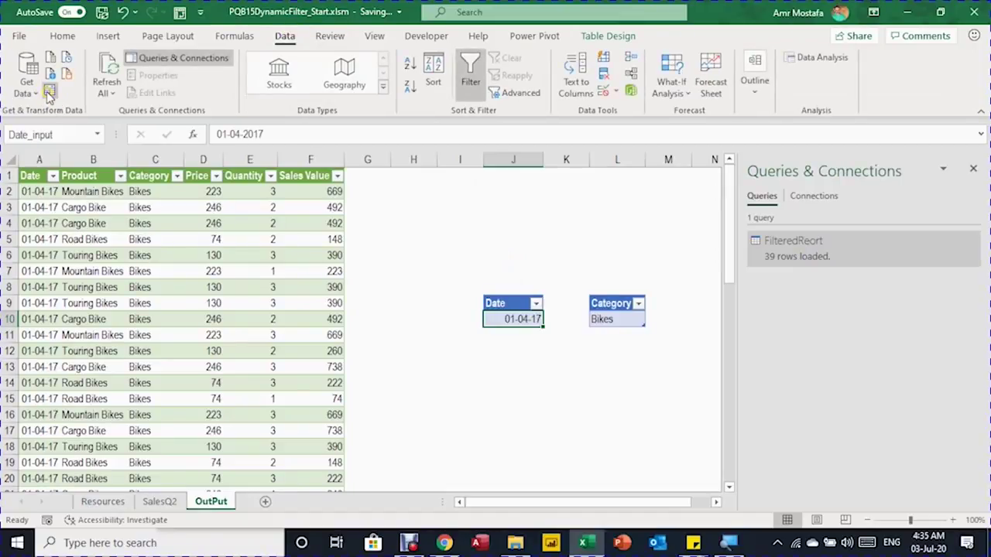
{"action": "left_click", "coordinate": [47, 93]}
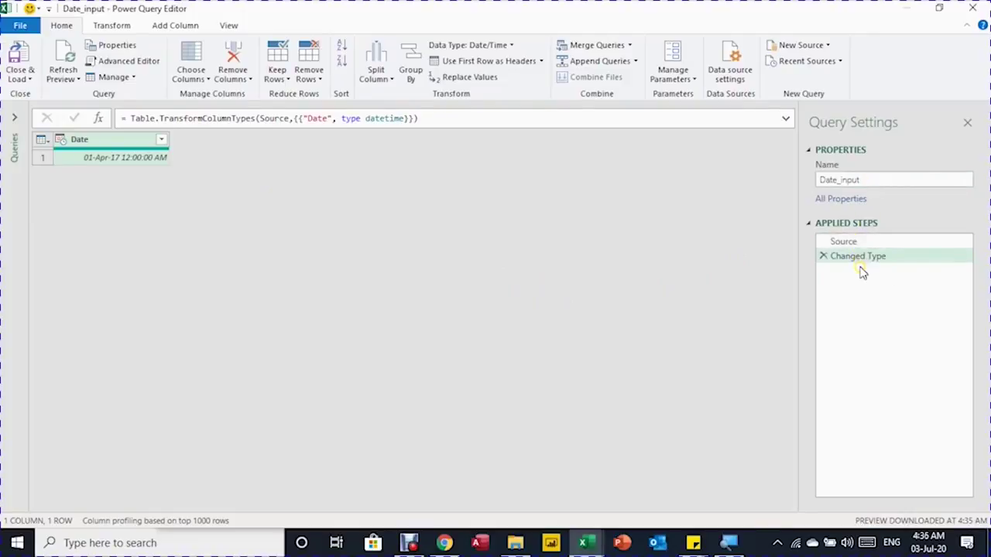
- Change the Date column's type to Date, replacing the existing conversion, and drill down into its single value
{"action": "left_click", "coordinate": [844, 243]}
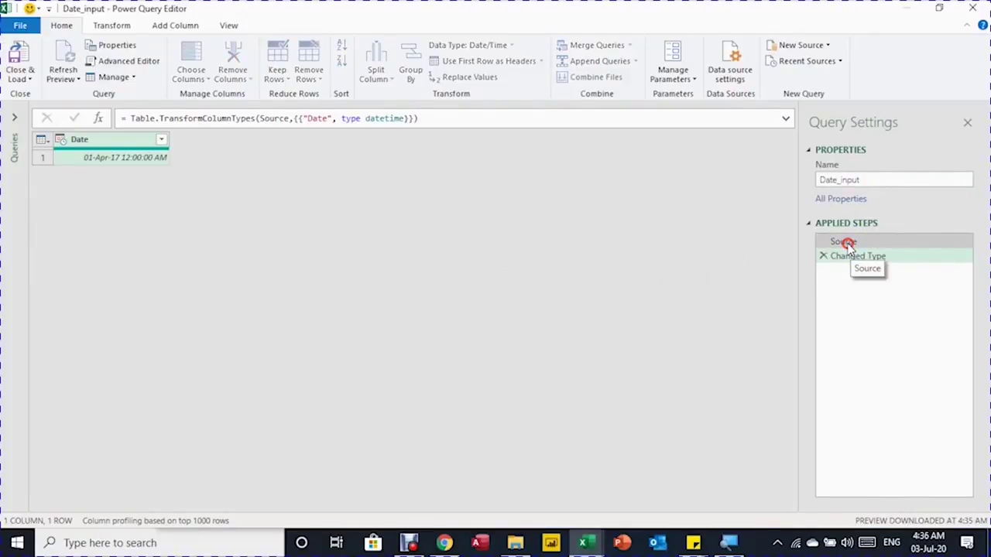
{"action": "left_click", "coordinate": [854, 257]}
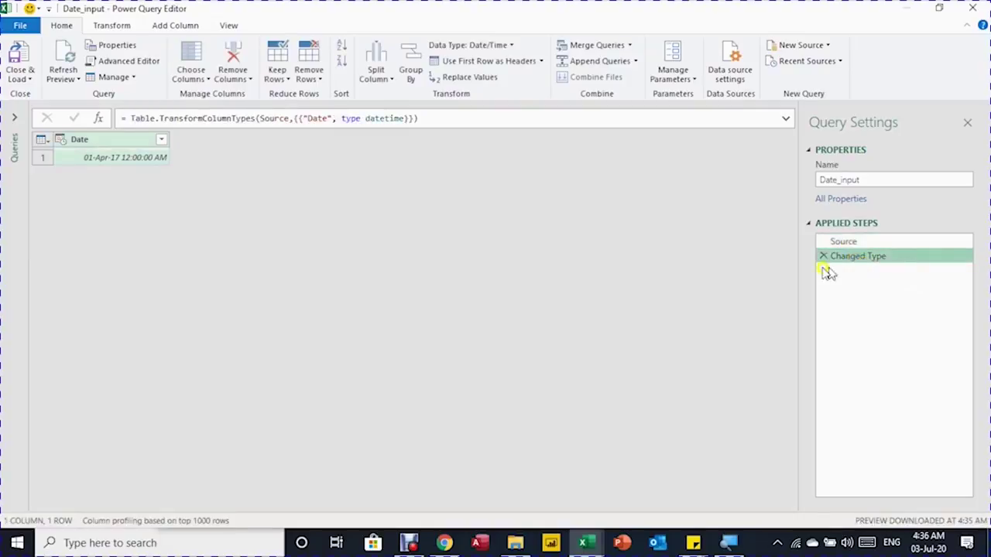
{"action": "left_click", "coordinate": [61, 140]}
{"action": "left_click", "coordinate": [88, 239]}
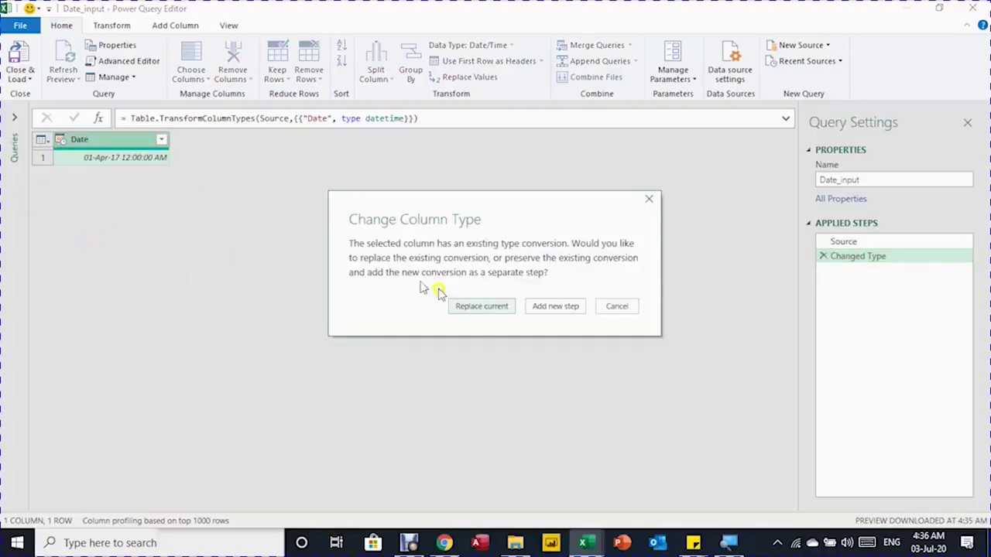
{"action": "left_click", "coordinate": [479, 306]}
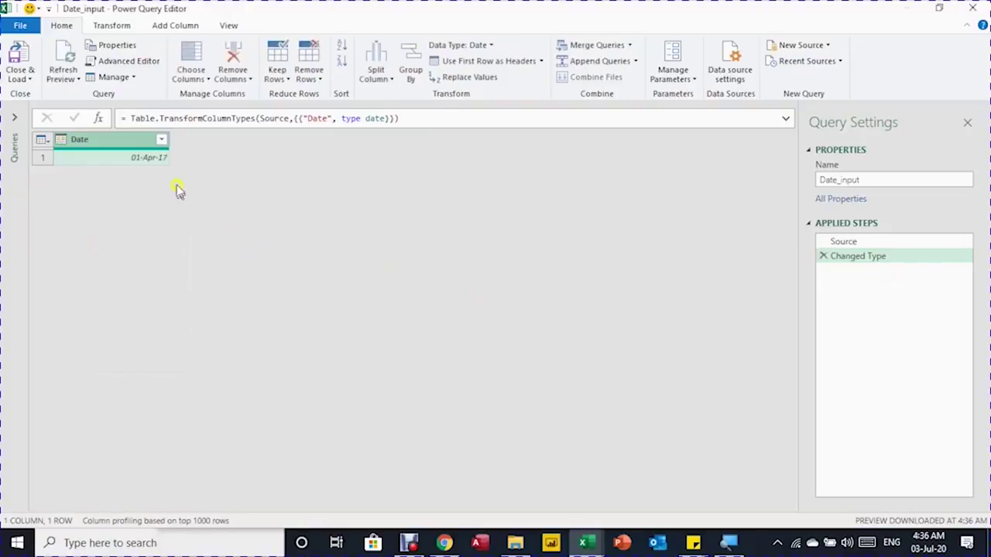
{"action": "right_click", "coordinate": [136, 159]}
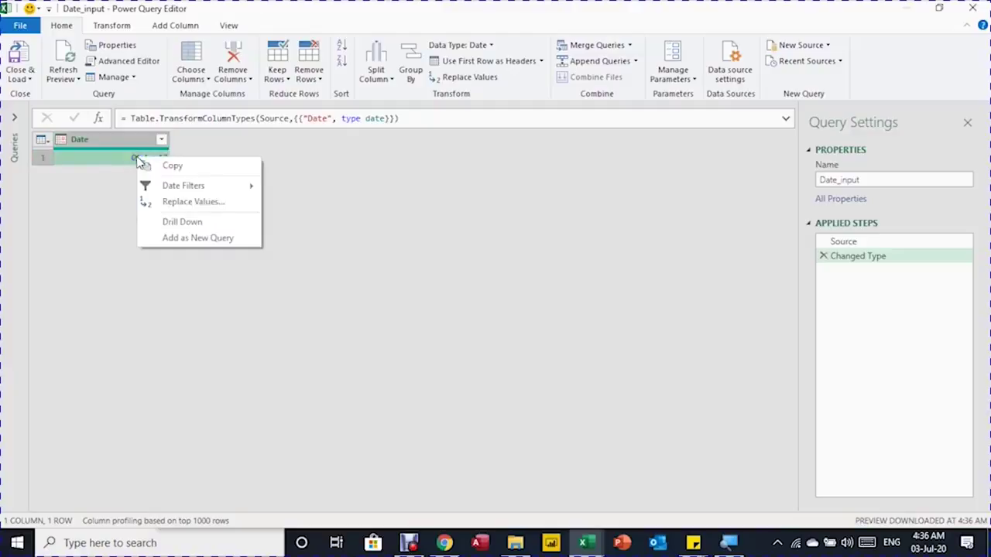
{"action": "left_click", "coordinate": [184, 222]}
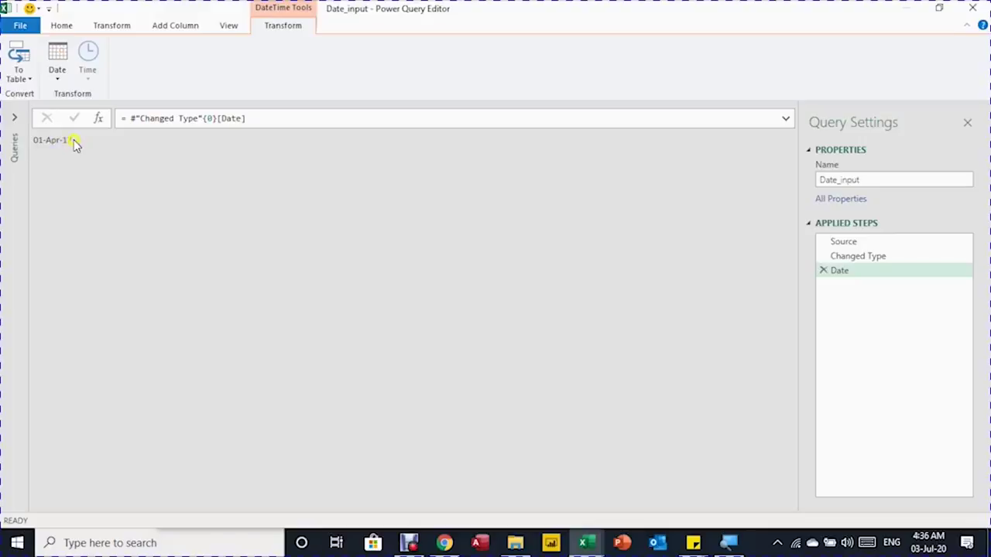
- In the FilteredReort query's filter formula, replace the fixed date #date(2017, 4, 1) with Date_input
{"action": "left_click", "coordinate": [14, 117]}
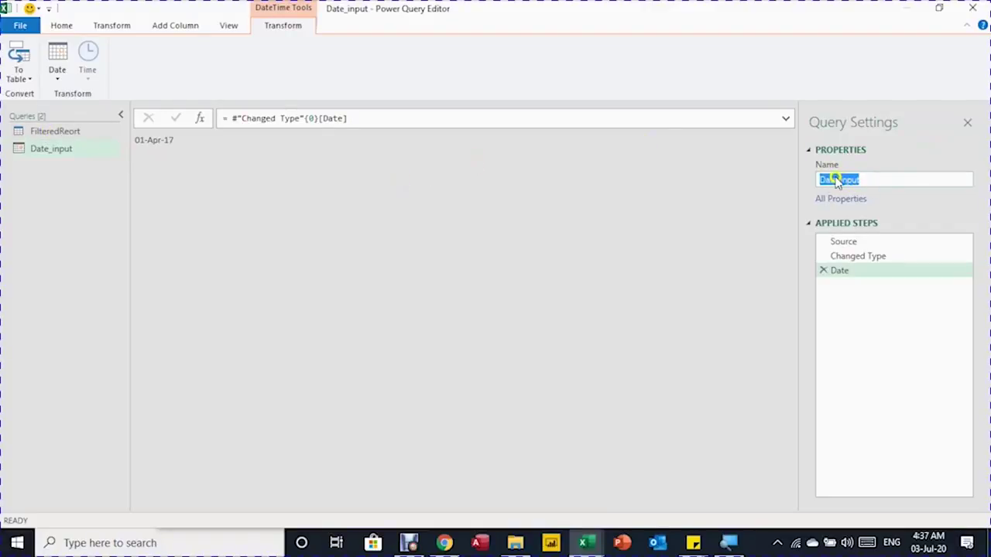
{"action": "left_click", "coordinate": [49, 131]}
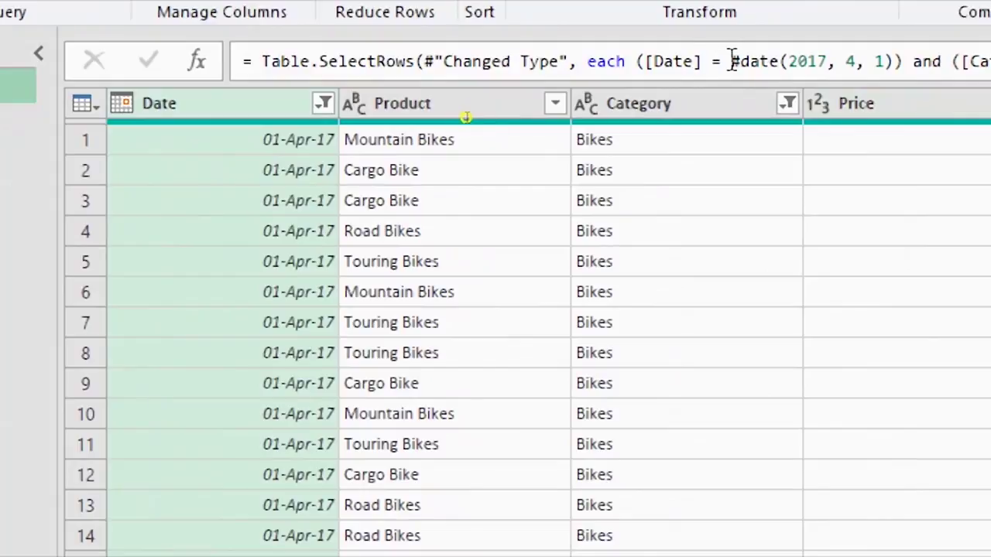
{"action": "left_click", "coordinate": [887, 62]}
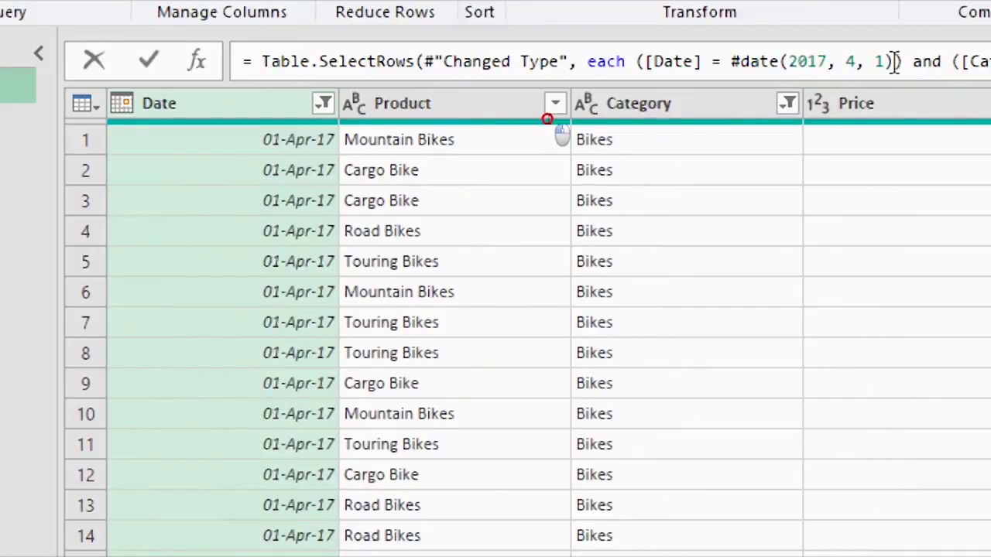
{"action": "left_click_drag", "start_coordinate": [890, 61], "coordinate": [730, 62]}
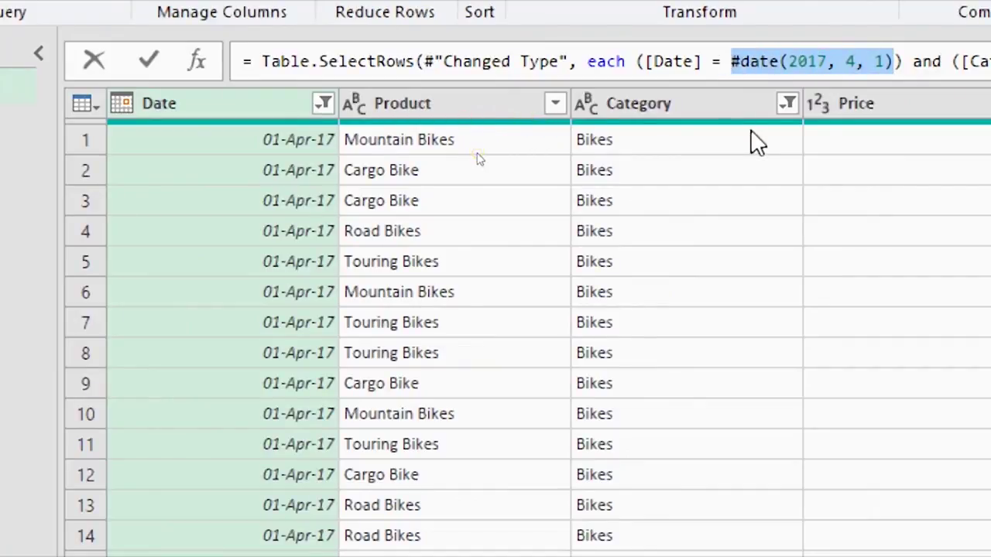
{"action": "type", "text": "Date_input"}
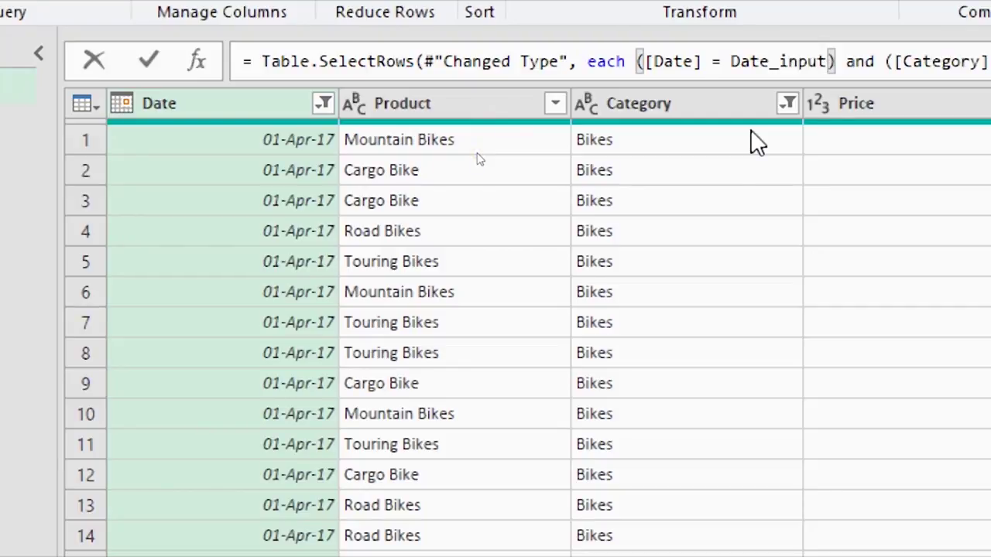
{"action": "key", "text": "Return"}
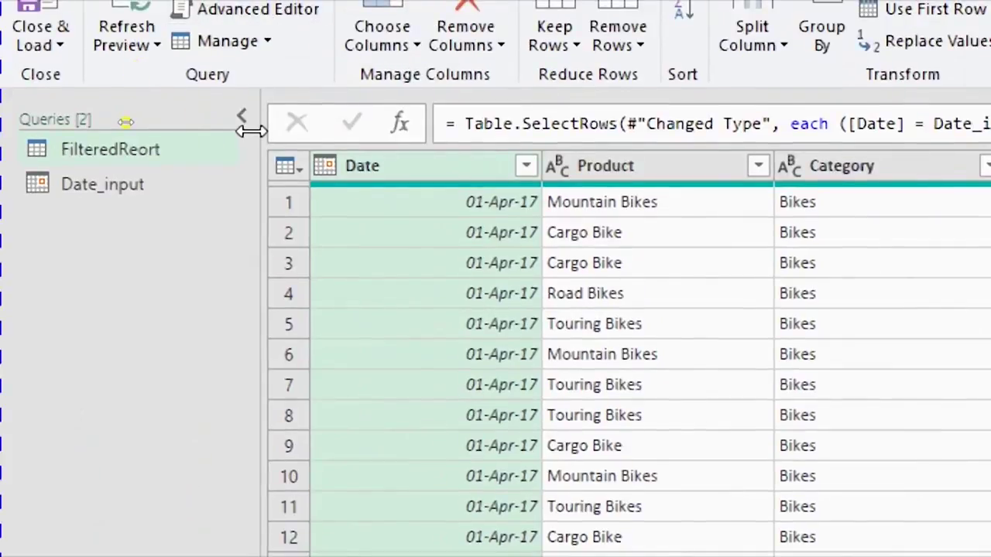
- Close the query editor and load the Date_input query as a connection only
{"action": "left_click", "coordinate": [240, 83]}
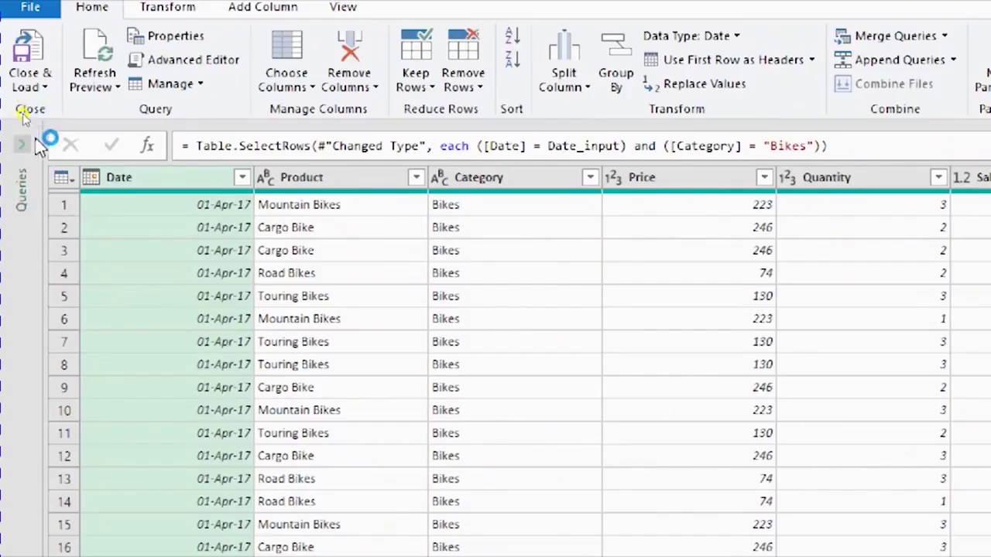
{"action": "left_click", "coordinate": [35, 146]}
{"action": "left_click", "coordinate": [61, 195]}
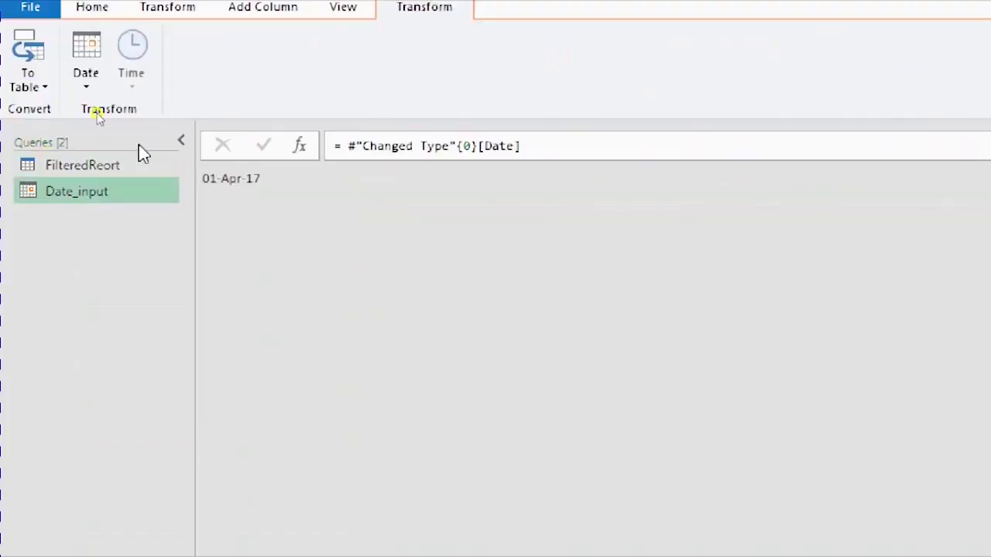
{"action": "left_click", "coordinate": [91, 7]}
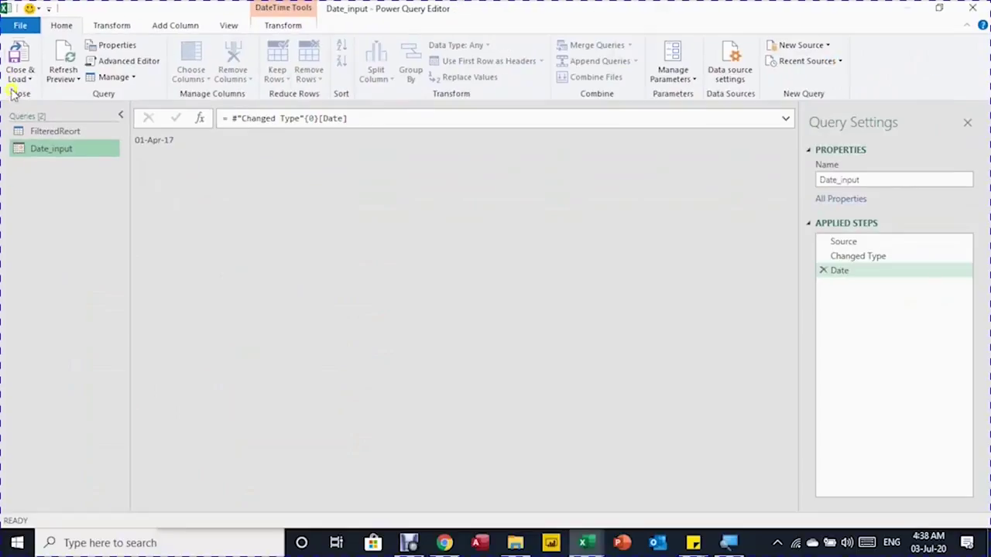
{"action": "left_click", "coordinate": [17, 104]}
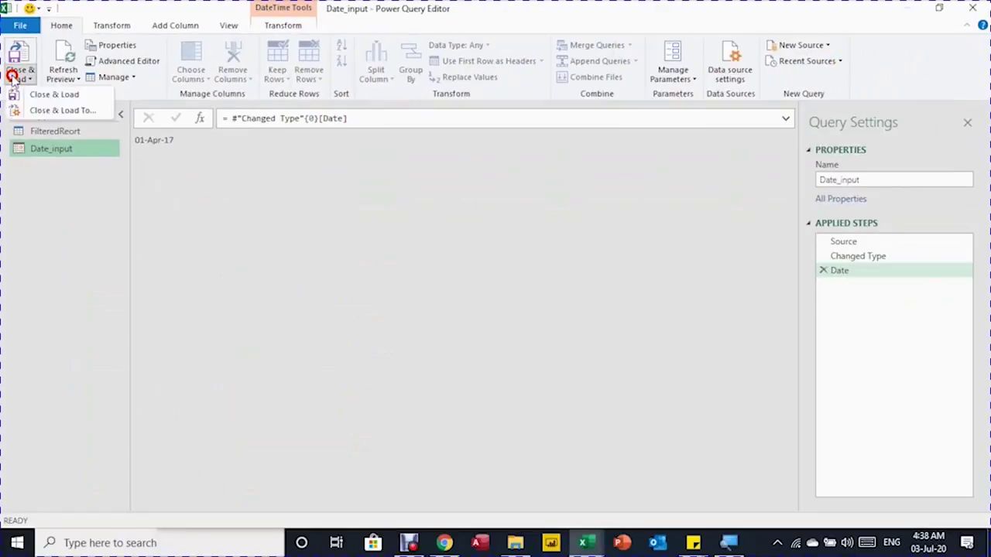
{"action": "left_click", "coordinate": [54, 110]}
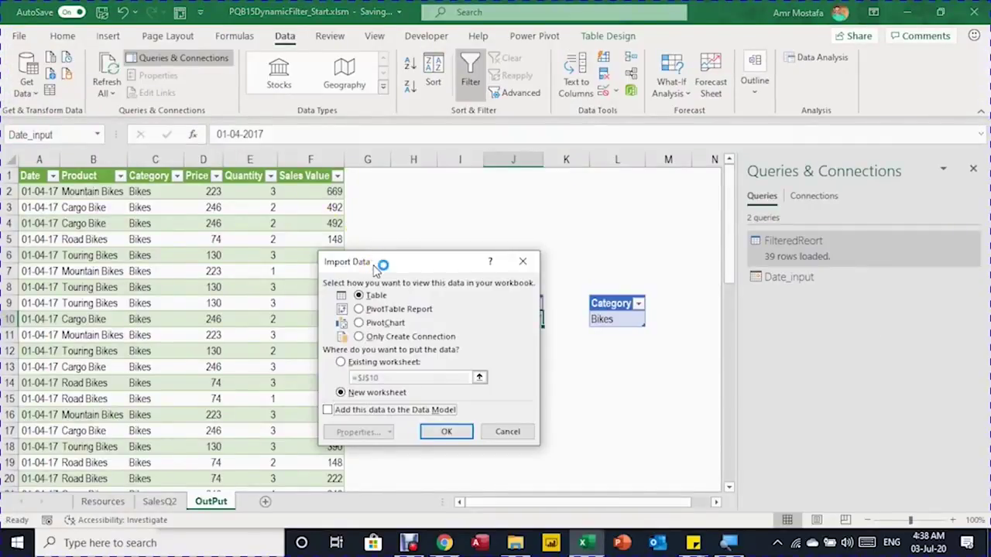
{"action": "left_click", "coordinate": [375, 343]}
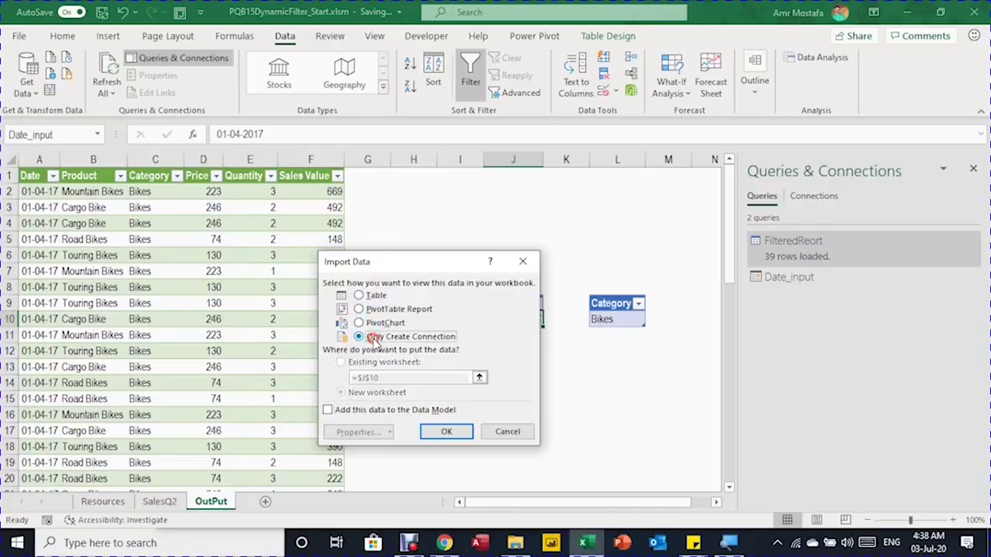
{"action": "key", "text": "Return"}
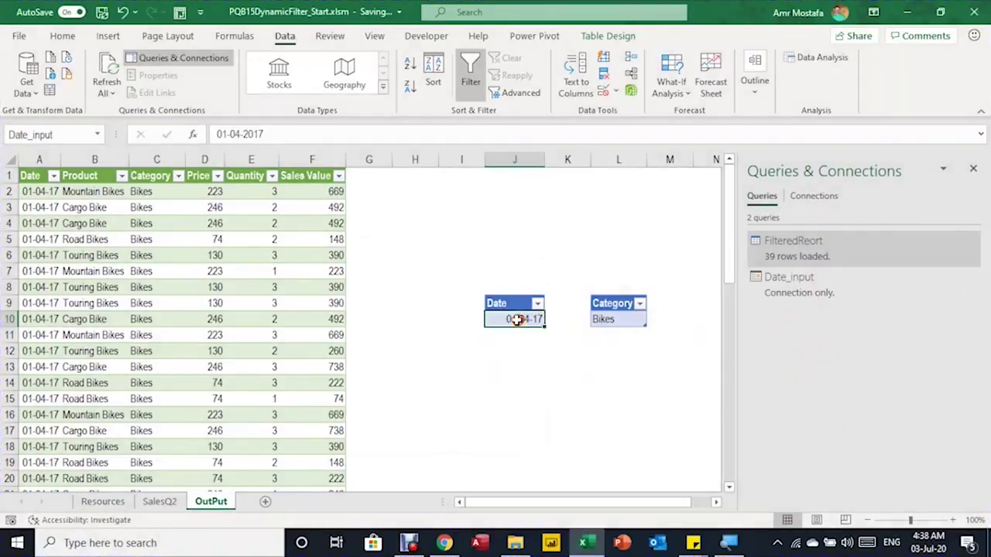
- Change the month in the Date_input table's date to 05, giving 01-05-2017
{"action": "left_click", "coordinate": [513, 320]}
{"action": "double_click", "coordinate": [513, 320]}
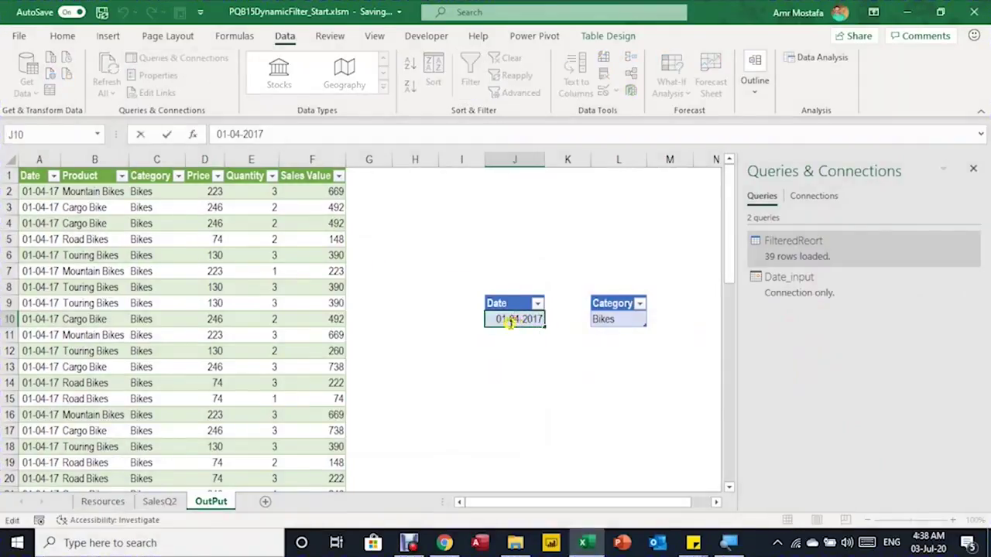
{"action": "double_click", "coordinate": [513, 320]}
{"action": "type", "text": "05"}
{"action": "key", "text": "Return"}
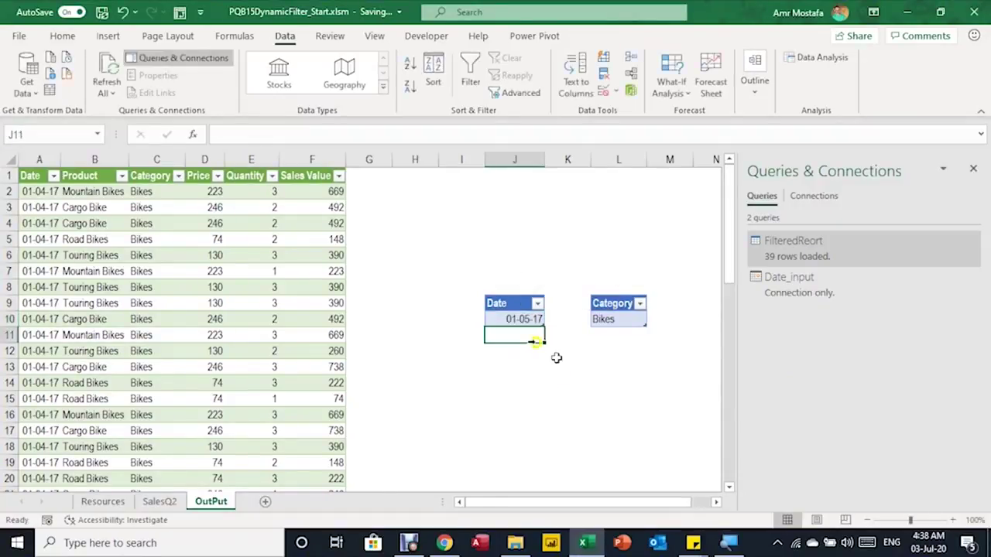
- Refresh the sales report table on the OutPut sheet so it follows the date in the Date_input table
{"action": "left_click", "coordinate": [200, 270]}
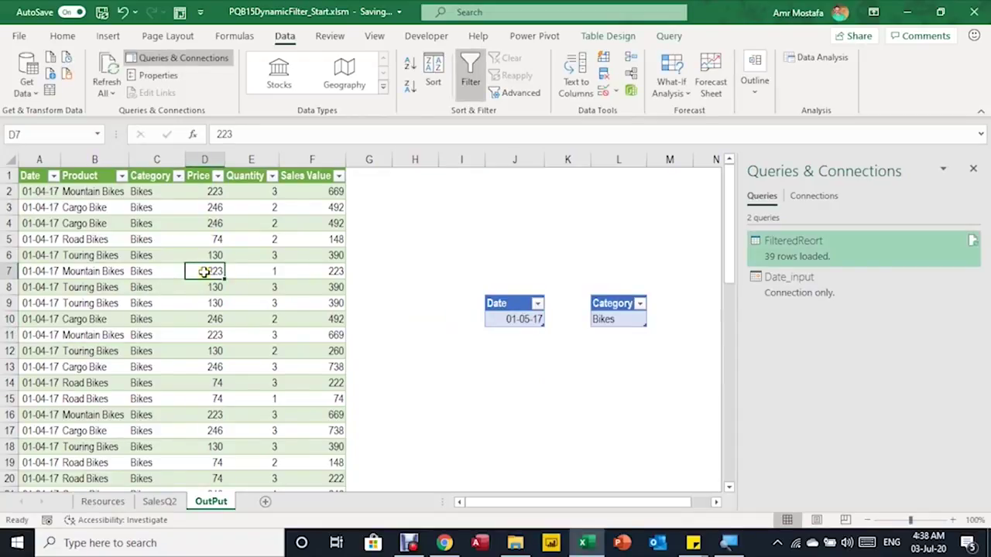
{"action": "right_click", "coordinate": [203, 271]}
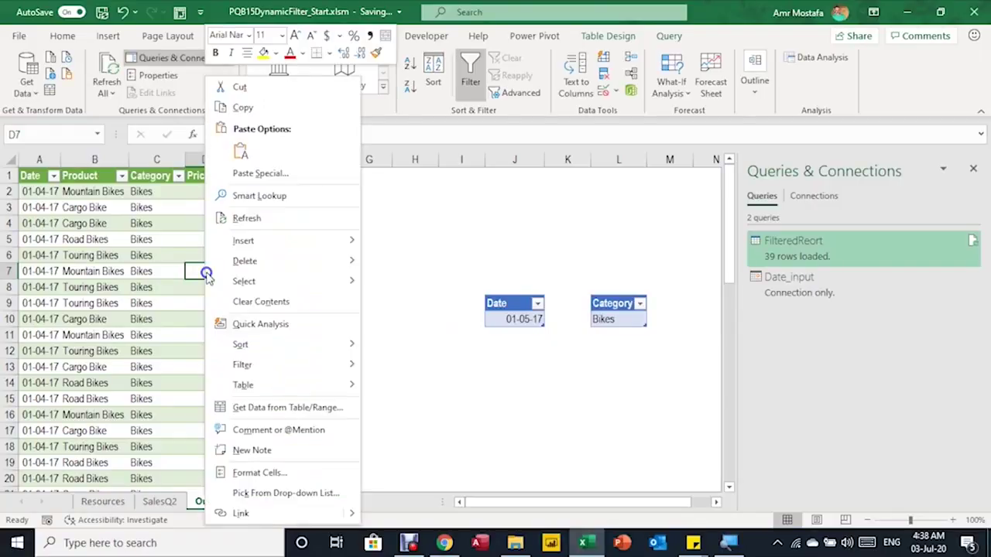
{"action": "left_click", "coordinate": [250, 219]}
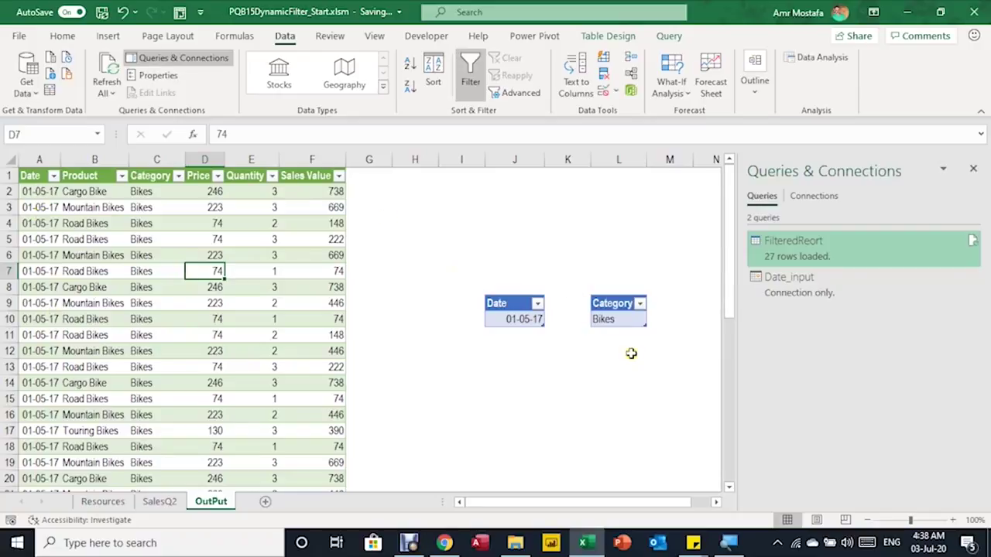
- In a new query from the Category table, delete the Changed Type step and drill down into its single value
{"action": "left_click", "coordinate": [624, 324]}
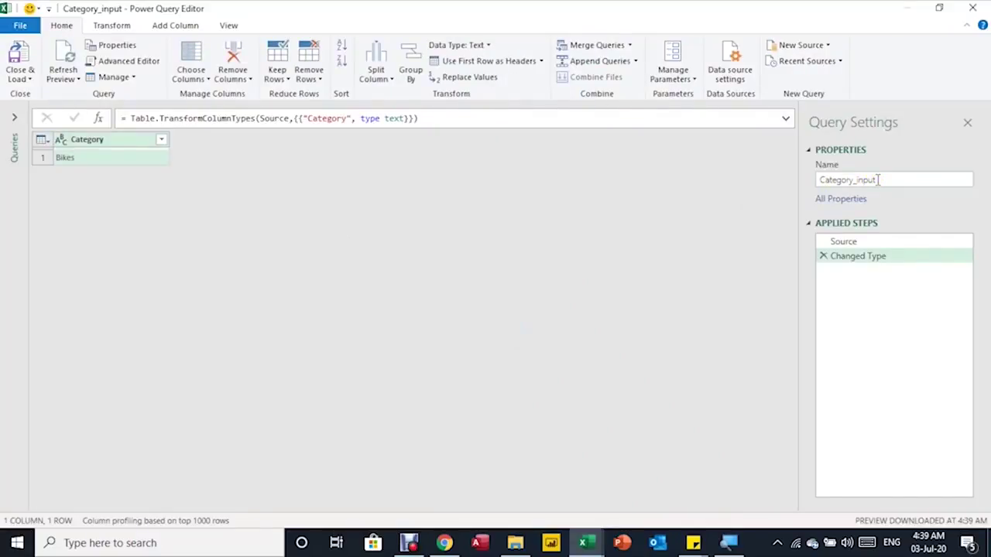
{"action": "left_click_drag", "start_coordinate": [873, 242], "coordinate": [876, 259]}
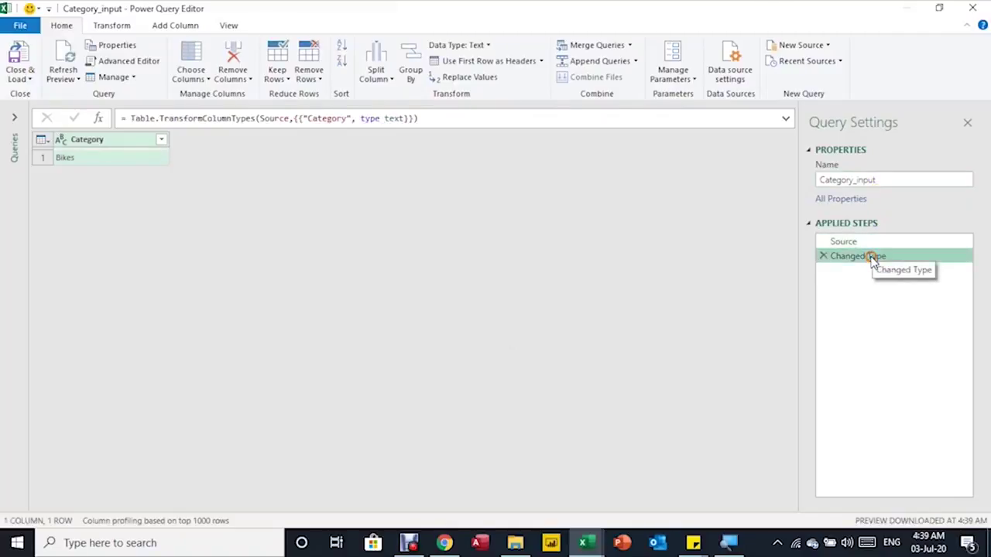
{"action": "left_click", "coordinate": [823, 255]}
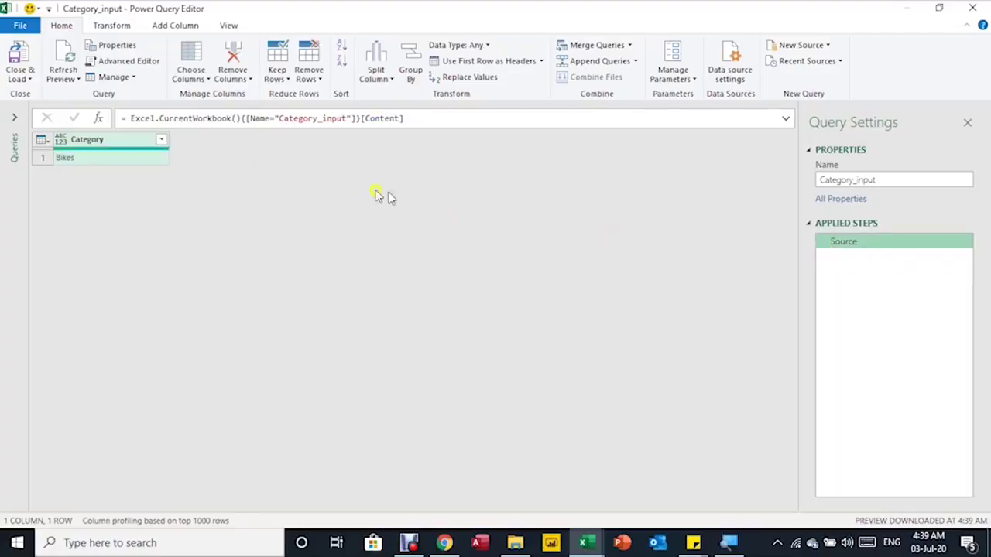
{"action": "right_click", "coordinate": [144, 161]}
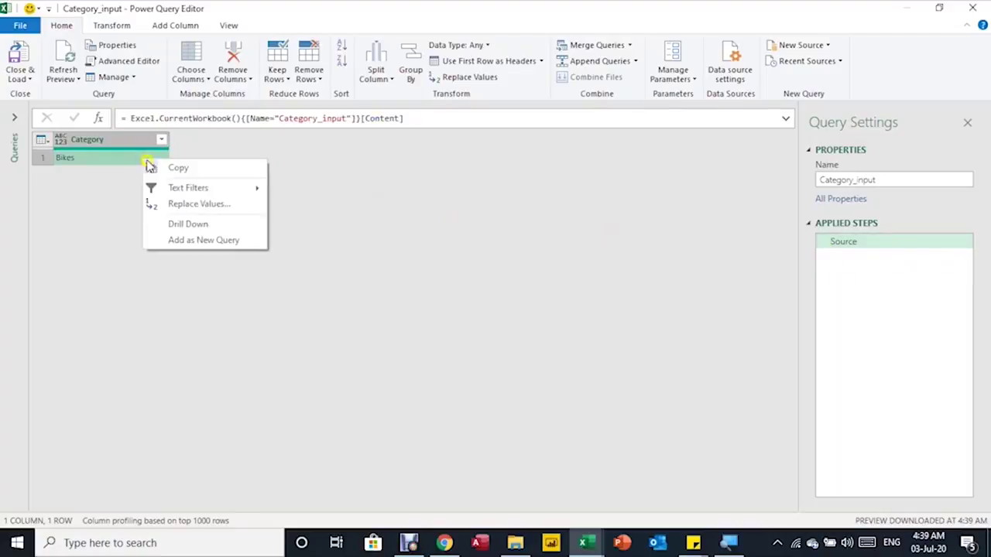
{"action": "left_click", "coordinate": [194, 223]}
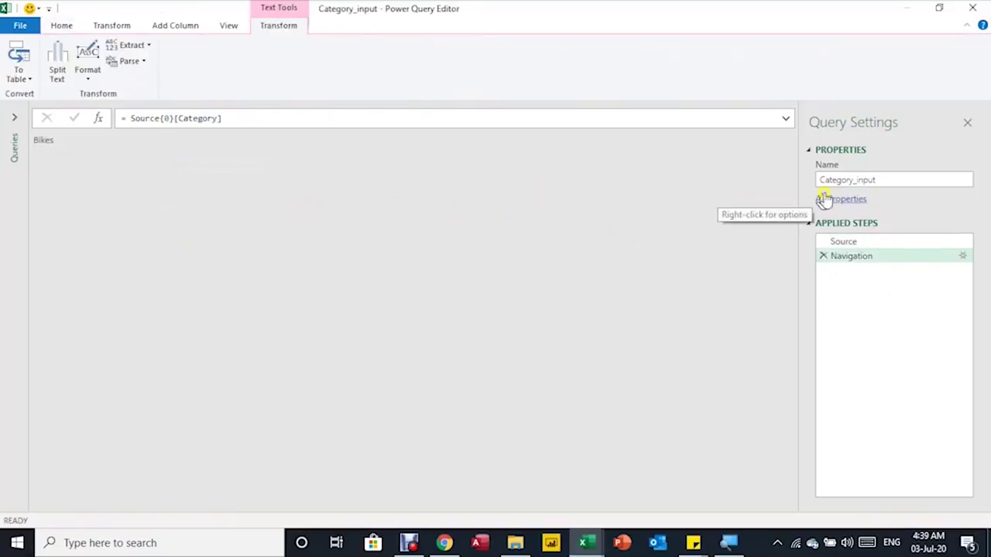
- In the FilteredReort query's filter formula, replace the fixed category "Bikes" with Category_input
{"action": "left_click_drag", "start_coordinate": [878, 180], "coordinate": [814, 186]}
{"action": "key", "text": "ctrl+c"}
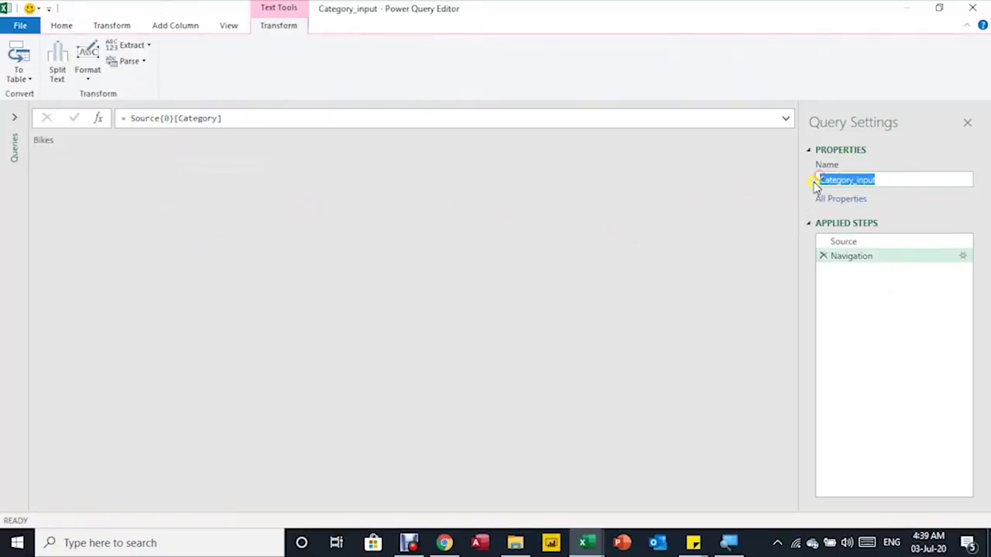
{"action": "left_click", "coordinate": [11, 120]}
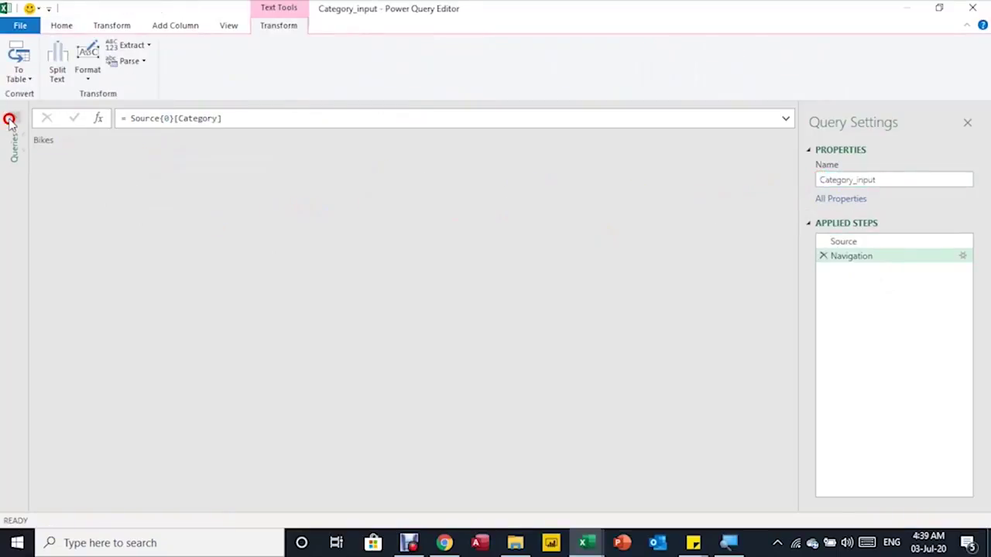
{"action": "left_click", "coordinate": [36, 132]}
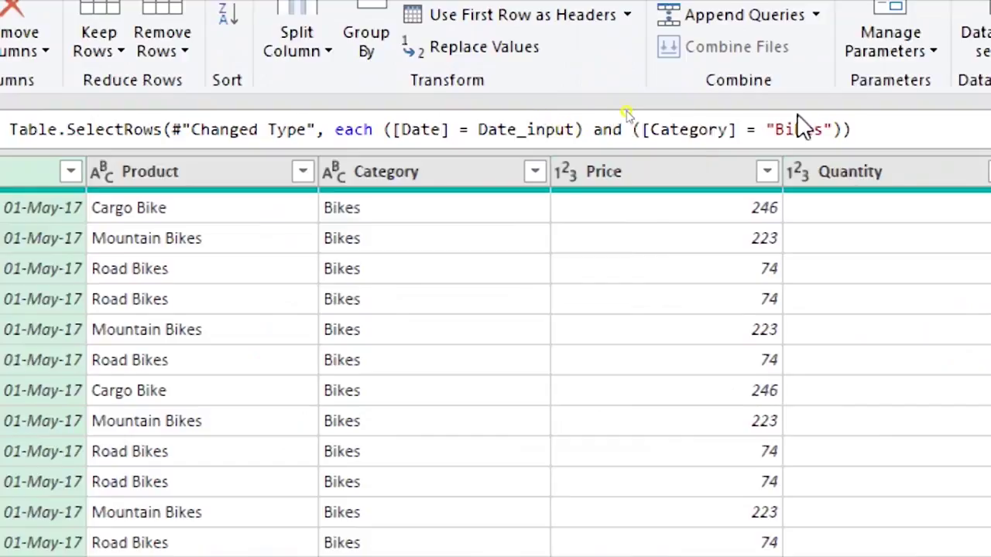
{"action": "left_click_drag", "start_coordinate": [769, 129], "coordinate": [835, 130]}
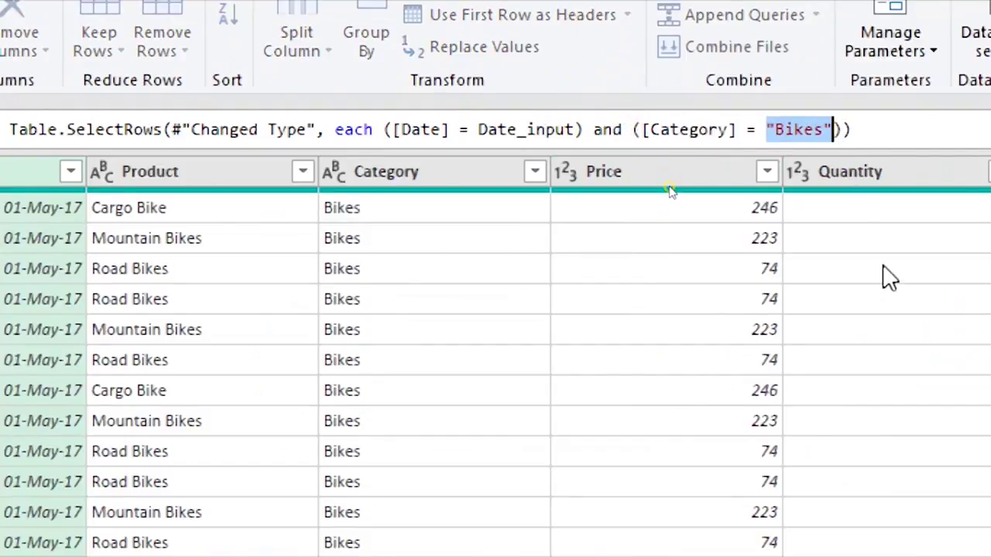
{"action": "key", "text": "ctrl+v"}
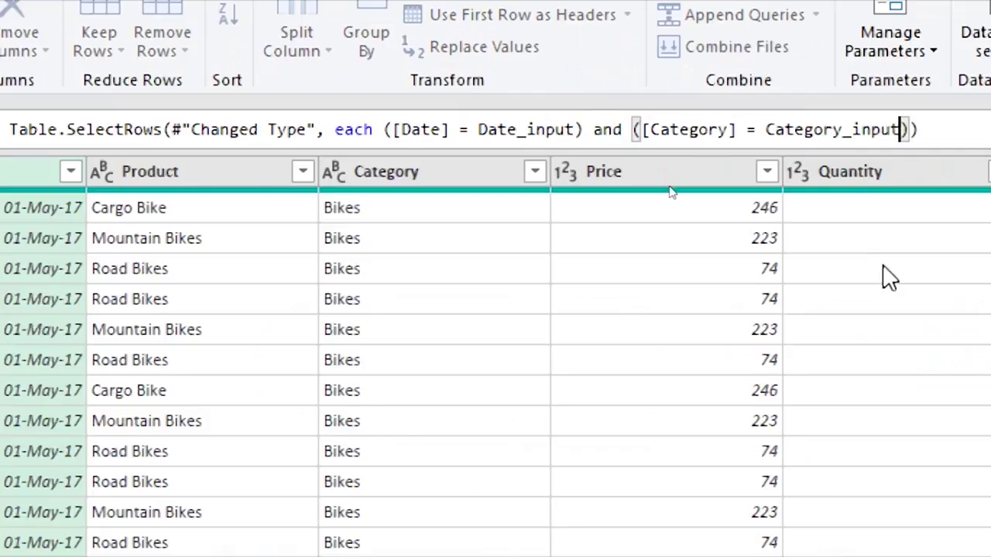
{"action": "key", "text": "Return"}
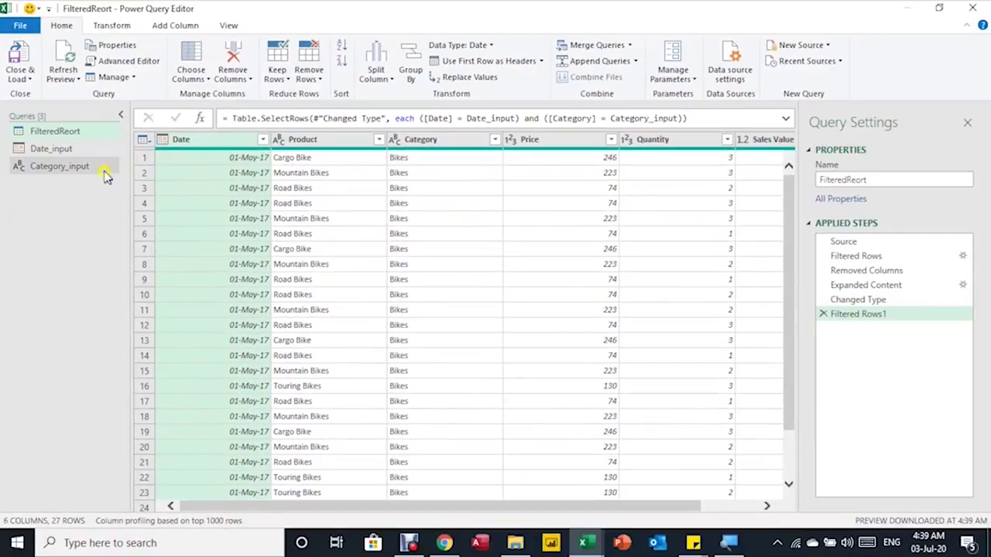
- Close the query editor and load the Category_input query as a connection only
{"action": "left_click", "coordinate": [82, 167]}
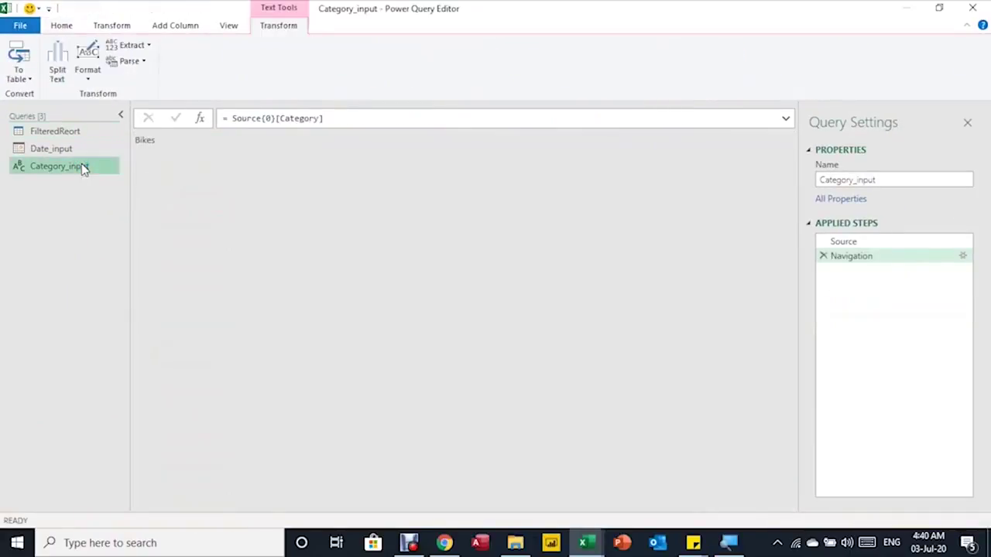
{"action": "left_click", "coordinate": [61, 27]}
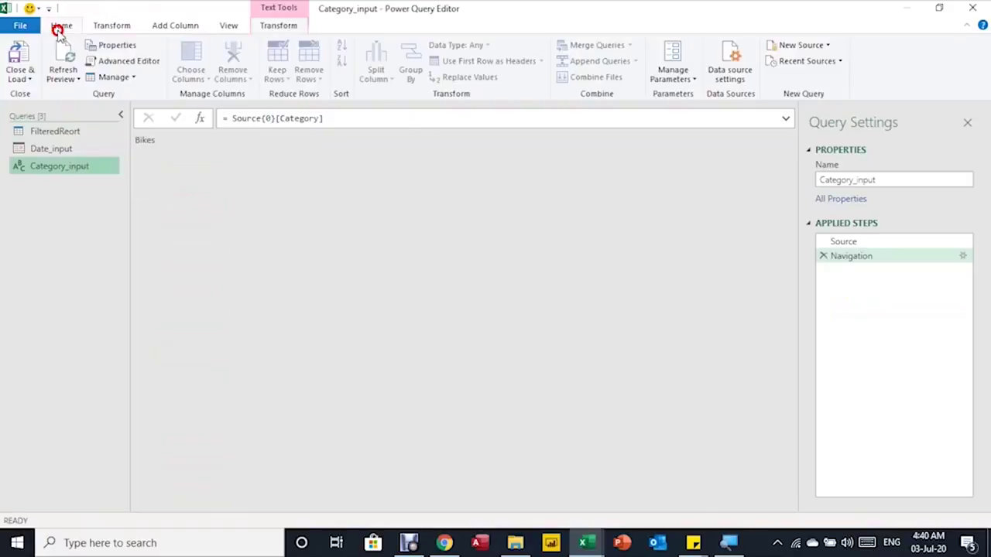
{"action": "left_click", "coordinate": [31, 77]}
{"action": "left_click", "coordinate": [48, 109]}
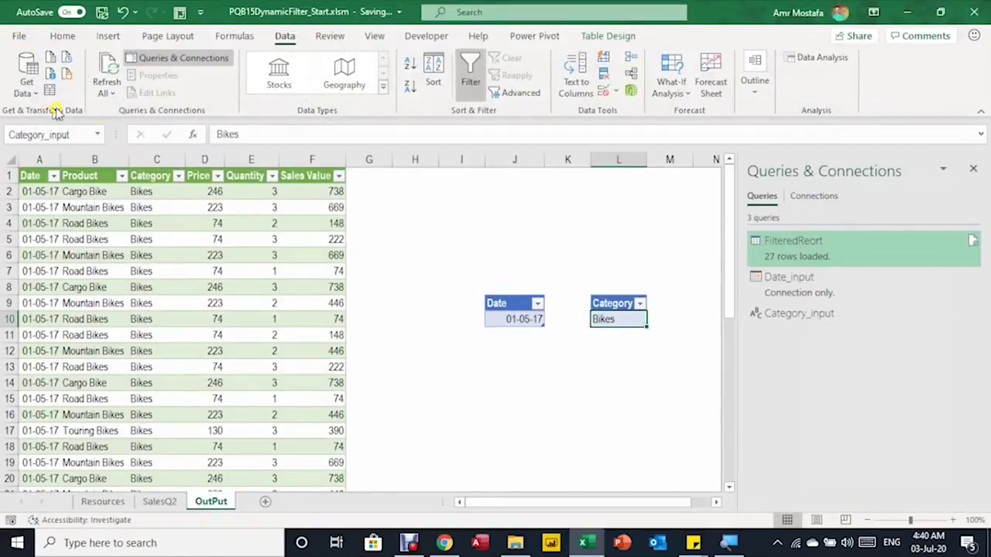
{"action": "left_click", "coordinate": [375, 337]}
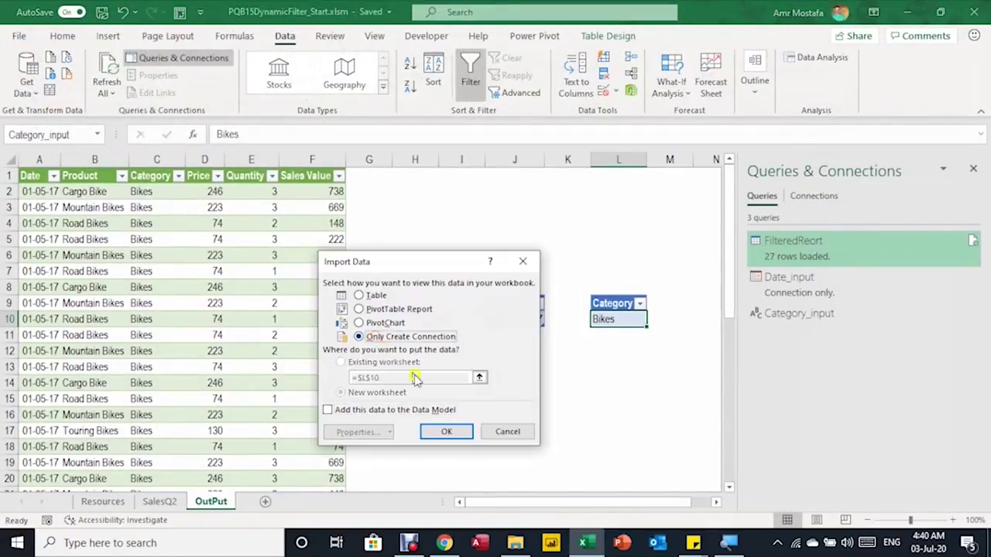
{"action": "left_click", "coordinate": [447, 432]}
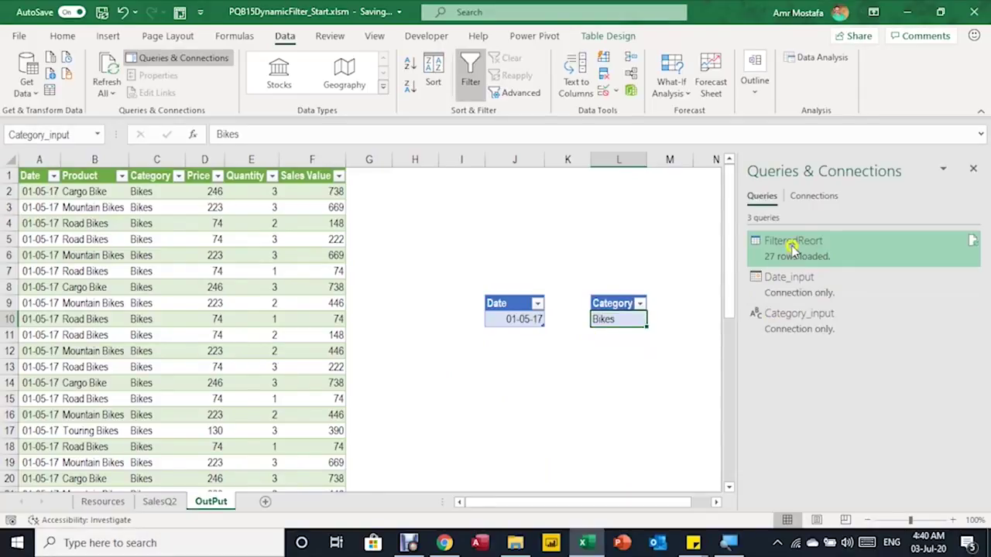
- Duplicate the FilteredReort query and show the list of queries in the query editor
{"action": "mouse_move", "coordinate": [790, 249]}
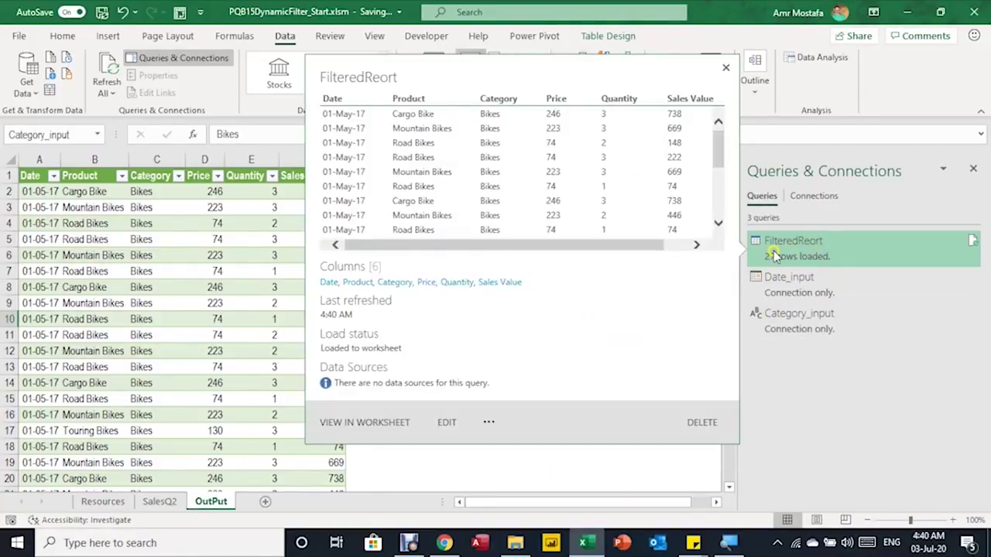
{"action": "right_click", "coordinate": [791, 252]}
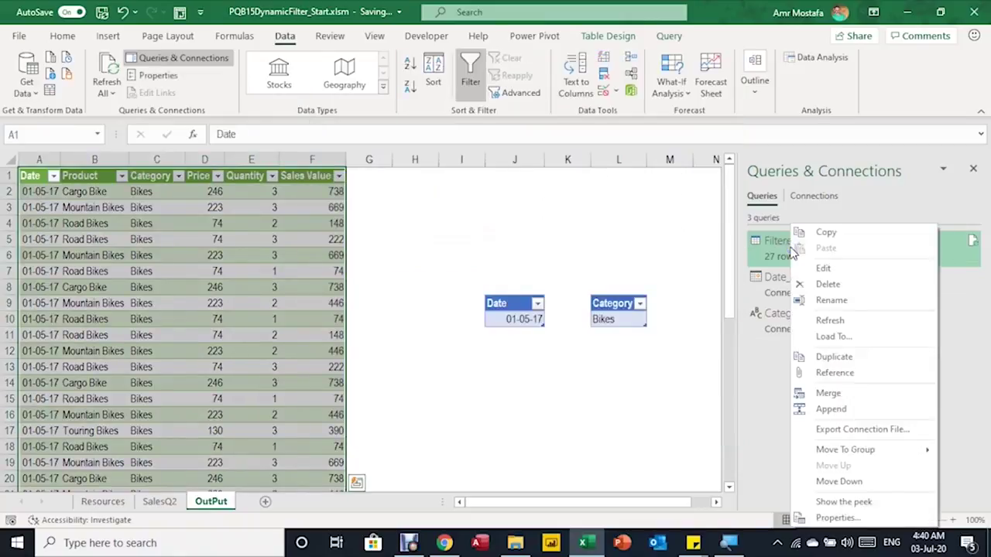
{"action": "left_click", "coordinate": [833, 357]}
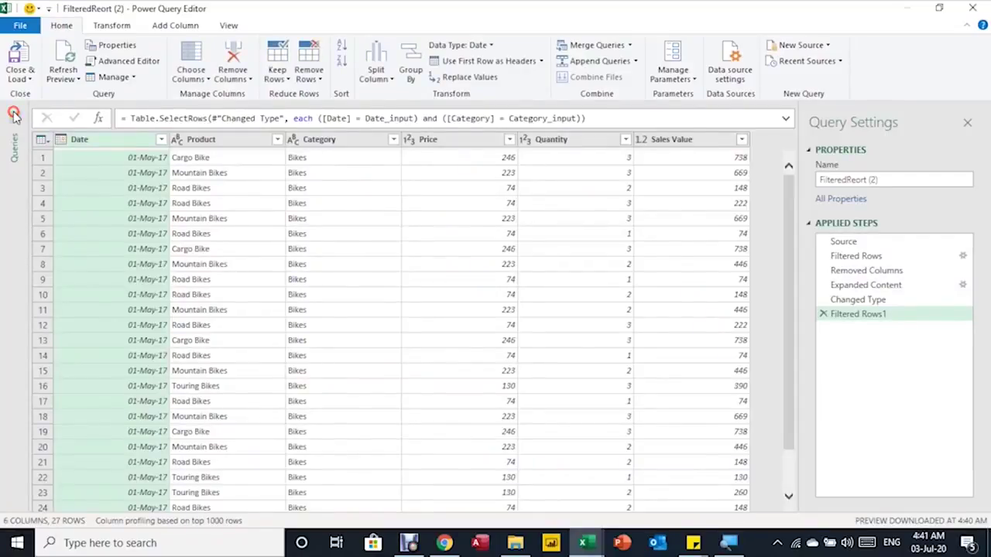
{"action": "left_click", "coordinate": [14, 118]}
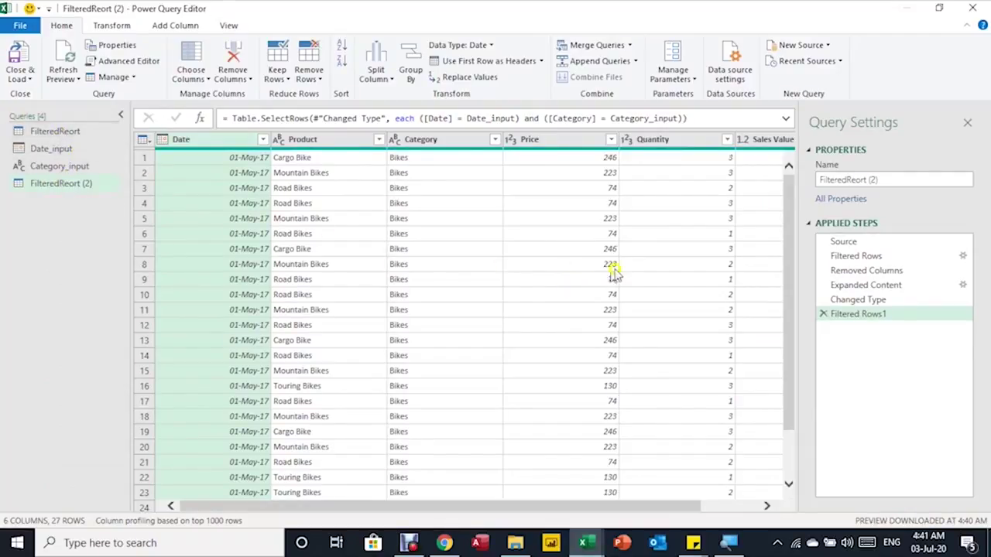
- Review the duplicated query's applied steps and delete them from Changed Type through to the end
{"action": "left_click", "coordinate": [863, 242]}
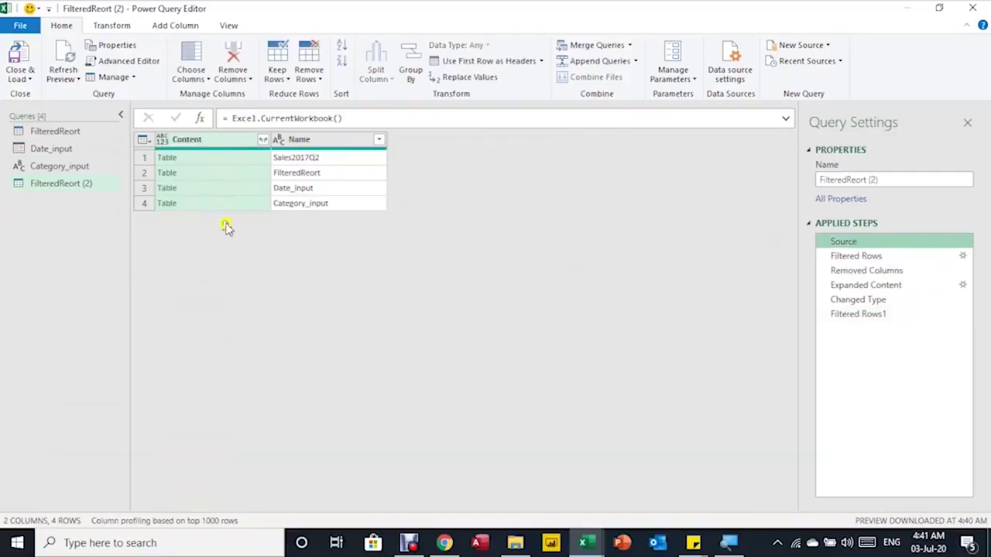
{"action": "left_click", "coordinate": [861, 257]}
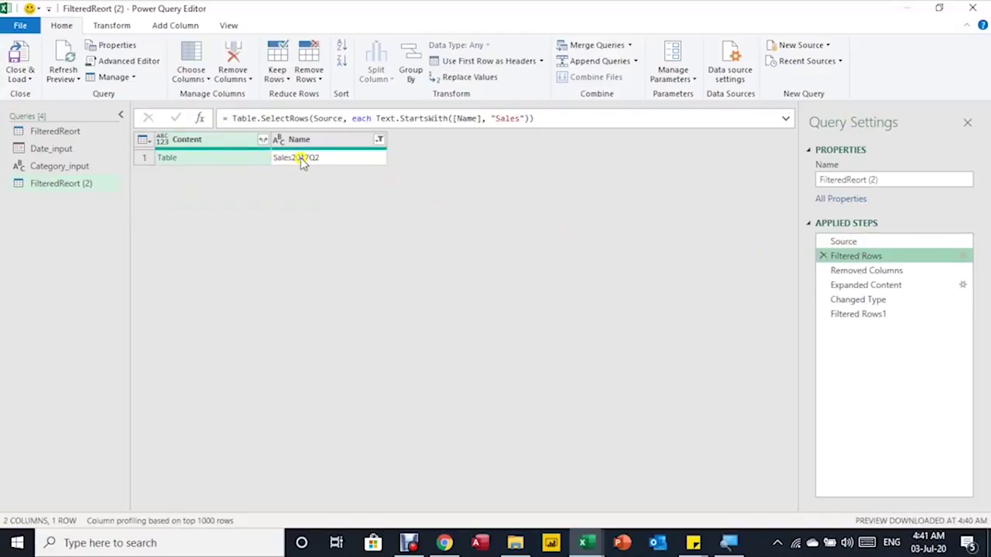
{"action": "left_click", "coordinate": [884, 272]}
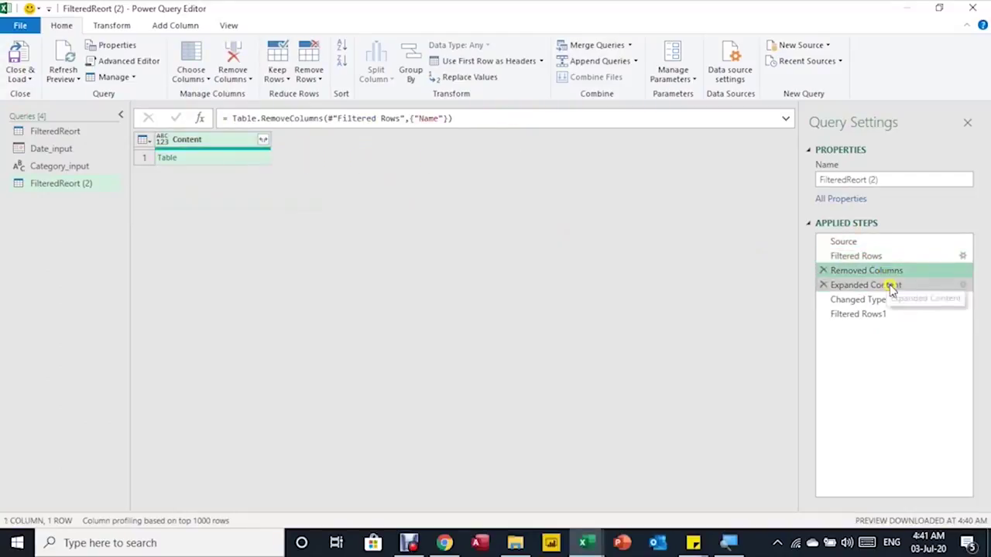
{"action": "left_click", "coordinate": [892, 287]}
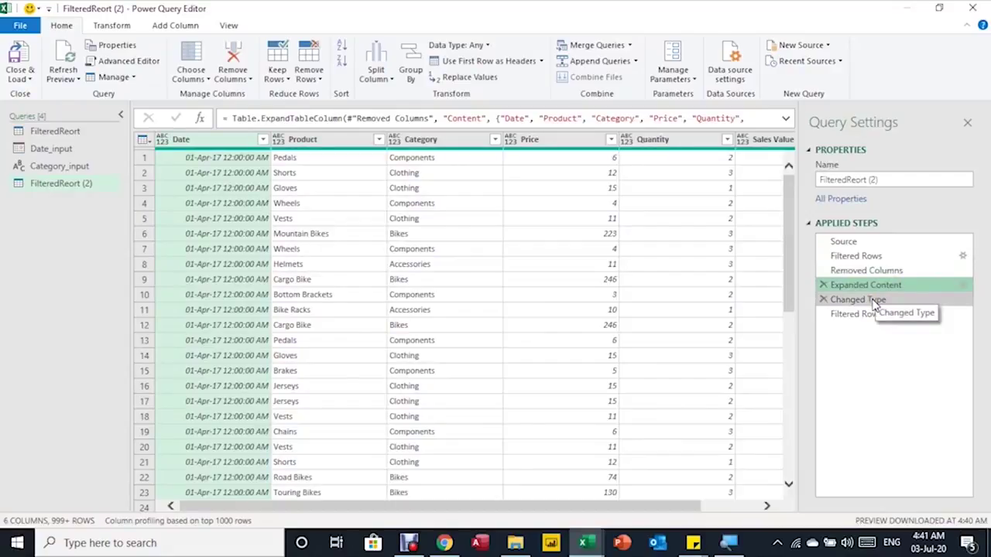
{"action": "left_click", "coordinate": [875, 303]}
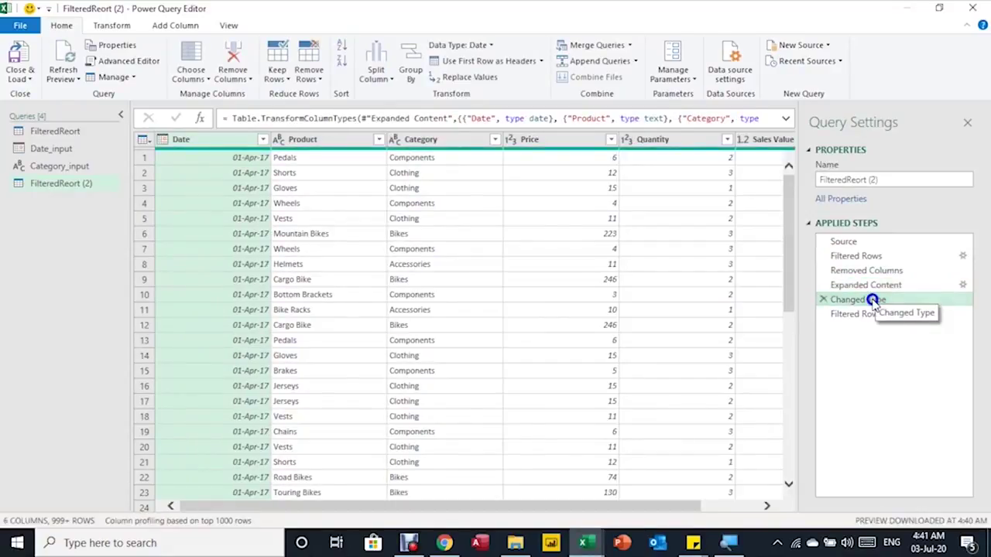
{"action": "right_click", "coordinate": [874, 302]}
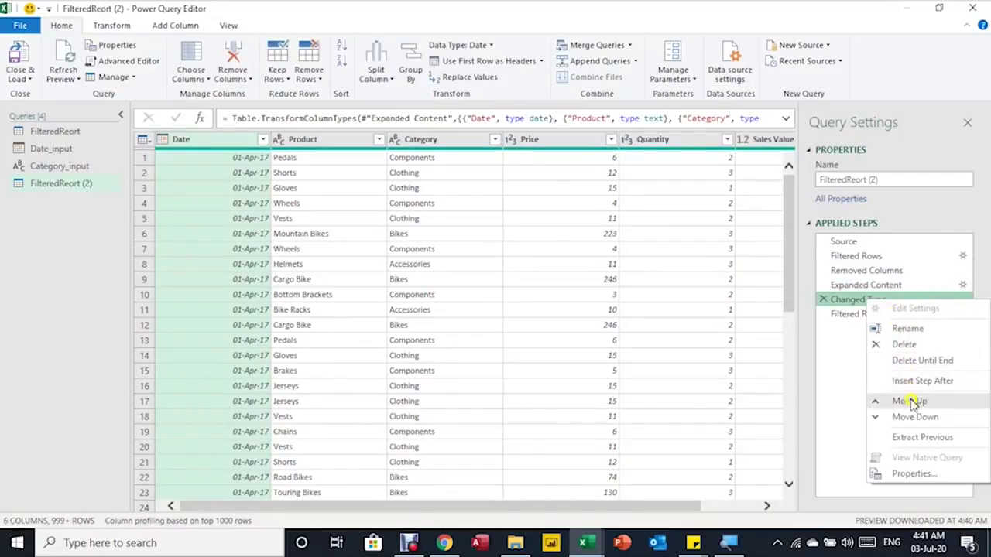
{"action": "left_click", "coordinate": [910, 361]}
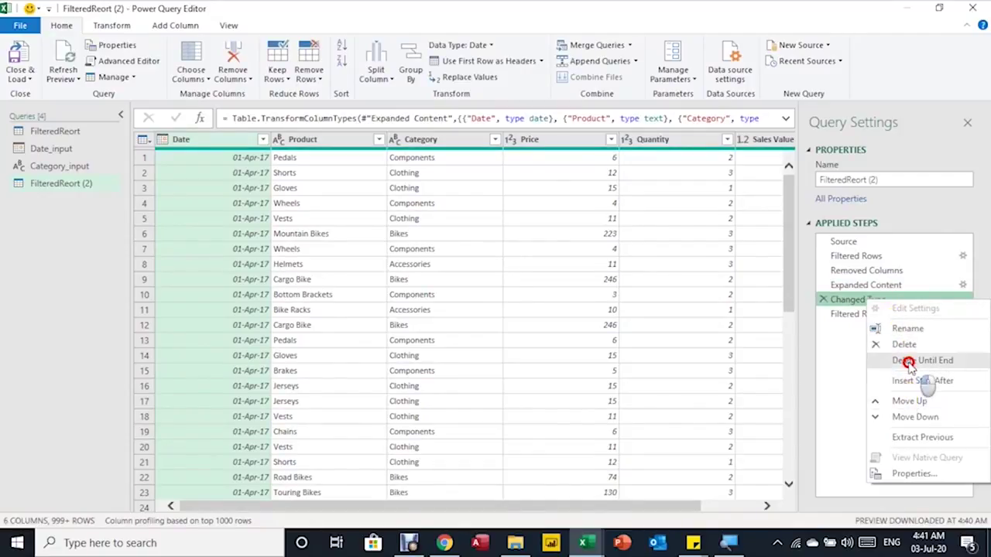
- Edit the Expanded Content step of the duplicated query so that only the Category column is expanded
{"action": "left_click", "coordinate": [964, 286]}
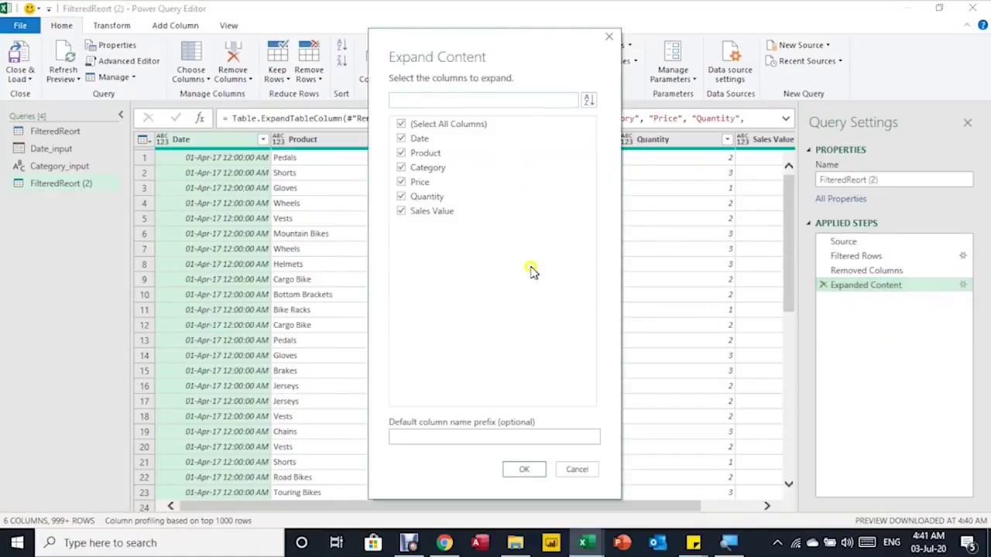
{"action": "left_click", "coordinate": [421, 125]}
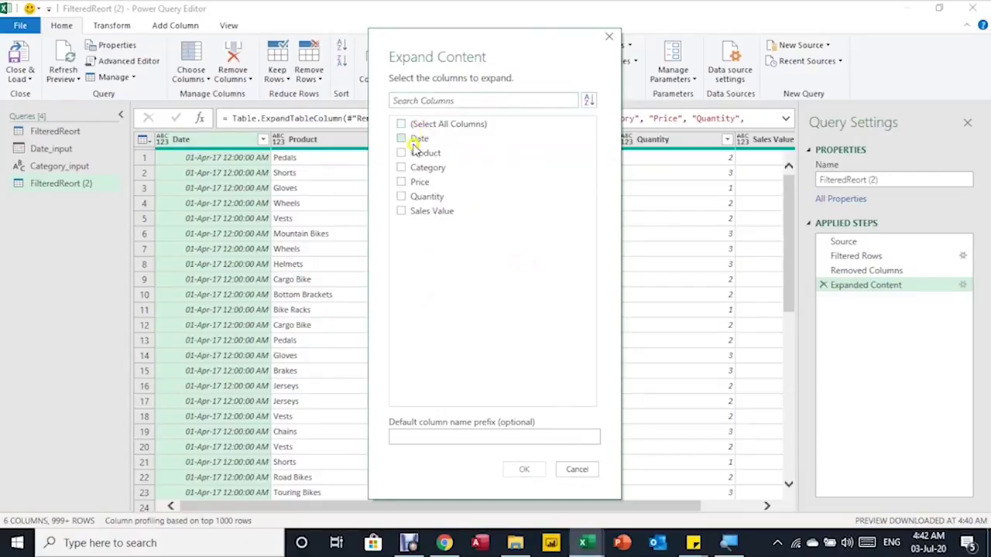
{"action": "left_click", "coordinate": [401, 170]}
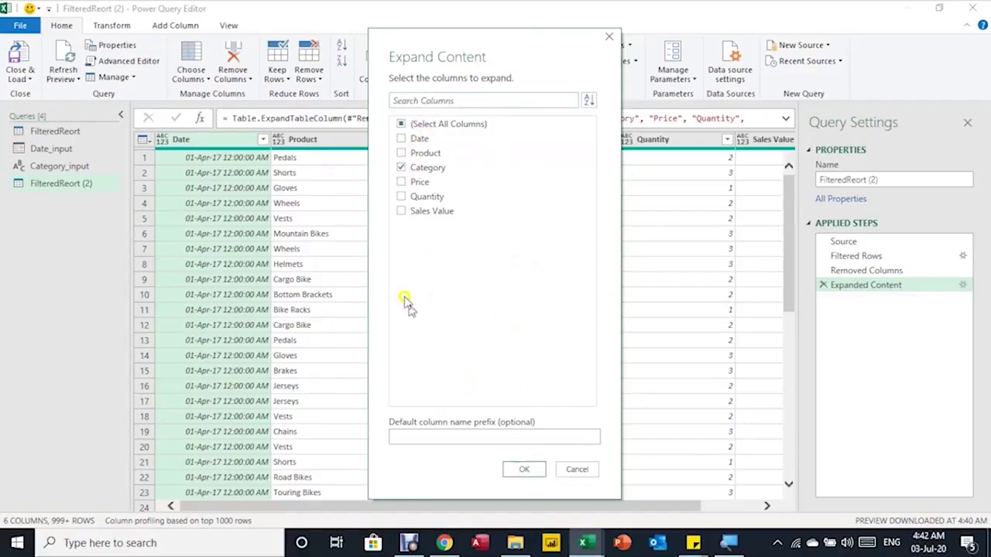
{"action": "left_click", "coordinate": [524, 471]}
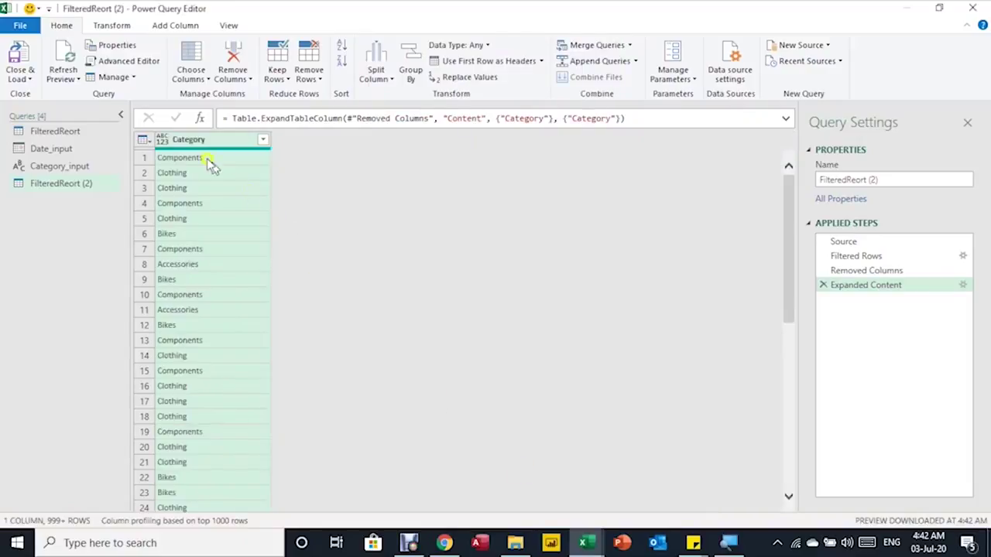
- Set the Category column's data type to Text and remove its duplicate rows
{"action": "left_click", "coordinate": [162, 140]}
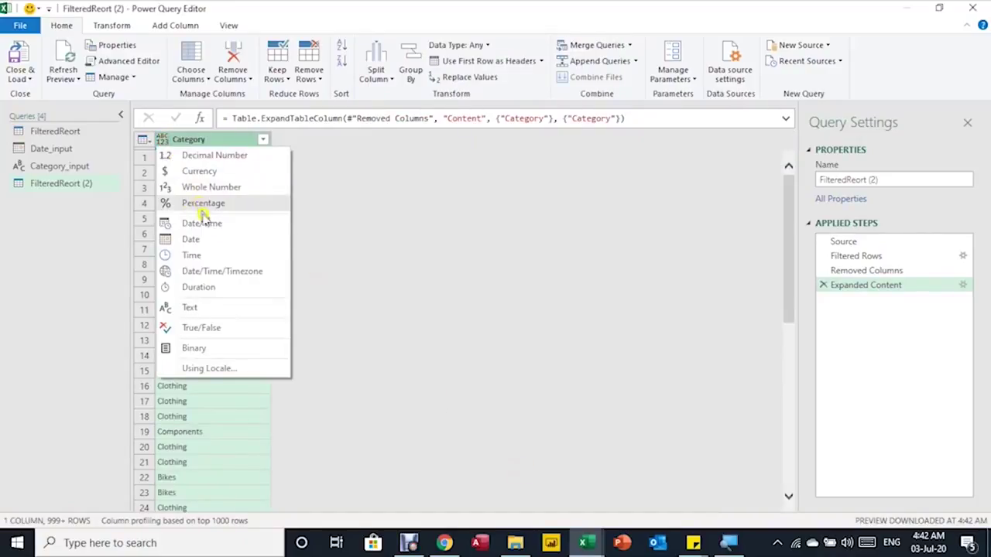
{"action": "left_click", "coordinate": [197, 307]}
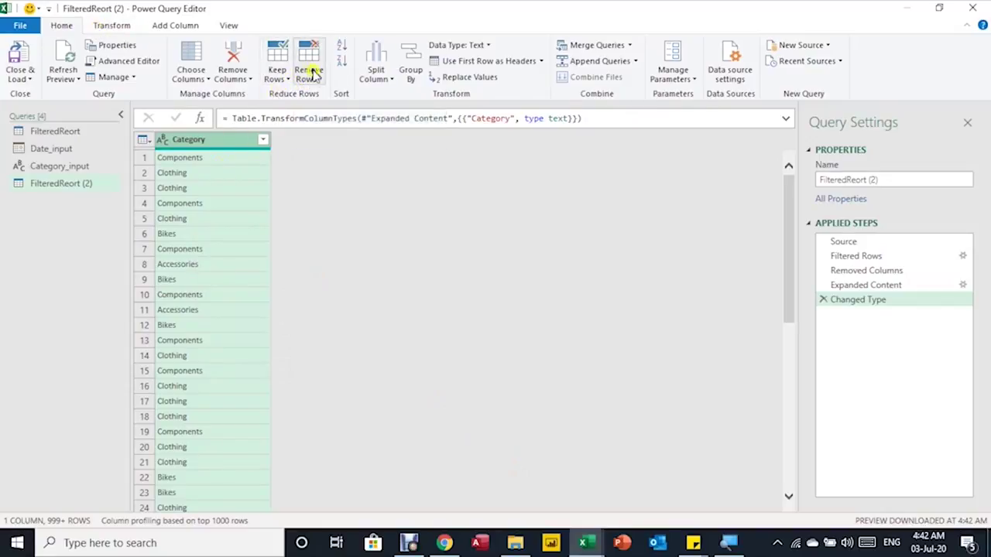
{"action": "left_click", "coordinate": [311, 76]}
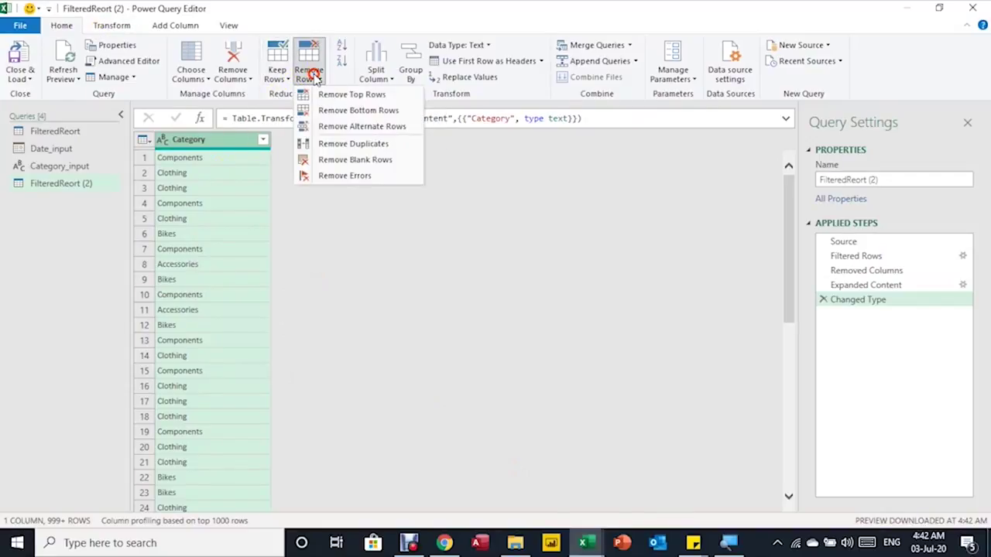
{"action": "left_click", "coordinate": [341, 145]}
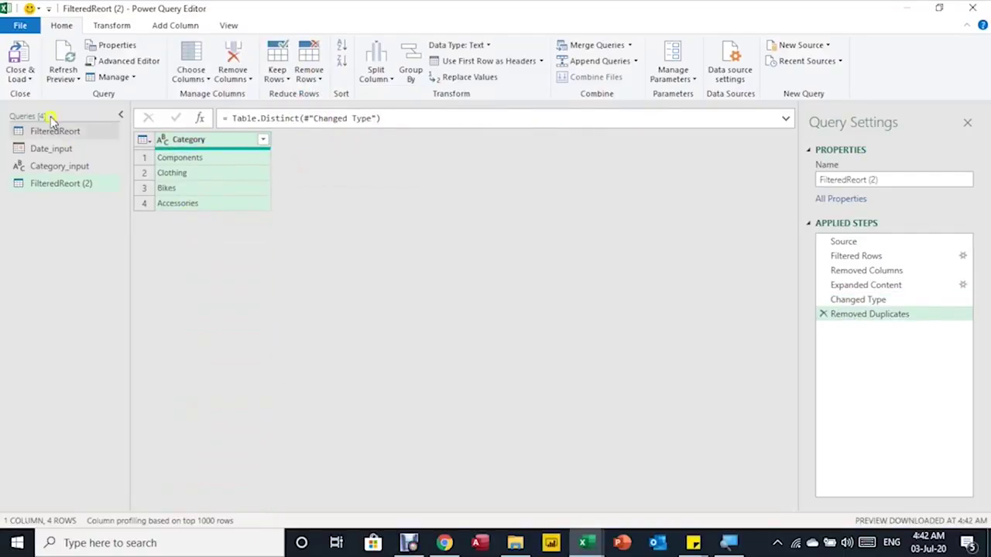
- Close the query editor and load the category query as a table in the existing Resources worksheet at cell A1
{"action": "left_click", "coordinate": [22, 79]}
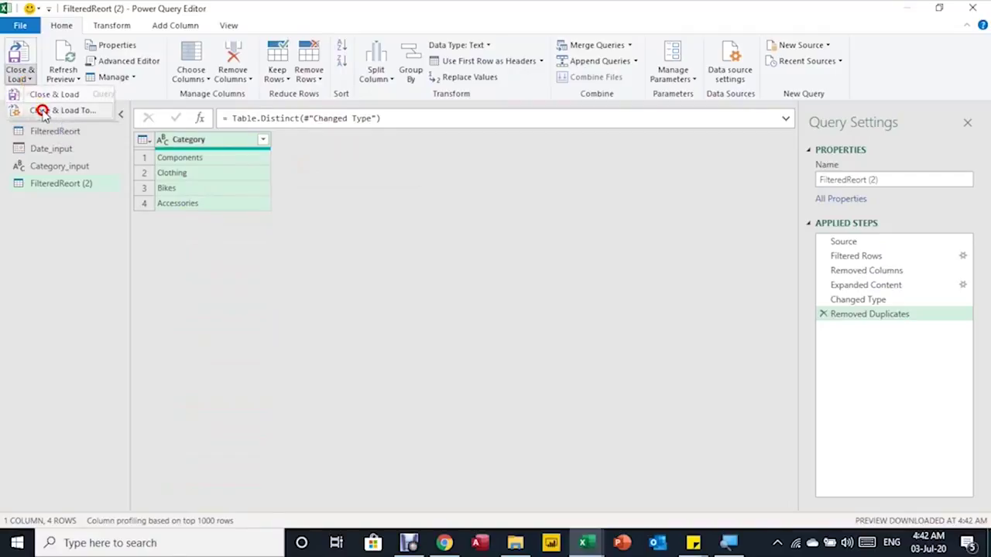
{"action": "left_click", "coordinate": [43, 112]}
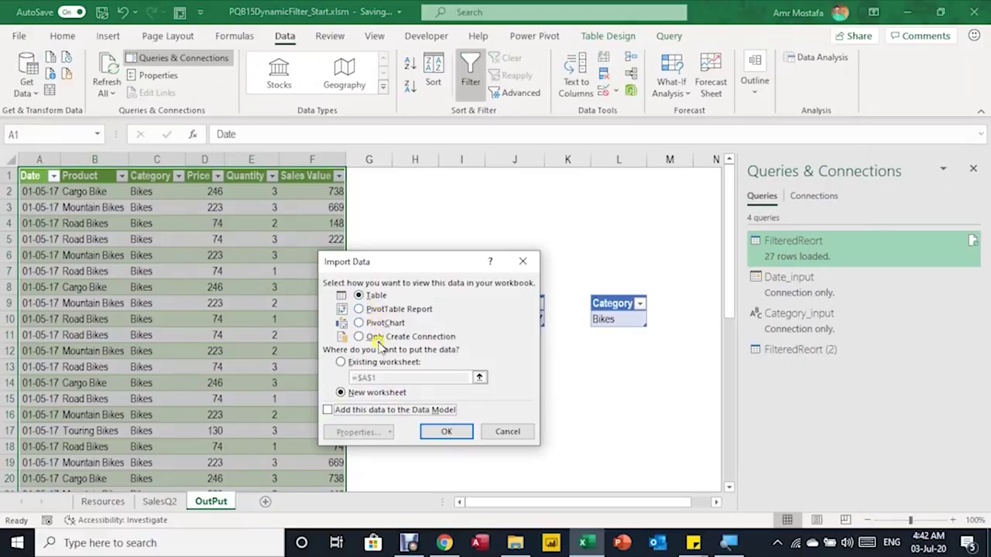
{"action": "left_click", "coordinate": [371, 365]}
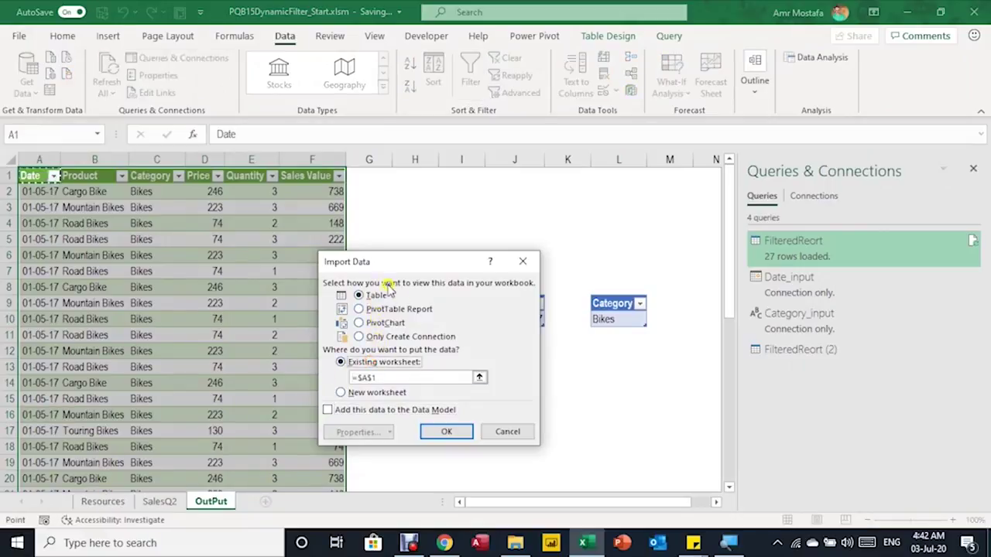
{"action": "left_click", "coordinate": [103, 501]}
{"action": "left_click", "coordinate": [40, 173]}
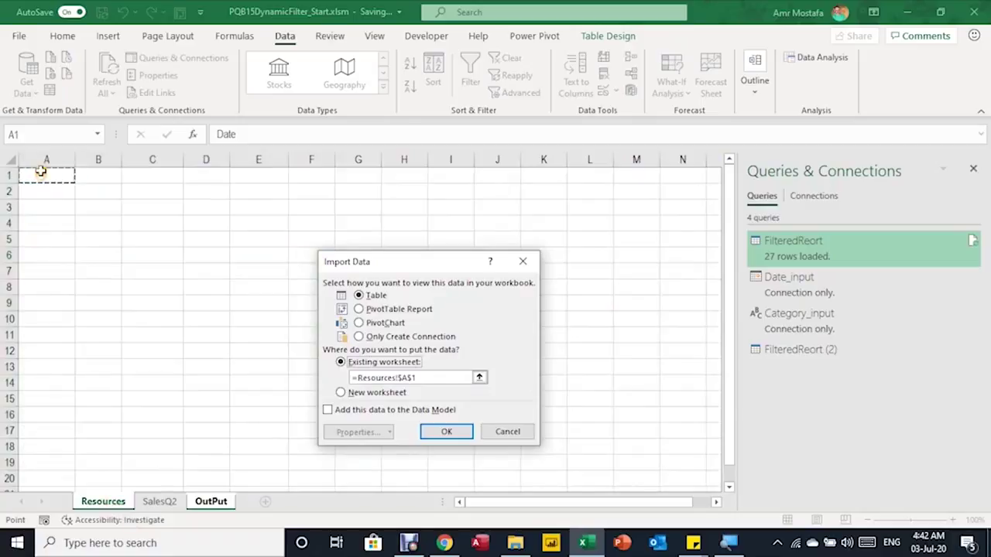
{"action": "left_click", "coordinate": [442, 436]}
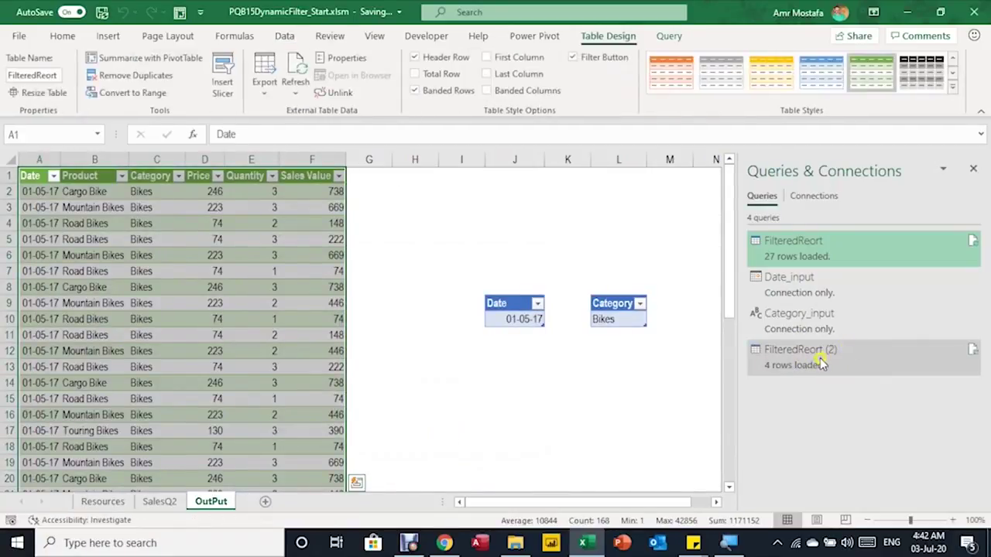
- Rename the FilteredReort (2) query as Category_List and return to the date input cell on the OutPut sheet
{"action": "mouse_move", "coordinate": [787, 362]}
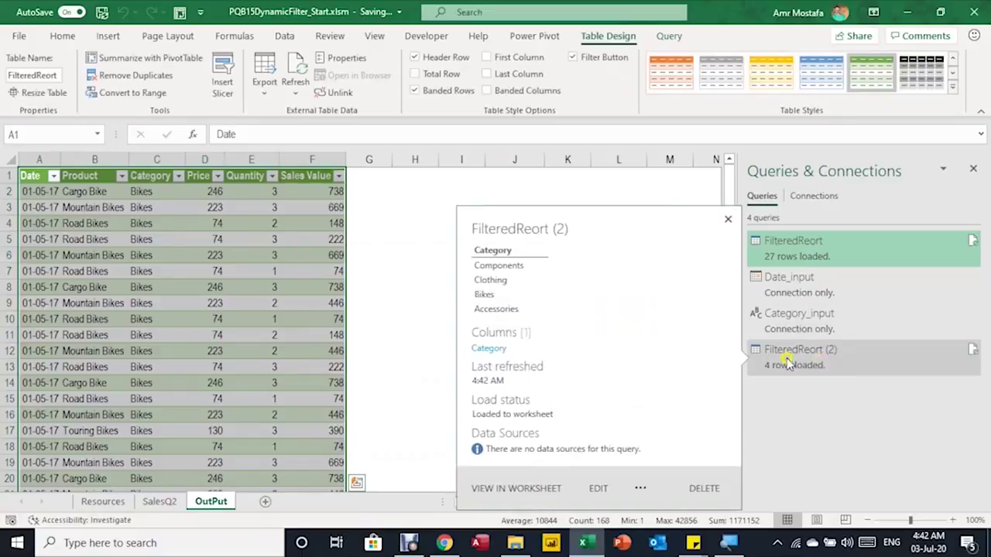
{"action": "right_click", "coordinate": [825, 355]}
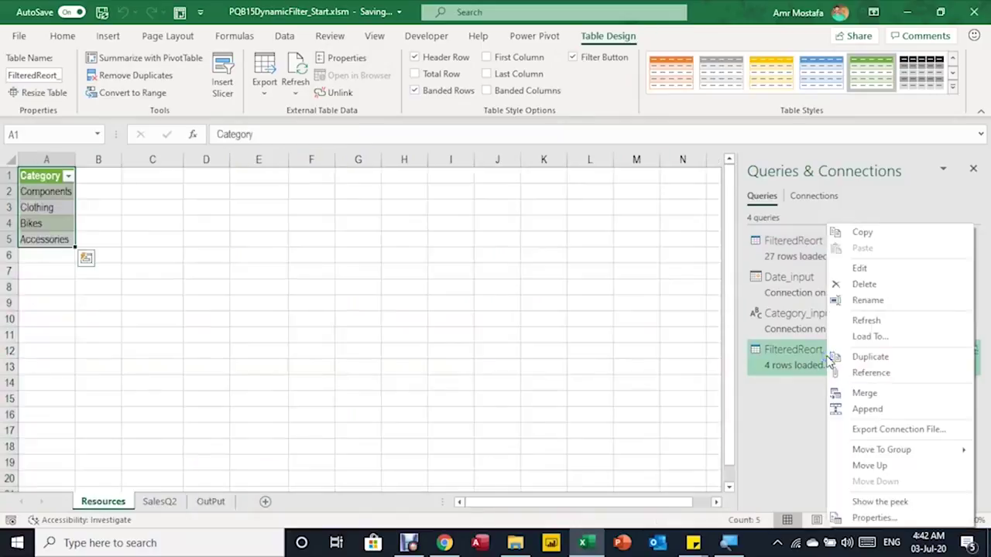
{"action": "left_click", "coordinate": [872, 305]}
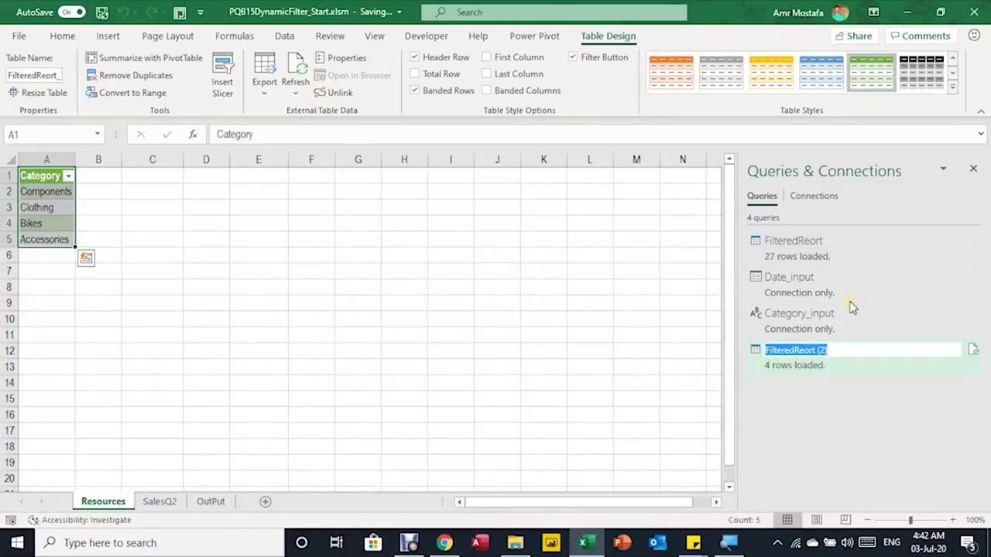
{"action": "type", "text": "Category_List"}
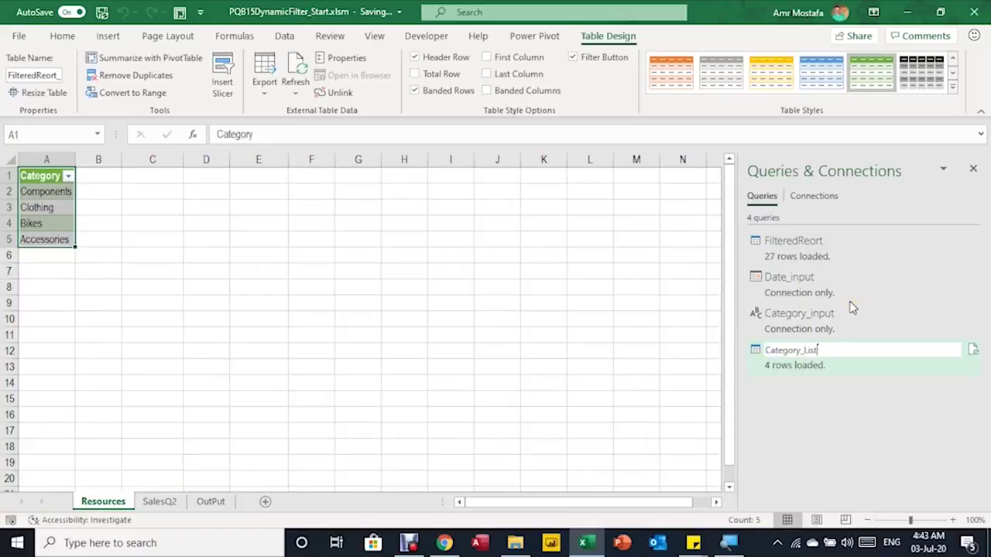
{"action": "key", "text": "ctrl+Page_Down"}
{"action": "key", "text": "ctrl+Page_Down"}
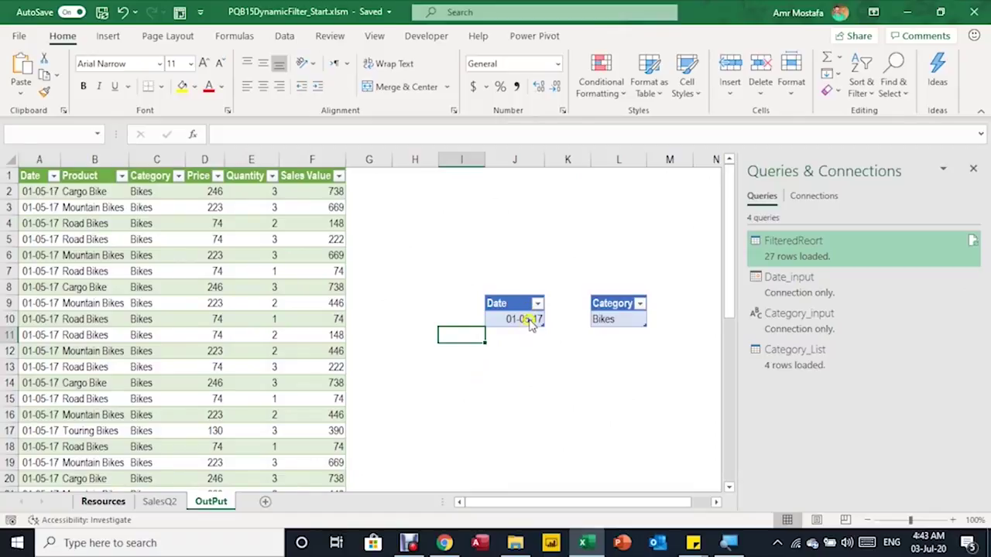
{"action": "left_click", "coordinate": [531, 325]}
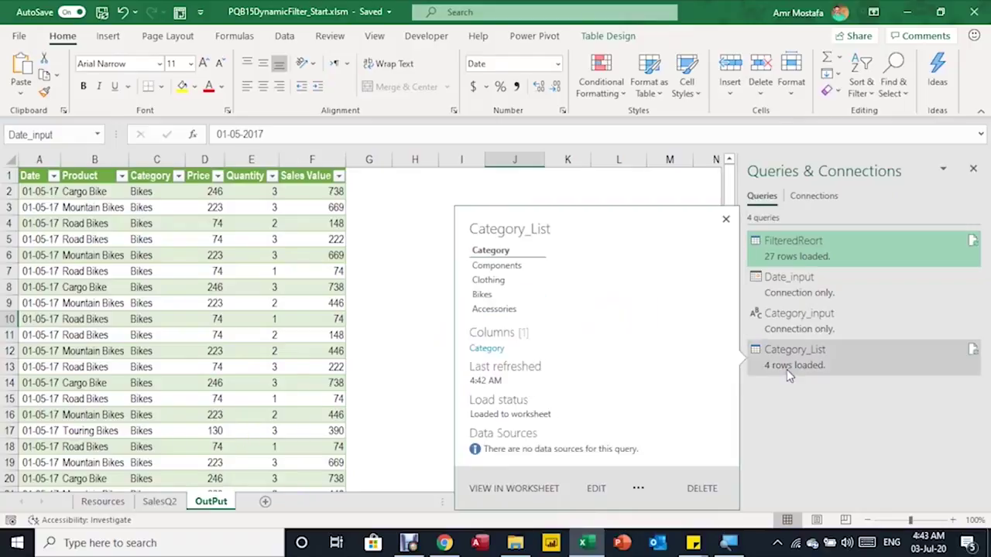
- Duplicate the Category_List query and name the copy Start_Date
{"action": "mouse_move", "coordinate": [786, 369]}
{"action": "right_click", "coordinate": [790, 373]}
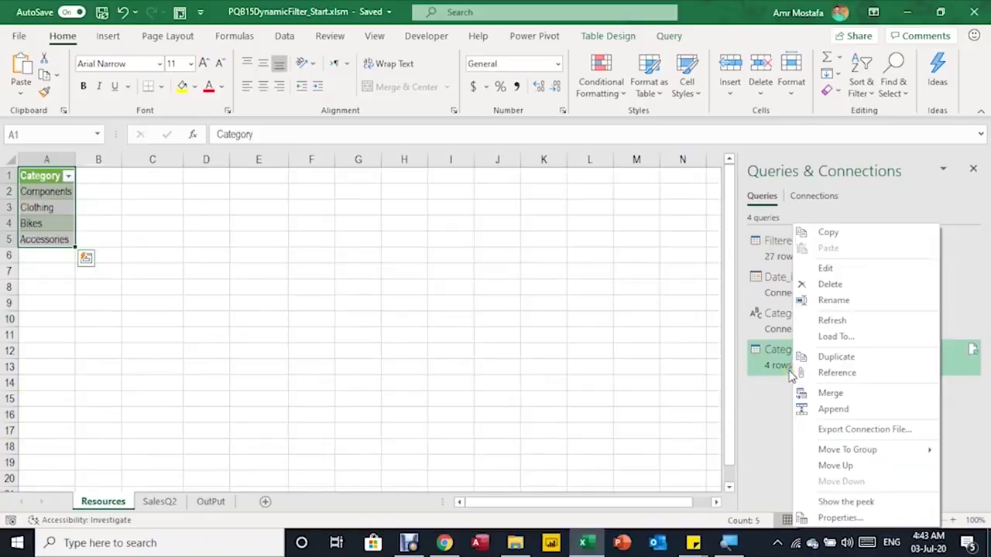
{"action": "left_click", "coordinate": [837, 358]}
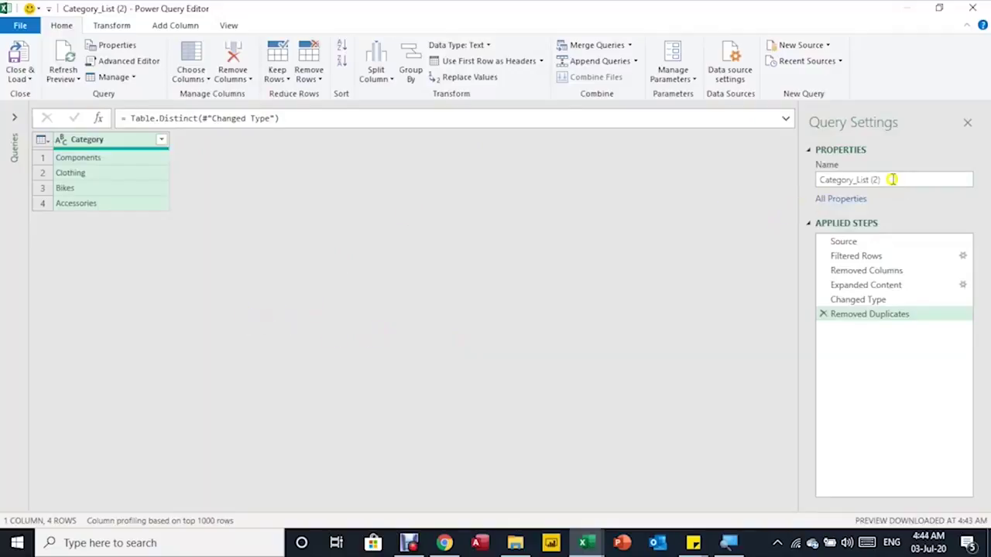
{"action": "left_click_drag", "start_coordinate": [891, 179], "coordinate": [812, 181]}
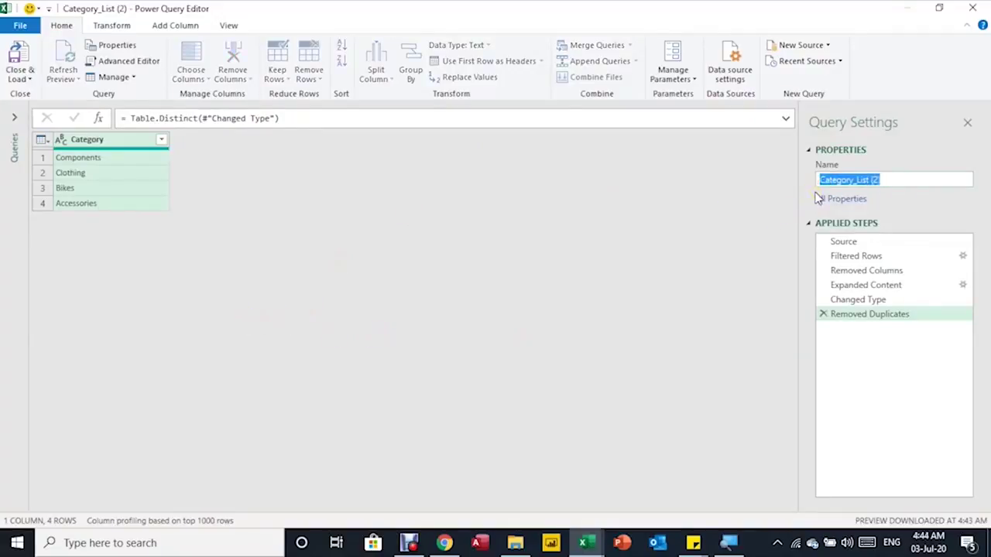
{"action": "type", "text": "Start_Date"}
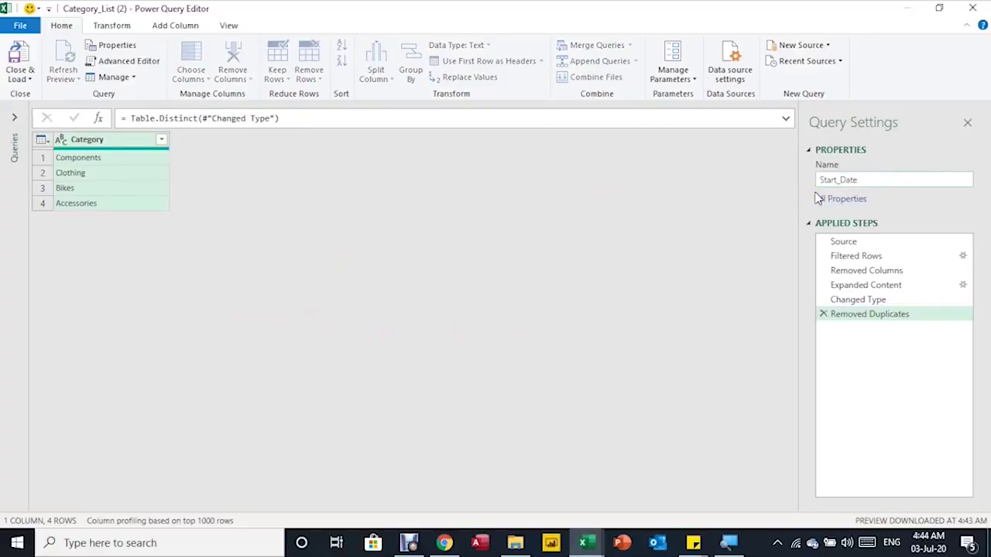
{"action": "key", "text": "Return"}
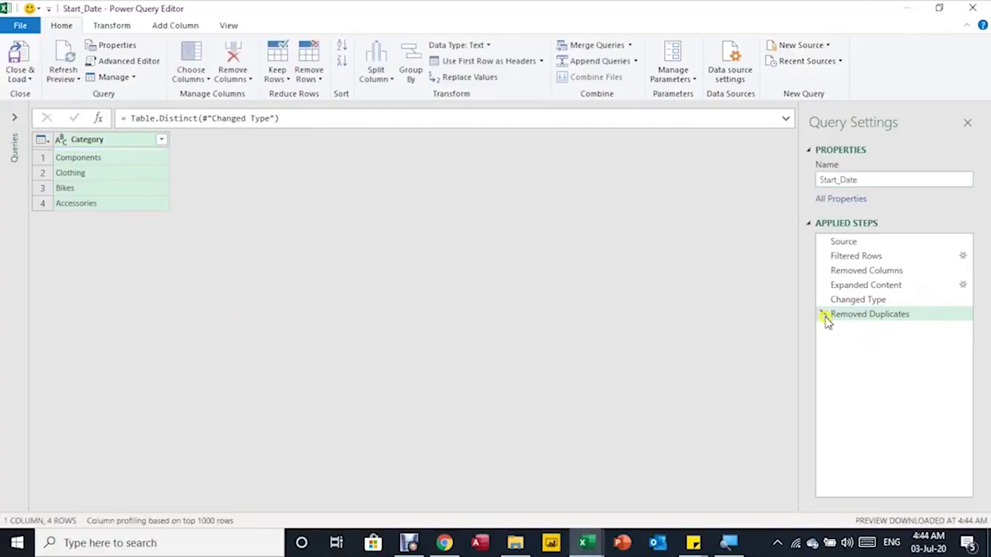
- Delete the Removed Duplicates and Changed Type steps of Start_Date and edit Expanded Content to expand only the Date column
{"action": "left_click", "coordinate": [824, 315]}
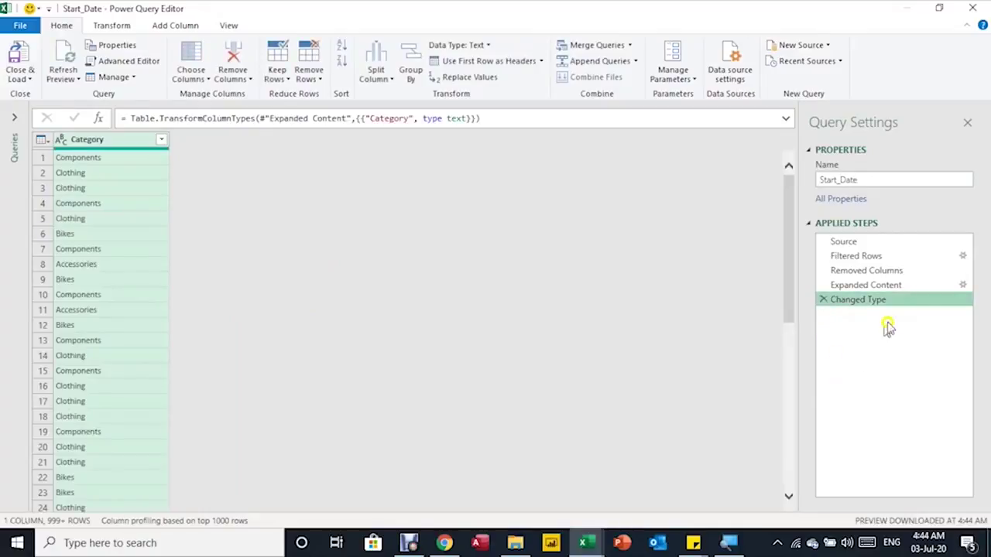
{"action": "left_click", "coordinate": [821, 302]}
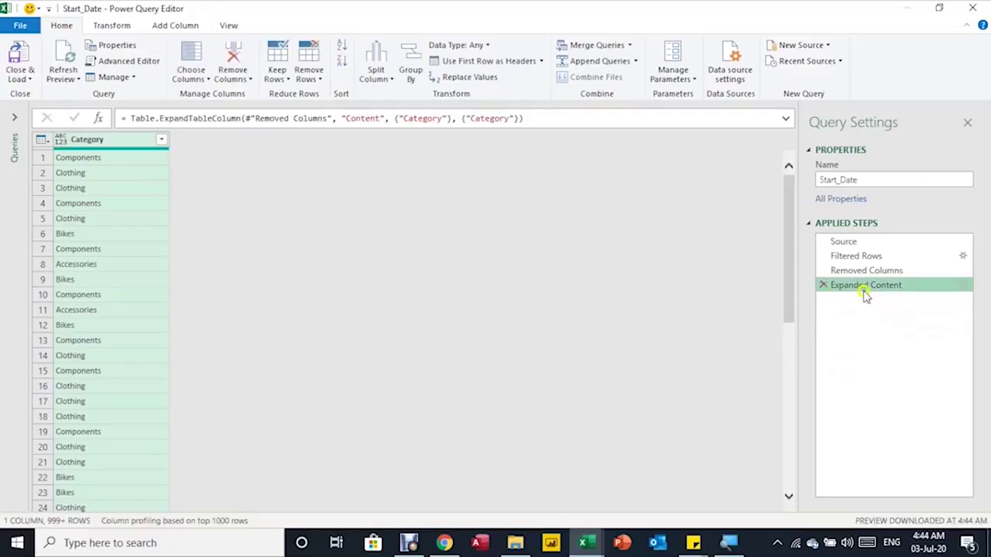
{"action": "left_click", "coordinate": [963, 285]}
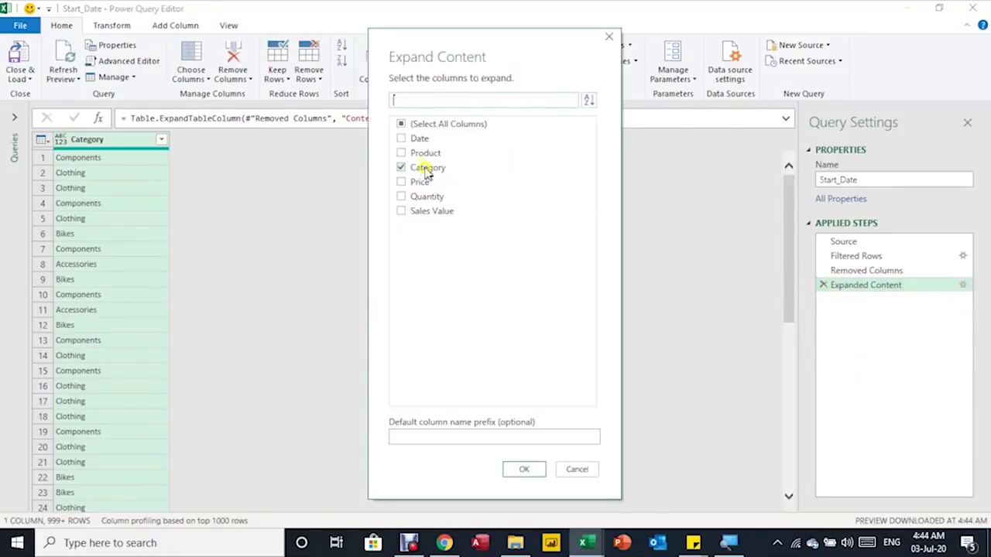
{"action": "left_click", "coordinate": [400, 167]}
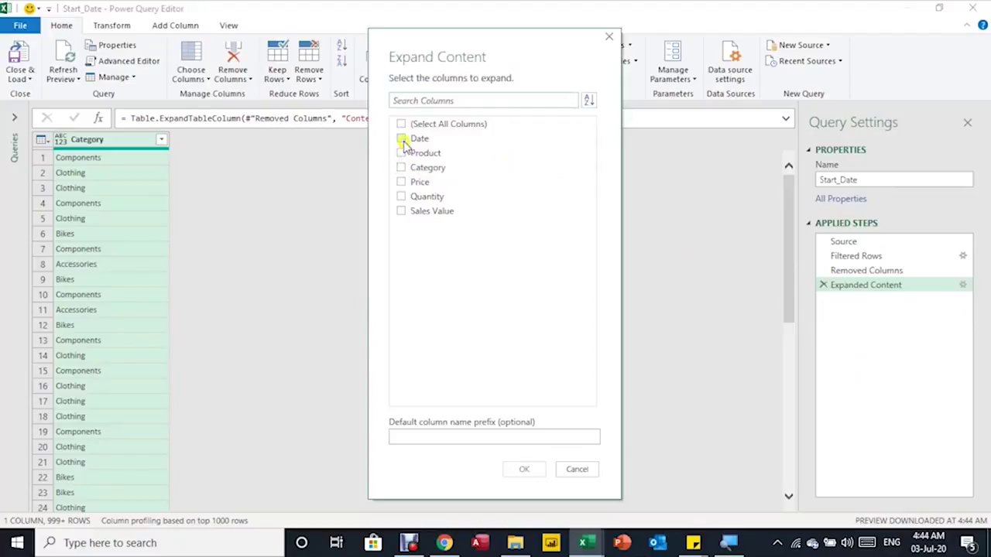
{"action": "left_click", "coordinate": [401, 137]}
{"action": "left_click", "coordinate": [524, 469]}
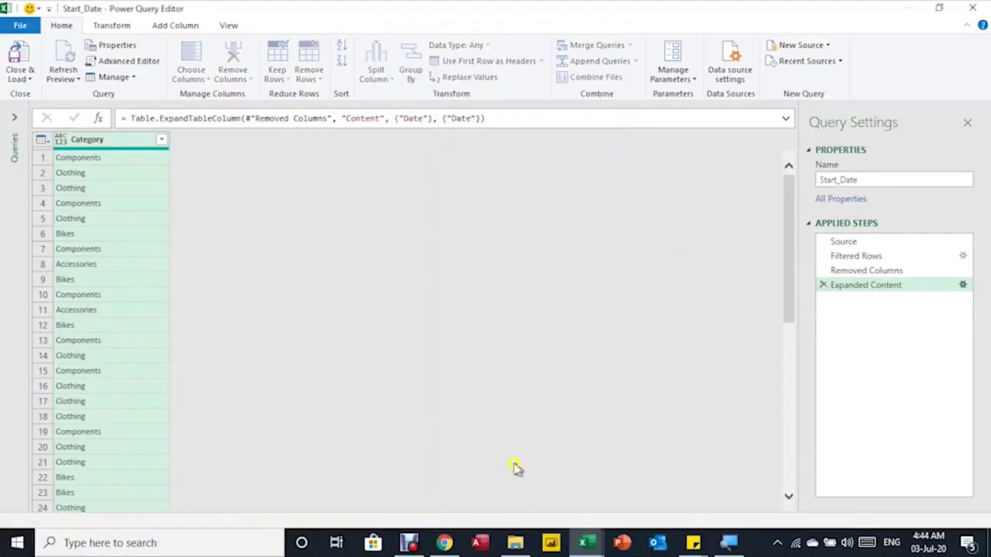
- Show the list of queries and set the data type of the Start_Date query's Date column to Date
{"action": "left_click", "coordinate": [14, 116]}
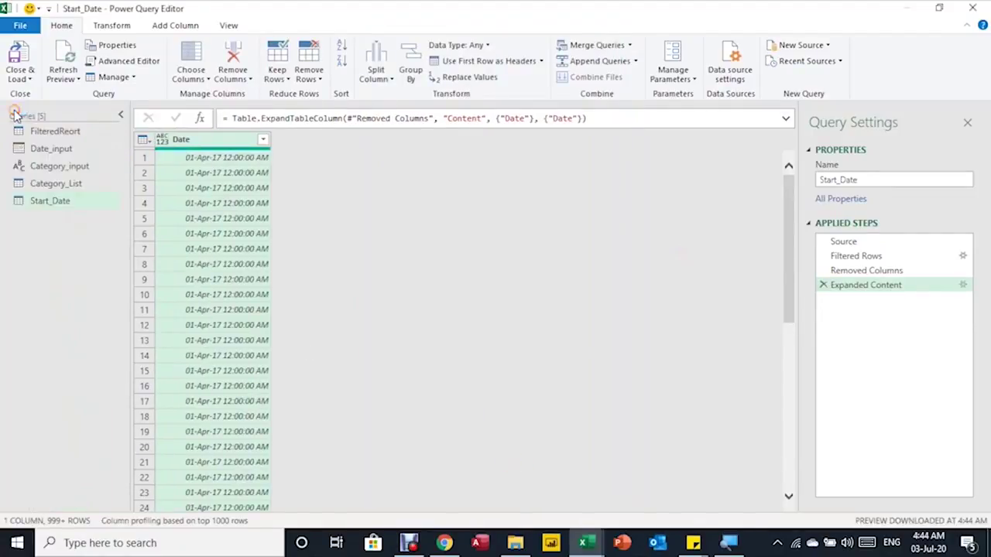
{"action": "left_click", "coordinate": [56, 185]}
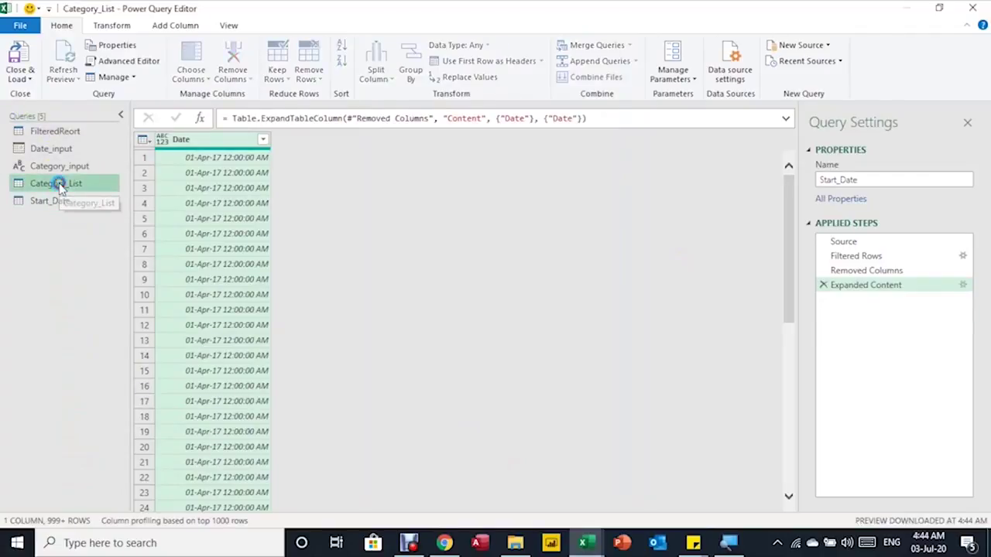
{"action": "left_click", "coordinate": [46, 201]}
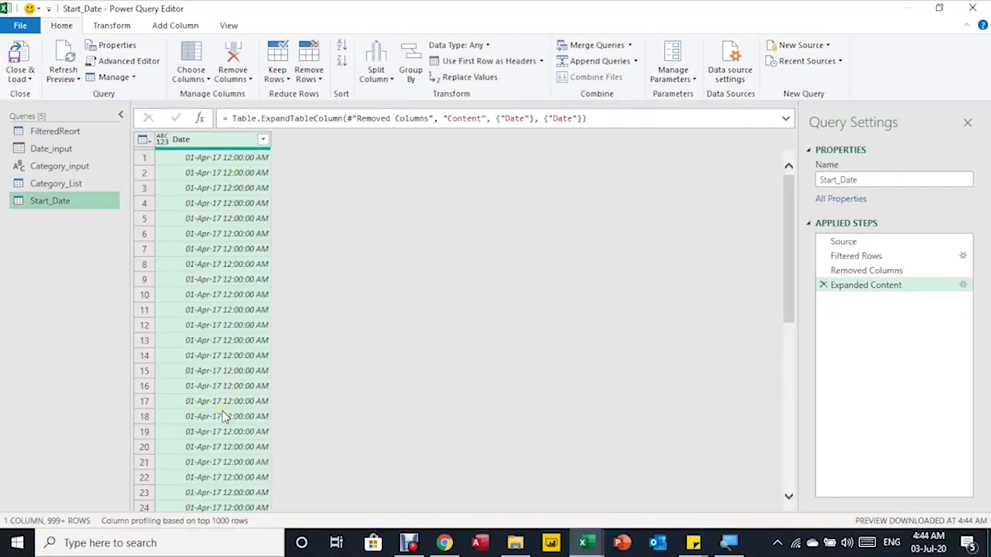
{"action": "left_click", "coordinate": [163, 140]}
{"action": "left_click", "coordinate": [186, 239]}
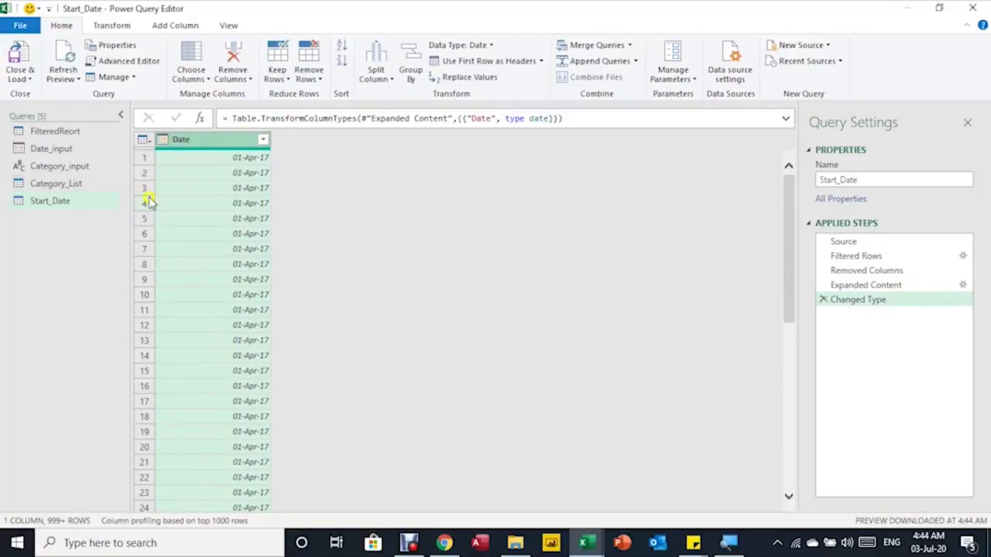
- Reduce the Start_Date query's Date column to its earliest date
{"action": "left_click", "coordinate": [113, 26]}
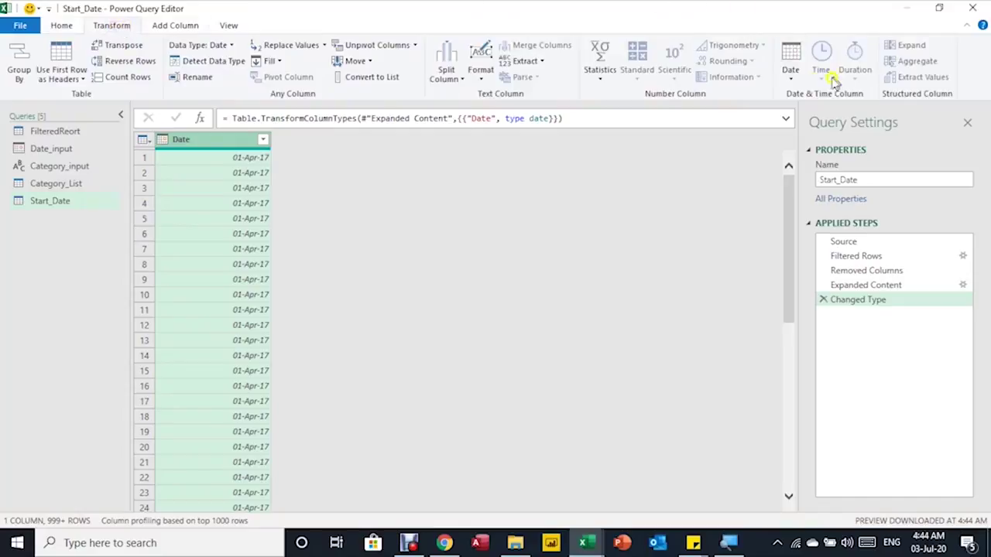
{"action": "left_click", "coordinate": [791, 71]}
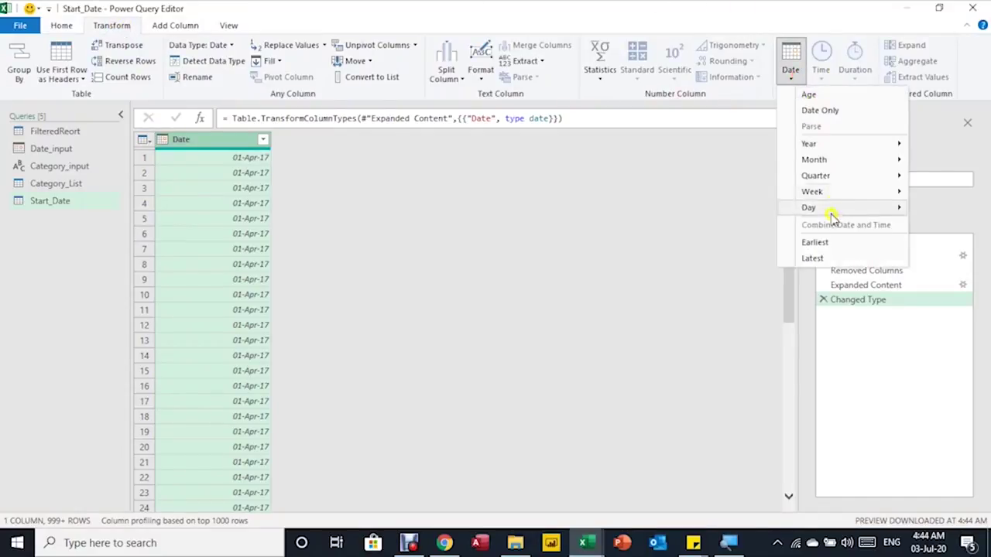
{"action": "left_click", "coordinate": [828, 244]}
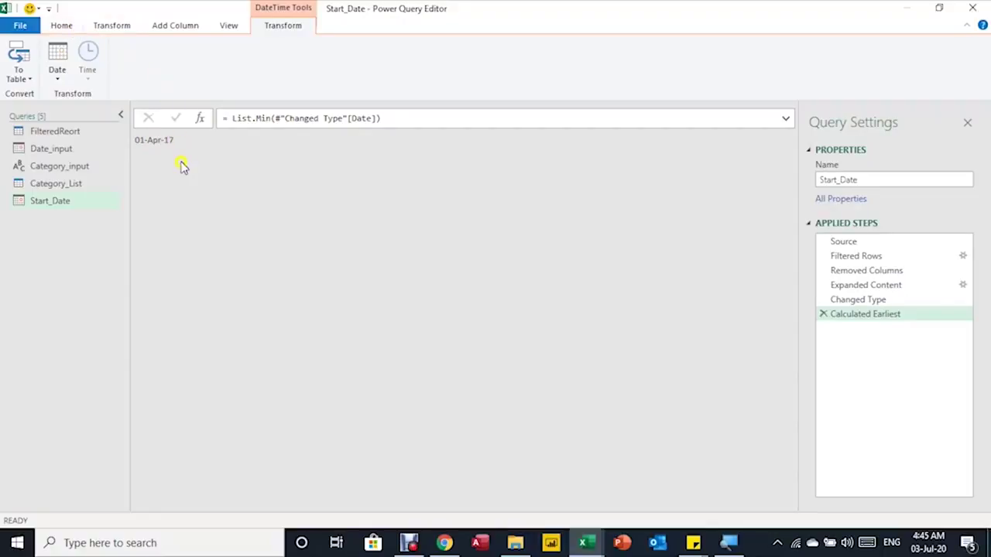
- Duplicate the Start_Date query and rename the copy End_Date
{"action": "left_click", "coordinate": [50, 202]}
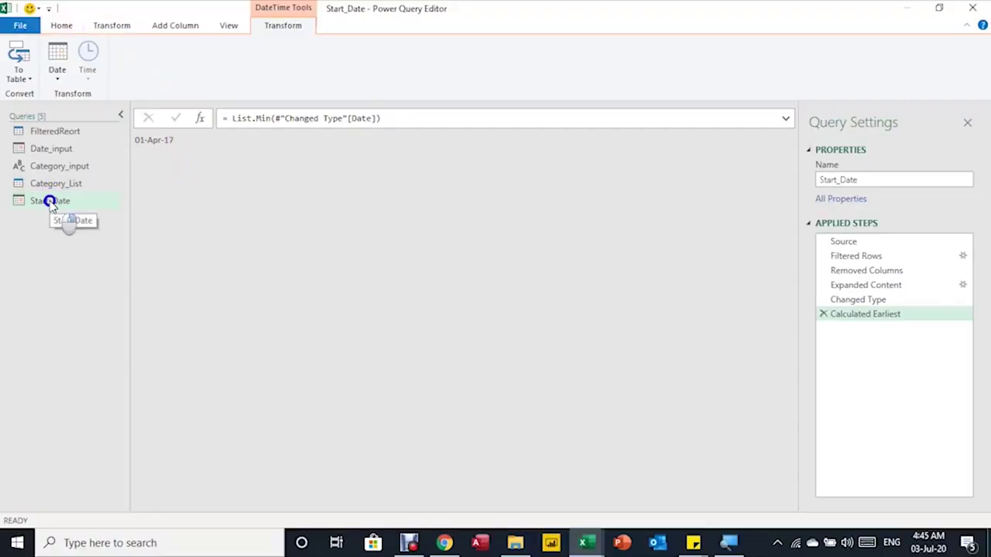
{"action": "right_click", "coordinate": [50, 201]}
{"action": "left_click", "coordinate": [103, 284]}
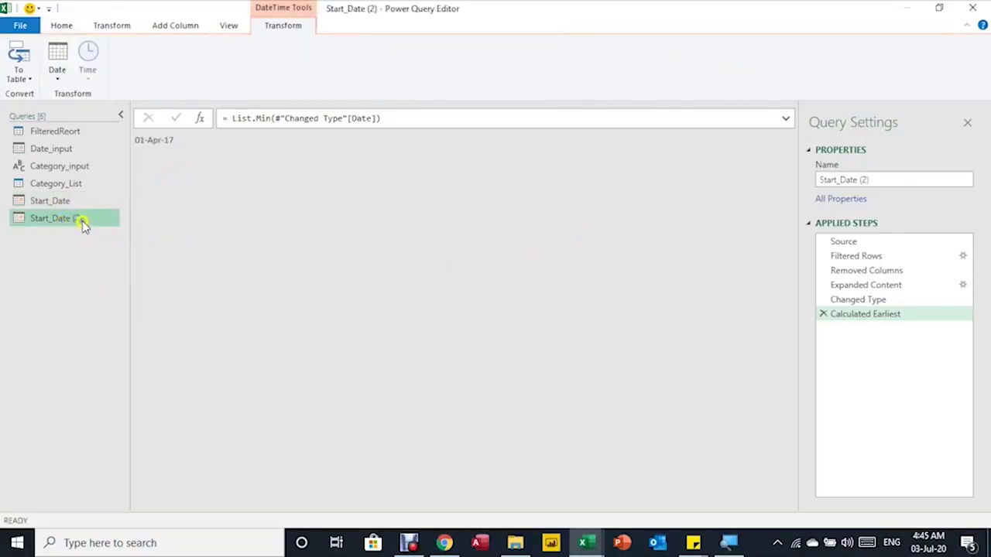
{"action": "right_click", "coordinate": [82, 221]}
{"action": "left_click", "coordinate": [136, 284]}
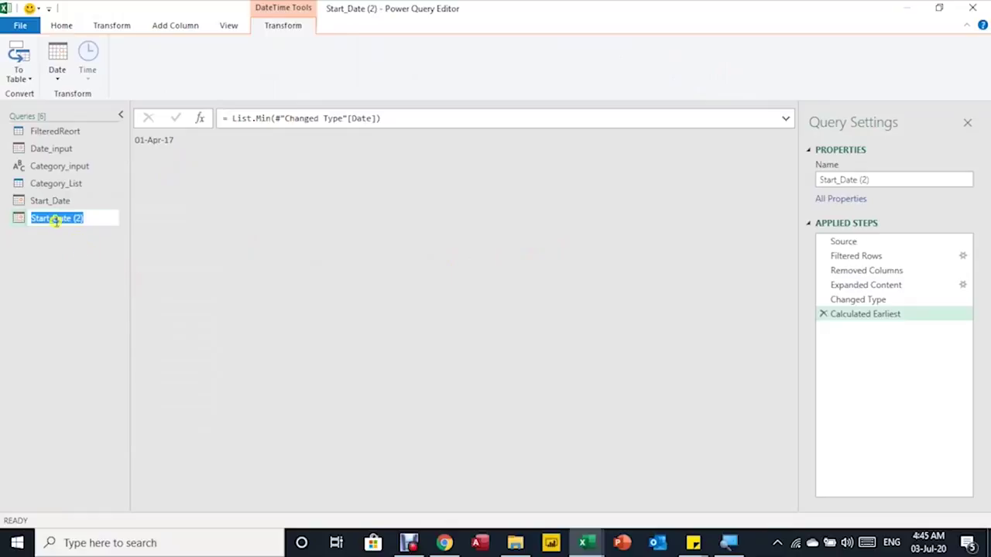
{"action": "left_click_drag", "start_coordinate": [49, 219], "coordinate": [32, 217]}
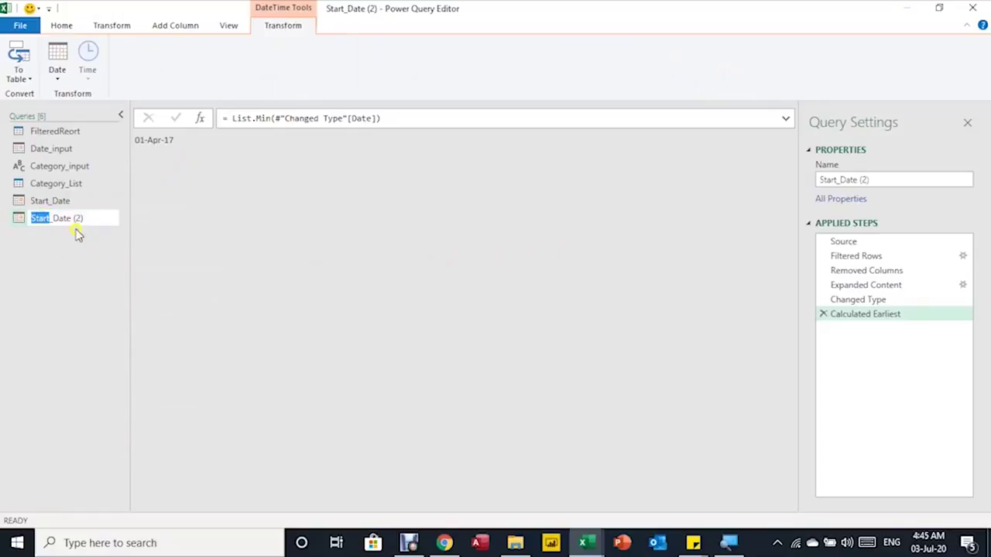
{"action": "type", "text": "End_Date"}
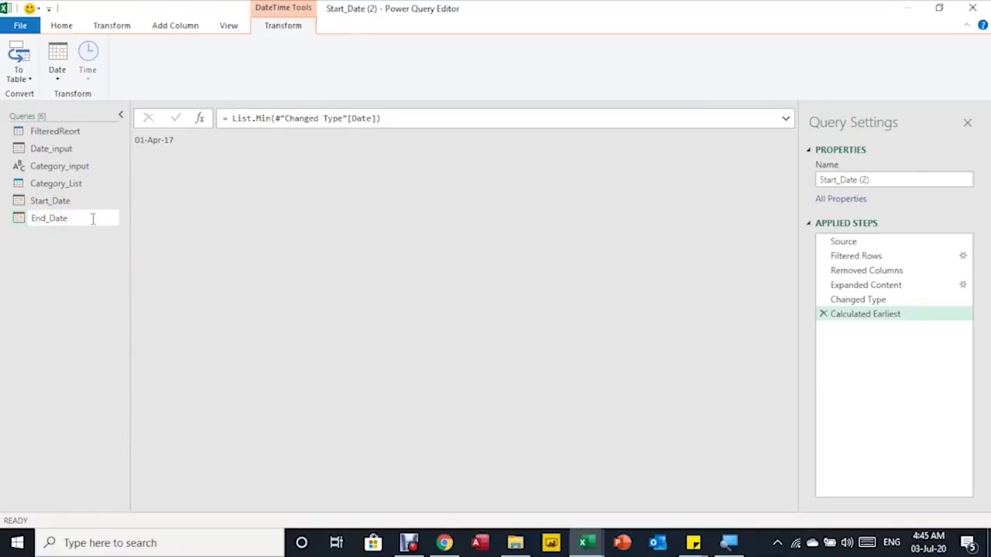
{"action": "key", "text": "Return"}
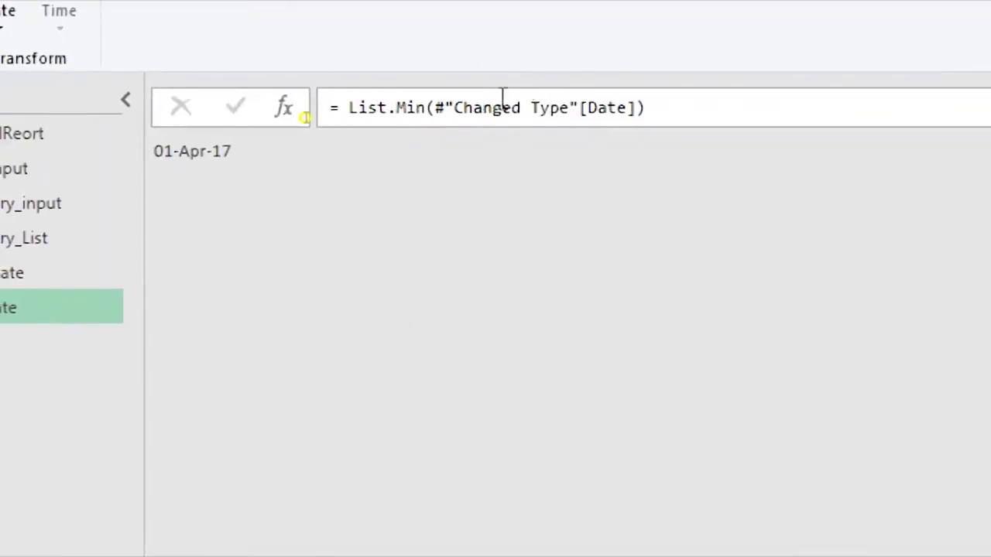
- Change the End_Date query's formula from the minimum to the maximum date using List.Max
{"action": "left_click", "coordinate": [398, 108]}
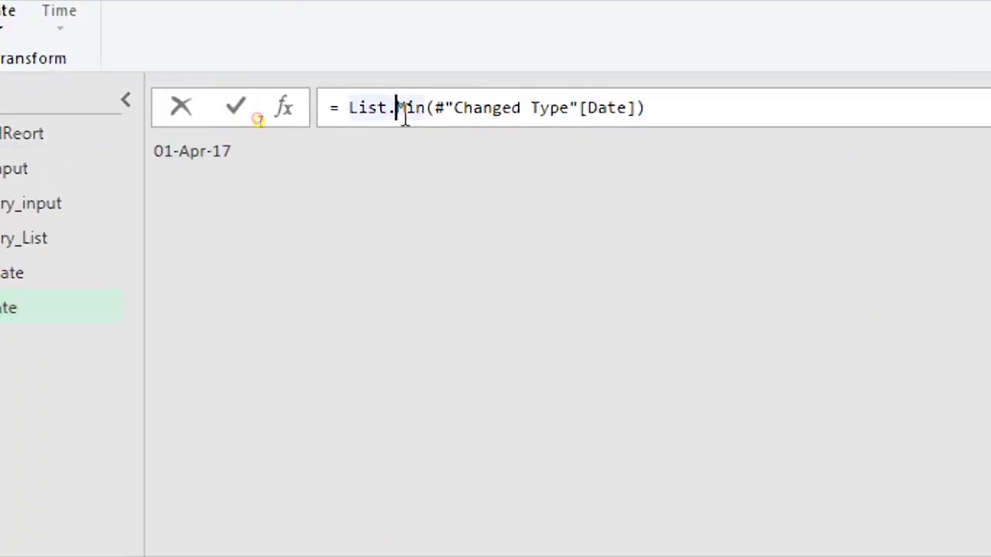
{"action": "left_click_drag", "start_coordinate": [398, 109], "coordinate": [427, 110]}
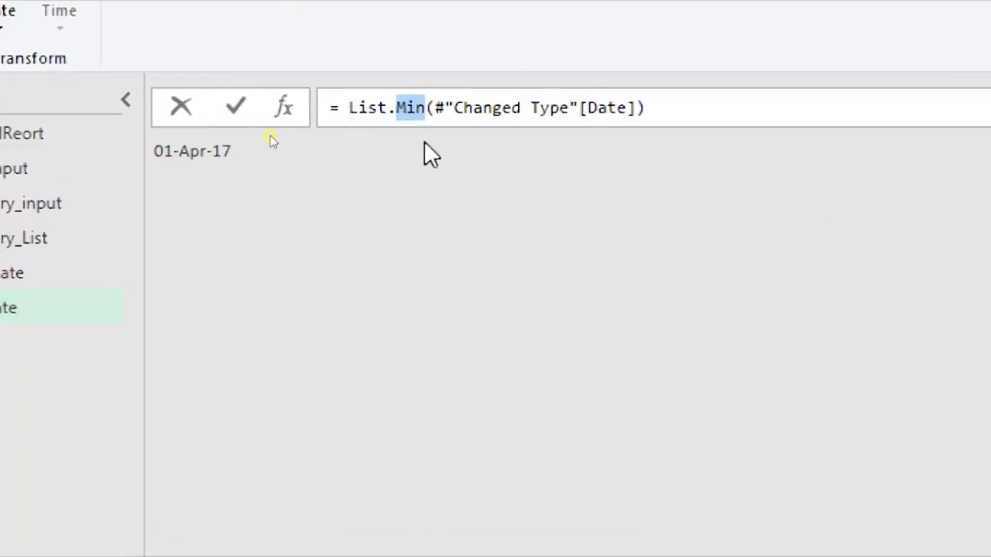
{"action": "type", "text": "Ma"}
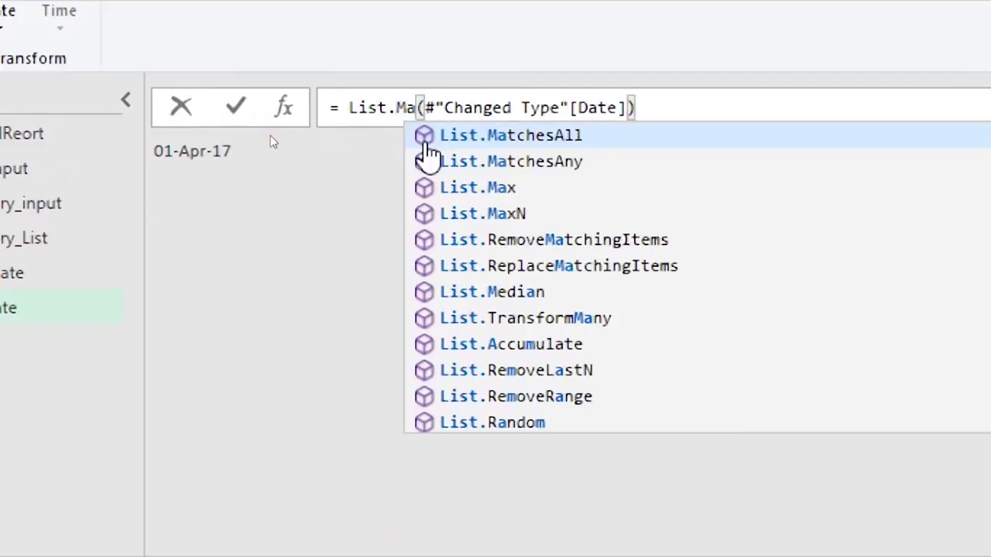
{"action": "type", "text": "x"}
{"action": "left_click", "coordinate": [427, 142]}
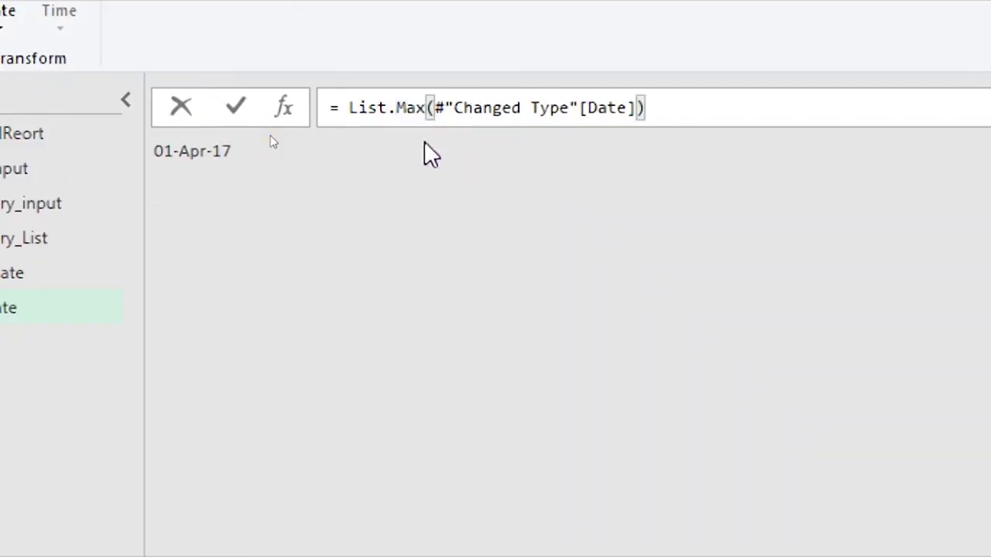
{"action": "key", "text": "Return"}
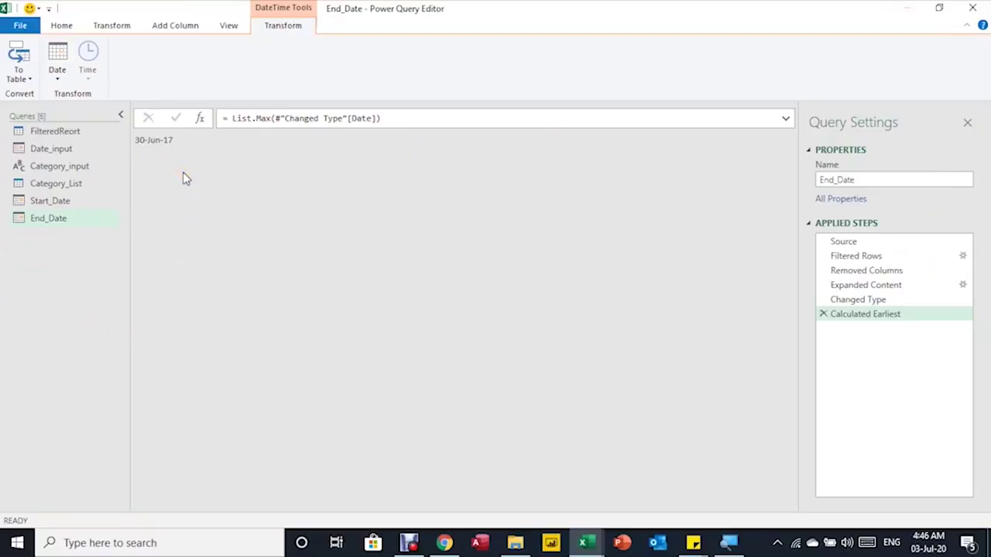
- Close the query editor and load the new Start_Date and End_Date queries as connections only
{"action": "left_click", "coordinate": [66, 27]}
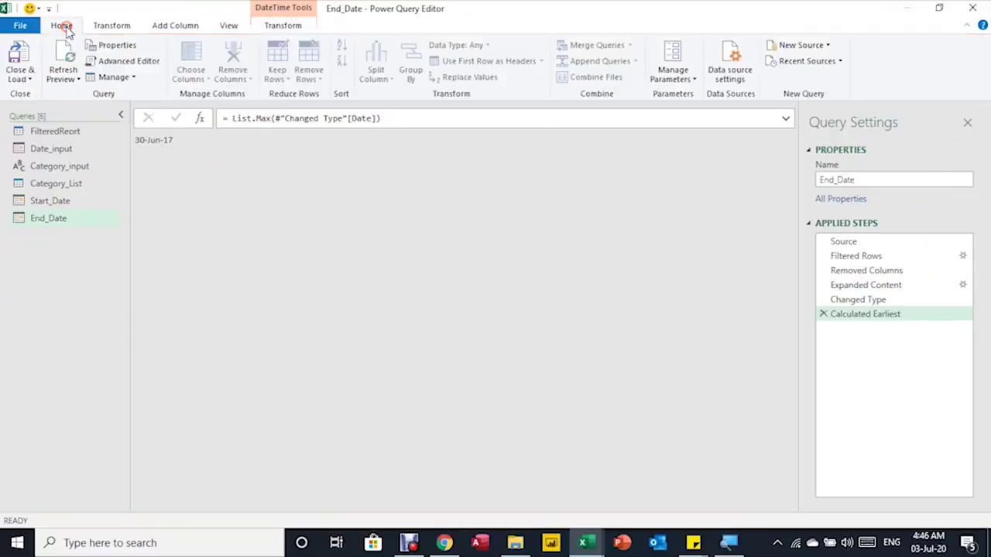
{"action": "left_click", "coordinate": [18, 79]}
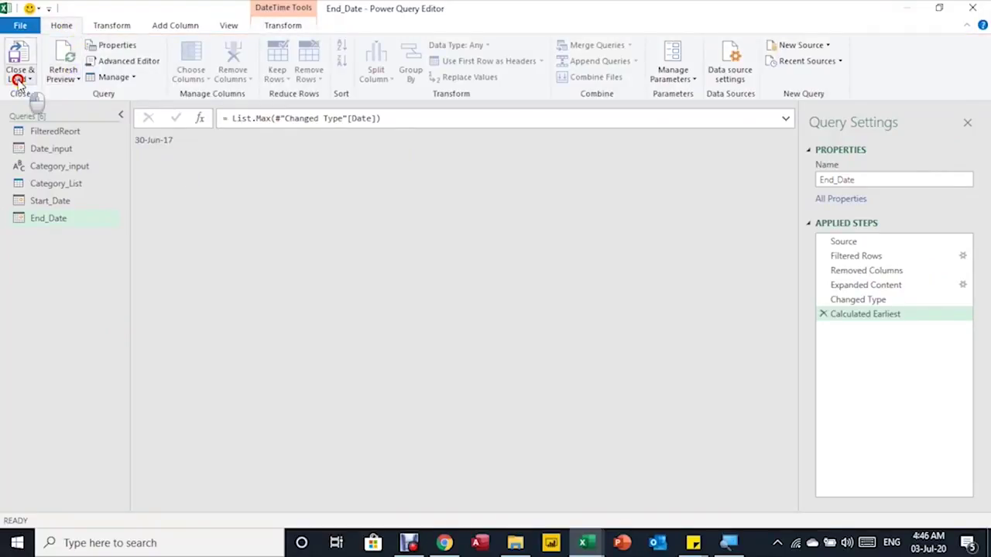
{"action": "left_click", "coordinate": [36, 111]}
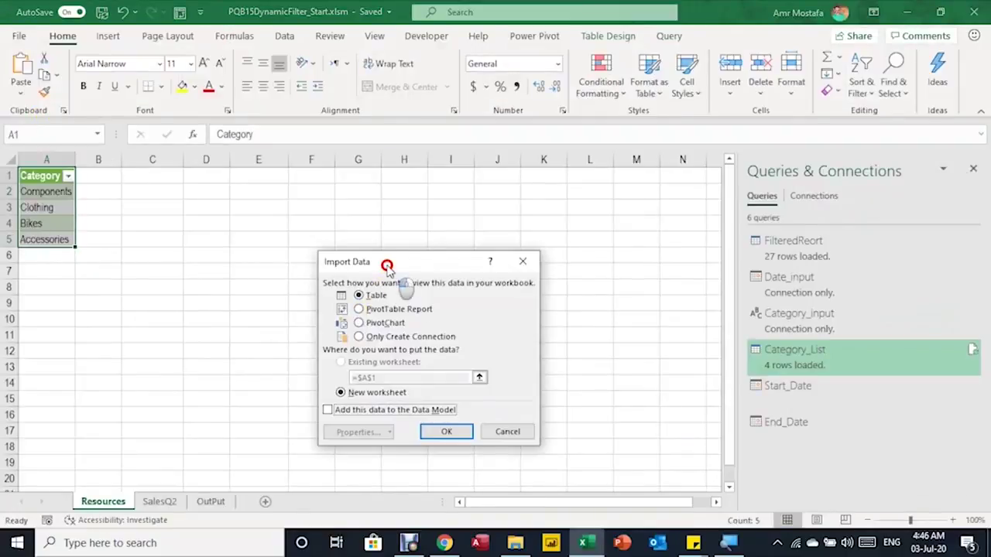
{"action": "left_click_drag", "start_coordinate": [382, 265], "coordinate": [397, 213]}
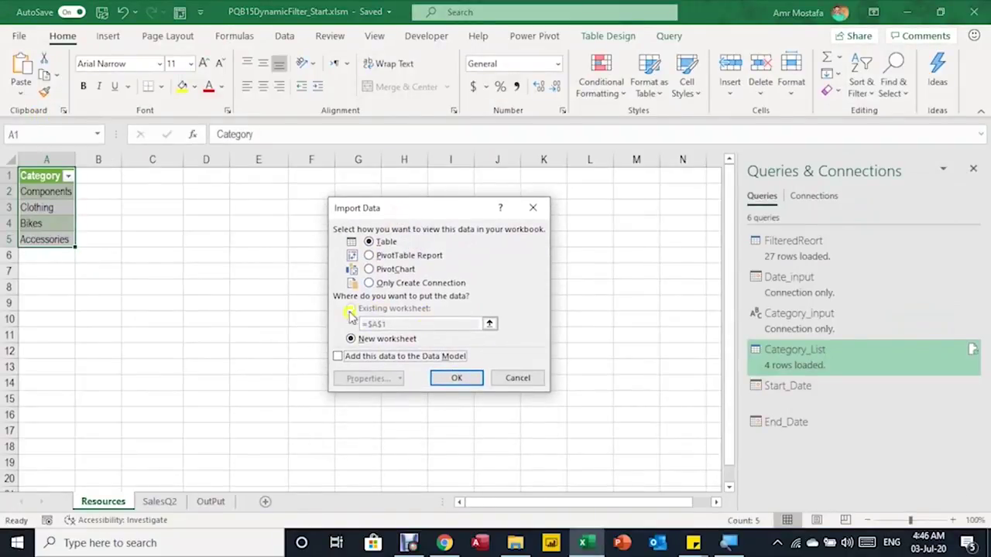
{"action": "left_click", "coordinate": [369, 283]}
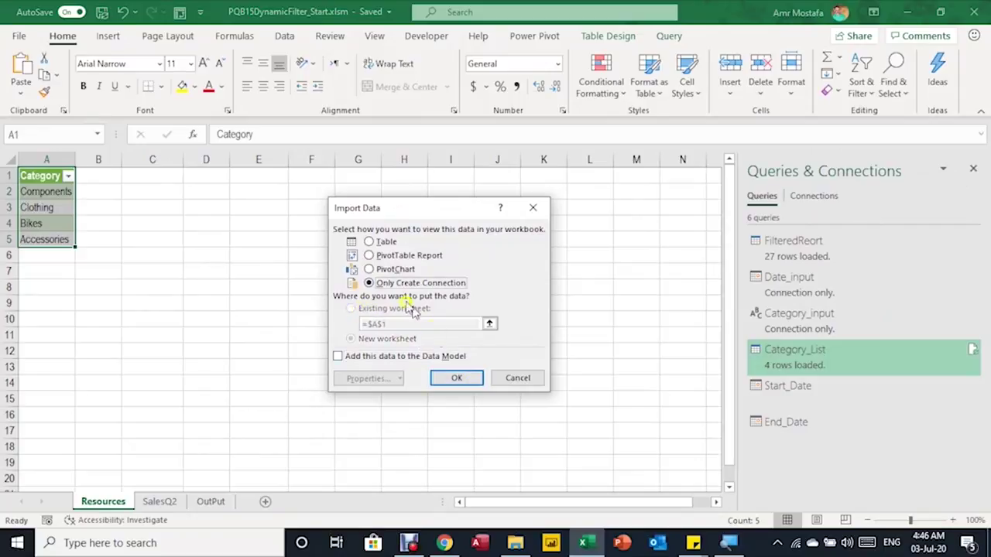
{"action": "left_click", "coordinate": [457, 377]}
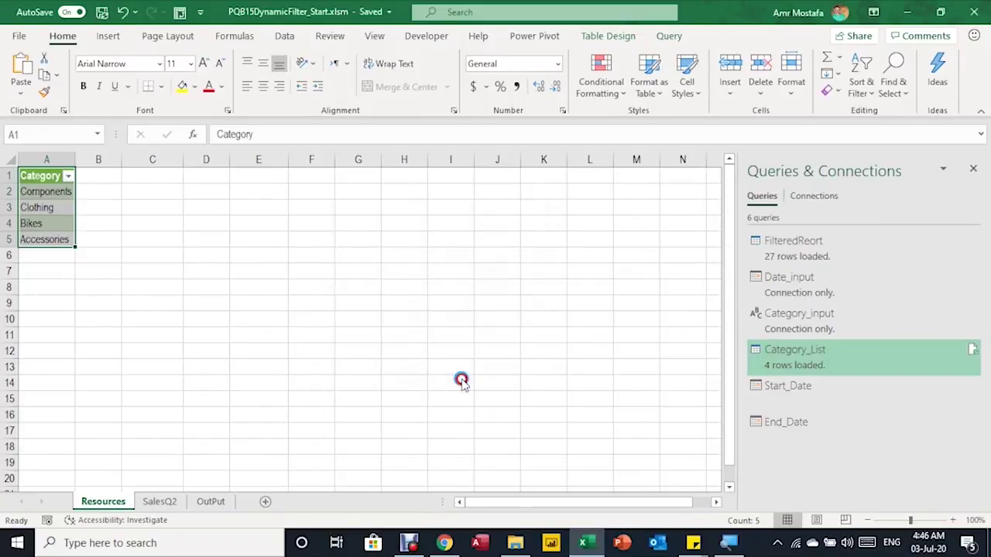
- Load Start_Date as a table at cell C1 and End_Date as a table at cell E1 of the Resources sheet
{"action": "right_click", "coordinate": [807, 400]}
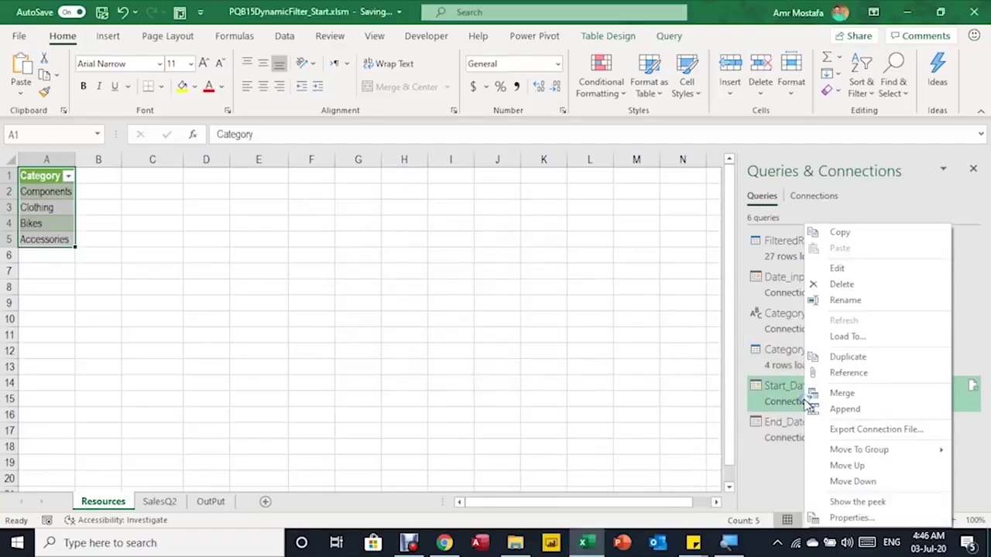
{"action": "left_click", "coordinate": [849, 336]}
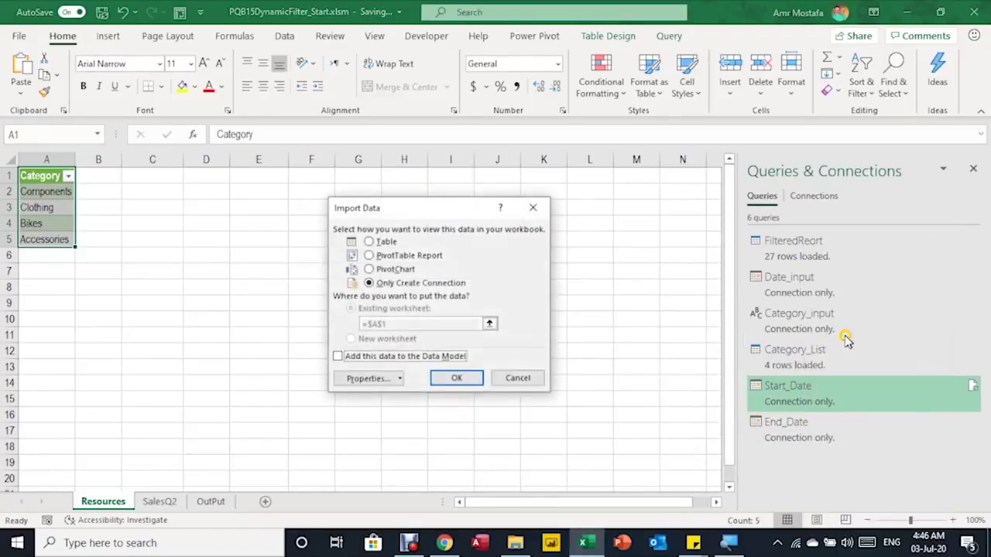
{"action": "left_click", "coordinate": [369, 241]}
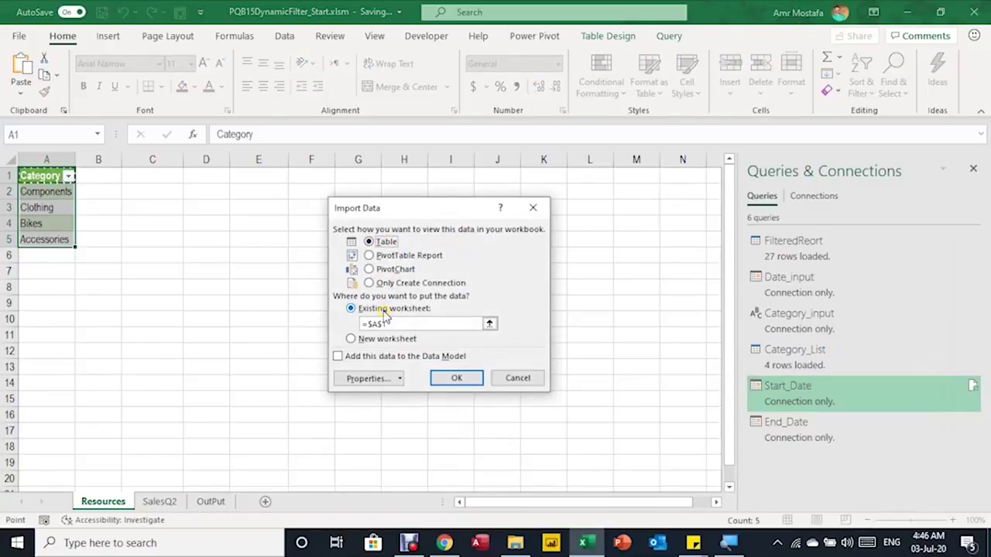
{"action": "left_click", "coordinate": [159, 175]}
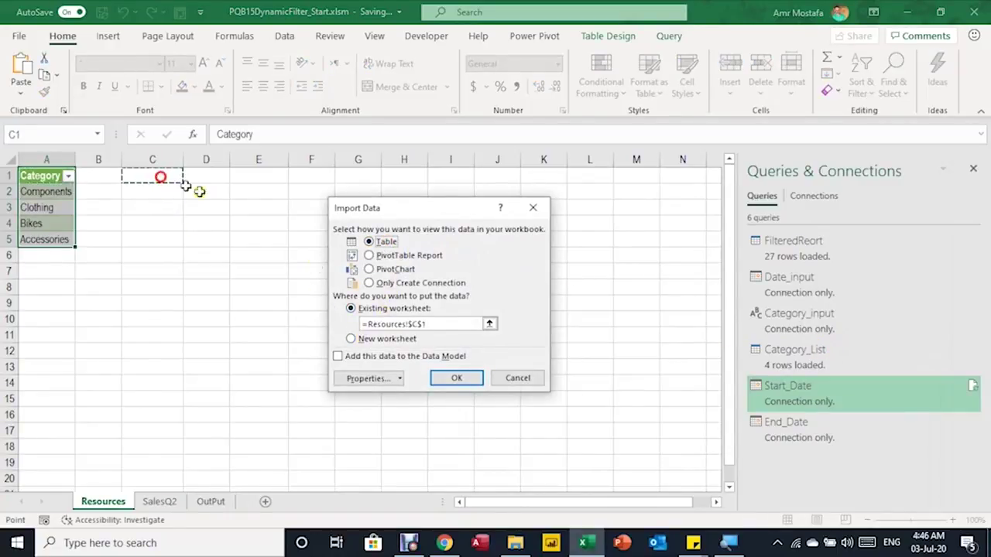
{"action": "left_click", "coordinate": [438, 379]}
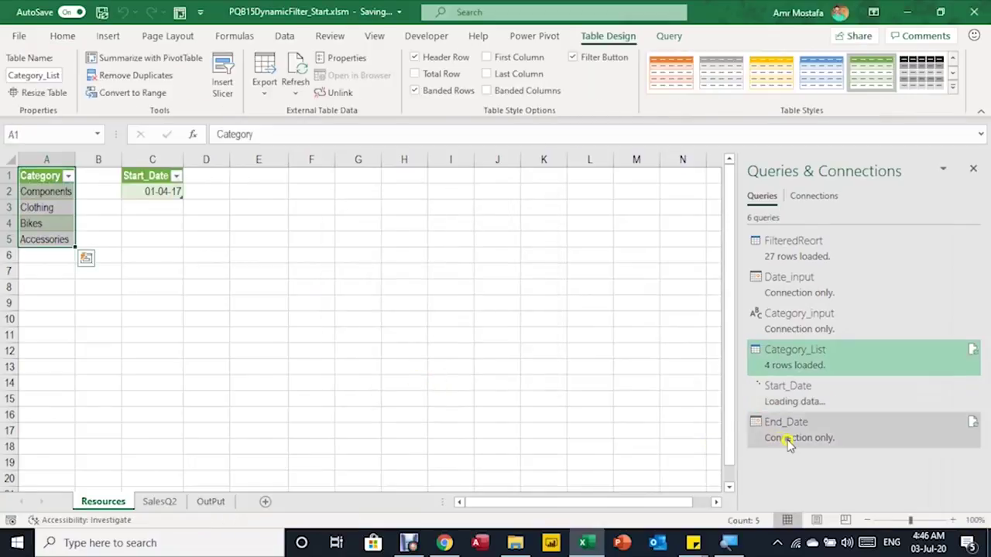
{"action": "left_click", "coordinate": [147, 189]}
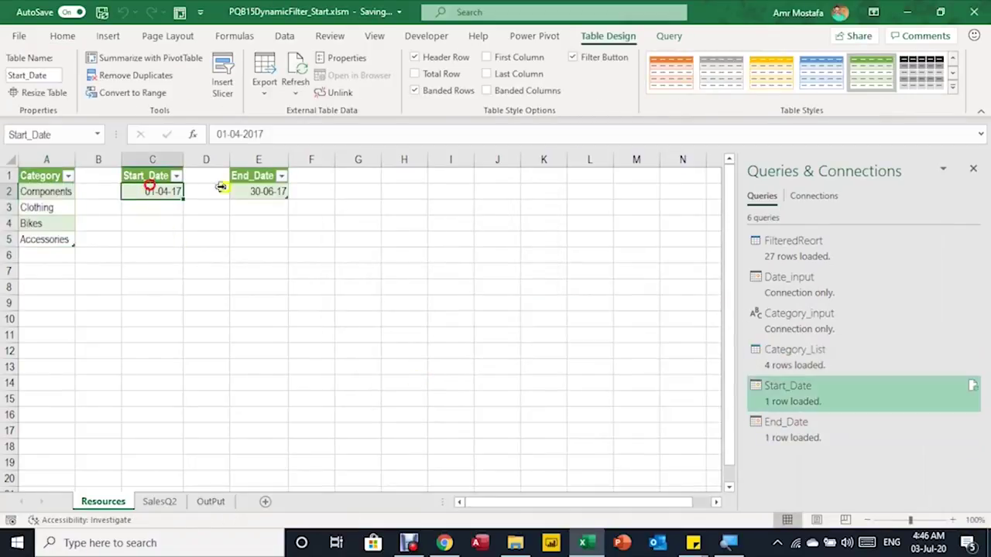
{"action": "left_click", "coordinate": [249, 191]}
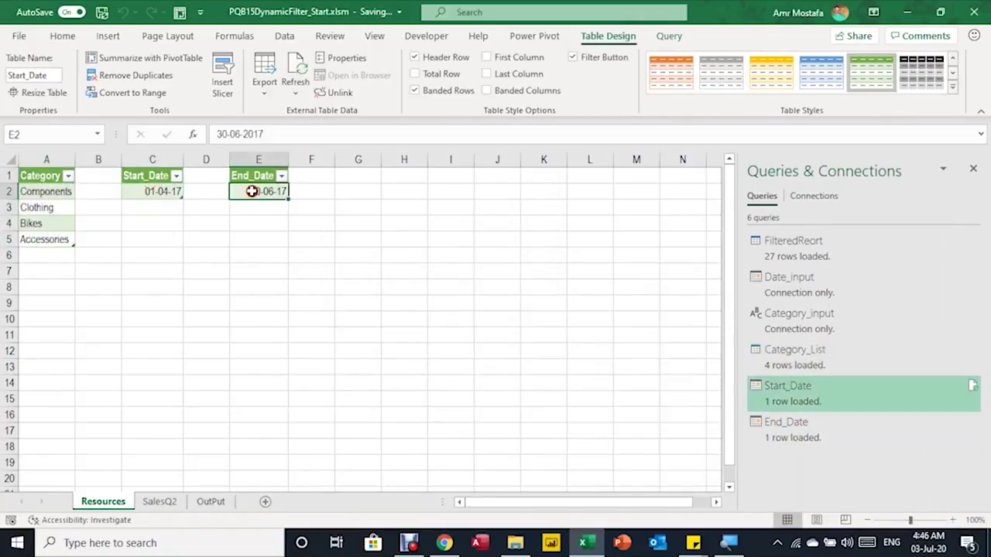
- Set up data validation for the Date input cell J10 on the OutPut sheet, allowing only the Date type
{"action": "left_click", "coordinate": [210, 503]}
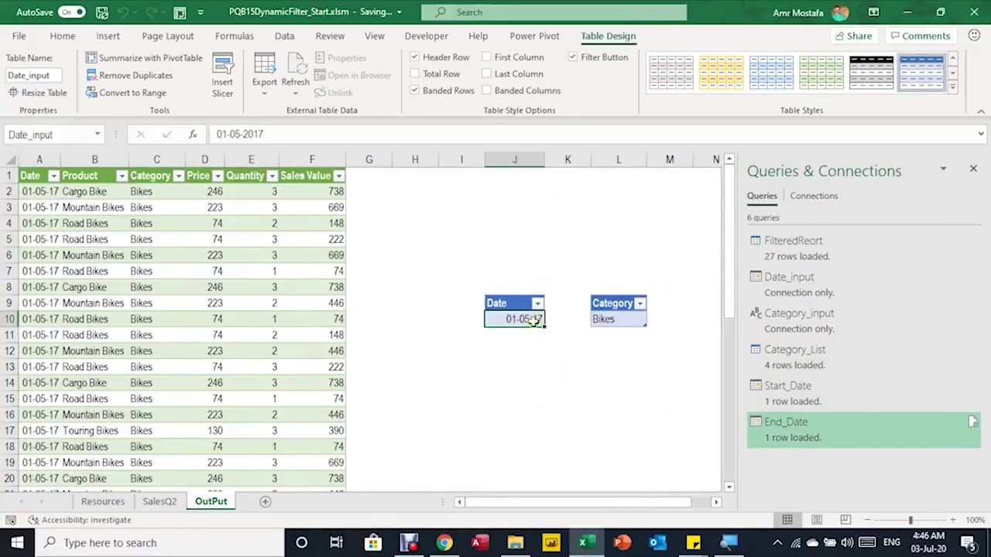
{"action": "left_click", "coordinate": [627, 323]}
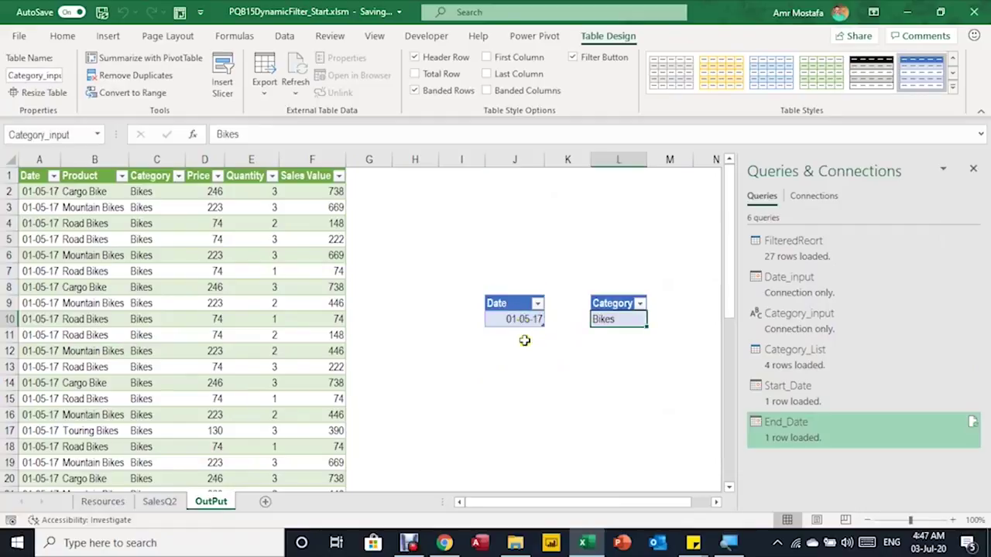
{"action": "left_click", "coordinate": [514, 325]}
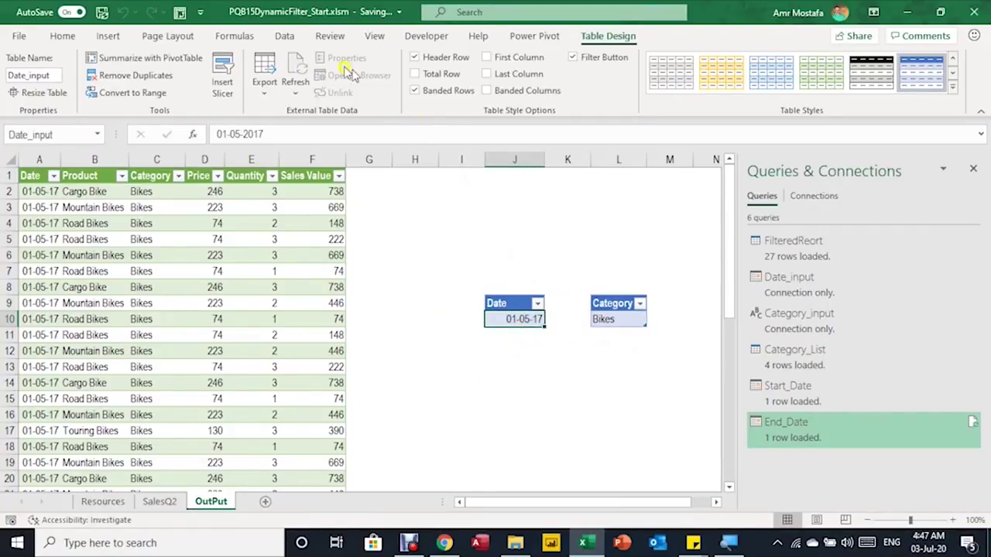
{"action": "left_click", "coordinate": [280, 36]}
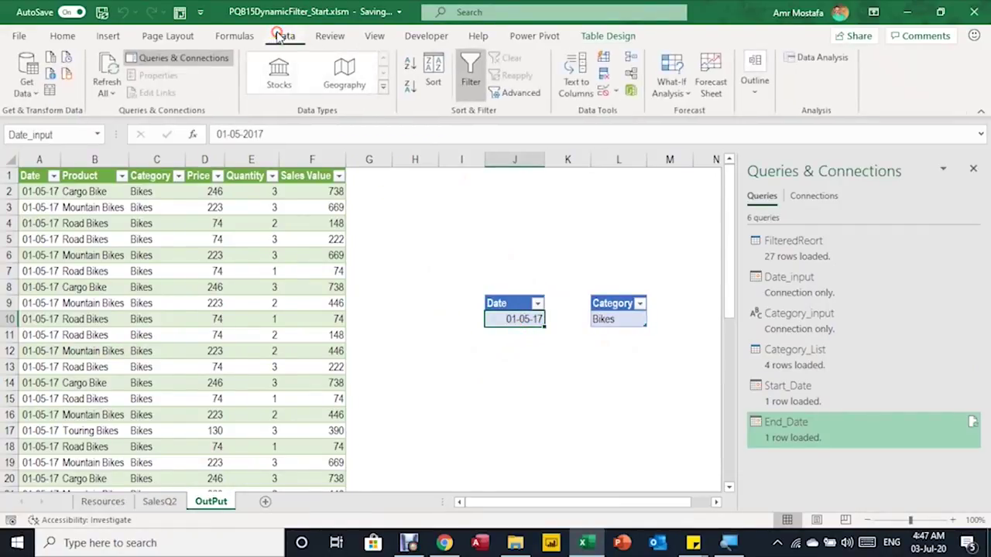
{"action": "left_click", "coordinate": [607, 91]}
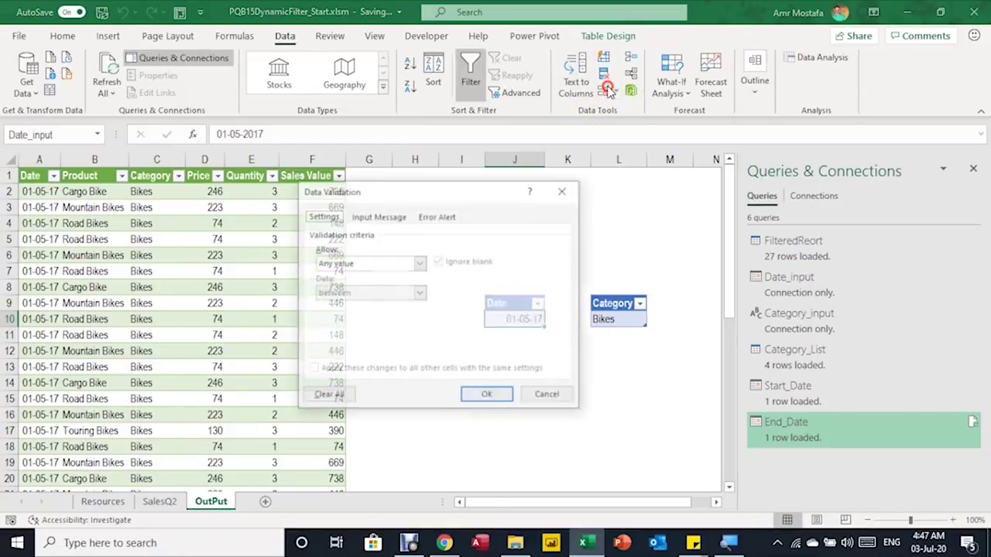
{"action": "left_click", "coordinate": [420, 264]}
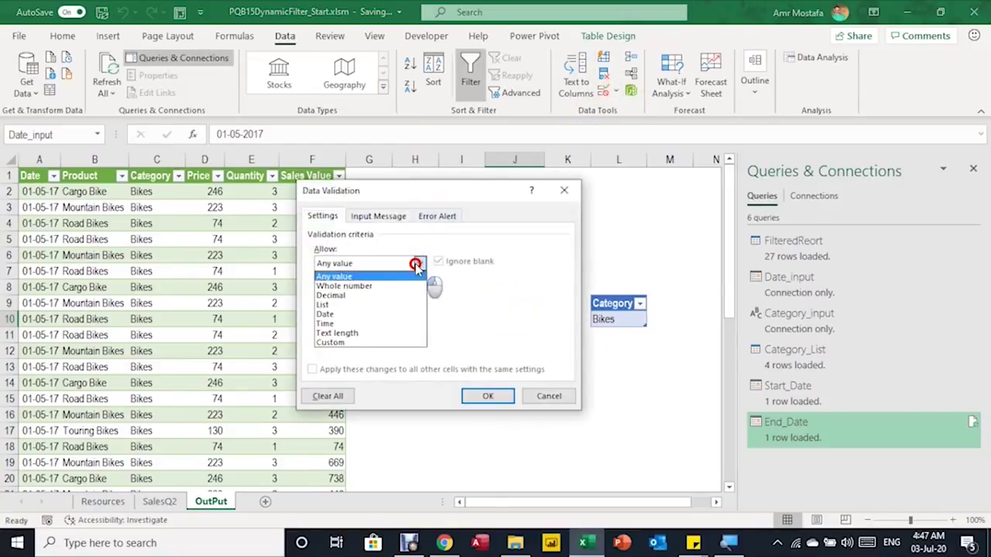
{"action": "left_click", "coordinate": [375, 318]}
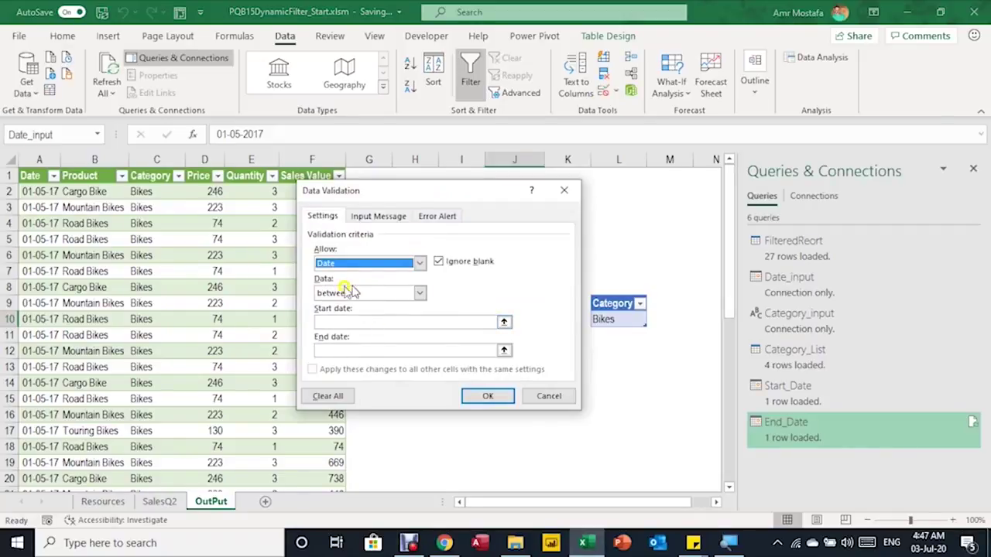
- Set the Date validation's start date to =Resources!C2 and end date to =Resources!E2, and apply the rule
{"action": "left_click", "coordinate": [503, 321]}
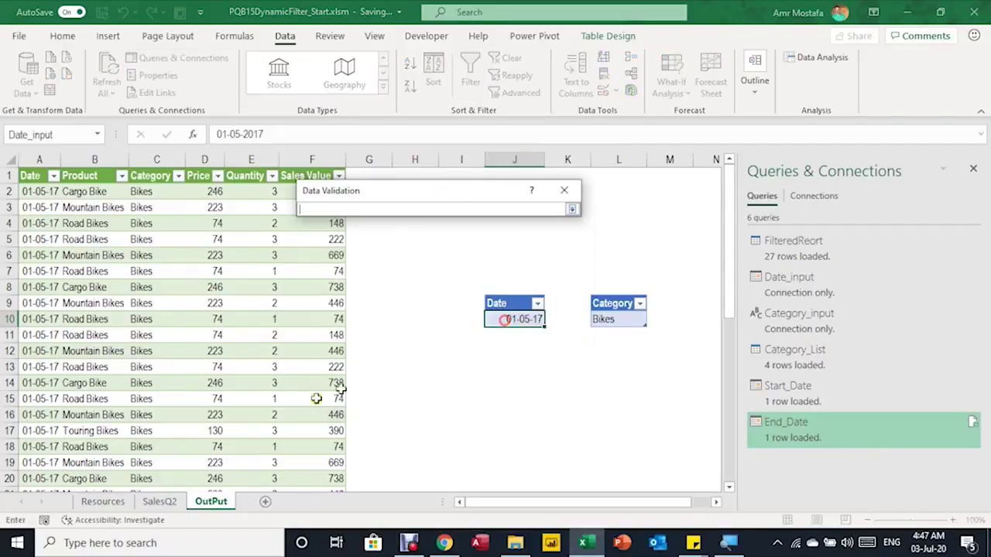
{"action": "left_click", "coordinate": [103, 501]}
{"action": "left_click", "coordinate": [159, 191]}
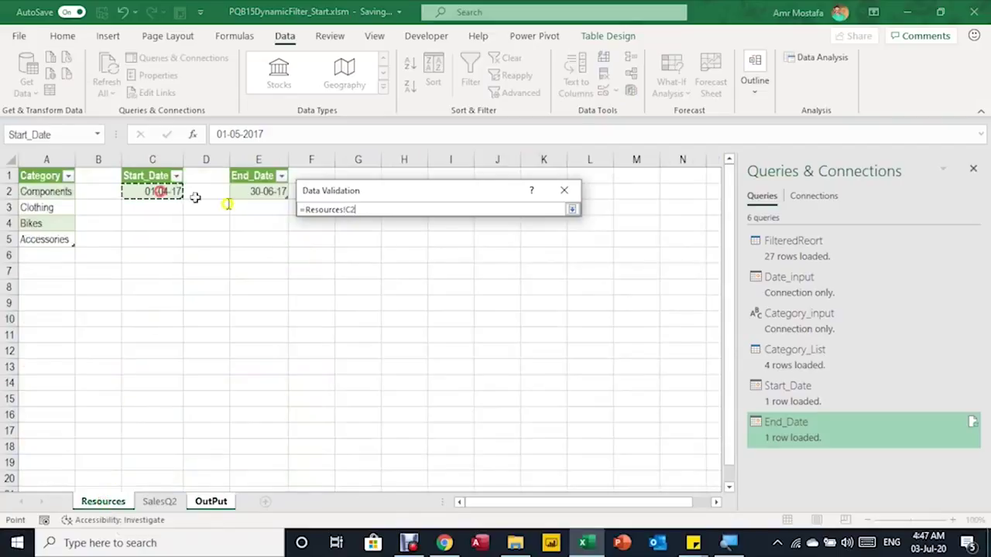
{"action": "left_click", "coordinate": [570, 209]}
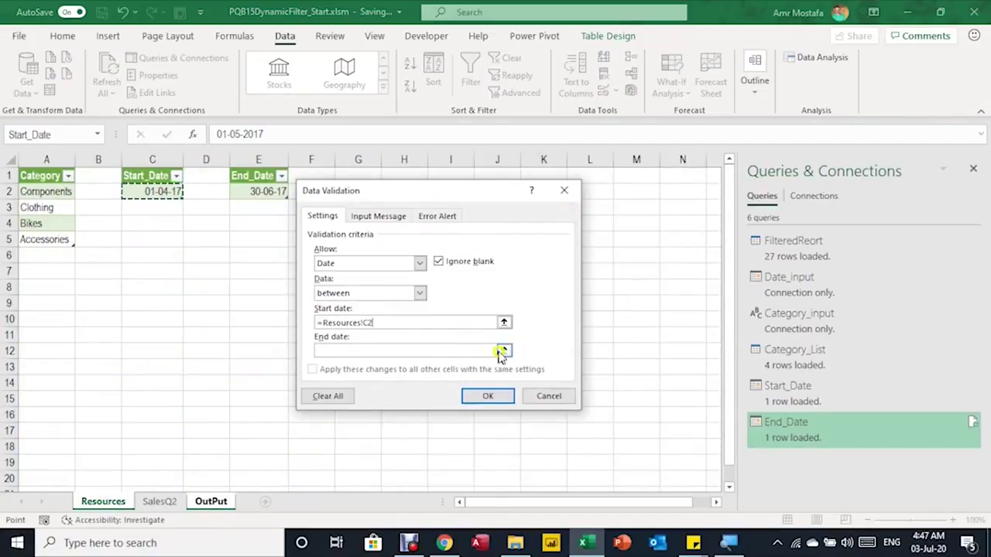
{"action": "left_click", "coordinate": [503, 349]}
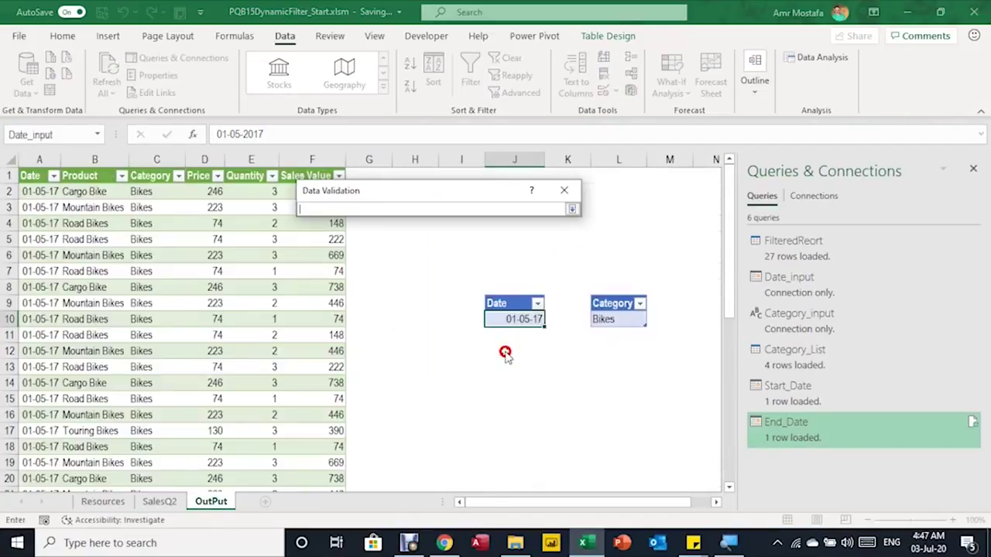
{"action": "left_click", "coordinate": [105, 502]}
{"action": "left_click", "coordinate": [255, 191]}
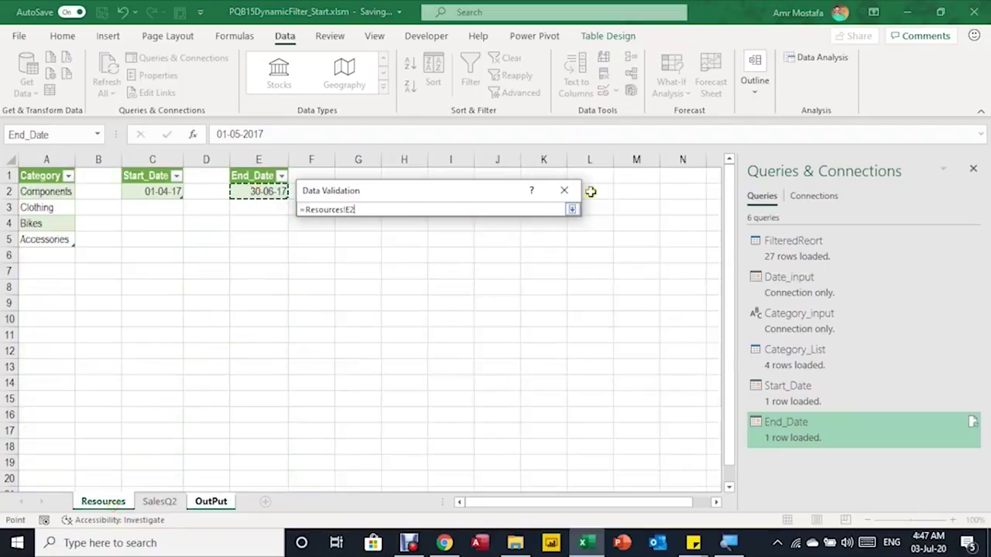
{"action": "left_click", "coordinate": [569, 209]}
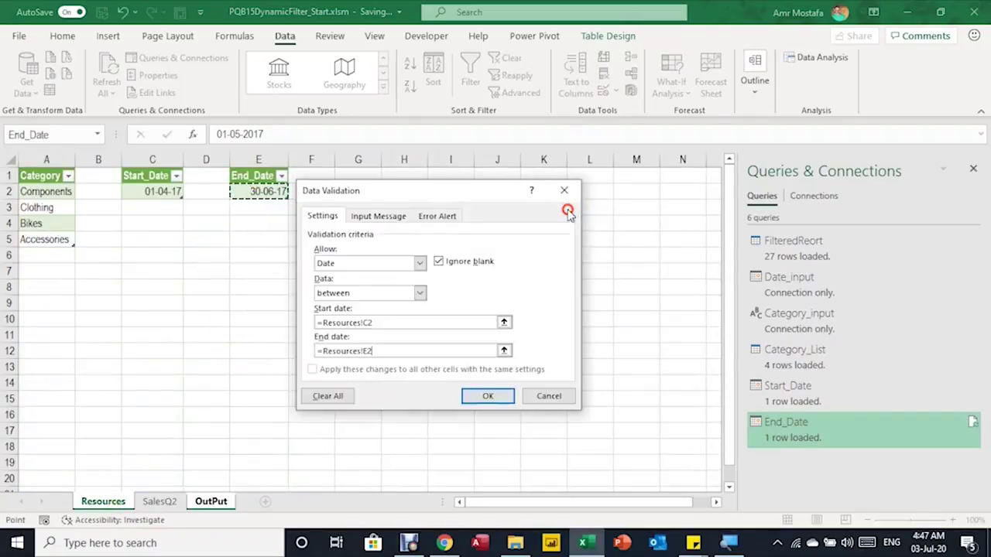
{"action": "left_click", "coordinate": [485, 396]}
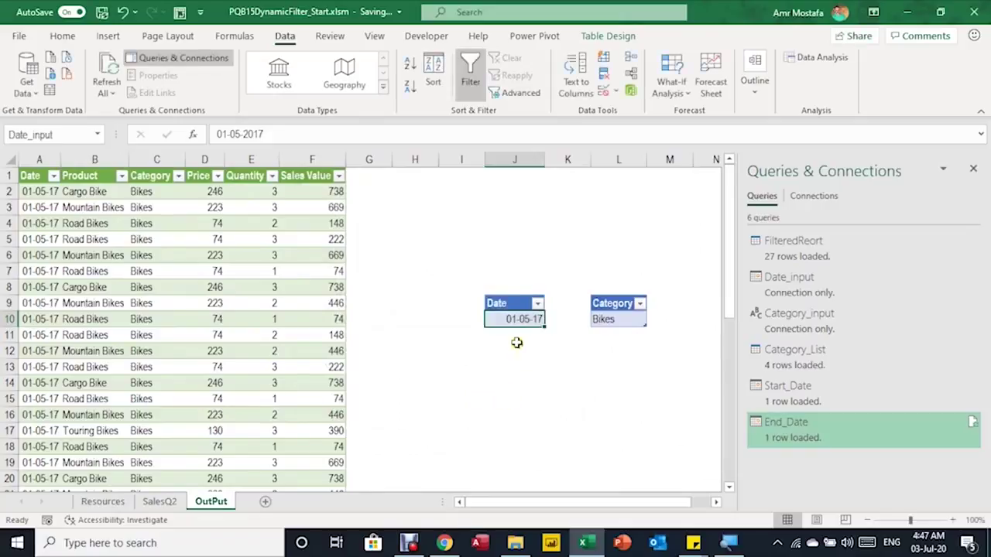
- Try to enter the out-of-range date 01-05-2016 in the Date input cell J10 to test the validation
{"action": "left_click", "coordinate": [515, 333]}
{"action": "left_click", "coordinate": [515, 322]}
{"action": "left_click", "coordinate": [261, 134]}
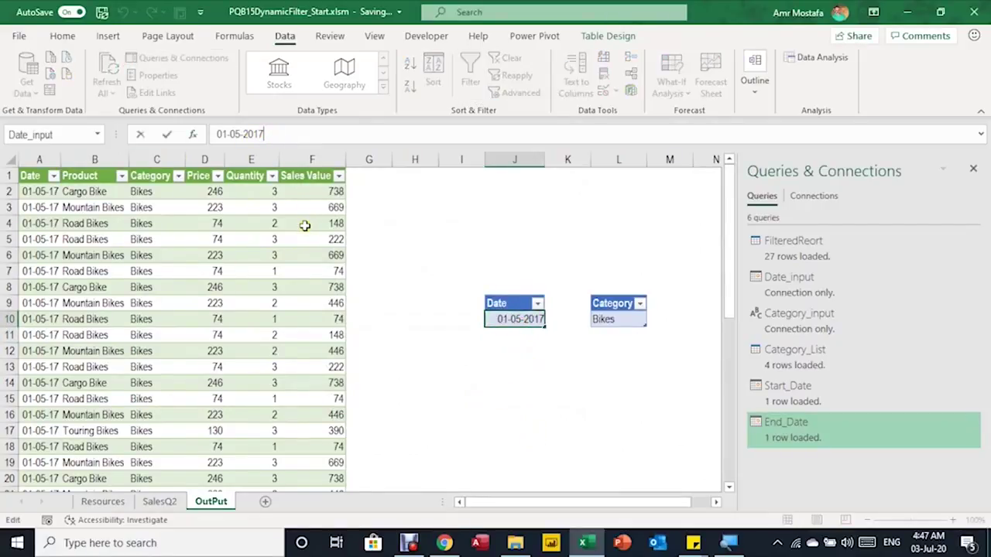
{"action": "key", "text": "BackSpace"}
{"action": "type", "text": "6"}
{"action": "key", "text": "Return"}
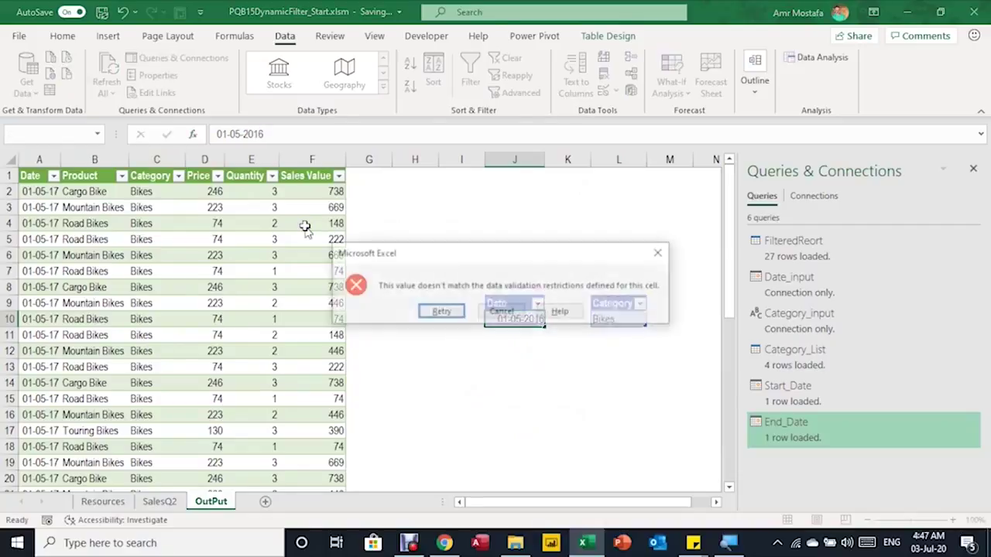
{"action": "key", "text": "Escape"}
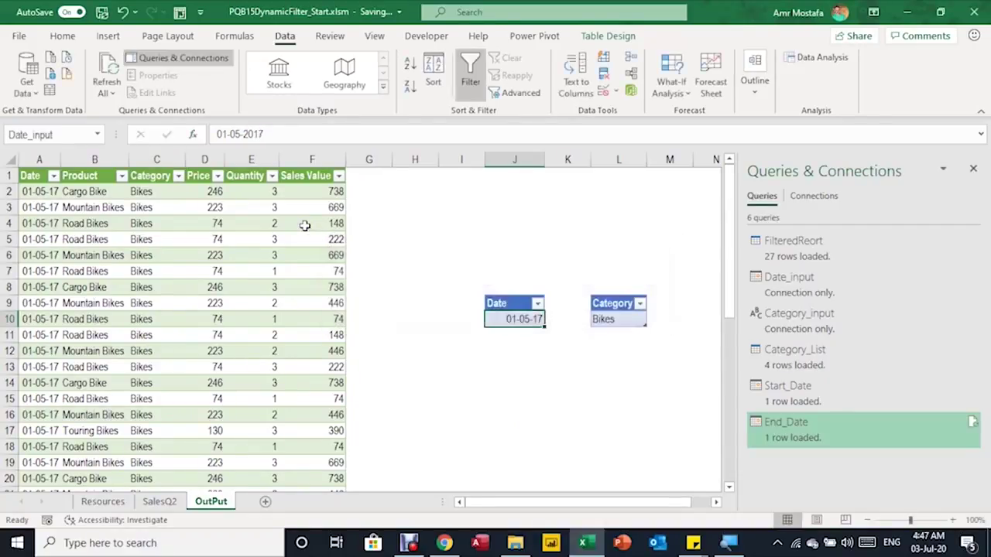
- Review the category list on the Resources sheet and return to the Category input cell on the OutPut sheet
{"action": "key", "text": "Down"}
{"action": "key", "text": "Up"}
{"action": "key", "text": "Right"}
{"action": "key", "text": "Right"}
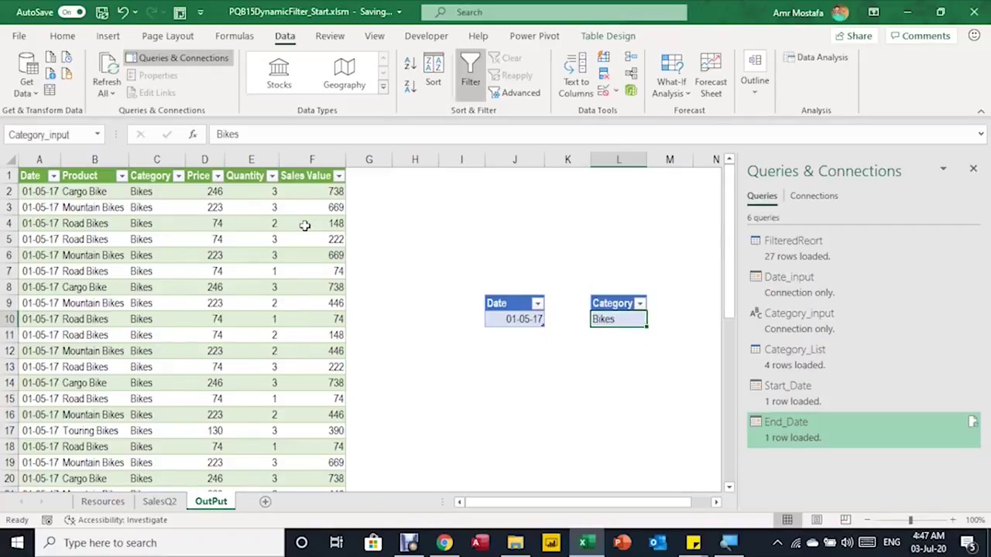
{"action": "left_click", "coordinate": [103, 501]}
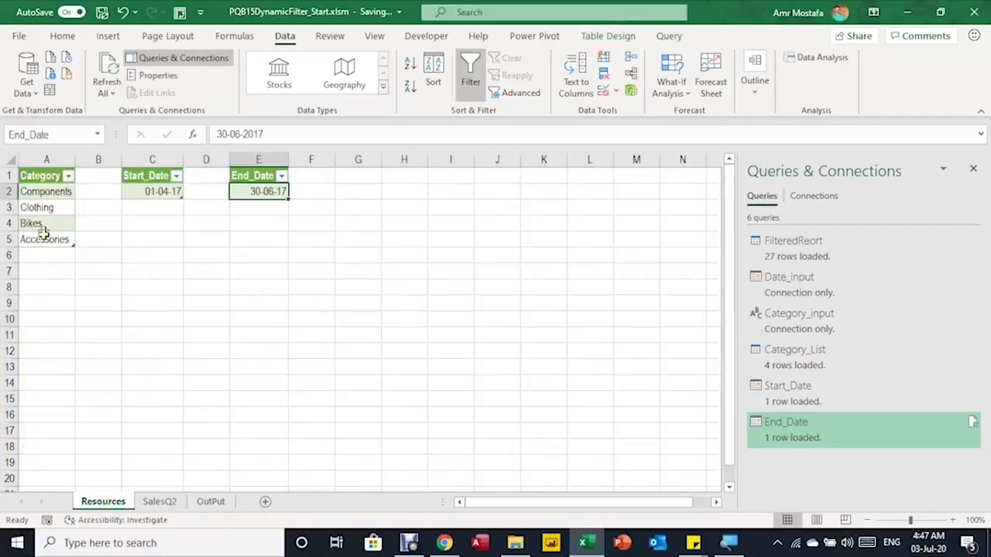
{"action": "left_click", "coordinate": [209, 502]}
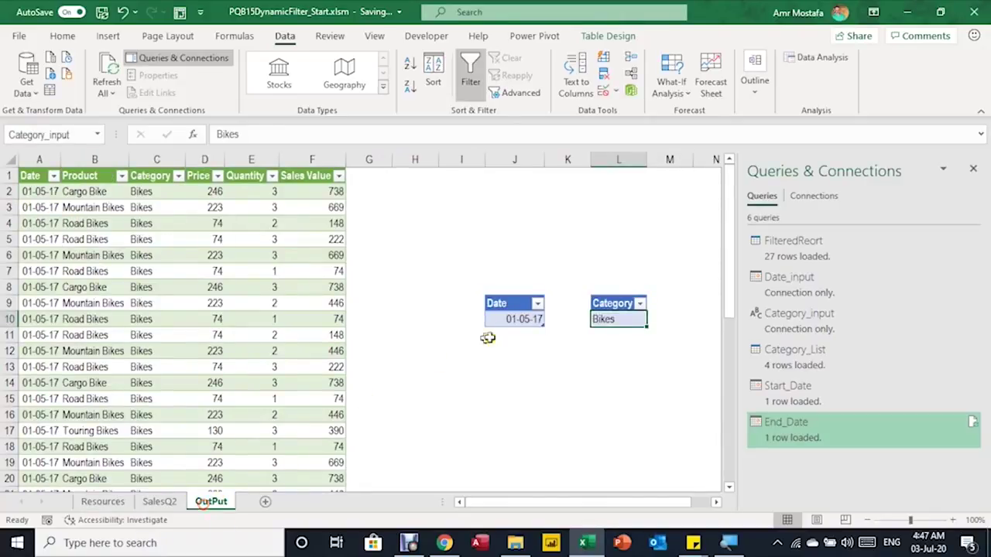
- Enter the formula =Category_List[Category] in cell L12 of the OutPut sheet
{"action": "left_click", "coordinate": [620, 348]}
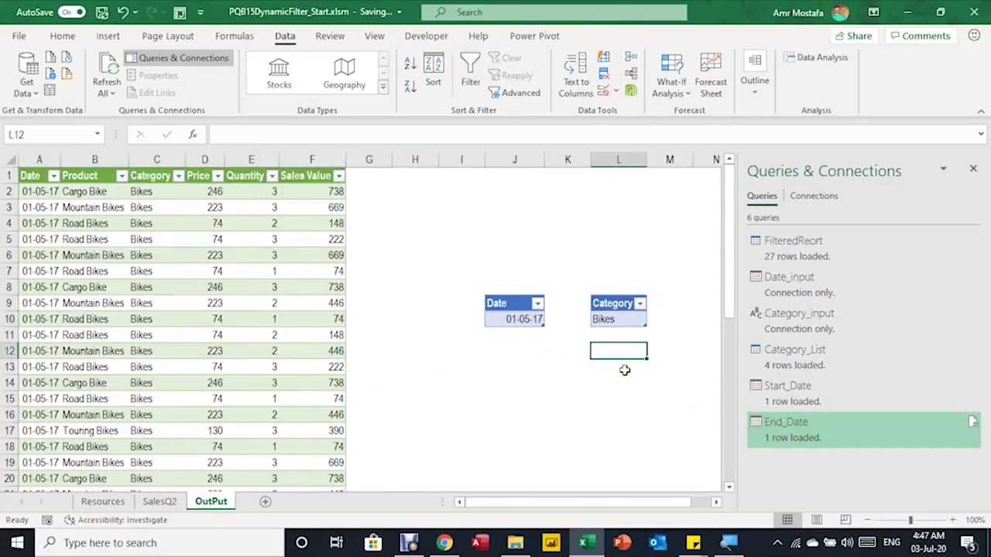
{"action": "type", "text": "="}
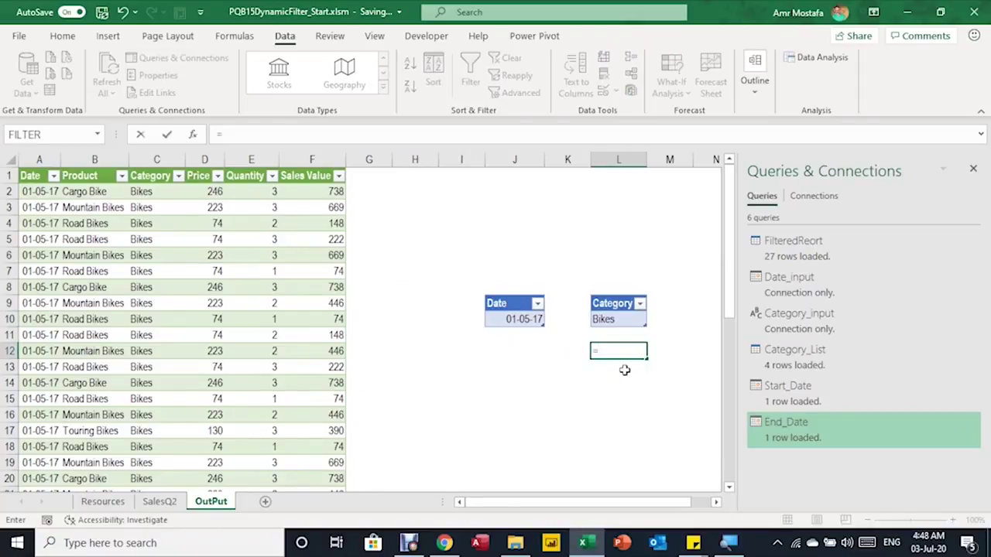
{"action": "type", "text": "ca"}
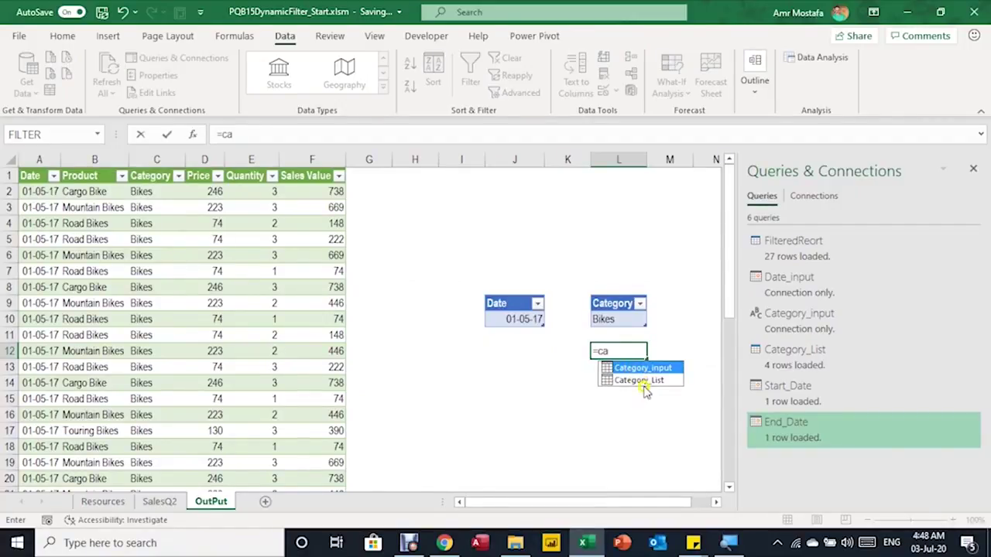
{"action": "left_click", "coordinate": [638, 380]}
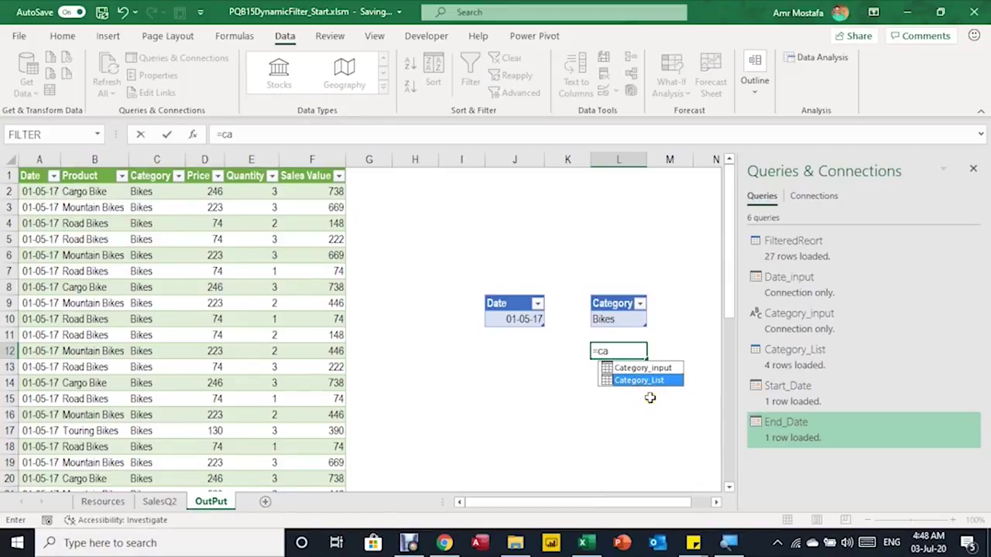
{"action": "key", "text": "Tab"}
{"action": "type", "text": "["}
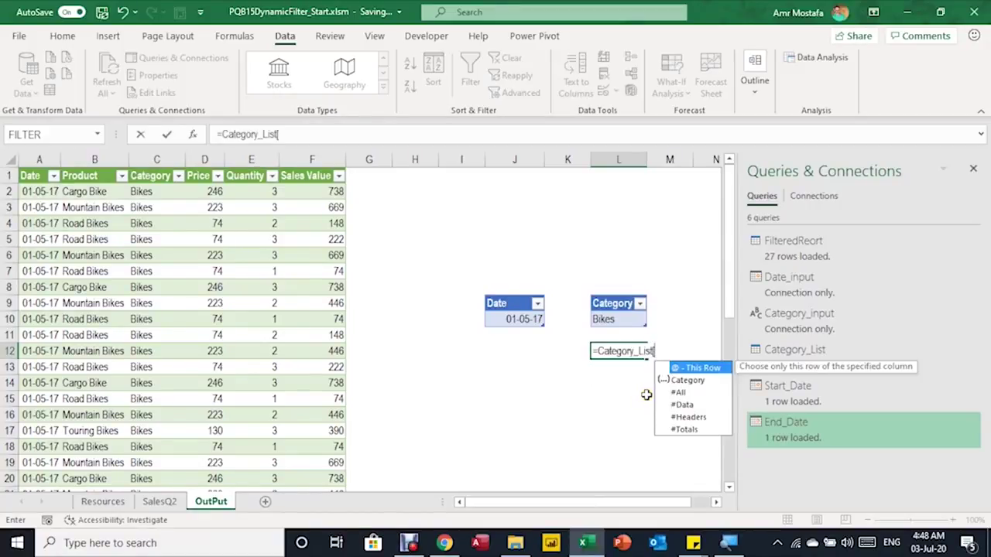
{"action": "key", "text": "Down"}
{"action": "key", "text": "Tab"}
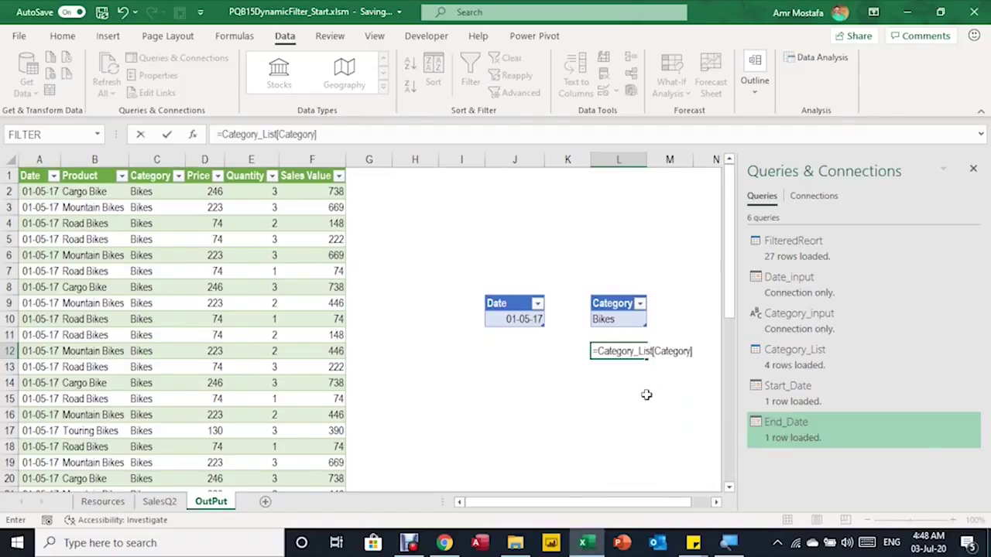
{"action": "type", "text": "]"}
{"action": "key", "text": "Return"}
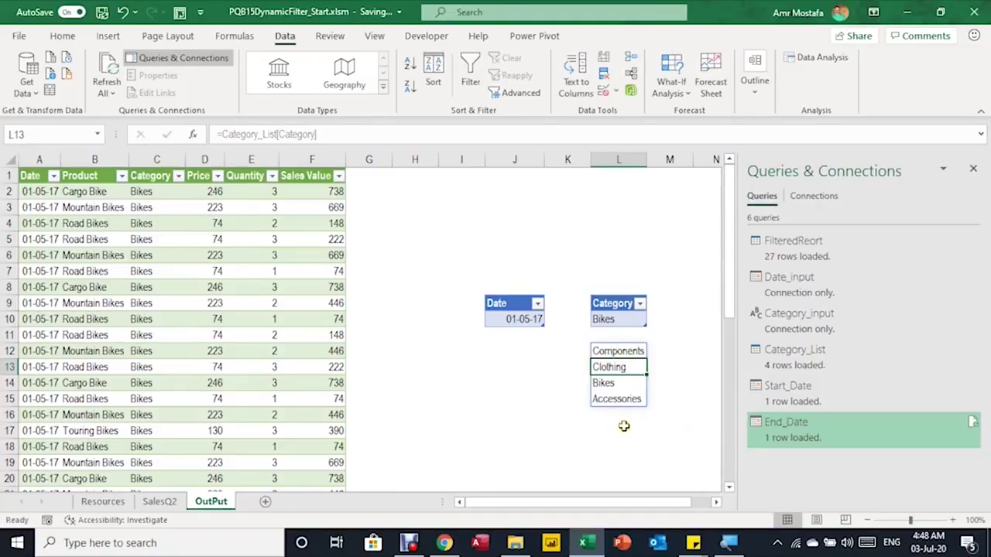
- Copy the formula text from cell L12 and clear the cell
{"action": "left_click", "coordinate": [621, 352]}
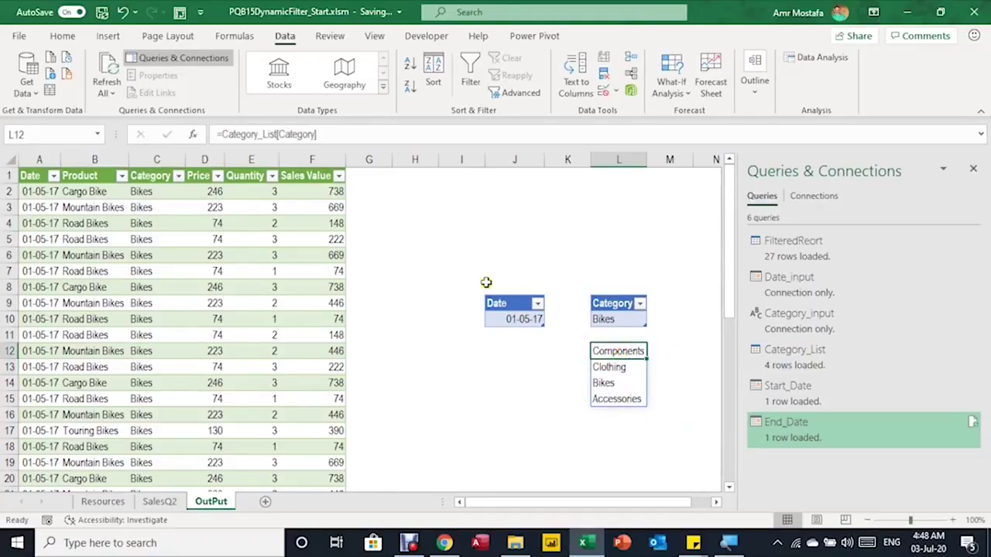
{"action": "left_click_drag", "start_coordinate": [338, 135], "coordinate": [207, 131]}
{"action": "key", "text": "ctrl+c"}
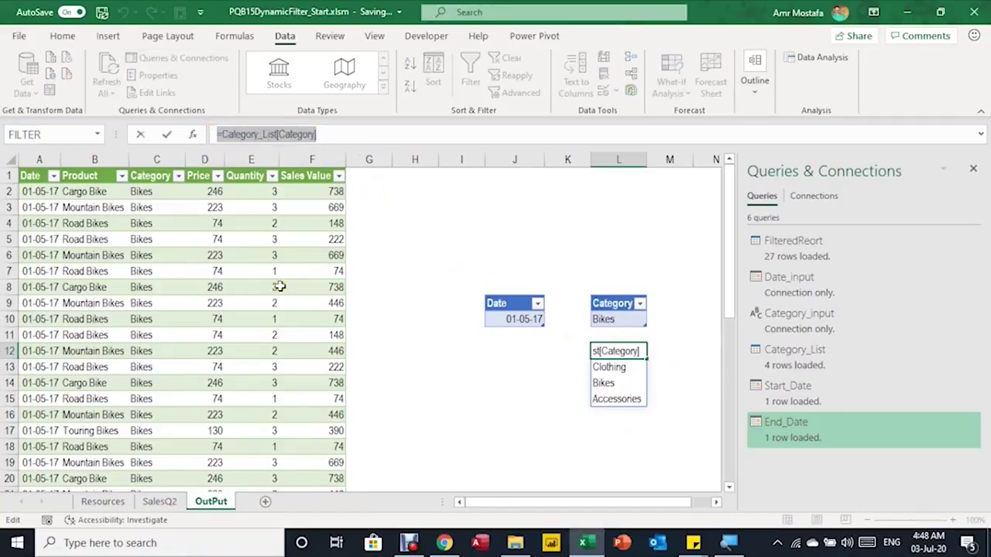
{"action": "key", "text": "BackSpace"}
{"action": "key", "text": "Return"}
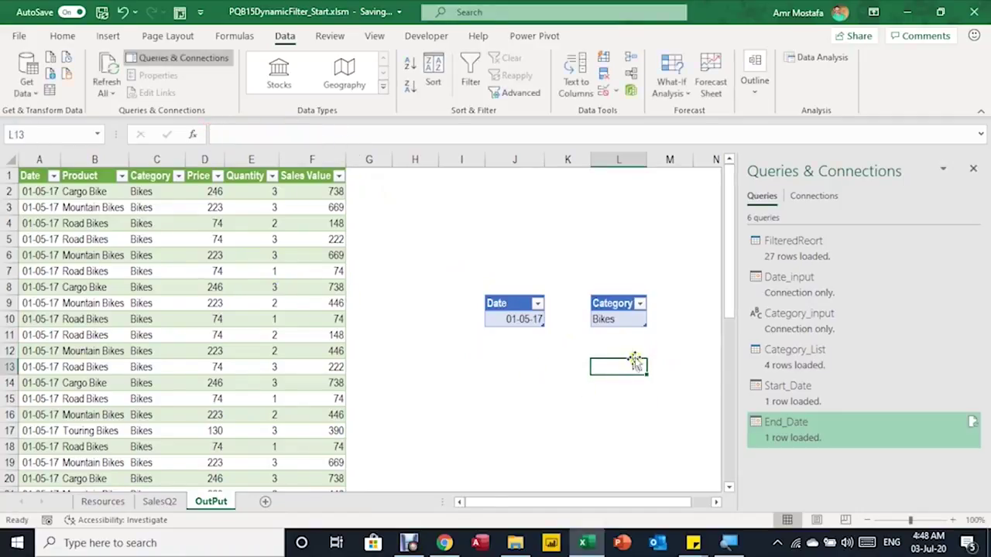
- Set data validation for the Category input cell L10 to List and try =Category_List[Category] as its source
{"action": "left_click", "coordinate": [628, 317]}
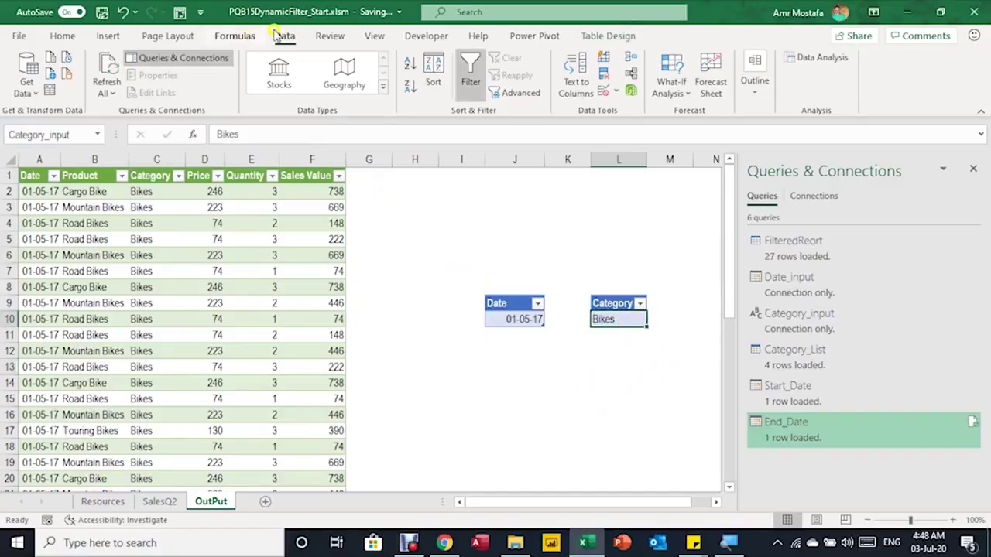
{"action": "left_click", "coordinate": [603, 91]}
{"action": "left_click", "coordinate": [419, 263]}
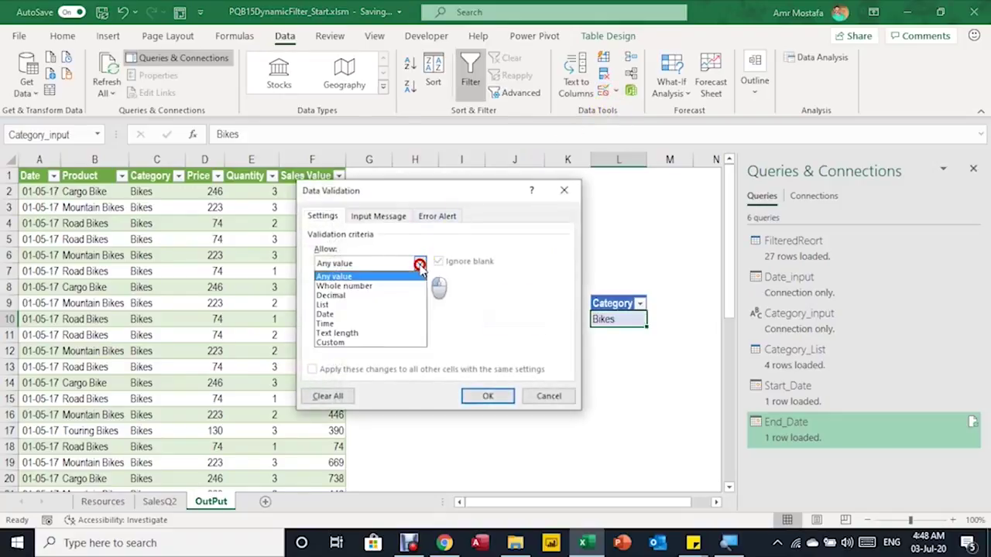
{"action": "left_click", "coordinate": [384, 305]}
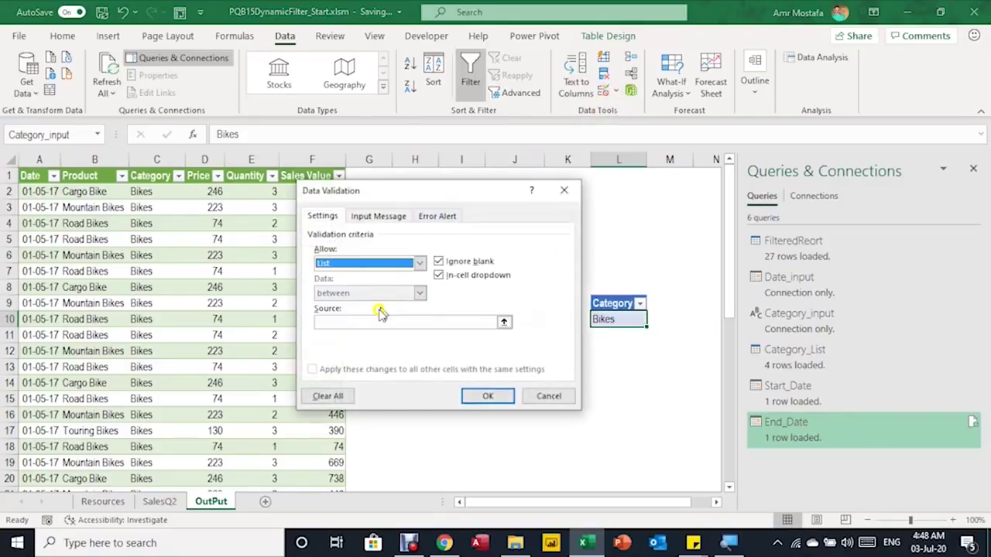
{"action": "left_click", "coordinate": [343, 321]}
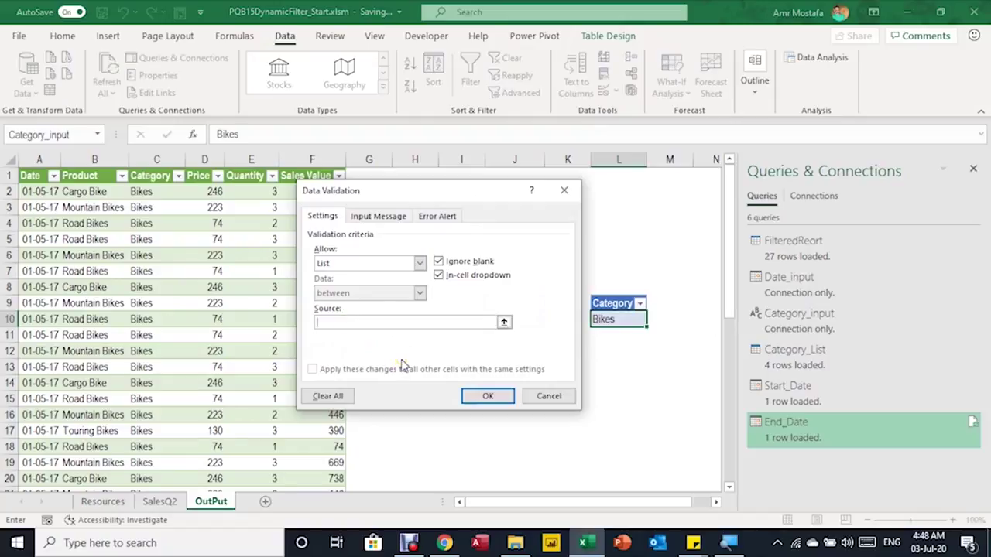
{"action": "key", "text": "ctrl+v"}
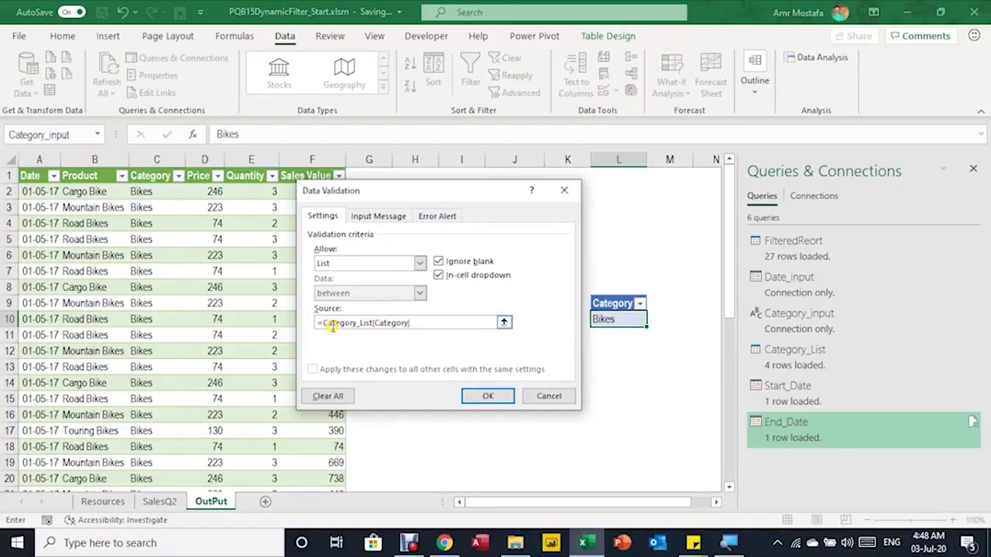
{"action": "left_click", "coordinate": [489, 396]}
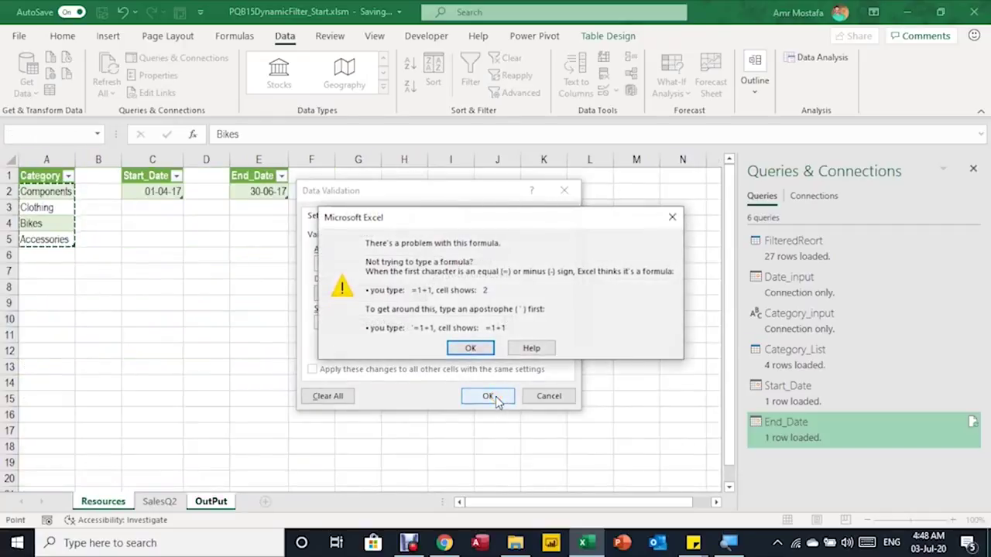
{"action": "left_click", "coordinate": [471, 349]}
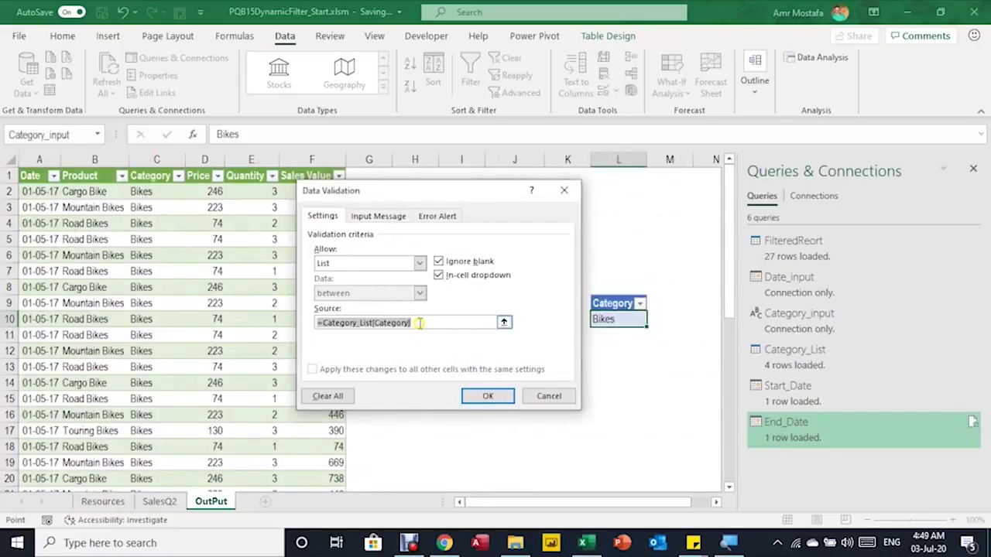
- Wrap the list source in an INDIRECT function with Category_List[Category] as quoted text, and apply the validation
{"action": "left_click", "coordinate": [323, 324]}
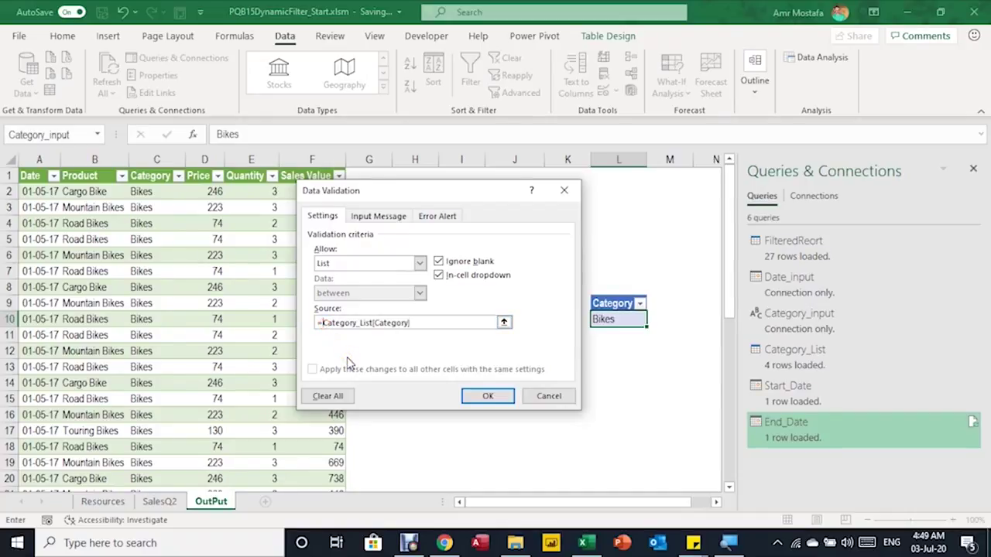
{"action": "type", "text": "Indi"}
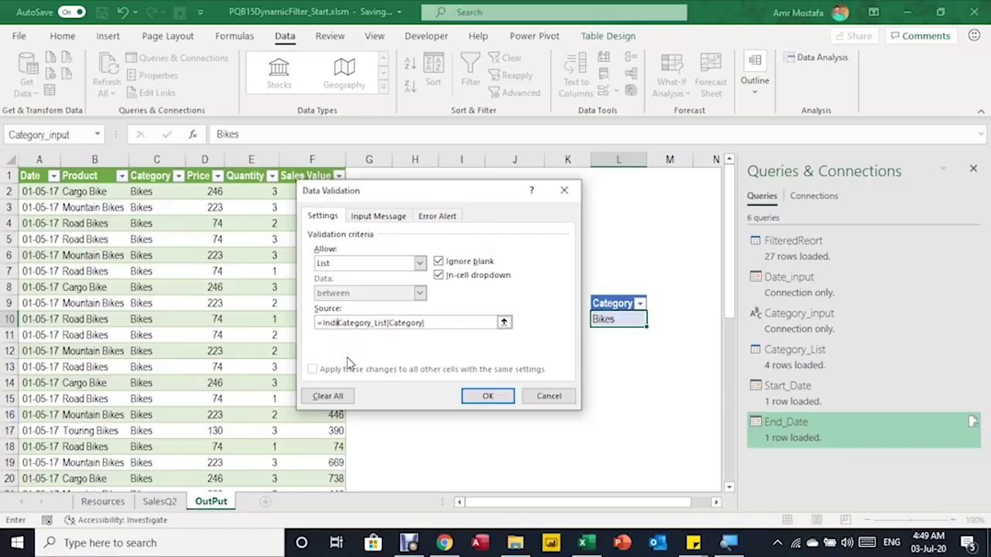
{"action": "type", "text": "rect("}
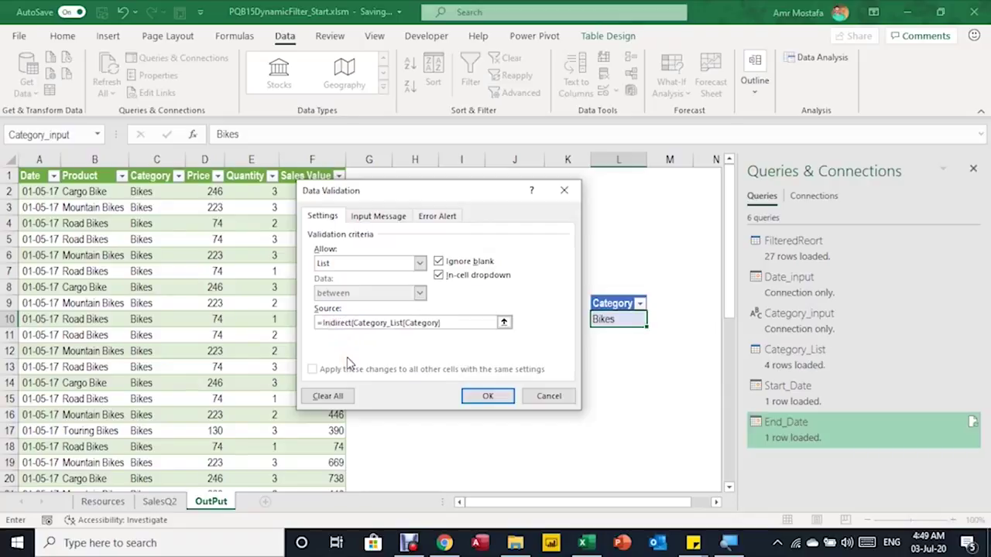
{"action": "type", "text": "\""}
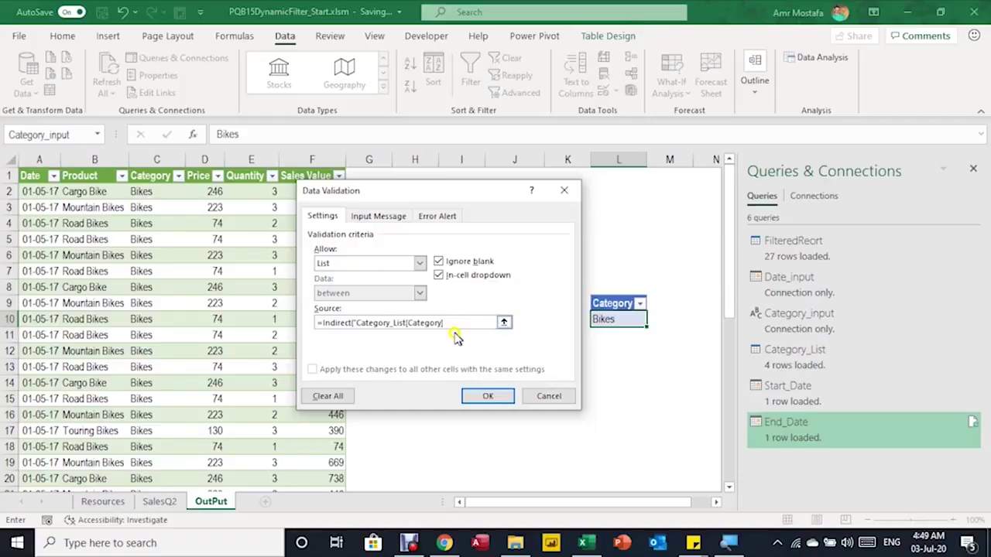
{"action": "left_click", "coordinate": [456, 323]}
{"action": "left_click", "coordinate": [359, 322]}
{"action": "left_click", "coordinate": [489, 396]}
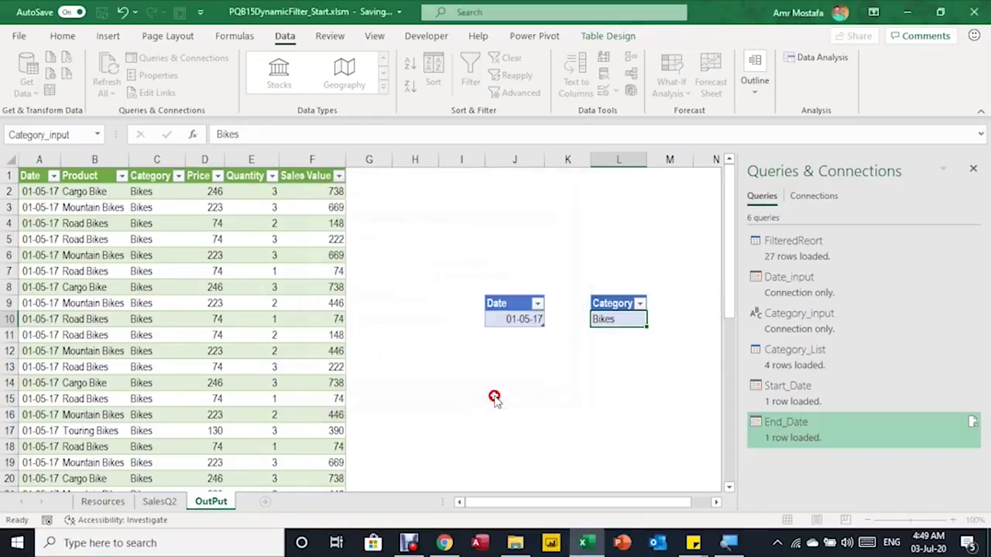
- Try the Category input's drop-down list in L10 by choosing Components, followed by Clothing
{"action": "left_click", "coordinate": [654, 319]}
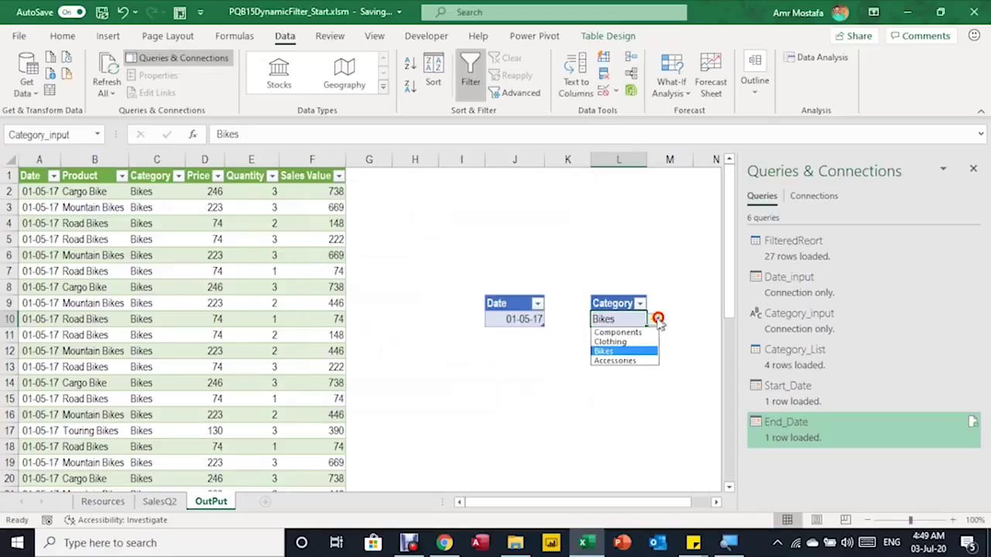
{"action": "left_click", "coordinate": [642, 333]}
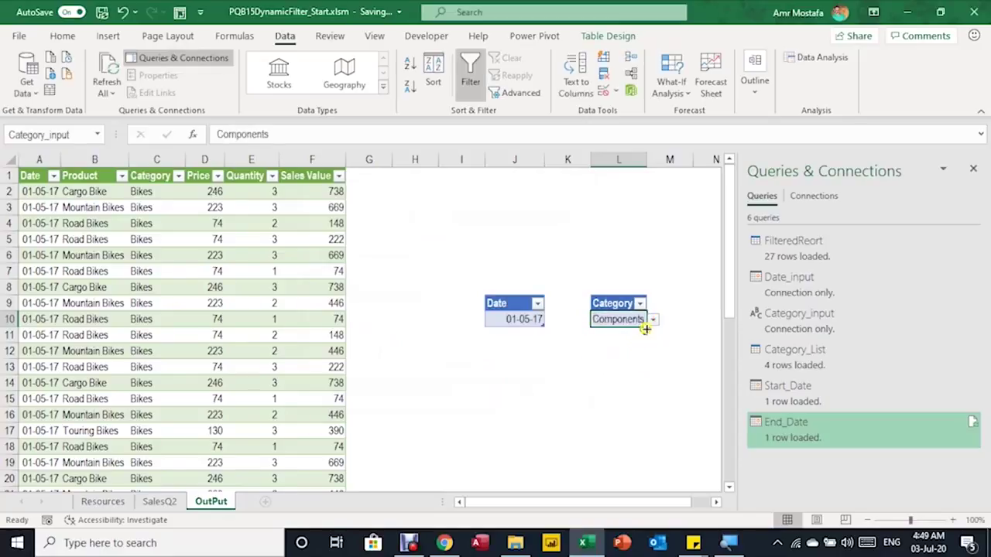
{"action": "left_click", "coordinate": [654, 318]}
{"action": "left_click", "coordinate": [640, 341]}
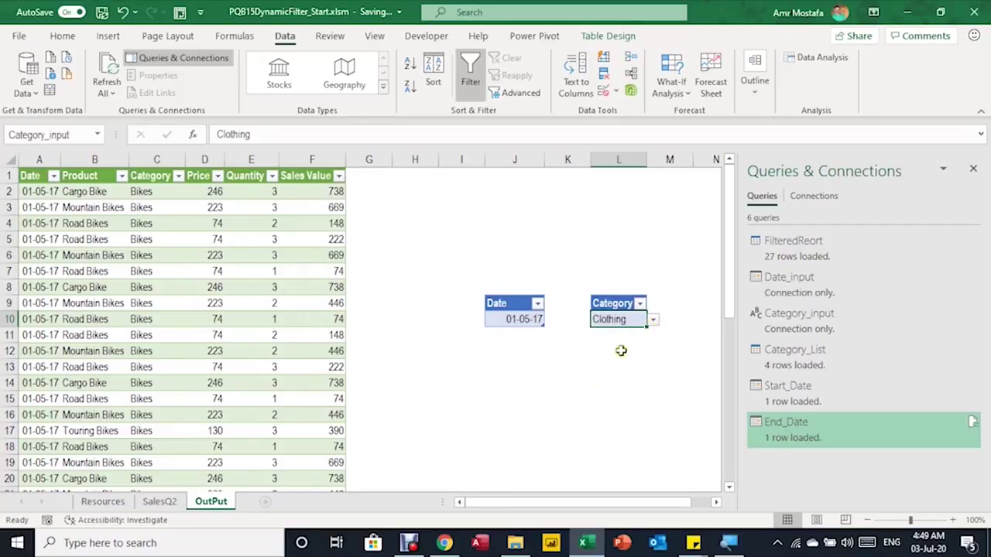
{"action": "left_click", "coordinate": [653, 319]}
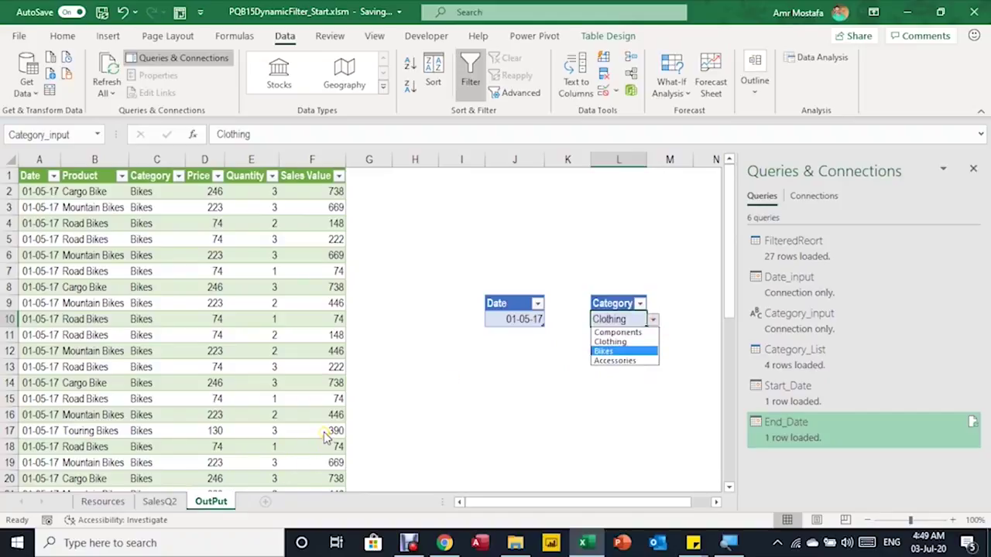
{"action": "left_click", "coordinate": [513, 360]}
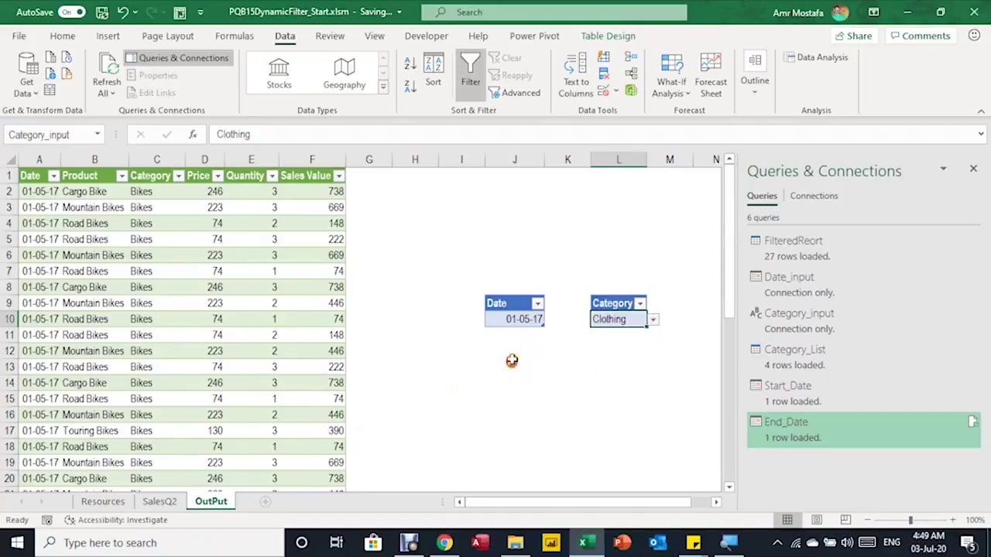
- Choose Accessories from the drop-down list in the Category input cell
{"action": "left_click", "coordinate": [530, 319]}
{"action": "left_click", "coordinate": [615, 320]}
{"action": "left_click", "coordinate": [652, 320]}
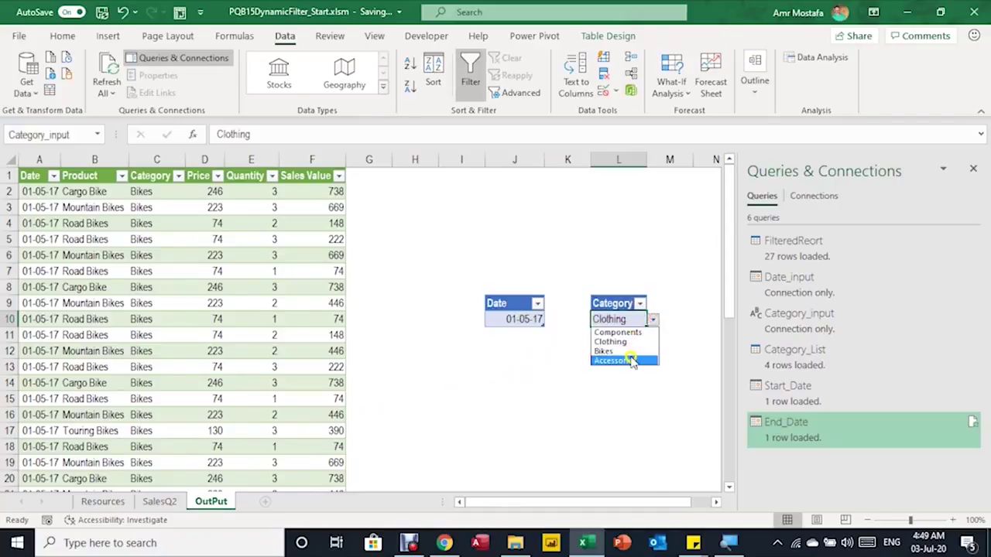
{"action": "left_click", "coordinate": [630, 361]}
{"action": "left_click", "coordinate": [211, 289]}
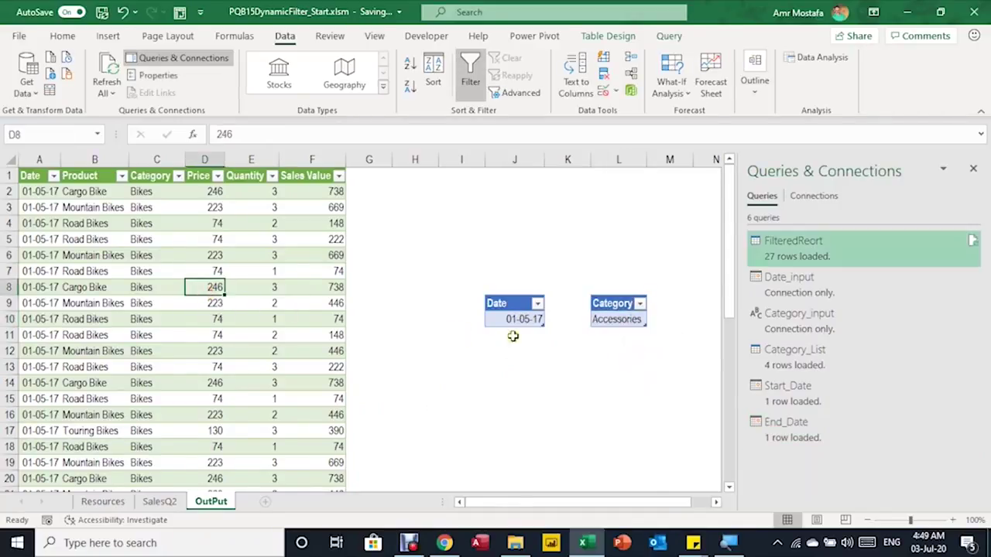
- Change the Date input cell to 01-06-2017 and refresh the filtered report table
{"action": "left_click", "coordinate": [534, 321]}
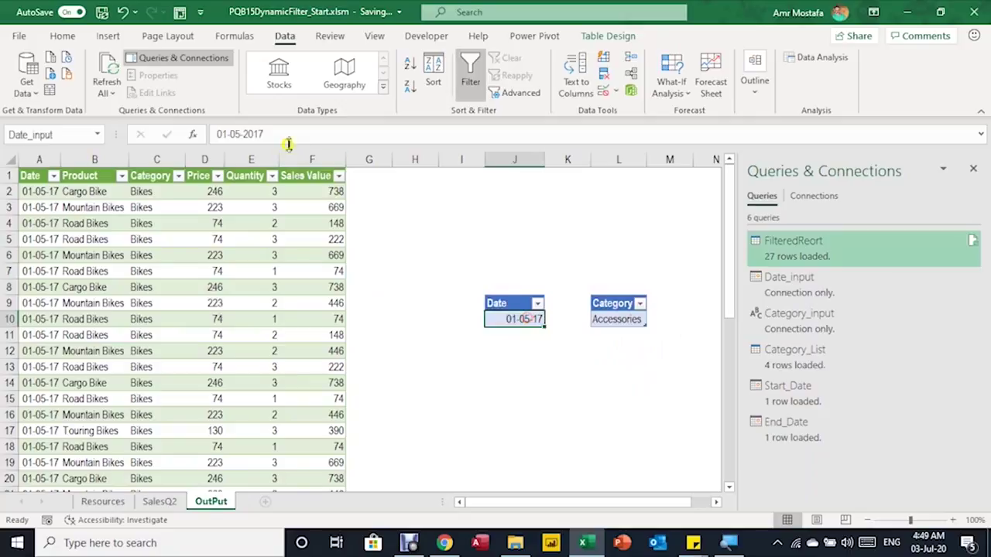
{"action": "double_click", "coordinate": [234, 134]}
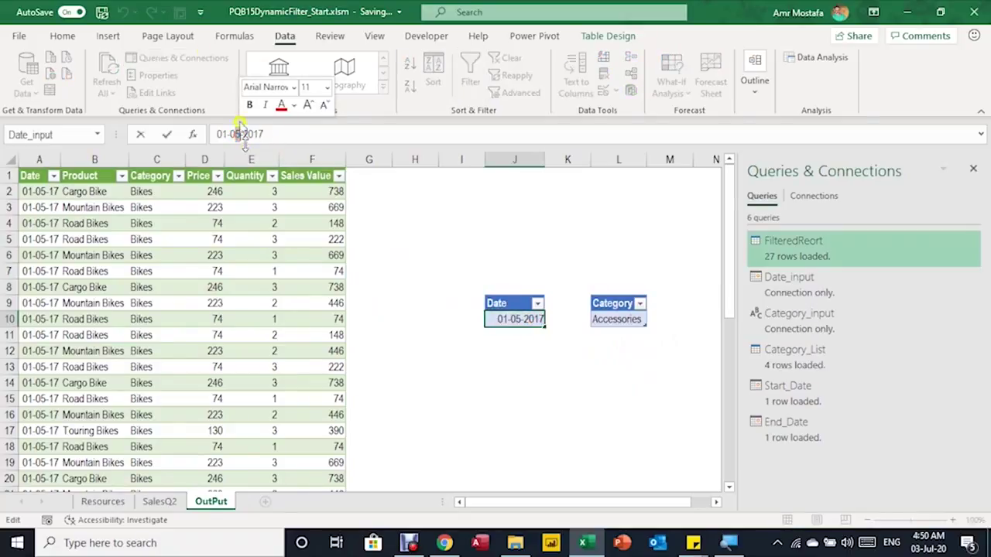
{"action": "type", "text": "06"}
{"action": "key", "text": "Return"}
{"action": "right_click", "coordinate": [139, 254]}
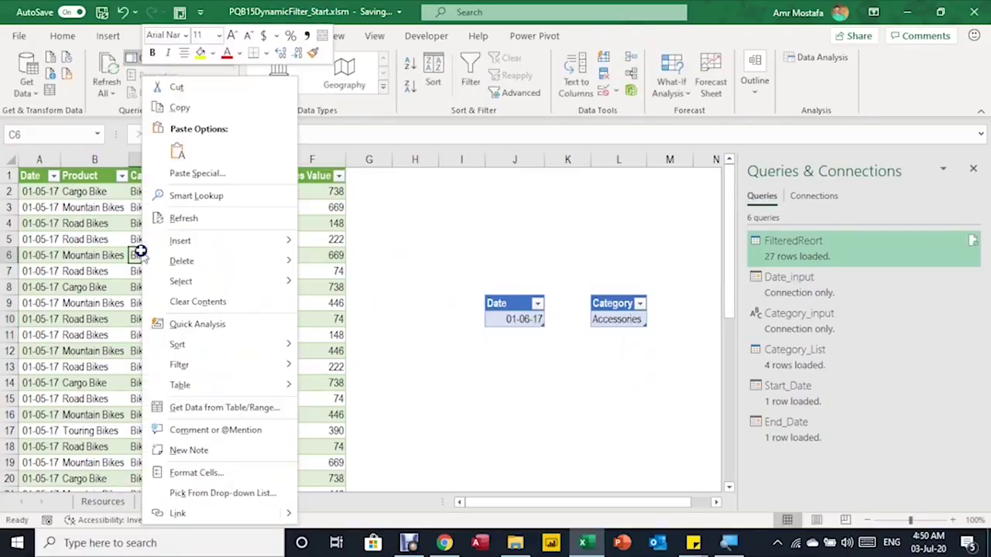
{"action": "left_click", "coordinate": [185, 217]}
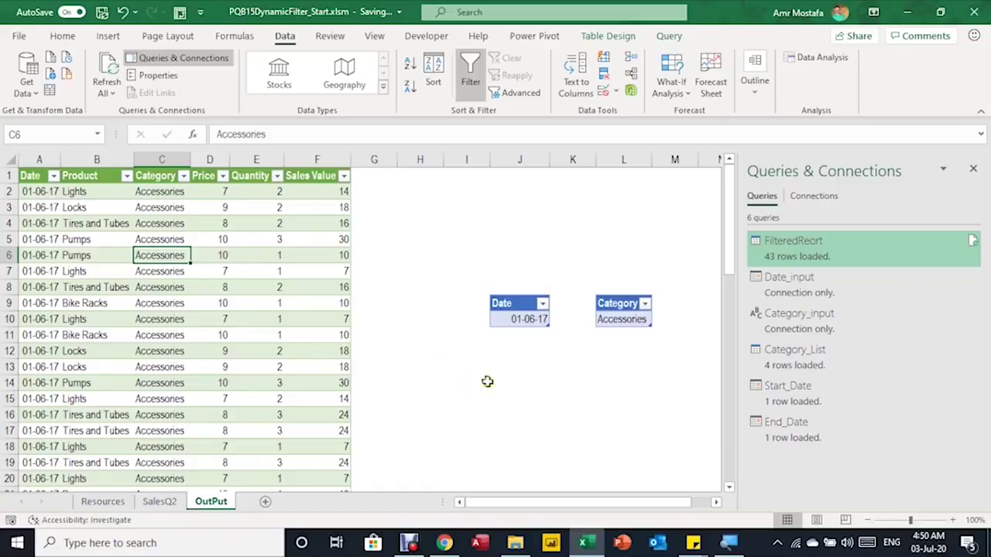
- Enter the formula =SUM(FilteredReort[Sales Value]) in cell L13 for Revenue
{"action": "left_click", "coordinate": [519, 362]}
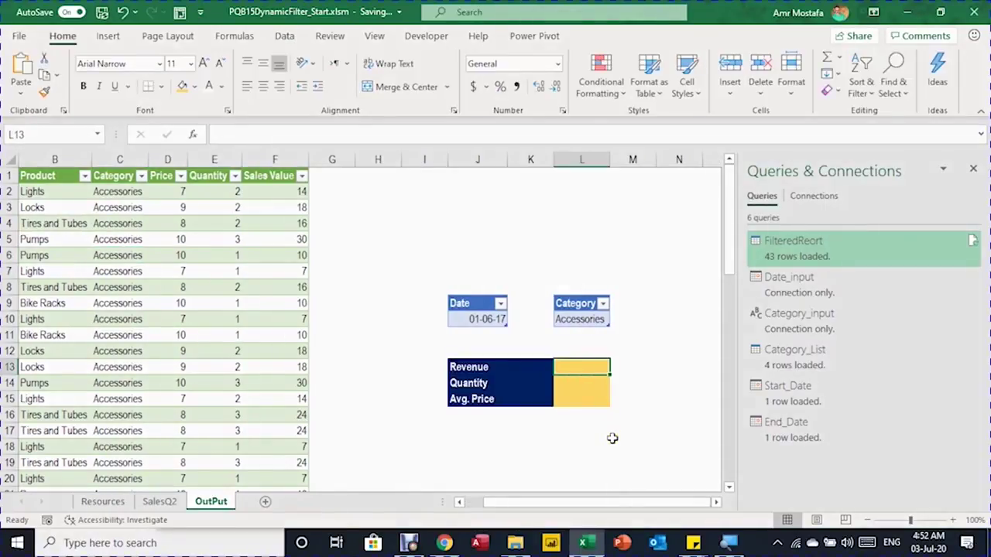
{"action": "type", "text": "=s"}
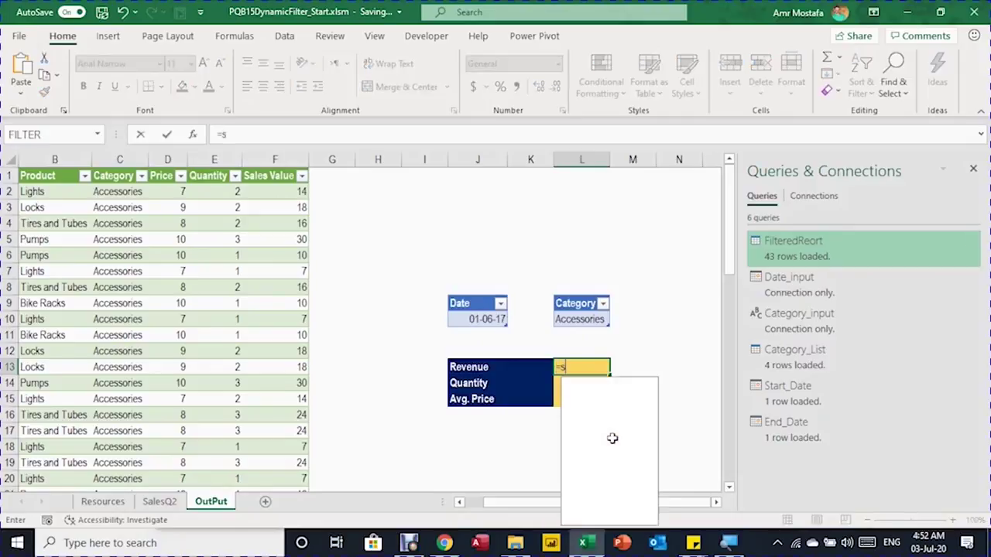
{"action": "type", "text": "um"}
{"action": "key", "text": "Tab"}
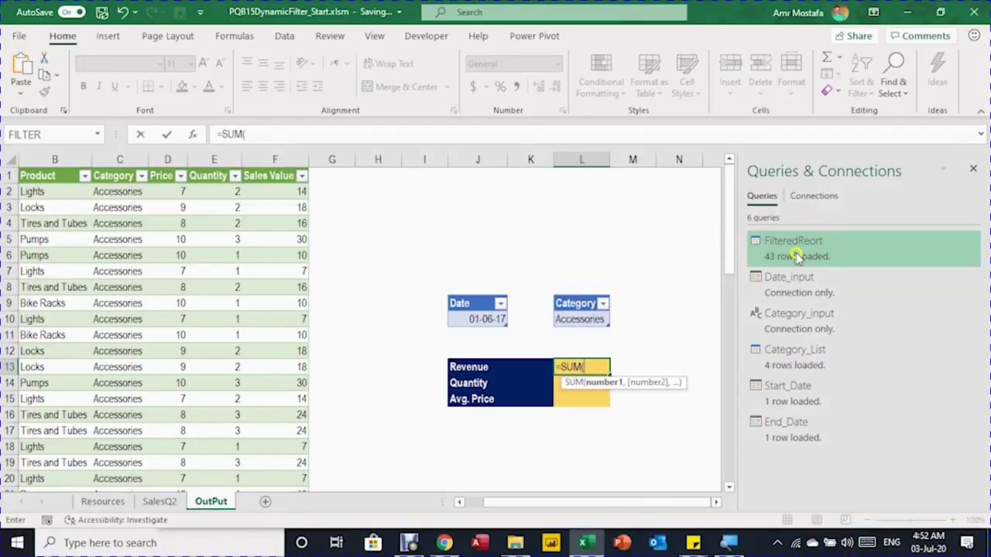
{"action": "type", "text": "fi"}
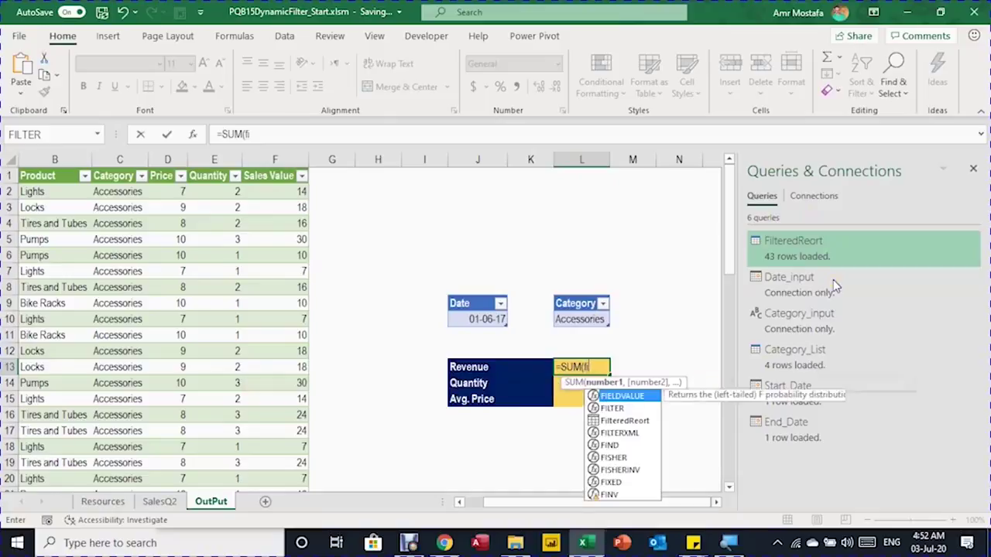
{"action": "type", "text": "lt"}
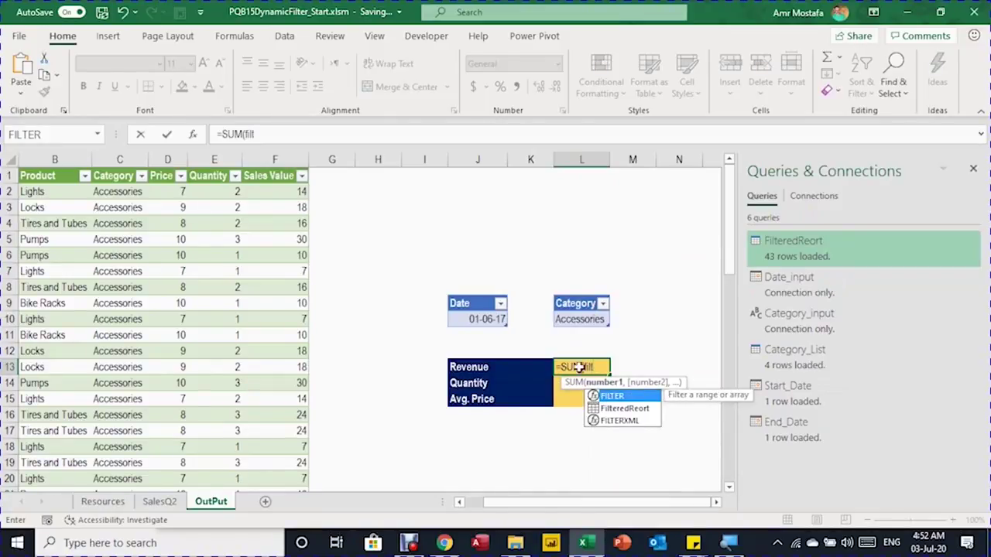
{"action": "left_click", "coordinate": [608, 410]}
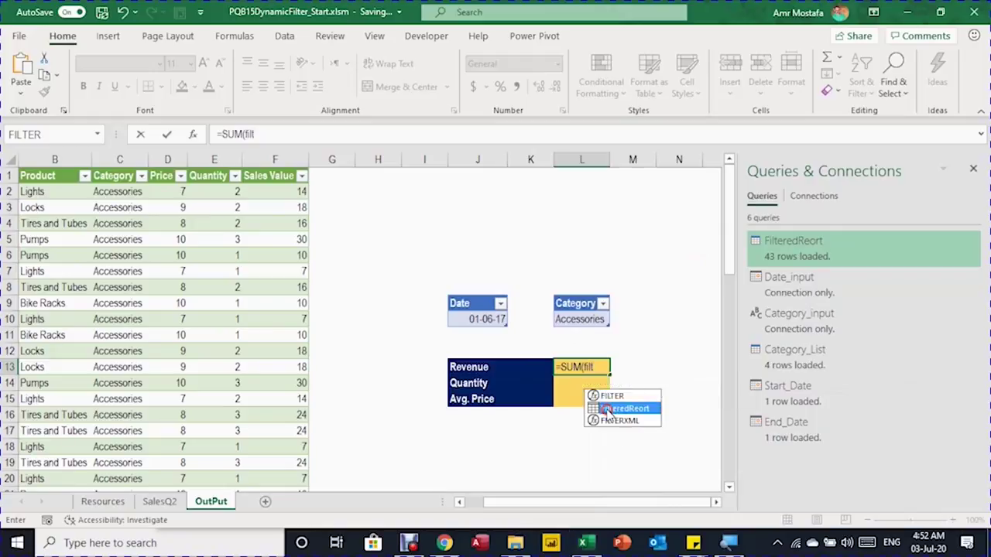
{"action": "double_click", "coordinate": [609, 410]}
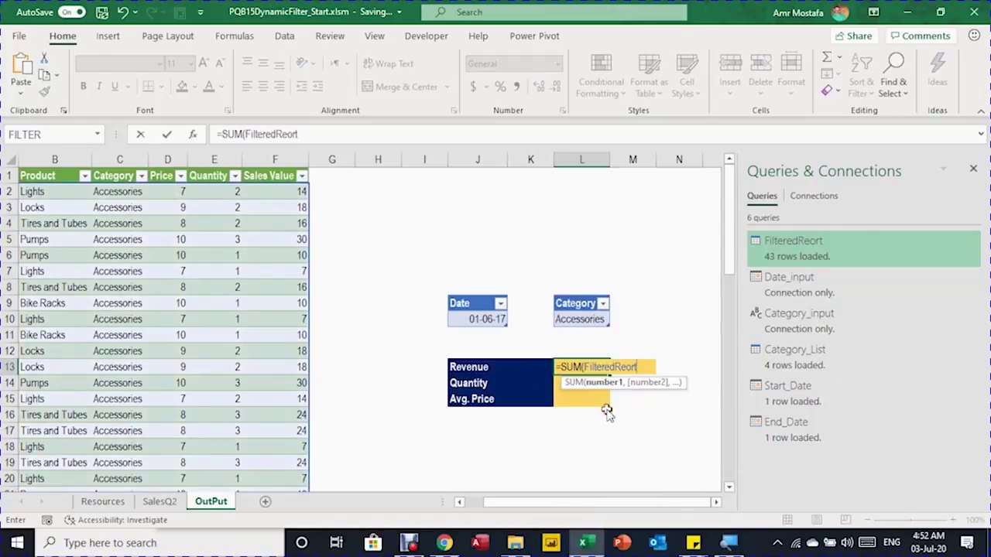
{"action": "type", "text": "["}
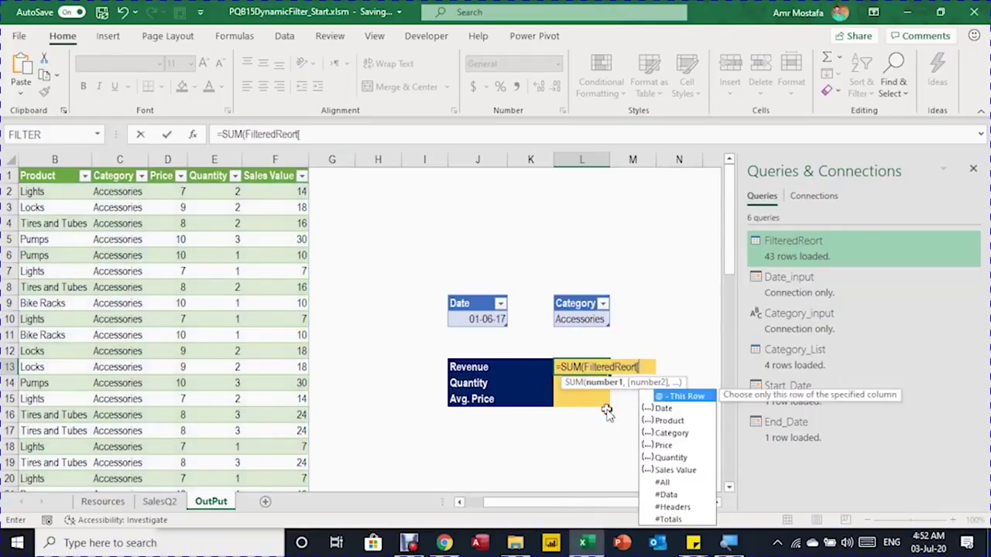
{"action": "key", "text": "Down"}
{"action": "key", "text": "Down"}
{"action": "key", "text": "Down"}
{"action": "key", "text": "Down"}
{"action": "key", "text": "Down"}
{"action": "key", "text": "Down"}
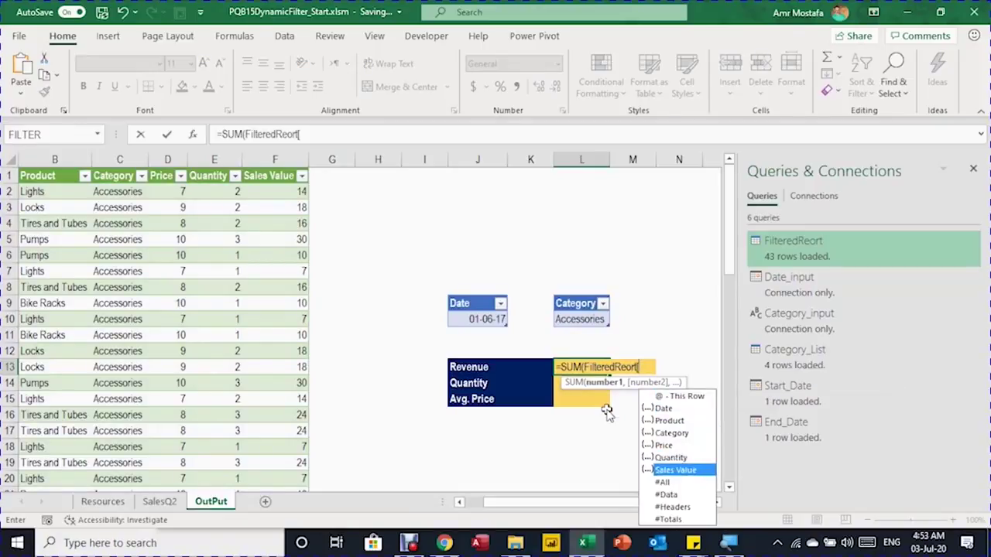
{"action": "key", "text": "Tab"}
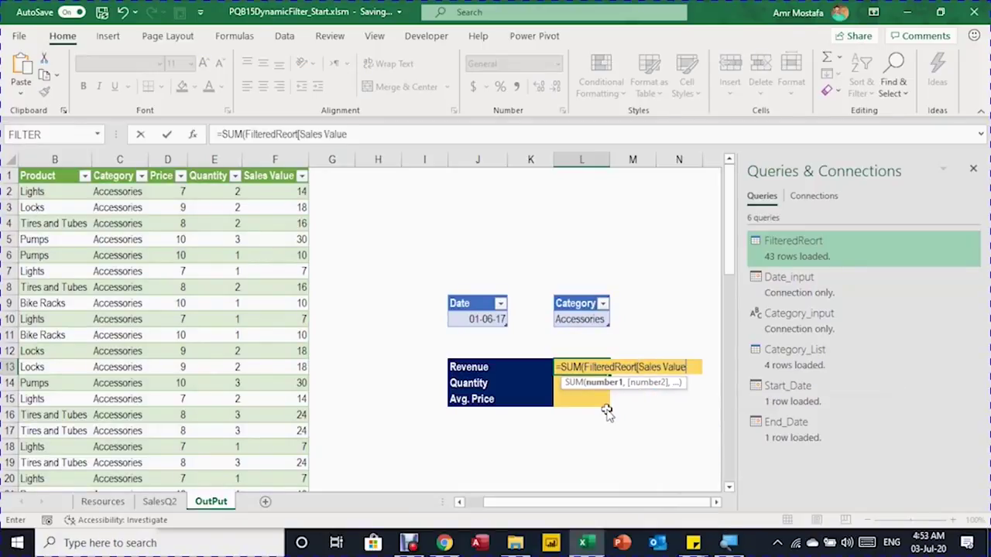
{"action": "type", "text": "]"}
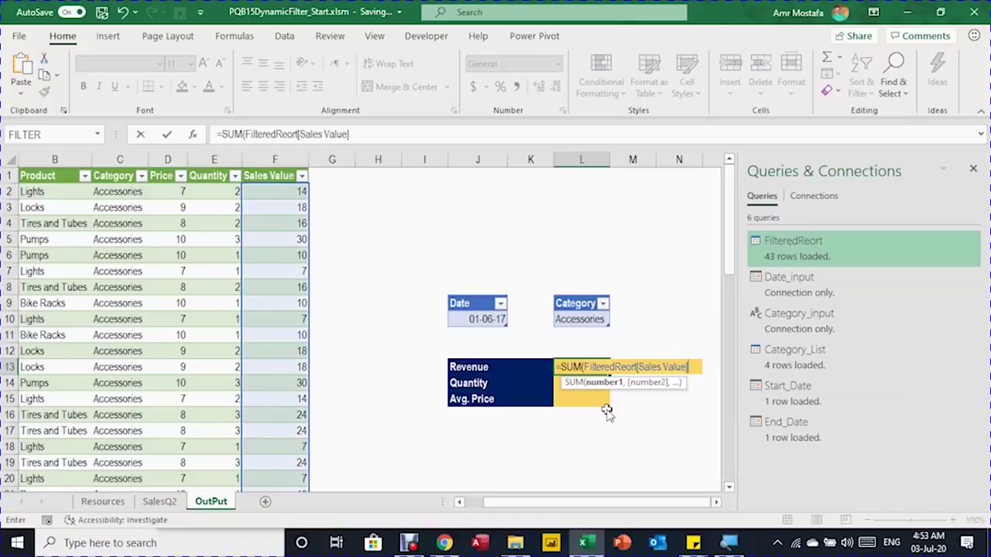
{"action": "type", "text": ")"}
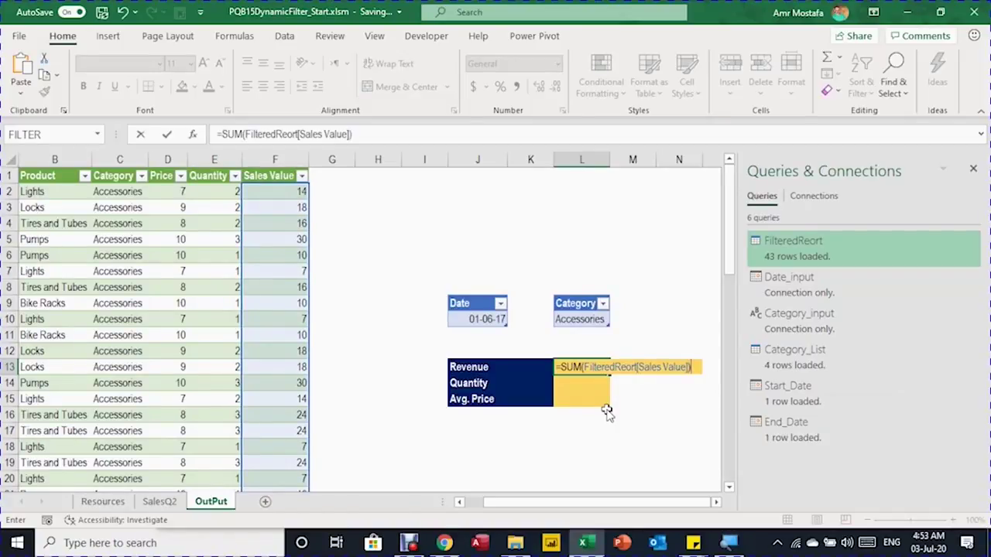
{"action": "key", "text": "Return"}
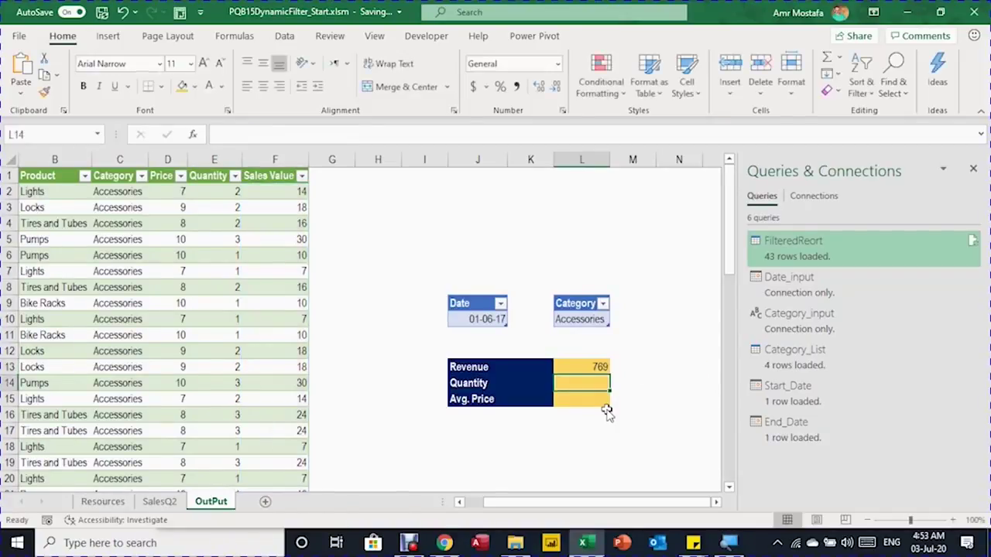
{"action": "key", "text": "Up"}
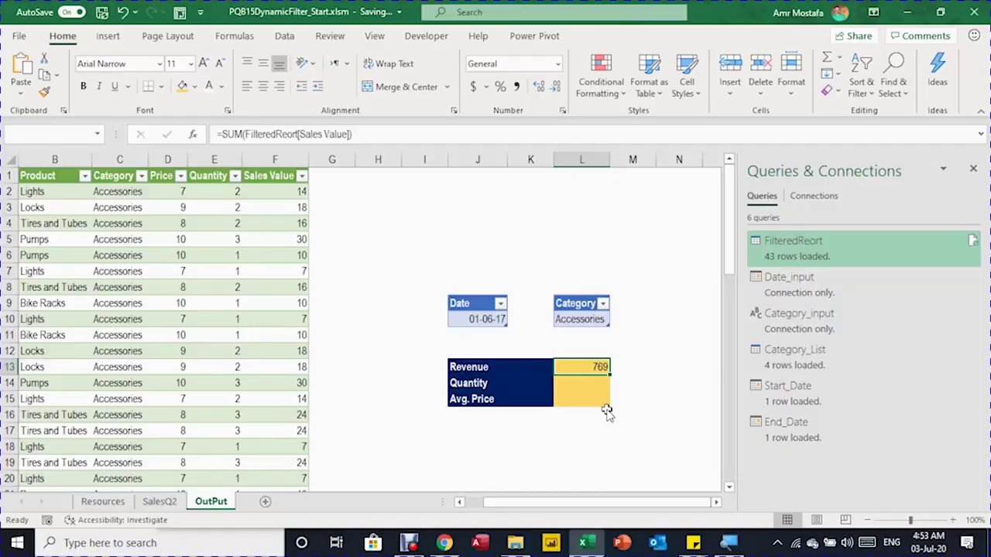
- Calculate Avg. Price in cell L15 as Revenue divided by Quantity with the formula =L13/L14
{"action": "type", "text": "="}
{"action": "key", "text": "Up"}
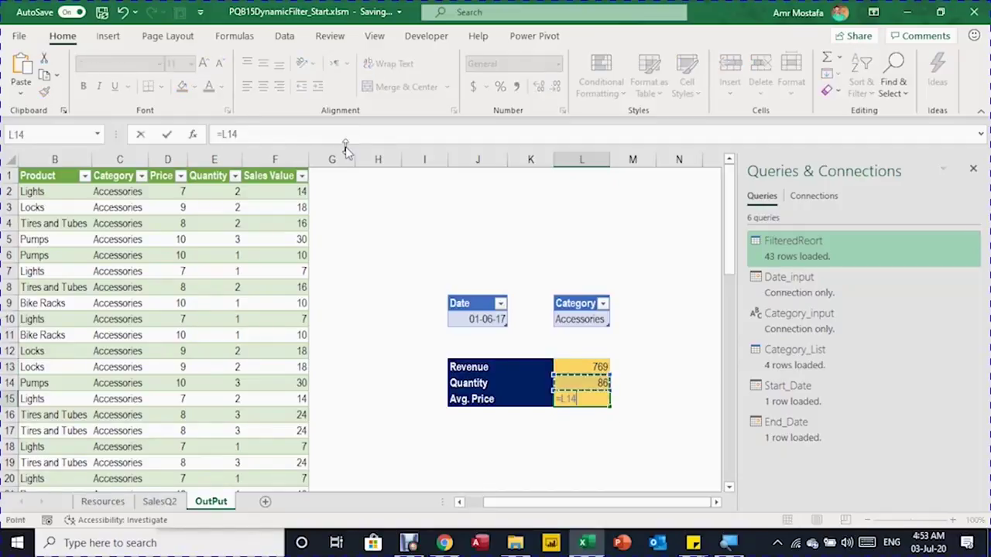
{"action": "key", "text": "Up"}
{"action": "type", "text": "/"}
{"action": "key", "text": "Up"}
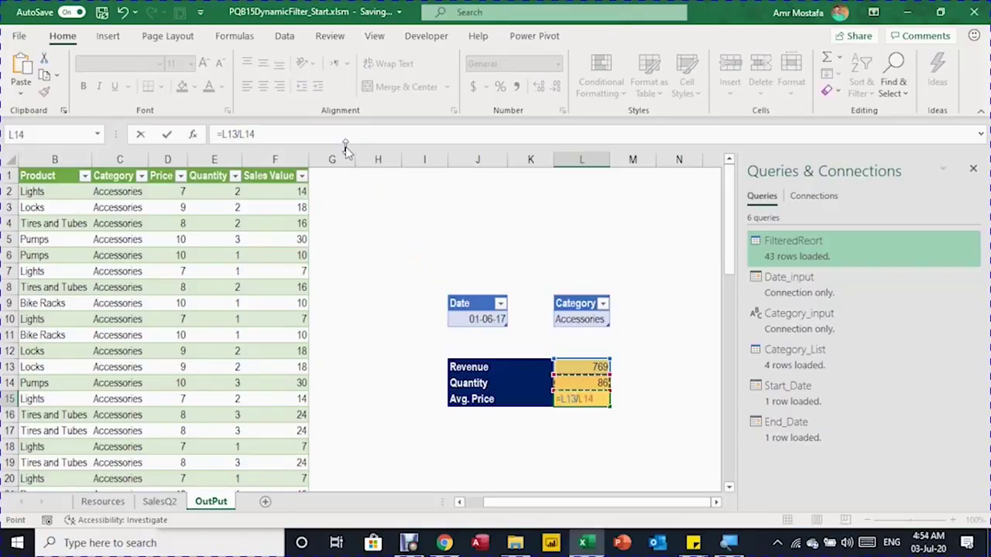
{"action": "key", "text": "Return"}
{"action": "key", "text": "Up"}
- Format L13:L15 in comma style, with no decimals for Revenue and Quantity and two decimals for Avg. Price
{"action": "left_click_drag", "start_coordinate": [590, 364], "coordinate": [592, 402]}
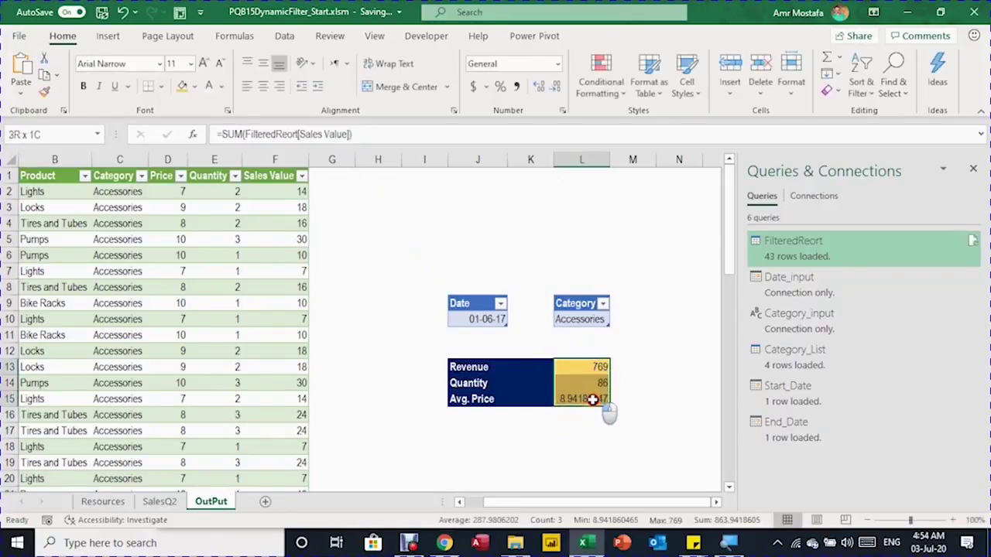
{"action": "key", "text": "alt+h"}
{"action": "key", "text": "k"}
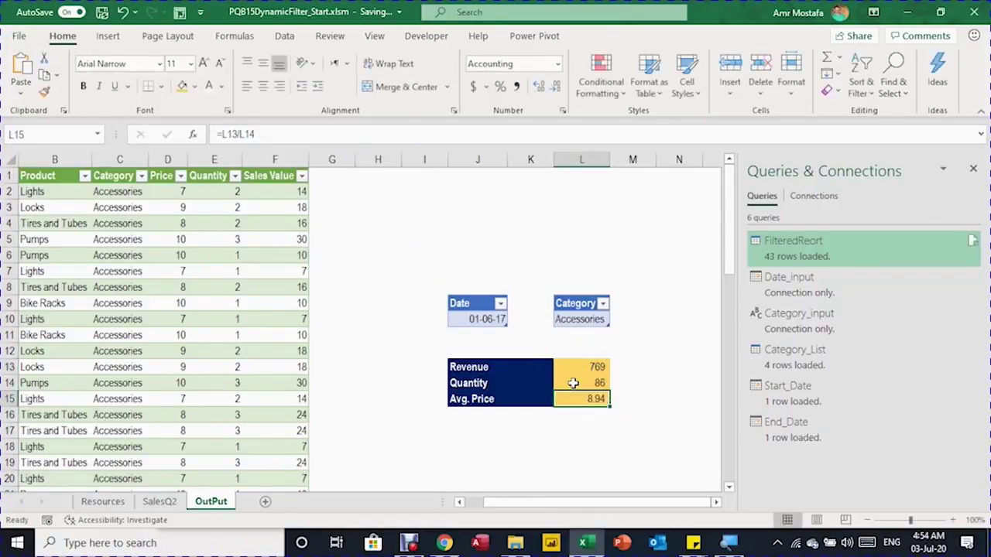
{"action": "key", "text": "Up"}
{"action": "key", "text": "Up"}
{"action": "key", "text": "Up"}
{"action": "key", "text": "Up"}
{"action": "key", "text": "Up"}
{"action": "key", "text": "Up"}
{"action": "key", "text": "Up"}
{"action": "key", "text": "Up"}
{"action": "key", "text": "Up"}
{"action": "key", "text": "Up"}
{"action": "key", "text": "Up"}
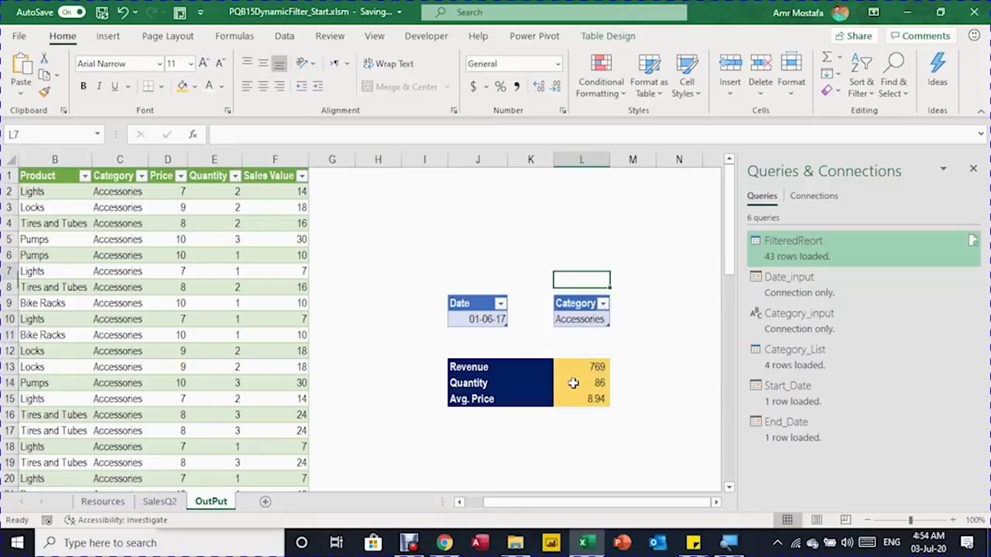
{"action": "key", "text": "Up"}
- Select the empty cell J4 and start recording a macro named Refresh, stored in This Workbook
{"action": "left_click", "coordinate": [475, 219]}
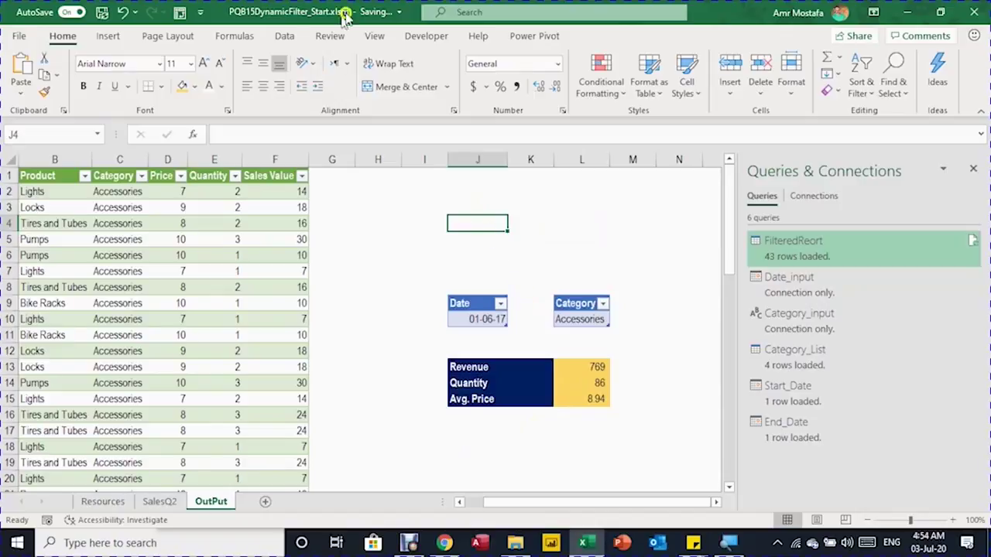
{"action": "left_click", "coordinate": [432, 36]}
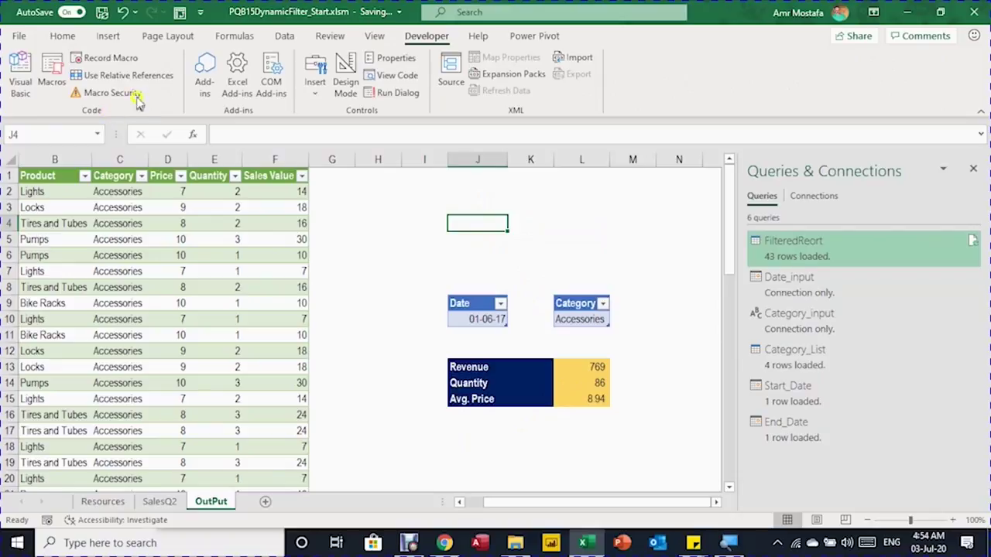
{"action": "left_click", "coordinate": [110, 58]}
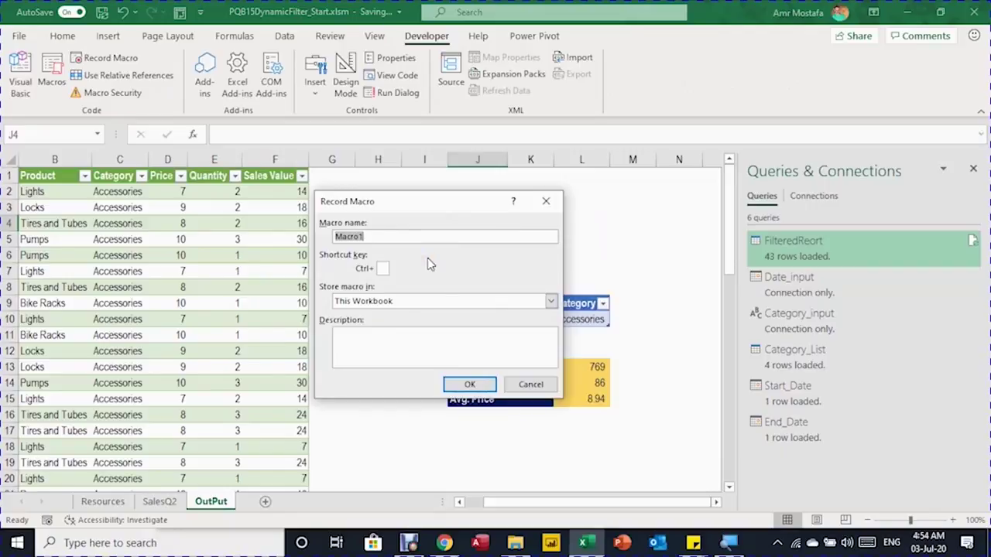
{"action": "type", "text": "Refresh"}
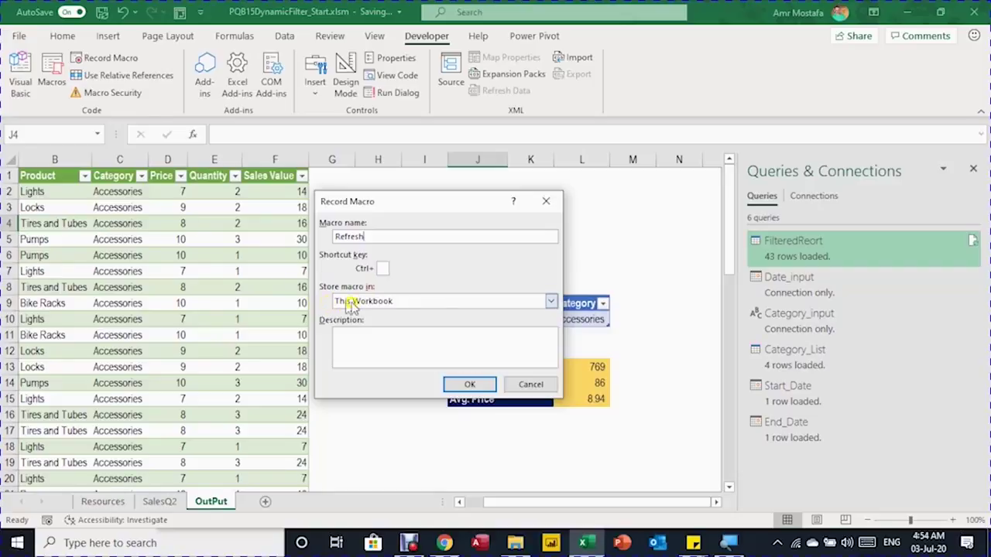
{"action": "left_click", "coordinate": [469, 385]}
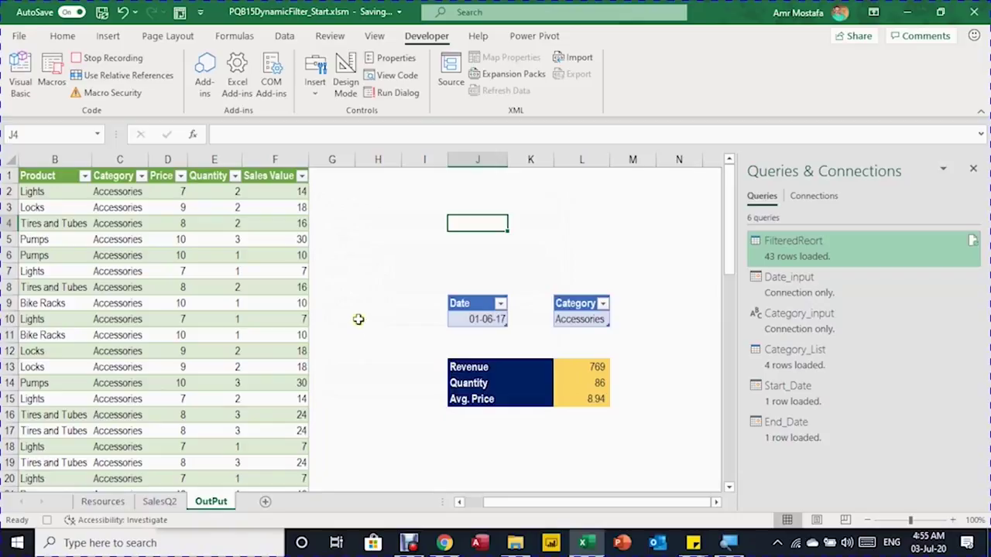
- Refresh all queries in the workbook and stop recording the macro
{"action": "left_click", "coordinate": [284, 35]}
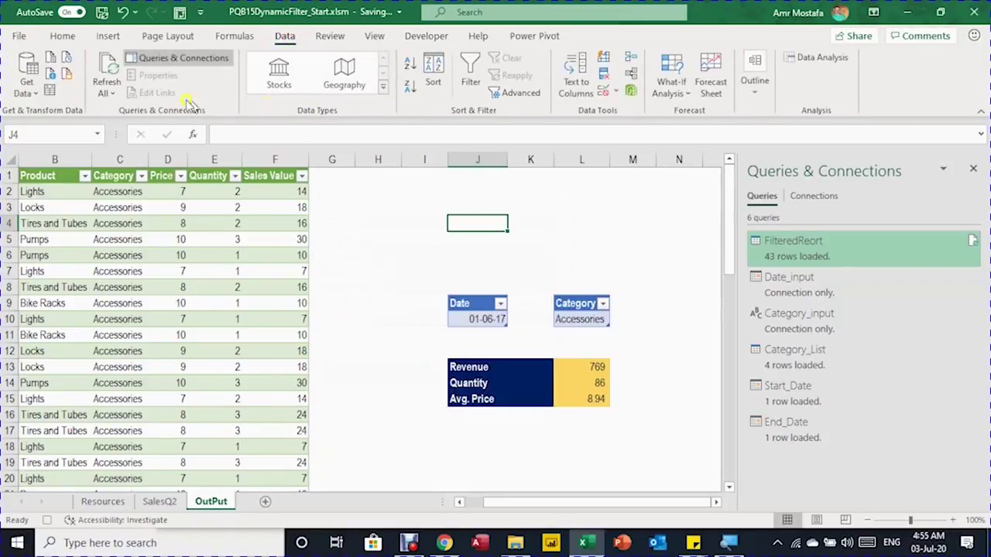
{"action": "left_click", "coordinate": [107, 68]}
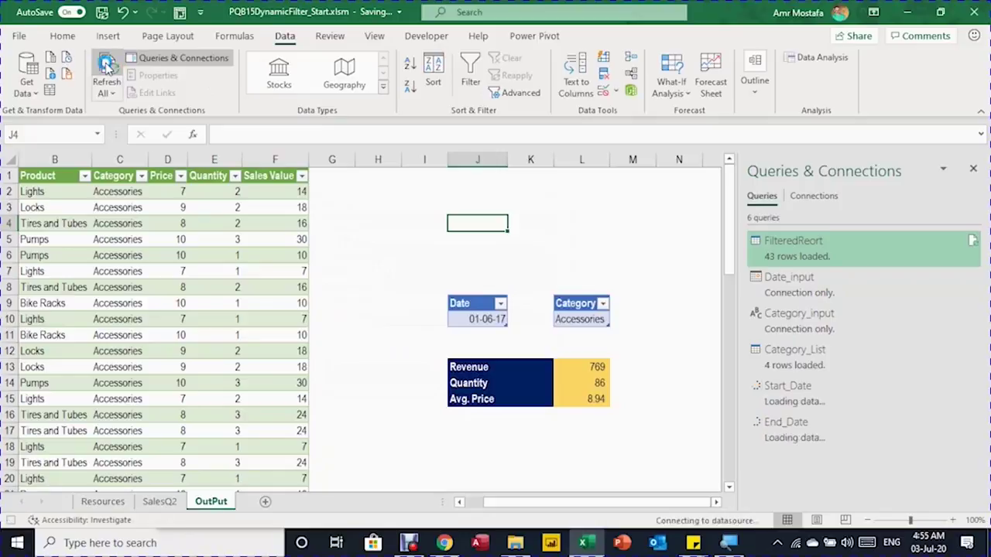
{"action": "left_click", "coordinate": [435, 39]}
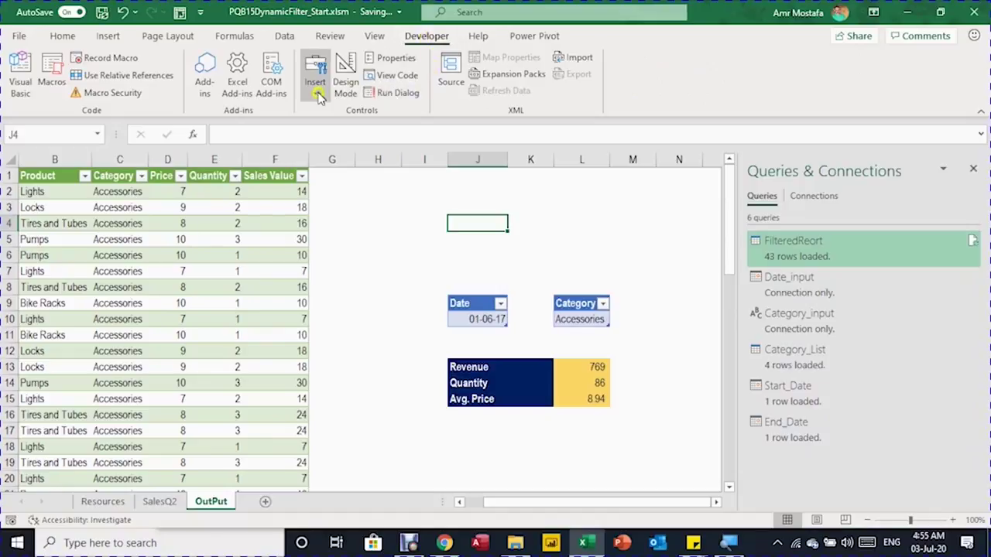
- Insert a form control button spanning columns J to L around rows 3 to 5 and assign the Refresh macro to it
{"action": "left_click", "coordinate": [315, 85]}
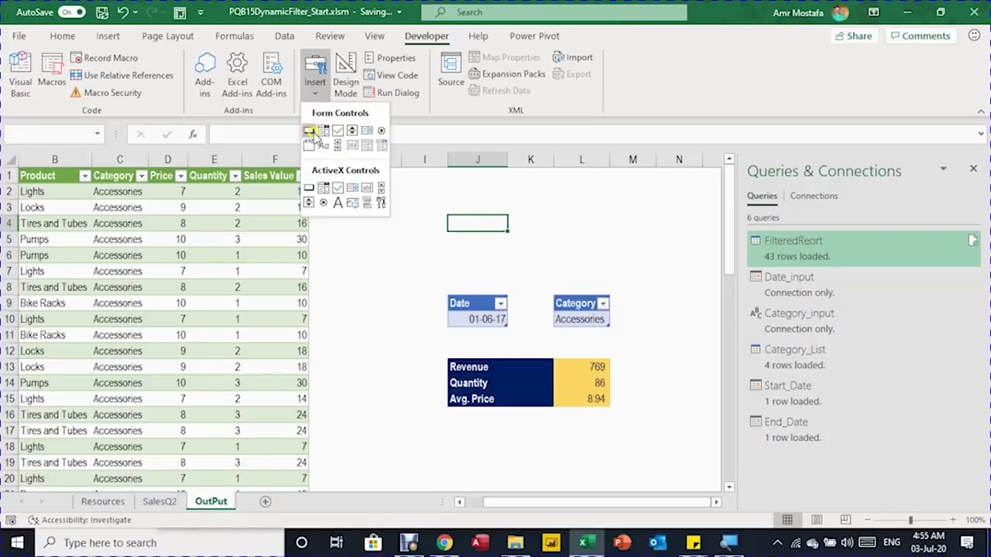
{"action": "left_click", "coordinate": [308, 132]}
{"action": "left_click_drag", "start_coordinate": [450, 203], "coordinate": [609, 243]}
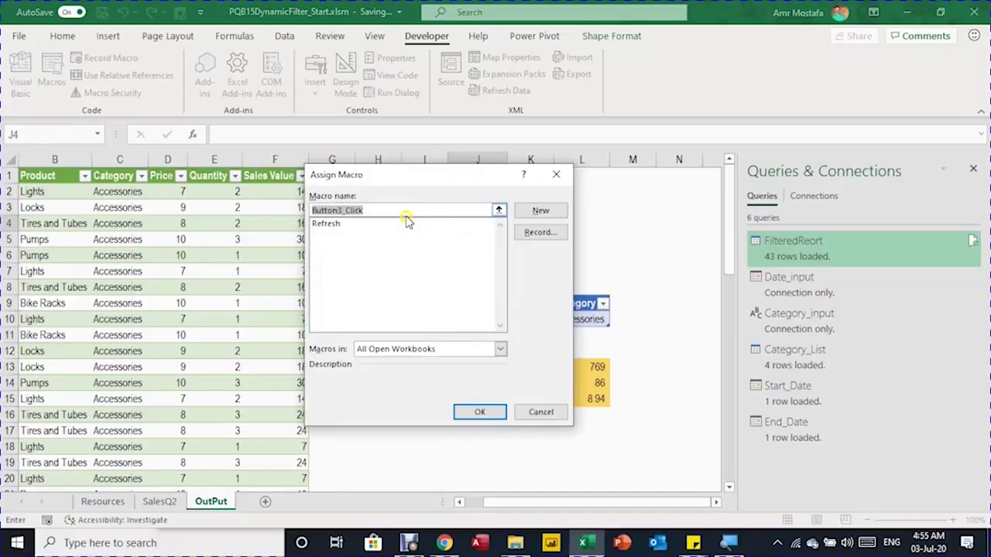
{"action": "left_click", "coordinate": [328, 224]}
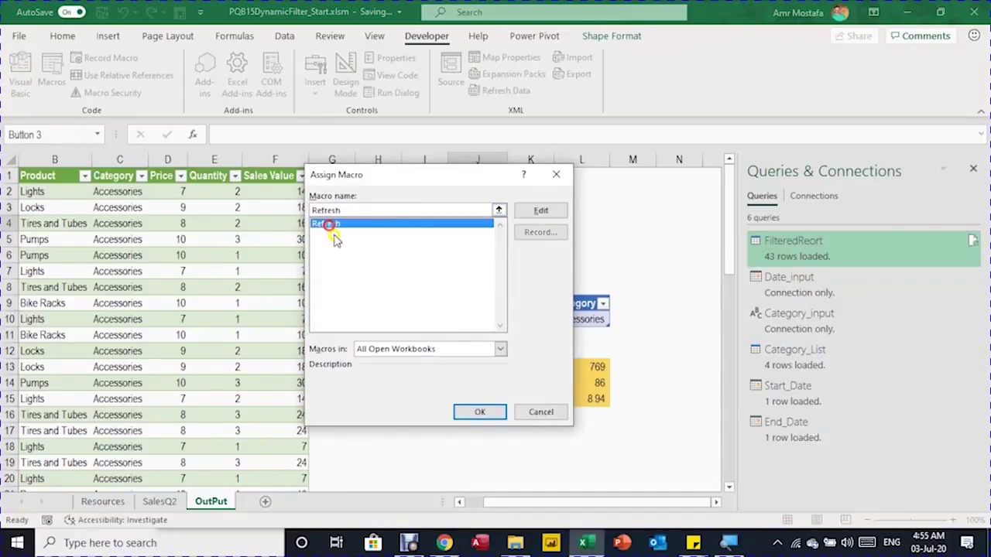
{"action": "left_click", "coordinate": [484, 413]}
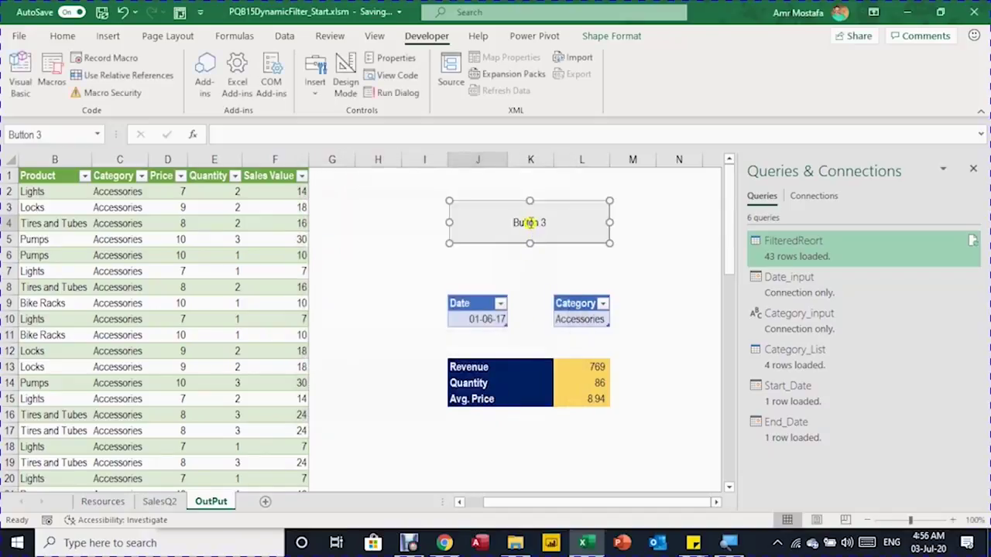
- Replace the new button's label with the text Refresh
{"action": "left_click", "coordinate": [549, 223]}
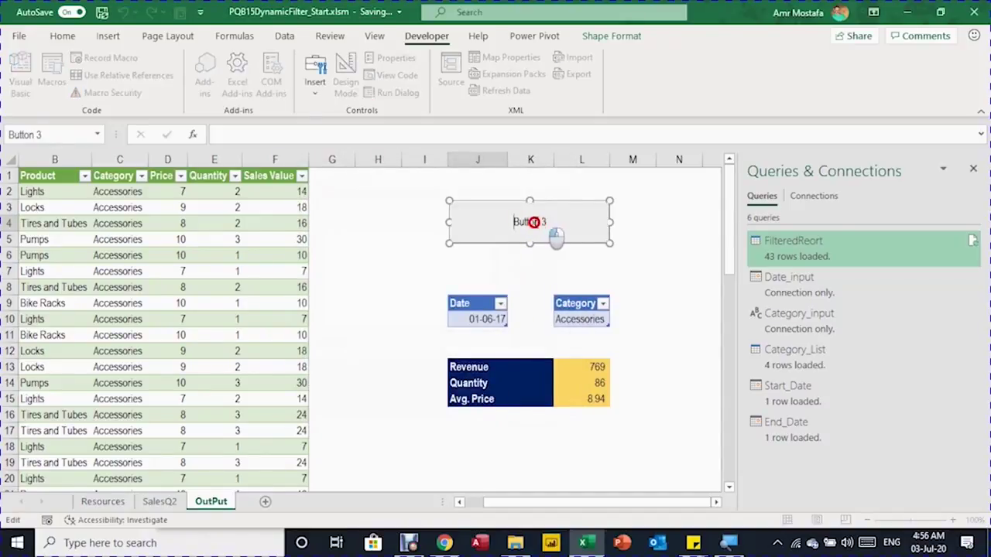
{"action": "left_click", "coordinate": [513, 224]}
{"action": "key", "text": "ctrl+a"}
{"action": "key", "text": "Delete"}
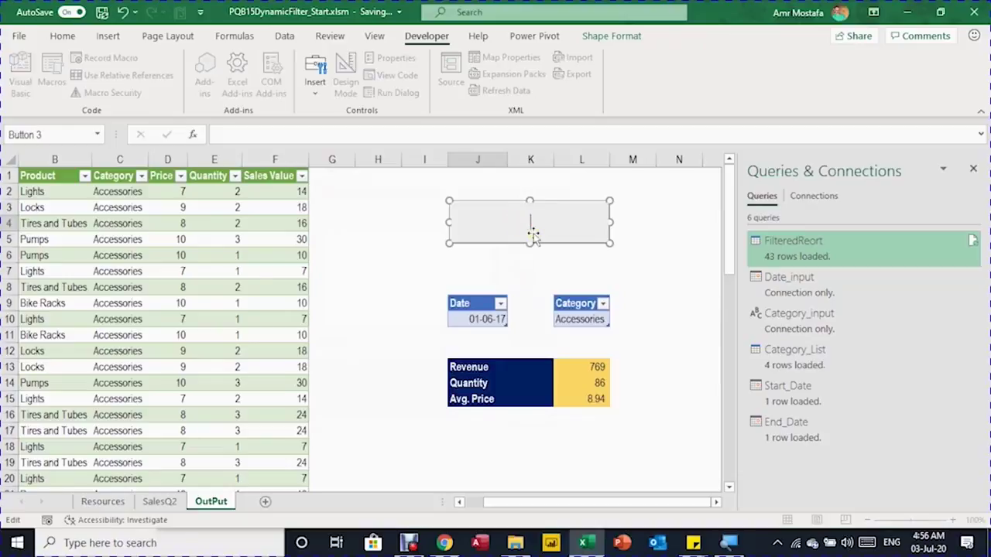
{"action": "type", "text": "Refresh"}
{"action": "left_click", "coordinate": [546, 249]}
- Format the Refresh button's label with the Arial Black font at size 16 and deselect the button
{"action": "right_click", "coordinate": [575, 244]}
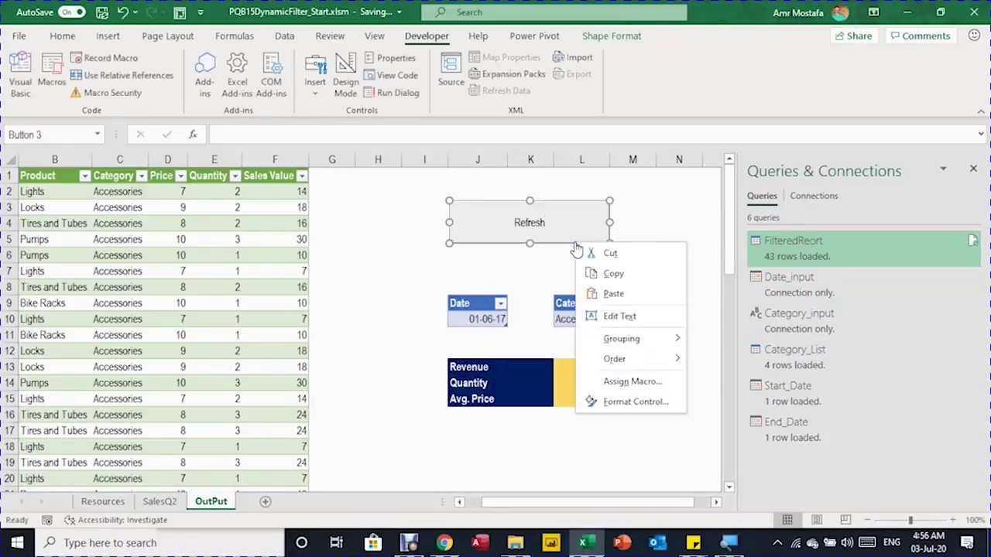
{"action": "left_click", "coordinate": [635, 402]}
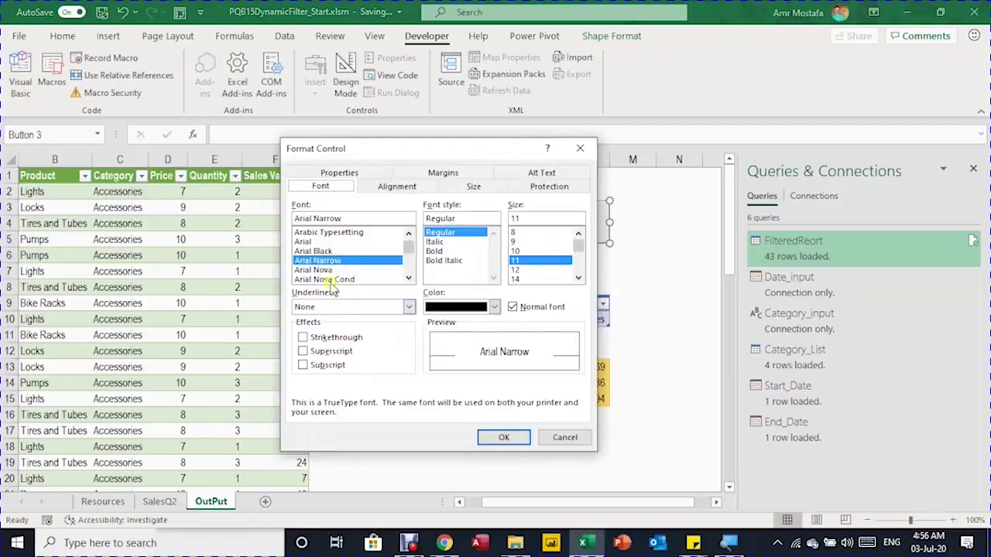
{"action": "left_click", "coordinate": [329, 252]}
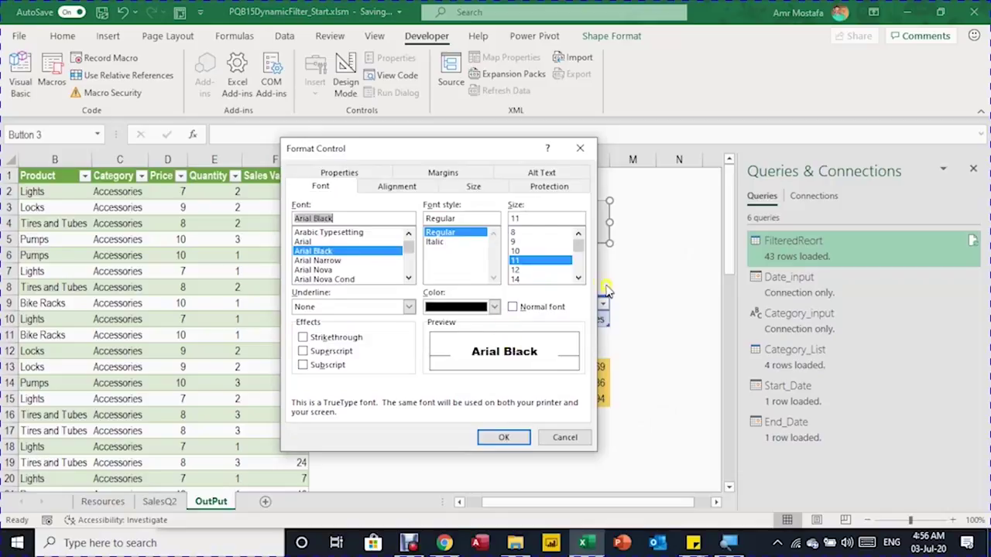
{"action": "left_click", "coordinate": [579, 278]}
{"action": "left_click", "coordinate": [579, 278]}
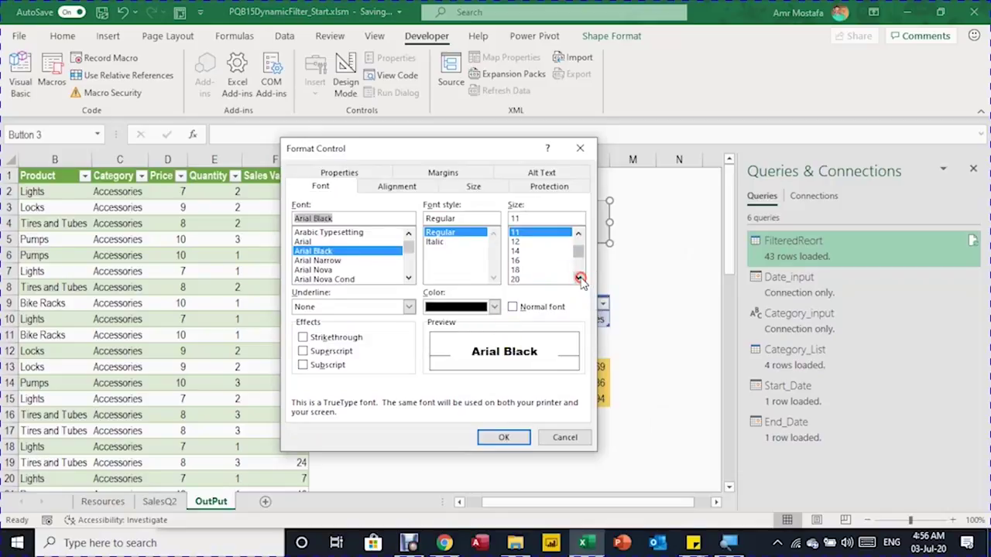
{"action": "left_click", "coordinate": [533, 261]}
{"action": "left_click", "coordinate": [514, 437]}
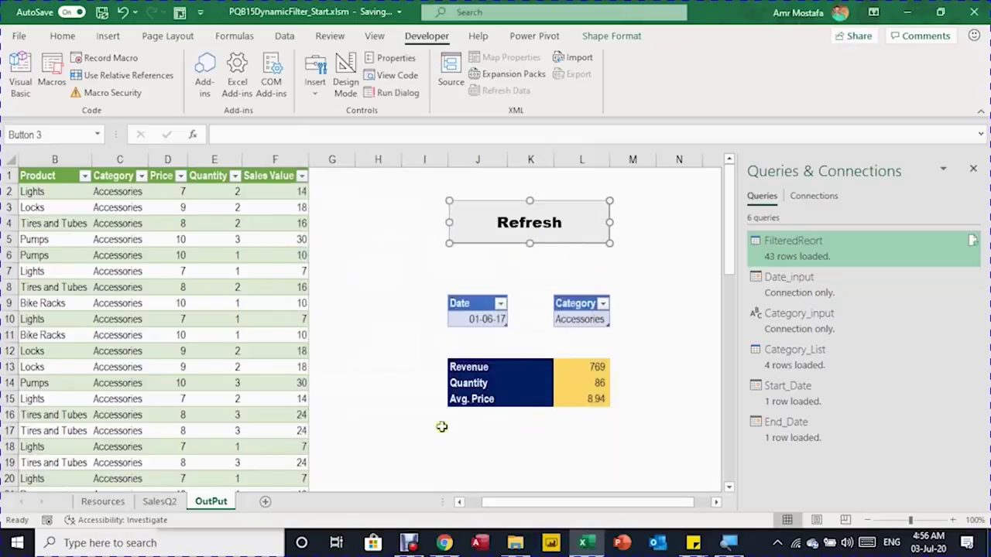
{"action": "left_click", "coordinate": [376, 348]}
- Choose Bikes as the Category input in cell L10
{"action": "left_click", "coordinate": [592, 320]}
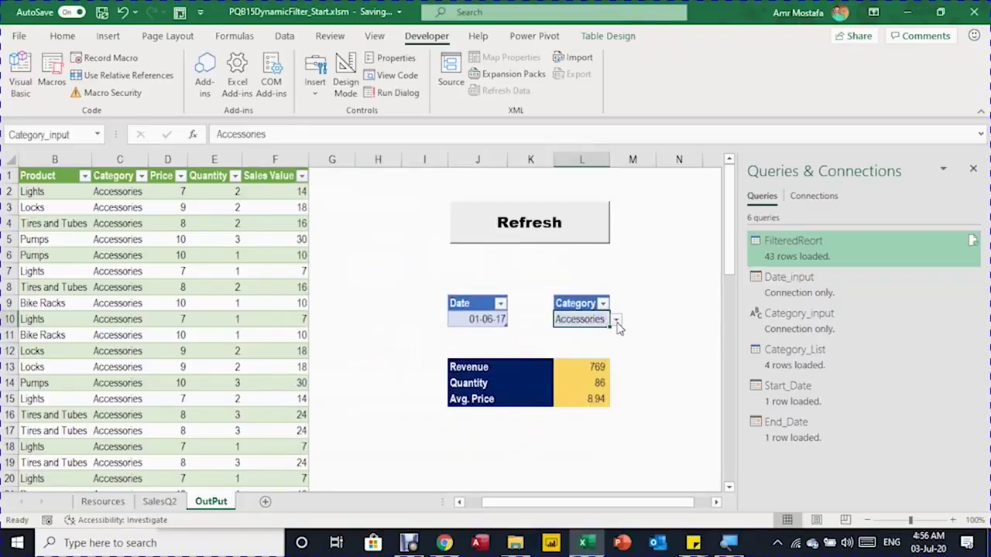
{"action": "left_click", "coordinate": [616, 320]}
{"action": "left_click", "coordinate": [592, 350]}
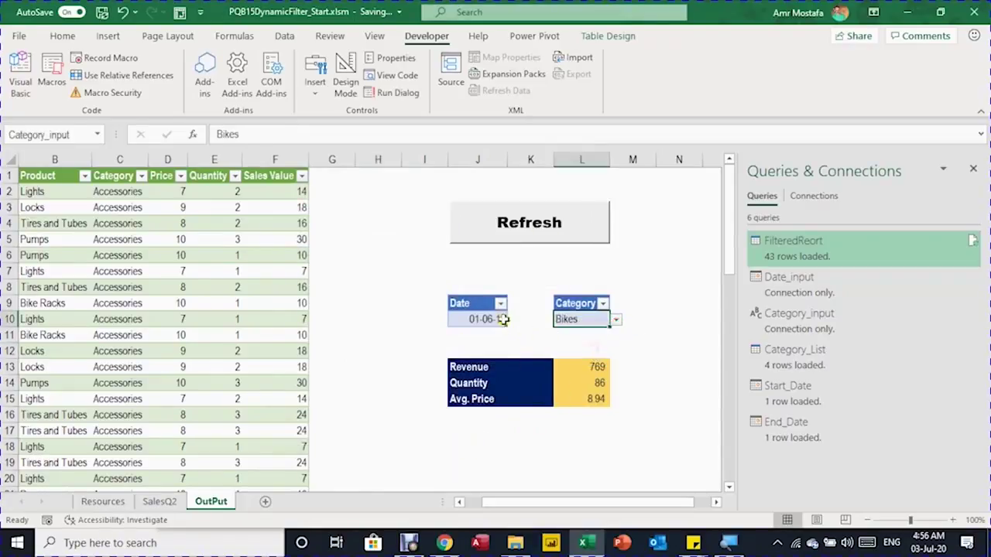
- Set the Date input in J10 to 15-06-2017 and run the Refresh macro with its worksheet button
{"action": "left_click", "coordinate": [499, 319]}
{"action": "left_click", "coordinate": [221, 134]}
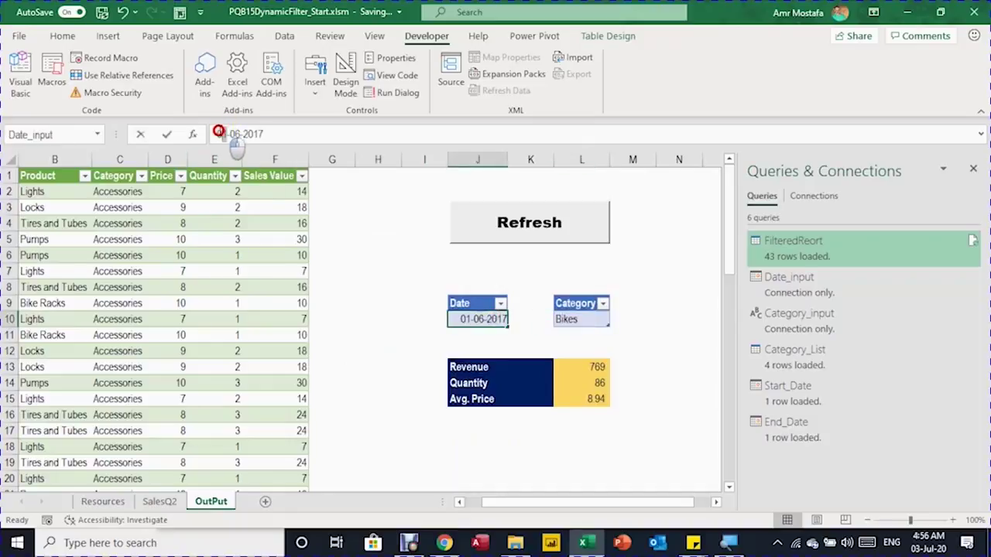
{"action": "key", "text": "Delete"}
{"action": "key", "text": "Delete"}
{"action": "type", "text": "15"}
{"action": "key", "text": "Return"}
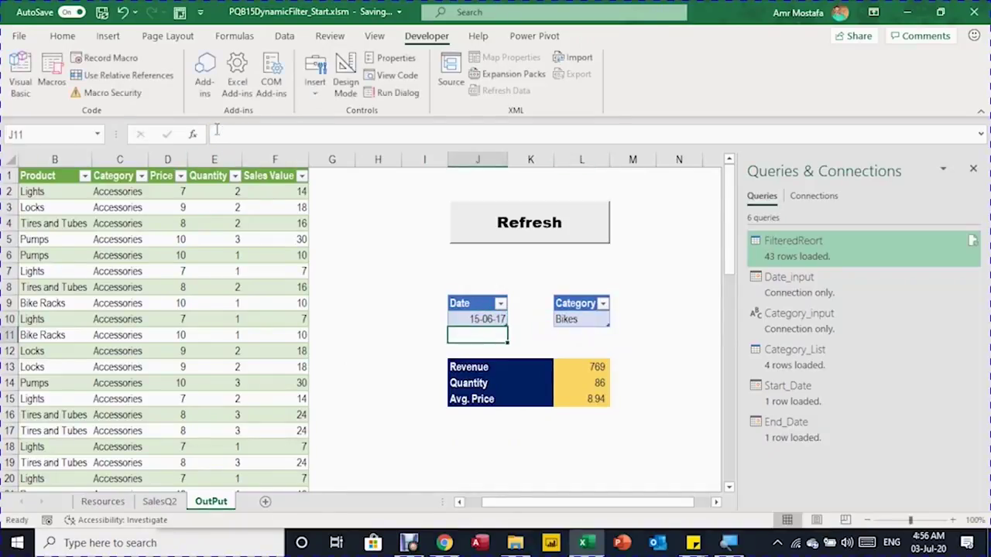
{"action": "left_click", "coordinate": [503, 230]}
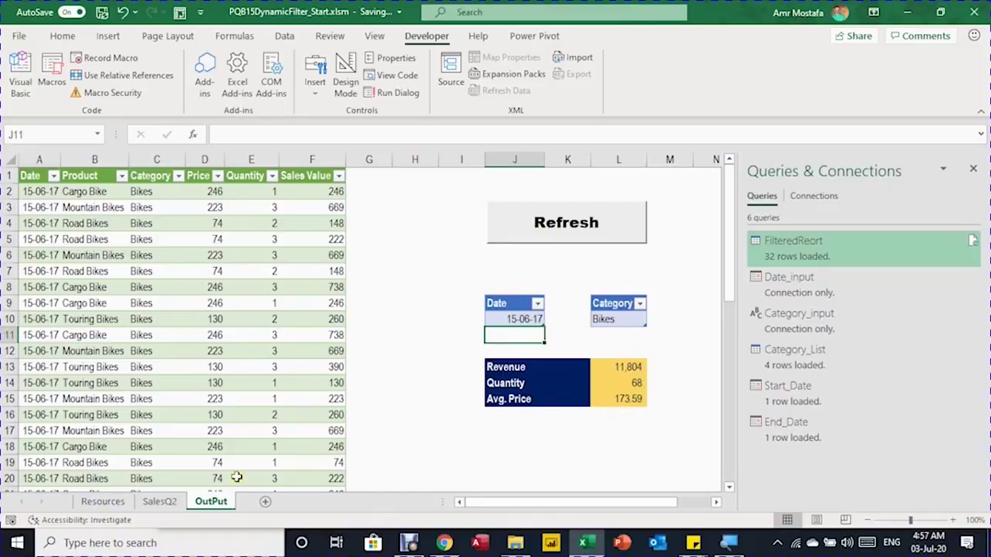
- Copy the SalesQ3 and SalesQ4 sheets from PQB15QuarterlySalesData.xlsx into PQB15DynamicFilter_Start.xlsm, placing them before the OutPut sheet
{"action": "left_click", "coordinate": [157, 503]}
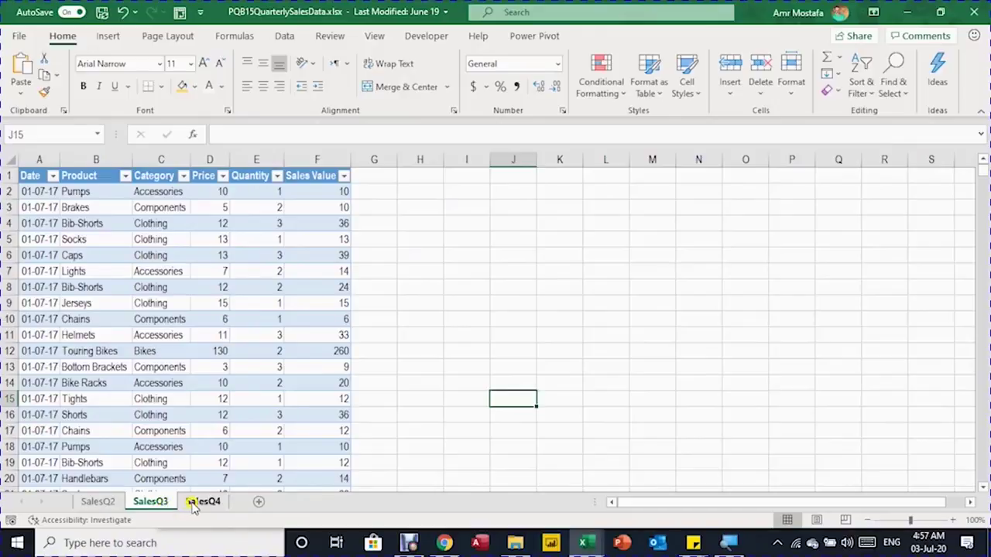
{"action": "left_click", "coordinate": [195, 504]}
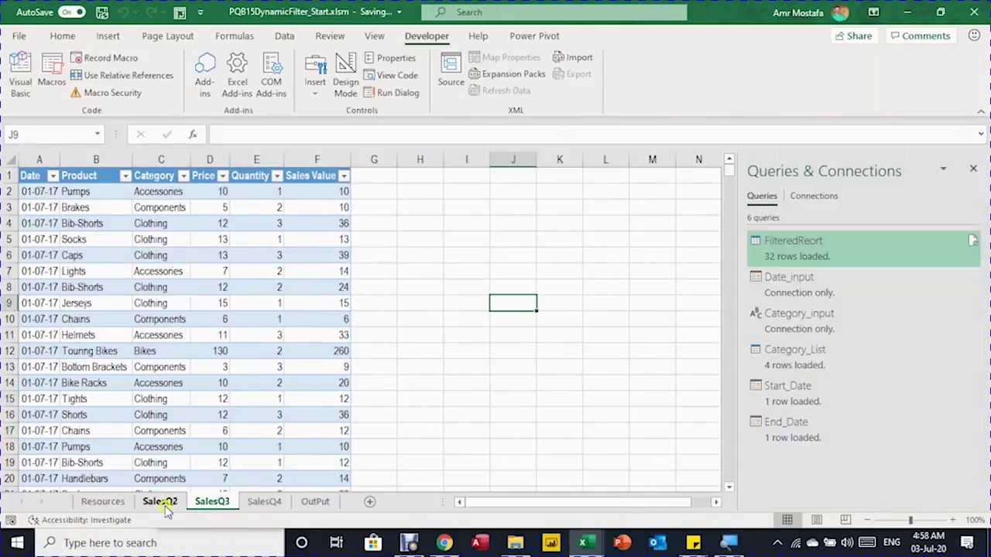
- Review the data on the SalesQ2, SalesQ3 and SalesQ4 sheets and the Start_Date and End_Date values on the Resources sheet
{"action": "left_click", "coordinate": [160, 502]}
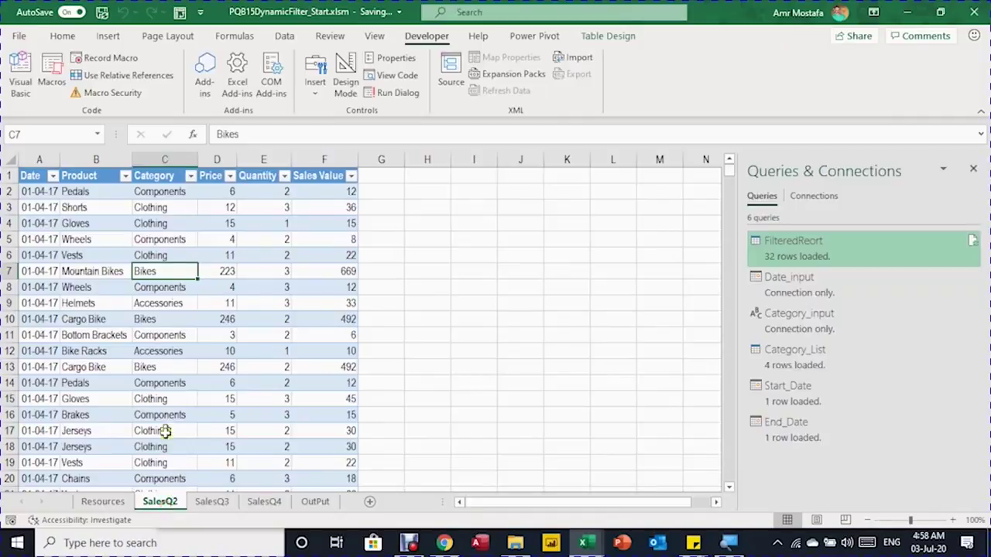
{"action": "left_click", "coordinate": [220, 503]}
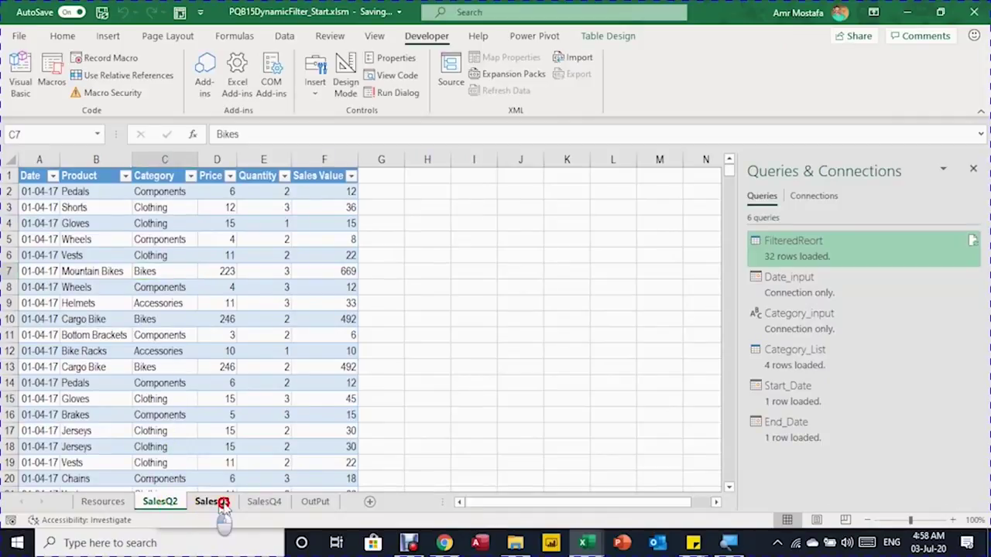
{"action": "left_click", "coordinate": [261, 502]}
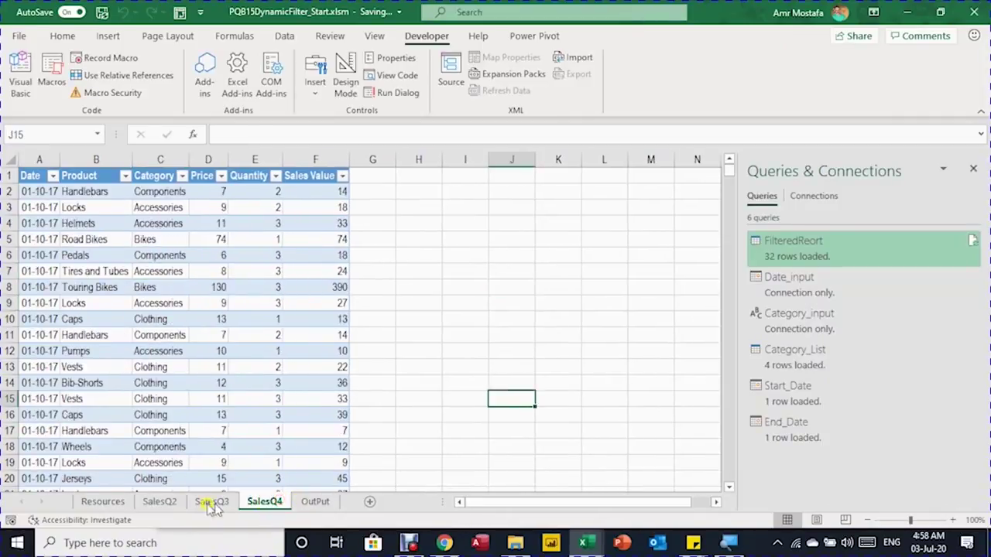
{"action": "left_click", "coordinate": [106, 502]}
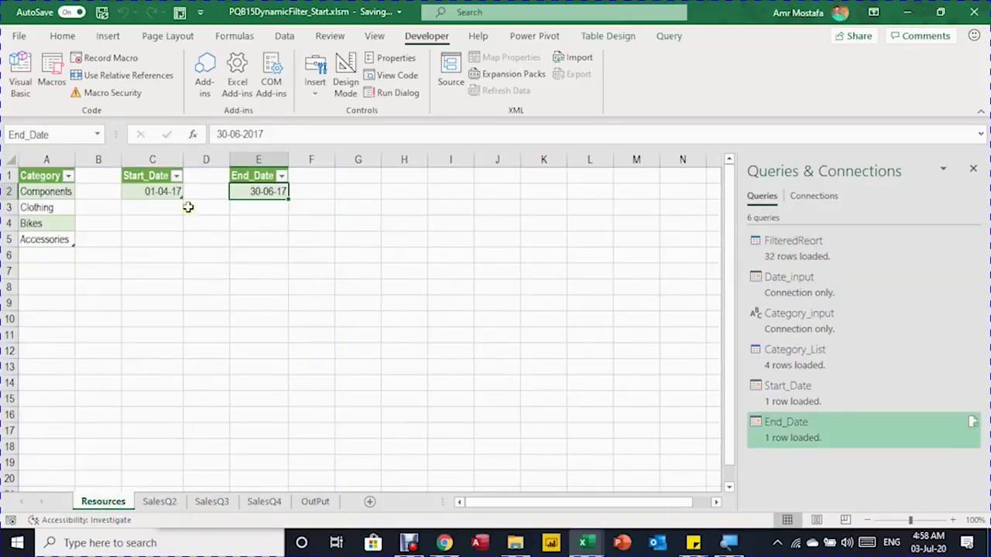
{"action": "key", "text": "Left"}
{"action": "key", "text": "Left"}
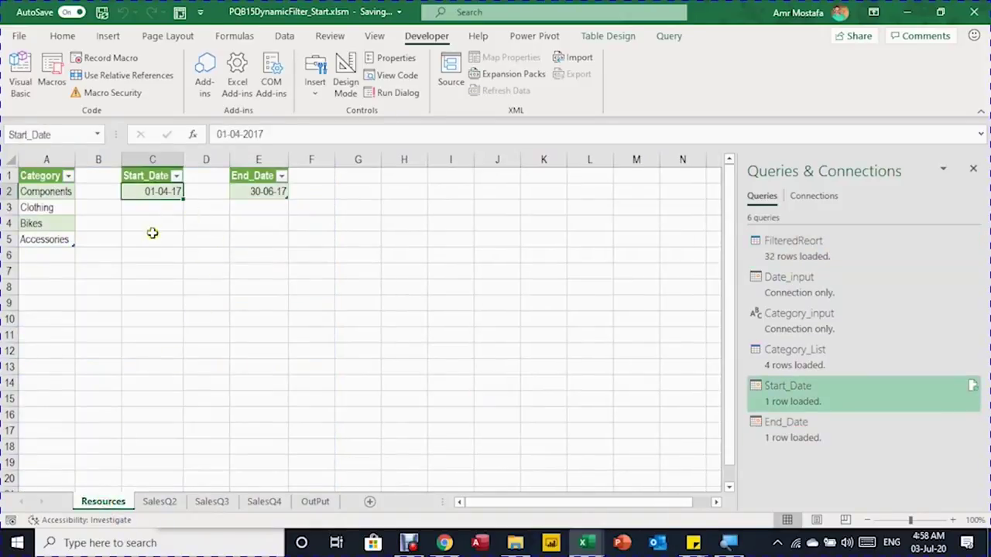
{"action": "left_click", "coordinate": [263, 191]}
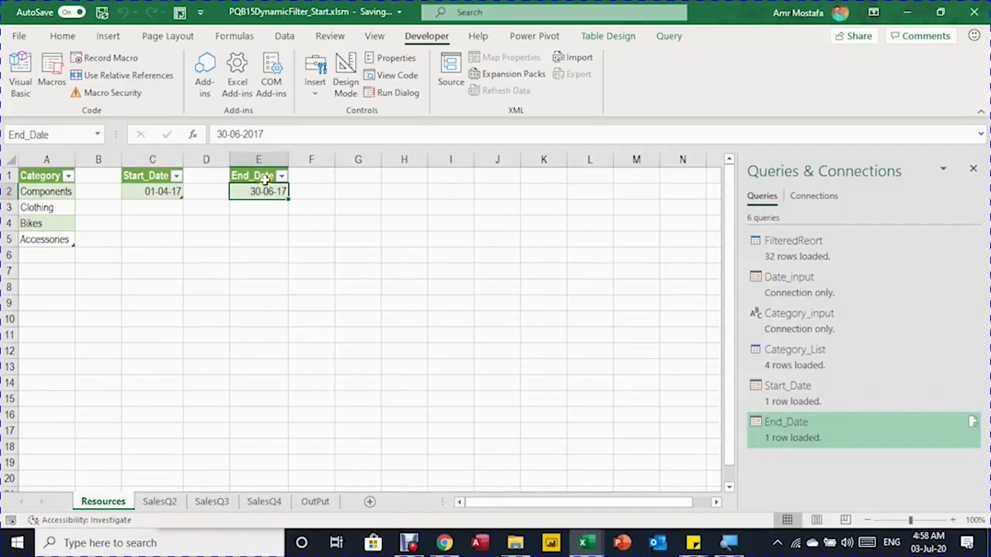
- Run the Refresh macro from the OutPut sheet's button and check the End_Date value on the Resources sheet
{"action": "left_click", "coordinate": [318, 502]}
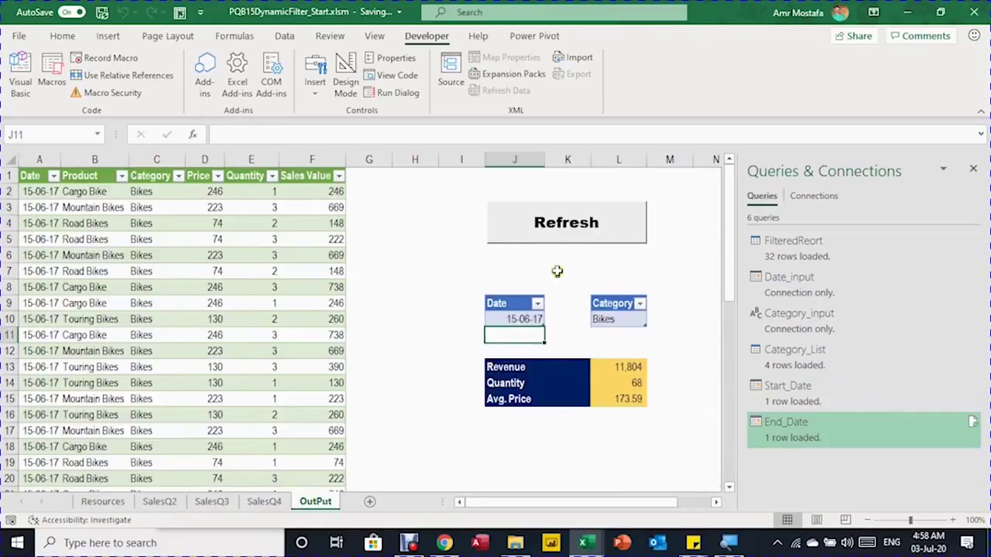
{"action": "left_click", "coordinate": [571, 243]}
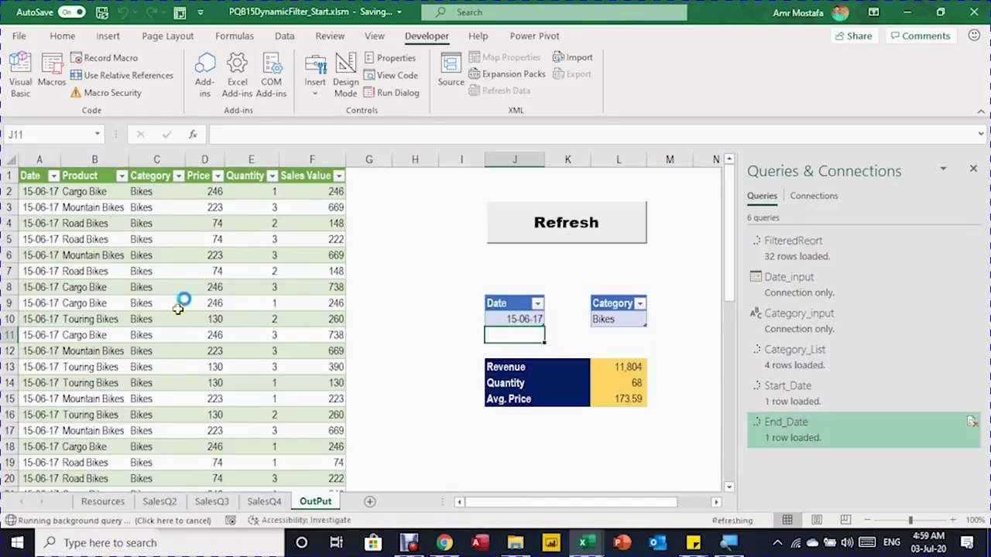
{"action": "left_click", "coordinate": [116, 503]}
{"action": "left_click", "coordinate": [259, 239]}
{"action": "left_click", "coordinate": [265, 192]}
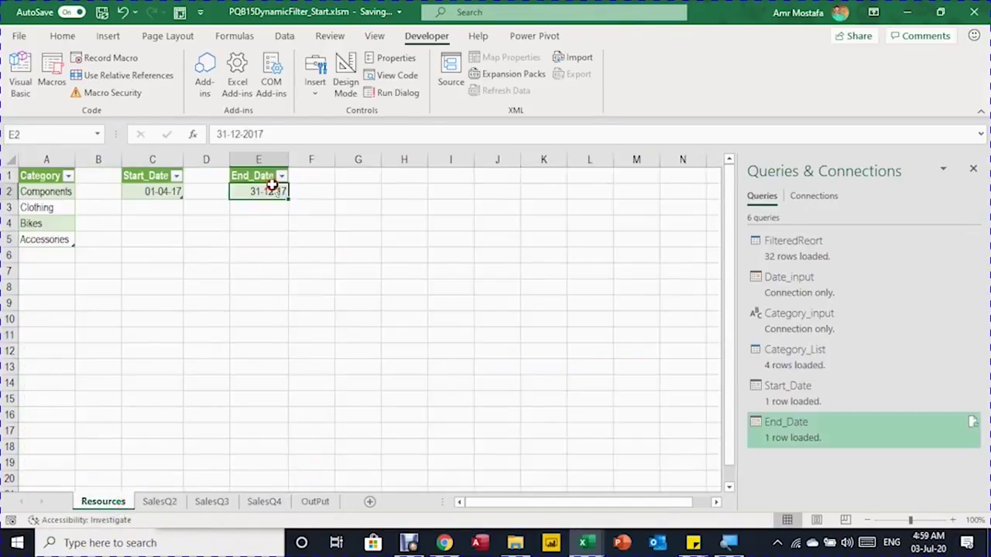
- Copy the End_Date value 31-12-2017 from cell E2 of the Resources sheet without changing the cell
{"action": "left_click_drag", "start_coordinate": [267, 135], "coordinate": [204, 134]}
{"action": "key", "text": "ctrl+c"}
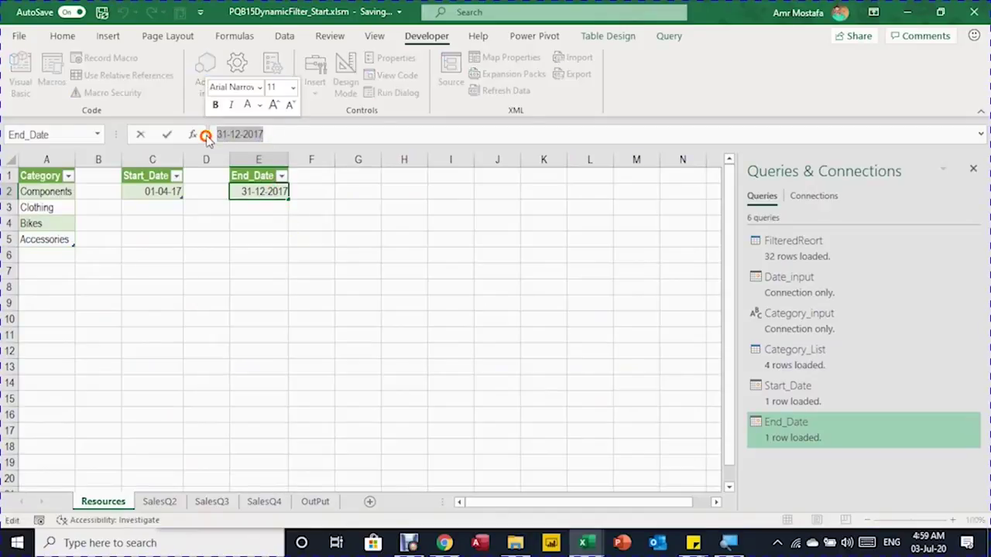
{"action": "key", "text": "Escape"}
- Paste 31-12-2017 into the Date input on the OutPut sheet and rerun the Refresh macro with Bikes as the category
{"action": "left_click", "coordinate": [315, 502]}
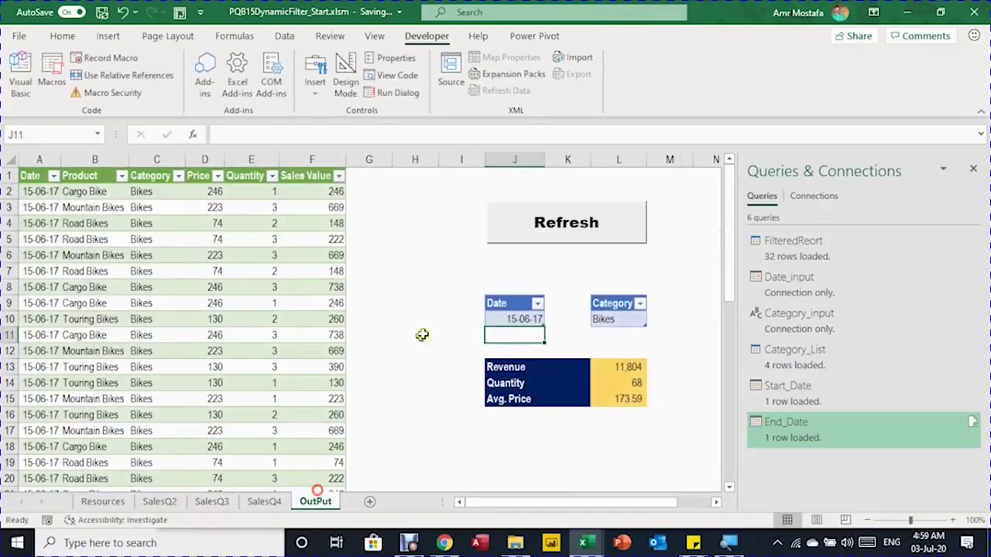
{"action": "left_click", "coordinate": [510, 319]}
{"action": "key", "text": "ctrl+v"}
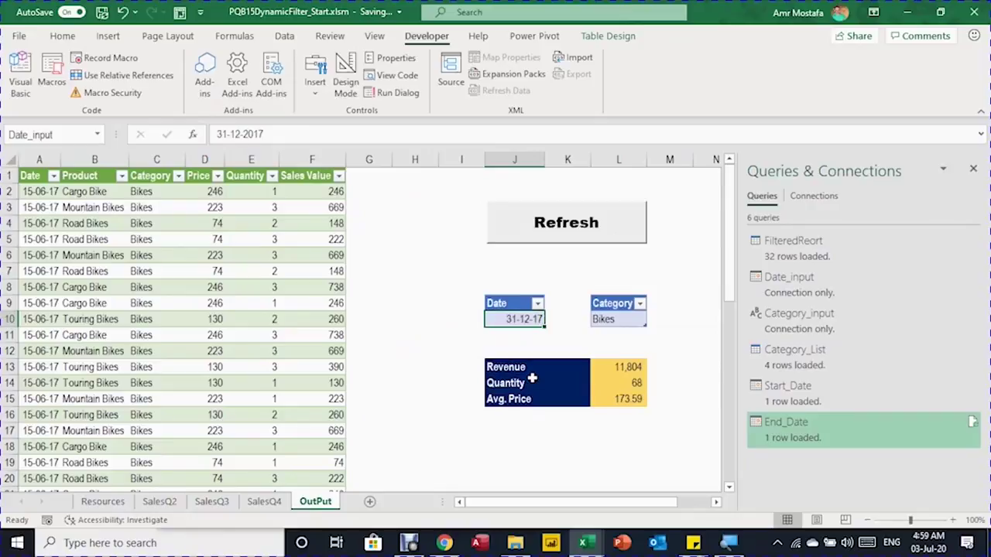
{"action": "left_click", "coordinate": [621, 323]}
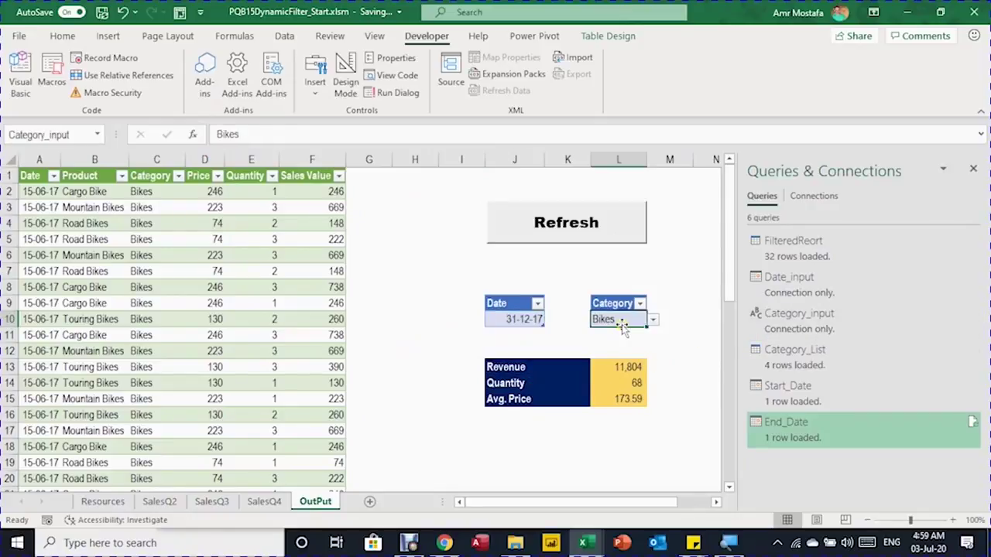
{"action": "left_click", "coordinate": [579, 231]}
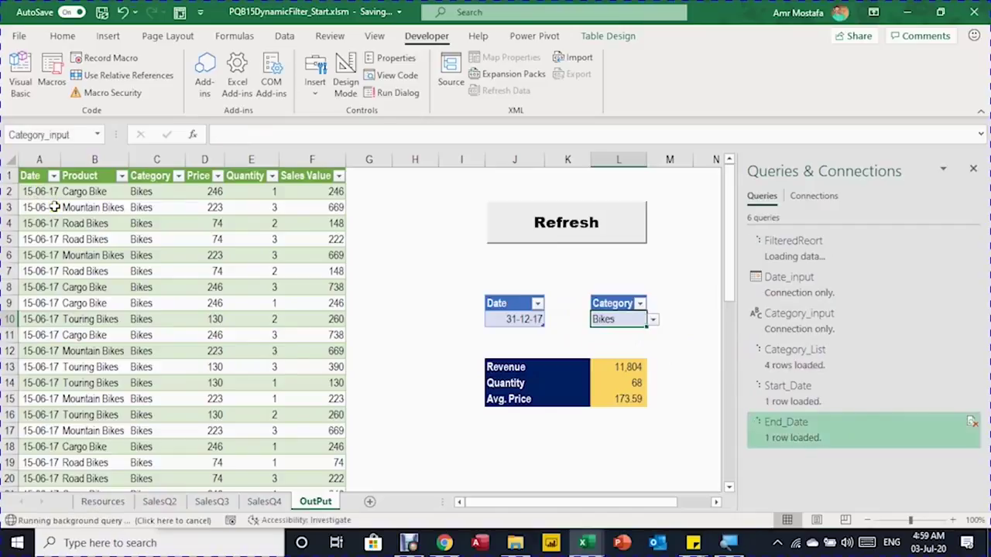
- Review the refreshed Bikes rows and the Revenue and Quantity summary cells on the OutPut sheet
{"action": "left_click", "coordinate": [31, 192]}
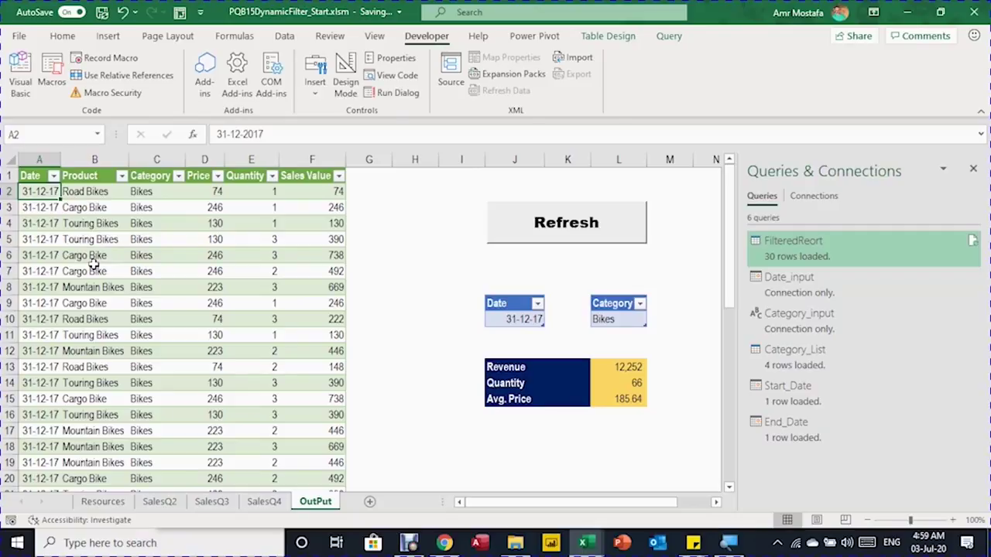
{"action": "left_click_drag", "start_coordinate": [621, 369], "coordinate": [630, 388]}
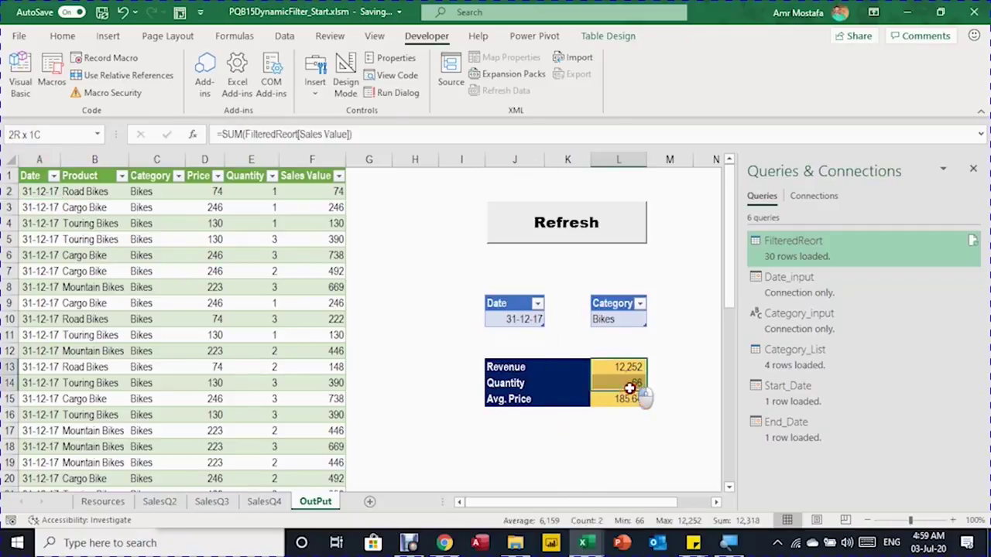
{"action": "left_click", "coordinate": [627, 441]}
{"action": "left_click", "coordinate": [259, 292]}
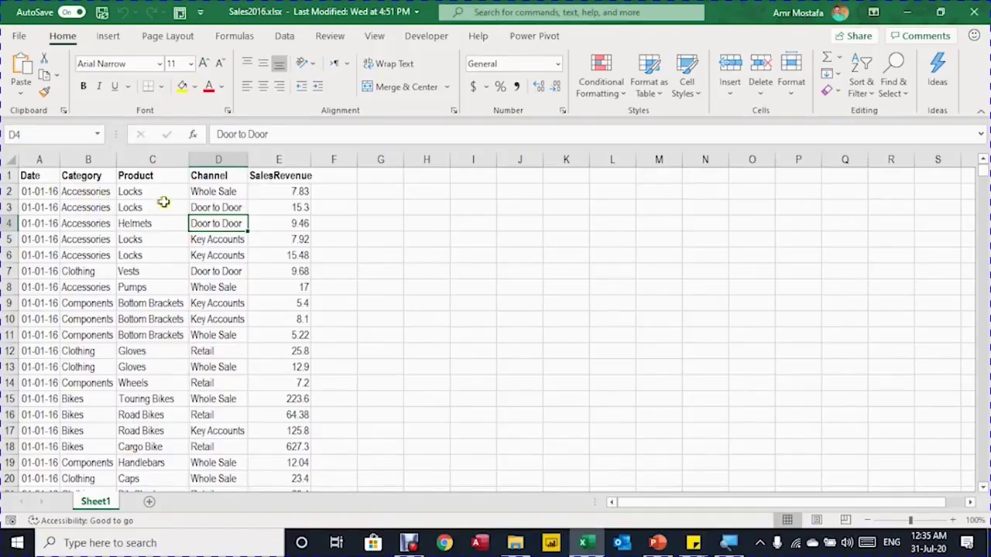
- Examine the Sales2016 workbook's columns and the extent of its data, and switch to File Explorer
{"action": "left_click", "coordinate": [77, 194]}
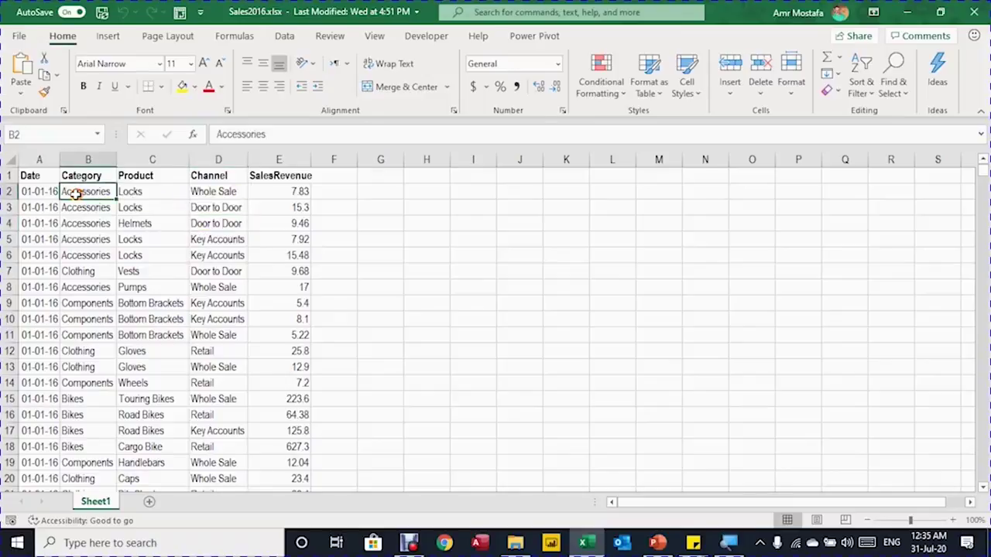
{"action": "key", "text": "Down"}
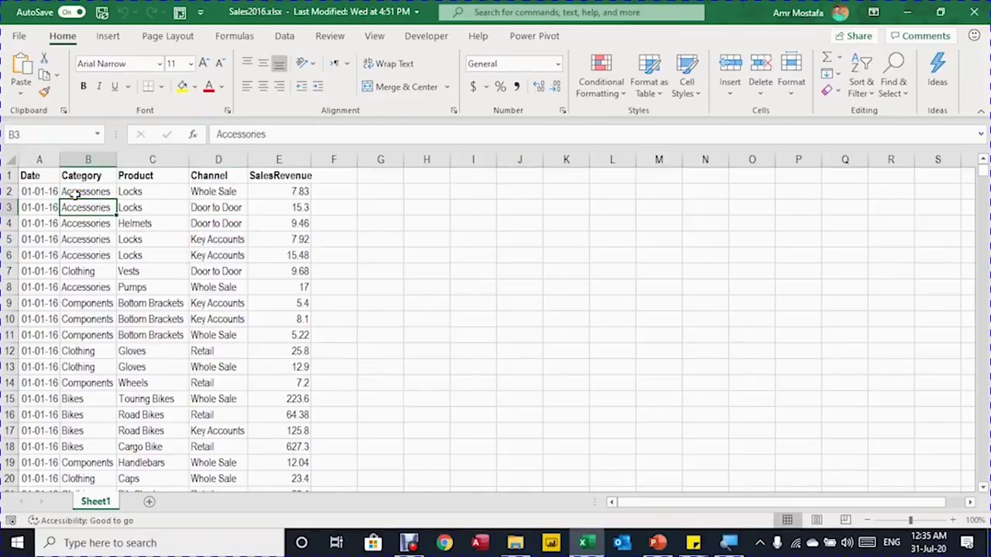
{"action": "key", "text": "ctrl+Down"}
{"action": "key", "text": "ctrl+Home"}
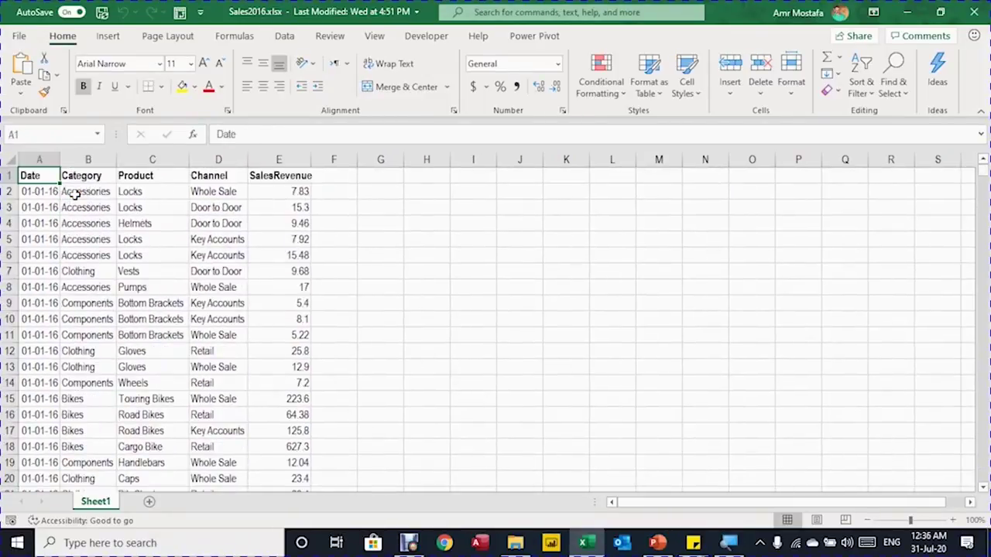
{"action": "left_click", "coordinate": [515, 543]}
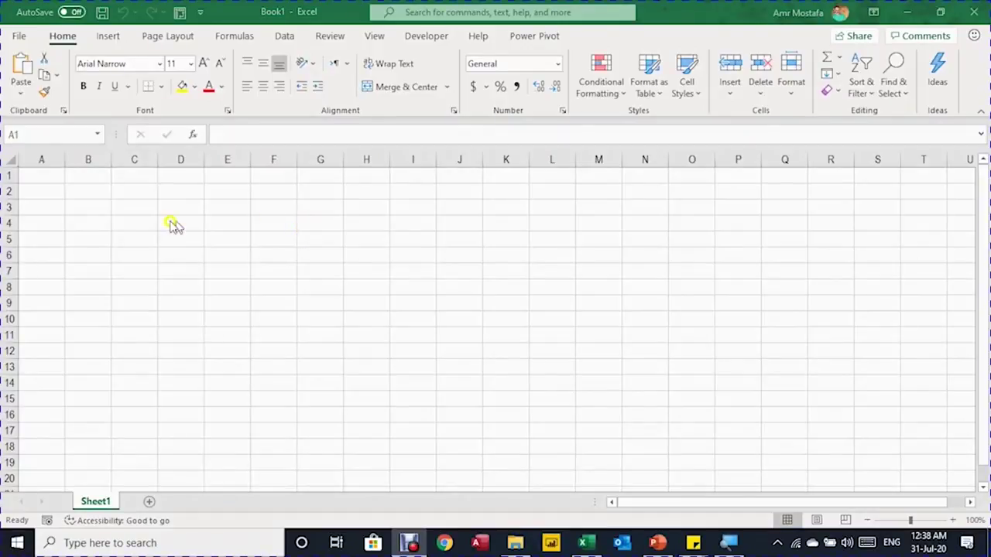
- In the blank Book1 workbook, start a workbook import of Sales2016.xlsx from the PQB16\SalesDataMerged folder
{"action": "left_click", "coordinate": [136, 215]}
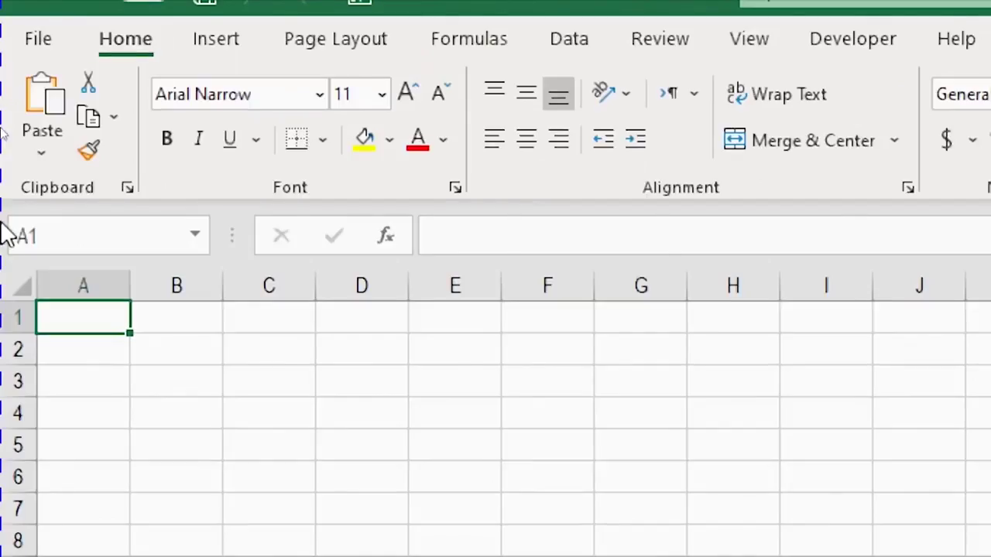
{"action": "scroll", "coordinate": [90, 189], "scroll_direction": "down", "scroll_amount": 2}
{"action": "left_click", "coordinate": [90, 189]}
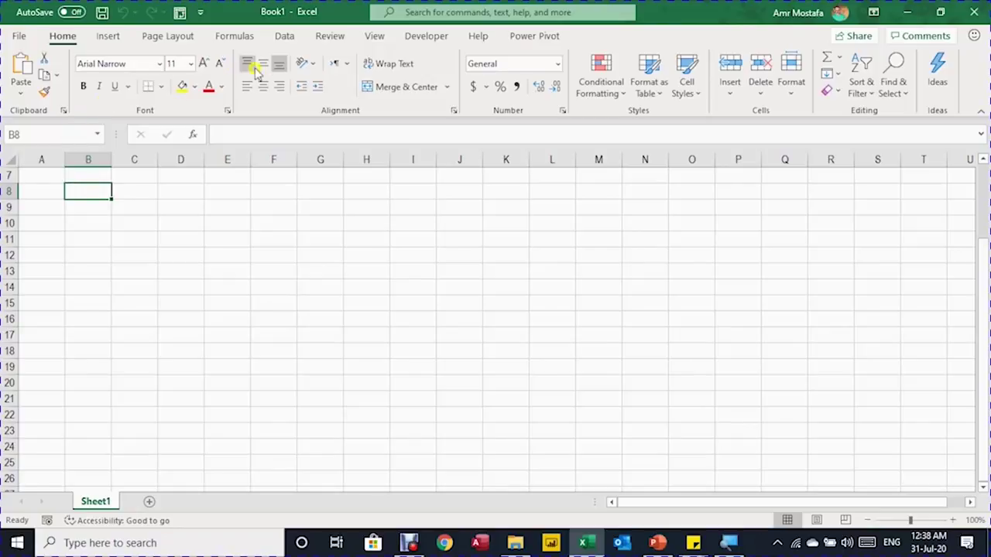
{"action": "left_click", "coordinate": [286, 37]}
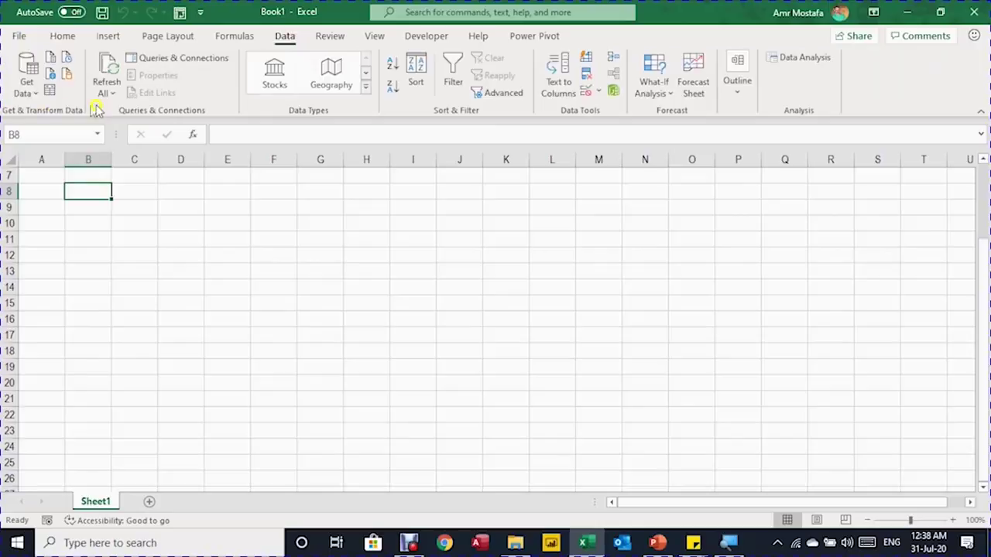
{"action": "left_click", "coordinate": [28, 83]}
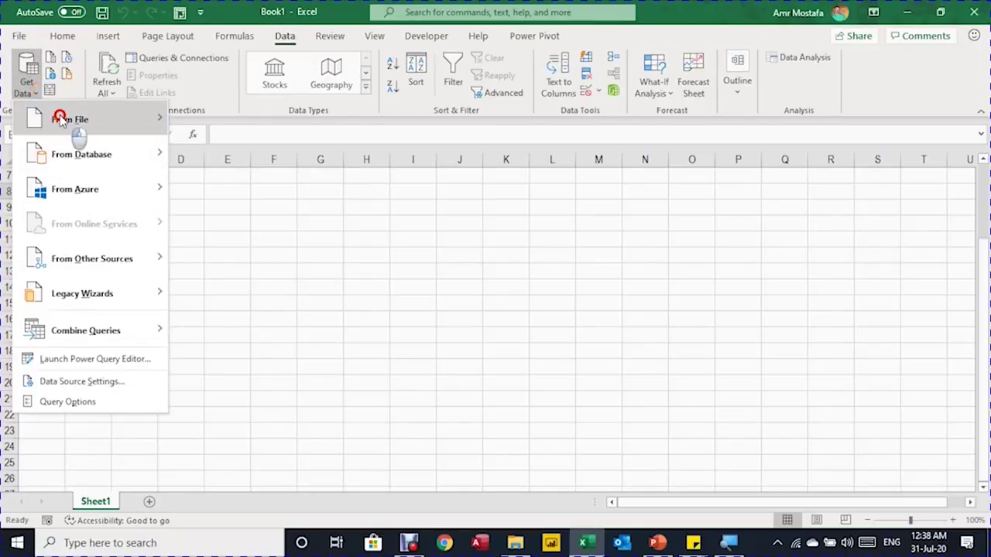
{"action": "left_click", "coordinate": [61, 119]}
{"action": "left_click", "coordinate": [233, 118]}
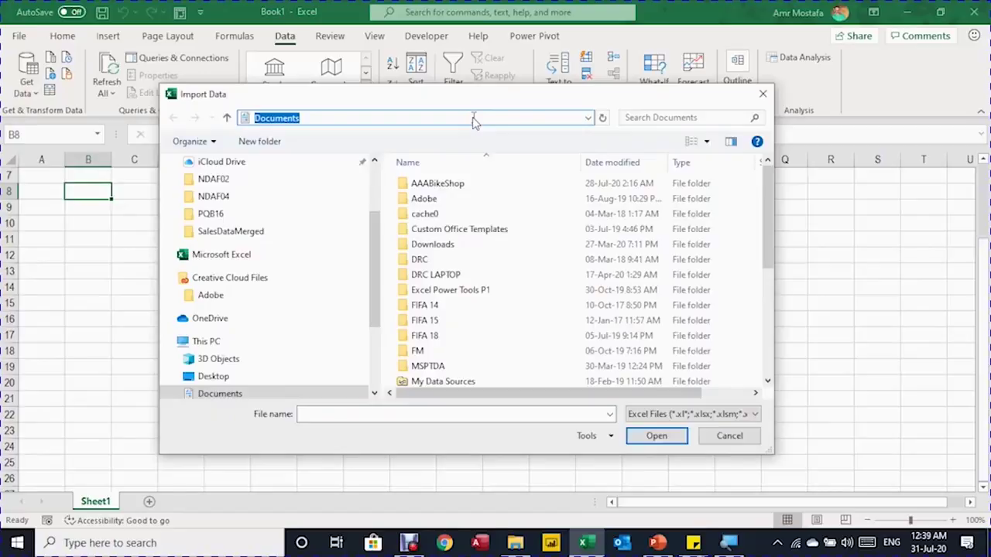
{"action": "type", "text": "amram\\OneDrive\\AAA Excel Is Power\\VIDEOS & FILES\\PQB\\PQB16\\SalesDataMerged"}
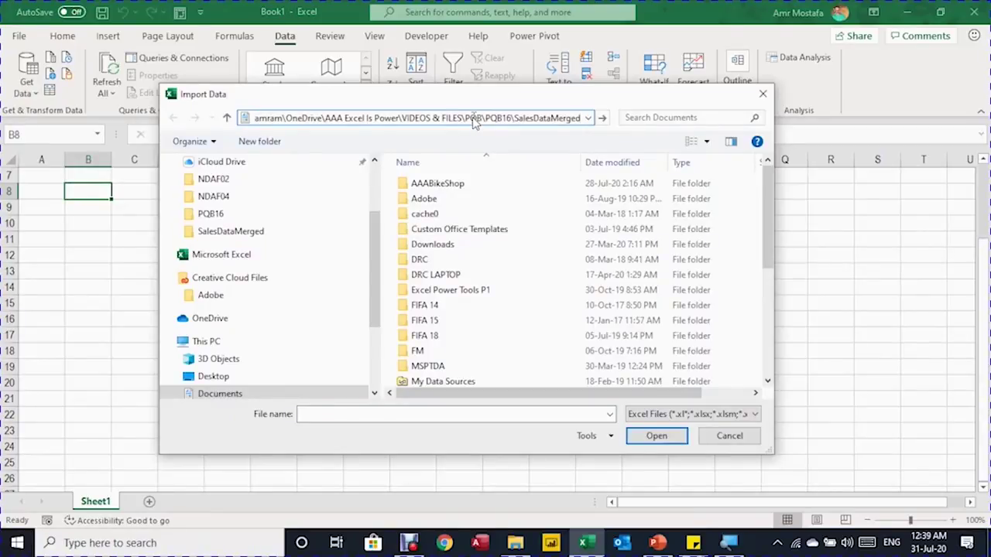
{"action": "key", "text": "Return"}
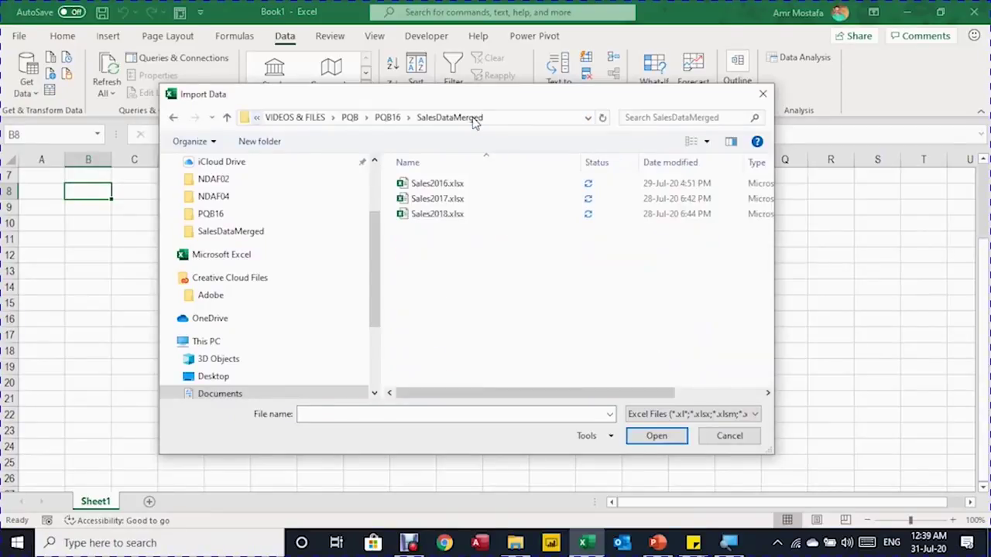
{"action": "left_click", "coordinate": [452, 186]}
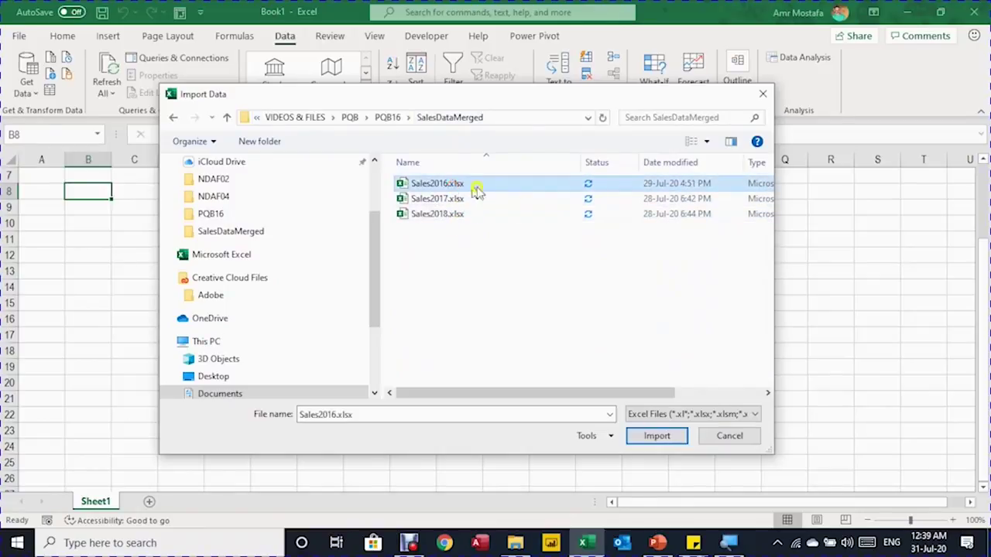
{"action": "left_click", "coordinate": [660, 438]}
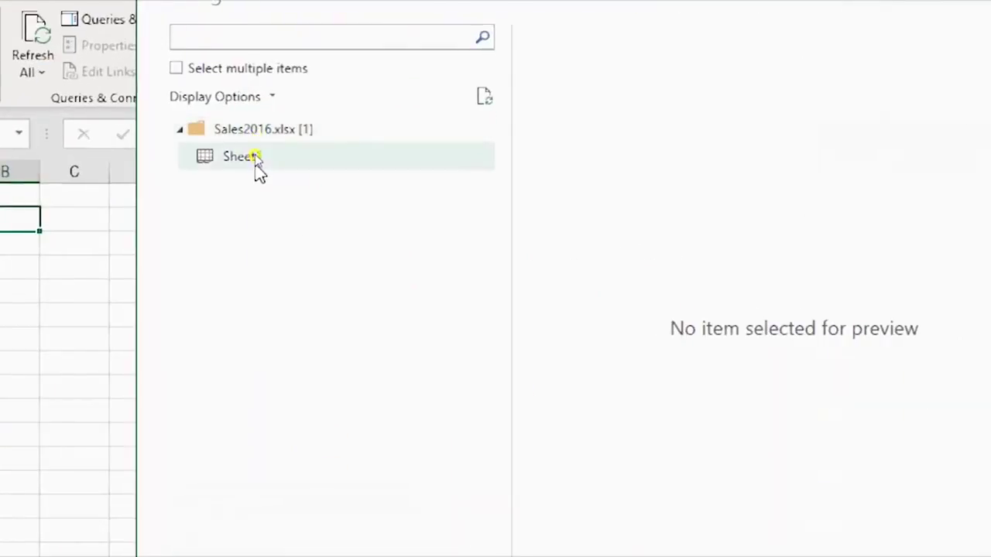
- Open Sheet1 of Sales2016.xlsx in the Power Query Editor for transformation and rename the query AllSales
{"action": "left_click", "coordinate": [255, 158]}
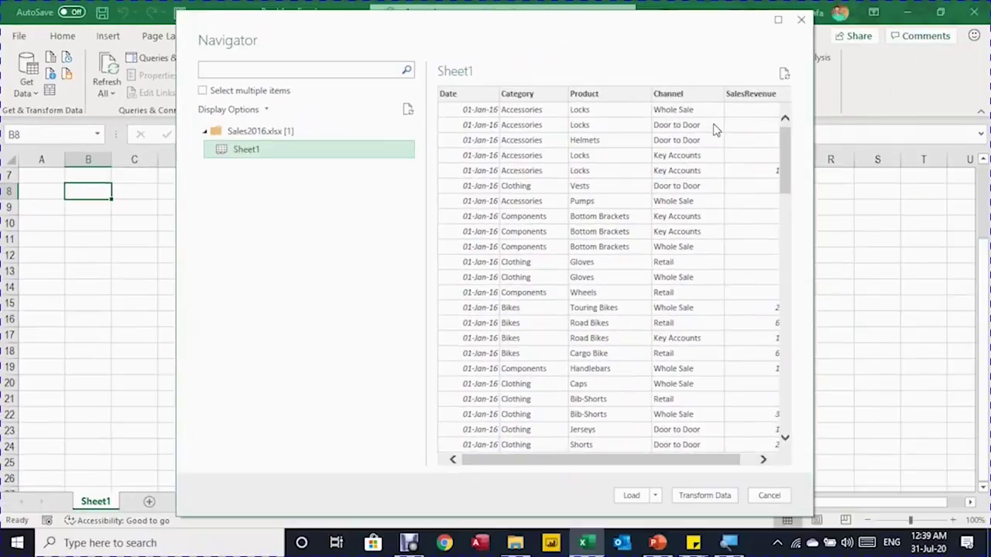
{"action": "left_click", "coordinate": [704, 496]}
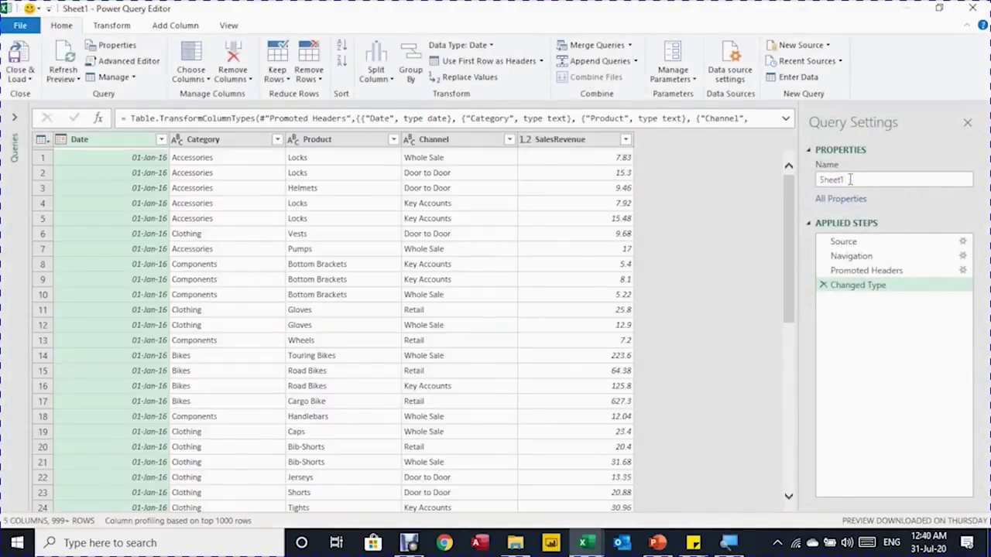
{"action": "left_click_drag", "start_coordinate": [848, 180], "coordinate": [809, 186]}
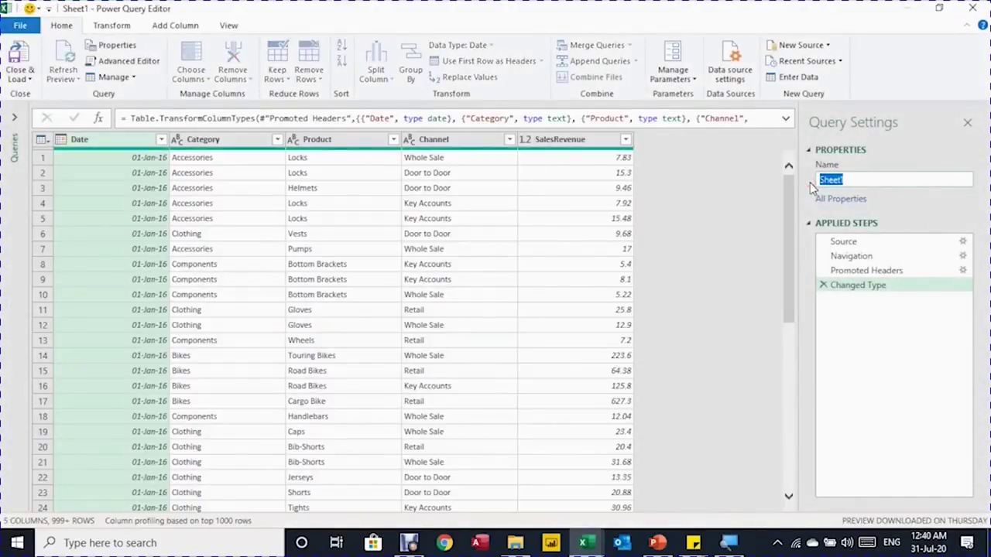
{"action": "type", "text": "AllSales"}
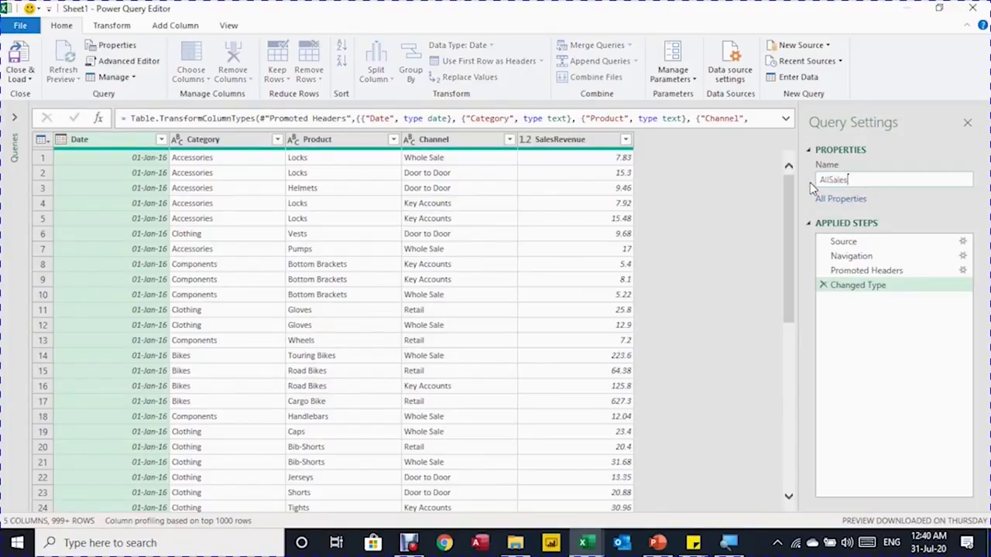
{"action": "key", "text": "Return"}
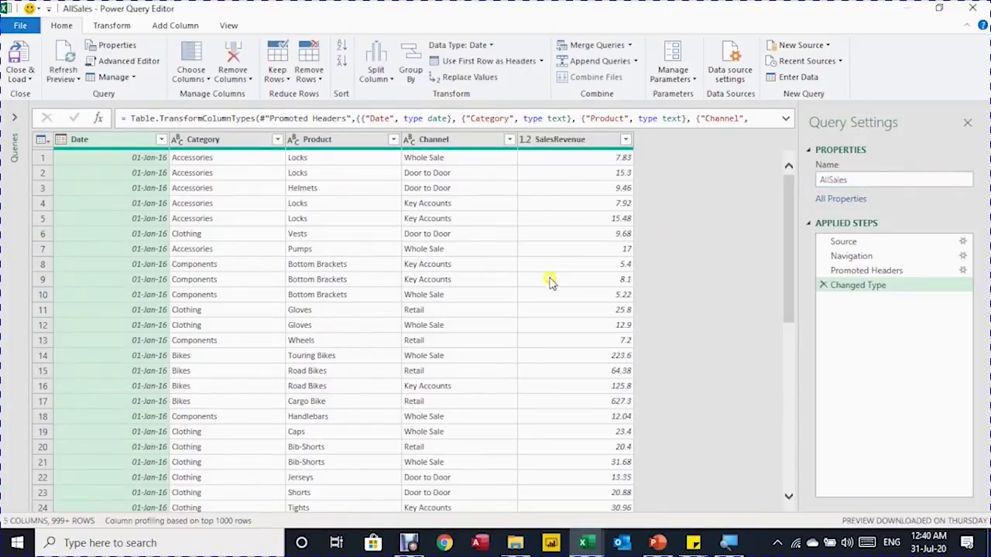
- Review the Source, Navigation, Promoted Headers and Changed Type steps of the AllSales query
{"action": "left_click", "coordinate": [851, 246]}
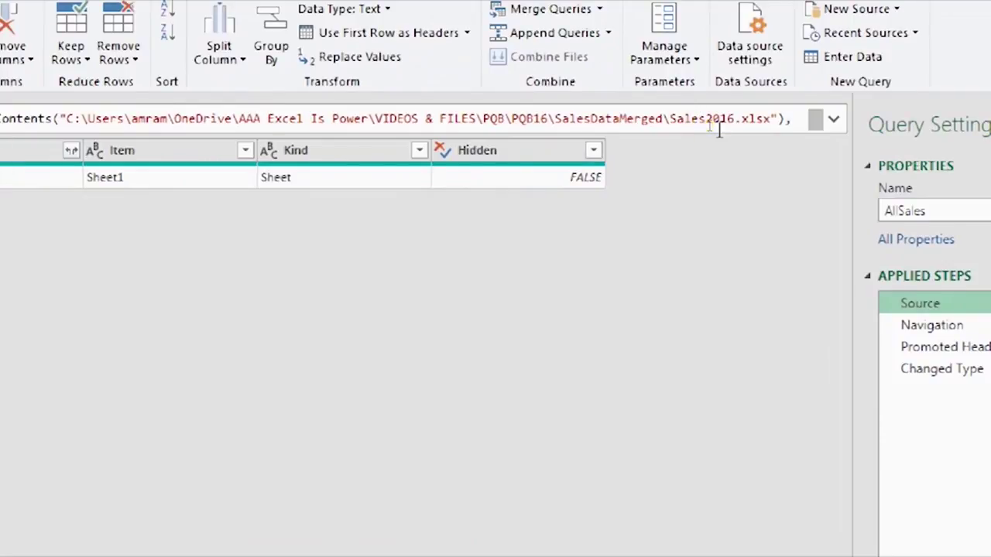
{"action": "left_click", "coordinate": [977, 329]}
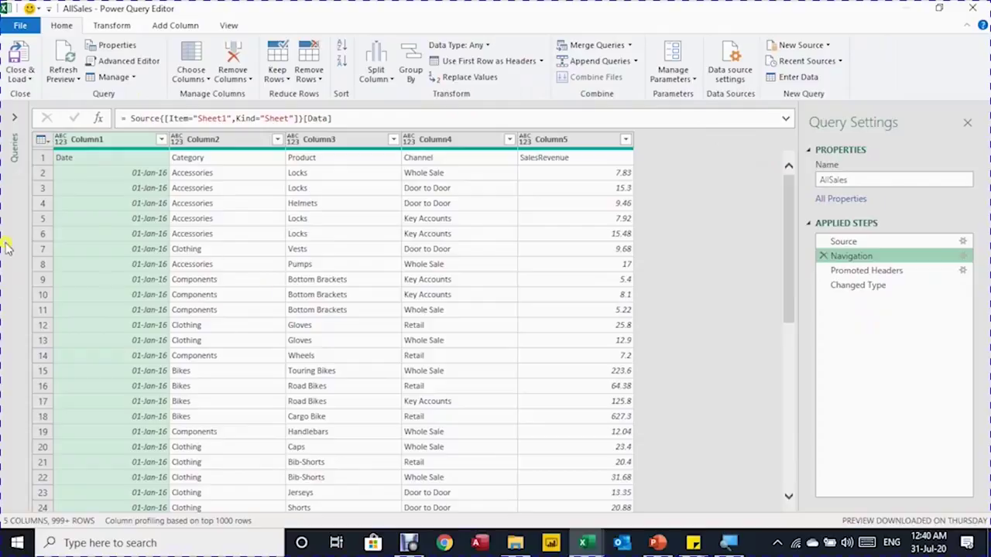
{"action": "left_click", "coordinate": [875, 270]}
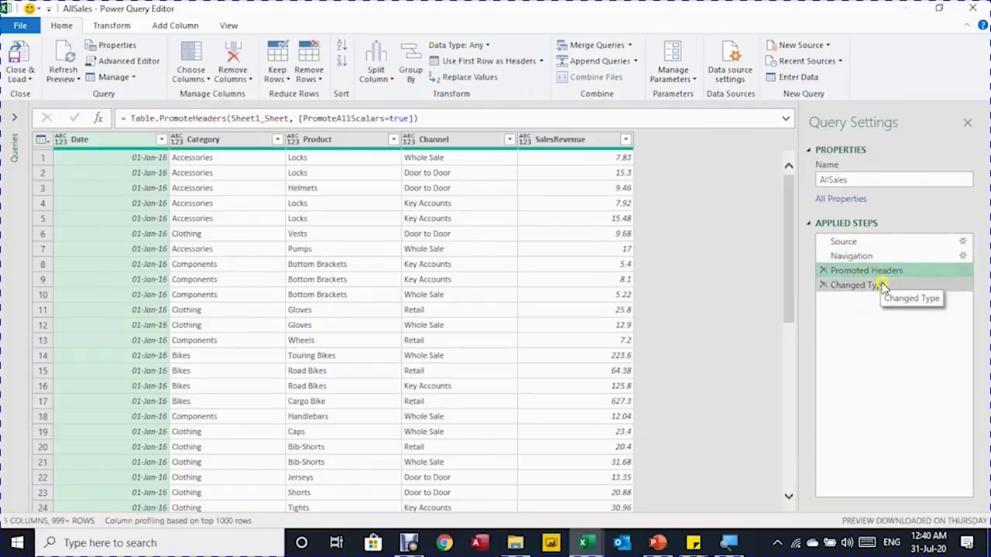
{"action": "left_click", "coordinate": [882, 285]}
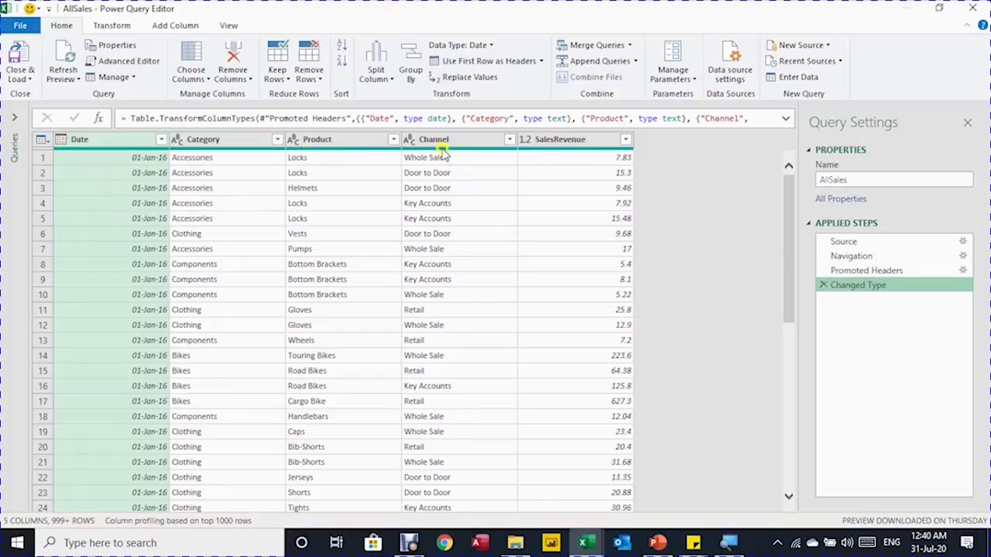
{"action": "mouse_move", "coordinate": [418, 144]}
- Load the AllSales query as a PivotTable Report on the existing worksheet at cell A1
{"action": "left_click", "coordinate": [24, 76]}
{"action": "left_click", "coordinate": [57, 113]}
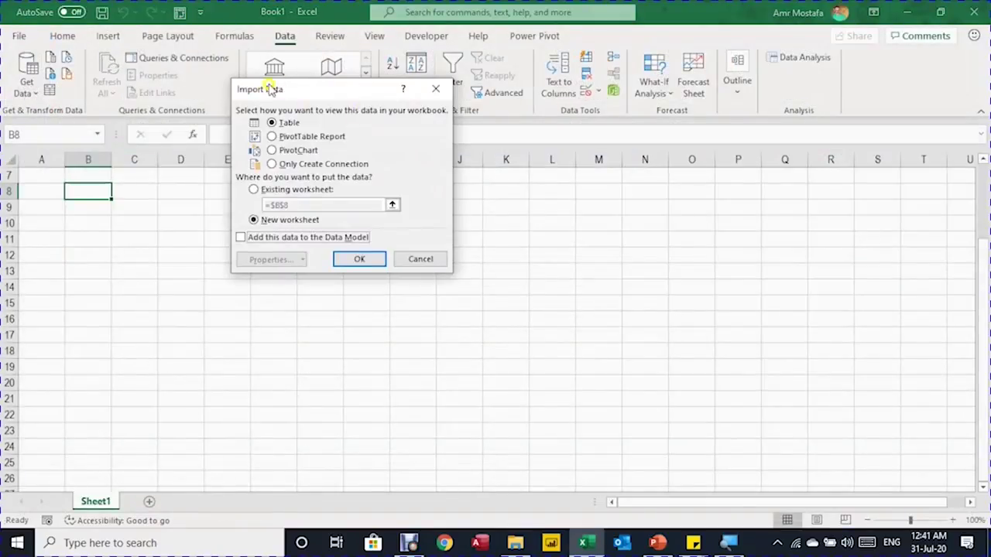
{"action": "left_click", "coordinate": [307, 138]}
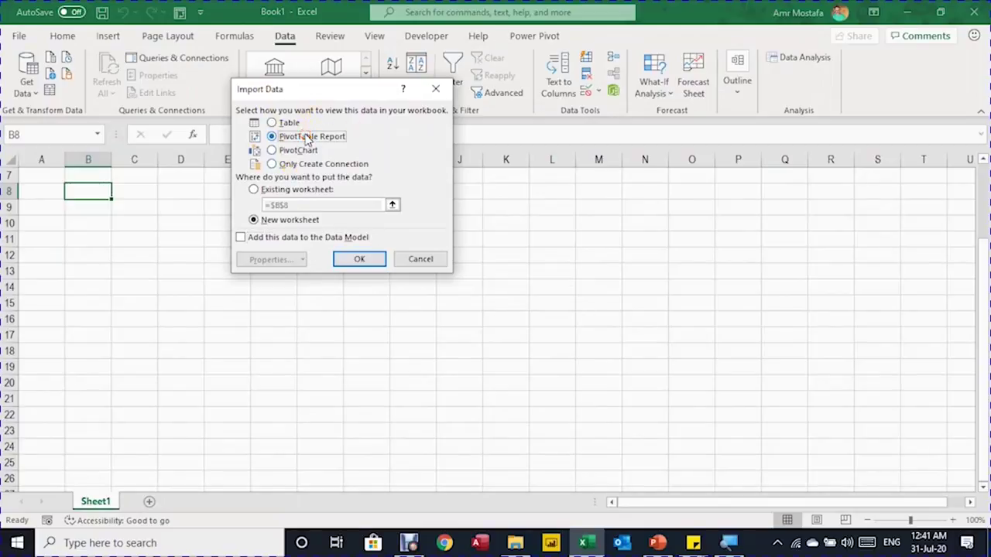
{"action": "left_click", "coordinate": [279, 191]}
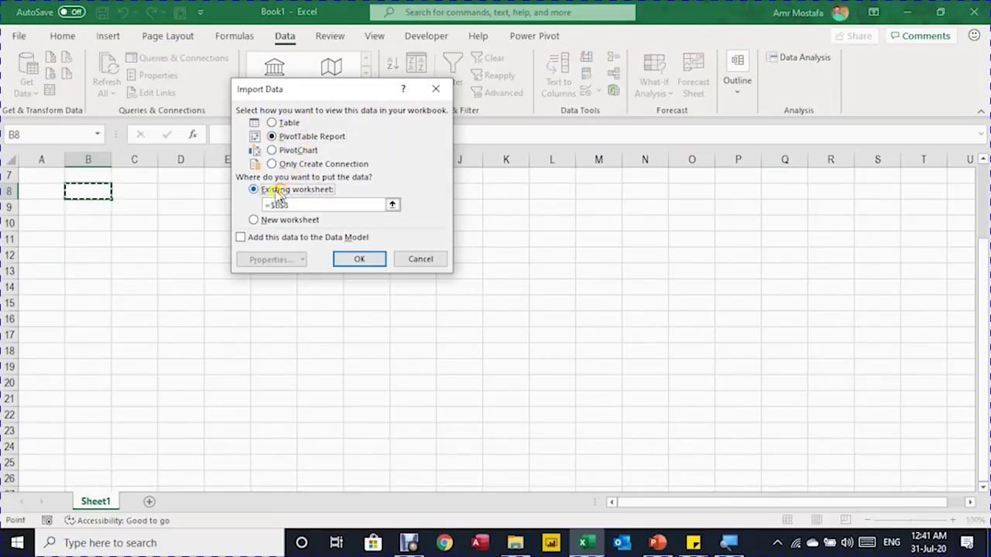
{"action": "scroll", "coordinate": [95, 199], "scroll_direction": "up", "scroll_amount": 2}
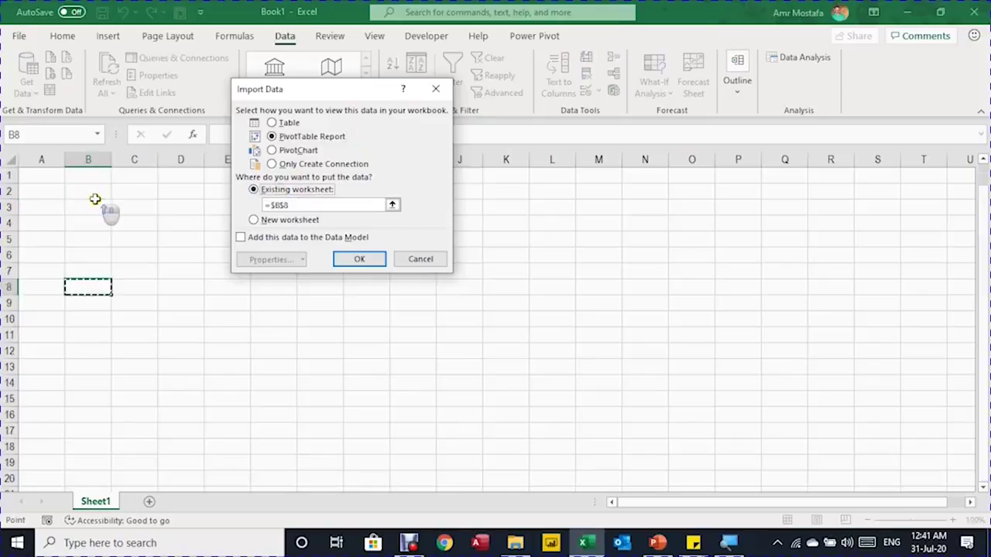
{"action": "left_click", "coordinate": [39, 178]}
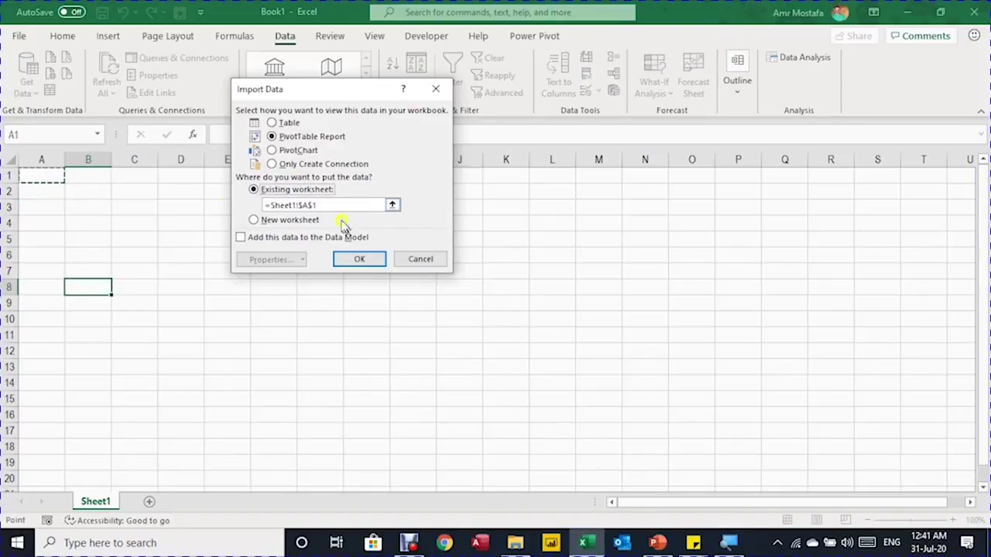
{"action": "left_click", "coordinate": [372, 257]}
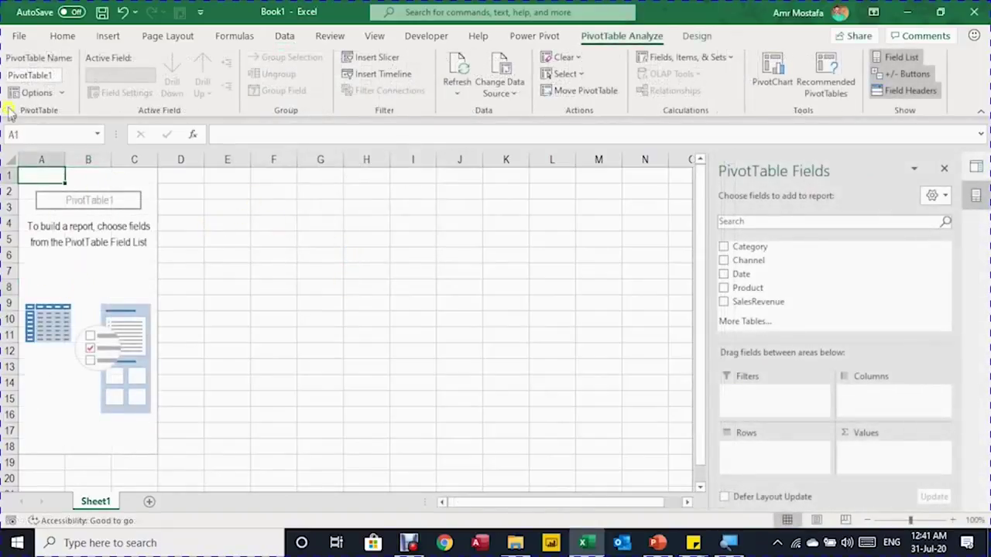
- Name both the PivotTable and its worksheet SalesReport
{"action": "left_click", "coordinate": [43, 76]}
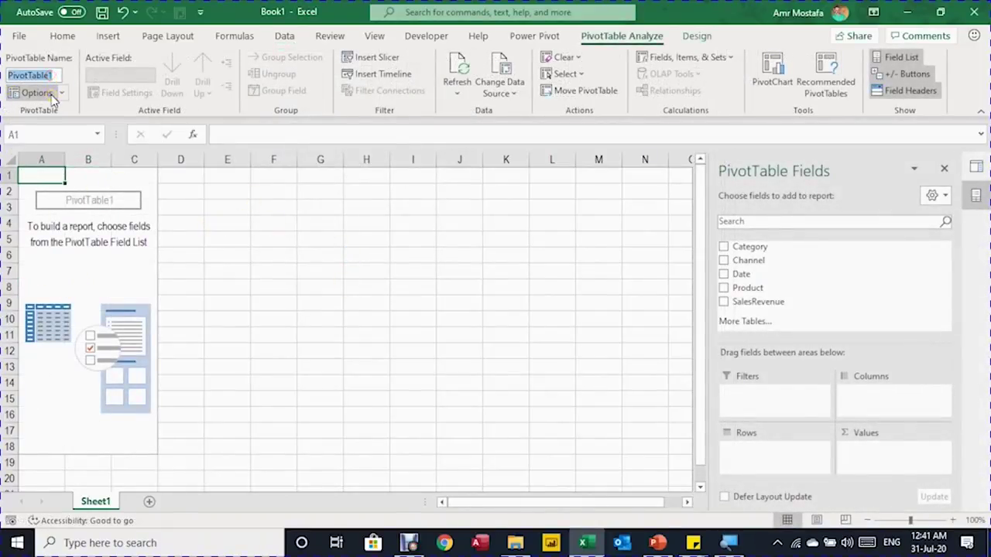
{"action": "type", "text": "SalesReport"}
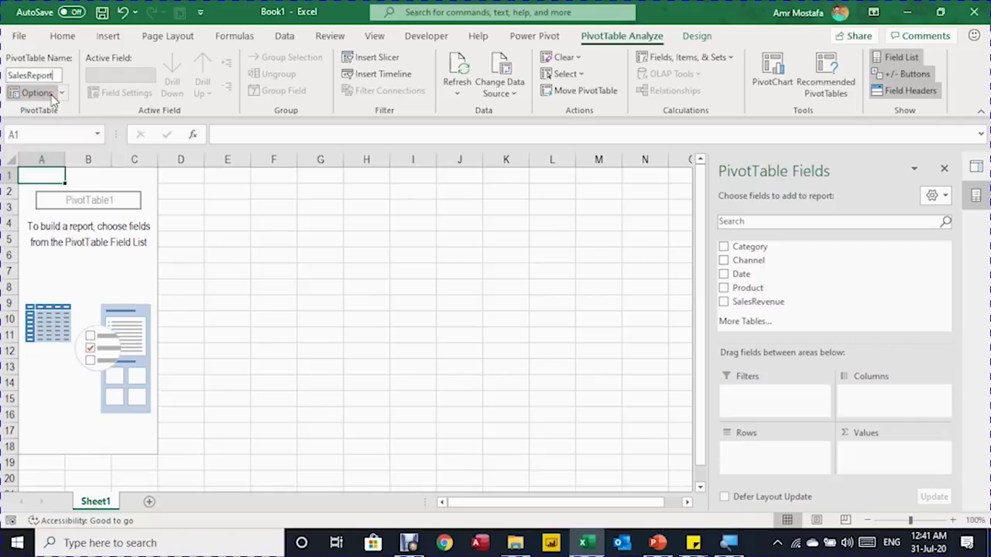
{"action": "key", "text": "Return"}
{"action": "double_click", "coordinate": [81, 502]}
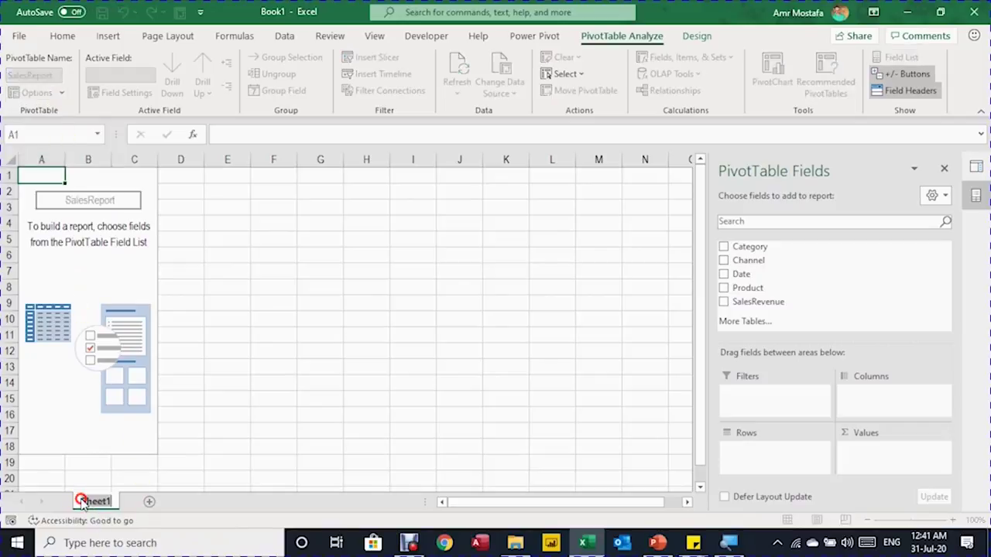
{"action": "type", "text": "SalesReport"}
{"action": "left_click", "coordinate": [85, 254]}
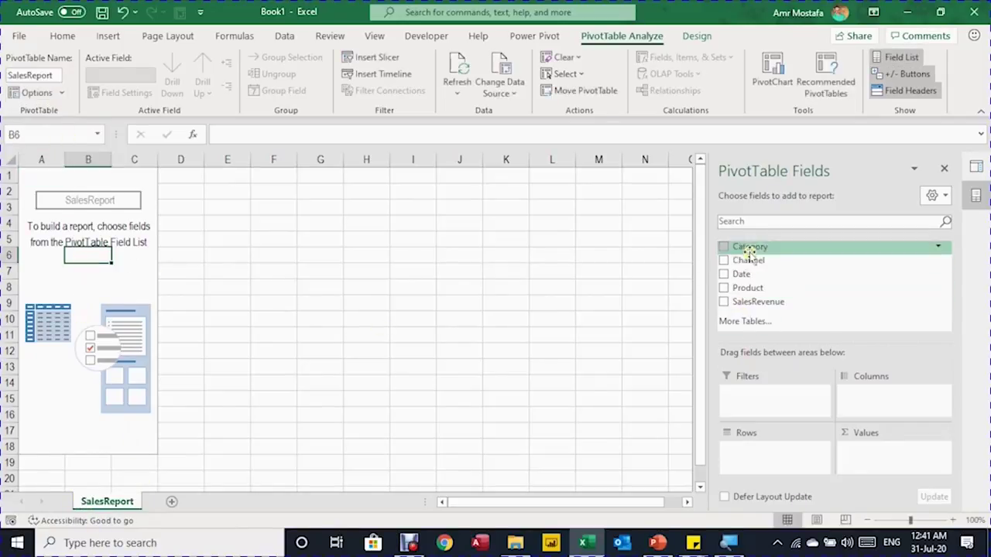
- Put Category in the PivotTable rows and Date in the columns, with the dates grouped by Years only
{"action": "left_click_drag", "start_coordinate": [749, 252], "coordinate": [768, 453]}
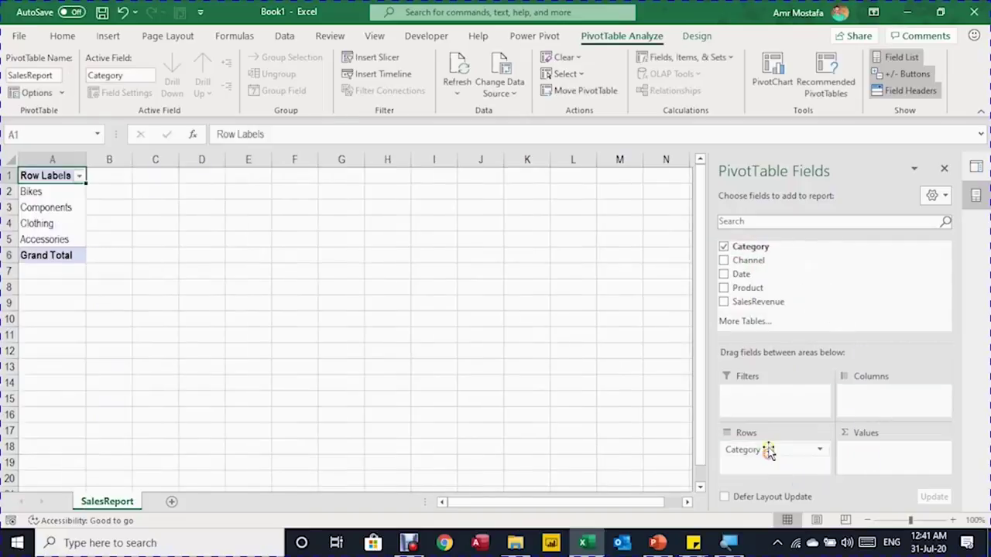
{"action": "left_click_drag", "start_coordinate": [741, 274], "coordinate": [888, 406]}
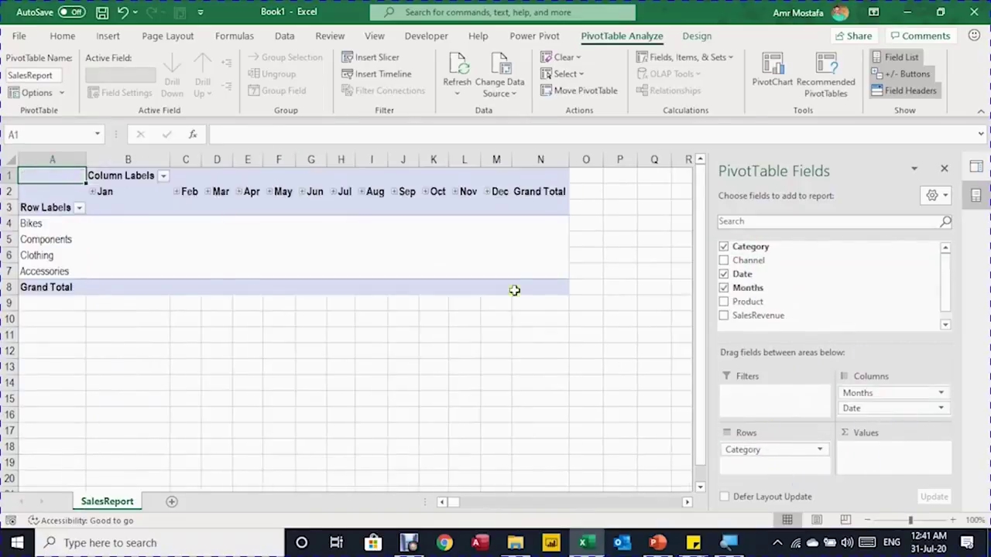
{"action": "left_click", "coordinate": [104, 191]}
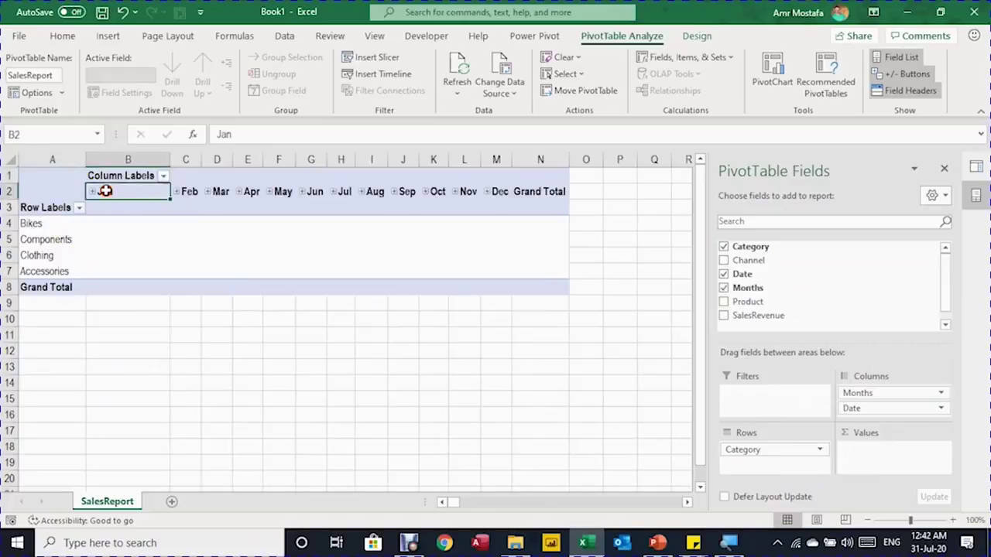
{"action": "right_click", "coordinate": [105, 191]}
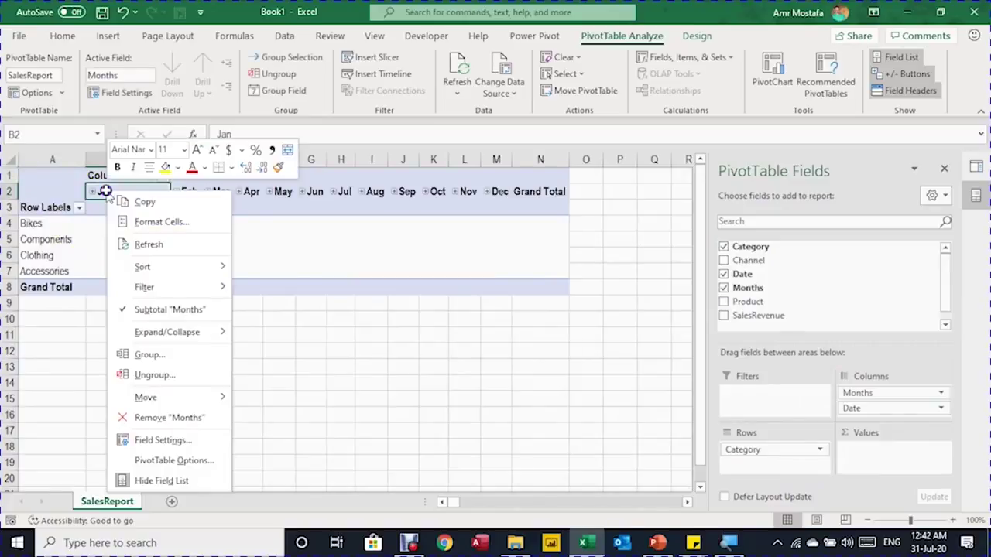
{"action": "left_click", "coordinate": [185, 354]}
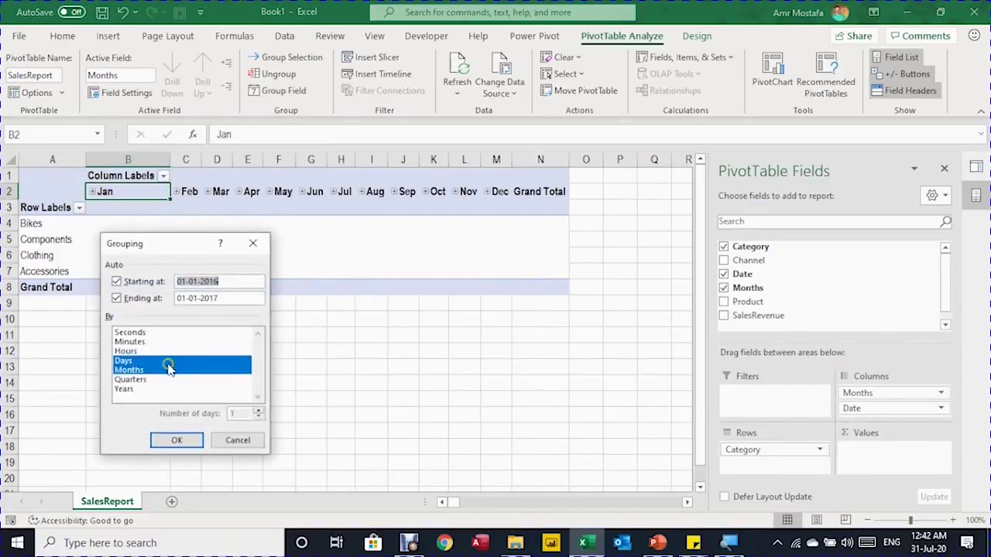
{"action": "left_click", "coordinate": [156, 361]}
{"action": "left_click", "coordinate": [157, 370]}
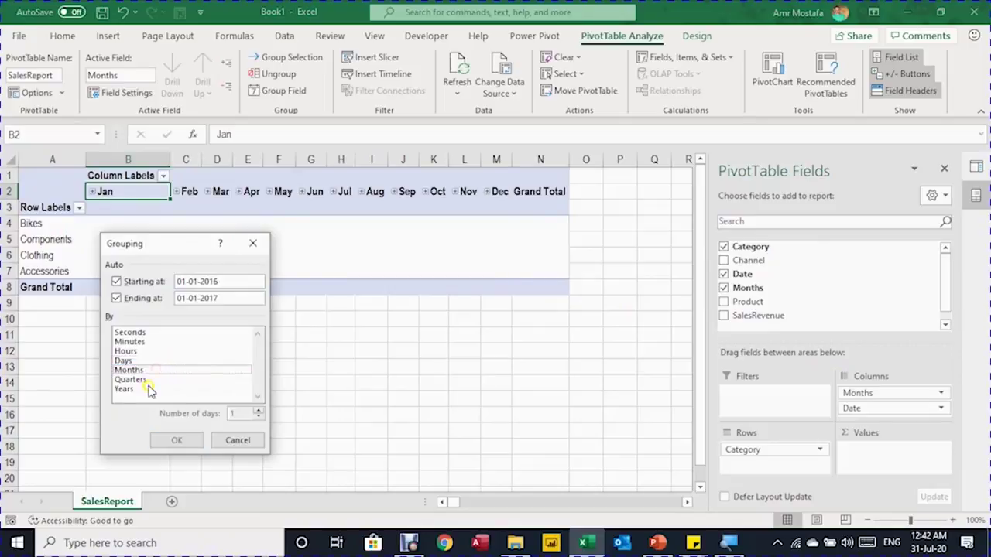
{"action": "left_click", "coordinate": [147, 389]}
{"action": "left_click", "coordinate": [177, 439]}
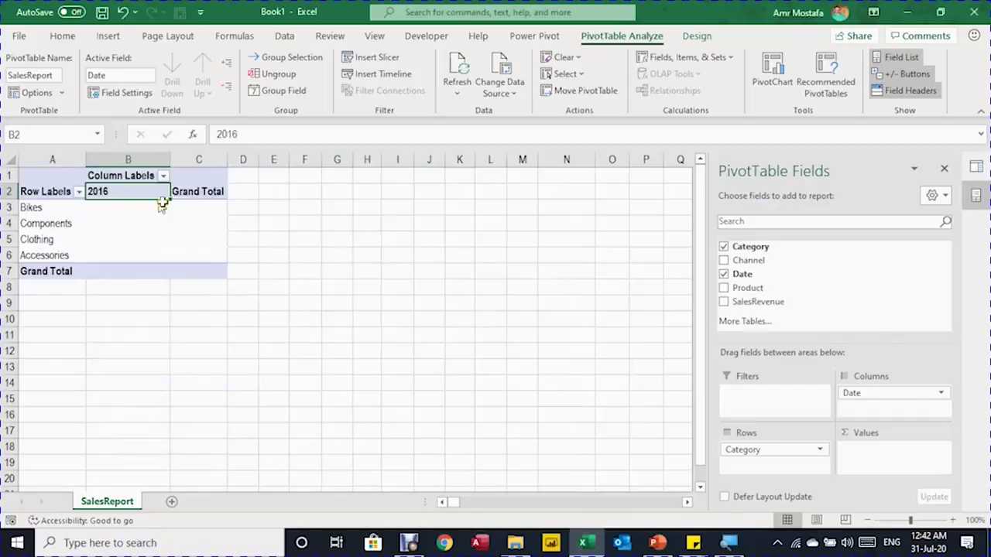
- Add SalesRevenue to the PivotTable values and format it as Currency with the $ symbol and 0 decimal places
{"action": "left_click_drag", "start_coordinate": [790, 302], "coordinate": [913, 463]}
{"action": "left_click", "coordinate": [147, 207]}
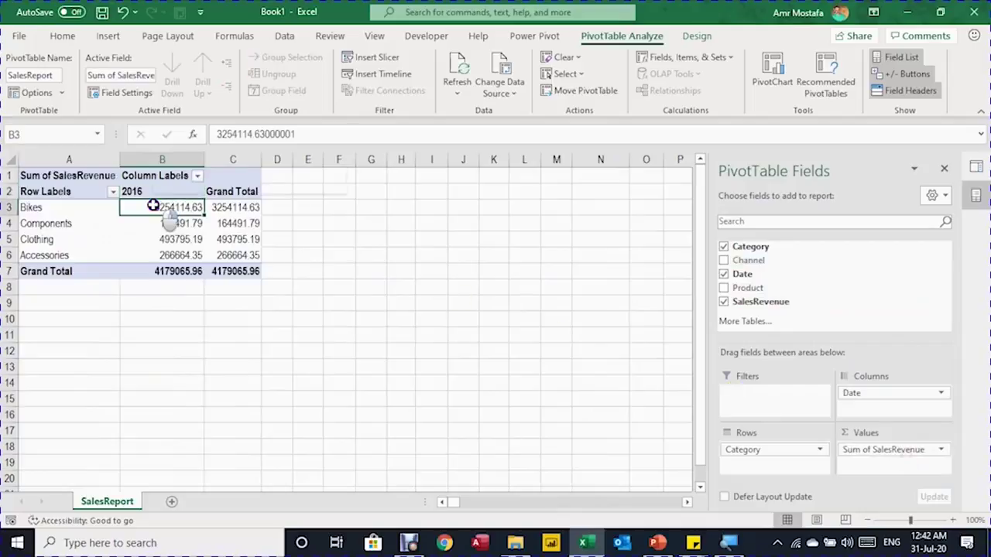
{"action": "right_click", "coordinate": [143, 206]}
{"action": "left_click", "coordinate": [197, 257]}
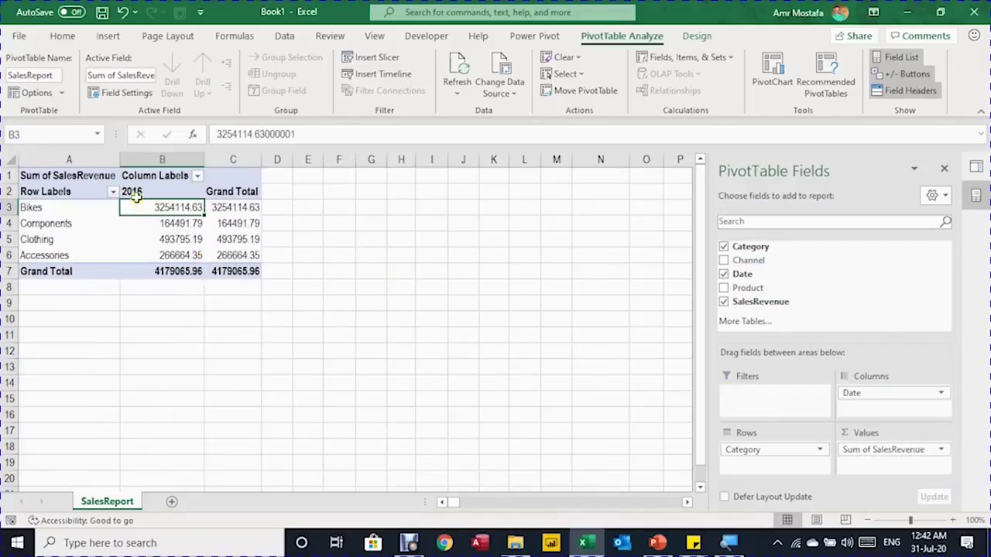
{"action": "left_click", "coordinate": [215, 175]}
{"action": "left_click", "coordinate": [214, 175]}
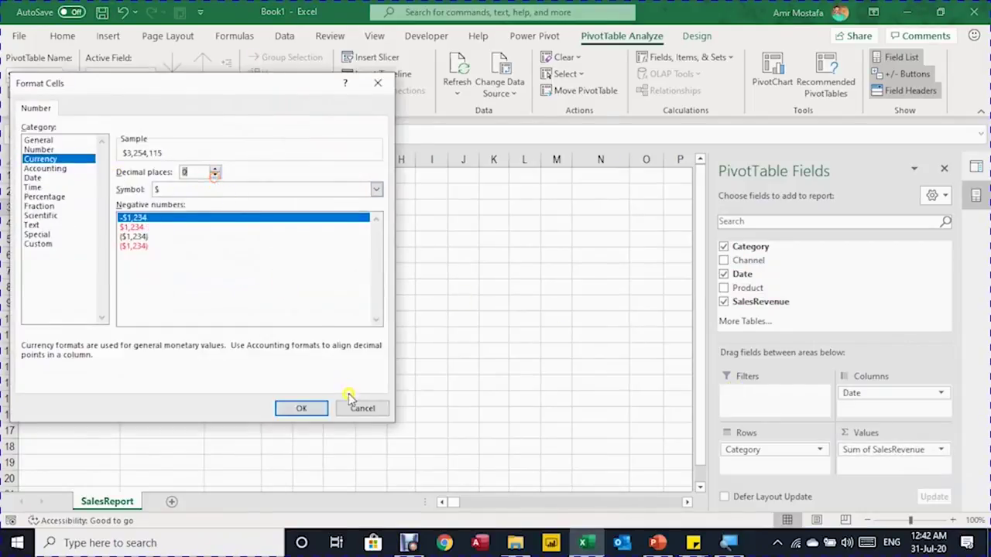
{"action": "left_click", "coordinate": [315, 411]}
{"action": "mouse_move", "coordinate": [161, 249]}
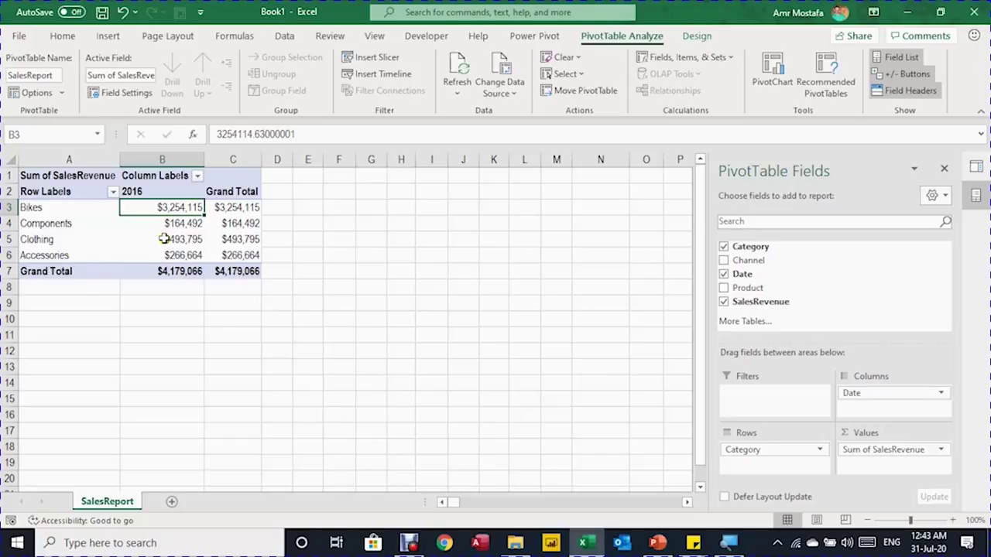
- Open the AllSales query for editing and change the file name in its Source step formula to Sales2017.xlsx
{"action": "left_click", "coordinate": [974, 169]}
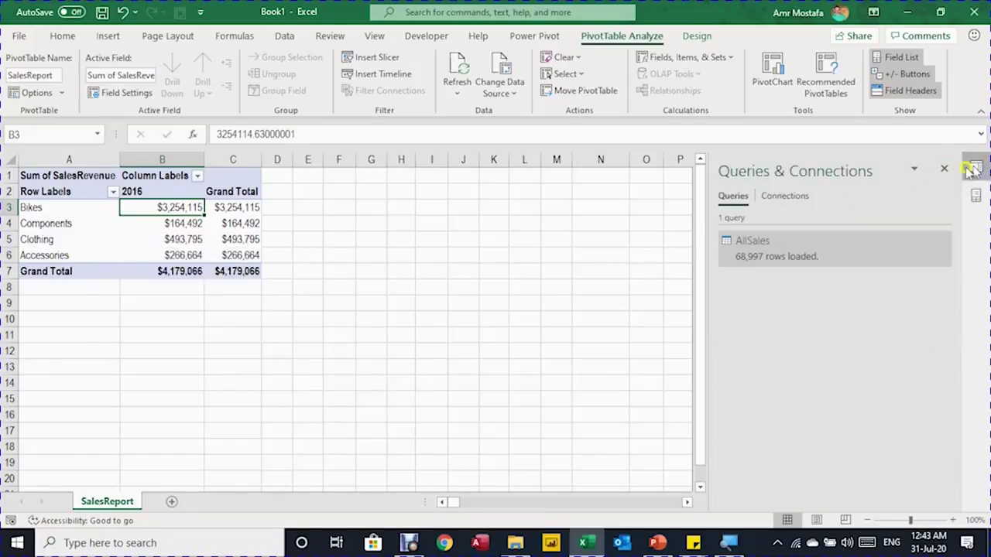
{"action": "double_click", "coordinate": [764, 264]}
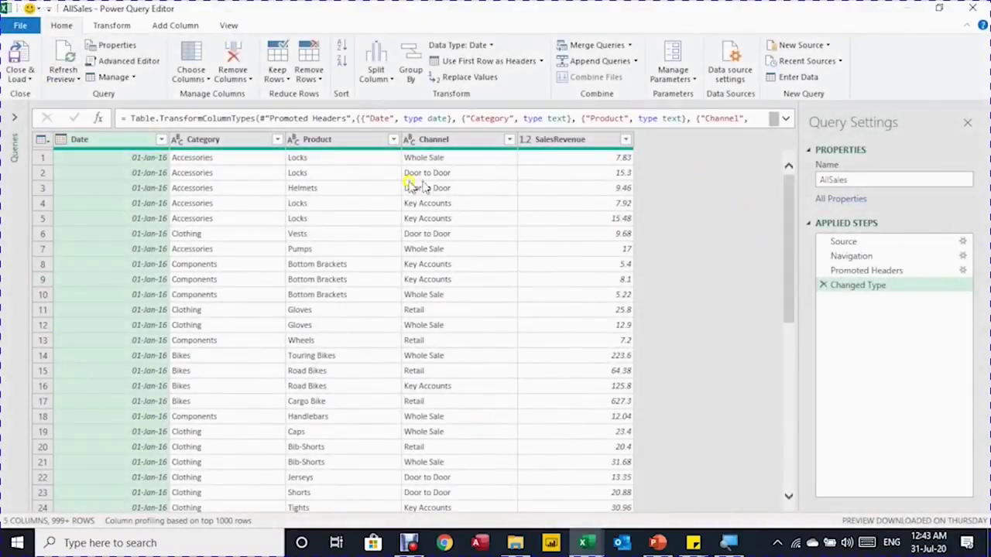
{"action": "left_click", "coordinate": [846, 242]}
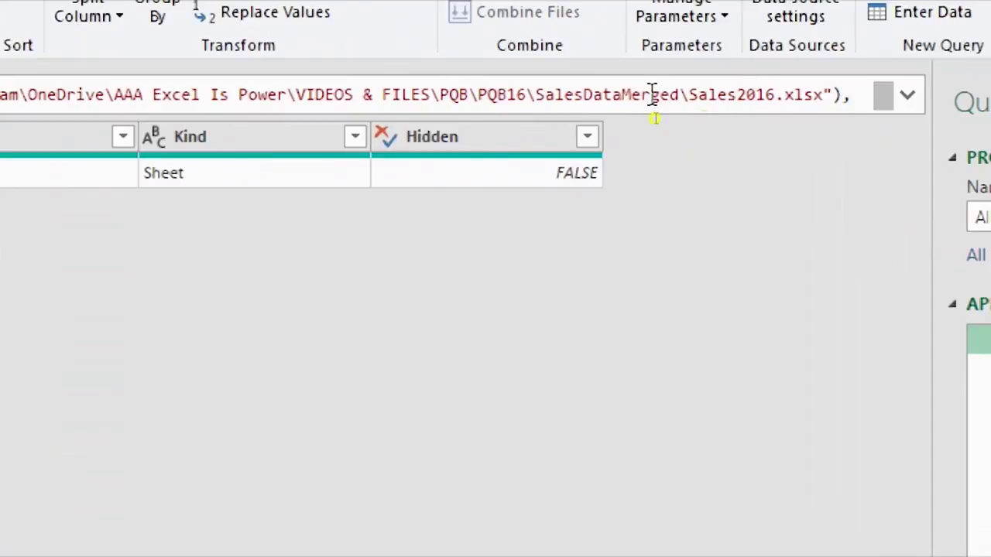
{"action": "double_click", "coordinate": [721, 94]}
{"action": "left_click", "coordinate": [770, 95]}
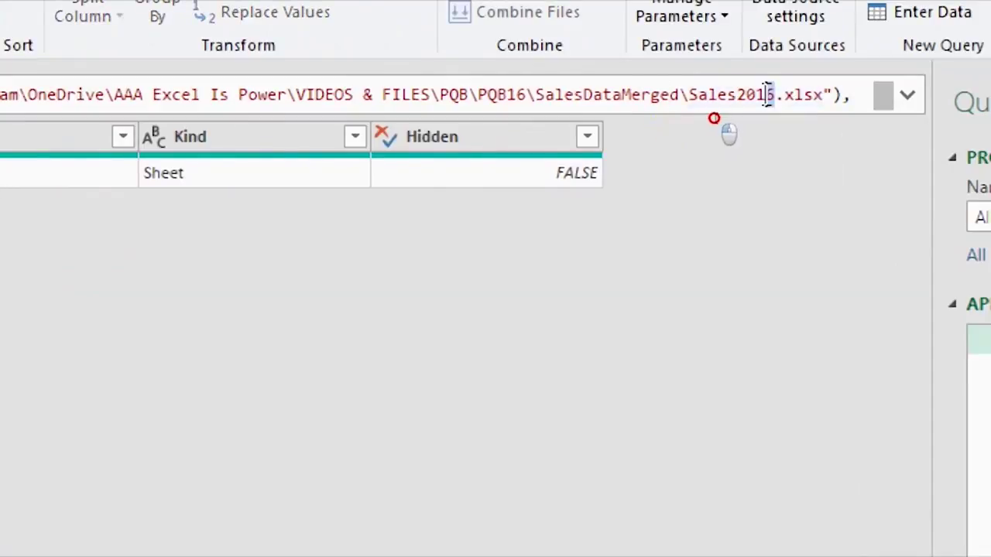
{"action": "type", "text": "7"}
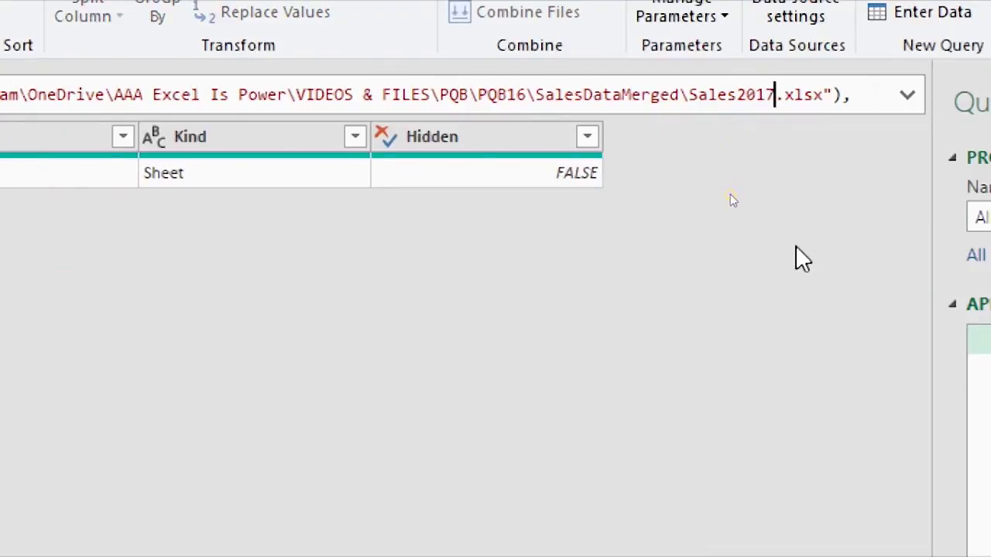
{"action": "key", "text": "Return"}
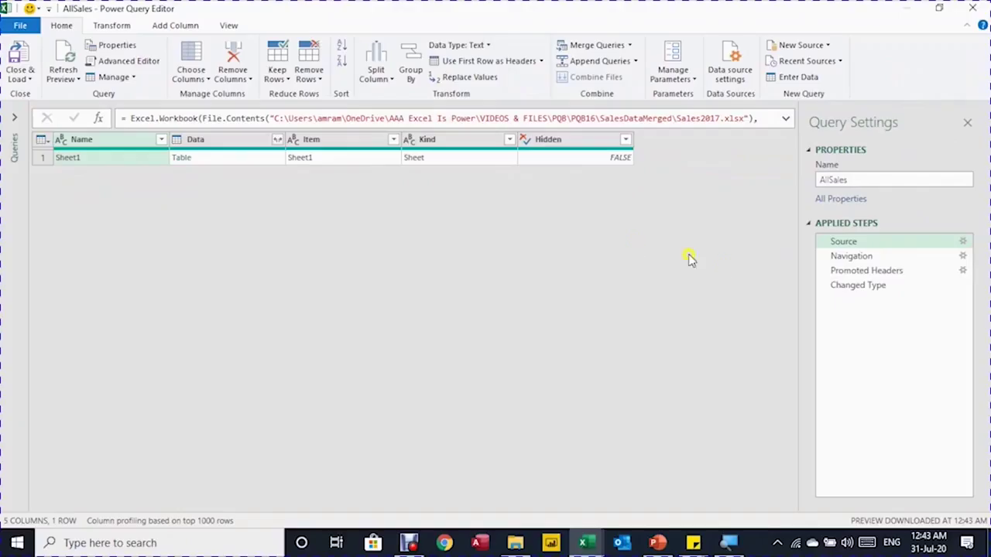
- Check the data of the Changed Type step and close the Power Query Editor, keeping the changes
{"action": "left_click", "coordinate": [846, 288]}
{"action": "left_click", "coordinate": [849, 286]}
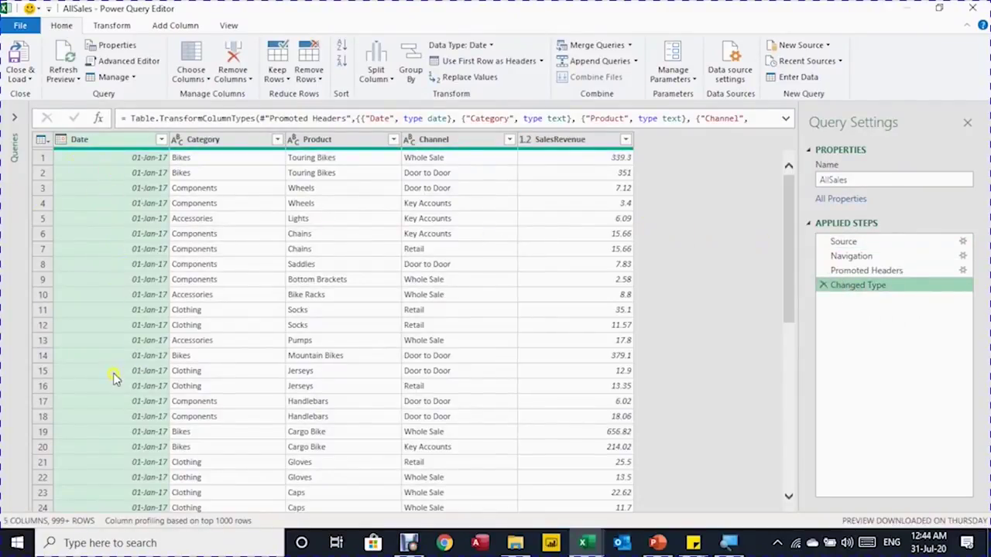
{"action": "key", "text": "alt+F4"}
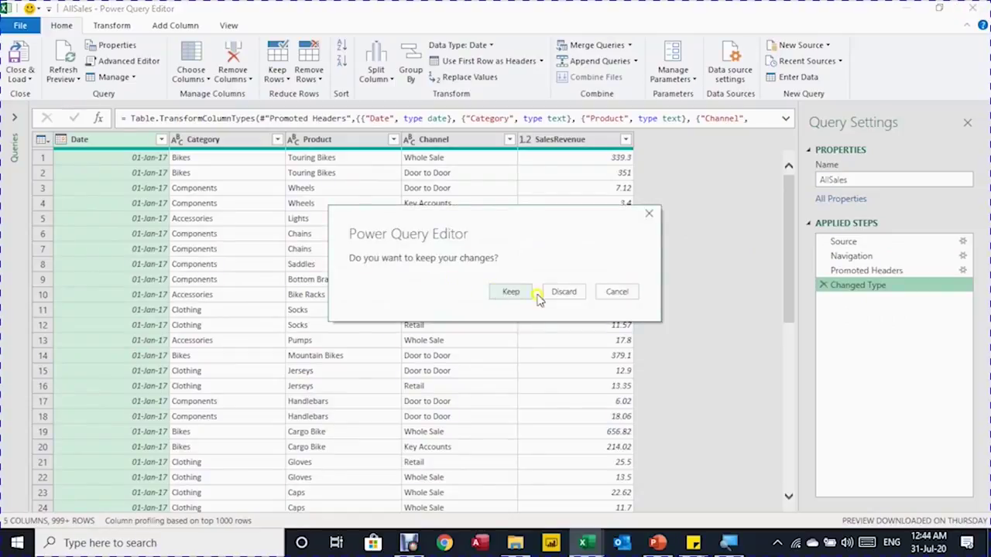
{"action": "left_click", "coordinate": [511, 291]}
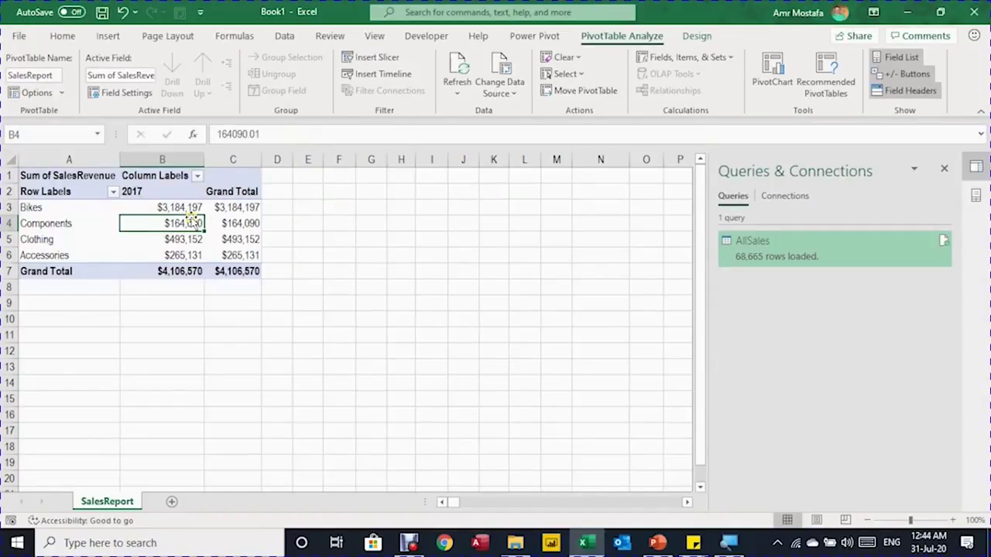
- Browse to Sales2016.xlsx in the Source step settings of the AllSales query and load the result back into the PivotTable
{"action": "double_click", "coordinate": [774, 251]}
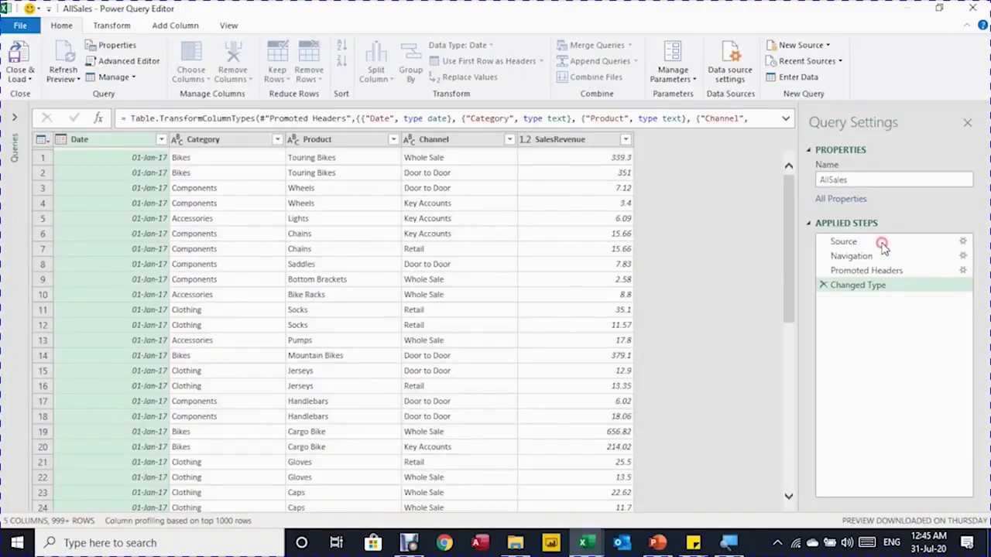
{"action": "left_click", "coordinate": [883, 243]}
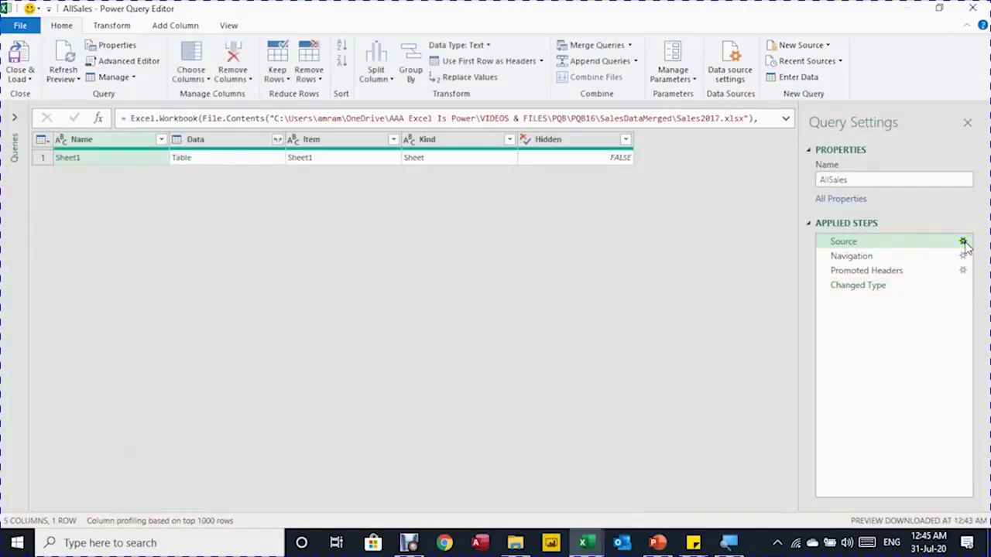
{"action": "left_click", "coordinate": [962, 242]}
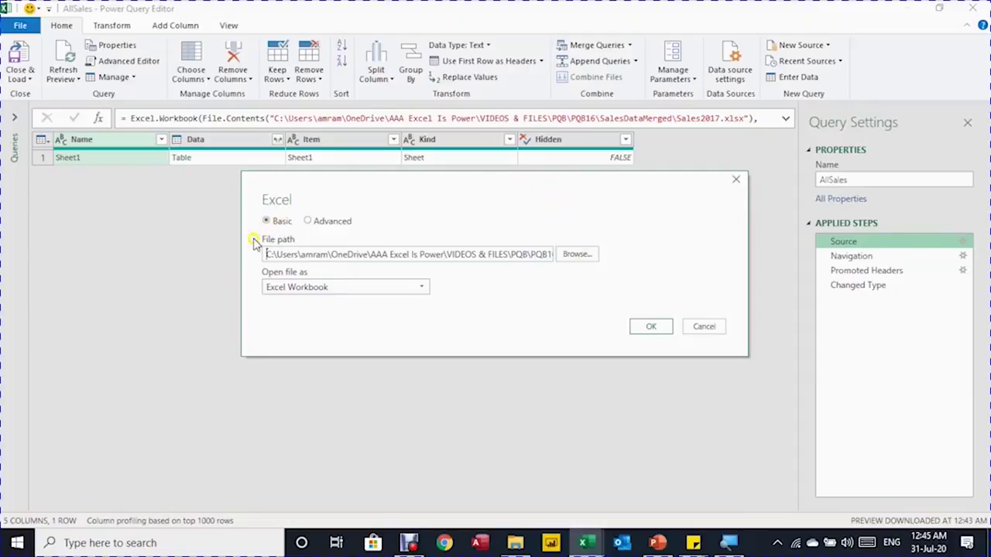
{"action": "left_click", "coordinate": [586, 255]}
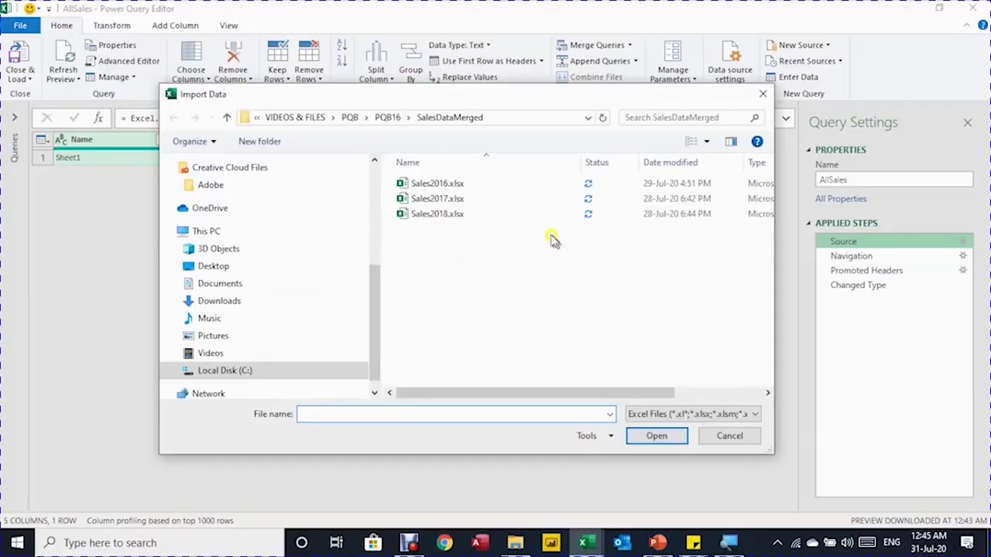
{"action": "left_click", "coordinate": [418, 187]}
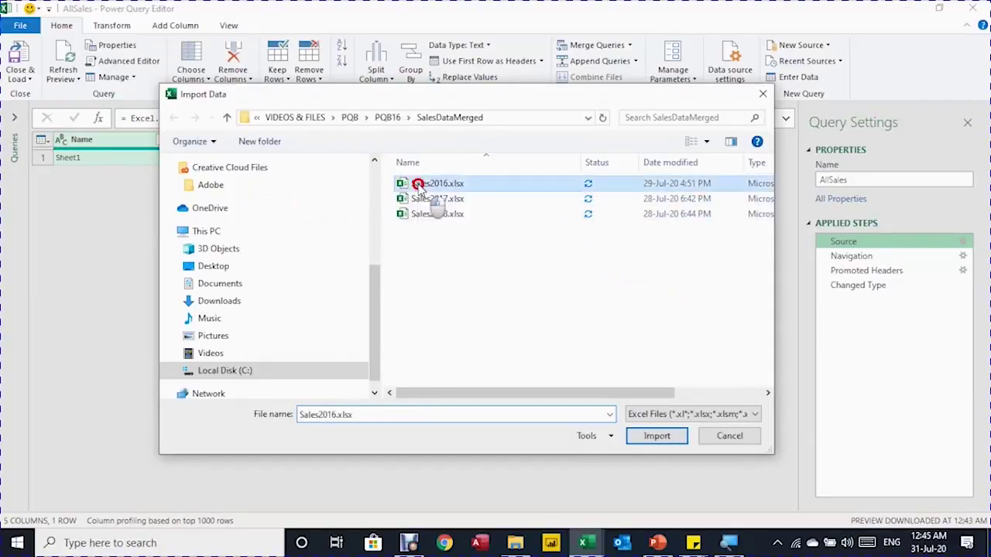
{"action": "left_click", "coordinate": [661, 435]}
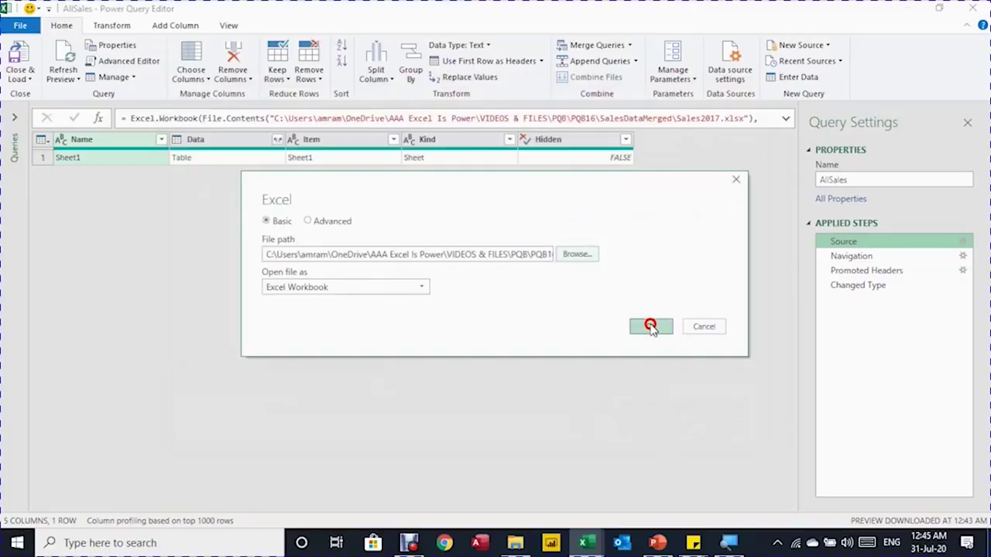
{"action": "left_click", "coordinate": [650, 326]}
{"action": "left_click", "coordinate": [869, 286]}
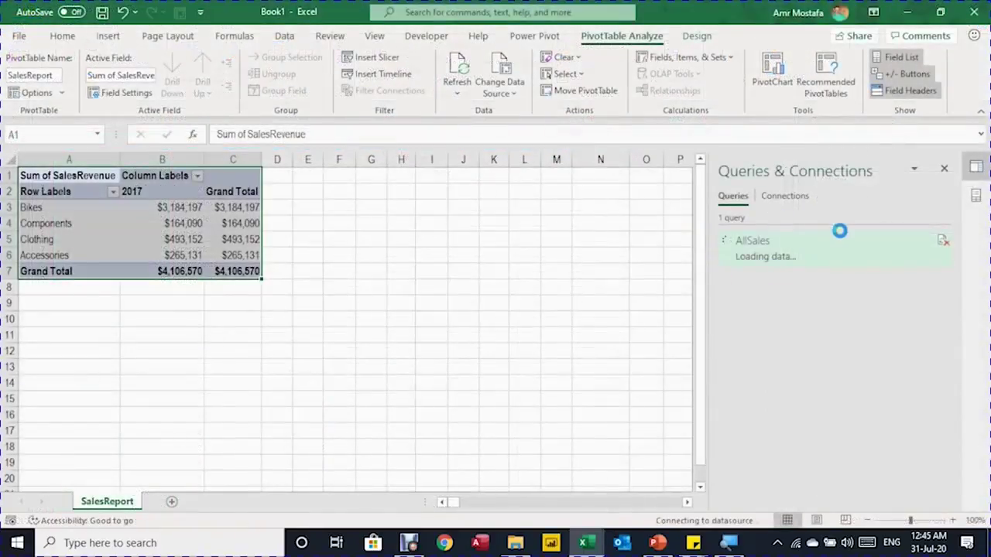
{"action": "left_click", "coordinate": [162, 224]}
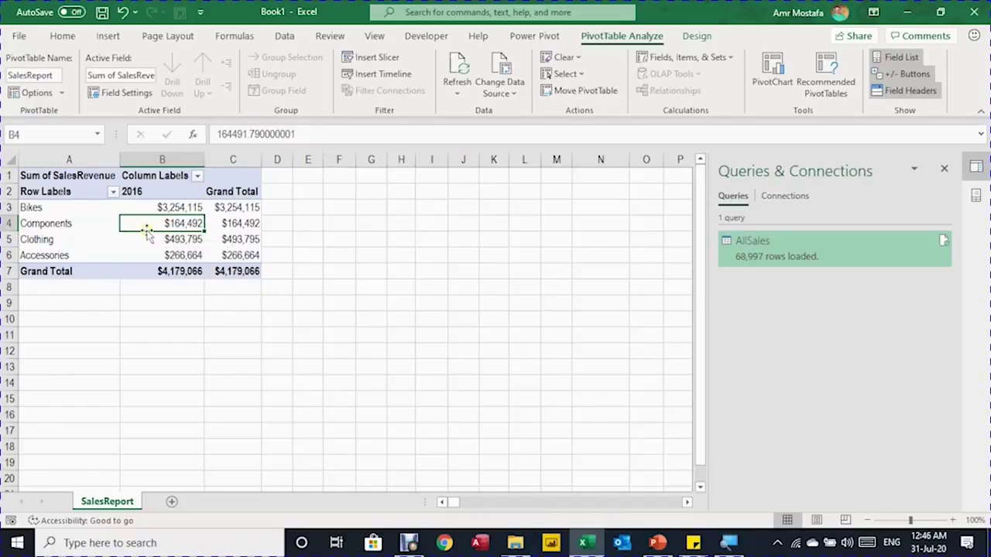
- Reopen the AllSales query in the Power Query Editor and duplicate it
{"action": "double_click", "coordinate": [753, 261]}
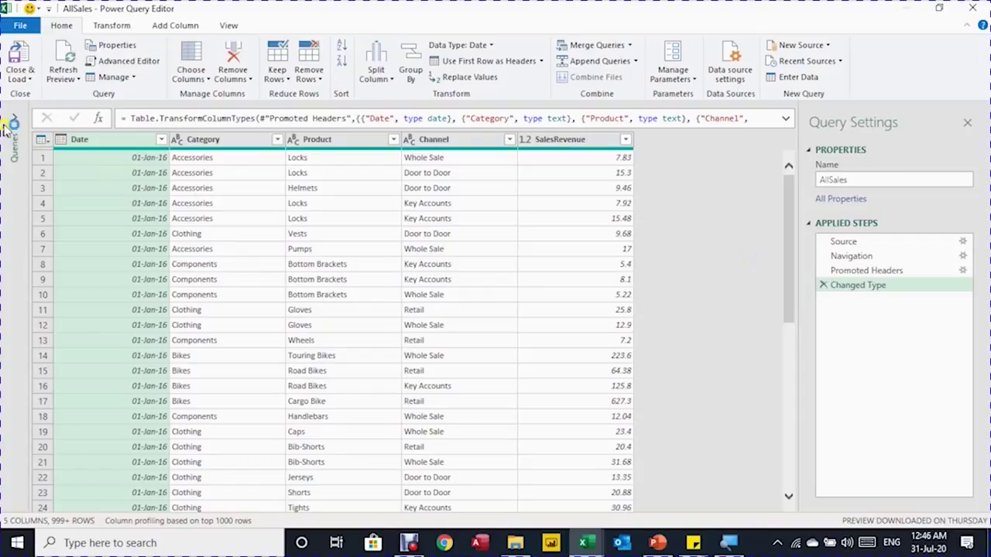
{"action": "left_click", "coordinate": [12, 122]}
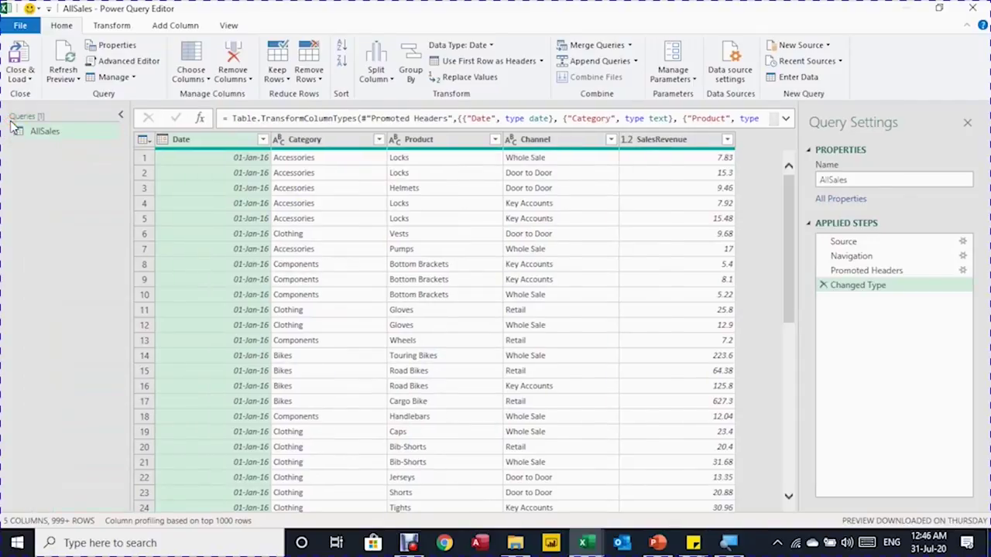
{"action": "left_click", "coordinate": [43, 131]}
{"action": "right_click", "coordinate": [45, 133]}
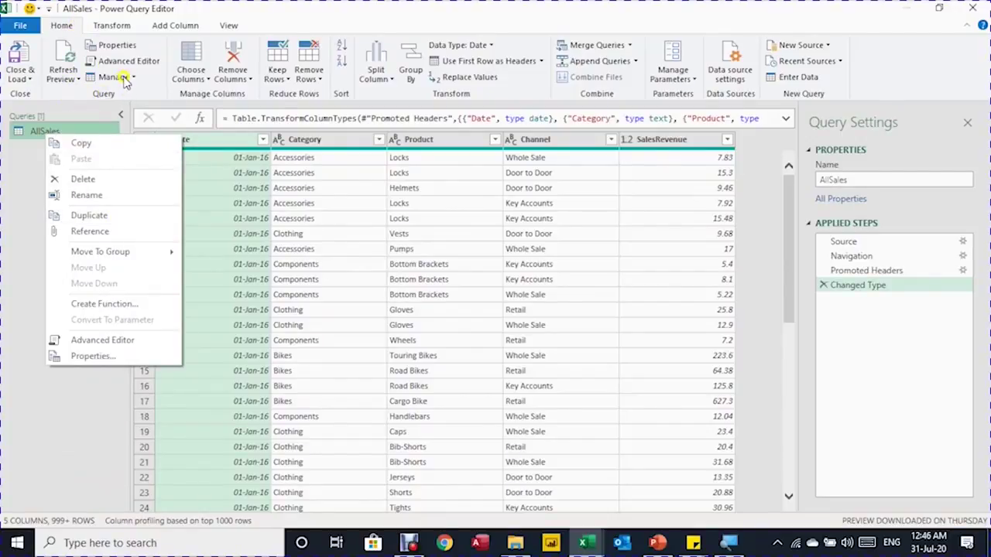
{"action": "left_click", "coordinate": [126, 80]}
{"action": "left_click", "coordinate": [130, 79]}
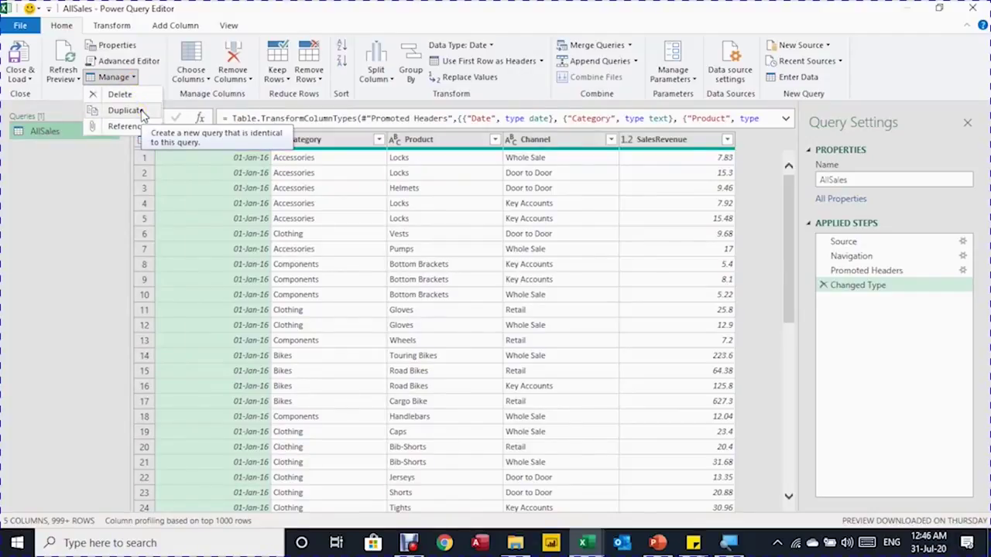
{"action": "left_click", "coordinate": [142, 113]}
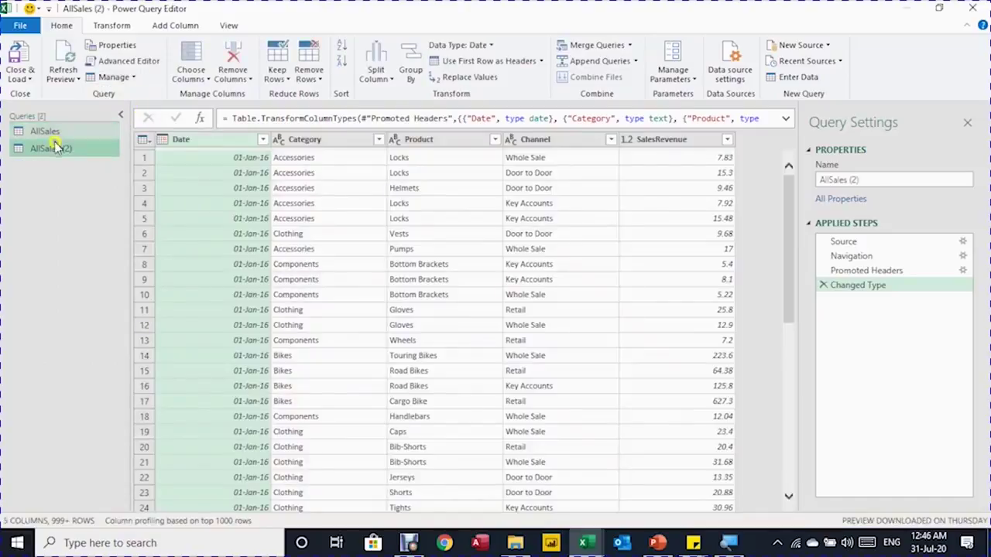
- Rename the duplicated AllSales (2) query as Sales2017
{"action": "left_click", "coordinate": [52, 148]}
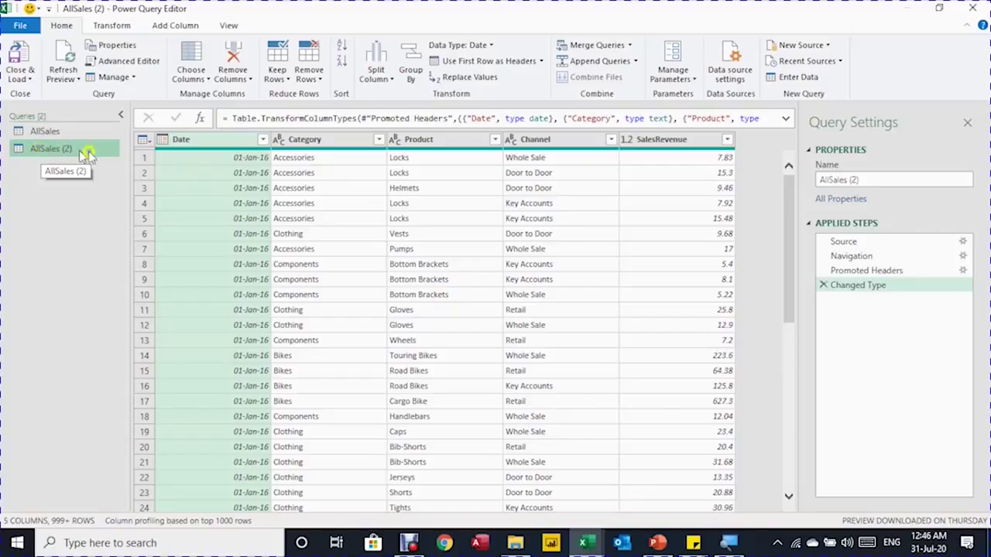
{"action": "left_click", "coordinate": [906, 176]}
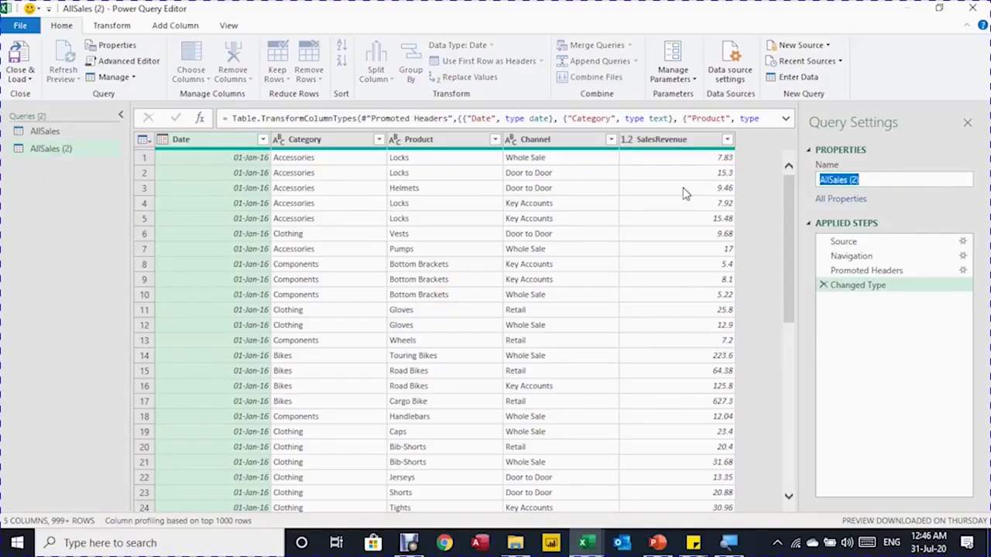
{"action": "type", "text": "Sales2017"}
{"action": "key", "text": "Return"}
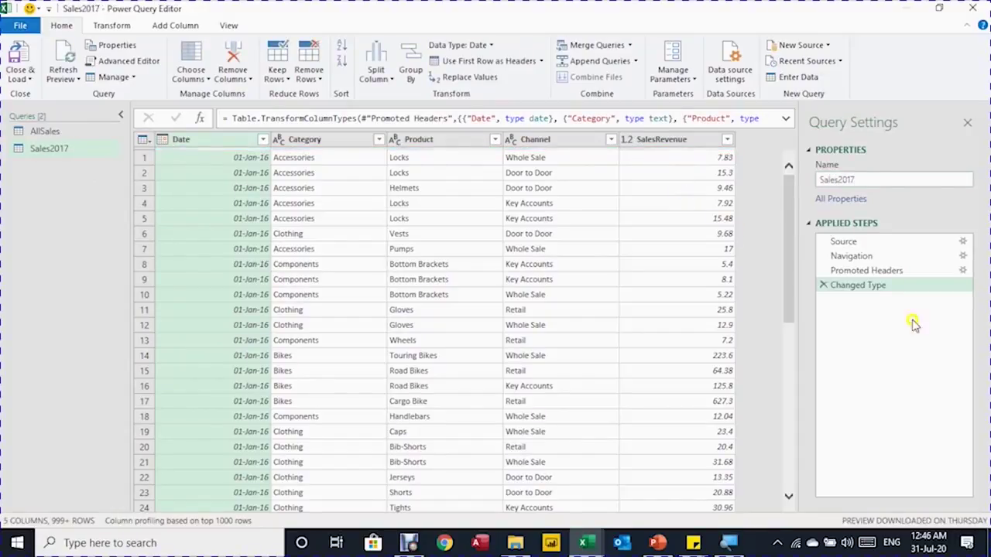
- Change the file name in the Sales2017 query's Source step formula to Sales2017.xlsx and compare its final data with AllSales
{"action": "left_click", "coordinate": [876, 245]}
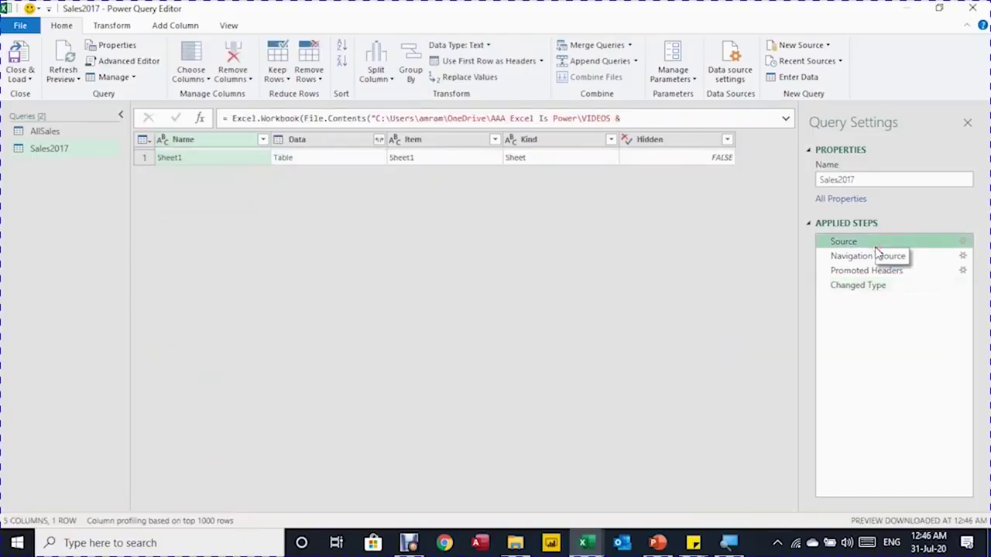
{"action": "left_click", "coordinate": [786, 119]}
{"action": "left_click", "coordinate": [433, 132]}
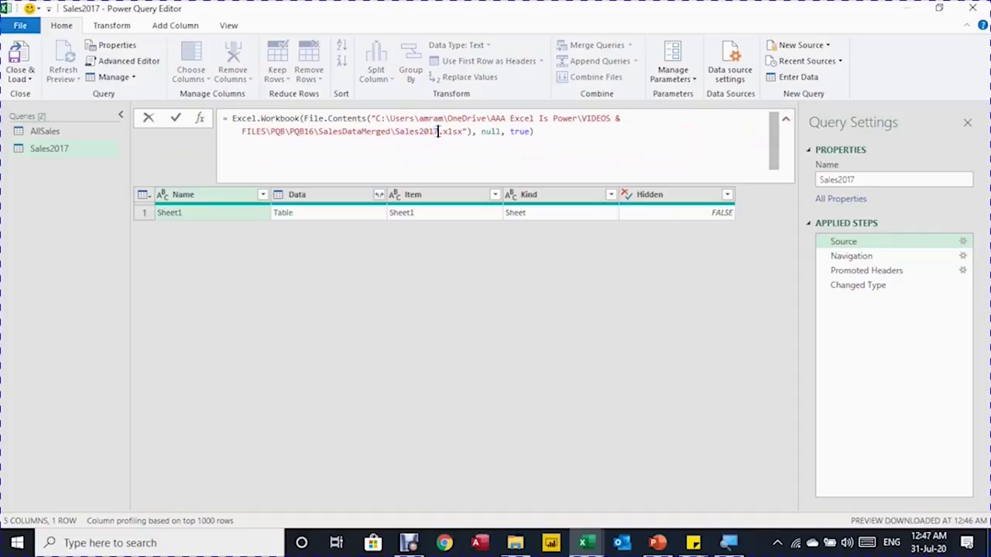
{"action": "left_click", "coordinate": [861, 285]}
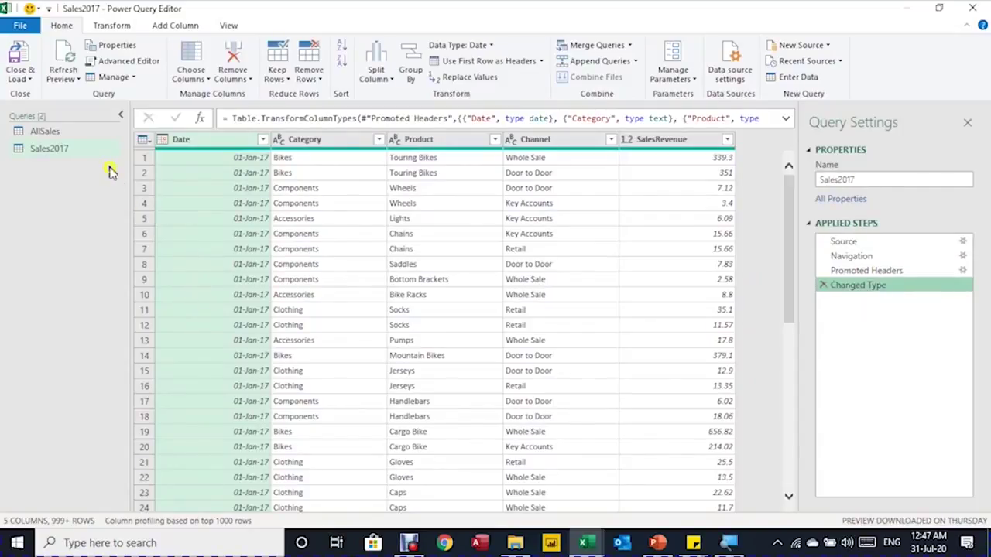
{"action": "left_click", "coordinate": [69, 133]}
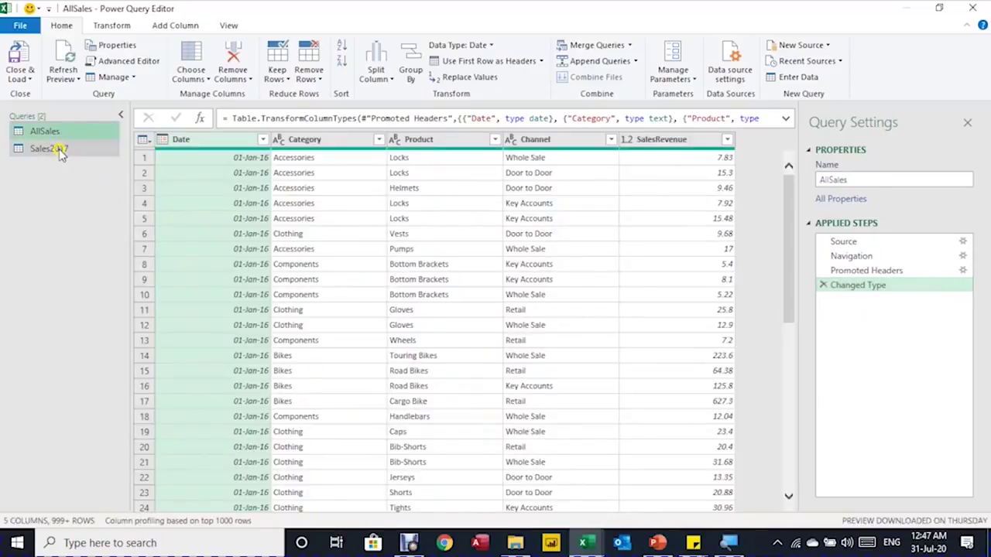
{"action": "left_click", "coordinate": [61, 152]}
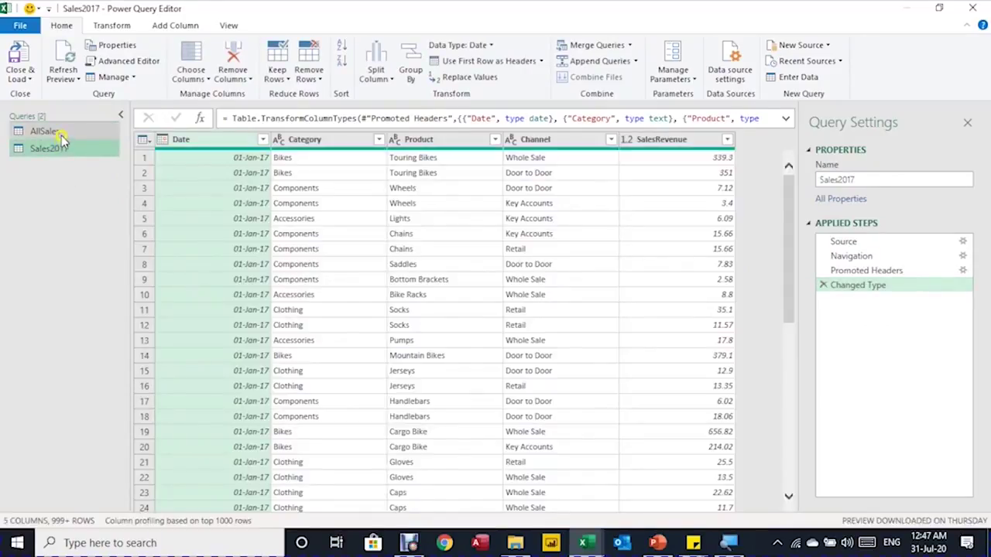
- Append the Sales2017 query to the AllSales query as a two-table append
{"action": "left_click", "coordinate": [62, 133]}
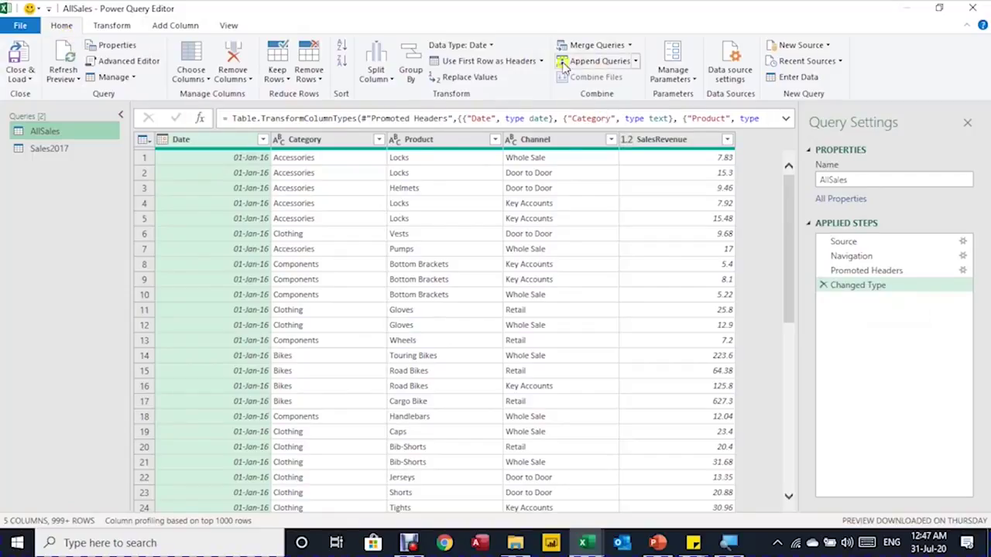
{"action": "left_click", "coordinate": [597, 62]}
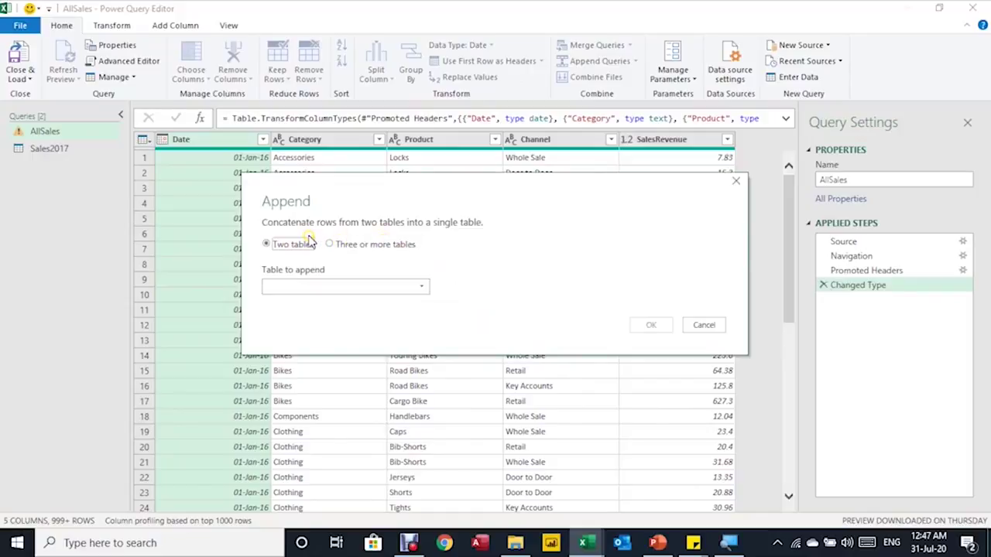
{"action": "left_click", "coordinate": [296, 287]}
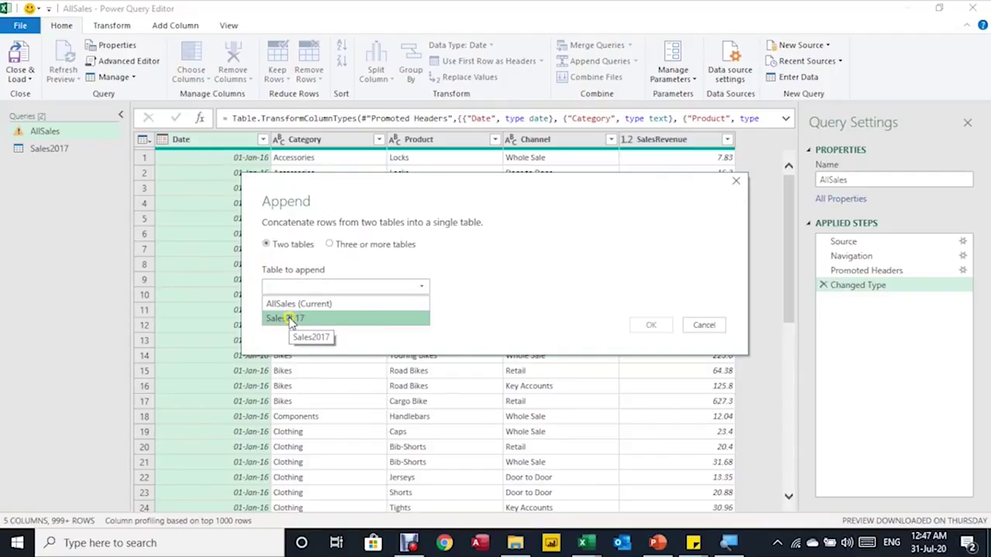
{"action": "left_click", "coordinate": [290, 320]}
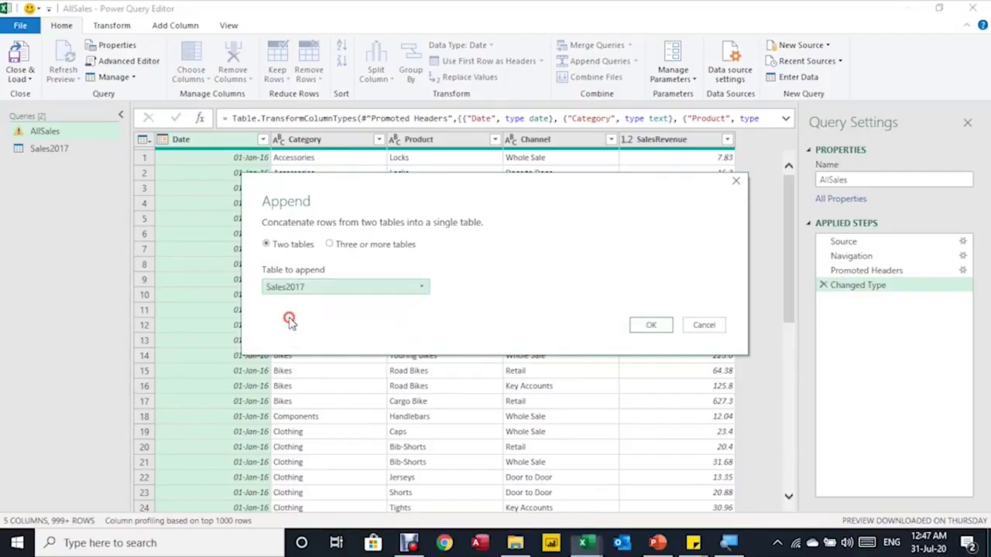
{"action": "left_click", "coordinate": [649, 327]}
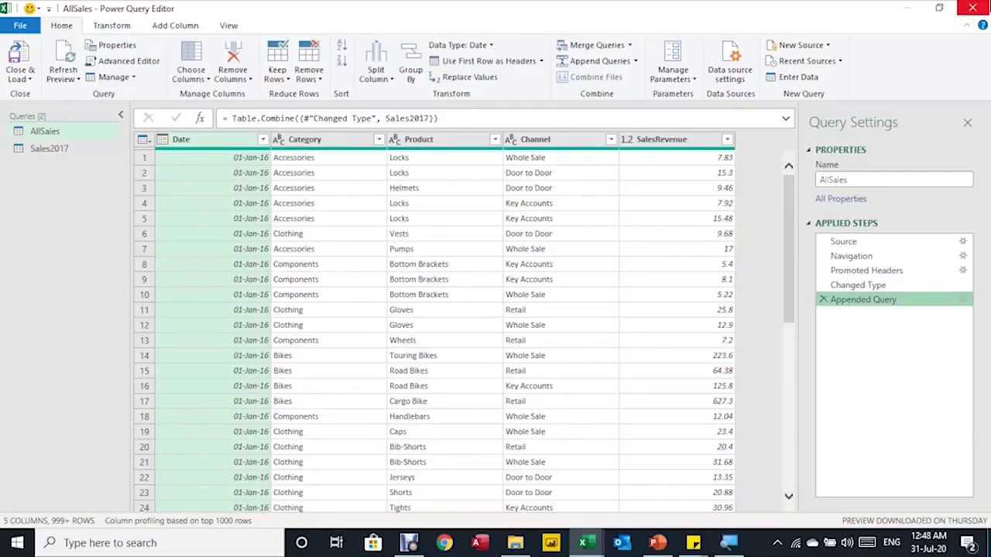
- Close and load the queries, importing Sales2017 with Only Create Connection
{"action": "left_click", "coordinate": [19, 77]}
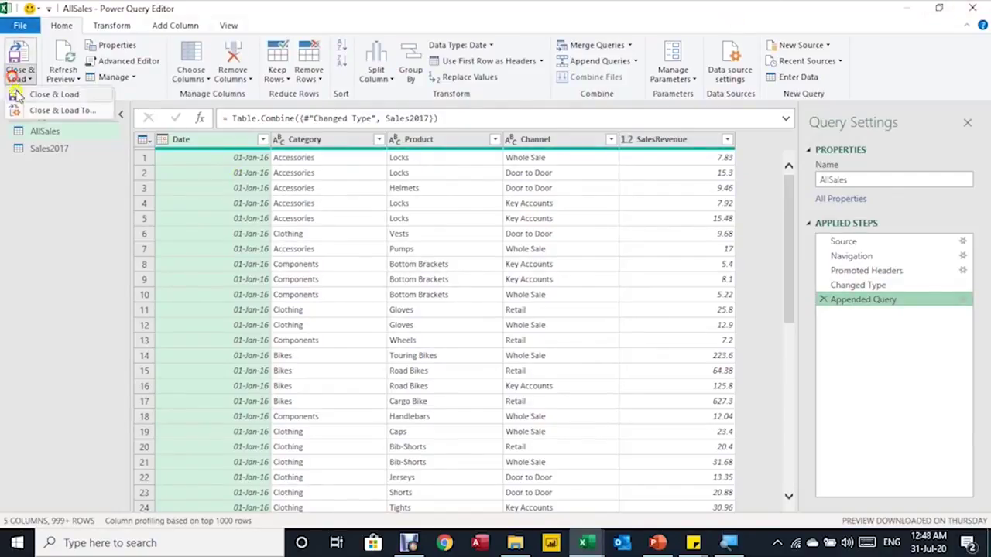
{"action": "left_click", "coordinate": [30, 93]}
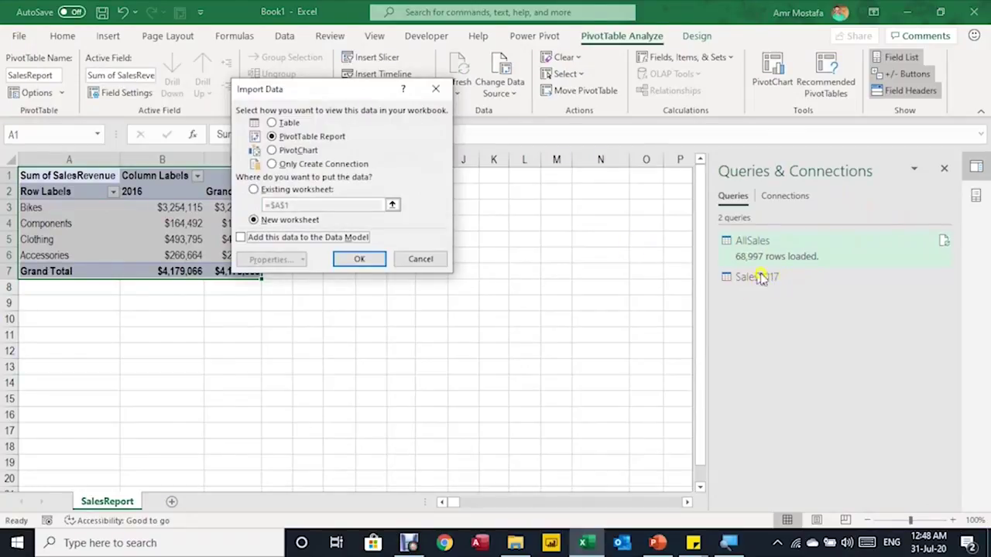
{"action": "left_click", "coordinate": [280, 165]}
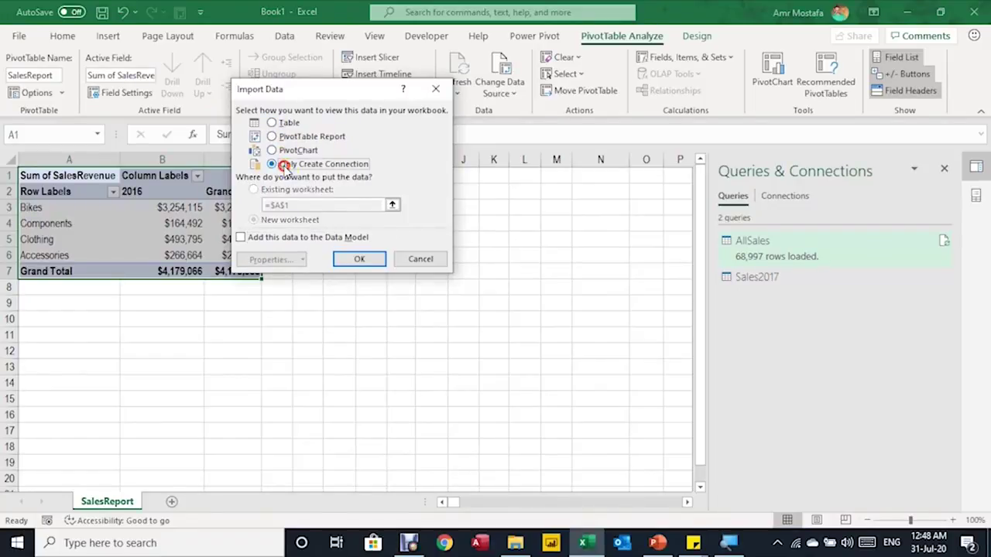
{"action": "left_click", "coordinate": [365, 258]}
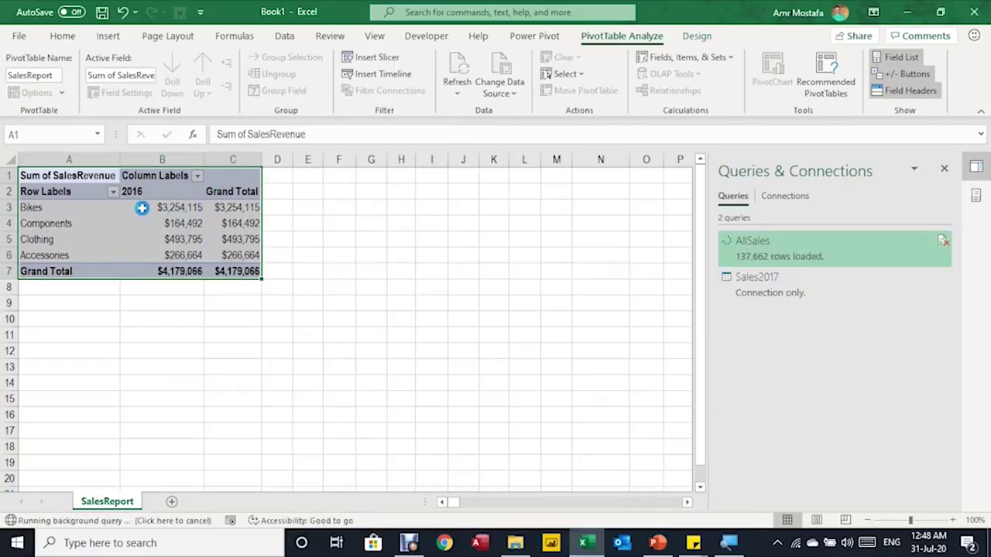
- Sort the PivotTable's date column labels from oldest to newest and preview the Sales2017 query
{"action": "left_click", "coordinate": [155, 223]}
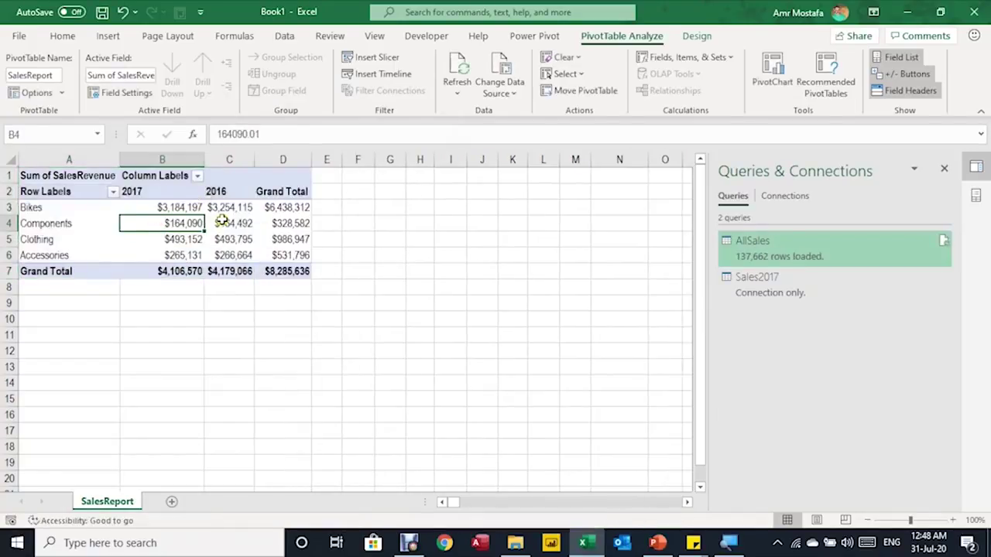
{"action": "left_click", "coordinate": [196, 176]}
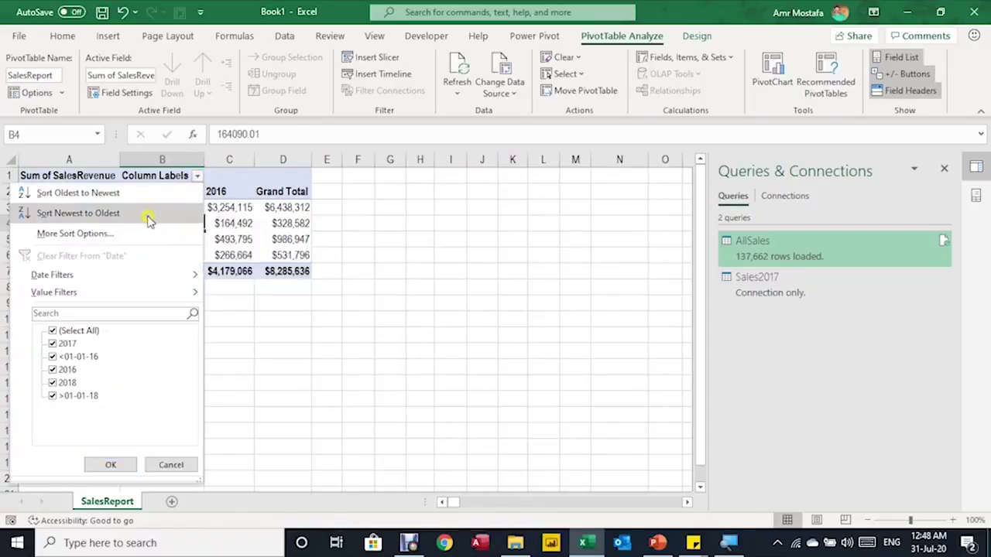
{"action": "left_click", "coordinate": [138, 194]}
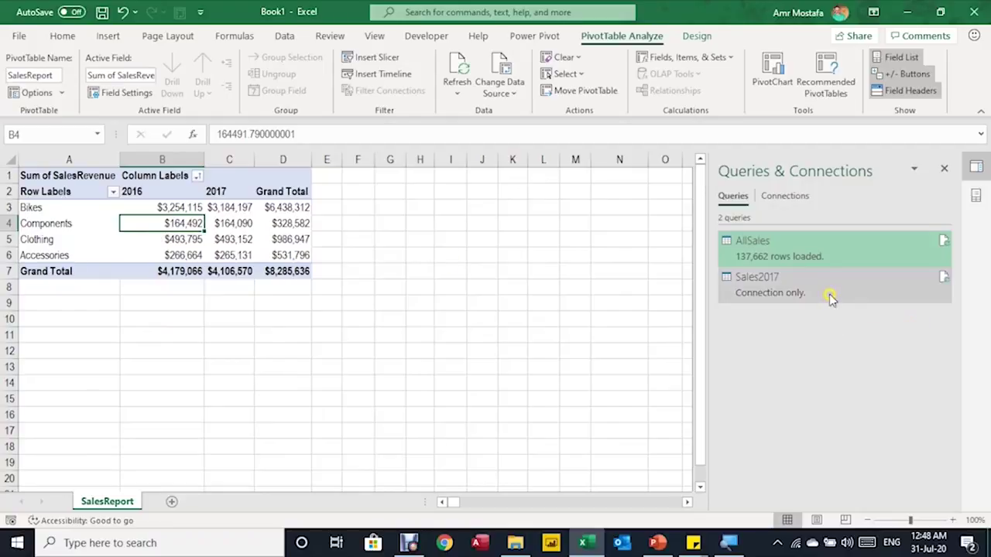
{"action": "mouse_move", "coordinate": [827, 294]}
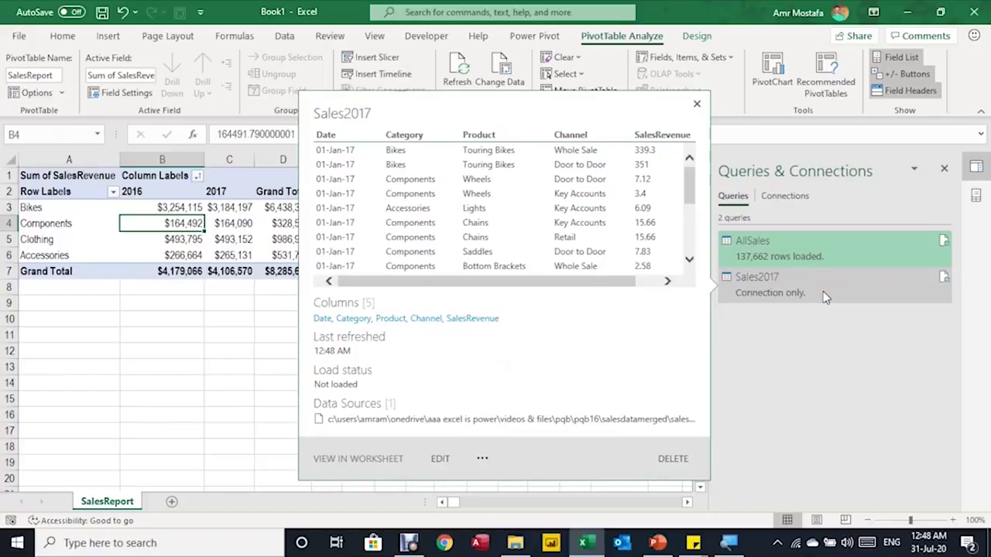
{"action": "left_click", "coordinate": [350, 240]}
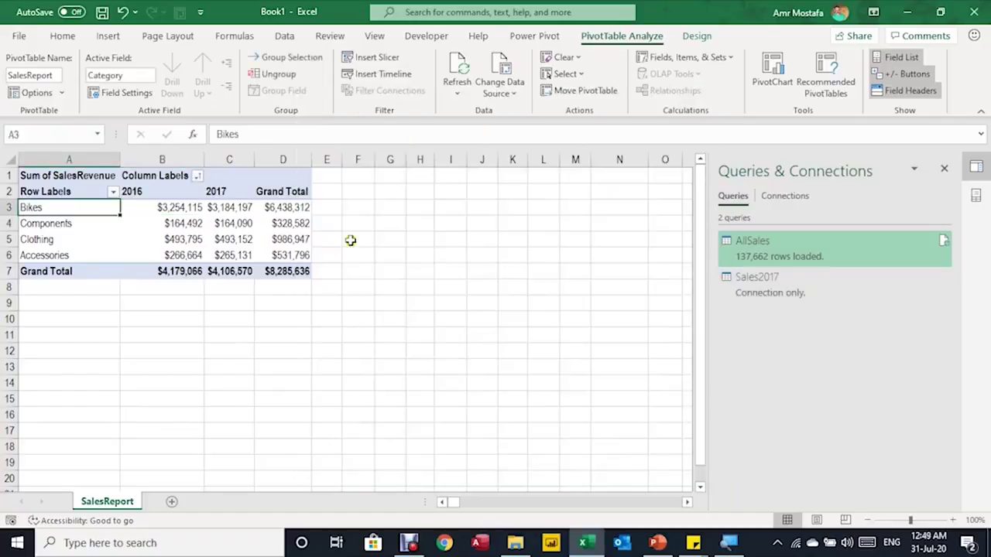
- Reopen the AllSales query in the Power Query Editor and create a reference query from it
{"action": "double_click", "coordinate": [771, 255]}
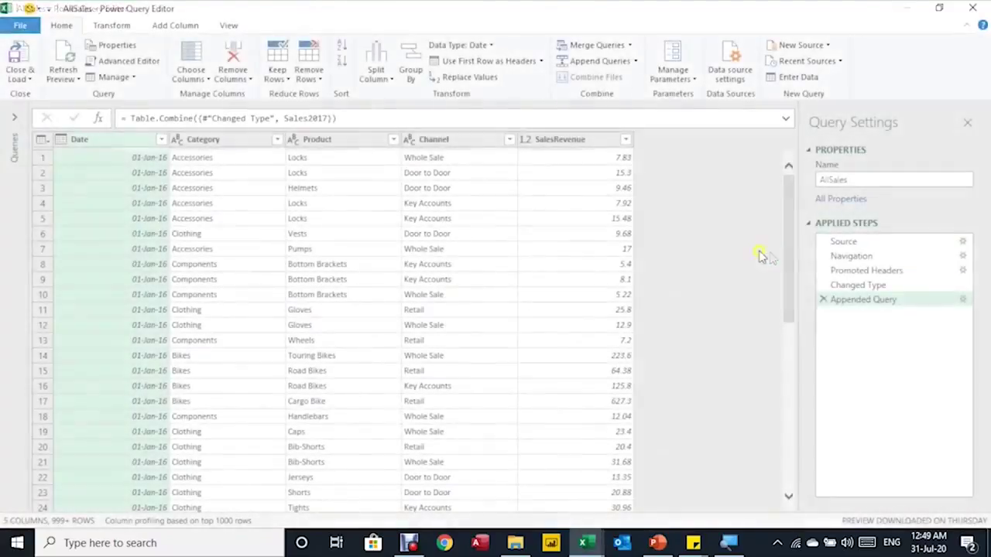
{"action": "left_click", "coordinate": [23, 119]}
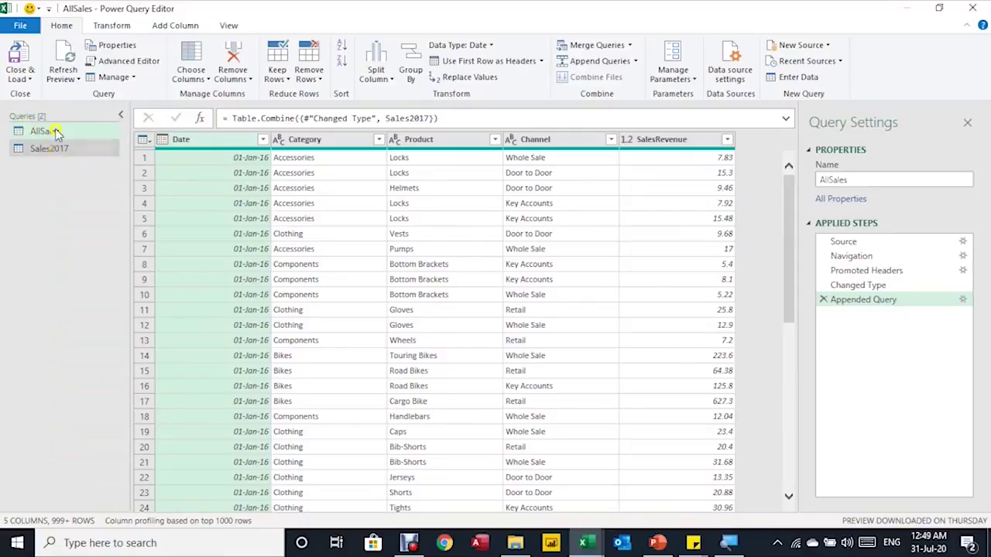
{"action": "right_click", "coordinate": [56, 131]}
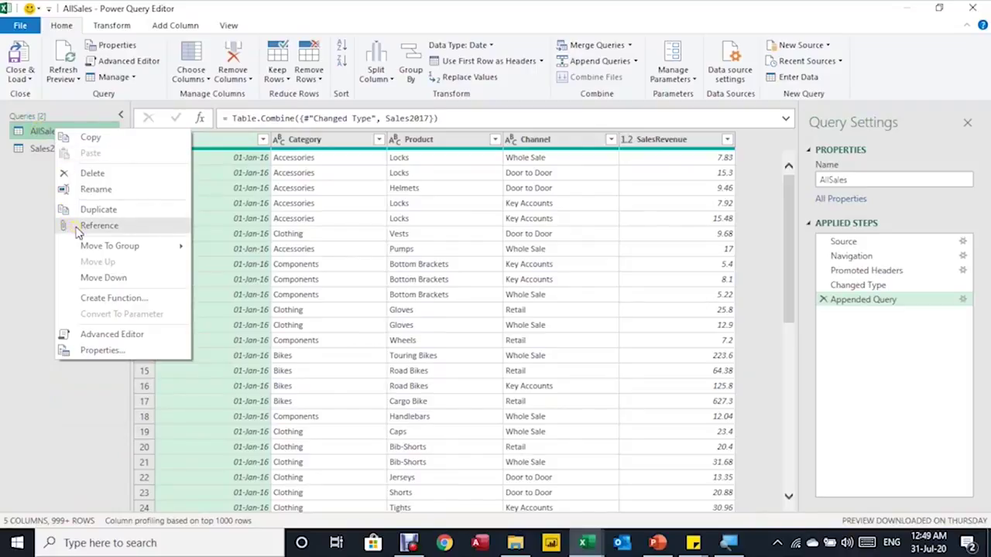
{"action": "left_click", "coordinate": [123, 78]}
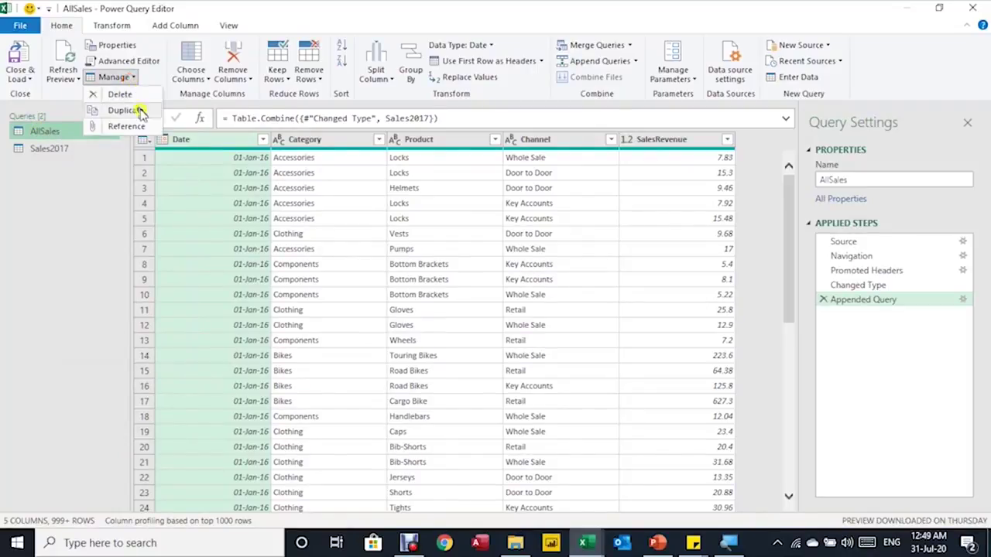
{"action": "left_click", "coordinate": [141, 126]}
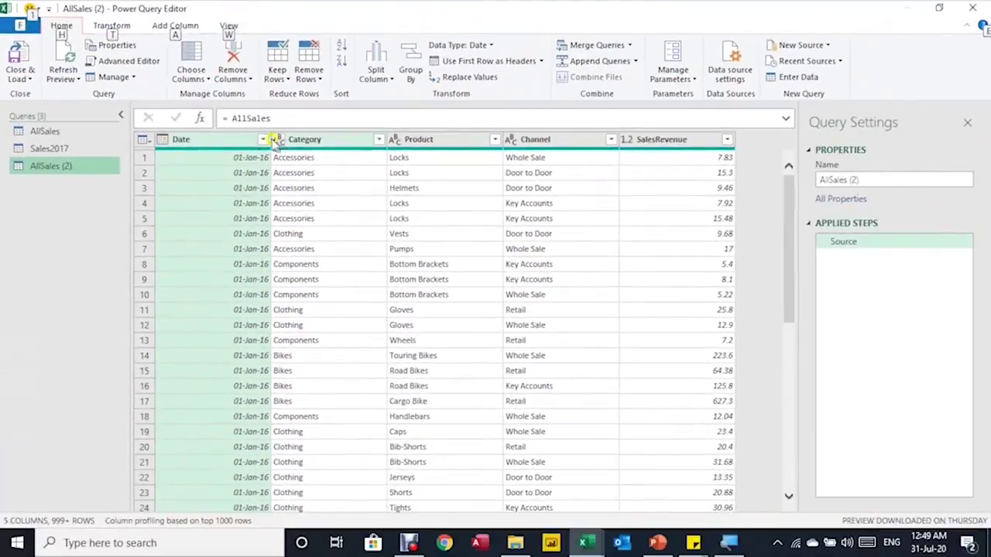
- Compare the applied steps of AllSales with those of its reference query and rename the reference query as BikesReport
{"action": "left_click", "coordinate": [40, 132]}
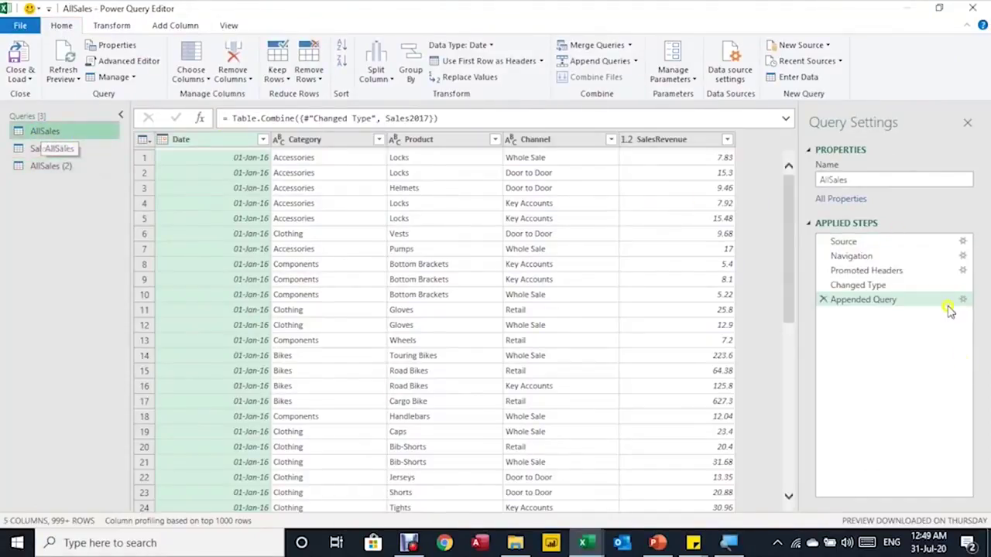
{"action": "left_click", "coordinate": [49, 167]}
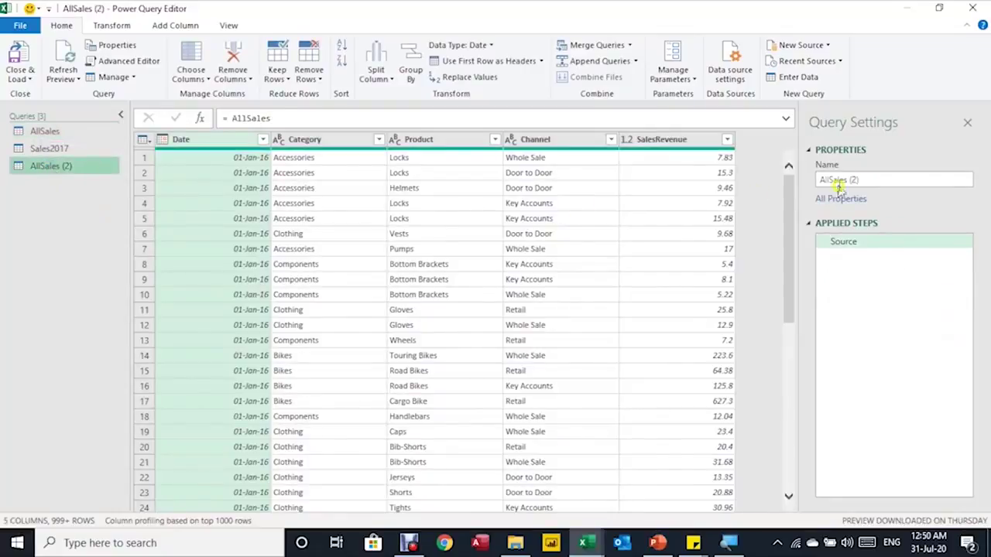
{"action": "left_click", "coordinate": [866, 179]}
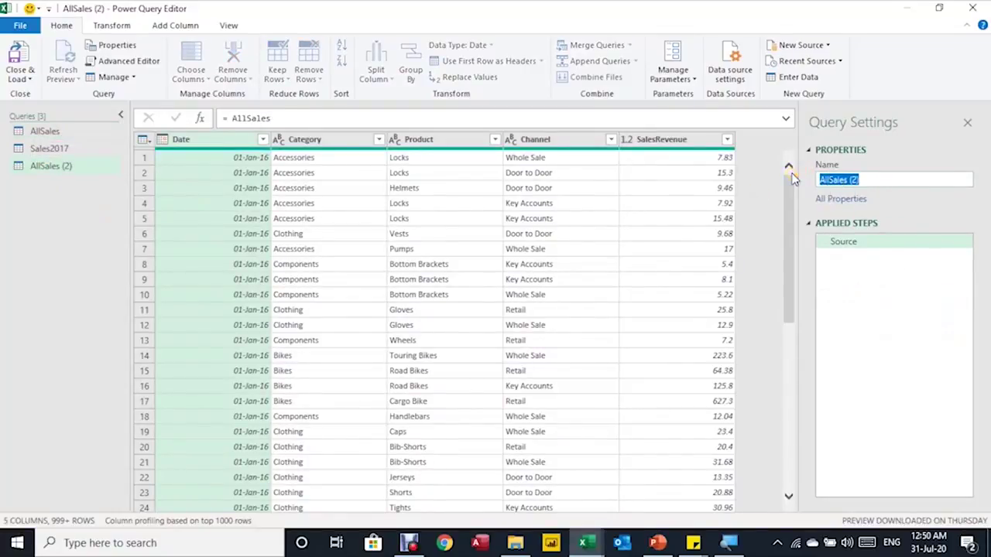
{"action": "type", "text": "BikesReport"}
{"action": "key", "text": "Return"}
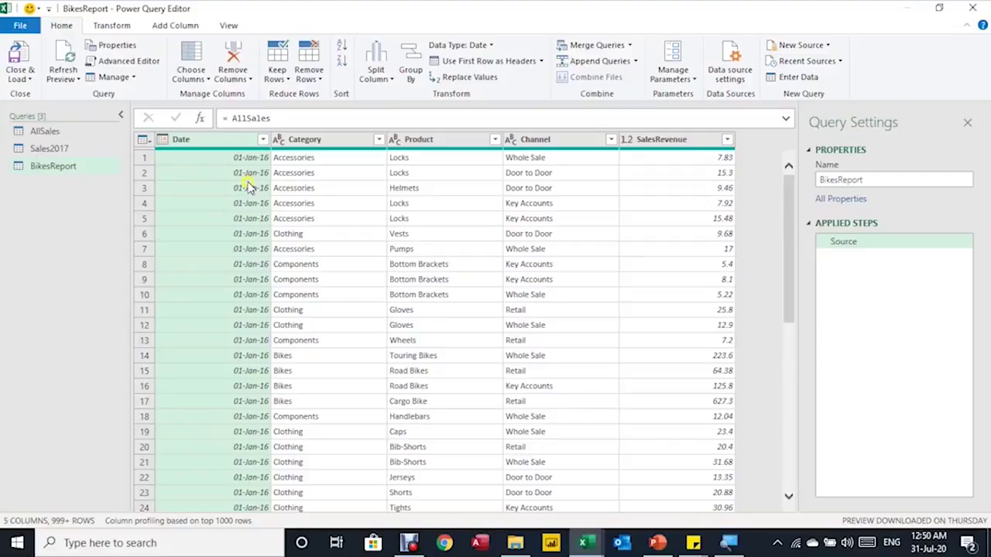
- Transform the Date column of the BikesReport query to End of Month dates
{"action": "left_click", "coordinate": [111, 25]}
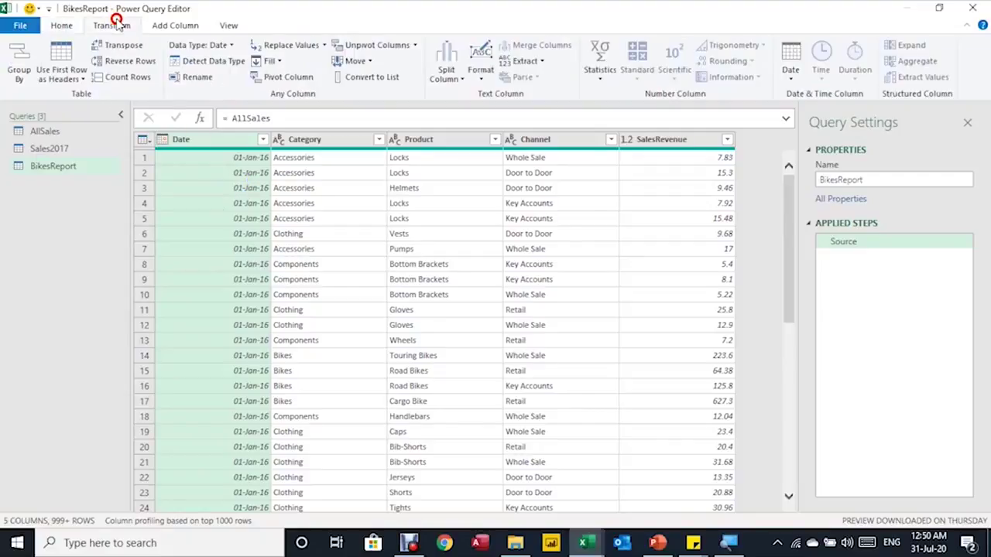
{"action": "left_click", "coordinate": [790, 80]}
{"action": "mouse_move", "coordinate": [819, 161]}
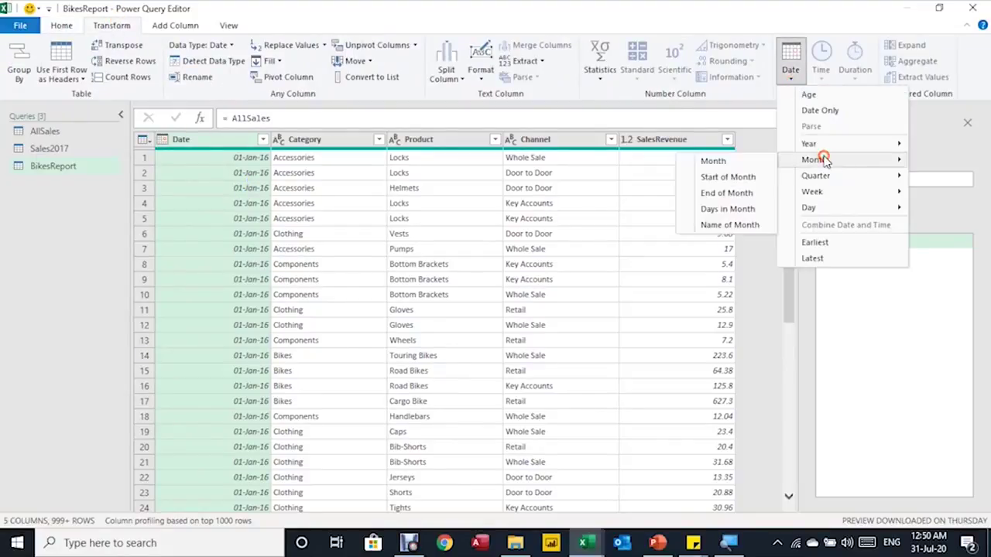
{"action": "left_click", "coordinate": [728, 191]}
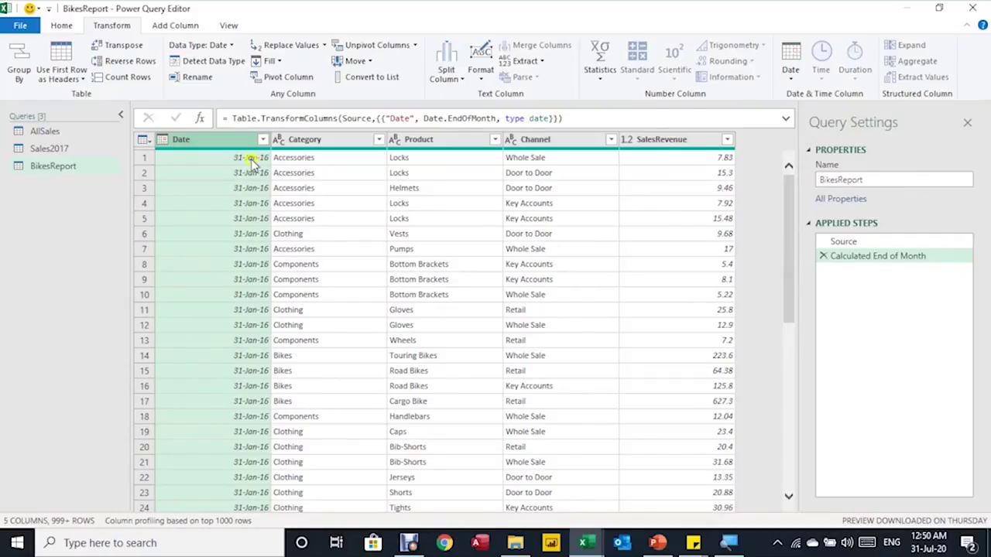
- Filter the Category column of the BikesReport query to keep only Bikes
{"action": "left_click", "coordinate": [296, 140]}
{"action": "left_click", "coordinate": [378, 139]}
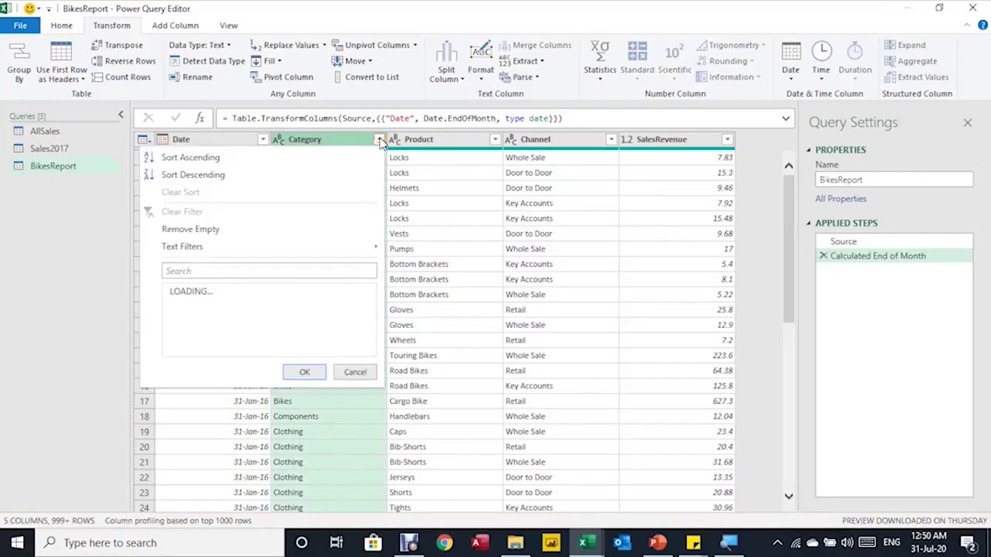
{"action": "left_click", "coordinate": [202, 291]}
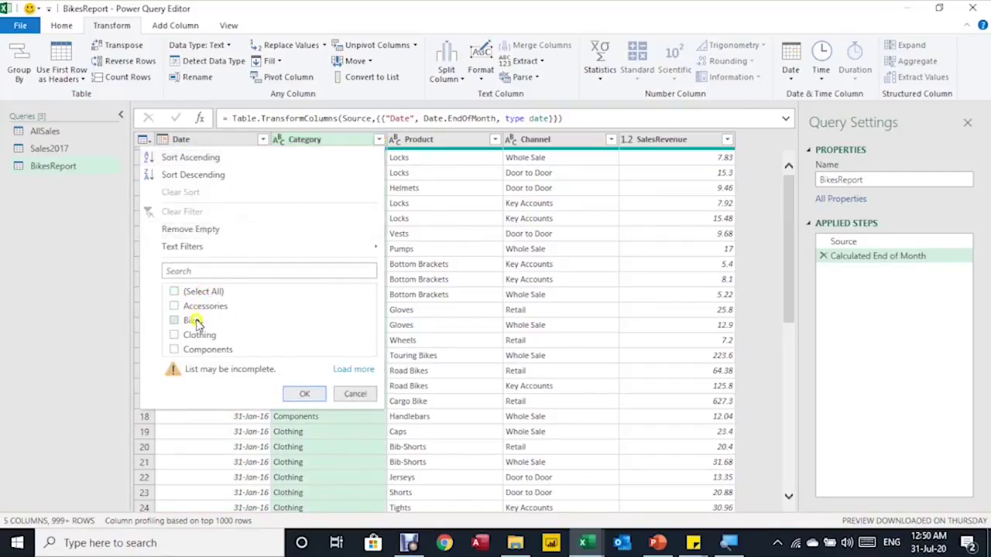
{"action": "left_click", "coordinate": [193, 320]}
{"action": "left_click", "coordinate": [306, 396]}
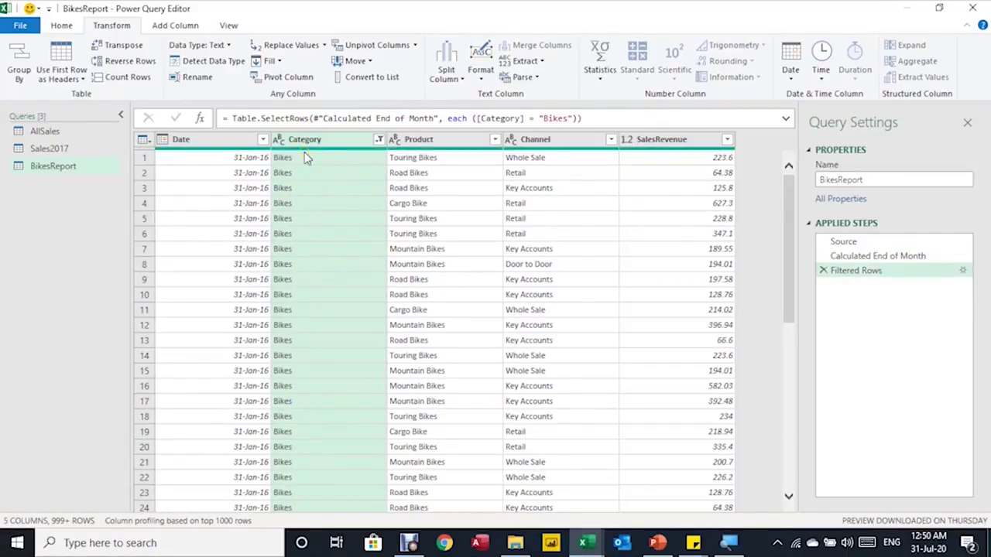
- Remove the Category and Channel columns from the BikesReport query
{"action": "key", "text": "Delete"}
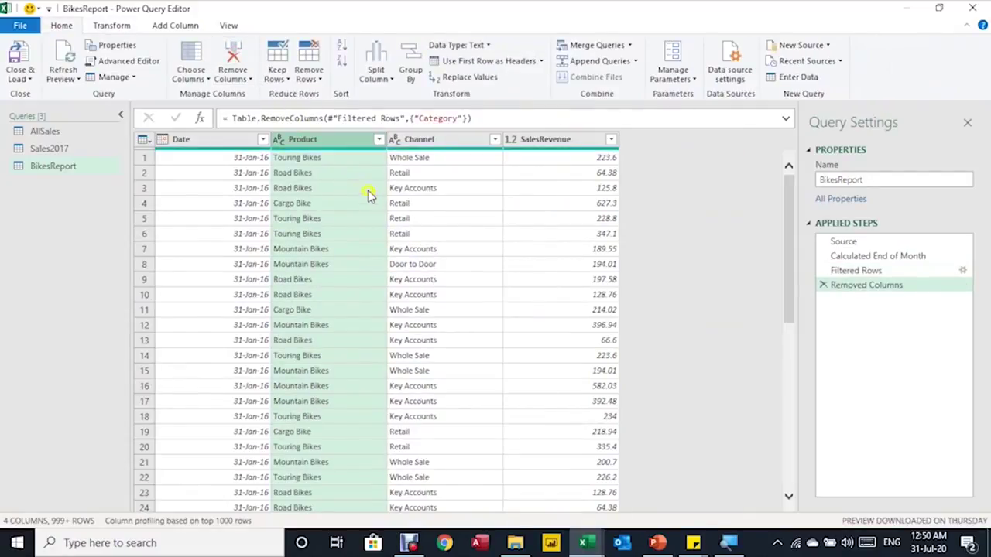
{"action": "left_click", "coordinate": [425, 140]}
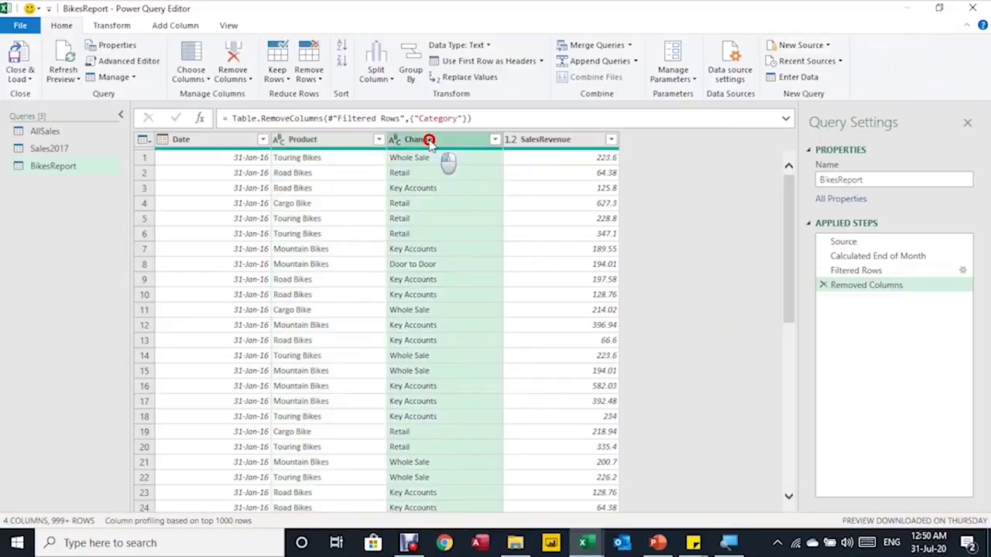
{"action": "left_click", "coordinate": [231, 62]}
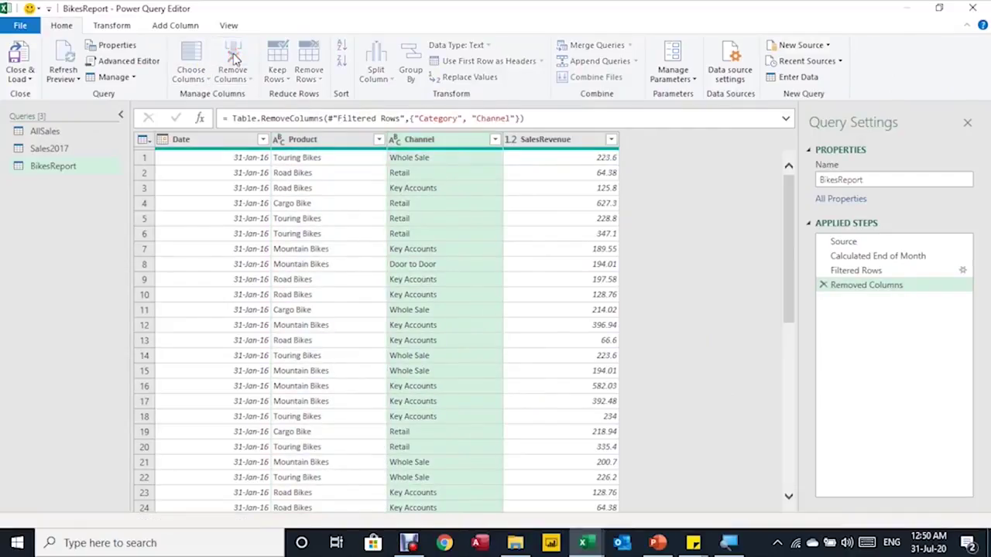
- Start grouping the BikesReport rows by Date and Product, naming the new aggregated column SalesValue
{"action": "left_click", "coordinate": [214, 141]}
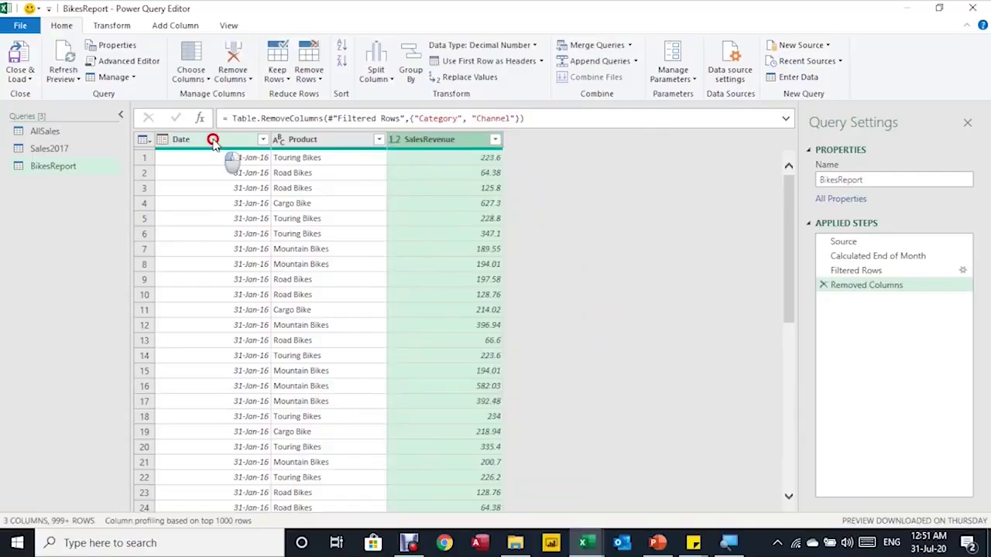
{"action": "left_click", "coordinate": [310, 145], "text": "ctrl"}
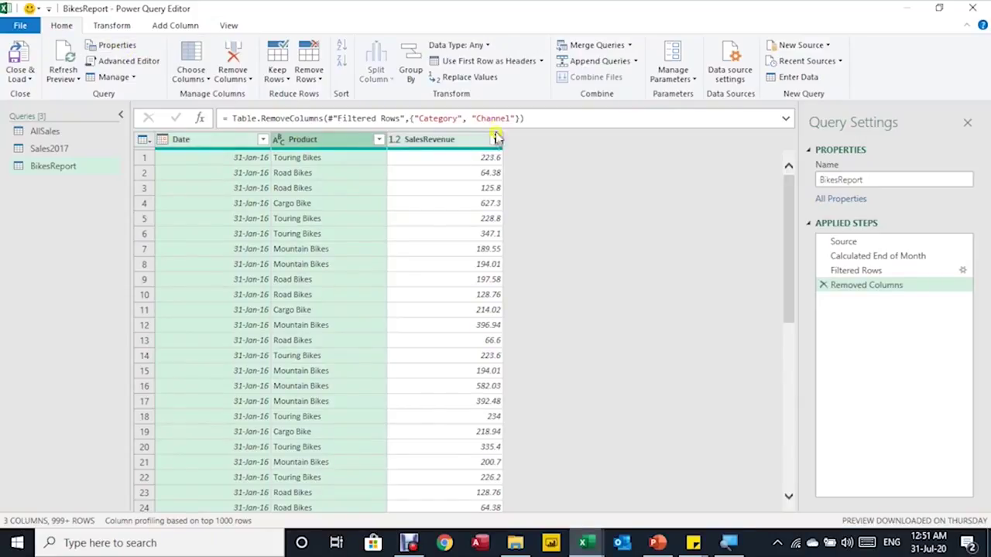
{"action": "left_click", "coordinate": [107, 26]}
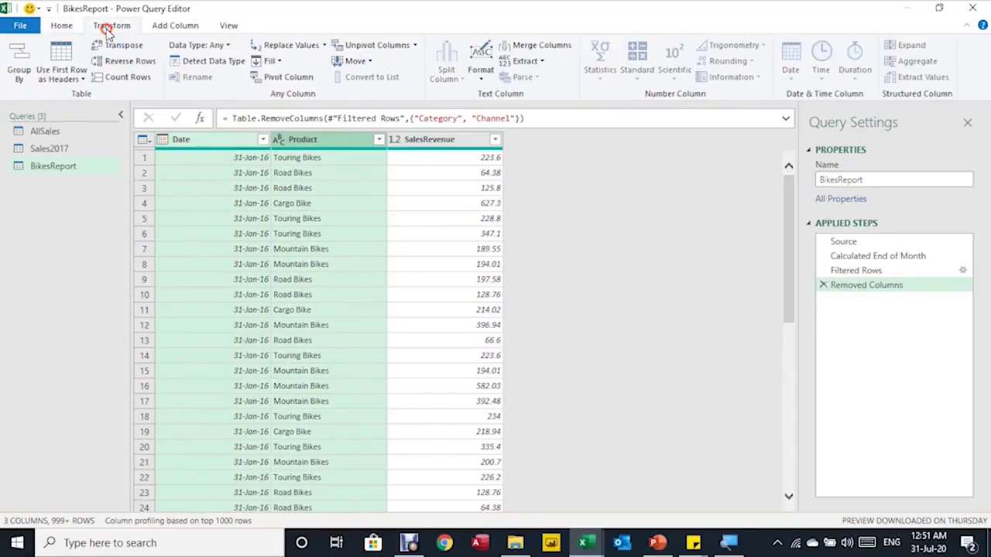
{"action": "left_click", "coordinate": [12, 58]}
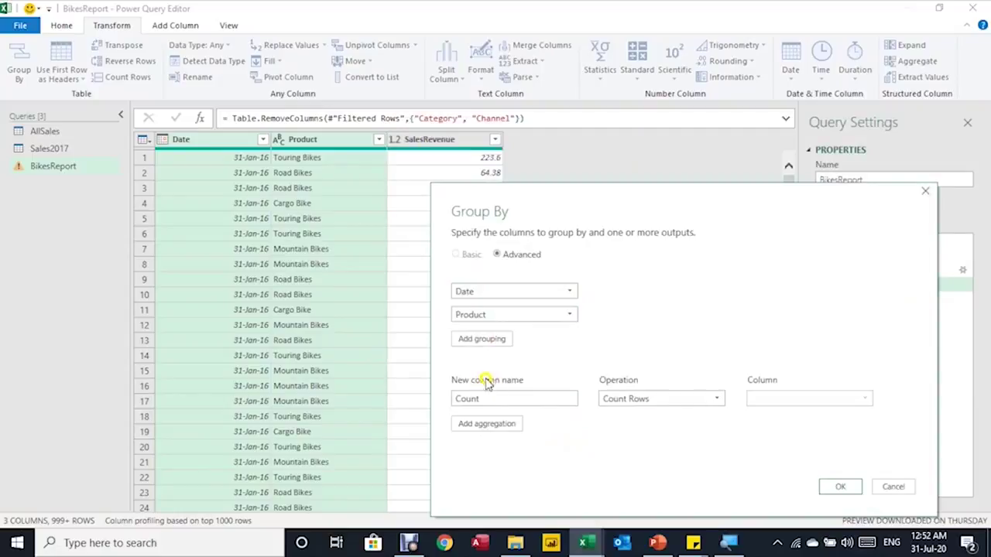
{"action": "double_click", "coordinate": [468, 398]}
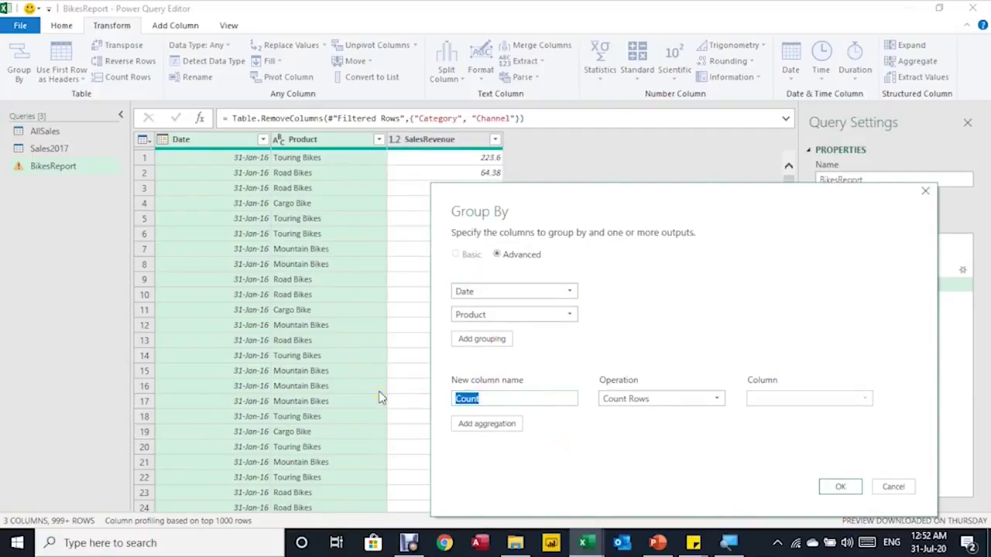
{"action": "type", "text": "SalesValue"}
- Define the SalesValue aggregation as the Sum of SalesRevenue and apply the grouping
{"action": "key", "text": "Tab"}
{"action": "key", "text": "alt+Down"}
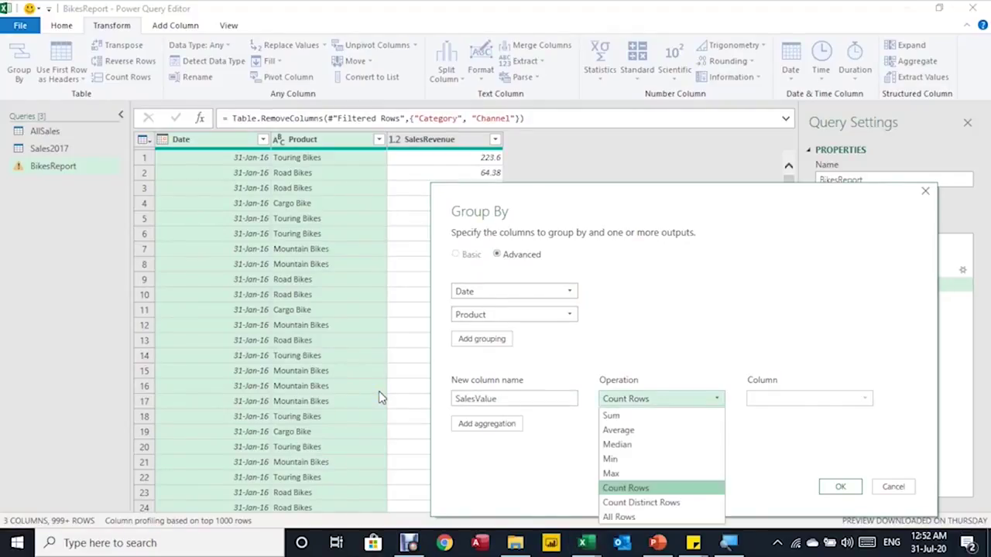
{"action": "key", "text": "Up"}
{"action": "key", "text": "Up"}
{"action": "key", "text": "Up"}
{"action": "key", "text": "Up"}
{"action": "key", "text": "Up"}
{"action": "key", "text": "Escape"}
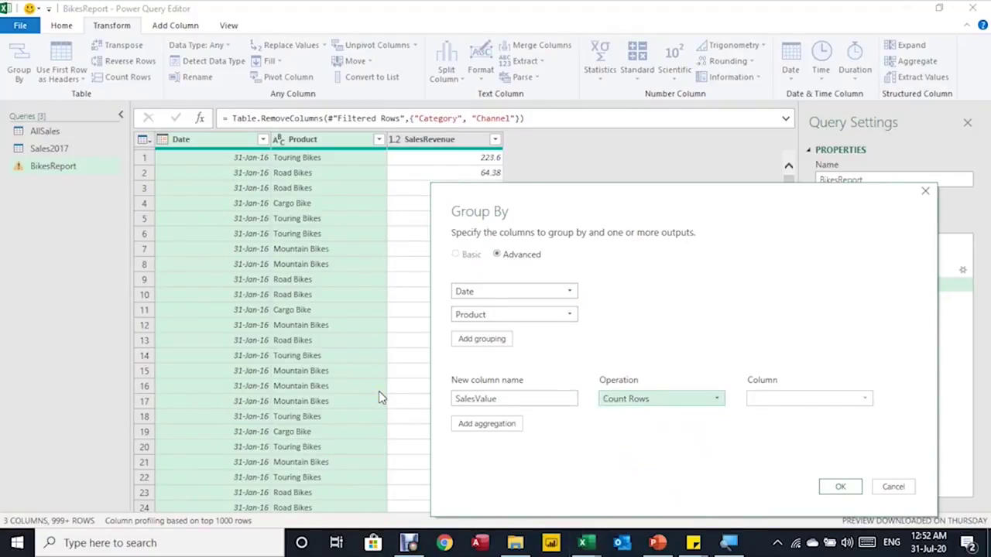
{"action": "key", "text": "Tab"}
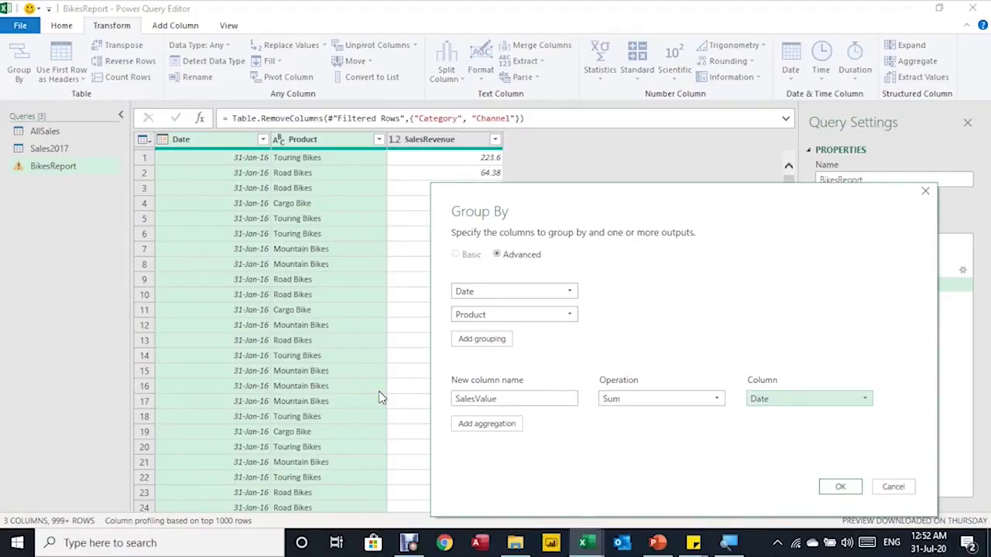
{"action": "key", "text": "alt+Down"}
{"action": "key", "text": "Down"}
{"action": "key", "text": "Down"}
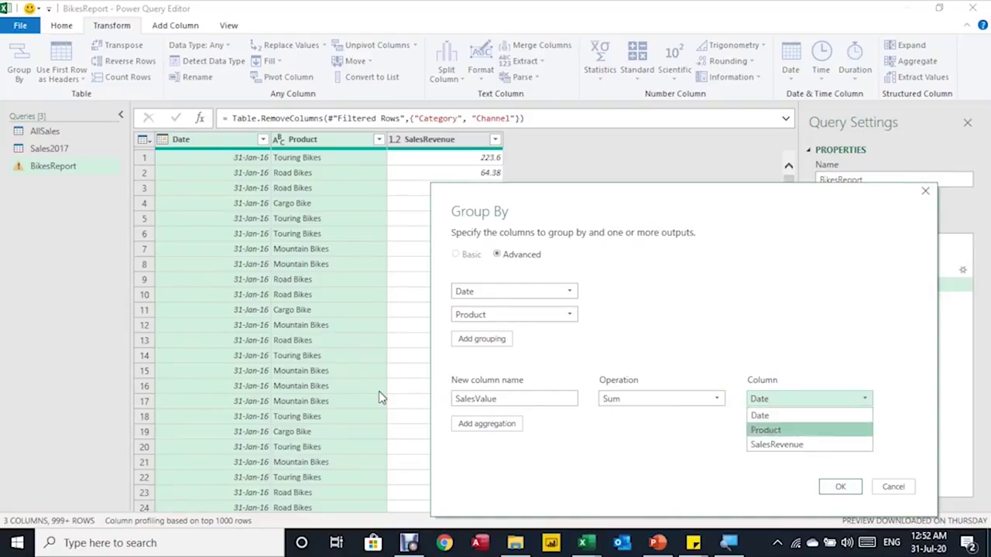
{"action": "key", "text": "Return"}
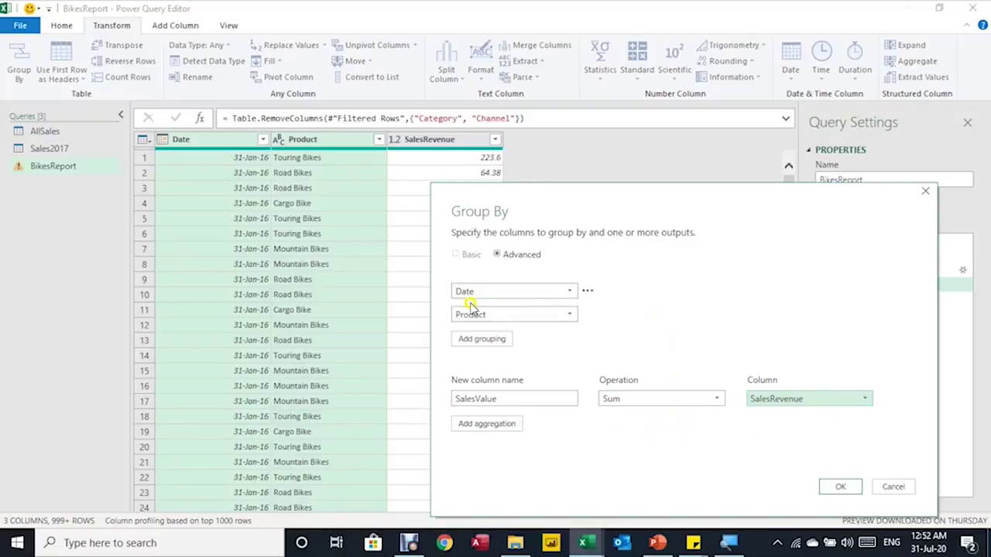
{"action": "left_click", "coordinate": [839, 487]}
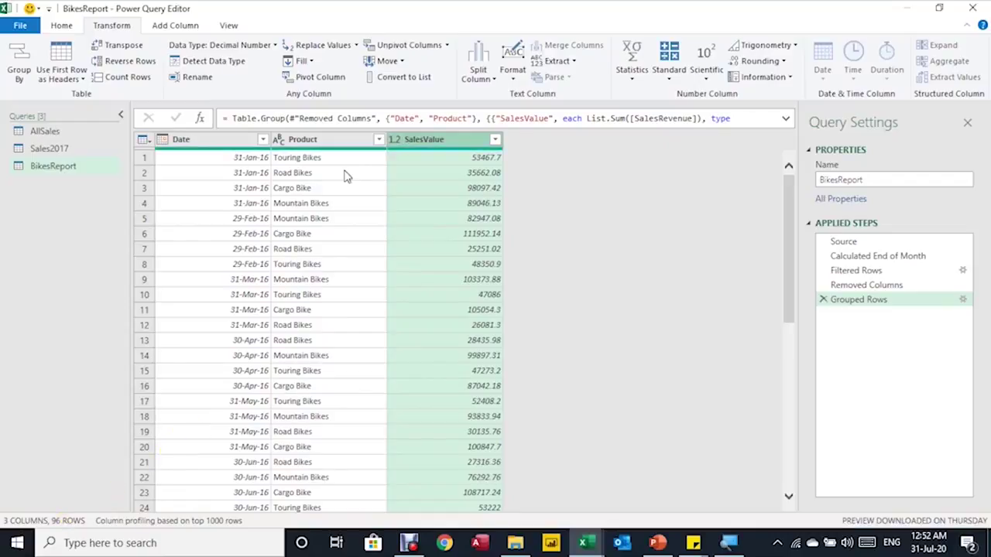
- Pivot the Product column of the BikesReport query using SalesValue as the values column
{"action": "left_click", "coordinate": [295, 139]}
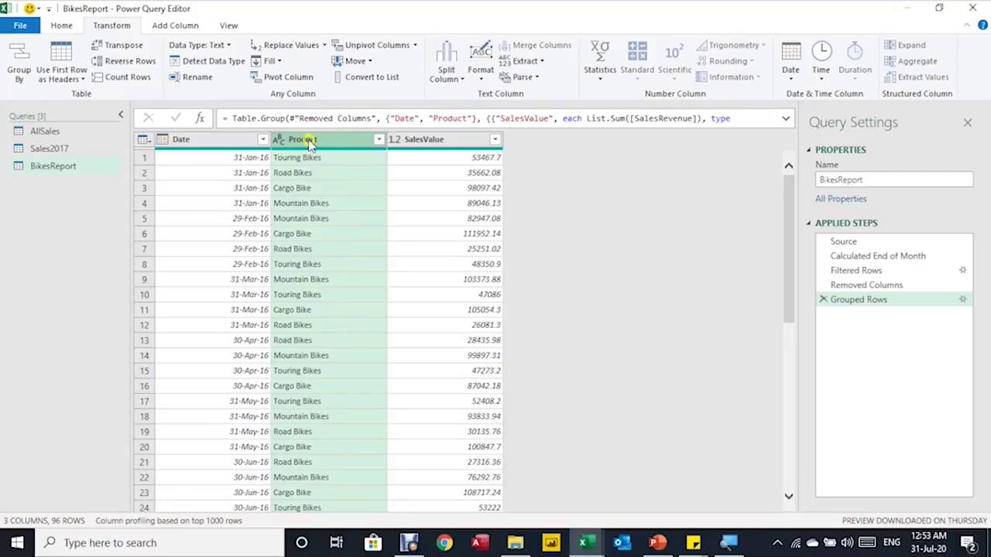
{"action": "left_click", "coordinate": [306, 159]}
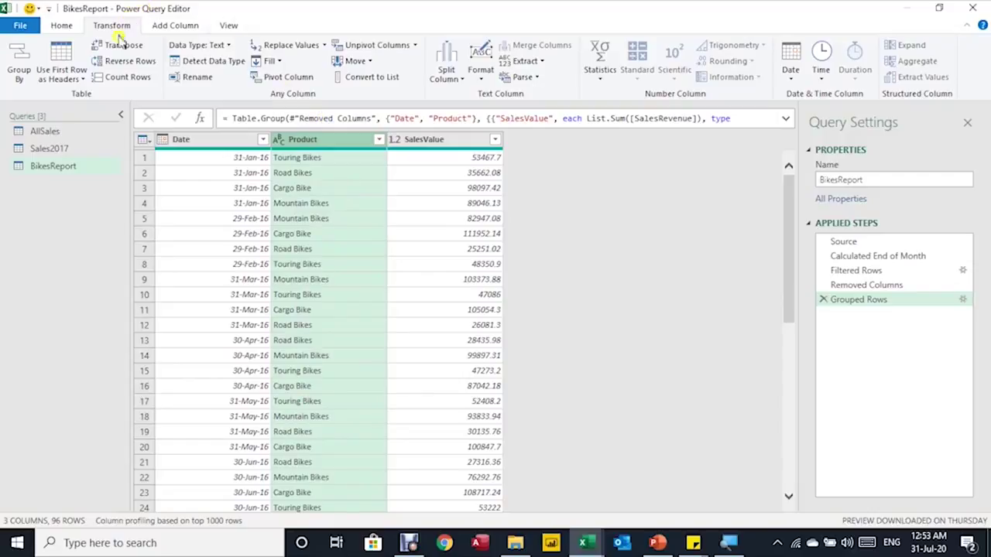
{"action": "left_click", "coordinate": [272, 82]}
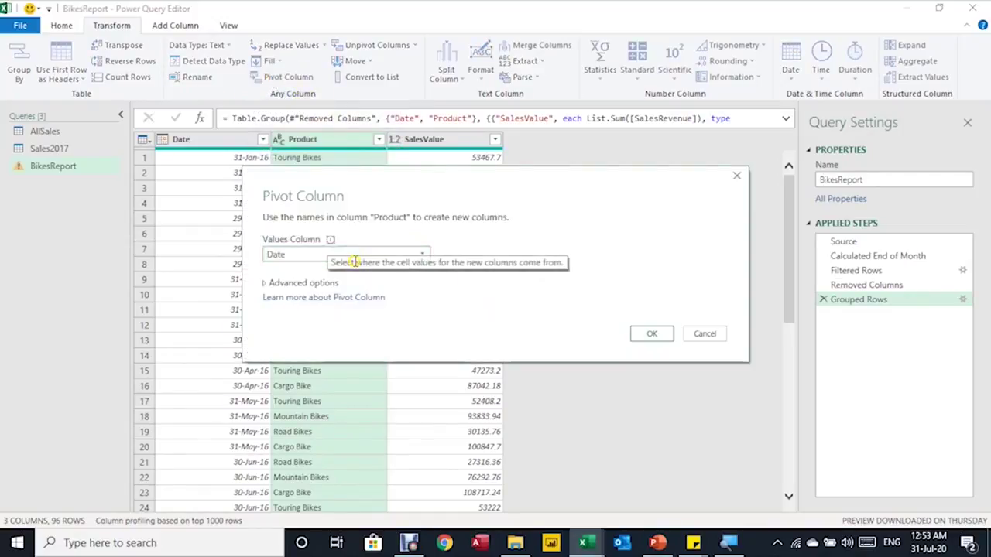
{"action": "left_click_drag", "start_coordinate": [375, 185], "coordinate": [382, 231]}
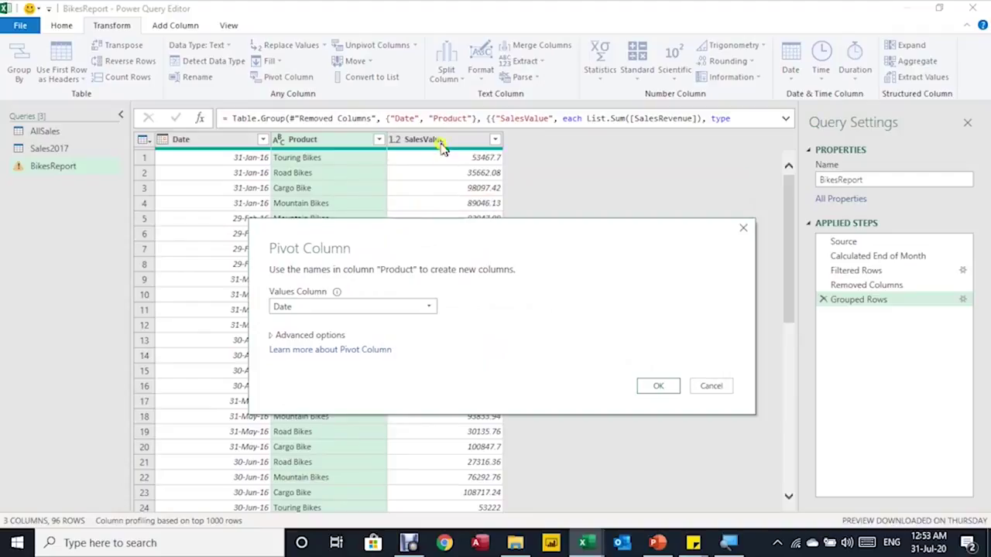
{"action": "left_click", "coordinate": [428, 307]}
{"action": "left_click", "coordinate": [384, 337]}
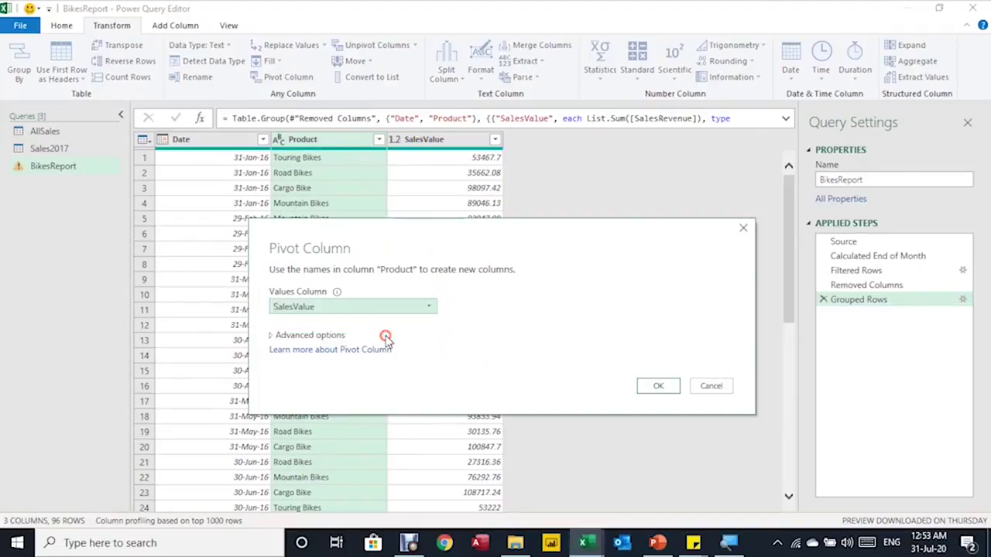
{"action": "left_click", "coordinate": [658, 386]}
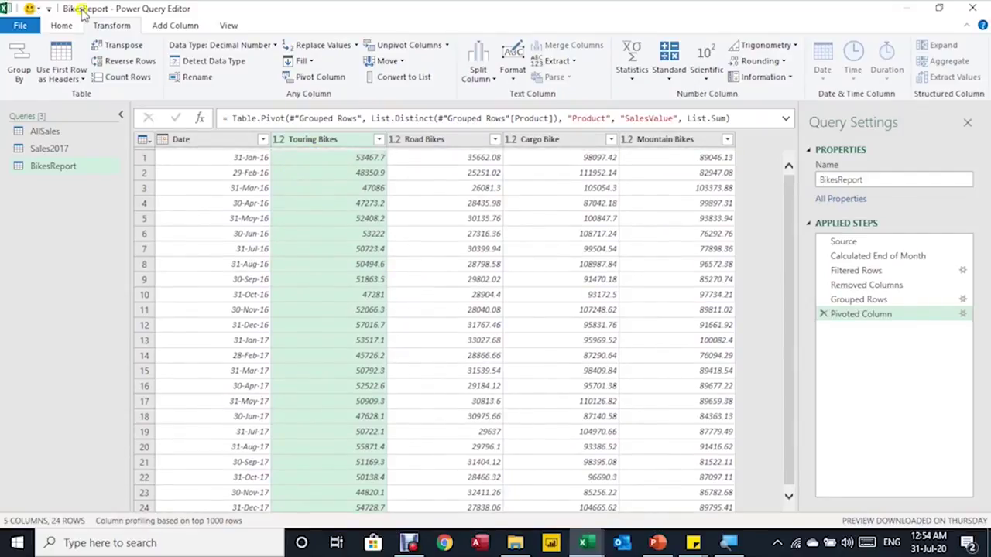
- Load the BikesReport query as a table on a new worksheet named Bikes
{"action": "left_click", "coordinate": [62, 25]}
{"action": "left_click", "coordinate": [19, 74]}
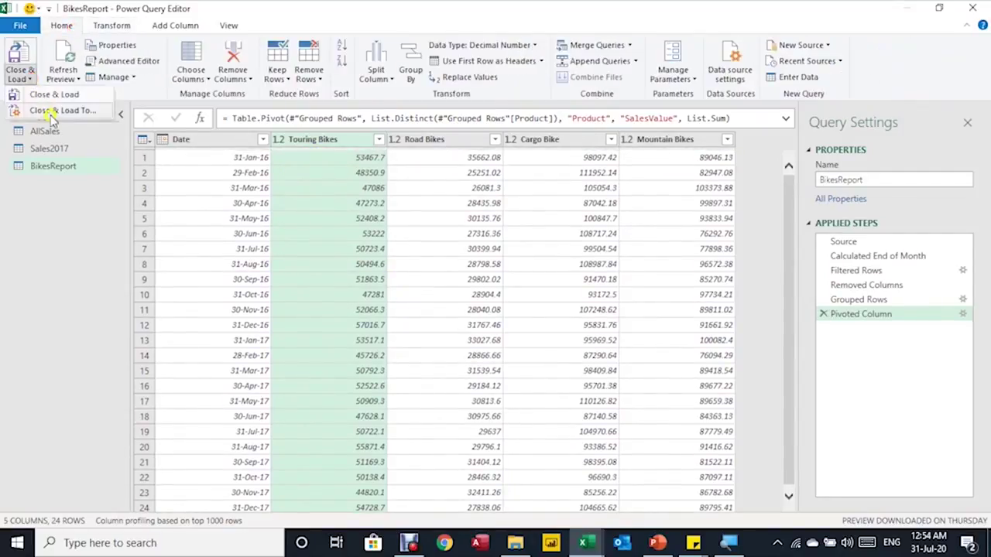
{"action": "left_click", "coordinate": [52, 112]}
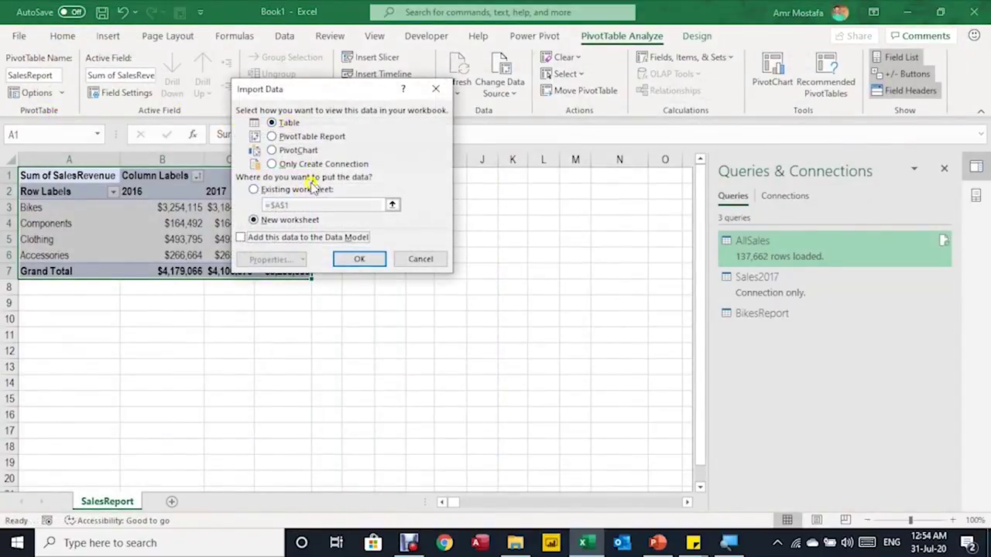
{"action": "left_click", "coordinate": [360, 259]}
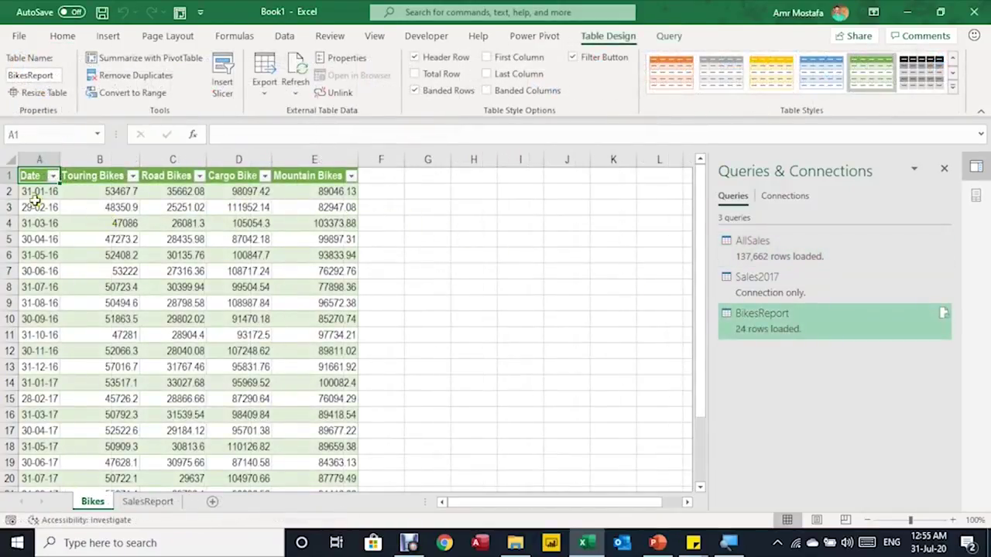
- Format the bike sales values as Currency without decimals and the Date column with the custom format mmm-yy
{"action": "left_click_drag", "start_coordinate": [118, 199], "coordinate": [357, 472]}
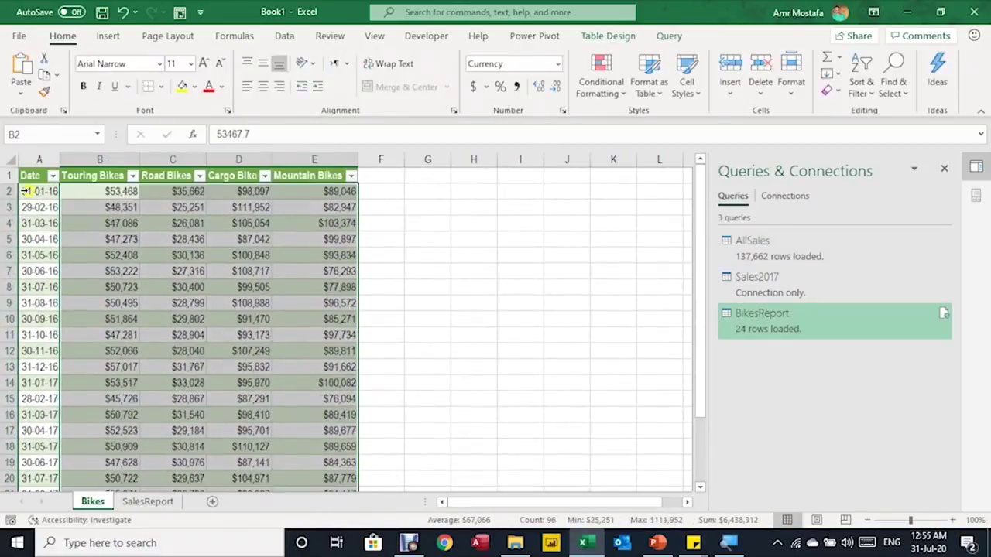
{"action": "left_click", "coordinate": [30, 191]}
{"action": "left_click_drag", "start_coordinate": [30, 191], "coordinate": [22, 468]}
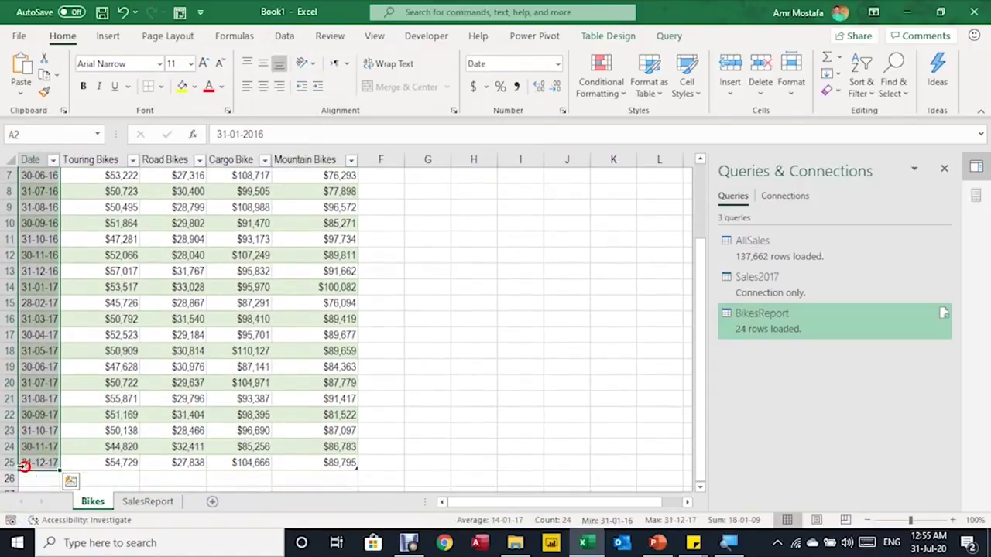
{"action": "left_click", "coordinate": [564, 111]}
{"action": "double_click", "coordinate": [267, 114]}
{"action": "type", "text": "mmm-yy"}
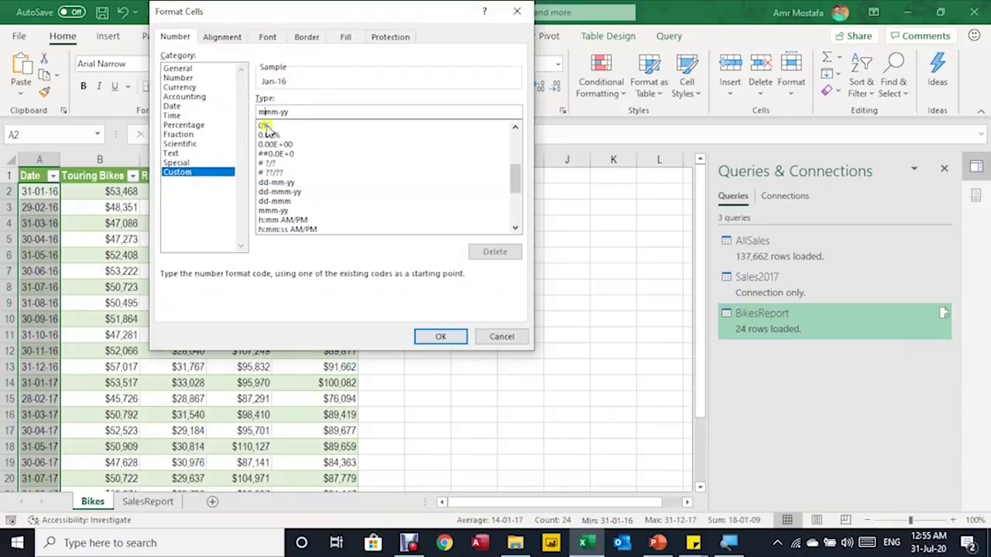
{"action": "left_click", "coordinate": [431, 339]}
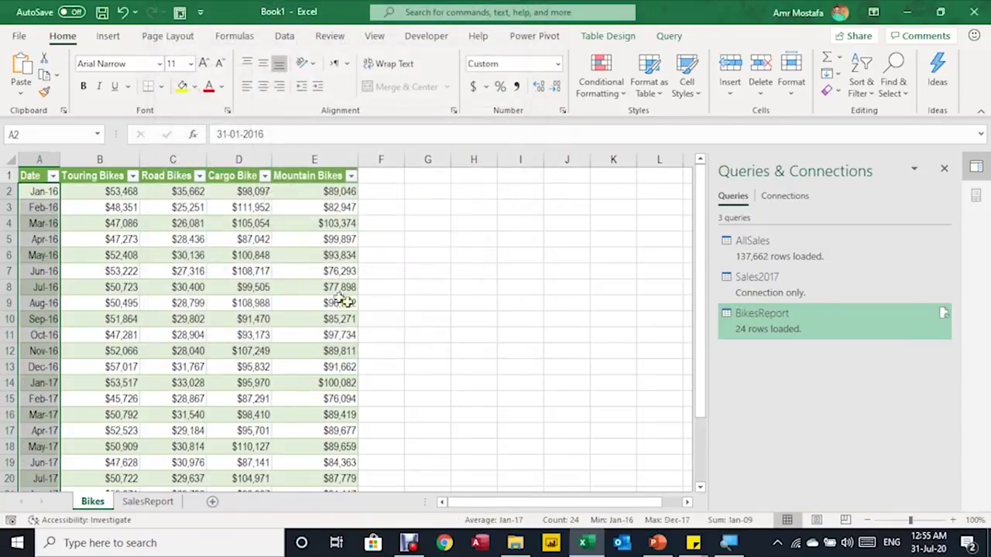
- Review the monthly figures in the Bikes table, the PivotTable on the SalesReport sheet and the Sales2017 query entry
{"action": "left_click", "coordinate": [48, 195]}
{"action": "scroll", "coordinate": [83, 232], "scroll_direction": "down", "scroll_amount": 4}
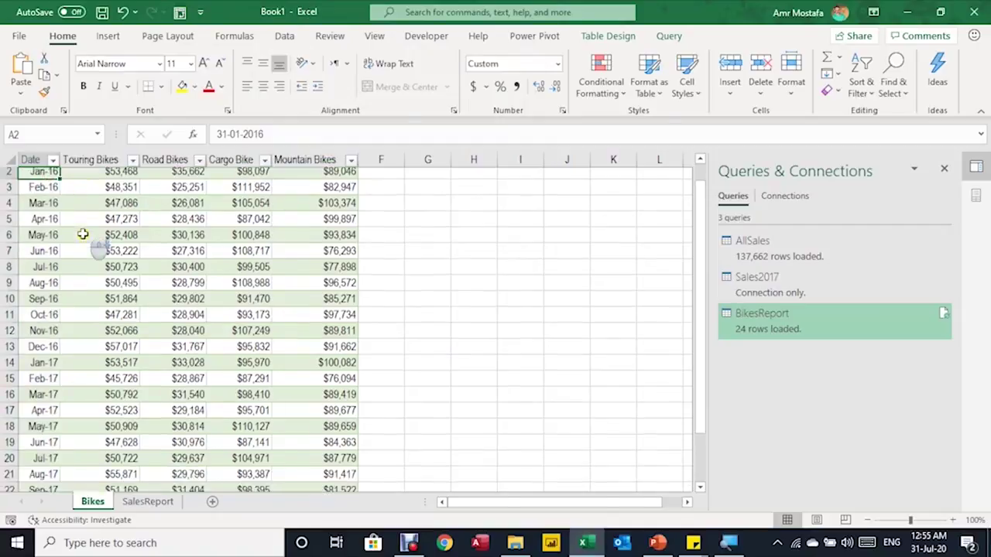
{"action": "scroll", "coordinate": [82, 234], "scroll_direction": "up", "scroll_amount": 4}
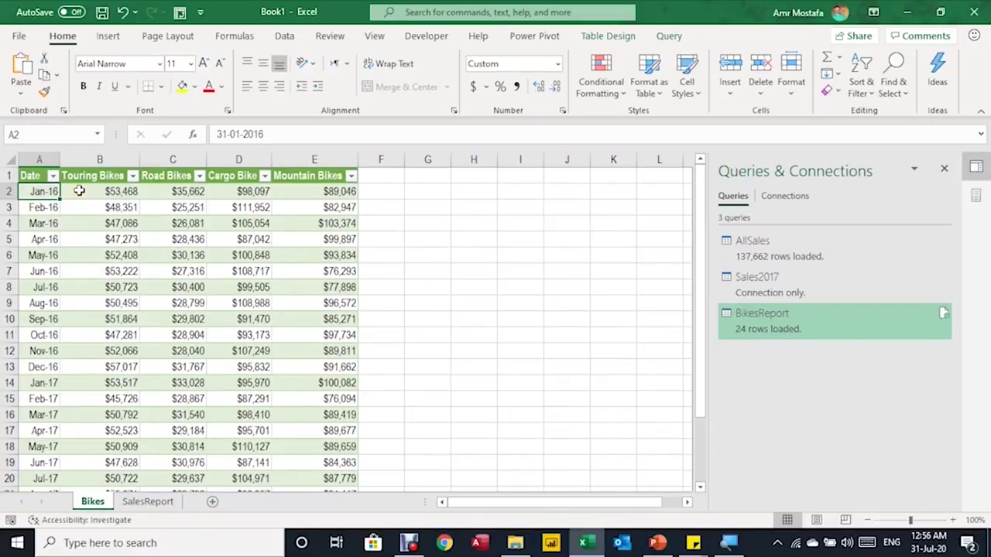
{"action": "left_click", "coordinate": [147, 501]}
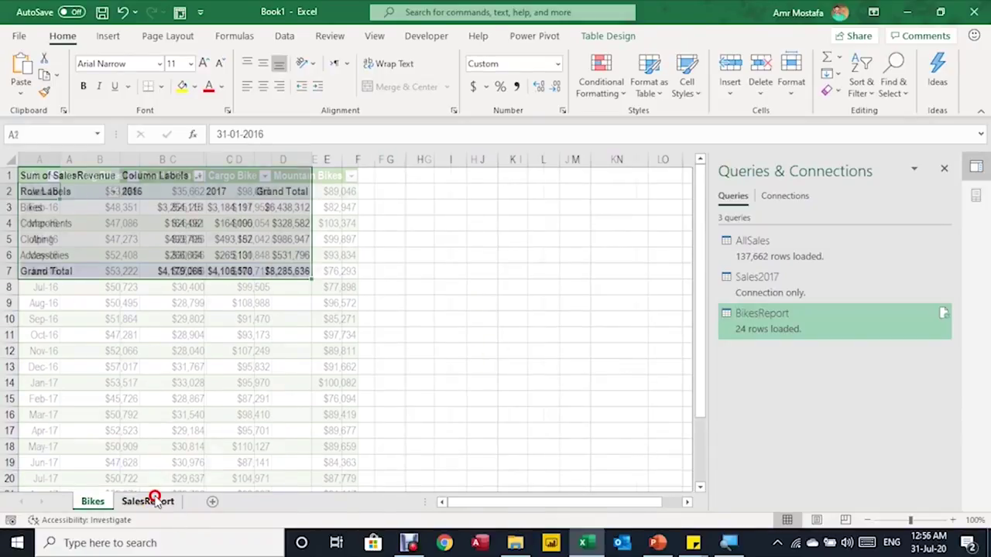
{"action": "left_click", "coordinate": [140, 223]}
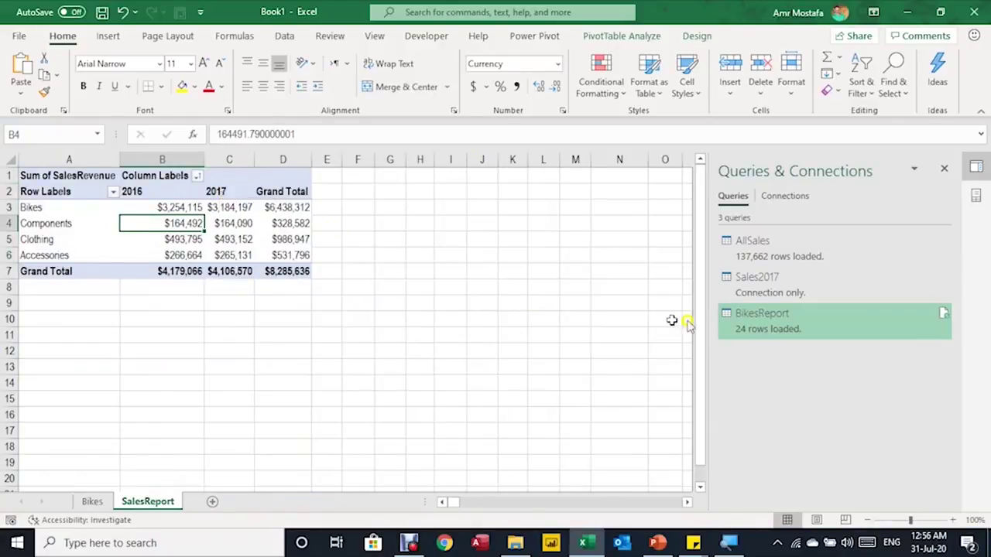
{"action": "left_click", "coordinate": [770, 290]}
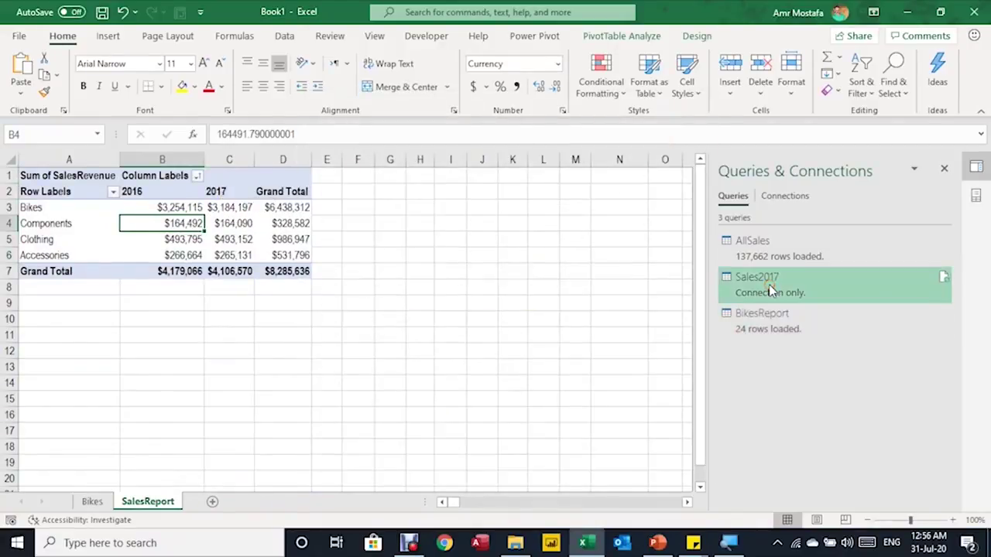
- Duplicate the Sales2017 query and rename the copy Sales2018
{"action": "right_click", "coordinate": [770, 287]}
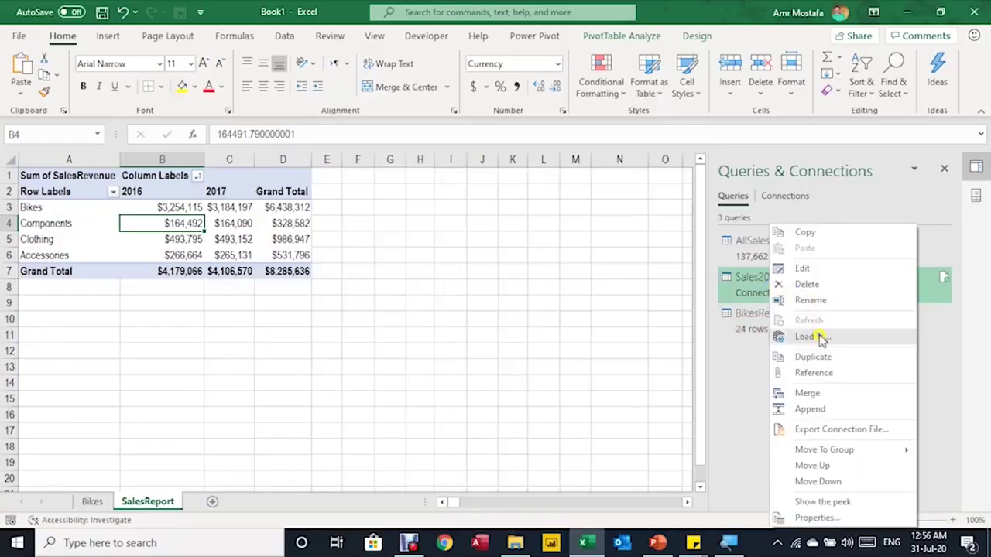
{"action": "left_click", "coordinate": [816, 373]}
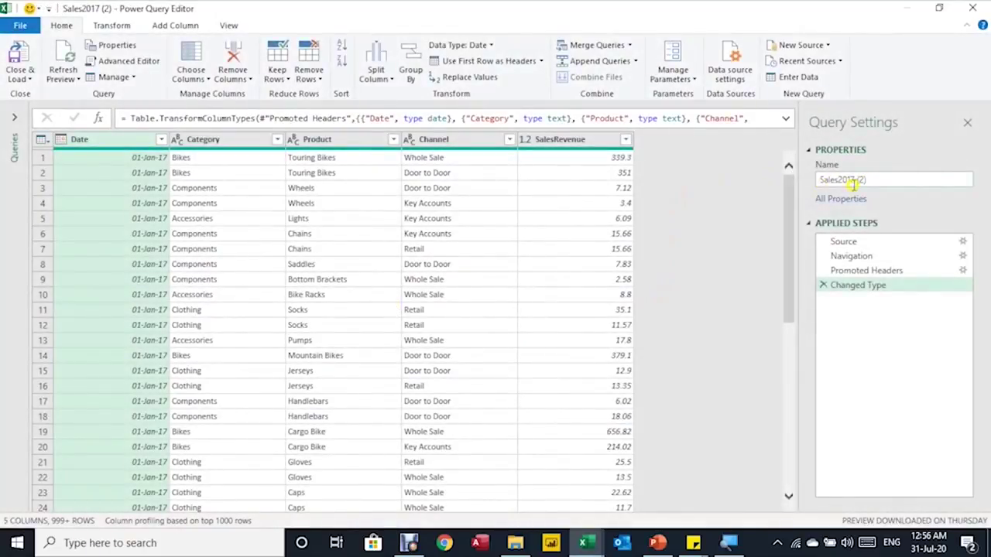
{"action": "left_click", "coordinate": [868, 179]}
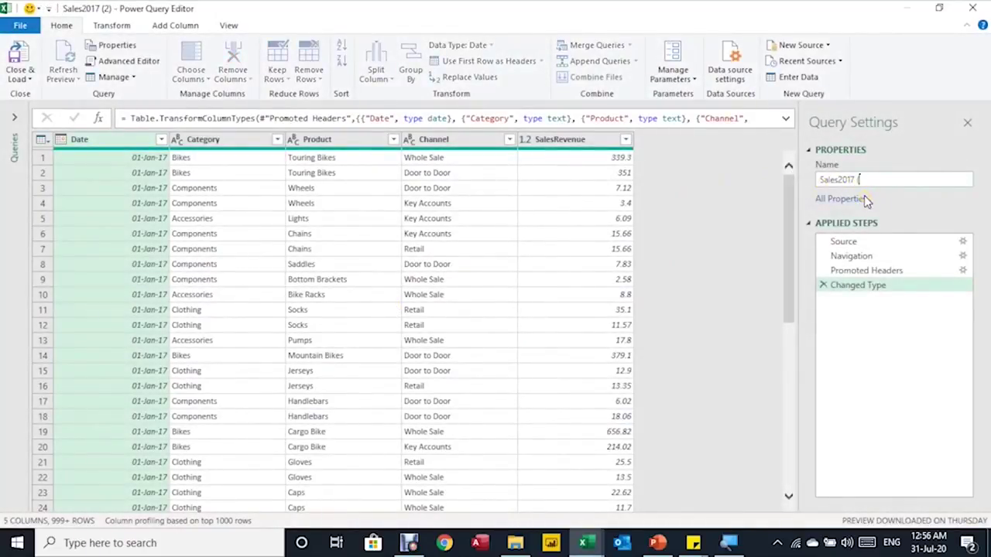
{"action": "type", "text": "8"}
{"action": "key", "text": "Return"}
- Change the file name in the Sales2018 query's Source step to Sales2018.xlsx and return to its Changed Type step
{"action": "left_click", "coordinate": [844, 241]}
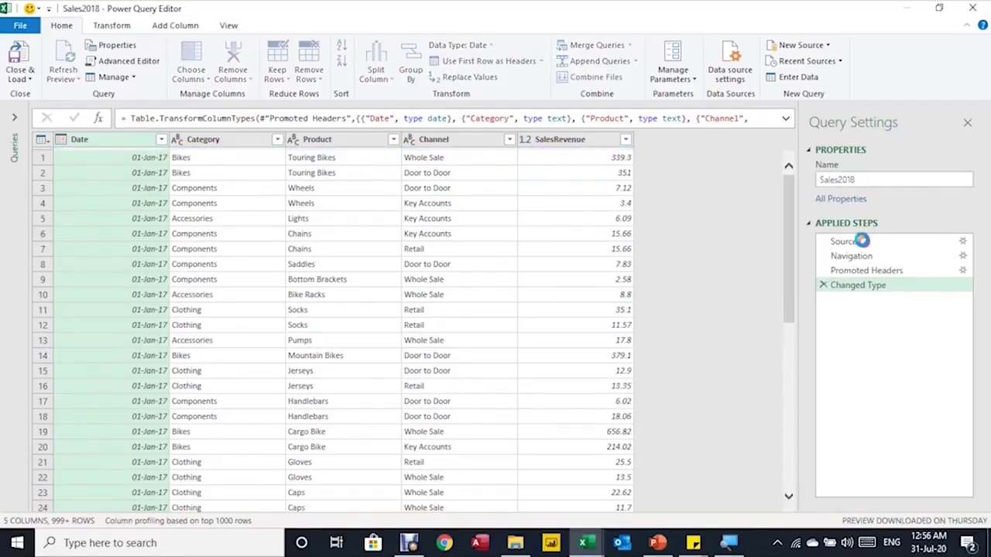
{"action": "left_click", "coordinate": [712, 120]}
{"action": "left_click", "coordinate": [715, 120]}
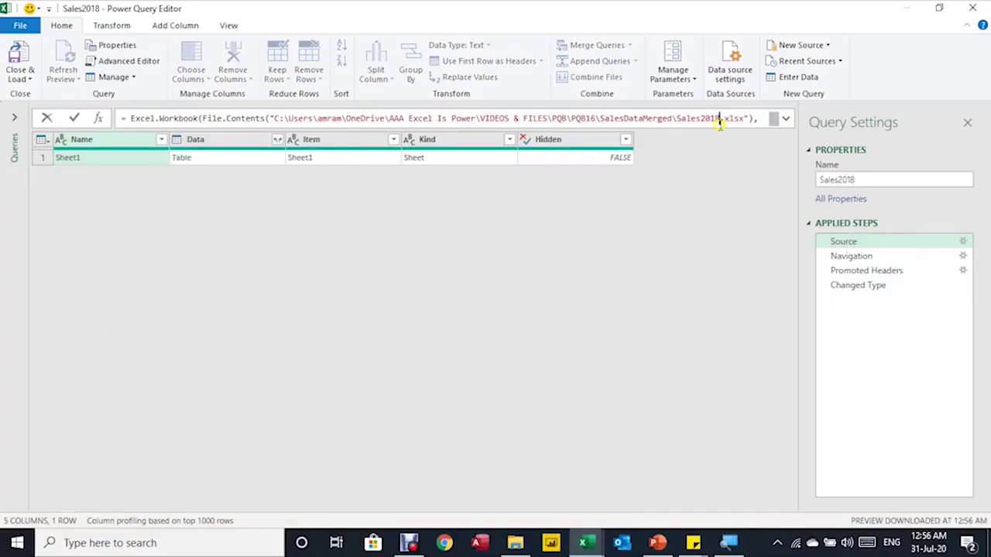
{"action": "key", "text": "Return"}
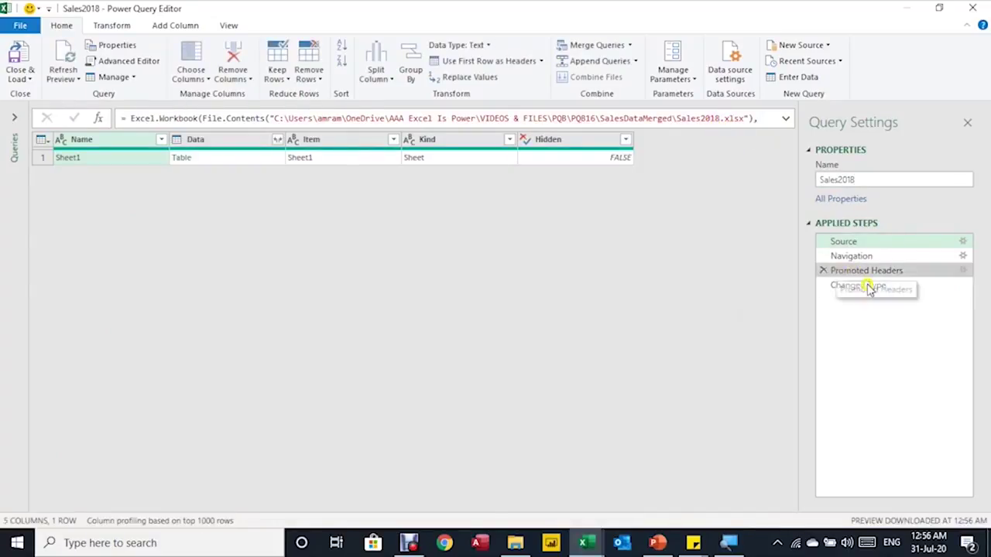
{"action": "left_click", "coordinate": [863, 284]}
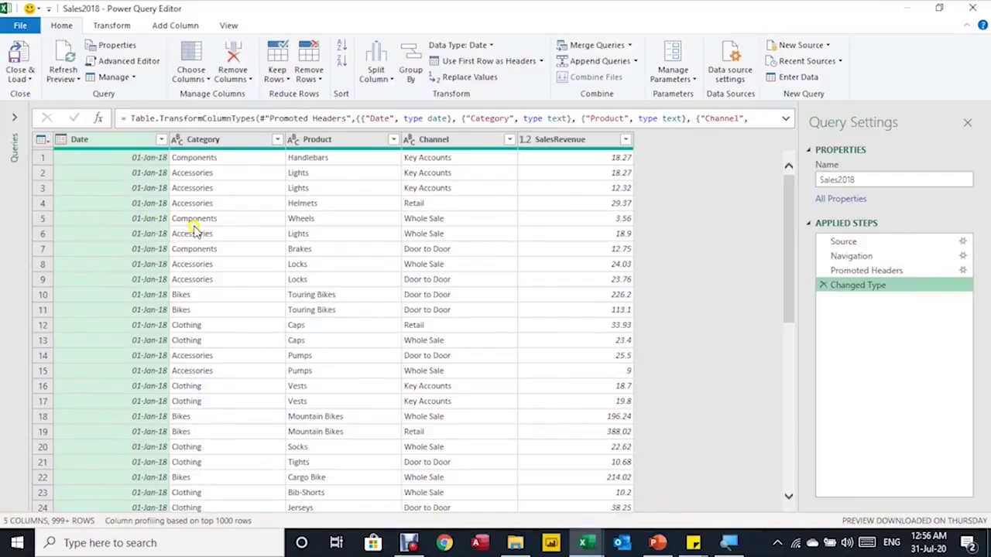
- Edit the Appended Query step of AllSales to combine three or more tables, adding Sales2018 to the tables to append
{"action": "left_click", "coordinate": [12, 119]}
{"action": "left_click", "coordinate": [40, 132]}
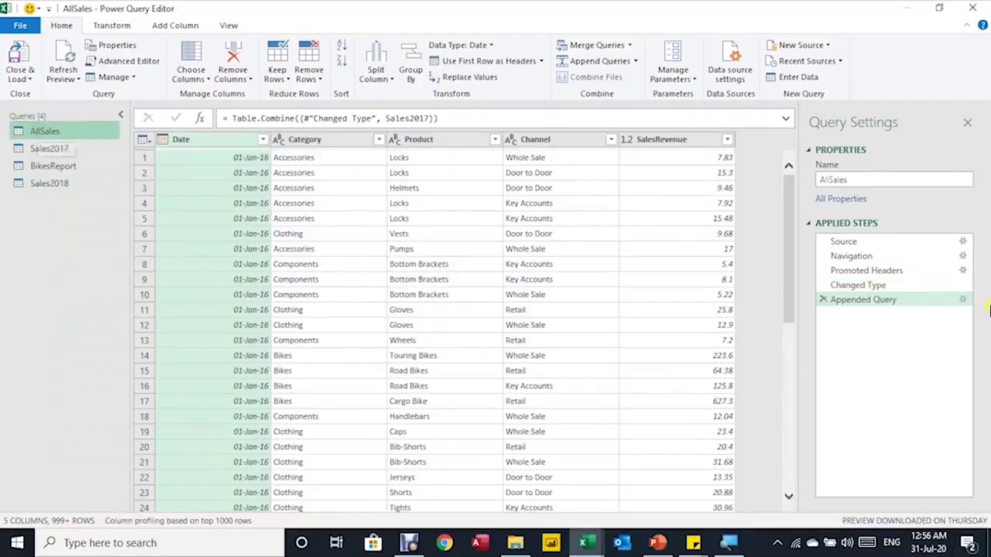
{"action": "left_click", "coordinate": [962, 299]}
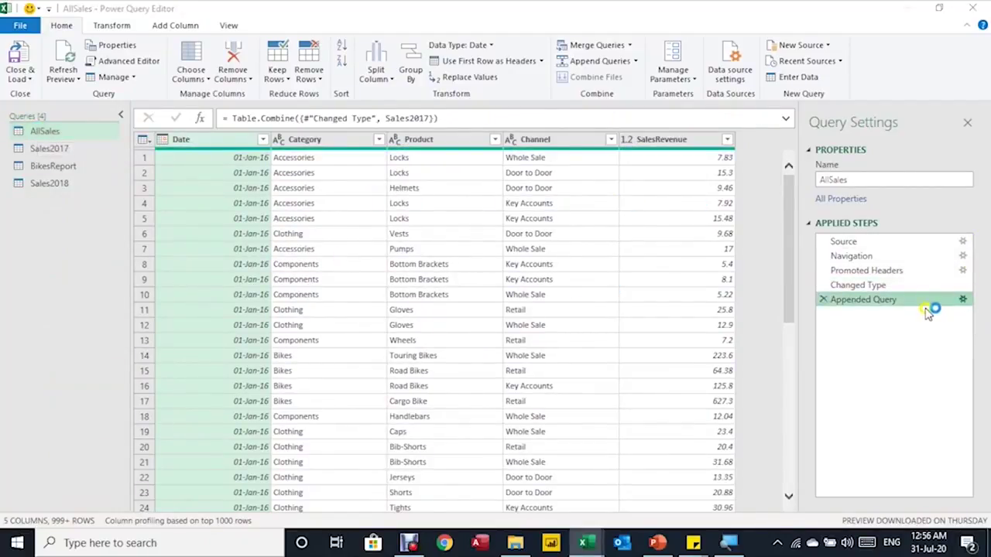
{"action": "left_click", "coordinate": [328, 245]}
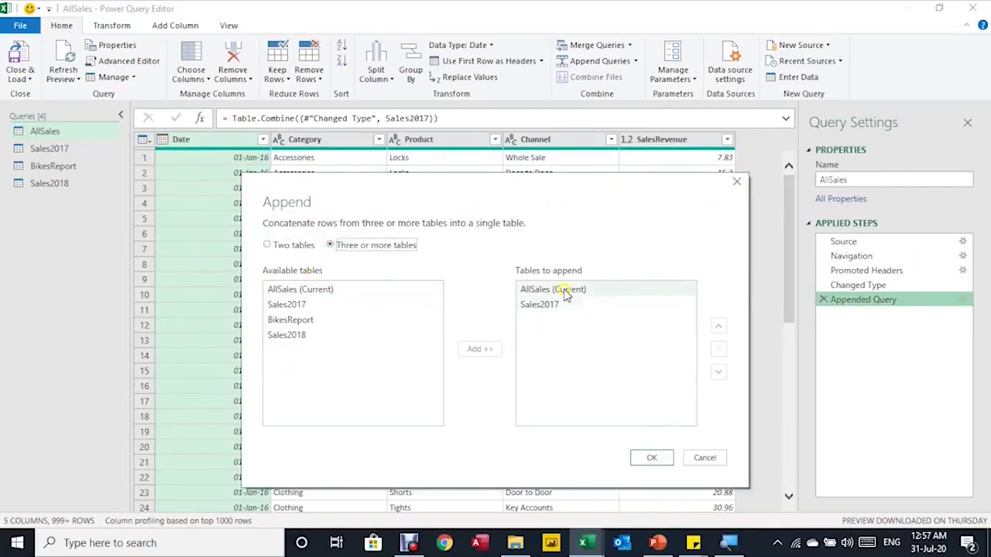
{"action": "left_click", "coordinate": [316, 337]}
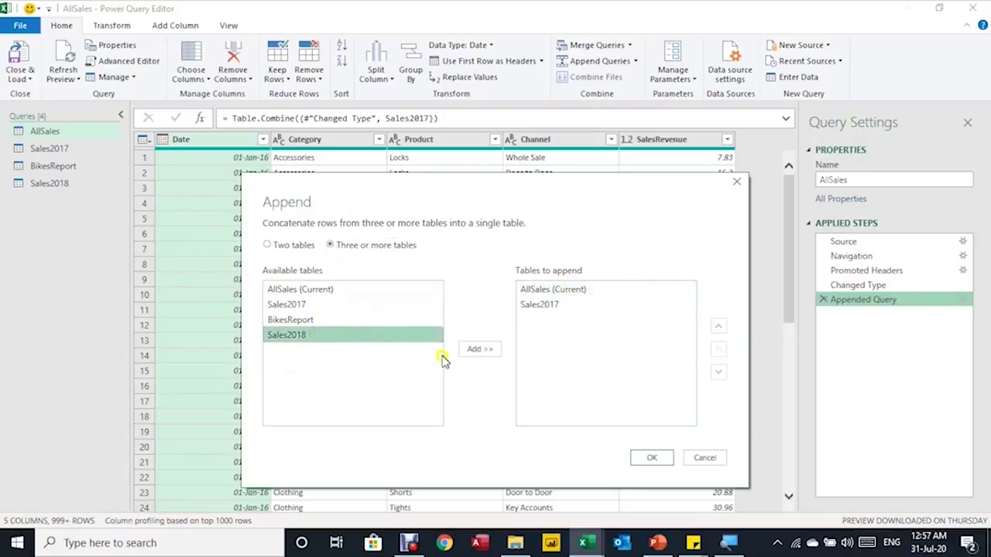
{"action": "left_click", "coordinate": [473, 349]}
{"action": "left_click", "coordinate": [645, 458]}
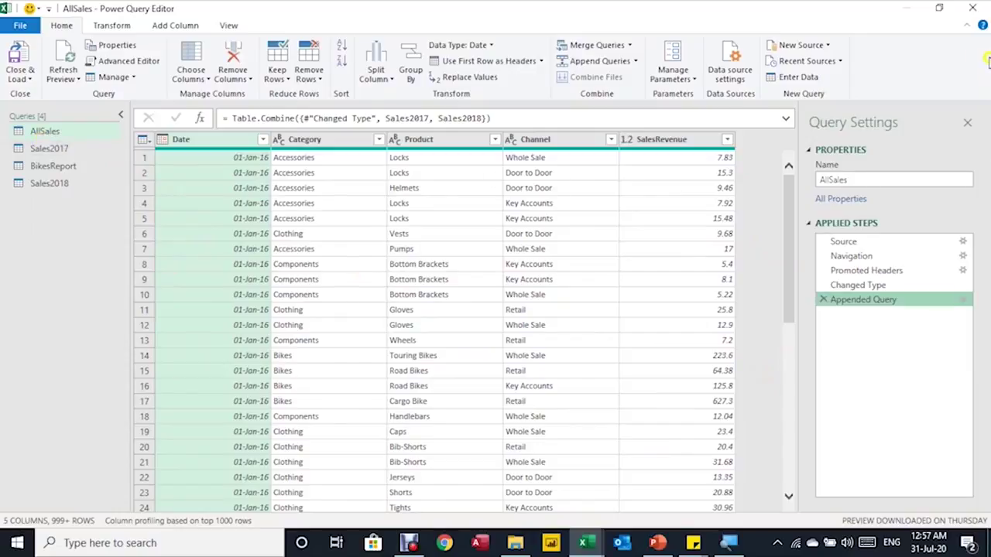
- Close the query editor and load the new Sales2018 query as a connection only
{"action": "left_click", "coordinate": [21, 77]}
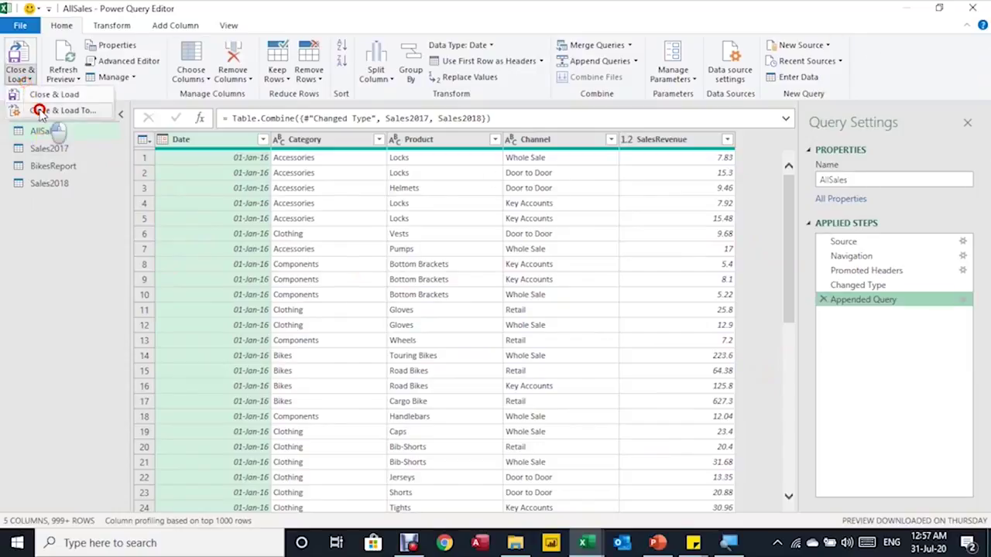
{"action": "left_click", "coordinate": [39, 111]}
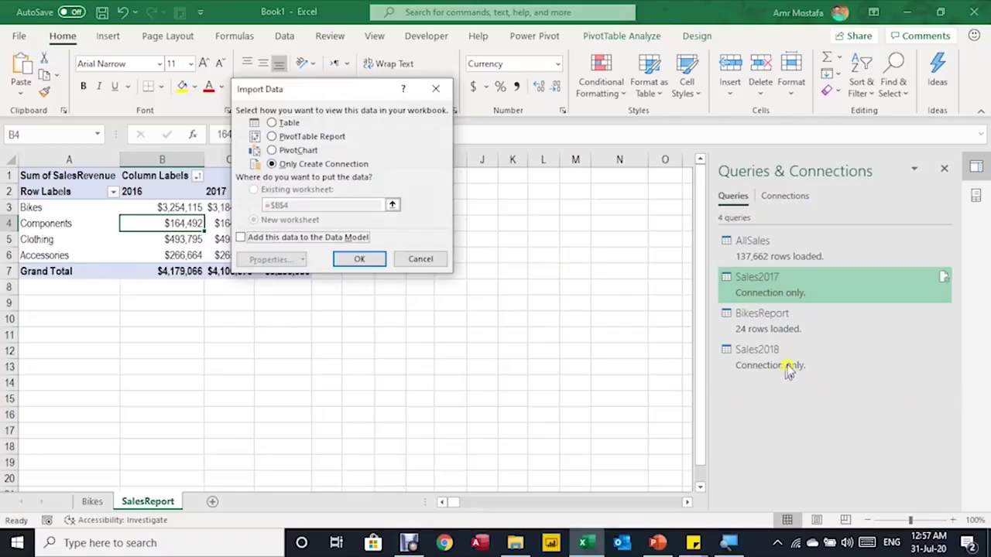
{"action": "left_click", "coordinate": [358, 259]}
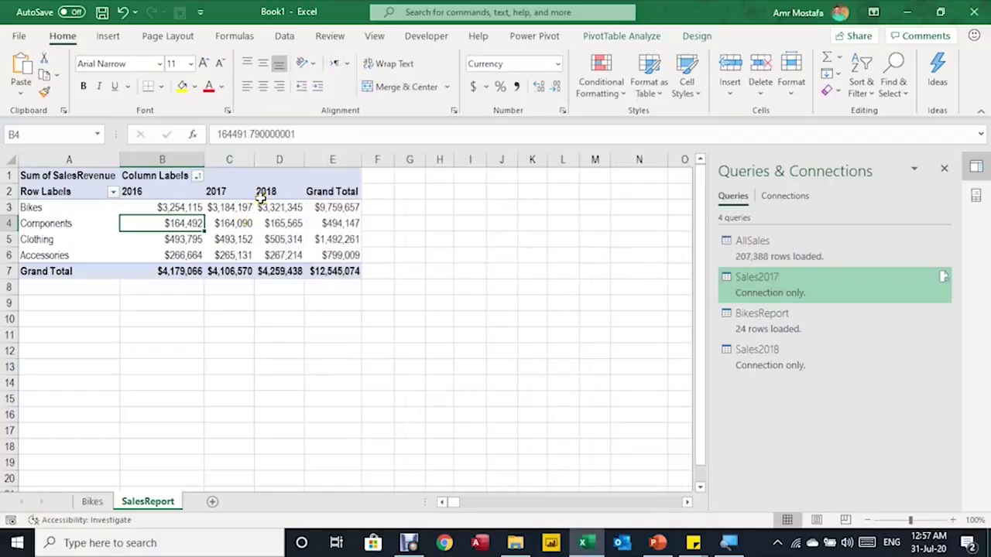
- Refresh the BikesReport table on the Bikes sheet, then review its monthly rows and the SalesReport PivotTable
{"action": "left_click", "coordinate": [92, 501]}
{"action": "scroll", "coordinate": [108, 310], "scroll_direction": "down", "scroll_amount": 2}
{"action": "right_click", "coordinate": [109, 239]}
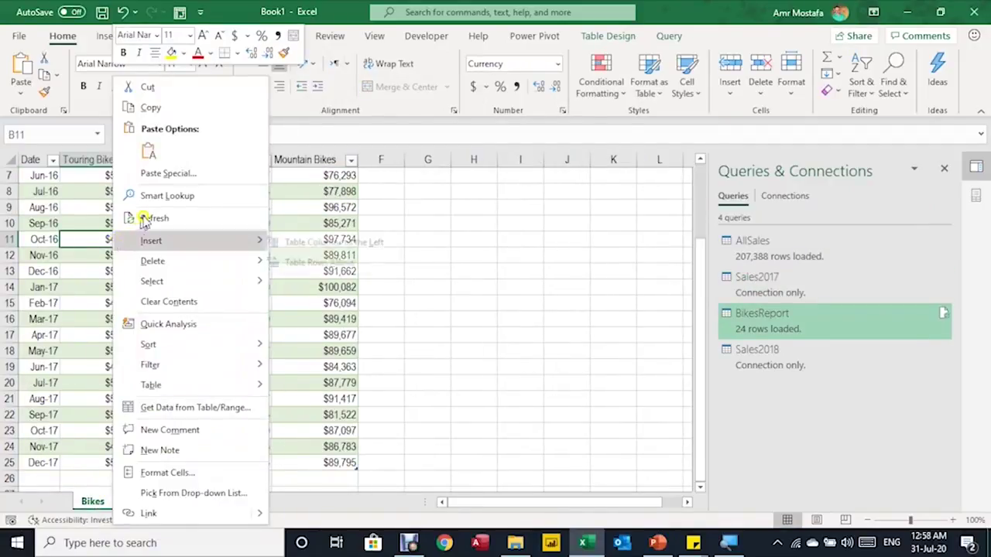
{"action": "left_click", "coordinate": [144, 220]}
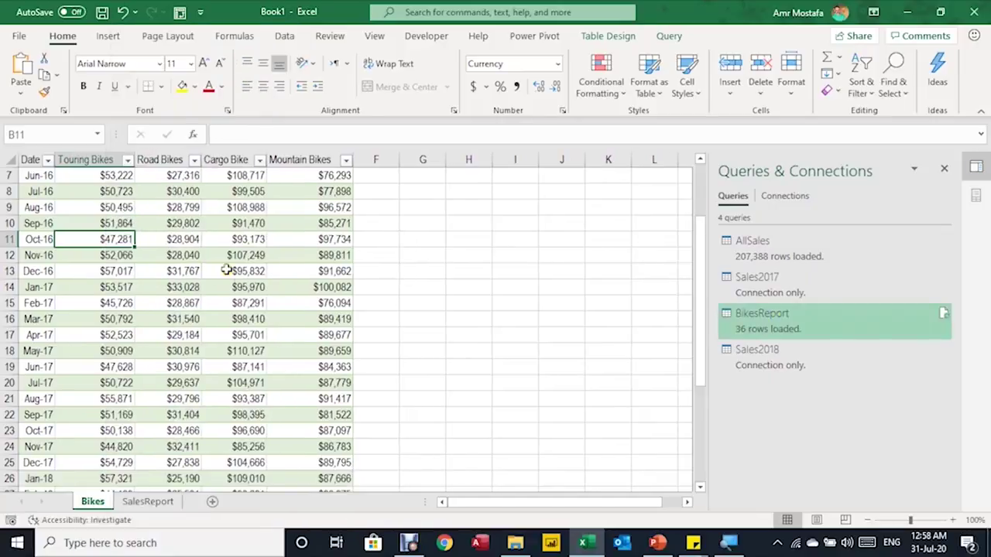
{"action": "scroll", "coordinate": [243, 333], "scroll_direction": "down", "scroll_amount": 5}
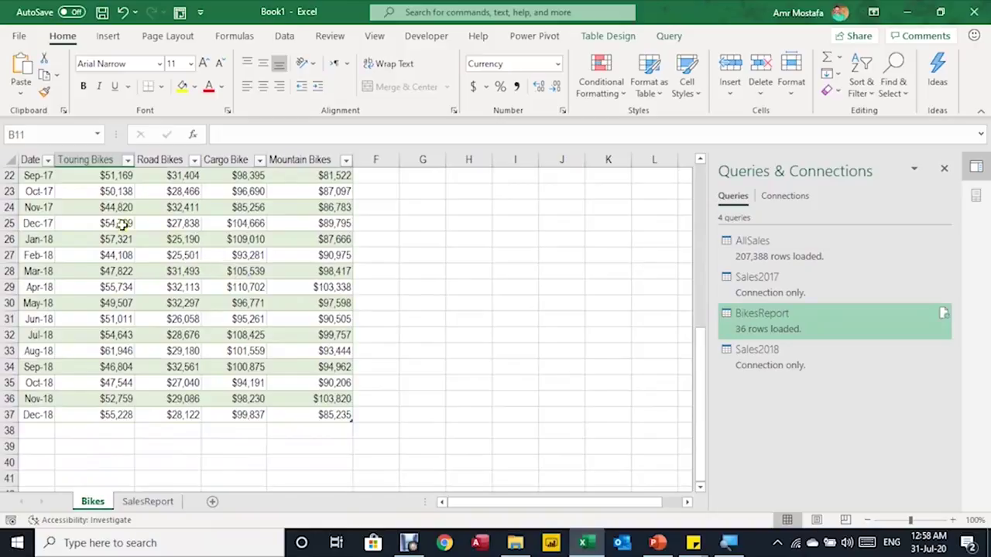
{"action": "scroll", "coordinate": [180, 333], "scroll_direction": "up", "scroll_amount": 7}
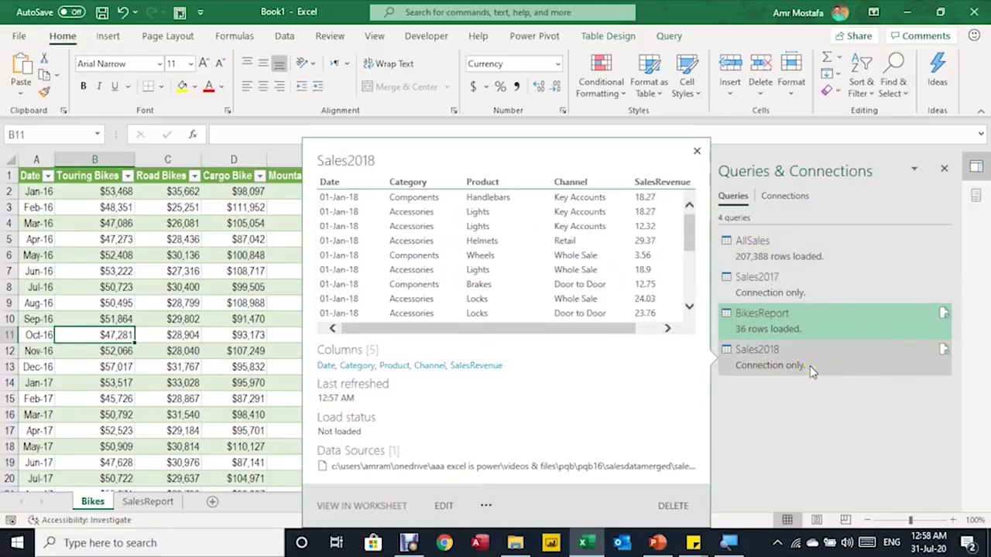
{"action": "mouse_move", "coordinate": [764, 323]}
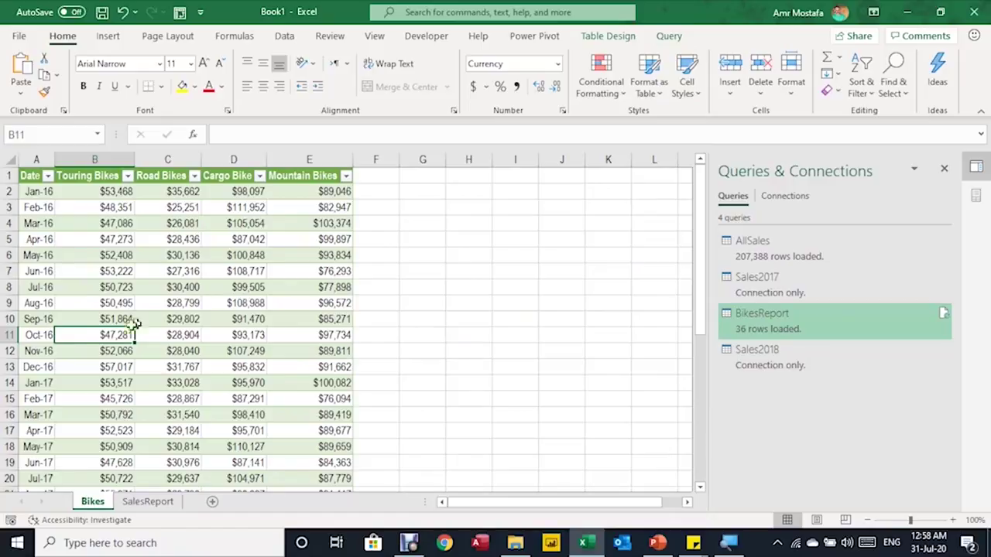
{"action": "left_click", "coordinate": [166, 503]}
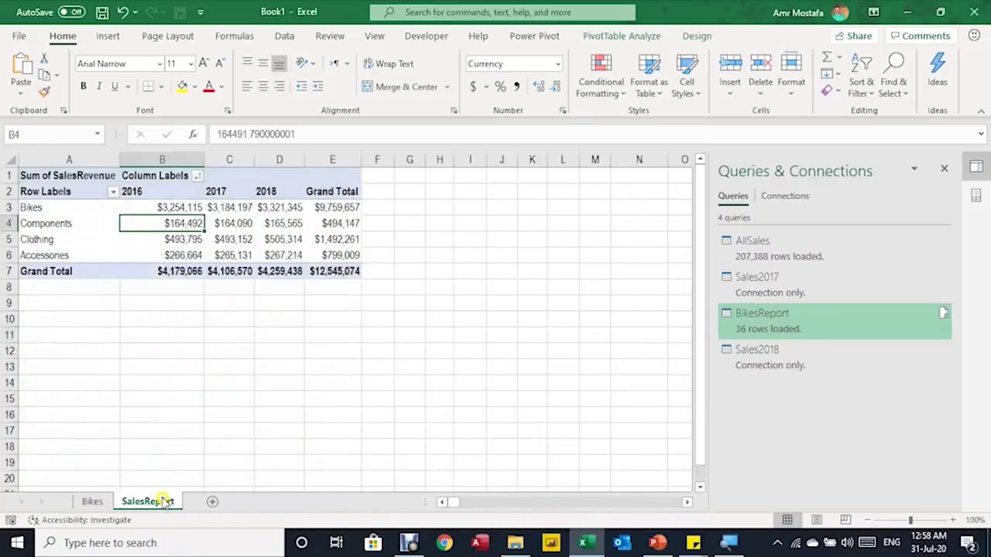
{"action": "left_click", "coordinate": [93, 502]}
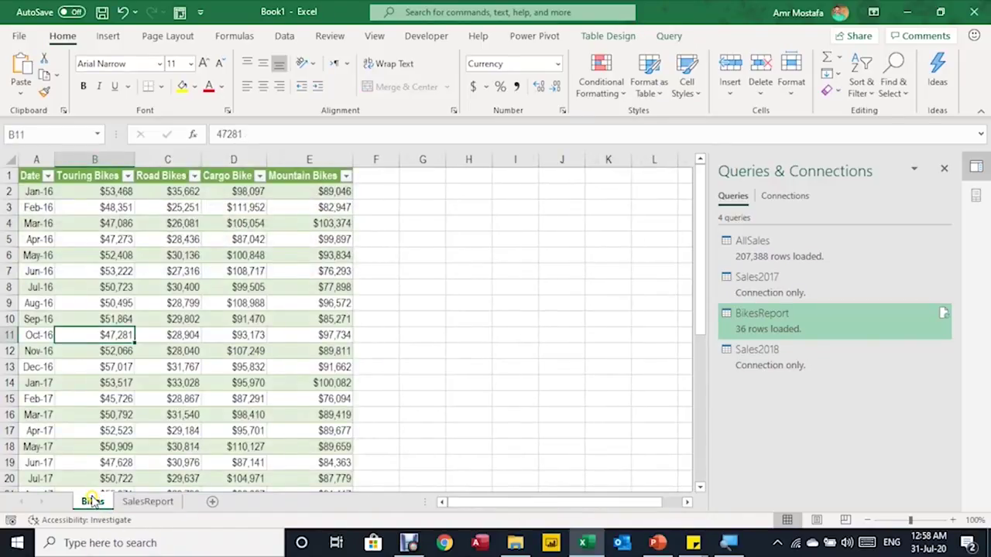